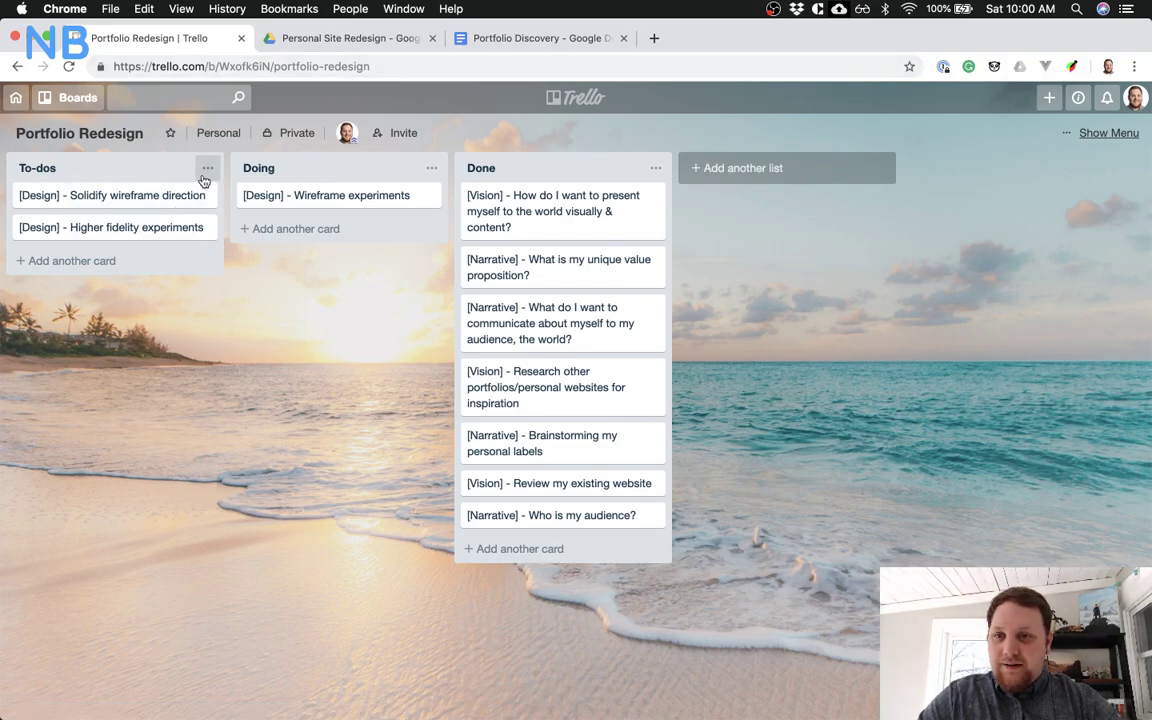
Move the "[Design] - Solidify wireframe direction" card from To-dos to the top of the Doing list
drag(179, 197, 334, 193)
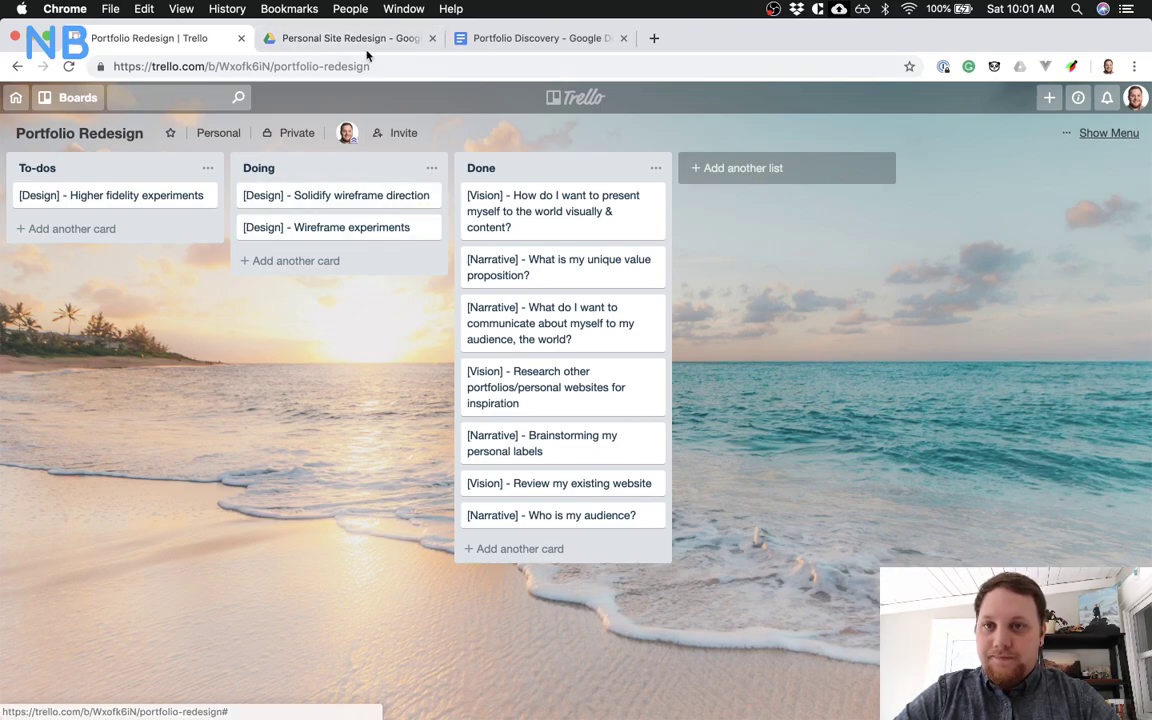
Open the first link under Other Portfolios in the Portfolio Discovery document, the site noted for its simplicity
click(553, 40)
scroll(465, 420, down, 5)
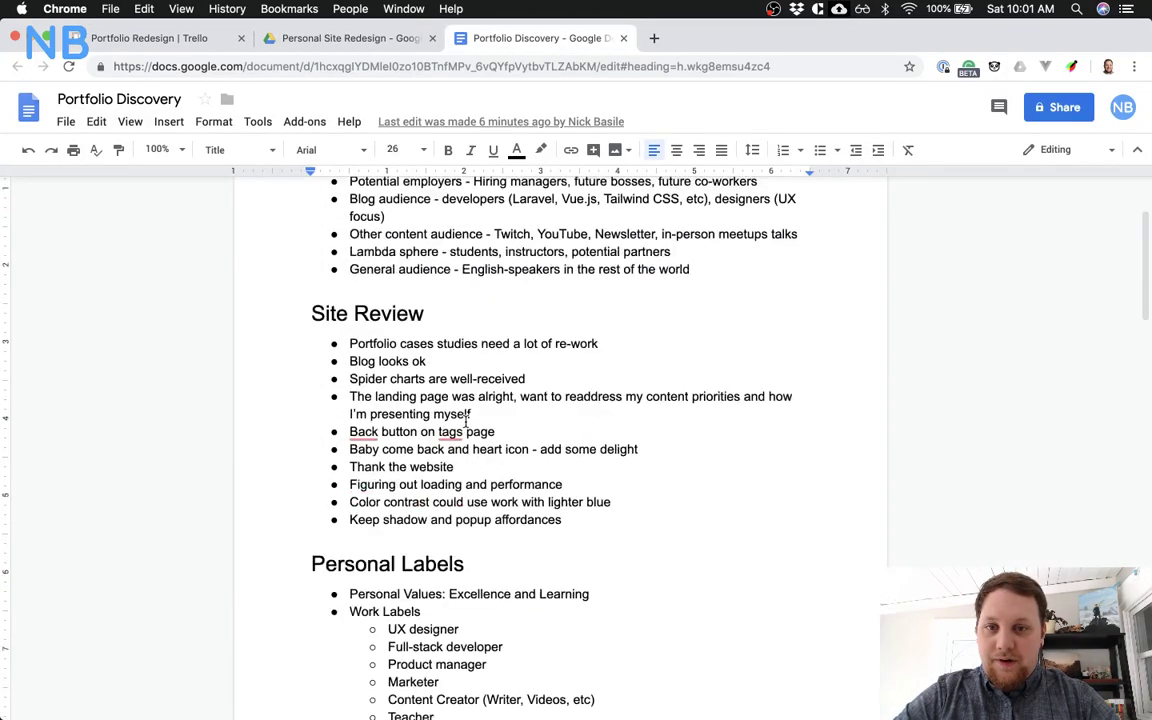
scroll(465, 420, up, 5)
scroll(395, 327, down, 12)
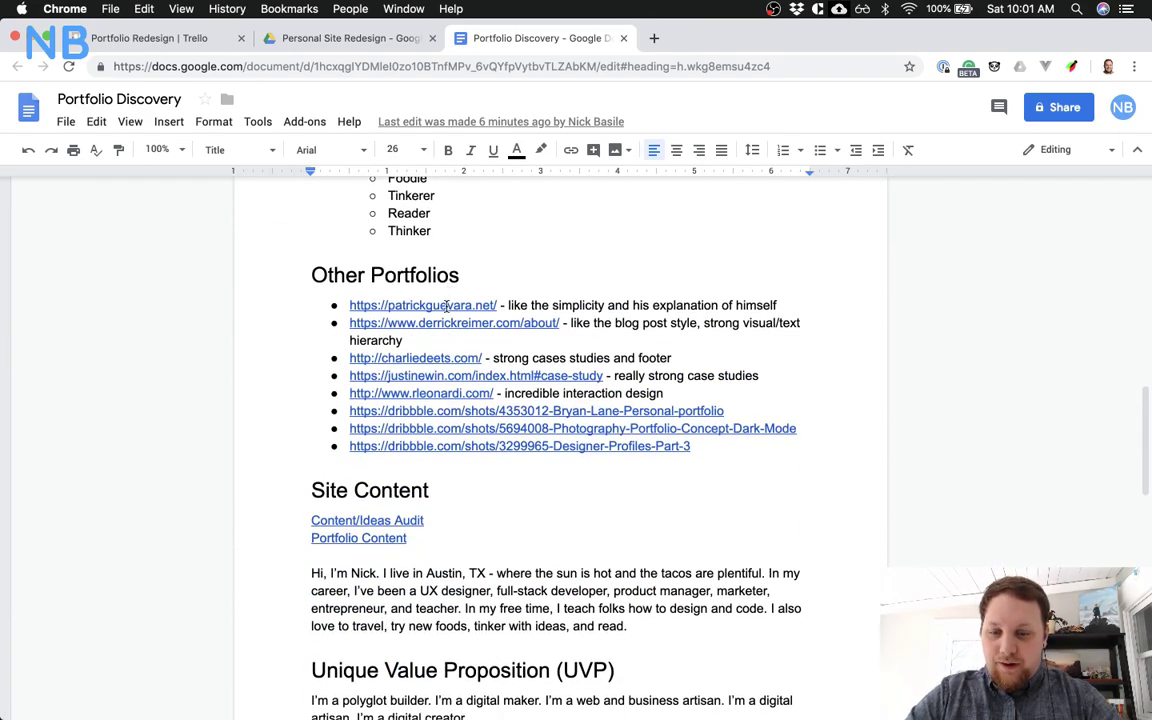
click(420, 305)
click(443, 330)
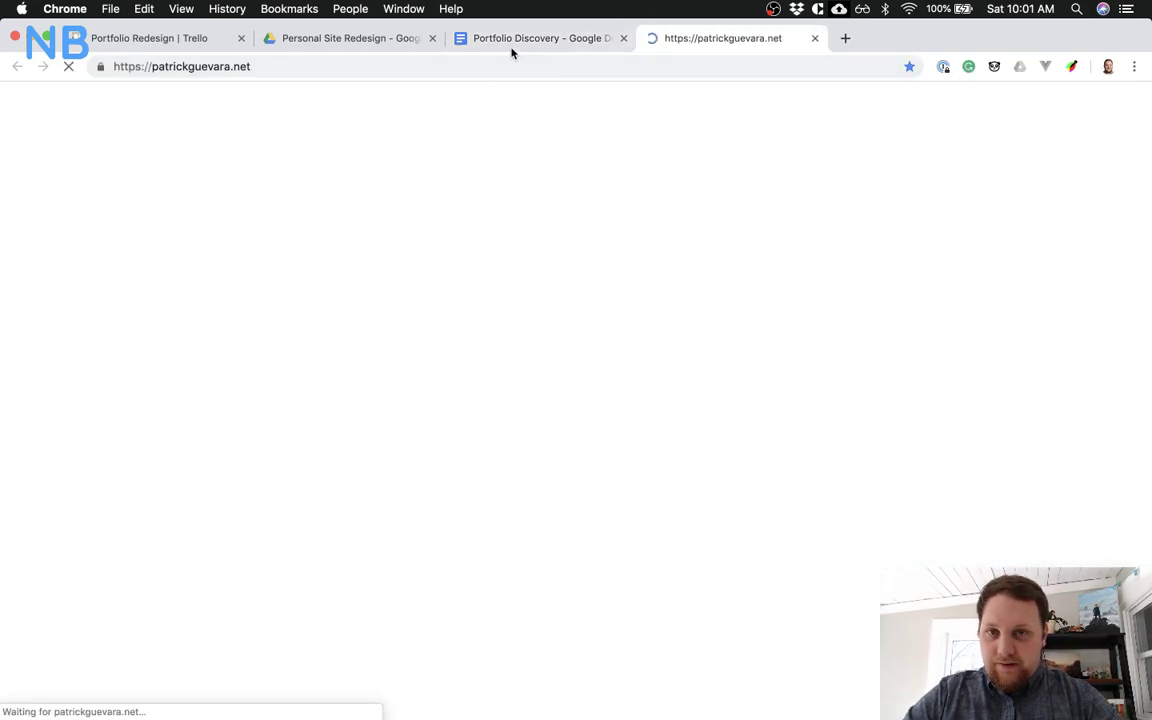
Return to Portfolio Discovery and open the second portfolio link, noted for its blog post style and text hierarchy
click(512, 40)
click(478, 272)
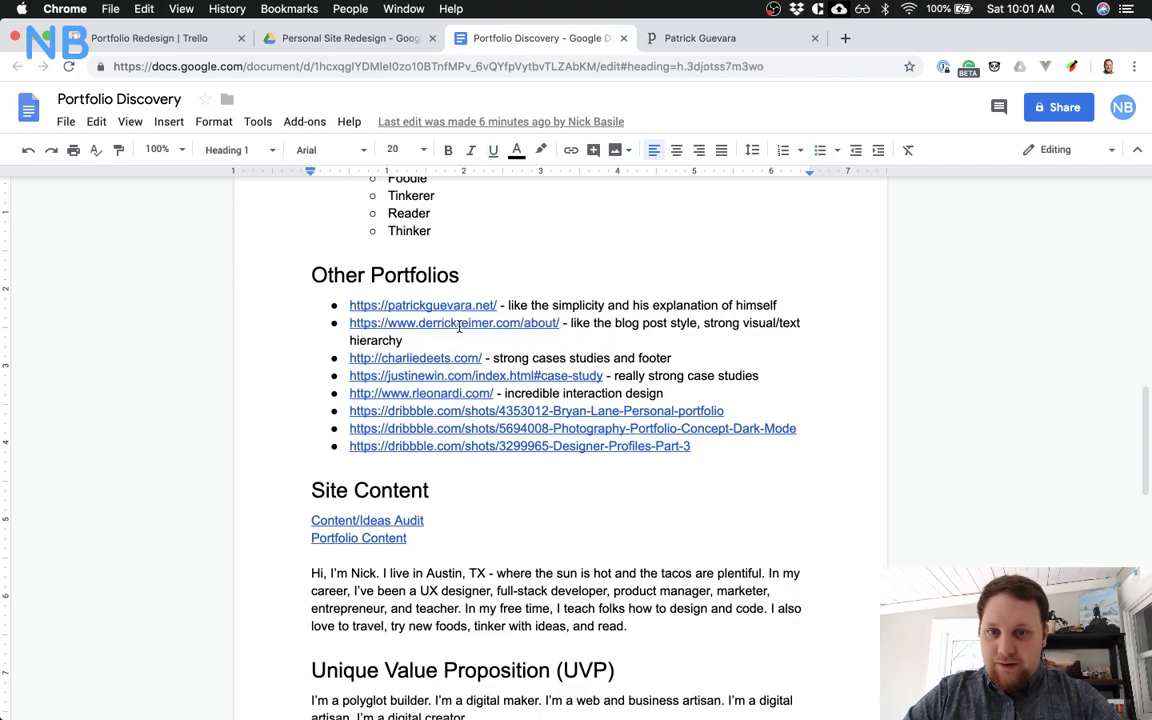
click(430, 323)
click(450, 345)
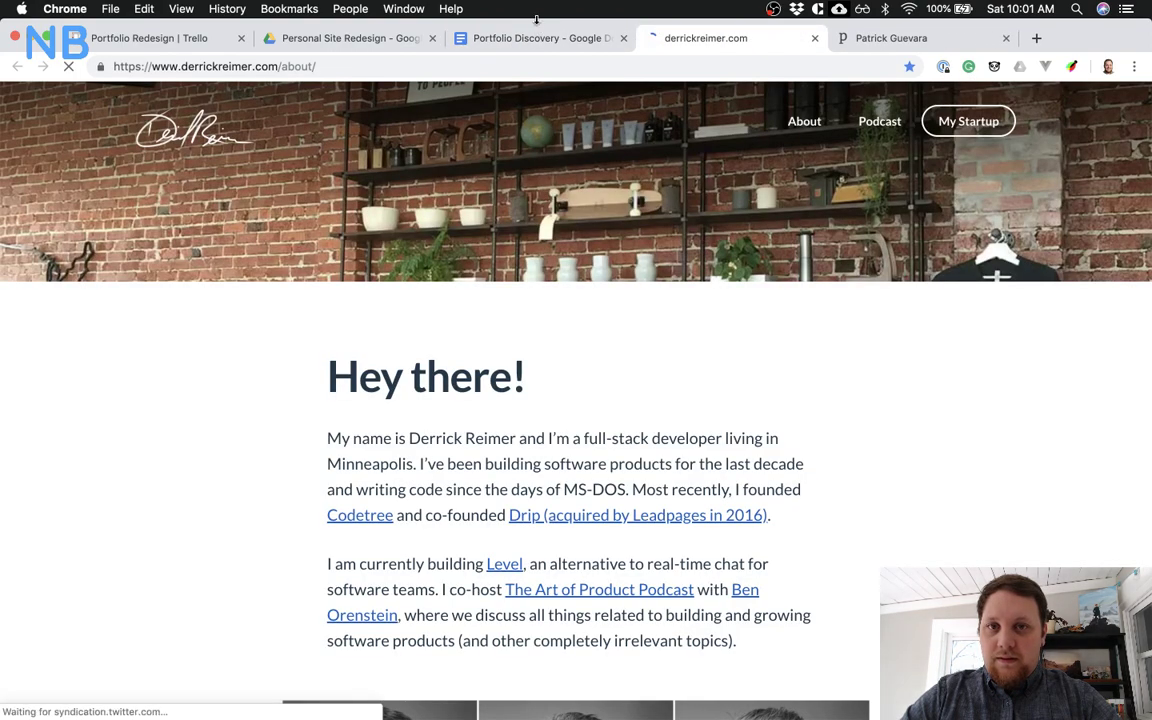
Open the third link under Other Portfolios, the site noted for strong case studies and footer
click(527, 38)
click(294, 333)
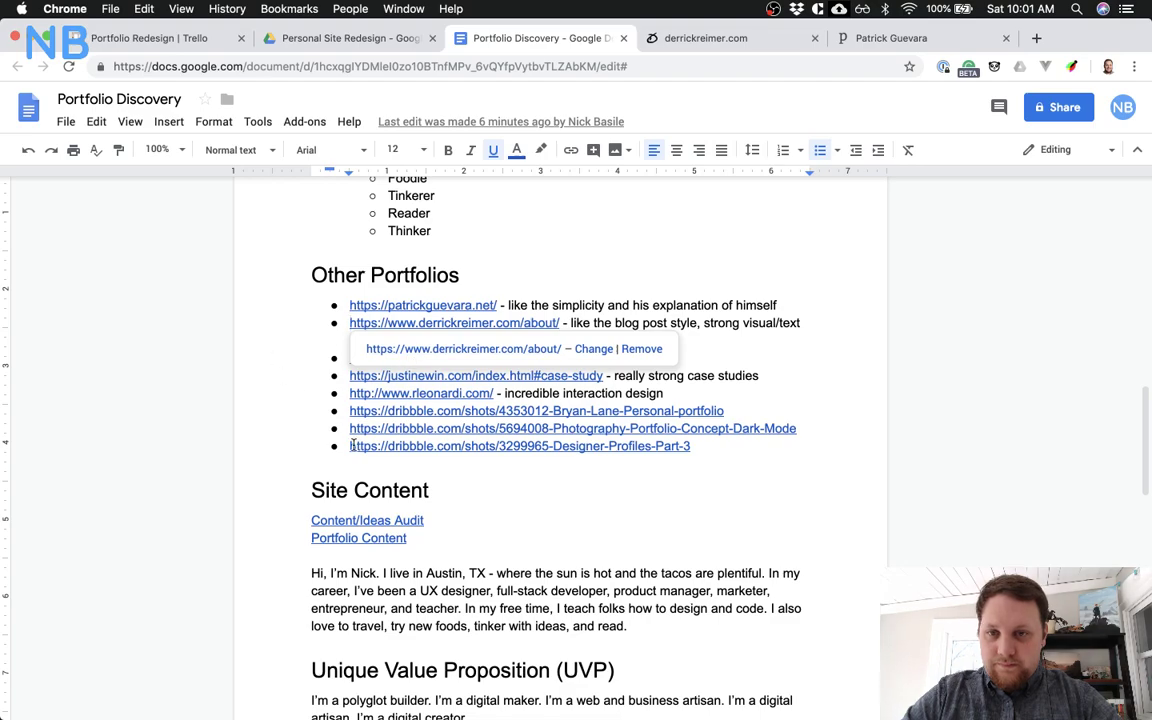
click(533, 496)
click(400, 358)
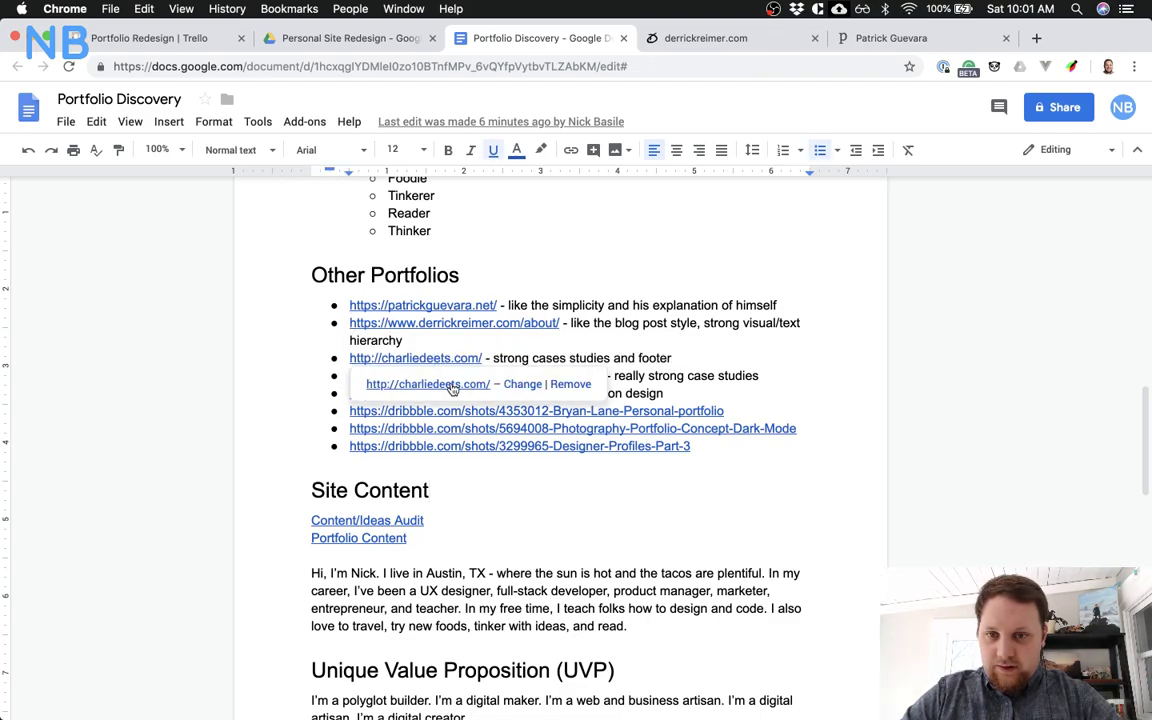
click(448, 387)
Open the fourth portfolio link from the Portfolio Discovery document, noted for really strong case studies
click(487, 37)
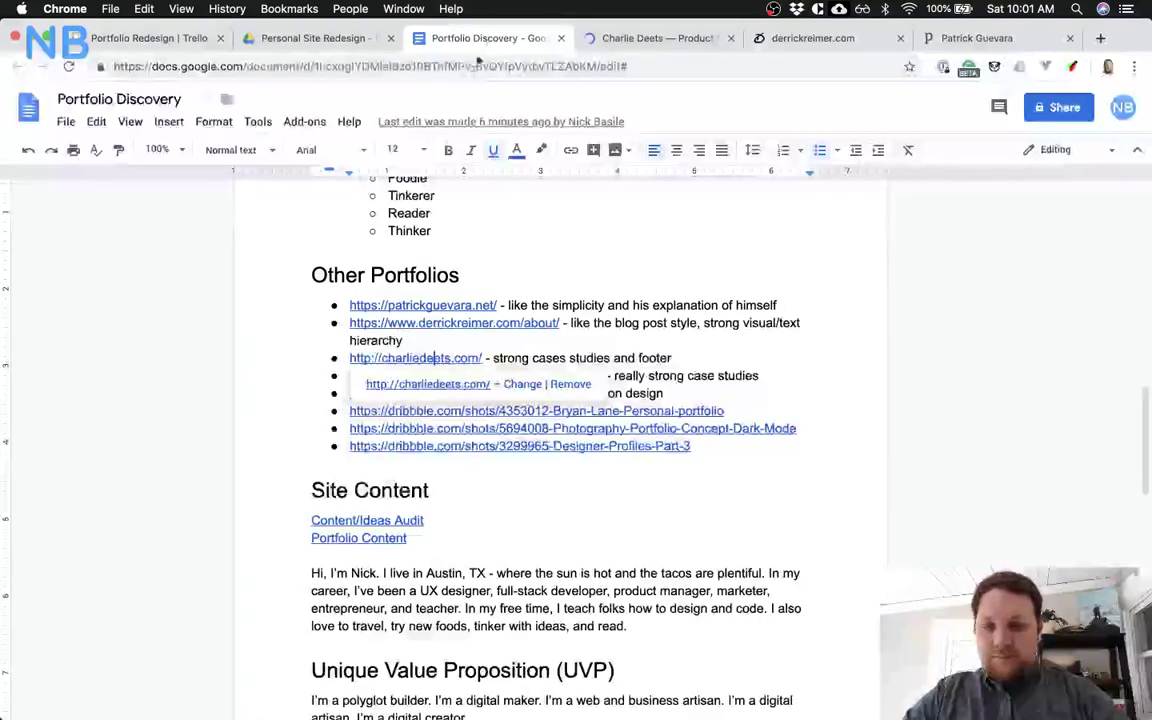
click(260, 370)
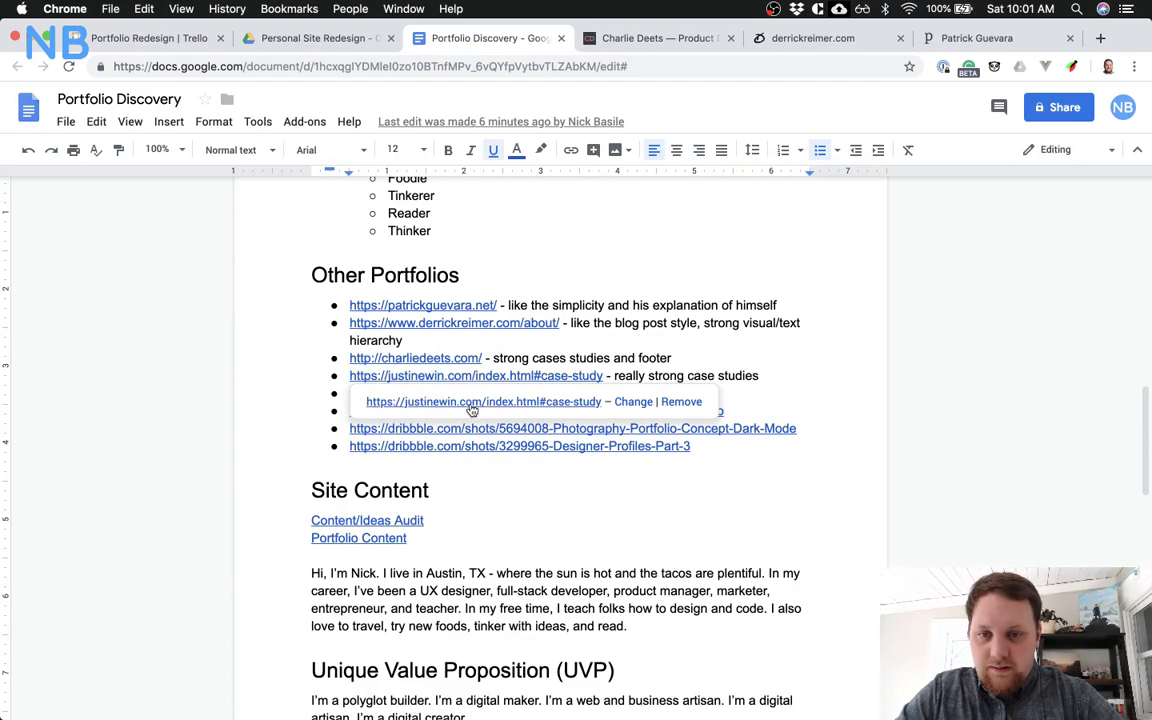
click(480, 401)
Open the fifth link under Other Portfolios, the site noted for incredible interaction design
click(465, 40)
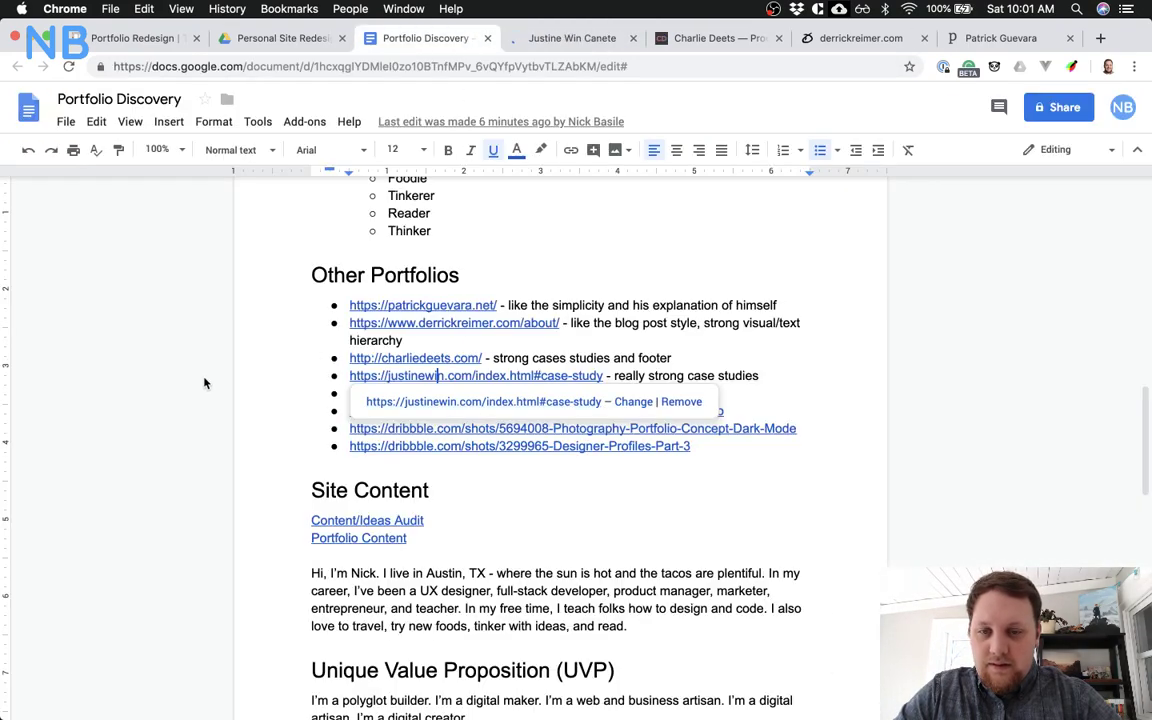
click(395, 490)
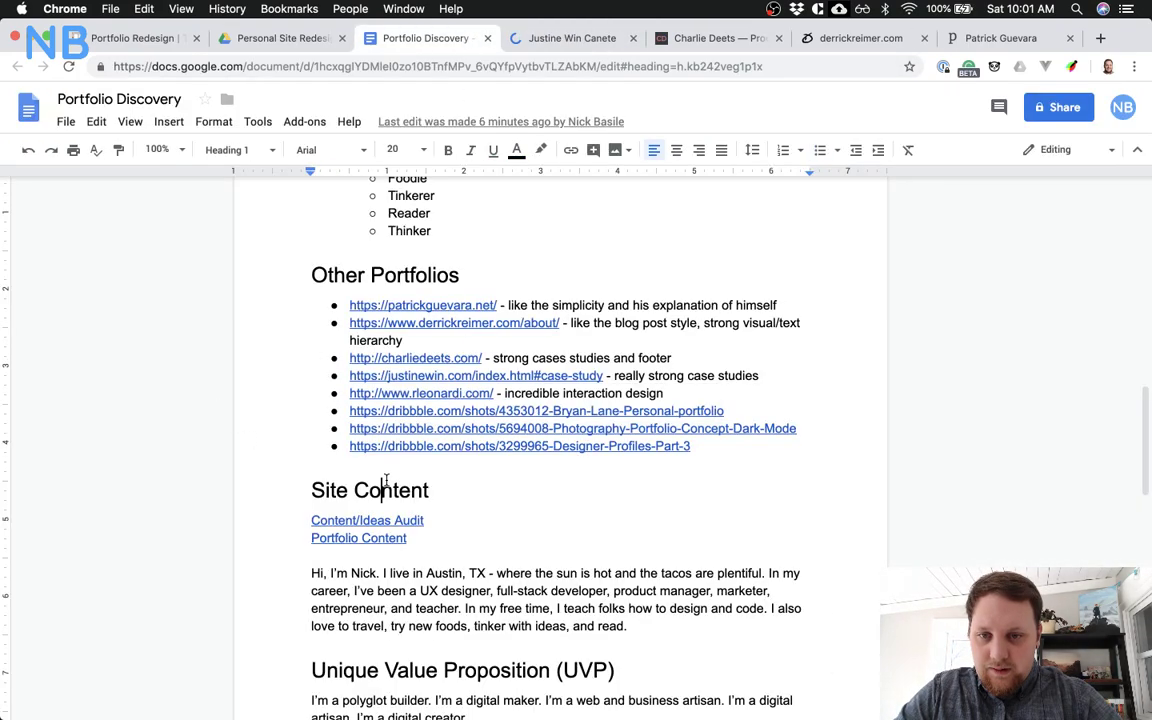
click(443, 398)
click(455, 419)
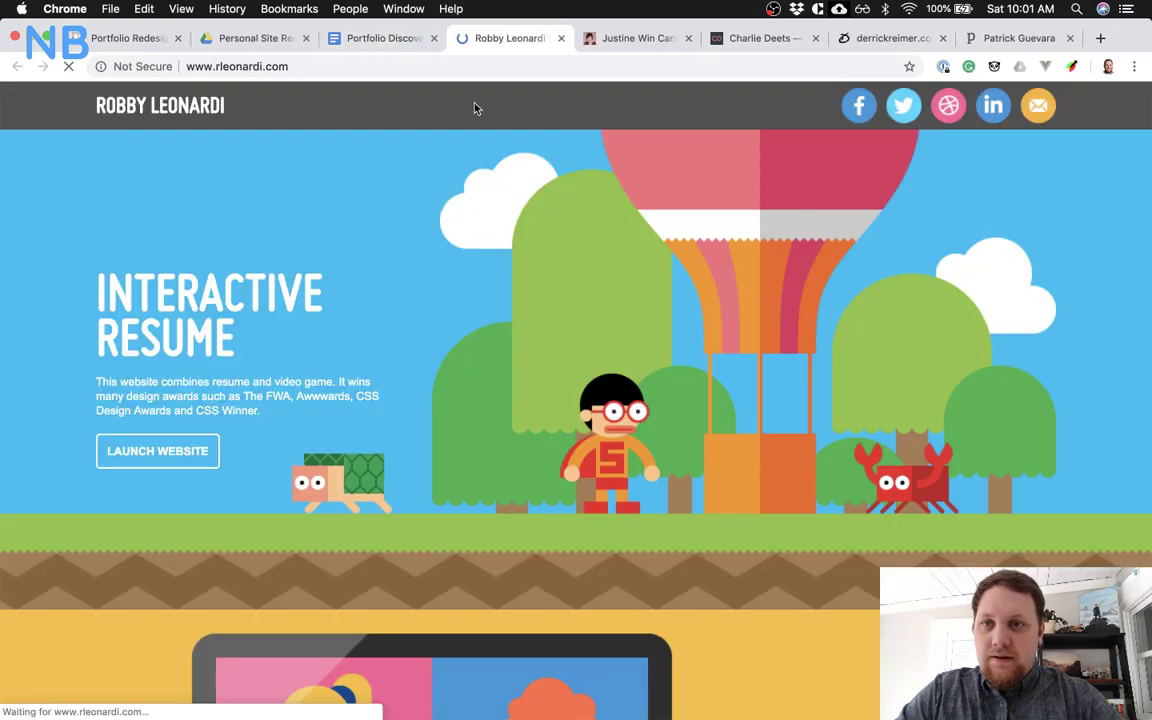
Put the browser away and switch to the Wireframe experiments document in Sketch
click(380, 38)
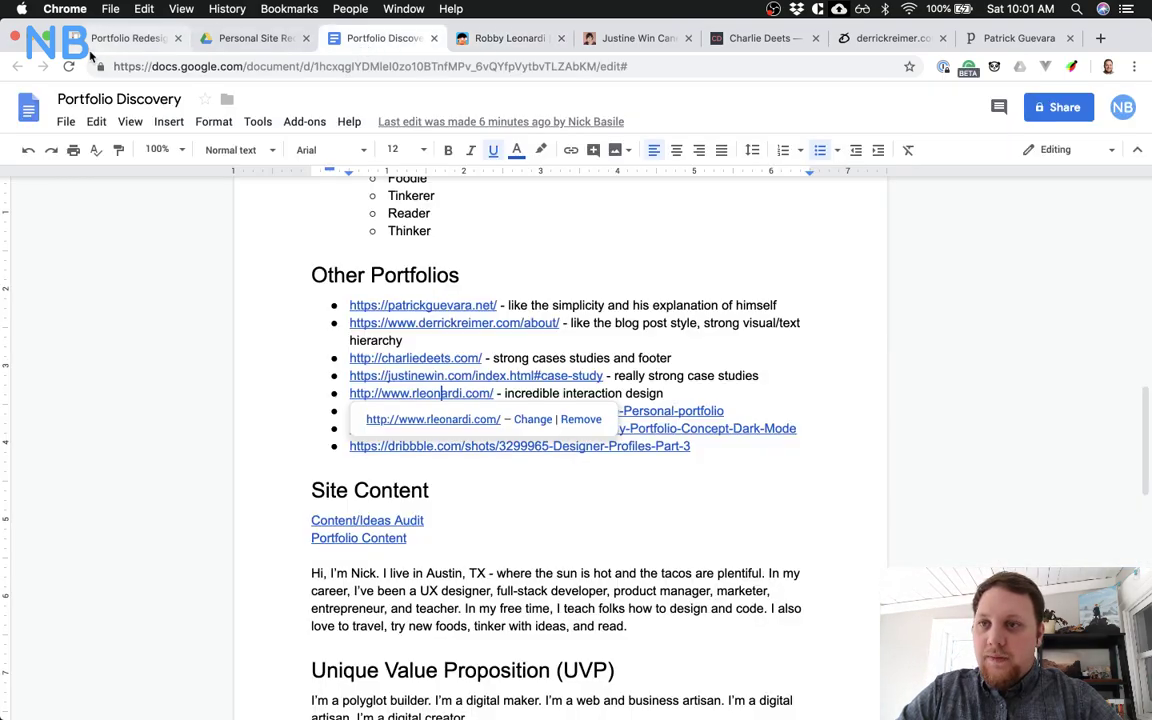
click(34, 38)
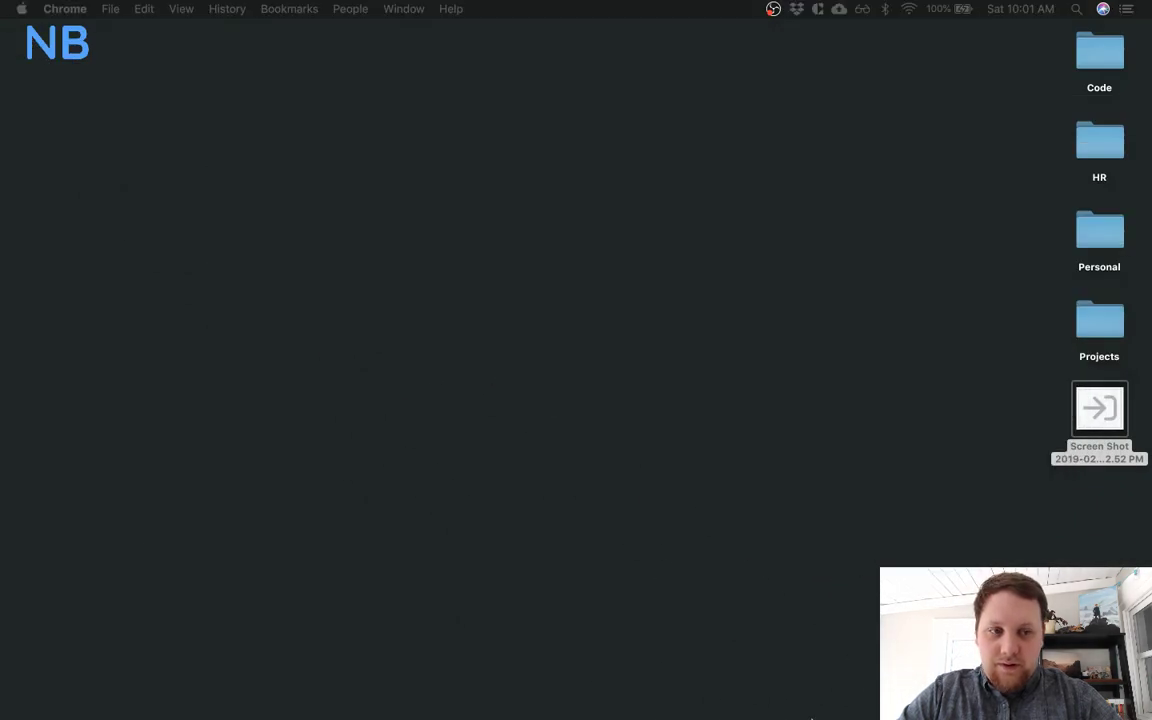
click(377, 688)
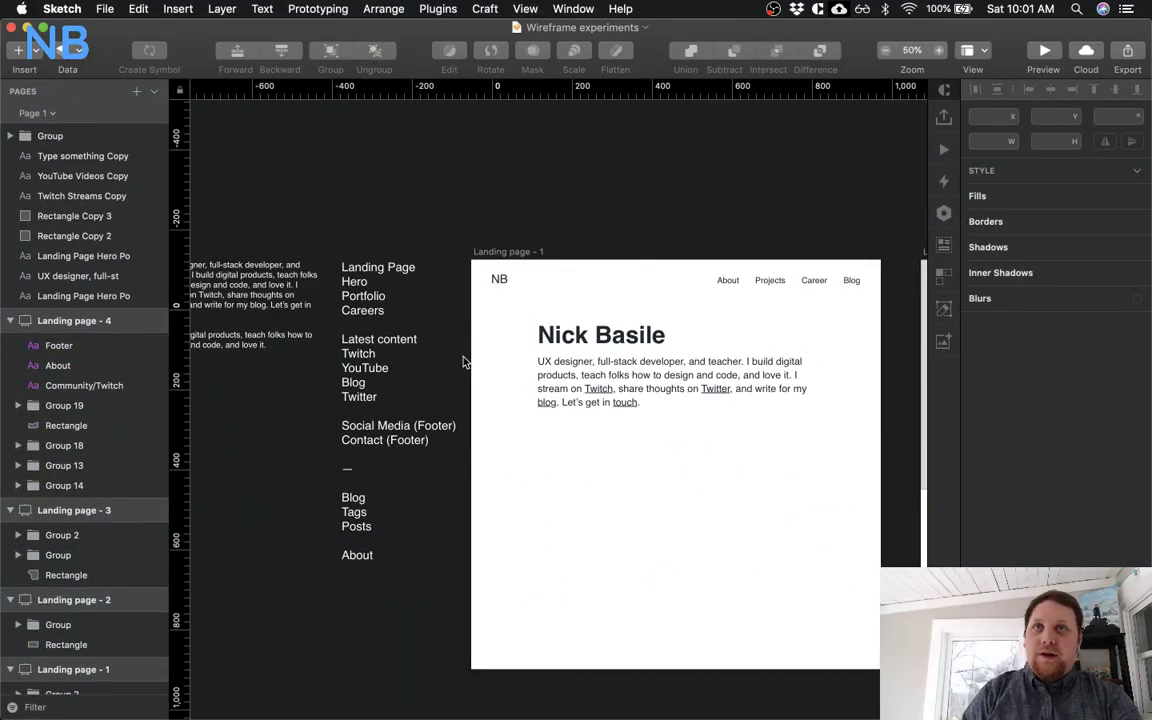
Review the landing page content list and the hero layouts on artboards Landing page - 1, 2 and 3
scroll(464, 362, down, 3)
scroll(464, 362, left, 5)
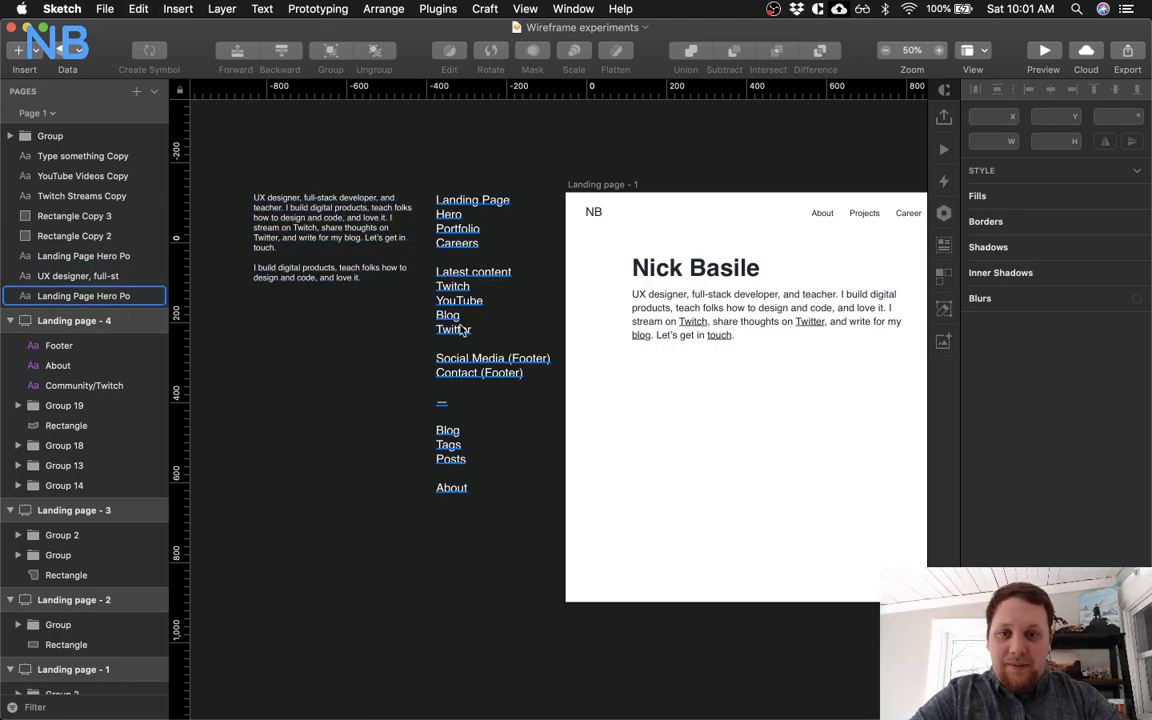
key(ctrl+Up)
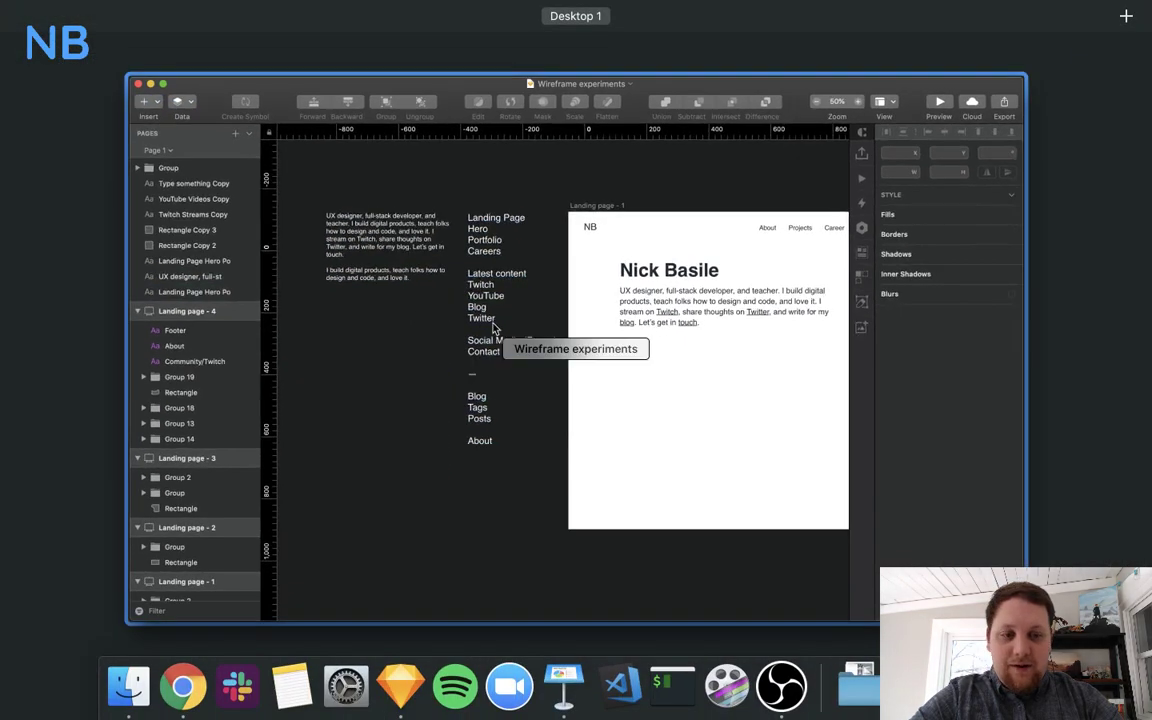
click(455, 290)
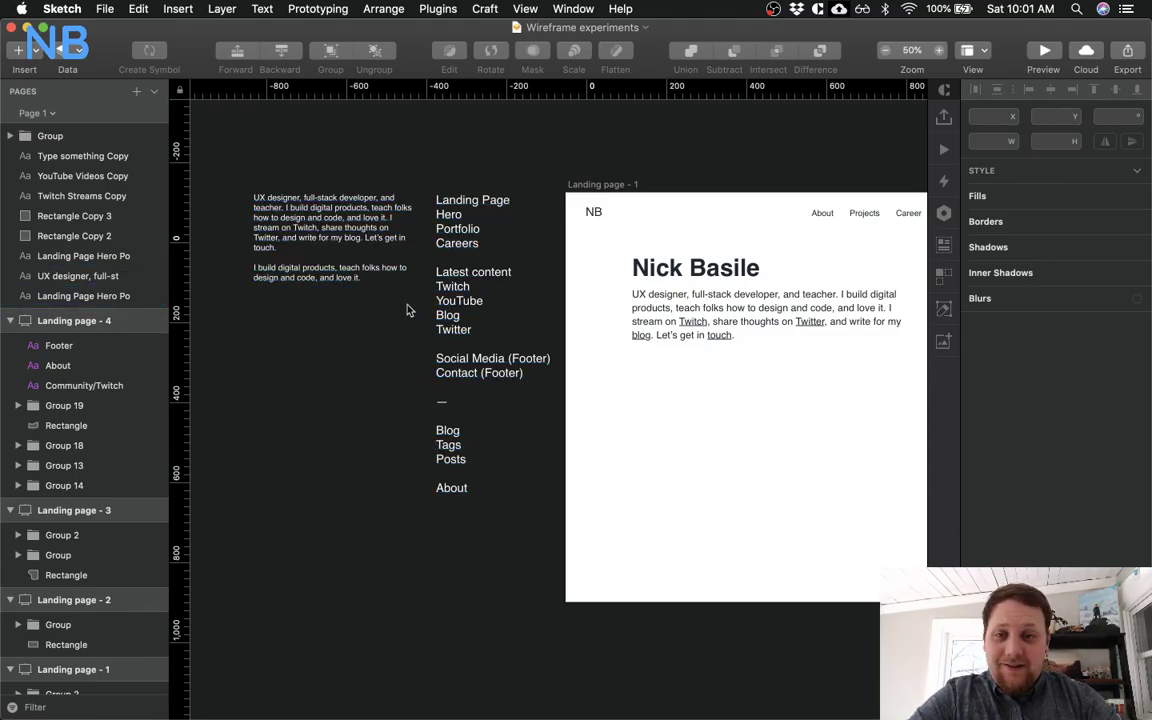
scroll(483, 345, right, 5)
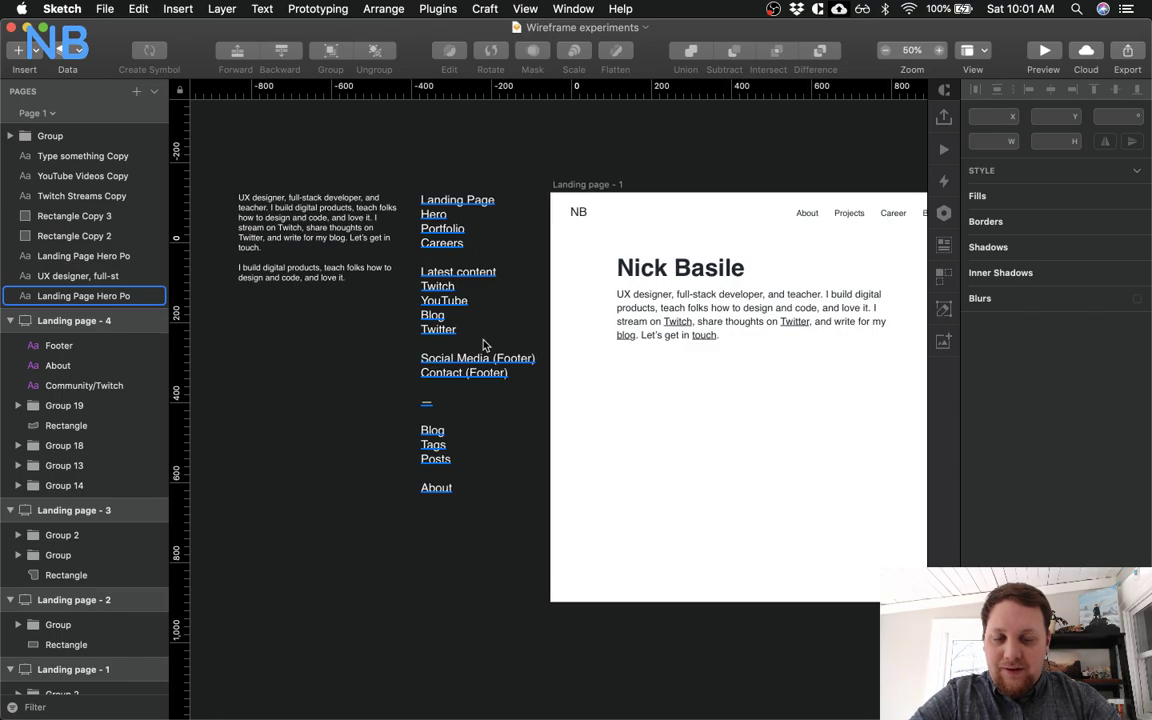
scroll(483, 345, right, 2)
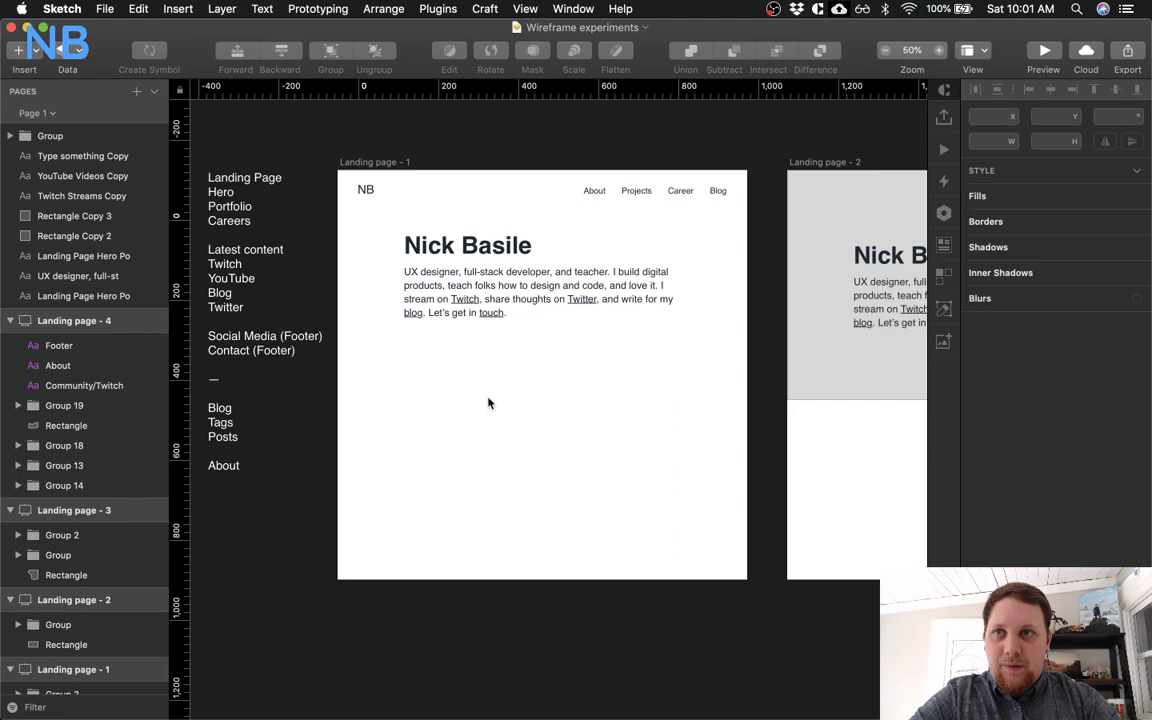
scroll(488, 403, right, 2)
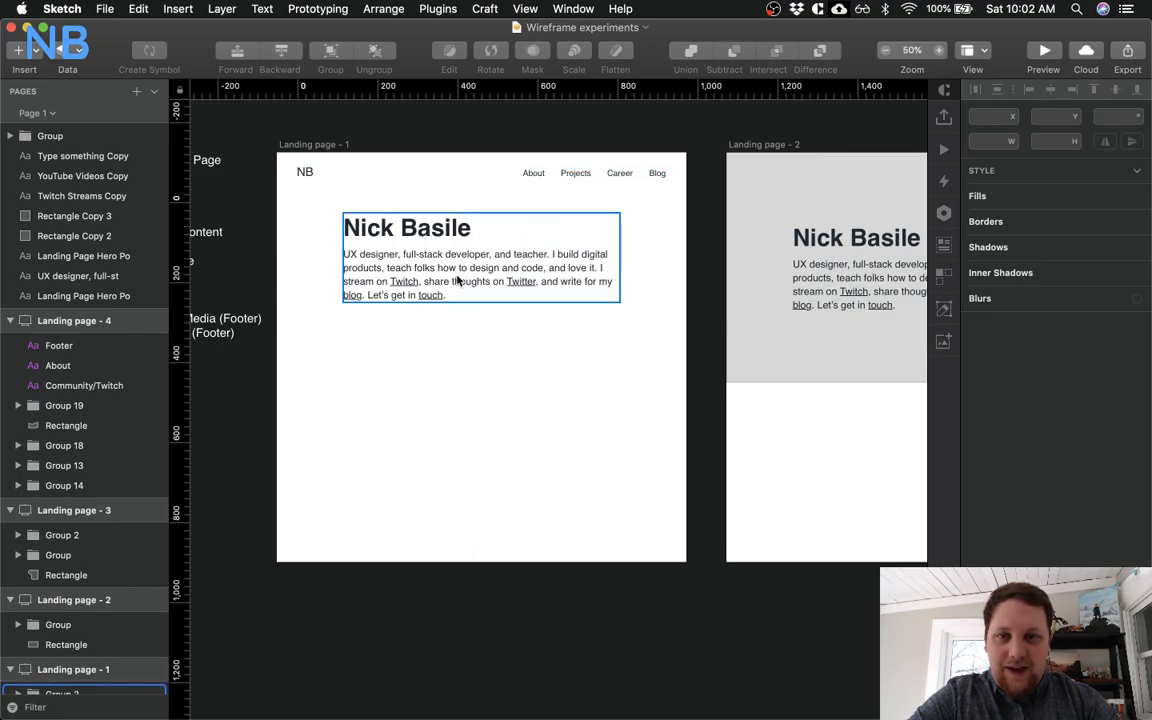
scroll(490, 349, right, 2)
scroll(491, 352, right, 6)
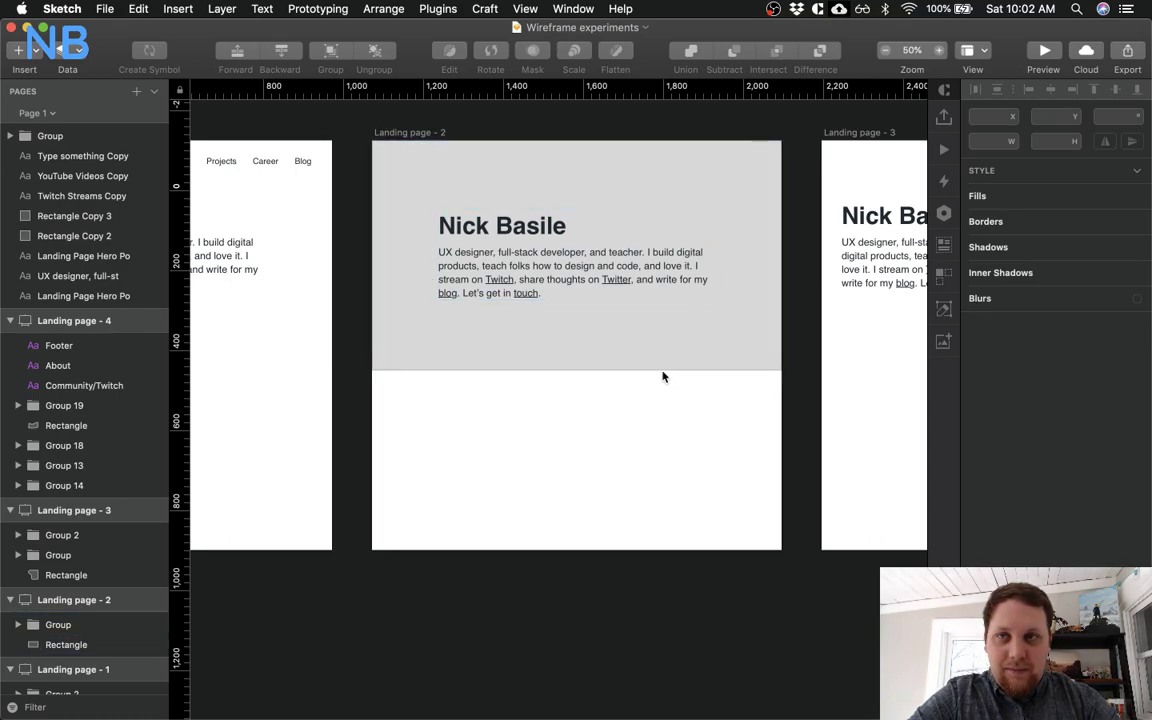
scroll(662, 376, right, 2)
scroll(662, 376, right, 8)
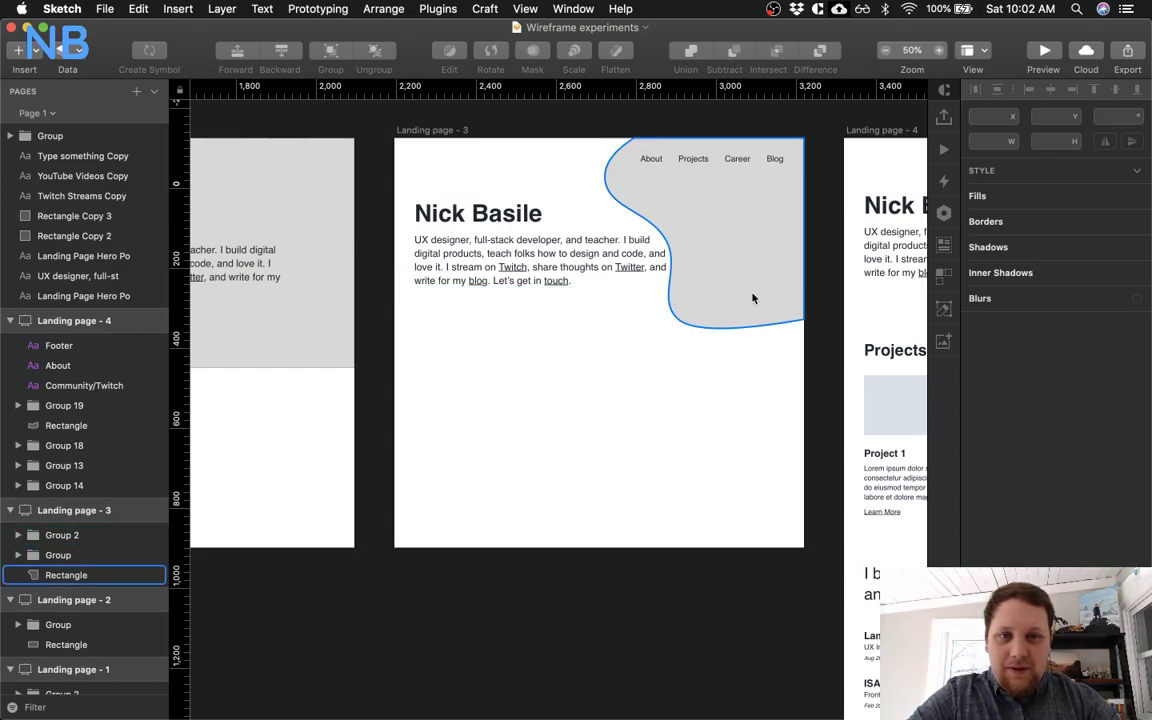
scroll(730, 262, right, 5)
scroll(730, 262, right, 5)
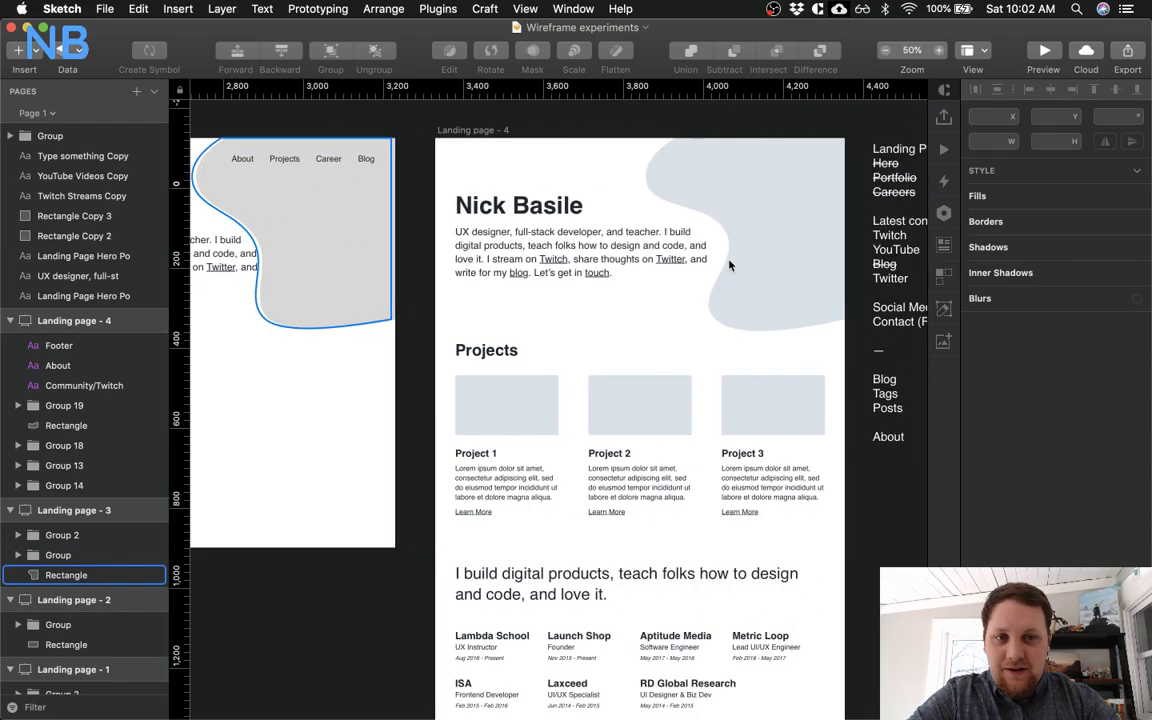
Examine the sections of artboard Landing page - 4, from the hero and Projects through Writing, Community/Twitch, About and Footer
click(655, 232)
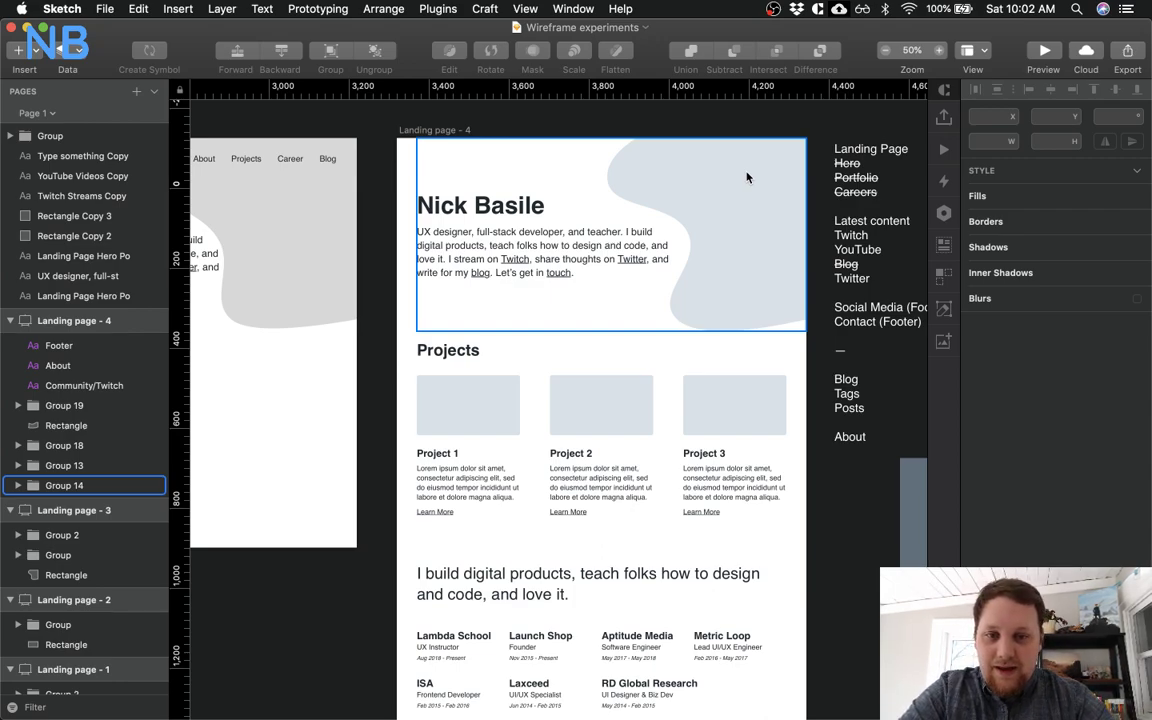
scroll(587, 295, down, 2)
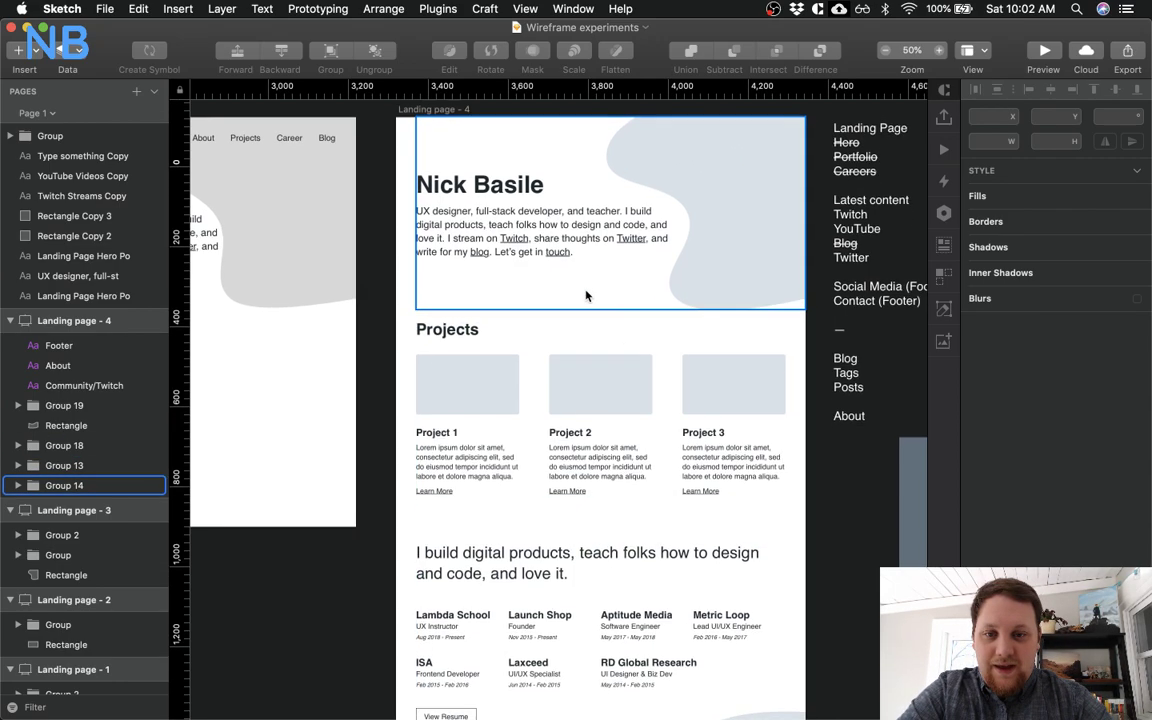
scroll(587, 295, down, 5)
scroll(540, 310, right, 2)
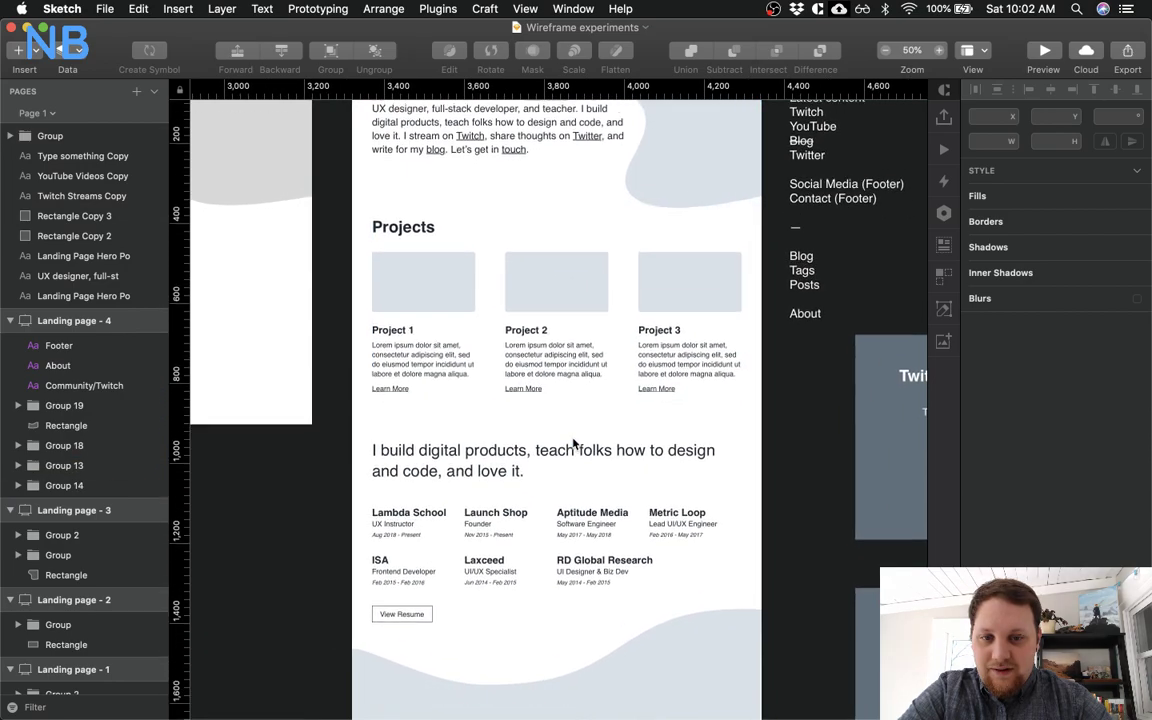
scroll(574, 443, down, 4)
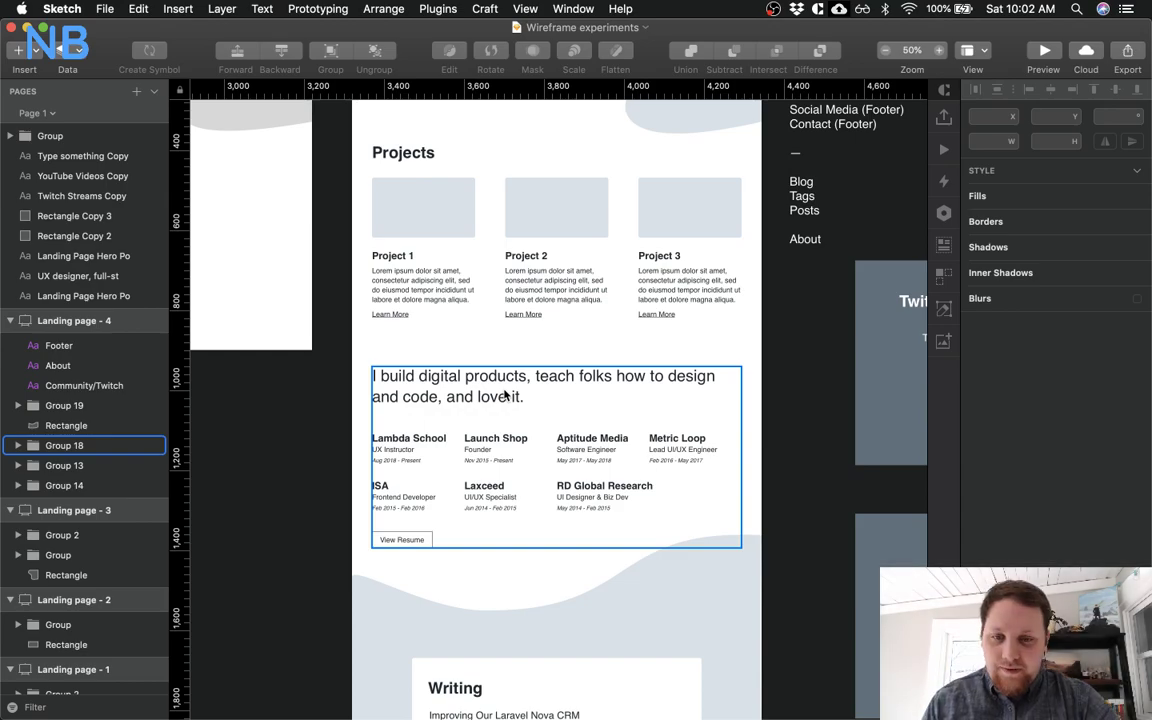
scroll(504, 394, down, 10)
scroll(455, 438, down, 6)
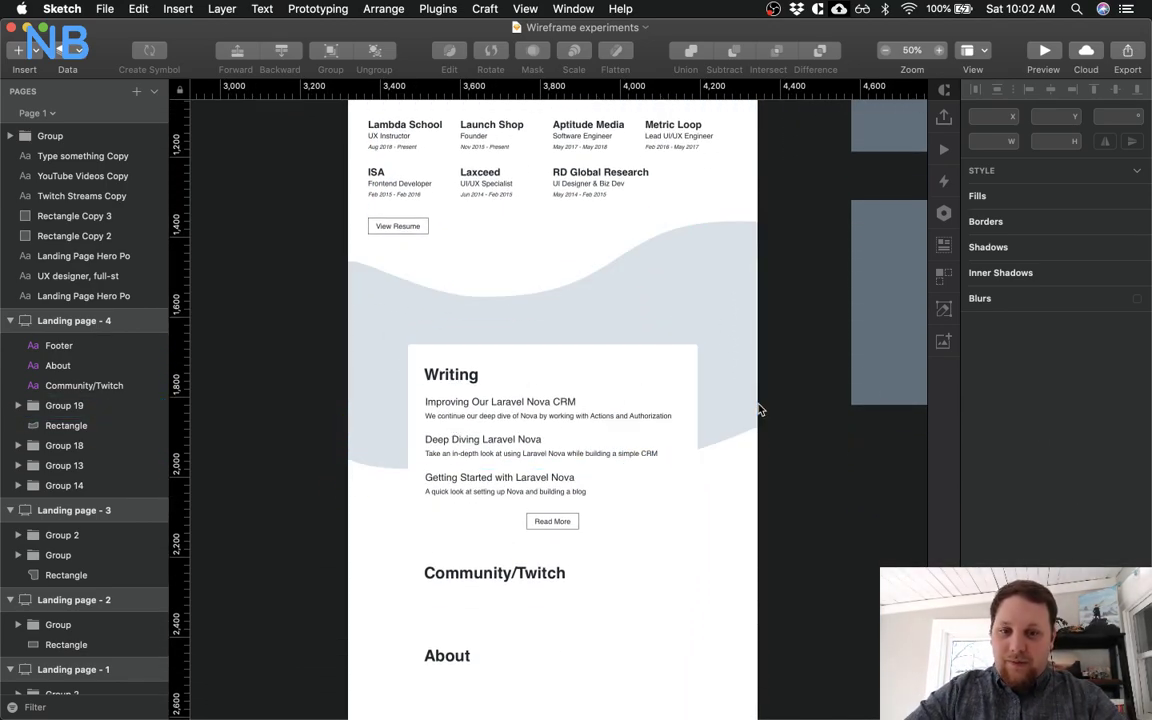
scroll(620, 545, down, 6)
scroll(622, 547, down, 3)
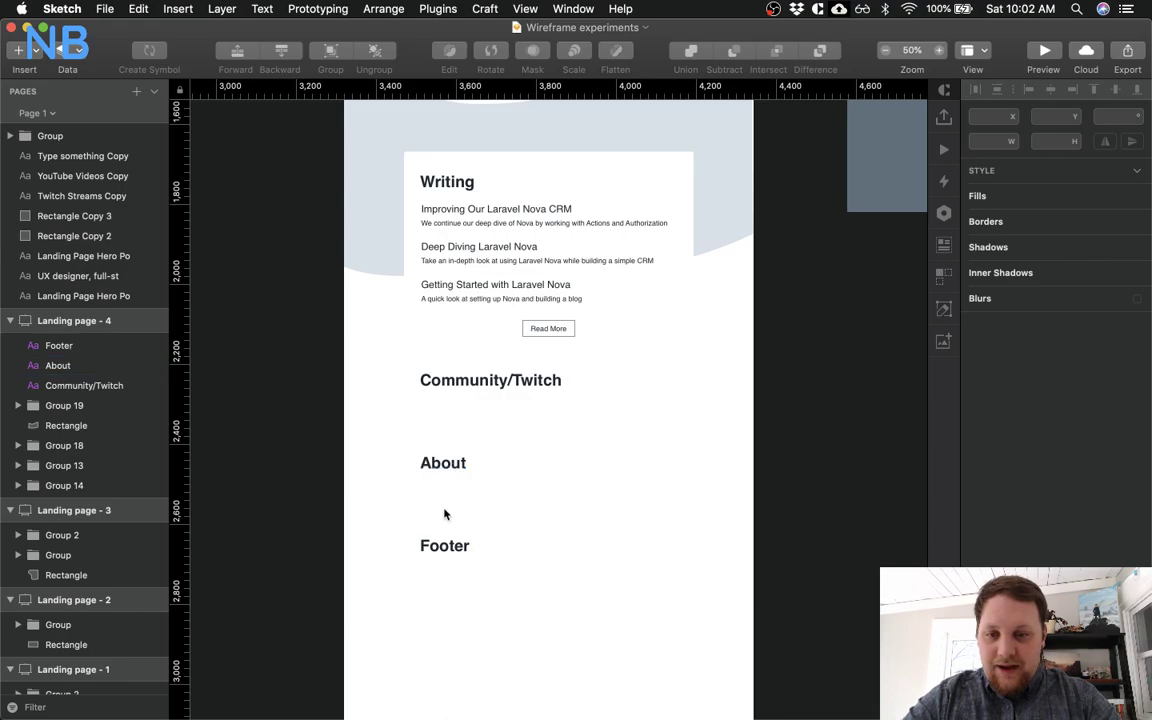
scroll(524, 542, down, 7)
scroll(524, 542, down, 5)
scroll(524, 542, up, 15)
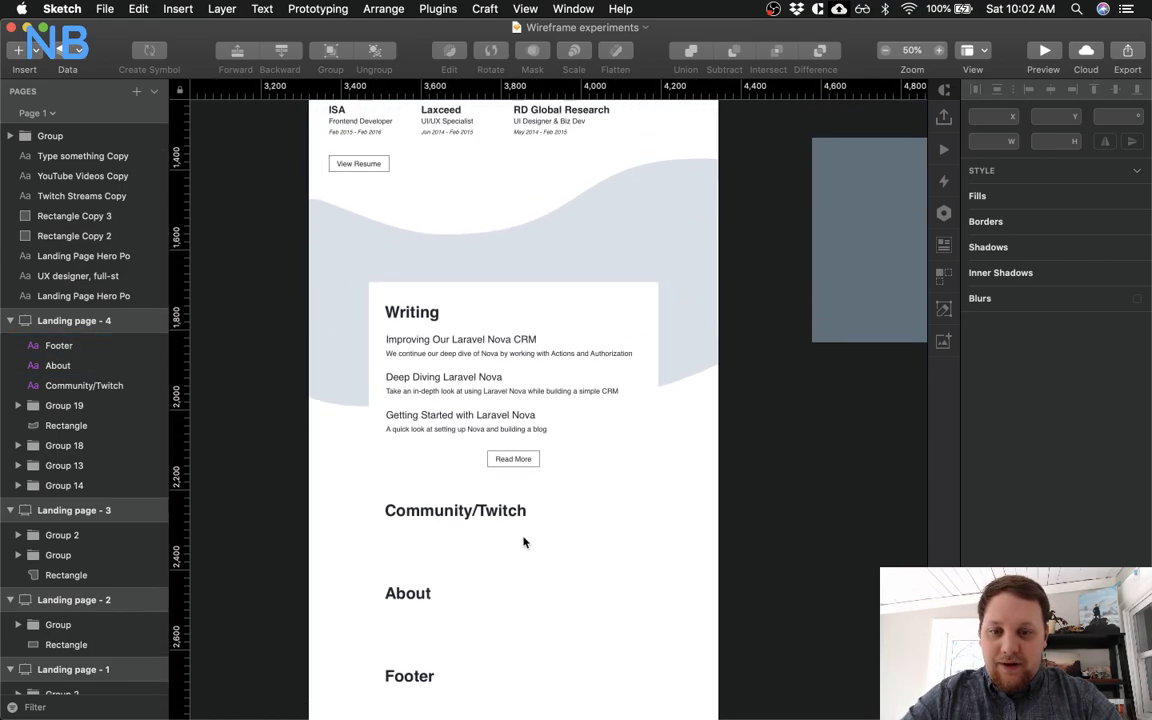
scroll(524, 542, down, 4)
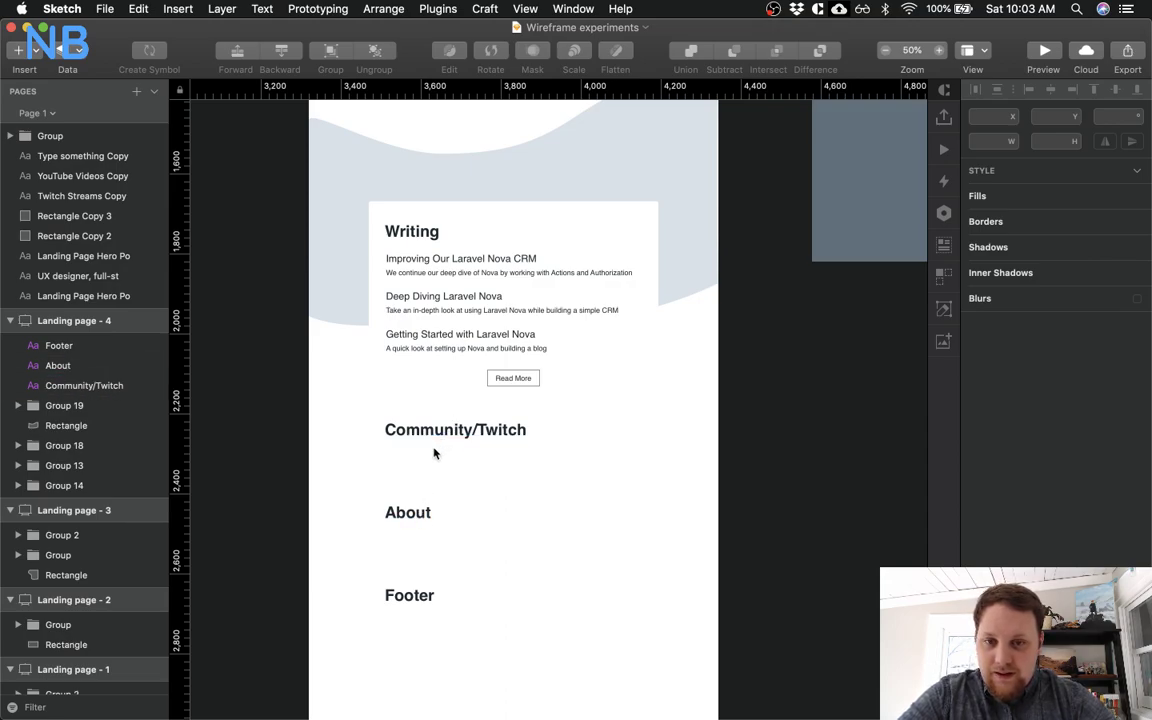
scroll(525, 493, down, 3)
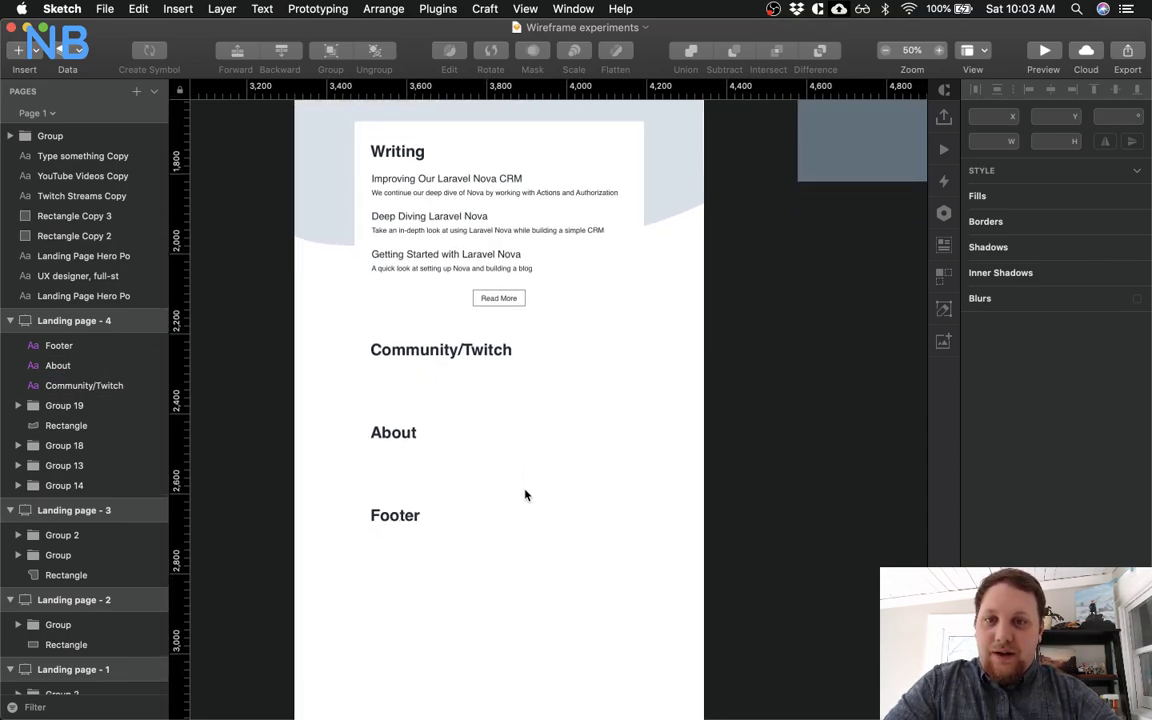
click(431, 218)
scroll(452, 295, up, 10)
scroll(452, 295, right, 6)
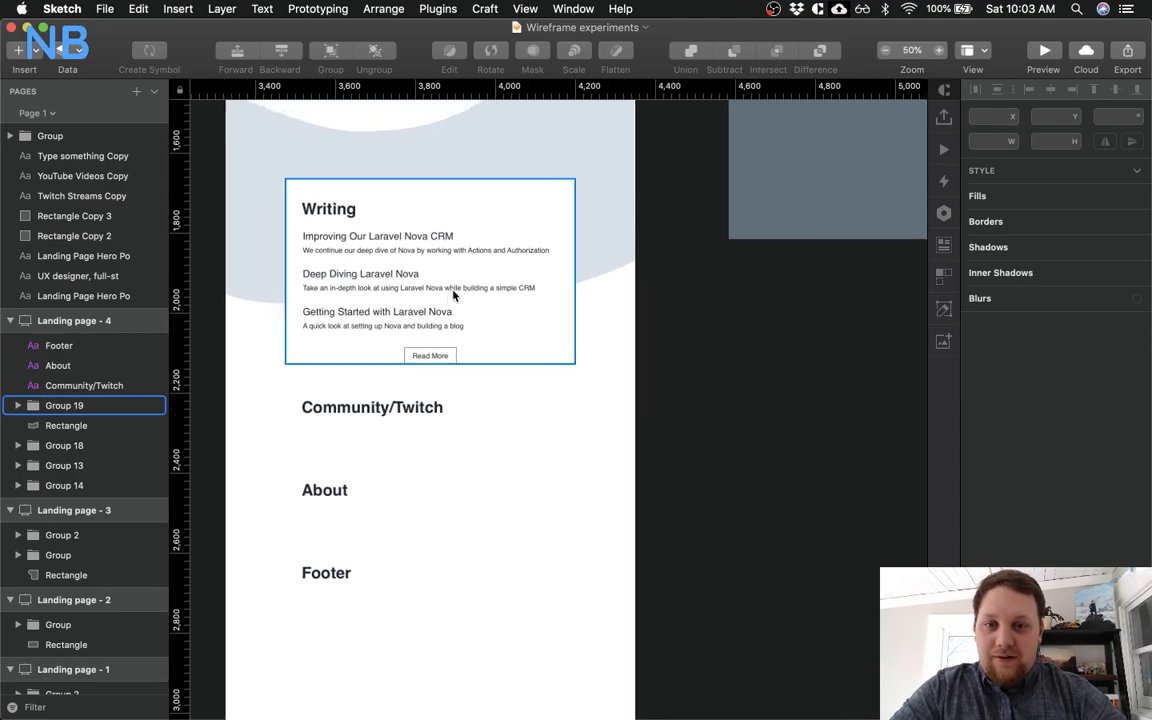
Move the landing page content list down beside the Writing and Community/Twitch sections of Landing page - 4, to X 4398, Y 1941
scroll(452, 296, up, 5)
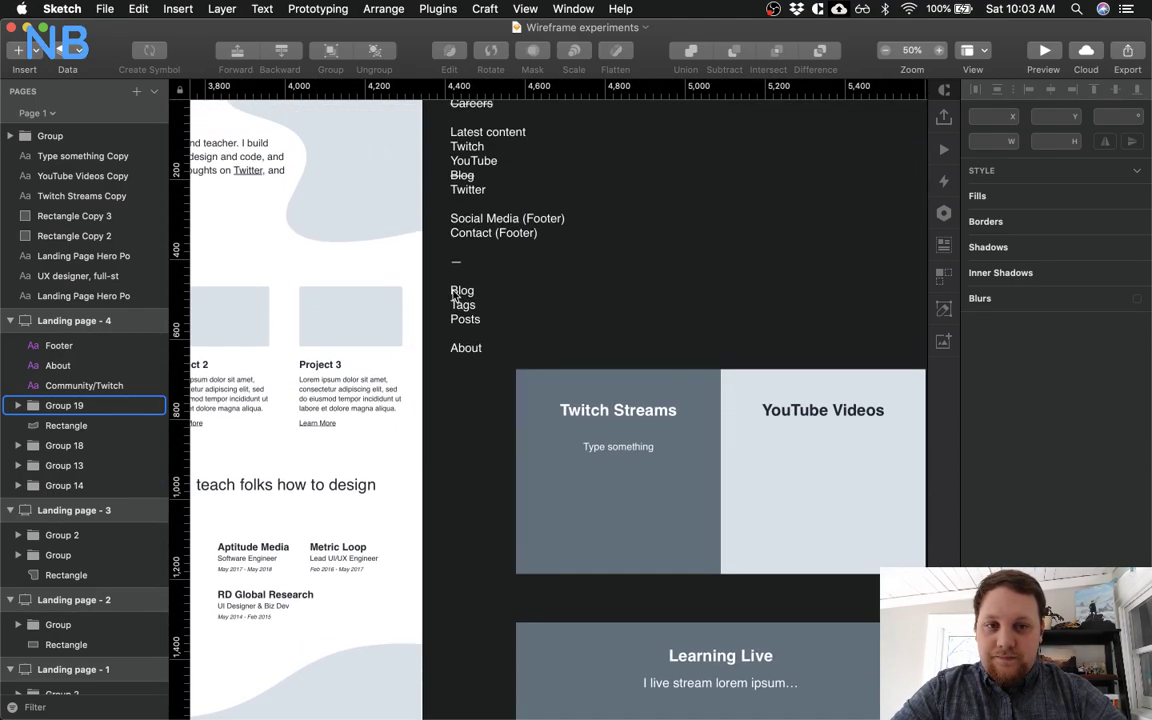
scroll(558, 325, up, 1)
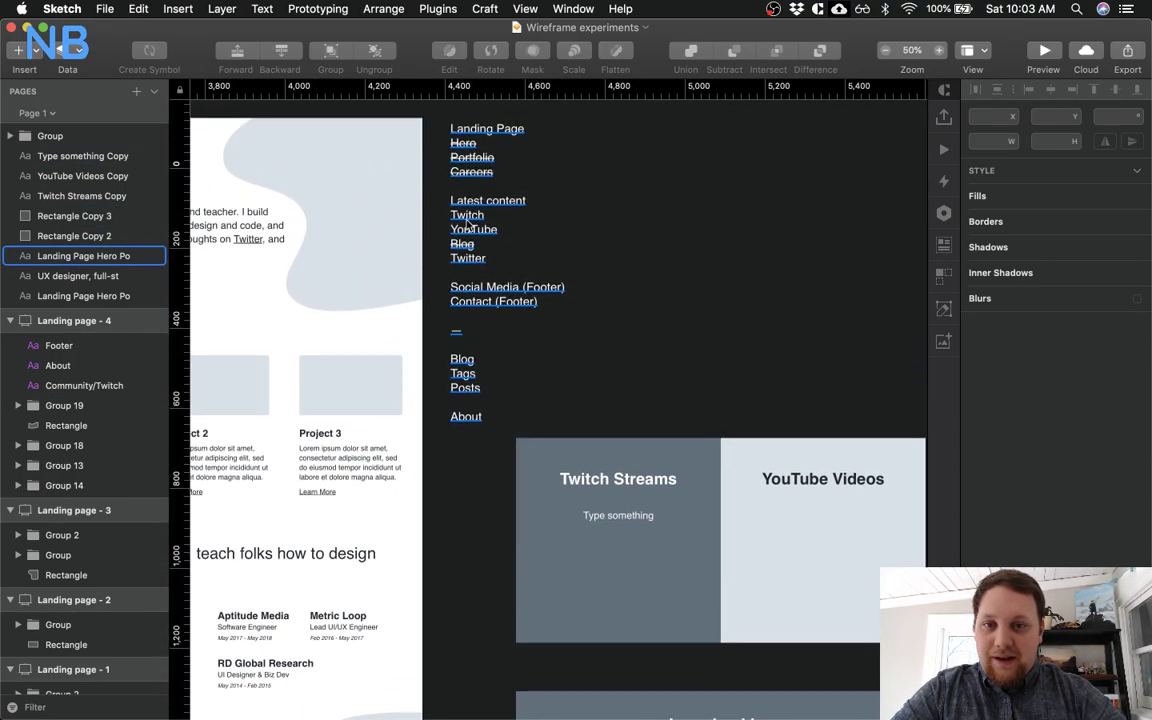
click(471, 197)
drag(471, 197, 453, 468)
scroll(462, 478, down, 10)
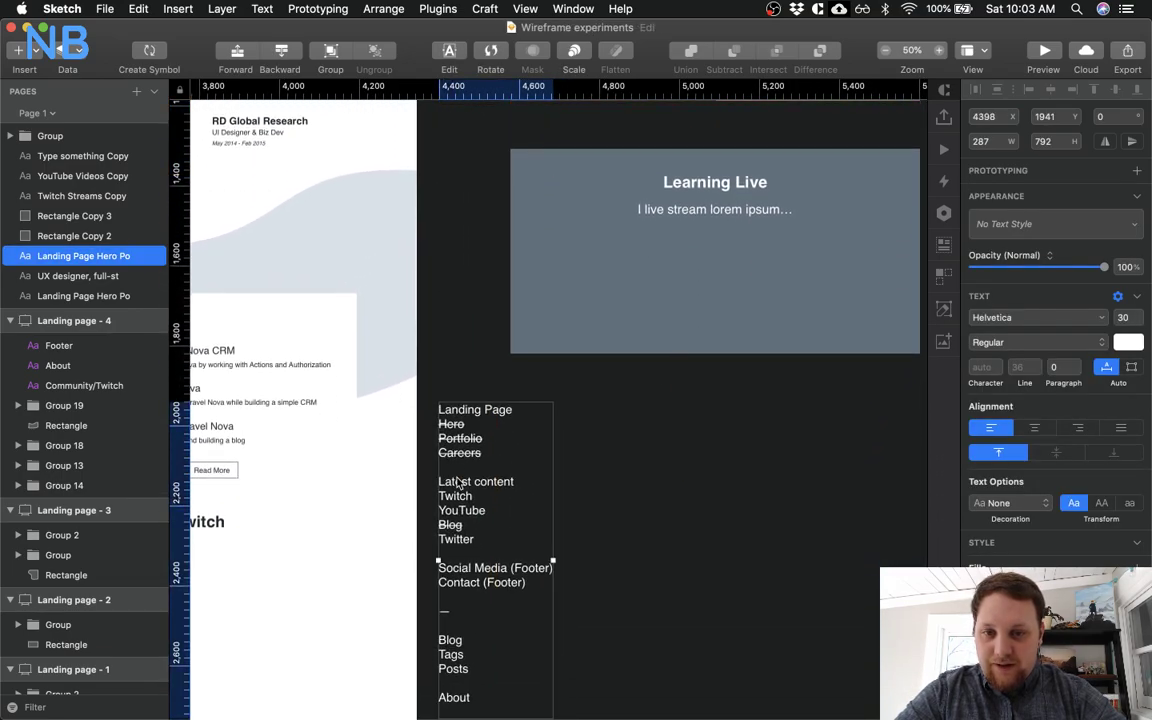
scroll(400, 400, left, 5)
scroll(400, 400, down, 4)
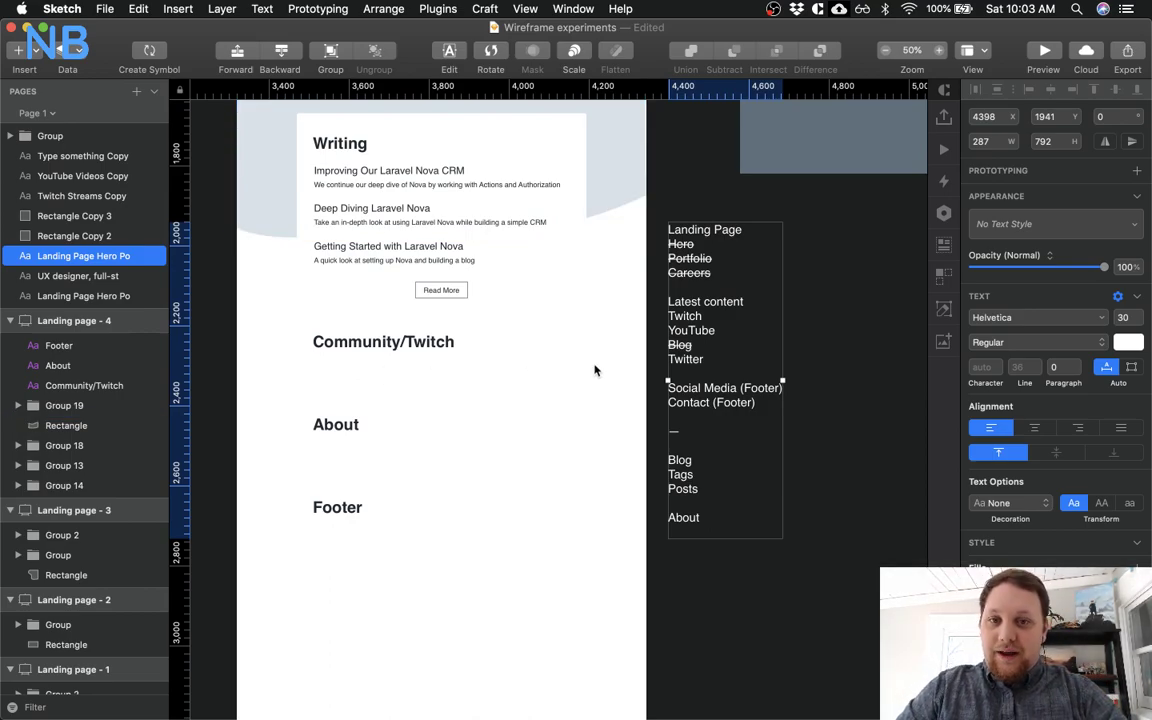
scroll(596, 329, left, 3)
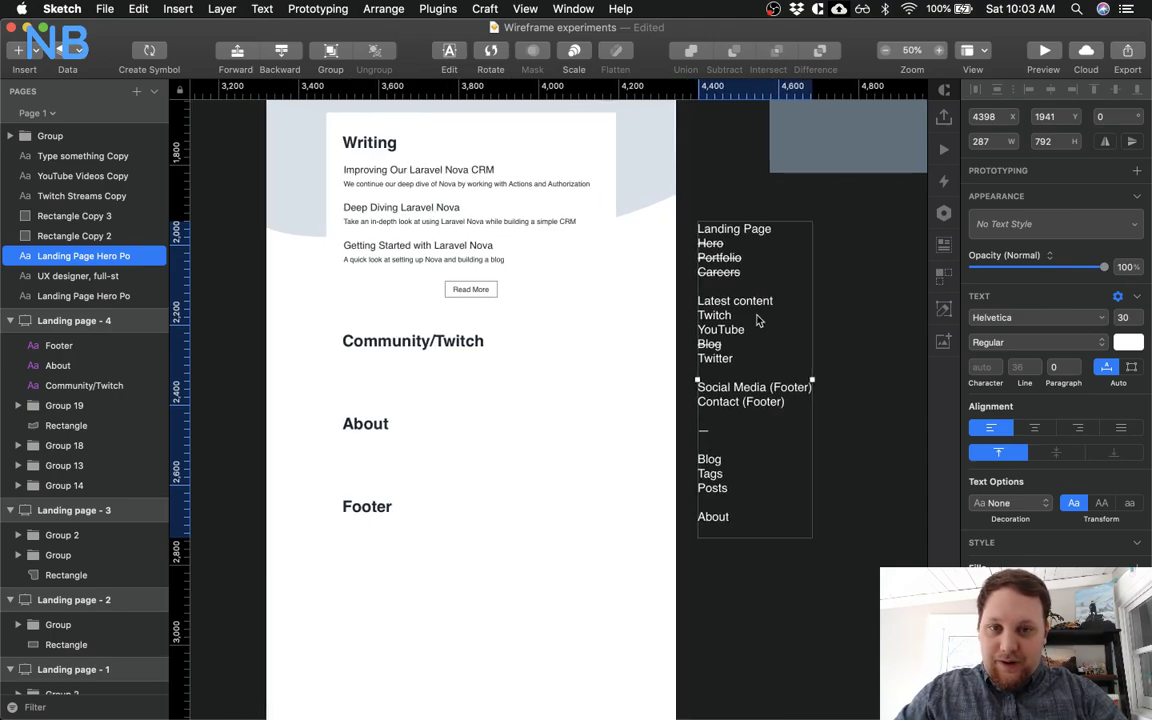
Review Landing page - 4 from the hero down to the Footer heading, comparing its sections with the content list
scroll(622, 227, up, 5)
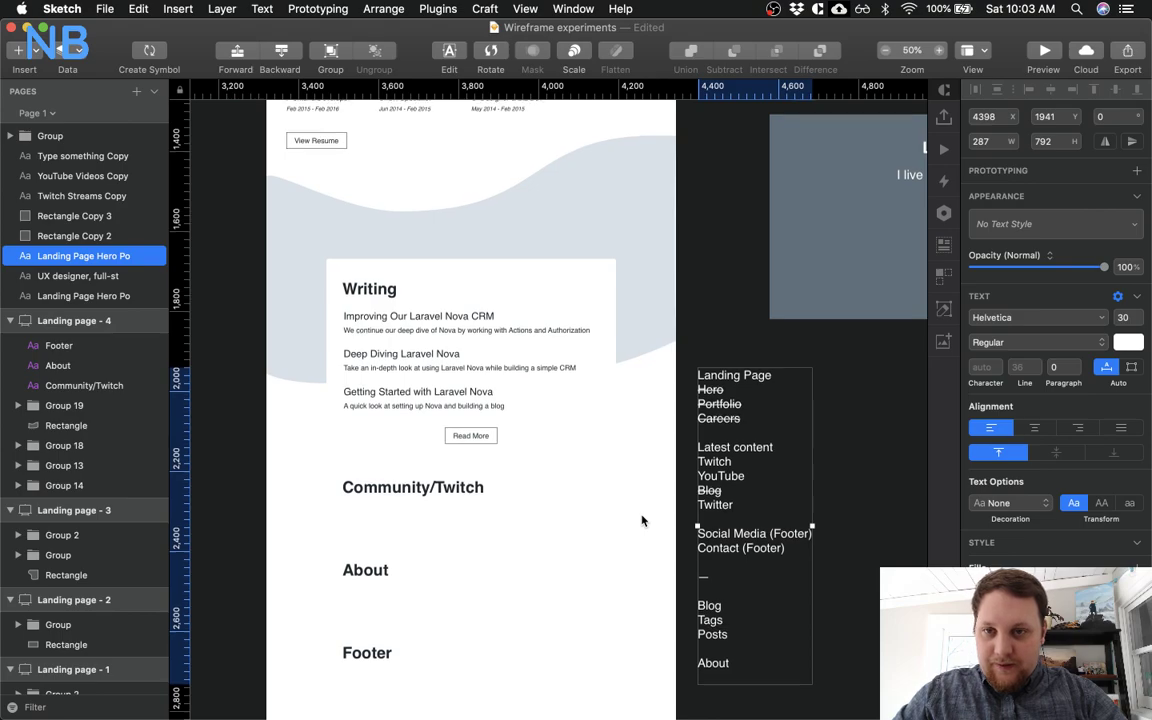
scroll(642, 520, up, 15)
scroll(642, 520, up, 1)
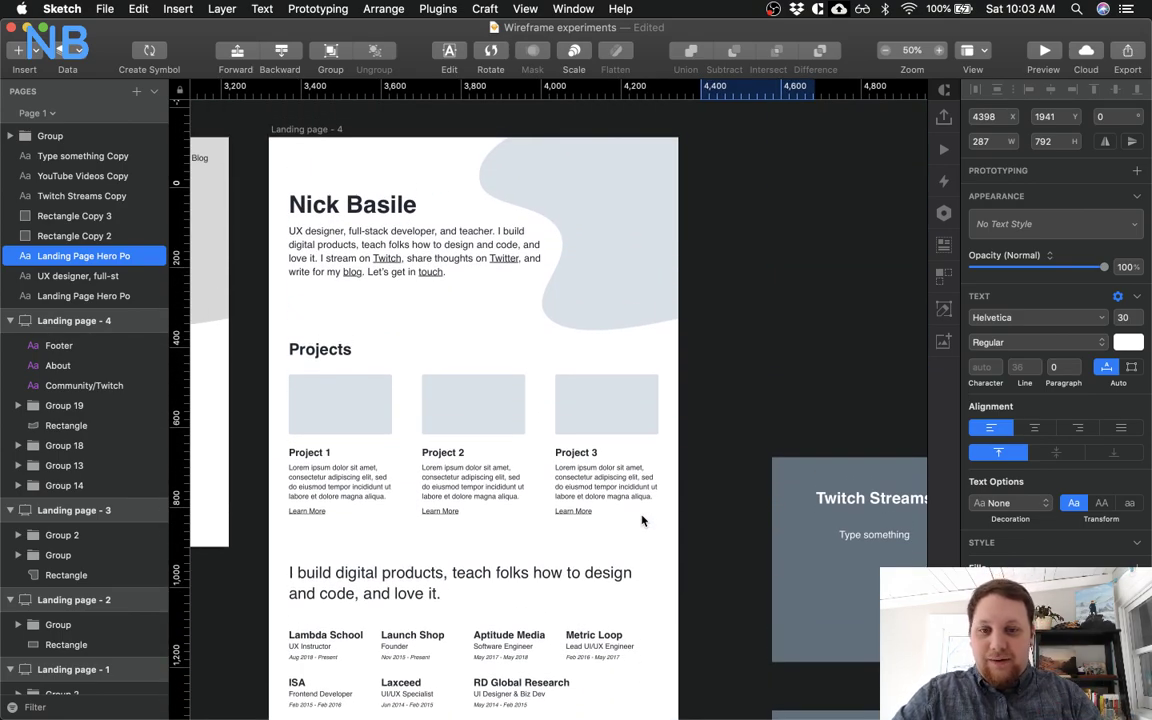
scroll(642, 520, down, 4)
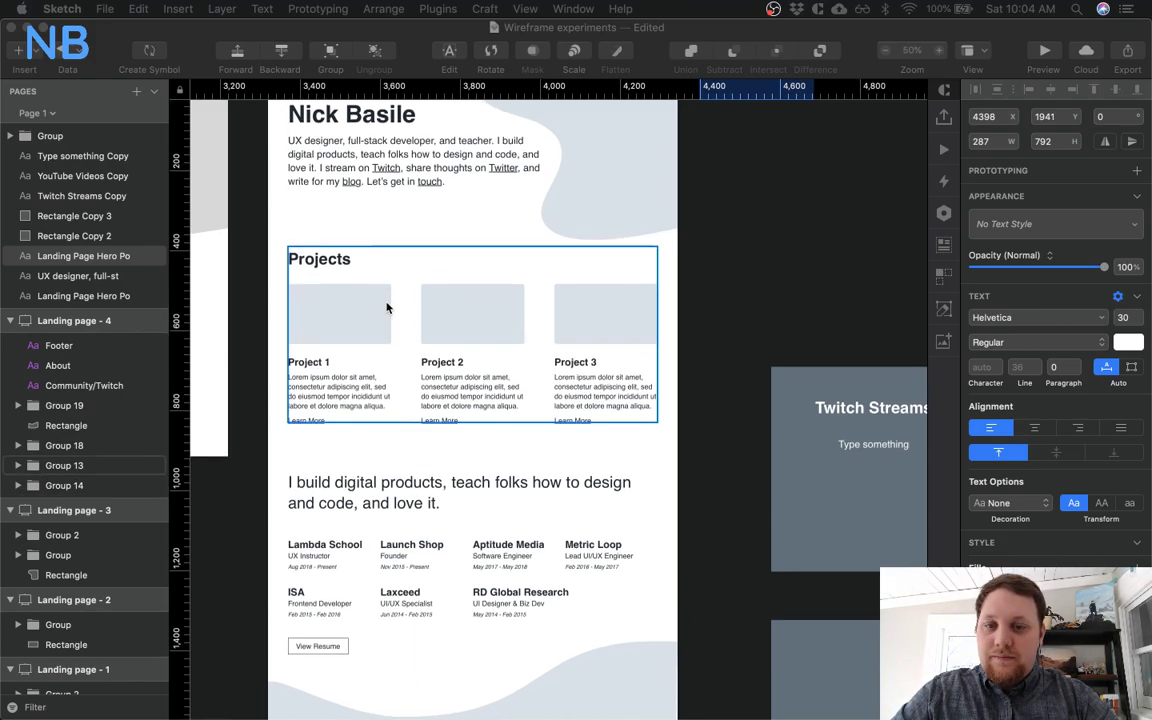
scroll(387, 307, down, 6)
scroll(387, 307, down, 12)
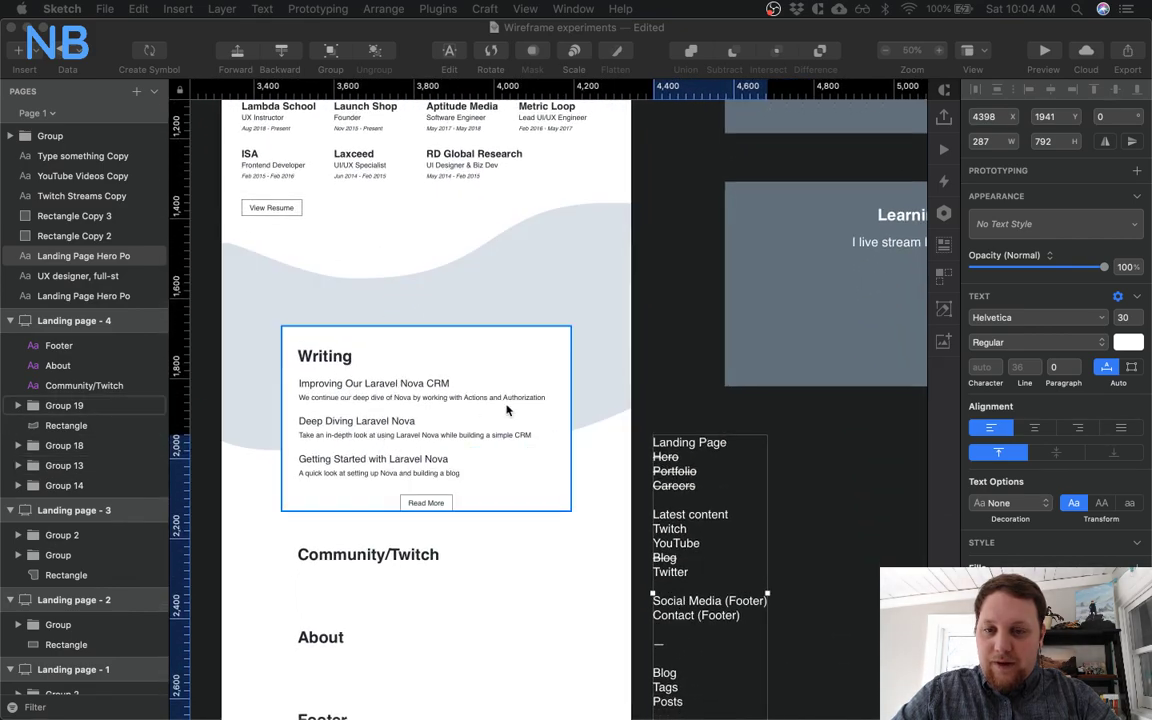
scroll(586, 528, down, 3)
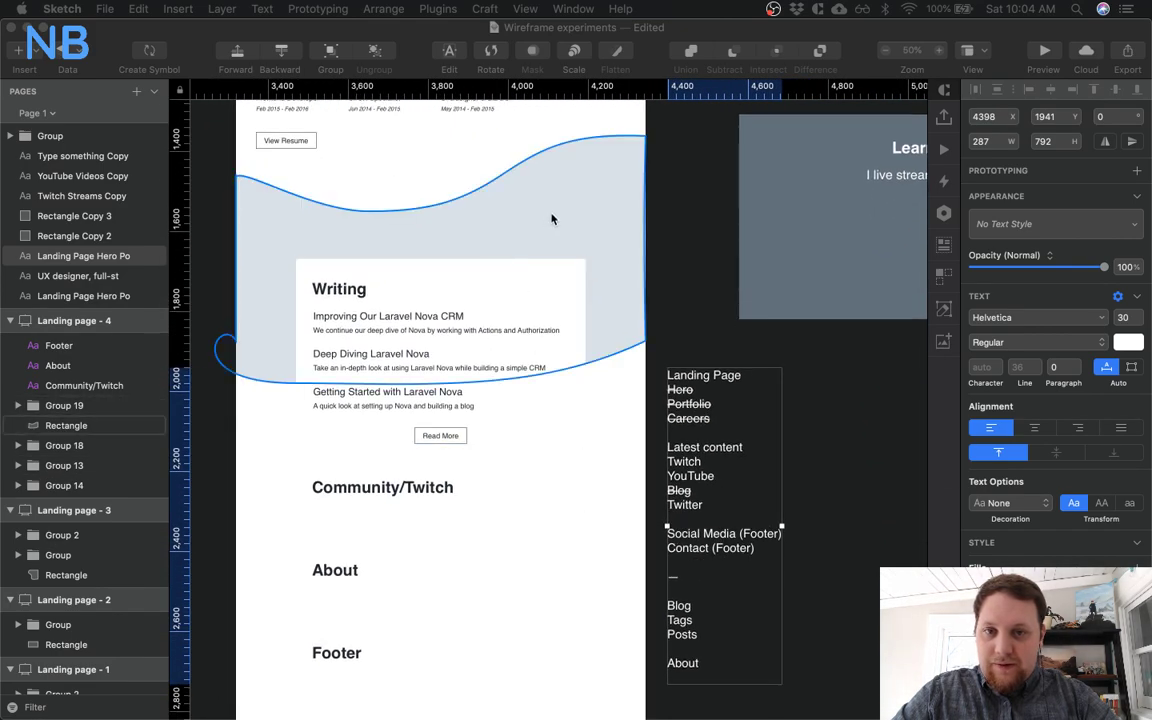
scroll(577, 509, down, 5)
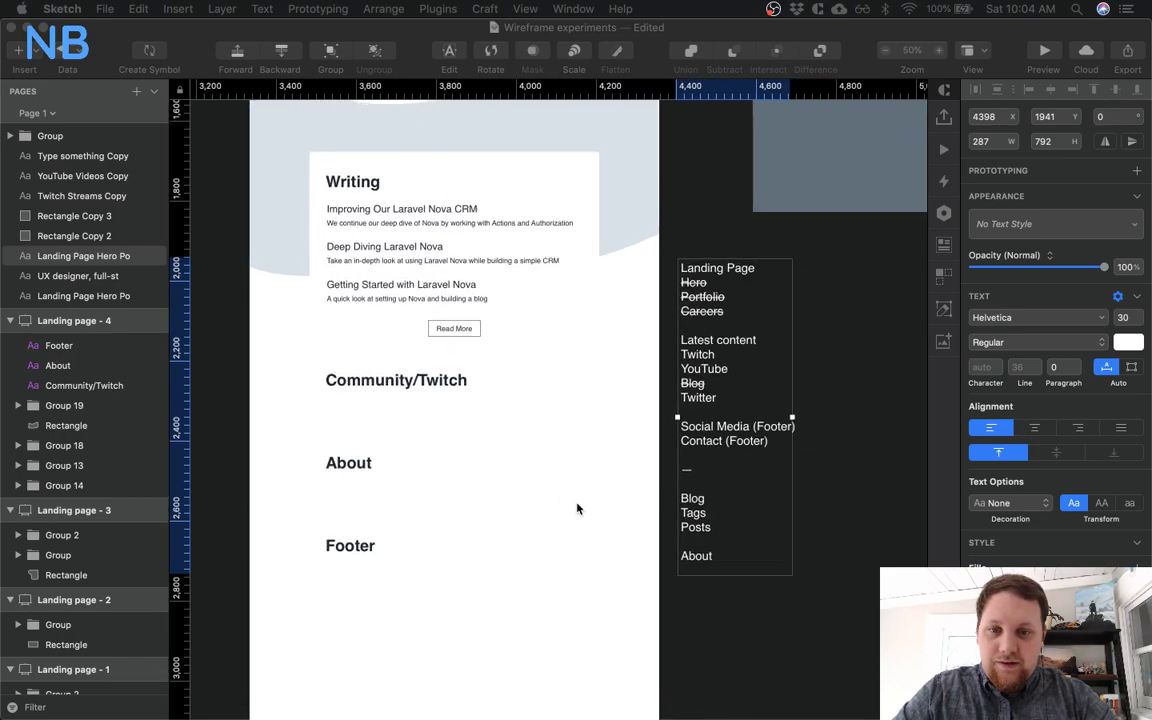
scroll(577, 509, right, 1)
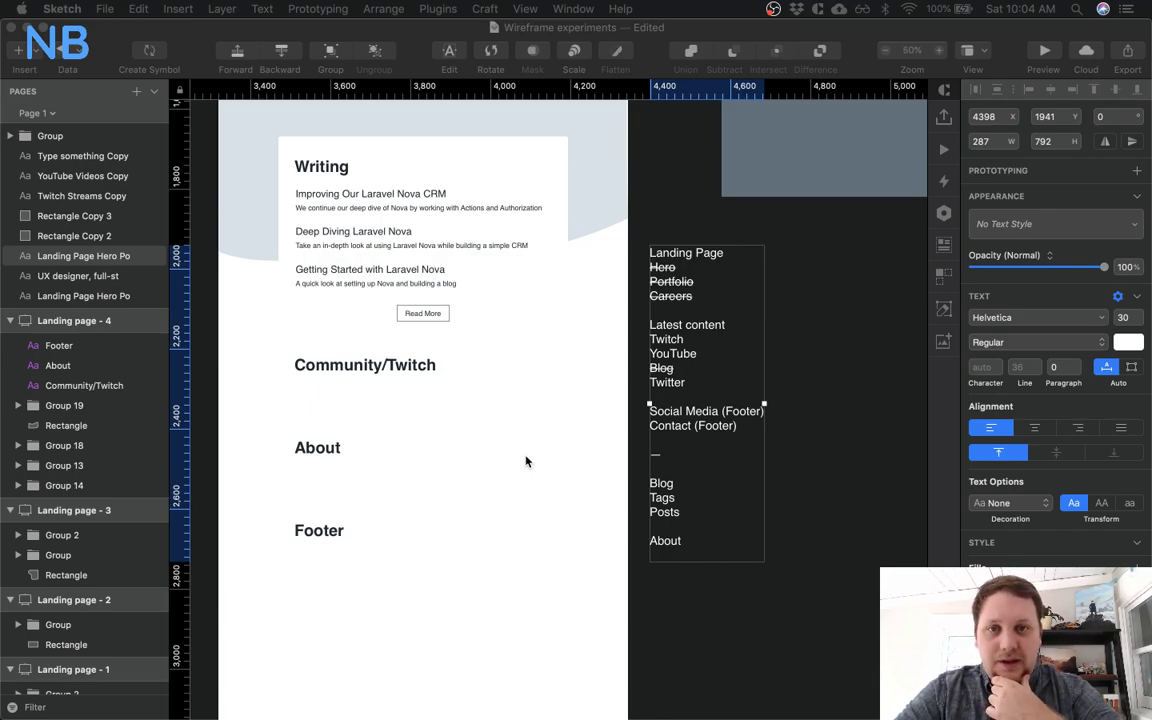
Switch to Chrome and open the designer's current personal website in a new tab
key(ctrl+Up)
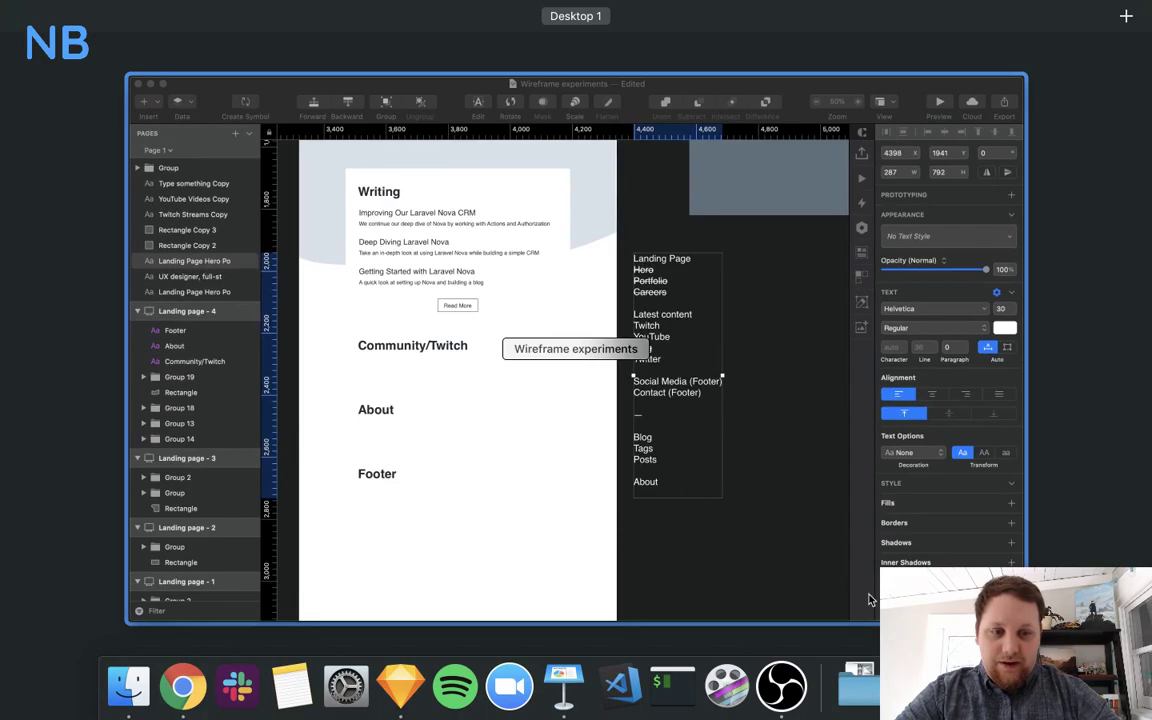
click(877, 578)
key(super+Tab)
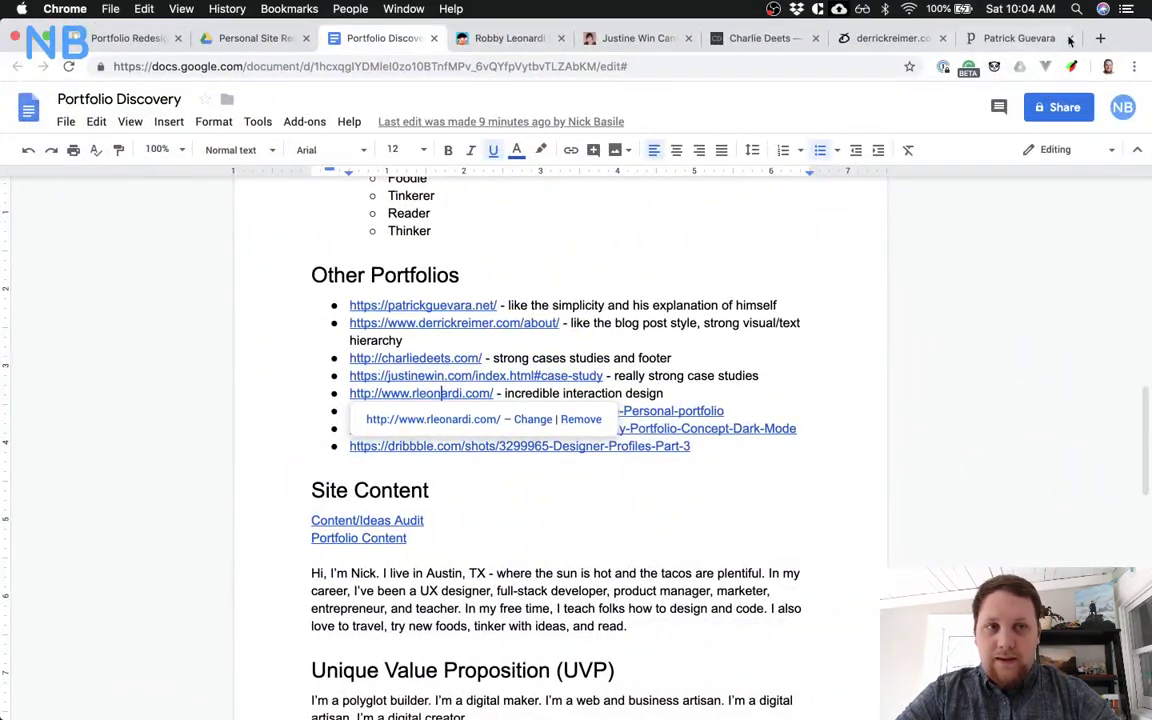
click(1104, 38)
text(nick)
key(Return)
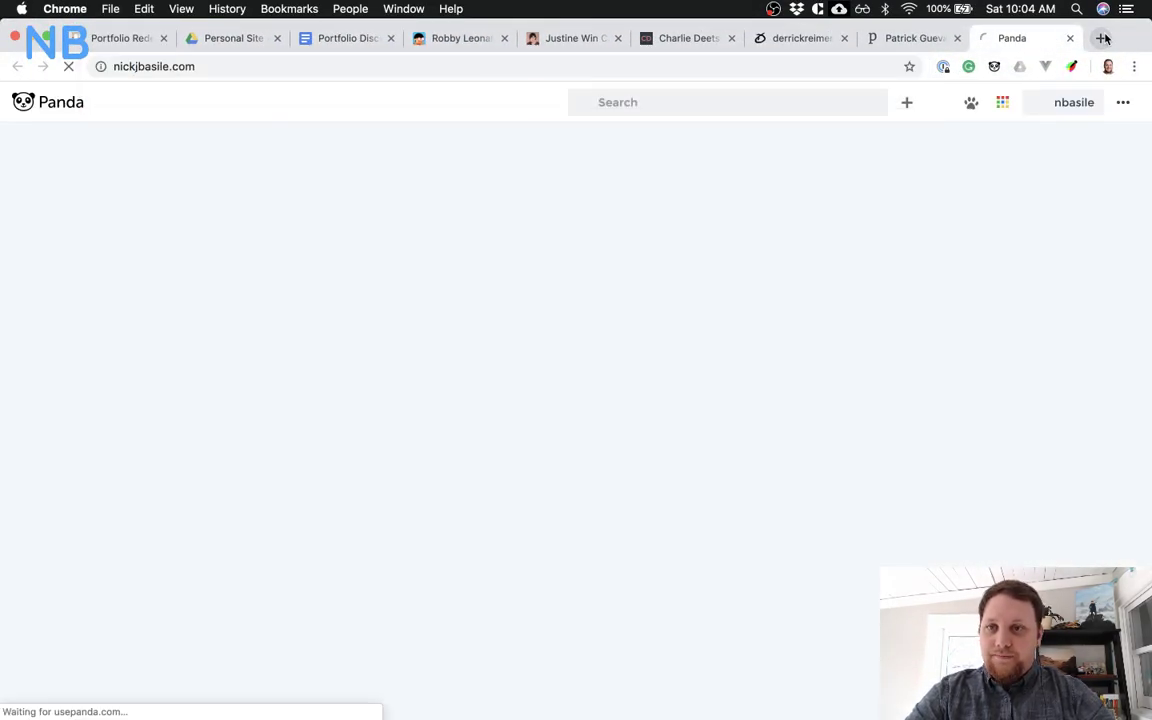
Examine the blog posts and tweet cards in the site's Latest Thoughts section, then put the browser away
scroll(820, 390, down, 10)
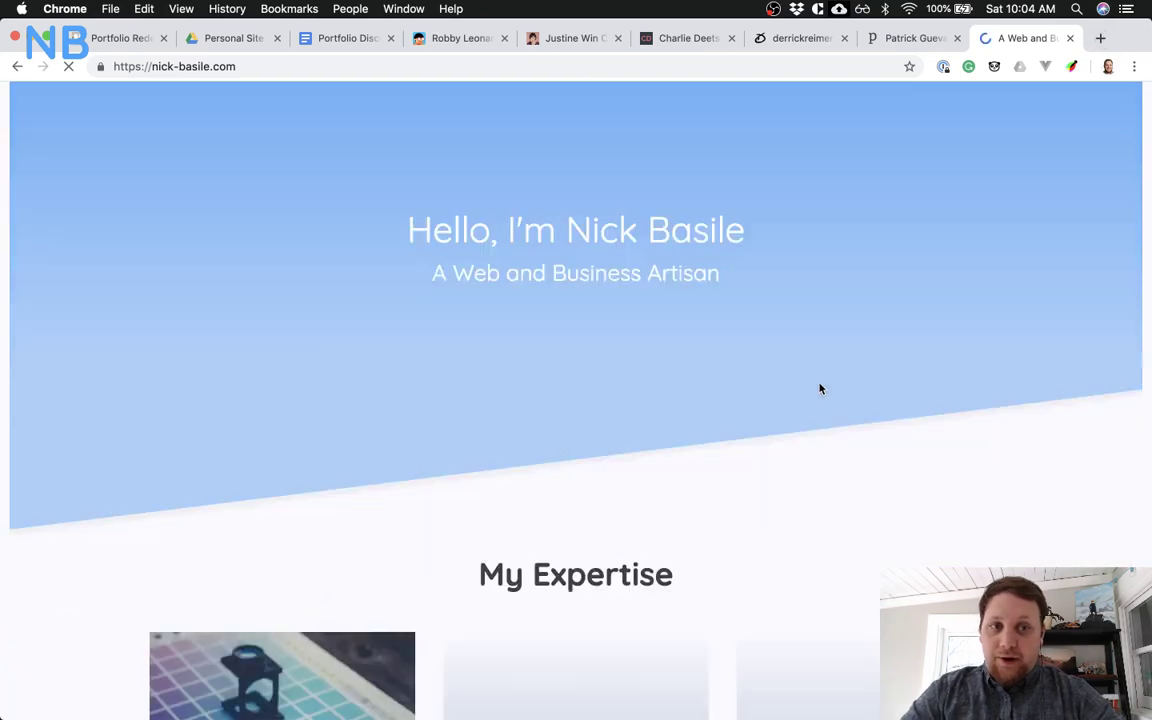
scroll(820, 390, up, 1)
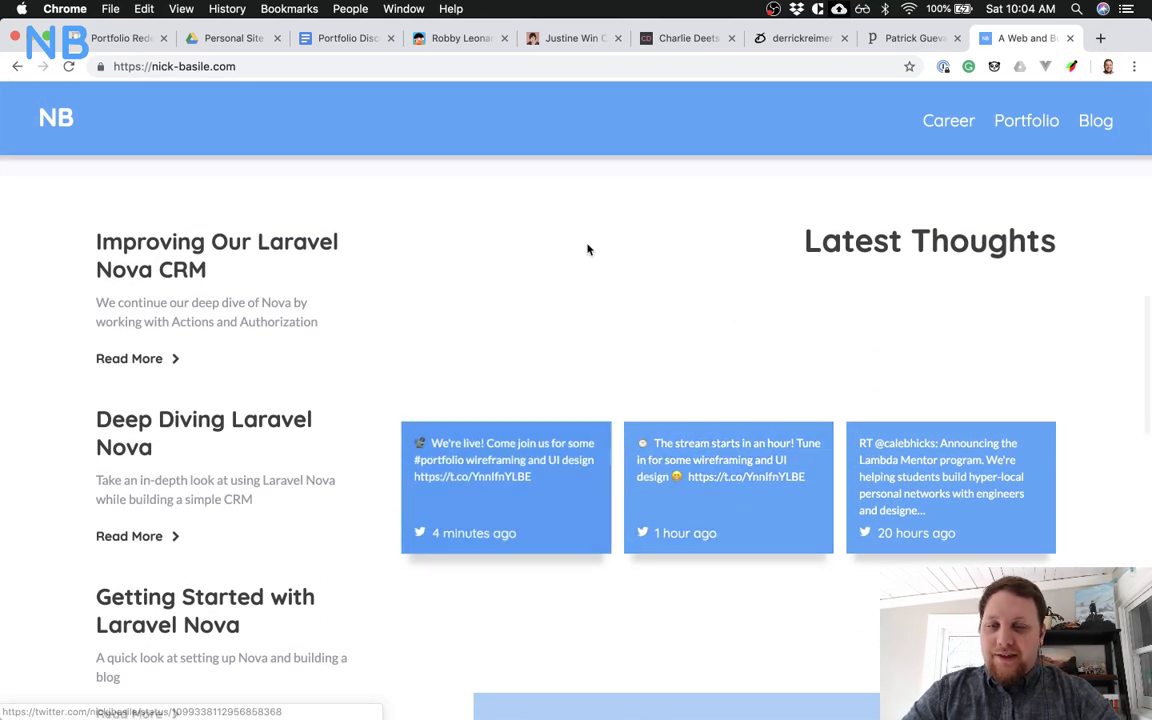
scroll(500, 330, down, 1)
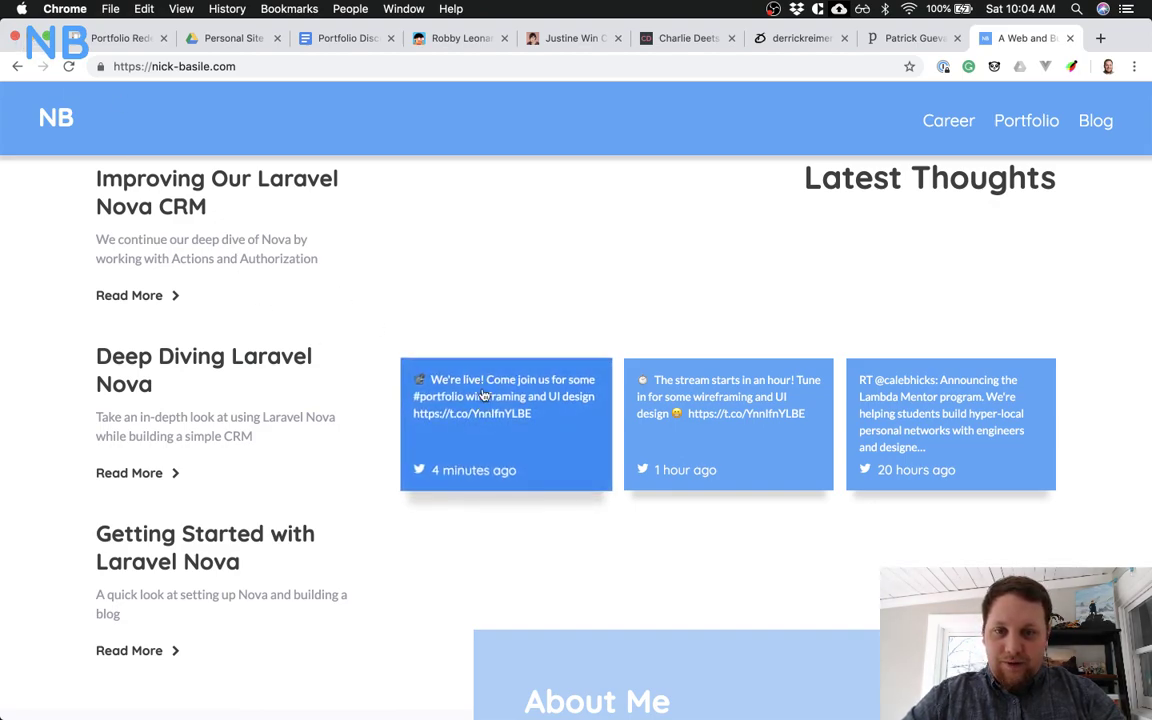
click(29, 38)
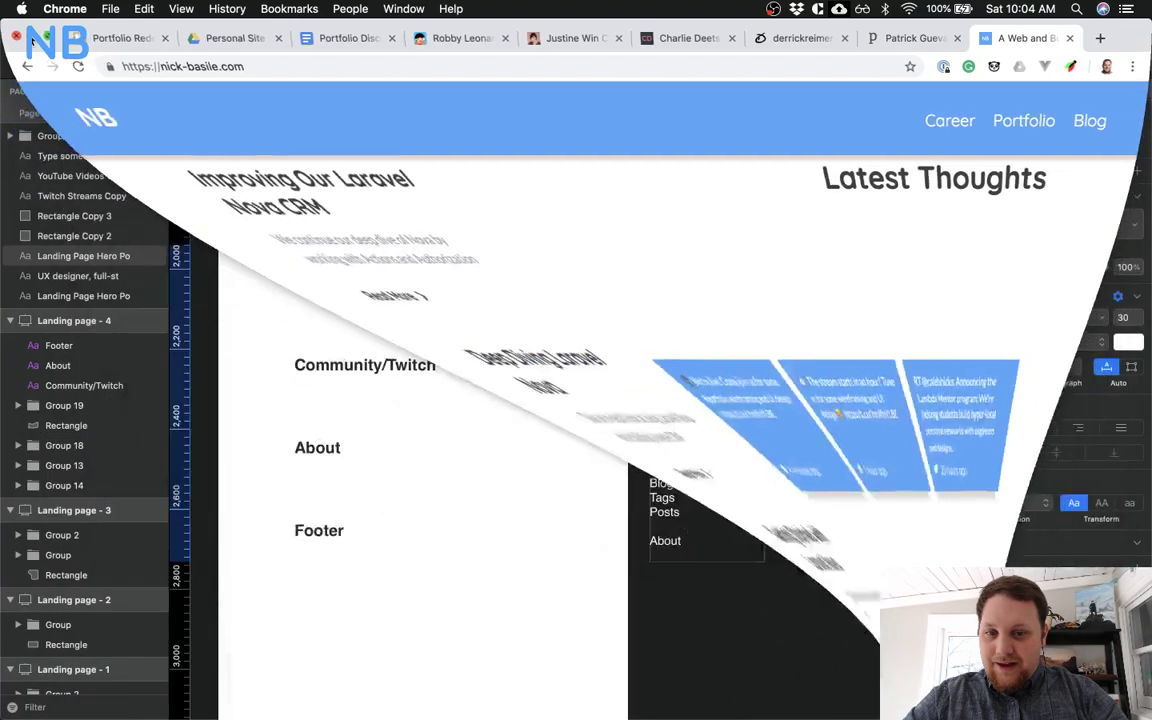
Compare the empty Community/Twitch section of Landing page - 4 with the Learning Live block beside the artboard
scroll(287, 293, left, 3)
scroll(287, 293, down, 5)
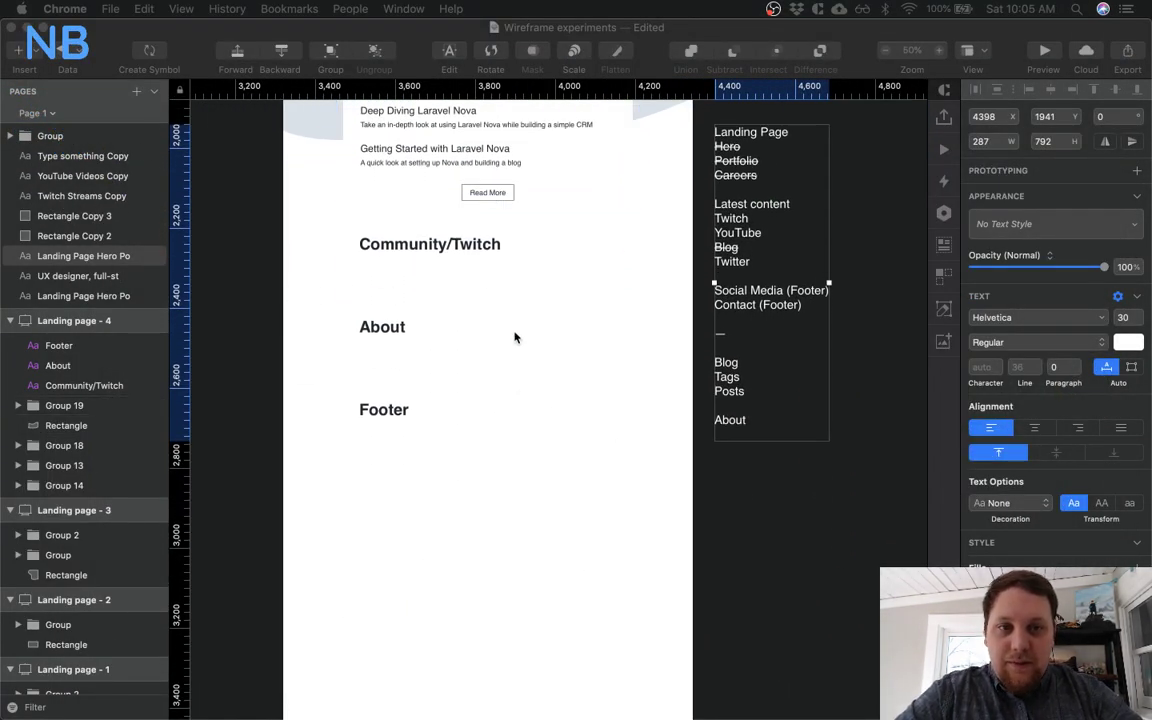
scroll(515, 337, up, 5)
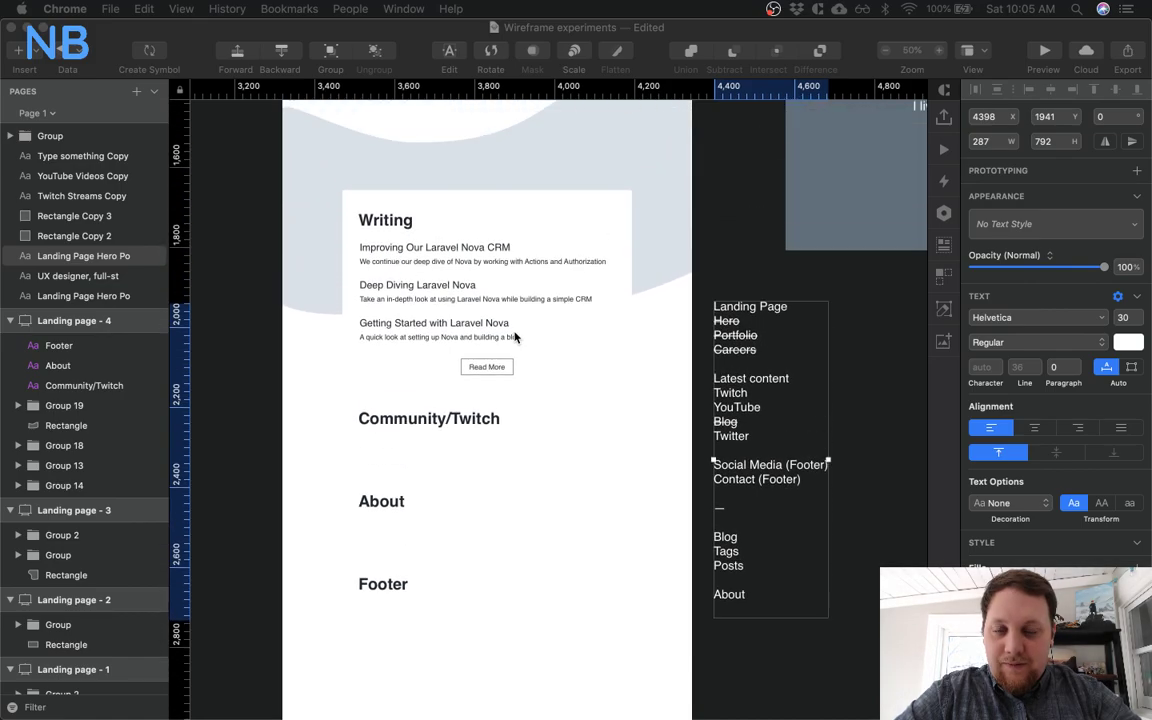
scroll(515, 300, up, 4)
scroll(514, 334, right, 10)
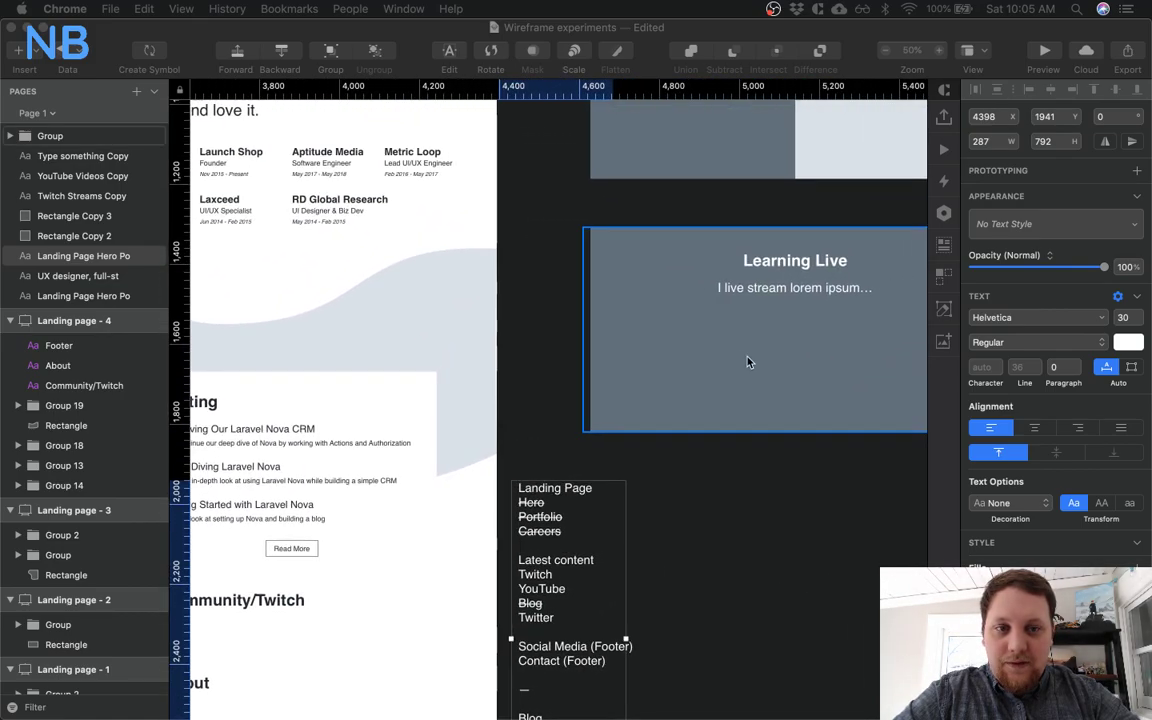
scroll(750, 361, up, 3)
scroll(600, 410, left, 5)
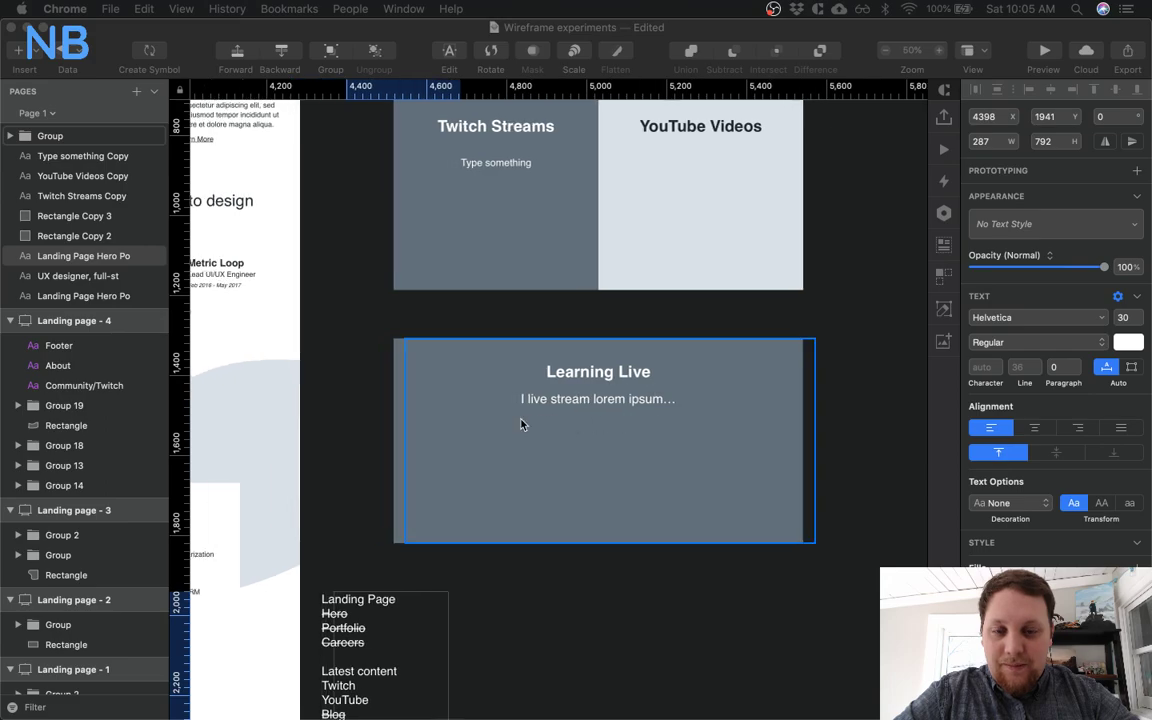
scroll(757, 454, left, 4)
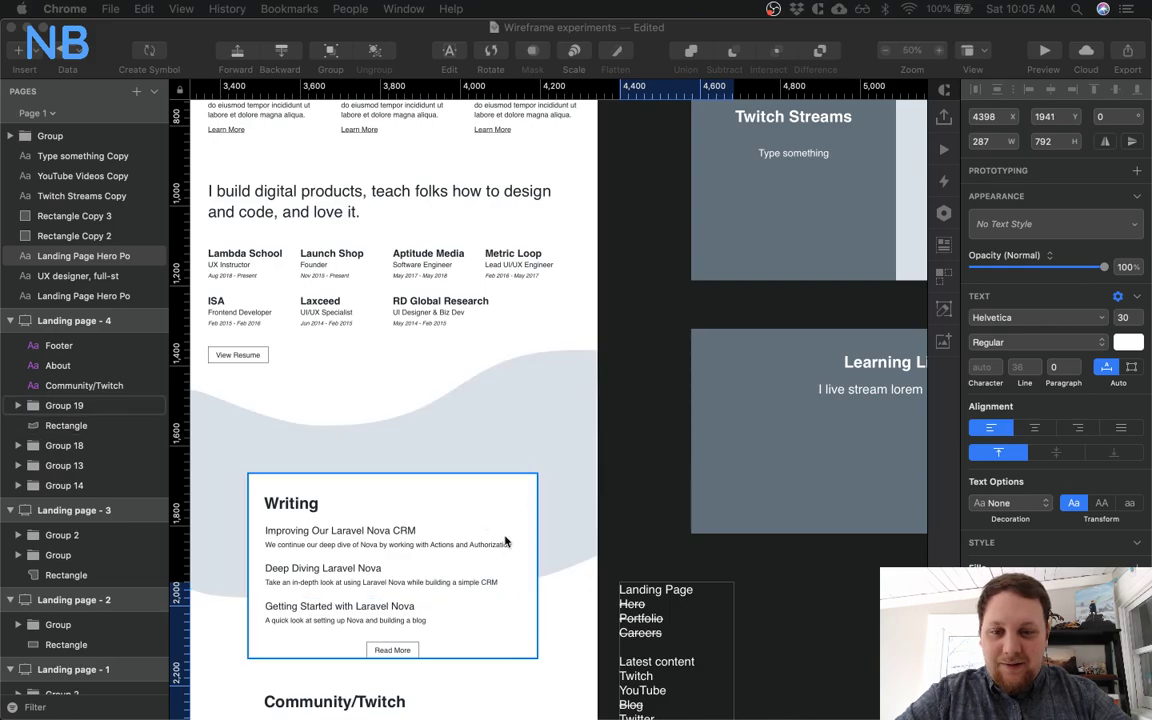
Examine the Twitch Streams and YouTube Videos blocks as layout ideas for the Community/Twitch section
scroll(633, 472, right, 4)
scroll(633, 472, up, 3)
scroll(640, 374, up, 1)
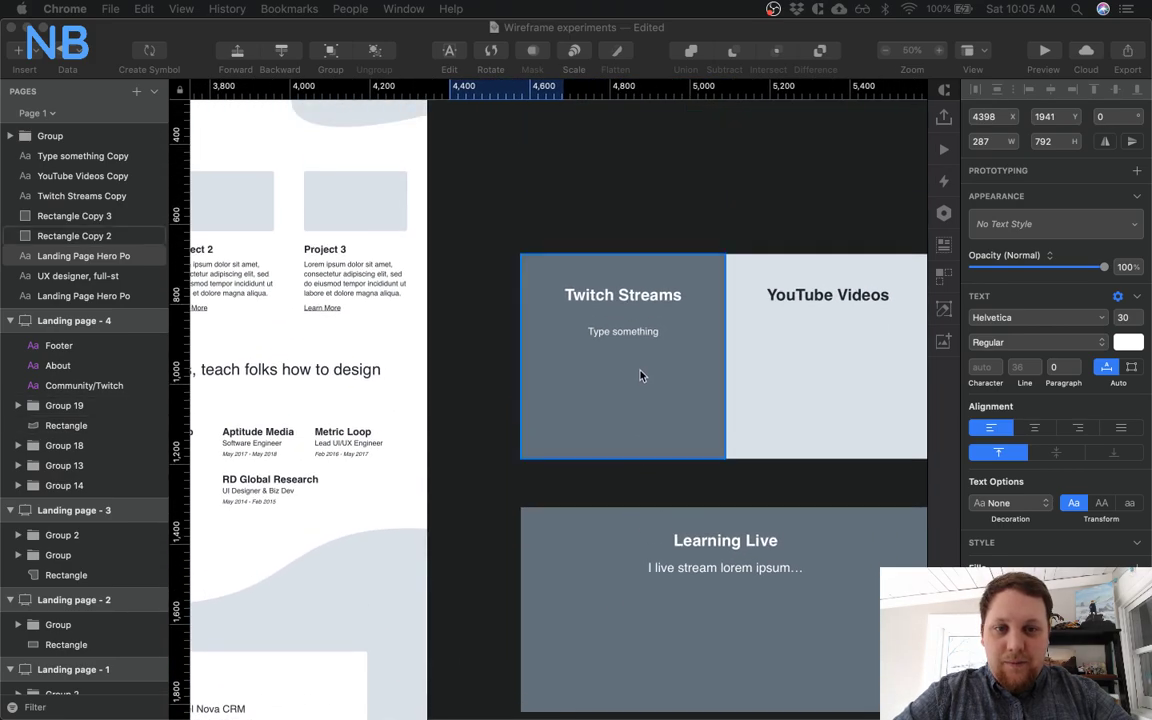
scroll(641, 375, right, 3)
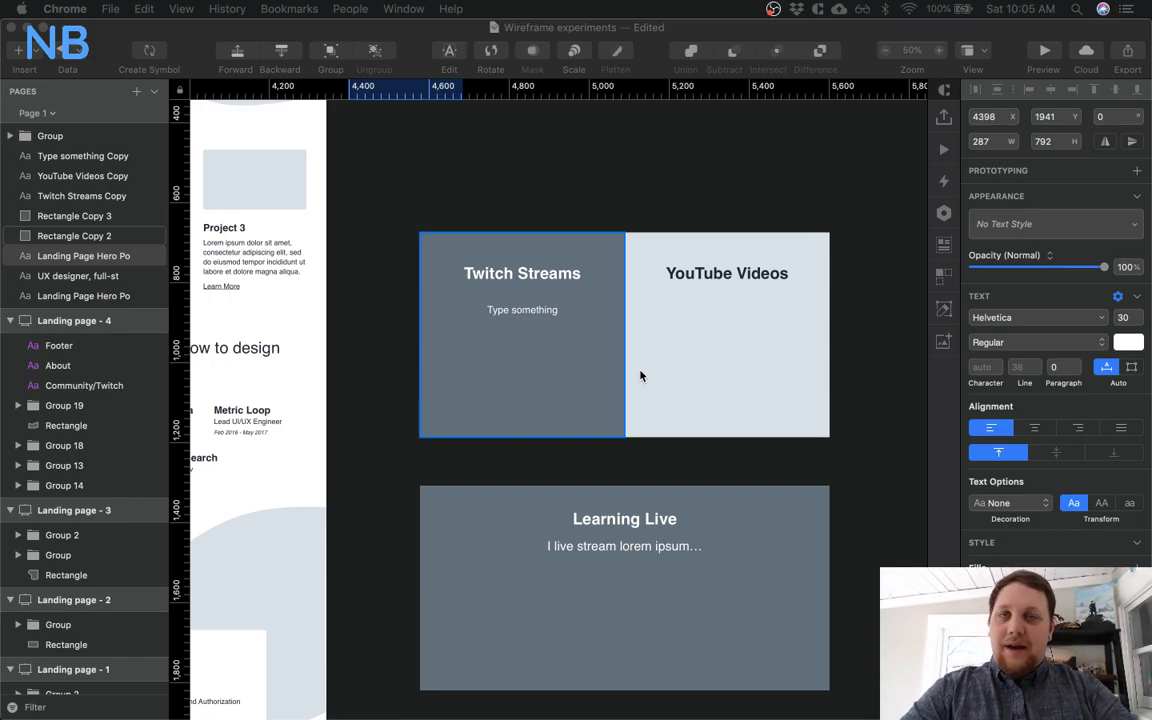
scroll(641, 375, down, 3)
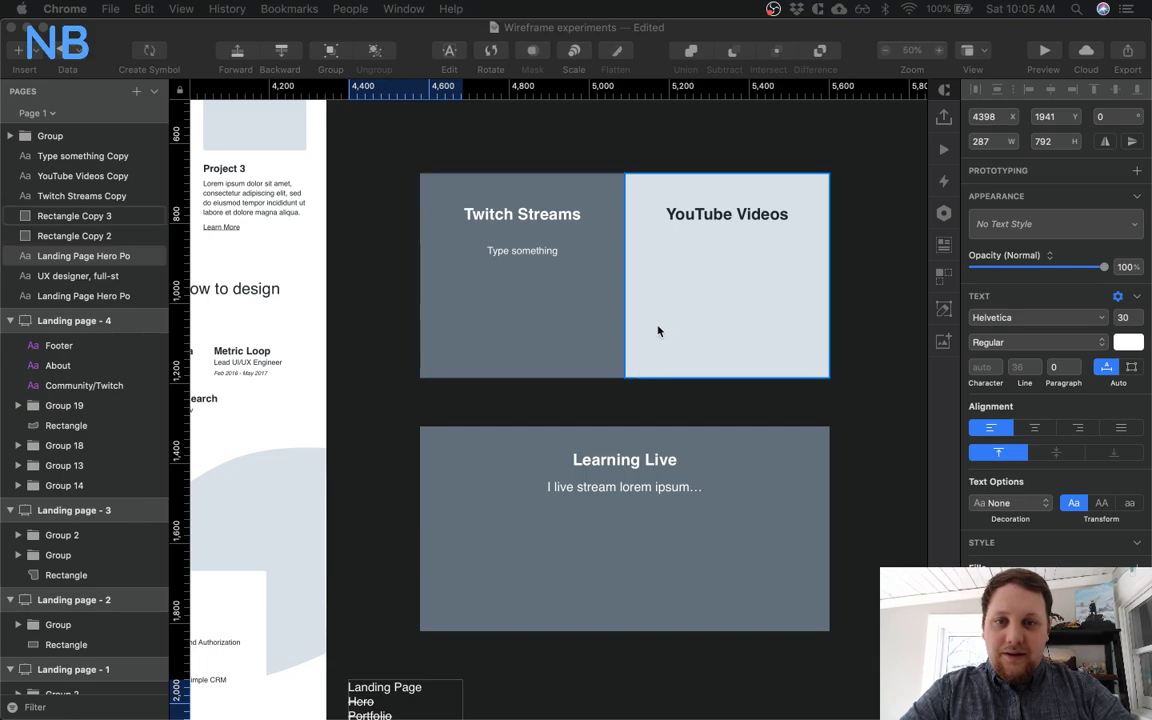
scroll(505, 431, down, 3)
scroll(505, 431, down, 10)
scroll(505, 431, left, 5)
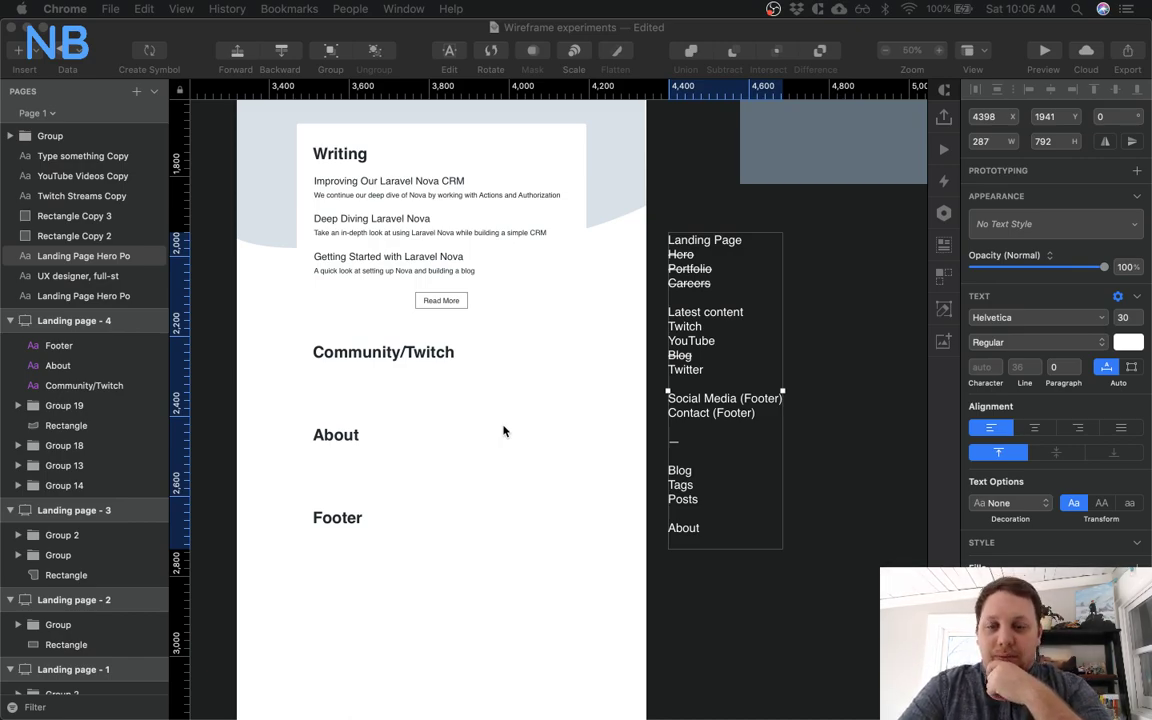
Copy the Projects section group on Landing page - 4
scroll(504, 431, up, 10)
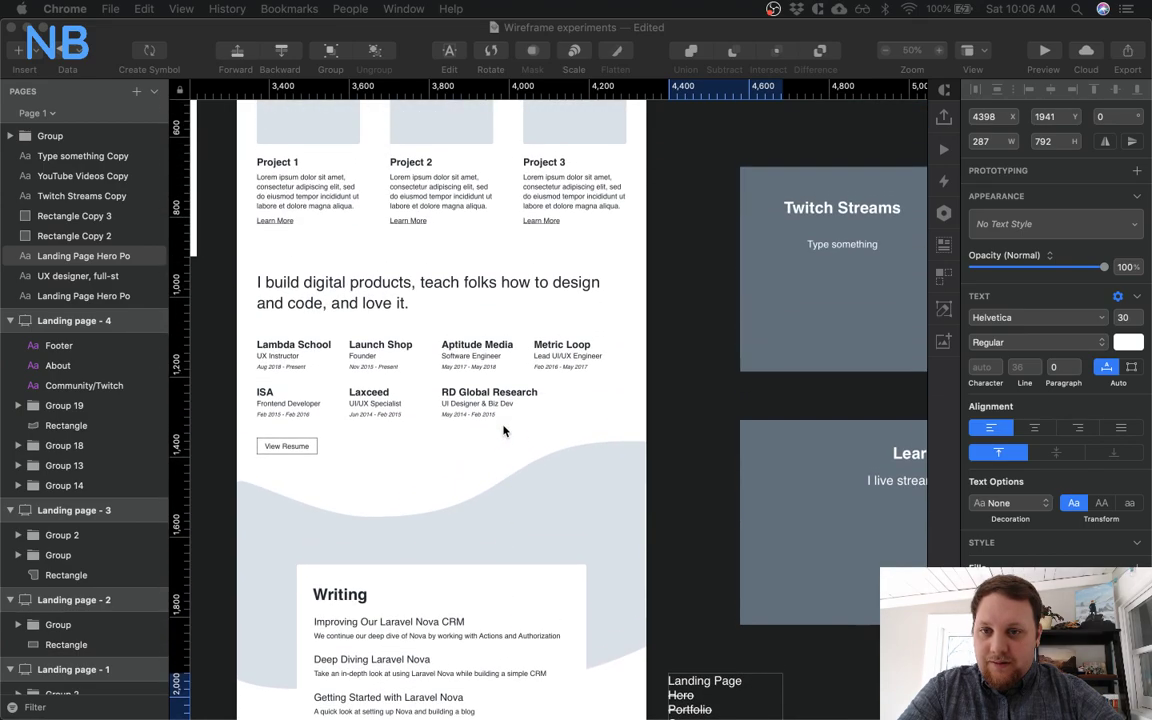
scroll(504, 431, up, 1)
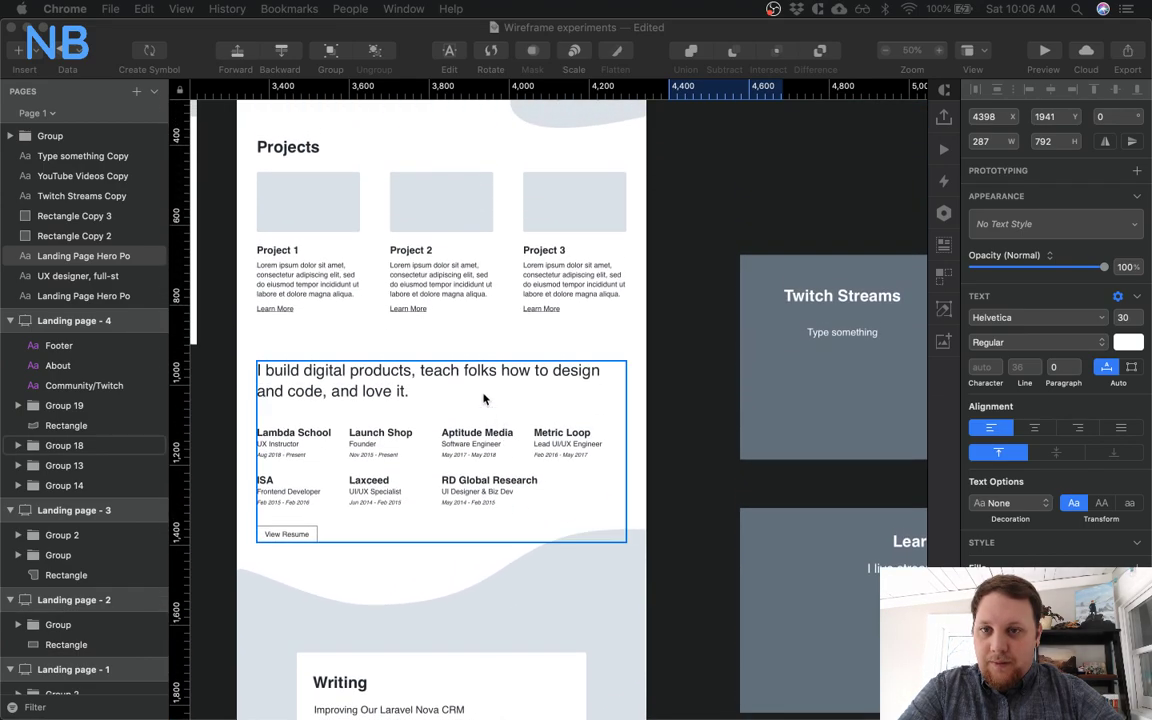
click(328, 210)
shift+click(368, 445)
Move the Community/Twitch, About and Footer headings down together by about 870 px, leaving a gap under the Writing section
scroll(368, 380, down, 2)
scroll(368, 380, down, 11)
click(345, 460)
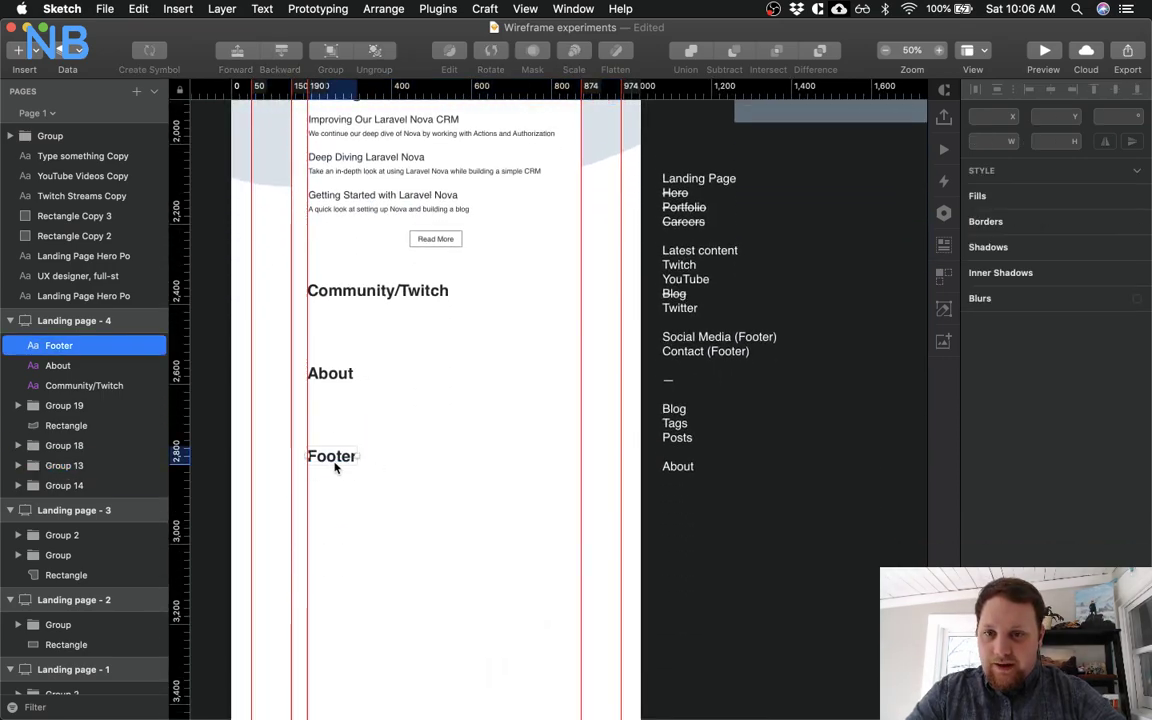
shift+click(333, 374)
shift+click(343, 291)
drag(343, 291, 343, 640)
Paste the copied Projects group and position it just below the Writing section at X 50, Y 2332
key(super+v)
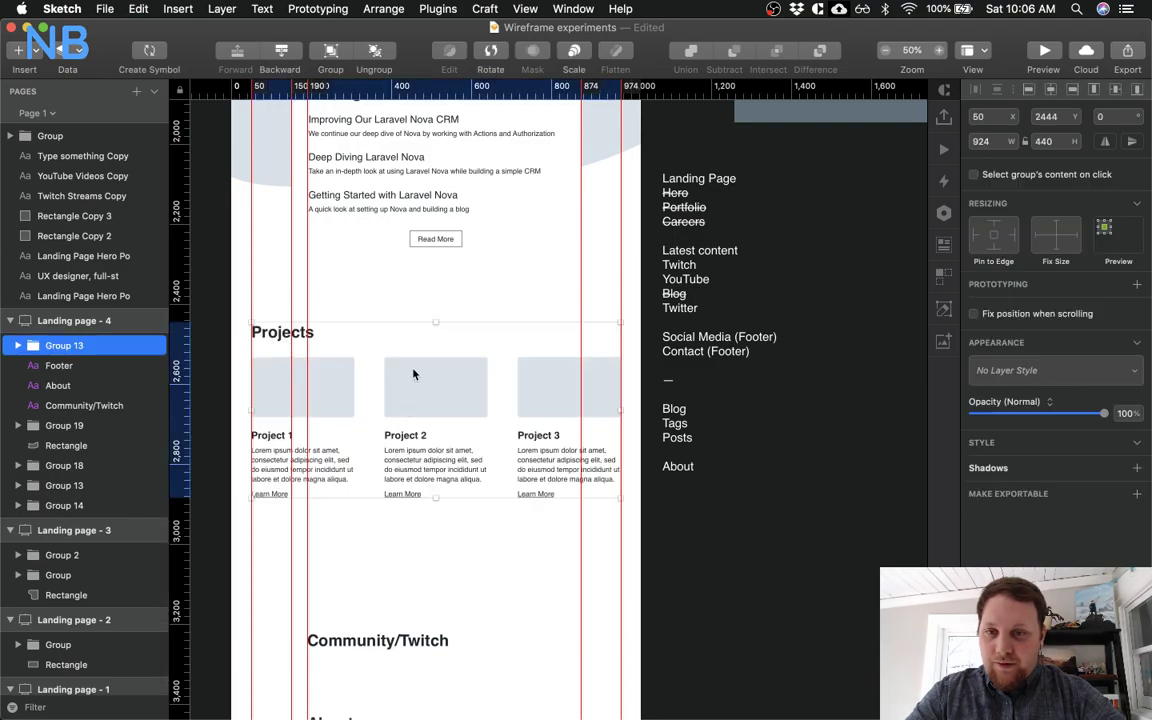
drag(411, 376, 409, 341)
scroll(608, 512, up, 6)
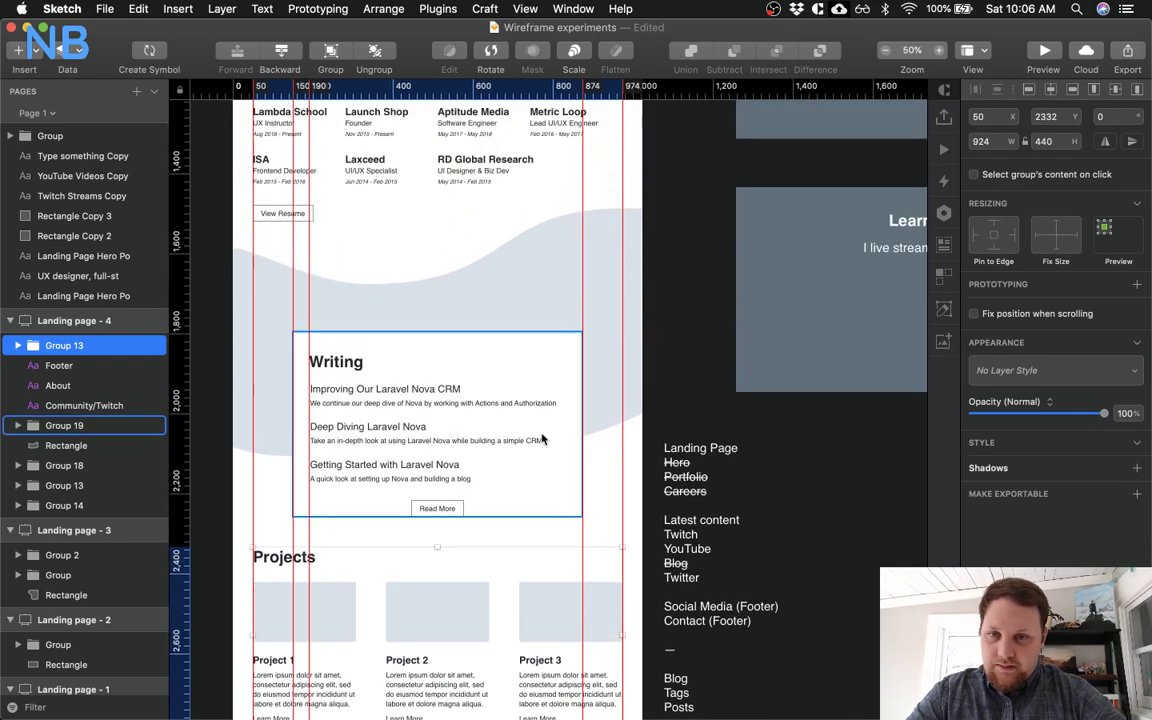
scroll(608, 512, down, 3)
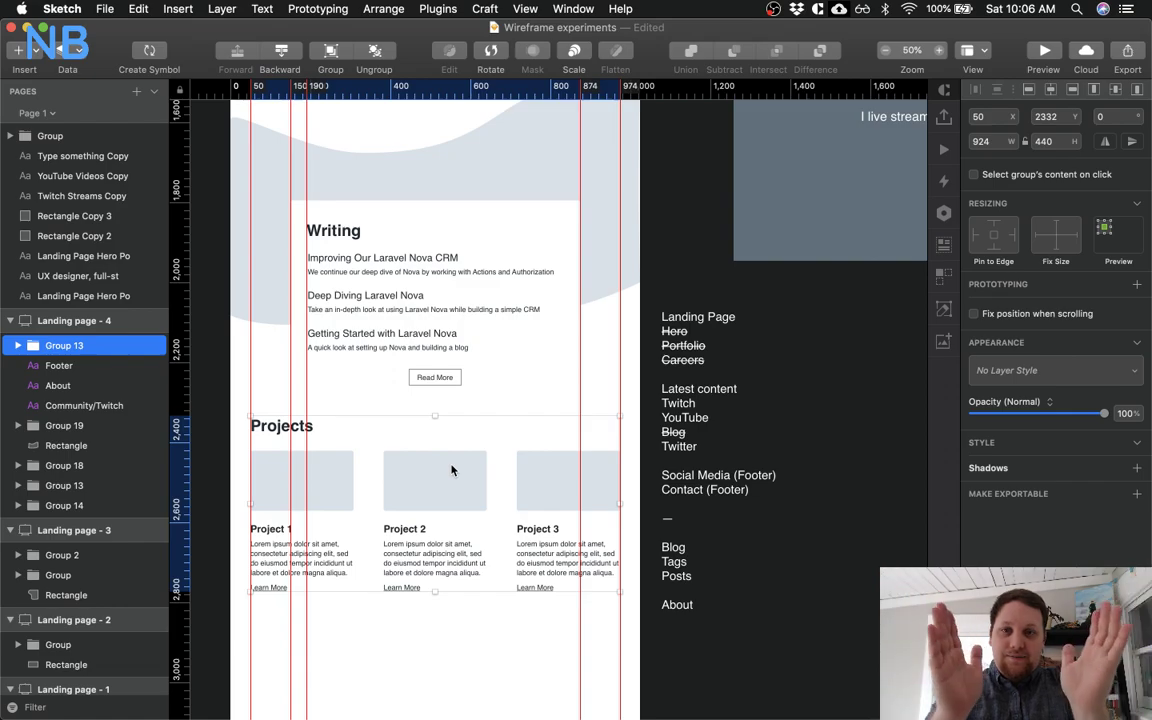
scroll(451, 470, up, 6)
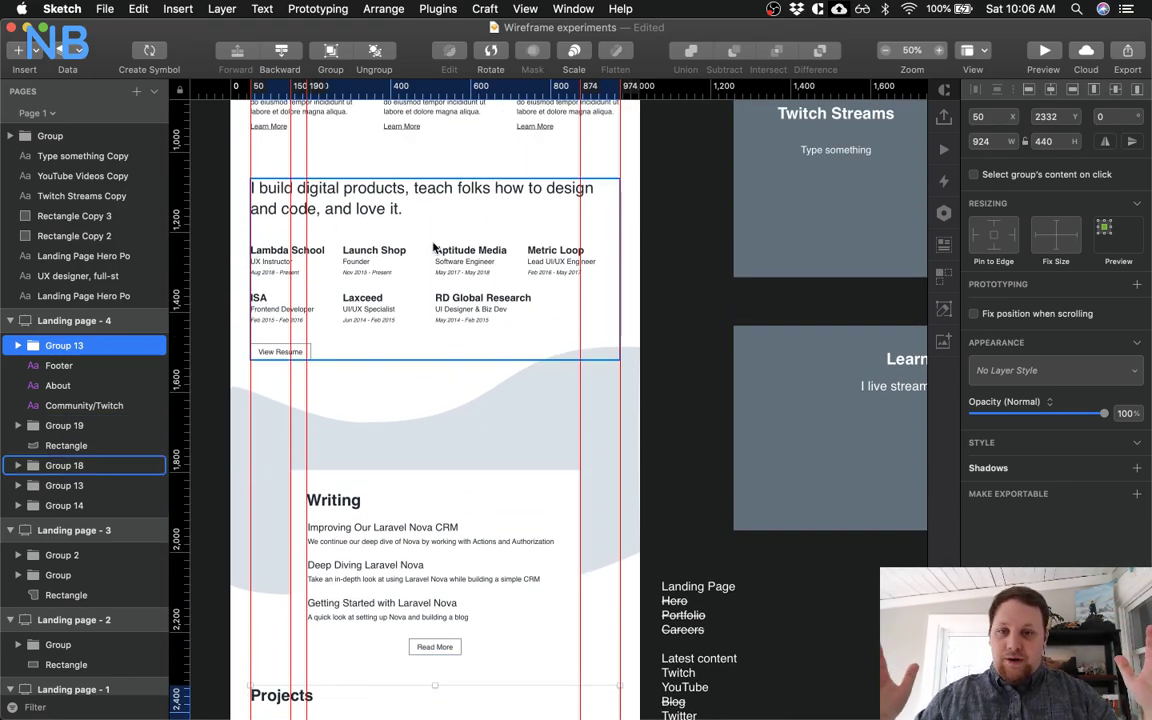
Nudge the pasted Projects group down below the Writing section to Y 2387
scroll(456, 337, down, 5)
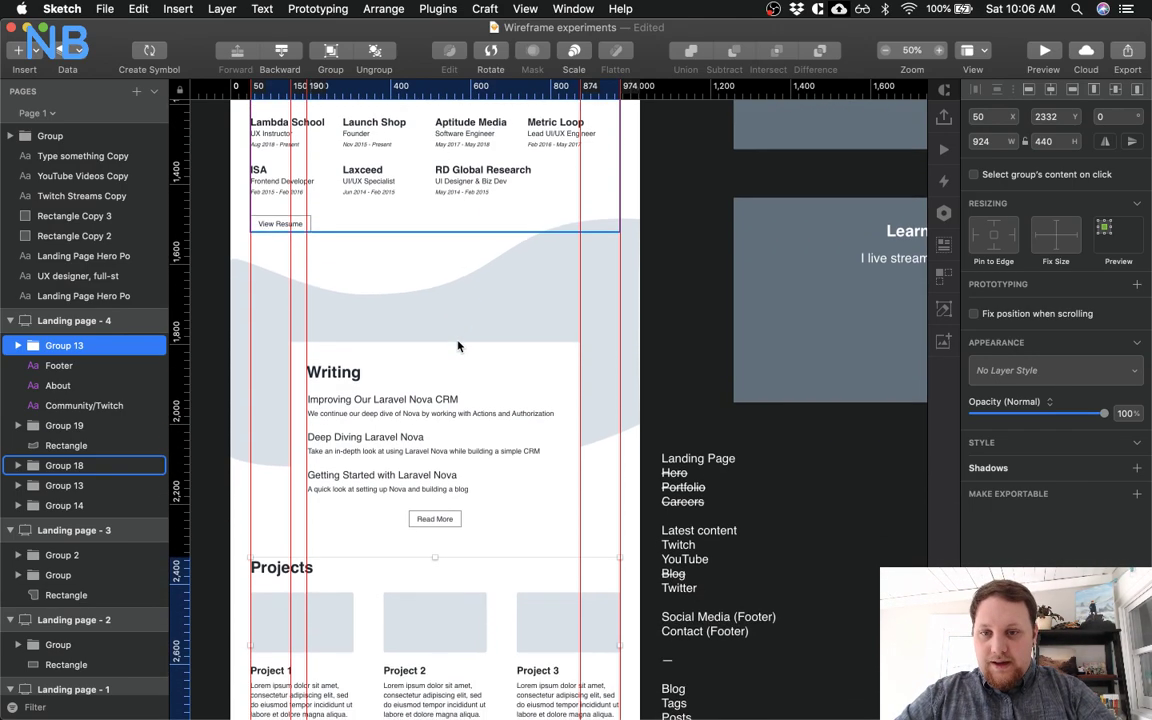
key(shift+Down)
key(shift+Down)
key(Down)
key(Down)
key(Down)
key(Down)
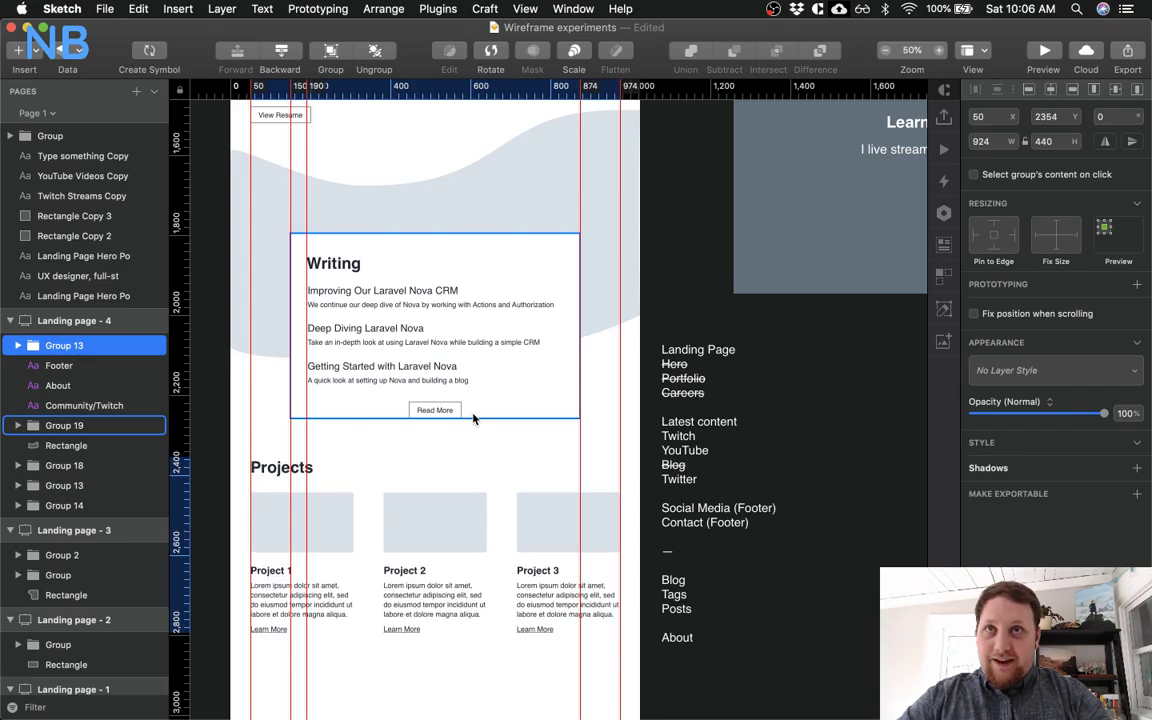
key(Down)
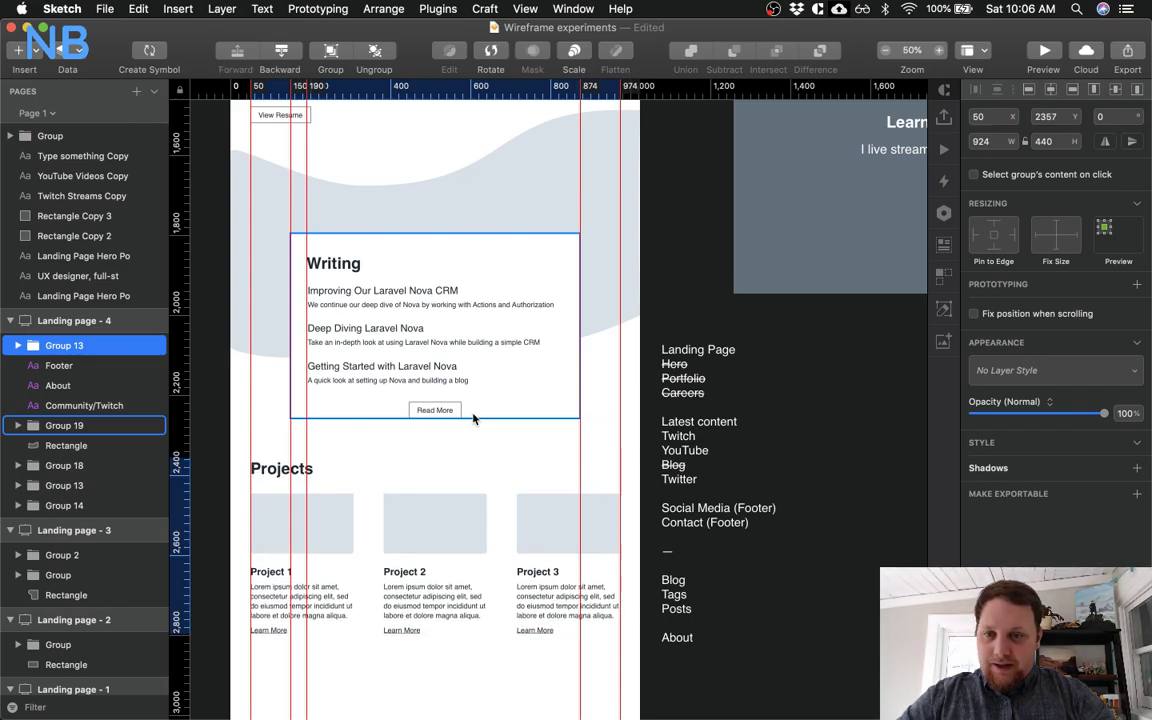
scroll(565, 395, down, 5)
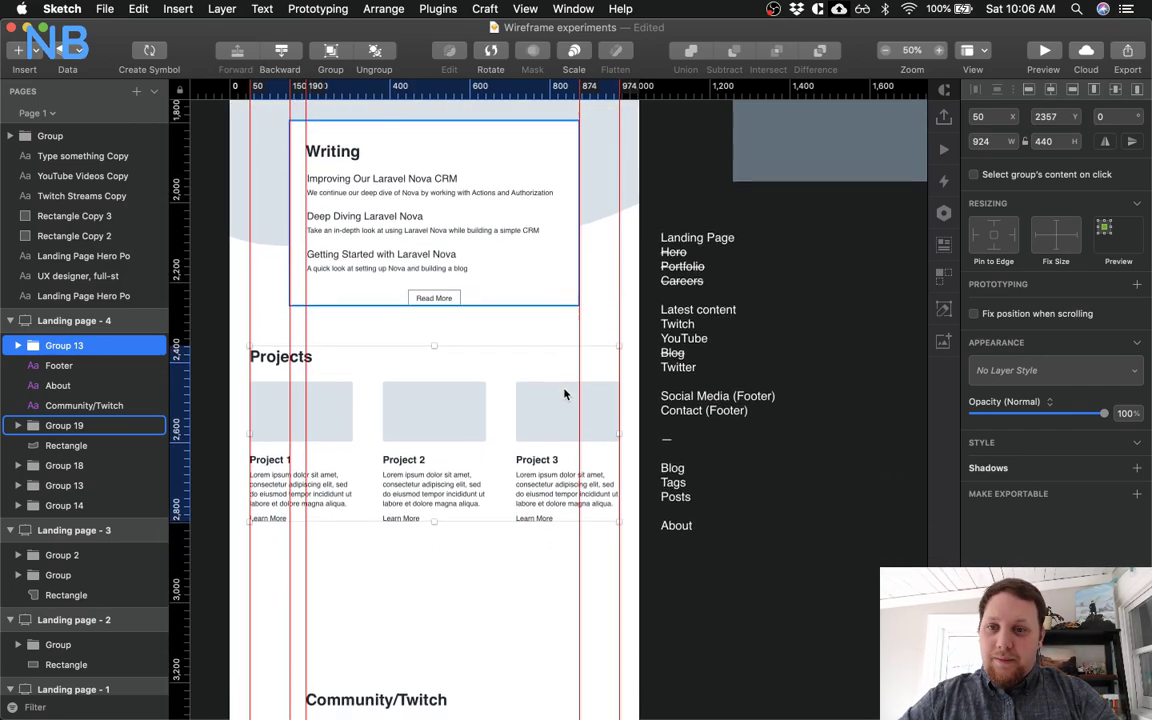
key(shift+Down)
key(shift+Down)
key(shift+Down)
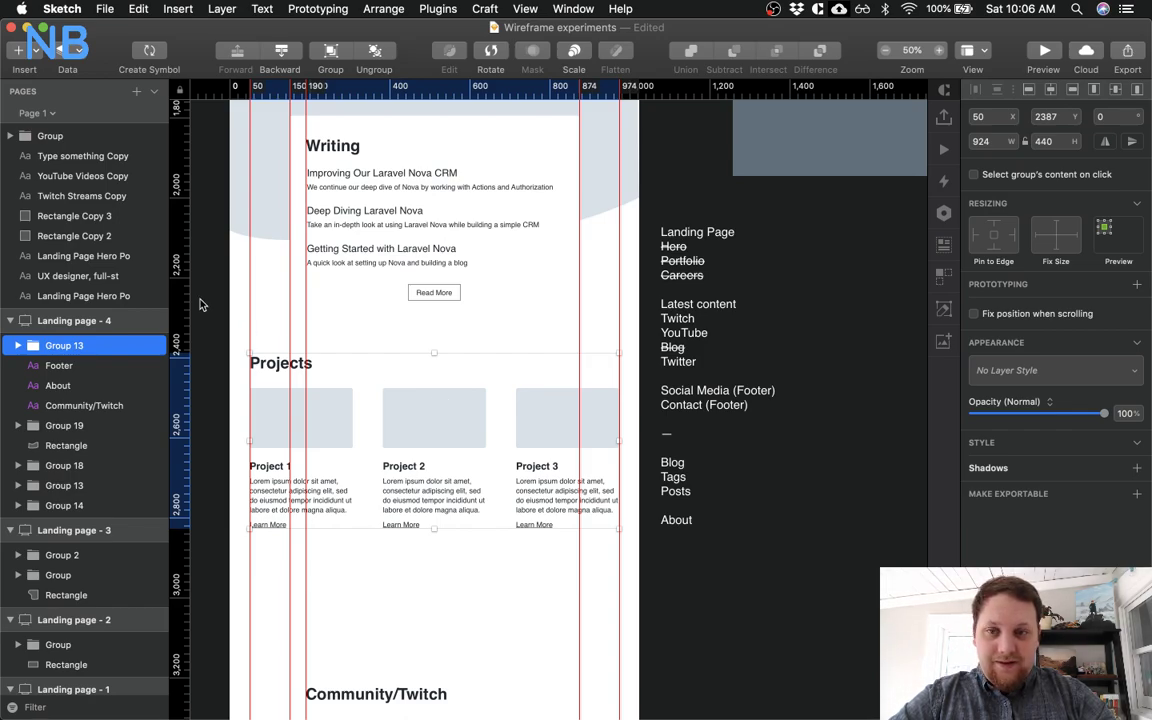
click(226, 270)
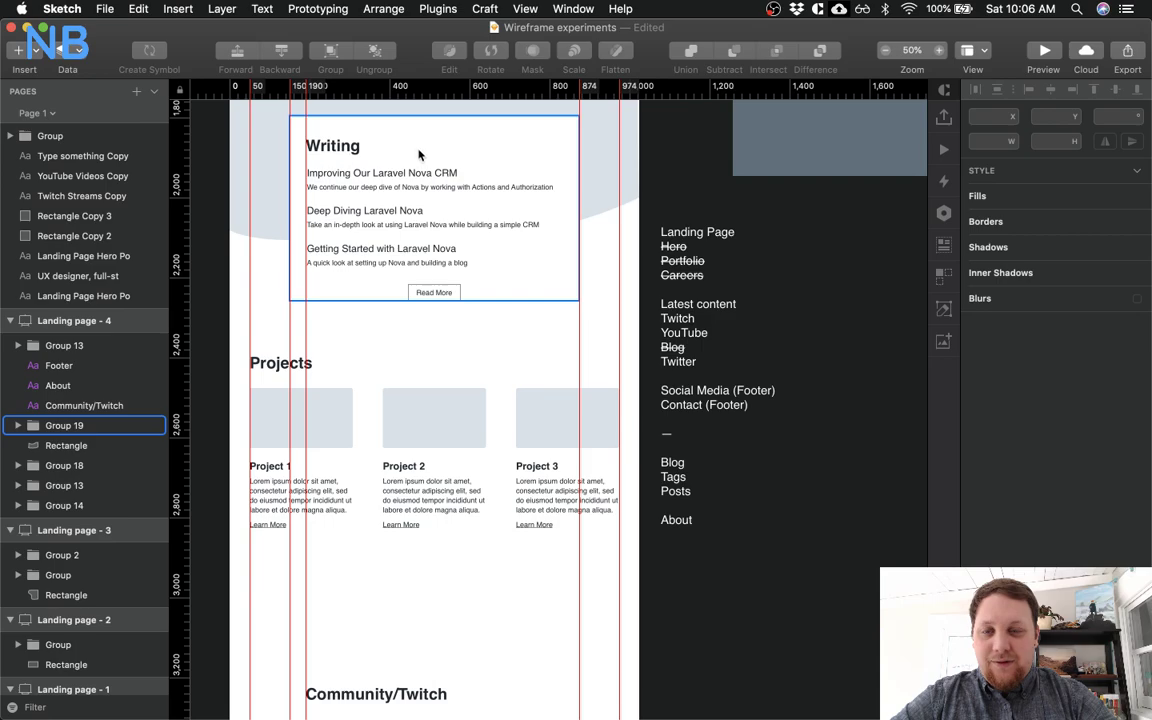
Move the article list and the Read More button in the Writing section down together by about 46 px
scroll(370, 168, up, 10)
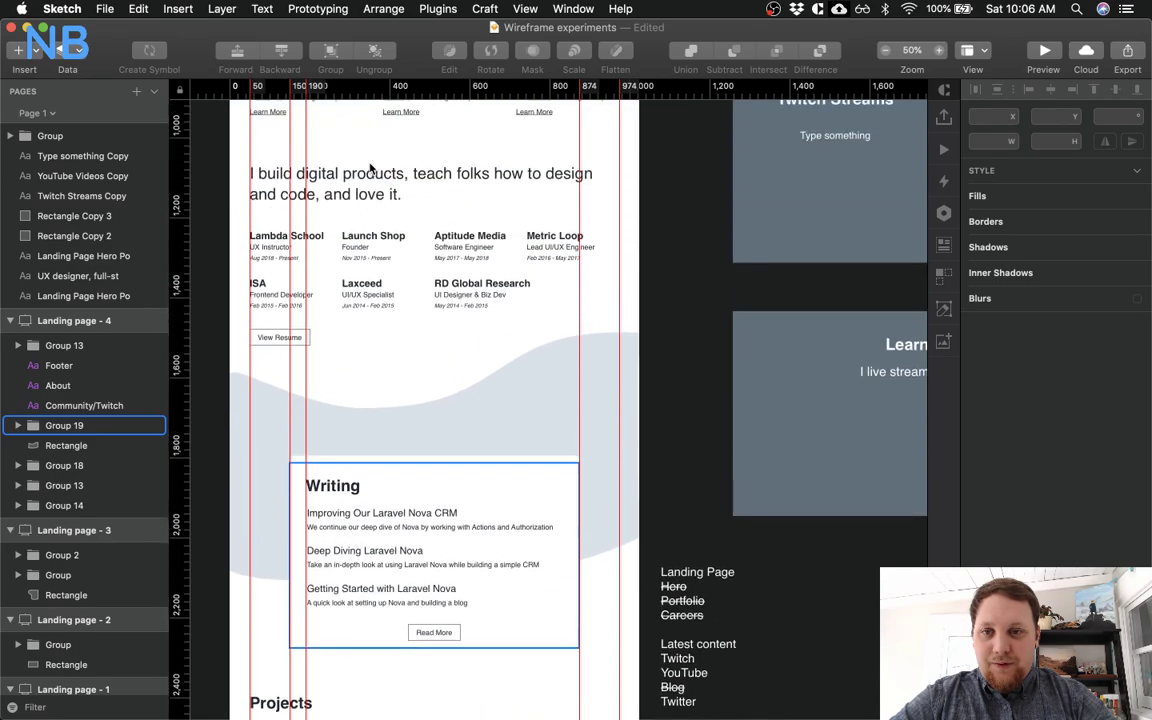
scroll(370, 168, up, 3)
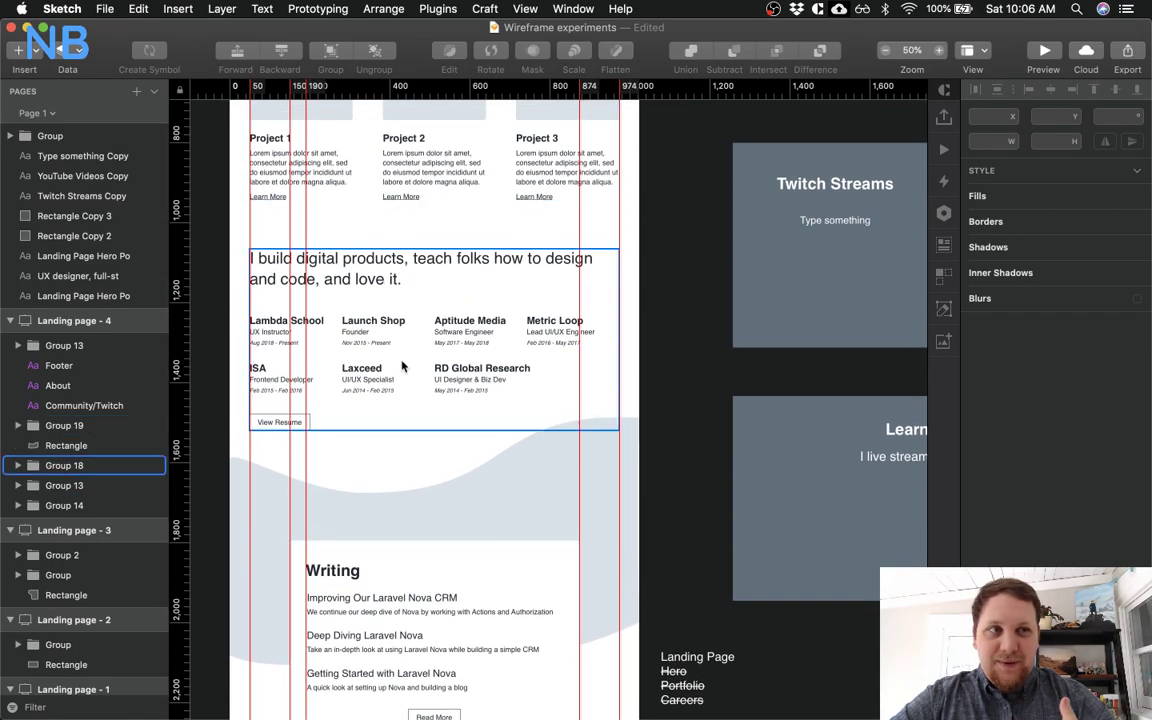
scroll(403, 366, down, 7)
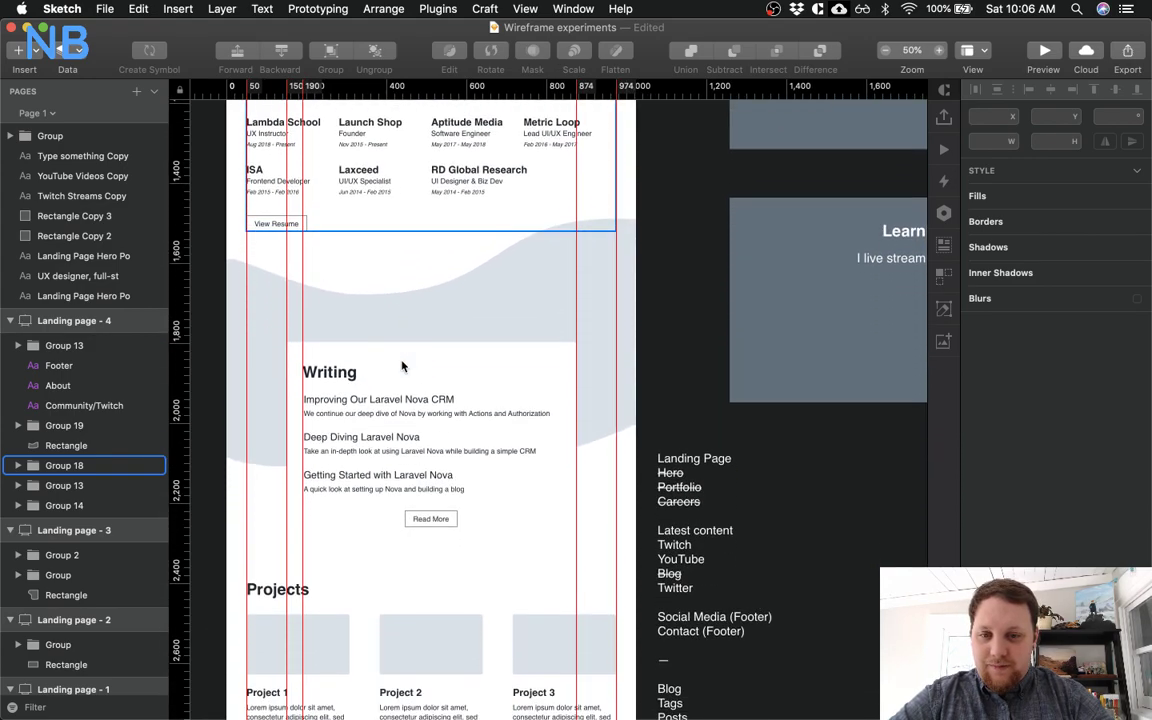
click(381, 416)
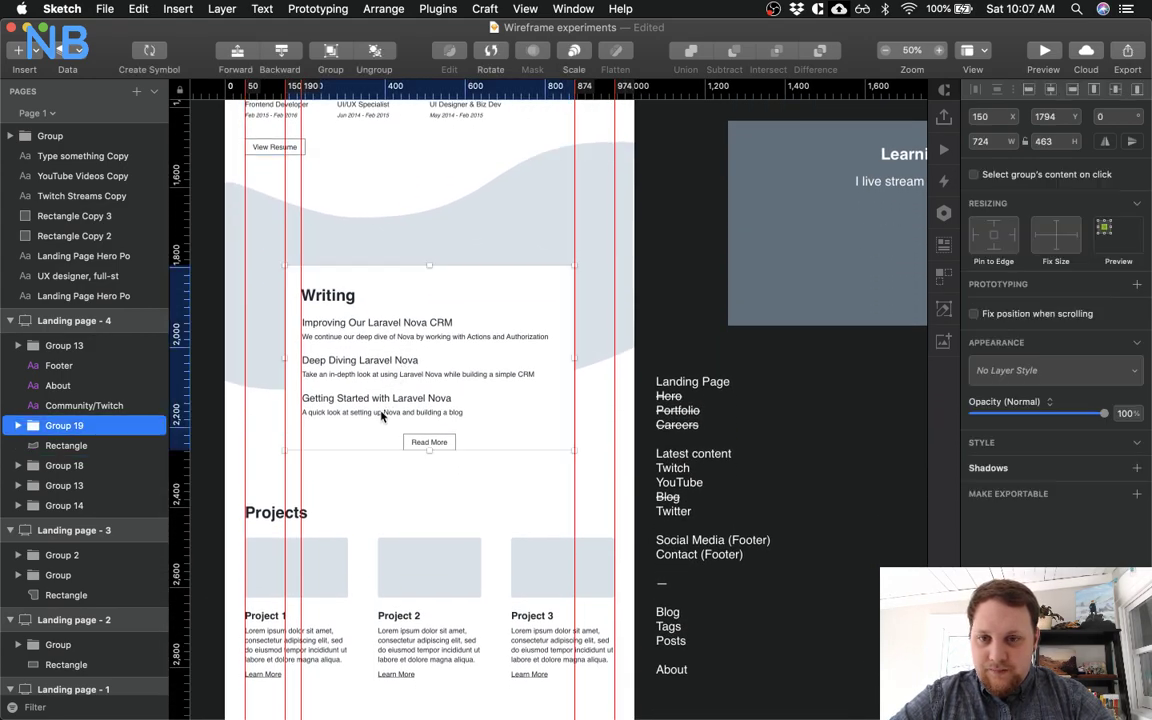
double_click(381, 416)
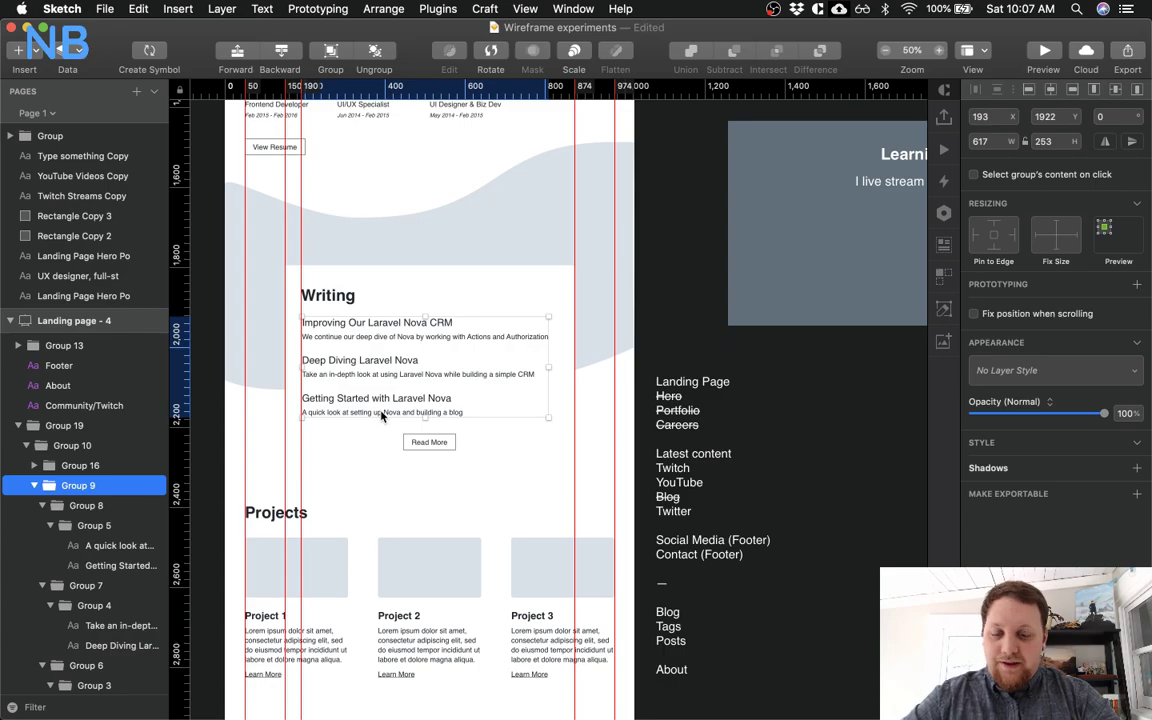
shift+click(418, 431)
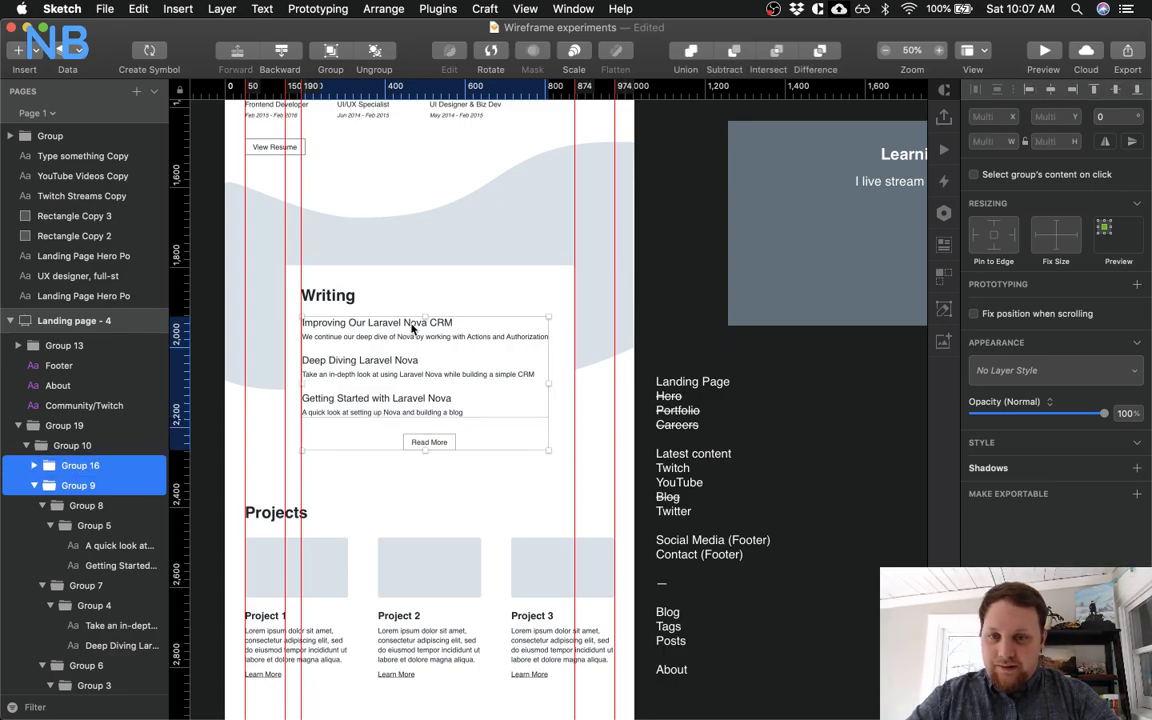
drag(412, 330, 412, 348)
key(super+v)
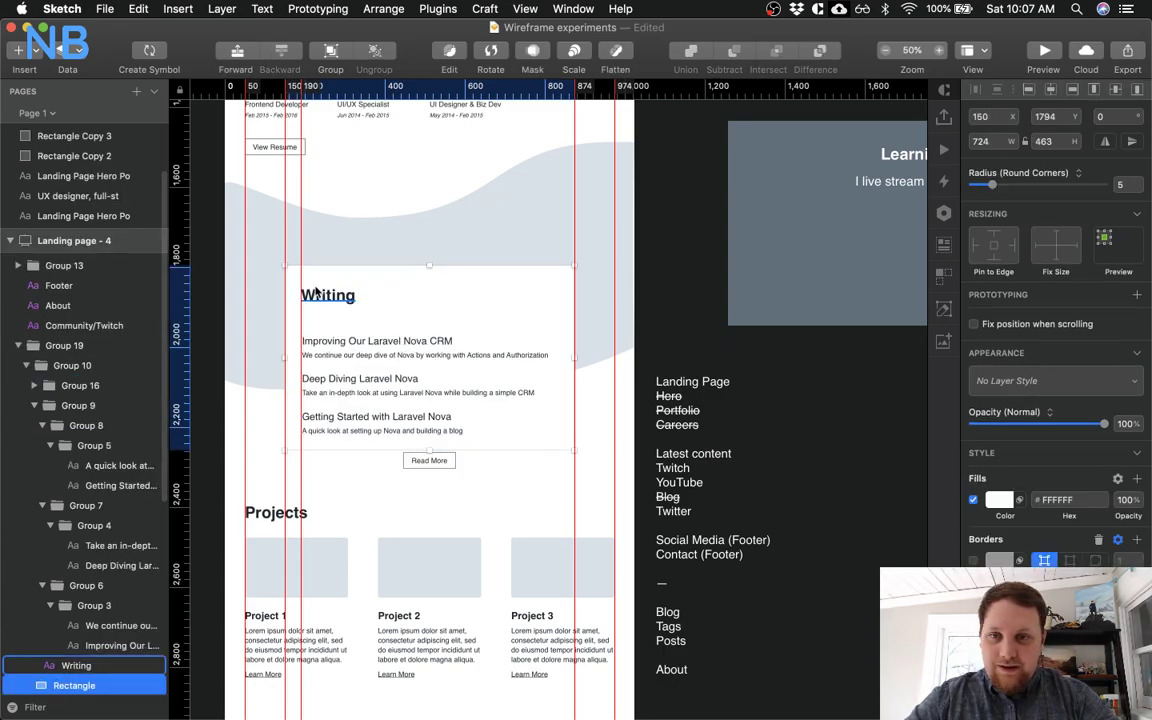
Duplicate the Writing heading directly below the original at X 190, Y 1892
click(330, 295)
drag(344, 298, 336, 315)
click(337, 320)
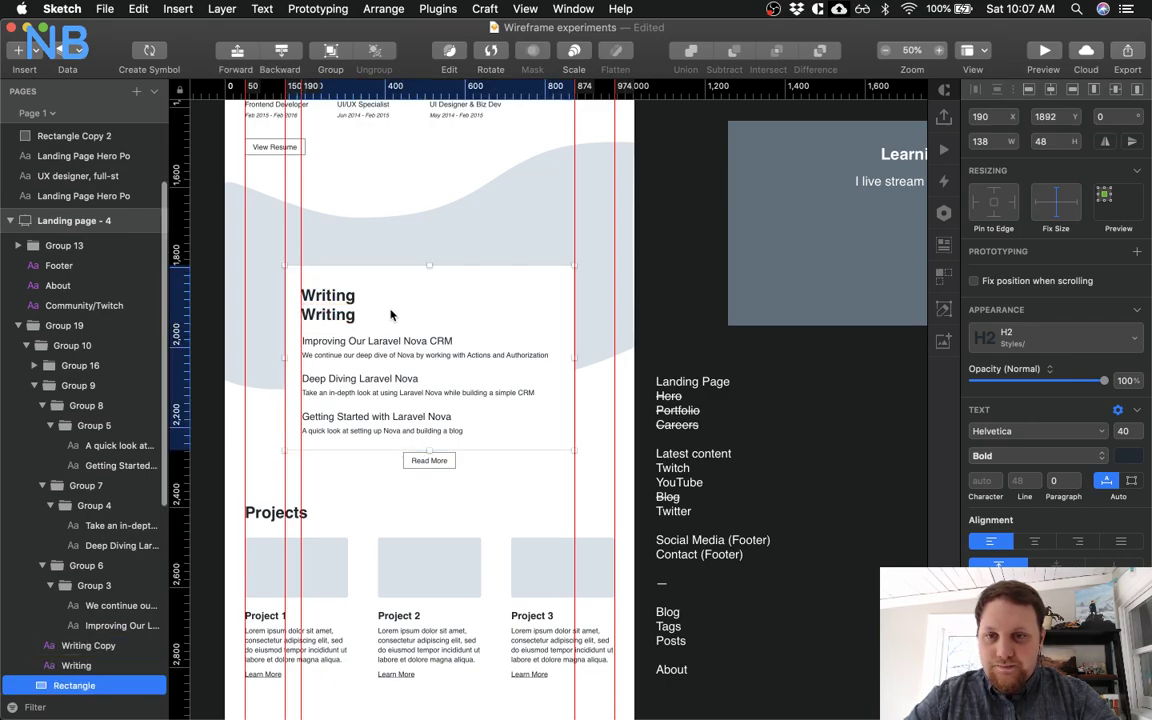
click(337, 320)
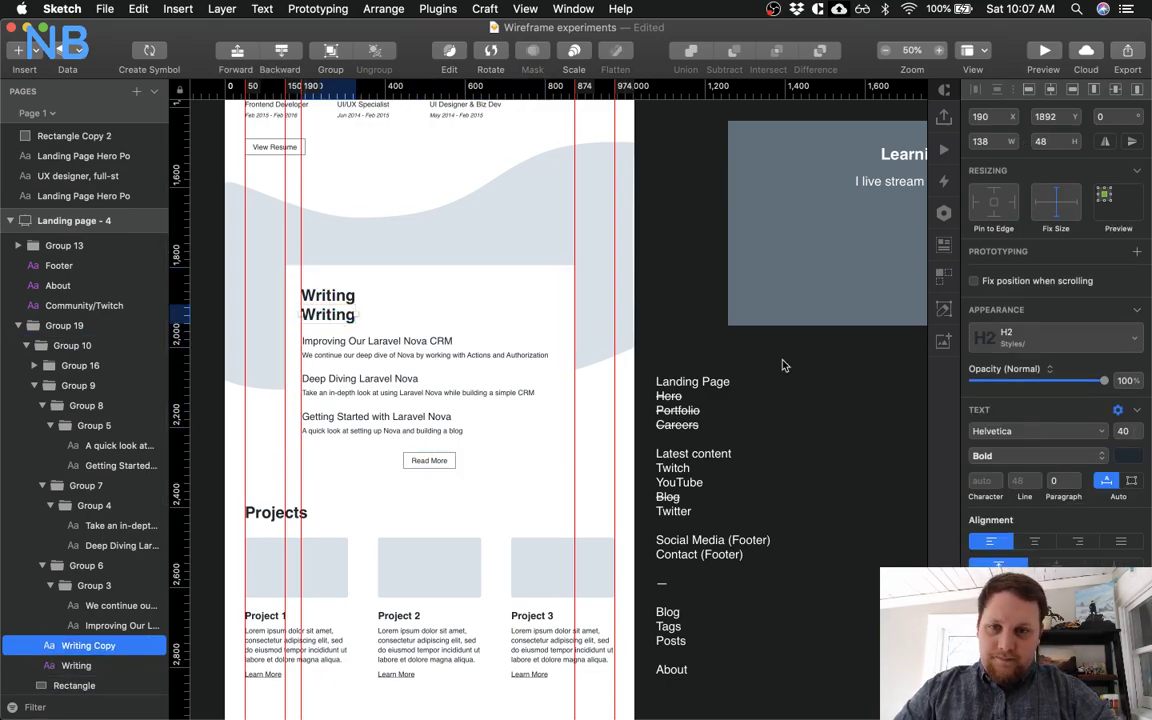
Compare the article title and description text sizes, and set the duplicated Writing heading to size 21 with Regular weight
click(345, 341)
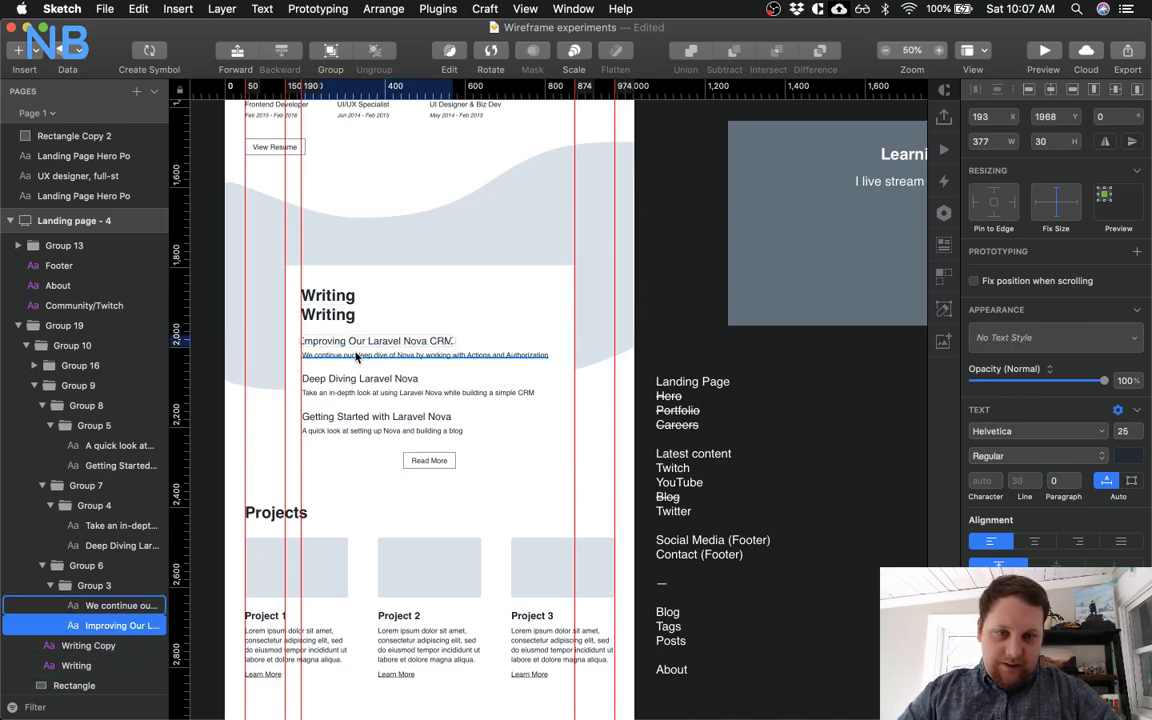
click(356, 355)
click(347, 319)
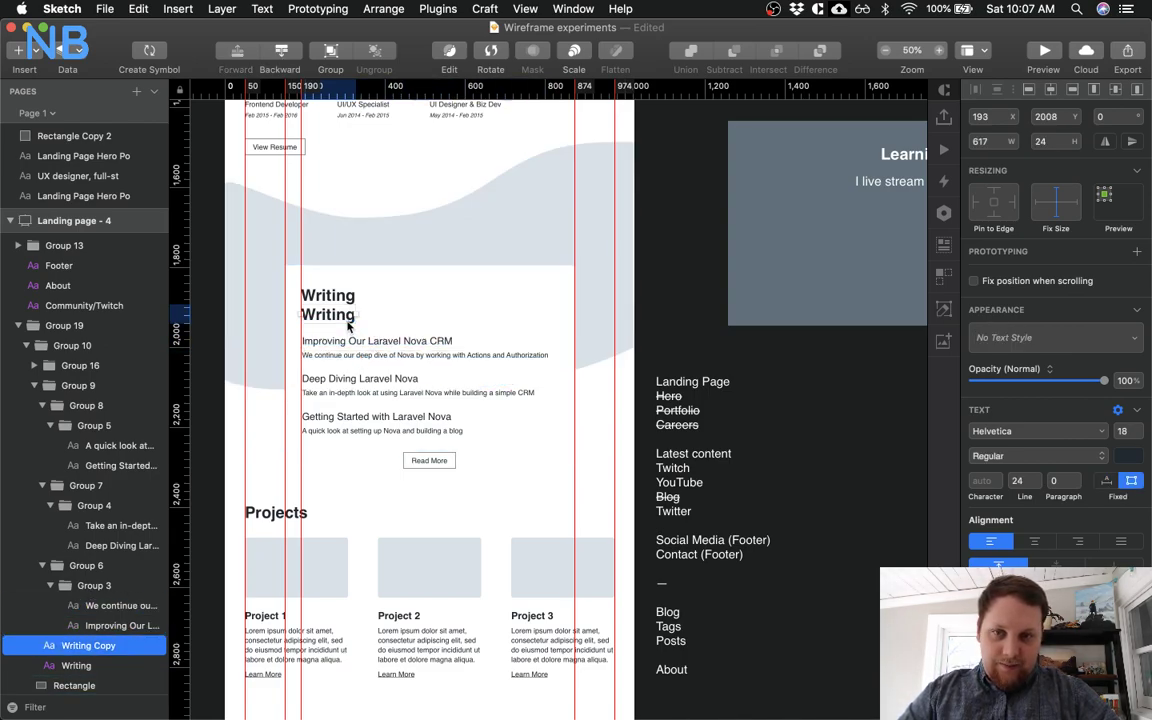
click(1122, 432)
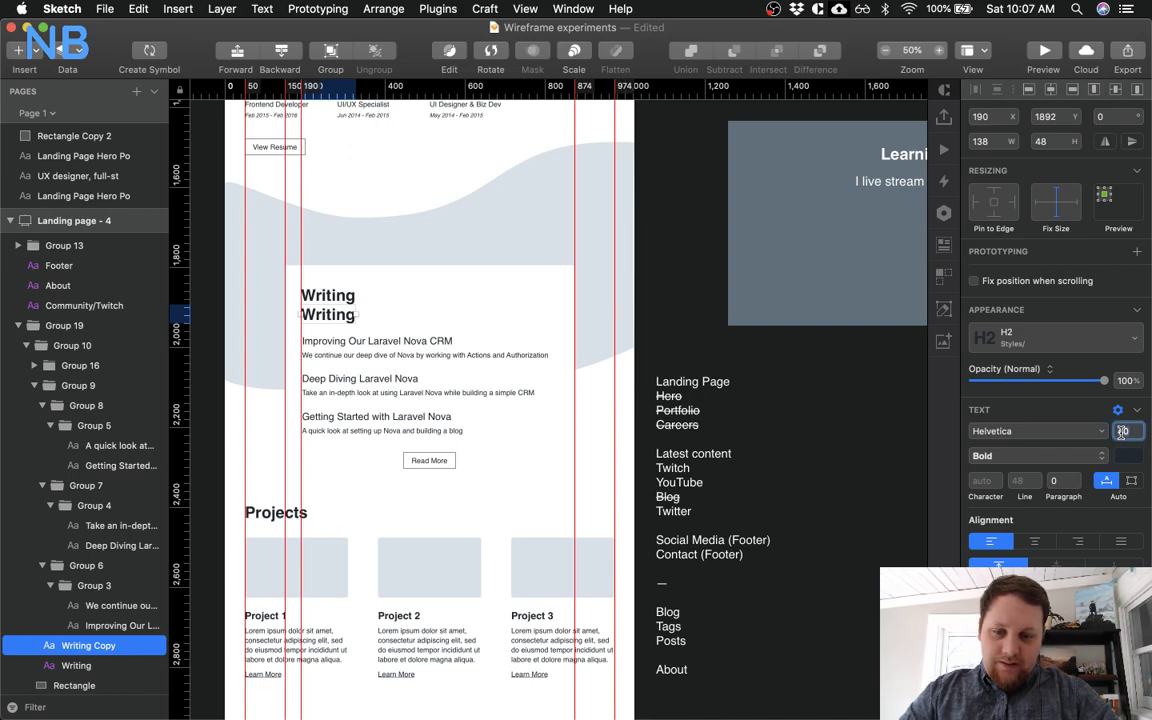
text(211)
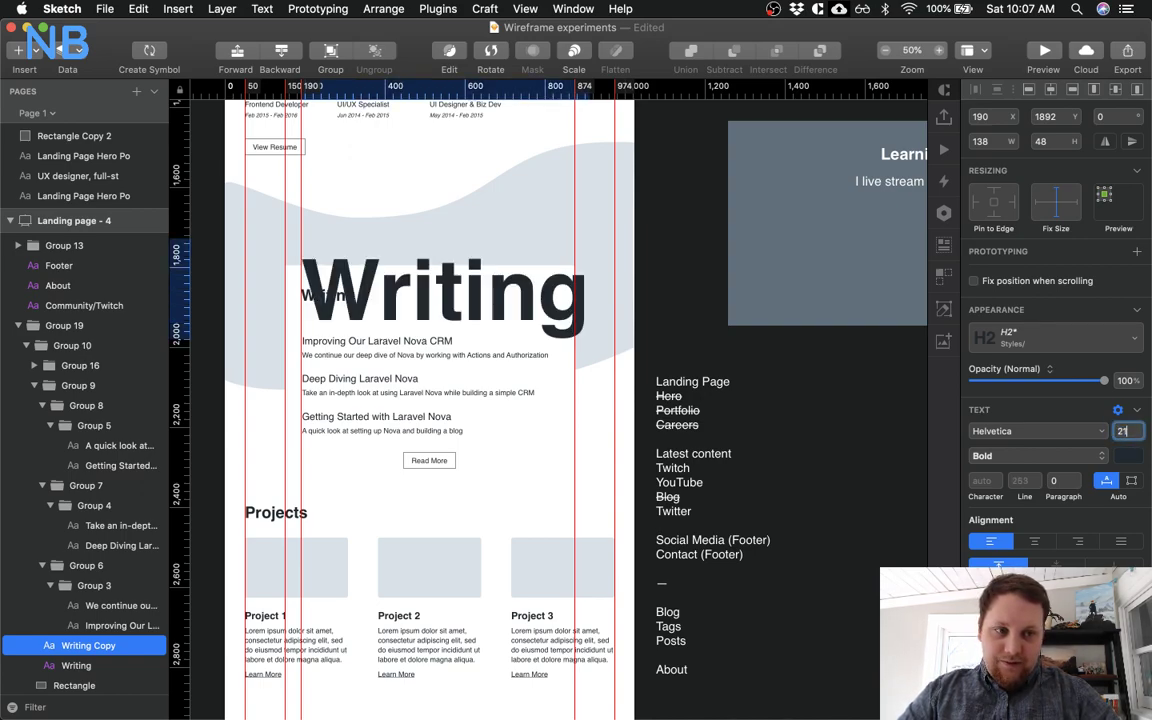
key(Return)
click(1071, 456)
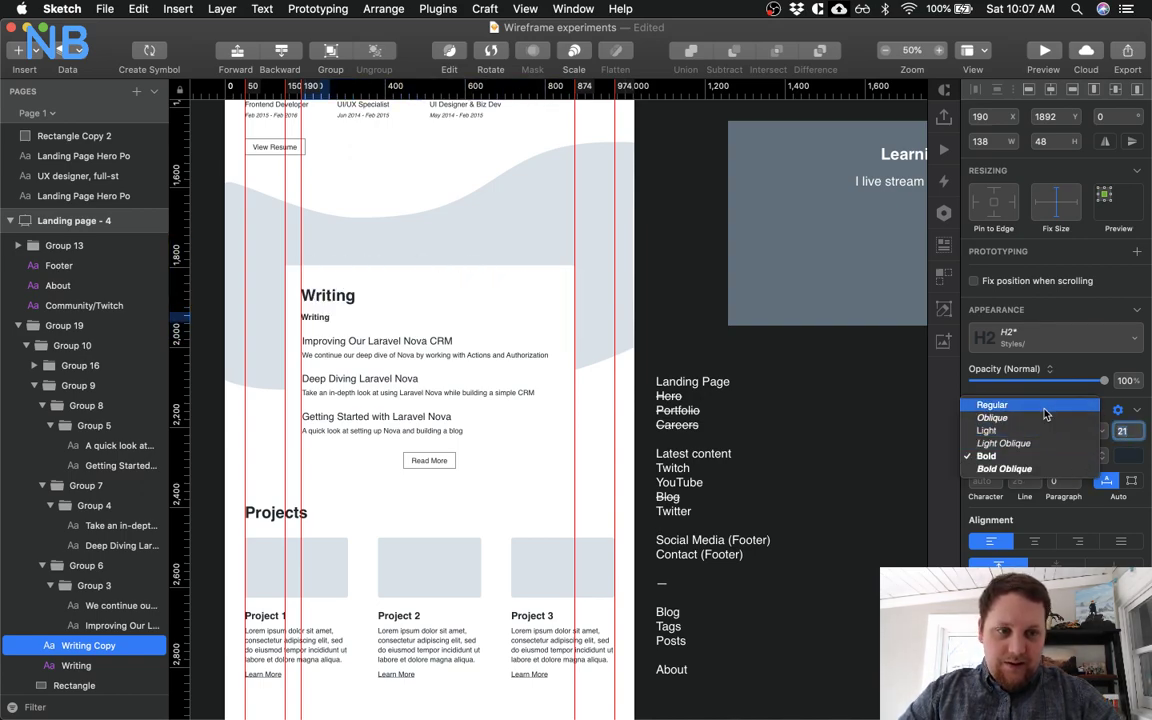
click(985, 401)
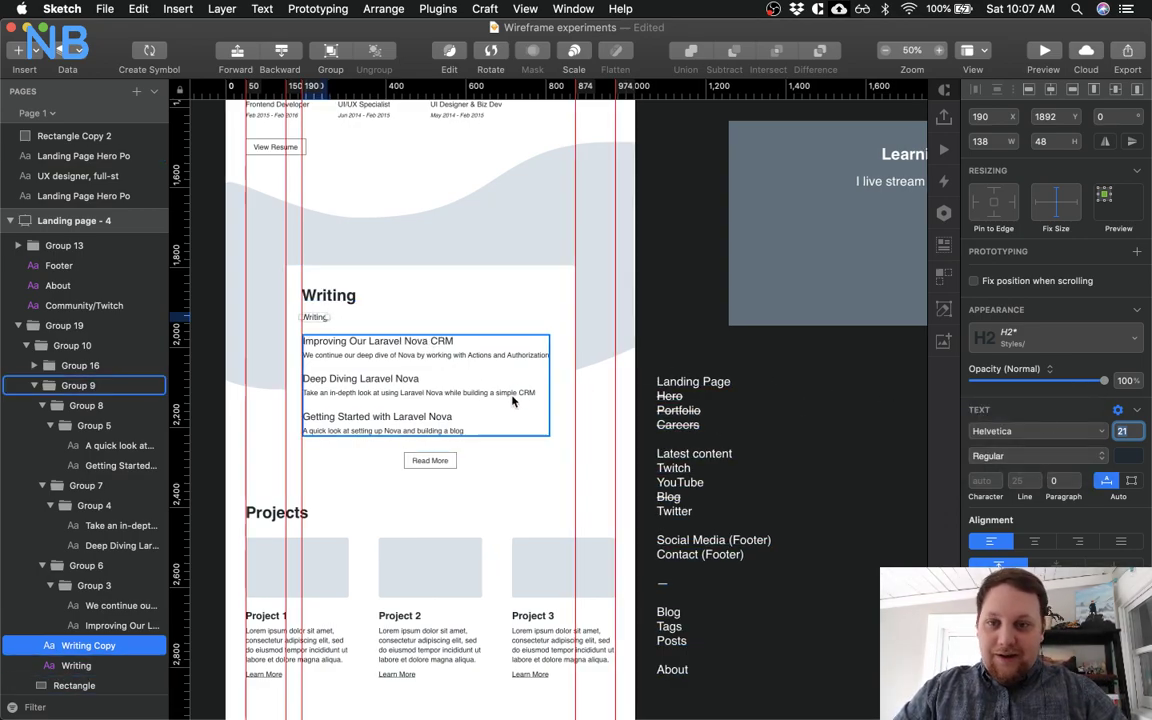
Position the duplicated Writing line just beneath the Writing heading at Y 1897
scroll(460, 355, left, 3)
right_click(449, 319)
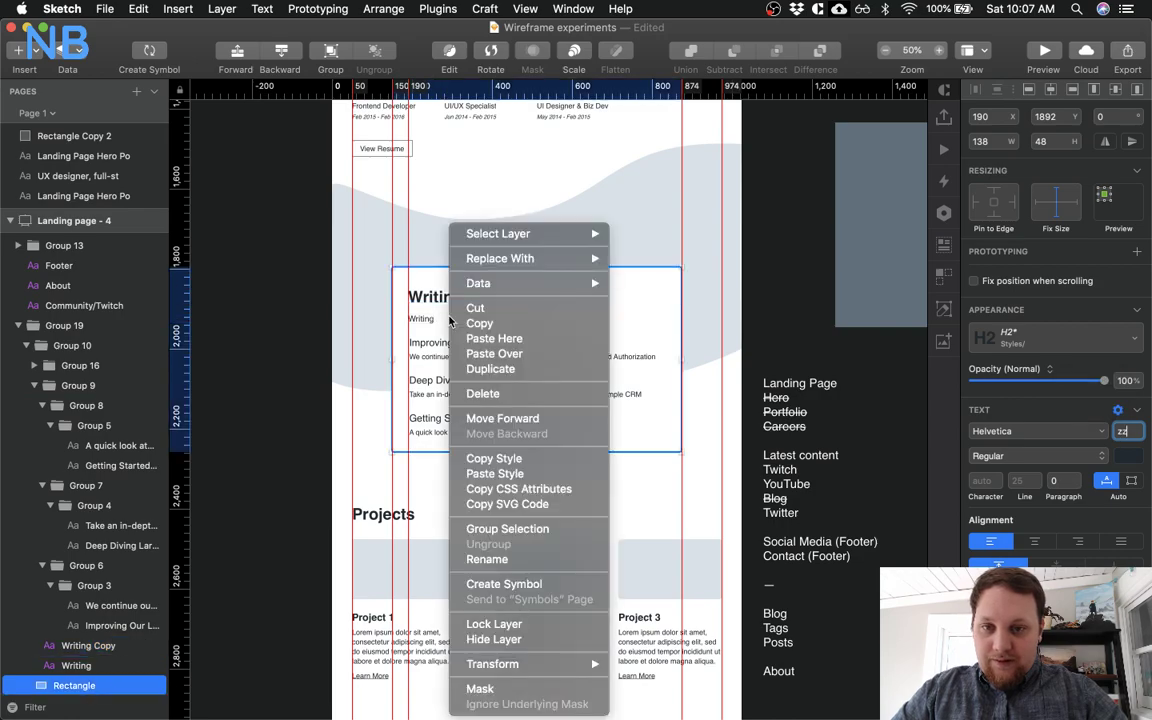
click(206, 326)
drag(390, 279, 505, 386)
click(453, 321)
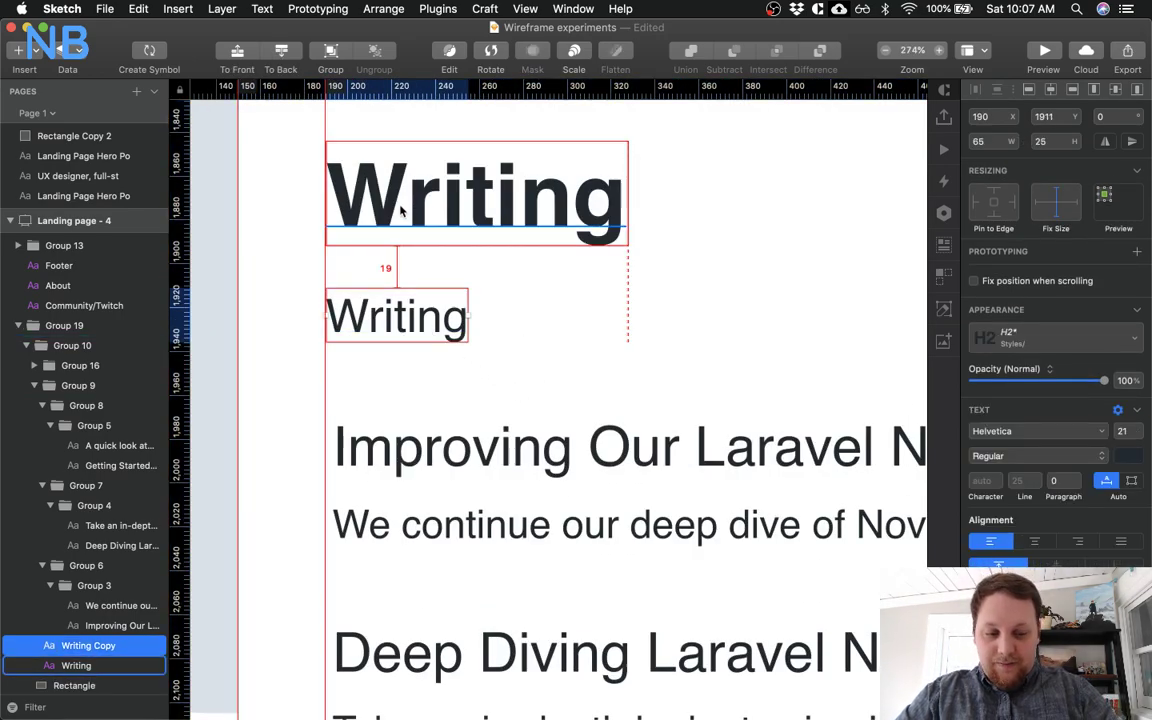
key(Down)
key(shift+Up)
key(shift+Up)
key(Down)
key(Down)
key(Down)
key(Down)
key(Down)
key(alt)
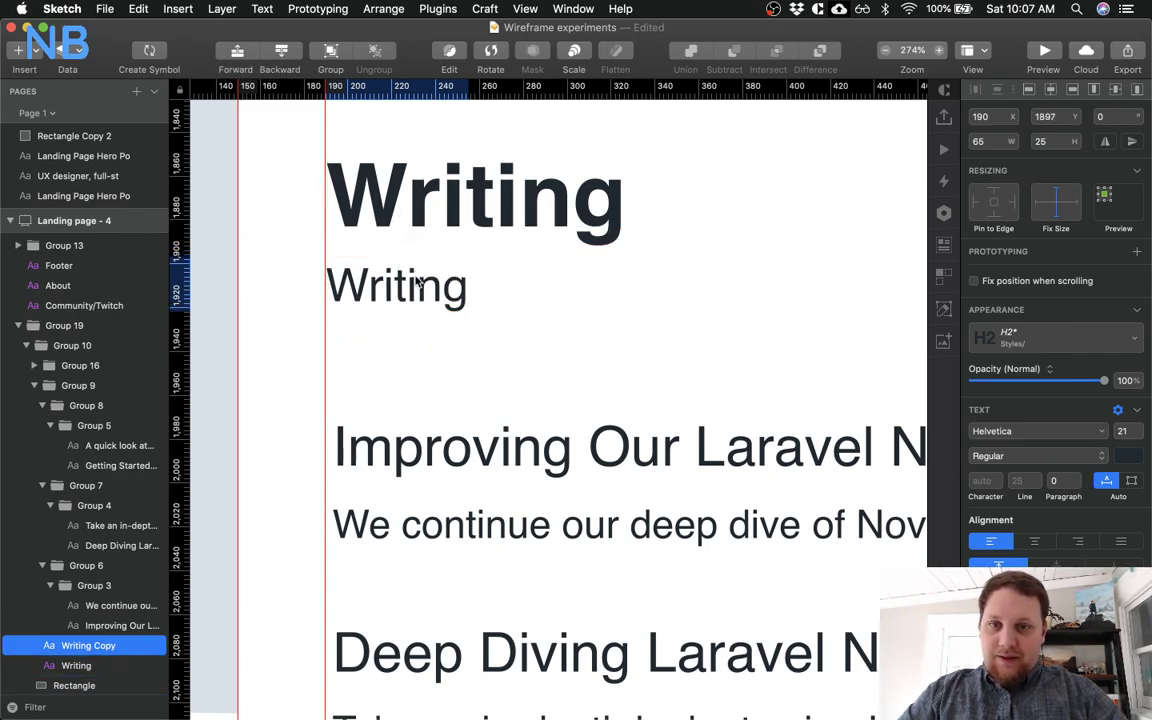
Set the font weight of the small Writing line under the heading to Light
click(1062, 458)
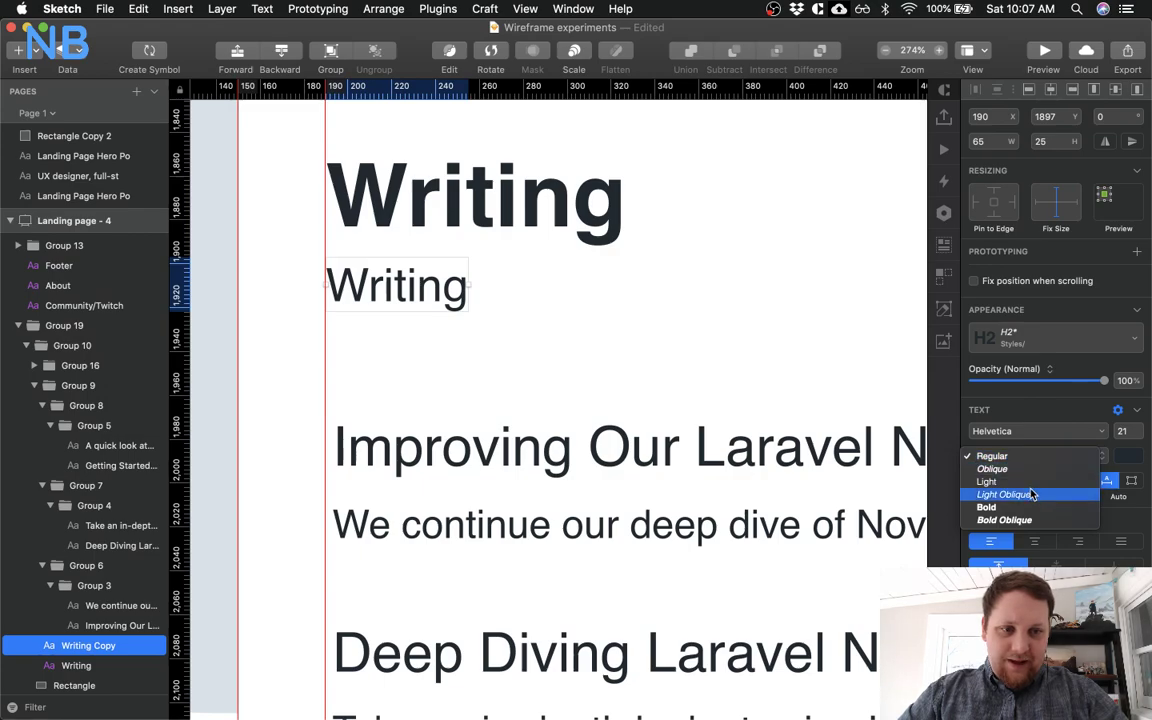
click(1065, 479)
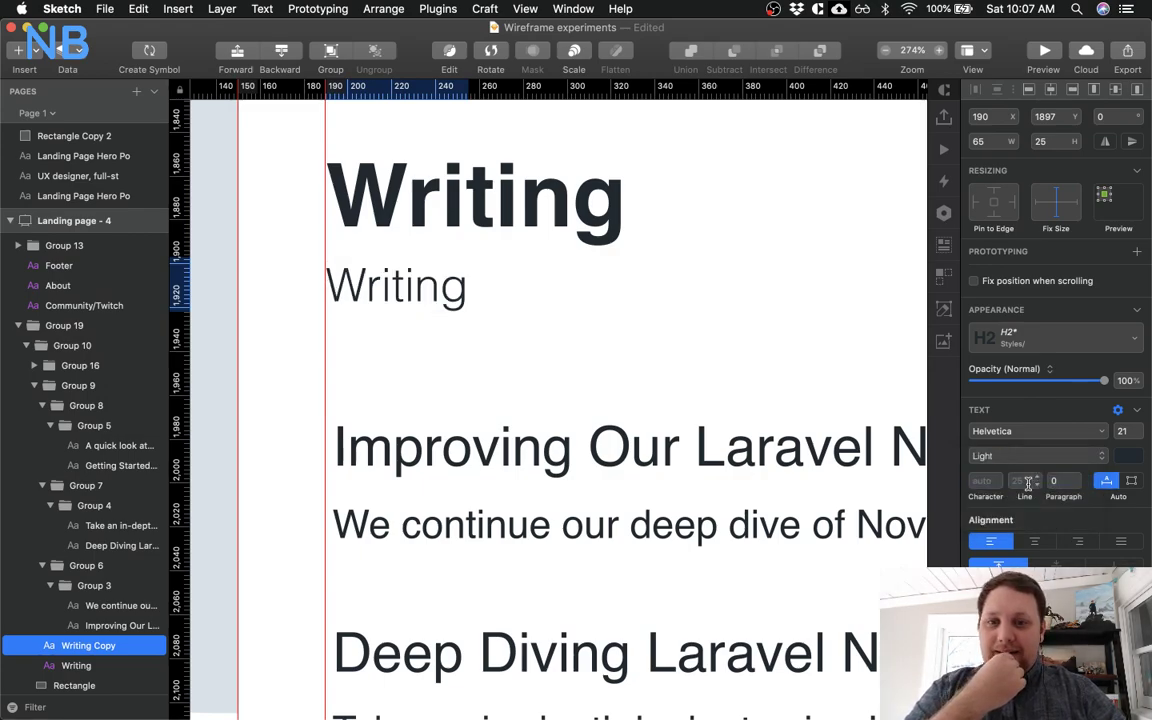
double_click(369, 286)
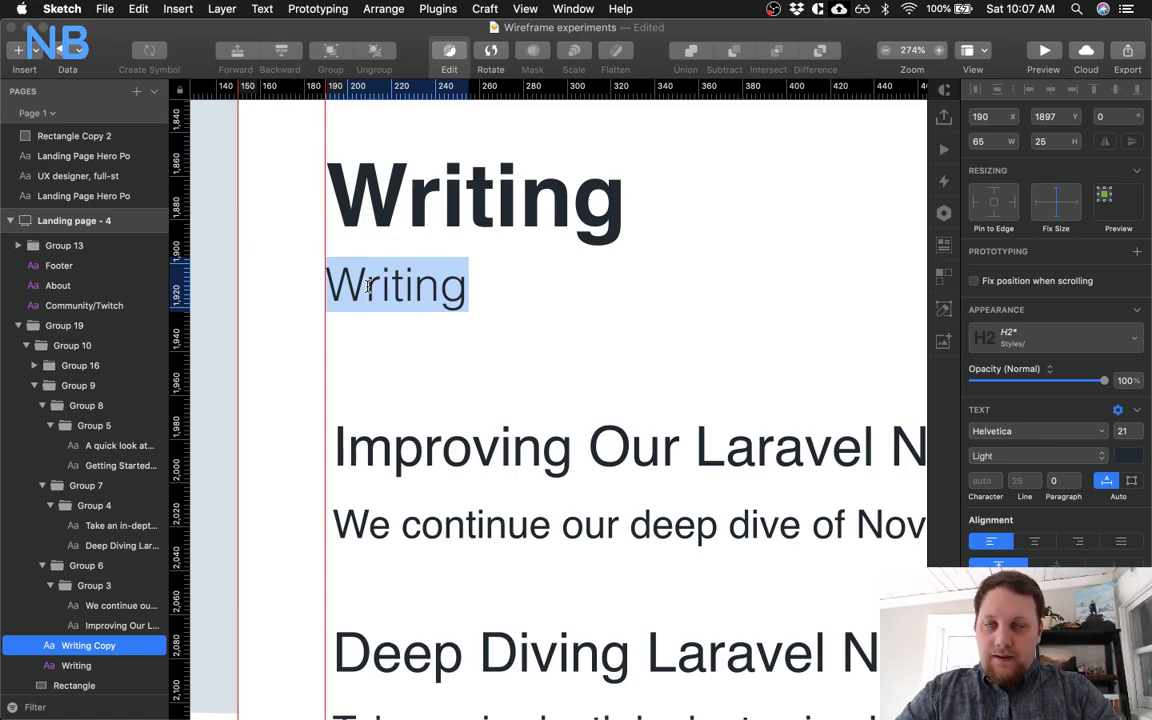
key(Escape)
Replace the small line's text under the Writing heading with "I write about code, design, and"
key(super+0)
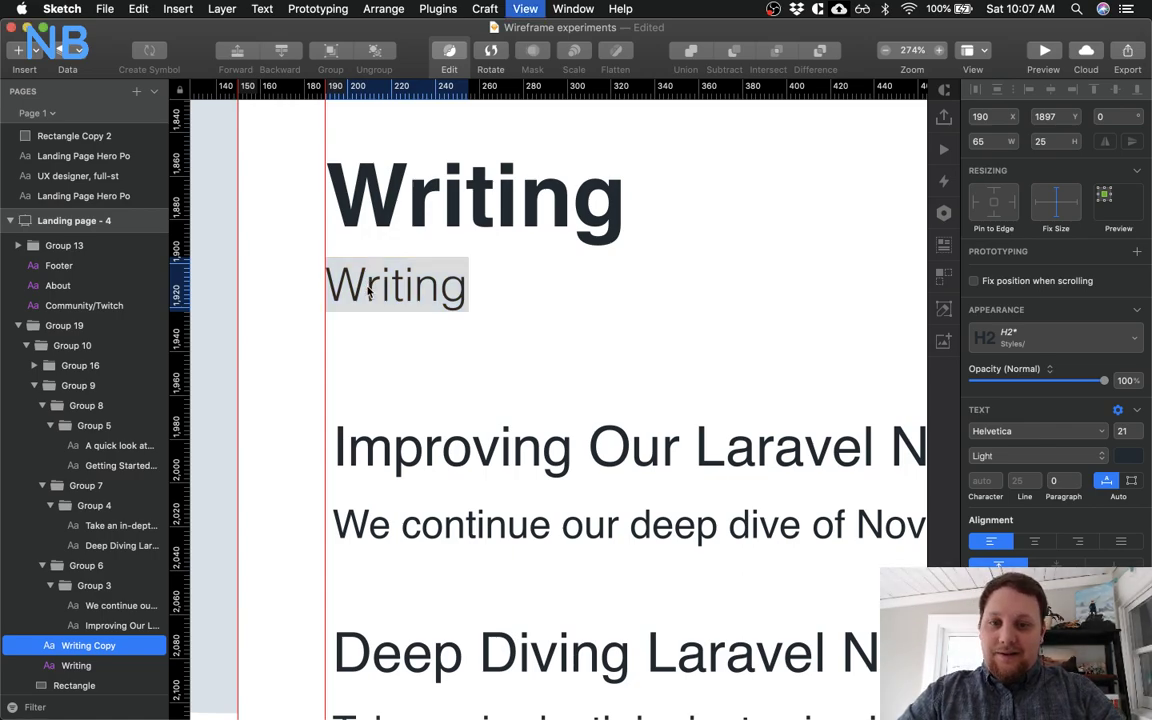
scroll(613, 421, left, 5)
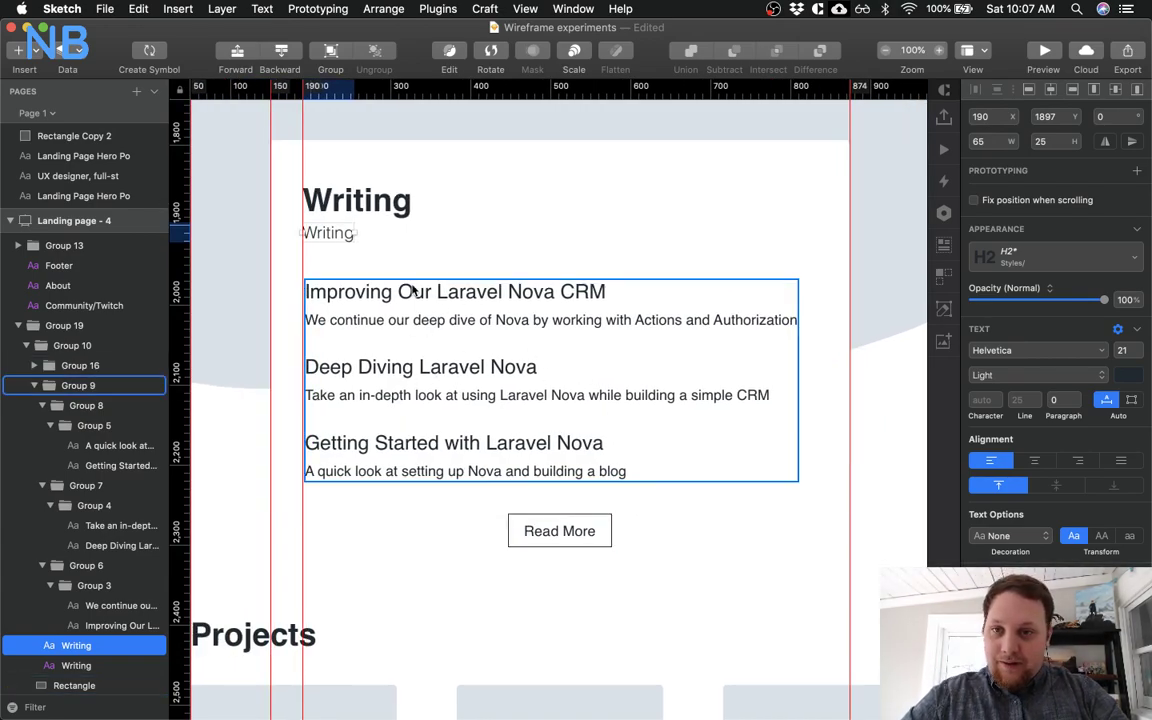
double_click(320, 232)
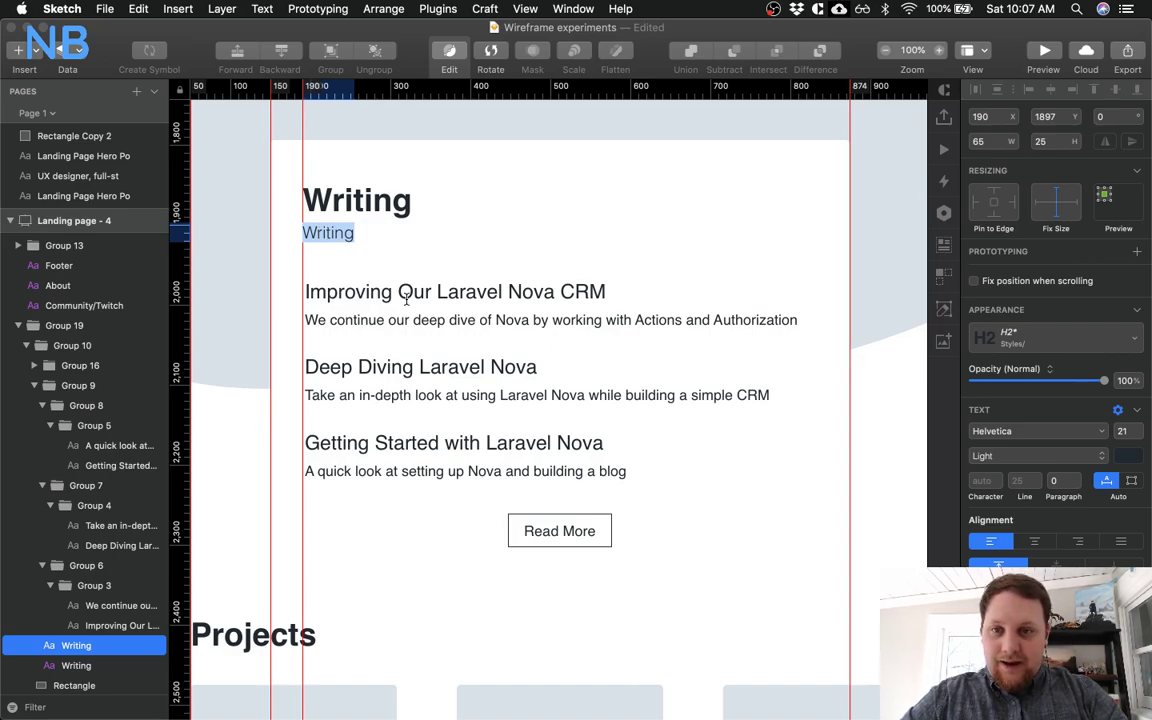
scroll(406, 302, up, 8)
scroll(406, 302, down, 6)
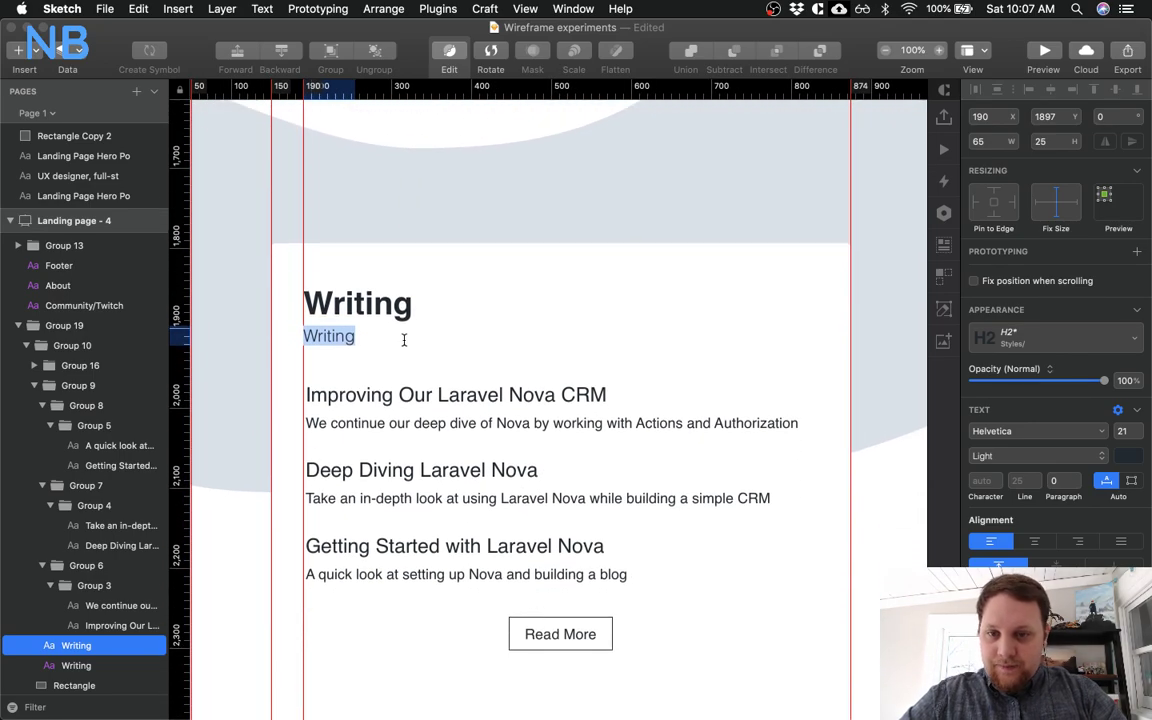
text(I)
text( wrti)
text(e about c)
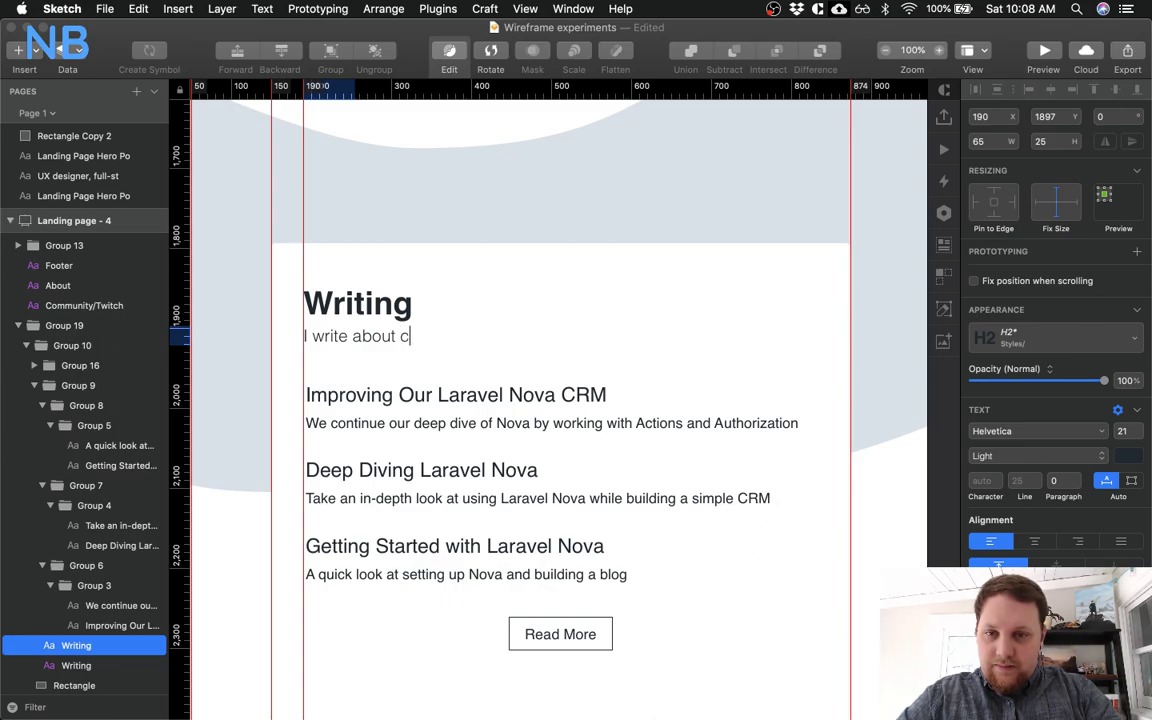
text(ode, design, and)
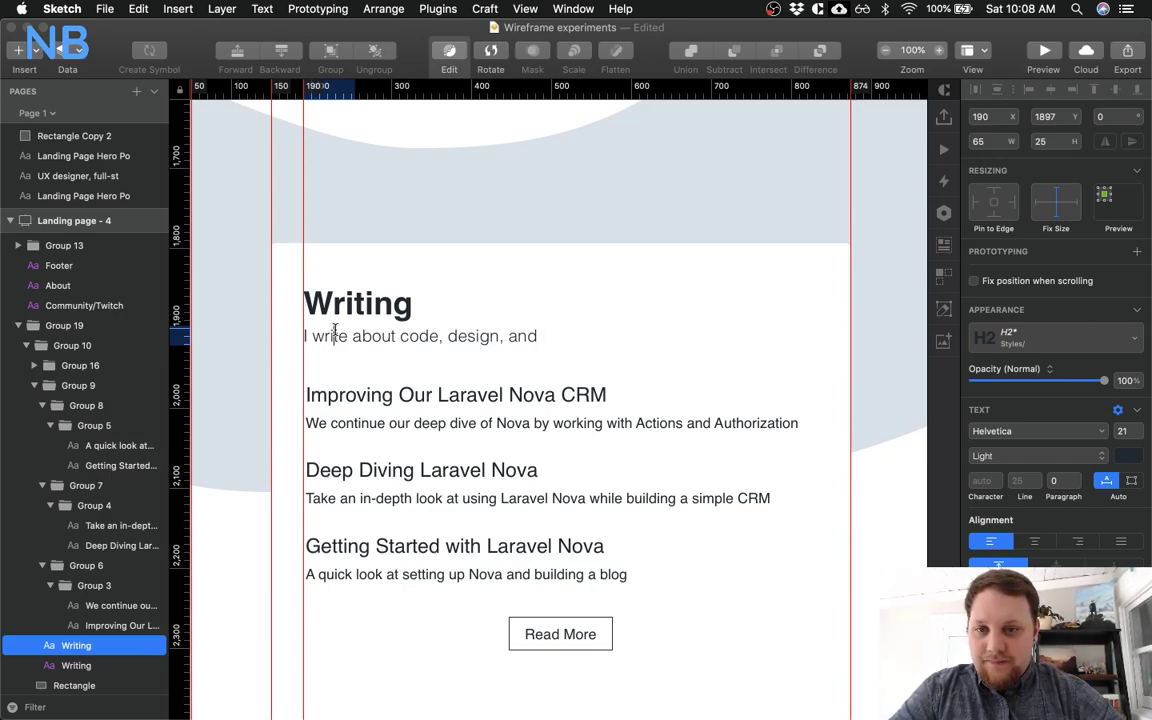
Replace "I write about" in the line under the Writing heading so it reads "My thoughts on code, design, and"
drag(351, 336, 297, 337)
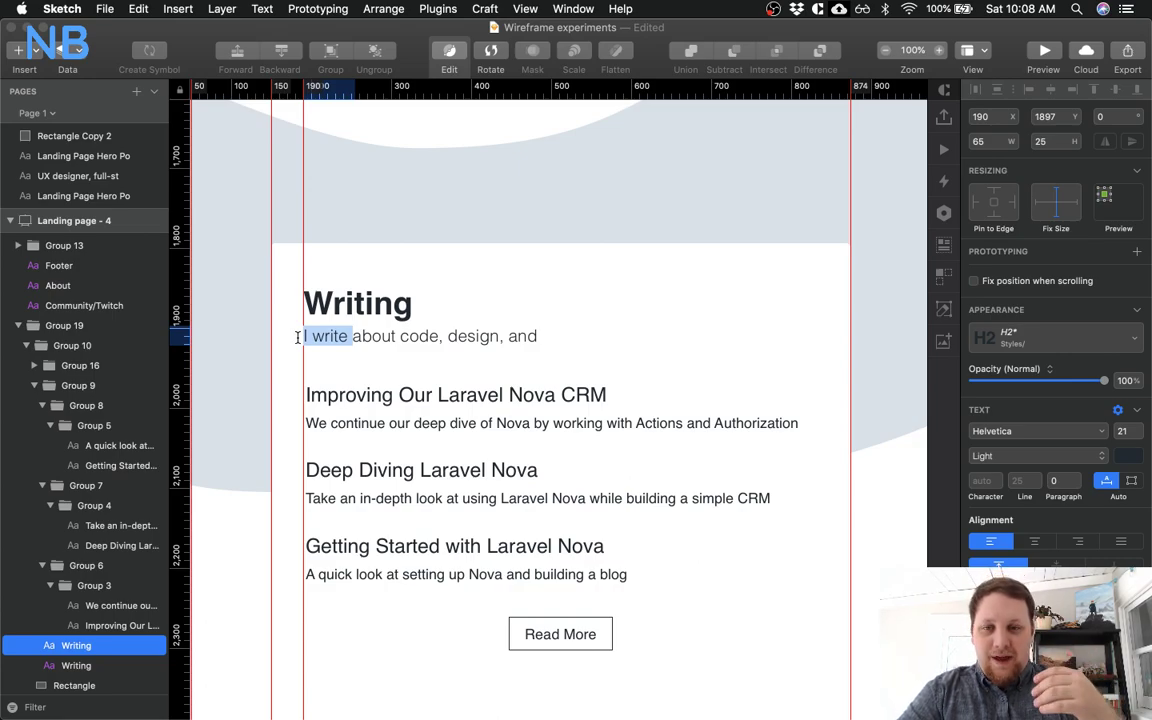
text(My thought)
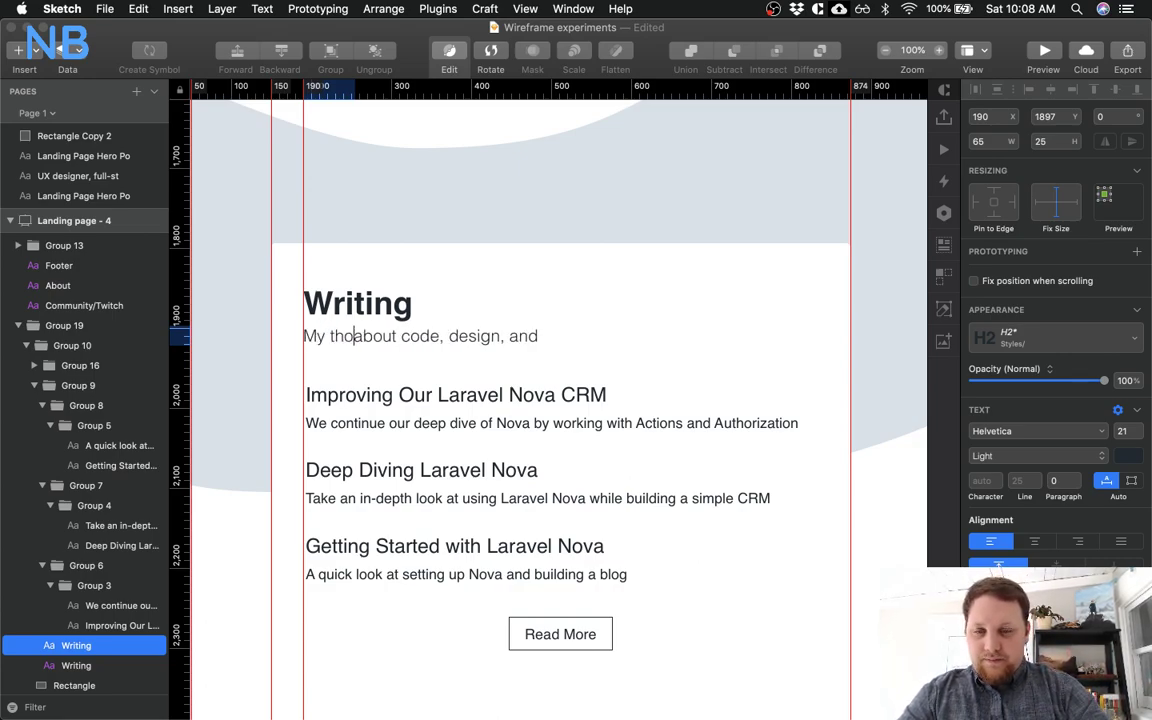
text(s on)
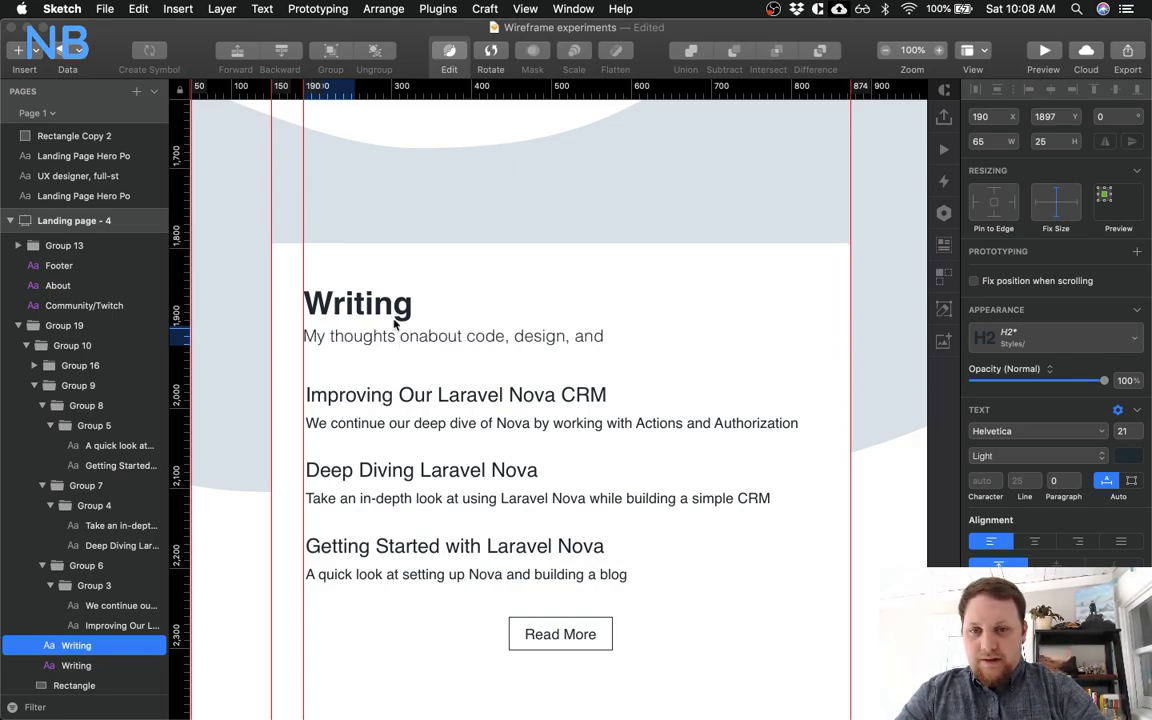
double_click(455, 334)
key(BackSpace)
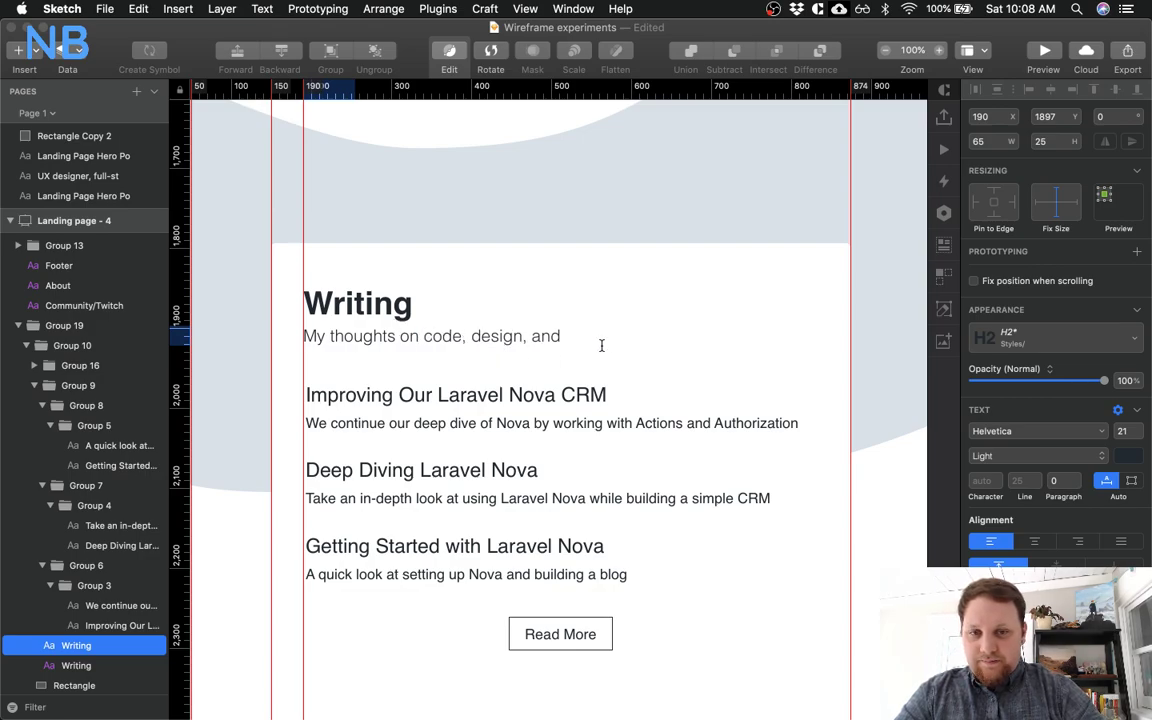
key(Escape)
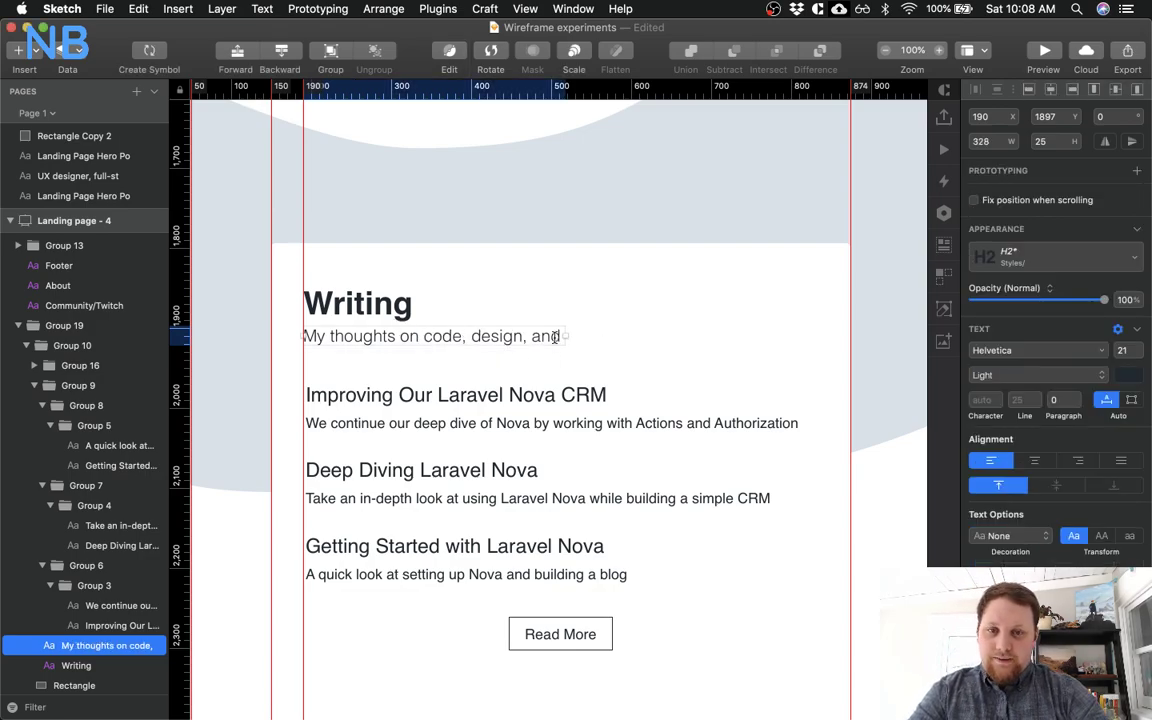
double_click(557, 337)
click(557, 337)
key(Escape)
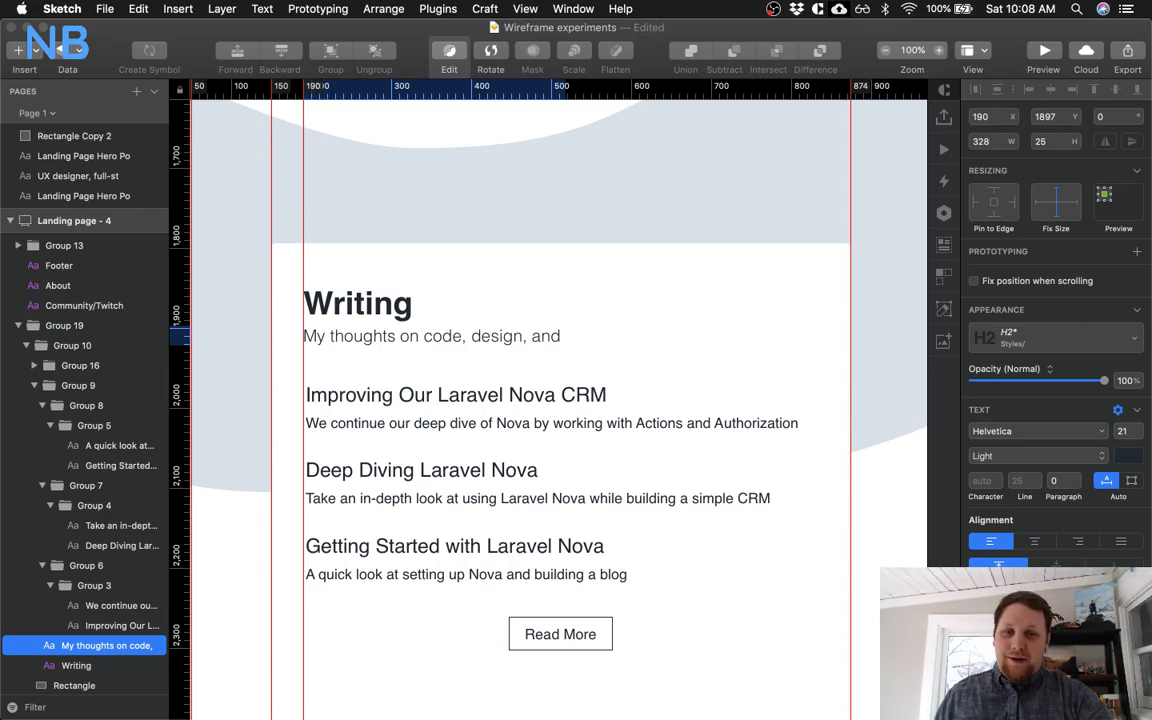
key(Return)
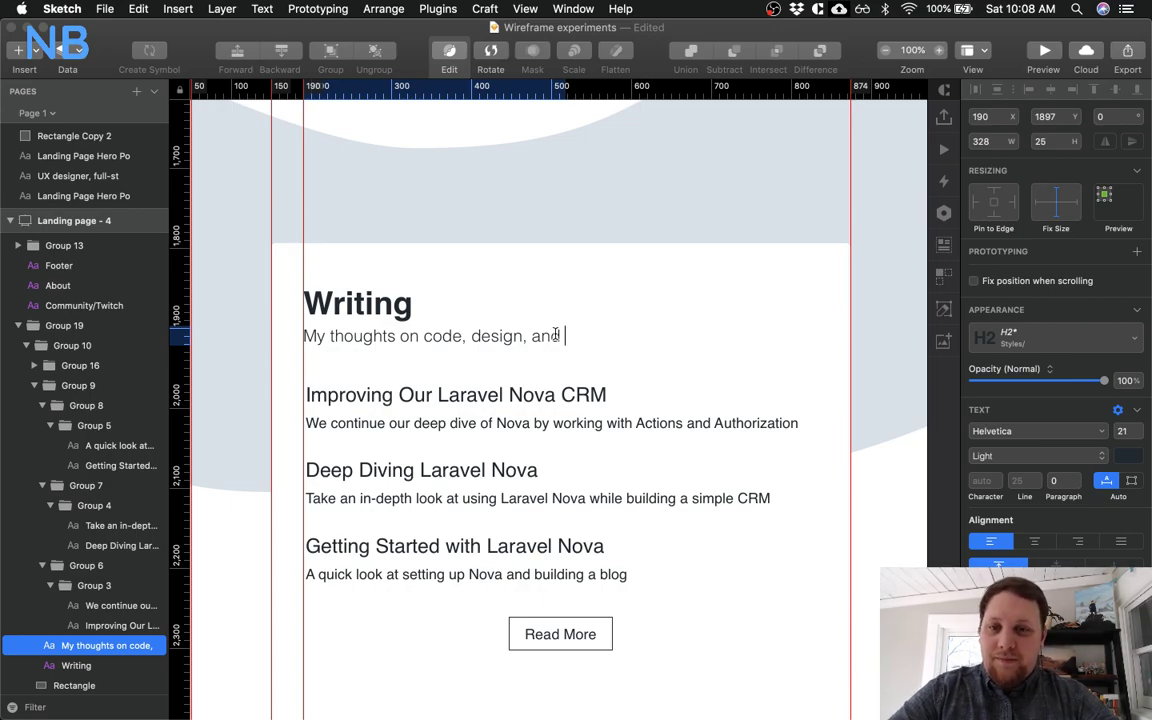
Switch to Chrome and examine how the reference portfolio introduces its "Stories & Lessons" and "Tech events" sections
key(ctrl+Up)
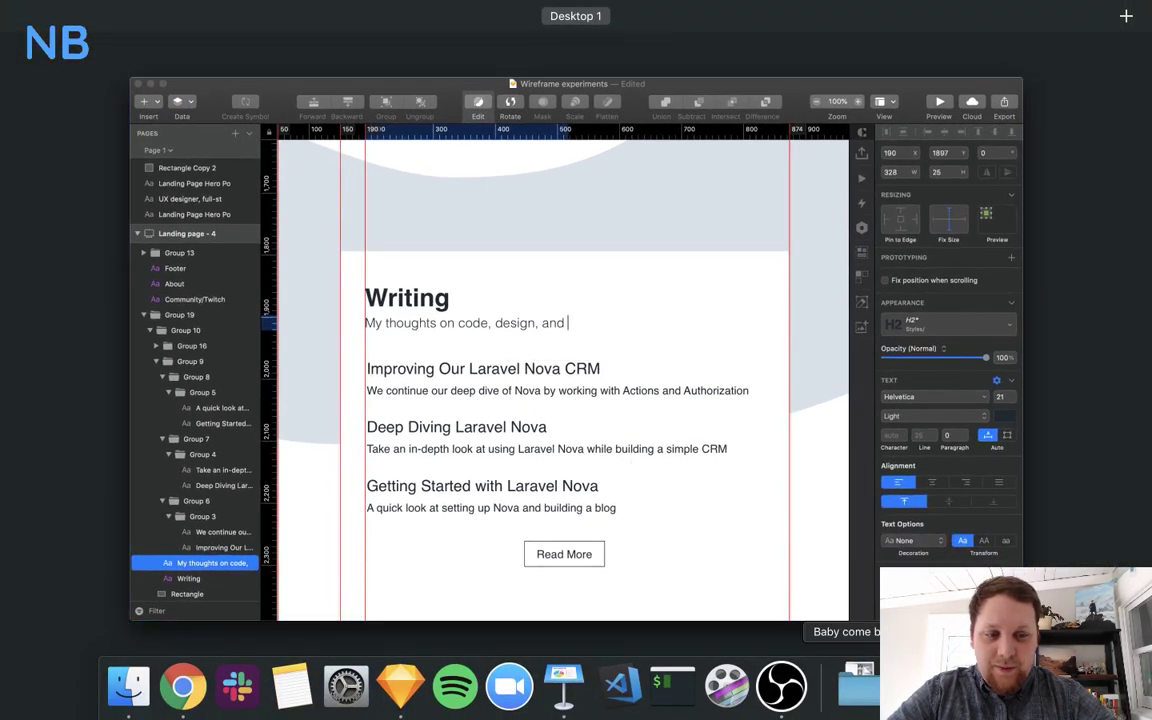
key(ctrl+Up)
key(ctrl+Right)
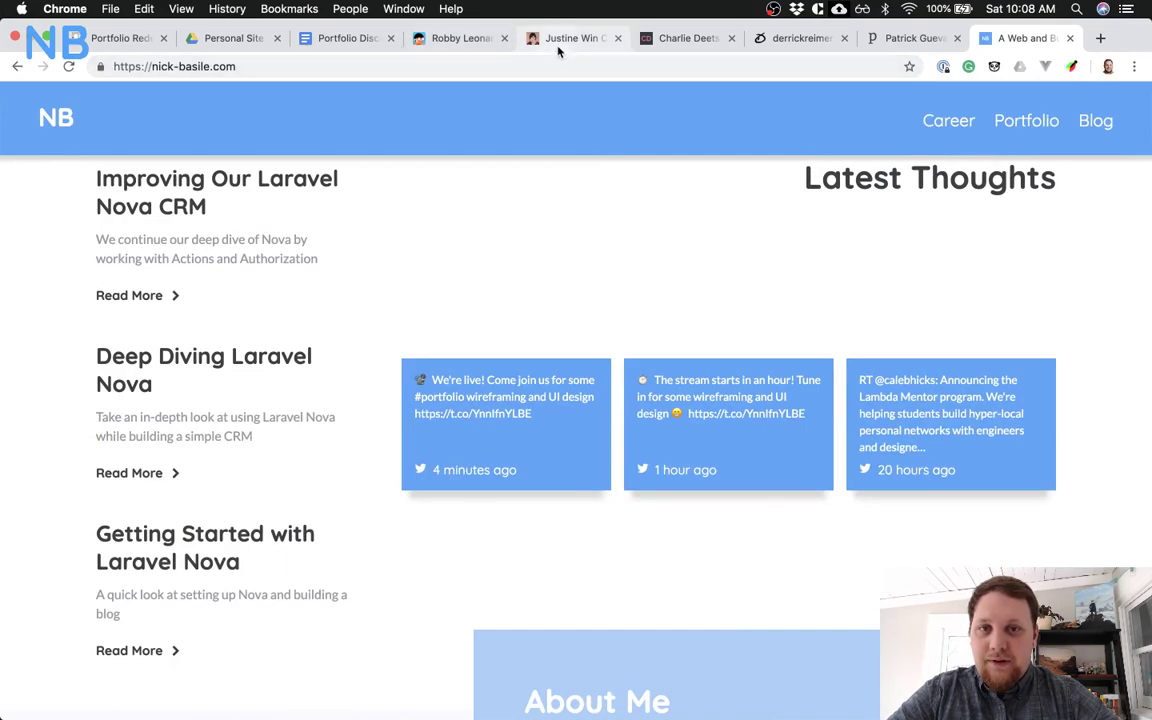
click(559, 47)
scroll(350, 237, down, 20)
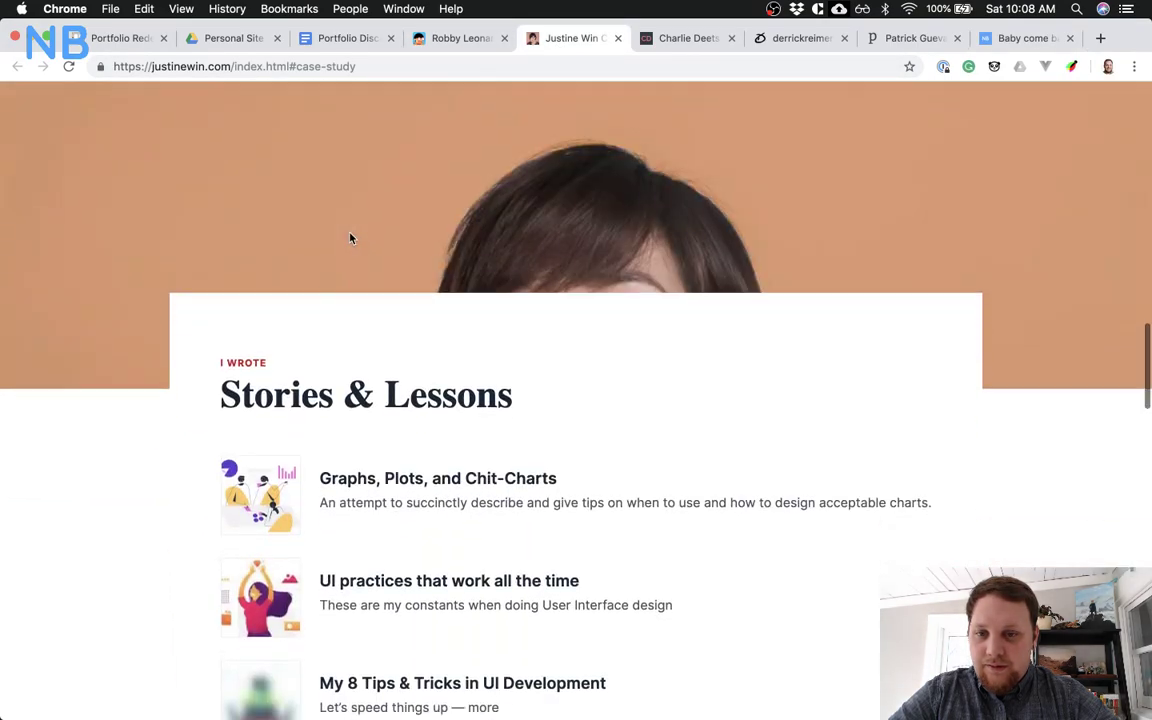
scroll(350, 237, down, 2)
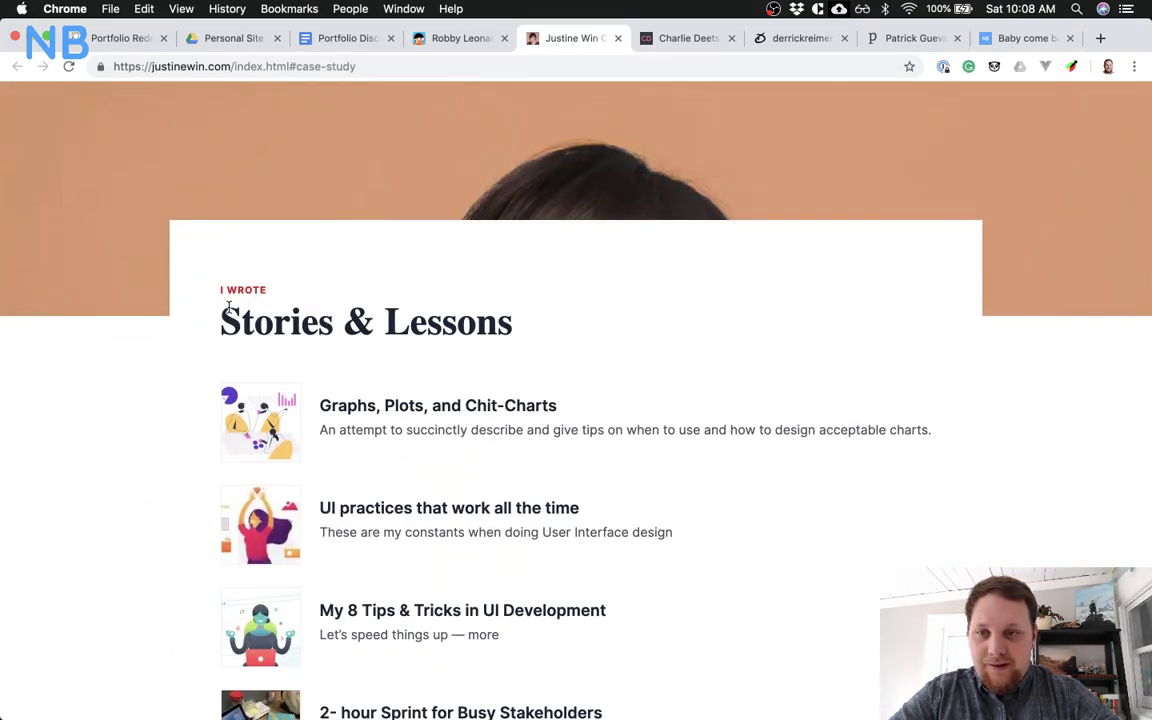
scroll(249, 285, down, 15)
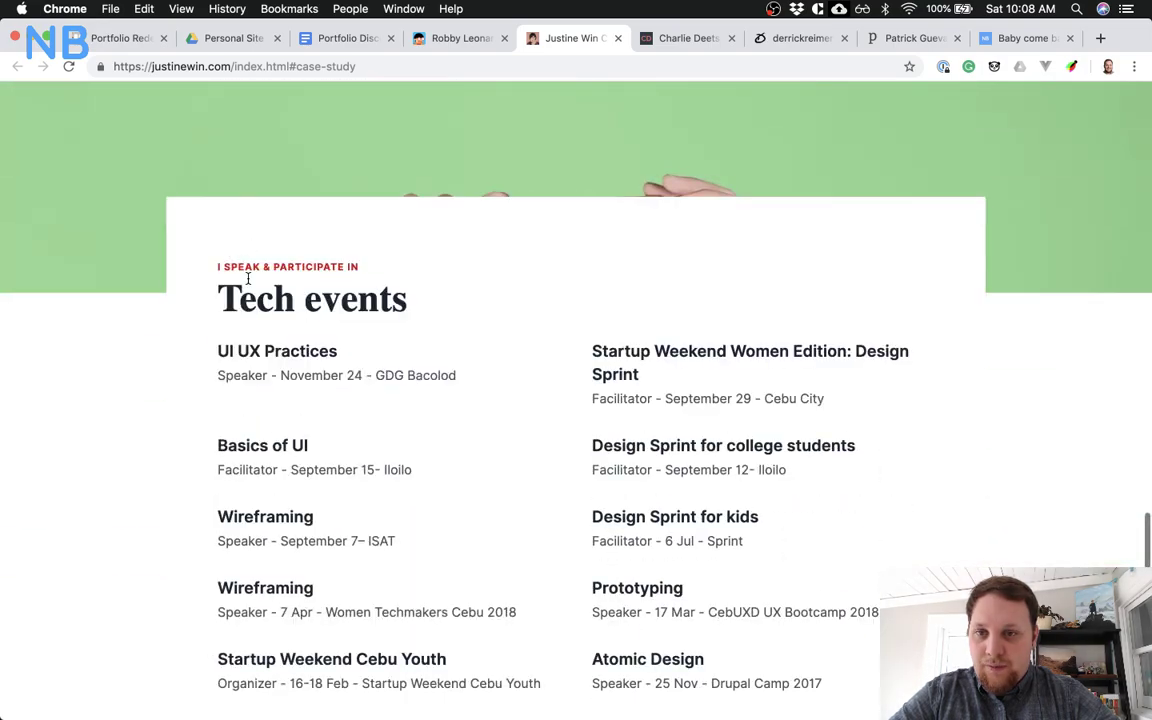
Review the other open reference portfolios for how they present and introduce their writing
click(694, 42)
scroll(455, 296, down, 15)
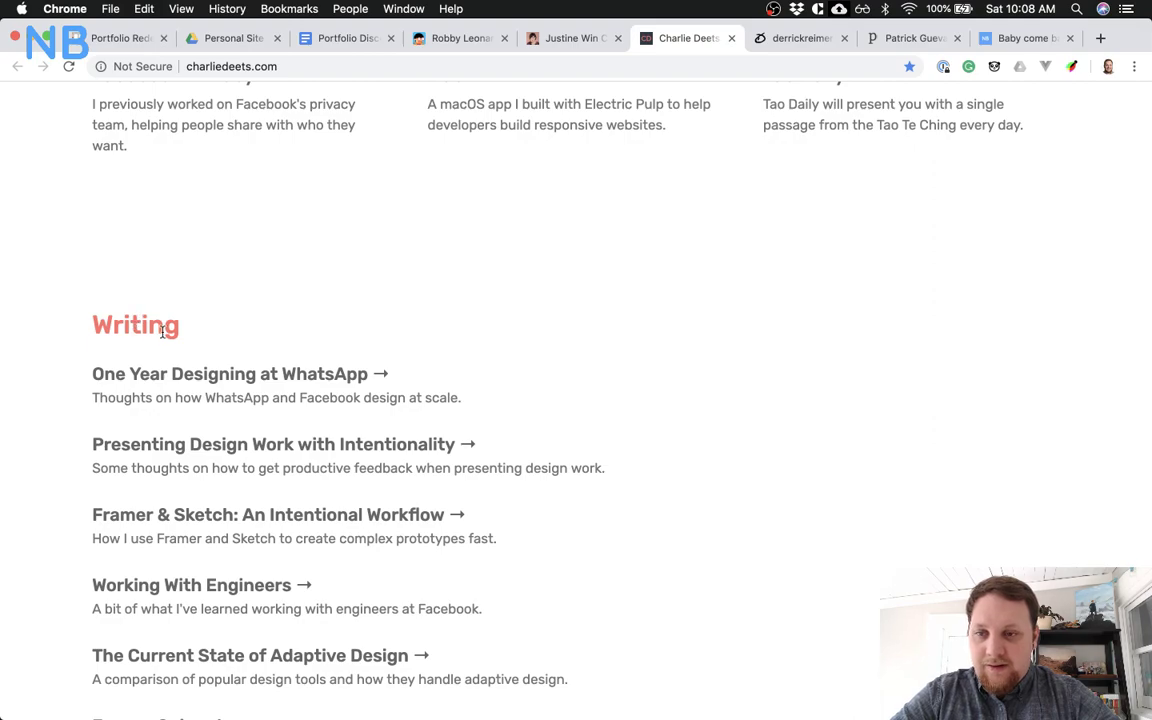
scroll(200, 378, down, 5)
scroll(200, 378, up, 4)
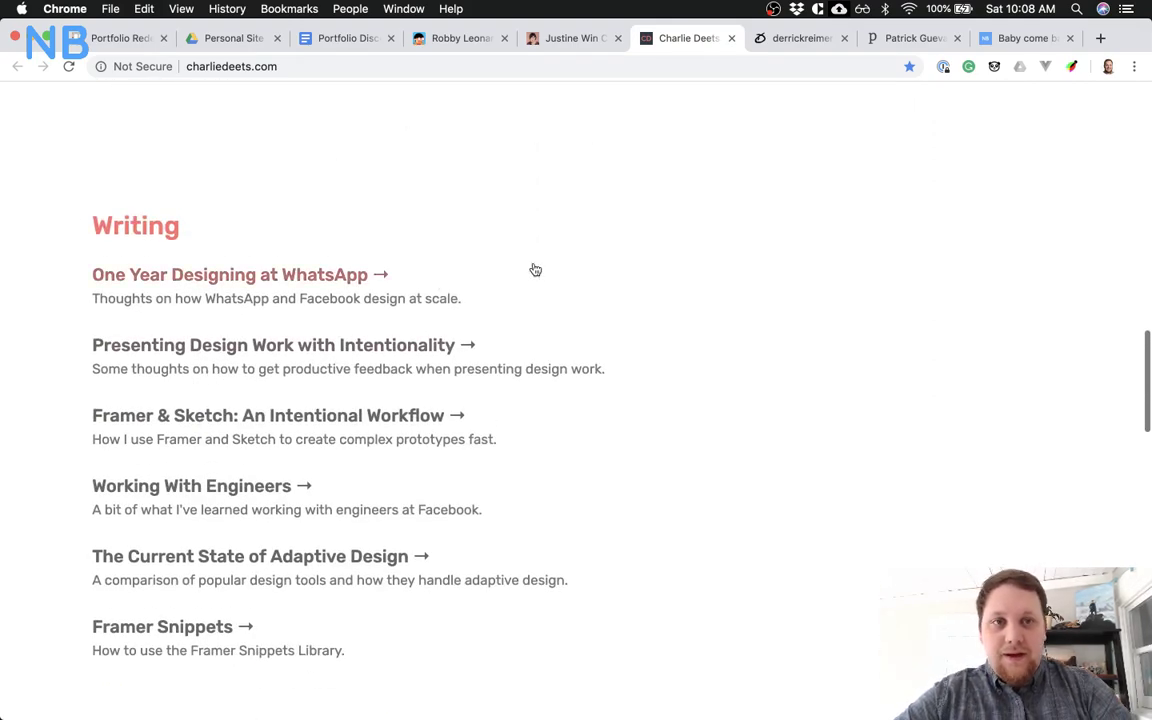
click(810, 40)
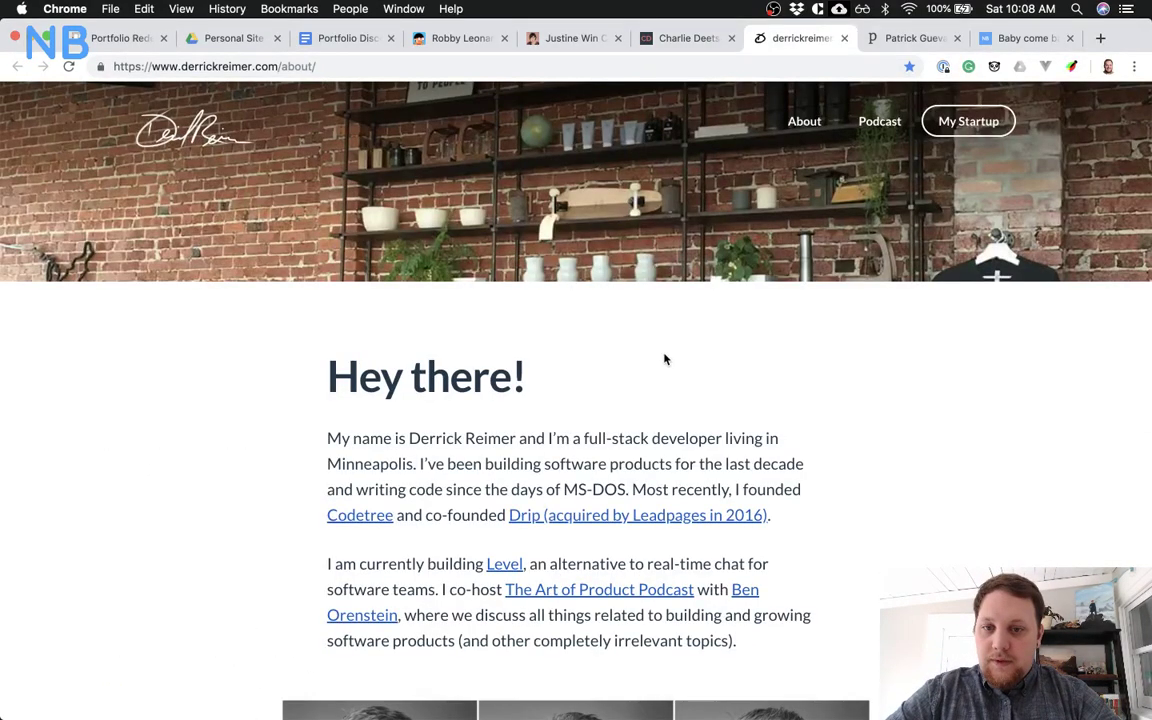
scroll(664, 359, down, 5)
scroll(663, 360, up, 5)
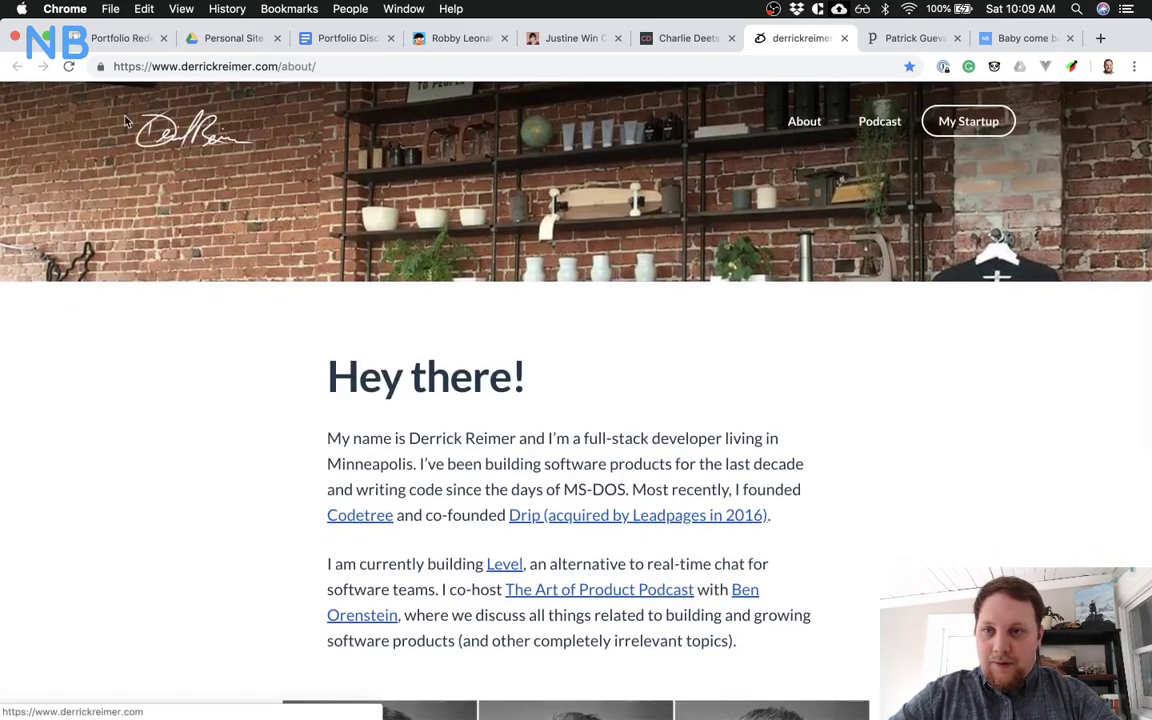
click(135, 121)
scroll(154, 408, down, 10)
scroll(154, 408, up, 10)
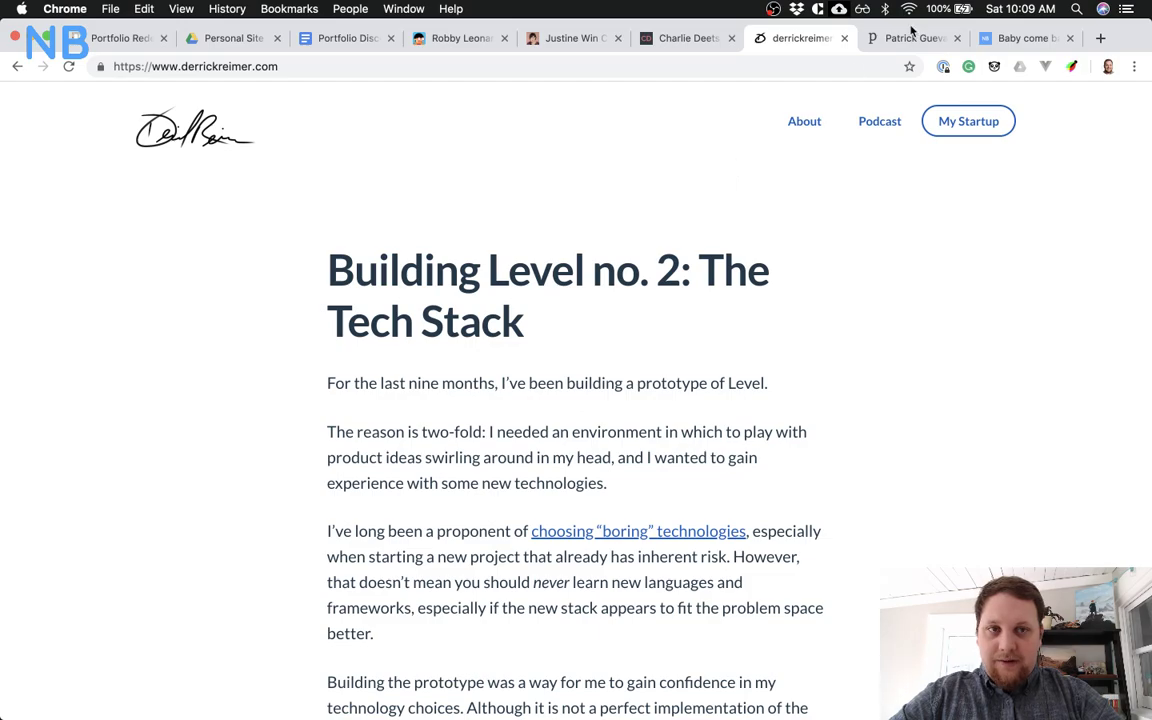
click(890, 44)
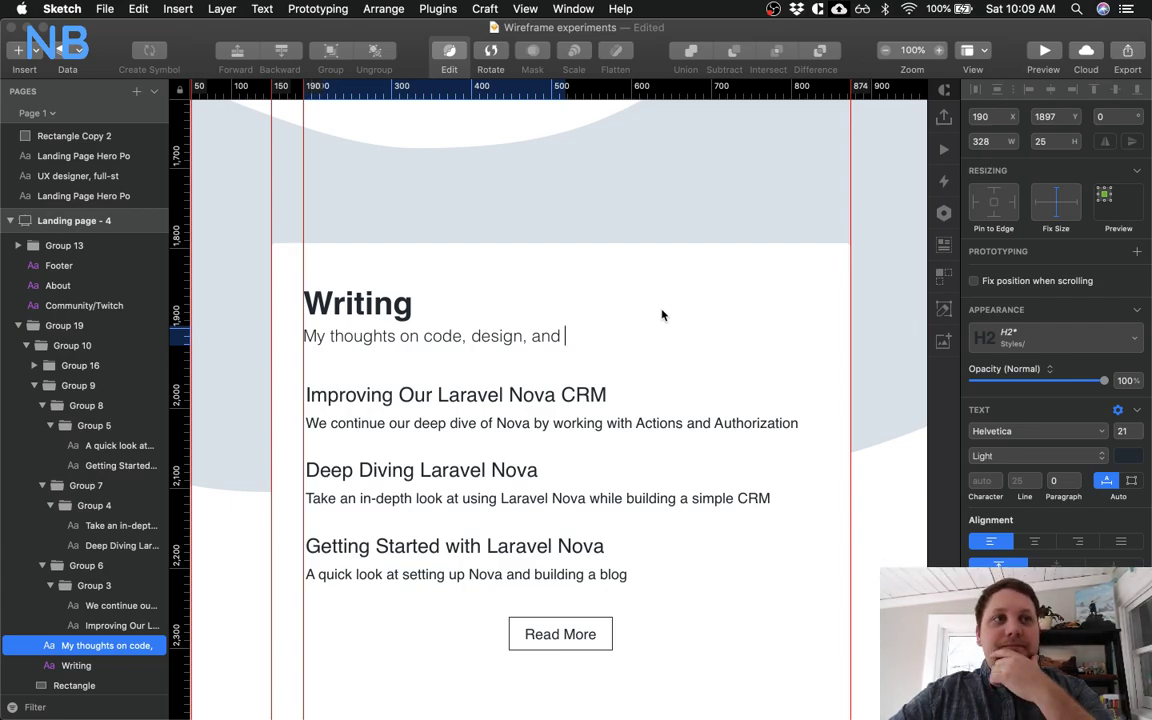
Switch back to Sketch and reword the line under the Writing heading as "My thoughts on code and design."
key(BackSpace)
key(BackSpace)
key(BackSpace)
key(BackSpace)
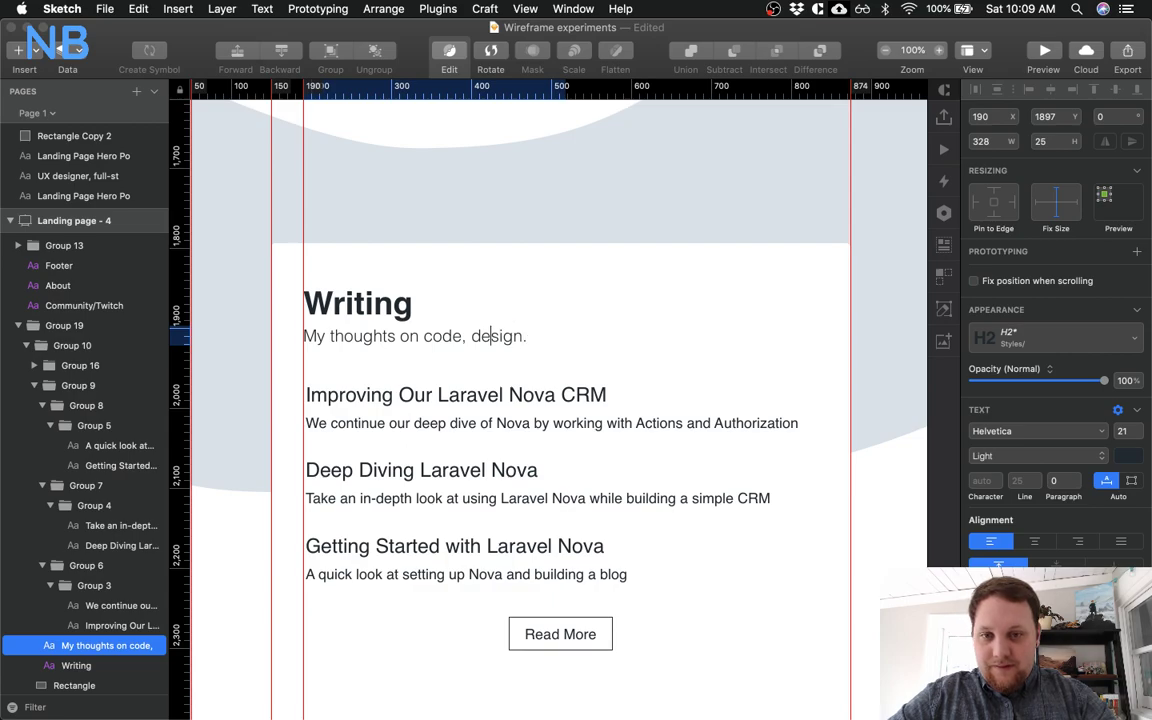
key(BackSpace)
text(and)
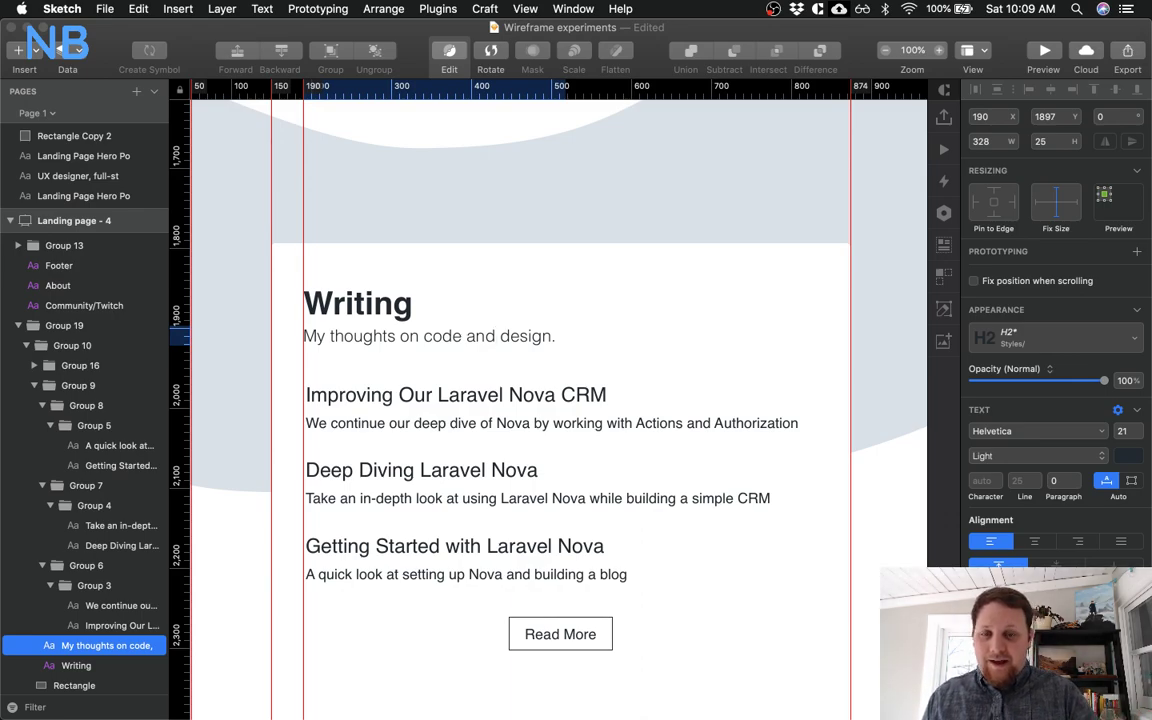
key(Escape)
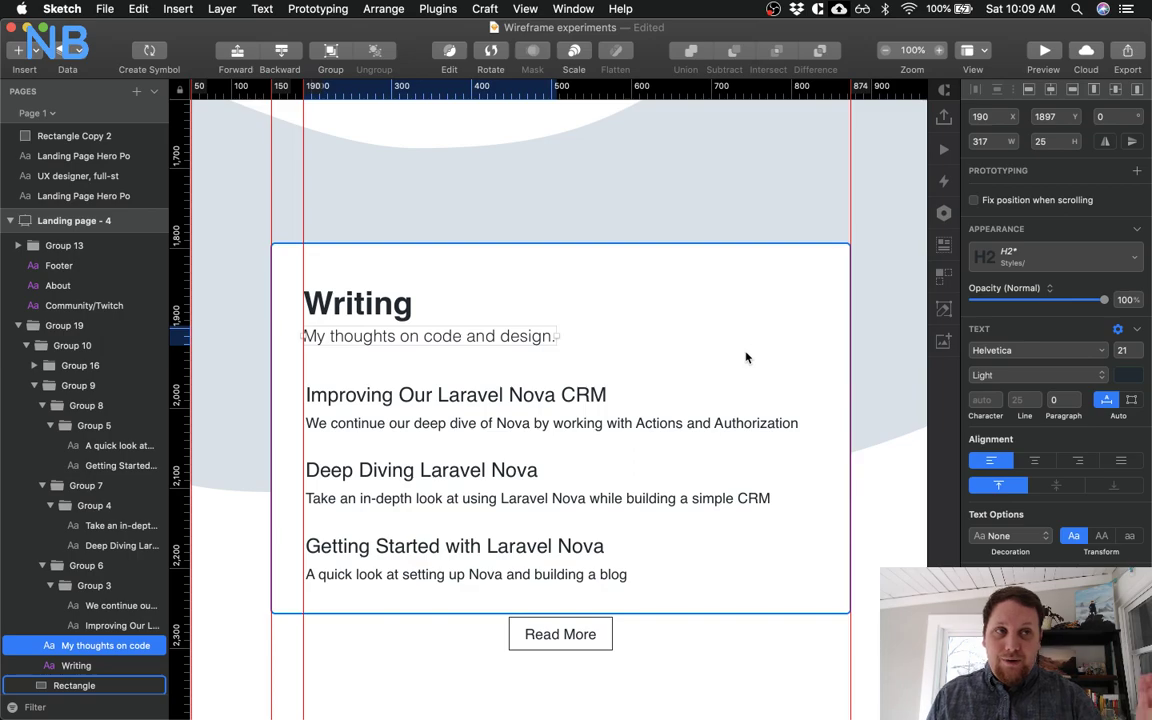
Group the Writing heading with its "My thoughts on code and design." subheading
click(527, 440)
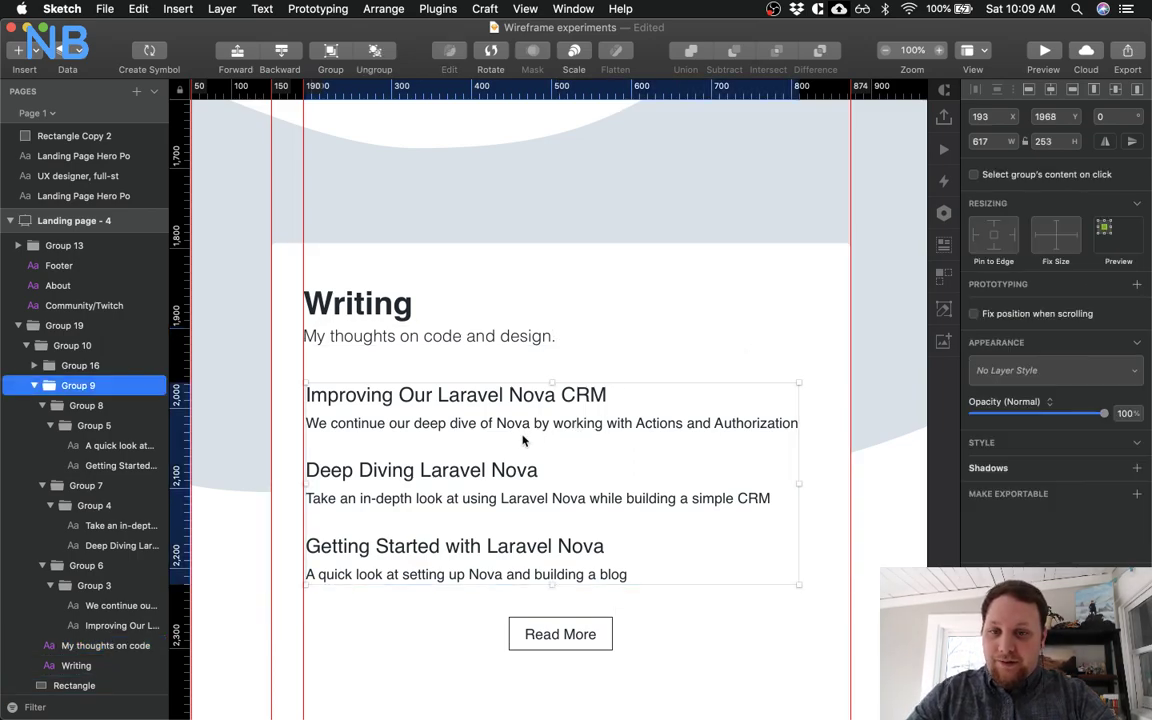
key(alt)
click(500, 345)
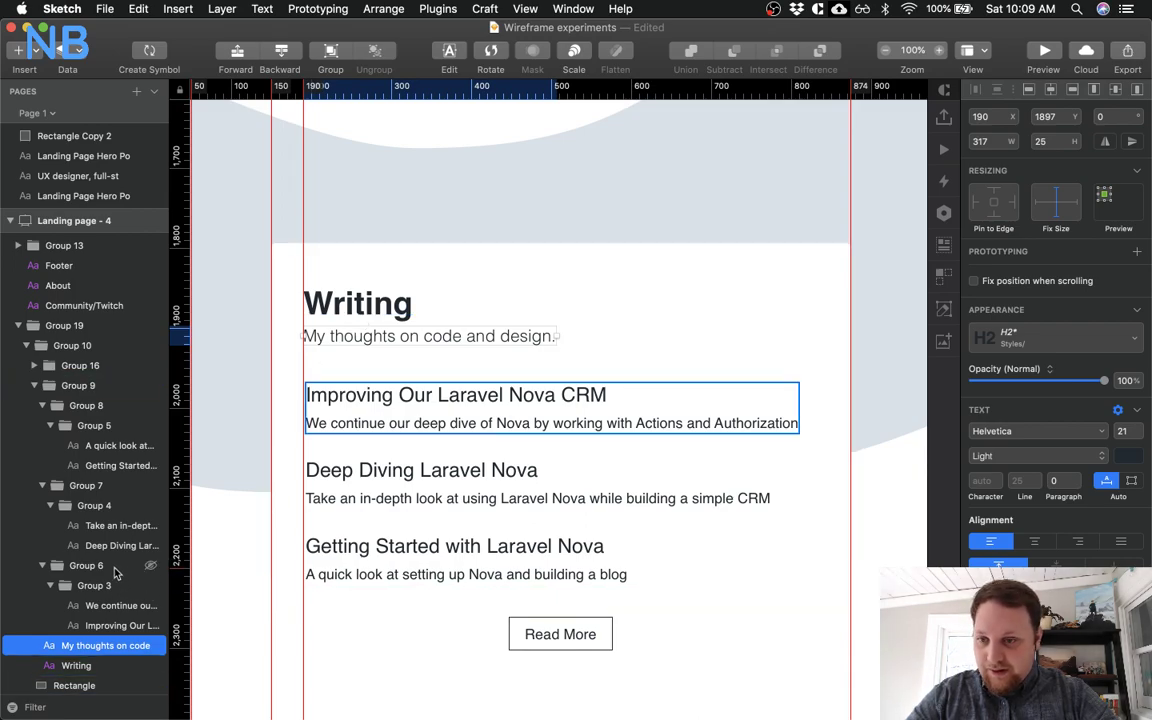
shift+click(362, 312)
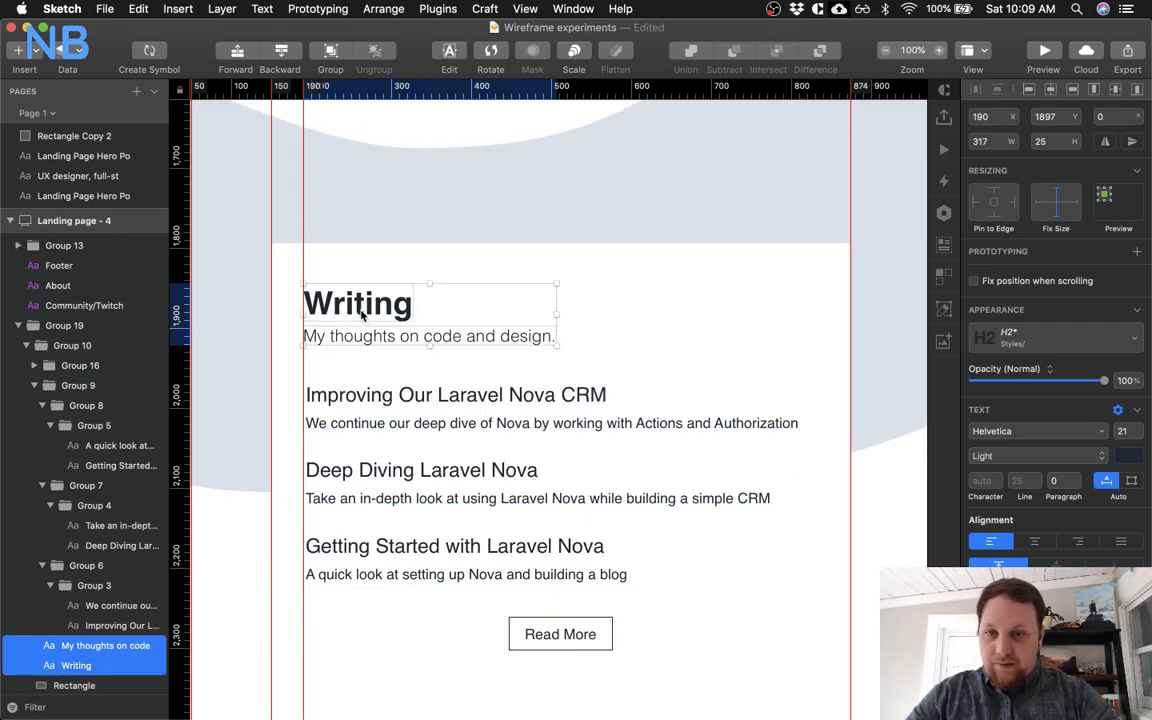
key(super+g)
Measure the gaps between the Writing heading and its subheading, and between their group and the article list
click(375, 362)
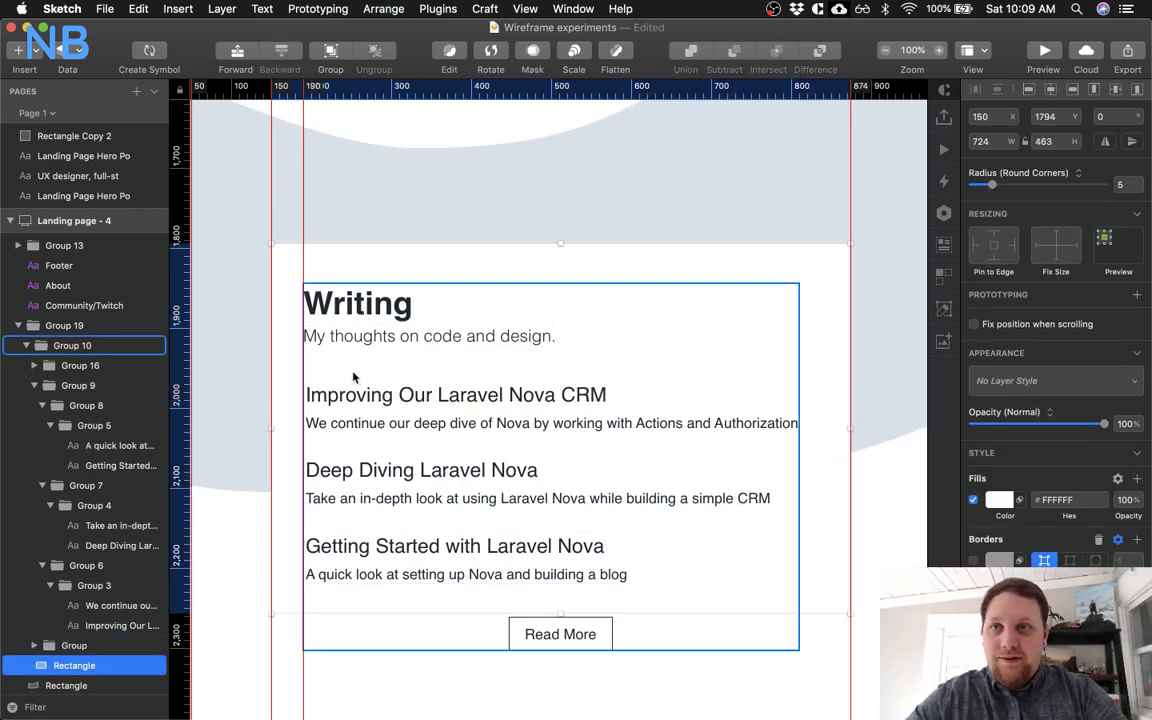
scroll(50, 420, down, 5)
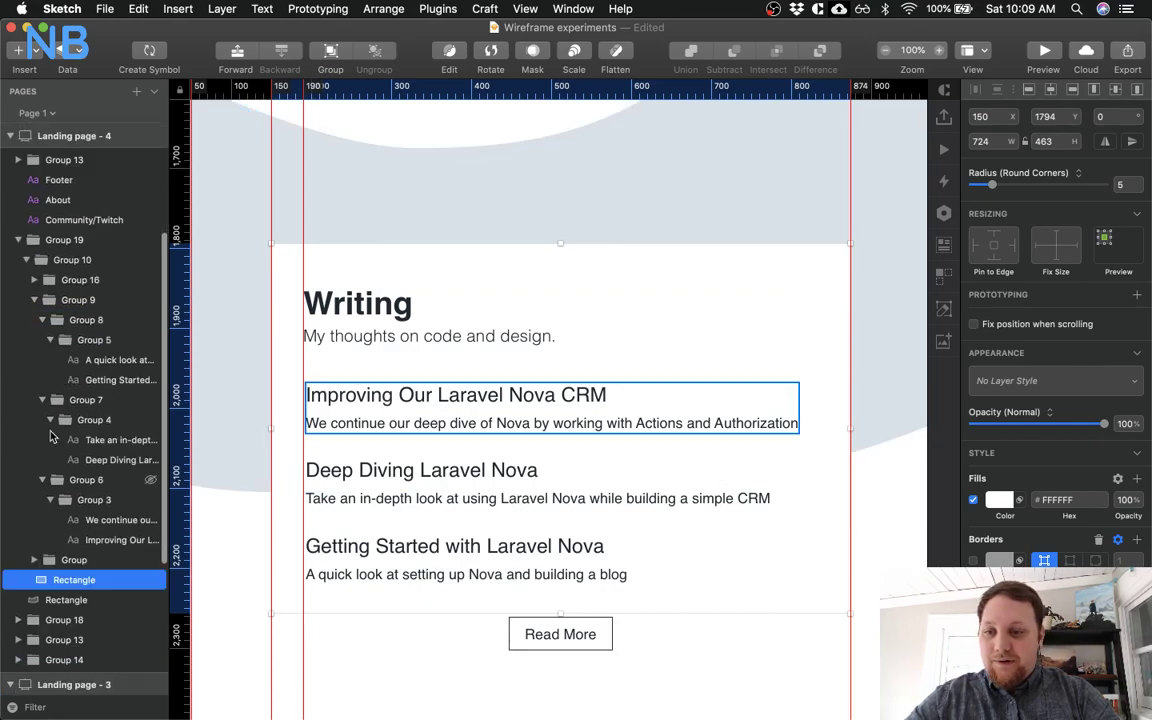
scroll(50, 435, up, 6)
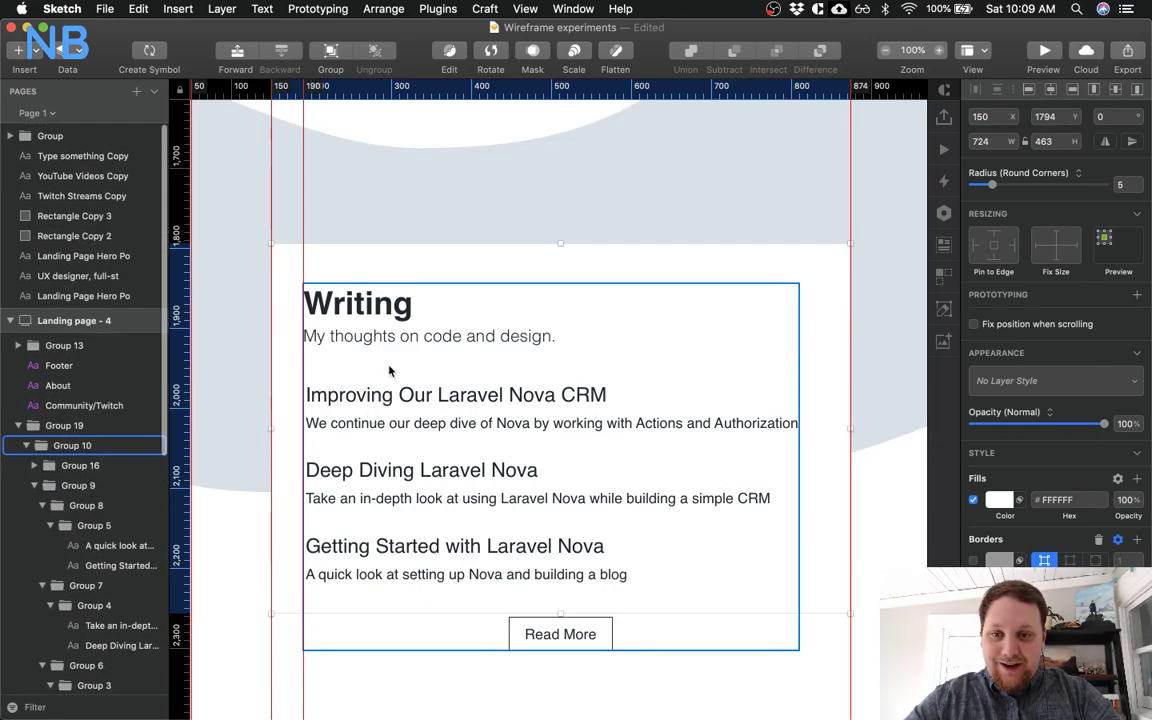
click(380, 310)
shift+click(380, 336)
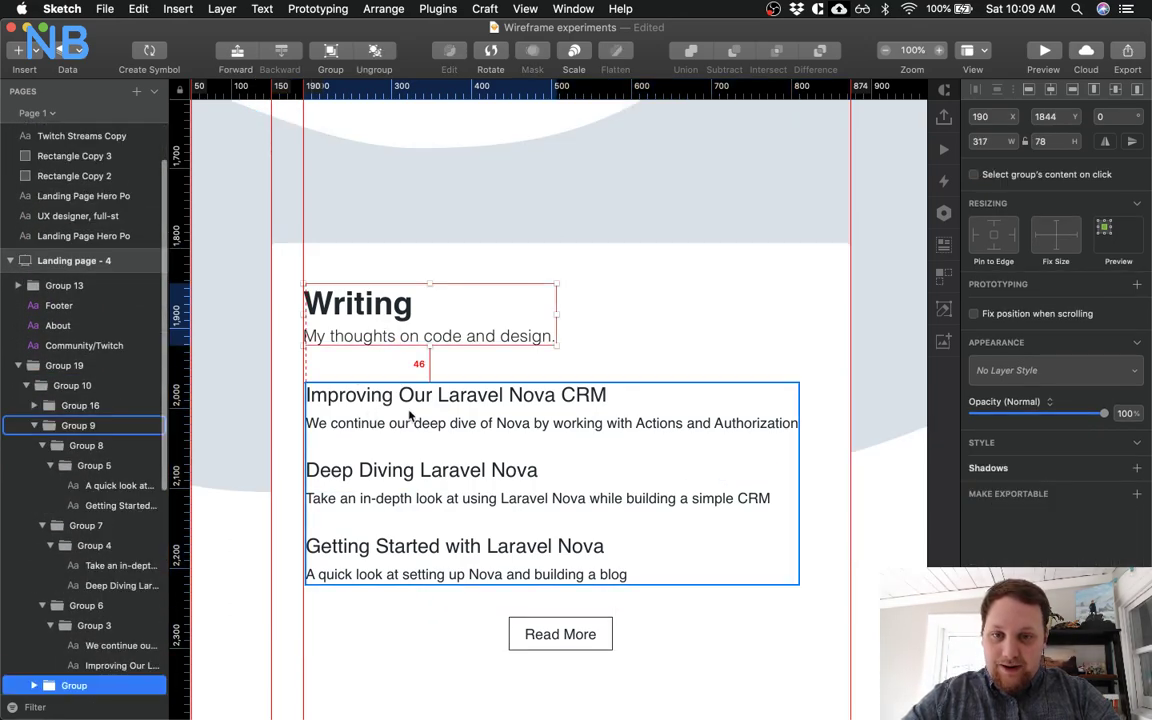
key(super+g)
double_click(380, 336)
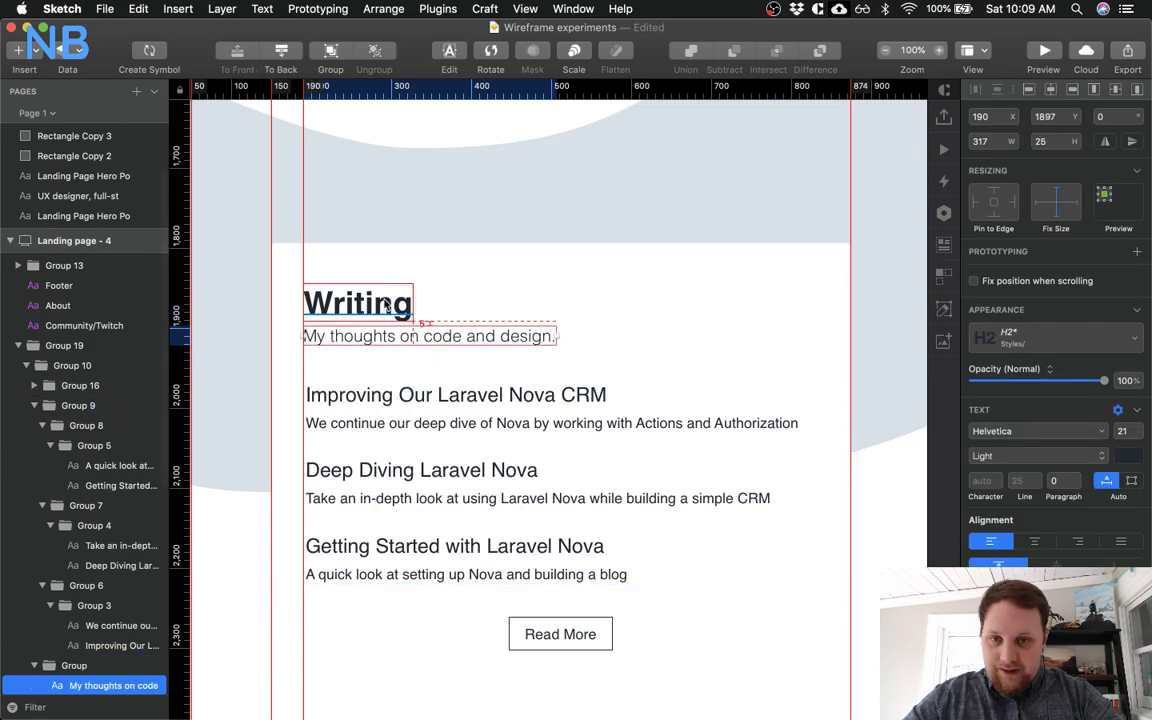
Move the article list group up closer to the Writing subheading, to Y 1962
click(375, 398)
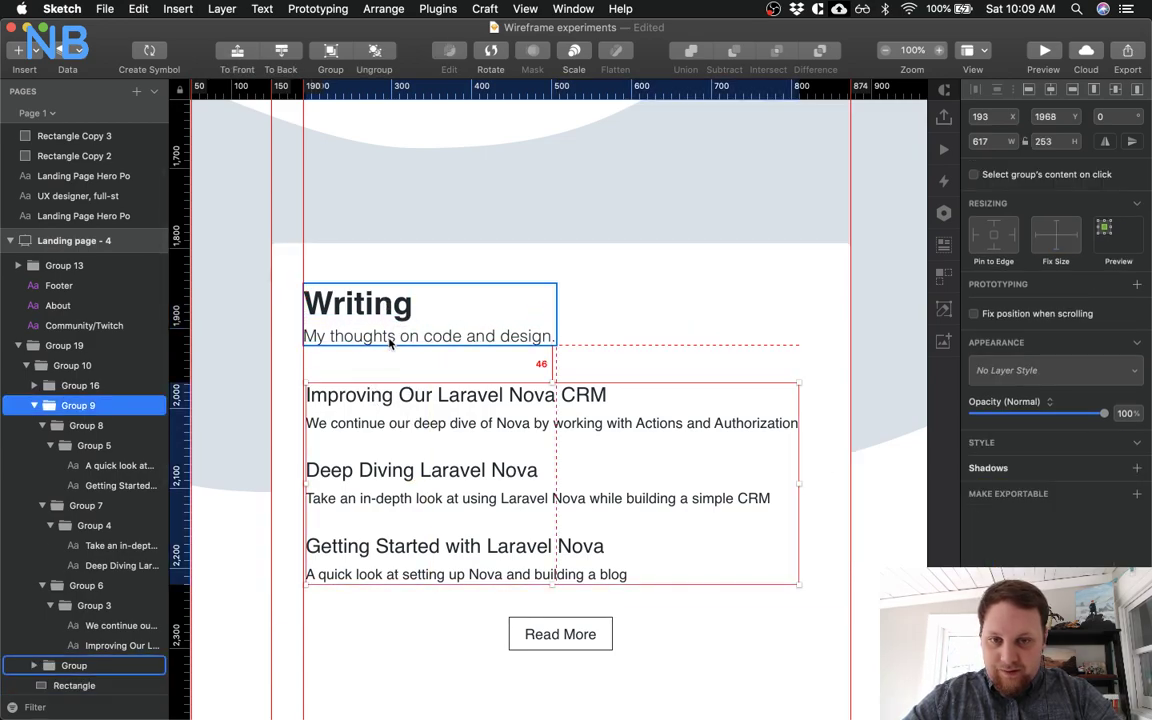
key(Up)
key(Up)
key(Up)
key(Up)
key(Up)
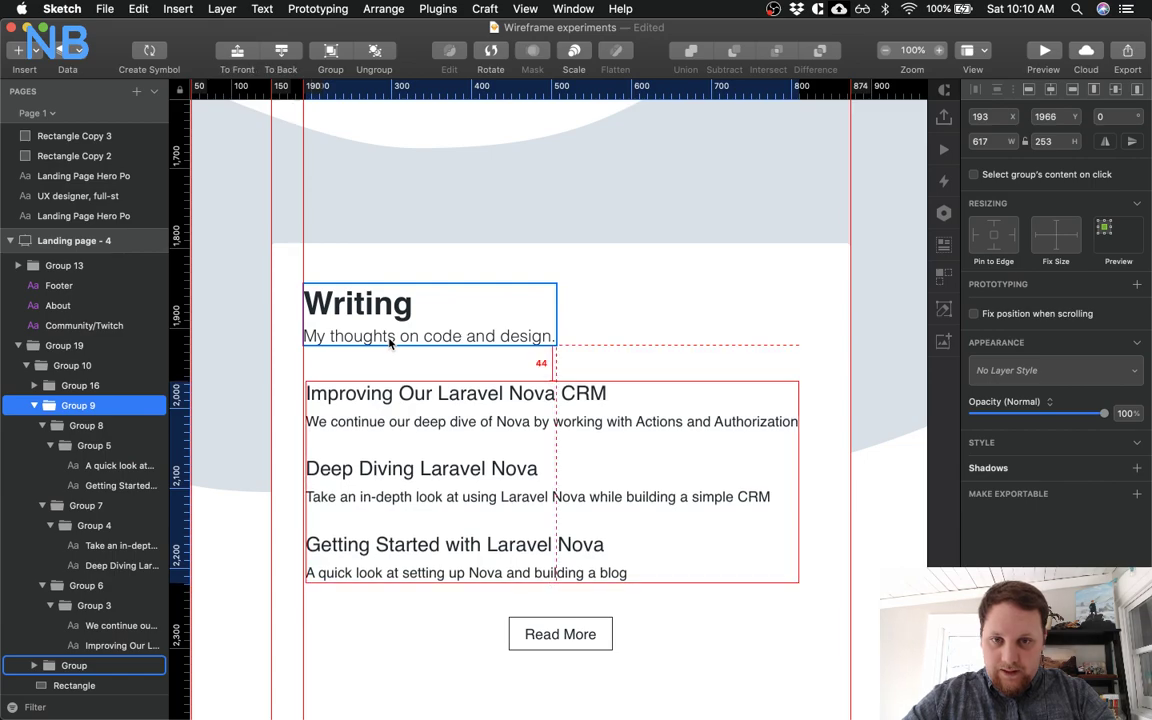
key(Up)
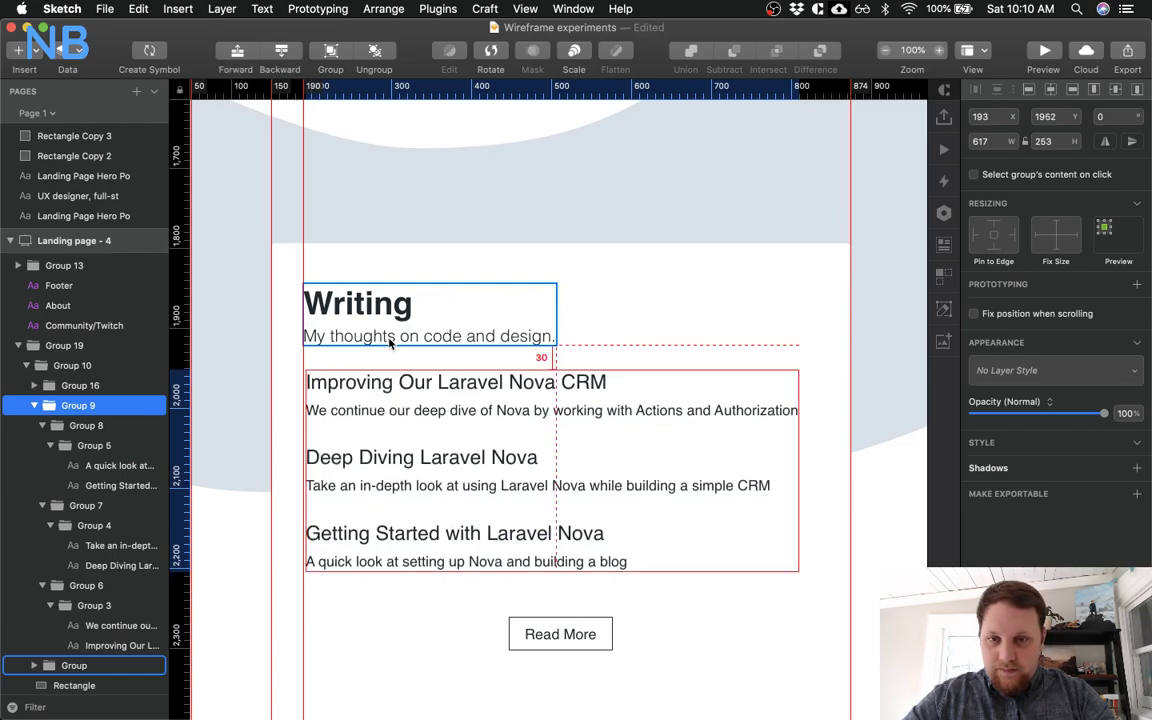
Move the Read More button group up closer to the article list, to Y 2256
click(586, 634)
key(Up)
key(Up)
key(Up)
key(Up)
key(Up)
key(Up)
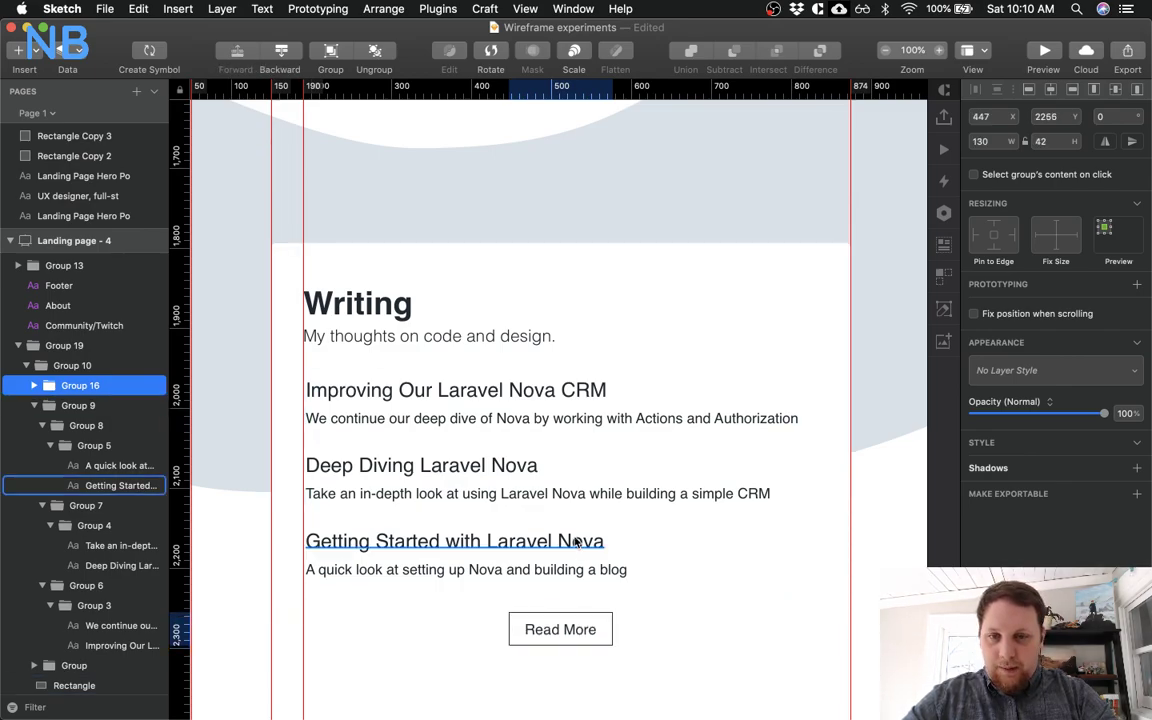
Change the Writing section's subheading to "My thoughts on code, design, and UX."
super+click(441, 396)
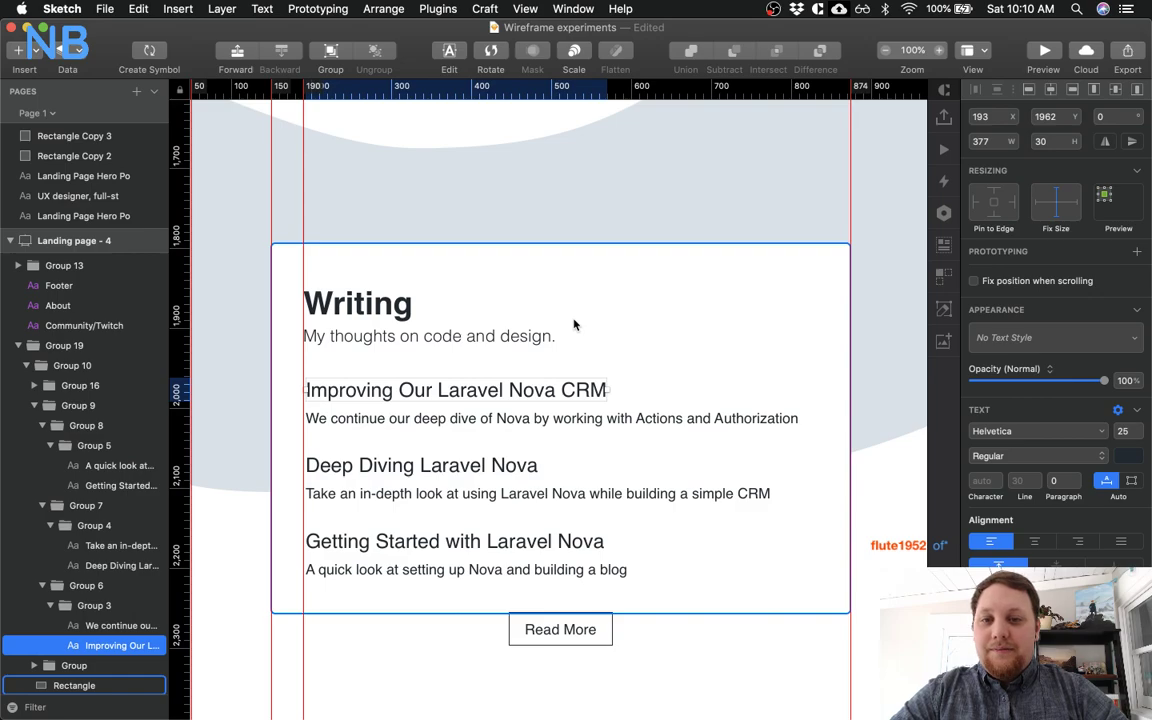
double_click(512, 337)
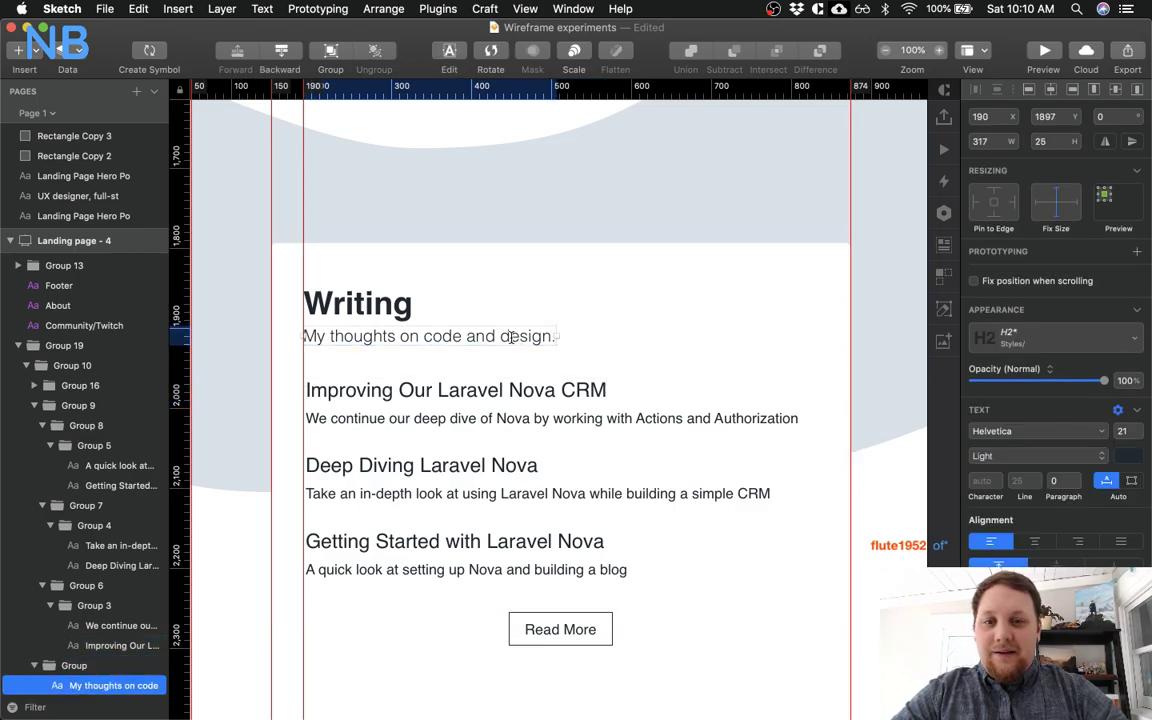
double_click(512, 337)
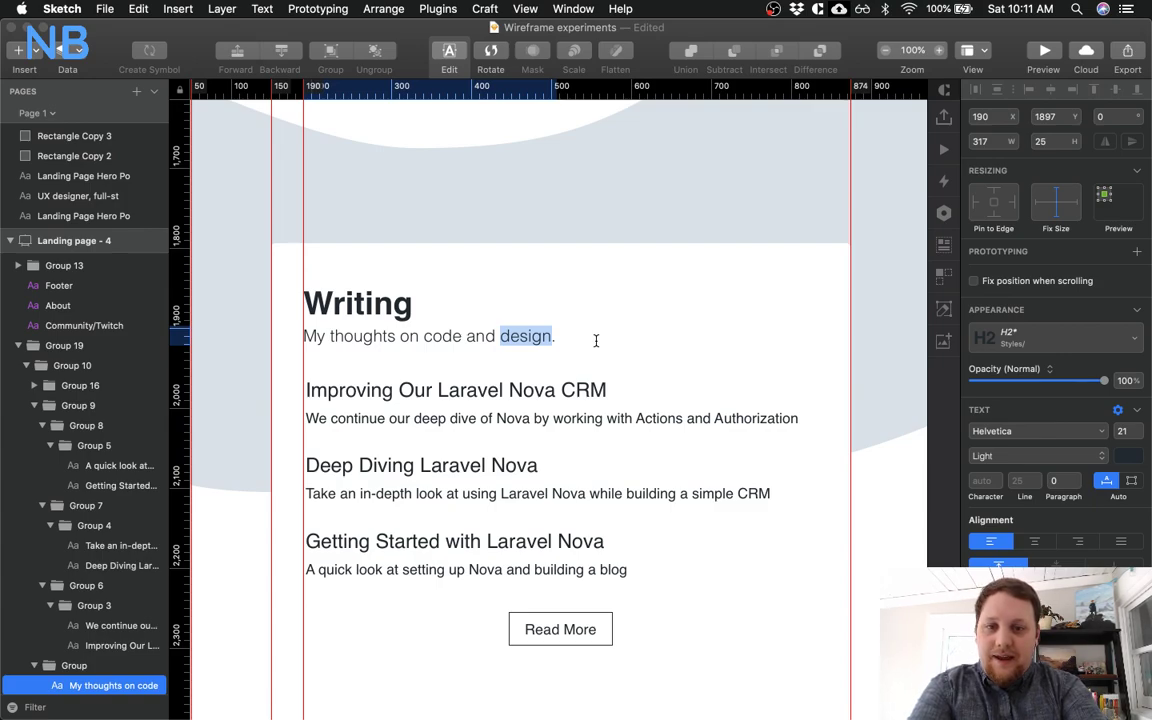
double_click(482, 337)
key(BackSpace)
key(BackSpace)
text(, design, and UX)
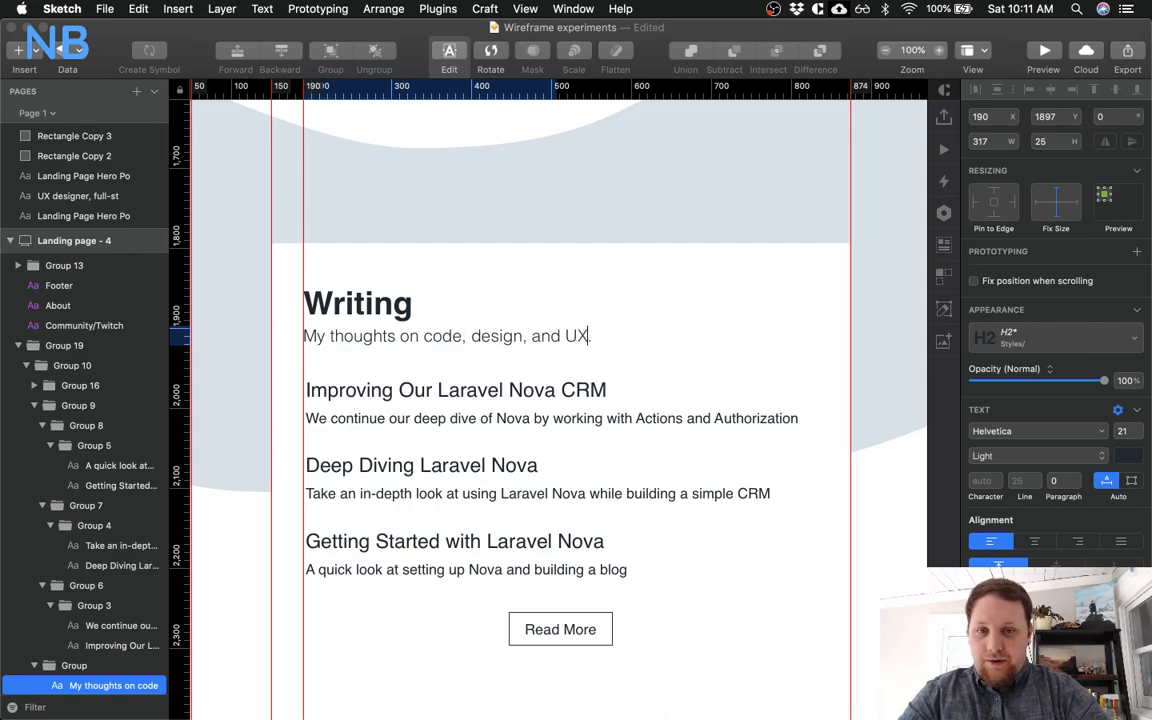
key(Escape)
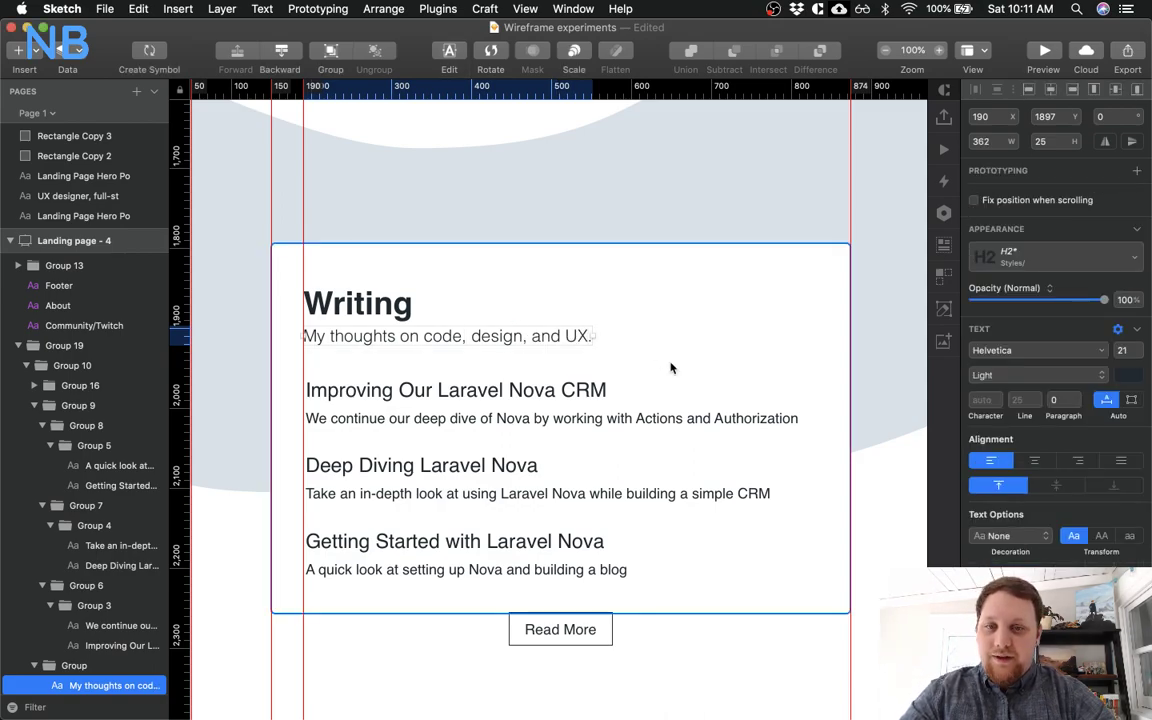
click(670, 368)
Move the article list group up closer to the Writing subheading, to Y 1957
click(540, 401)
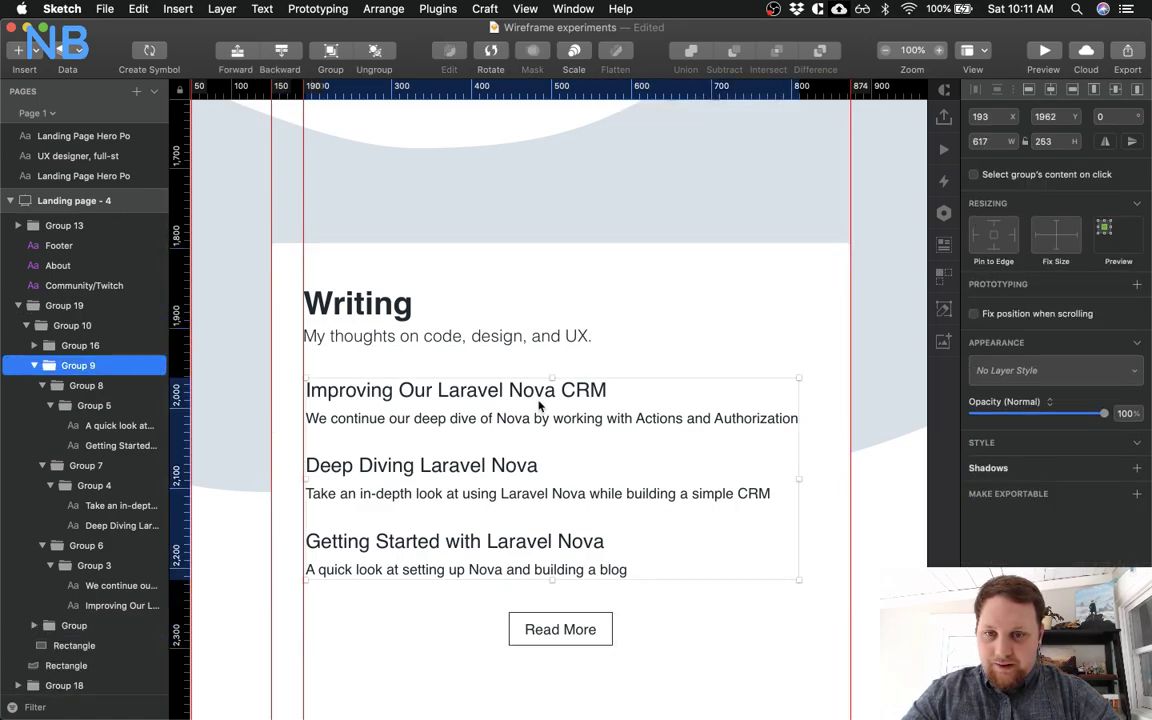
key(alt+Up)
key(alt+Up)
key(alt+Up)
key(alt+Up)
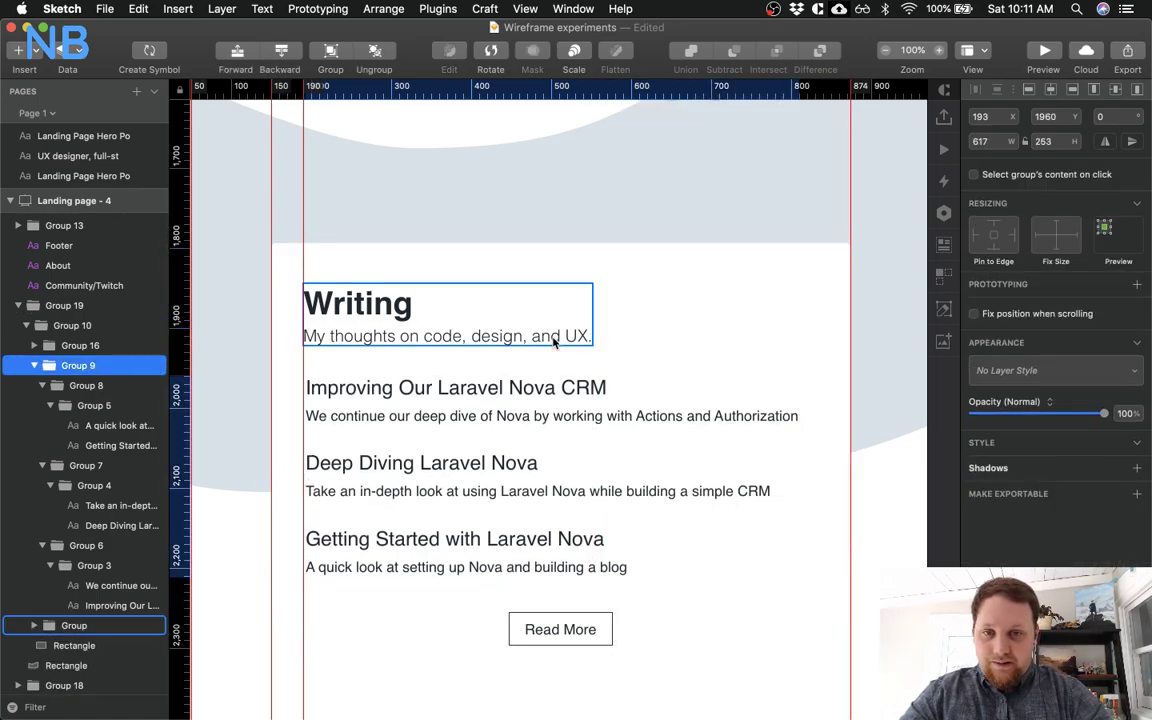
key(alt+Up)
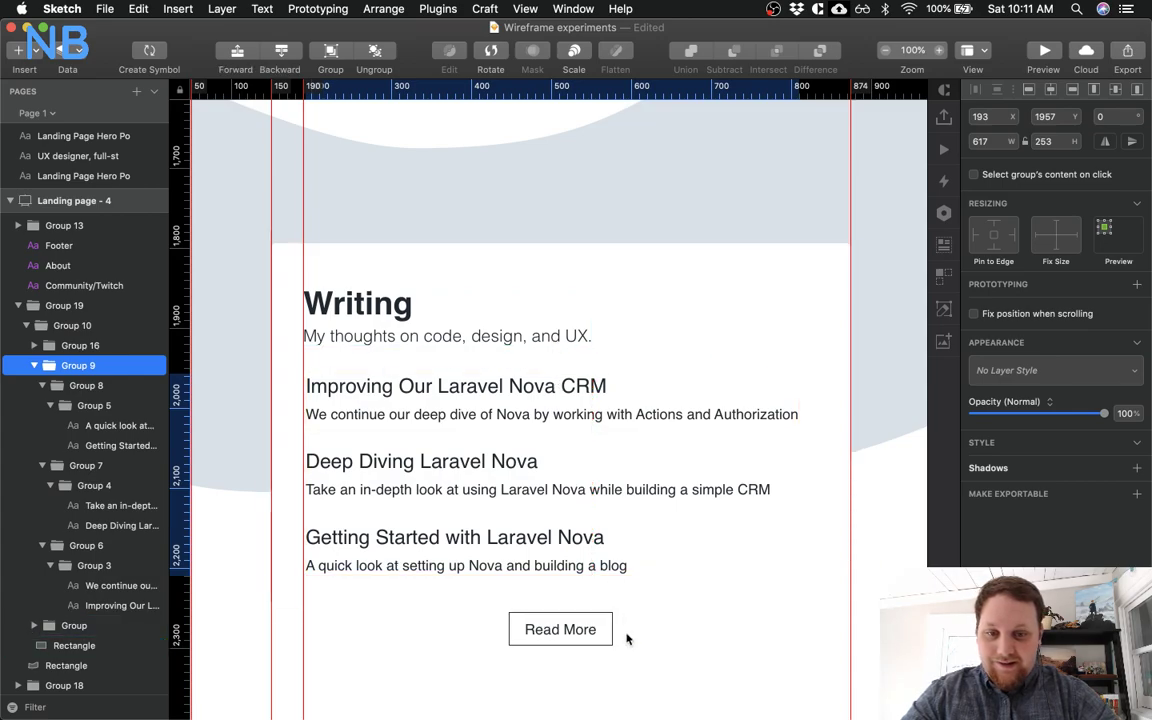
Nudge the Read More button group up a few pixels closer to the article list
shift+click(591, 629)
shift+click(553, 545)
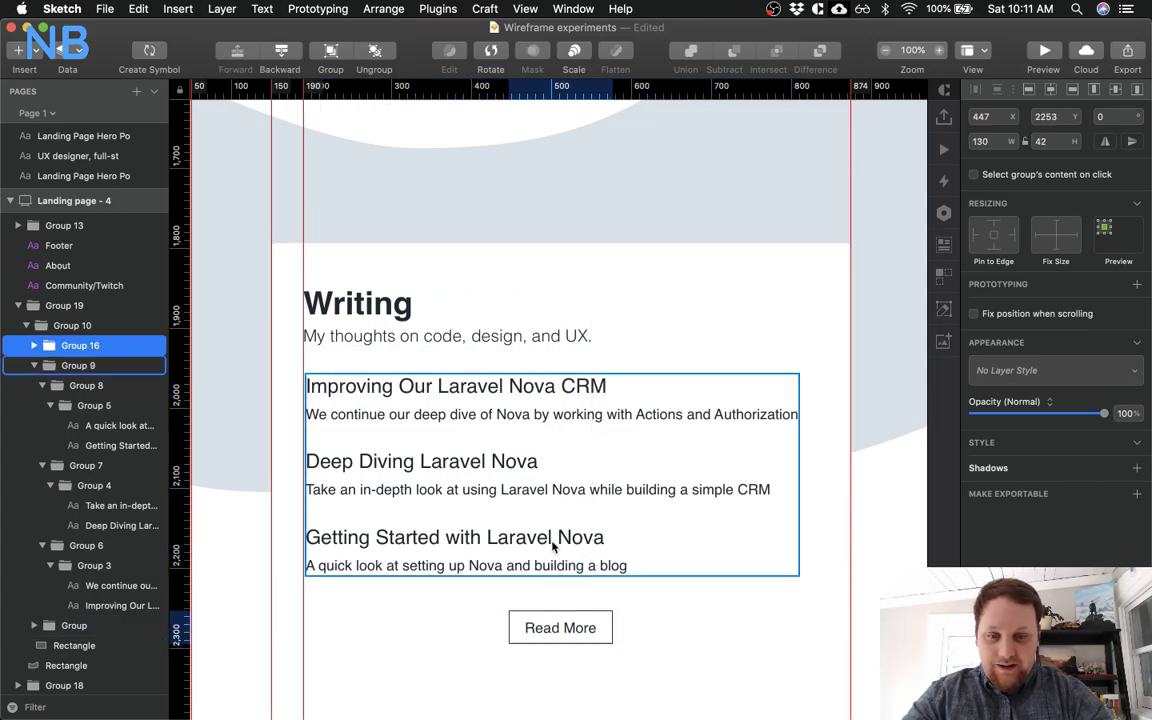
key(Up)
key(Up)
key(Up)
key(Up)
key(Up)
click(671, 303)
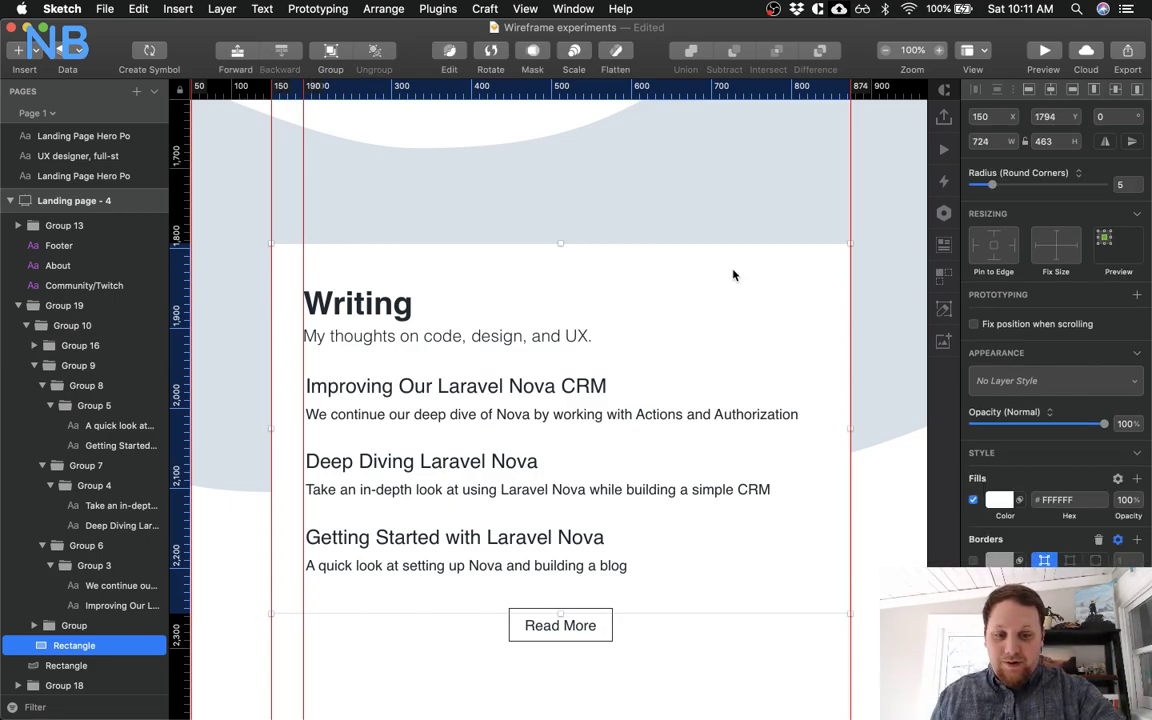
Review the Writing section against the Projects section below it, comparing their headings, layout and spacing
key(super+minus)
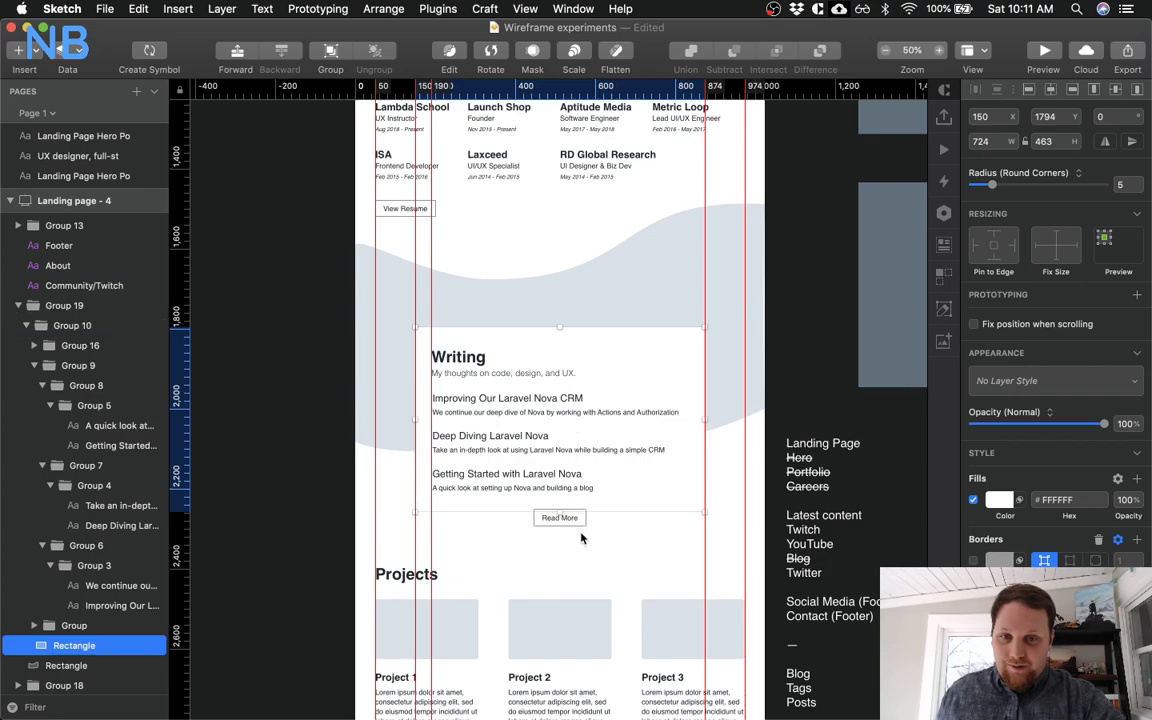
click(581, 537)
scroll(582, 545, down, 3)
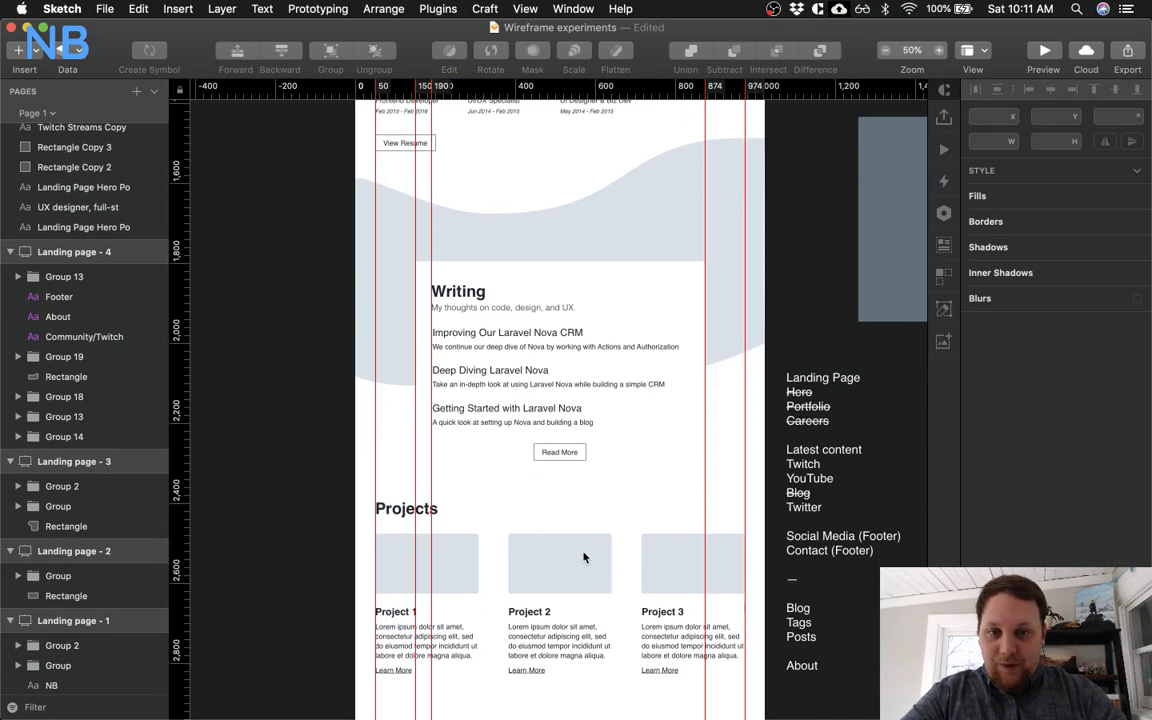
click(575, 508)
scroll(573, 508, down, 1)
scroll(574, 507, down, 4)
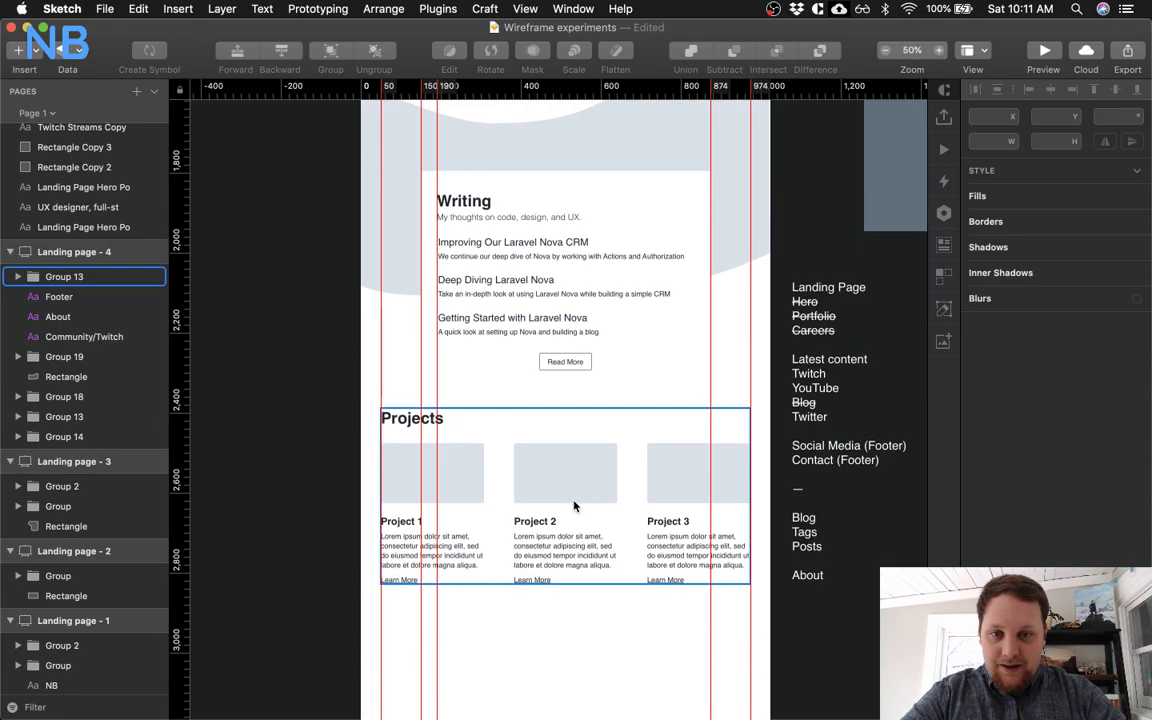
click(476, 222)
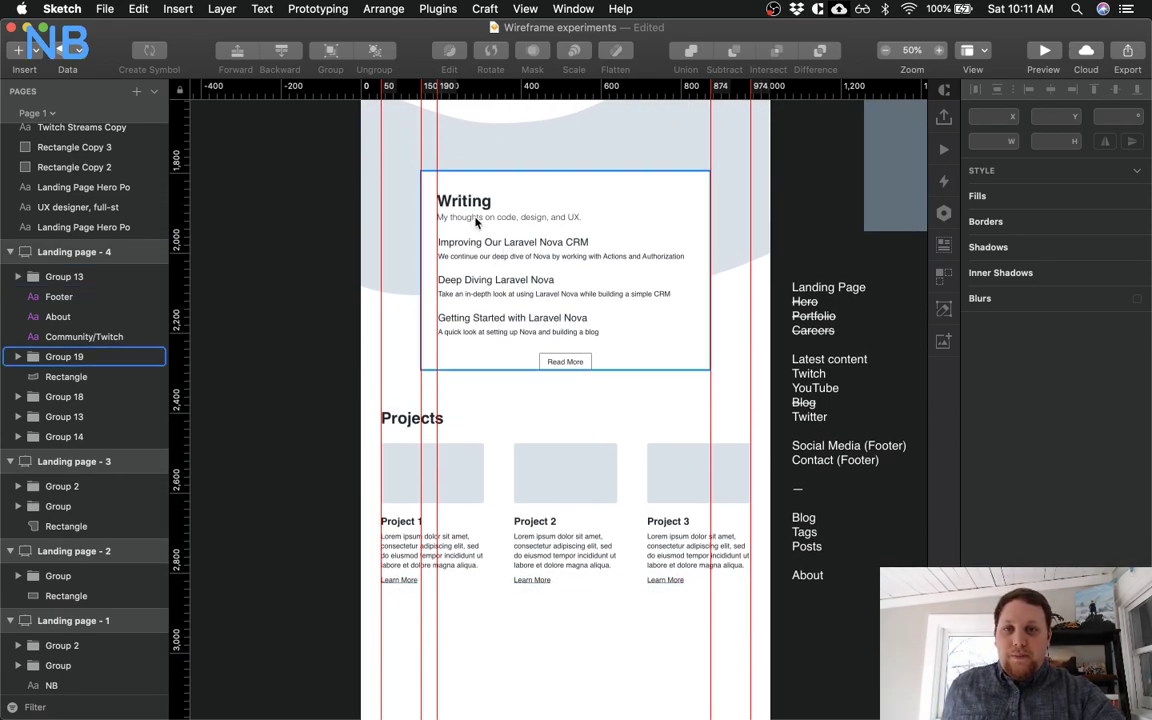
click(424, 419)
click(519, 222)
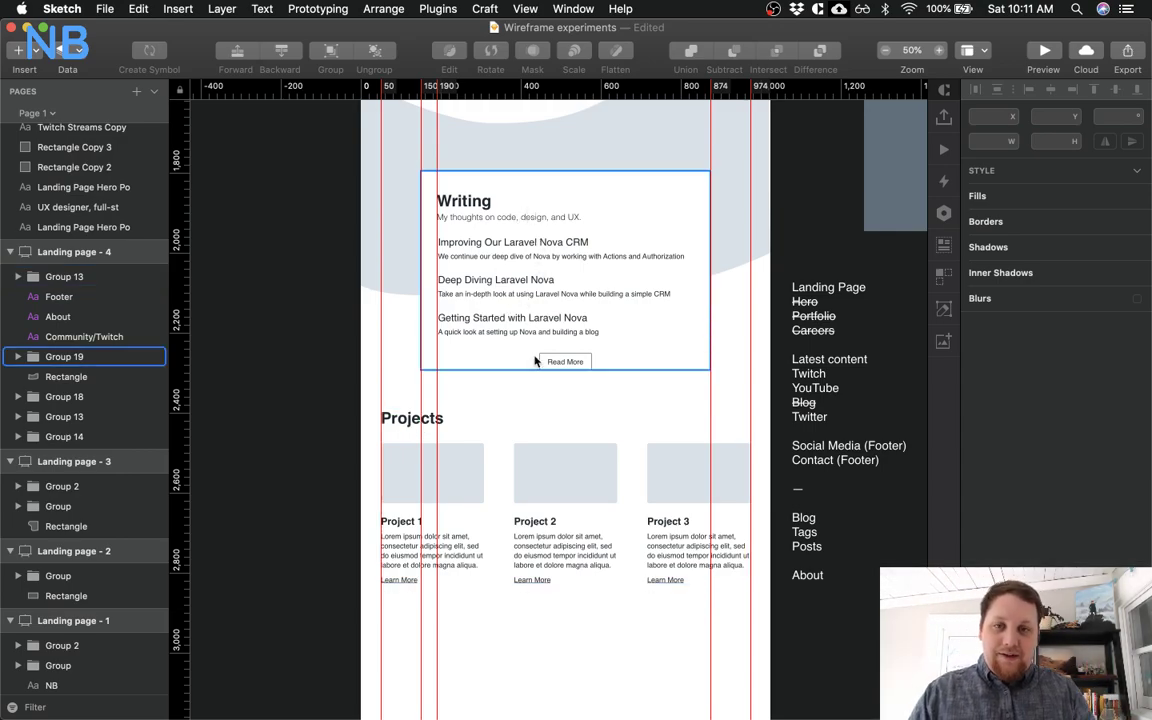
click(481, 437)
scroll(419, 411, down, 3)
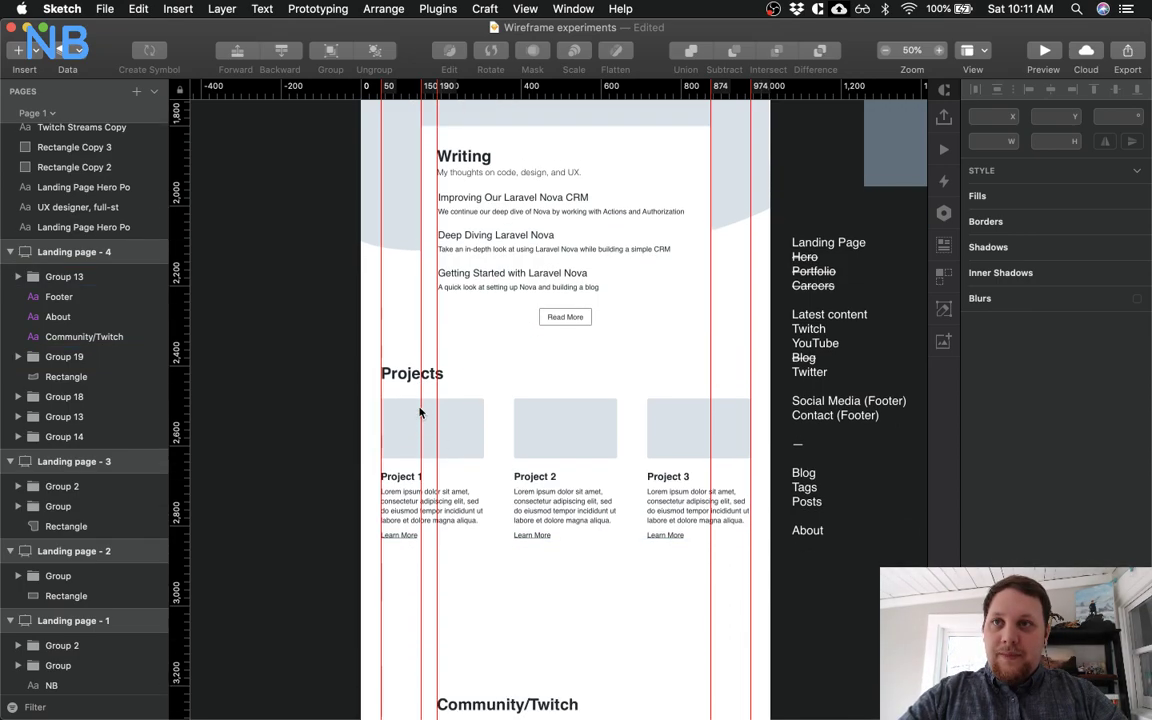
key(super+plus)
key(super+minus)
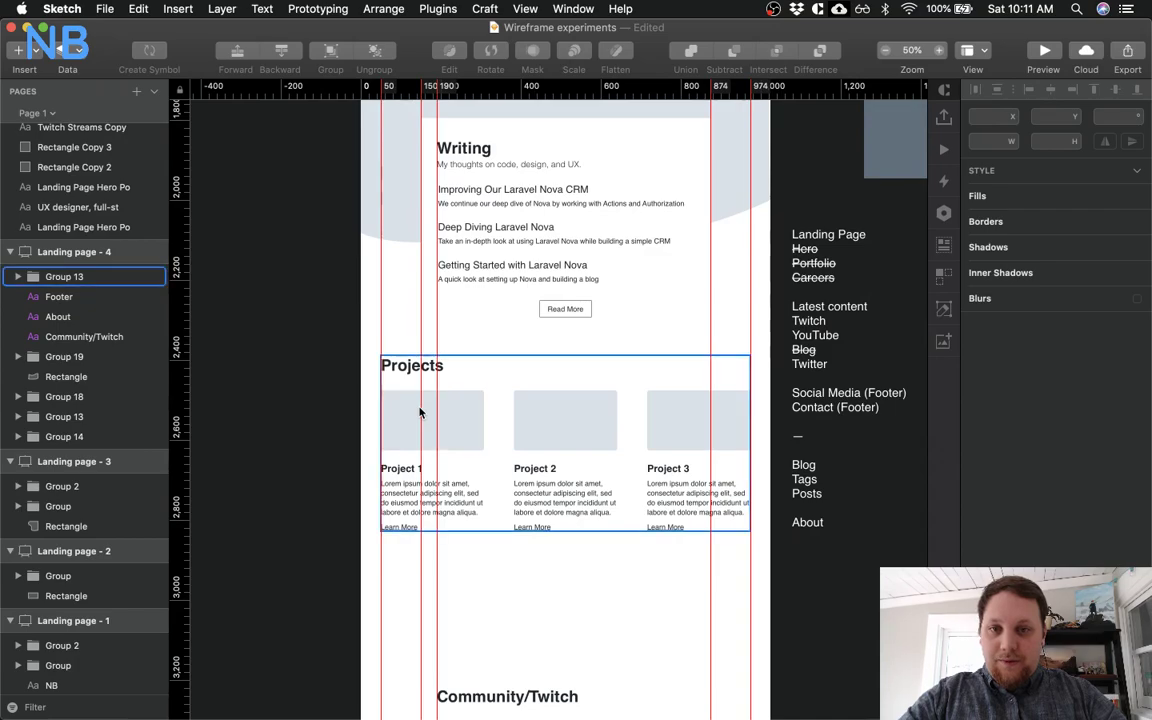
click(419, 411)
key(super+plus)
scroll(419, 411, up, 3)
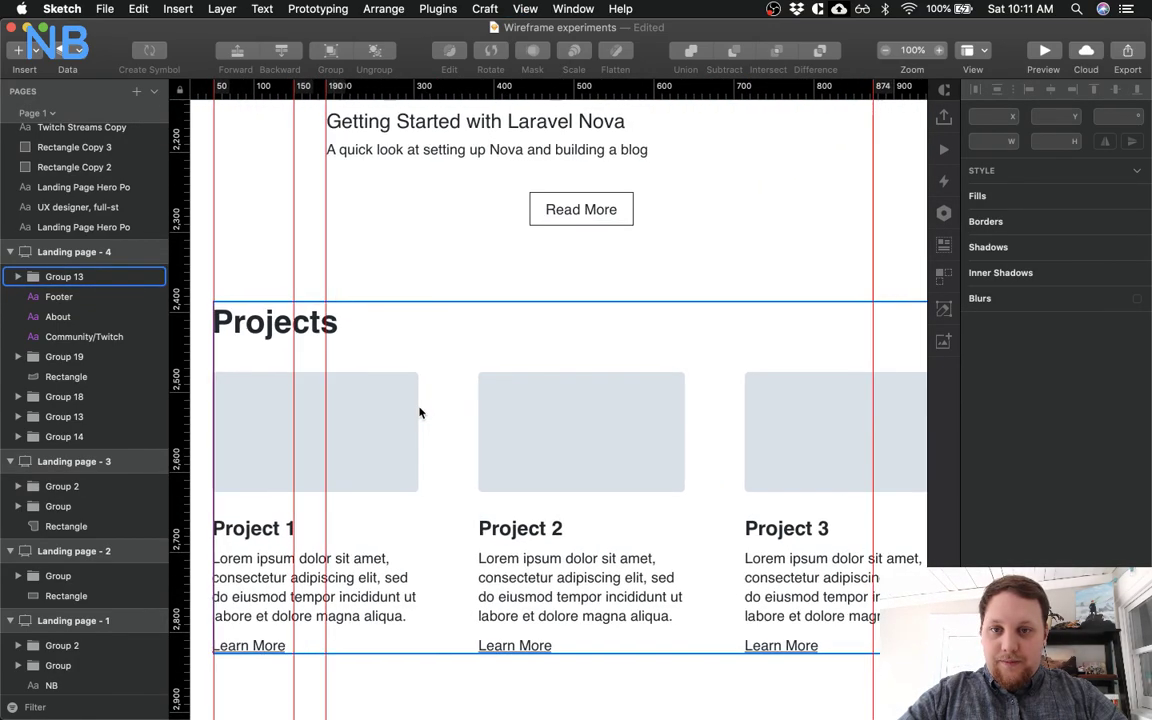
scroll(419, 412, up, 1)
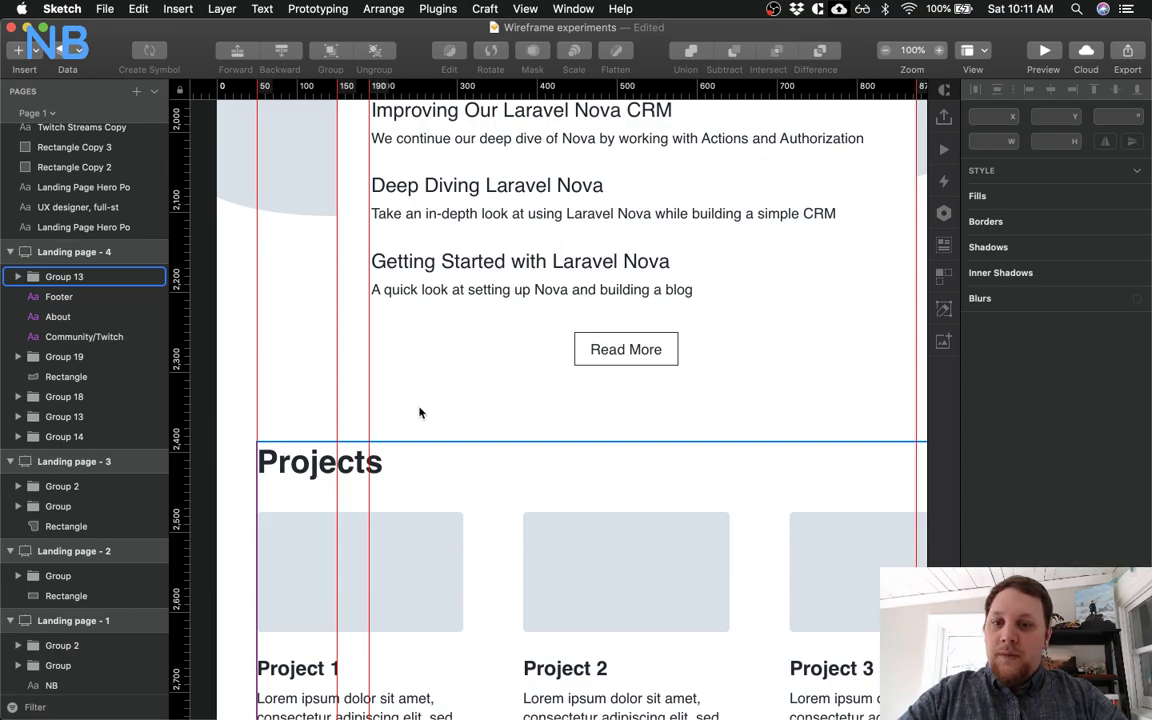
scroll(419, 412, down, 4)
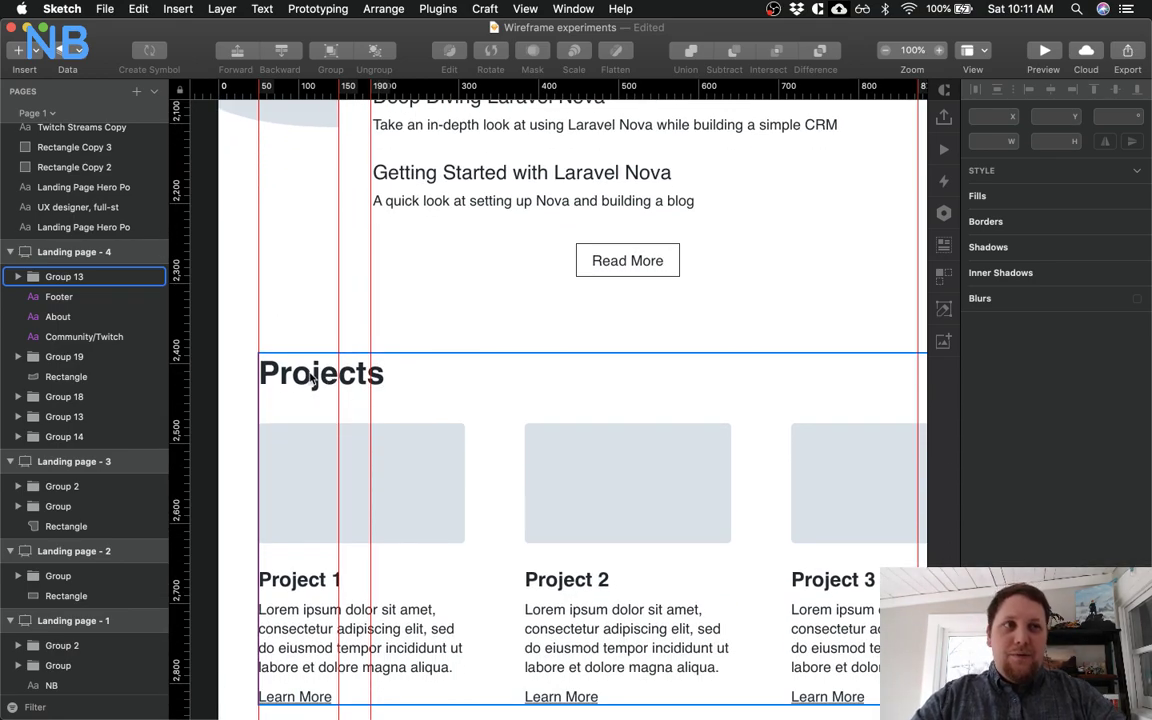
Change the Projects section's heading text to "Videos"
double_click(311, 377)
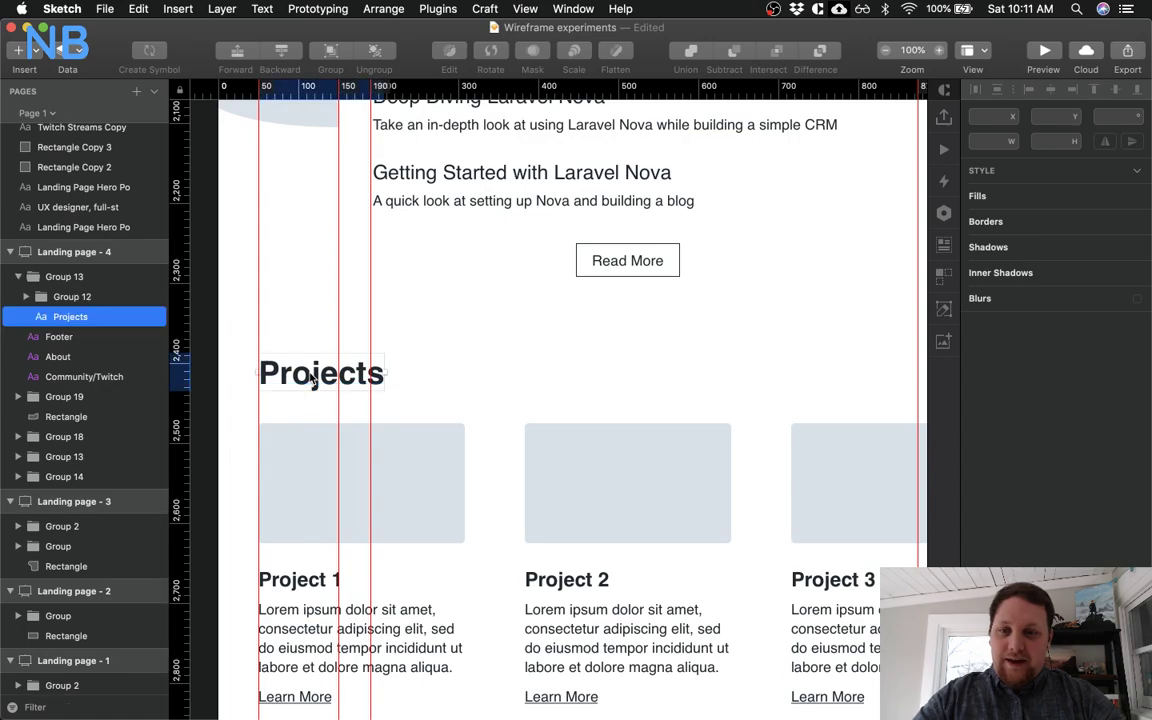
double_click(310, 375)
text(Videos)
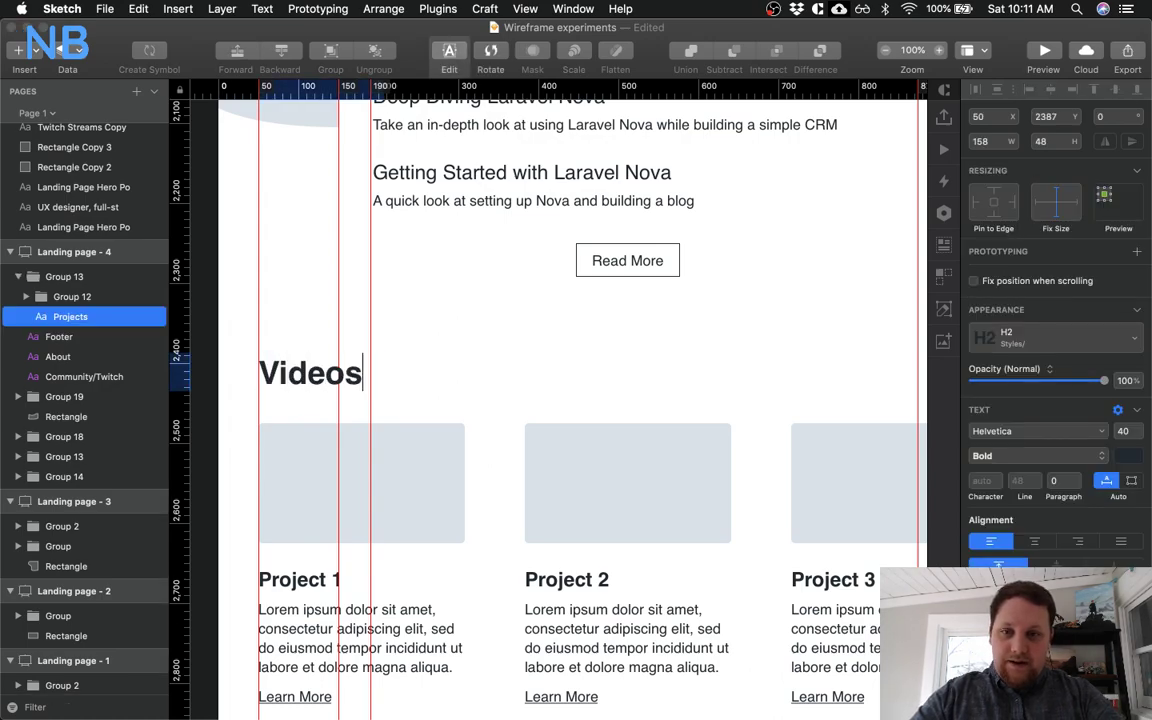
key(Escape)
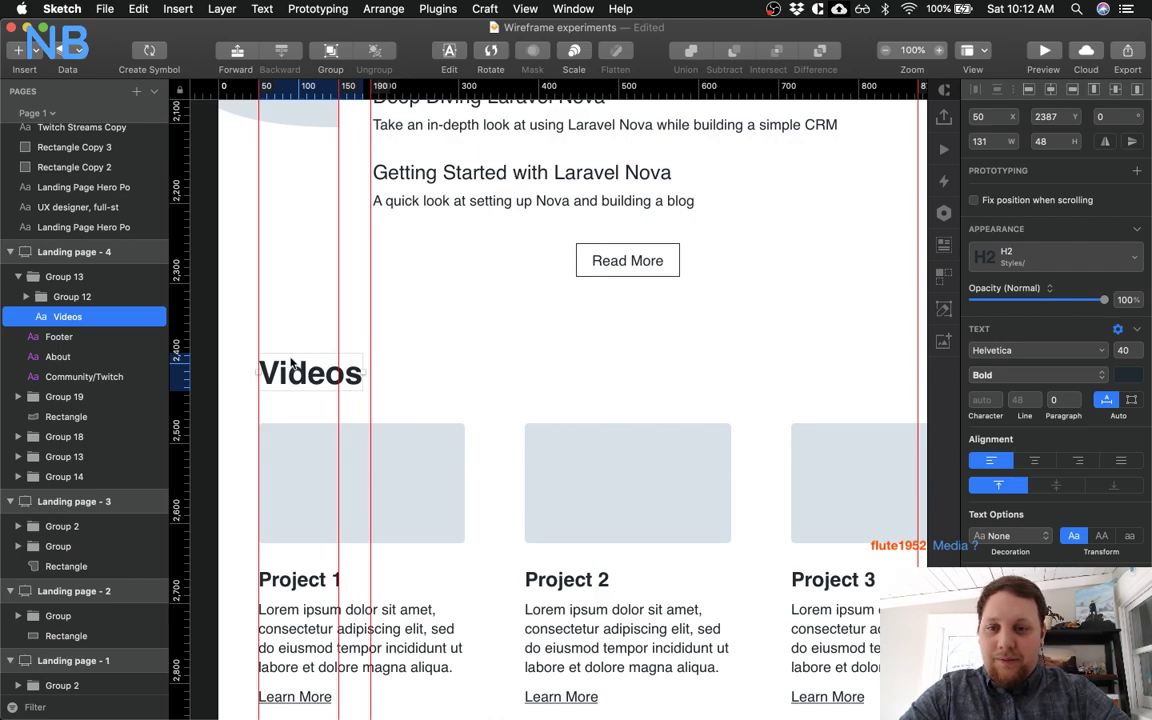
key(Return)
key(Escape)
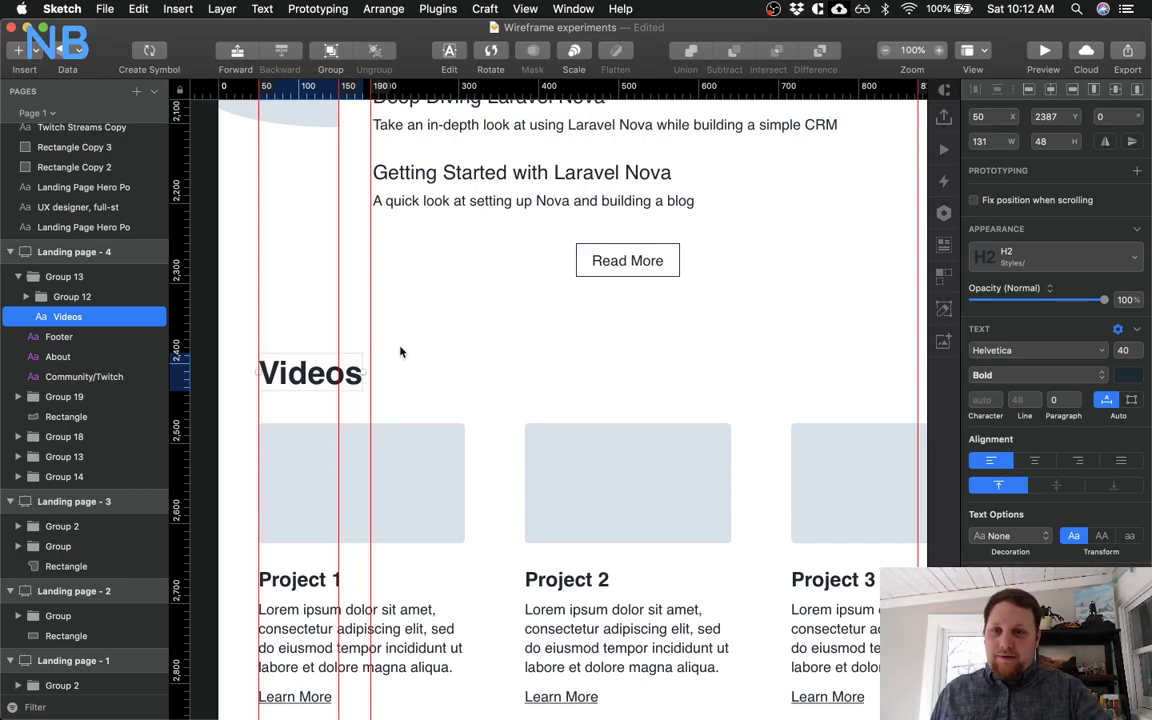
Replace the heading text above the three project cards with "Media"
double_click(318, 373)
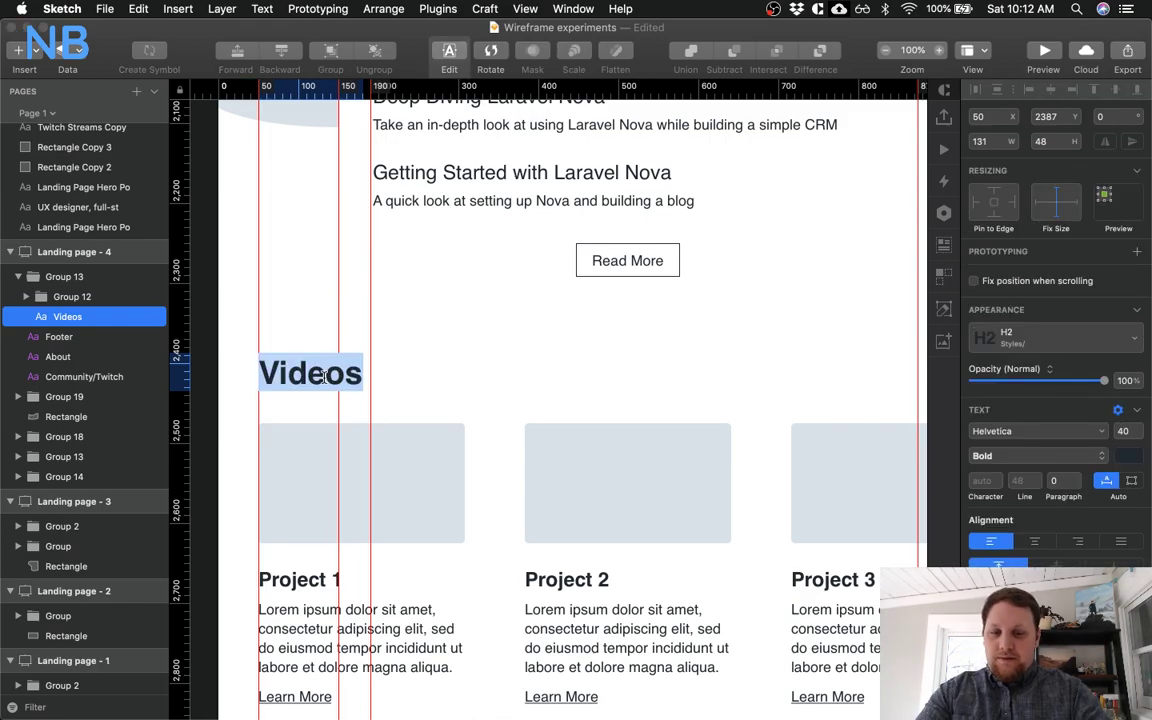
text(Media)
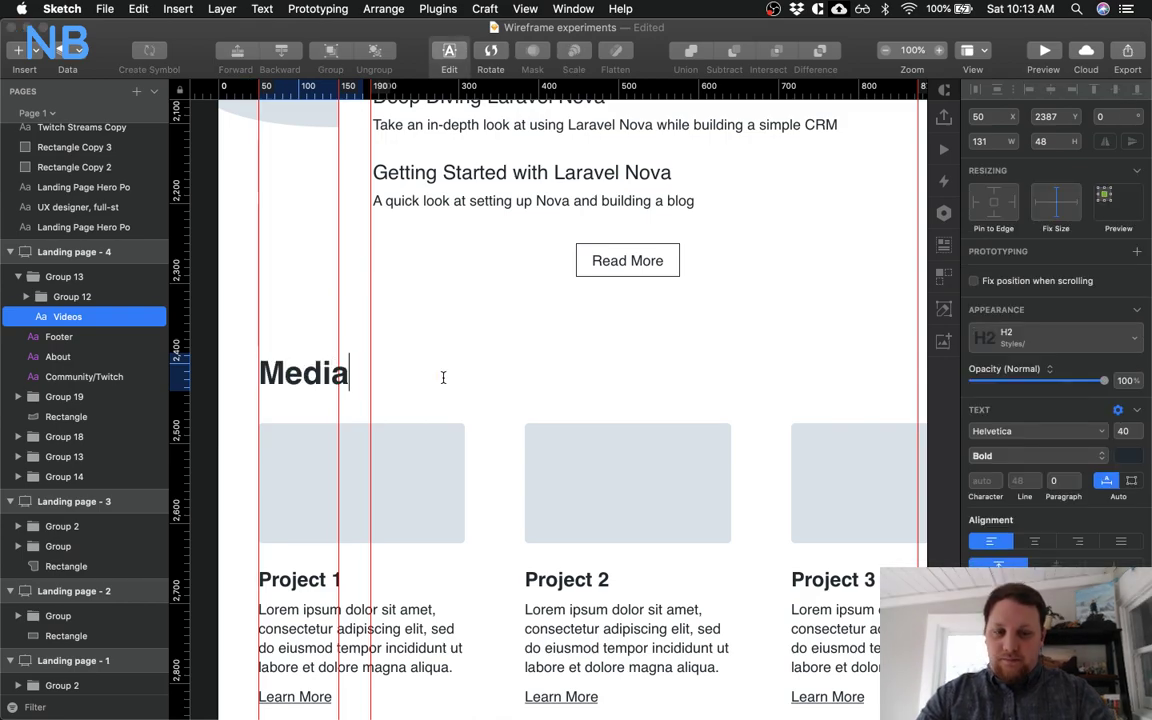
key(Escape)
Duplicate the Landing Page content notes onto the empty canvas beside the opposite edge of the Landing page - 4 artboard, at X 2858, Y 2020
key(super+minus)
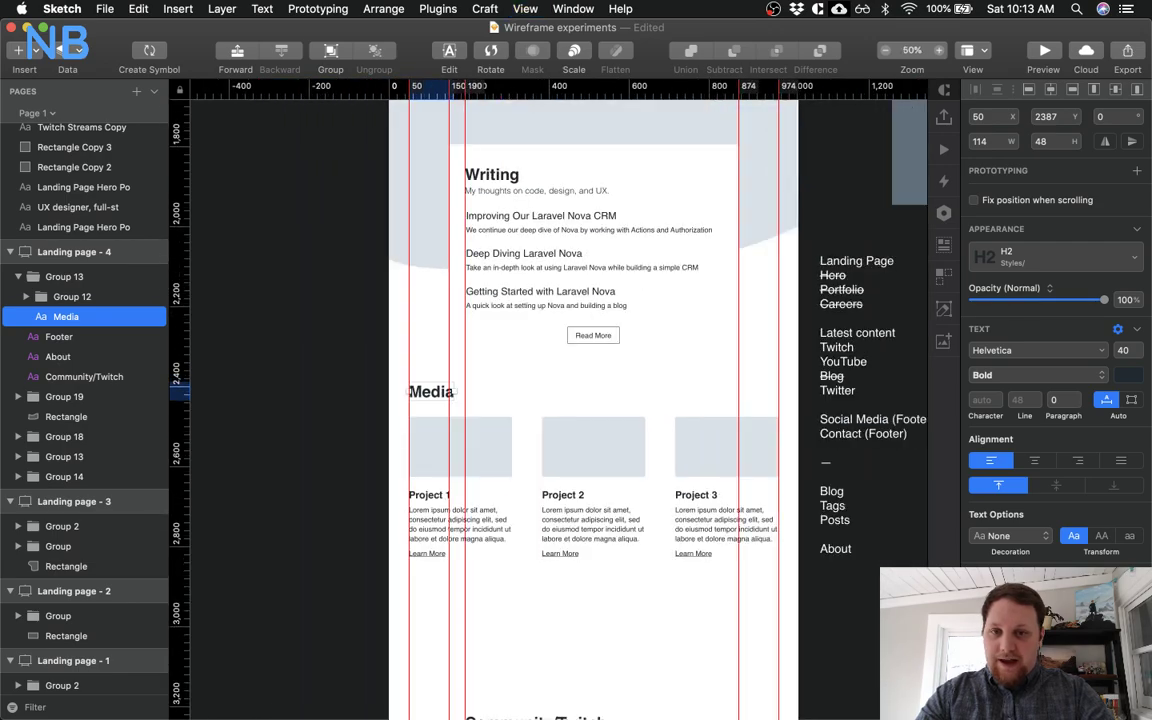
scroll(674, 442, right, 5)
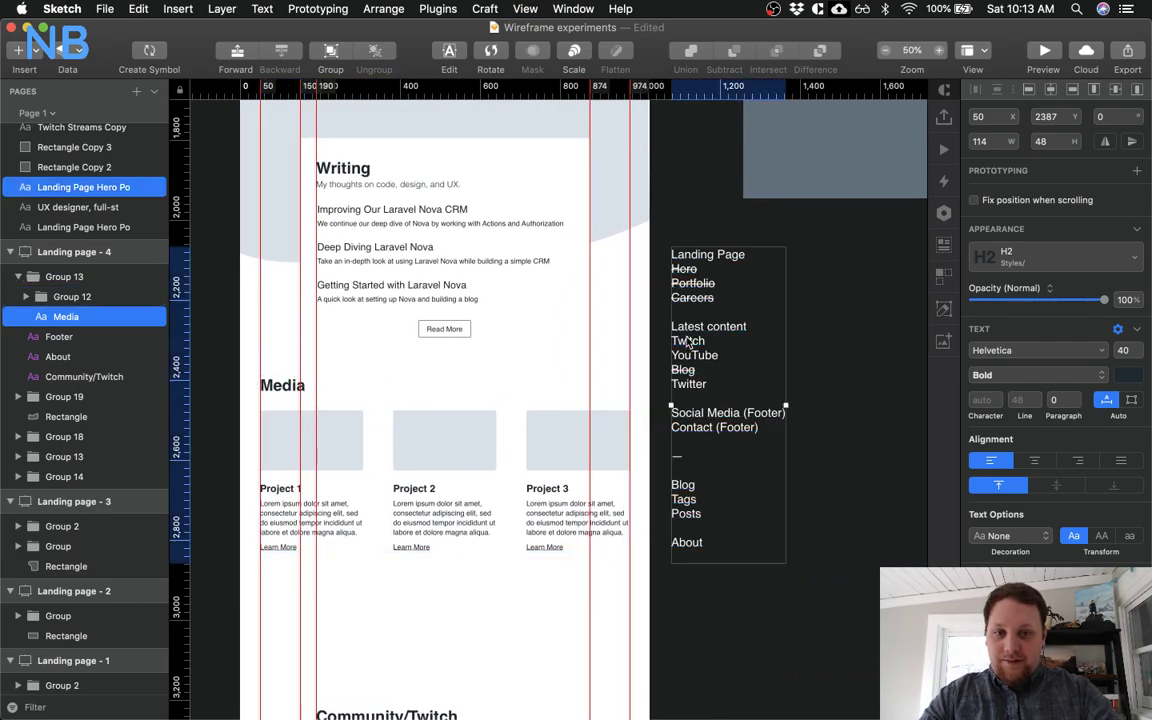
click(688, 342)
scroll(540, 380, left, 8)
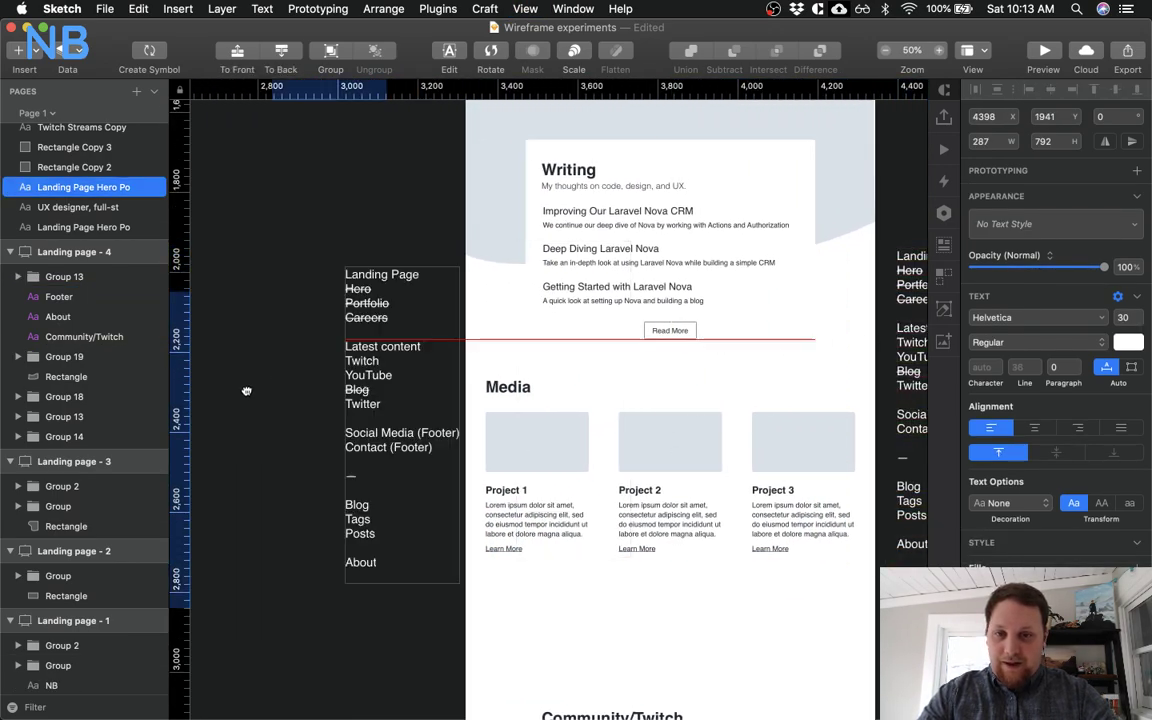
drag(278, 380, 276, 381)
scroll(290, 375, left, 8)
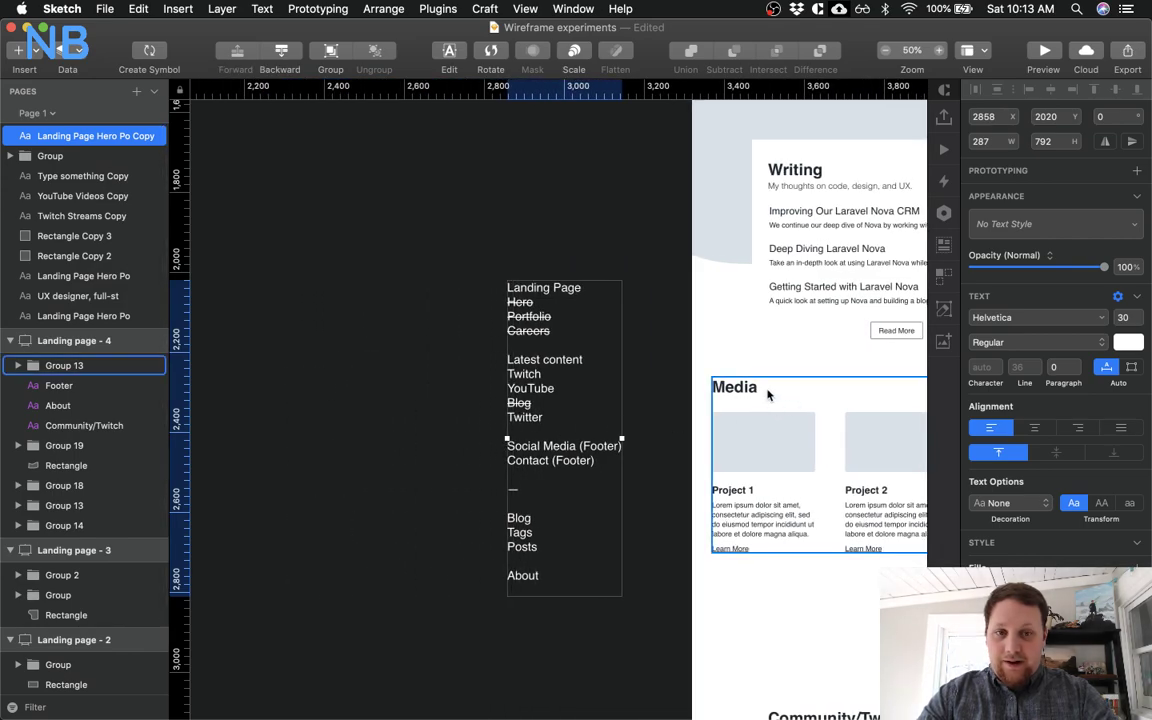
scroll(768, 395, right, 5)
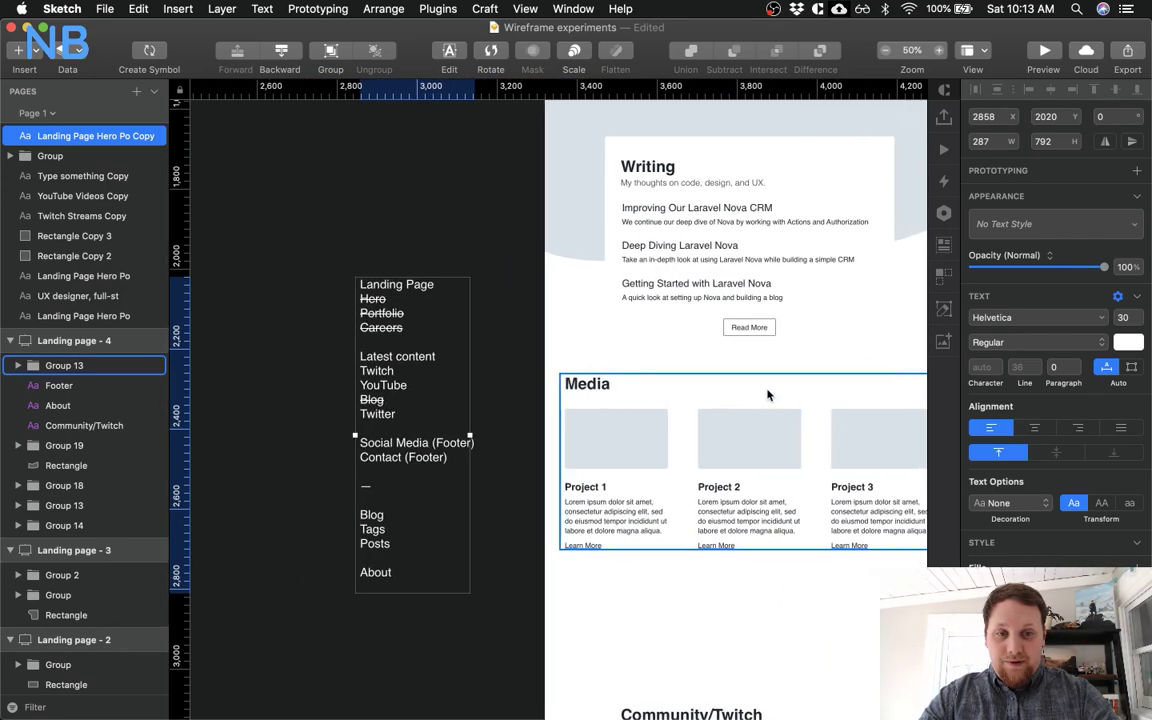
Replace the duplicated notes' text with "Media" and "Videos" on separate lines
double_click(377, 405)
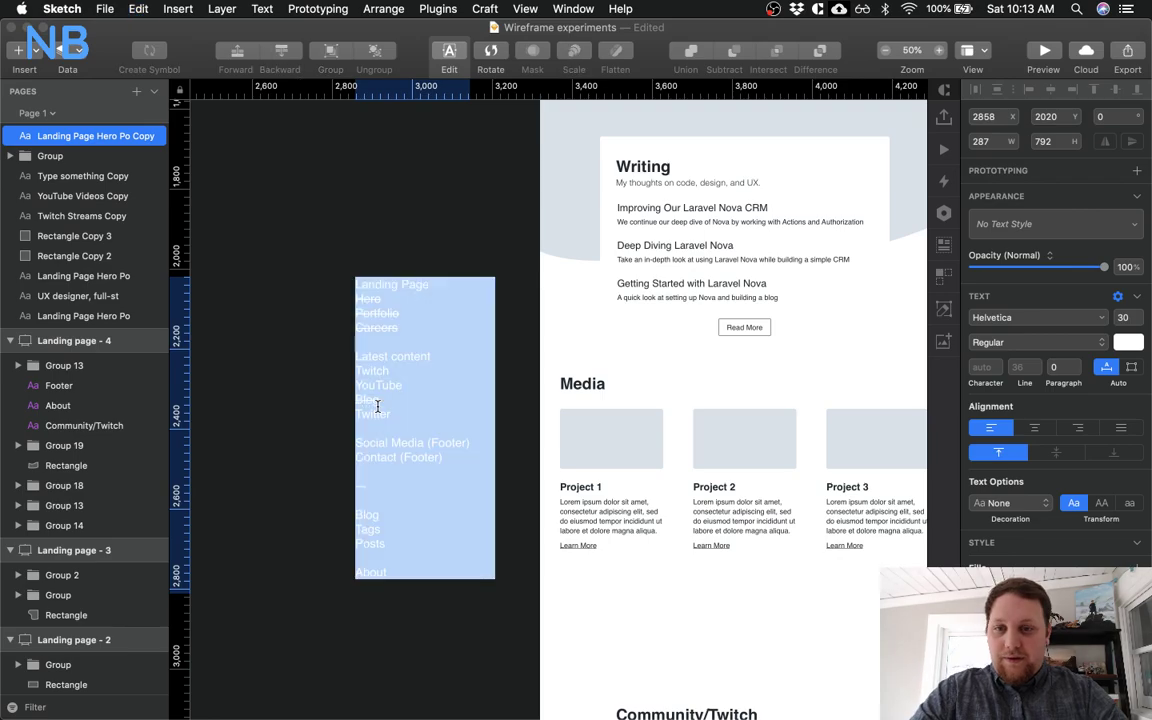
text(Me)
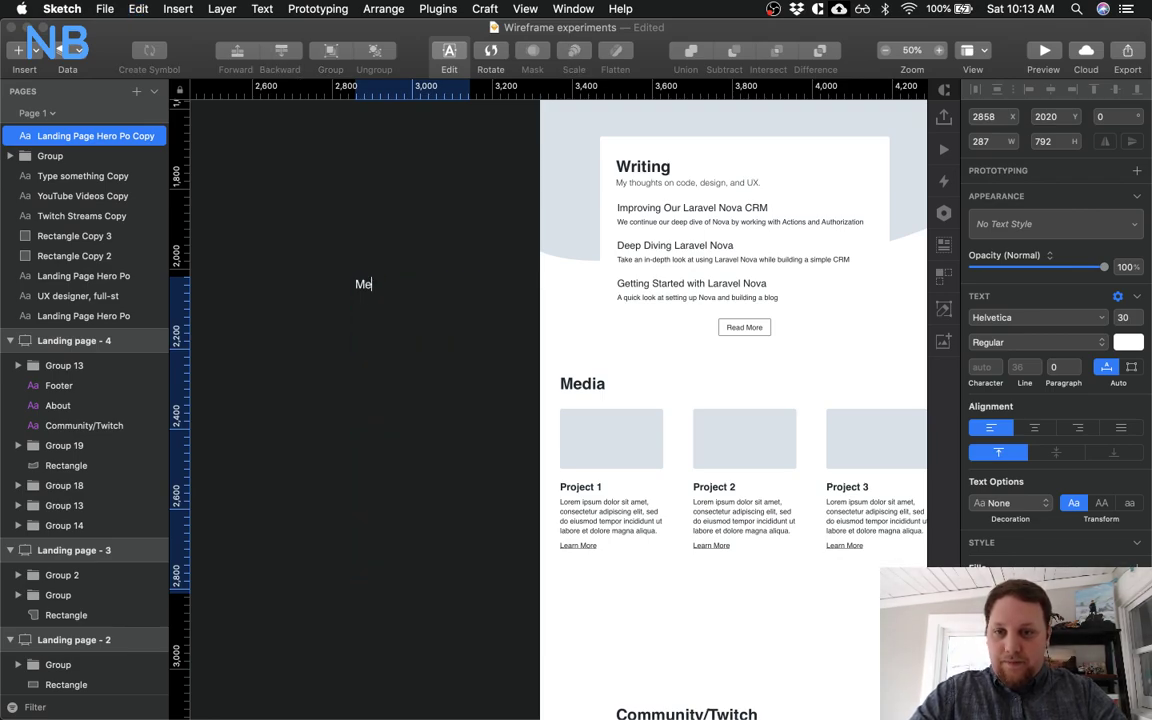
text(dia Videos)
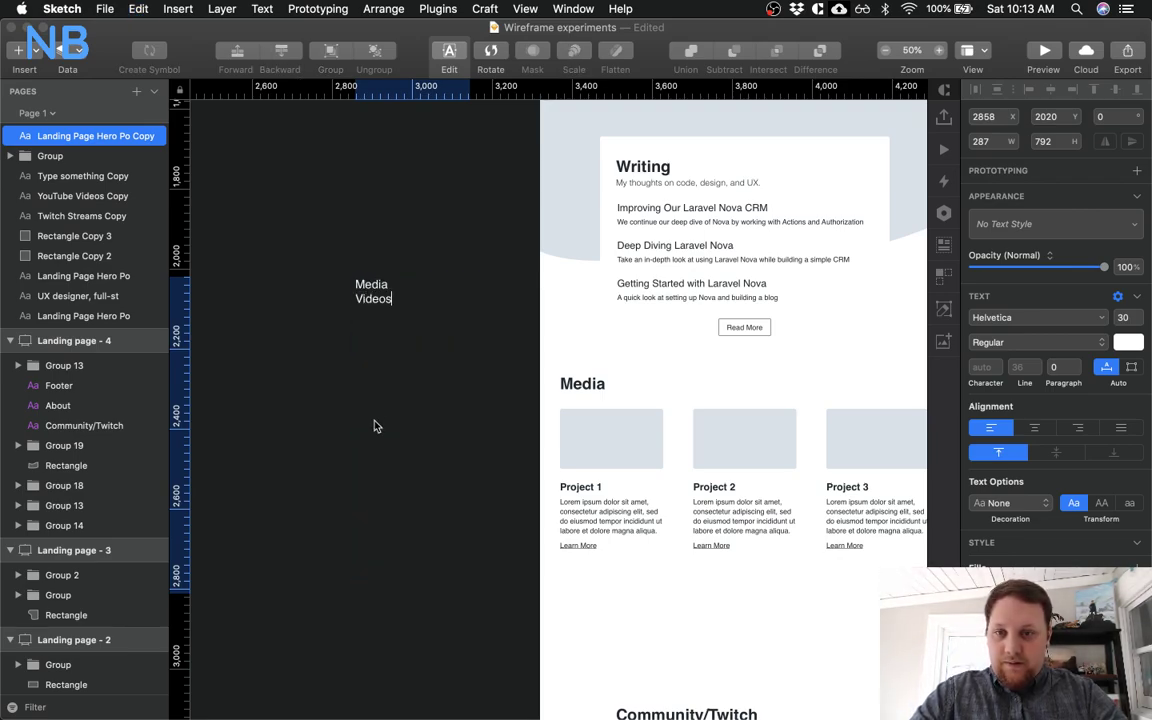
key(Escape)
key(z)
drag(354, 262, 445, 356)
key(super+minus)
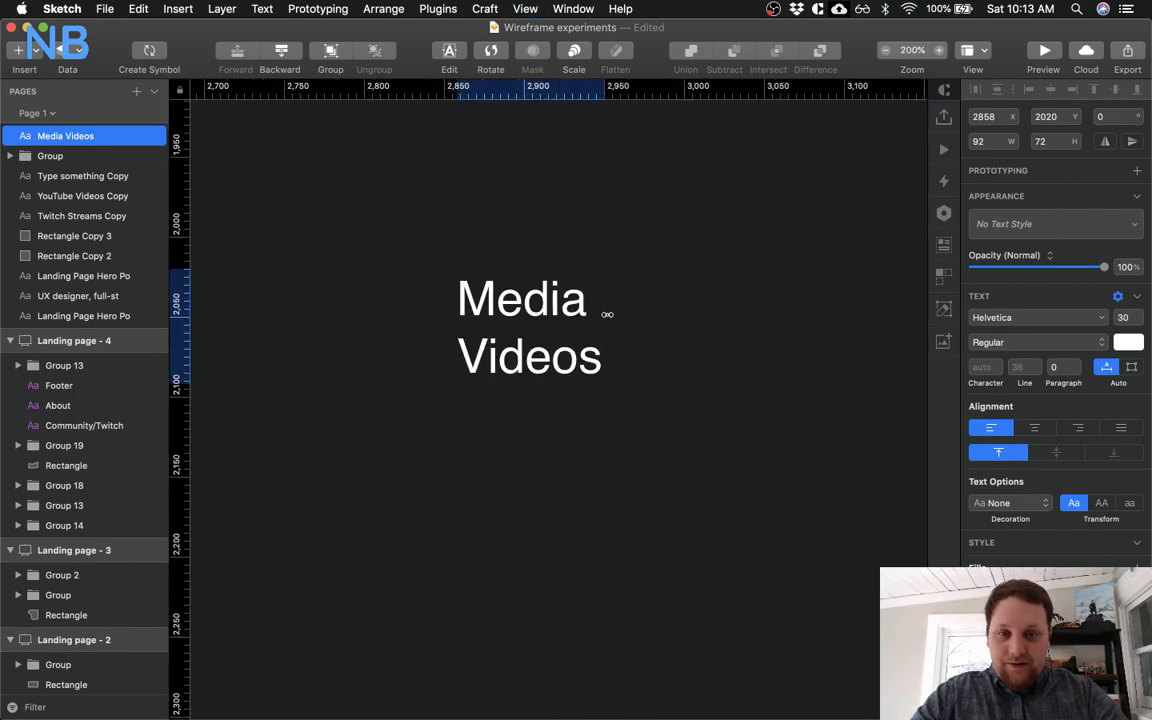
Move the Media and Videos notes closer to the neighbouring artboard, to X 2940, Y 2072
drag(561, 307, 692, 390)
scroll(692, 390, right, 6)
scroll(692, 390, down, 2)
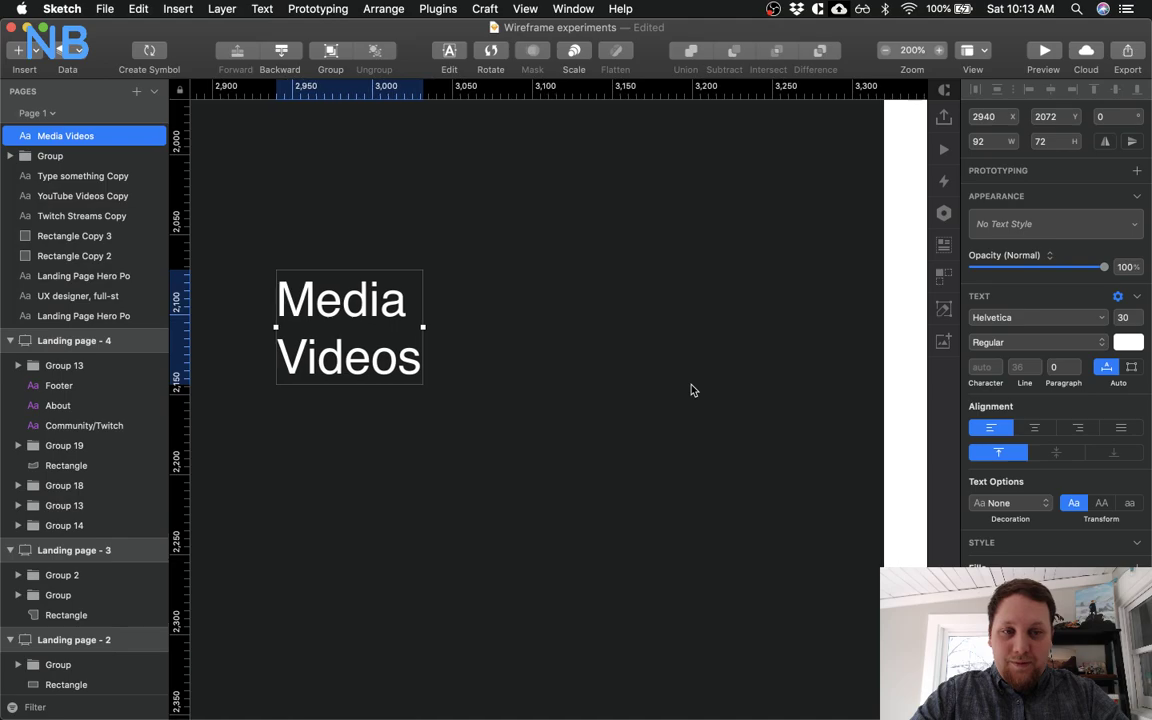
key(super+minus)
key(super+plus)
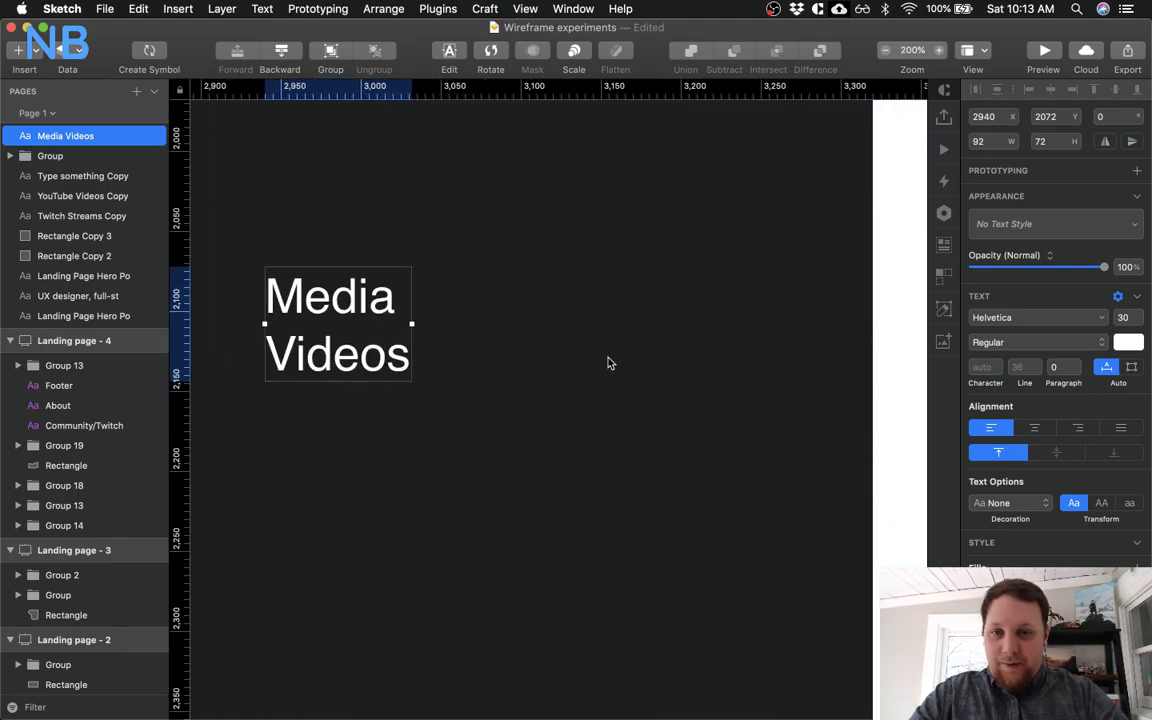
Add the line "Live streams" below "Videos" in the Media notes, followed by a new empty line
scroll(609, 363, left, 3)
double_click(488, 357)
key(Right)
key(Return)
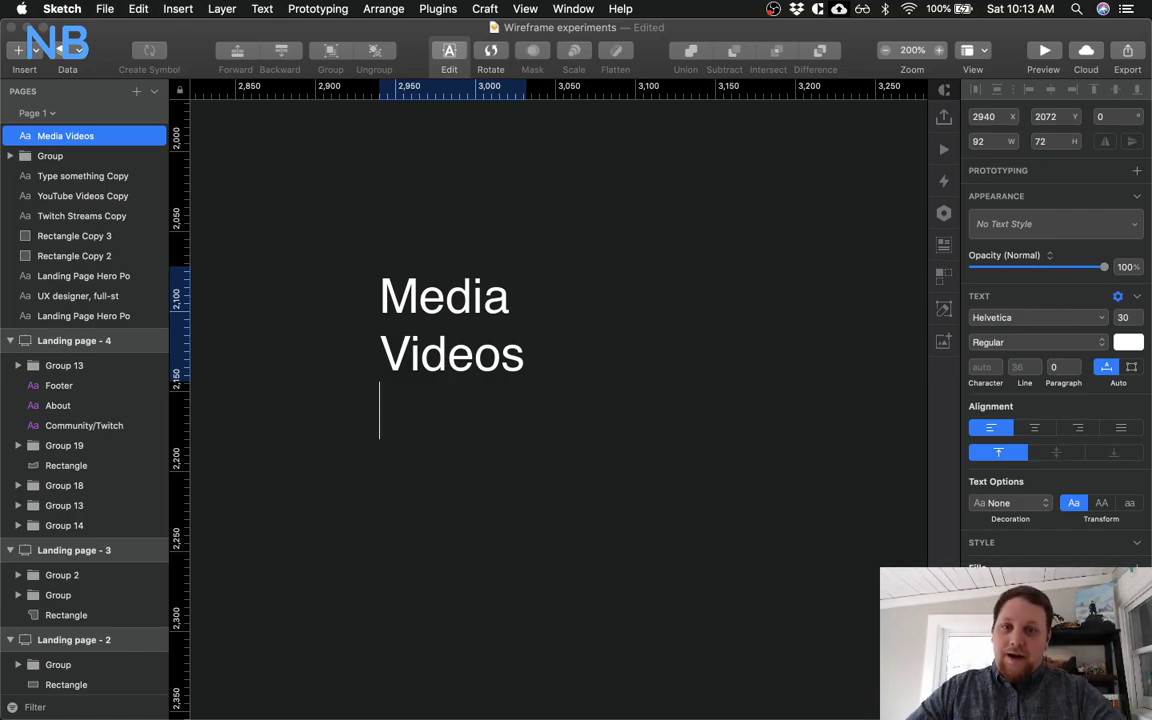
text(Live streams)
key(Return)
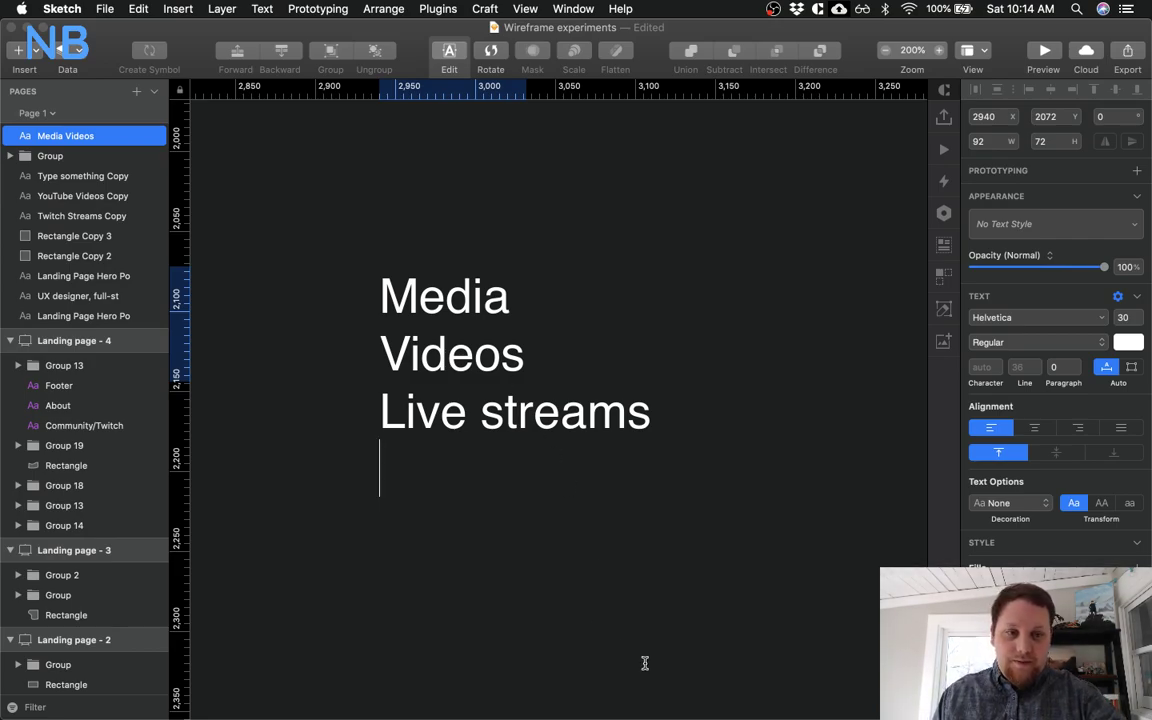
Switch to Chrome, open Dribbble in a new tab and search it for "videos"
click(868, 686)
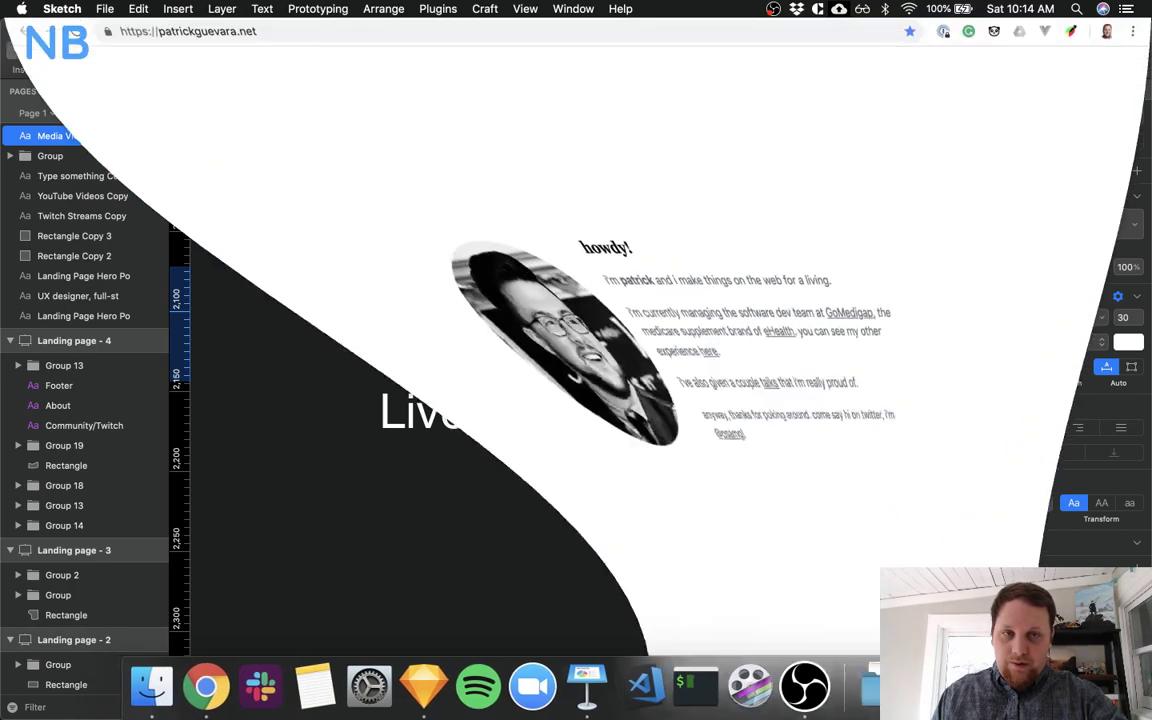
click(1101, 38)
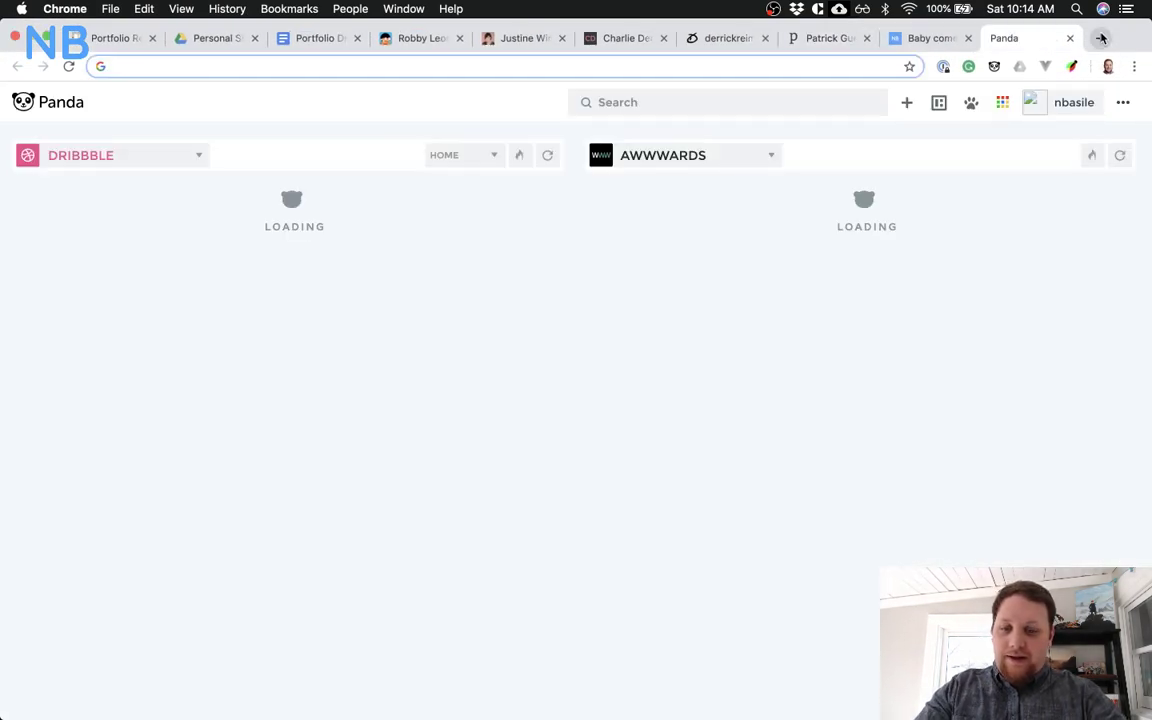
text(dri)
key(Return)
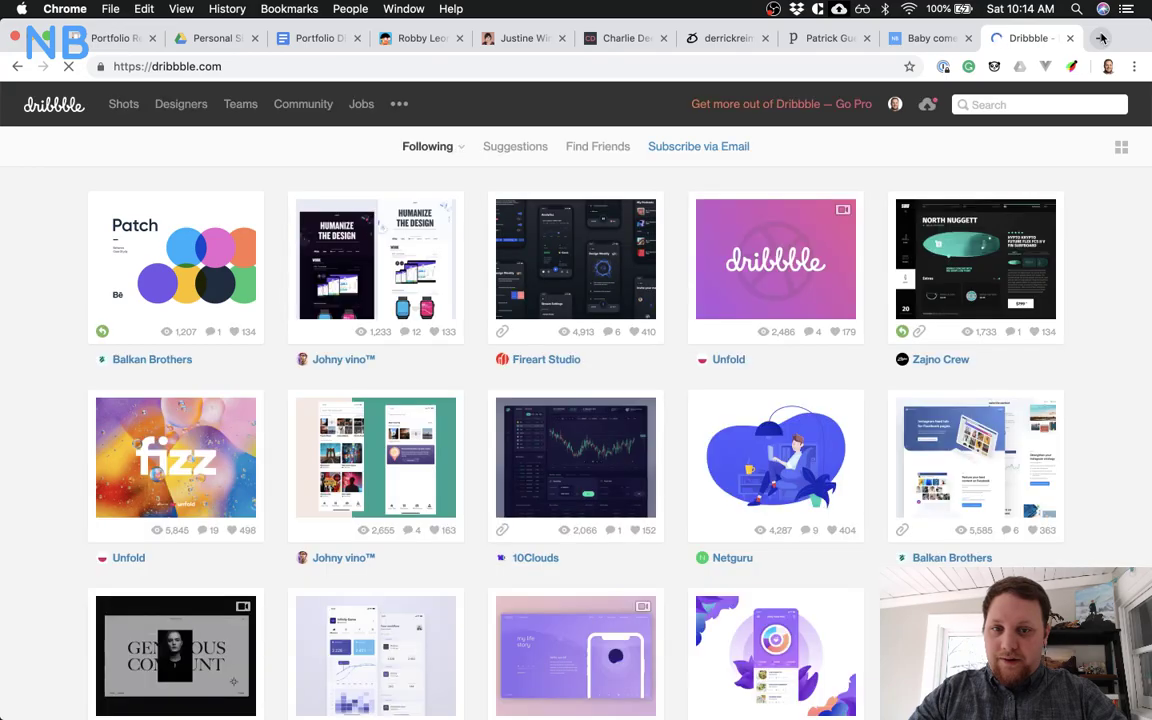
click(992, 107)
text(videos)
key(Return)
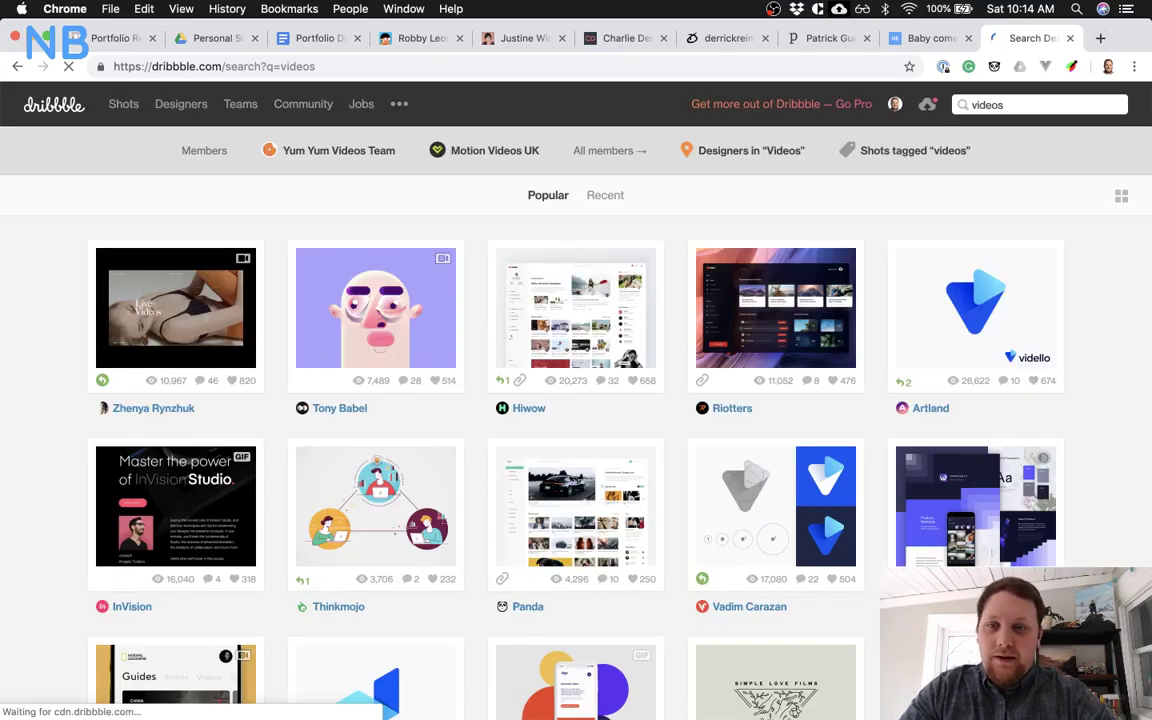
Refine the Dribbble search to "videos ui" and open the Videos web shot in a separate tab
scroll(684, 348, down, 5)
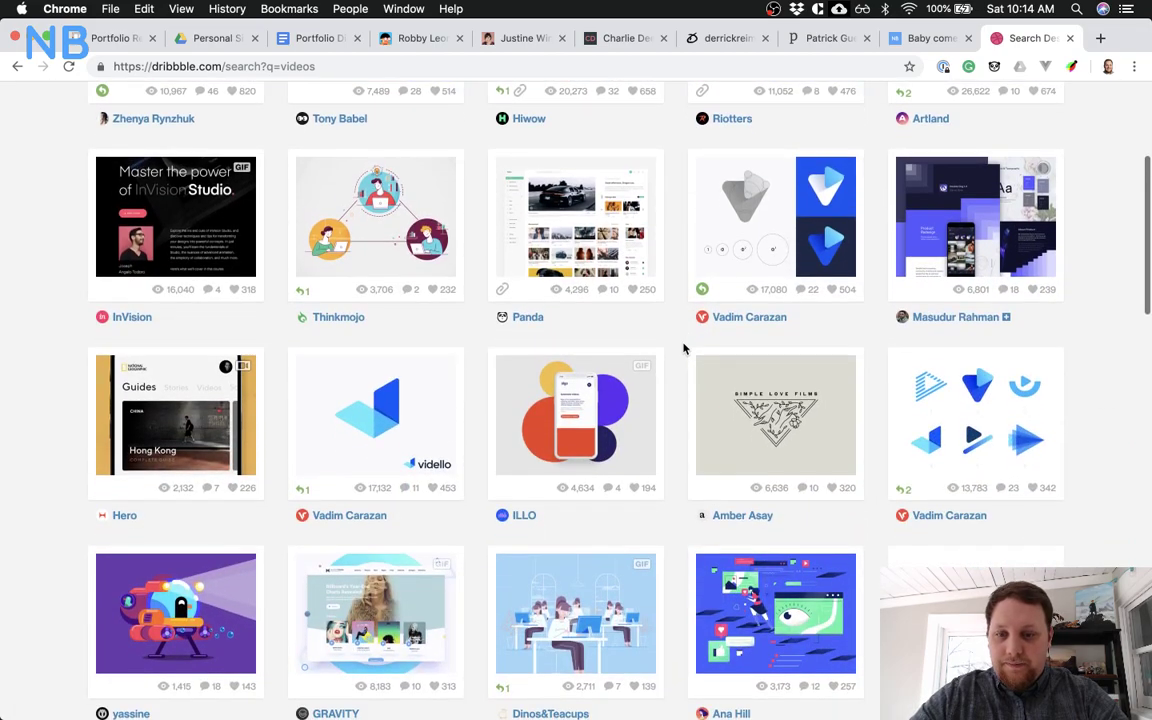
scroll(684, 347, up, 10)
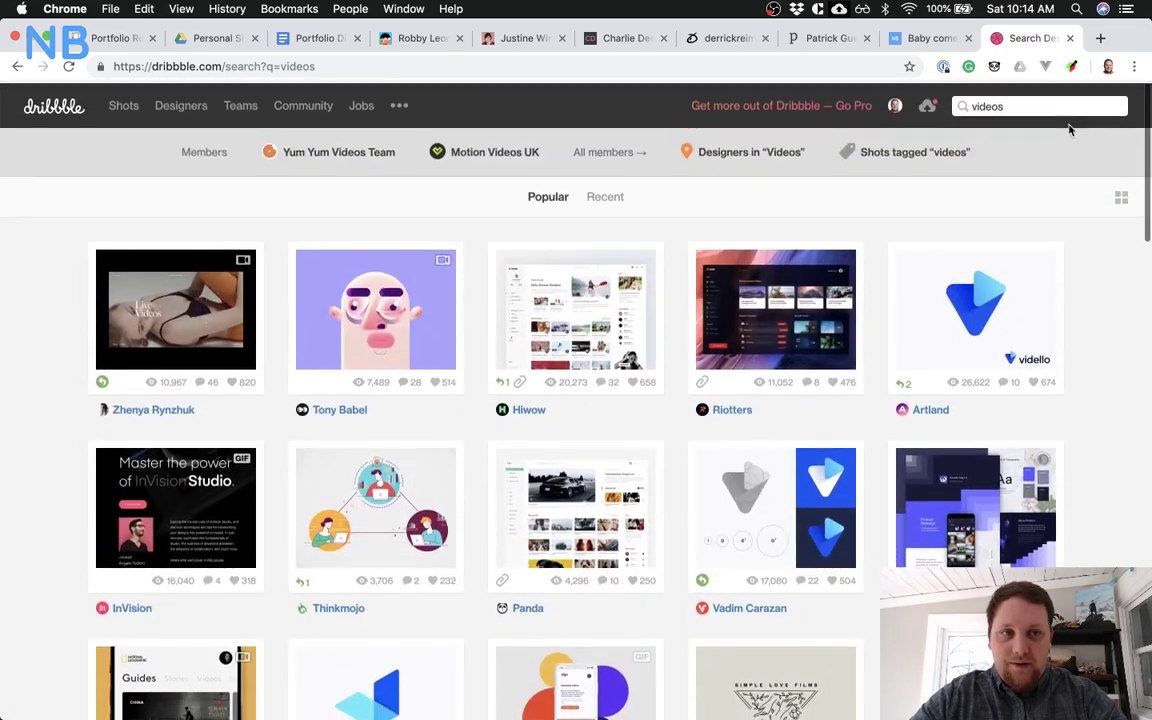
text(ui)
key(Return)
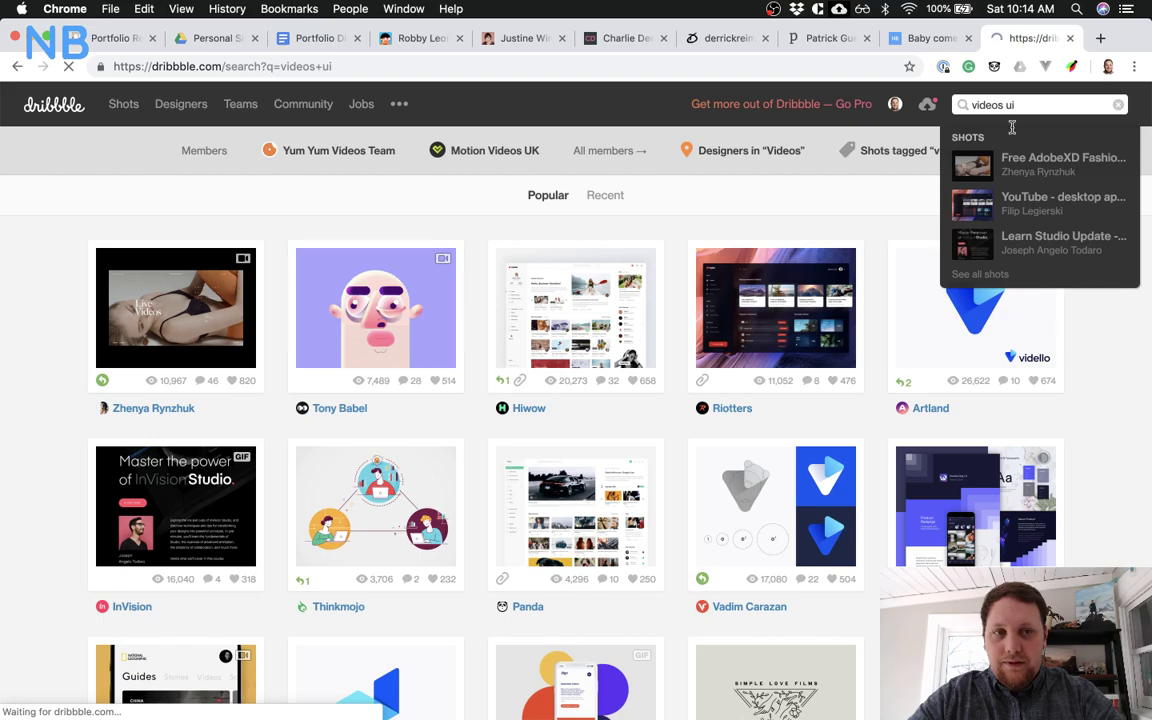
scroll(692, 315, down, 2)
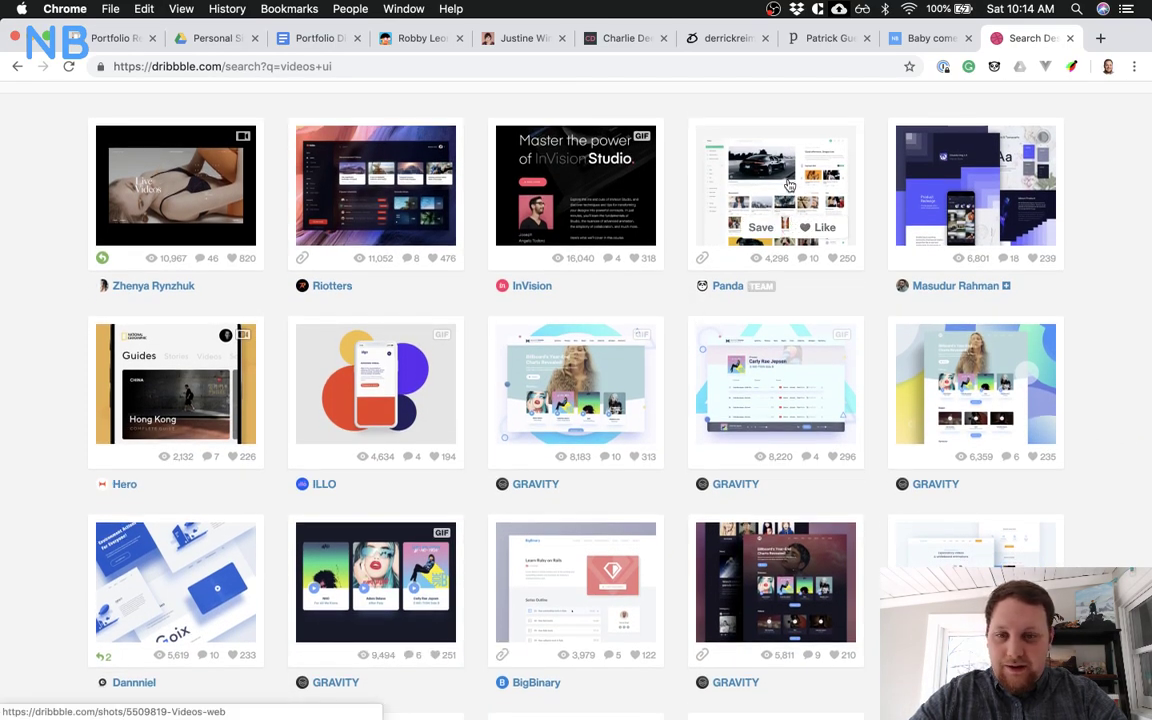
super+click(789, 185)
Browse the "videos ui" search results for website layouts that present video content
scroll(586, 240, down, 4)
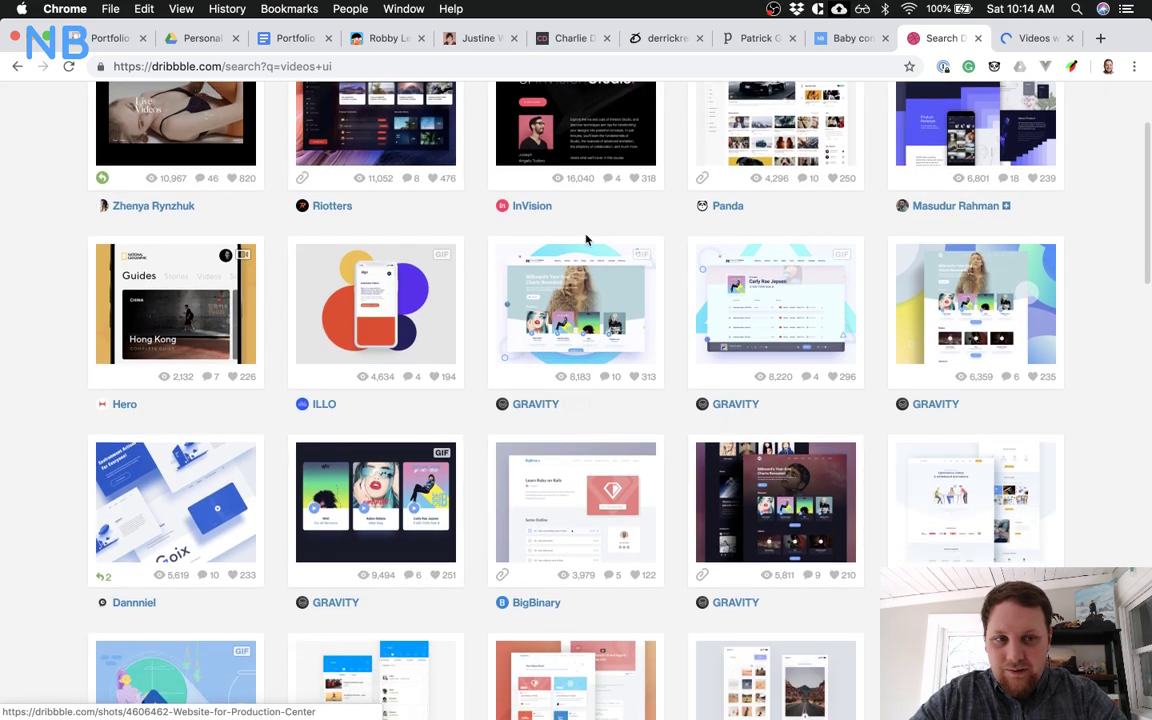
scroll(586, 240, down, 7)
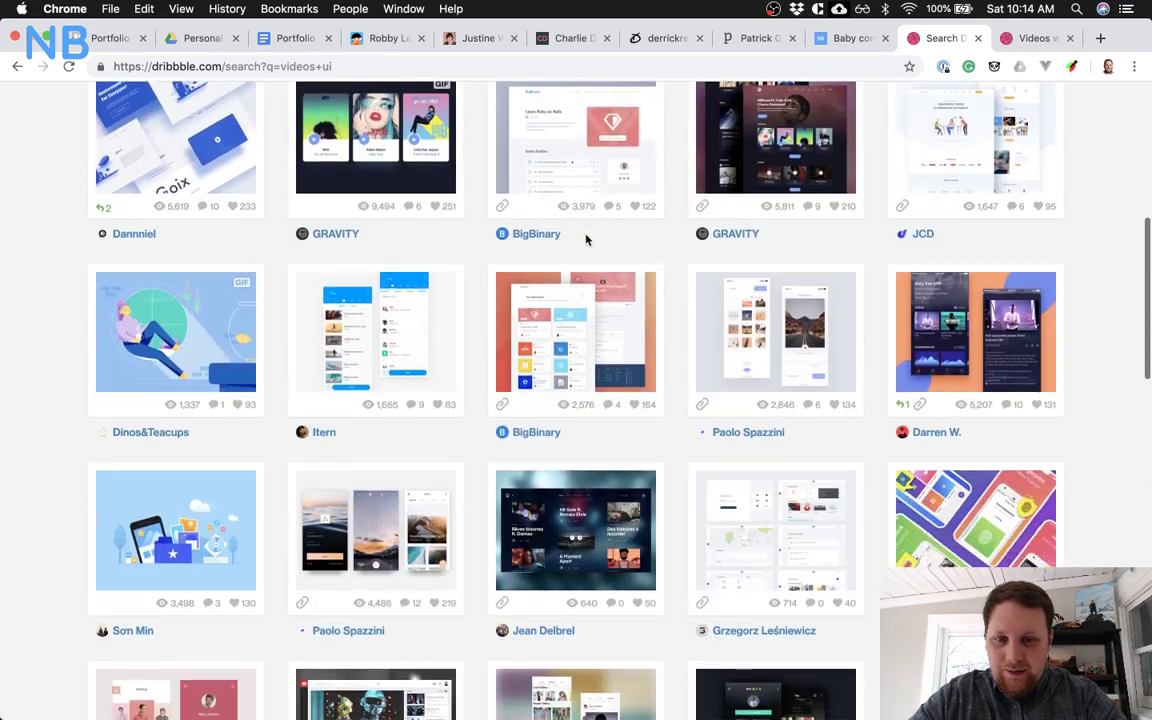
scroll(586, 240, down, 2)
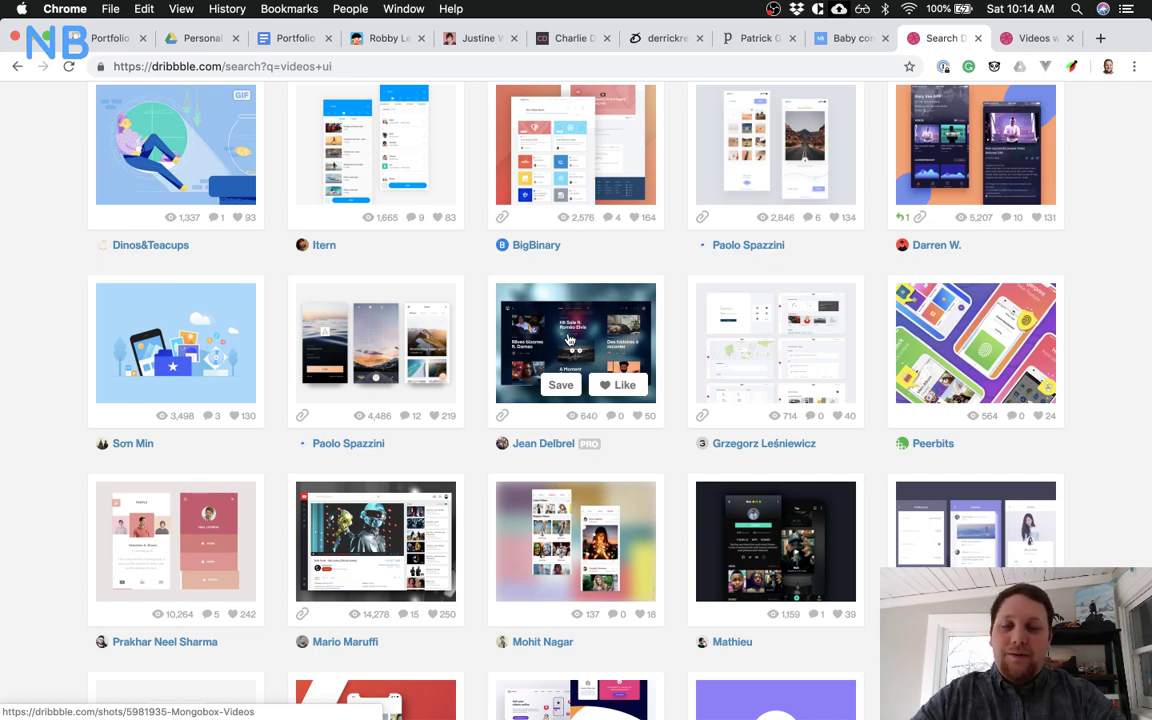
scroll(494, 290, down, 4)
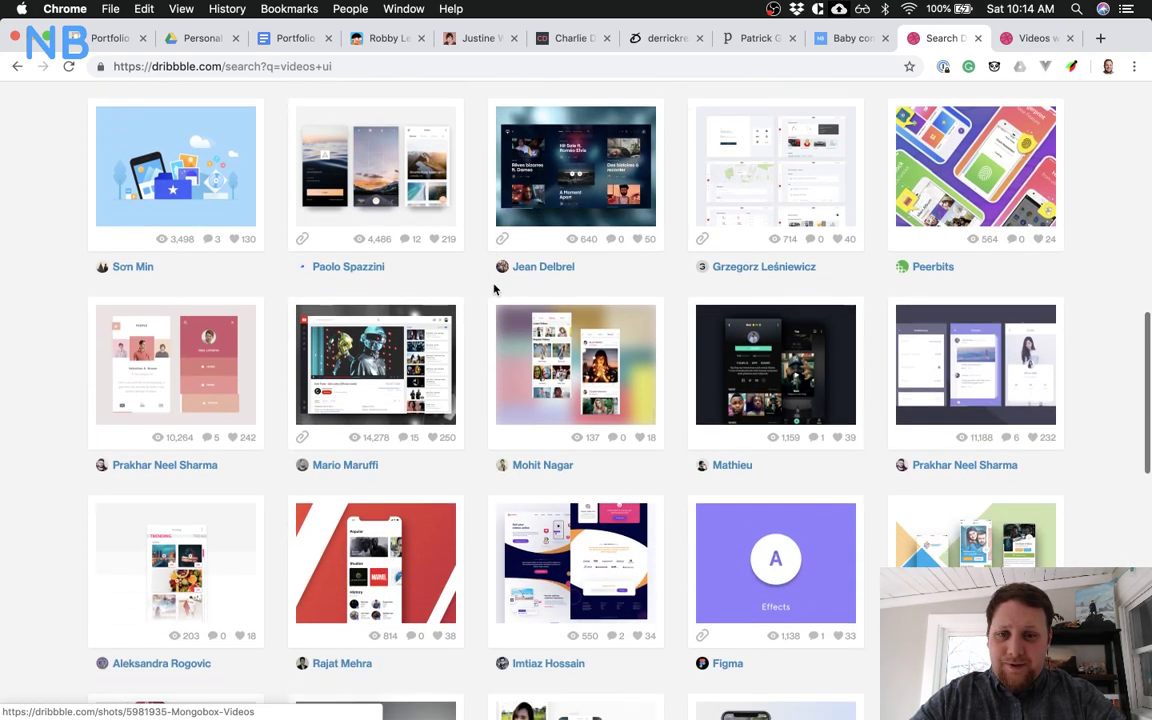
scroll(494, 290, down, 1)
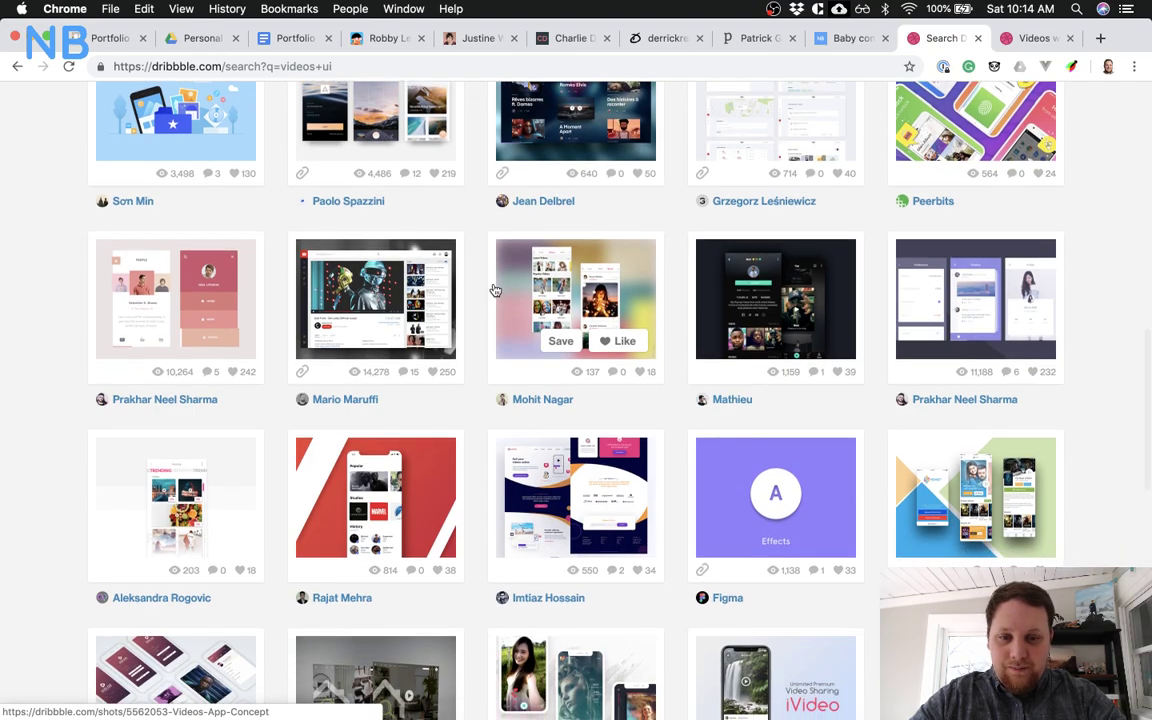
scroll(494, 290, down, 2)
scroll(494, 290, down, 1)
scroll(494, 290, down, 4)
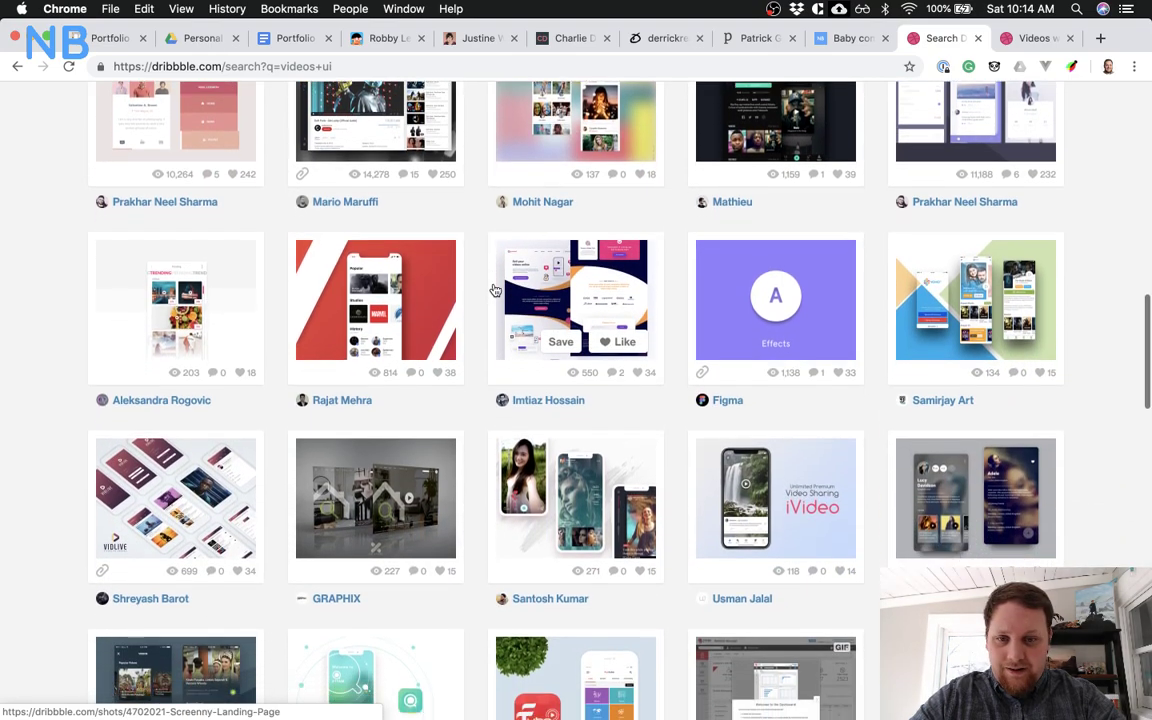
scroll(494, 290, down, 5)
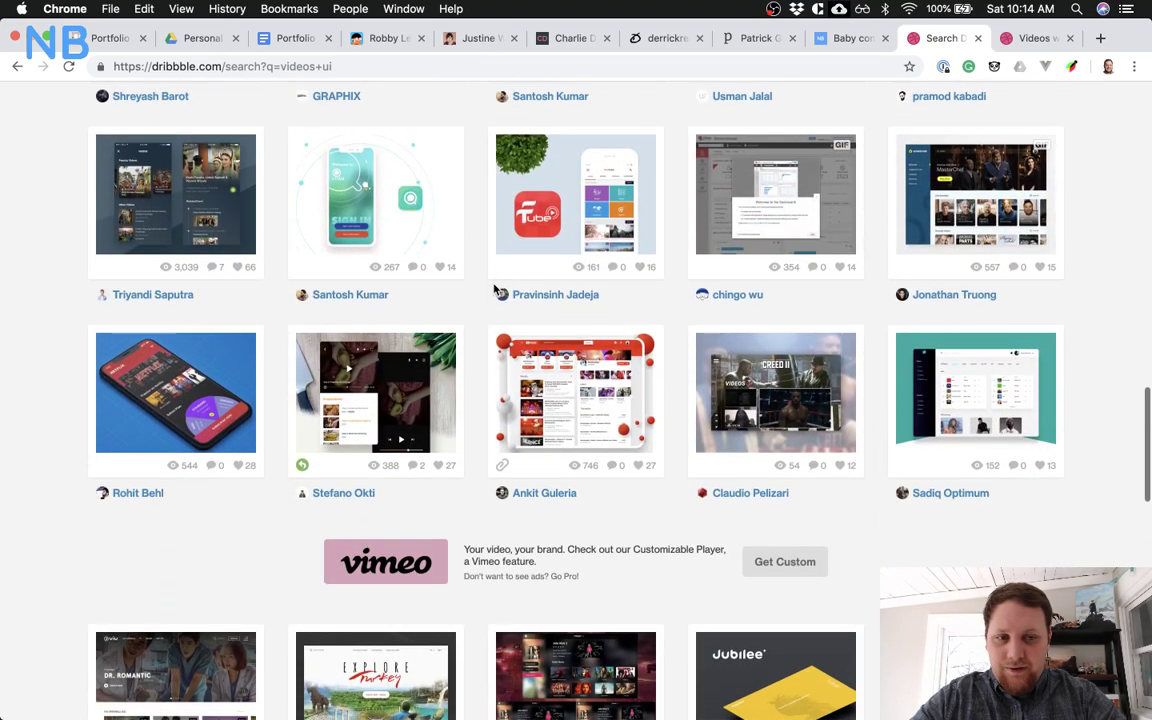
scroll(494, 289, down, 1)
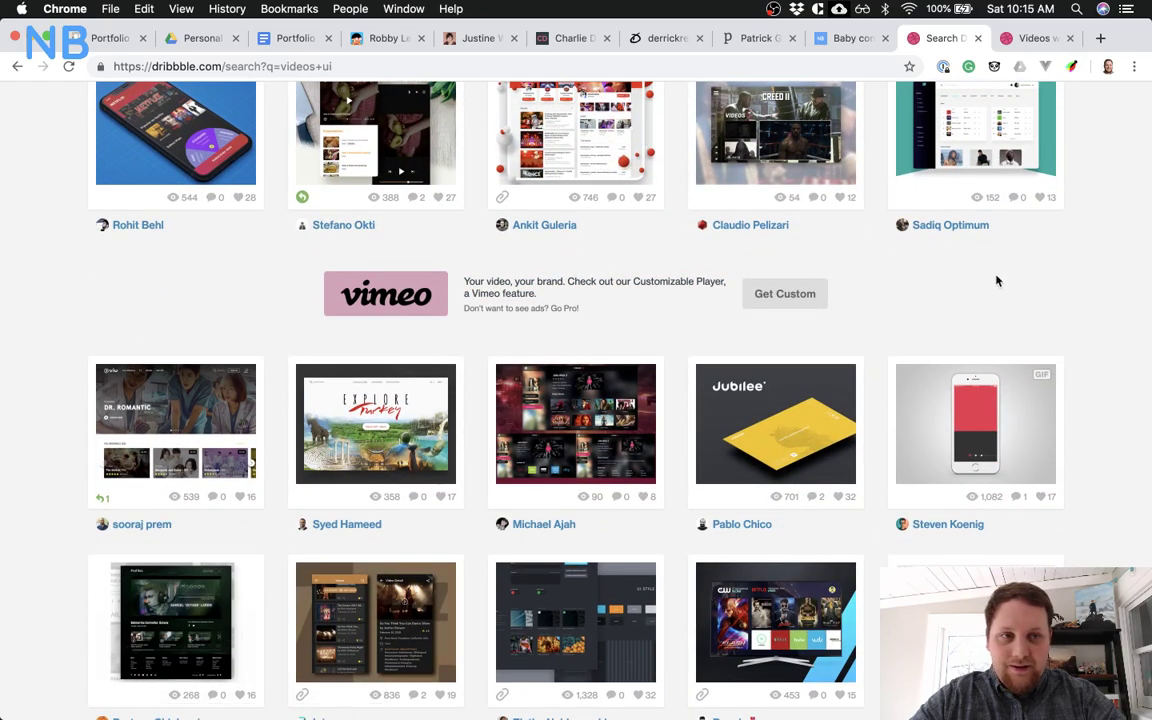
scroll(996, 281, up, 1)
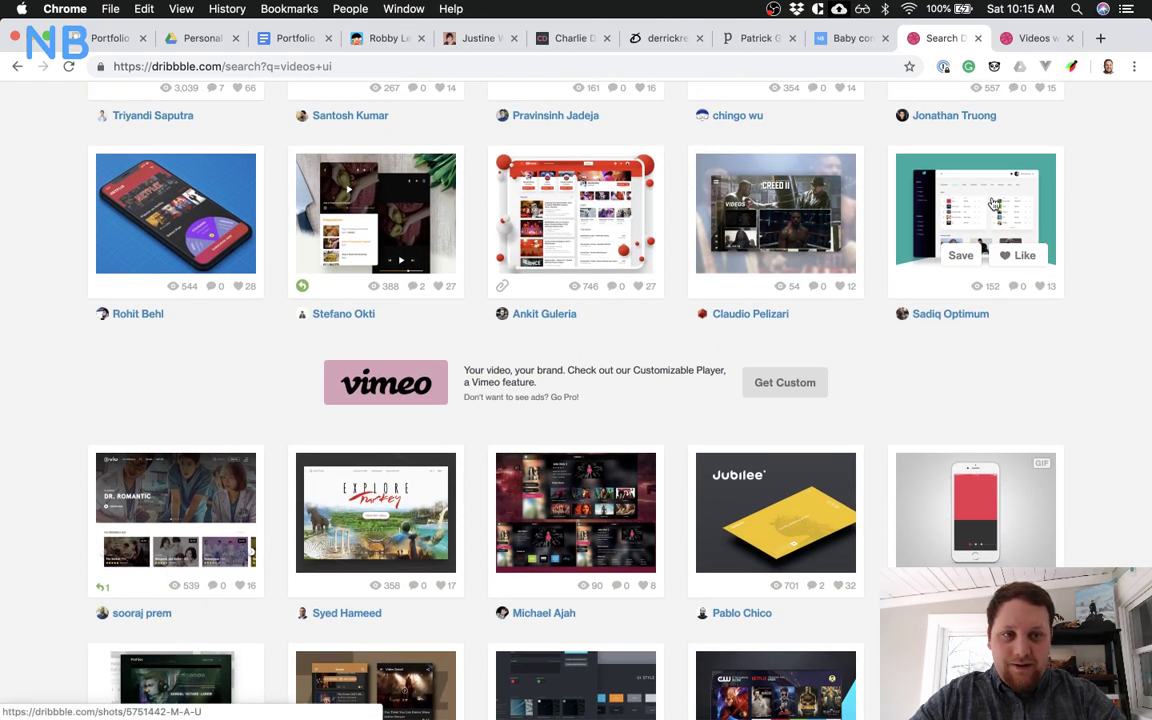
scroll(977, 366, down, 5)
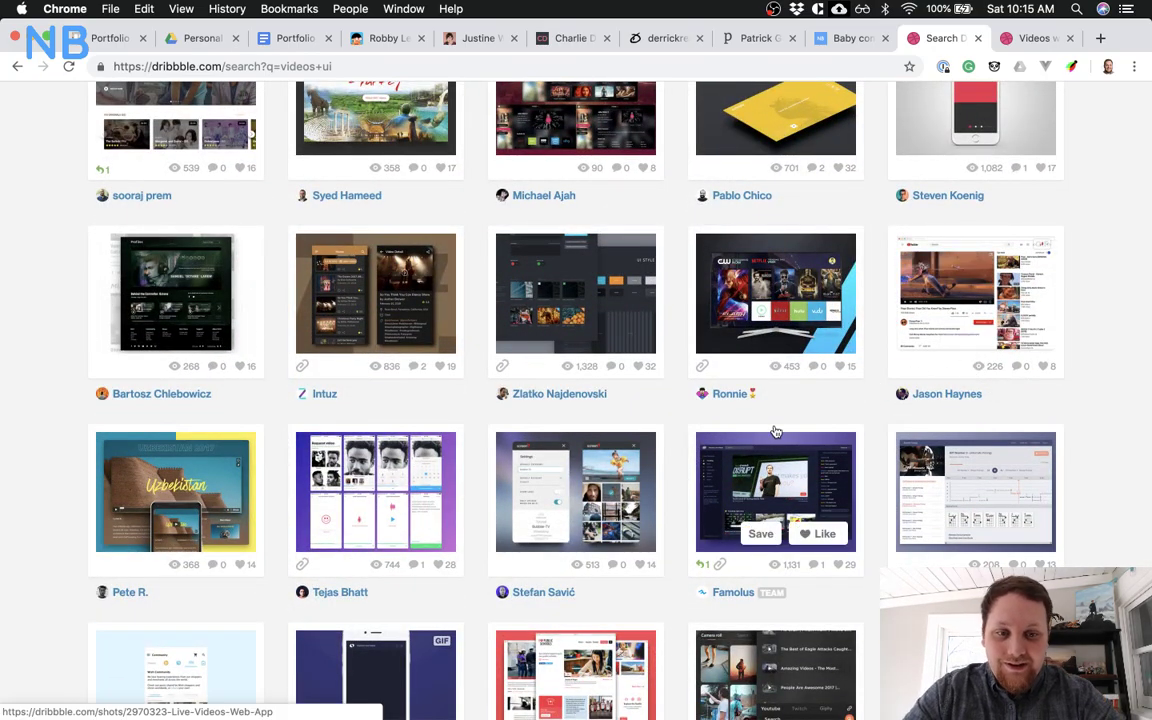
scroll(772, 430, down, 3)
scroll(775, 431, down, 2)
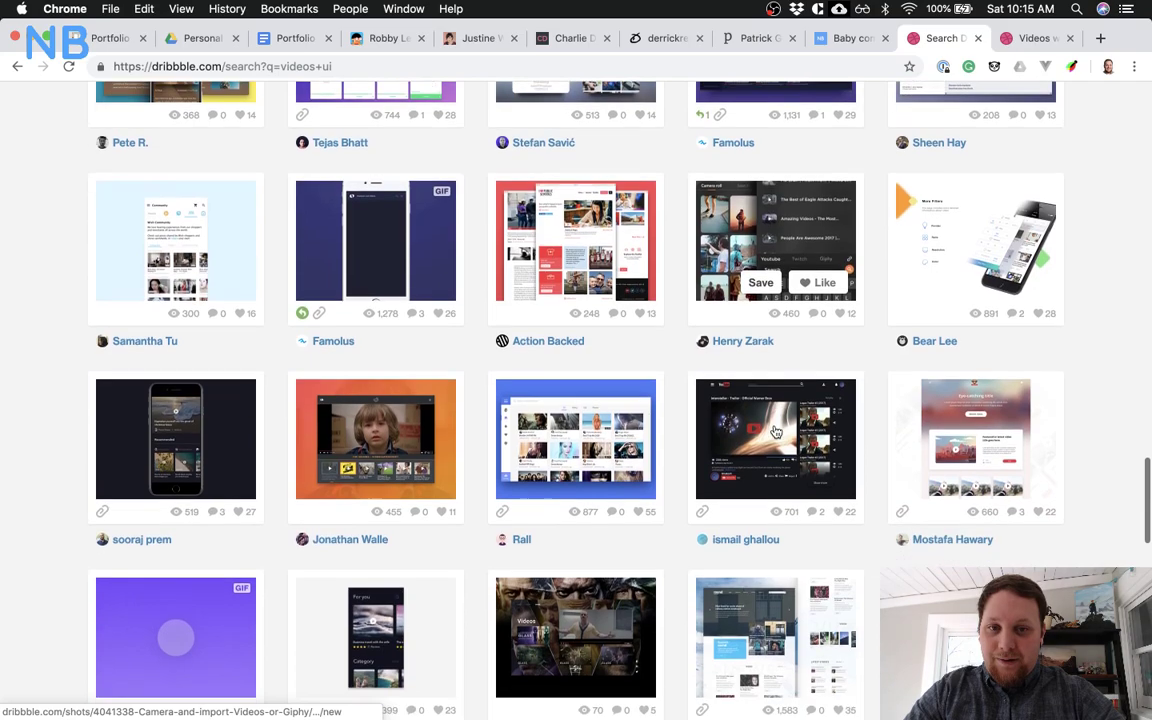
Open the I Love Public Schools Website, Videos Idea and Student Library UI Design shots in separate tabs
super+click(613, 317)
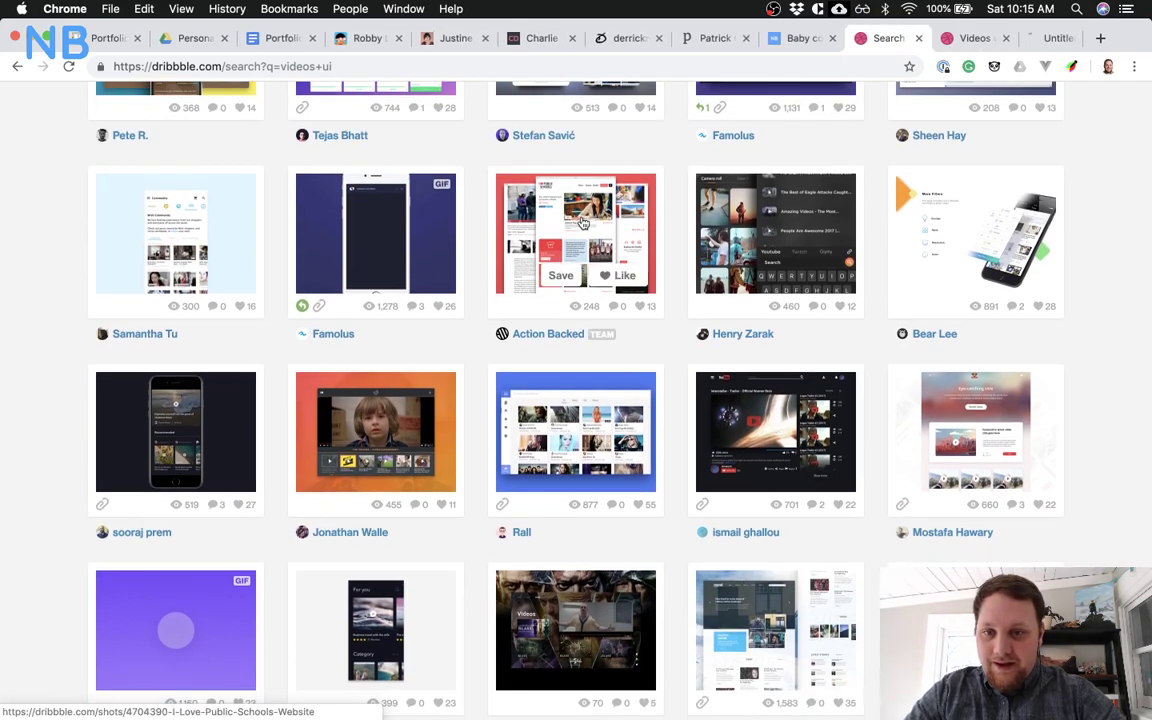
super+click(535, 382)
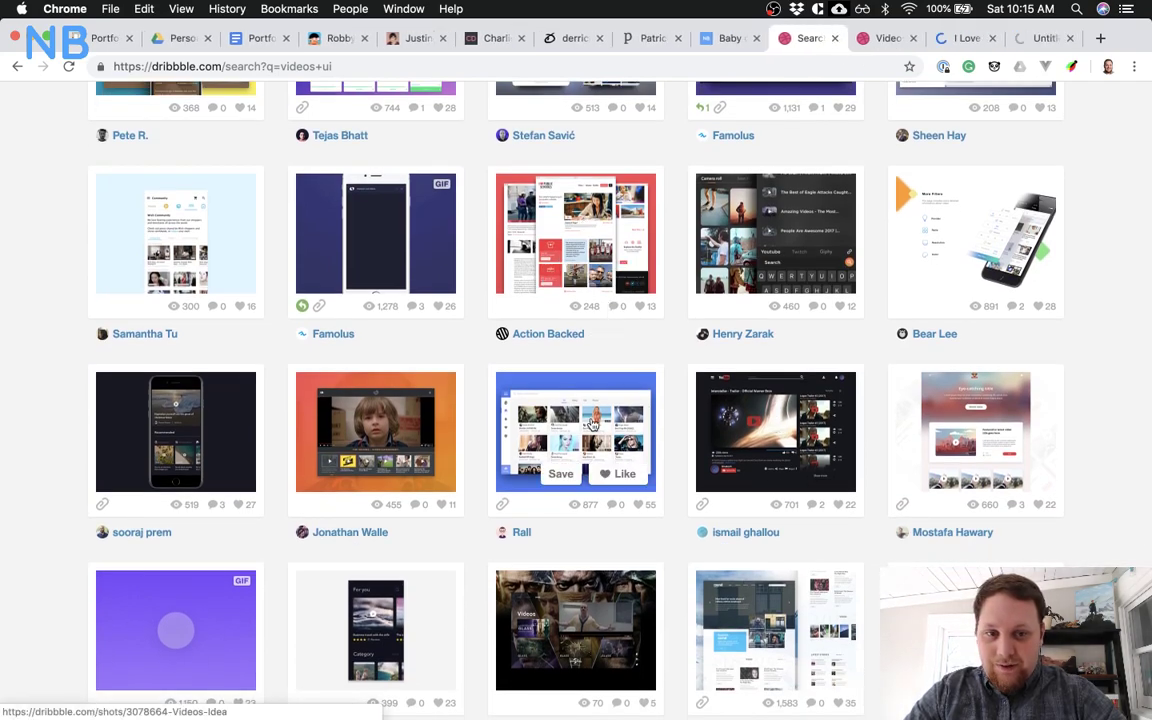
scroll(633, 378, down, 3)
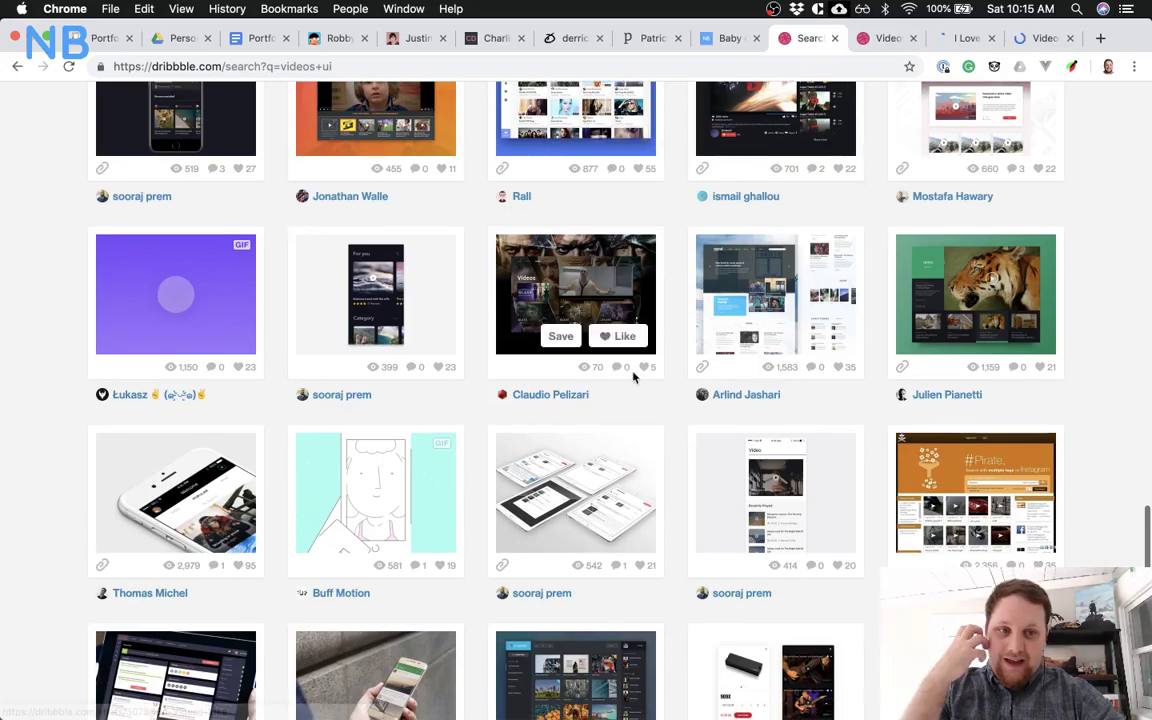
scroll(633, 378, down, 3)
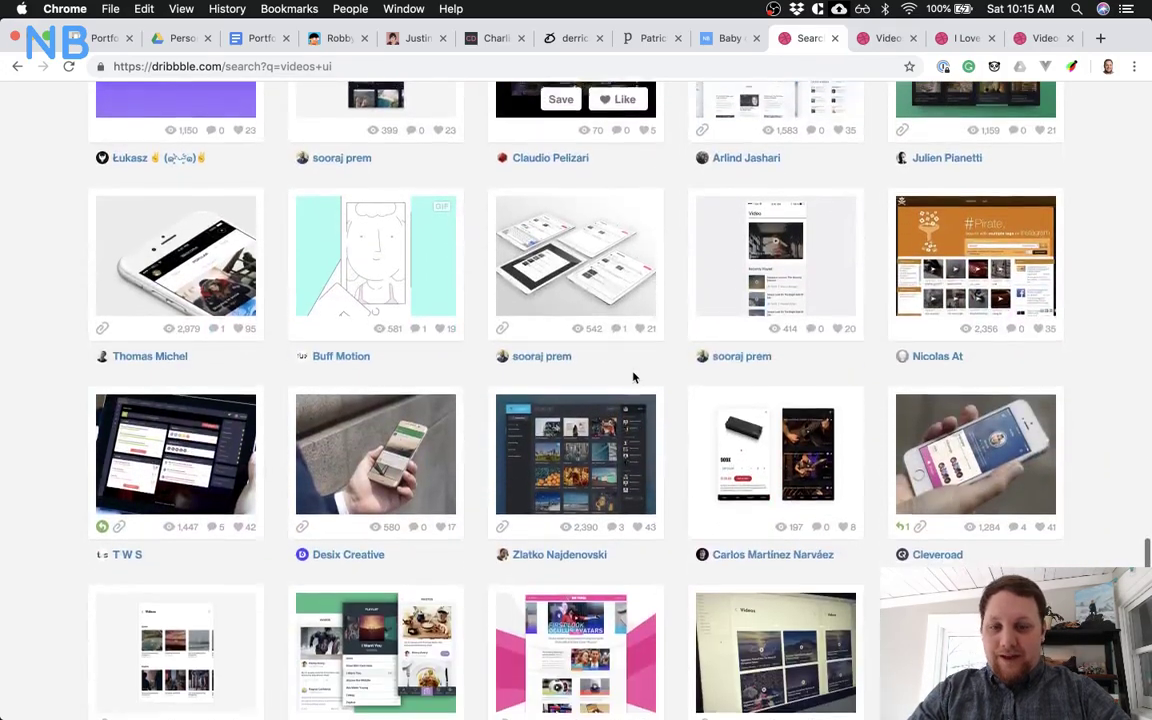
scroll(633, 378, down, 4)
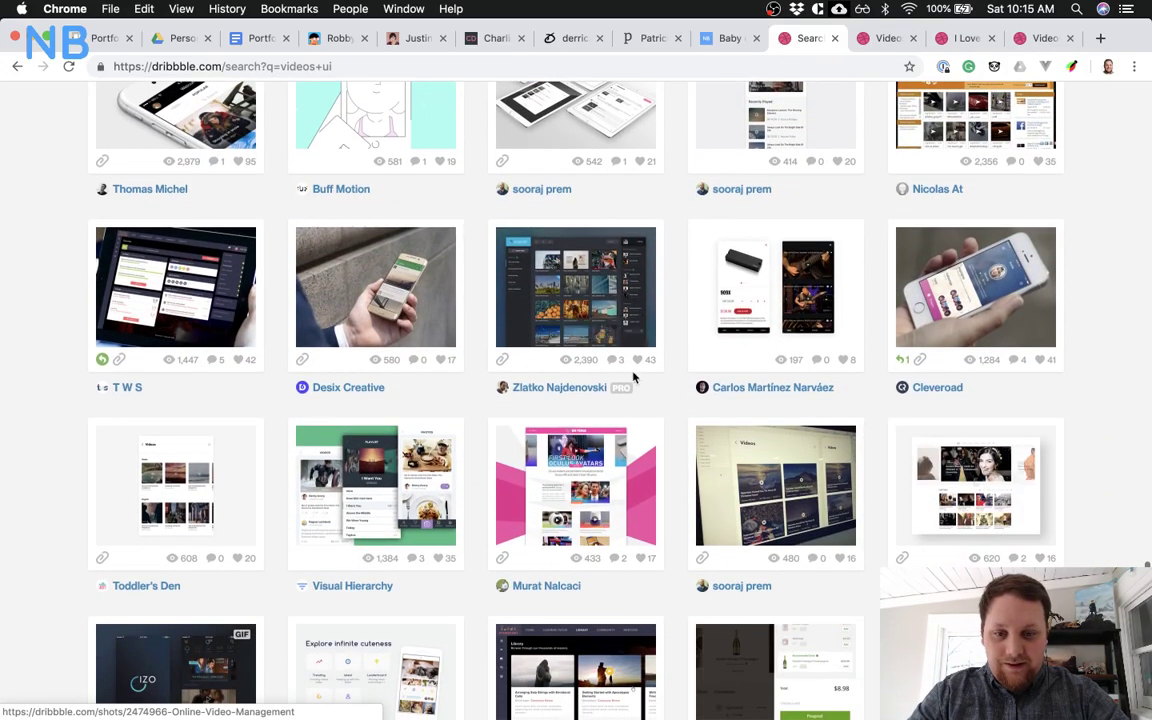
scroll(633, 378, down, 2)
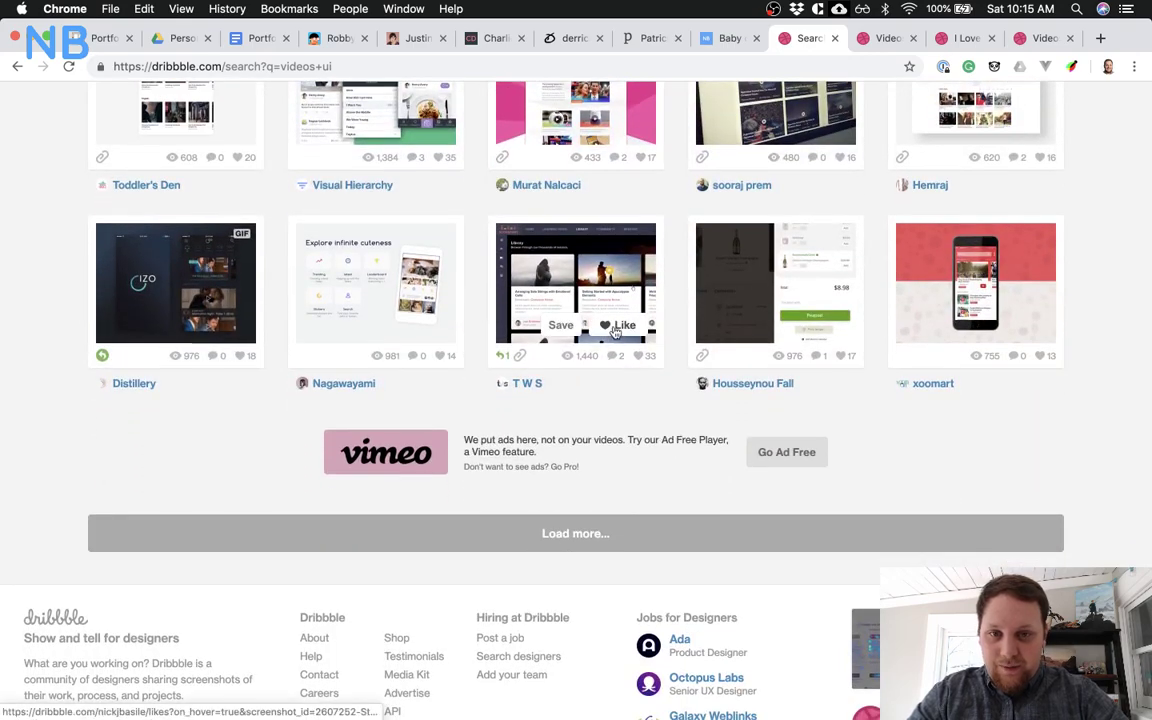
super+click(620, 283)
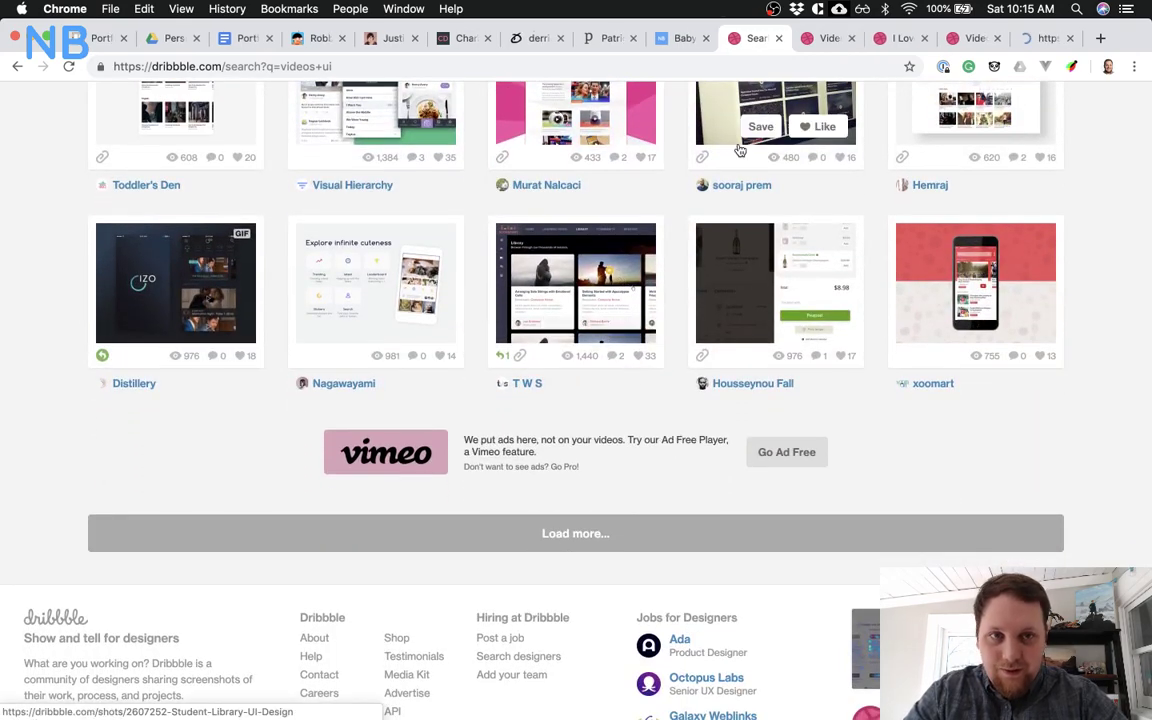
Examine how the Videos web shot arranges its featured video, recommended grid and live section
click(812, 36)
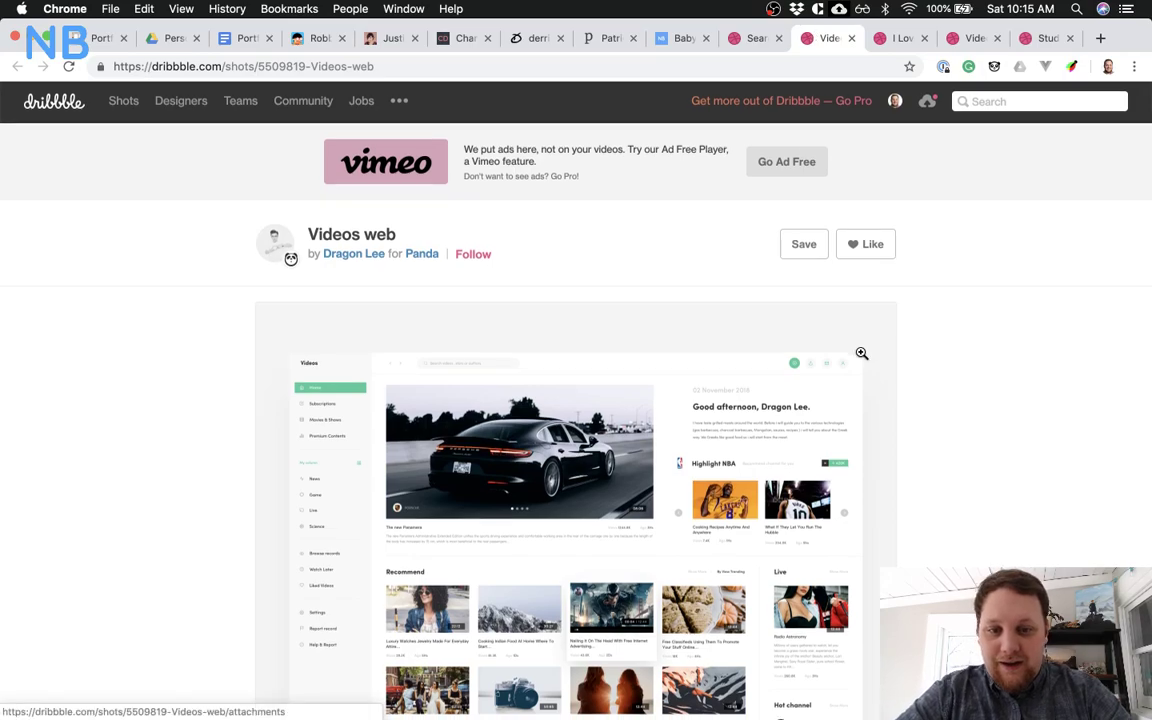
scroll(861, 352, down, 5)
scroll(861, 352, up, 1)
scroll(861, 352, down, 1)
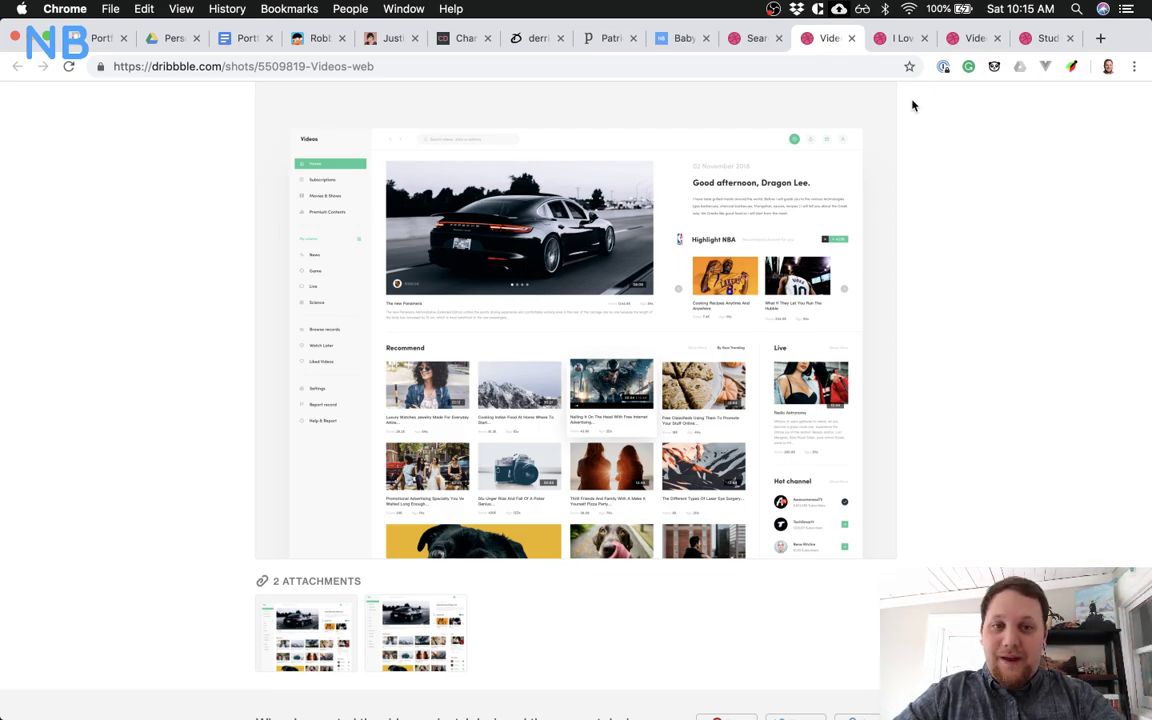
Enlarge the I Love Public Schools Website shot and examine its featured film and story card layout
click(880, 40)
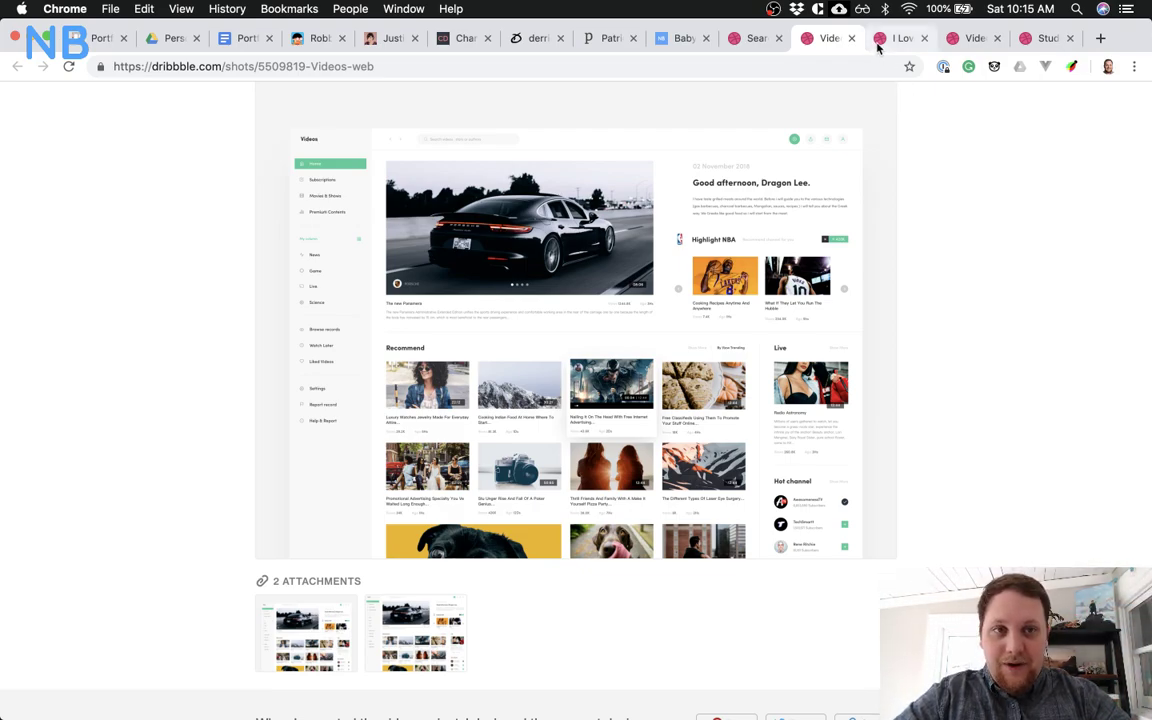
scroll(866, 327, down, 3)
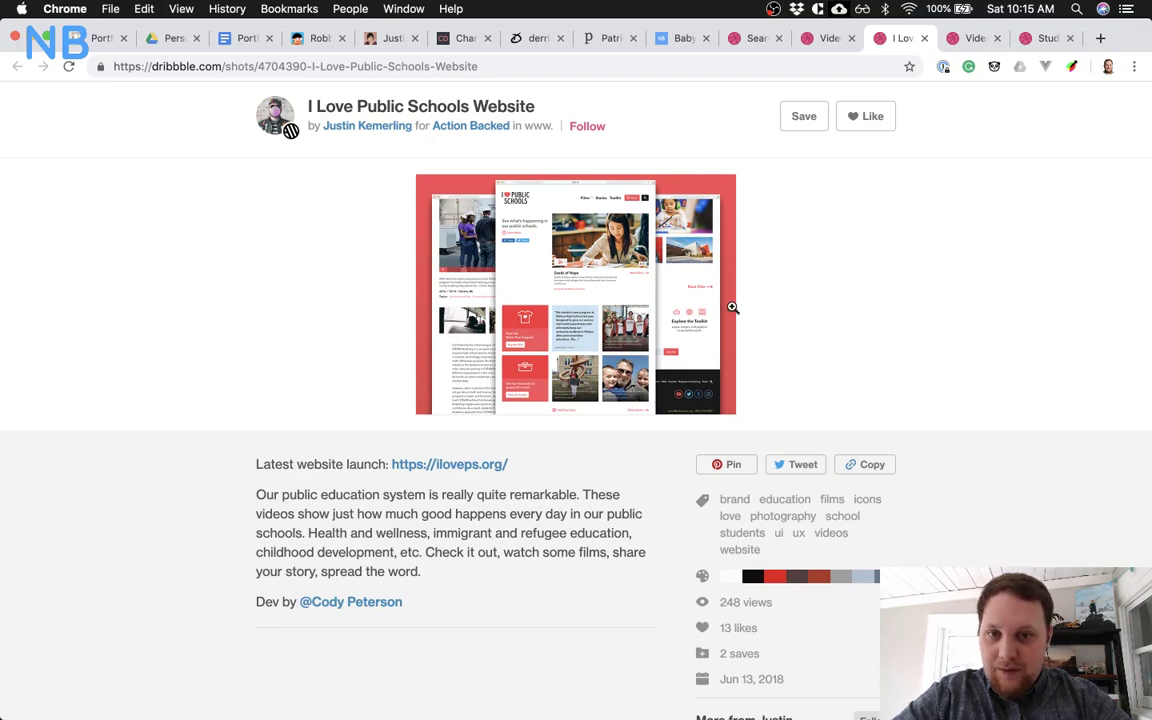
click(560, 296)
scroll(1000, 358, down, 2)
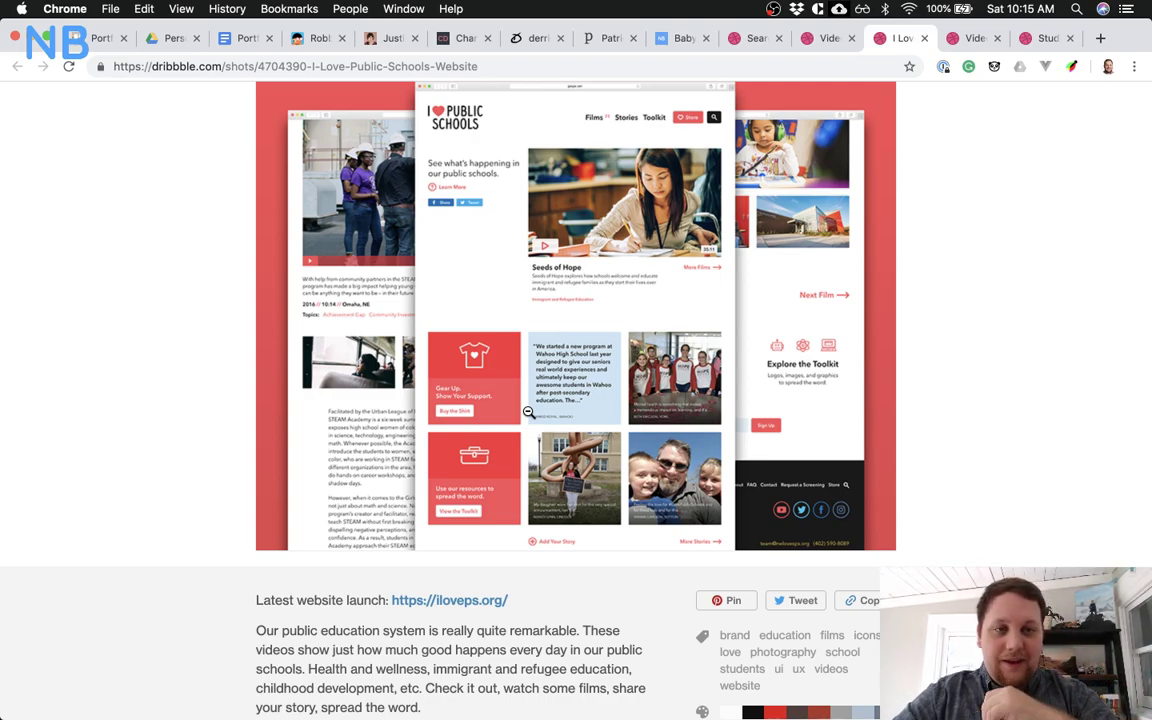
Enlarge the Videos Idea shot and examine its four-column grid of video thumbnails
click(966, 42)
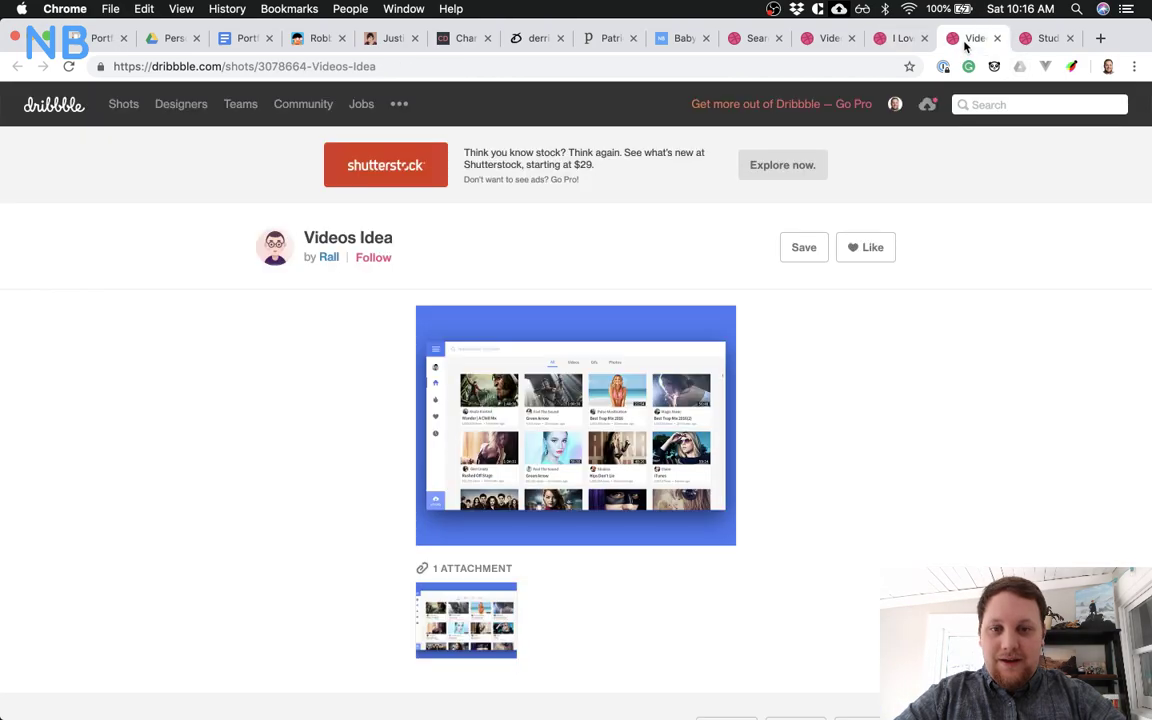
scroll(930, 354, down, 2)
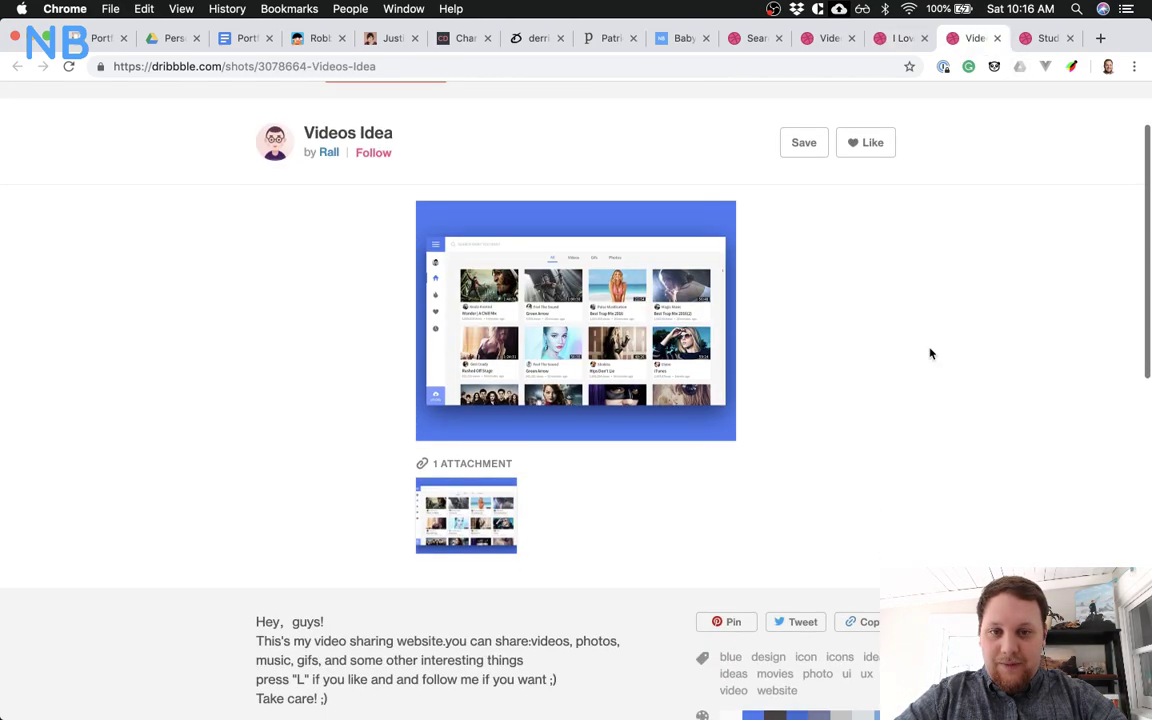
click(710, 378)
scroll(1003, 370, down, 3)
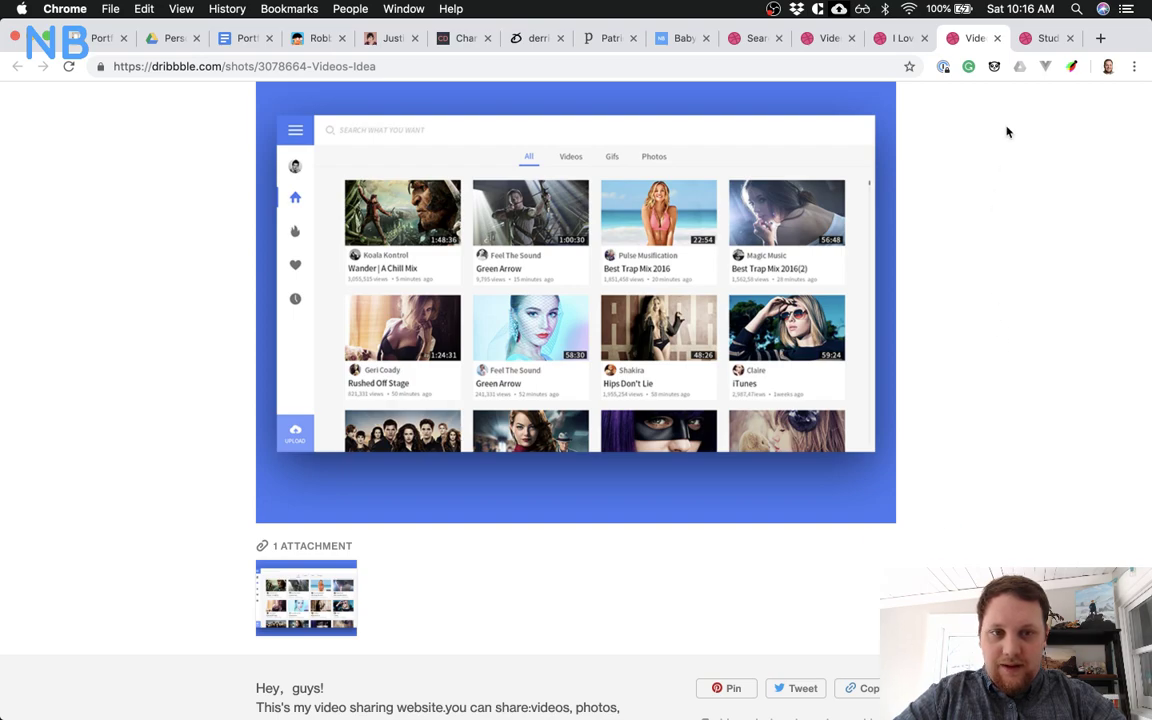
View the Student Library UI Design shot and its description
click(1040, 40)
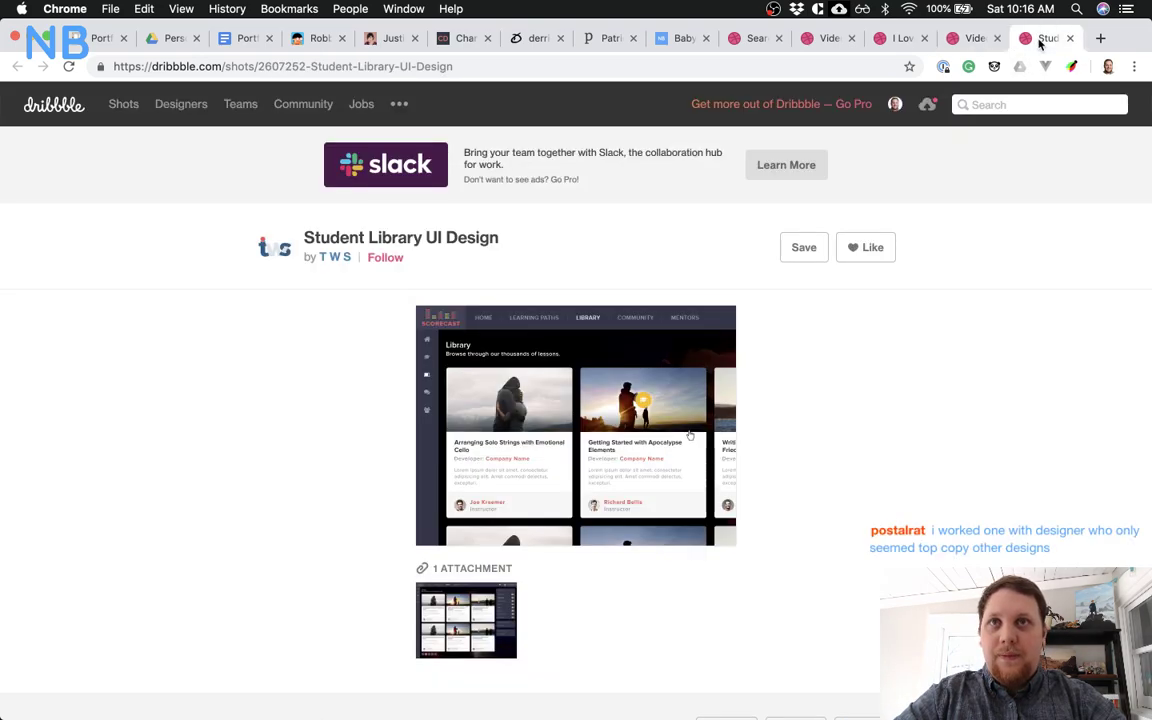
scroll(980, 367, down, 3)
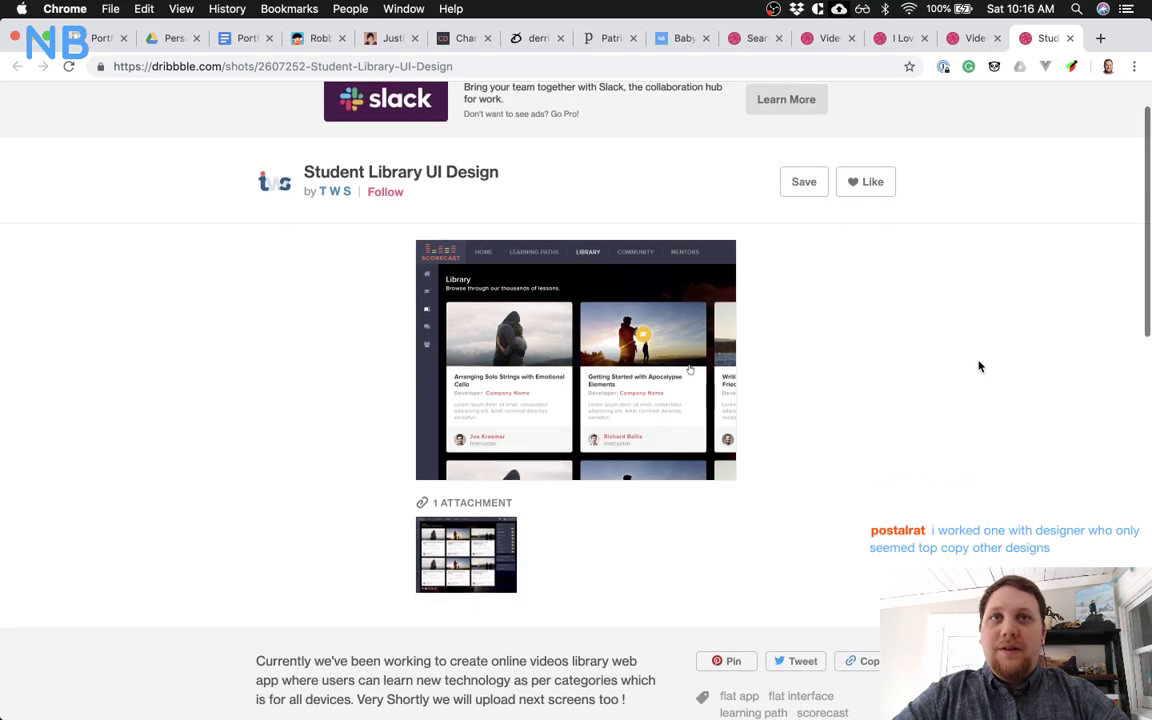
scroll(980, 367, down, 1)
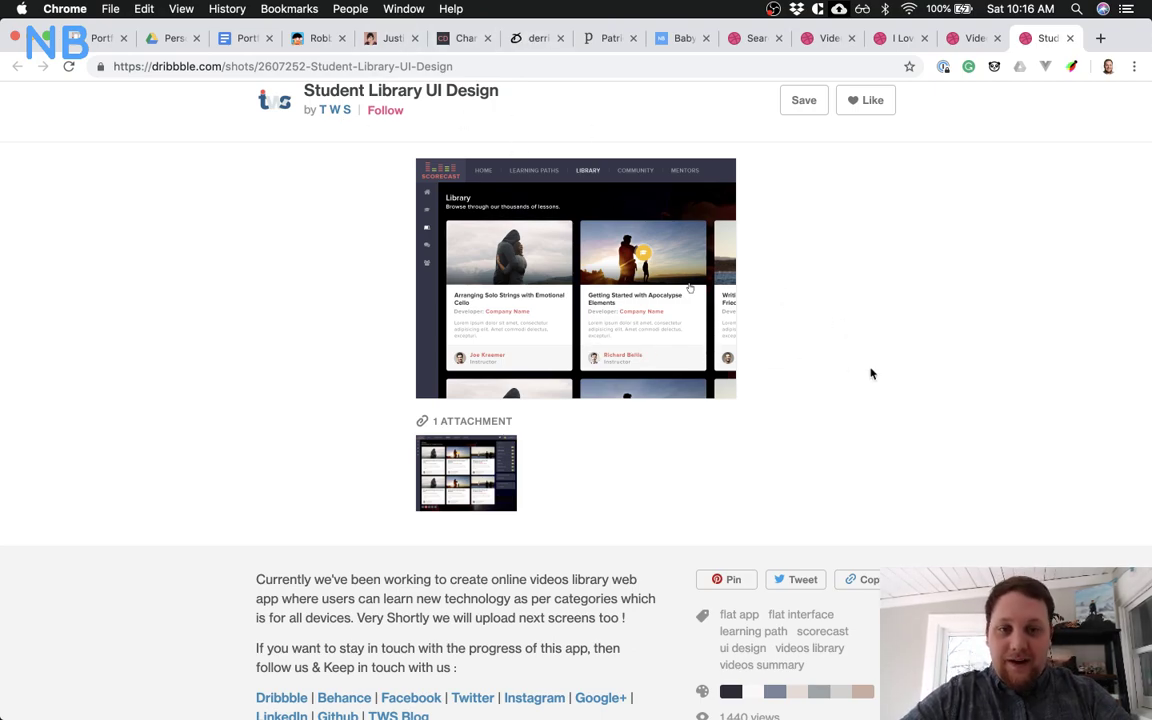
Switch to Sketch and view the Writing card and Media section of Landing page - 4 at 50% zoom
key(ctrl+Up)
click(700, 404)
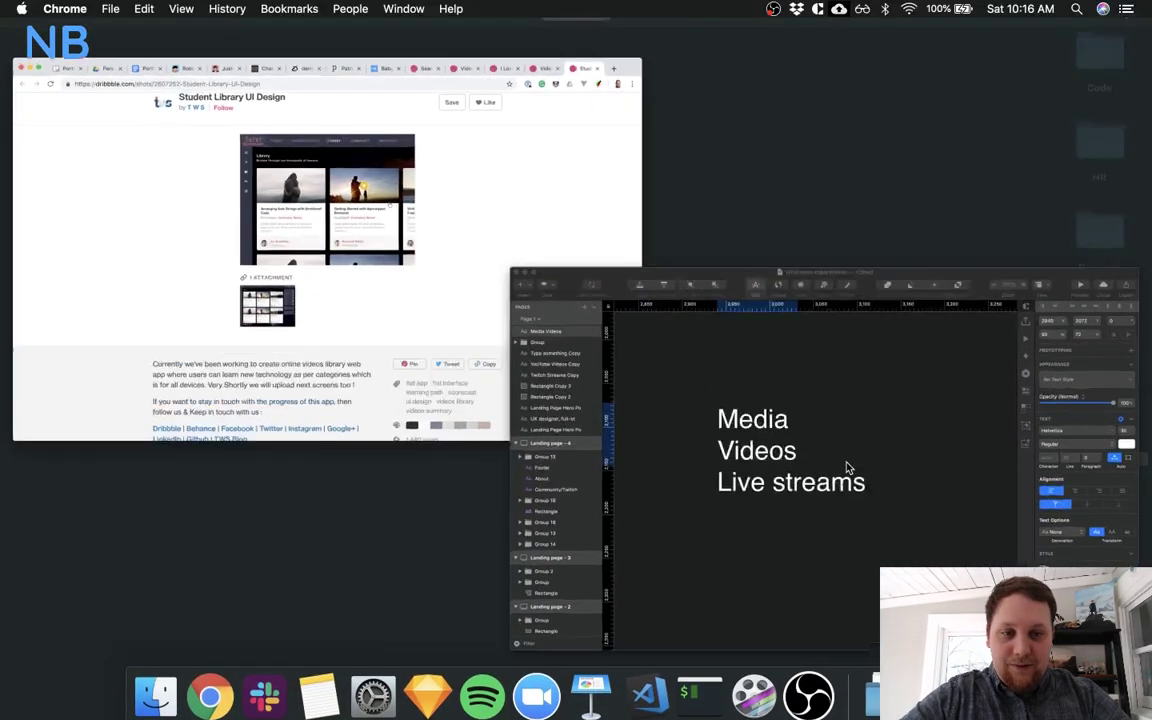
key(Escape)
key(super+minus)
key(super+minus)
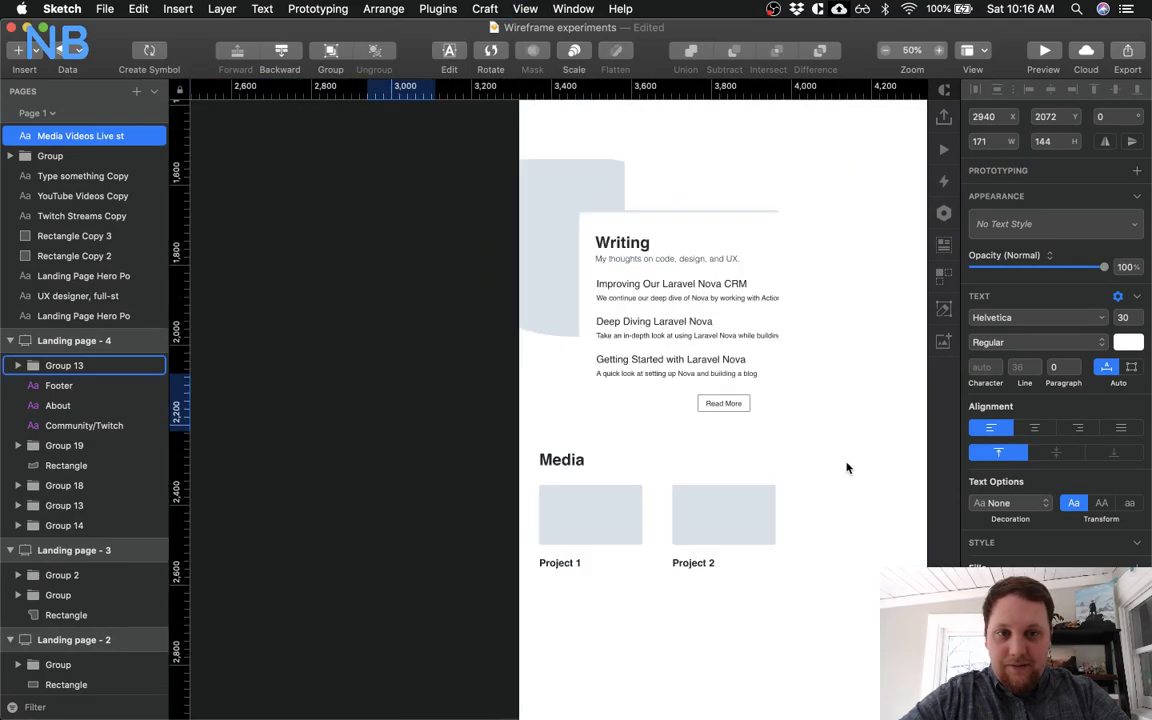
scroll(846, 467, right, 2)
click(591, 281)
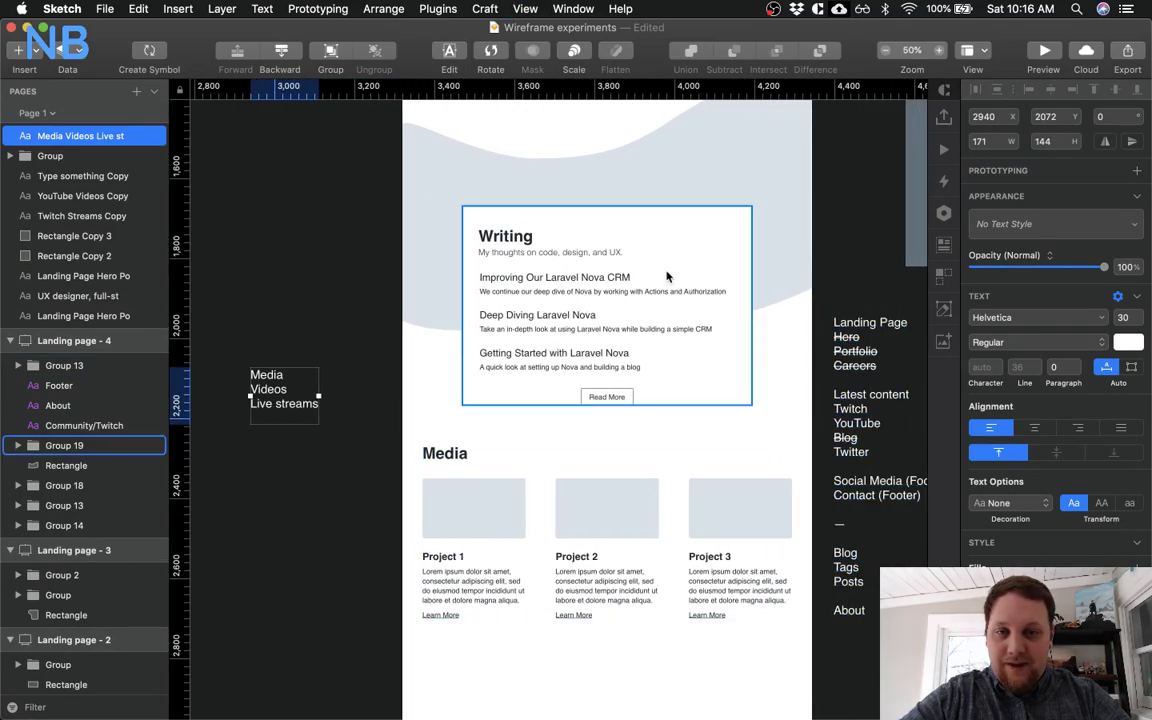
Review the layouts of the hero, Projects, career and Writing sections of Landing page - 4 against the Media section
scroll(668, 277, up, 3)
scroll(668, 277, up, 3)
click(486, 332)
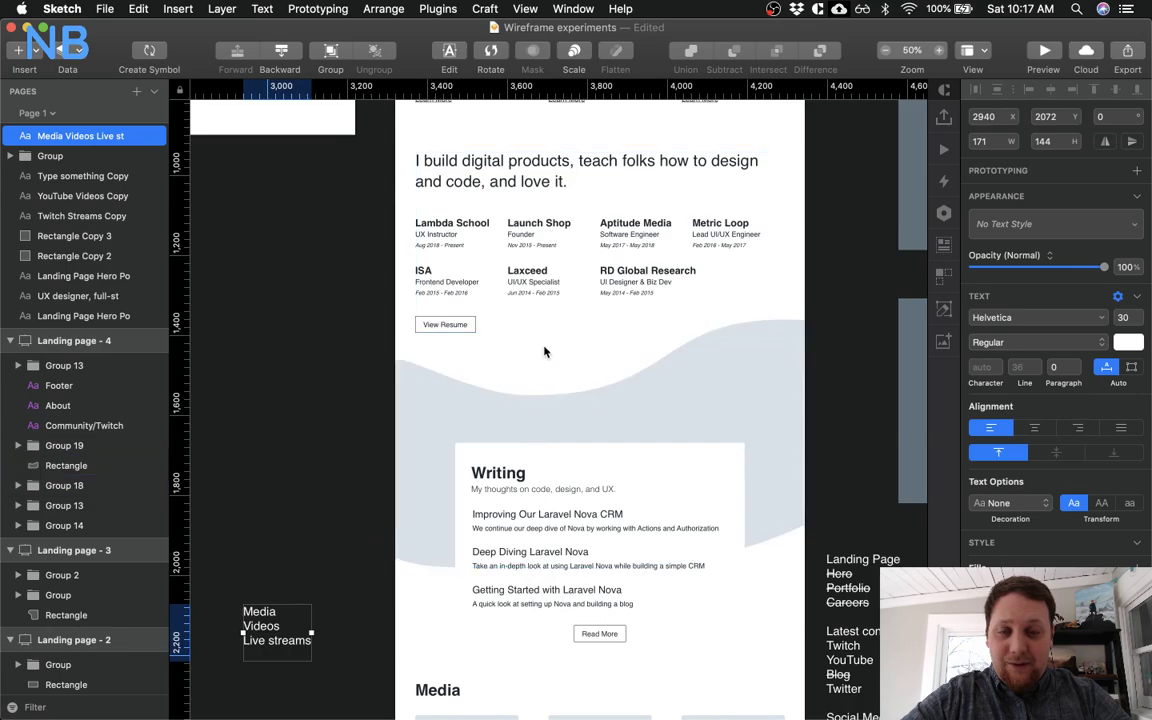
scroll(555, 330, up, 6)
click(586, 284)
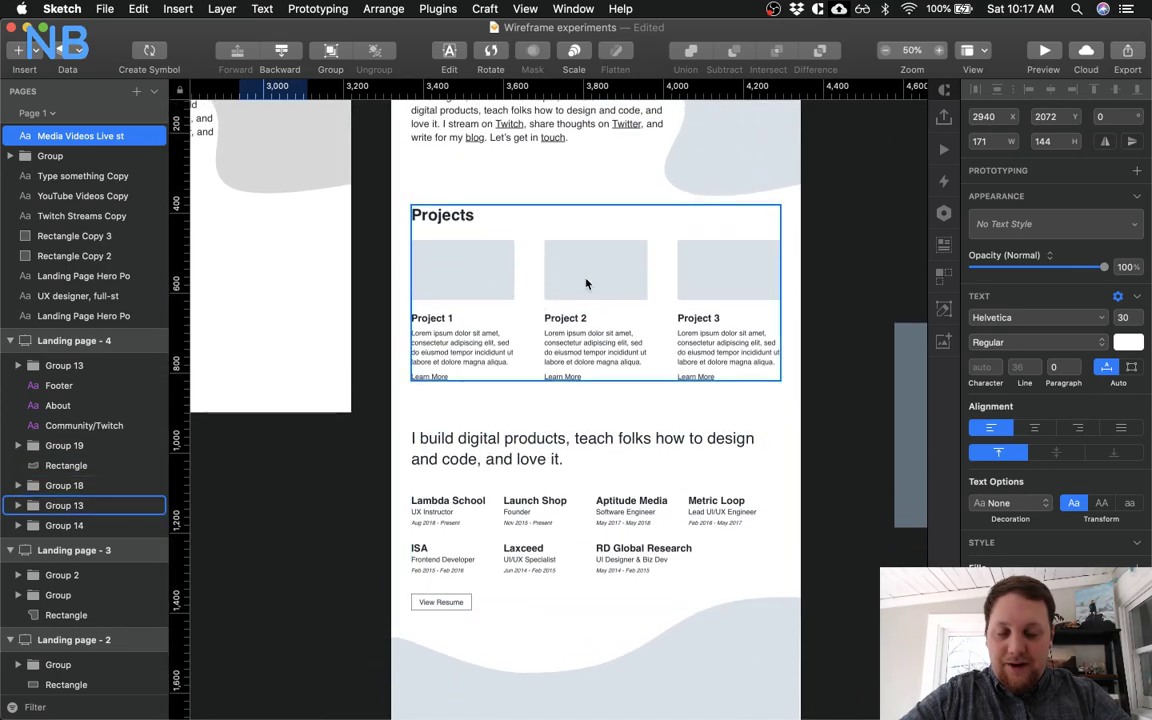
scroll(578, 284, up, 3)
click(642, 197)
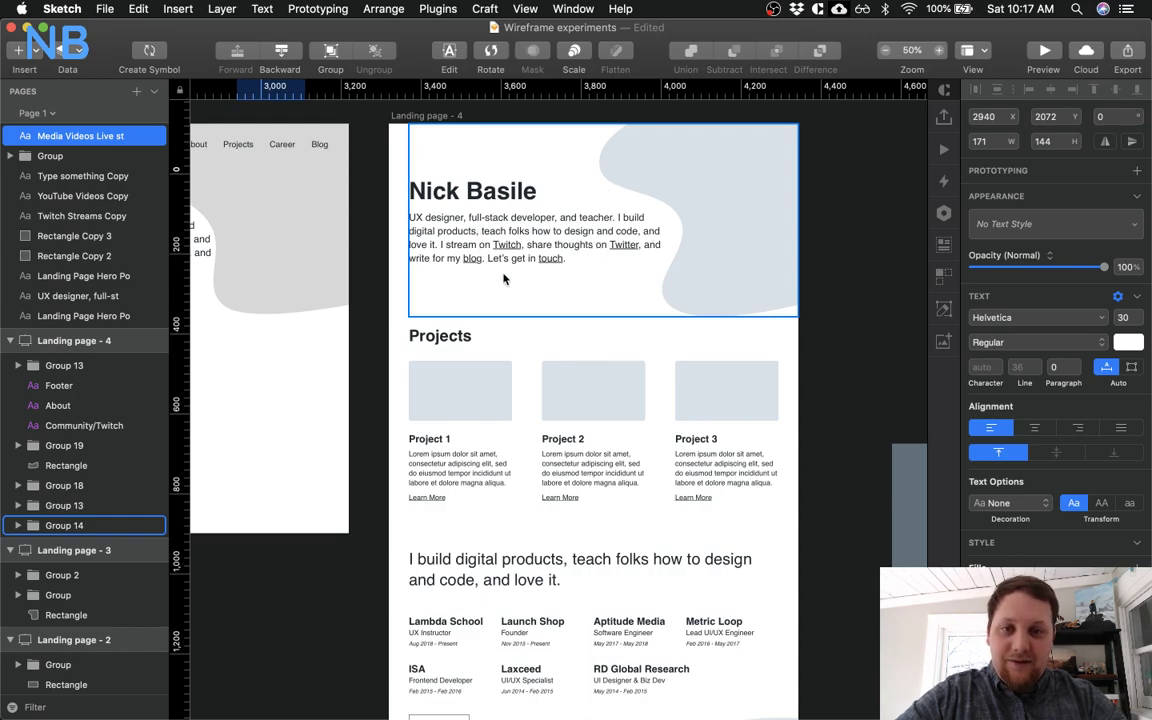
scroll(503, 279, down, 3)
scroll(503, 279, up, 3)
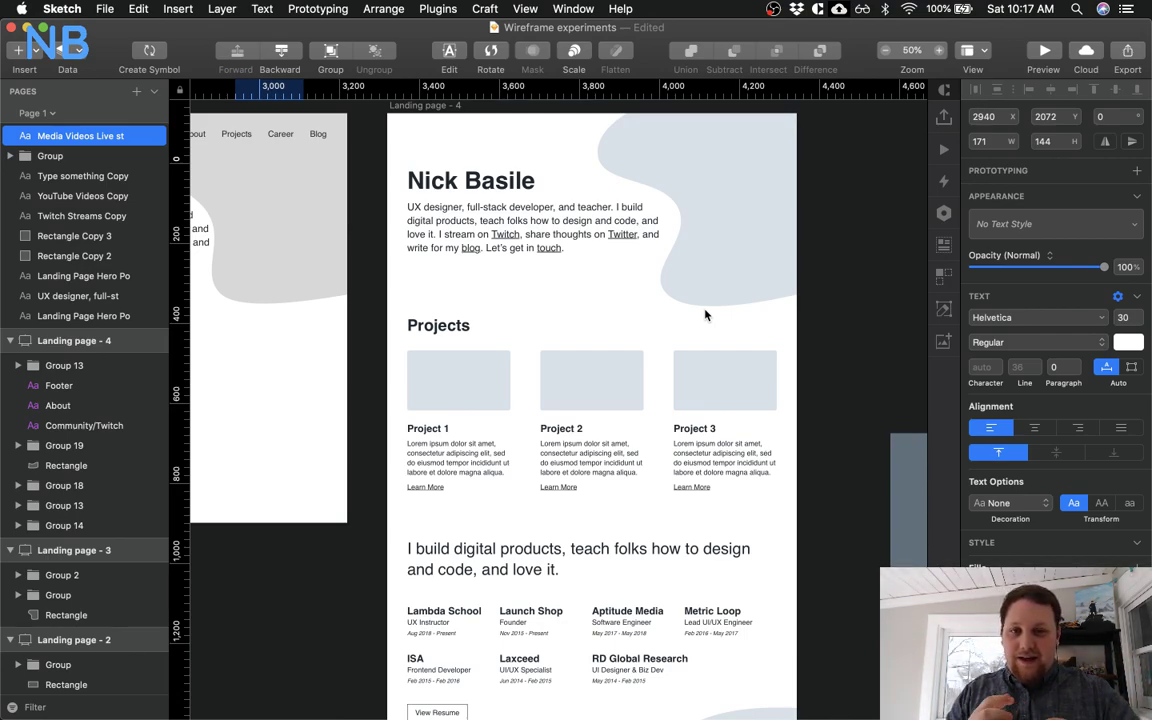
scroll(705, 315, down, 10)
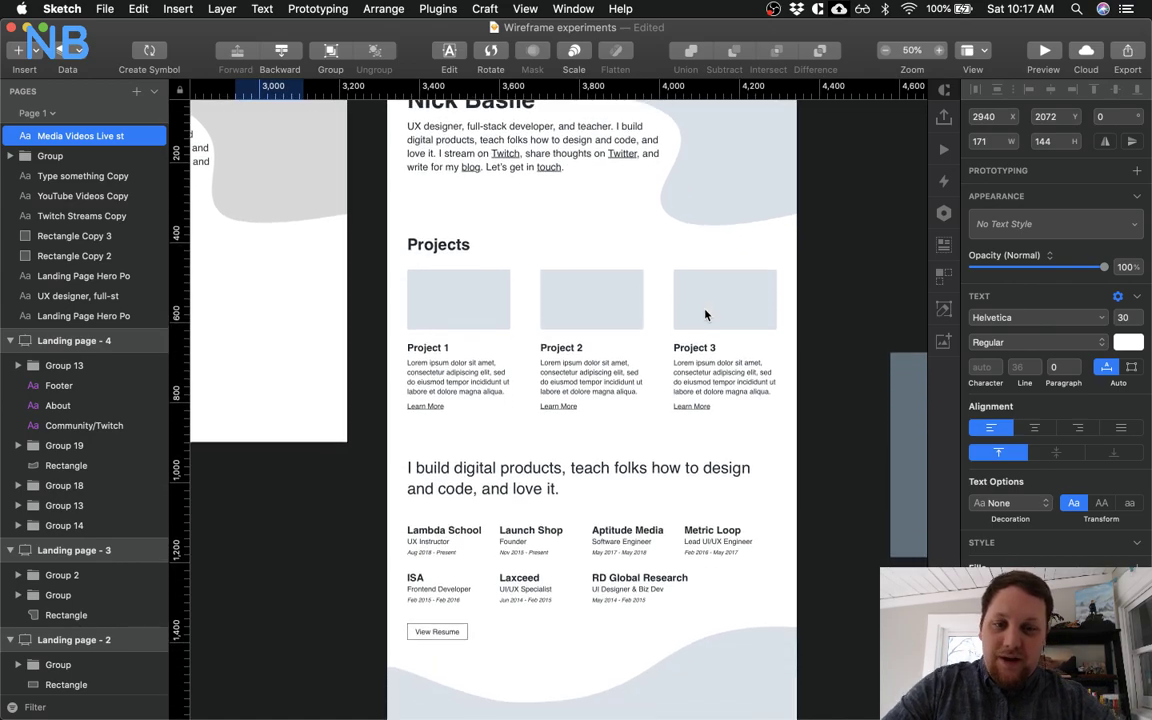
scroll(705, 315, down, 9)
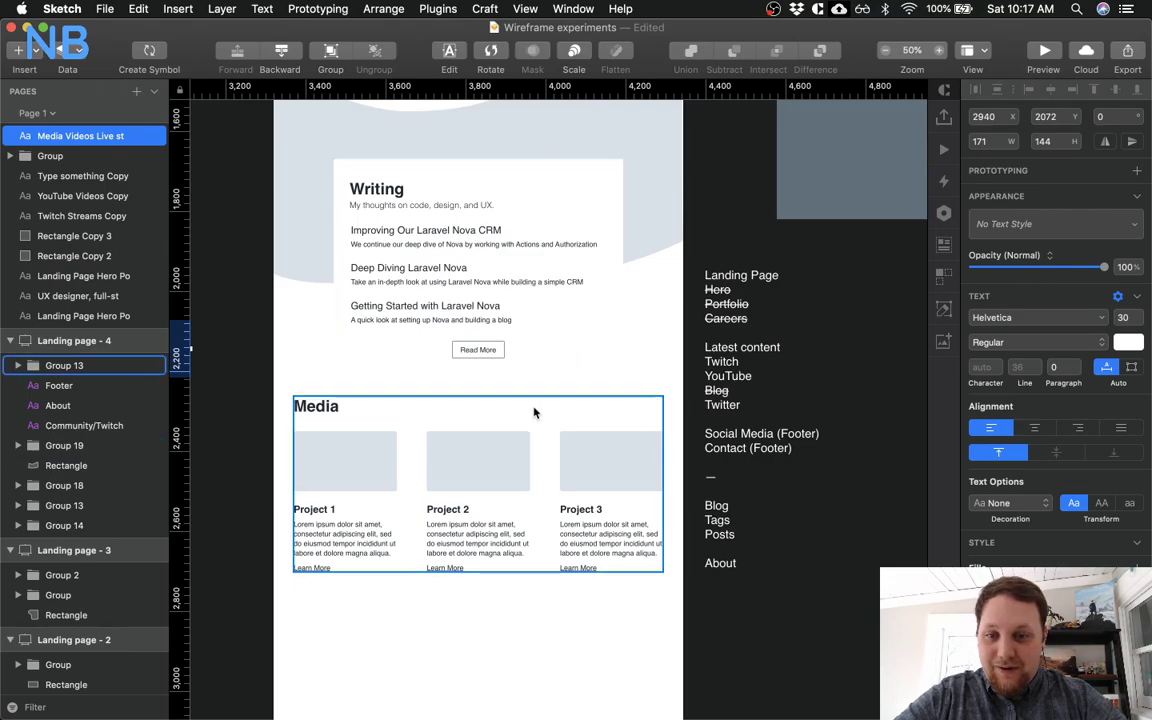
scroll(535, 411, left, 1)
Switch back to Chrome and enlarge the Student Library UI Design shot to examine its lesson cards
key(ctrl+Up)
click(354, 283)
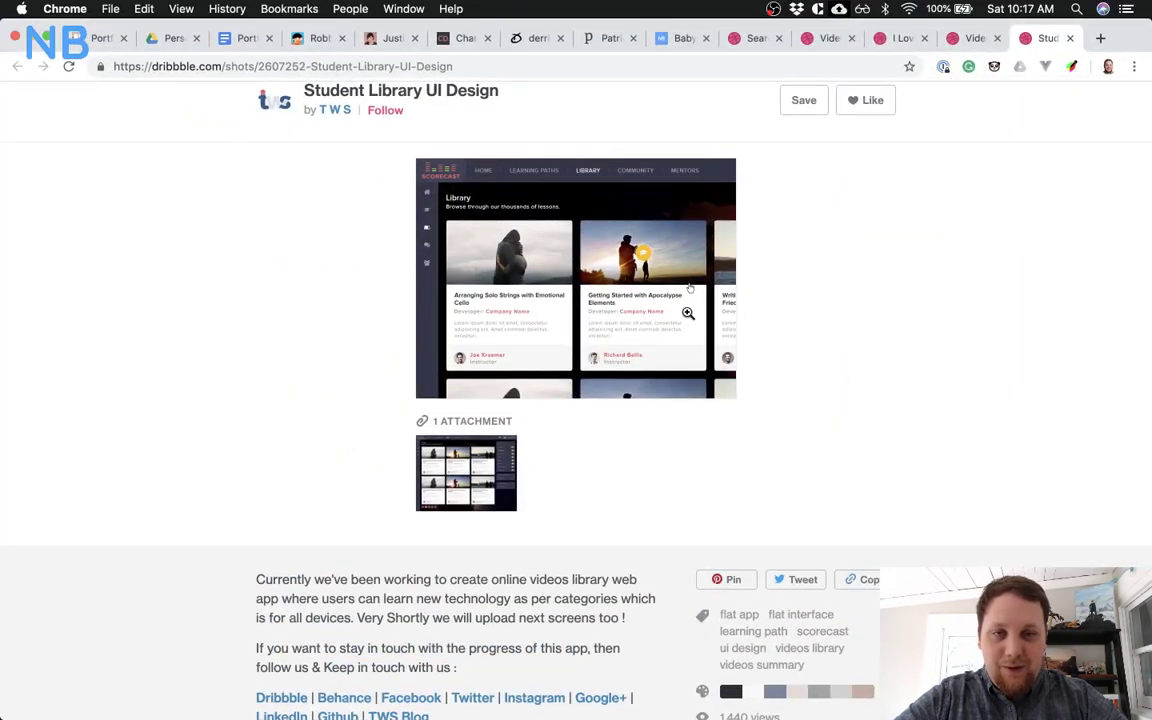
scroll(855, 306, down, 3)
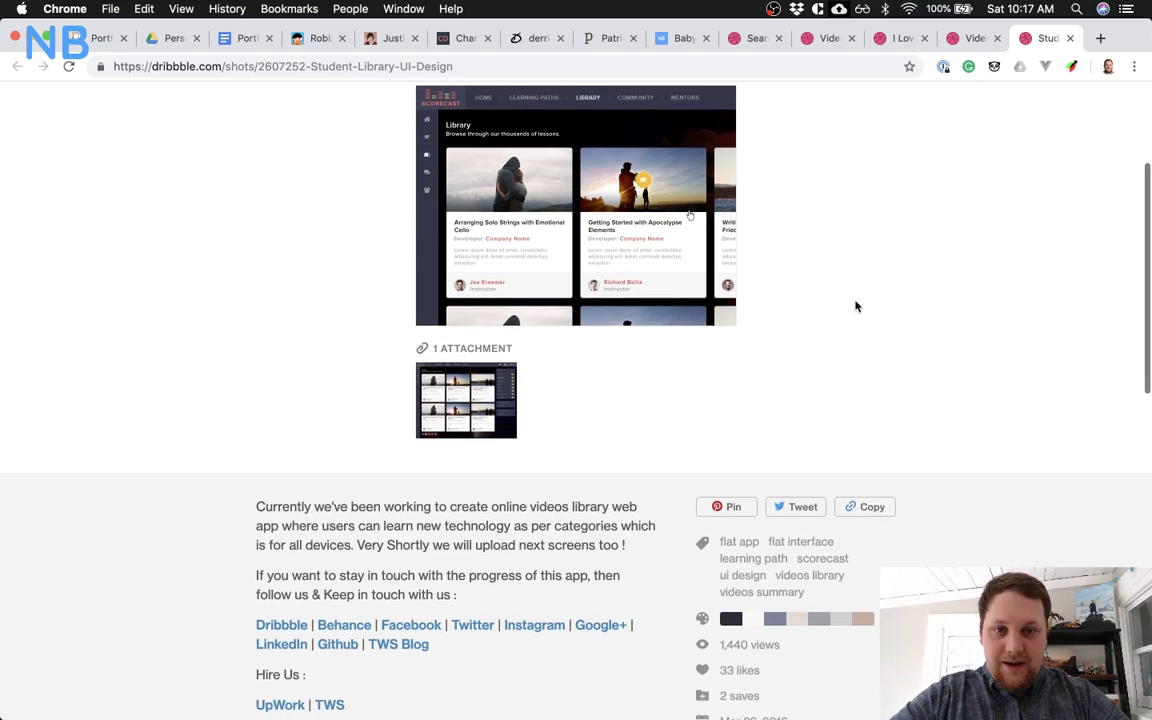
click(654, 218)
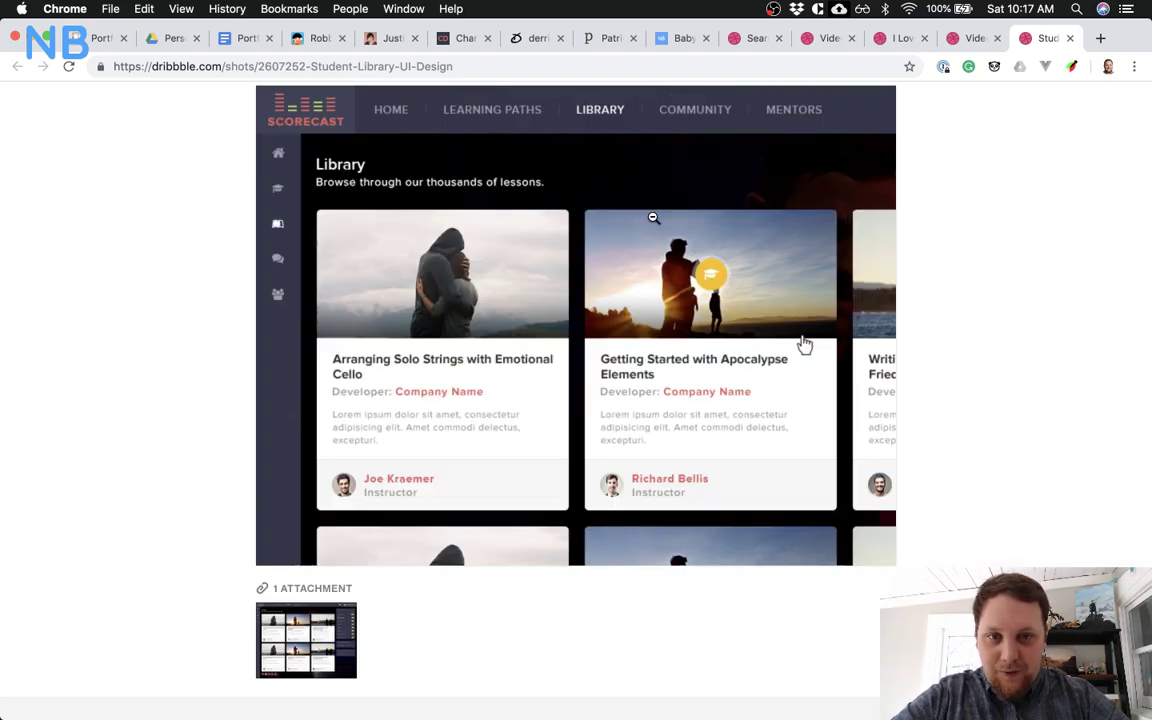
scroll(967, 279, up, 1)
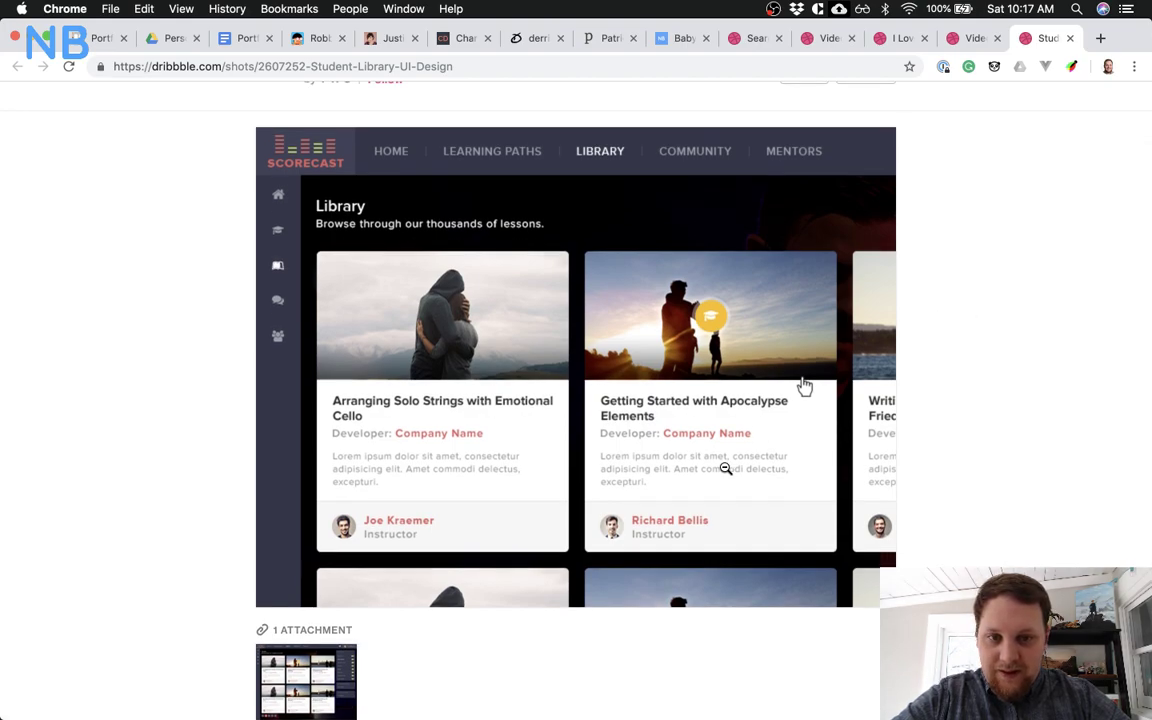
Re-examine how the I Love Public Schools Website shot combines a large featured film with a grid of smaller cards
click(830, 38)
click(879, 38)
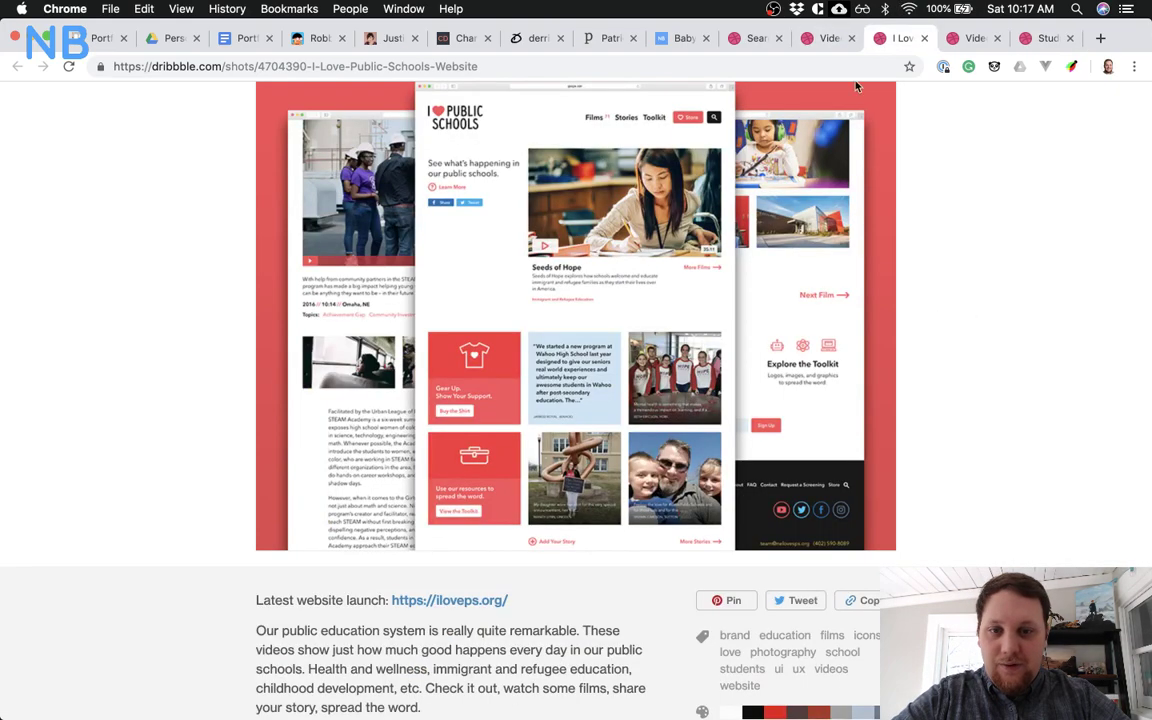
scroll(600, 385, up, 1)
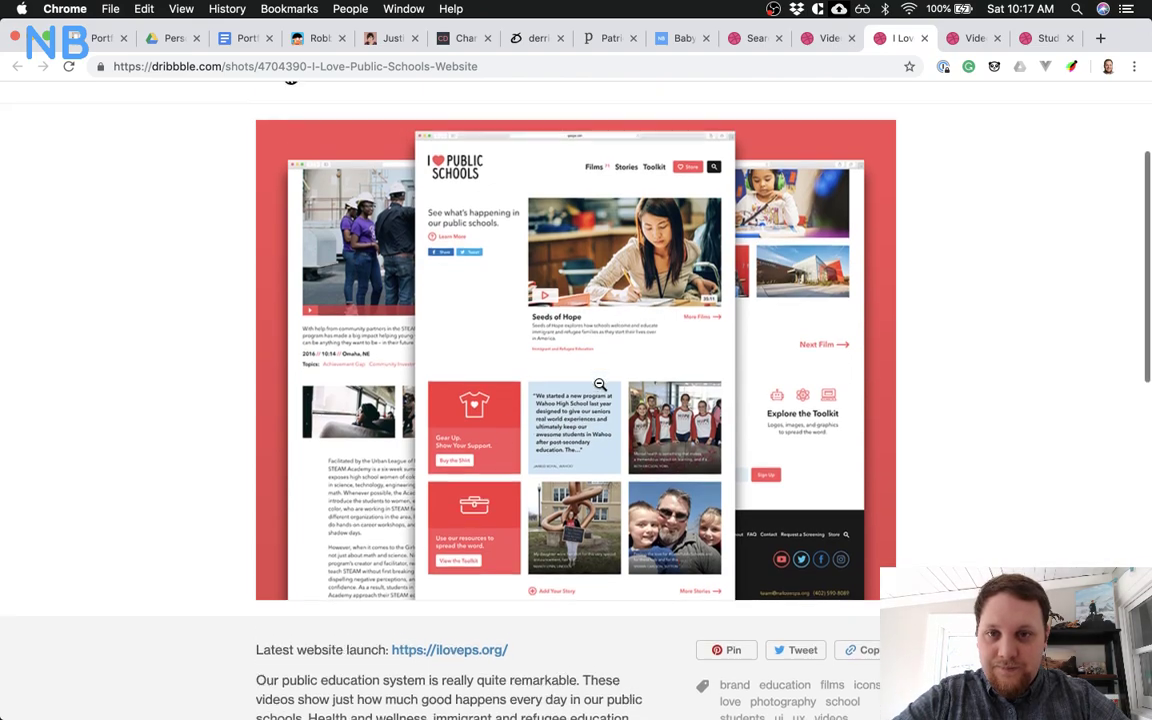
scroll(599, 330, down, 3)
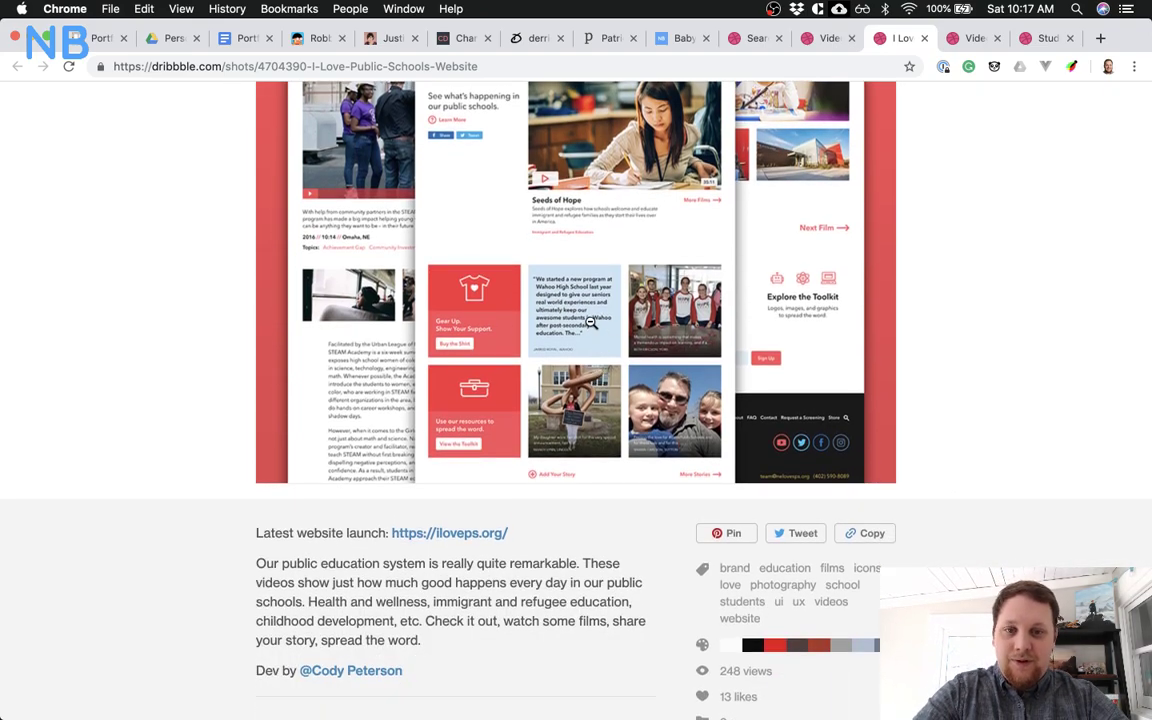
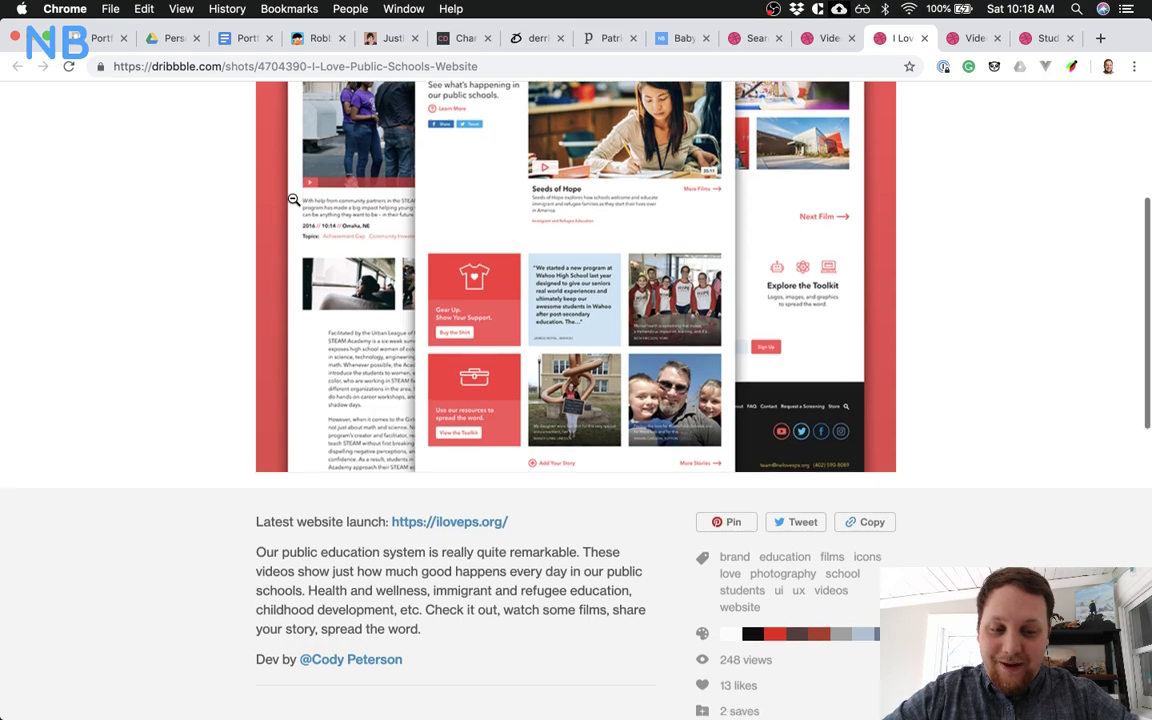
scroll(293, 199, down, 5)
scroll(293, 199, up, 6)
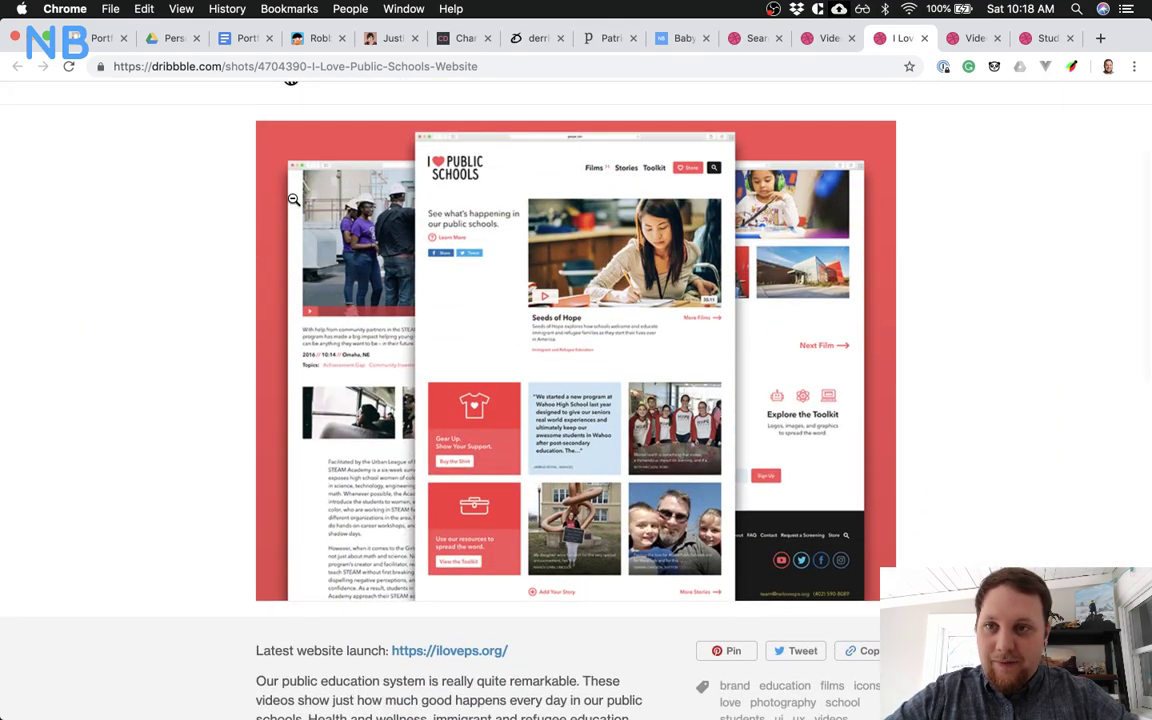
Return to Sketch and delete the Media group with its three project placeholders from Landing page - 4
click(33, 40)
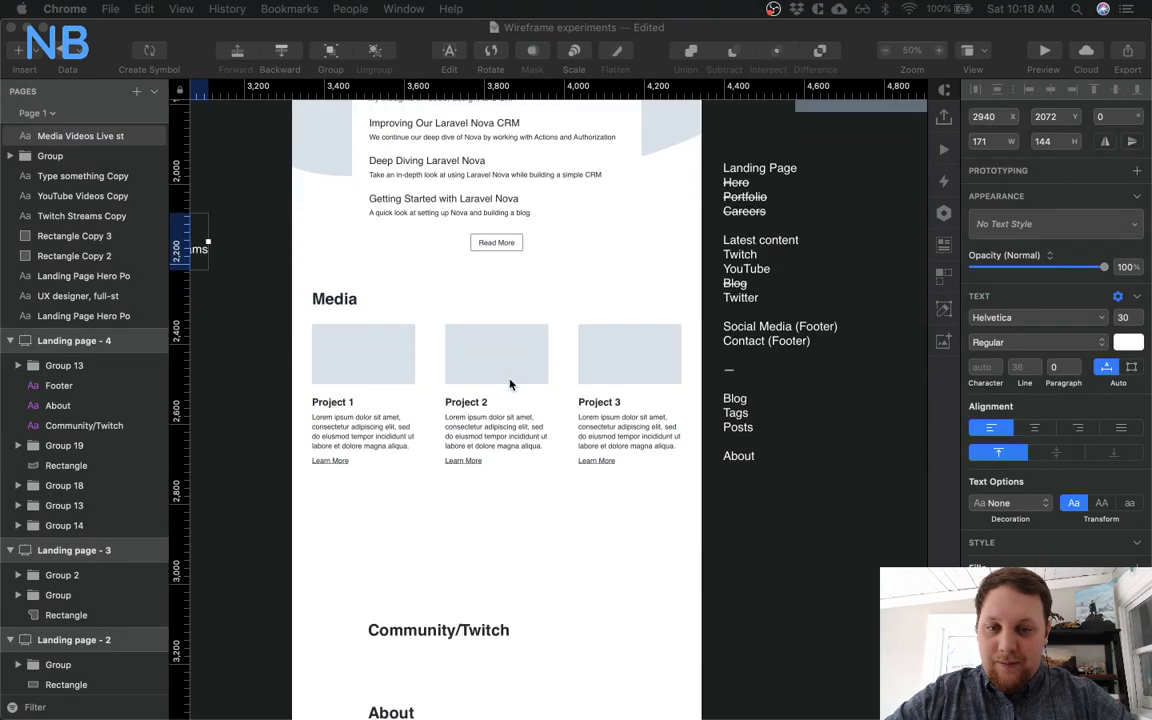
scroll(510, 383, down, 2)
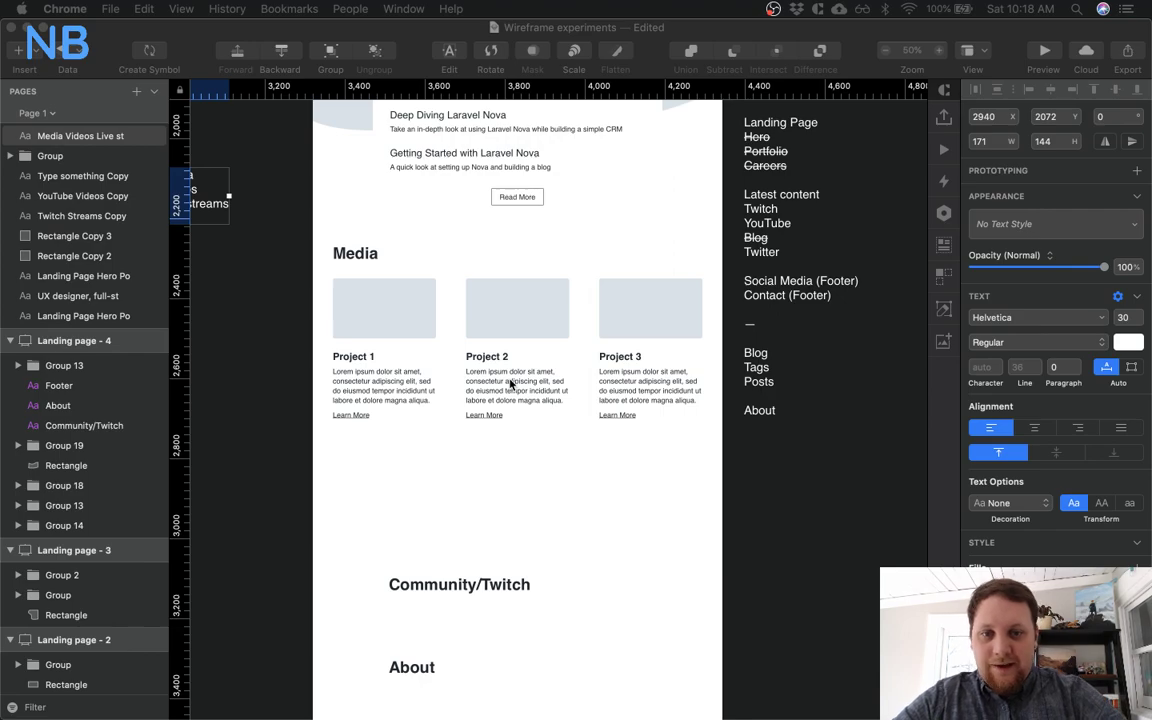
click(508, 378)
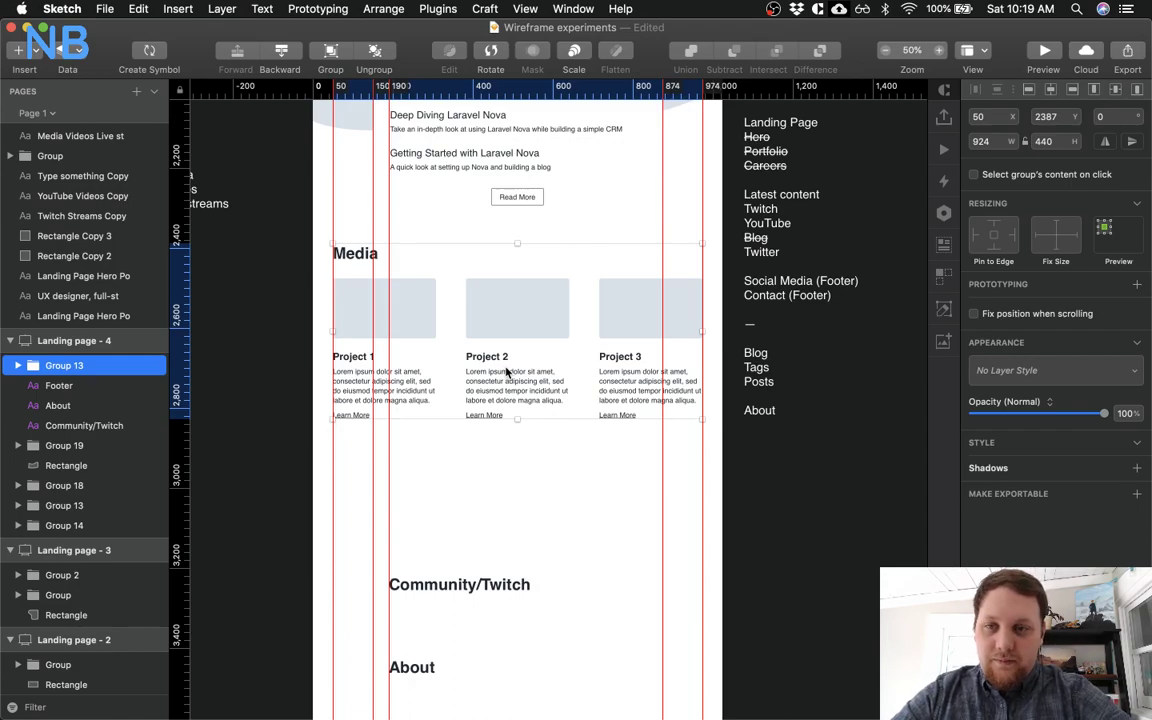
scroll(507, 372, left, 5)
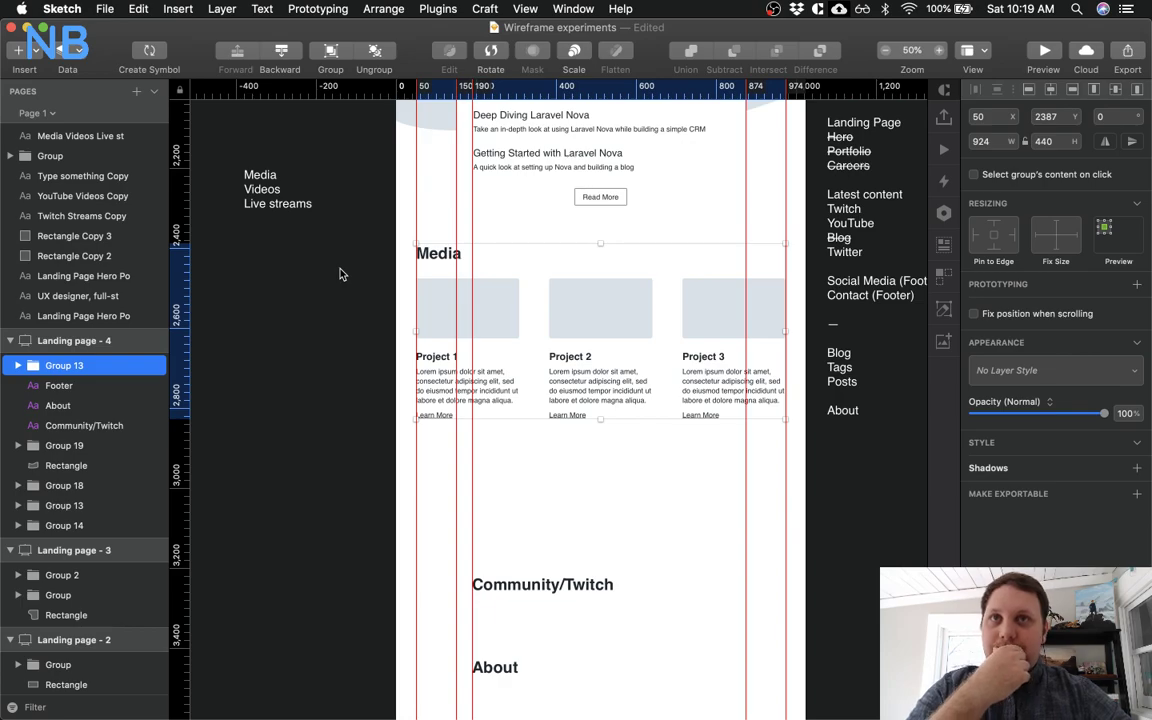
scroll(585, 358, up, 3)
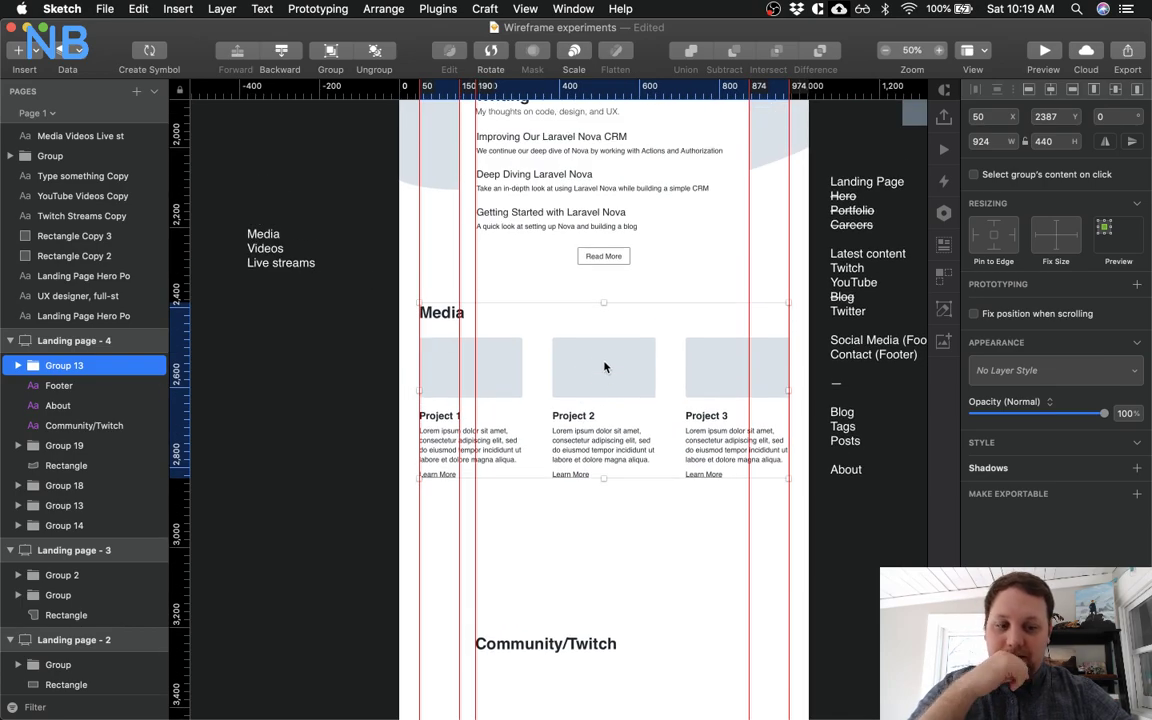
key(BackSpace)
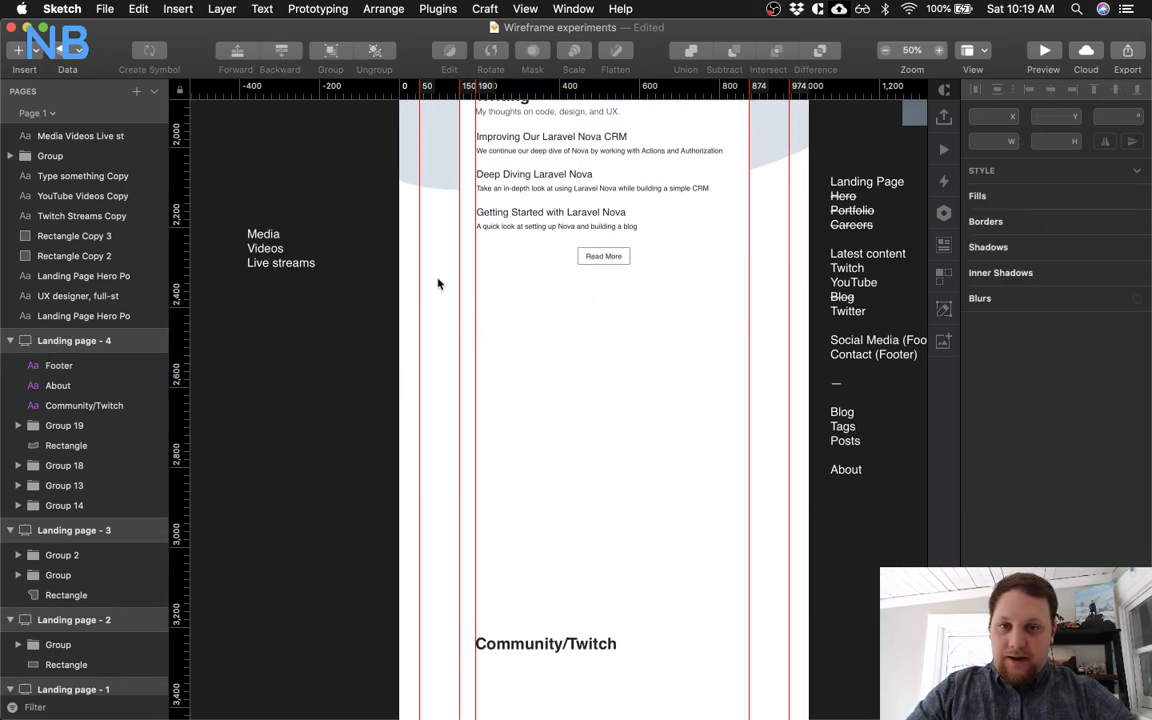
Start the Rectangle tool and calculate 1024/4 in Spotlight for a quarter of the page width
key(r)
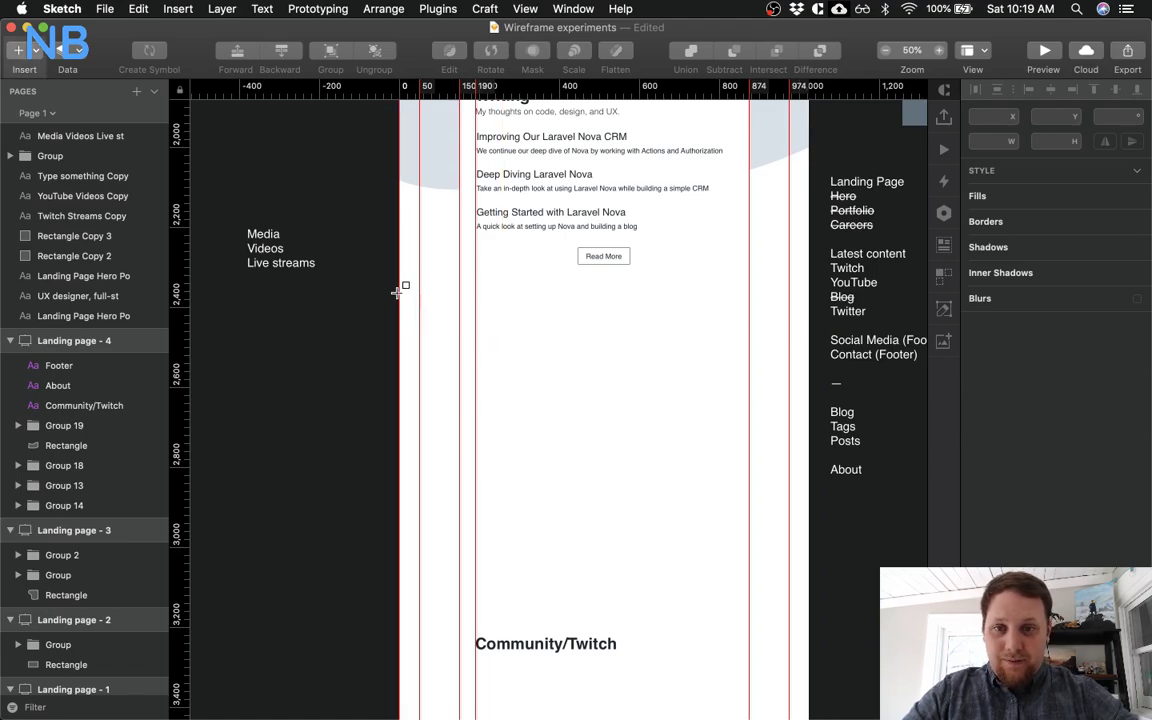
key(super+space)
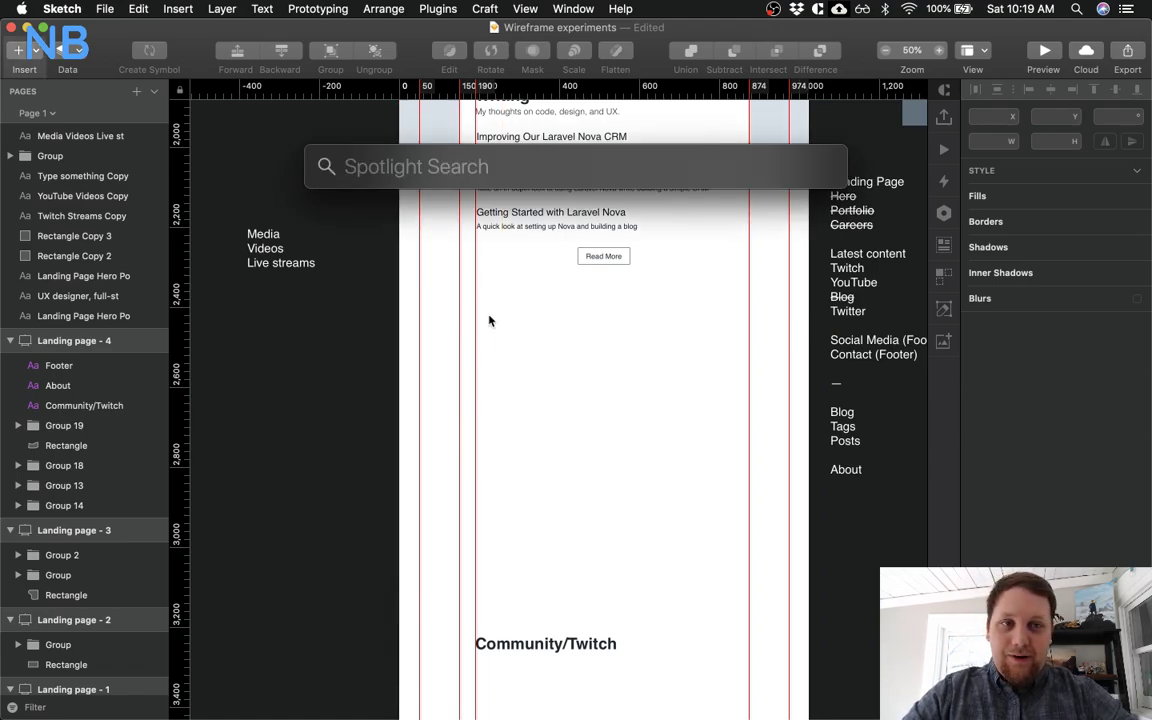
text(1024)
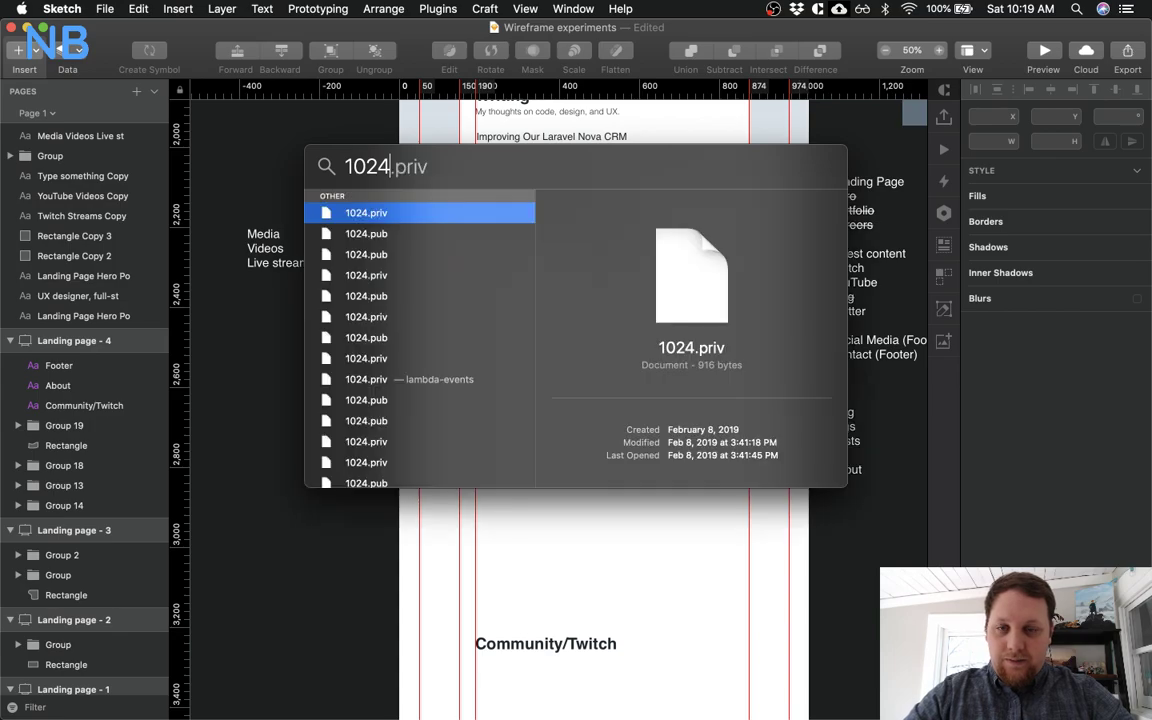
text(/4)
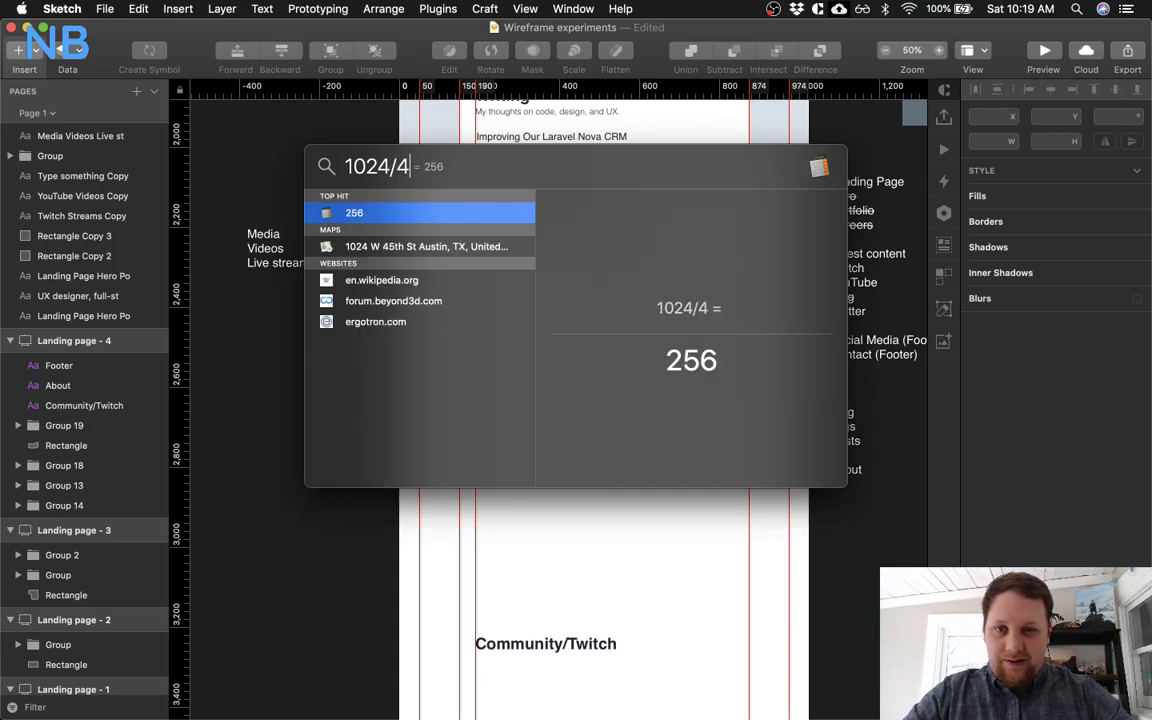
key(Escape)
key(Escape)
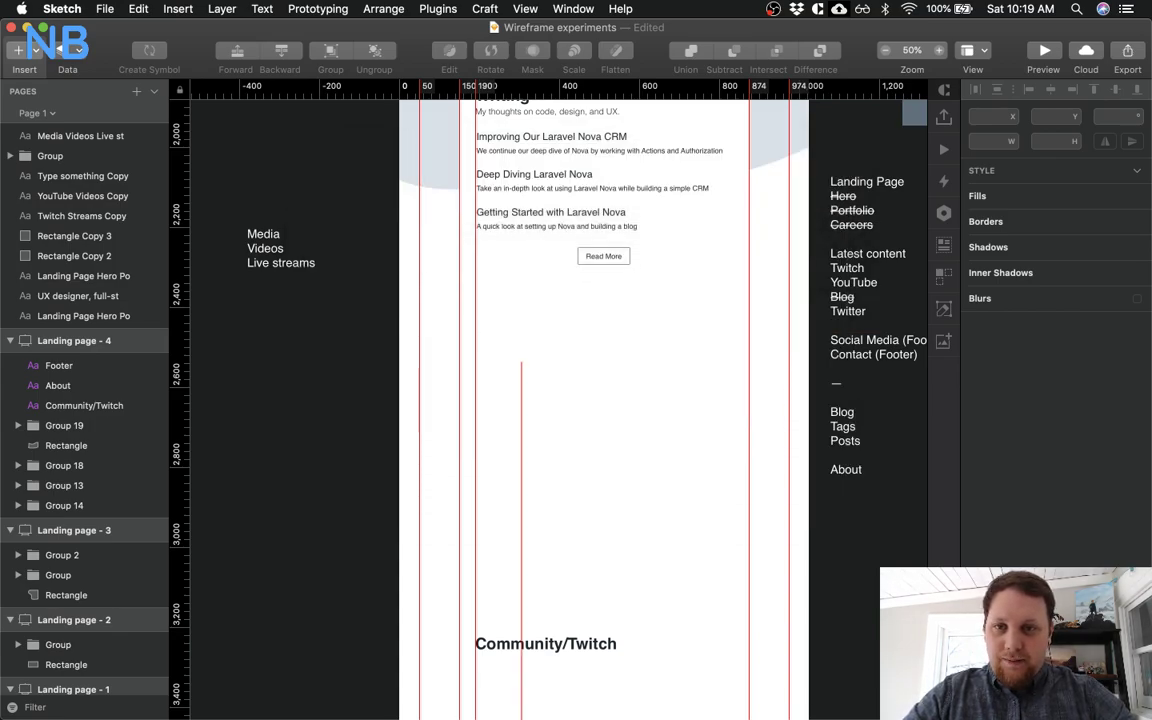
Draw a square at the page's left edge below the Writing section and size it 256 by 256
drag(402, 284, 508, 378)
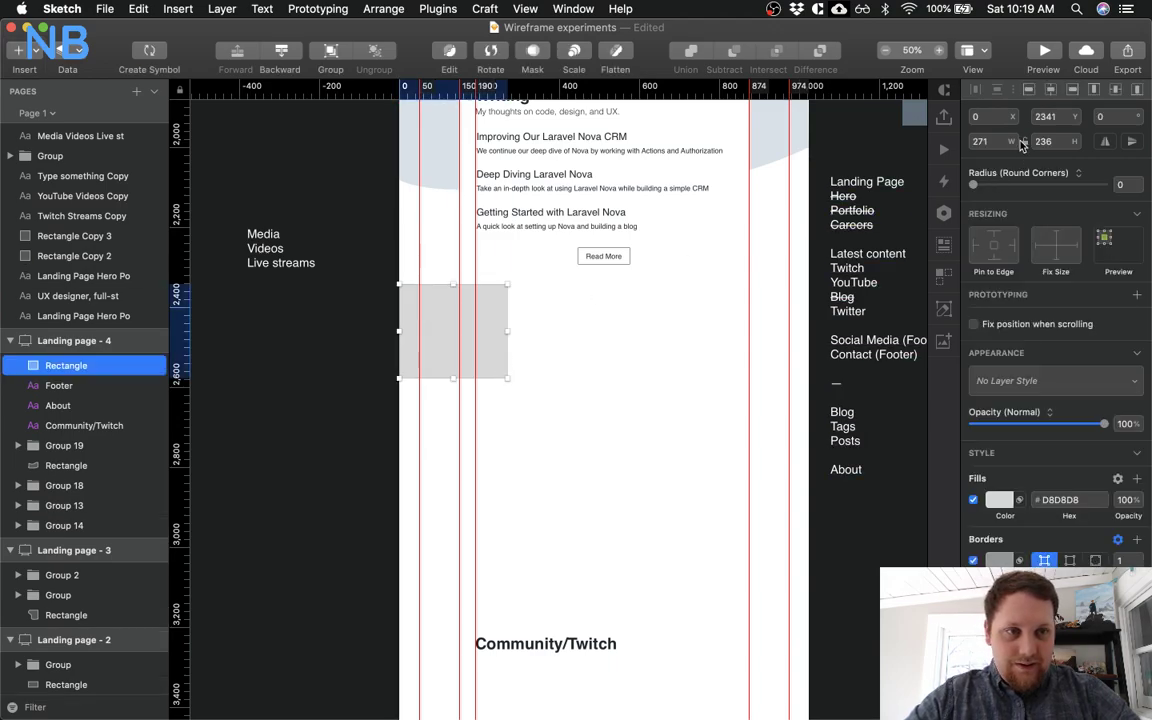
click(984, 142)
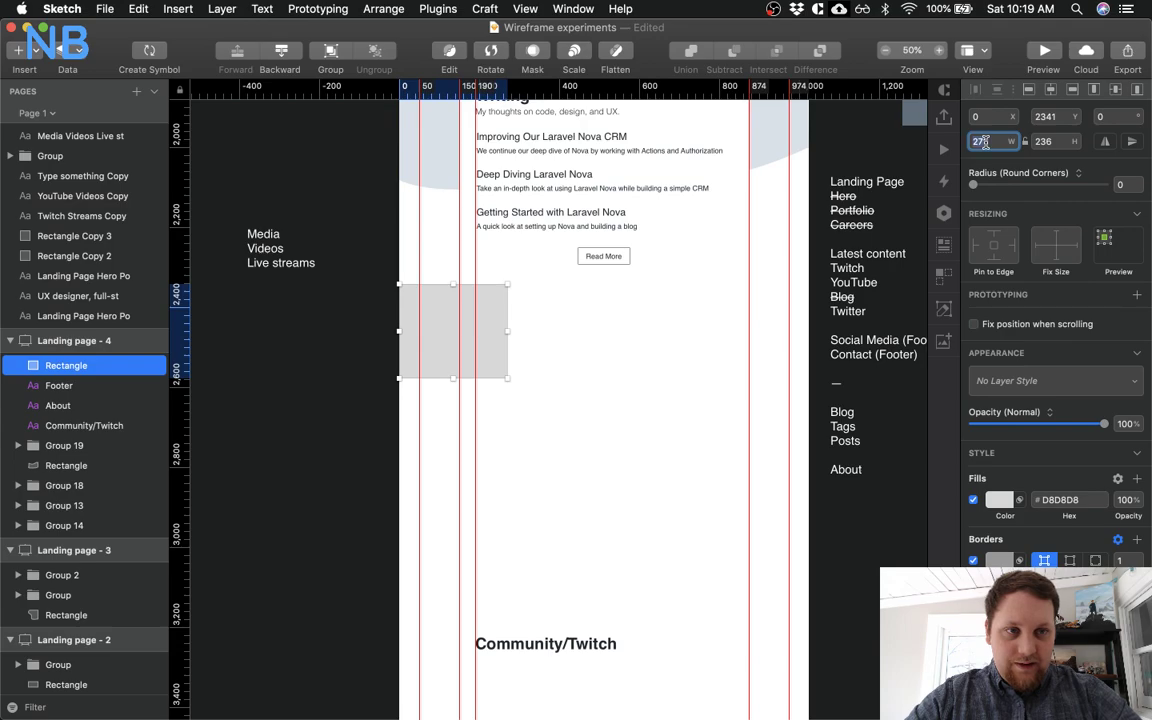
text(256)
key(Tab)
text(256)
key(Return)
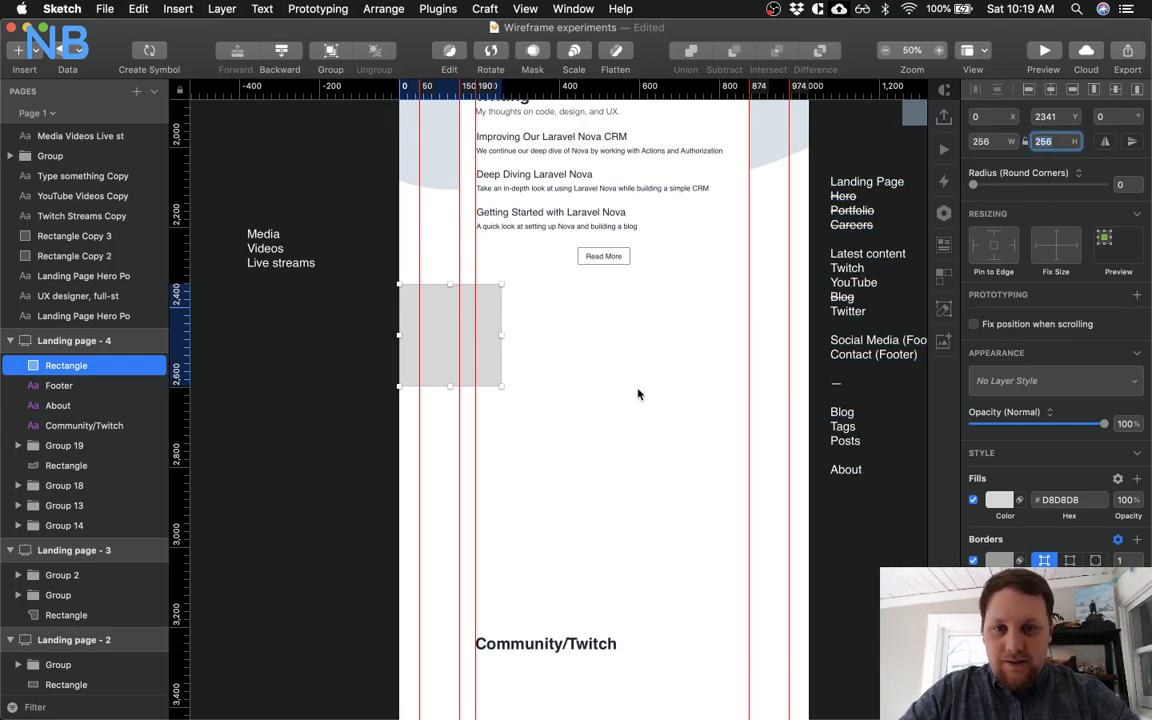
Fill the new square with the light blue-grey DAE1E7 sampled from the page's wave background
click(999, 499)
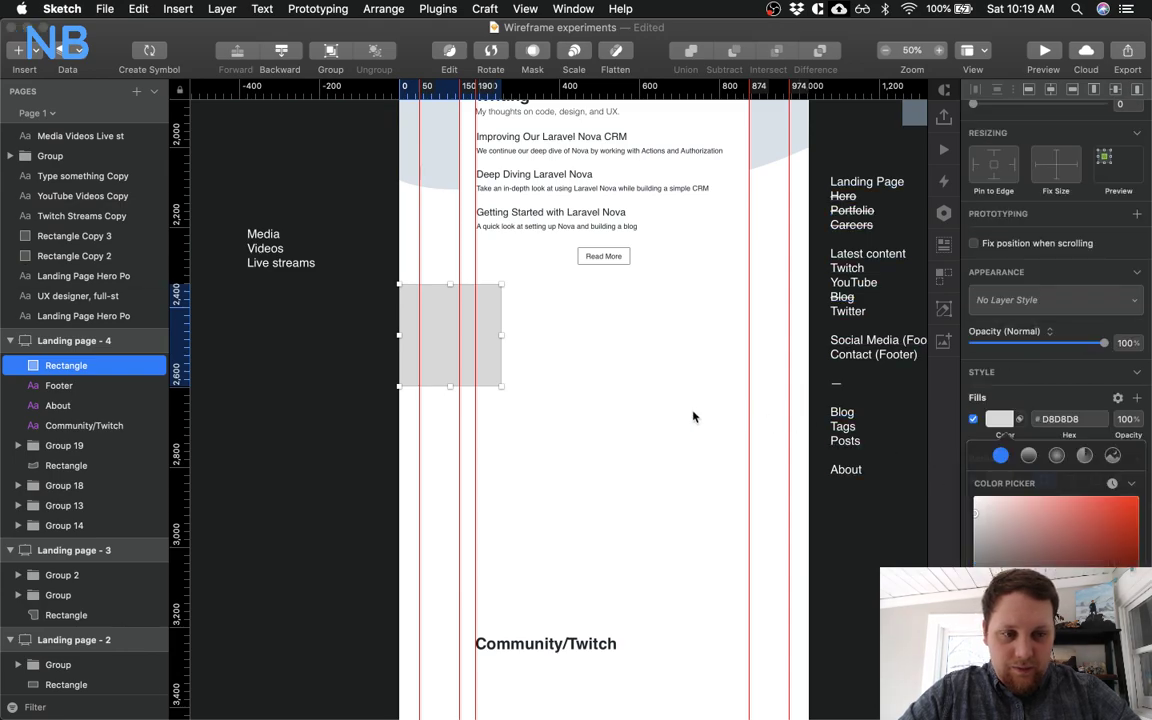
scroll(693, 416, up, 2)
key(ctrl+c)
click(745, 163)
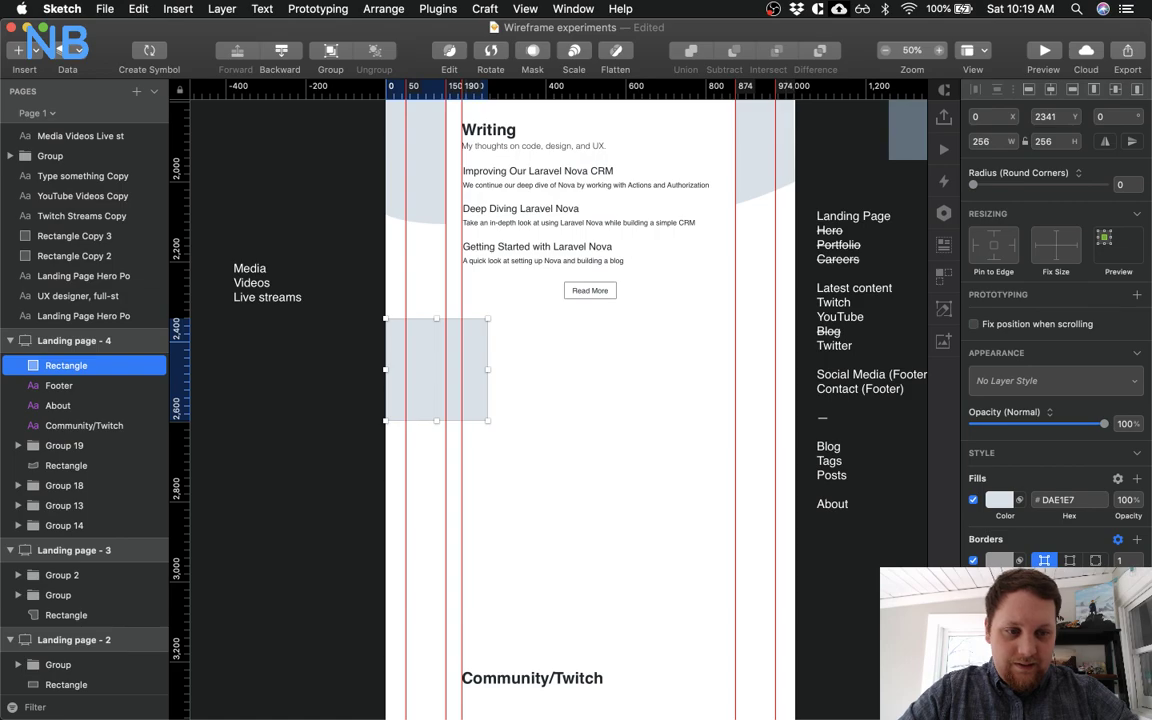
Duplicate the square three times side by side so that four tiles span the full page width
drag(419, 334, 527, 334)
key(super+d)
key(super+d)
click(540, 507)
scroll(540, 509, down, 1)
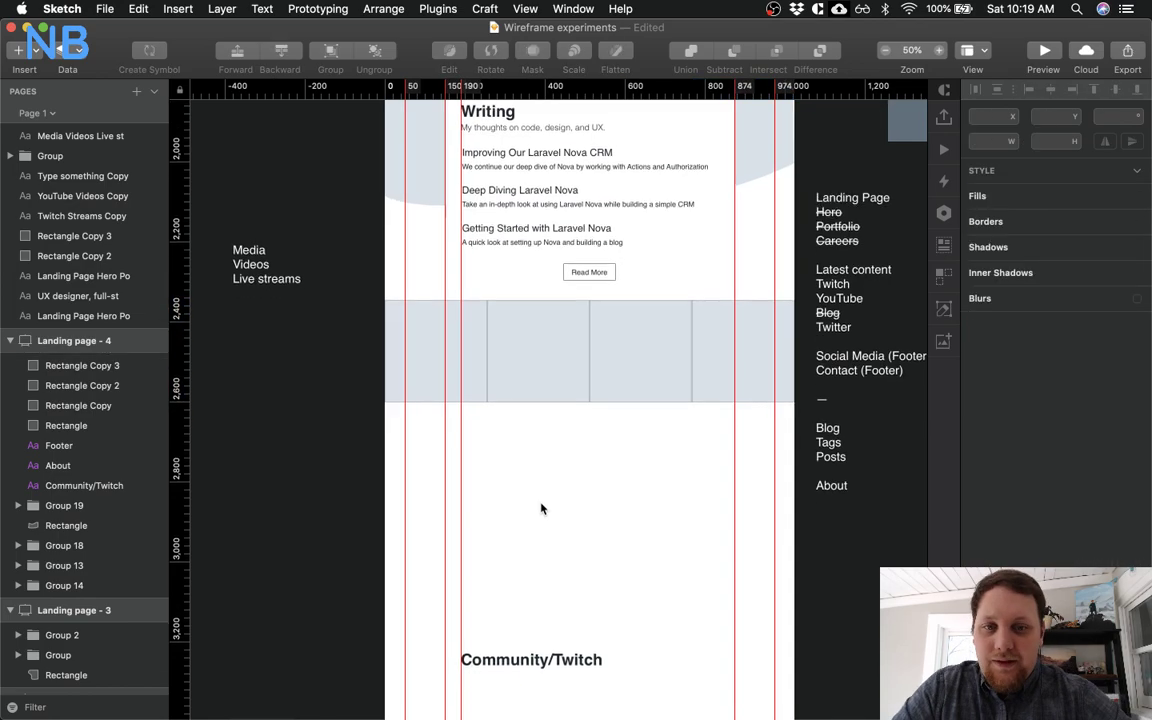
Duplicate the row of four tiles directly beneath itself to form a two-row grid
scroll(540, 509, down, 1)
click(465, 329)
shift+click(560, 330)
shift+click(658, 329)
shift+click(725, 324)
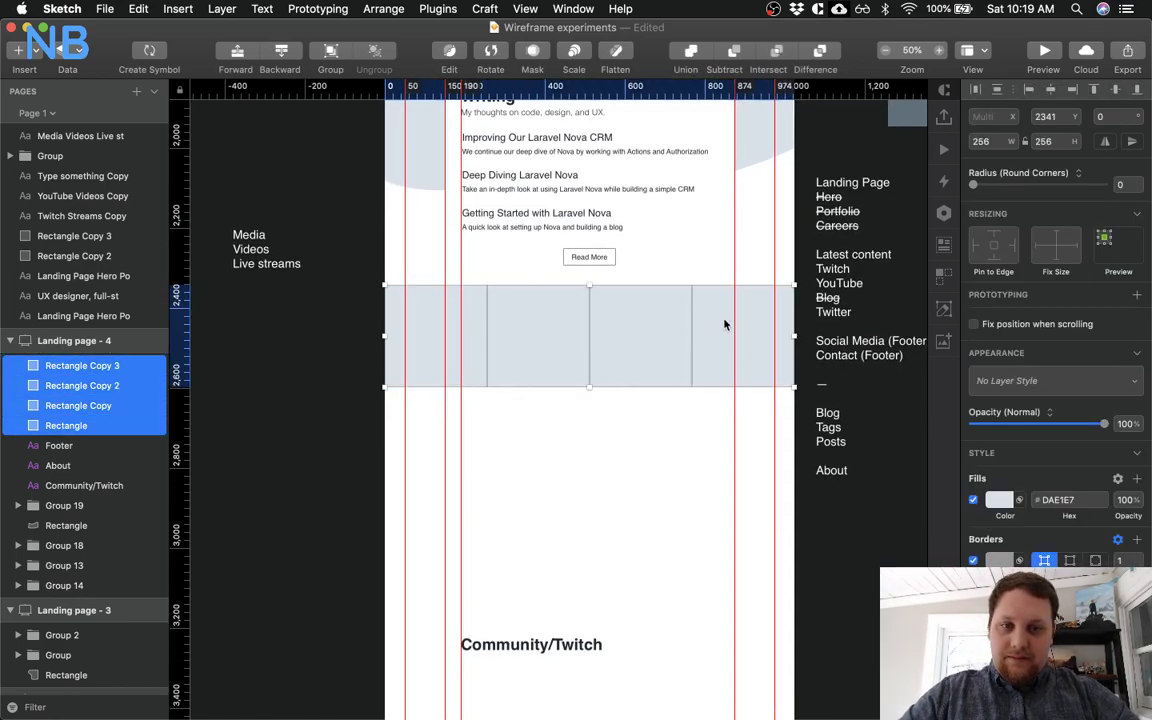
drag(661, 324, 667, 427)
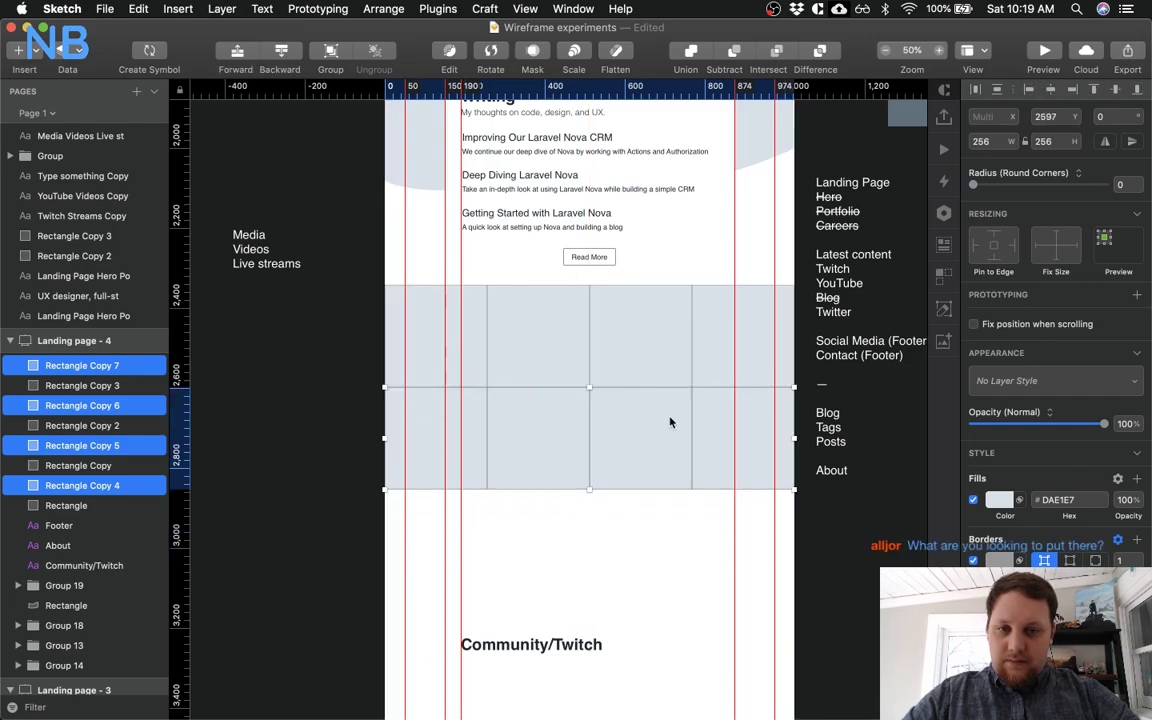
click(631, 540)
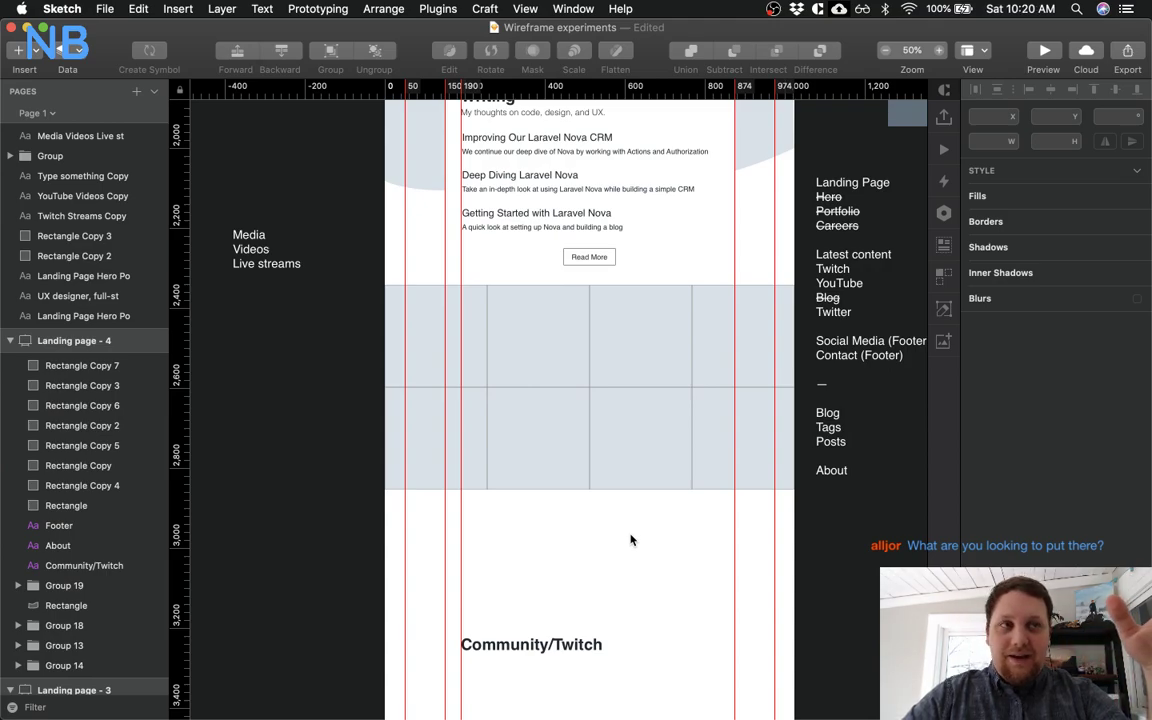
Move all eight tiles down together to widen the gap beneath the Writing section's Read More button
scroll(631, 540, up, 3)
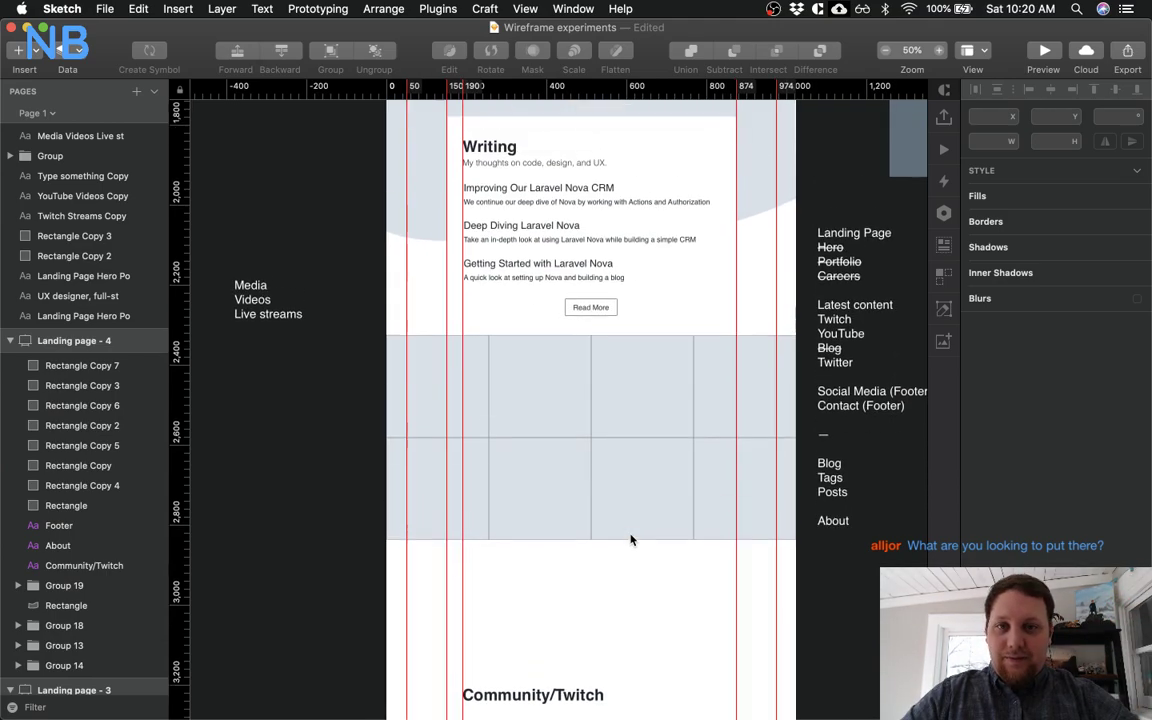
click(455, 183)
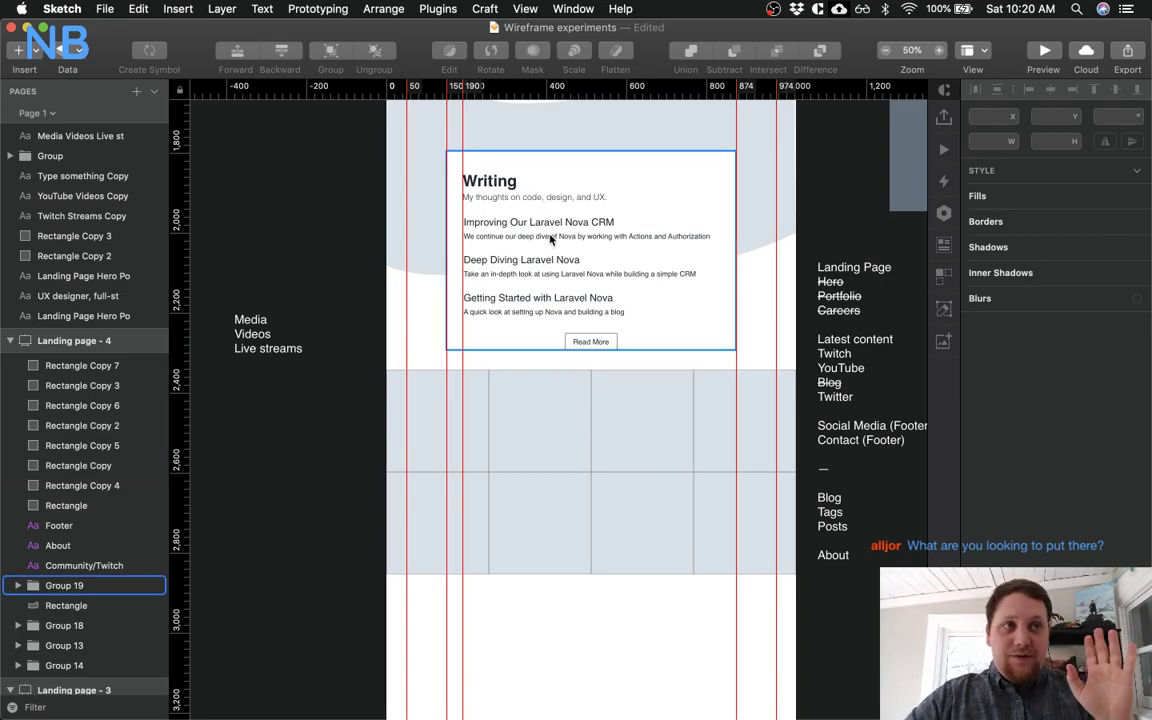
scroll(595, 333, down, 2)
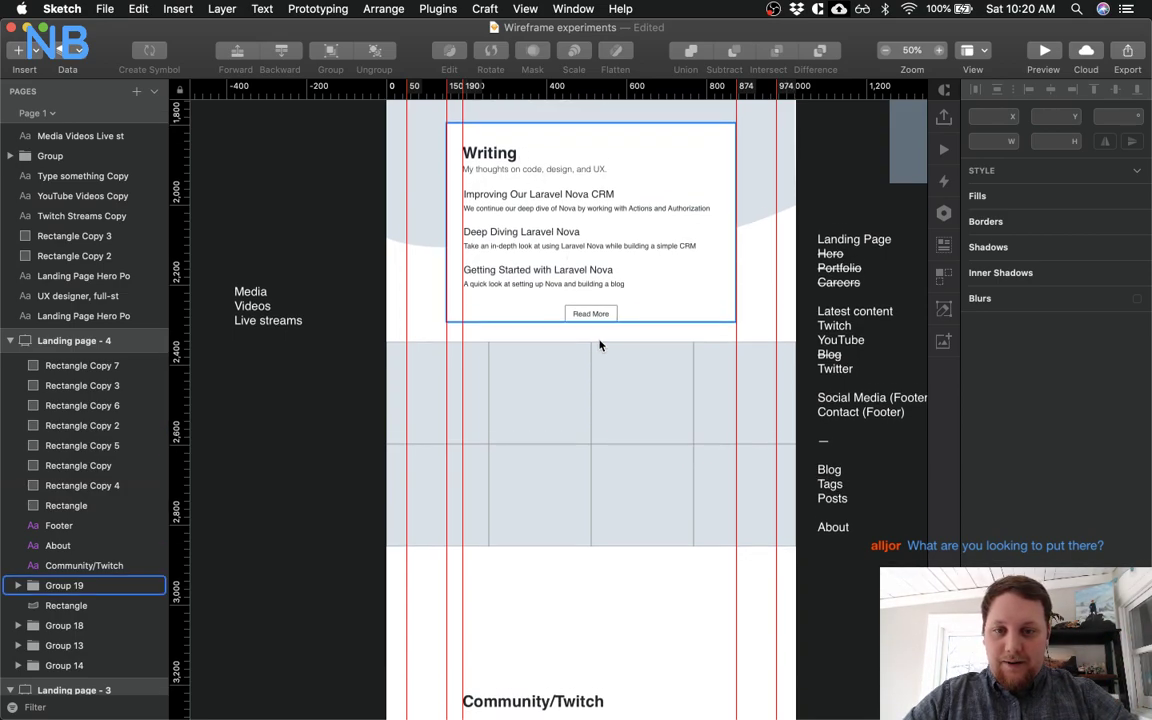
click(438, 388)
shift+click(470, 463)
shift+click(530, 463)
shift+click(540, 380)
shift+click(654, 386)
shift+click(653, 478)
shift+click(707, 458)
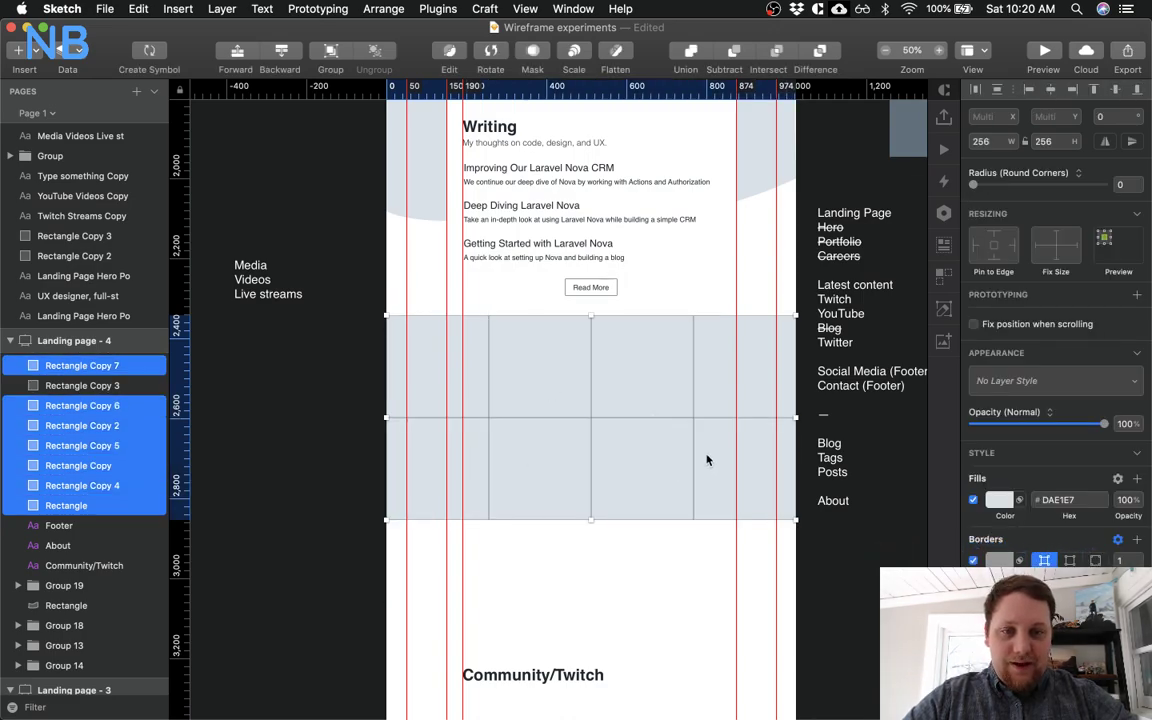
shift+click(712, 406)
drag(655, 388, 655, 389)
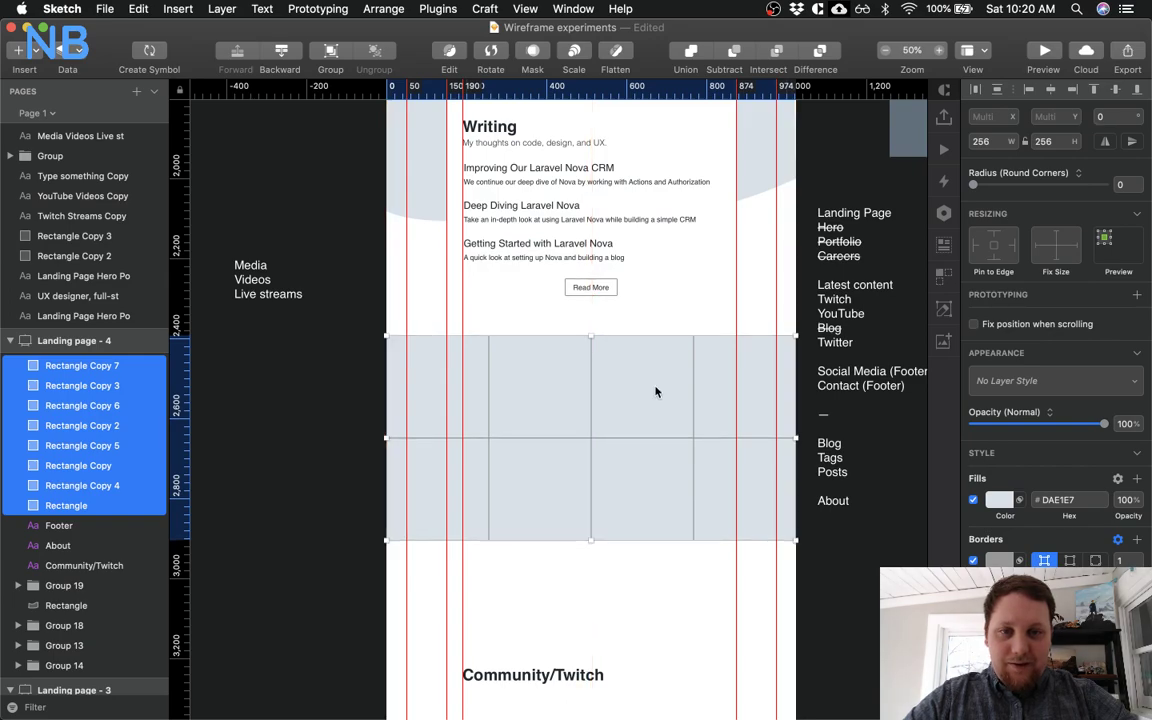
click(565, 329)
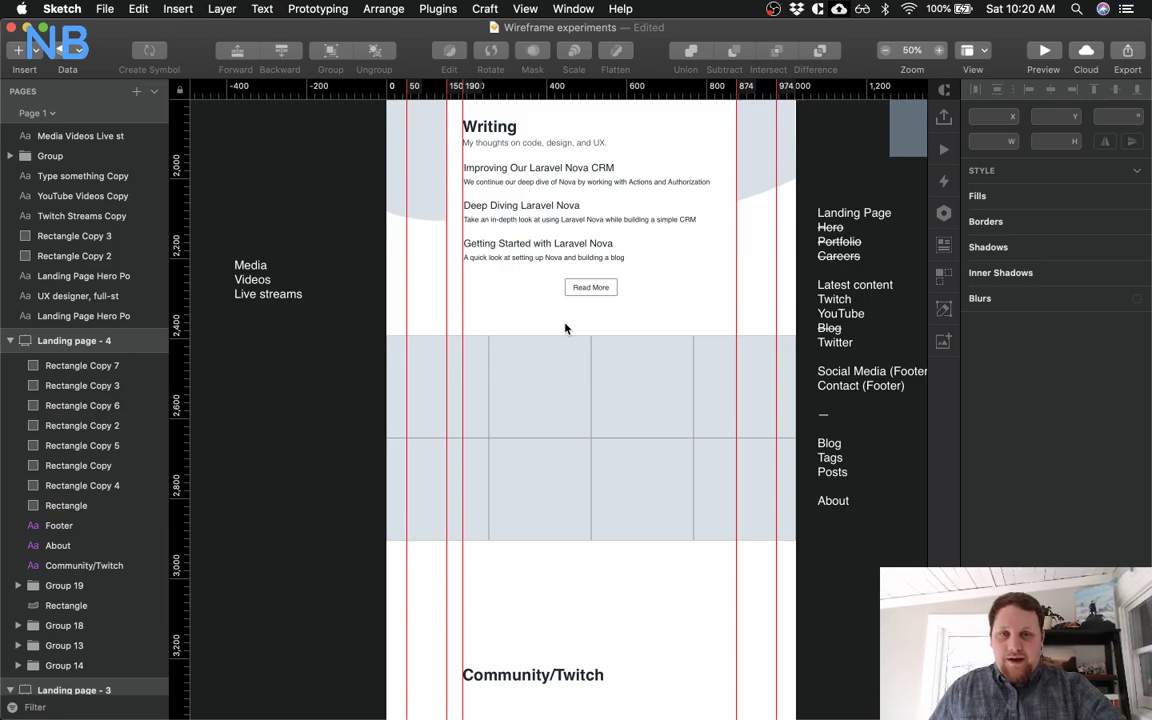
Review how the tile grid sits between the Projects, Writing and Community/Twitch sections of Landing page - 4
scroll(565, 329, up, 10)
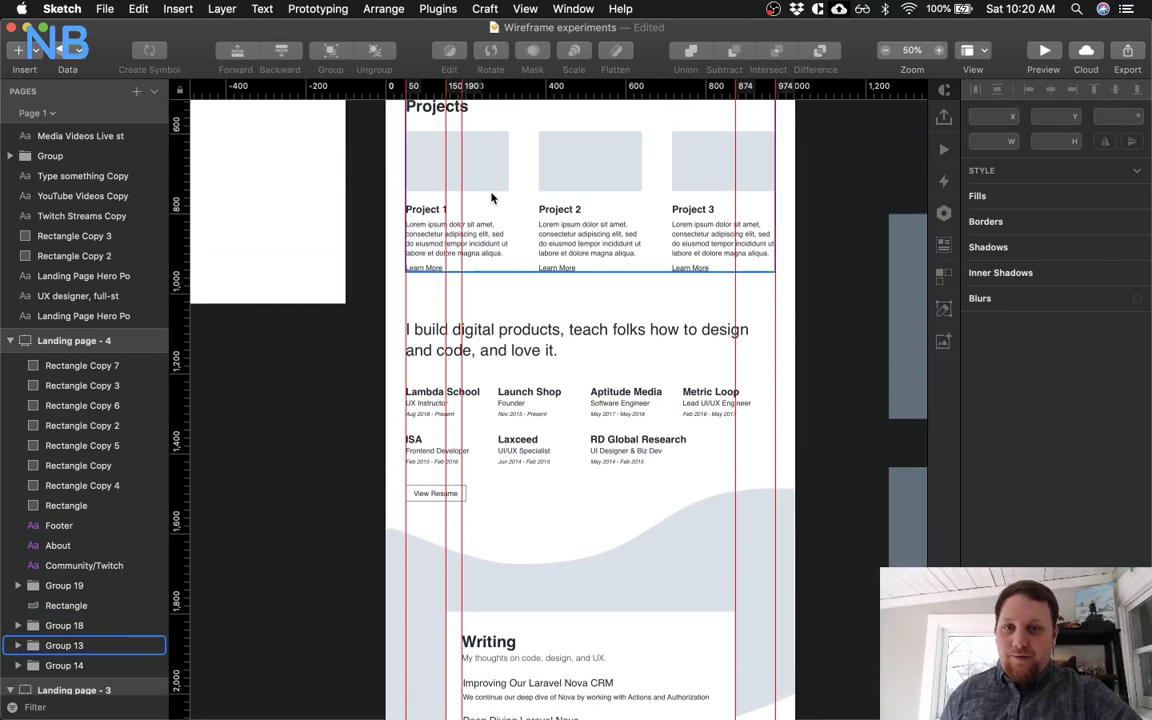
scroll(522, 290, down, 10)
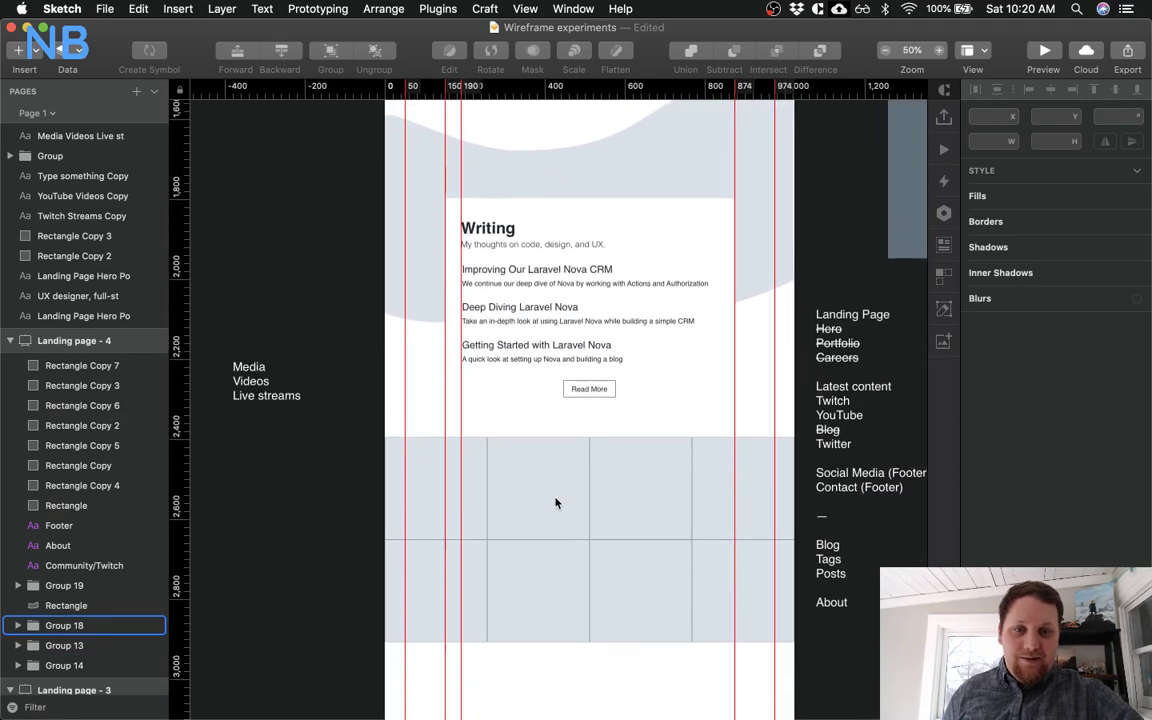
scroll(556, 503, down, 1)
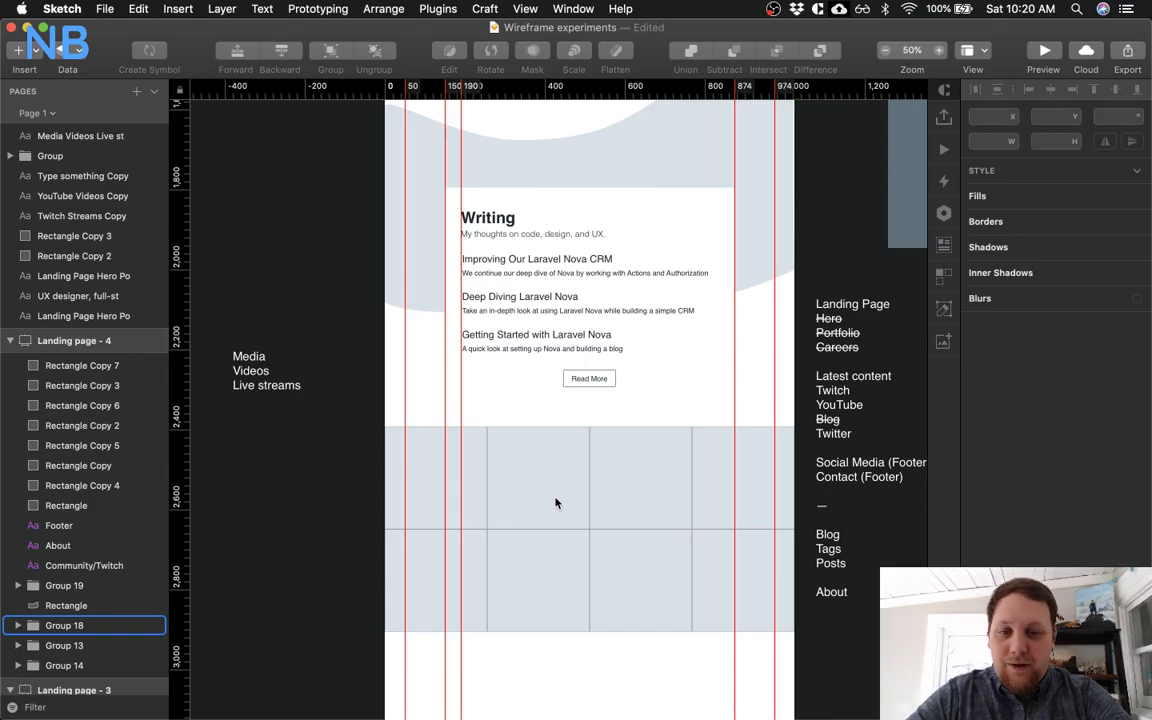
scroll(556, 503, down, 10)
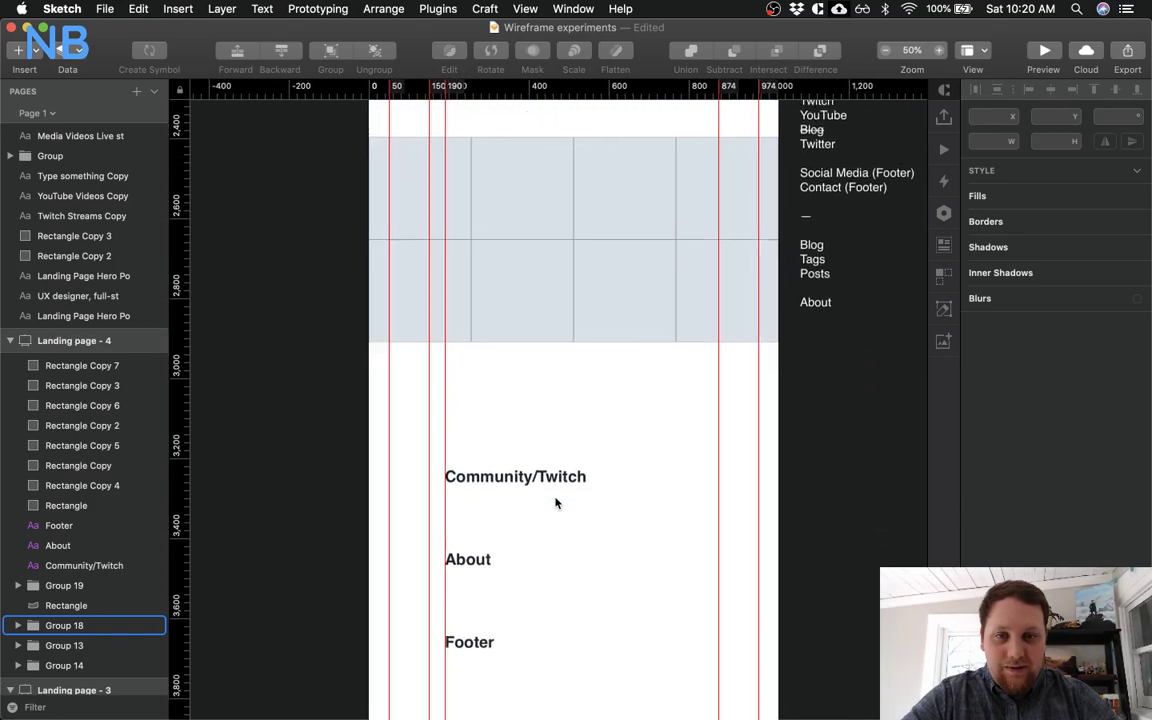
scroll(556, 503, up, 3)
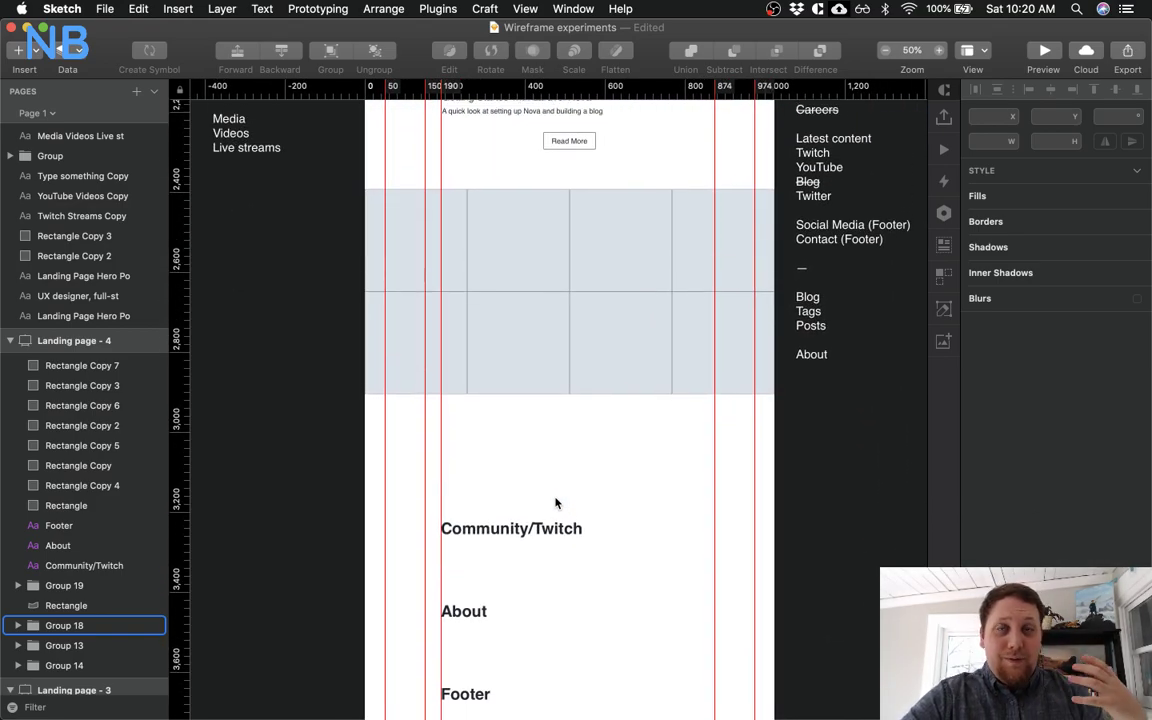
key(super+0)
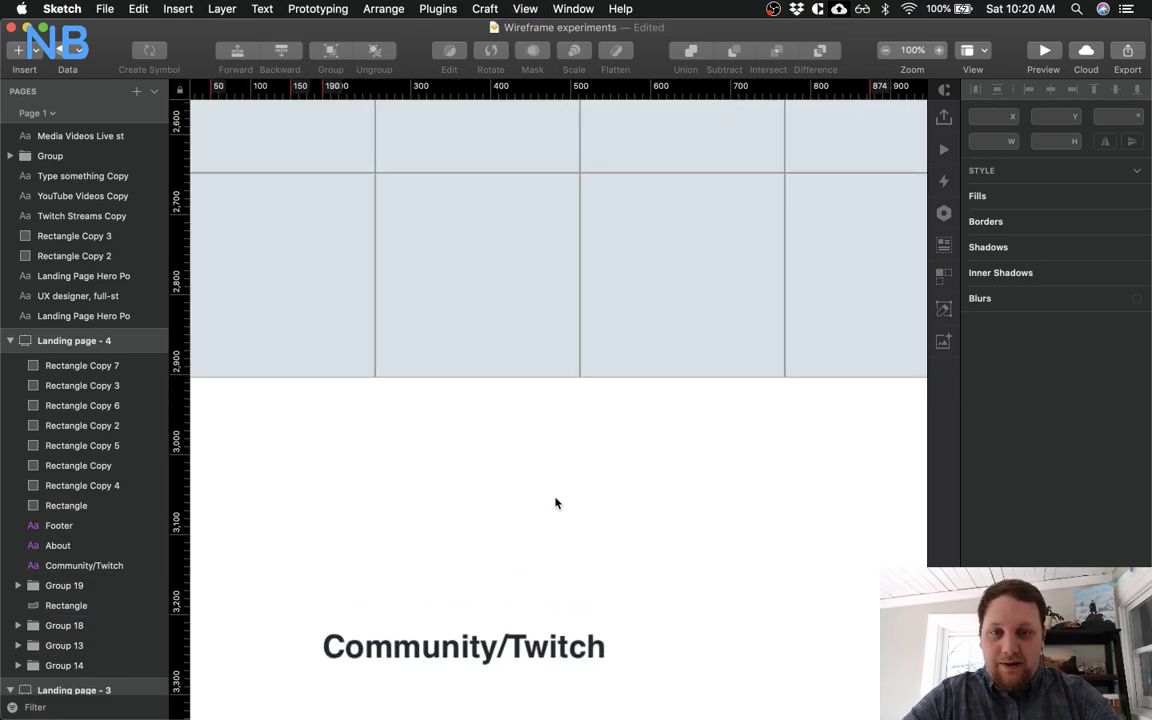
scroll(556, 503, up, 5)
scroll(556, 503, left, 2)
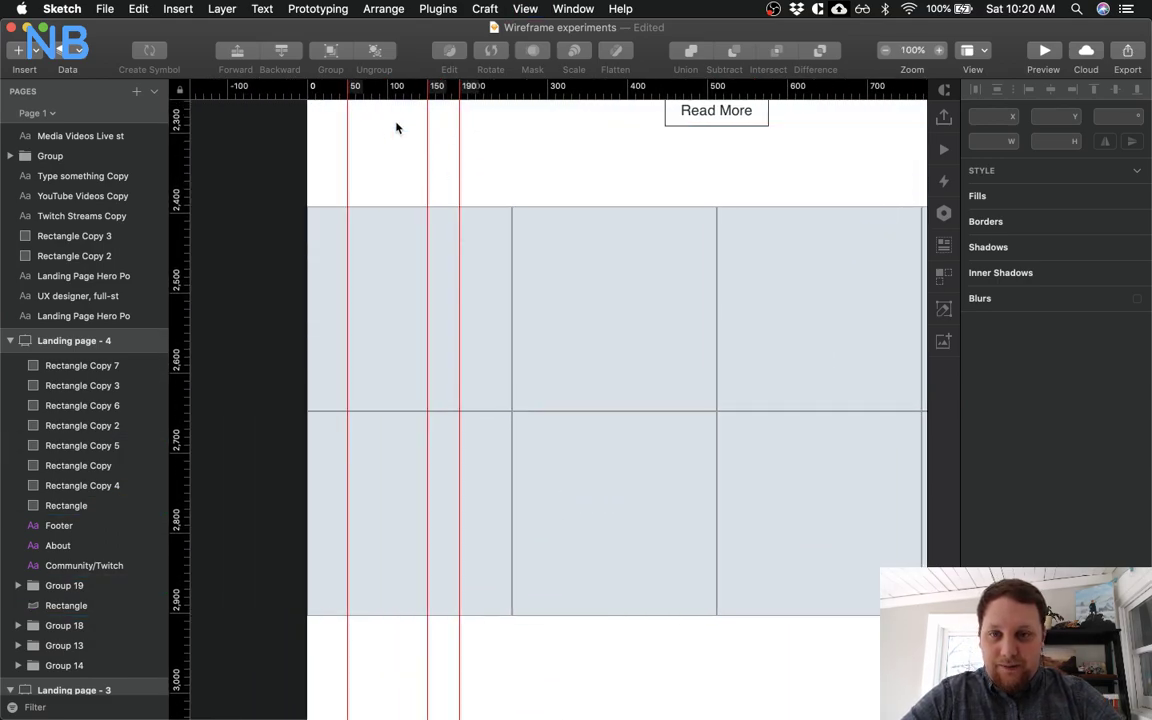
Copy the Getting Started with Laravel Nova title and description from the Writing section into the first tile
scroll(406, 301, up, 10)
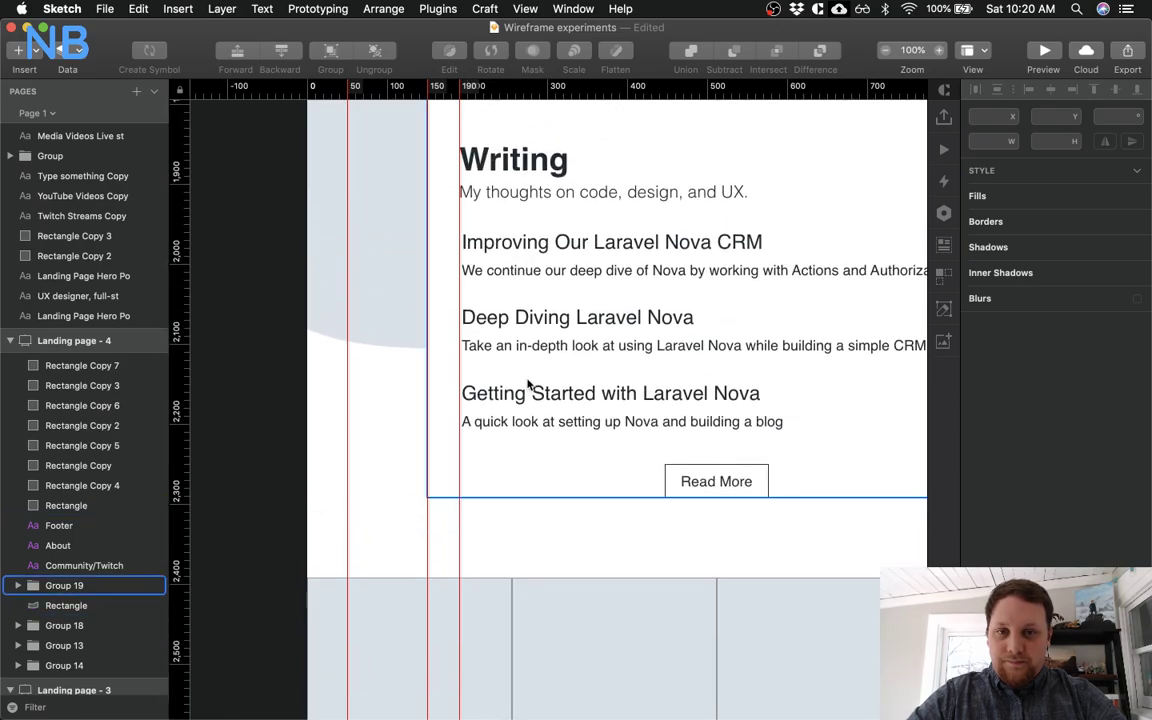
click(539, 403)
shift+click(607, 419)
scroll(458, 489, down, 9)
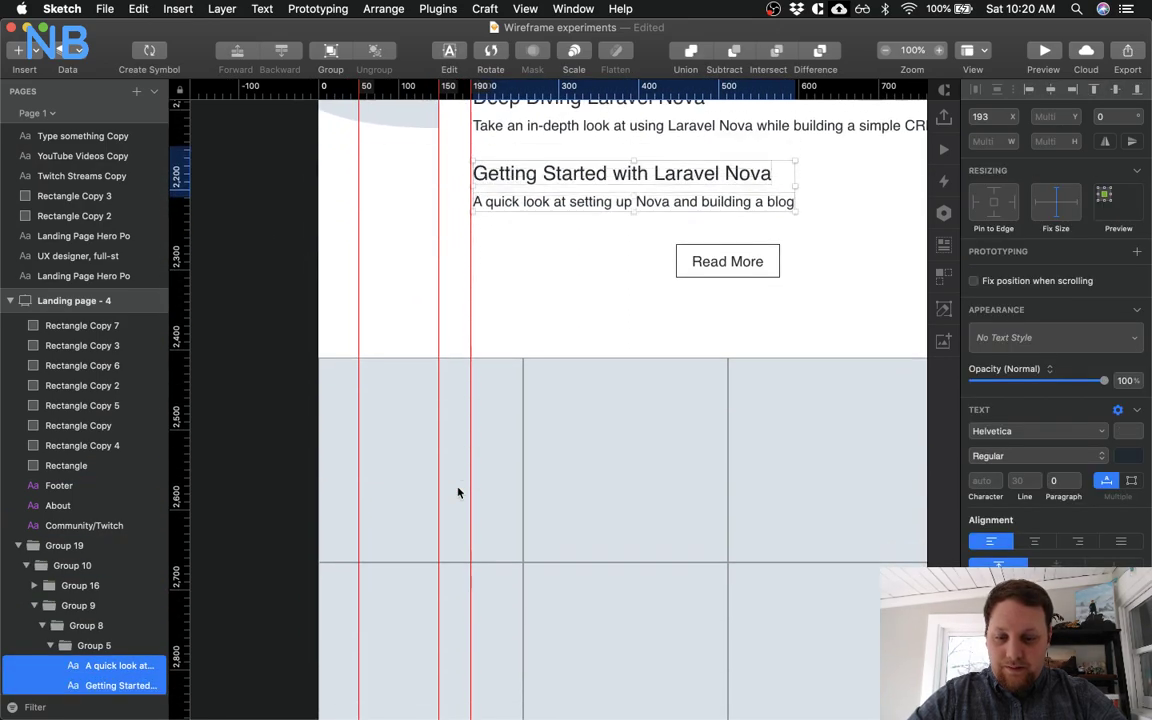
key(super+x)
key(super+v)
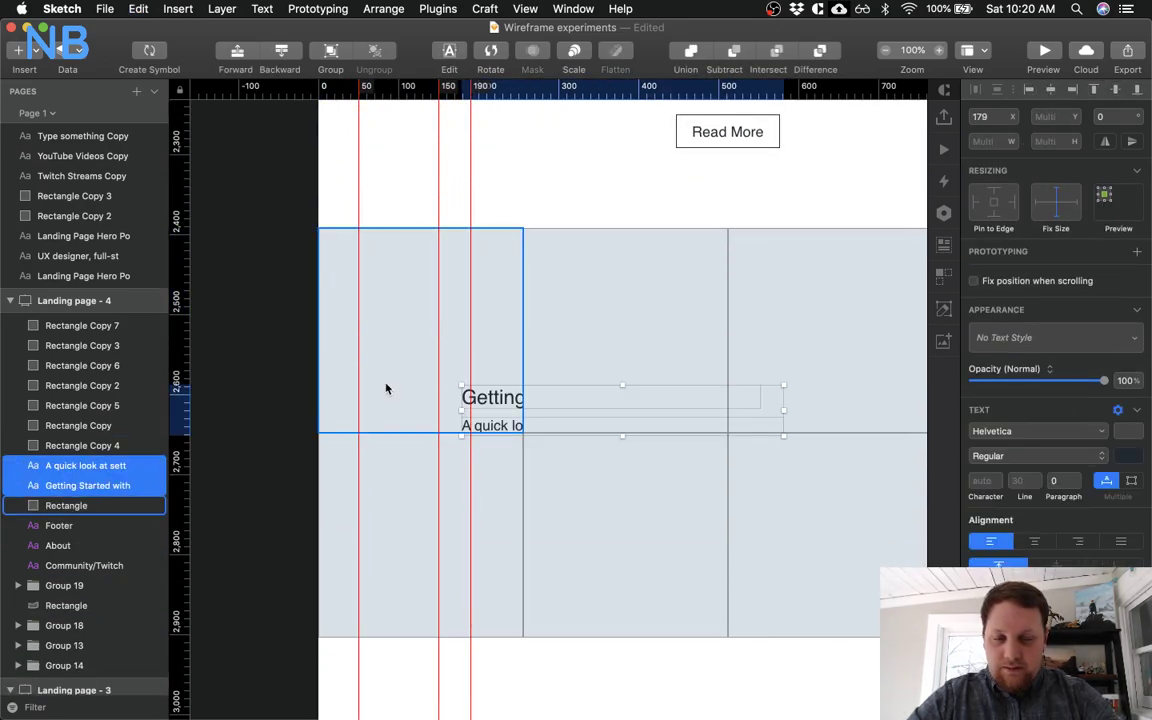
Position the copied title and description at X 20, slightly above the first tile's lower edge
key(shift+Left)
key(shift+Left)
key(shift+Left)
key(shift+Left)
key(shift+Left)
key(shift+Left)
key(shift+Left)
key(shift+Left)
key(shift+Left)
key(shift+Left)
key(shift+Left)
key(shift+Left)
key(shift+Left)
key(shift+Left)
key(shift+Left)
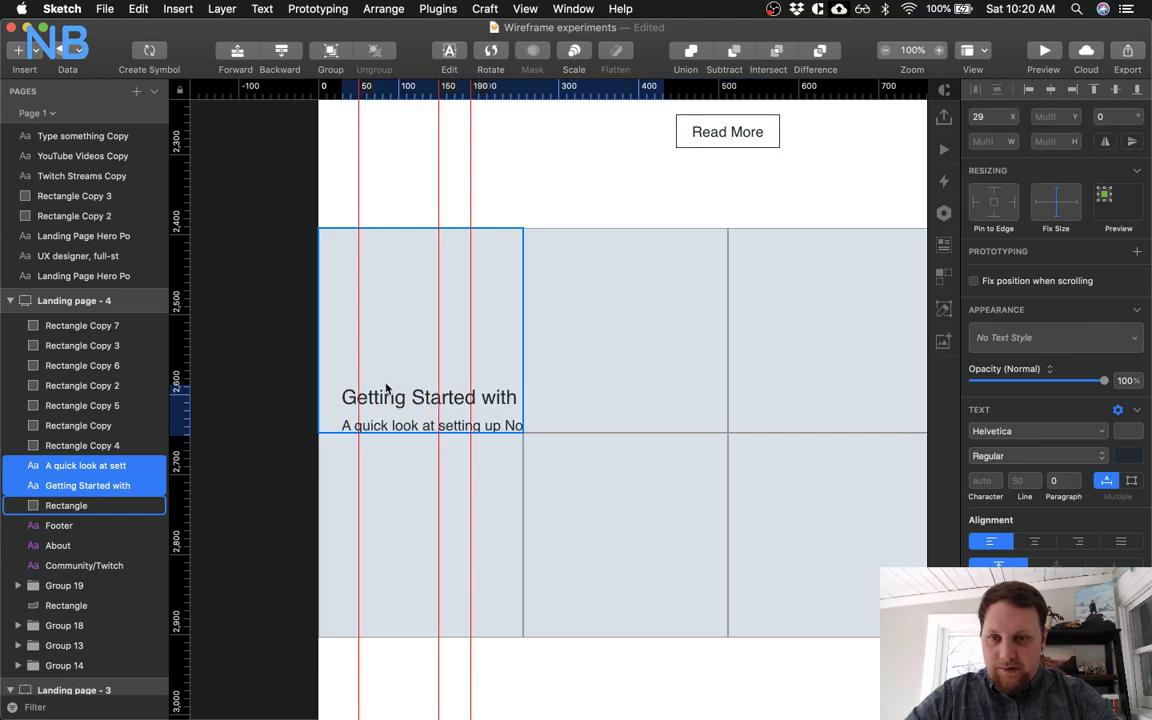
key(shift+Up)
key(shift+Up)
key(shift+Left)
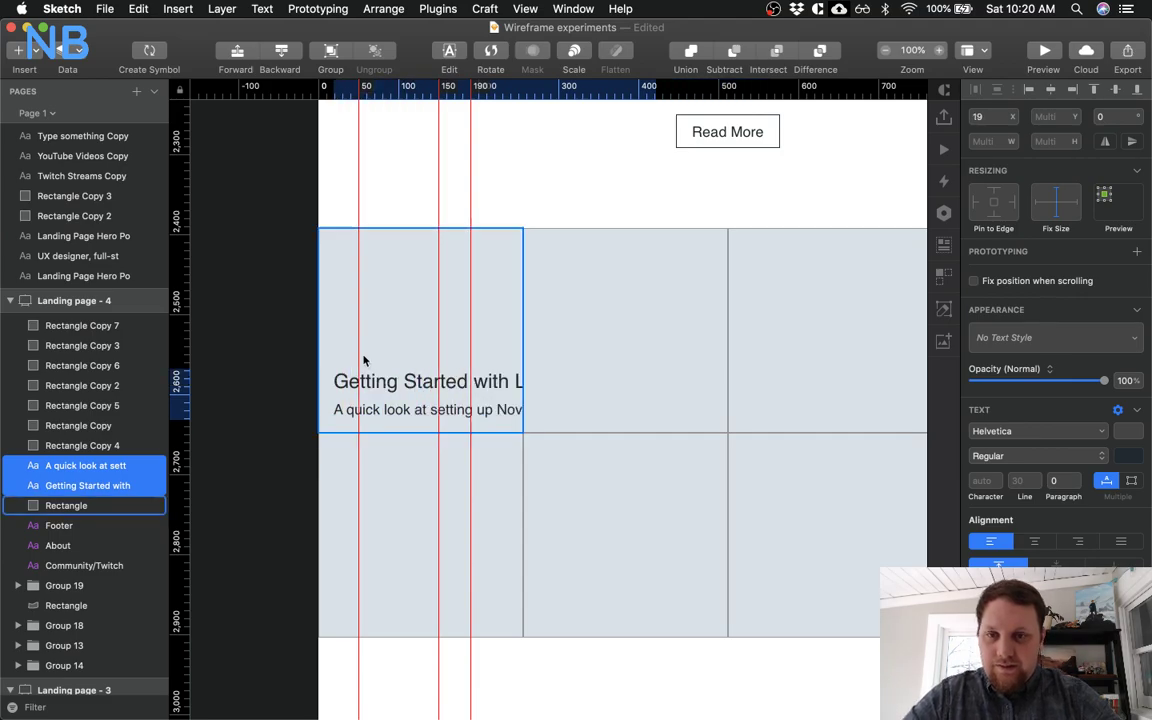
key(Right)
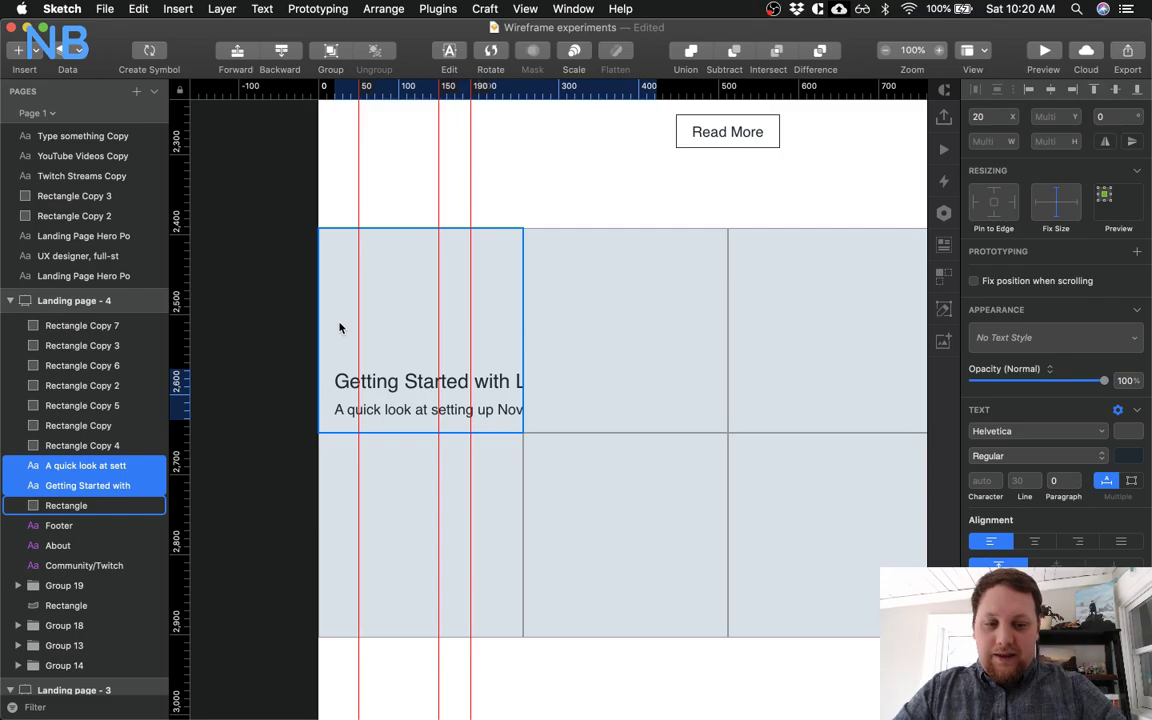
Examine the grid with its first text tile in the context of the whole page and close up
key(super+minus)
key(super+minus)
scroll(515, 370, up, 3)
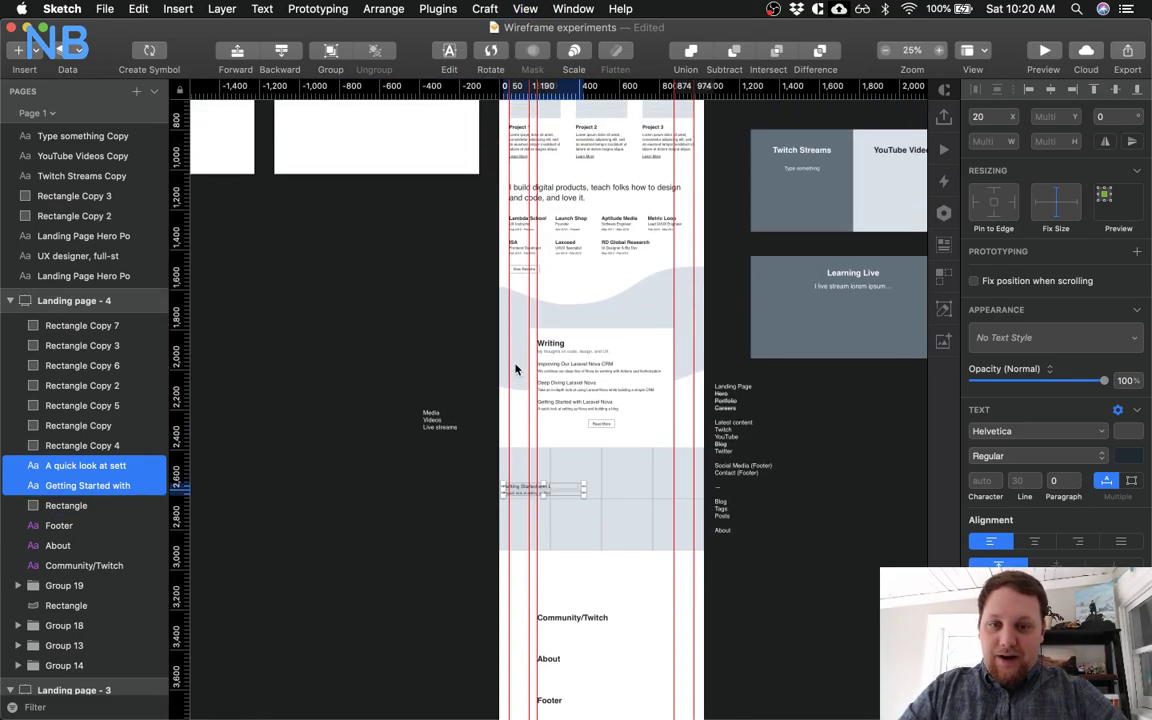
key(super+plus)
key(super+minus)
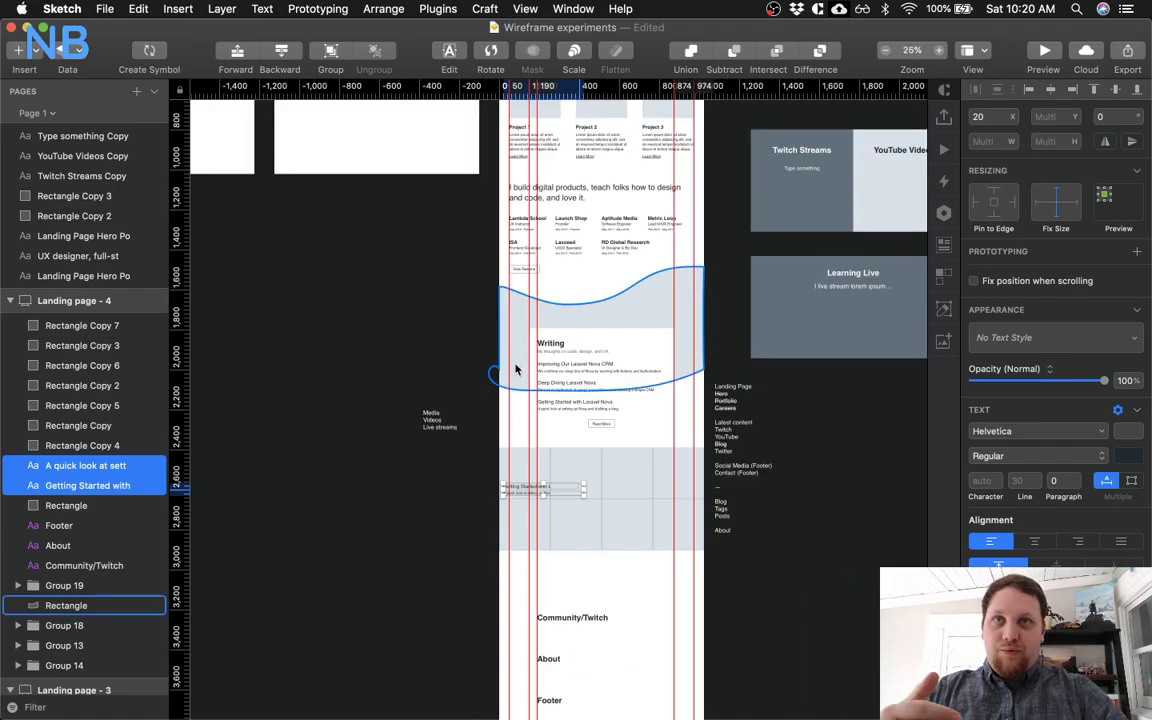
key(super+plus)
key(super+plus)
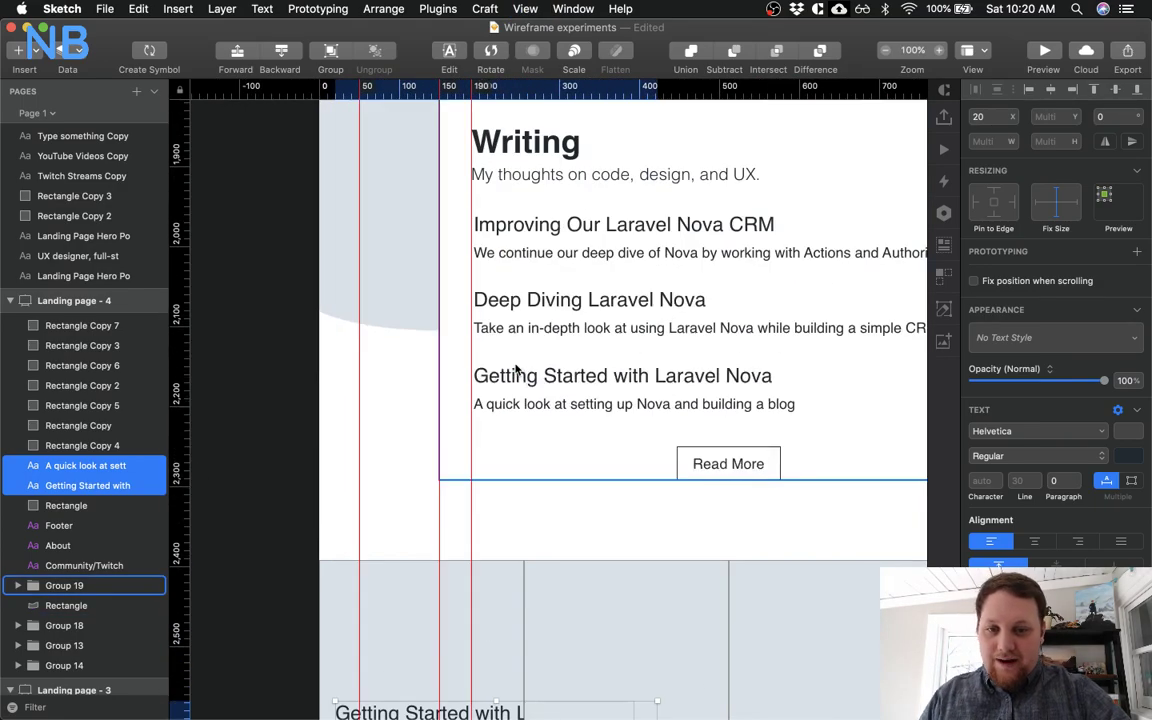
scroll(515, 370, down, 3)
scroll(419, 243, down, 1)
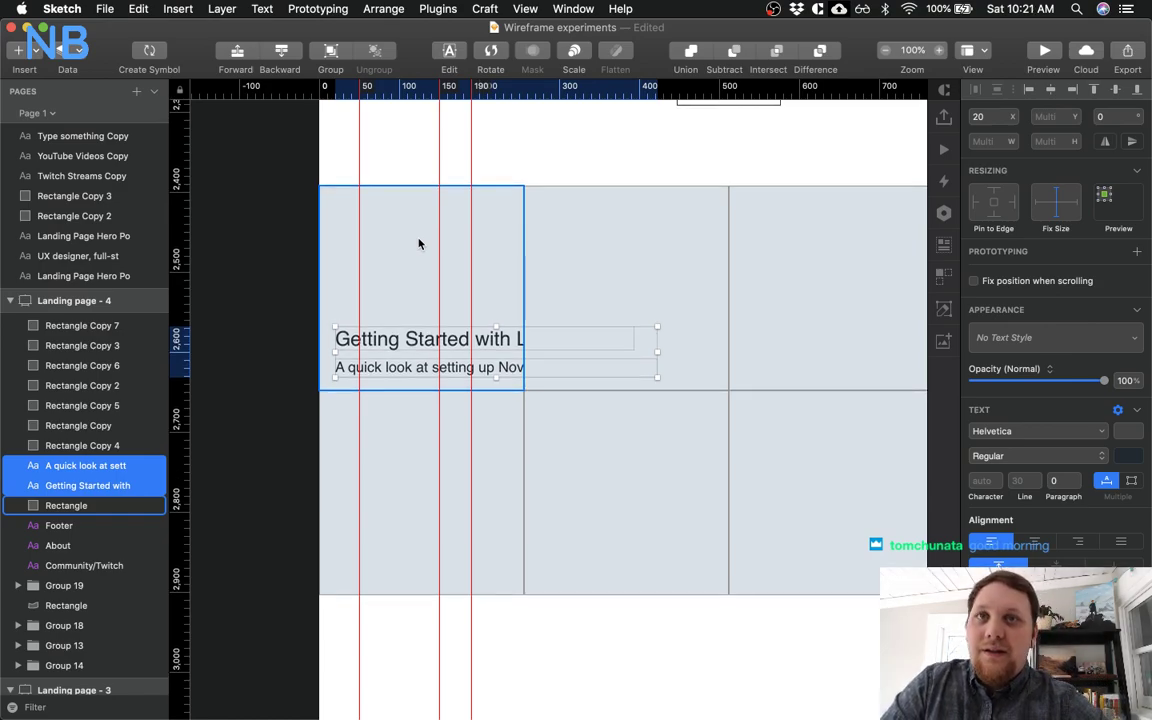
scroll(390, 257, left, 3)
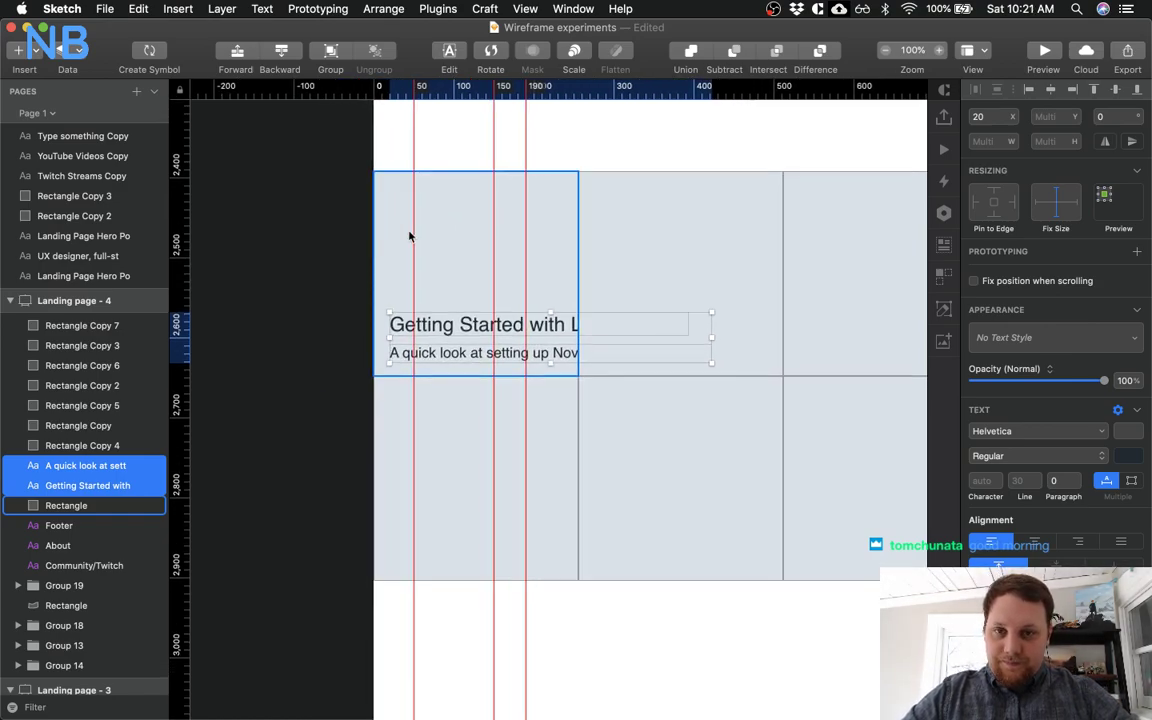
Deselect the tile text and switch to Chrome to view the I Love Public Schools Website shot again
click(460, 150)
key(ctrl+Up)
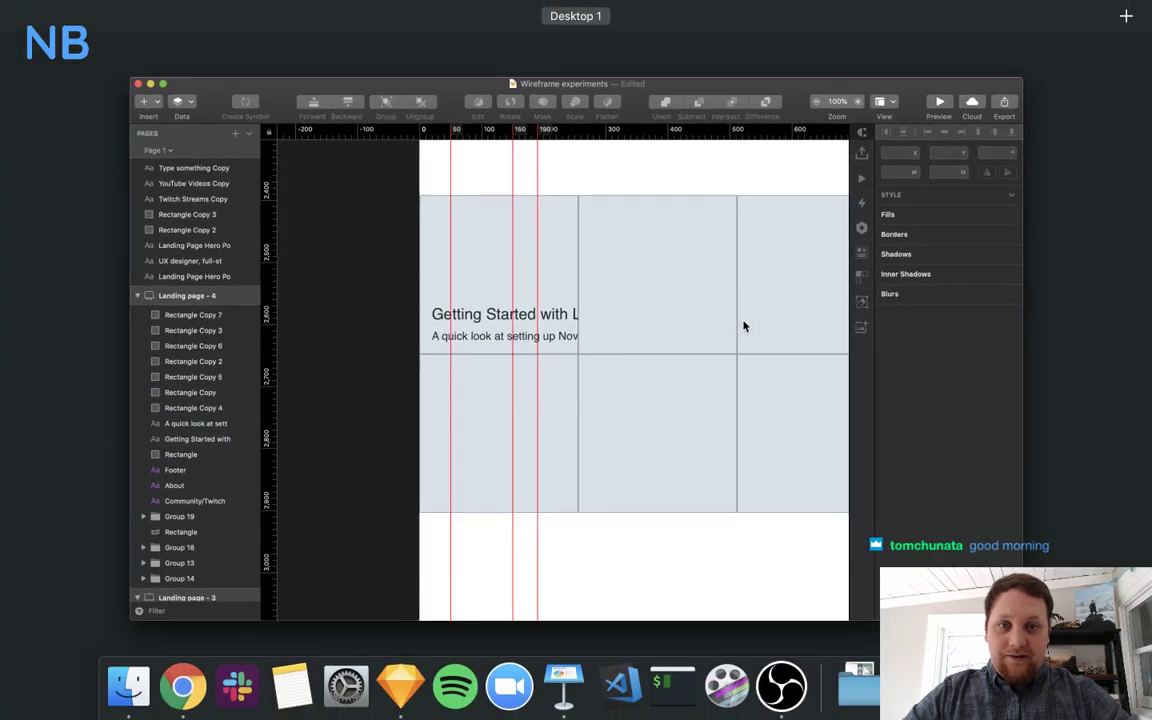
click(930, 692)
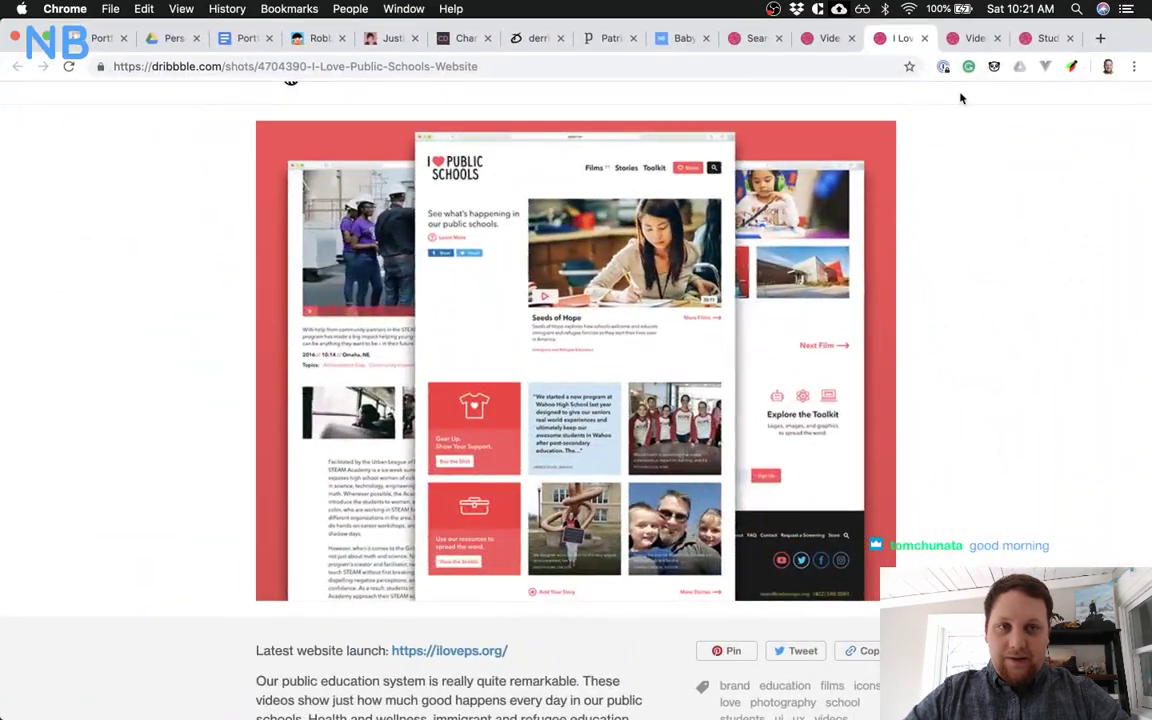
Open YouTube in a new browser tab and go to the signed-in account's own channel
click(1100, 39)
text(yo)
key(Return)
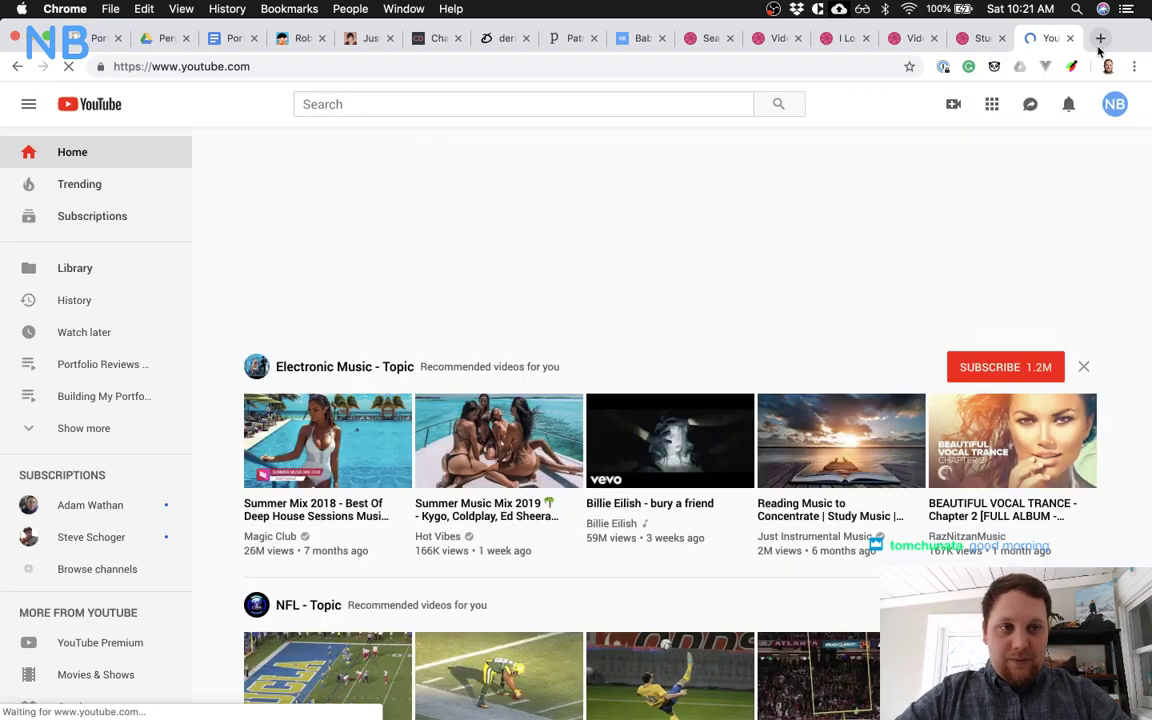
click(1113, 105)
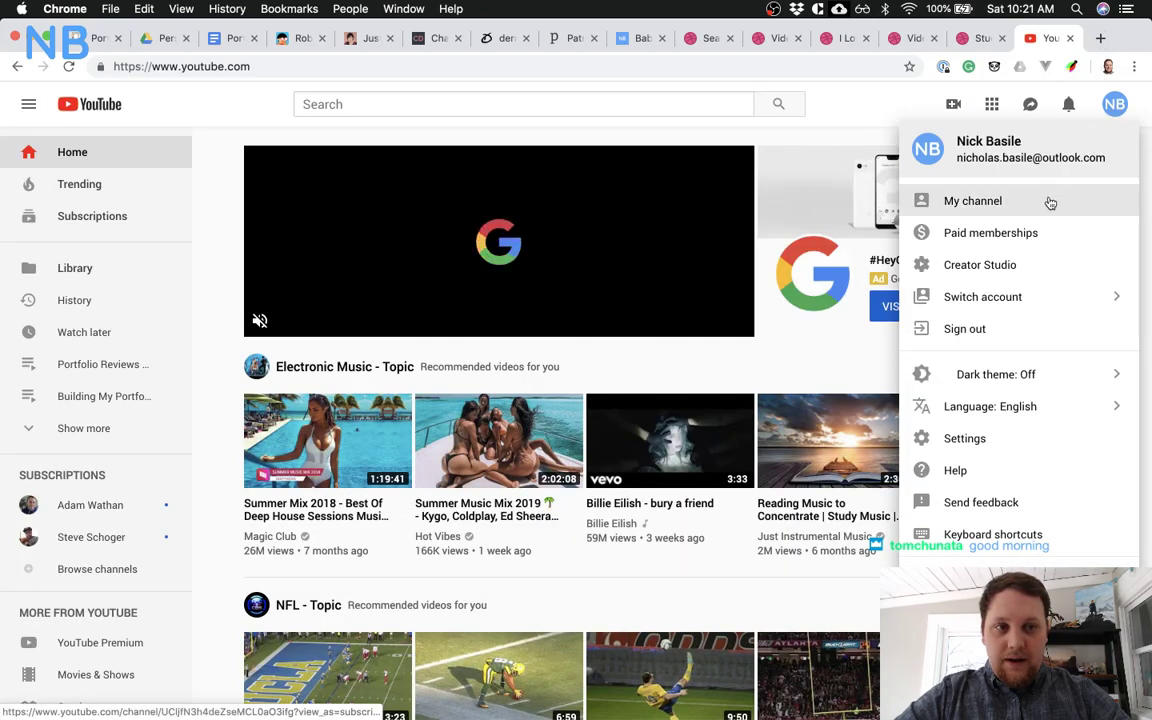
click(1049, 202)
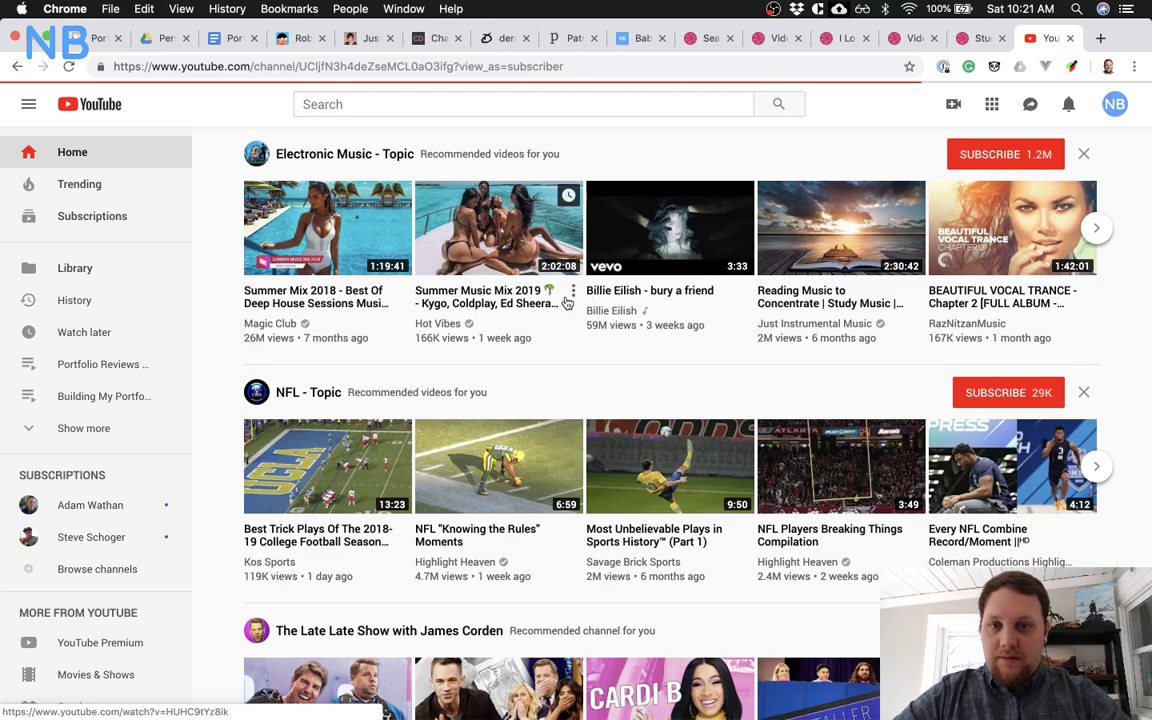
Look through the channel's playlists and uploads and select the title "Building My Portfolio: Step 2 - Ideation & Wireframing"
scroll(612, 386, down, 4)
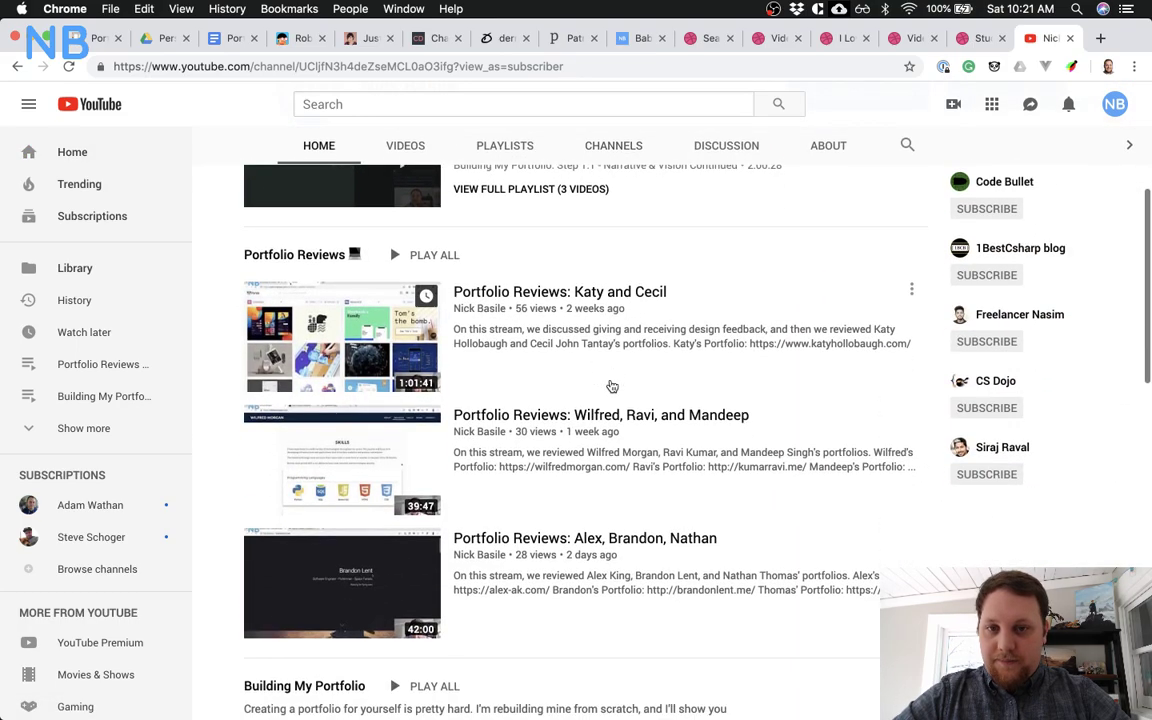
scroll(545, 485, down, 4)
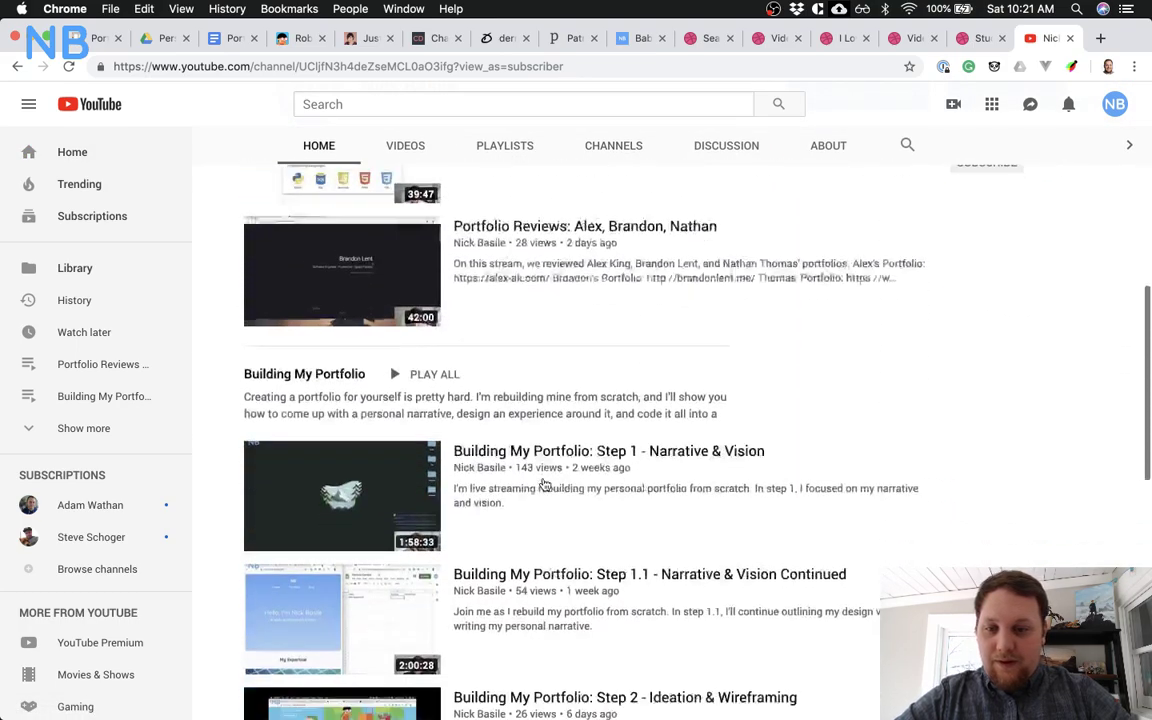
scroll(545, 485, down, 3)
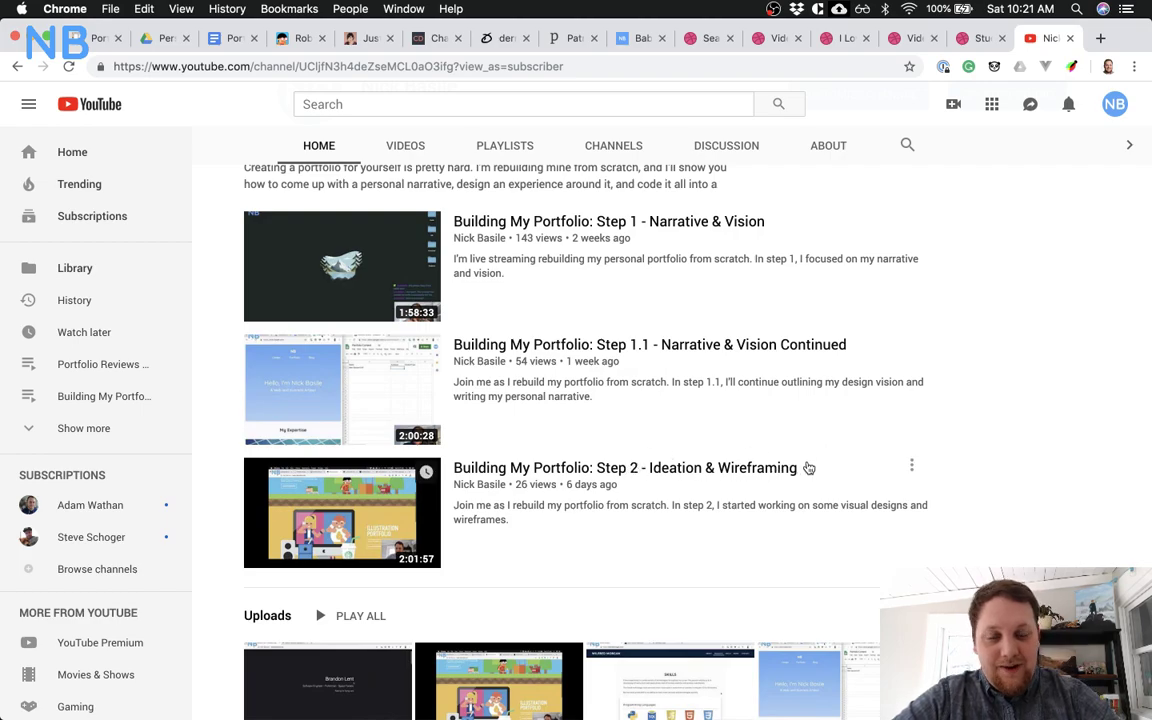
scroll(763, 476, up, 1)
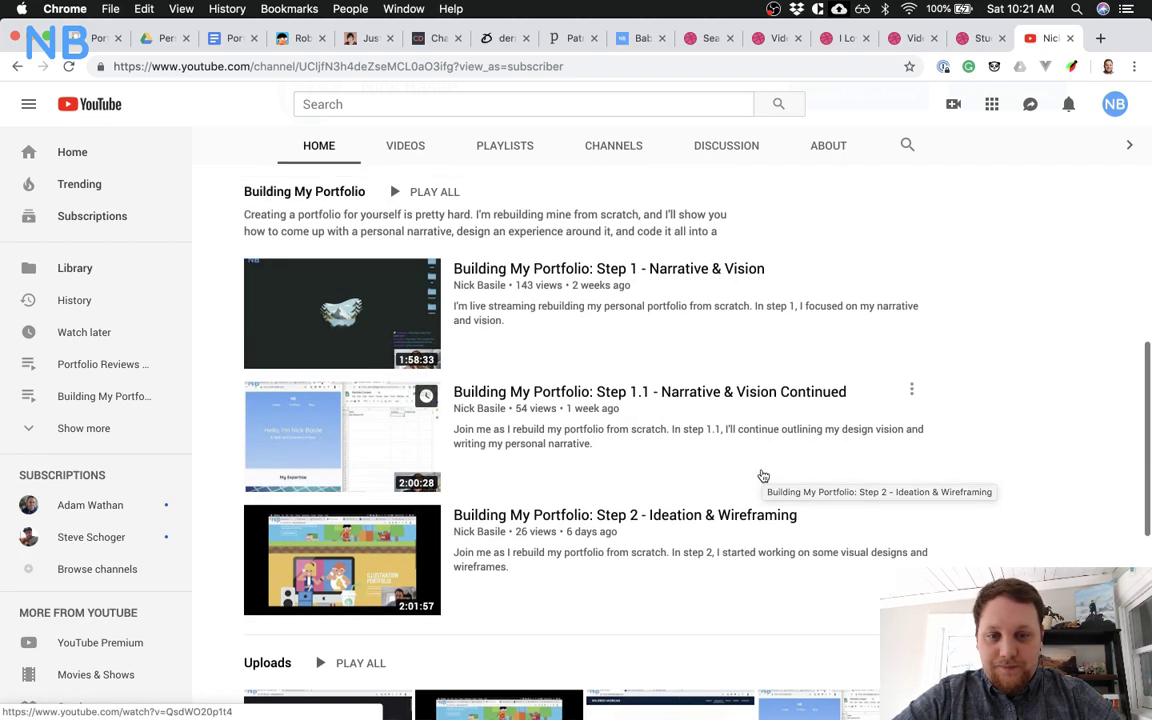
drag(823, 520, 459, 516)
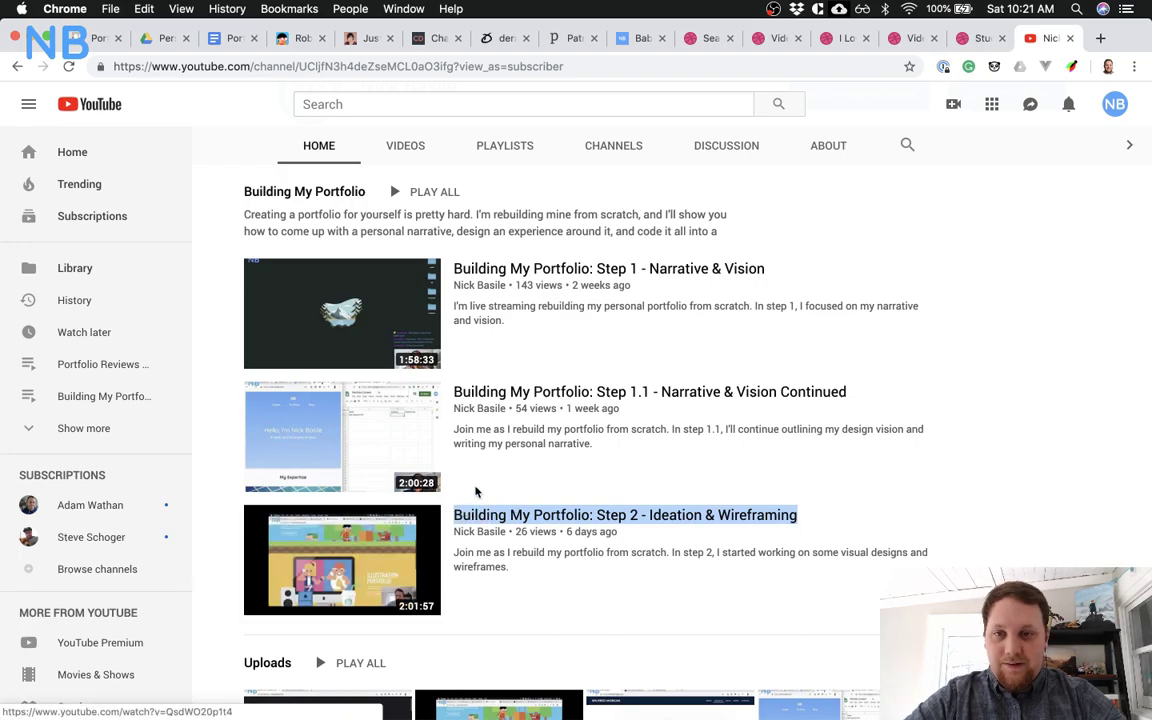
scroll(466, 502, up, 2)
scroll(437, 411, down, 3)
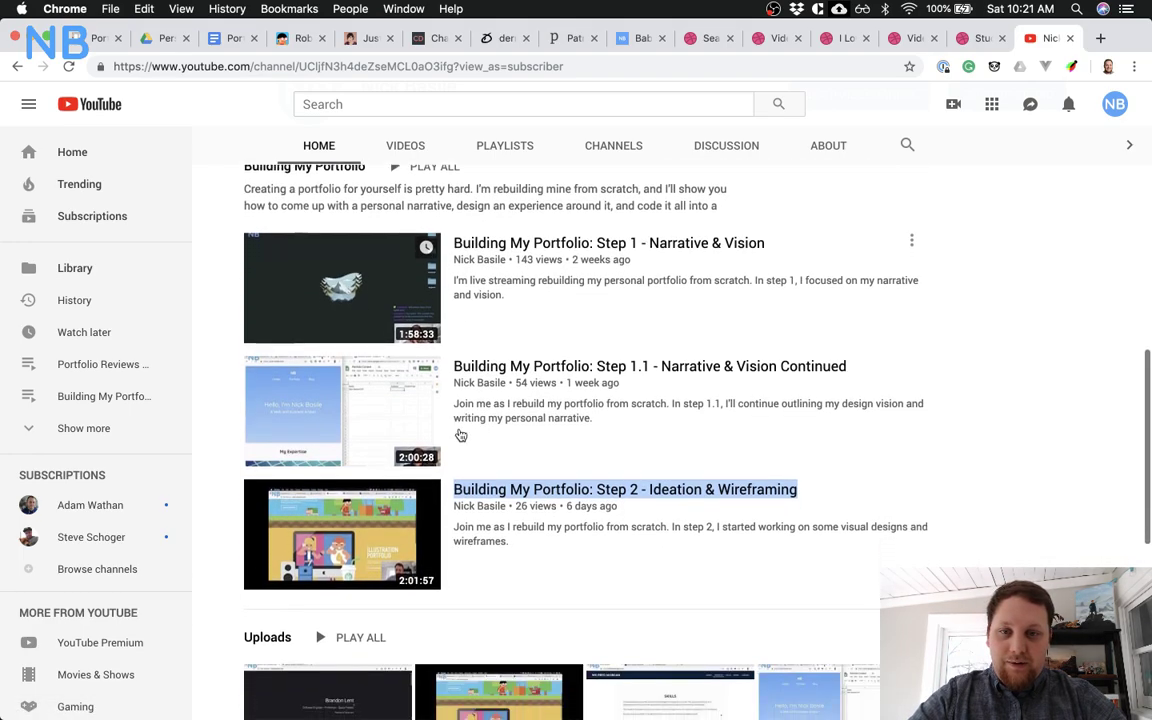
scroll(459, 364, down, 5)
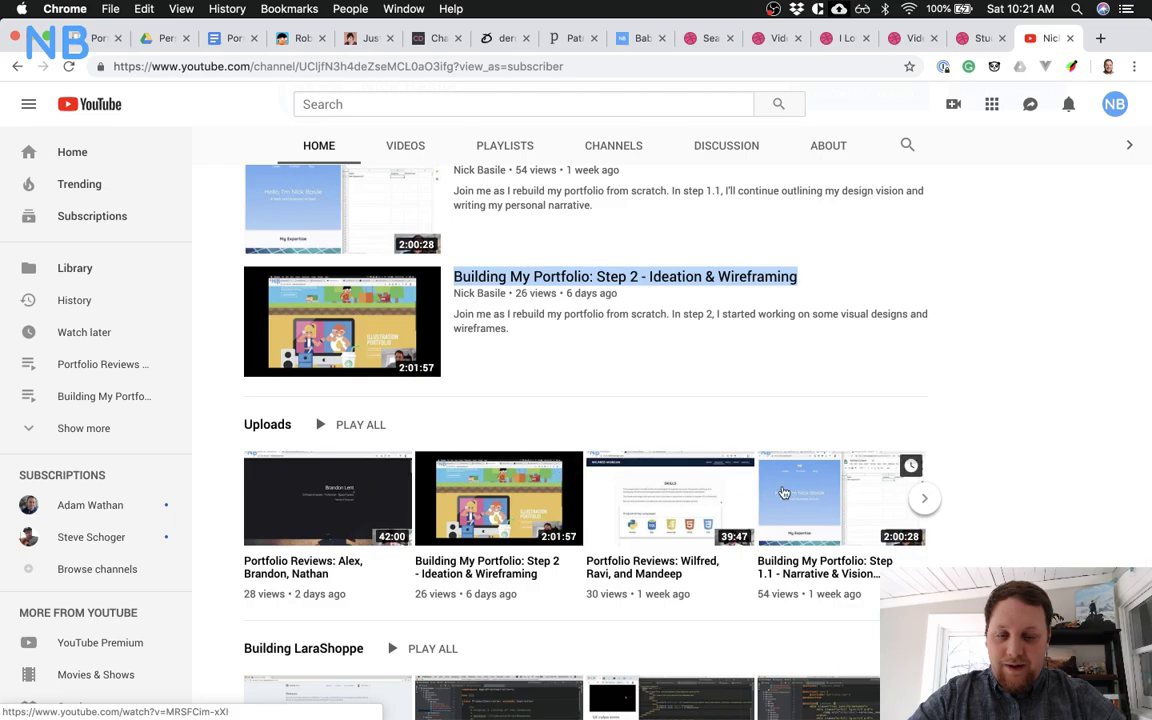
scroll(540, 381, down, 4)
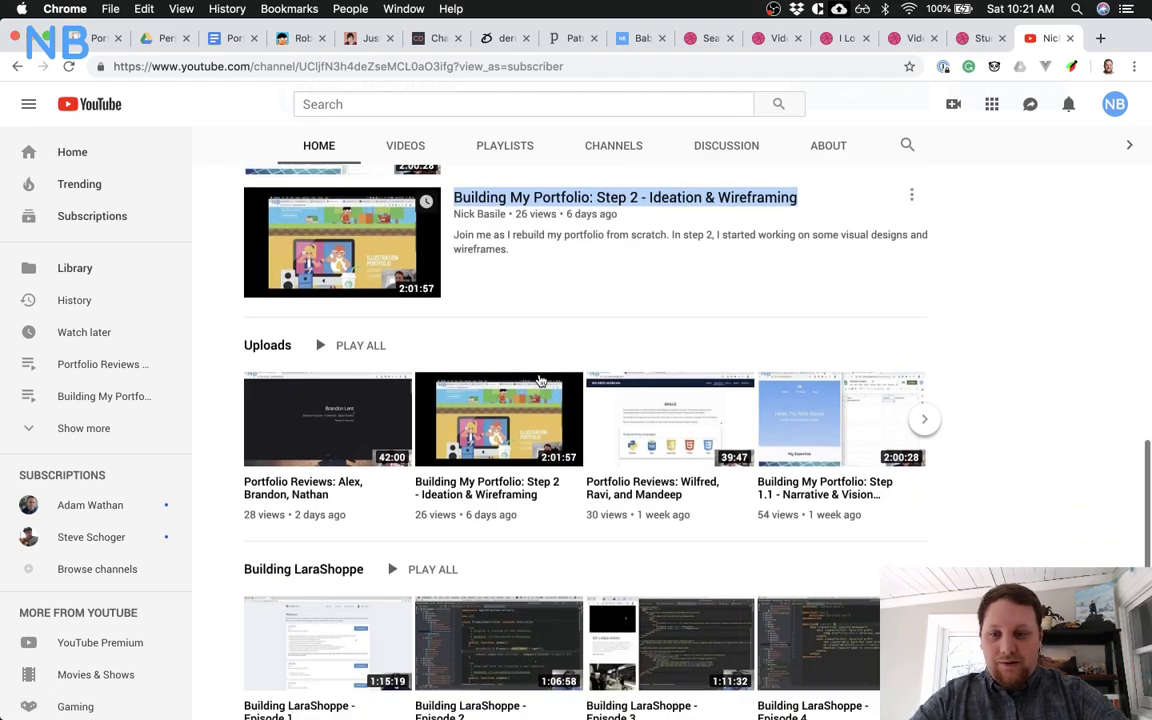
scroll(540, 381, up, 10)
scroll(371, 352, down, 2)
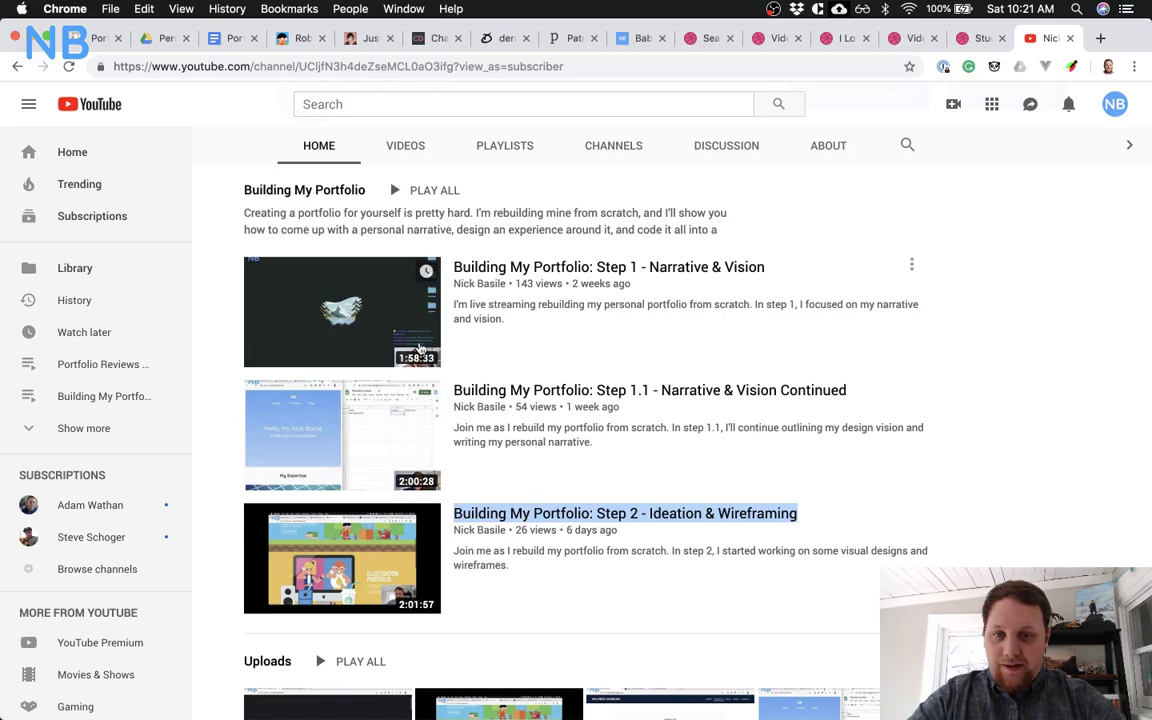
Switch to Sketch and replace the first tile's title with "Building My Portfolio: Step 2 - Ideation & Wireframing" copied from YouTube
key(ctrl+Up)
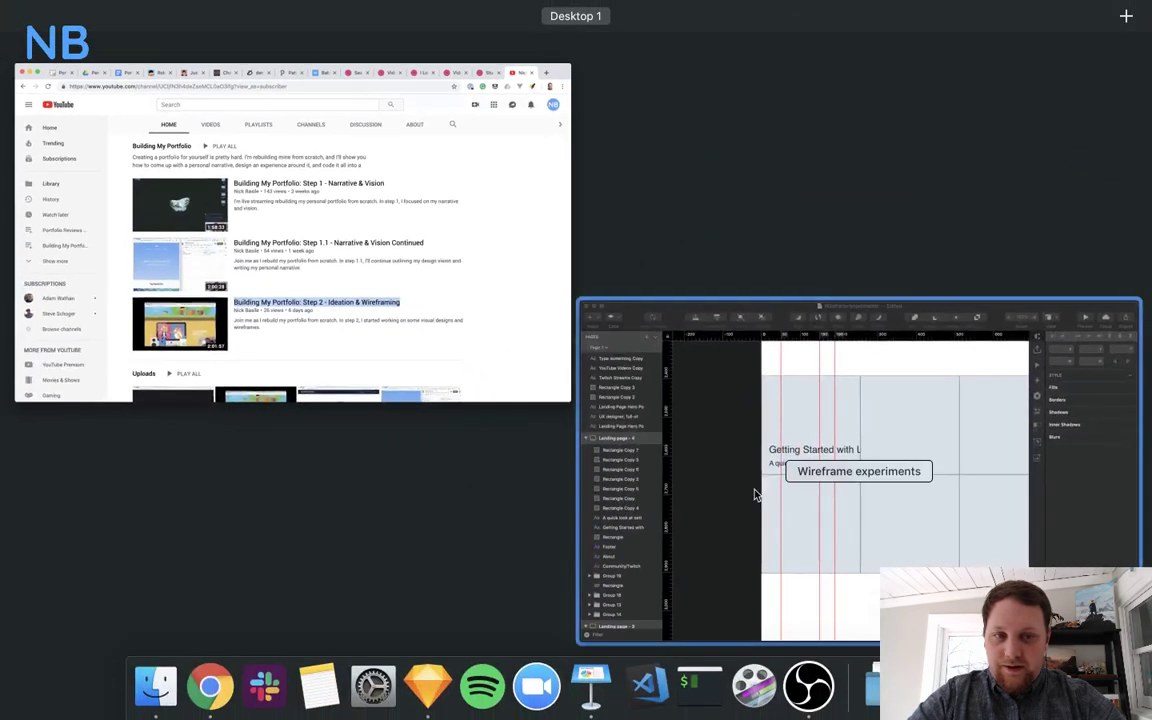
click(755, 494)
click(398, 300)
click(400, 324)
double_click(415, 324)
key(ctrl+Up)
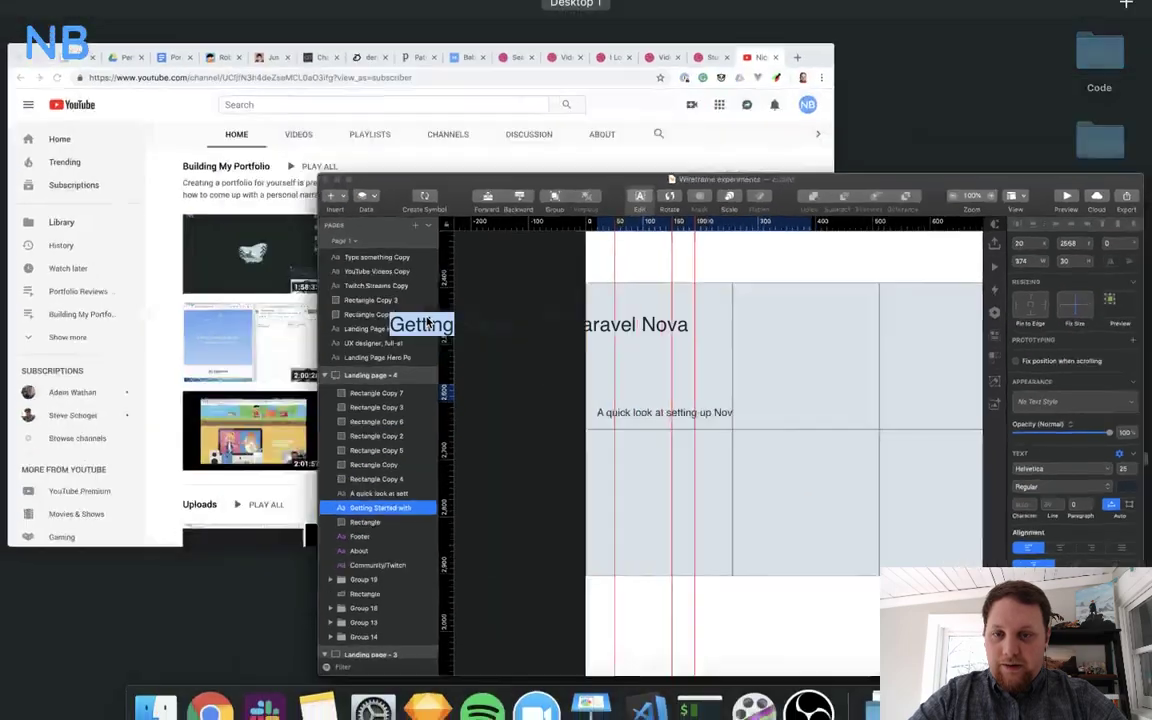
click(415, 344)
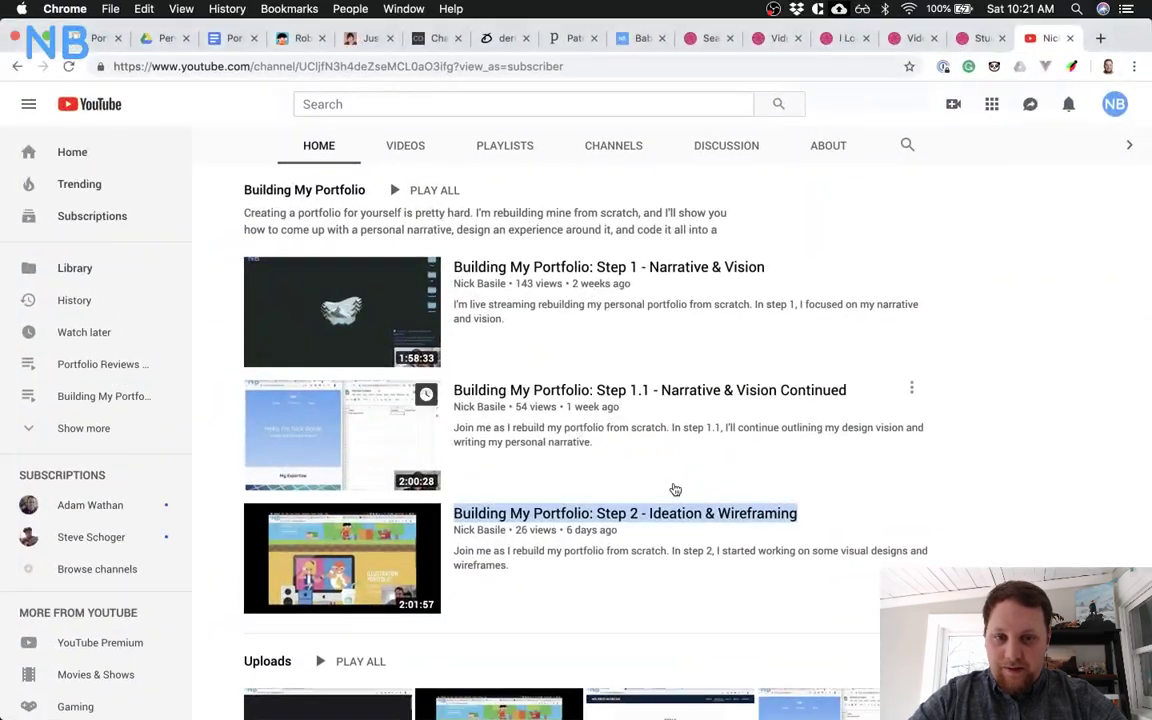
key(ctrl+Up)
click(690, 548)
key(super+a)
text(Building My Portfolio: Step 2 - Ideation & Wireframing)
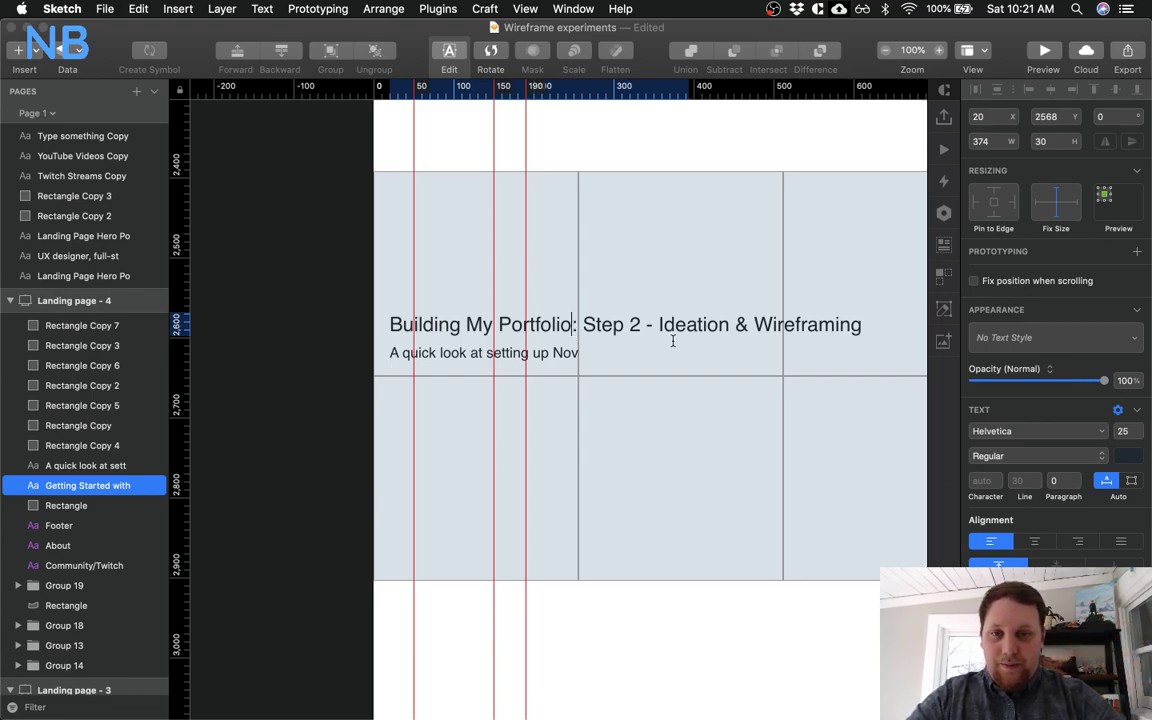
Try to break the tile title onto a second line after "Building My Portfolio:"
key(Return)
key(BackSpace)
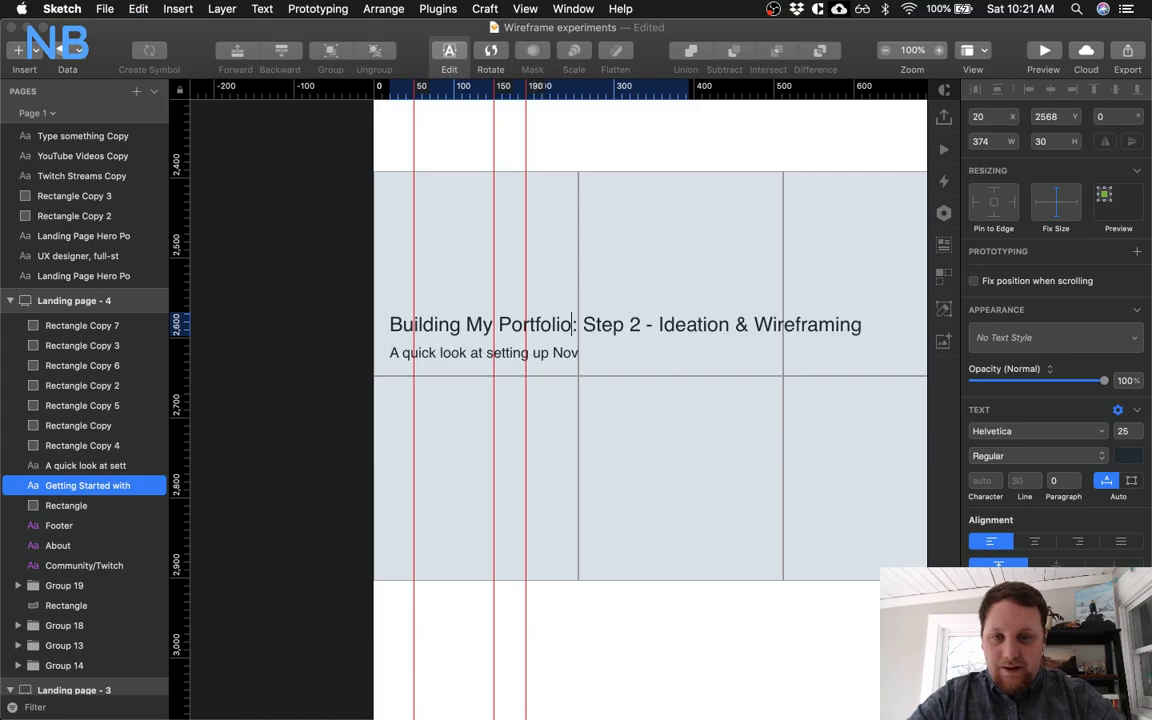
key(Return)
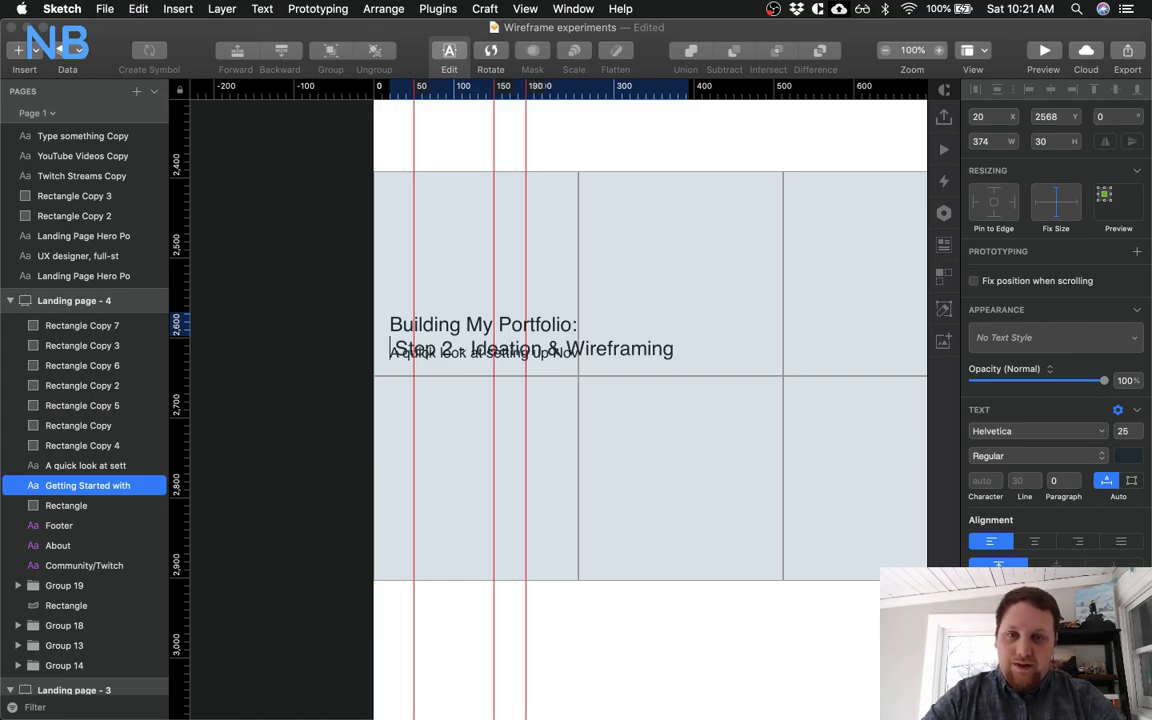
key(BackSpace)
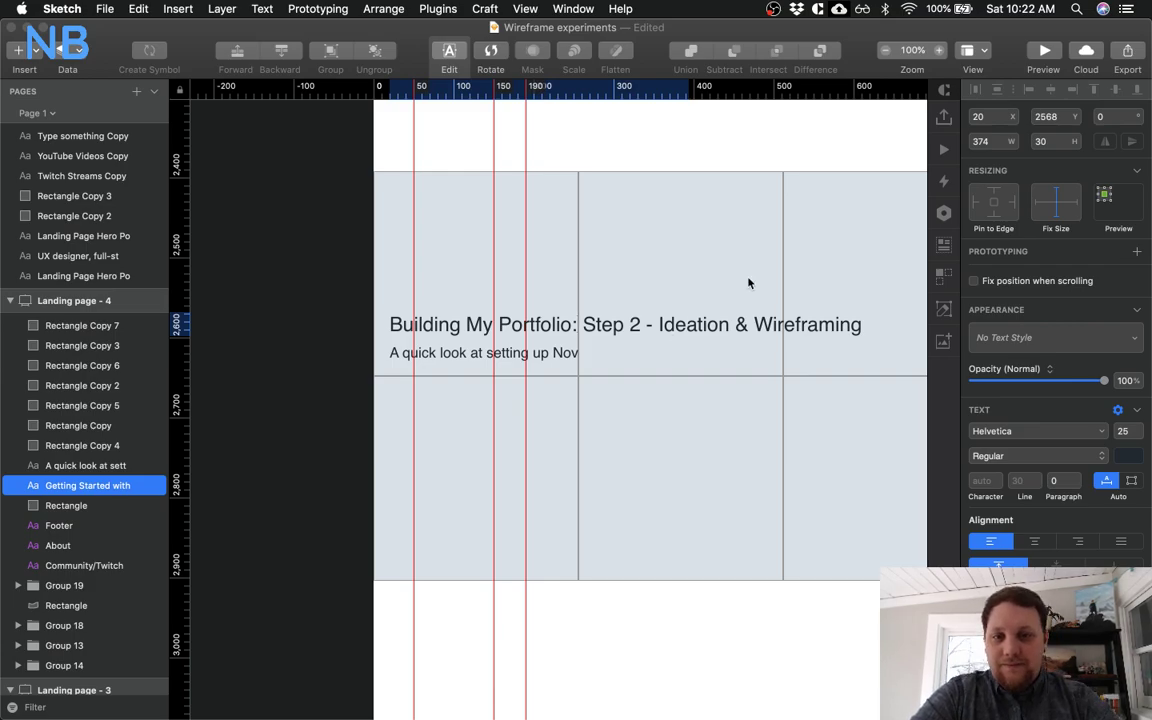
key(super+shift+Right)
key(BackSpace)
key(Escape)
Delete all the other tiles in the Media grid, keeping only the first tile and its text
scroll(640, 296, right, 3)
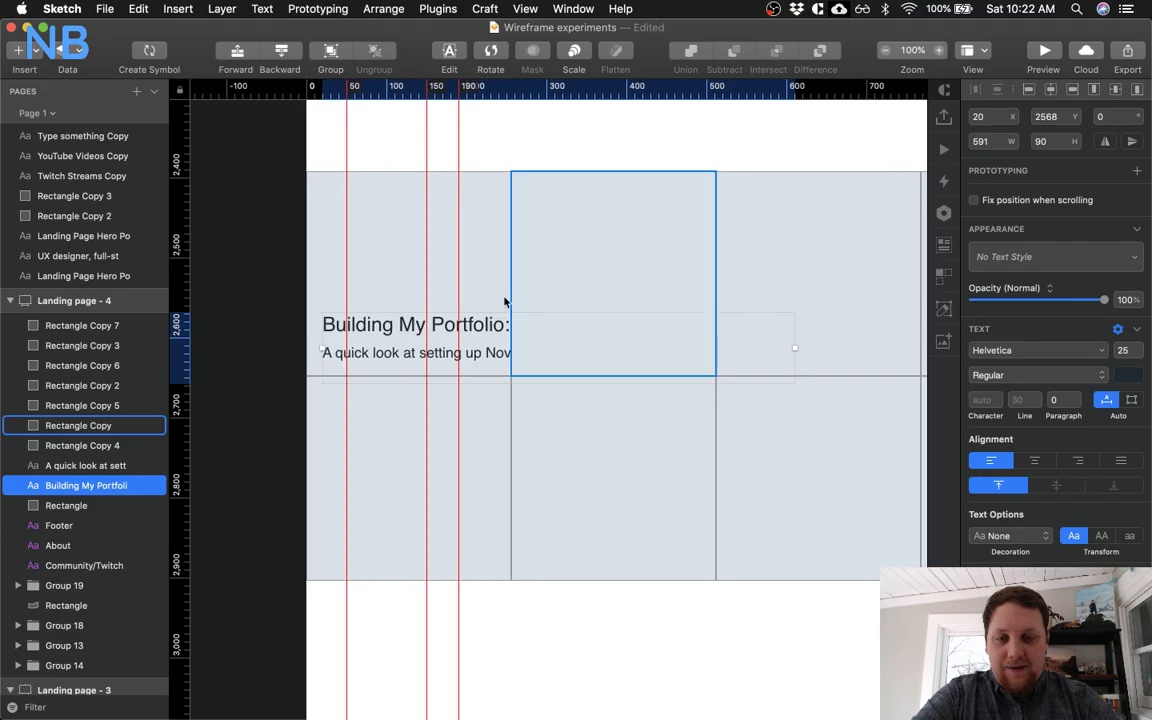
click(609, 252)
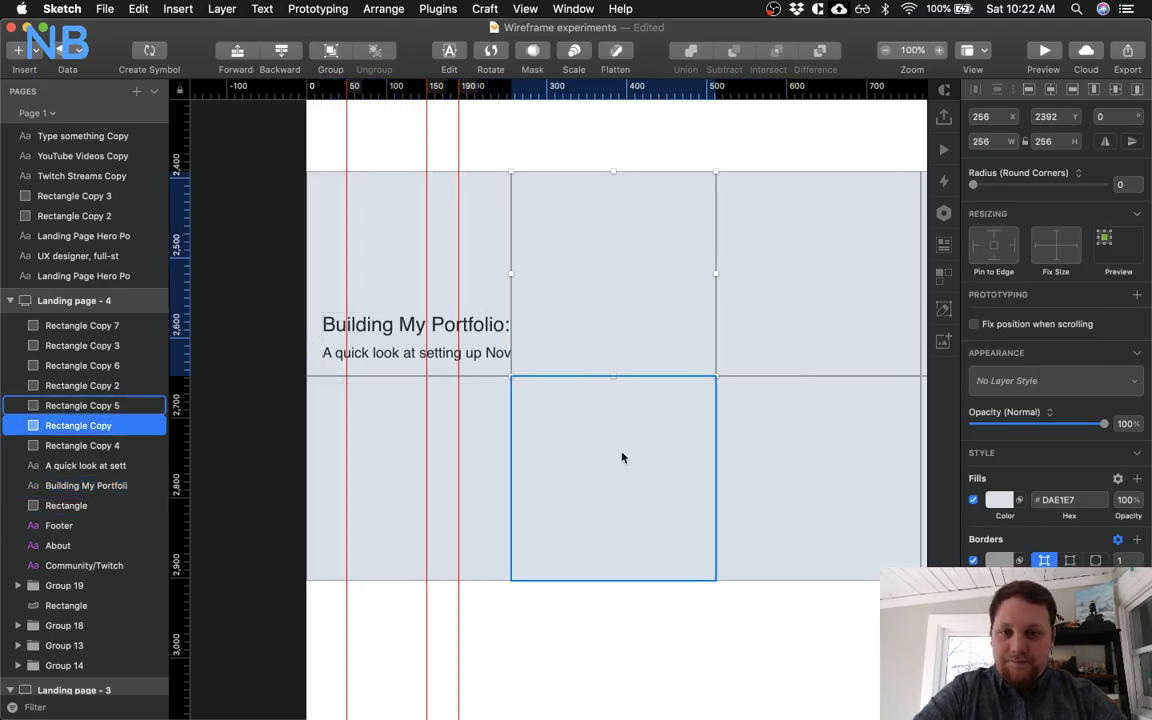
shift+click(617, 498)
shift+click(501, 476)
shift+click(770, 450)
scroll(779, 442, right, 8)
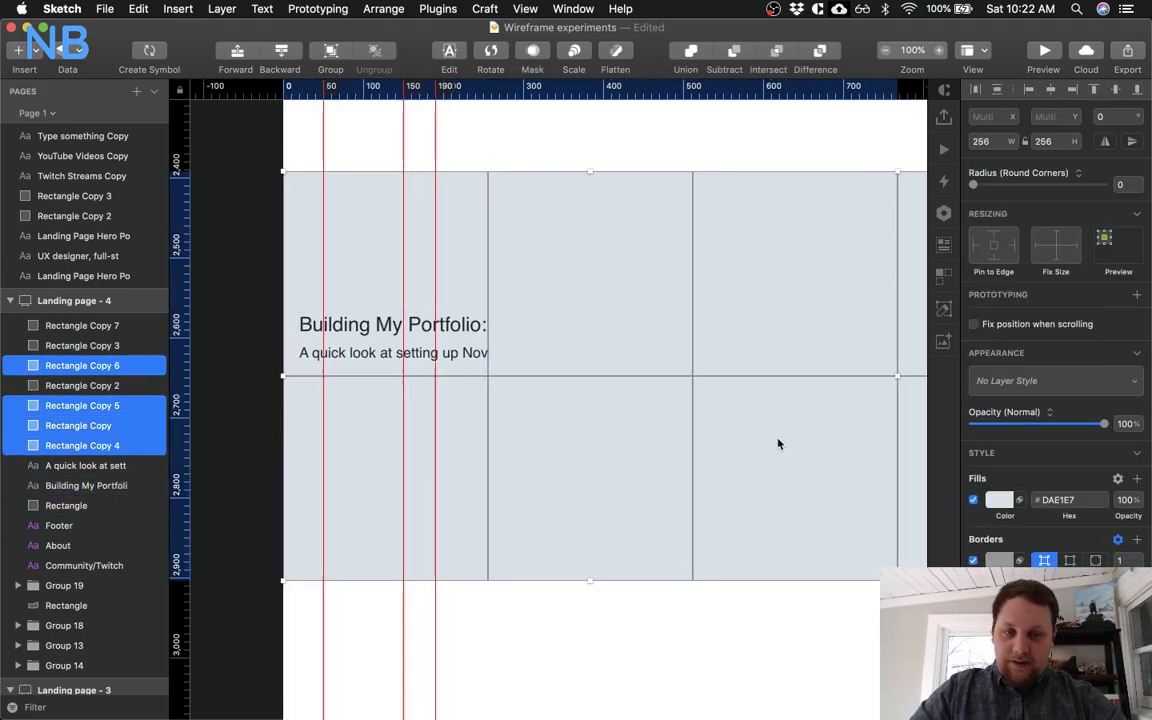
shift+click(650, 289)
shift+click(735, 309)
shift+click(730, 411)
key(BackSpace)
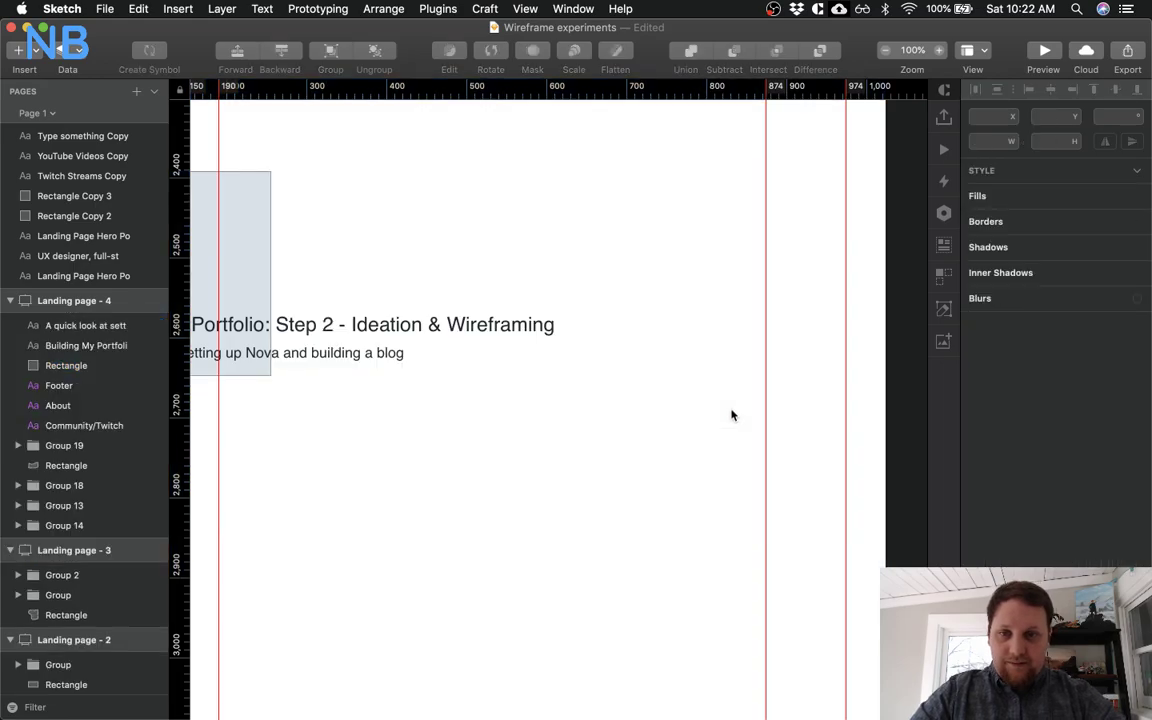
scroll(397, 365, left, 1)
scroll(397, 365, left, 5)
Switch to Chrome and open the page of the video "Building My Portfolio: Step 2 - Ideation & Wireframing"
key(ctrl+Up)
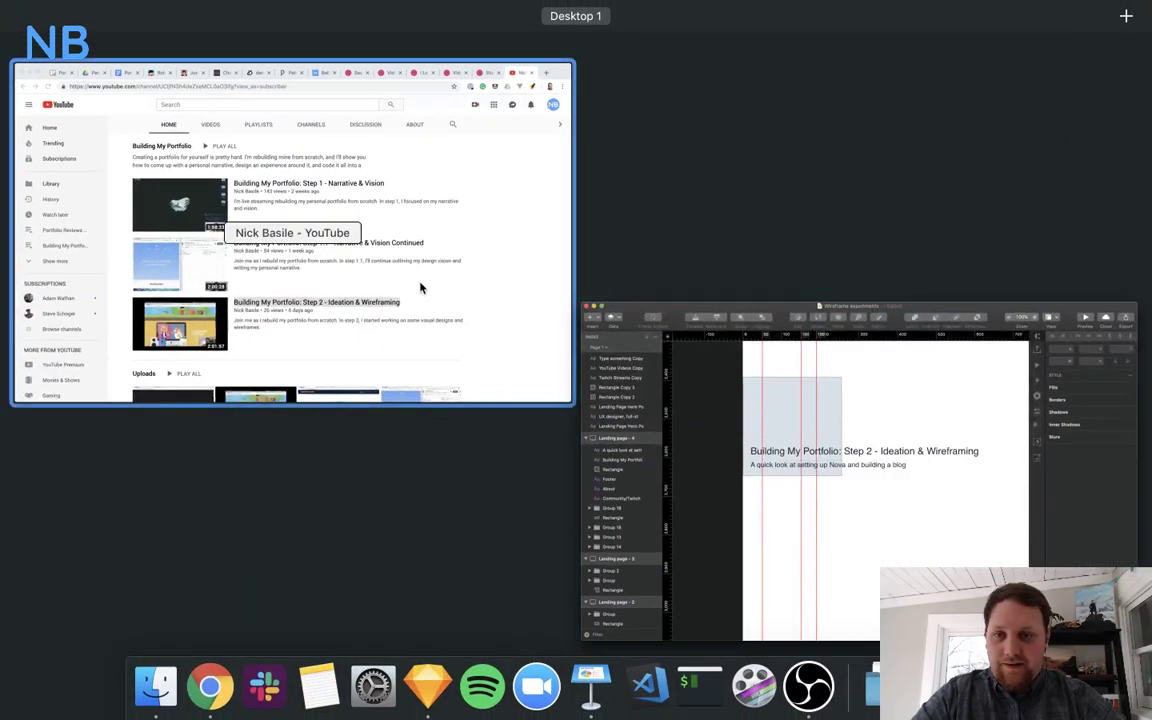
click(424, 288)
click(530, 571)
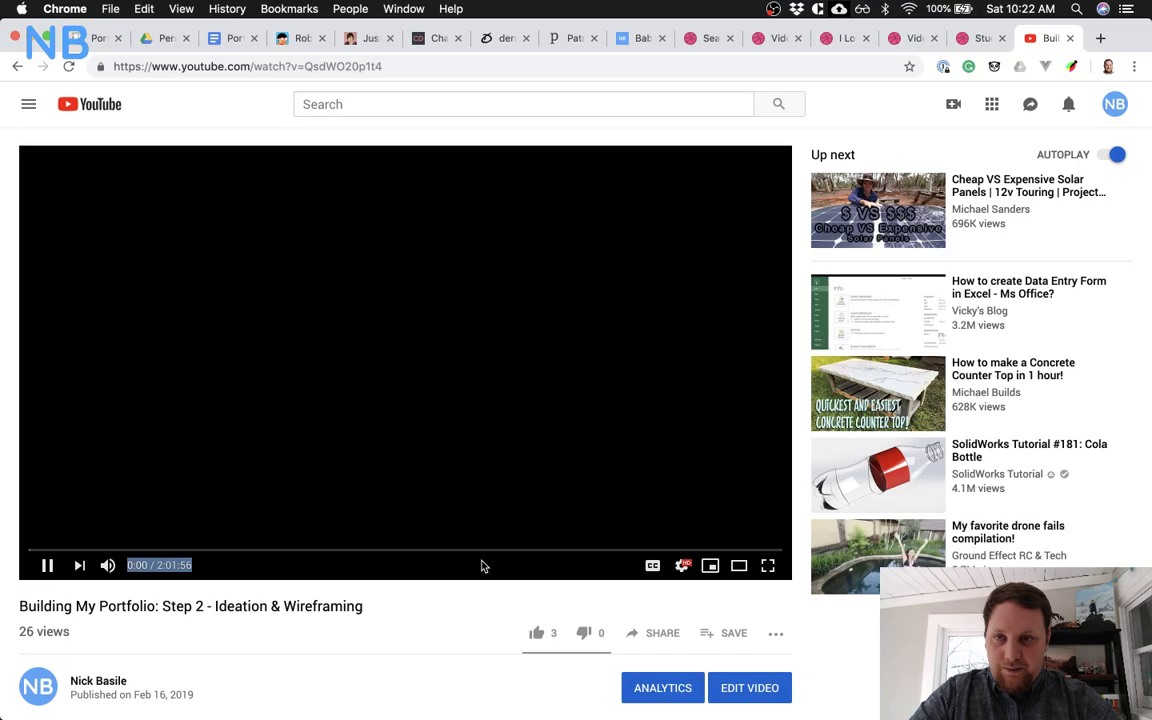
click(17, 66)
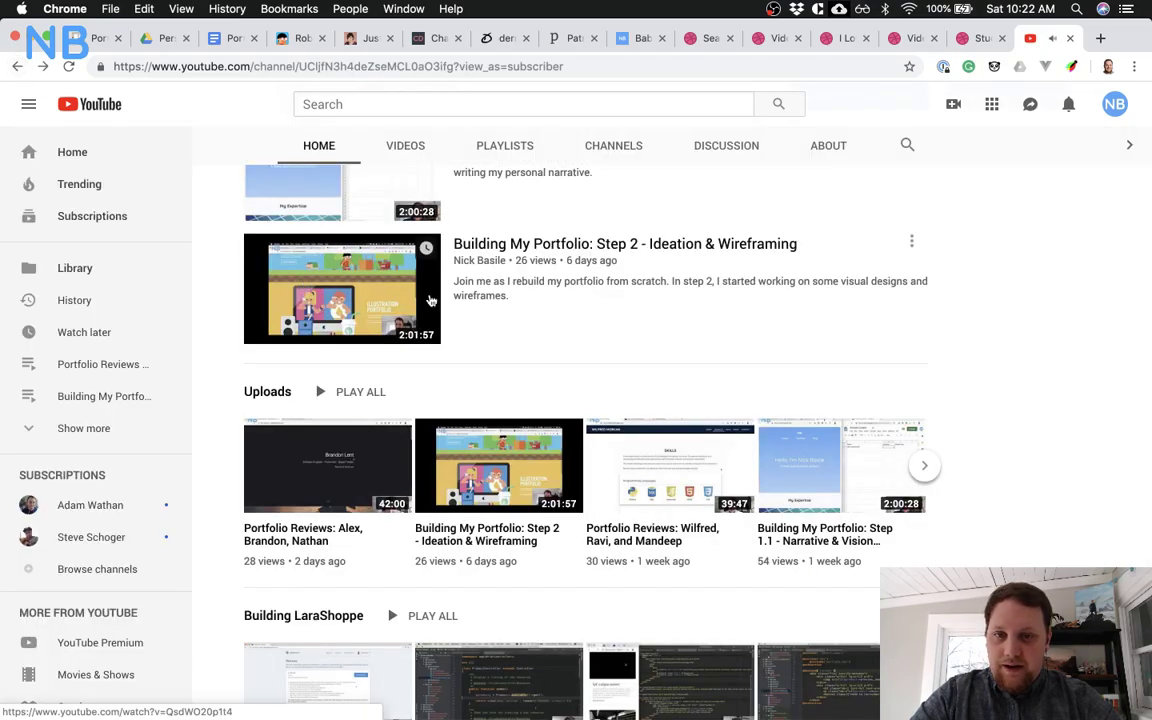
scroll(492, 314, down, 1)
scroll(492, 314, up, 5)
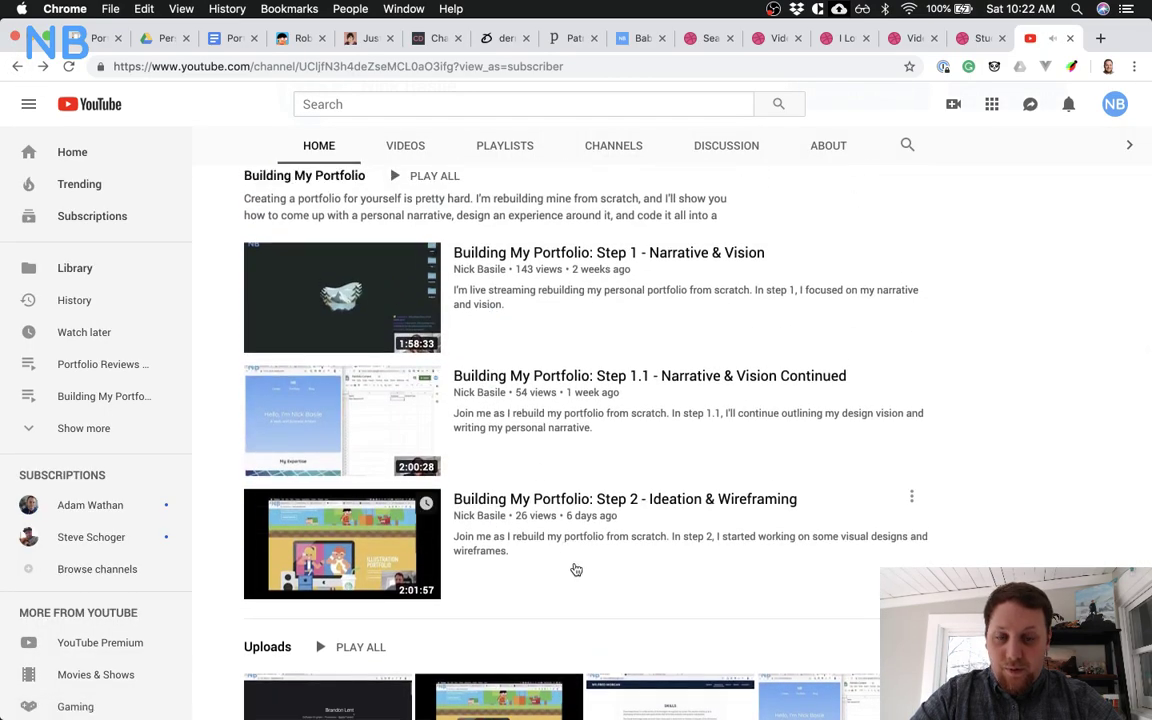
scroll(576, 568, up, 3)
scroll(576, 568, up, 3)
scroll(575, 569, down, 5)
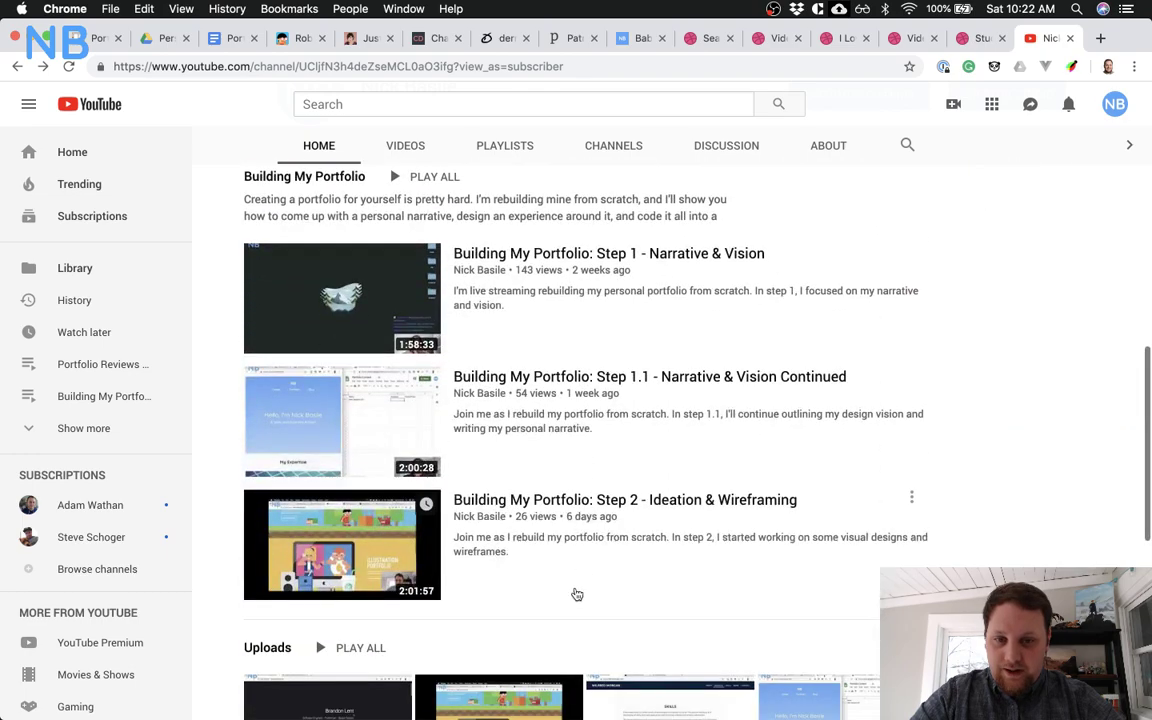
drag(537, 568, 460, 547)
click(459, 546)
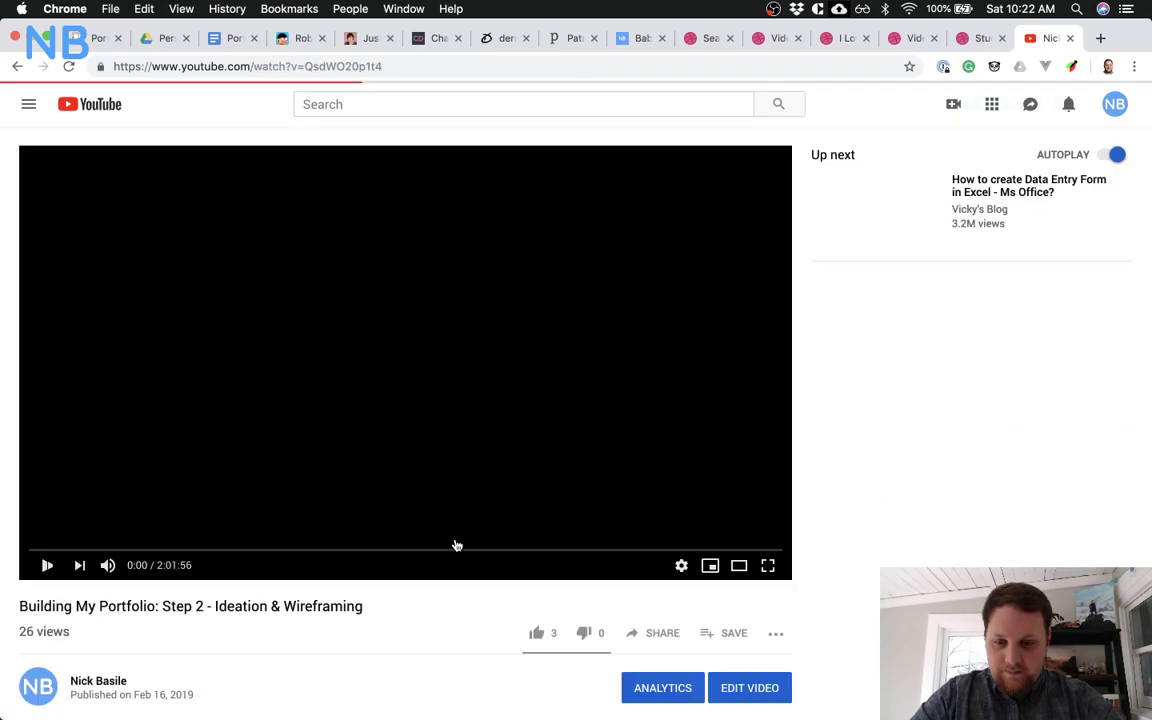
Copy the video's two-line description from below the player and return to the channel page
scroll(179, 451, down, 1)
scroll(179, 451, down, 3)
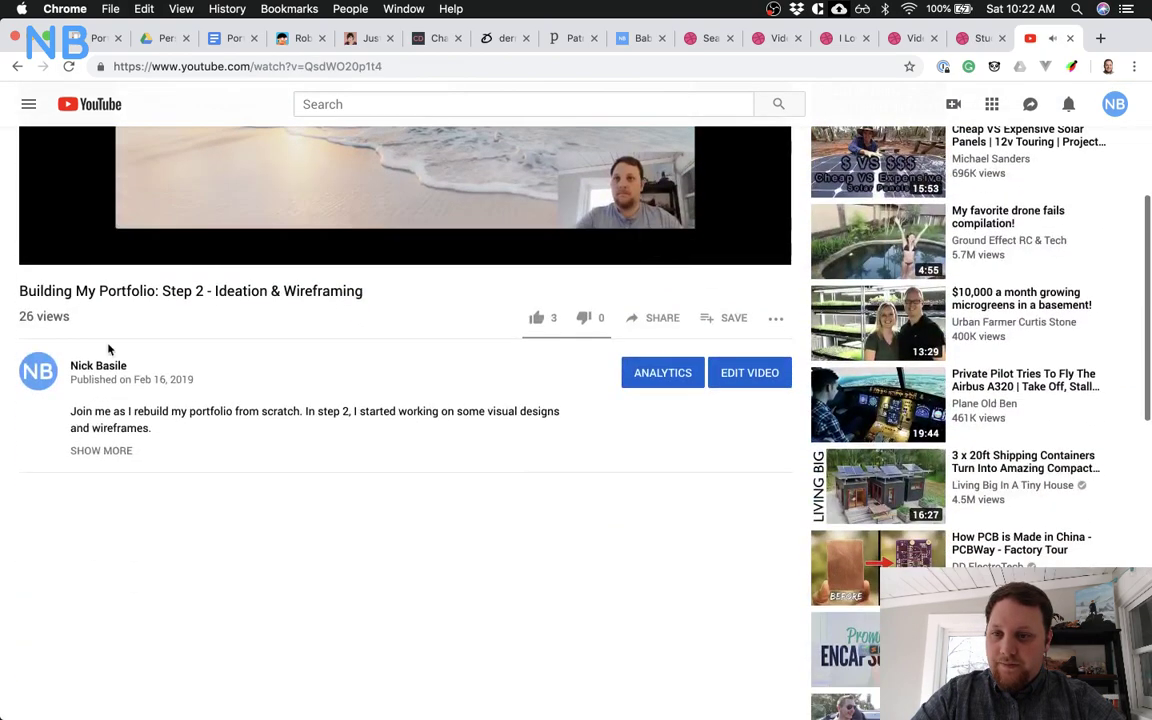
drag(153, 428, 76, 409)
key(super+c)
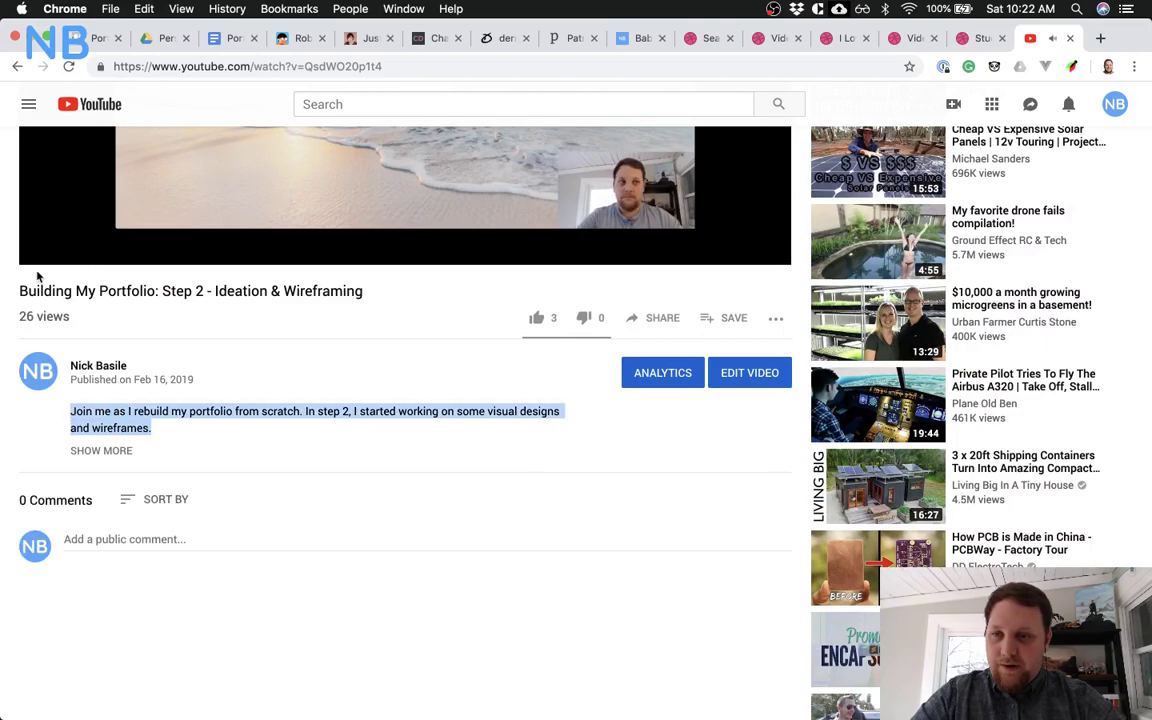
mouse_move(46, 249)
scroll(82, 237, up, 3)
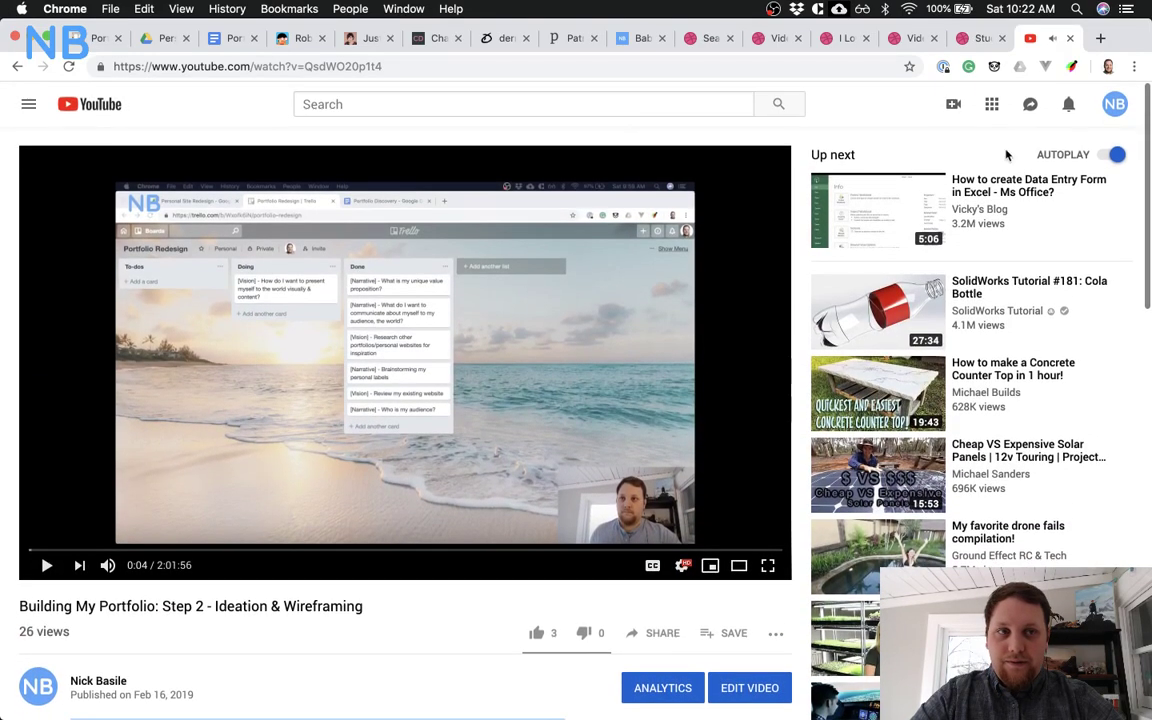
click(20, 66)
Switch to Sketch and replace the tile's description with the copied text "Join me as I rebuild my portfolio from scratch…"
key(ctrl+Up)
click(940, 496)
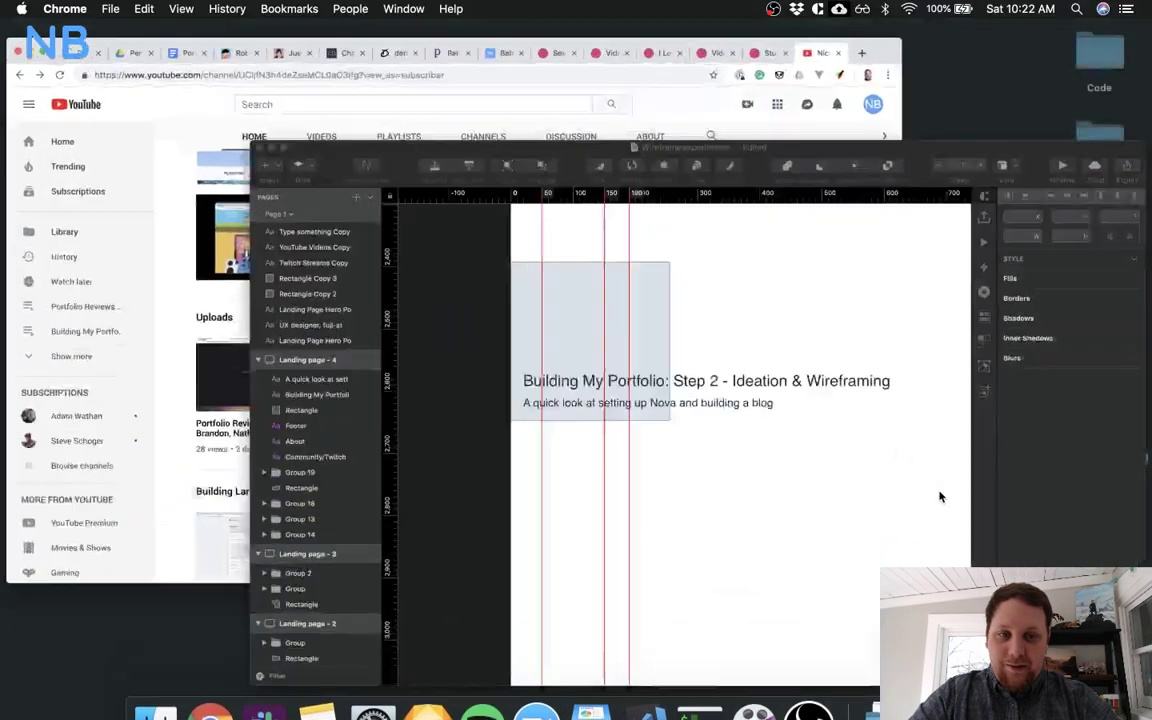
double_click(550, 358)
key(super+a)
key(super+v)
click(649, 441)
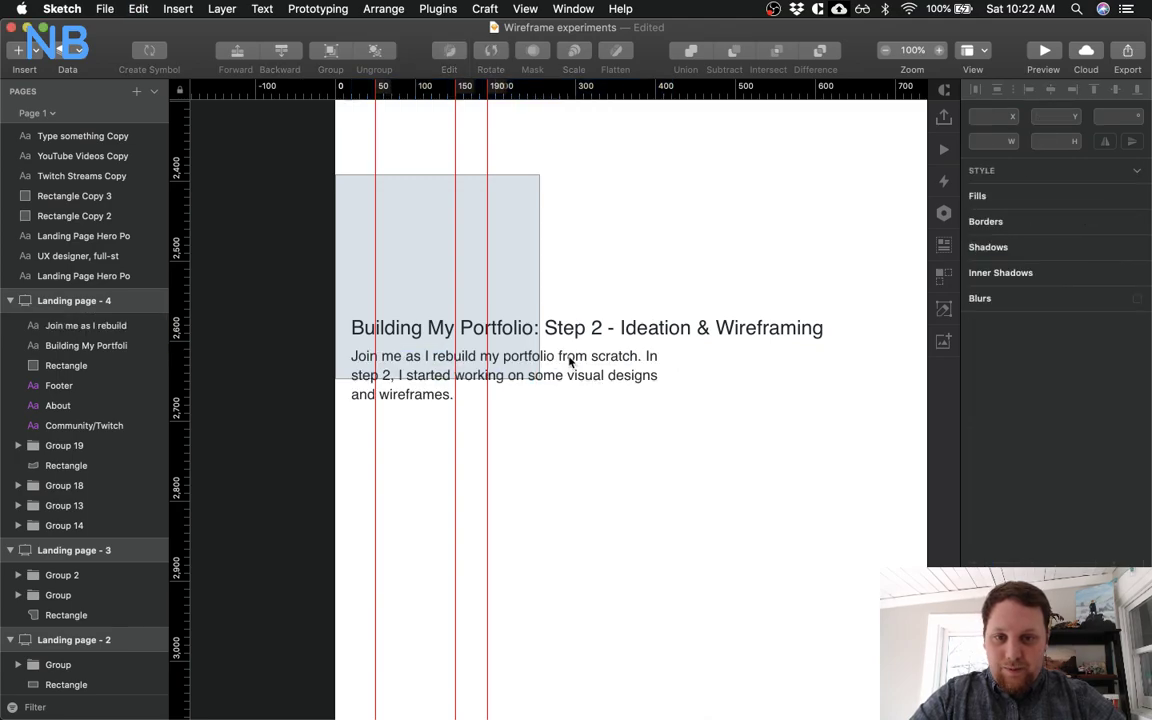
Widen the video description's text box to 591 so it ends flush with the title above
click(572, 356)
double_click(572, 356)
key(Escape)
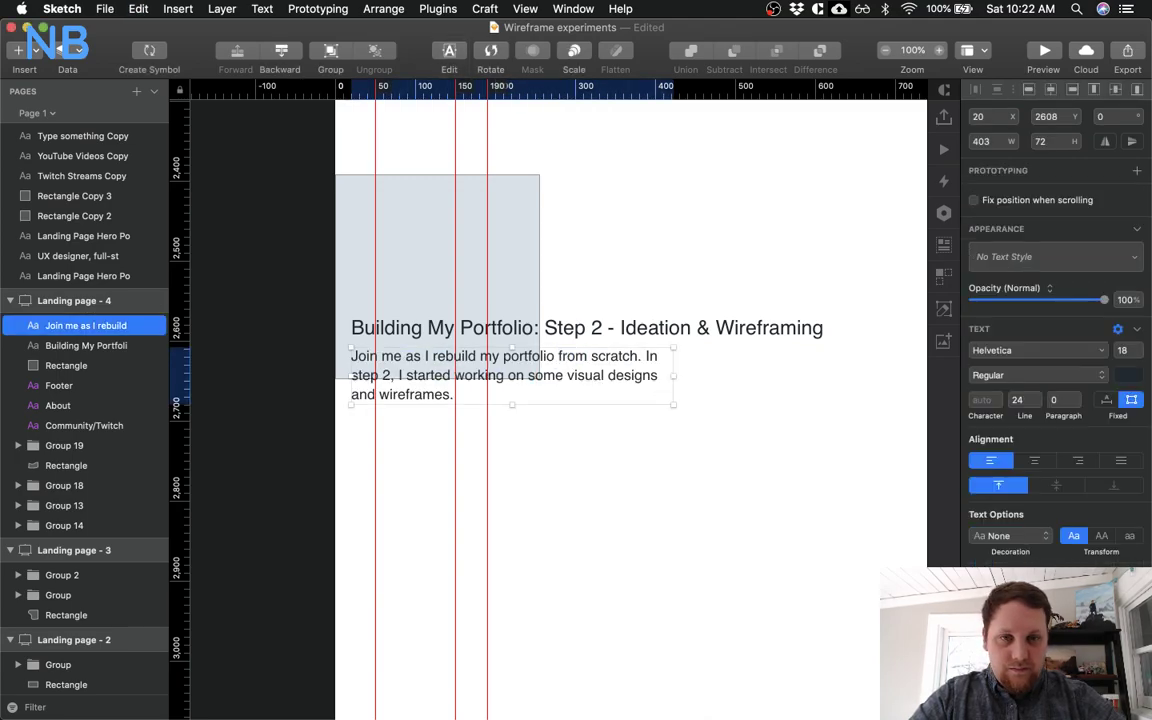
drag(672, 375, 825, 370)
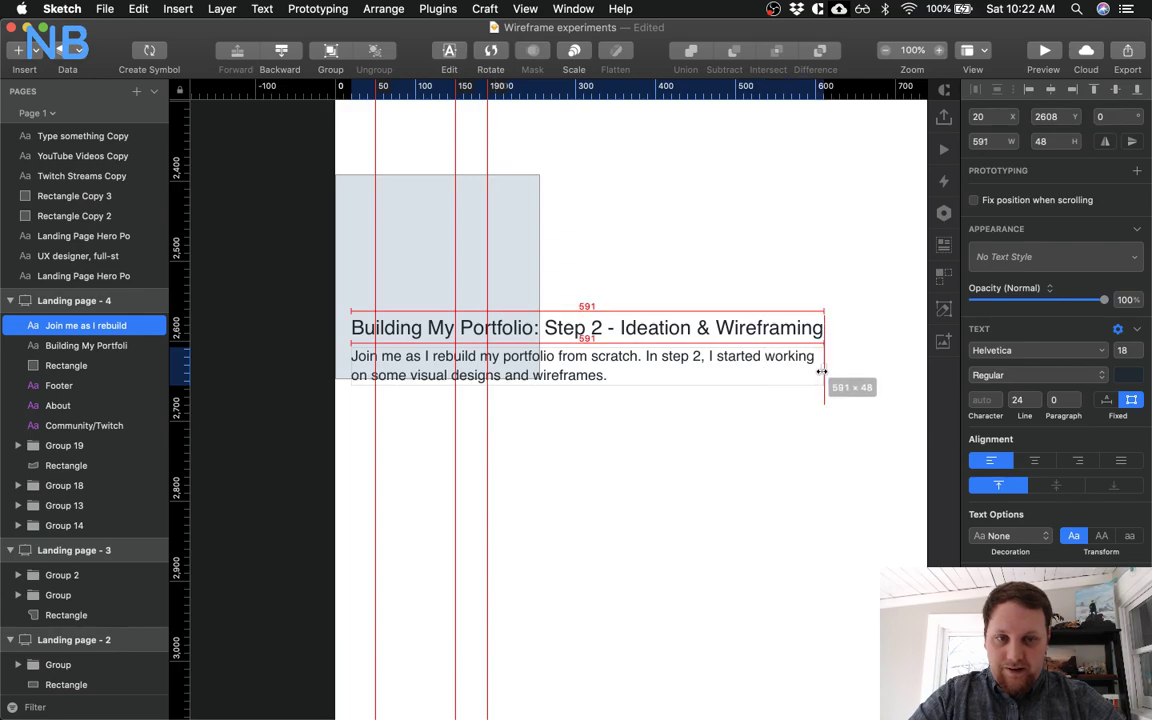
click(755, 436)
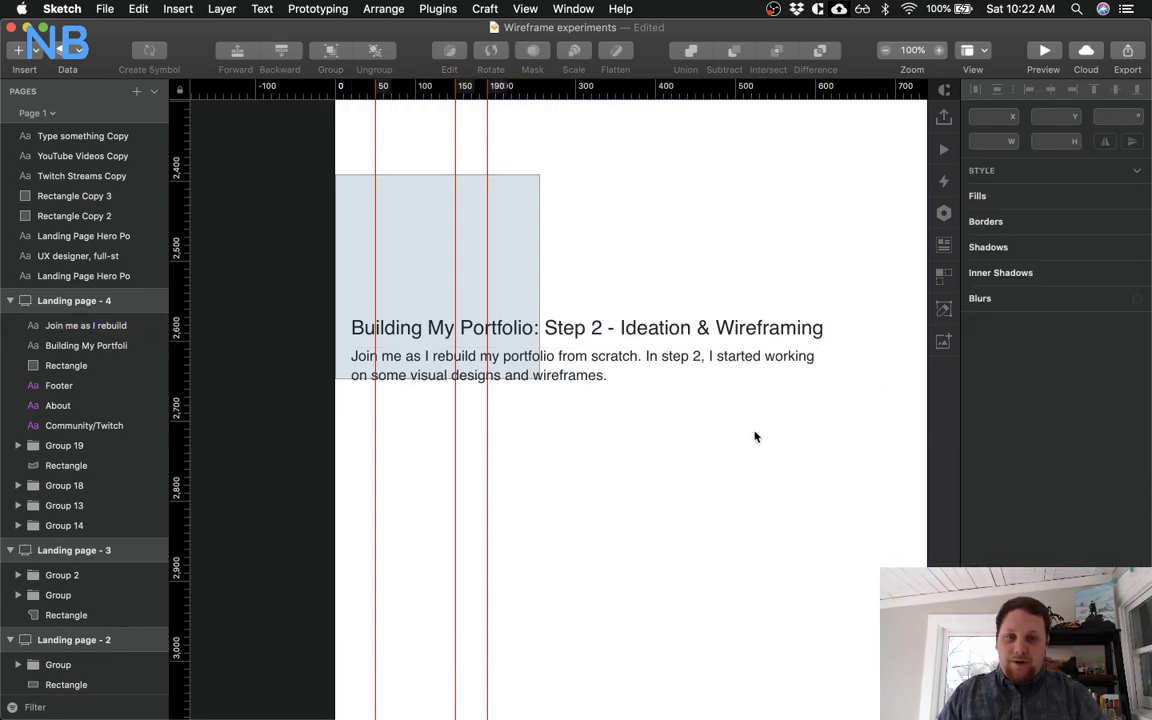
Review the Projects, work experience and Writing sections of Landing page - 4 for a layout to reuse for media
key(super+minus)
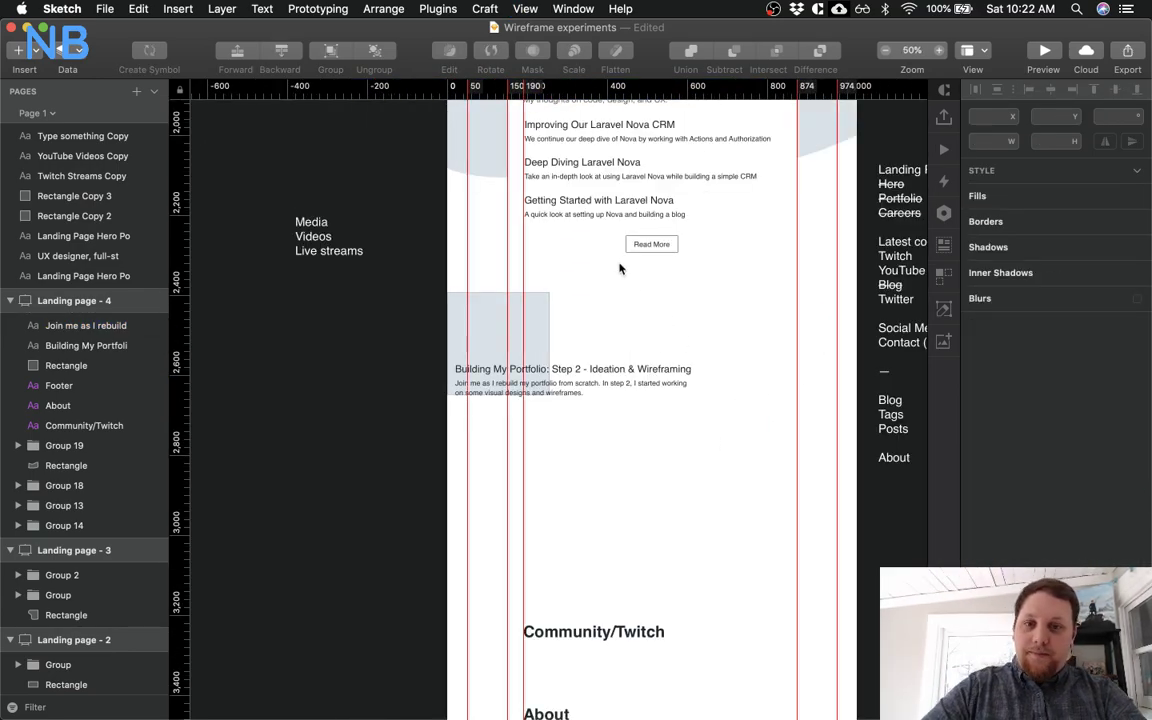
scroll(589, 337, right, 2)
scroll(588, 342, up, 3)
scroll(589, 342, up, 6)
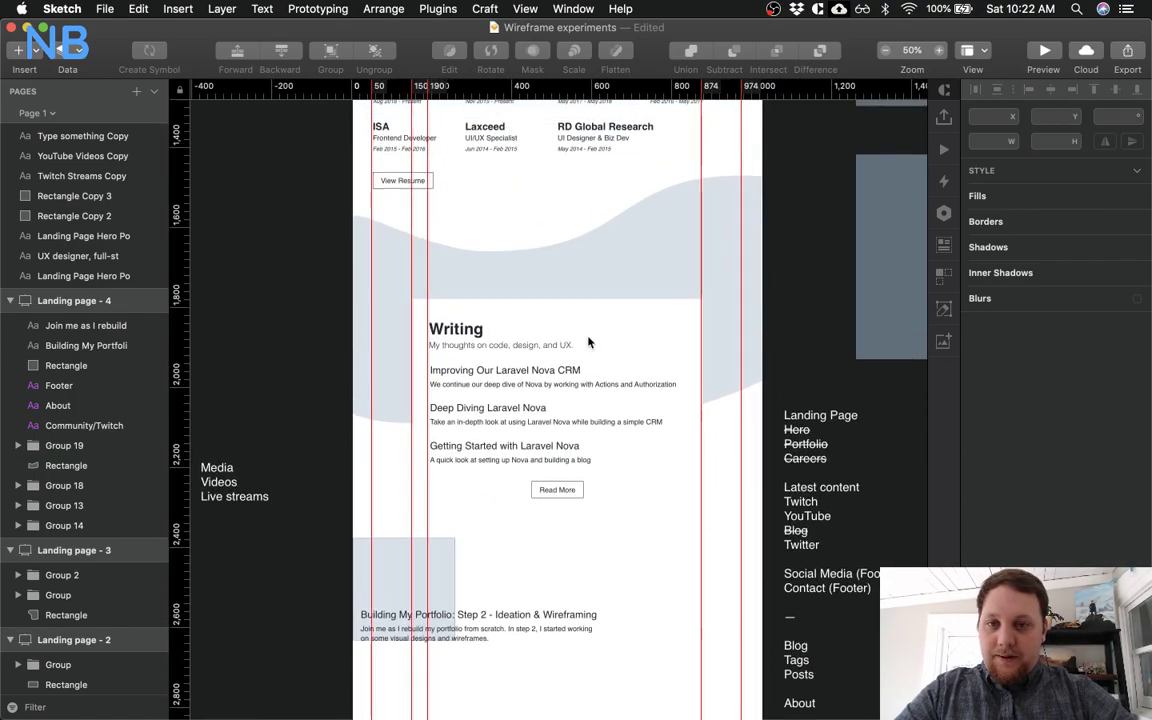
scroll(474, 656, up, 1)
scroll(474, 656, up, 4)
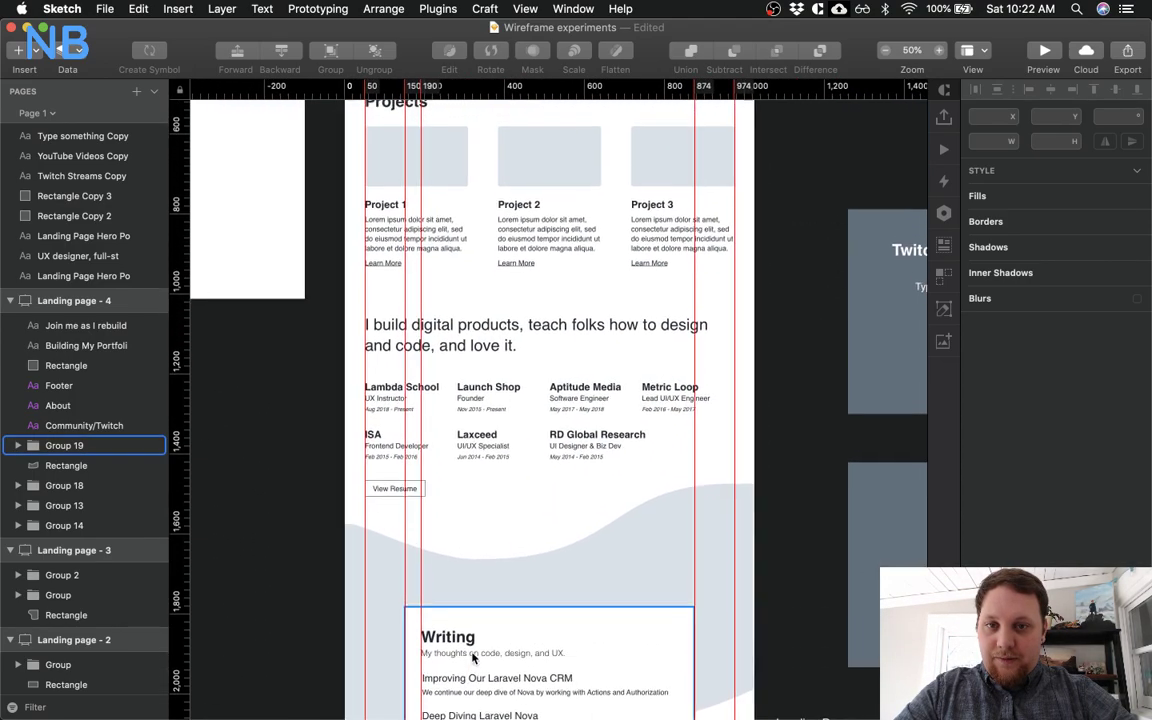
scroll(474, 656, right, 1)
scroll(474, 656, down, 3)
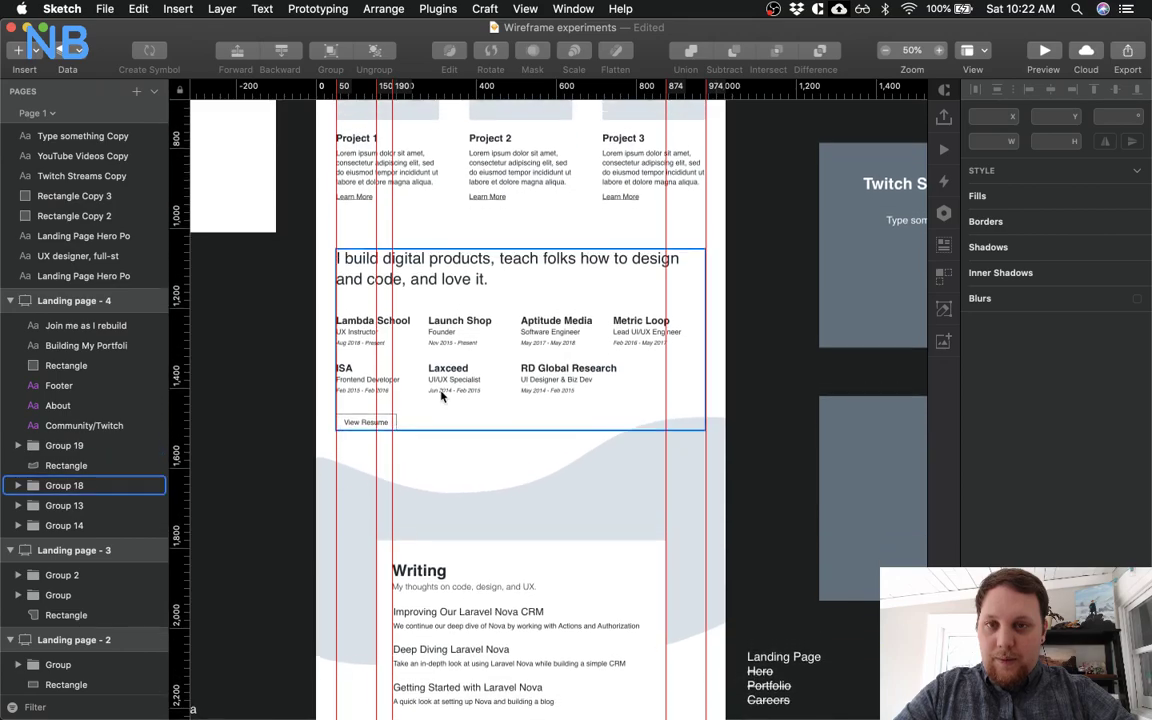
scroll(407, 253, up, 2)
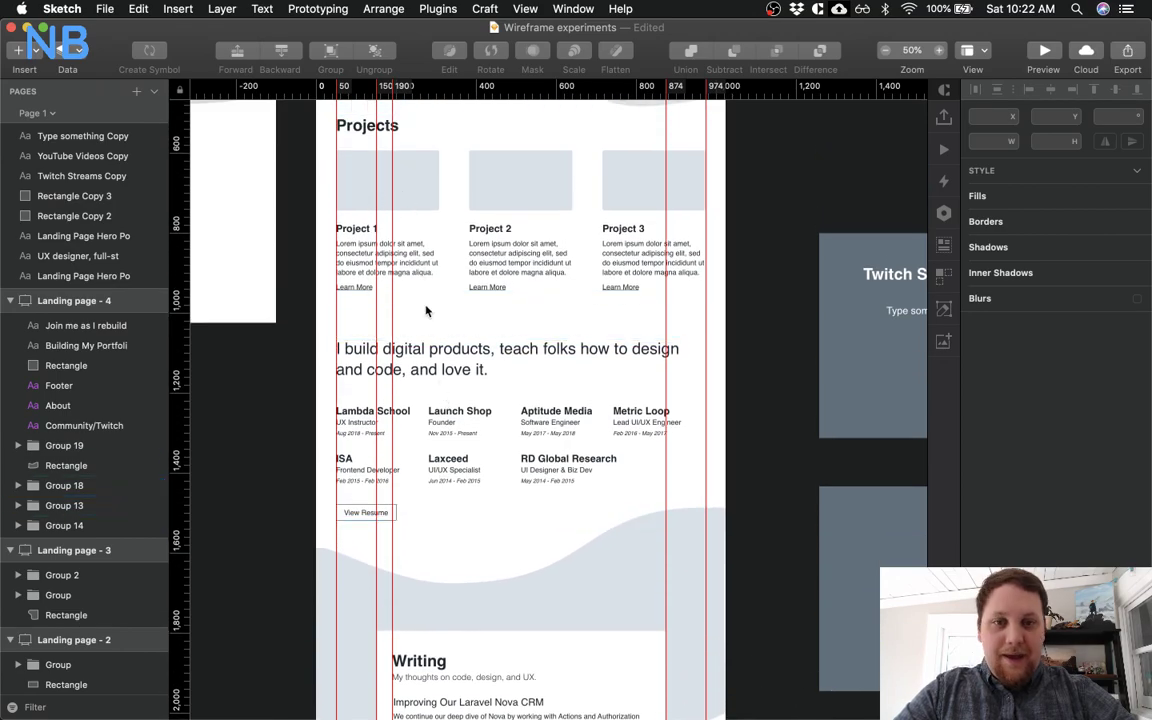
click(418, 262)
scroll(440, 250, down, 10)
scroll(449, 240, up, 3)
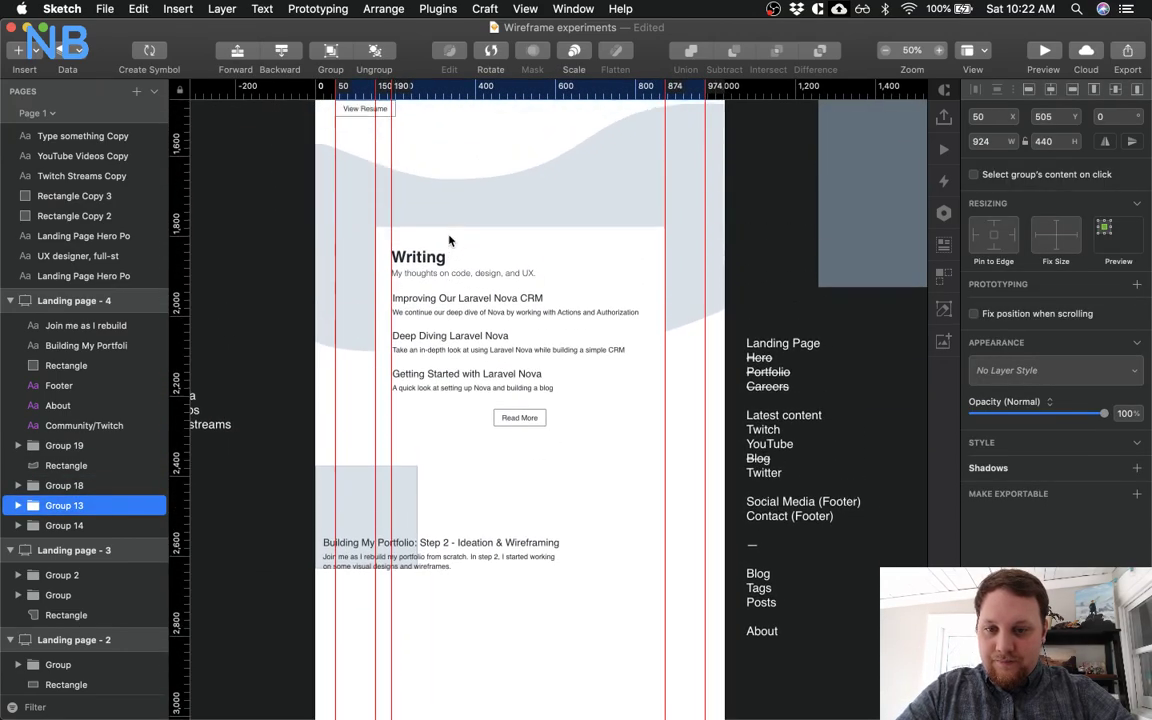
Delete the rectangle behind the video text and paste a copy of the Projects section below the Writing section
click(364, 447)
key(BackSpace)
scroll(406, 490, up, 7)
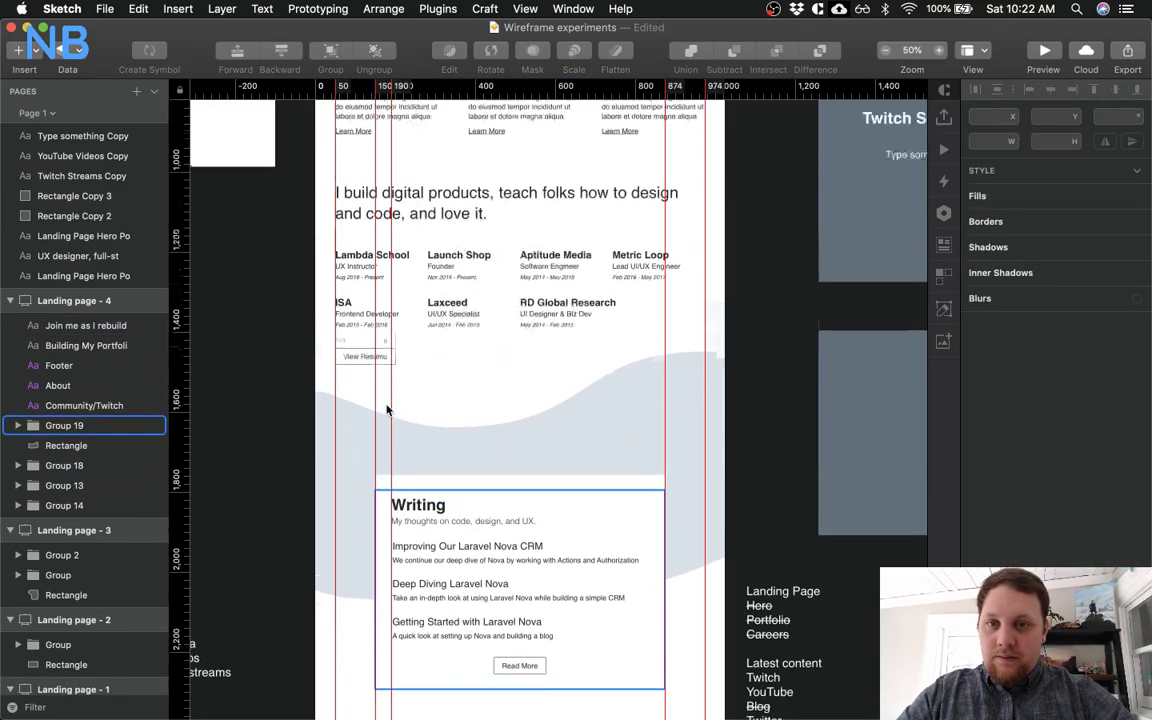
click(443, 193)
key(super+c)
scroll(465, 517, down, 10)
key(super+v)
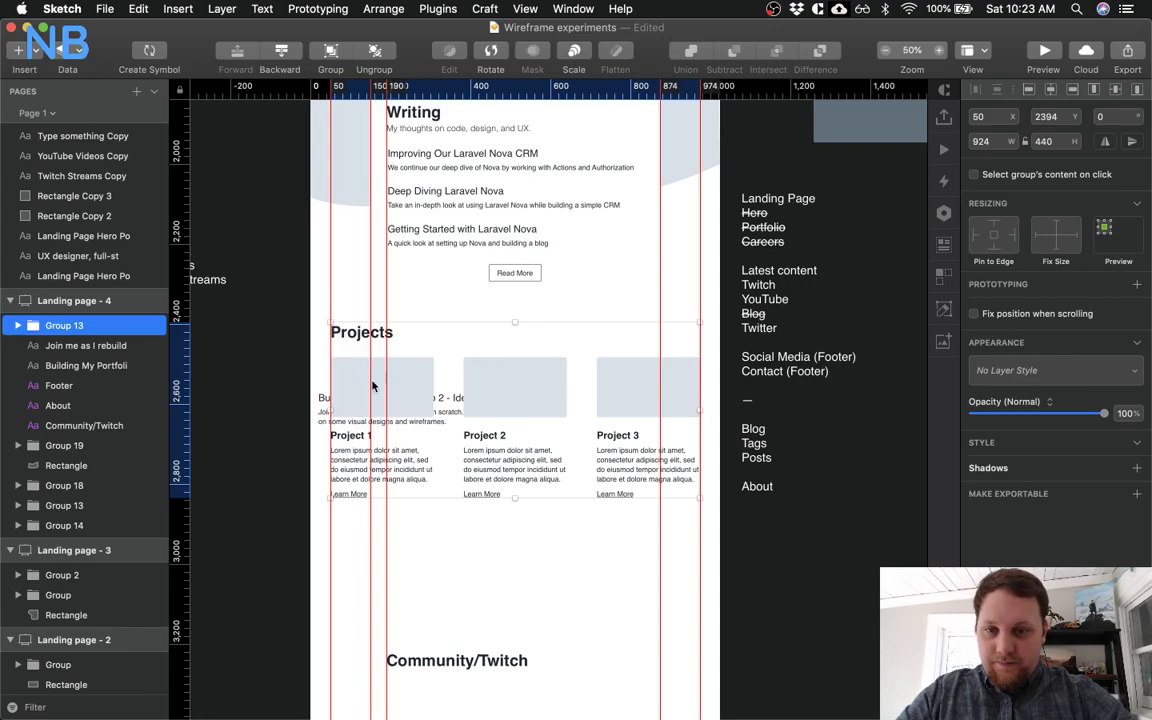
Move the loose video title and description together into the empty space below the pasted project cards
click(323, 402)
shift+click(323, 413)
drag(324, 405, 424, 548)
click(417, 541)
click(368, 450)
scroll(355, 440, down, 3)
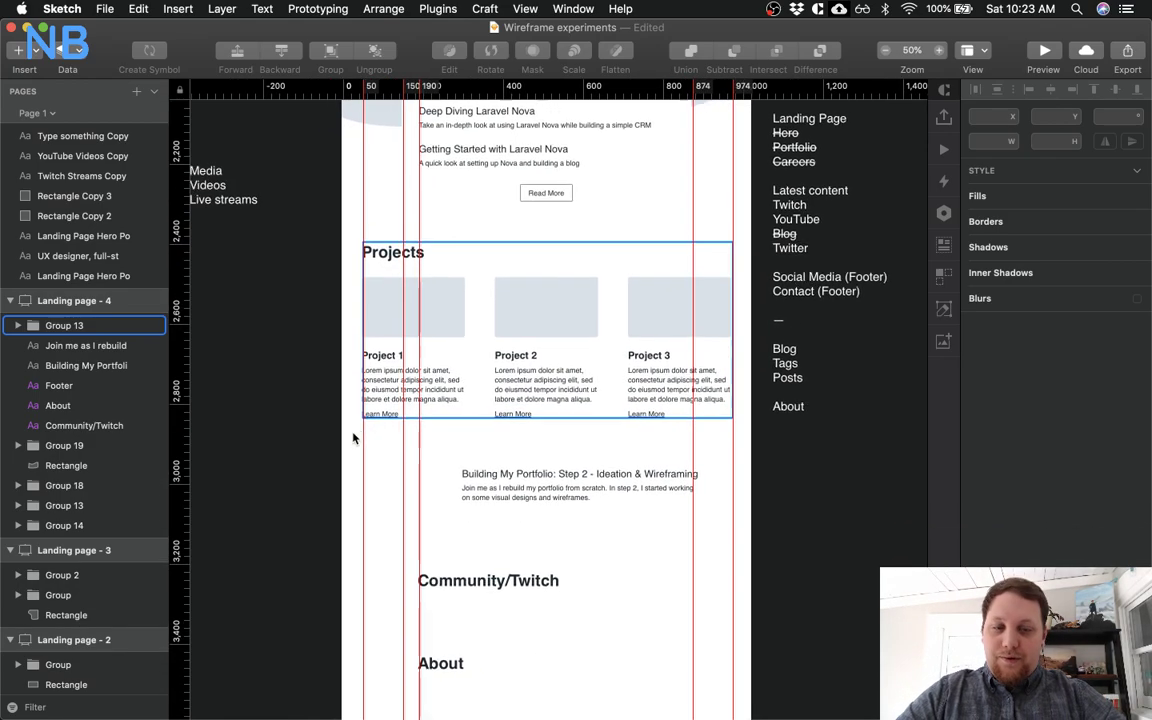
Replace the first pasted card's heading with the copied title "Building My Portfolio: Step 2 - Ideation & Wireframing"
click(353, 437)
key(super+equal)
scroll(352, 437, left, 3)
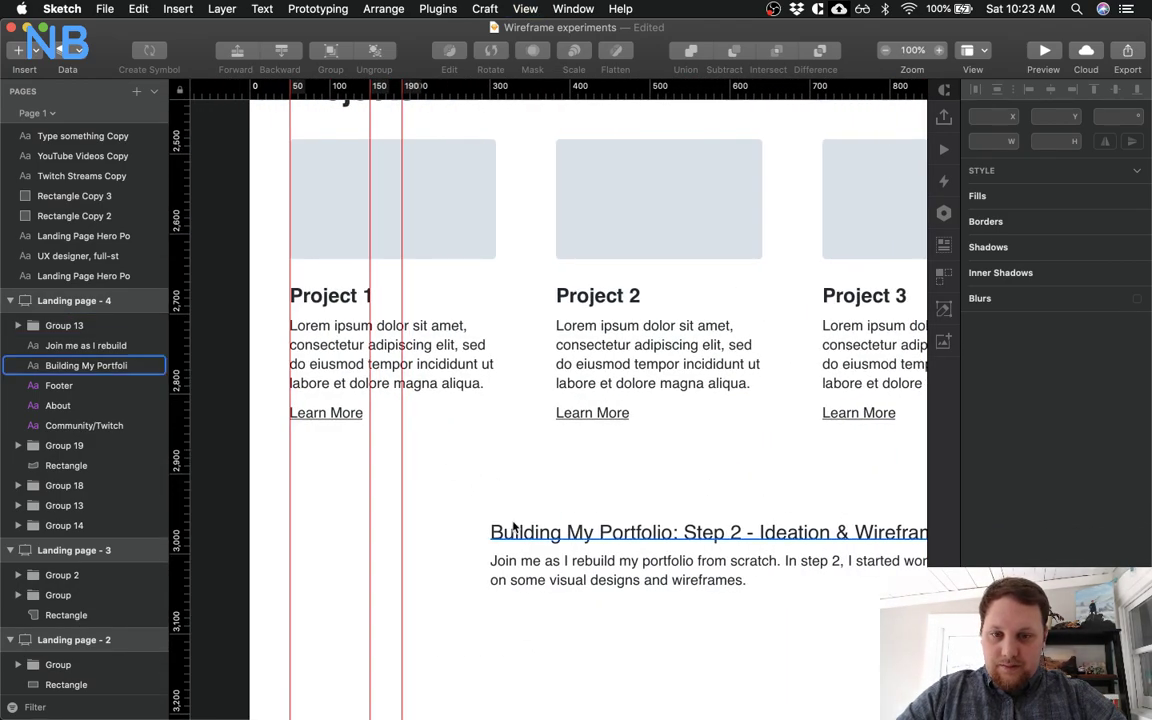
click(512, 527)
double_click(515, 530)
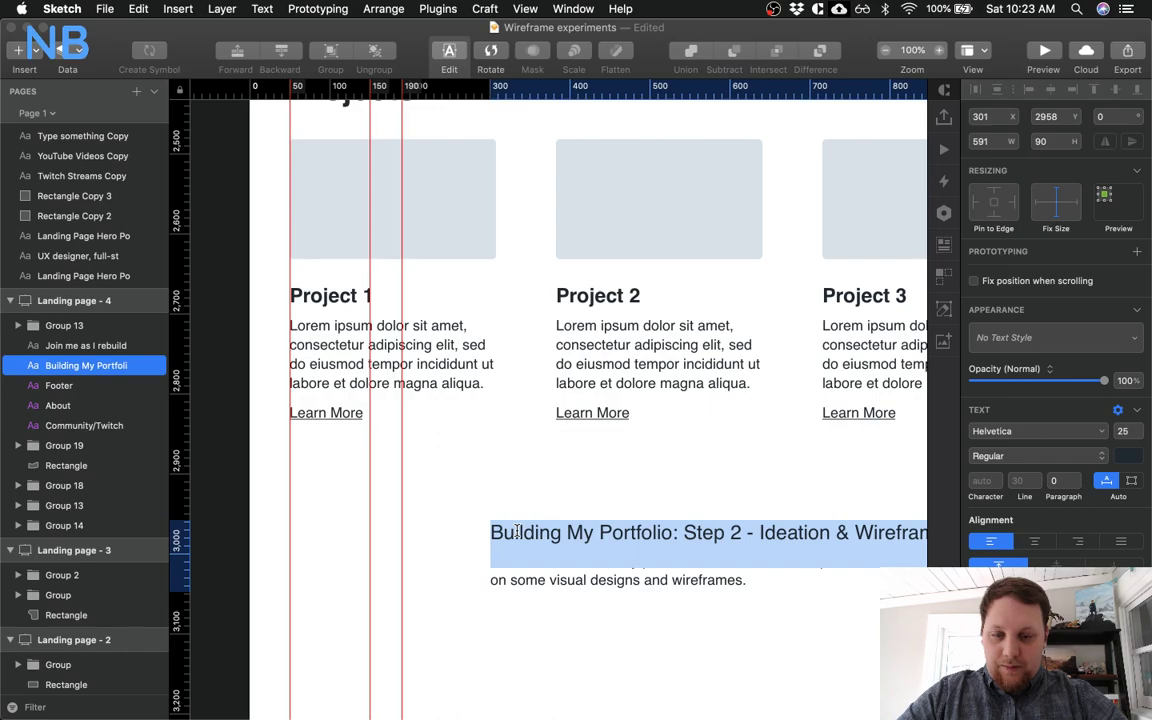
key(Escape)
super+click(318, 293)
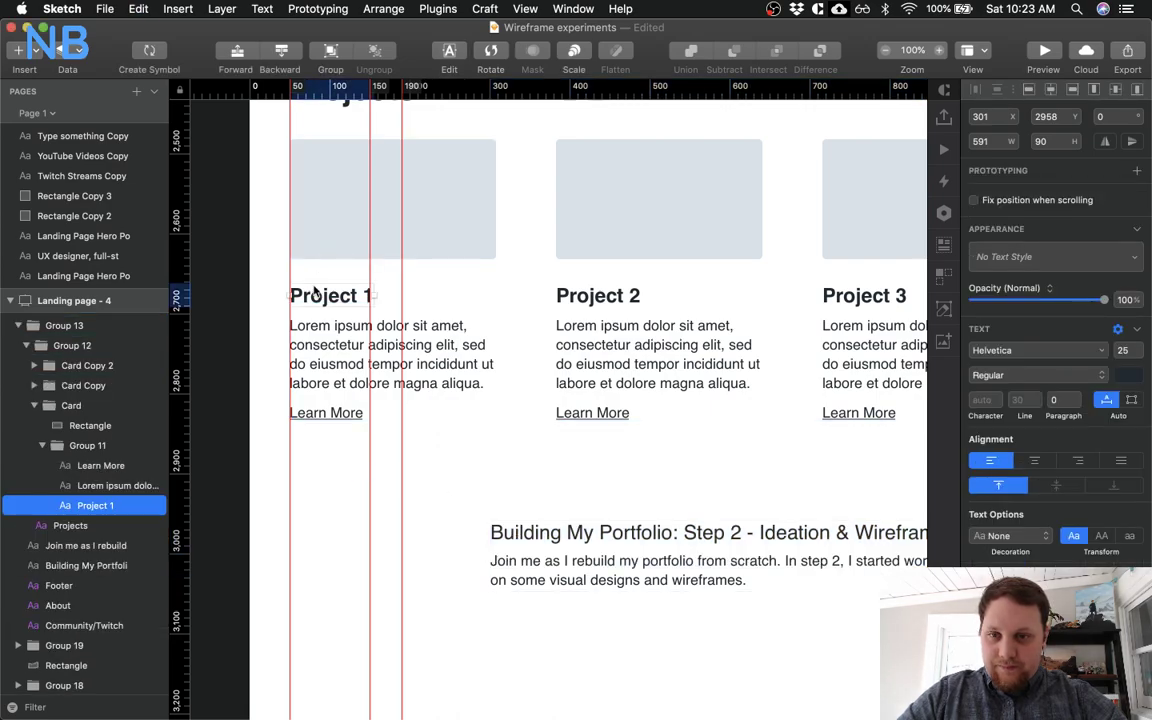
double_click(313, 290)
key(super+v)
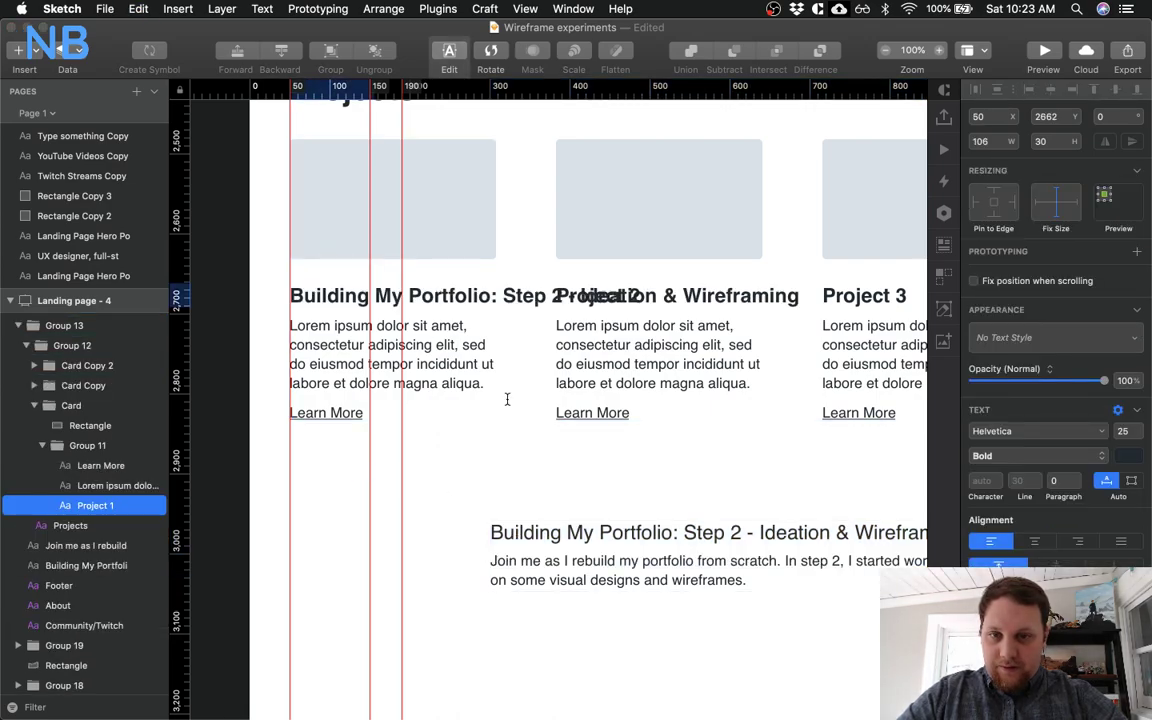
key(Escape)
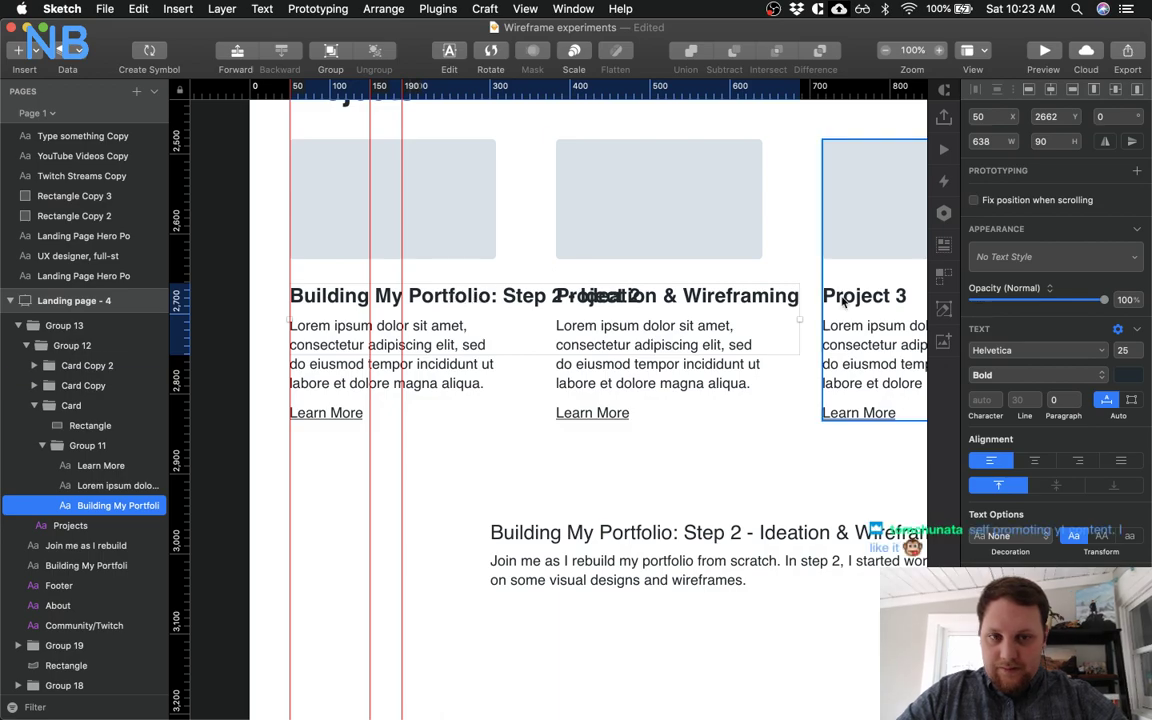
Narrow the first card's title to the card width of 258 and shift its description and Learn More link below the wrapped title
drag(796, 320, 482, 302)
click(452, 375)
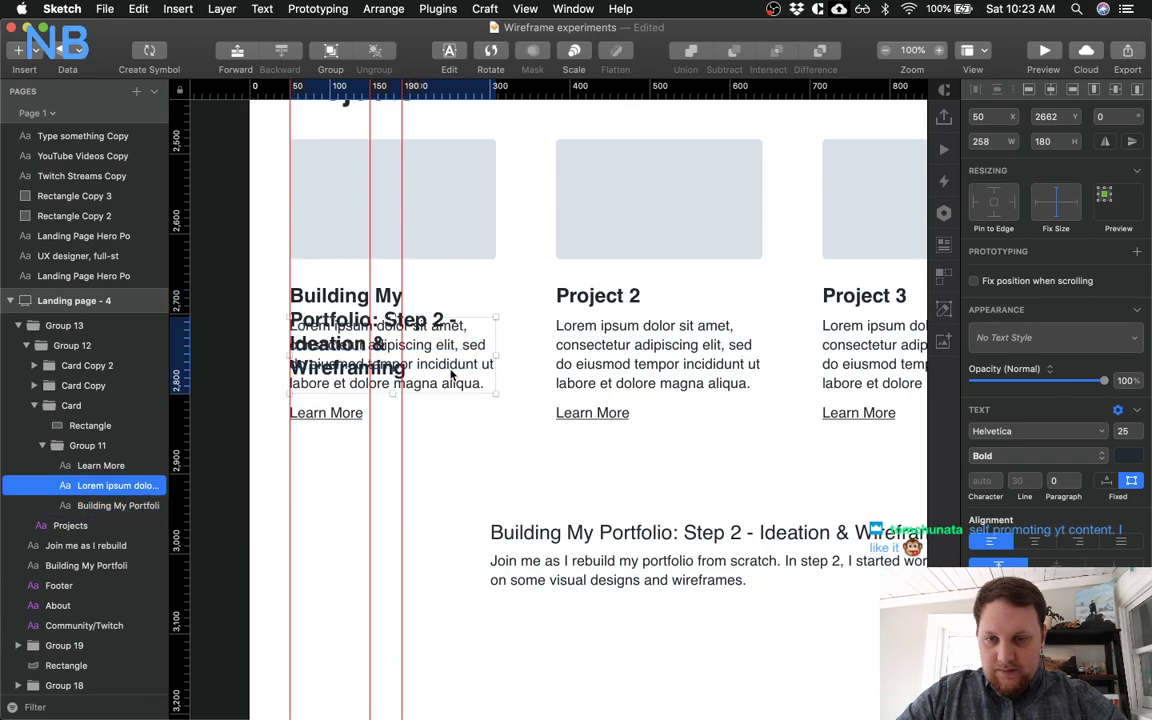
shift+click(333, 420)
key(shift+Down)
key(shift+Down)
key(shift+Down)
key(shift+Down)
key(shift+Down)
key(shift+Down)
key(shift+Down)
key(shift+Down)
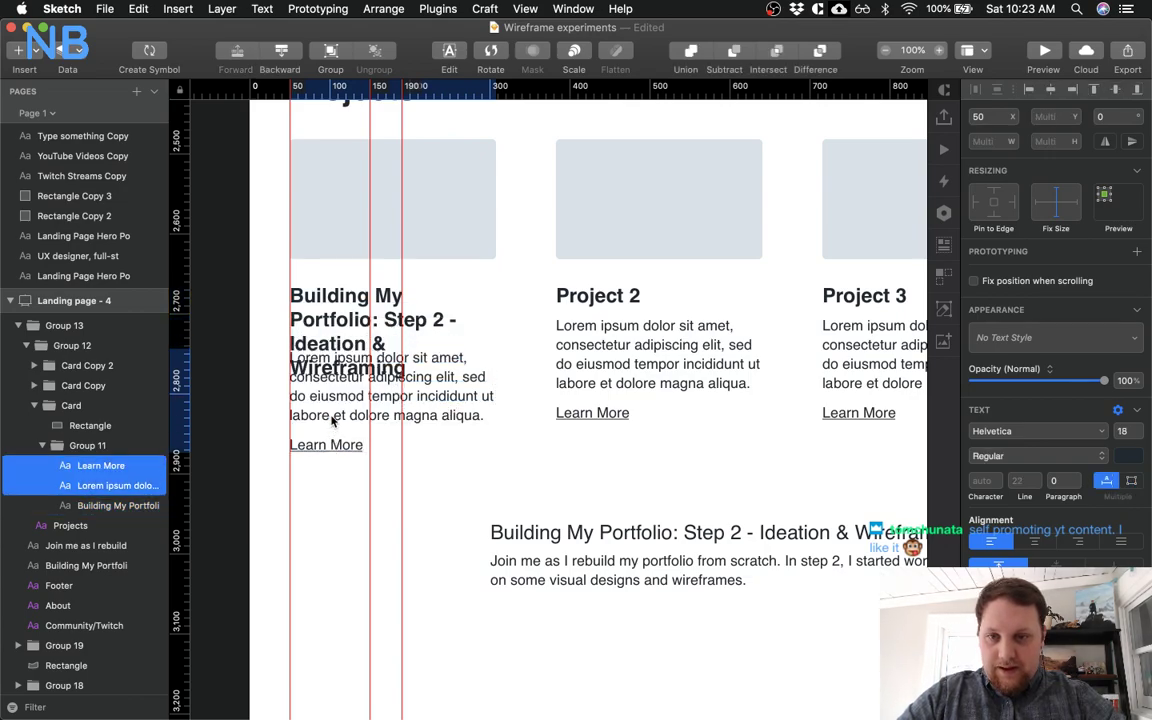
key(shift+Up)
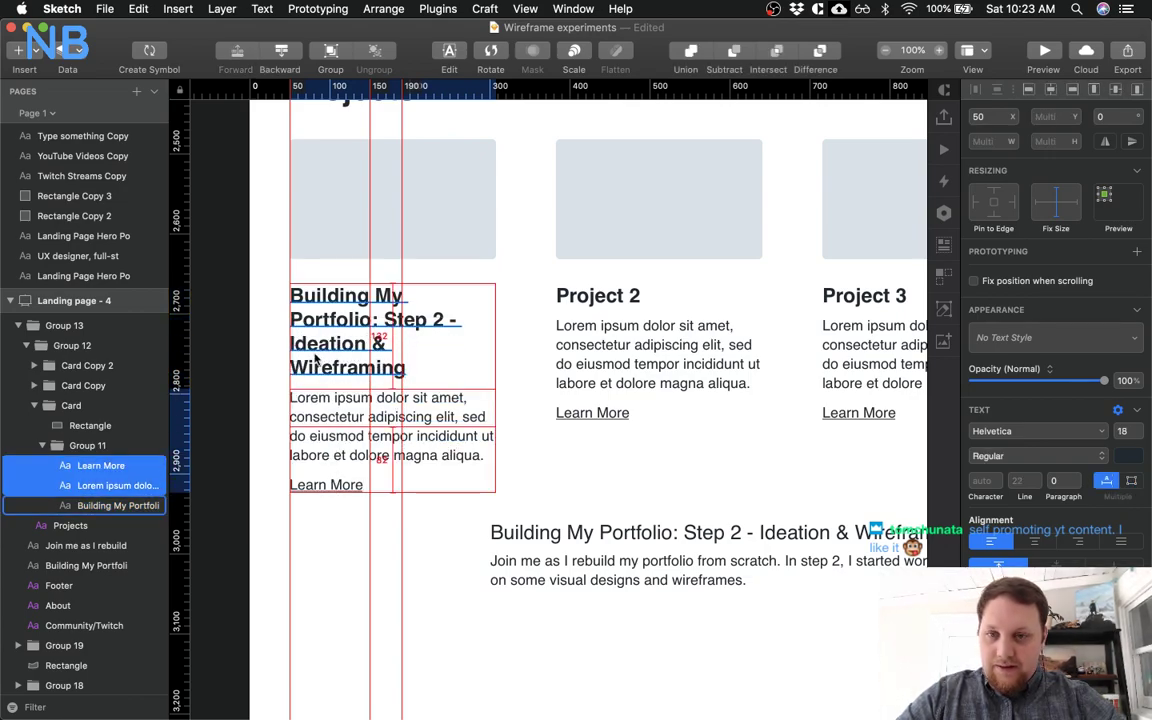
Nudge the first card's description and Learn More link slightly down, using the Project 2 card's spacing as reference
click(596, 382)
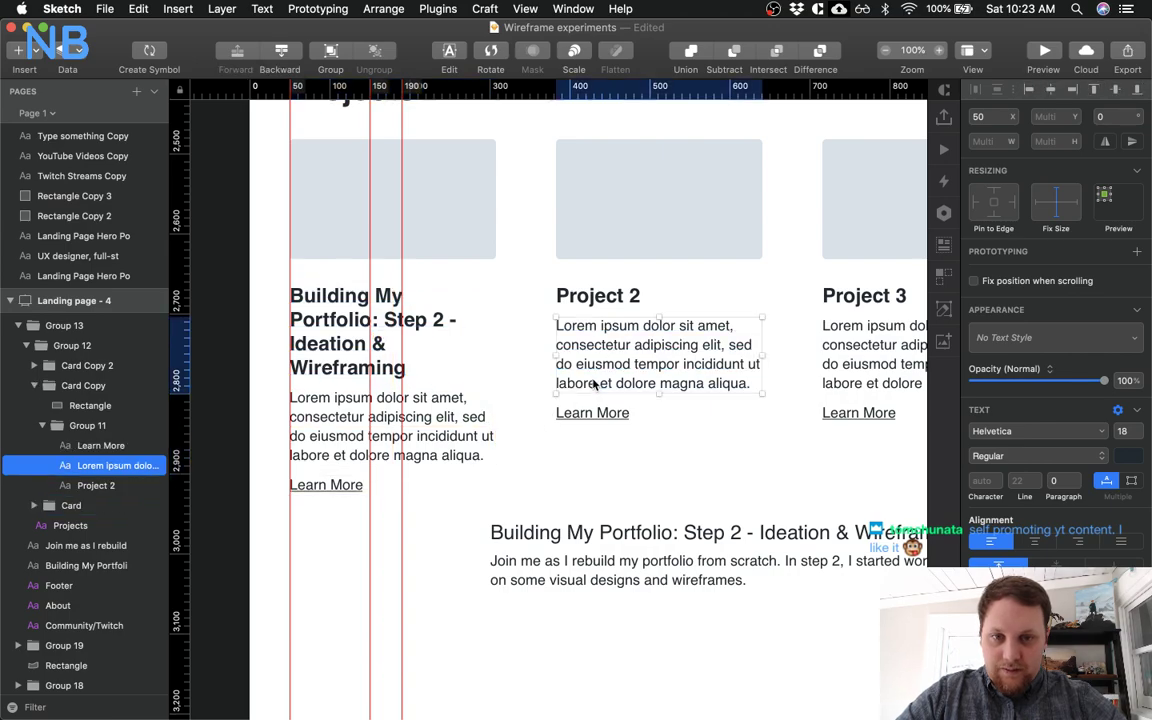
click(333, 425)
shift+click(322, 484)
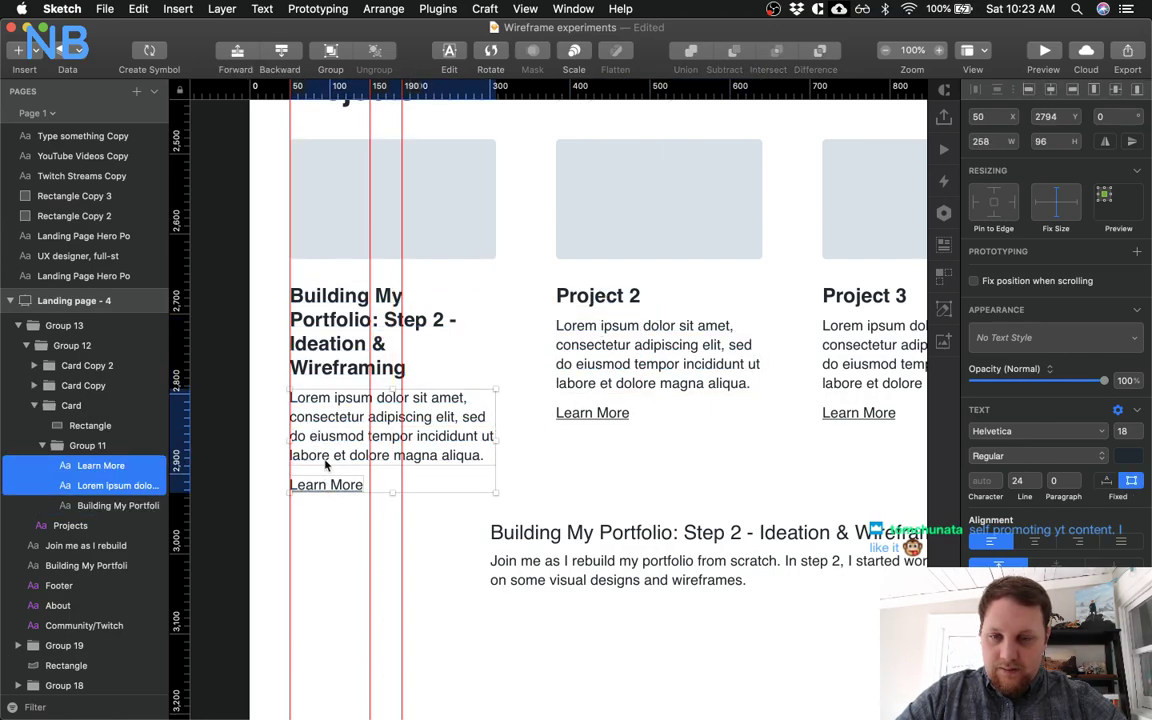
key(alt)
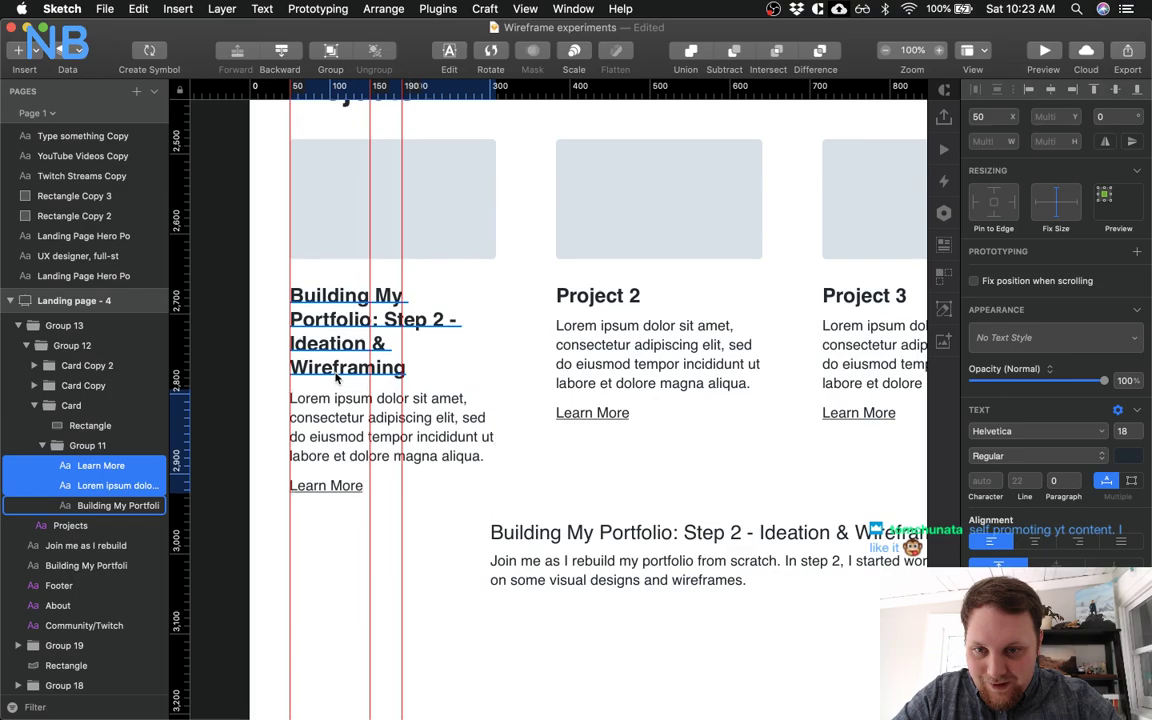
Shorten the first card's title text box to a height of about 122 to fit its four lines
click(337, 377)
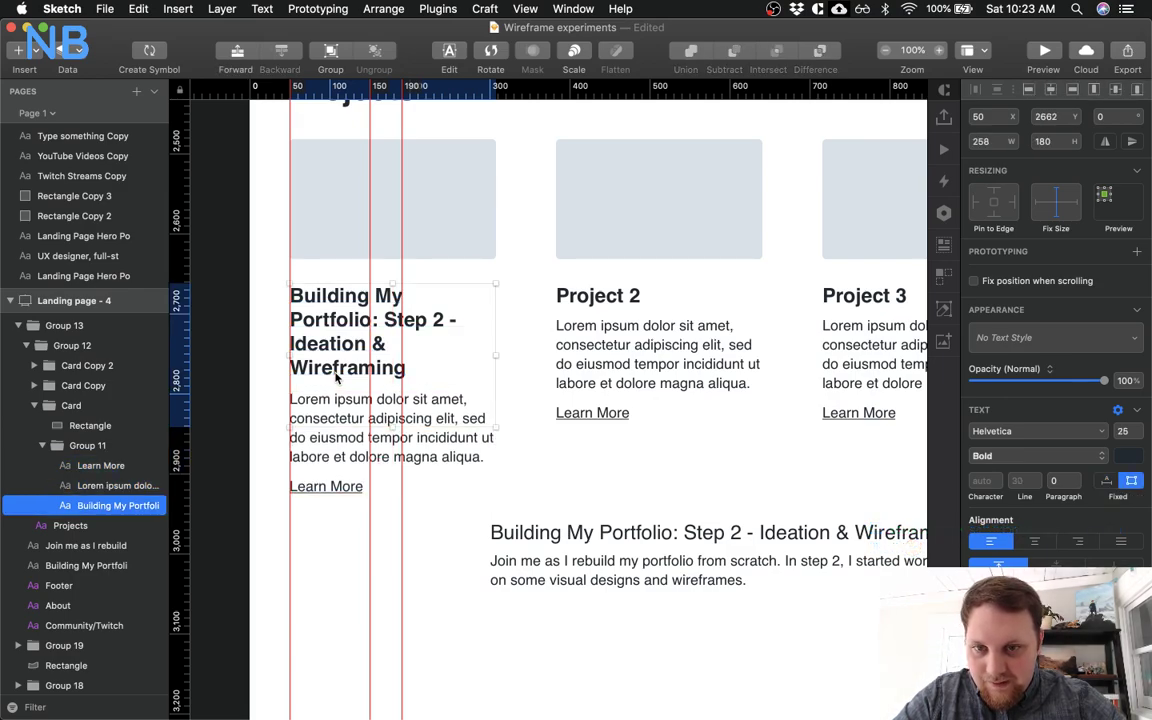
double_click(337, 377)
key(Escape)
key(Escape)
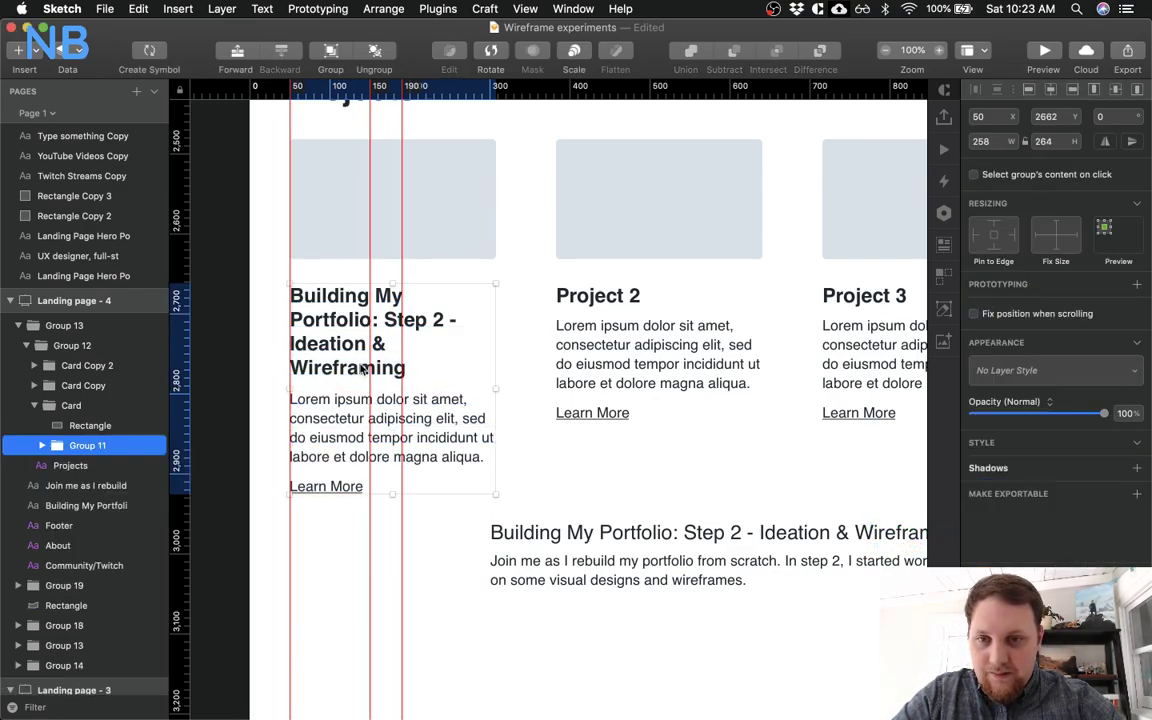
super+click(359, 367)
drag(393, 427, 393, 382)
click(380, 415)
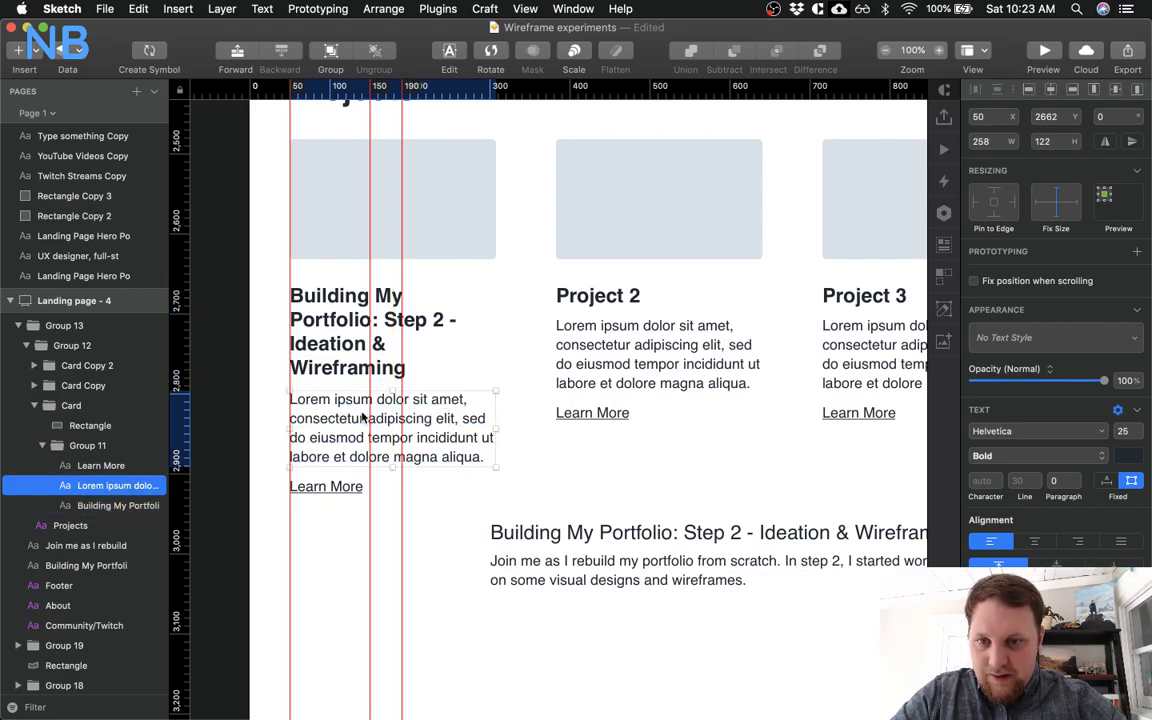
Copy the loose video description and replace the first card's lorem ipsum text with "Join me as I rebuild my portfolio from scratch…"
click(530, 562)
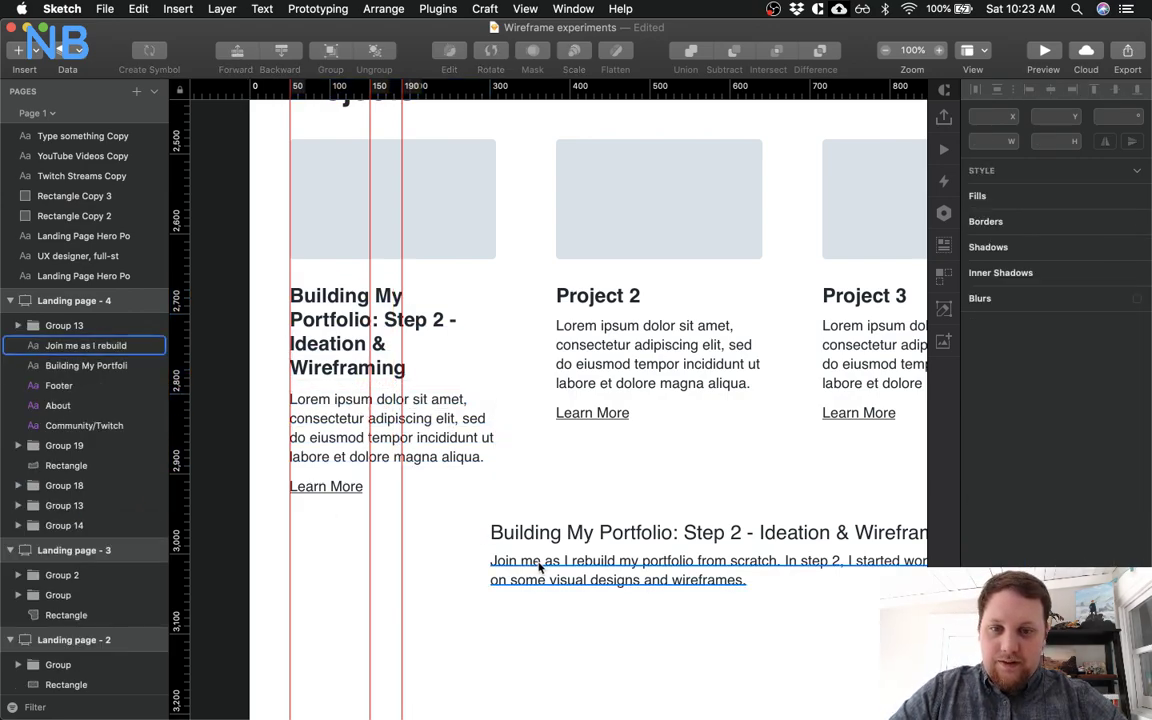
double_click(530, 562)
key(super+a)
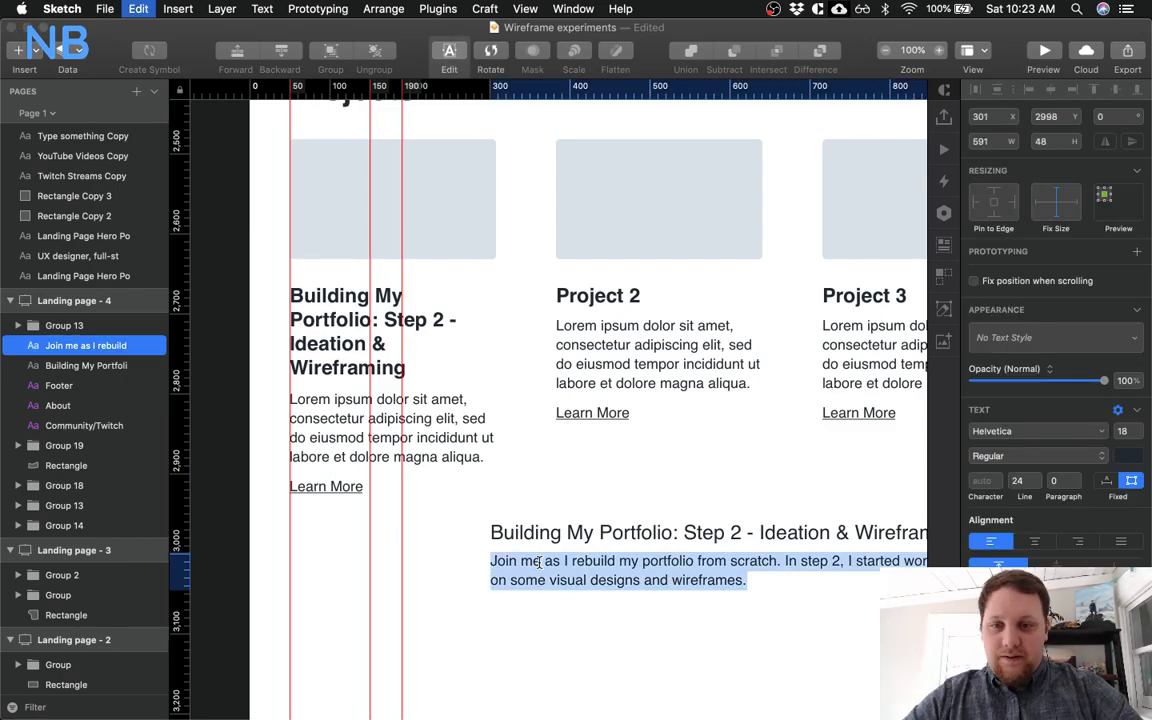
key(Escape)
click(342, 442)
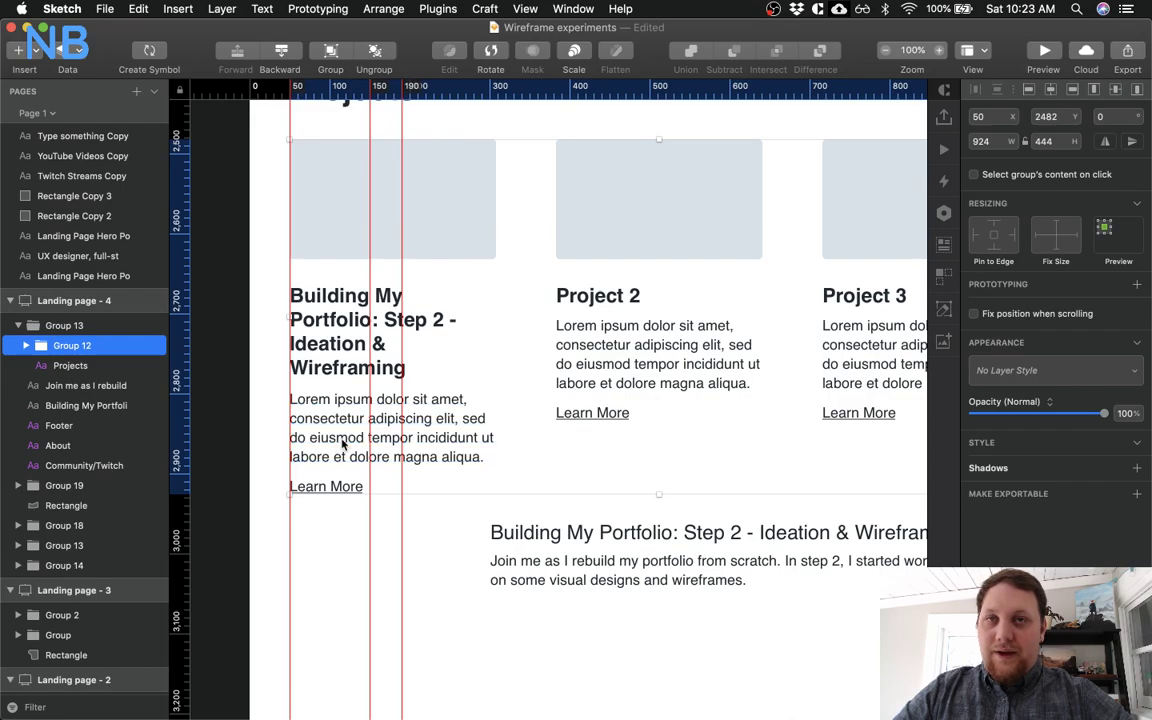
double_click(345, 441)
double_click(315, 440)
double_click(315, 440)
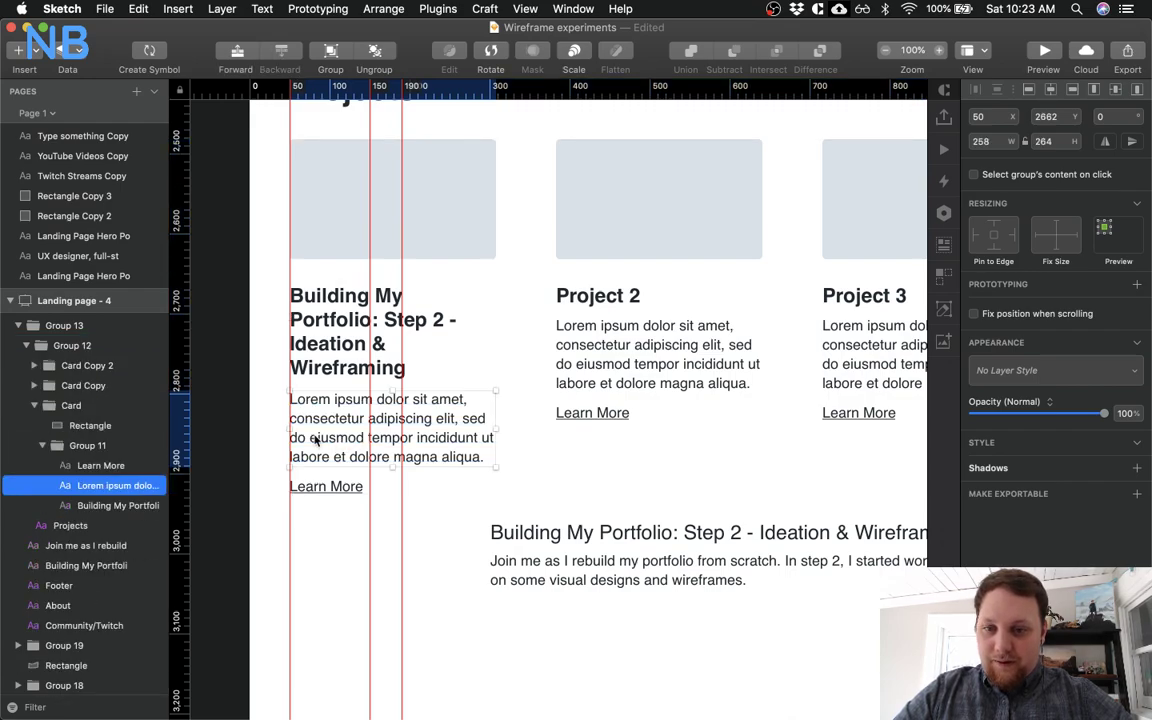
double_click(336, 428)
key(super+a)
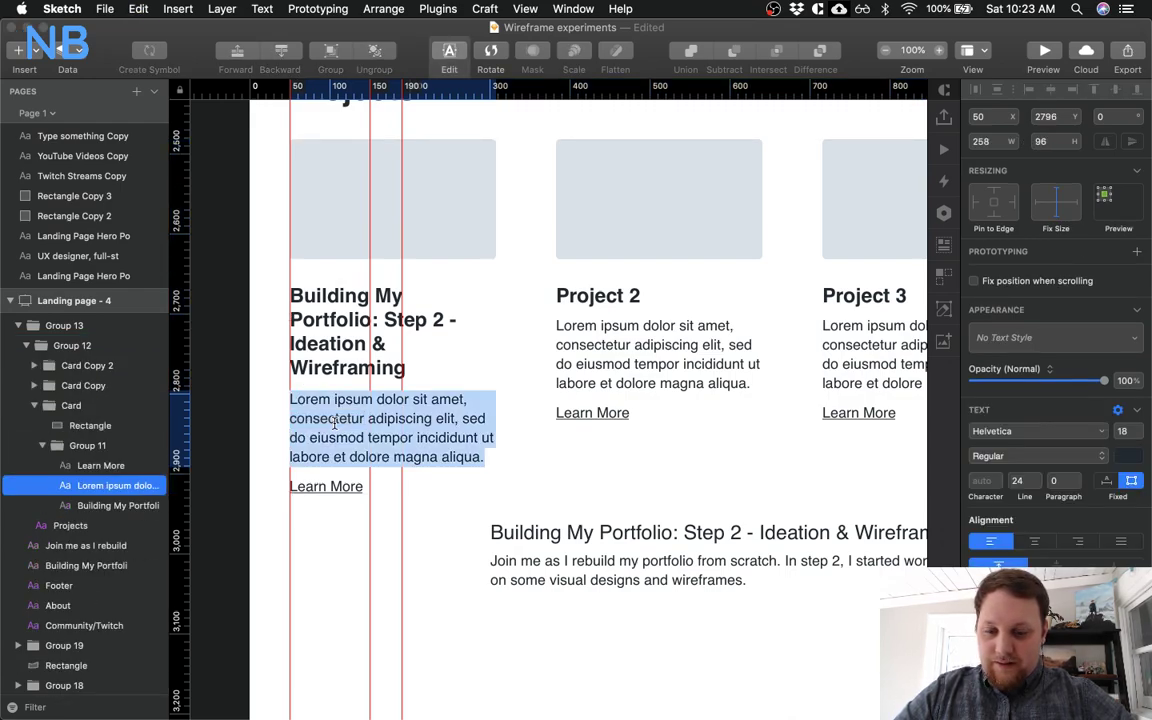
key(super+v)
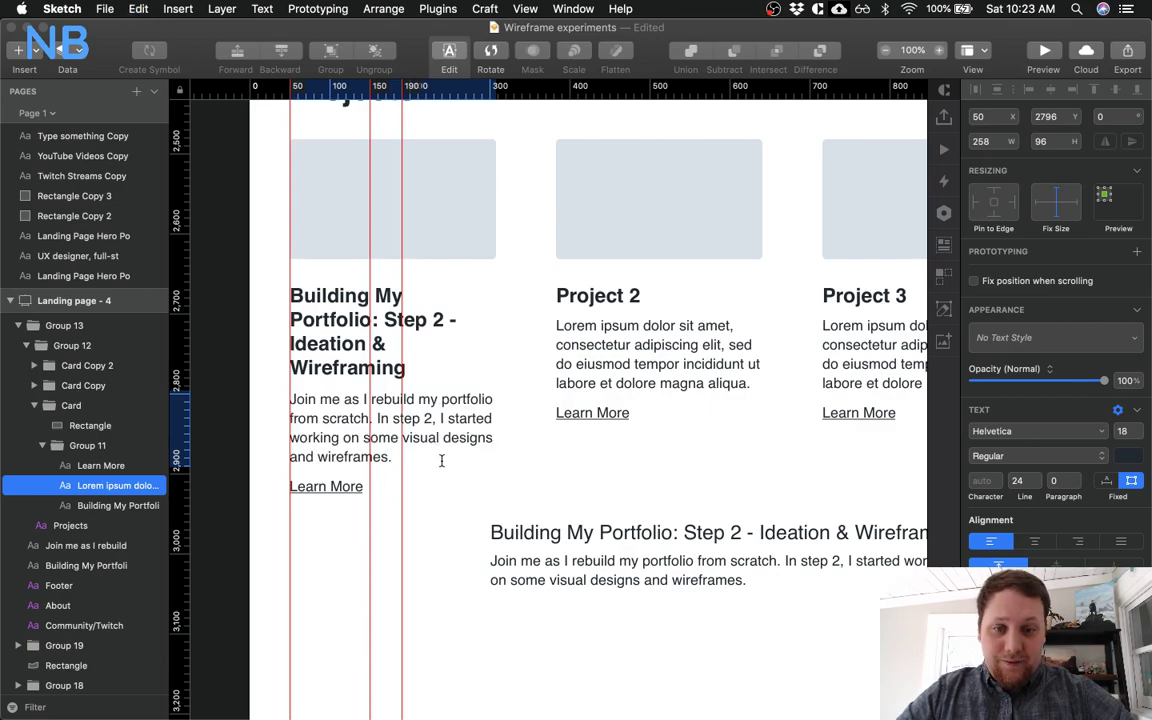
click(463, 505)
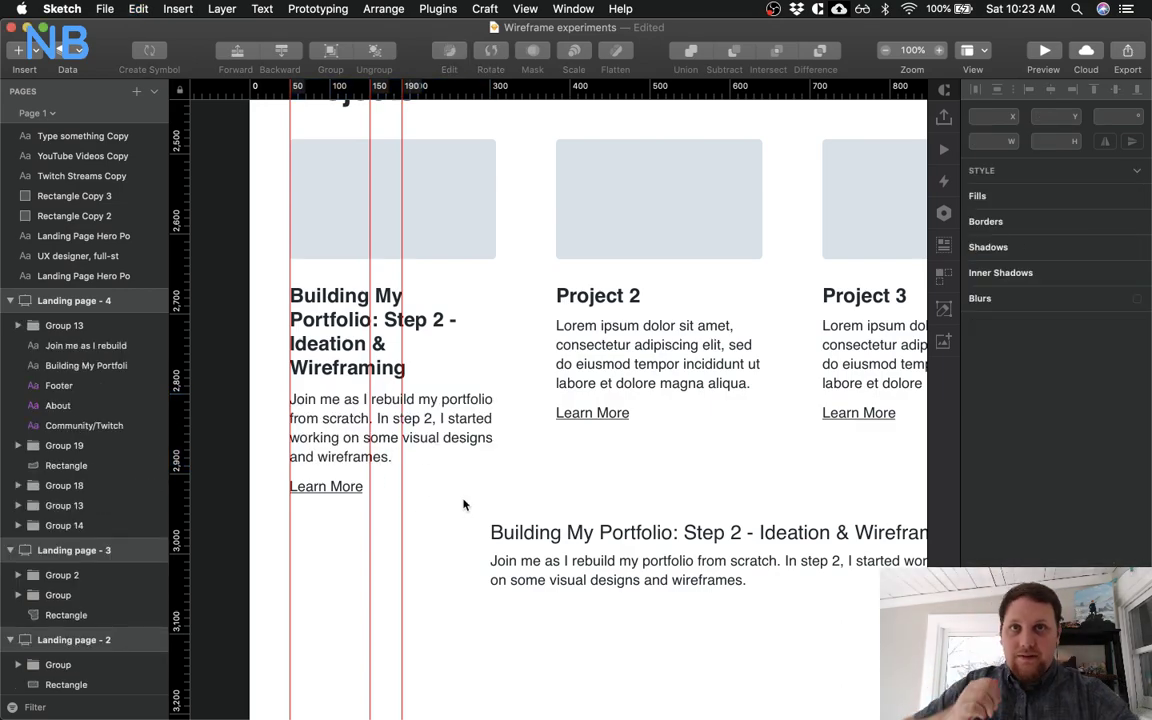
scroll(463, 505, down, 3)
scroll(463, 505, left, 2)
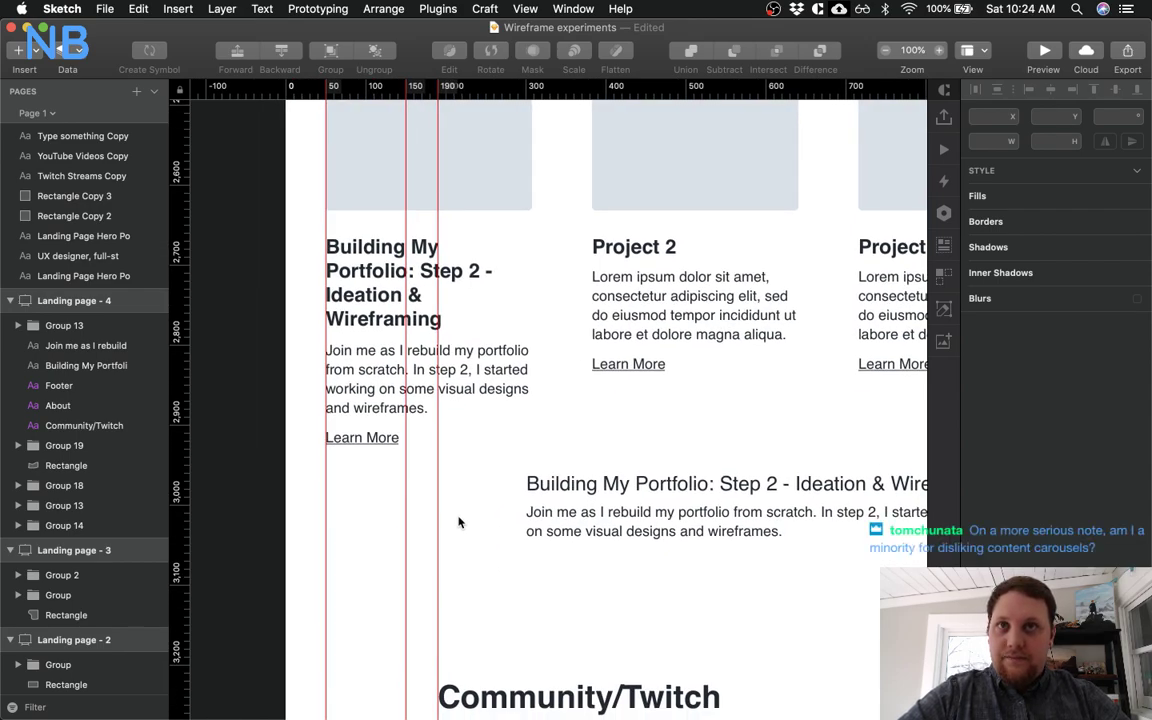
scroll(459, 521, down, 1)
scroll(459, 521, right, 1)
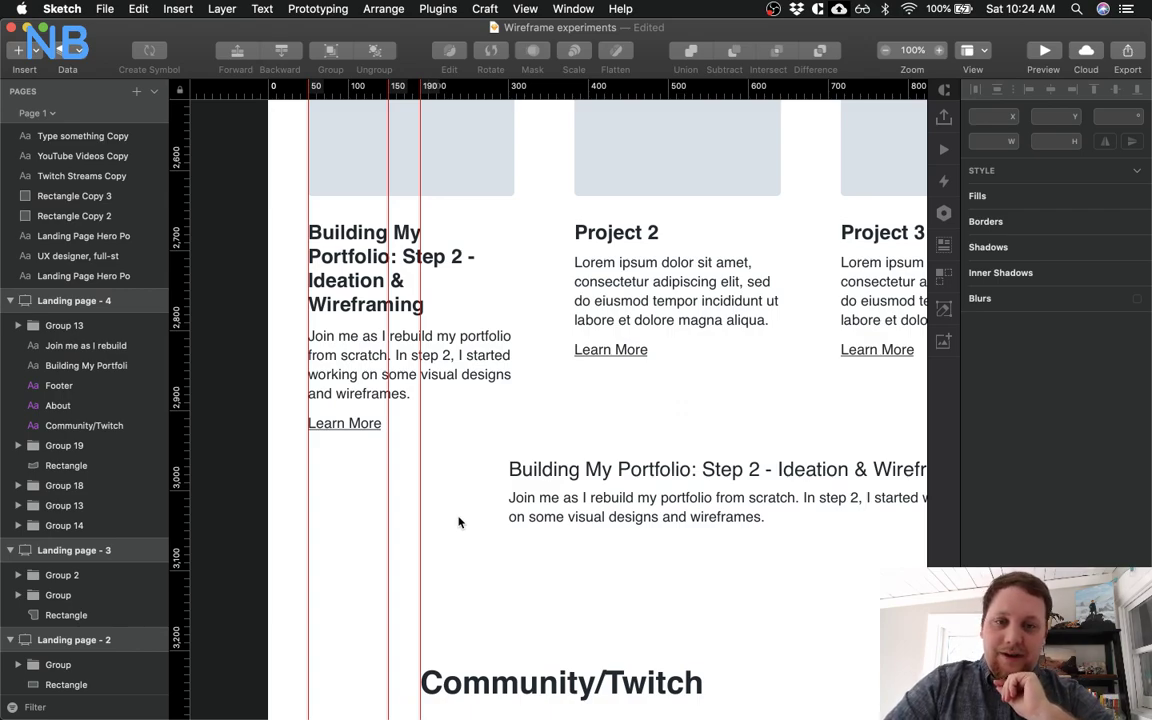
Examine the three project cards and the loose video title and description below them for layout and spacing
click(440, 360)
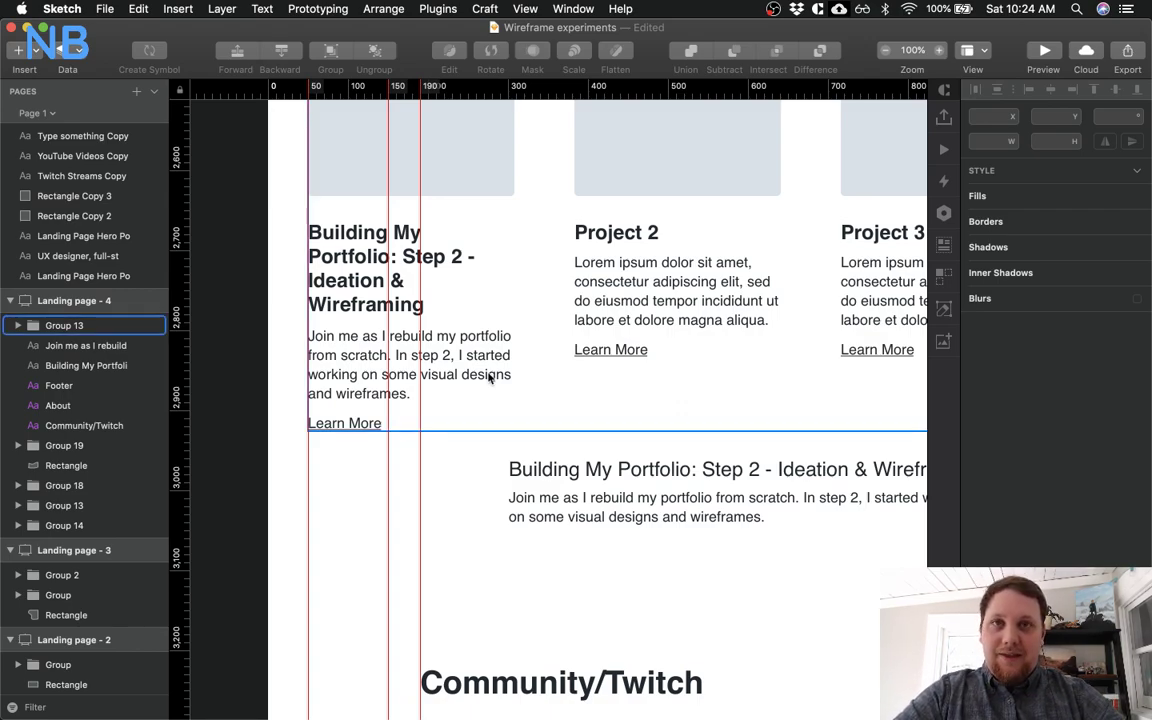
scroll(438, 334, up, 4)
scroll(438, 334, right, 2)
scroll(616, 373, down, 1)
scroll(616, 373, right, 3)
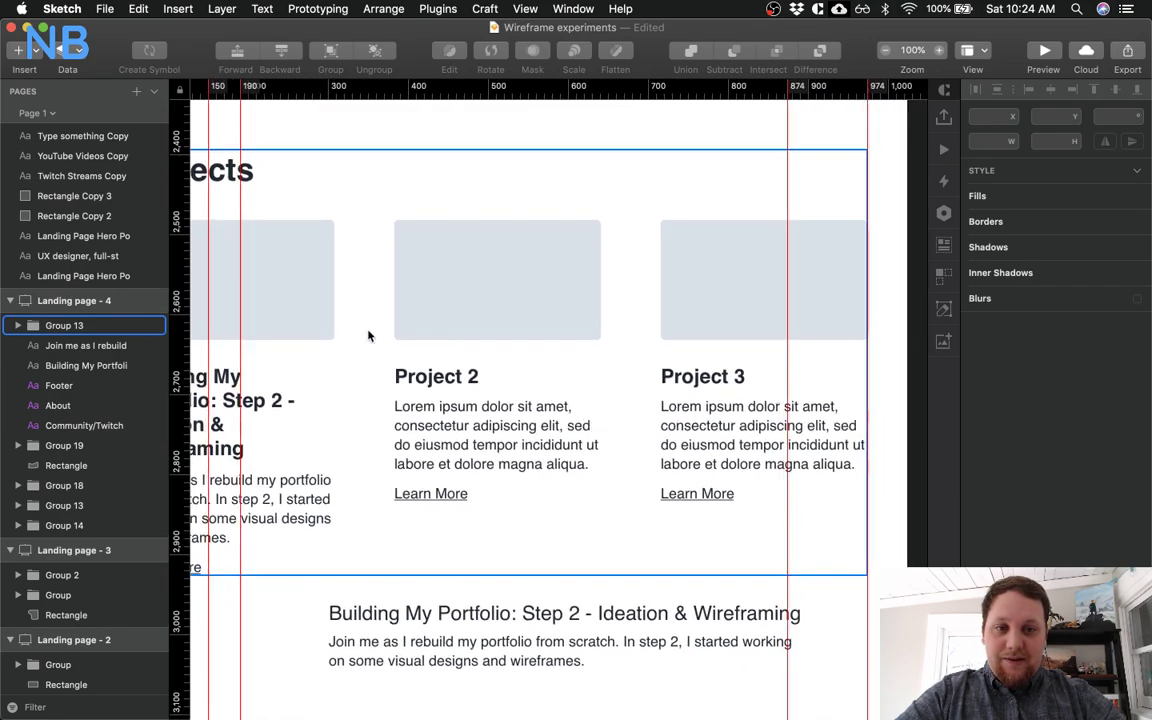
scroll(643, 411, left, 3)
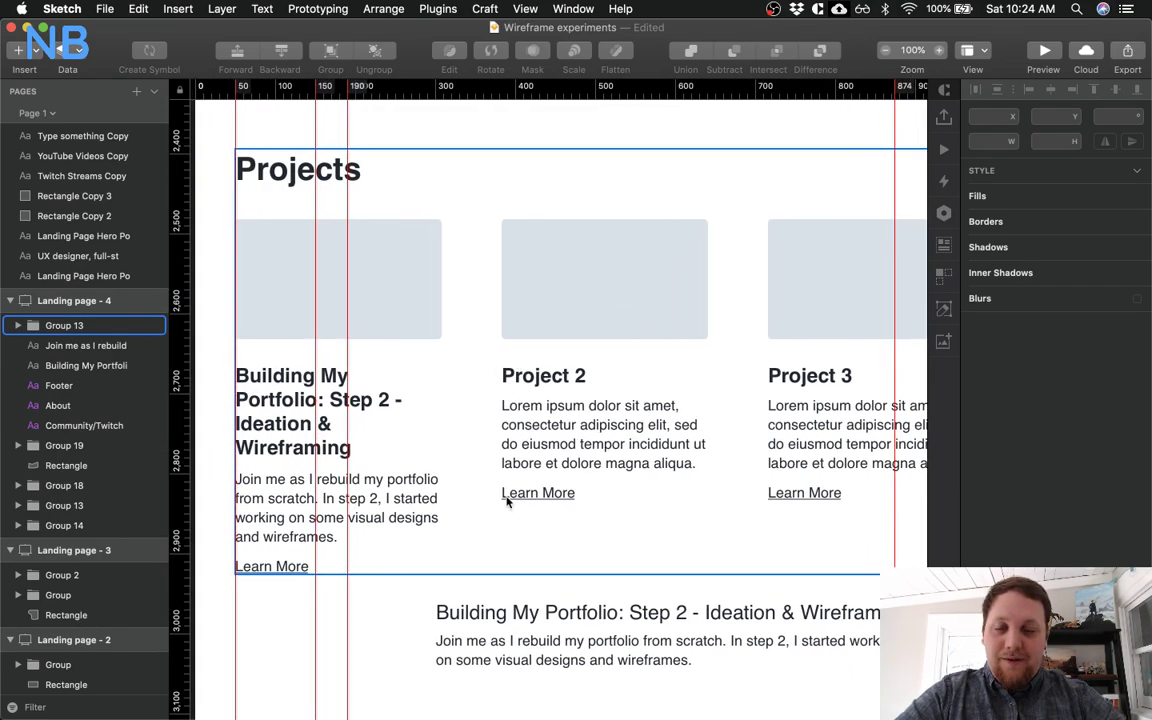
scroll(507, 502, down, 2)
scroll(507, 502, right, 3)
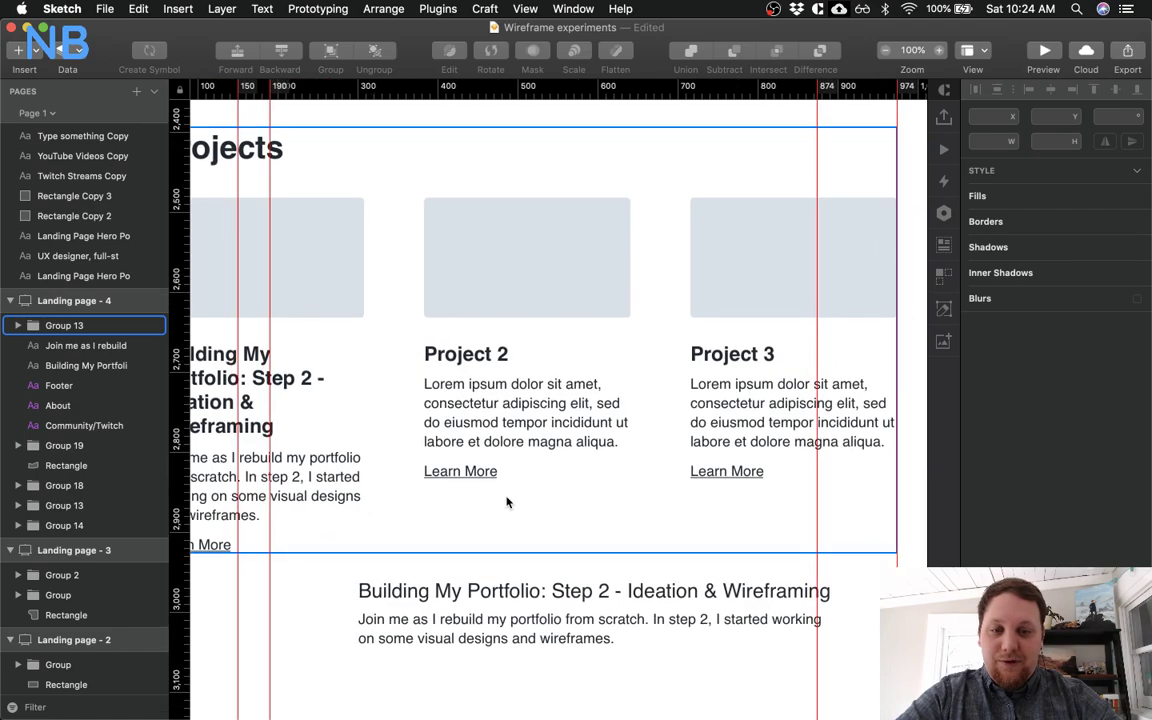
scroll(507, 502, left, 1)
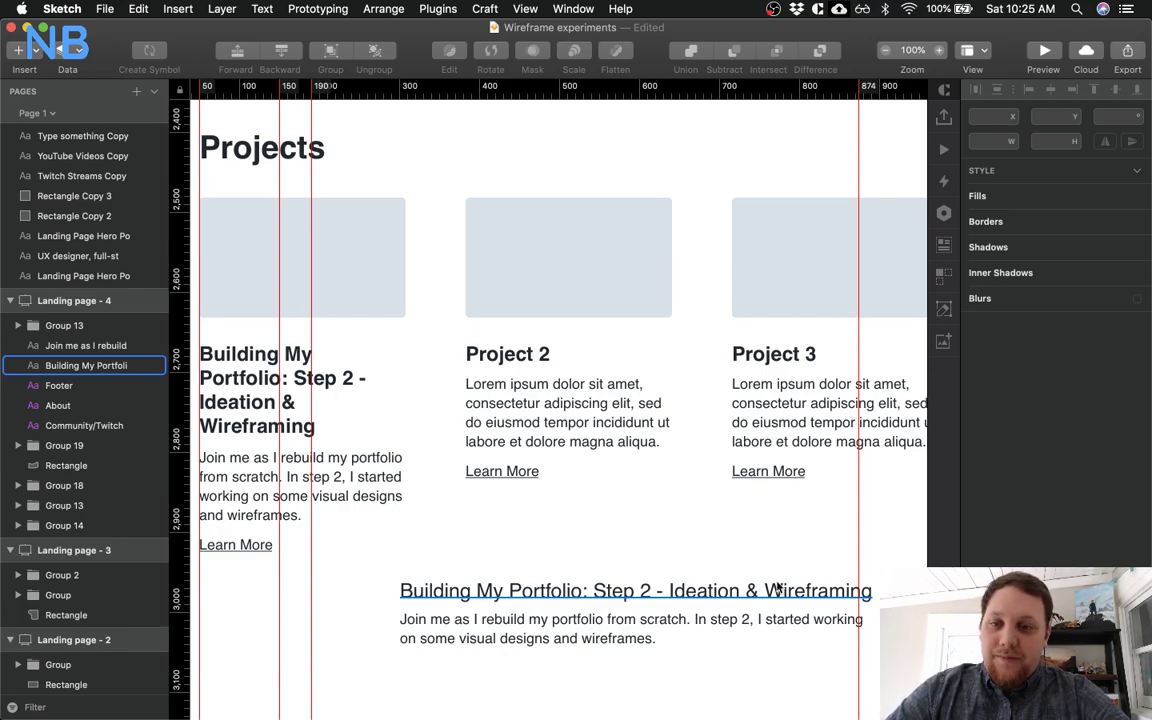
key(Escape)
scroll(651, 582, left, 1)
scroll(651, 582, up, 5)
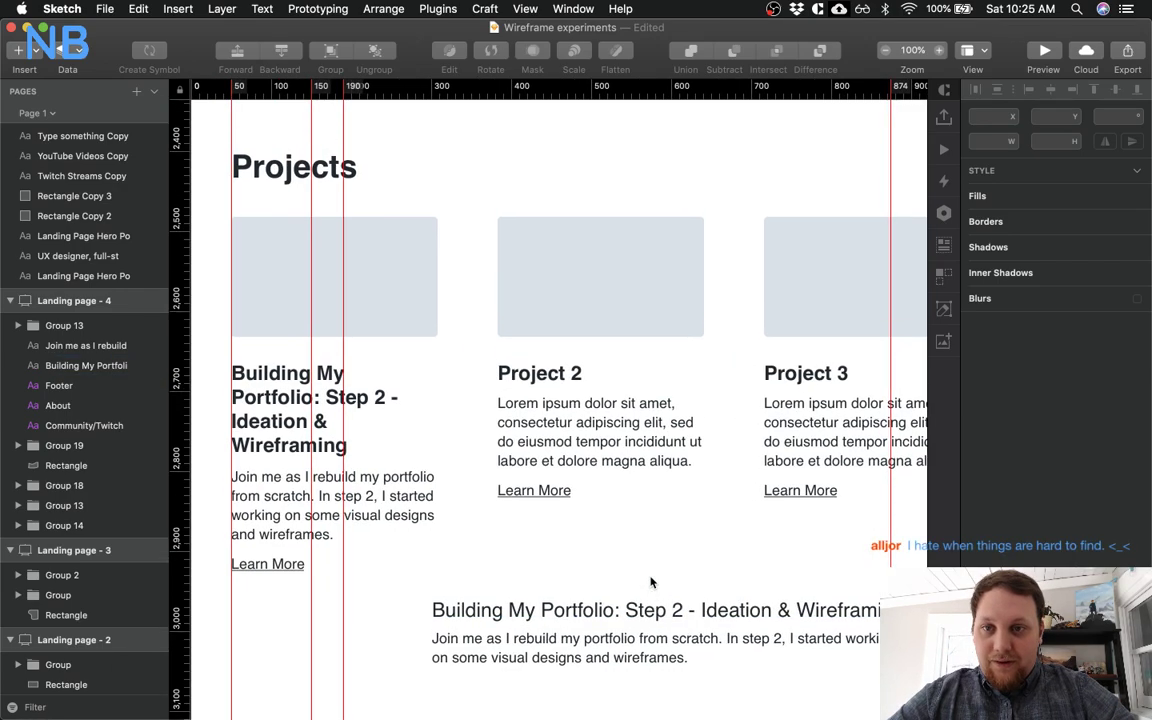
scroll(651, 582, down, 1)
click(370, 489)
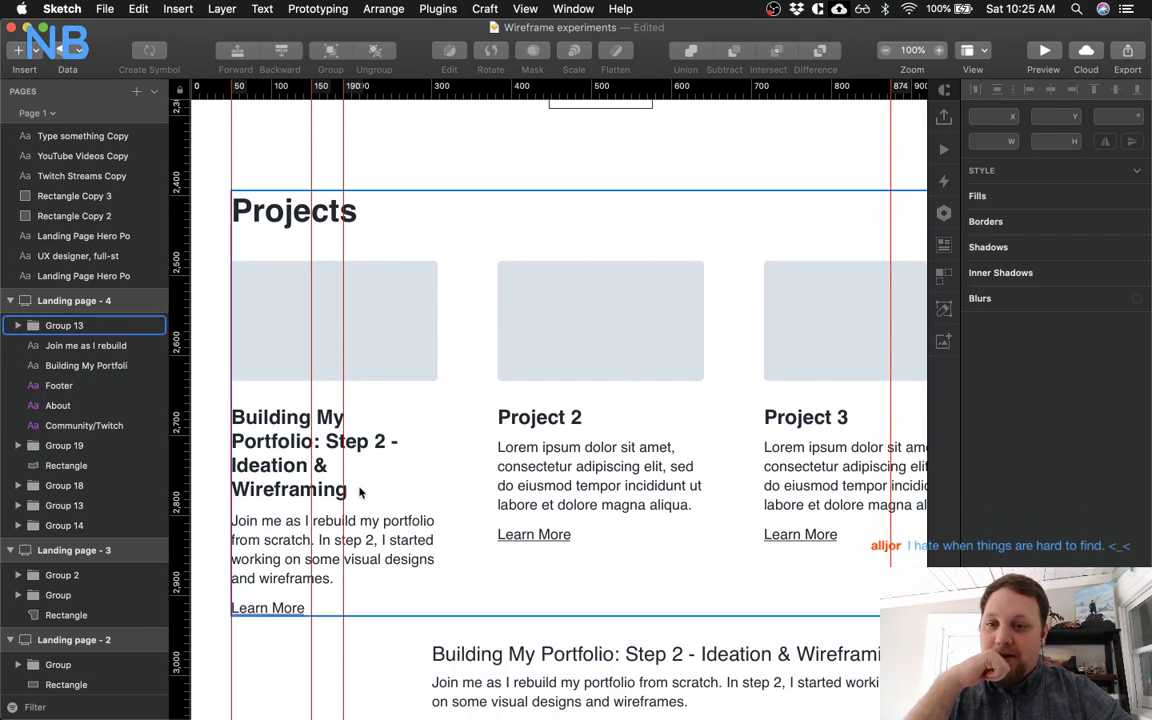
scroll(443, 513, down, 4)
scroll(443, 513, right, 4)
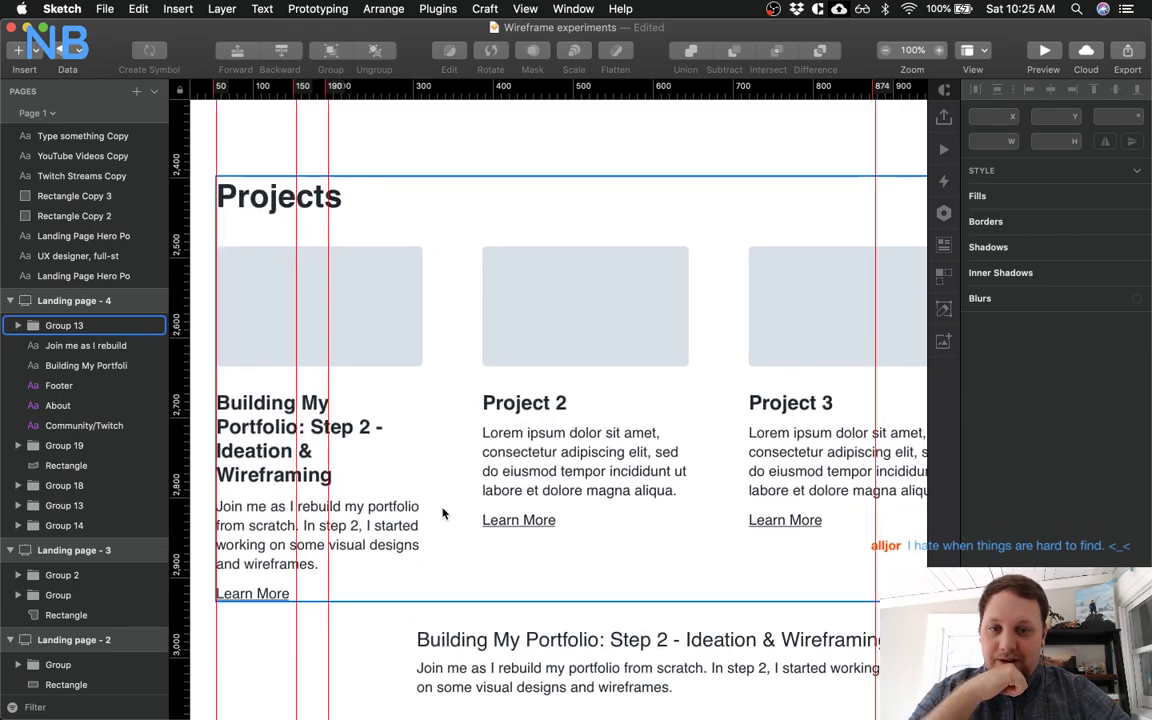
scroll(443, 513, left, 9)
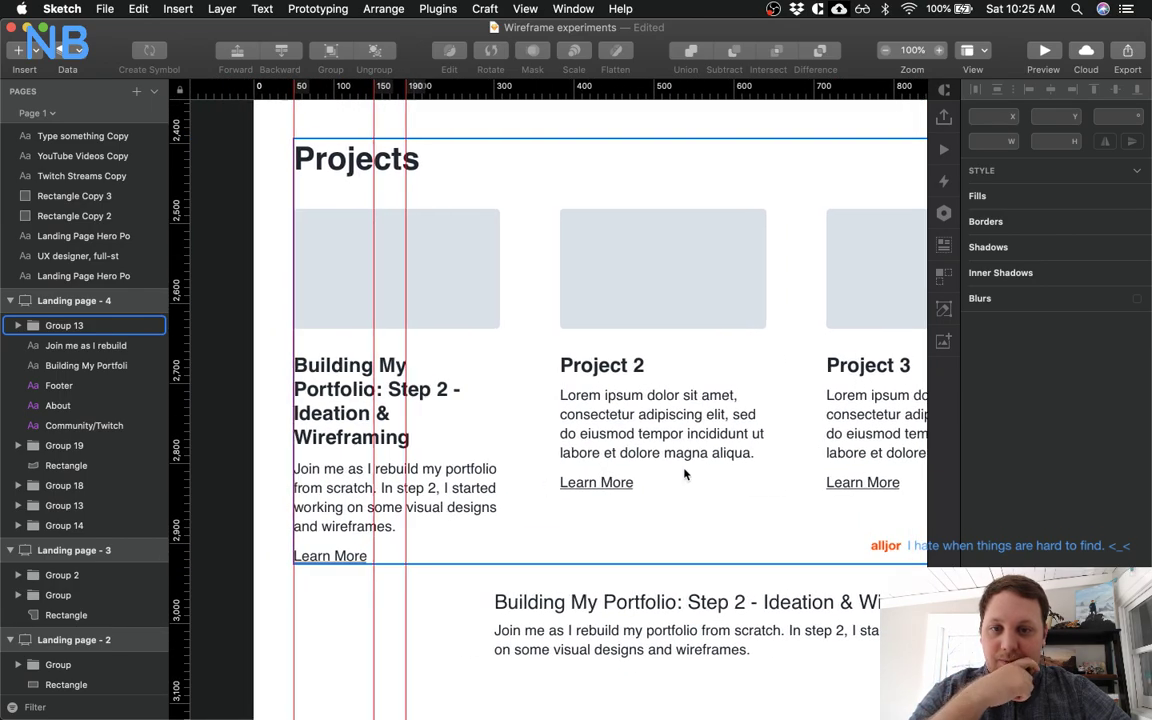
scroll(615, 420, up, 3)
scroll(640, 440, right, 12)
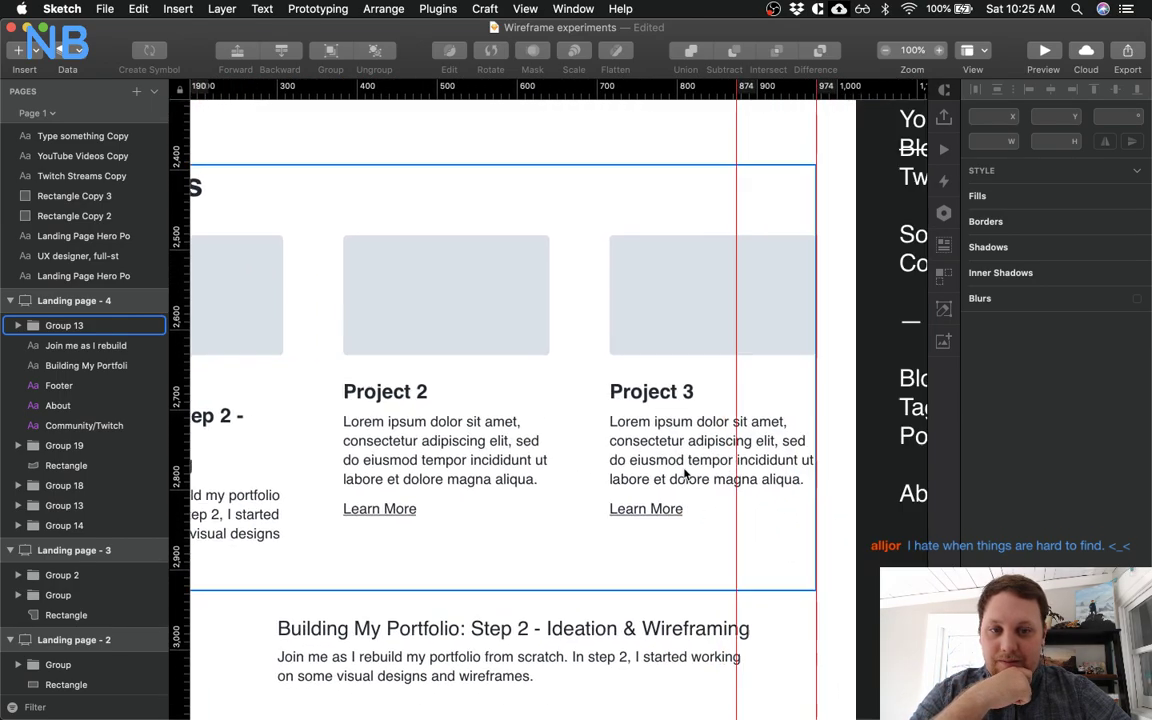
Delete the copied Project 3 card, including its image rectangle, title, description and Learn More link
key(super+minus)
super+click(625, 370)
shift+super+click(606, 402)
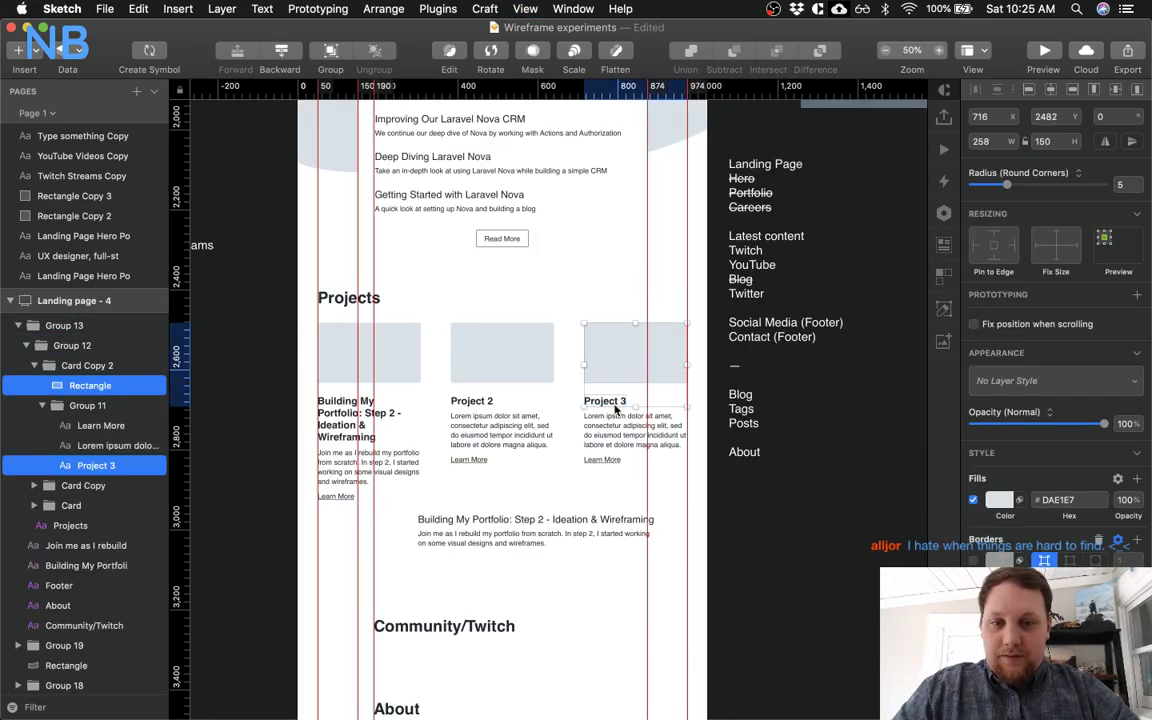
shift+super+click(604, 432)
shift+super+click(601, 460)
key(super+shift+h)
key(Delete)
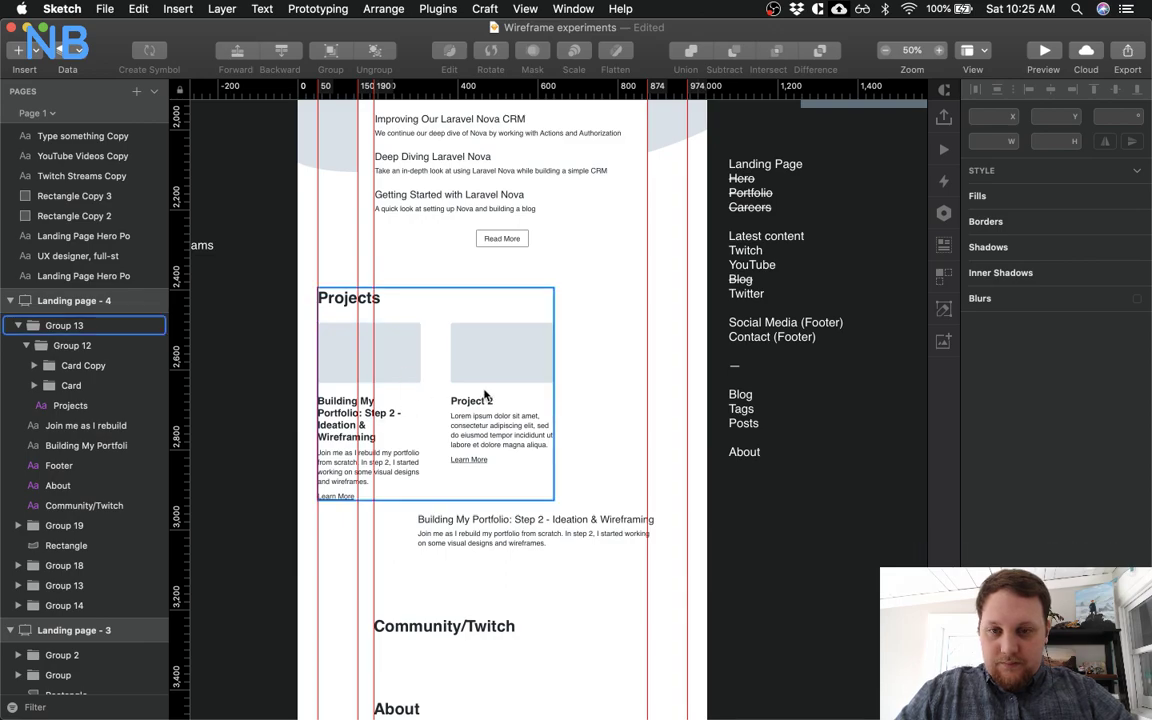
Rename the copied section's Projects heading as "Media"
double_click(346, 297)
key(Return)
text(Media)
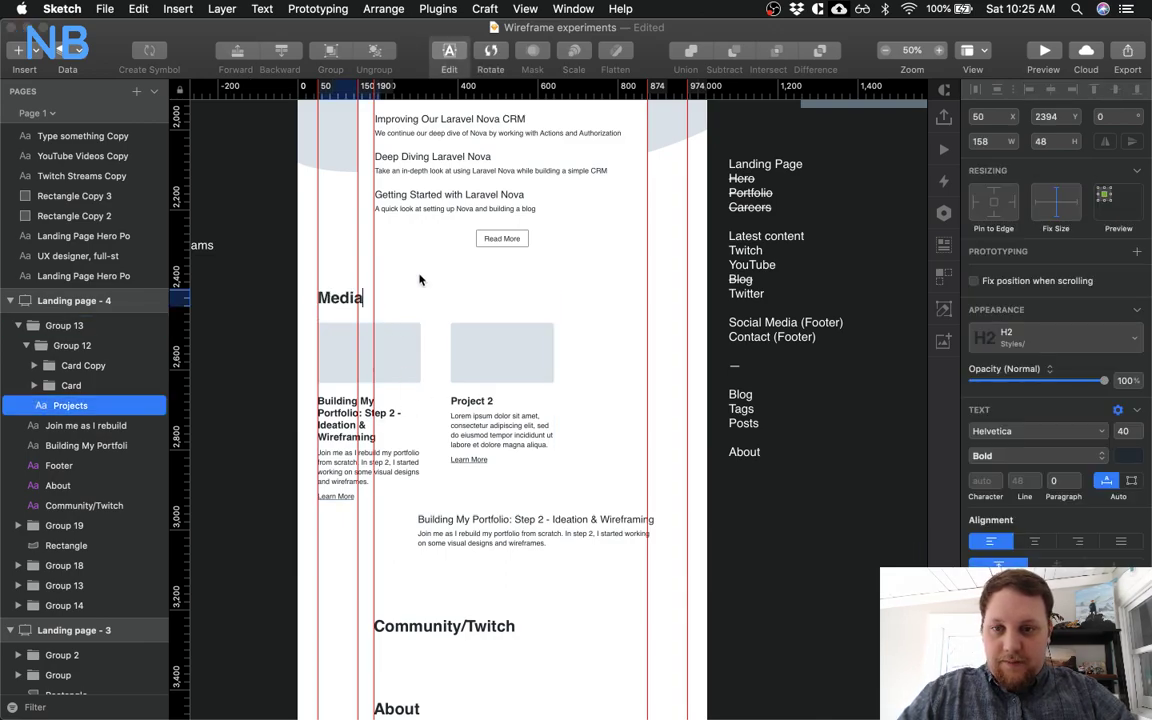
key(Escape)
scroll(421, 318, down, 3)
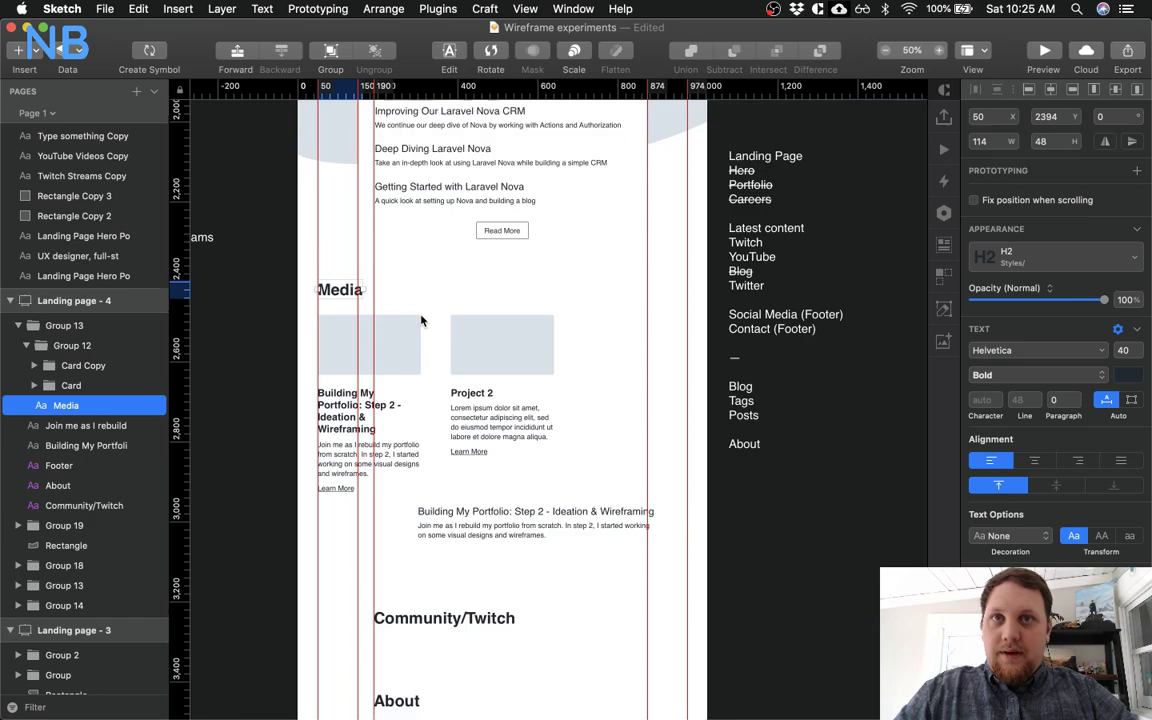
scroll(421, 320, down, 2)
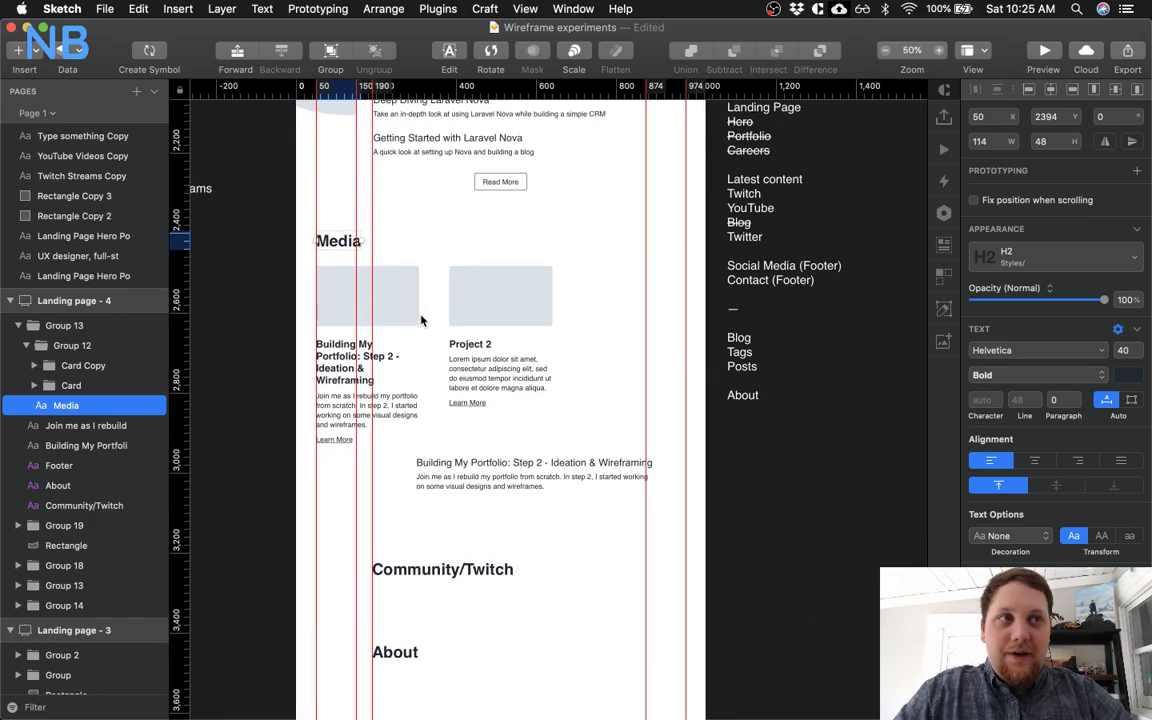
Move the Project 2 card's rectangle, title, description and link to X 716, aligned with the 974 guide
click(394, 305)
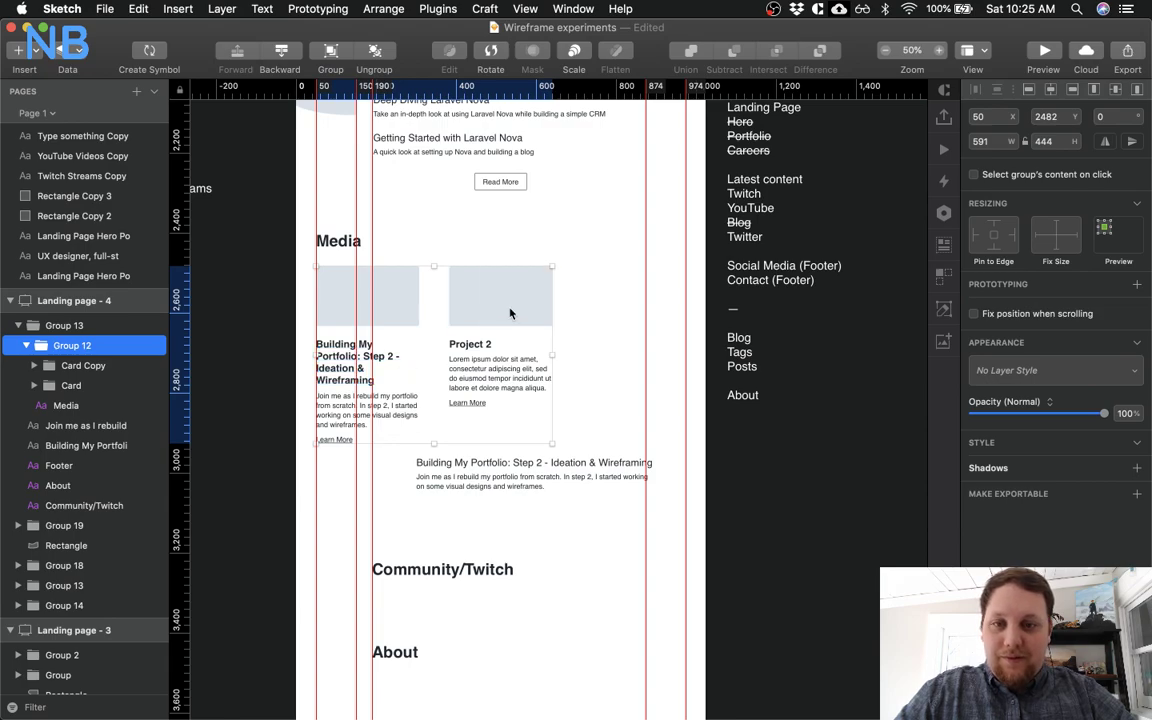
scroll(505, 320, left, 2)
click(520, 300)
shift+click(507, 347)
shift+click(530, 370)
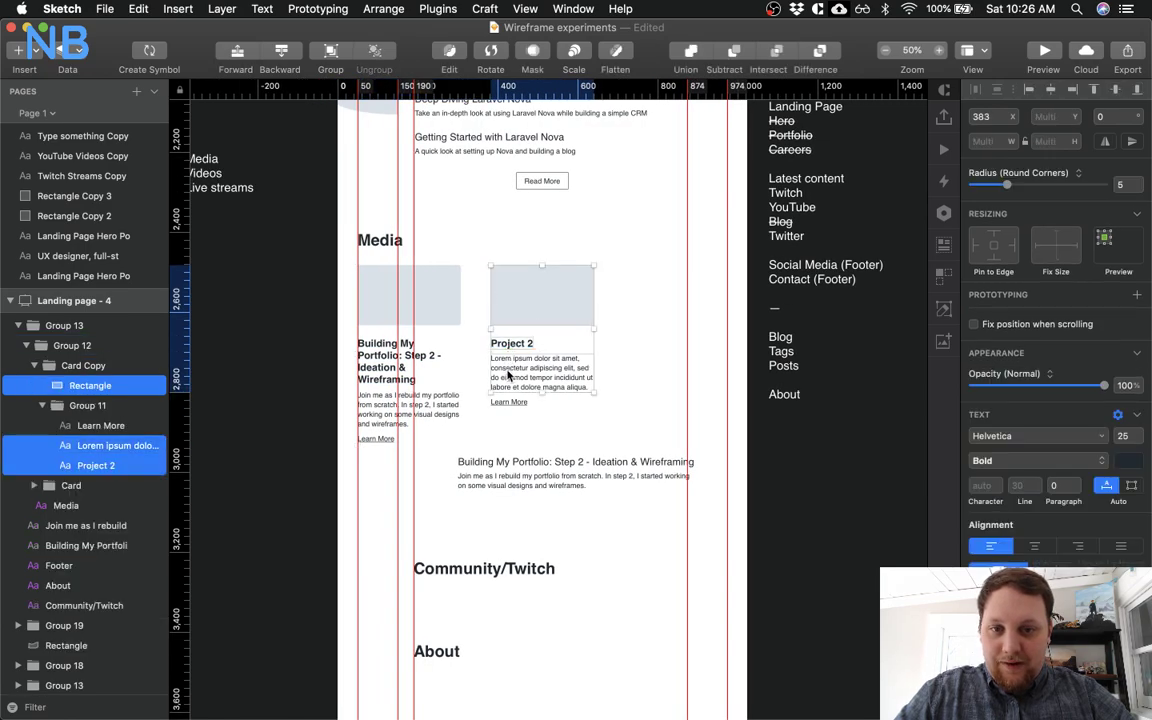
shift+click(509, 402)
drag(515, 308, 648, 308)
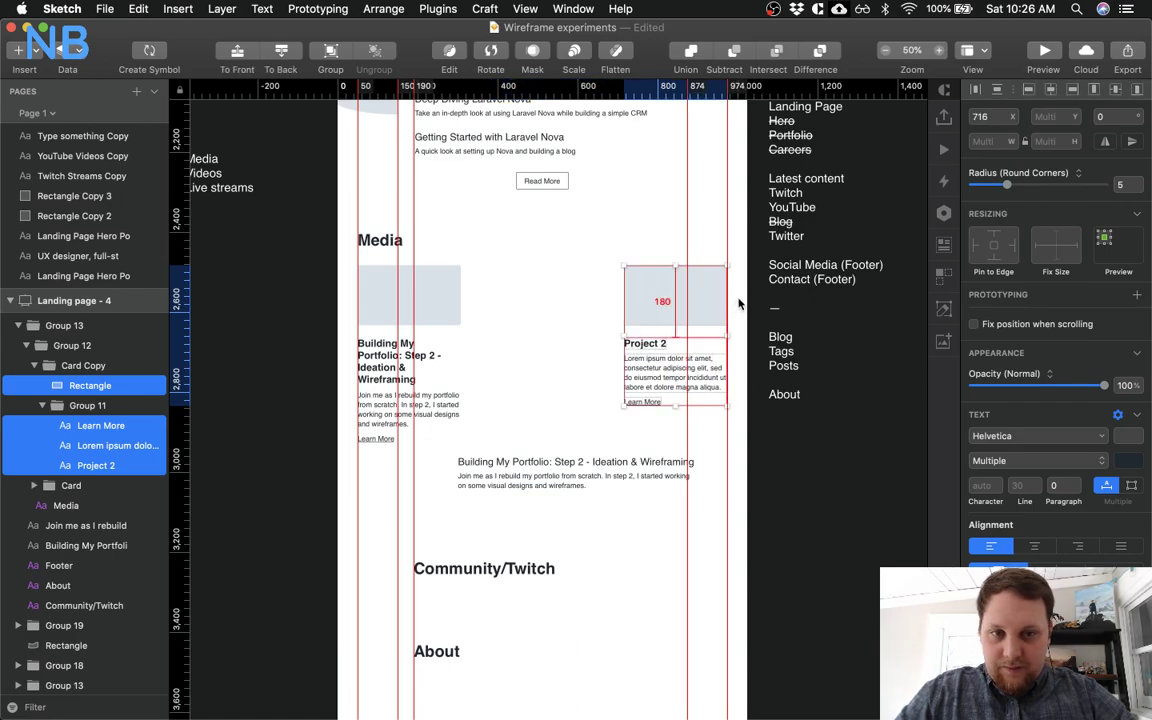
Calculate half of the Media group's width as 924/2 and set the first card's image rectangle to a width of 462
click(581, 334)
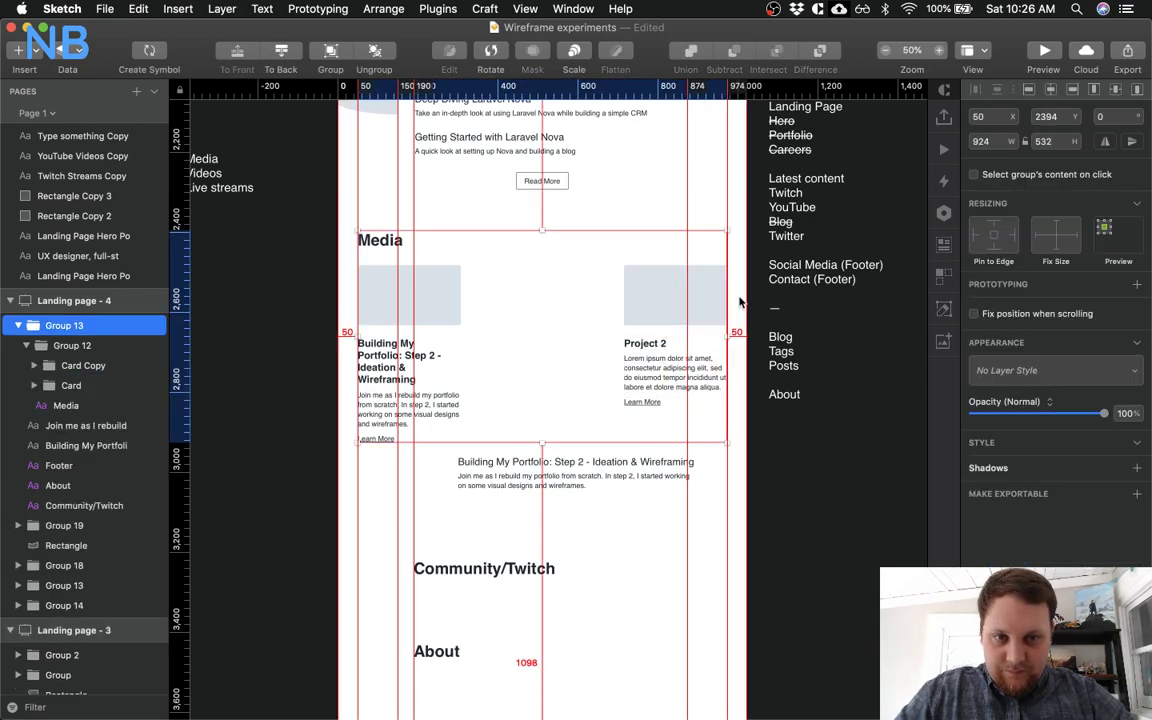
key(super+space)
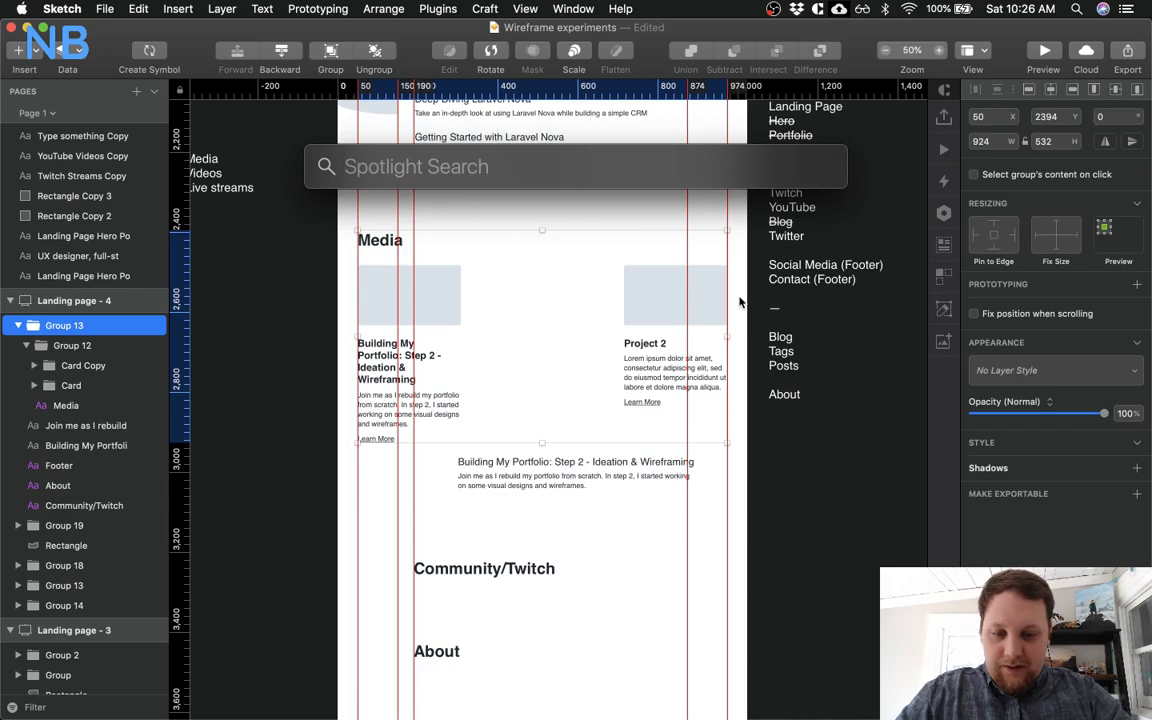
text(924/2)
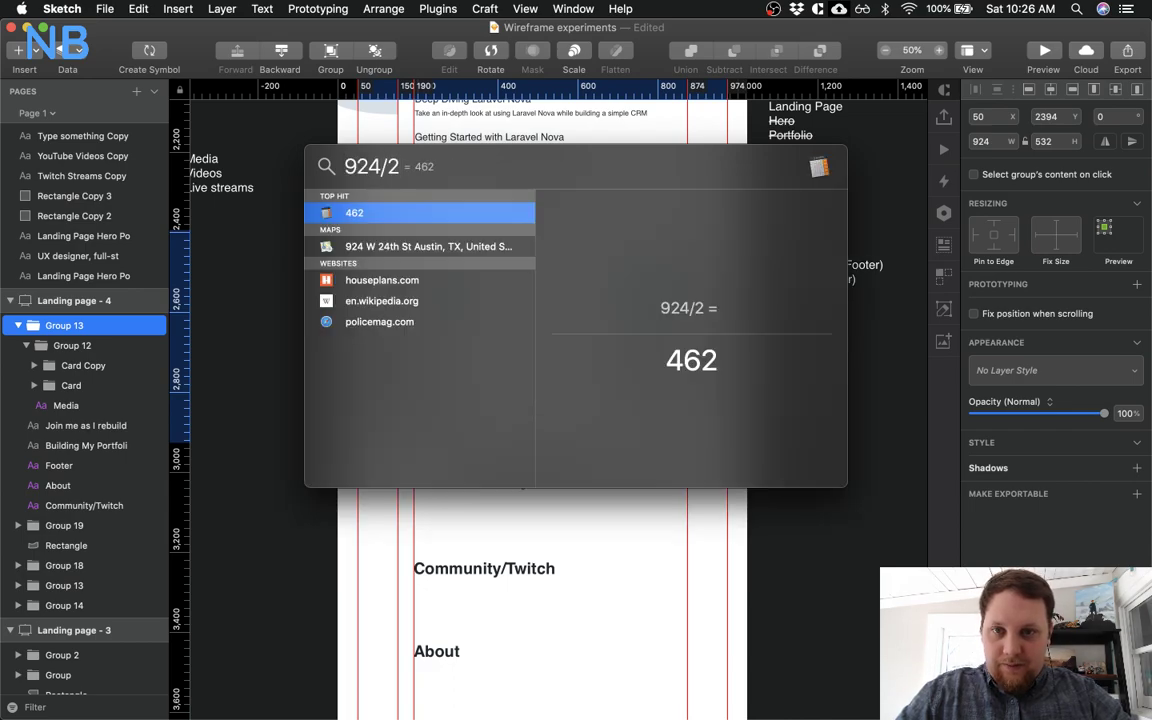
key(Escape)
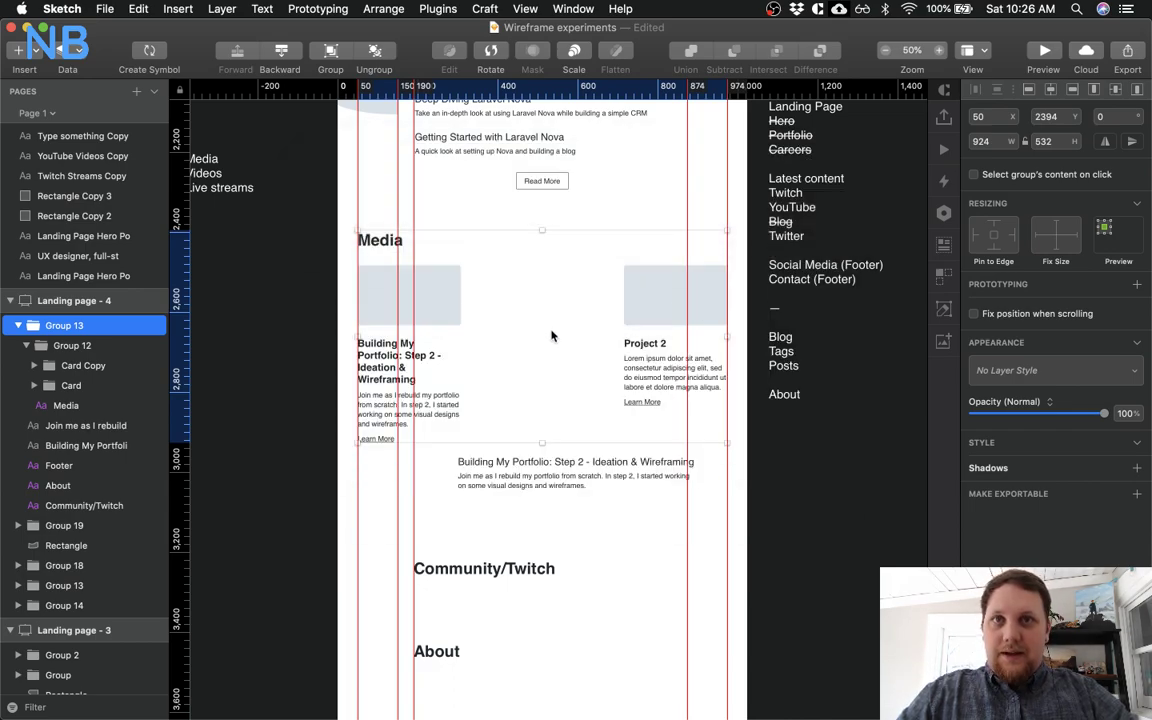
super+click(422, 281)
click(988, 141)
text(462)
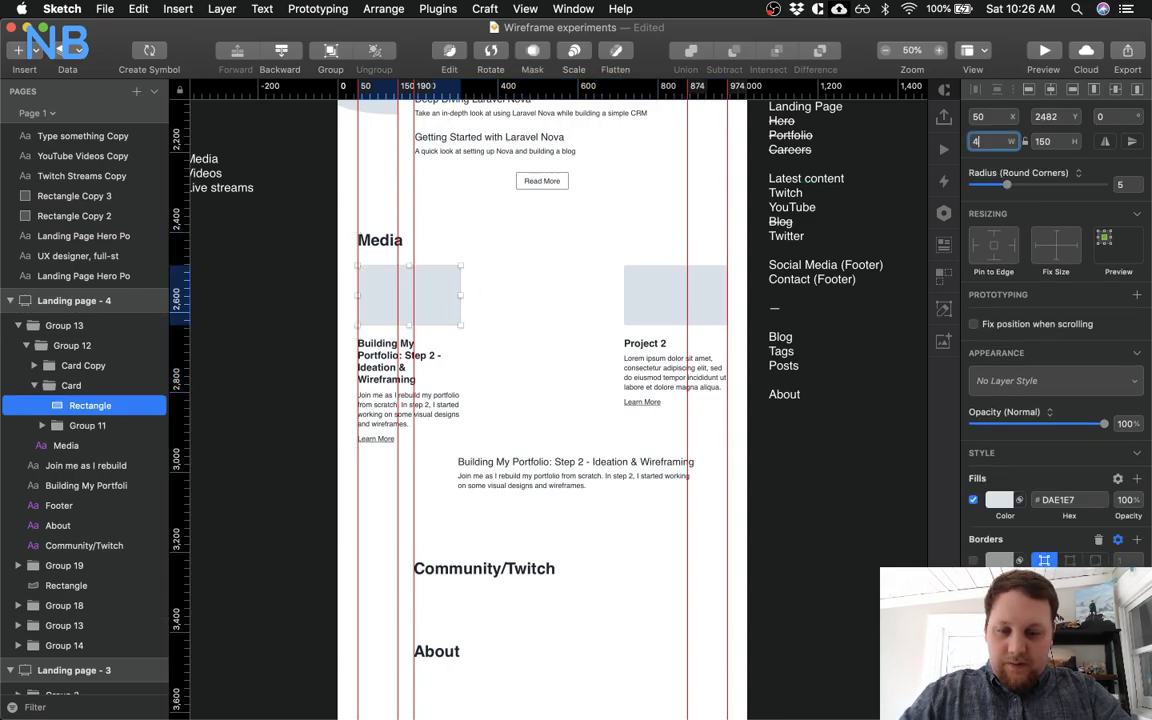
key(Return)
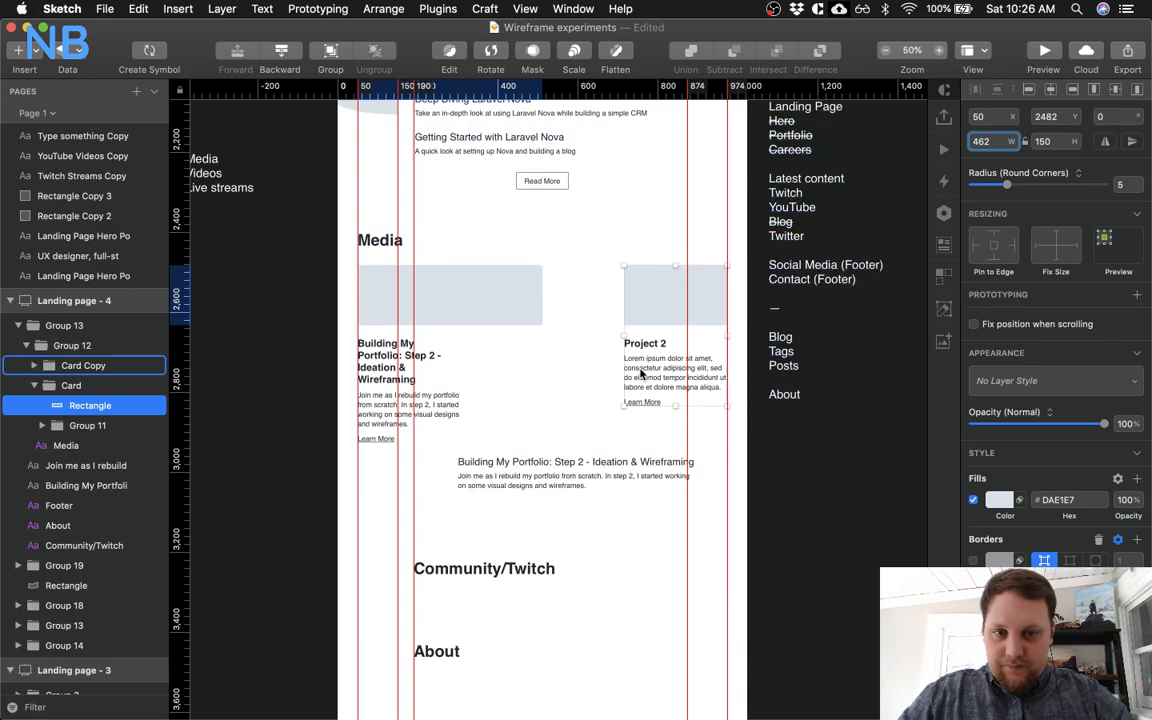
Move the Project 2 card to X 512 against the first card's image and set its image rectangle's width to 462
click(658, 303)
drag(658, 303, 576, 301)
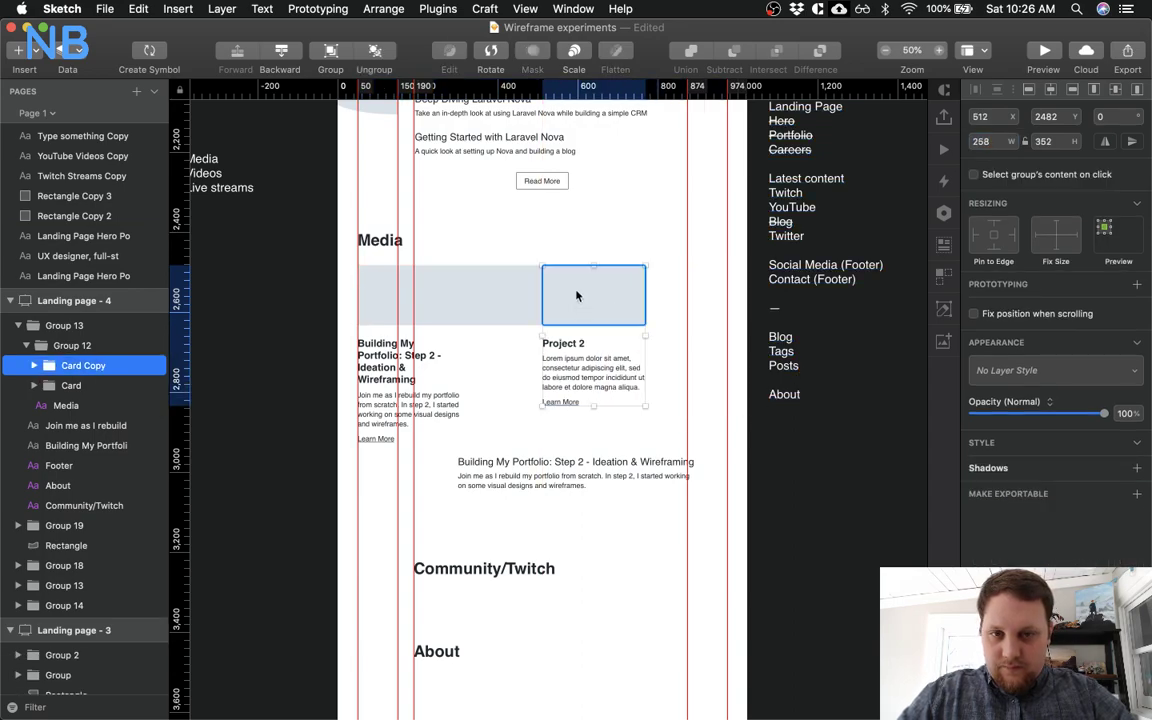
double_click(576, 301)
click(992, 141)
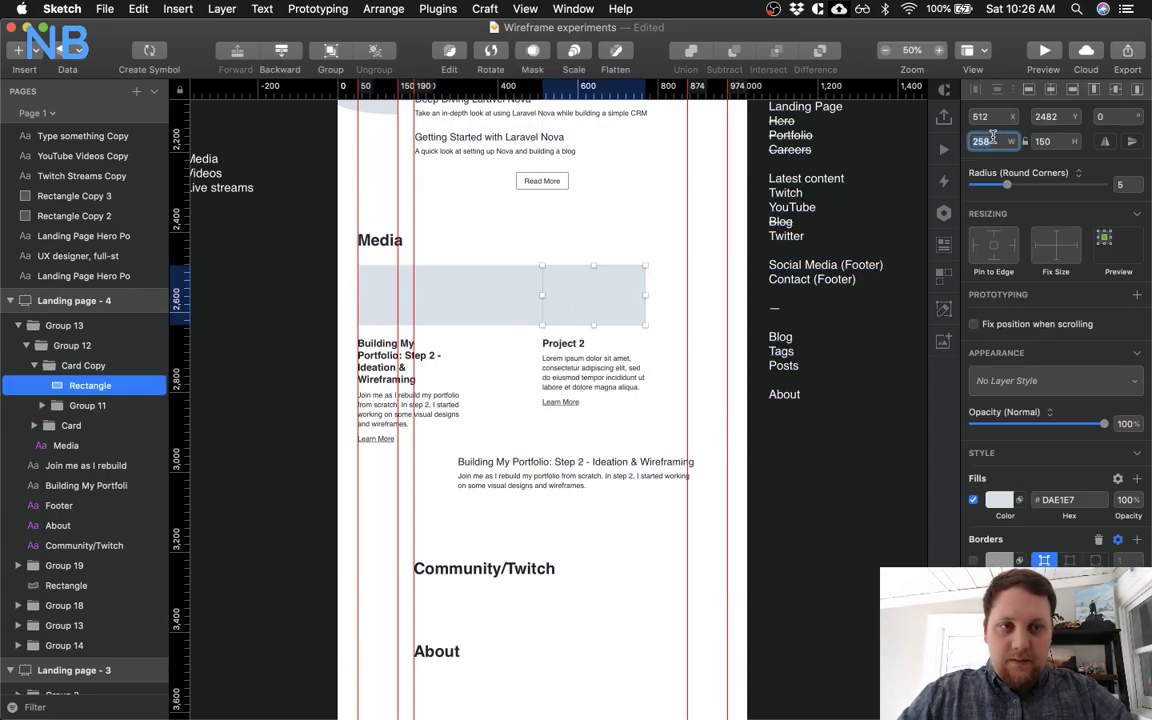
text(462)
key(Return)
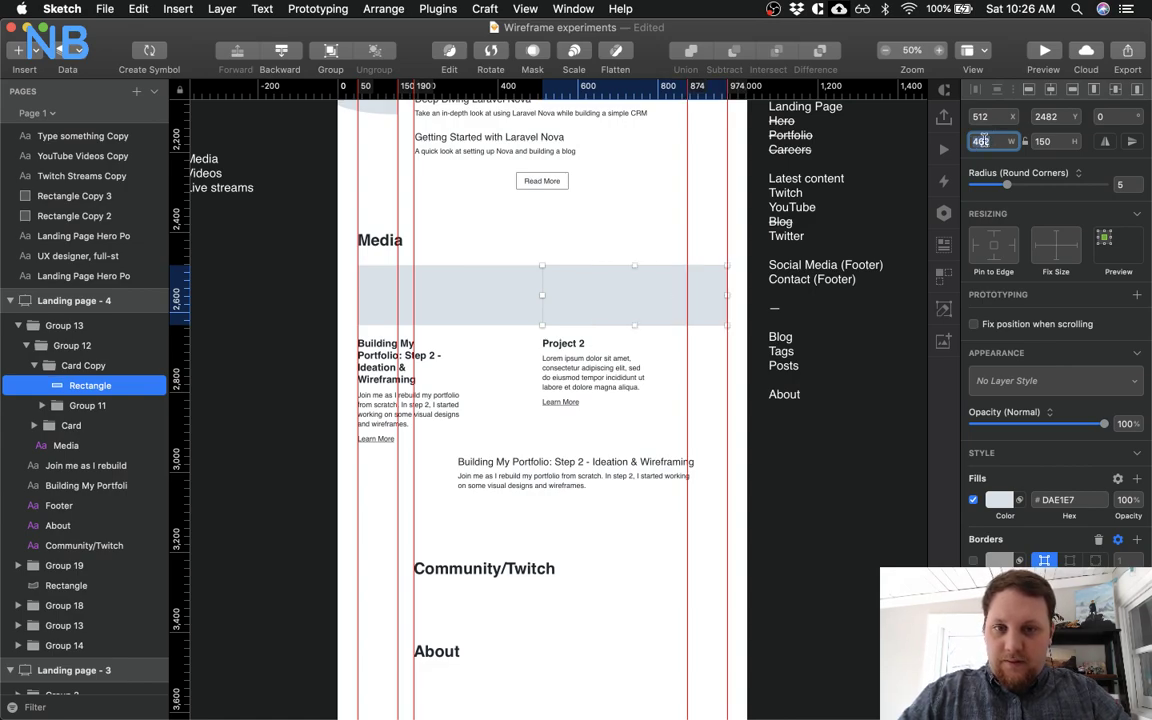
Narrow the first card's image rectangle to a width of about 435, opening a gap between the two cards
click(481, 368)
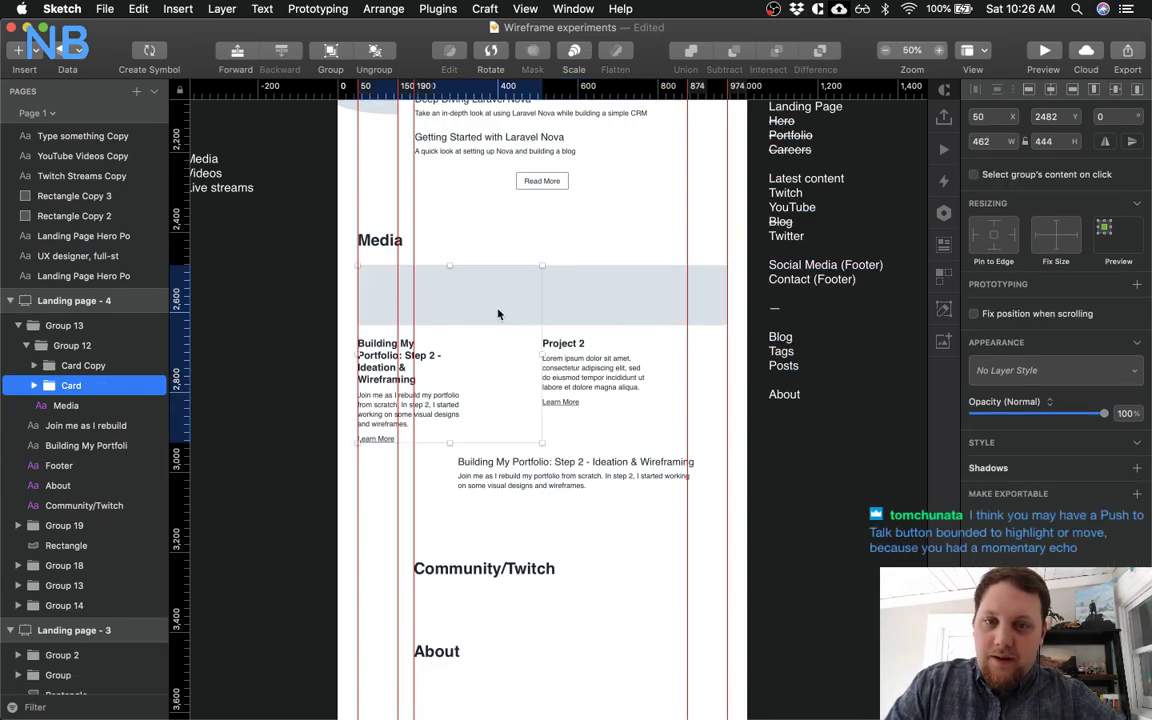
scroll(498, 314, down, 2)
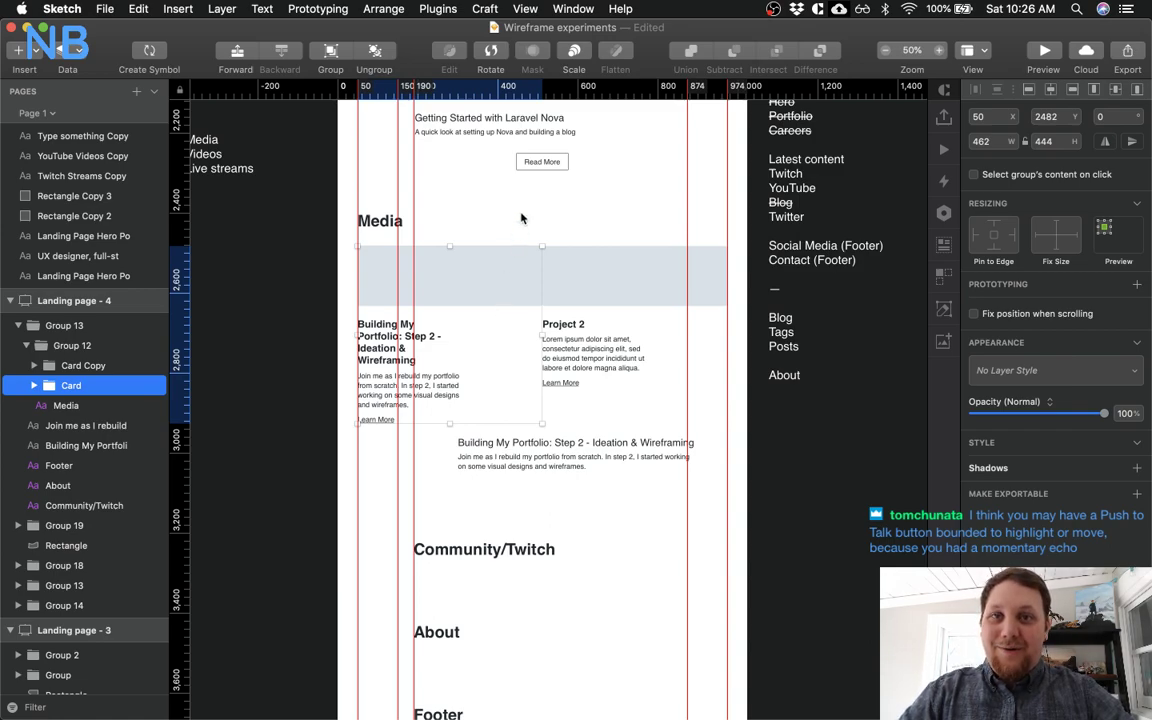
double_click(500, 262)
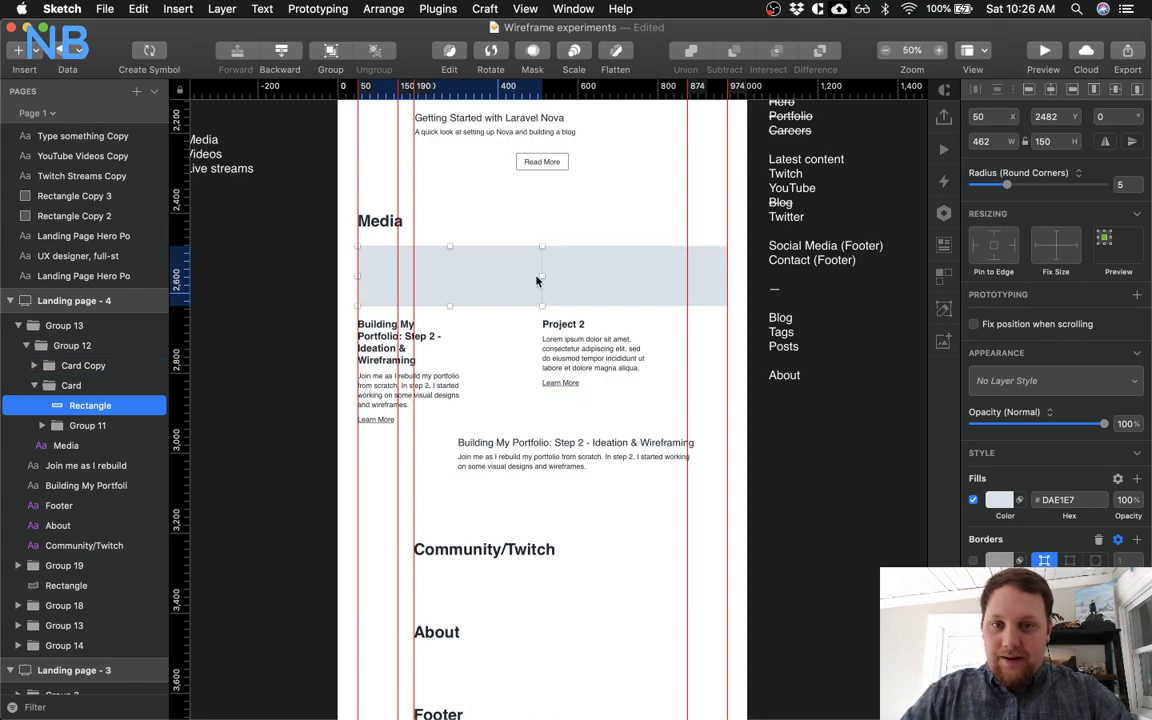
drag(539, 274, 530, 275)
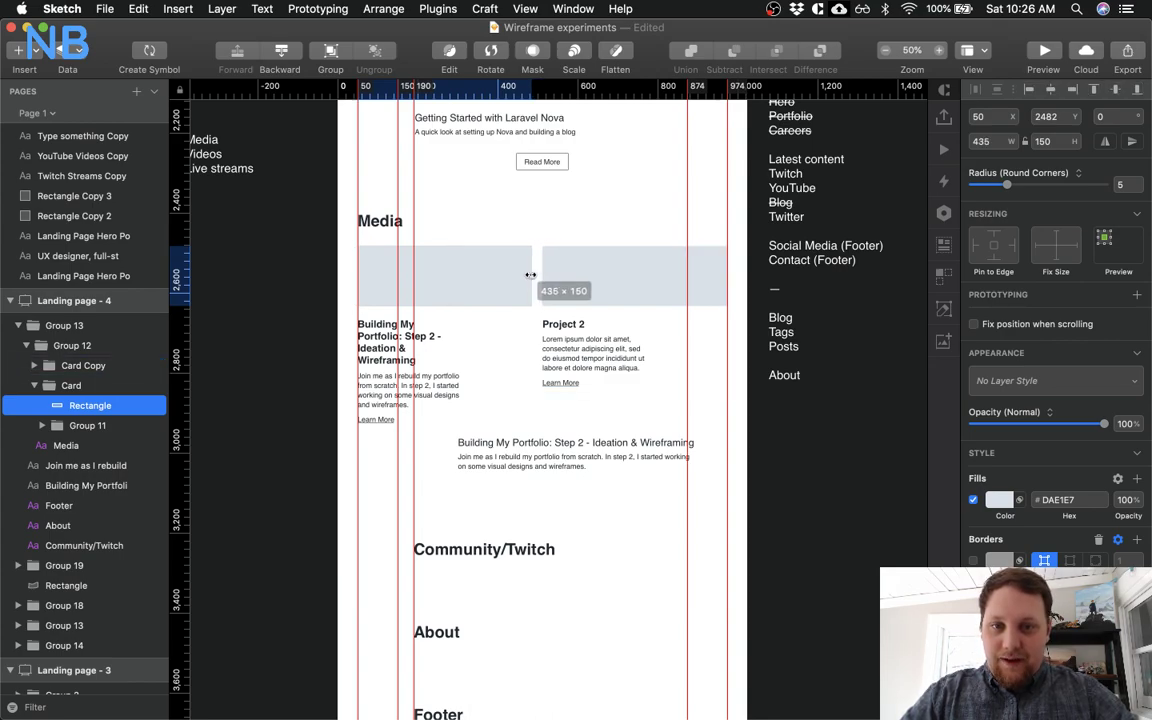
Reset the first card's image rectangle to a width of 462 and subtract from it to make it 432
double_click(568, 276)
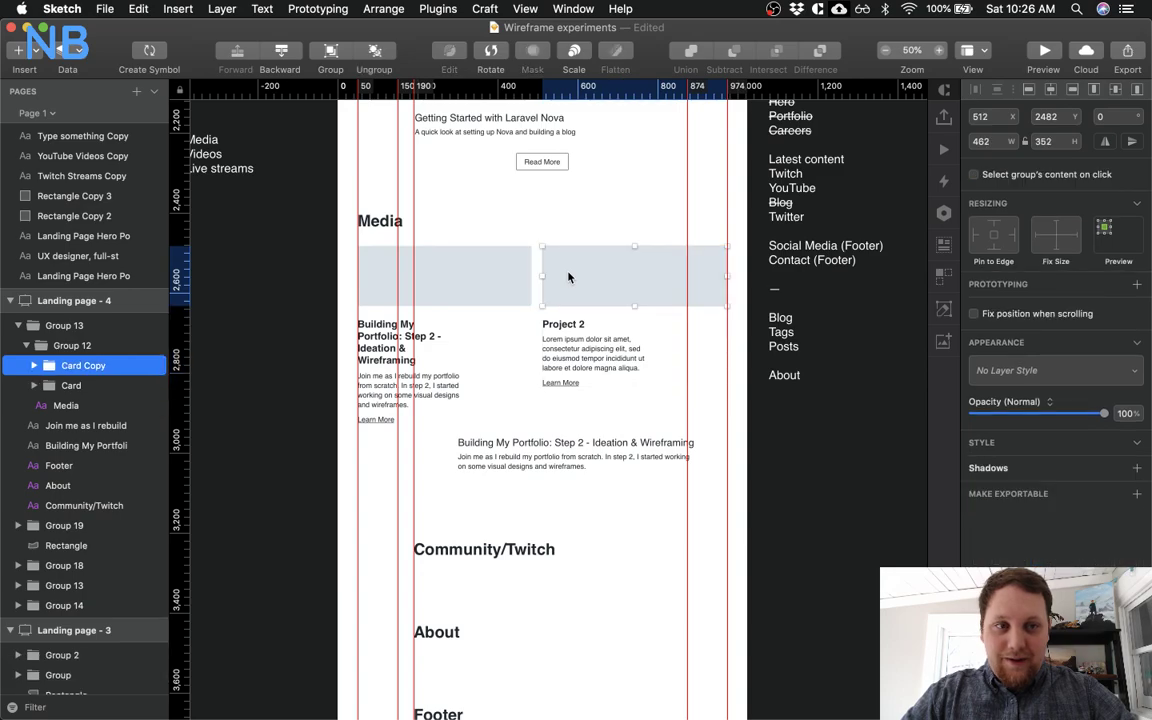
double_click(474, 284)
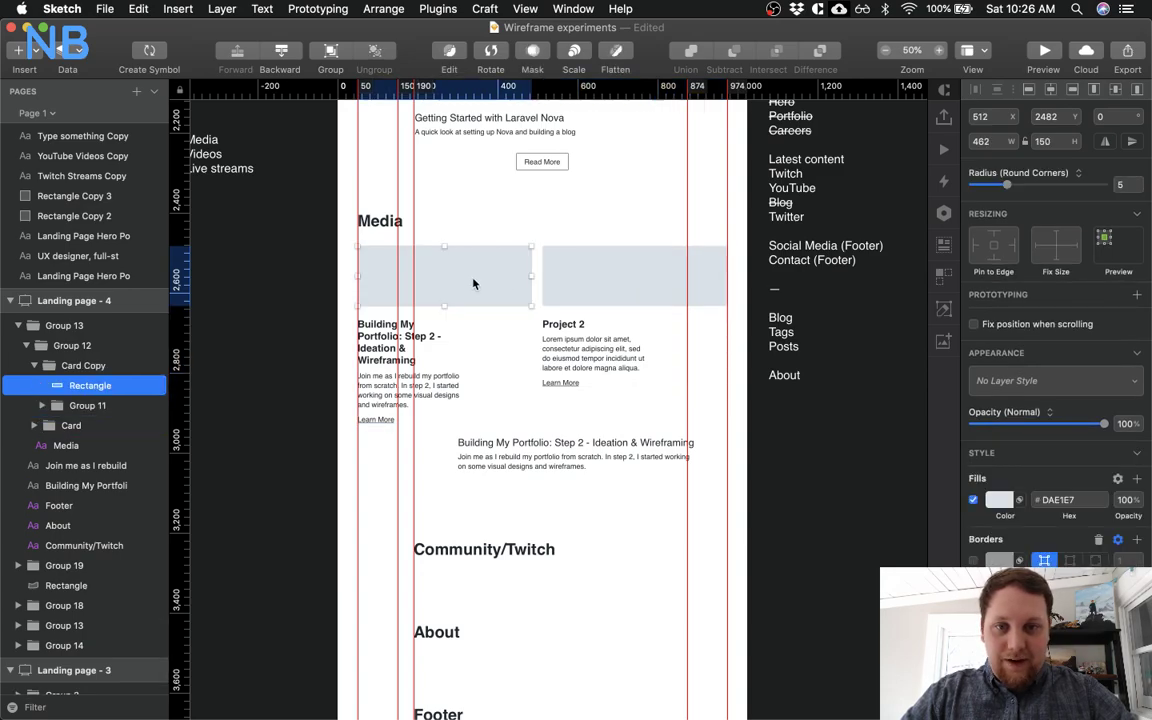
click(988, 141)
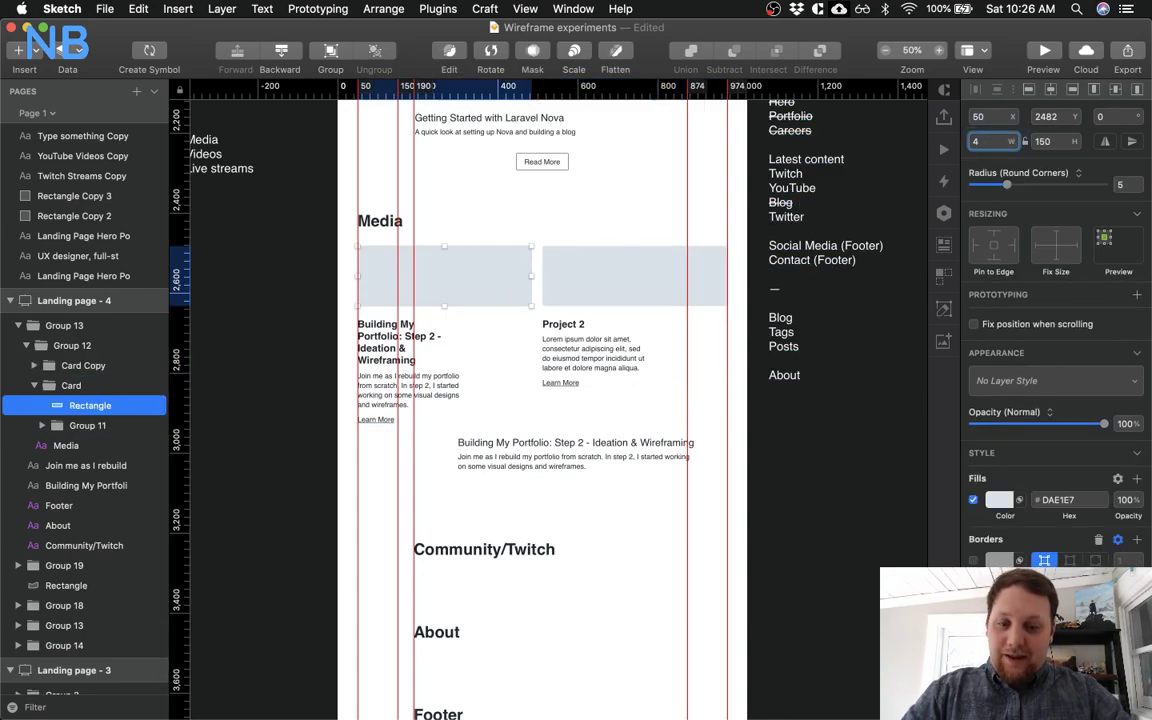
key(Return)
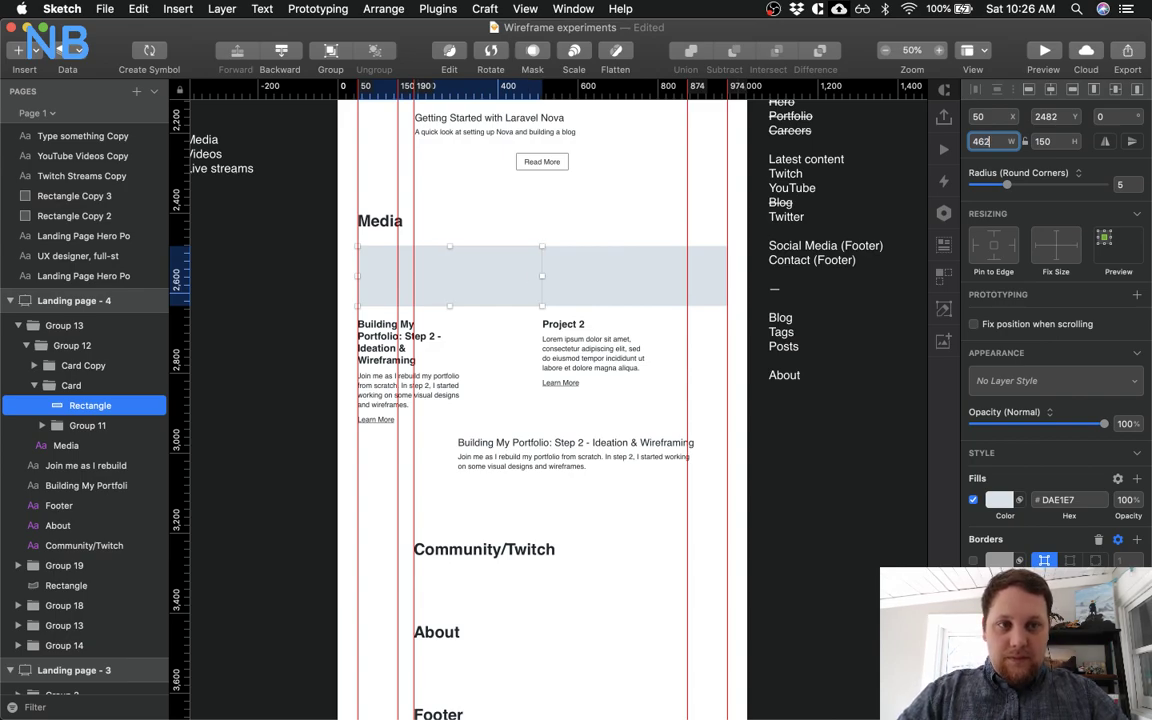
text(-)
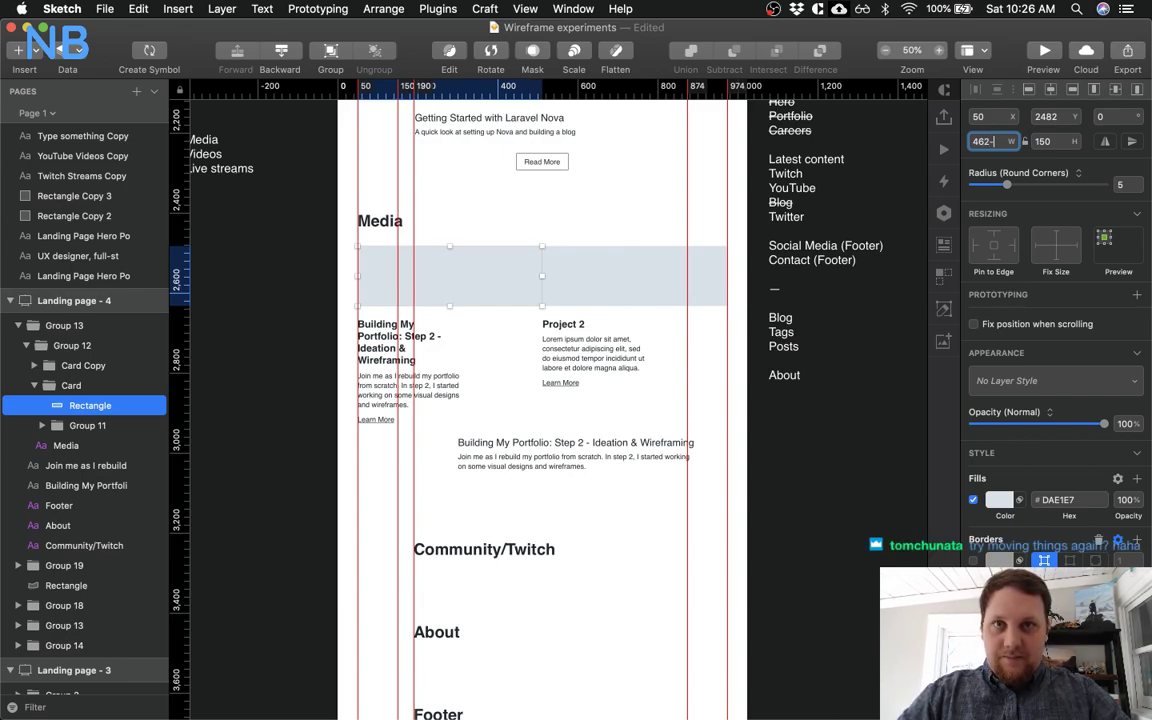
key(Return)
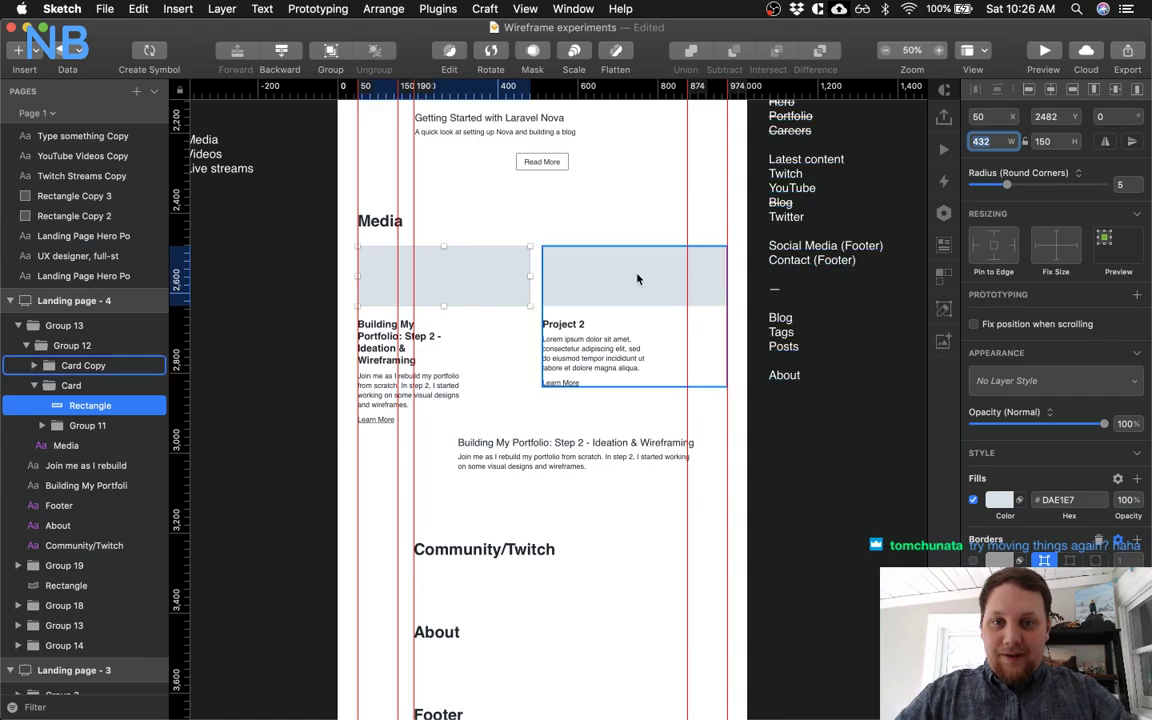
click(585, 286)
click(470, 278)
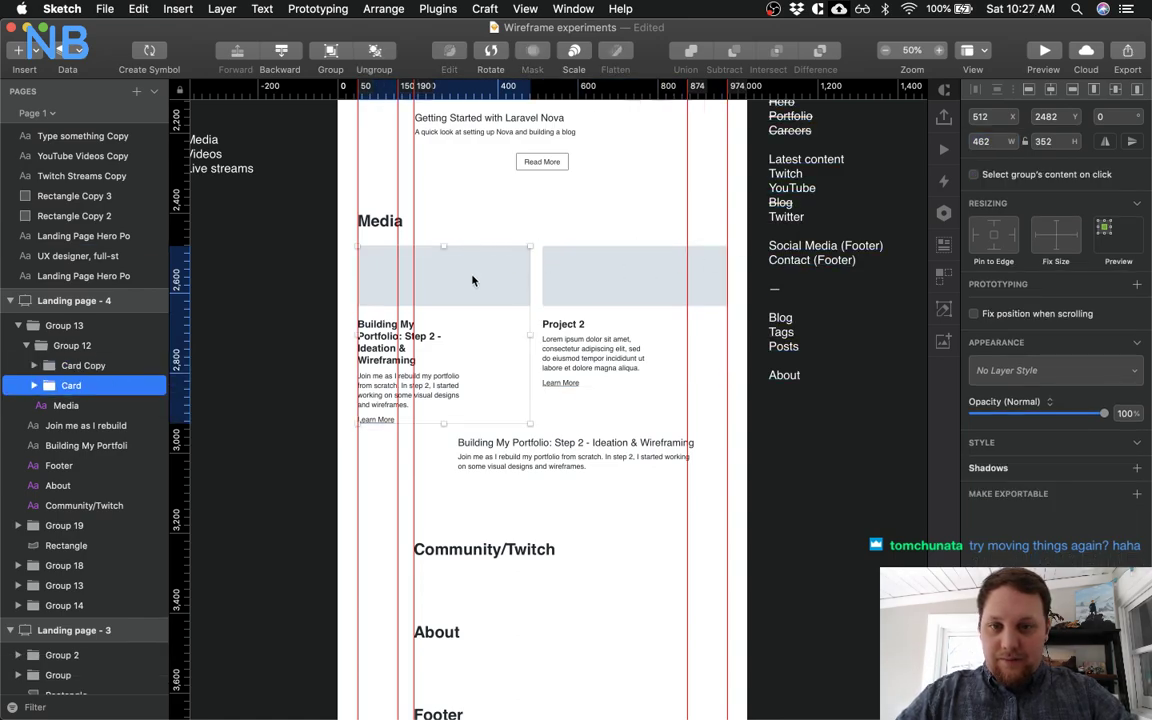
double_click(462, 292)
mouse_move(466, 294)
mouse_down()
mouse_move(513, 264)
mouse_move(478, 283)
mouse_up()
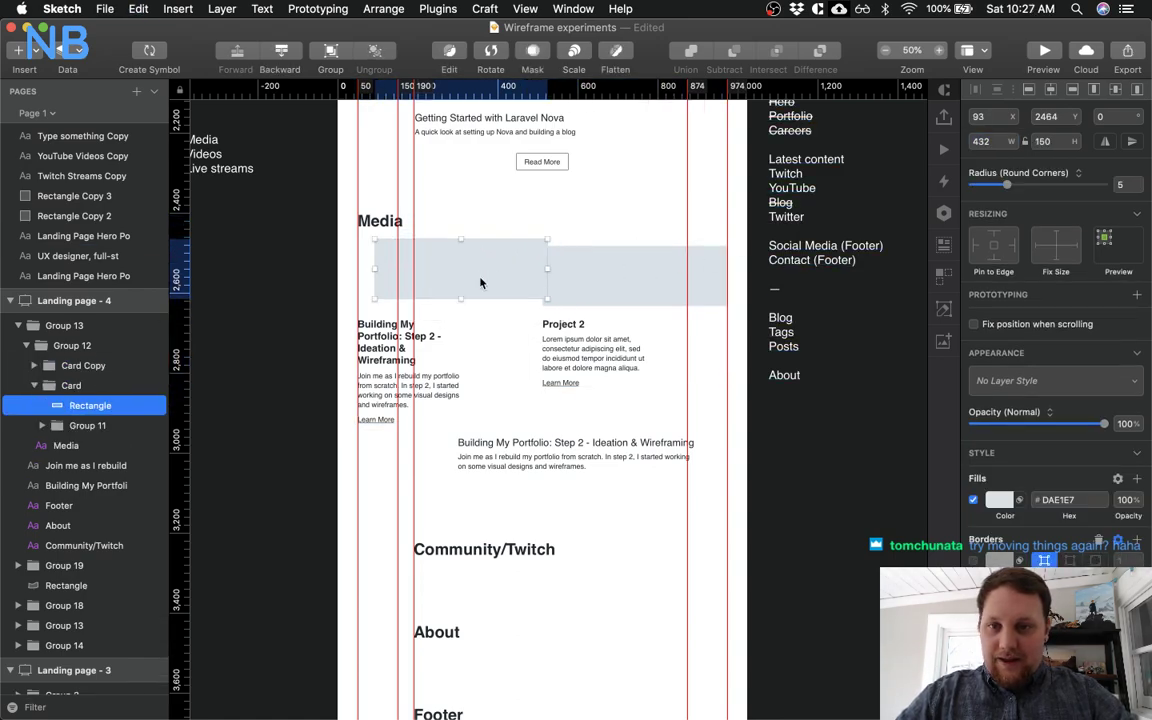
key(super+z)
Narrow the second Media card's image rectangle by 30 to 432 wide and shift the rectangle and its text group to X 542
click(575, 281)
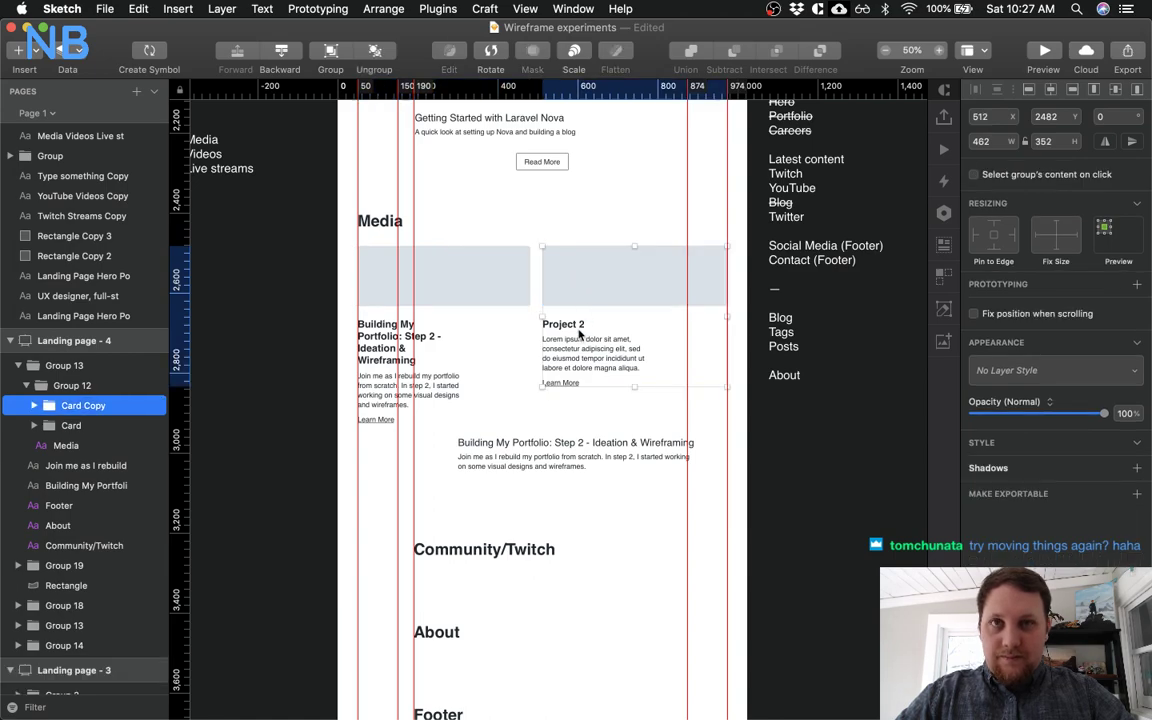
double_click(572, 260)
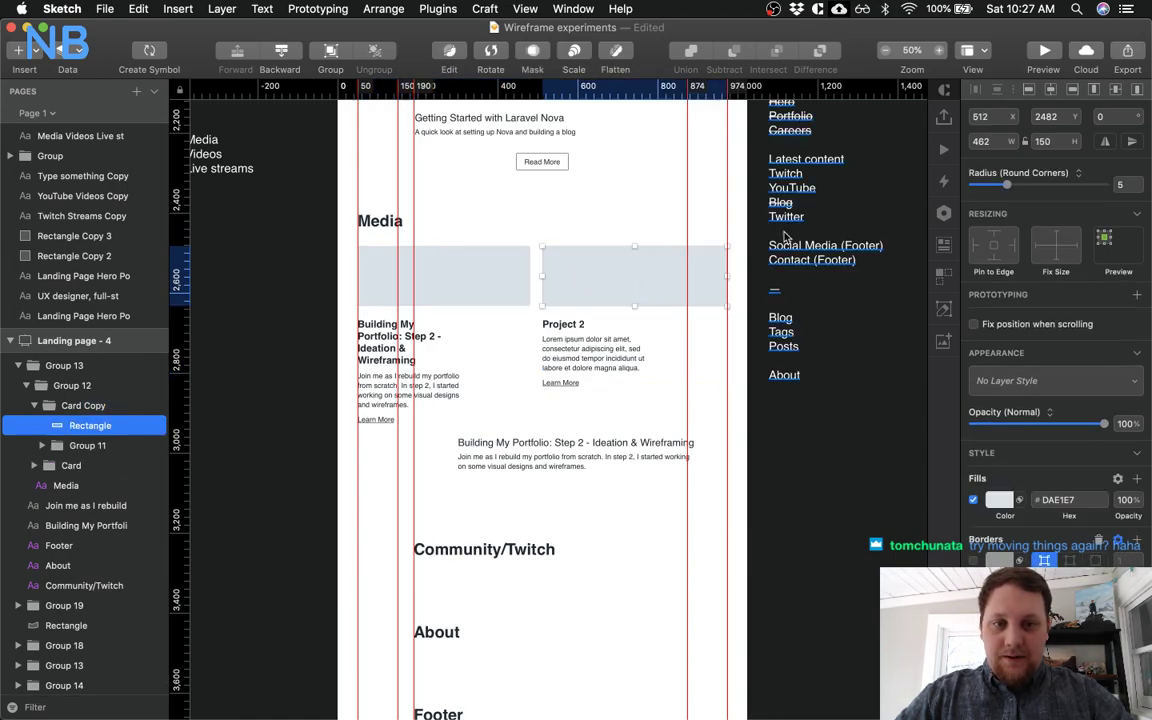
click(993, 142)
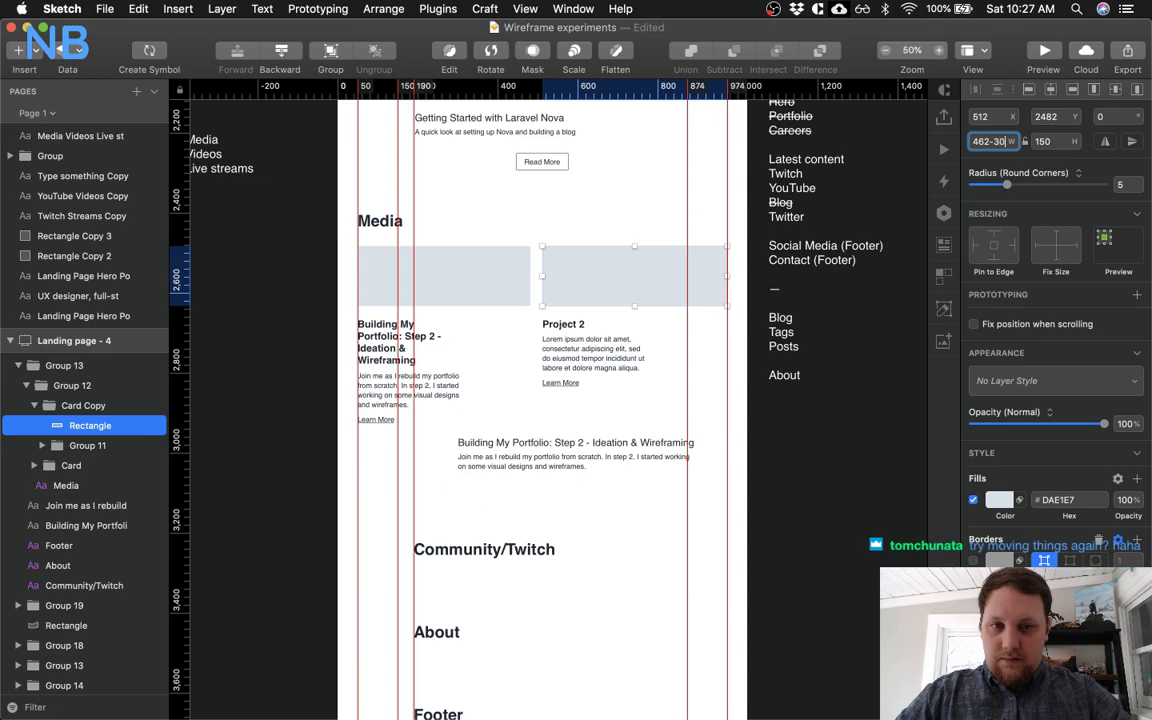
text(-30)
key(Return)
shift+click(546, 328)
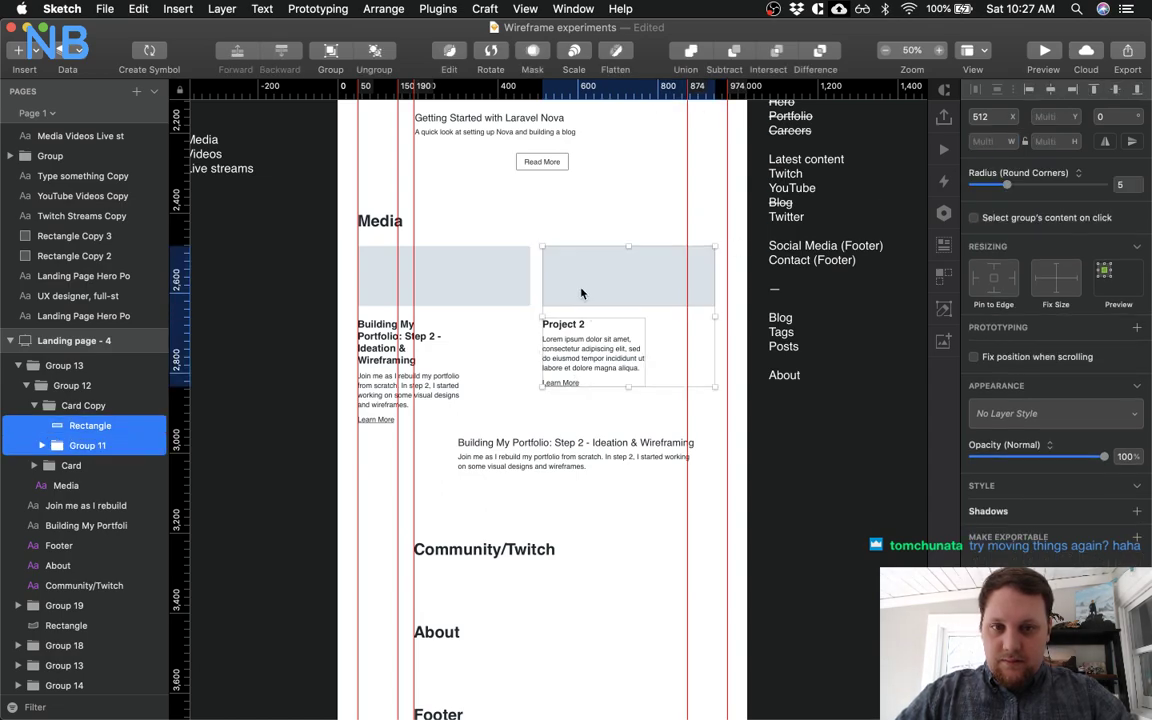
drag(581, 293, 590, 289)
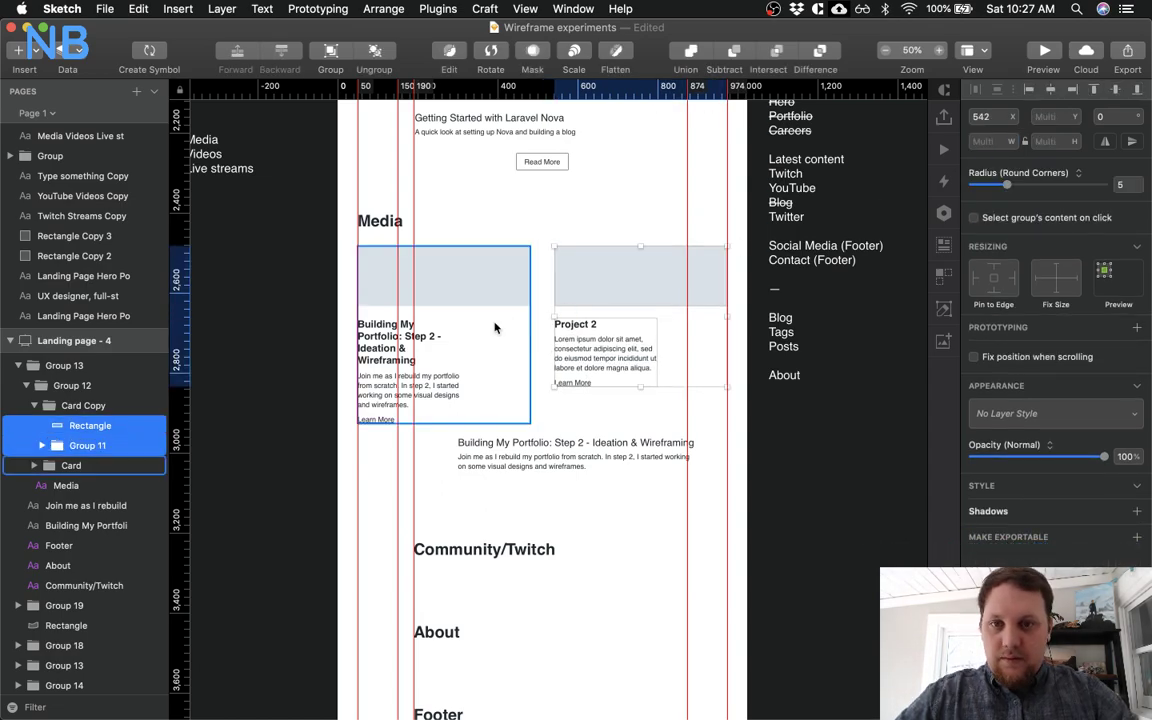
Set the height of both Media card image rectangles to 200
click(463, 310)
double_click(455, 290)
scroll(400, 310, down, 2)
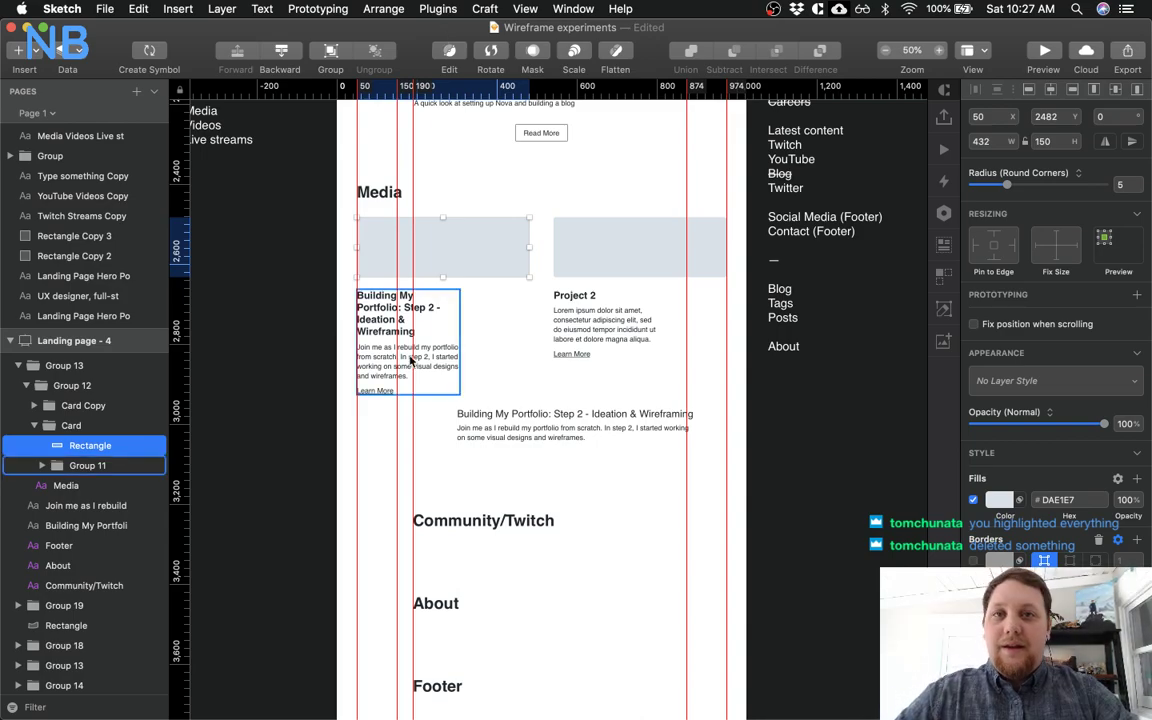
click(436, 319)
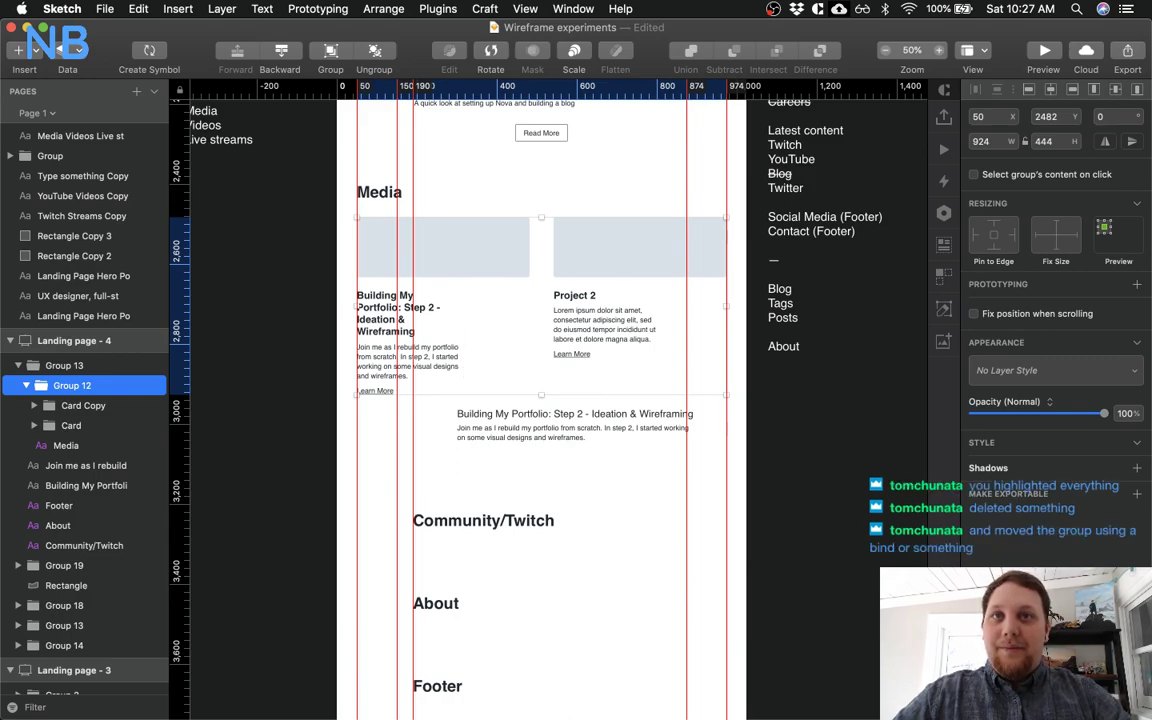
double_click(455, 275)
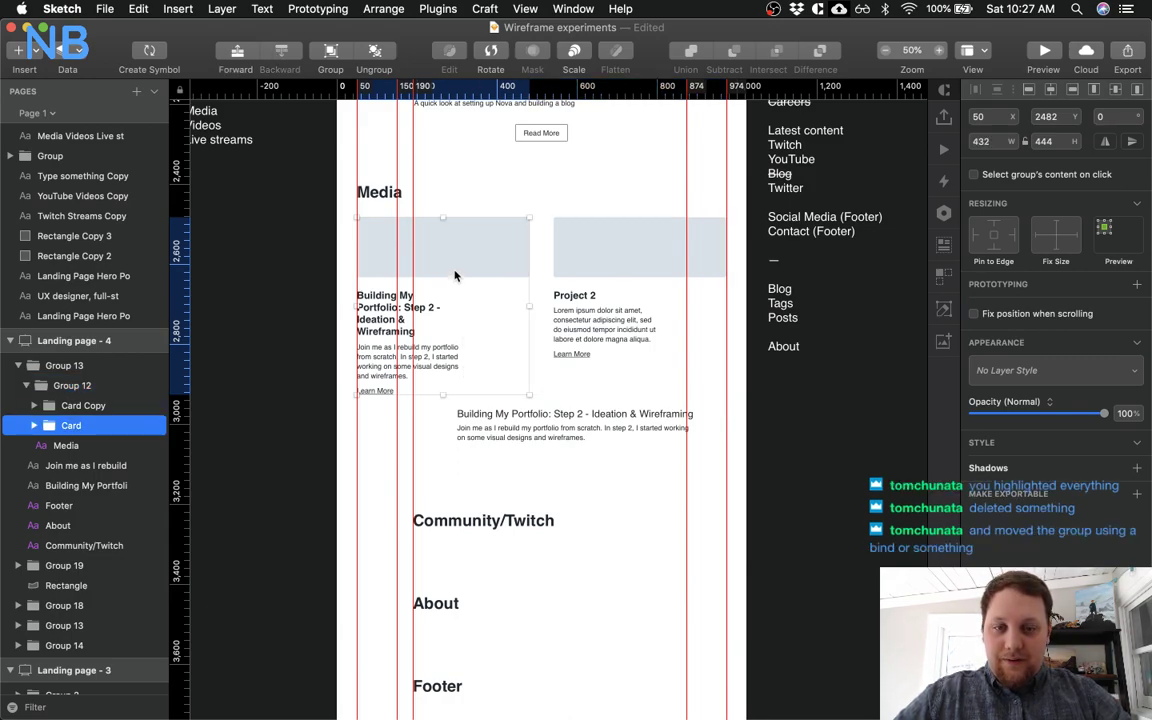
double_click(462, 260)
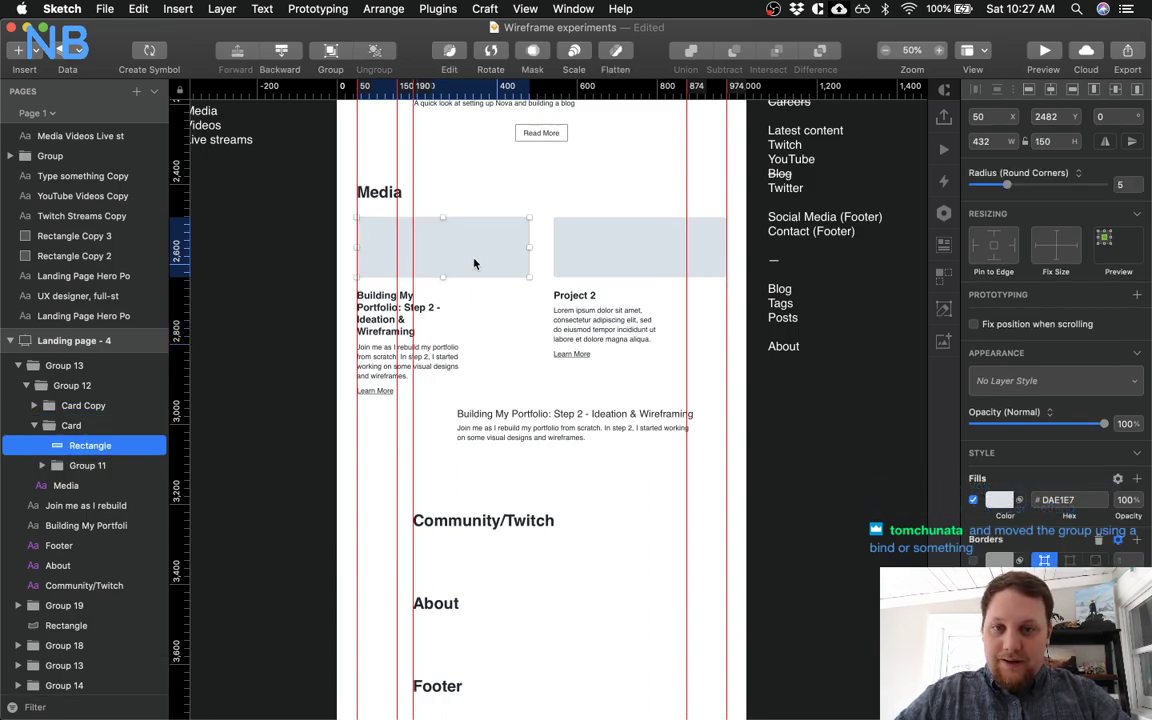
shift+click(590, 253)
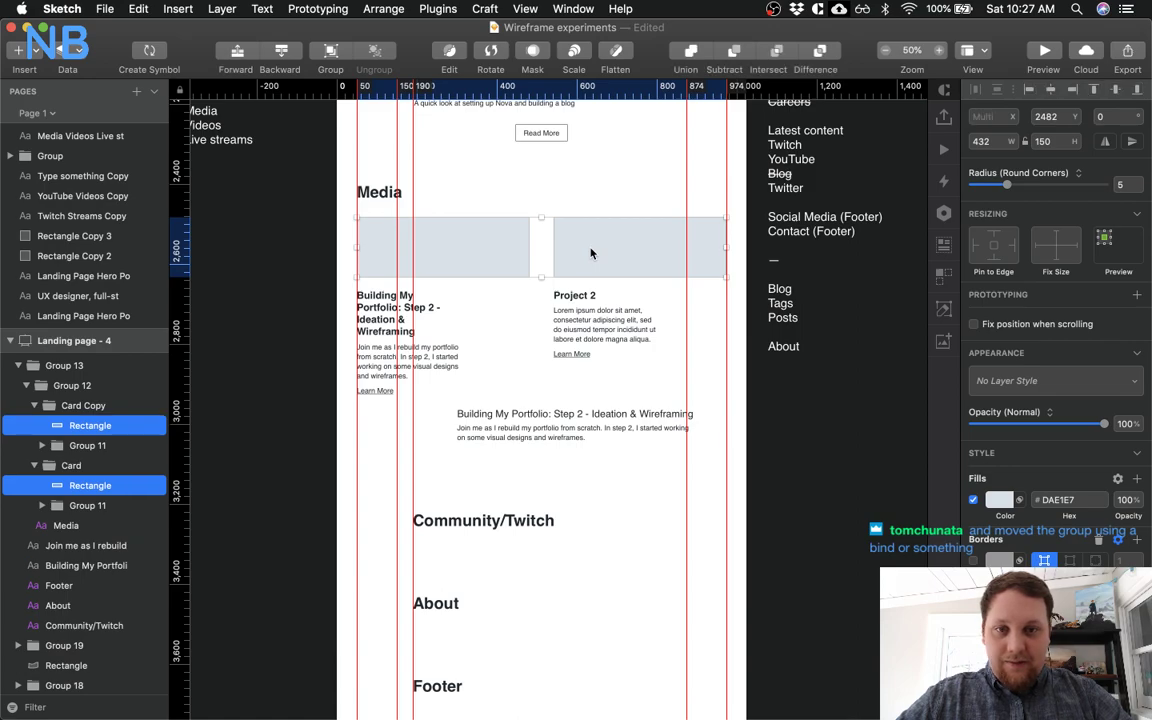
click(1049, 143)
text(200)
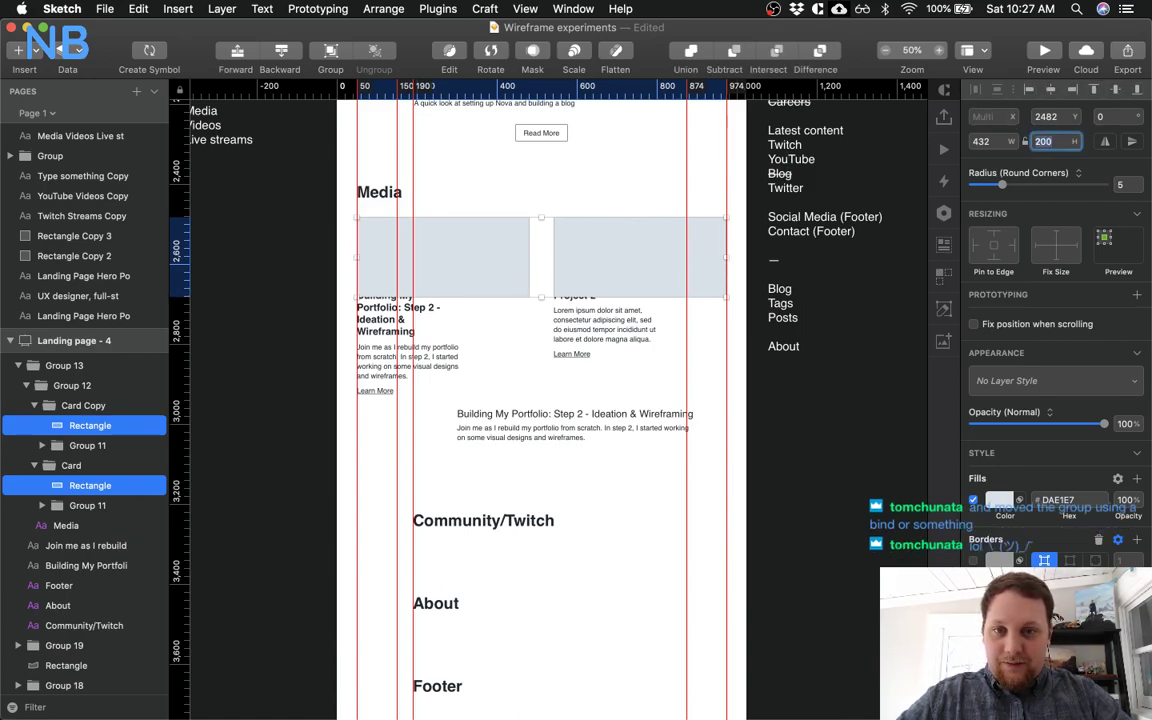
key(Return)
Move the first Media card's text group down to Y 2712 and add a vertical guide at 482 along its image's outer edge
click(429, 362)
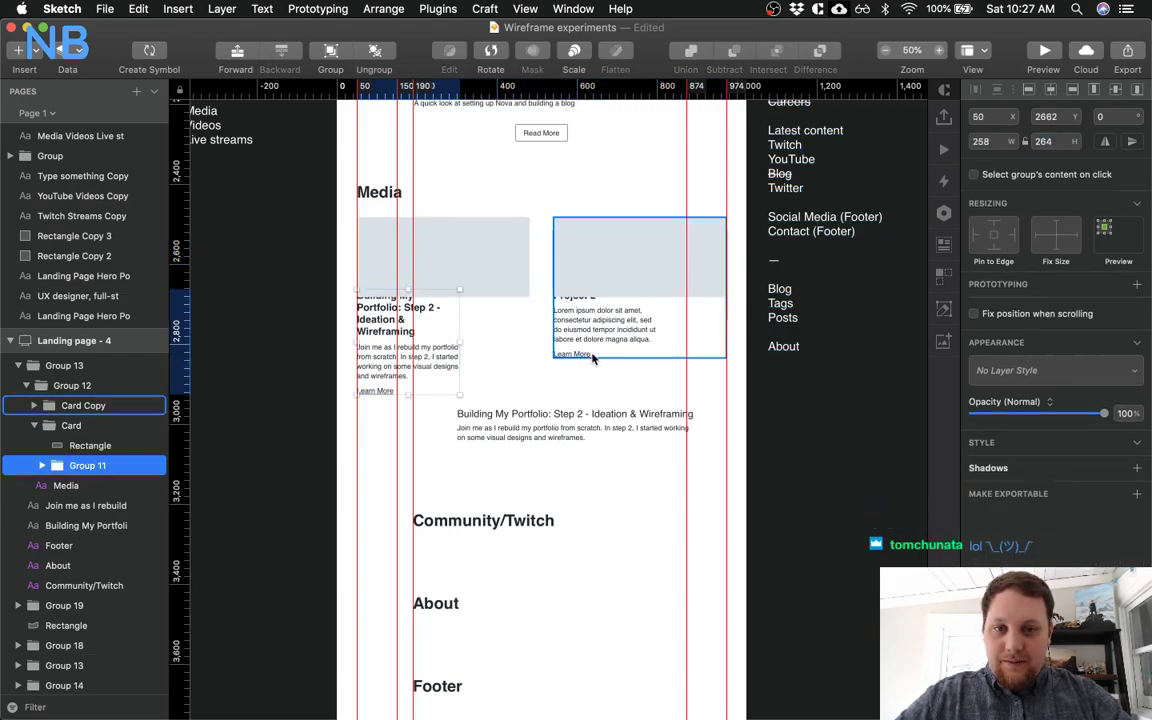
drag(393, 330, 390, 348)
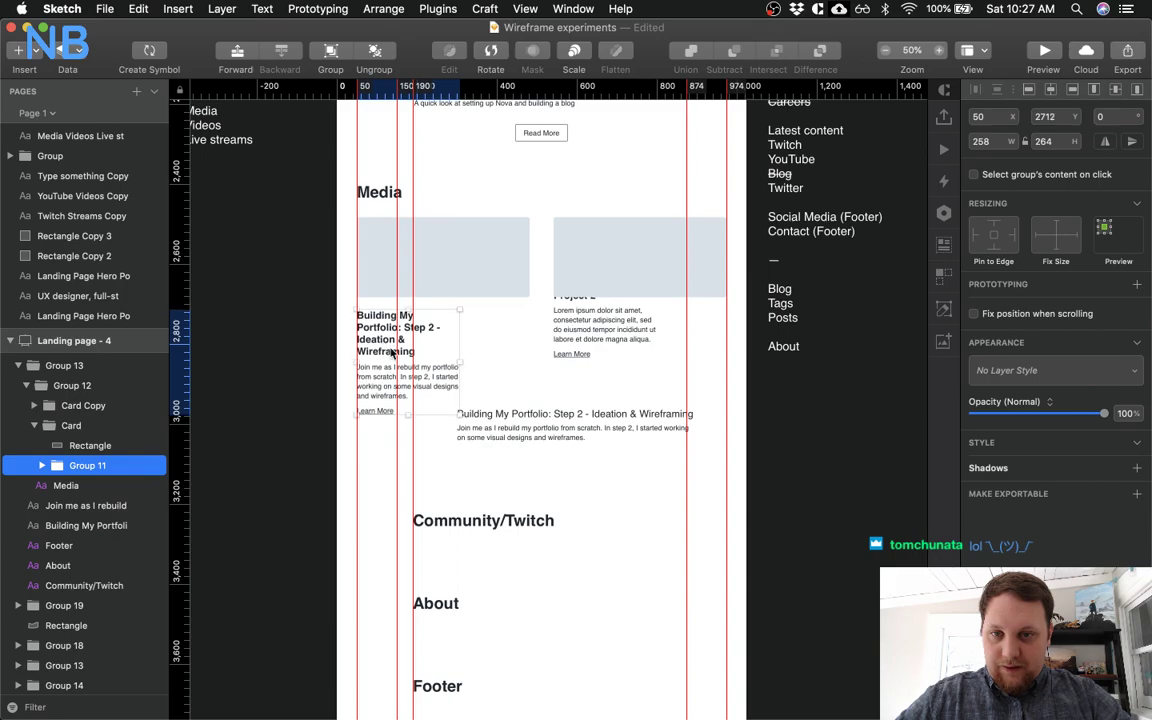
click(500, 350)
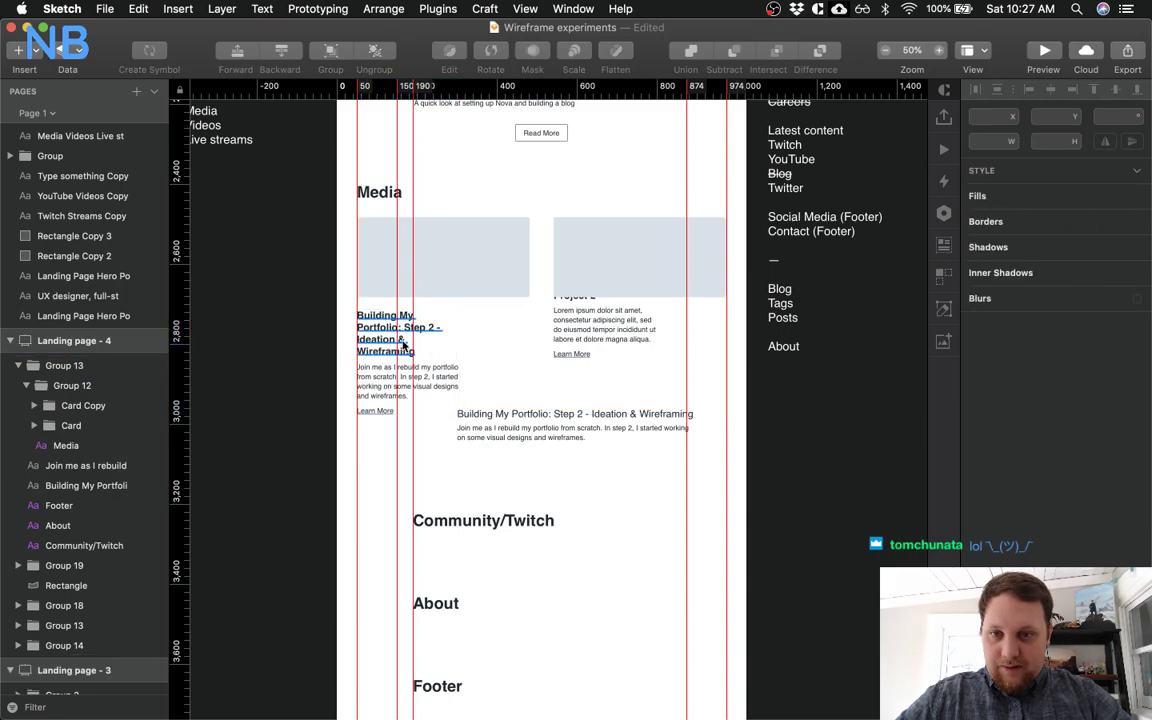
click(525, 256)
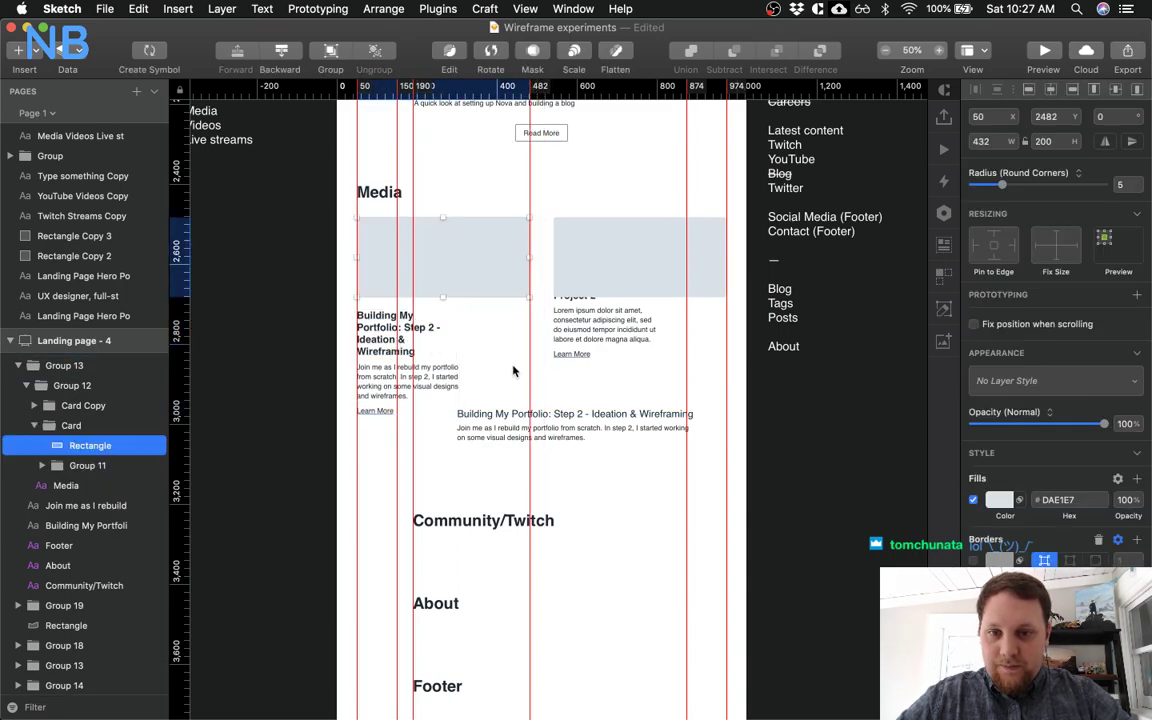
Delete the loose "Building My Portfolio" title and its description text below the Media cards
click(500, 416)
key(Delete)
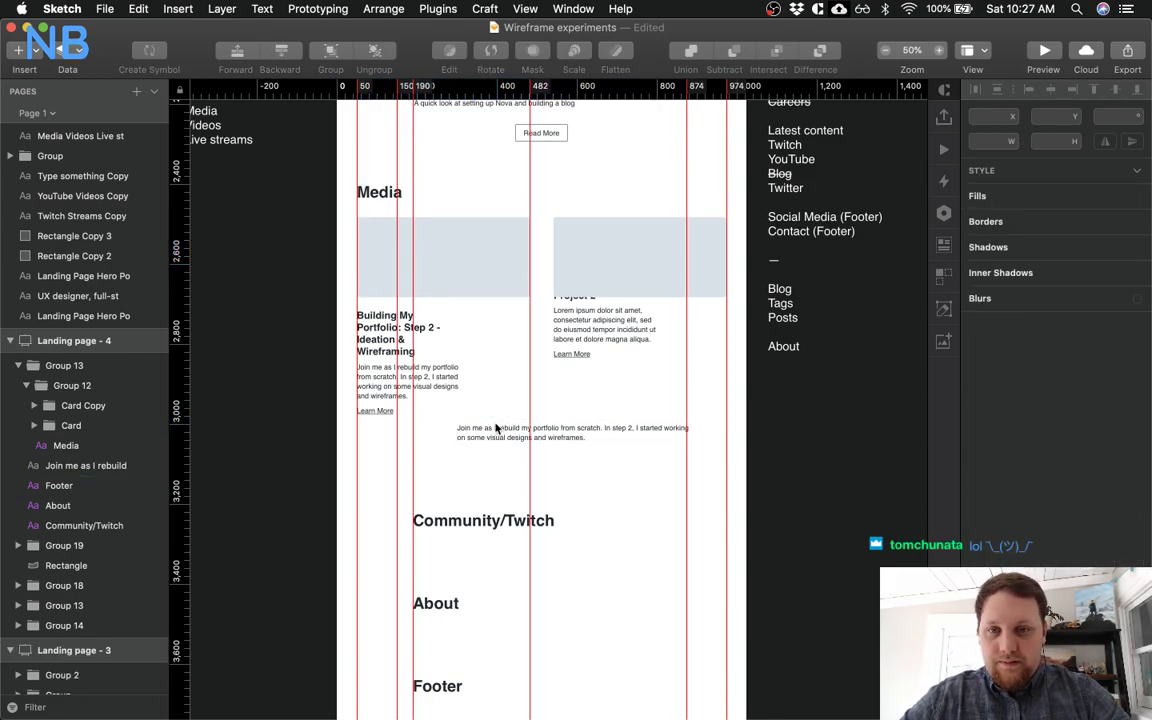
click(468, 430)
key(Delete)
Resize the first Media card's title text box to 432 wide and 62 high
click(400, 325)
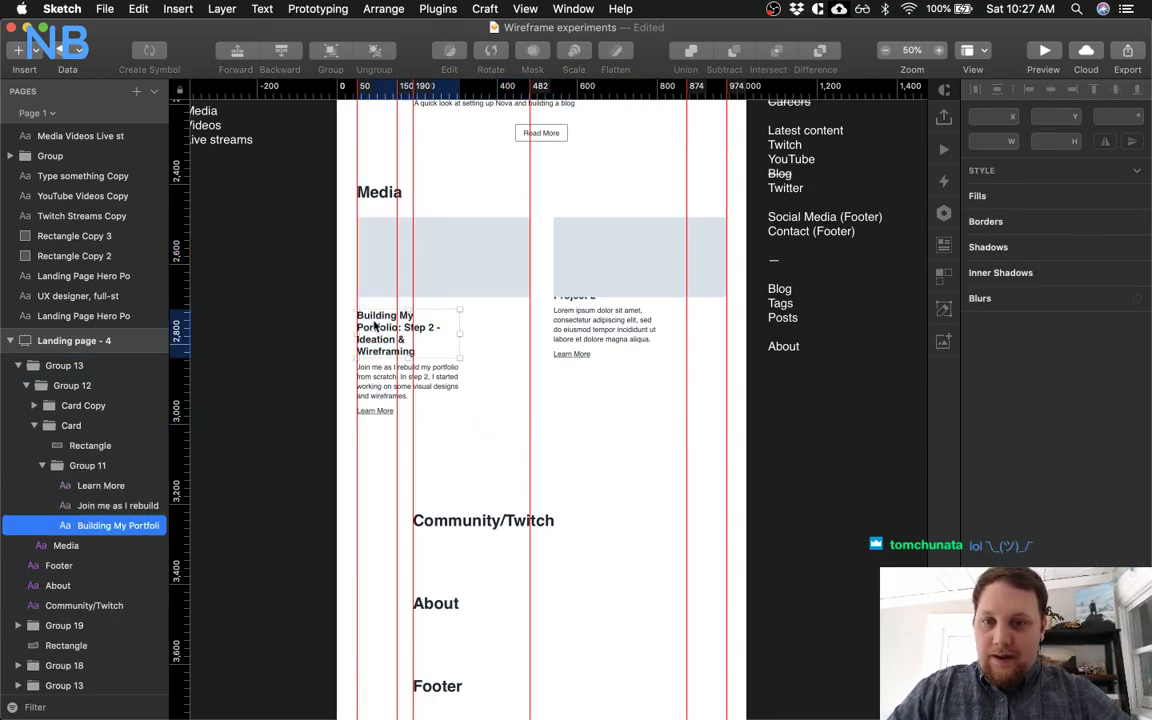
drag(460, 332, 527, 335)
drag(444, 357, 444, 335)
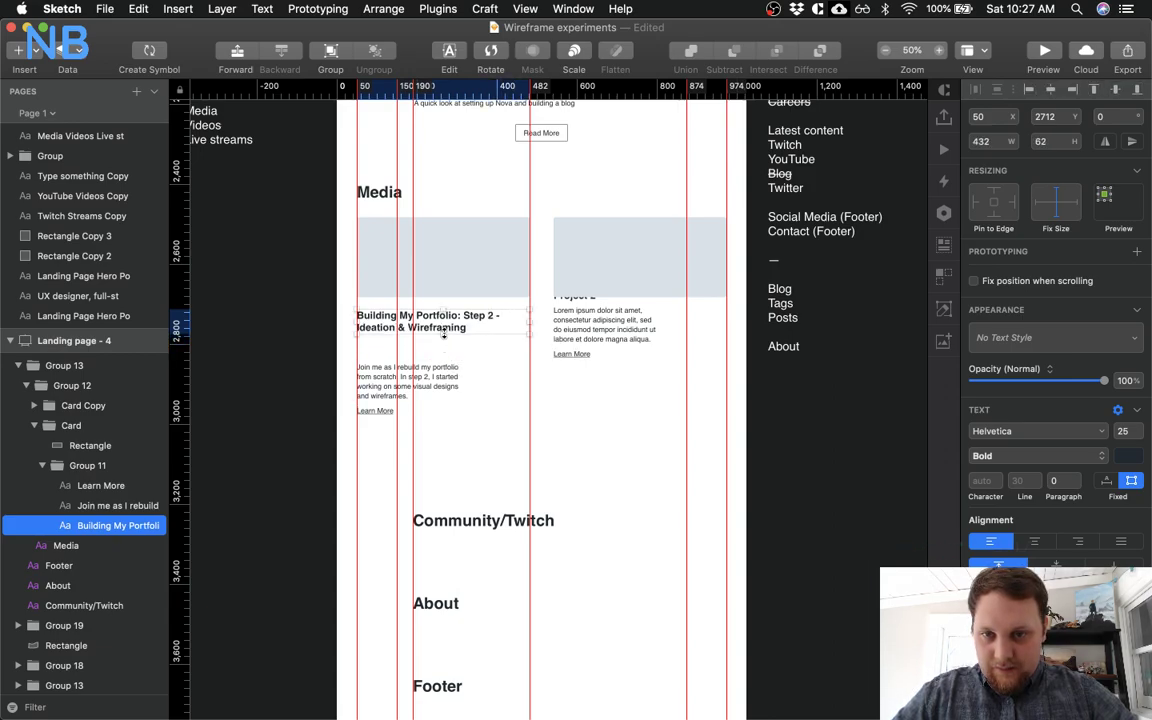
Move the first Media card's description and Learn More link up to sit directly beneath the title
click(390, 376)
shift+click(378, 410)
drag(383, 379, 382, 355)
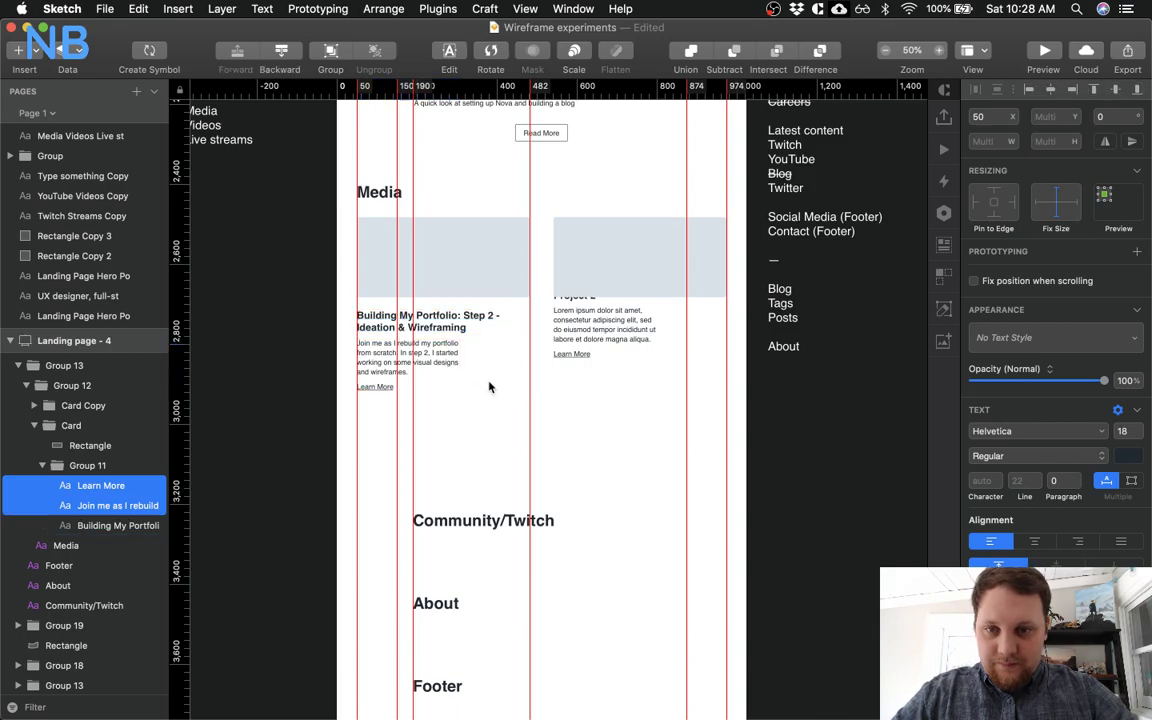
Widen the first Media card's description text box to the guide at 482
click(443, 366)
click(443, 366)
drag(457, 357, 525, 362)
click(436, 398)
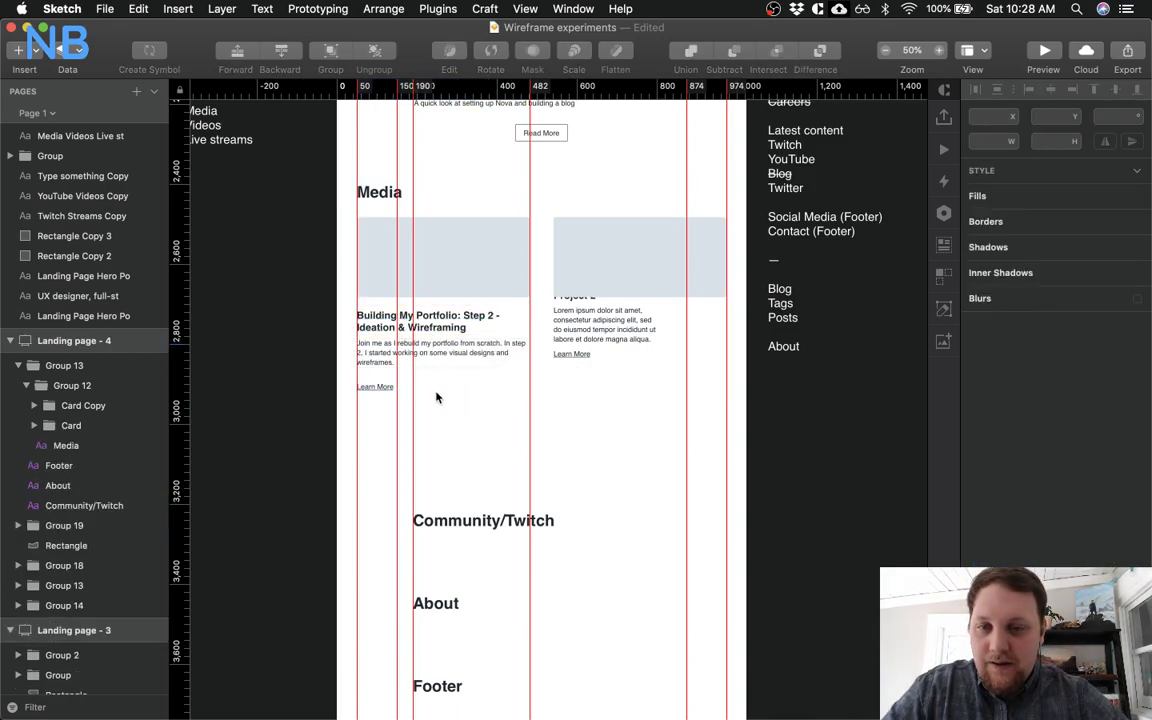
Change the first Media card's Learn More link text to "Watch" and move it up closer to the description
click(383, 389)
double_click(377, 389)
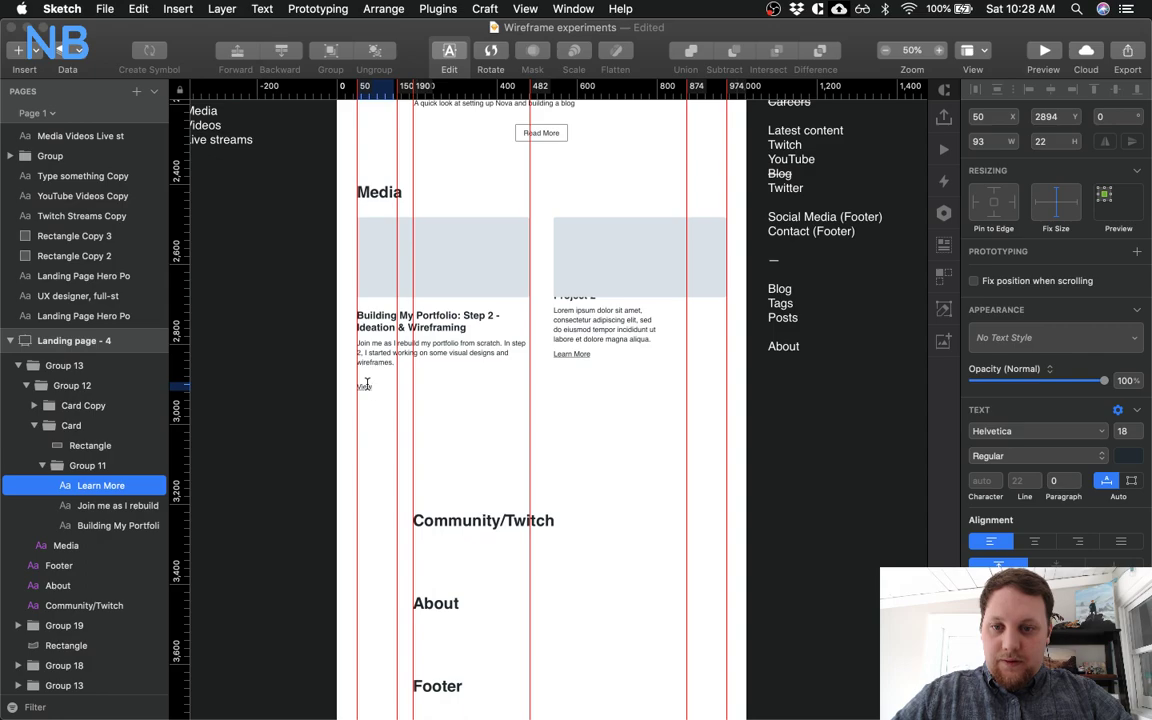
text(Watch)
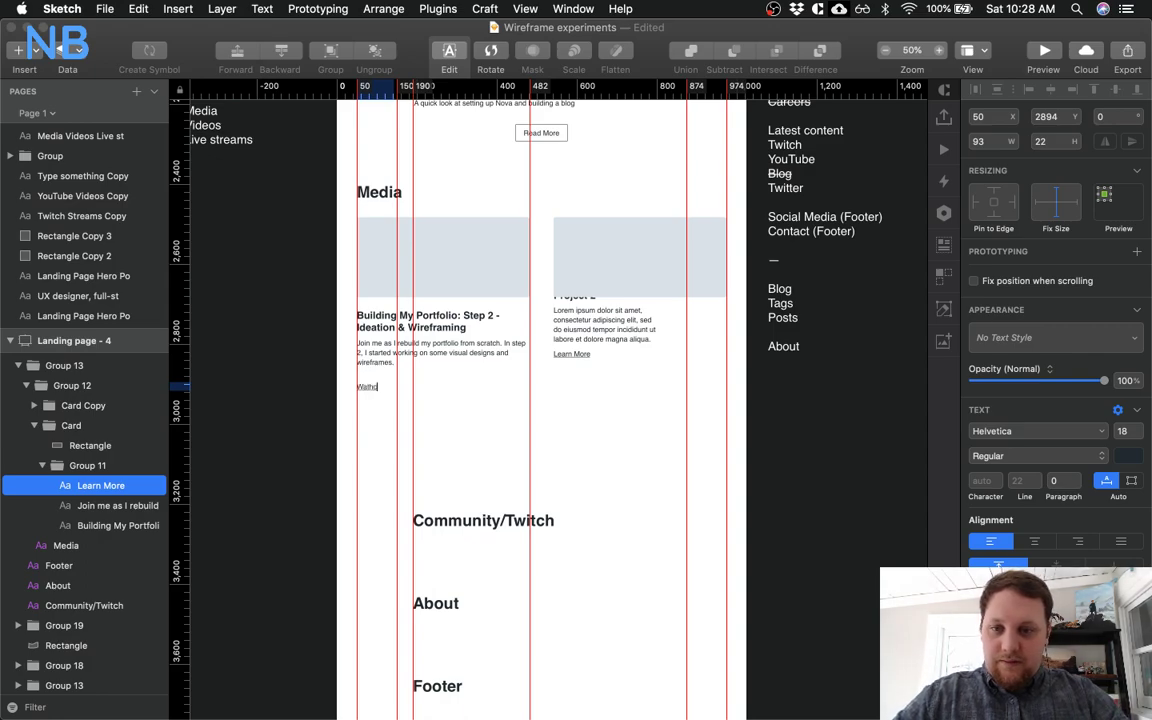
key(Escape)
click(373, 419)
click(373, 391)
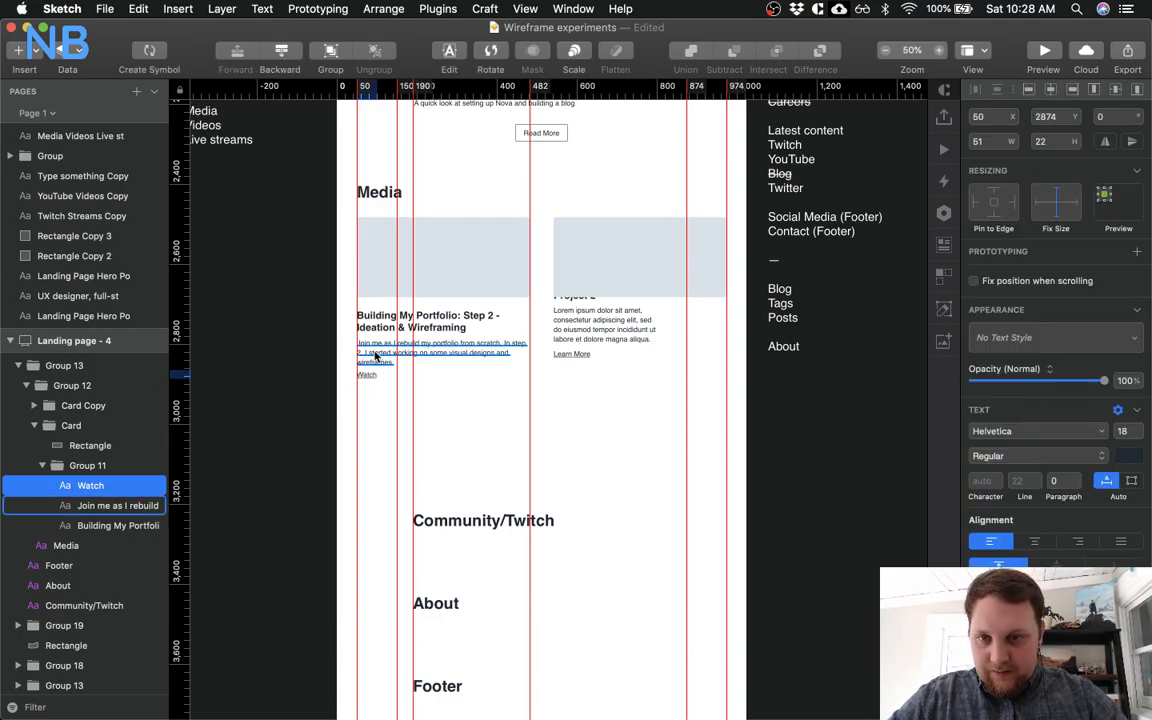
Measure the spacing between the description and the Learn More link in the Project 1 card
scroll(380, 380, up, 15)
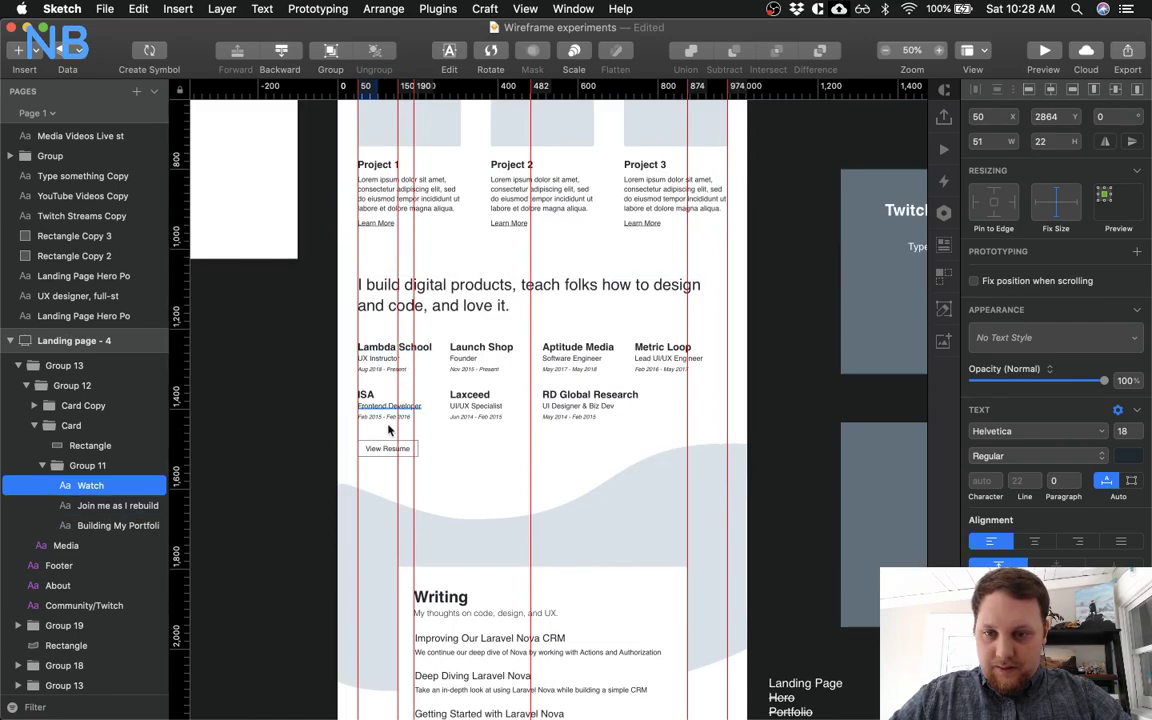
click(380, 223)
click(387, 198)
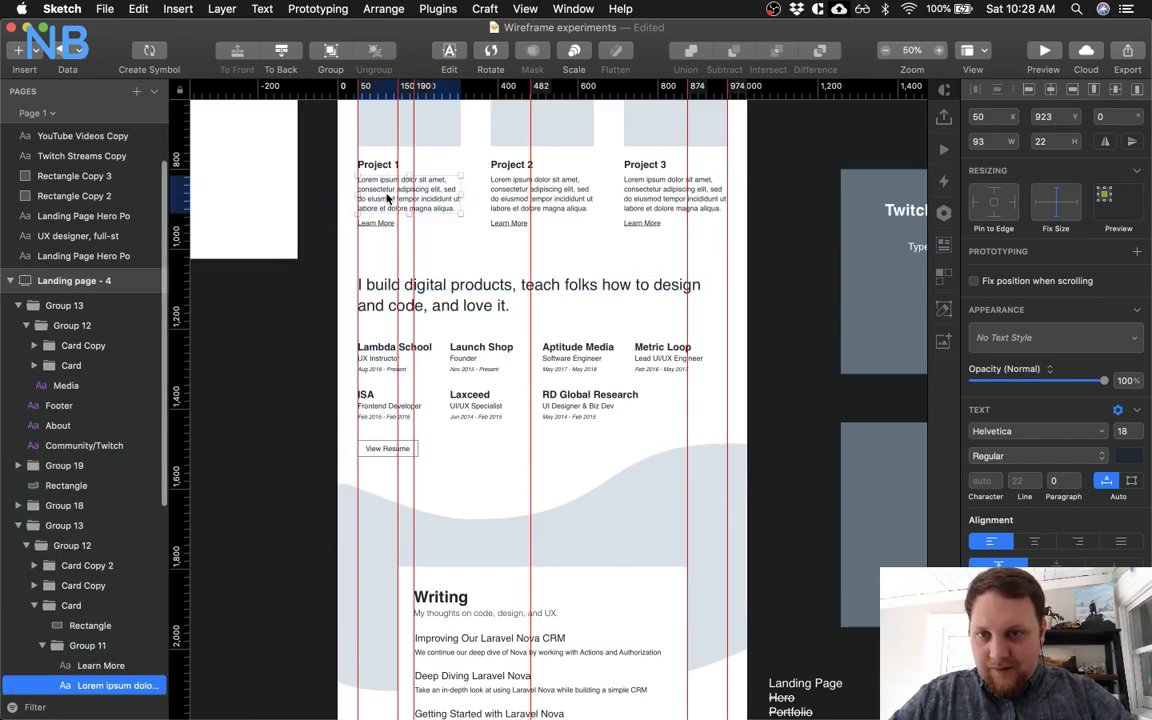
key(alt)
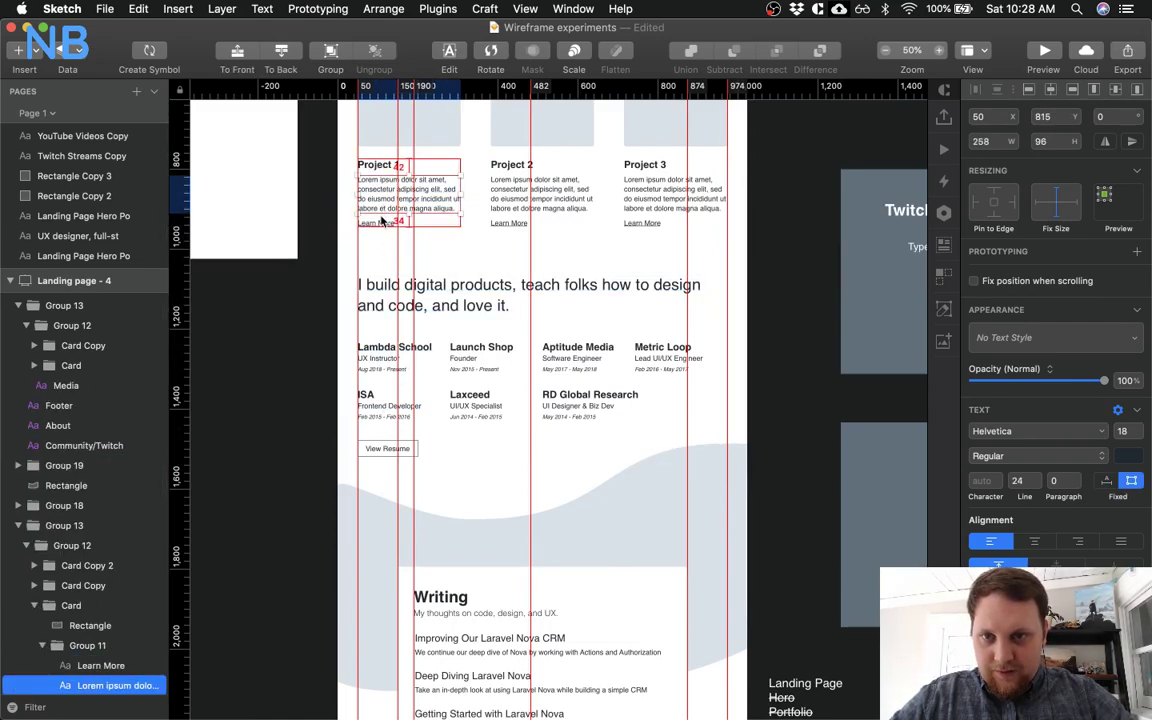
Nudge the Watch link in the first Media card 6 px down to Y 2870
scroll(395, 300, down, 15)
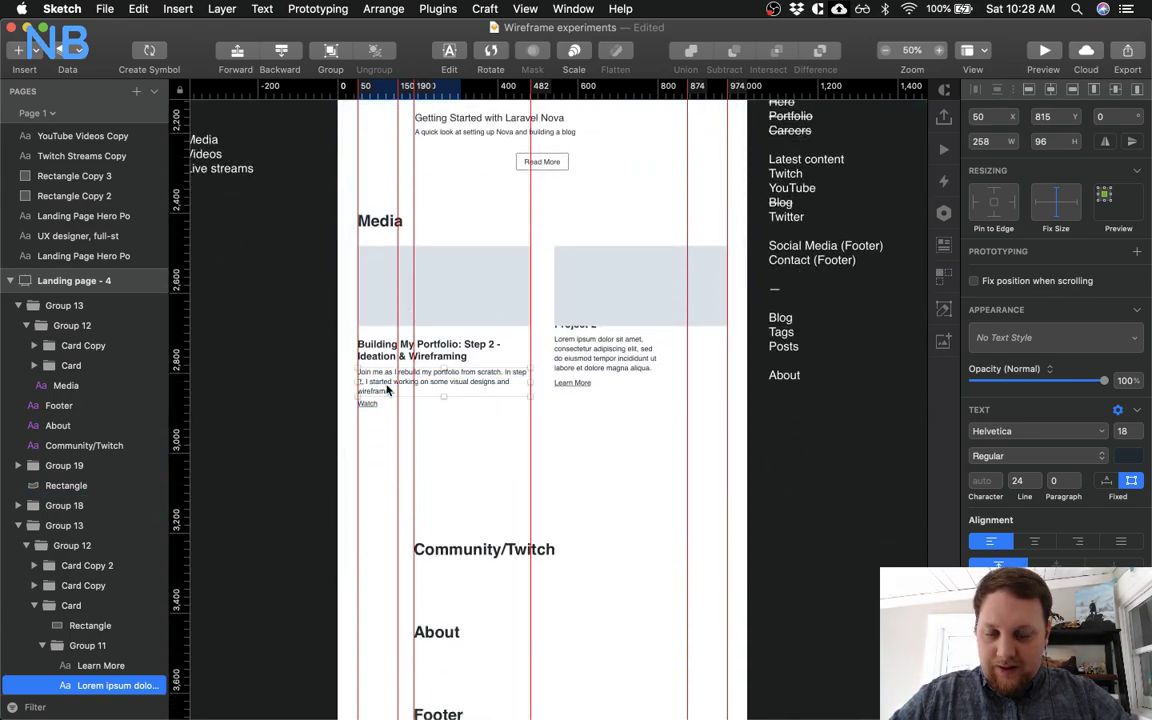
click(387, 390)
click(375, 402)
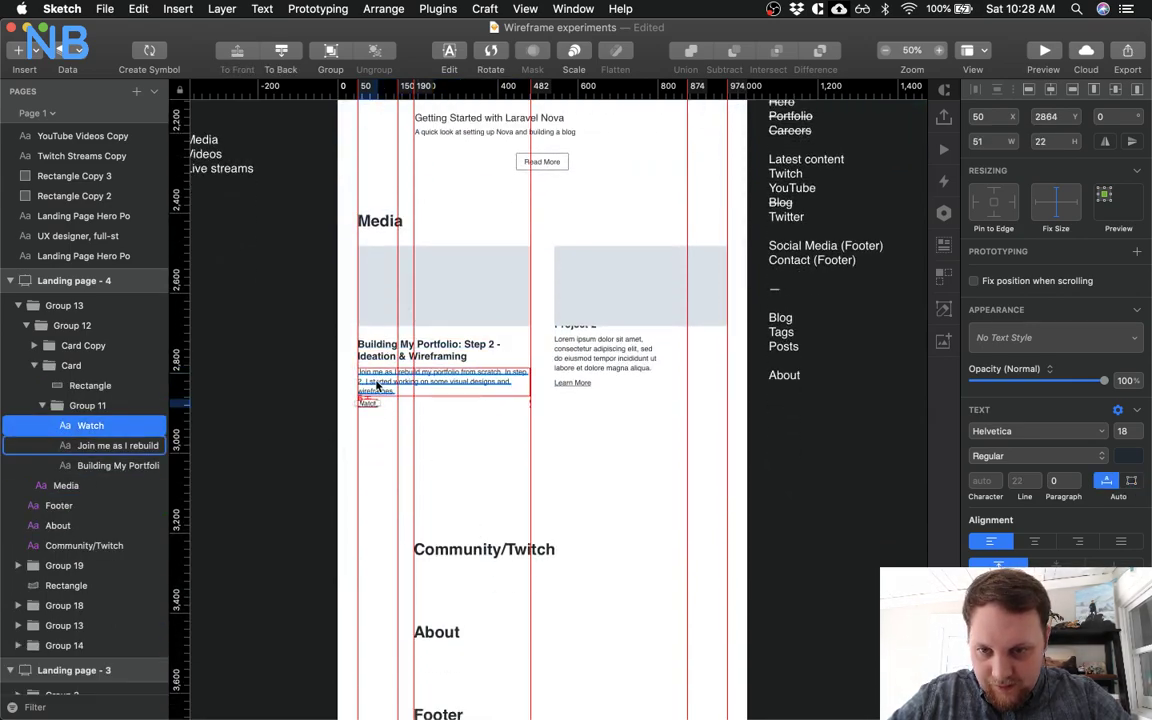
key(Down)
key(Down)
key(Down)
key(Down)
key(Down)
key(Down)
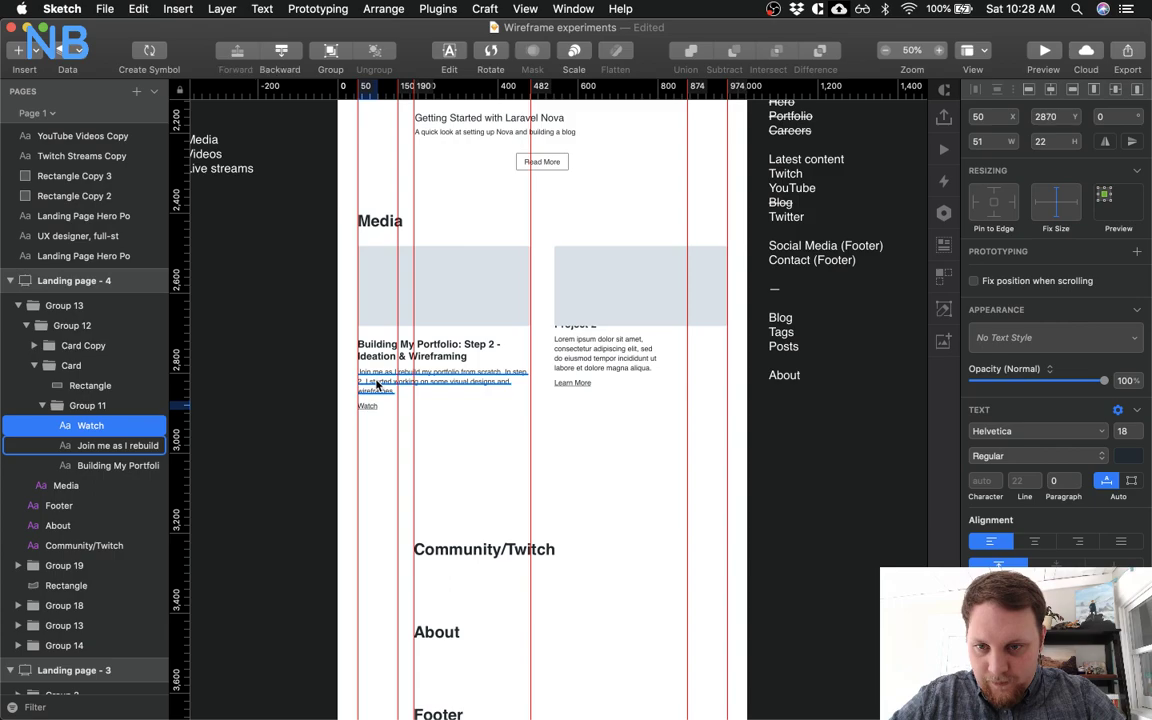
Move the second Media card's text group down below its image to Y 2705
click(561, 298)
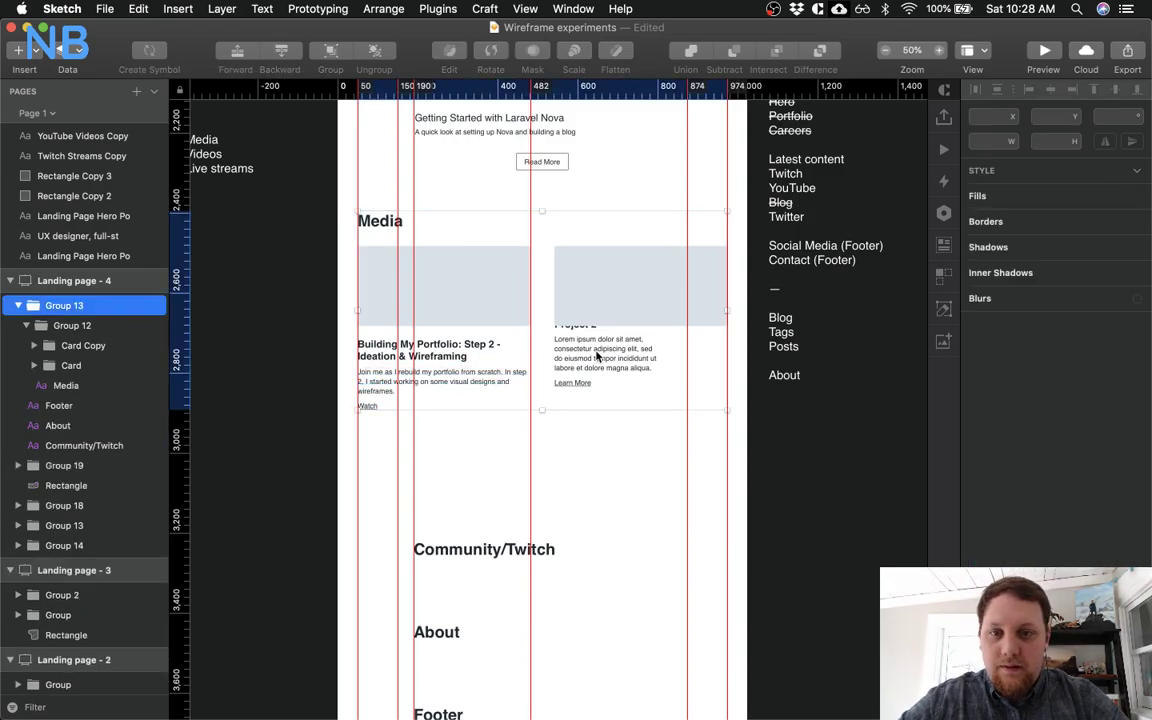
double_click(597, 355)
click(597, 355)
double_click(597, 355)
drag(597, 355, 596, 371)
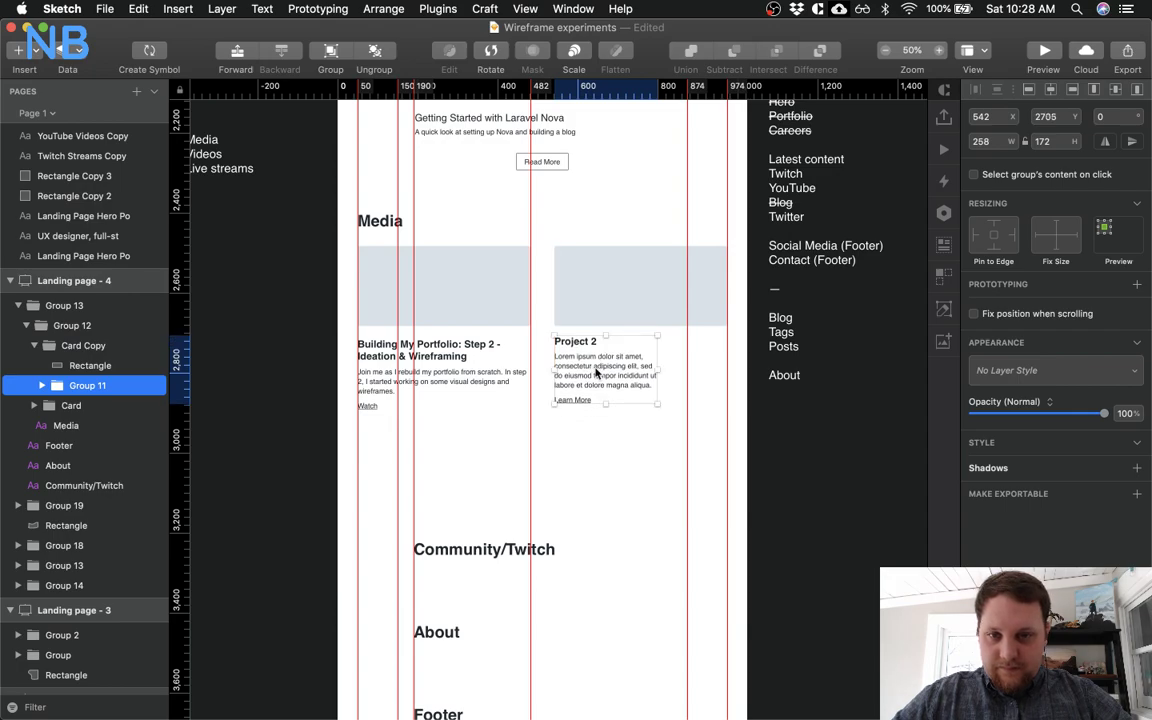
Check the first Media card's image-to-title gap and nudge the second card's text group 7 px down to match it
super+click(437, 344)
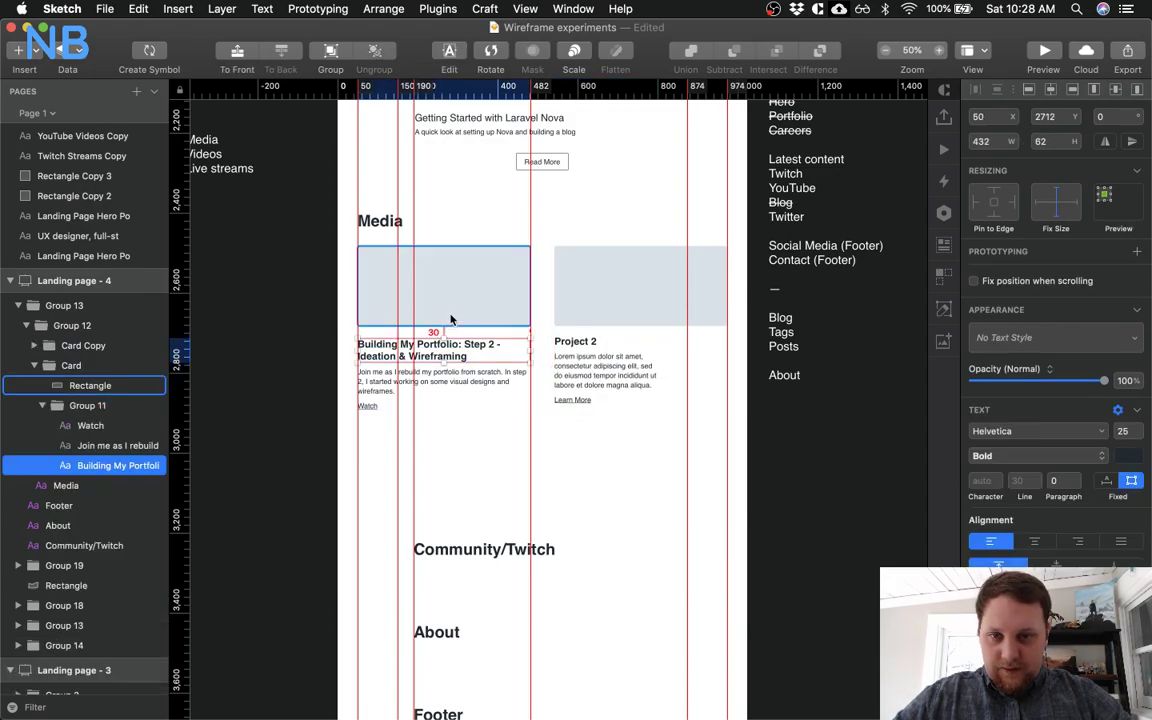
click(612, 342)
key(Down)
key(Down)
key(Down)
key(Down)
key(Down)
key(Down)
key(Down)
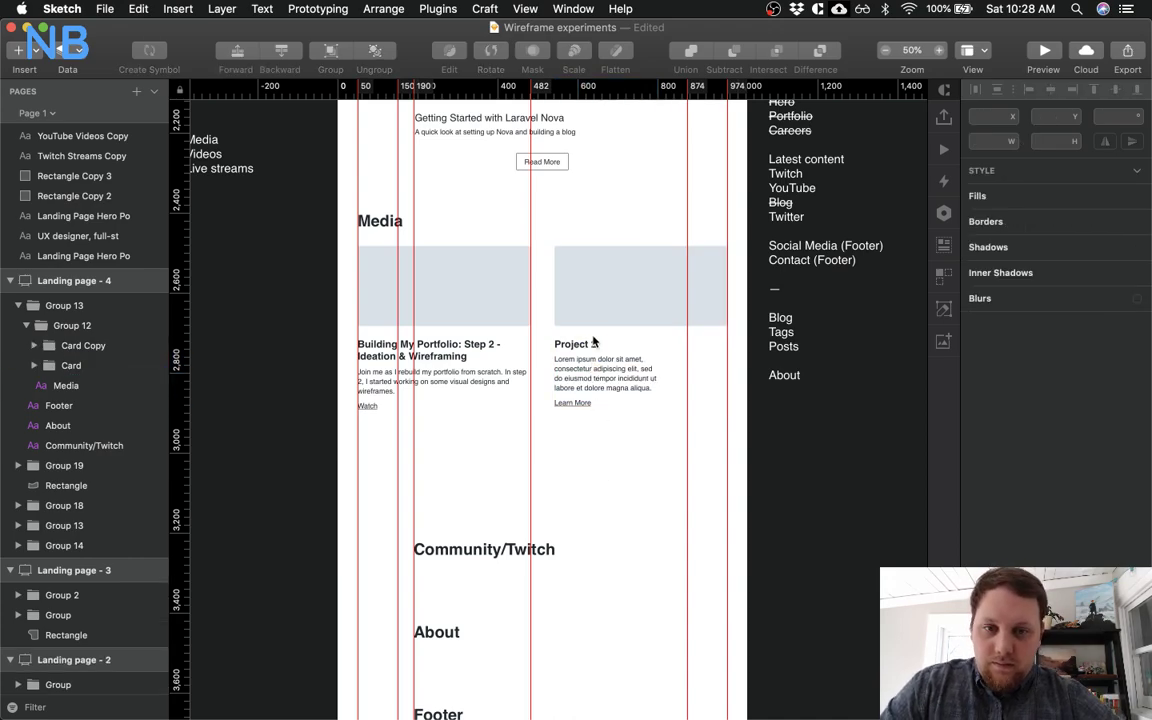
Widen the Project 2 title and its description in the second Media card to the full 432 px card width
double_click(597, 342)
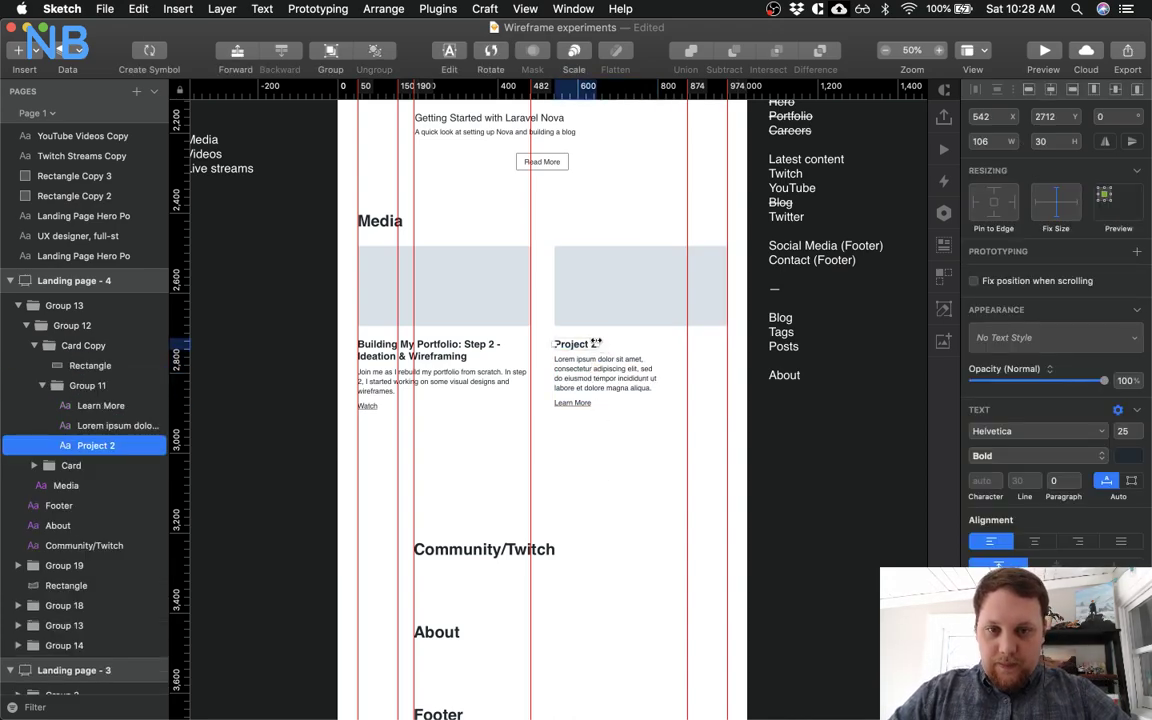
drag(597, 343, 721, 343)
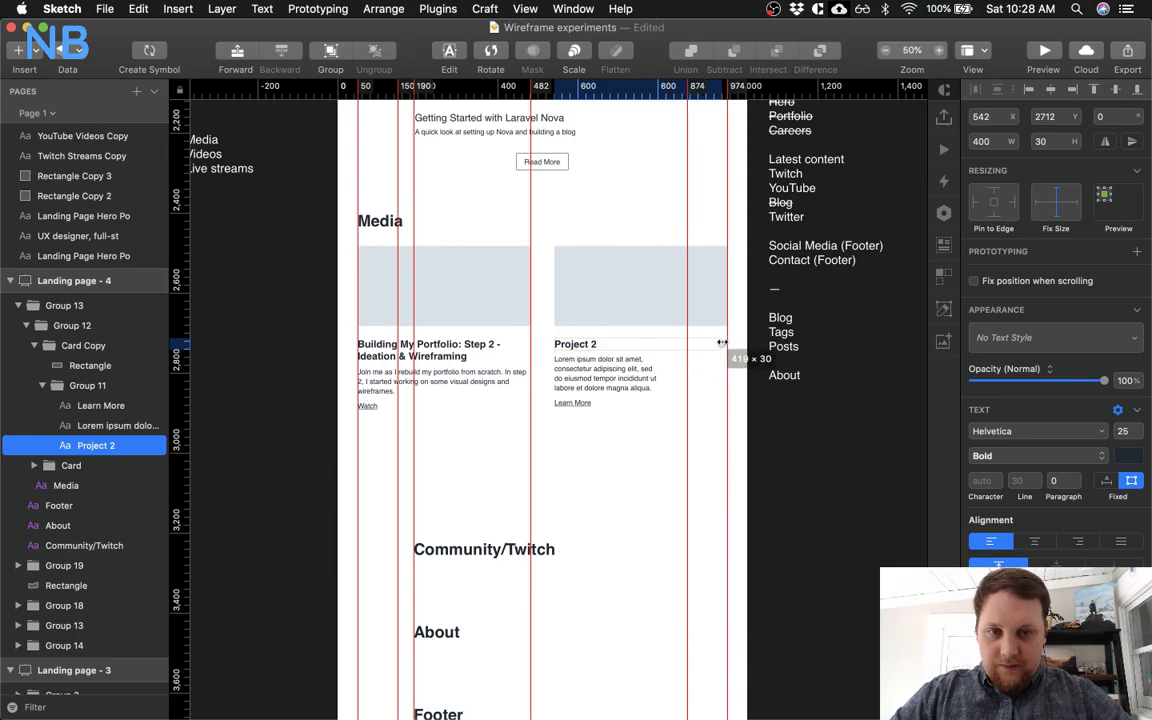
click(648, 372)
drag(658, 373, 726, 372)
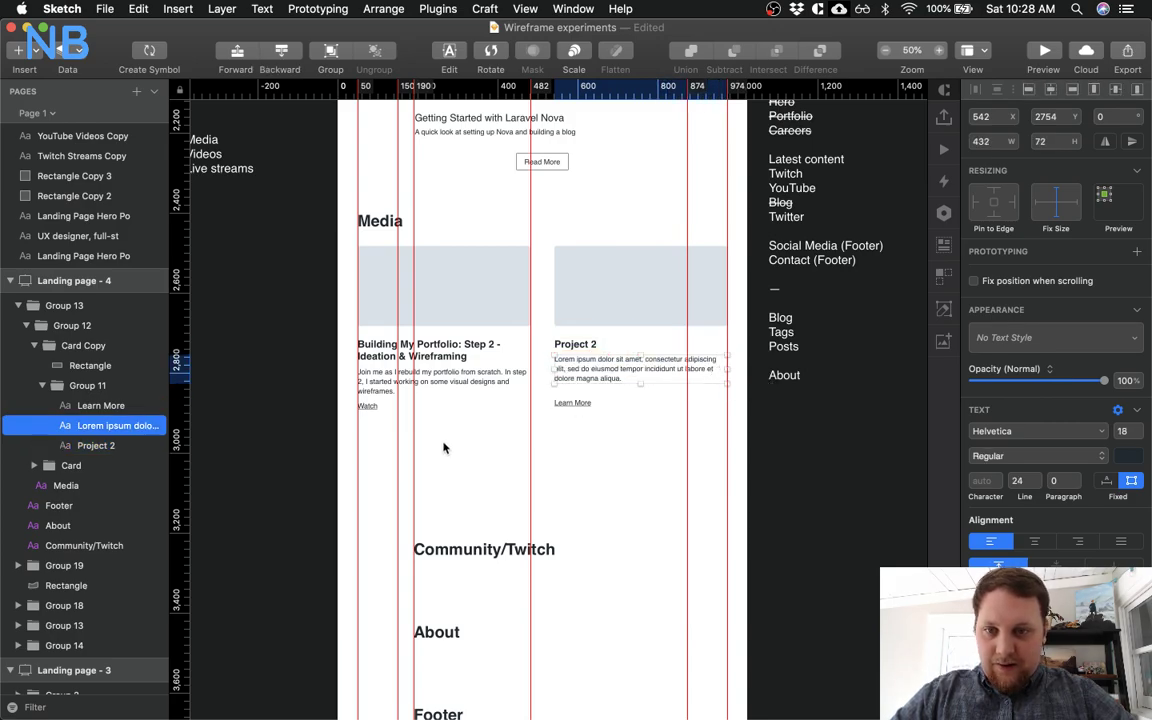
click(391, 429)
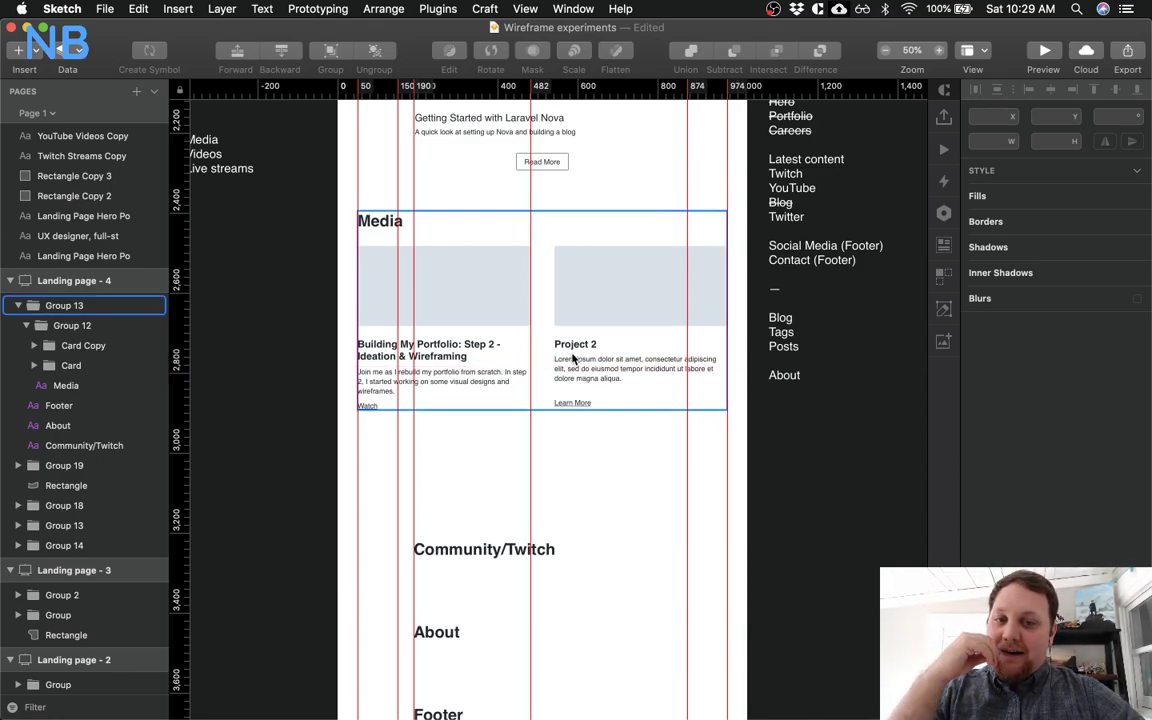
Add a horizontal guide at Y 2786 on the first card's description and lower the second card's description and link to align with it
super+click(470, 389)
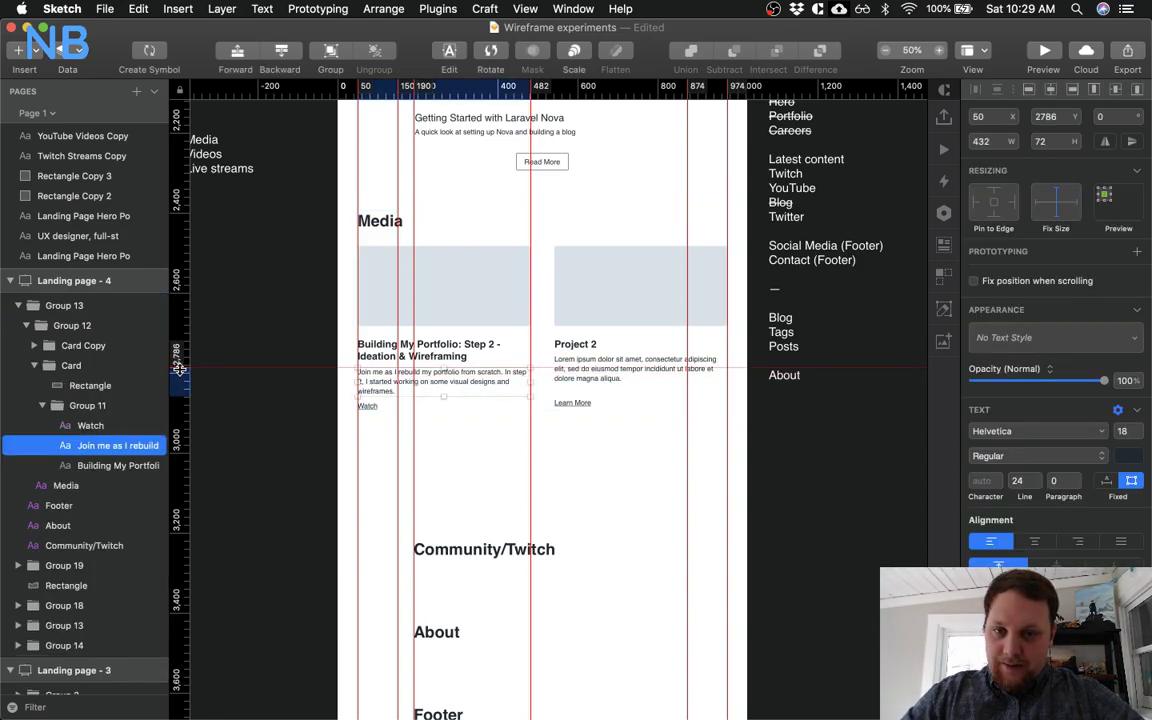
super+click(617, 380)
shift+super+click(580, 403)
drag(584, 383, 584, 396)
click(521, 415)
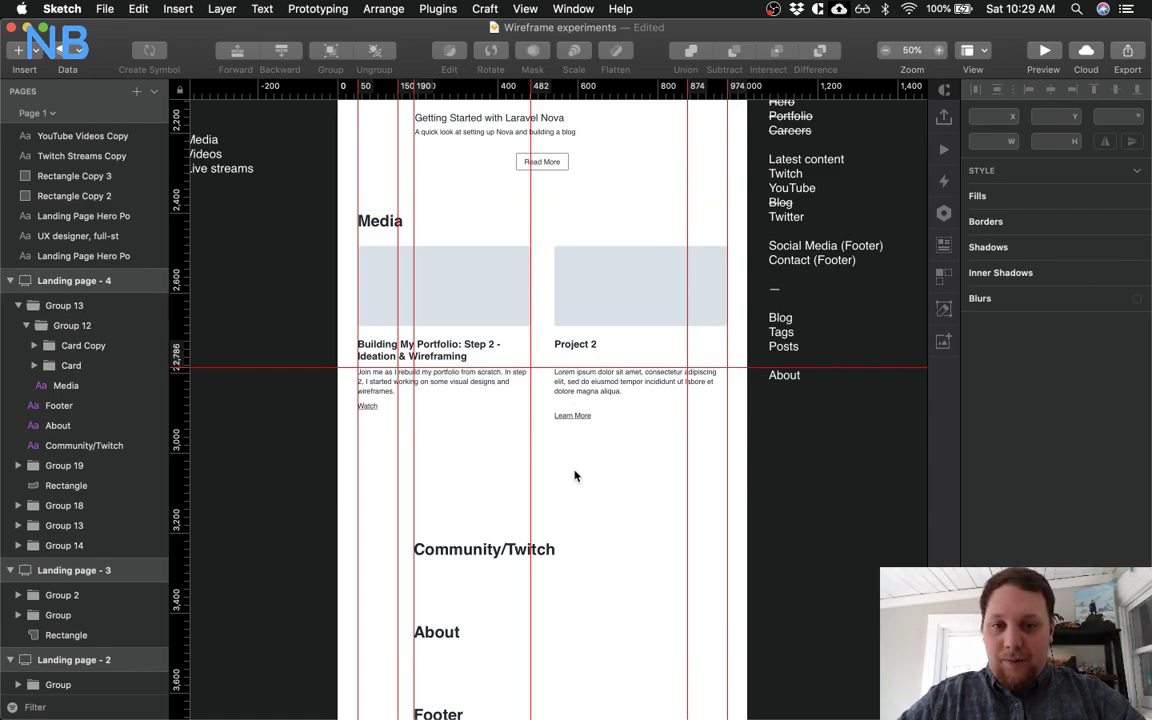
Switch to Chrome, open the YouTube video "Building My Portfolio: Step 1.1 - Narrative & Vision Continued", pause it and copy its title
key(ctrl+Up)
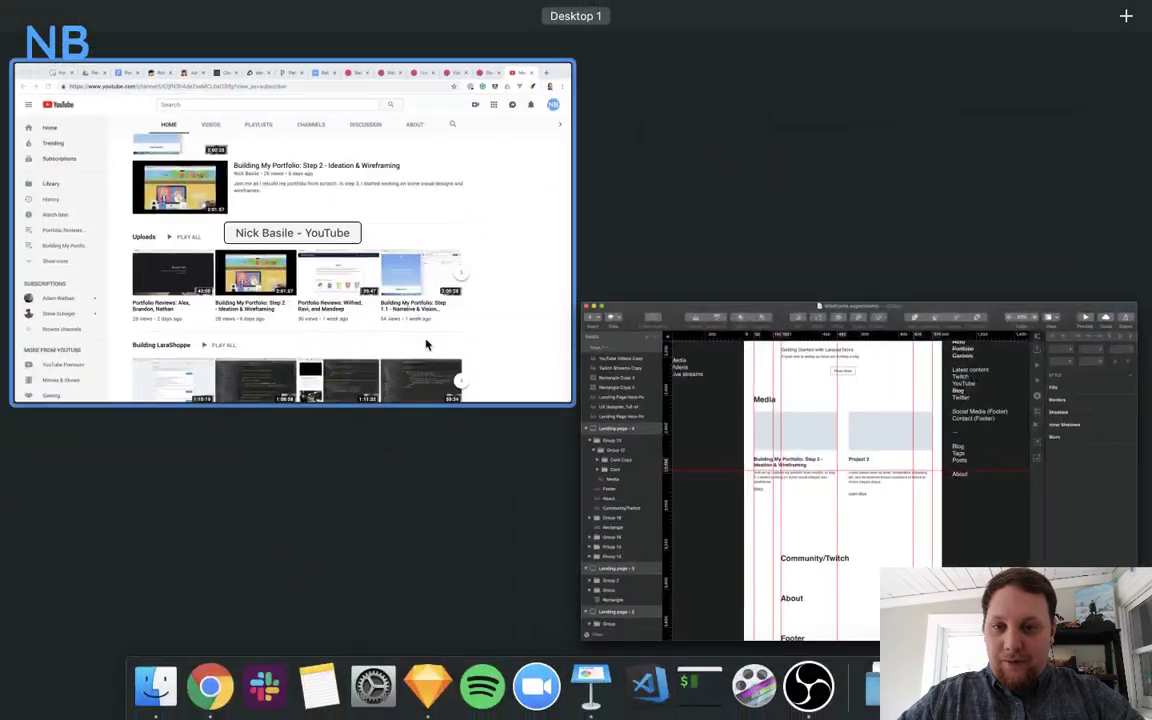
click(450, 334)
scroll(591, 289, up, 2)
scroll(591, 289, up, 2)
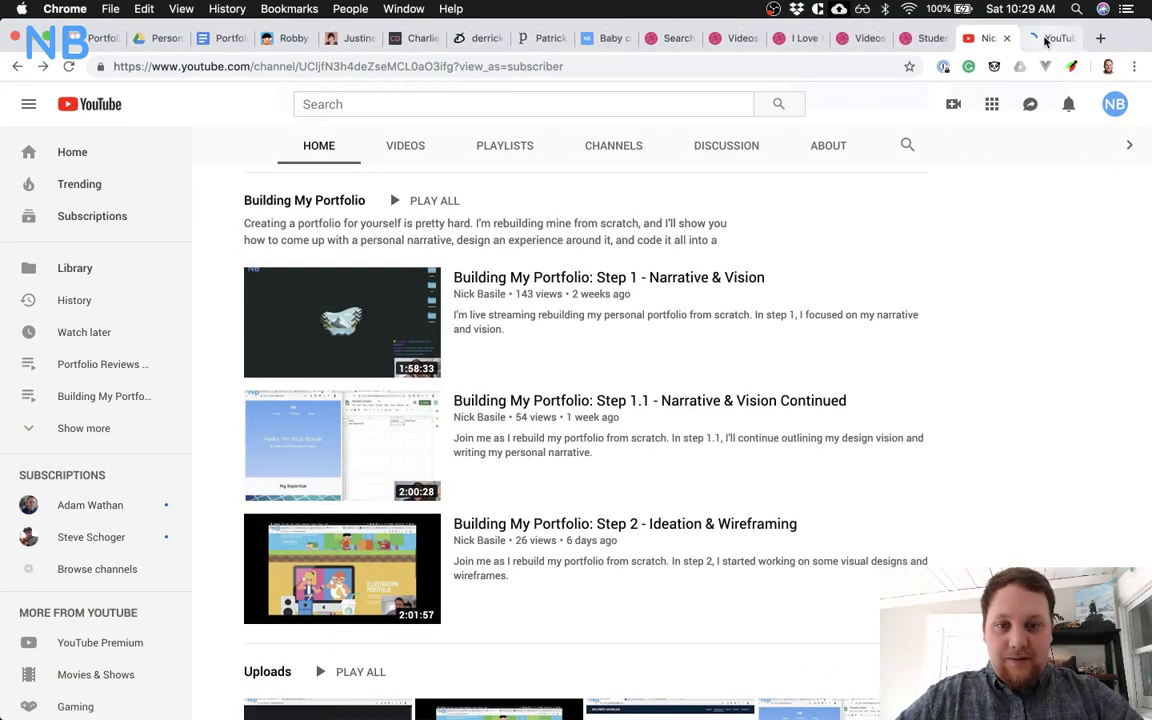
click(619, 405)
click(61, 596)
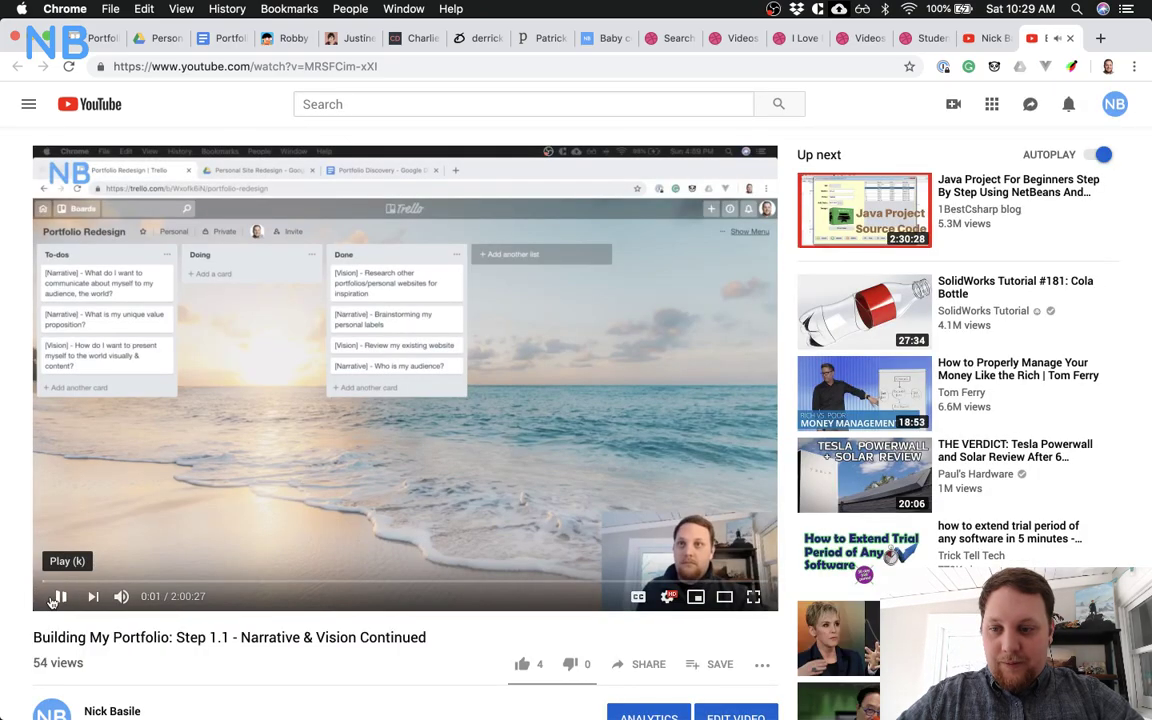
drag(414, 640, 33, 636)
key(super+c)
Switch to Sketch and replace the Project 2 title with "Building My Portfolio: Step 1.1 - Narrative & Vision Continued"
key(ctrl+Up)
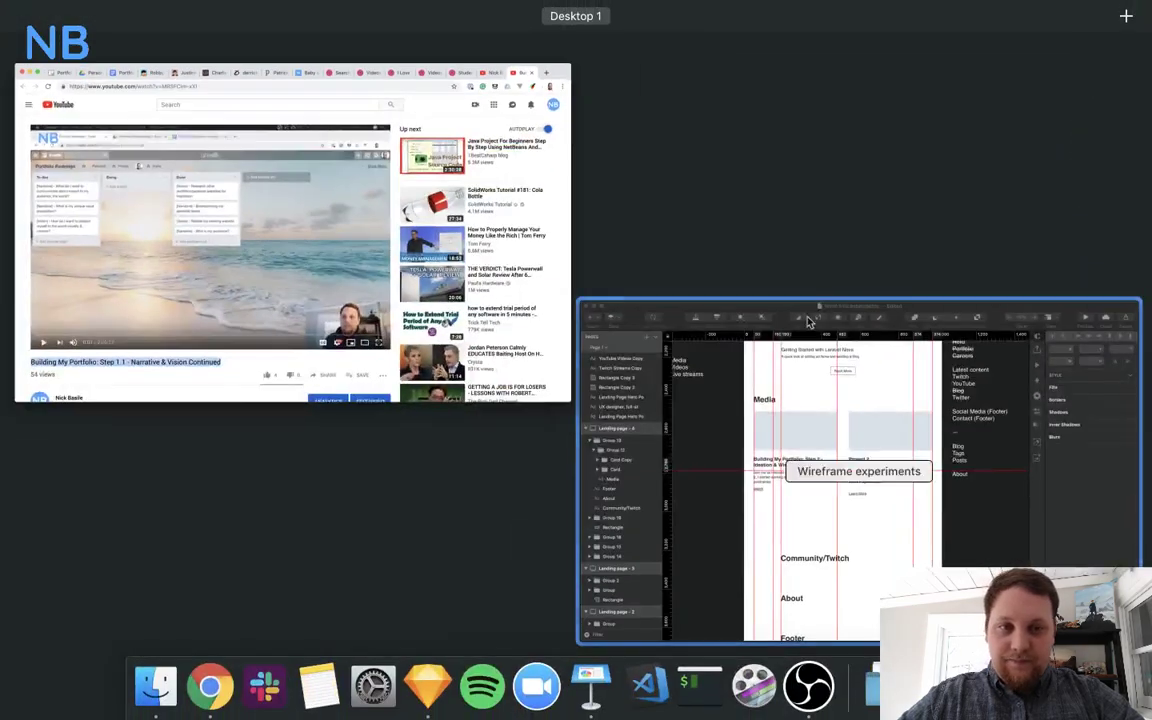
click(597, 358)
double_click(588, 345)
key(Return)
key(super+v)
key(Escape)
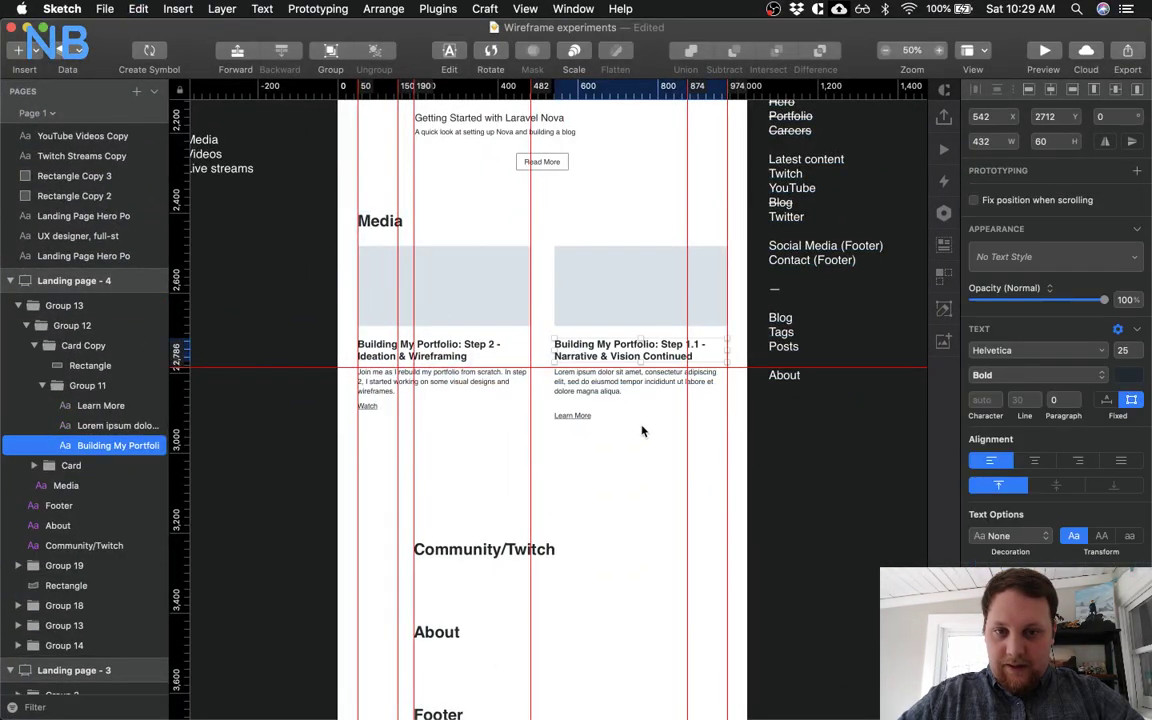
Switch to Chrome and copy the description text of the Step 1.1 video
key(ctrl+Up)
click(300, 350)
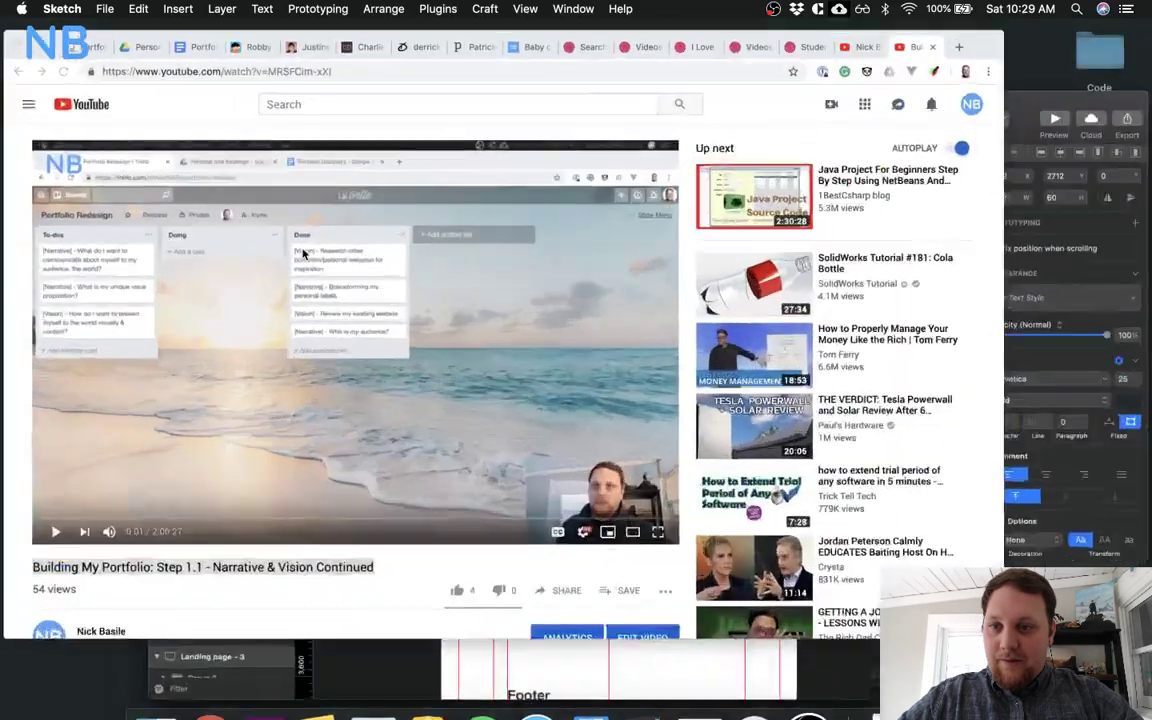
drag(270, 584, 100, 555)
key(cmd+c)
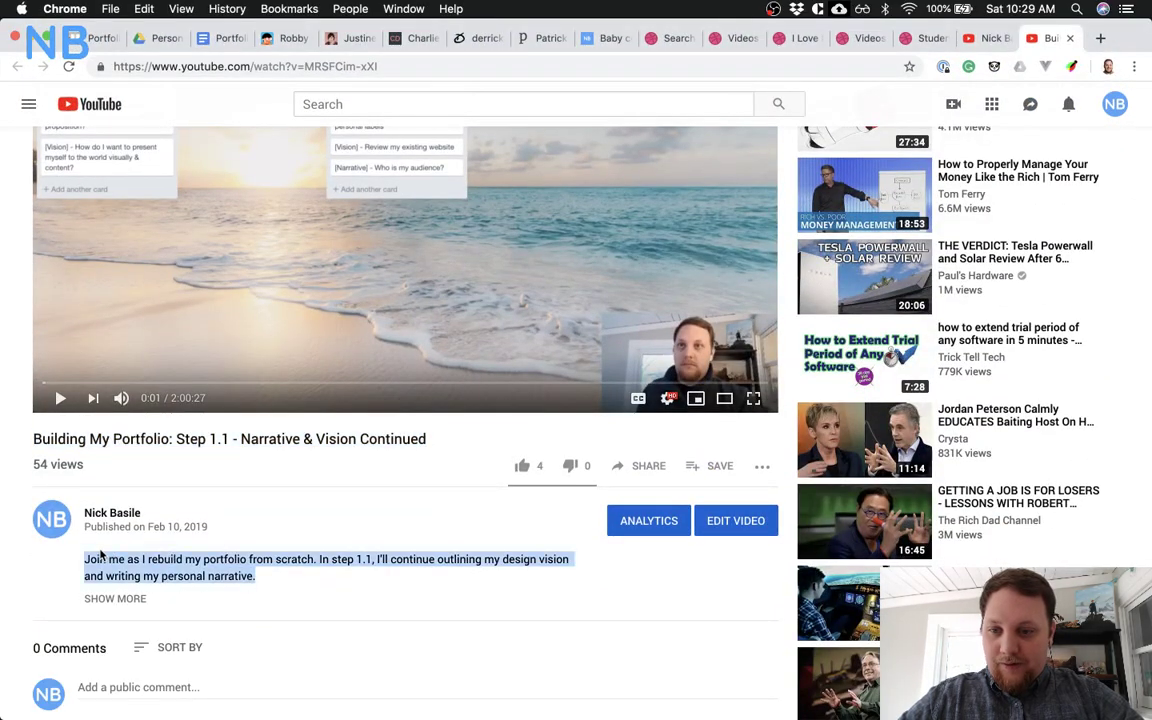
Switch to Sketch and replace the second Media card's lorem ipsum text with the copied video description
key(ctrl+Up)
click(967, 458)
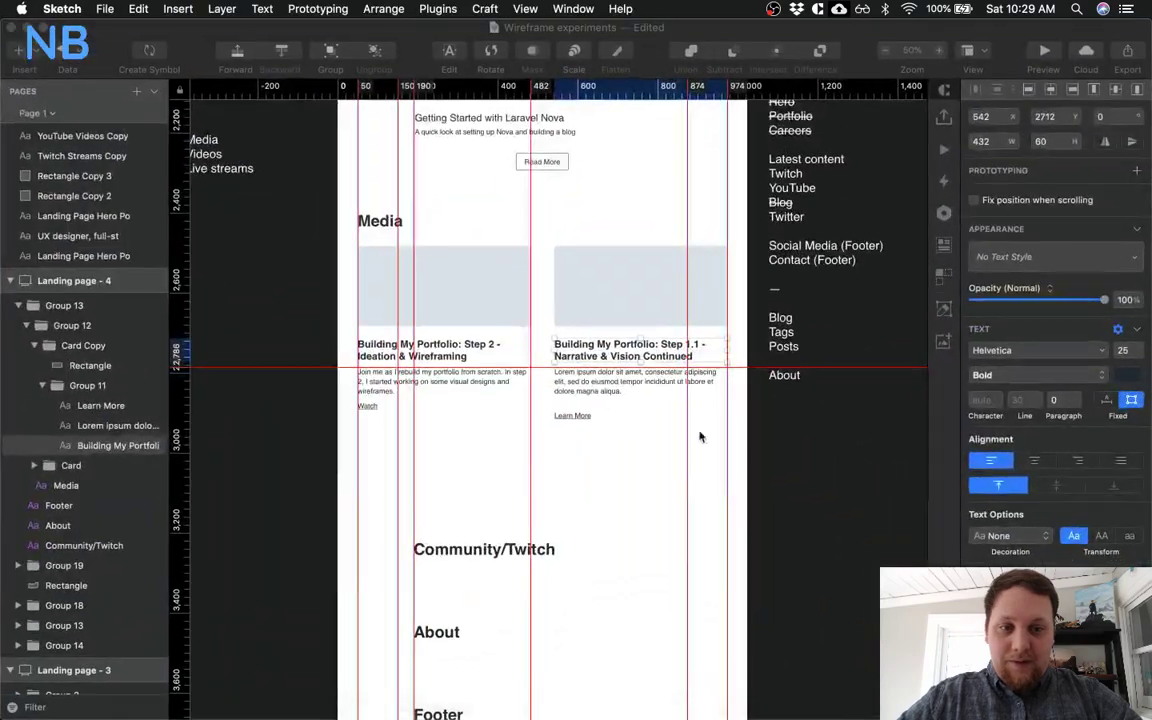
click(585, 385)
double_click(585, 385)
key(cmd+v)
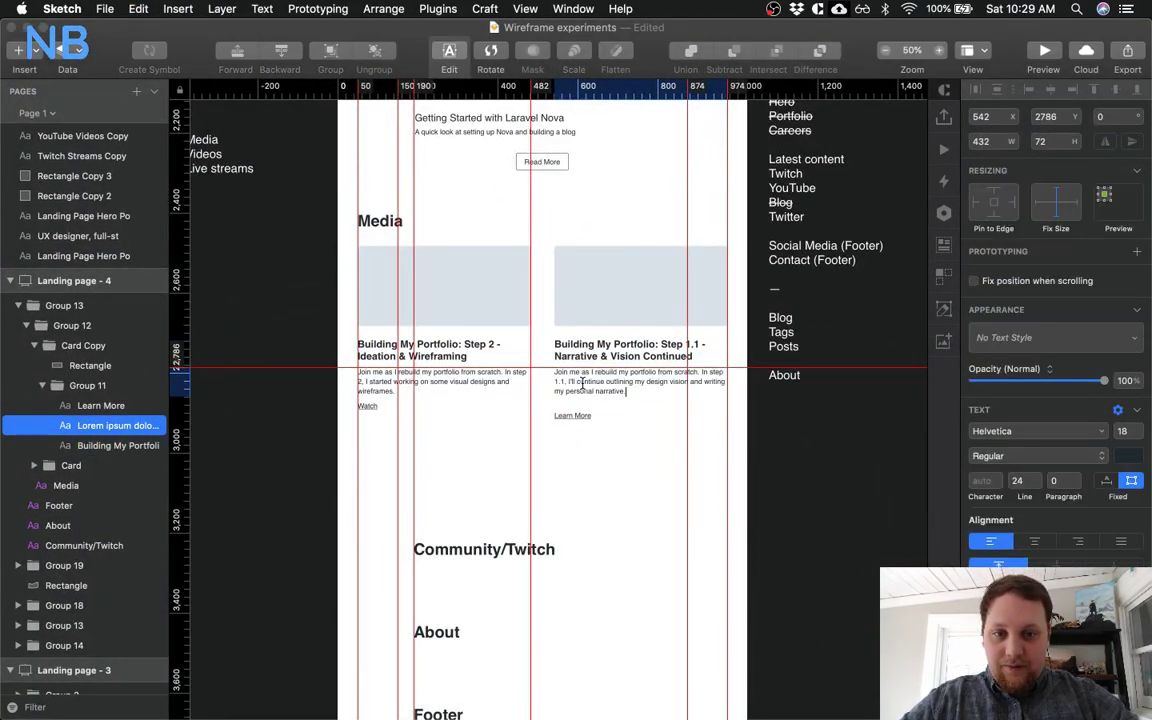
click(591, 427)
Nudge the Learn More link in the second Media card up to Y 2870
mouse_move(578, 419)
mouse_down()
mouse_move(579, 405)
mouse_move(579, 415)
mouse_up()
key(shift+Up)
key(alt)
key(Up)
key(Up)
key(Up)
key(Up)
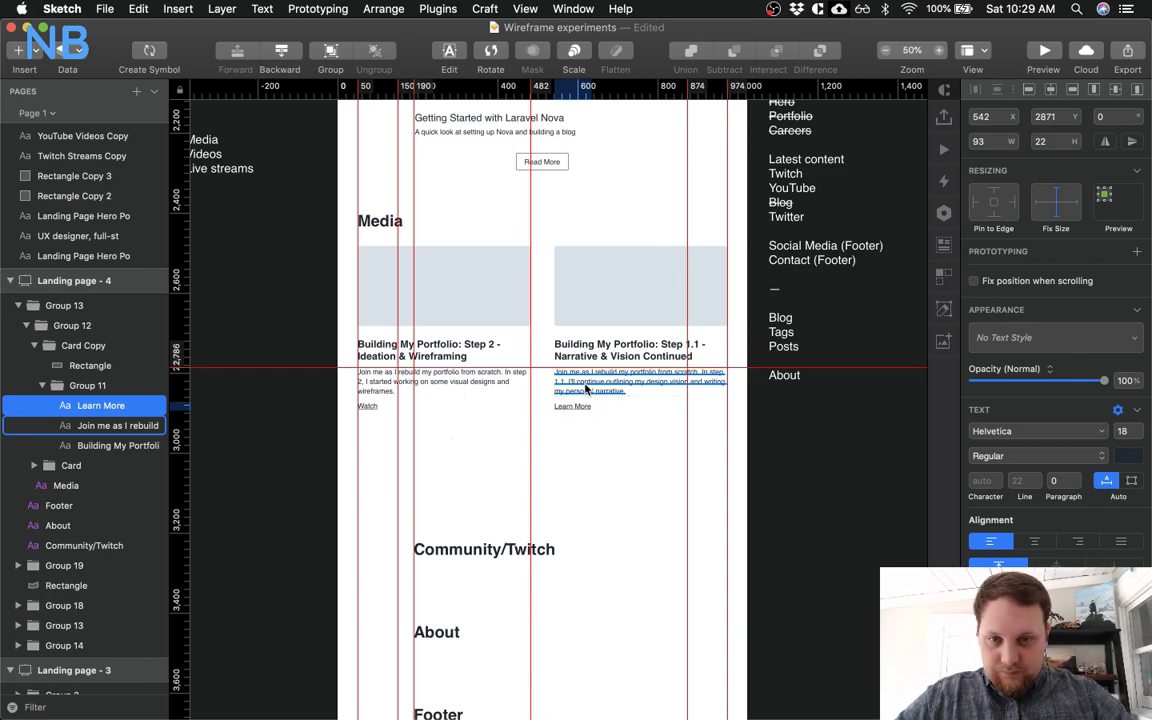
Change the link text in both Media cards to "Watch Stream"
double_click(567, 410)
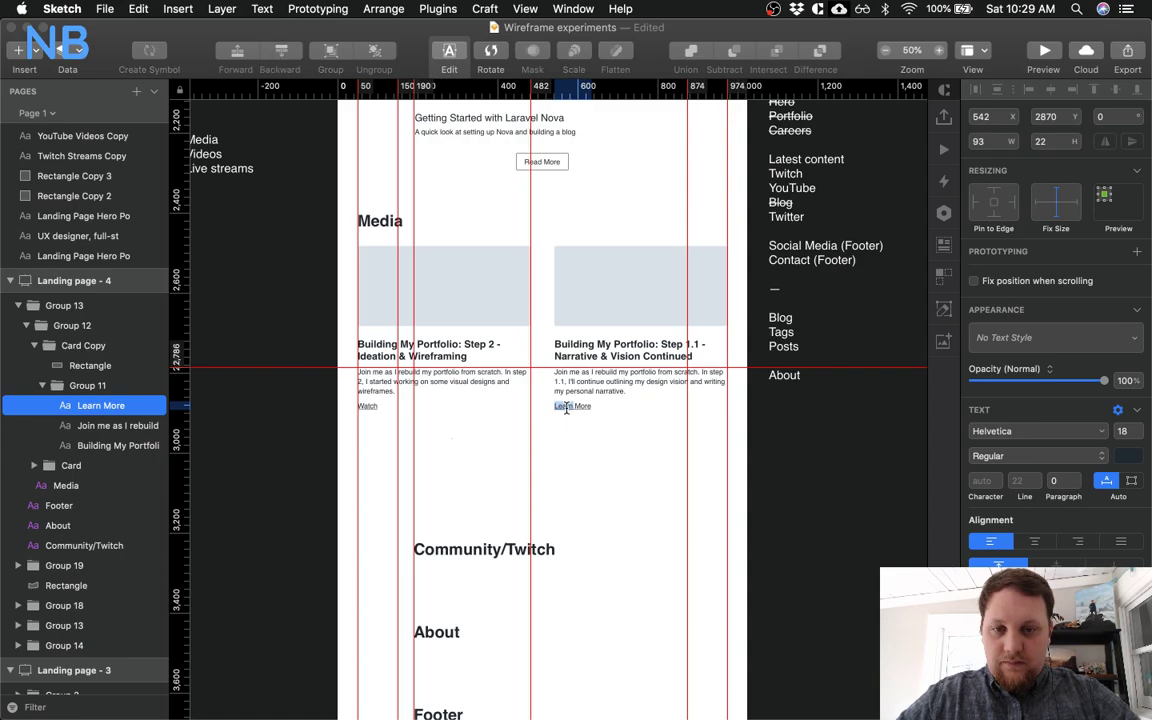
text(Watch Stream)
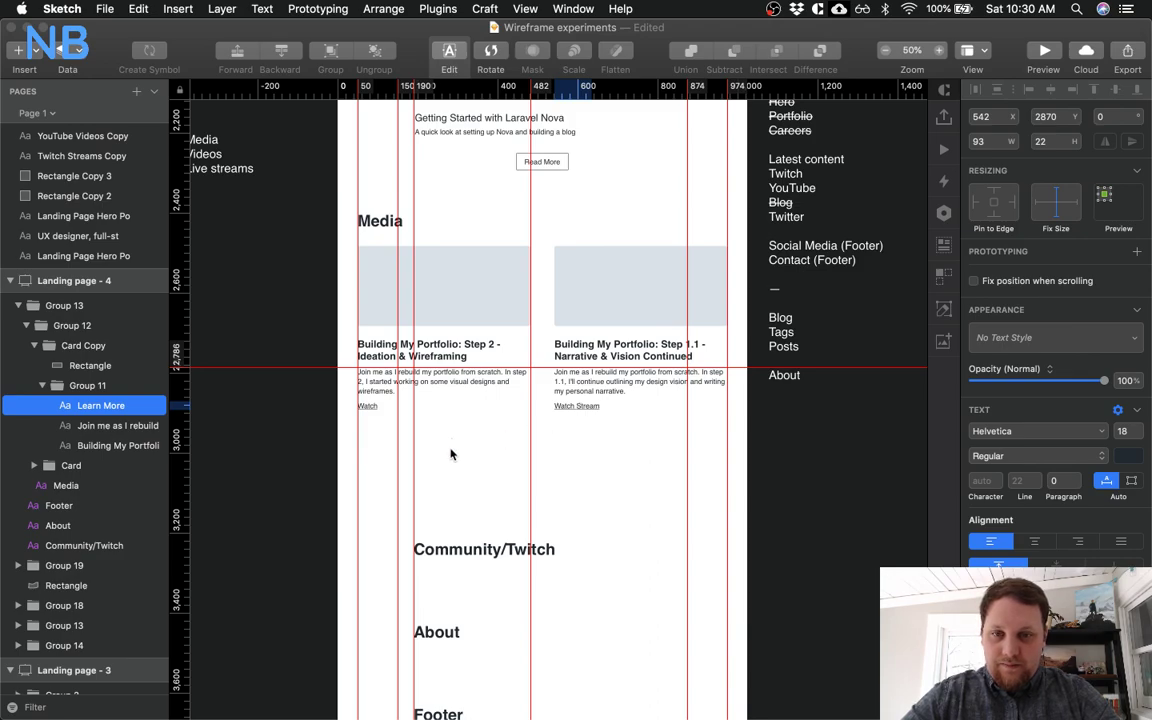
key(Escape)
double_click(367, 406)
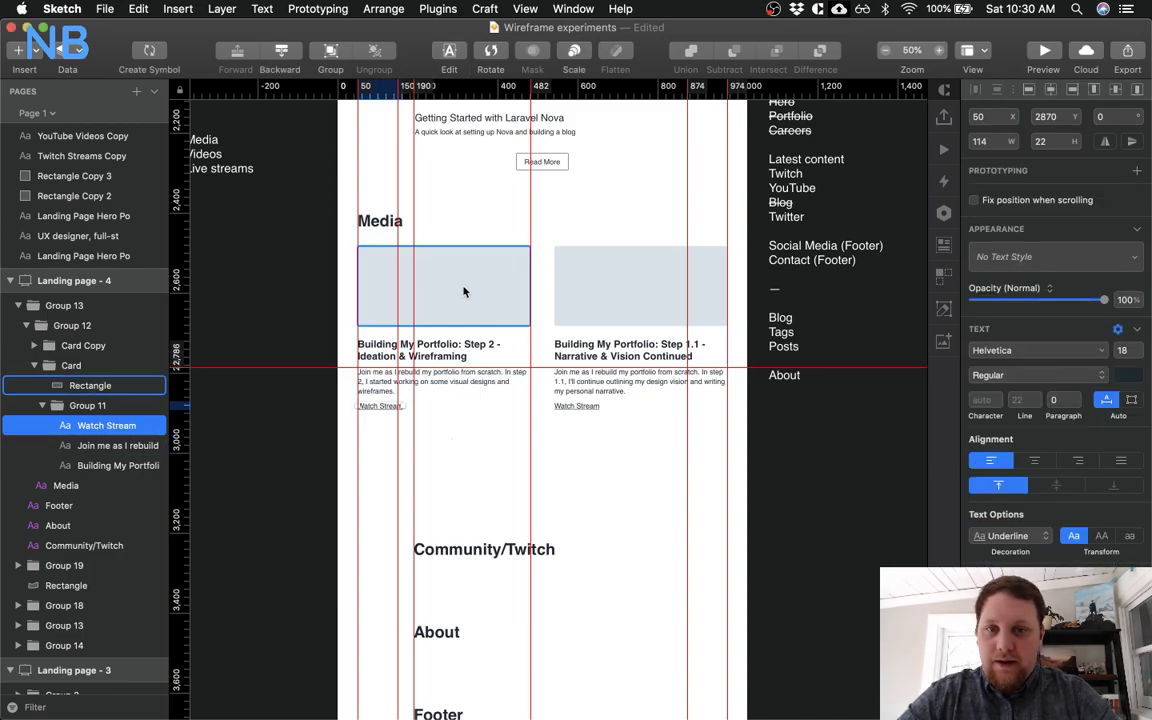
click(459, 367)
click(494, 476)
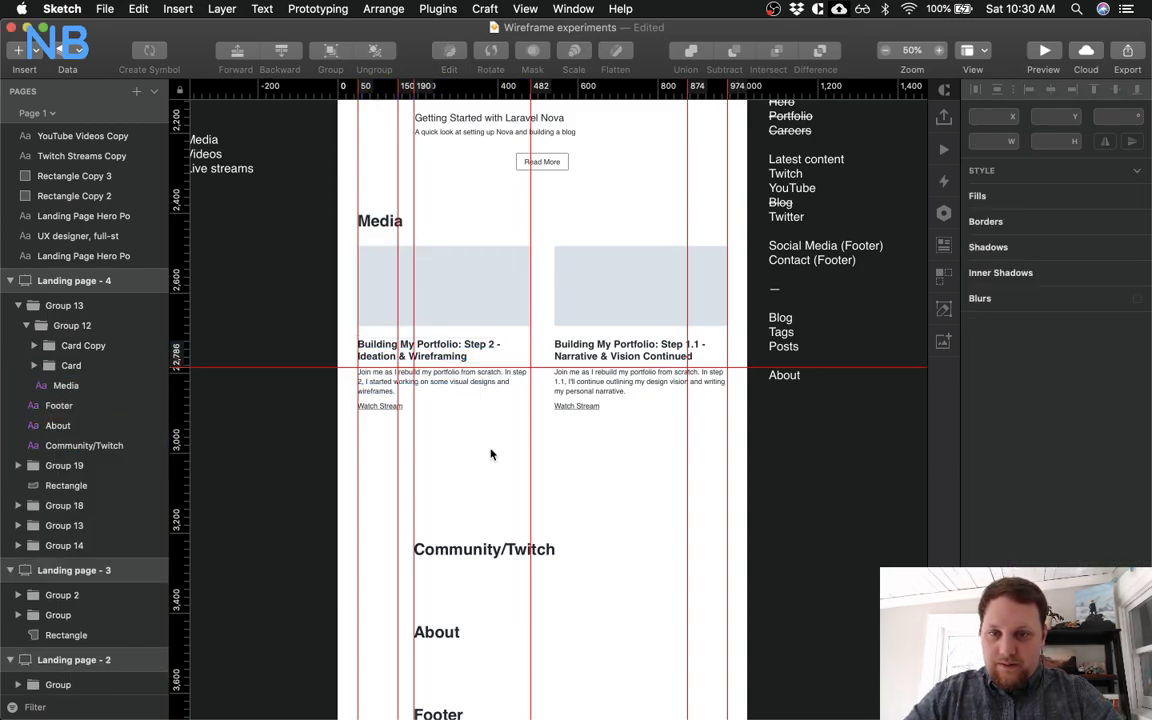
Duplicate both Media cards into a second row at Y 2942 and delete the overlapping Community/Twitch heading
click(468, 257)
double_click(468, 257)
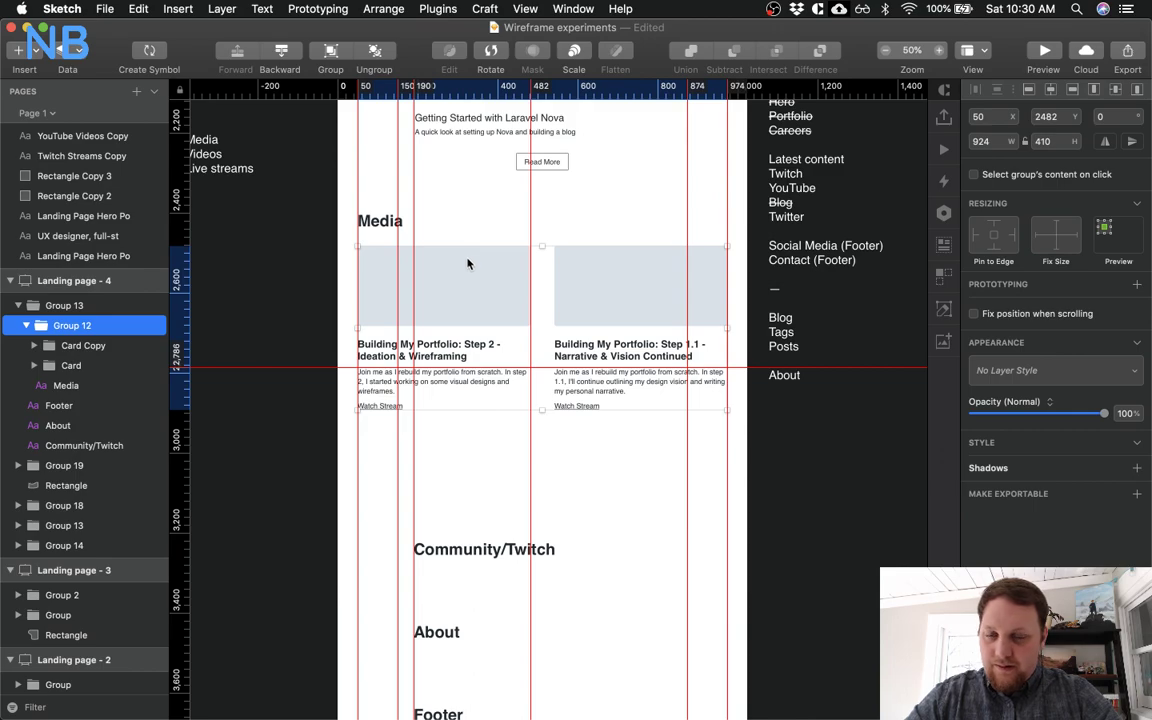
click(468, 263)
shift+click(607, 273)
drag(471, 280, 477, 463)
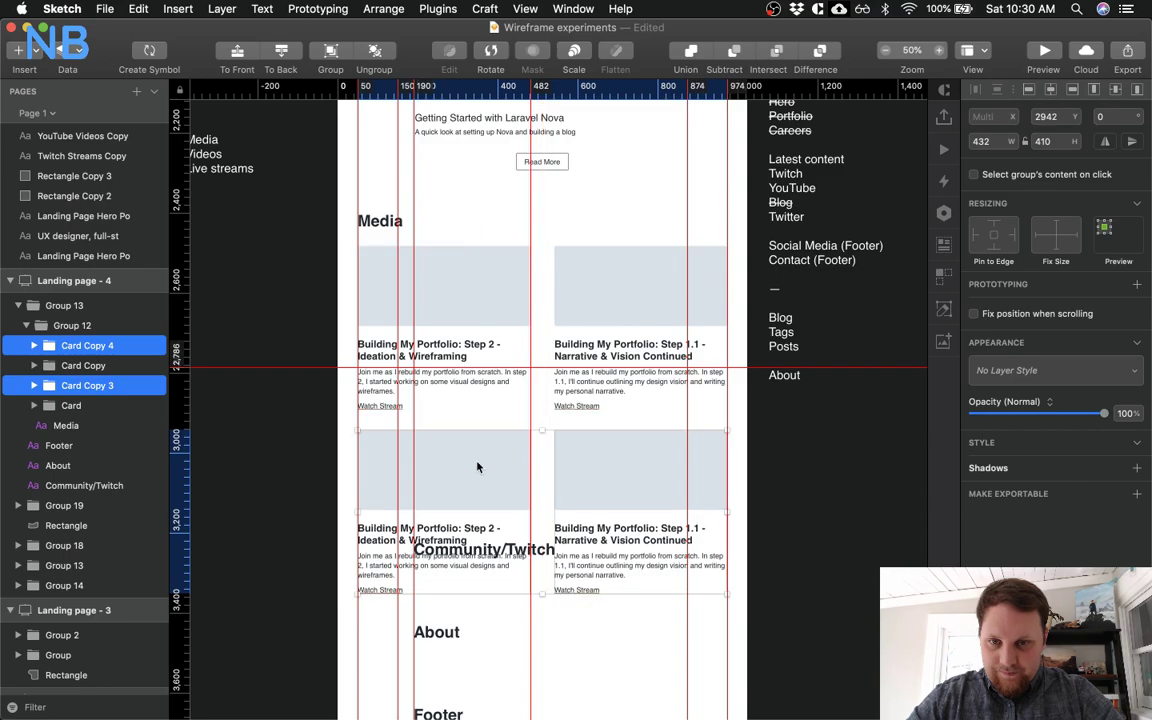
click(502, 554)
key(Delete)
Review the four-card Media section's layout against the Writing section above and the About and Footer headings below
scroll(502, 555, down, 5)
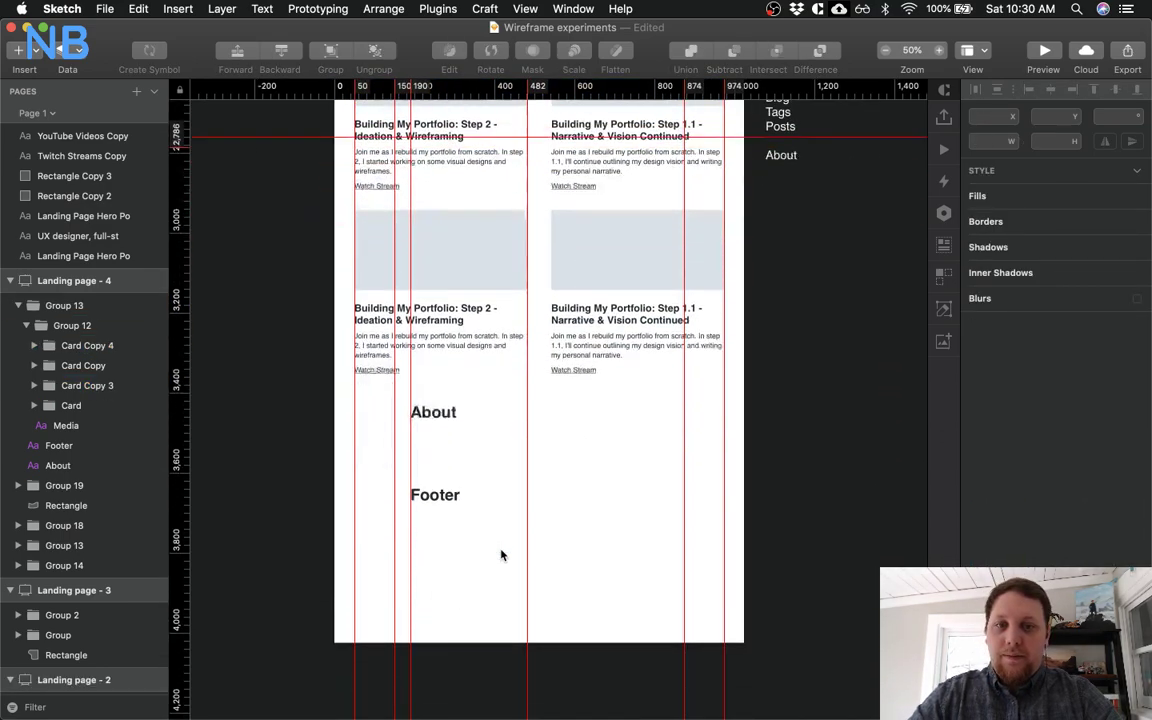
scroll(502, 555, down, 2)
scroll(491, 482, up, 3)
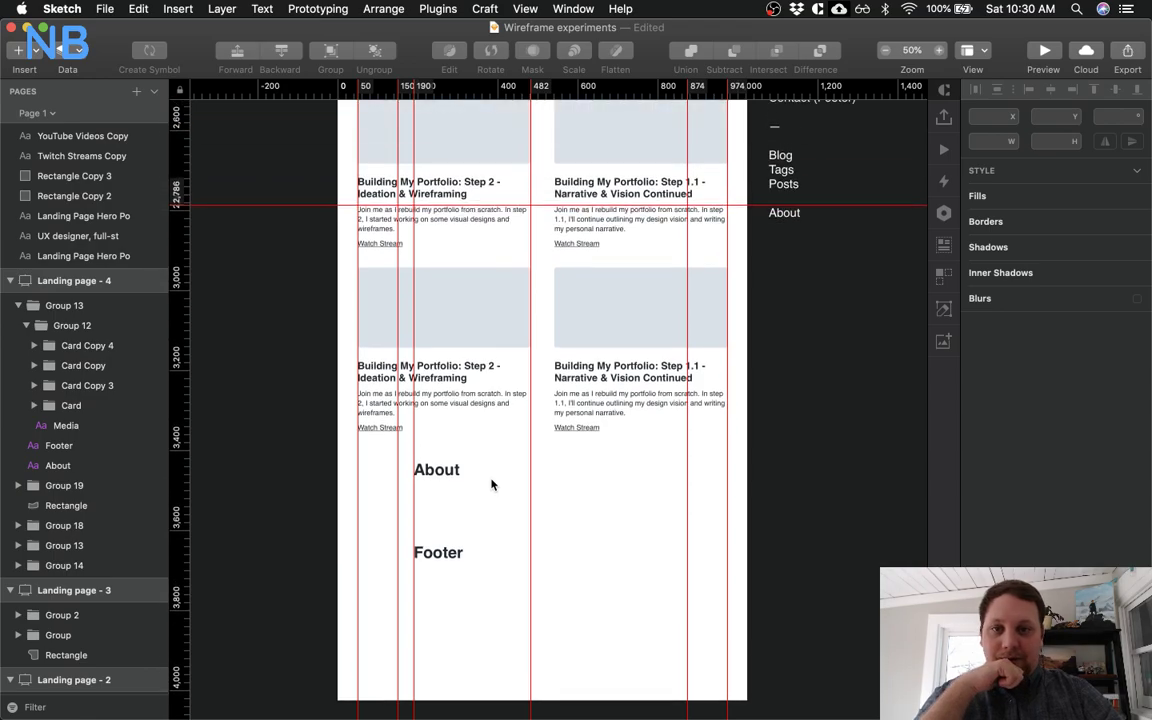
scroll(491, 484, up, 4)
scroll(492, 484, up, 2)
click(494, 481)
scroll(545, 353, up, 3)
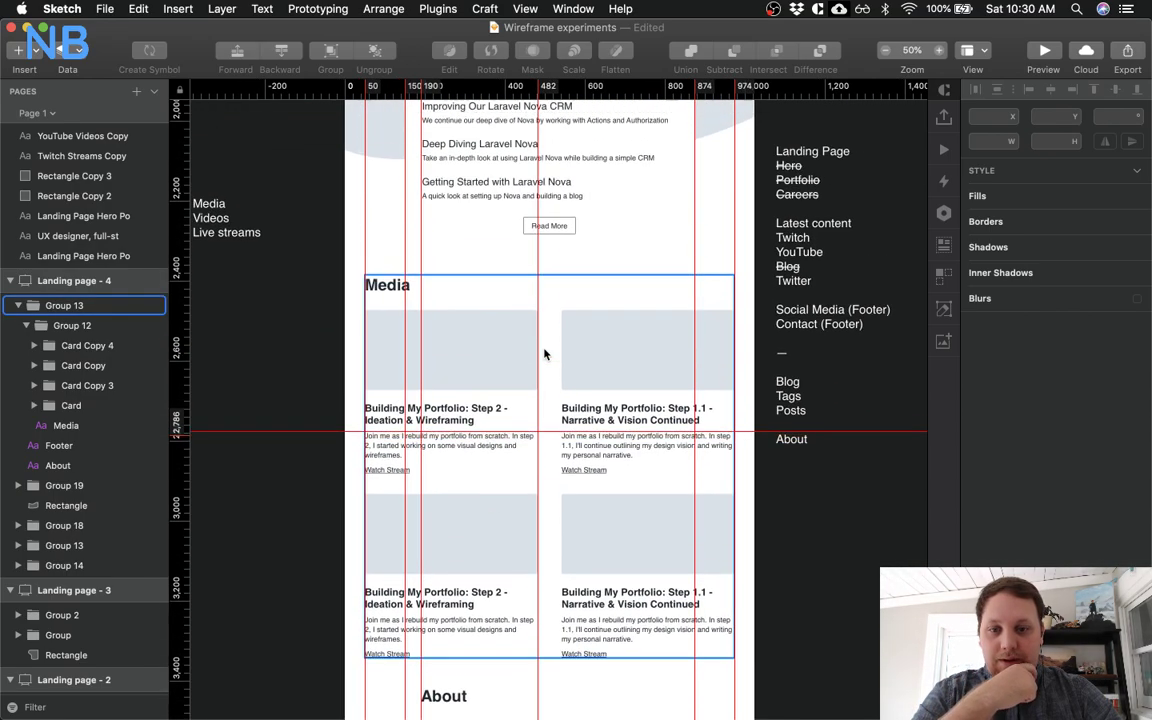
scroll(545, 353, up, 1)
scroll(545, 353, down, 2)
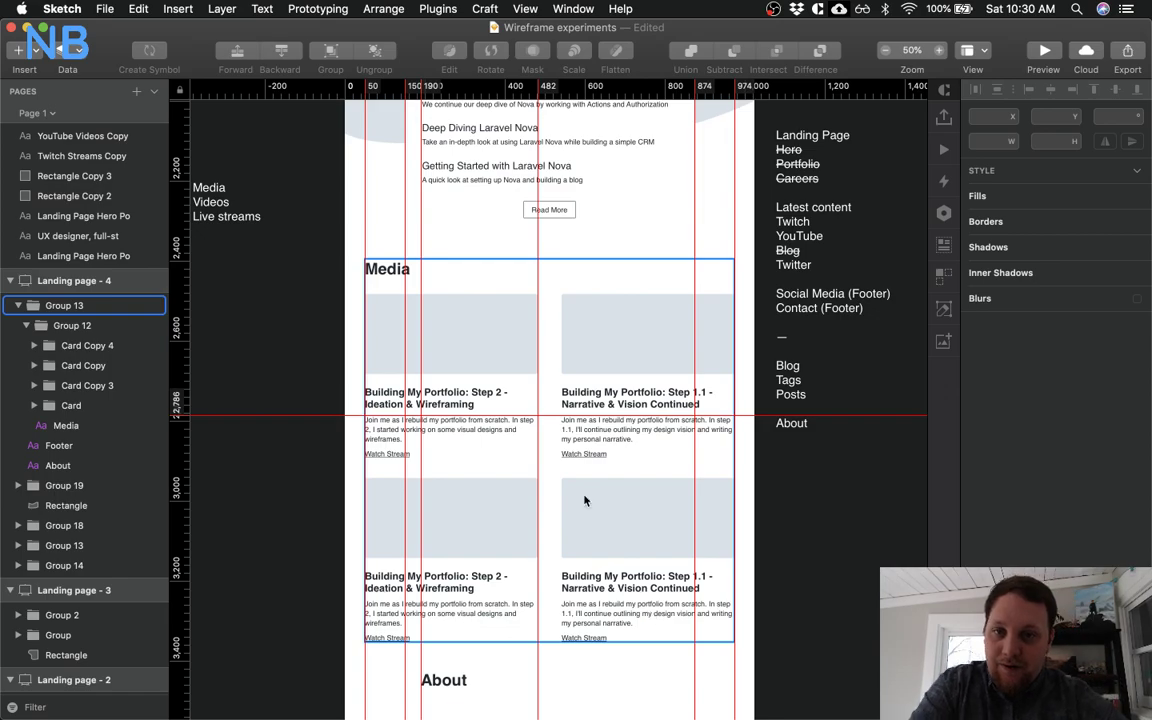
scroll(444, 400, up, 5)
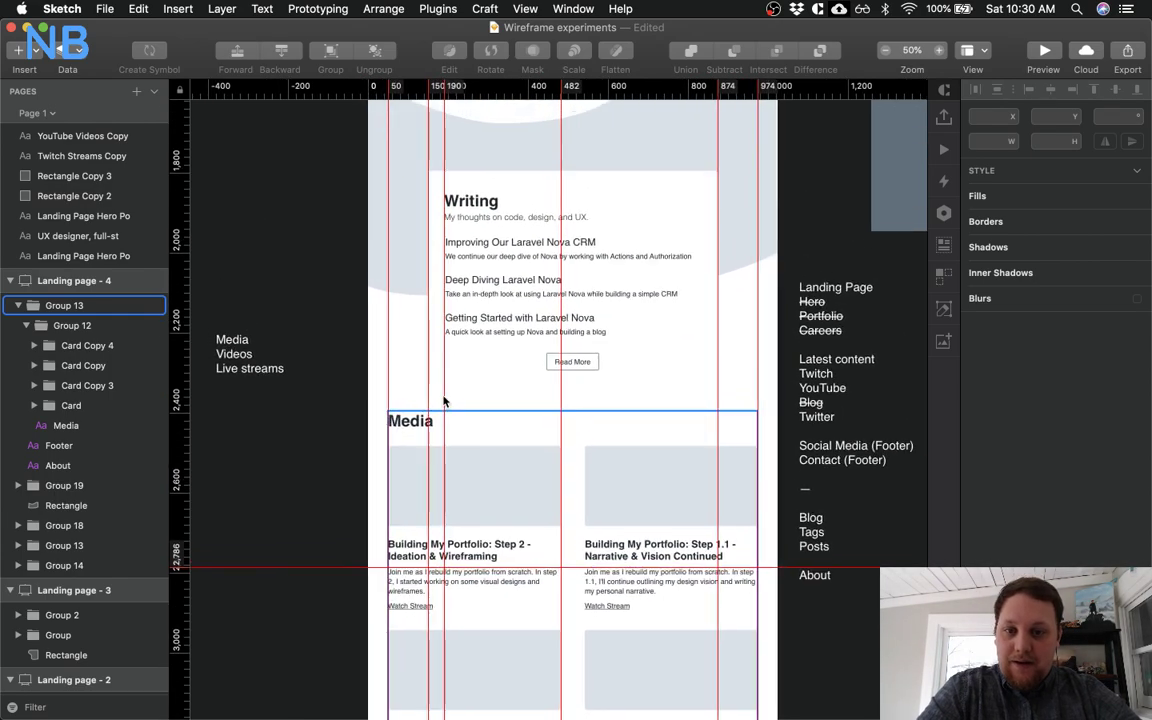
scroll(444, 400, down, 4)
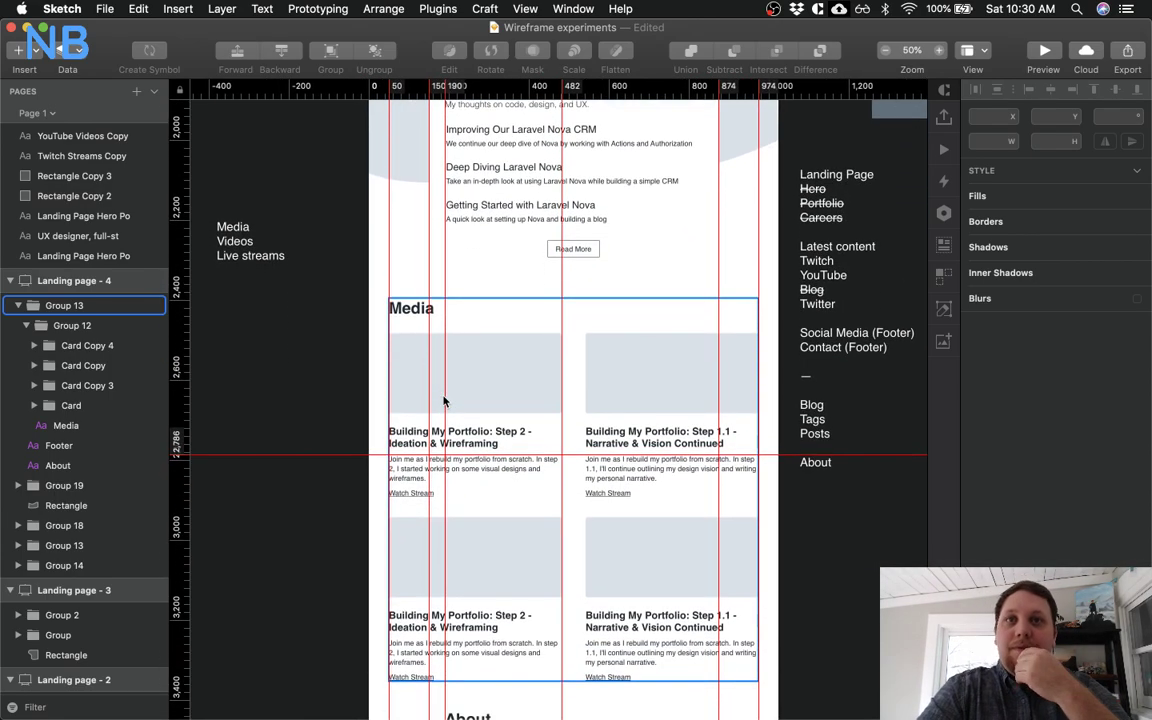
scroll(444, 420, up, 4)
click(470, 215)
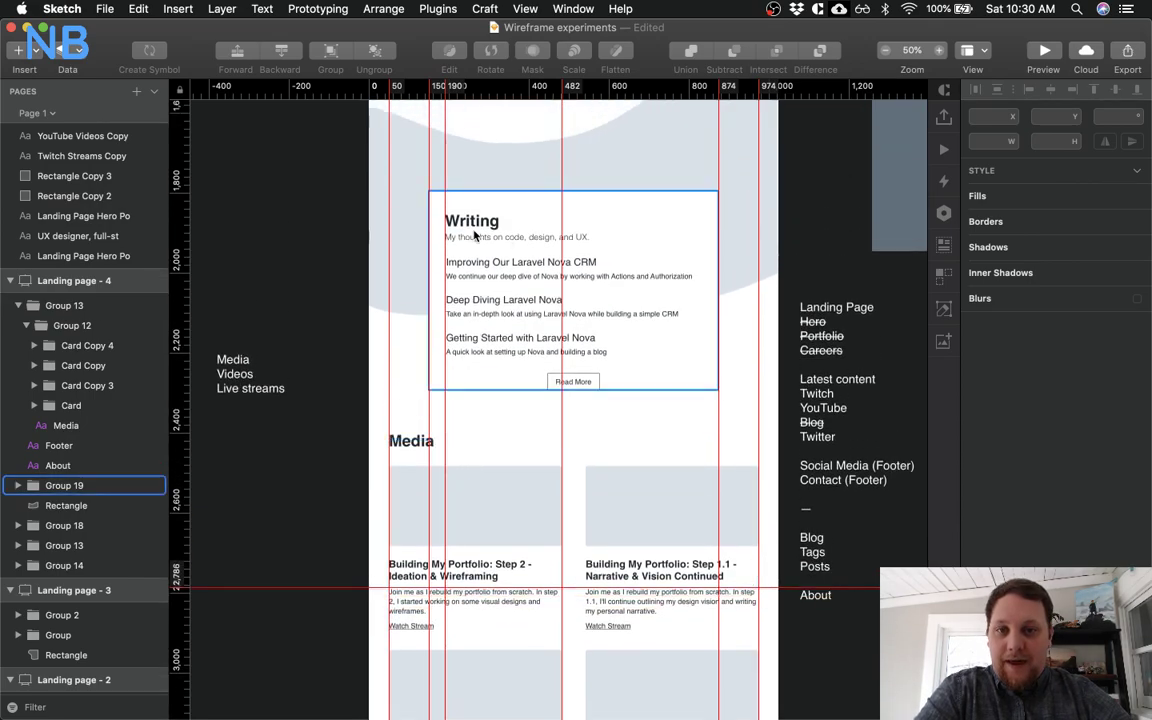
click(440, 462)
scroll(442, 391, down, 2)
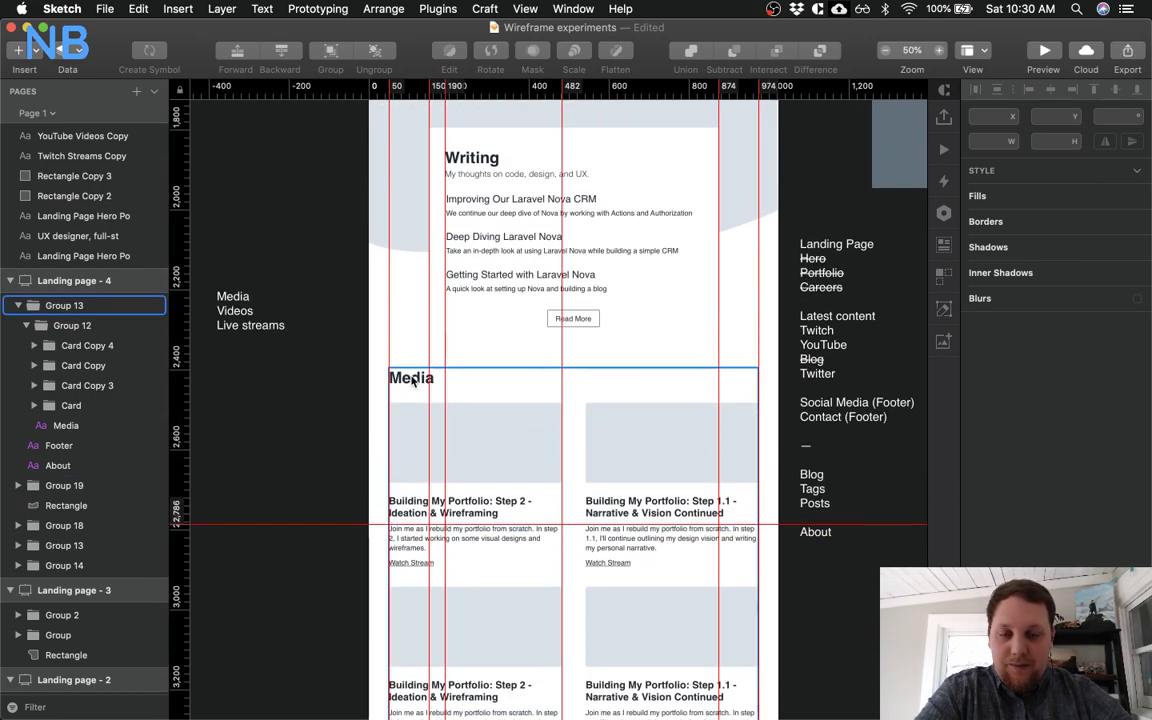
scroll(435, 398, down, 2)
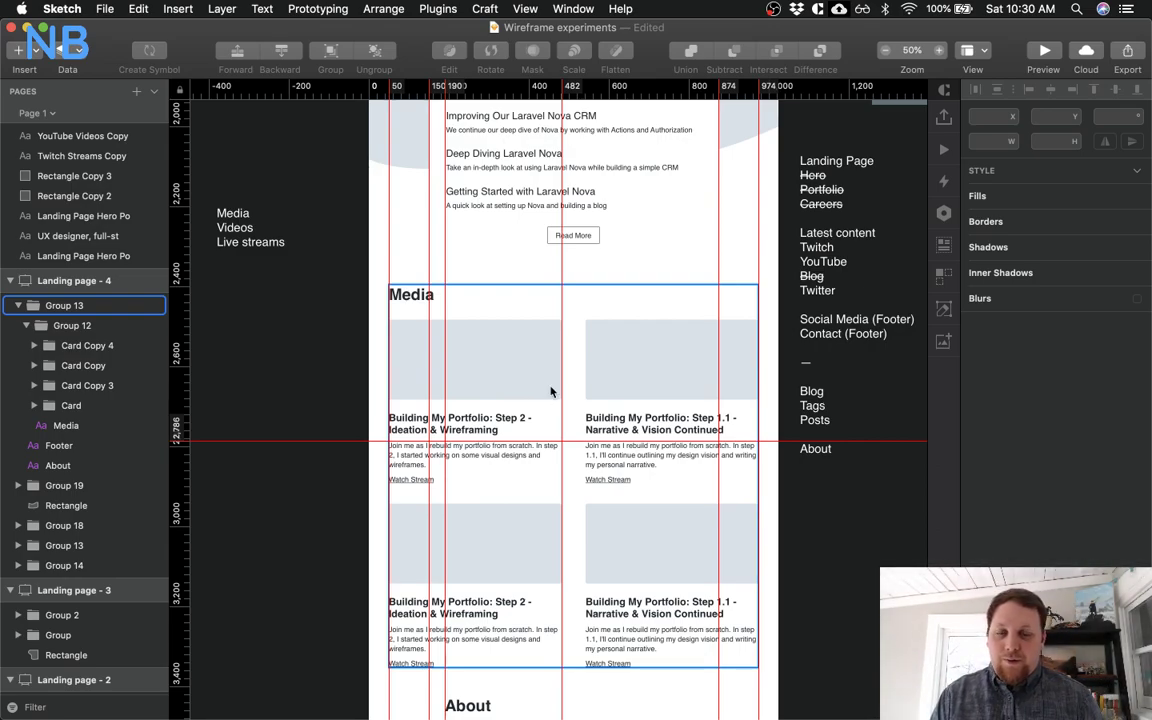
Switch to Chrome and examine how the charliedeets.com portfolio lays out its project cards, Writing and Side Projects sections
key(ctrl+Up)
click(393, 63)
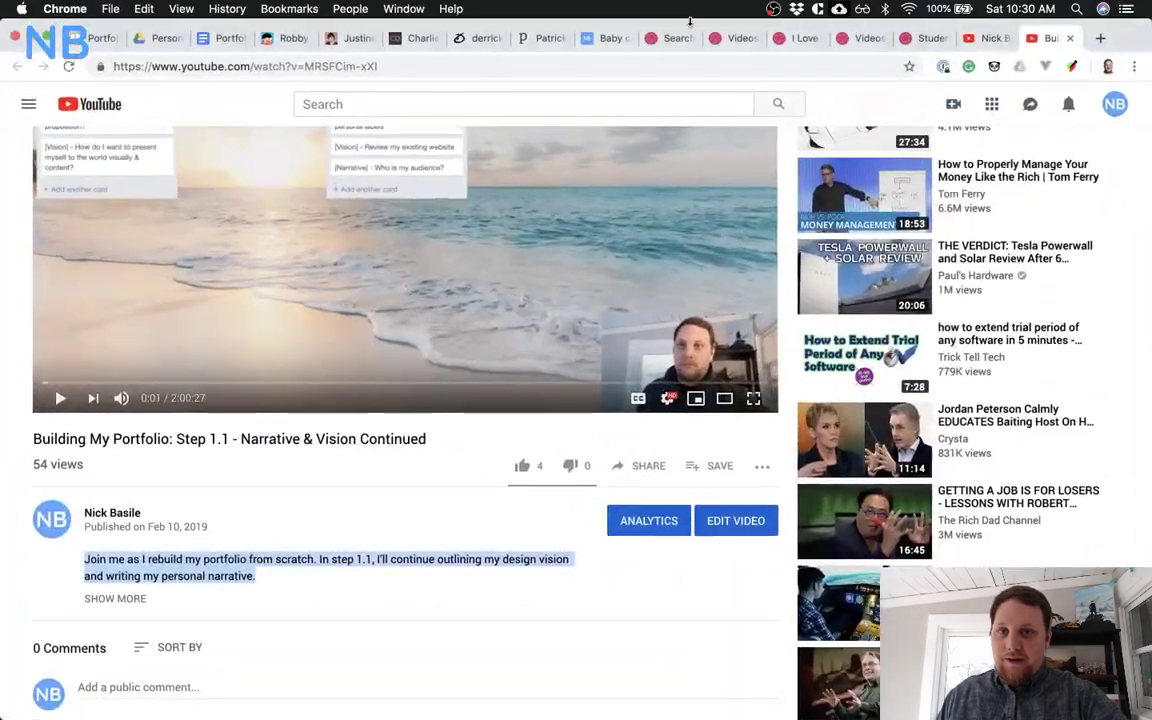
click(405, 38)
scroll(382, 278, down, 10)
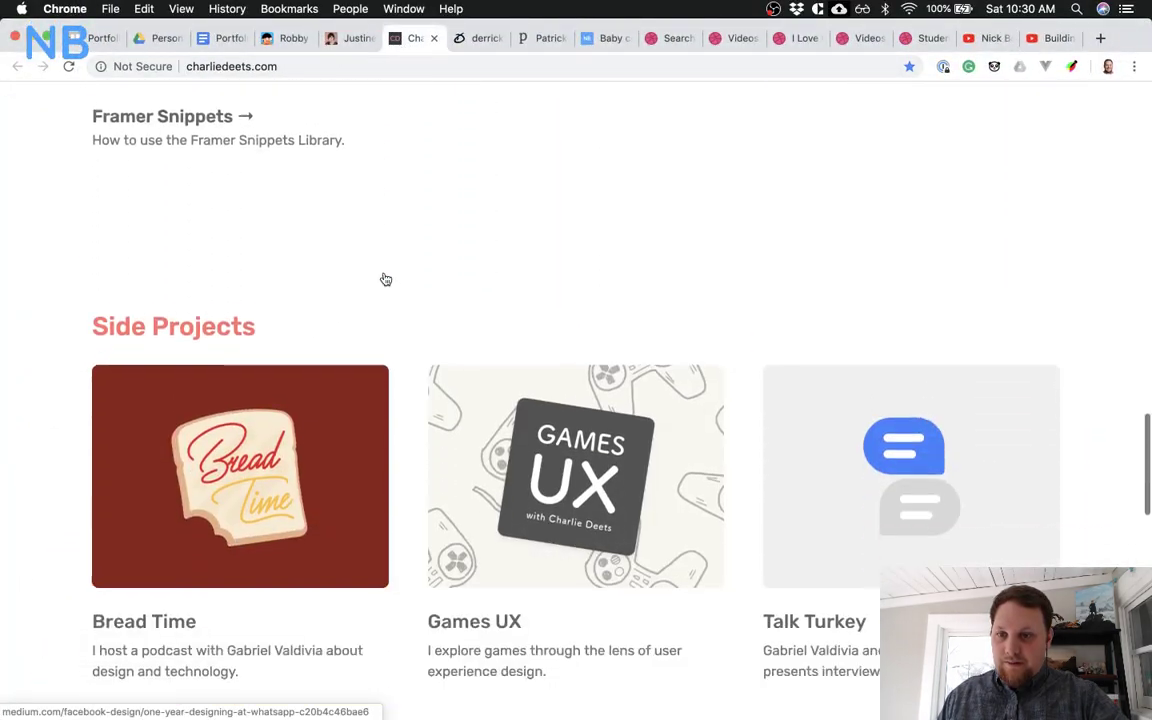
scroll(386, 279, up, 10)
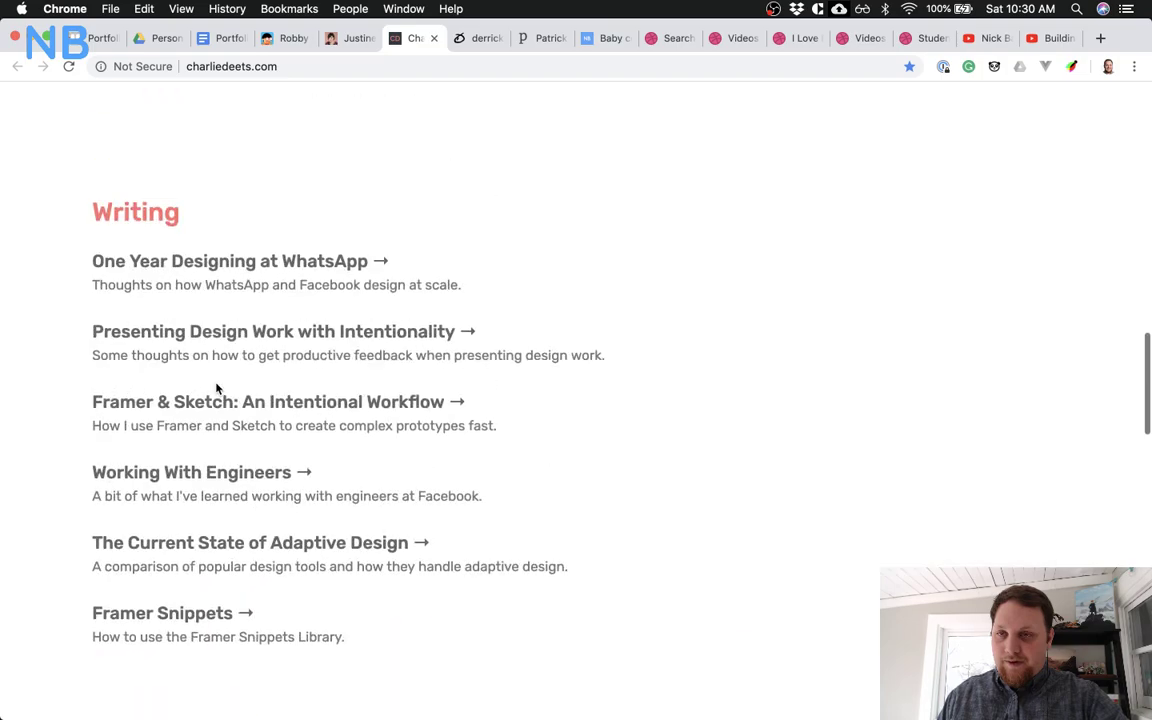
scroll(147, 295, up, 10)
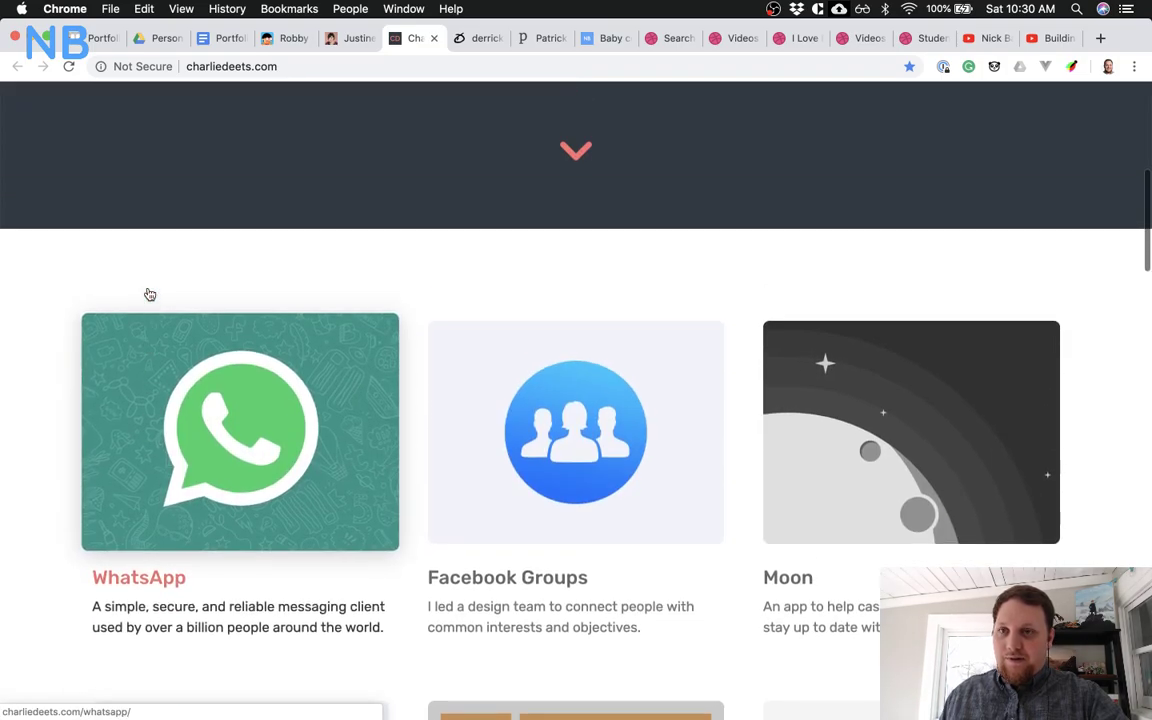
Check the three-column project card grid on charliedeets.com and switch back to the Sketch wireframe
scroll(309, 360, down, 3)
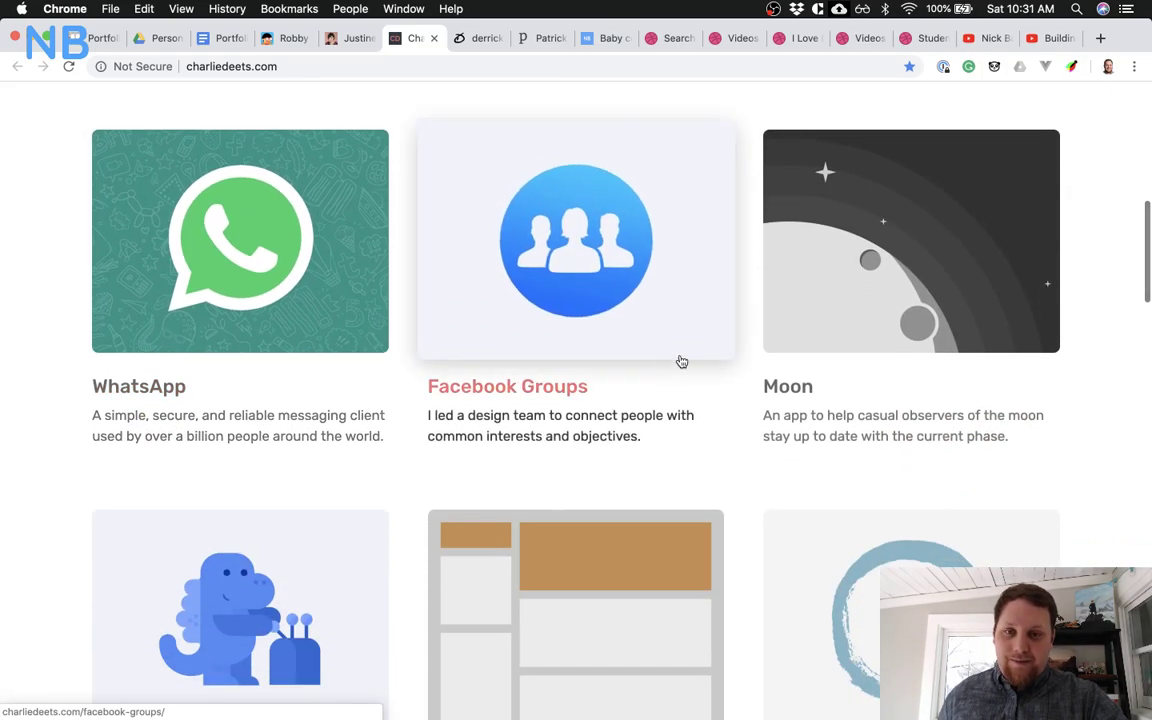
scroll(886, 360, down, 4)
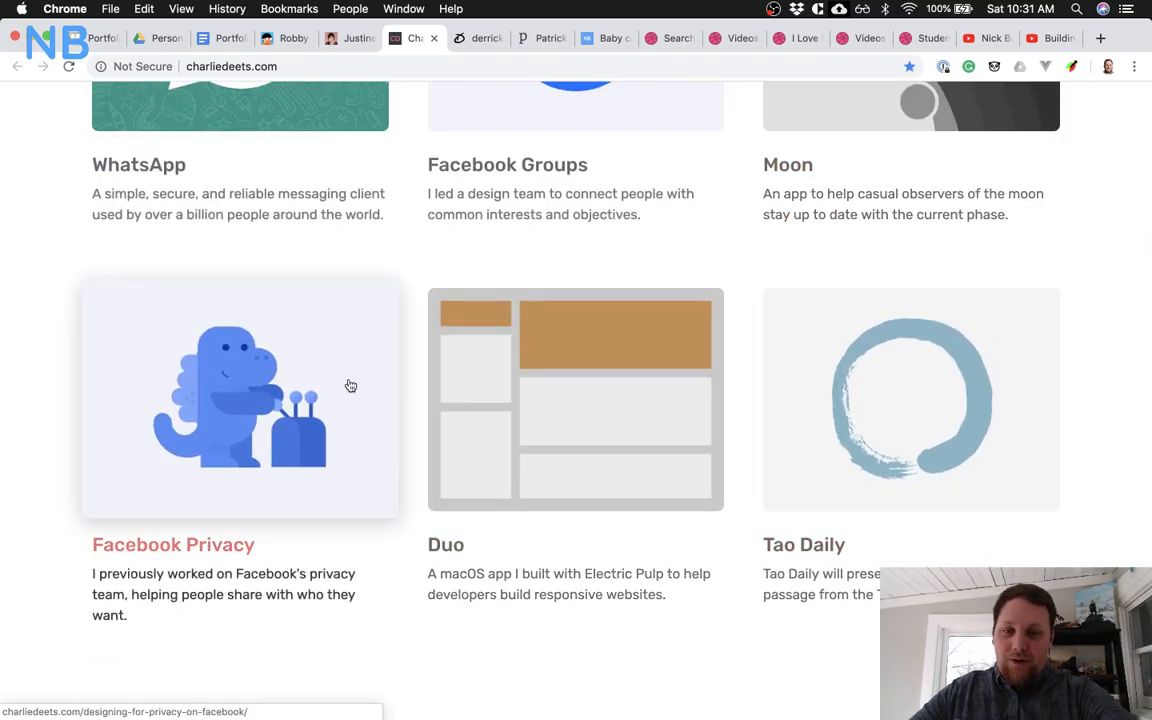
key(ctrl+Up)
click(797, 388)
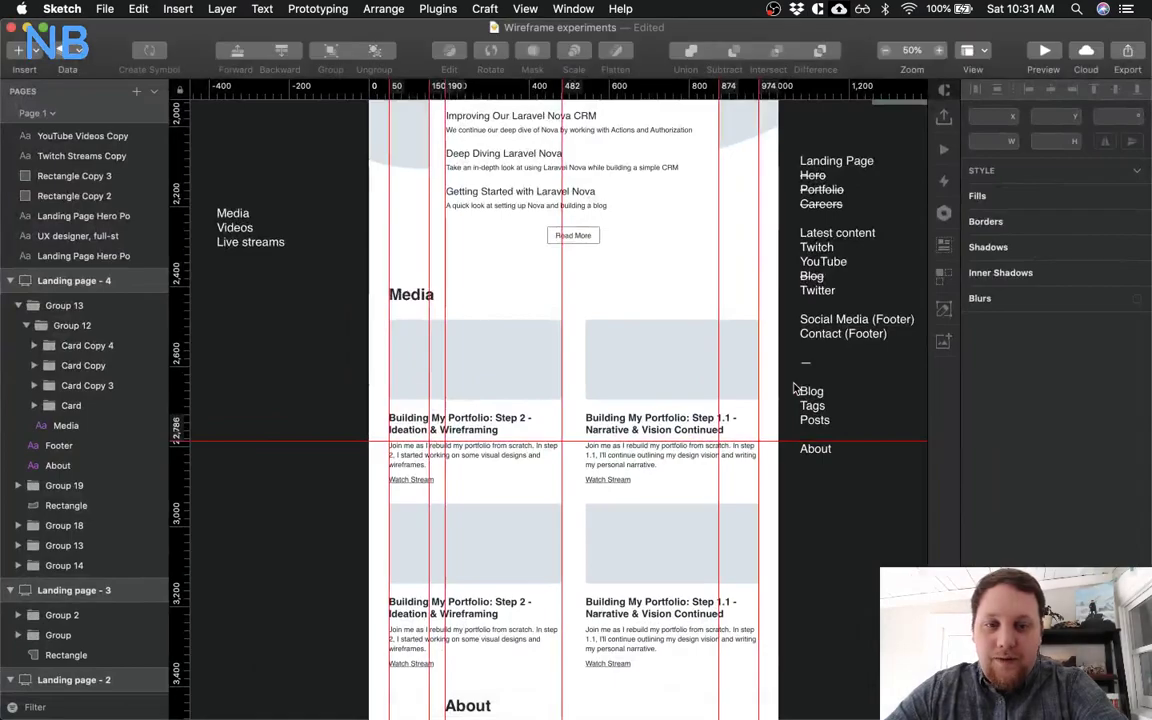
Compare the Media section's layout and spacing with the Writing, career history and Projects sections above it
scroll(620, 340, down, 2)
scroll(470, 300, down, 3)
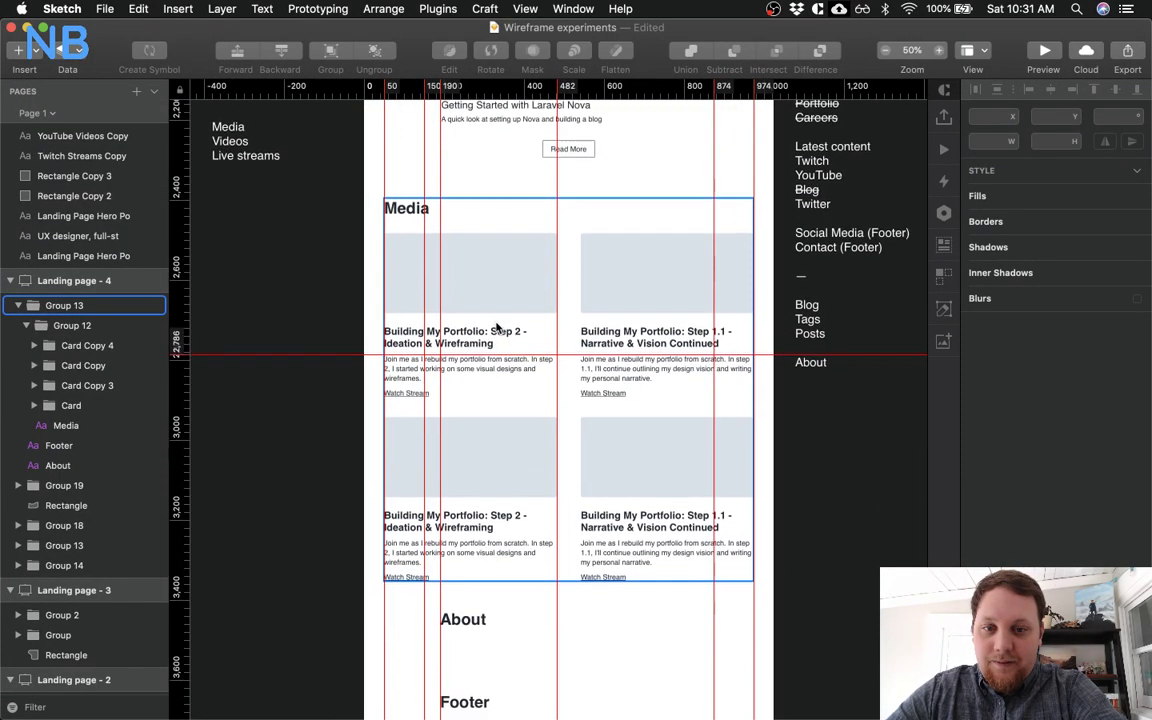
scroll(496, 327, up, 8)
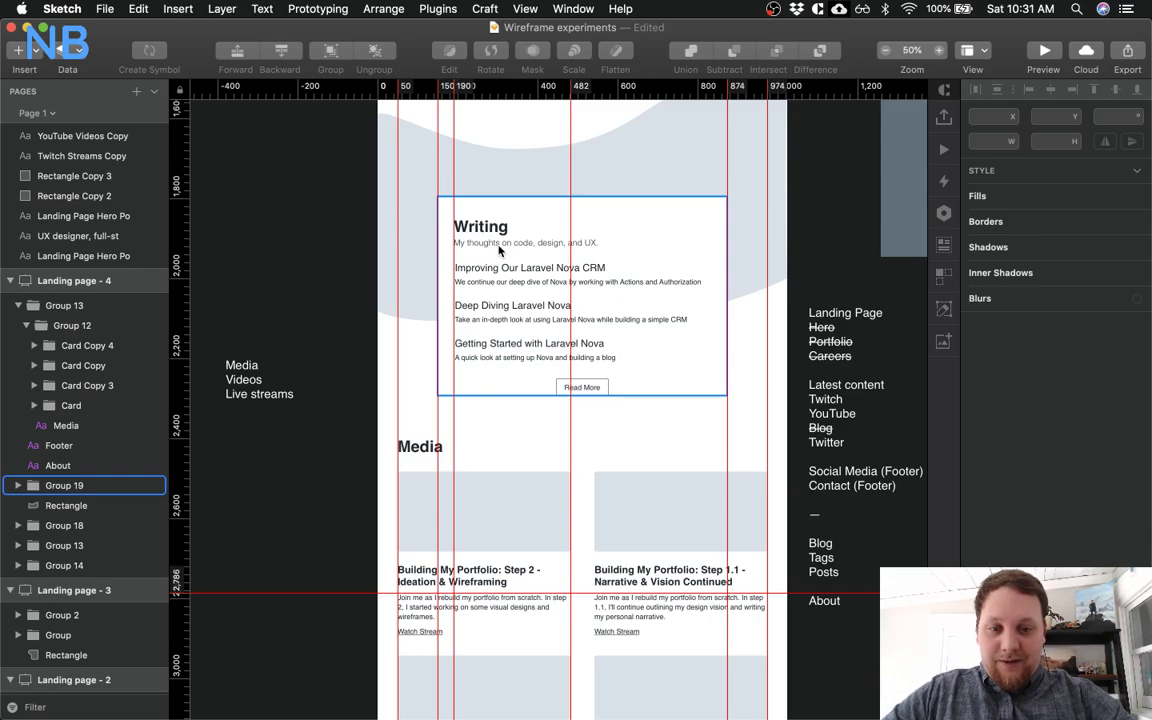
scroll(510, 400, down, 4)
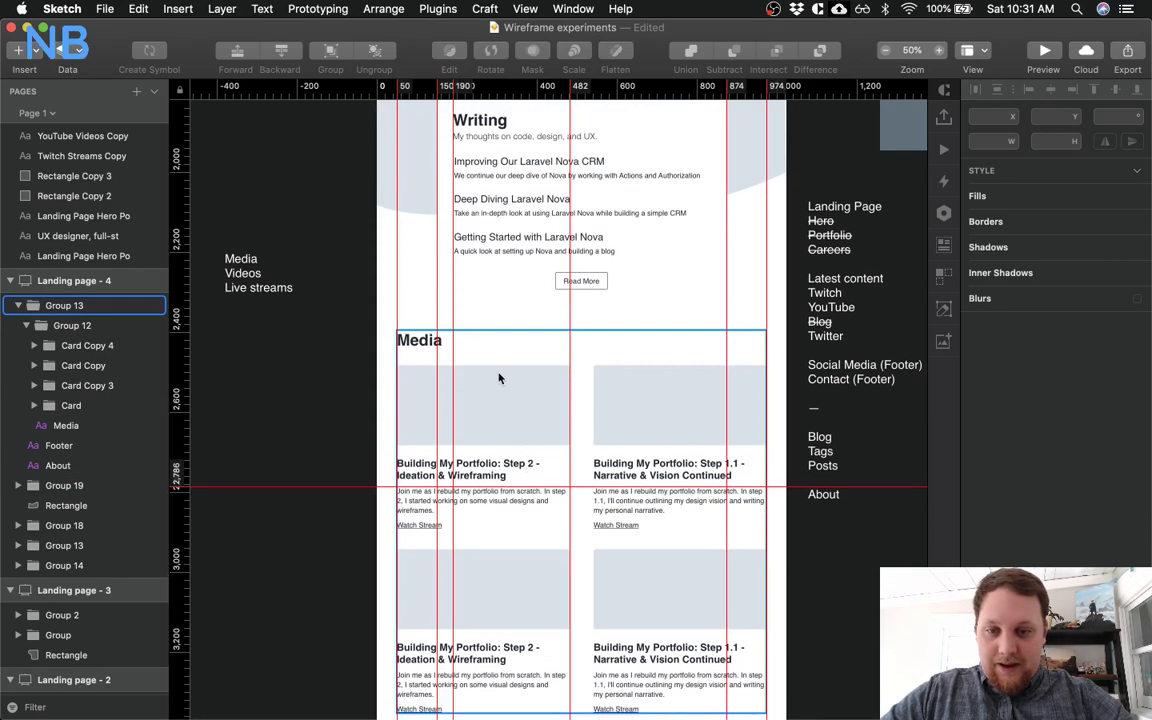
scroll(499, 378, down, 5)
scroll(499, 378, up, 9)
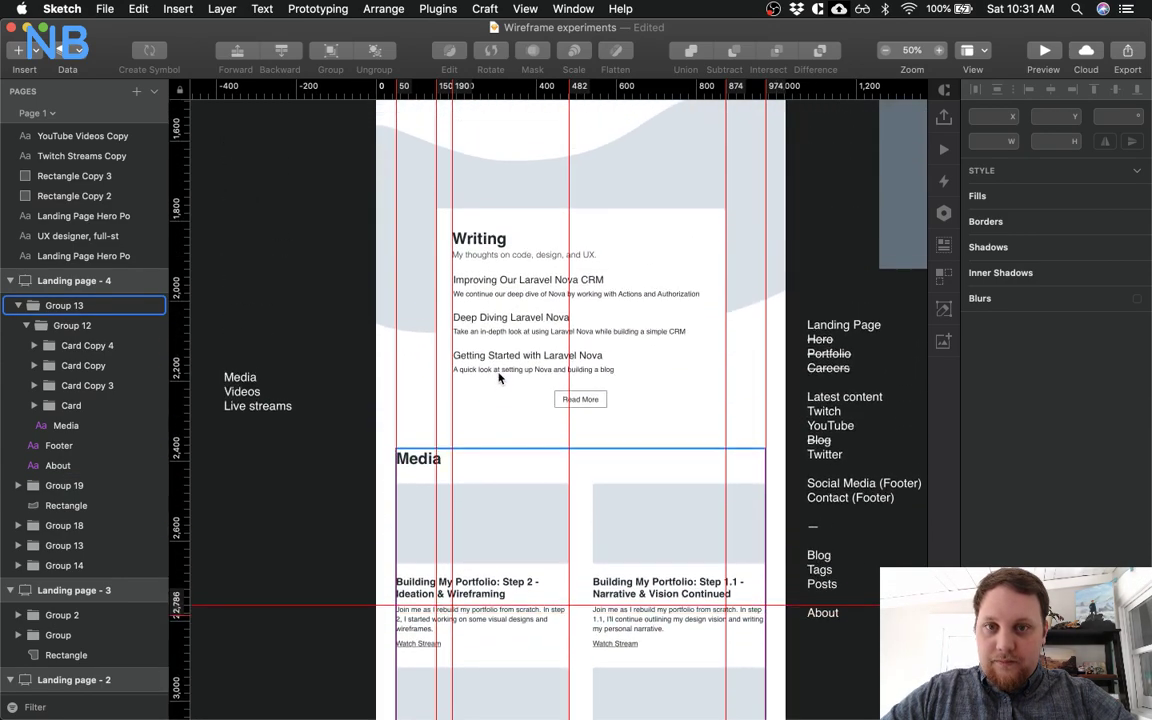
scroll(499, 378, up, 15)
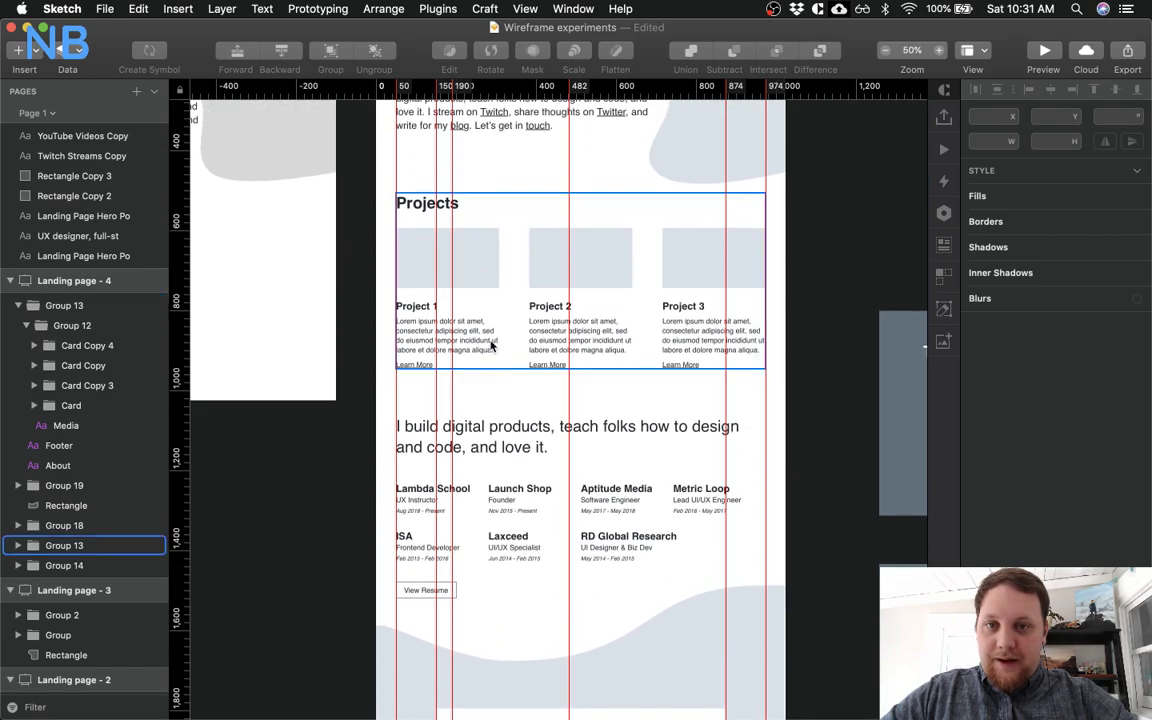
scroll(427, 290, up, 2)
scroll(427, 288, down, 3)
scroll(427, 289, down, 14)
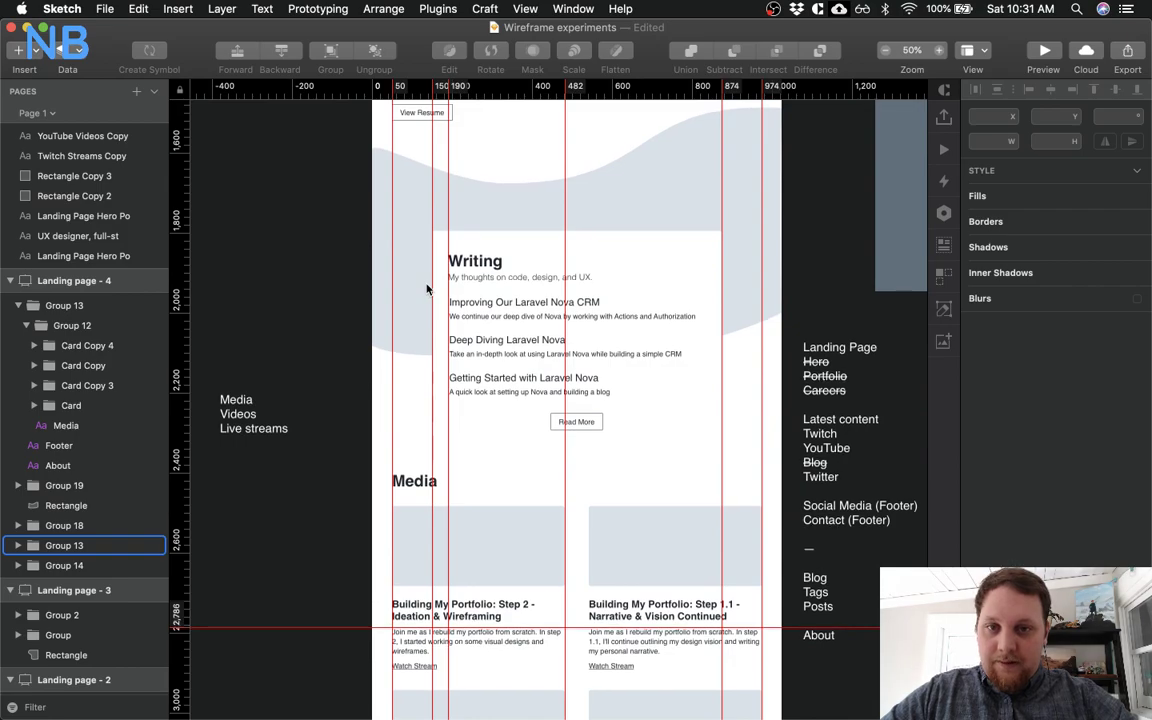
scroll(427, 289, up, 11)
click(455, 330)
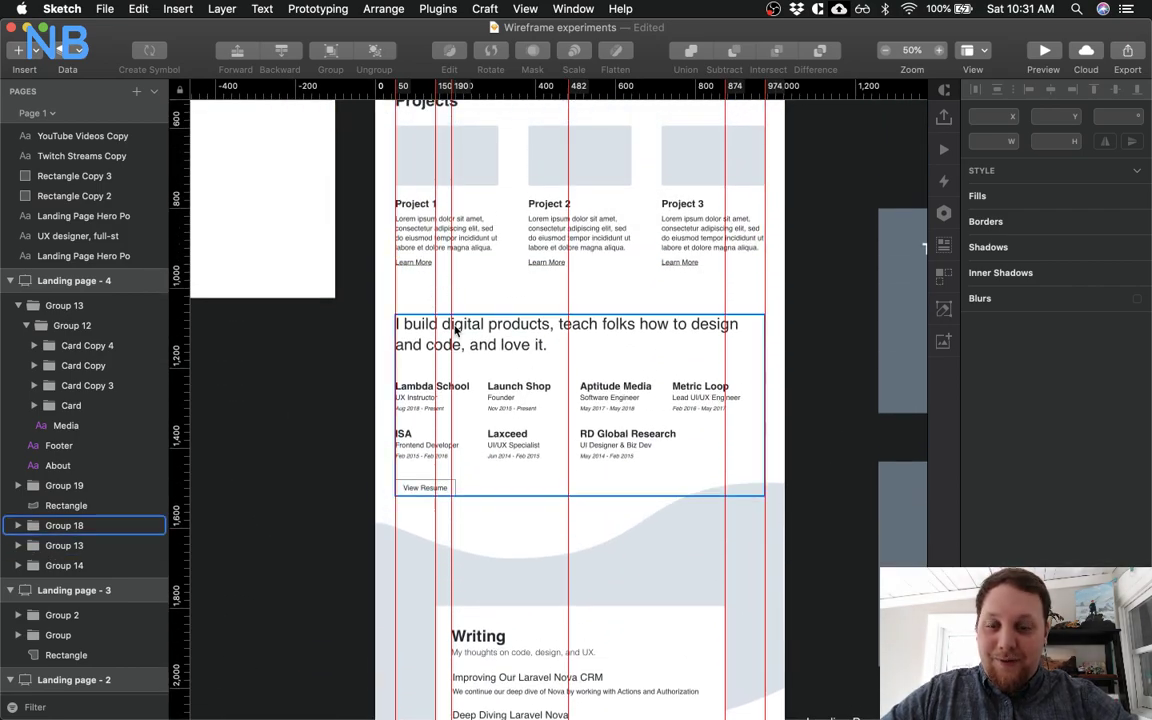
scroll(455, 330, down, 11)
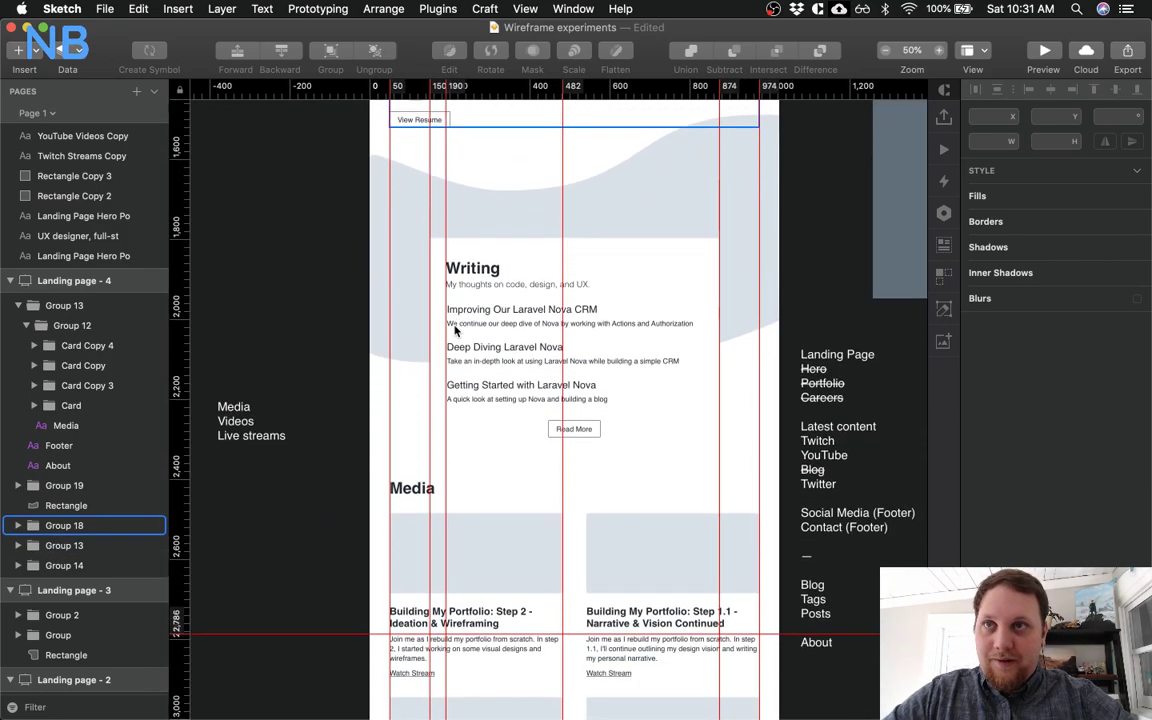
scroll(455, 330, down, 4)
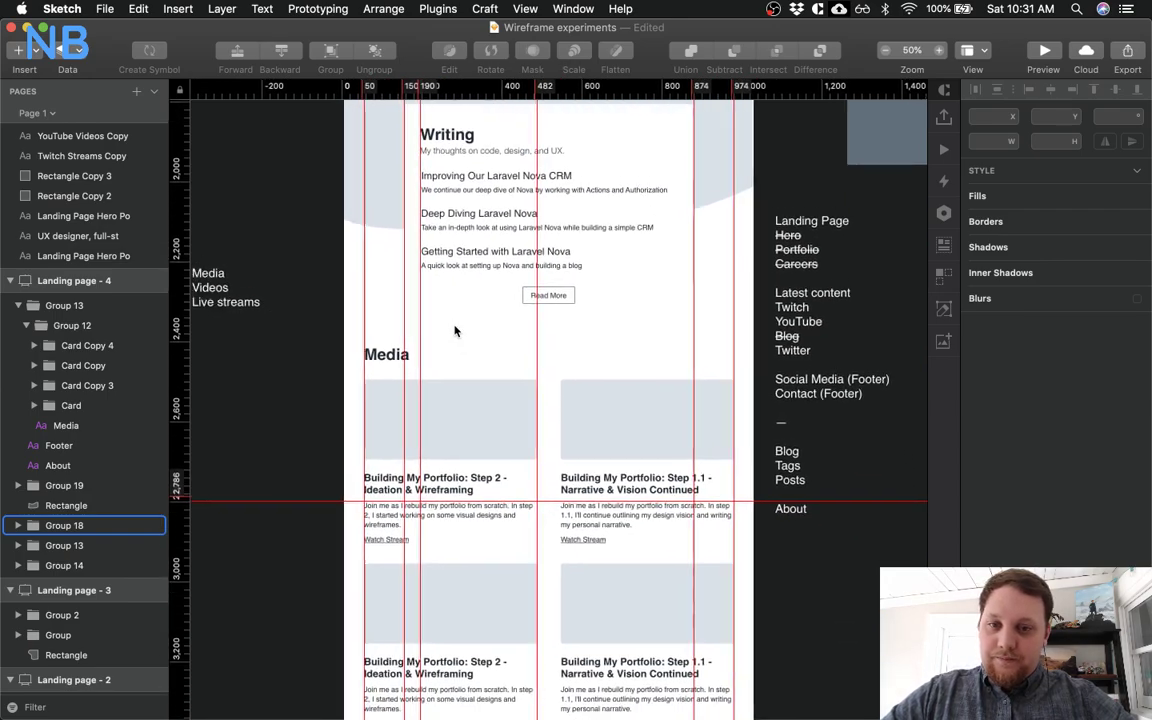
Examine the alignment of the Media heading and its four video cards against the About and Footer headings below
scroll(455, 330, down, 3)
click(378, 285)
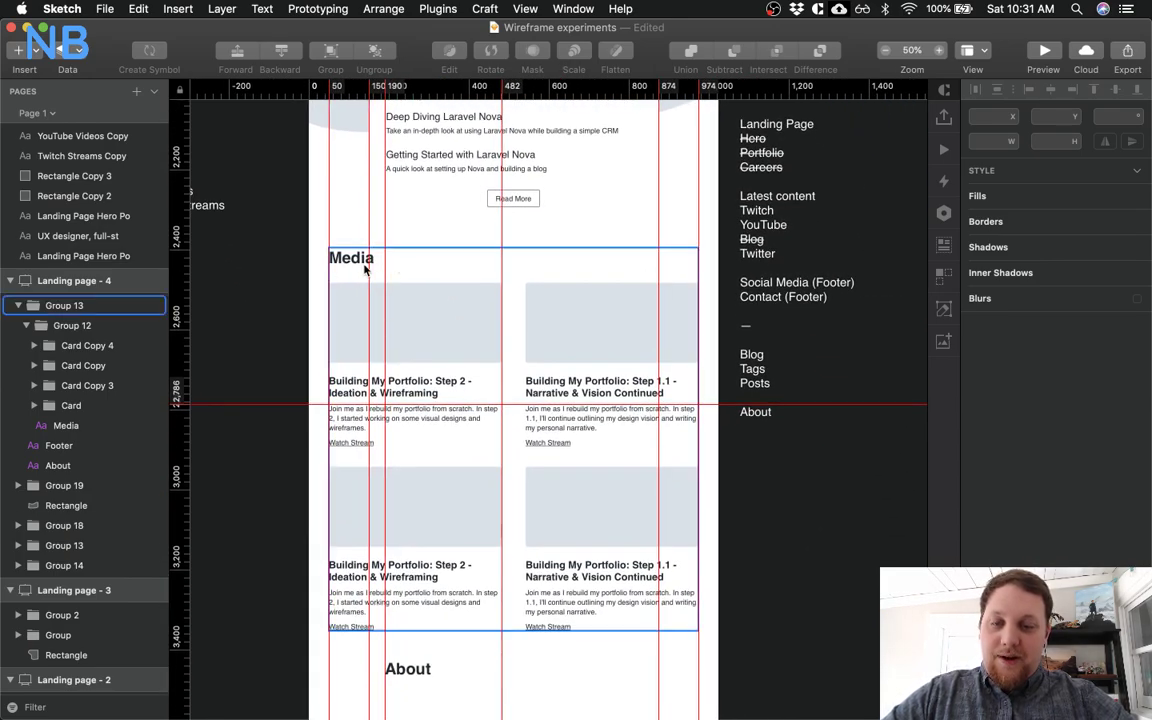
scroll(365, 268, down, 5)
click(354, 557)
scroll(590, 500, up, 5)
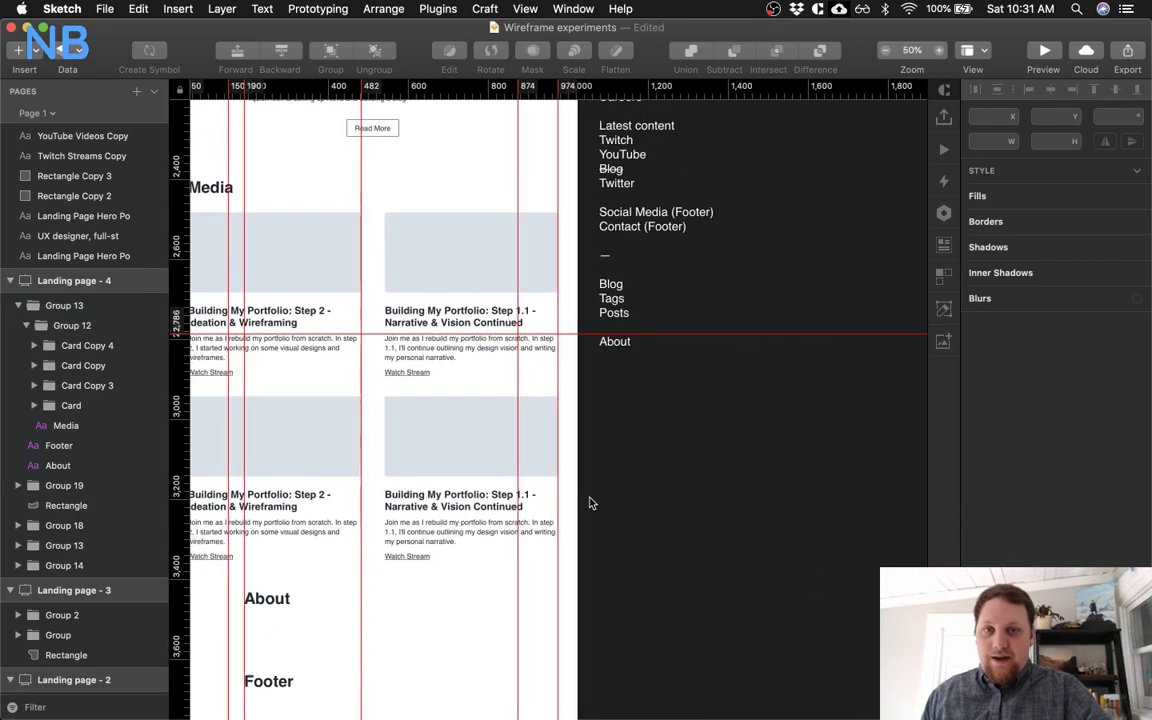
scroll(590, 503, left, 3)
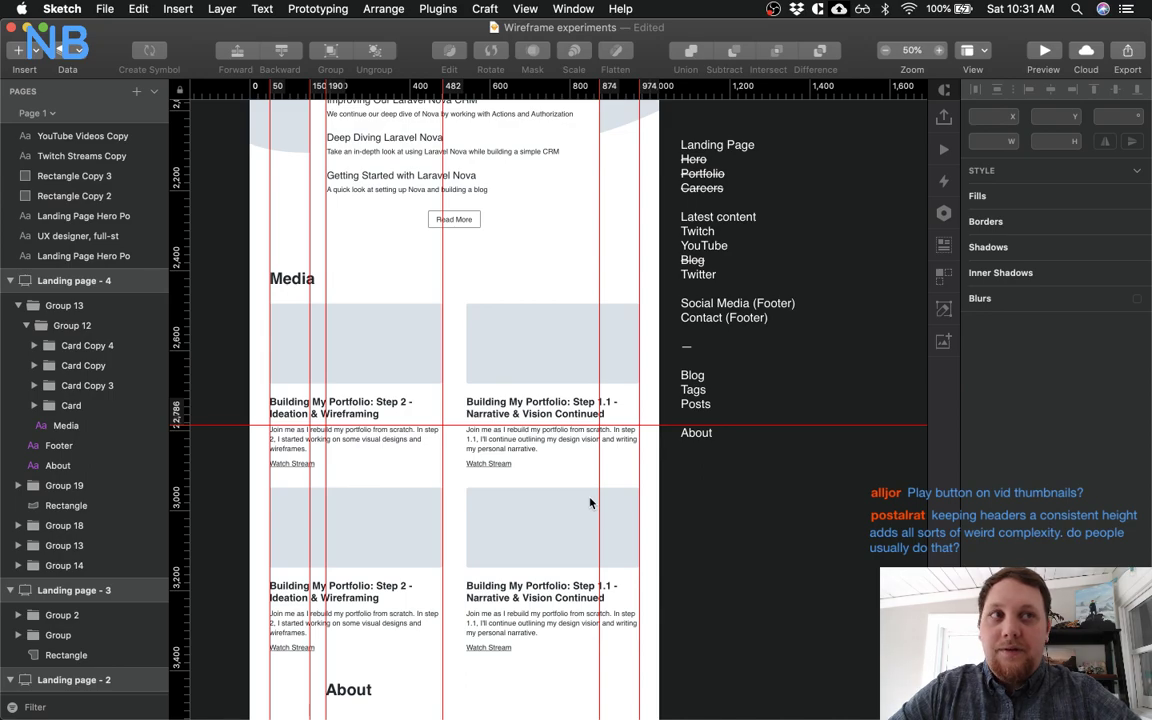
scroll(590, 503, down, 3)
click(553, 316)
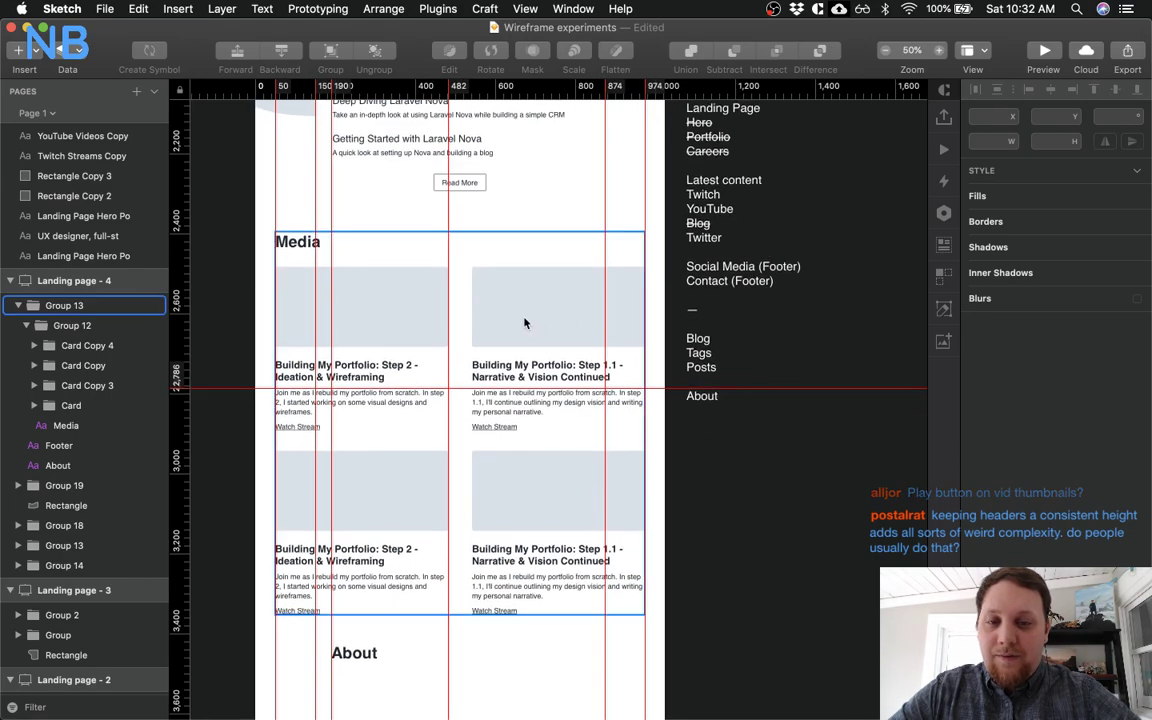
Remove the horizontal guide at 2,786 that crosses the Media cards
scroll(527, 324, left, 3)
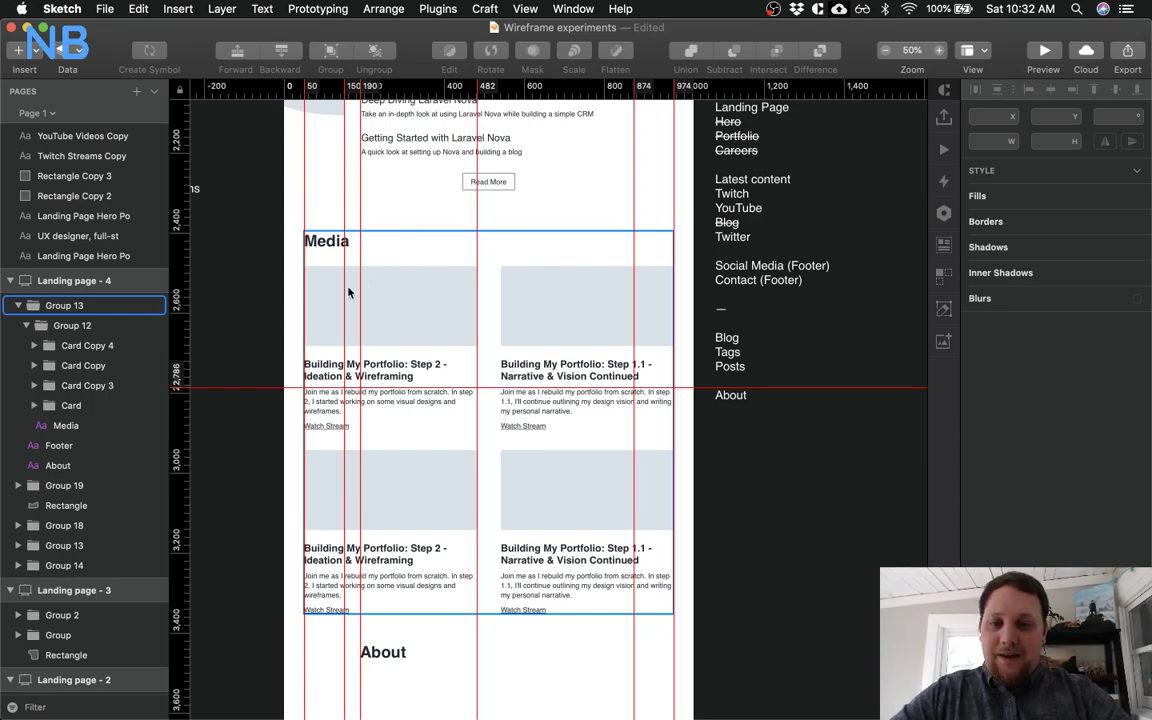
drag(175, 387, 183, 92)
scroll(256, 307, down, 5)
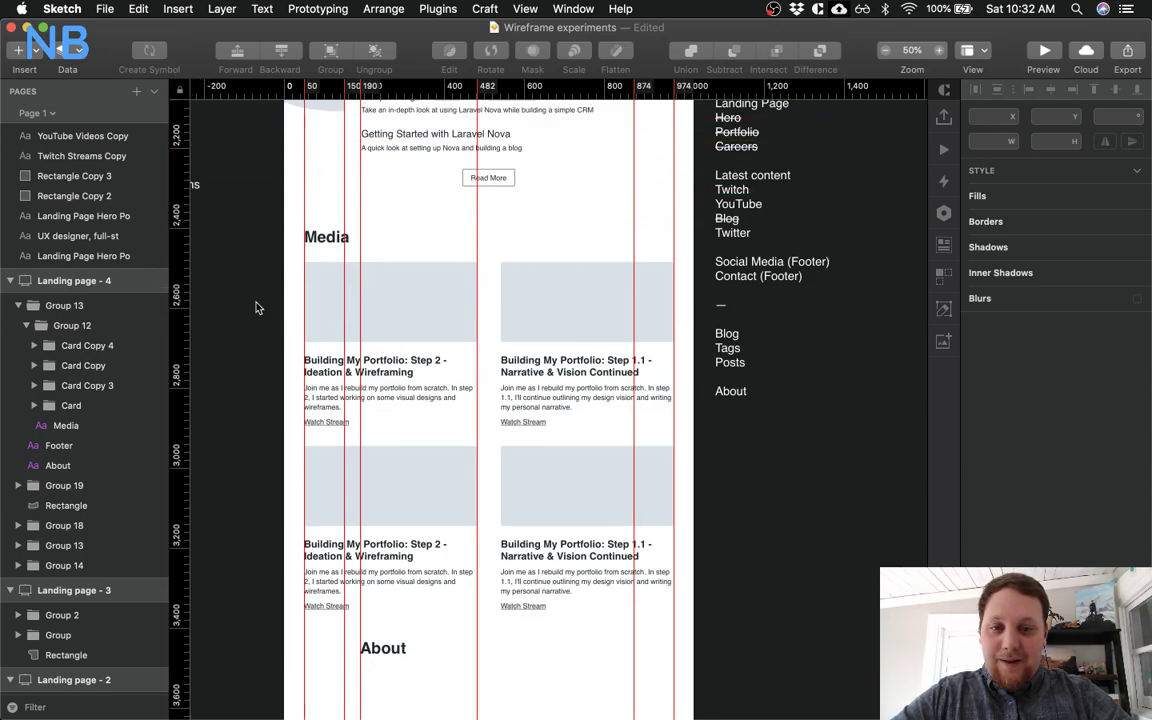
scroll(230, 272, left, 3)
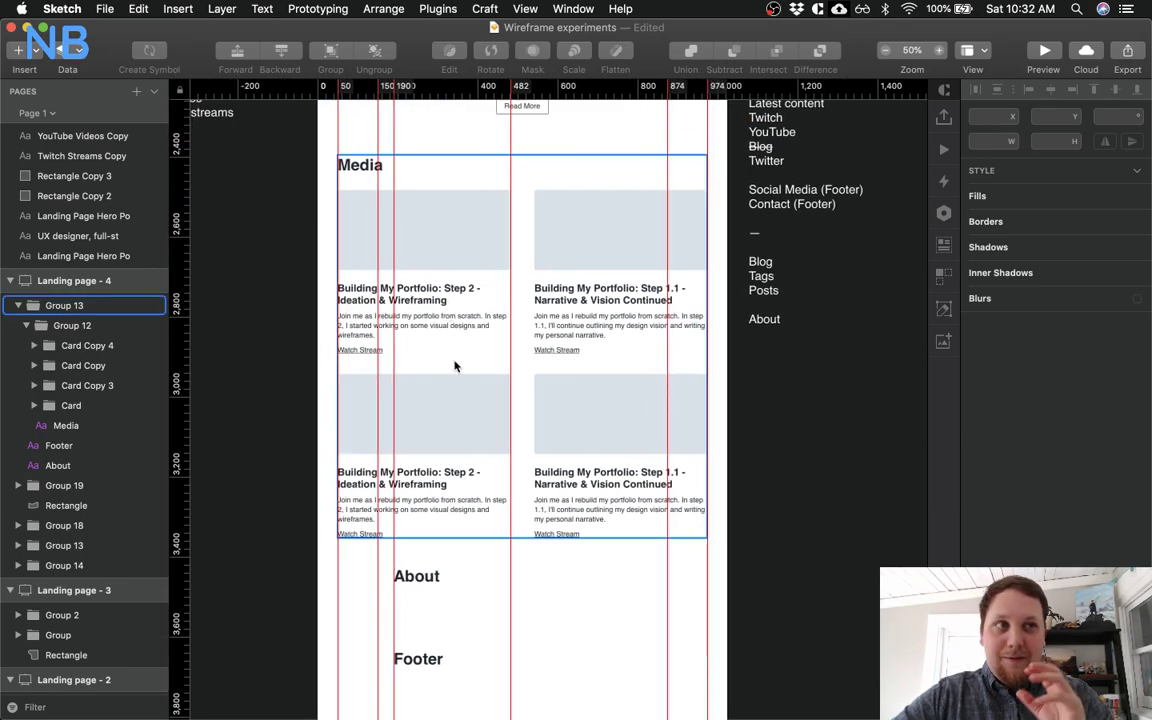
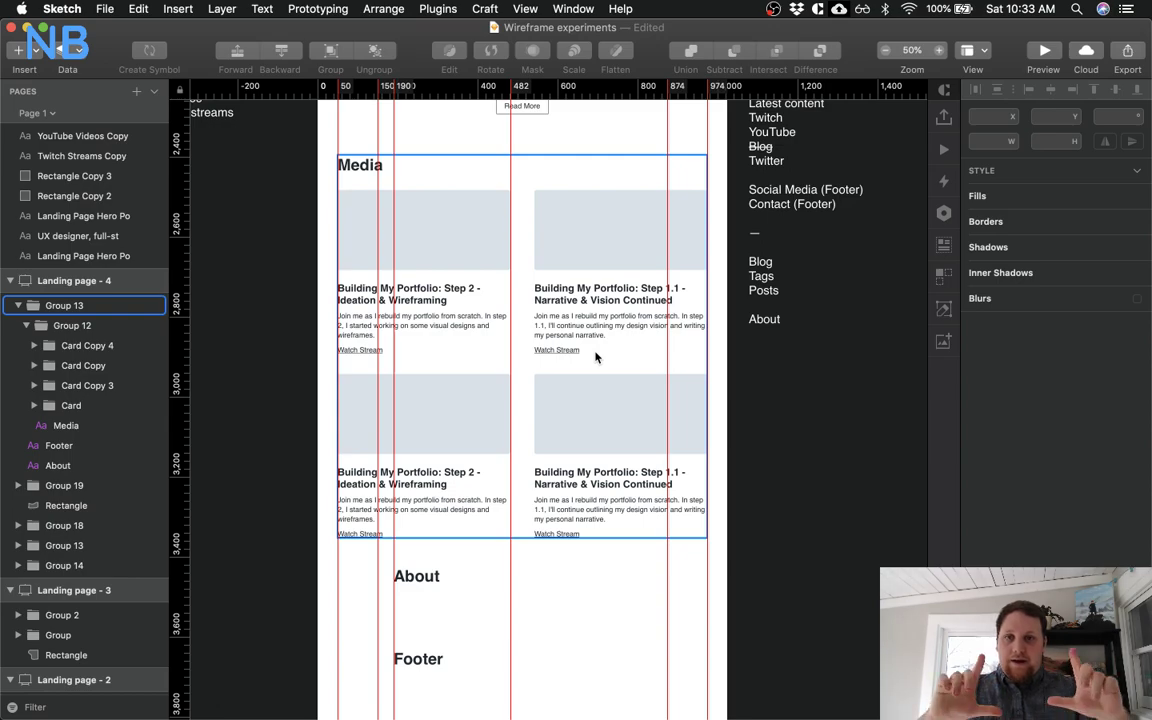
Review the whole landing page's flow from the hero and Projects through the wavy Writing background to the Media cards
scroll(595, 357, up, 3)
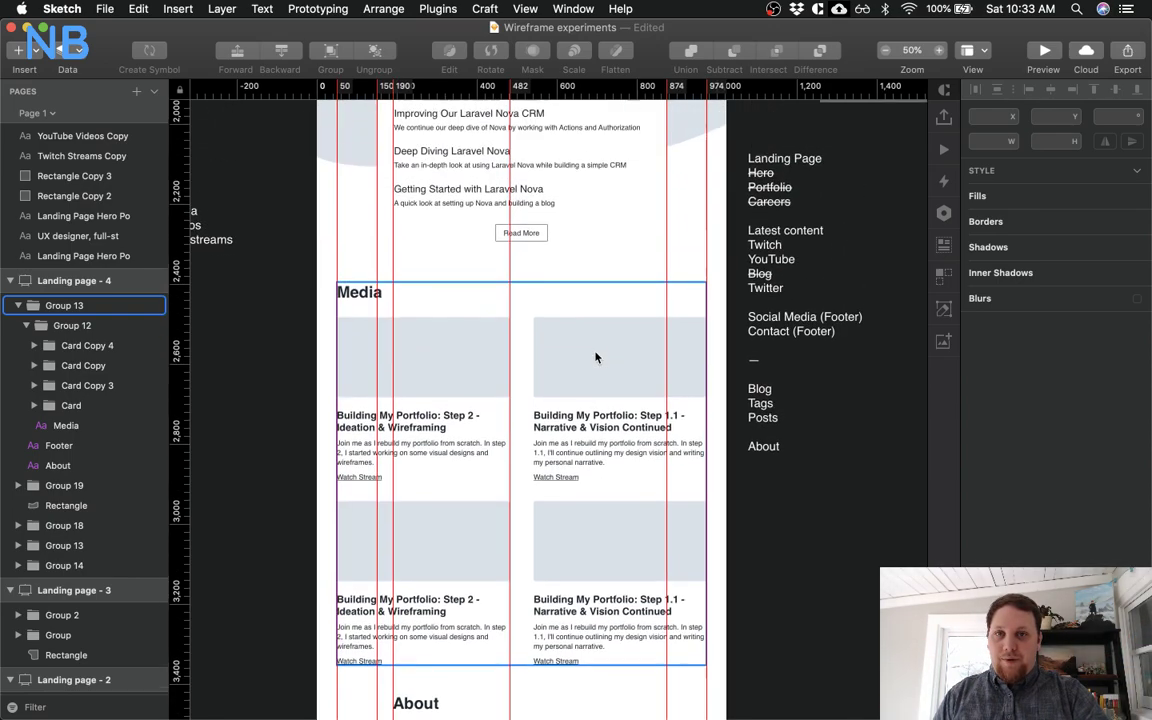
scroll(595, 357, up, 5)
click(648, 228)
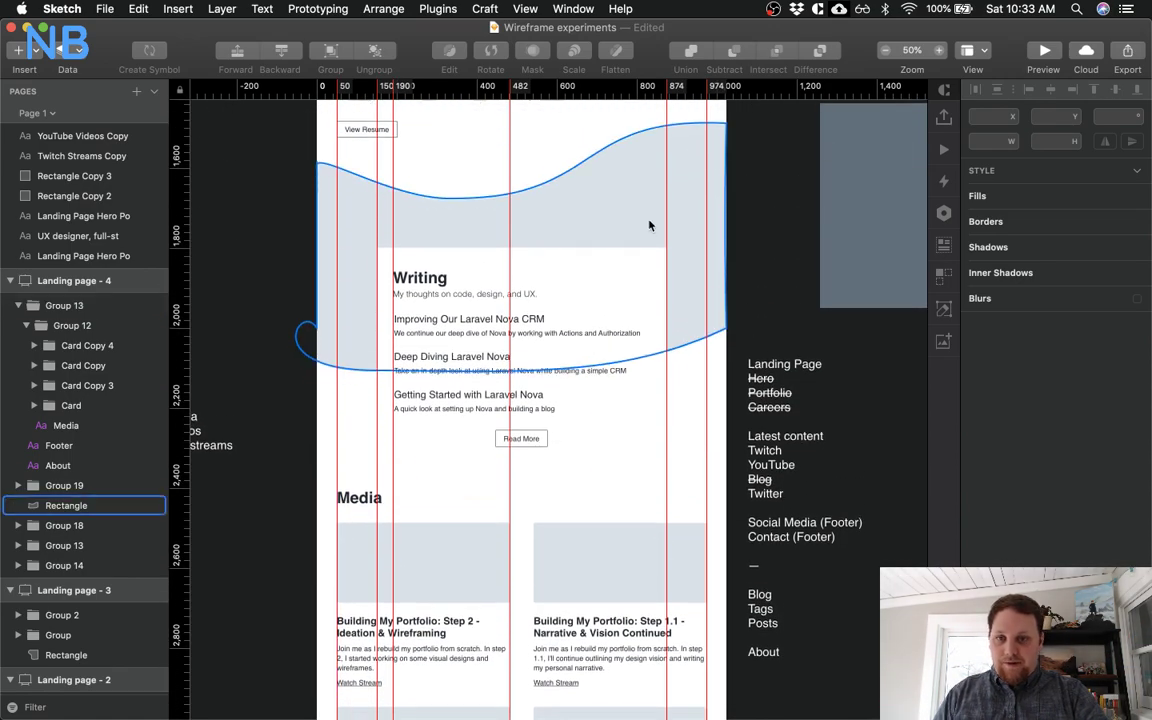
scroll(648, 226, down, 2)
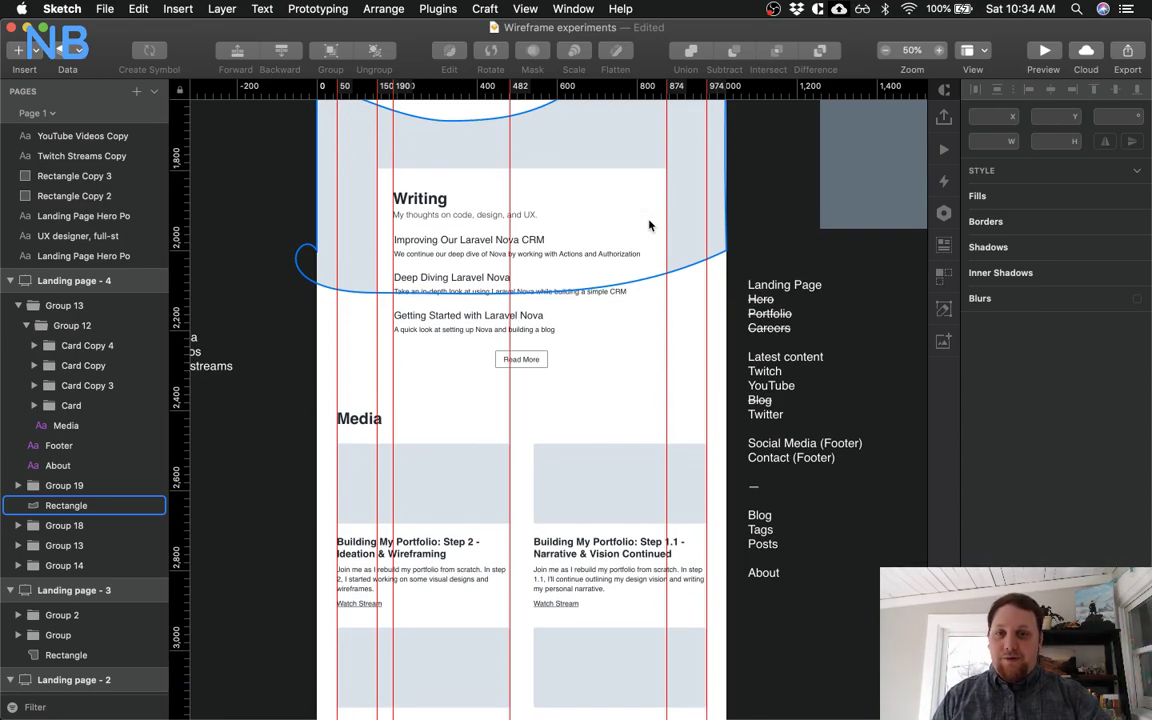
scroll(648, 226, up, 5)
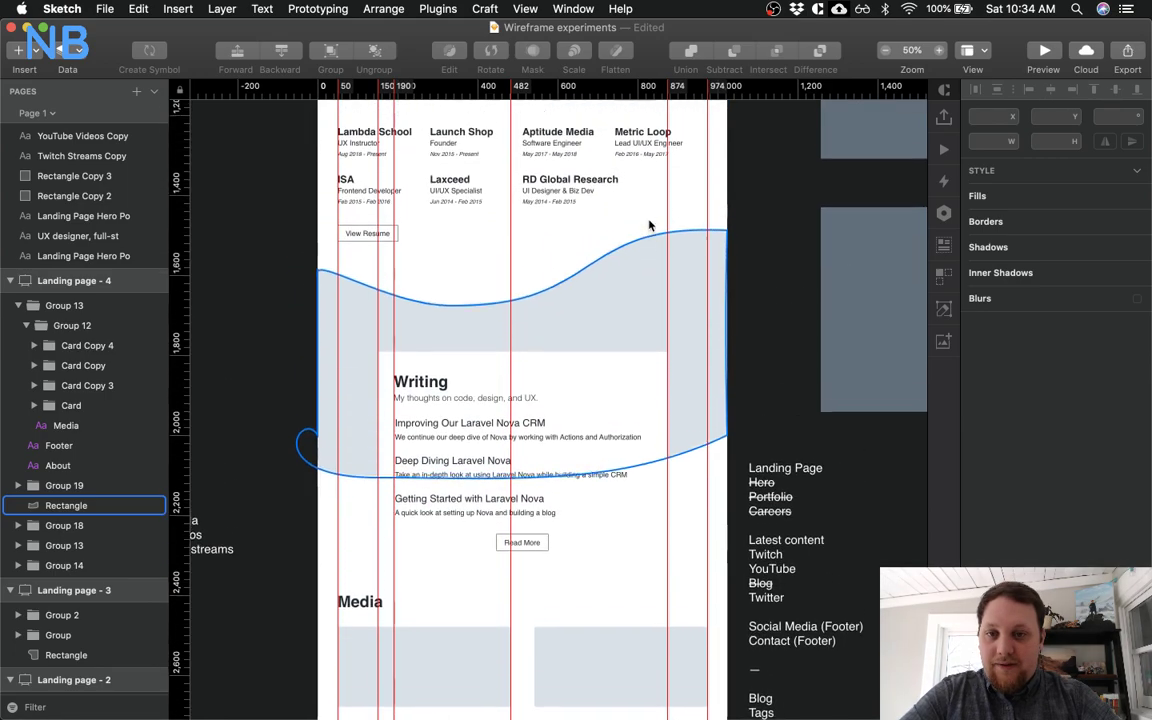
click(460, 319)
scroll(460, 319, up, 4)
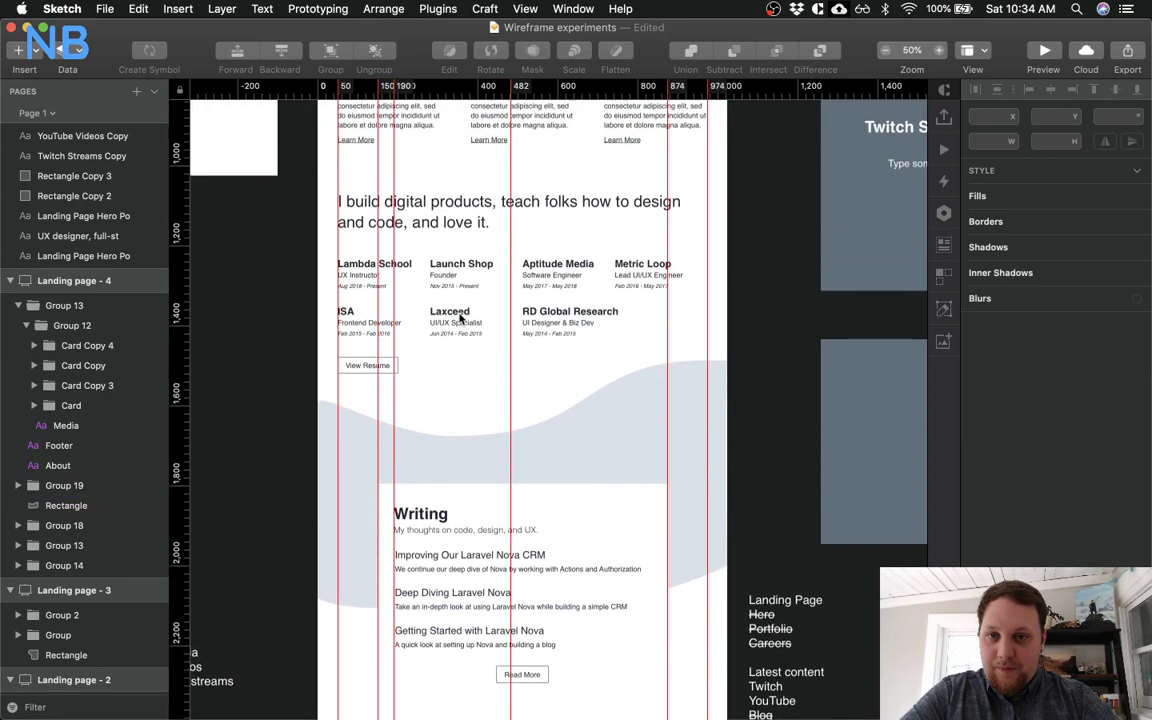
scroll(460, 319, up, 6)
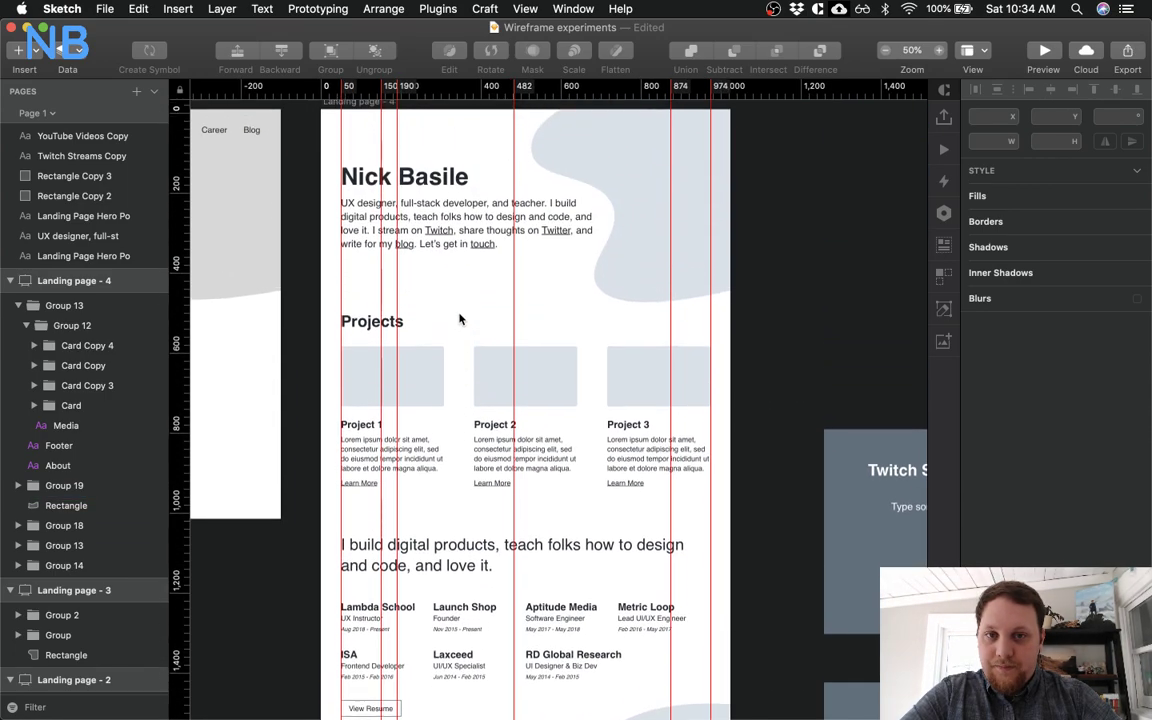
scroll(460, 319, down, 8)
scroll(460, 319, down, 10)
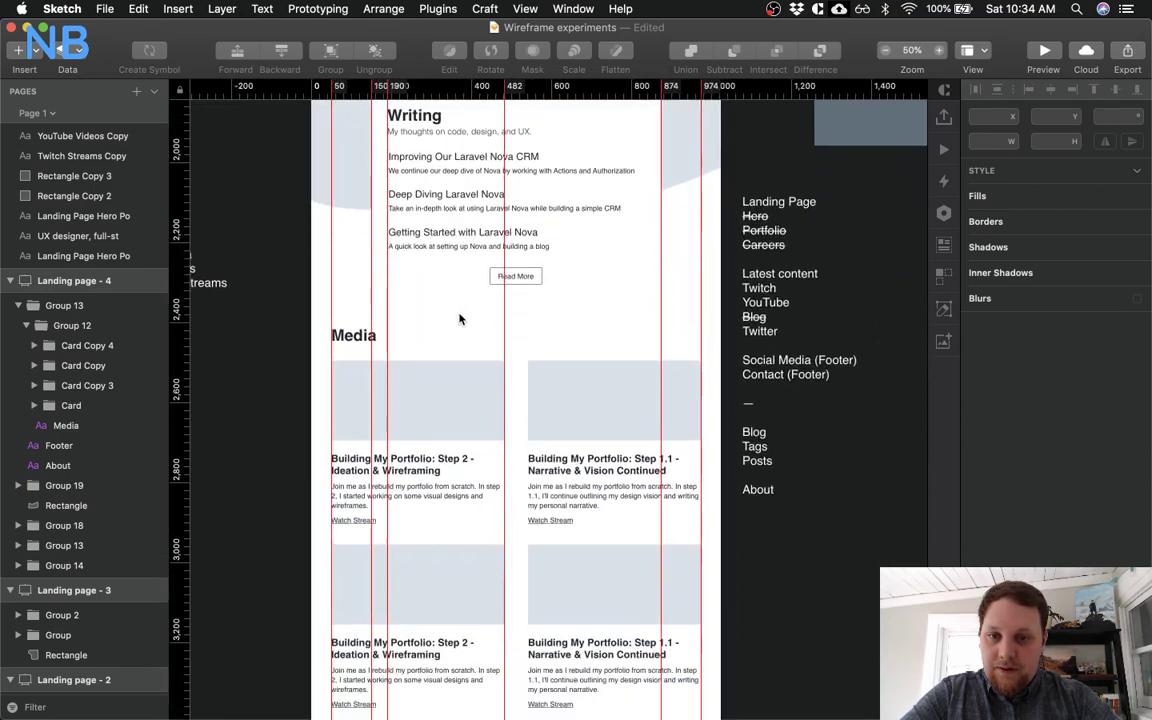
click(367, 335)
scroll(406, 386, down, 2)
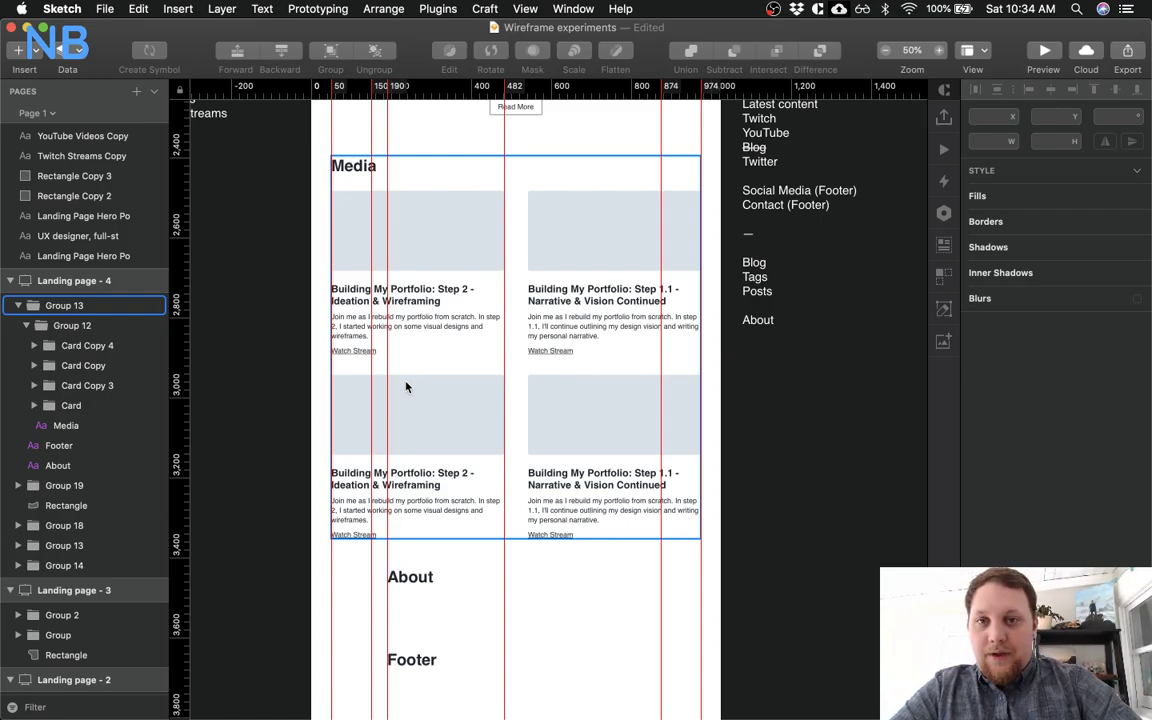
scroll(406, 387, up, 15)
scroll(406, 387, up, 5)
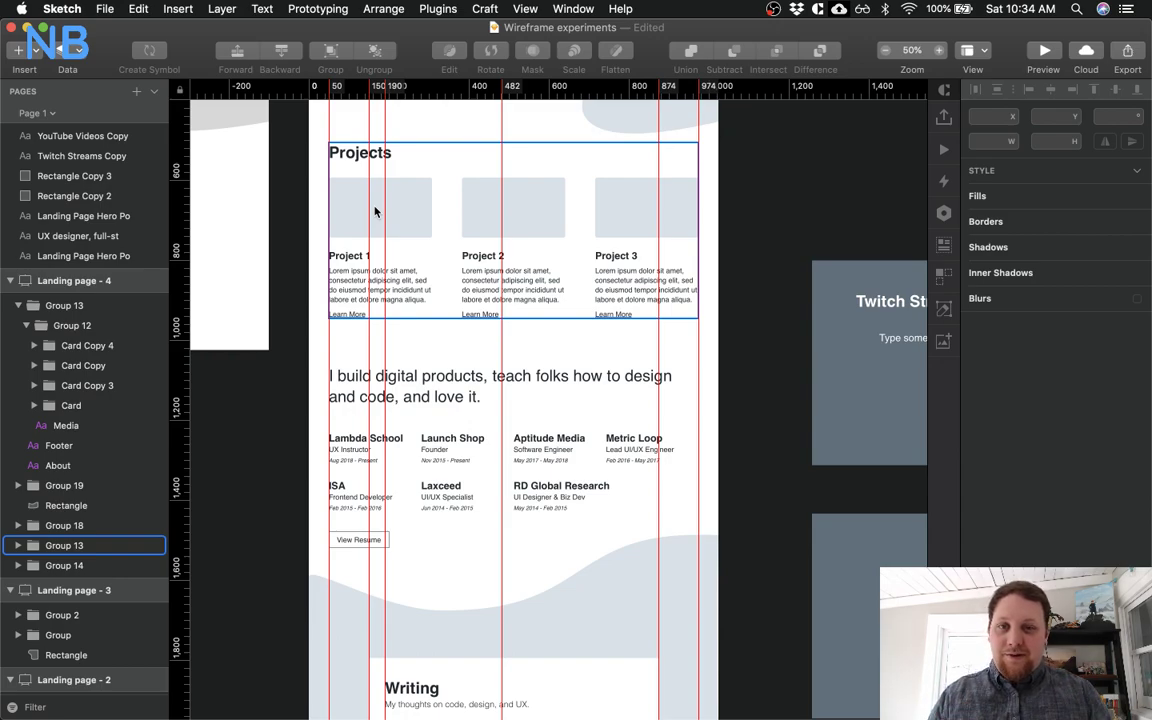
Switch to Chrome, recheck the section layout on charliedeets.com and open the reference blog showing "Building Level no. 2: The Tech Stack"
key(ctrl+Up)
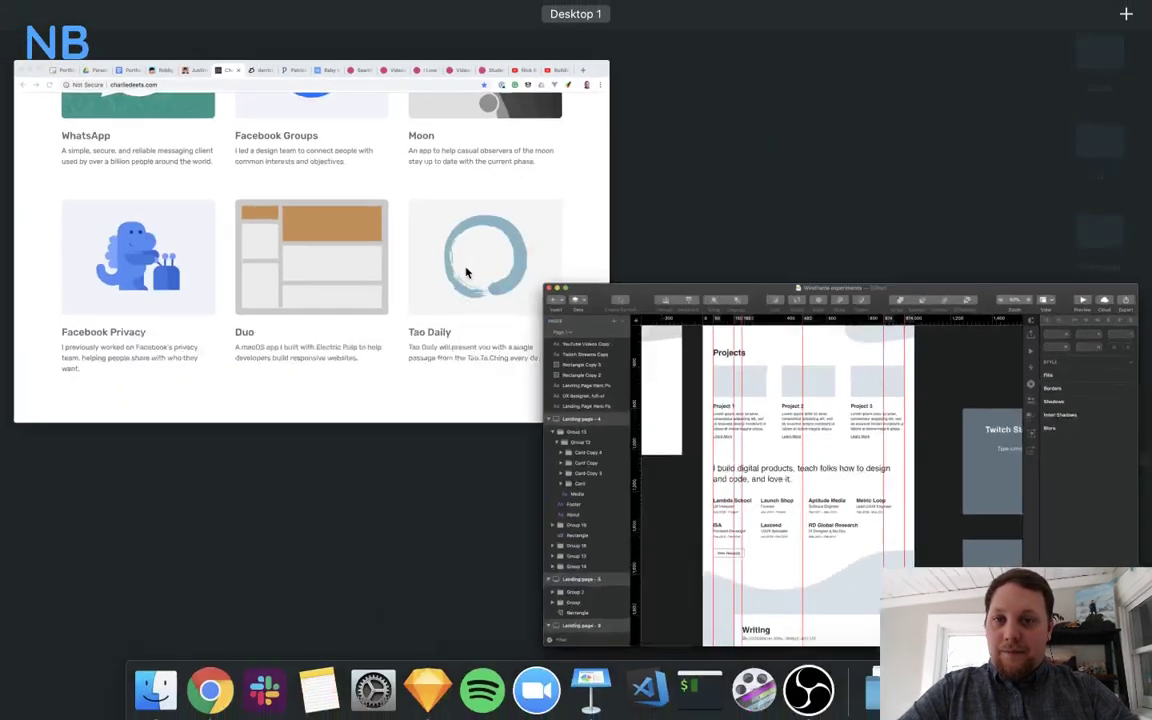
click(466, 272)
scroll(260, 221, up, 3)
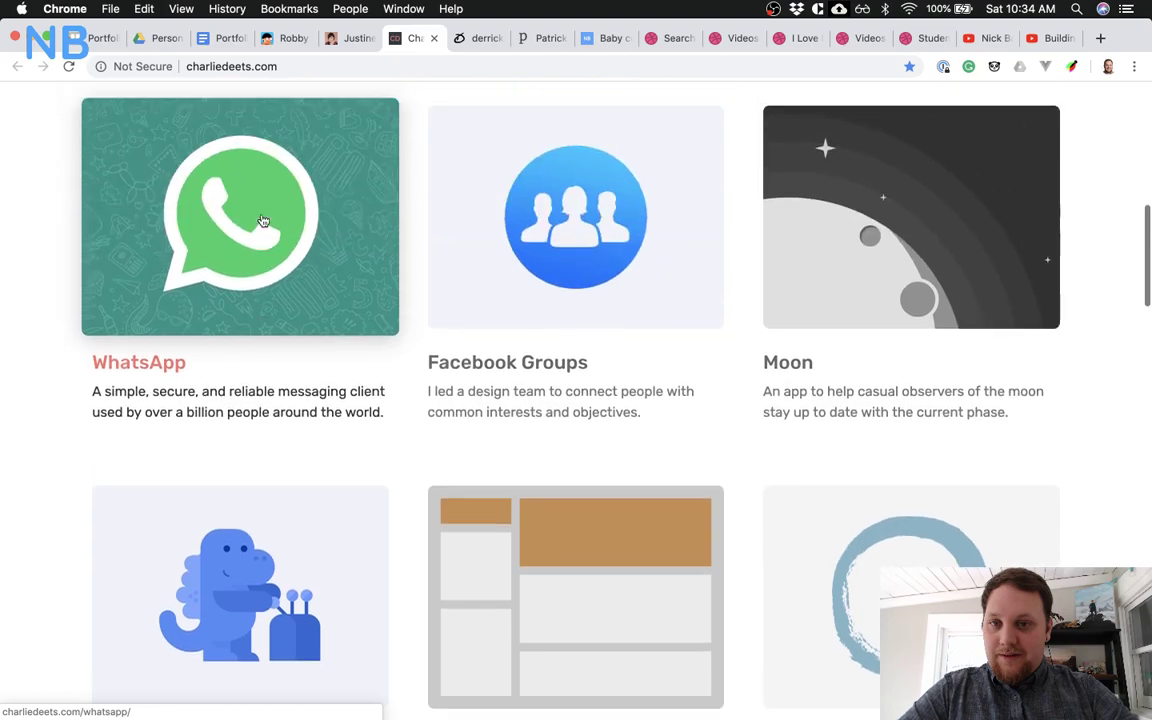
scroll(489, 429, down, 15)
scroll(489, 429, up, 5)
click(473, 42)
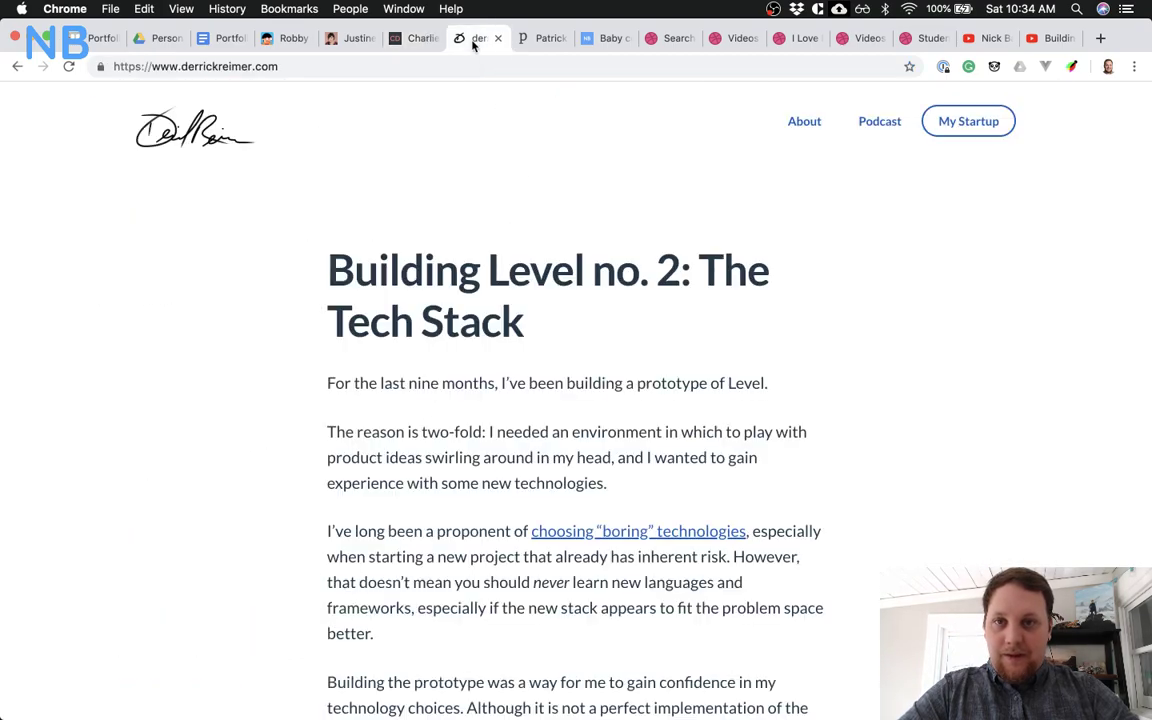
Open the existing NB portfolio site and examine its My Expertise cards, latest posts, tweet cards and About Me section
click(589, 38)
scroll(445, 329, down, 10)
scroll(445, 327, up, 6)
scroll(445, 327, up, 5)
scroll(445, 329, down, 2)
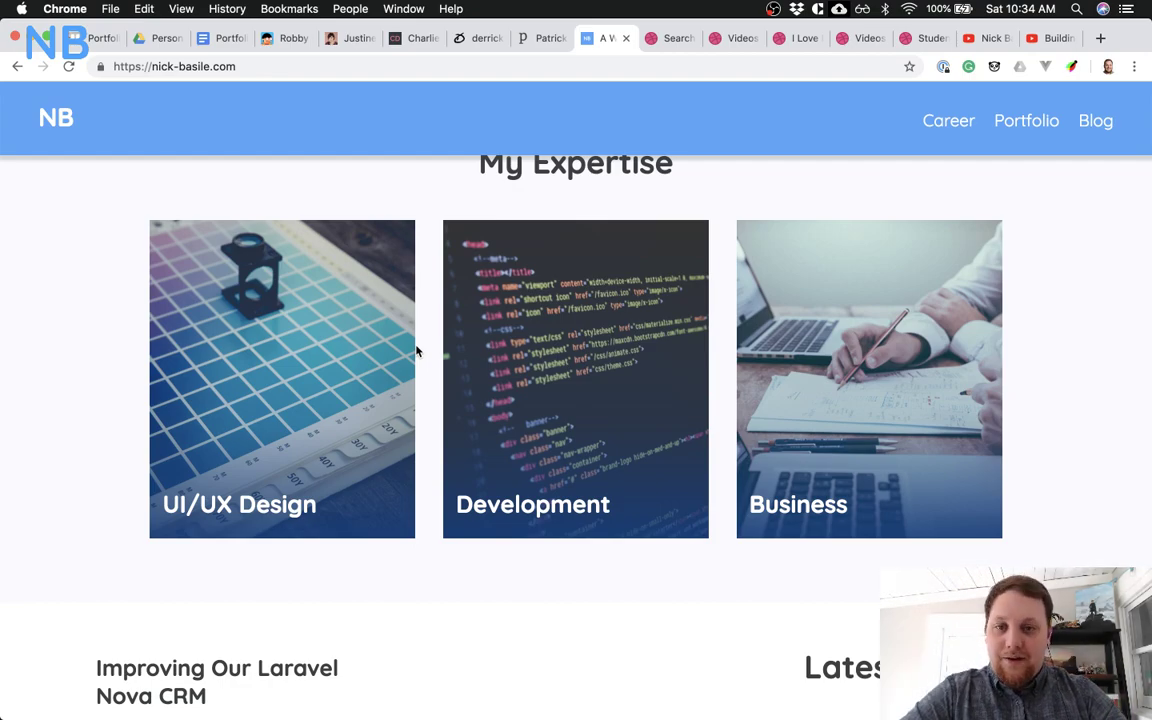
scroll(417, 350, down, 7)
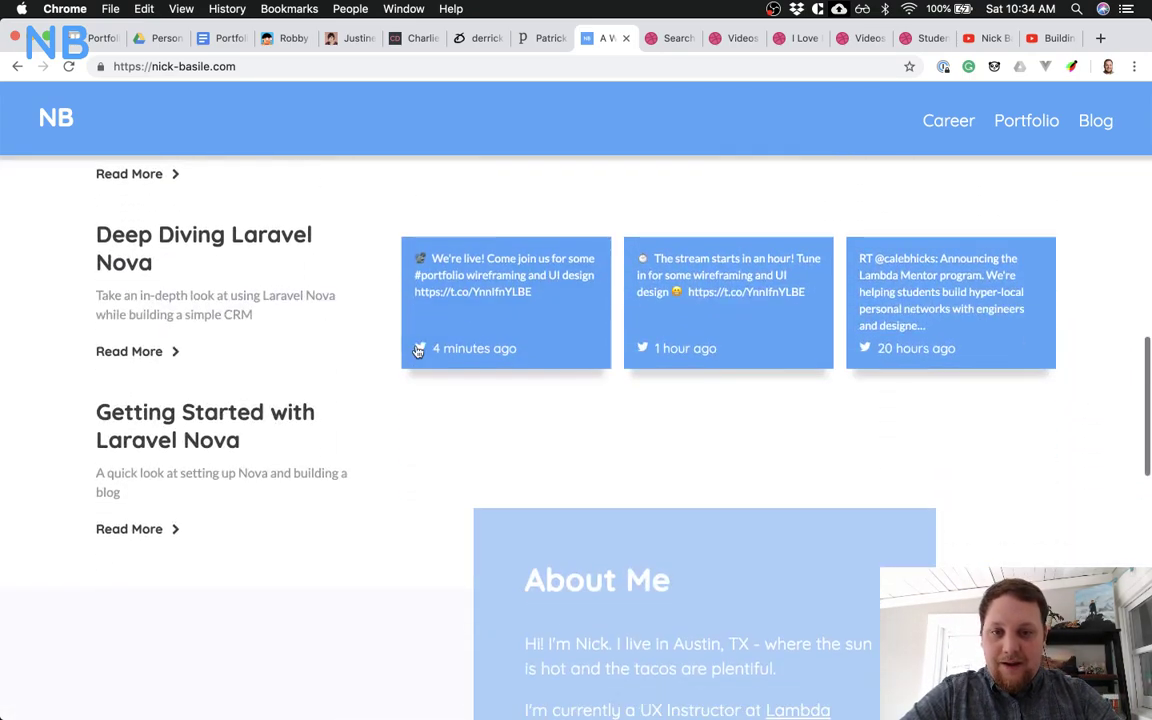
scroll(327, 316, down, 6)
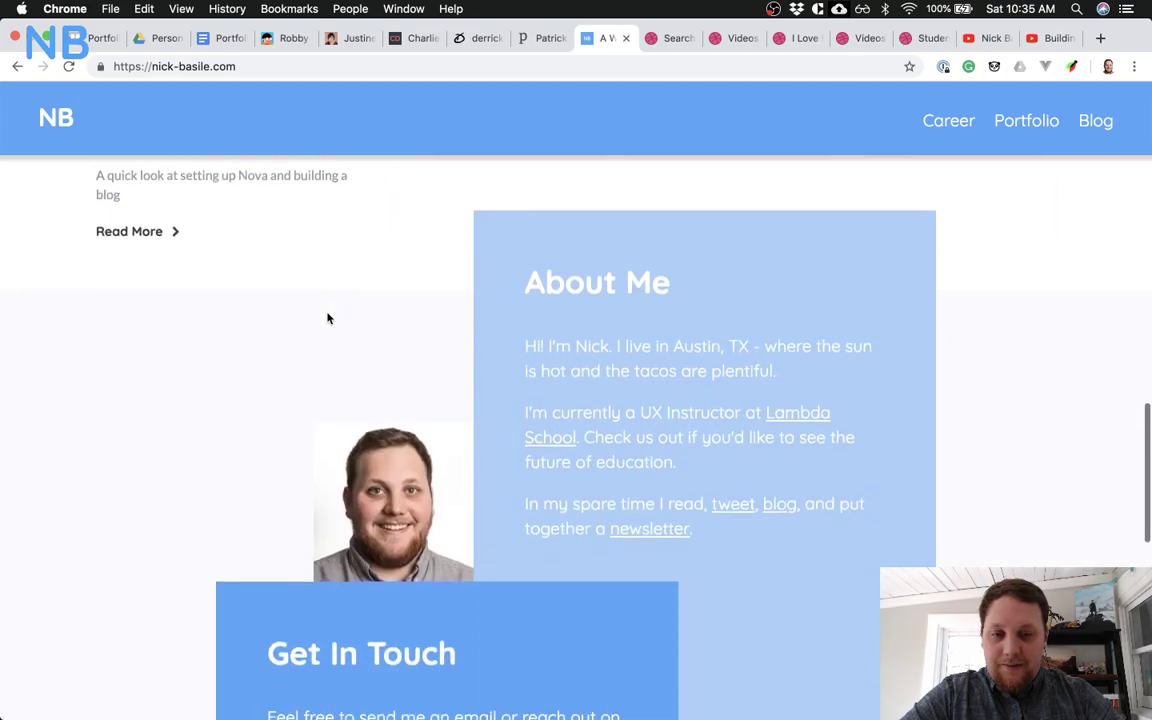
Recheck the My Expertise cards on the existing portfolio site, switch back to Sketch and review the wireframe's Writing and Media sections
scroll(327, 318, up, 12)
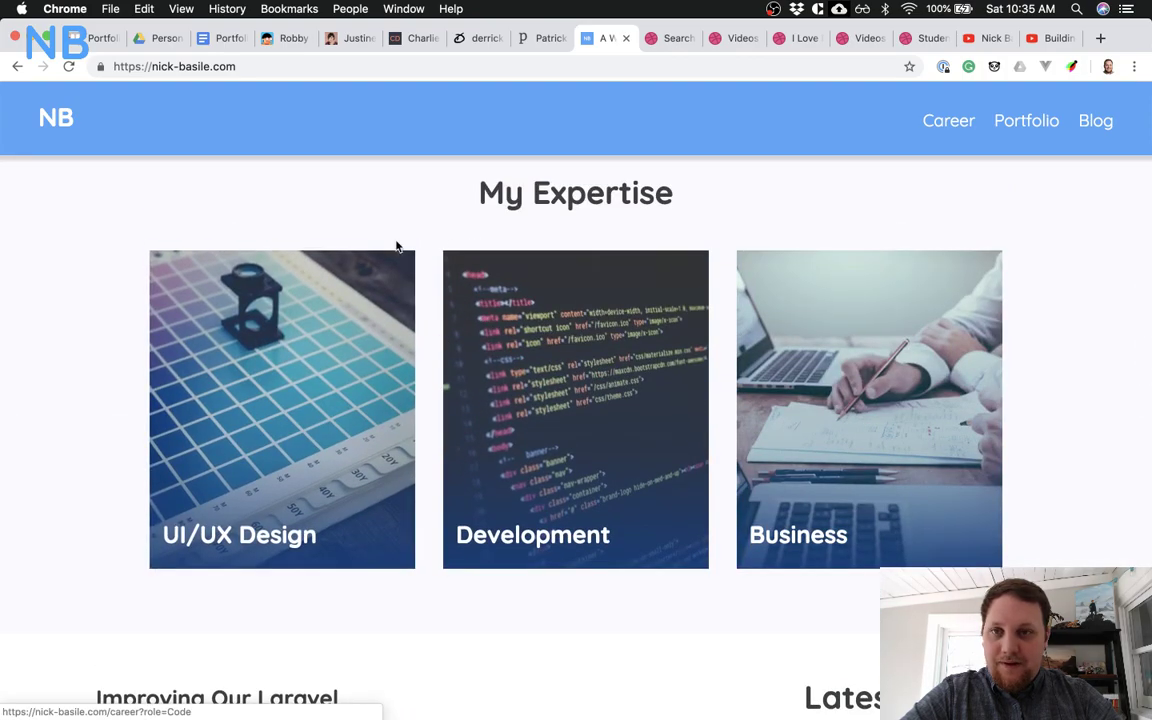
click(33, 39)
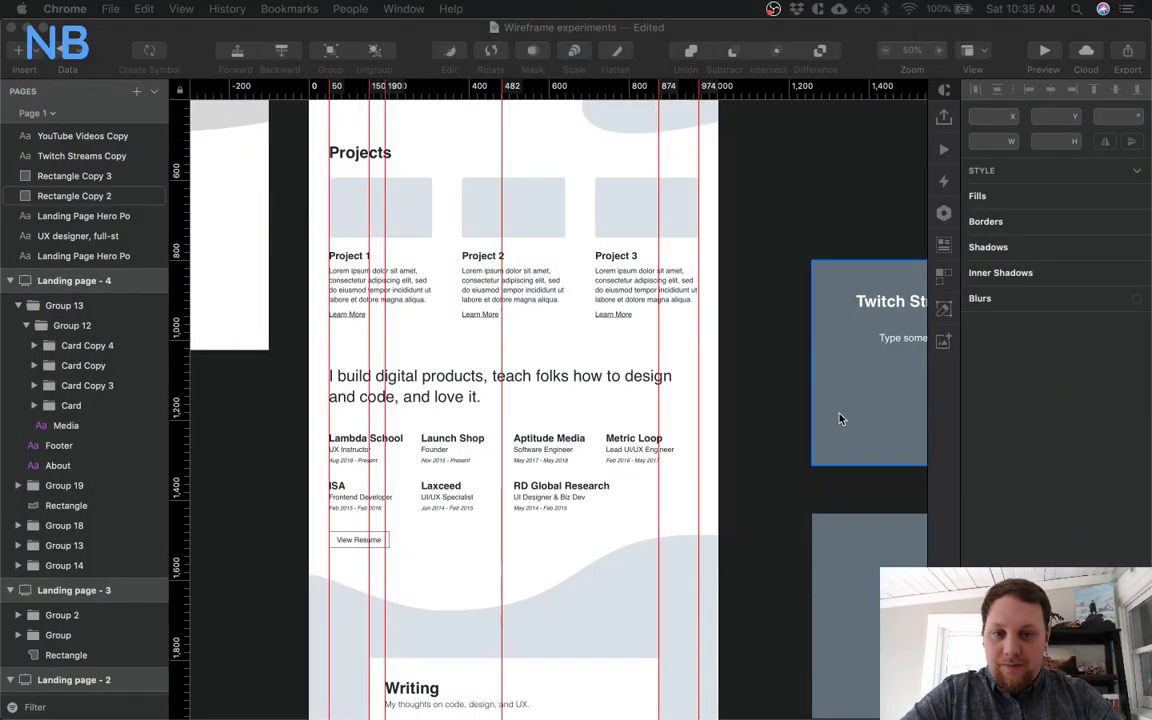
scroll(718, 464, down, 6)
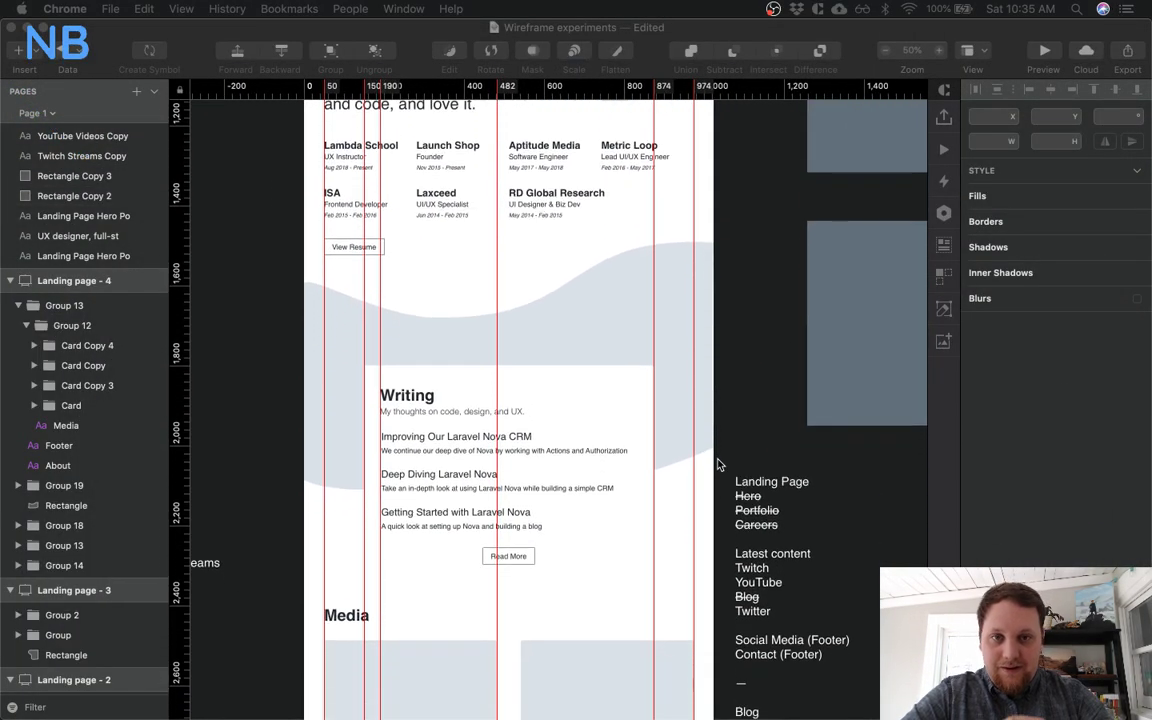
scroll(718, 464, down, 7)
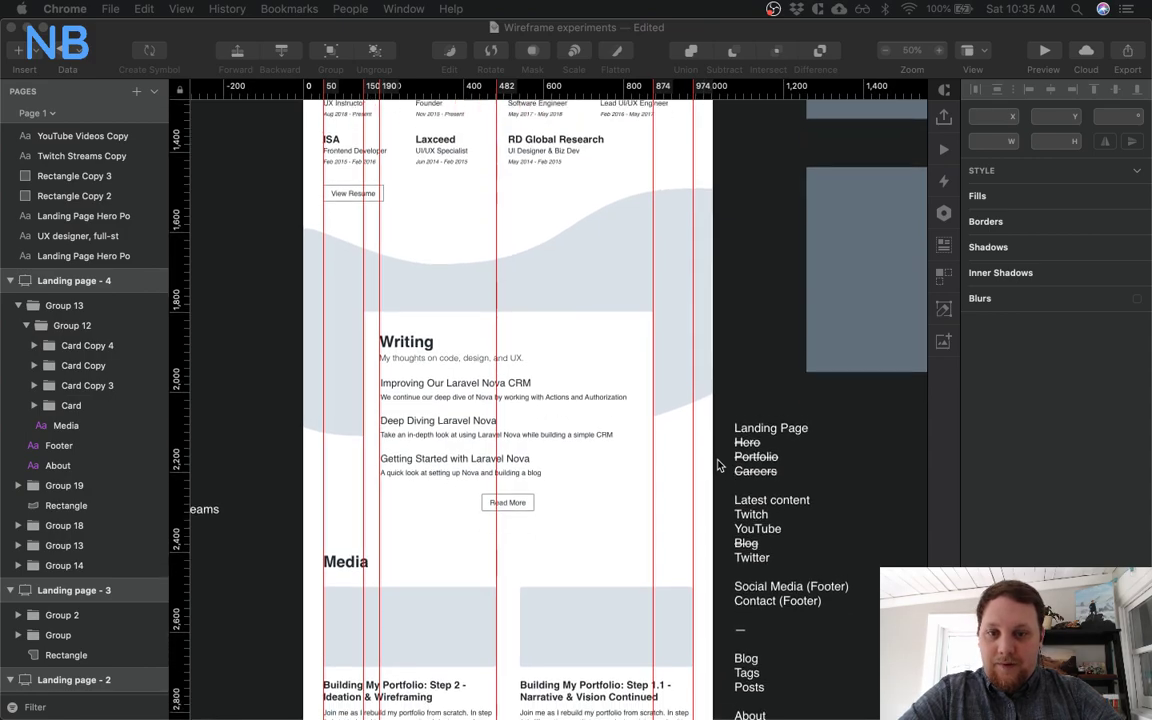
scroll(627, 513, down, 2)
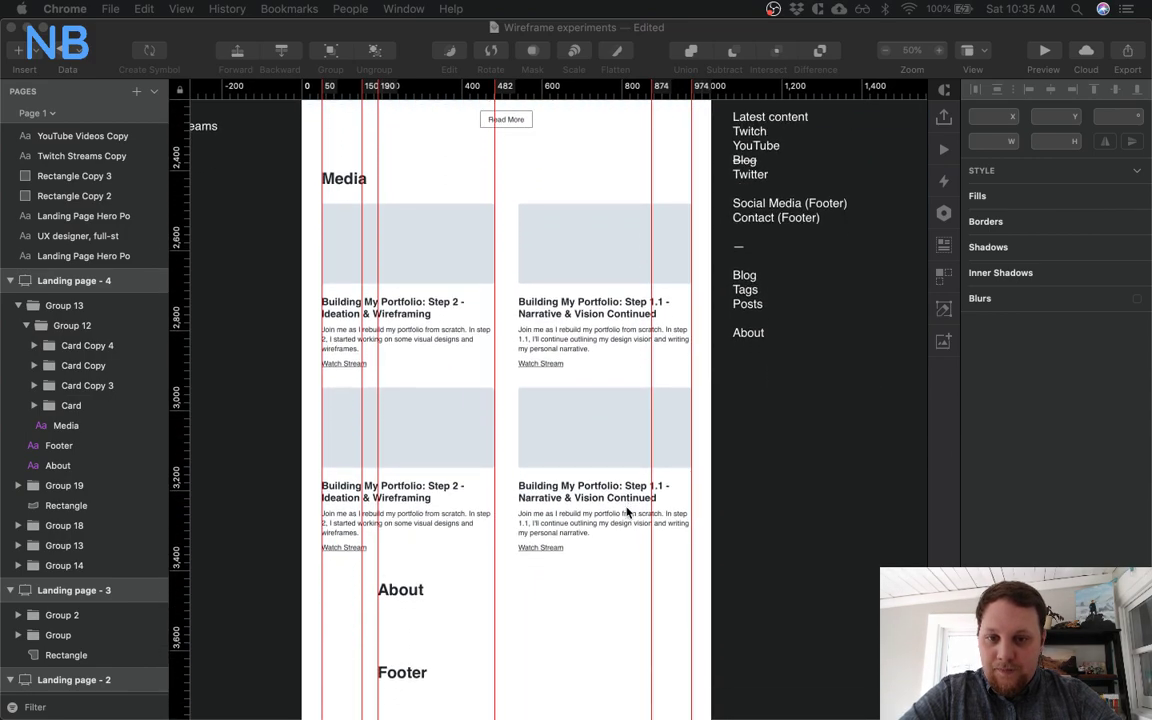
click(356, 176)
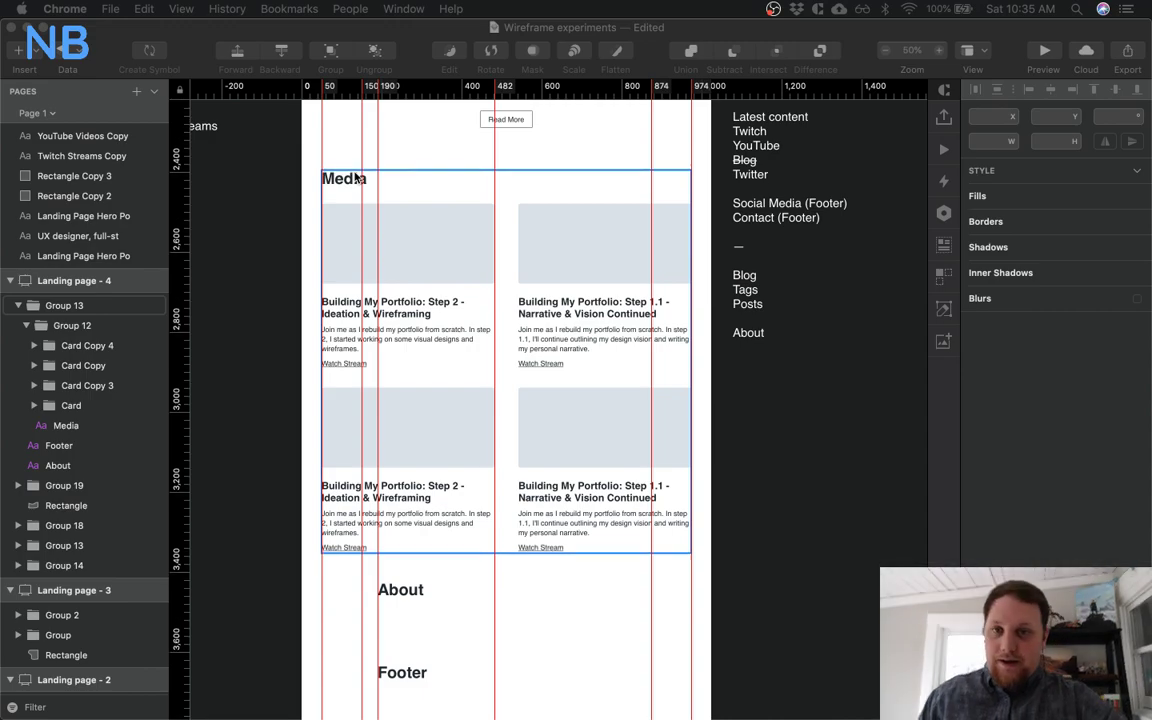
scroll(356, 176, up, 3)
scroll(355, 176, up, 3)
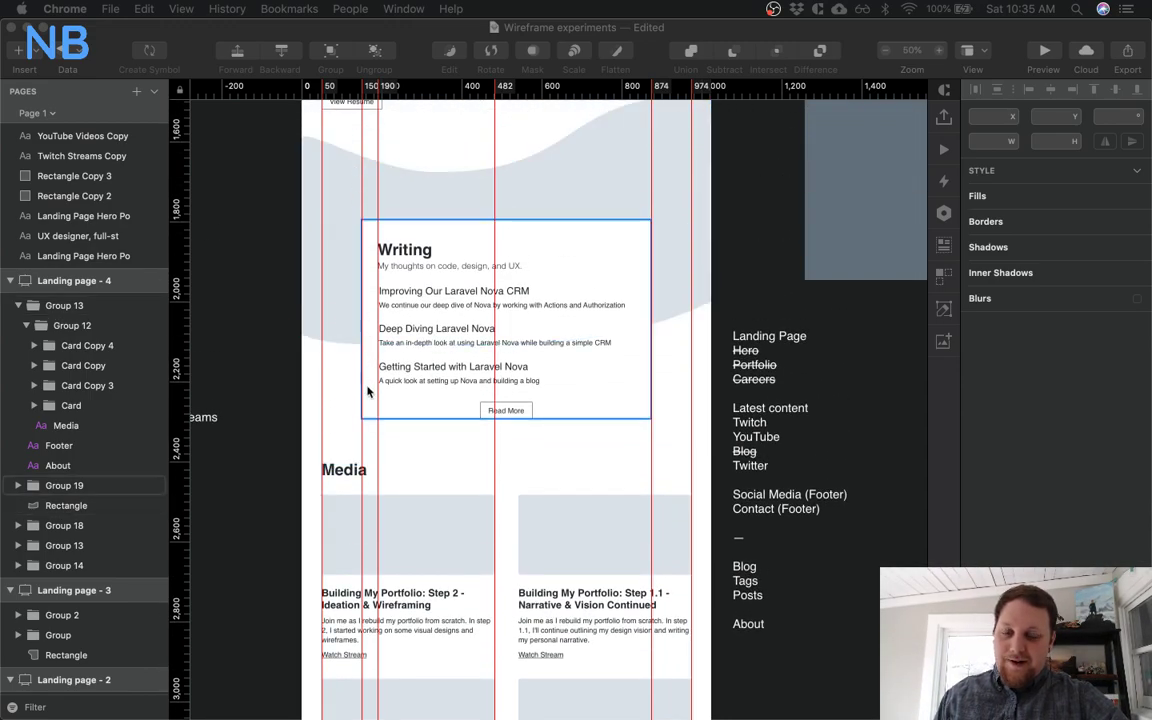
scroll(366, 480, down, 3)
scroll(365, 378, left, 2)
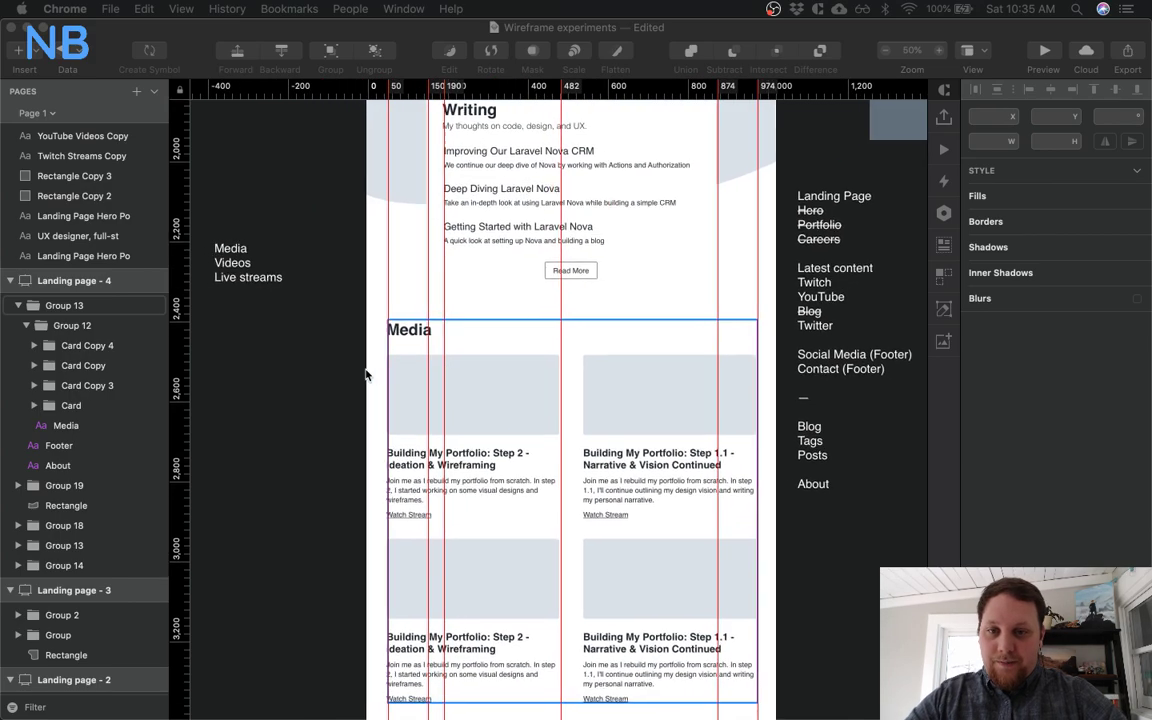
super+click(507, 121)
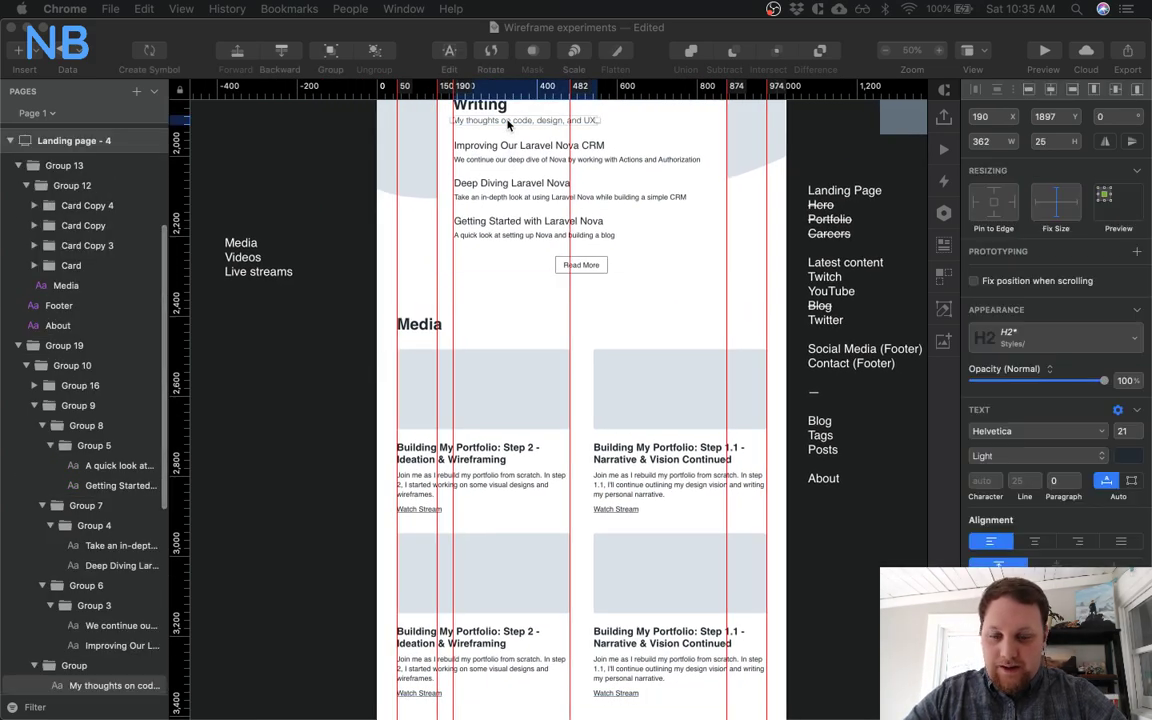
drag(508, 123, 452, 342)
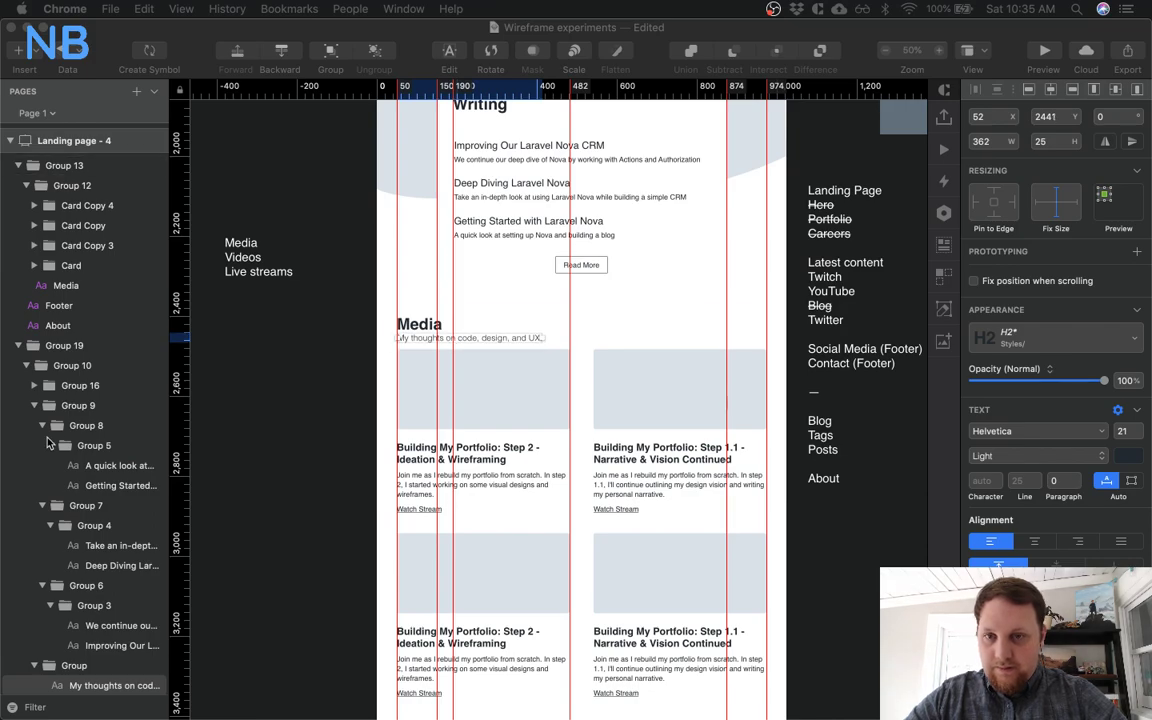
scroll(47, 443, down, 5)
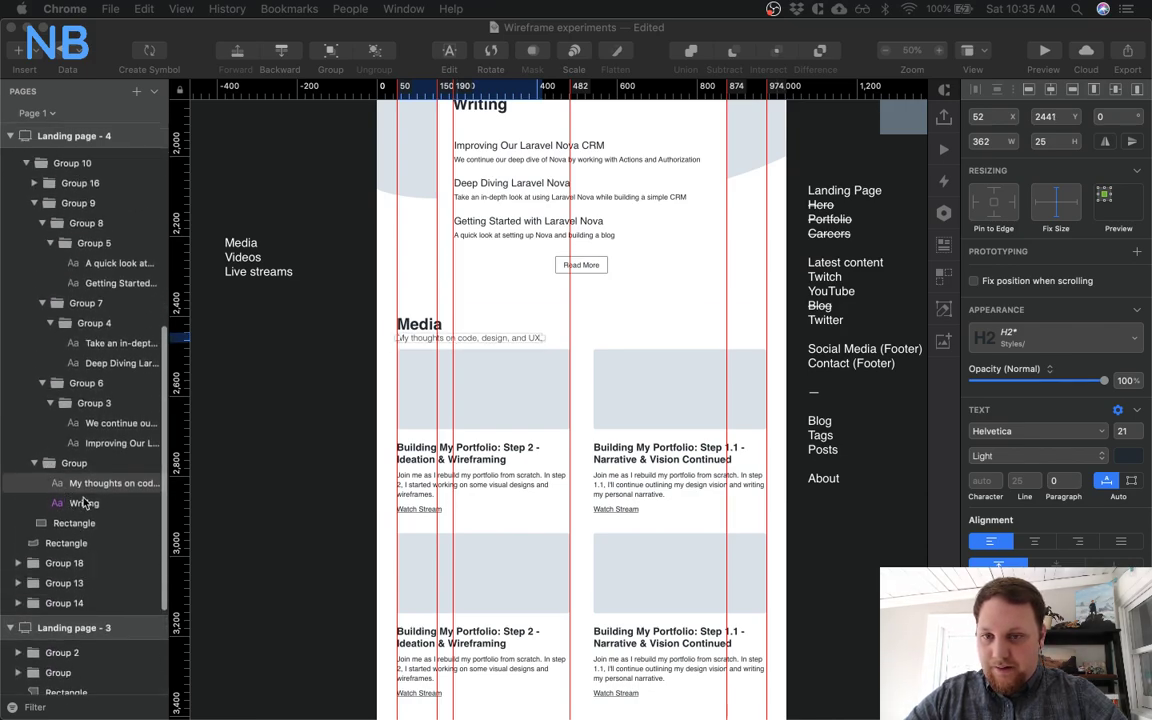
scroll(362, 335, up, 2)
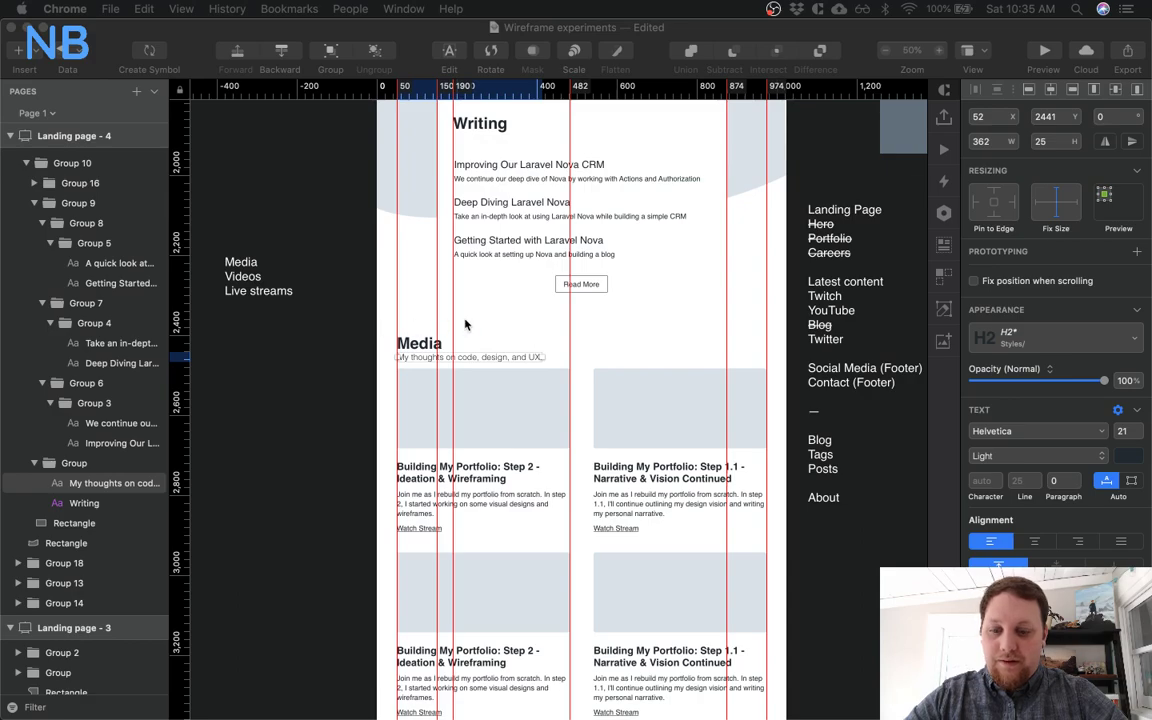
click(435, 325)
key(super+z)
key(super+z)
click(584, 320)
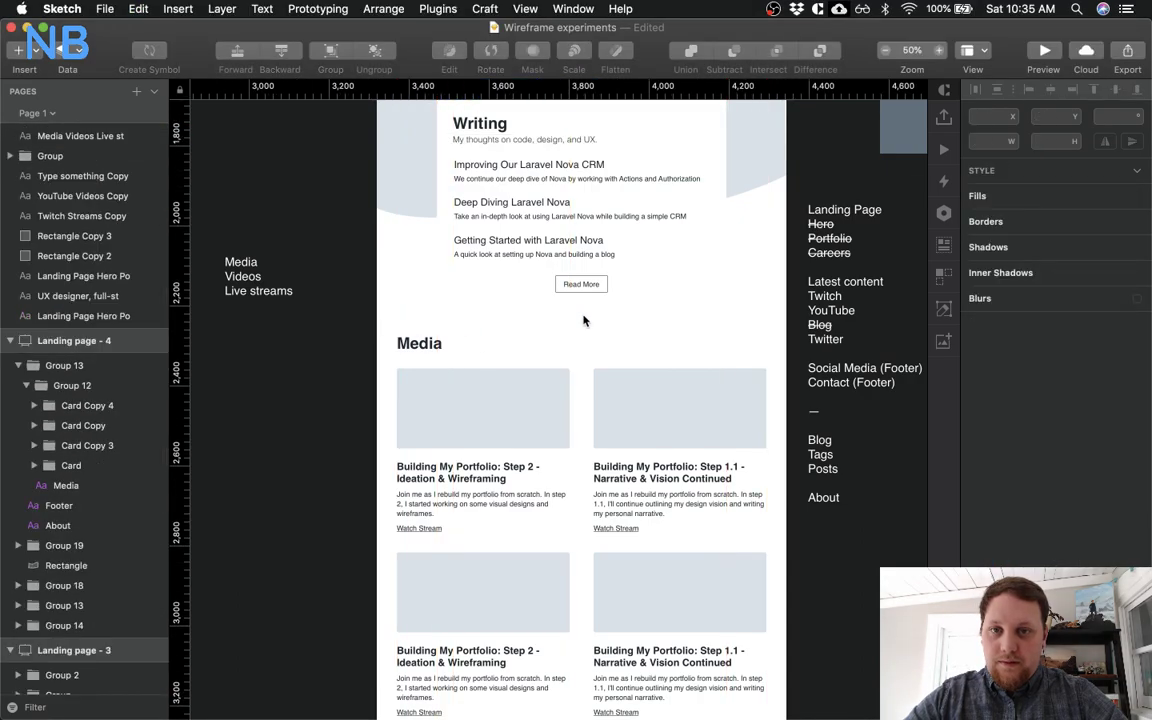
Copy the Writing subtitle to just below the Media heading at X 50, Y 2445 and place its layer inside the Media cards group
drag(505, 141, 450, 358)
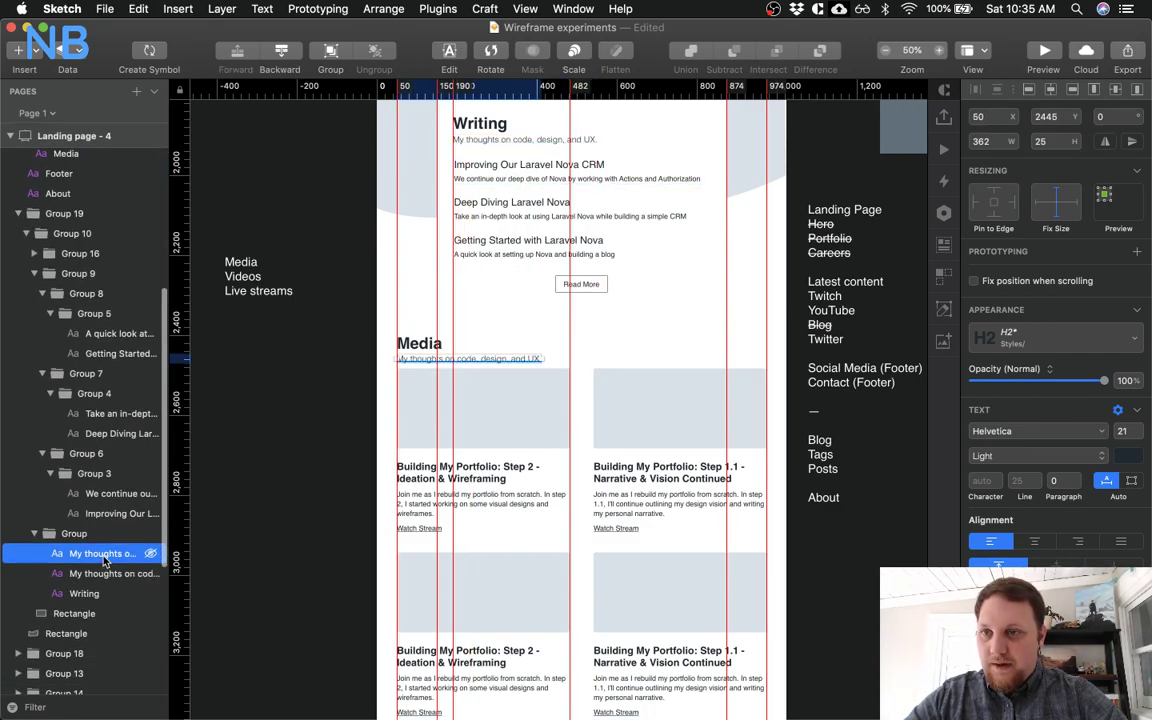
scroll(104, 562, up, 2)
drag(100, 597, 70, 190)
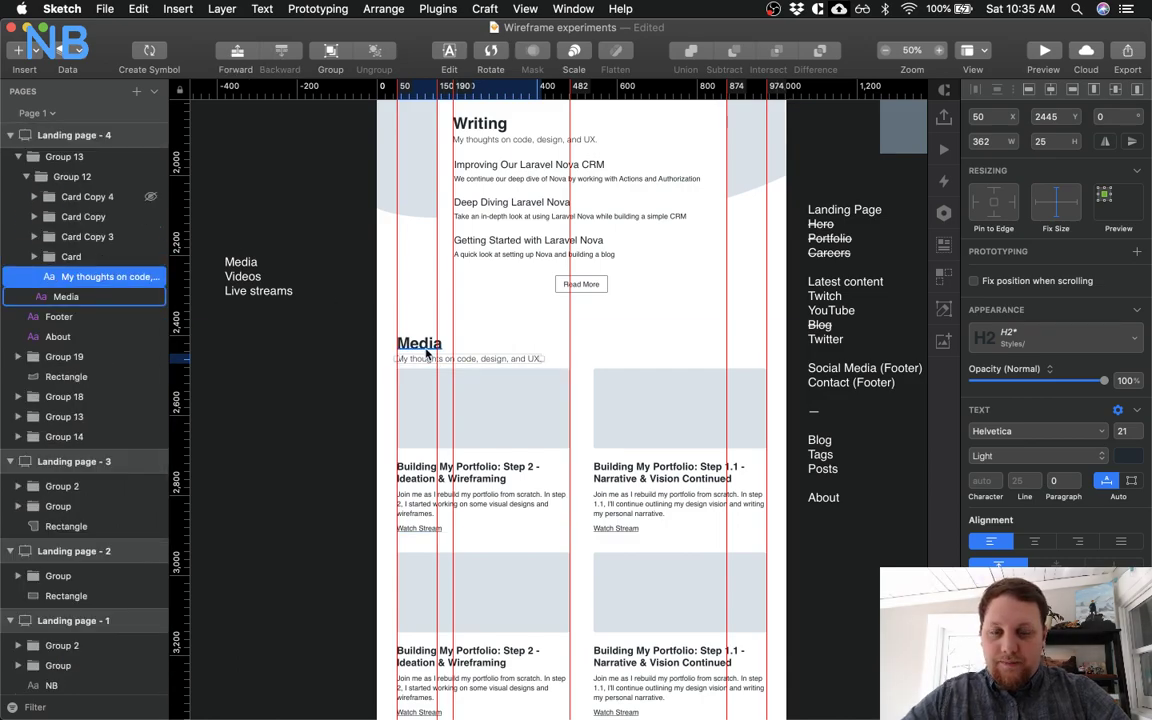
Compare the subtitle spacing in the Writing and Media sections and move the Media subtitle down to Y 2447
click(497, 144)
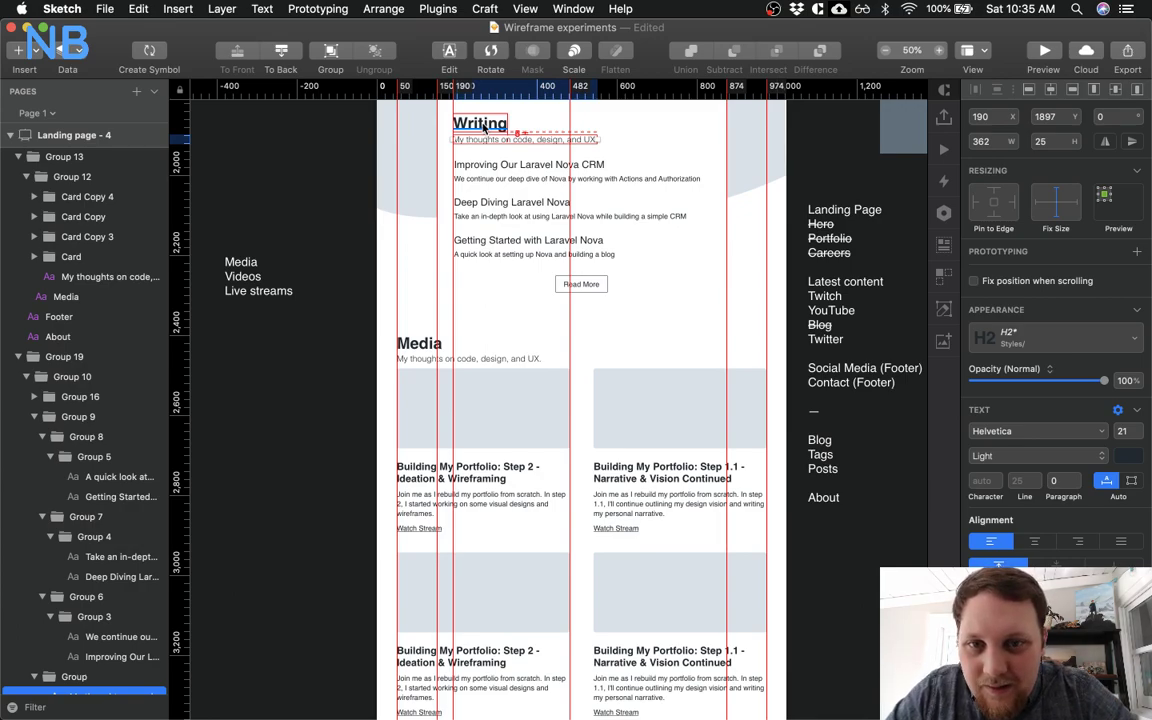
click(476, 360)
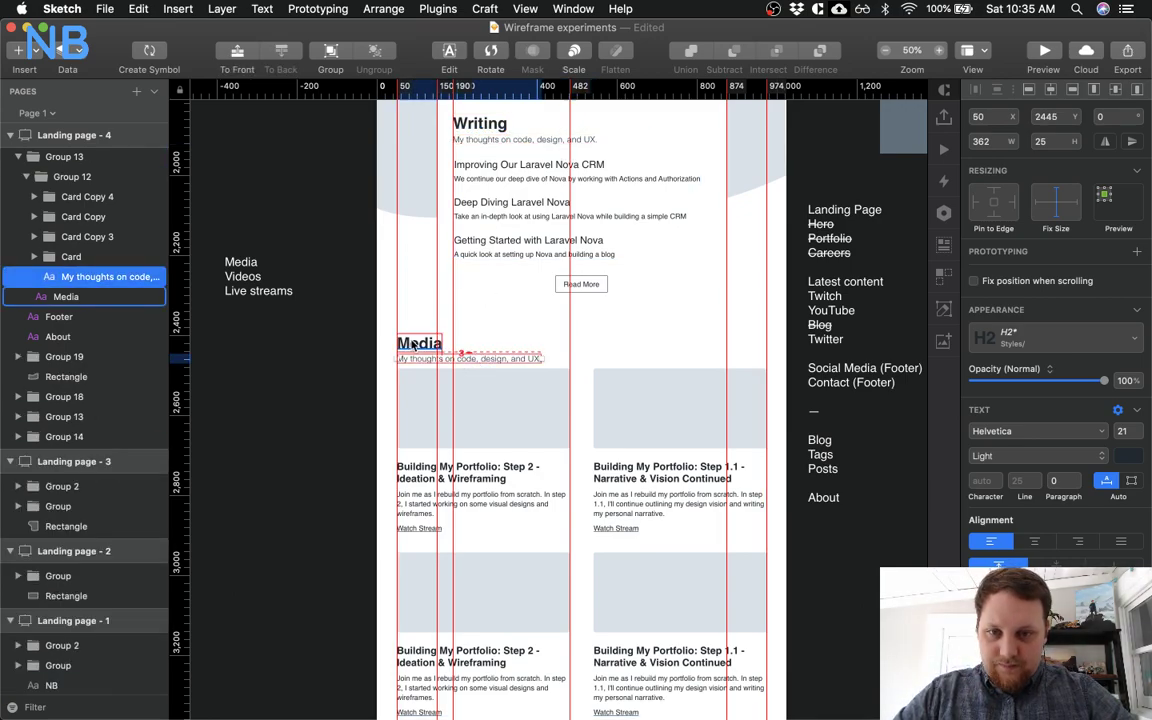
click(473, 326)
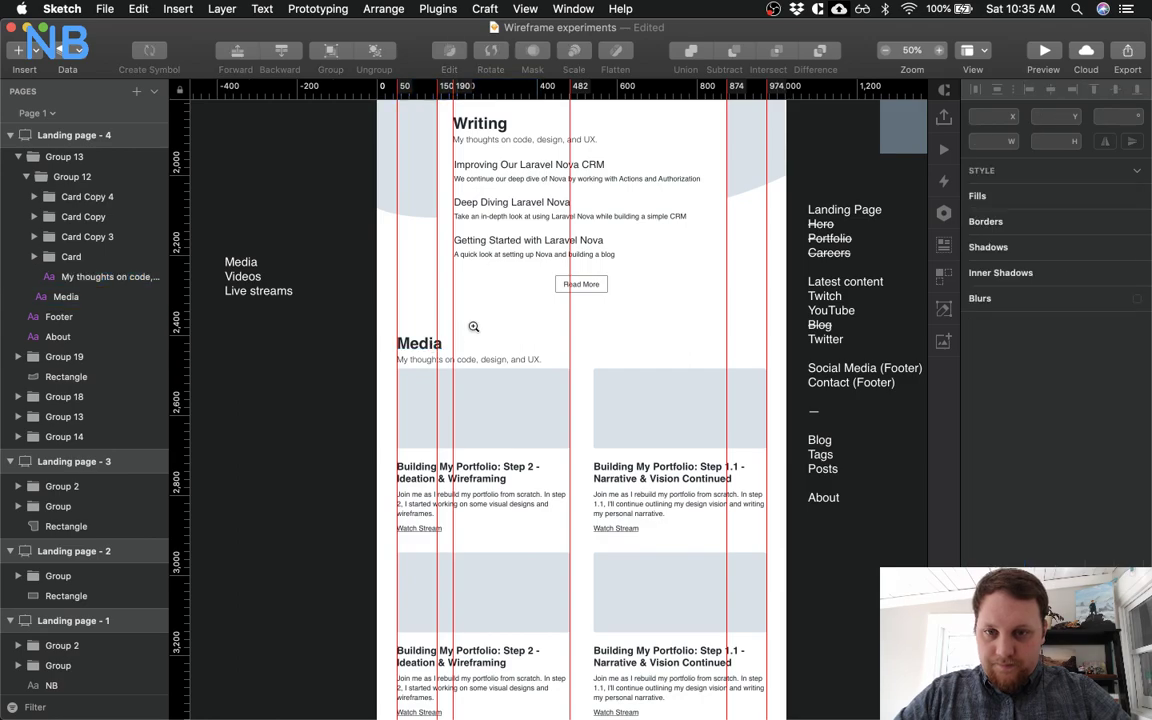
click(473, 326)
click(398, 347)
click(453, 397)
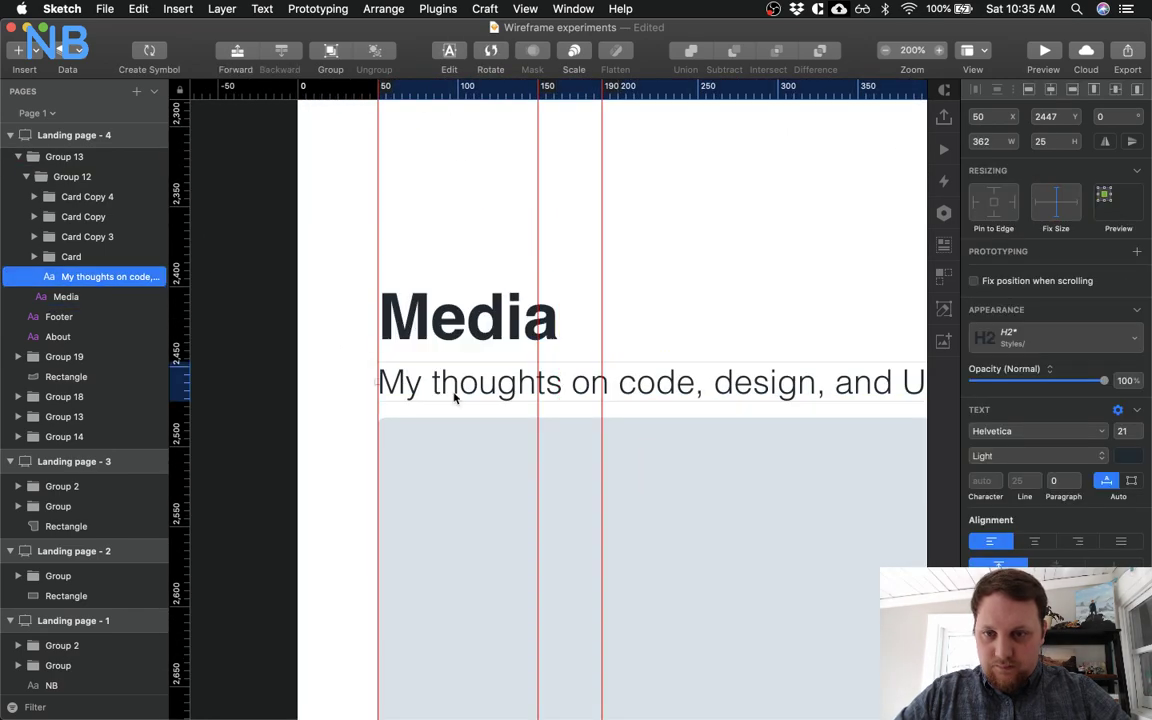
Replace the Media subtitle's text with "Live streams, YouTube videos, and more."
scroll(482, 388, right, 2)
double_click(430, 374)
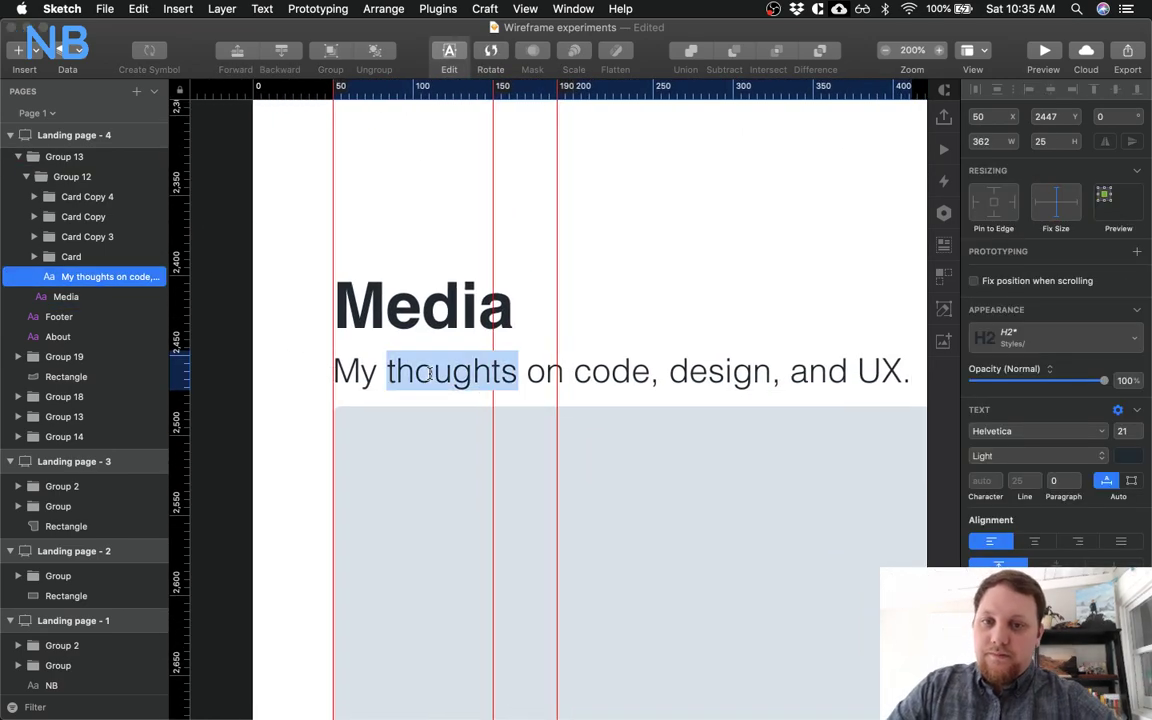
click(412, 376)
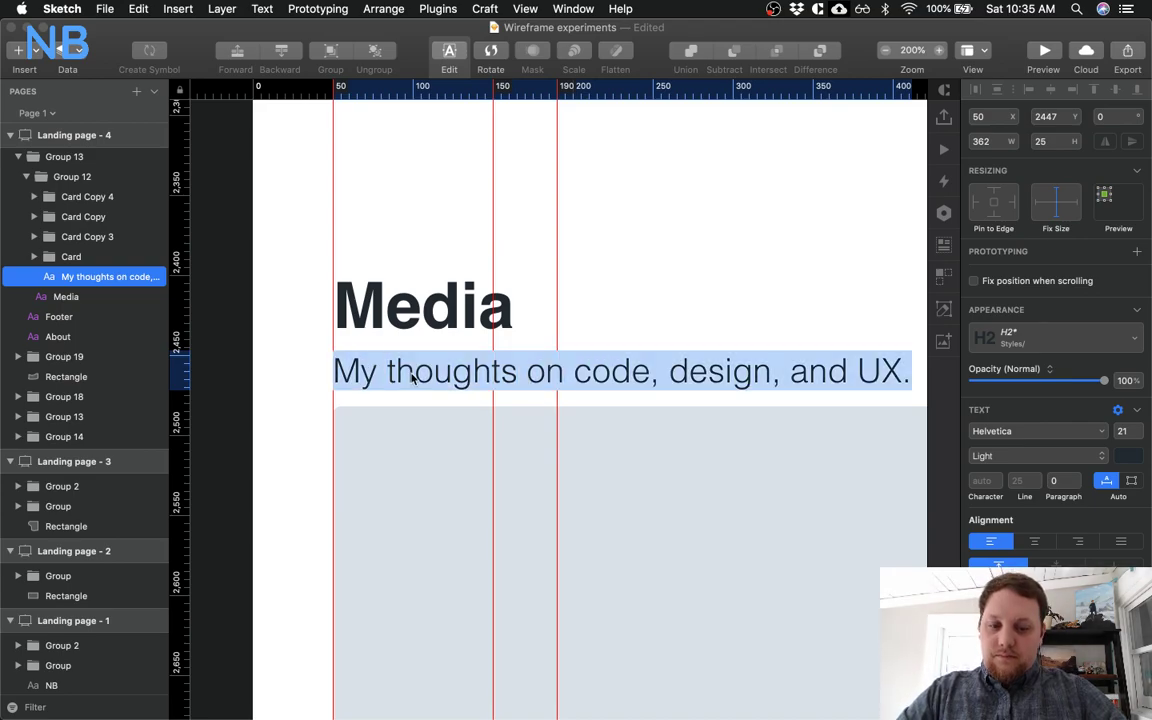
text(Live streams,)
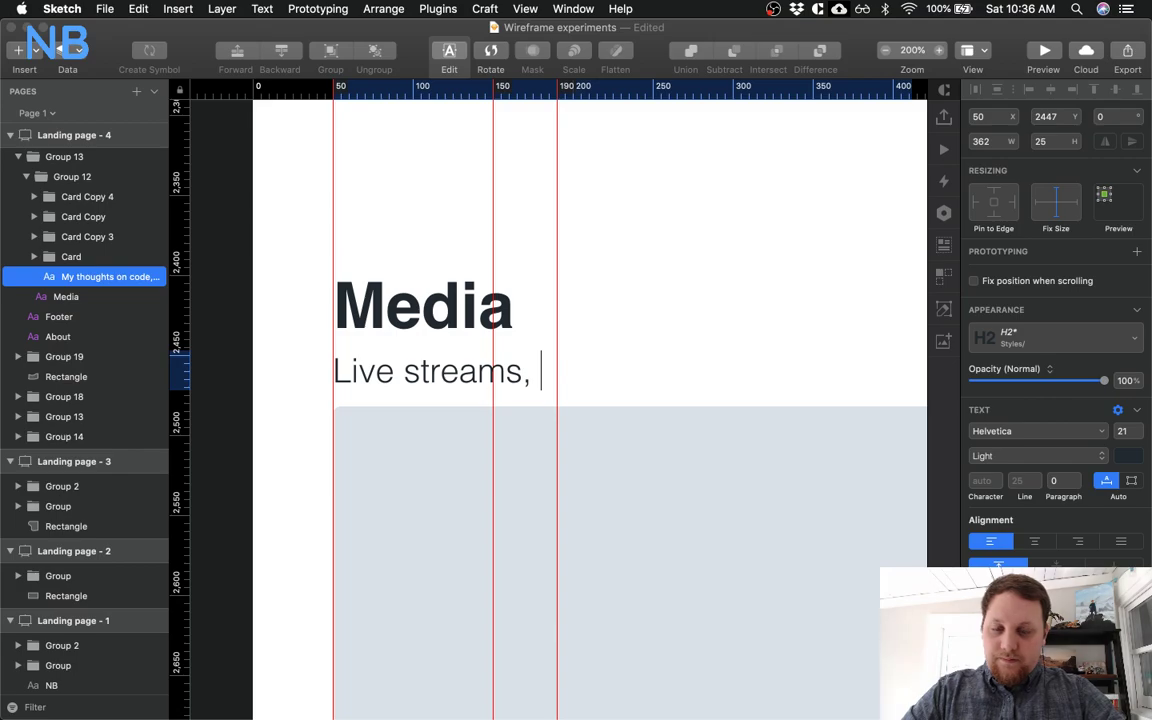
text( viedoe)
key(BackSpace)
key(BackSpace)
key(BackSpace)
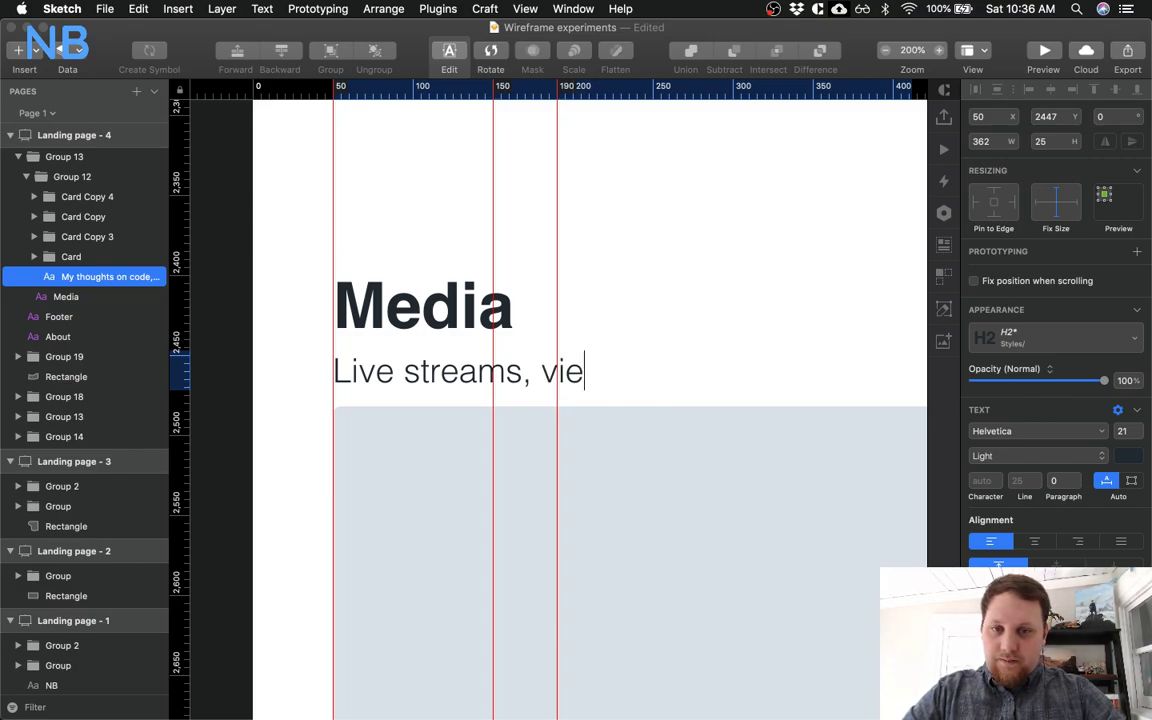
key(BackSpace)
key(BackSpace)
key(BackSpace)
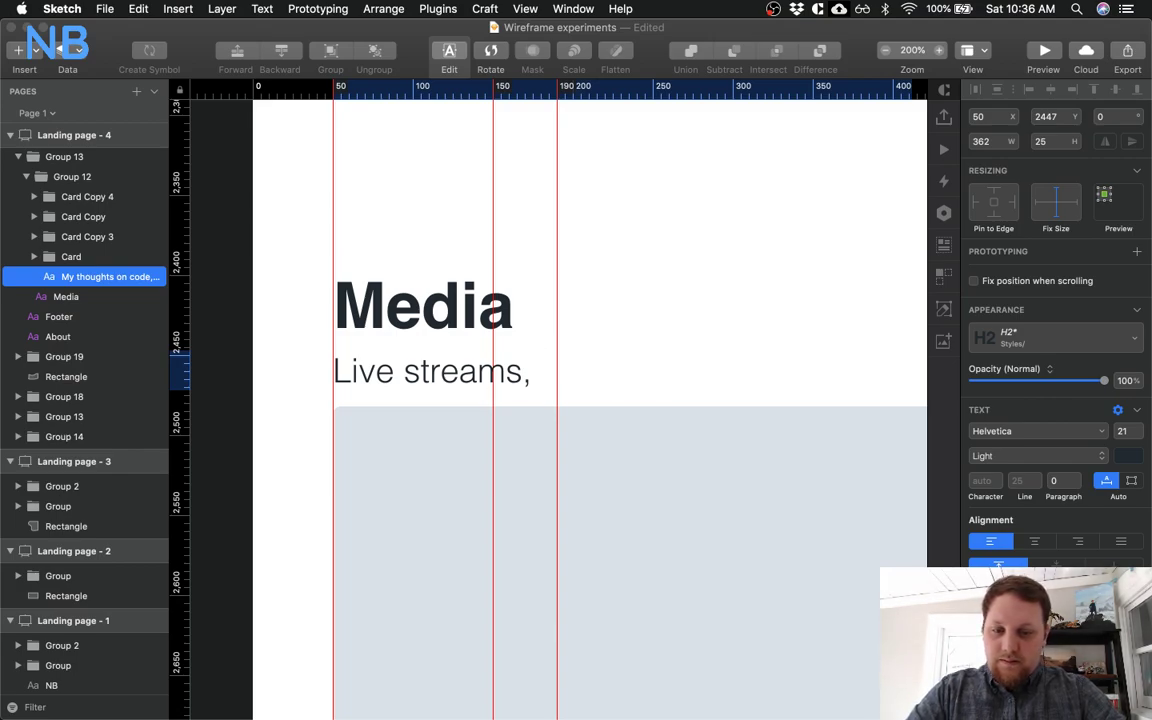
text(YouTube)
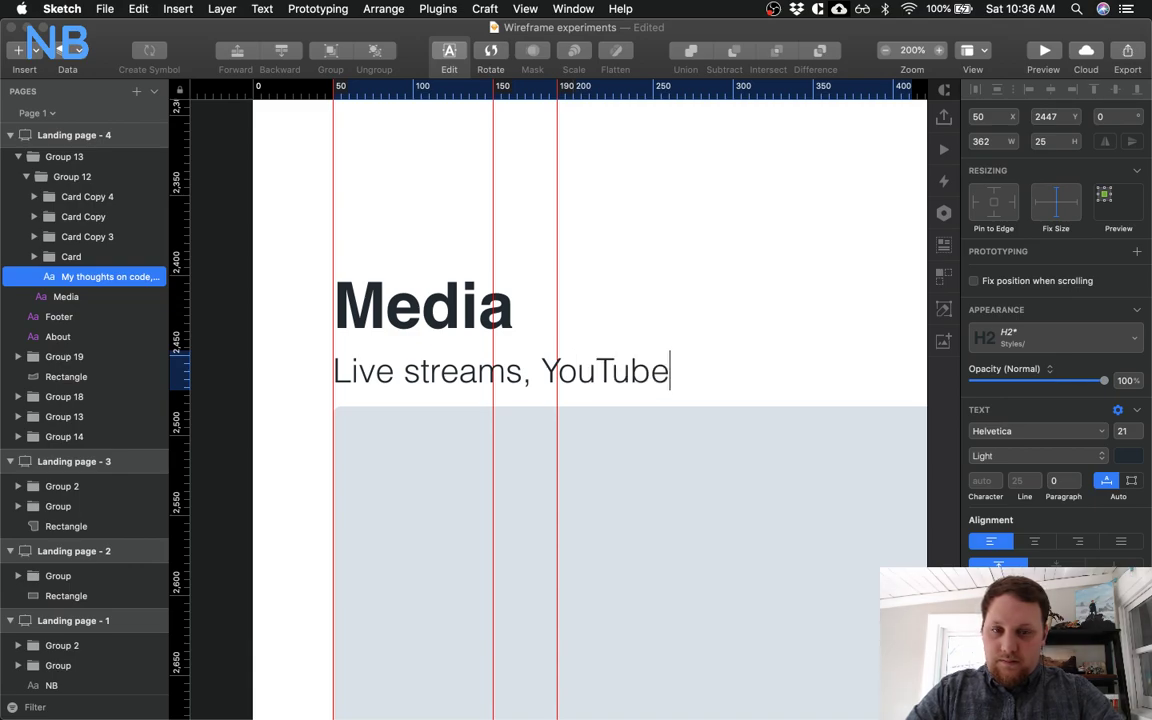
text( videos)
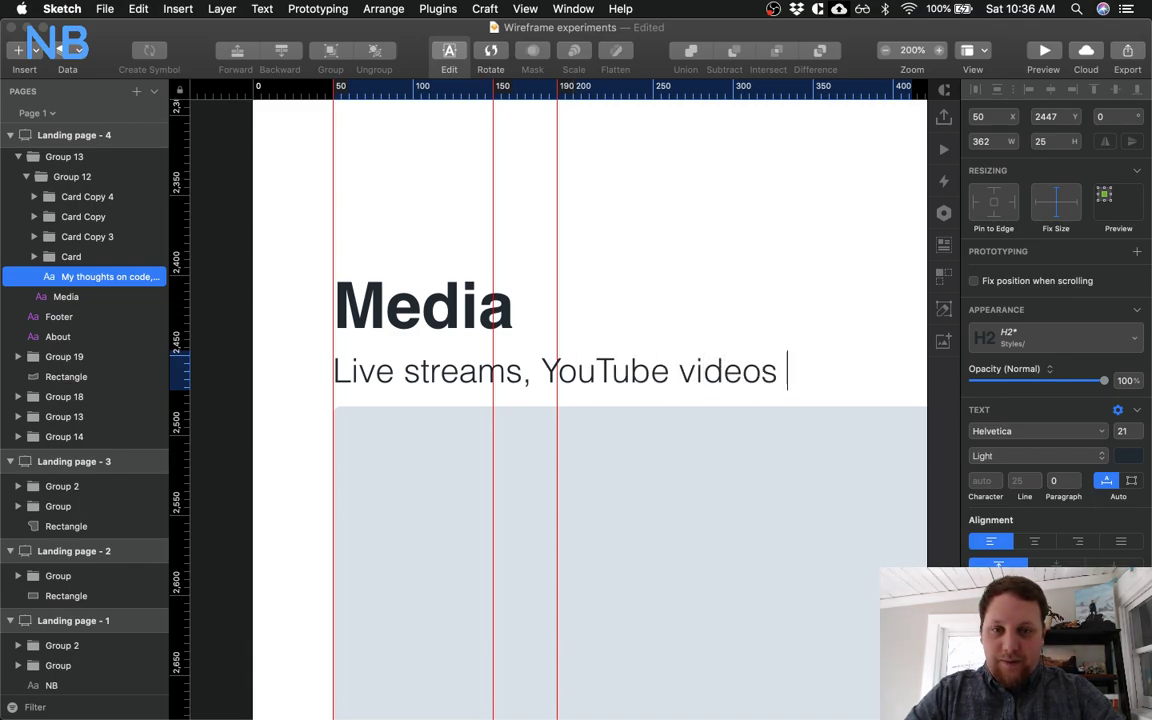
key(BackSpace)
text(, and more)
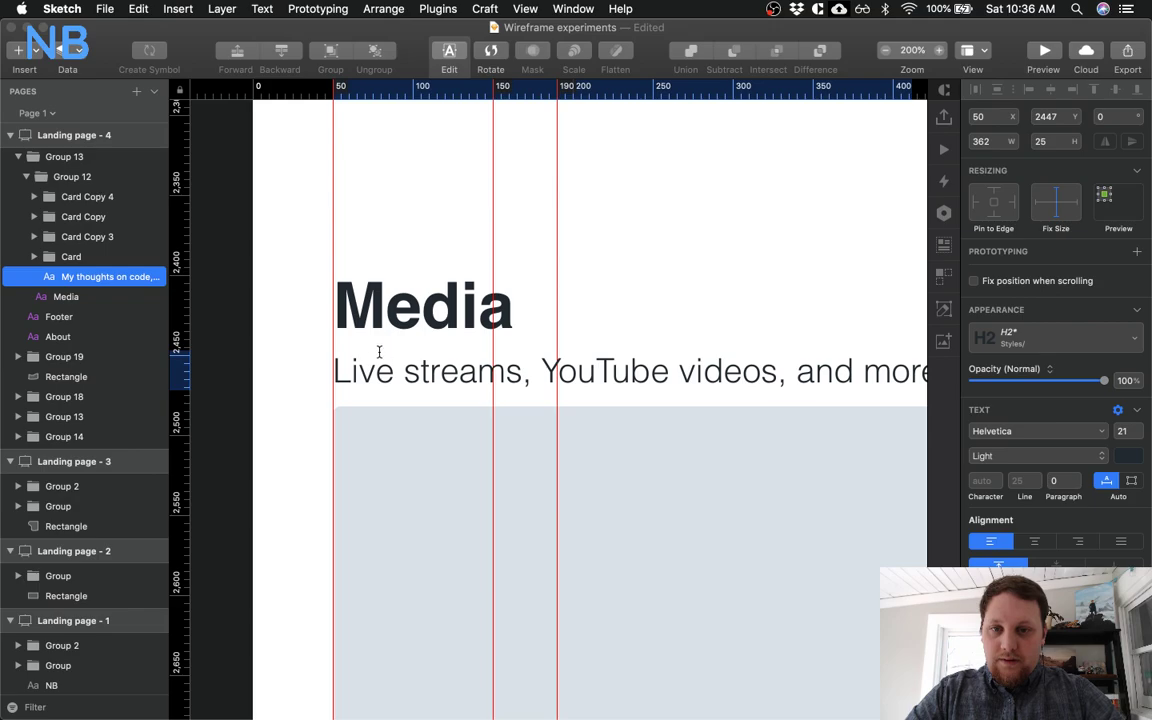
text(.)
key(Escape)
key(super+0)
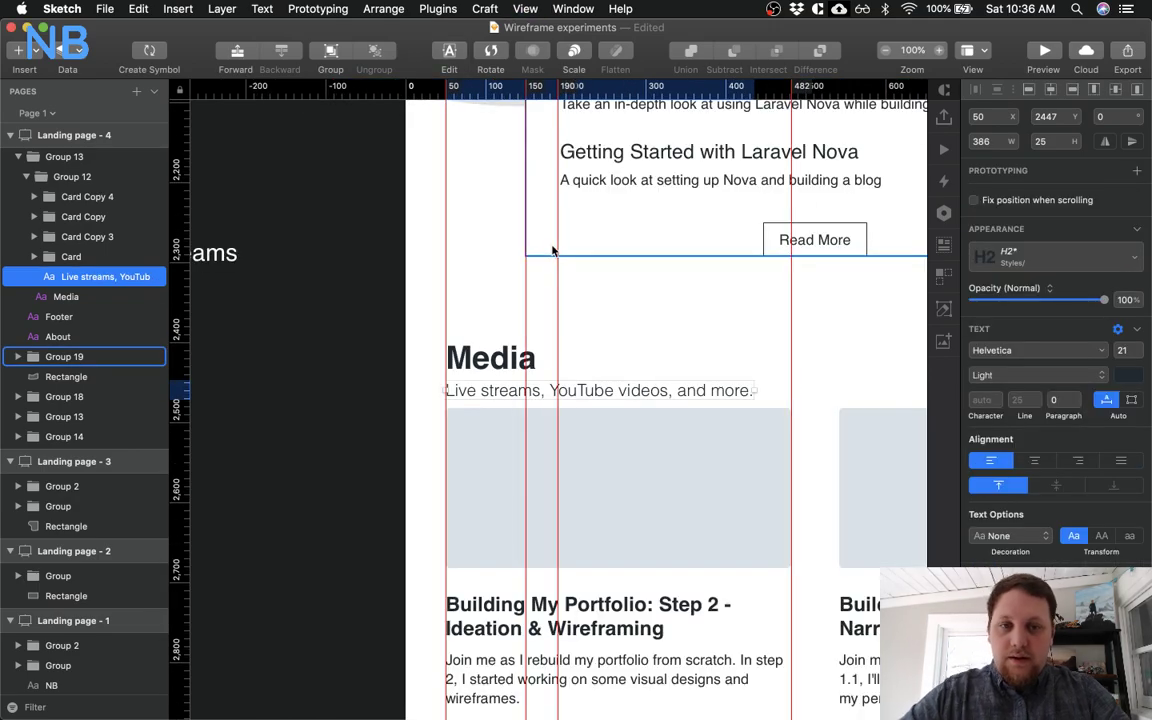
Reword the Media subtitle as "My latest live streams and videos."
key(super+minus)
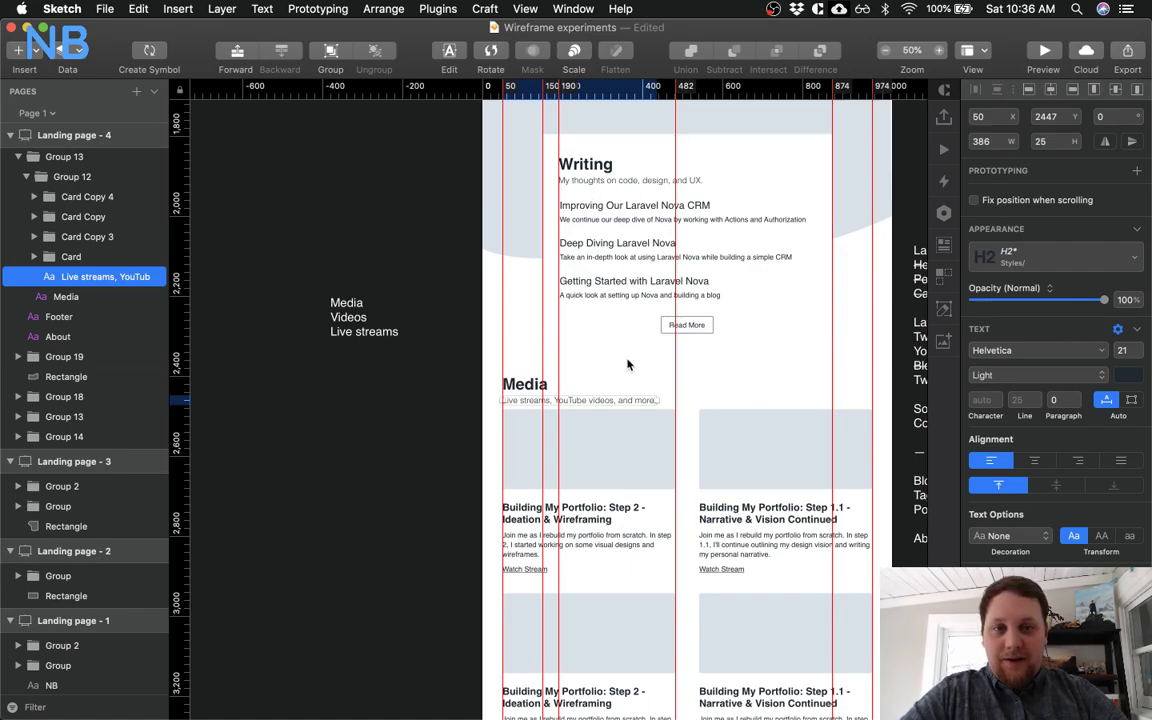
key(super+plus)
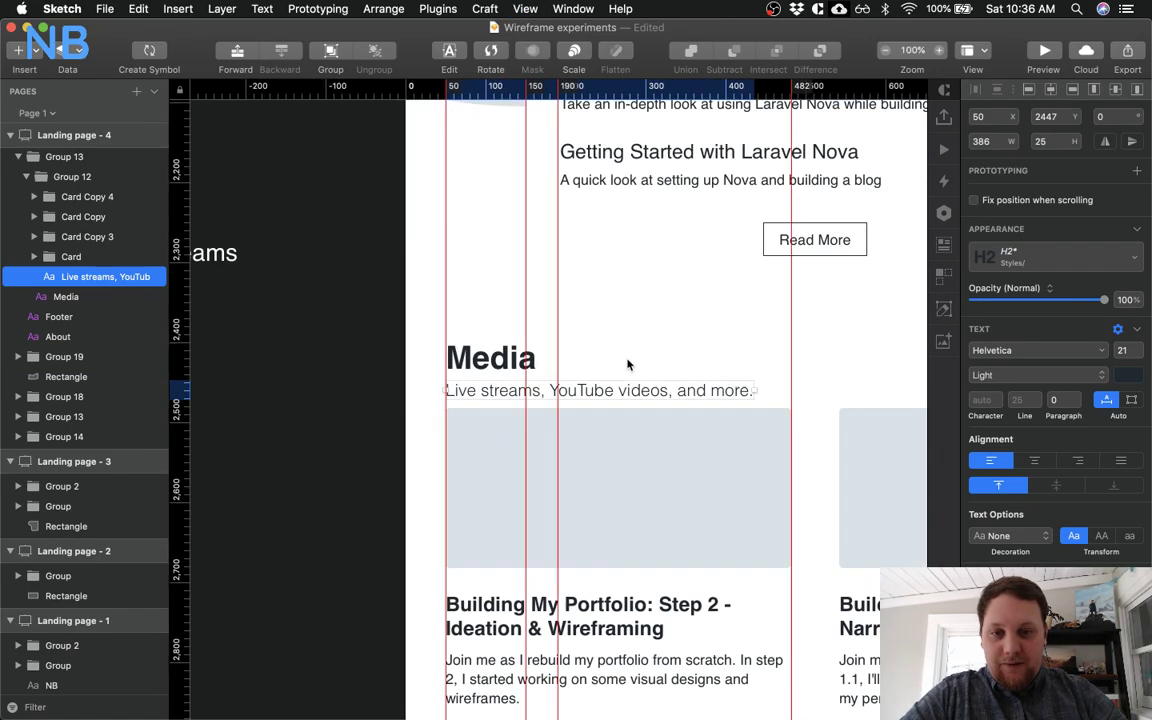
double_click(576, 392)
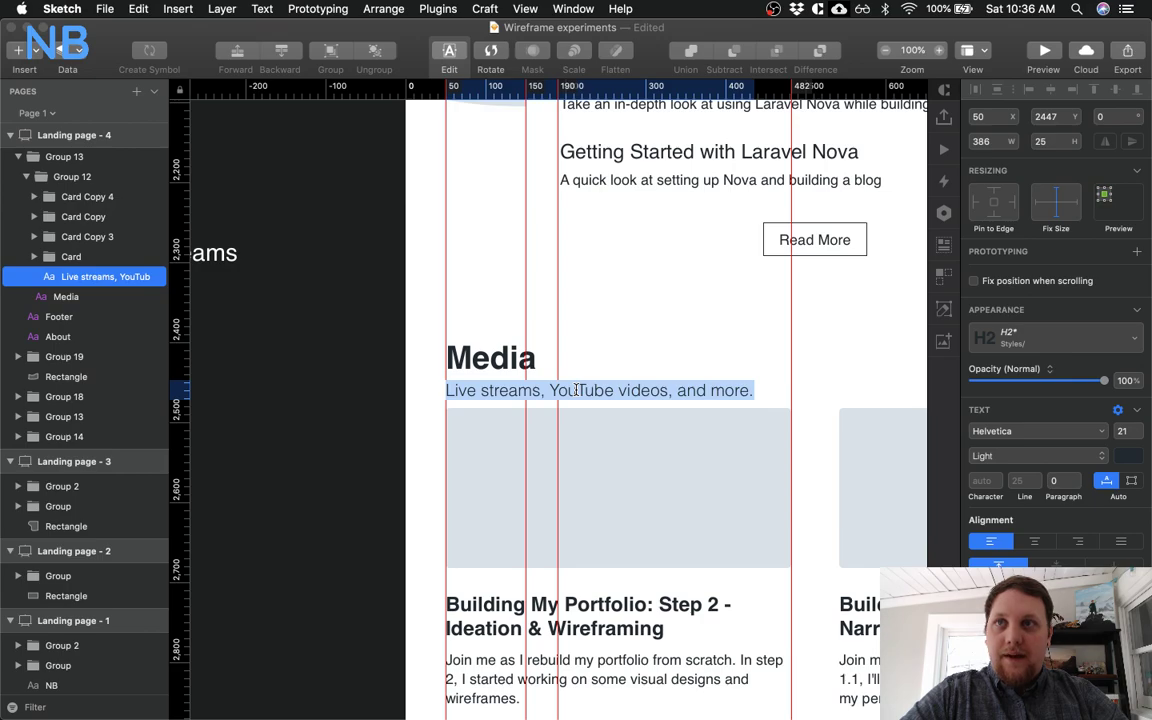
text(My)
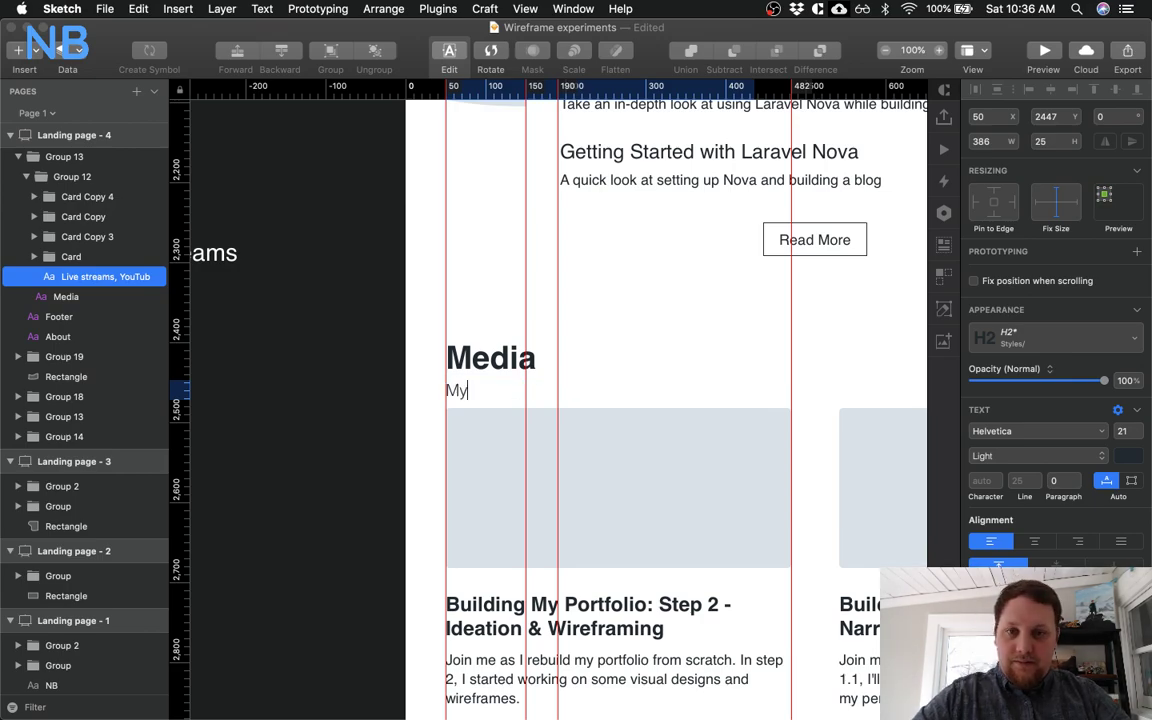
scroll(660, 400, up, 5)
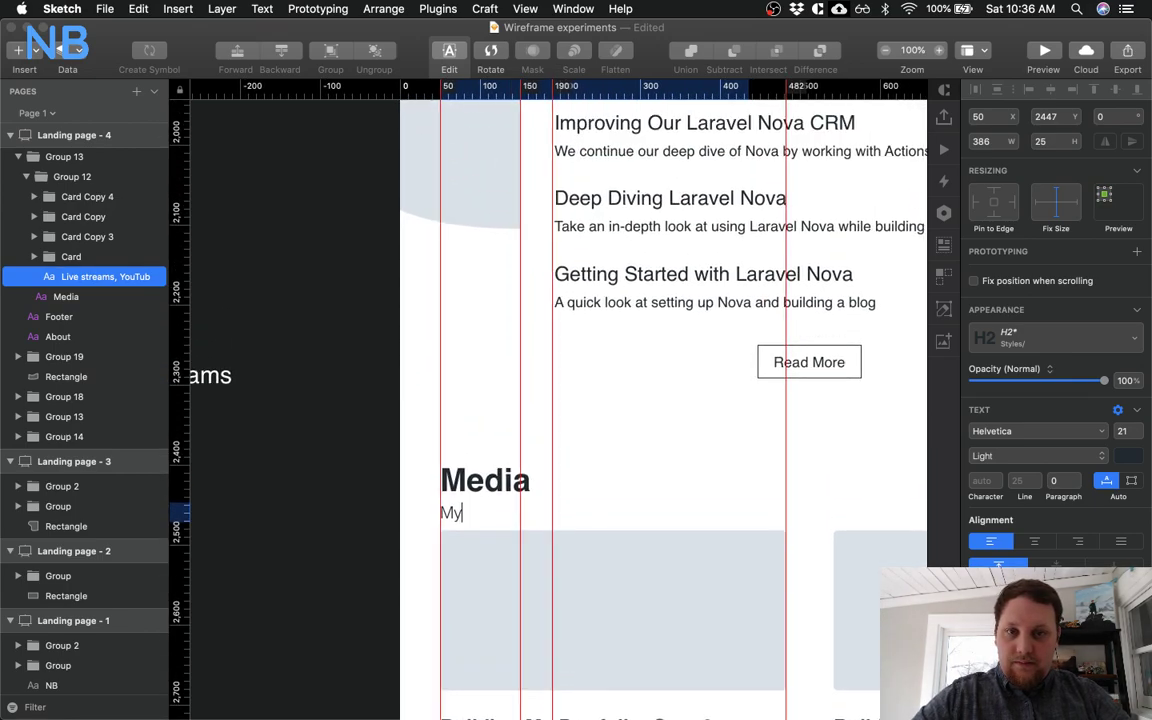
scroll(660, 400, down, 2)
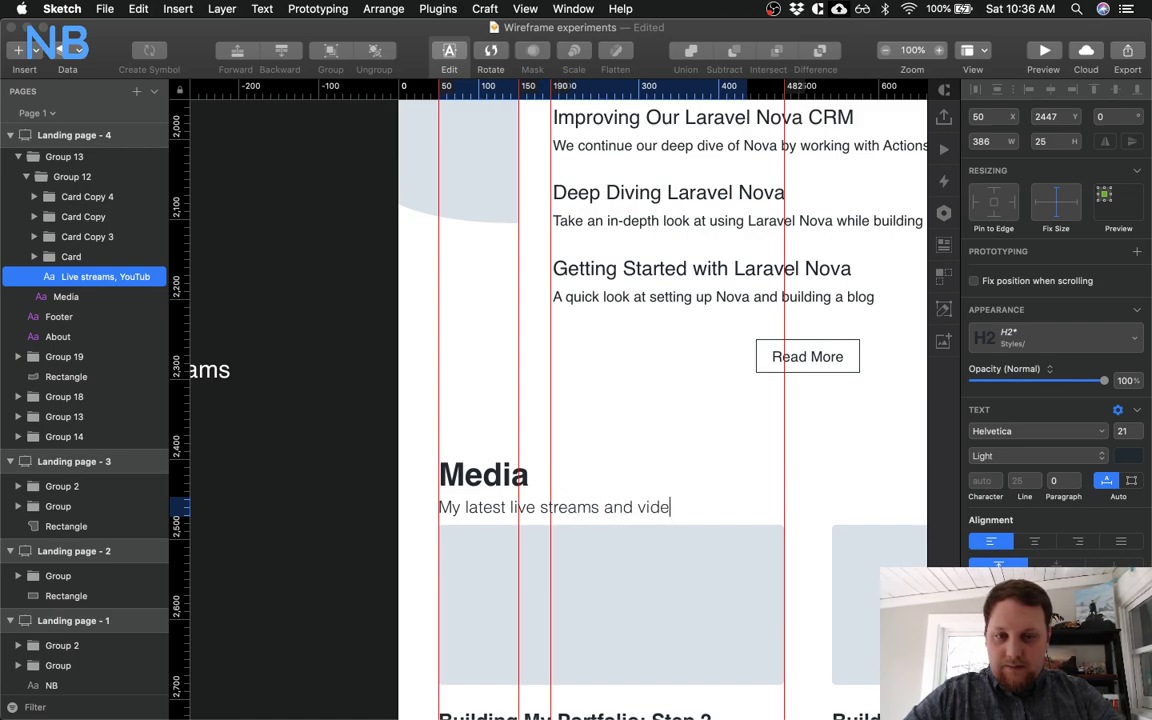
key(Escape)
scroll(656, 406, down, 5)
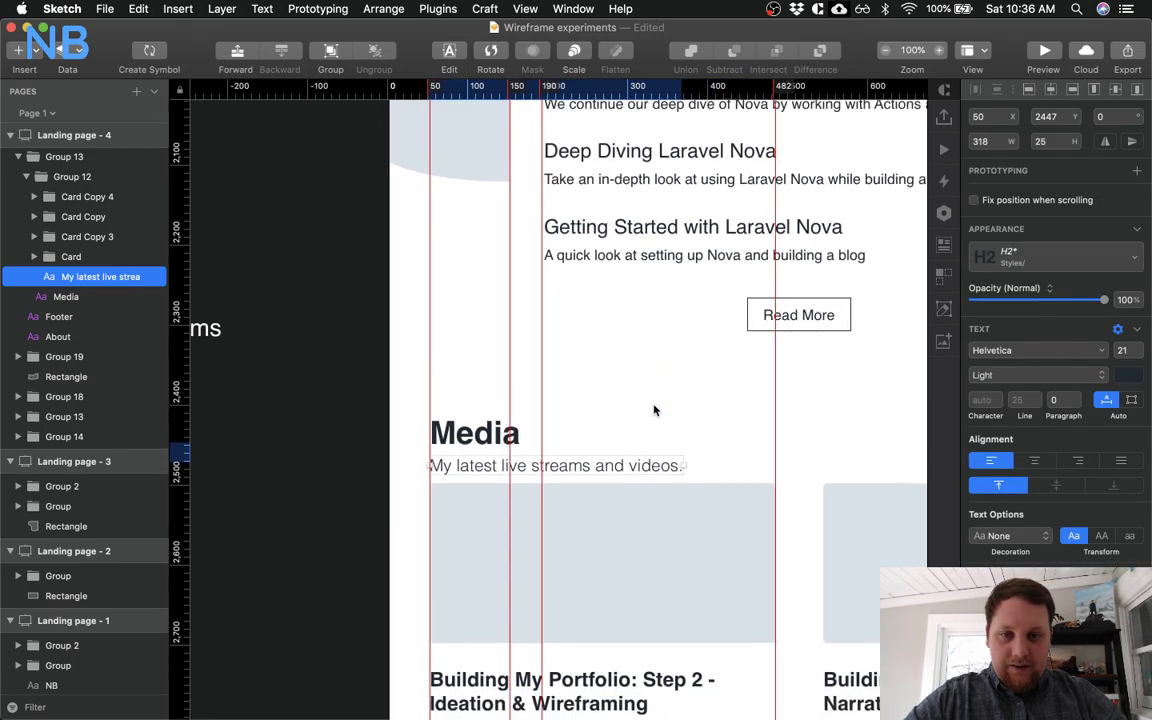
Compare the gap between subtitle and content in the Media section with the one in the Writing section
click(609, 452)
scroll(519, 326, down, 4)
scroll(519, 326, right, 2)
shift+click(745, 296)
shift+click(770, 550)
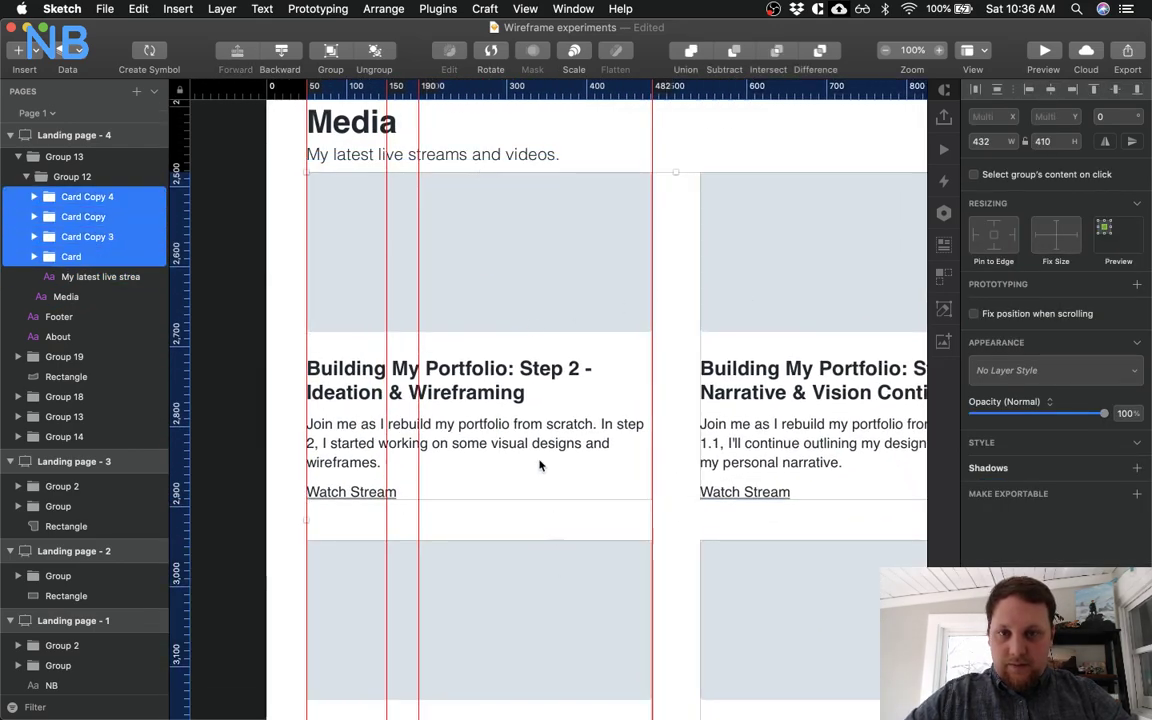
scroll(510, 423, up, 7)
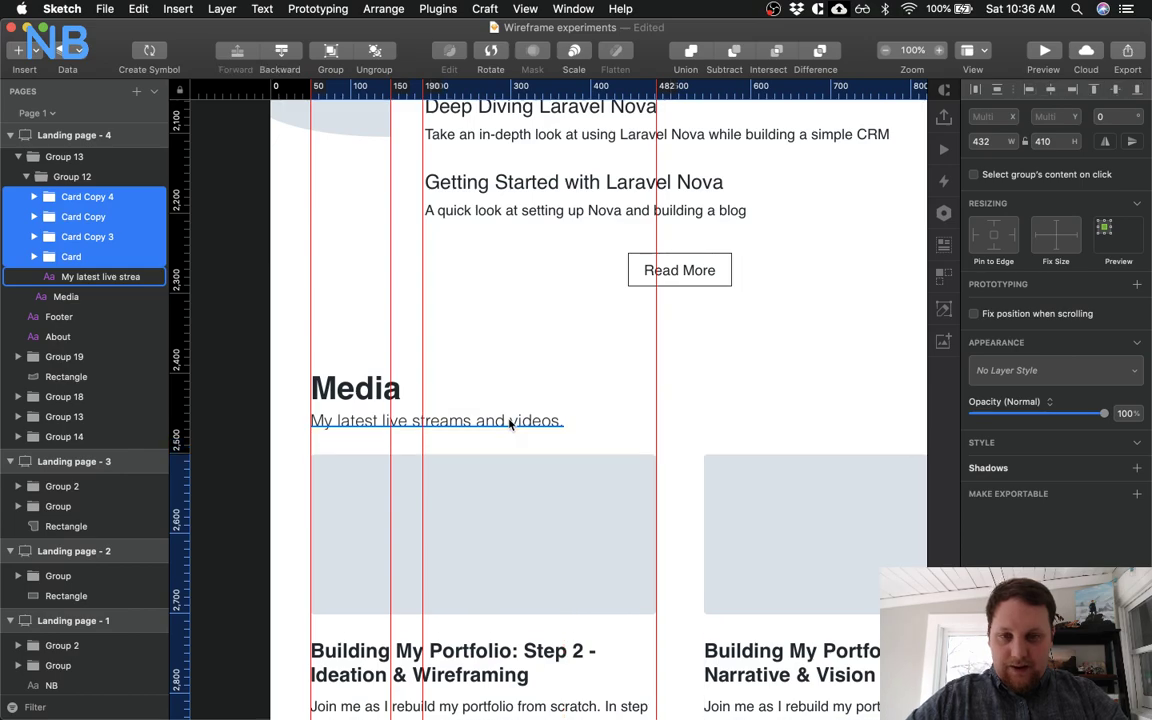
scroll(510, 423, up, 8)
scroll(510, 423, up, 2)
super+click(514, 394)
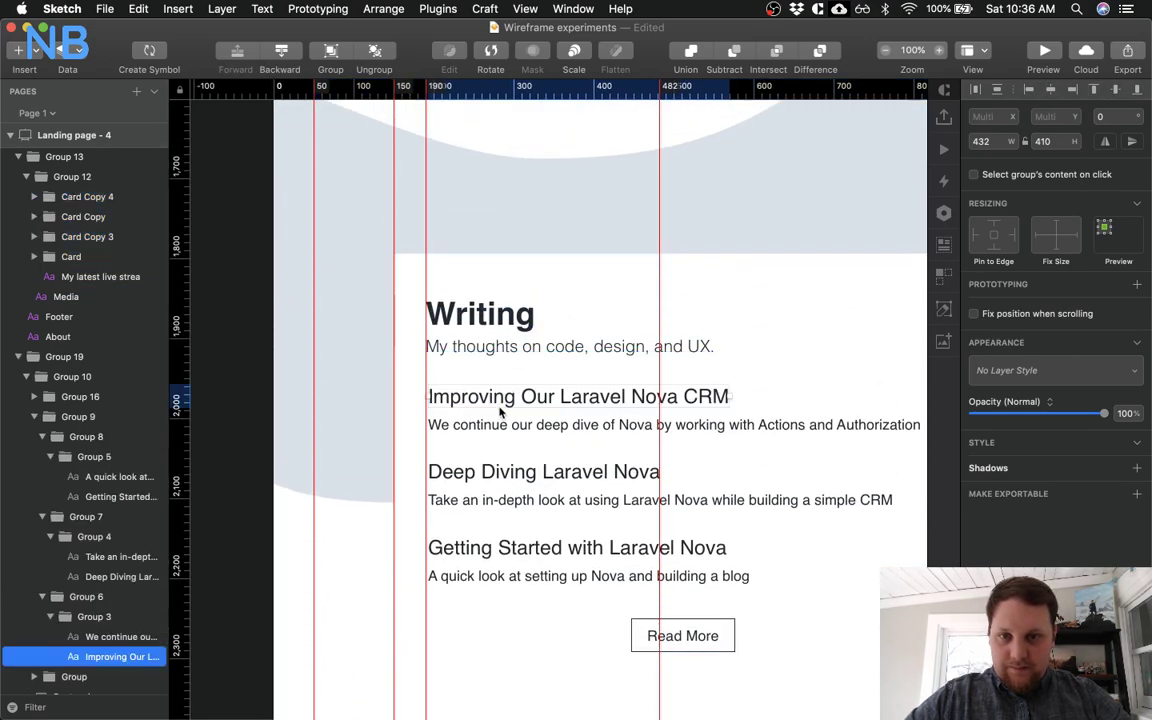
Group all four cards of the Media section into a single group
scroll(514, 345, down, 3)
scroll(510, 353, down, 12)
click(500, 385)
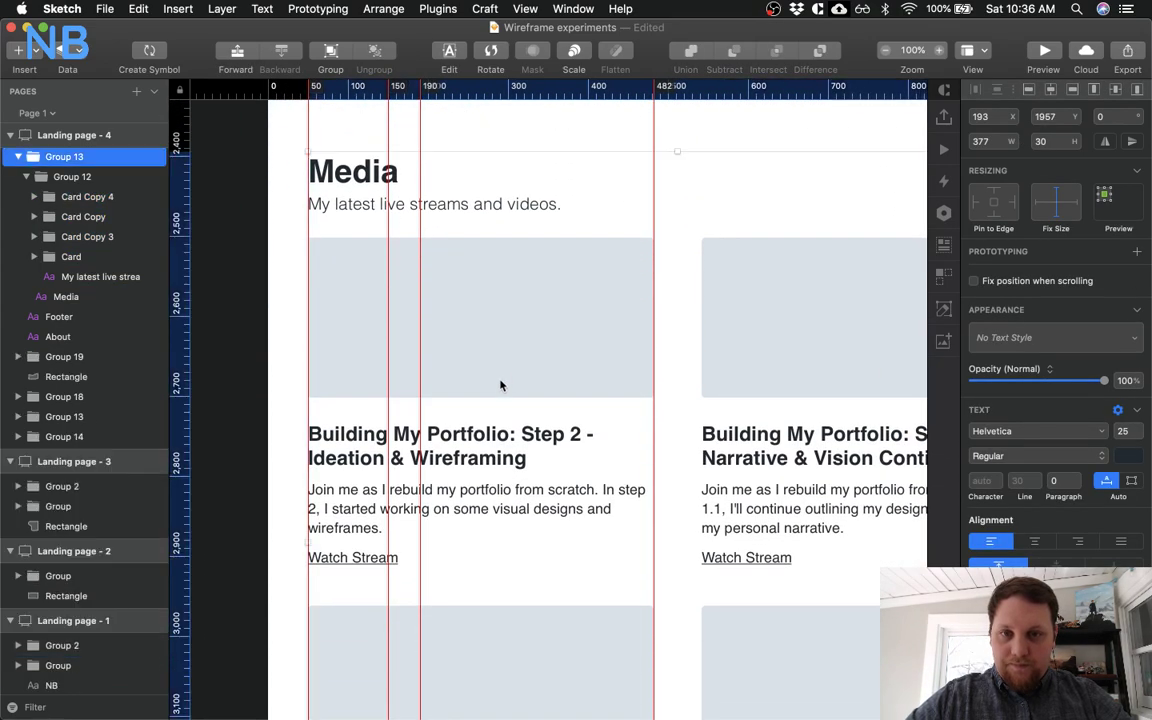
shift+click(838, 401)
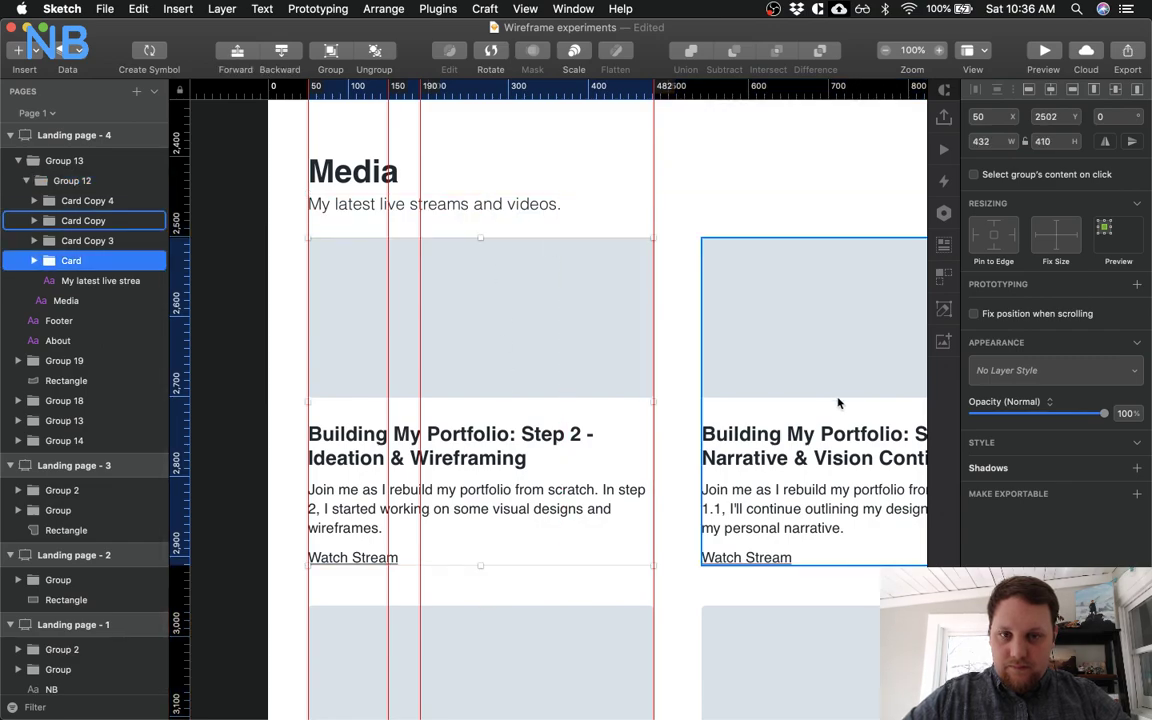
shift+click(817, 635)
shift+click(535, 644)
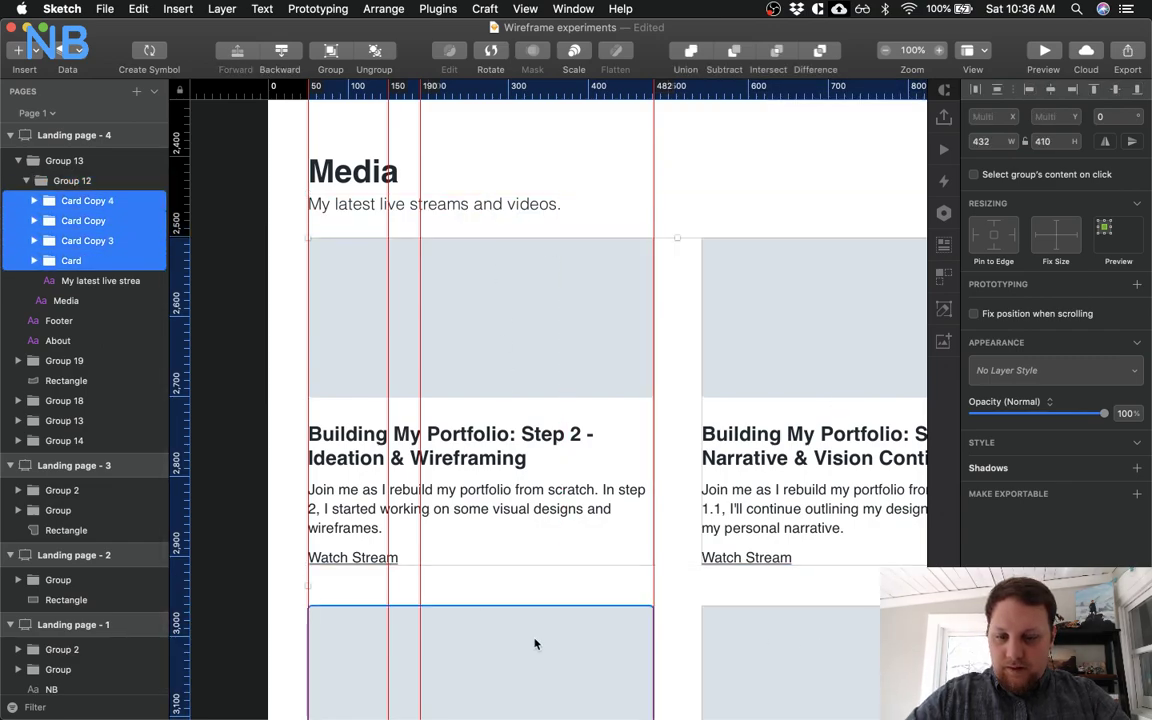
key(super+g)
Measure the gap to the Media subtitle and move the grouped cards down to Y 2507
key(alt)
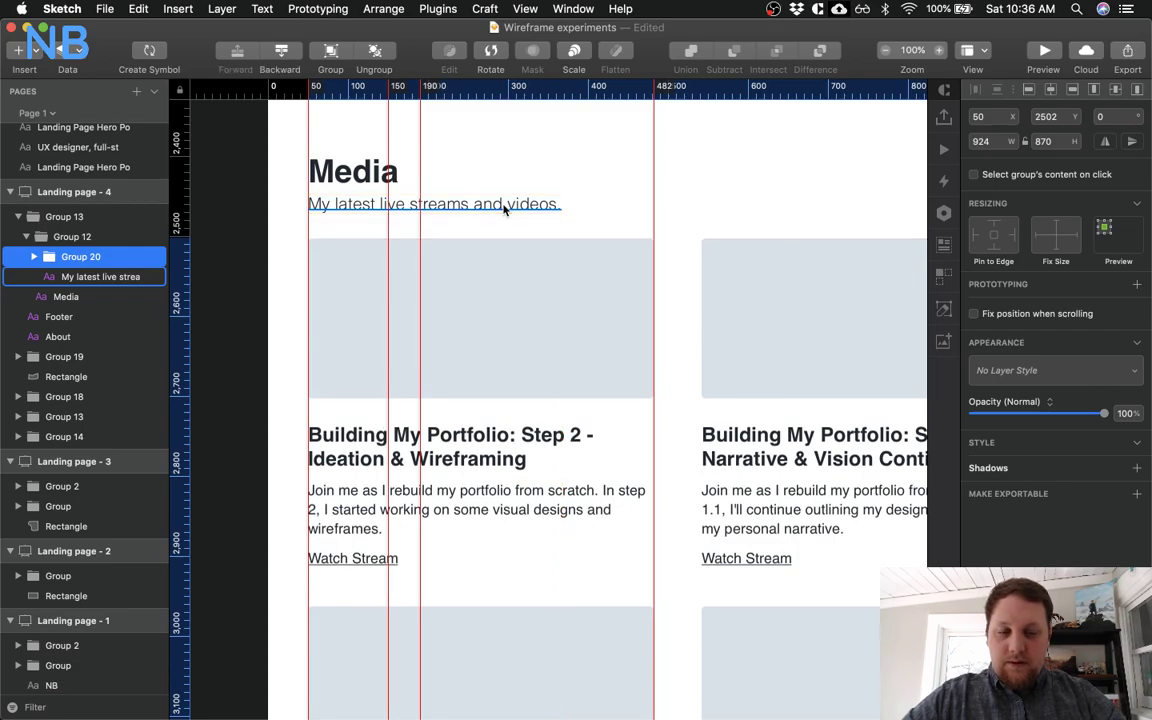
key(Down)
key(Down)
key(Down)
key(Down)
key(Down)
key(Down)
key(Up)
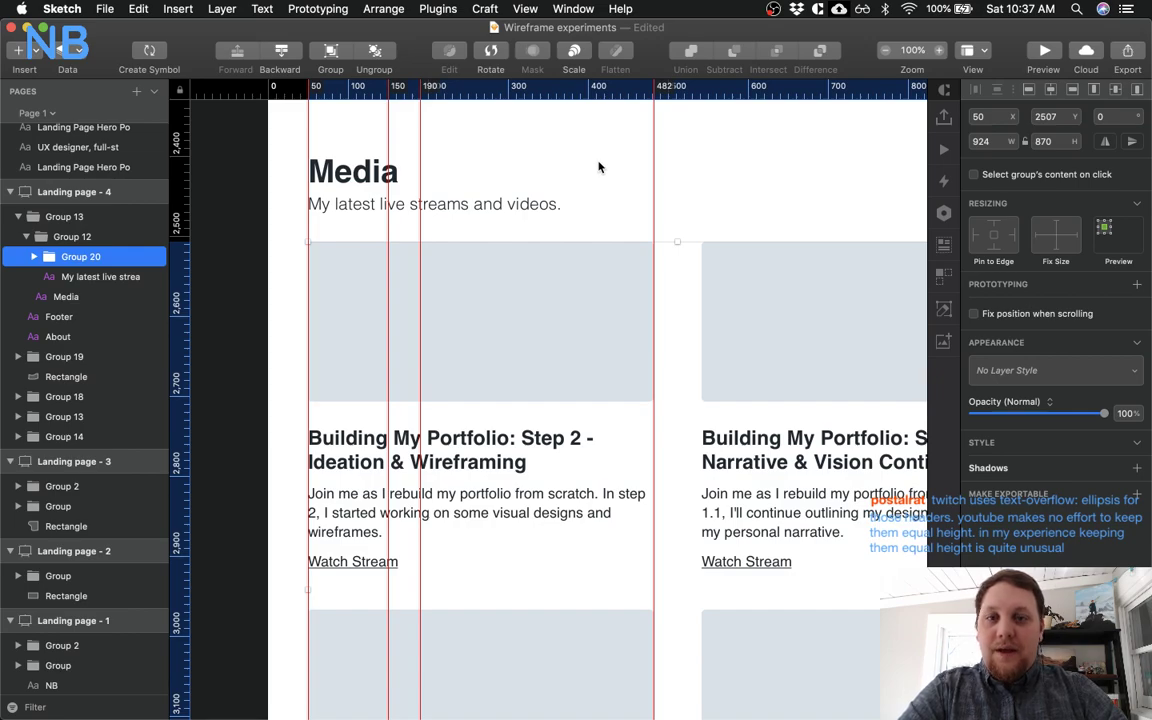
Review the Media section's layout and spacing at 50% zoom against the Writing section above and the About and Footer headings below
key(Escape)
key(super+minus)
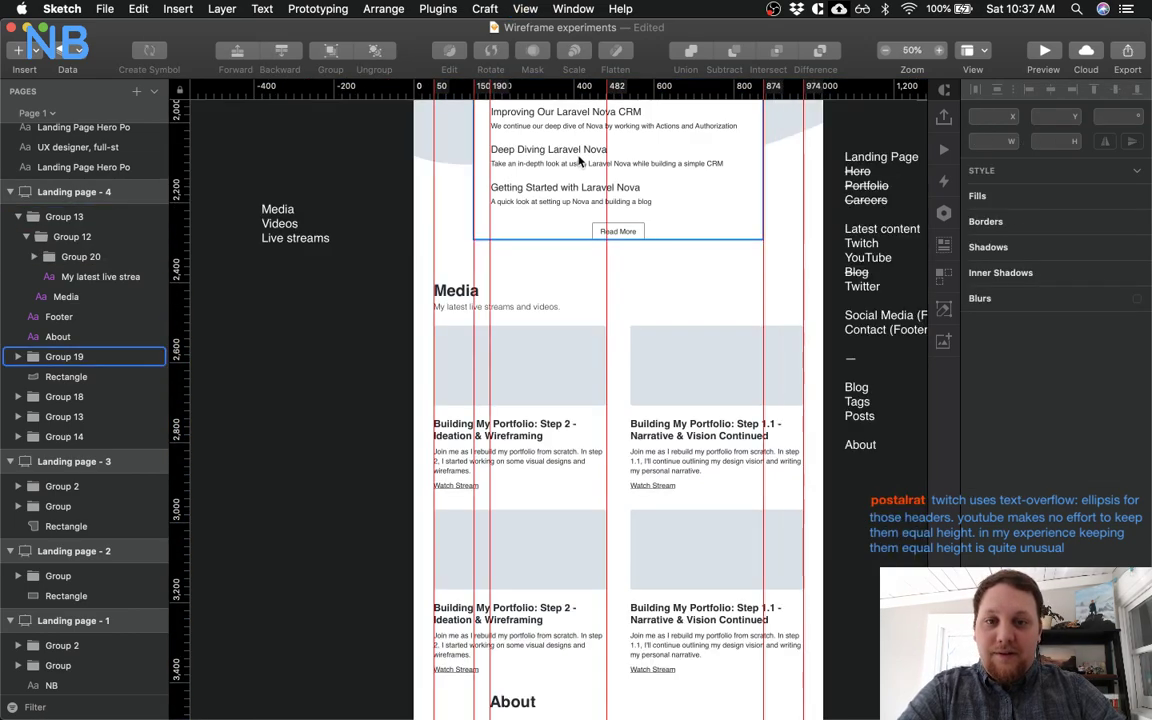
key(super+plus)
key(super+minus)
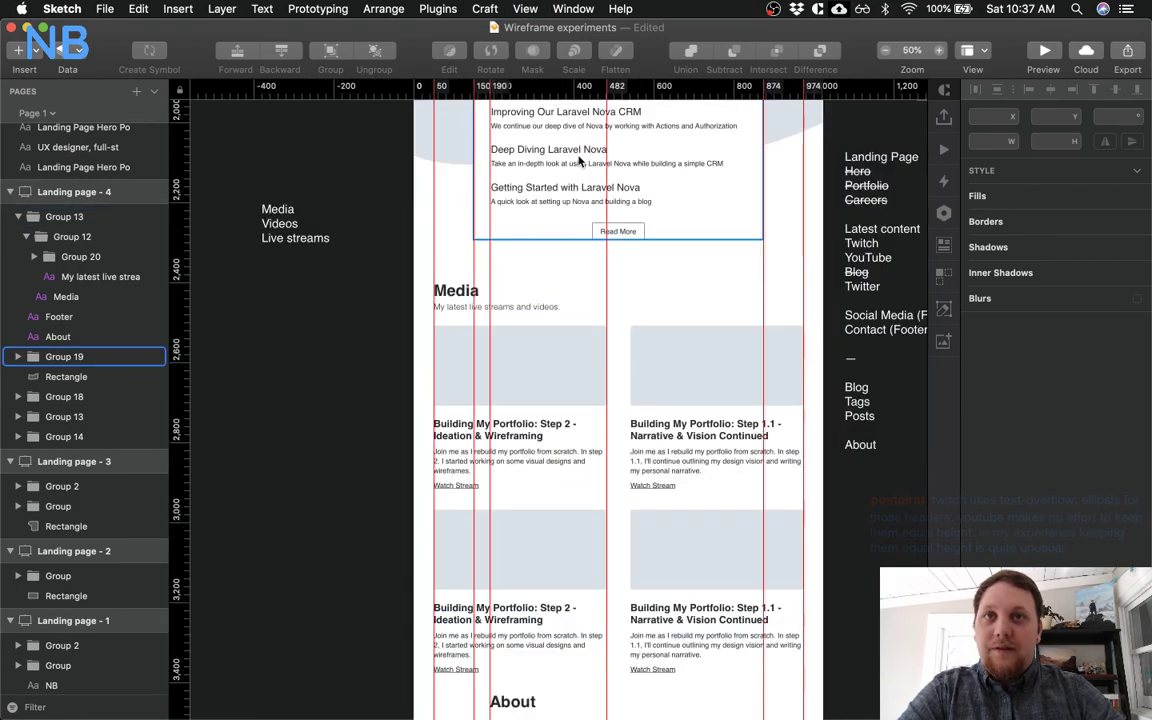
scroll(618, 201, down, 2)
scroll(618, 201, right, 2)
click(621, 213)
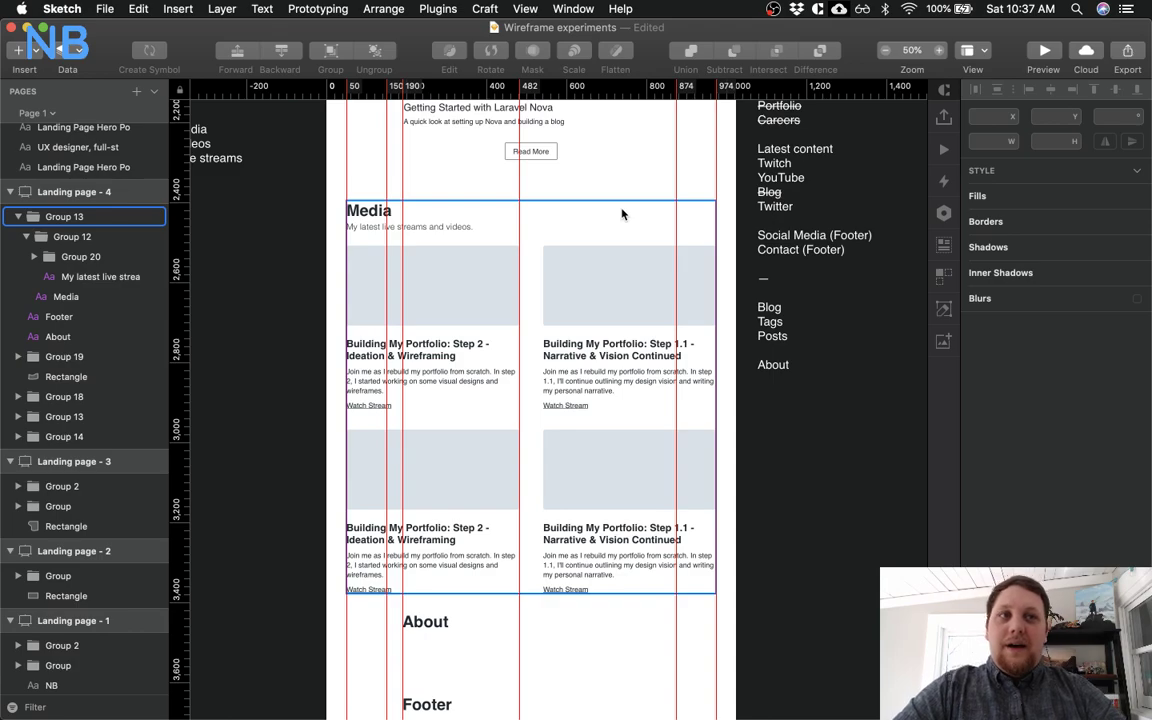
scroll(621, 213, down, 3)
scroll(621, 213, left, 1)
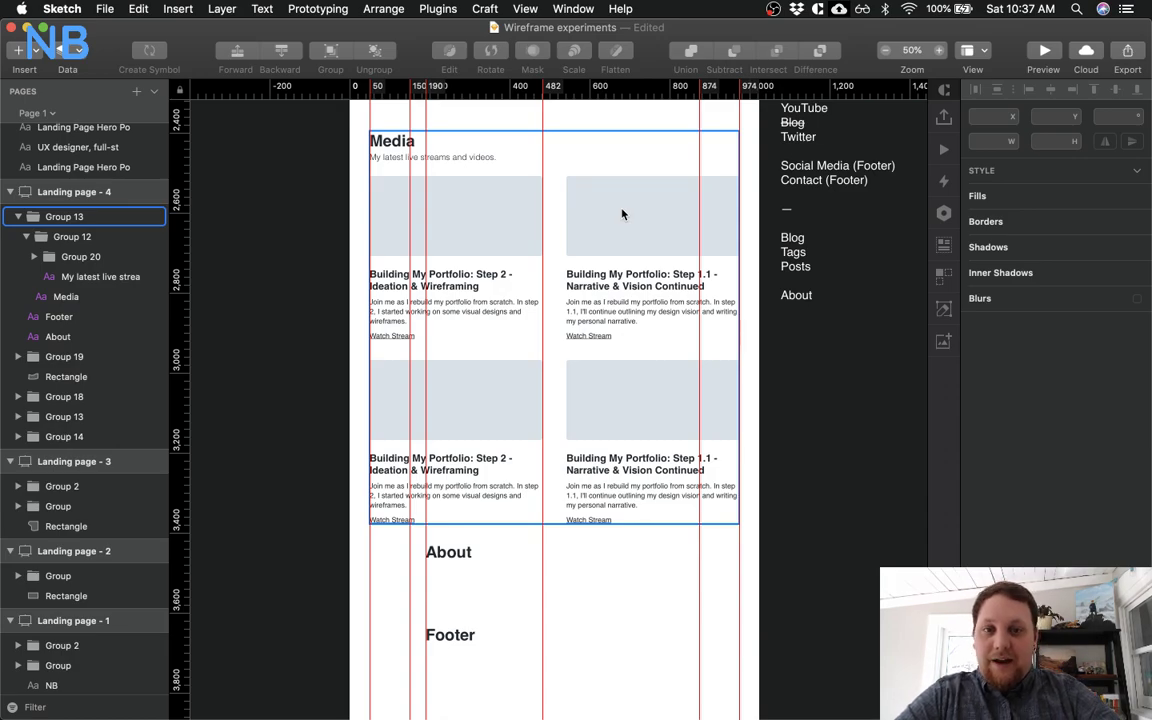
scroll(621, 214, up, 5)
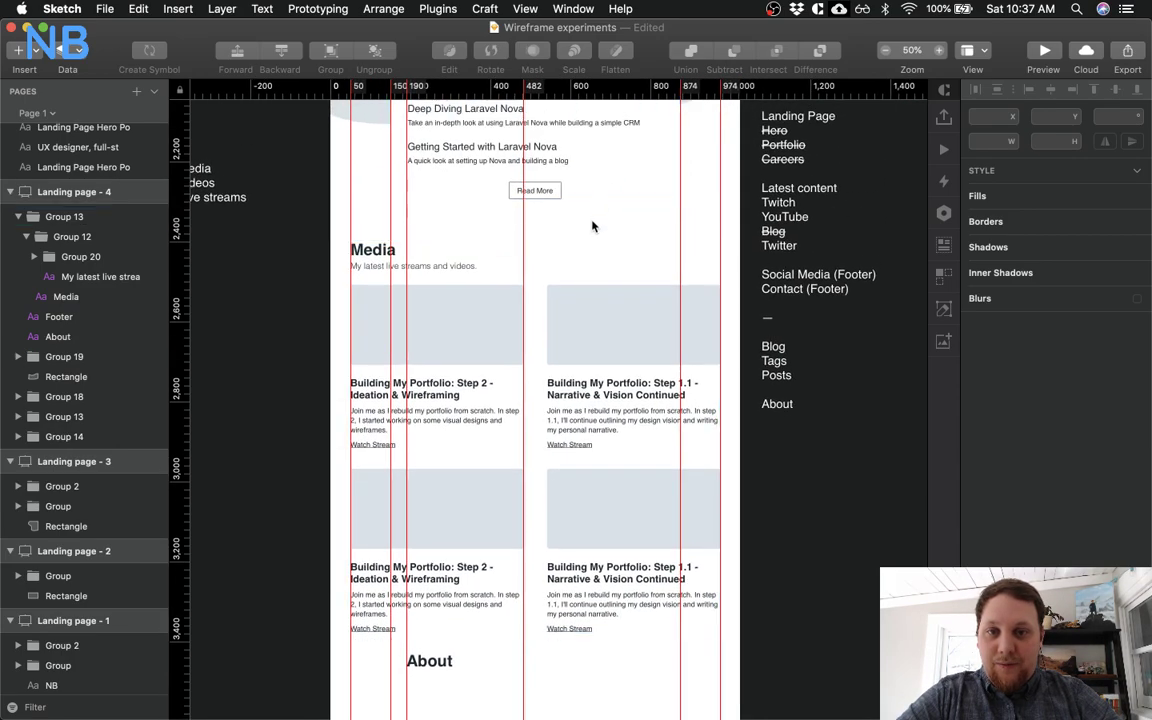
scroll(592, 226, down, 4)
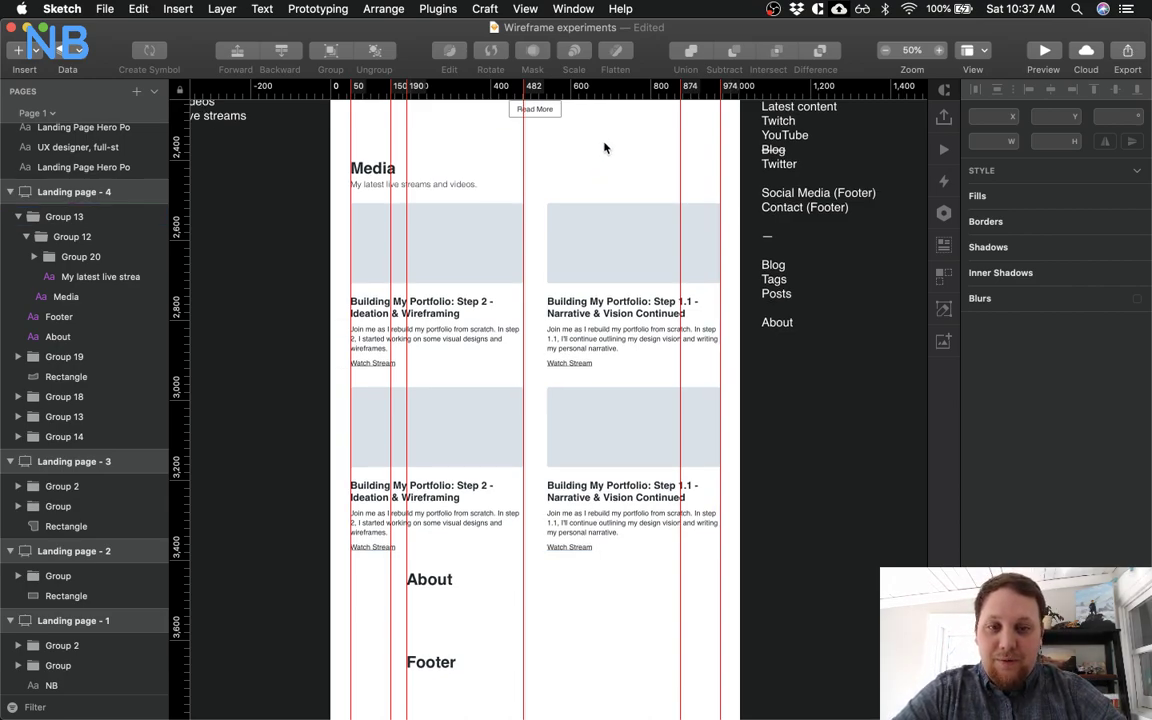
scroll(604, 148, left, 3)
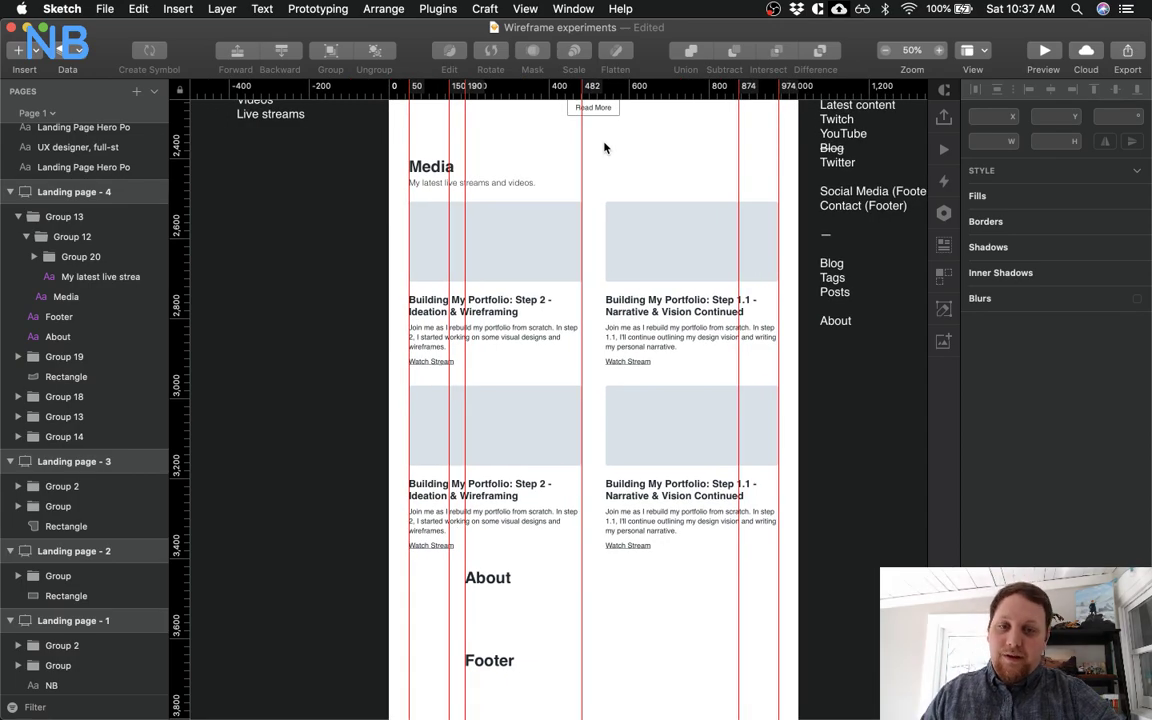
scroll(604, 148, right, 5)
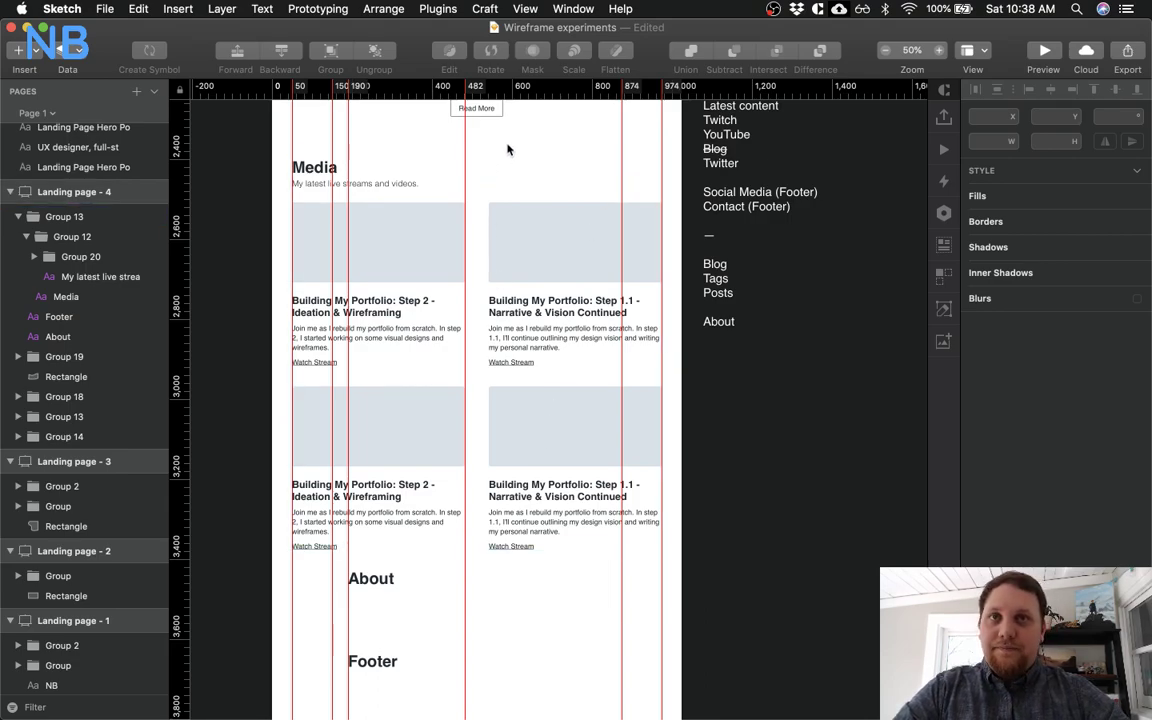
scroll(507, 149, down, 2)
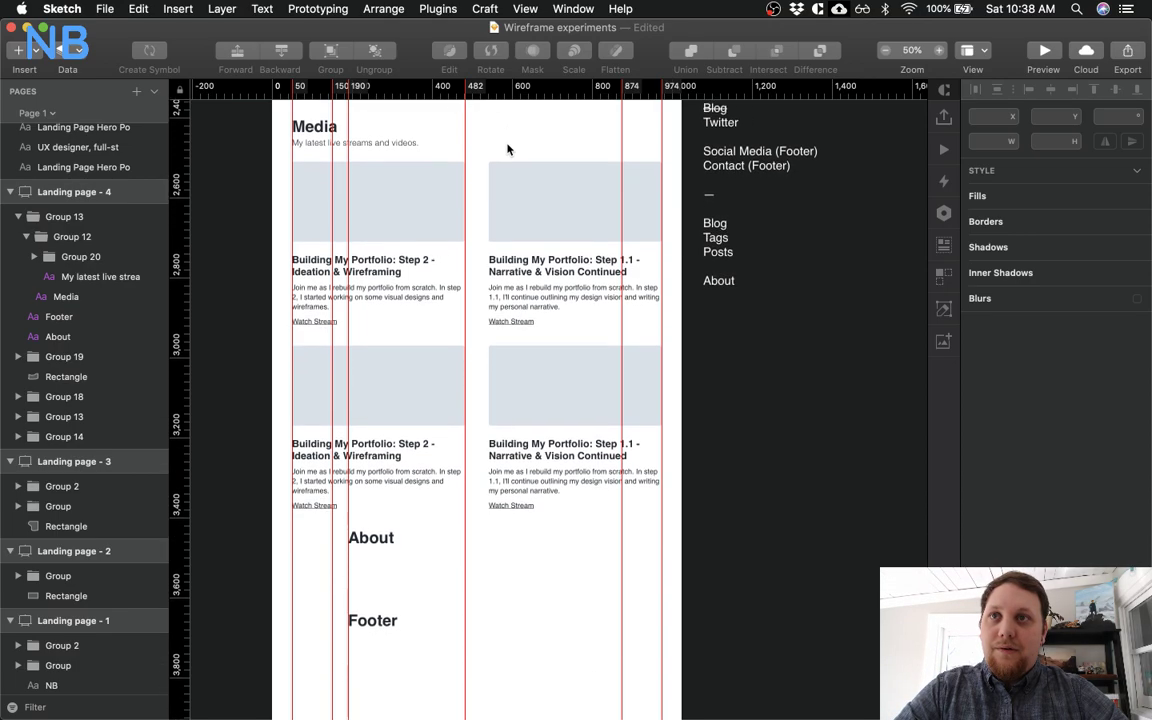
click(507, 160)
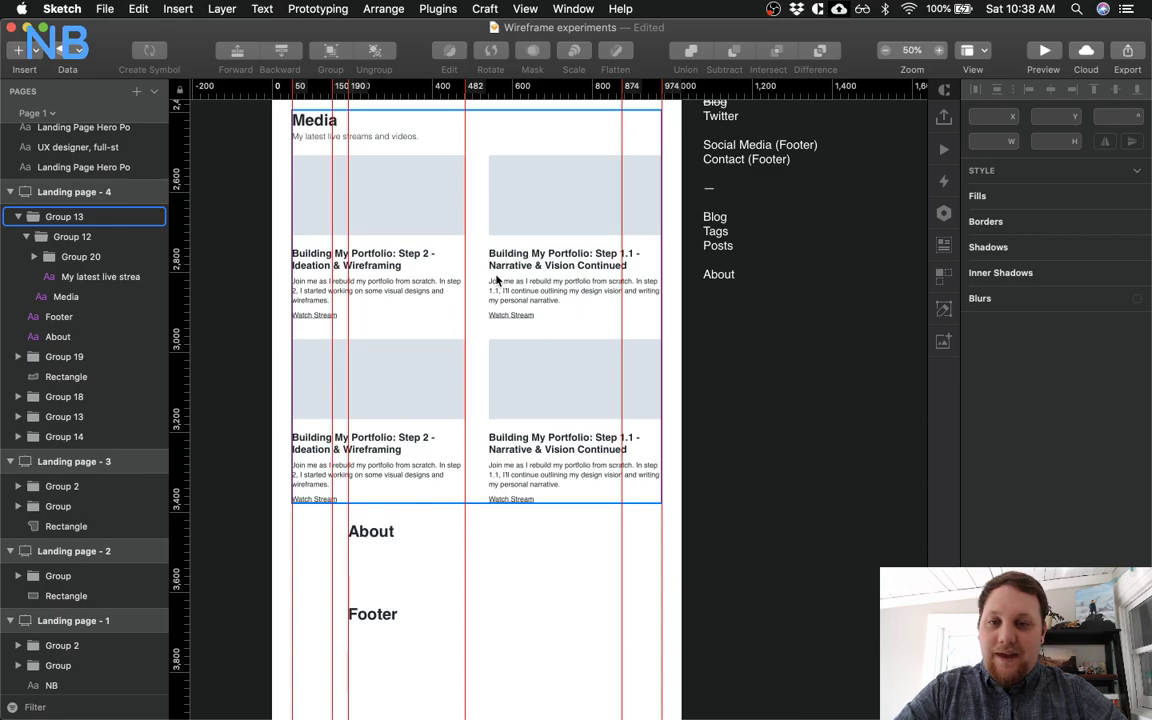
Shorten the title of the second card in the top Media row to "Building My Portfolio"
click(558, 269)
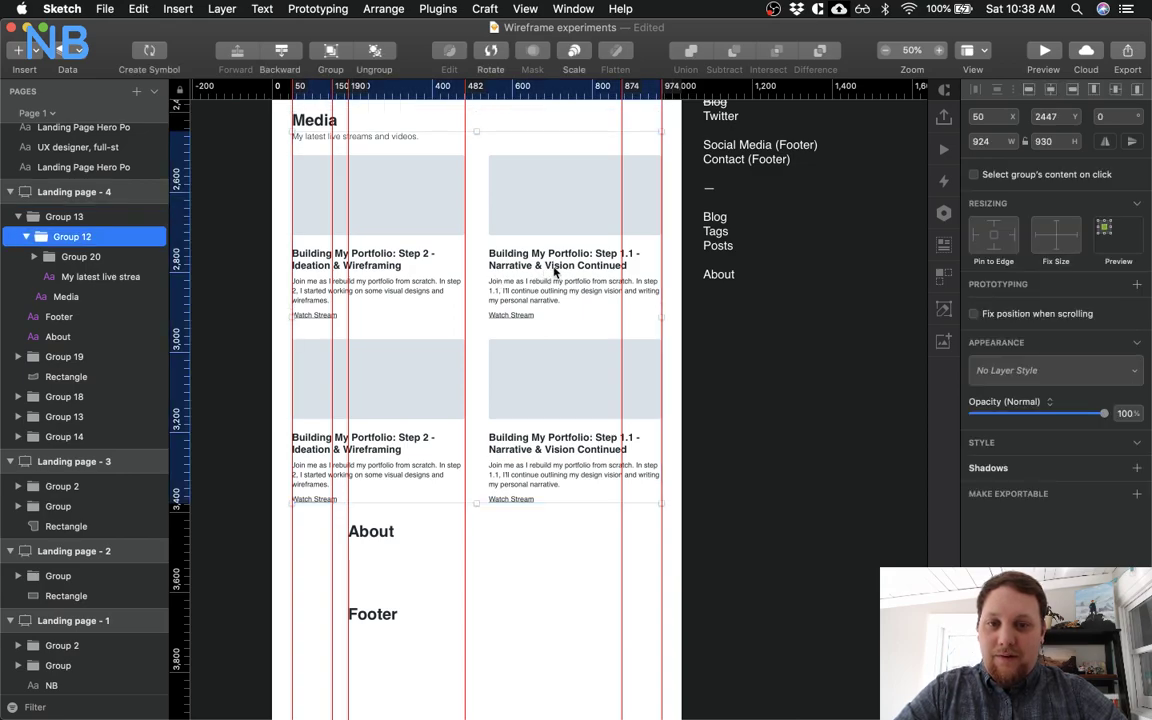
double_click(577, 270)
double_click(560, 267)
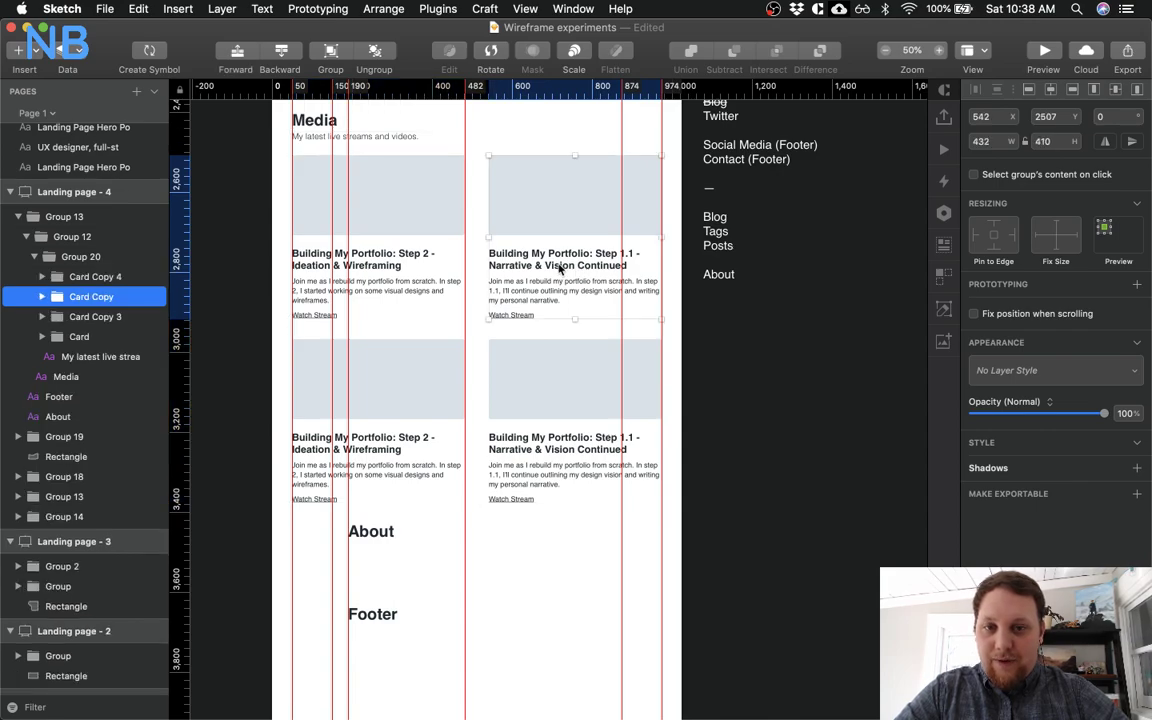
double_click(560, 267)
double_click(560, 268)
double_click(560, 268)
drag(628, 266, 582, 256)
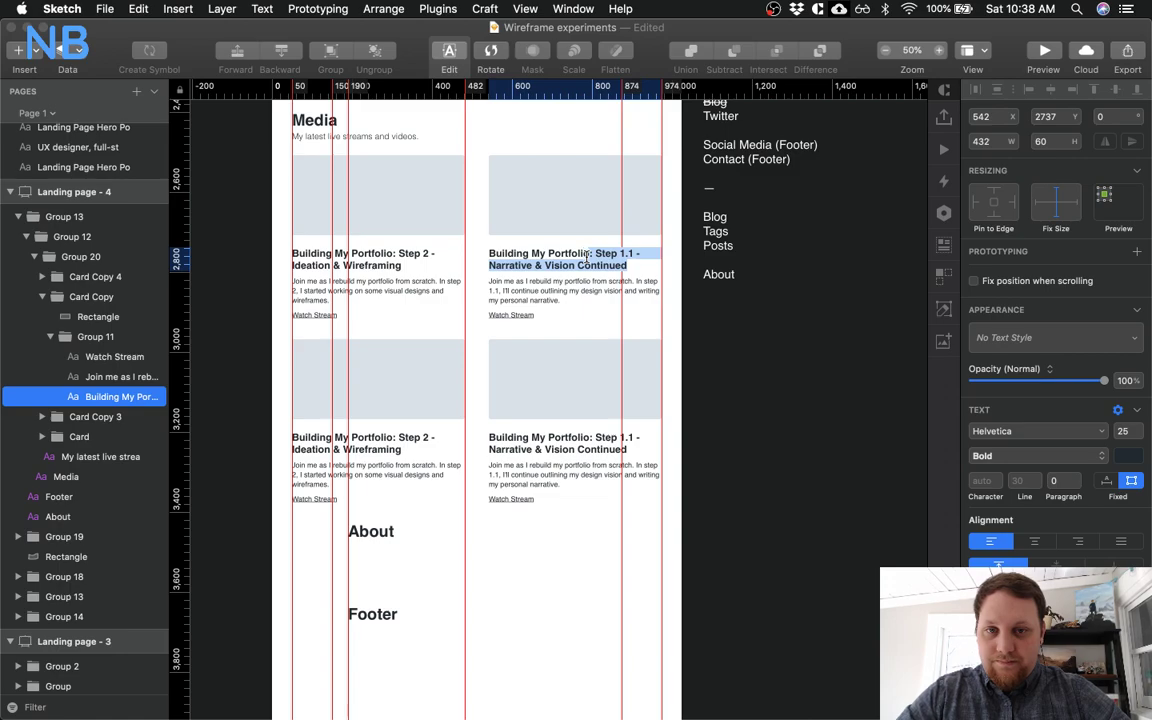
key(BackSpace)
click(460, 264)
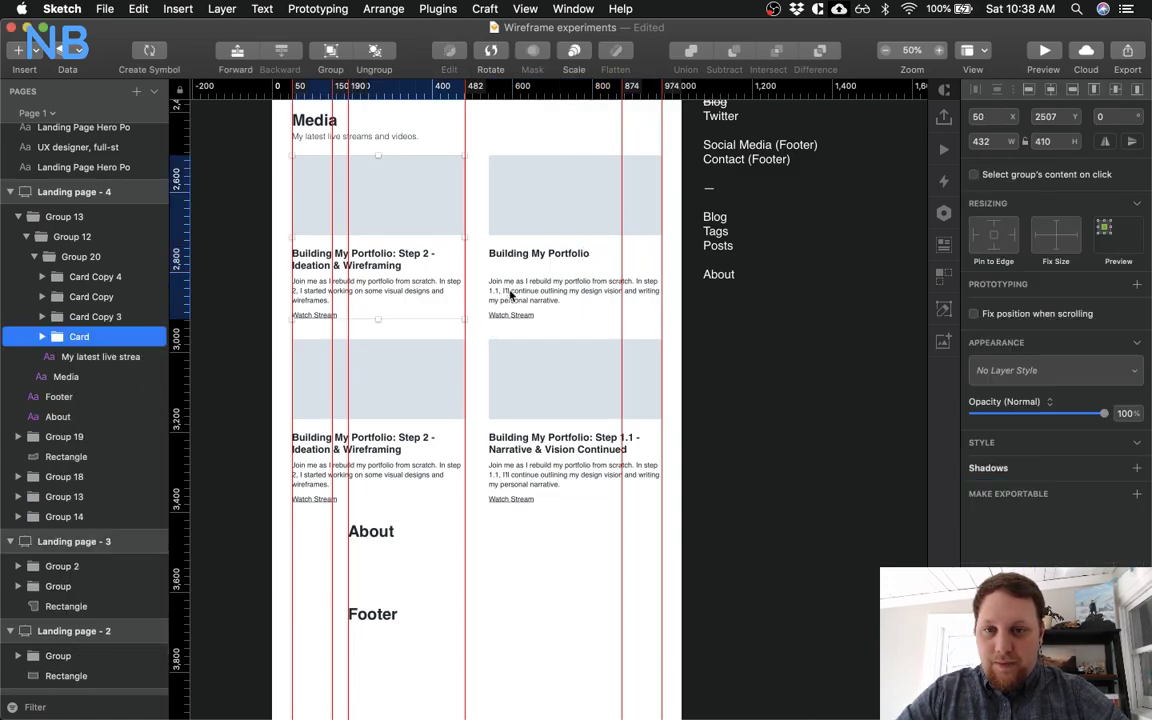
Move that card's description and "Watch Stream" link up together to sit directly beneath the one-line title
click(378, 288)
click(546, 292)
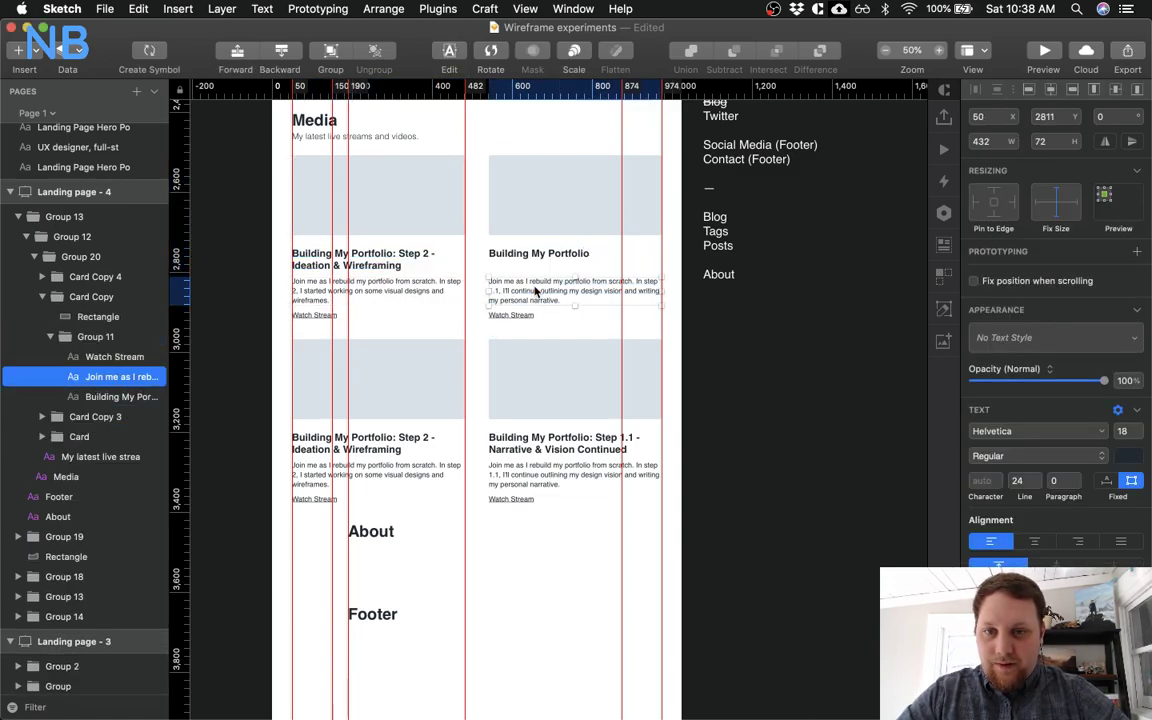
shift+click(518, 318)
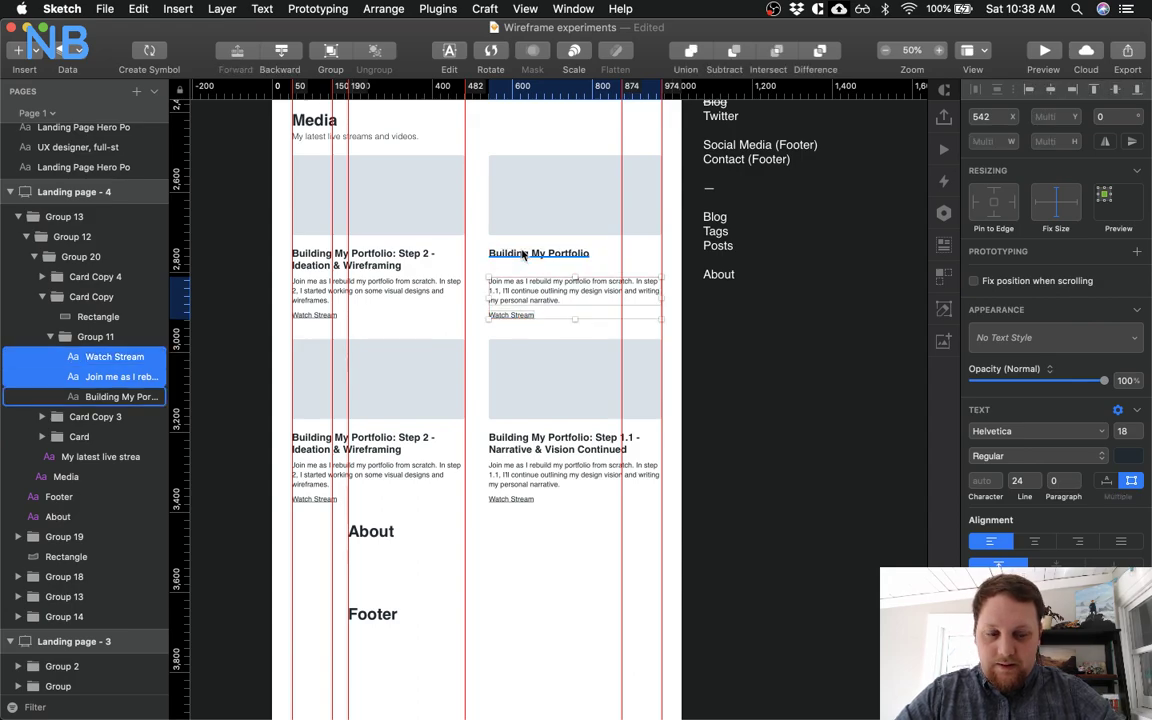
key(shift+Up)
key(shift+Up)
key(shift+Up)
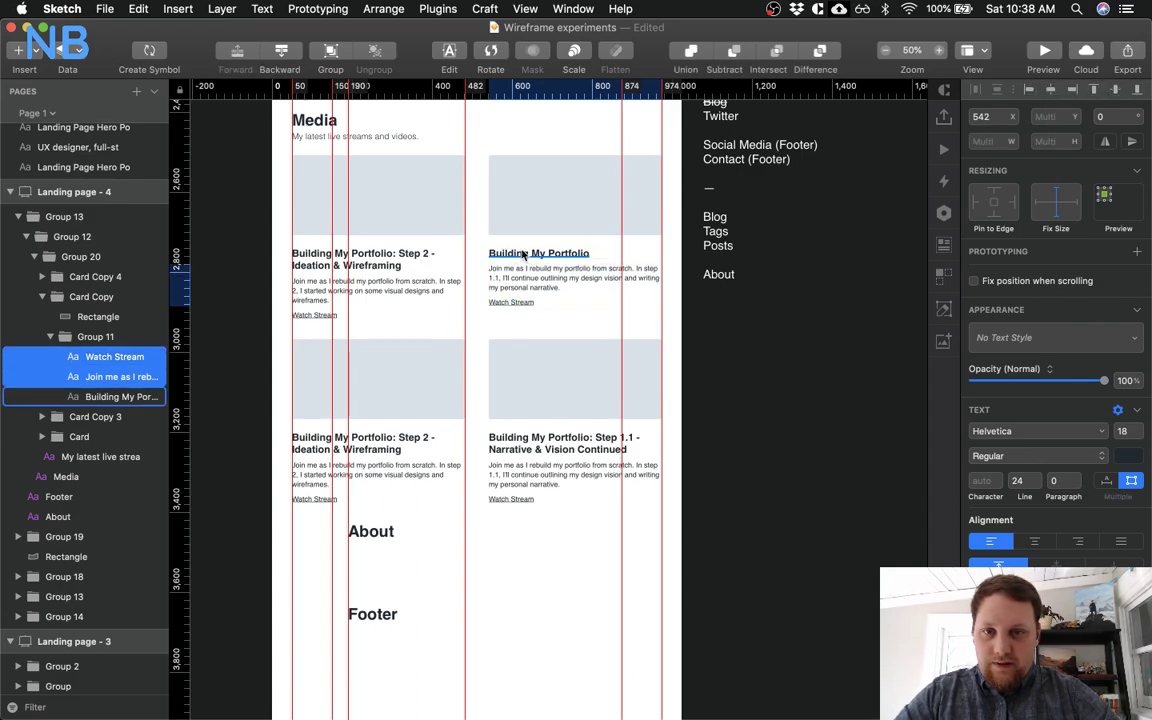
click(373, 319)
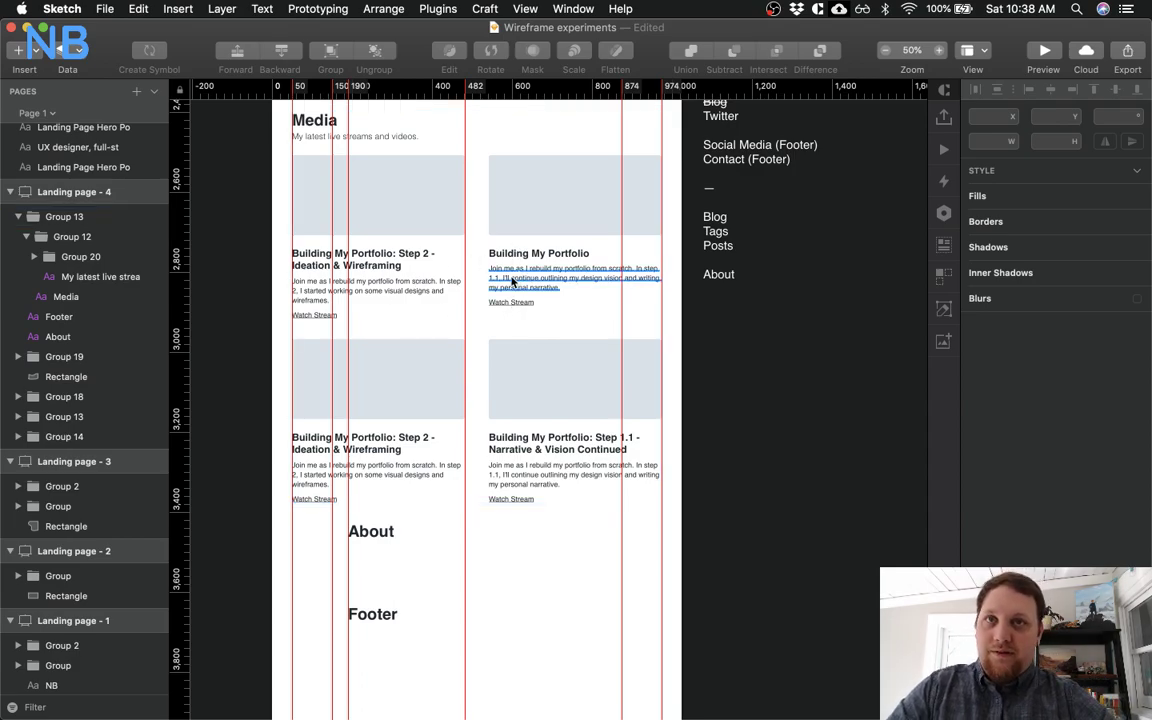
Undo the upward move of the description and link and the shortening of the card's title
key(super+z)
key(super+z)
key(super+shift+z)
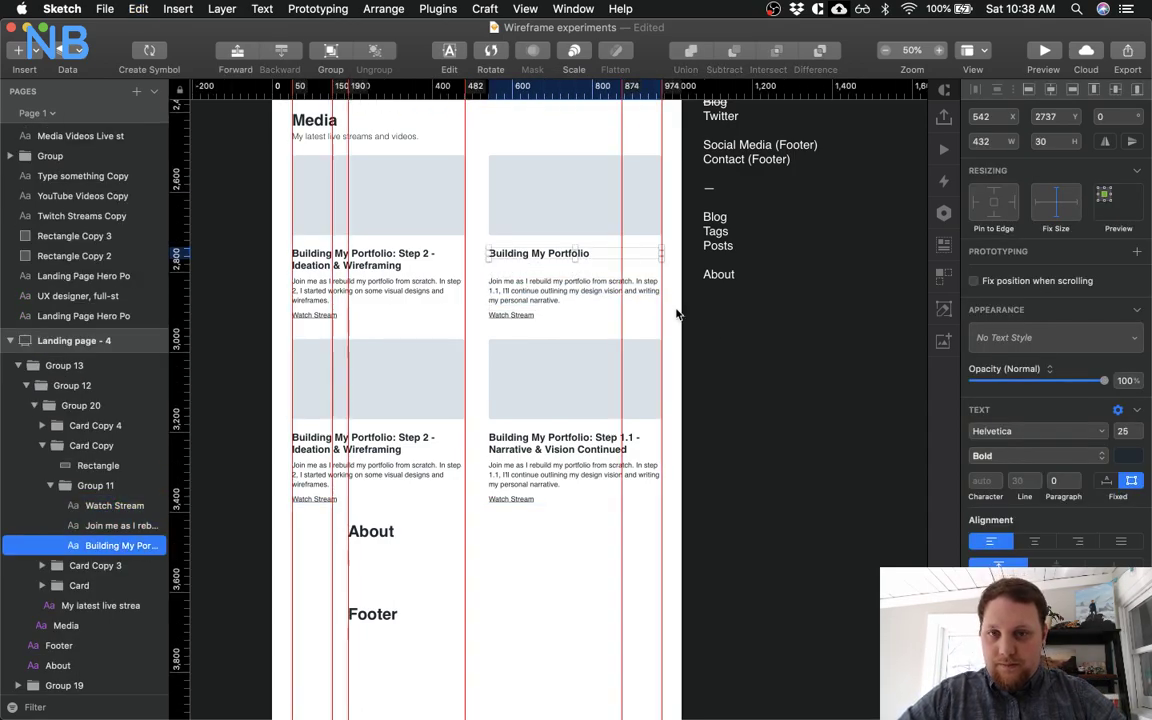
click(733, 349)
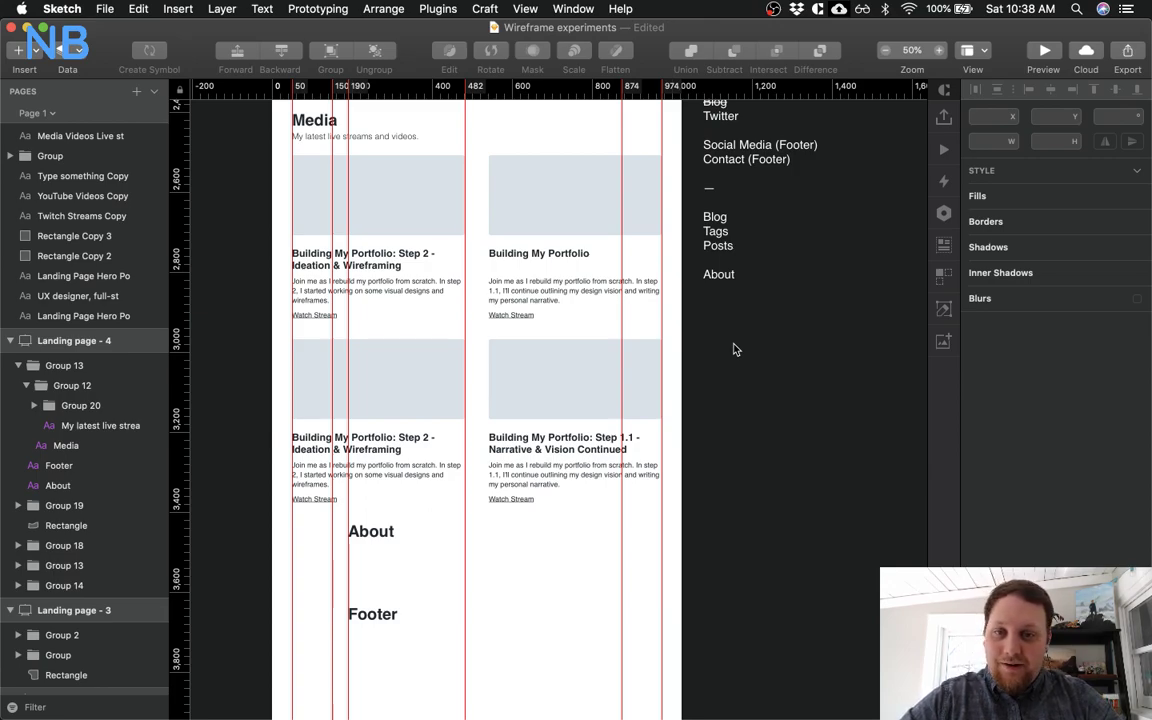
key(super+shift+z)
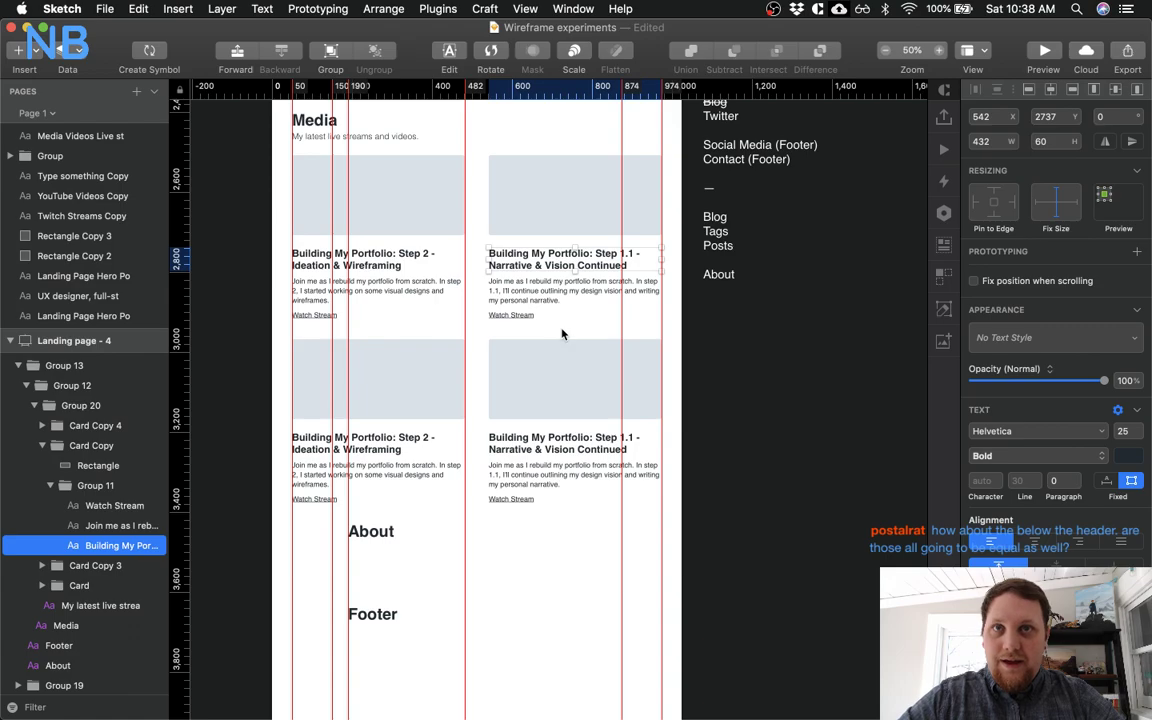
click(547, 334)
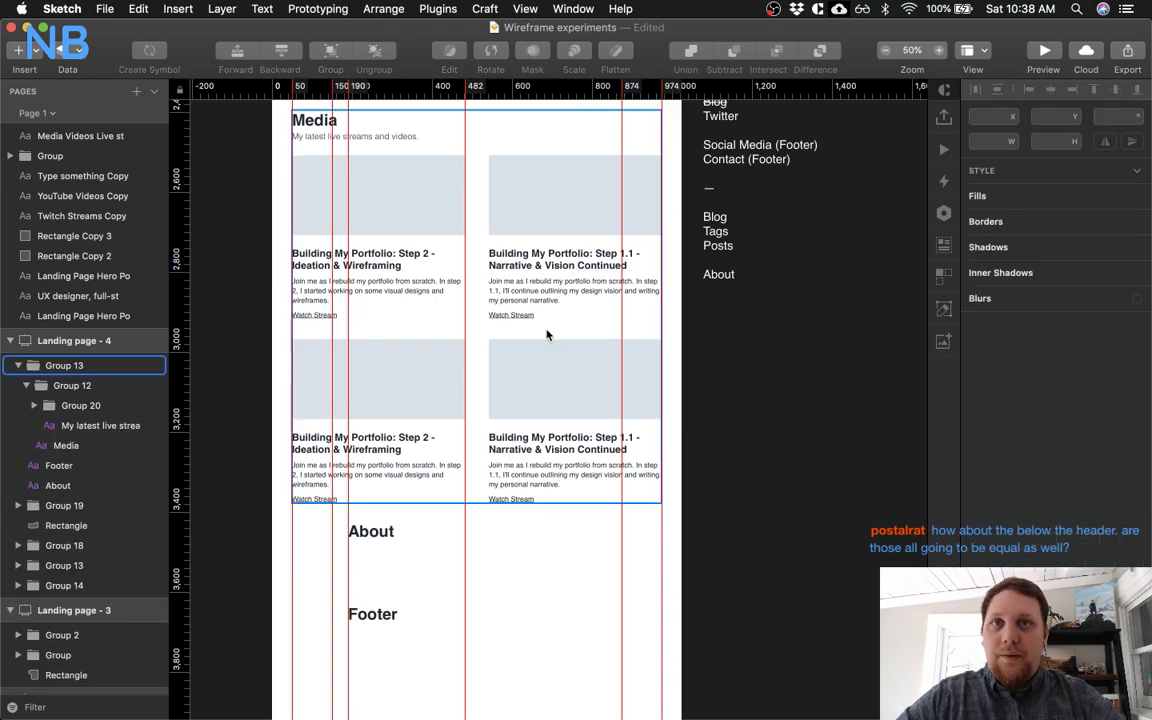
Delete everything after "In step 1.1," from the description of the second card in the top Media row
scroll(547, 334, left, 3)
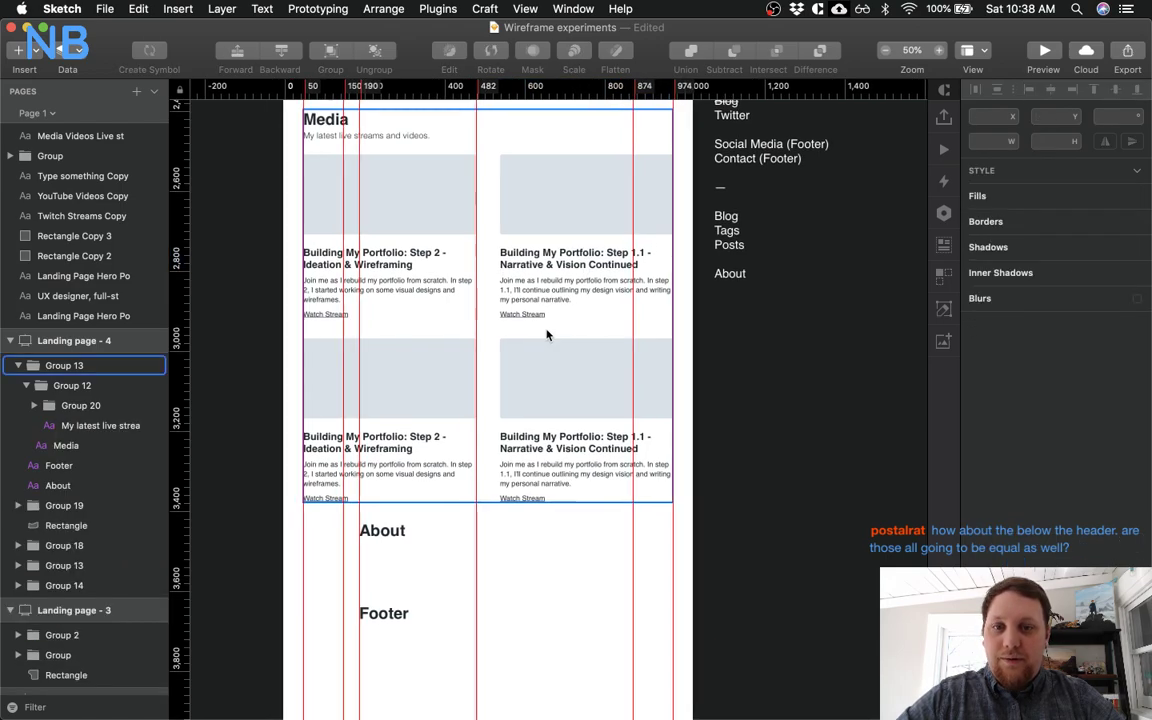
key(Escape)
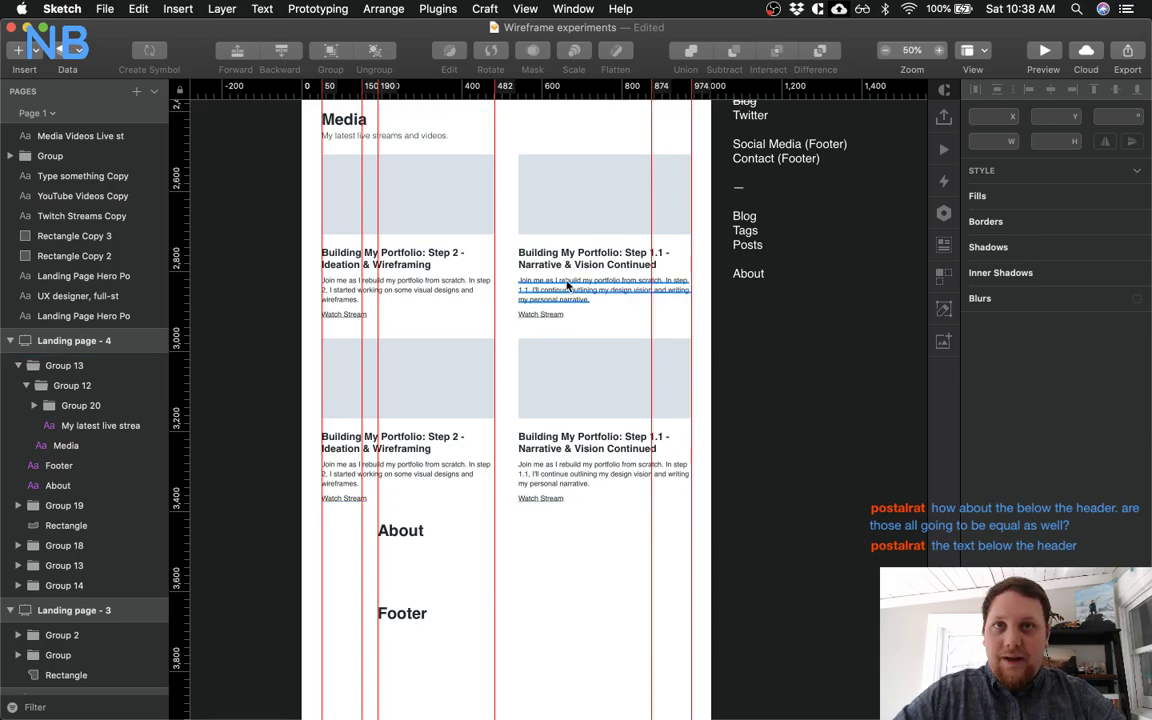
click(570, 292)
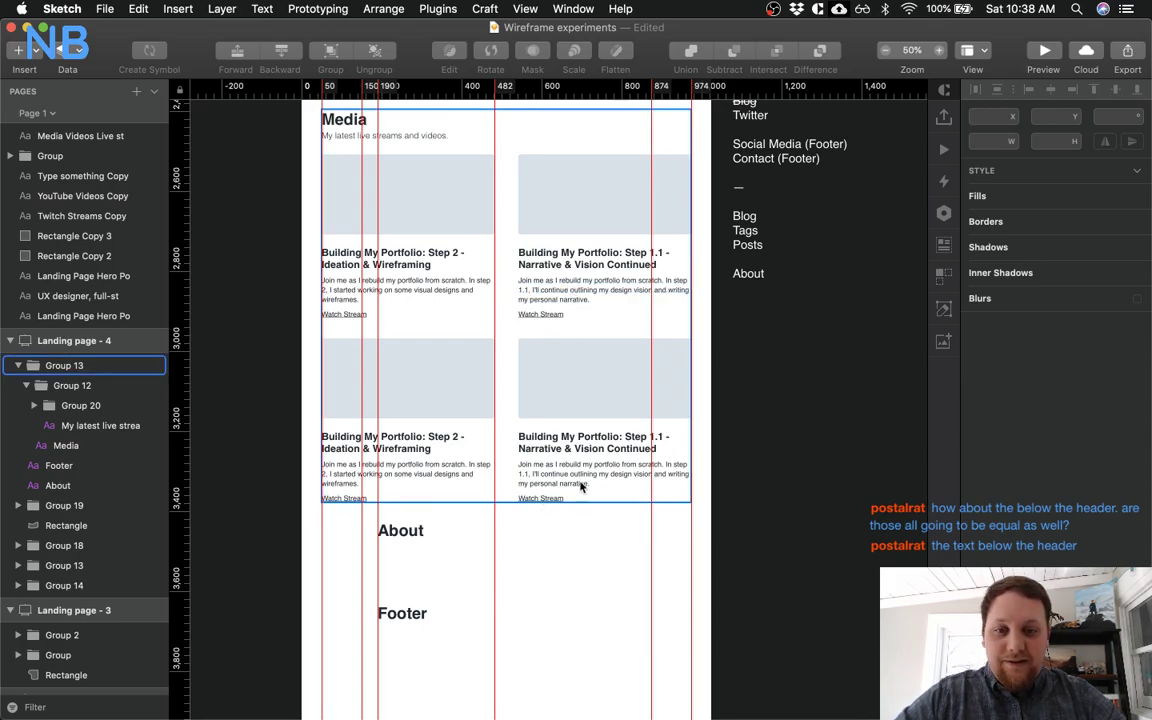
super+click(576, 301)
double_click(573, 299)
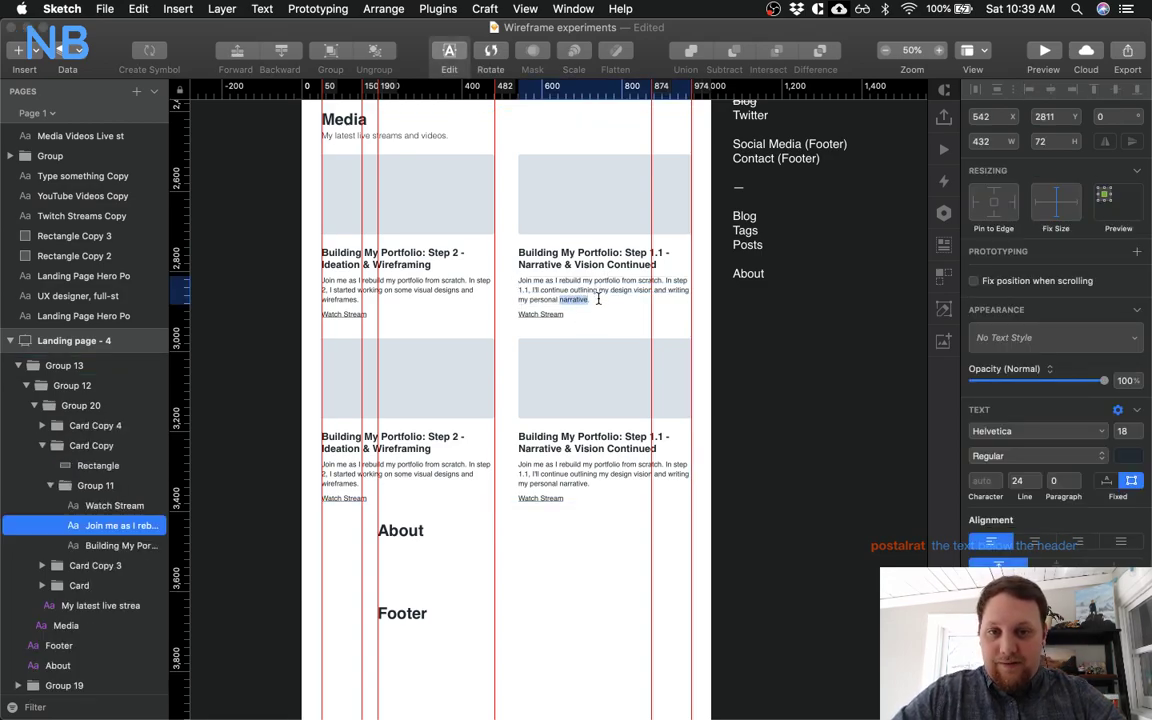
drag(598, 314, 530, 290)
key(BackSpace)
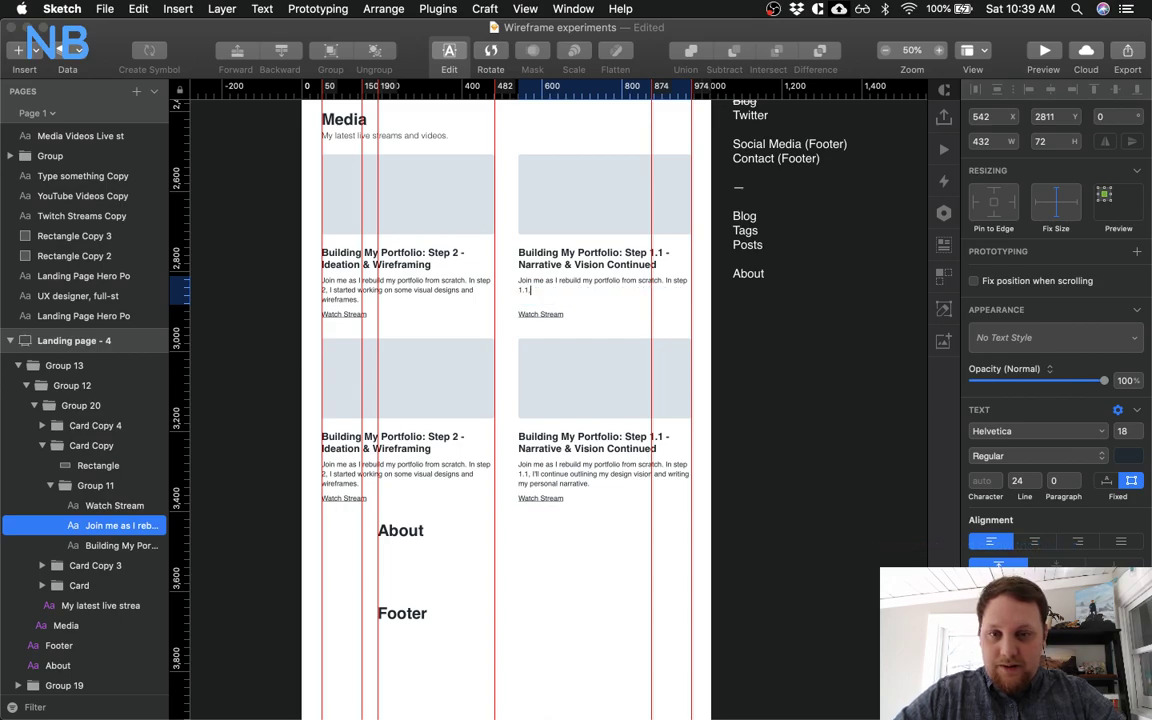
Shorten the title of the second card in the top Media row to "Building My Portfolio:"
click(581, 334)
click(591, 260)
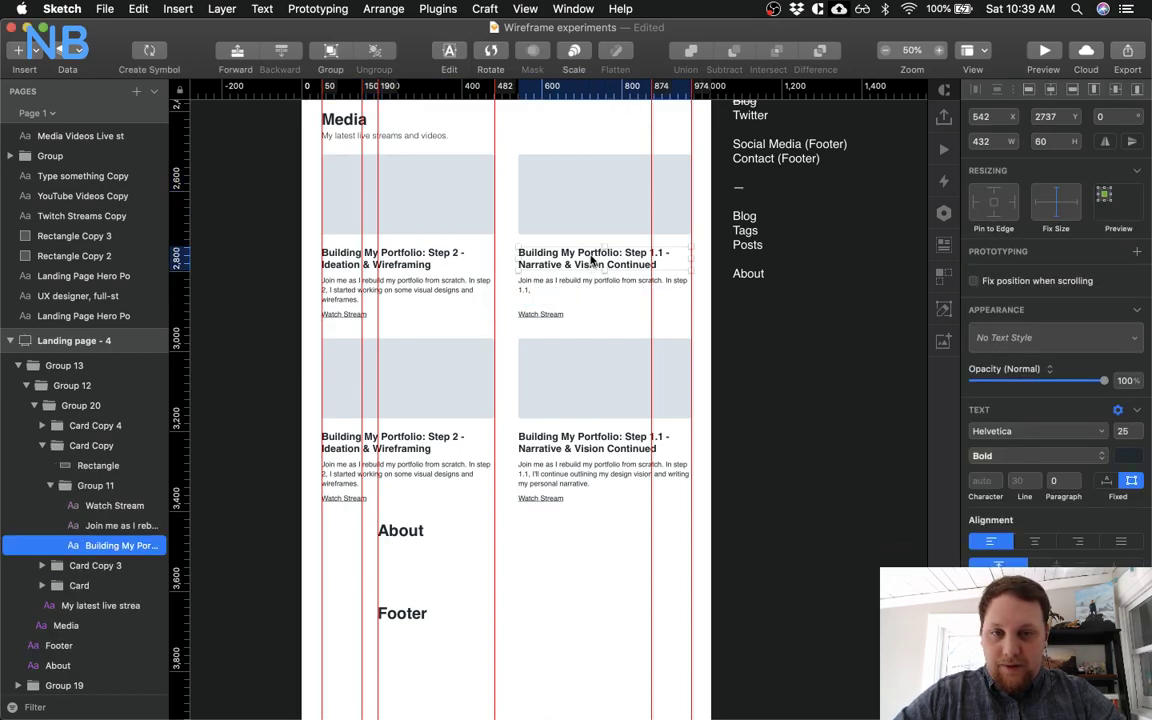
double_click(591, 260)
drag(671, 261, 622, 257)
key(BackSpace)
click(571, 327)
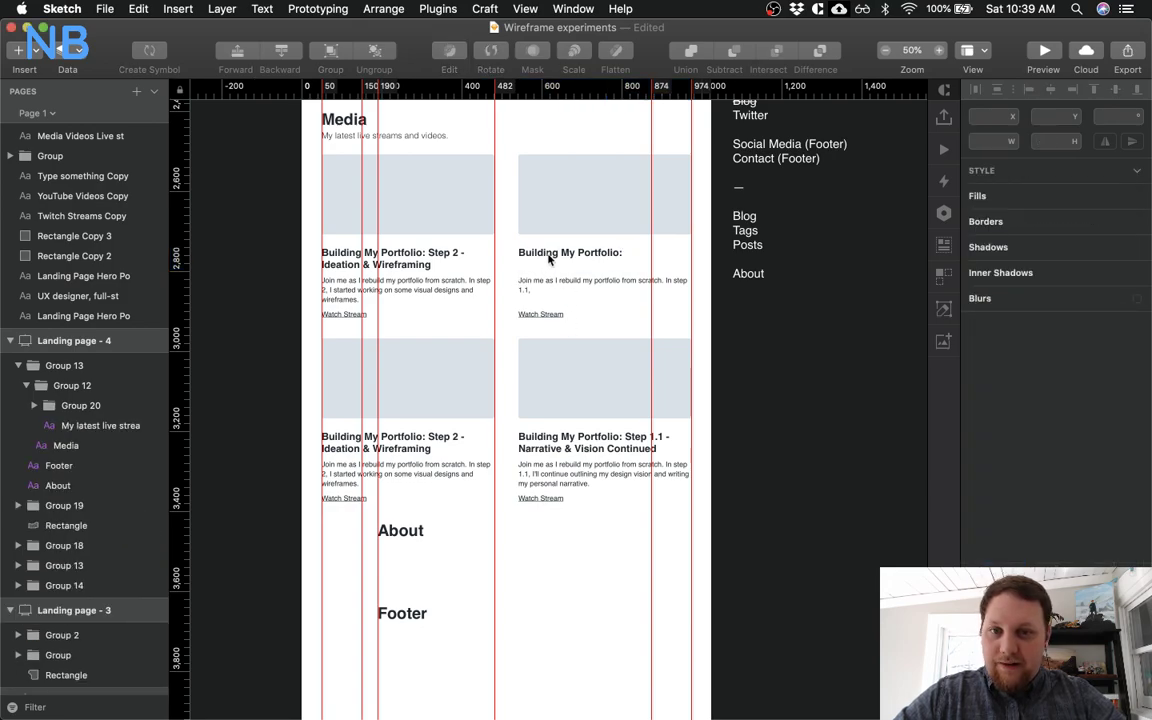
Undo the shortening of that card's title and of its description
click(576, 318)
click(549, 306)
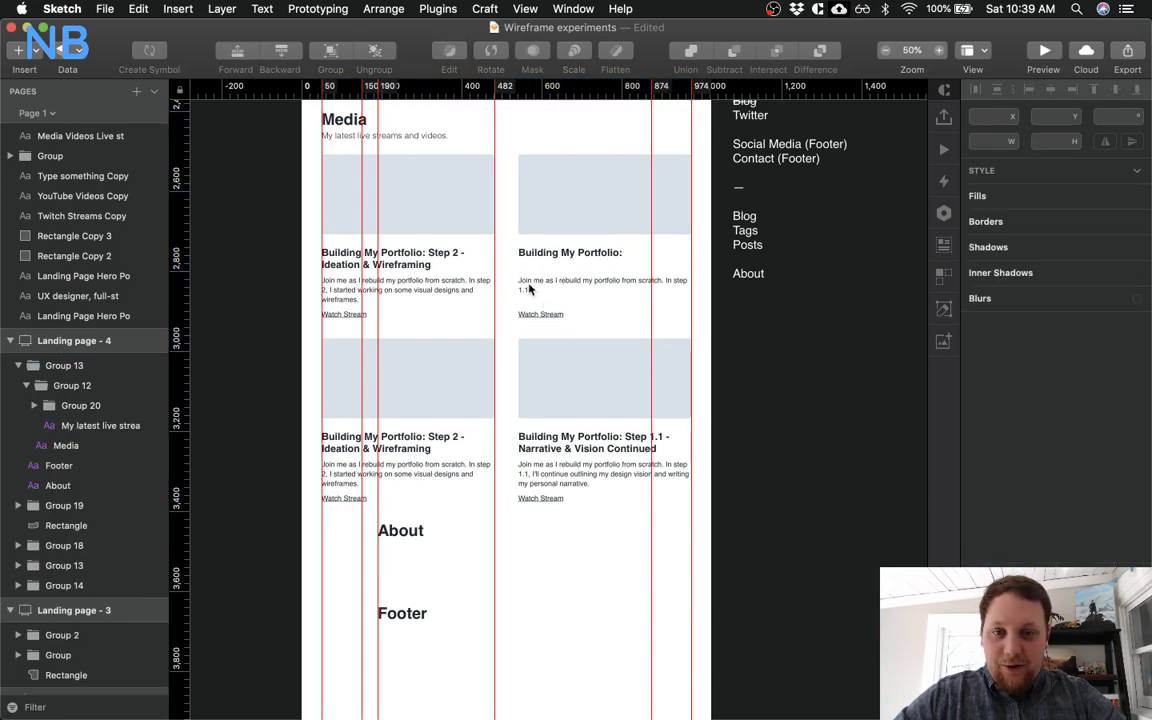
super+click(530, 288)
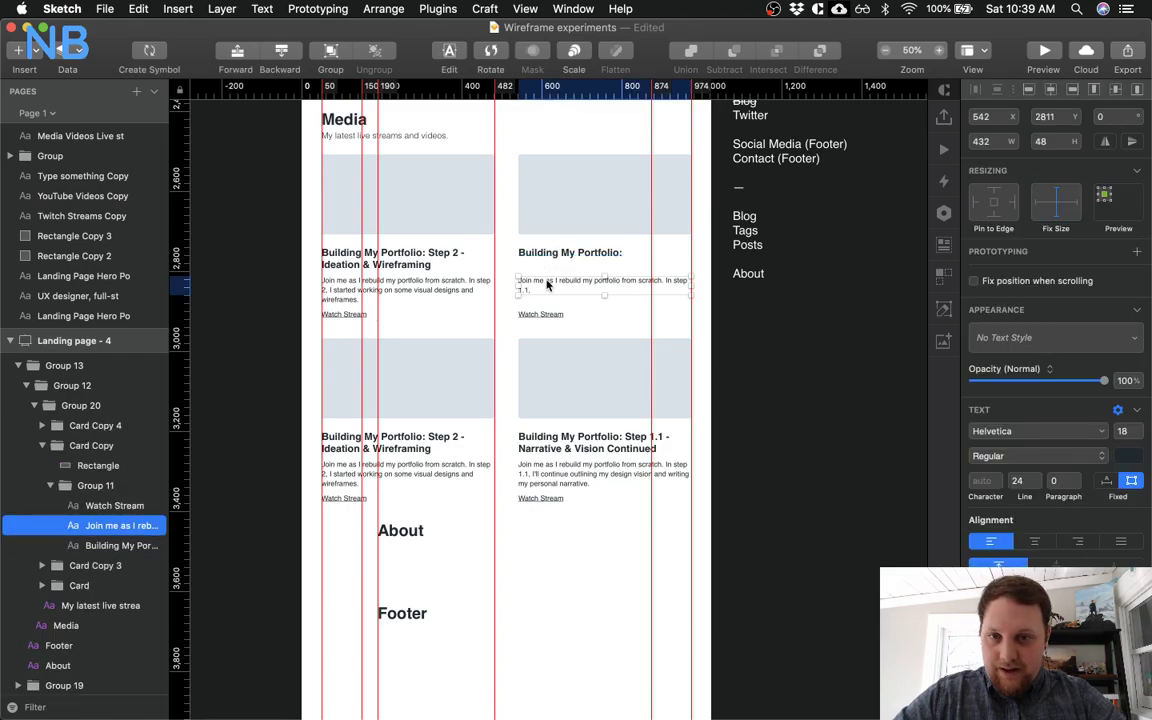
click(596, 317)
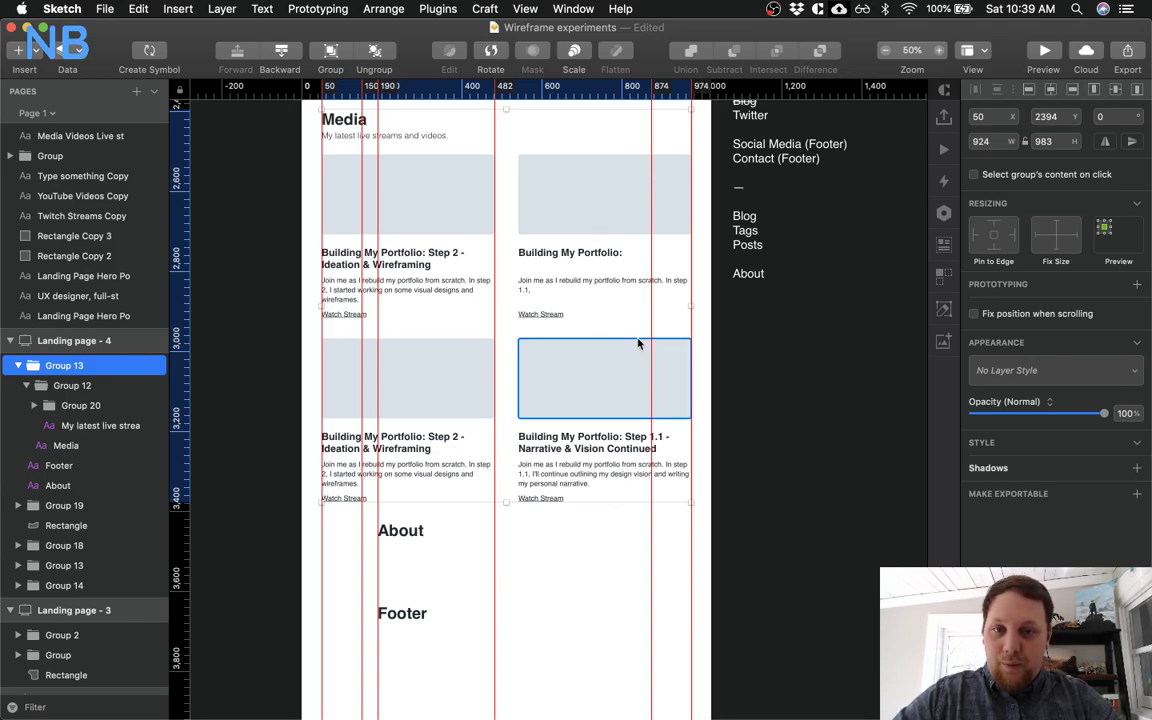
key(super+z)
key(super+z)
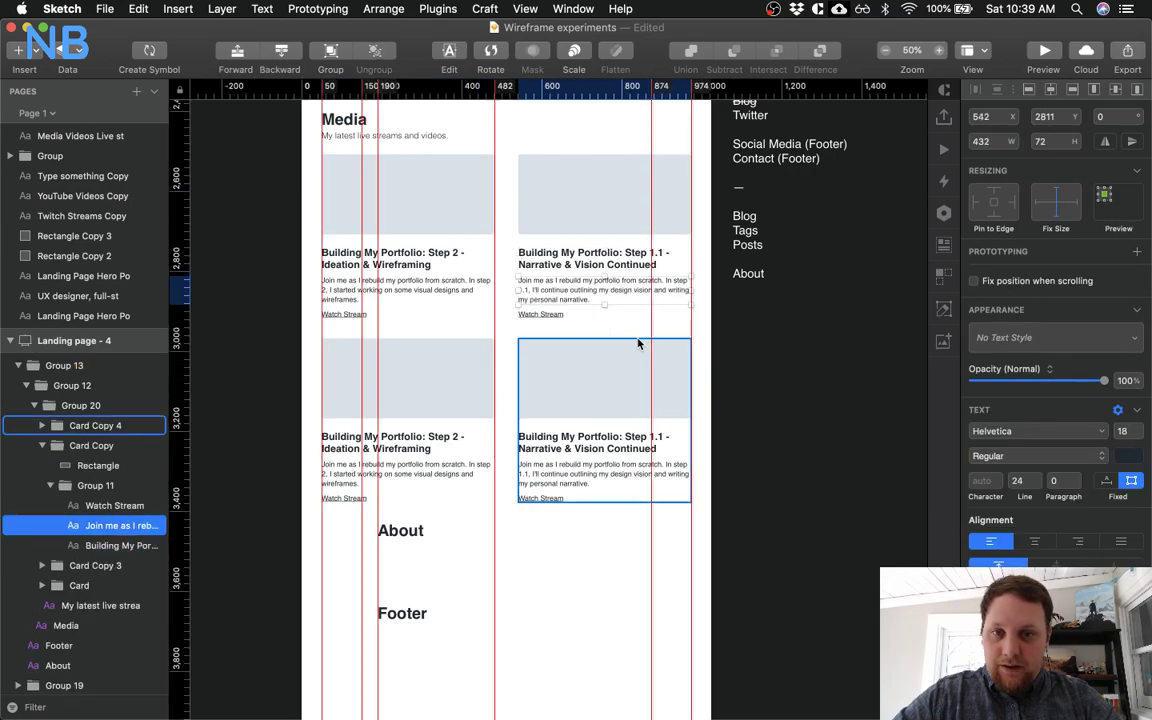
Move the About and Footer headings down together to widen the gap below the Media cards
click(573, 336)
scroll(573, 337, down, 3)
scroll(573, 336, left, 2)
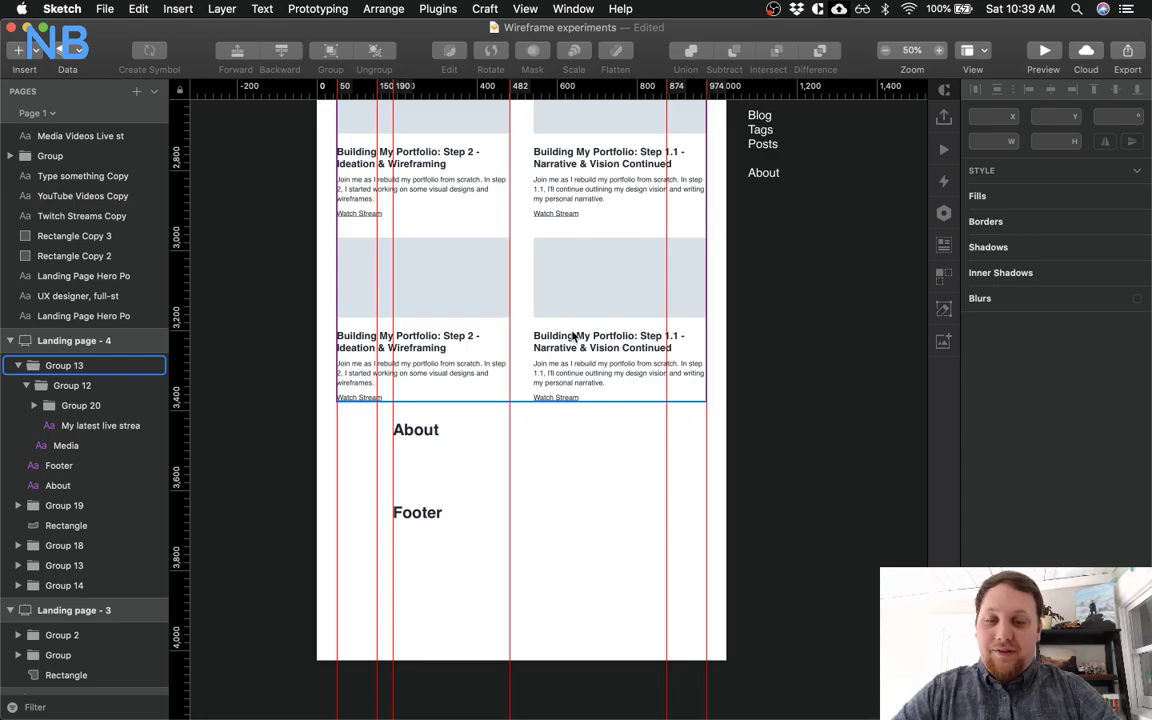
click(530, 481)
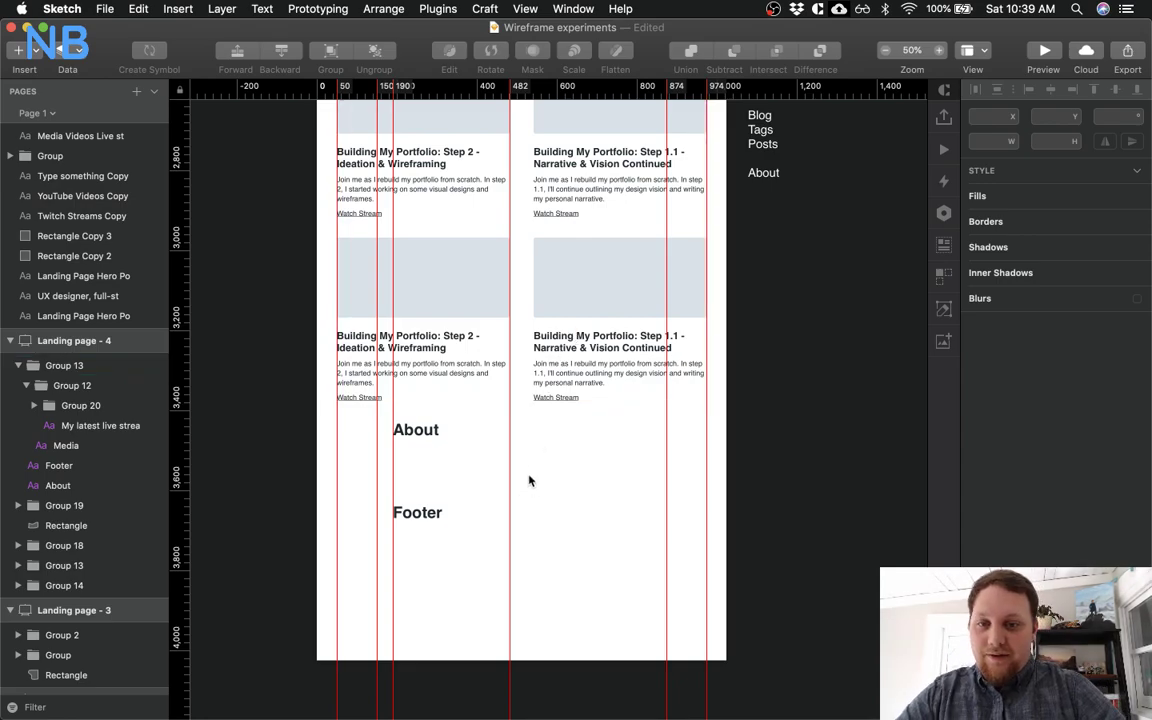
click(412, 432)
shift+click(410, 512)
drag(416, 421, 417, 526)
click(478, 499)
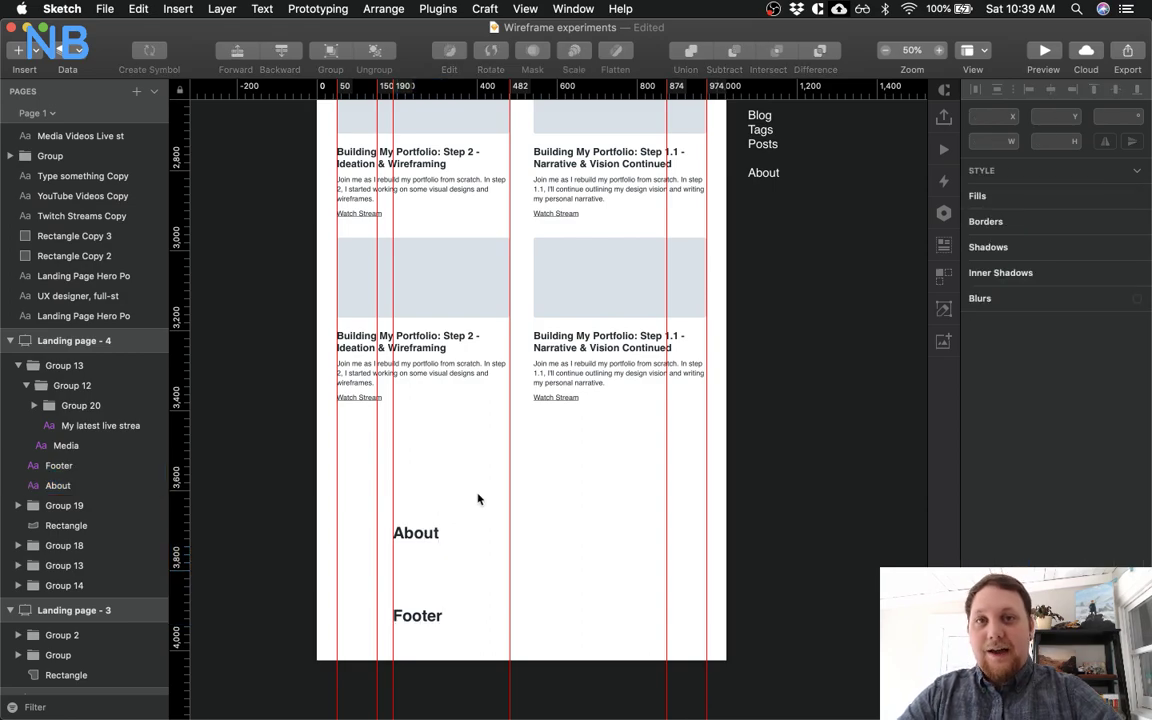
Examine the Writing and Media sections together, comparing the layout of the article list and the card grid
scroll(478, 499, up, 6)
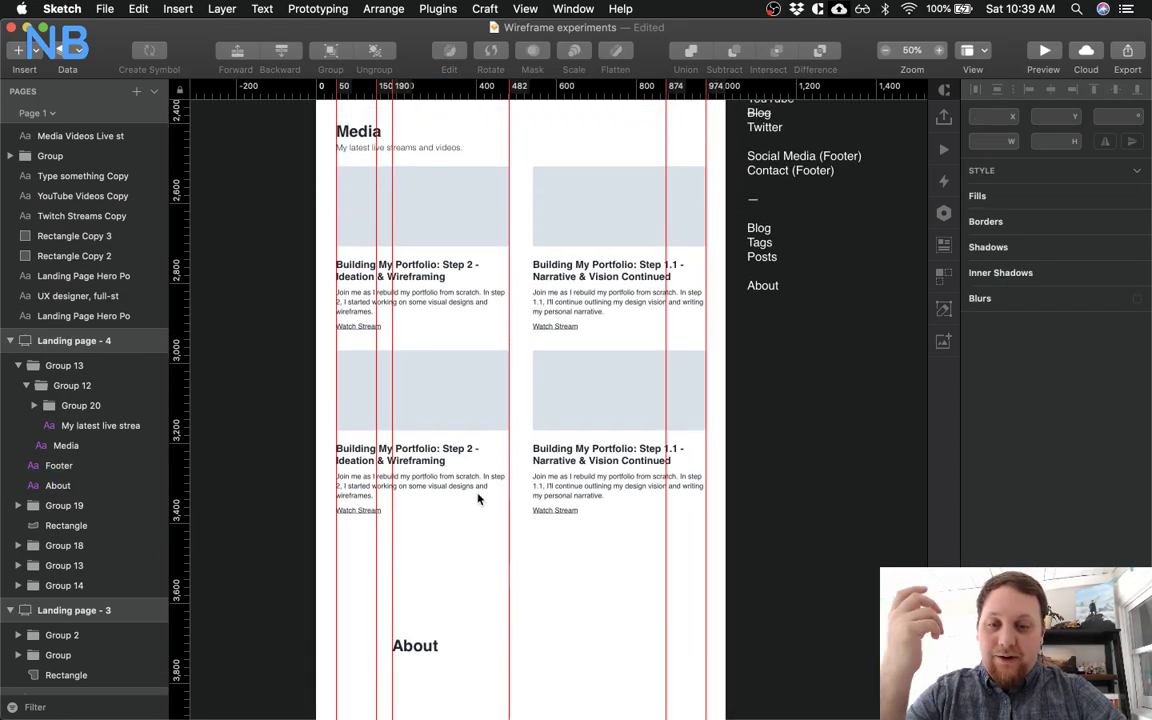
scroll(478, 499, right, 1)
scroll(478, 499, left, 1)
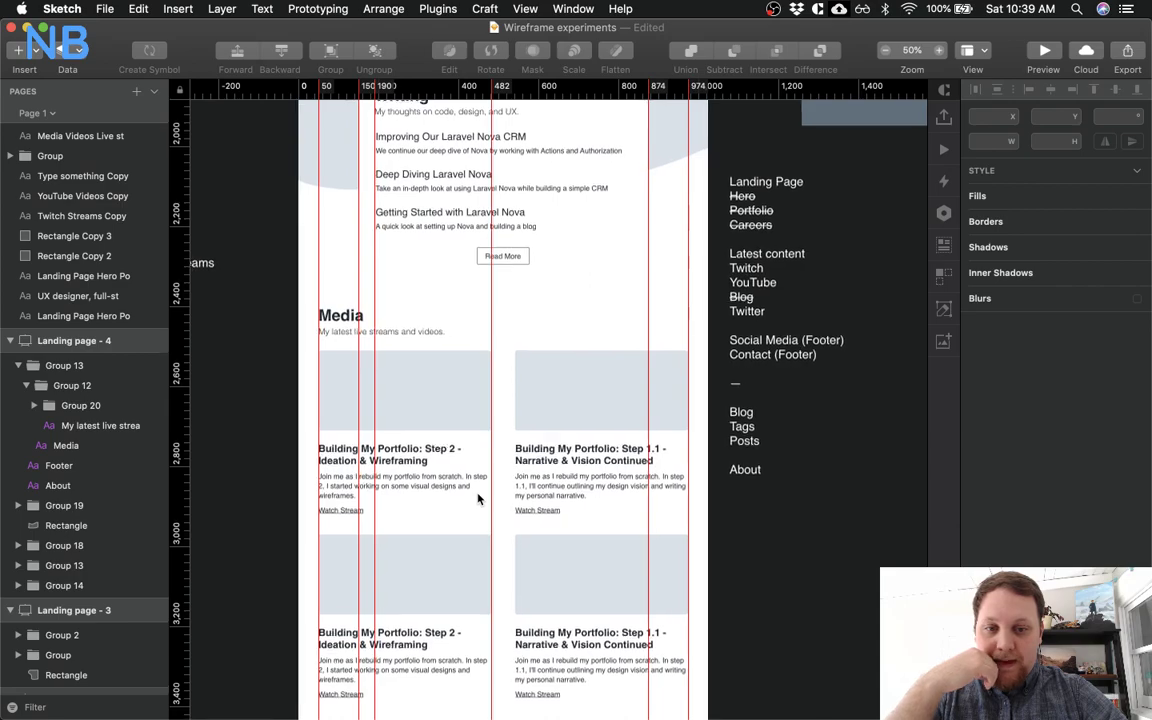
scroll(478, 499, down, 2)
scroll(478, 499, down, 2)
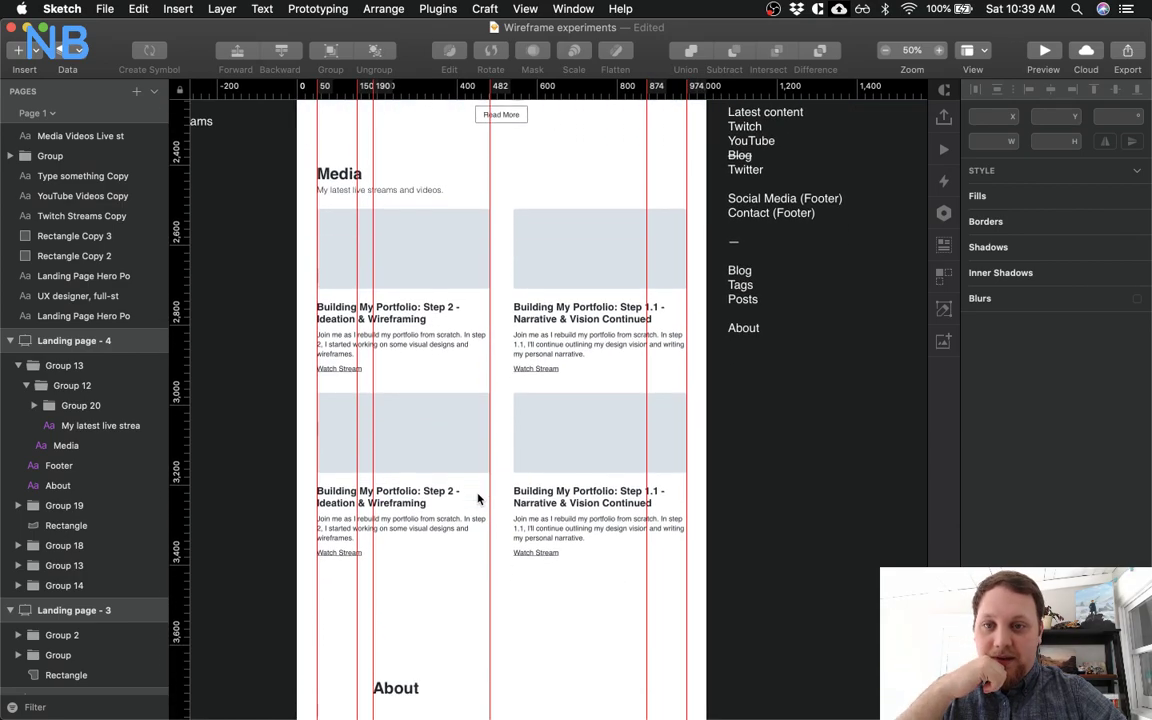
scroll(478, 499, left, 3)
scroll(478, 499, up, 4)
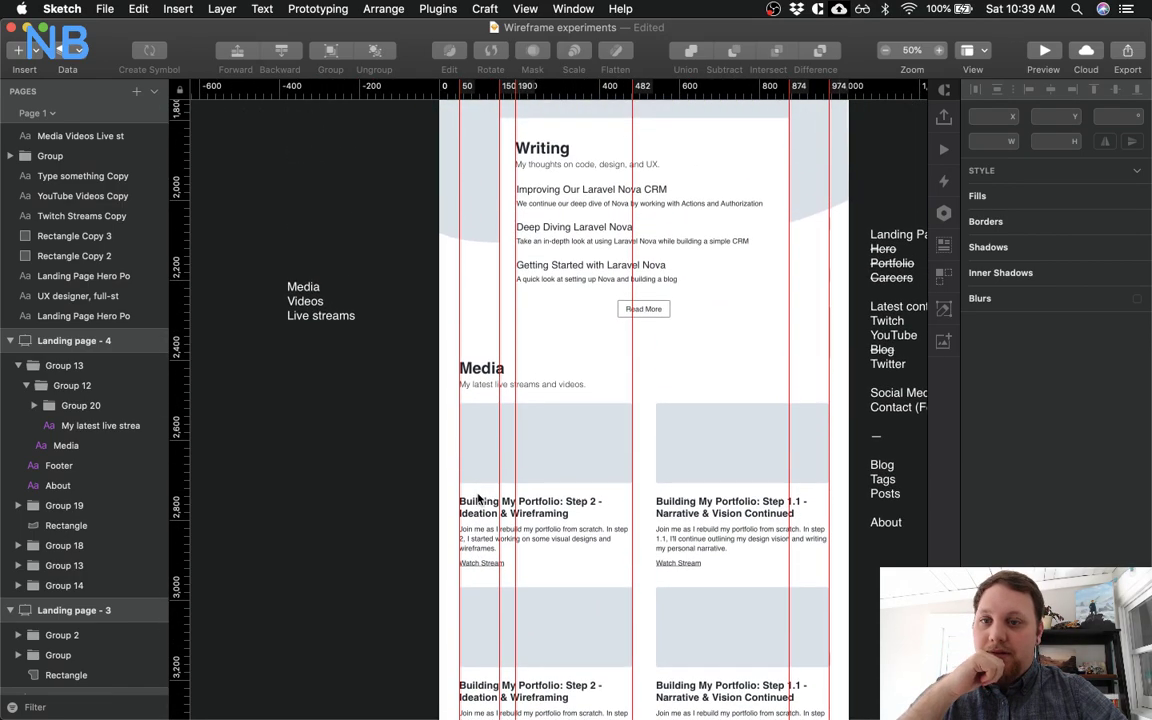
scroll(478, 497, right, 2)
scroll(478, 497, down, 1)
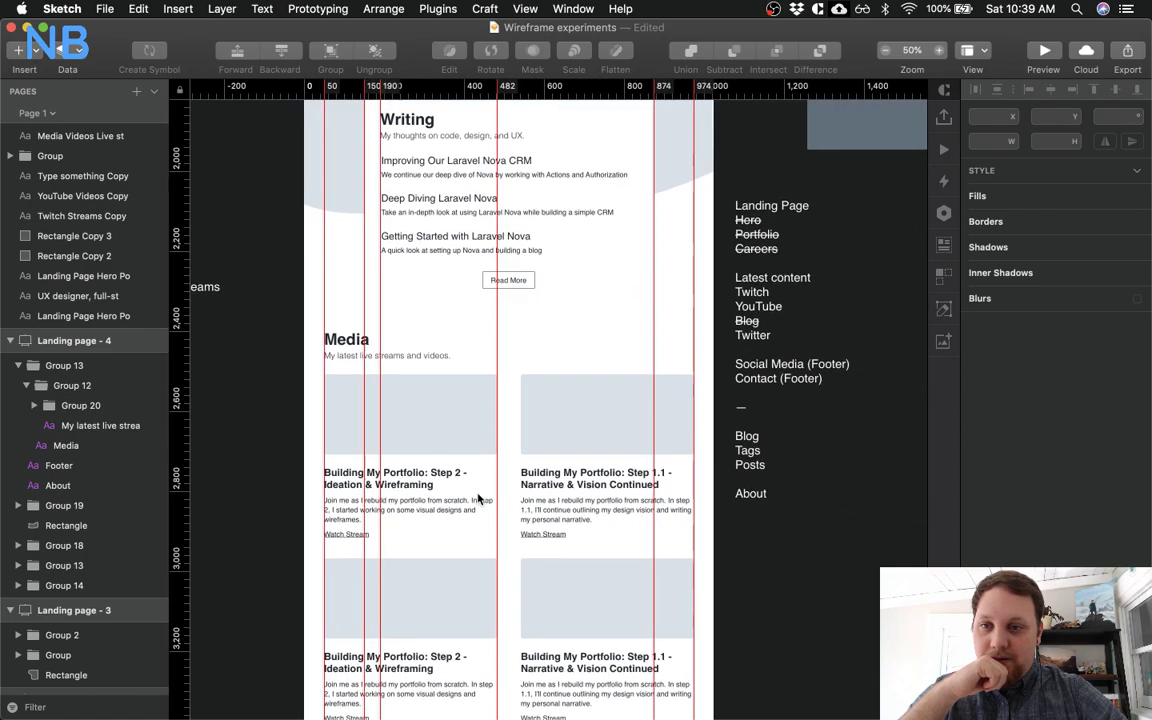
scroll(478, 499, left, 1)
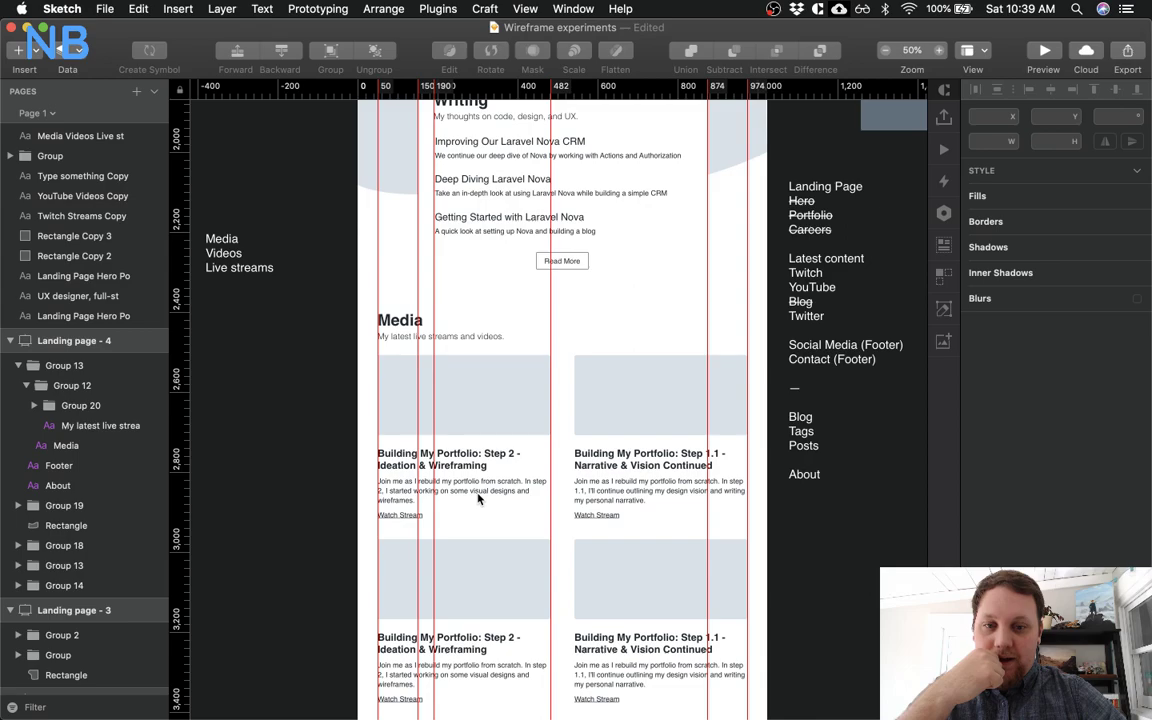
click(440, 347)
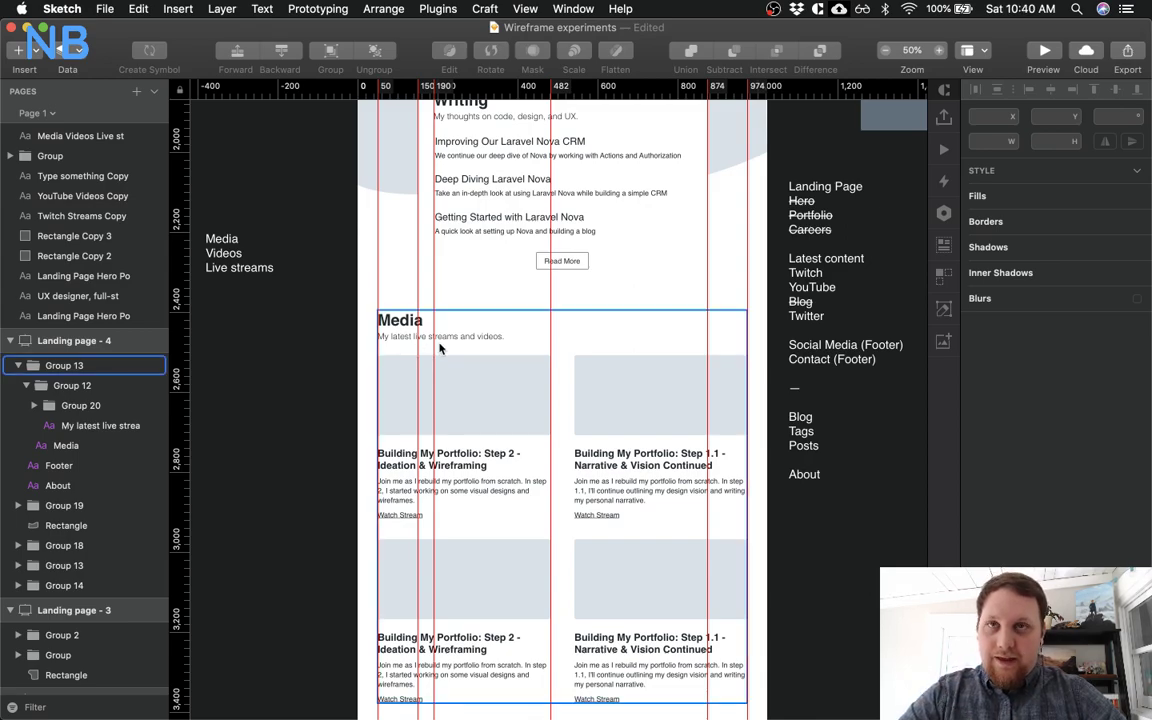
key(Escape)
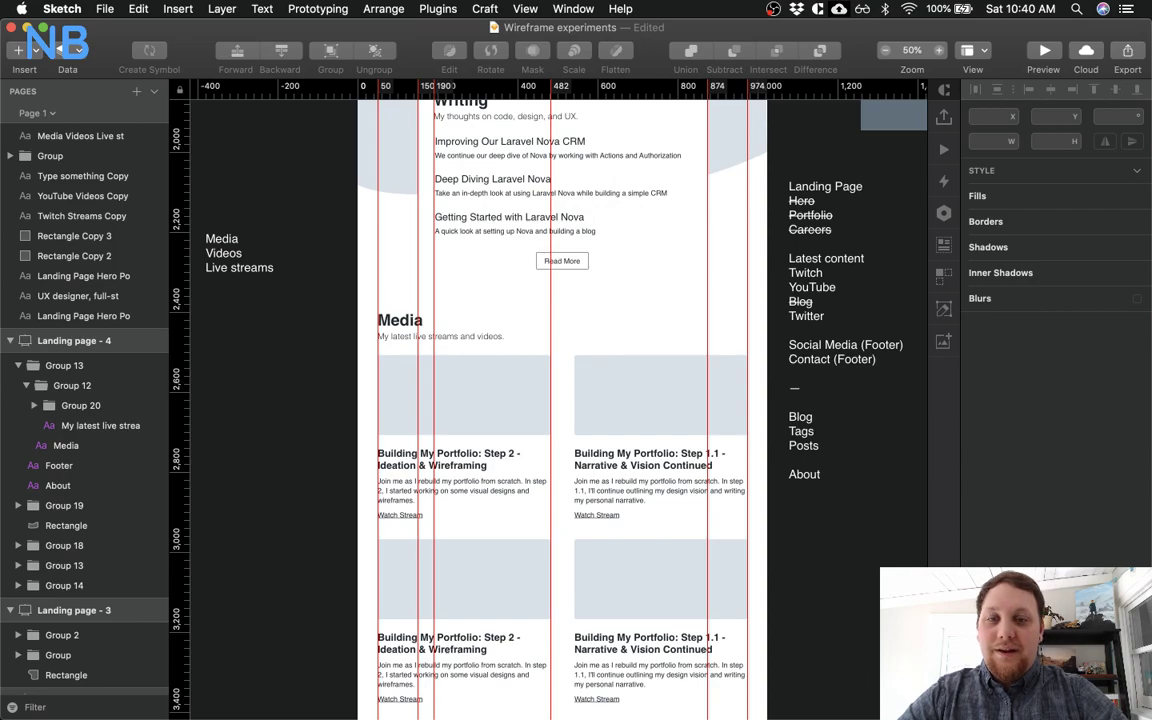
click(647, 318)
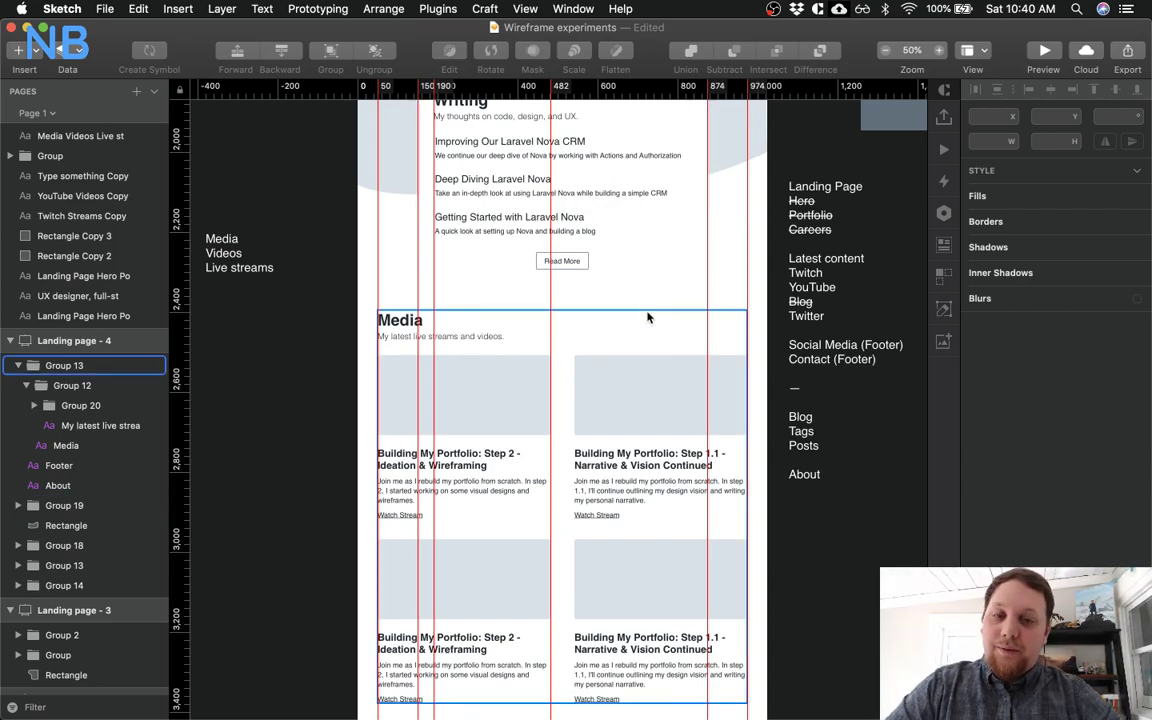
scroll(647, 318, down, 5)
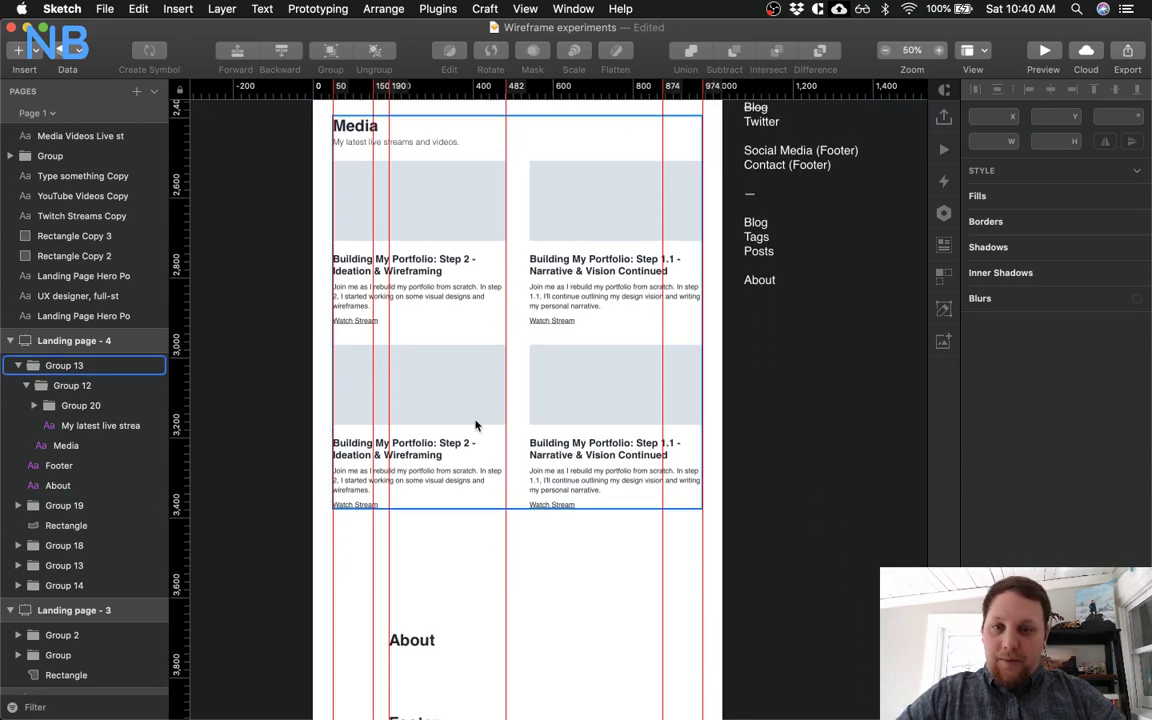
Copy the Writing section's "Read More" button and place the copy 48 px below the Media cards, centred on the 482 guide
scroll(475, 425, up, 5)
click(519, 263)
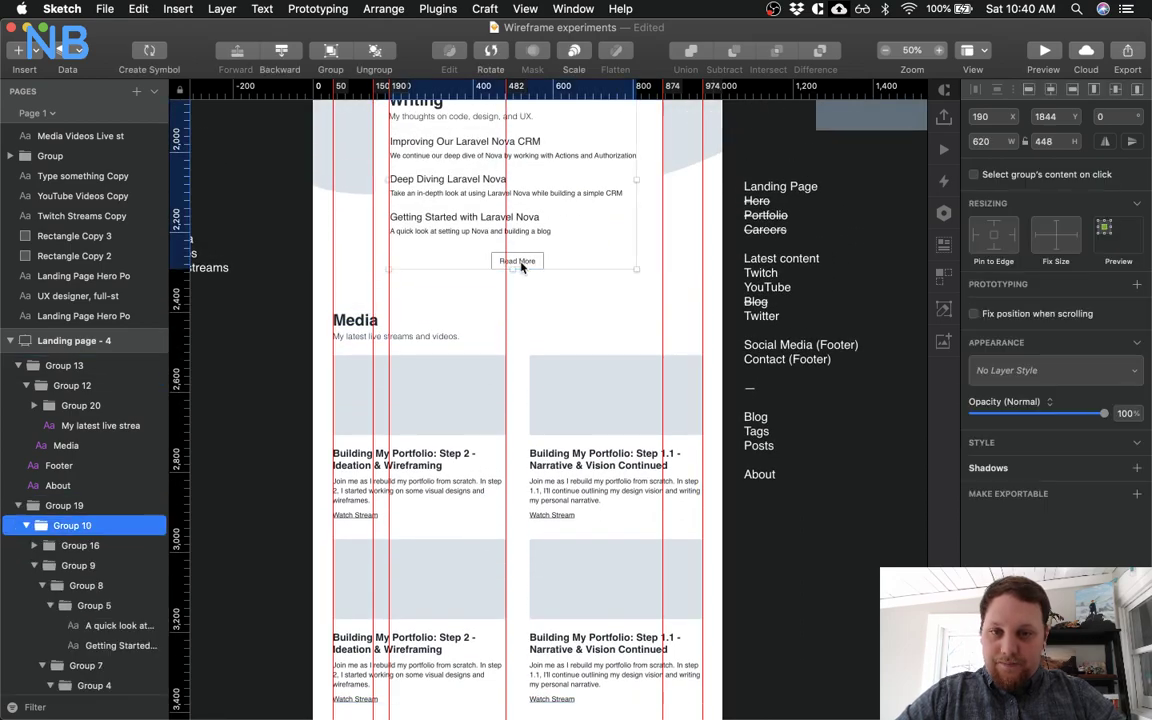
double_click(520, 266)
scroll(529, 380, down, 5)
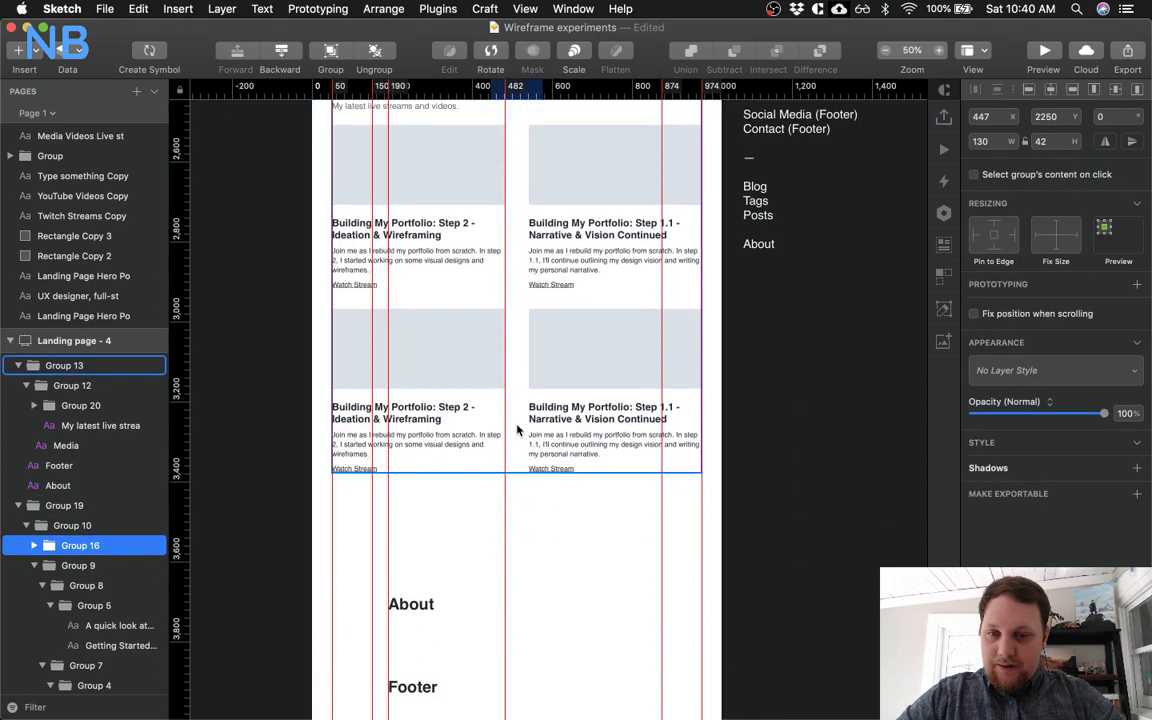
key(super+v)
drag(520, 425, 505, 500)
key(alt)
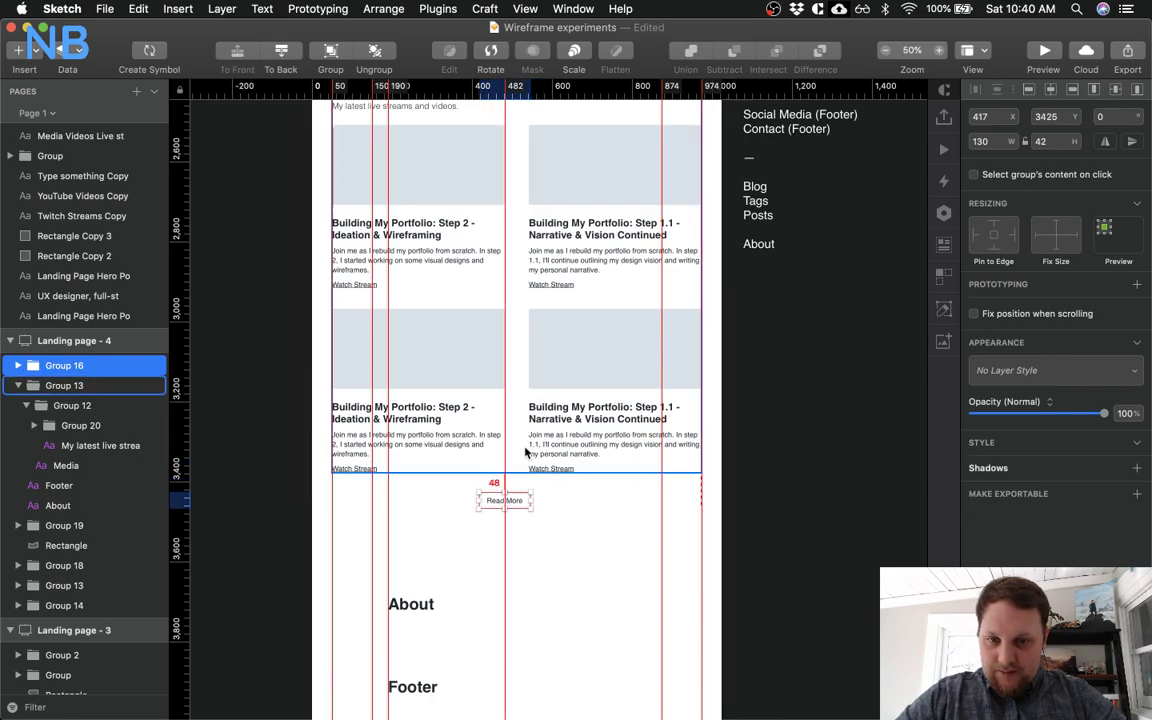
Compare with the Writing section's button and adjust the copied button to sit 50 px below the Media cards
scroll(525, 453, up, 4)
click(514, 206)
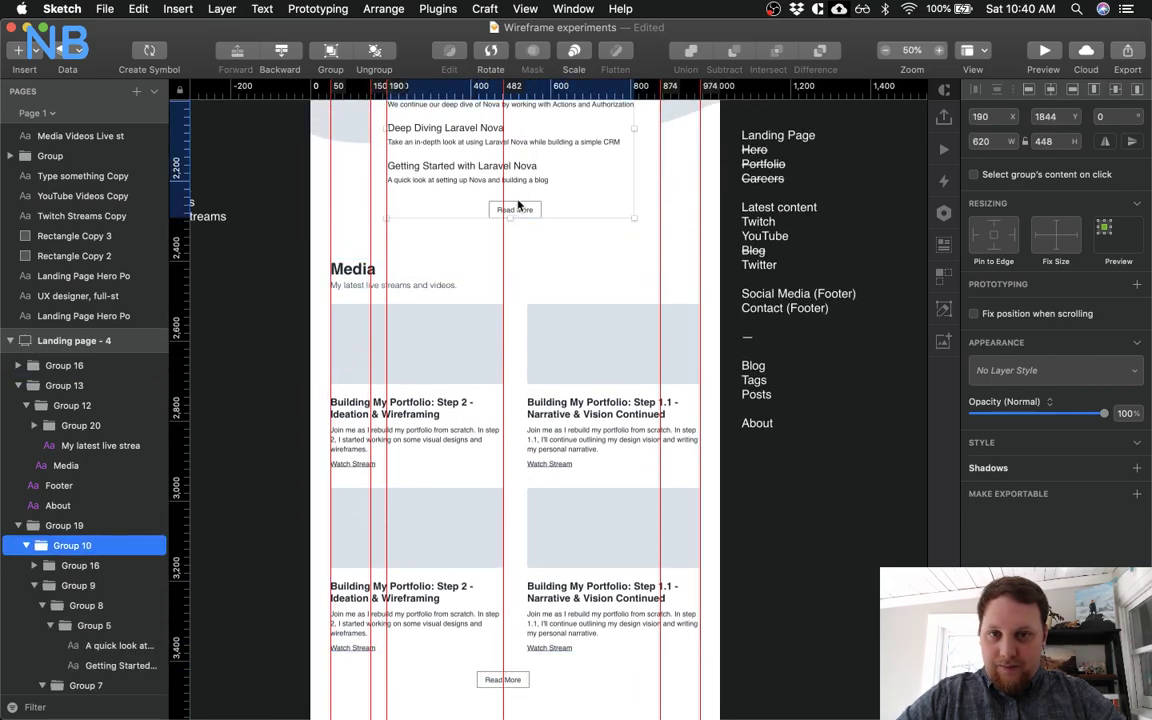
drag(518, 205, 485, 425)
scroll(511, 300, down, 5)
click(485, 424)
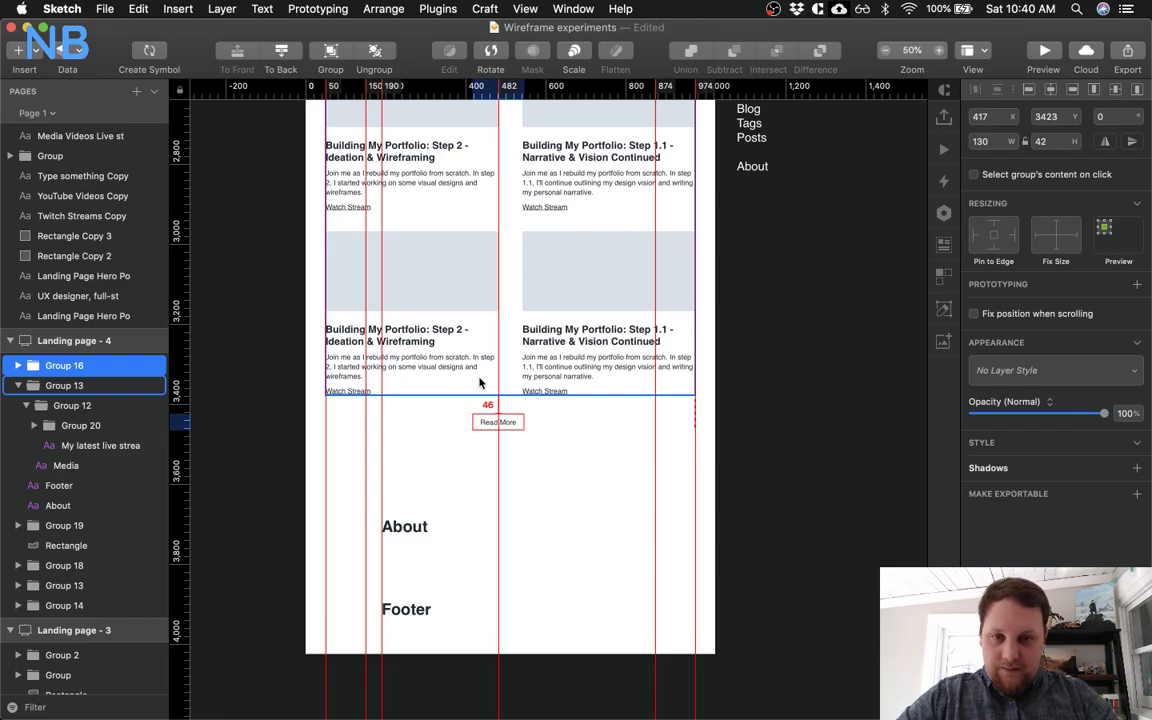
key(shift+Up)
click(566, 476)
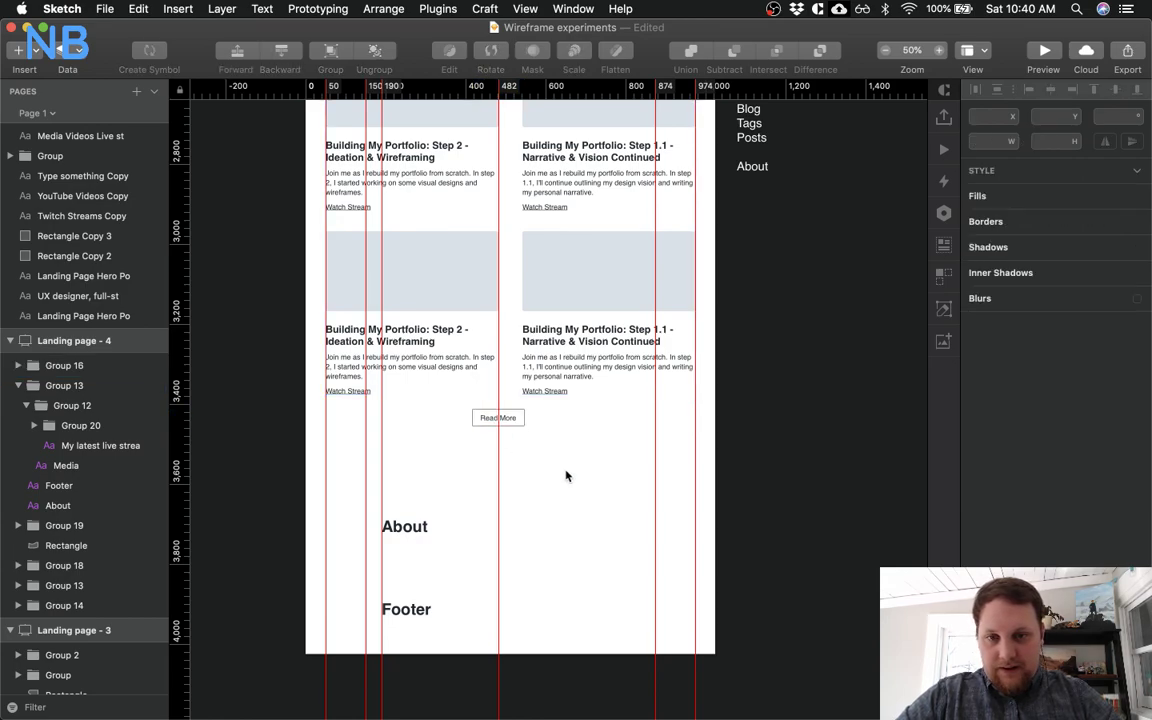
click(498, 418)
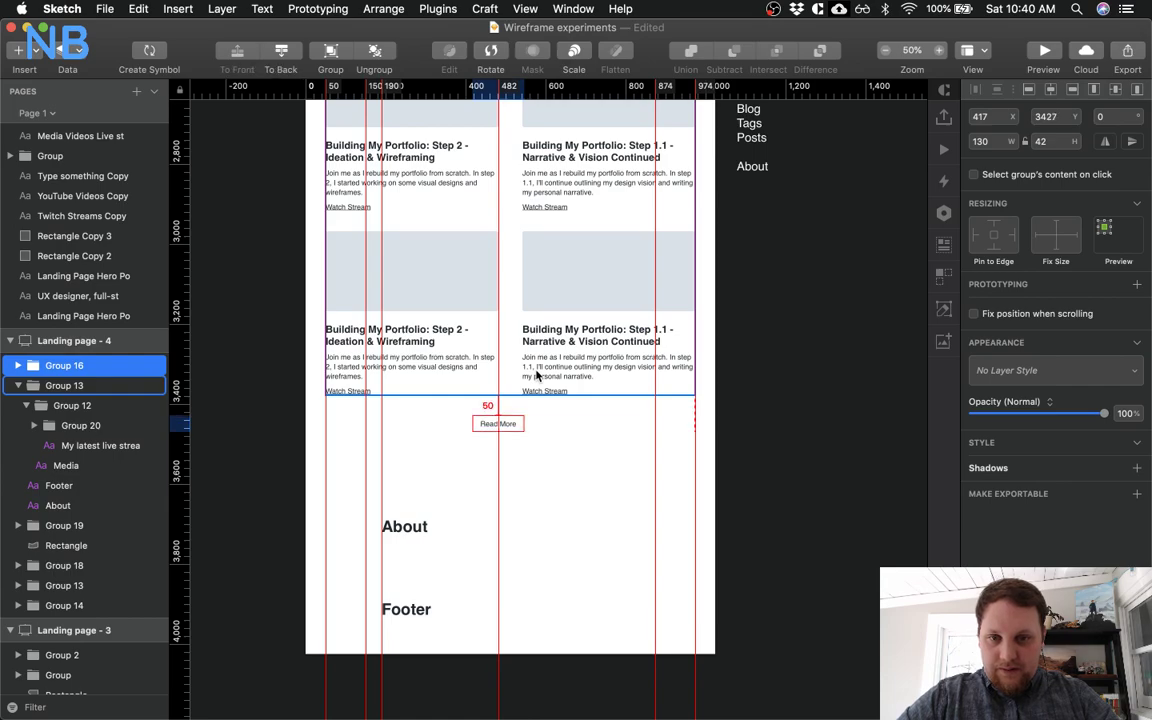
click(497, 440)
Change the copied button's label to "See More" and set the label's X position to 442
double_click(487, 431)
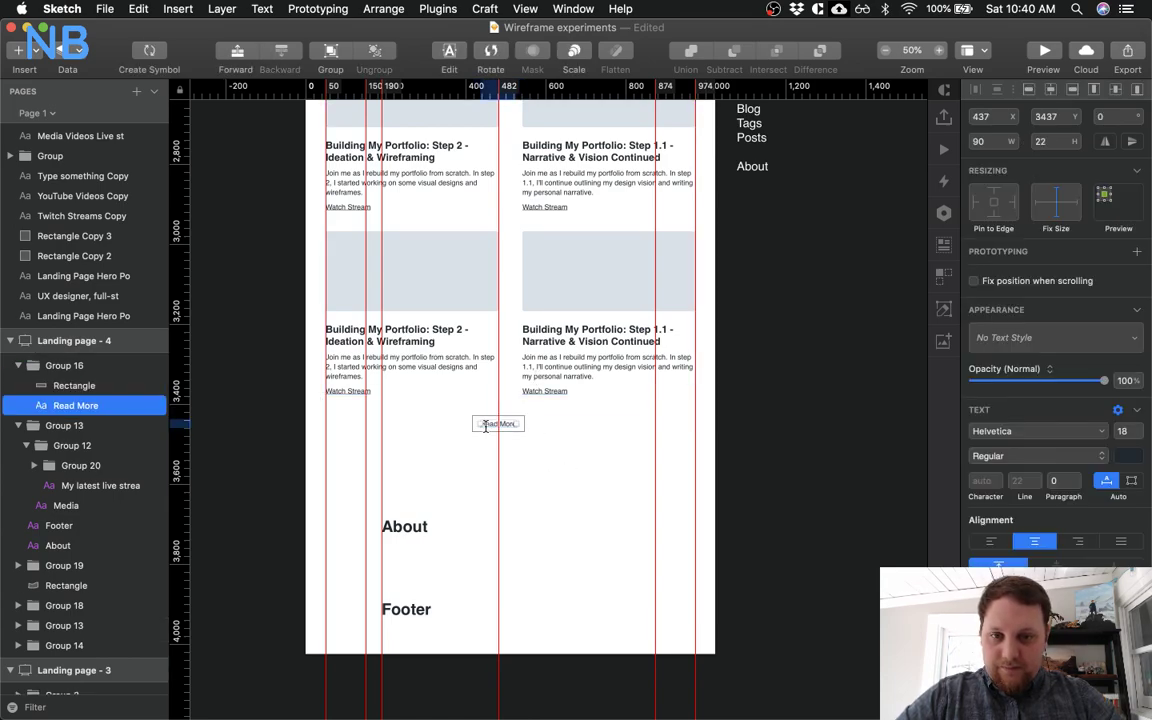
key(Escape)
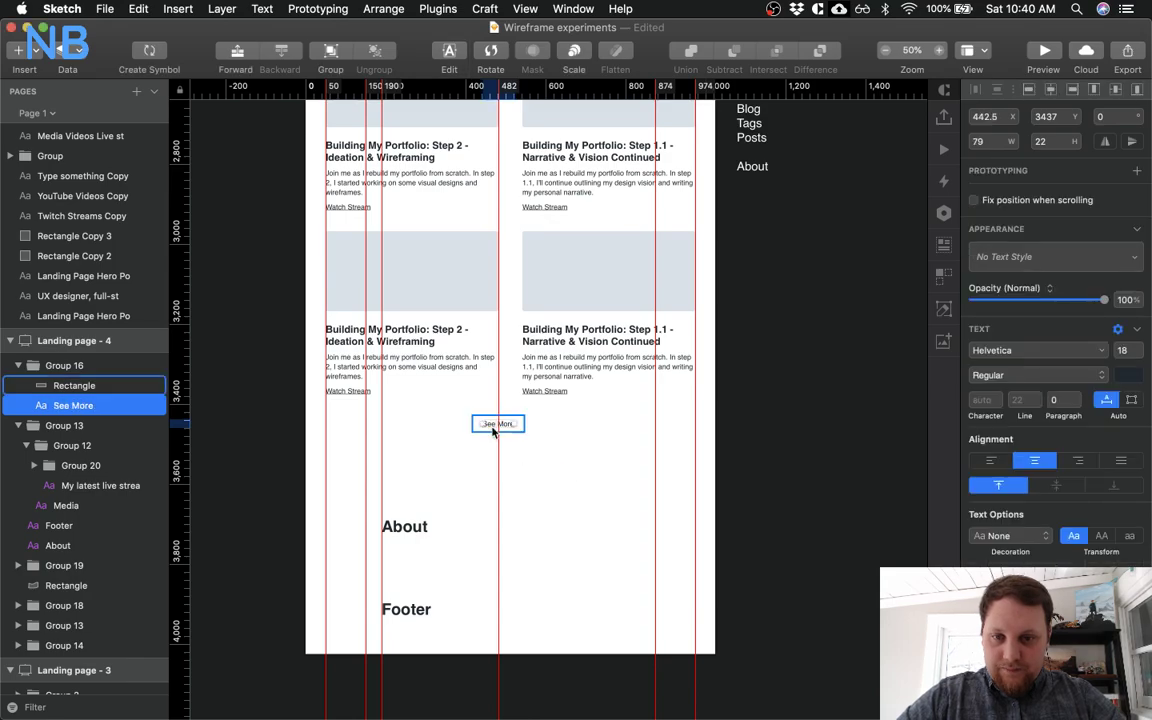
key(alt)
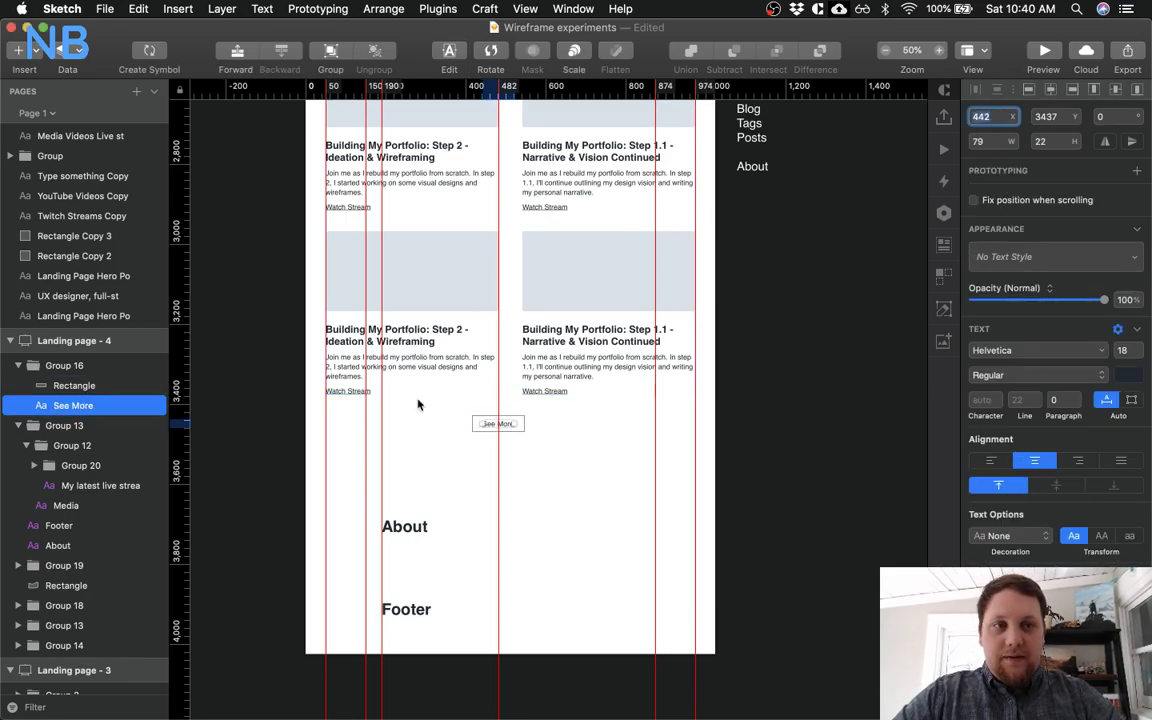
click(476, 451)
Move the "See More" label left inside its button to match the left padding of the Writing section's "Read More" button
scroll(480, 449, up, 5)
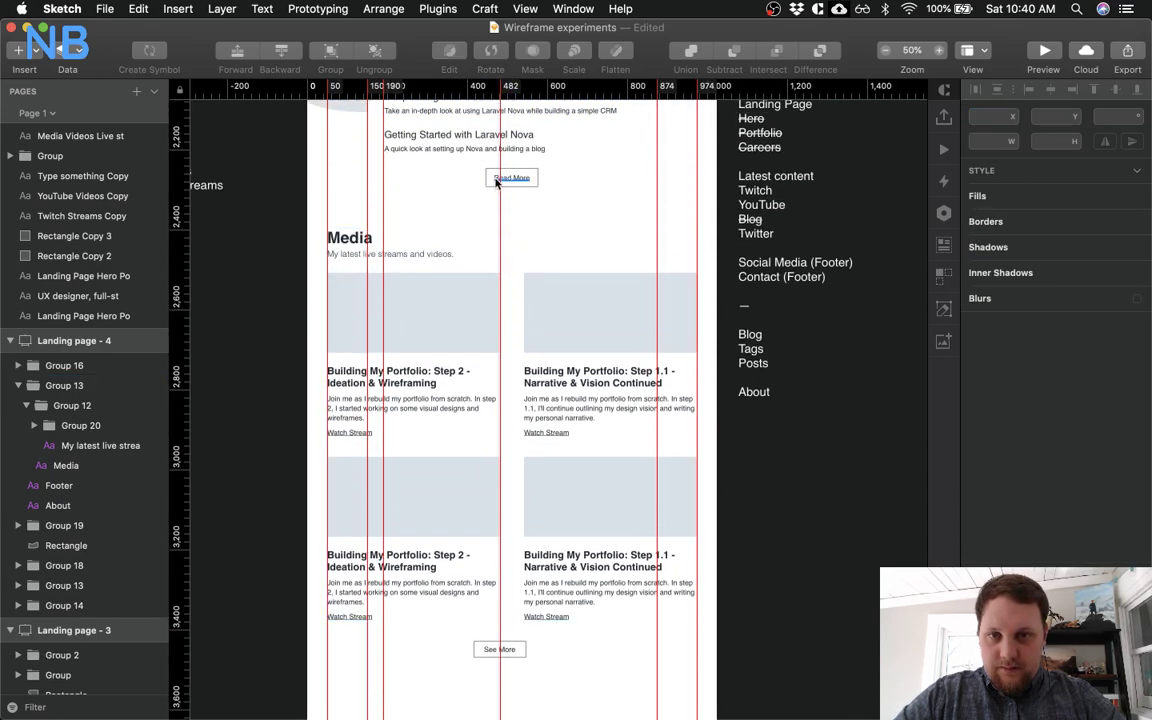
click(496, 180)
scroll(505, 200, down, 9)
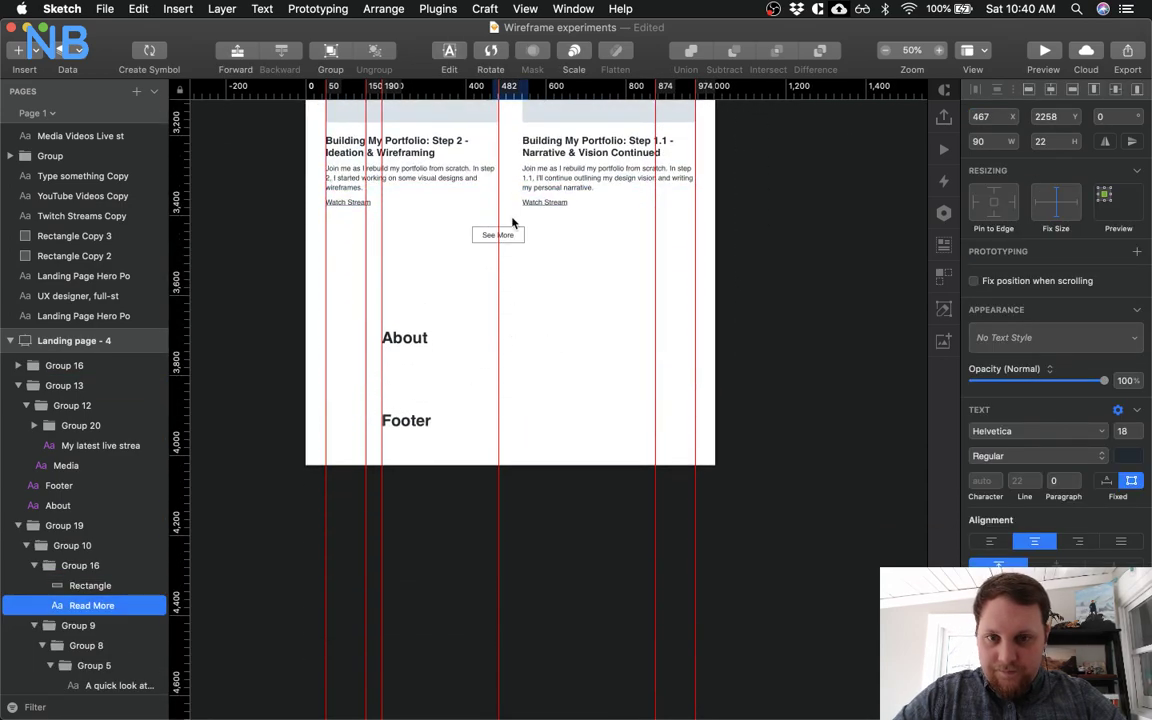
click(490, 234)
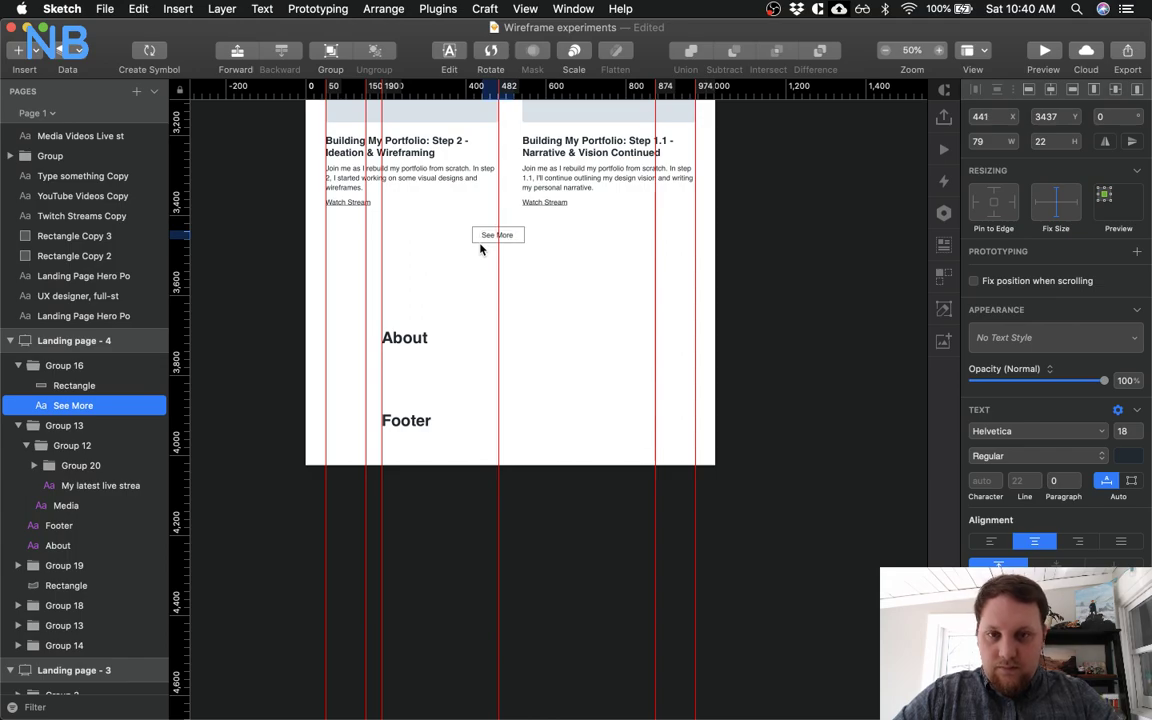
click(525, 242)
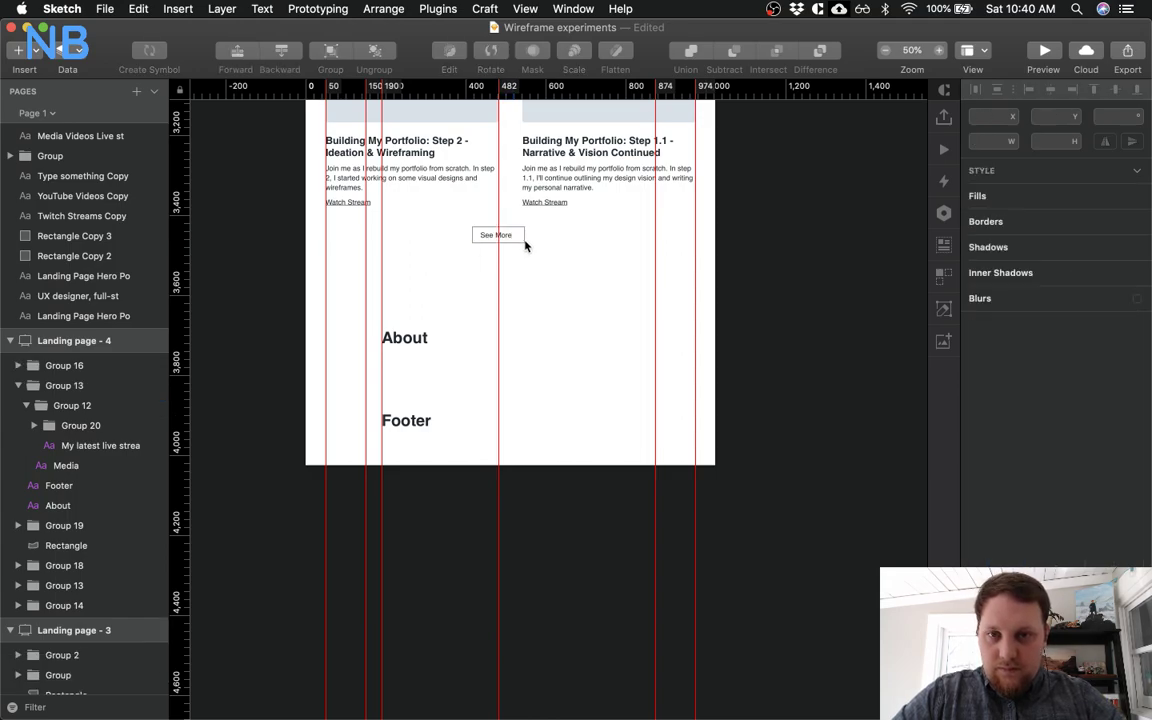
Set the "See More" button's rectangle width to 119 and centre the whole button horizontally on the artboard
click(524, 242)
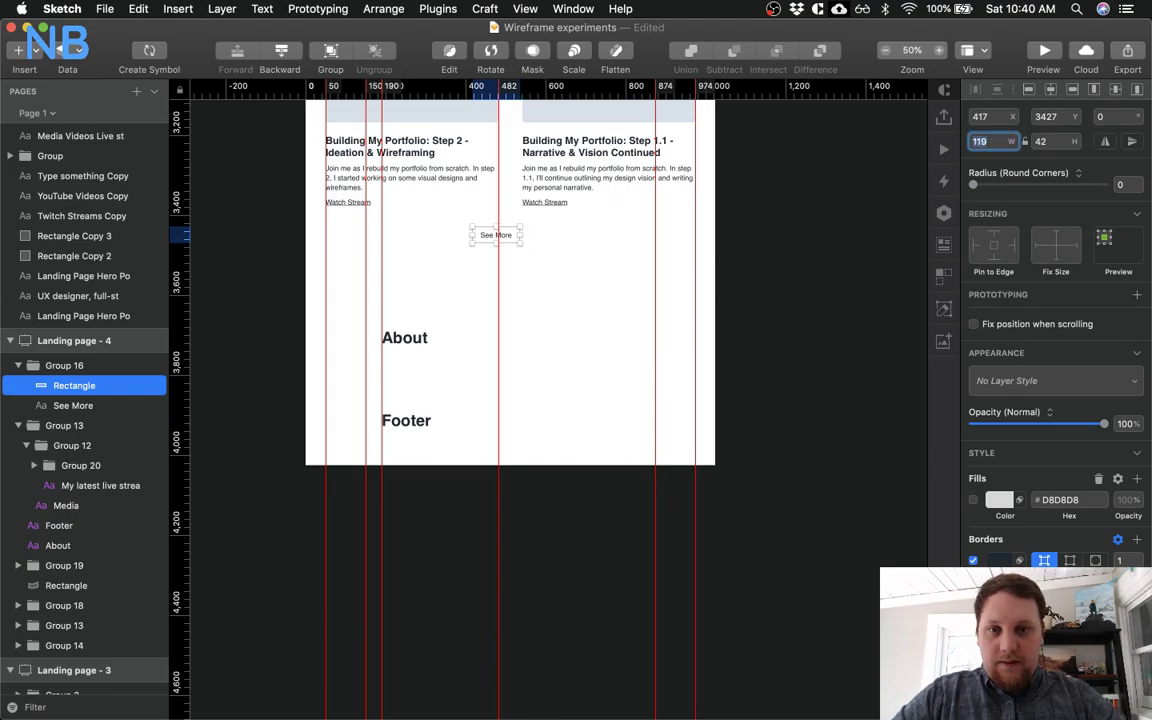
click(489, 234)
click(1050, 89)
click(594, 265)
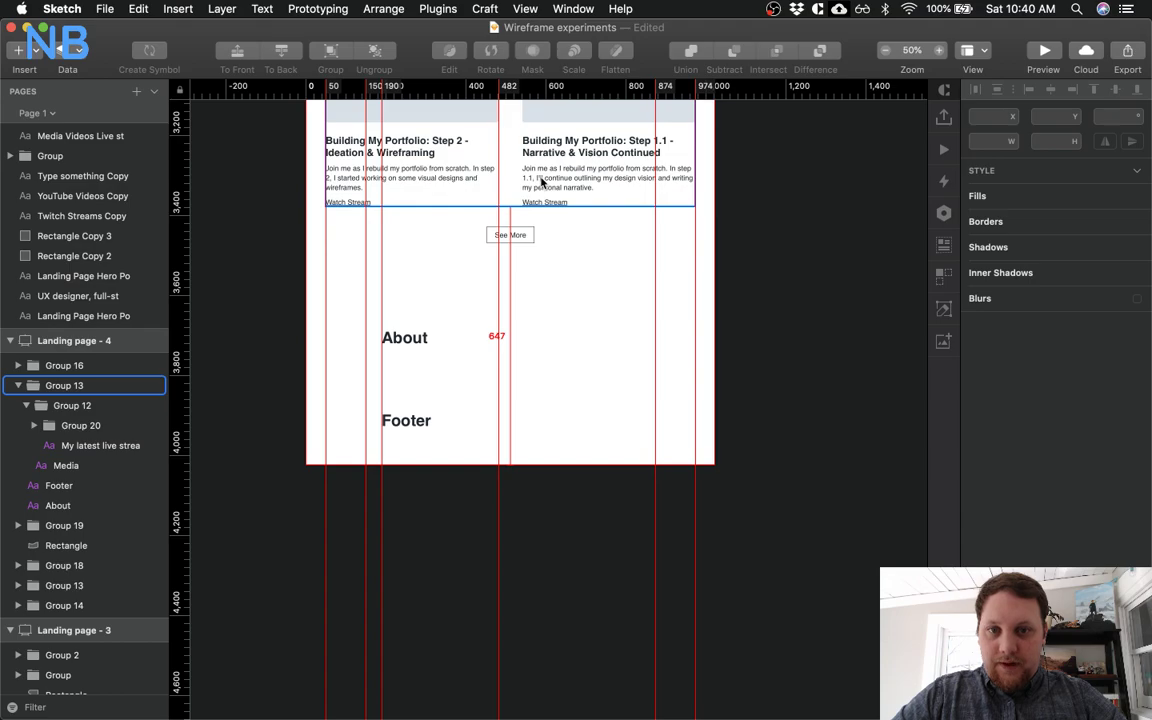
Remove the vertical ruler guide at 482 from the landing page artboard
scroll(571, 339, up, 5)
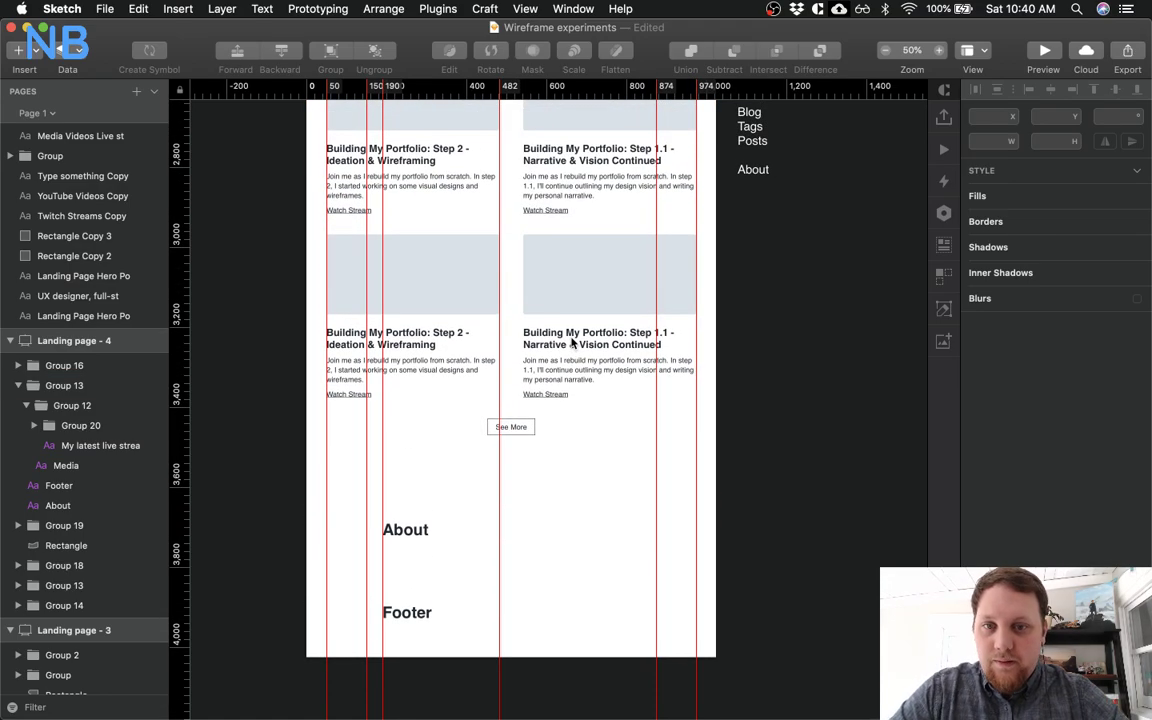
scroll(528, 137, up, 1)
click(528, 137)
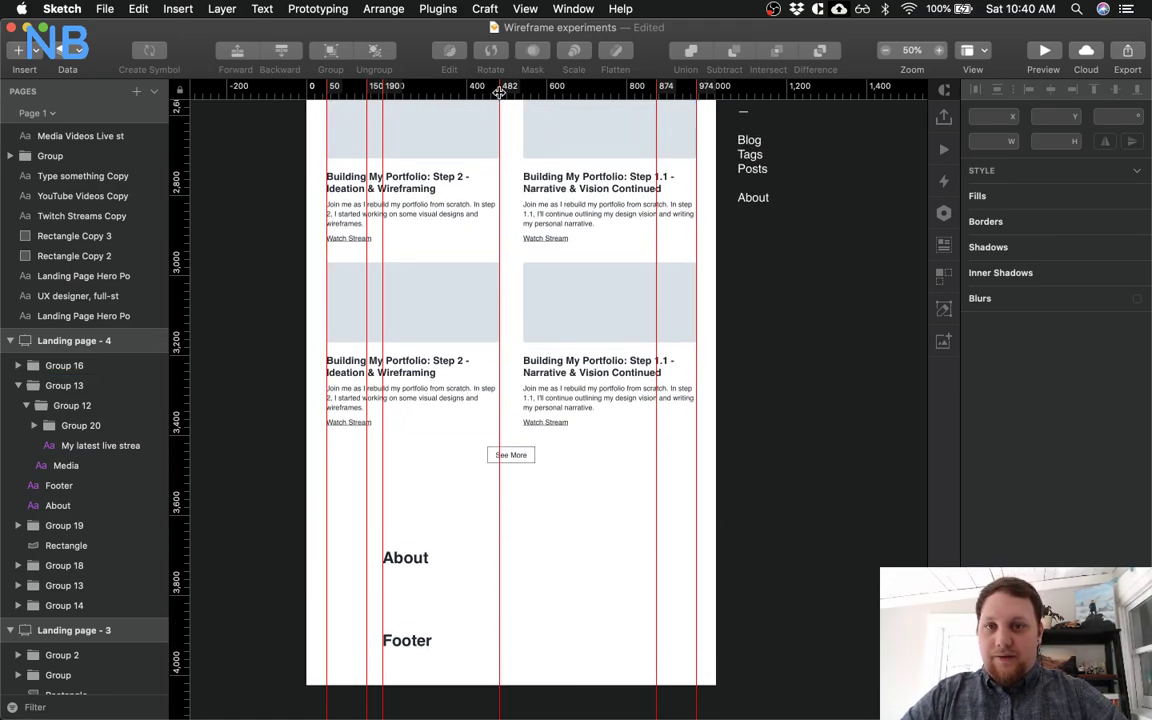
click(550, 548)
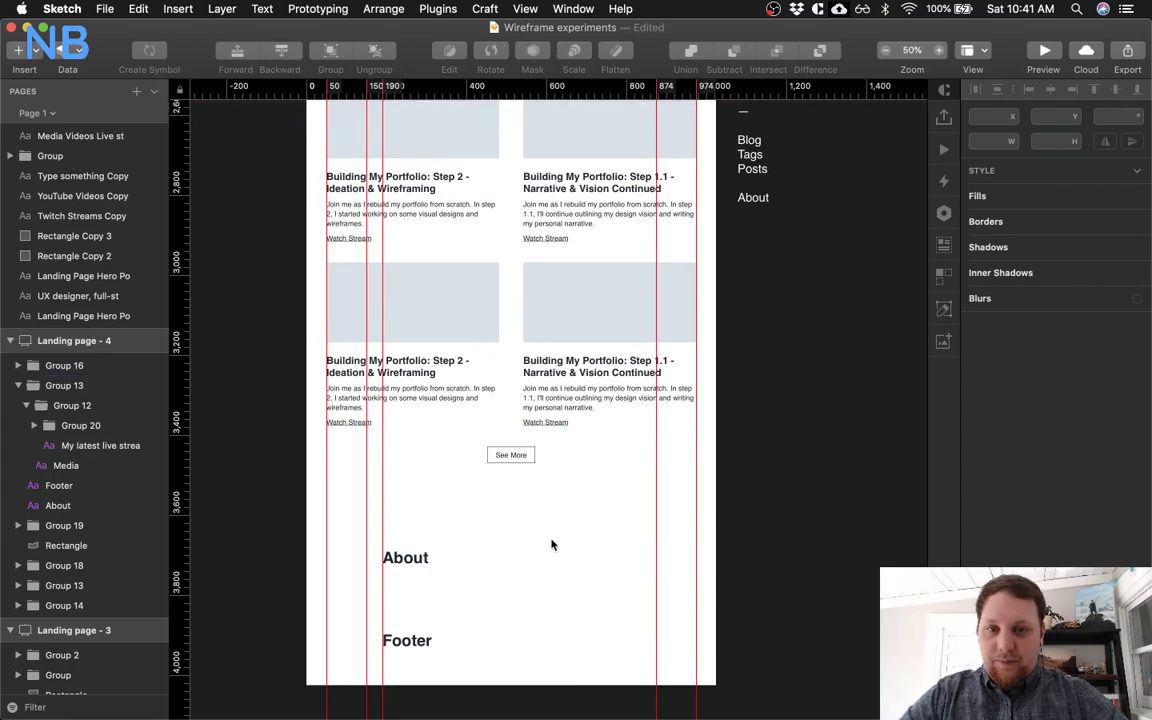
Set the height of the "Landing page - 4" artboard to 6024
scroll(638, 519, up, 4)
scroll(638, 519, up, 5)
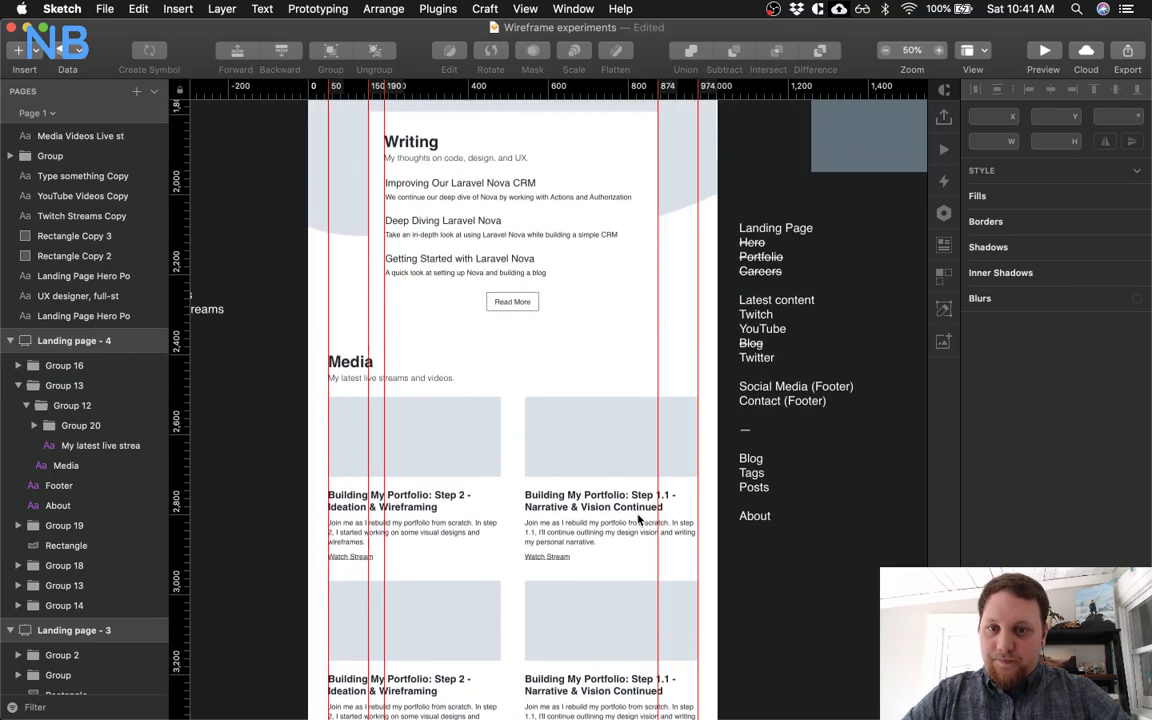
scroll(638, 519, down, 10)
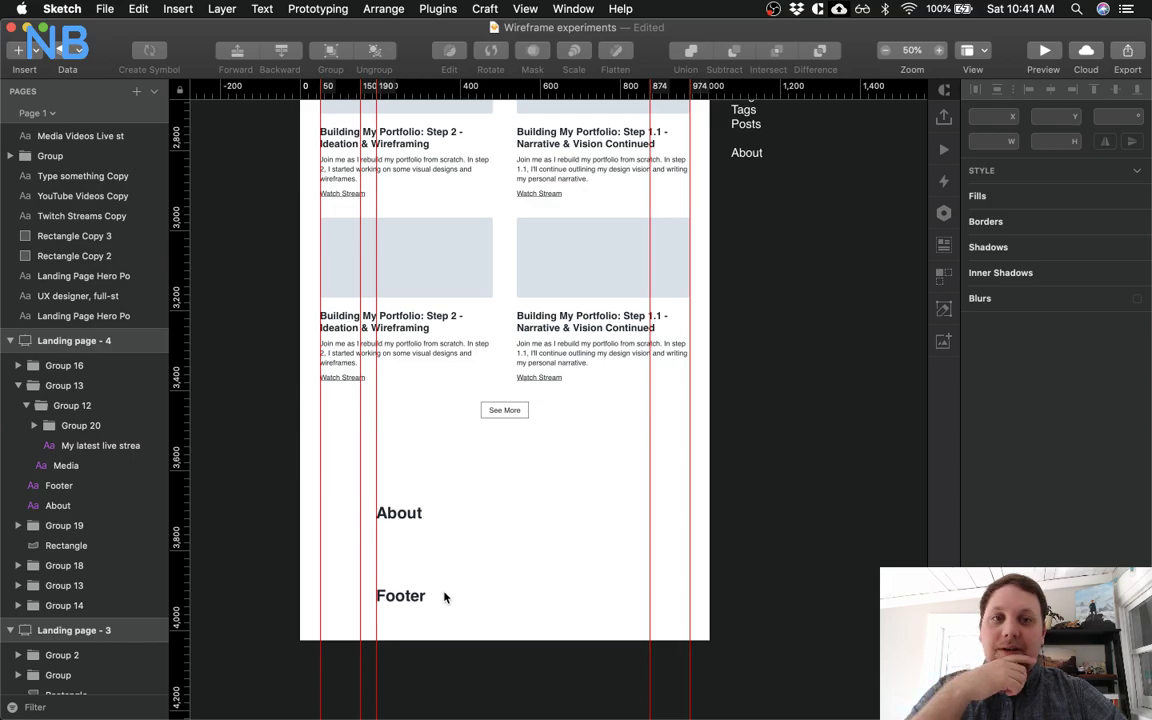
scroll(445, 597, up, 2)
scroll(445, 597, left, 4)
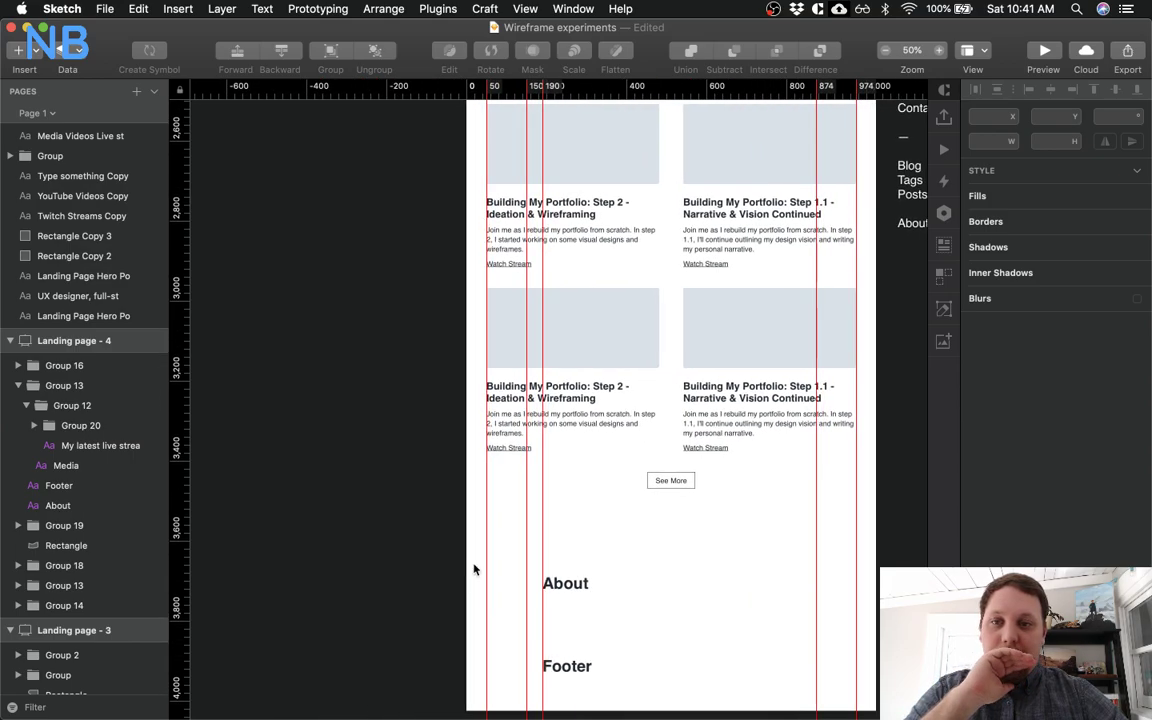
key(super+minus)
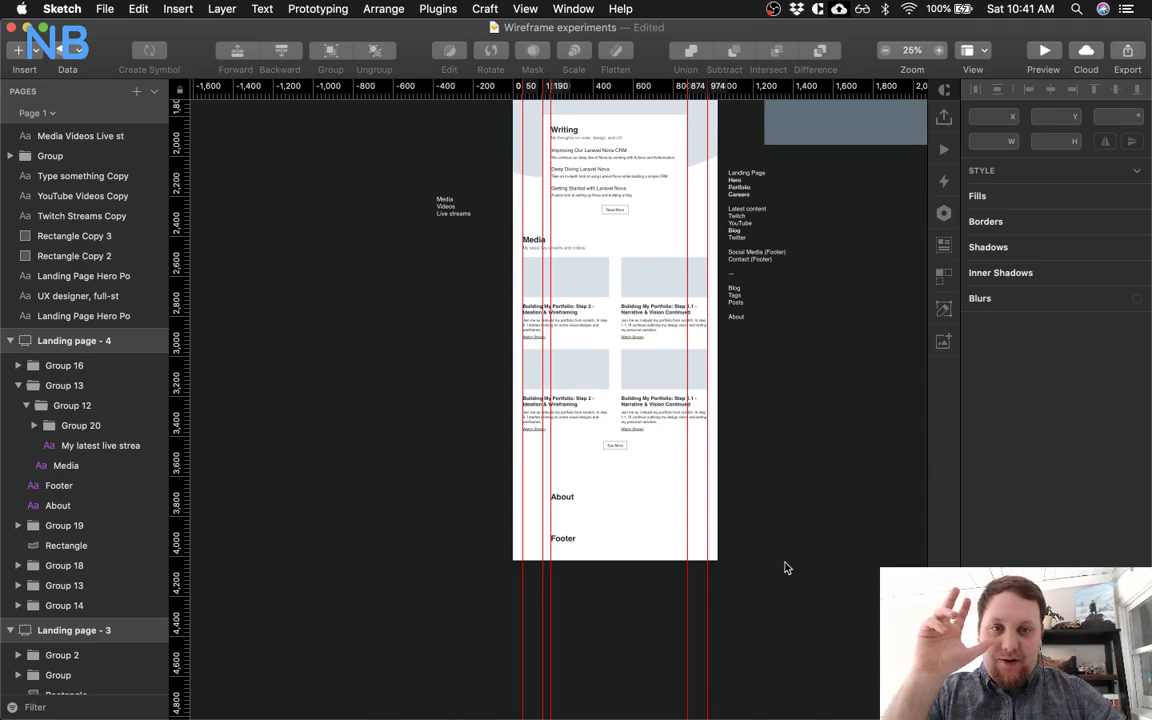
click(58, 344)
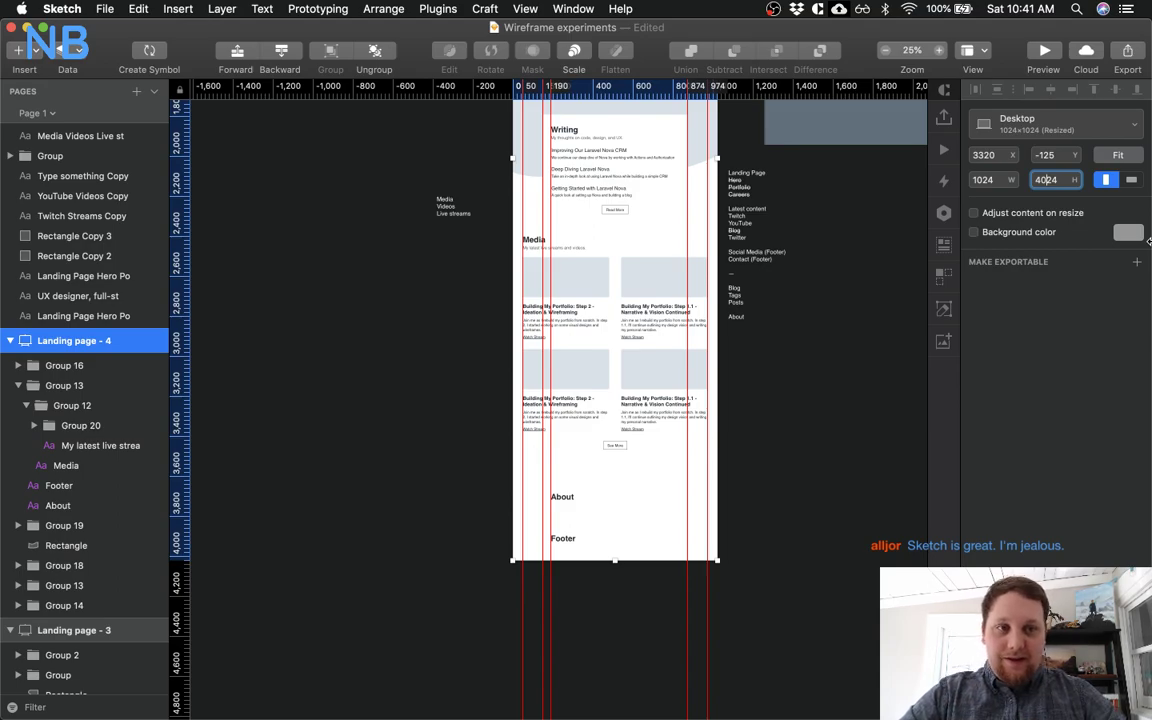
key(Return)
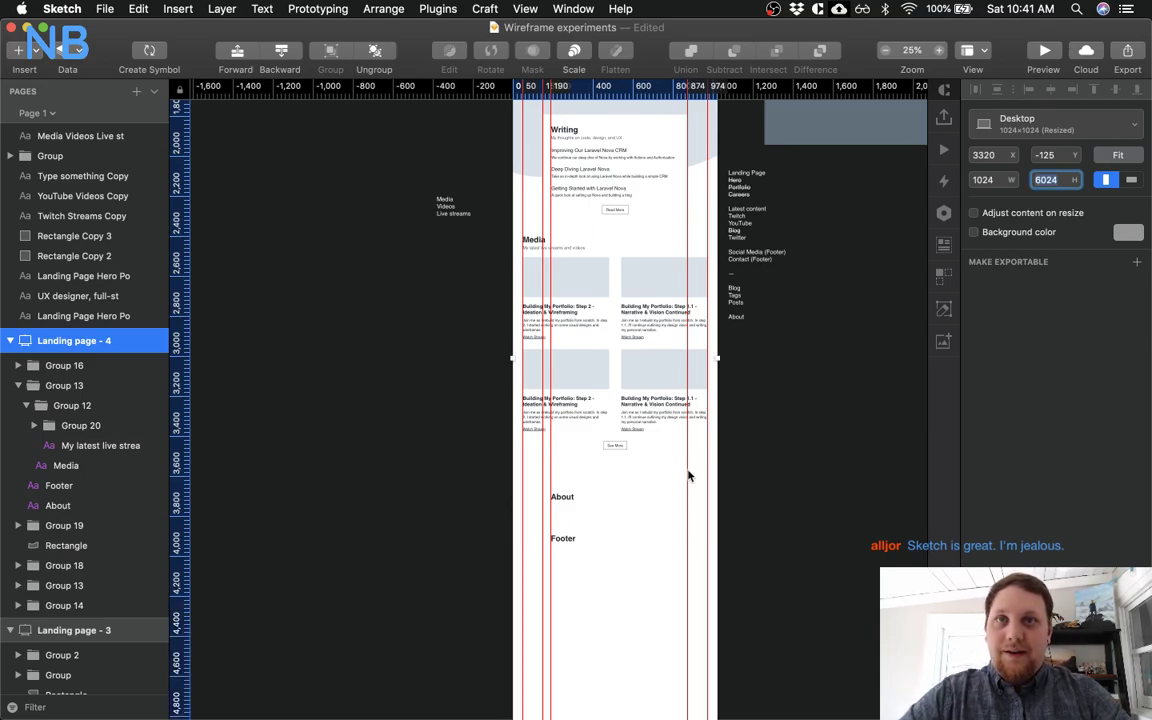
Move the About and Footer headings together down the extended artboard to open a large gap below the "See More" button
scroll(626, 553, down, 5)
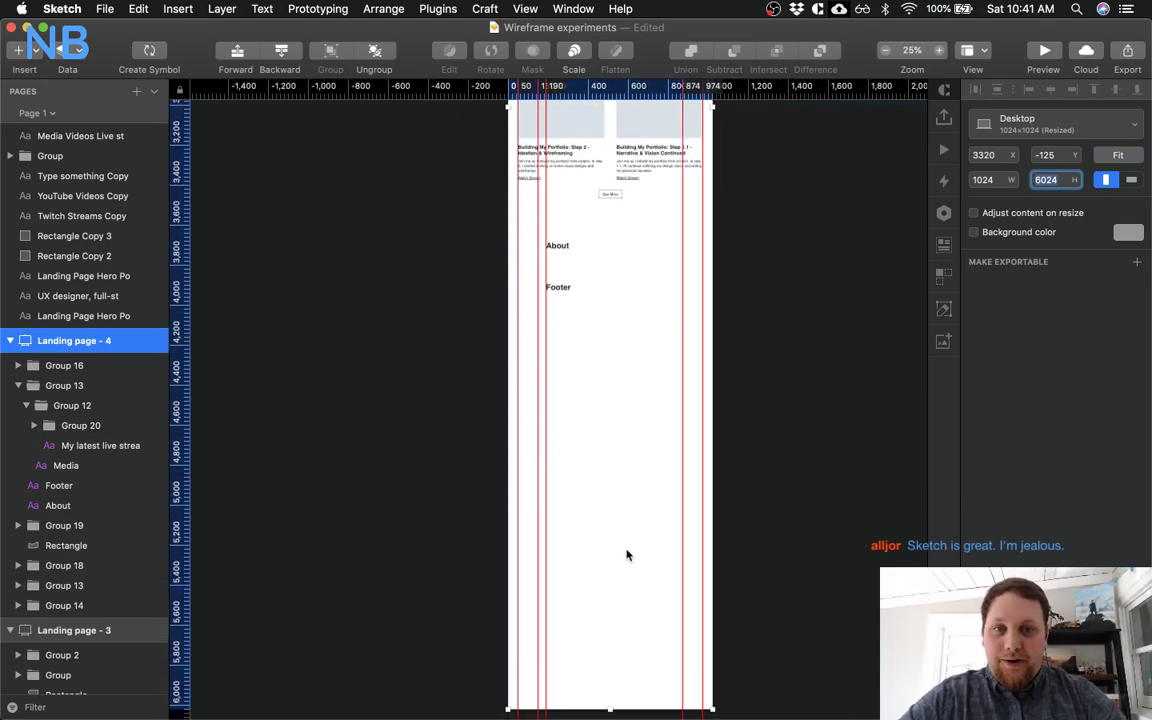
scroll(626, 351, right, 4)
key(Escape)
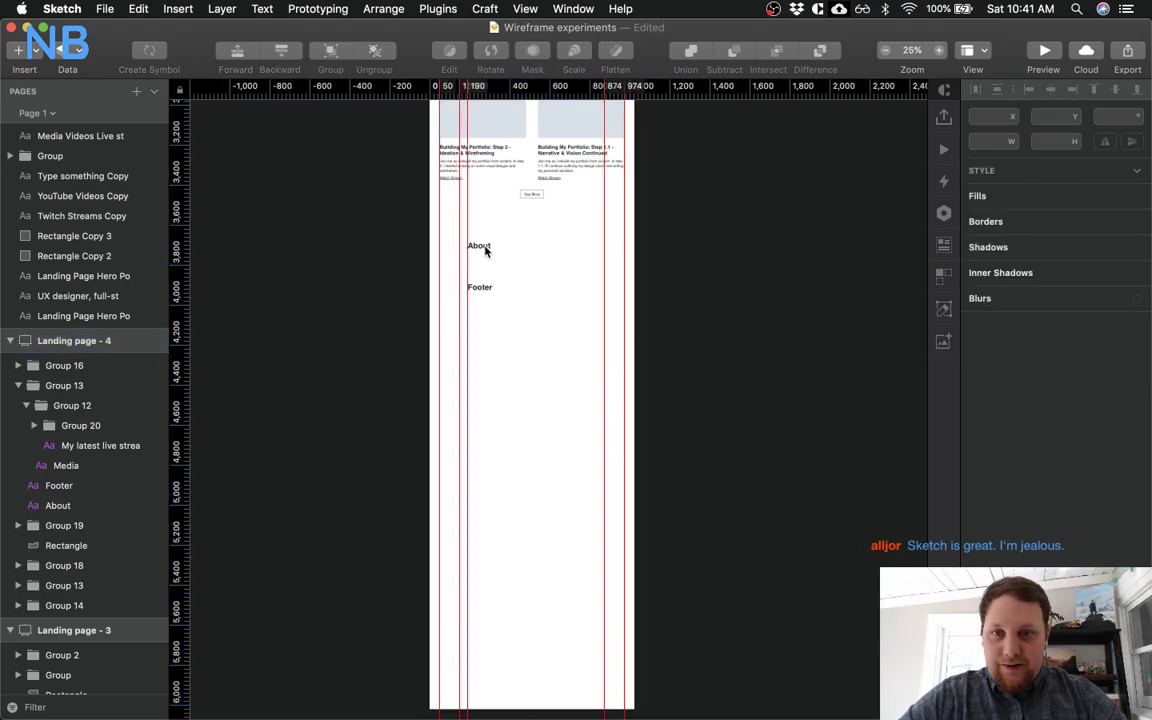
click(482, 246)
shift+click(479, 287)
drag(479, 287, 481, 395)
click(543, 323)
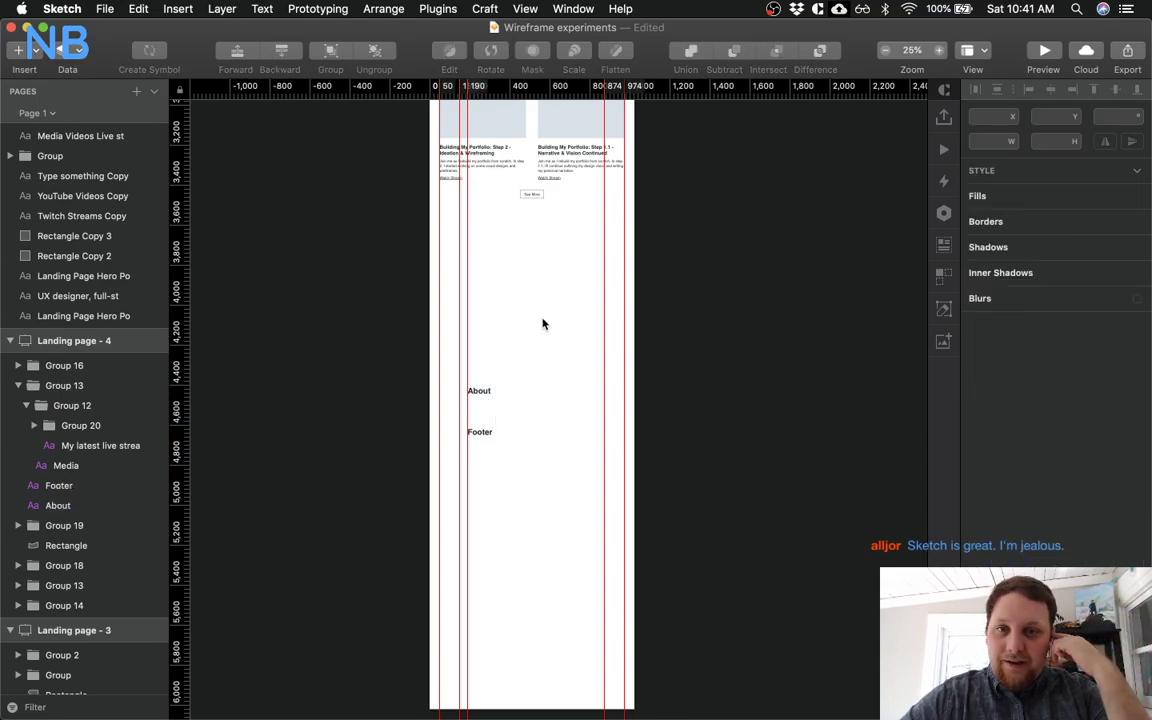
Duplicate the wave background shape behind the Writing section and place the copy below the "See More" button at about Y 3612
scroll(543, 323, up, 10)
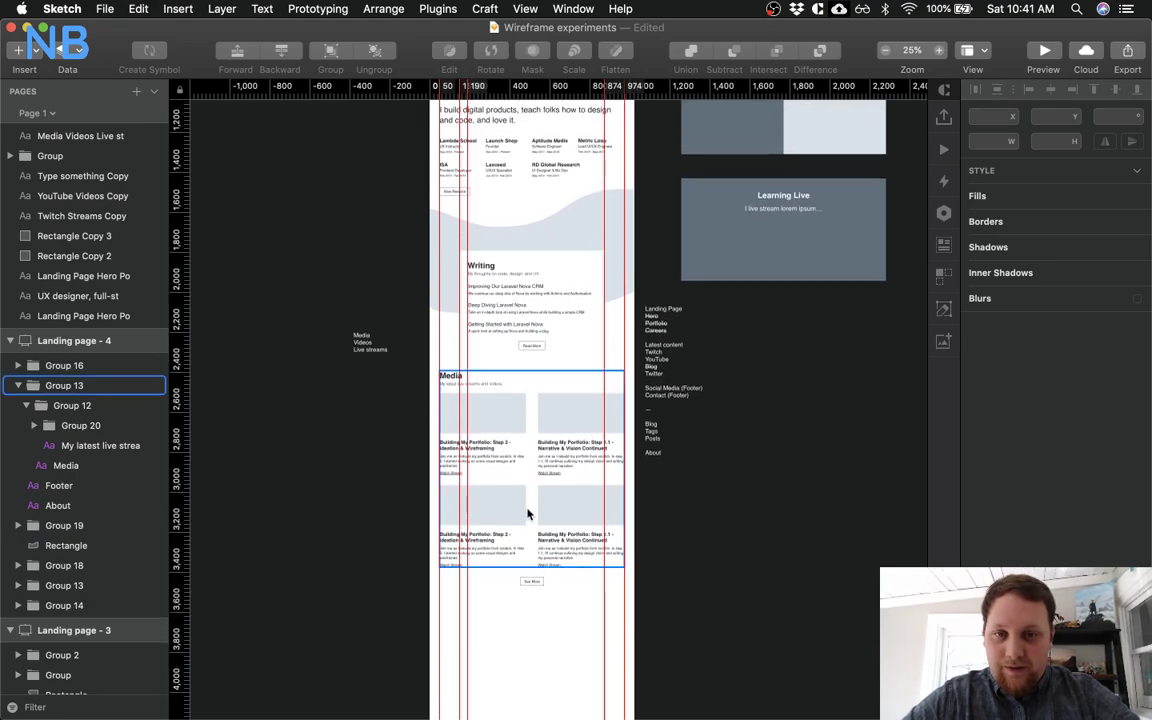
scroll(528, 514, down, 3)
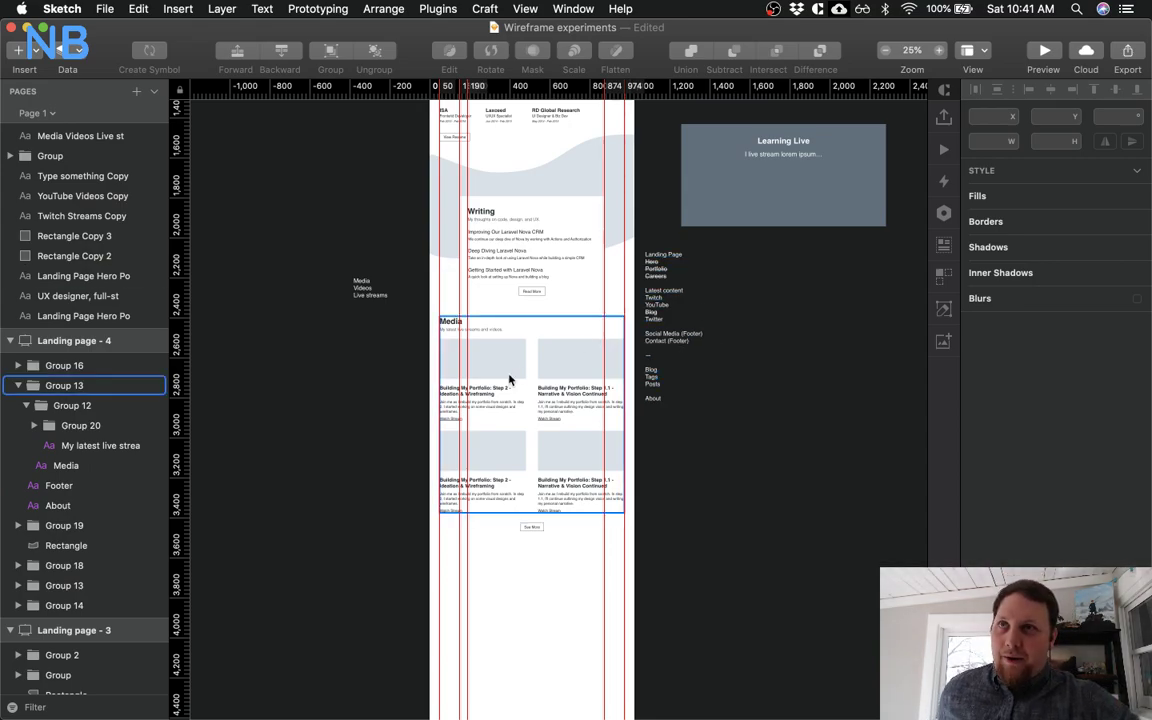
scroll(508, 379, up, 6)
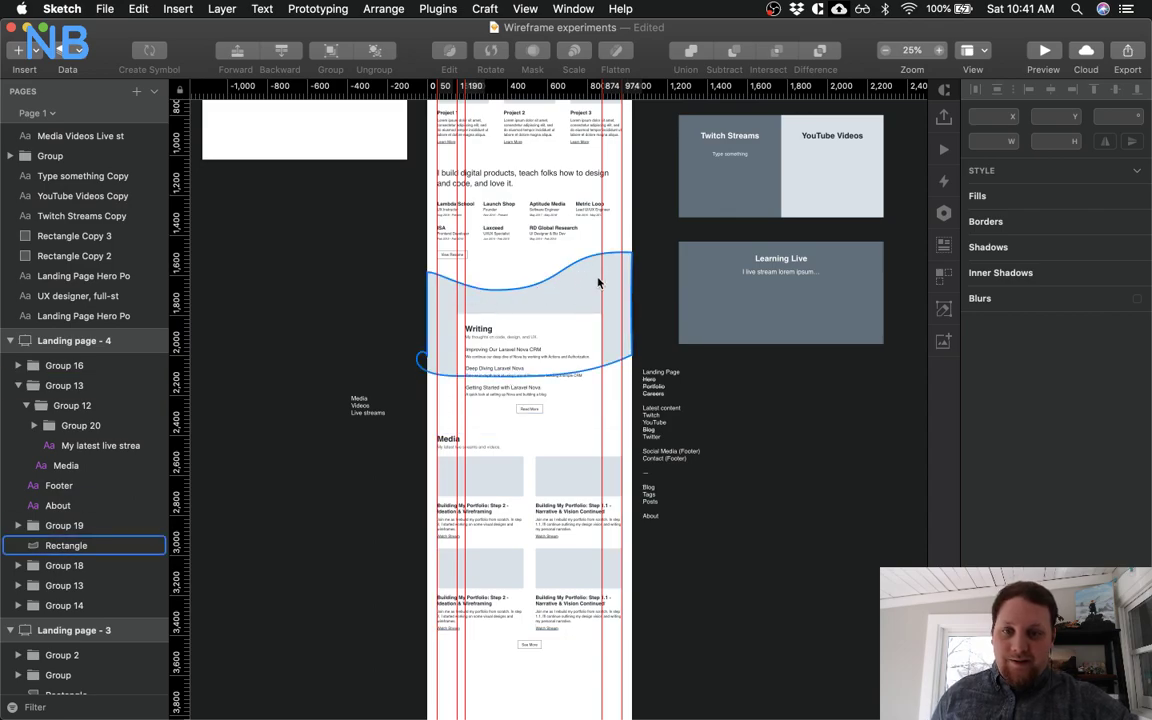
scroll(604, 278, up, 9)
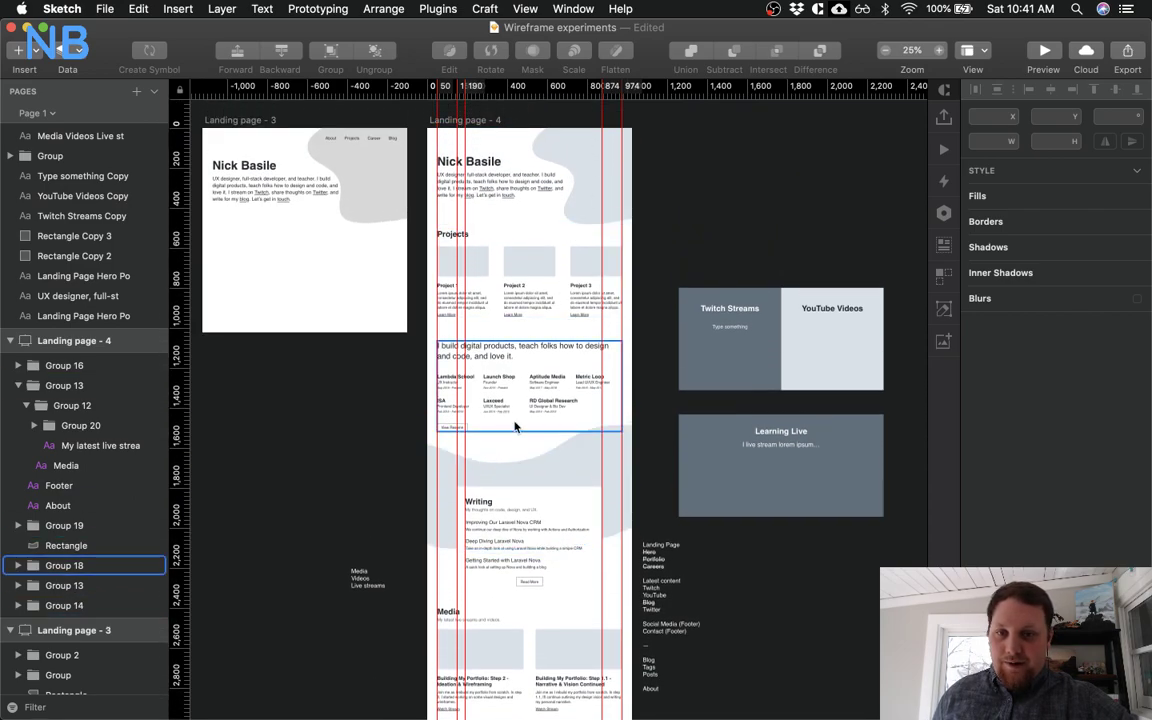
scroll(444, 500, down, 11)
scroll(446, 502, down, 3)
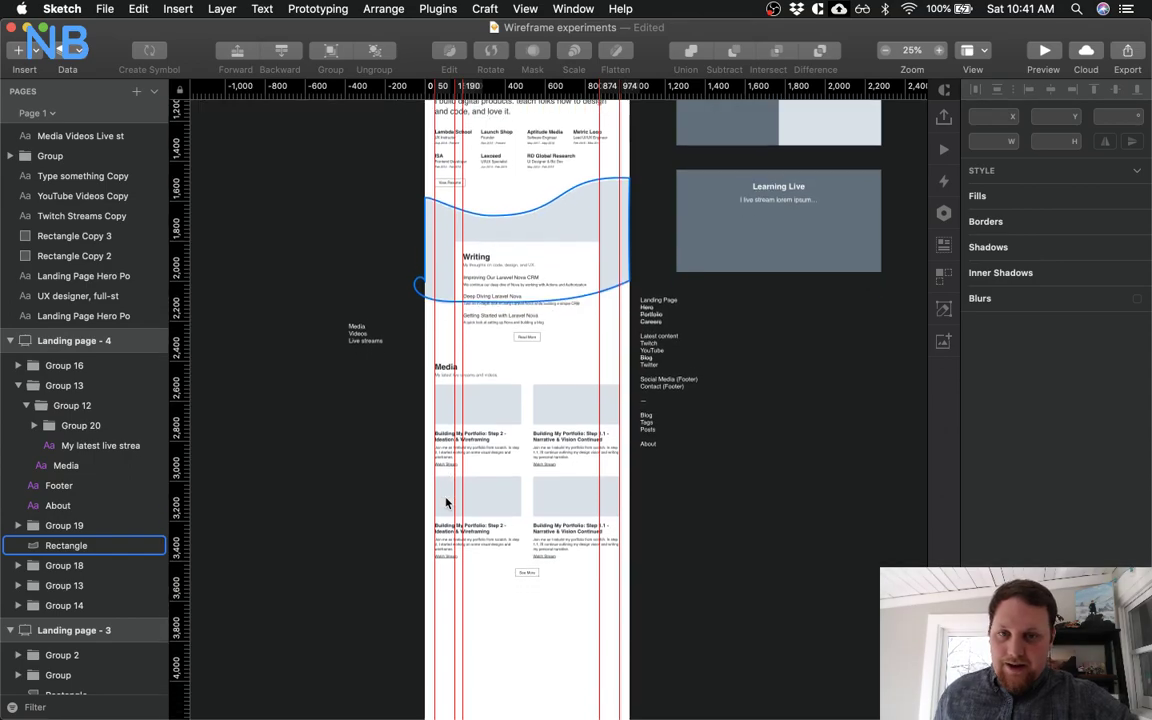
click(590, 167)
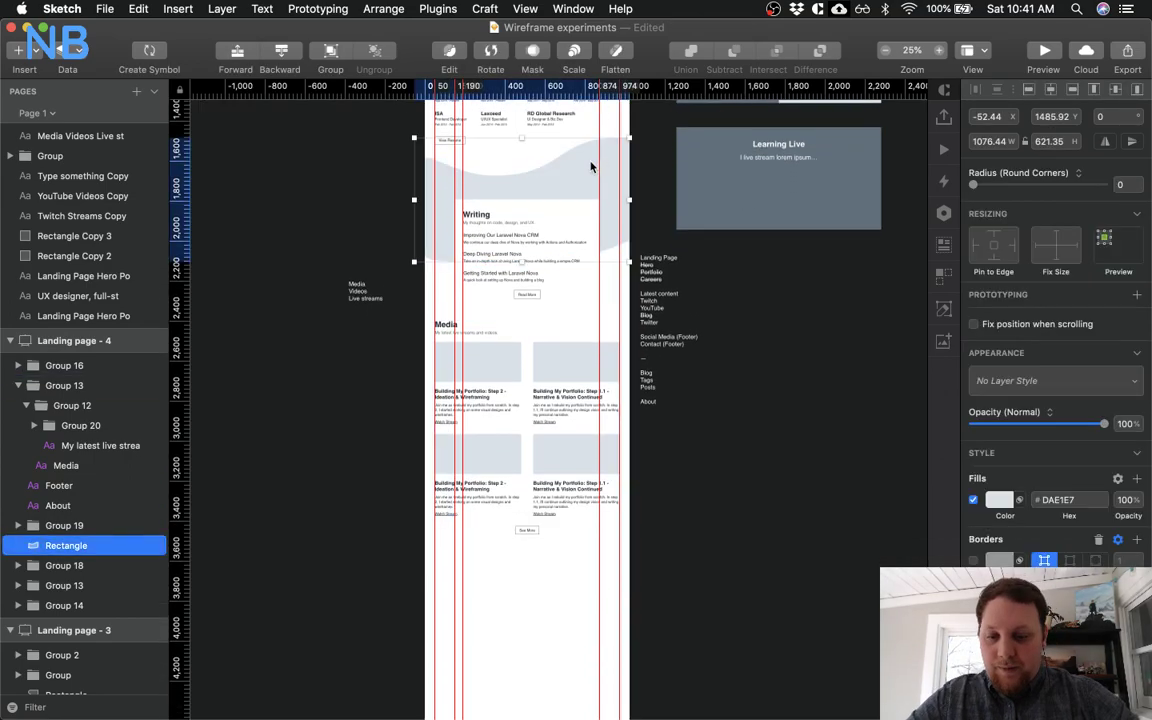
drag(591, 167, 579, 591)
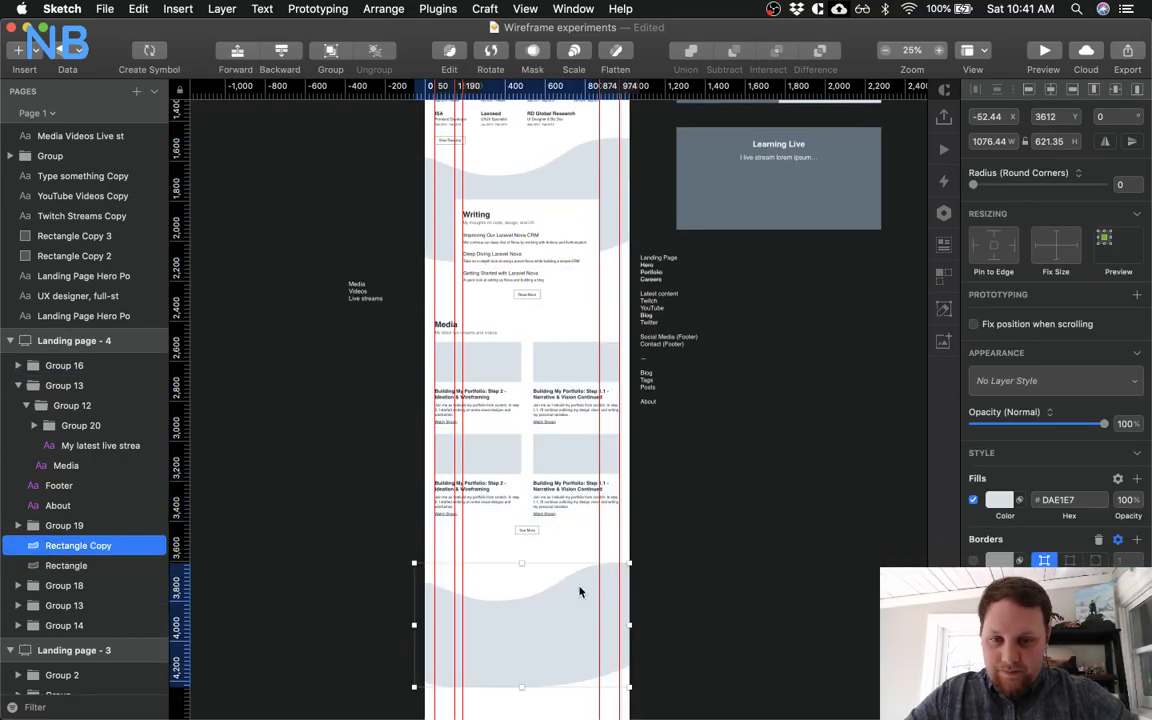
Try to flip the copied wave shape vertically
right_click(579, 591)
mouse_move(628, 663)
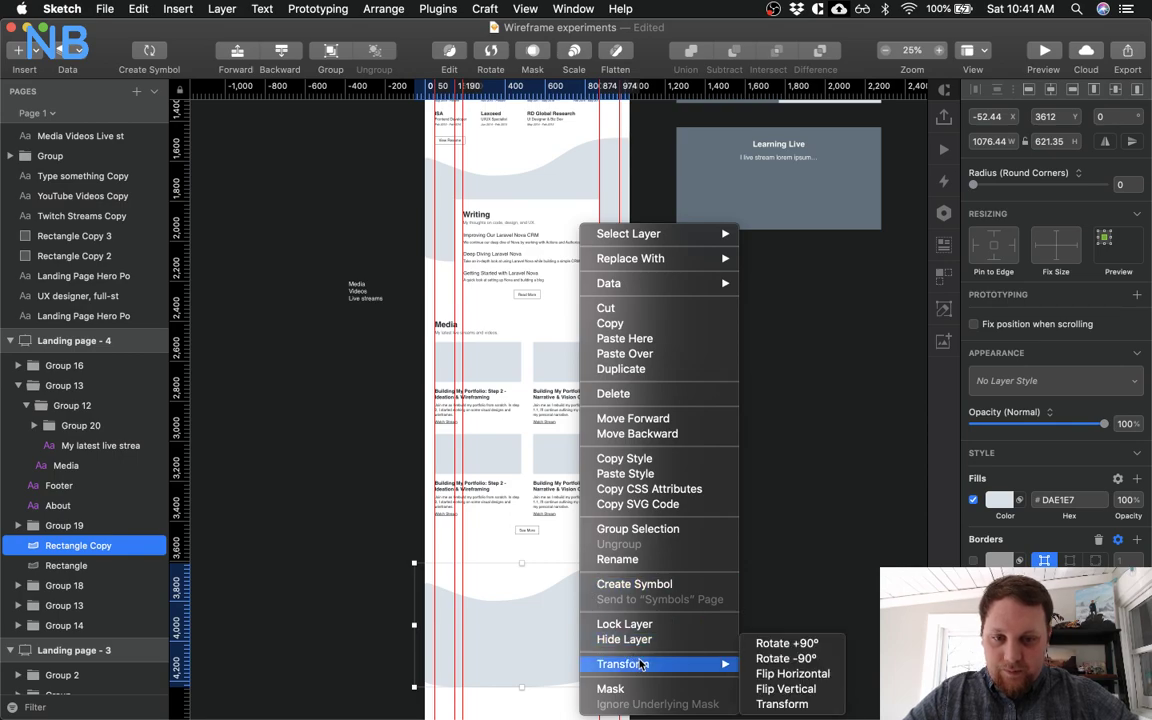
click(783, 687)
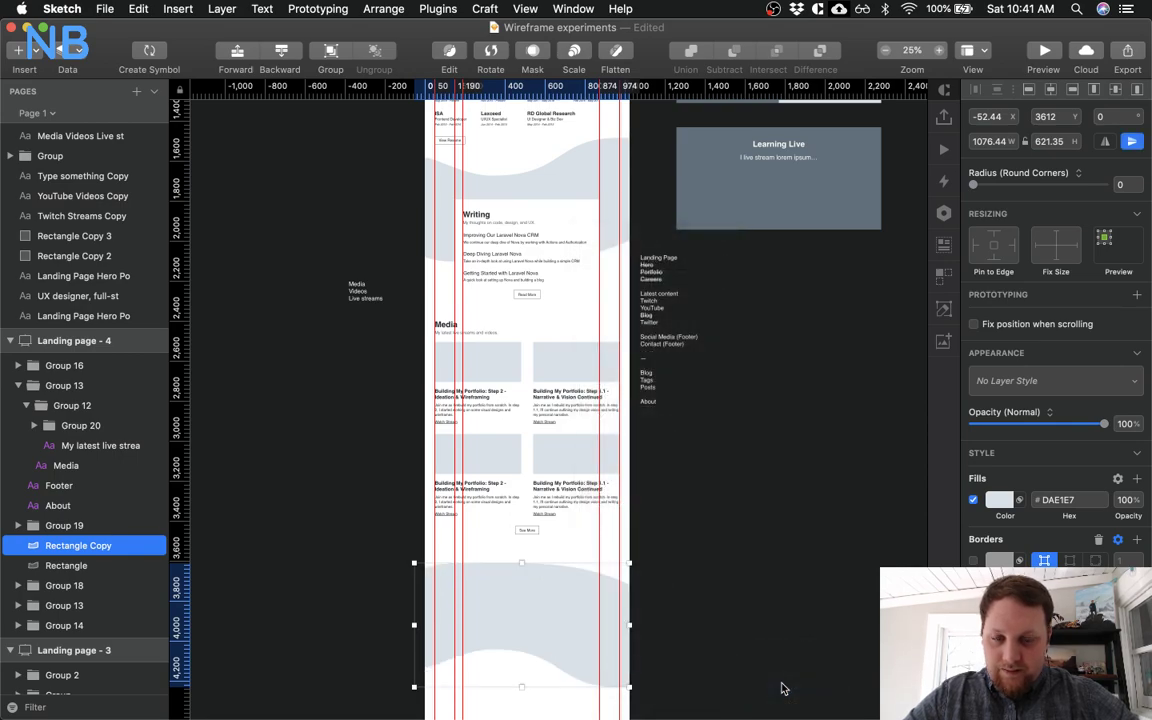
Flip the copied wave shape horizontally and align its left edge with the artboard at X 0
right_click(562, 605)
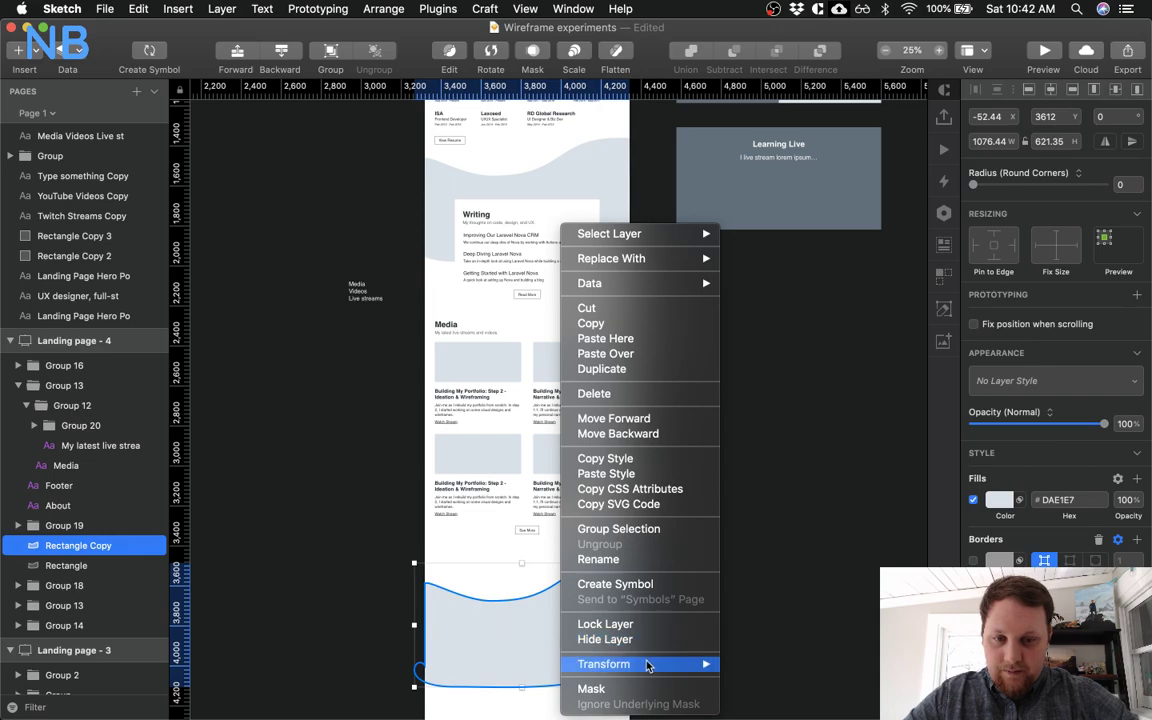
mouse_move(647, 665)
click(770, 675)
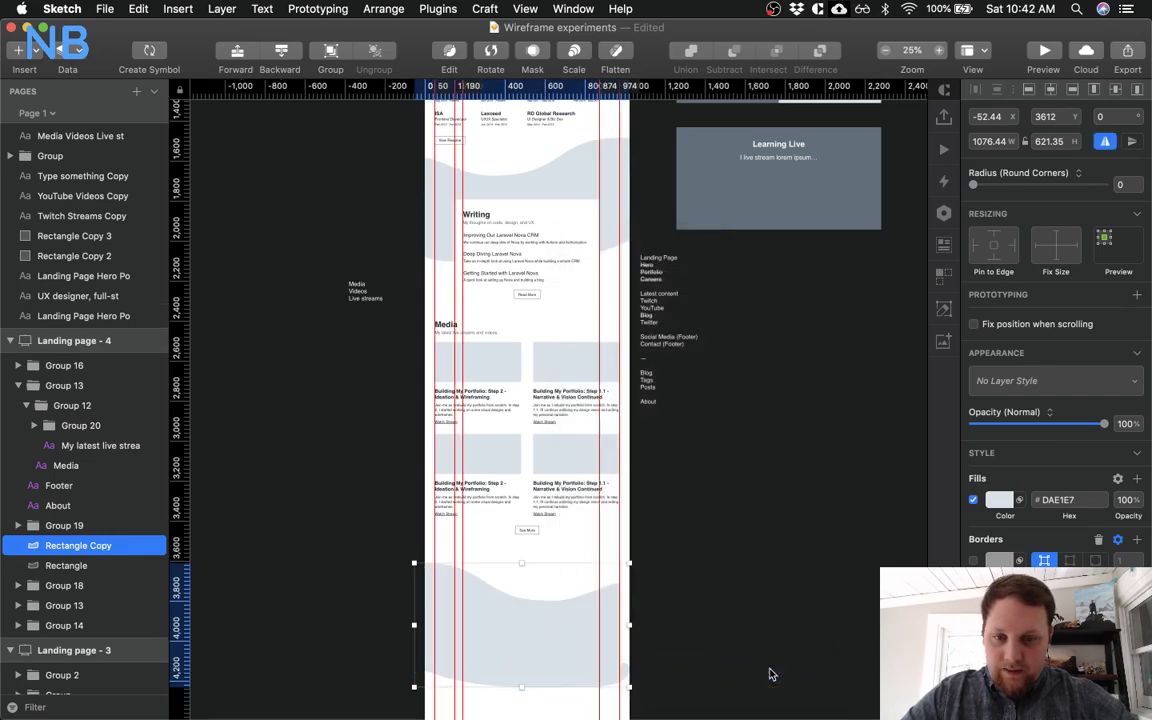
click(749, 569)
drag(553, 610, 566, 613)
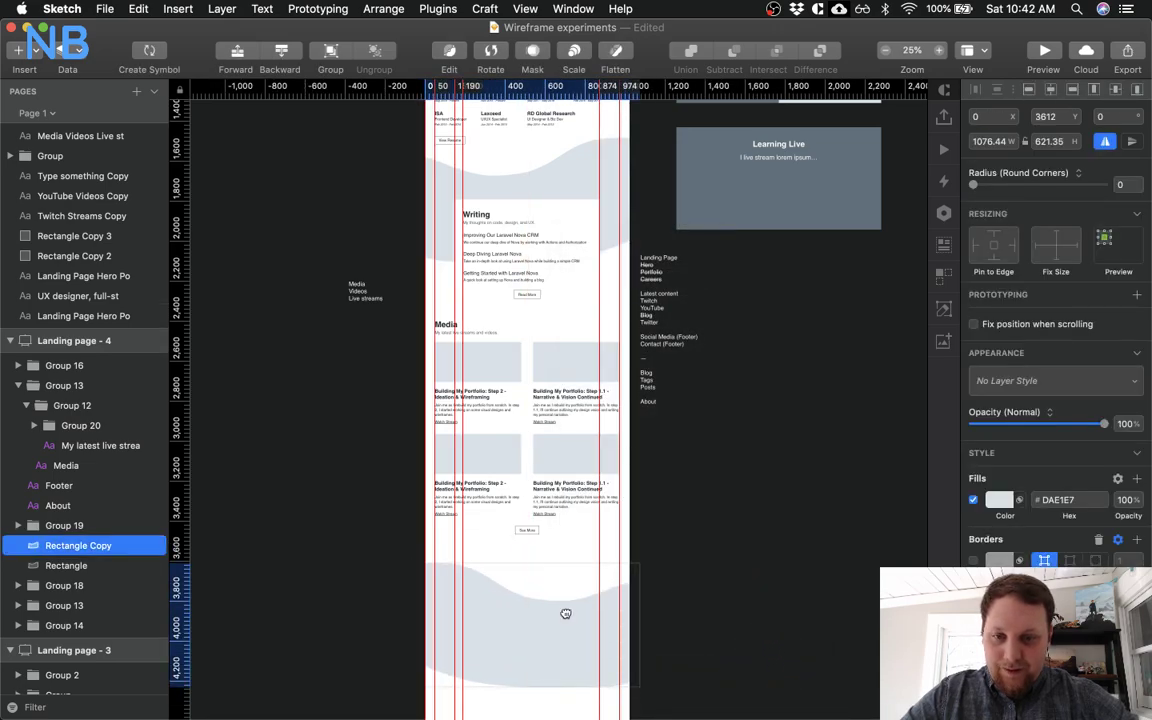
click(690, 617)
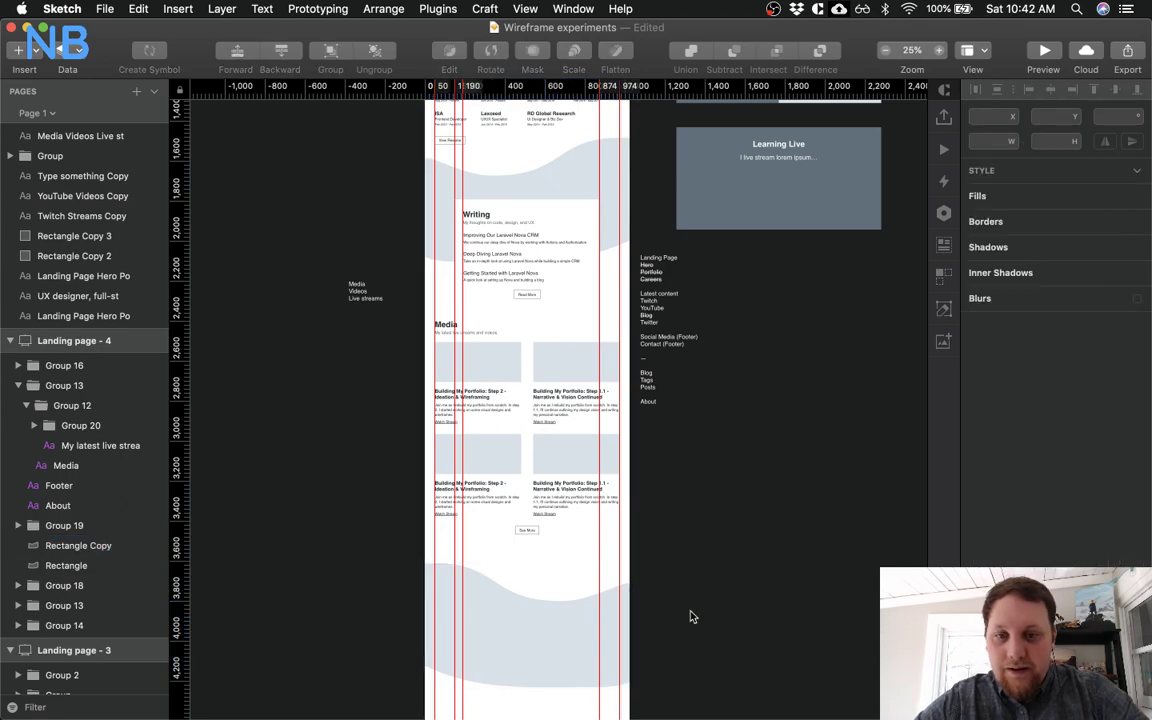
Nudge the copied wave shape up to Y 3539, closer to the Media section's "See More" button
scroll(690, 617, down, 3)
click(560, 566)
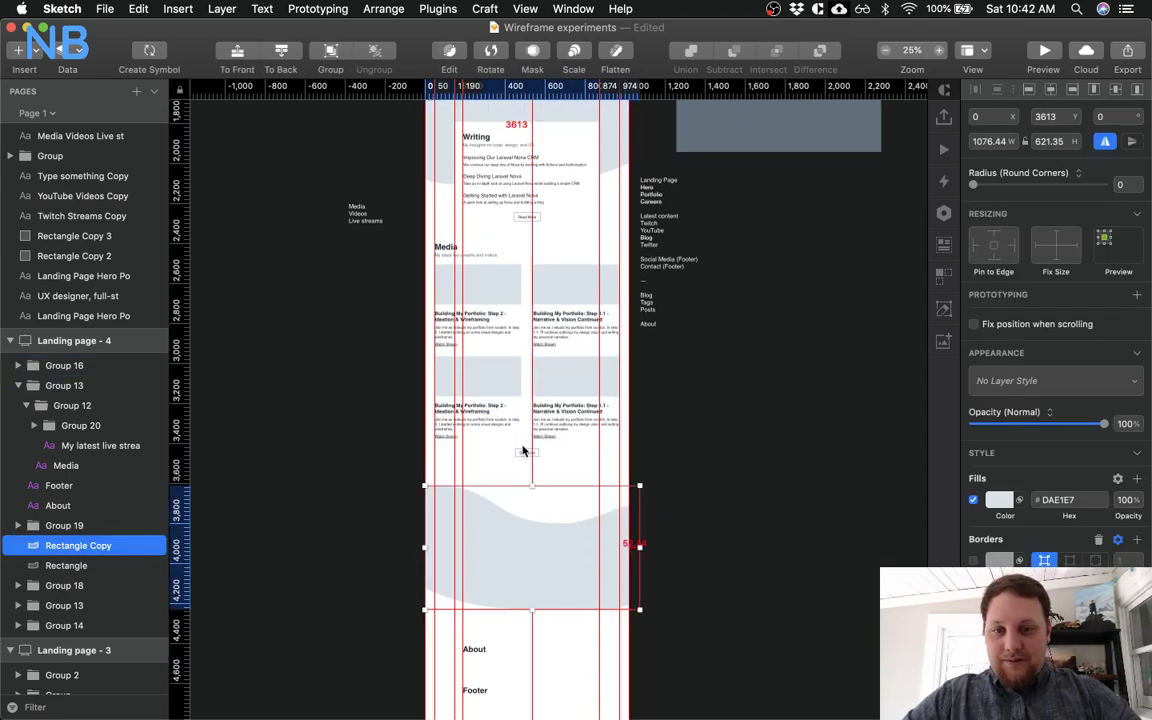
key(Up)
key(alt)
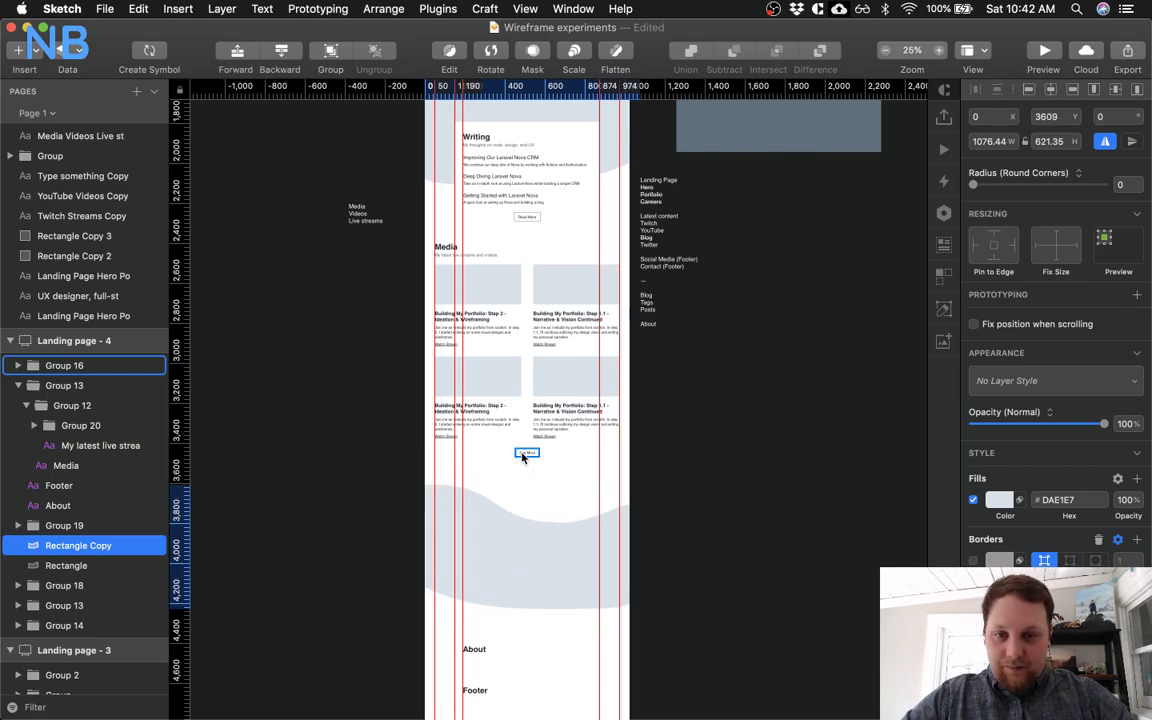
key(shift+Up)
key(shift+Up)
key(shift+Up)
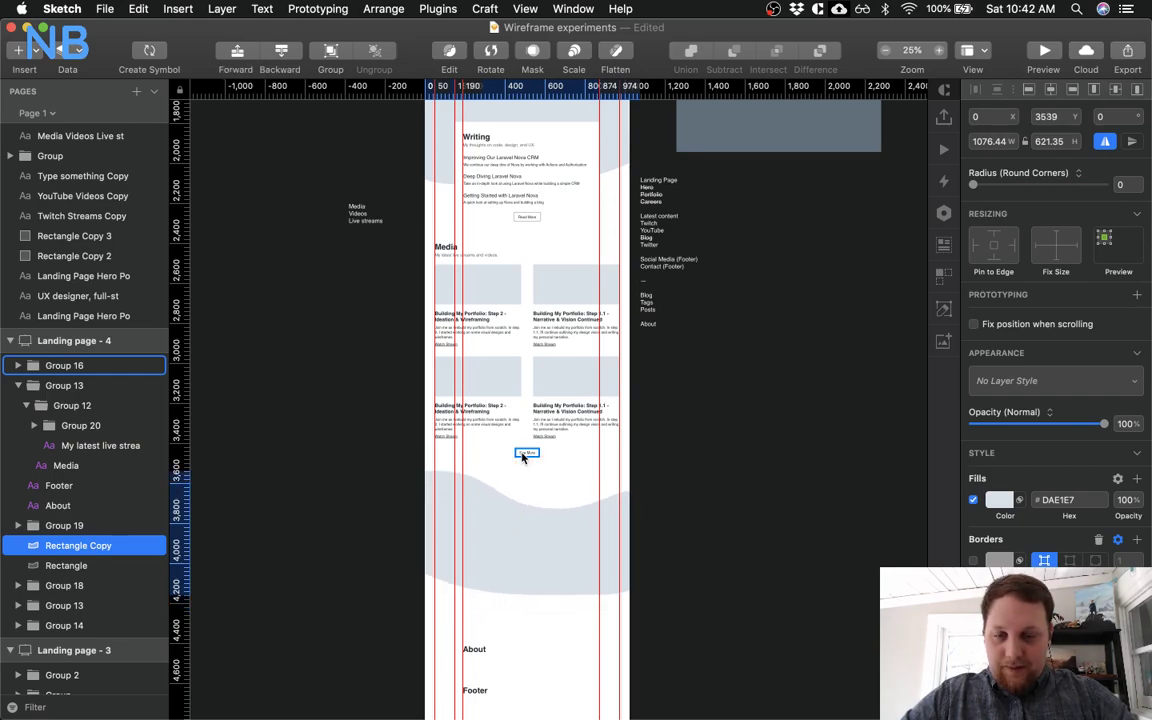
click(733, 442)
Move the About and Footer headings together further down, leaving more room below the copied wave shape
scroll(735, 441, up, 5)
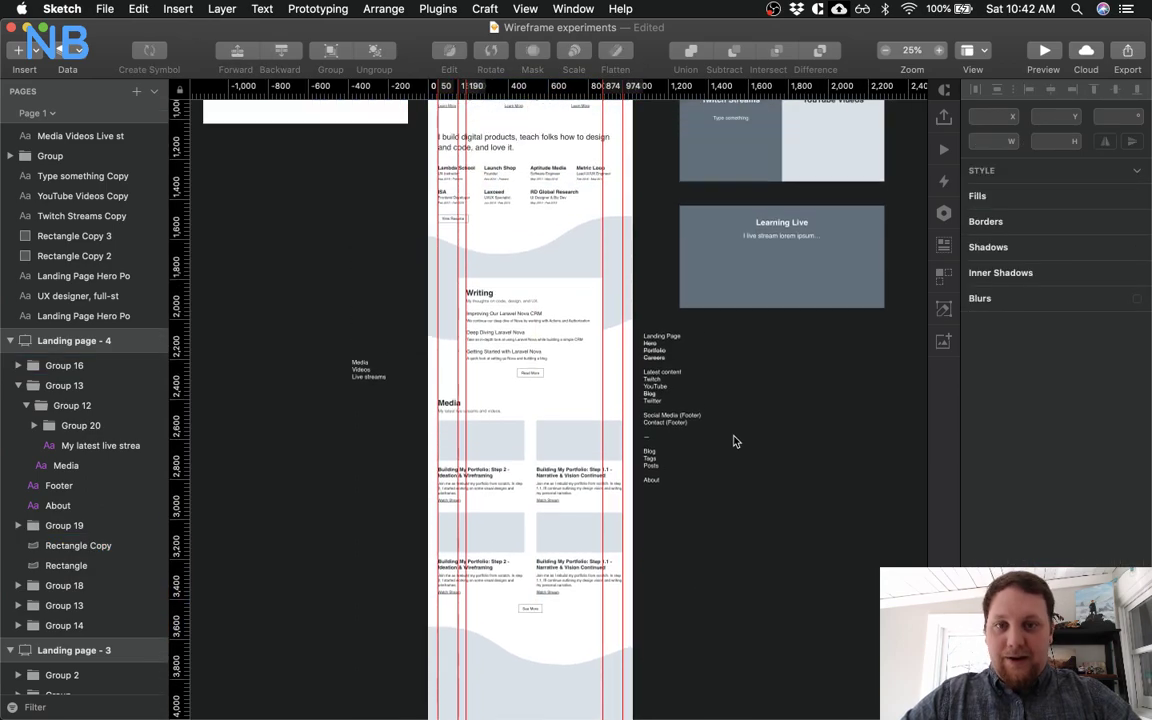
scroll(733, 442, down, 3)
scroll(573, 571, down, 7)
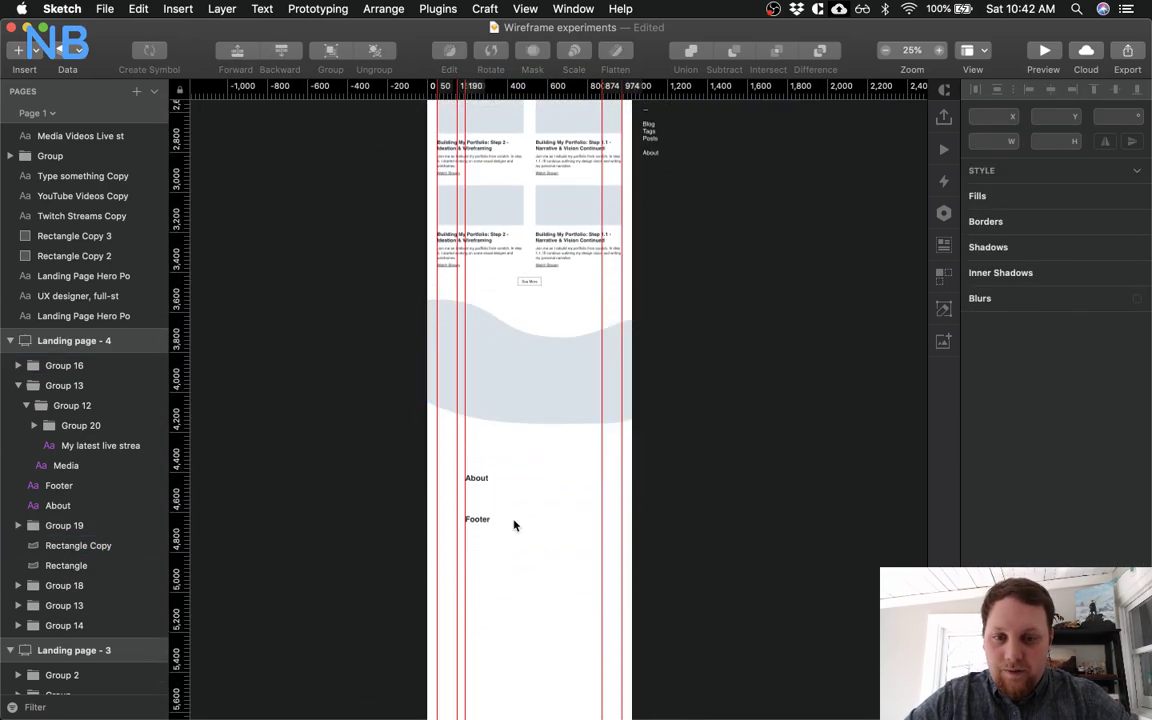
click(488, 481)
shift+click(478, 519)
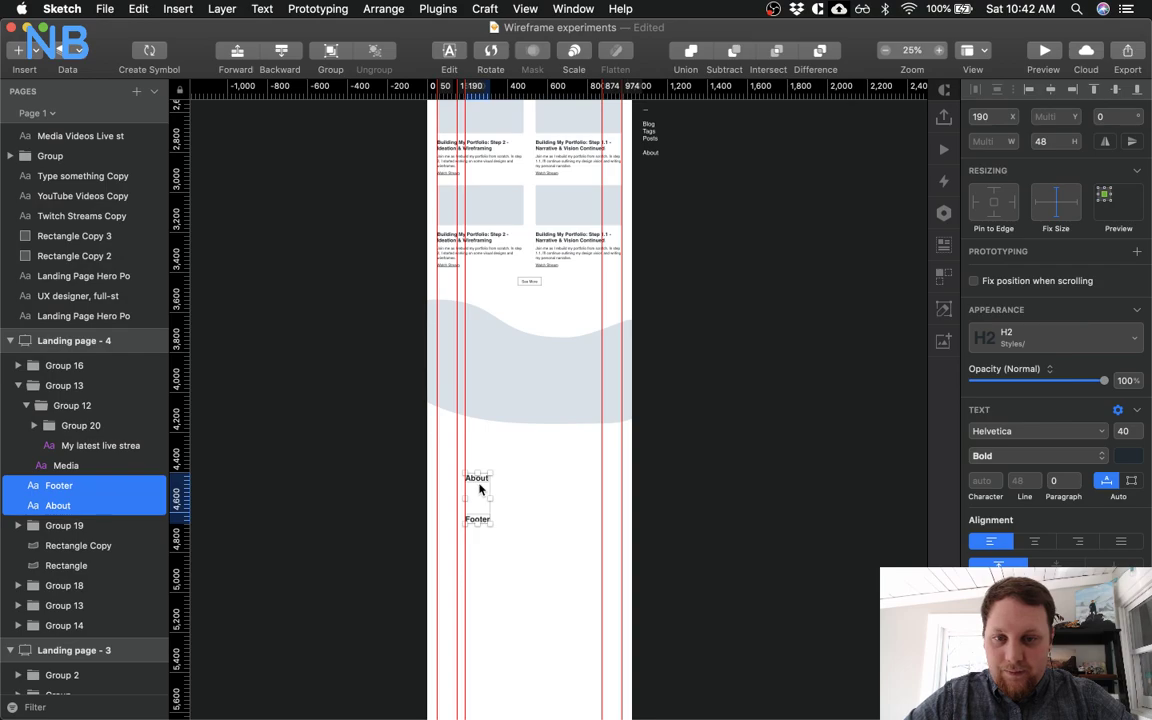
drag(479, 492, 478, 538)
drag(489, 466, 481, 539)
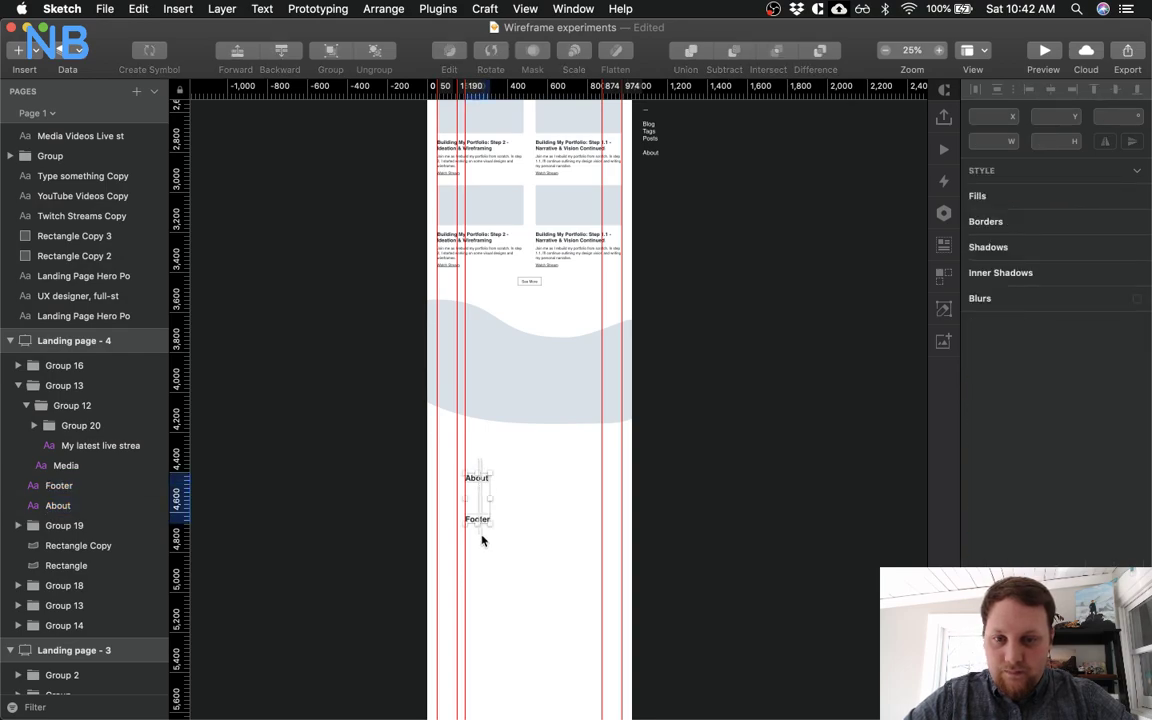
drag(478, 483, 478, 542)
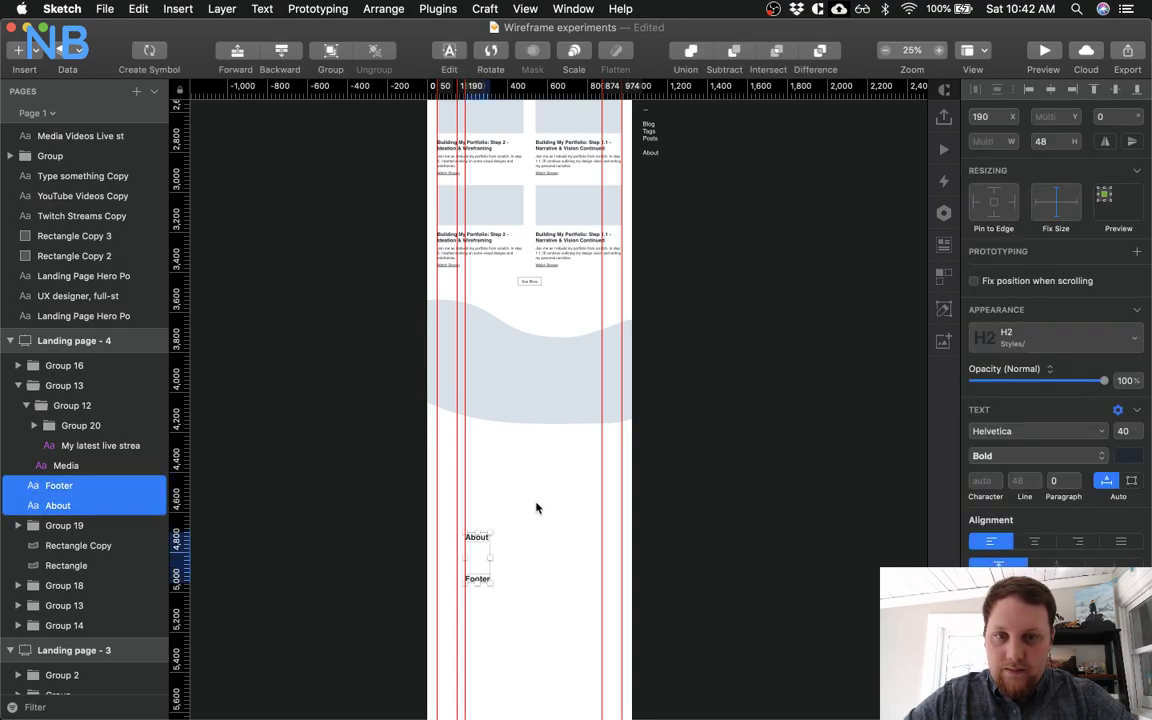
Try to move the right-hand curve point on the copied wave's bottom edge slightly left and down
click(543, 405)
double_click(543, 405)
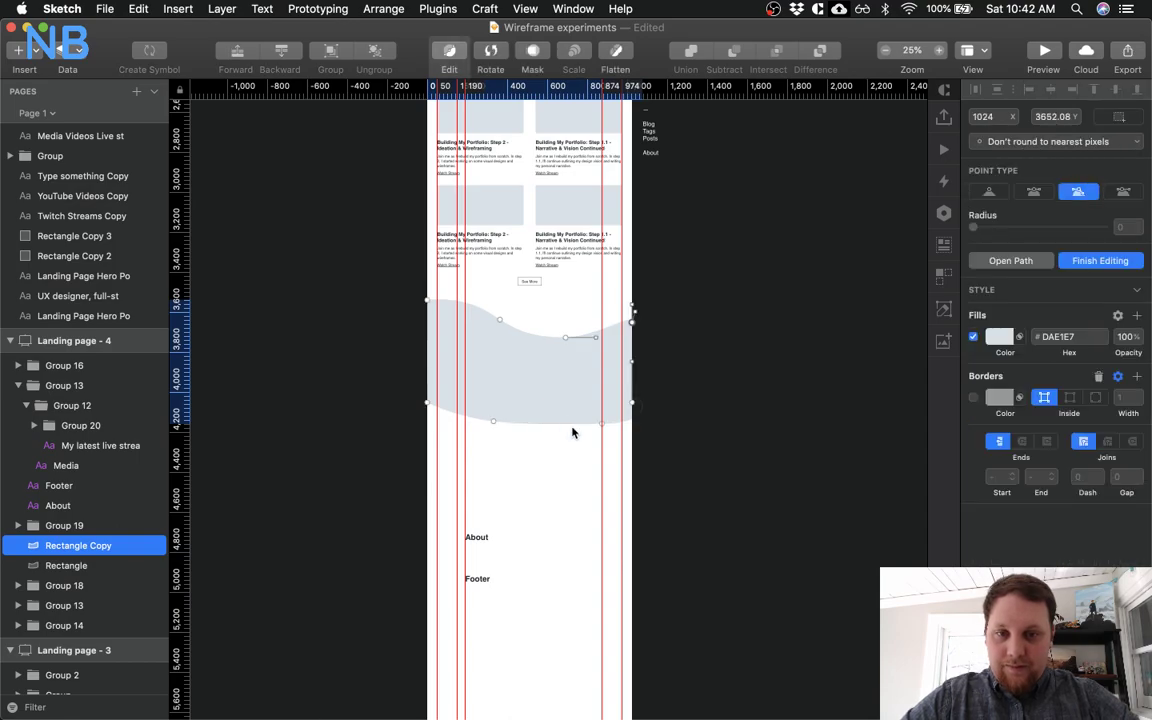
drag(603, 427, 590, 429)
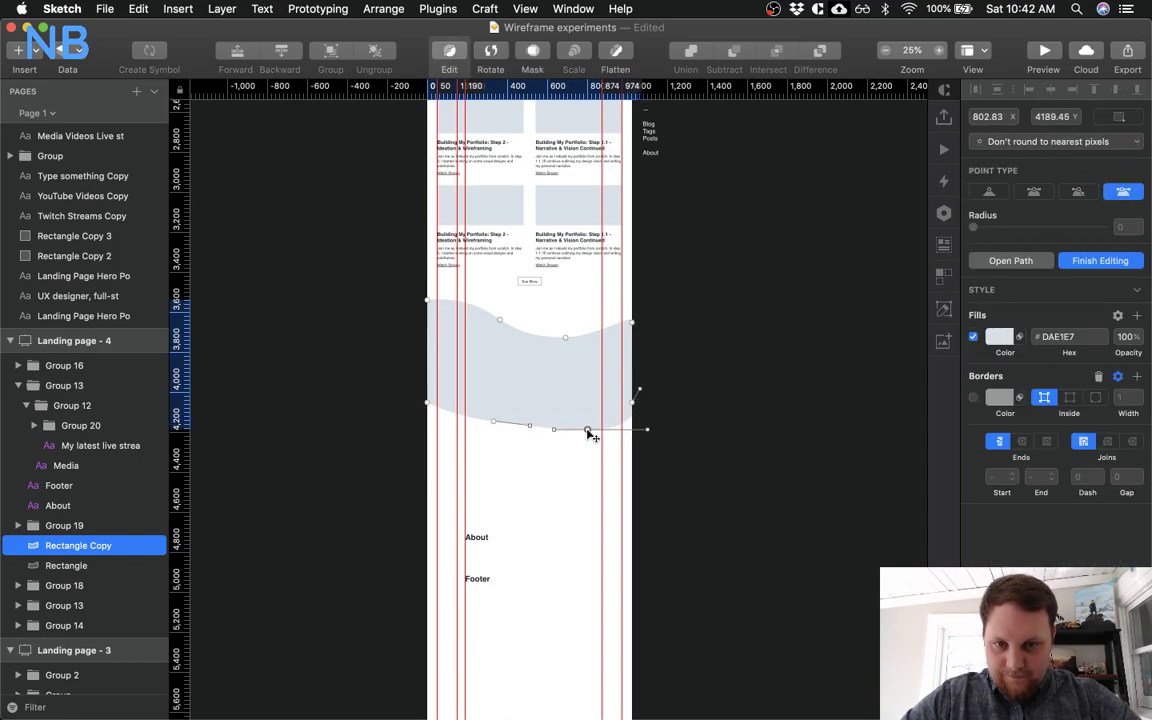
key(super+z)
key(super+z)
key(super+z)
Adjust the curve handles on the copied wave's bottom edge so it bulges into a smooth, deeper curve
key(super+plus)
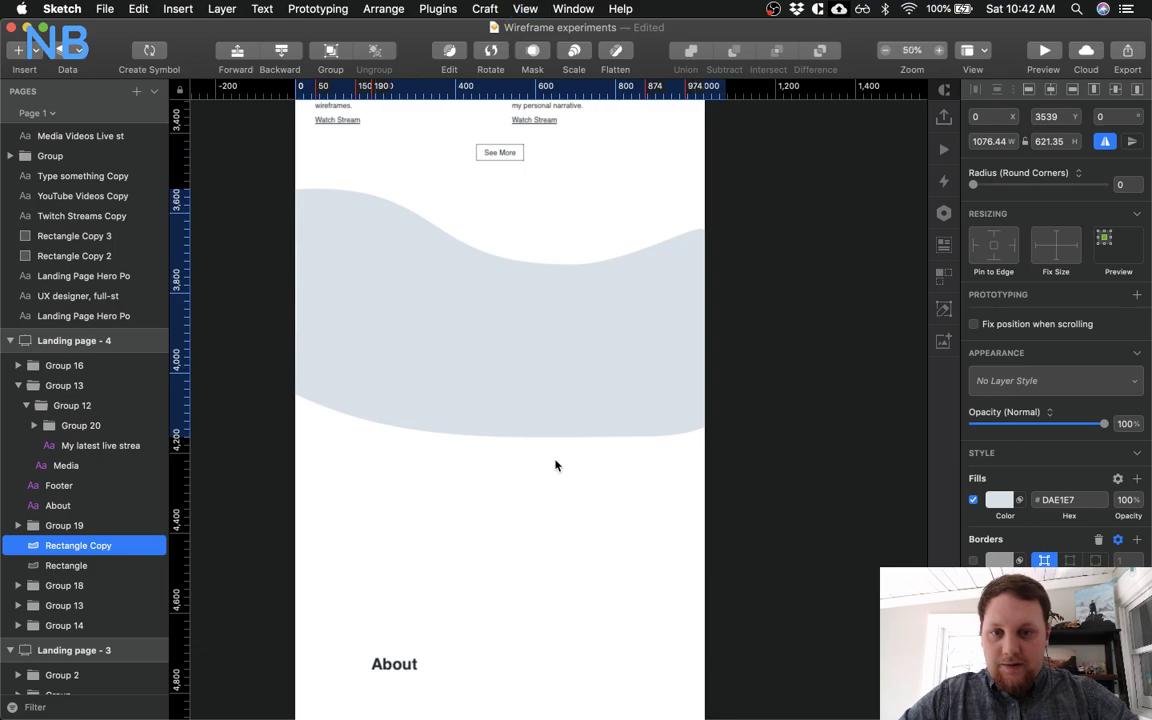
drag(691, 450, 695, 452)
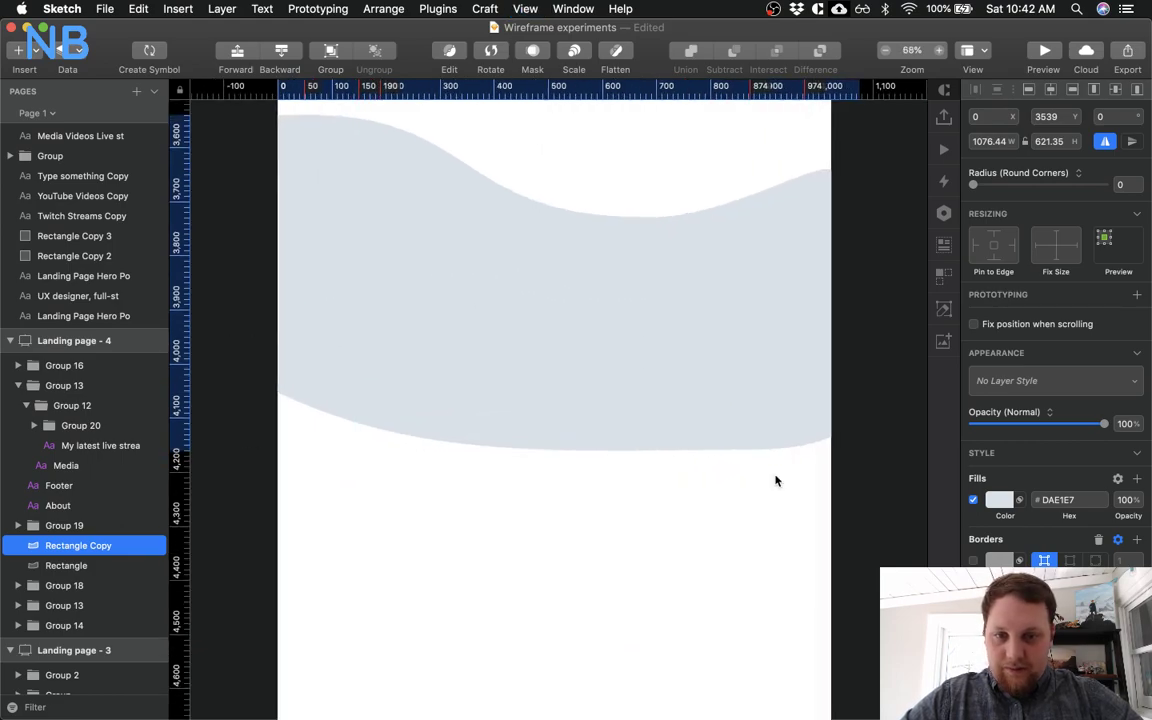
double_click(551, 434)
click(457, 443)
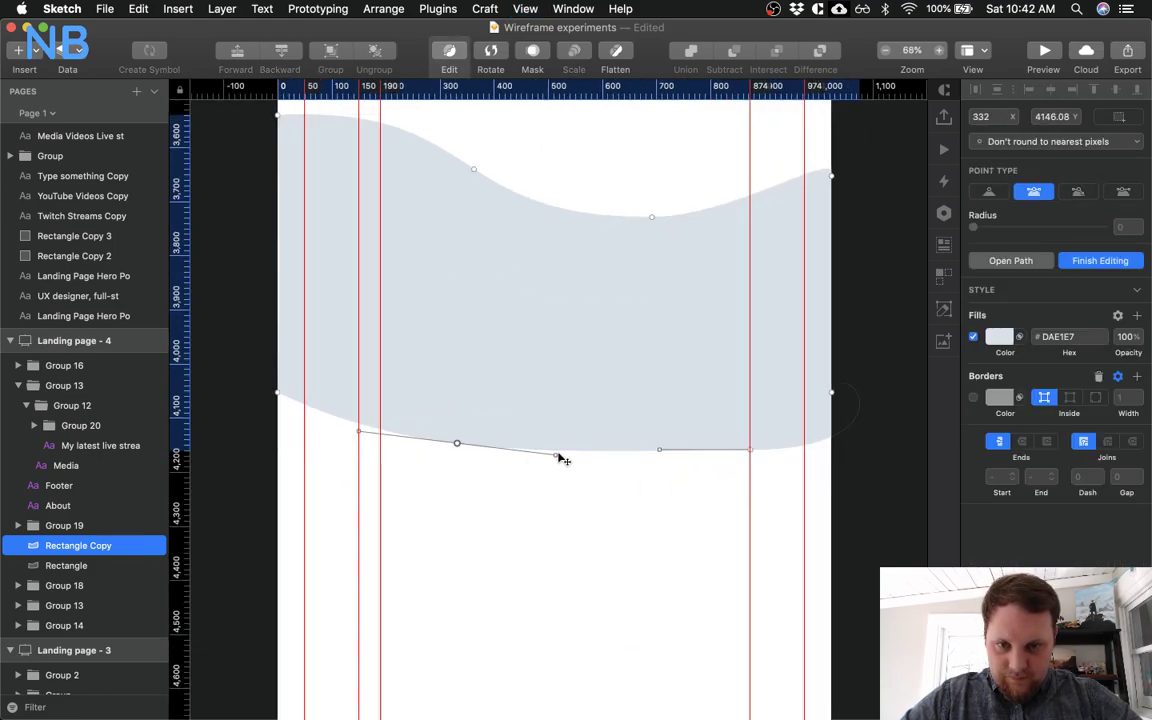
drag(559, 457, 596, 470)
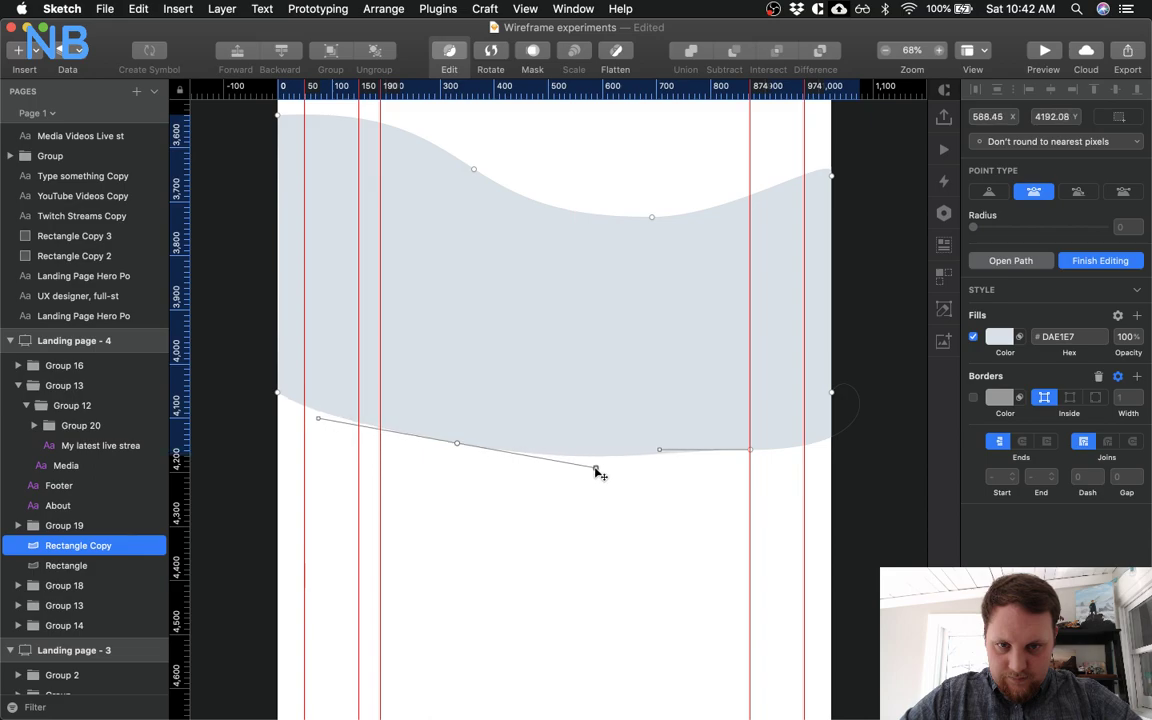
drag(661, 449, 657, 467)
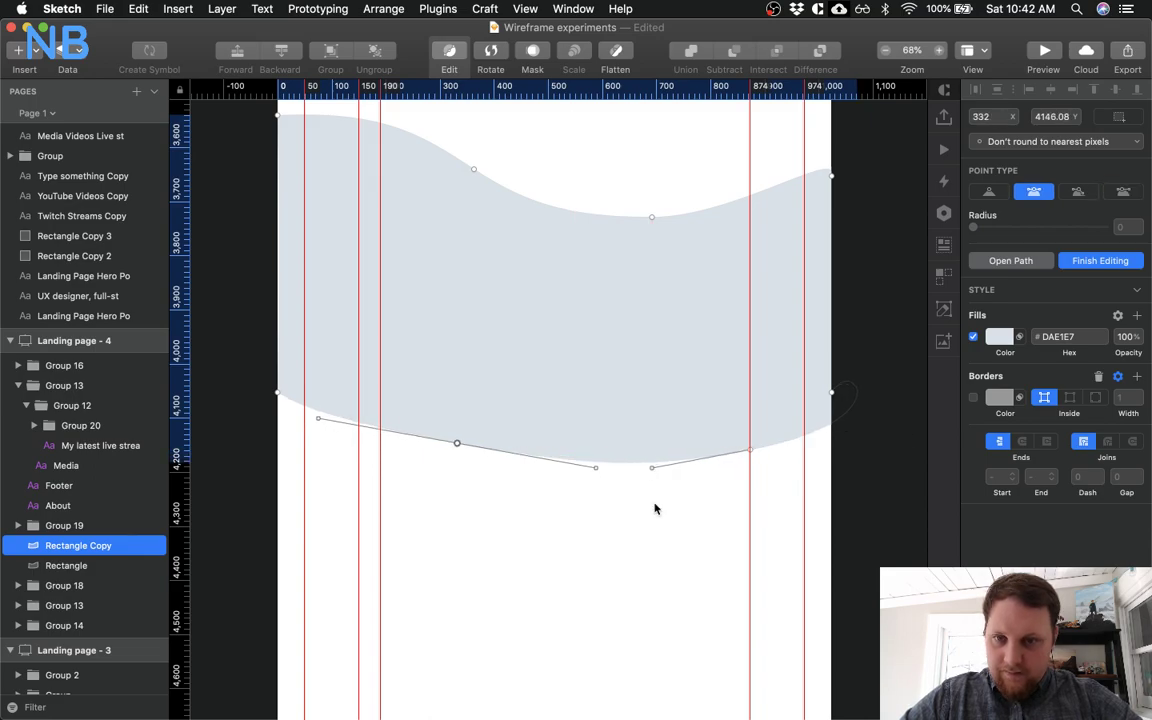
key(Escape)
key(Escape)
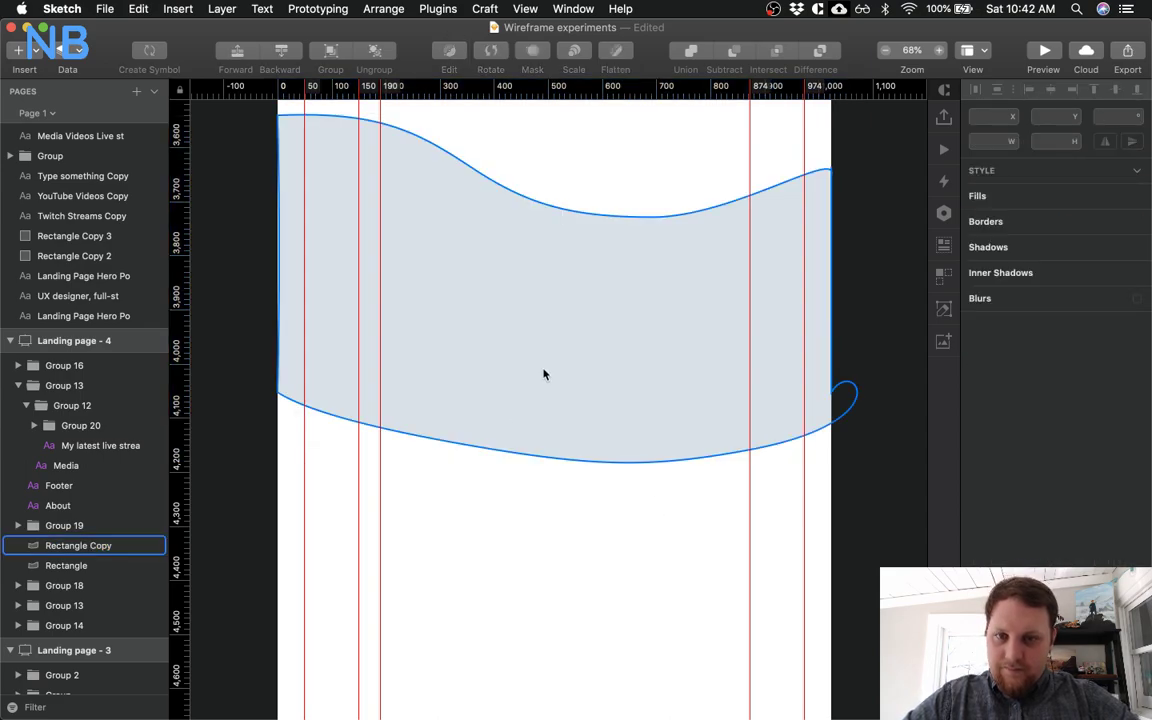
Nudge the copied wave shape up to Y 3479, closer to the "See More" button
scroll(640, 535, up, 2)
scroll(641, 538, up, 3)
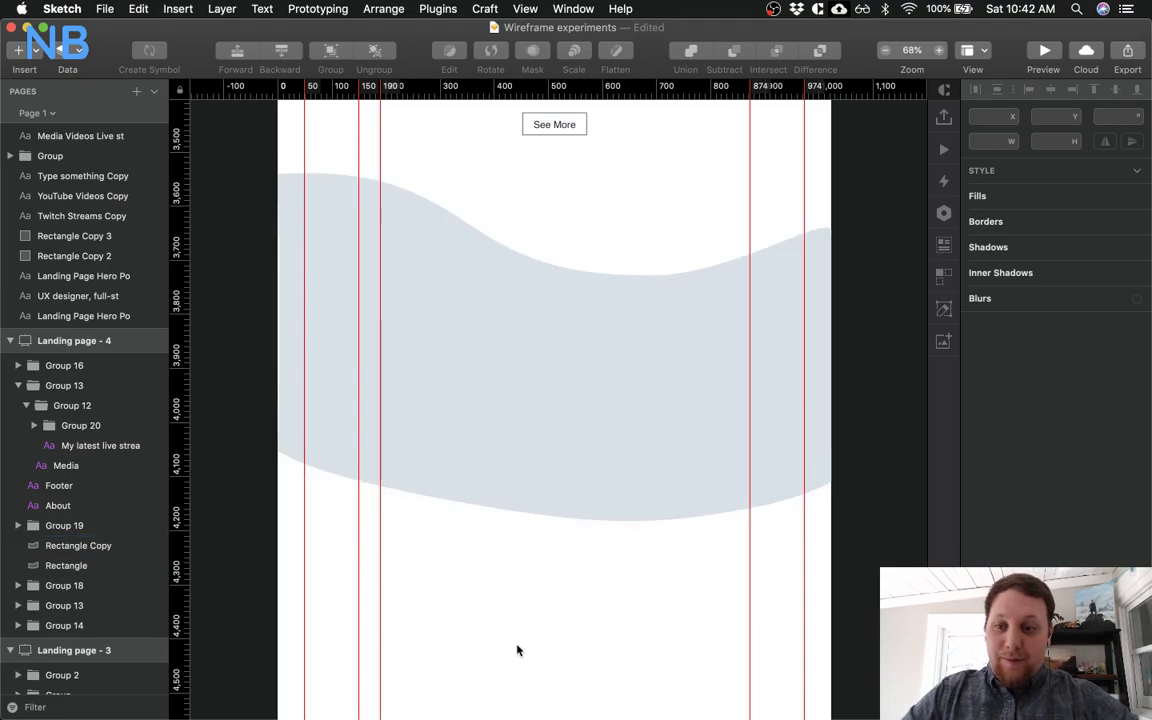
scroll(517, 650, right, 3)
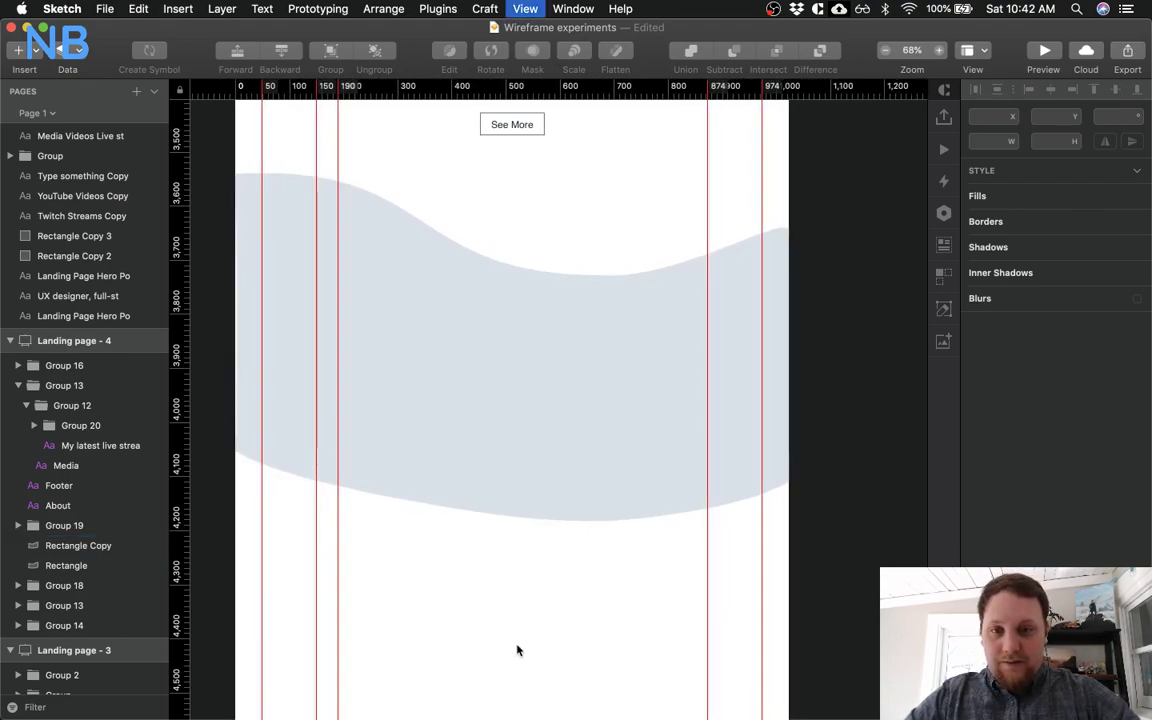
key(super+minus)
click(476, 386)
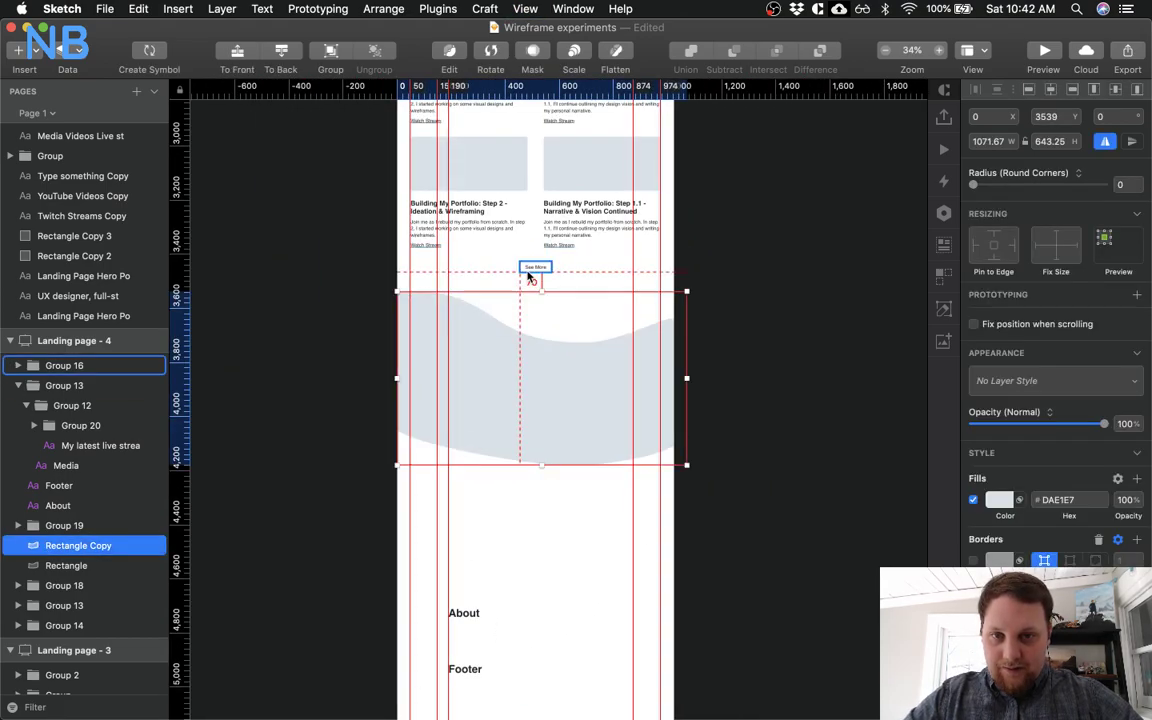
key(shift+Up)
key(shift+Up)
key(shift+Up)
key(shift+Up)
key(shift+Up)
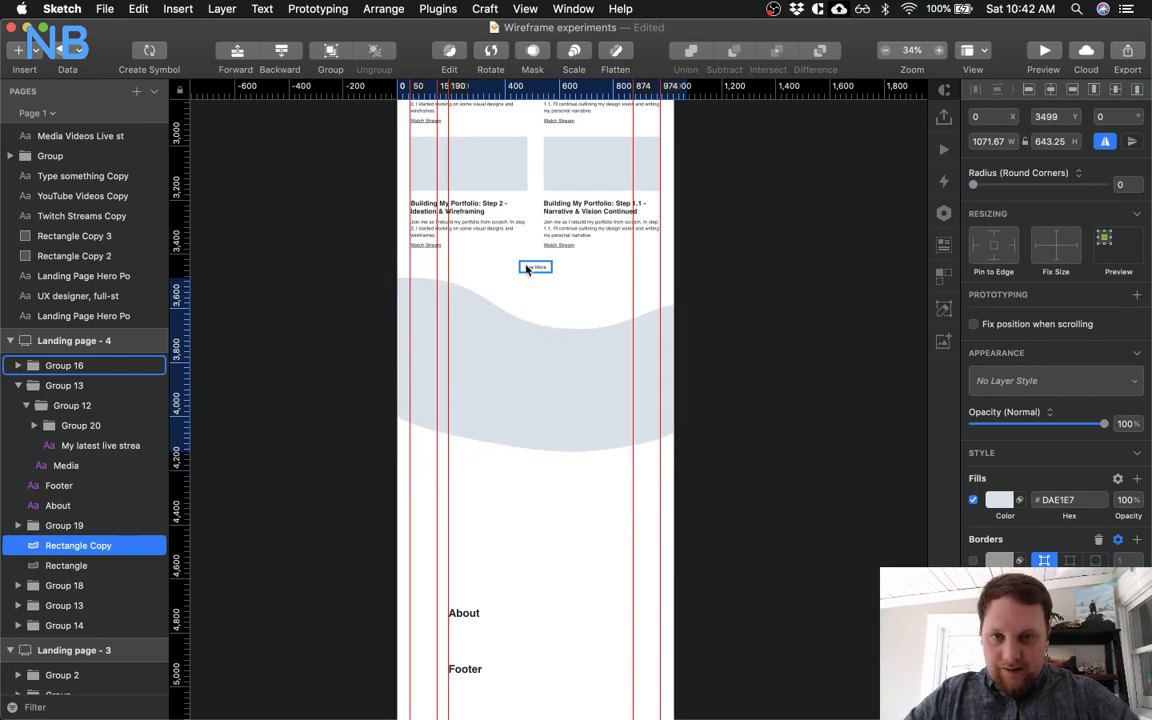
key(shift+Up)
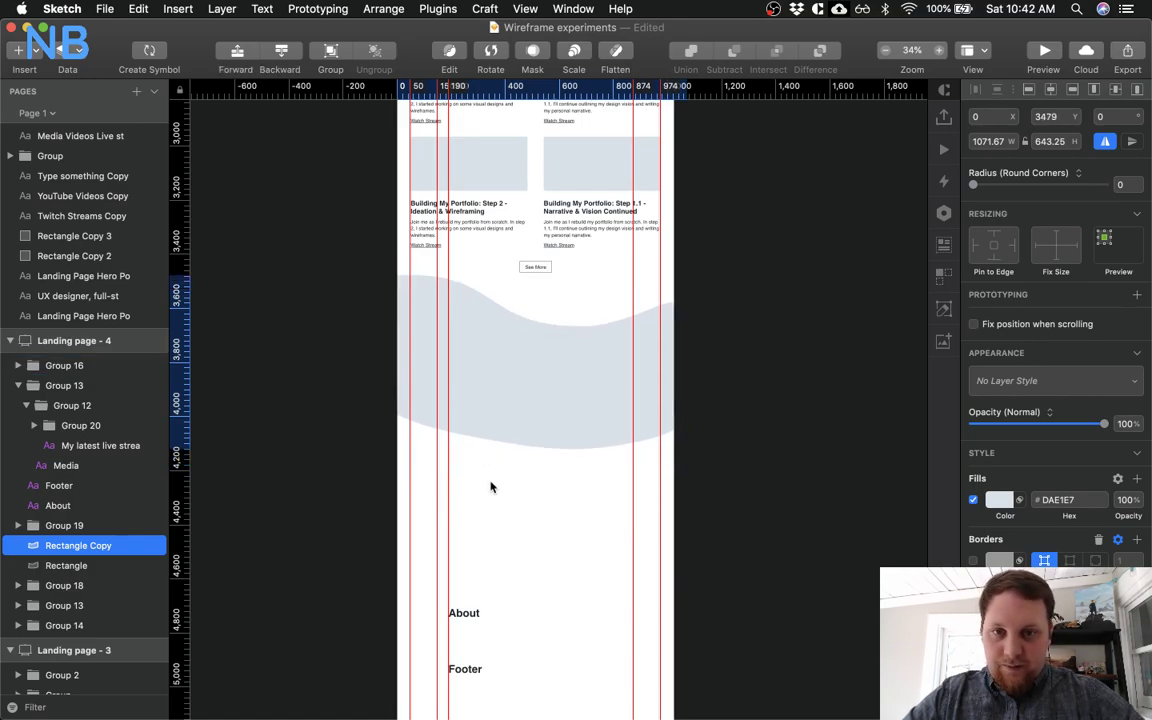
Nudge the copied wave shape slightly back down, leaving more room below the "See More" button
scroll(491, 483, up, 2)
scroll(491, 483, up, 4)
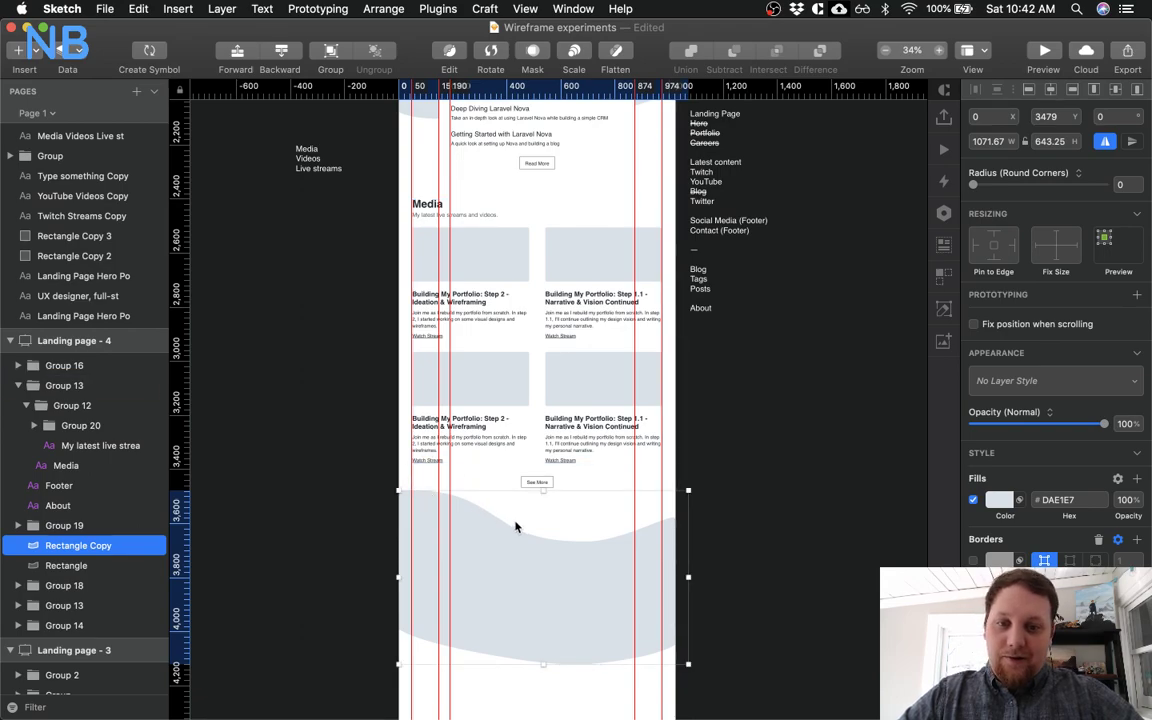
click(538, 483)
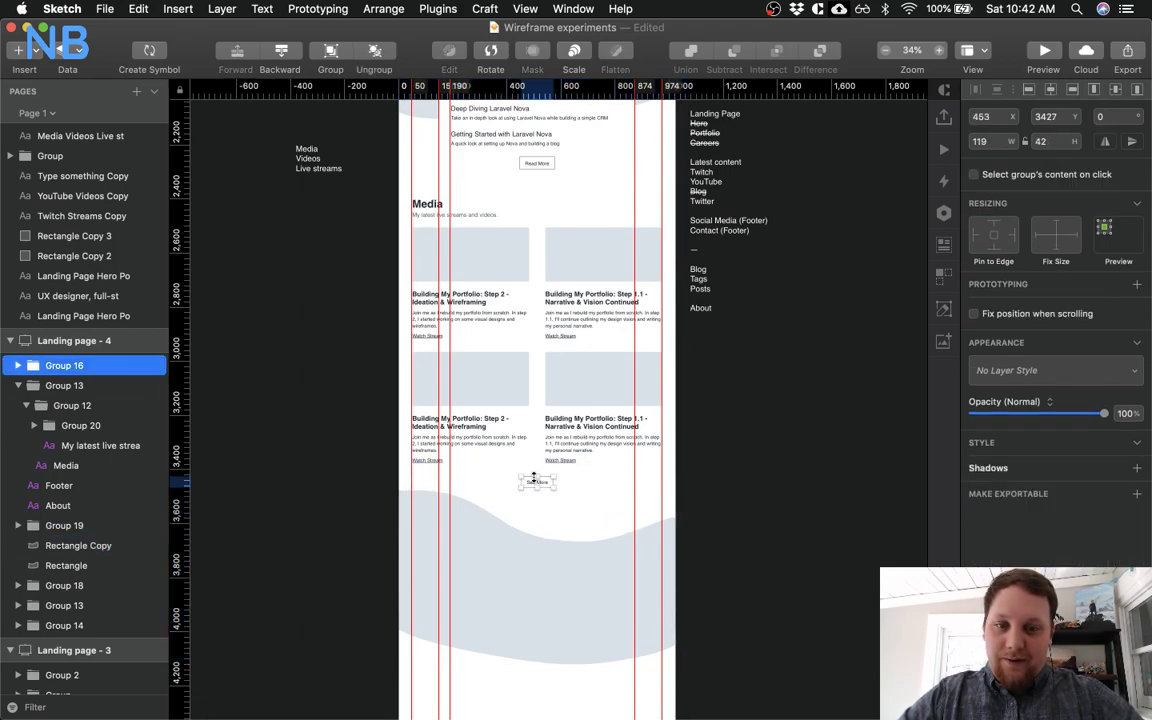
scroll(537, 592, down, 2)
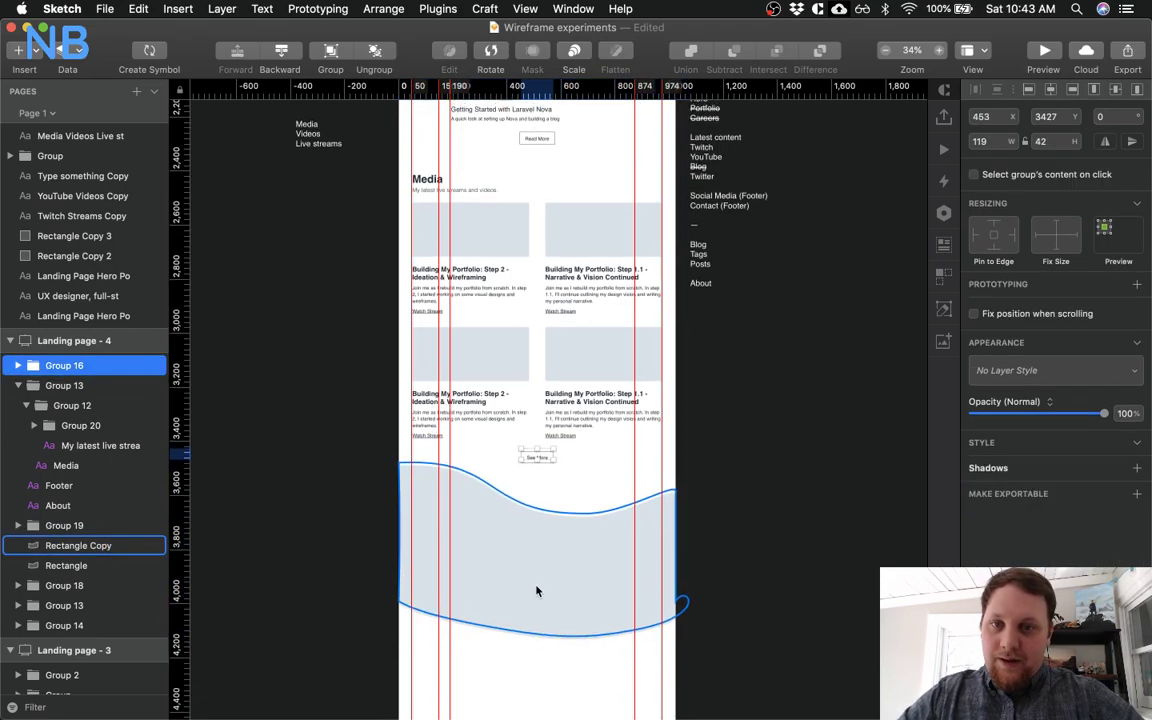
scroll(537, 592, up, 3)
click(532, 632)
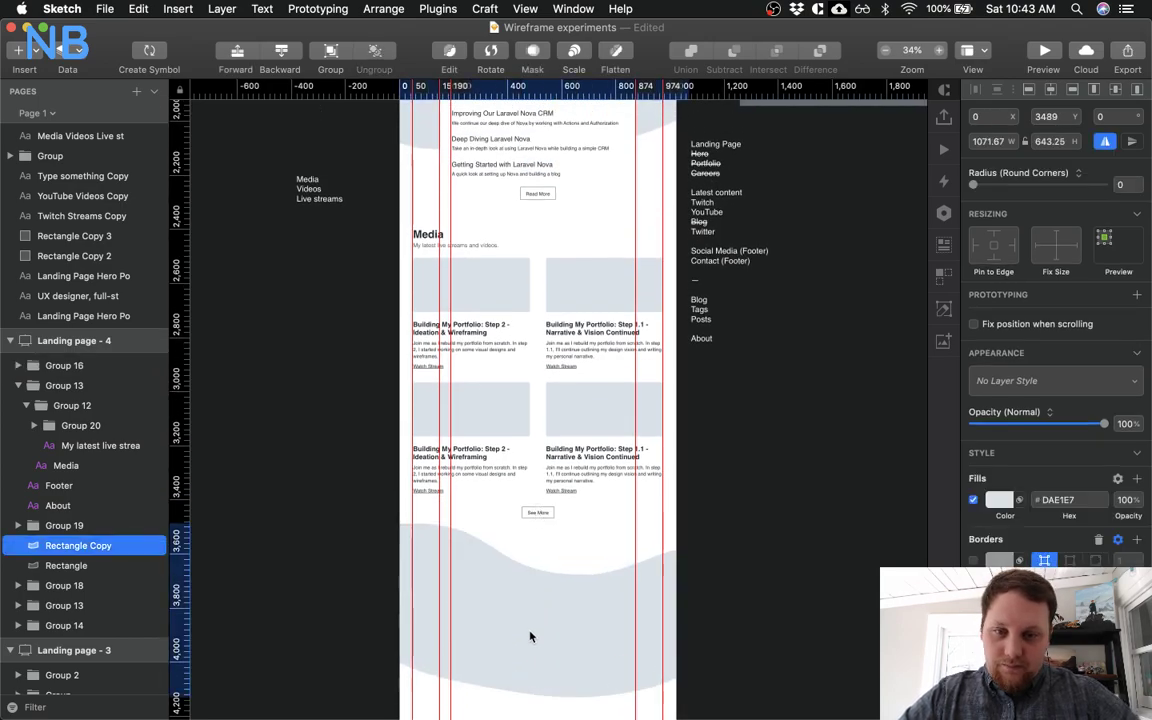
click(555, 572)
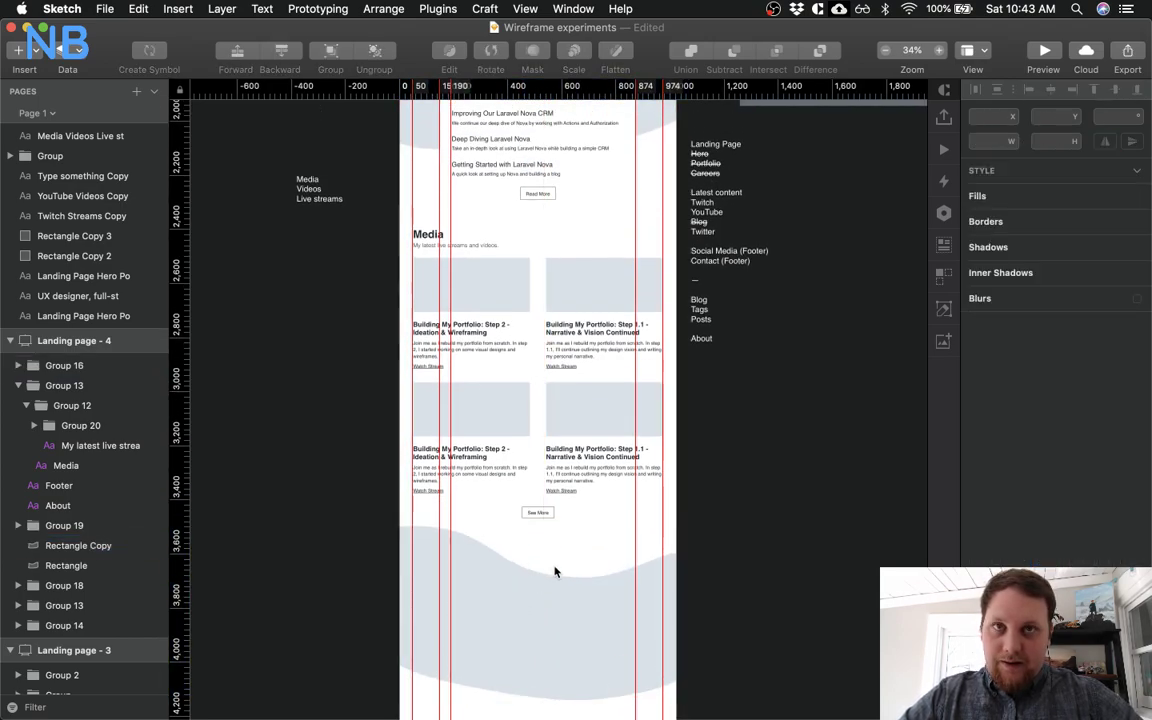
Copy the white rectangle behind the Writing section and place the copy over the lower wave shape
scroll(530, 571, down, 5)
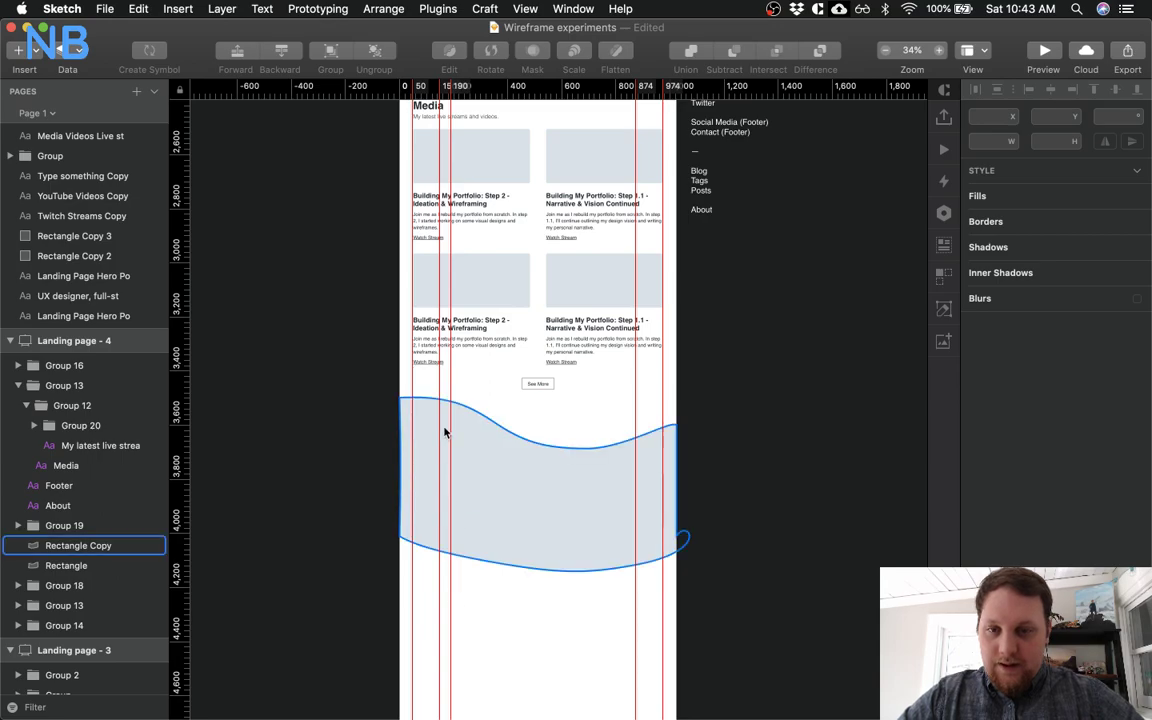
scroll(445, 430, up, 10)
scroll(445, 430, up, 2)
click(588, 330)
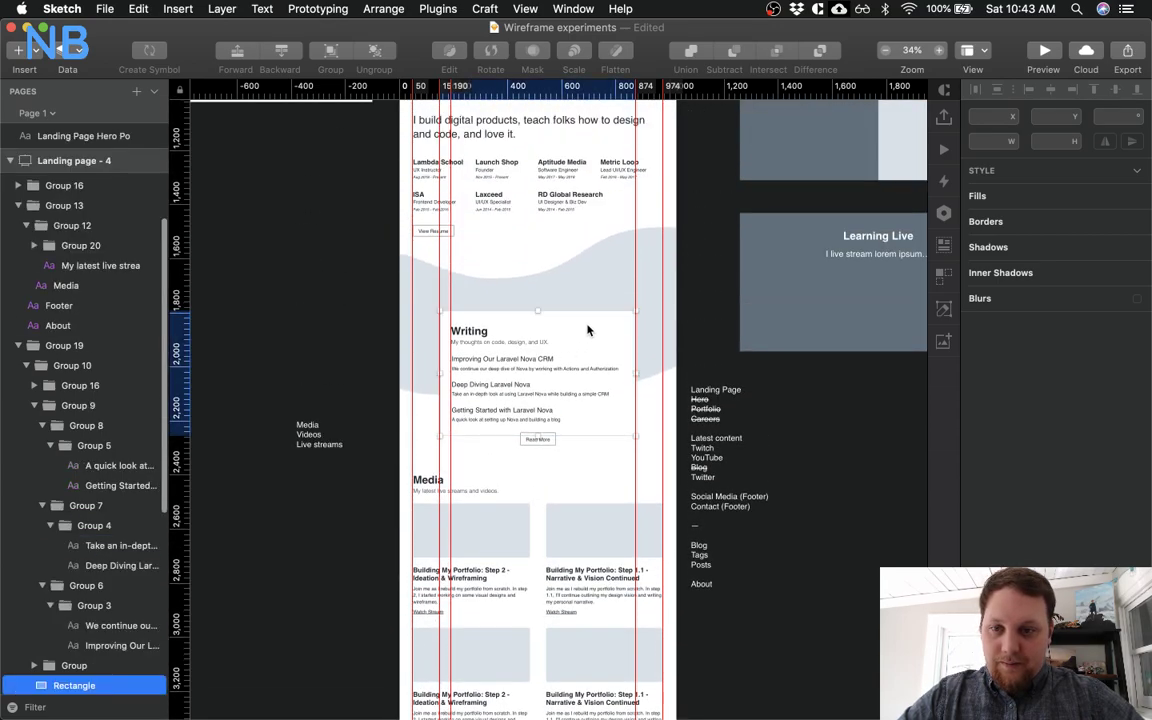
scroll(530, 455, down, 7)
click(489, 607)
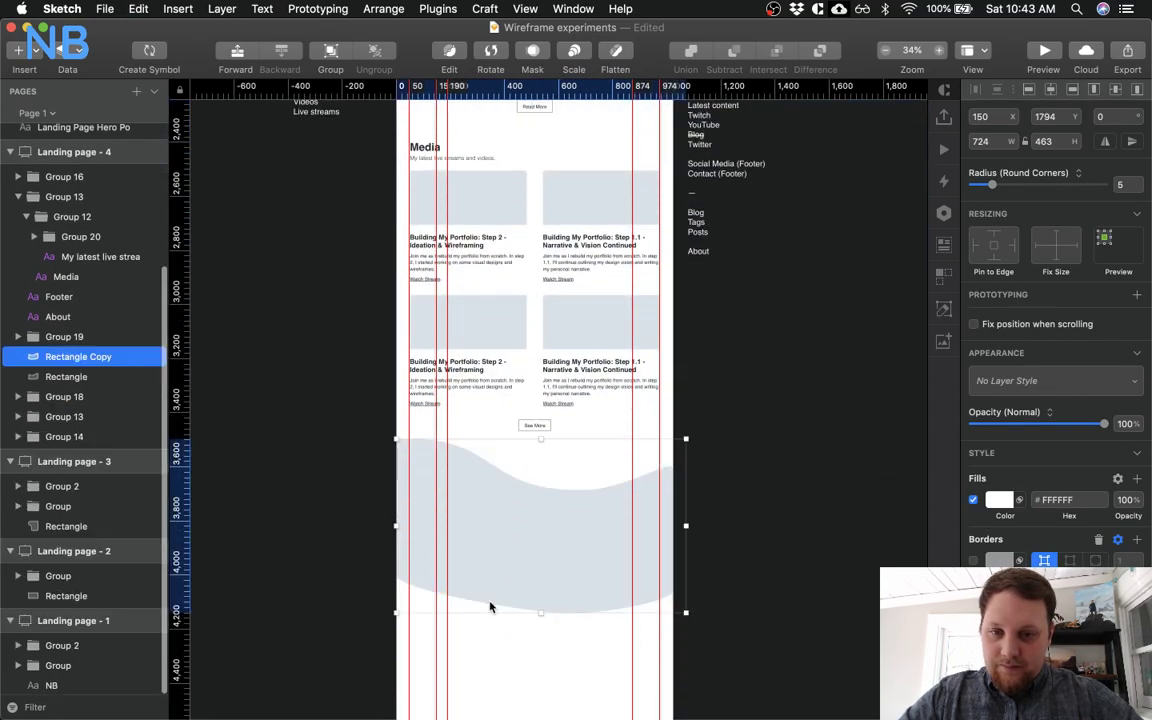
key(super+c)
scroll(490, 607, down, 2)
drag(484, 379, 483, 555)
Nudge the copied white rectangle to Y 3807, matching the Writing rectangle's spacing from the top of its wave
scroll(527, 473, up, 1)
scroll(527, 473, up, 7)
click(572, 265)
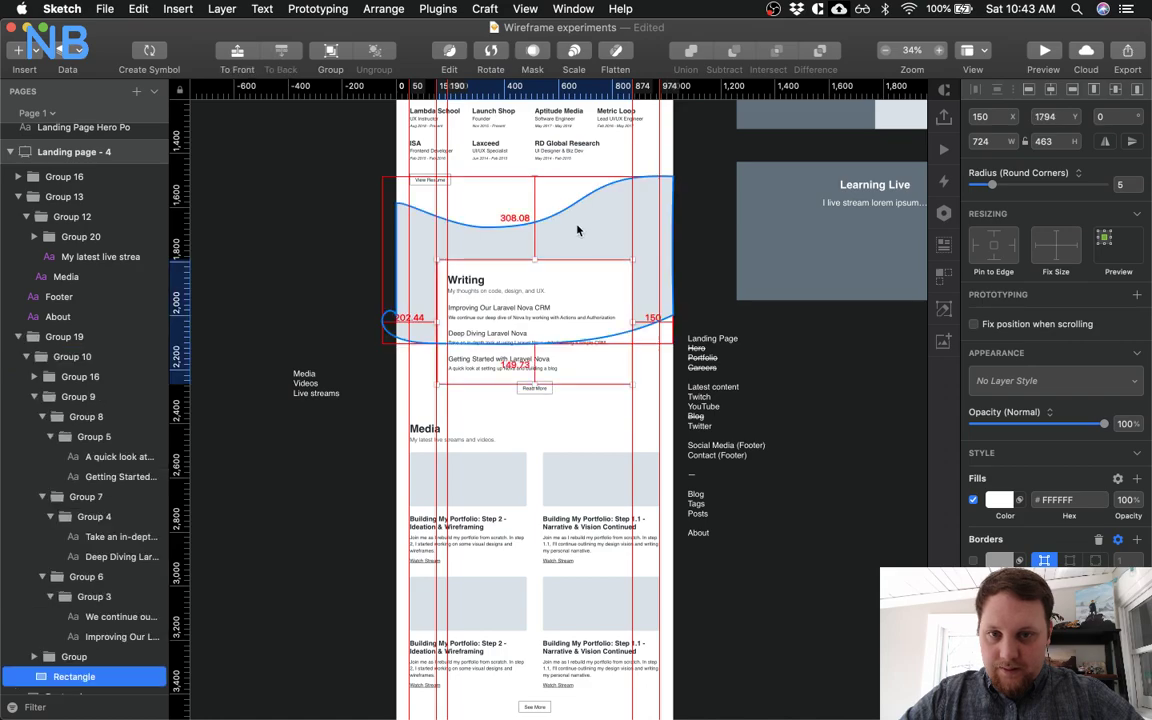
scroll(577, 231, down, 10)
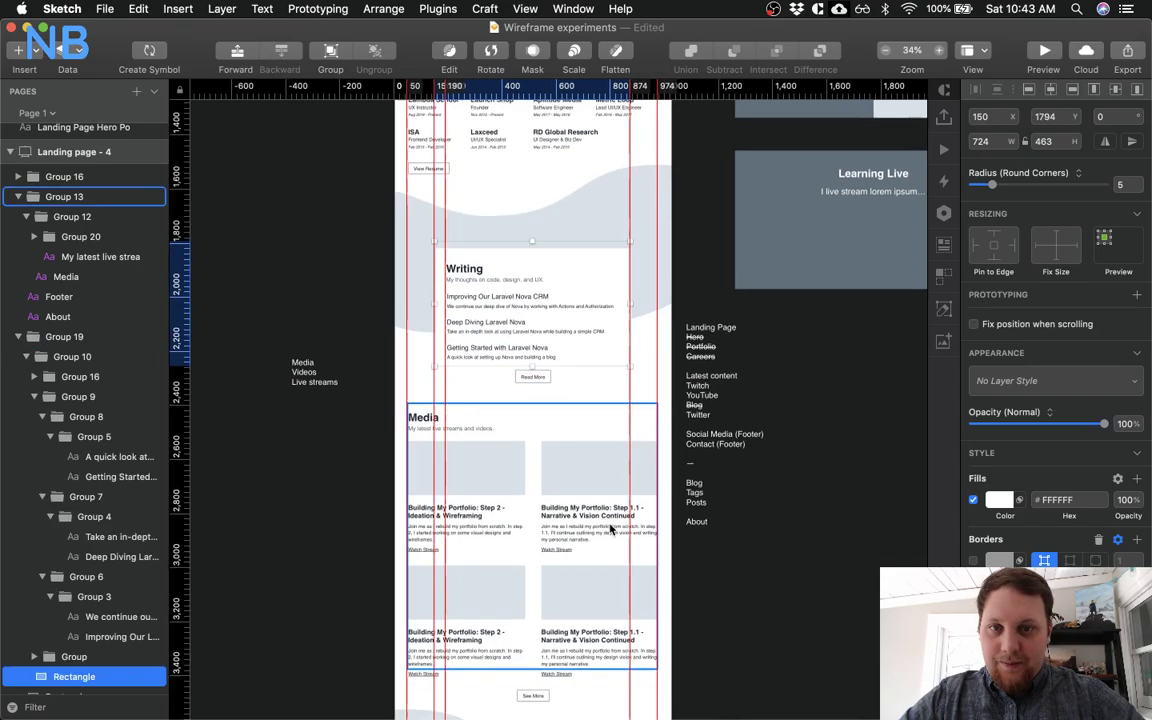
click(562, 338)
drag(562, 338, 562, 324)
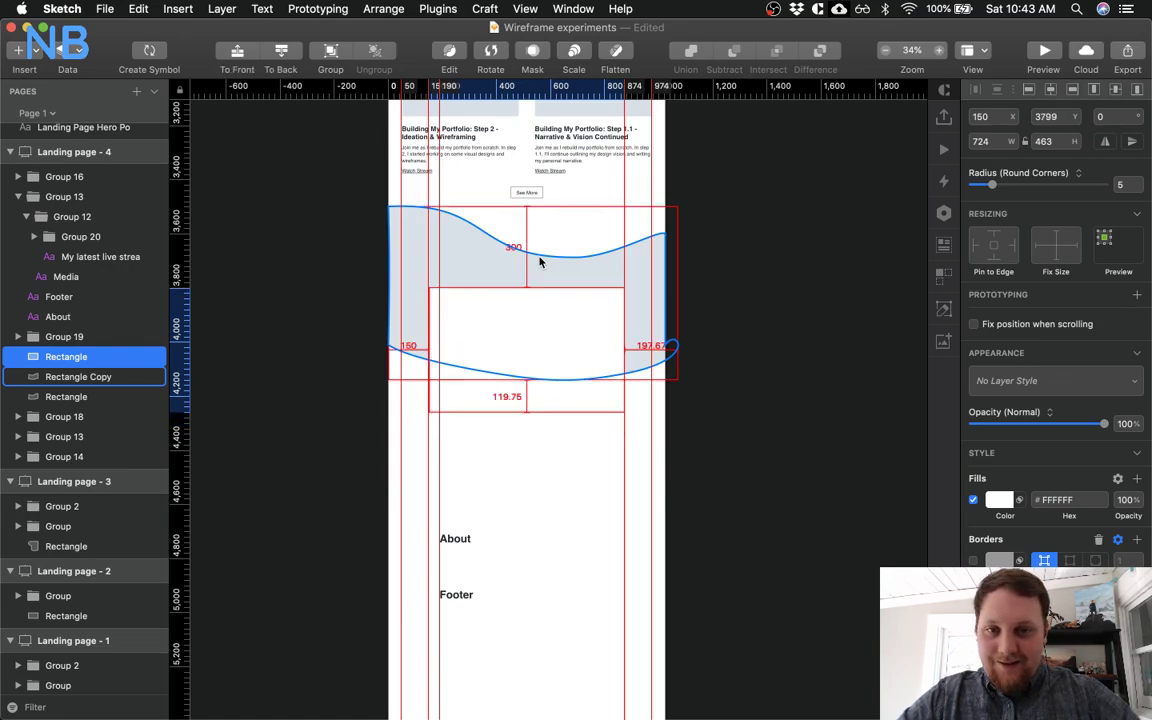
key(shift+Up)
key(shift+Up)
key(Down)
key(Down)
key(Down)
key(Down)
key(Down)
key(Down)
key(Down)
key(Down)
key(Down)
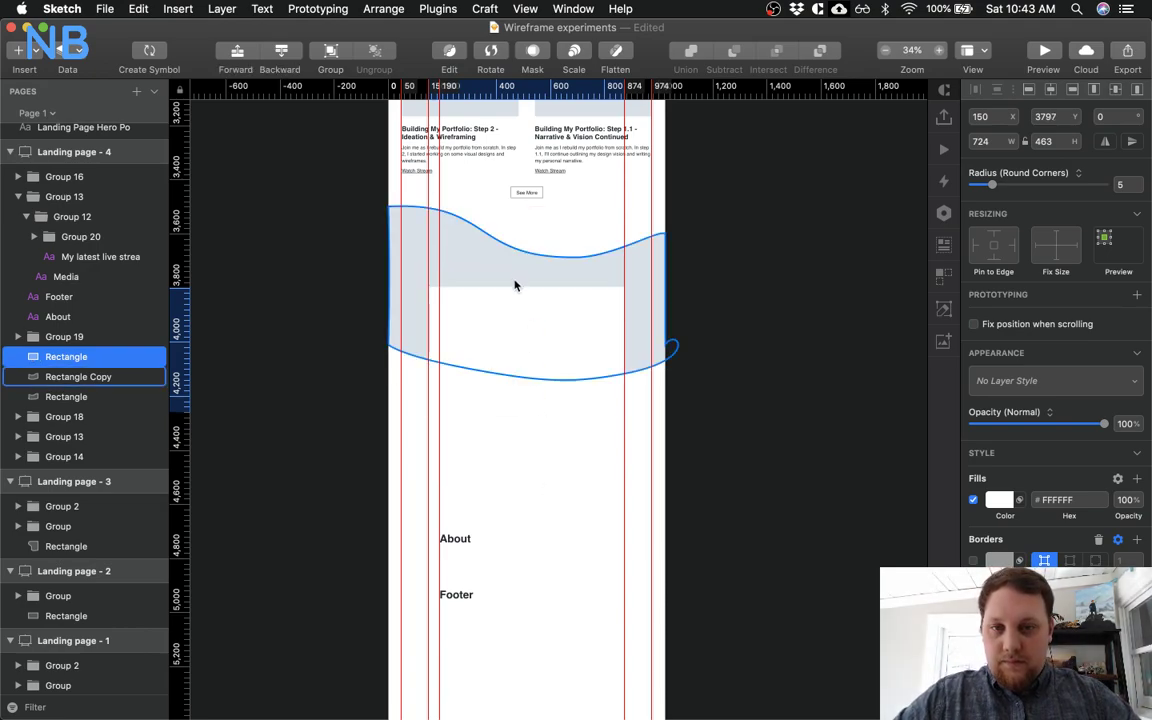
key(alt)
key(Down)
key(Down)
key(alt)
key(Escape)
Delete the copied white rectangle from the lower wave shape
click(533, 347)
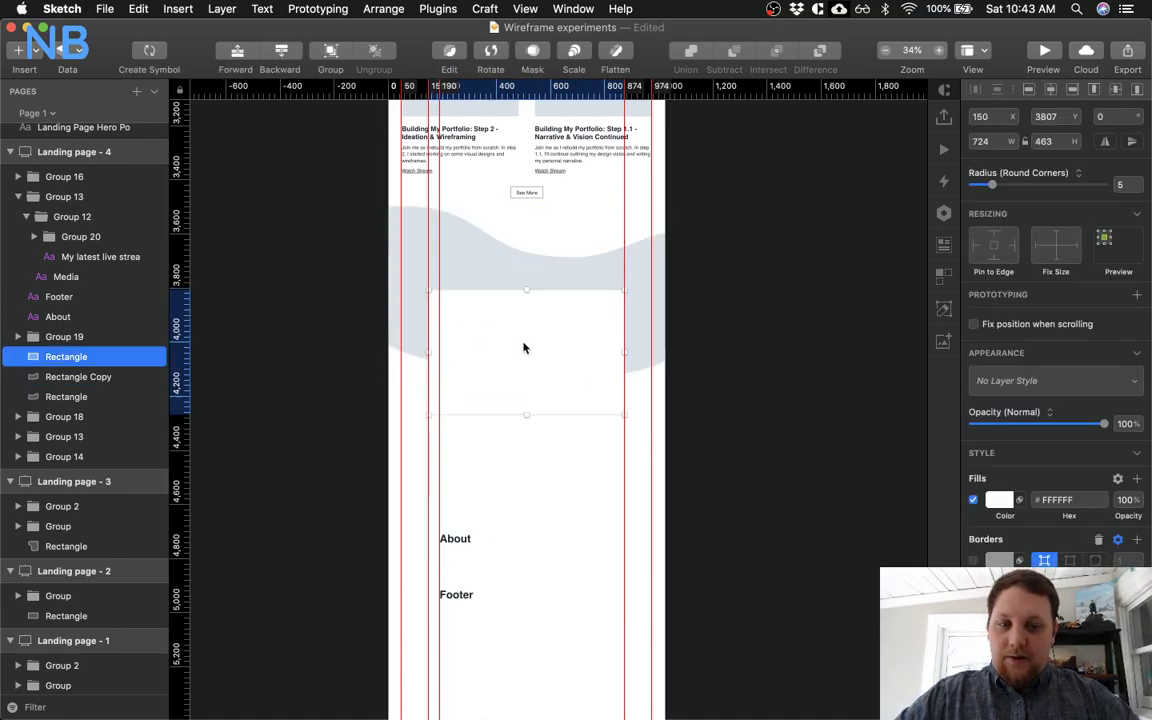
key(super+equal)
key(super+minus)
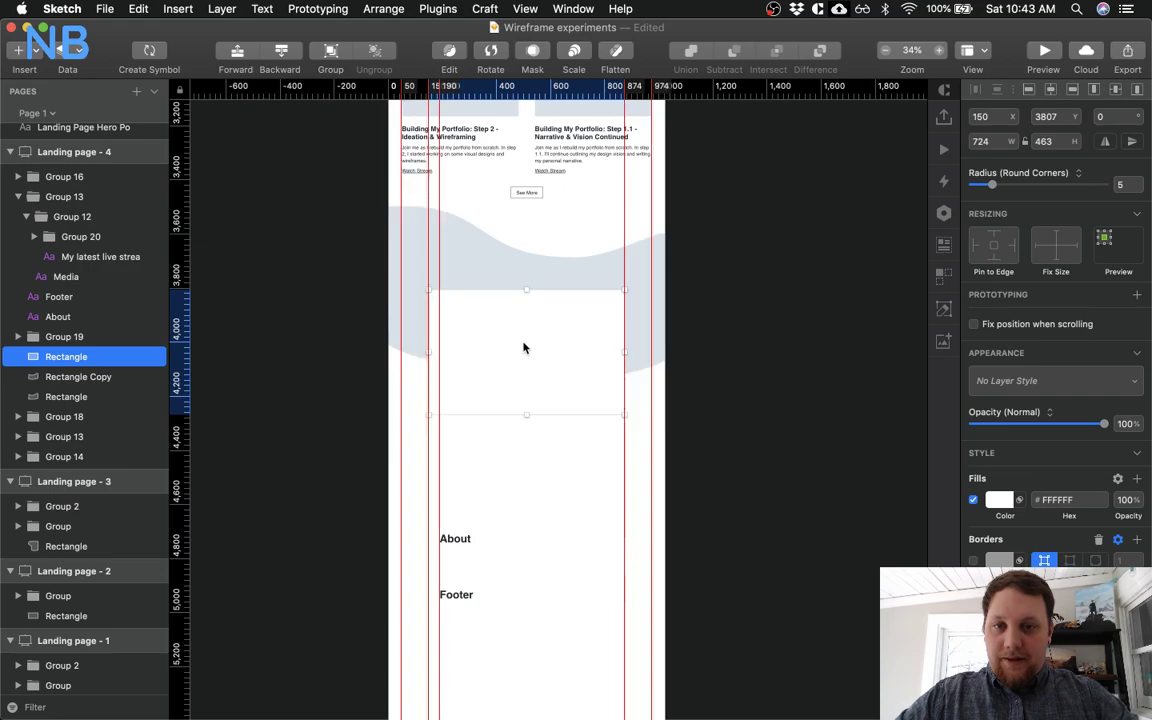
key(super+equal)
key(super+minus)
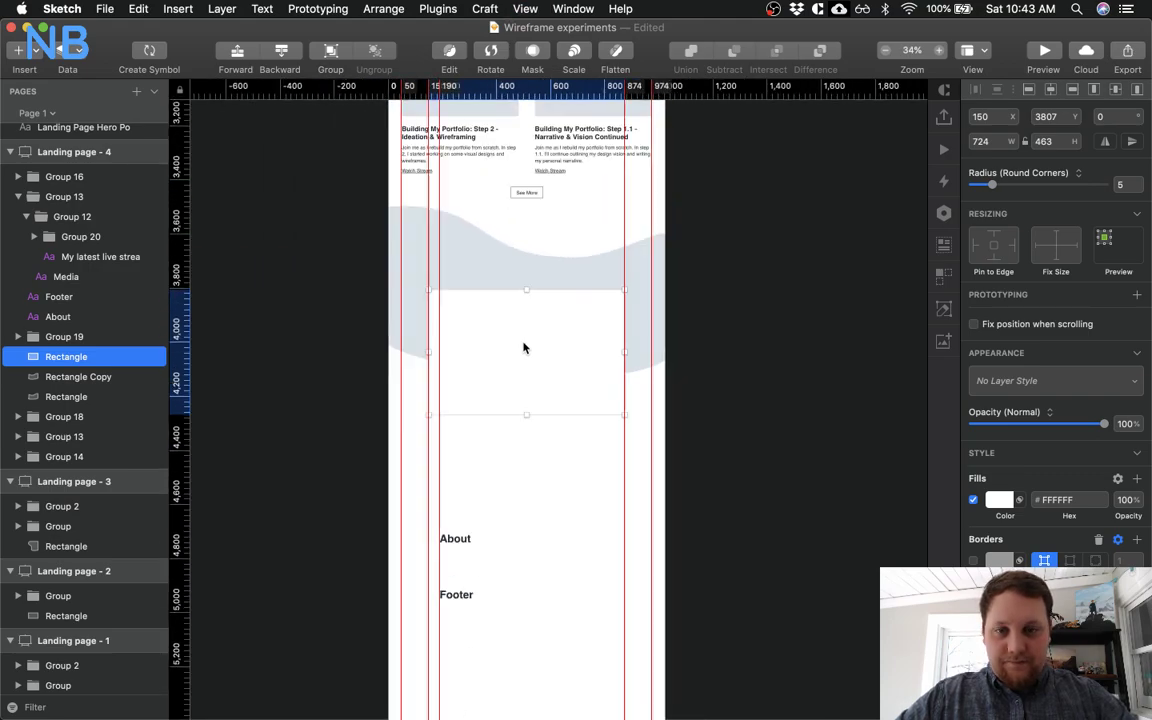
key(super+shift+h)
key(BackSpace)
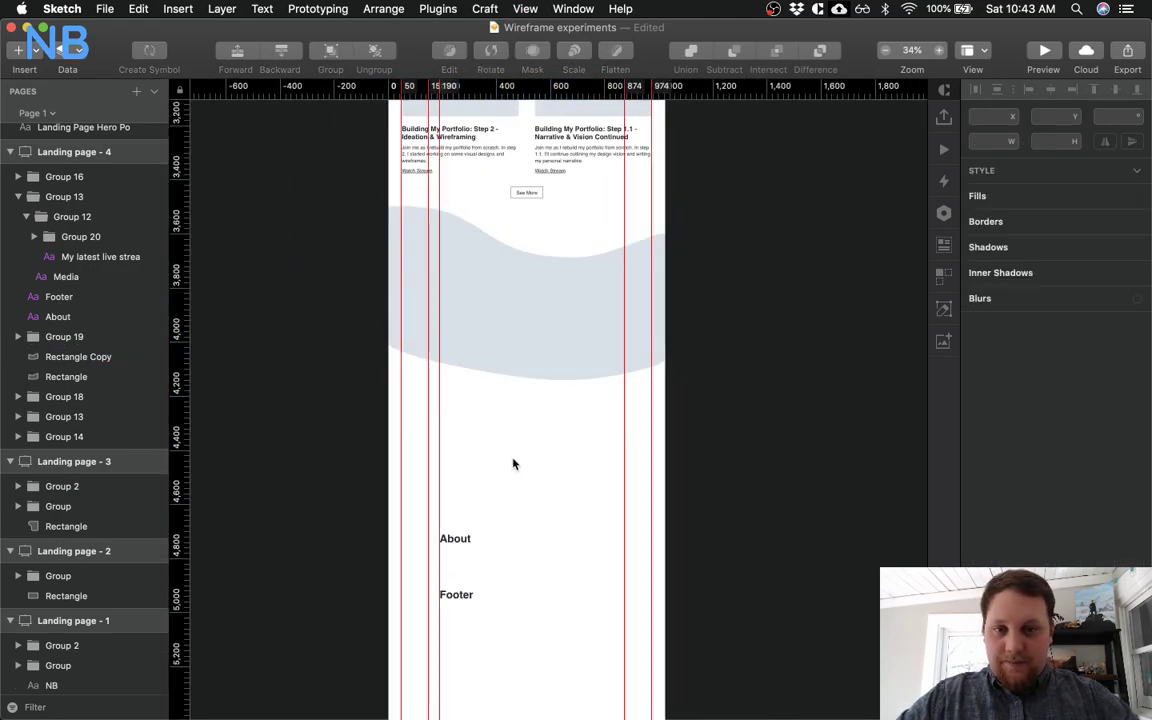
Add a new placeholder text layer in the middle of the lower wave shape
scroll(522, 388, up, 3)
key(t)
click(506, 404)
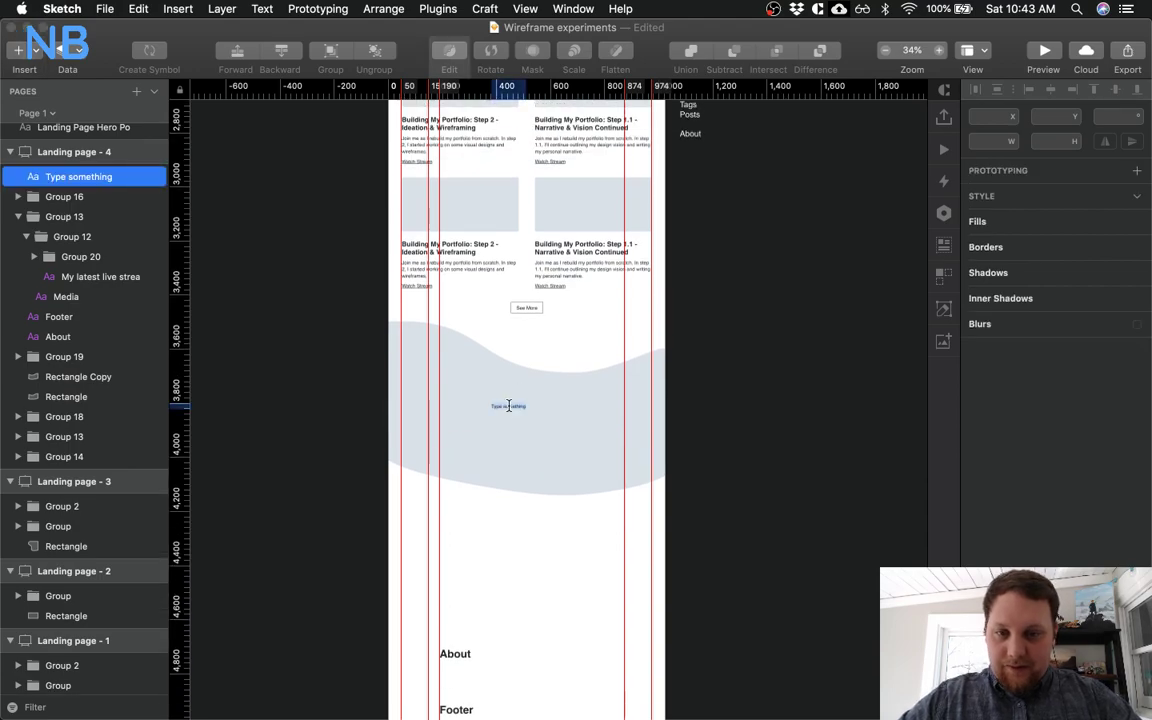
Check the text sizes used in the upper sections and set the placeholder text in the lower wave to size 40
scroll(508, 346, up, 15)
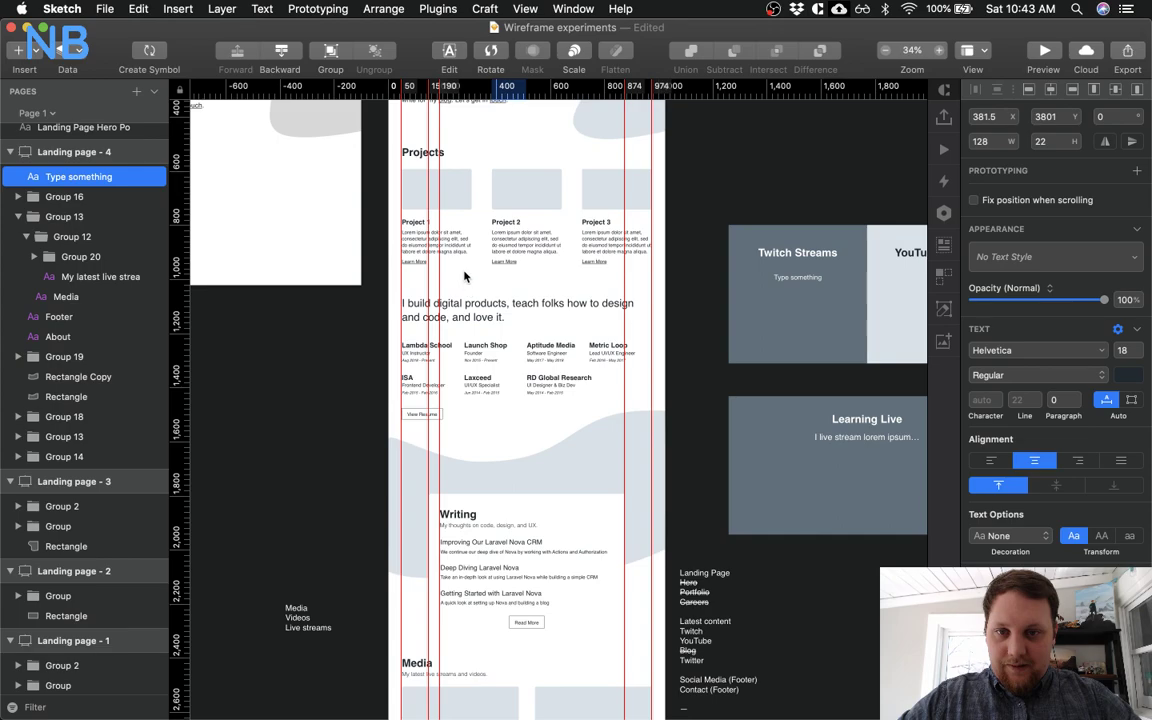
click(470, 312)
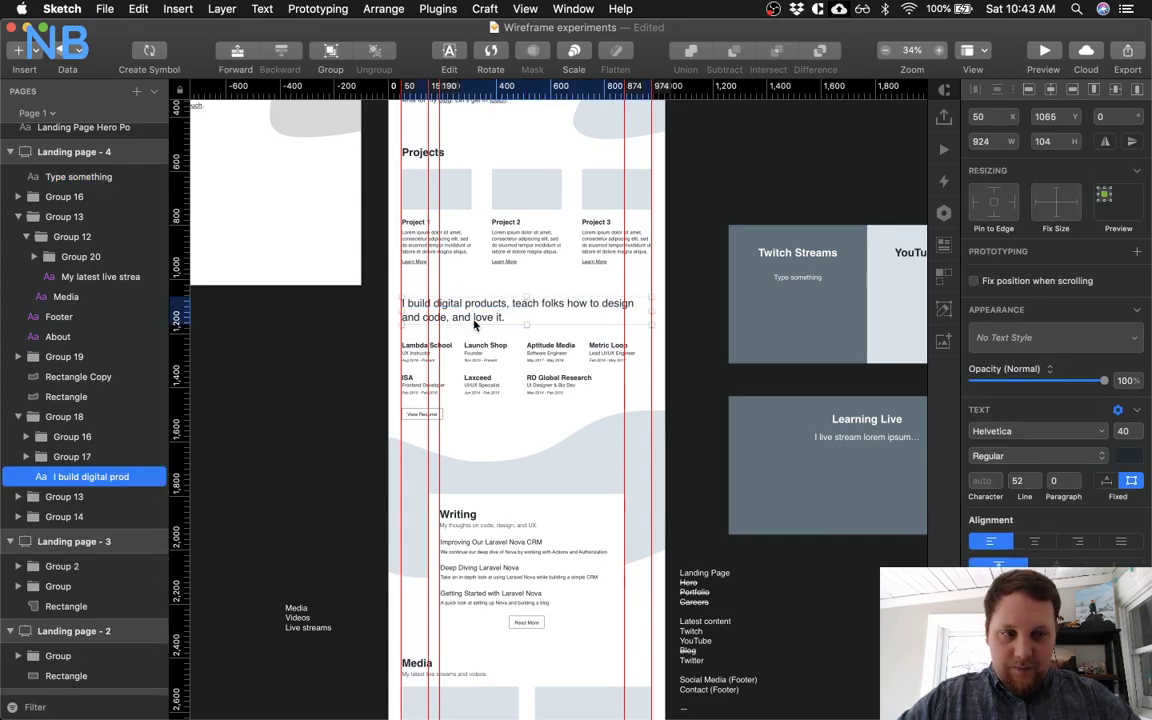
scroll(474, 323, up, 5)
click(440, 404)
scroll(499, 513, down, 5)
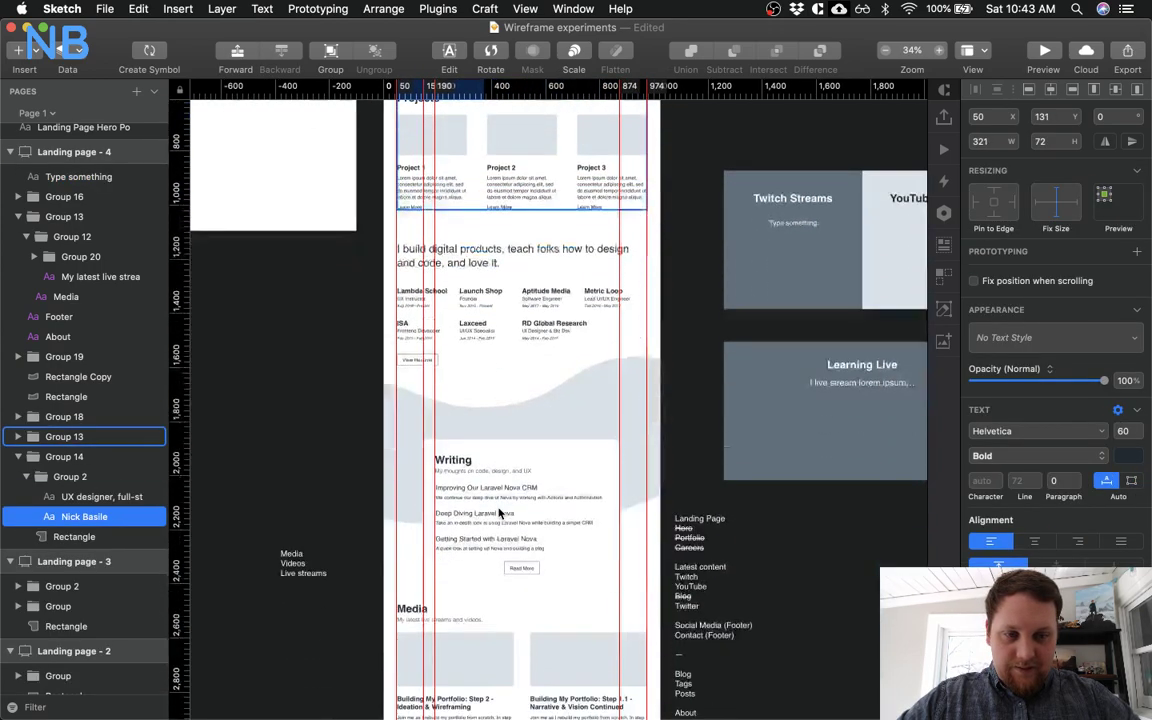
scroll(499, 513, down, 10)
click(502, 460)
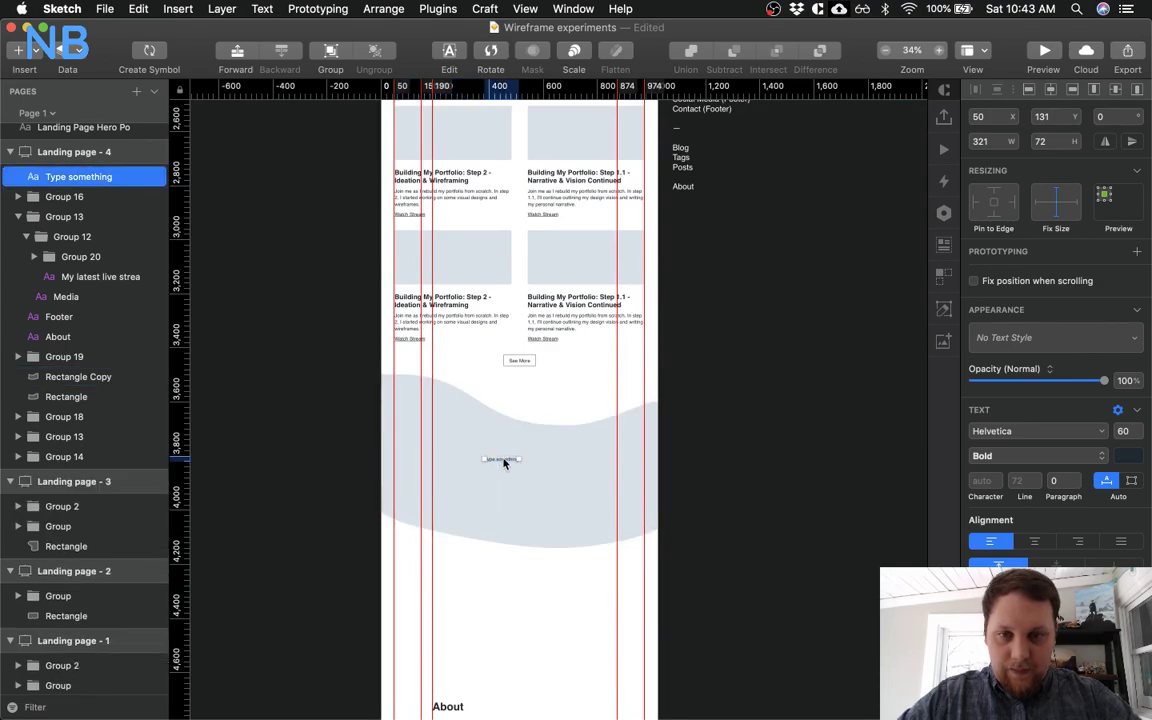
click(1122, 431)
text(4)
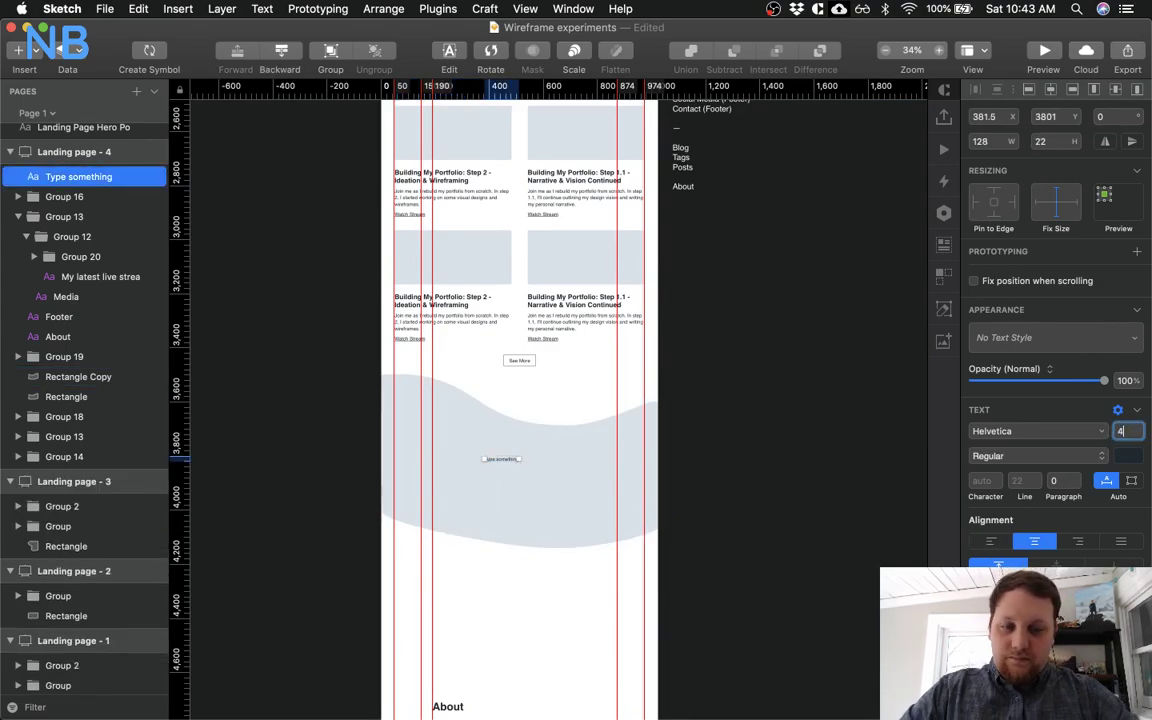
text(0)
key(Return)
click(535, 566)
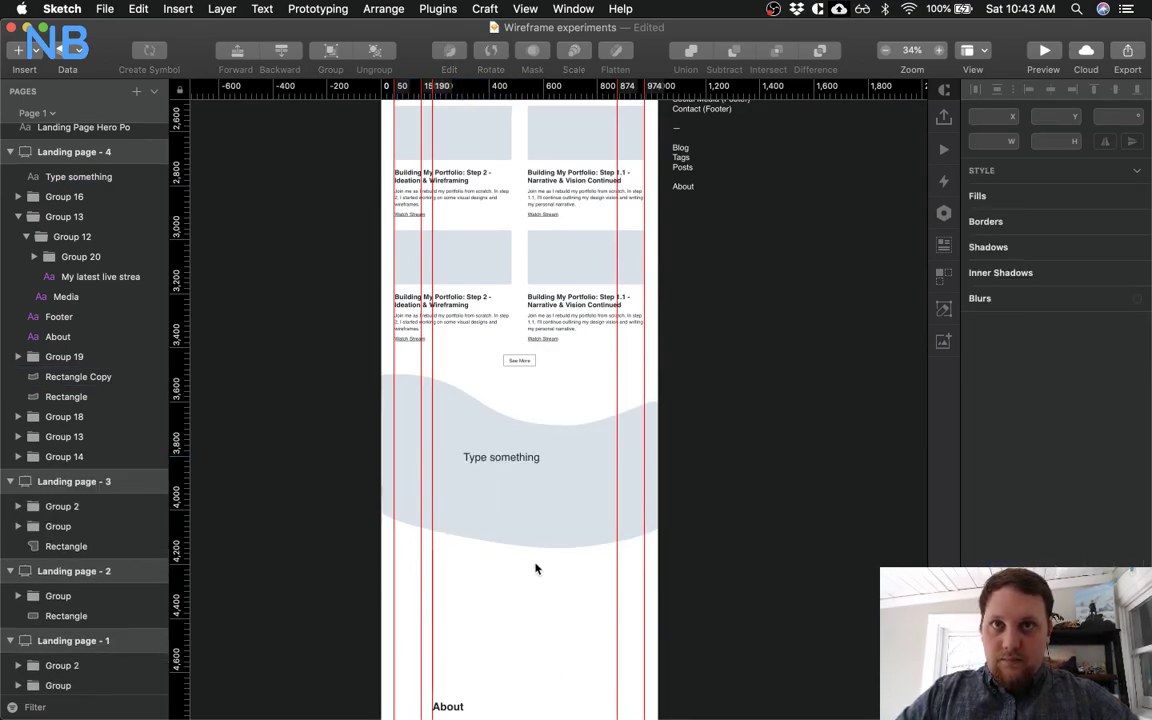
Center the placeholder text horizontally on the landing page artboard
click(505, 461)
click(1035, 541)
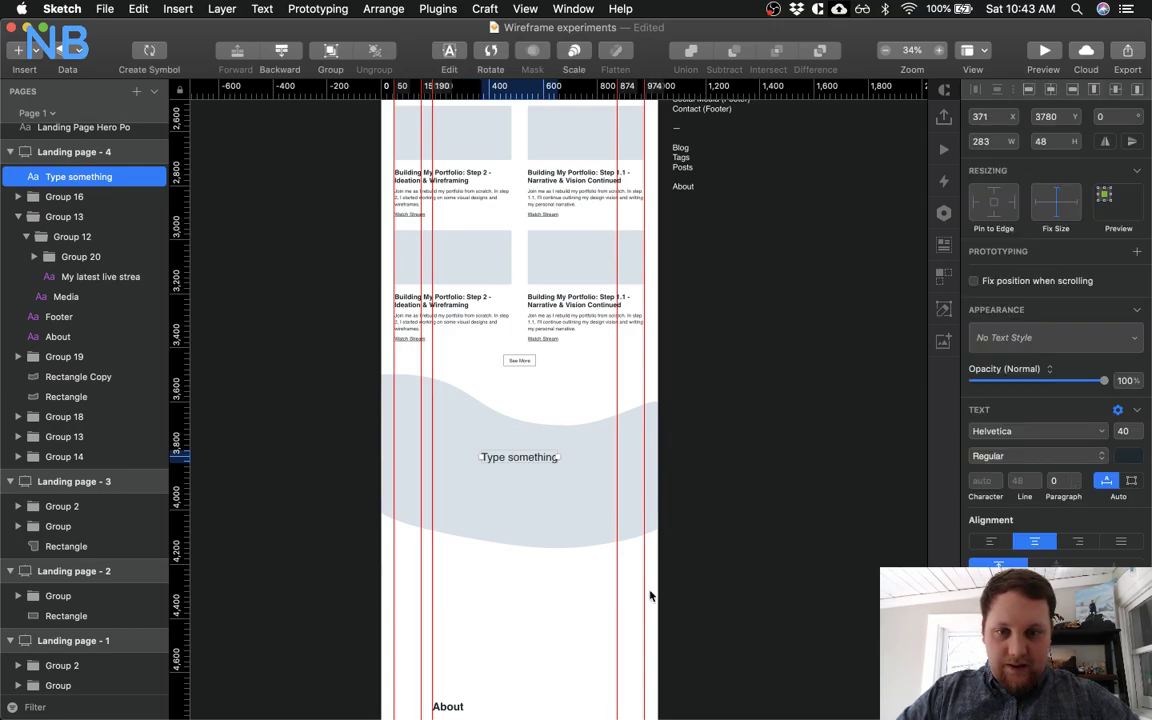
click(501, 527)
Replace the placeholder text in the lower wave with "See me on Twitch!"
double_click(514, 456)
double_click(514, 456)
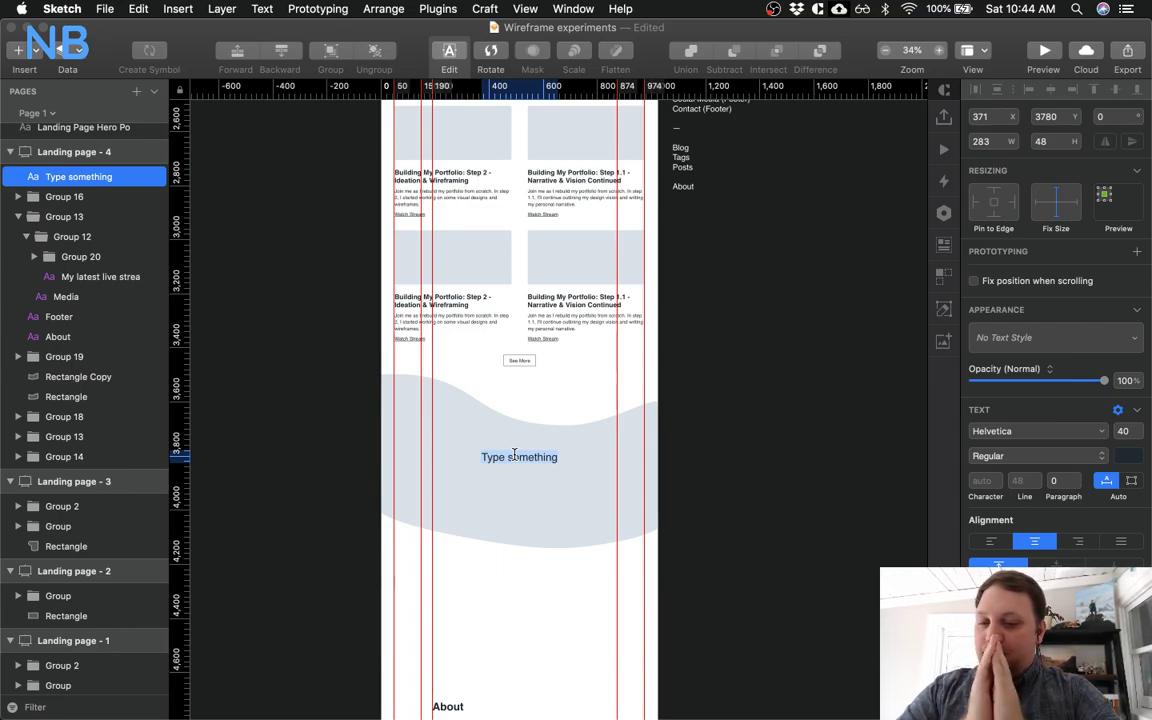
key(BackSpace)
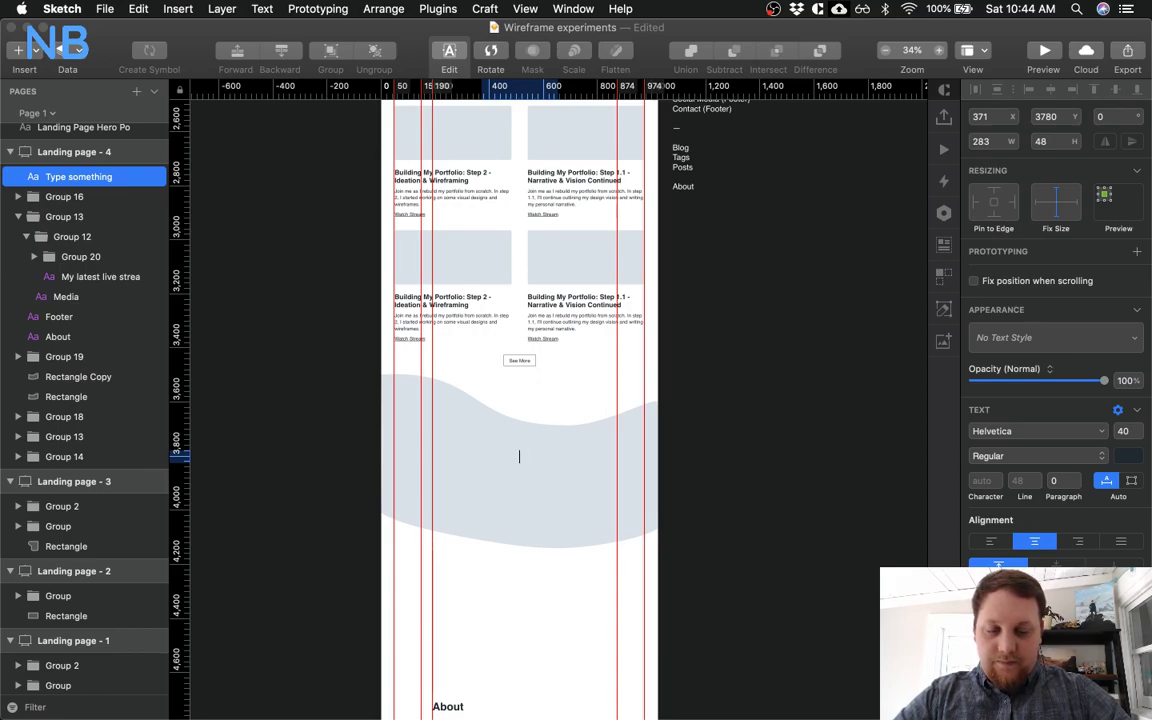
text(Join the Stre)
key(BackSpace)
key(BackSpace)
key(BackSpace)
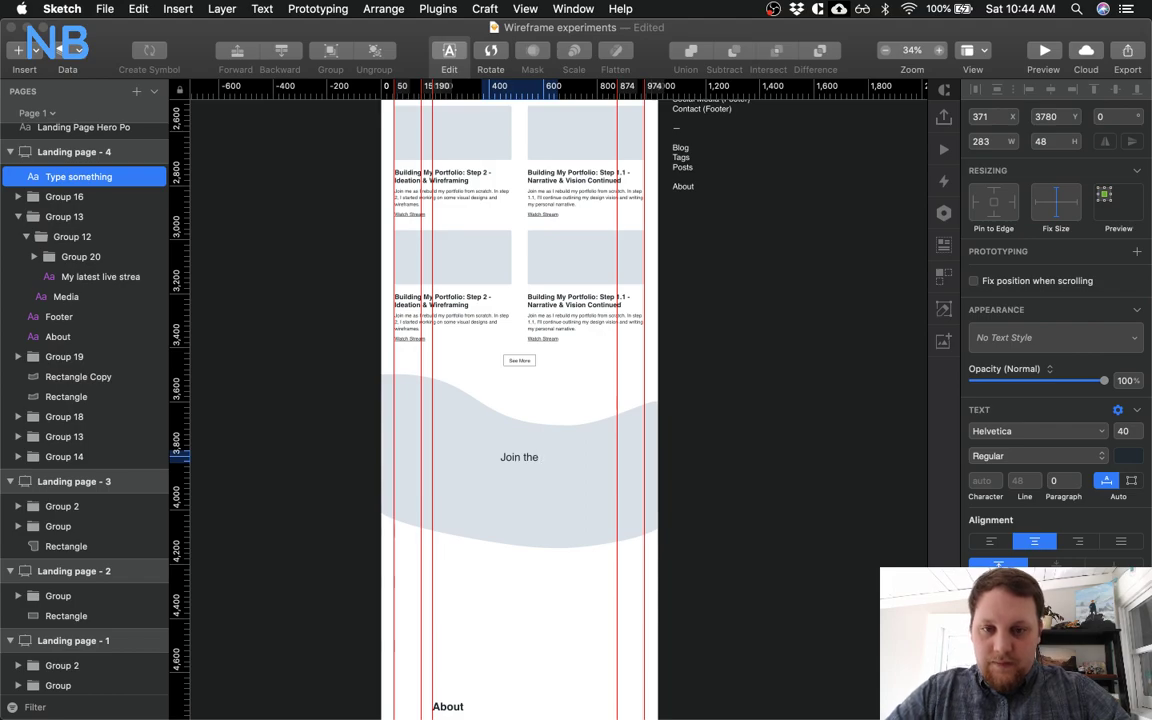
text(See)
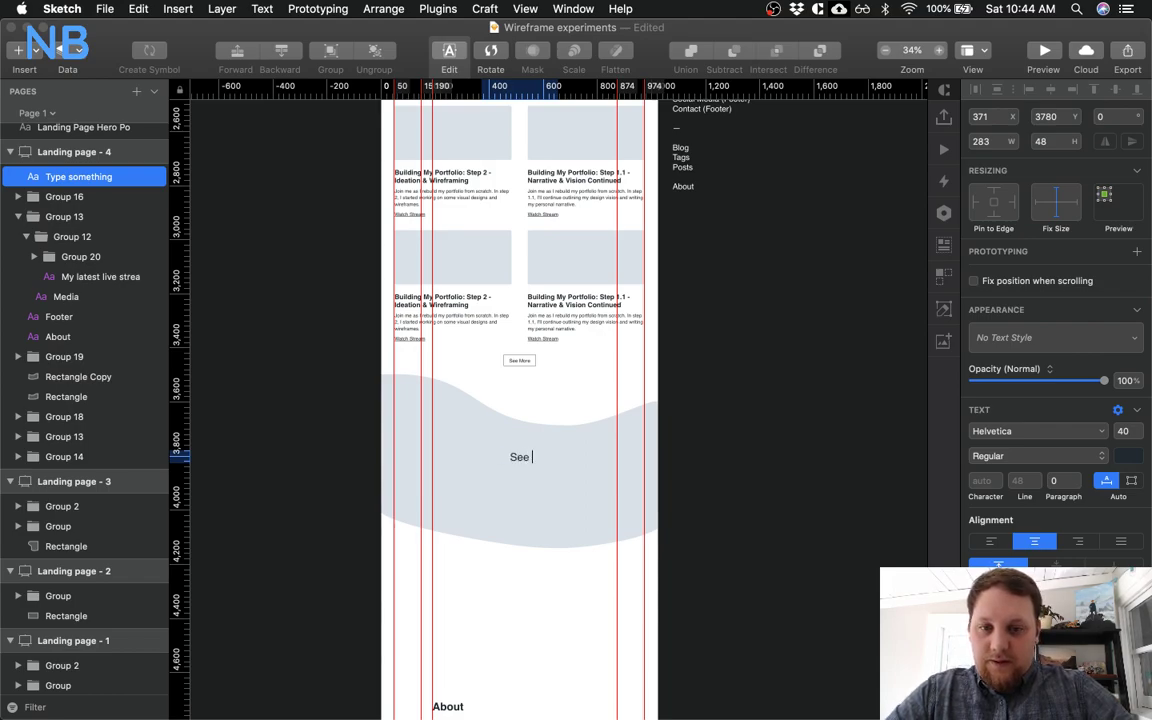
text( me on Twitch!)
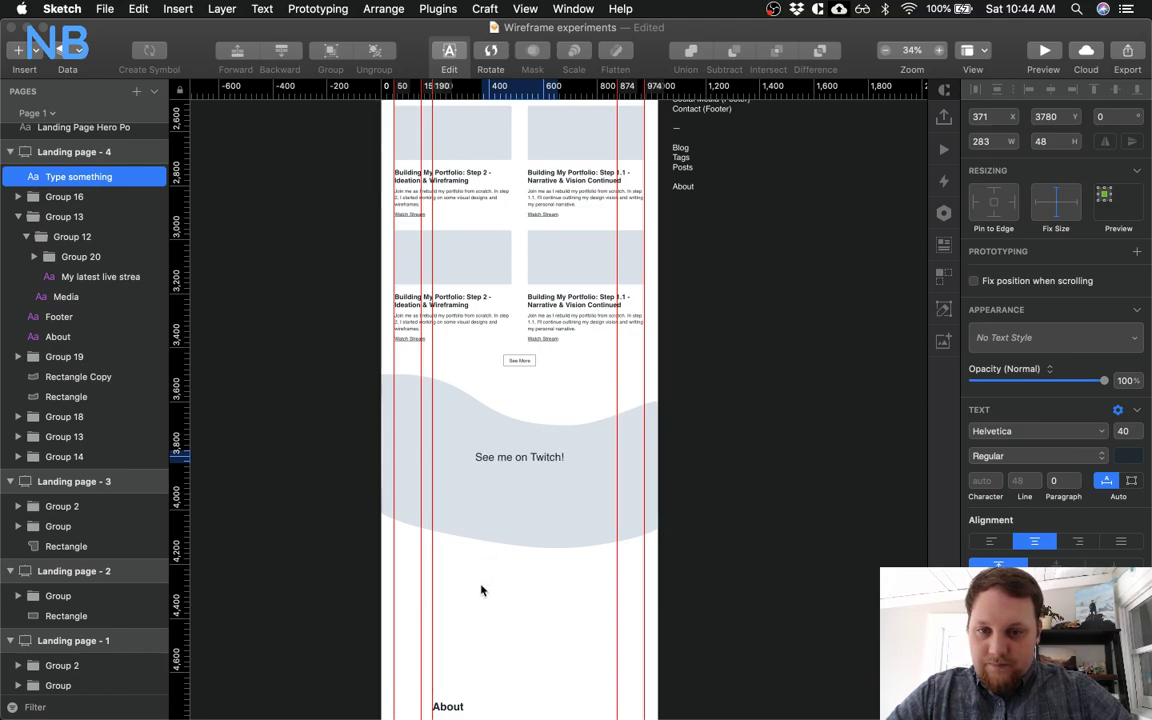
key(Escape)
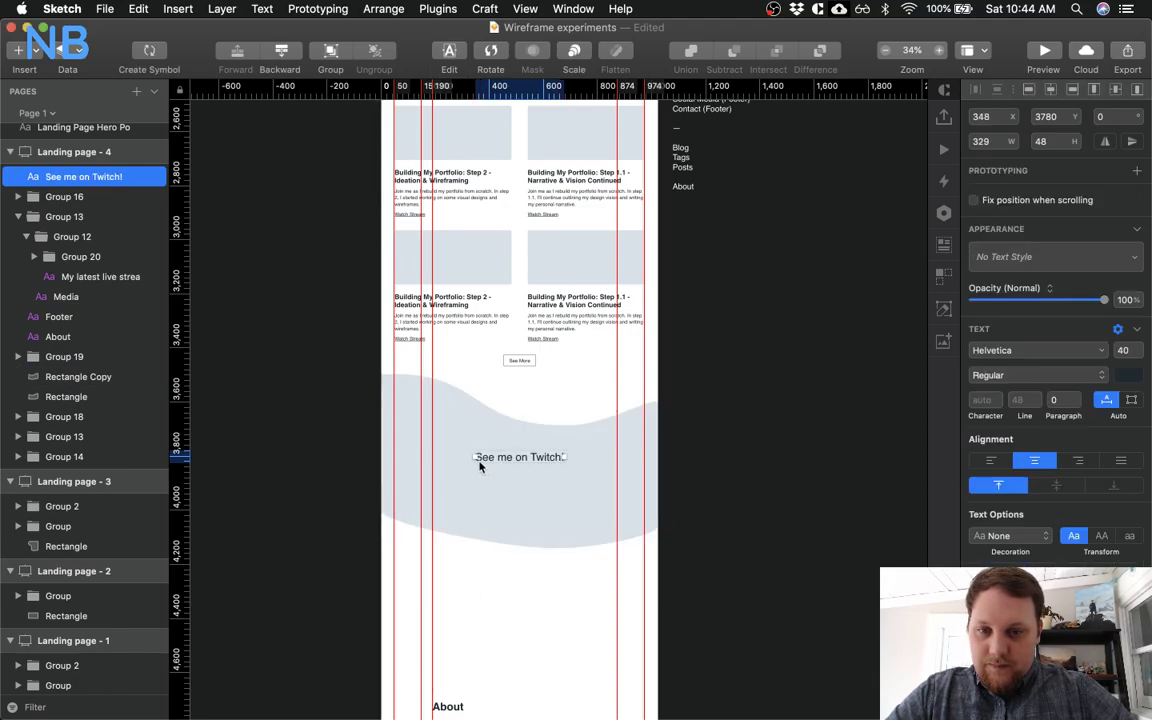
Duplicate the "See me on Twitch!" text directly below the original at Y 3828
click(486, 458)
click(508, 461)
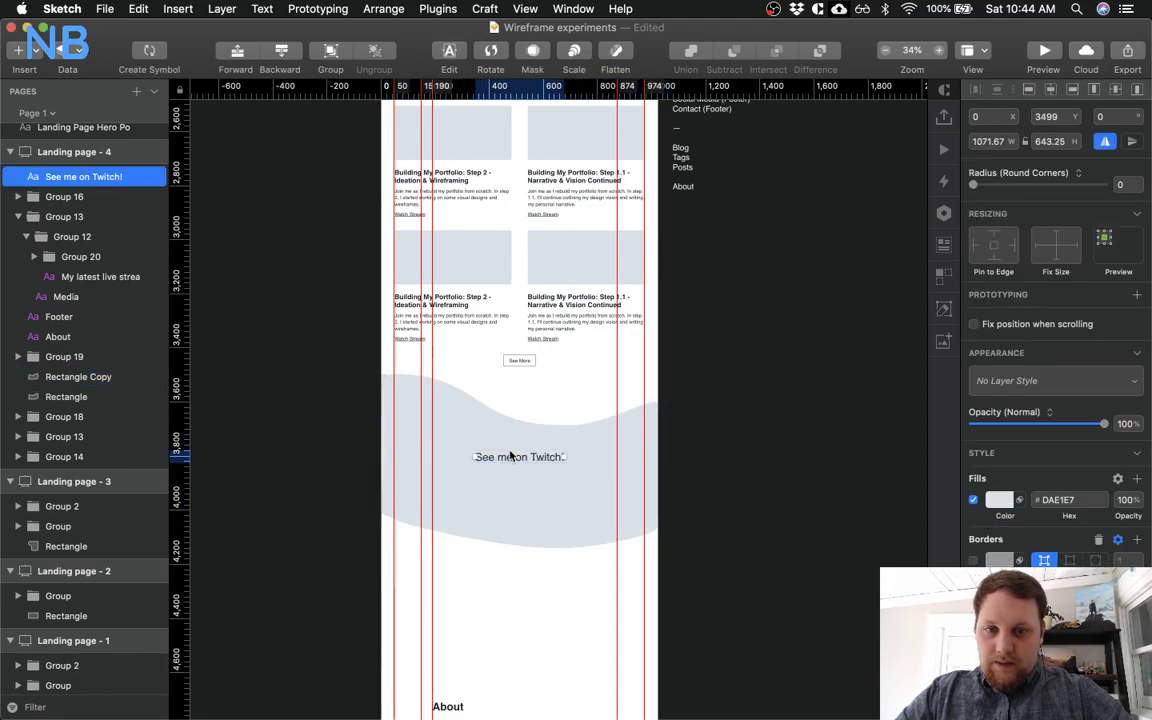
drag(512, 458, 515, 470)
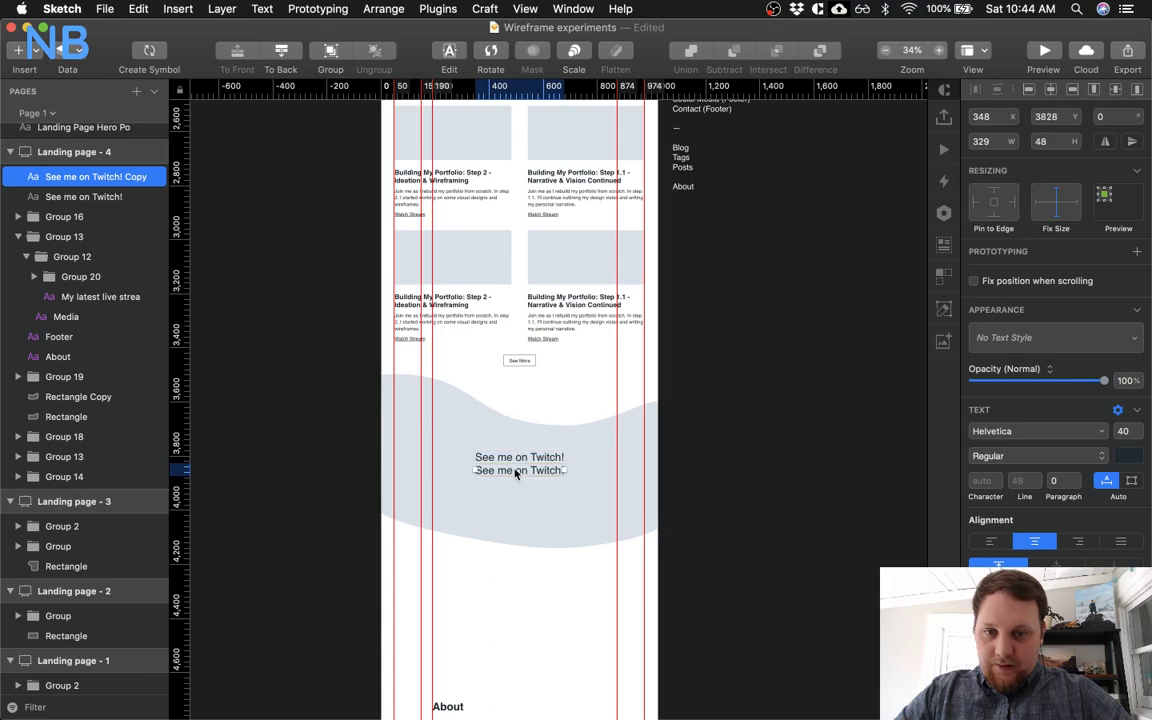
Compare with the Media heading's style and set the lower "See me on Twitch!" copy to Light weight, size 35
scroll(555, 375, up, 10)
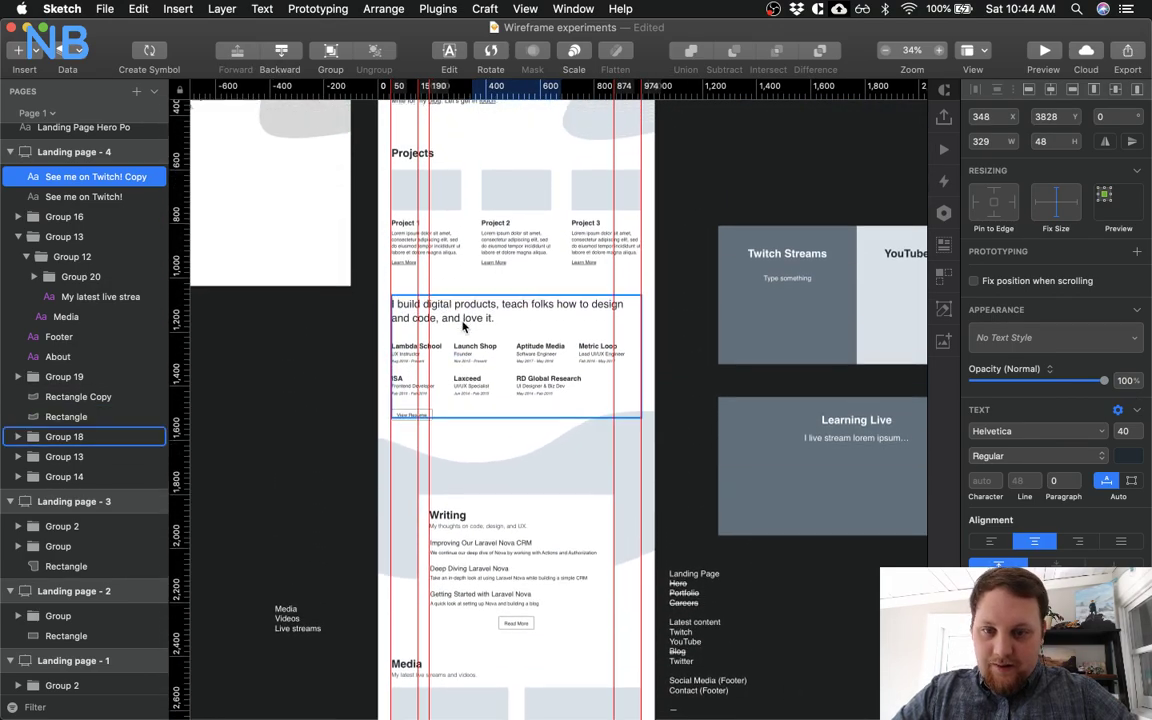
scroll(462, 327, down, 5)
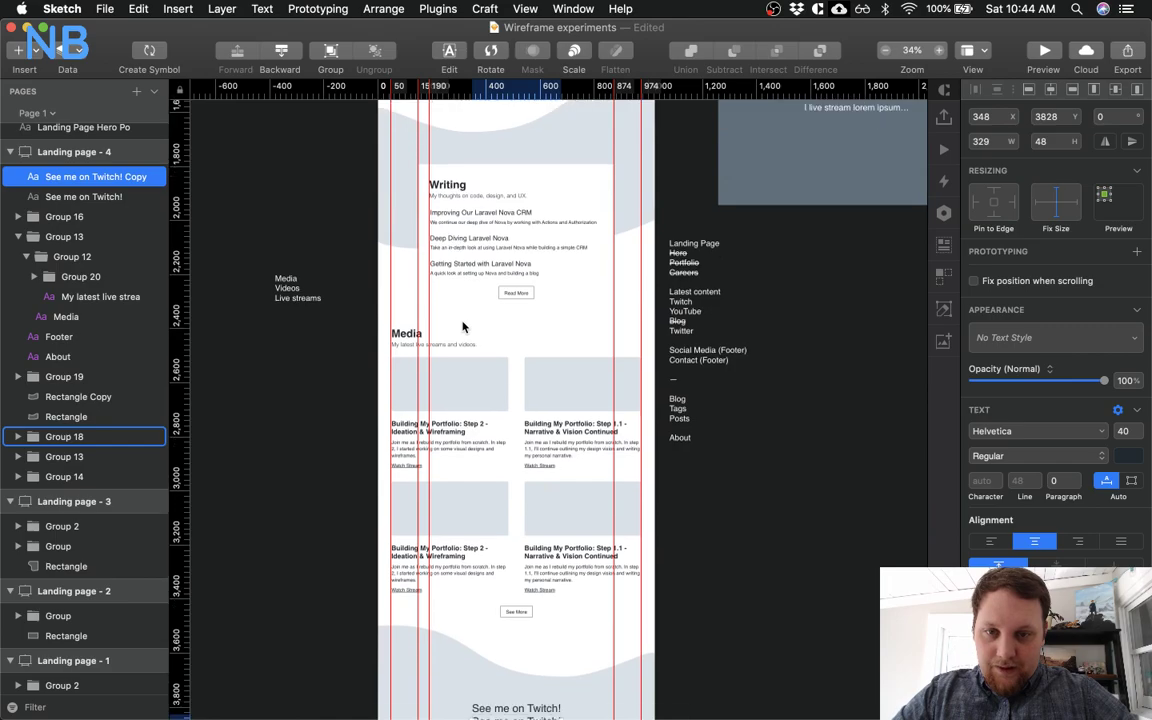
click(405, 333)
scroll(483, 369, down, 5)
scroll(482, 369, down, 2)
click(518, 354)
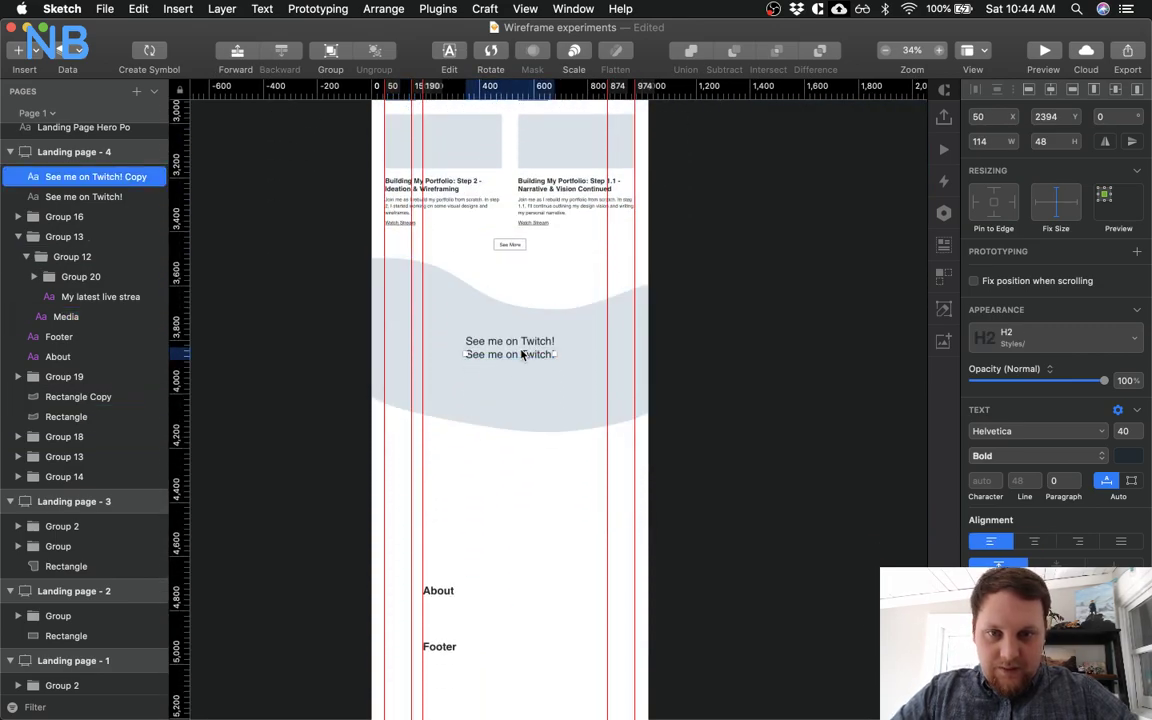
click(1076, 458)
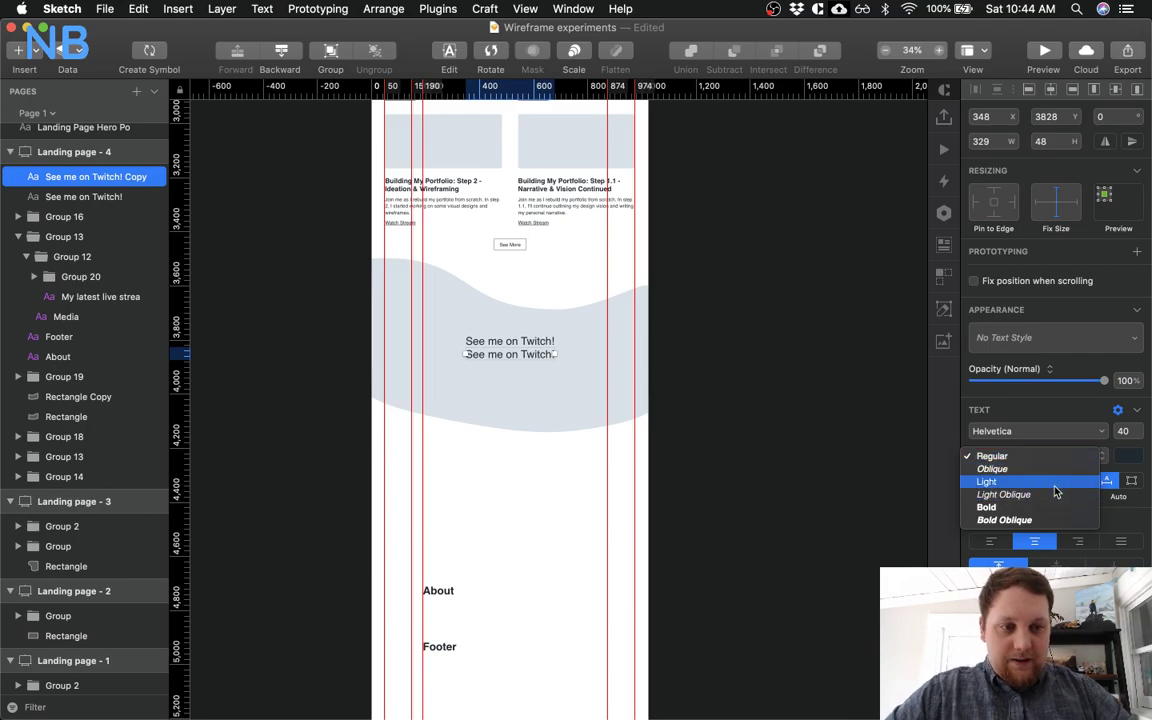
click(1100, 480)
click(1127, 432)
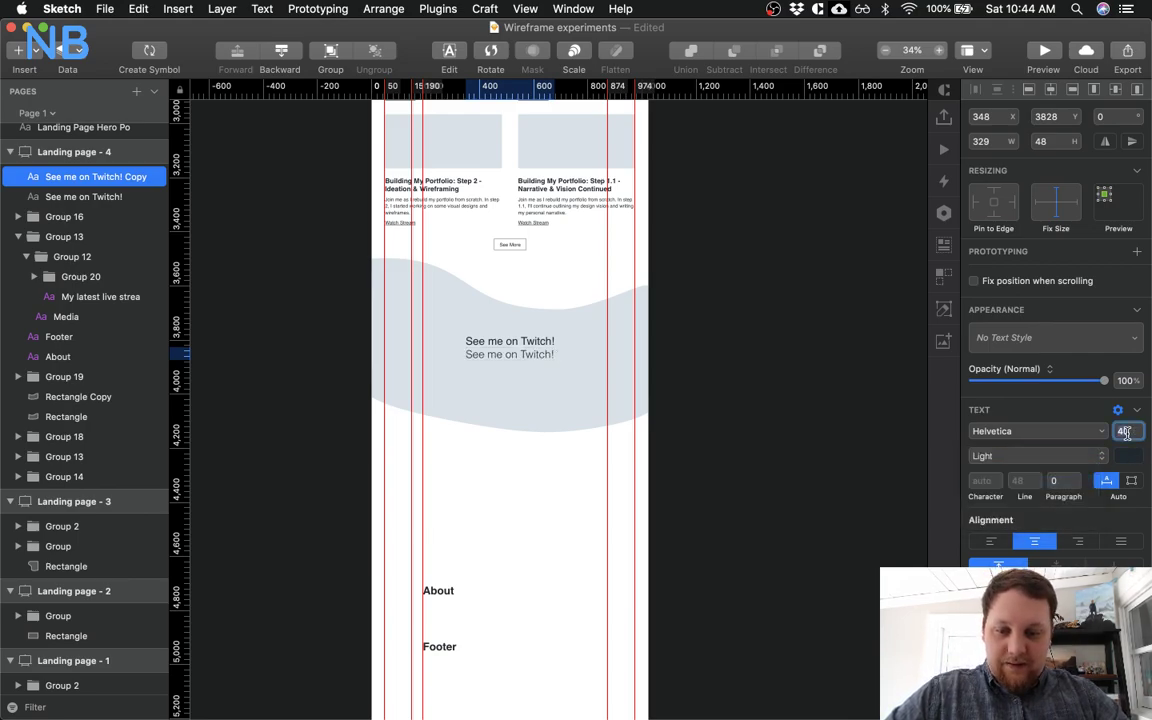
key(Return)
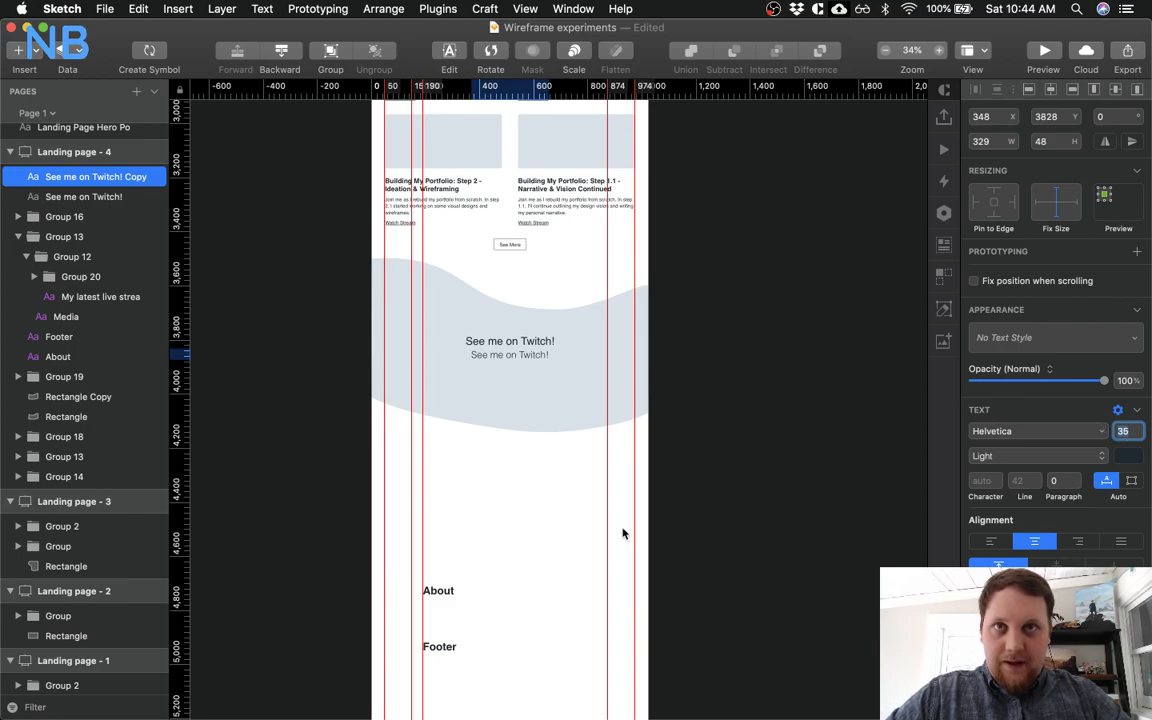
click(540, 535)
Replace the copy's text with "I build digital projects live so you can learn how to build them too.", breaking the line after "so"
double_click(506, 356)
key(super+a)
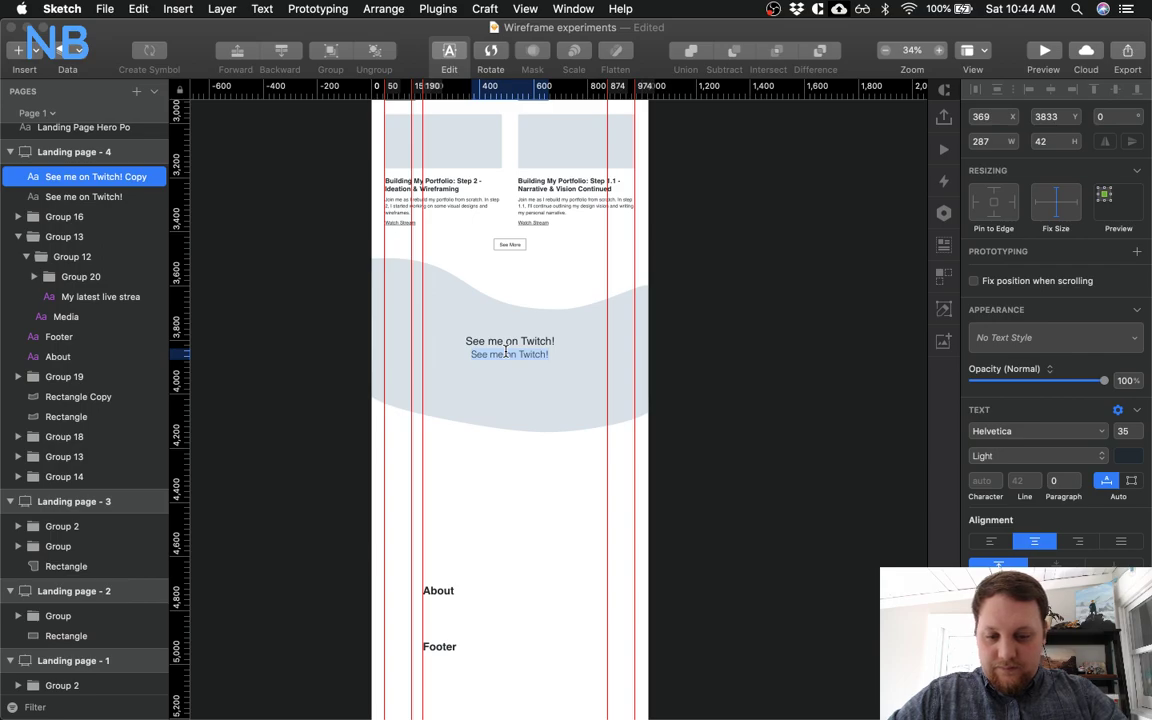
text(I stream on Wed)
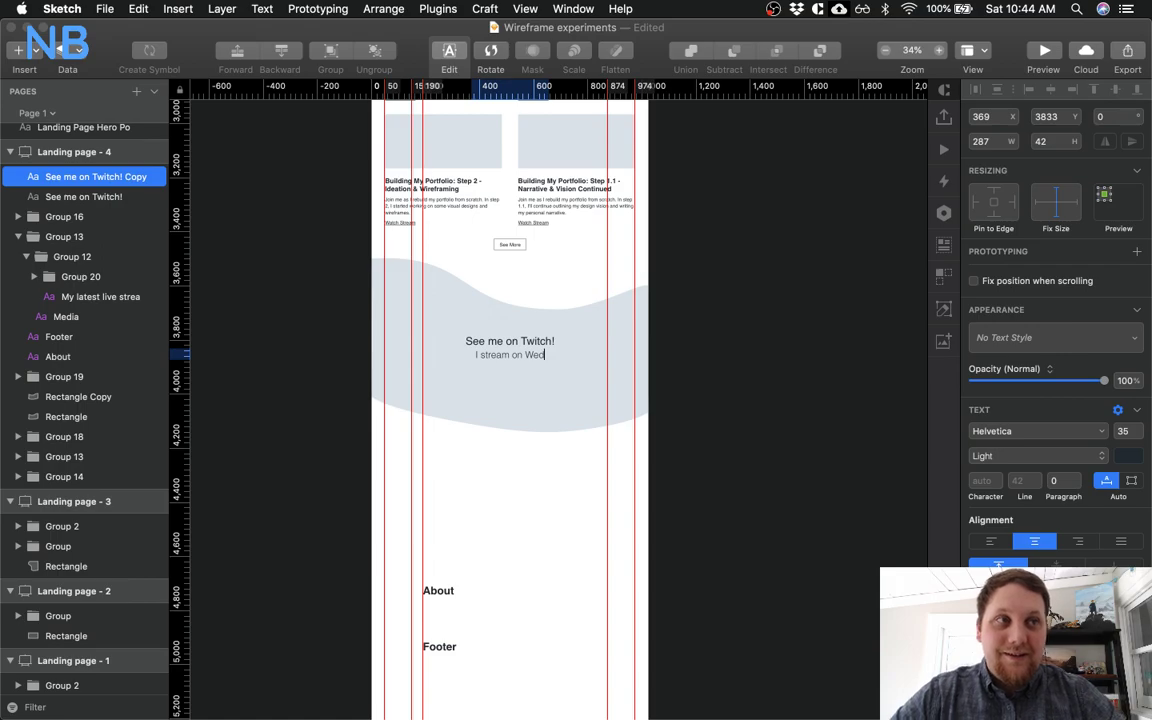
key(BackSpace)
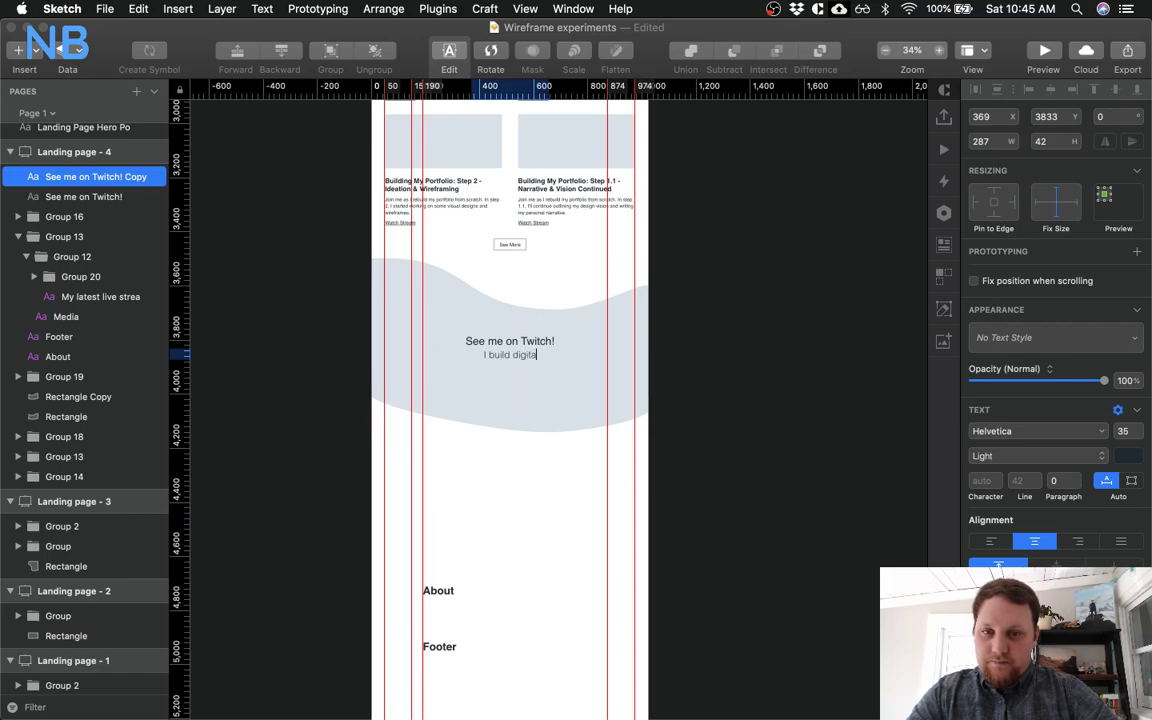
text(projects)
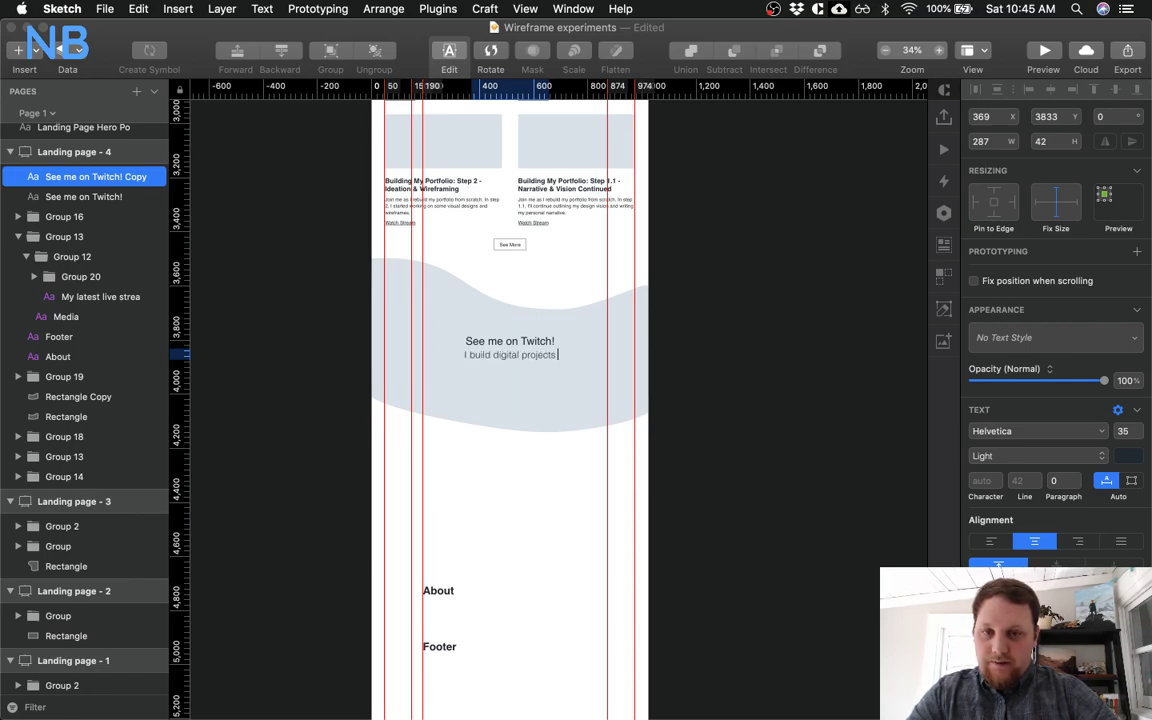
text( live so )
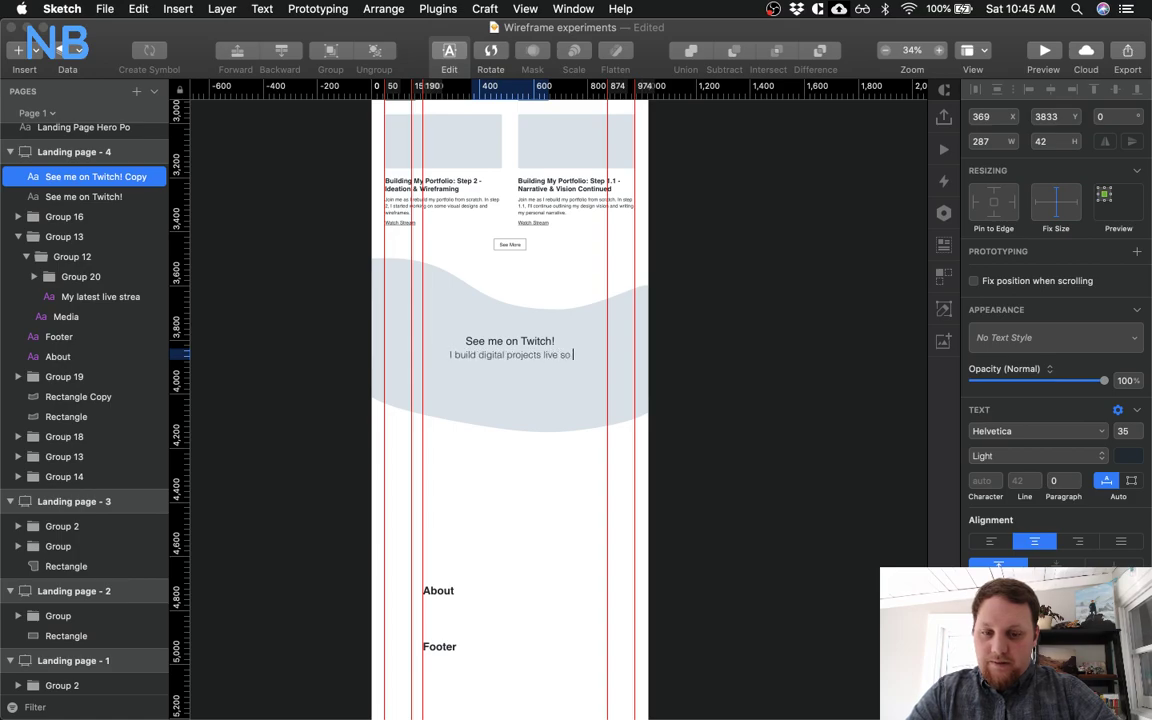
text(you can lear)
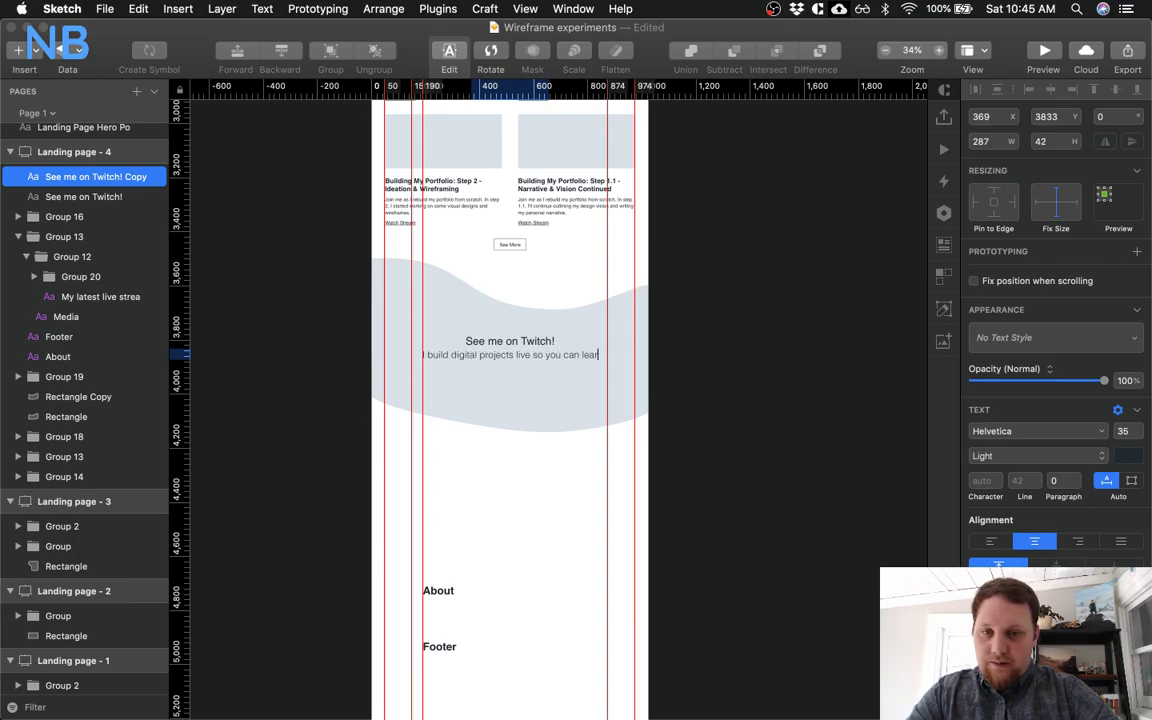
text(n how to build them too.)
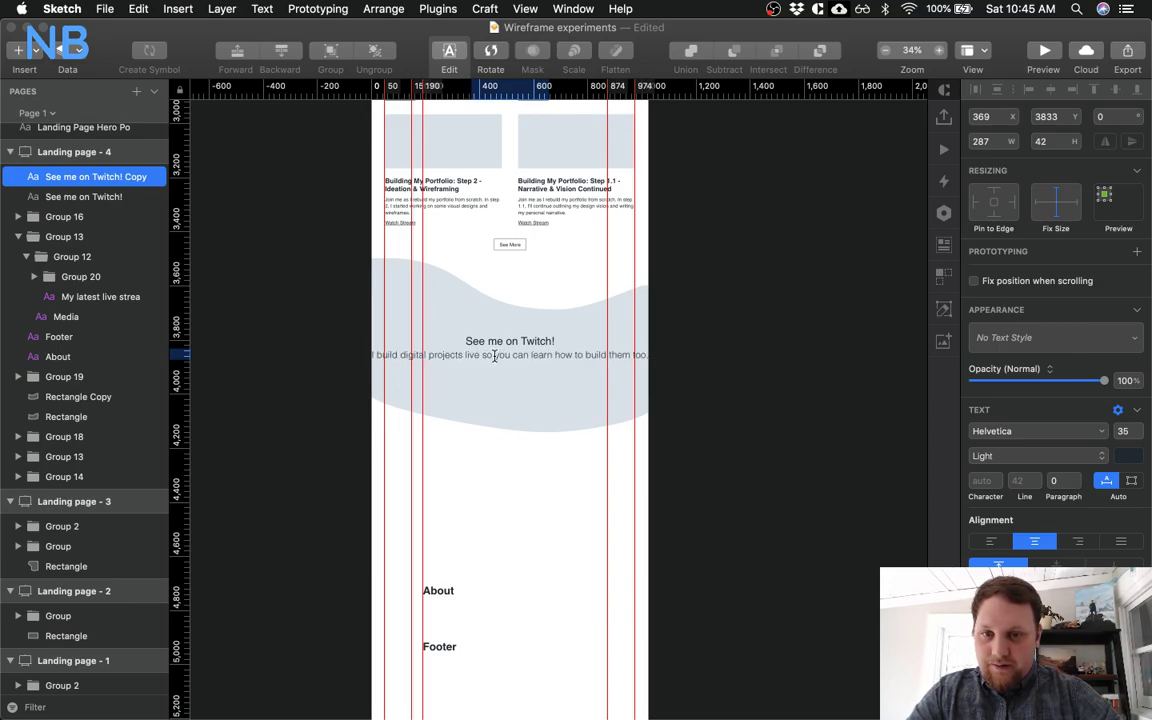
key(Return)
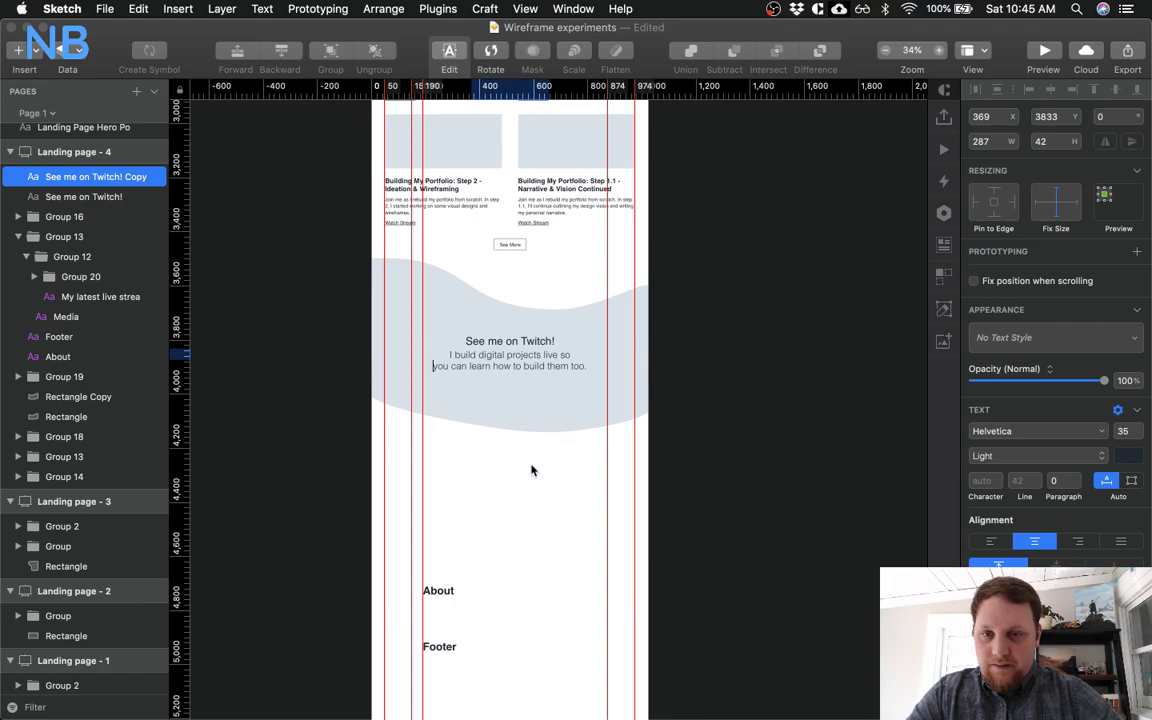
key(Escape)
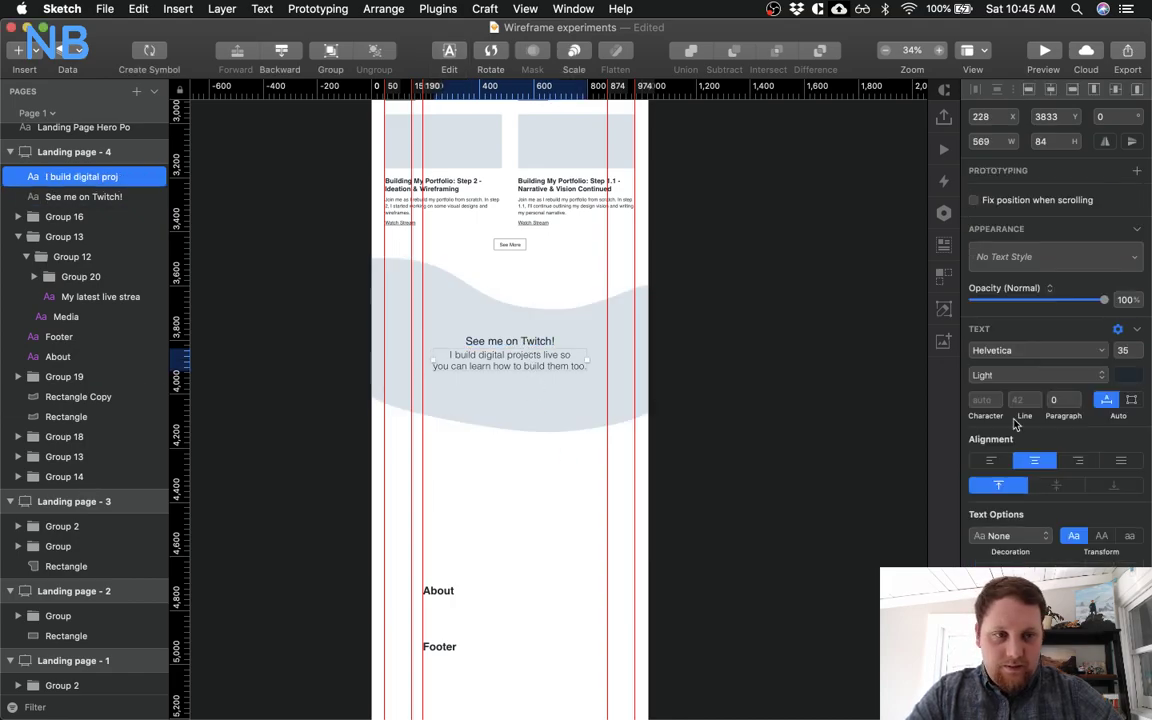
Set the two-line description's font size to 30 and check its spacing from the Twitch heading
click(1127, 352)
text(30)
key(Return)
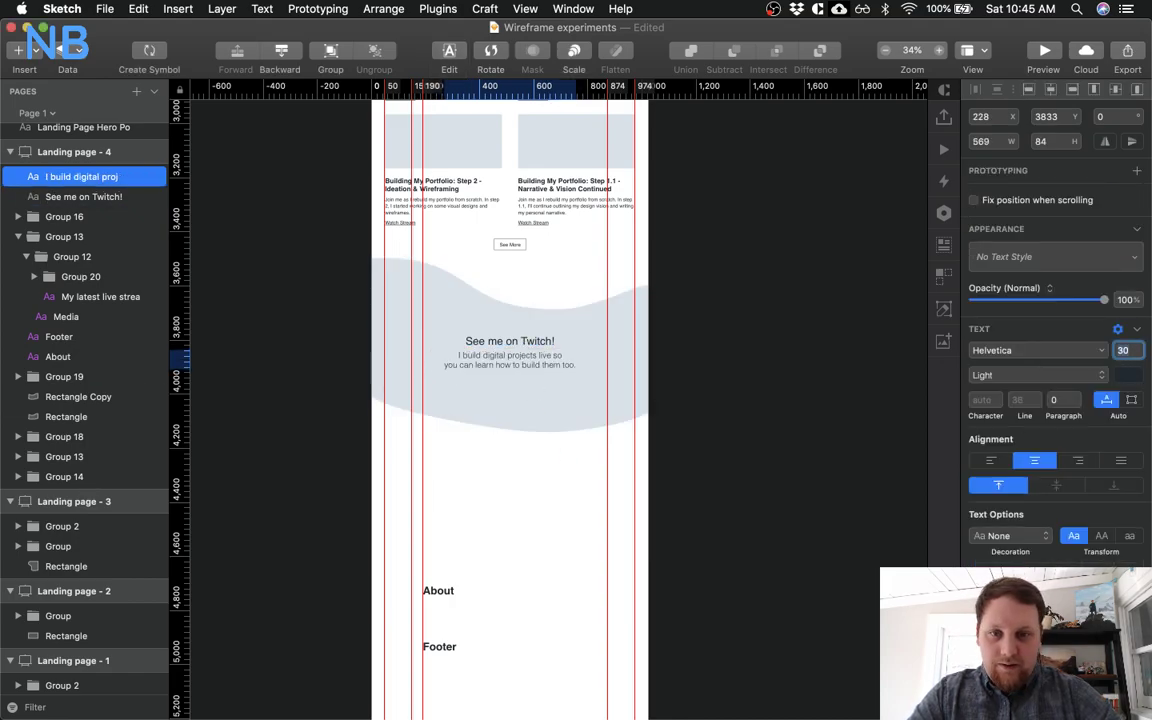
click(510, 455)
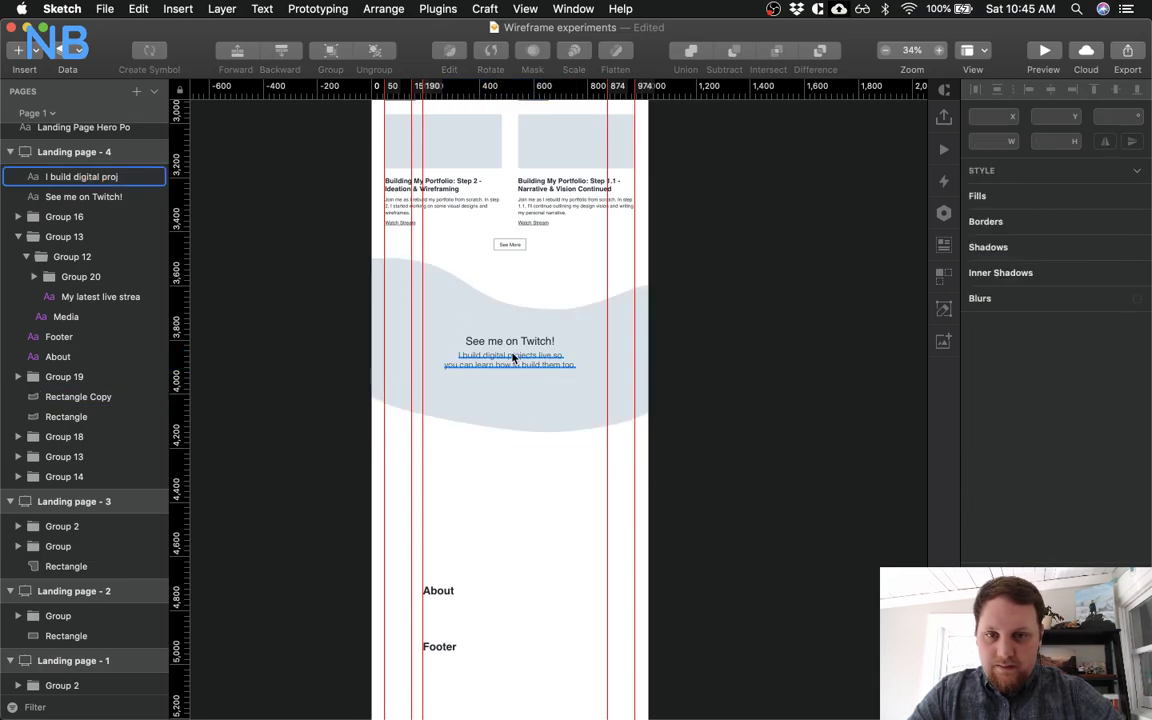
click(514, 352)
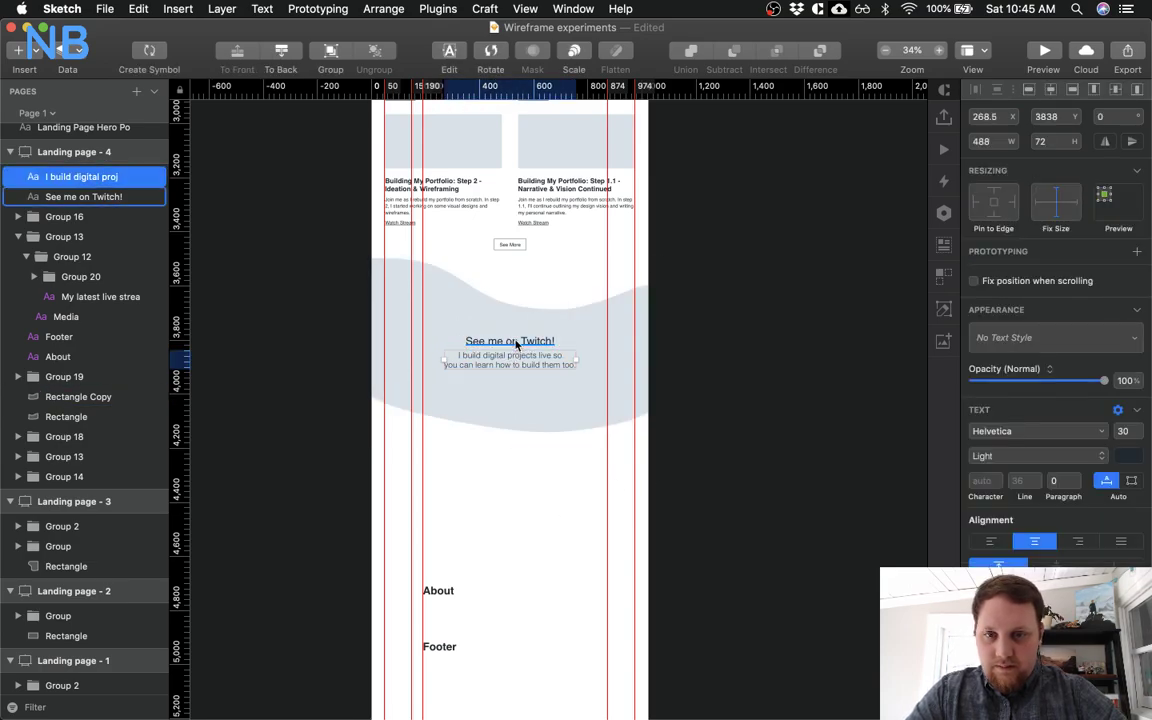
click(452, 576)
Remove the word "digital" from the description below the Twitch heading
double_click(506, 357)
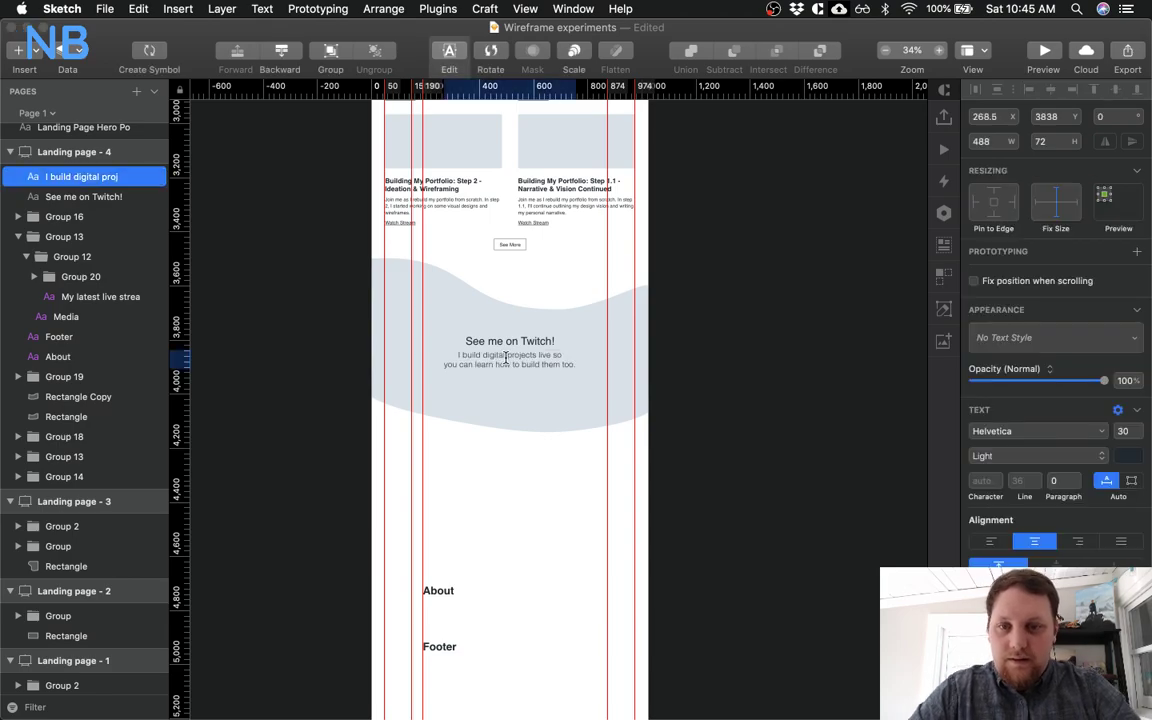
double_click(506, 357)
key(BackSpace)
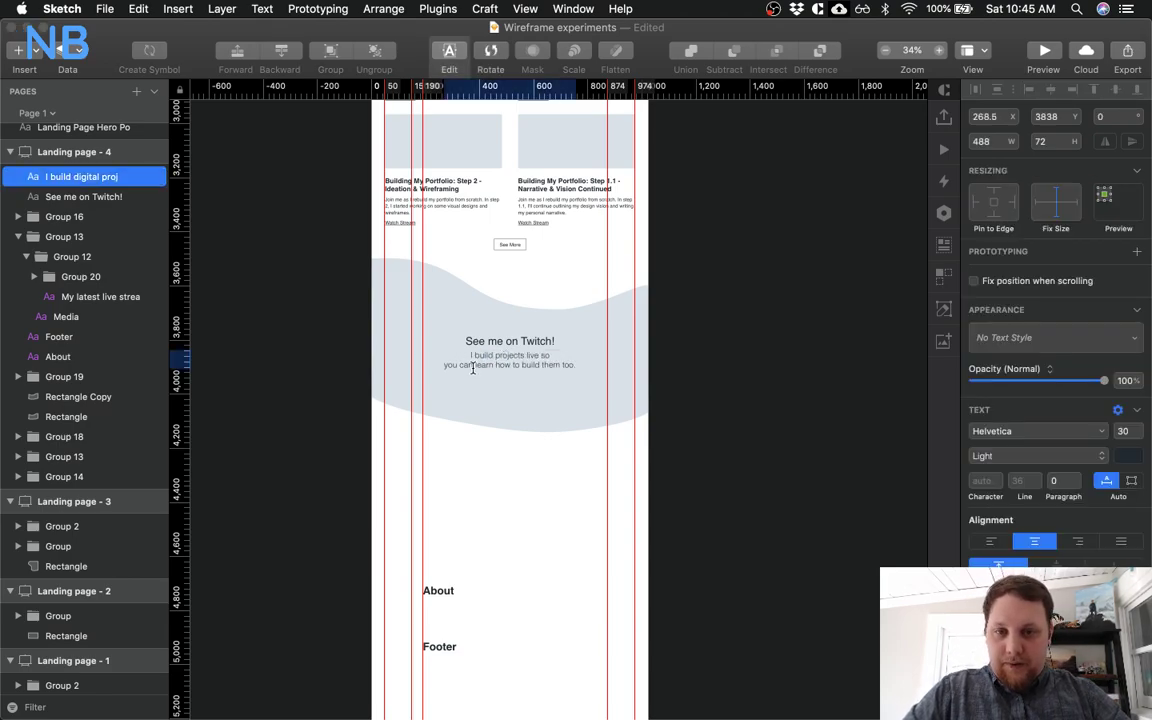
Move the description's line break so the second line starts with "learn", and check the two-line text up close
key(BackSpace)
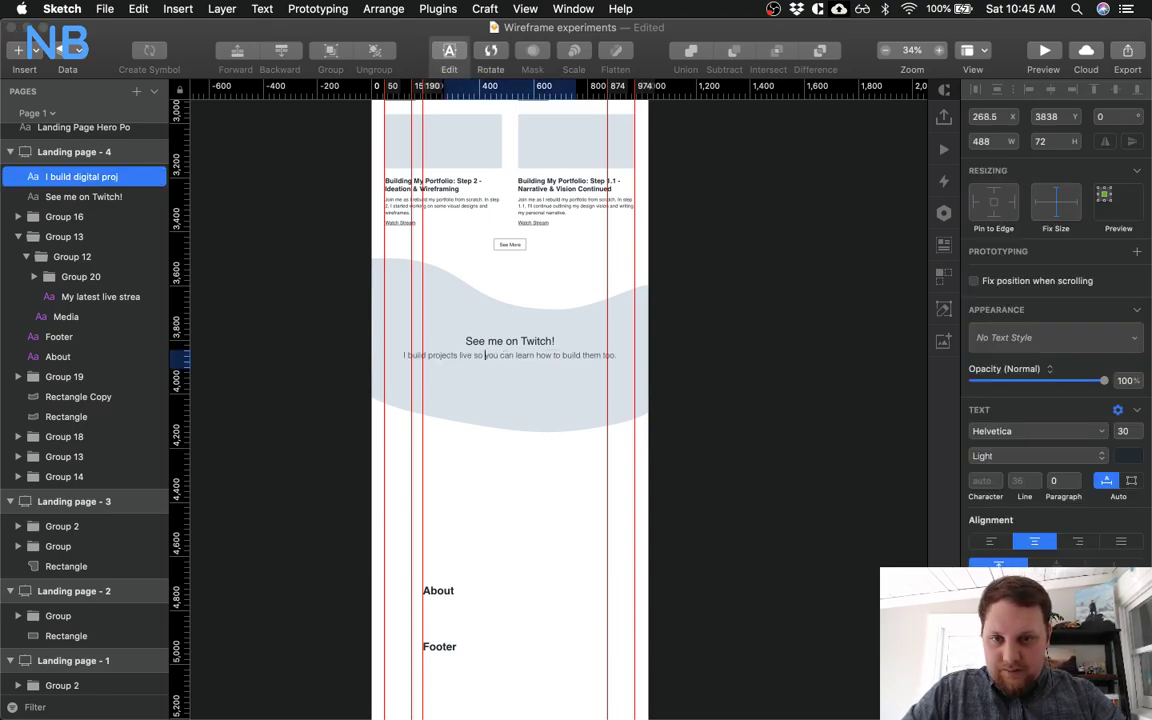
key(Return)
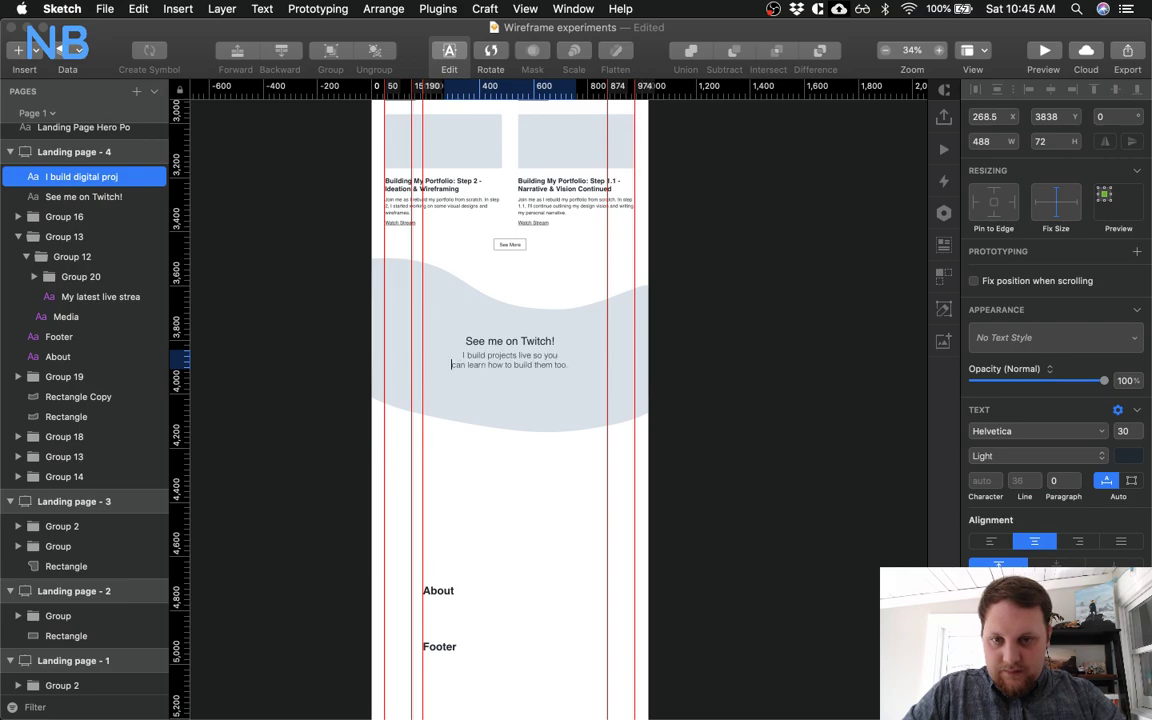
key(BackSpace)
key(Return)
key(Escape)
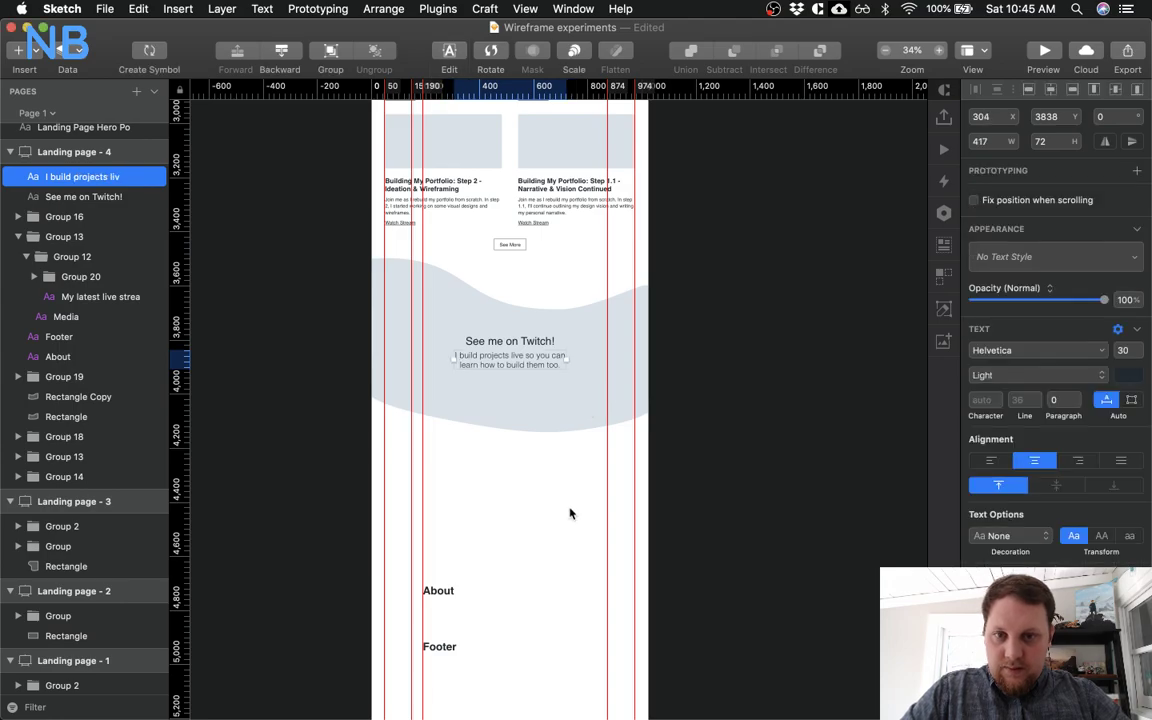
key(super+plus)
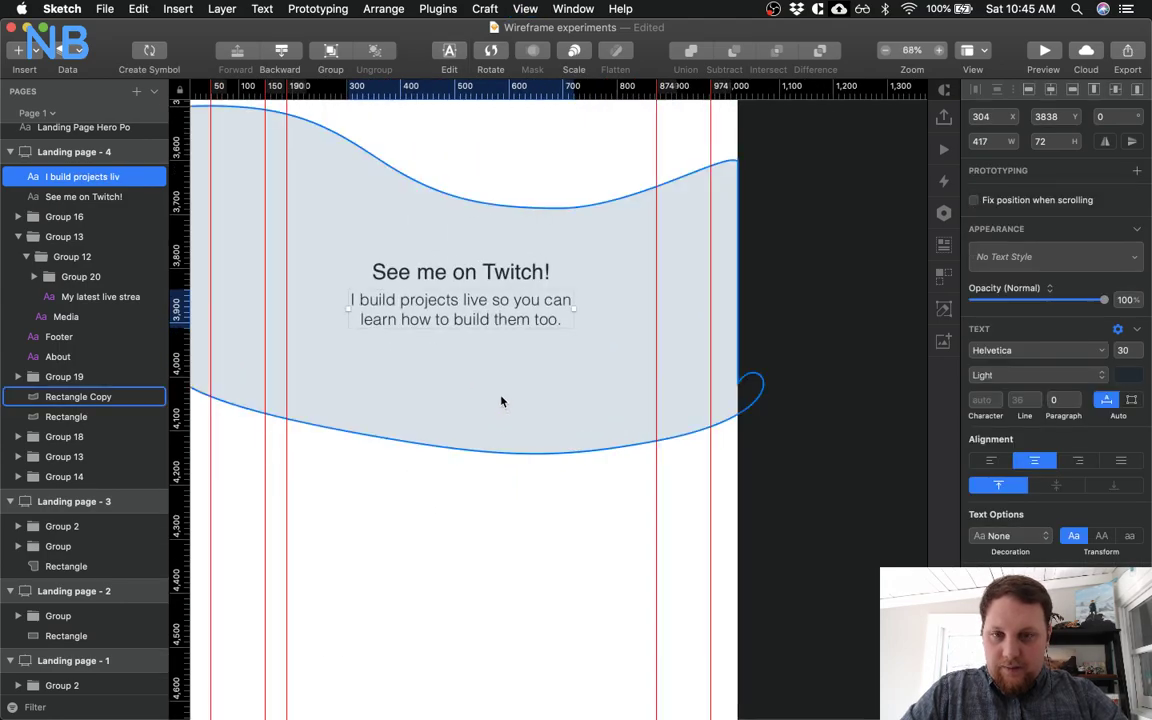
double_click(410, 319)
click(476, 318)
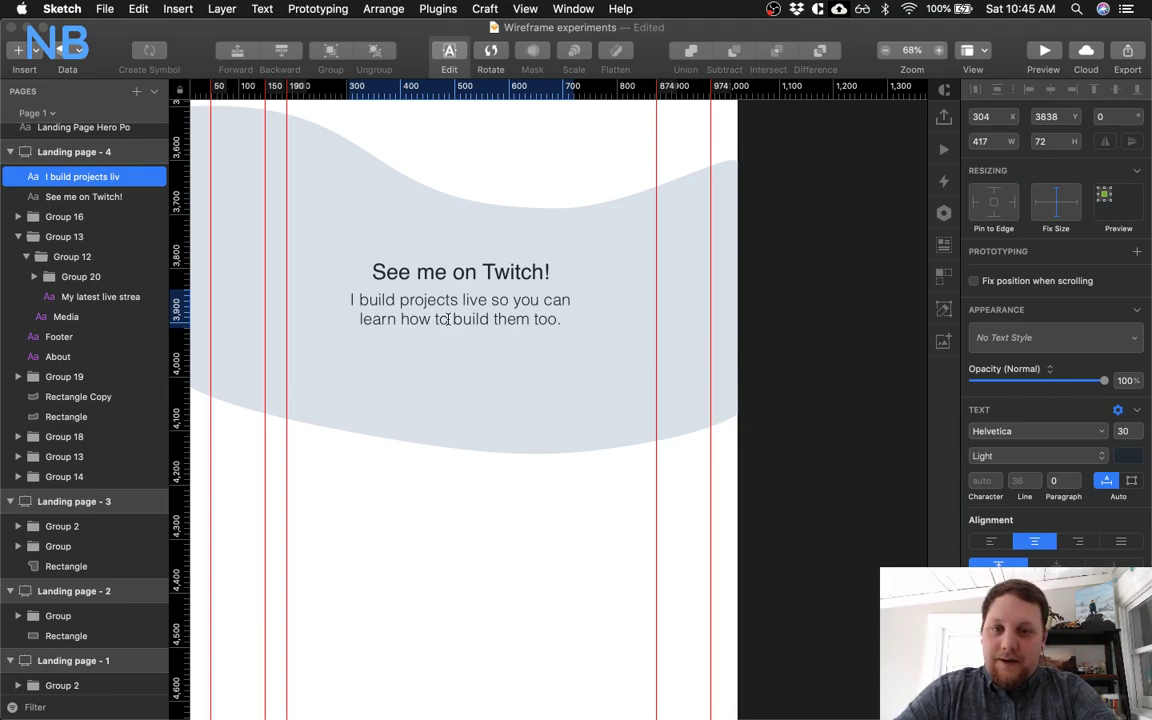
key(Escape)
scroll(432, 527, up, 5)
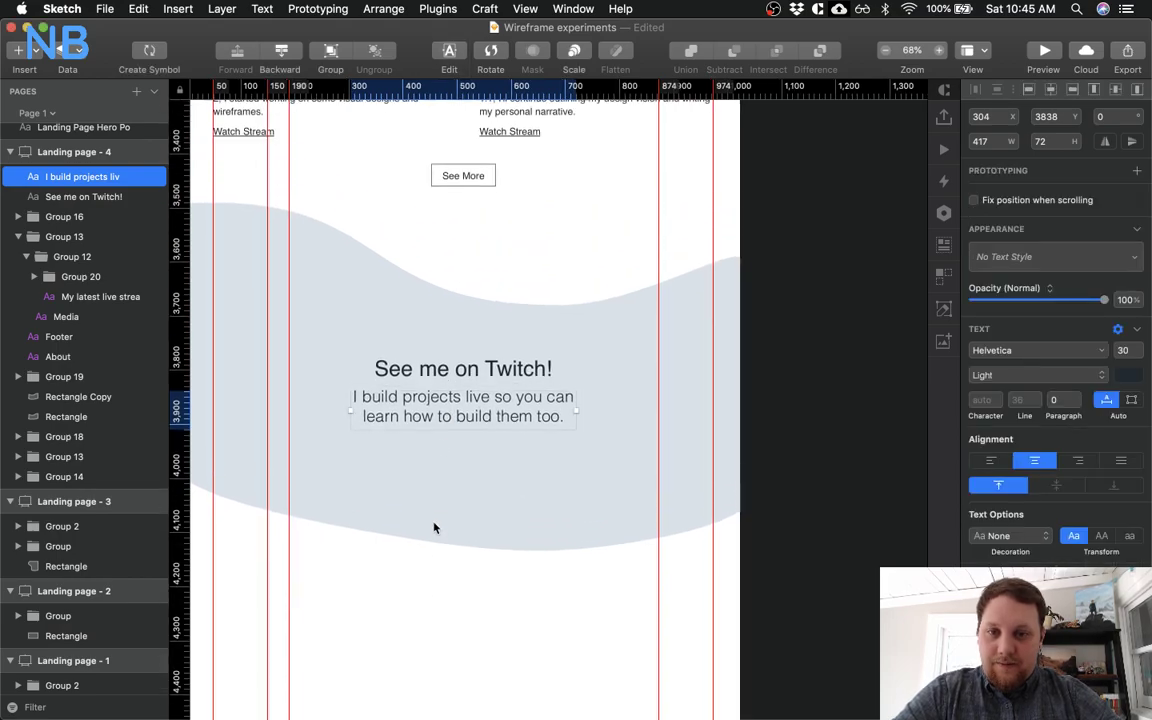
Set the "See me on Twitch!" heading's font weight to Bold
click(498, 379)
click(1036, 456)
click(986, 507)
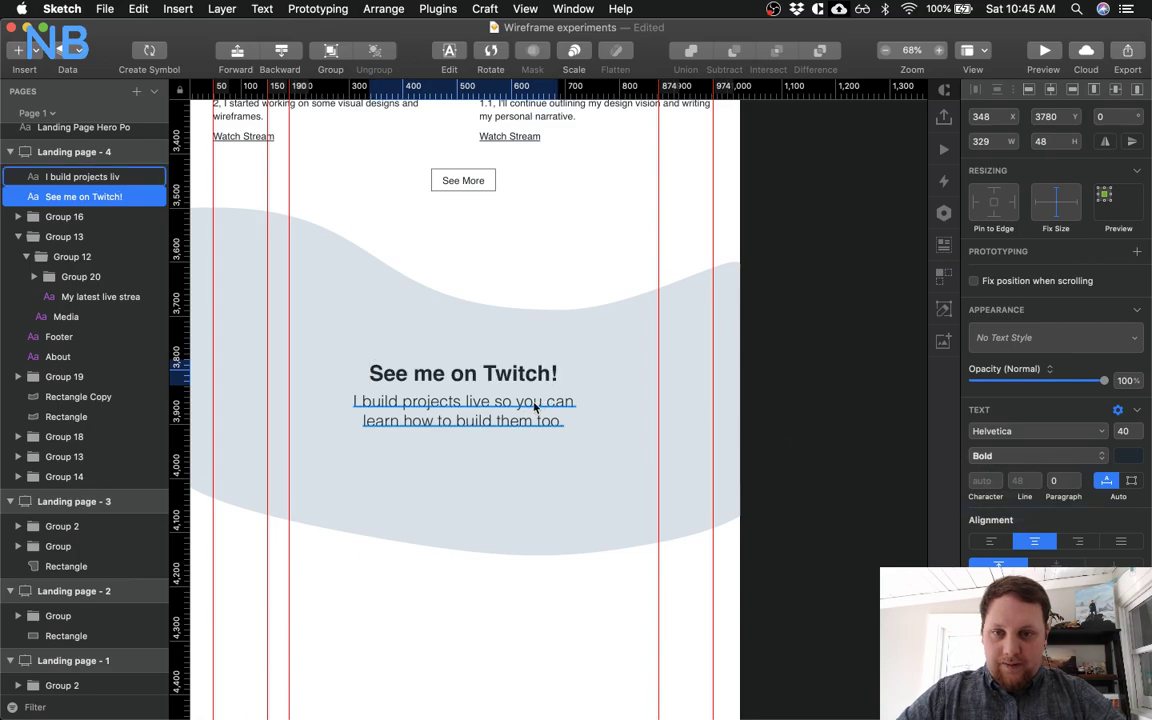
Try the Regular weight on the description below the Twitch heading and undo it
click(463, 410)
click(1020, 457)
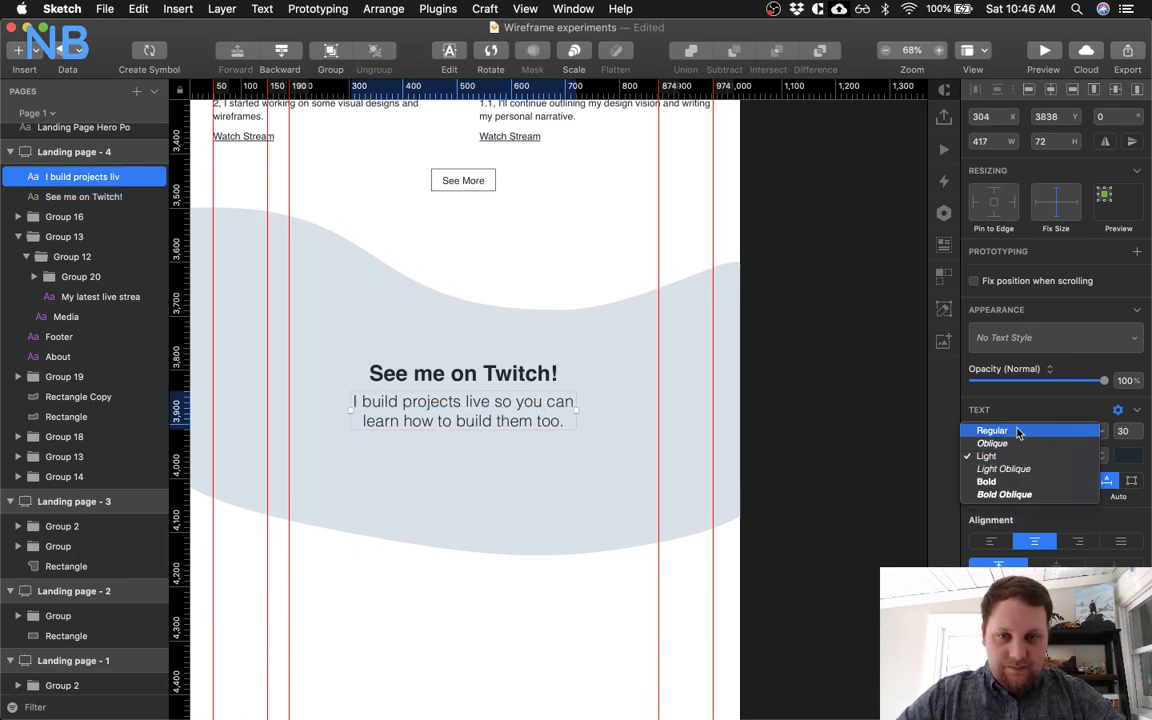
click(1005, 430)
key(super+z)
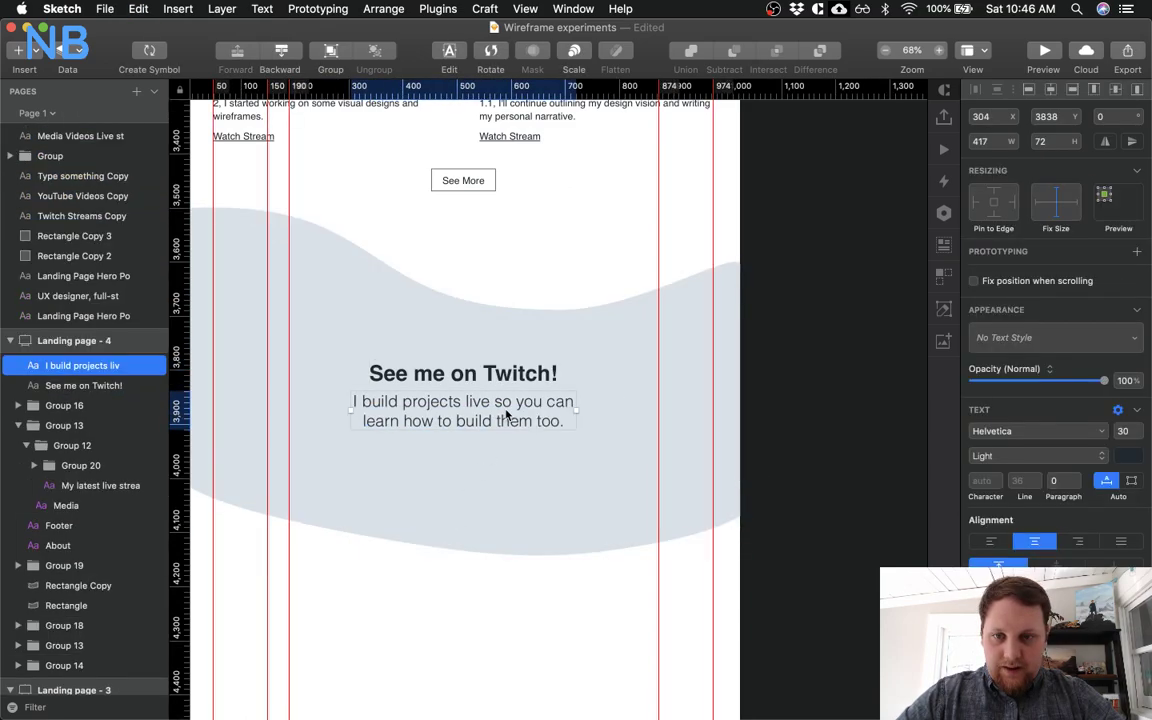
Set the description's font size to 28 and move it up to Y 3833, closer to the Twitch heading
click(1126, 431)
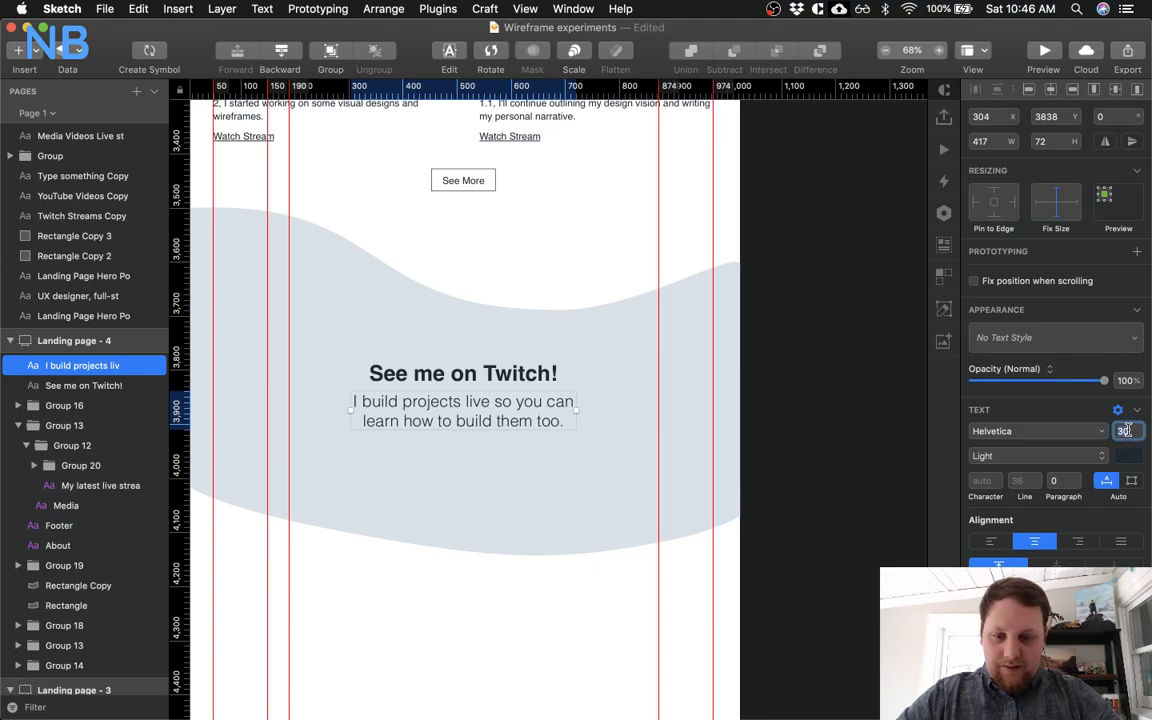
text(28)
key(Return)
click(381, 552)
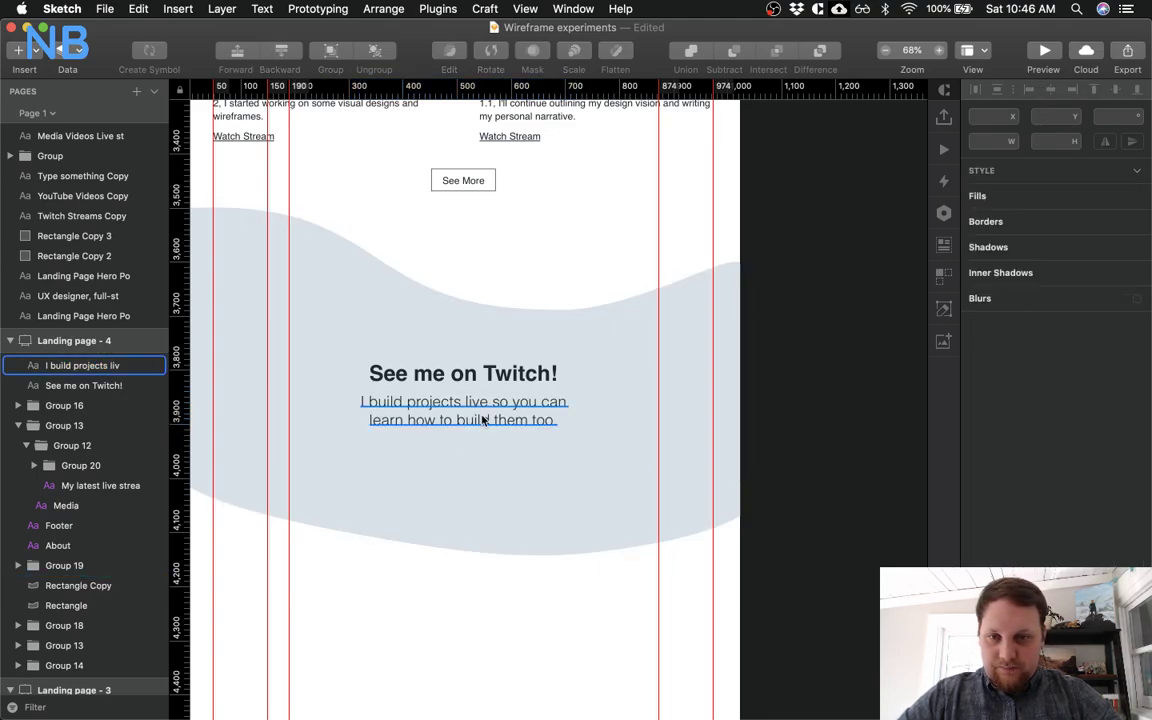
click(481, 419)
key(shift+Up)
key(Up)
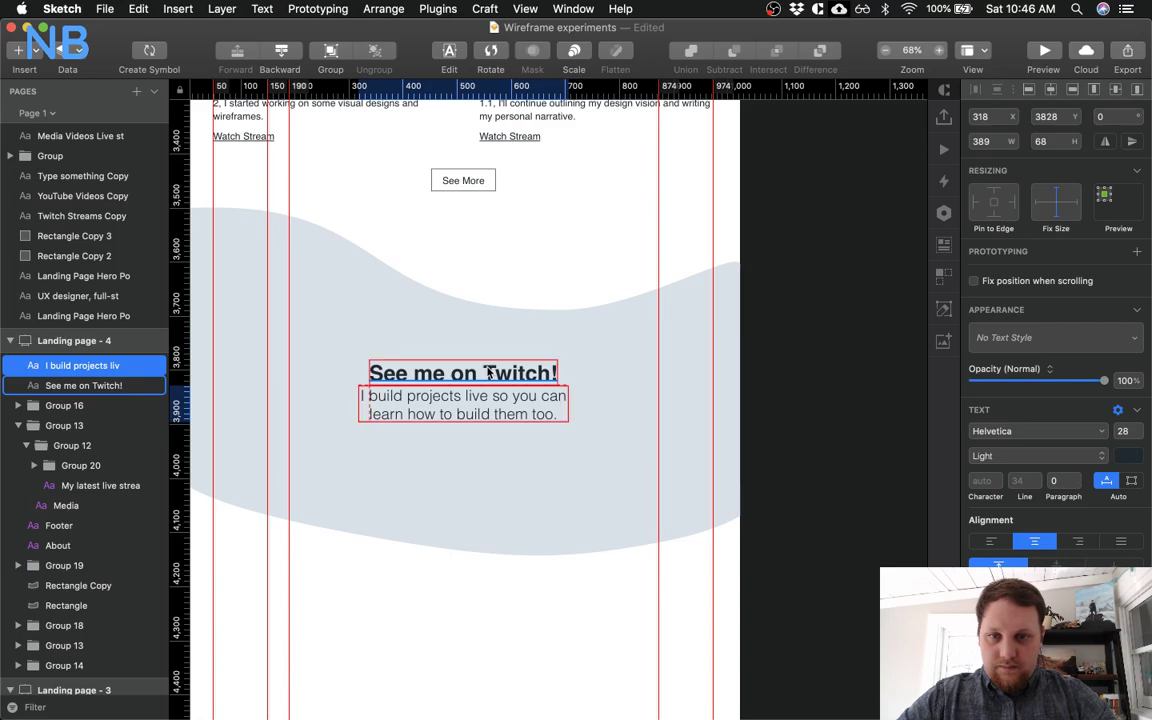
click(490, 286)
Duplicate the "See More" button group from the end of the Media section for the Twitch call-out
scroll(490, 286, up, 2)
scroll(490, 286, up, 5)
click(502, 313)
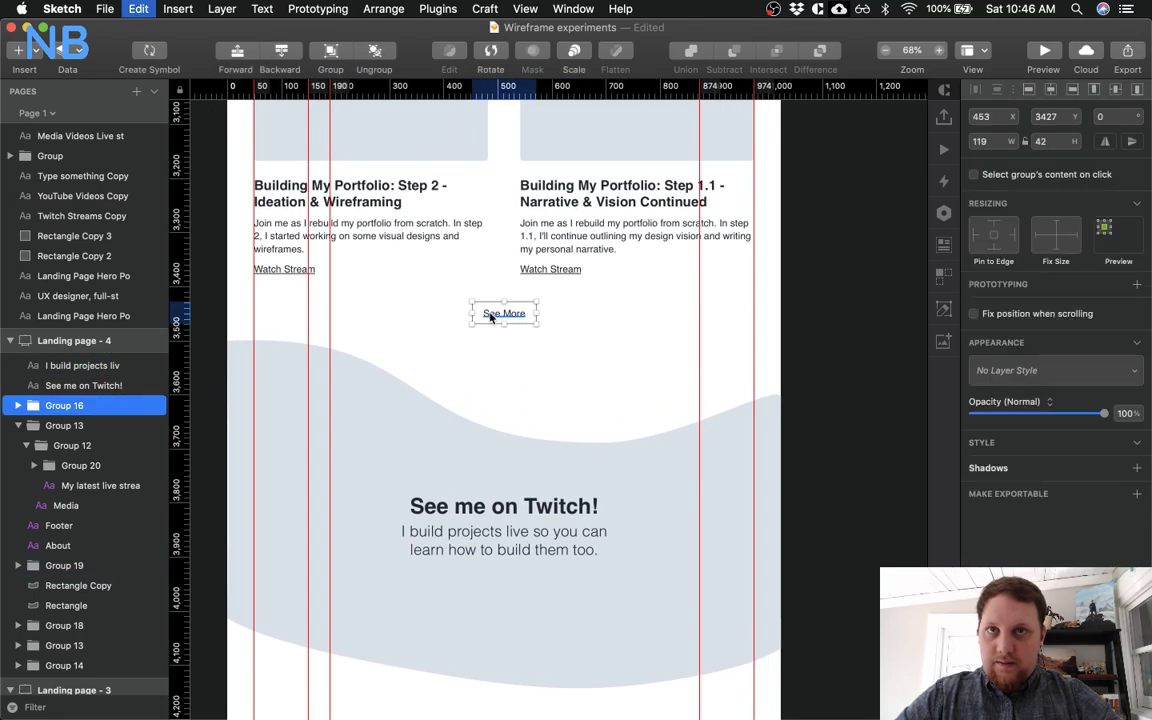
key(super+c)
click(442, 554)
key(super+v)
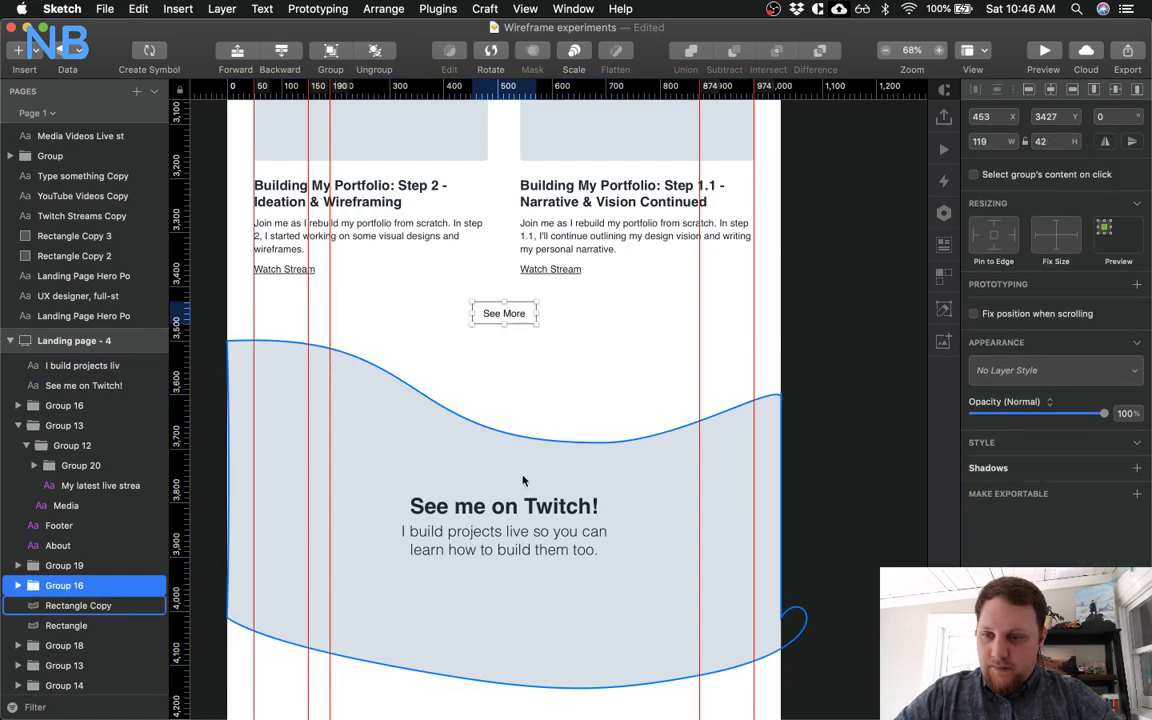
Move the duplicated "See More" button straight down to Y 3917, just below the Twitch description
scroll(520, 490, down, 5)
scroll(522, 481, down, 2)
key(shift+Down)
key(shift+Down)
key(shift+Down)
key(shift+Down)
key(shift+Down)
key(shift+Down)
key(shift+Down)
key(shift+Down)
key(shift+Down)
key(shift+Down)
key(shift+Down)
key(shift+Down)
key(shift+Down)
key(shift+Down)
key(shift+Down)
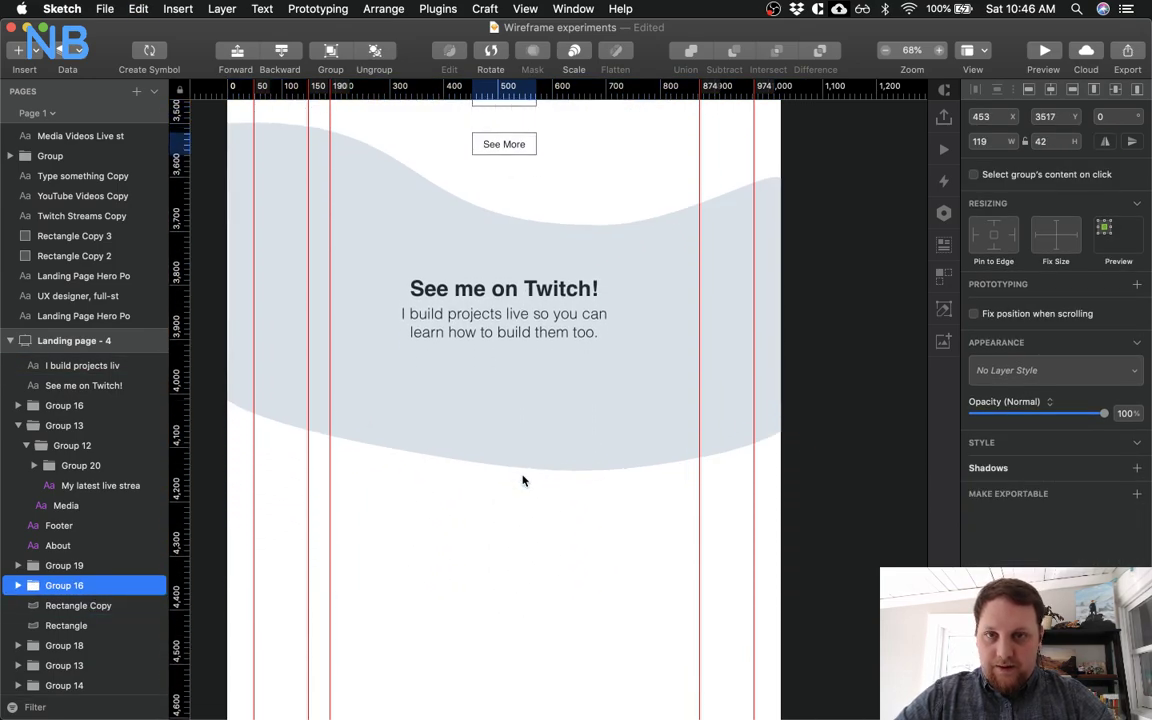
key(shift+Down)
key(shift+Down)
key(shift+Down)
key(shift+Down)
key(shift+Down)
key(shift+Down)
key(shift+Down)
key(shift+Down)
key(shift+Down)
key(shift+Down)
key(shift+Down)
key(shift+Down)
key(shift+Down)
key(shift+Down)
key(shift+Down)
key(shift+Down)
key(shift+Down)
key(shift+Down)
key(shift+Down)
key(shift+Down)
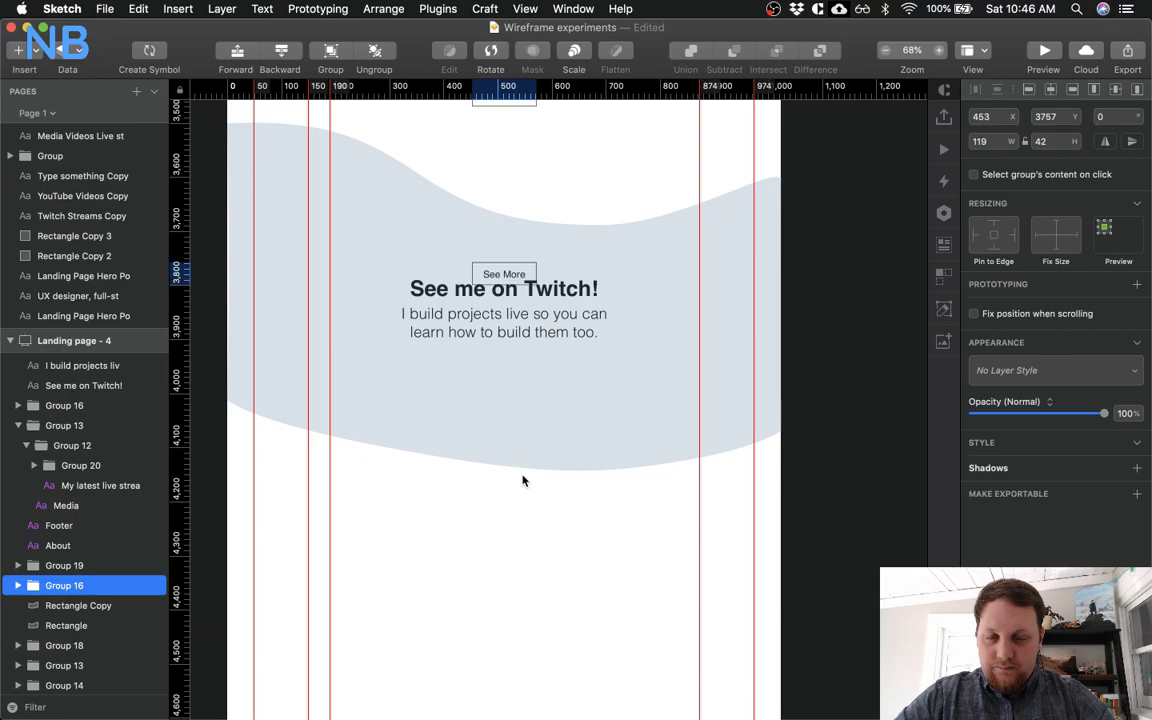
key(shift+Down)
key(shift+Down)
key(shift+Down)
key(shift+Down)
key(shift+Down)
key(shift+Down)
key(shift+Down)
key(shift+Down)
key(shift+Down)
key(shift+Down)
key(alt)
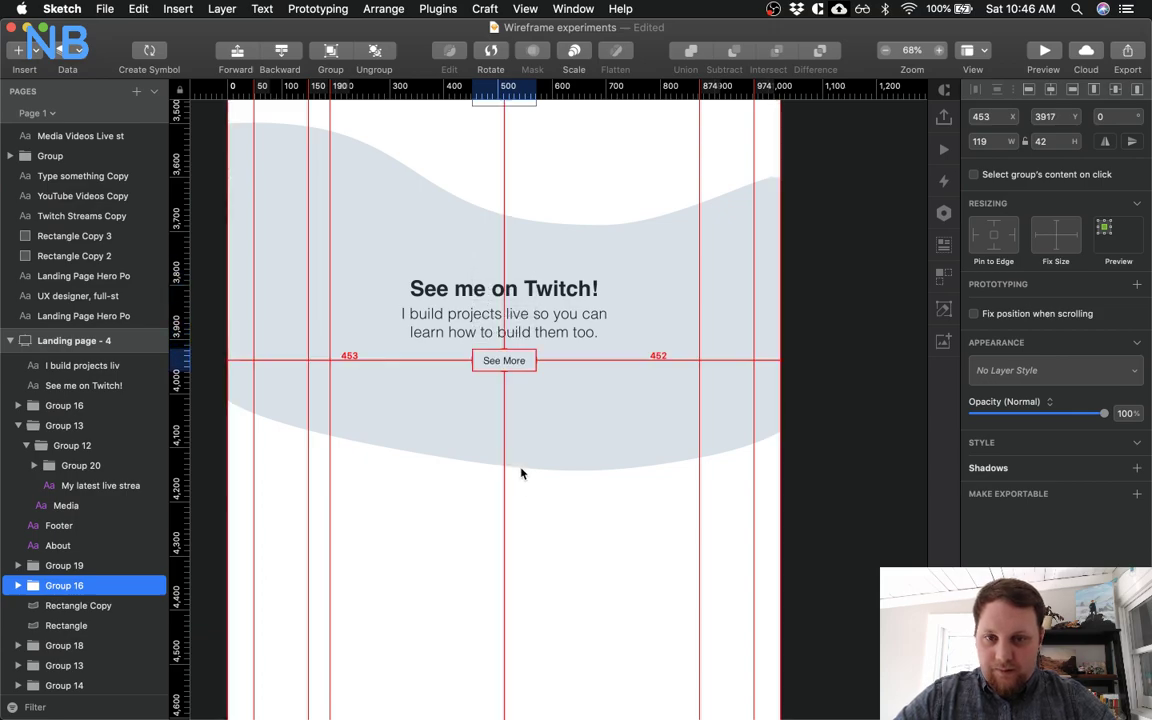
Nudge the Twitch button down to Y 3921 so it sits 20 px below the description
click(515, 316)
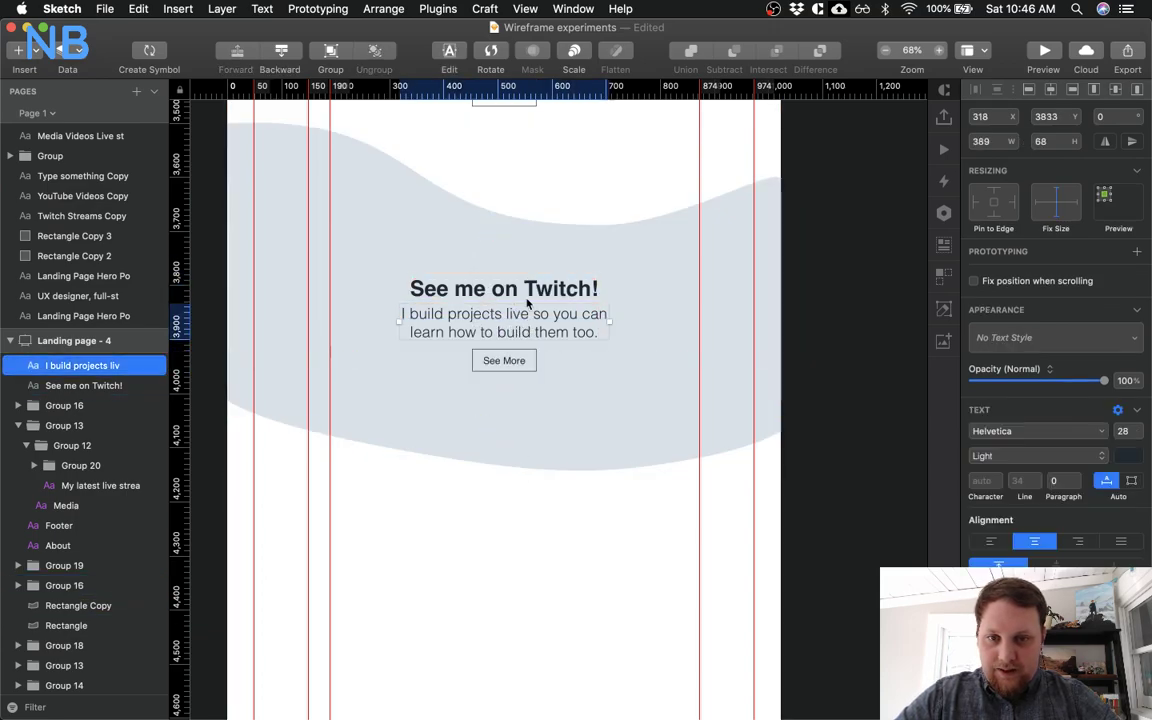
click(504, 361)
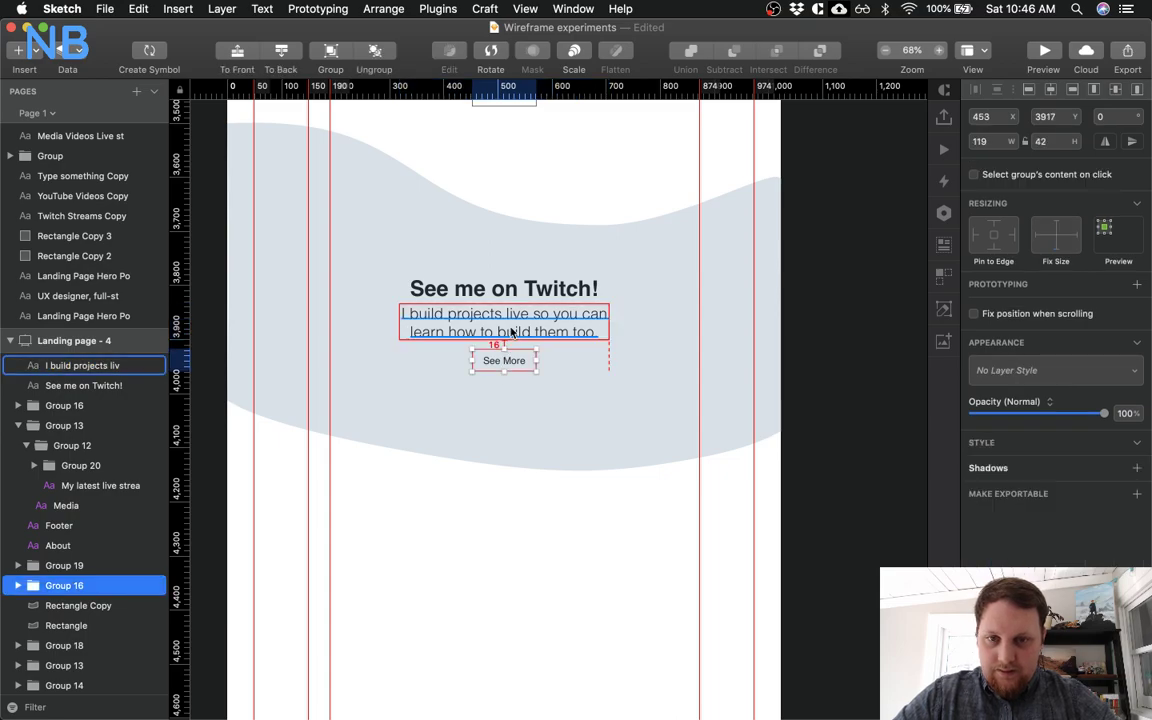
key(Down)
key(Down)
key(Down)
key(alt)
key(Down)
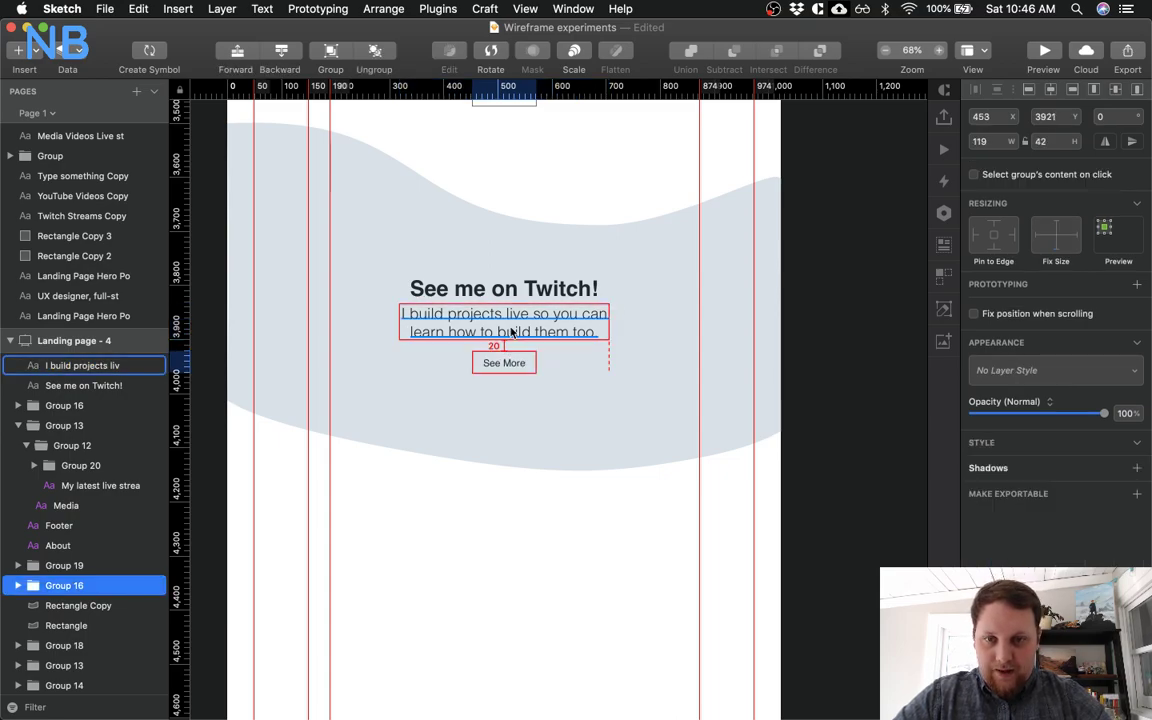
Lighten the Twitch button rectangle's border to a grey-blue and enable its fill with color 8795A1
double_click(533, 365)
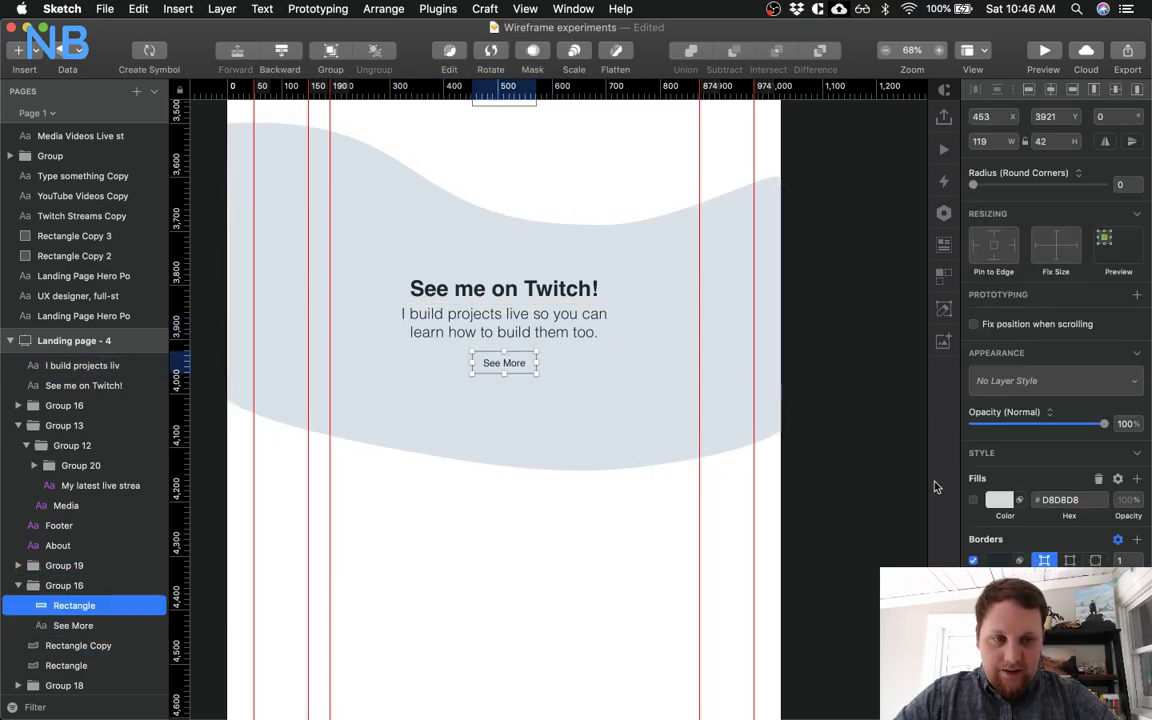
click(998, 561)
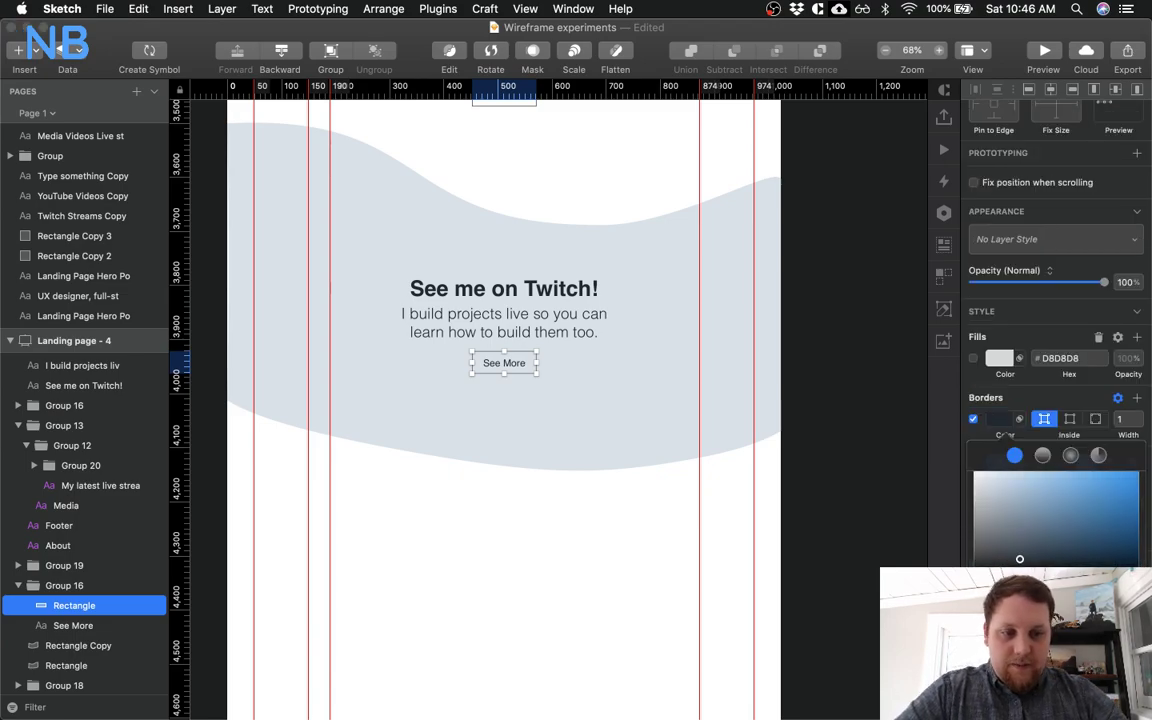
drag(1019, 559, 1000, 509)
click(1000, 358)
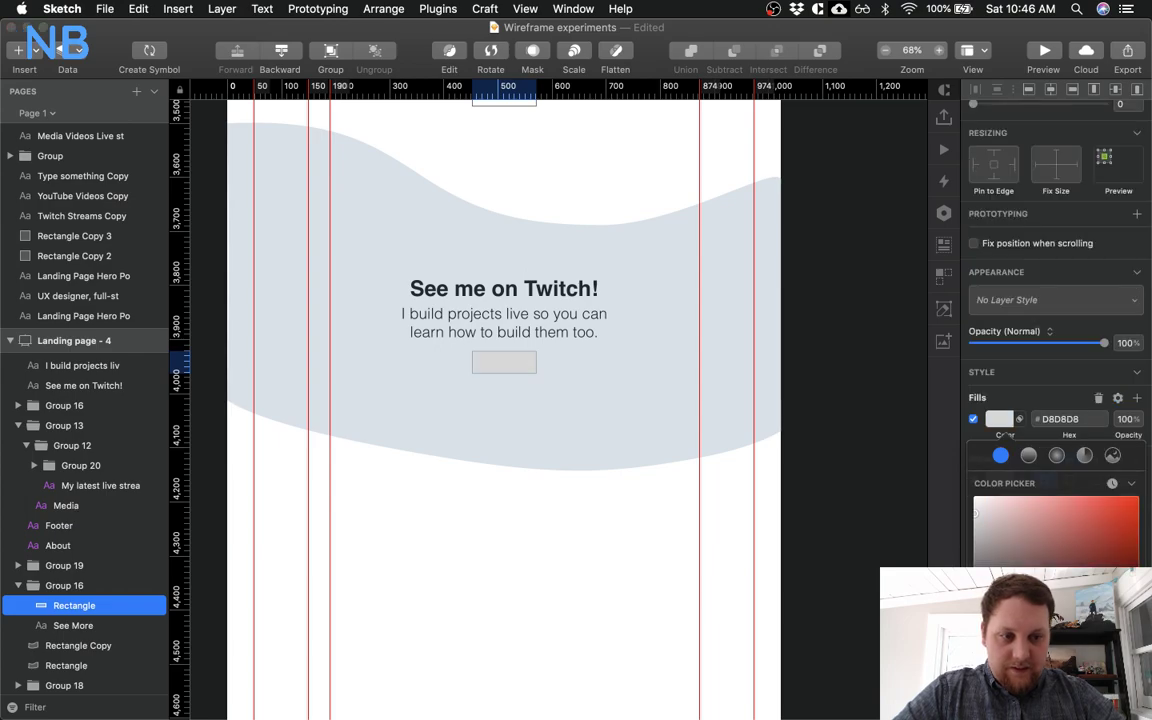
click(1000, 537)
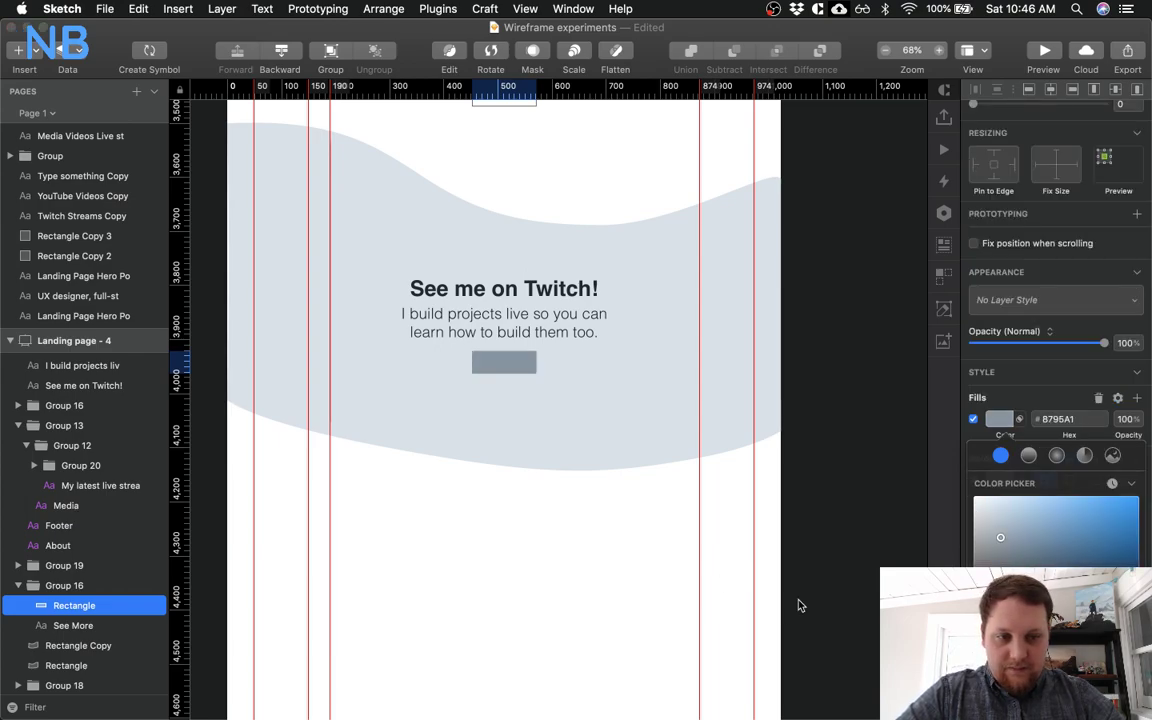
Bring the "See More" label in front of the Twitch button's rectangle and make its text white
drag(85, 624, 72, 600)
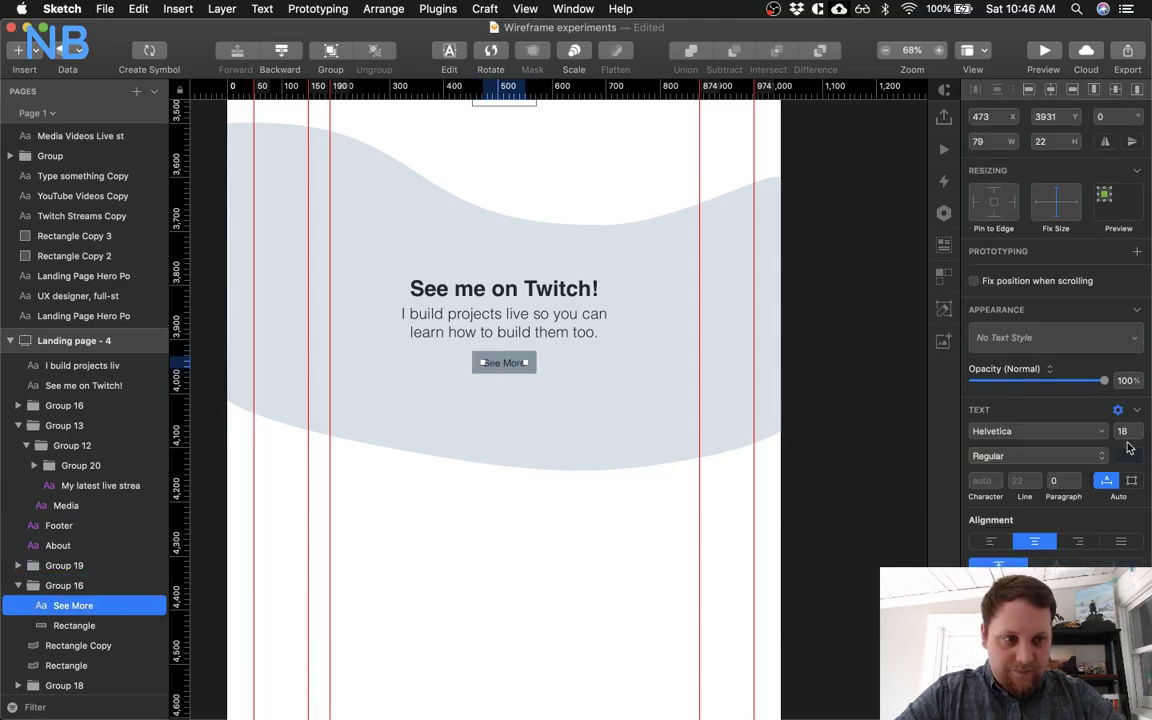
click(1125, 457)
drag(998, 516, 926, 435)
click(556, 560)
Darken the Twitch button rectangle's fill to 3D4852 and recolor its border to match
click(530, 362)
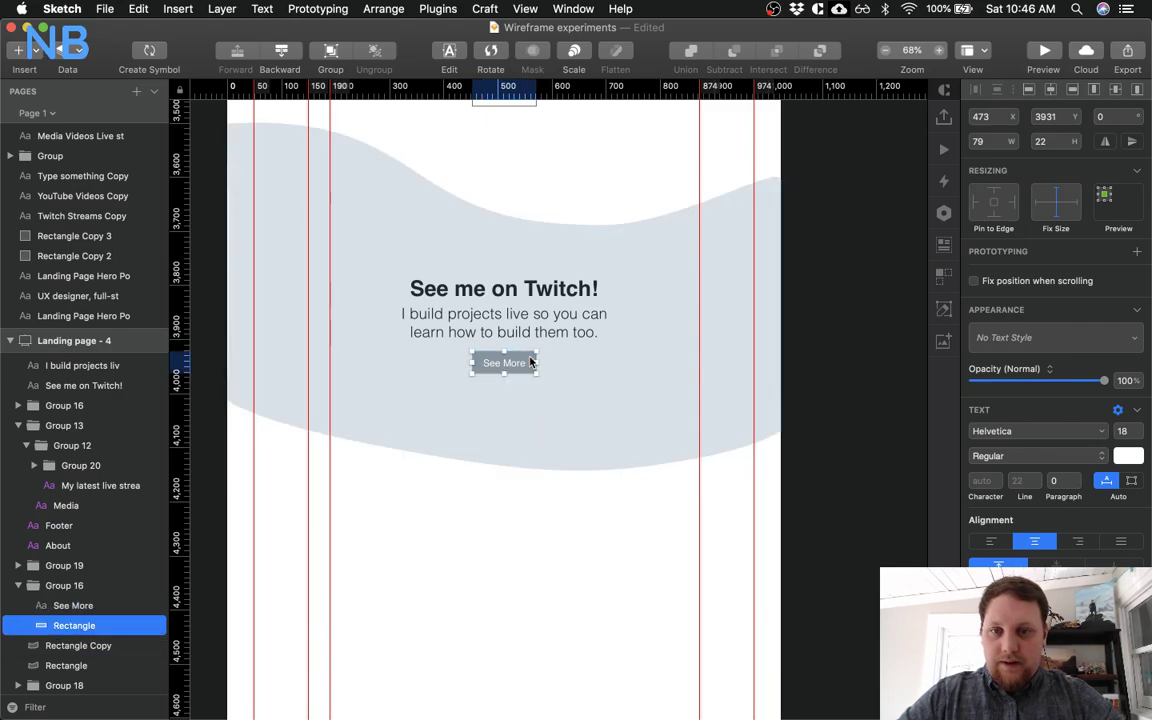
click(1003, 506)
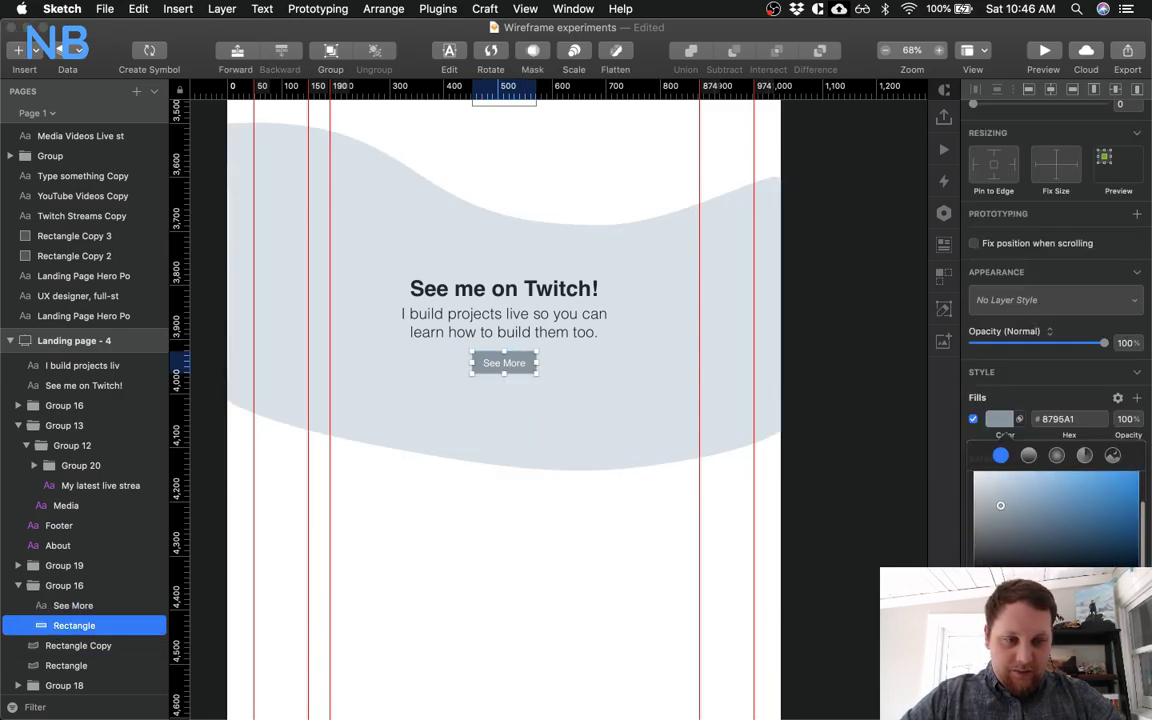
click(1016, 543)
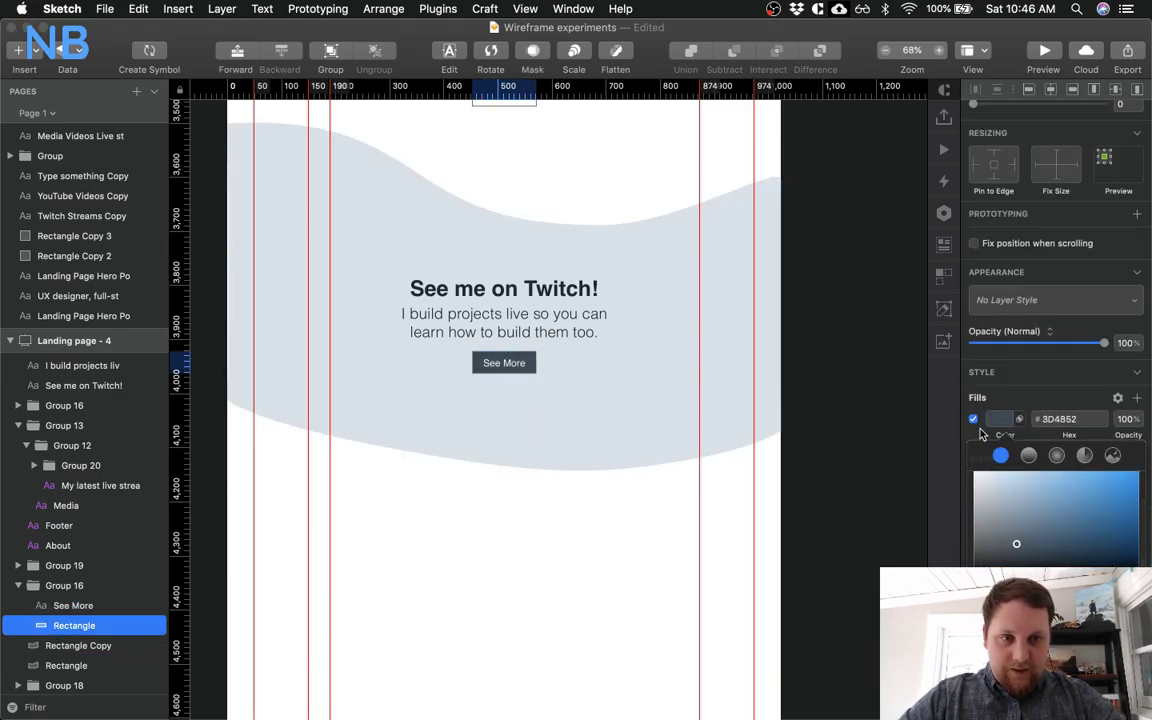
click(888, 394)
click(996, 560)
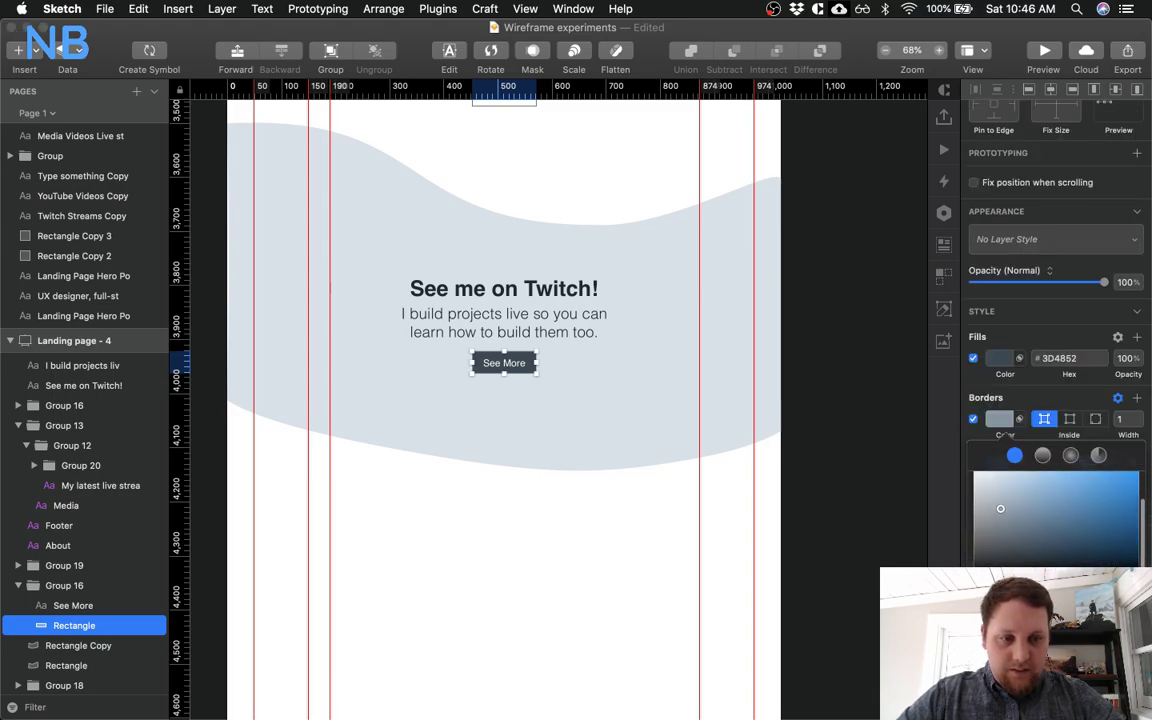
click(548, 581)
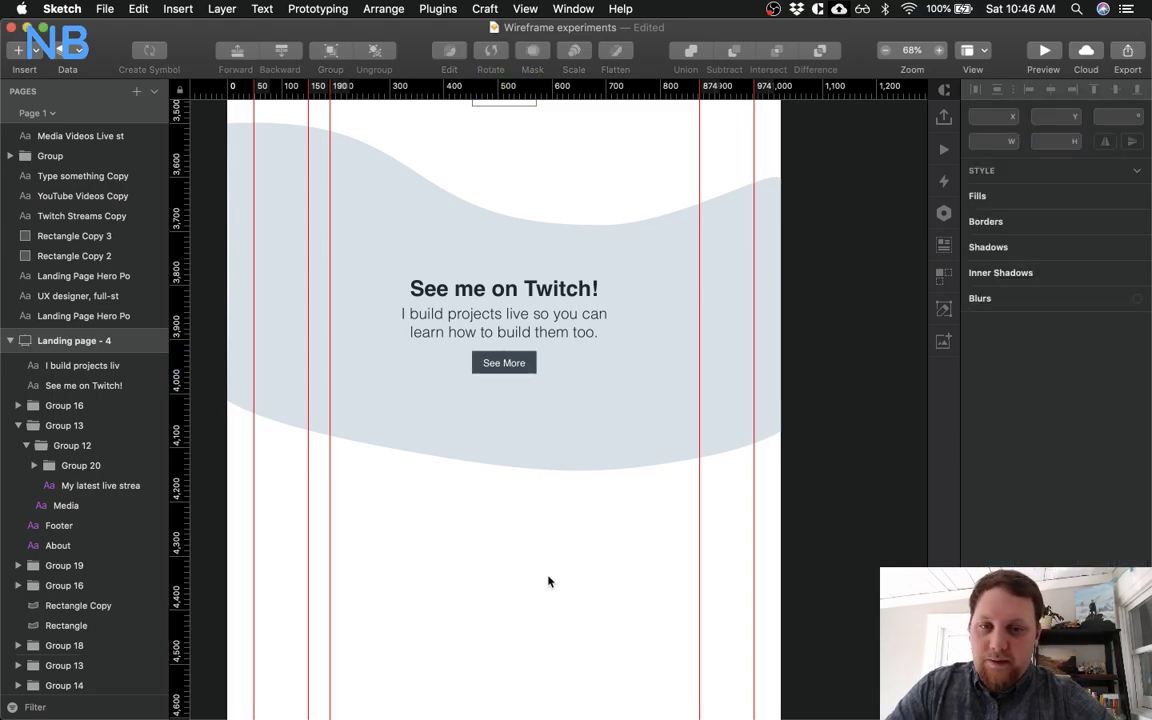
Change the Twitch button's label to "View Channel"
double_click(501, 362)
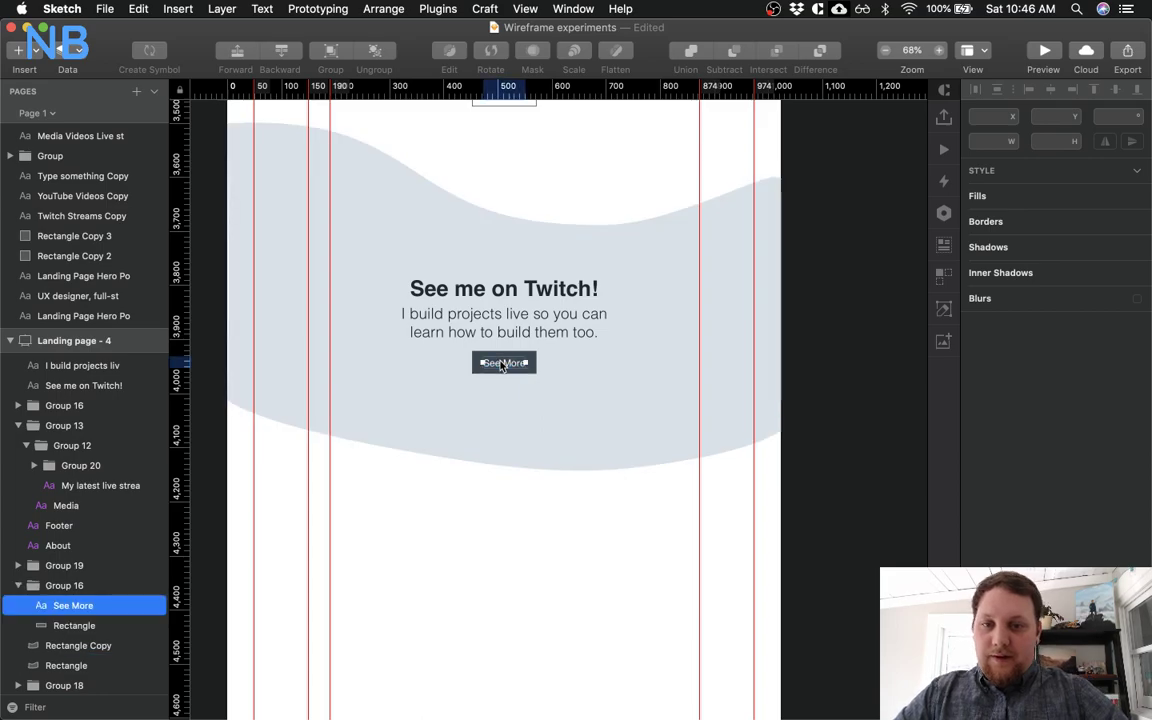
double_click(500, 362)
key(super+a)
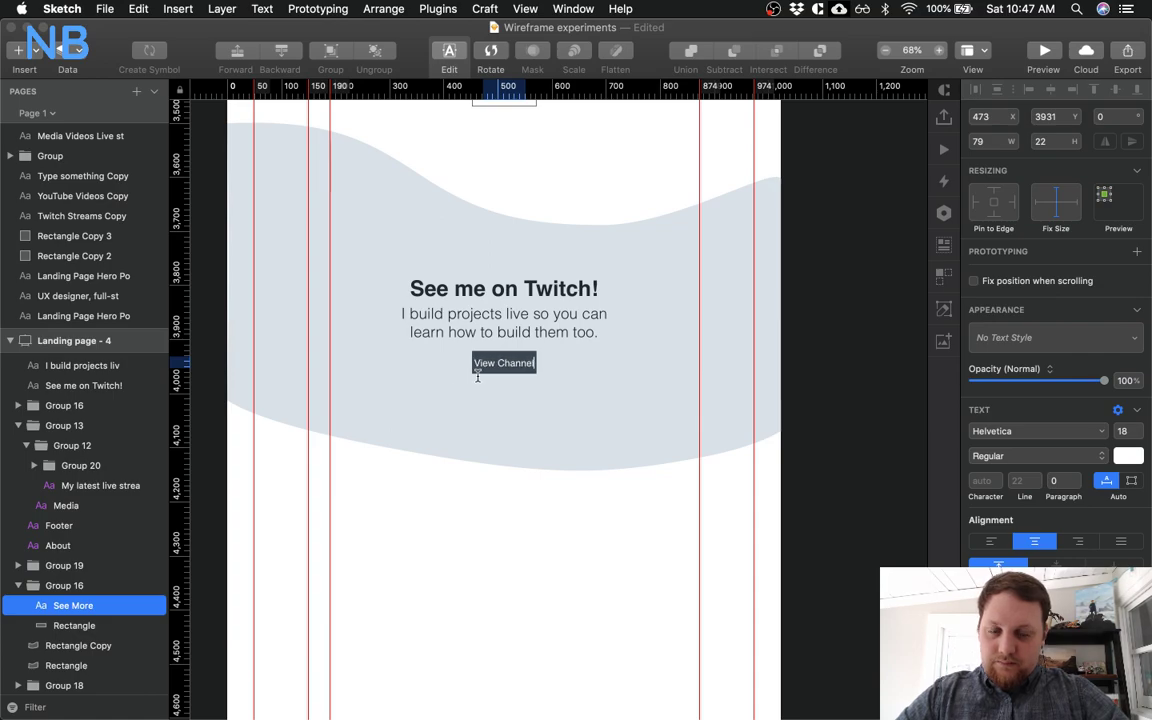
key(Escape)
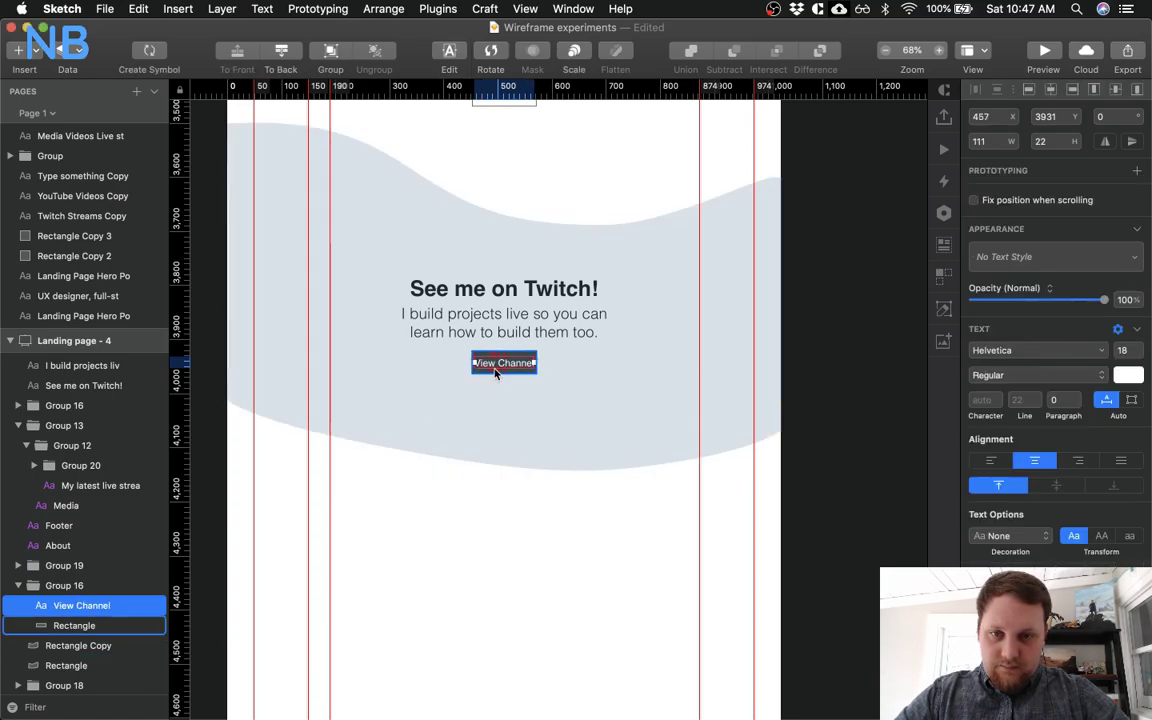
Nudge the "View Channel" label horizontally to X 473, leaving wider padding on its left
key(shift+Right)
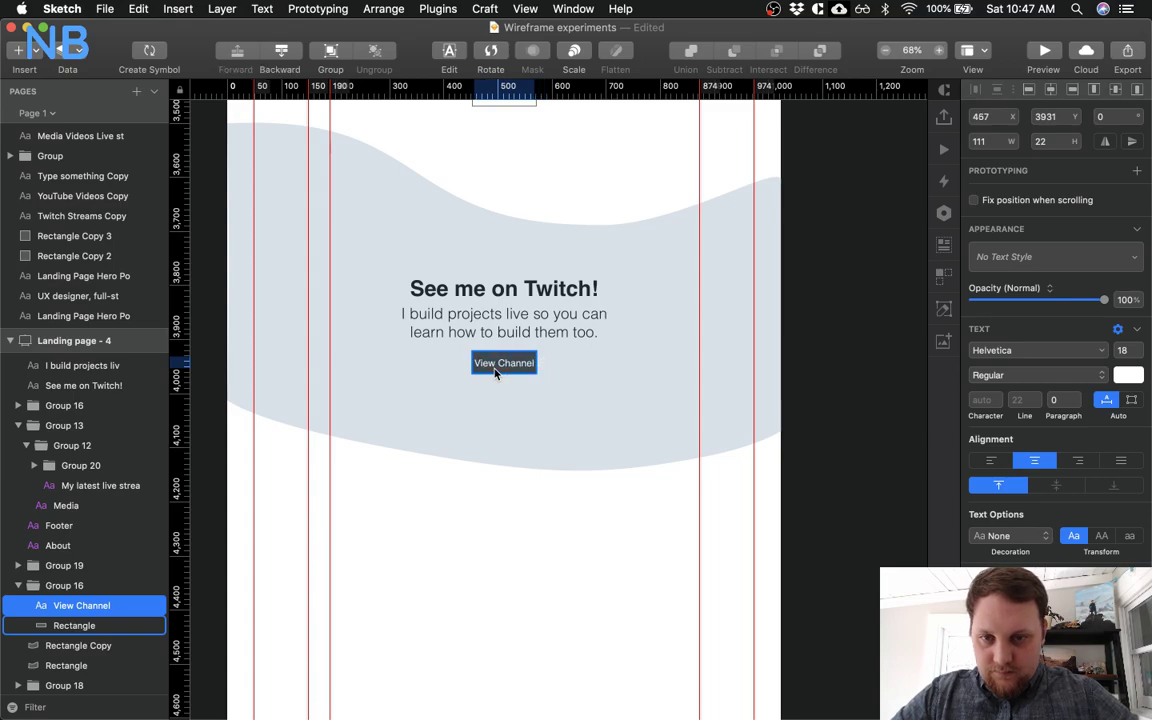
key(Right)
key(Right)
key(Right)
key(Right)
key(Right)
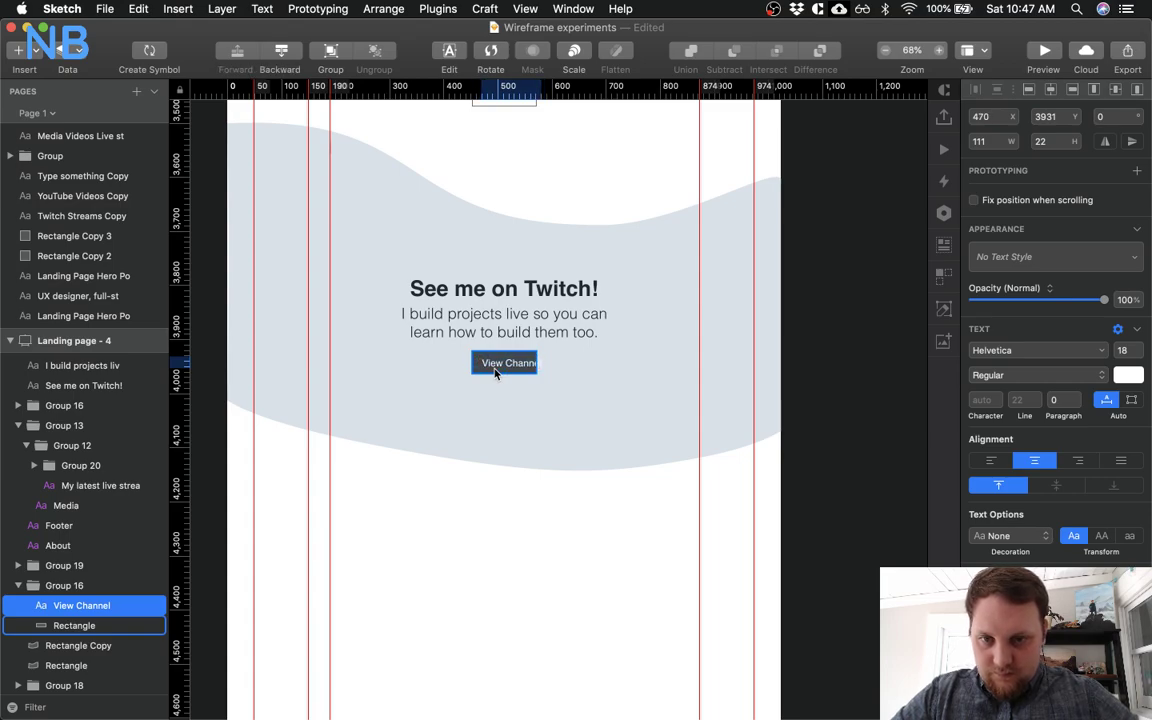
Widen the dark rectangle behind the "View Channel" label to 151 px
click(495, 372)
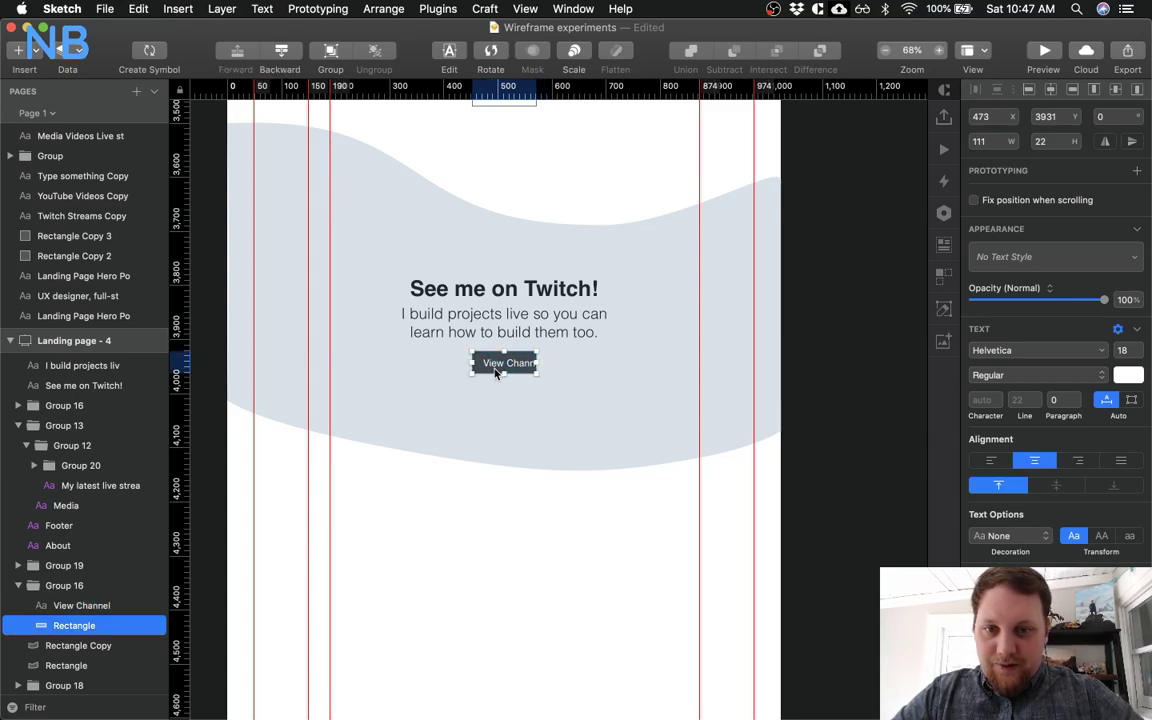
drag(537, 363, 553, 364)
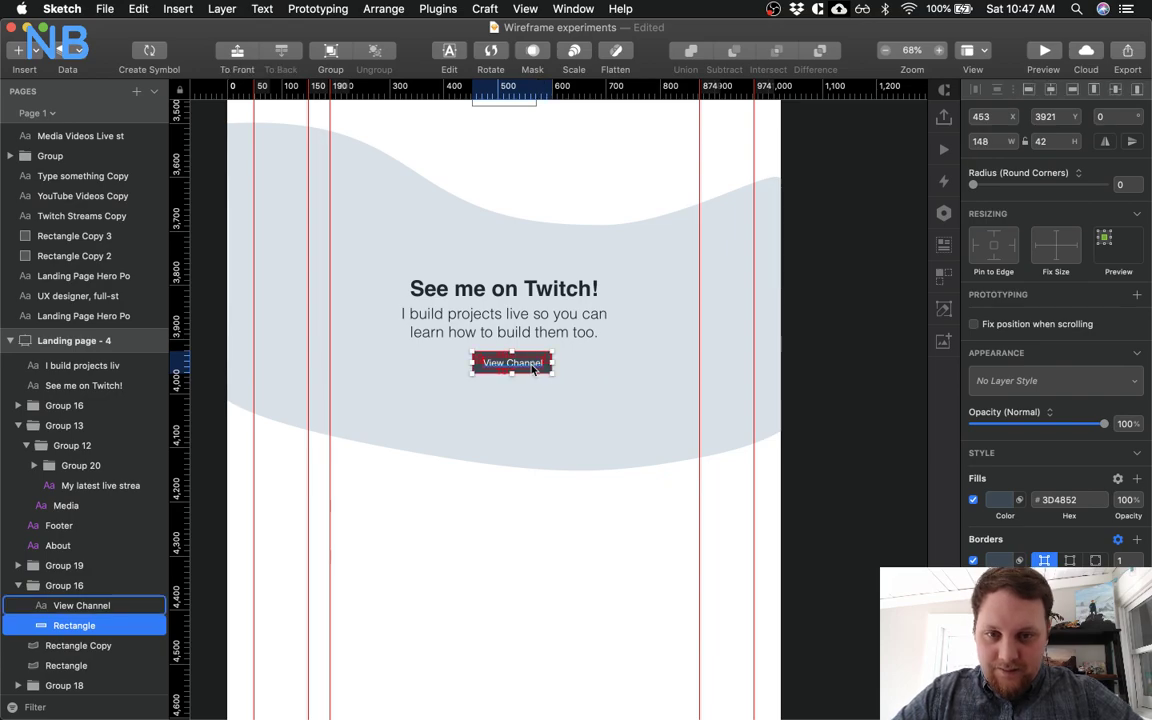
click(995, 143)
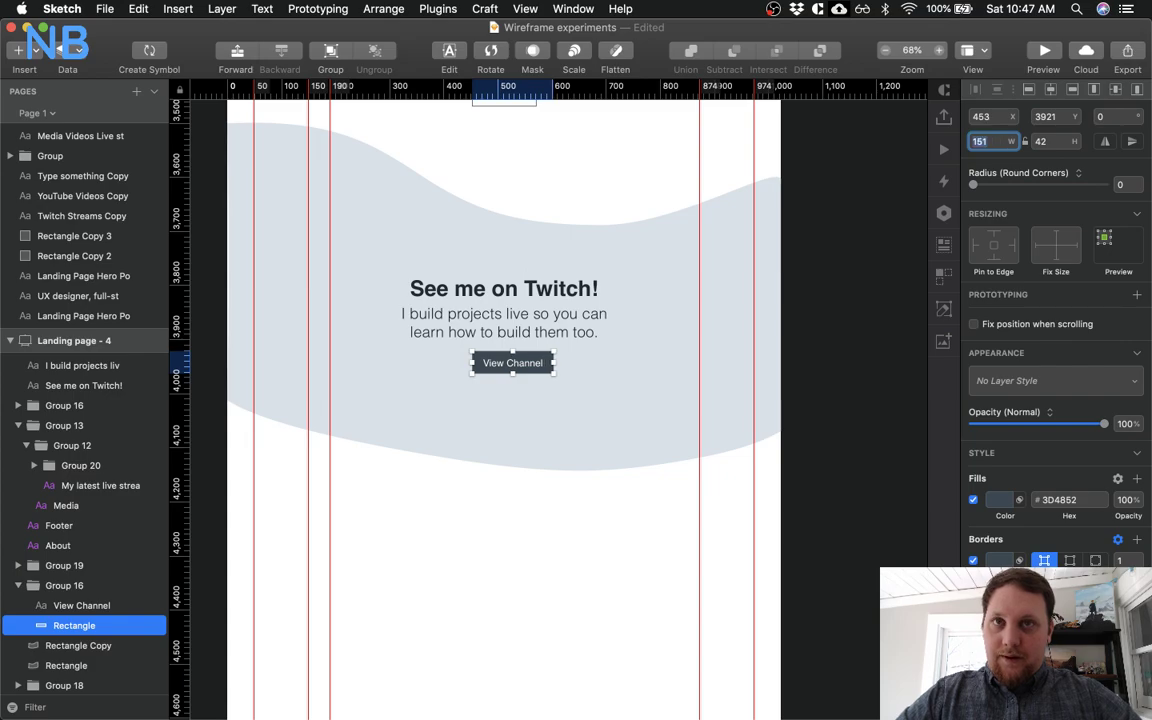
click(541, 372)
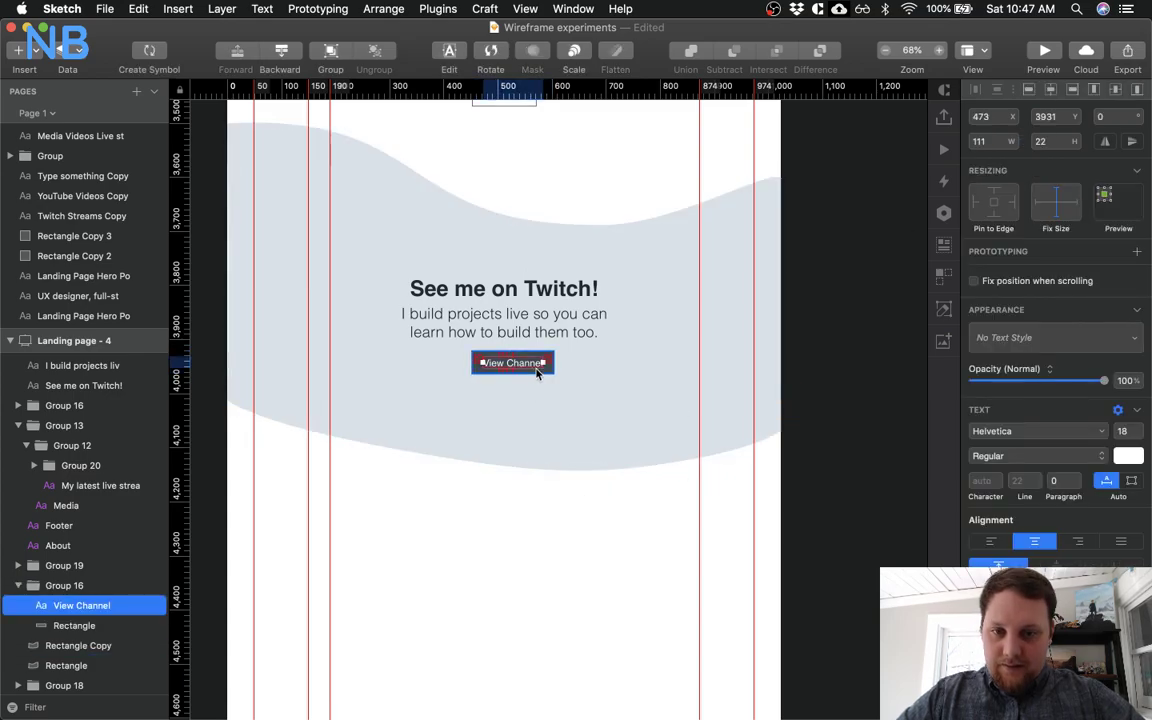
click(541, 374)
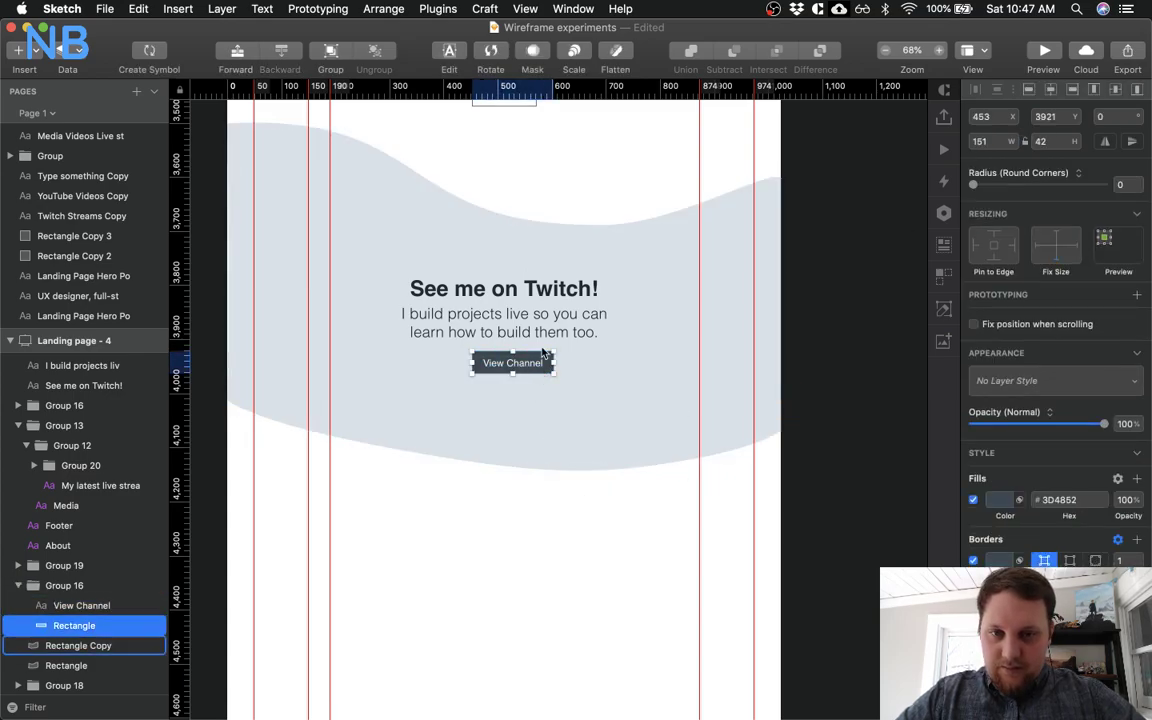
Center the "View Channel" button group horizontally on the artboard
click(64, 585)
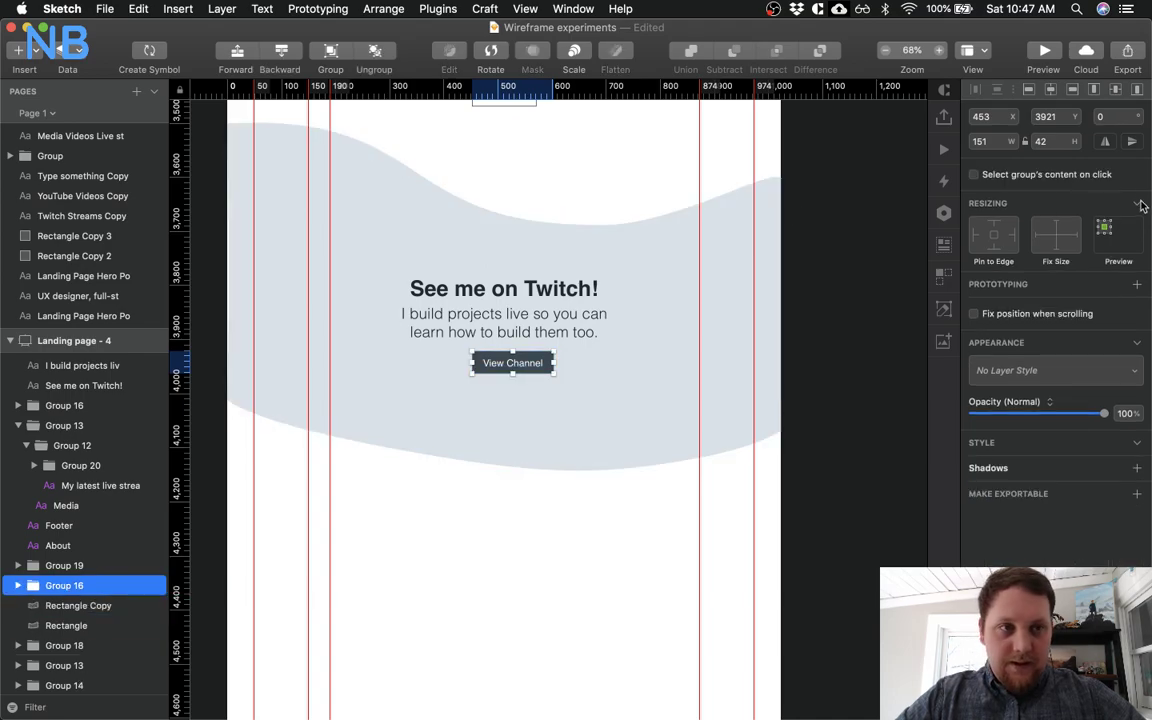
click(1050, 90)
click(499, 505)
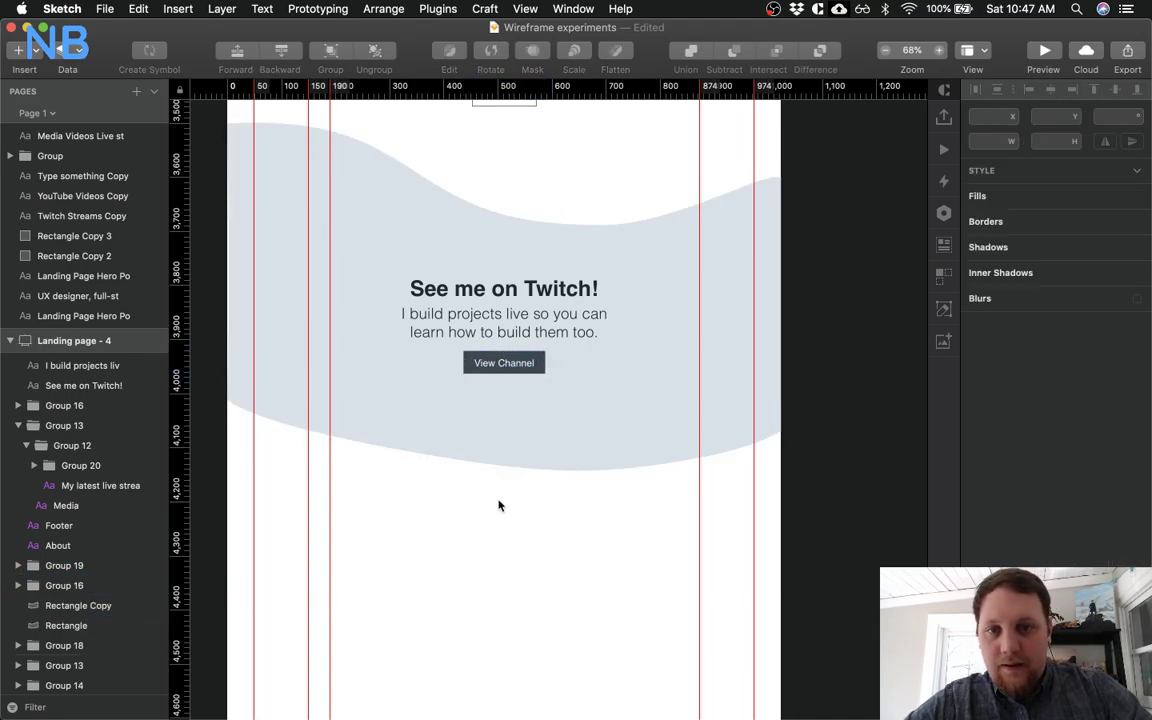
Try rewording the Twitch heading to "Join the Twitch!" and undo the wording changes
scroll(499, 505, down, 4)
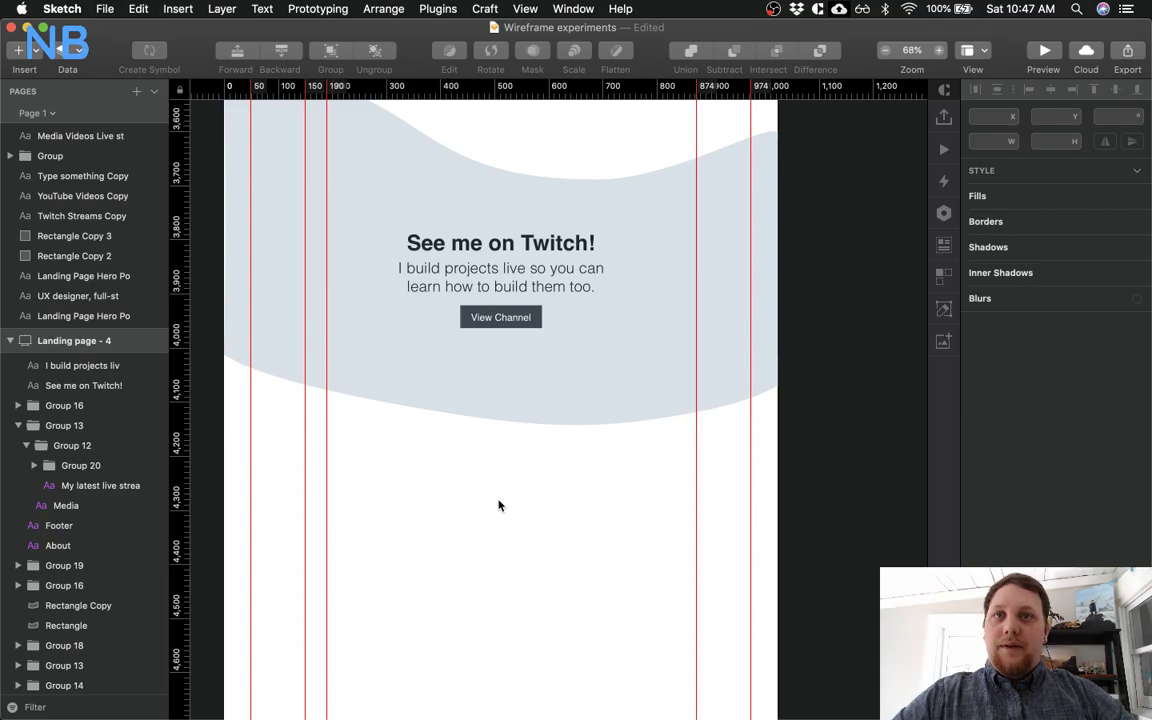
click(507, 244)
double_click(507, 243)
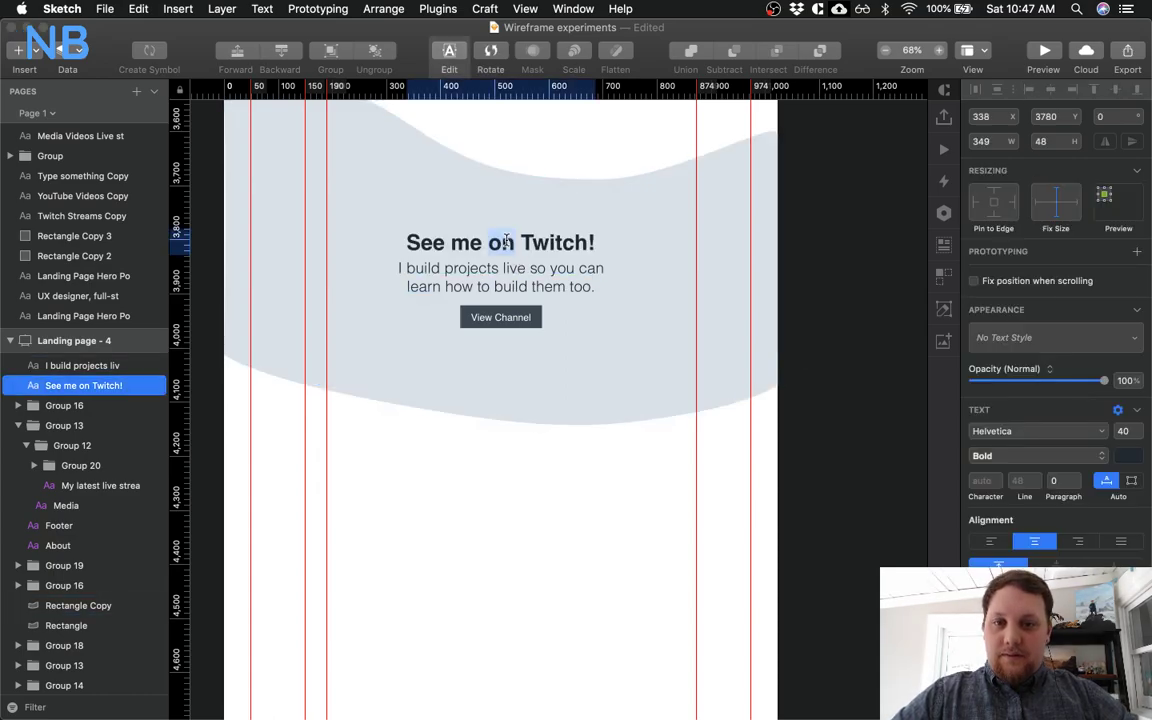
key(Left)
shift+click(511, 243)
text(Join the)
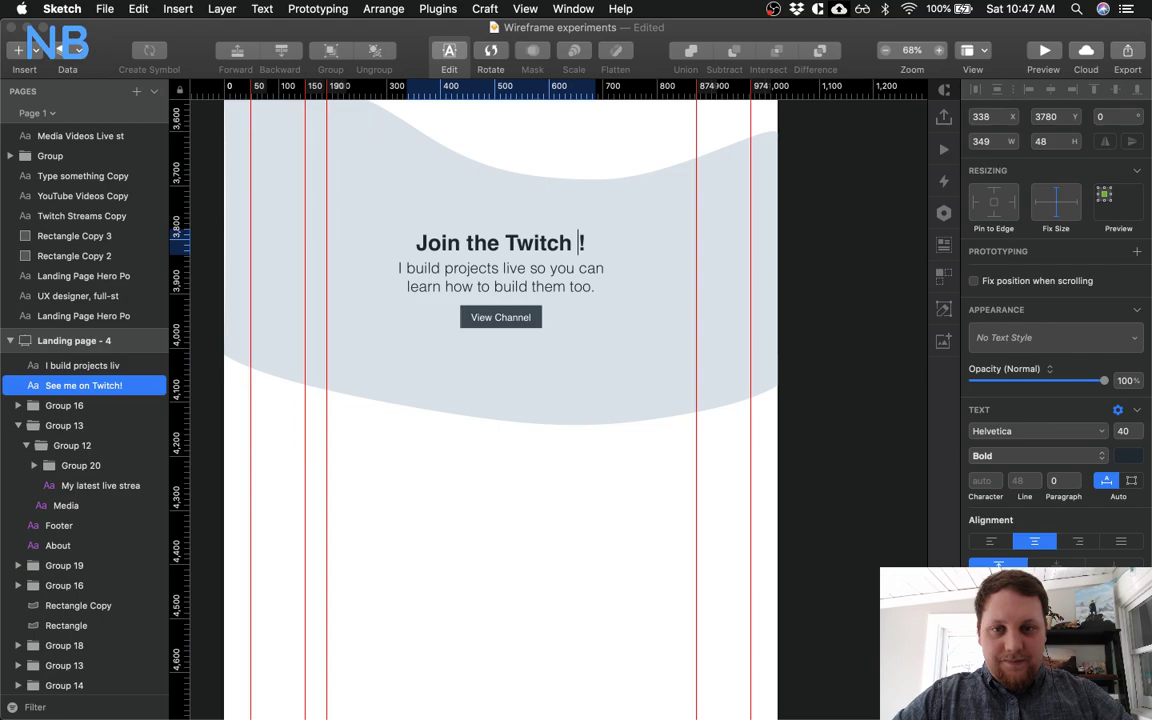
key(BackSpace)
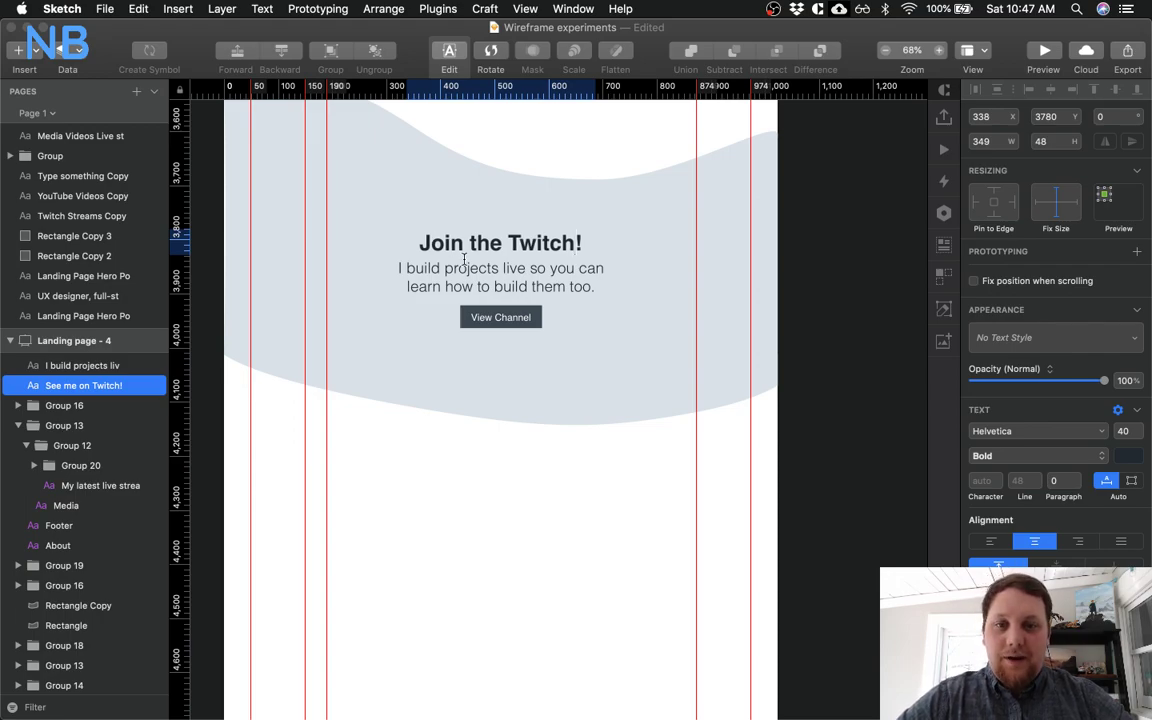
text(my)
key(BackSpace)
key(BackSpace)
key(super+z)
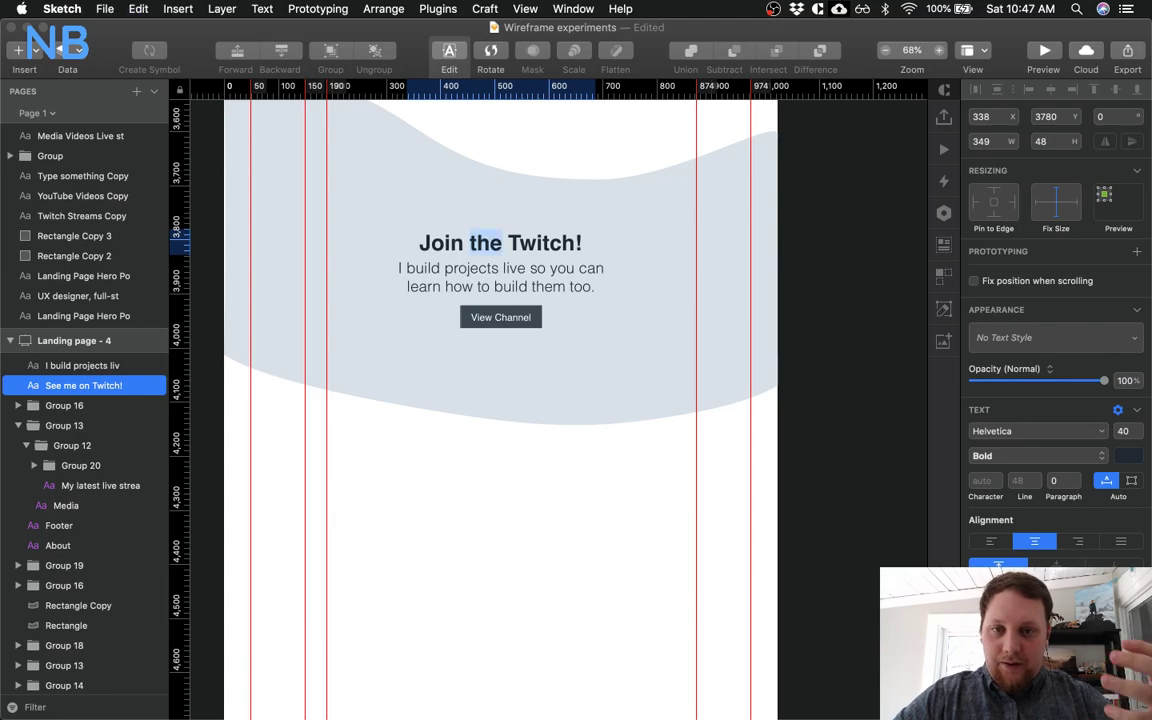
key(super+z)
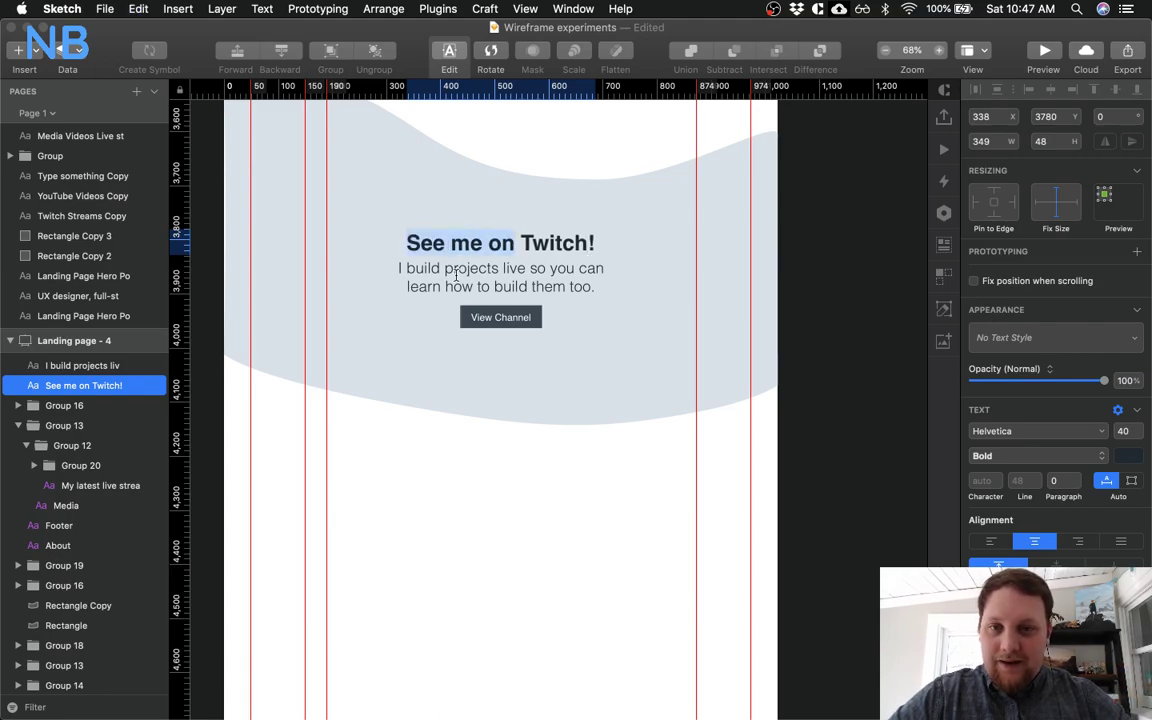
Change the Twitch call-out heading to "Join Me On Twitch!"
click(492, 279)
click(466, 243)
double_click(466, 243)
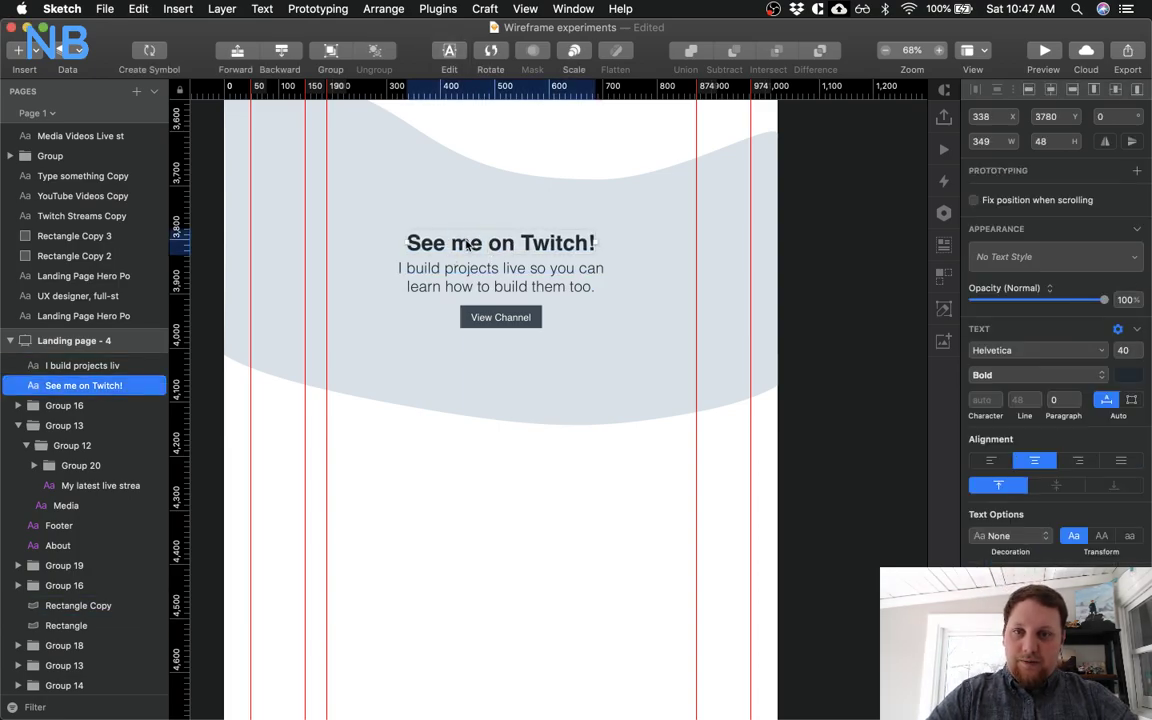
click(469, 243)
key(BackSpace)
text(M)
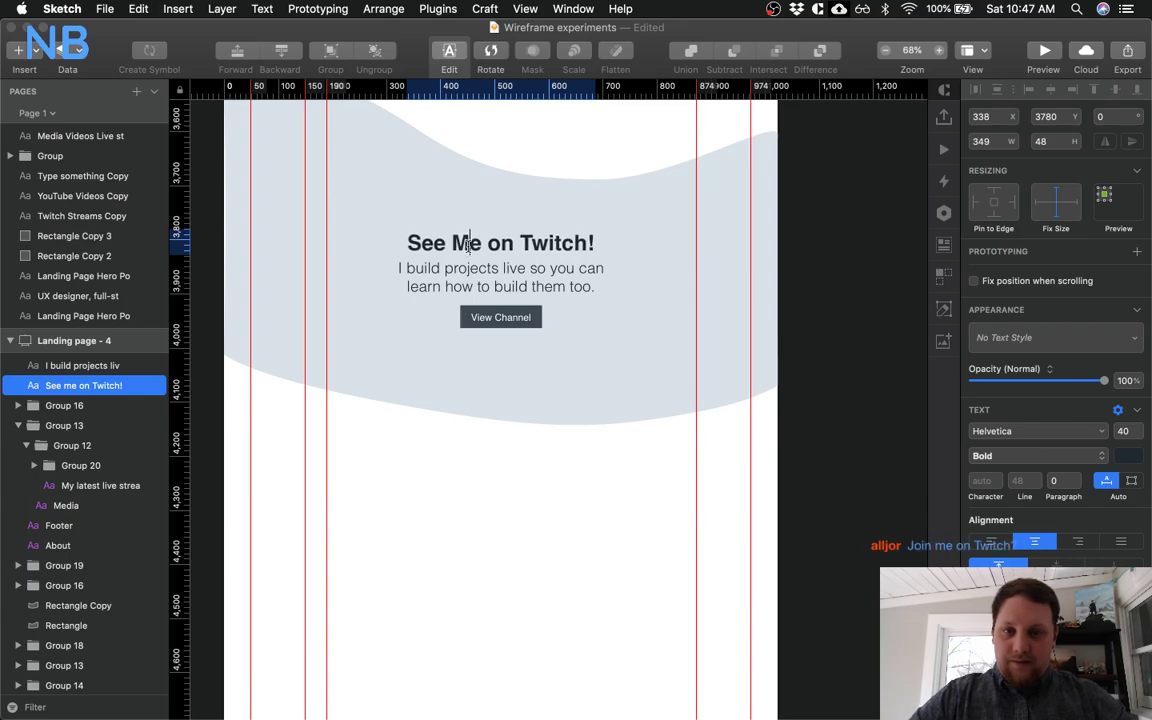
key(BackSpace)
text(O)
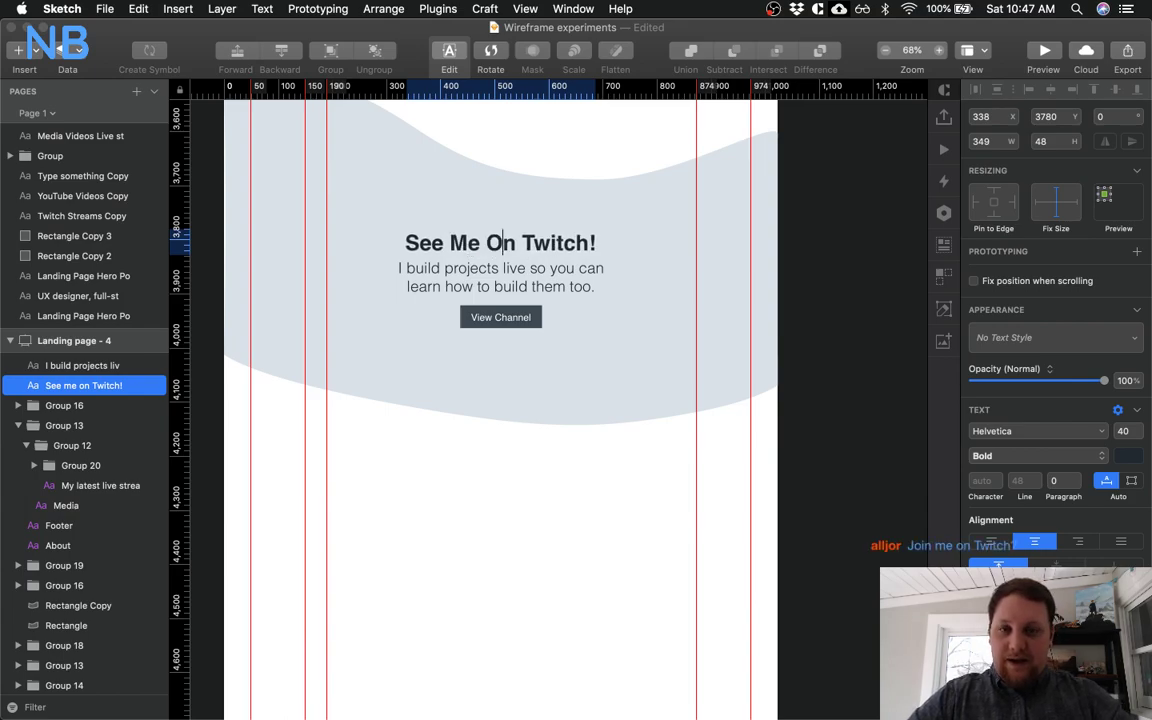
double_click(425, 244)
text(Join)
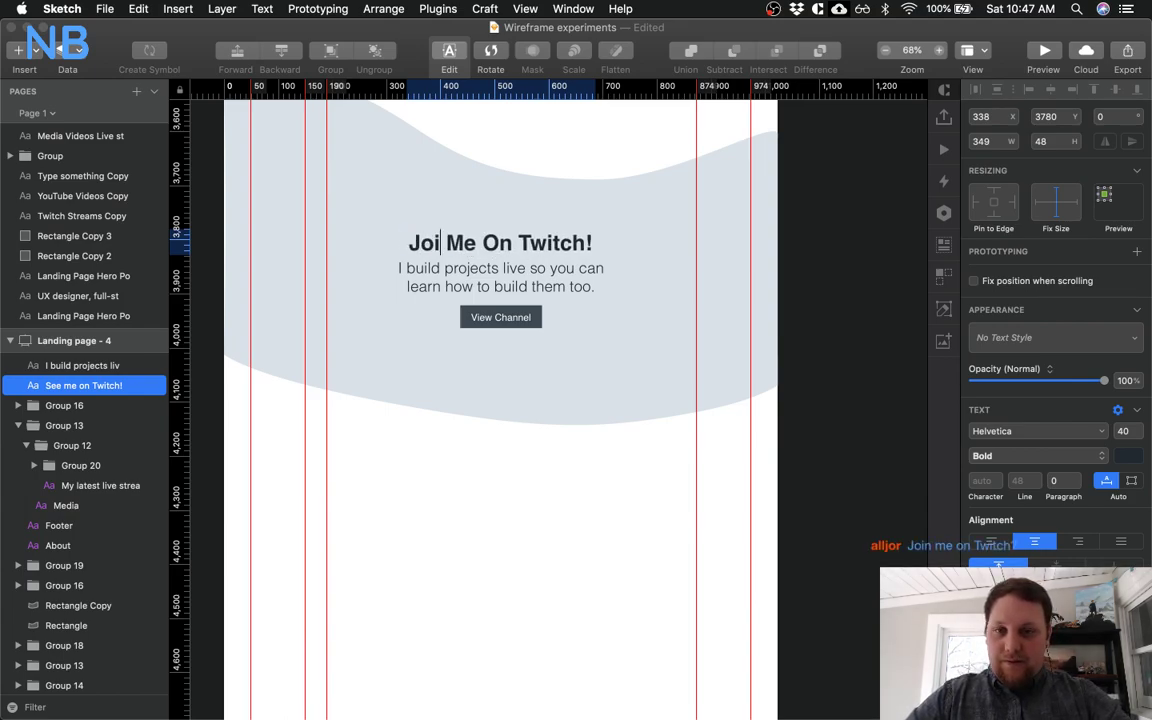
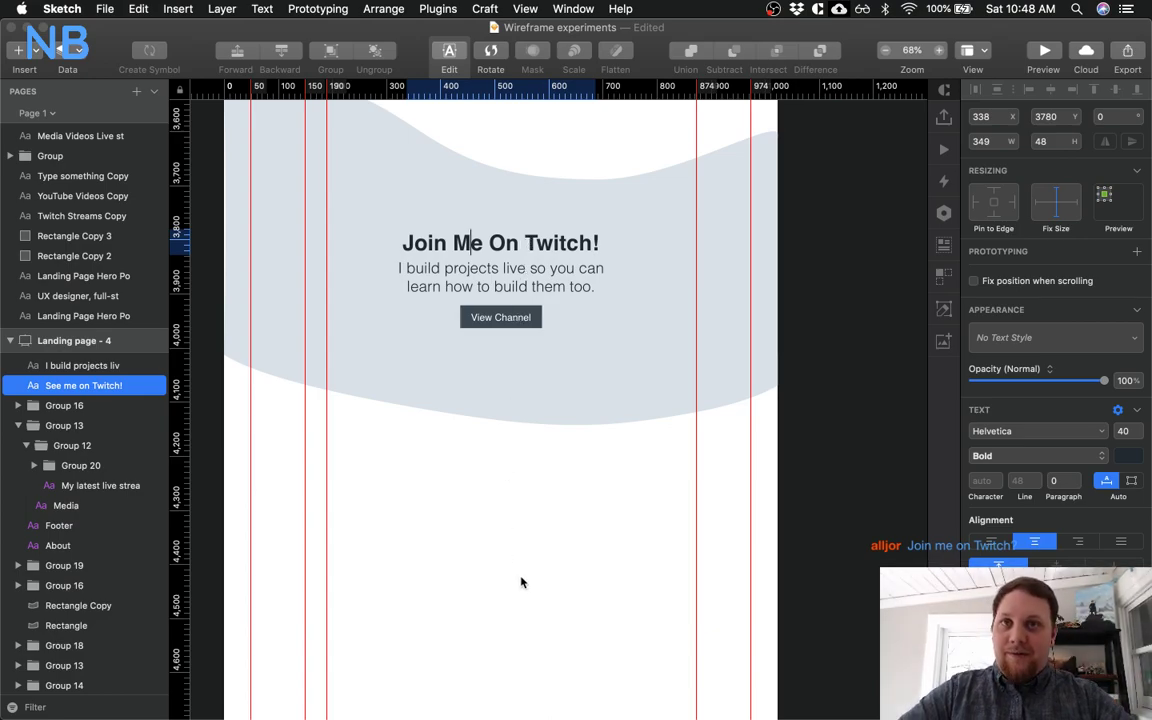
key(Escape)
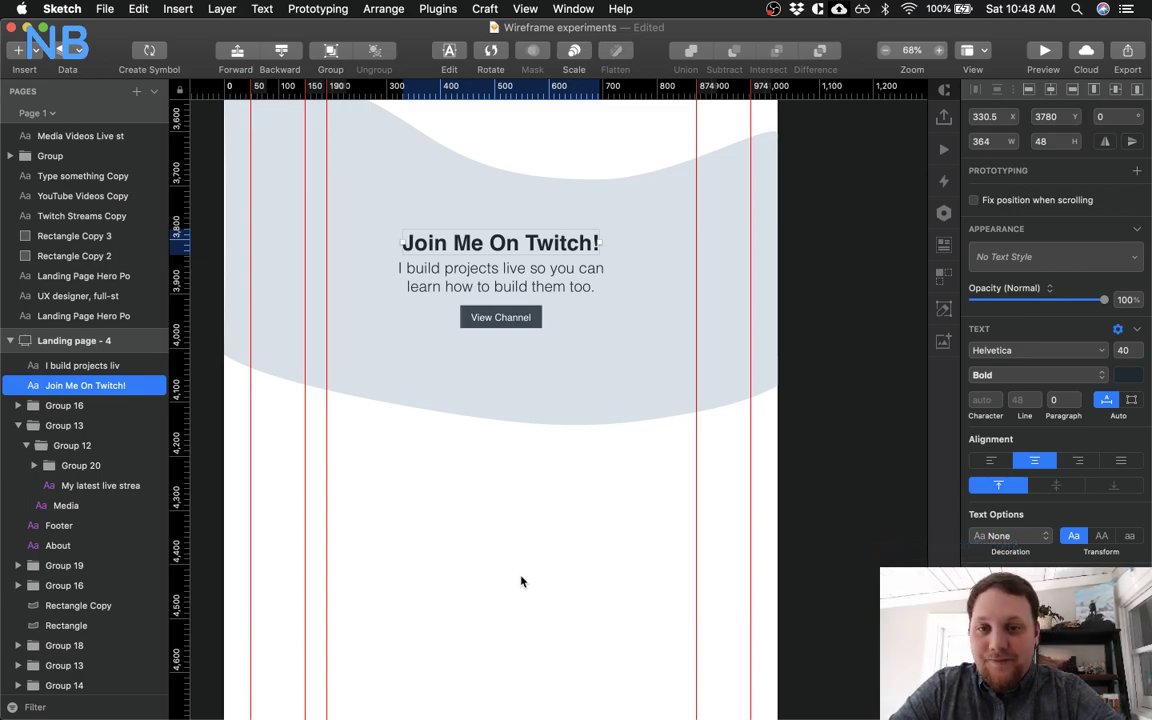
Make "me" and "on" lowercase in the heading so it reads "Join me on Twitch!"
double_click(472, 240)
click(474, 240)
key(BackSpace)
text(m)
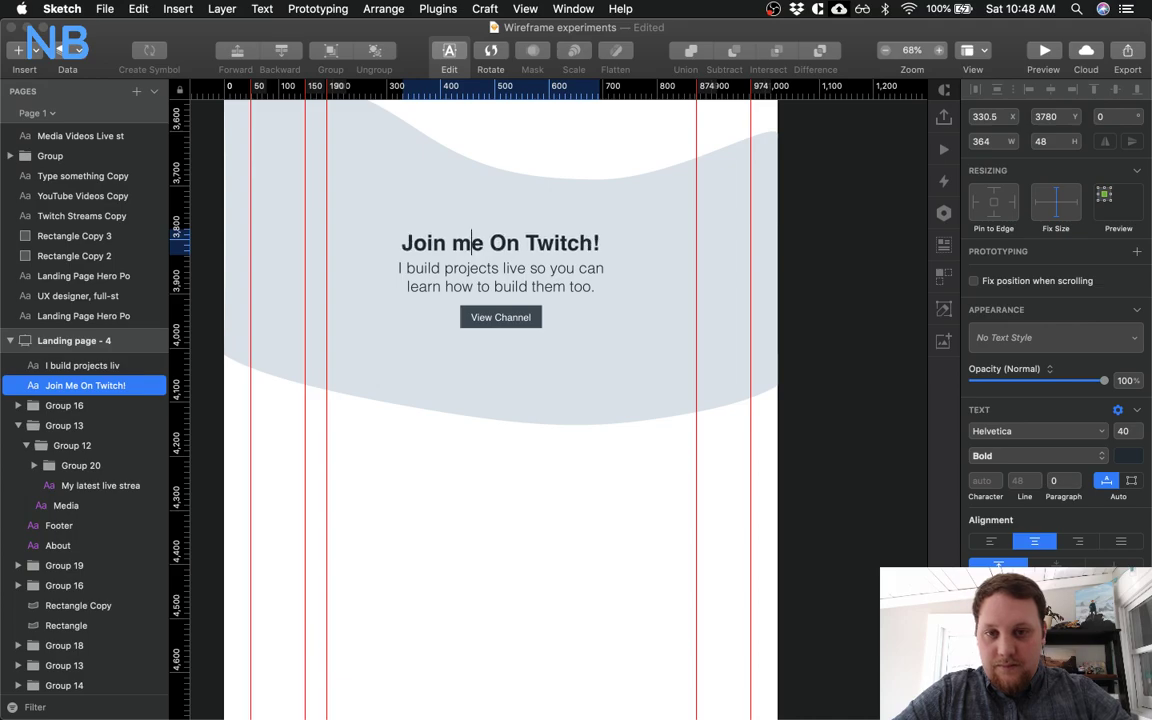
click(508, 244)
key(BackSpace)
text(o)
key(Escape)
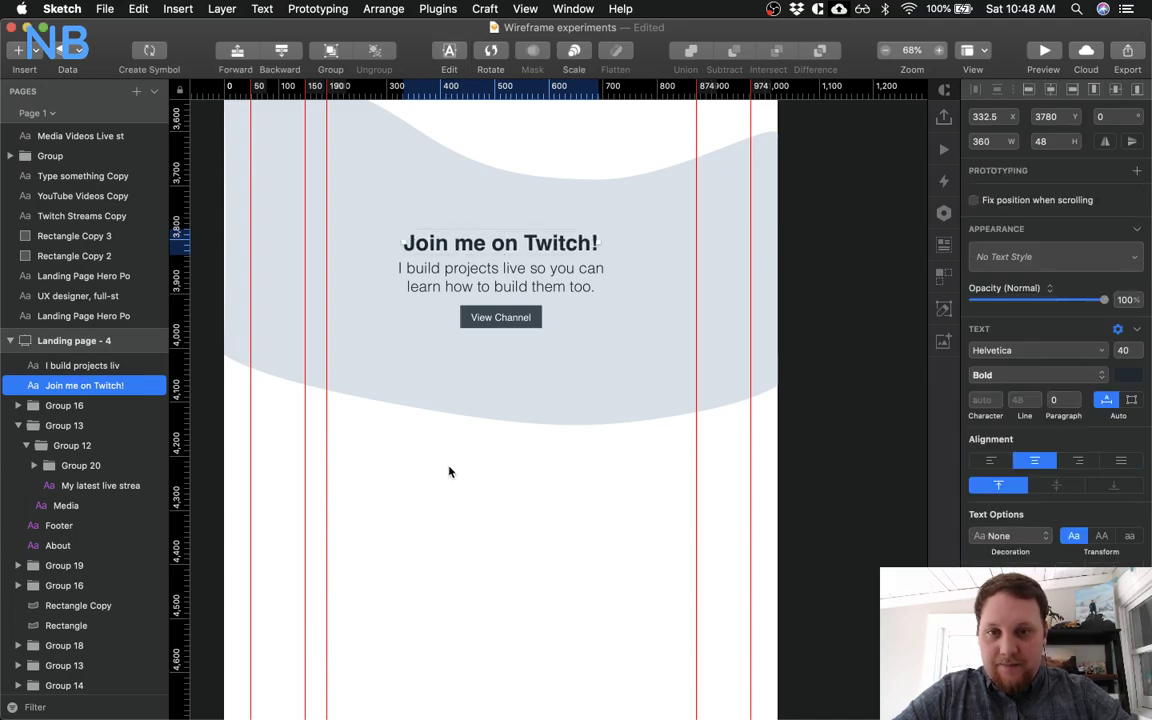
Compare the capitalization of the page's other headings and set the Twitch heading back to "Join Me On Twitch!"
scroll(449, 472, down, 5)
scroll(452, 470, up, 4)
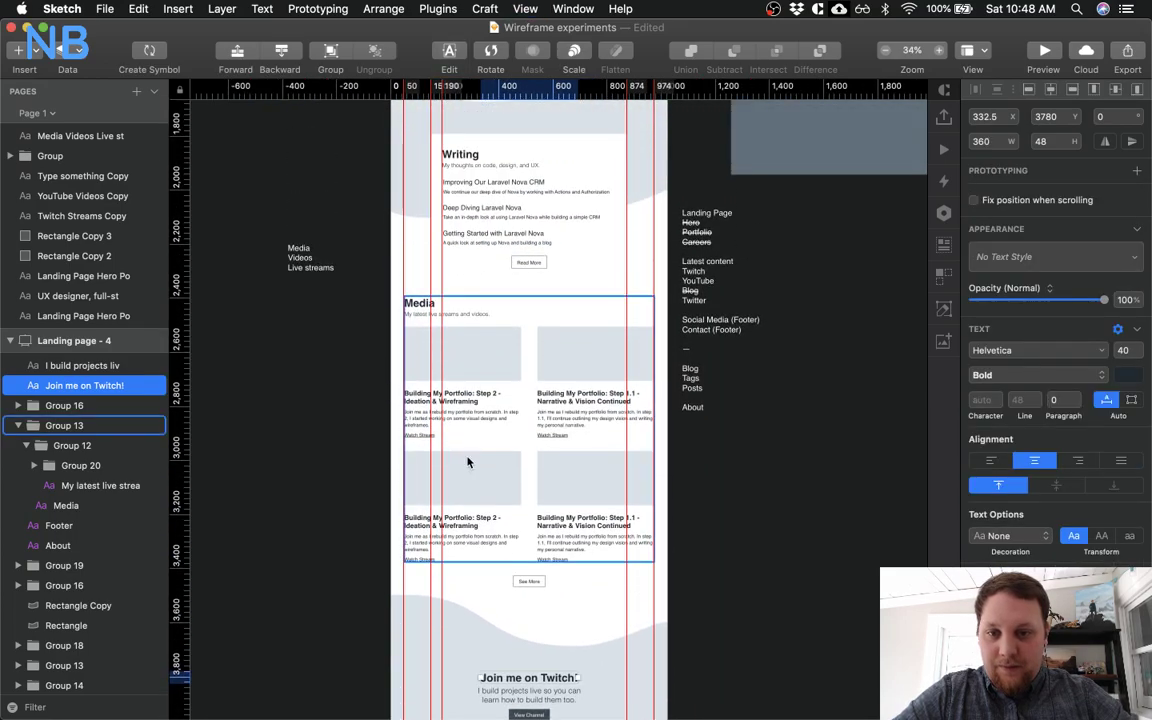
scroll(500, 522, up, 3)
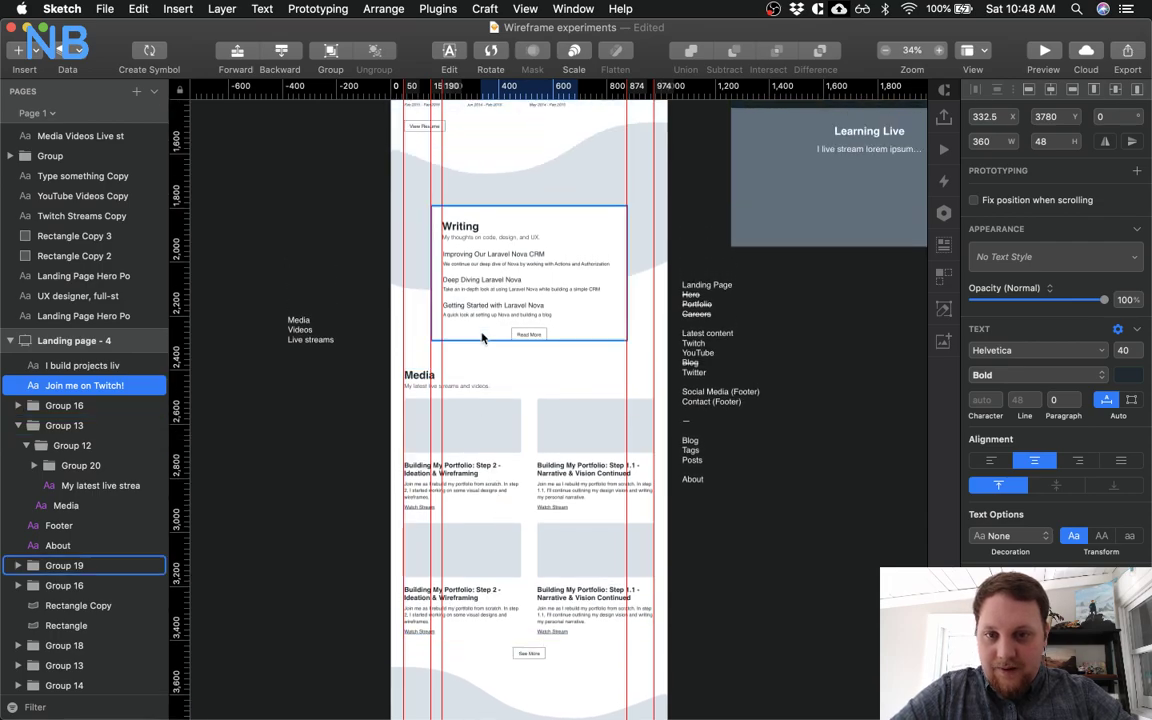
scroll(461, 237, up, 2)
scroll(496, 313, up, 4)
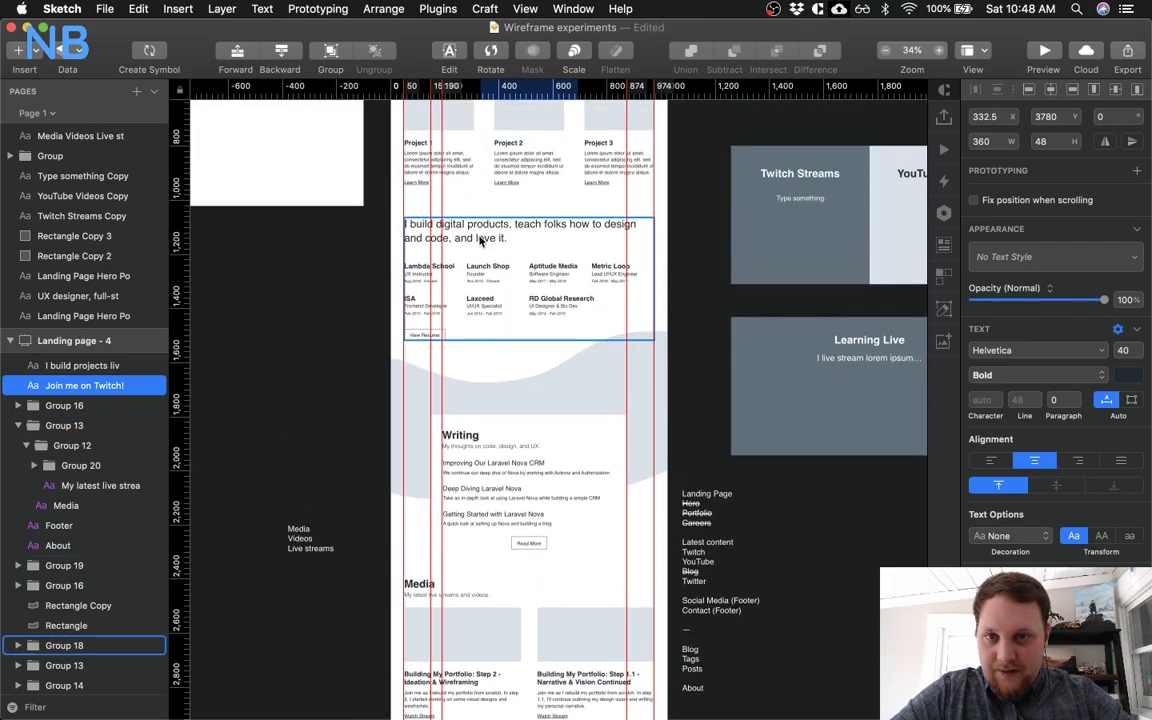
scroll(494, 228, up, 4)
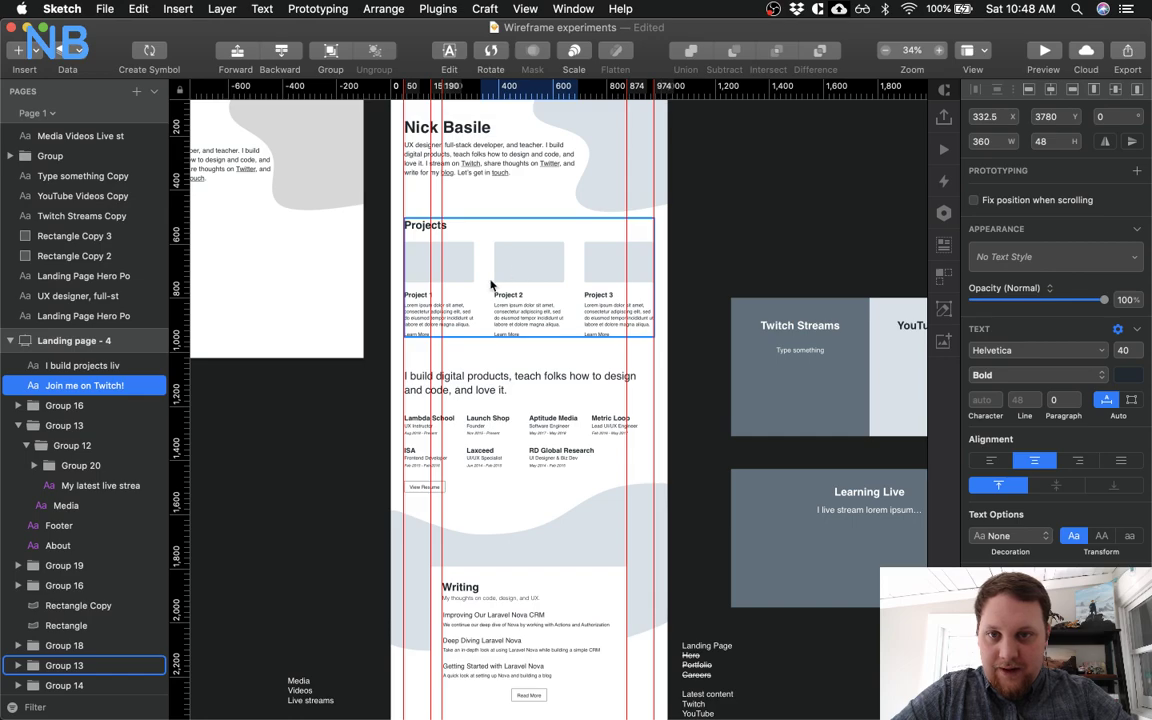
scroll(490, 285, down, 20)
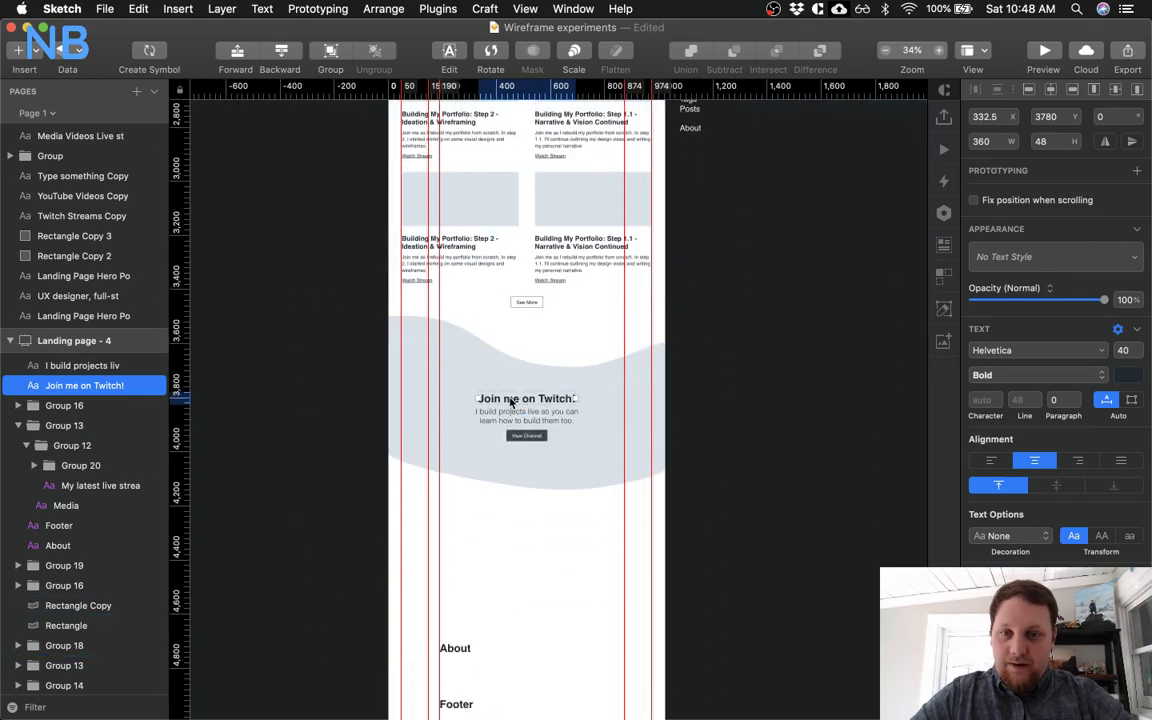
double_click(511, 401)
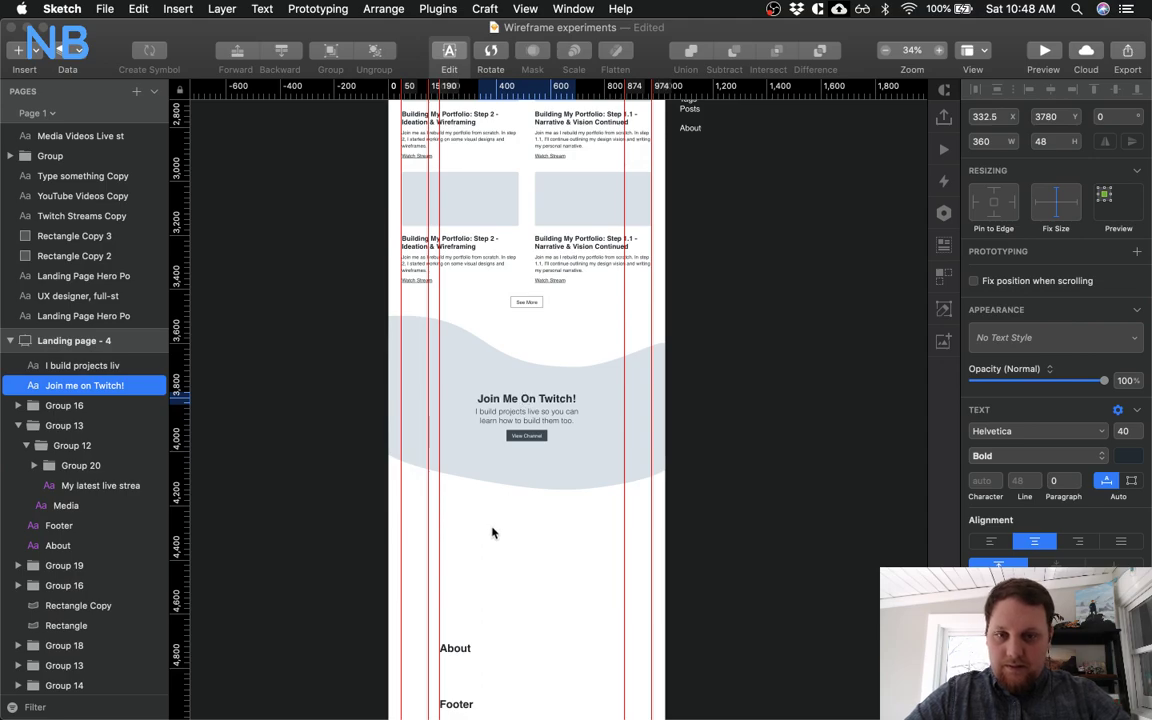
key(Escape)
Check the About and Footer placeholders, switch to Chrome and examine the existing portfolio site's about and "Get In Touch" sections
scroll(501, 542, down, 3)
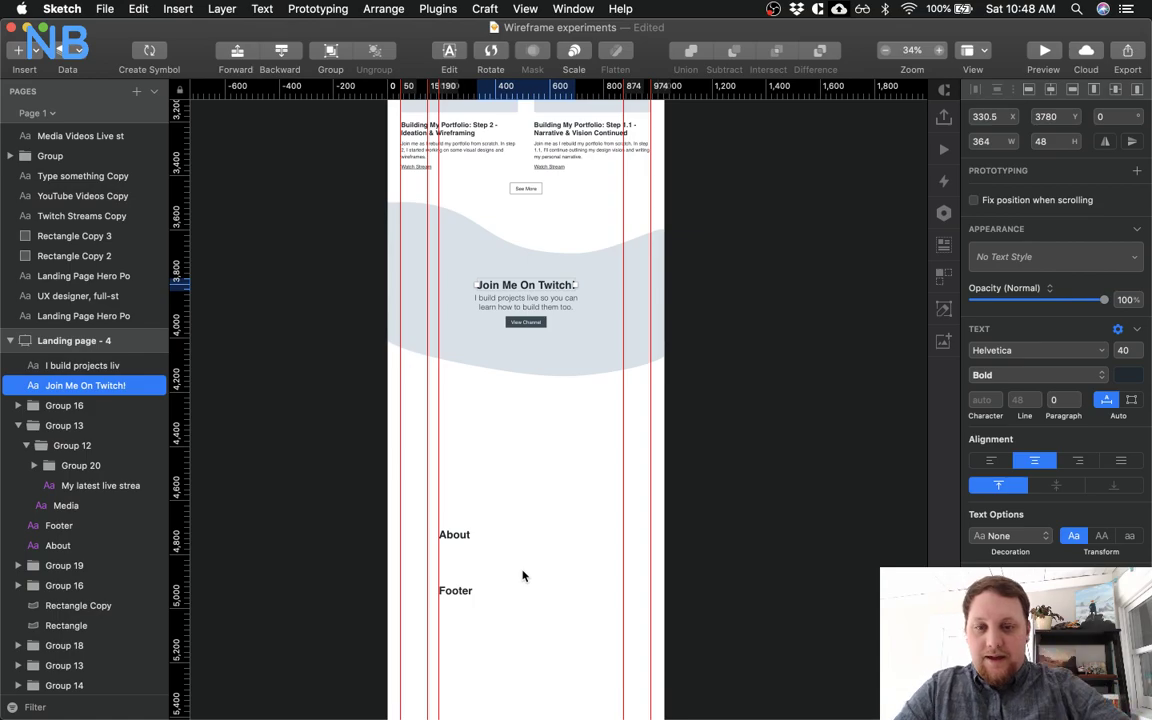
scroll(495, 526, down, 2)
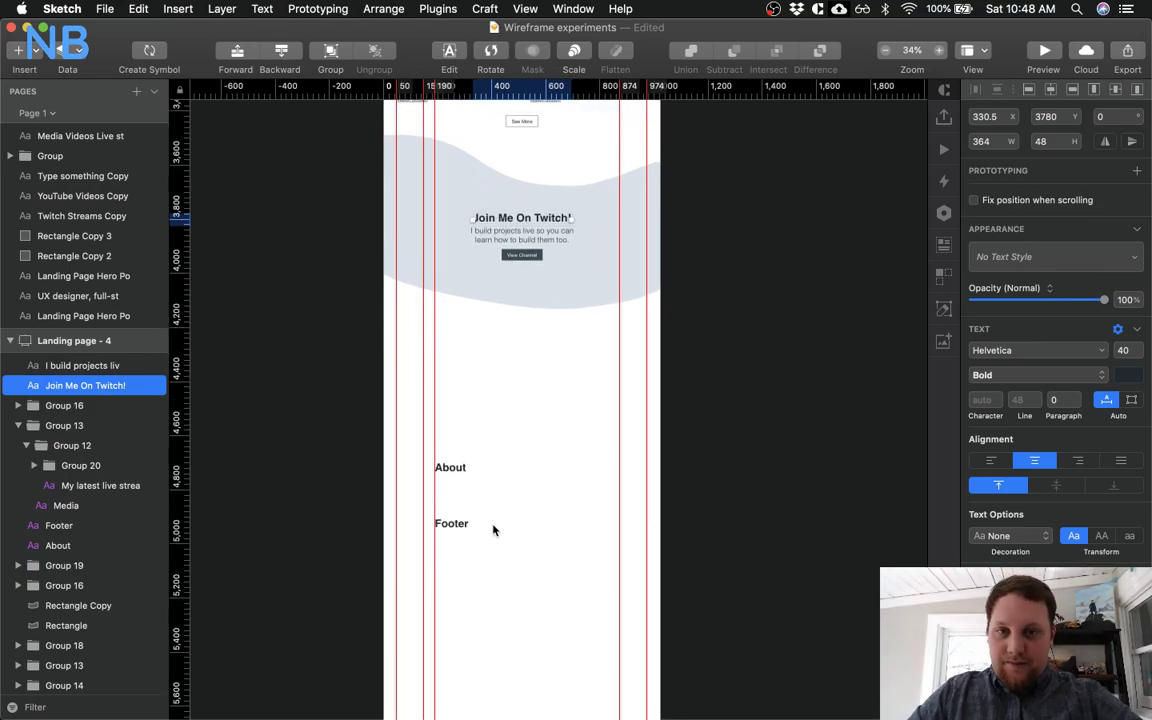
scroll(493, 530, up, 2)
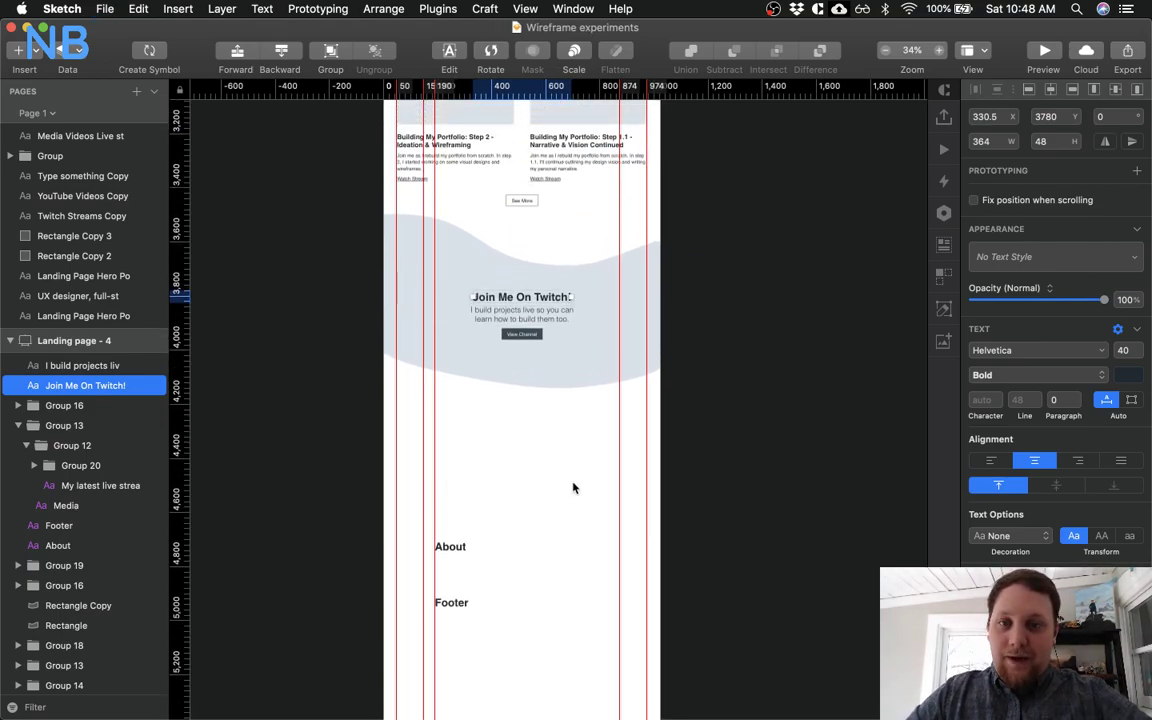
key(ctrl+Up)
click(968, 686)
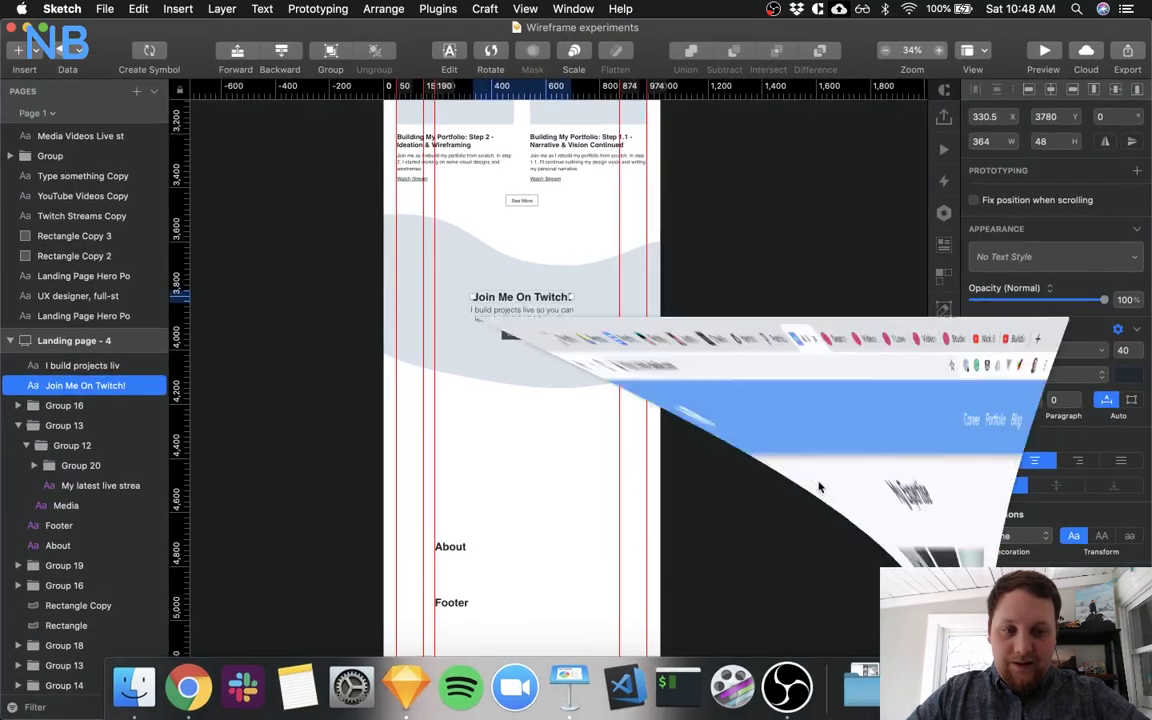
scroll(680, 395, down, 15)
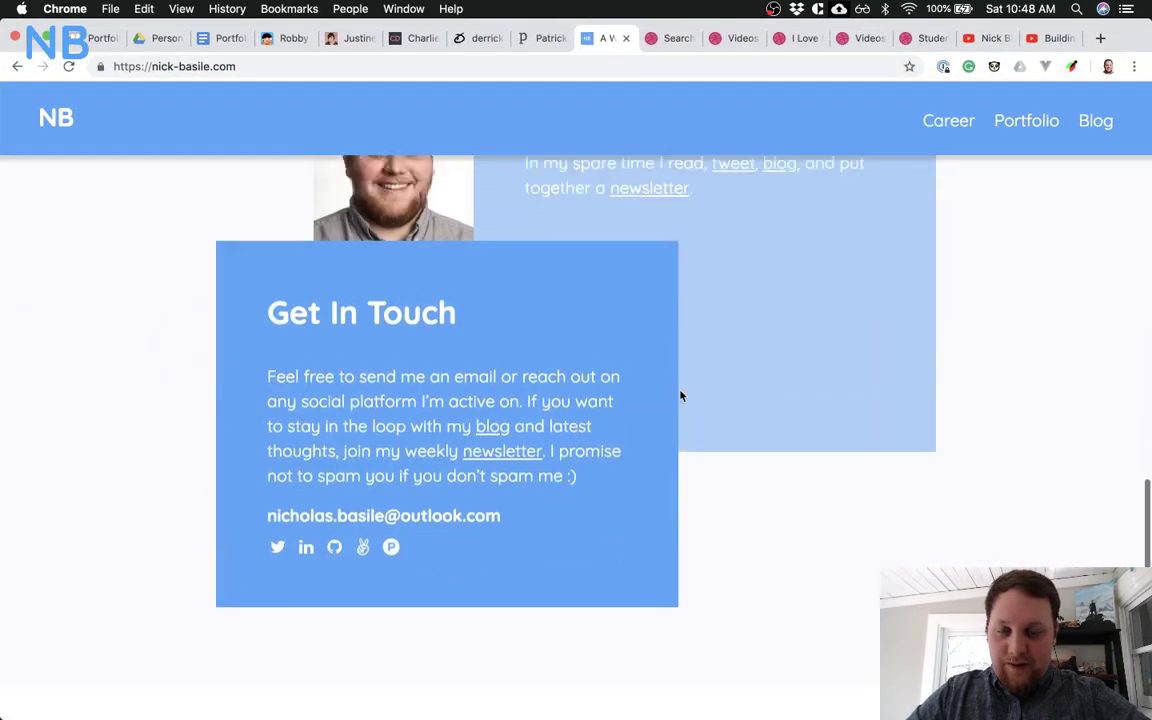
scroll(680, 396, up, 5)
scroll(680, 396, down, 4)
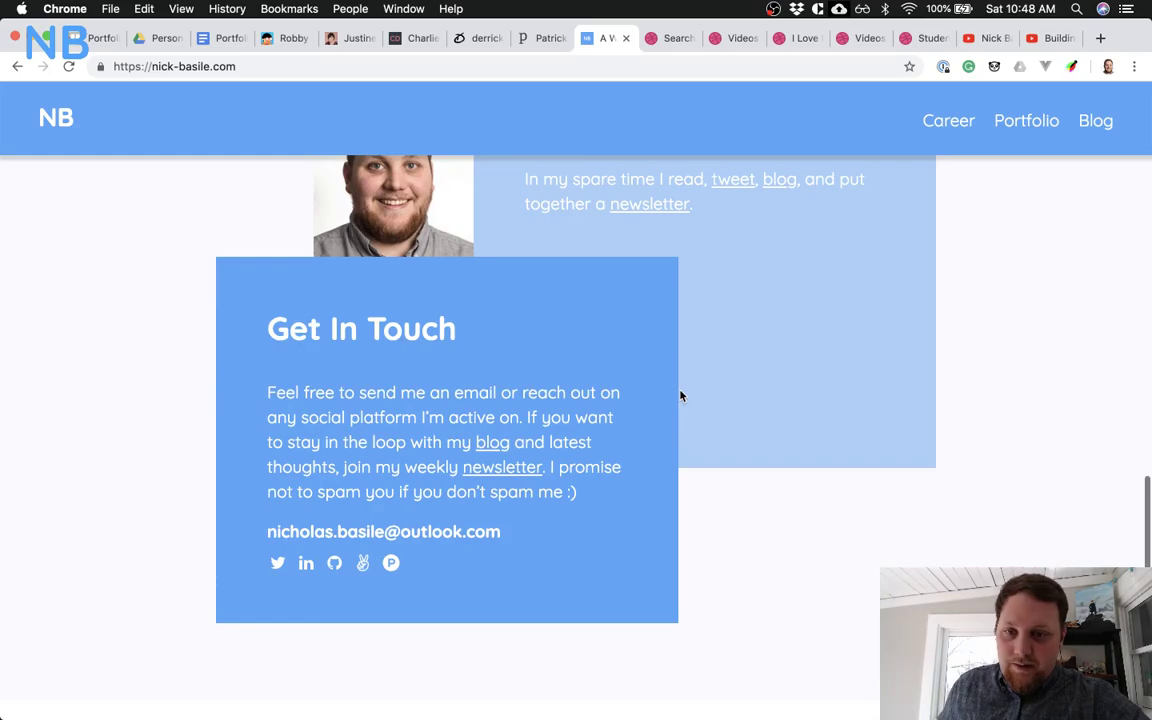
Review the text, photo placement and overlapping card layout of the existing site's "About Me" and "Get In Touch" sections
scroll(680, 396, up, 5)
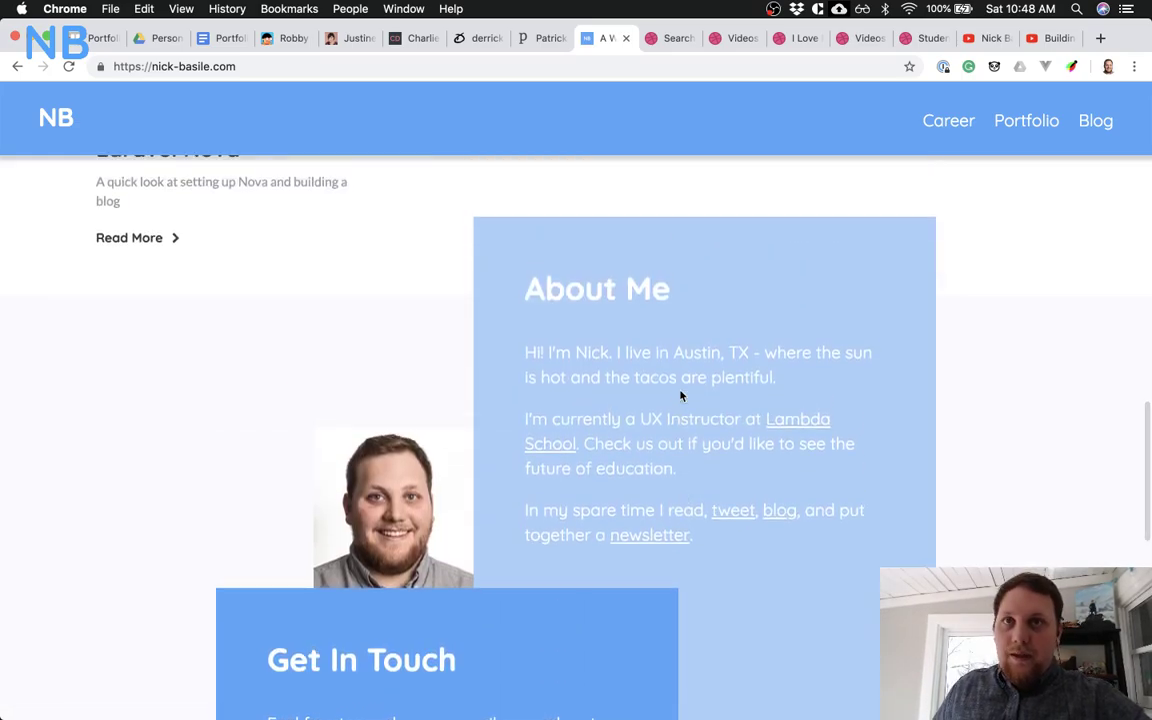
scroll(680, 396, down, 5)
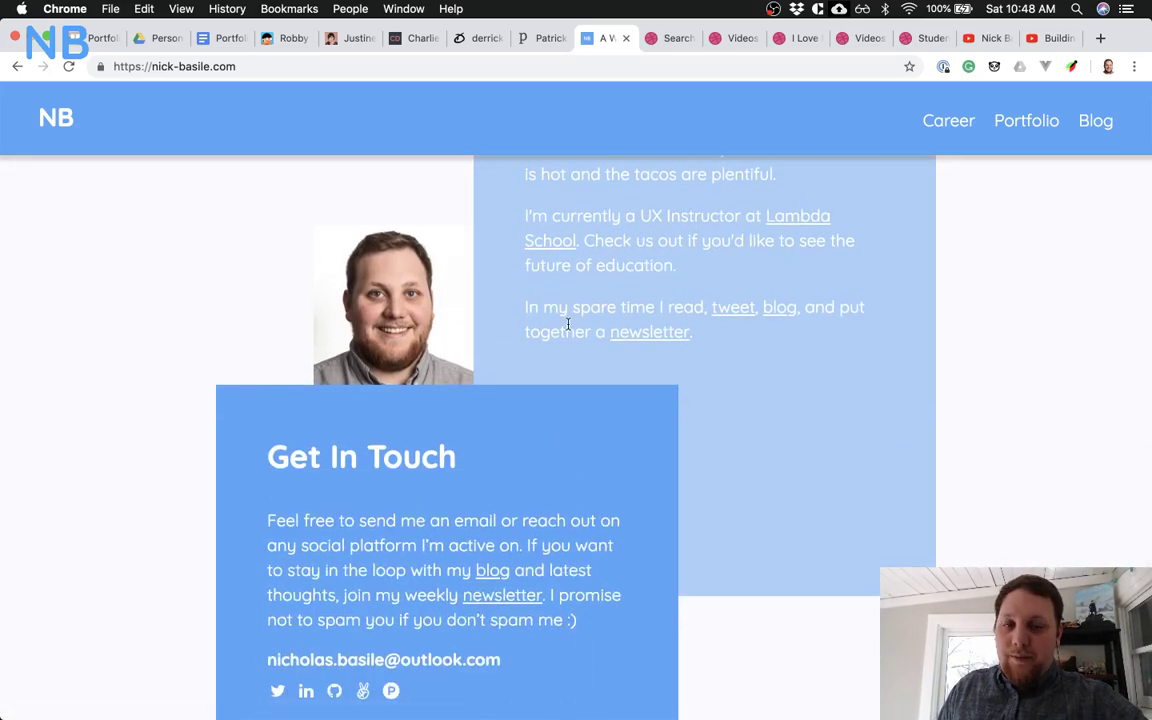
scroll(522, 311, down, 1)
scroll(522, 311, up, 2)
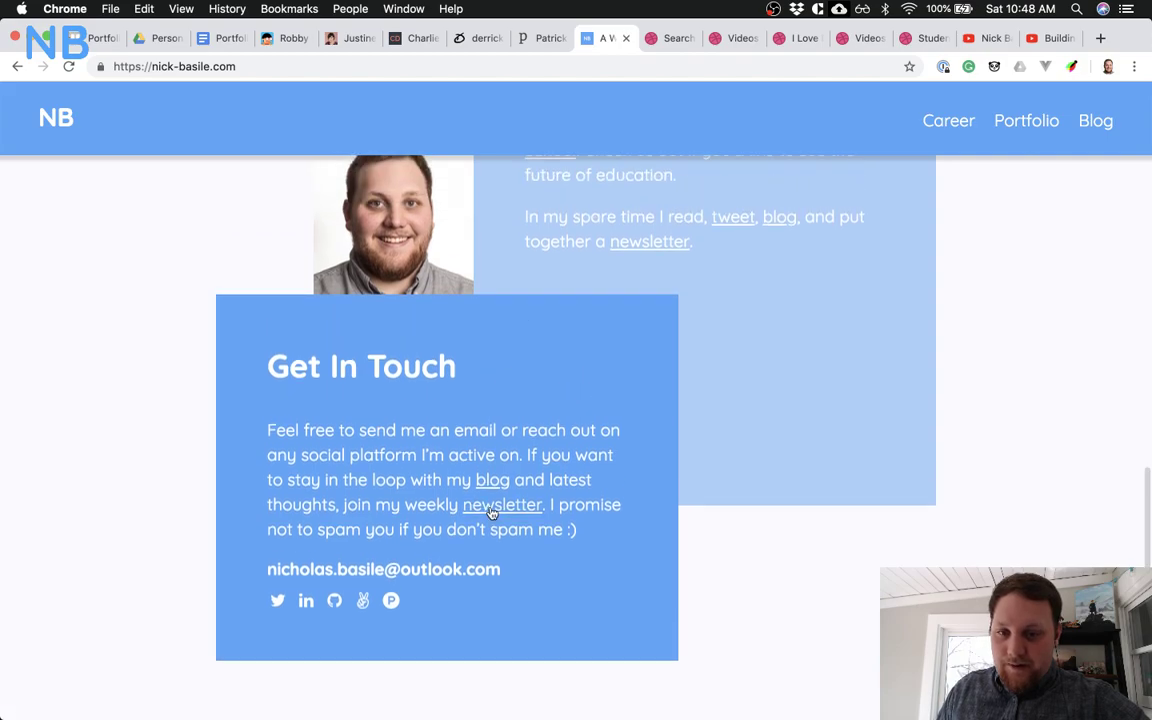
scroll(689, 324, up, 4)
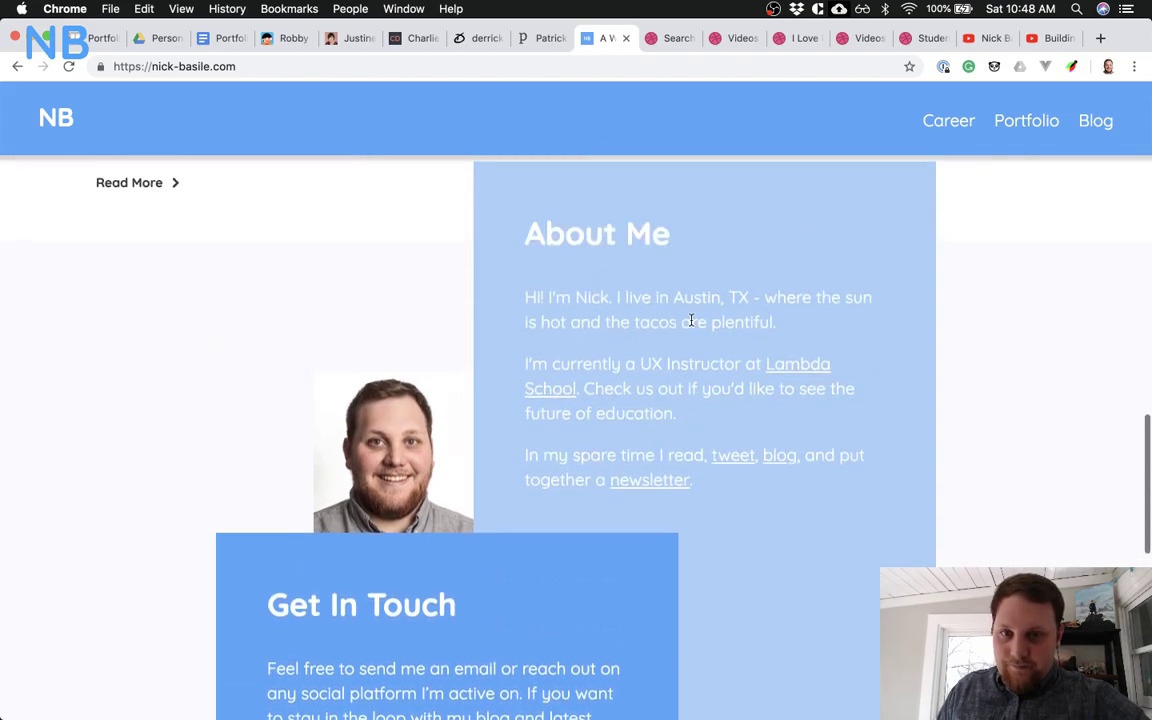
scroll(690, 320, up, 1)
scroll(690, 320, down, 2)
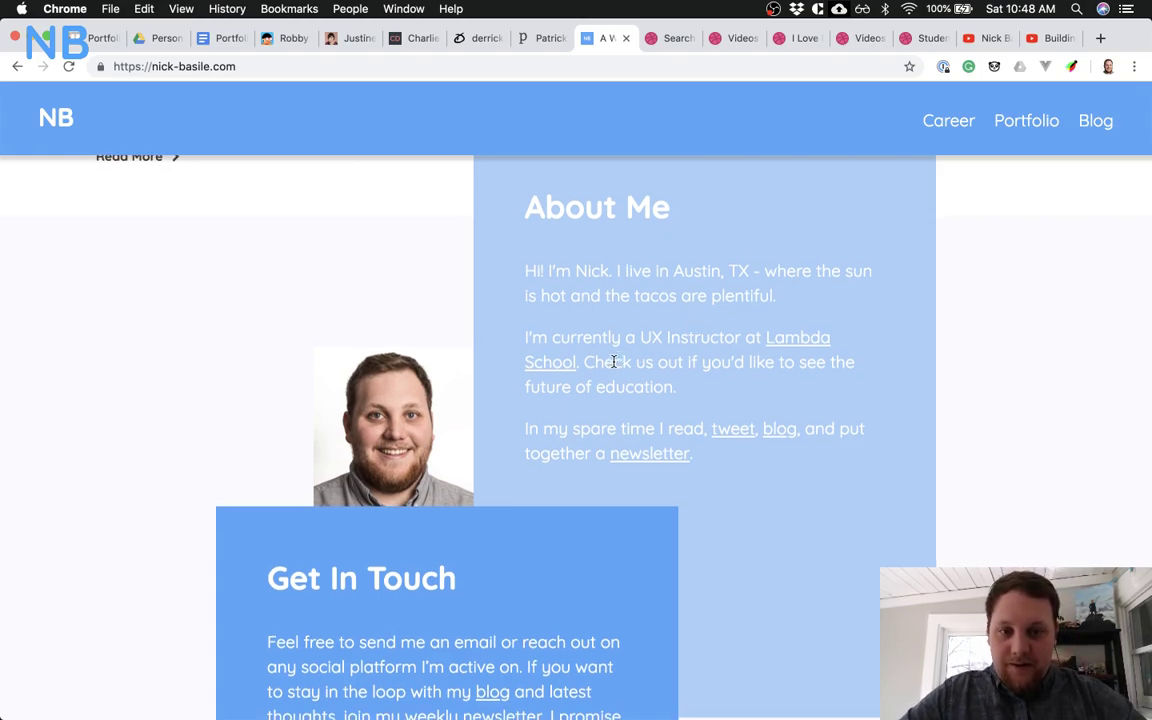
scroll(746, 437, down, 1)
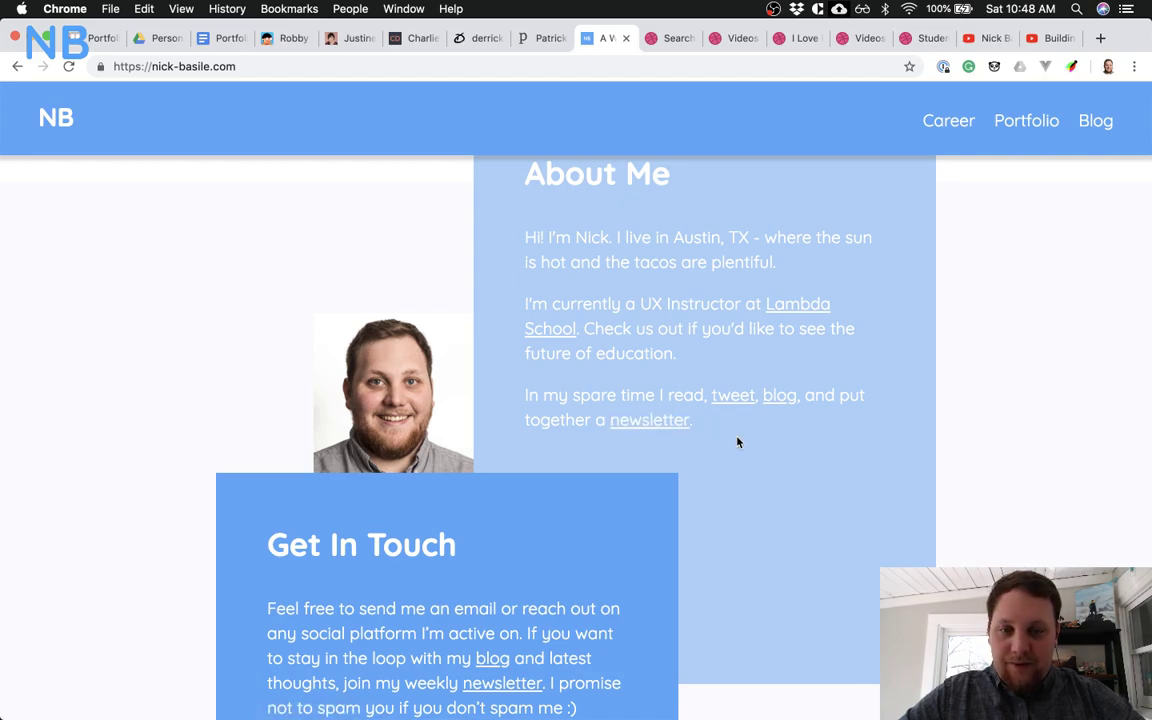
Switch to the Wireframe experiments document in Sketch and remove the vertical guide at 190 from the landing page artboard
scroll(737, 442, down, 1)
key(ctrl+Up)
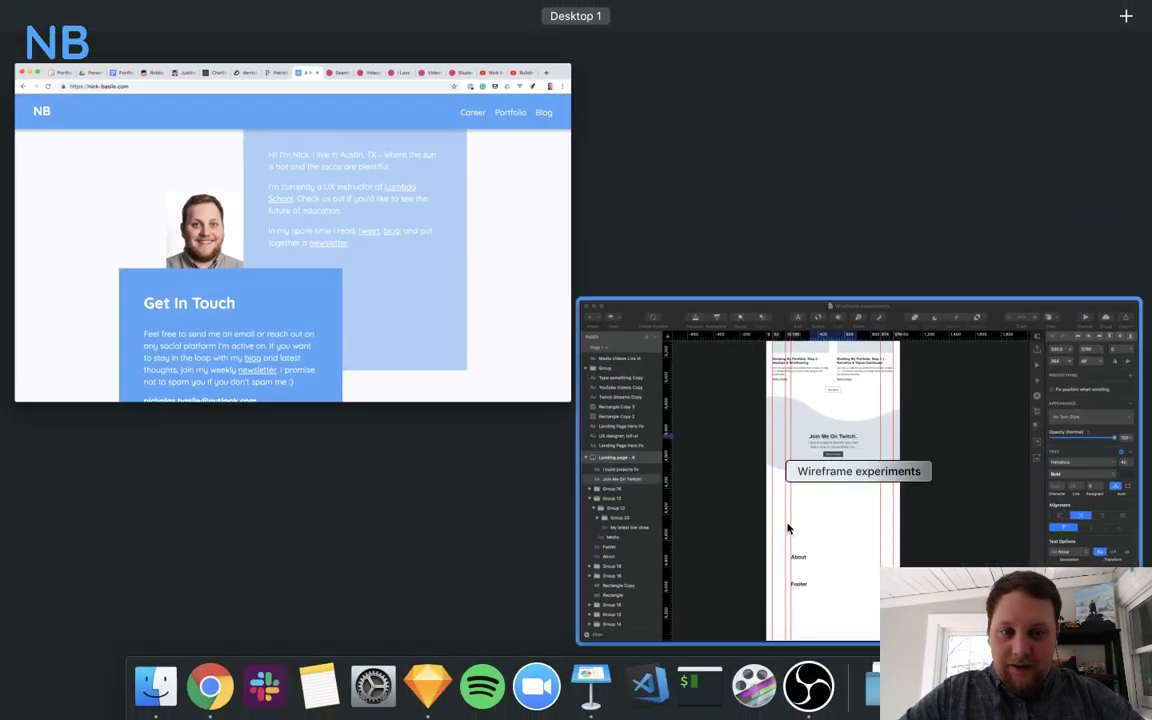
click(788, 528)
scroll(495, 449, down, 5)
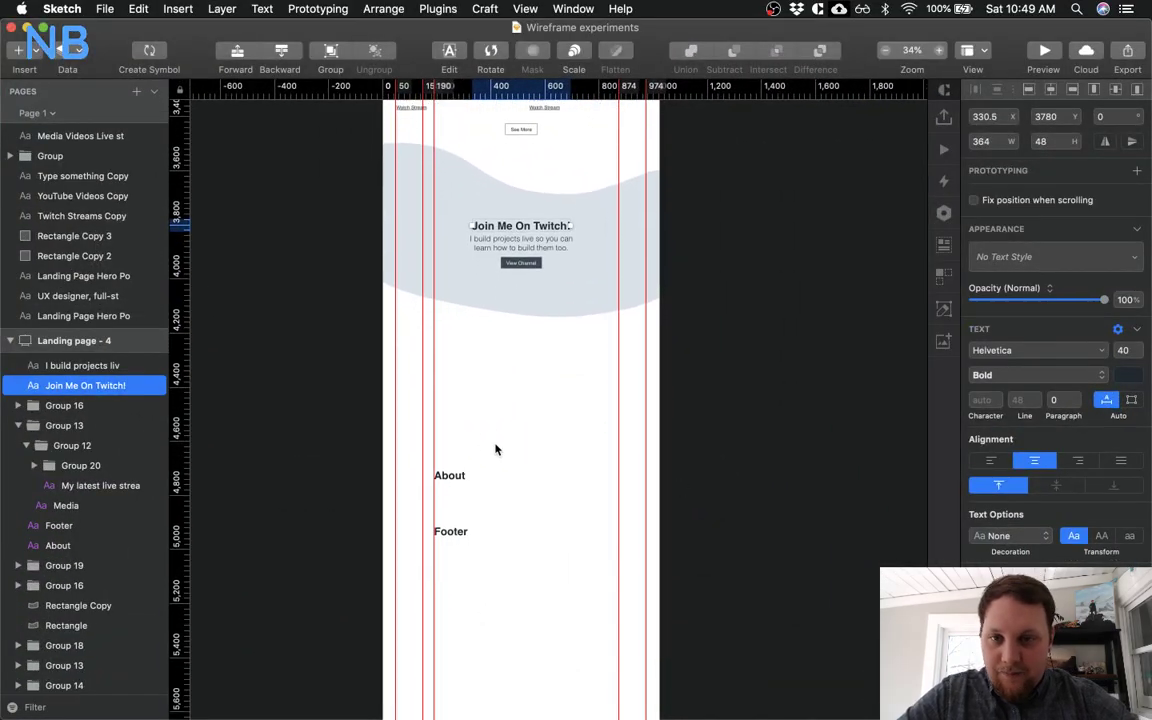
scroll(442, 167, up, 4)
drag(431, 87, 200, 88)
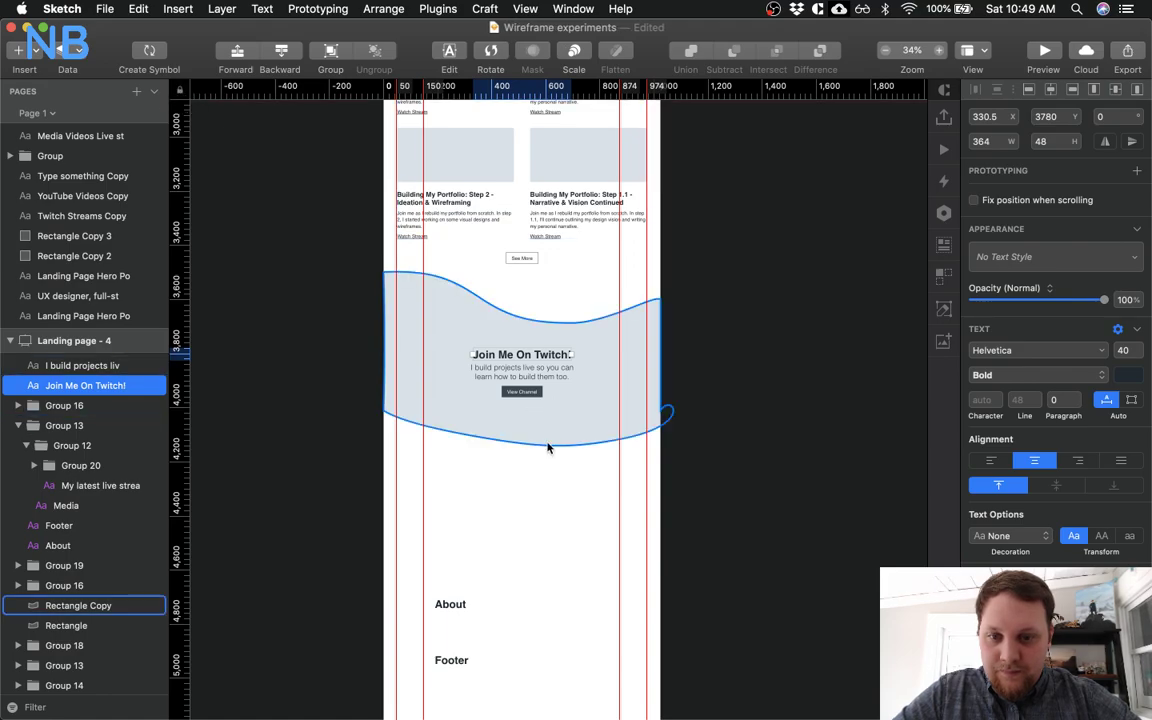
Draw a rectangle about 362 × 378 below the Twitch wave section, from the artboard's middle to the guide at 874
scroll(548, 447, down, 5)
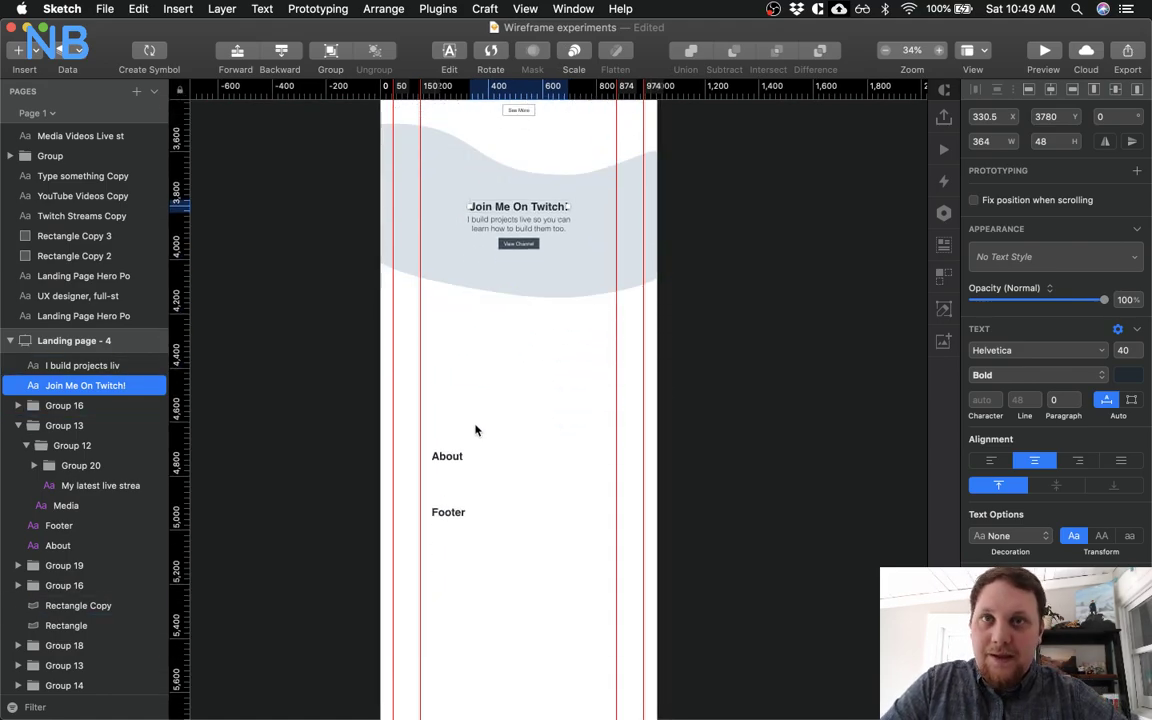
key(super+plus)
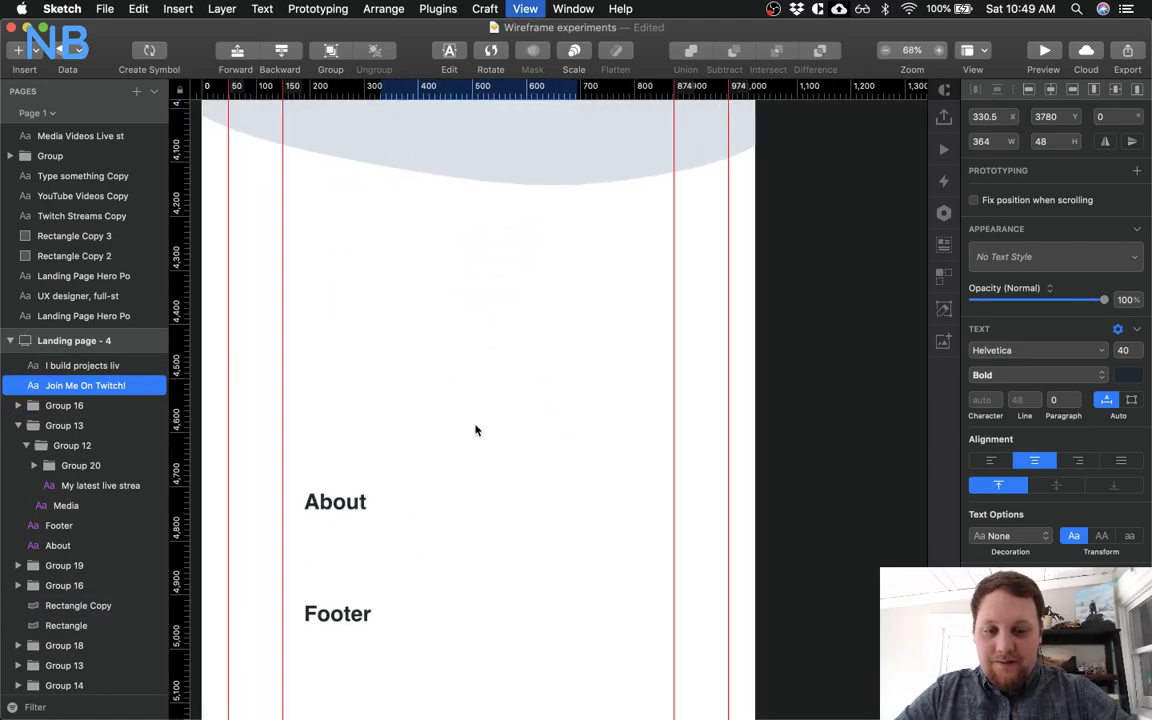
key(super+minus)
click(542, 397)
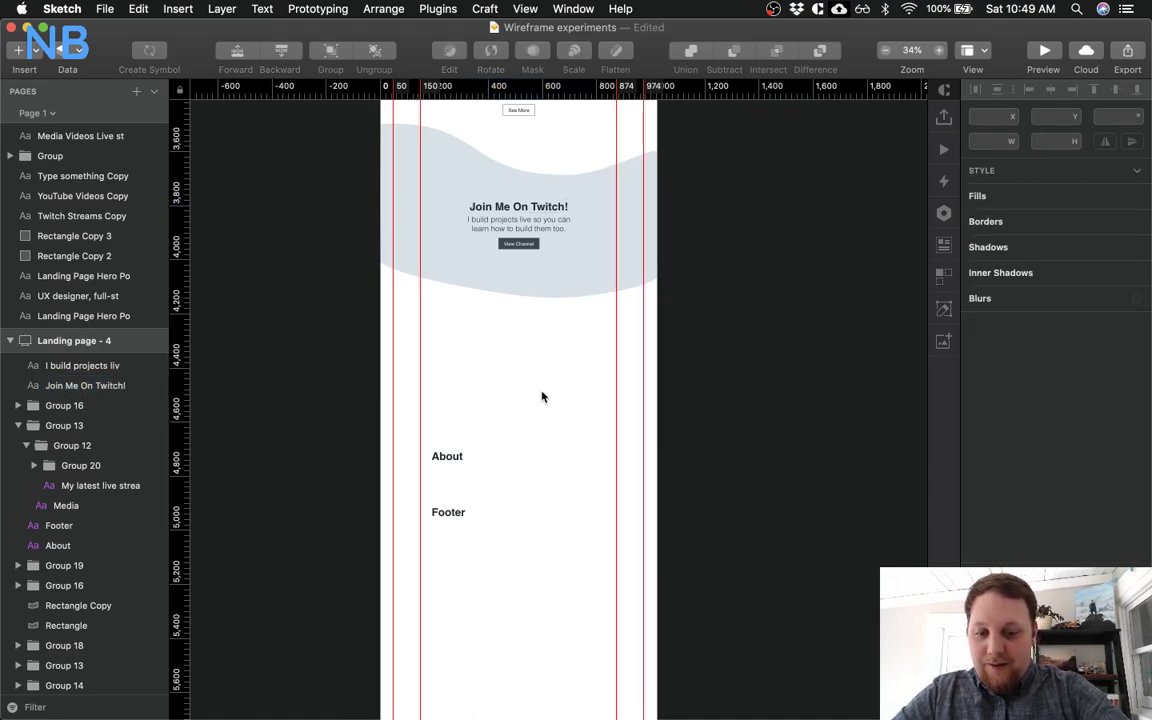
key(r)
drag(519, 330, 613, 431)
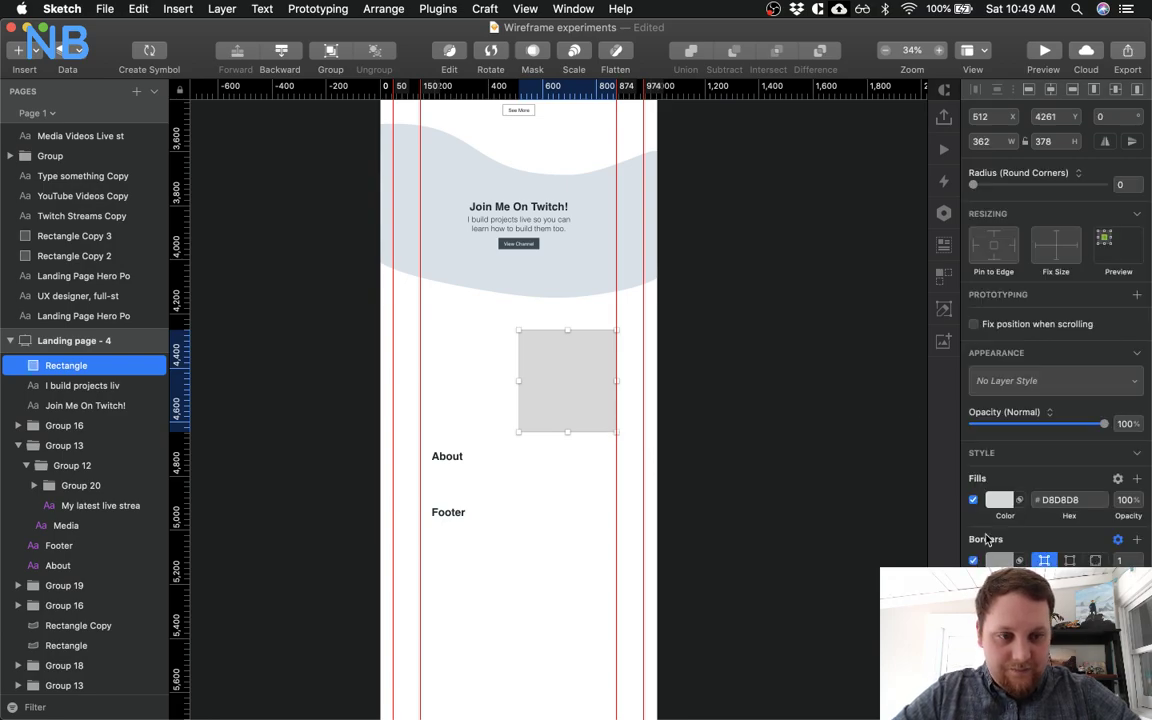
Remove the rectangle's border, fill it with the wave's colour DAE1E7 and shift it up slightly to Y 4254
click(974, 560)
click(1000, 500)
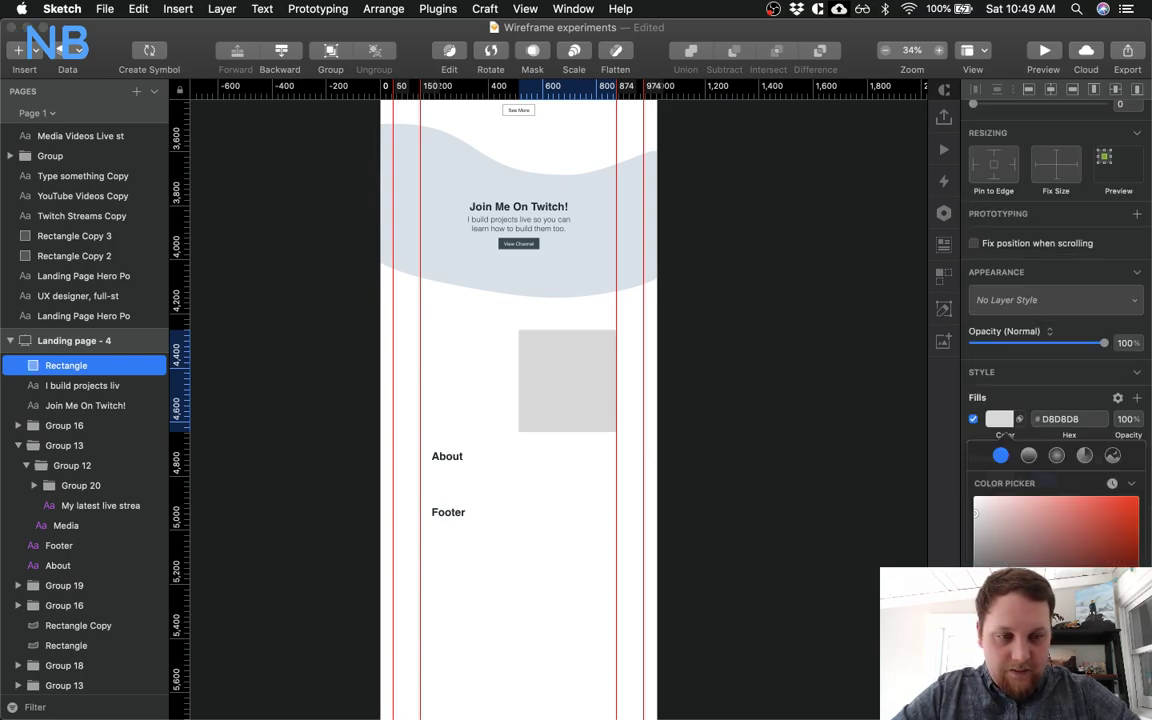
key(ctrl+c)
click(638, 283)
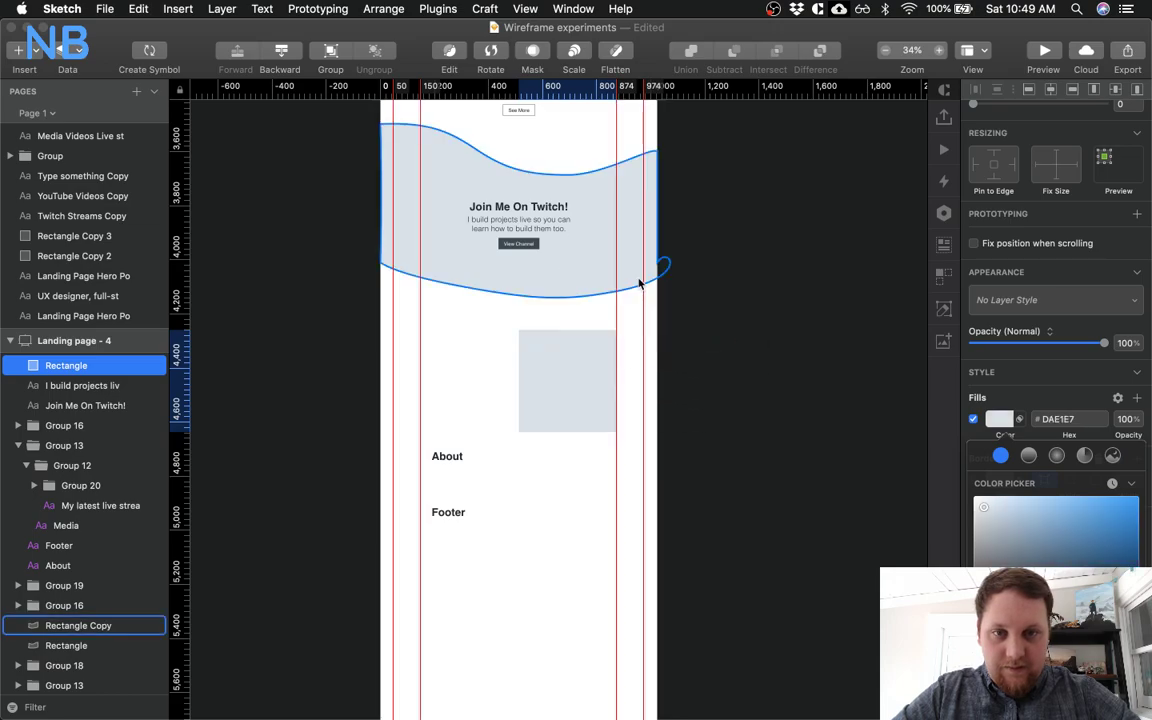
drag(571, 386, 571, 382)
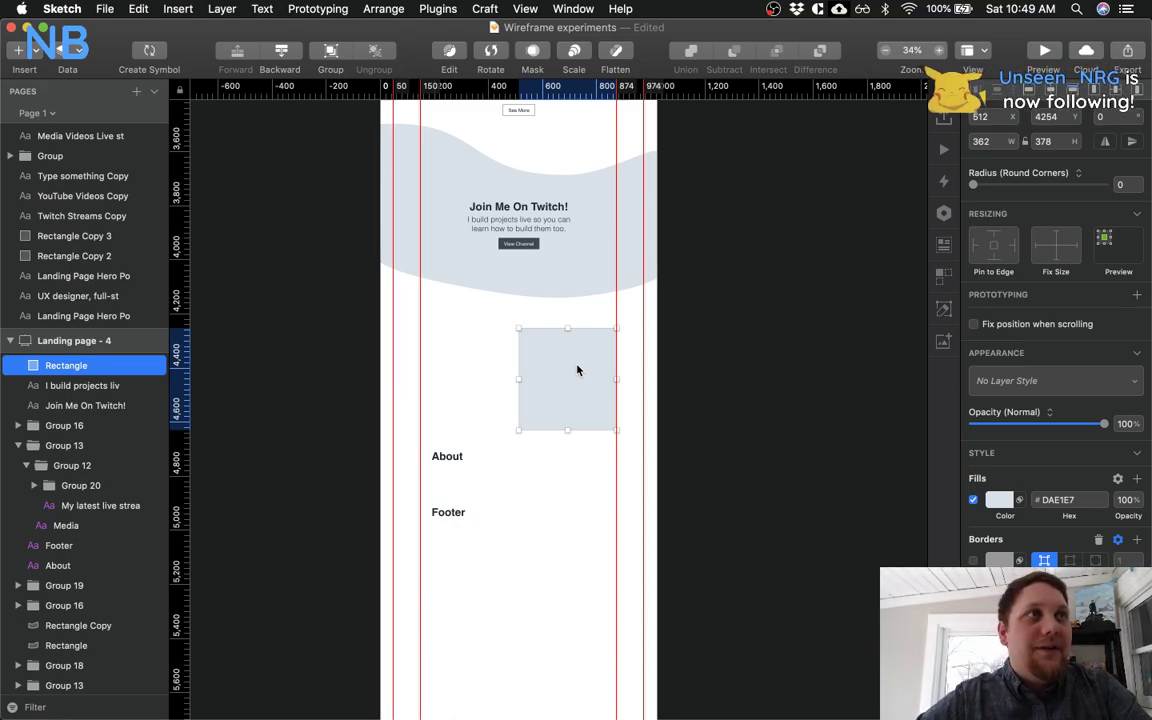
Duplicate the rectangle and place the copy flush against its left side at X 151
key(alt)
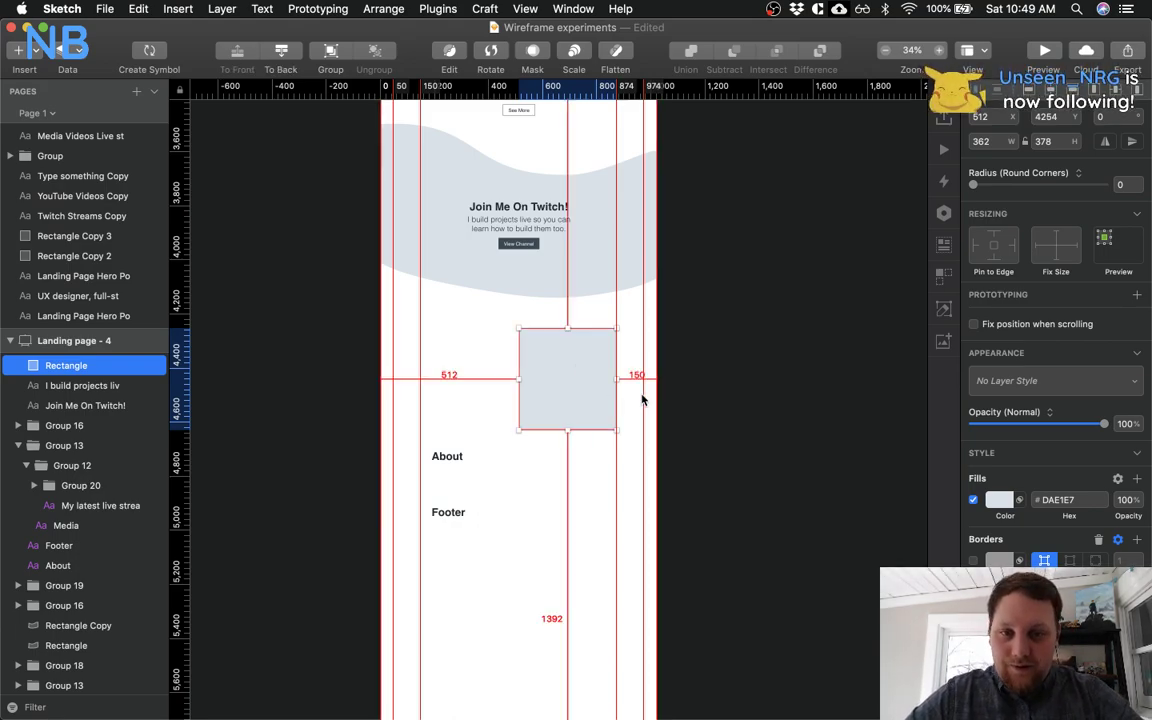
drag(573, 378, 476, 375)
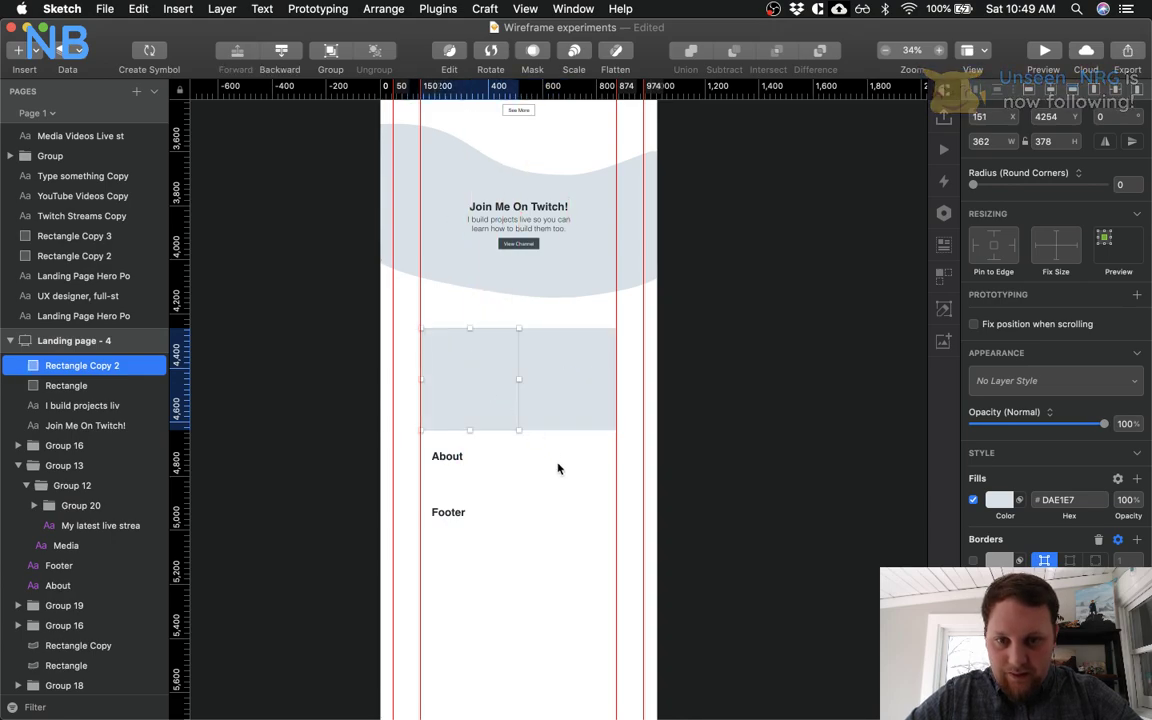
key(Escape)
Examine the seam where the two light rectangles meet and their edges against the guides
key(z)
drag(491, 318, 540, 390)
click(549, 380)
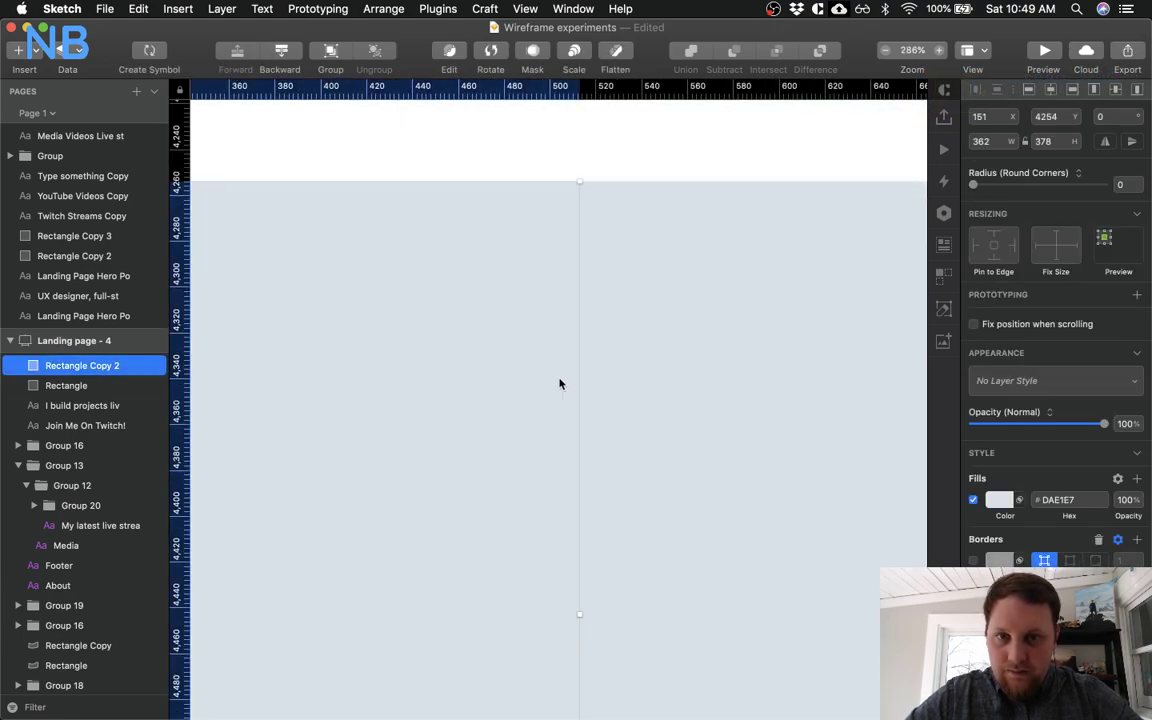
scroll(566, 408, down, 10)
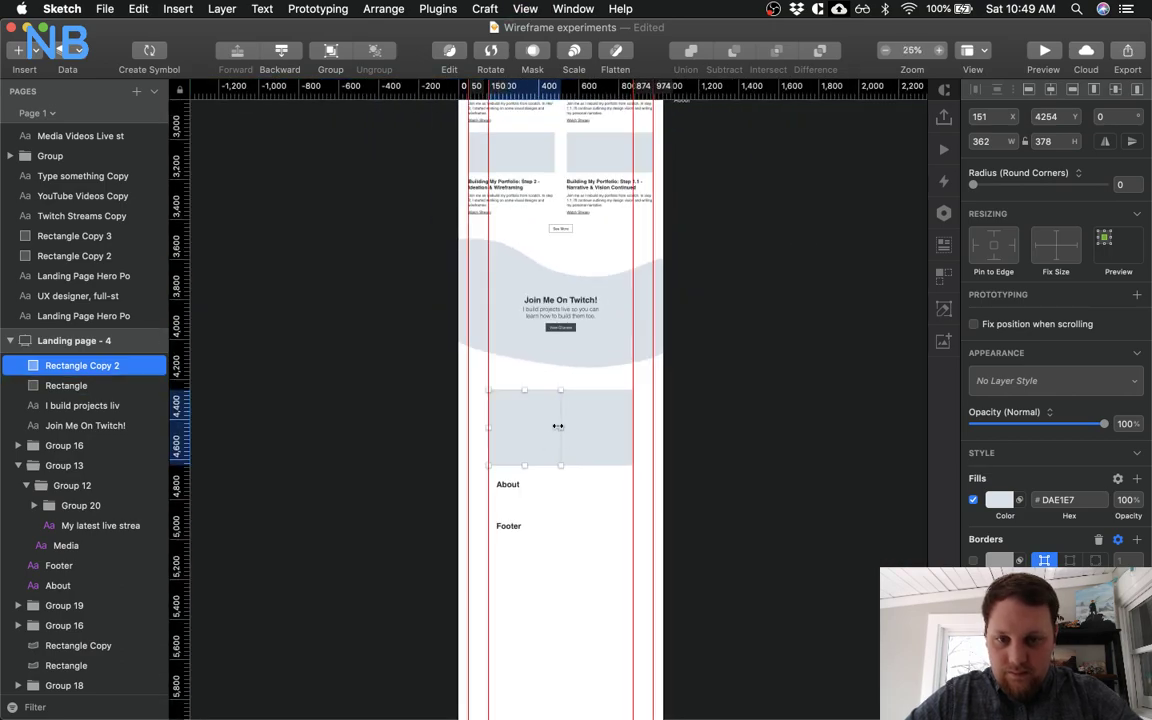
drag(557, 426, 563, 432)
click(577, 431)
click(558, 527)
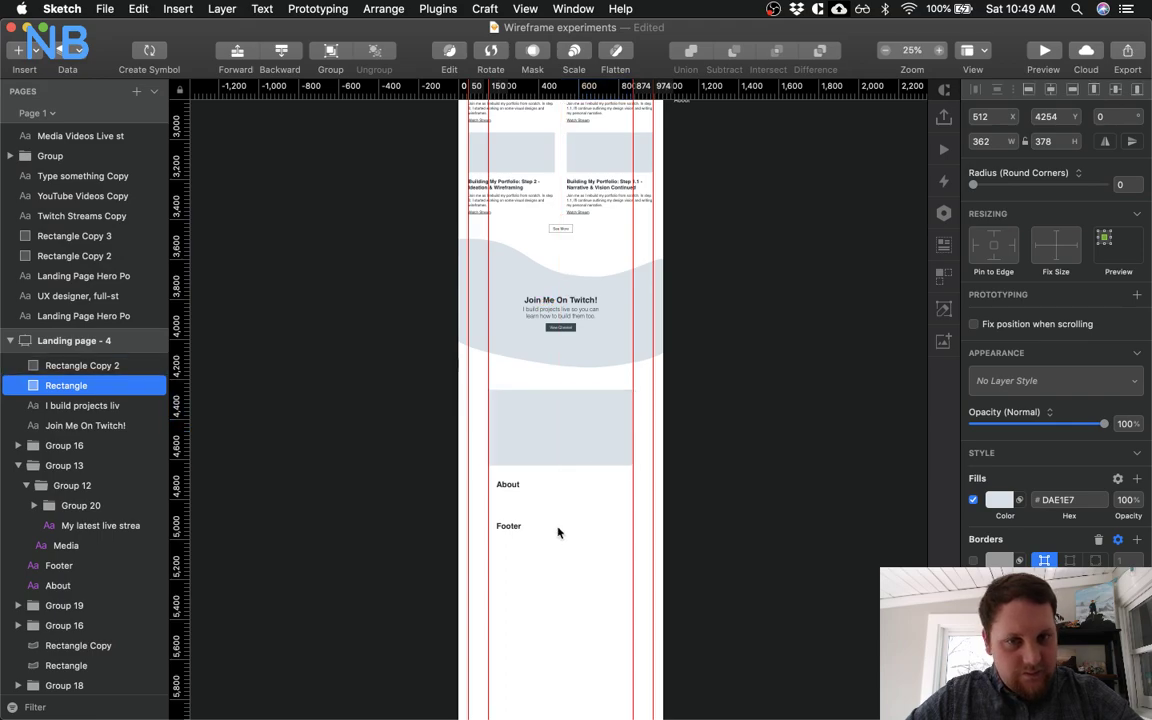
scroll(558, 532, up, 3)
click(486, 437)
click(618, 455)
click(517, 447)
Calculate 1024-300 and 724/2 in Spotlight to check the width of each half column
key(super+space)
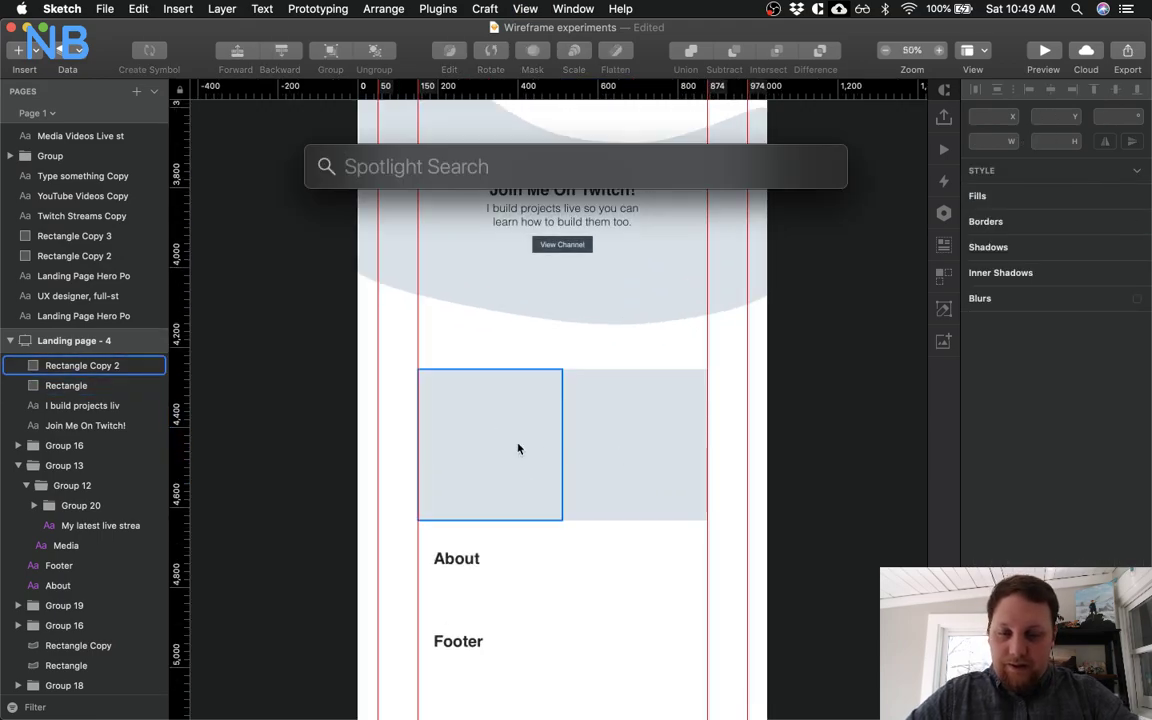
text(1024-300)
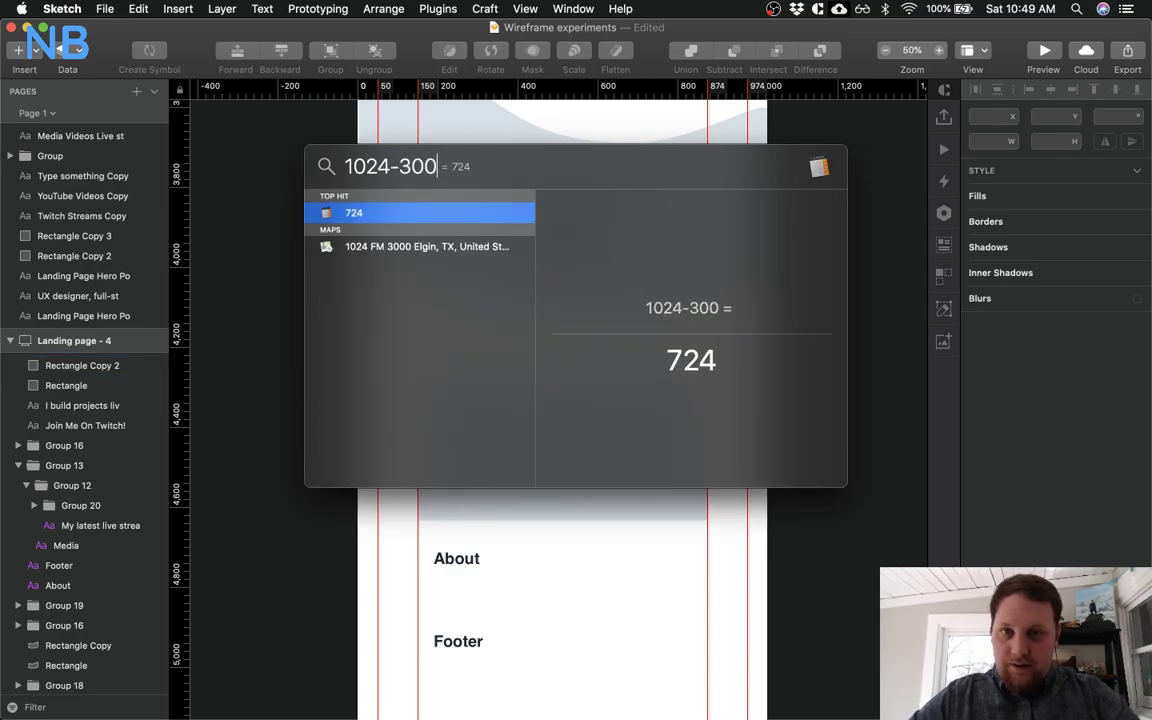
key(super+a)
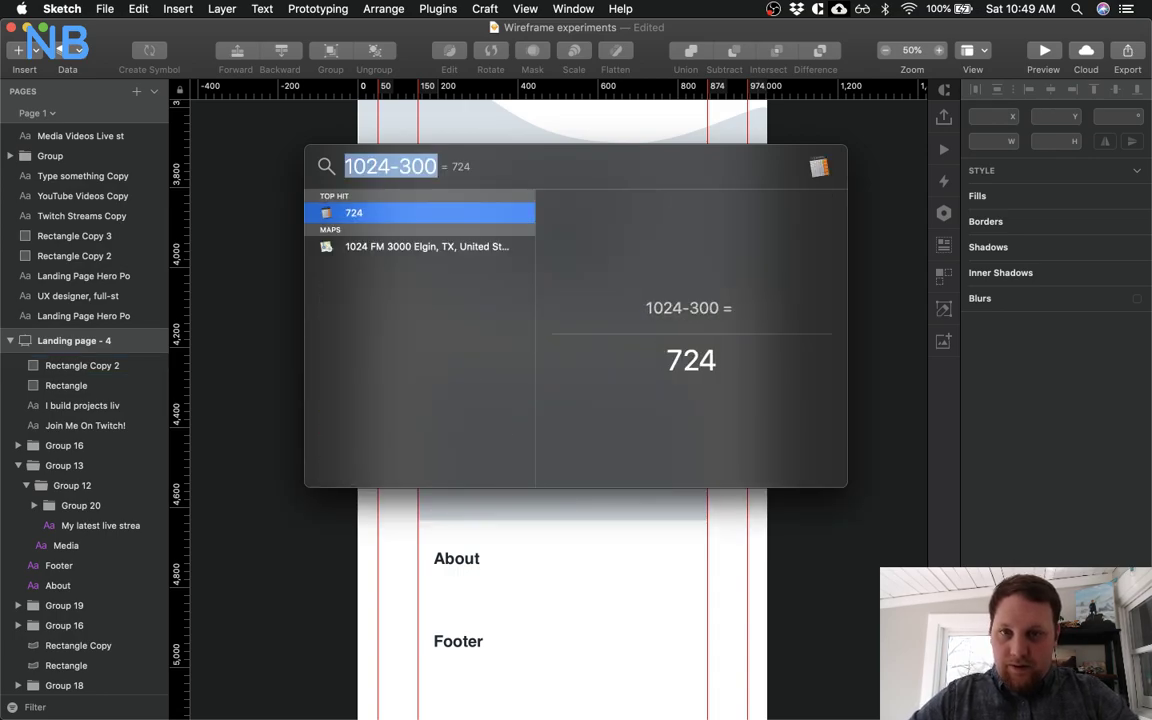
text(724/2)
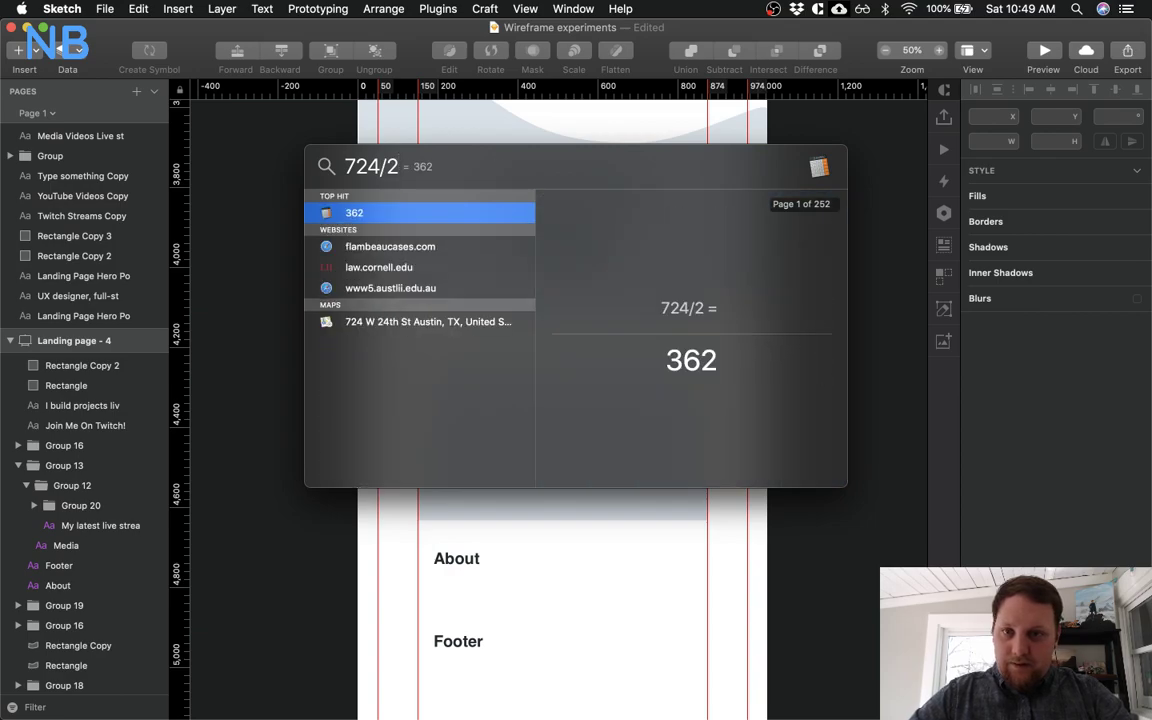
key(Escape)
key(Escape)
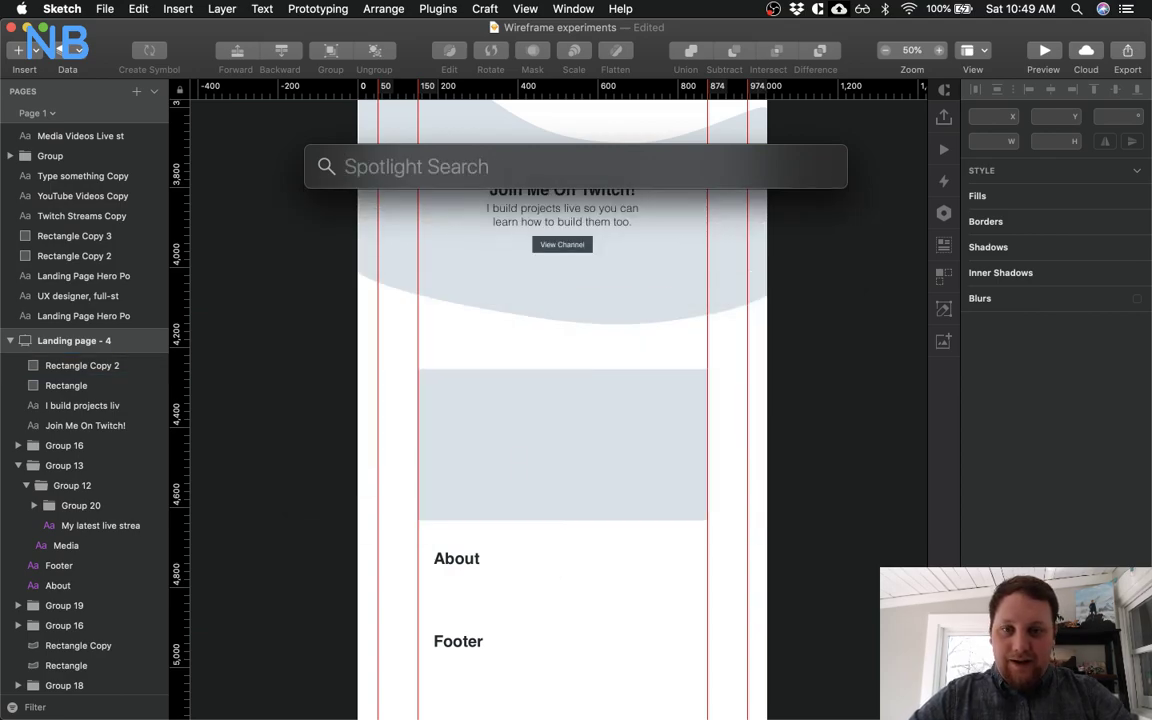
key(Escape)
Align the left edge of the left rectangle with the vertical guide at 150
click(498, 455)
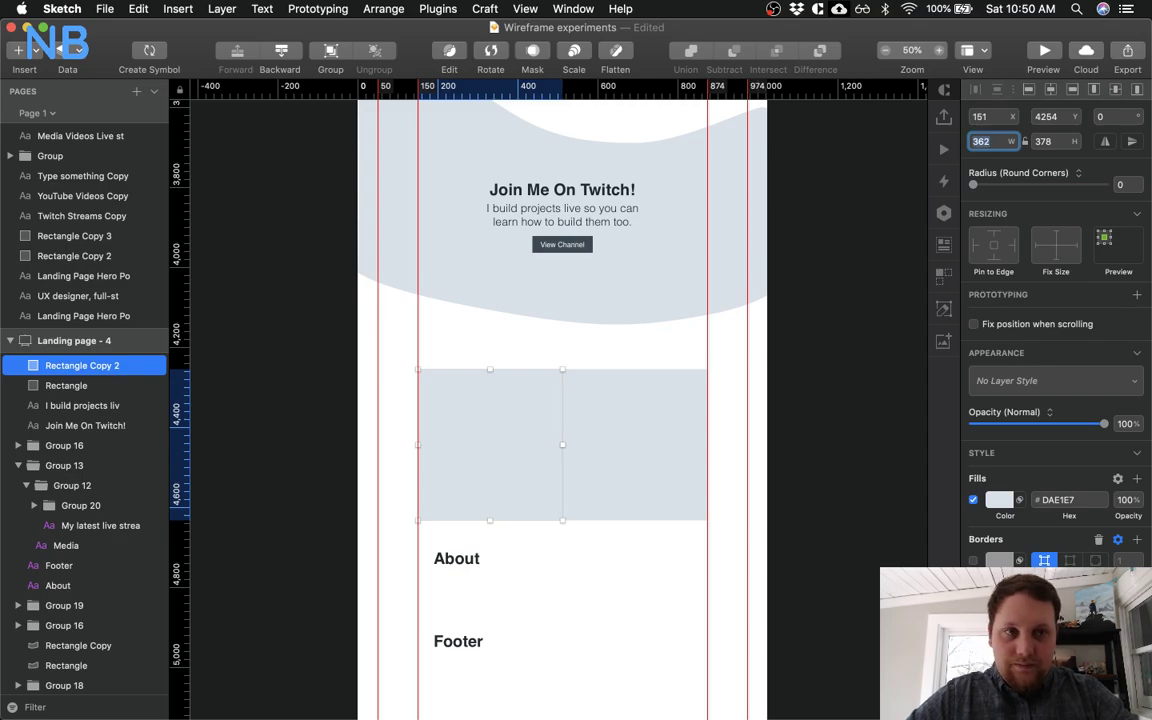
click(609, 390)
click(437, 373)
click(406, 363)
scroll(428, 379, up, 10)
click(566, 368)
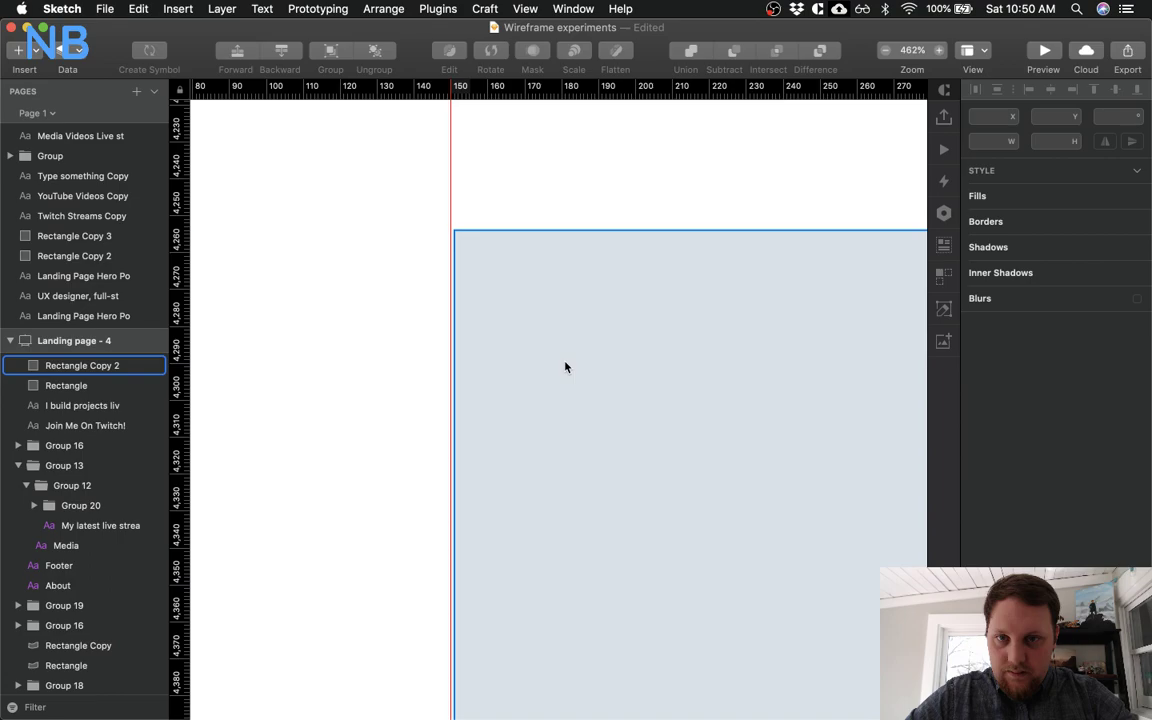
click(578, 224)
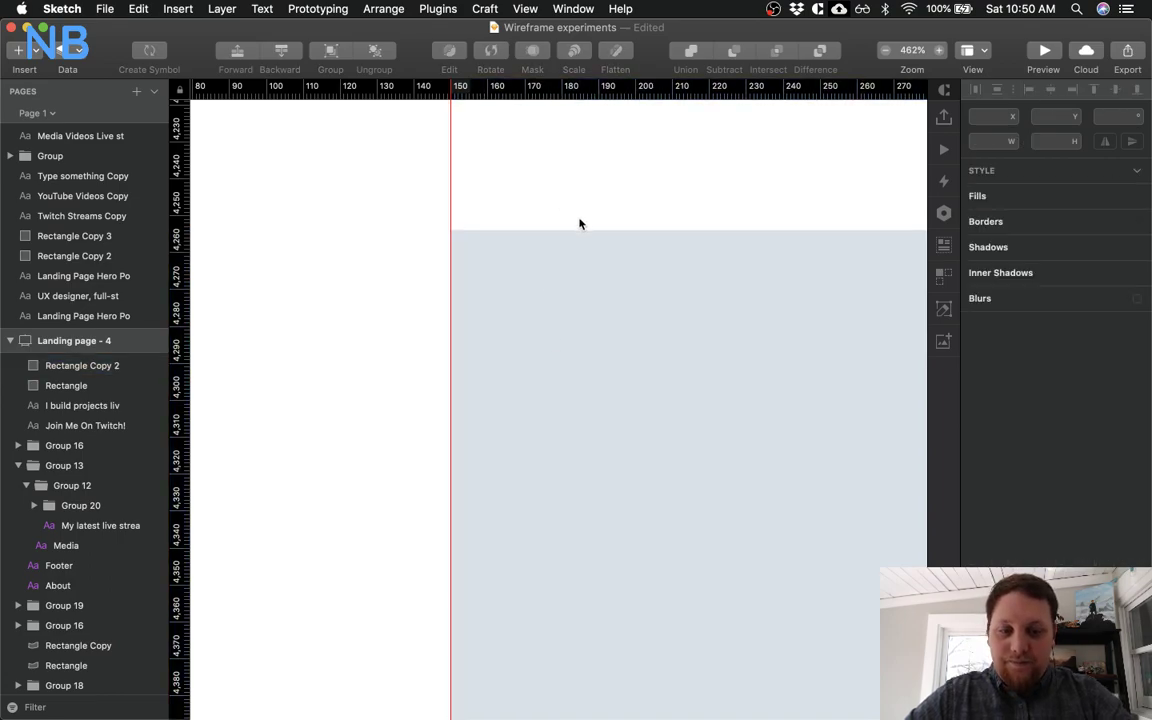
Move the left rectangle to about X 315, Y 4513 so it overlaps the other rectangle's lower-left corner
scroll(578, 224, down, 10)
scroll(670, 388, right, 5)
scroll(670, 388, down, 3)
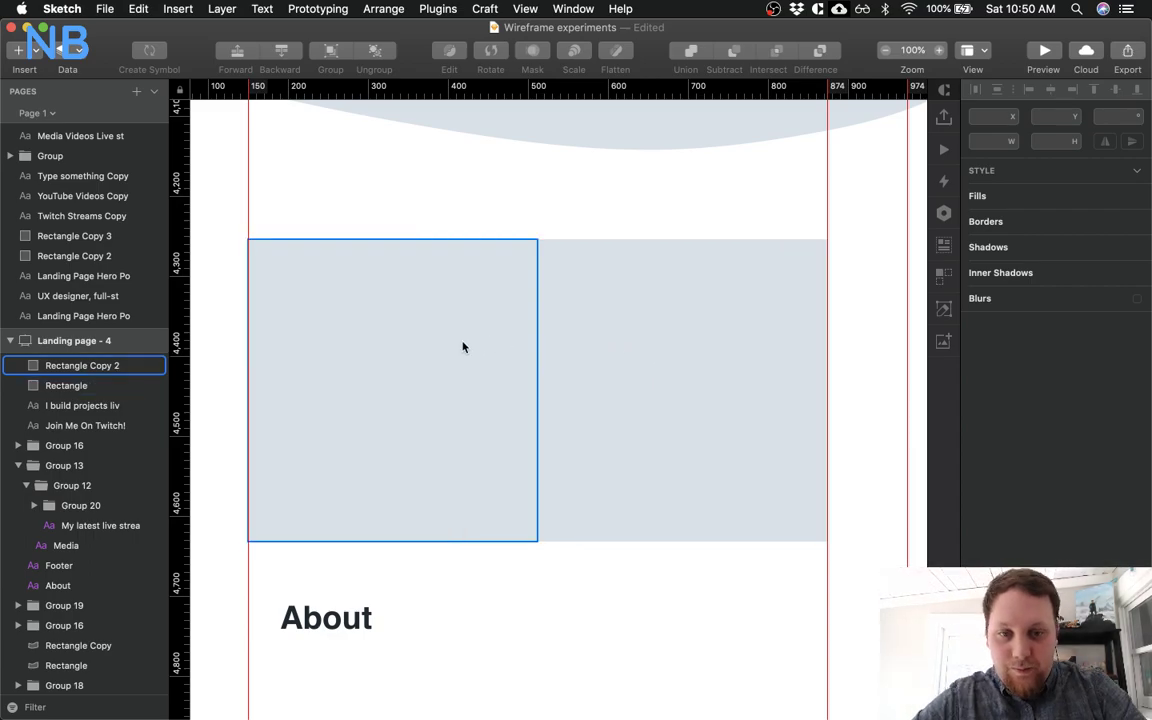
scroll(463, 342, down, 5)
scroll(463, 342, right, 2)
key(super+minus)
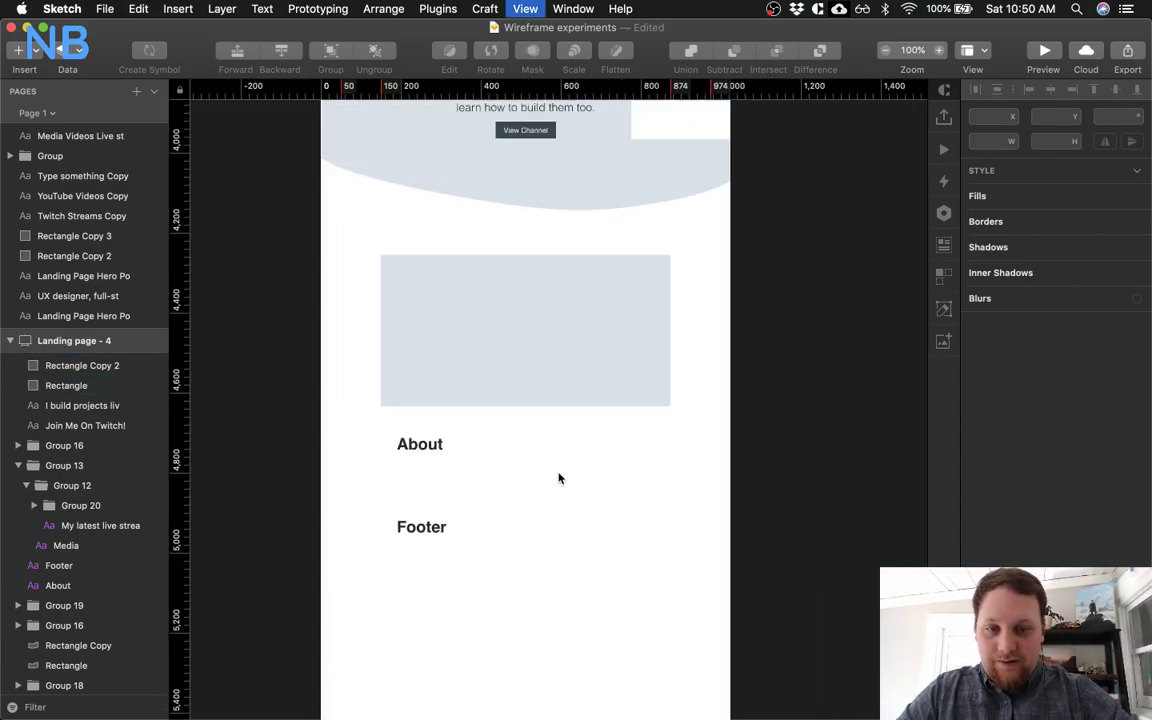
drag(476, 332, 532, 432)
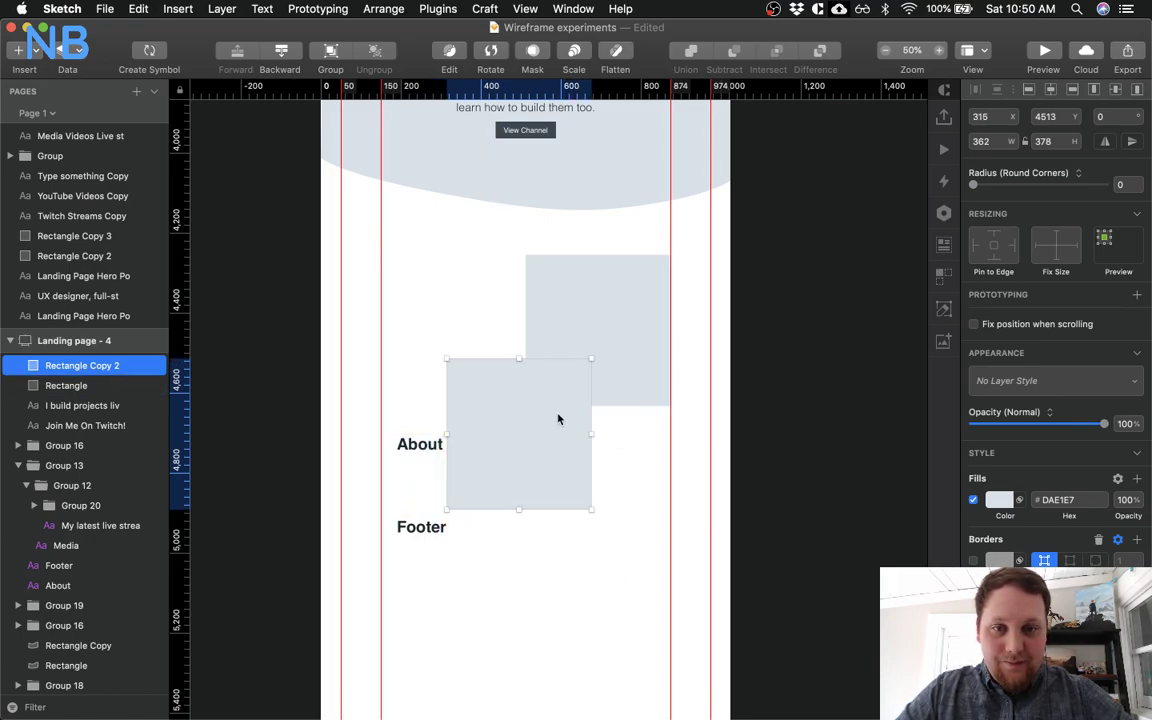
Change the overlapping front rectangle's fill to the darker grey 8795A1
click(999, 499)
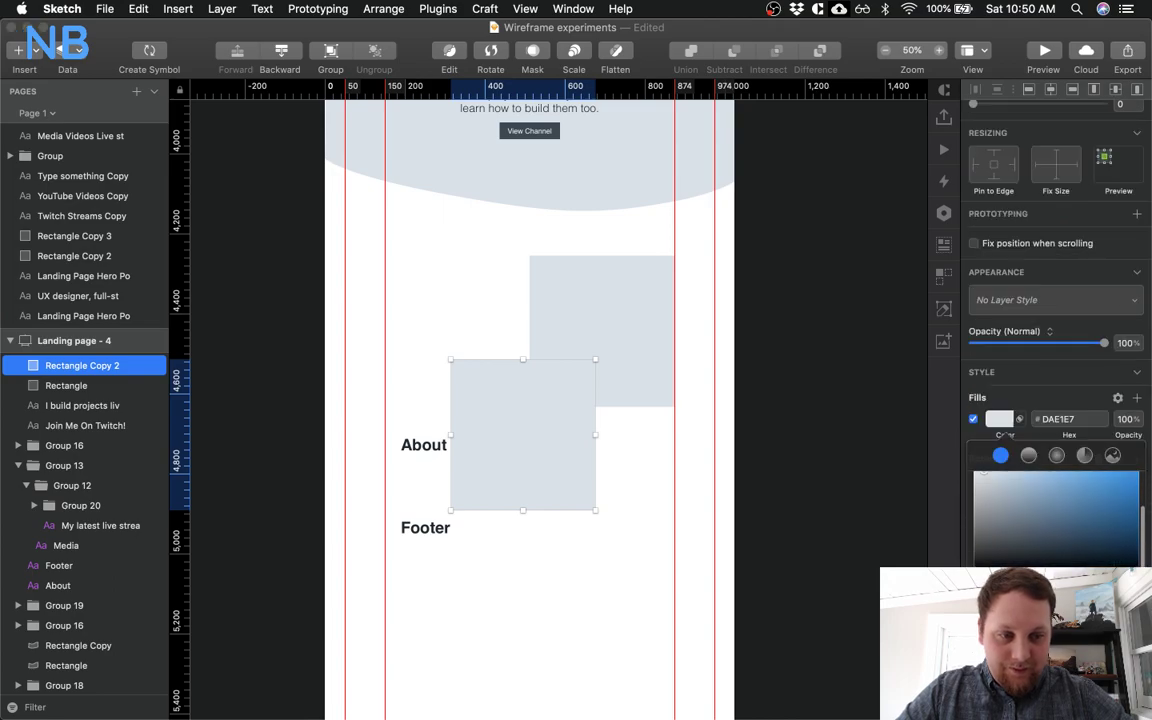
click(1010, 525)
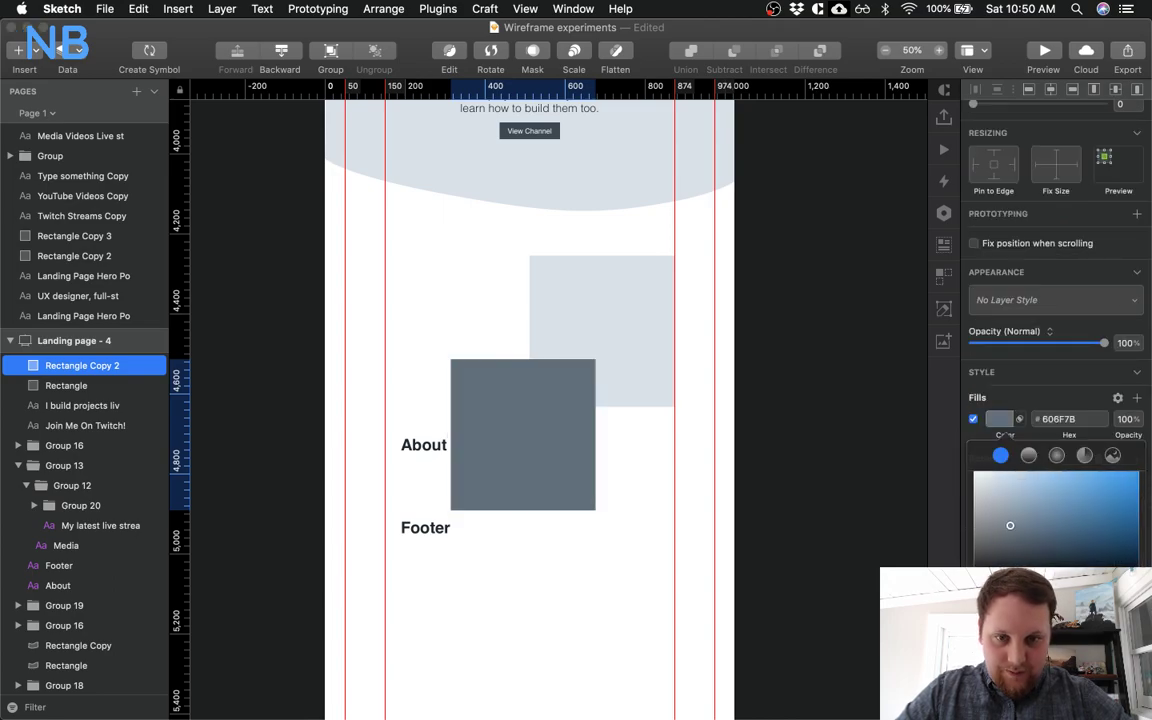
click(1000, 509)
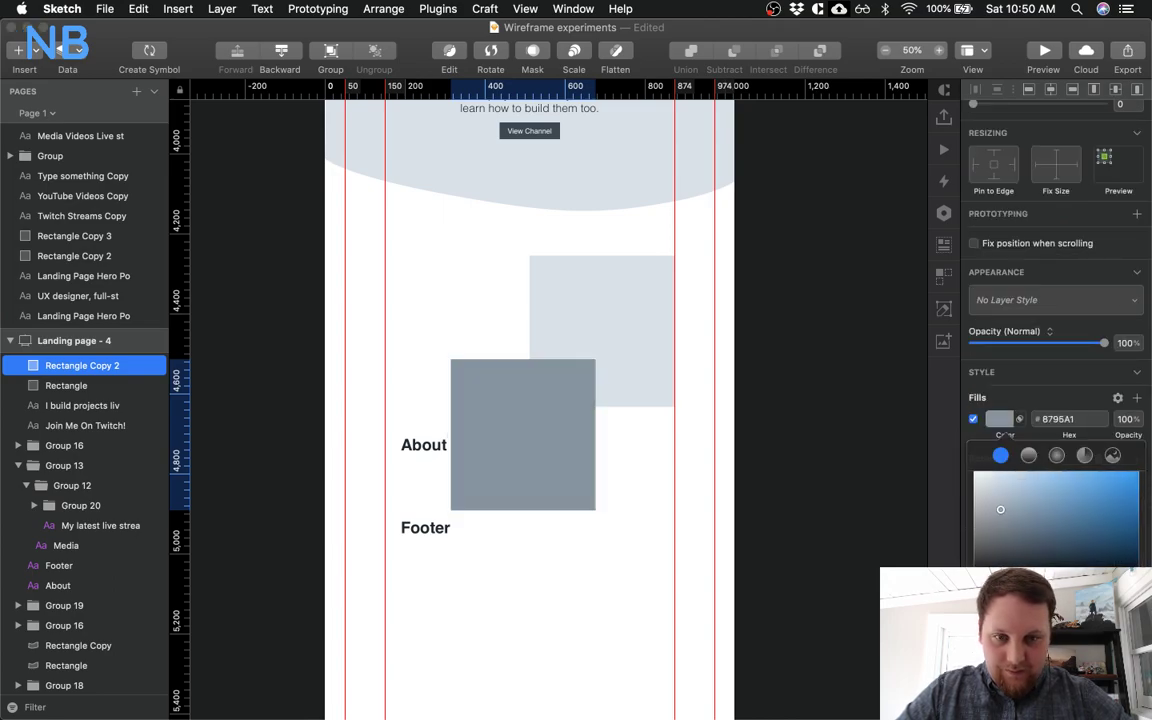
Try out alternative fill colours on the light rectangle behind the dark one
click(648, 365)
click(1040, 688)
click(1020, 688)
scroll(1040, 680, down, 2)
click(1002, 670)
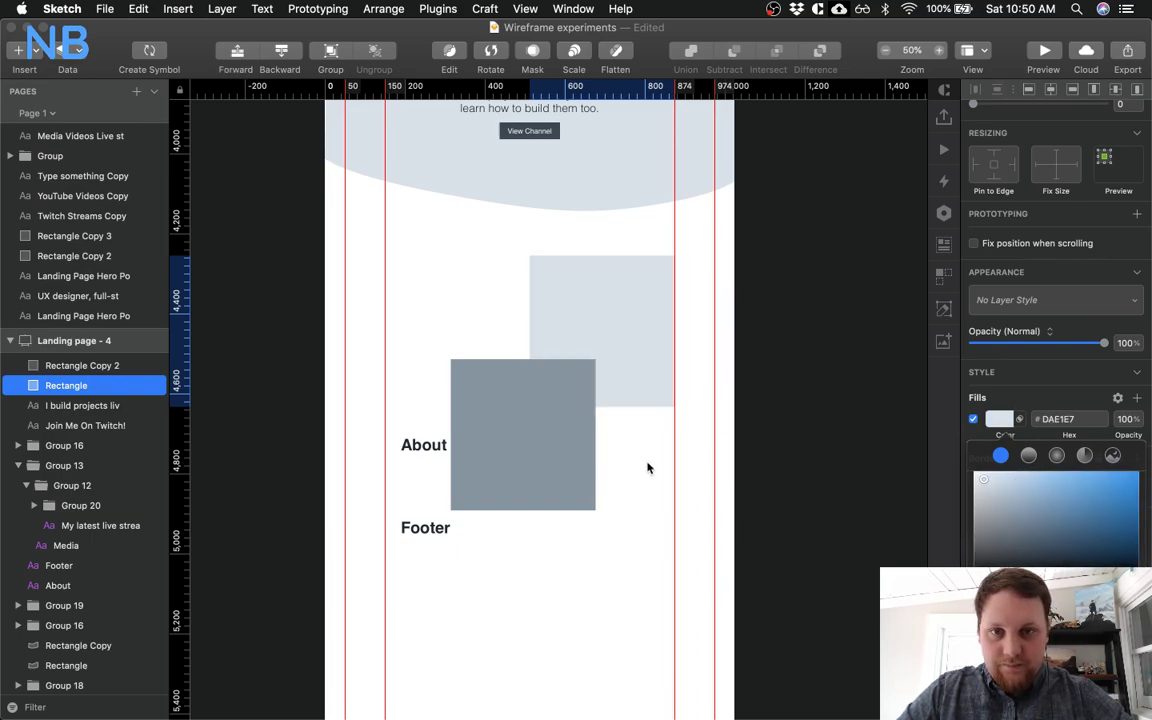
click(537, 411)
click(481, 324)
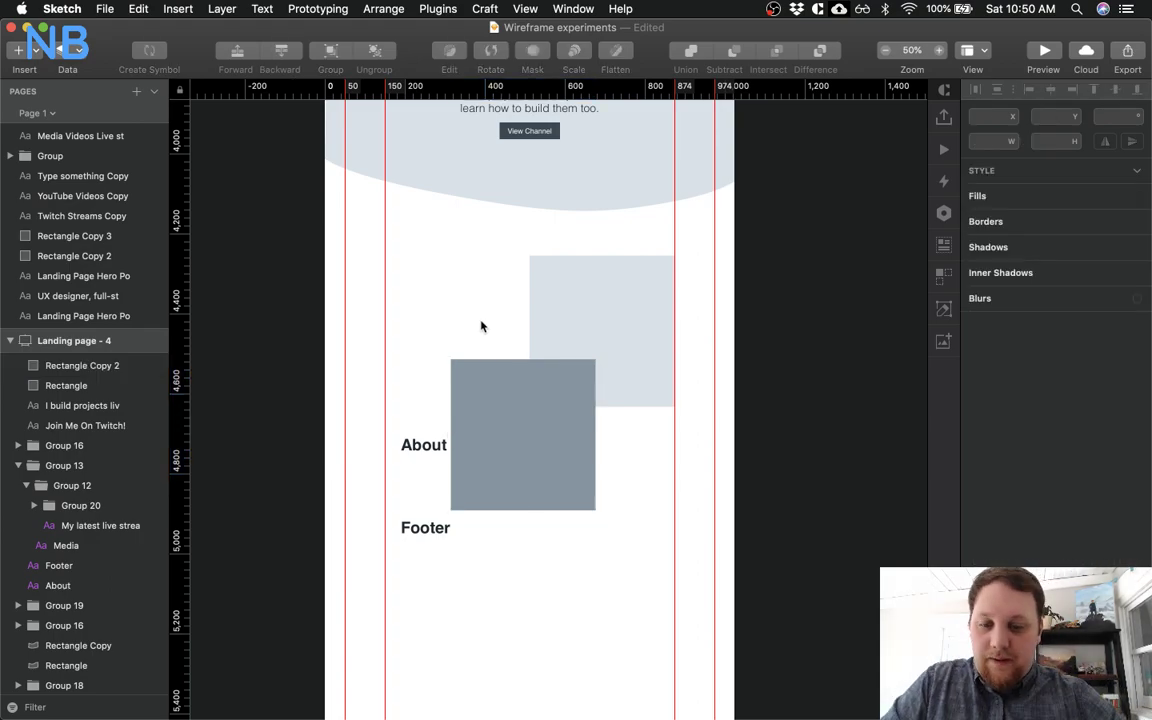
Draw a small square above the dark rectangle, beside the light one, and set its size to 125 × 125
key(r)
drag(485, 313, 531, 350)
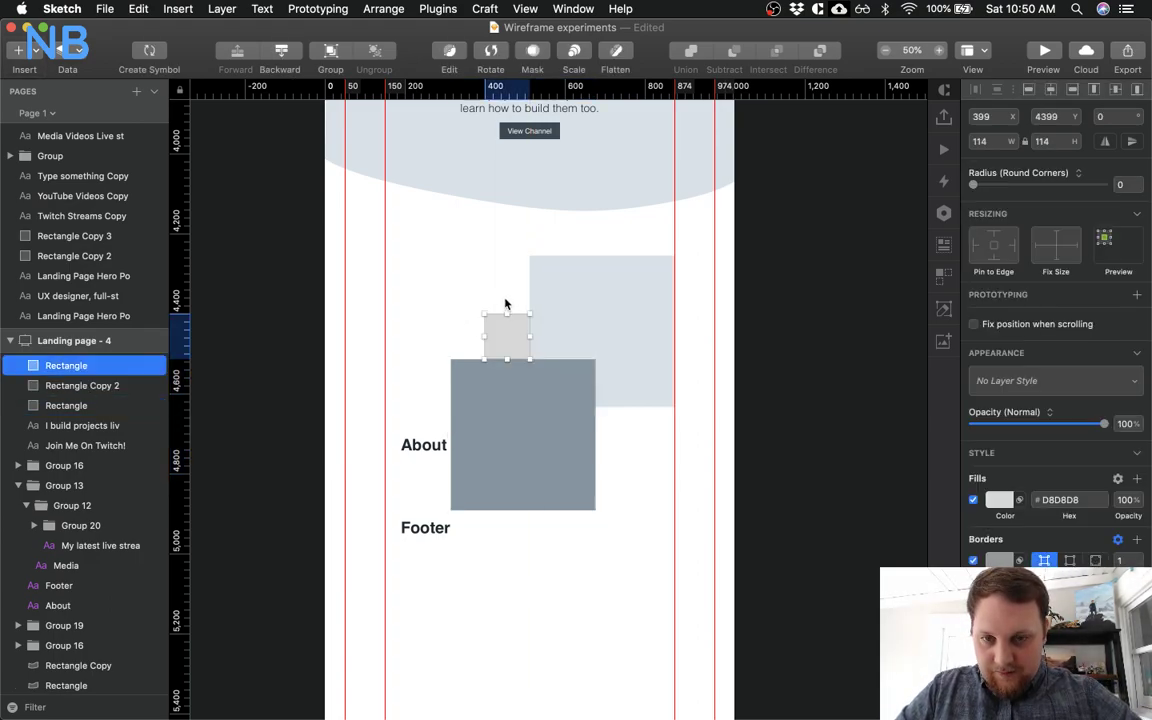
click(995, 137)
text(125)
key(Return)
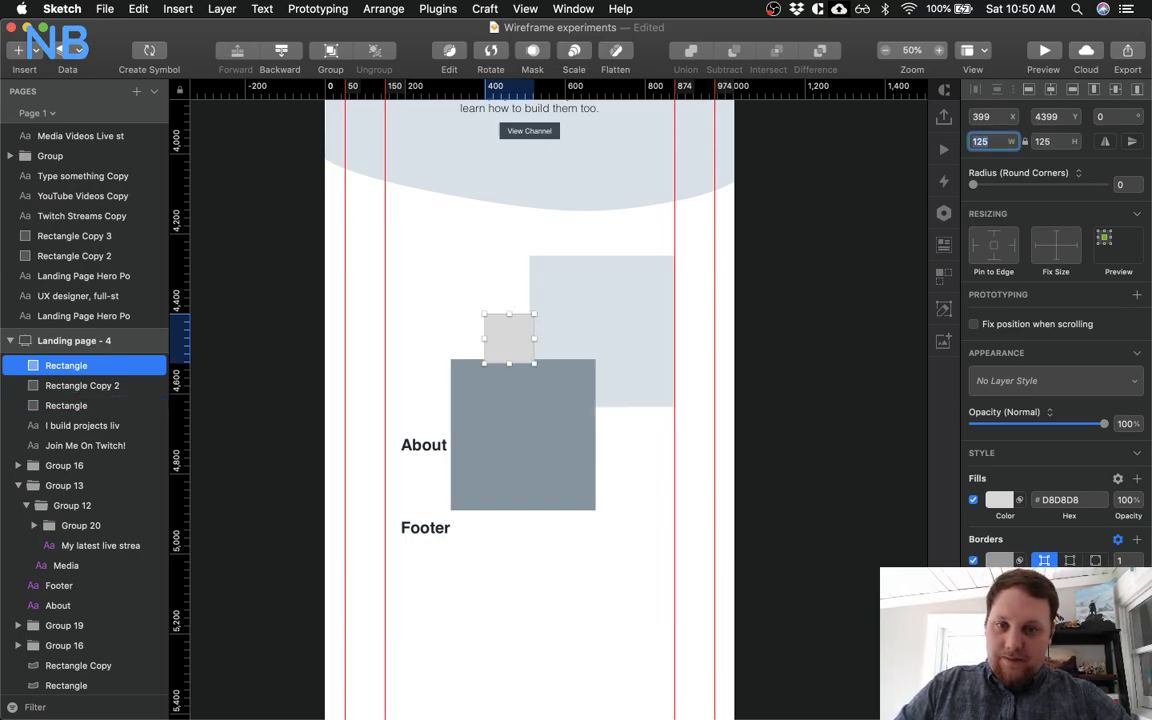
Fit the small square into the corner between the light and dark rectangles and remove its border
click(478, 288)
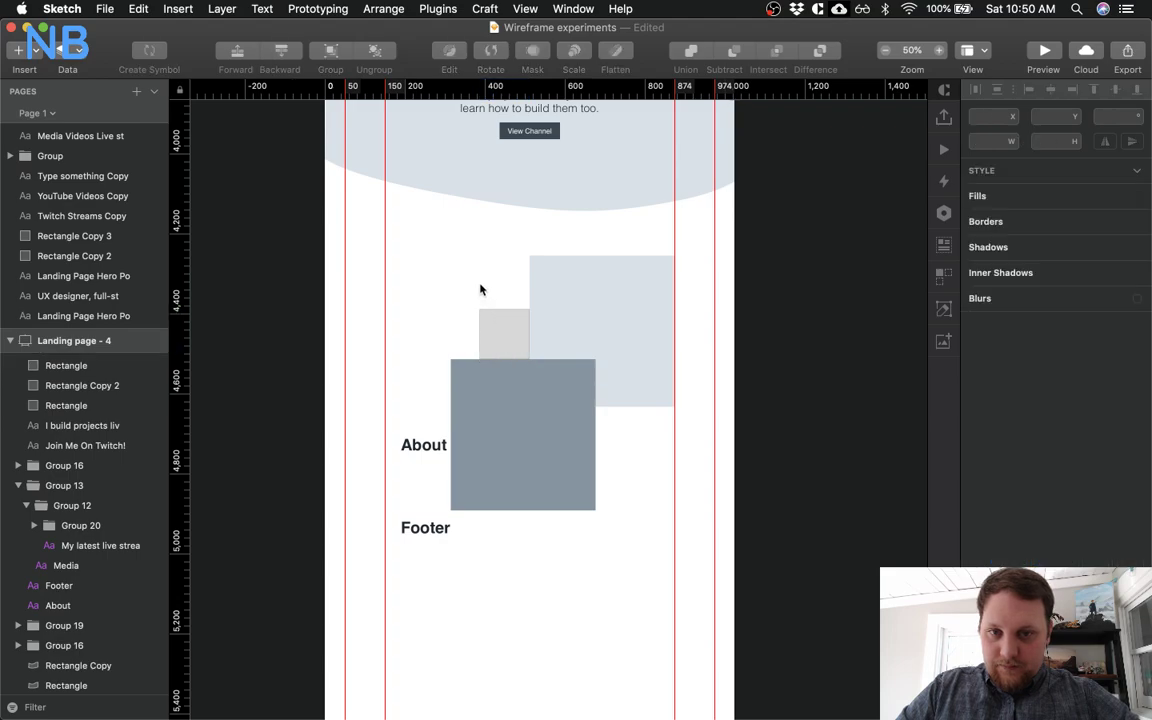
click(524, 324)
click(973, 561)
Move the light rectangle up slightly to Y 4223, reducing its overlap with the dark rectangle
click(594, 280)
drag(594, 280, 594, 265)
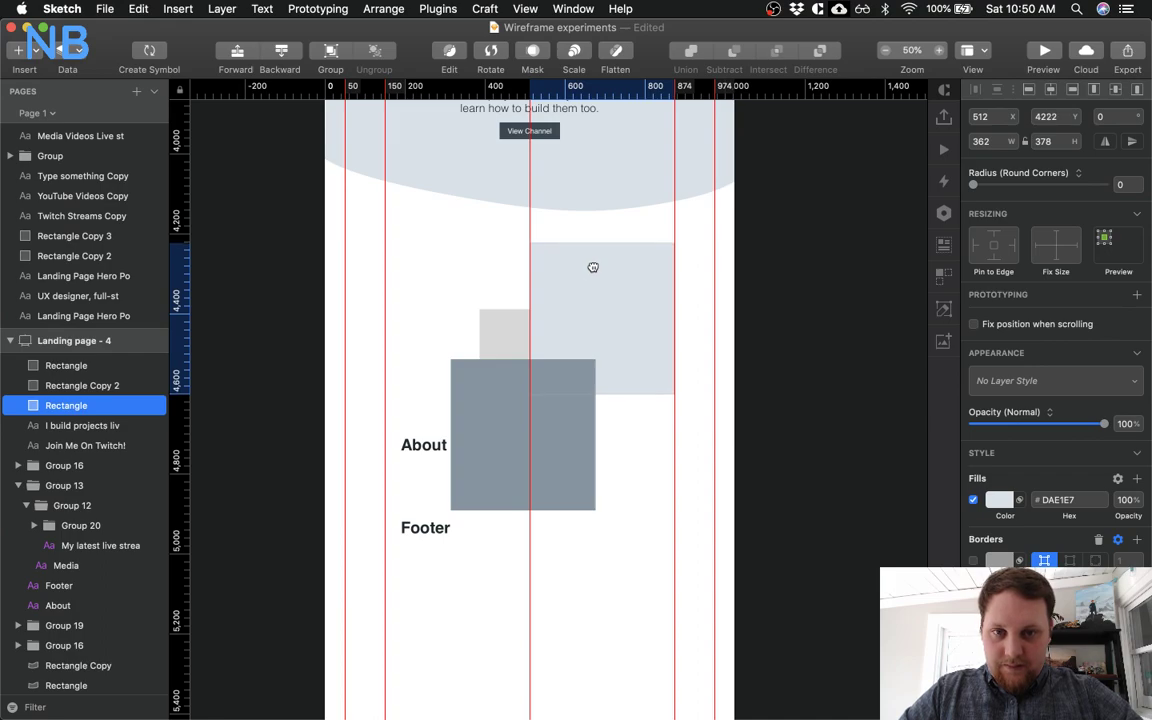
key(alt)
key(Down)
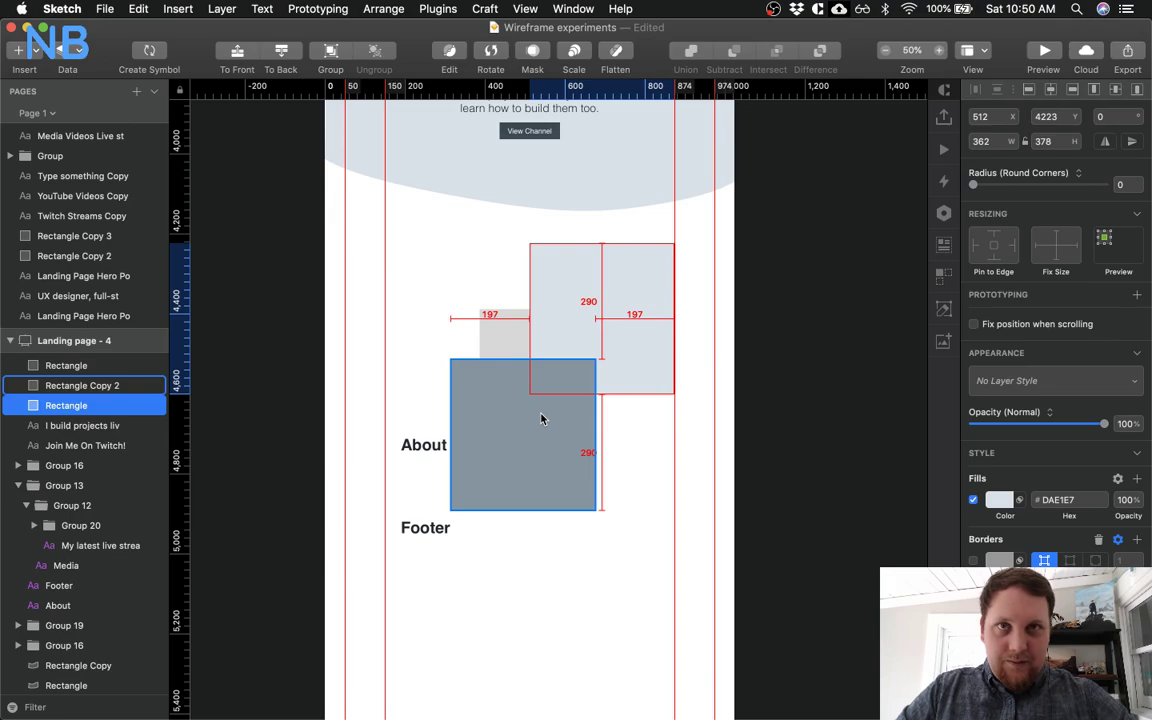
Set the height of both the light and the dark rectangle to 400
click(1048, 141)
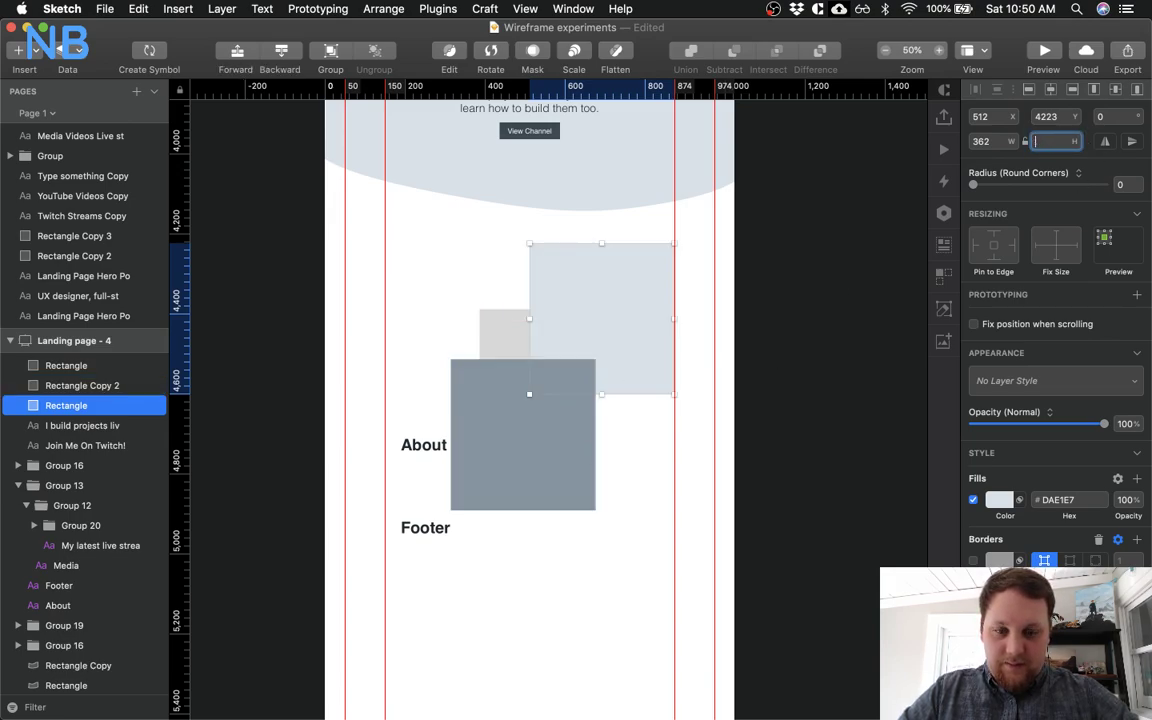
key(Return)
click(588, 430)
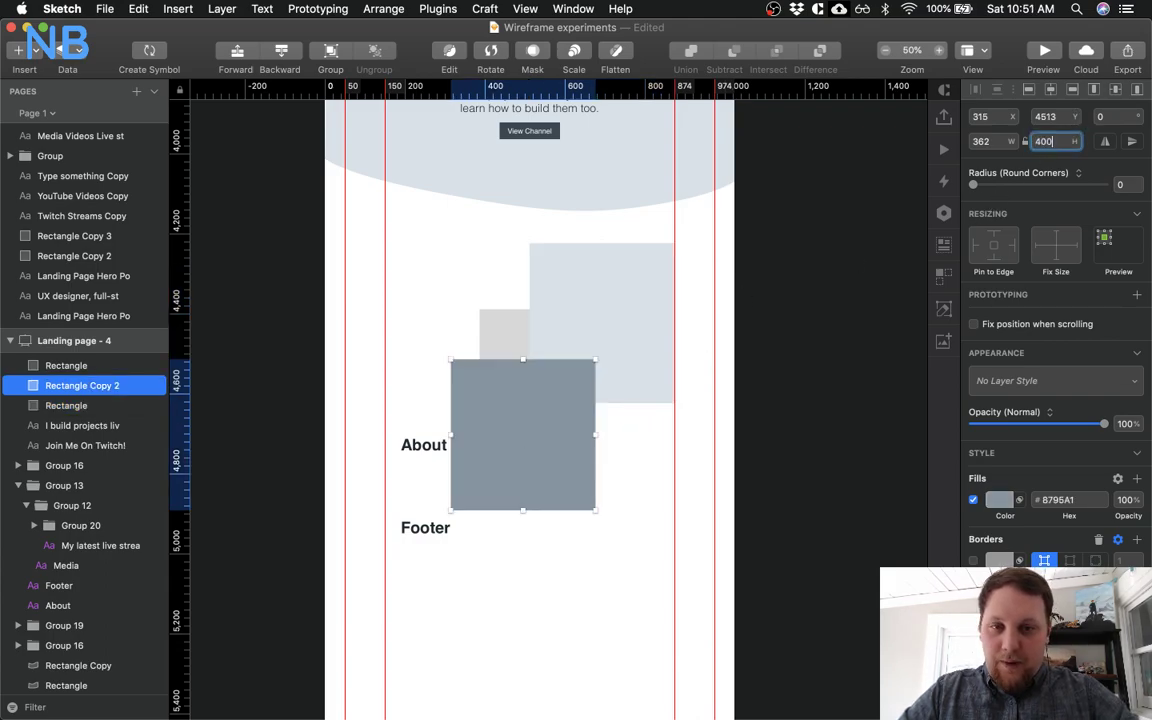
key(Return)
click(532, 535)
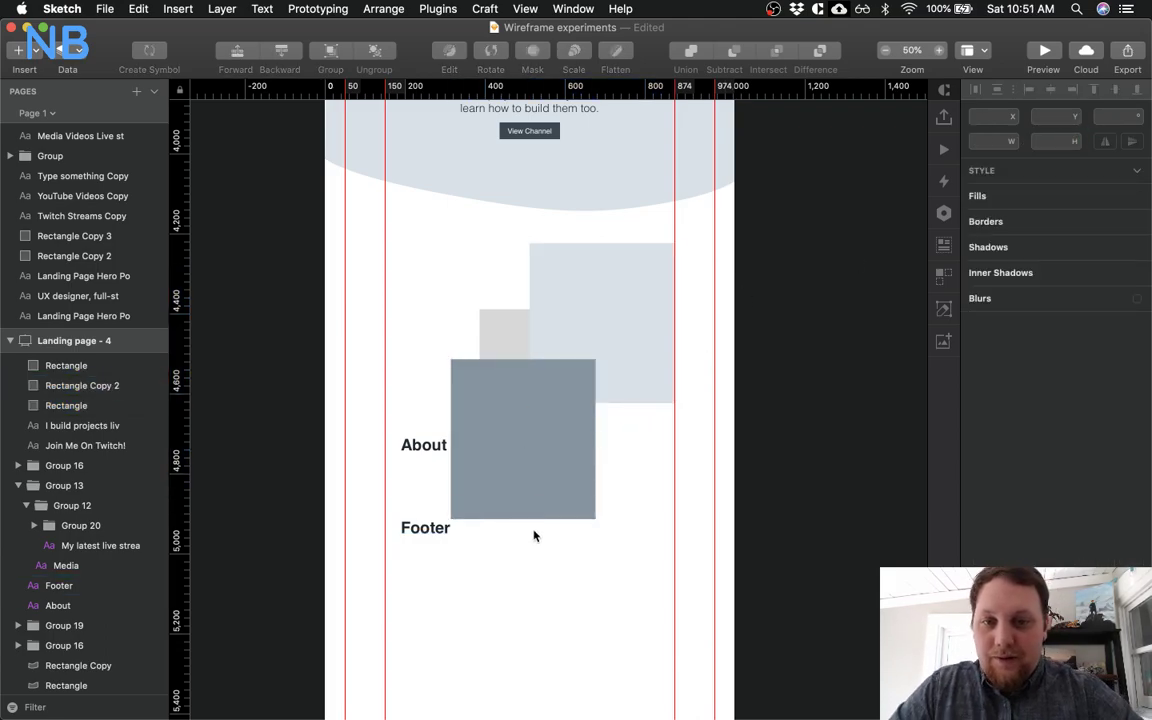
Shift the dark rectangle right so its edge meets the light rectangle's horizontal centre, and remove the temporary guide at 692
click(545, 401)
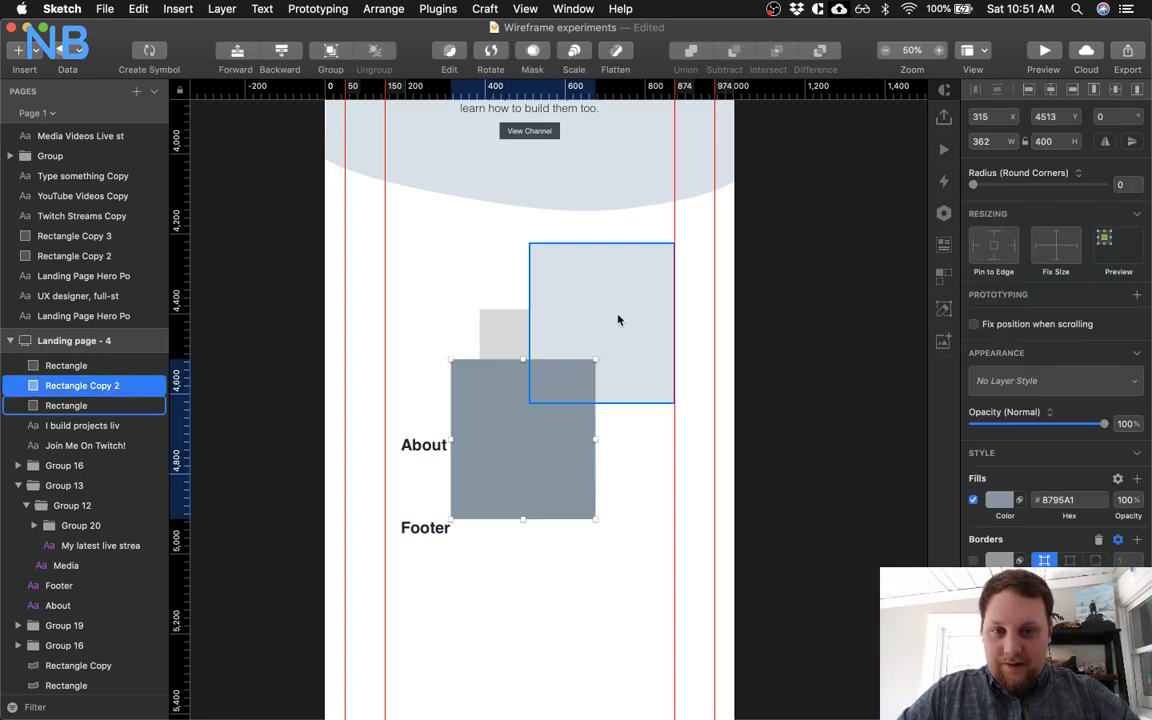
click(620, 537)
click(627, 339)
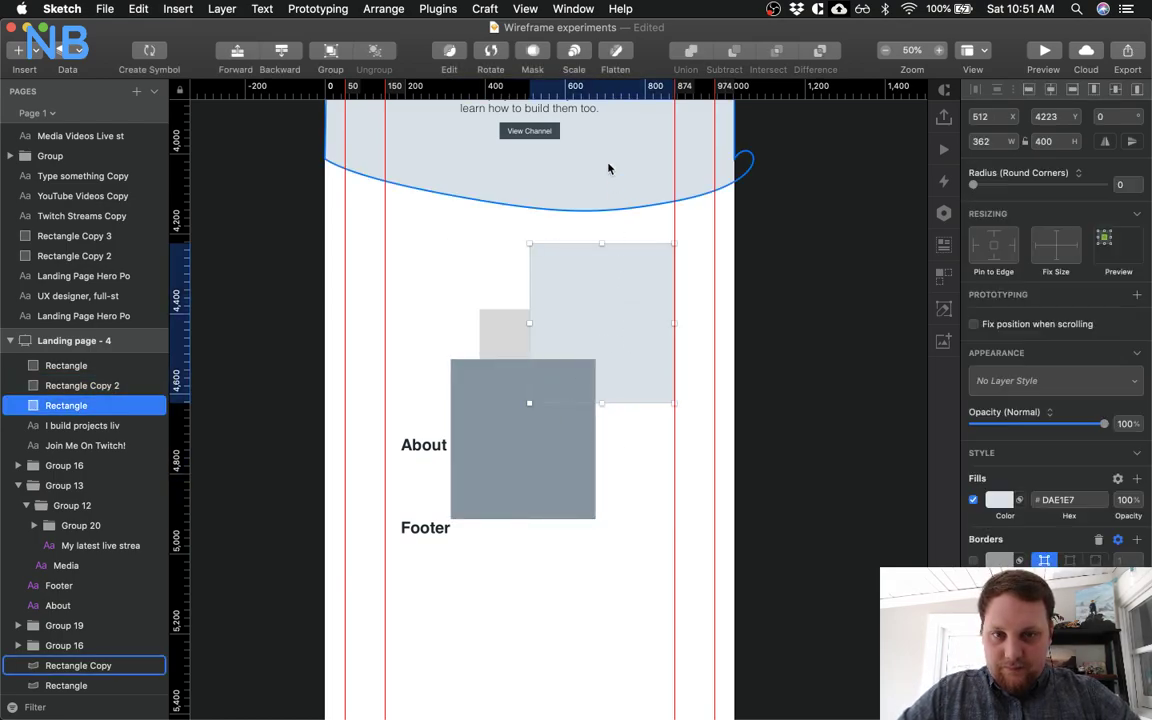
click(470, 430)
drag(470, 430, 476, 430)
click(615, 457)
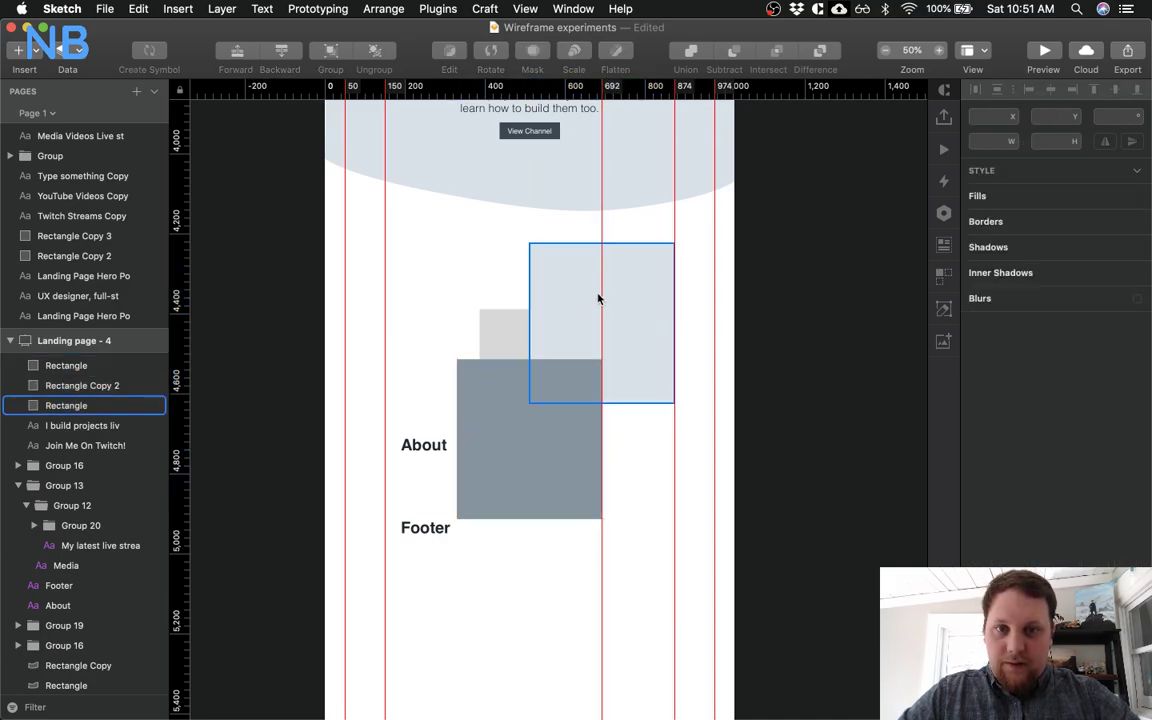
drag(600, 91, 175, 88)
Move the three About blocks together to the left, placing the light rectangle at X 446, Y 4230
click(576, 416)
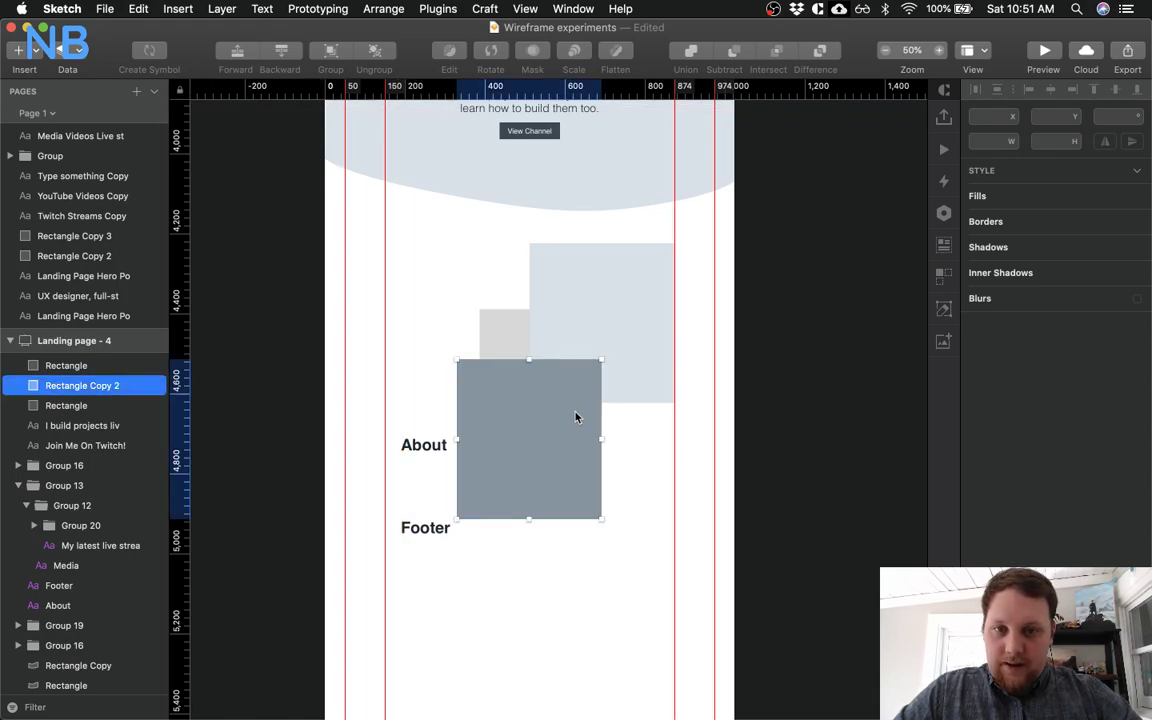
shift+click(504, 333)
shift+click(607, 273)
drag(607, 273, 579, 280)
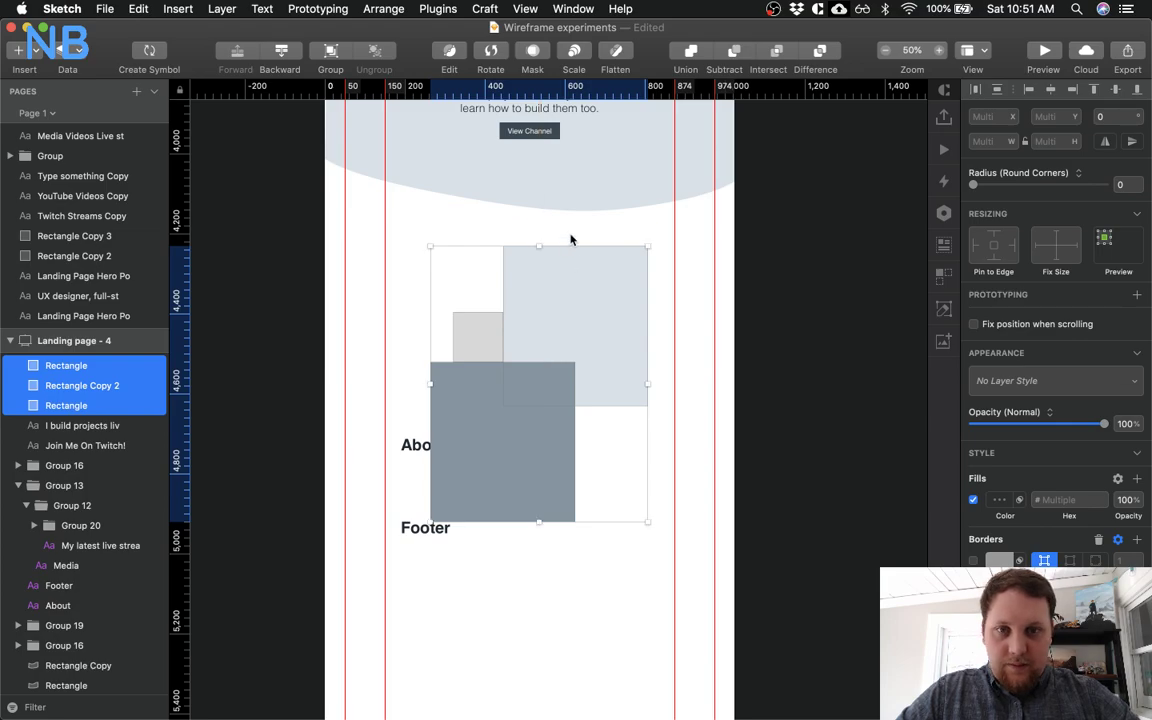
click(571, 296)
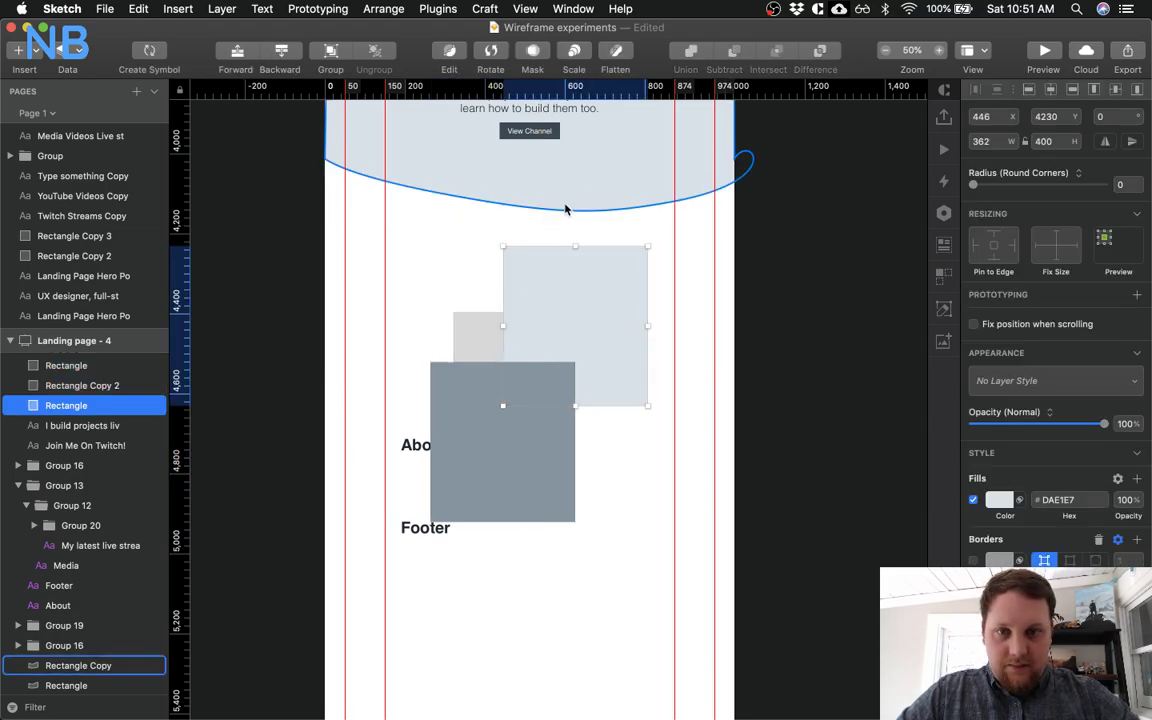
click(590, 173)
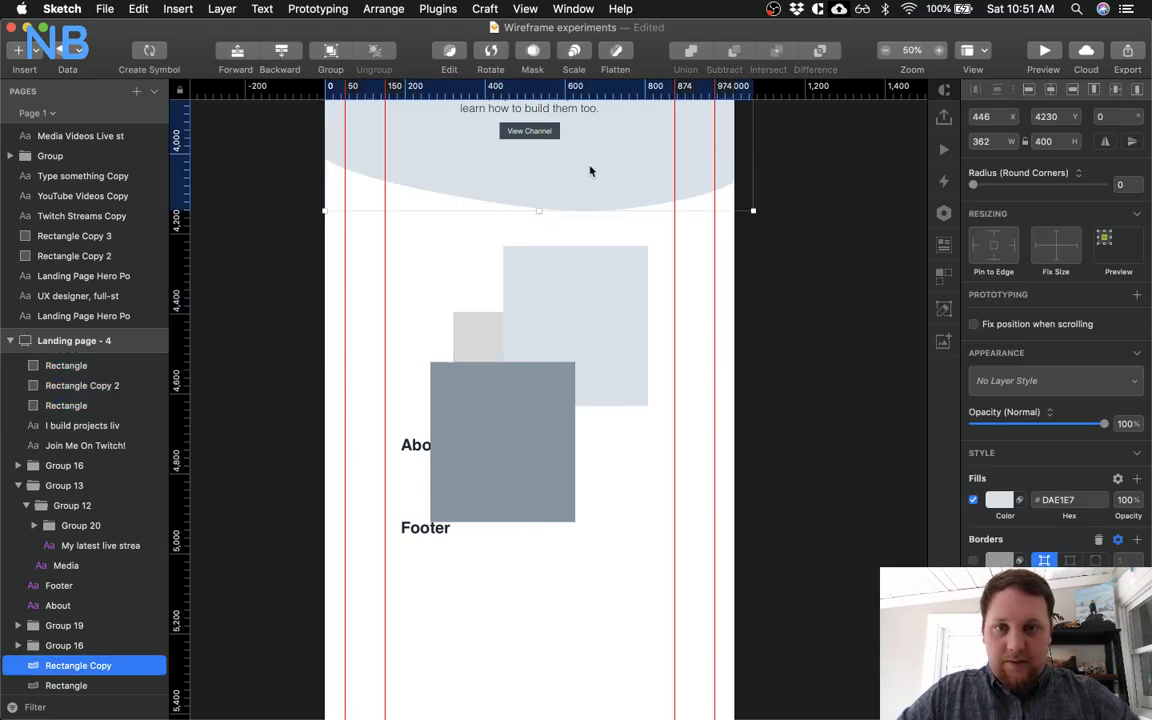
click(454, 289)
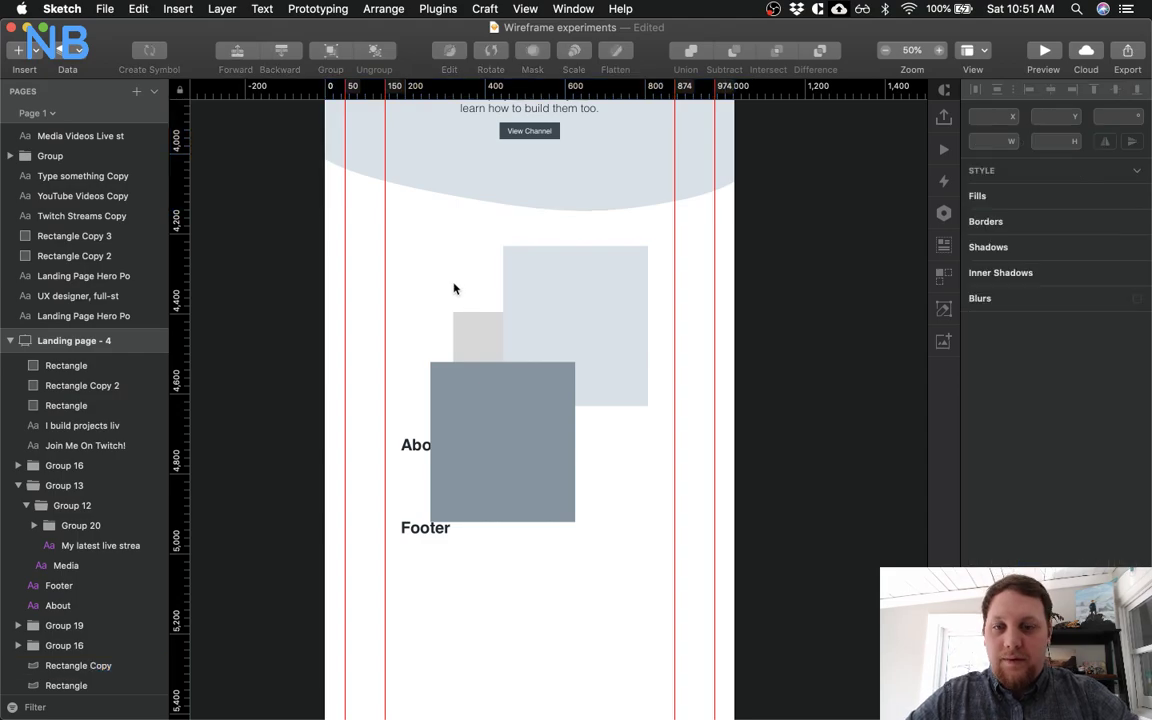
Try the dark fill 3D4852 on the small square beside the light rectangle
click(476, 345)
click(994, 501)
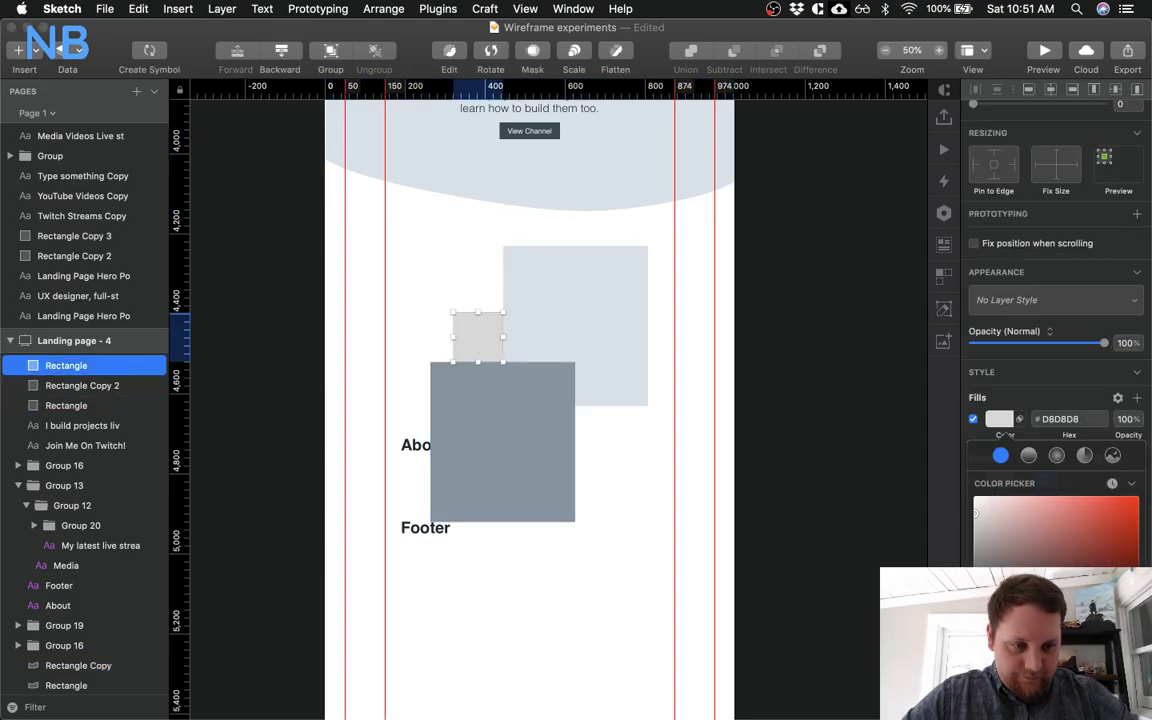
click(1019, 559)
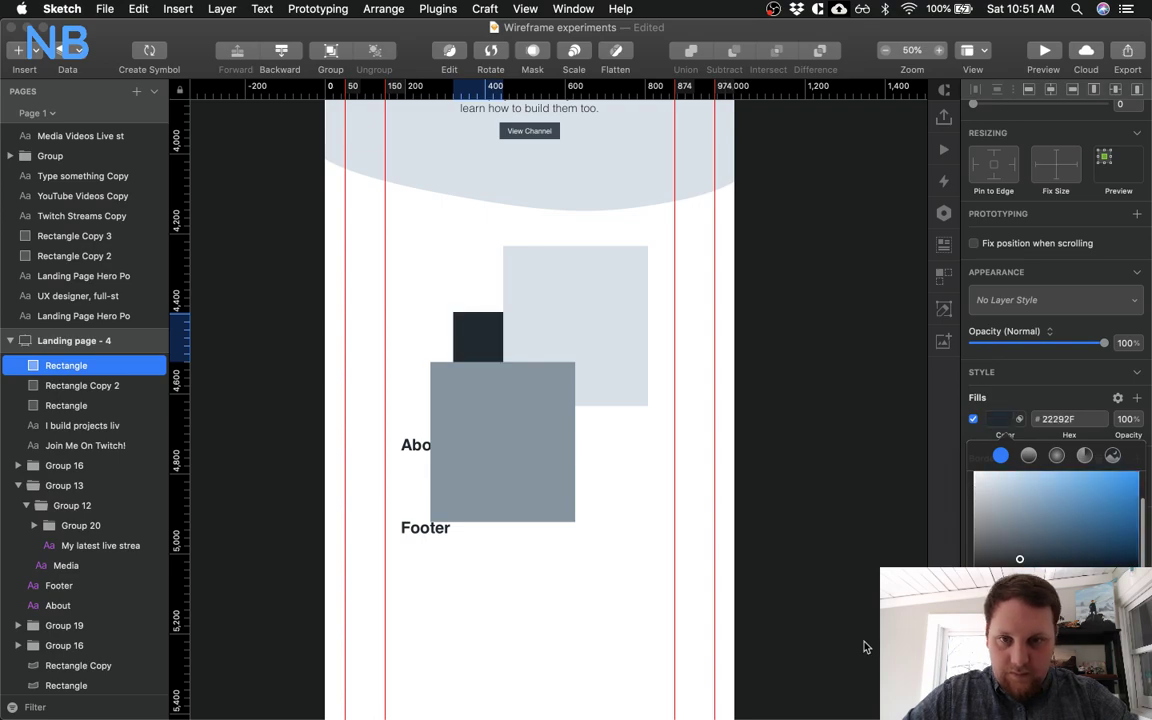
drag(1019, 559, 1016, 543)
click(650, 540)
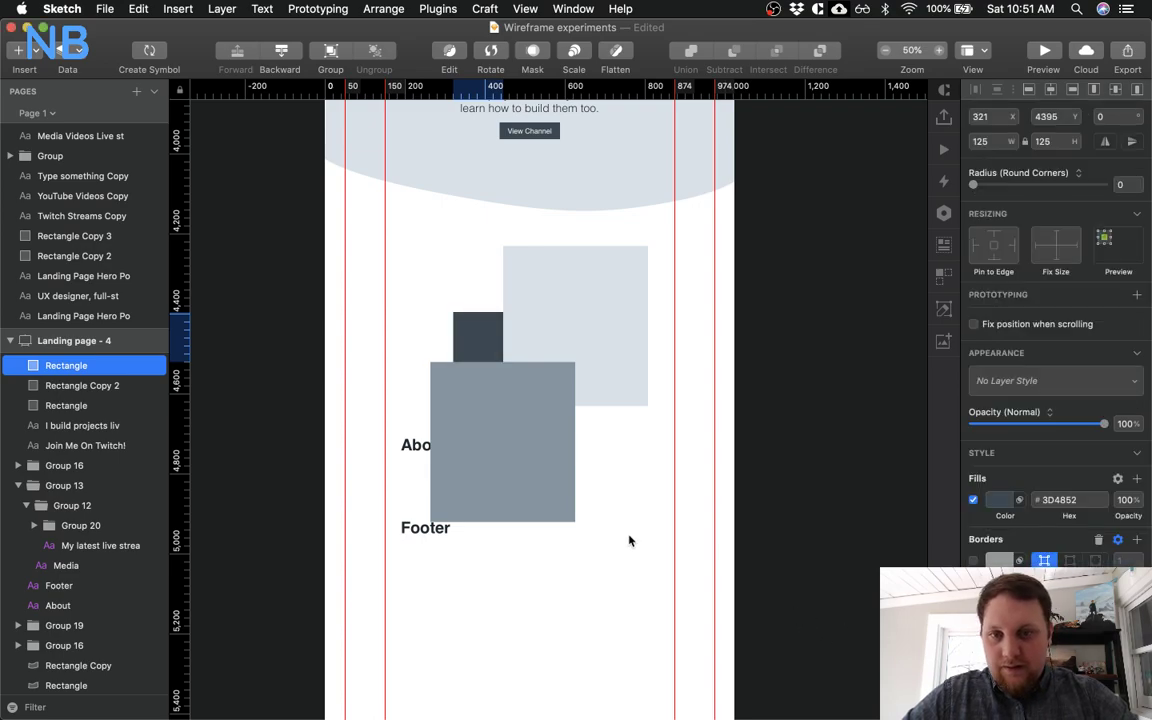
Move the About and Footer headings together into the empty space below the blocks
click(419, 445)
shift+click(424, 528)
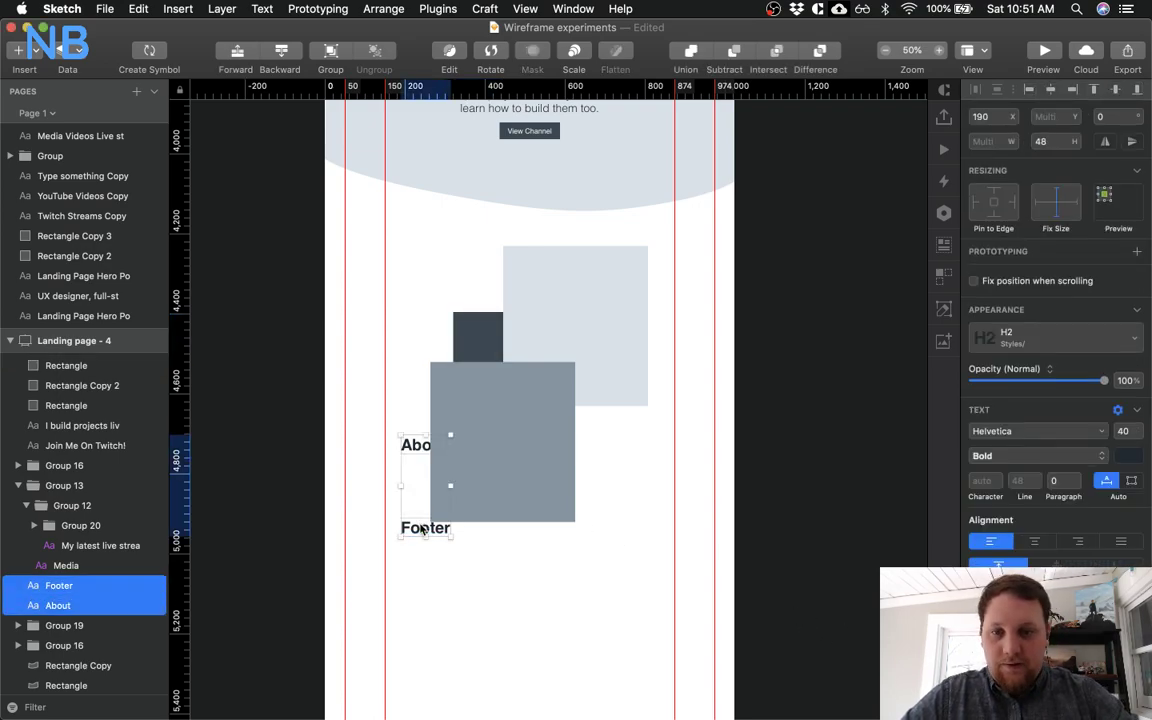
drag(411, 453, 411, 595)
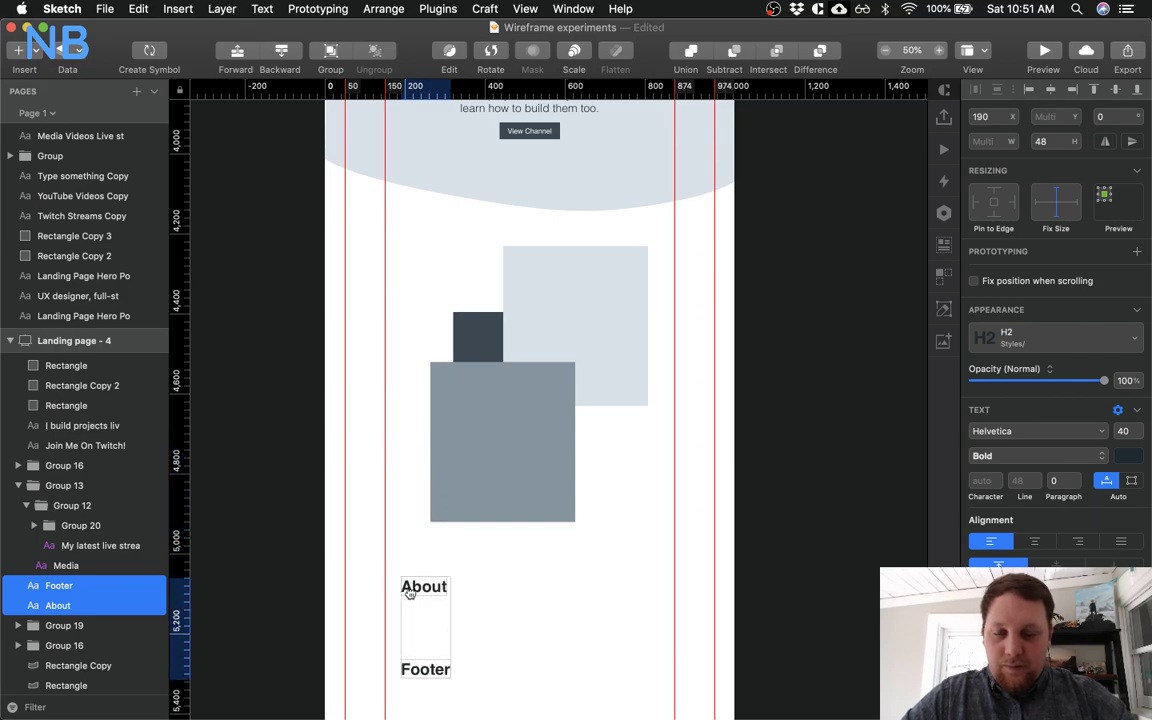
click(585, 540)
Set the small square's fill to the mid grey B8C2CC after comparing it with lighter shades
click(478, 335)
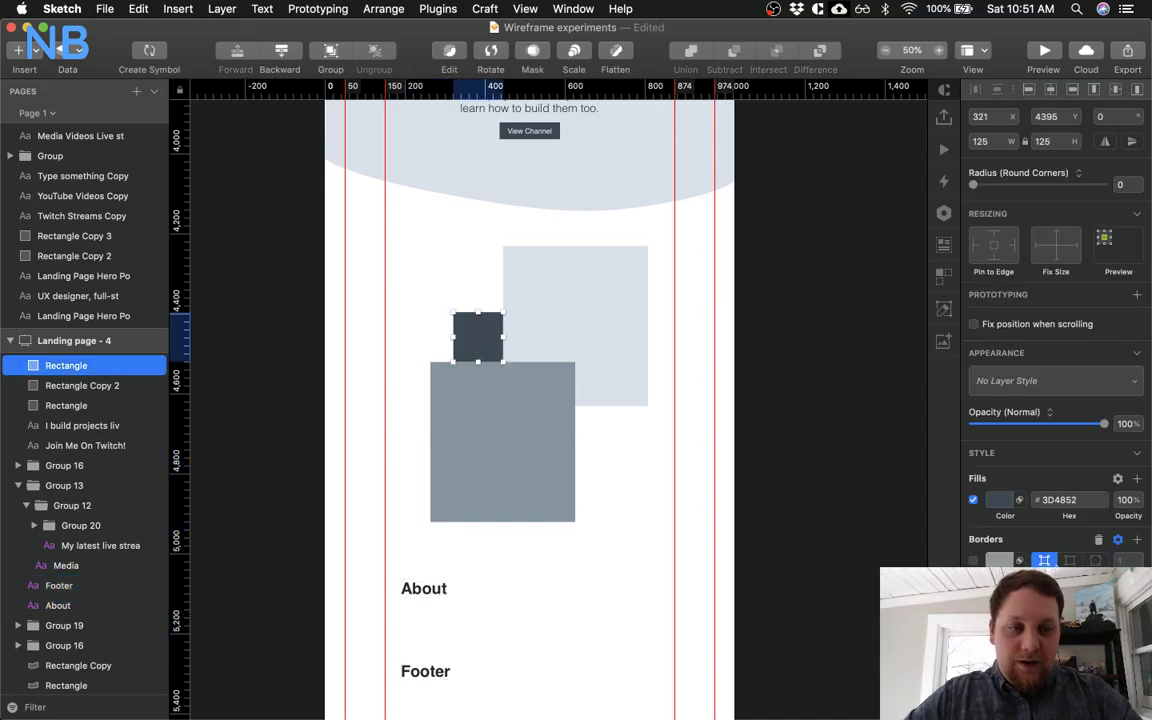
click(999, 505)
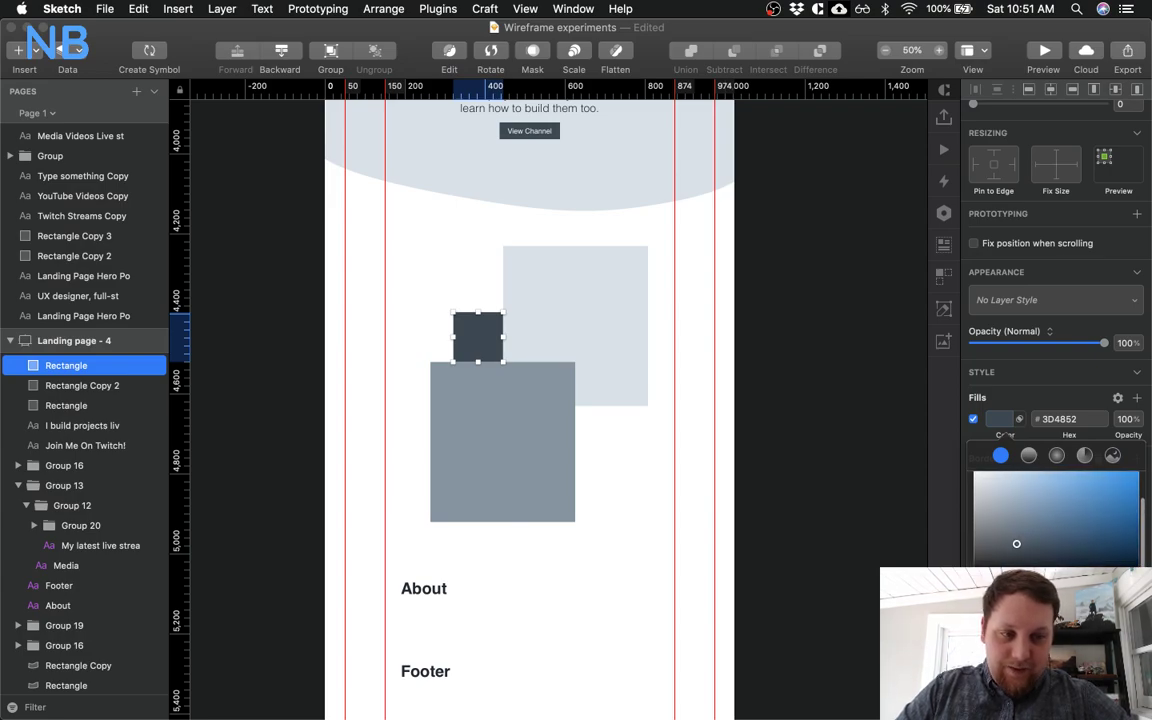
click(979, 478)
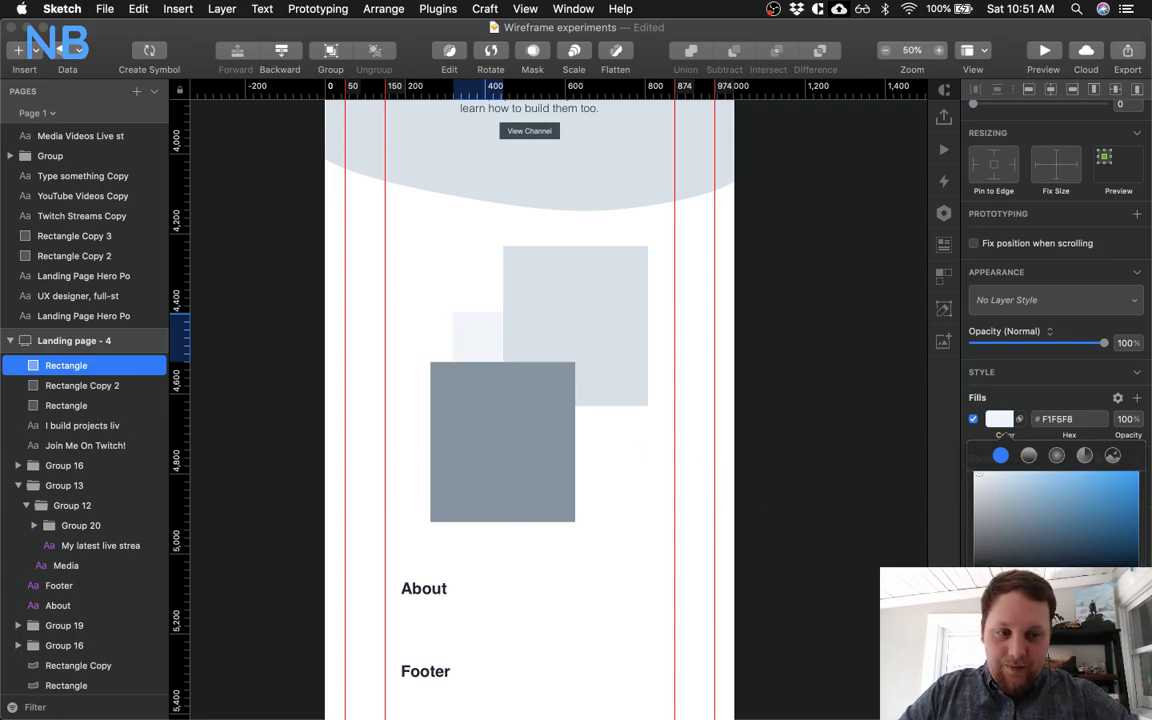
click(983, 479)
click(990, 490)
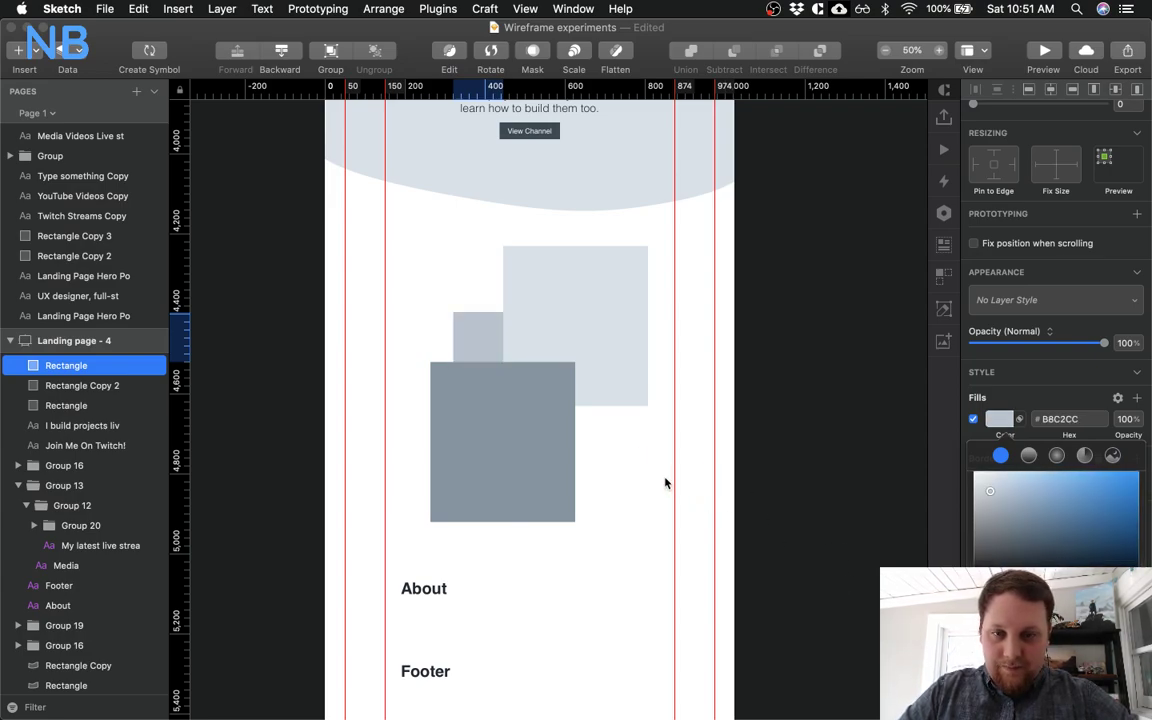
click(630, 474)
Draw two crossing diagonal lines from corner to corner of the small square to mark it as a photo placeholder
scroll(417, 349, up, 8)
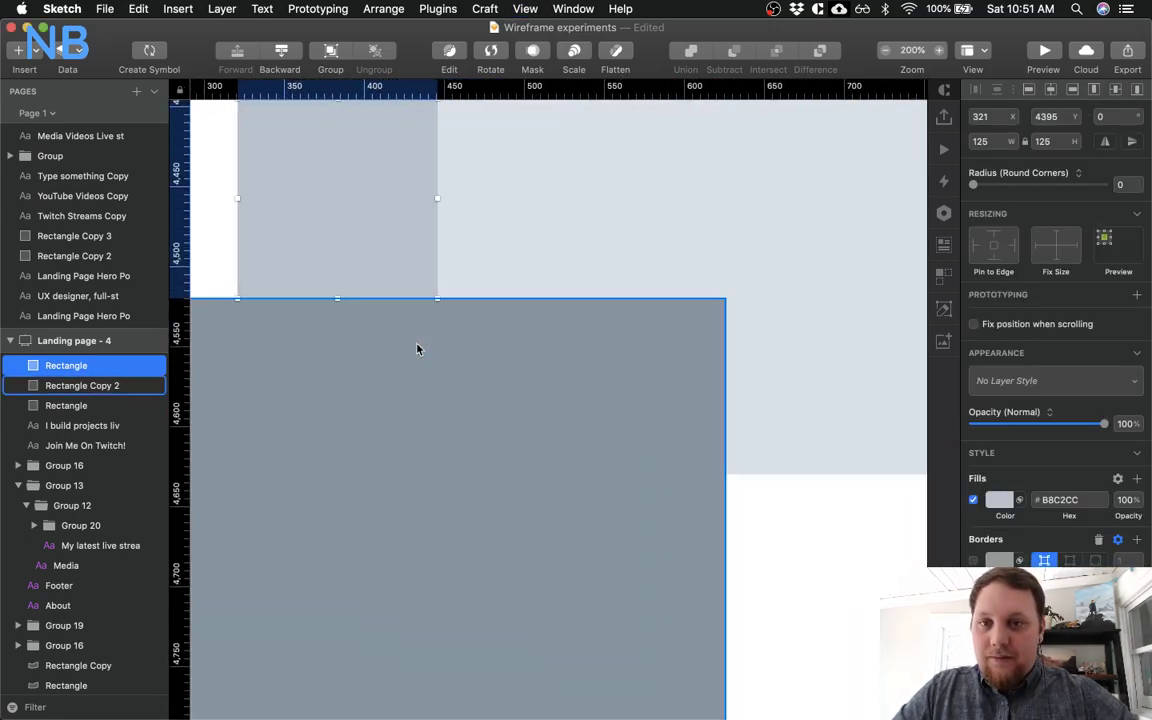
scroll(417, 349, up, 5)
scroll(417, 349, left, 4)
click(342, 206)
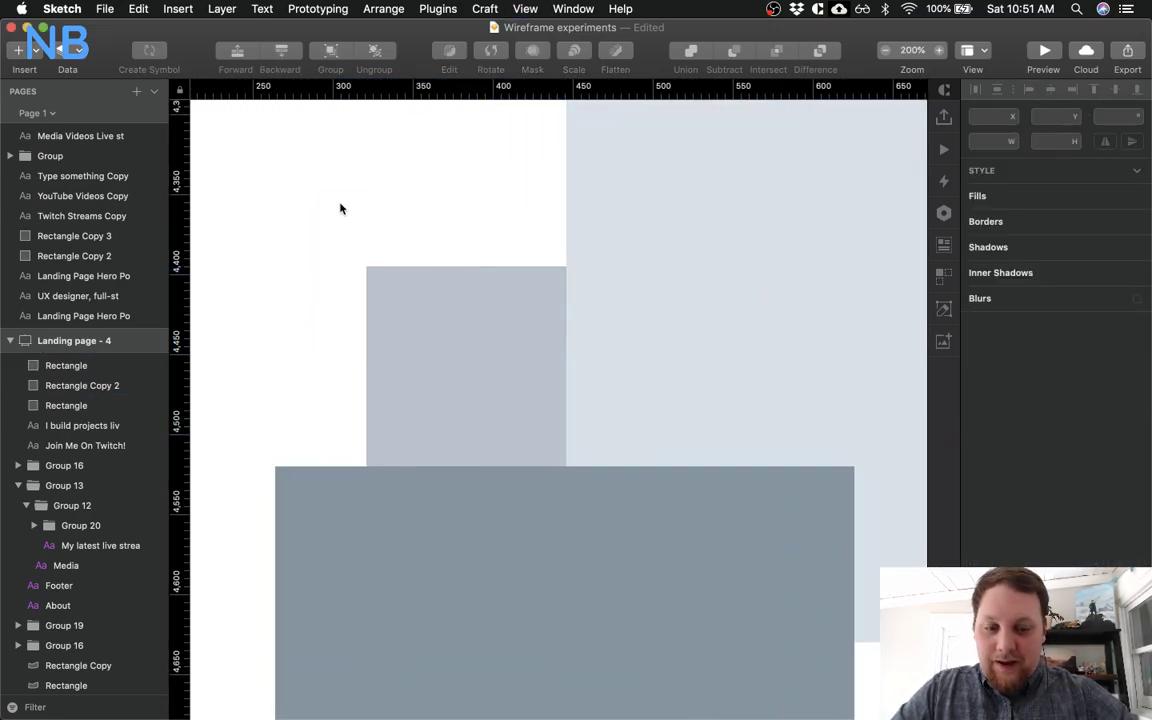
key(r)
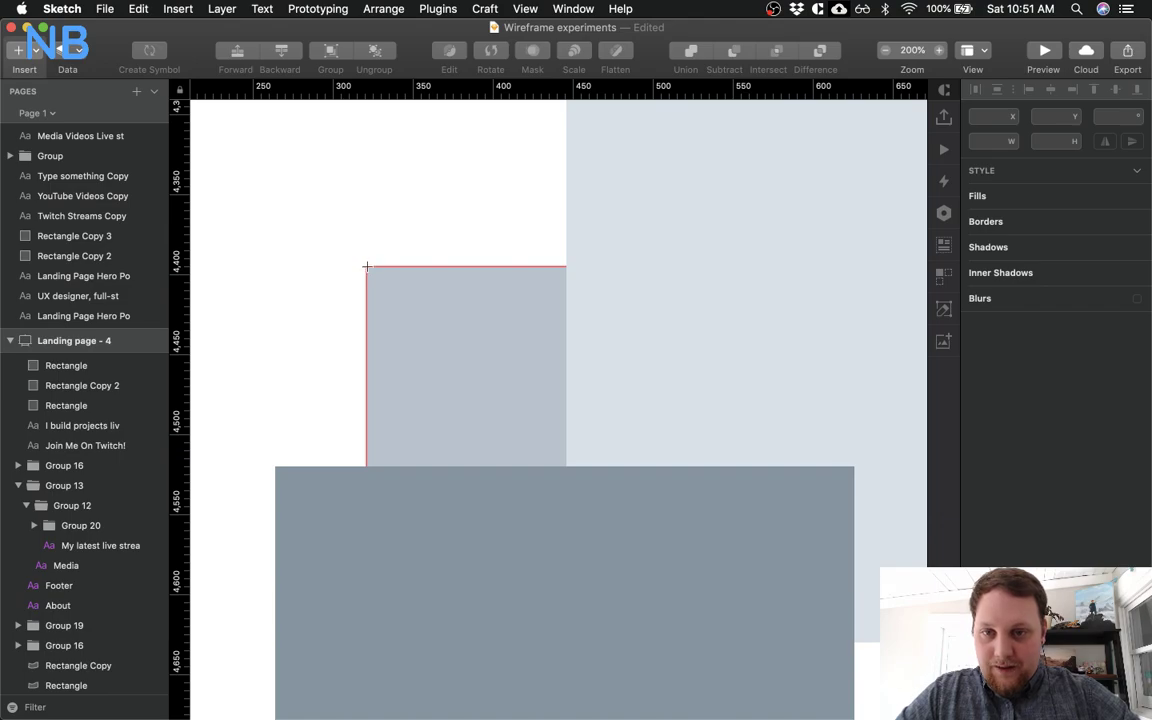
mouse_move(366, 267)
mouse_down()
mouse_move(470, 355)
mouse_move(566, 466)
mouse_up()
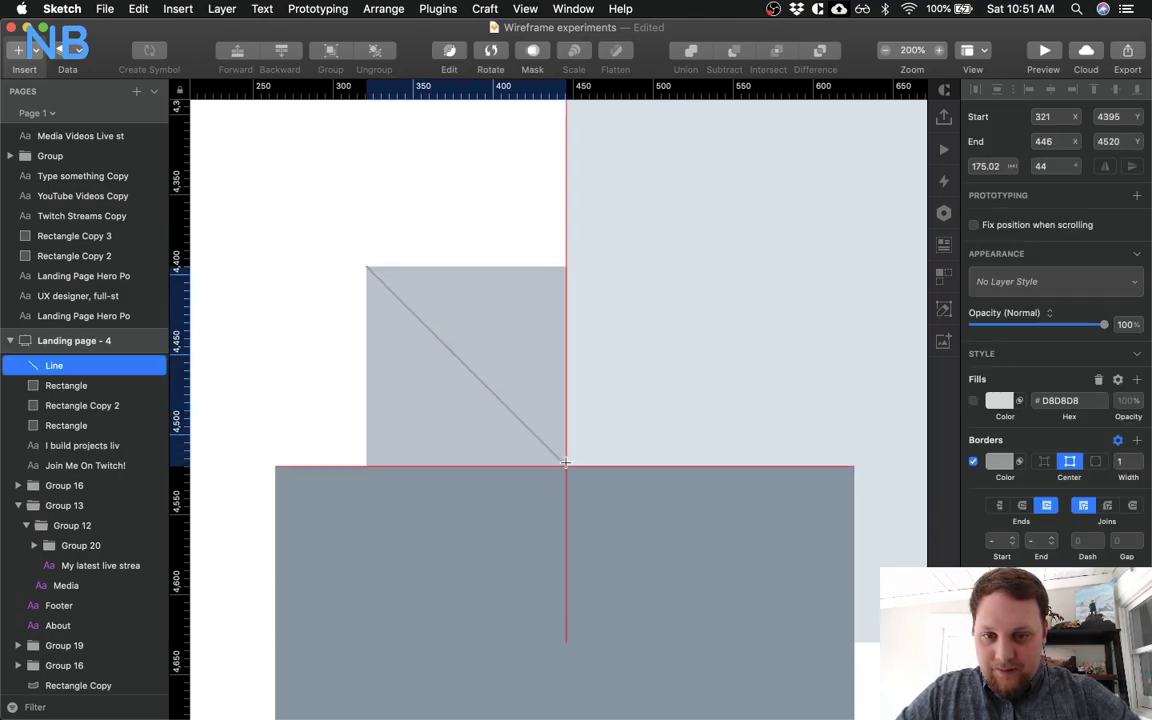
key(l)
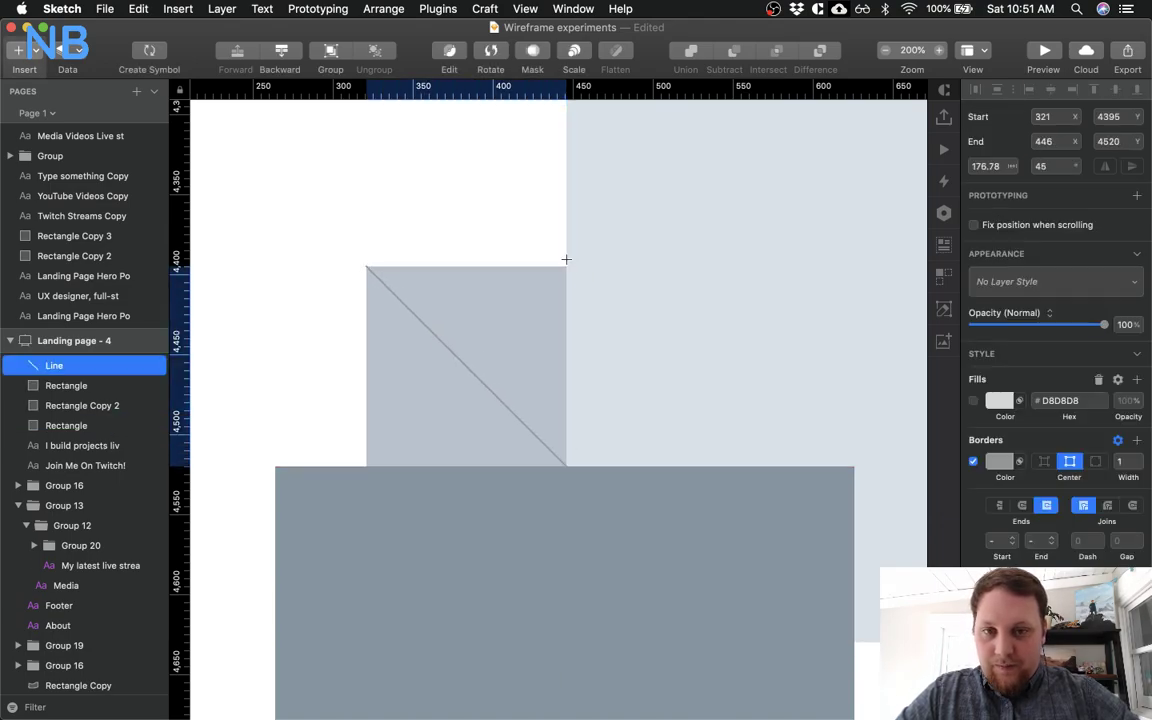
drag(566, 267, 366, 466)
click(292, 293)
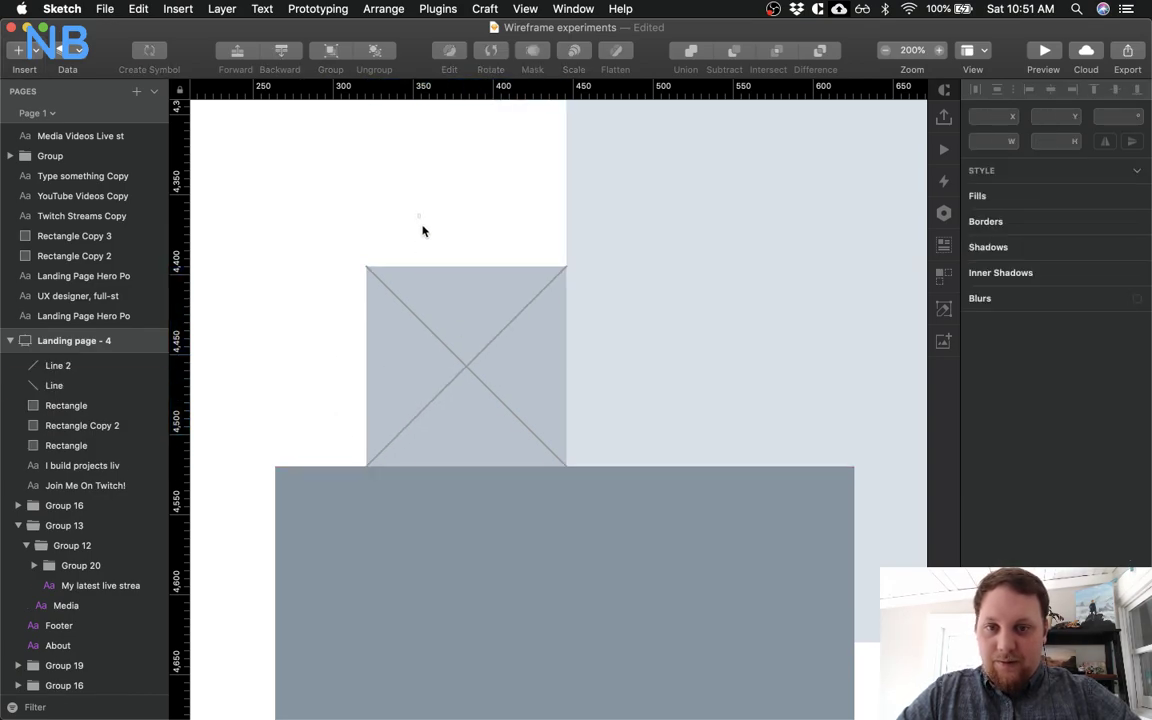
Group the small square with its two diagonal lines
drag(419, 221, 486, 393)
key(super+g)
click(453, 229)
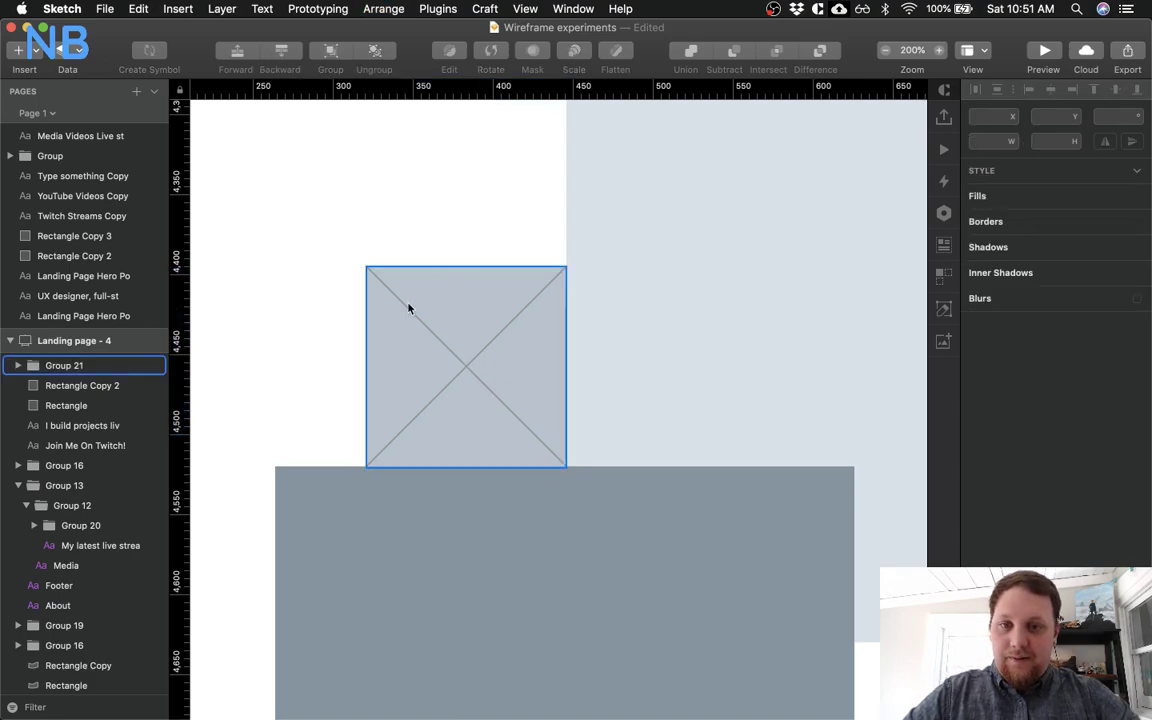
Switch to Chrome and compare the block layout with the About Me section of the existing portfolio site
key(super+minus)
key(super+minus)
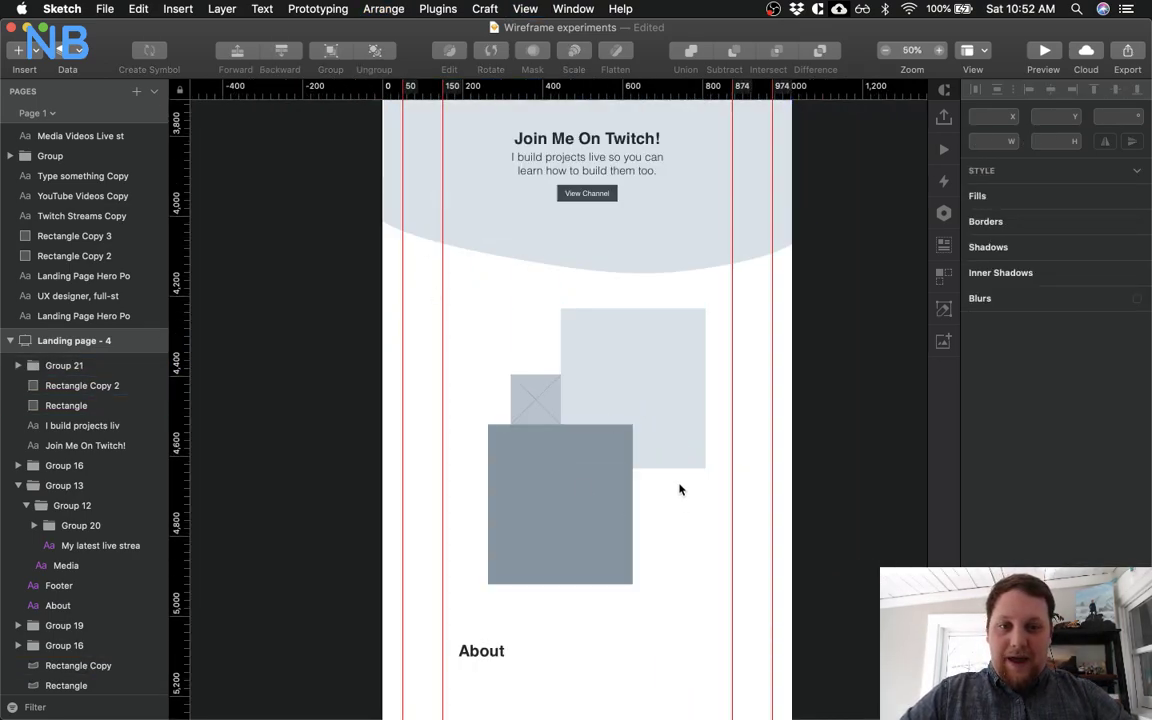
scroll(643, 571, down, 5)
scroll(643, 571, right, 5)
scroll(559, 539, up, 5)
key(ctrl+Up)
click(455, 321)
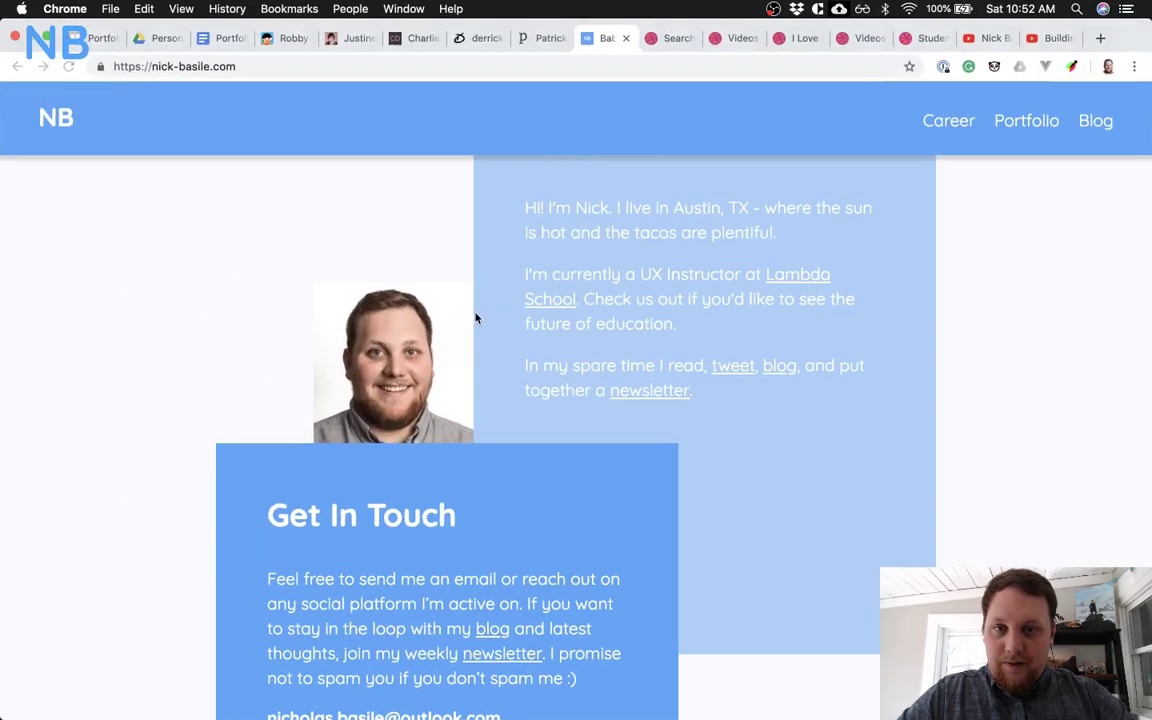
scroll(637, 315, down, 1)
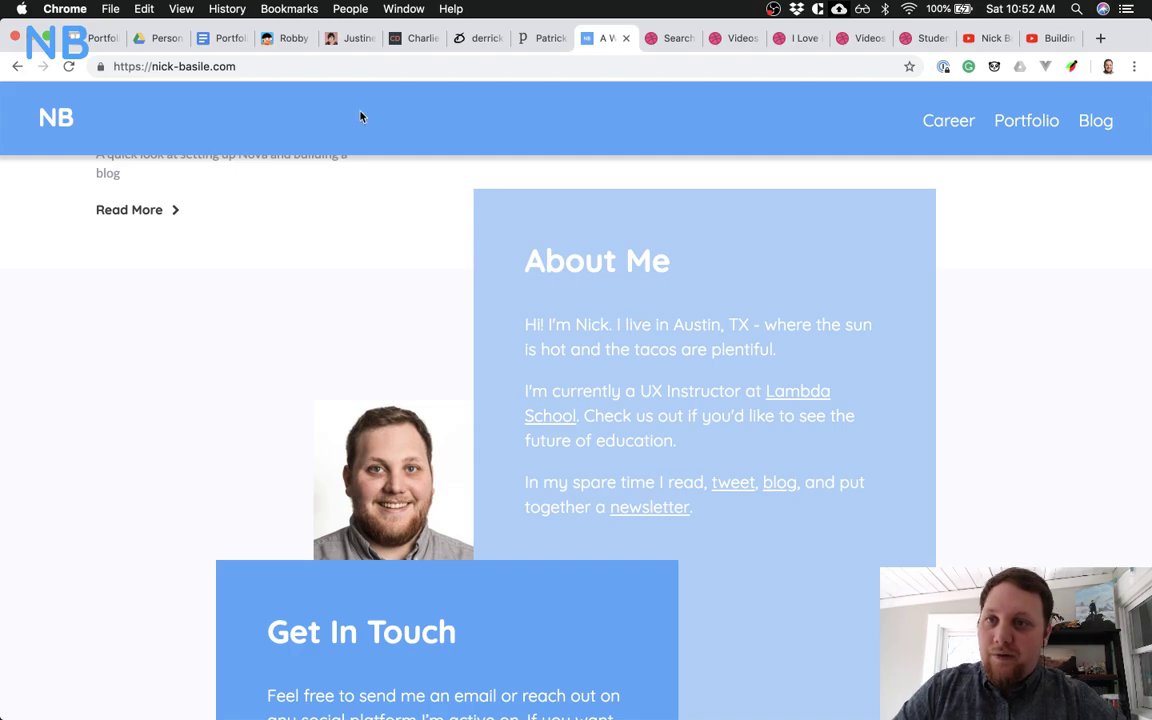
Open the Portfolio Discovery document and read the bio paragraph under Site Content
click(229, 38)
scroll(455, 443, down, 4)
scroll(455, 443, up, 1)
scroll(455, 443, up, 1)
click(571, 314)
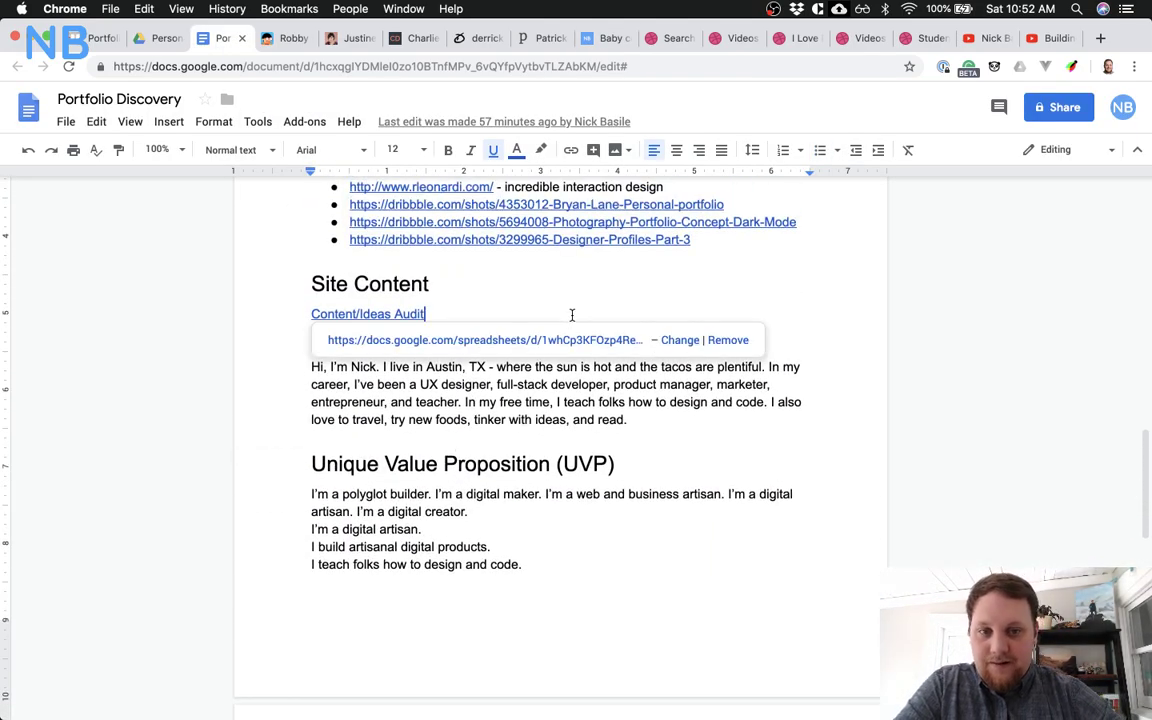
click(669, 445)
click(672, 425)
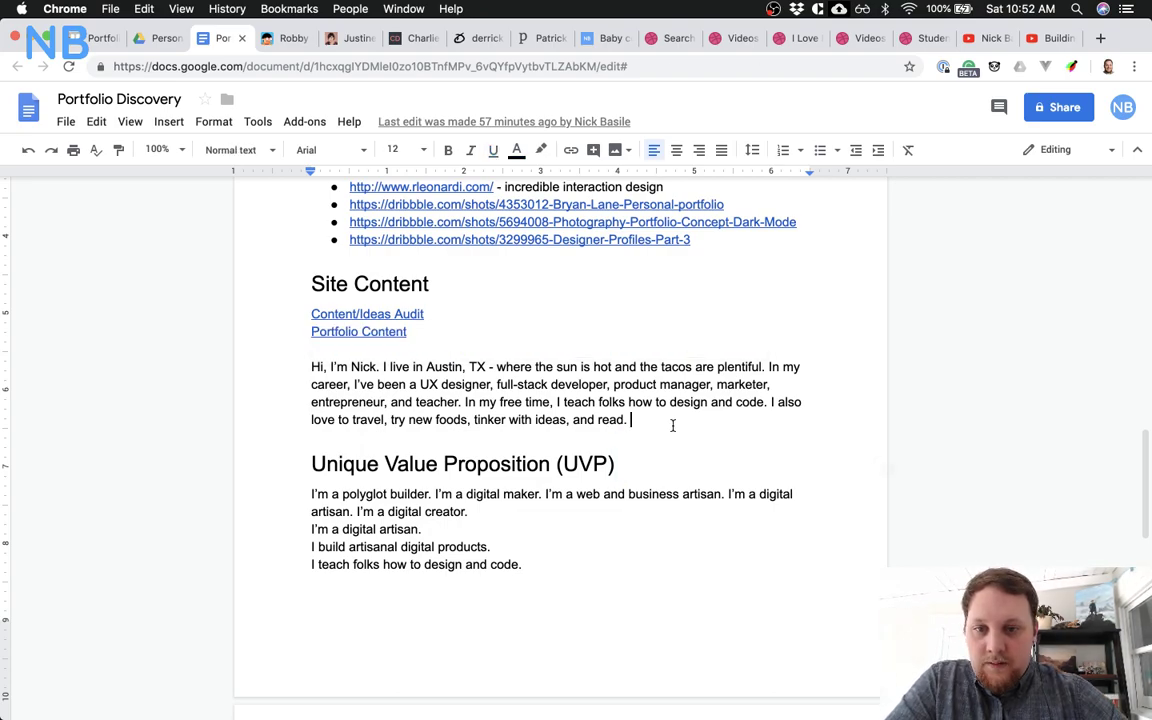
scroll(672, 425, down, 1)
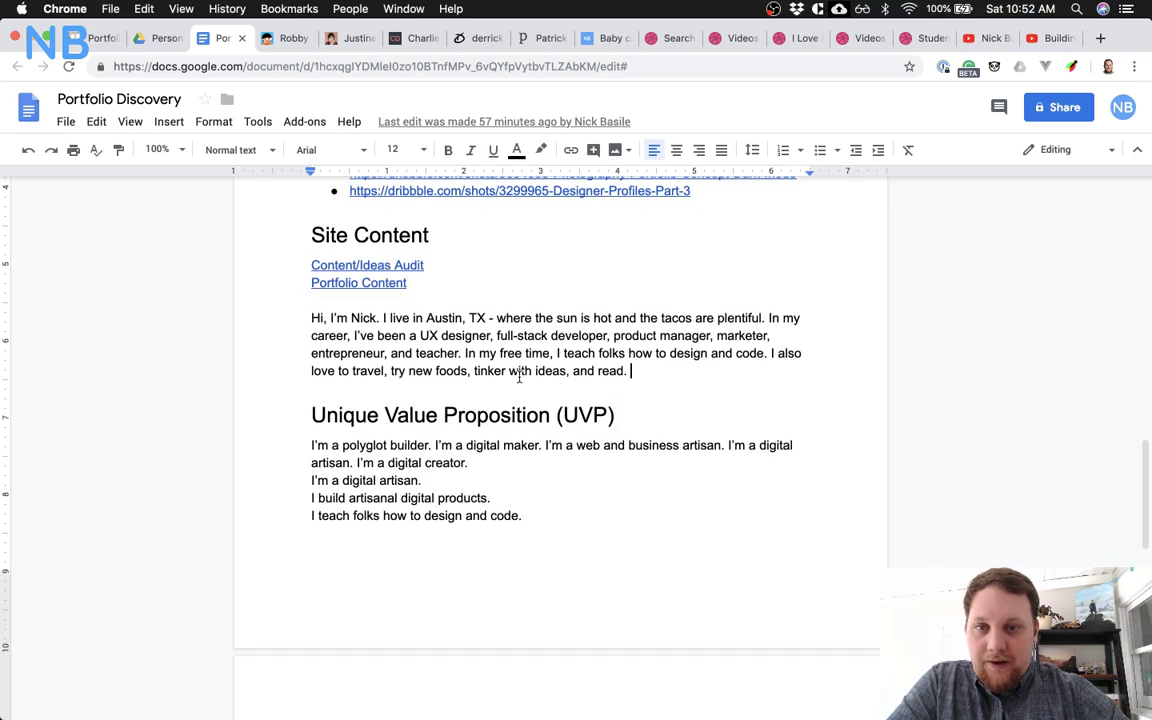
Examine the value proposition statements and the site hierarchy in the Portfolio Discovery document
scroll(511, 369, down, 10)
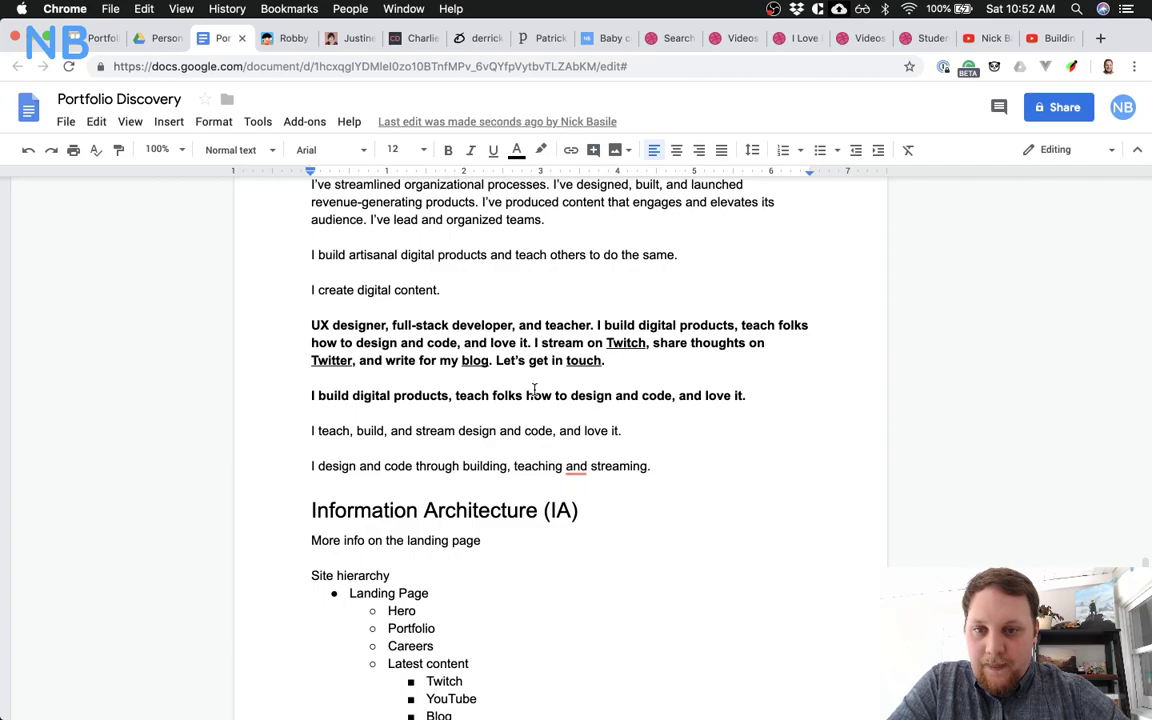
scroll(608, 400, down, 5)
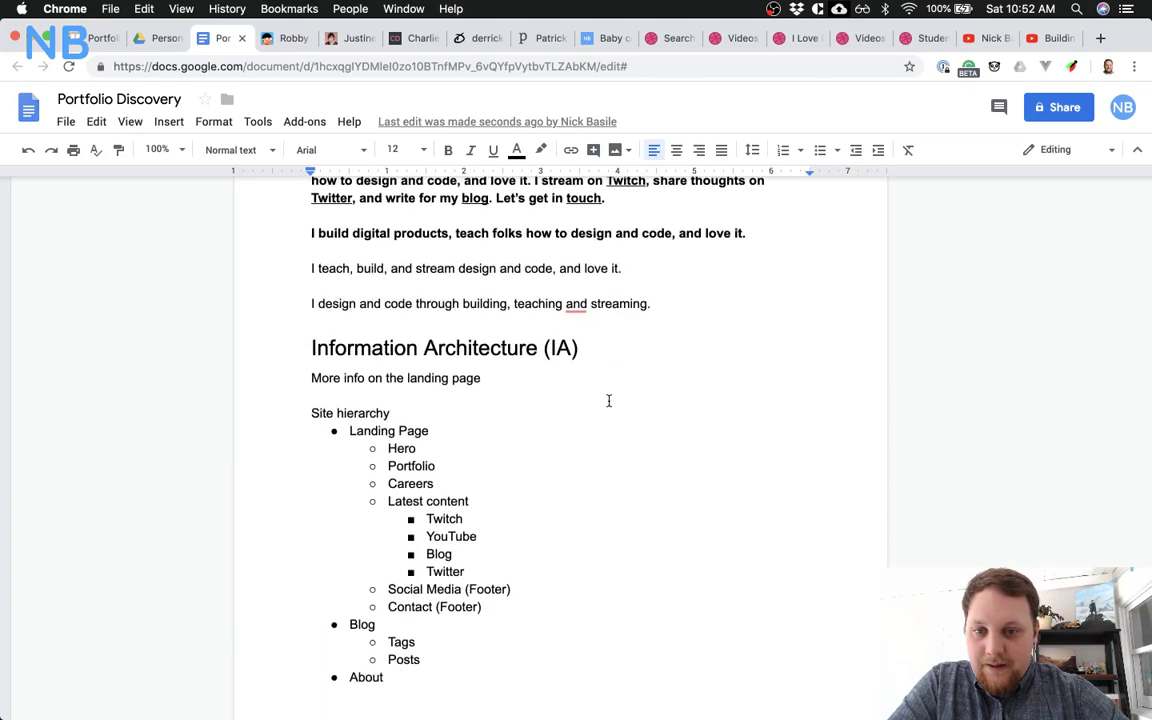
scroll(608, 400, up, 4)
scroll(608, 400, up, 3)
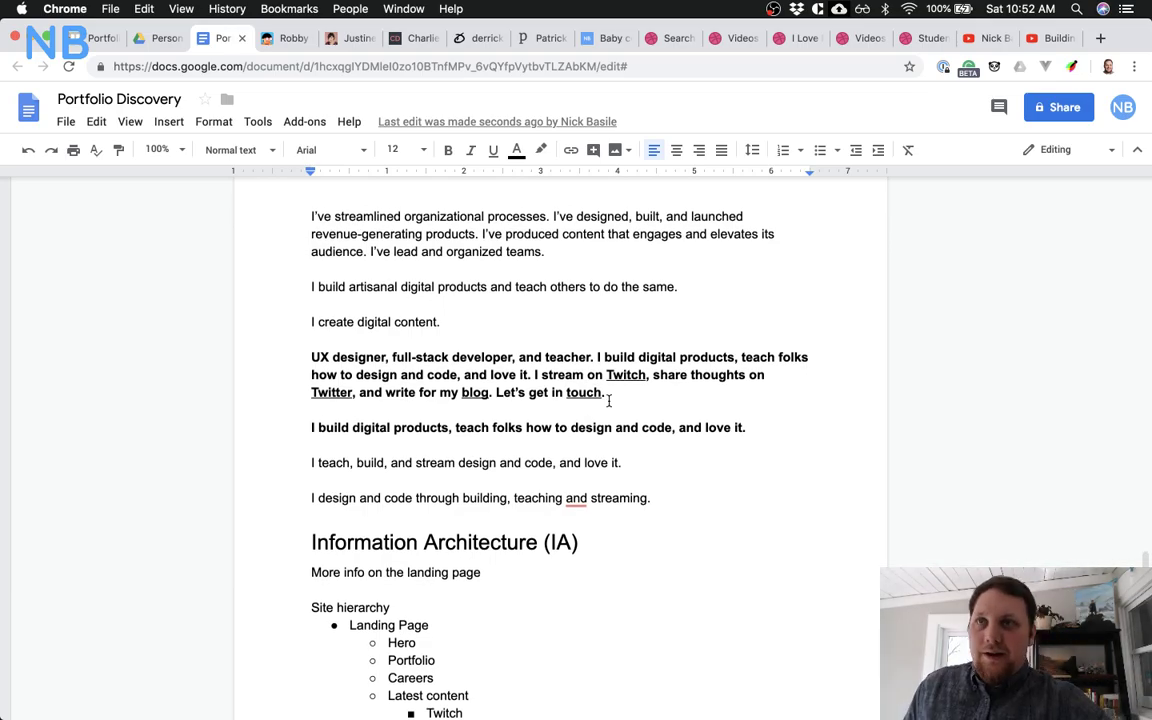
scroll(608, 400, up, 1)
scroll(608, 400, up, 2)
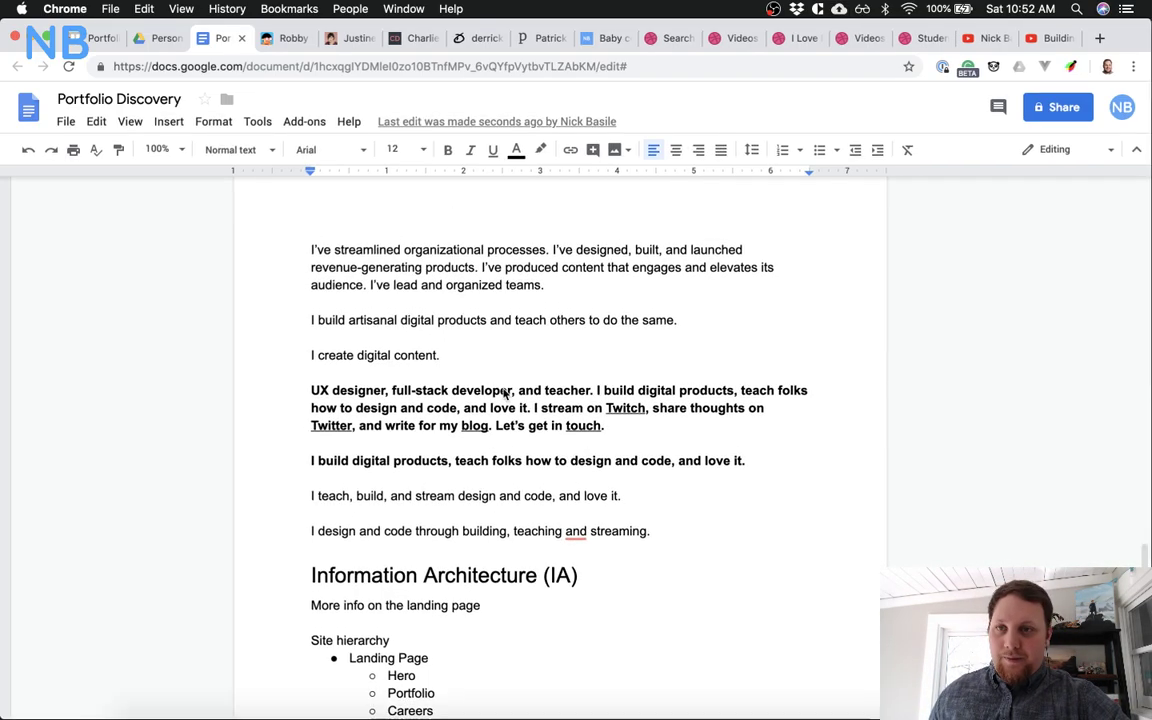
Switch to Sketch and review the landing page's hero copy and lower sections against the empty About blocks
key(ctrl+Up)
click(878, 387)
scroll(507, 309, up, 10)
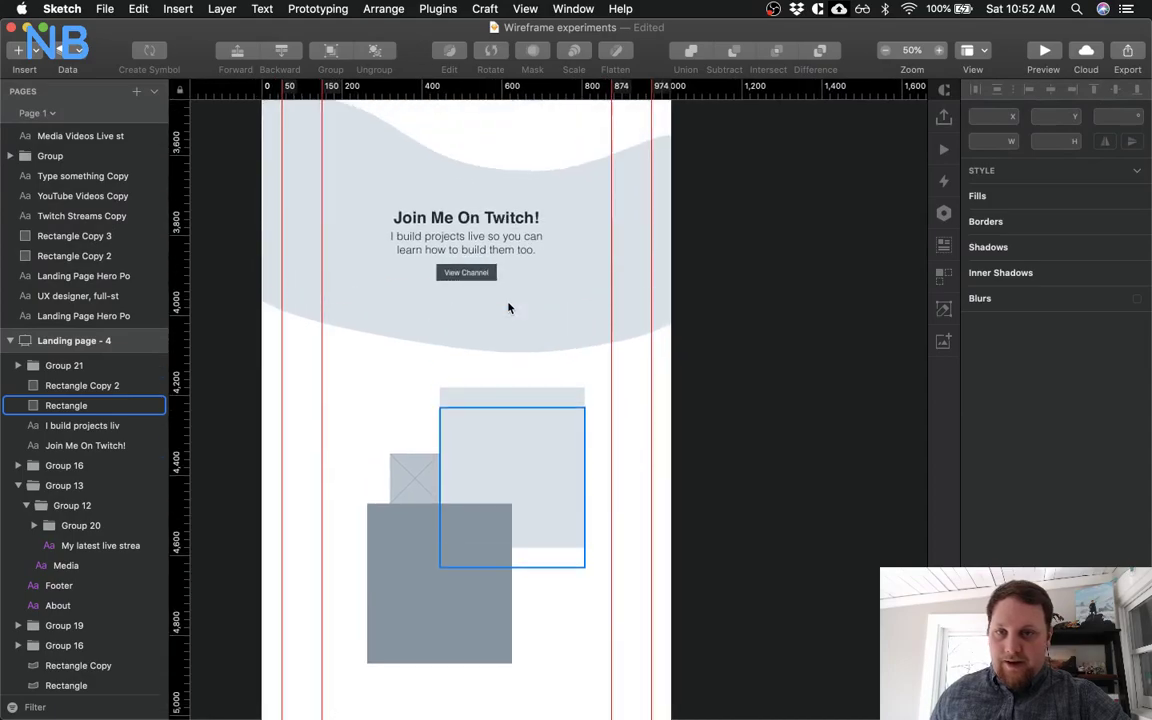
scroll(507, 309, up, 10)
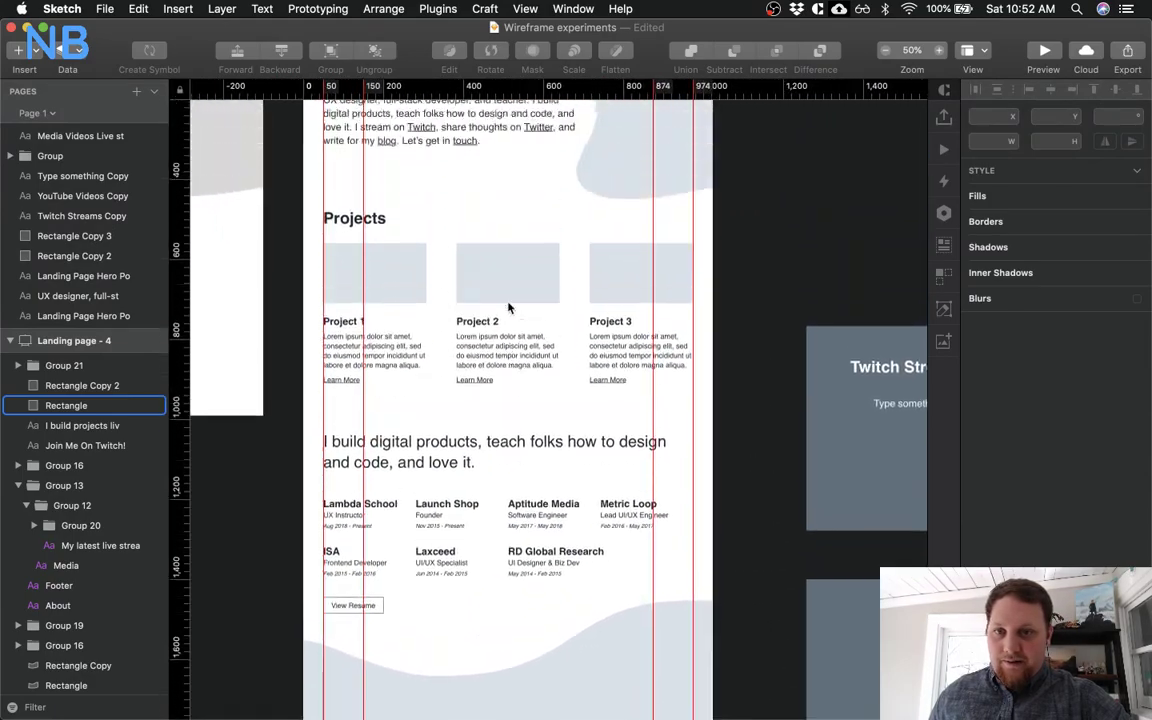
key(super+plus)
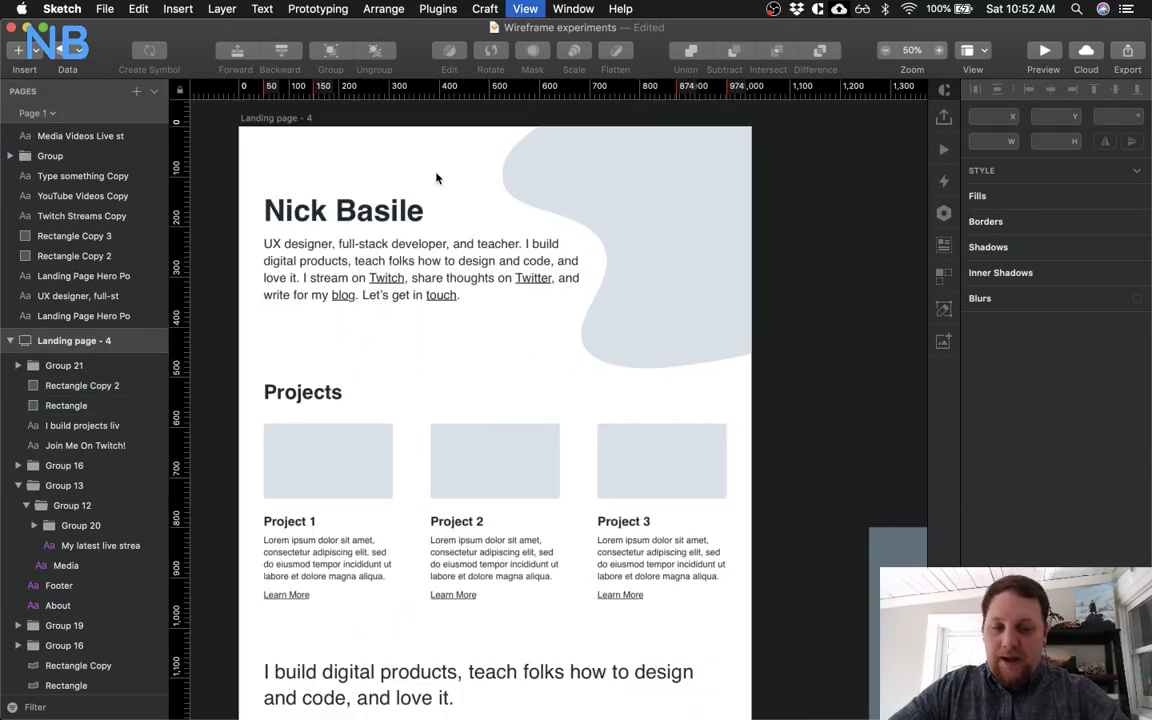
scroll(436, 178, up, 3)
scroll(436, 178, left, 3)
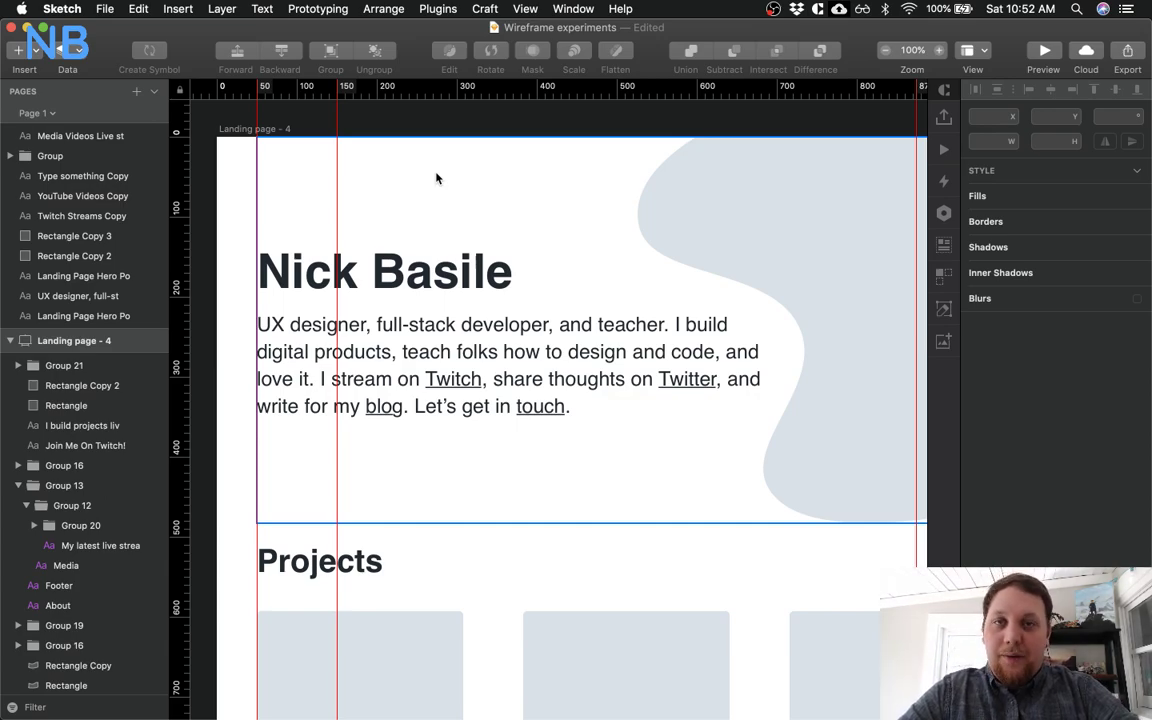
key(super+minus)
scroll(436, 178, down, 15)
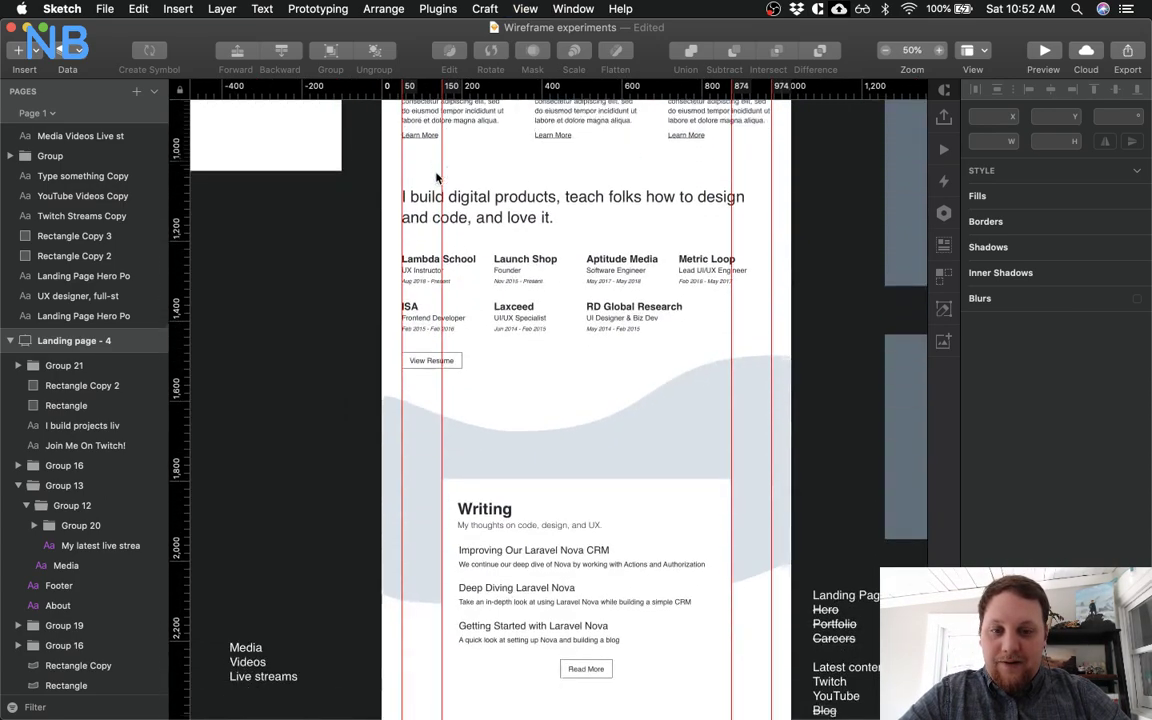
scroll(436, 178, down, 15)
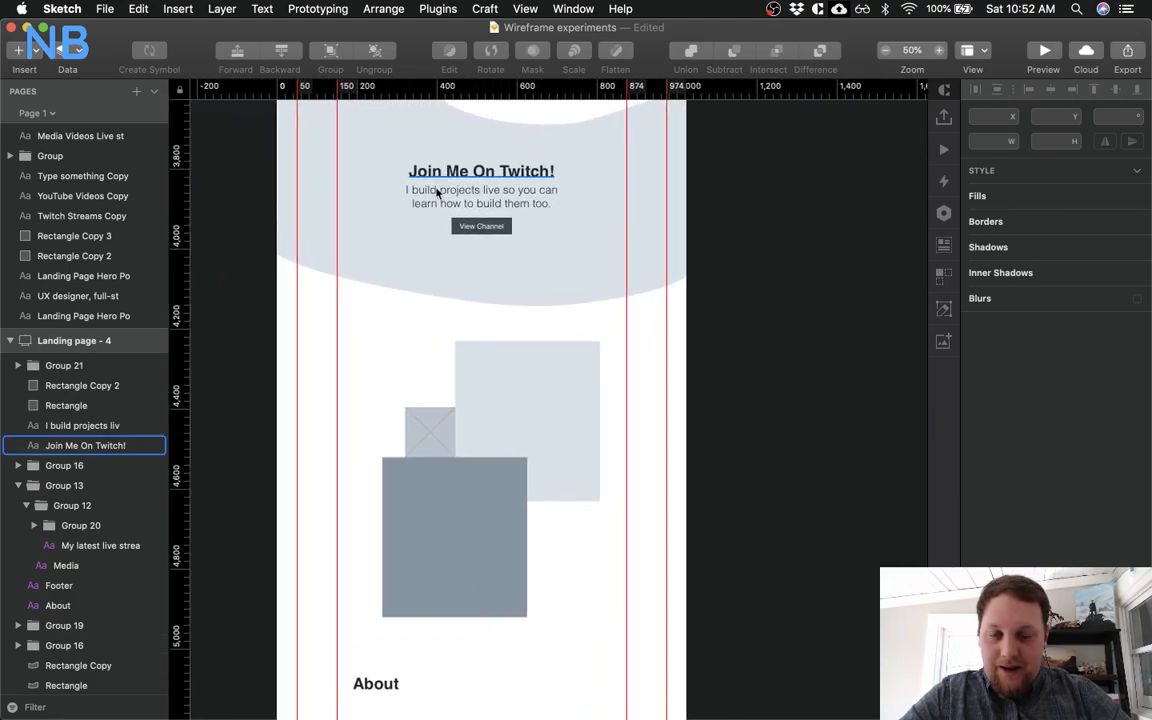
key(super+plus)
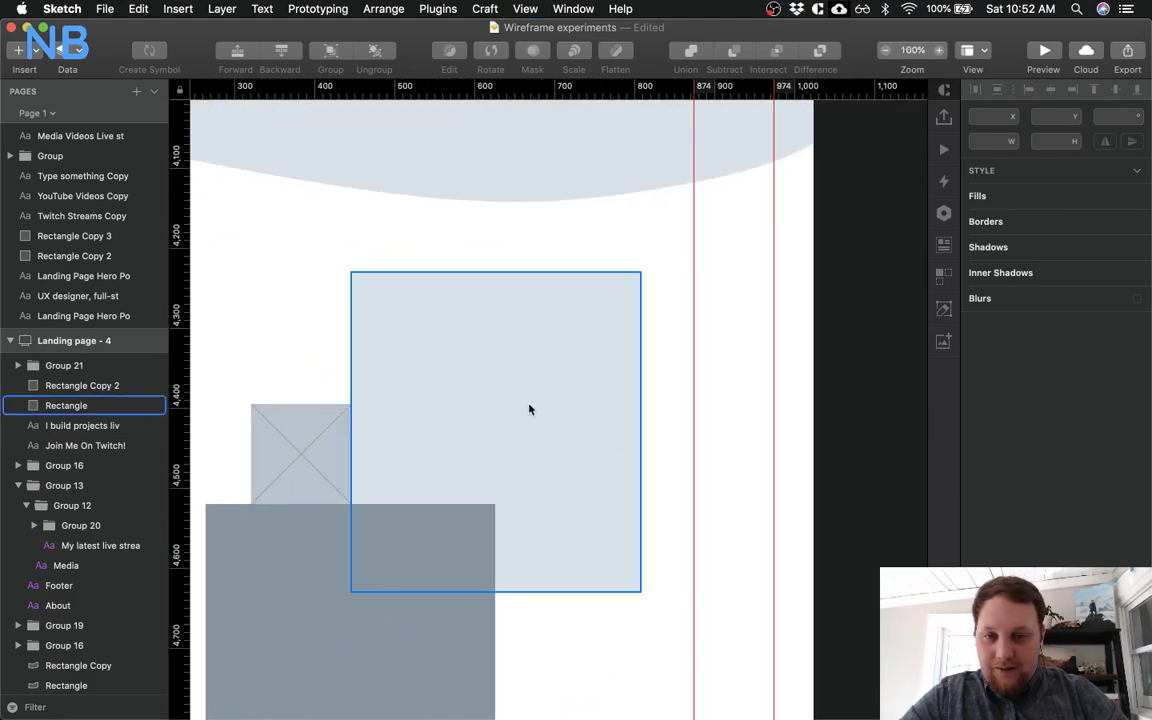
Switch to Chrome, copy the three About Me paragraphs from the existing portfolio site, and return to Sketch
key(ctrl+Up)
click(431, 297)
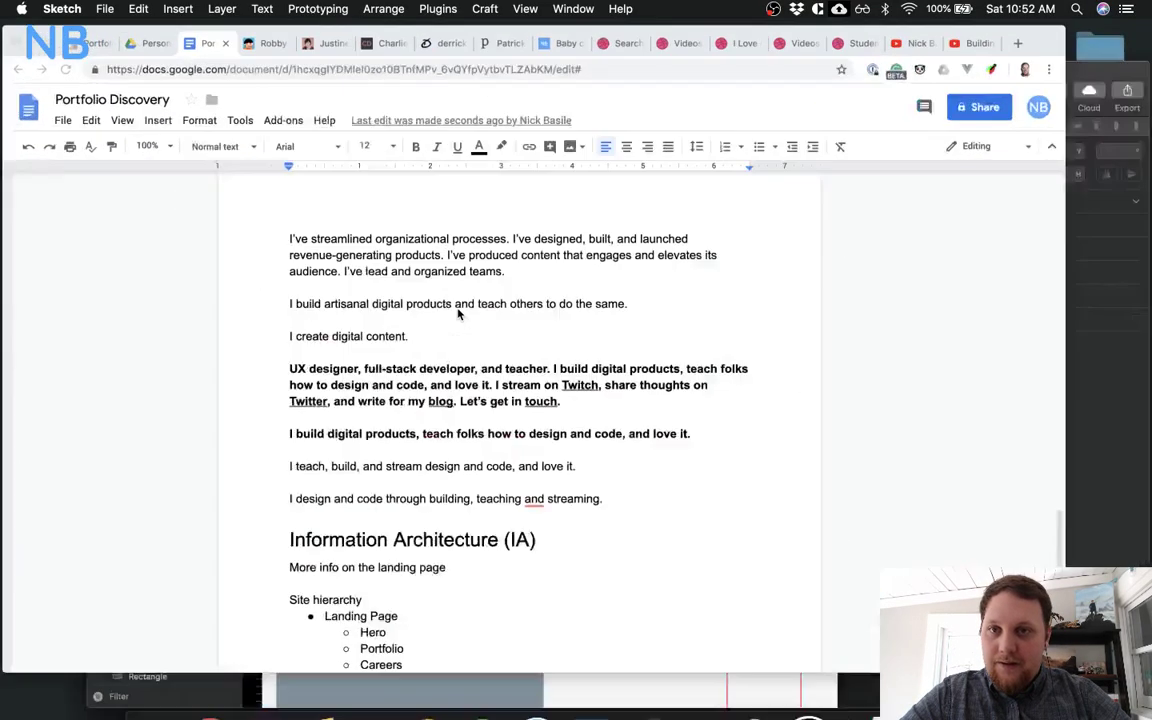
click(603, 38)
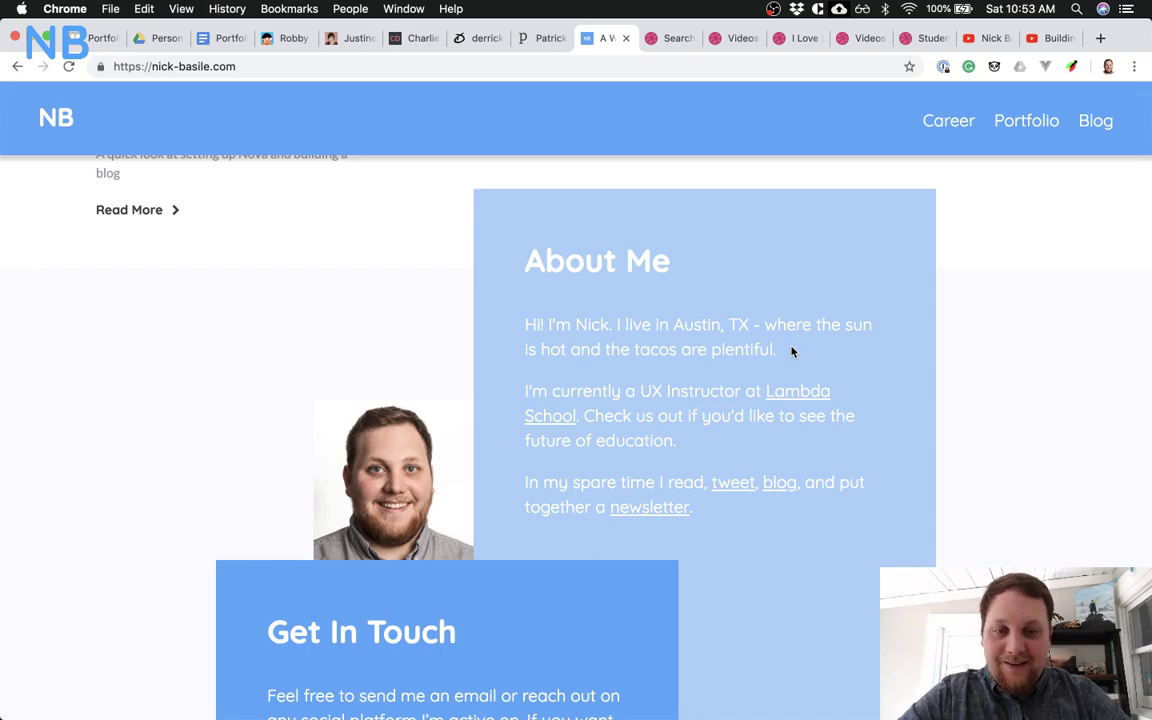
scroll(791, 351, down, 2)
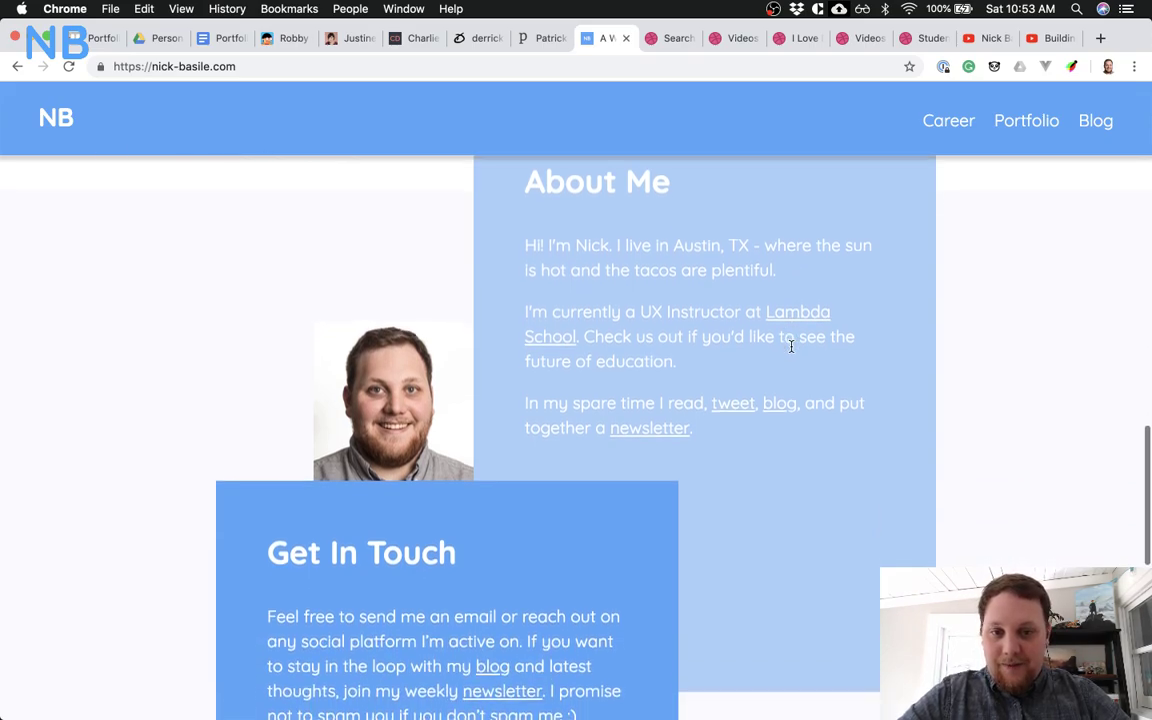
scroll(705, 435, down, 2)
scroll(705, 435, up, 2)
scroll(705, 440, up, 2)
drag(699, 496, 522, 321)
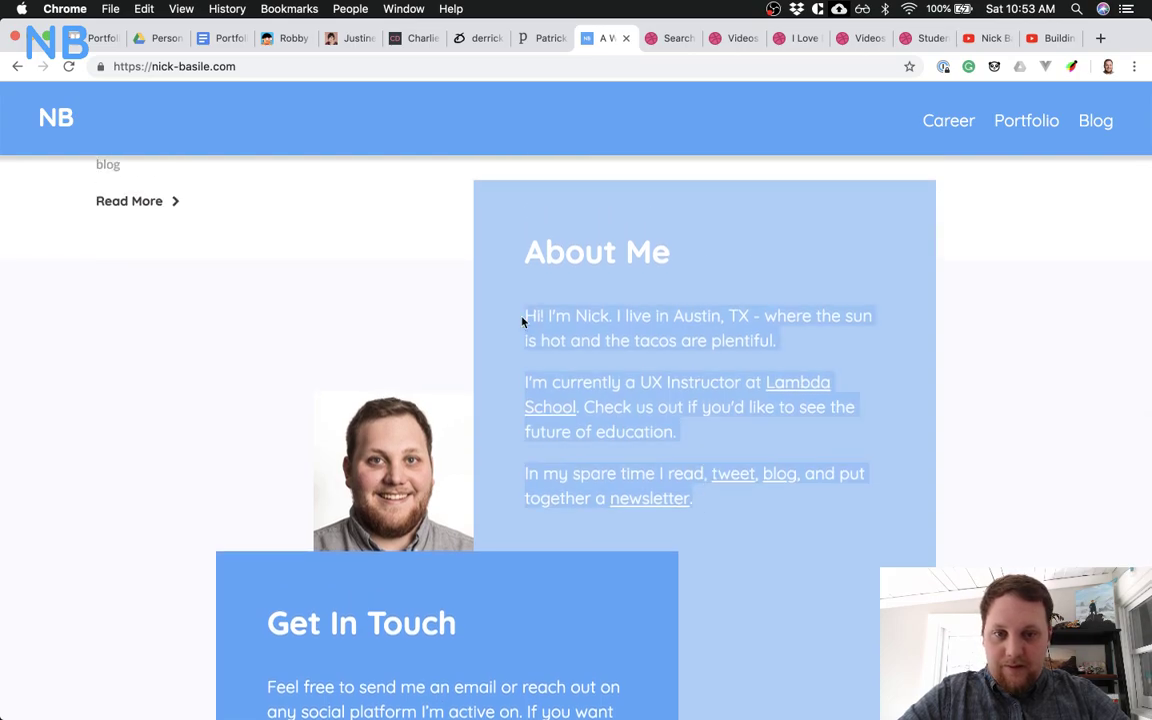
key(ctrl+Up)
click(810, 501)
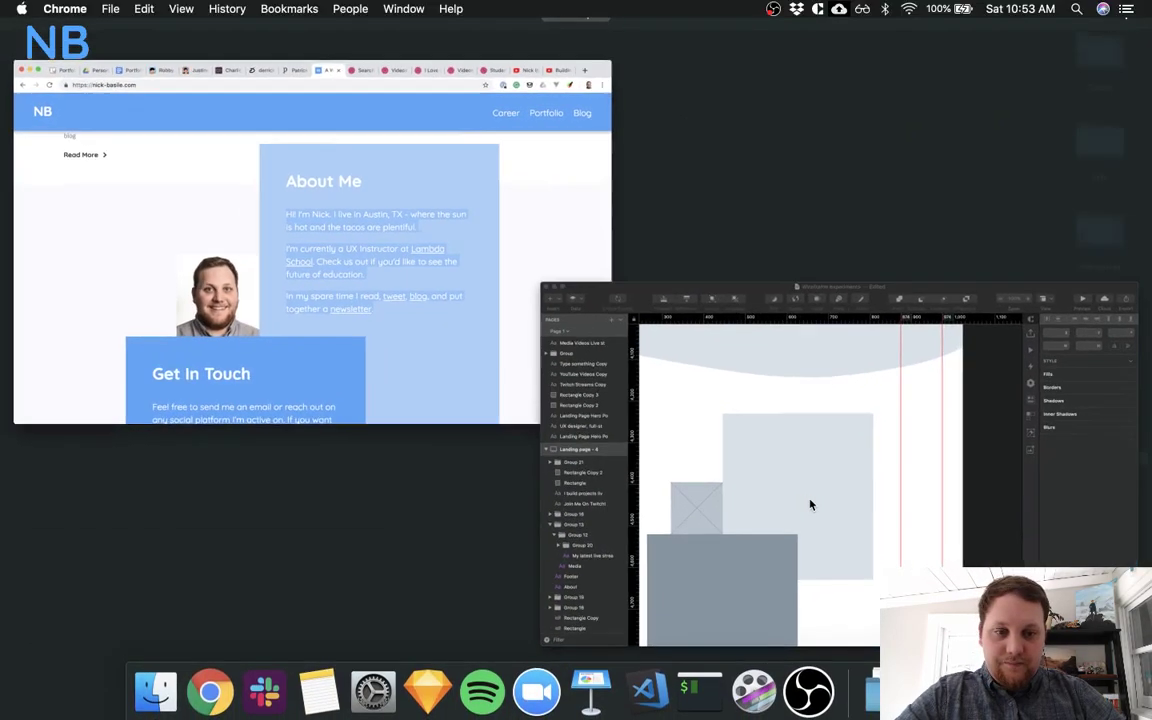
Add a placeholder text layer near the top of the light About block
key(t)
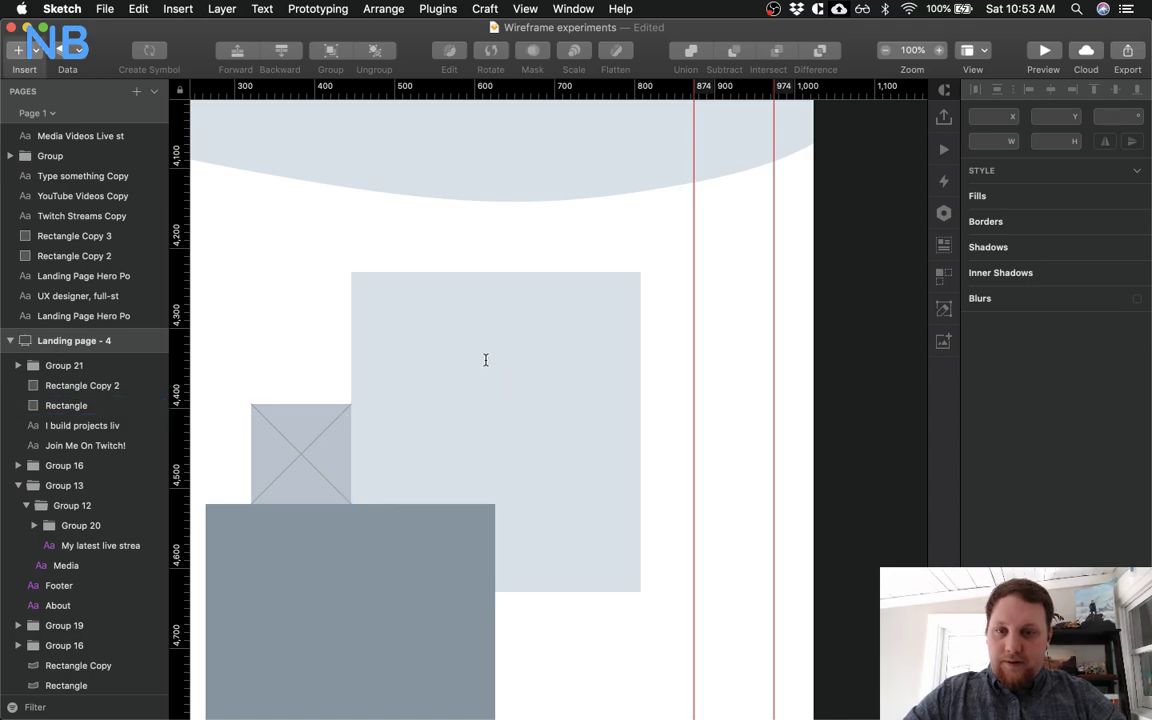
click(392, 309)
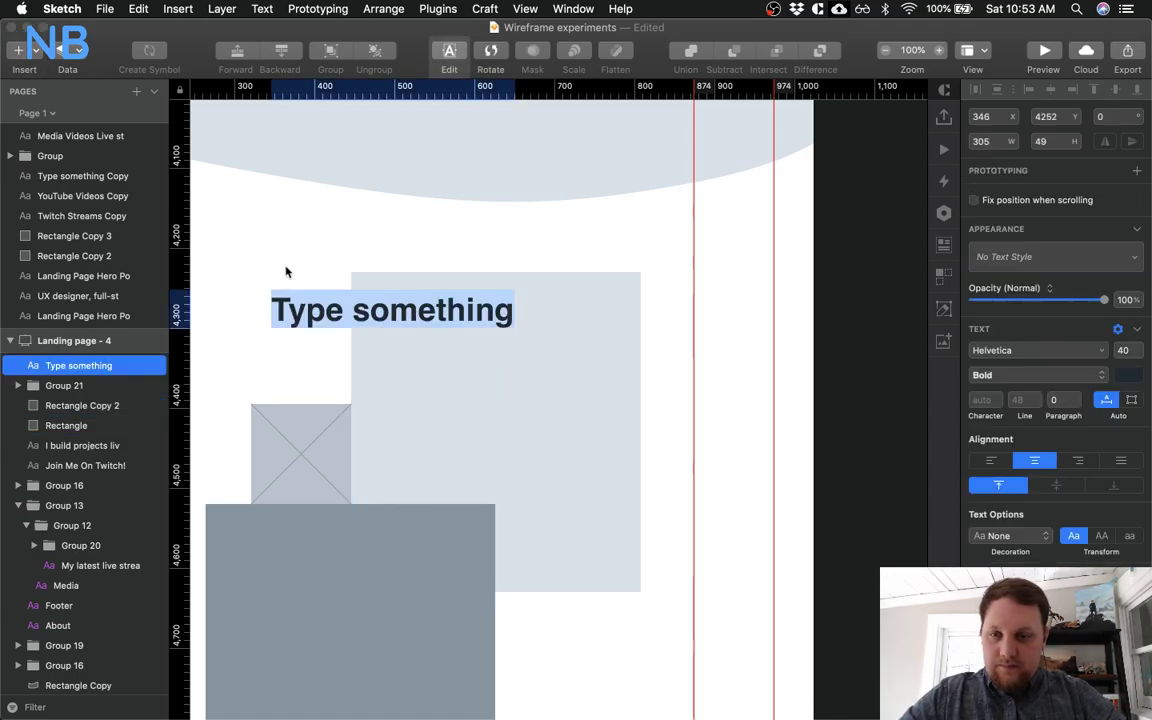
key(Escape)
drag(290, 308, 388, 311)
Match the placeholder text to the stream card titles with font size 25 and left alignment
scroll(388, 313, up, 15)
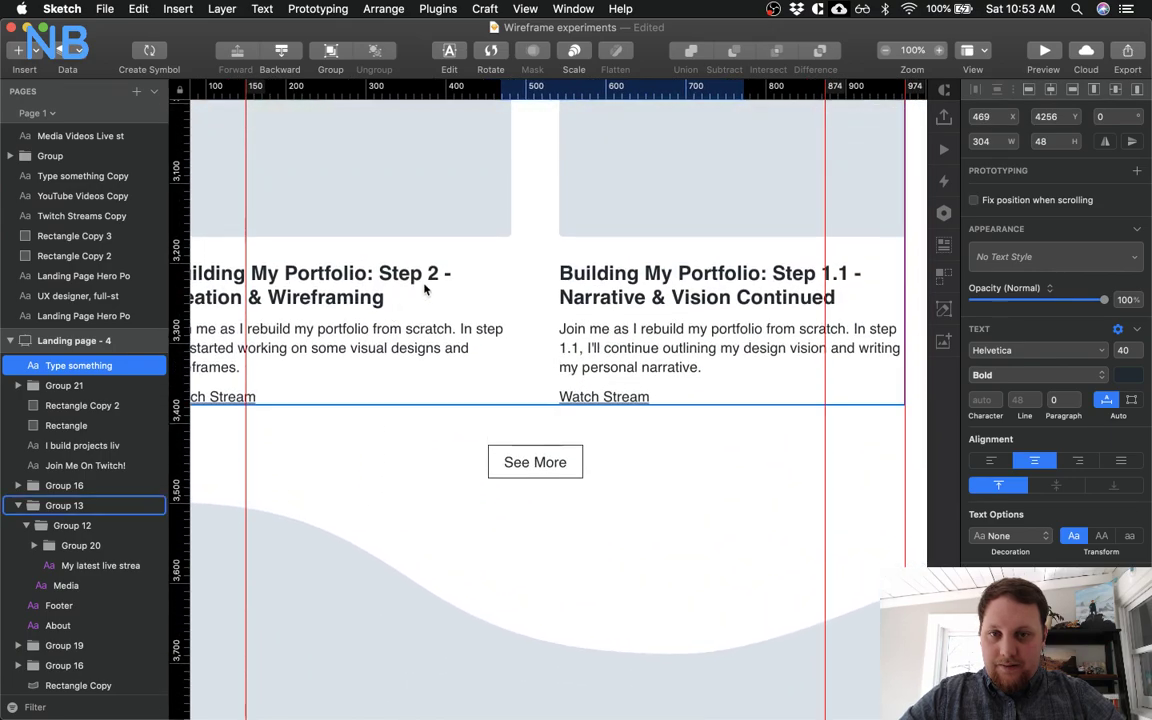
super+click(600, 280)
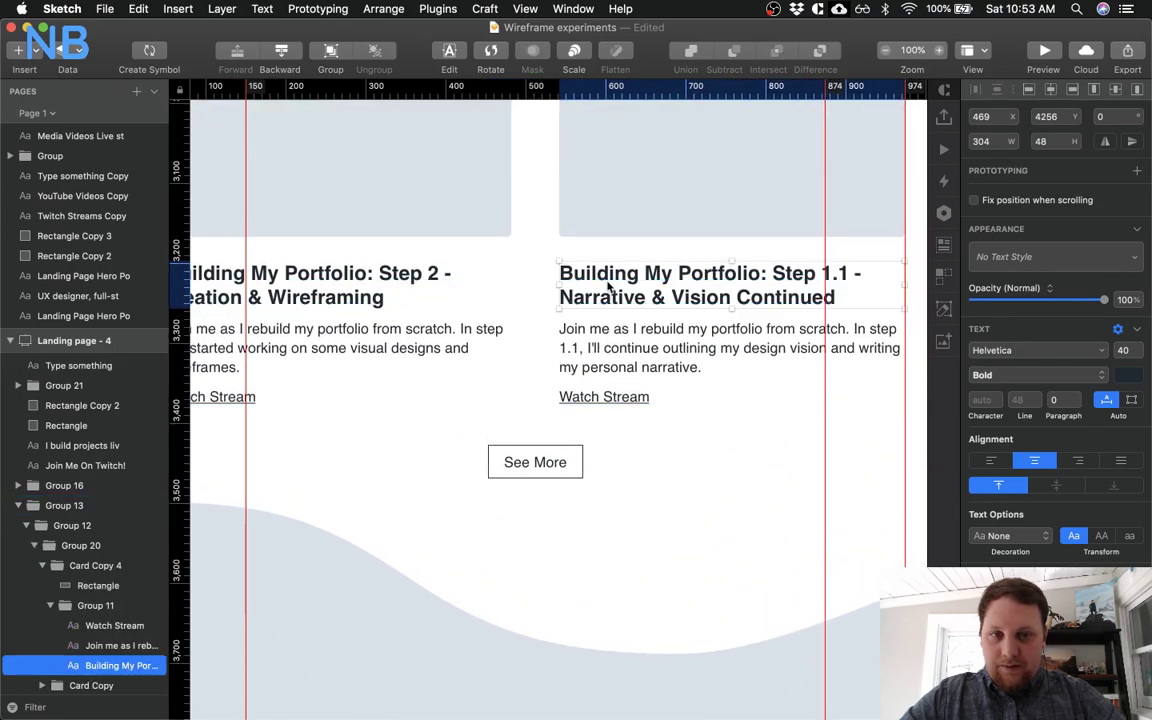
scroll(517, 465, down, 10)
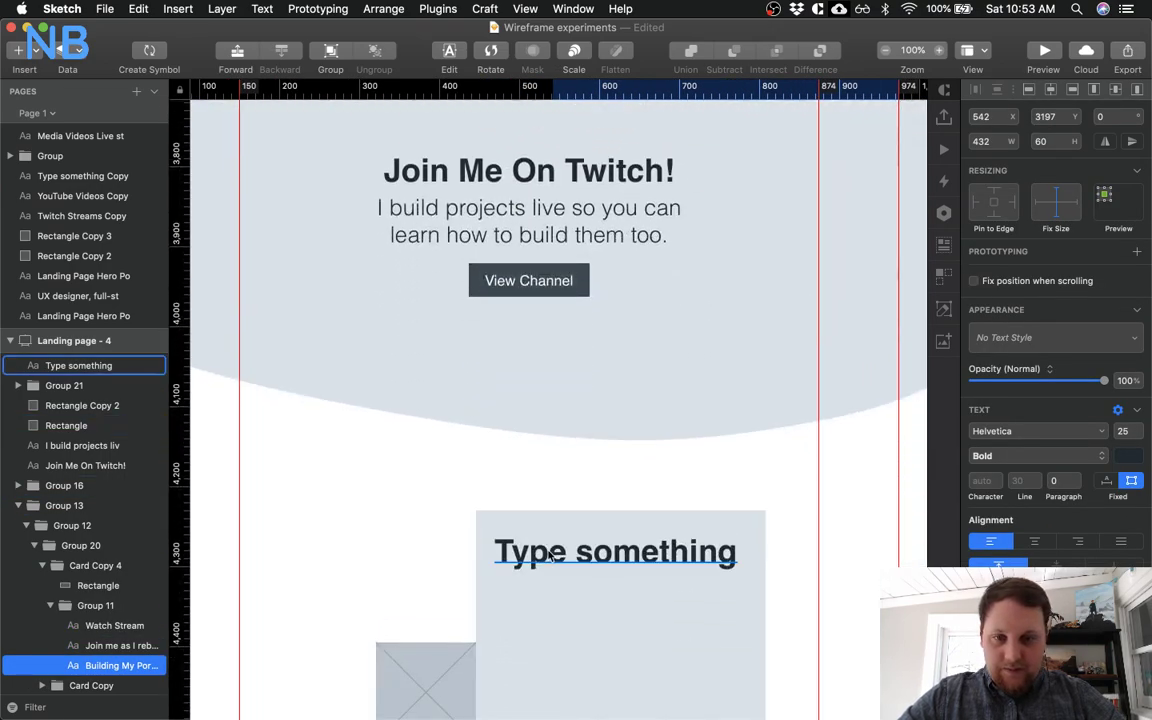
click(600, 551)
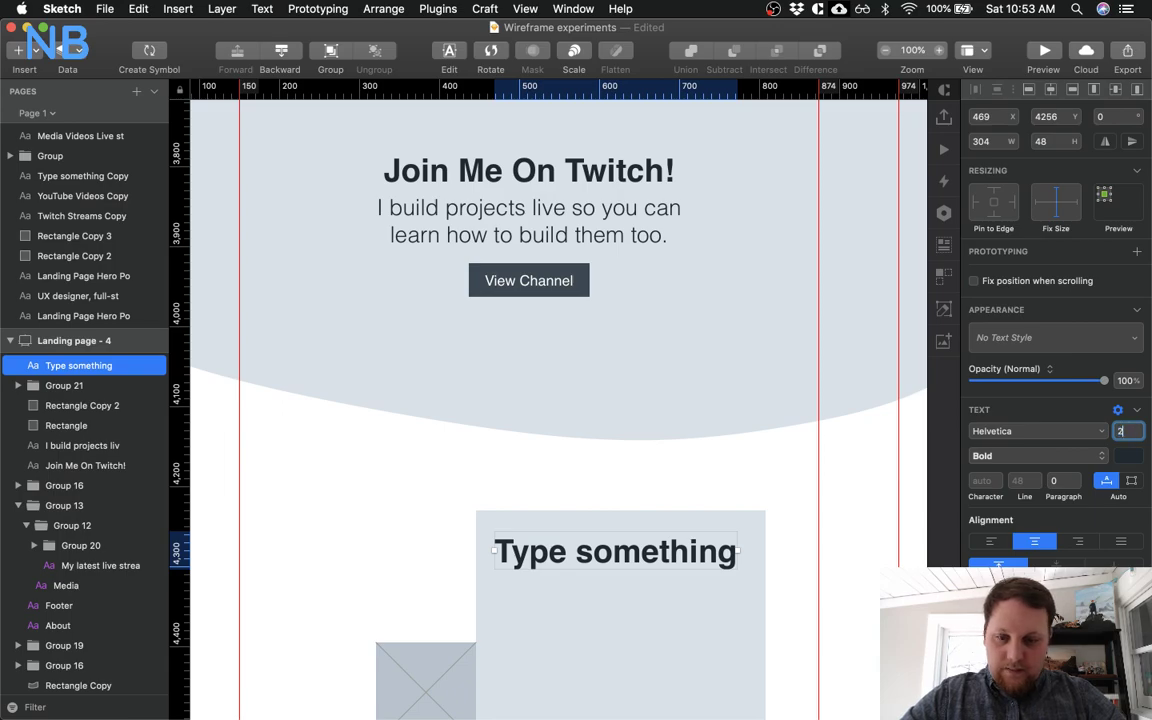
key(Up)
scroll(600, 500, down, 2)
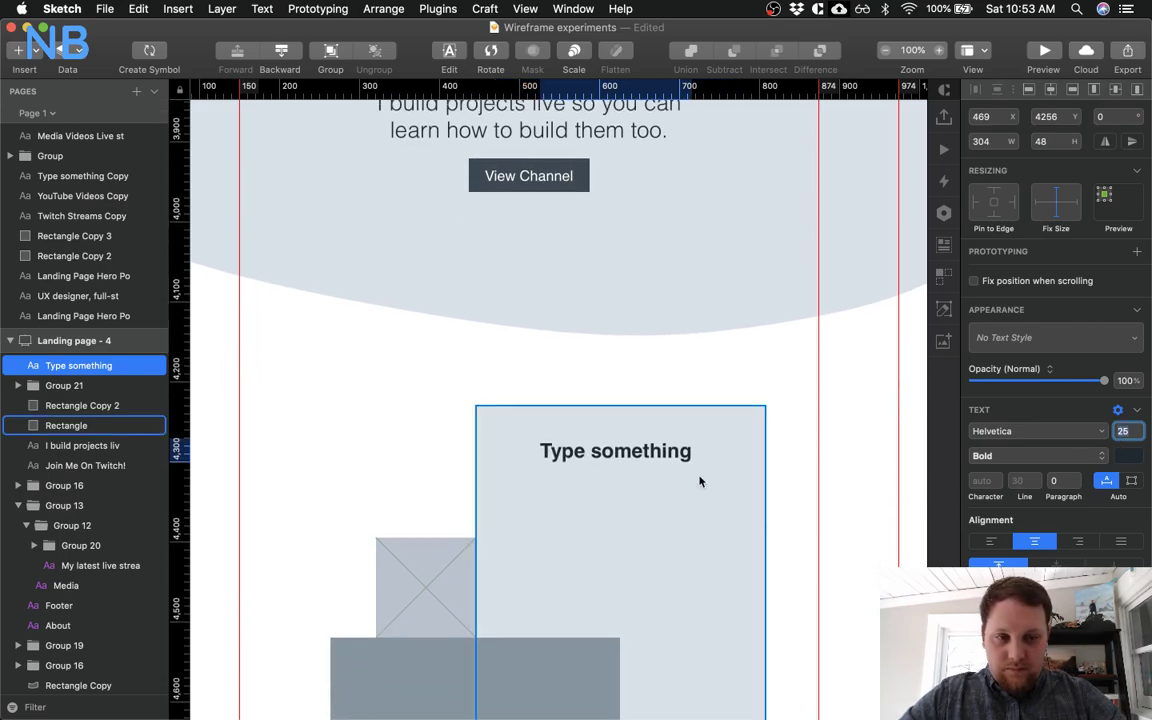
click(991, 541)
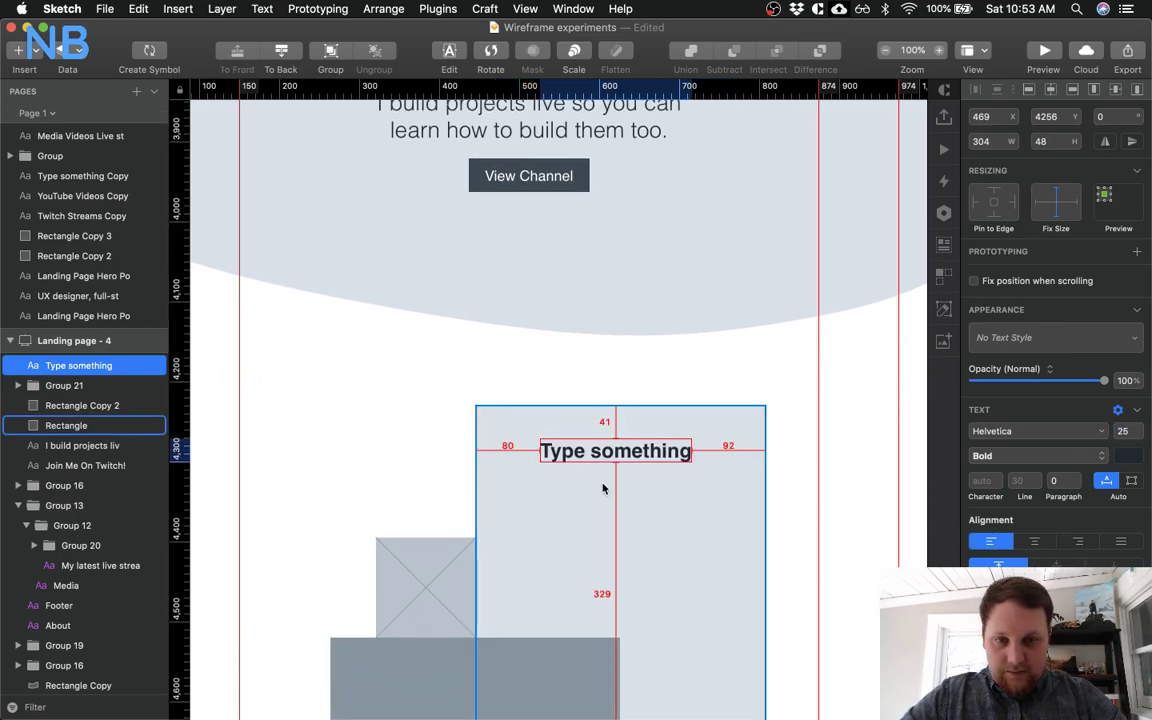
Position the placeholder heading in the light block's upper-left corner at X 486, Y 4270
drag(577, 450, 544, 451)
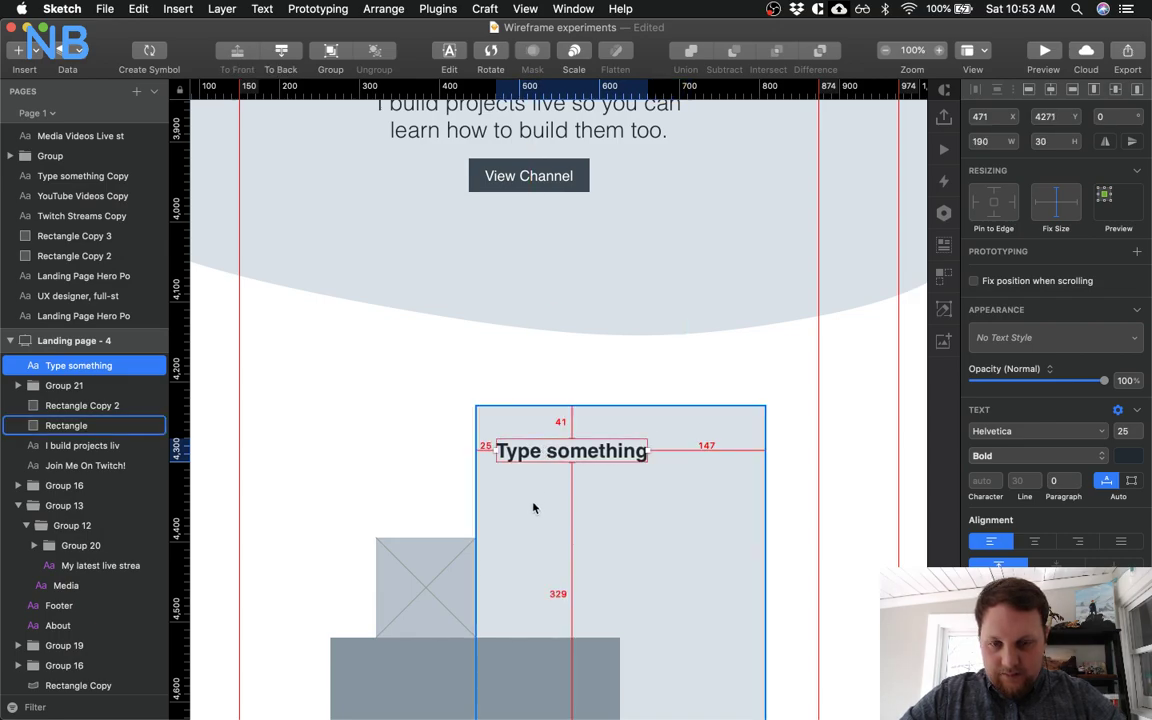
key(Right)
key(shift+Up)
key(Up)
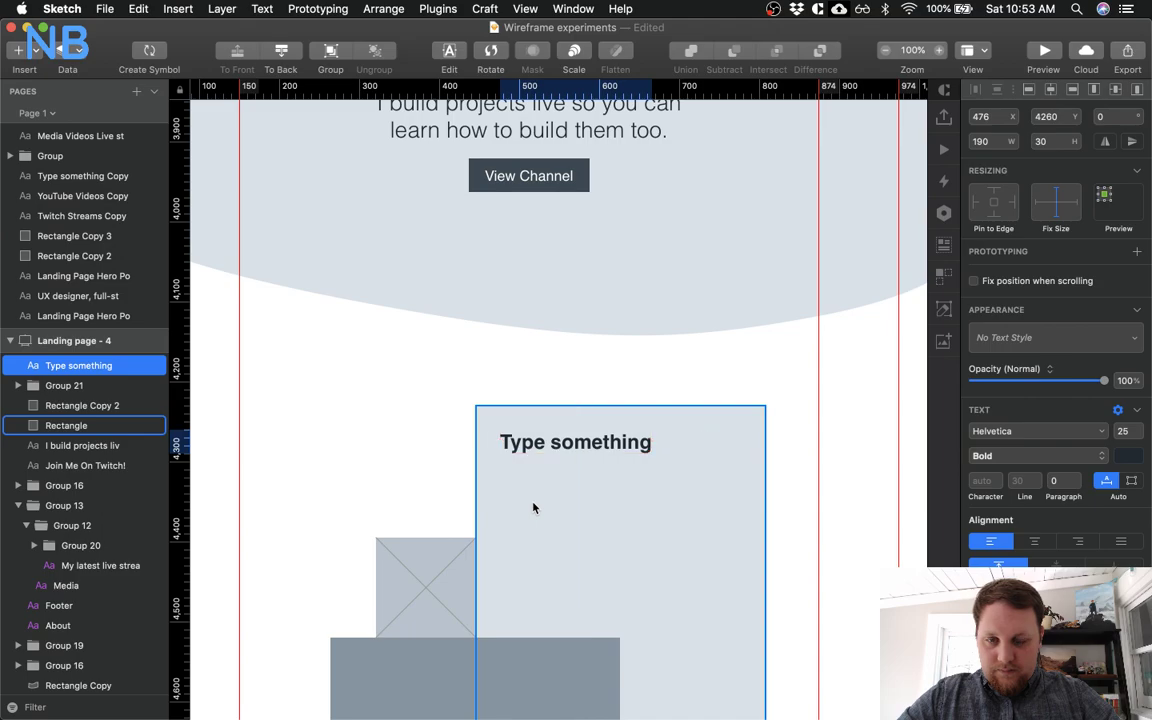
key(shift+Down)
key(shift+Right)
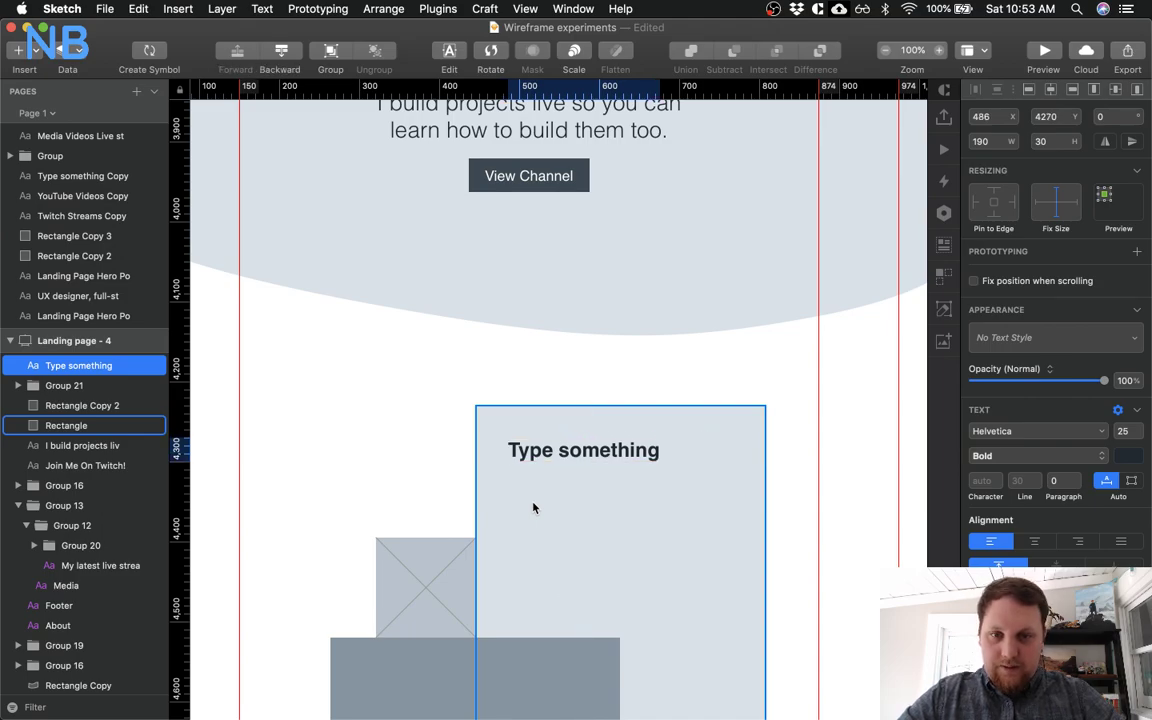
Replace the placeholder heading's text with "About Me"
click(535, 362)
click(546, 460)
double_click(546, 455)
key(super+a)
text(About Me)
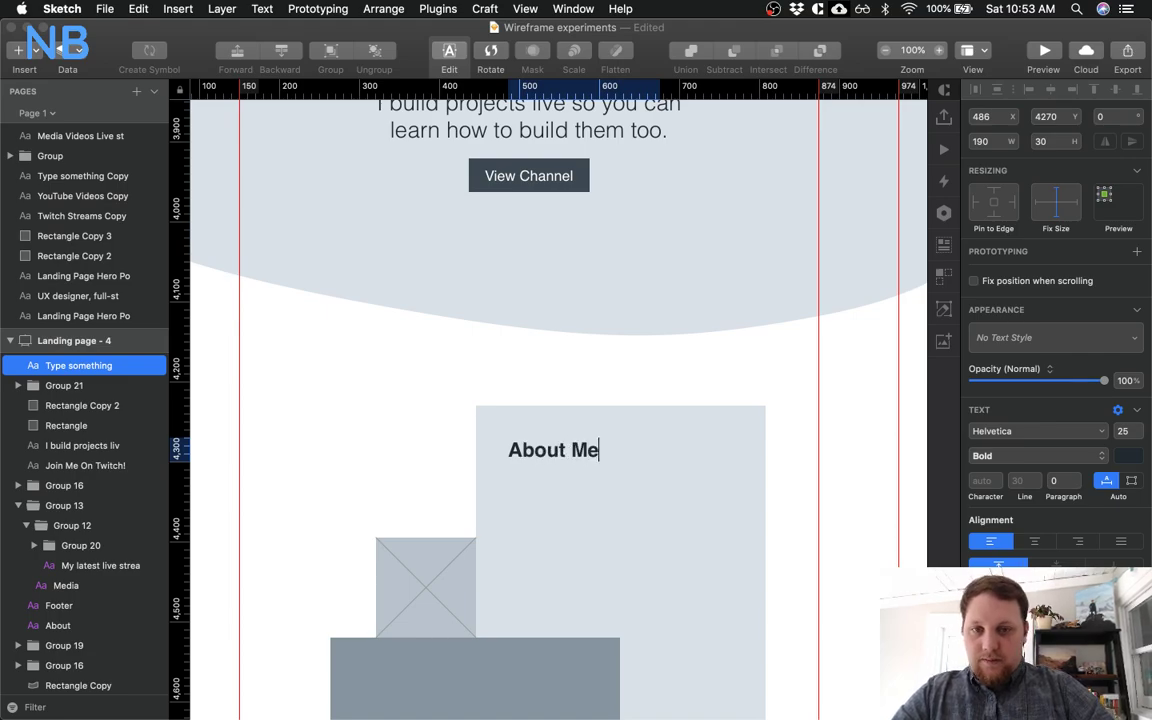
key(Escape)
scroll(330, 404, down, 5)
scroll(330, 404, right, 1)
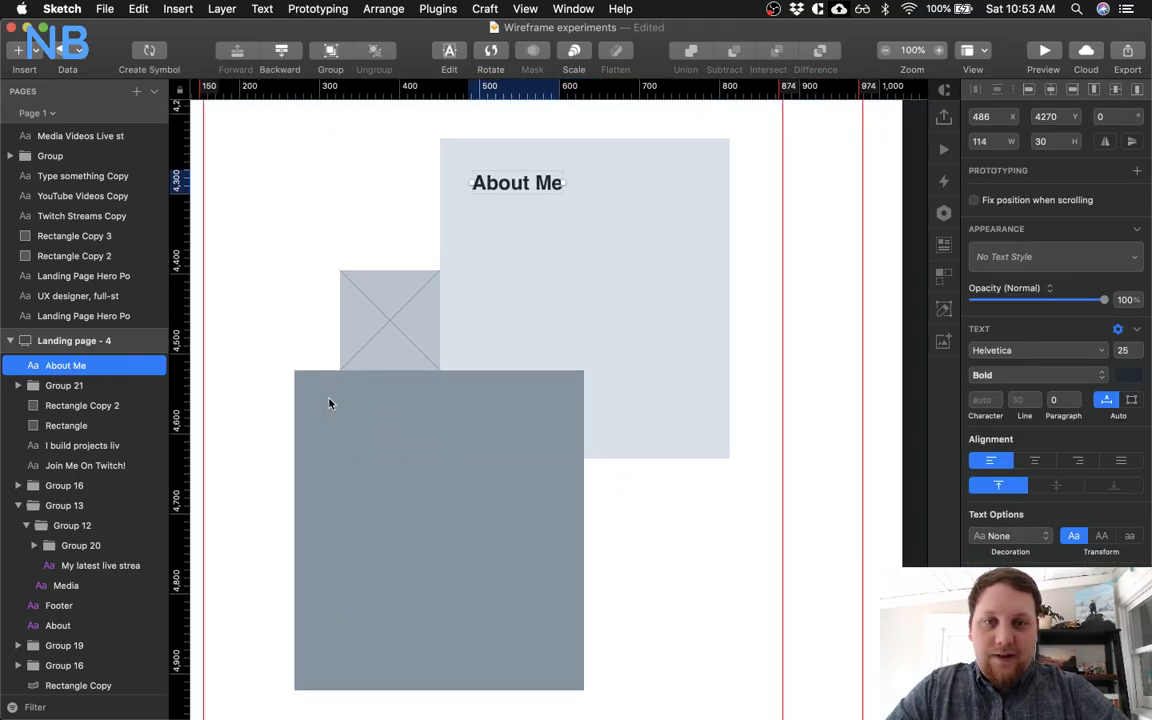
Try shortening the heading to "About", and undo that text edit
double_click(522, 177)
key(BackSpace)
key(BackSpace)
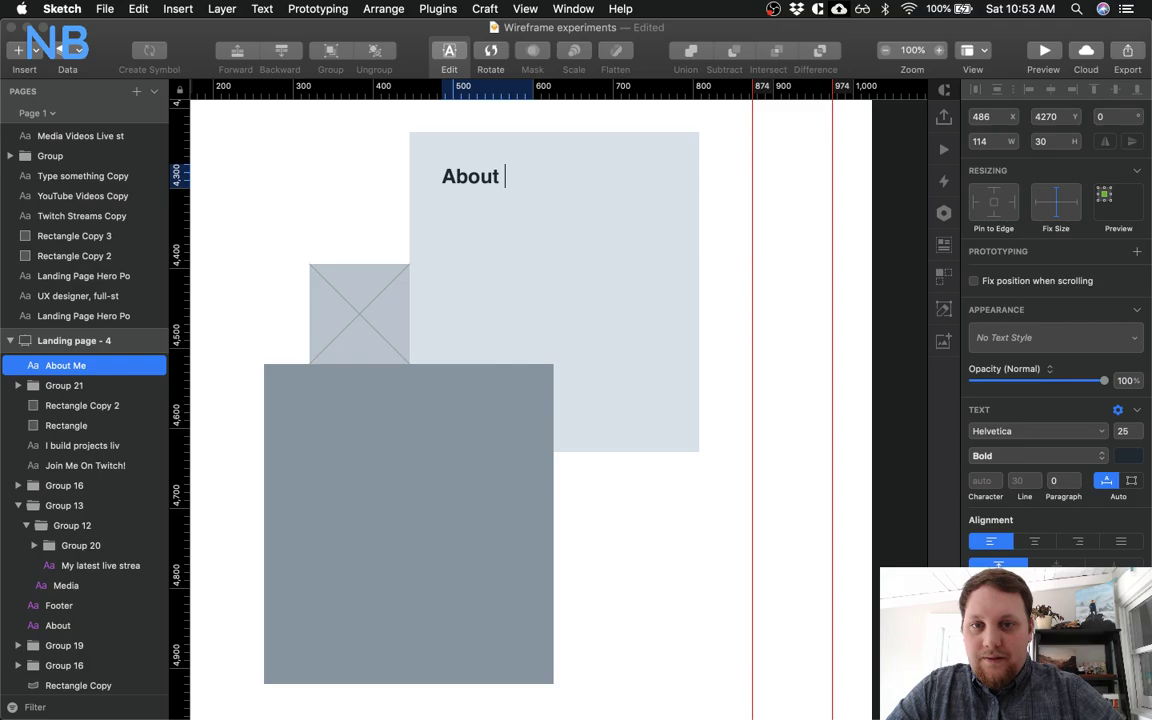
key(Escape)
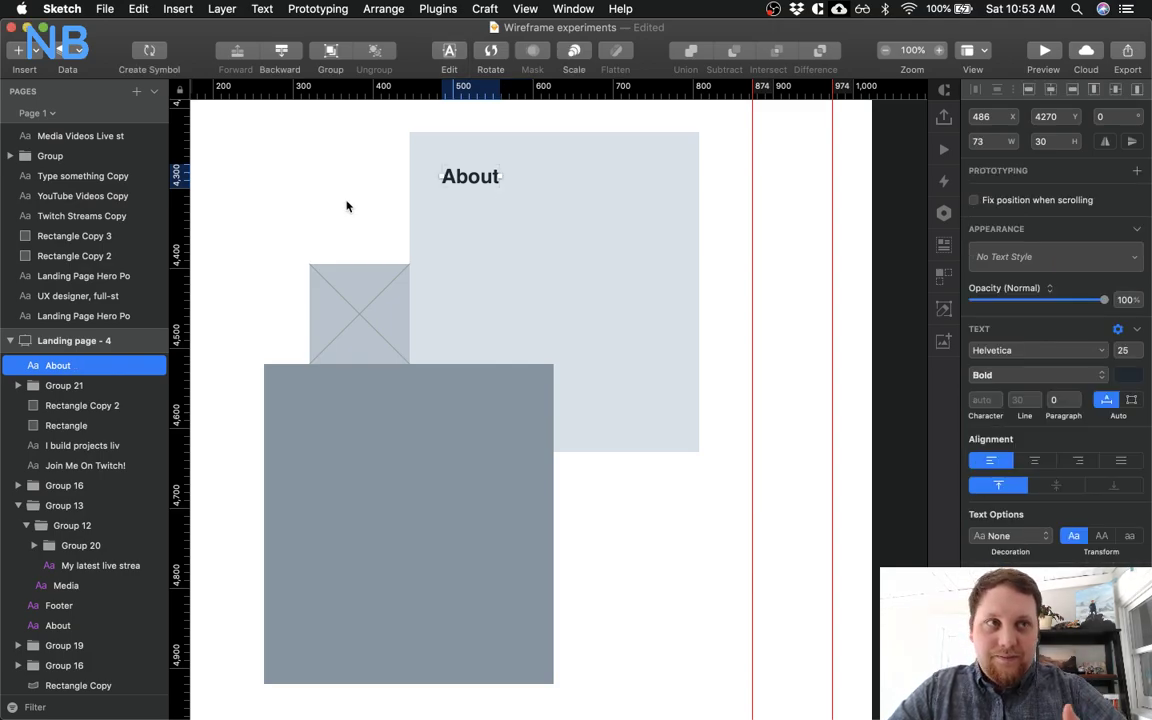
key(super+z)
click(353, 204)
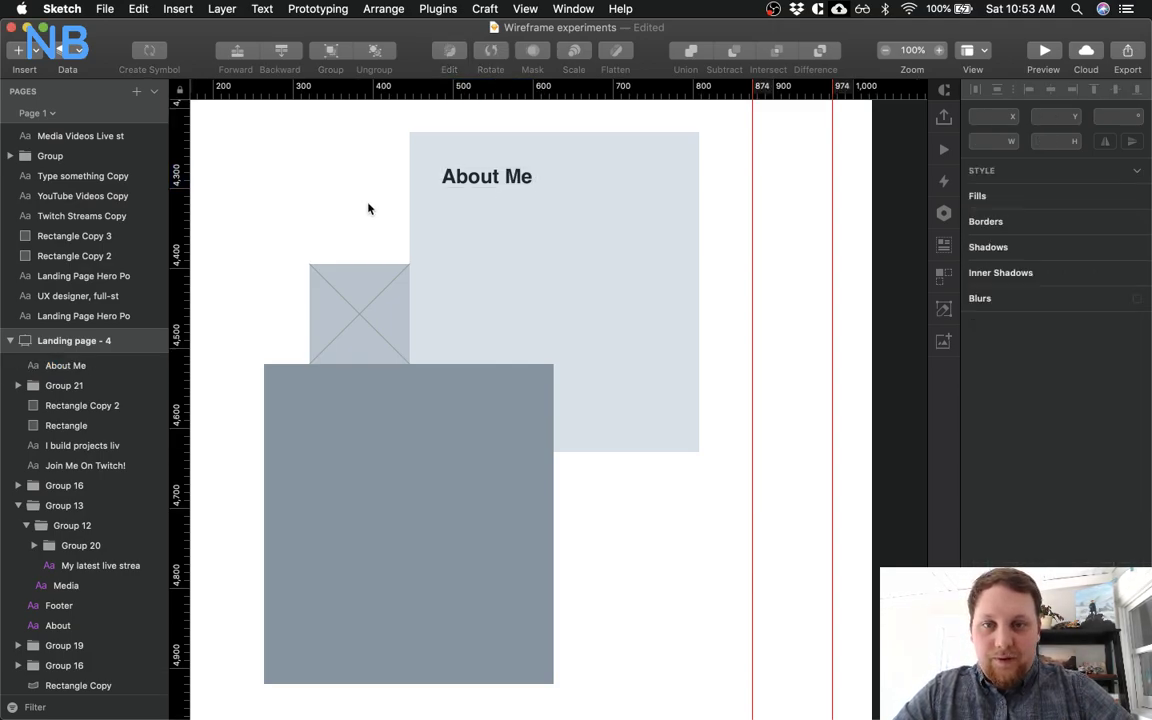
Duplicate the About Me heading just below itself at Y 4325, and inspect the stream card description's text style
drag(480, 181, 477, 224)
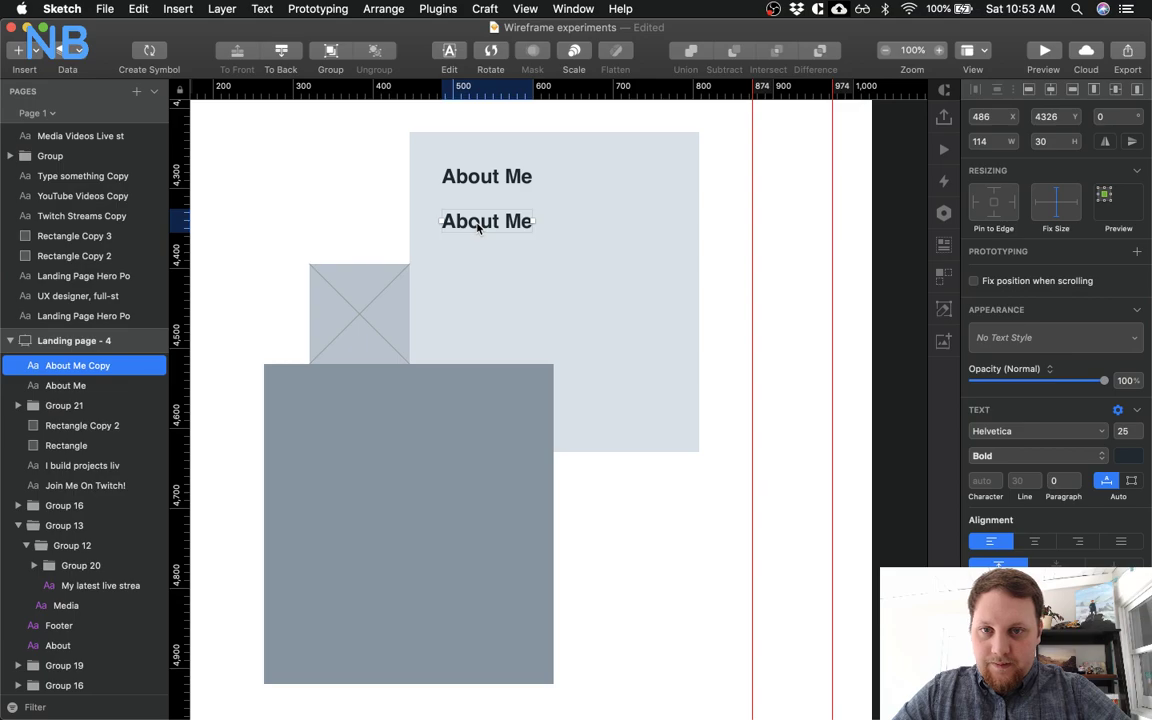
key(Up)
scroll(350, 219, up, 15)
scroll(350, 219, up, 2)
click(620, 360)
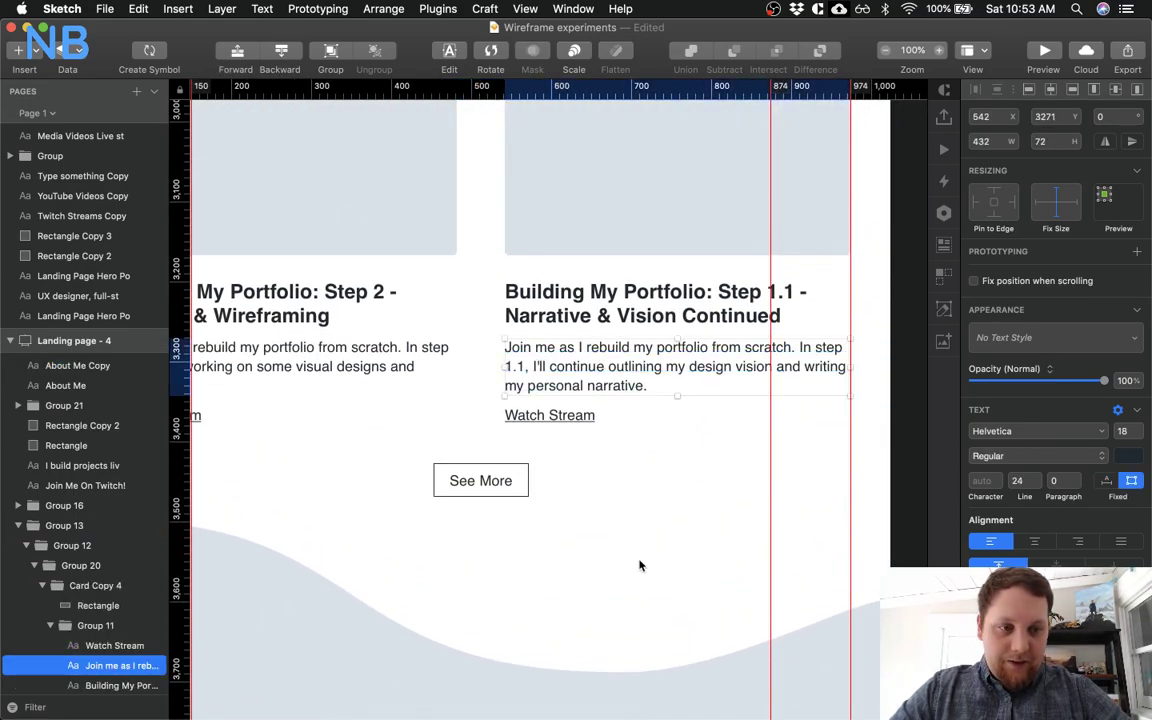
Style the duplicated heading as body text with line height 24, Regular weight and font size 18
scroll(630, 556, down, 10)
scroll(626, 551, down, 3)
click(535, 510)
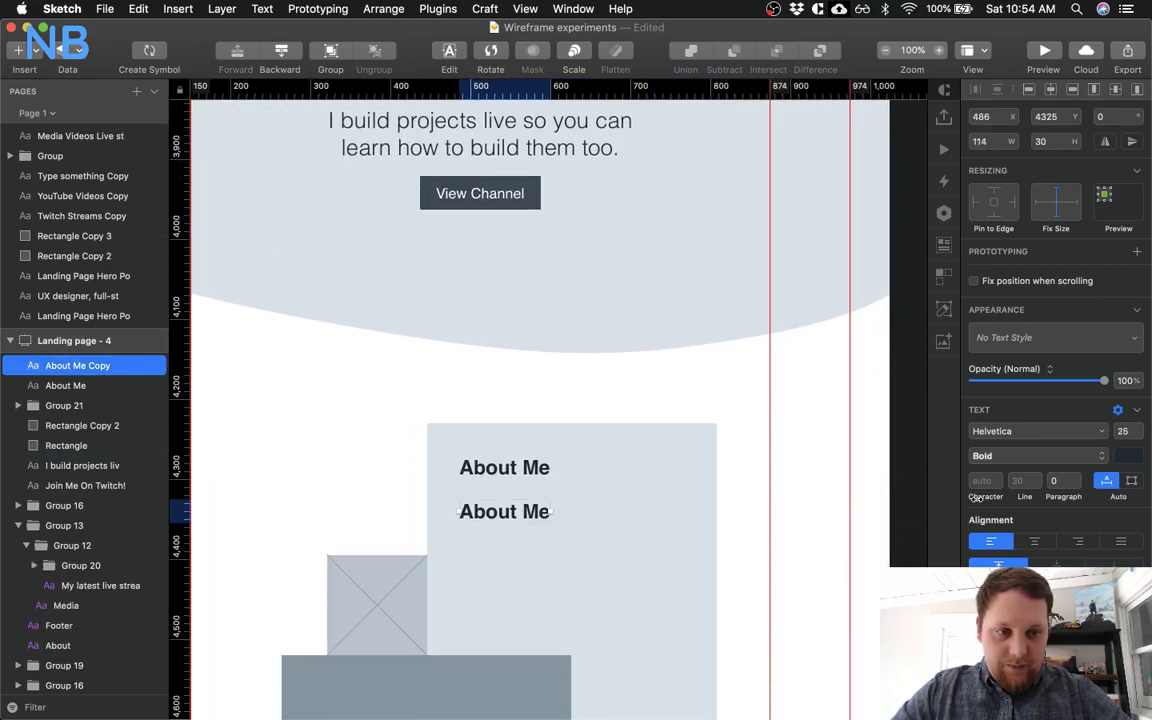
click(1022, 480)
text(24)
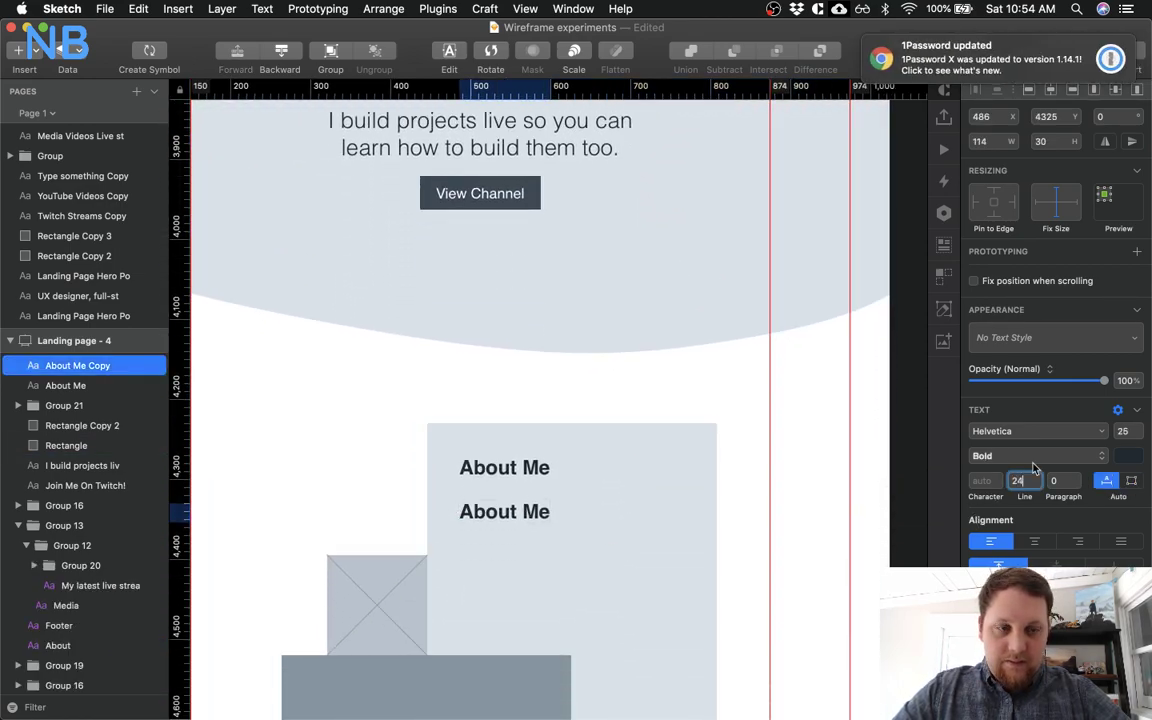
click(1048, 457)
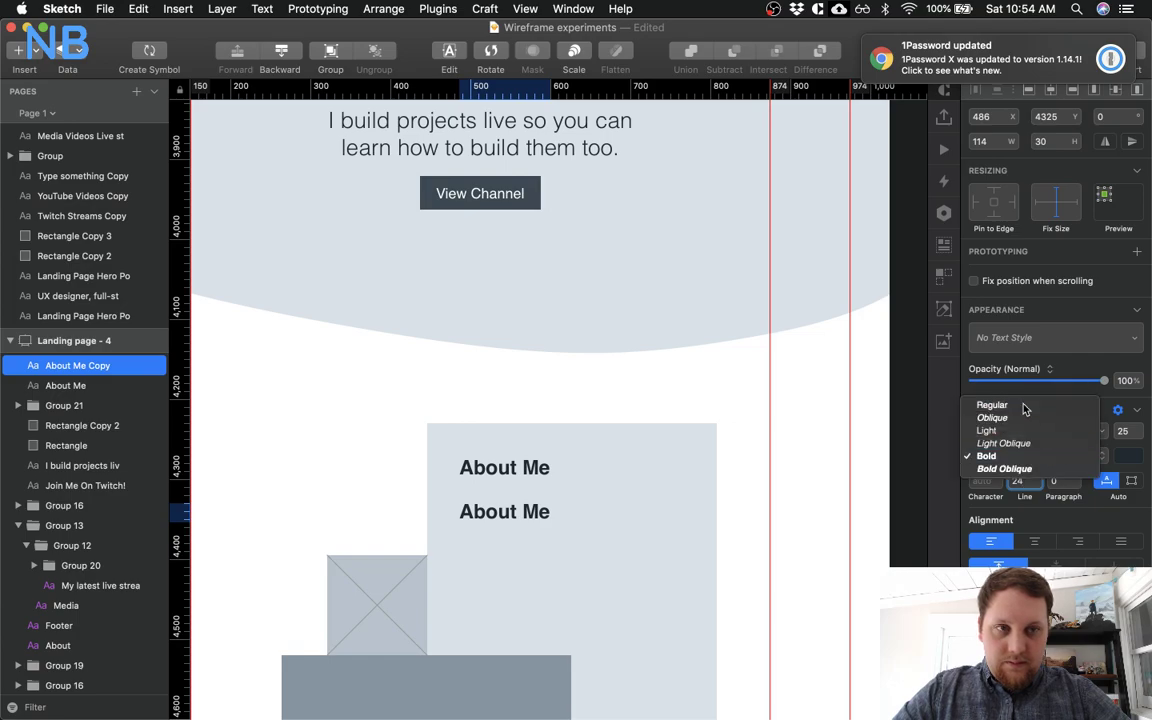
click(1027, 404)
click(1125, 431)
text(18)
key(Return)
key(Escape)
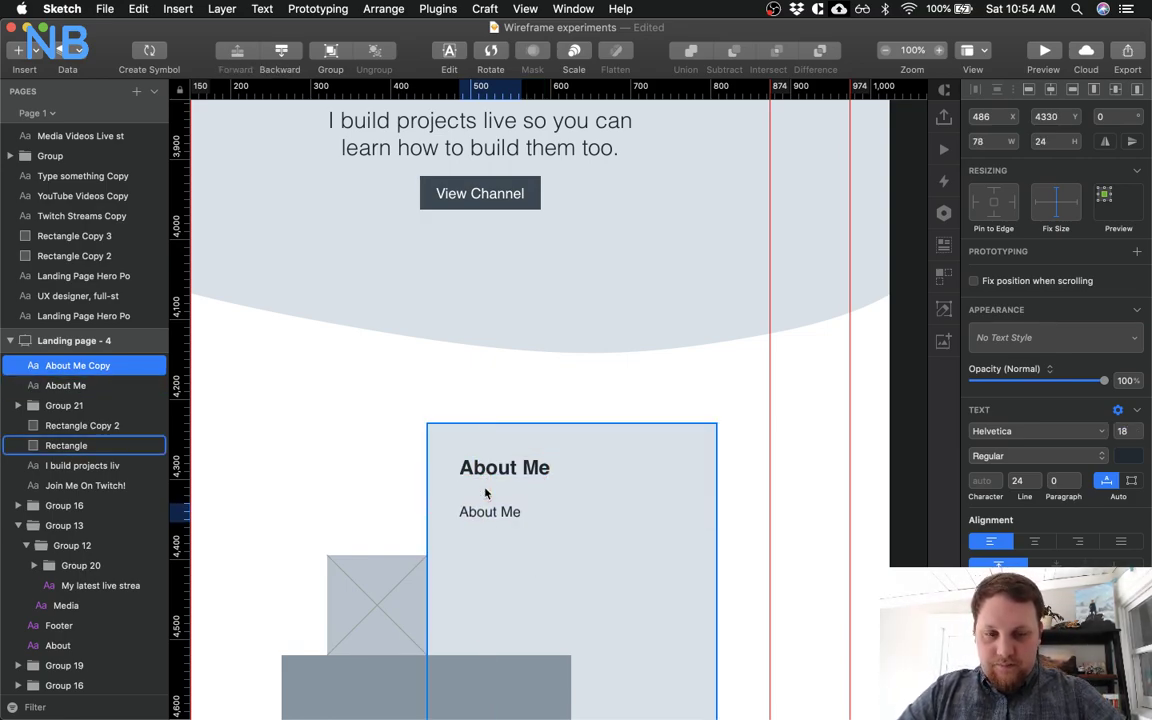
Replace the duplicated text with the three-paragraph bio copied from the existing site
click(476, 514)
double_click(476, 514)
key(super+a)
key(super+v)
scroll(597, 562, down, 3)
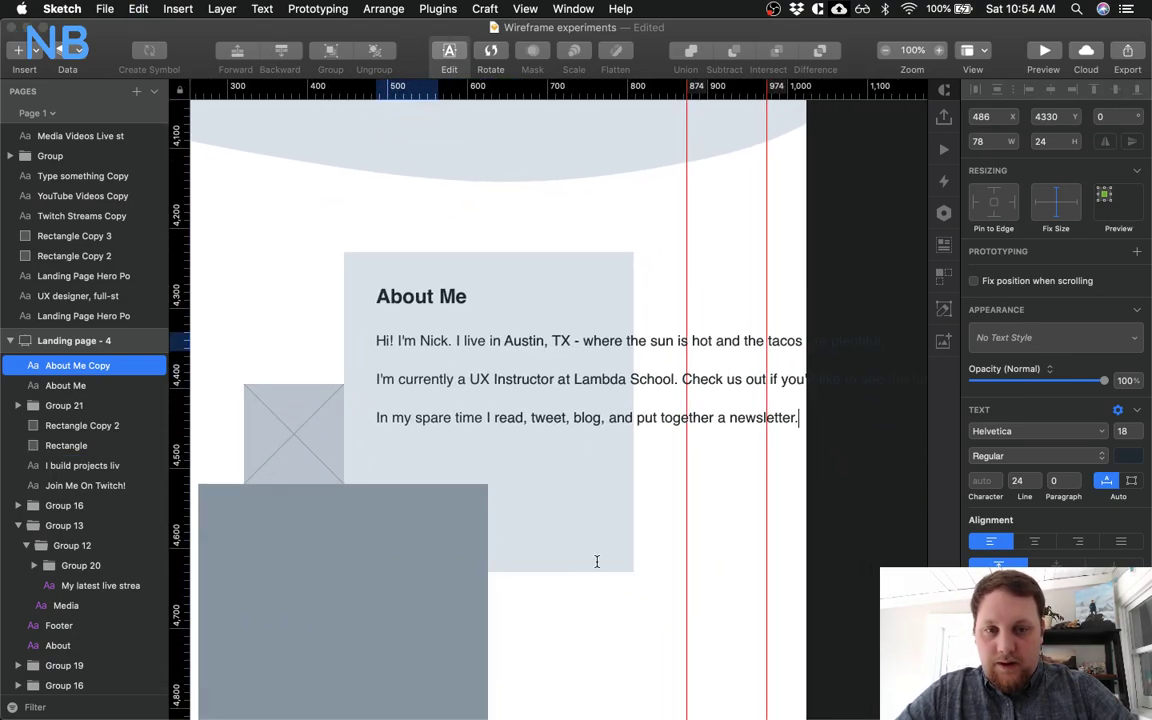
key(Escape)
Narrow the bio text box to fit inside the light block, with a final width of 282
scroll(728, 381, right, 5)
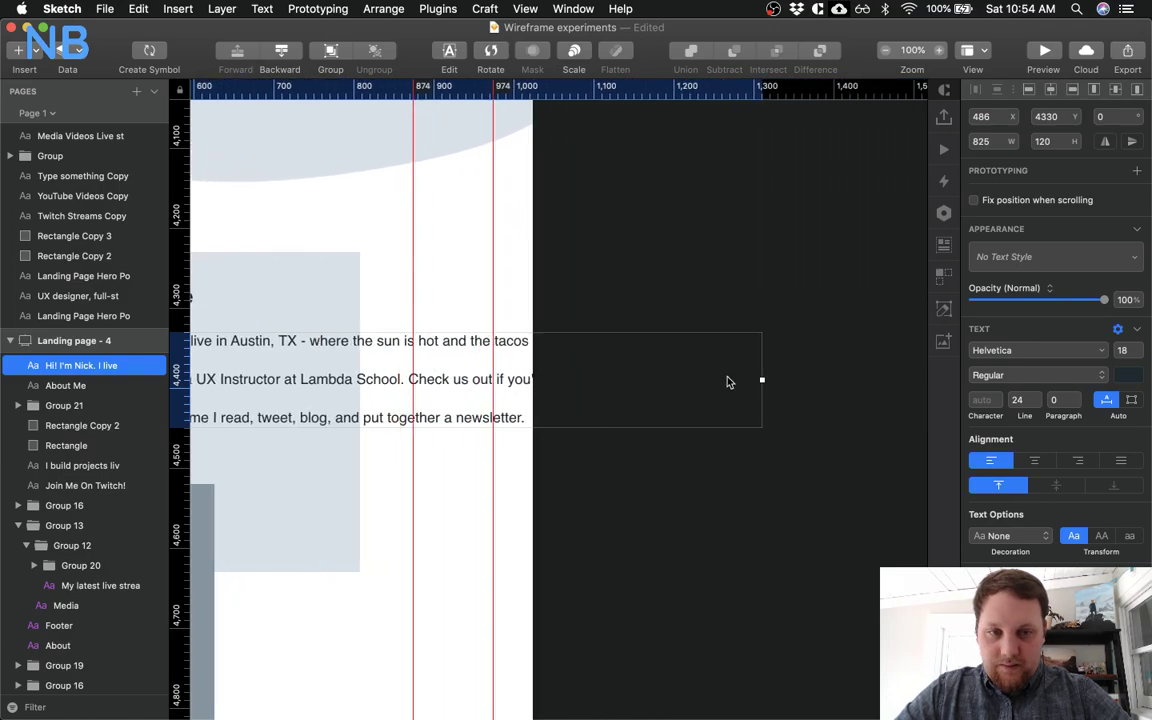
click(772, 386)
click(458, 373)
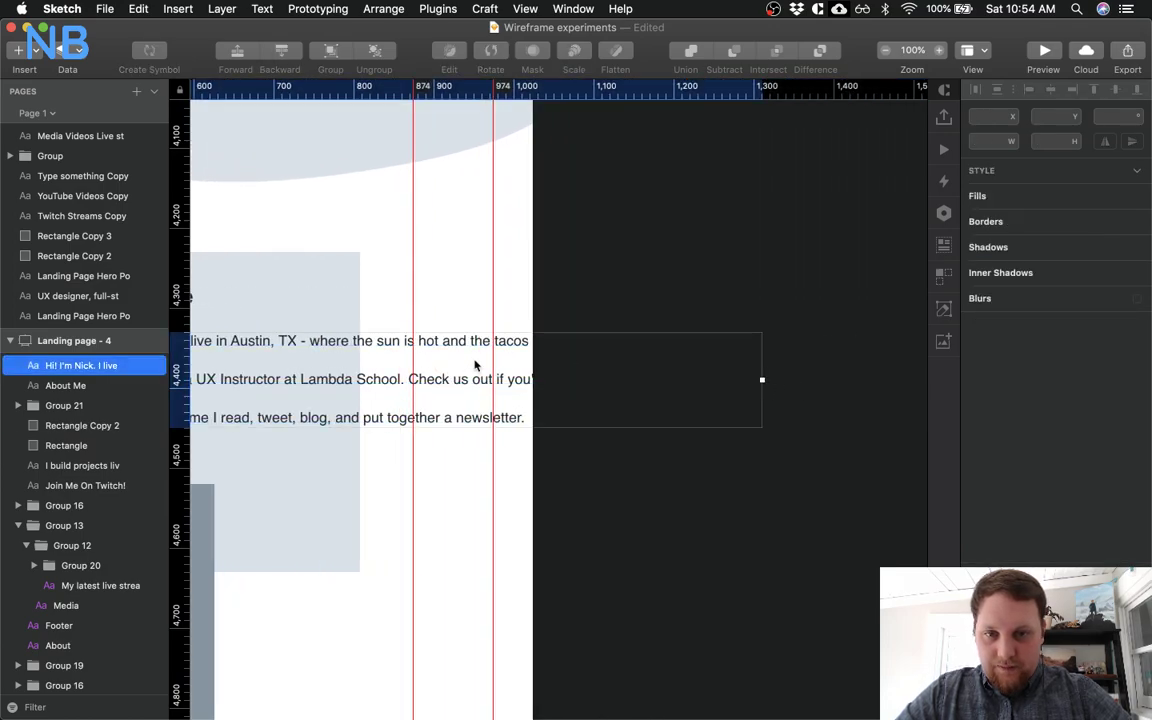
drag(762, 381, 314, 391)
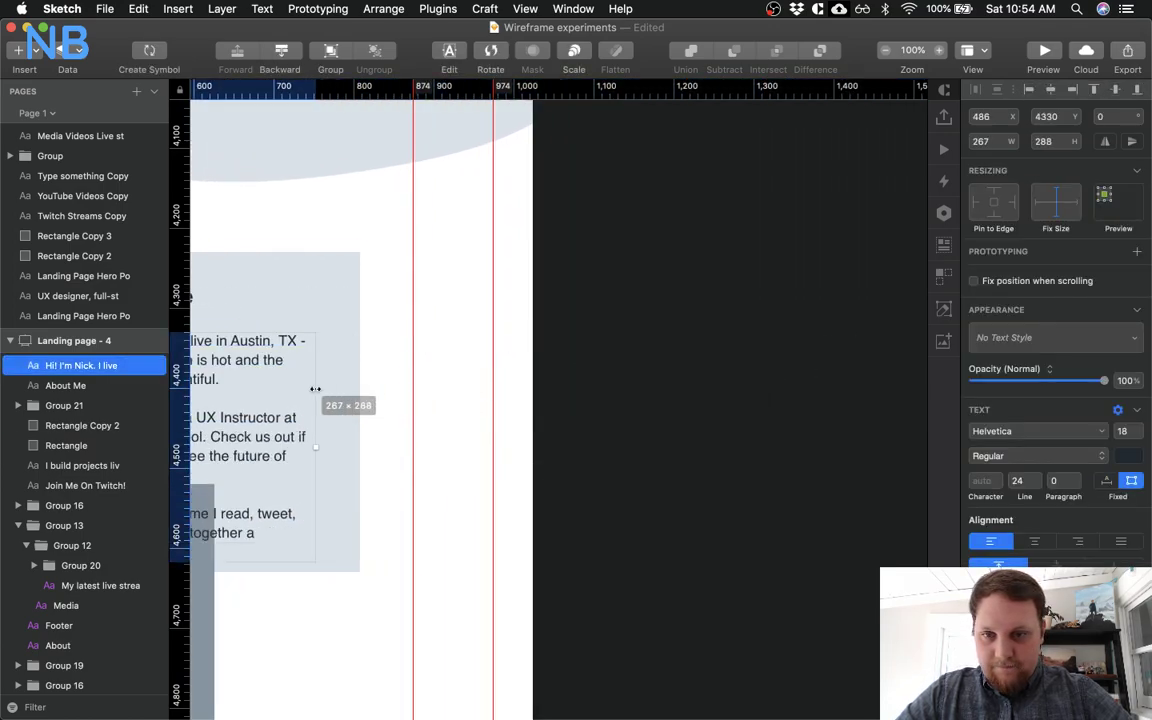
scroll(316, 393, left, 5)
key(alt)
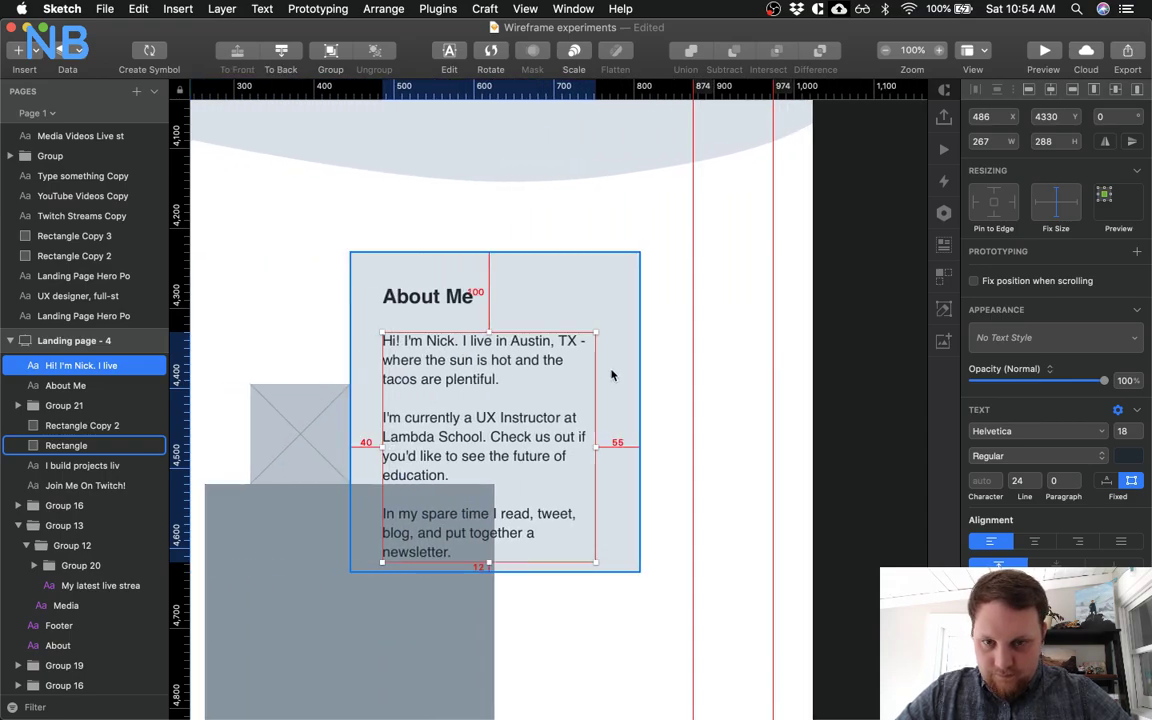
click(997, 140)
text(+15)
key(Return)
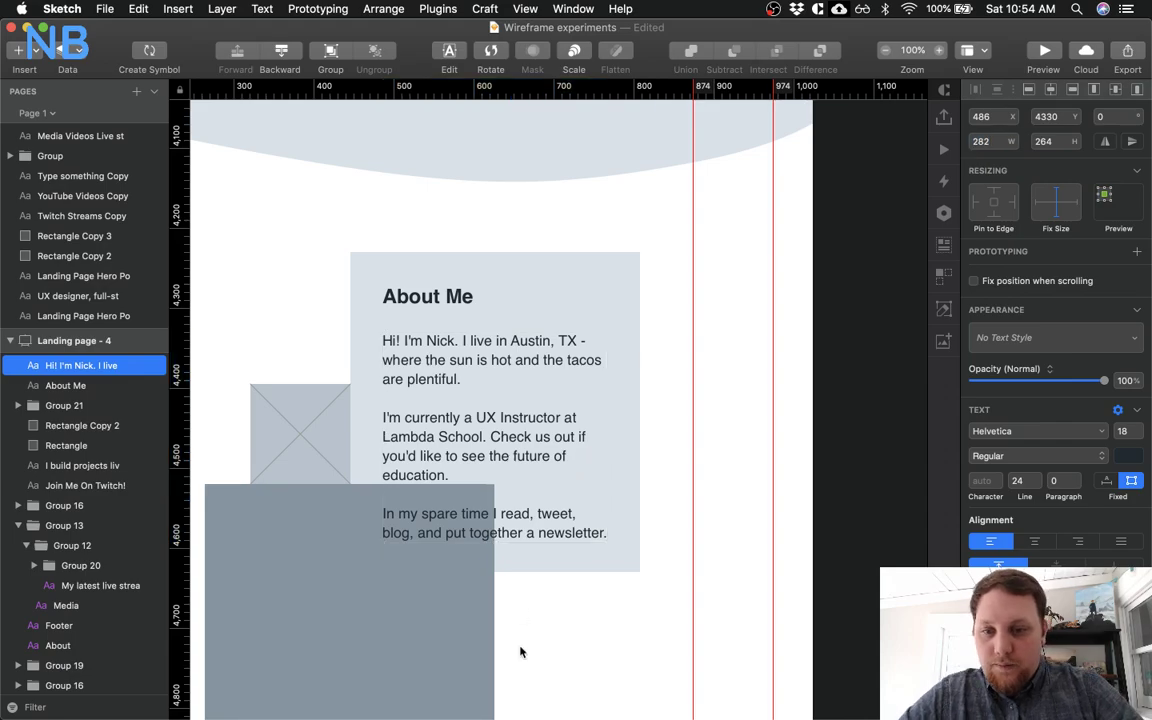
Reduce the bio text's font size to 16
click(522, 650)
scroll(517, 387, down, 5)
scroll(517, 387, left, 5)
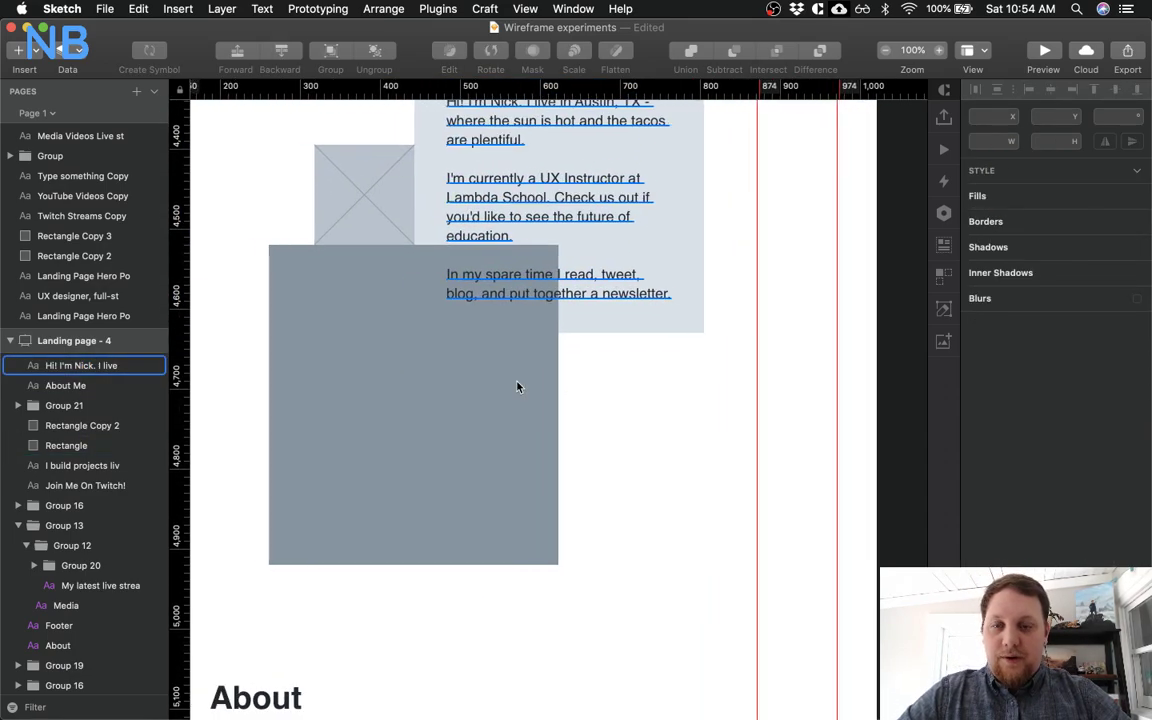
scroll(545, 415, up, 5)
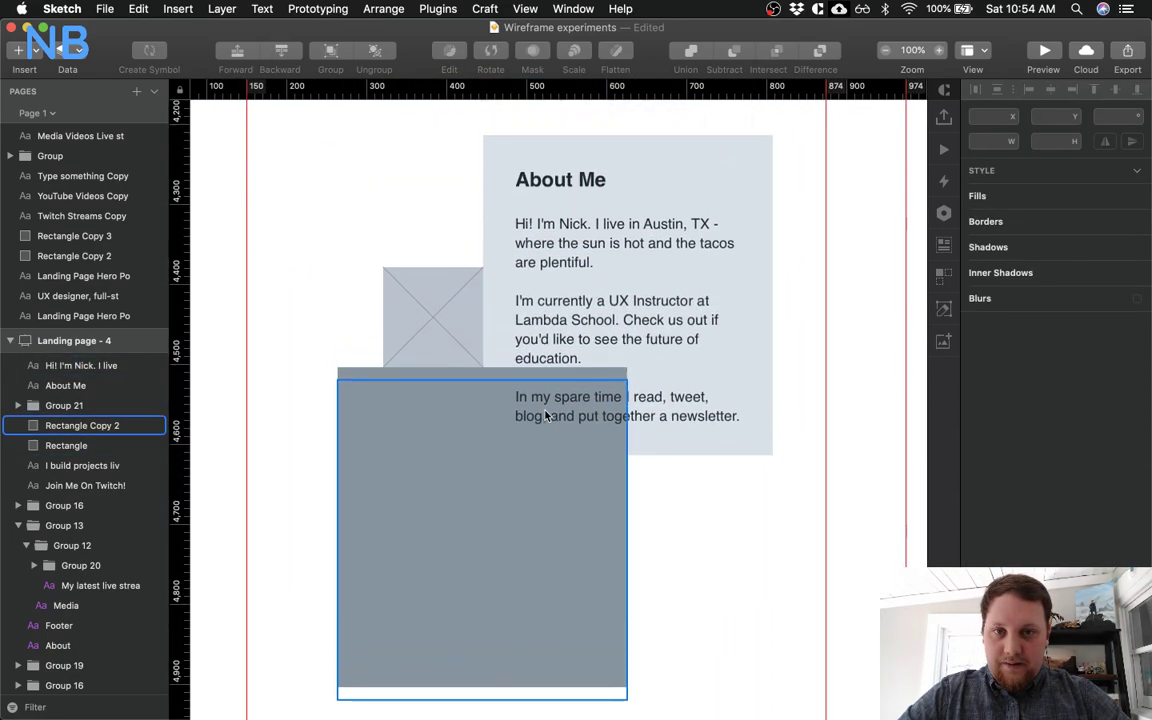
click(656, 337)
text(16)
key(Return)
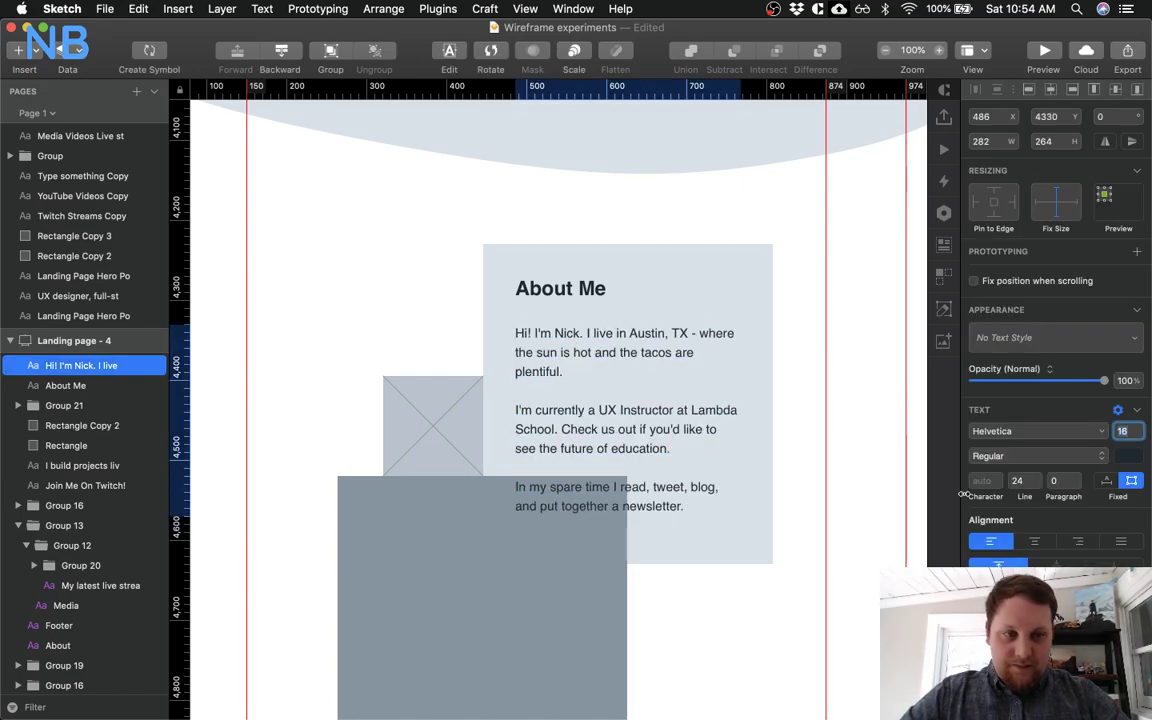
click(725, 643)
Move the bio text up closer to the About Me heading, to Y 4320
click(602, 356)
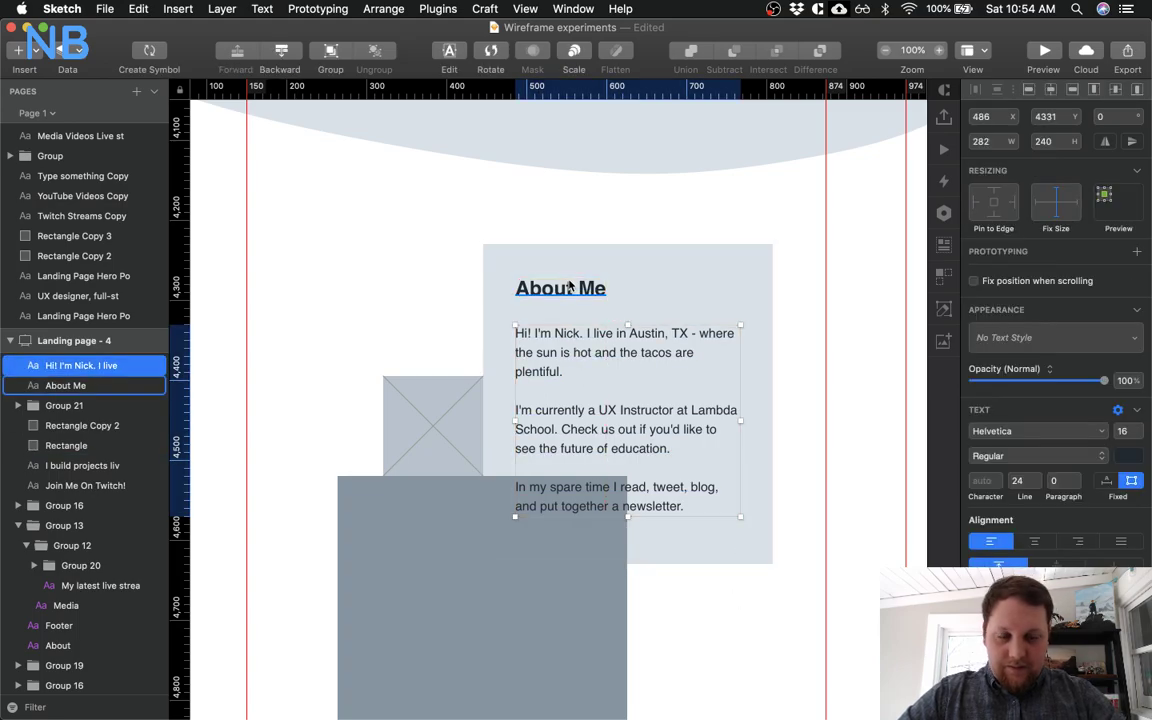
key(shift+Up)
key(Up)
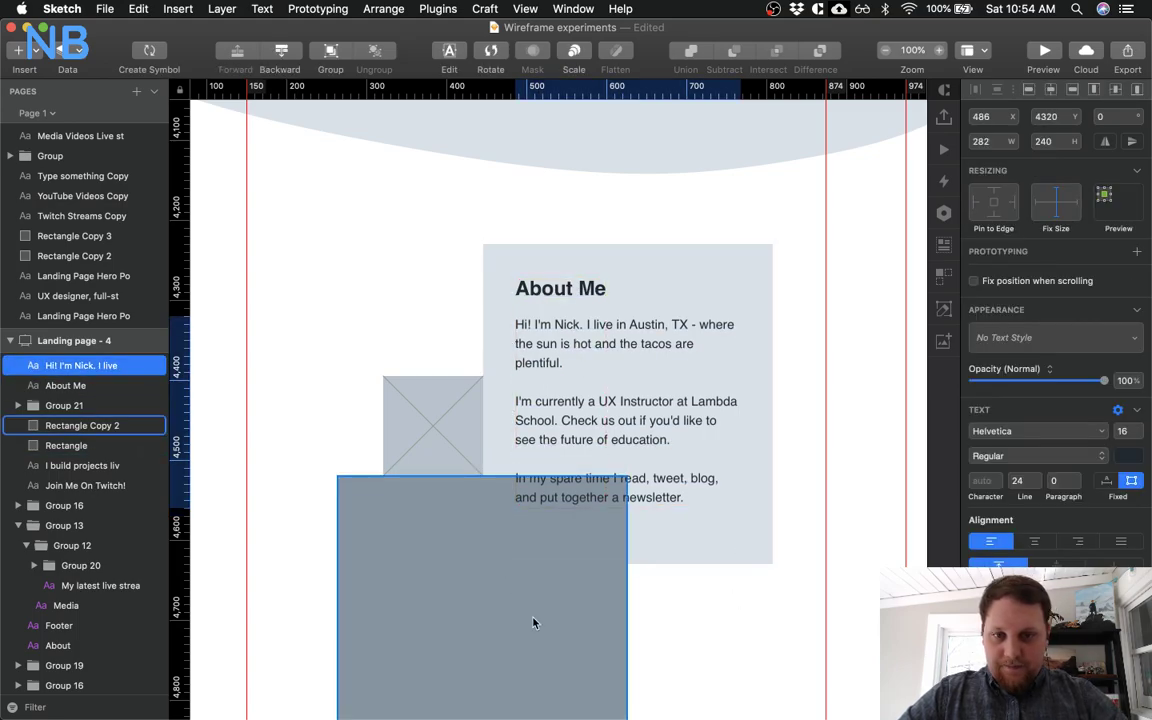
Examine how the About Me and Get In Touch blocks overlap on the existing site in Chrome, and return to Sketch
scroll(535, 620, down, 5)
click(739, 347)
key(ctrl+Up)
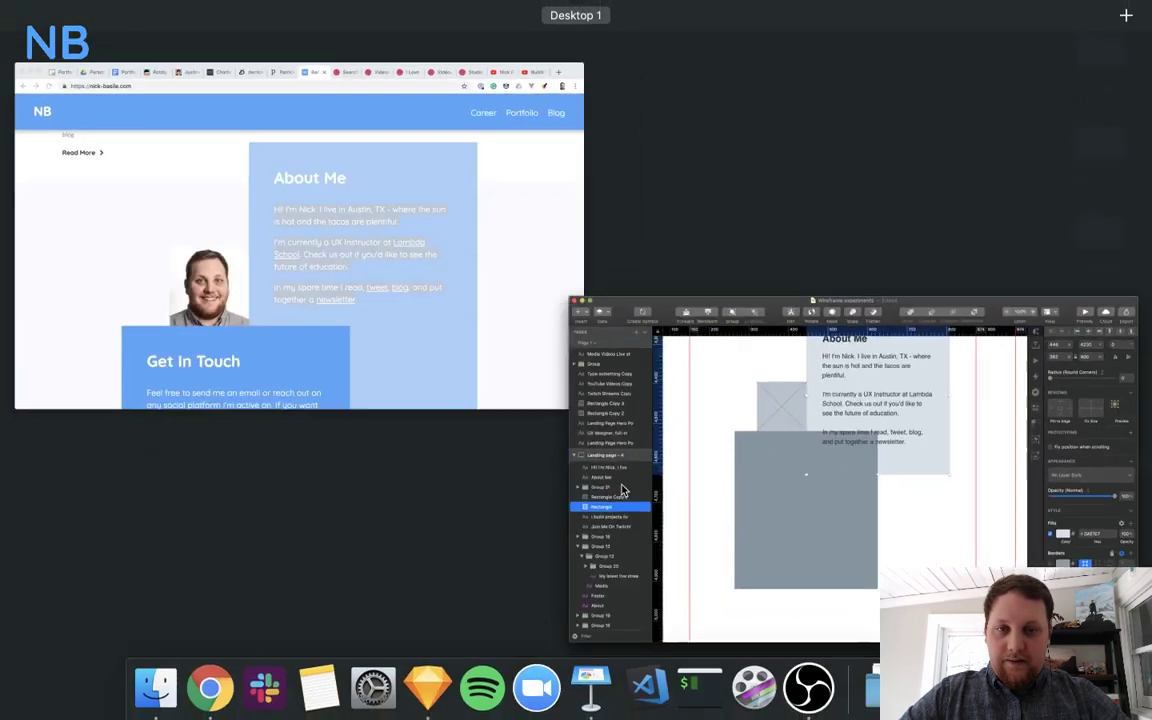
click(432, 283)
scroll(820, 478, down, 1)
scroll(820, 478, up, 3)
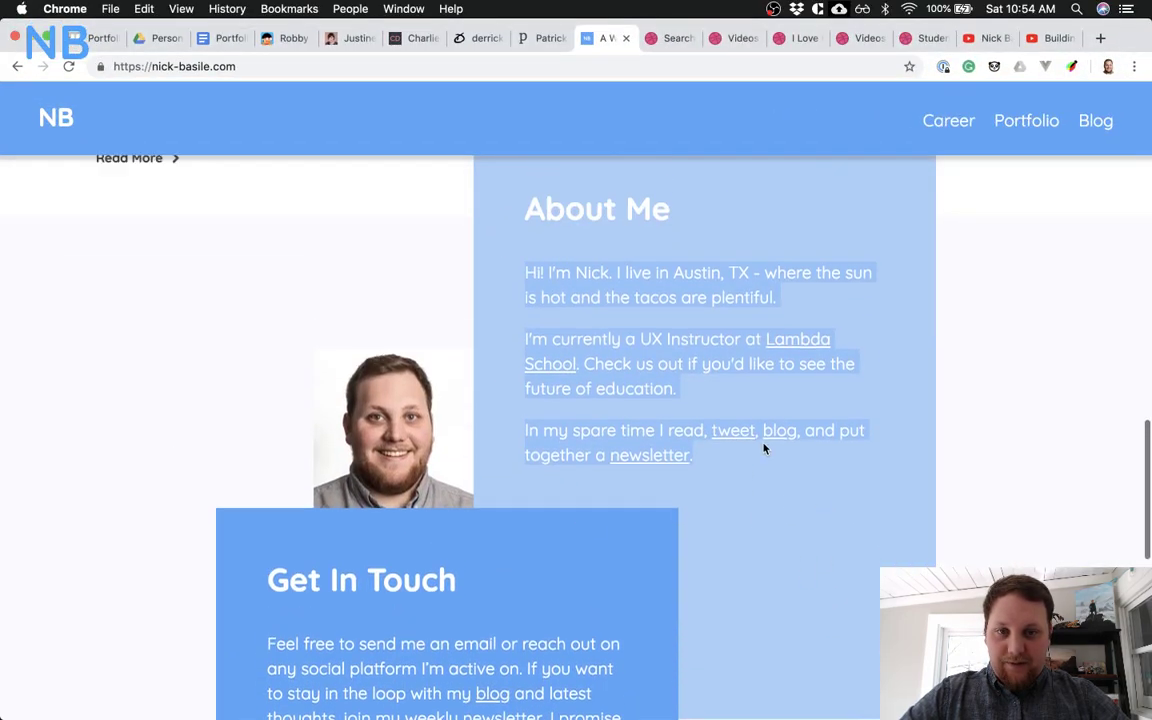
scroll(586, 610, down, 5)
scroll(562, 459, up, 12)
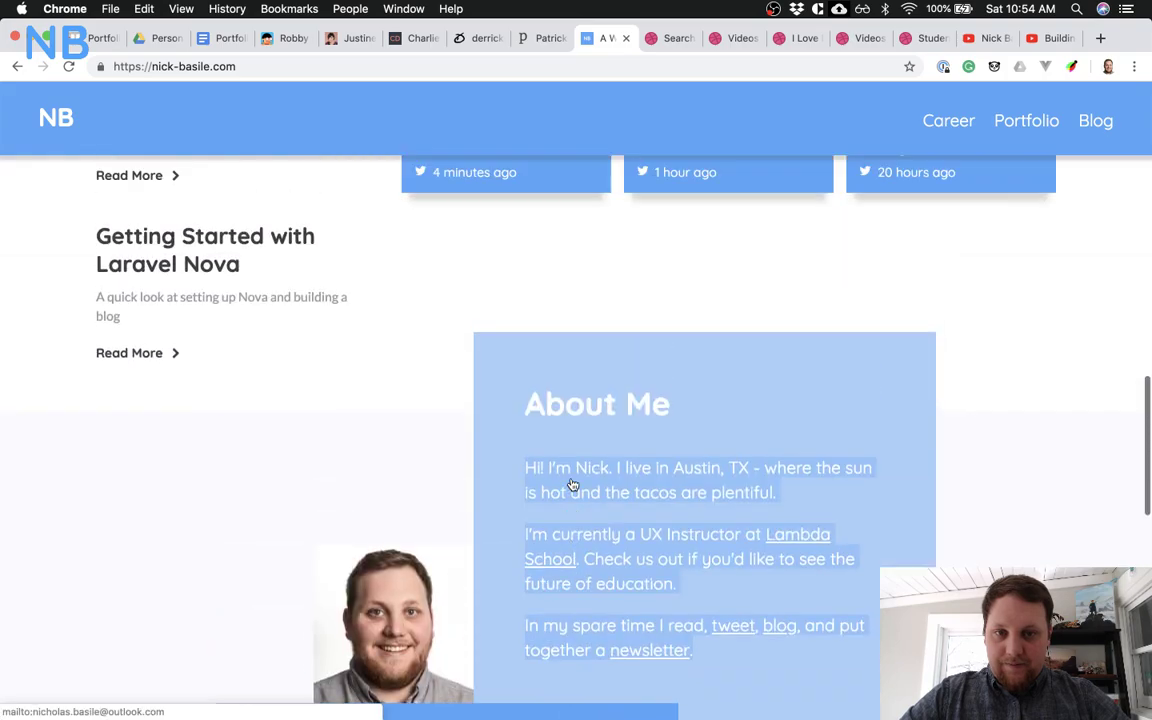
scroll(570, 481, down, 7)
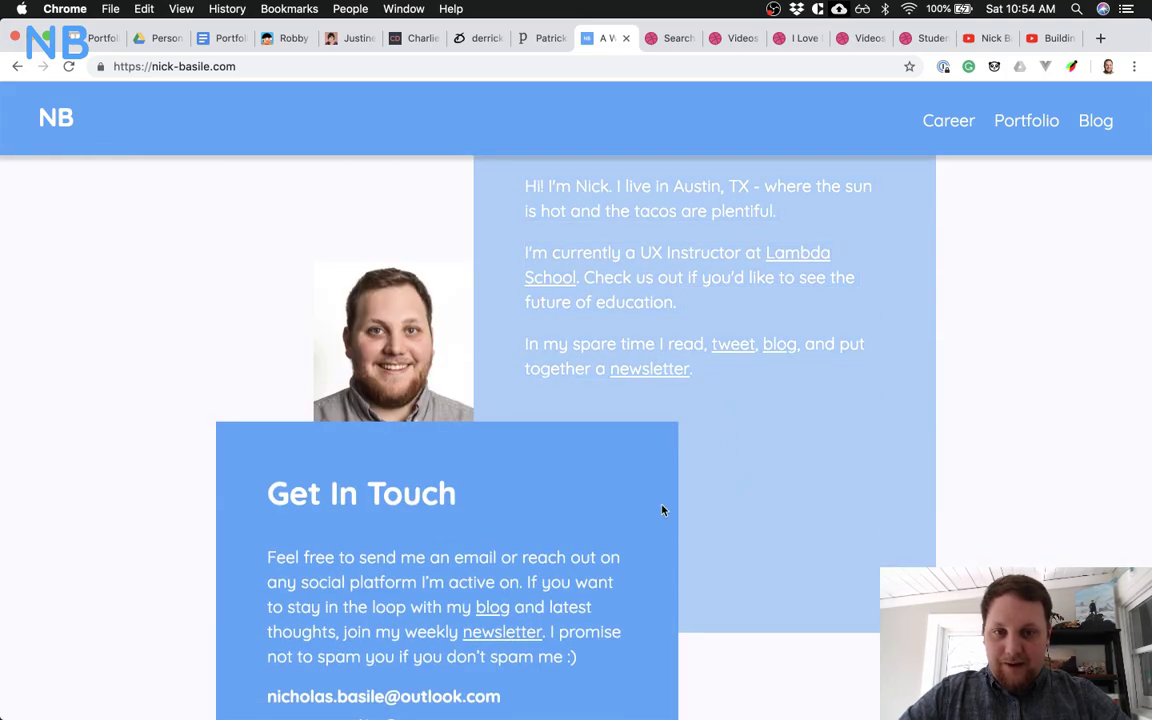
key(ctrl+Up)
click(701, 377)
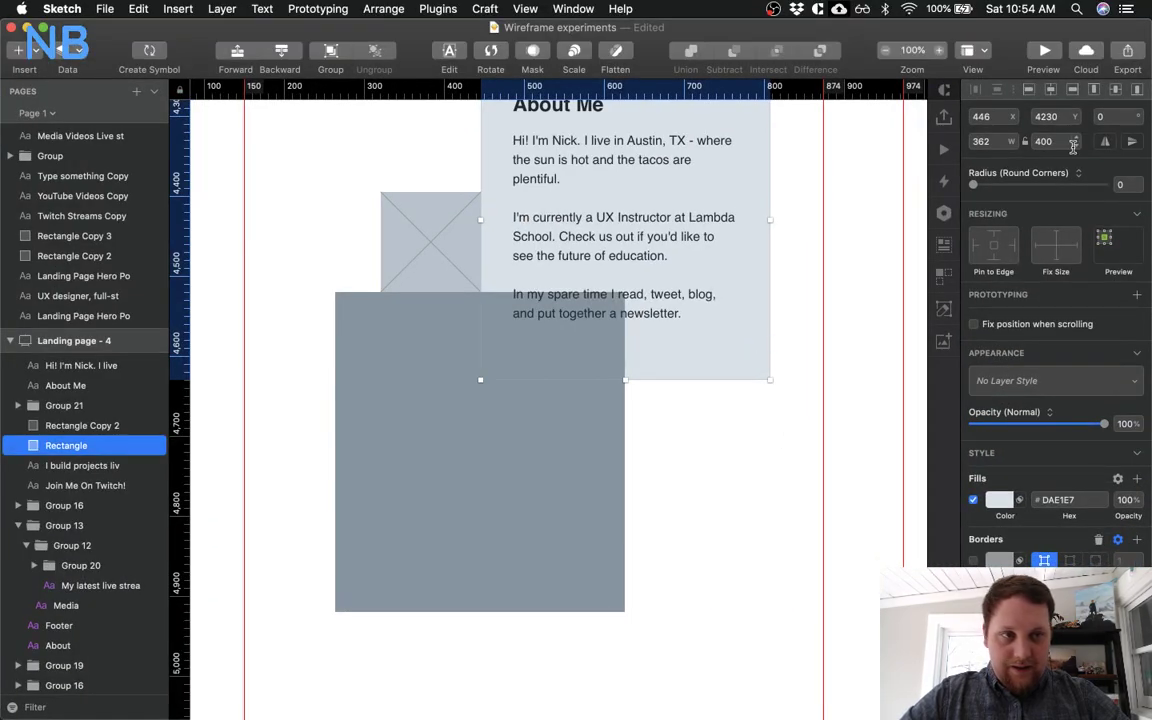
Try a height of 600 on the light About Me block, and settle on 500
click(1040, 141)
text(400)
text(600)
key(Return)
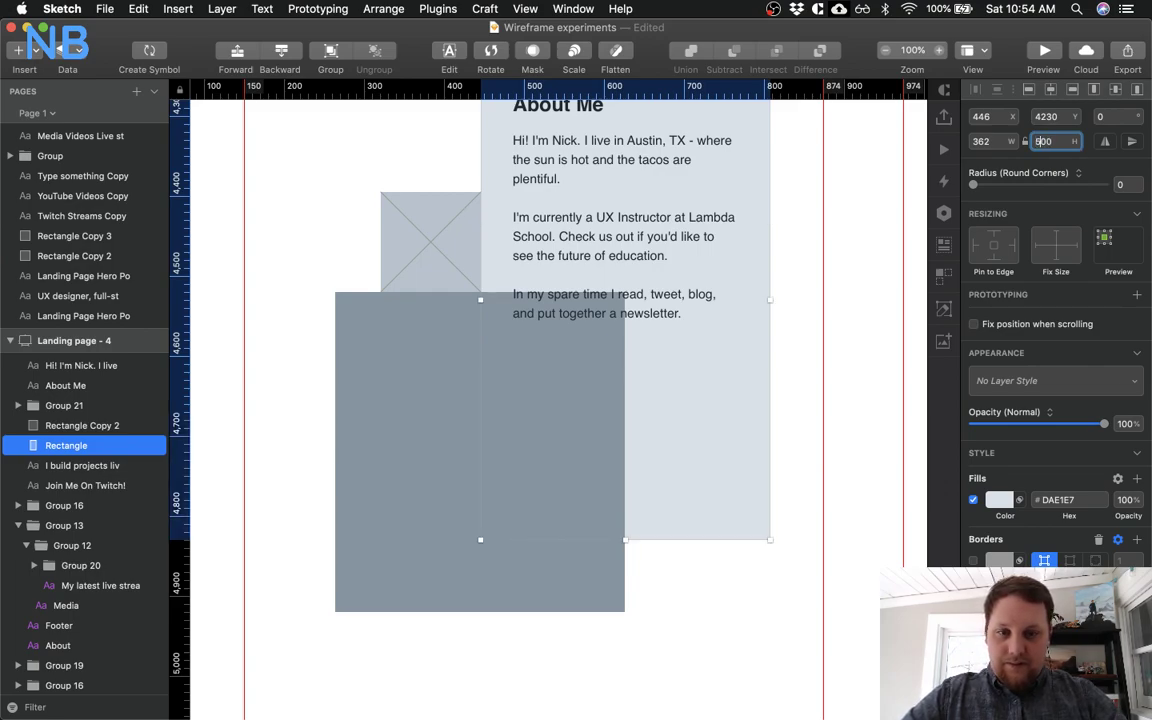
text(500)
key(Return)
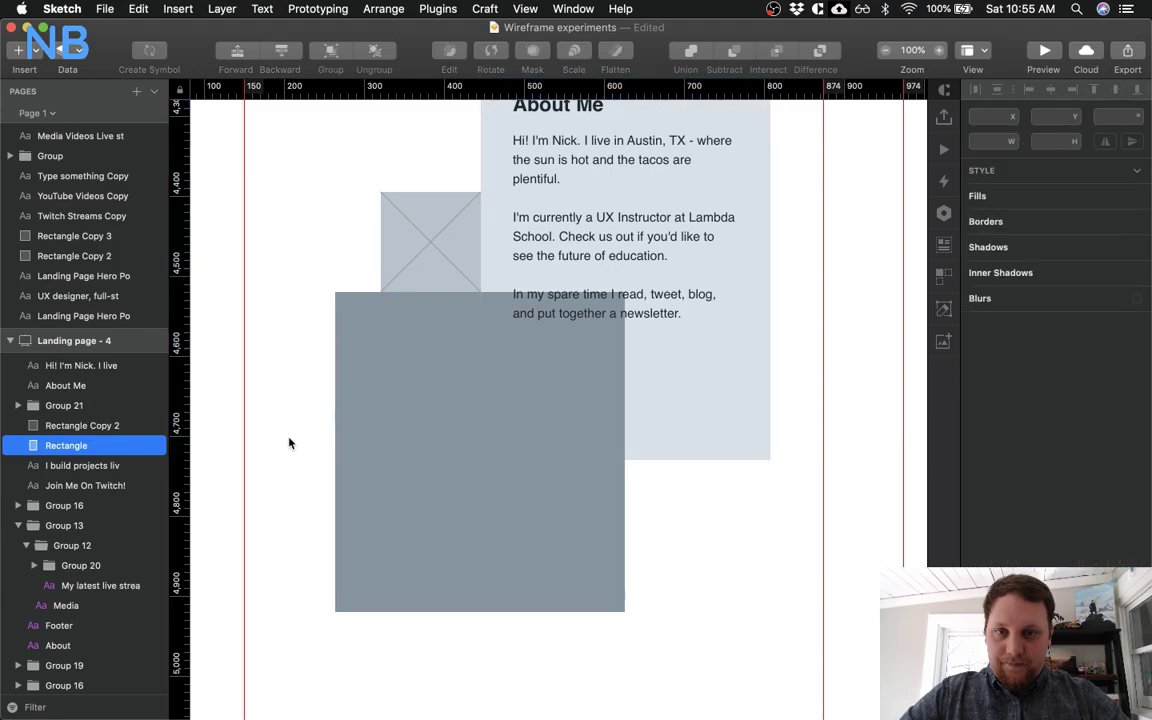
Try to move the dark block down with the photo placeholder's background rectangle, and undo the move
click(373, 406)
shift+click(385, 248)
drag(418, 278, 418, 360)
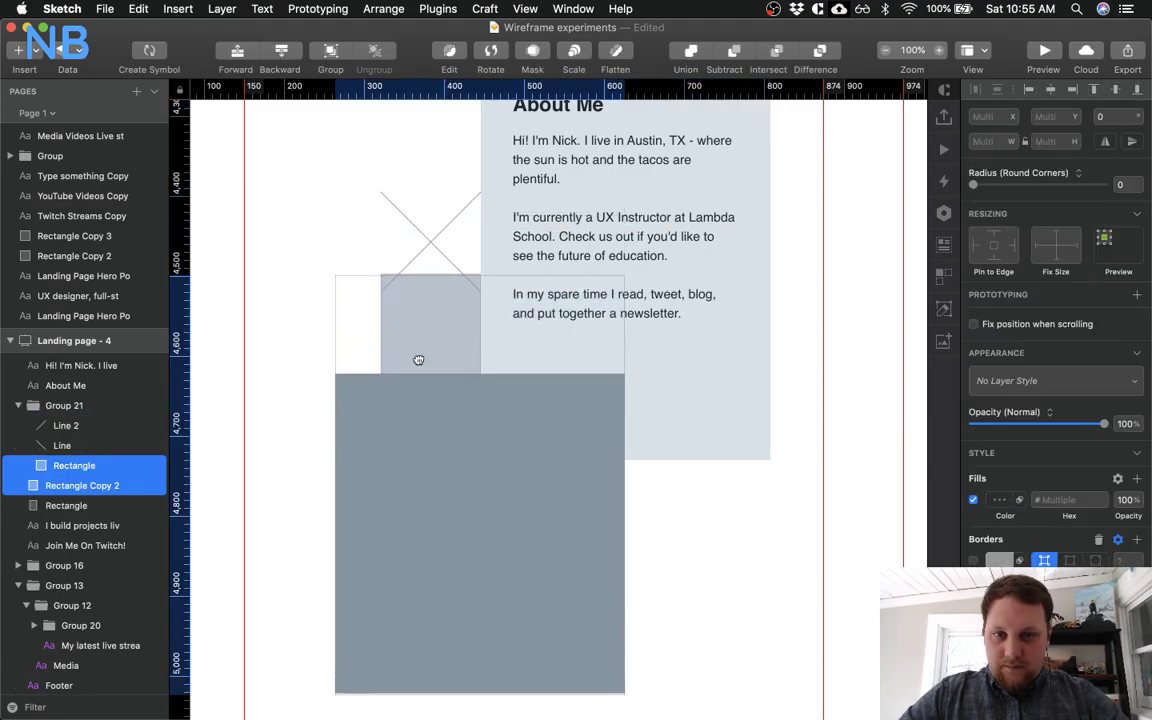
key(cmd+z)
click(319, 332)
Move the photo placeholder group and the dark block down together below the bio text, bringing the dark block to Y 4593
click(432, 266)
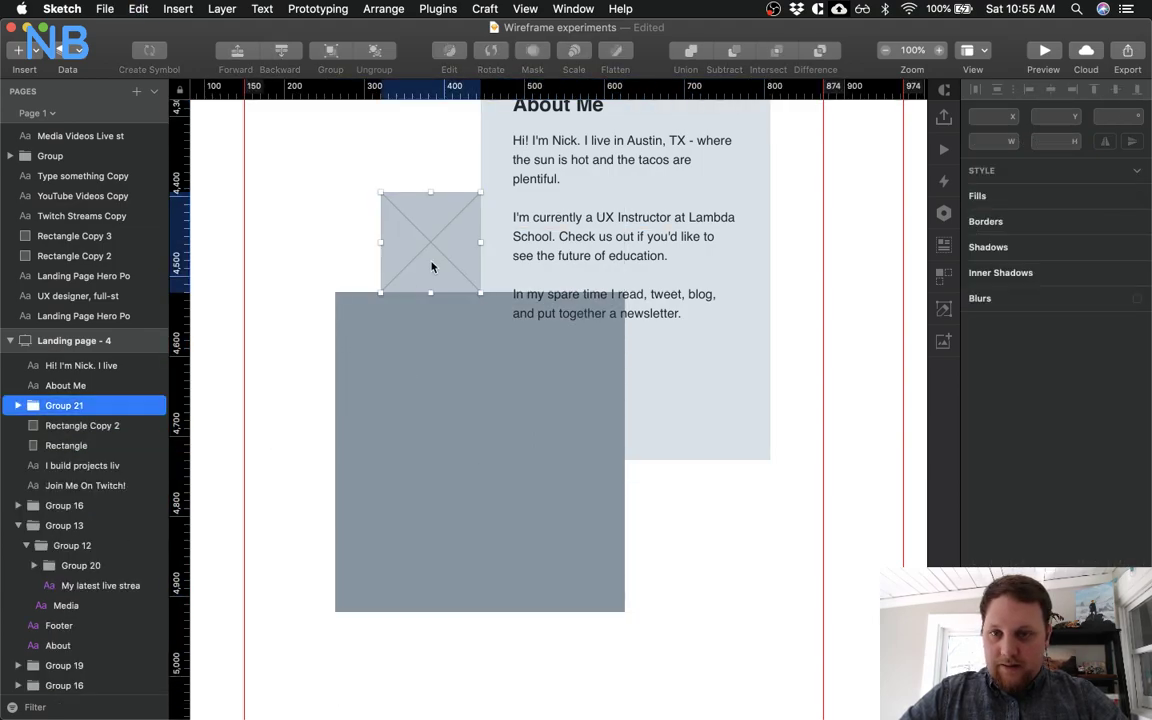
shift+click(450, 398)
drag(450, 371, 448, 430)
click(674, 432)
click(570, 397)
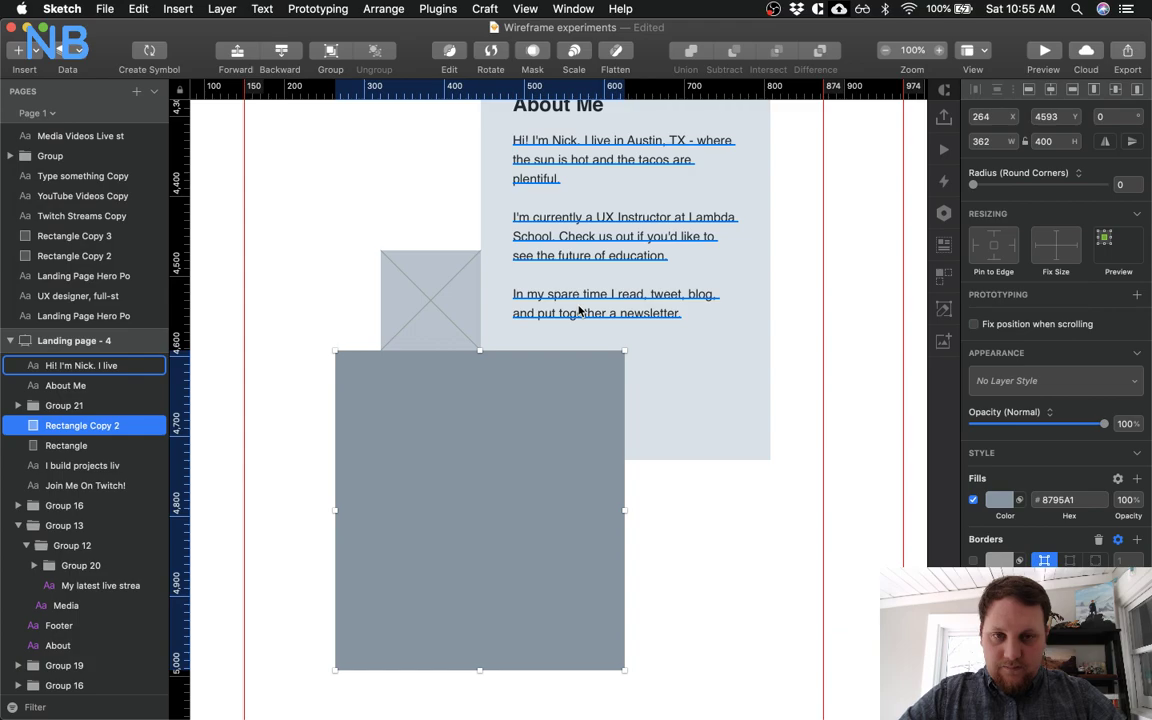
Check the heading's margins in the light block, and nudge the photo placeholder and dark block down together by a few pixels
scroll(577, 298, up, 4)
click(571, 168)
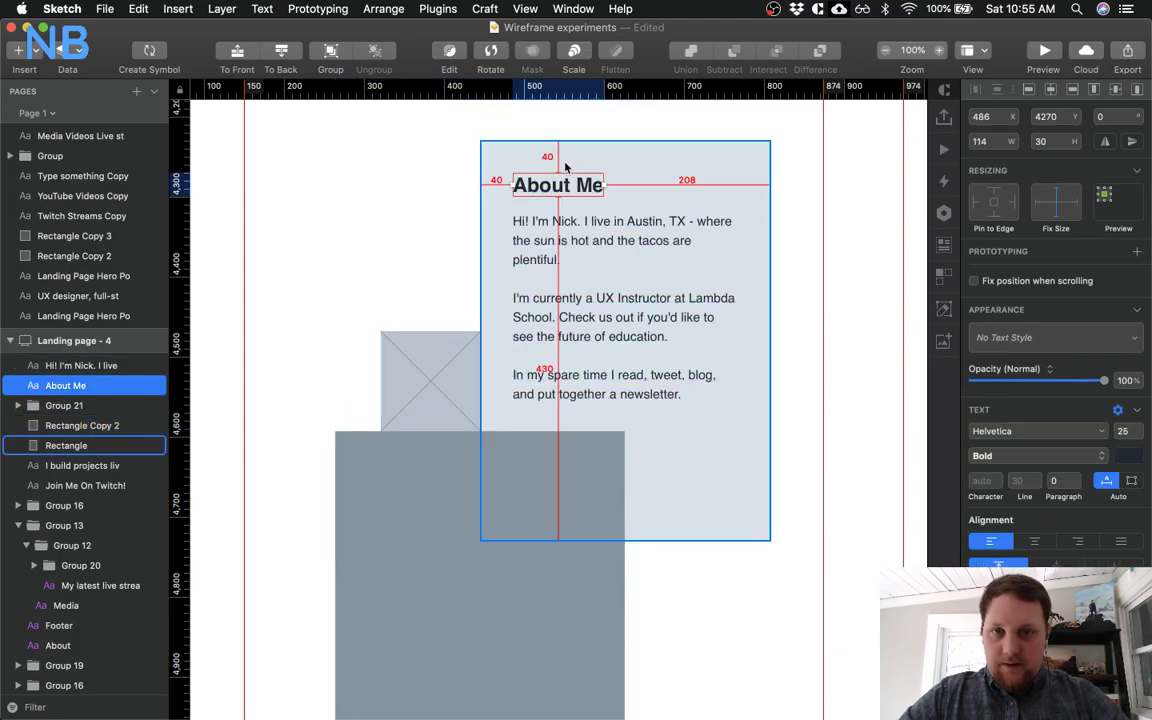
shift+click(461, 421)
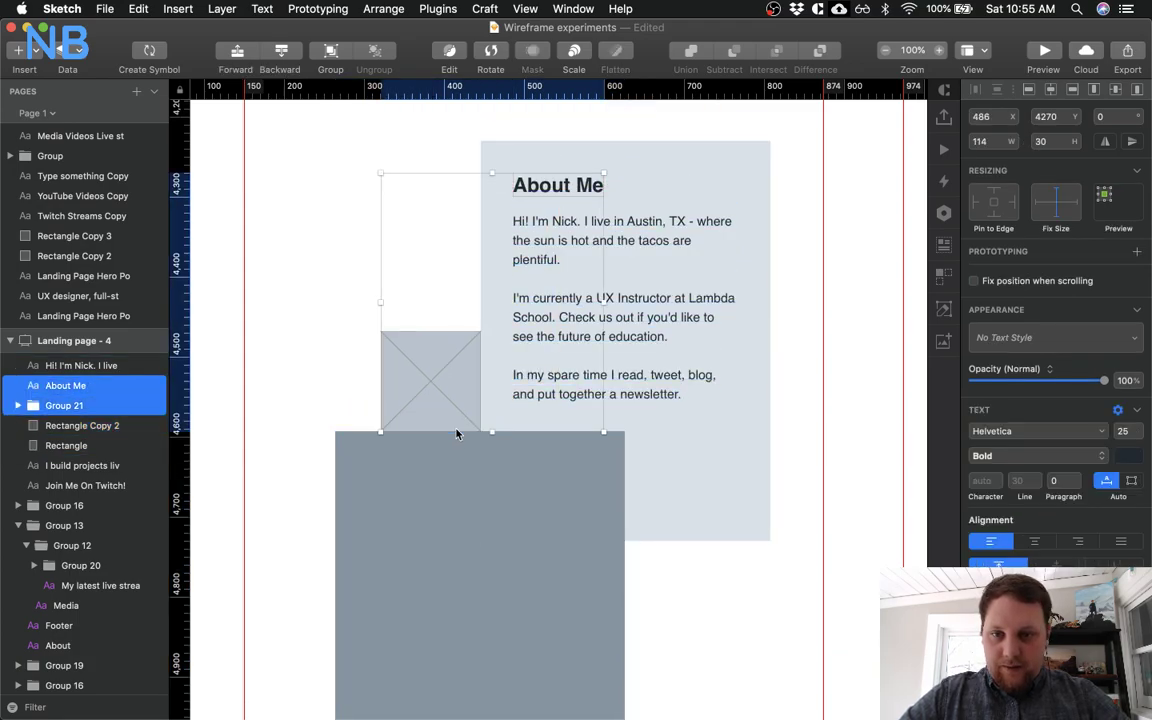
shift+click(550, 396)
click(311, 494)
click(375, 432)
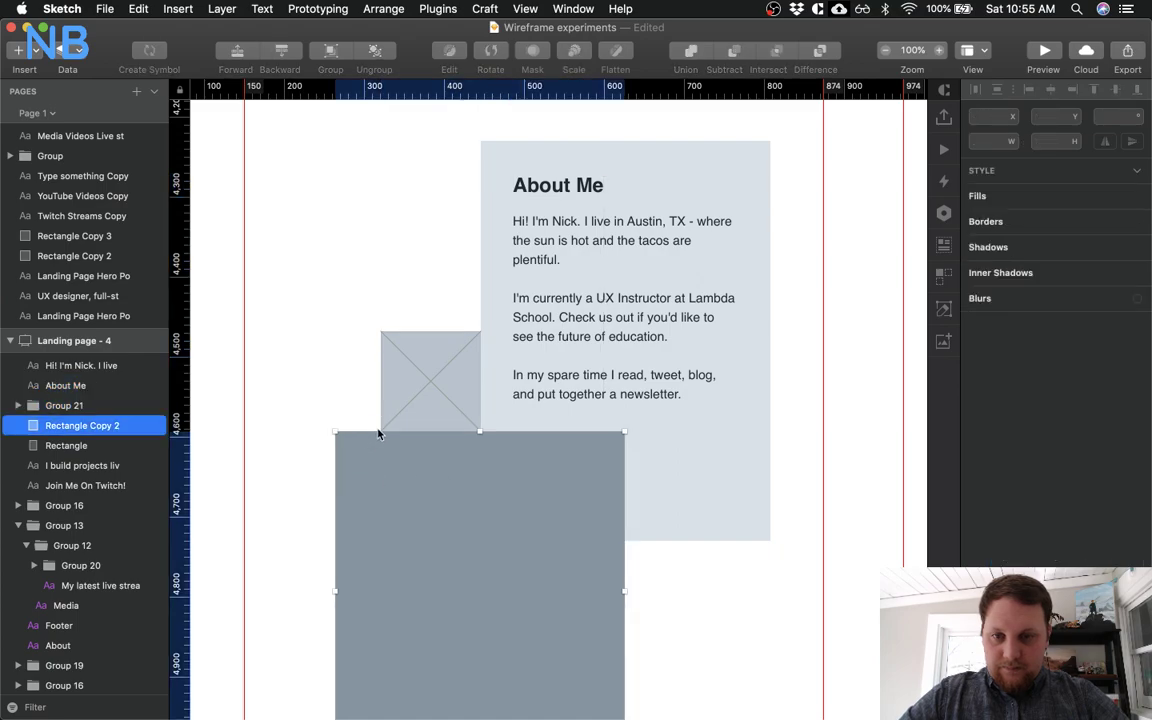
shift+click(397, 423)
key(Down)
key(Down)
key(Down)
key(Down)
key(Down)
key(Down)
key(Down)
key(Down)
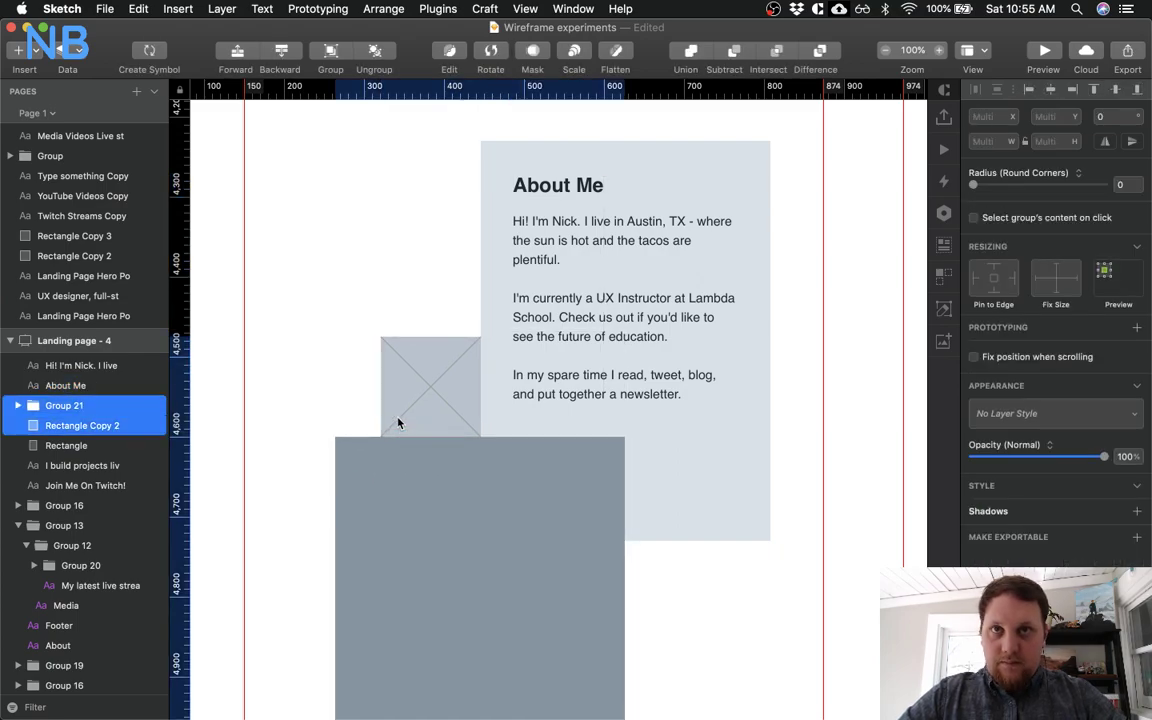
click(665, 563)
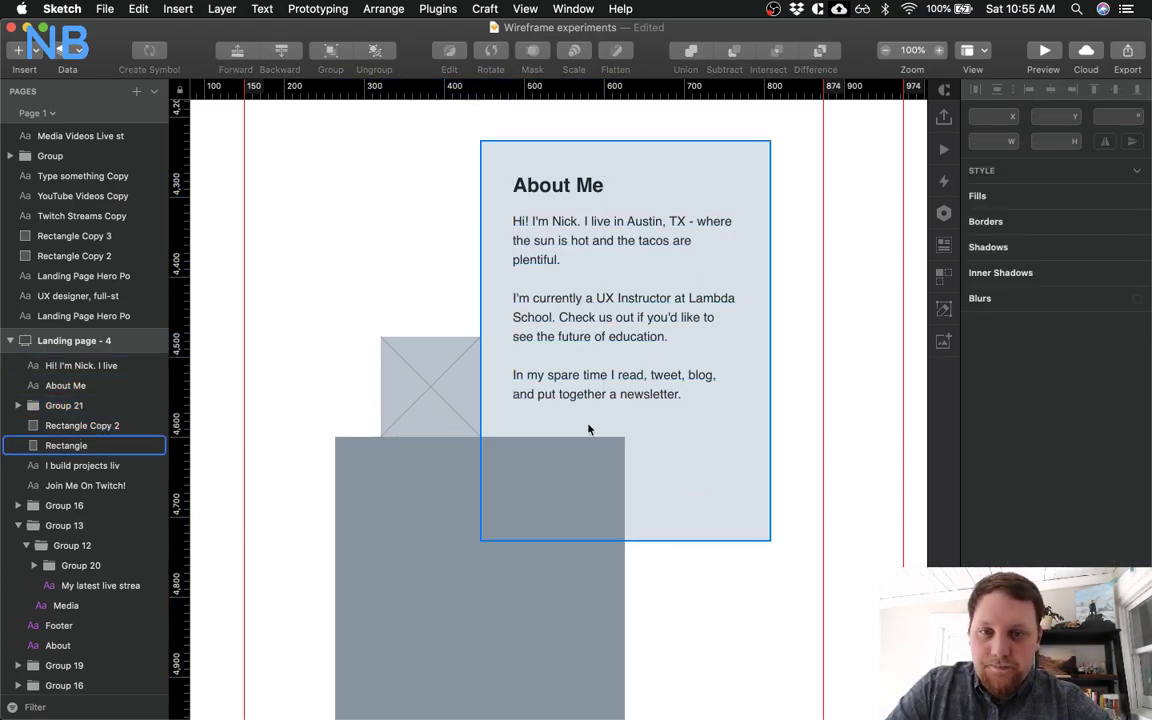
Replace "put together a newsletter" in the About Me bio's last sentence with "stream on Twitch"
scroll(600, 340, down, 3)
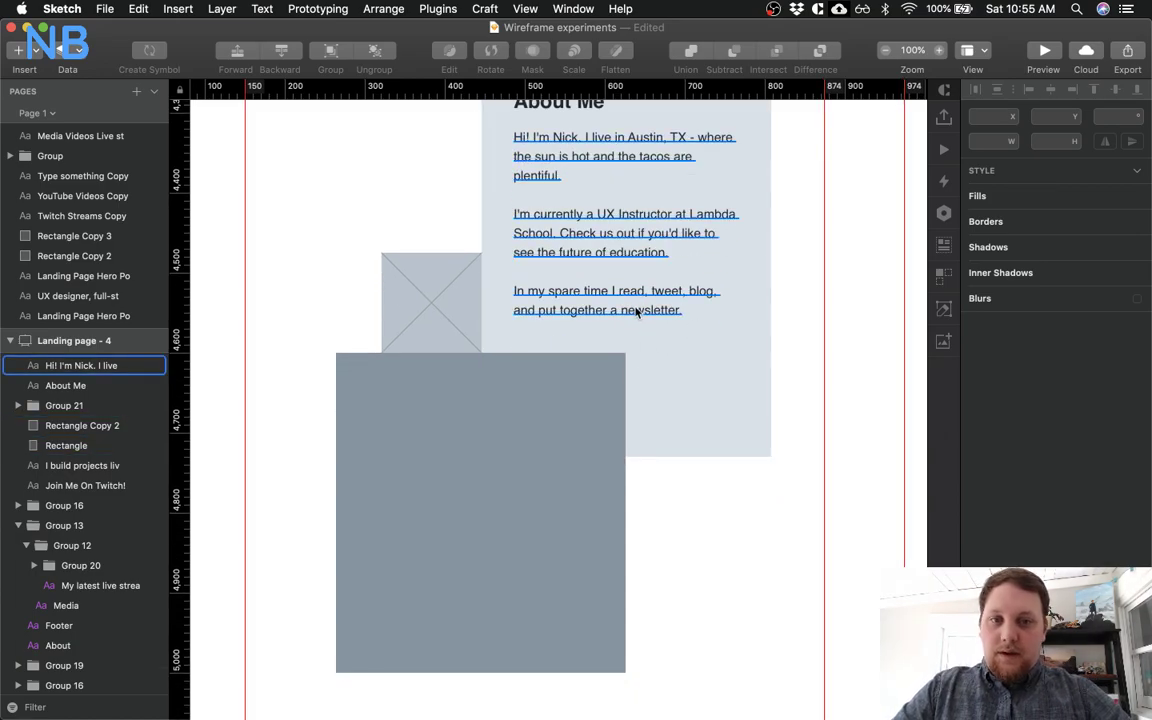
scroll(636, 312, up, 1)
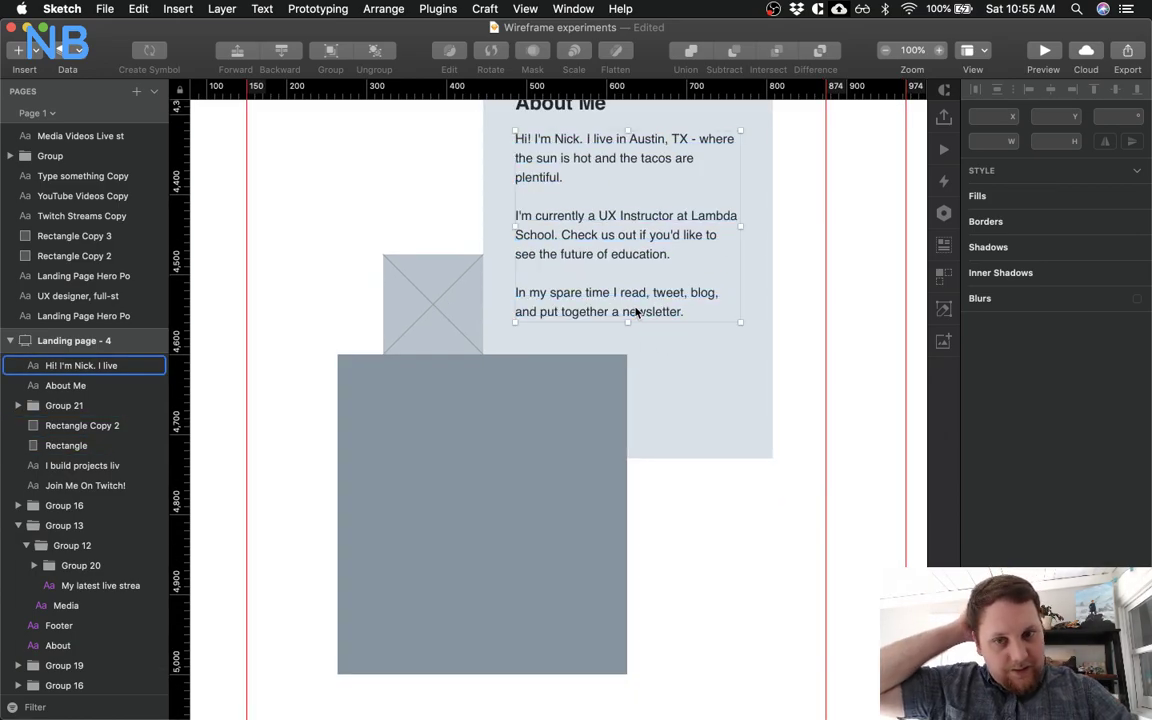
click(636, 312)
drag(541, 313, 677, 315)
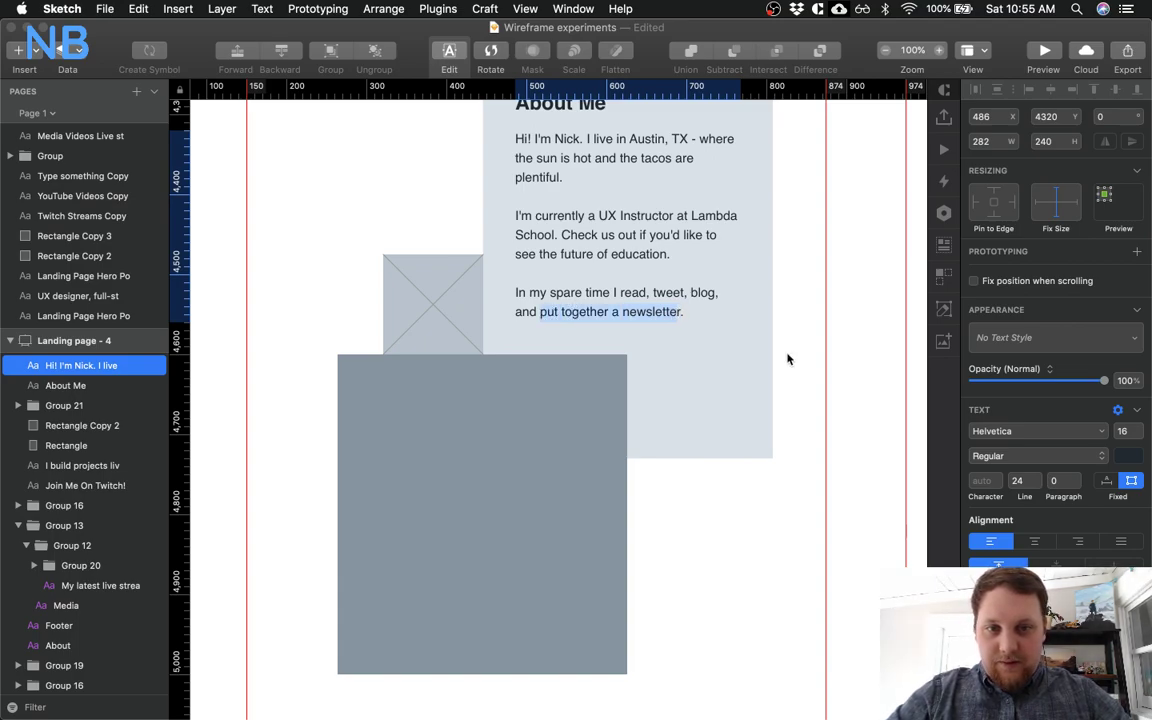
text(stream on Twitch.)
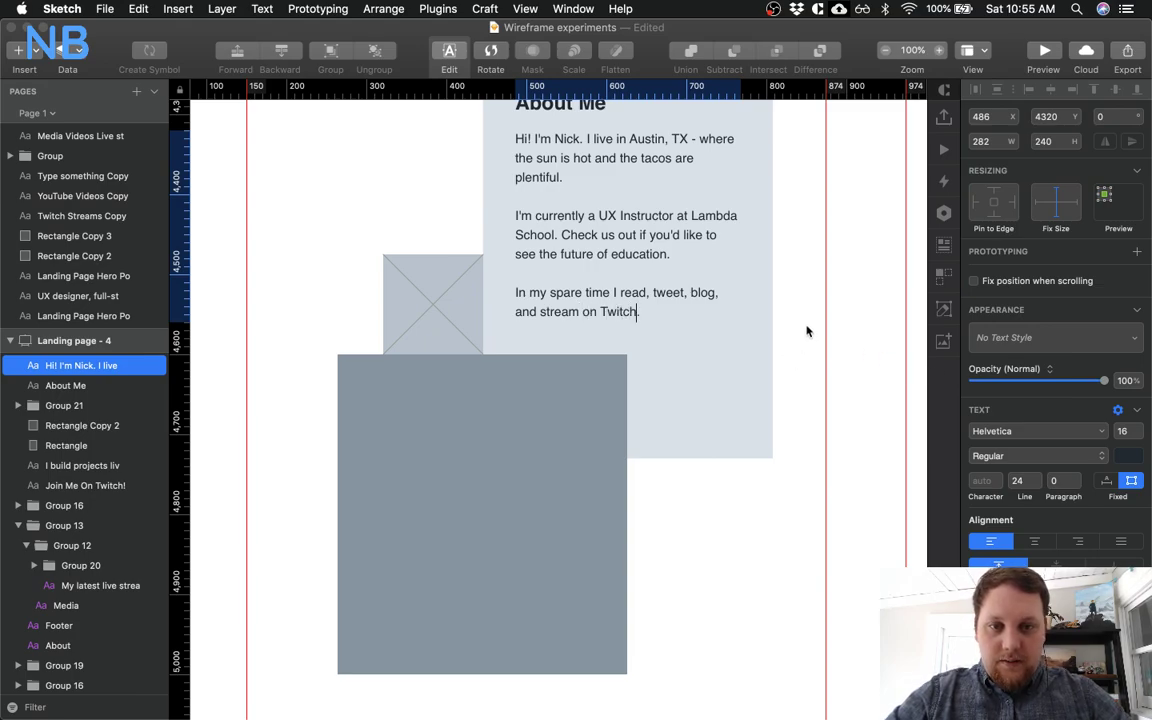
key(Escape)
scroll(805, 330, up, 3)
scroll(805, 330, left, 1)
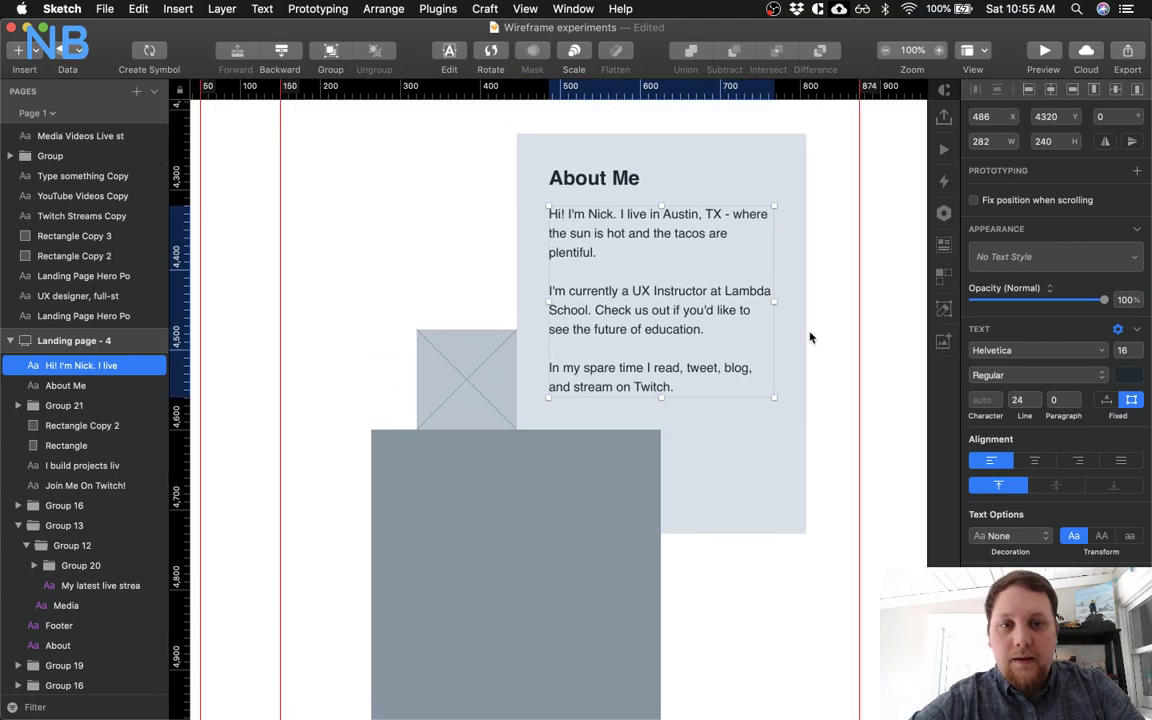
Underline "Lambda School" in the bio's second paragraph
double_click(728, 292)
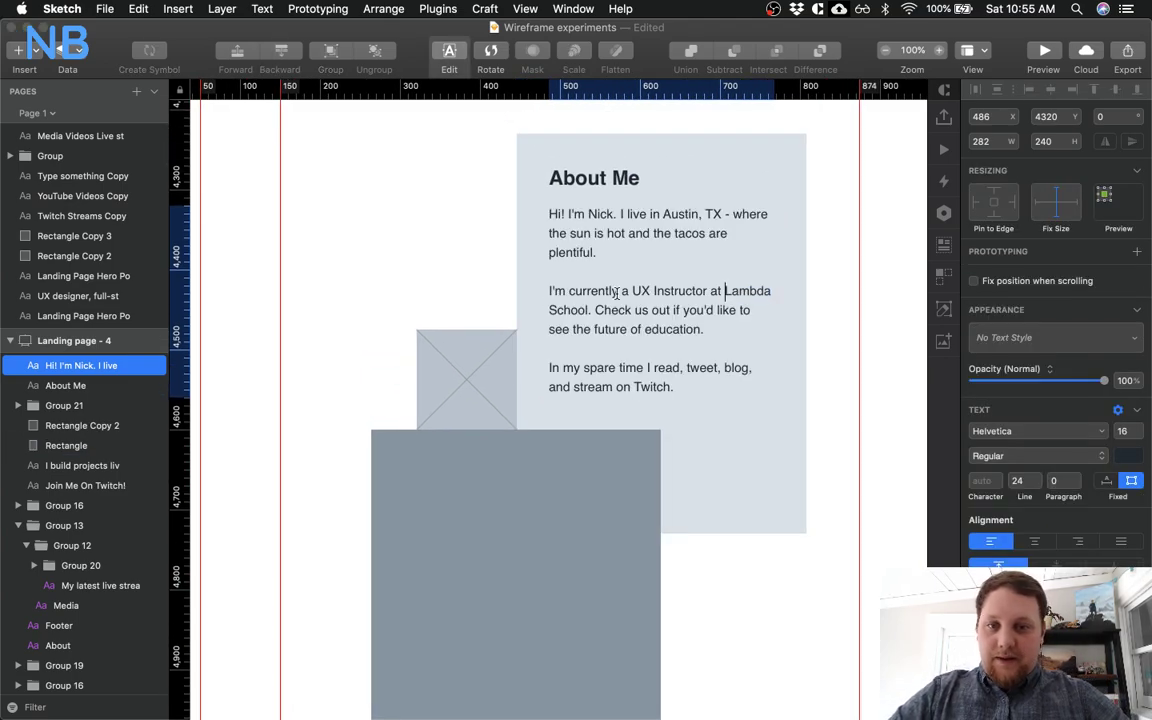
shift+click(588, 311)
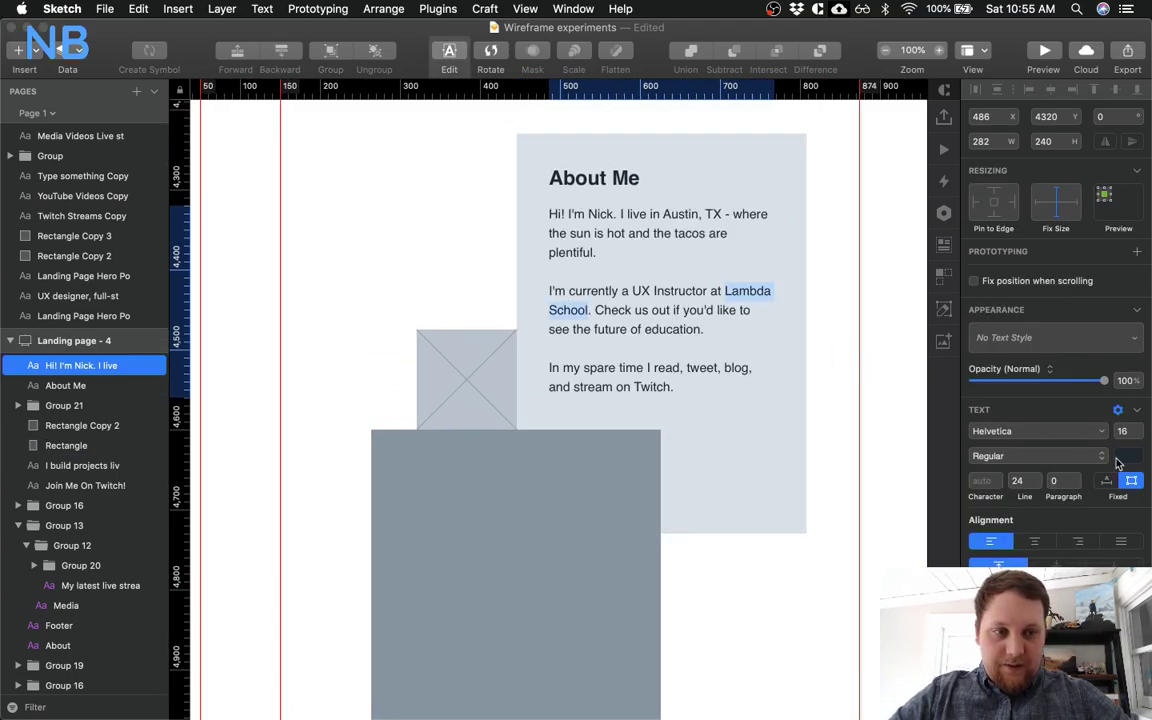
scroll(1078, 561, down, 3)
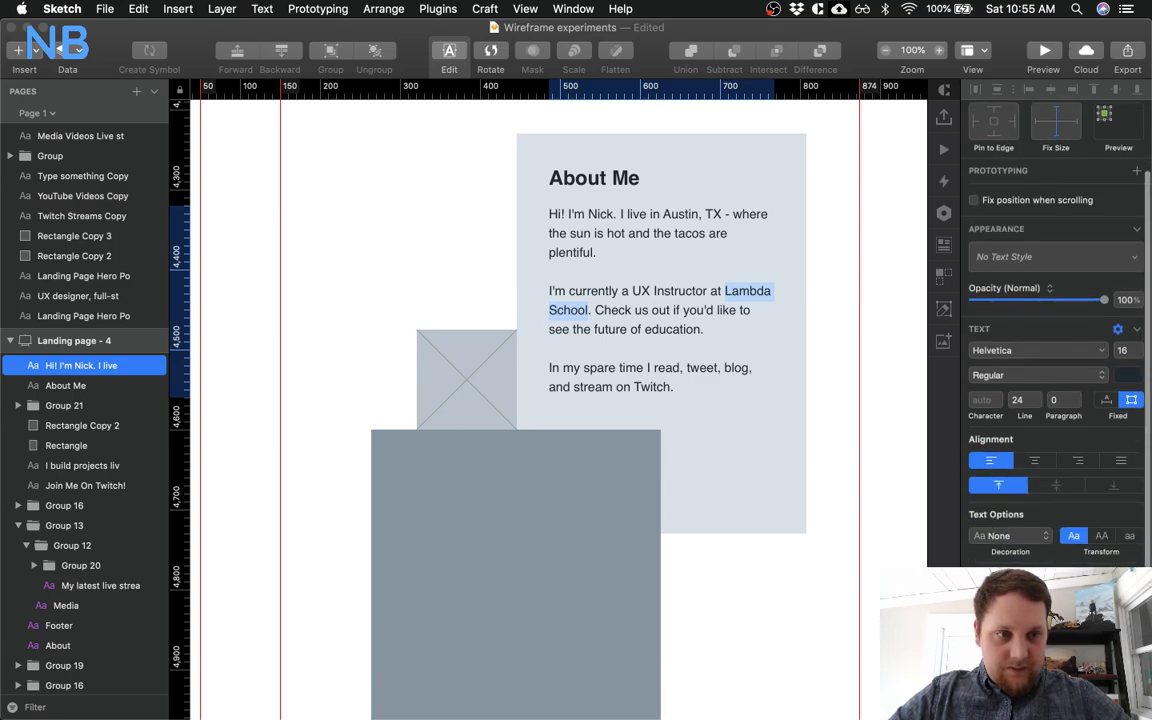
scroll(1042, 419, down, 1)
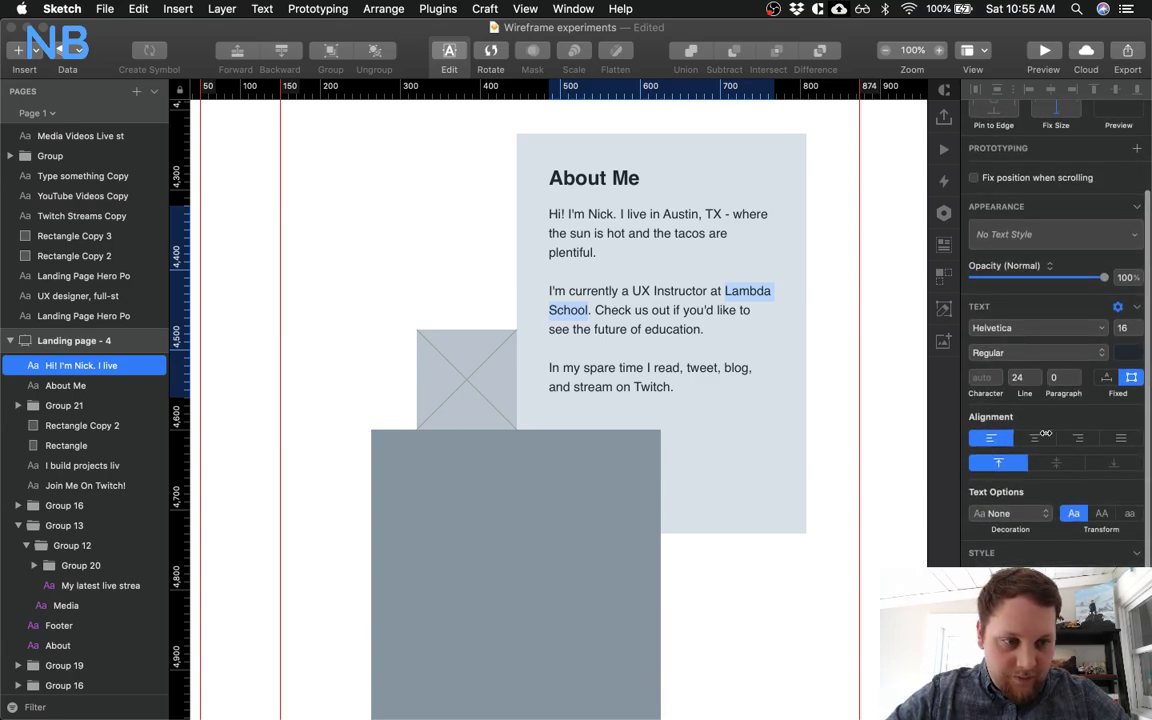
click(1010, 513)
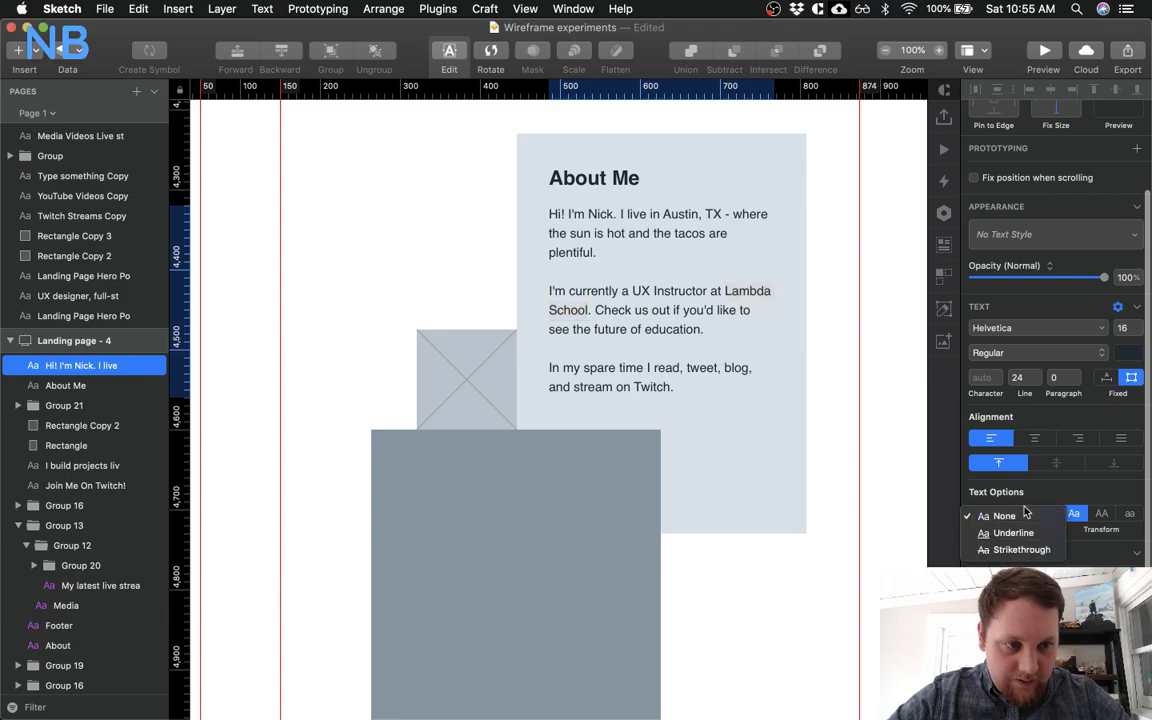
click(995, 532)
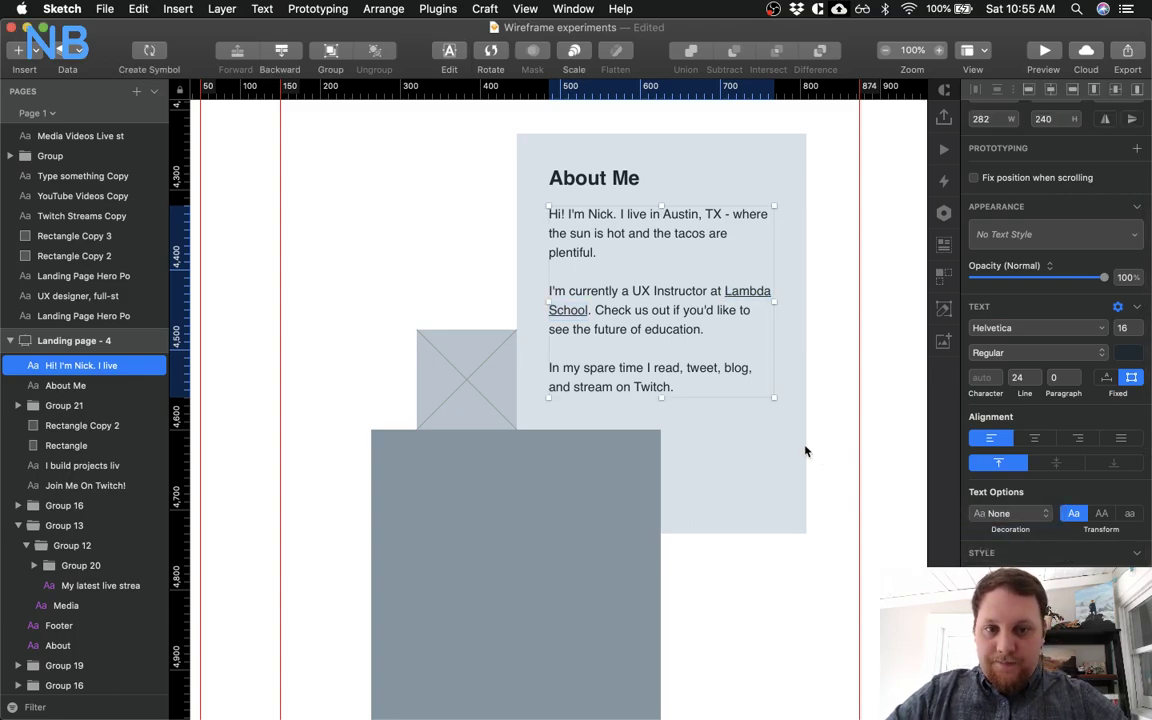
Underline the words "tweet" and "blog" in the bio's last paragraph
double_click(691, 368)
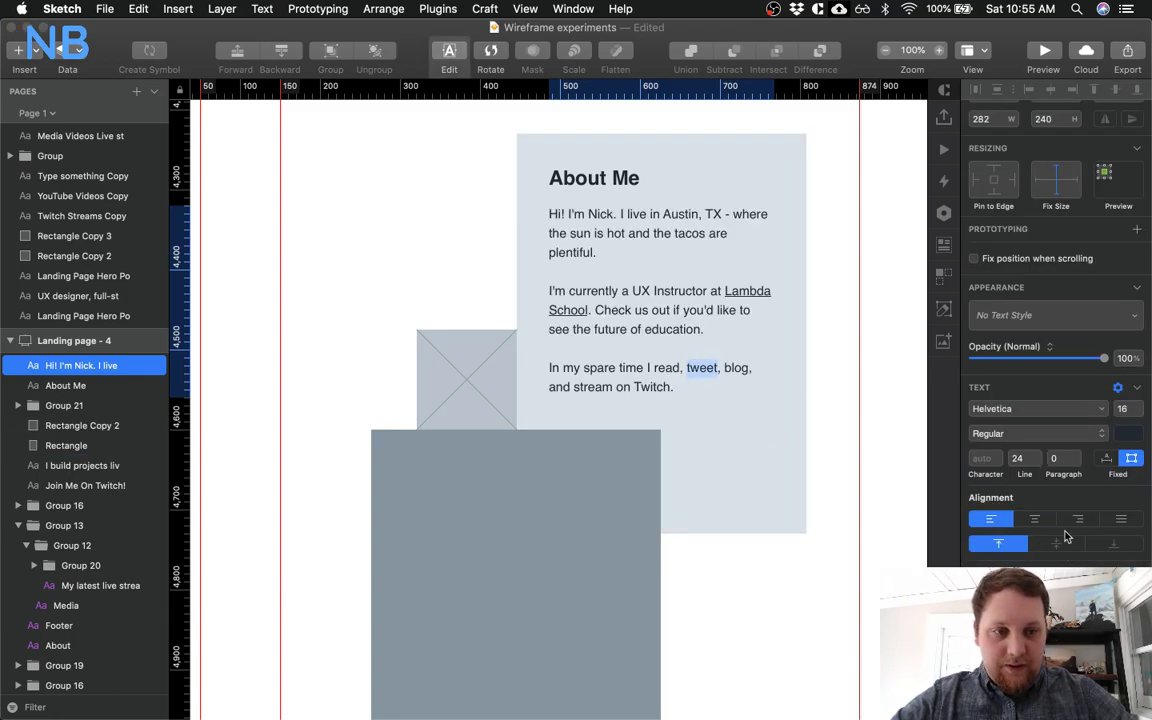
scroll(1075, 560, down, 2)
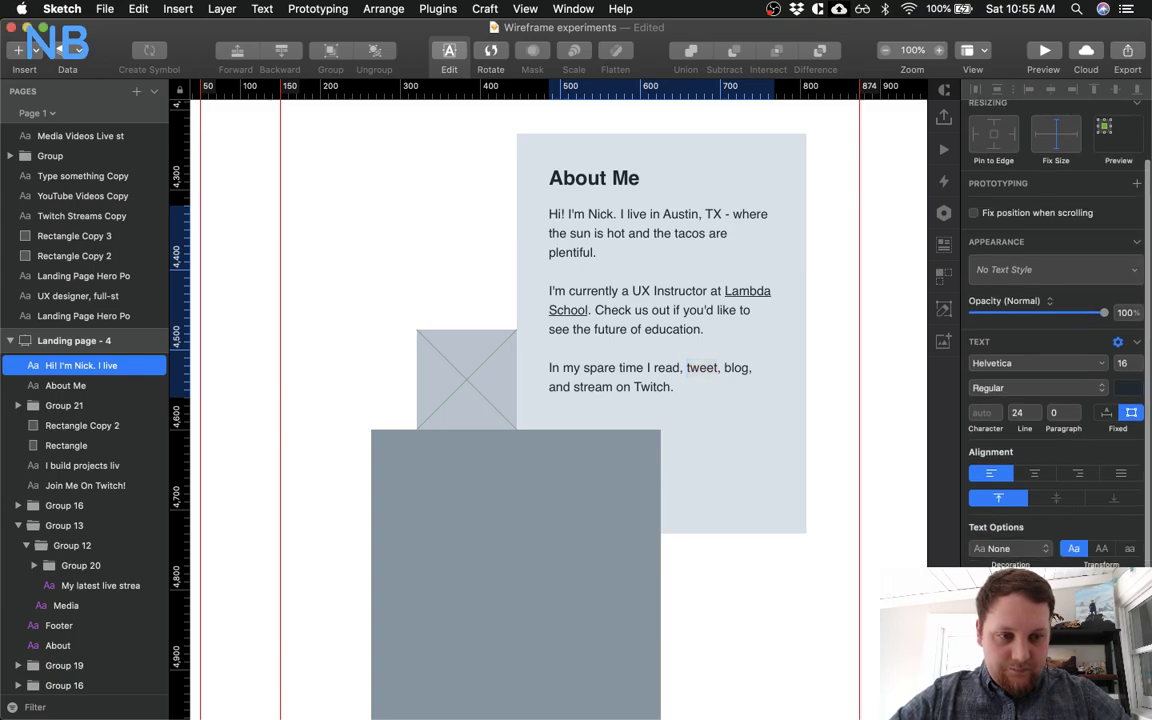
scroll(1075, 560, up, 2)
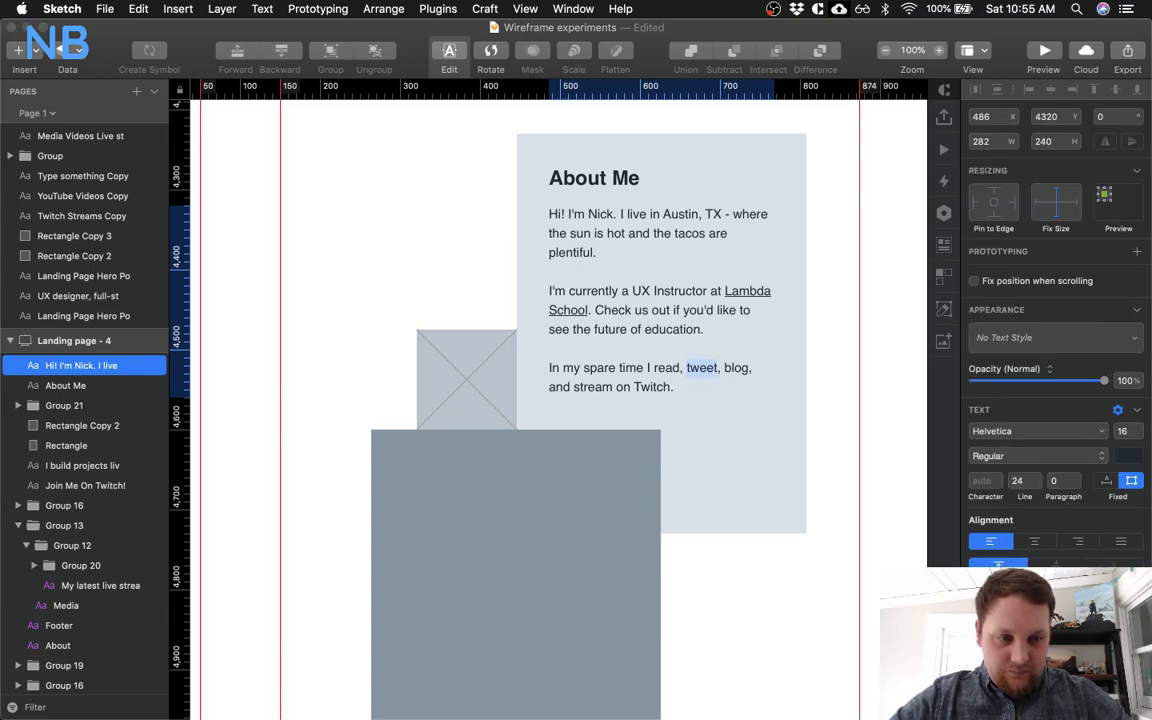
key(super+u)
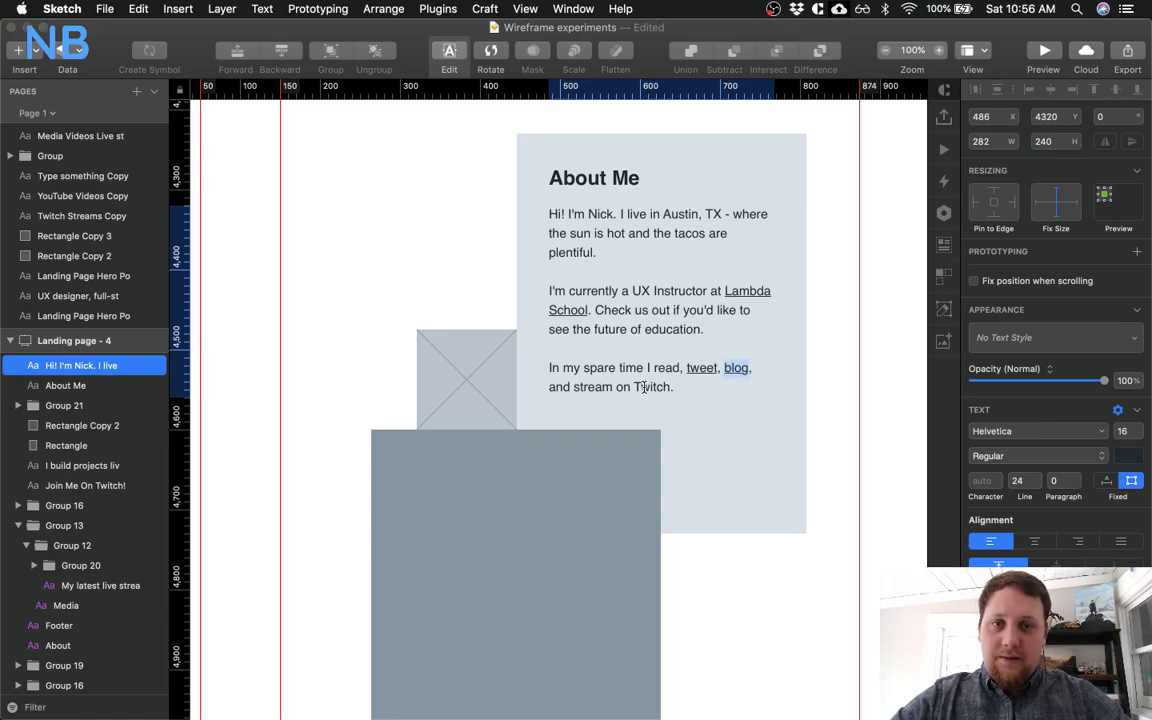
Remove "on Twitch" from the end of the bio and underline the word "stream"
drag(617, 388, 662, 388)
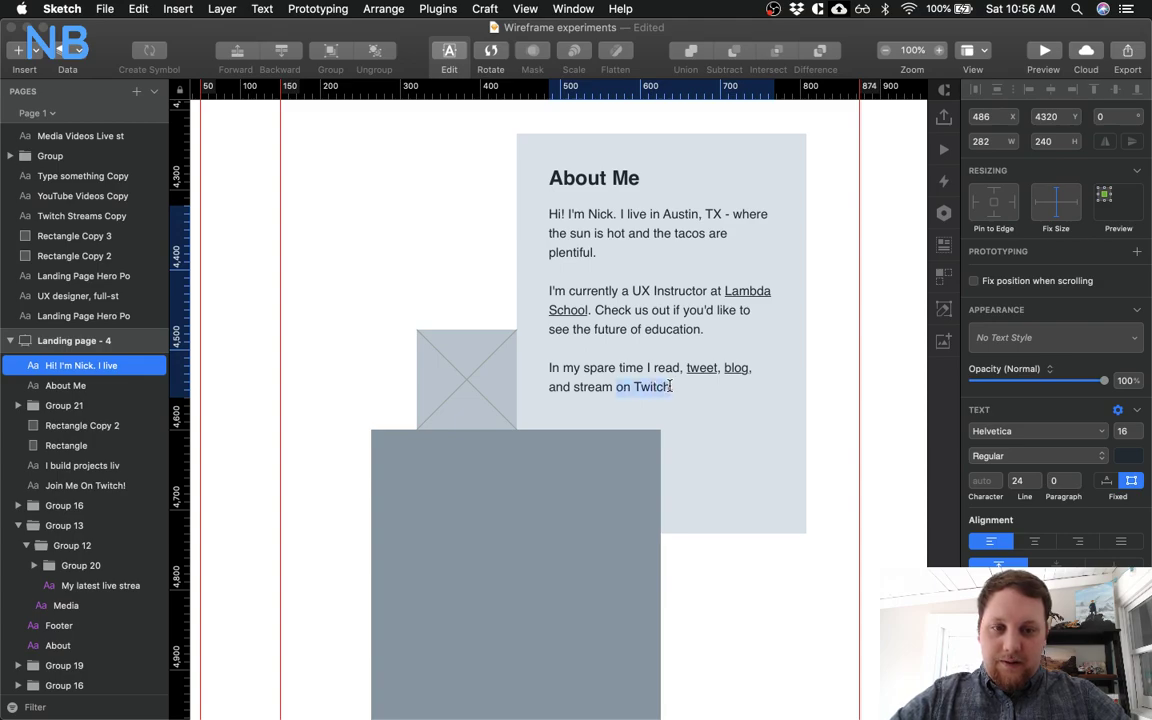
key(BackSpace)
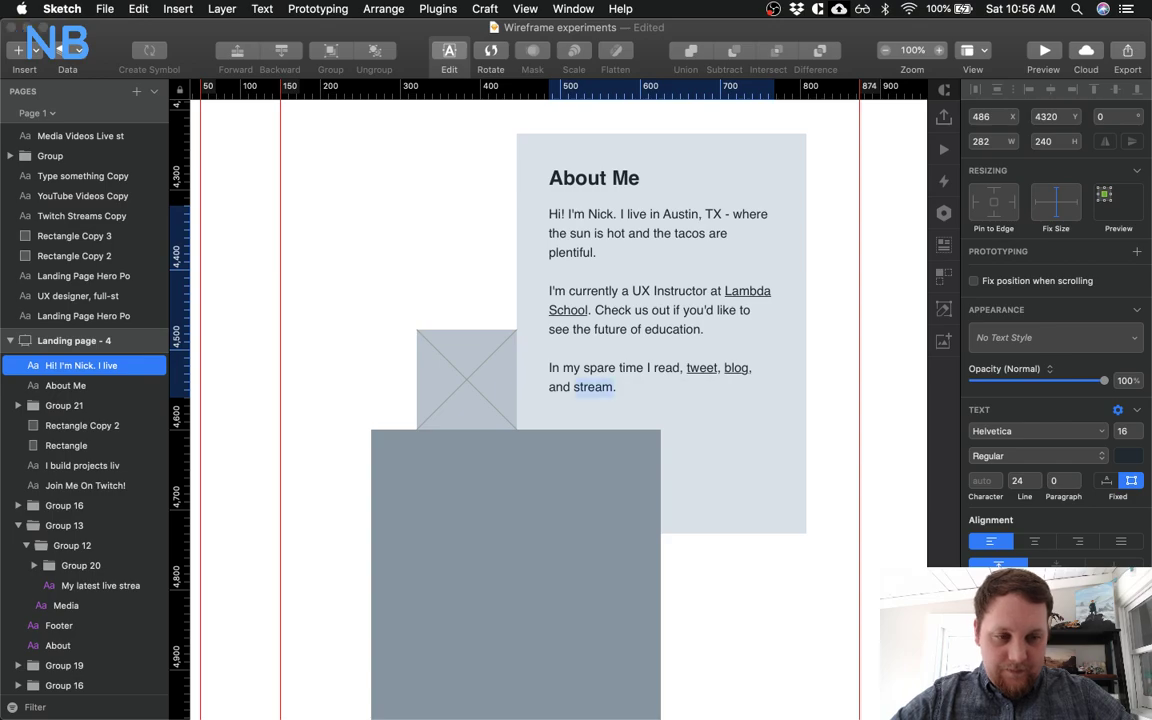
scroll(745, 564, down, 3)
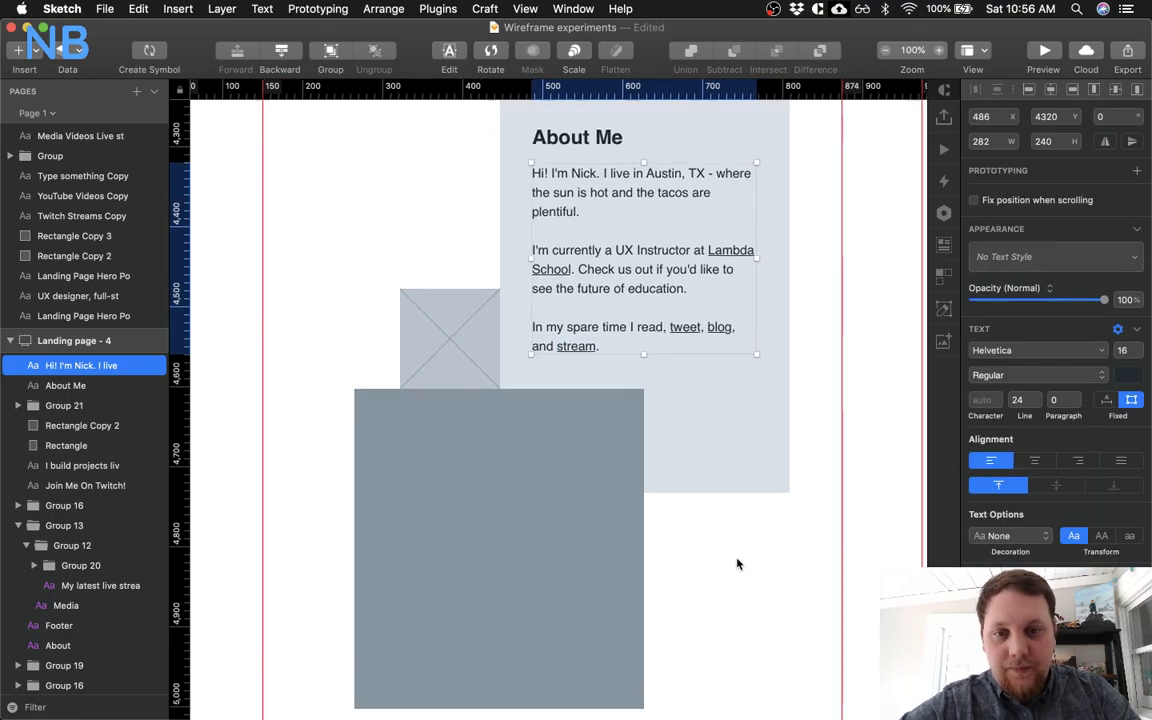
click(737, 564)
scroll(738, 562, up, 4)
scroll(738, 562, left, 3)
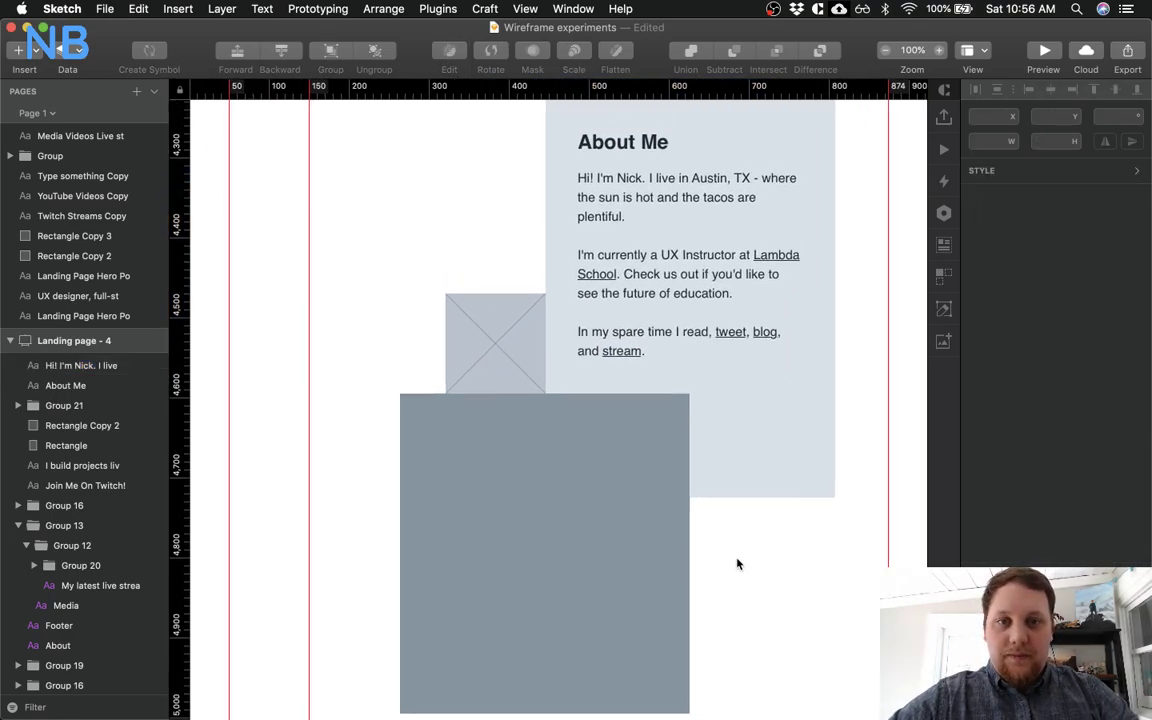
click(670, 340)
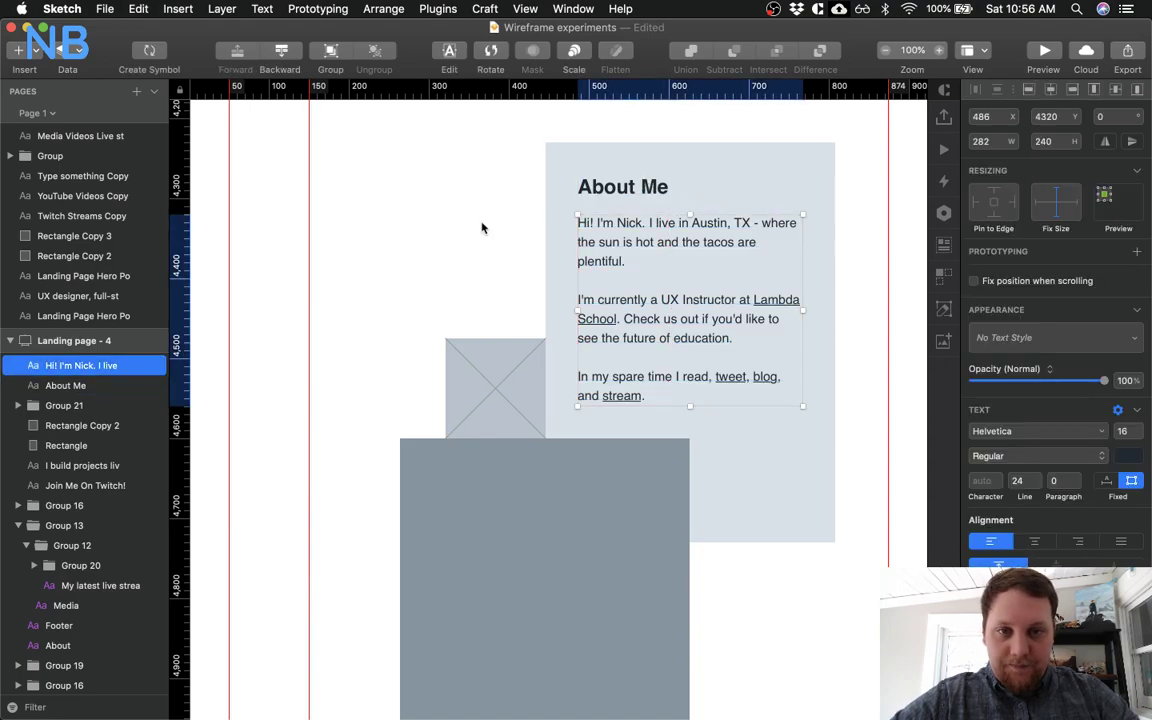
click(450, 236)
scroll(450, 240, down, 2)
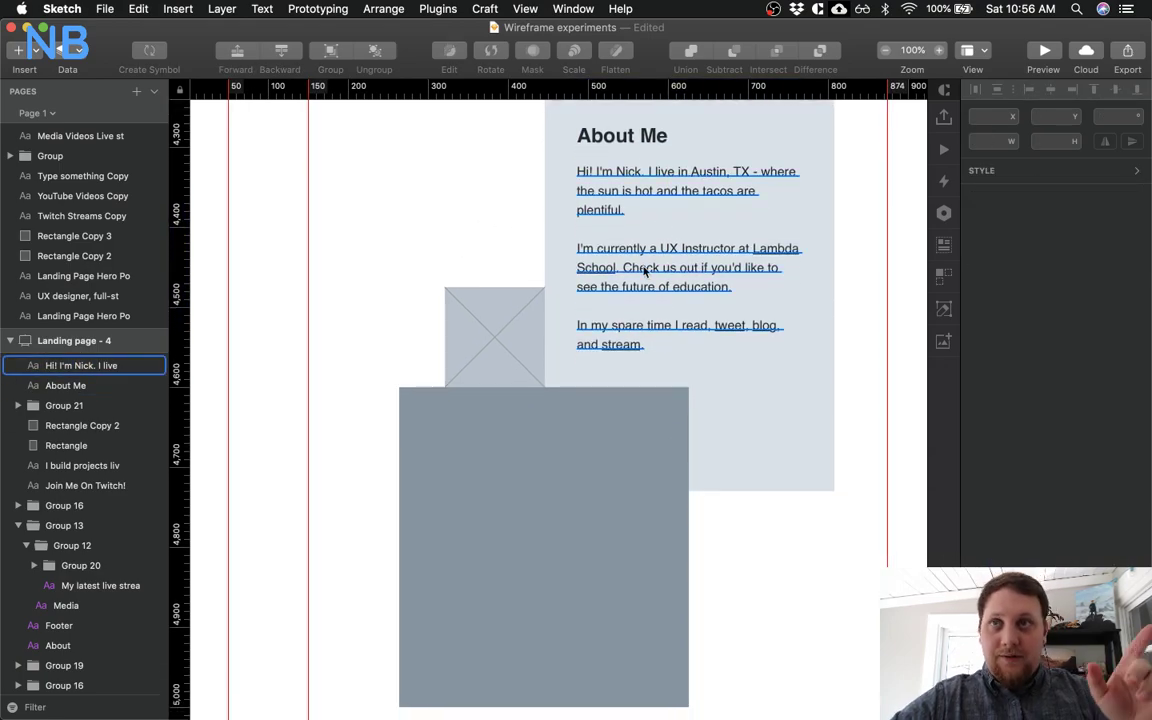
key(super+minus)
key(super+plus)
Switch to the existing site in Chrome and examine its Get In Touch block and the newsletter and footer sections below
key(ctrl+Up)
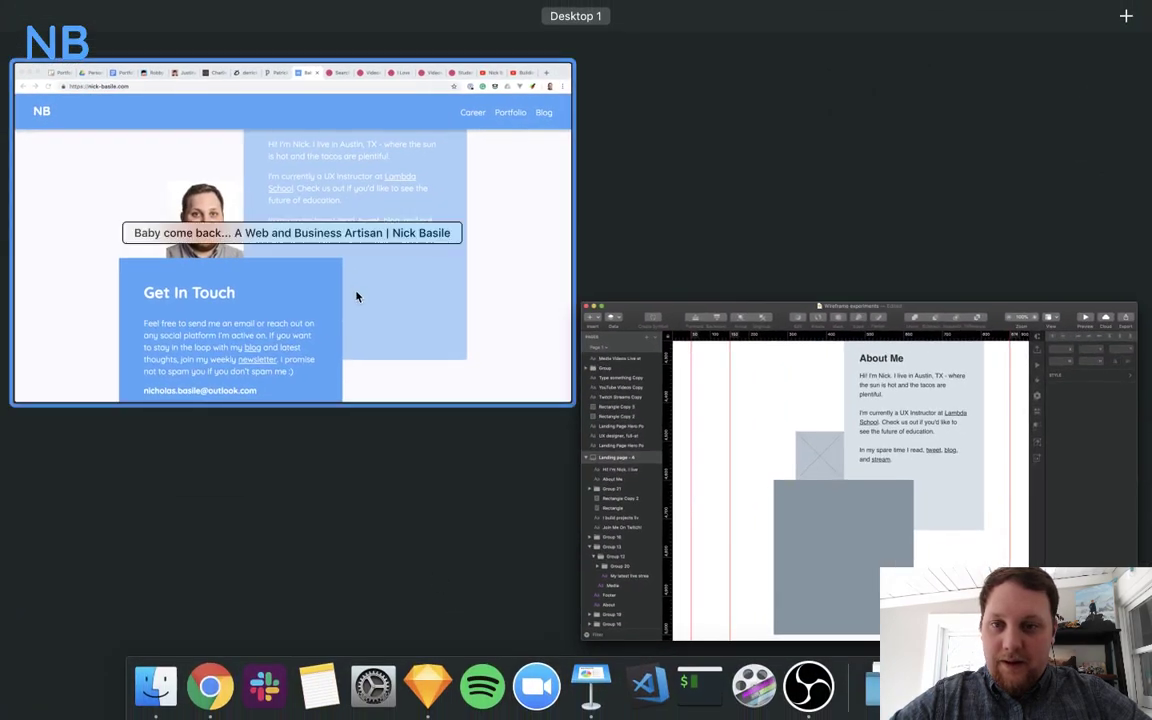
click(340, 300)
scroll(350, 400, down, 6)
scroll(380, 460, up, 1)
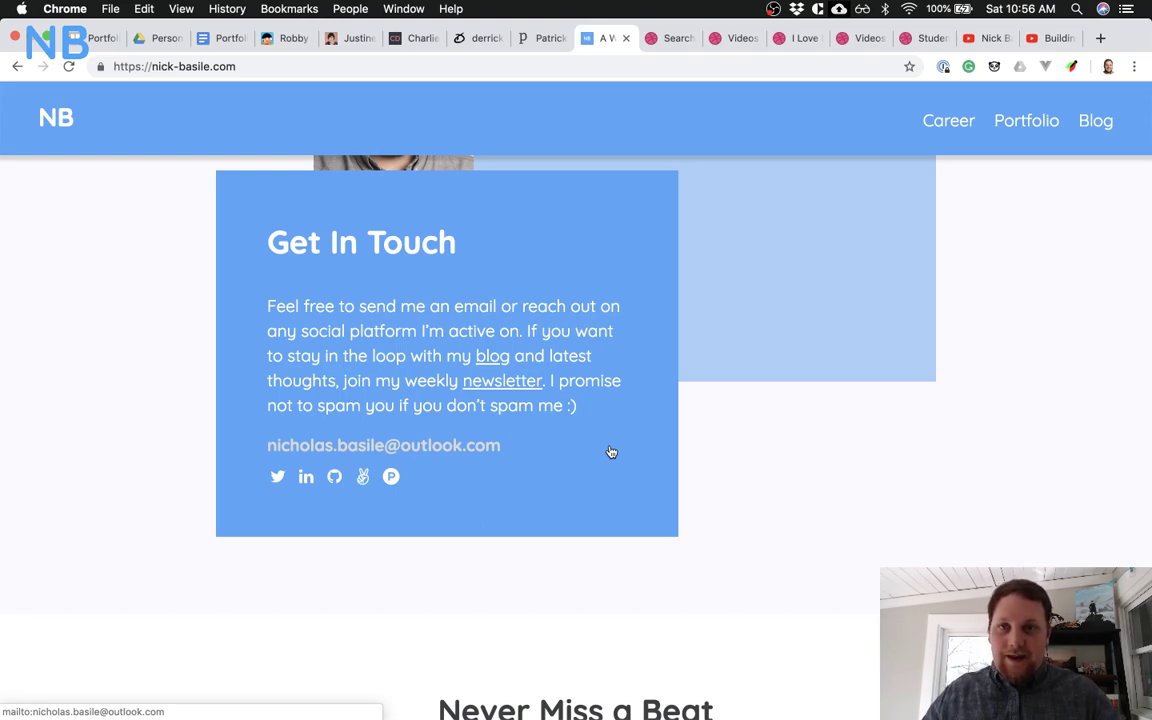
scroll(611, 452, up, 2)
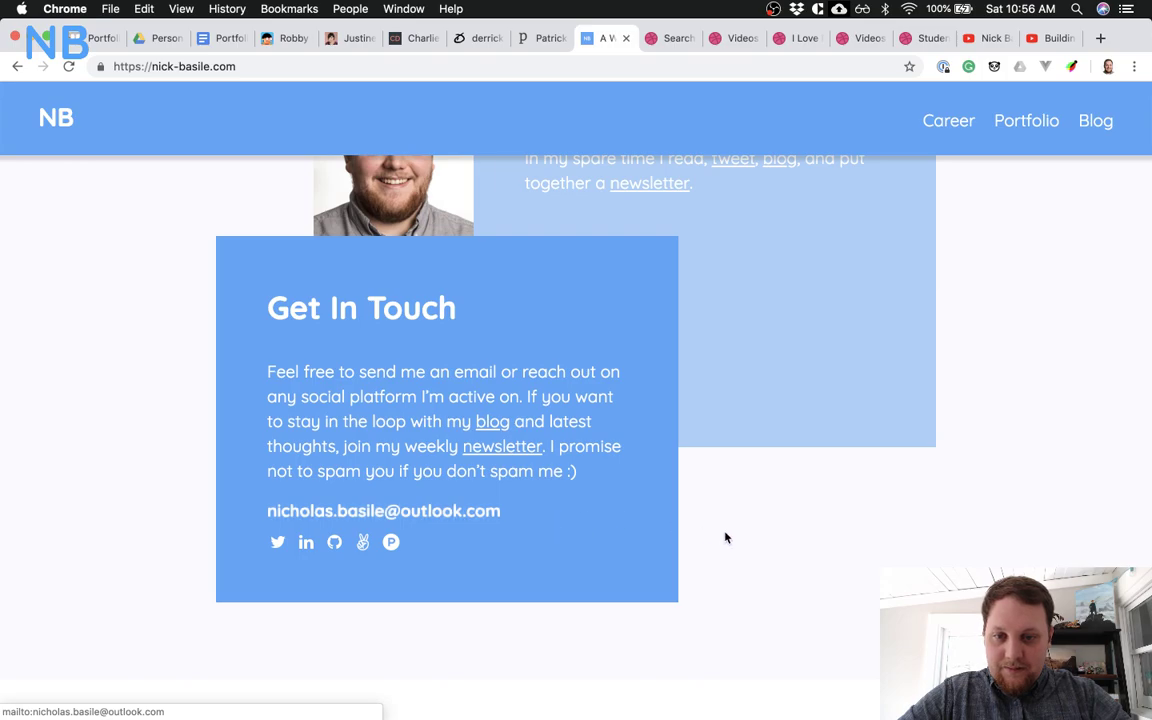
scroll(725, 537, down, 5)
scroll(725, 537, down, 1)
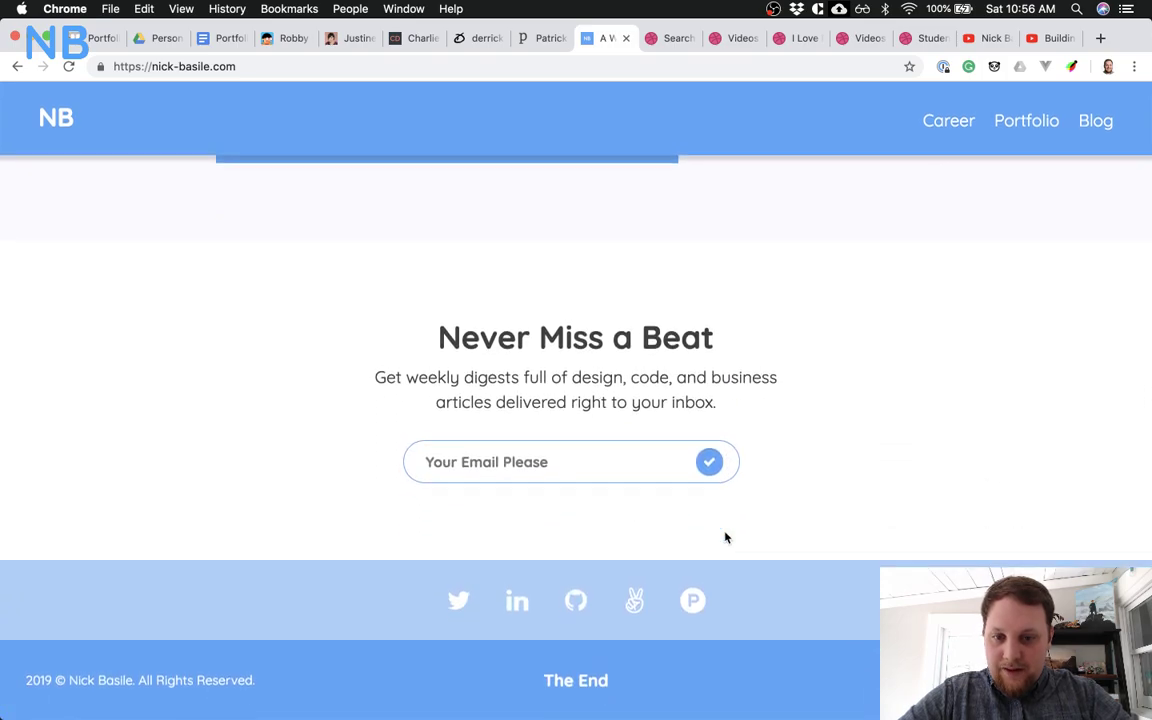
scroll(725, 537, up, 5)
scroll(619, 526, up, 1)
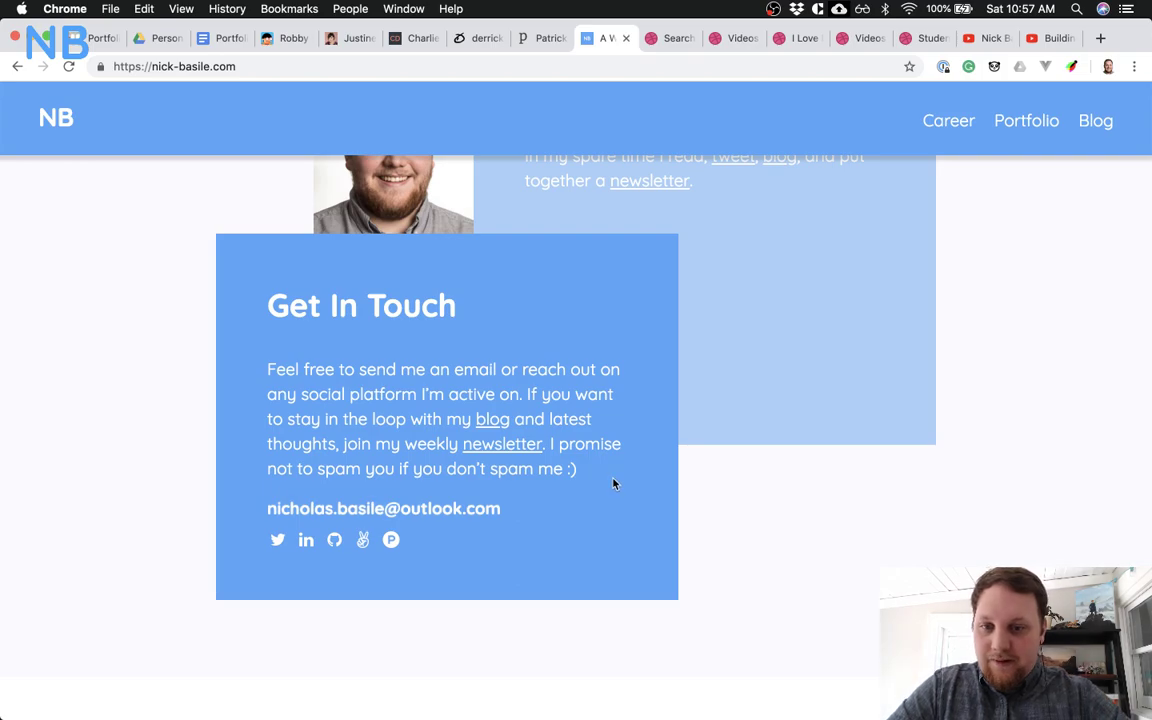
Copy the paragraph under the site's Get In Touch heading and return to the wireframe in Sketch
drag(599, 468, 221, 365)
key(super+c)
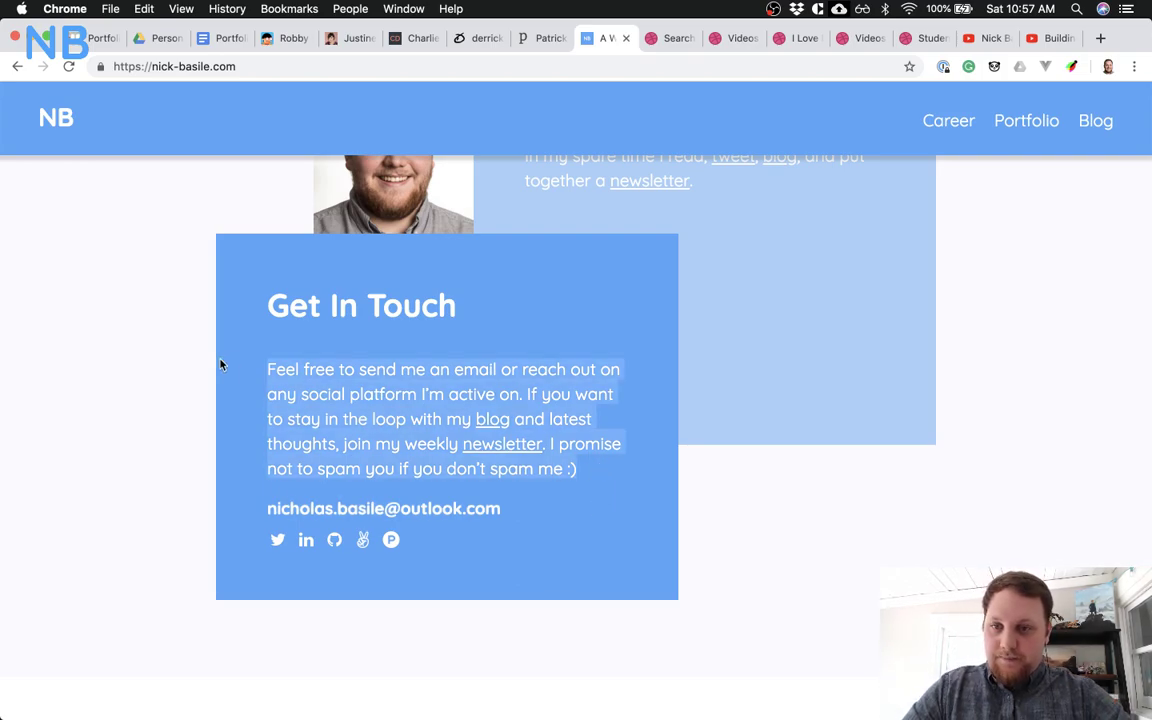
key(ctrl+Up)
click(905, 545)
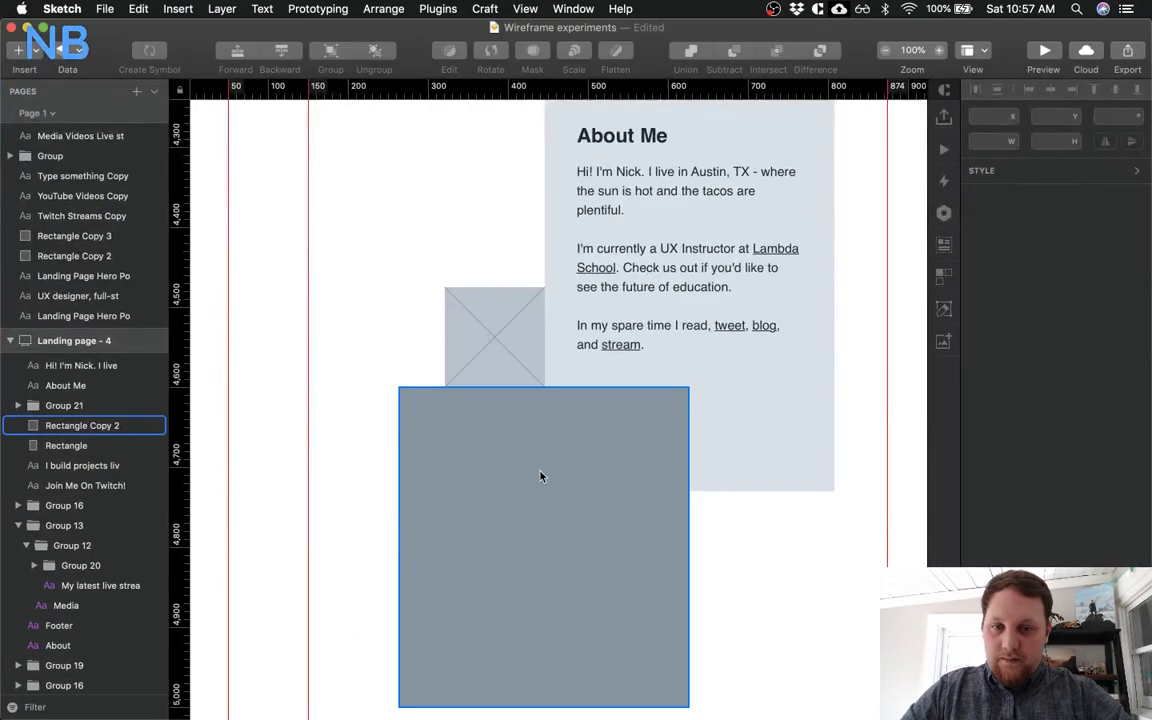
Duplicate the About Me heading into the dark block at X 304, Y 4640, matching the original's 40 px margins
click(642, 132)
drag(642, 132, 489, 422)
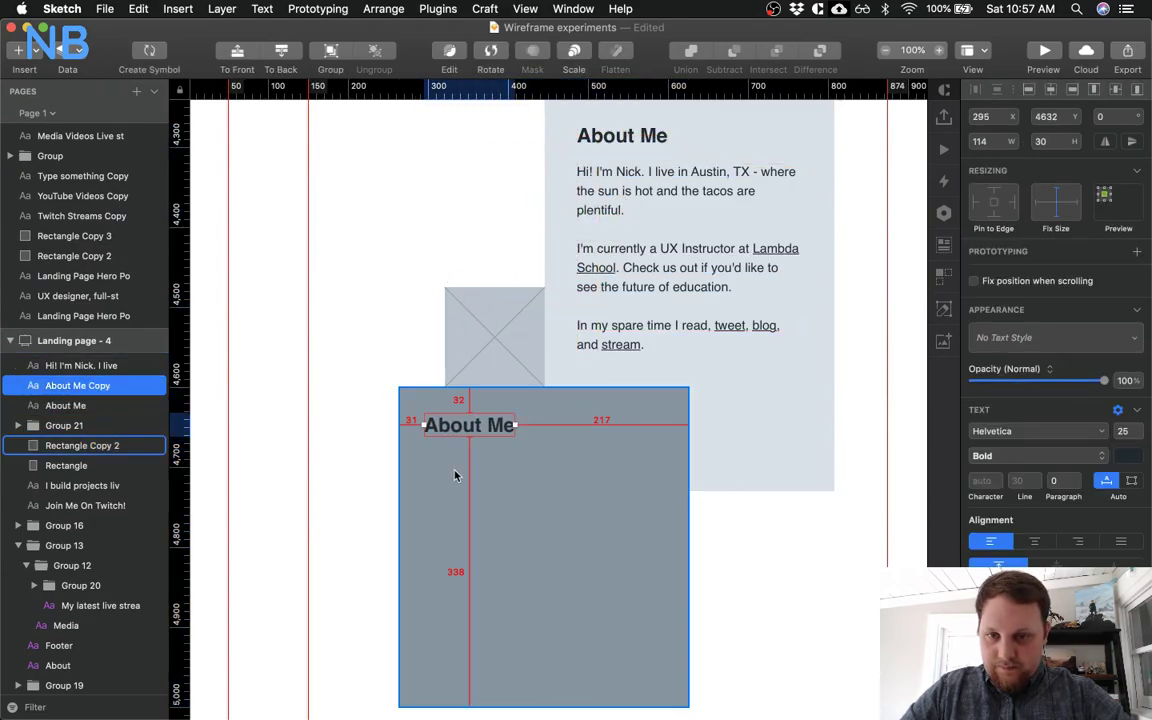
key(Up)
key(Up)
key(Left)
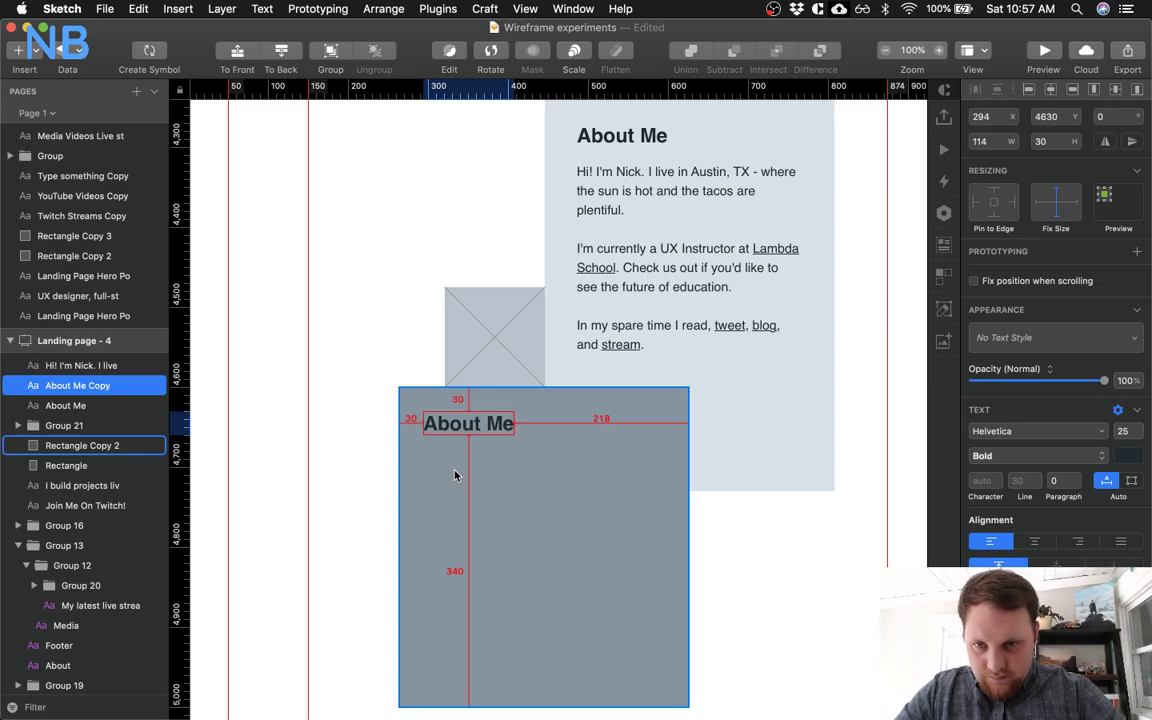
click(610, 135)
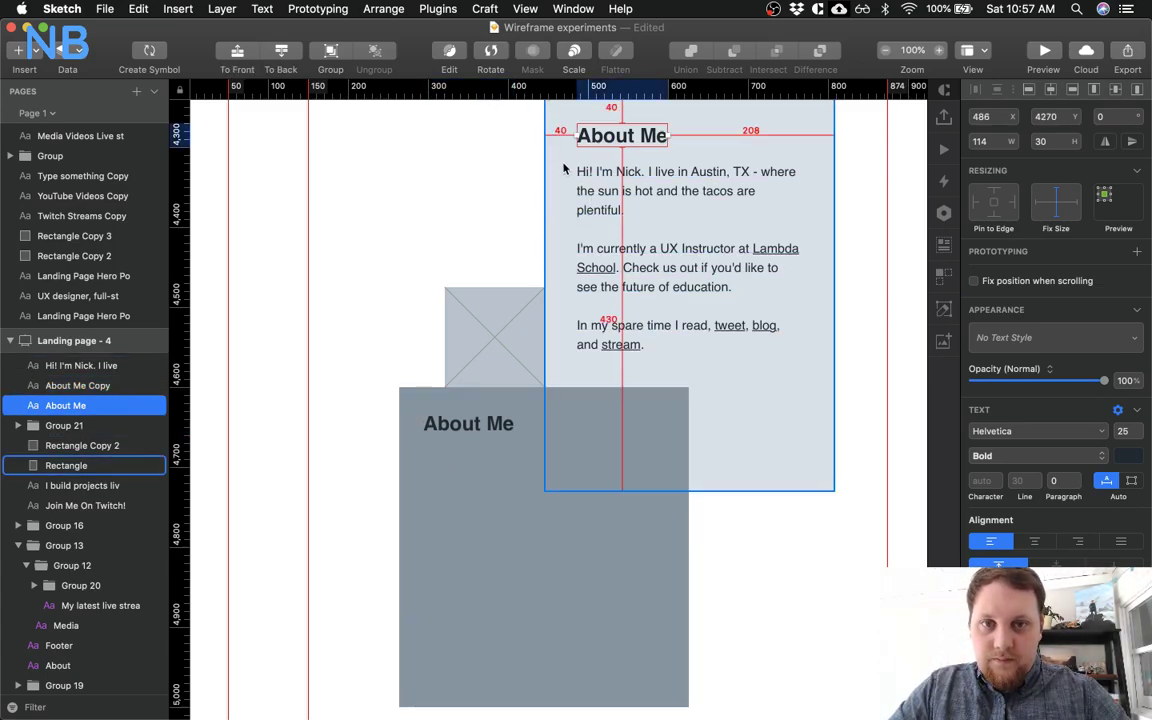
click(488, 429)
key(shift+Right)
key(shift+Down)
Change the duplicated heading in the dark block to "Get In Touch"
double_click(473, 435)
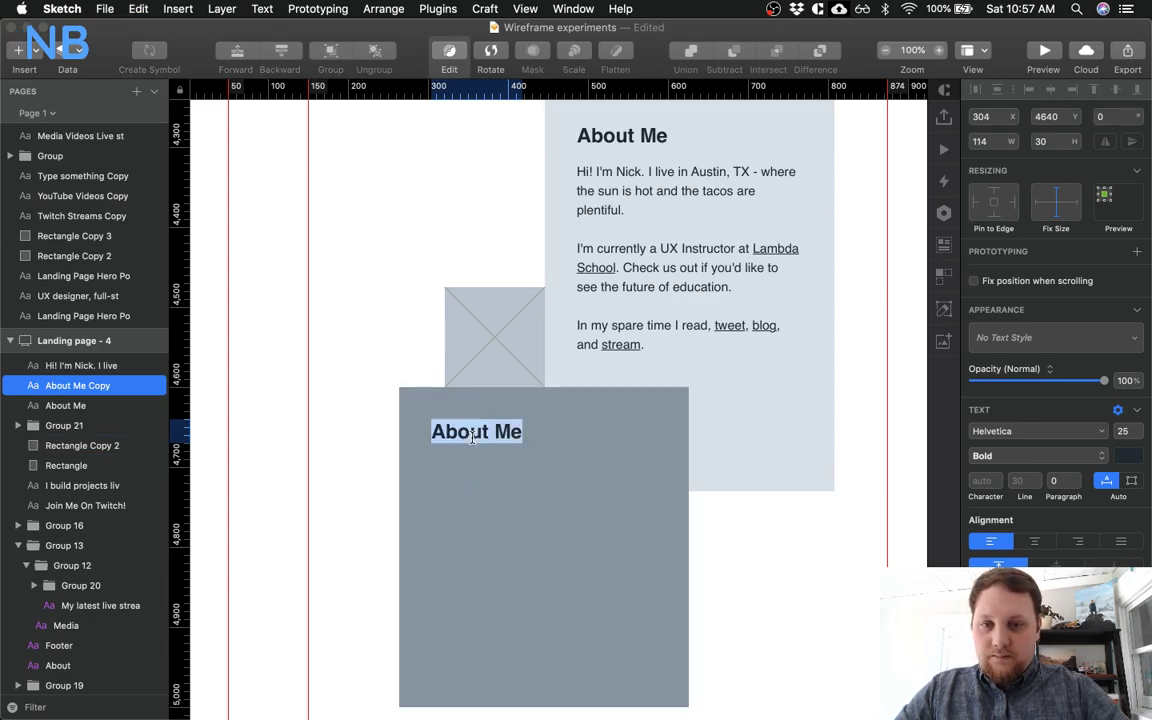
text(Get in Touch)
double_click(474, 432)
text(In)
key(Escape)
scroll(404, 535, down, 2)
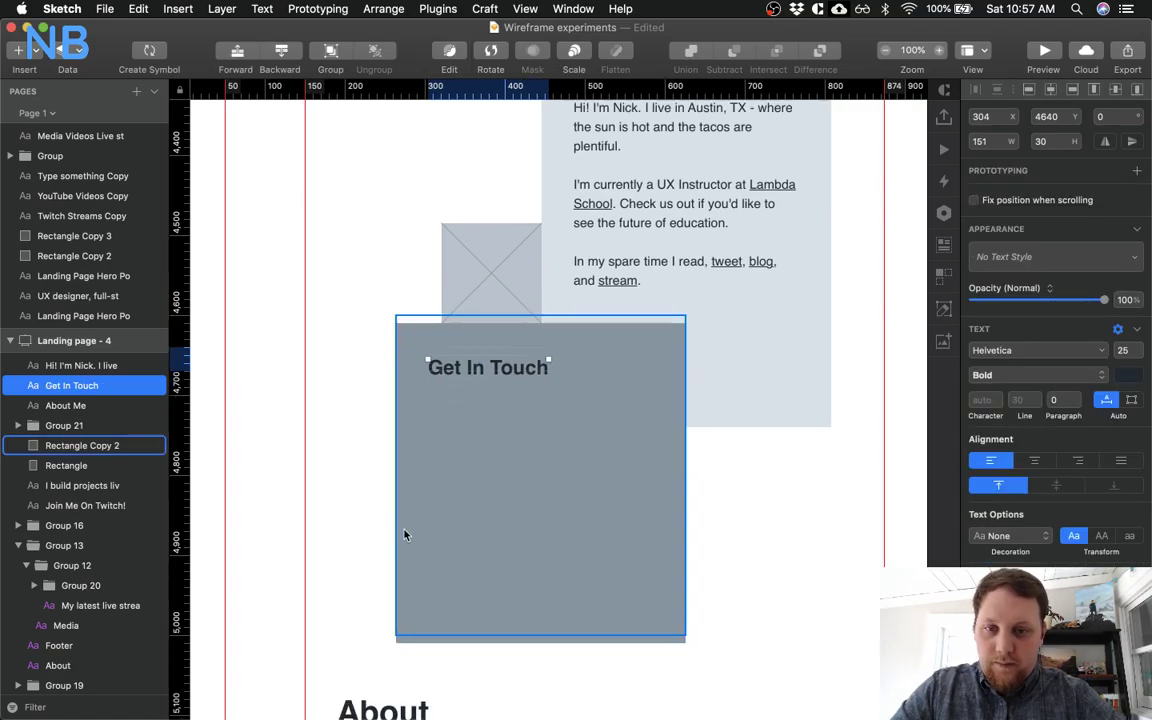
Duplicate the bio text into the dark block below the Get In Touch heading and nudge it up to Y 4692
scroll(452, 395, down, 2)
scroll(560, 300, up, 2)
drag(644, 155, 498, 457)
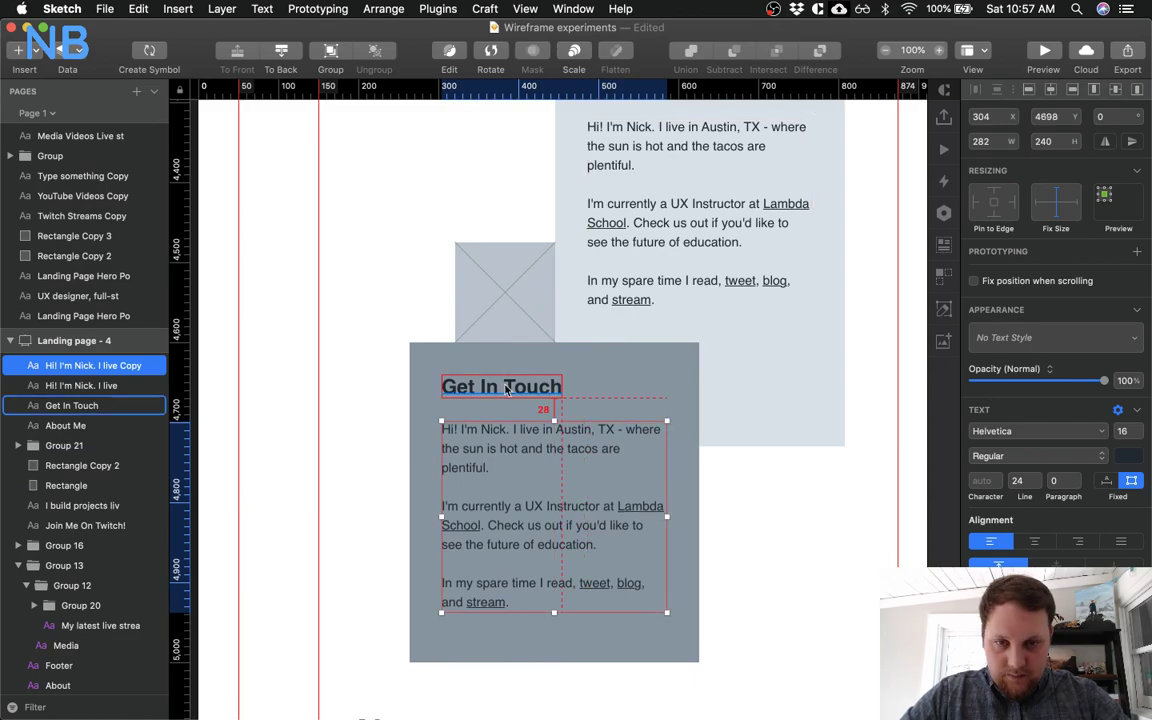
scroll(560, 309, up, 3)
key(alt)
key(Up)
key(Up)
key(Up)
key(Up)
key(Up)
key(Up)
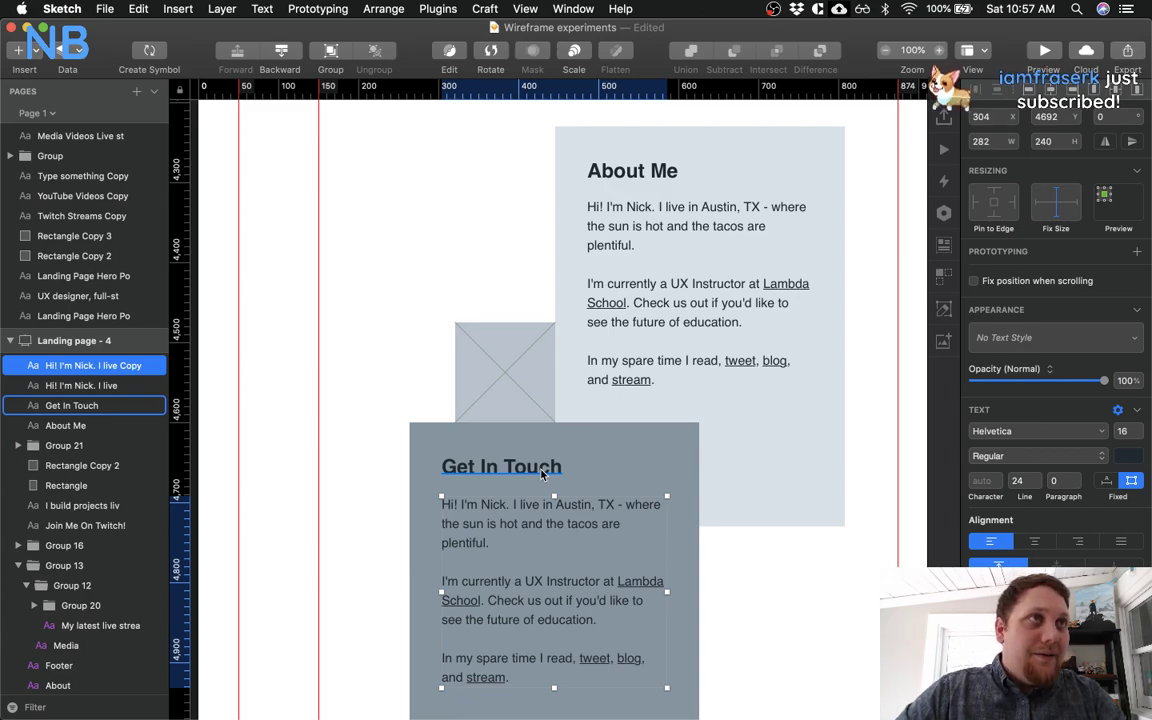
Nudge the duplicated bio text up to Y 4690 and replace its content with the copied Get In Touch paragraph
key(Up)
key(Up)
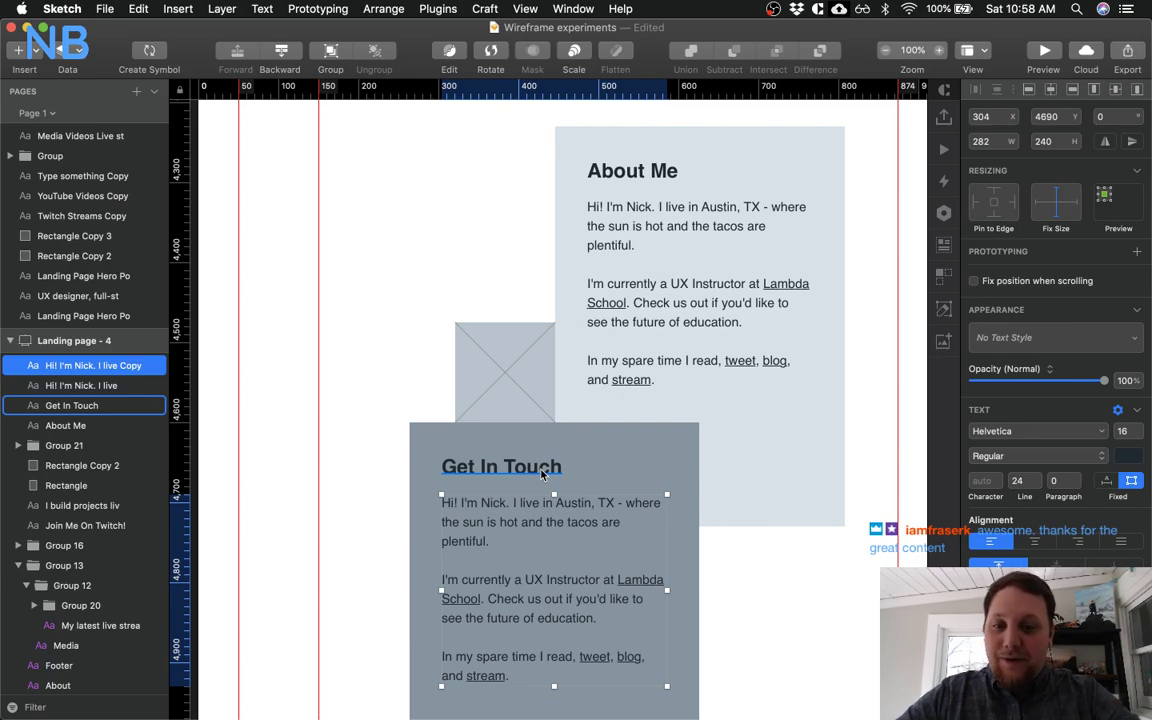
scroll(665, 540, down, 5)
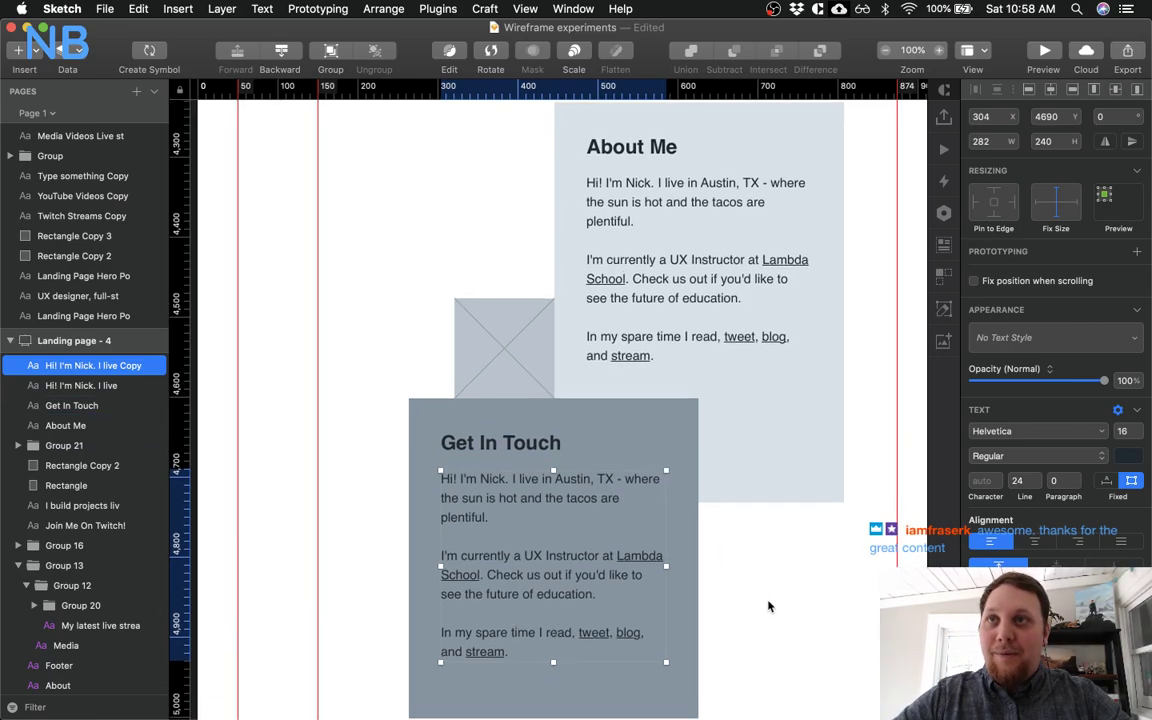
scroll(768, 606, down, 1)
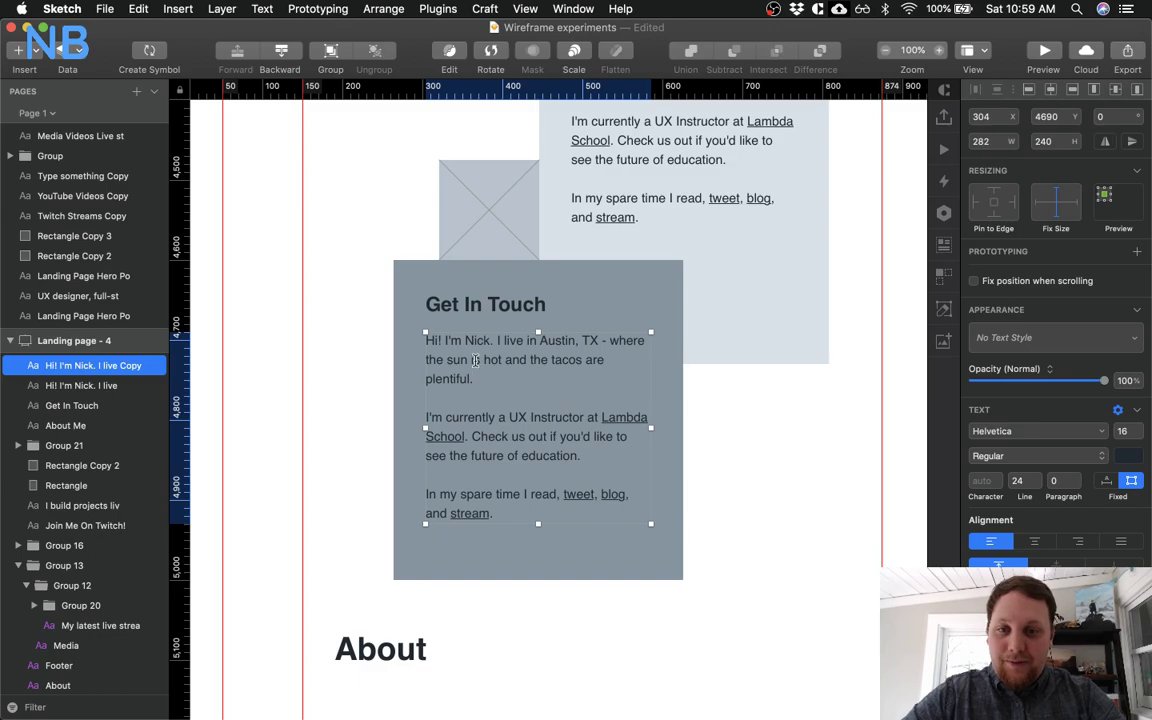
double_click(476, 366)
key(super+v)
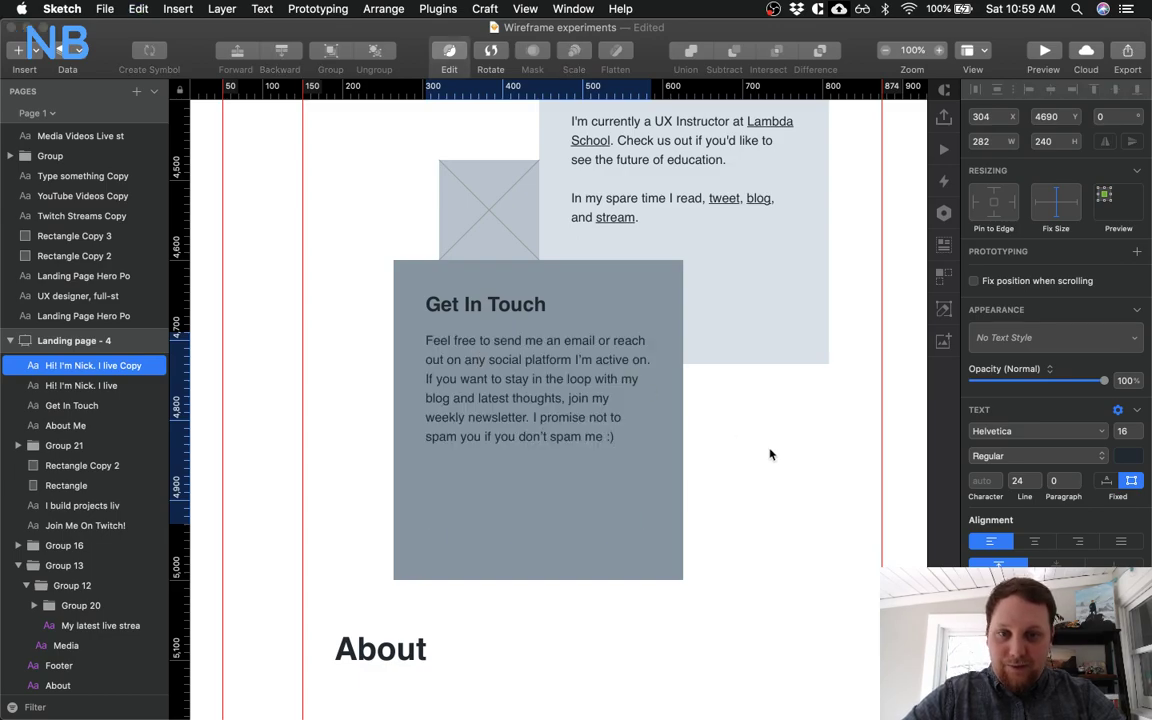
key(Escape)
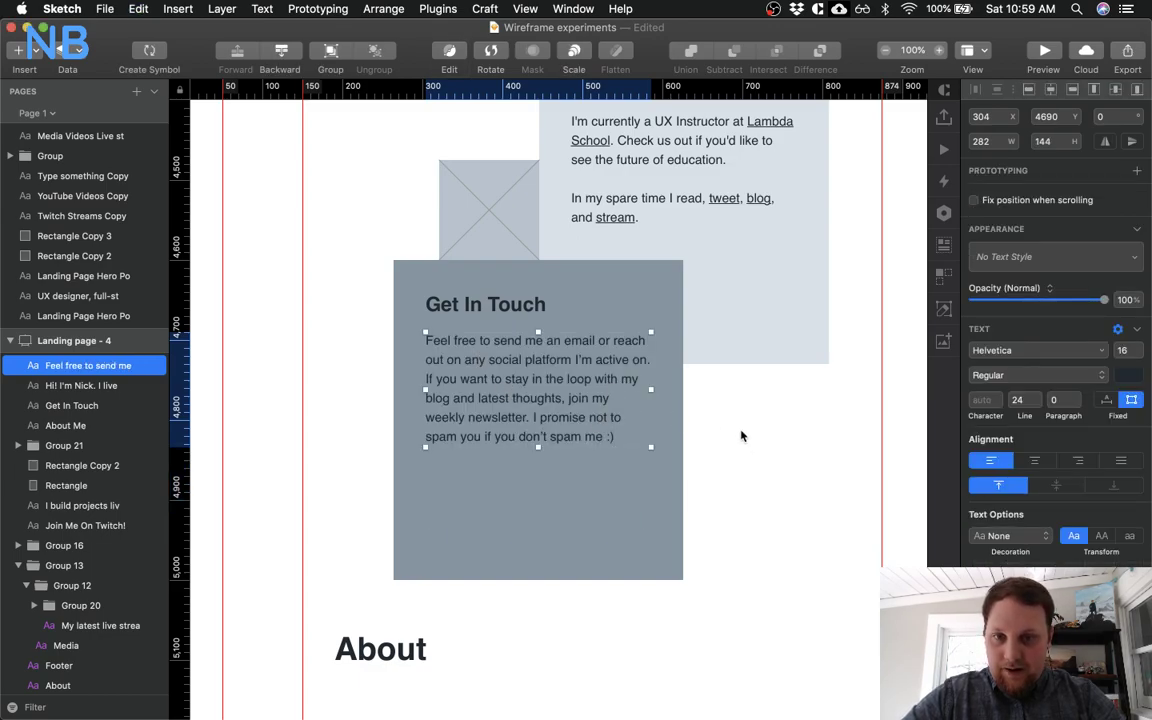
Replace "send me an email" in the Get In Touch paragraph with an underlined "contact me", leaving no stray letters
double_click(537, 398)
click(531, 359)
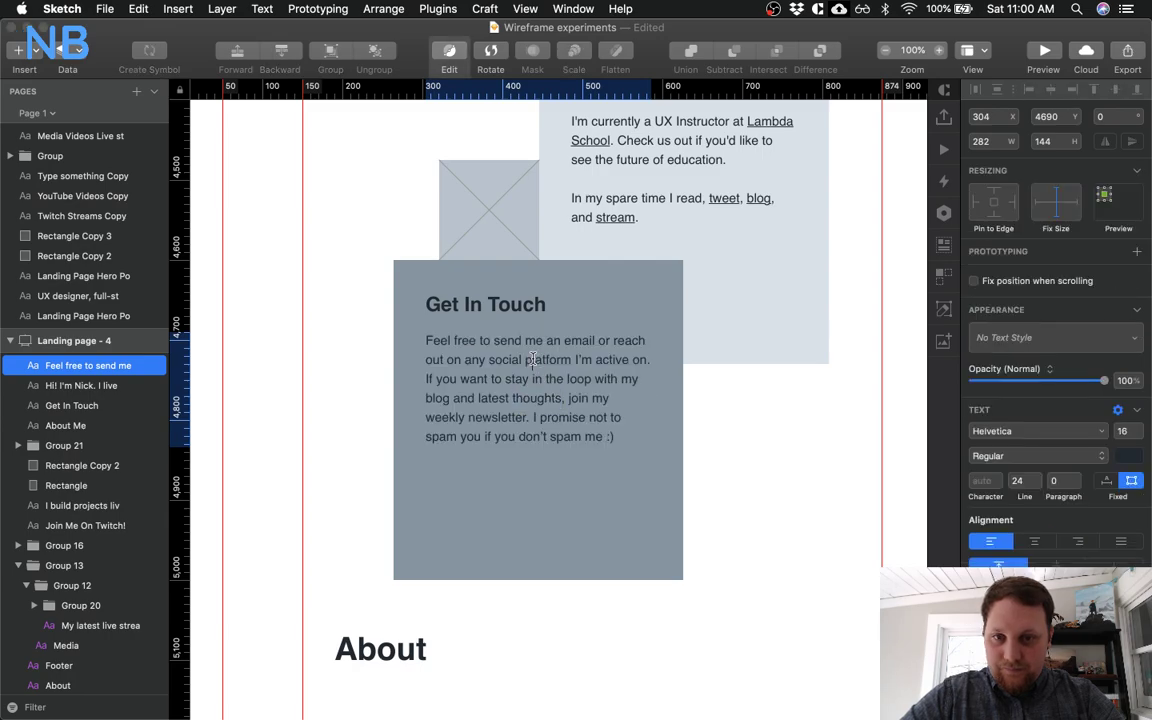
drag(494, 342, 594, 341)
text(contact me)
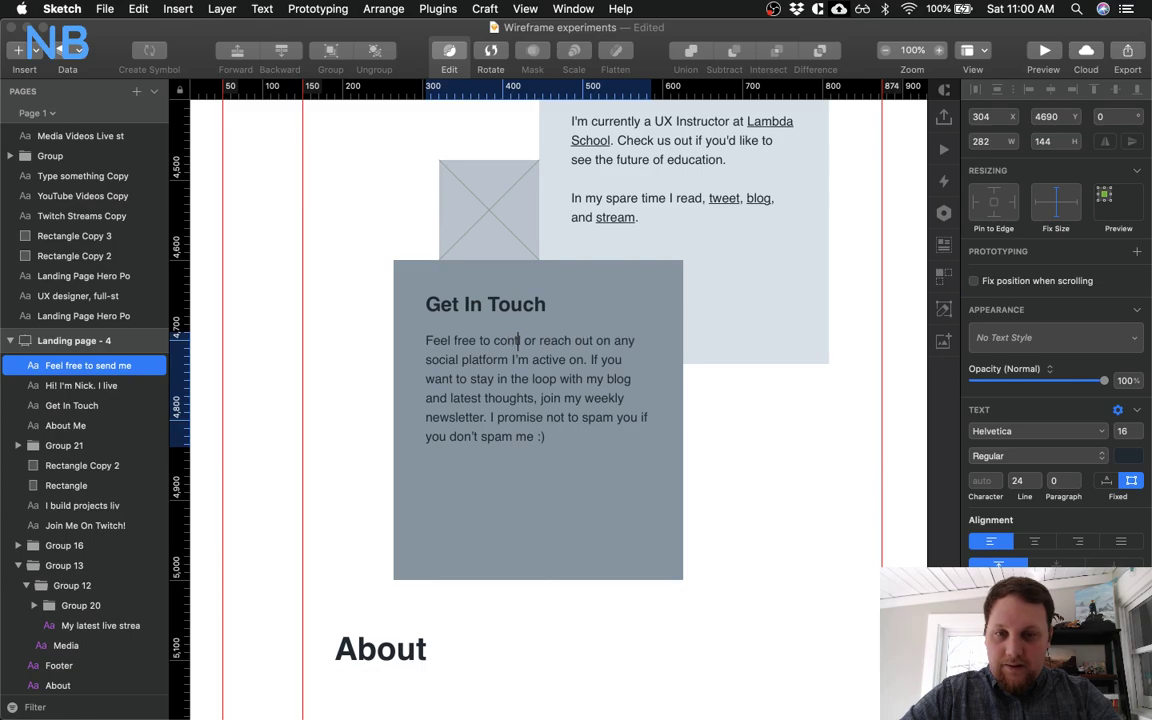
drag(494, 341, 557, 341)
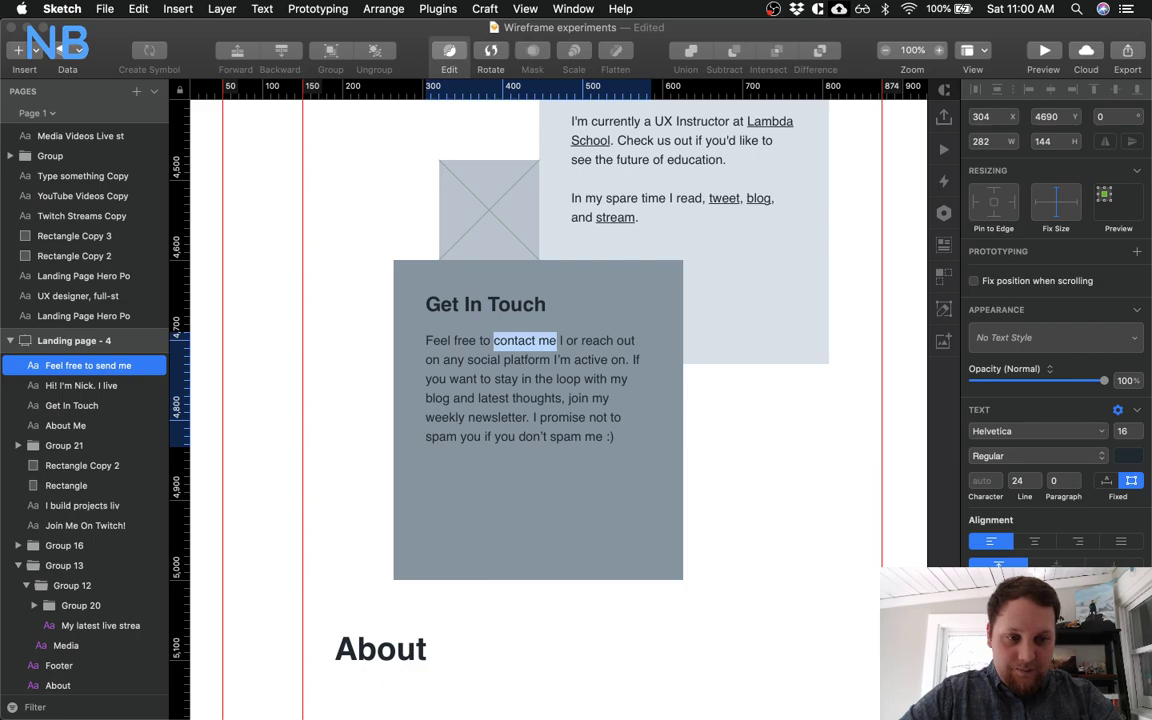
key(super+u)
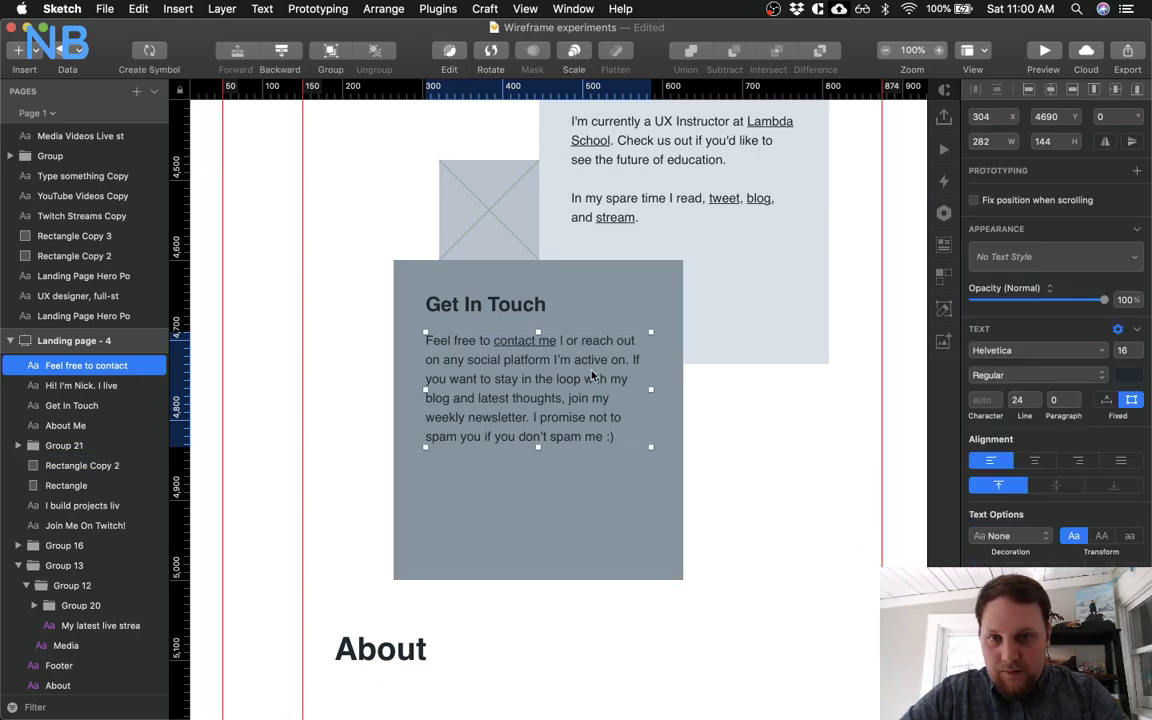
double_click(562, 346)
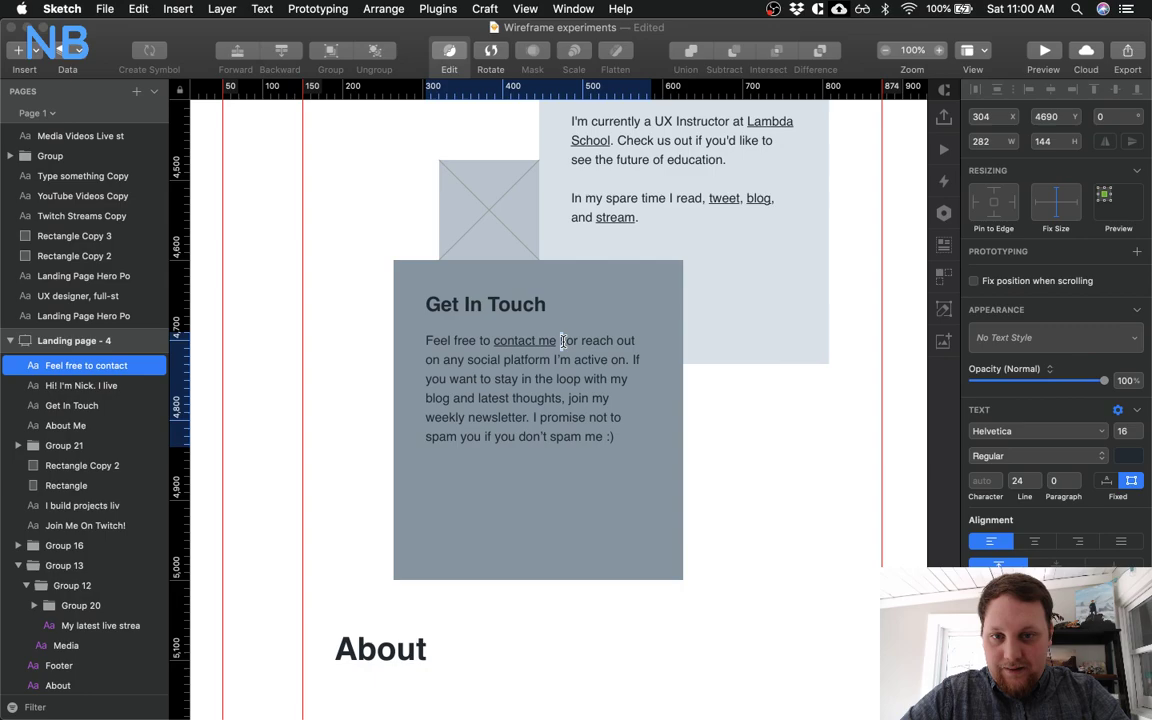
key(Delete)
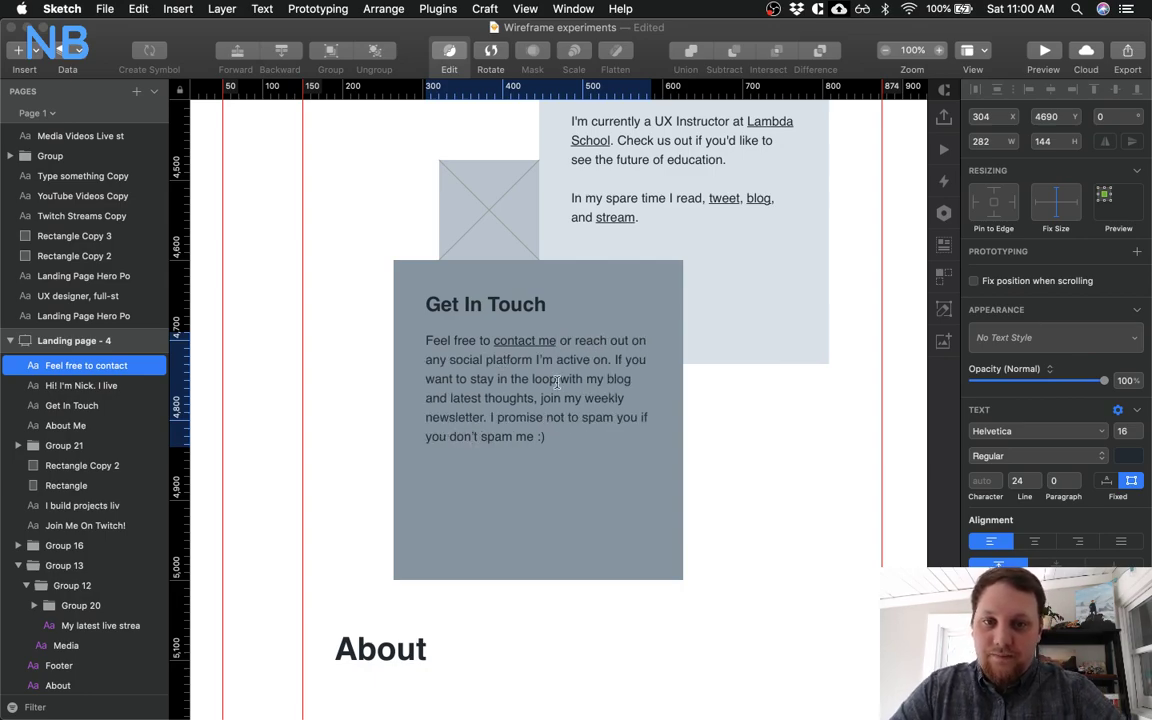
Replace "any social platform I'm active on" in the Get In Touch paragraph with an underlined "Twitter"
drag(535, 362, 610, 360)
key(BackSpace)
key(BackSpace)
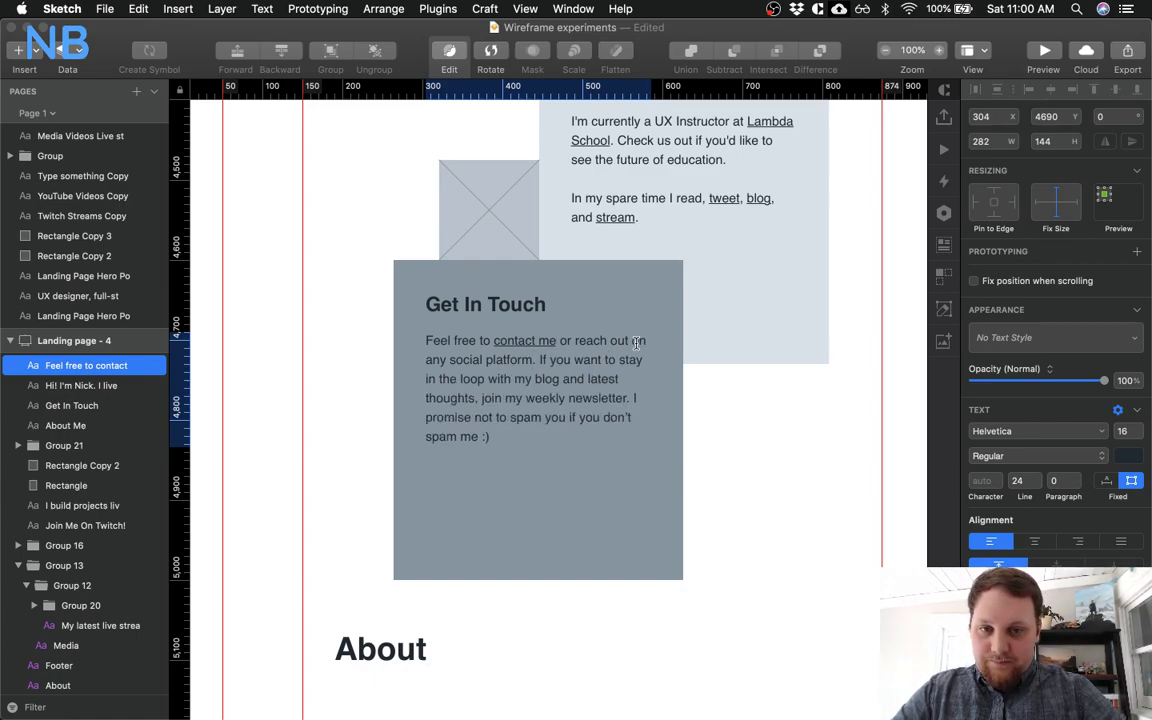
double_click(440, 359)
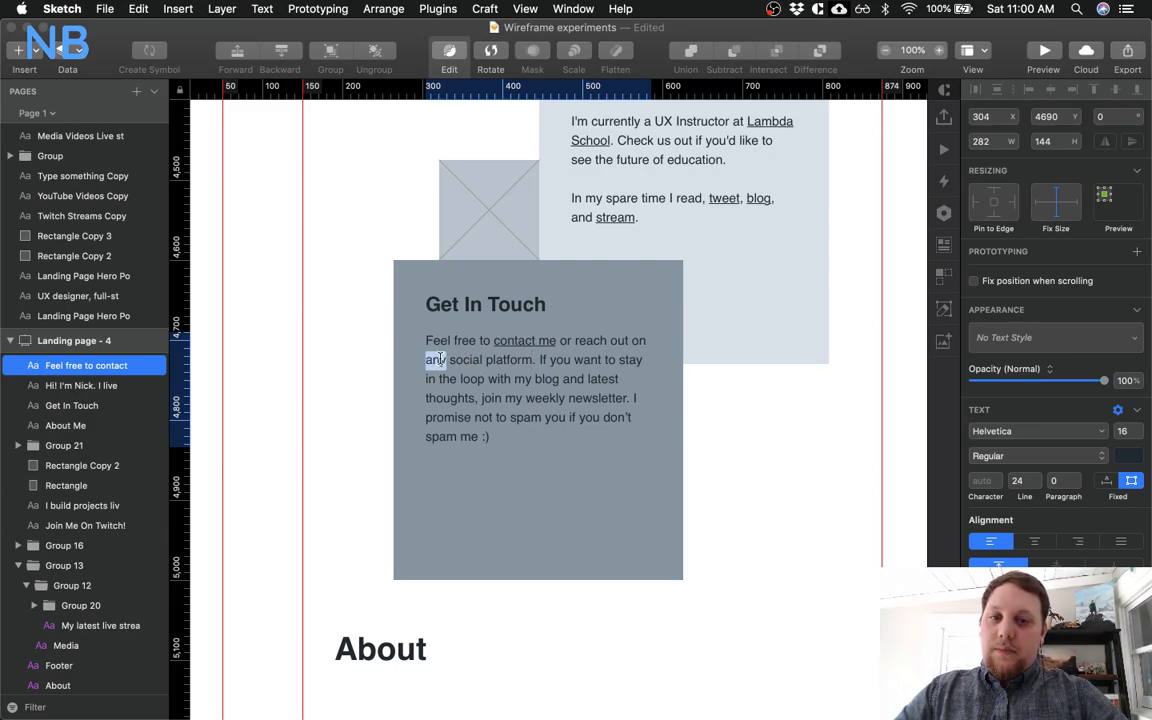
key(BackSpace)
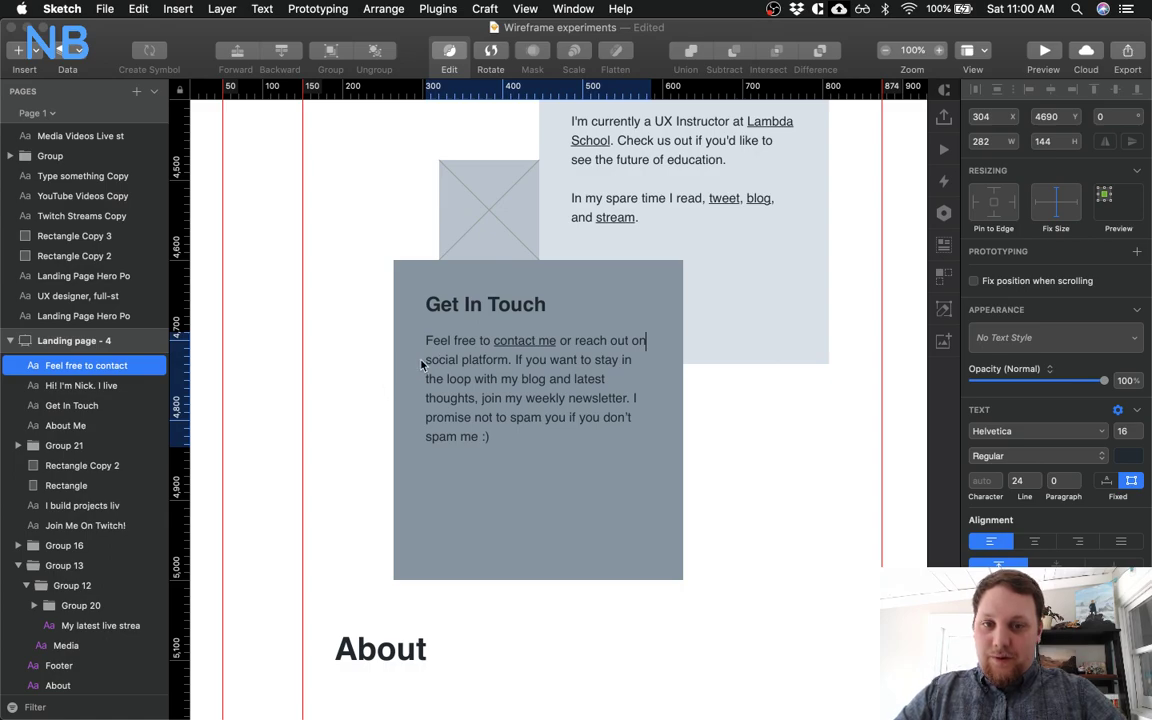
drag(428, 362, 507, 362)
text(Twitch)
key(BackSpace)
key(BackSpace)
key(BackSpace)
text(tter.)
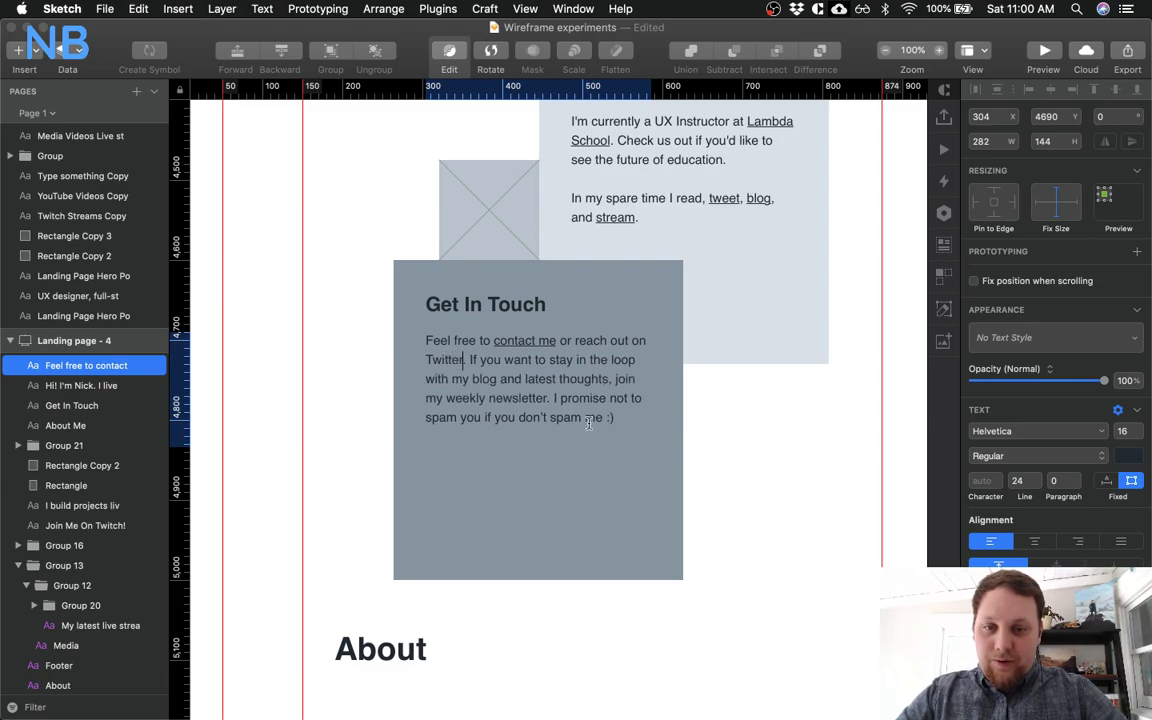
double_click(434, 362)
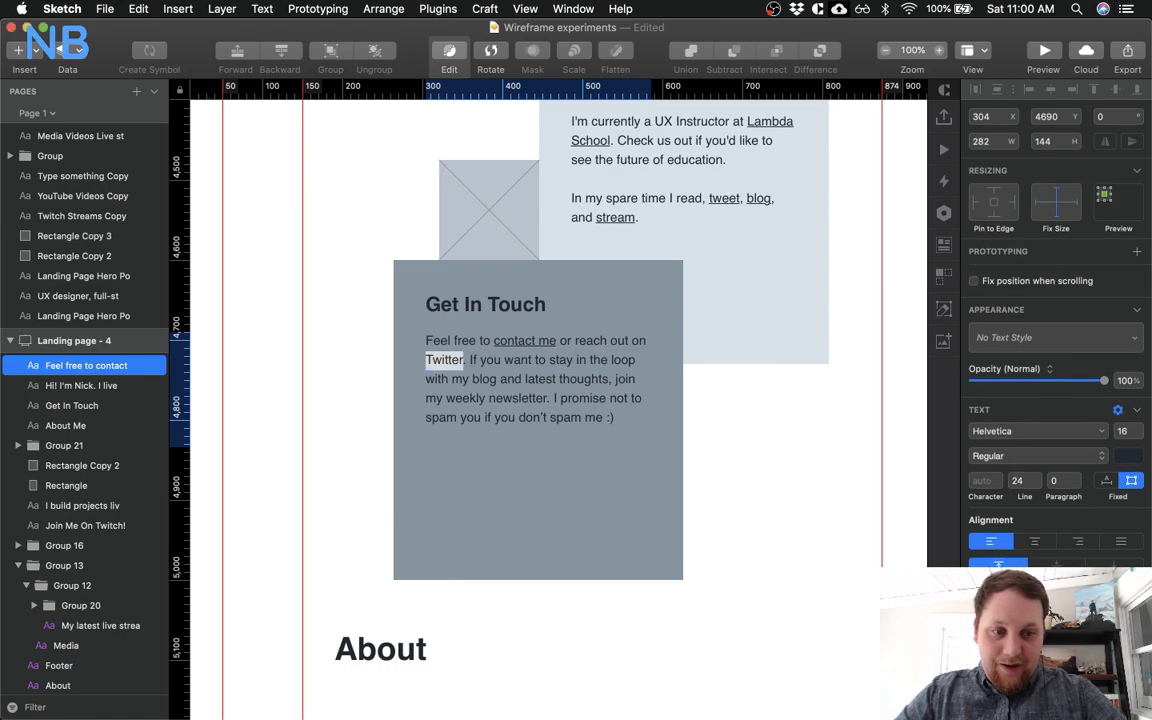
click(648, 480)
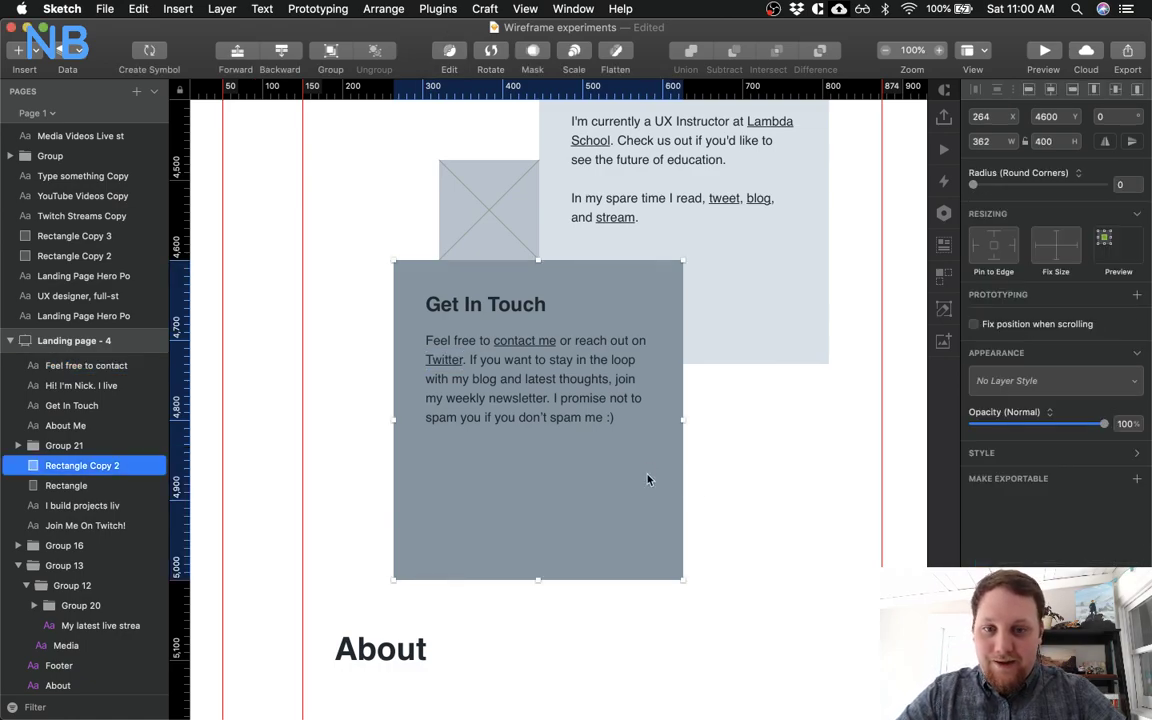
Change "blog and latest thoughts" in the Get In Touch paragraph to "latest streams"
scroll(584, 401, down, 2)
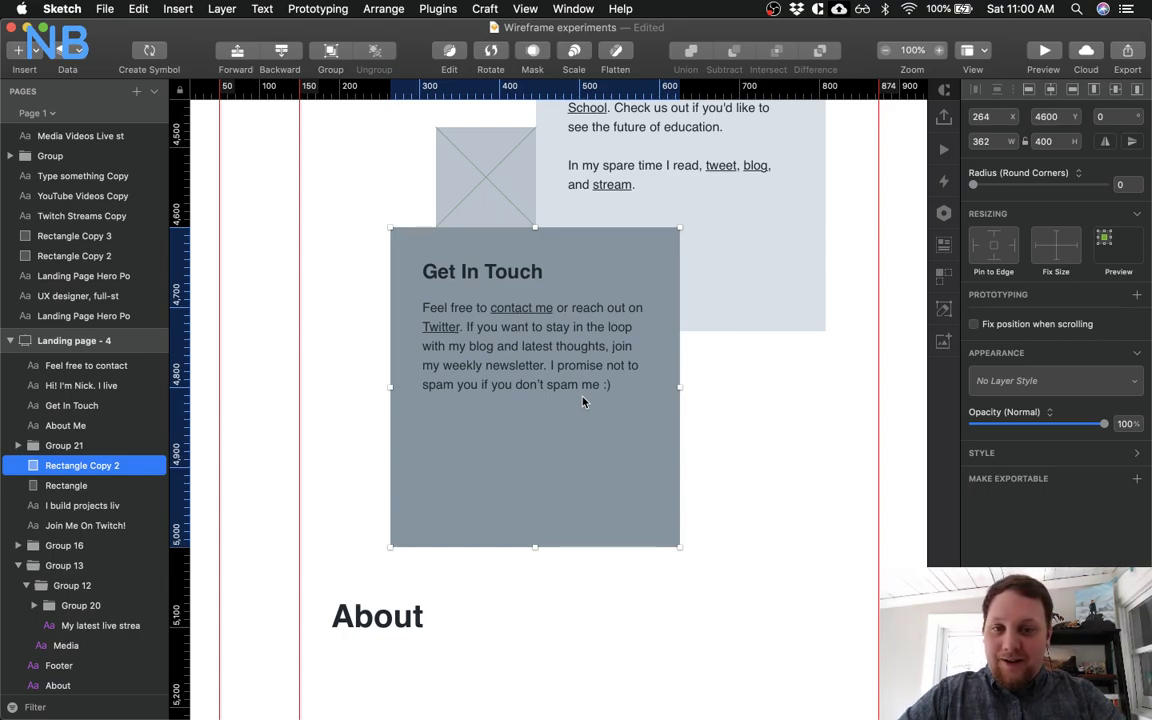
click(576, 366)
double_click(572, 348)
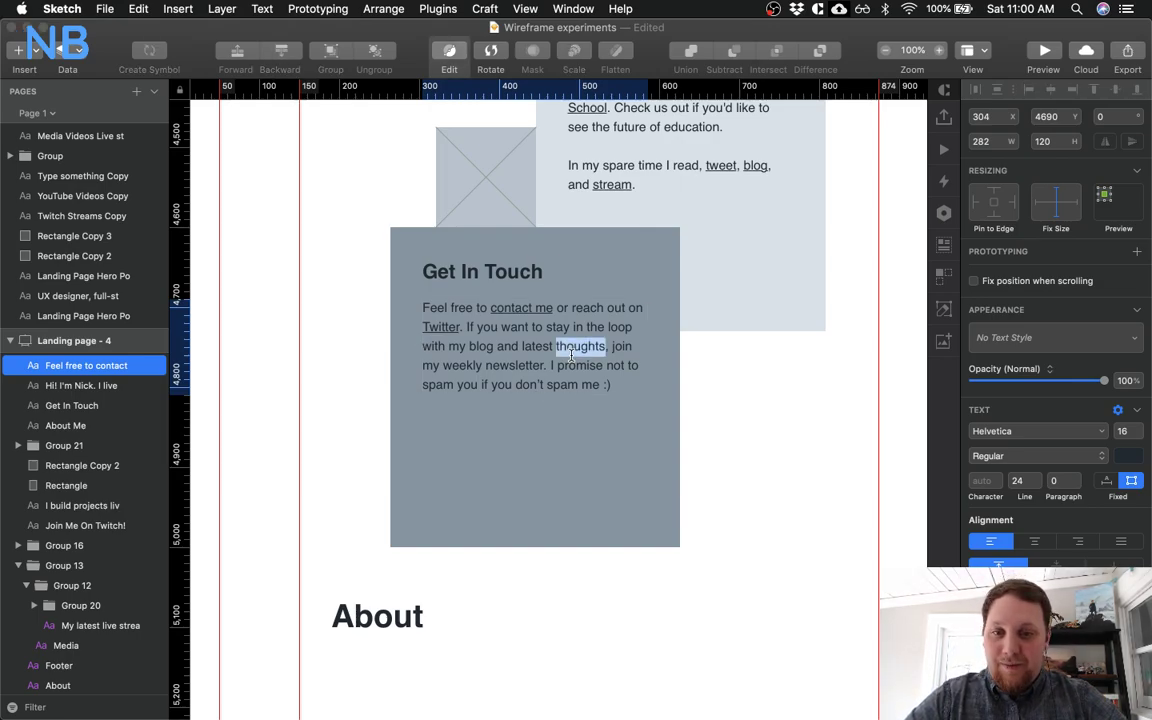
click(618, 390)
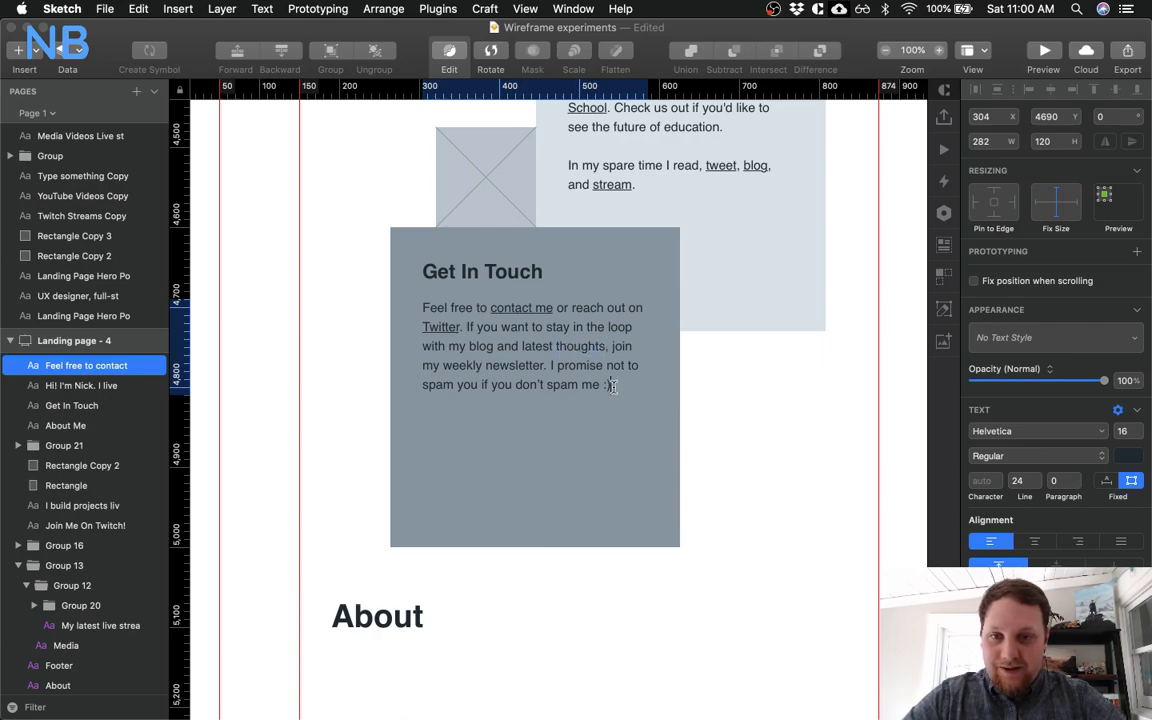
scroll(613, 387, down, 1)
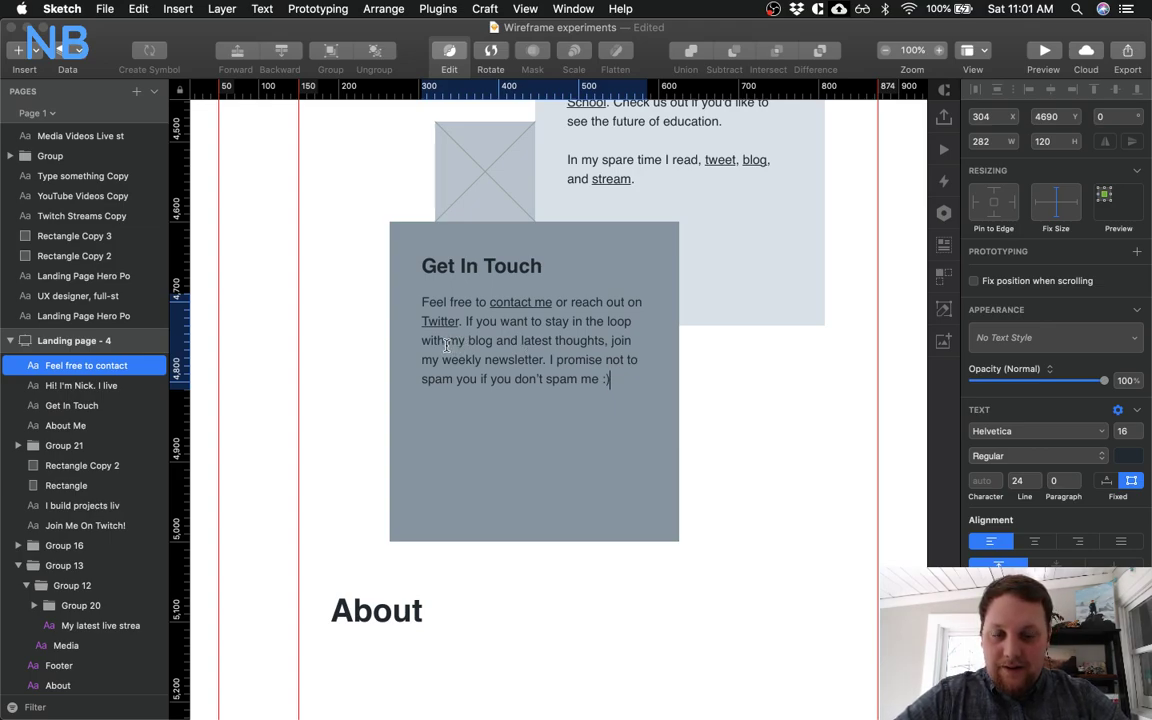
drag(446, 343, 608, 343)
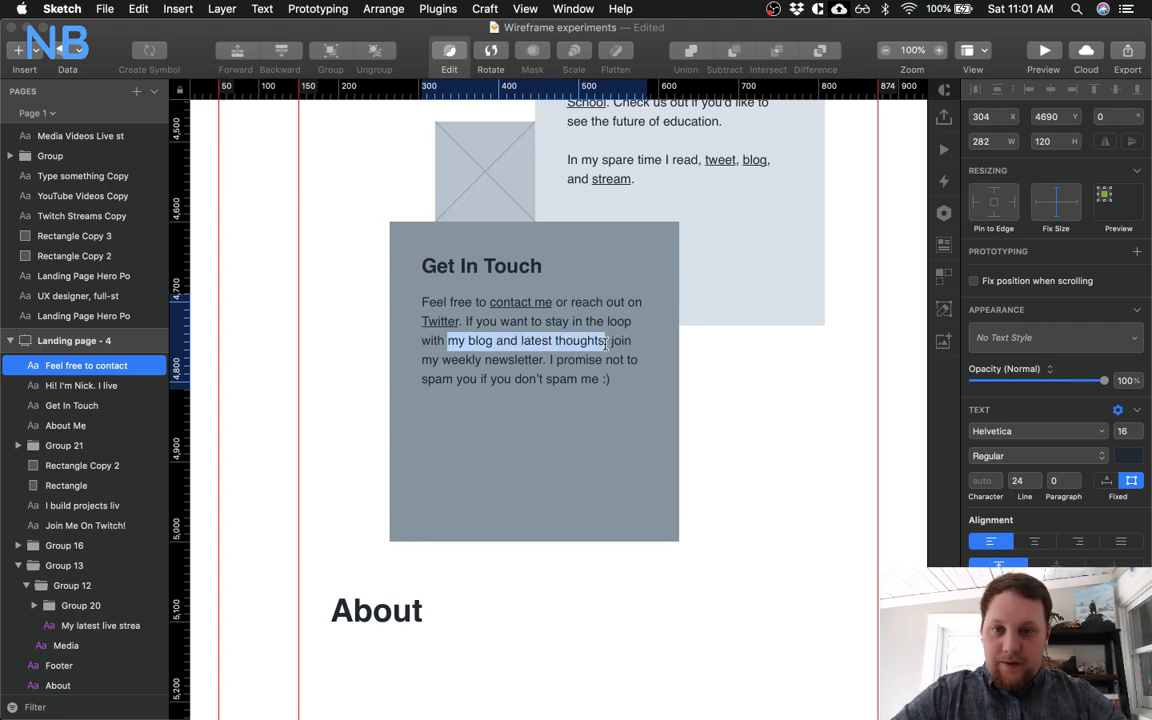
click(468, 341)
drag(468, 341, 603, 341)
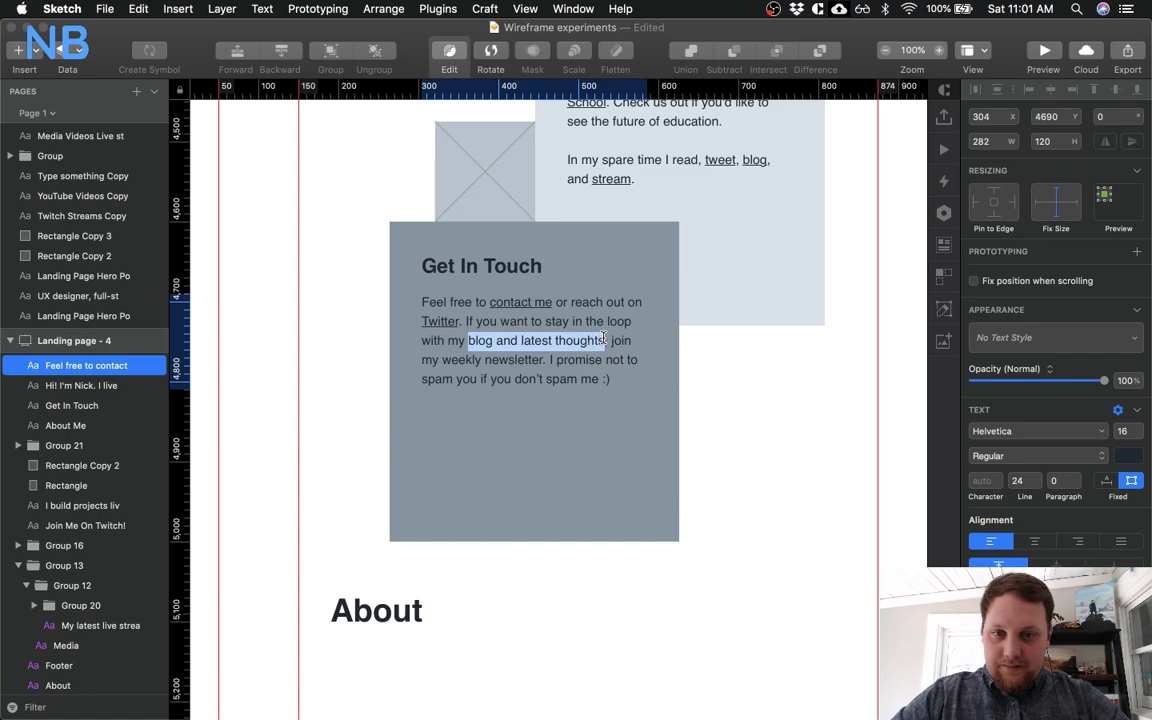
text(latest stre)
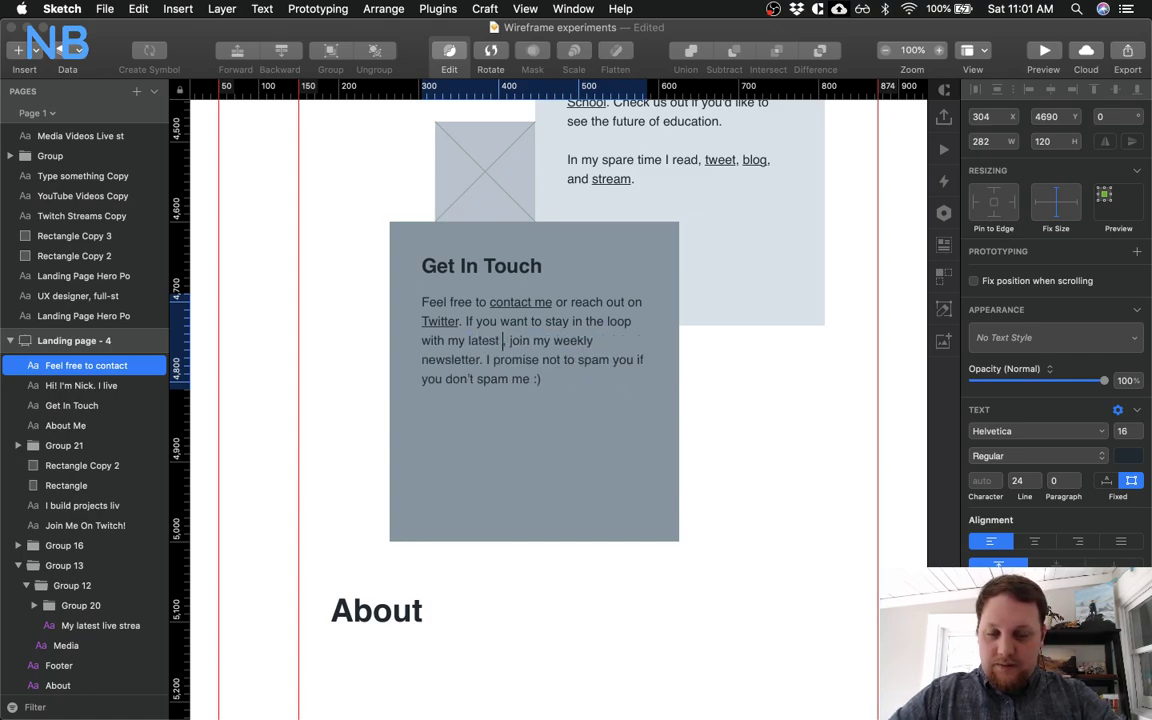
text(ams,)
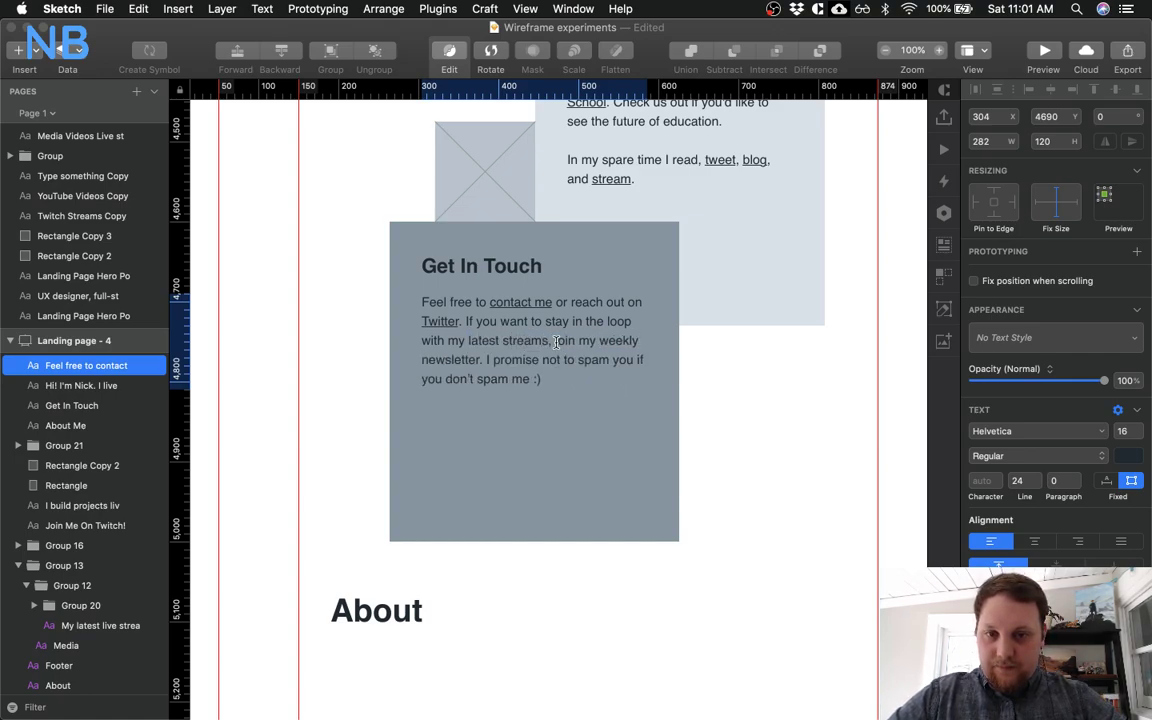
Replace the newsletter and spam wording after "latest streams," with "follow me on Twitch or subscribe to my YouTube channel."
drag(552, 341, 537, 378)
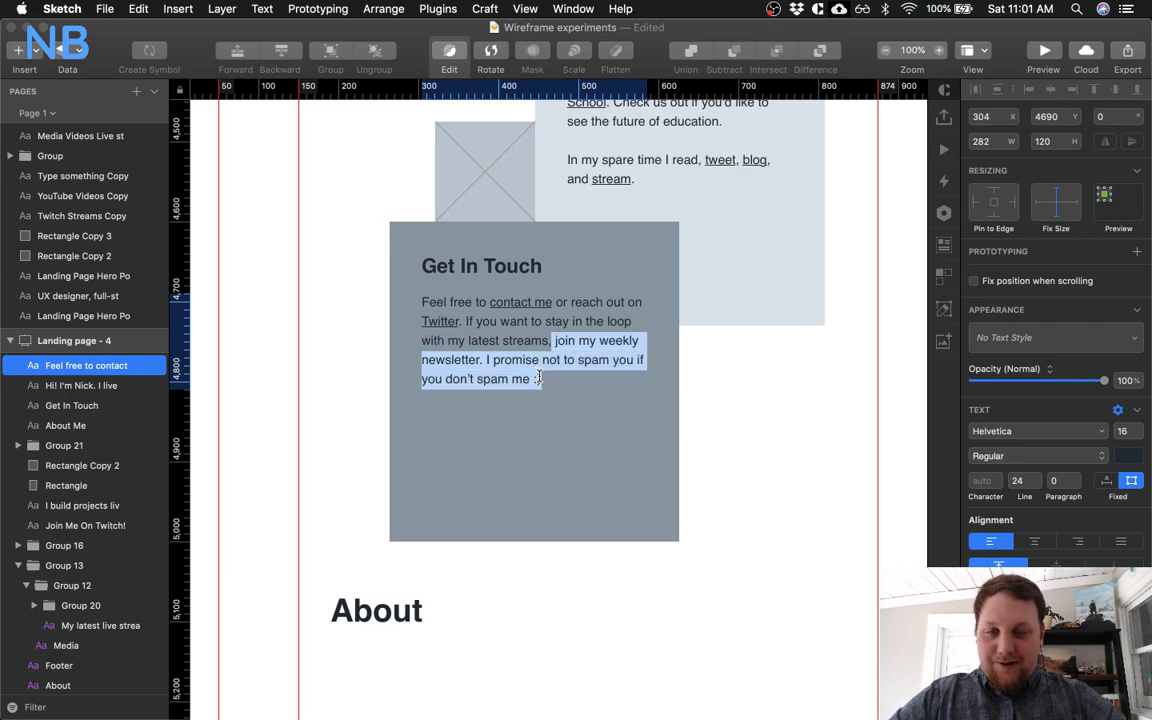
key(BackSpace)
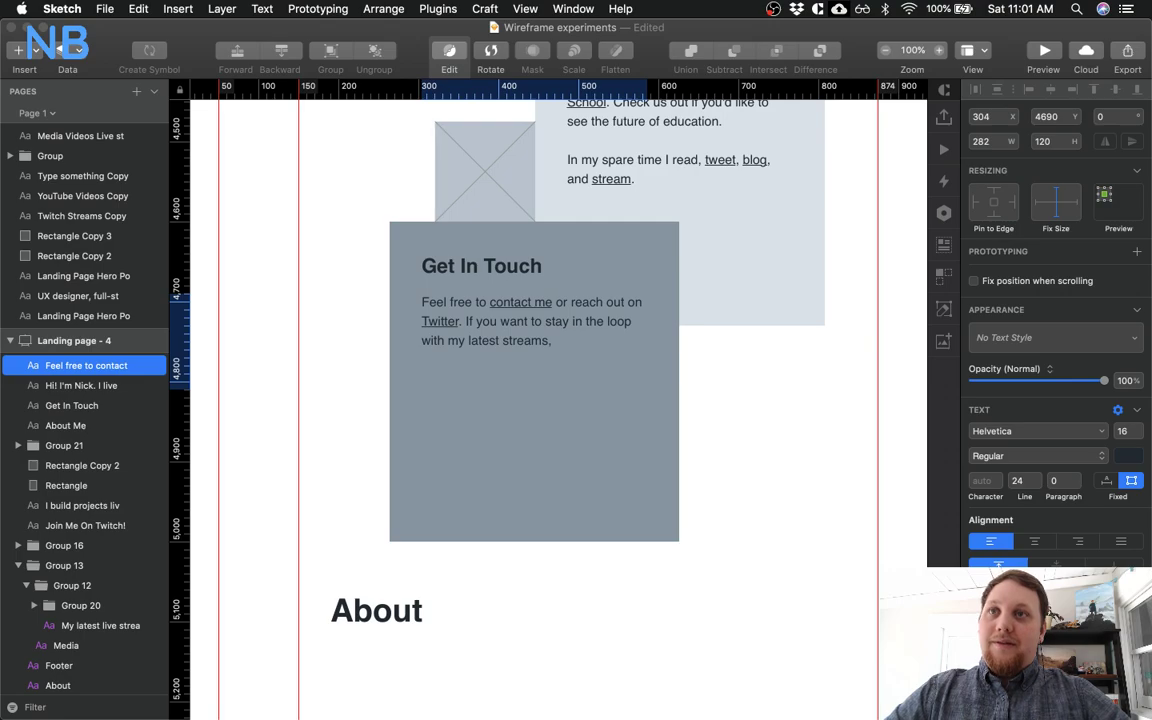
text(follow on me o)
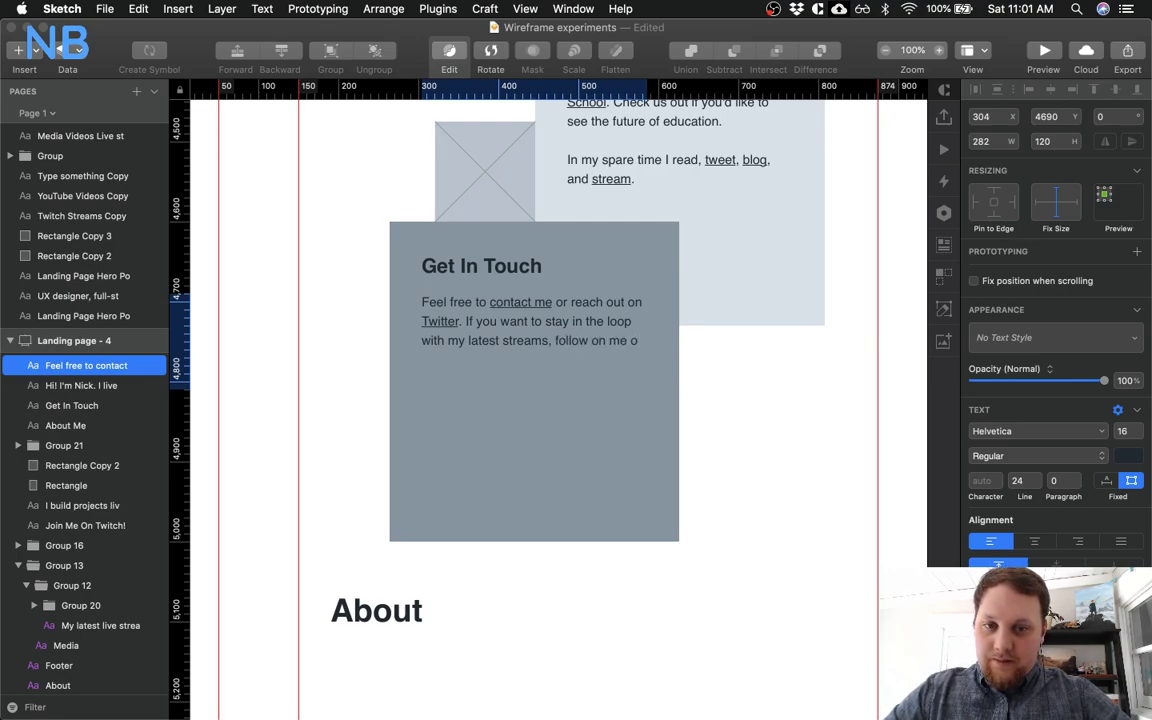
key(BackSpace)
key(BackSpace)
key(BackSpace)
key(BackSpace)
key(BackSpace)
text(me on Twit)
text(ch or)
text( subscribe to my YouTube c)
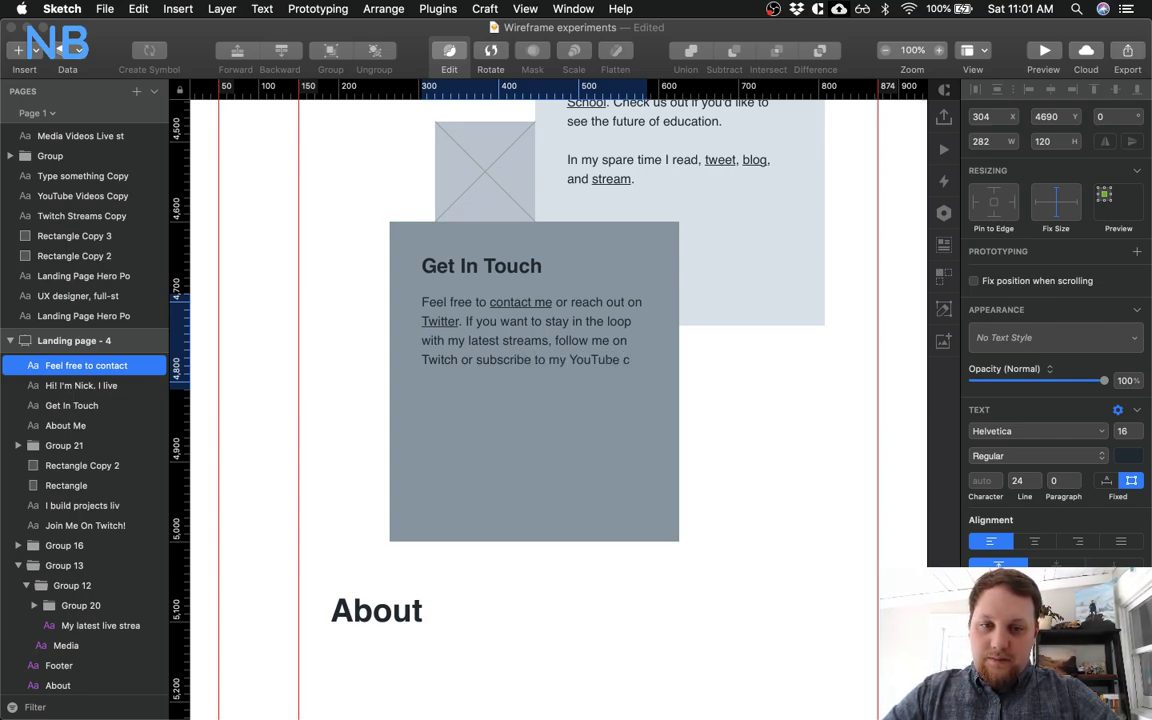
text(hannel.)
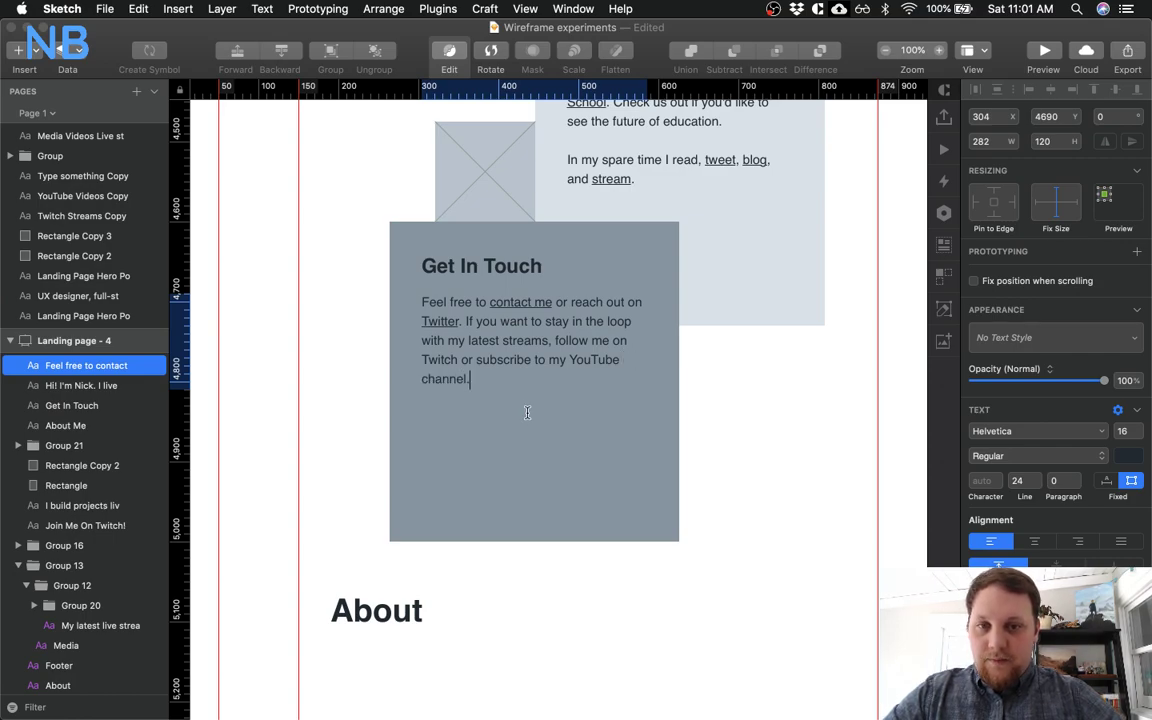
Underline "Twitch" and "YouTube channel" as links in the Get In Touch paragraph
double_click(437, 359)
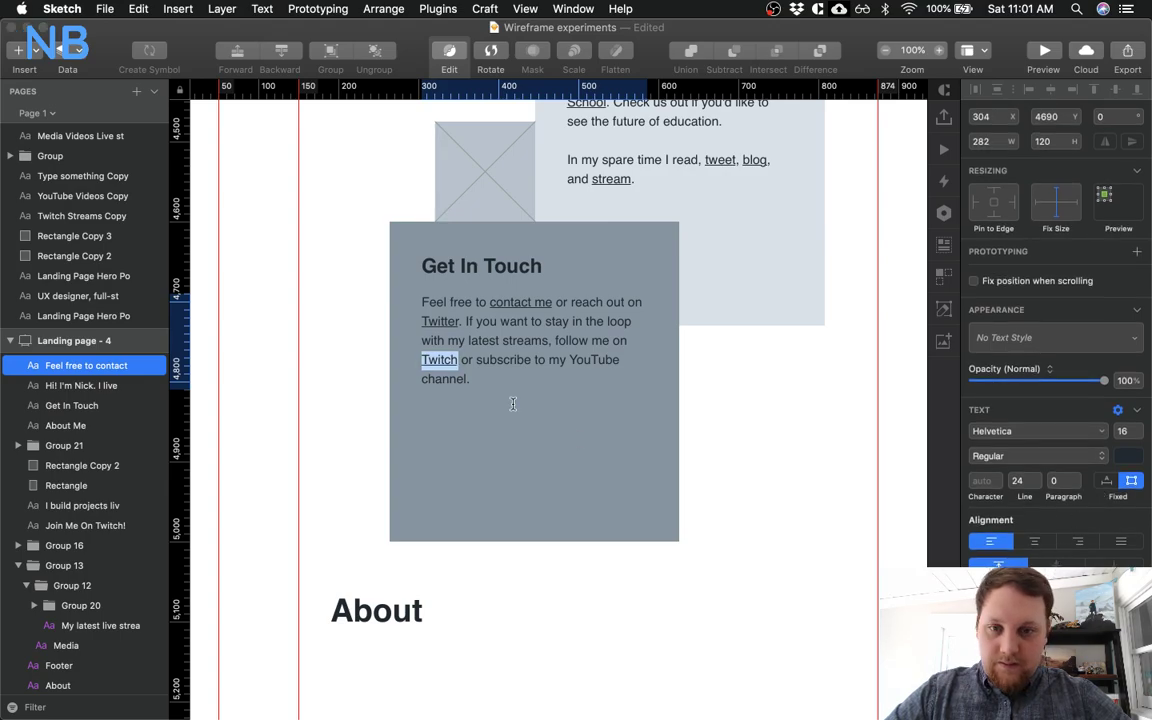
drag(567, 361, 470, 379)
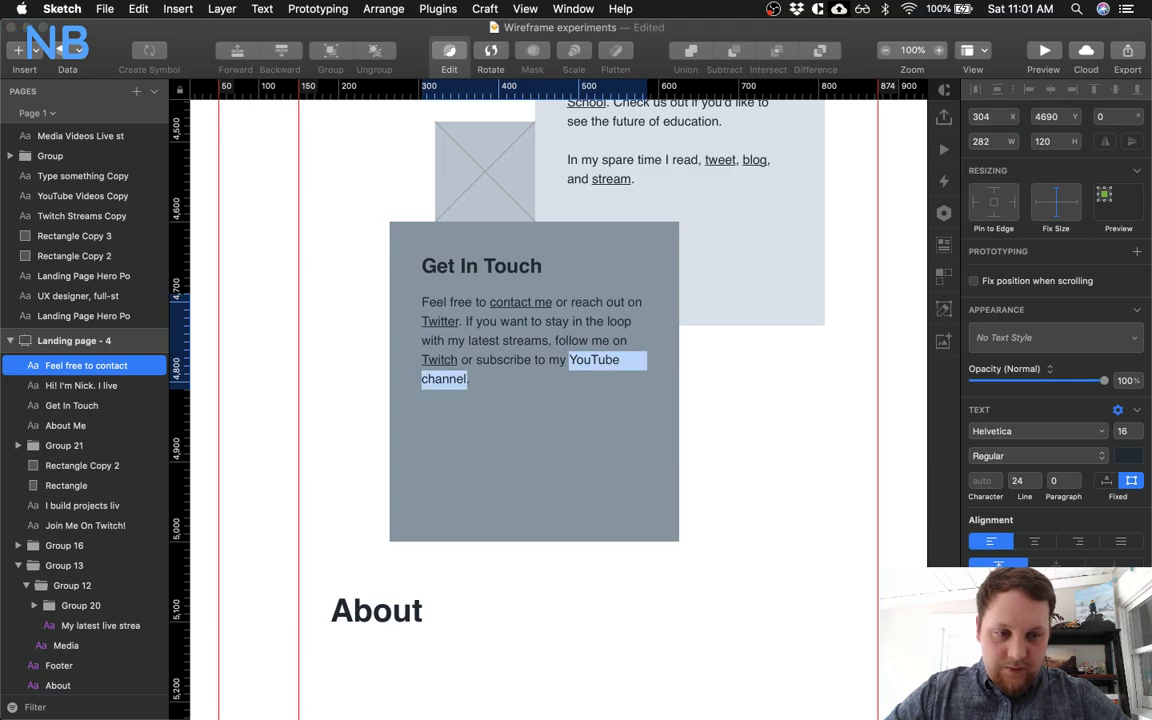
click(501, 458)
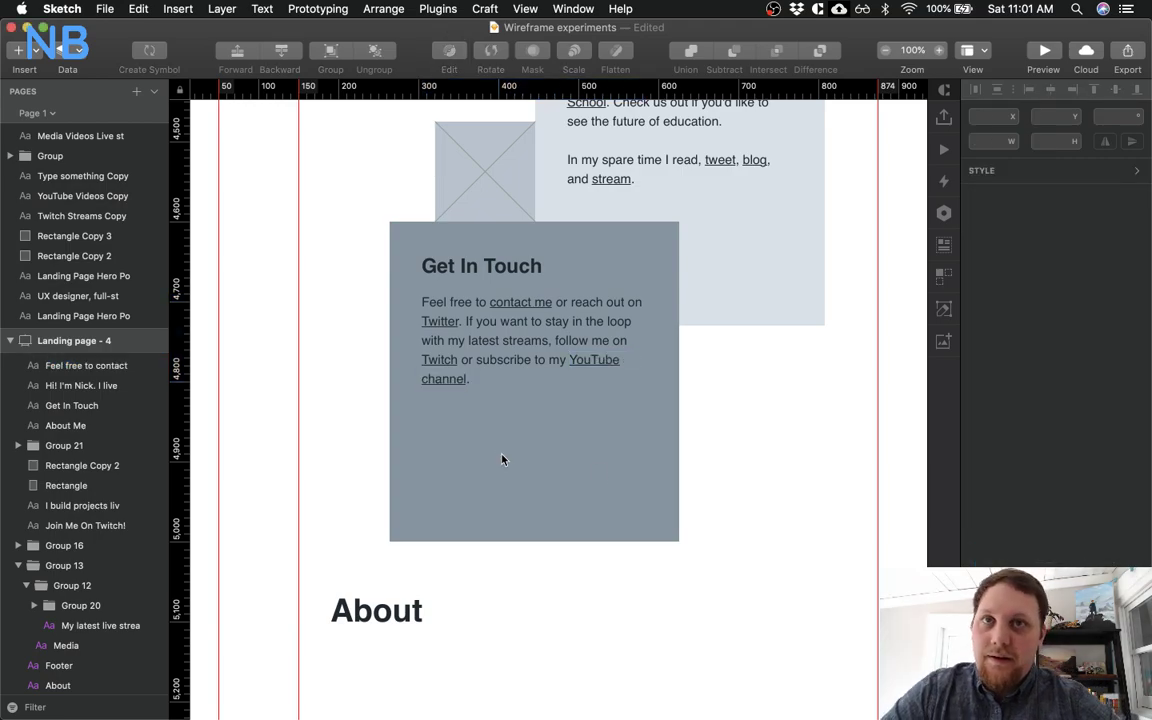
Check the Get In Touch block on the existing site in Chrome and return to the wireframe in Sketch
key(ctrl+Up)
click(404, 300)
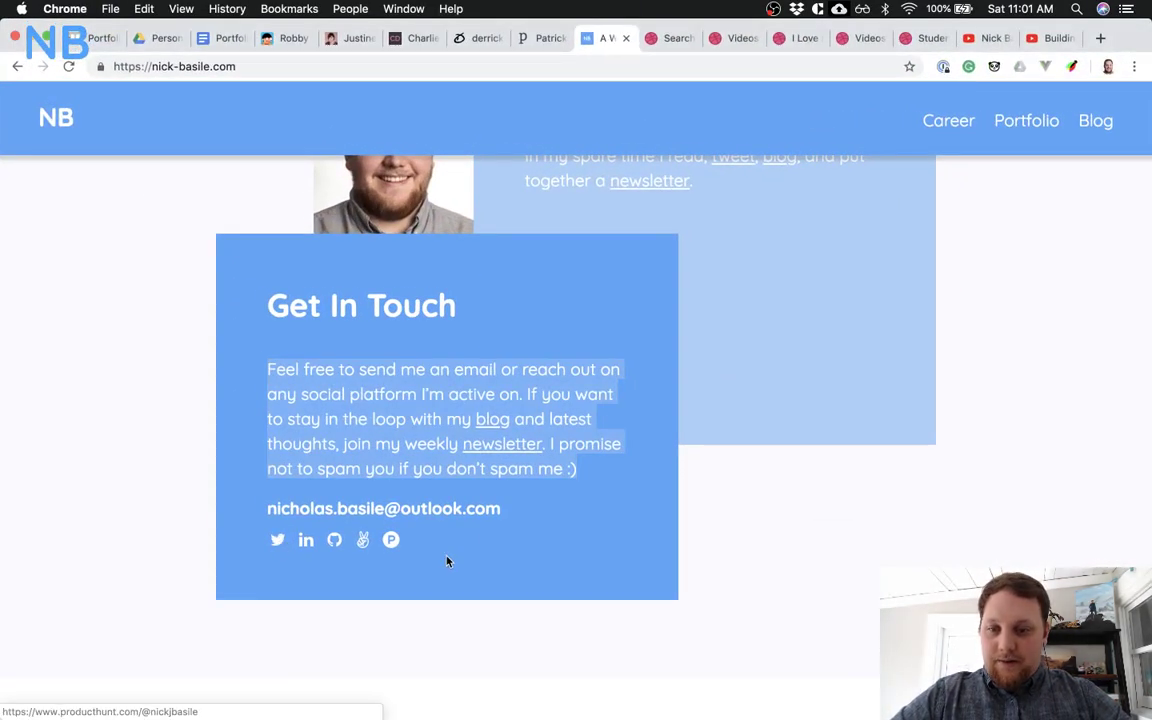
key(ctrl+Up)
click(746, 478)
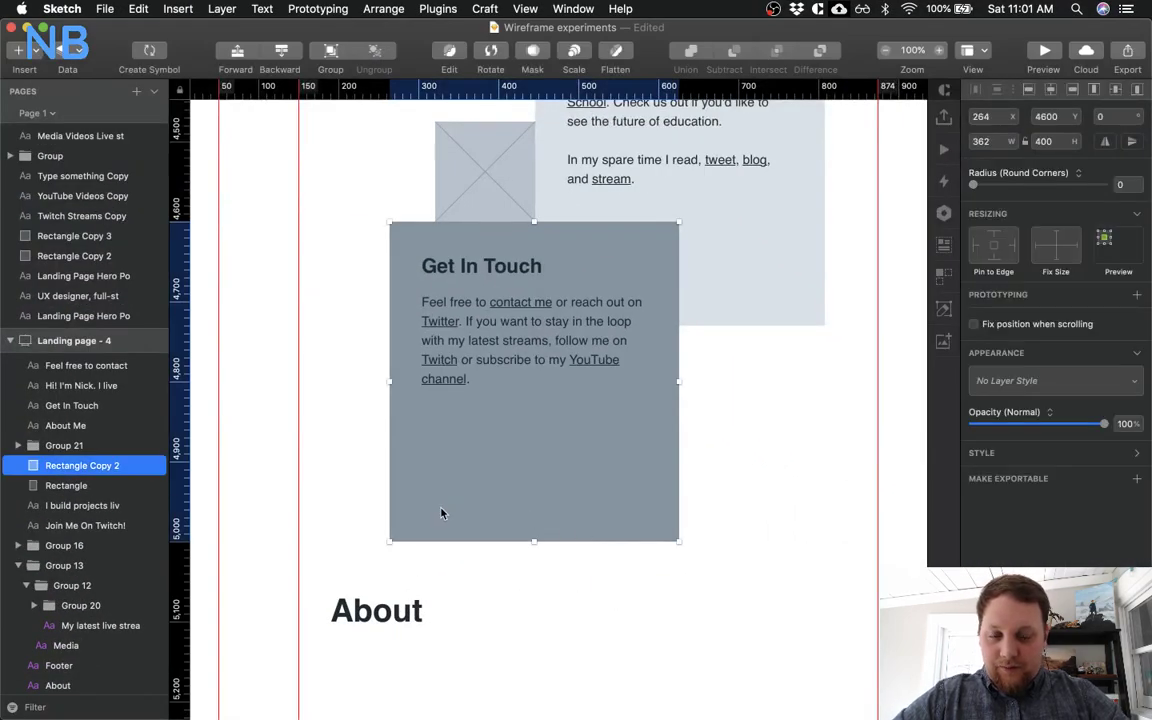
key(ctrl+Up)
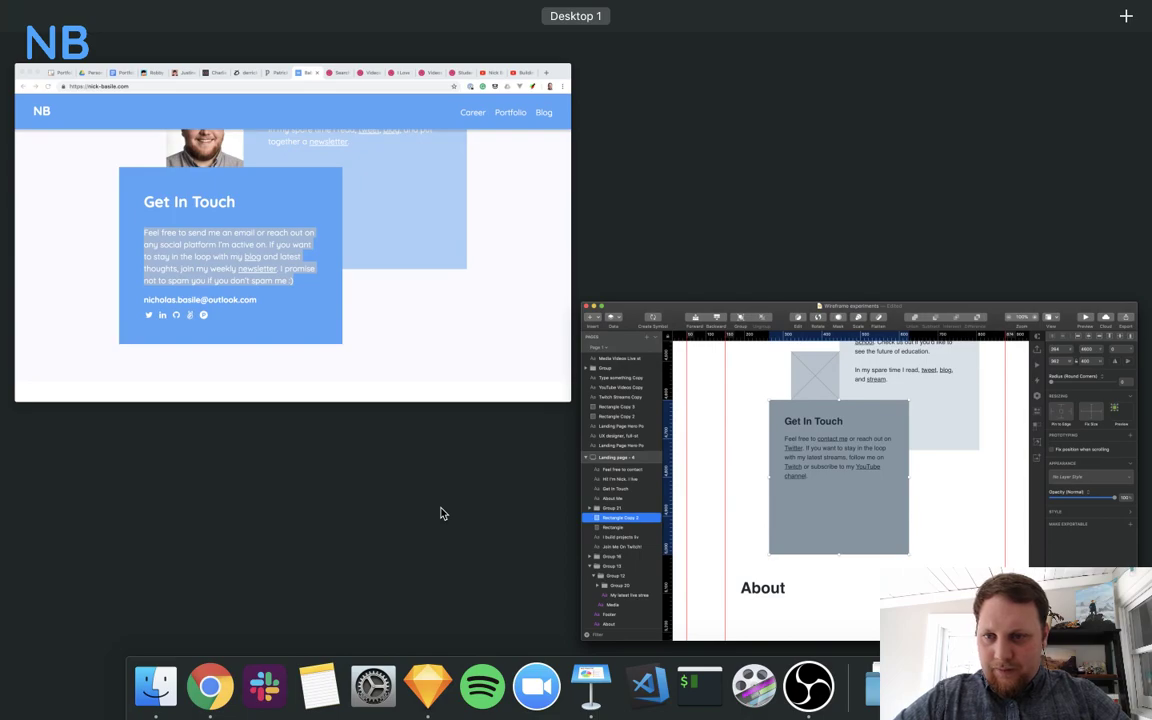
click(849, 555)
key(o)
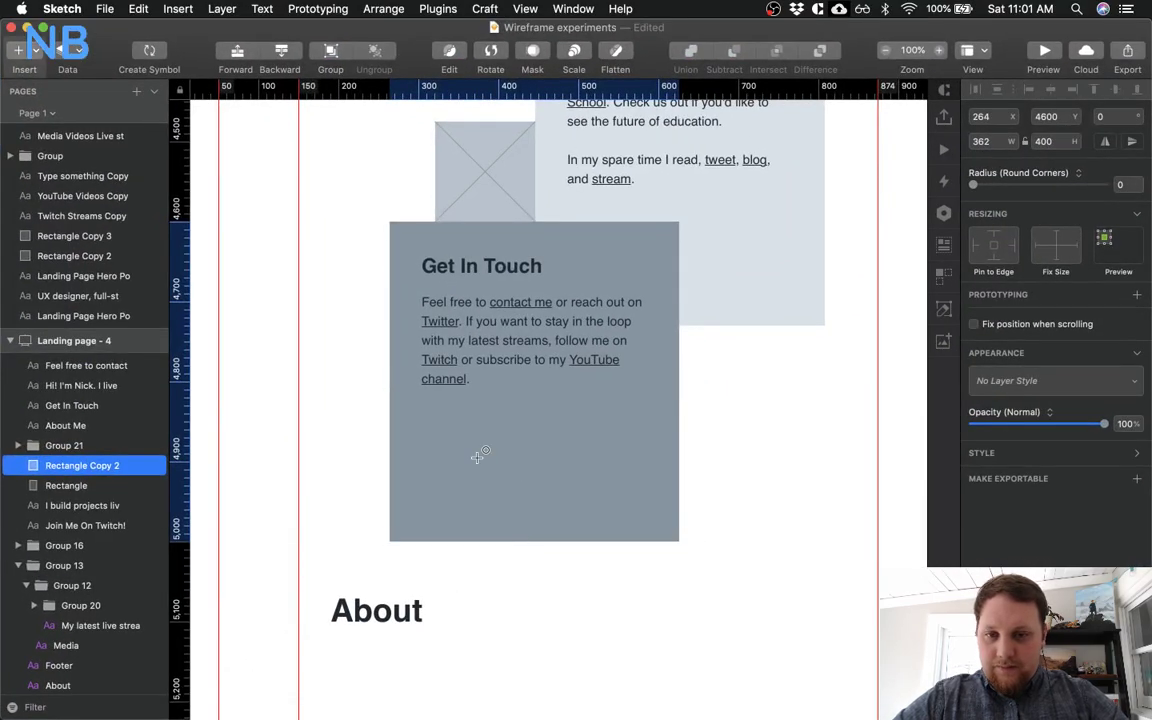
drag(422, 403, 438, 420)
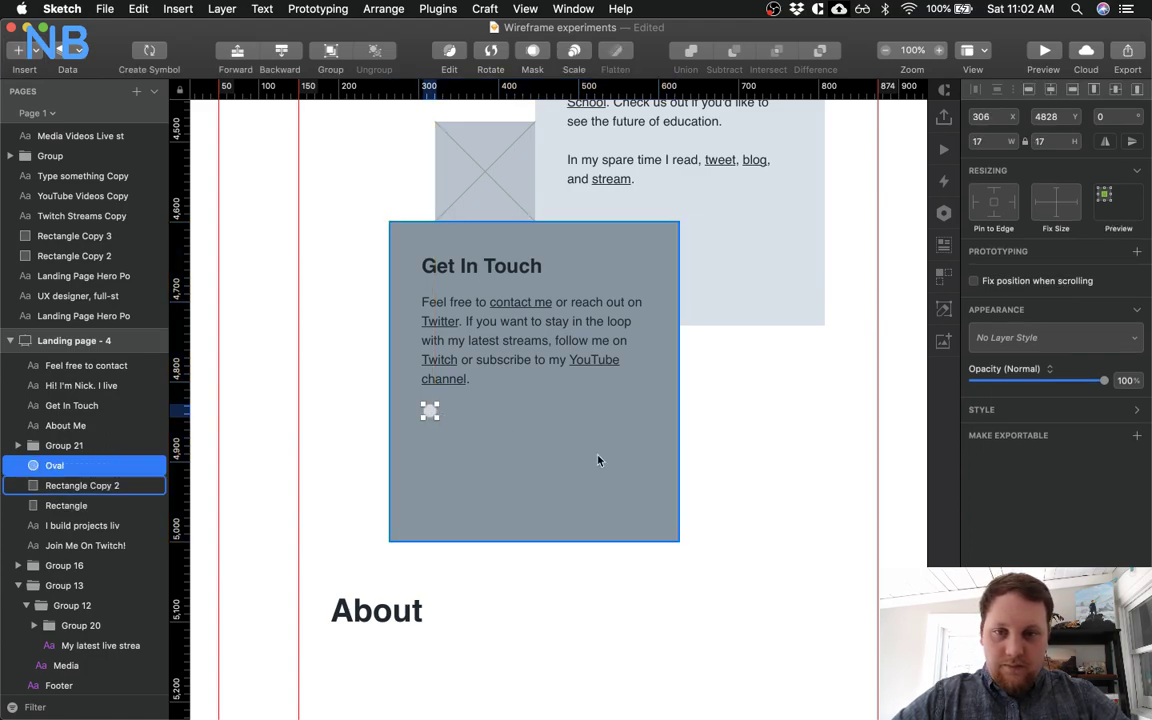
key(BackSpace)
Draw a 25 × 25 square just below the Get In Touch paragraph, aligned near its left edge, and fill it with DAE1E7
key(o)
drag(423, 403, 443, 414)
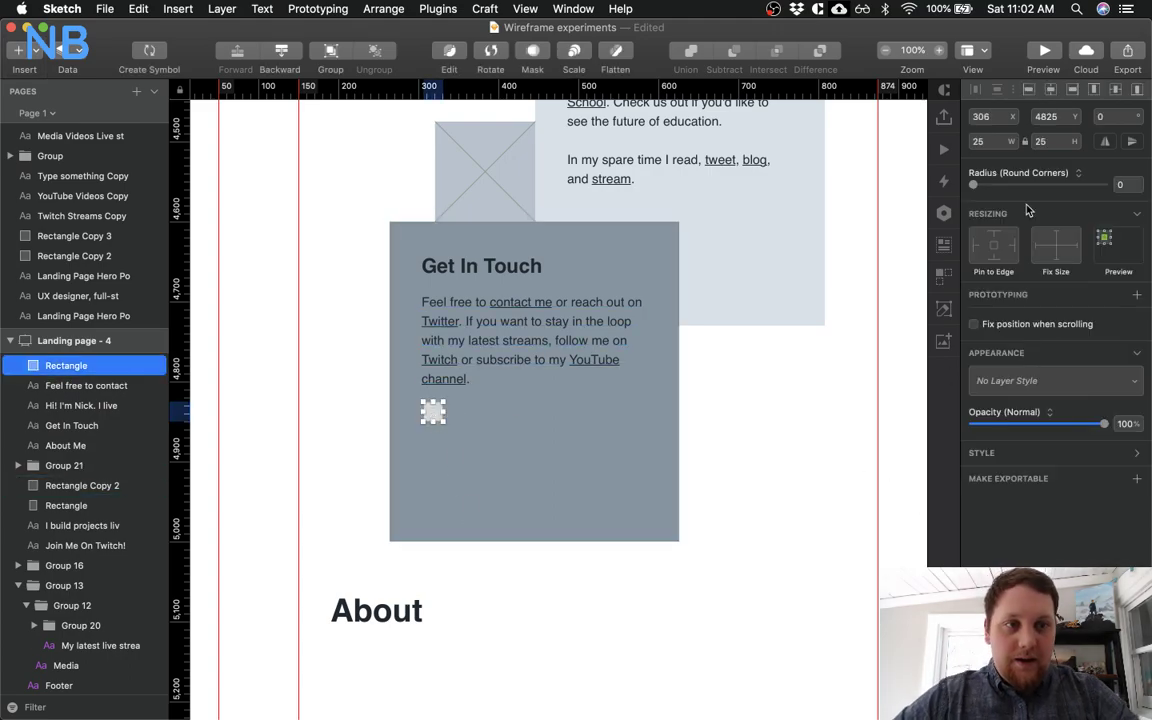
click(1000, 452)
scroll(1000, 452, down, 2)
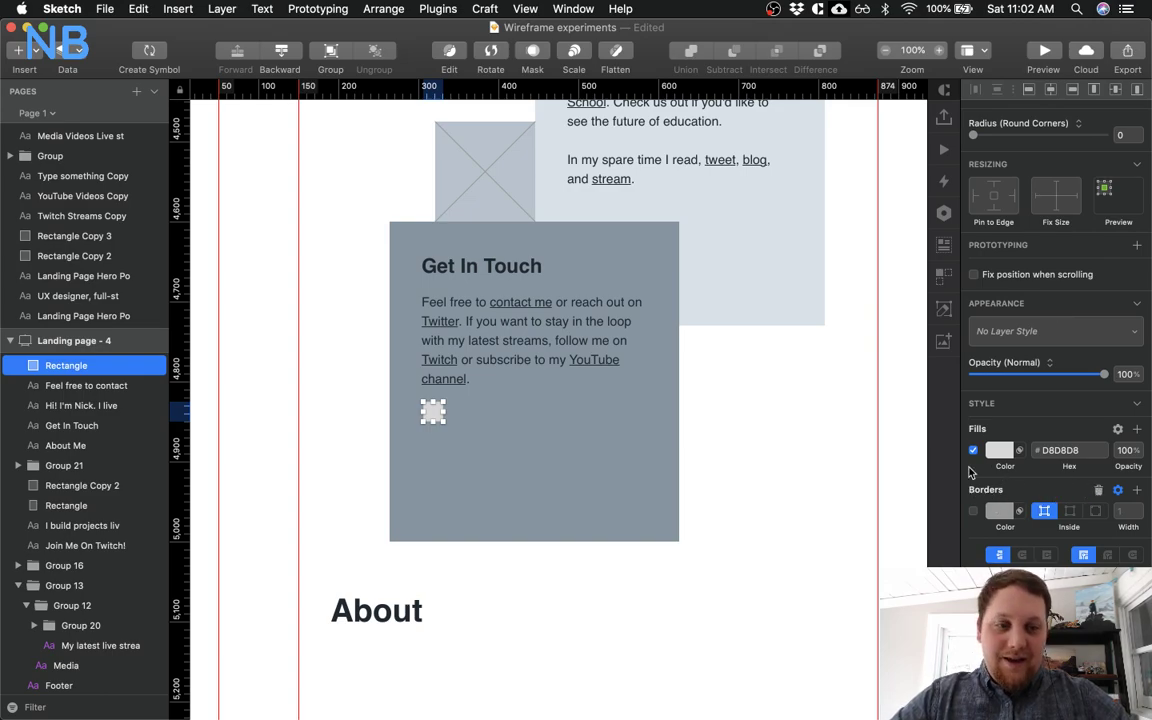
click(1000, 449)
scroll(1050, 600, down, 2)
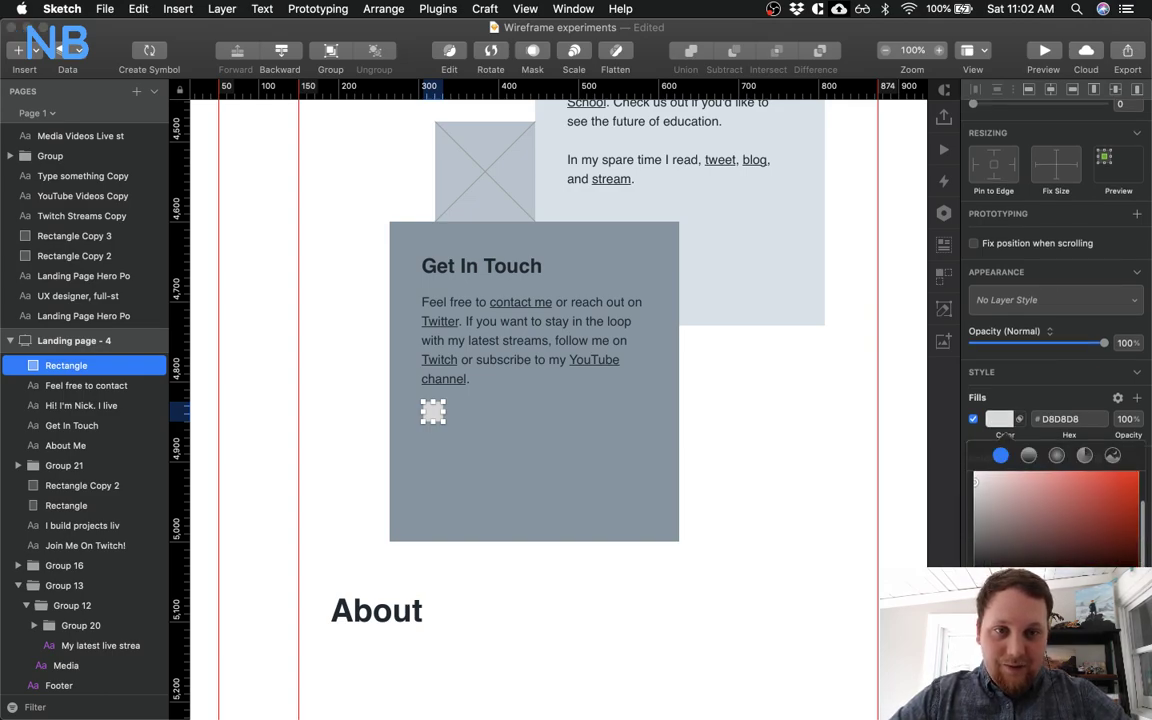
click(1020, 680)
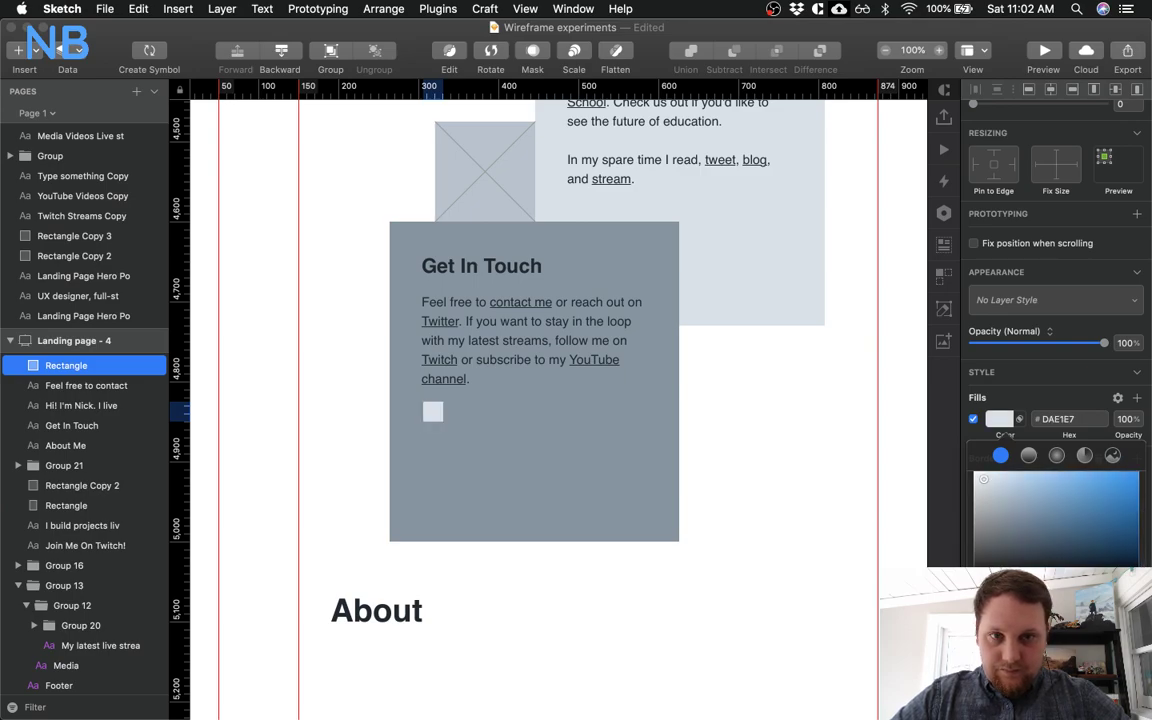
click(669, 566)
Duplicate the small square into an evenly spaced row of five placeholder icons and group them
drag(433, 420, 461, 418)
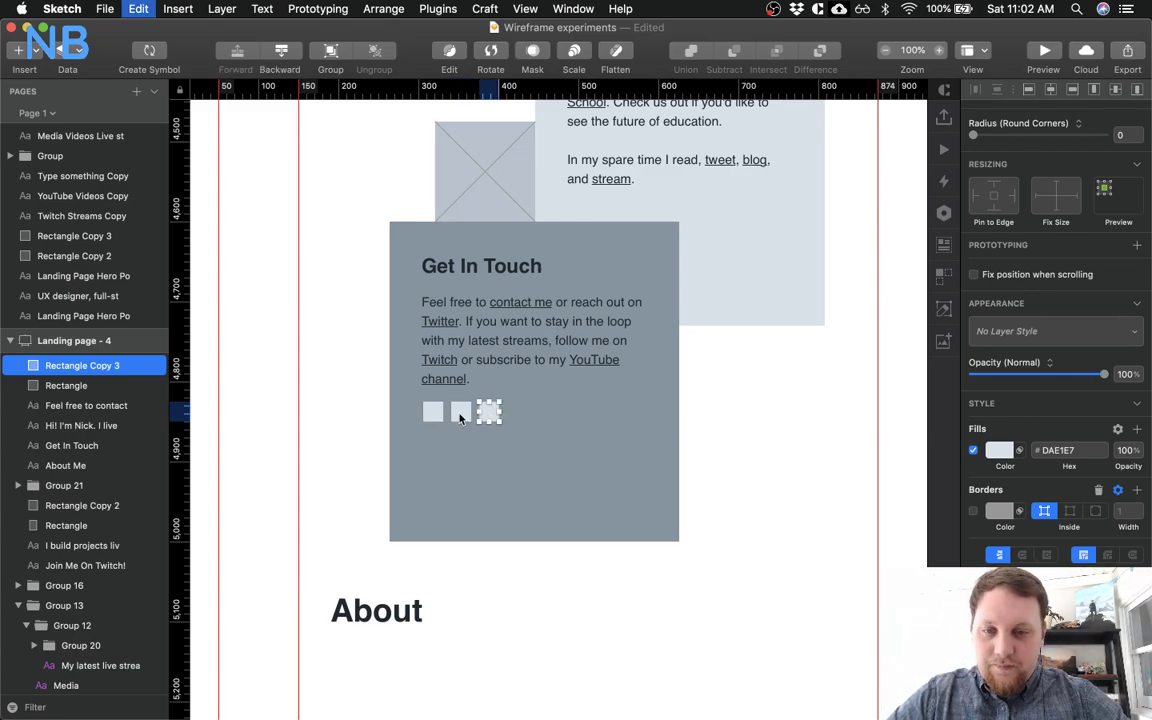
key(super+d)
key(super+d)
key(super+d)
shift+click(517, 415)
shift+click(490, 413)
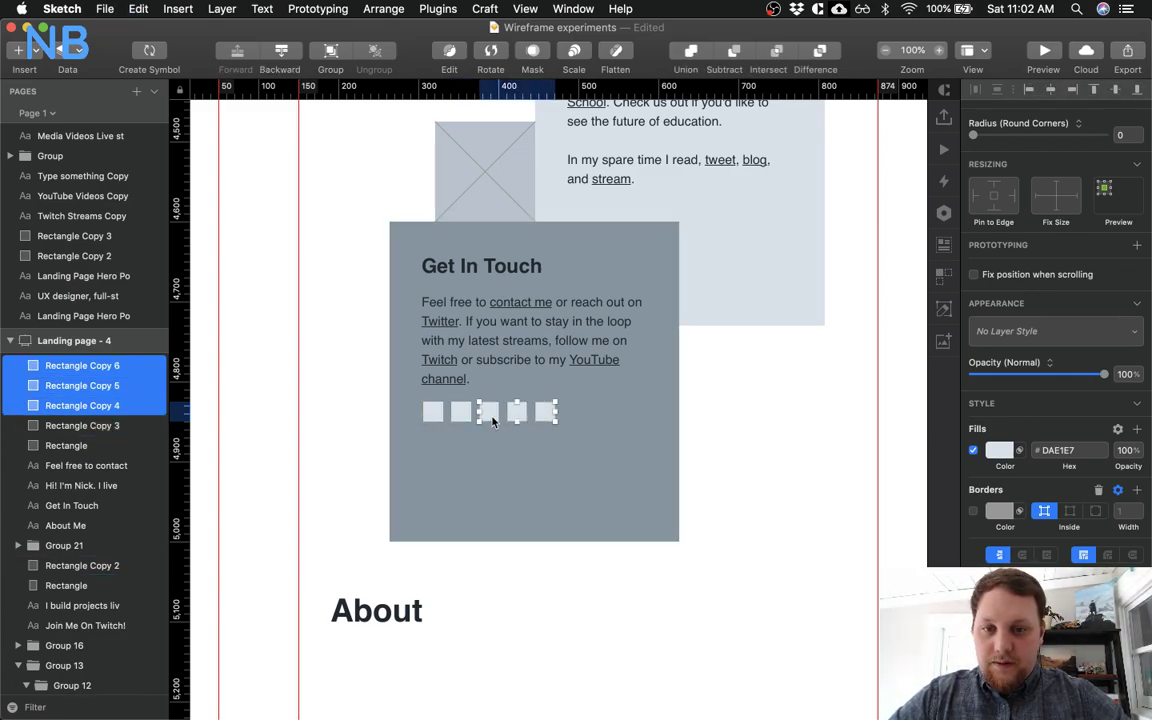
shift+click(460, 414)
shift+click(437, 416)
key(super+g)
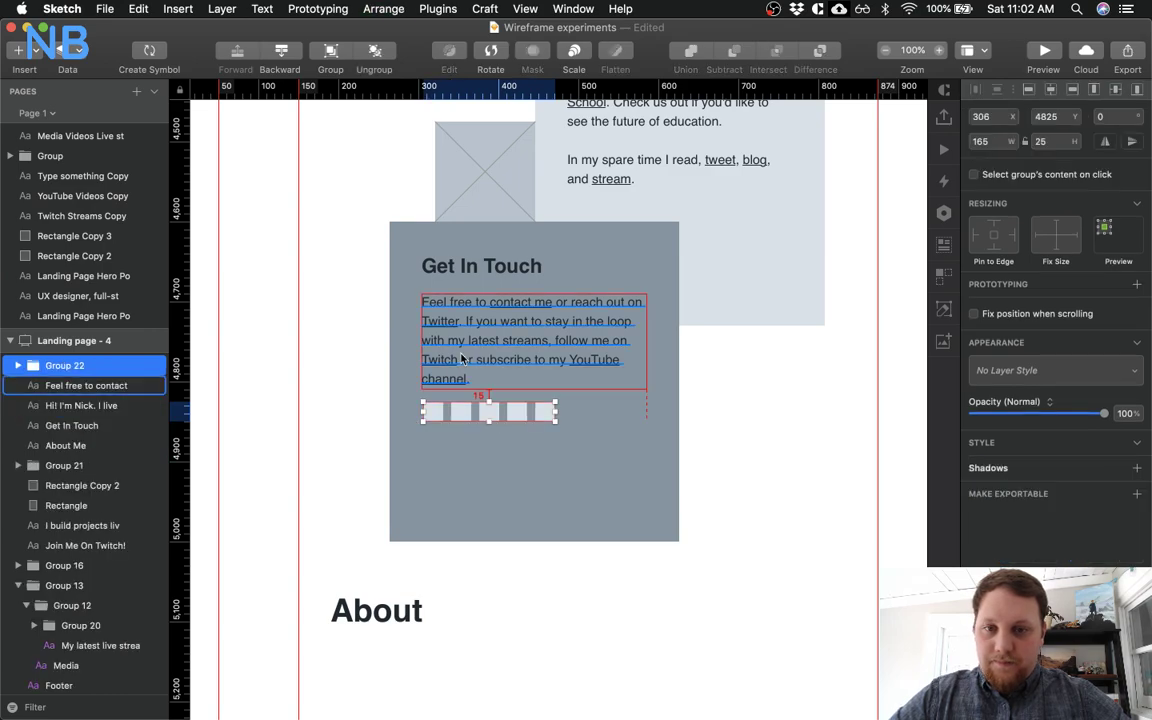
Change the text colour of the Get In Touch heading and paragraph to white
click(420, 312)
shift+click(478, 276)
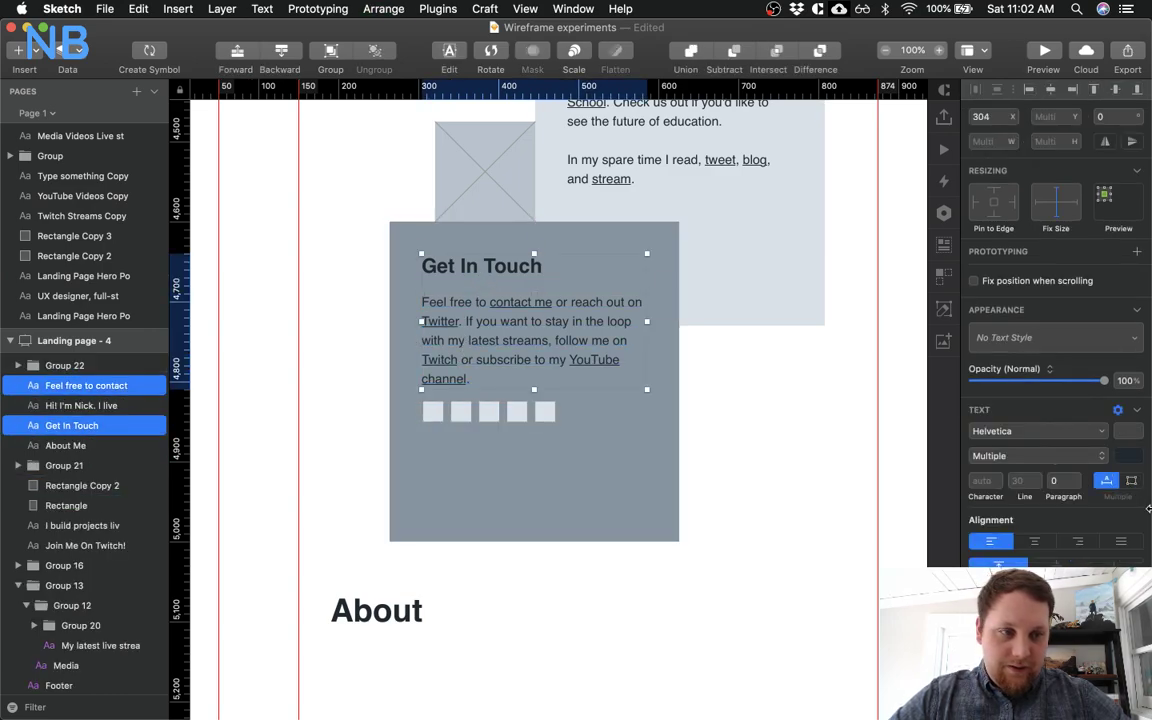
click(1127, 456)
drag(1024, 540, 905, 432)
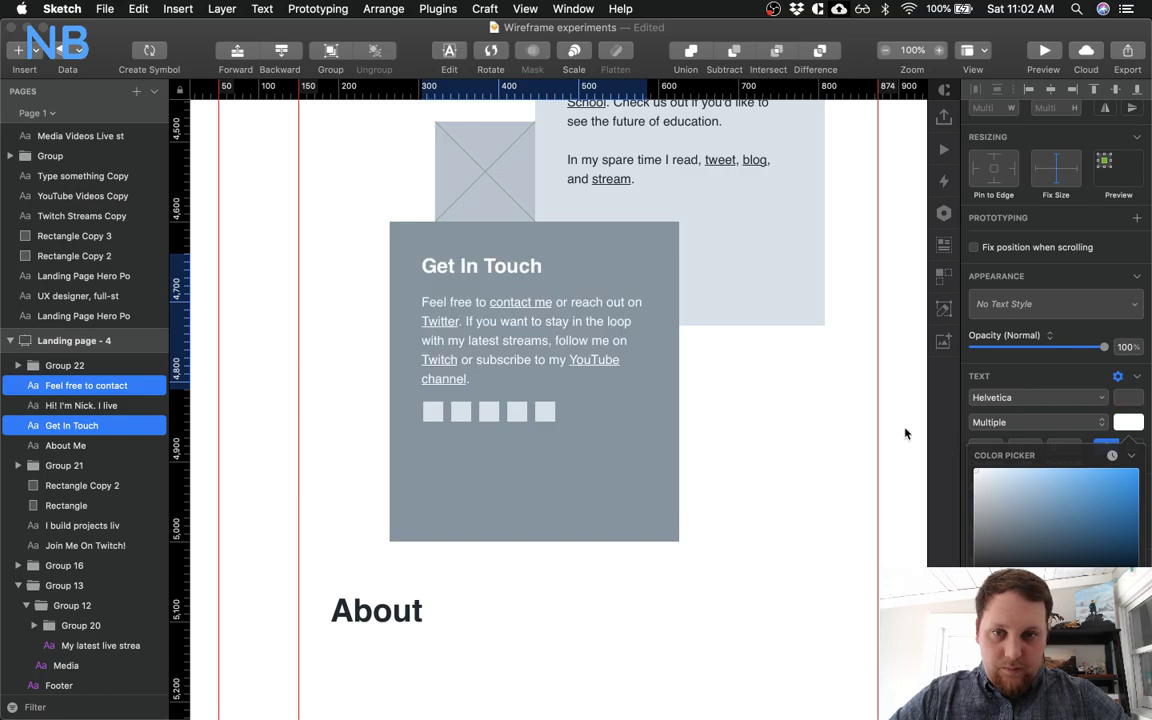
Darken the fill of the Get In Touch background rectangle to 606F7B
click(640, 286)
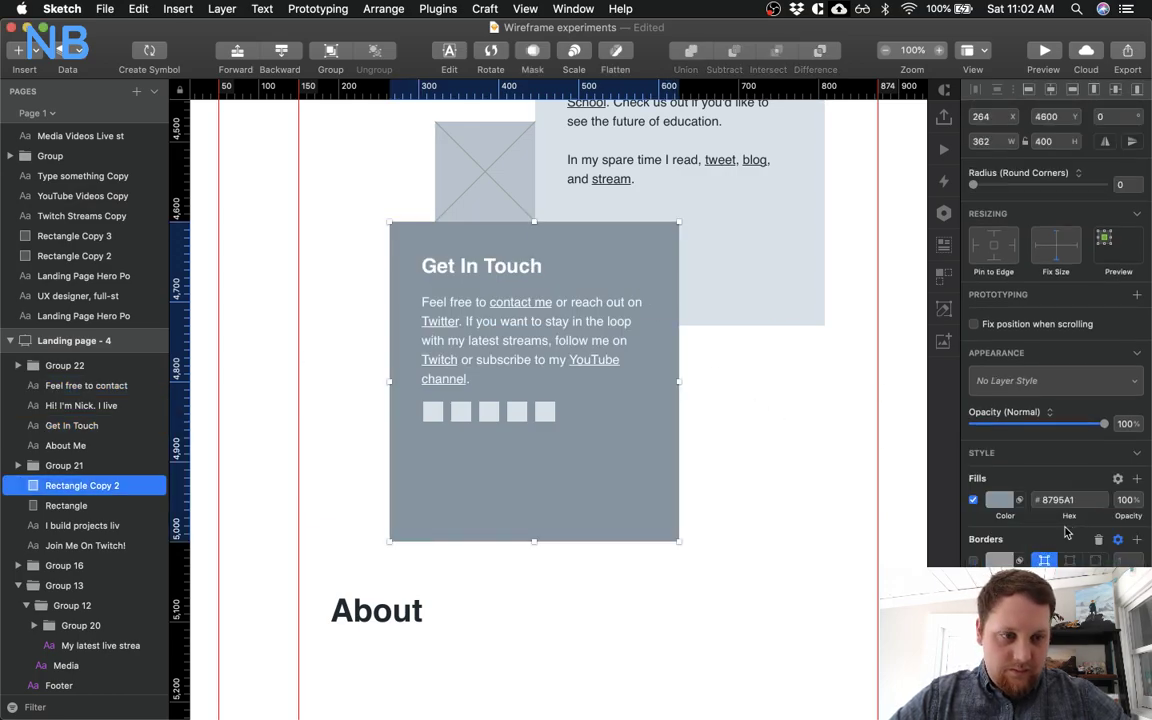
click(1000, 420)
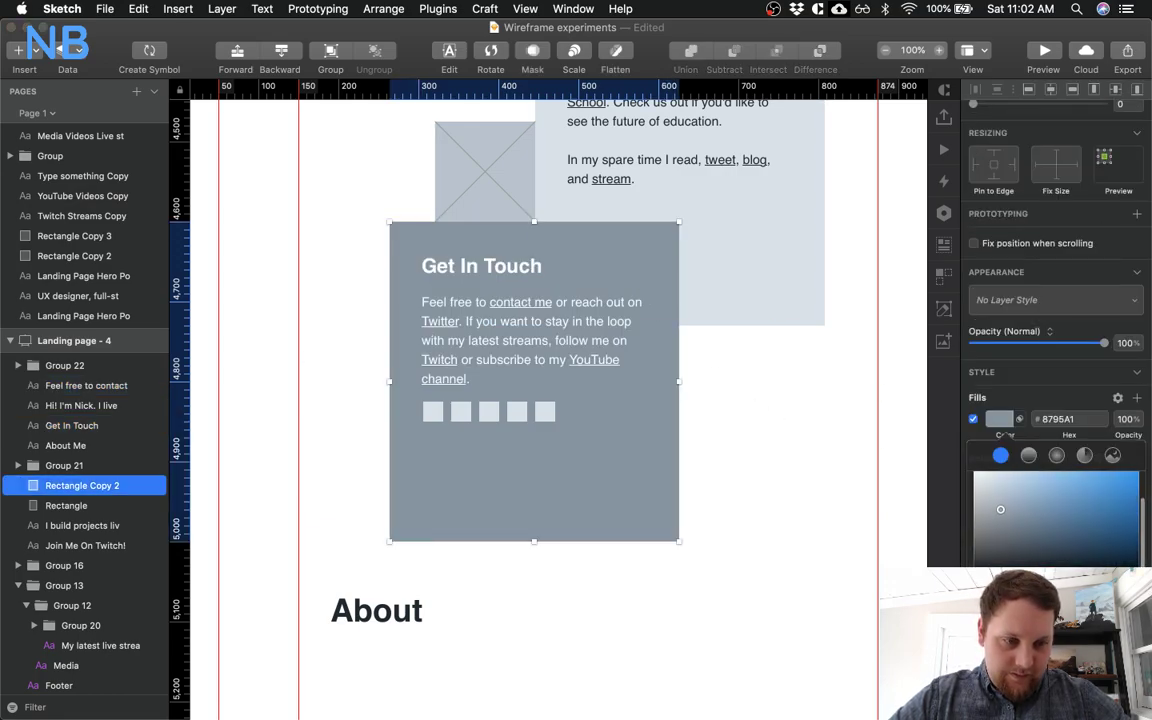
drag(1000, 509, 1003, 530)
click(805, 525)
click(726, 440)
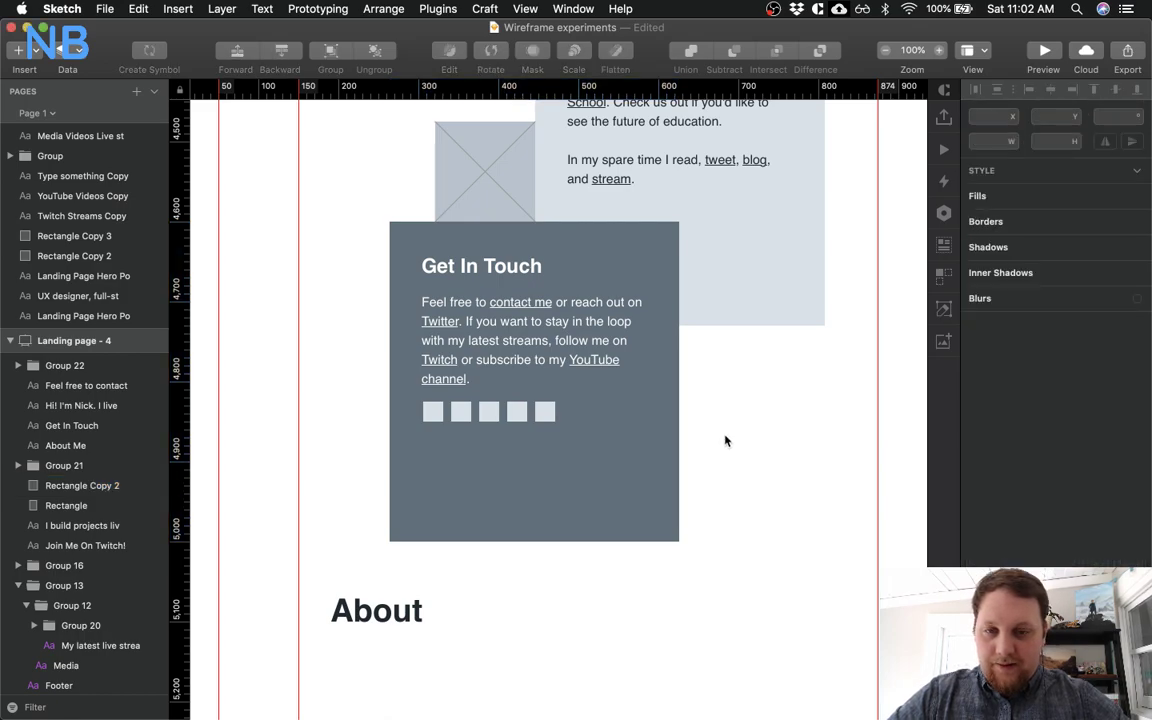
Examine the icon row's spacing in the Get In Touch block and the About Me text's paragraph spacing
click(617, 463)
key(alt)
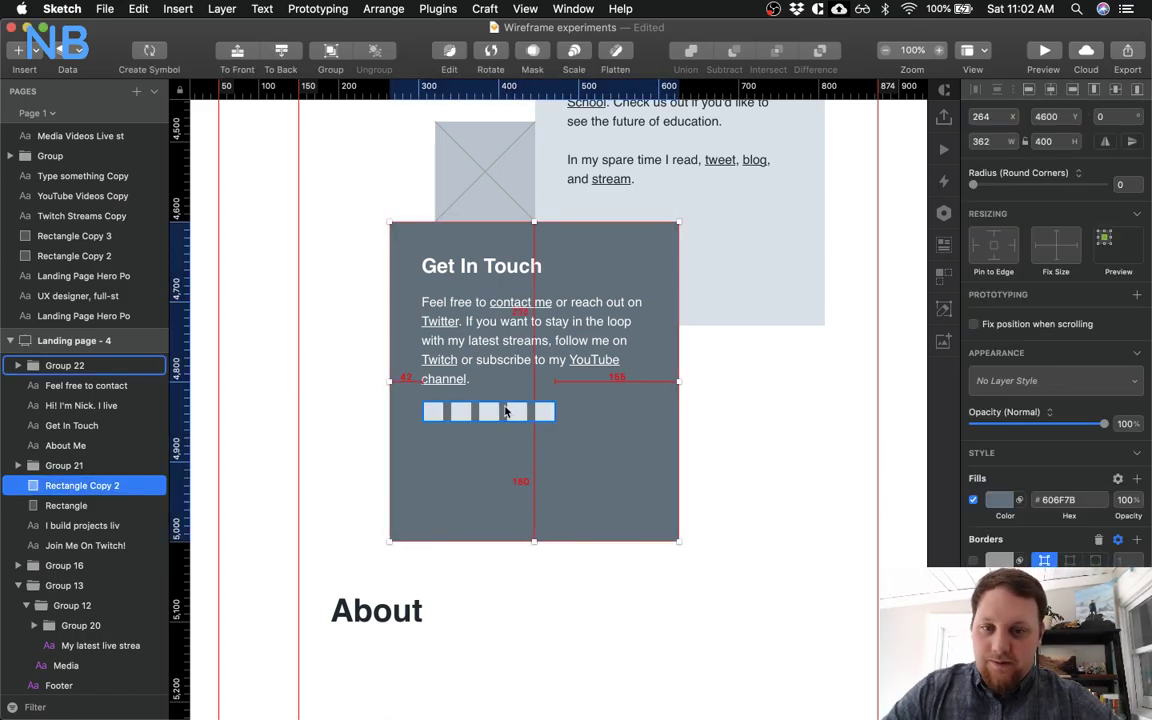
click(497, 348)
click(487, 404)
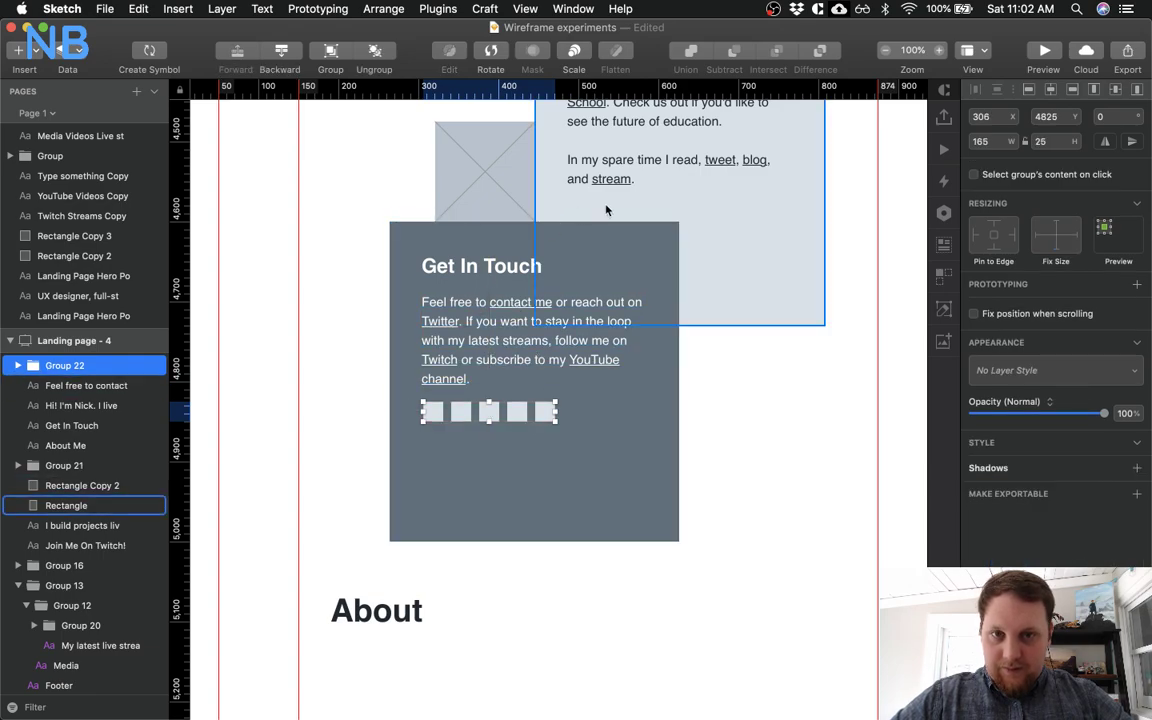
scroll(581, 324, up, 3)
click(621, 249)
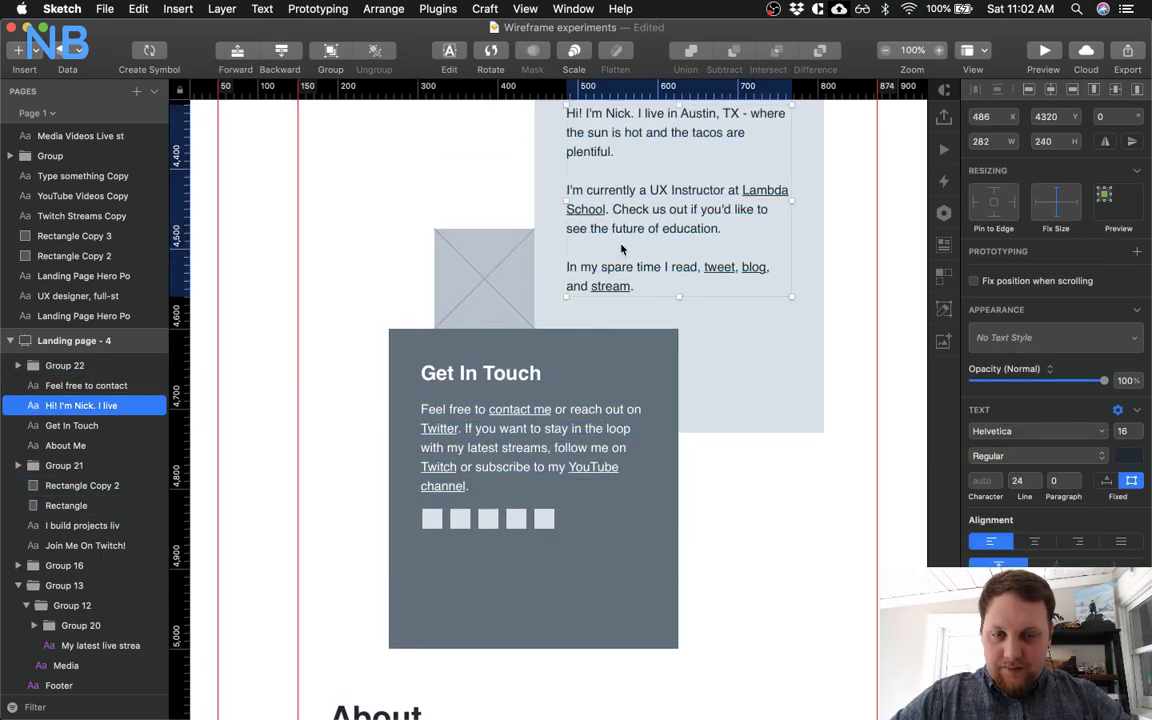
double_click(621, 249)
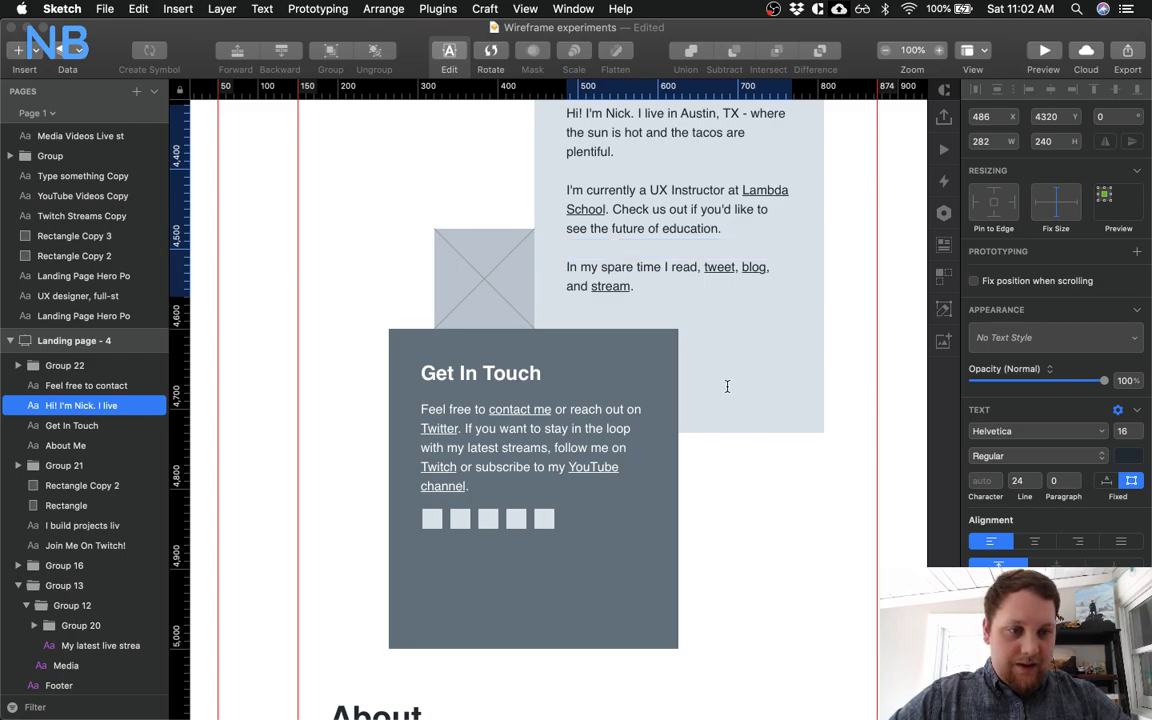
scroll(740, 351, up, 1)
click(1068, 482)
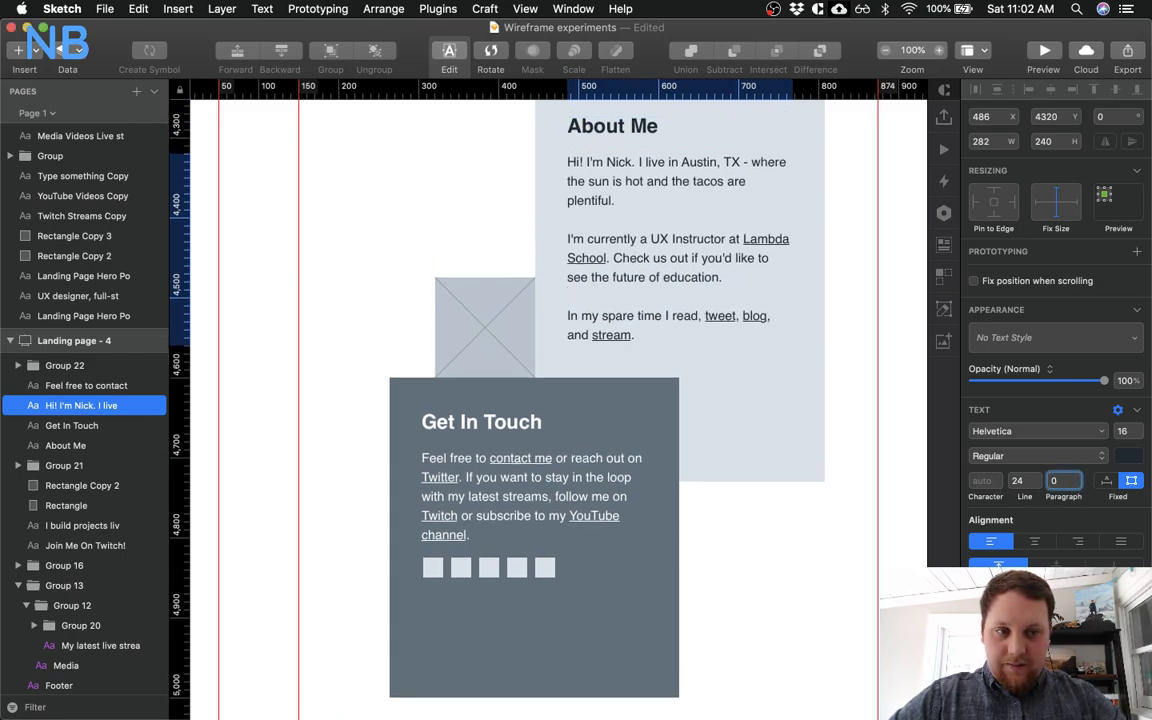
key(Return)
scroll(426, 518, down, 1)
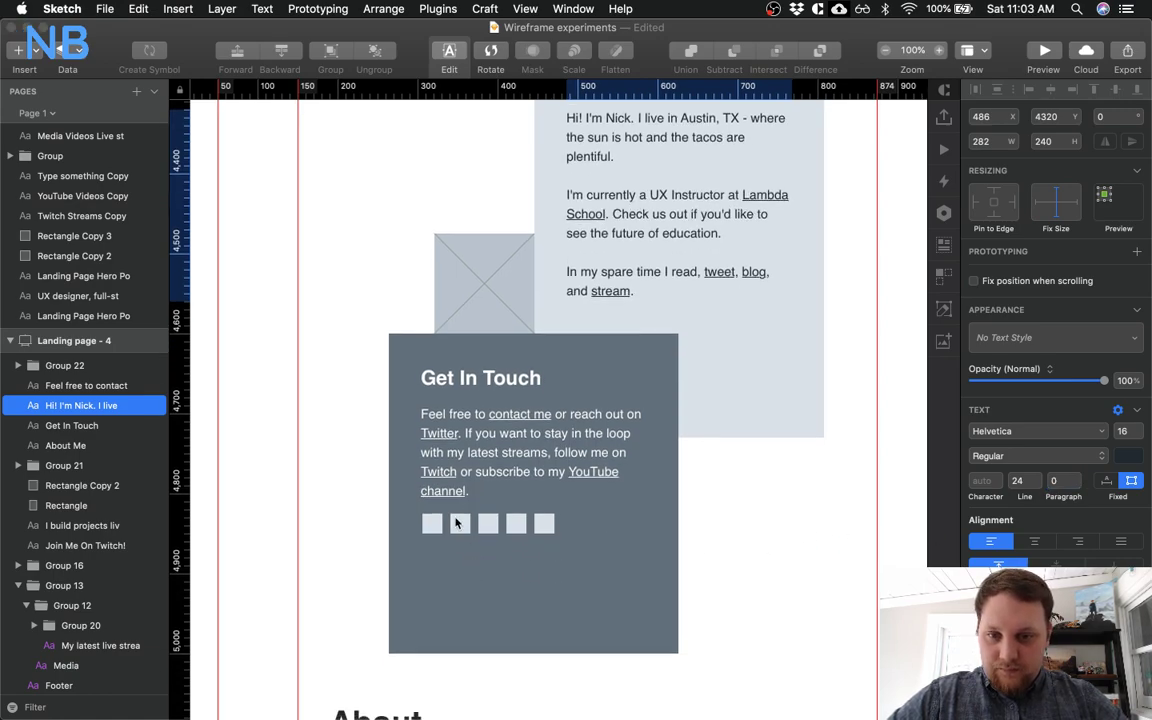
click(466, 452)
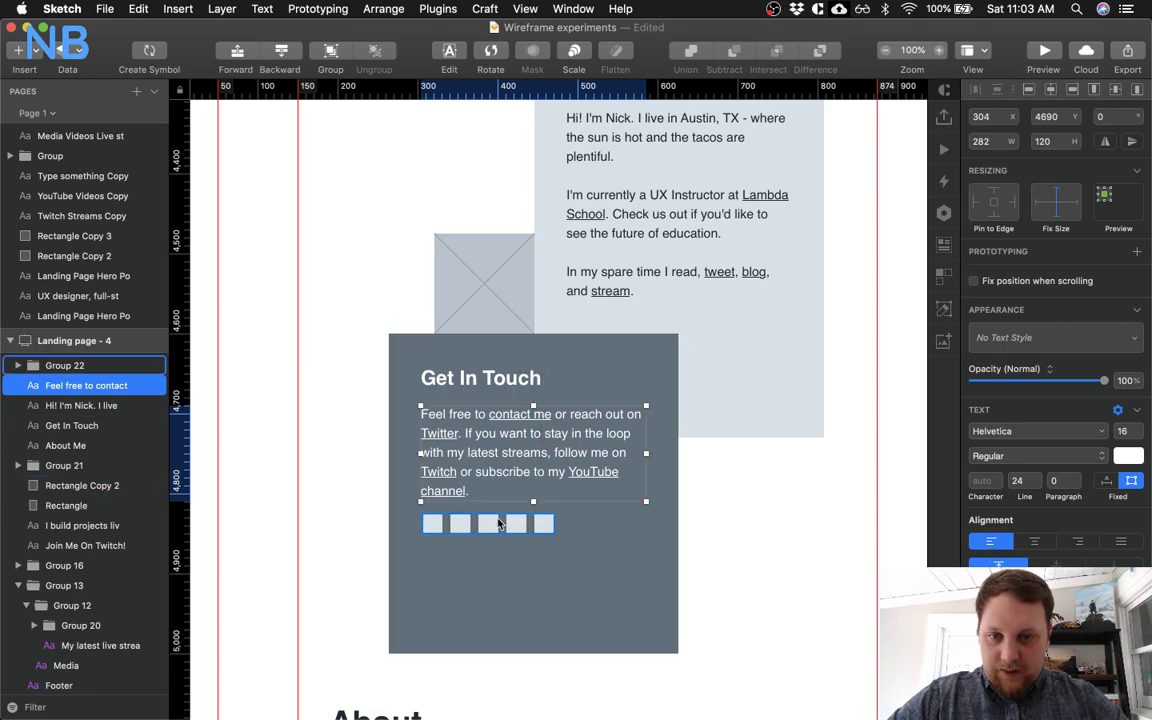
click(460, 523)
click(428, 377)
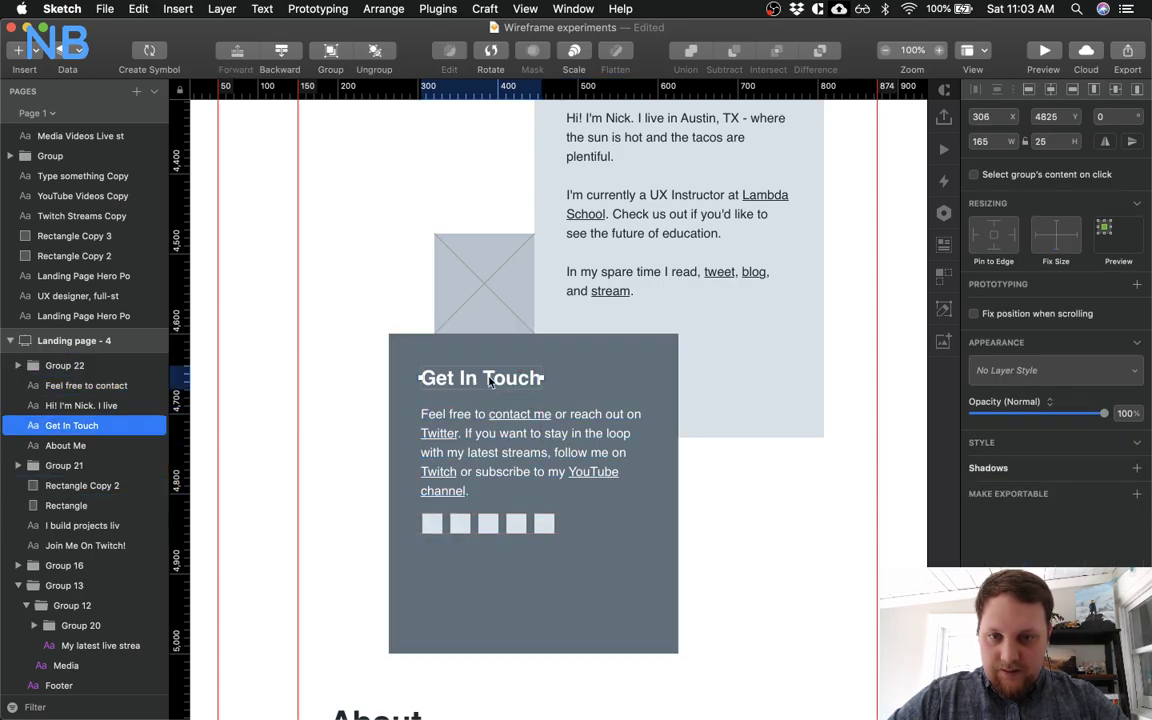
Shorten the Get In Touch background rectangle from its lower edge and set its height to 280
click(535, 572)
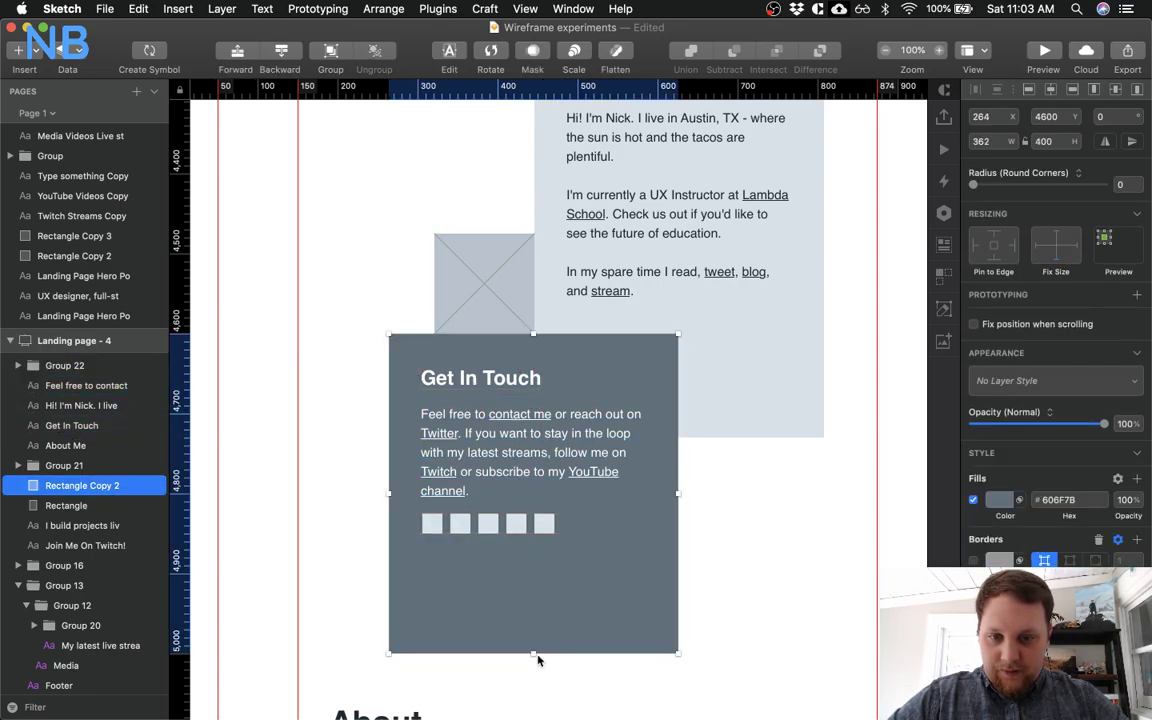
drag(533, 654, 533, 575)
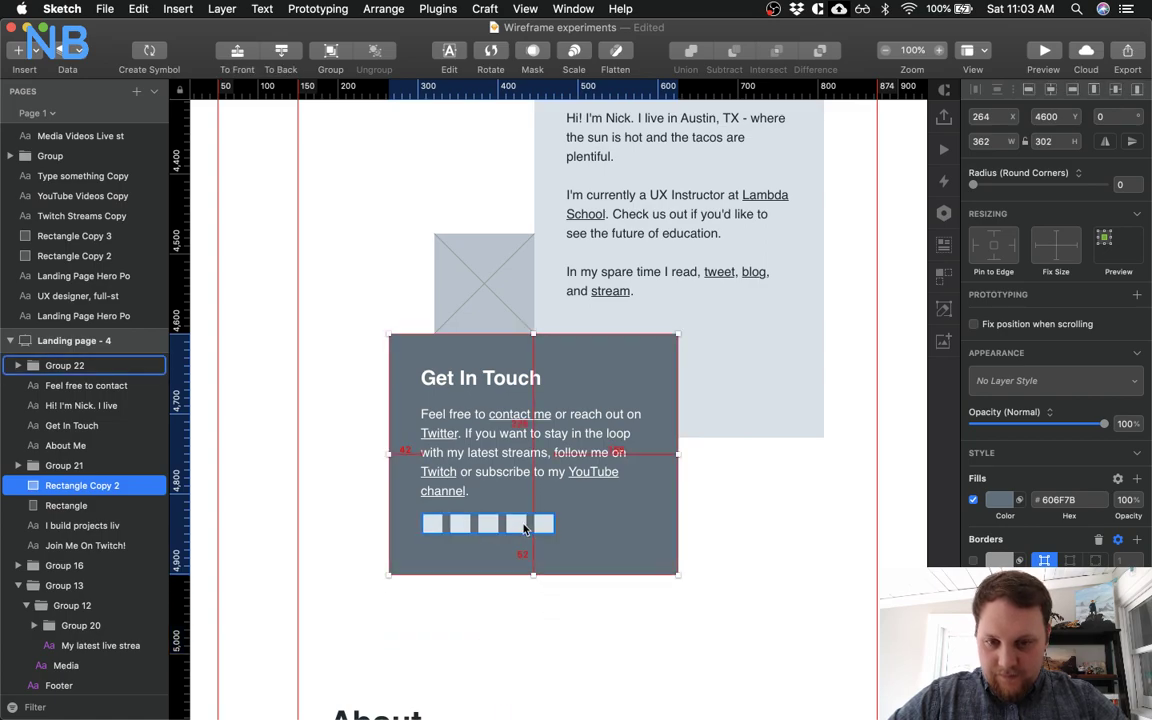
click(1059, 141)
key(Return)
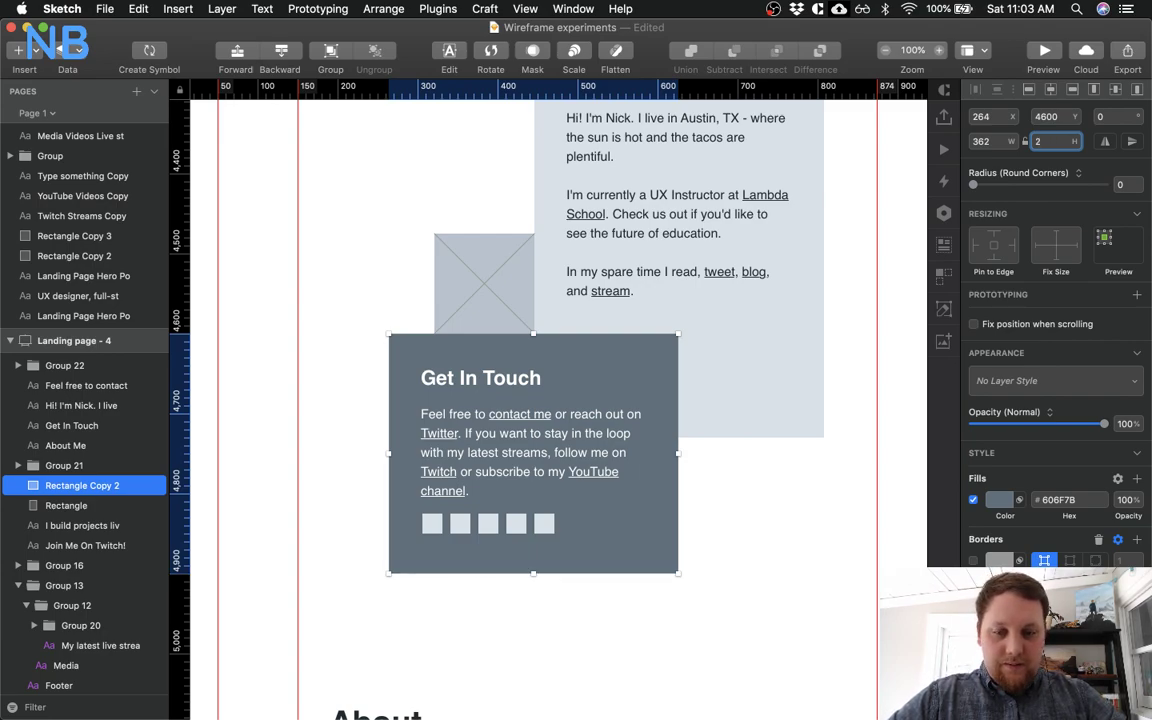
text(280)
key(Return)
click(349, 550)
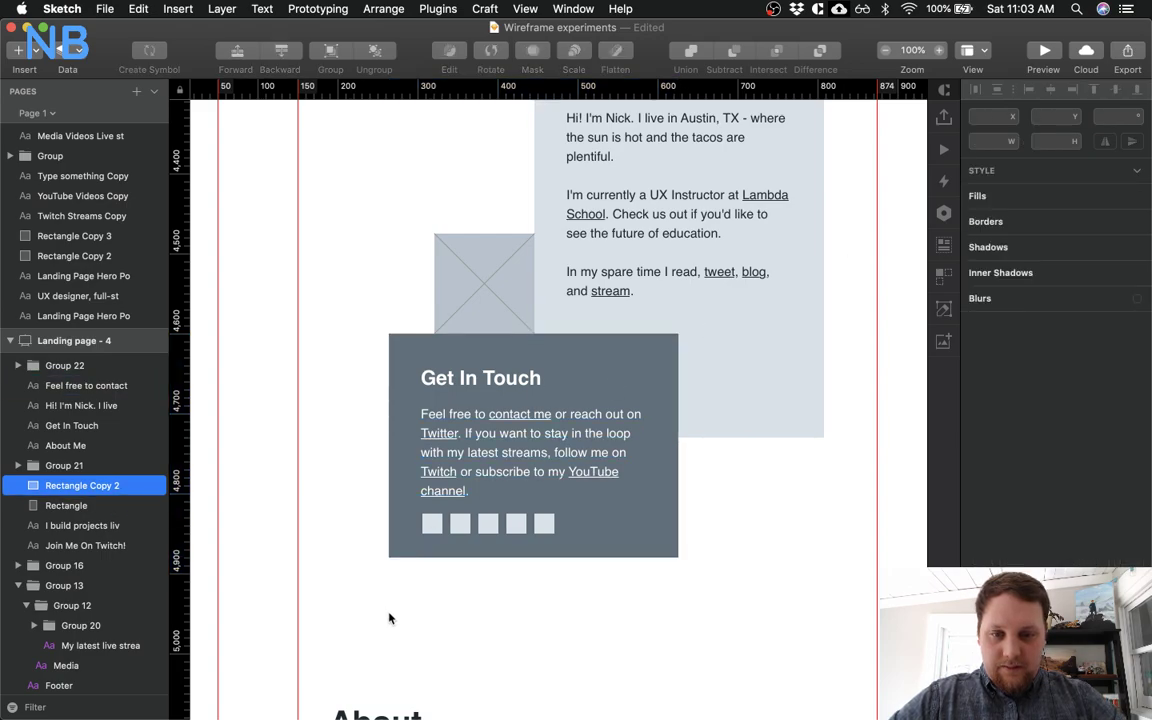
Set the Get In Touch background rectangle's height to 290 to adjust the space below the icon row
click(466, 517)
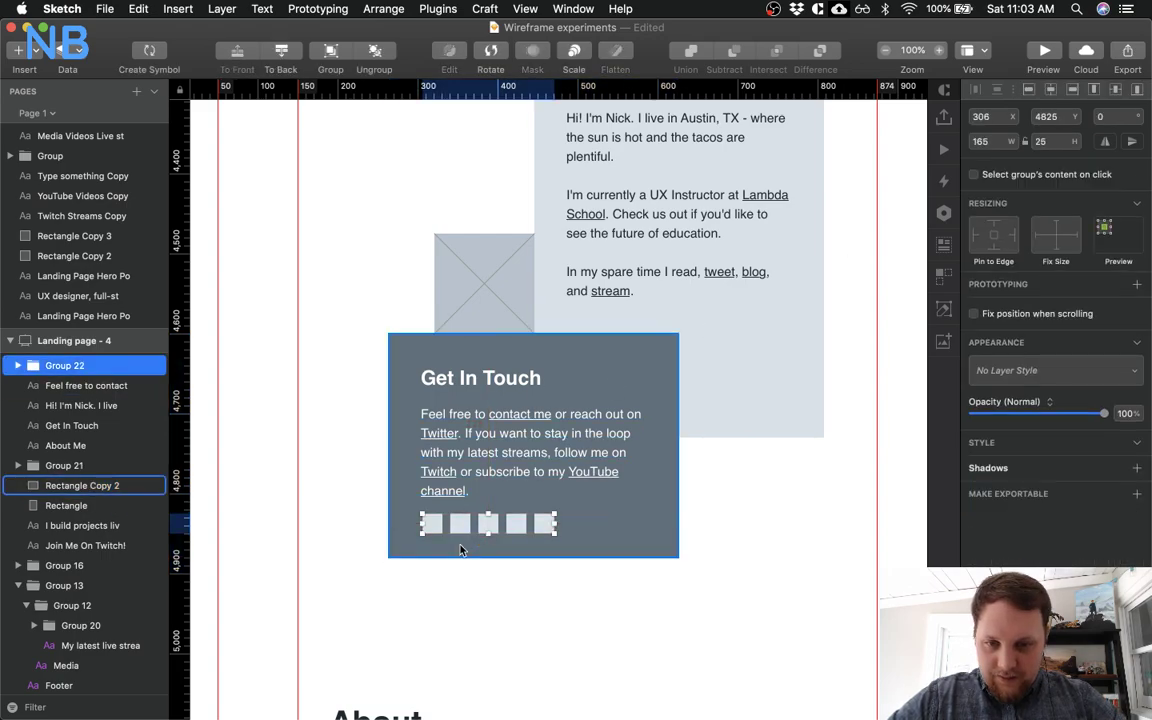
click(414, 490)
click(1045, 142)
text(20)
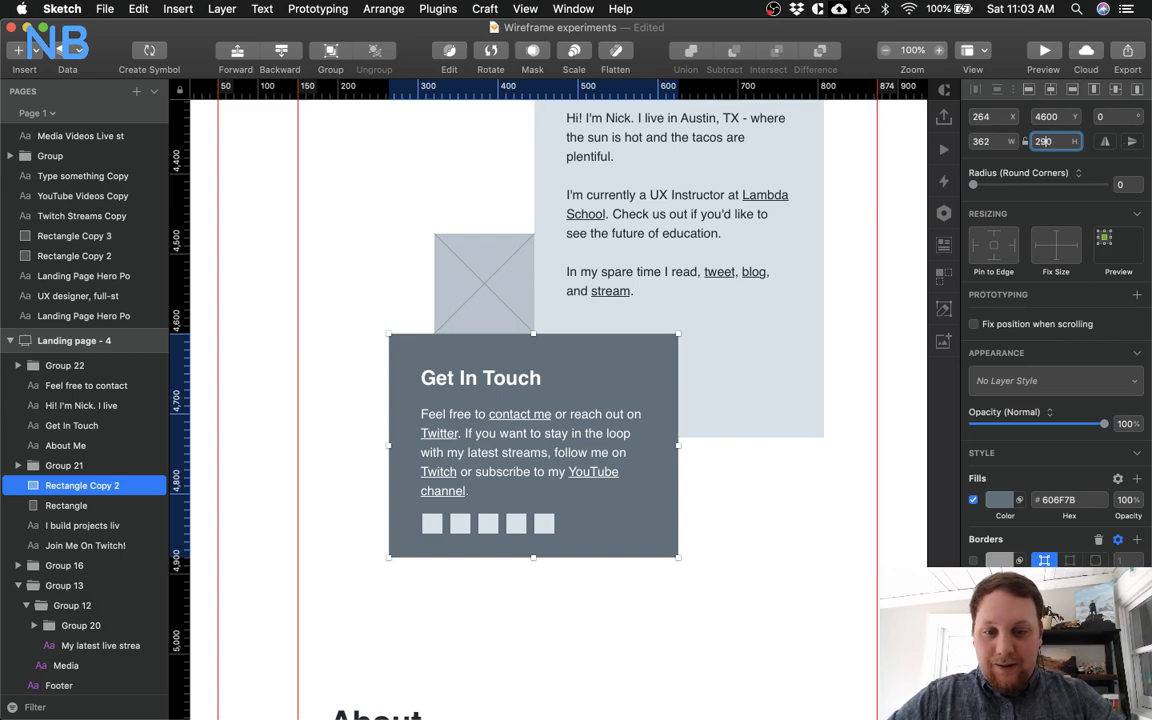
key(Return)
Group the Get In Touch heading, paragraph and icon row, and group that content with its background rectangle
click(514, 522)
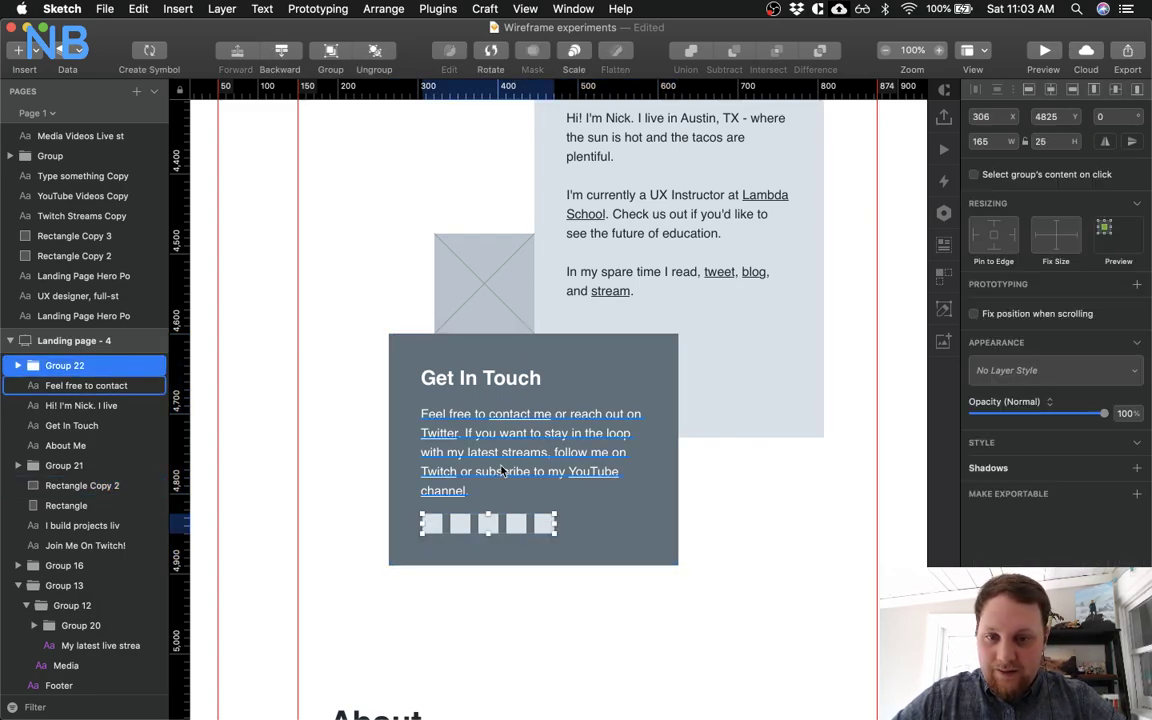
shift+click(502, 470)
shift+click(441, 372)
key(super+g)
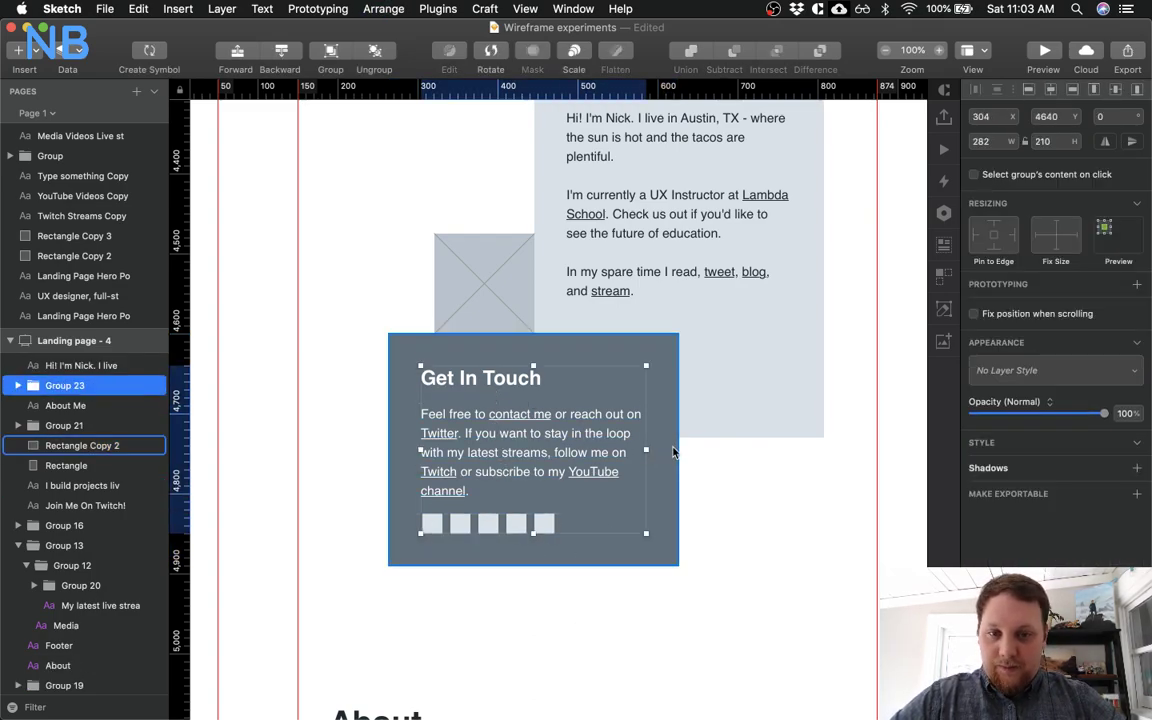
shift+click(672, 452)
key(super+g)
Group the About Me heading and text, and group that content with its background rectangle
scroll(628, 187, up, 2)
shift+click(628, 187)
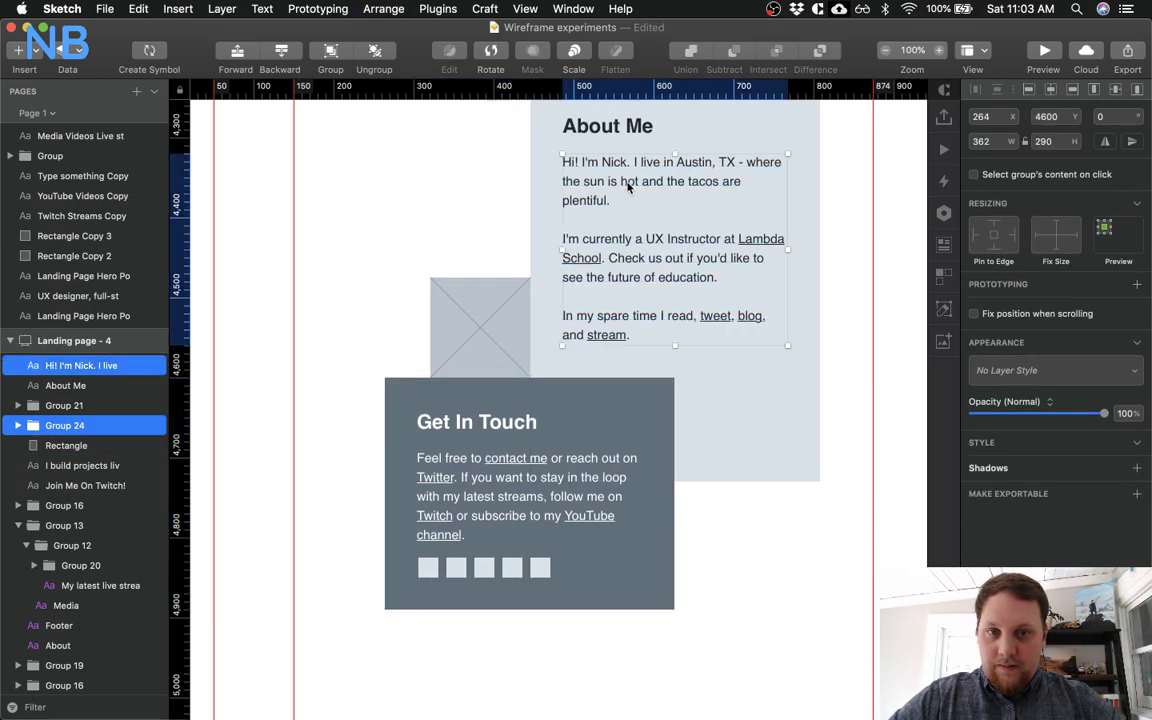
shift+click(605, 126)
key(super+g)
shift+click(549, 149)
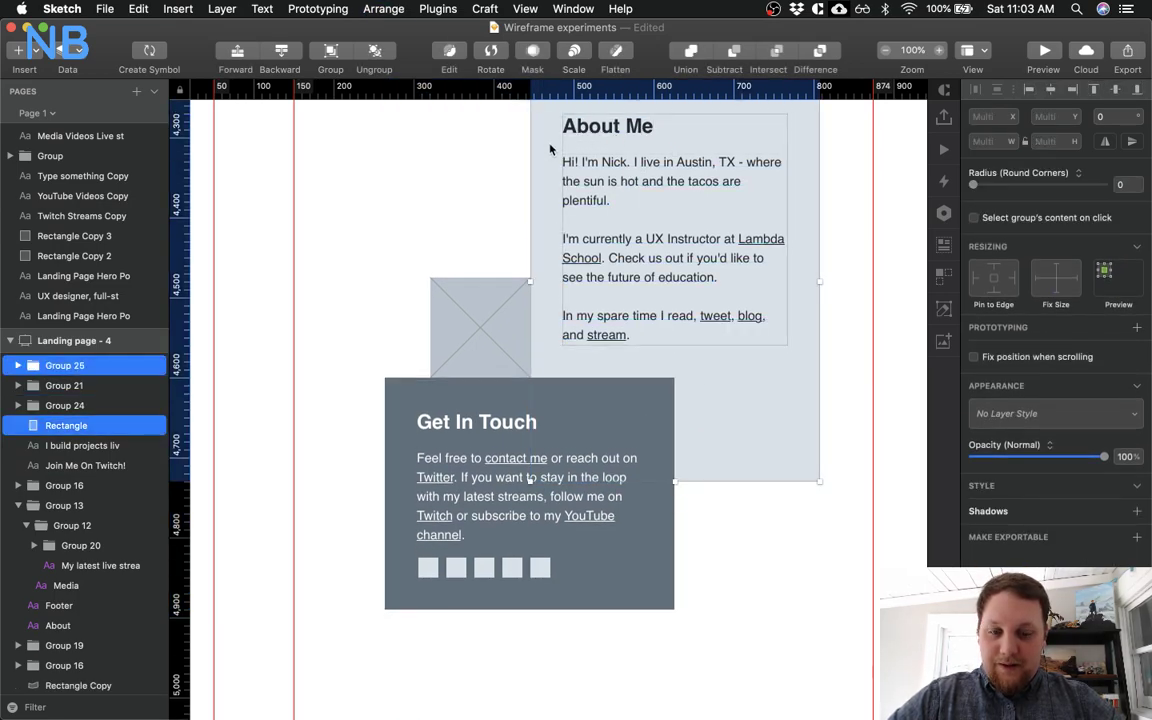
key(super+g)
Group the About Me block, the Get In Touch block and the photo placeholder into one section
shift+click(538, 430)
shift+click(495, 345)
key(cmd+g)
Group the "Join Me On Twitch!" heading, its description and the View Channel button
scroll(311, 342, up, 15)
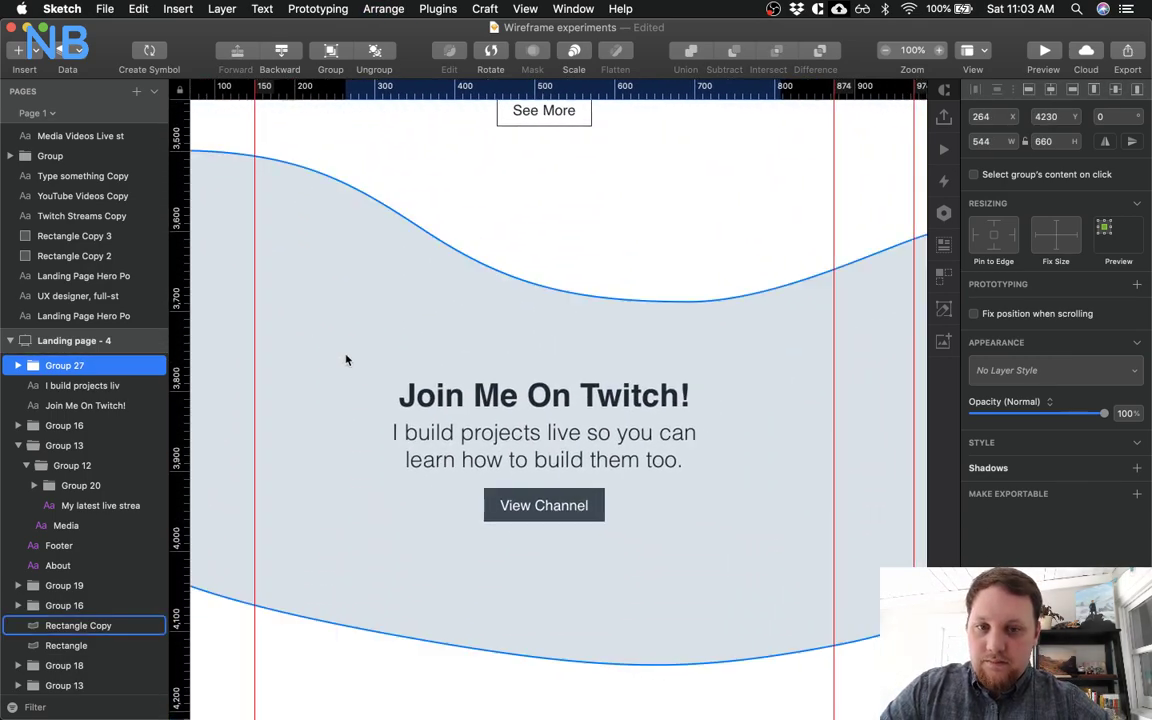
click(470, 396)
shift+click(560, 440)
shift+click(532, 494)
key(cmd+g)
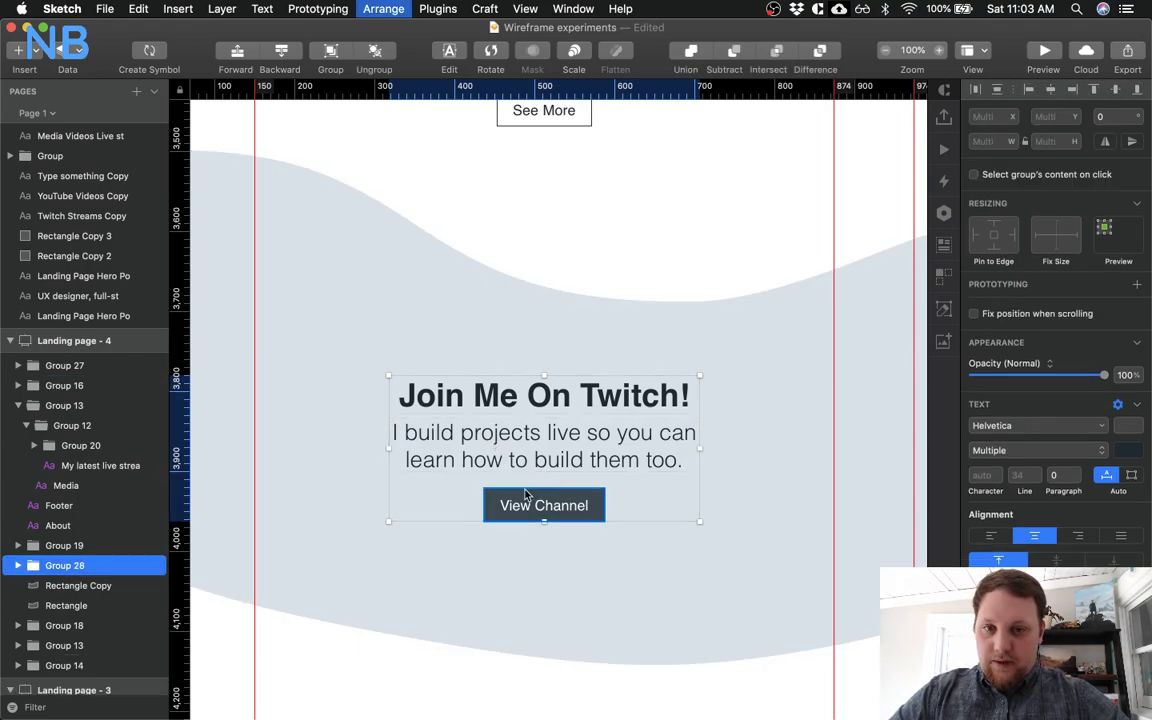
Group the Twitch content with its wave background, and group the See More button with the Media section
shift+click(329, 481)
key(cmd+g)
scroll(535, 297, up, 2)
scroll(535, 297, up, 5)
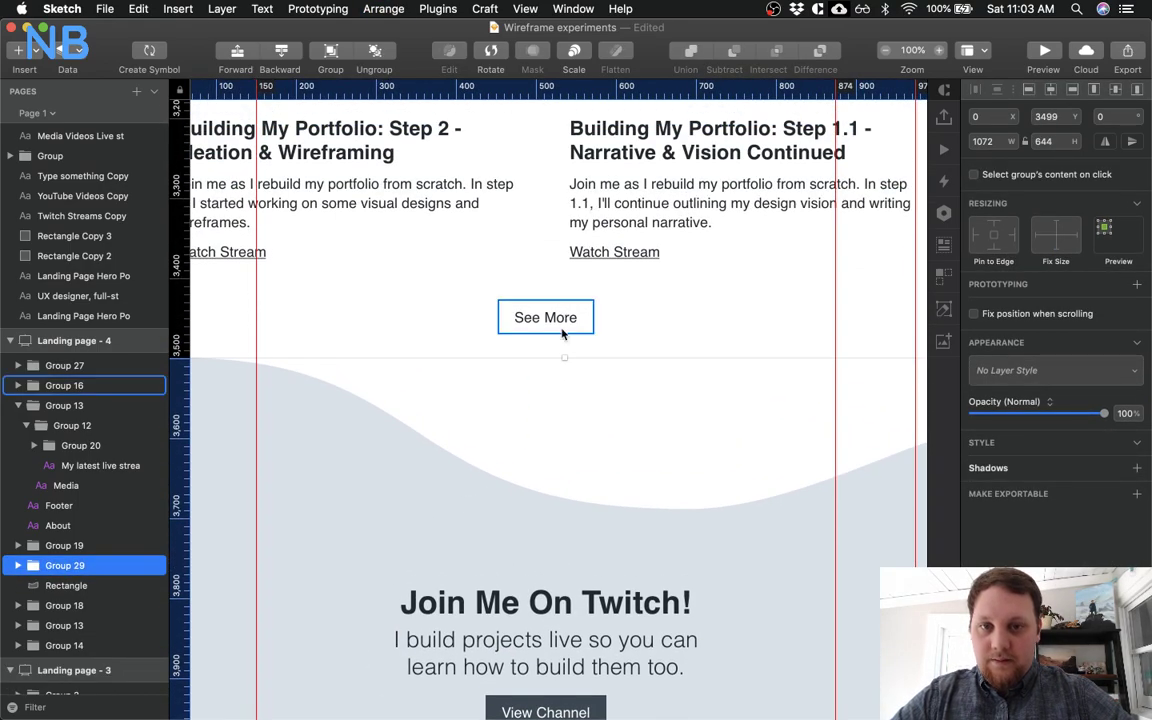
click(558, 320)
key(cmd+minus)
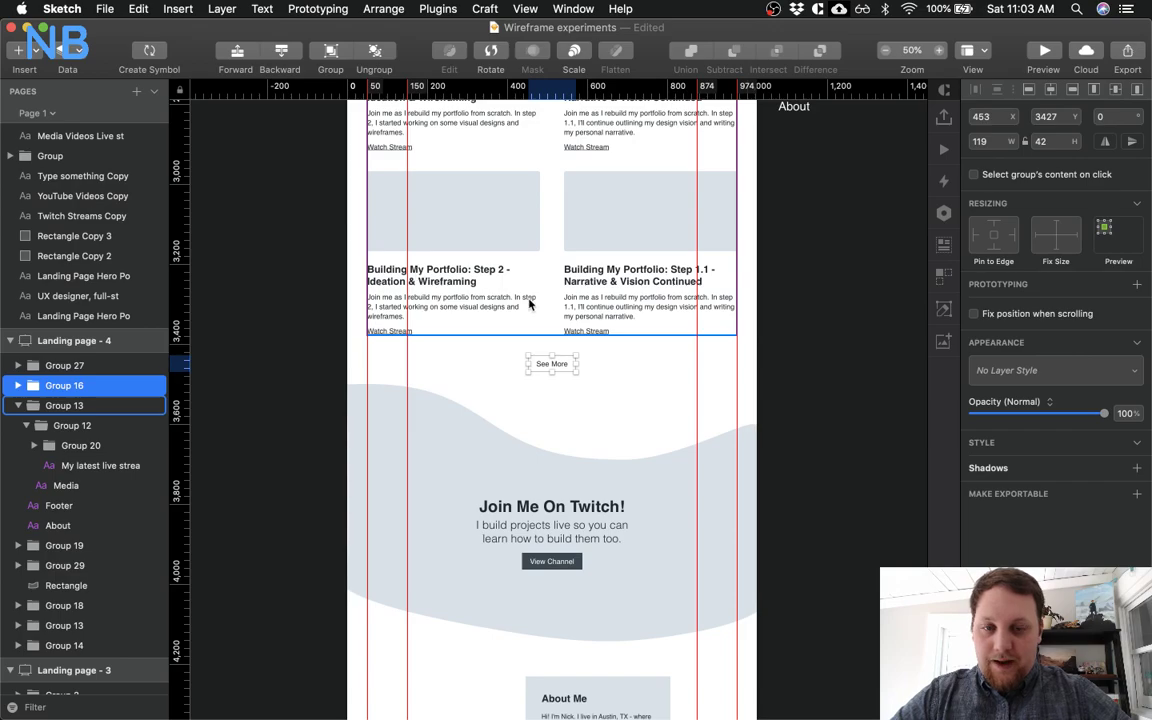
shift+click(530, 305)
scroll(500, 280, up, 10)
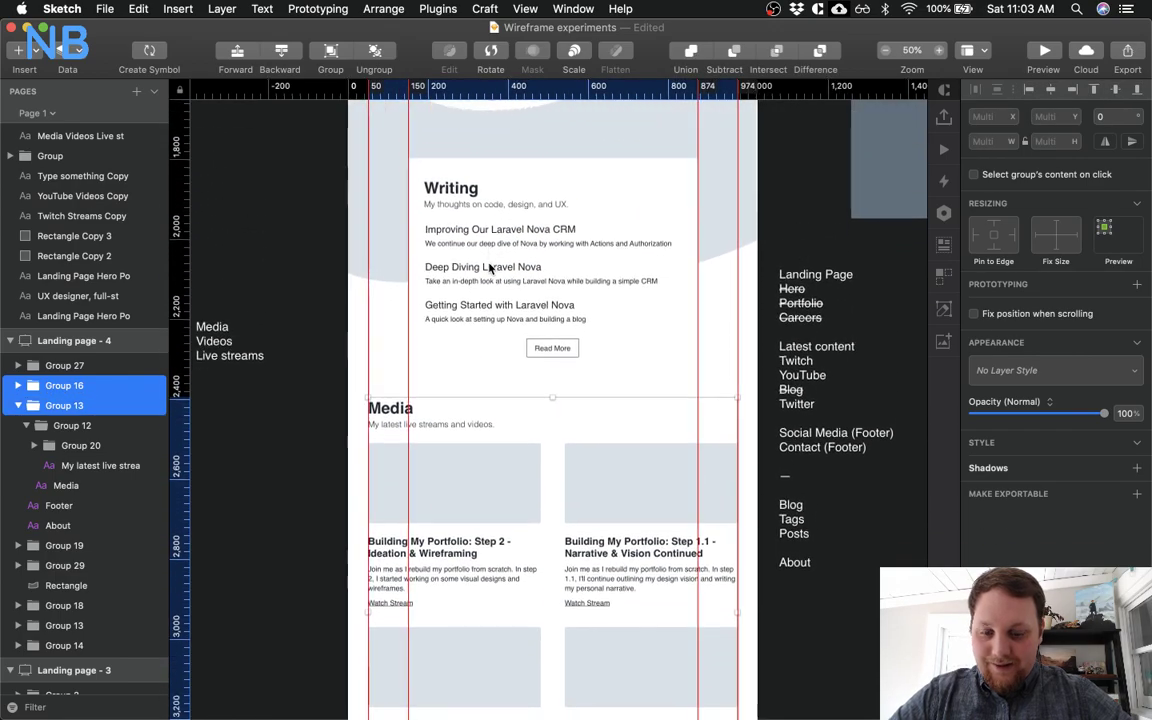
key(cmd+g)
Move the About Me and Get In Touch group up to Y 4047 so it overlaps the wave's lower edge
scroll(512, 470, down, 15)
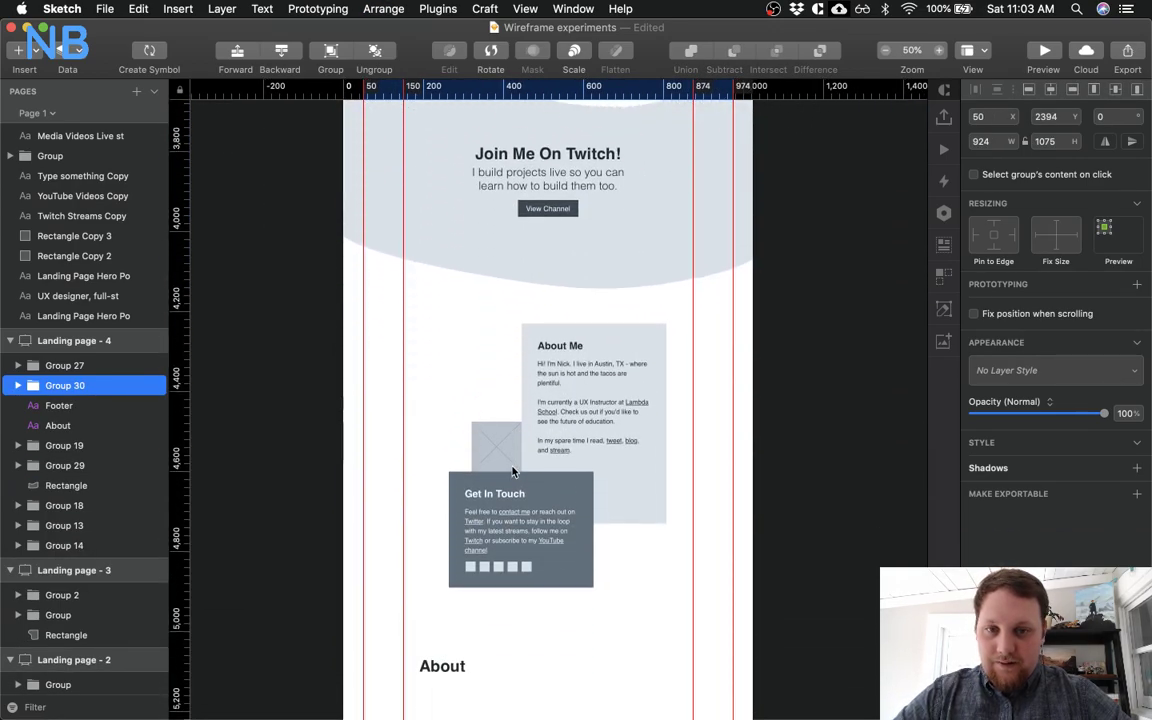
scroll(512, 470, up, 3)
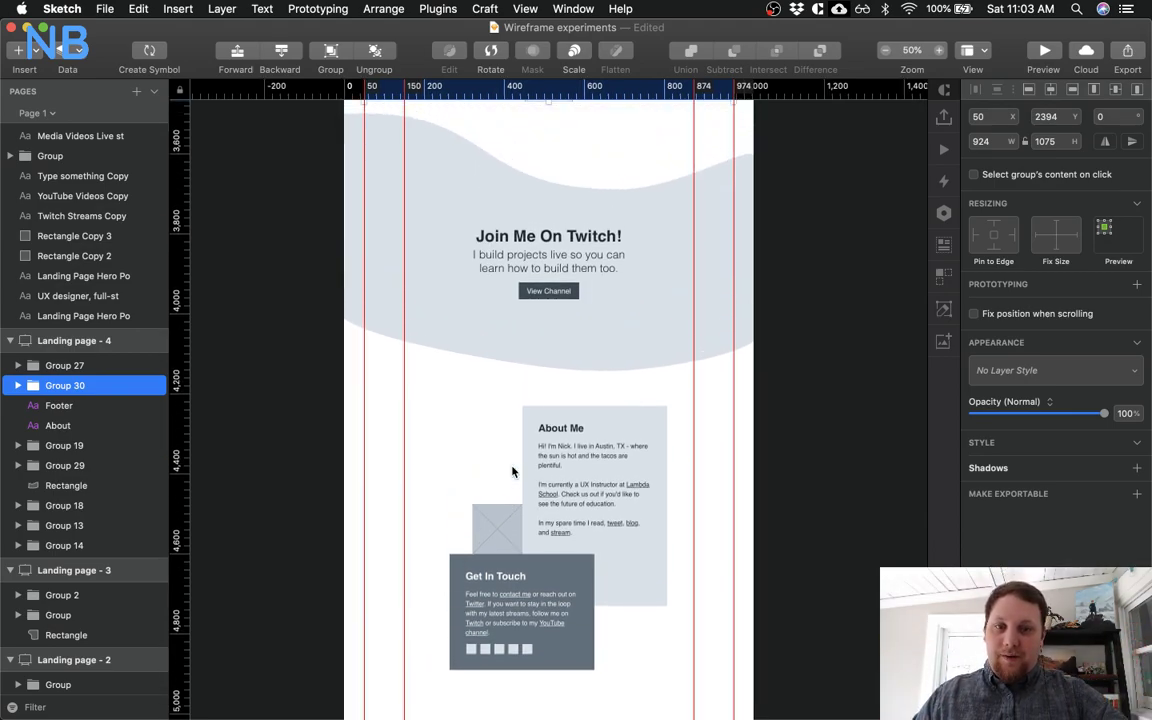
scroll(512, 470, up, 12)
scroll(512, 470, up, 7)
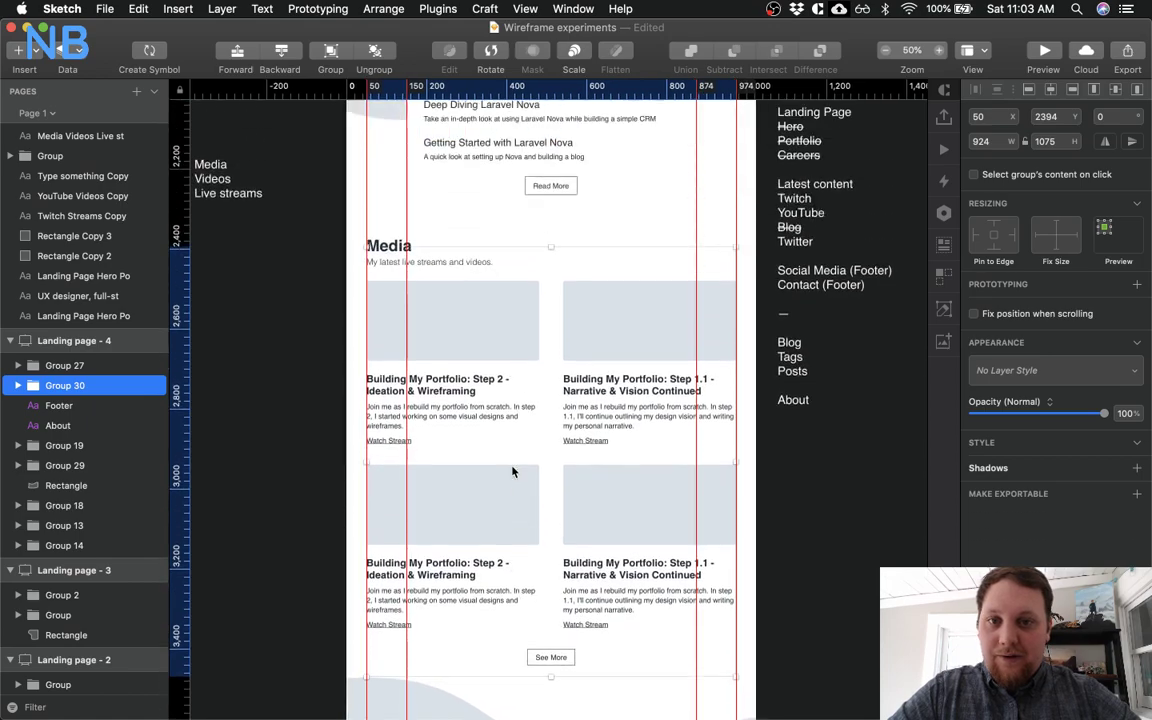
scroll(512, 470, down, 15)
scroll(512, 471, down, 5)
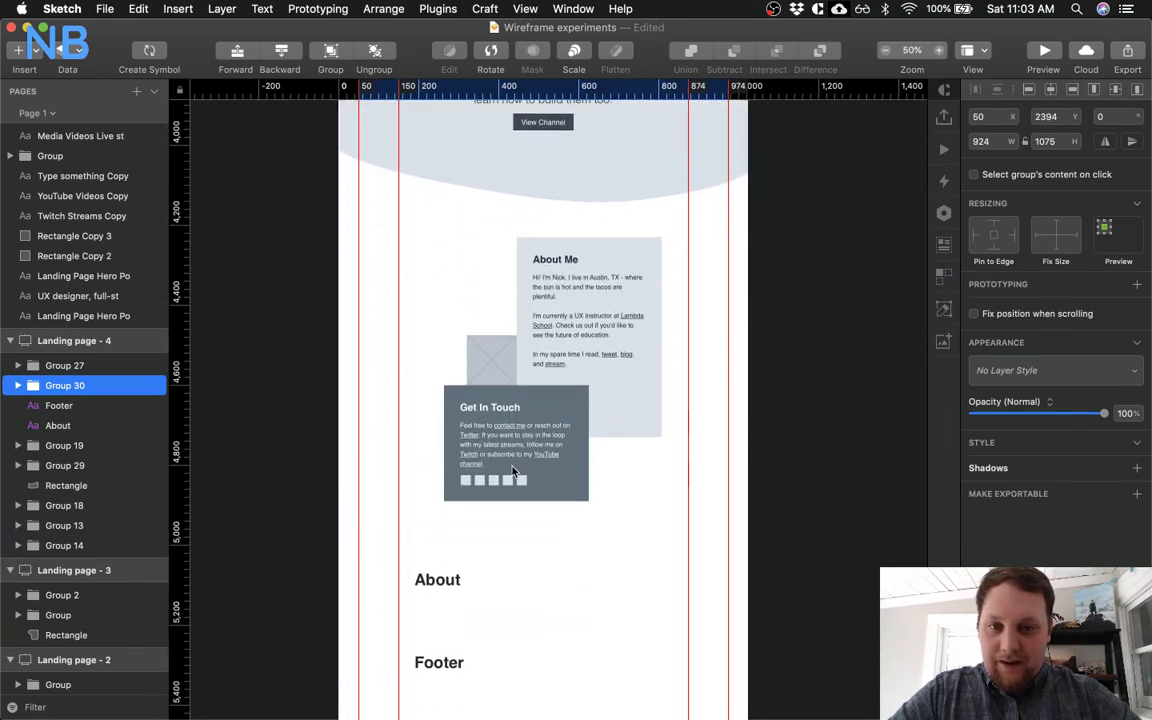
click(586, 585)
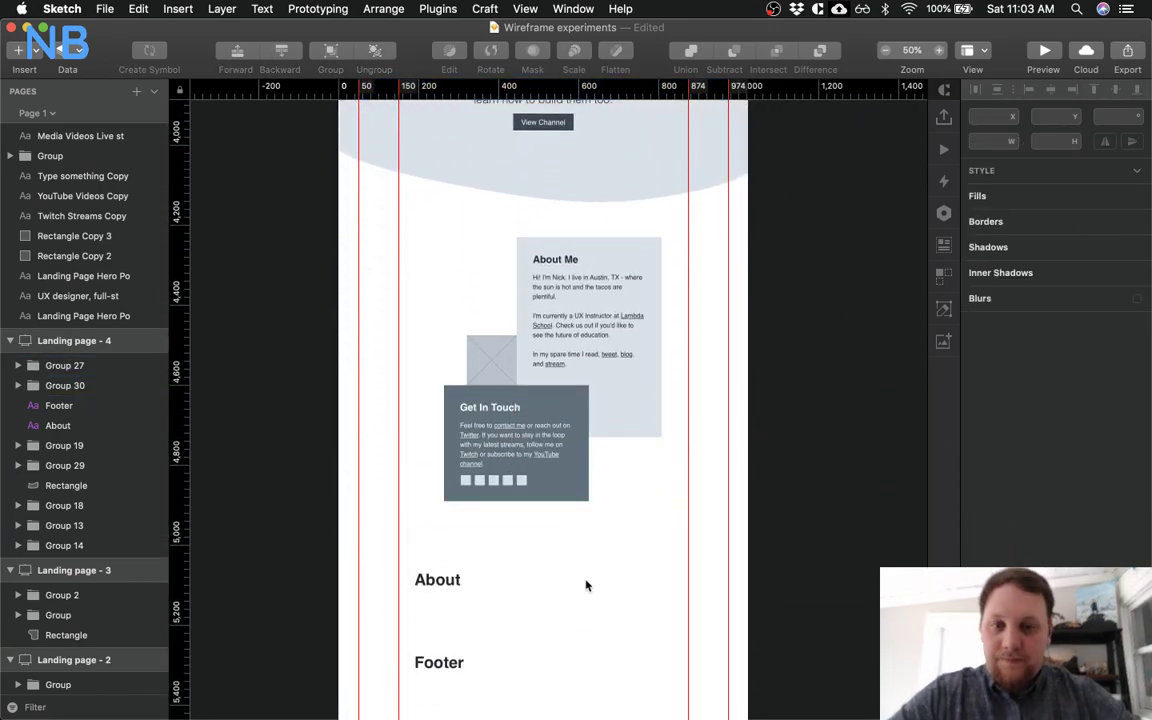
click(460, 343)
scroll(460, 343, up, 3)
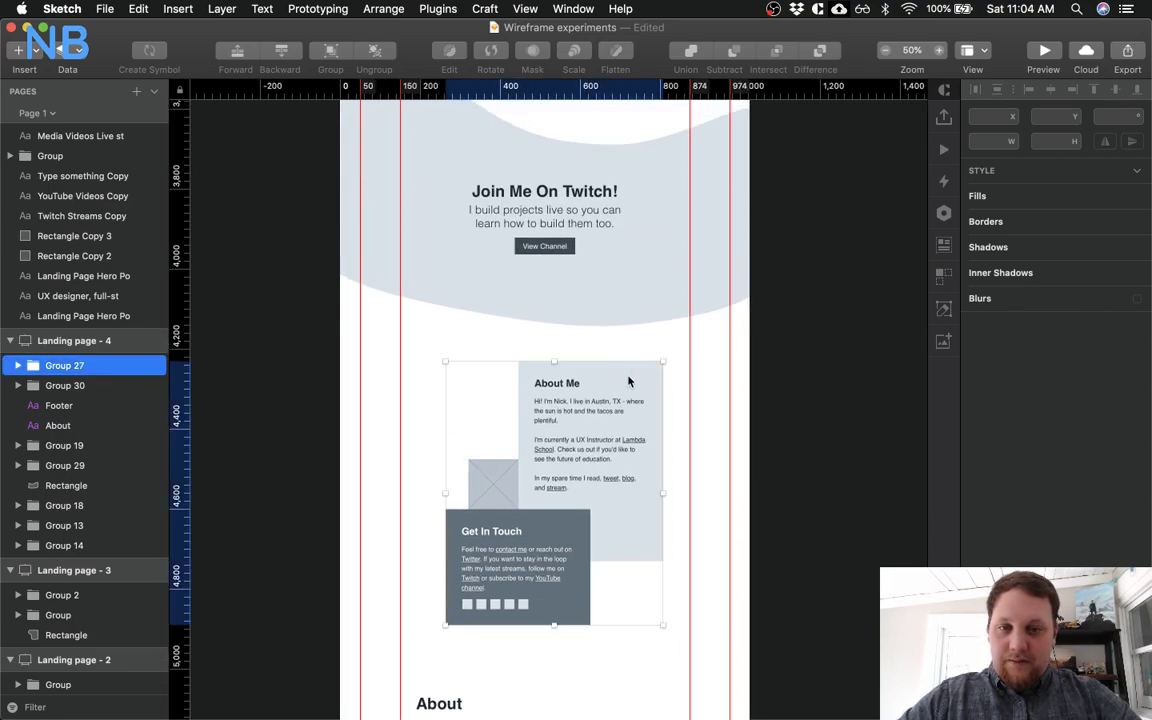
drag(620, 378, 622, 307)
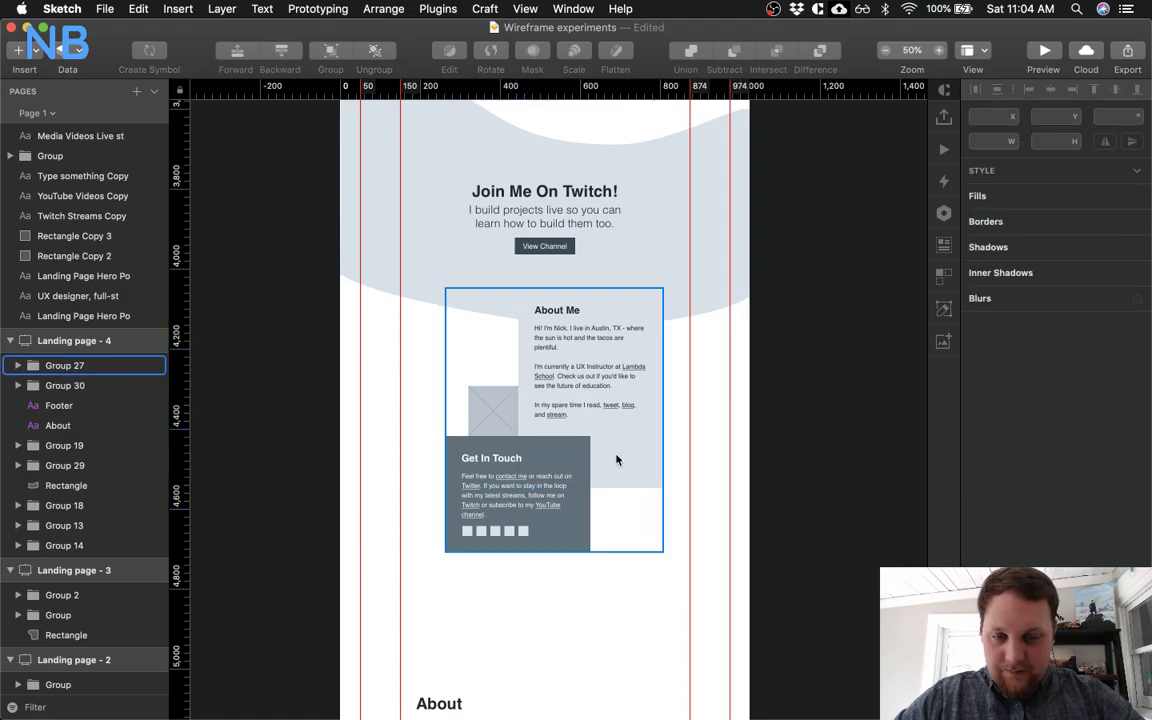
Scale the About Me and Get In Touch group from its center to 850 px high and align its left edge with the 150 guide
key(super+k)
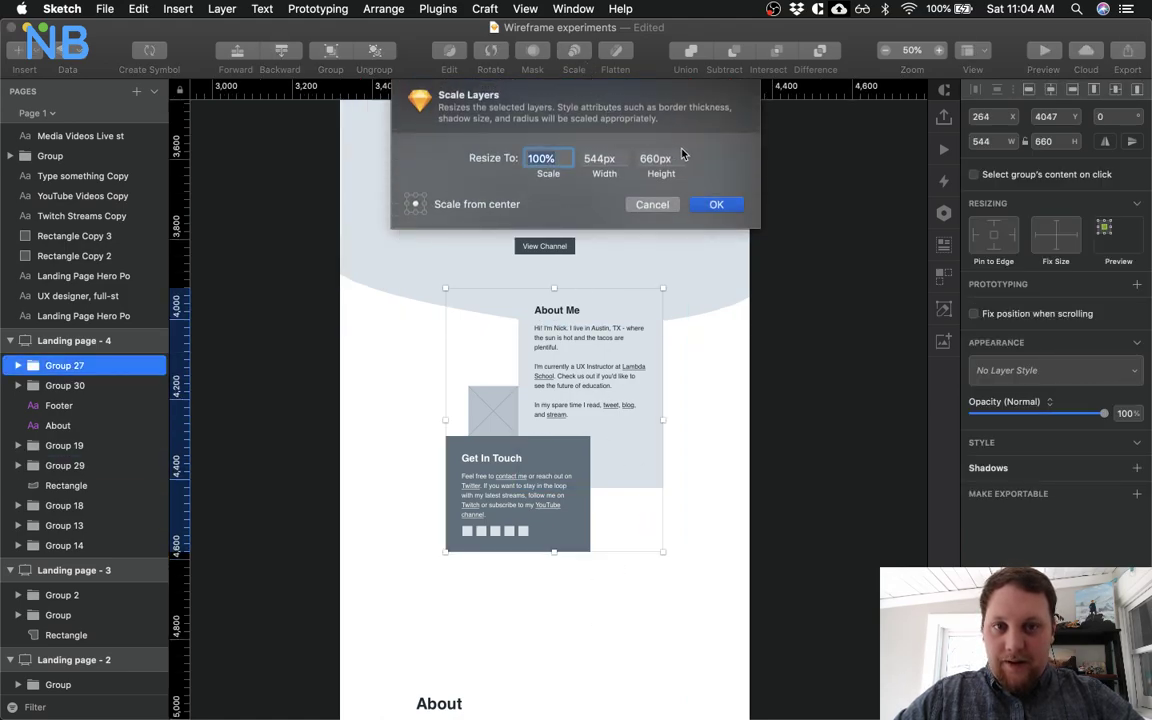
key(Delete)
text(70)
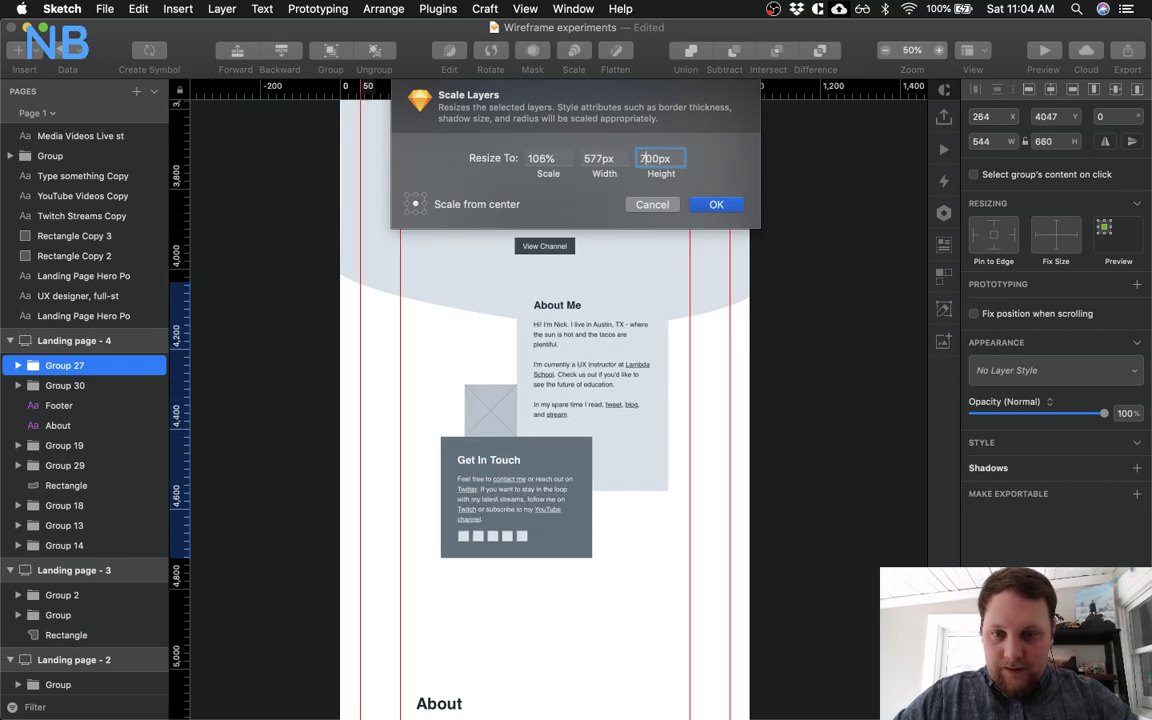
key(shift+Up)
key(shift+Up)
key(shift+Up)
key(shift+Up)
key(shift+Up)
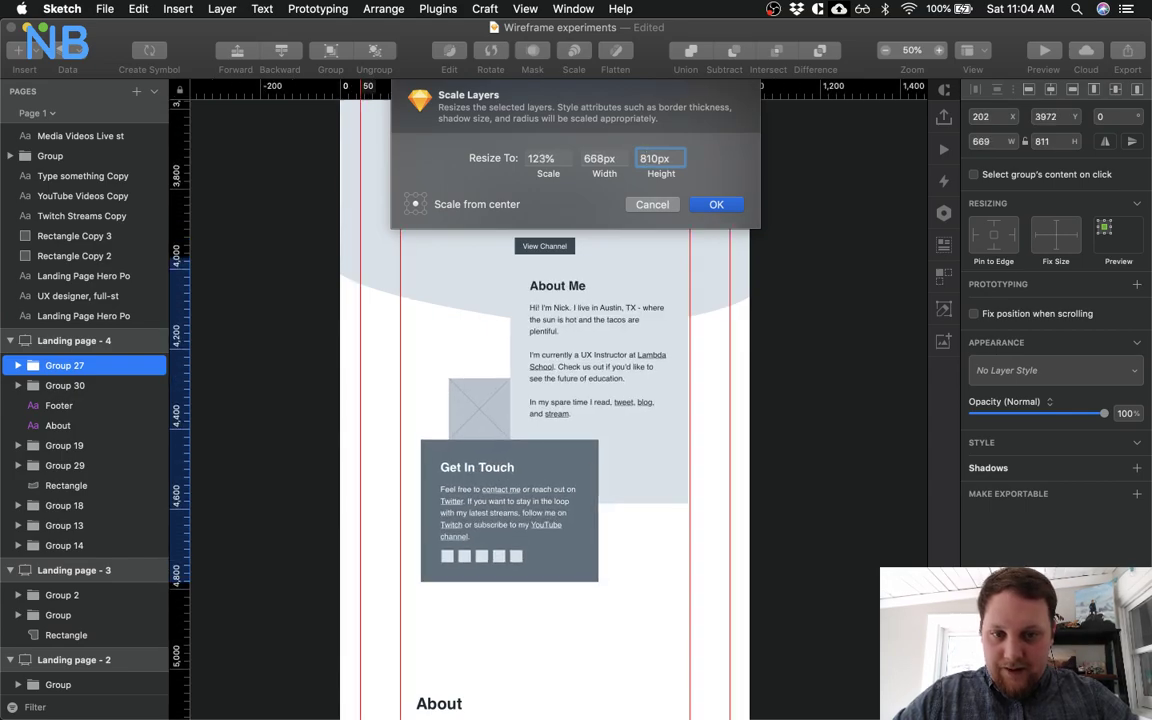
key(shift+Up)
key(shift+Up)
key(shift+Up)
key(shift+Up)
key(shift+Up)
key(shift+Up)
key(shift+Up)
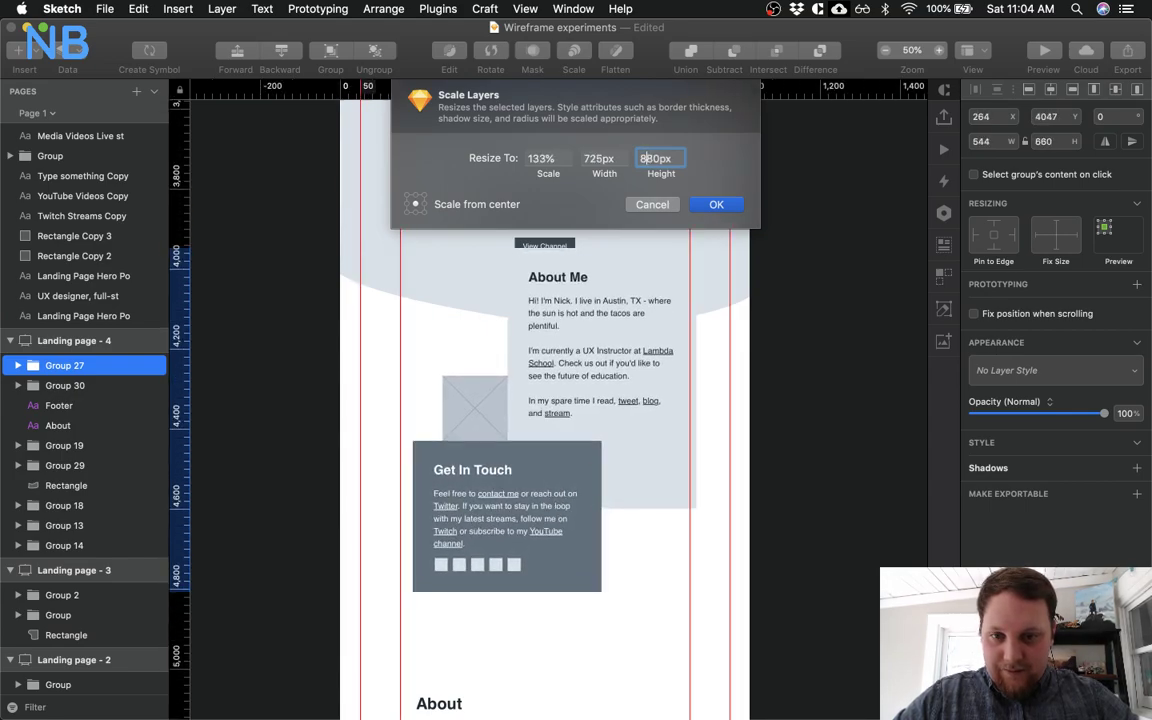
key(shift+Up)
key(shift+Up)
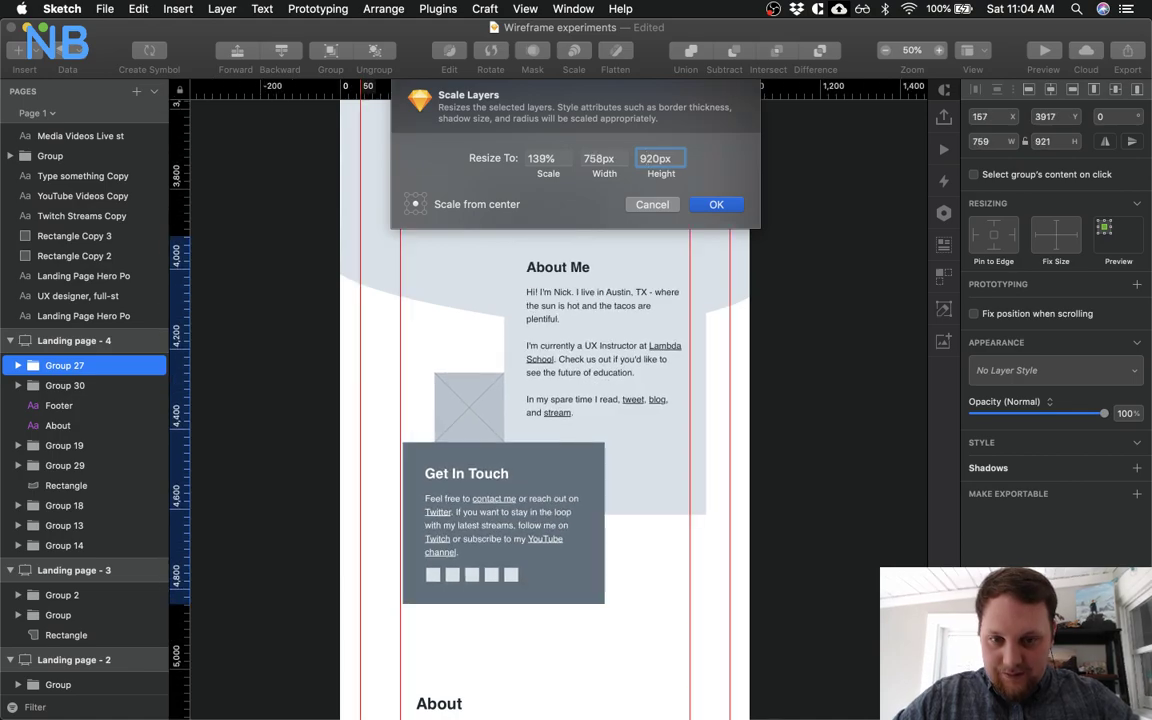
key(shift+Down)
key(shift+Down)
key(shift+Down)
key(shift+Down)
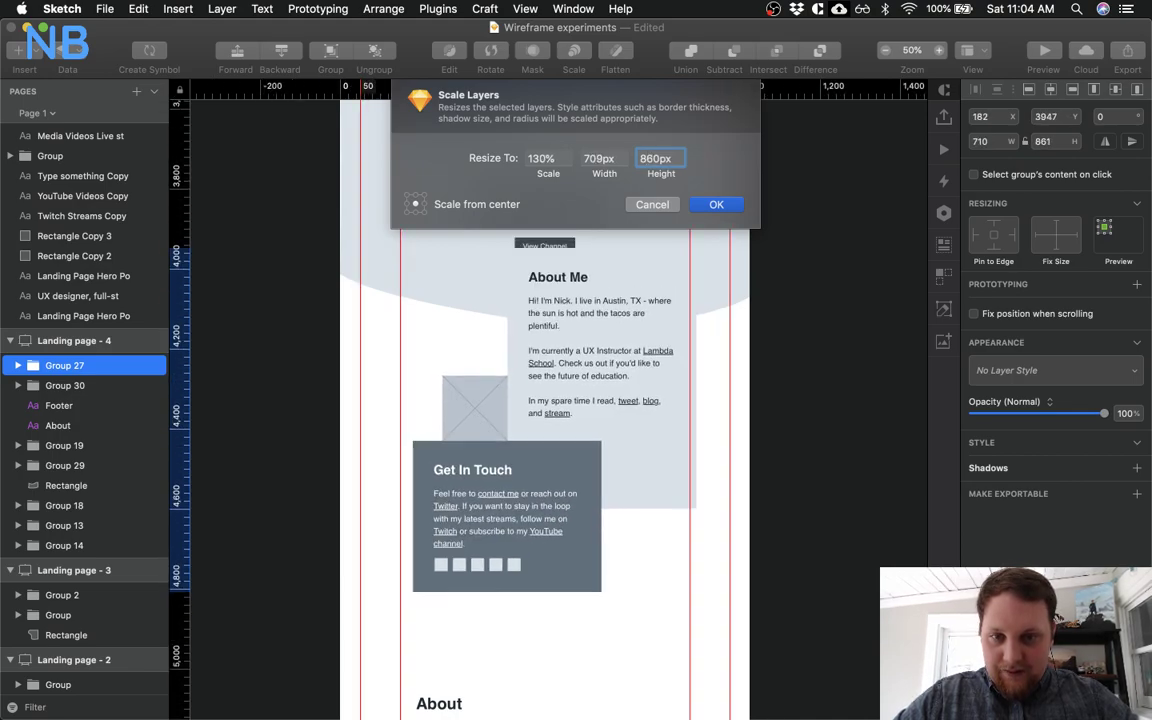
key(shift+Down)
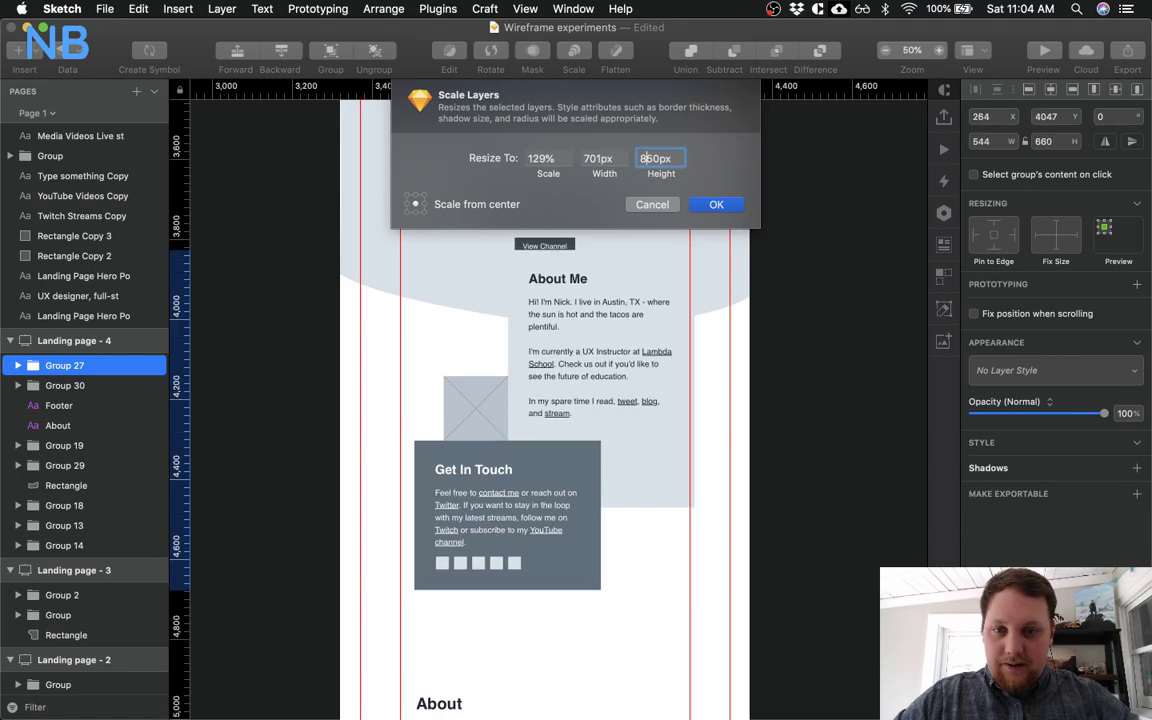
click(719, 214)
drag(643, 291, 630, 327)
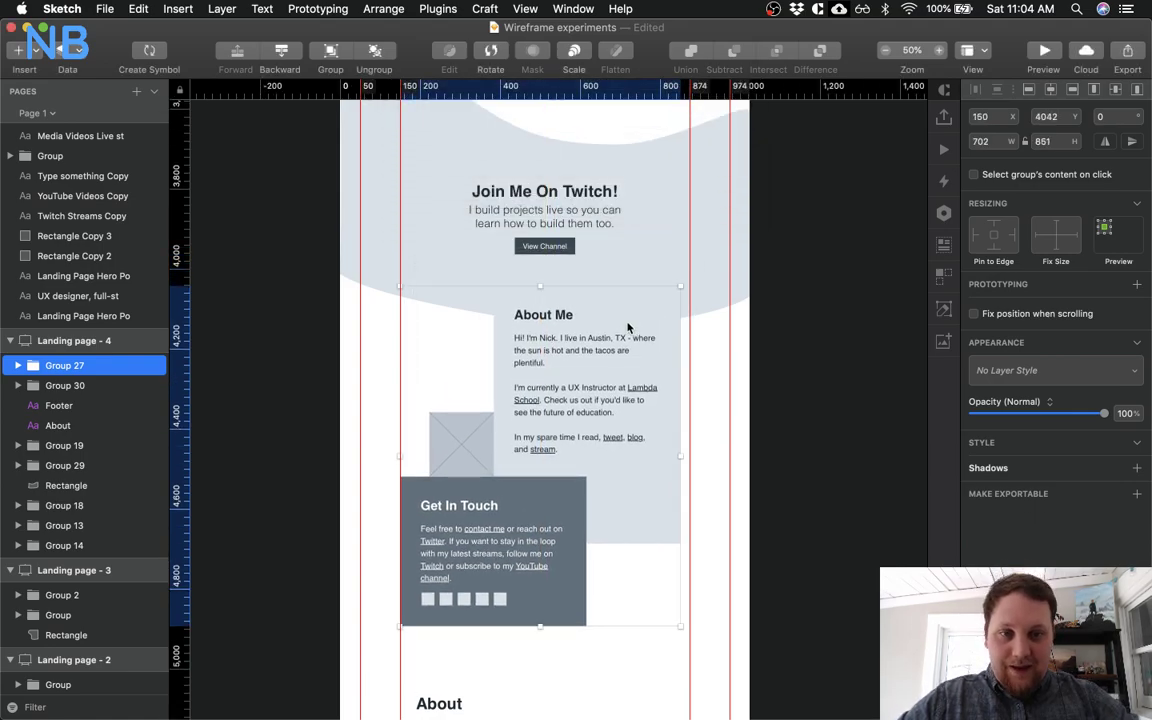
Scale the About Me and Get In Touch group from its bottom left to 880 px high and move it to Y 4031
drag(680, 286, 800, 197)
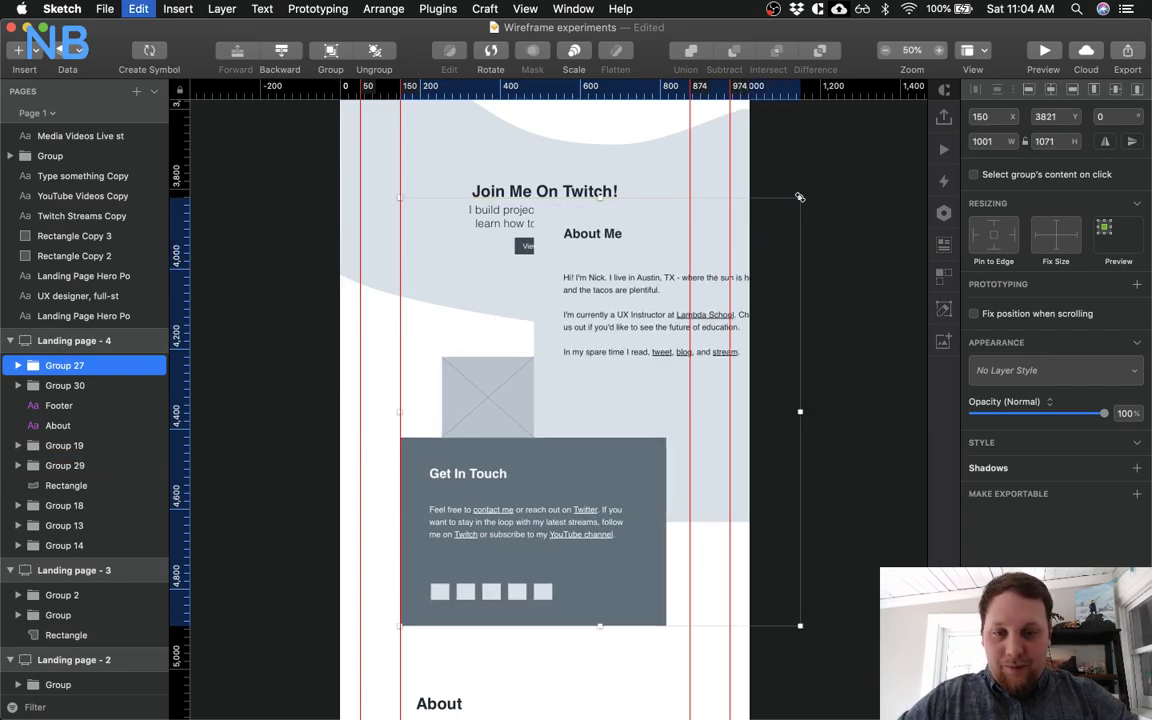
key(super+z)
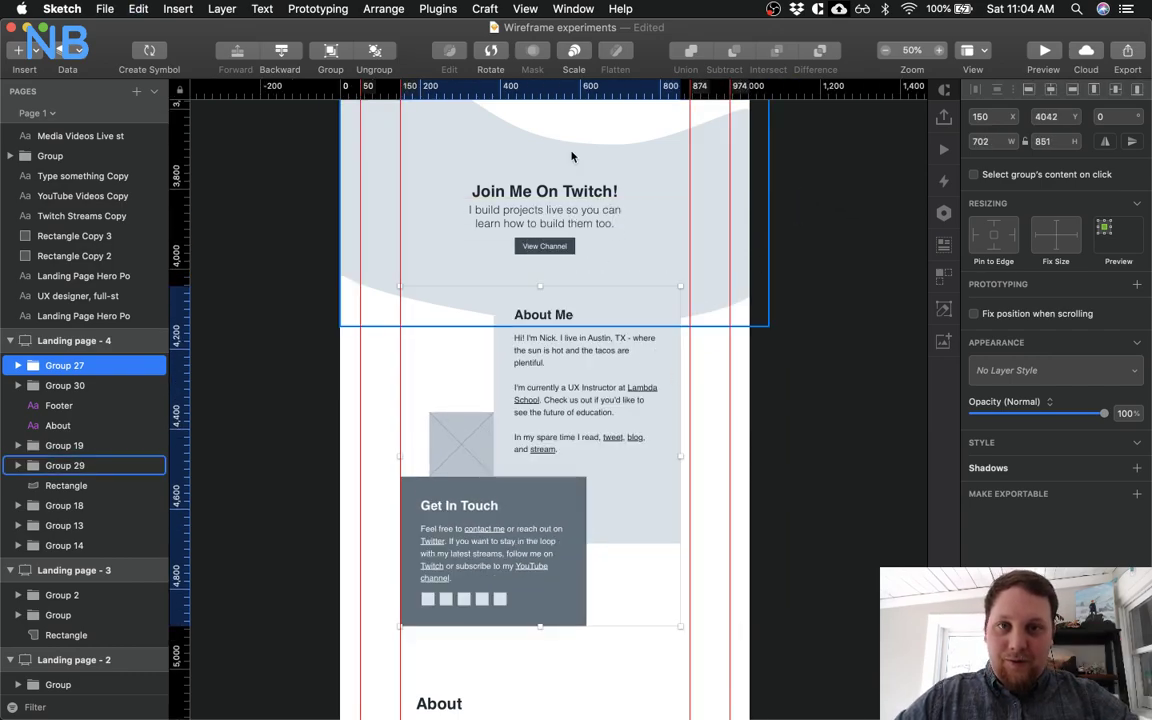
click(573, 52)
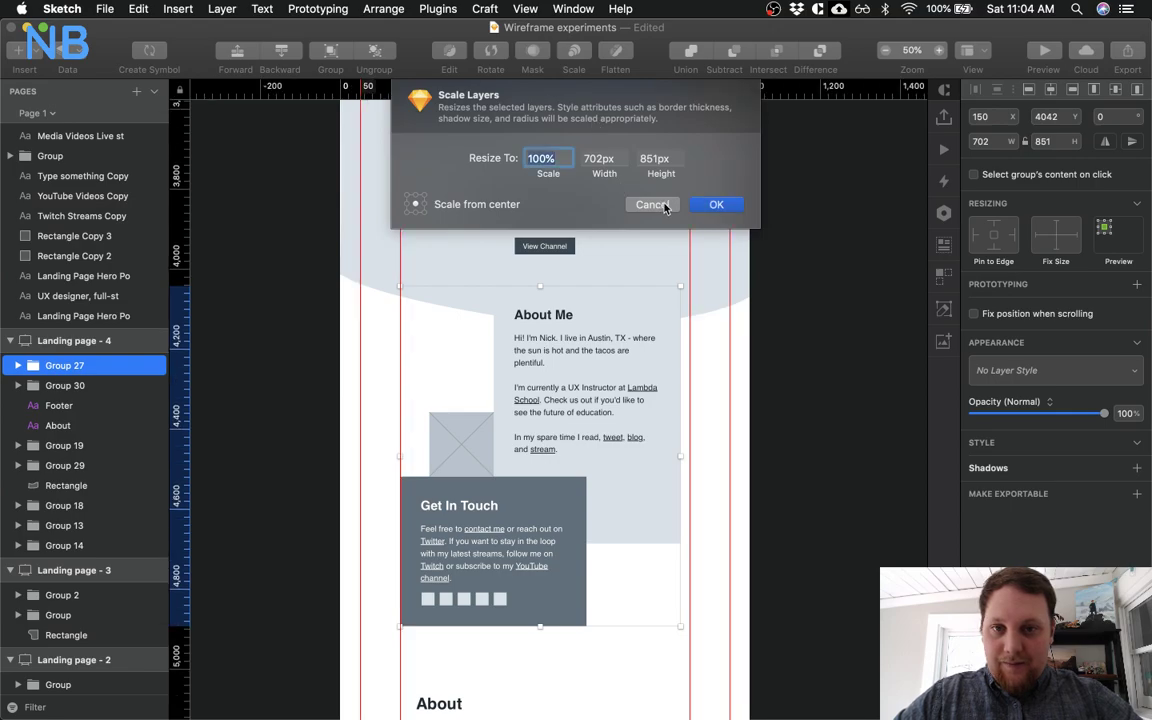
click(407, 212)
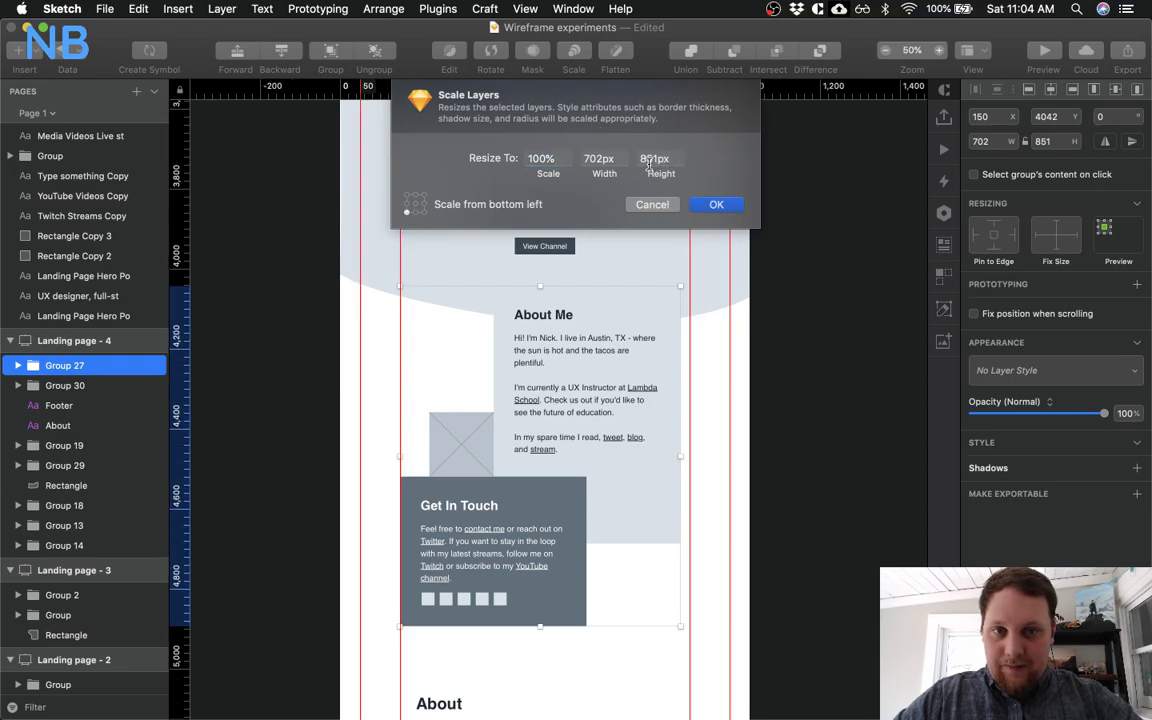
key(shift+Up)
key(shift+Up)
key(shift+Up)
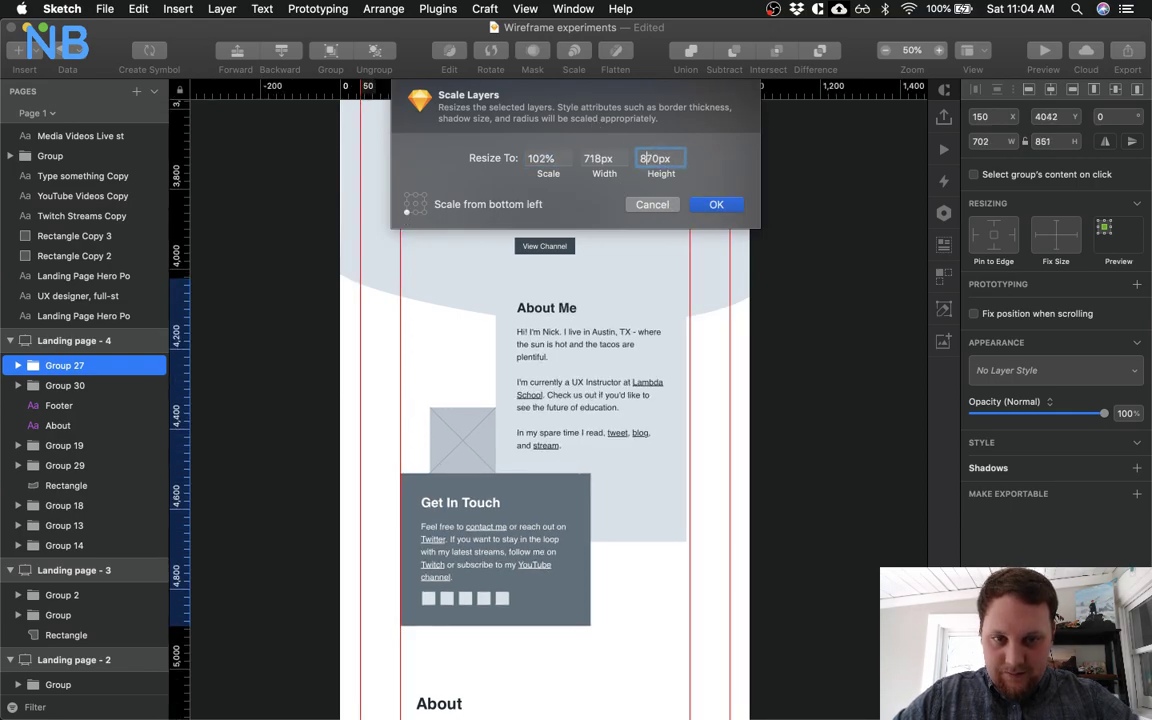
click(719, 205)
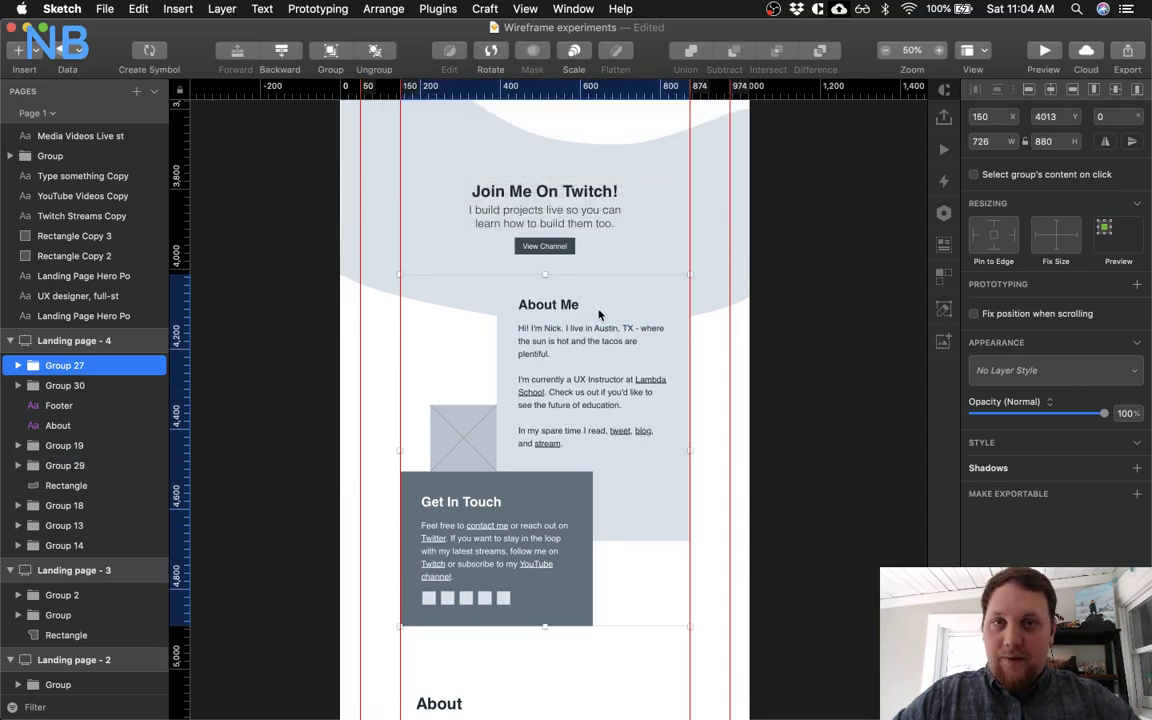
mouse_move(603, 310)
mouse_down()
mouse_move(598, 374)
mouse_move(609, 313)
mouse_up()
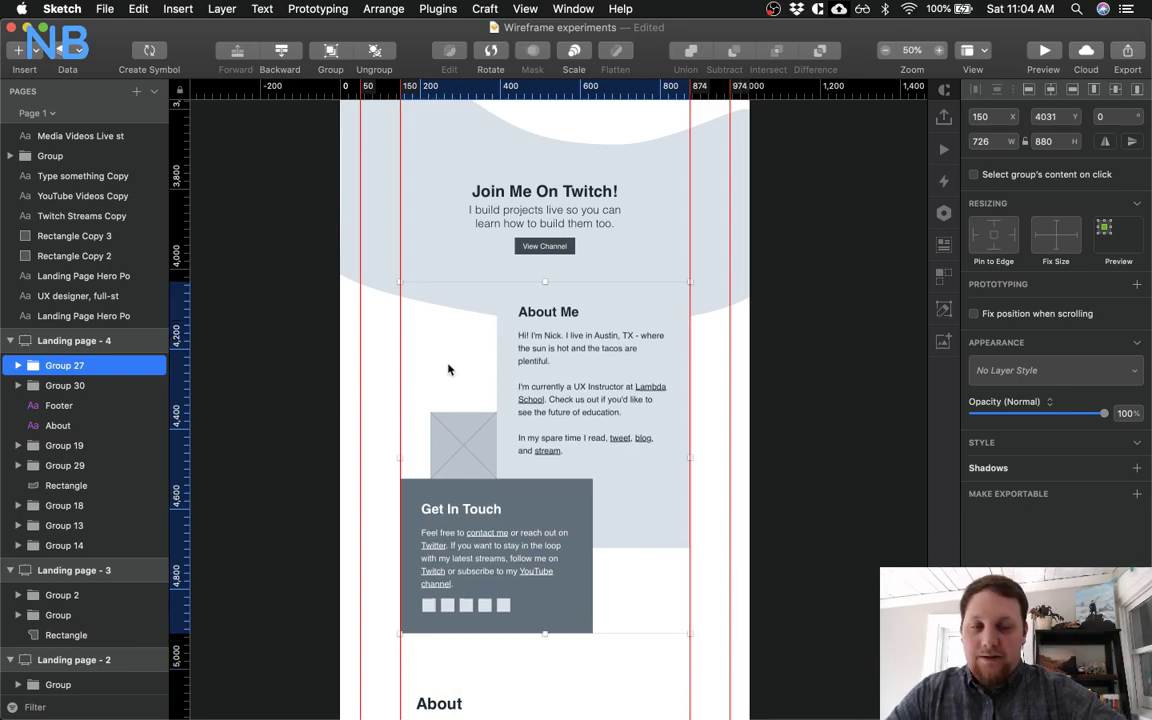
Move the "Join Me On Twitch!" content group up 20 px inside its wave section
scroll(448, 369, up, 3)
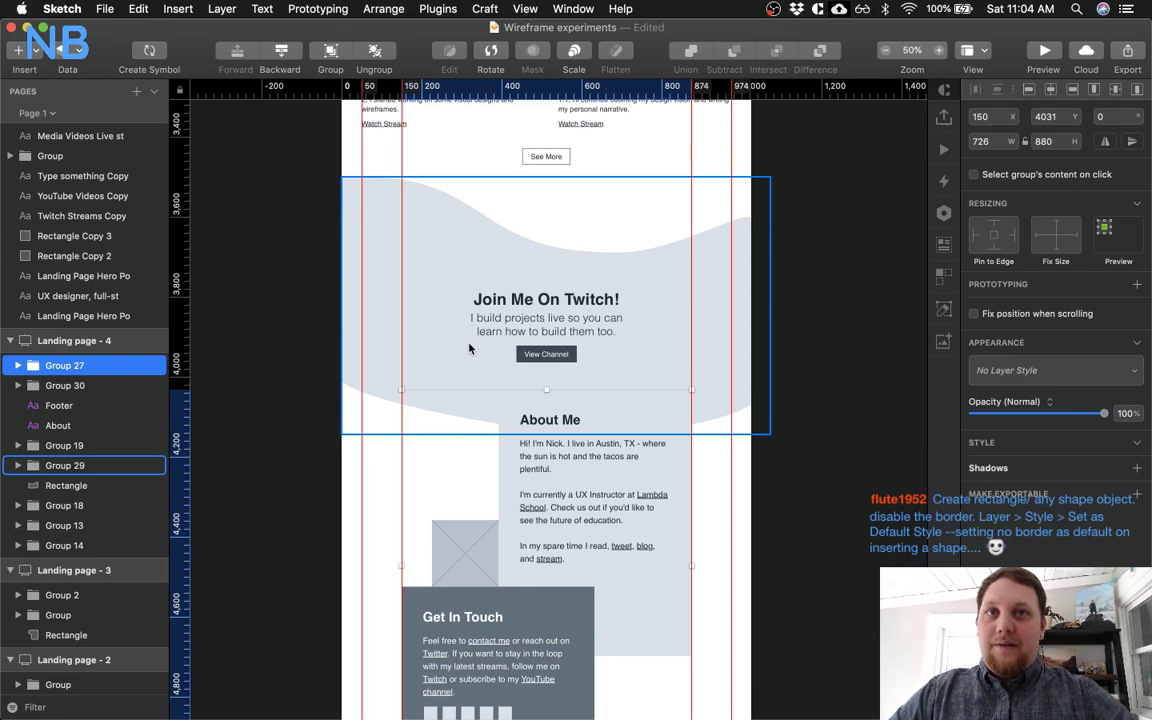
click(558, 244)
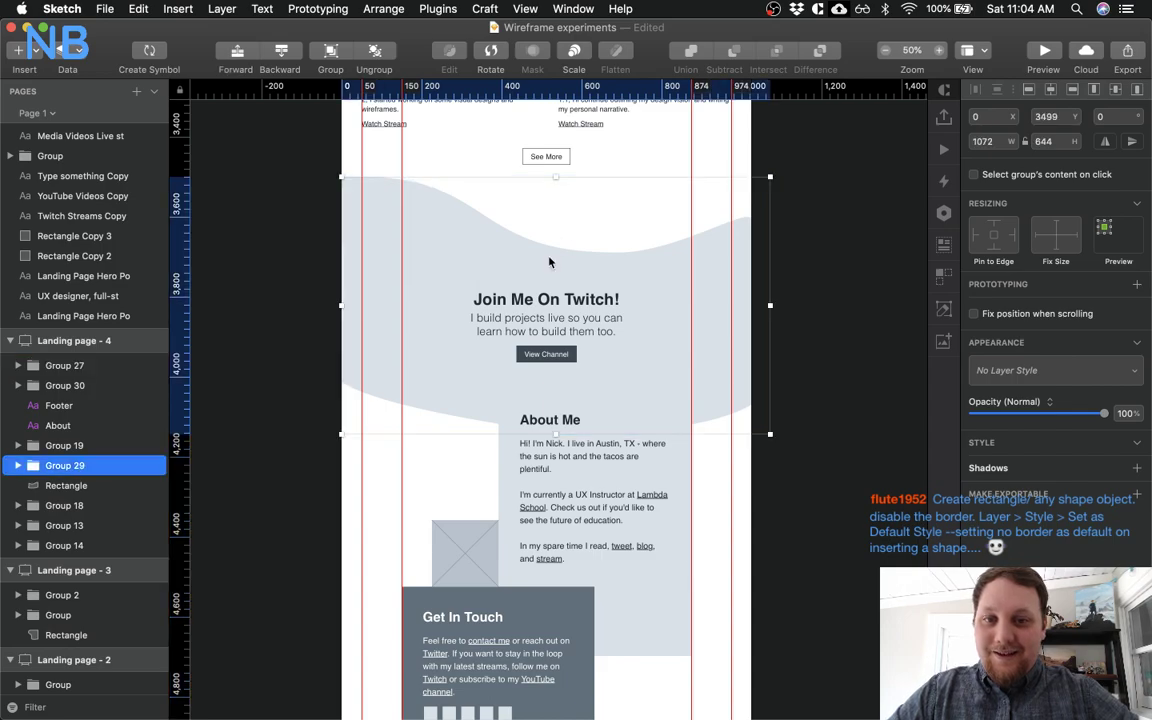
double_click(516, 322)
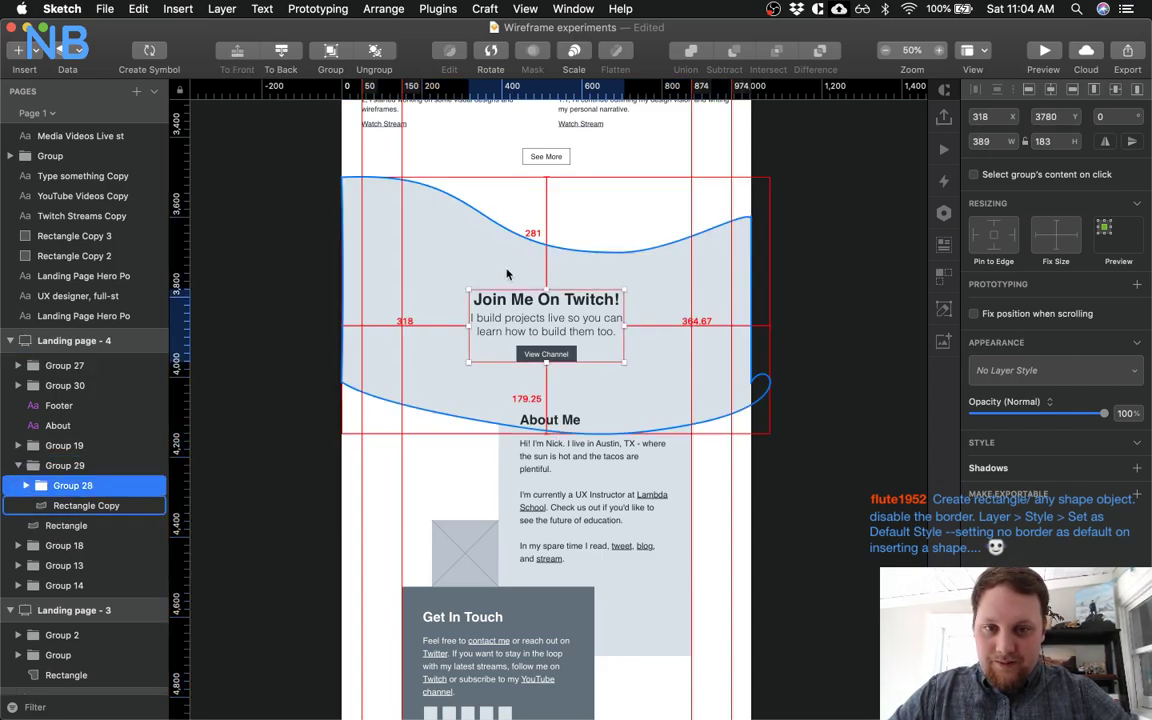
key(shift+Up)
key(shift+Up)
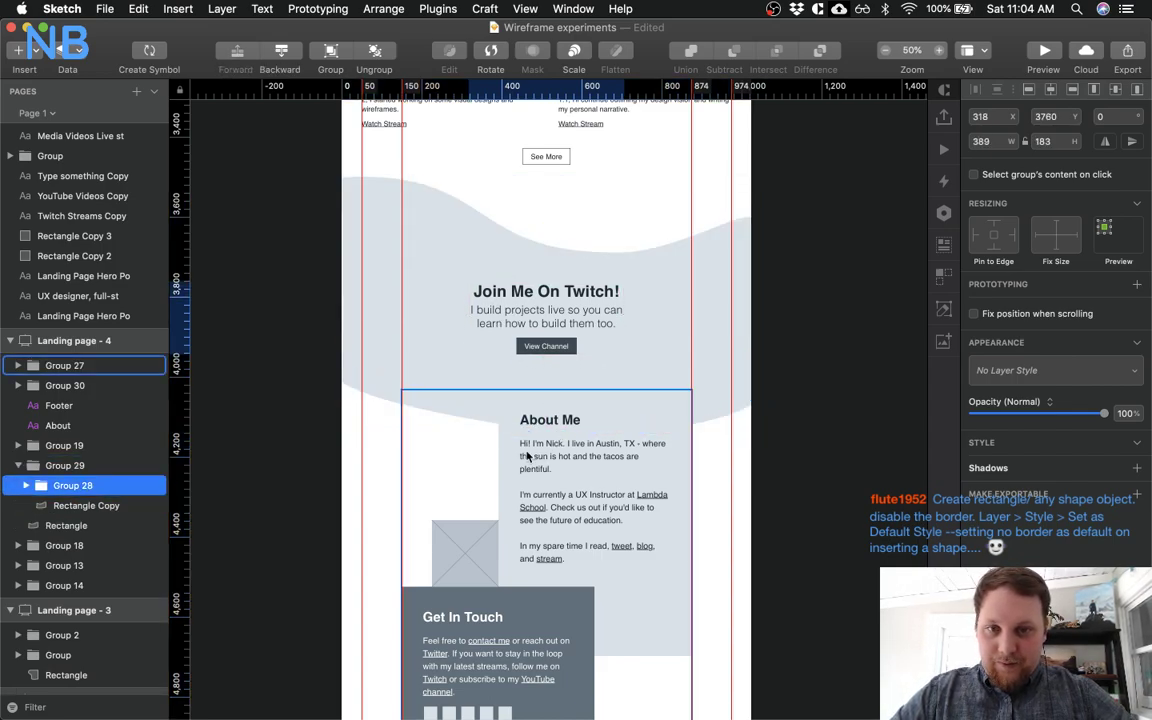
Try a darker #B8C2CC fill on the About Me background rectangle and undo it
super+click(507, 429)
click(999, 500)
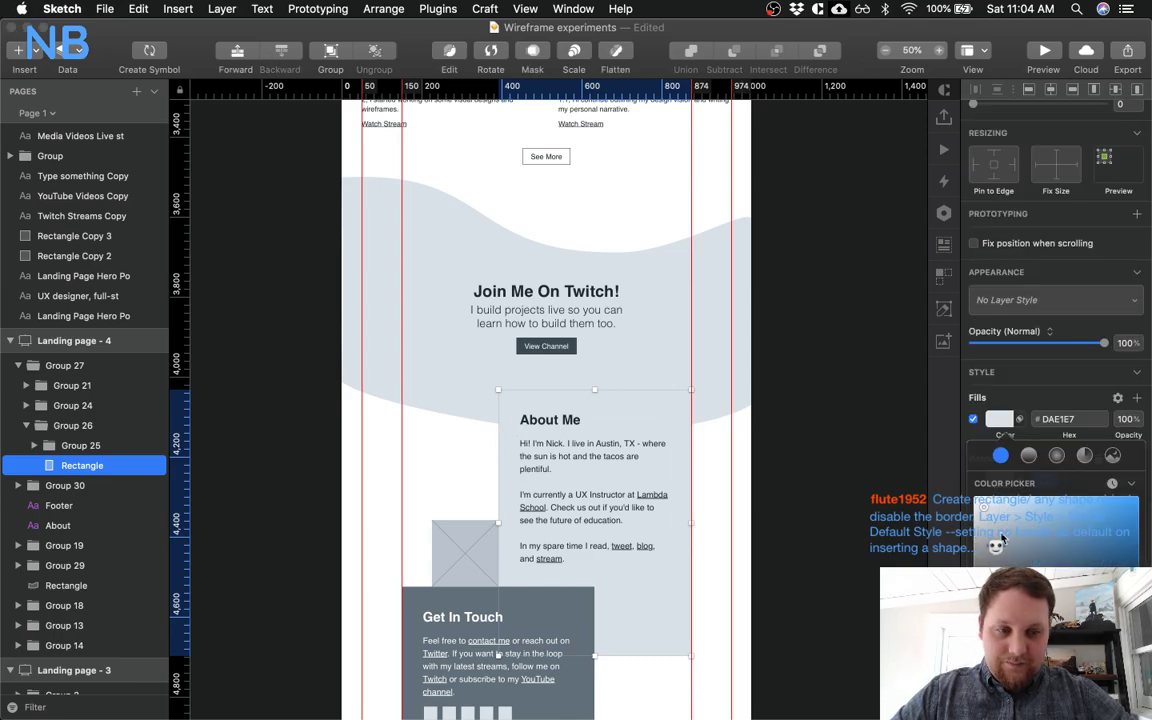
click(990, 491)
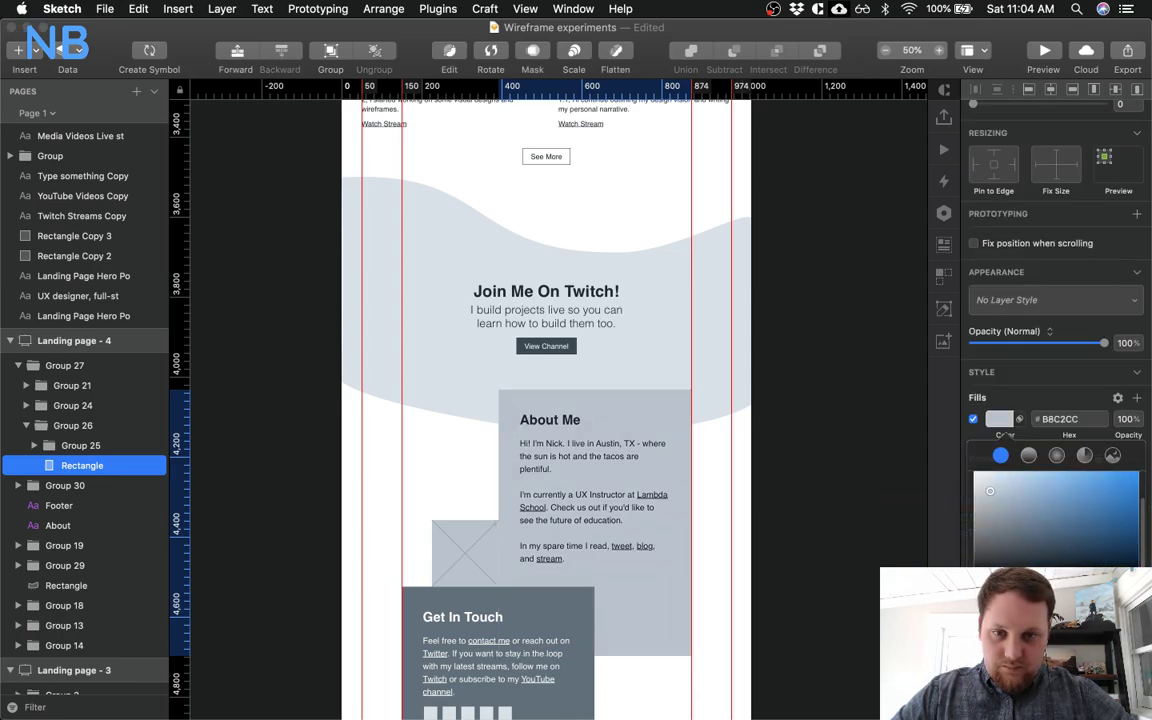
scroll(634, 624, down, 3)
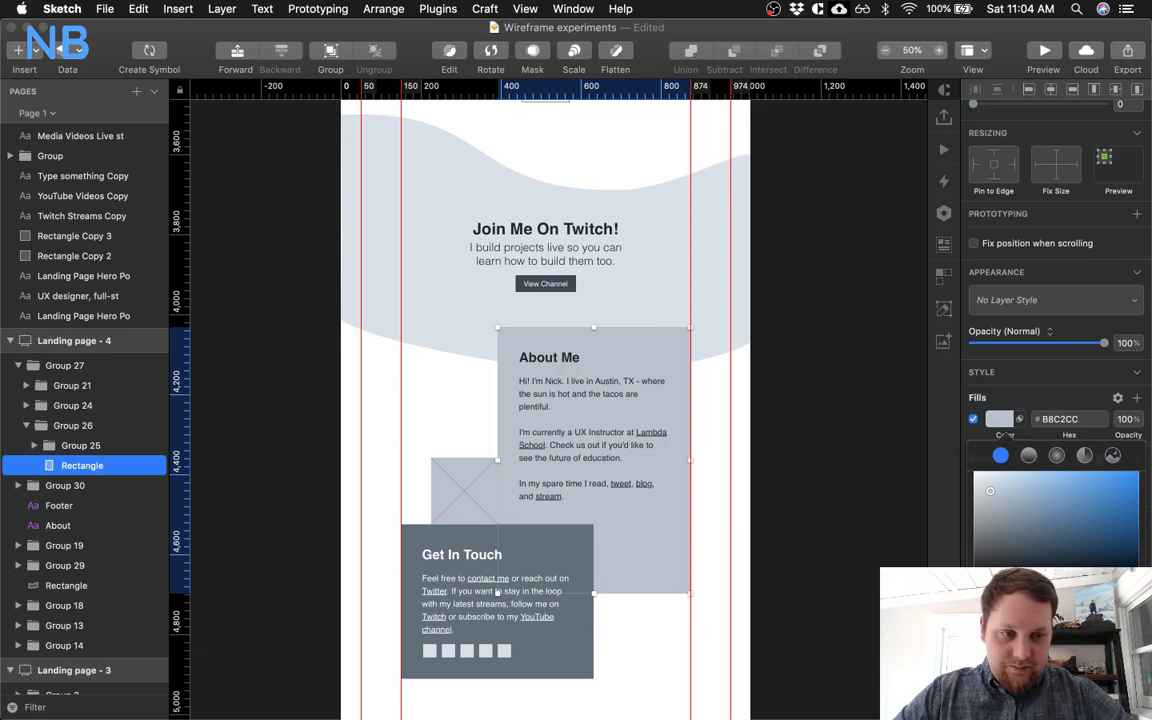
key(super+z)
Lighten the wave background behind the Twitch content with the fill colour #F1F5F8
click(630, 257)
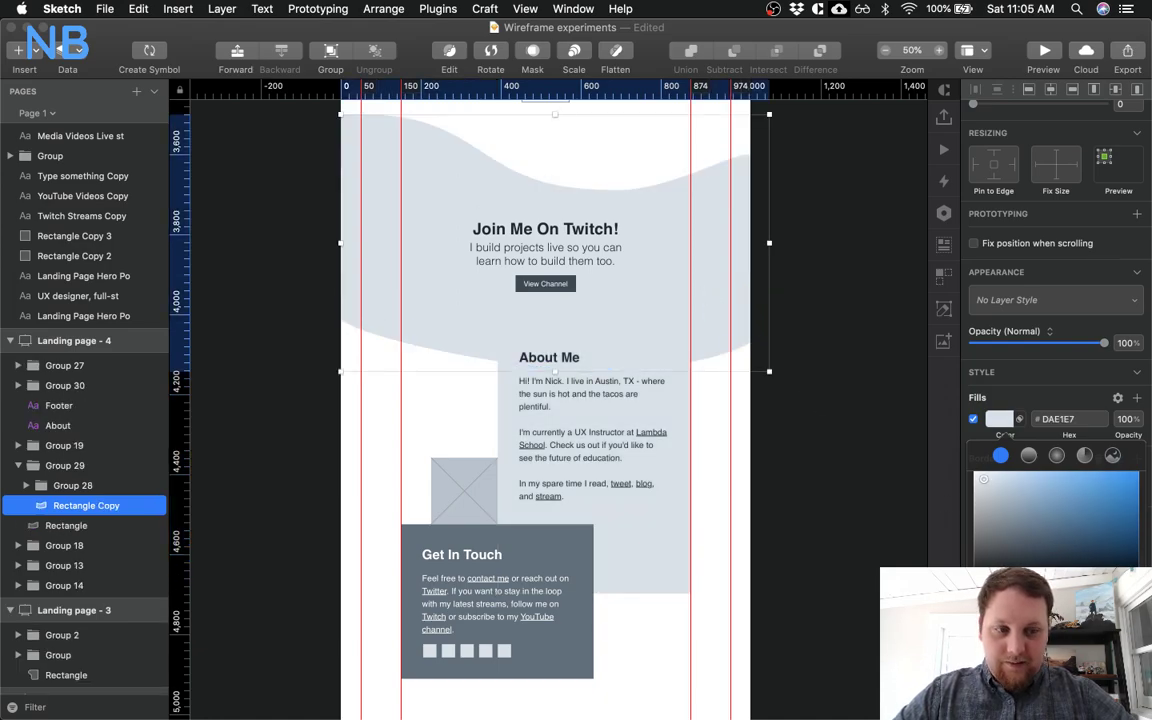
click(979, 500)
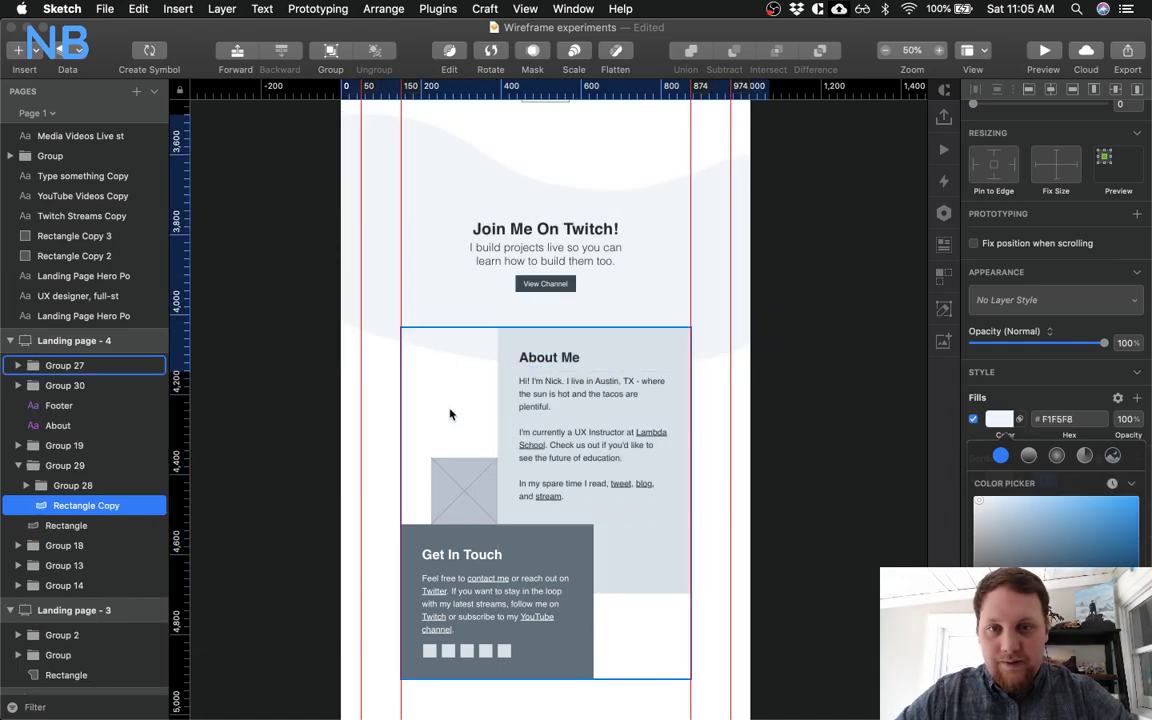
click(349, 316)
scroll(371, 343, up, 15)
scroll(371, 343, up, 12)
scroll(378, 337, down, 19)
key(Tab)
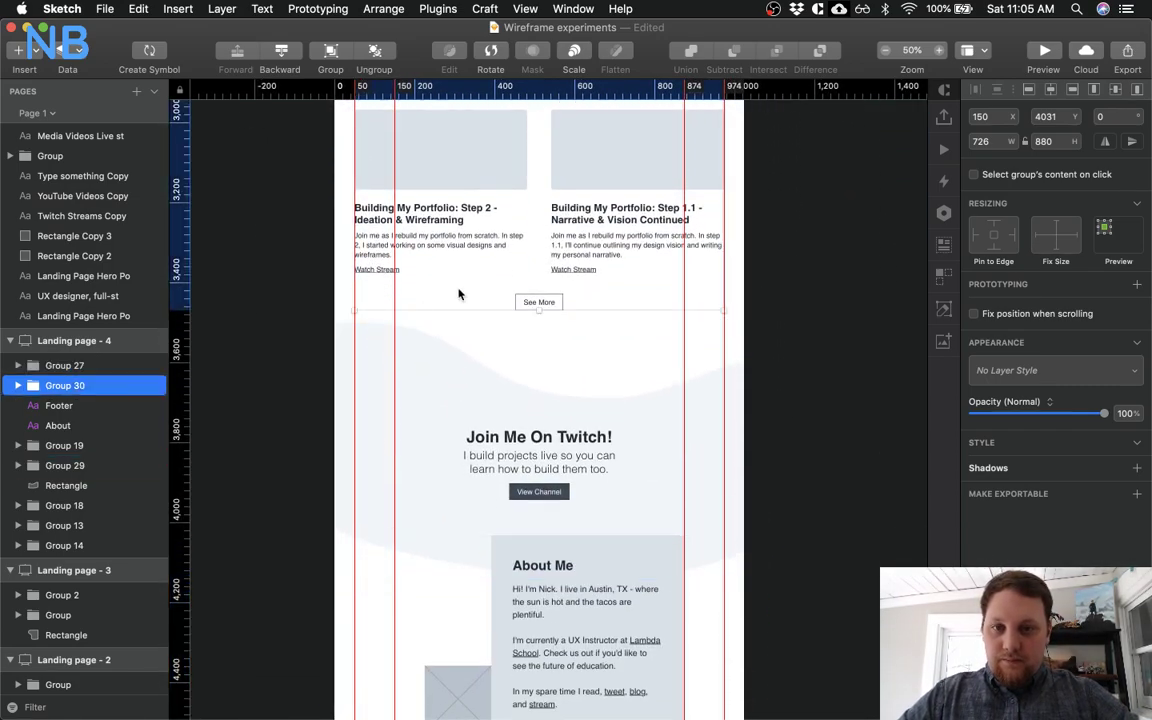
Group the Writing section's content with the wave background rectangle behind it
scroll(460, 291, down, 9)
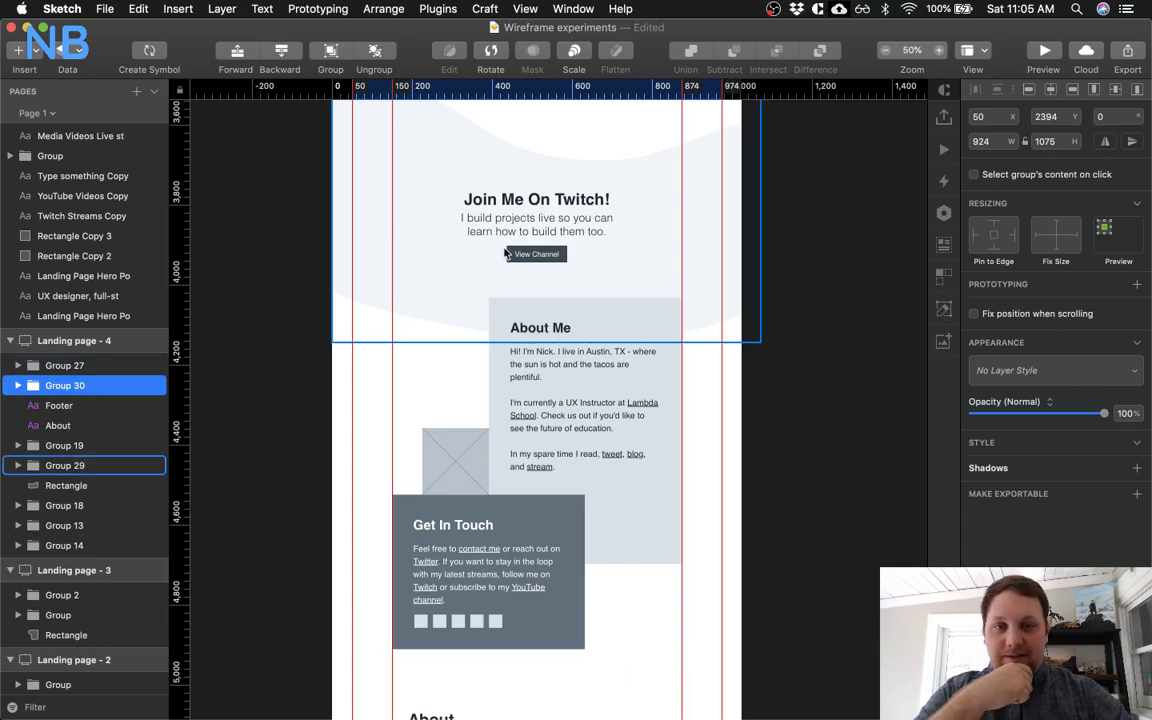
scroll(391, 403, down, 7)
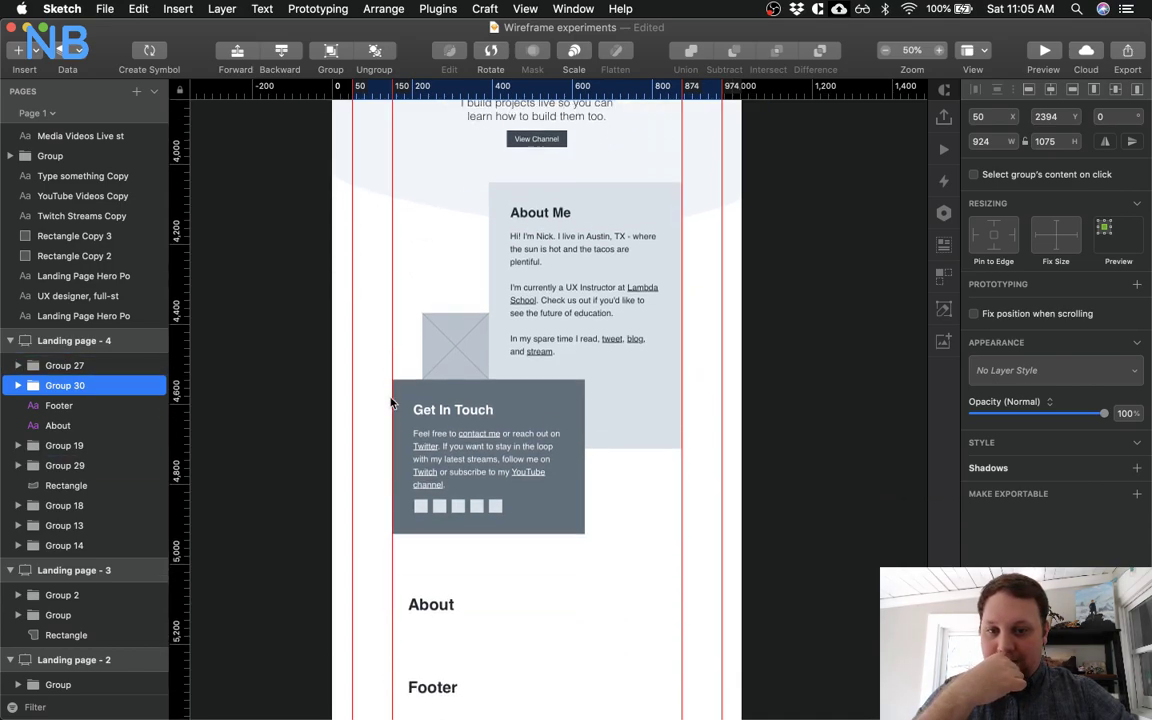
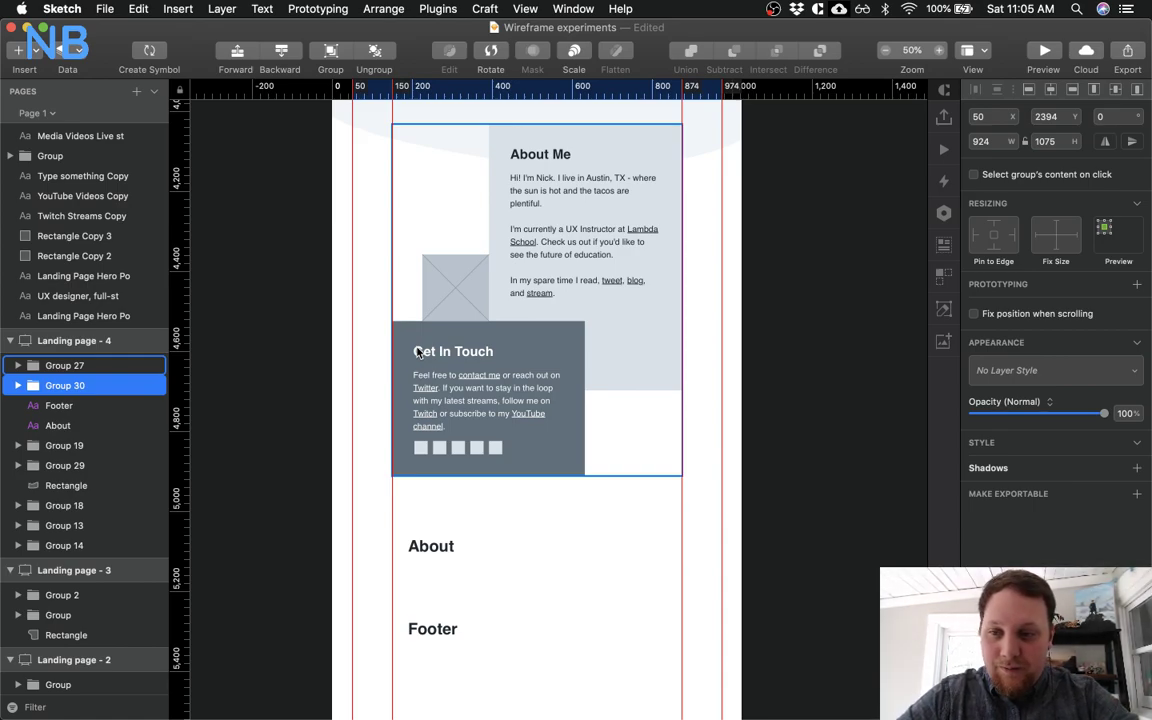
scroll(418, 352, up, 20)
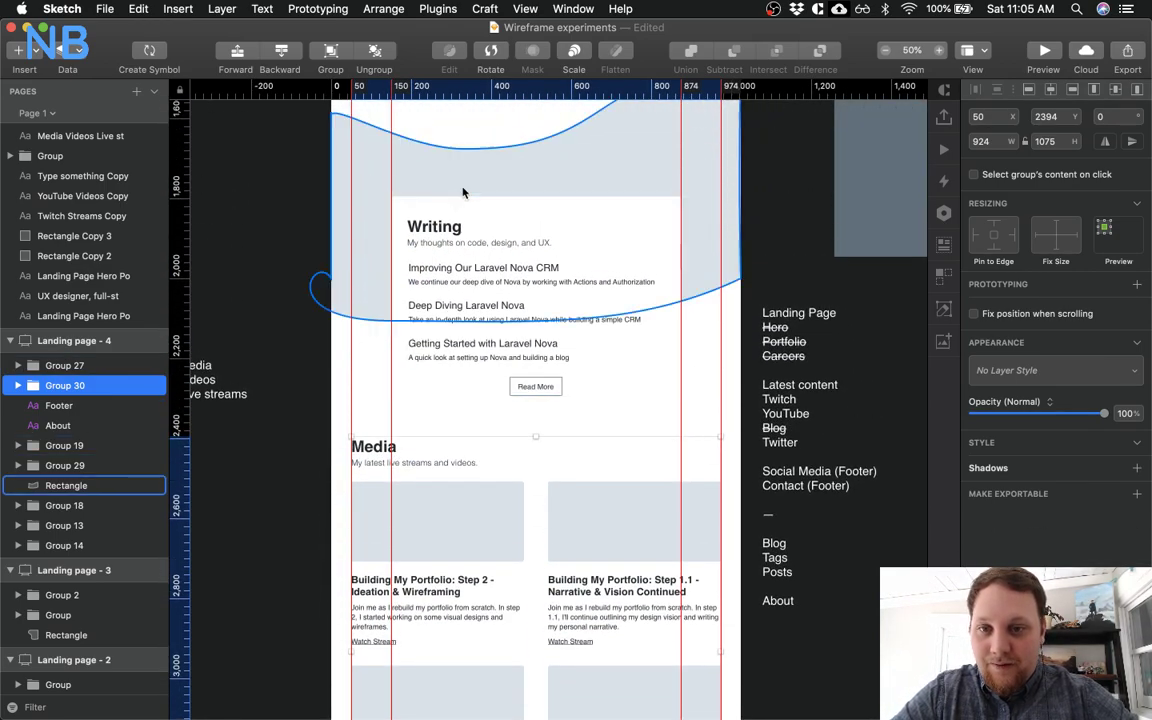
click(464, 191)
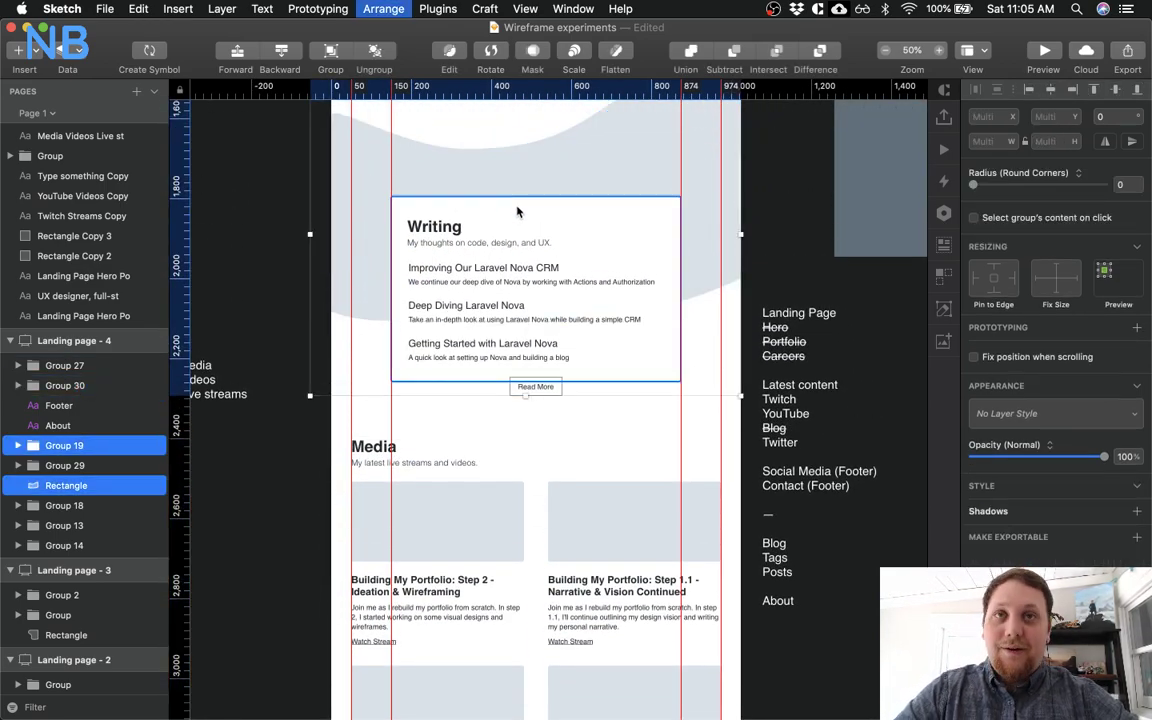
key(super+g)
Delete the "About" placeholder text beneath the Get In Touch card
scroll(562, 510, down, 15)
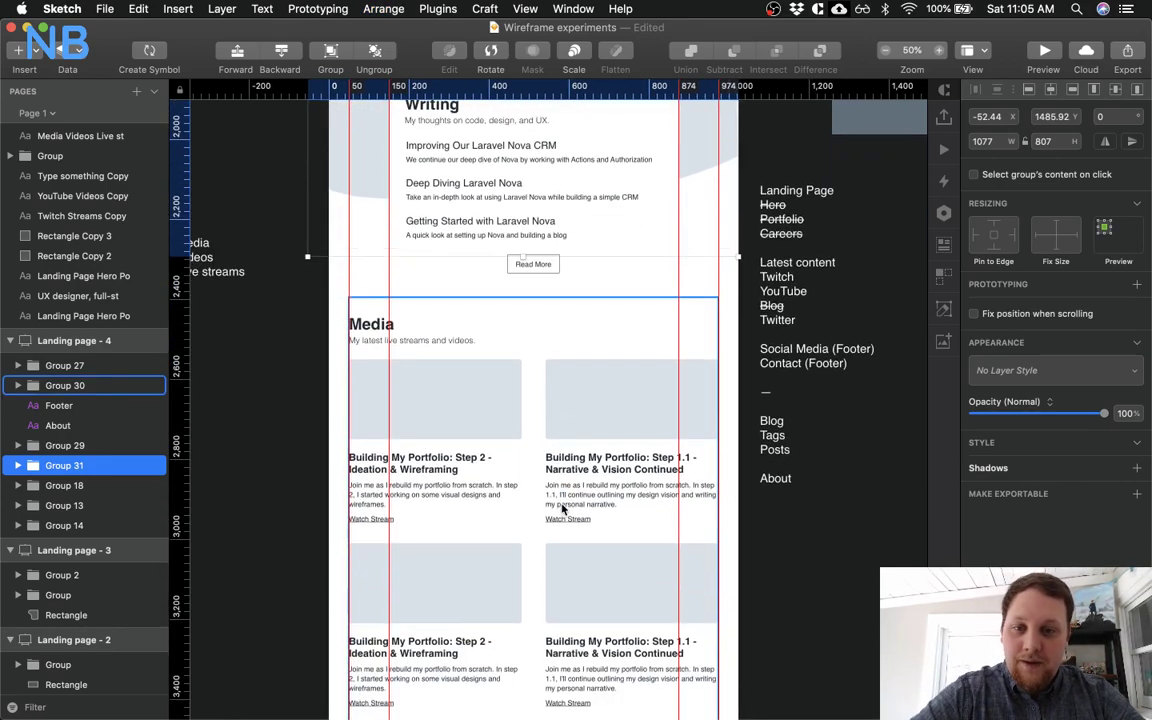
scroll(562, 510, down, 5)
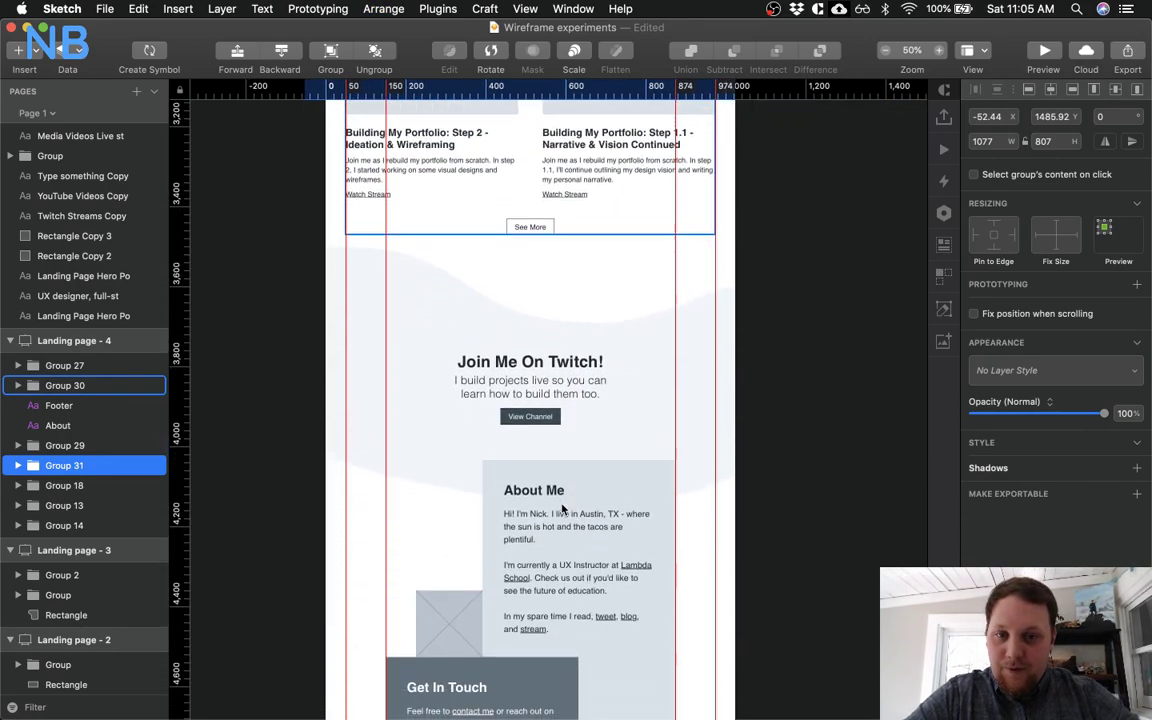
scroll(535, 357, down, 10)
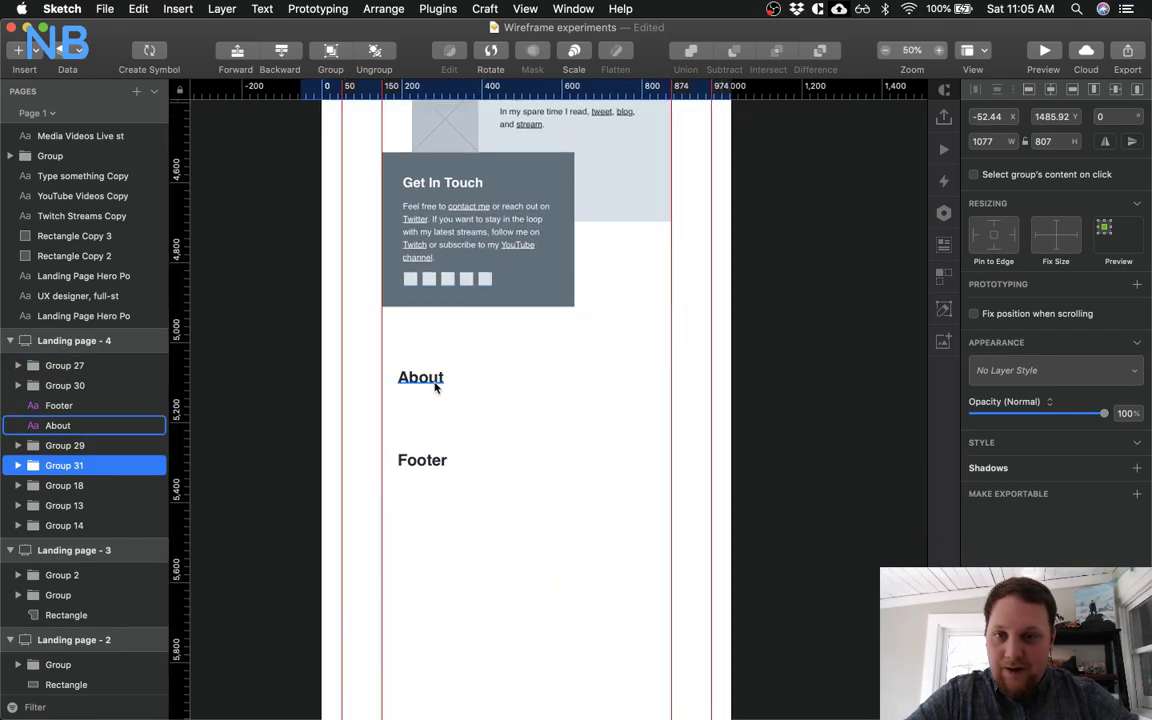
click(430, 381)
key(BackSpace)
key(ctrl+z)
scroll(440, 376, up, 15)
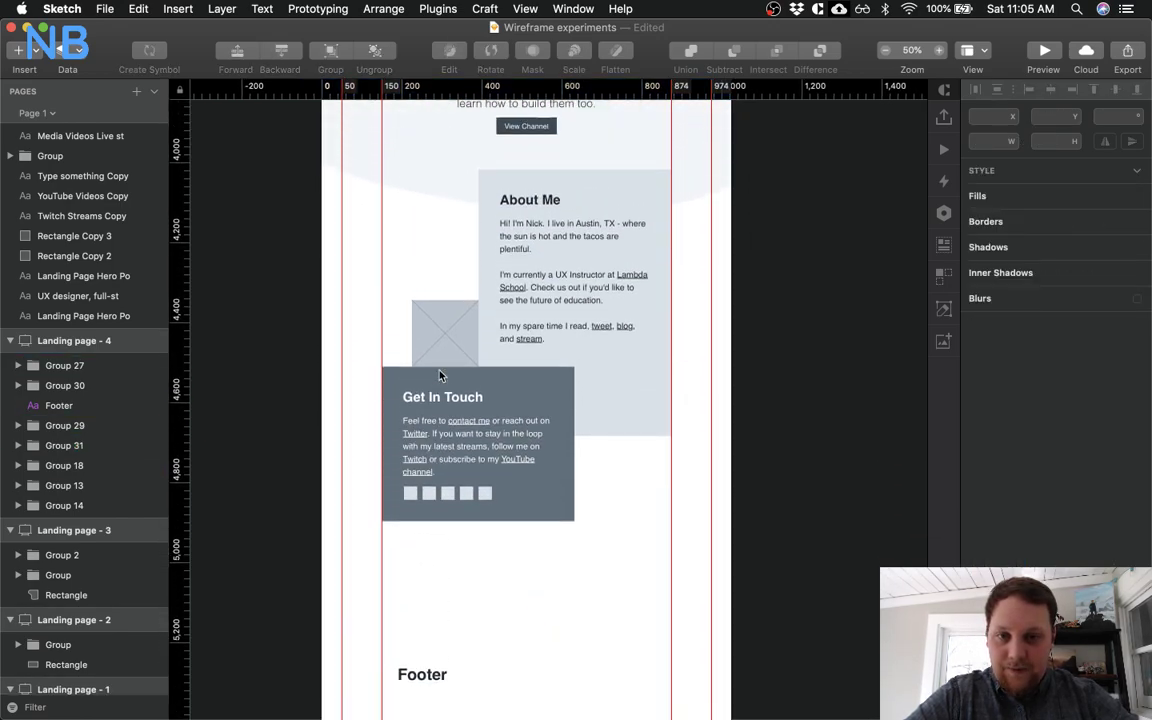
Switch to Chrome and examine the newsletter signup and footer at the end of the existing portfolio site
scroll(597, 328, down, 6)
key(ctrl+Up)
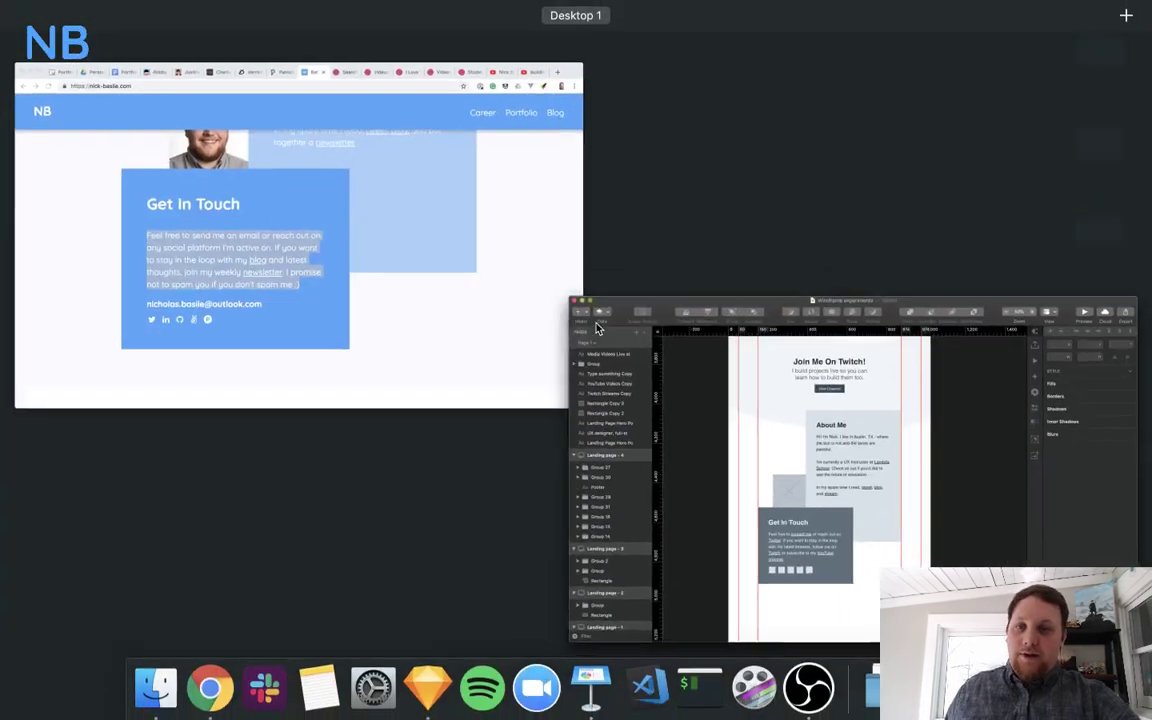
click(496, 232)
scroll(496, 234, down, 5)
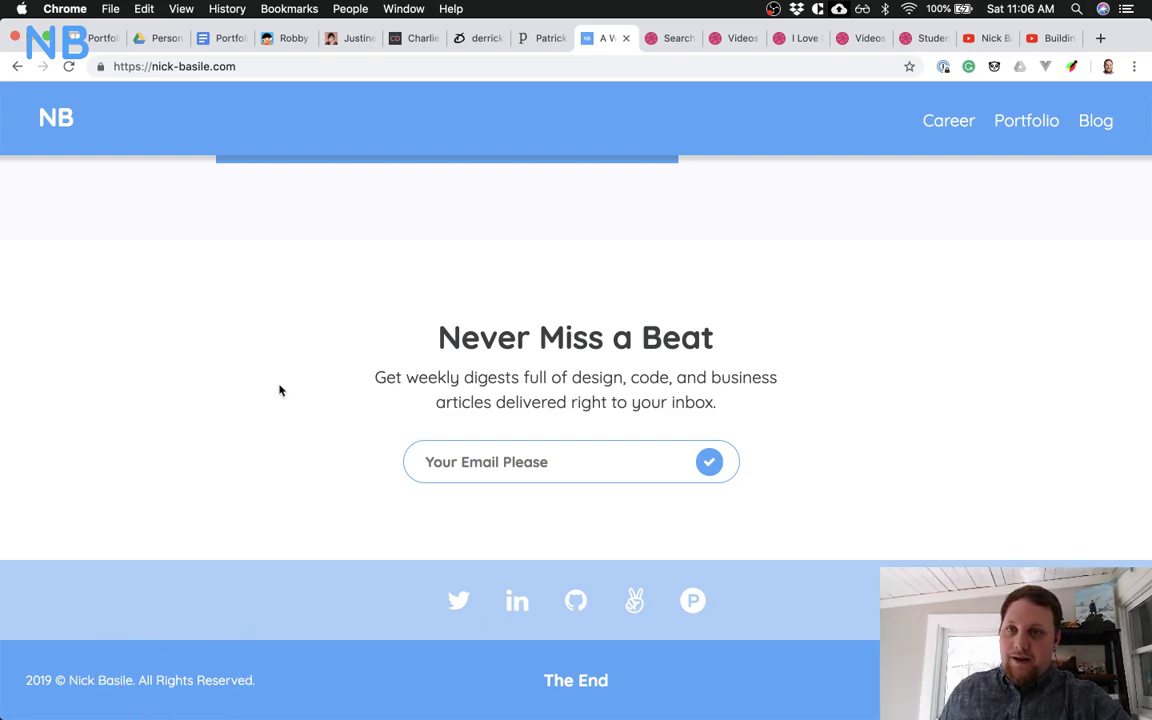
Open the other designer's portfolio and examine its footer with the Menu, Links, Contact, Twitter and Recent Blog Posts blocks
click(418, 45)
scroll(386, 437, down, 15)
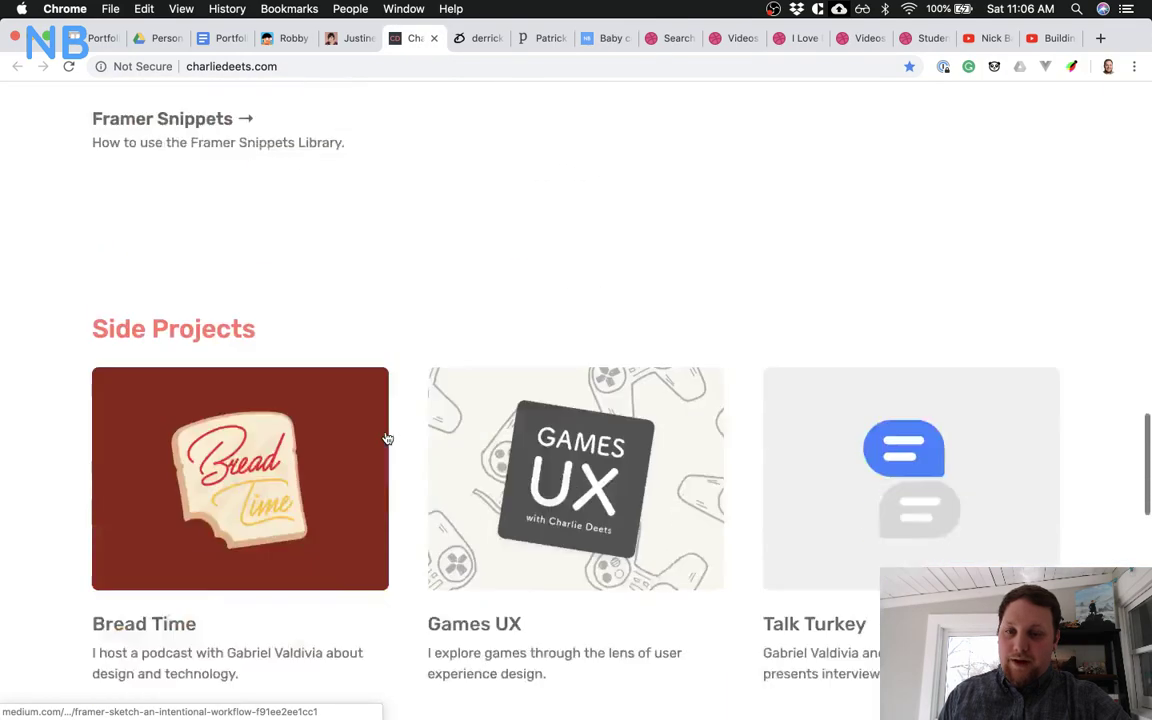
scroll(387, 438, down, 8)
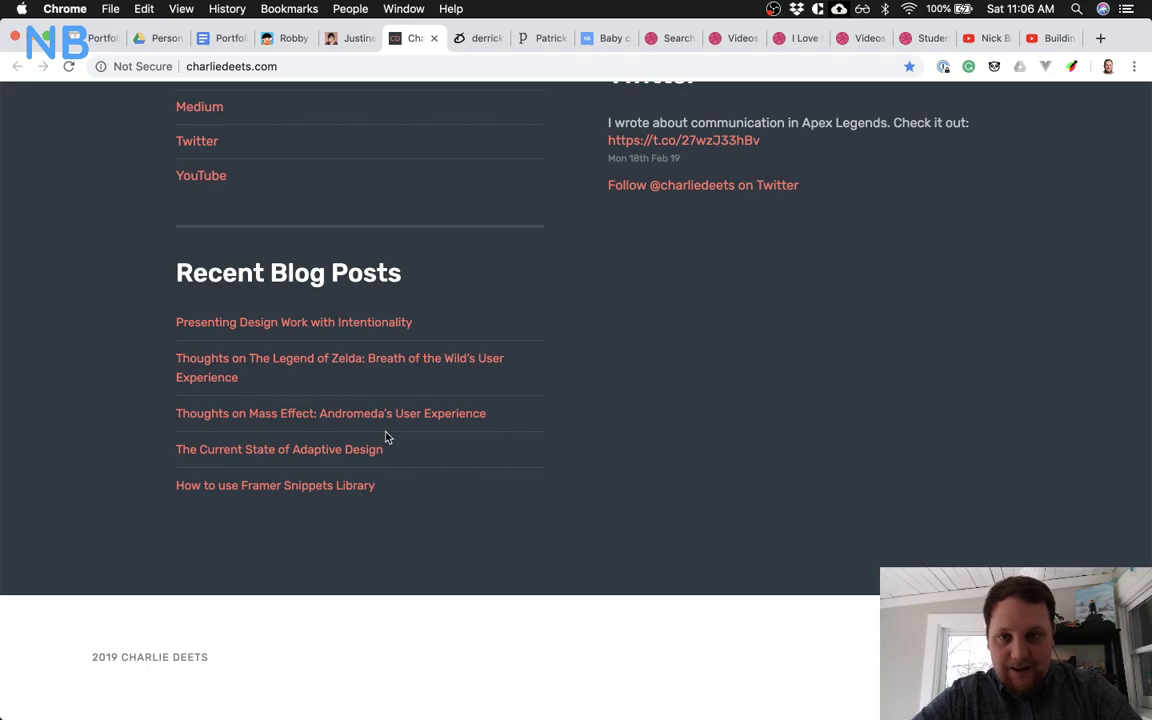
scroll(387, 437, up, 12)
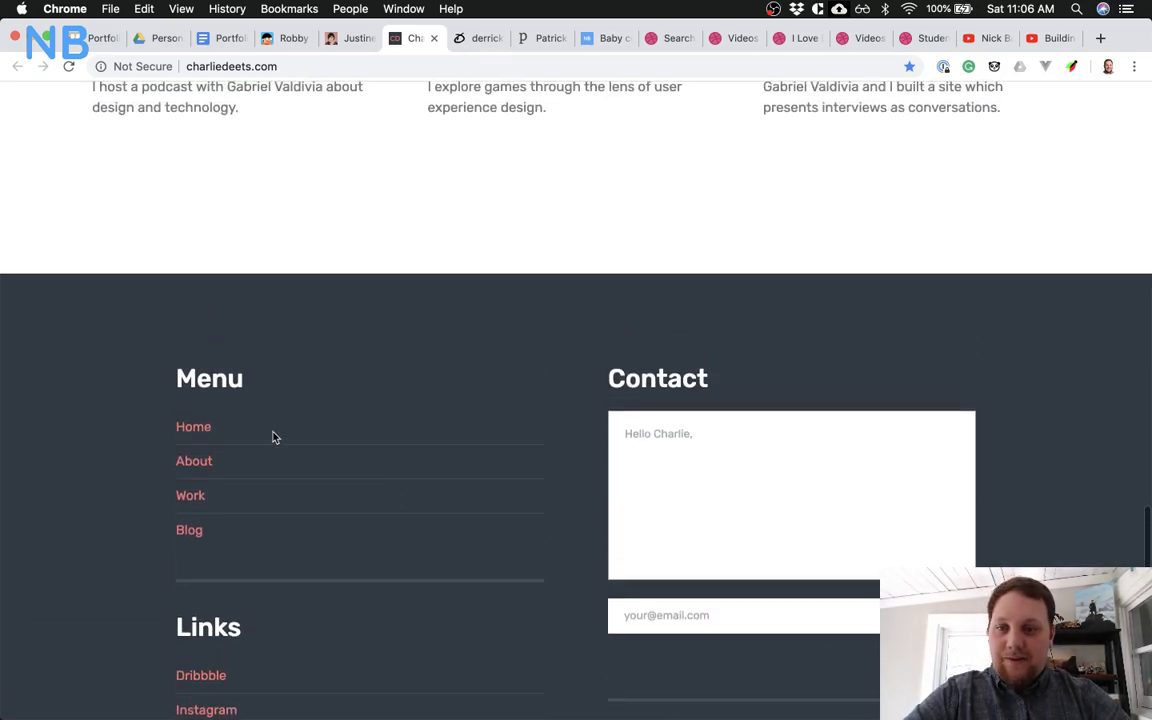
scroll(500, 450, down, 4)
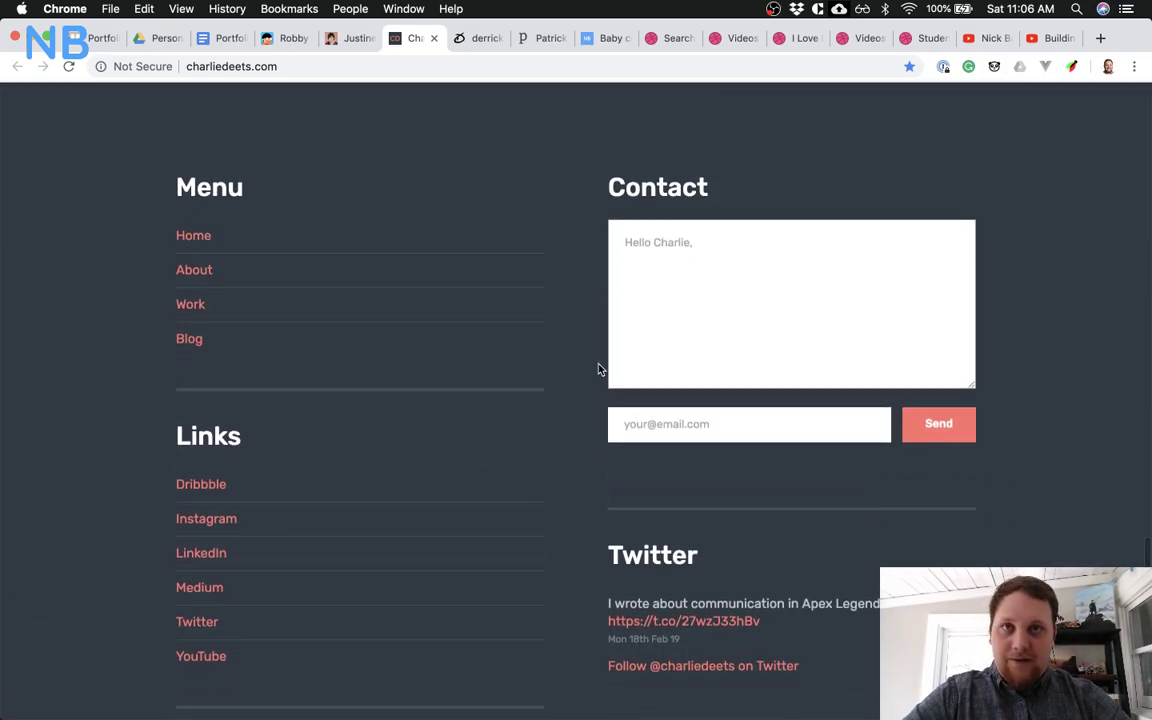
scroll(728, 427, down, 4)
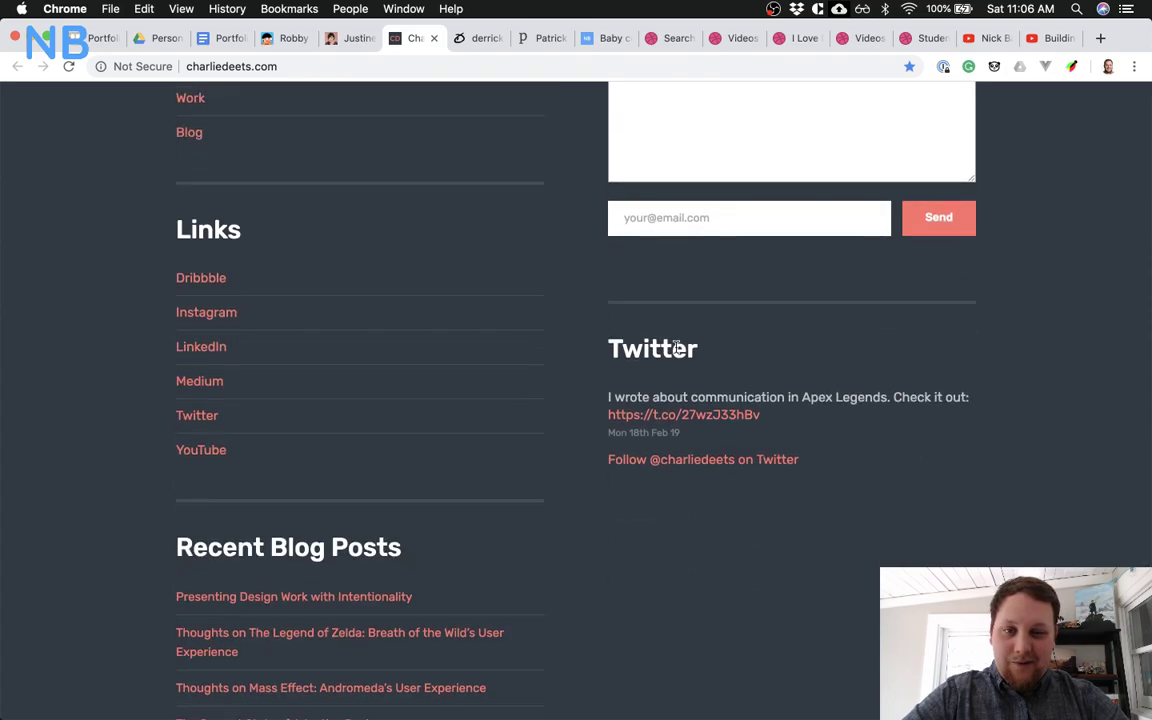
scroll(644, 390, up, 2)
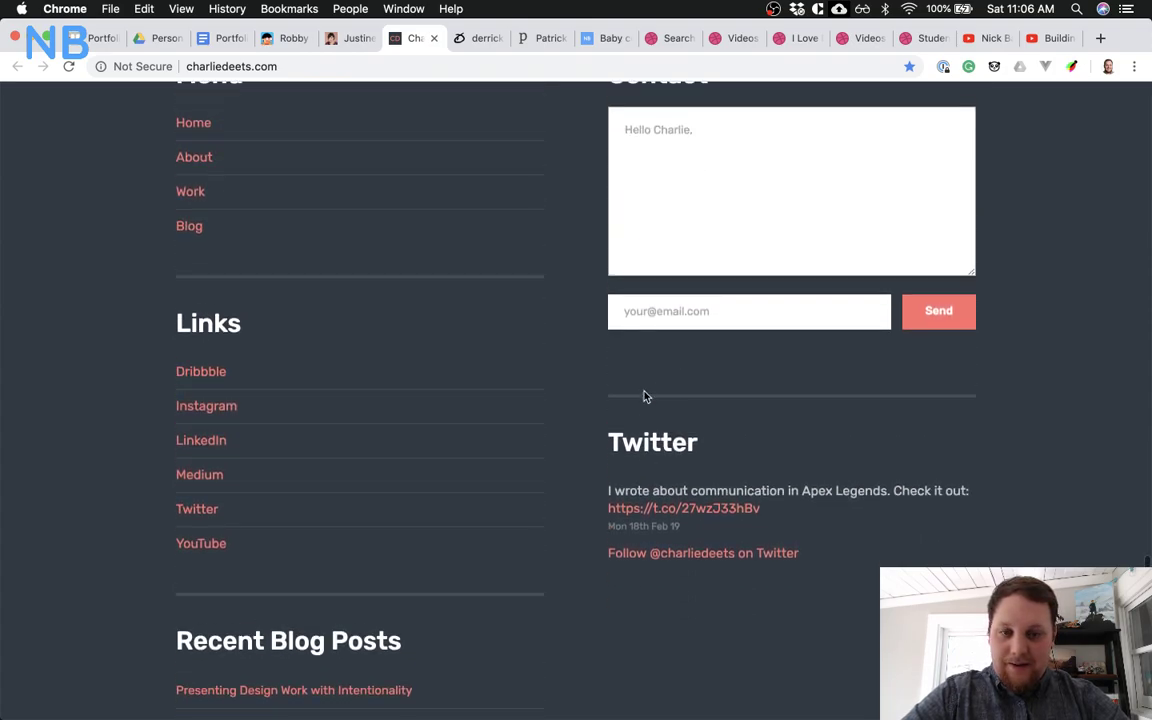
scroll(645, 393, down, 4)
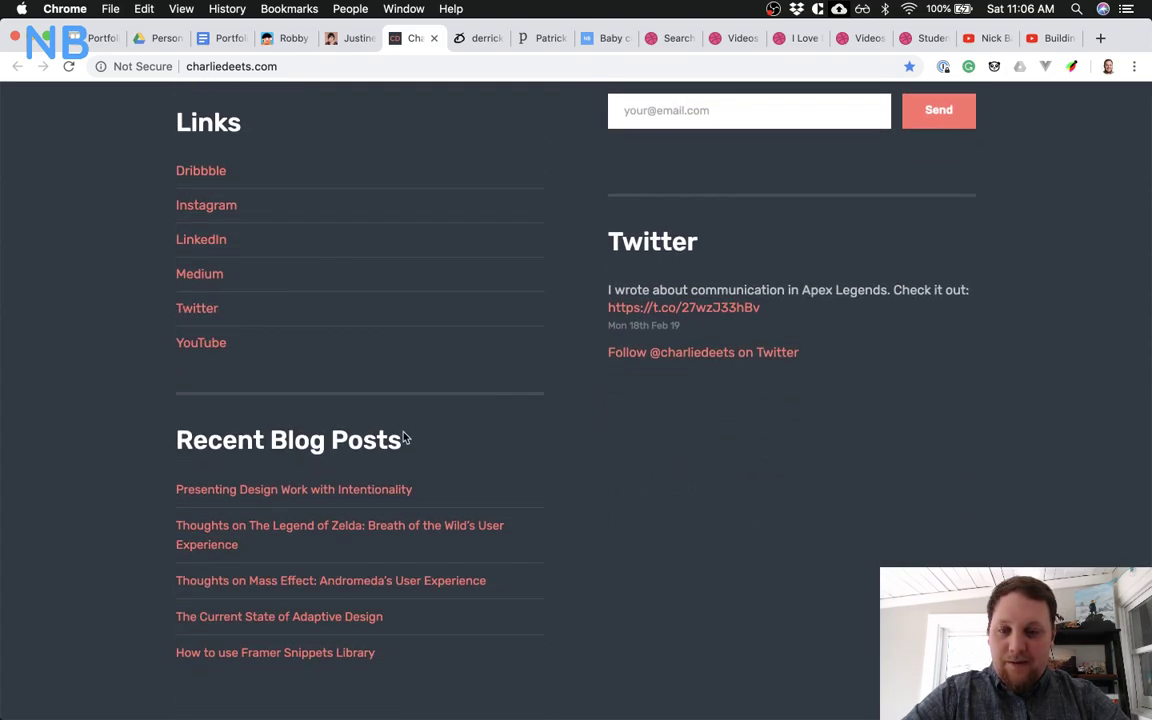
Compare the reference portfolio's Writing list with the Recent Blog Posts block in its footer
scroll(400, 460, up, 5)
scroll(397, 482, up, 10)
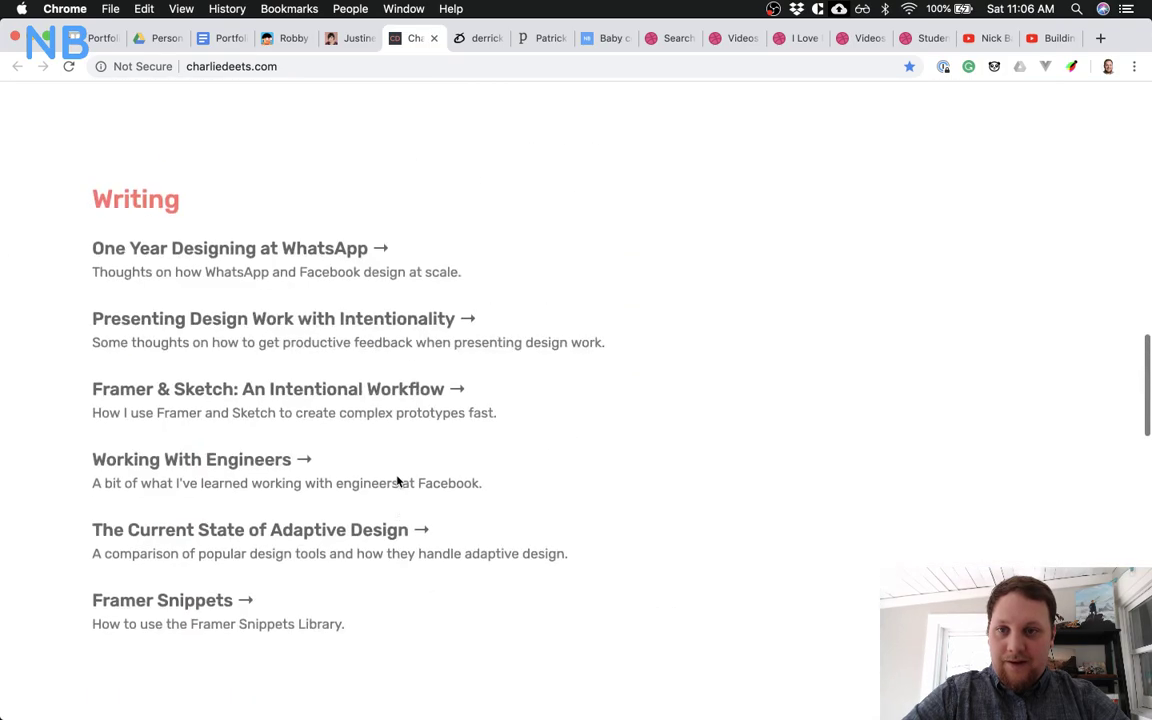
scroll(397, 482, down, 10)
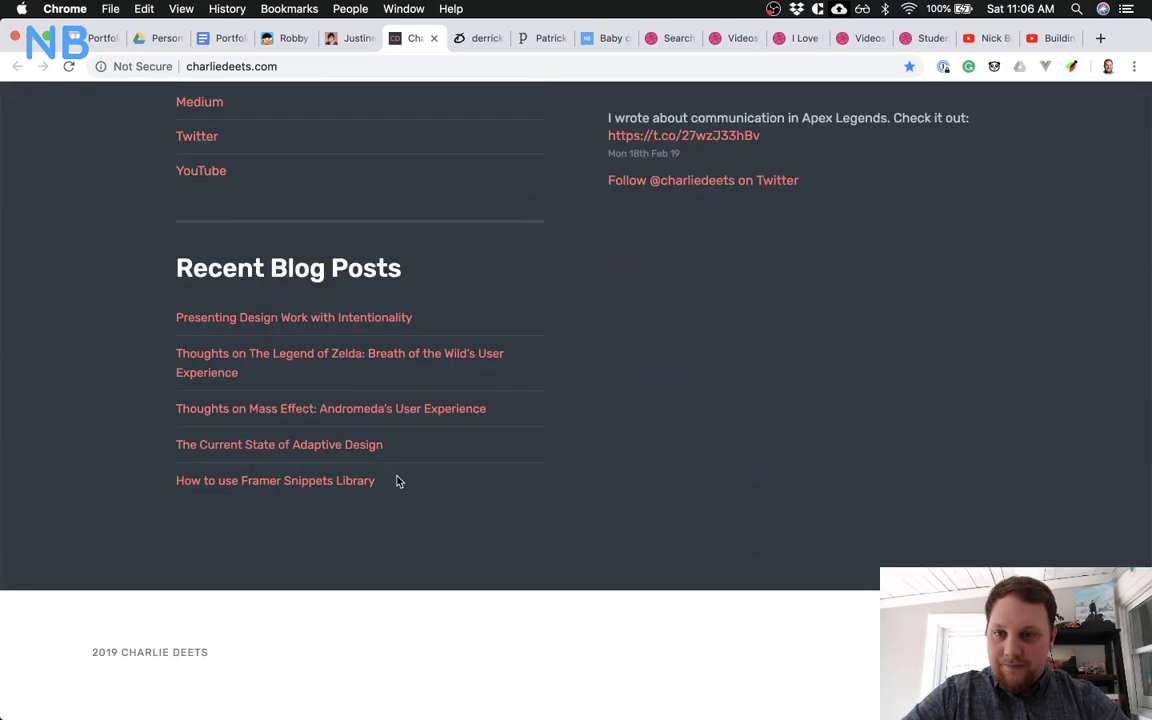
scroll(332, 280, up, 10)
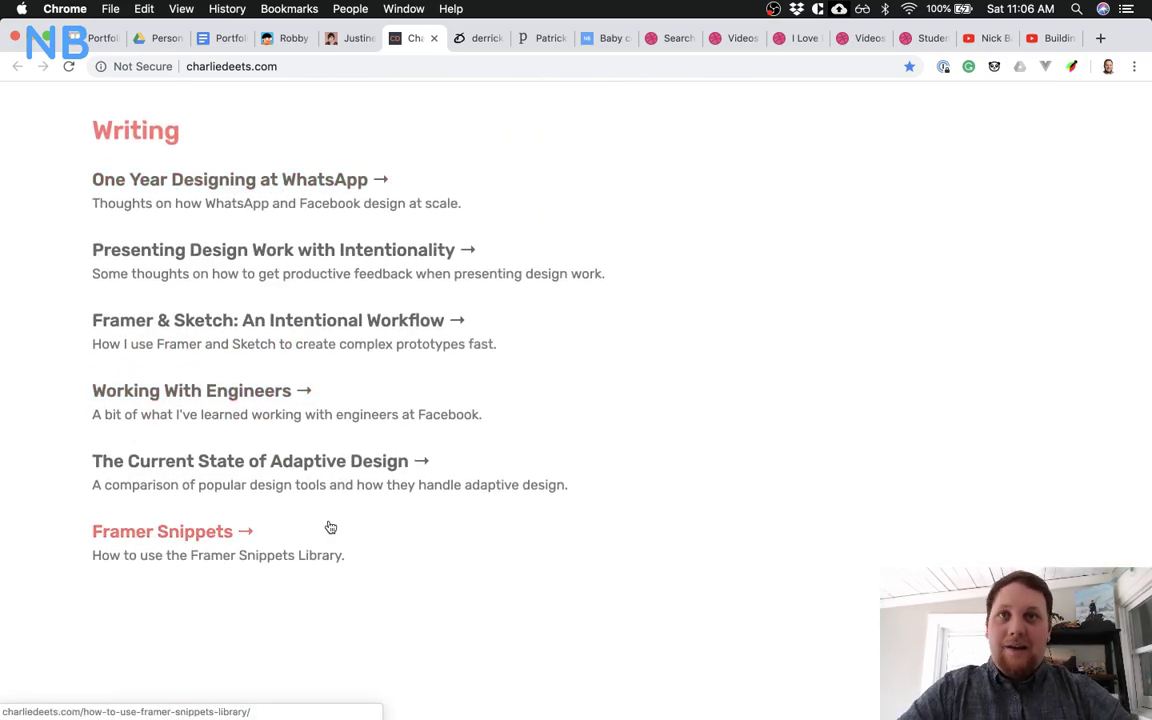
scroll(447, 523, down, 1)
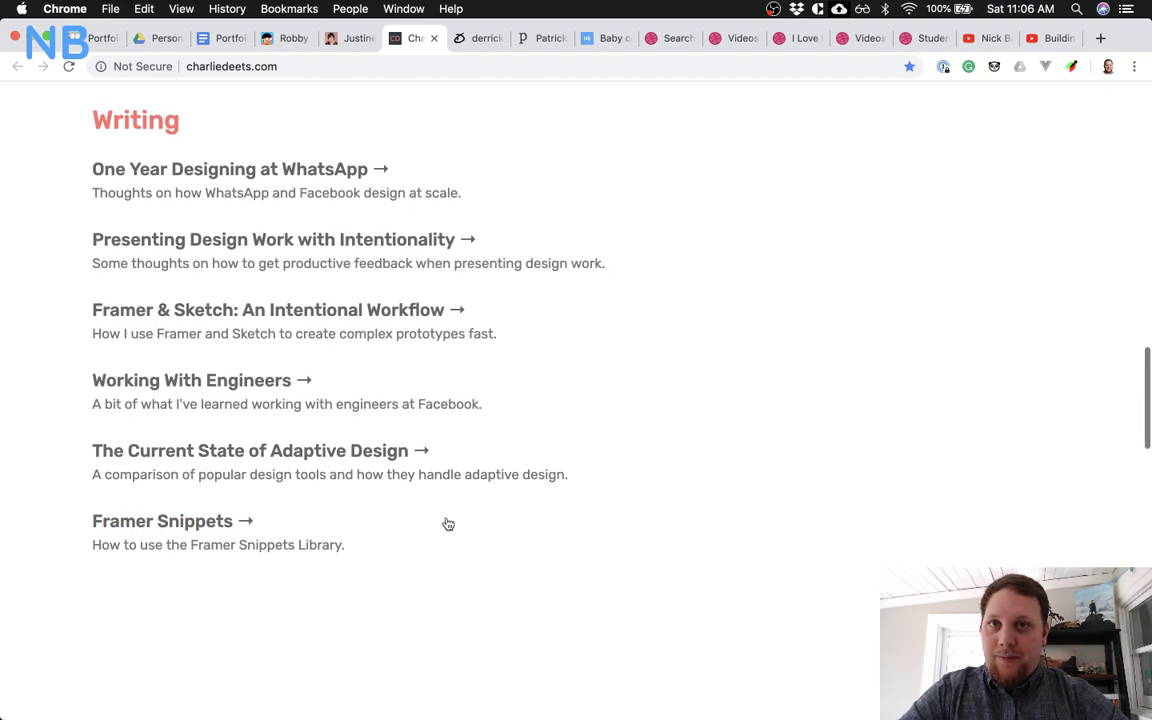
scroll(448, 524, down, 1)
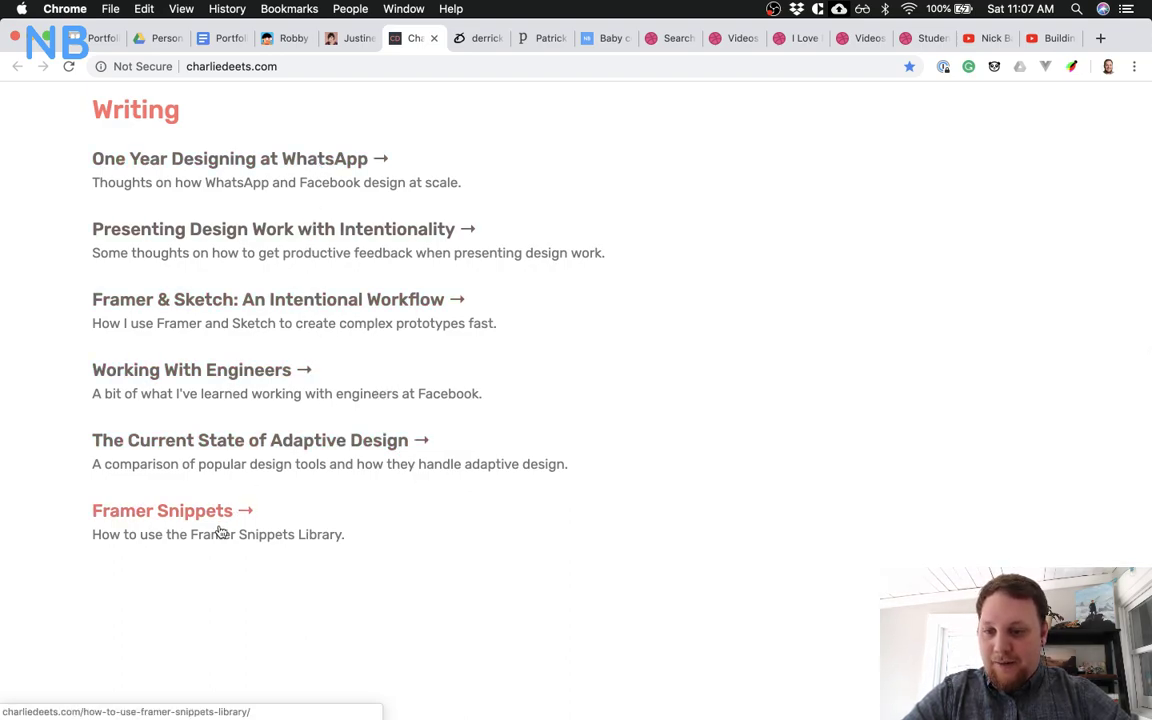
scroll(365, 546, down, 10)
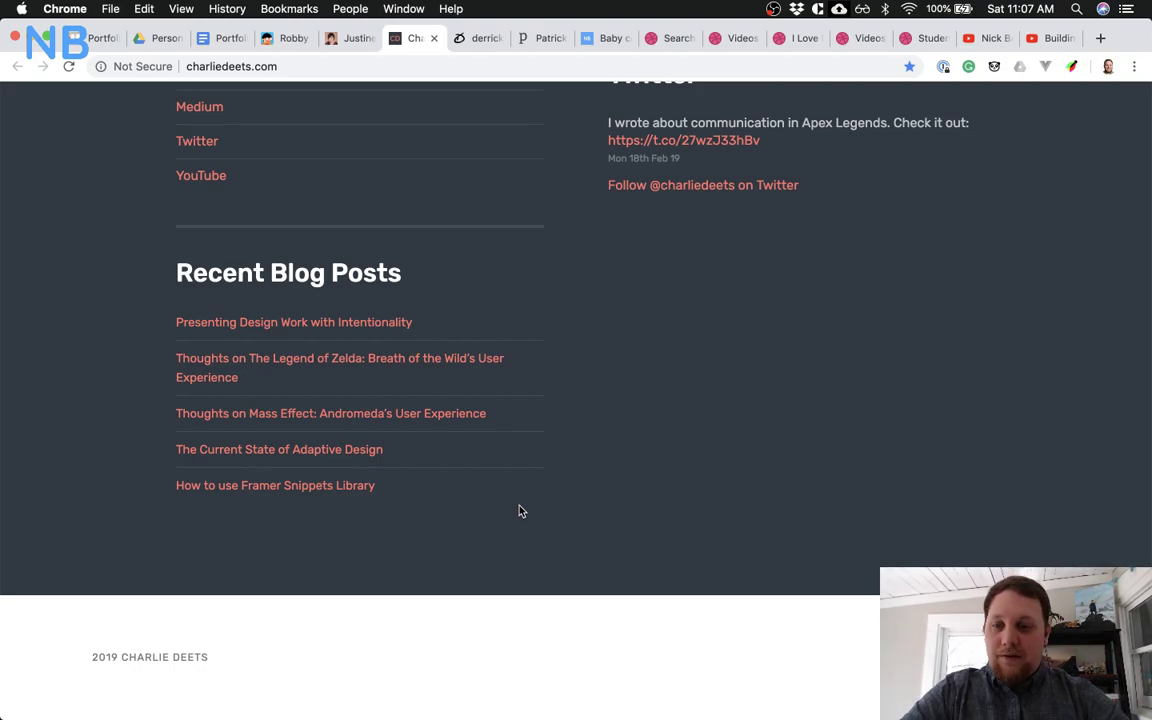
Examine the two-column footer layout of the reference portfolio, focusing on the menu, links and contact form
scroll(519, 511, up, 3)
scroll(519, 511, up, 13)
scroll(519, 511, down, 4)
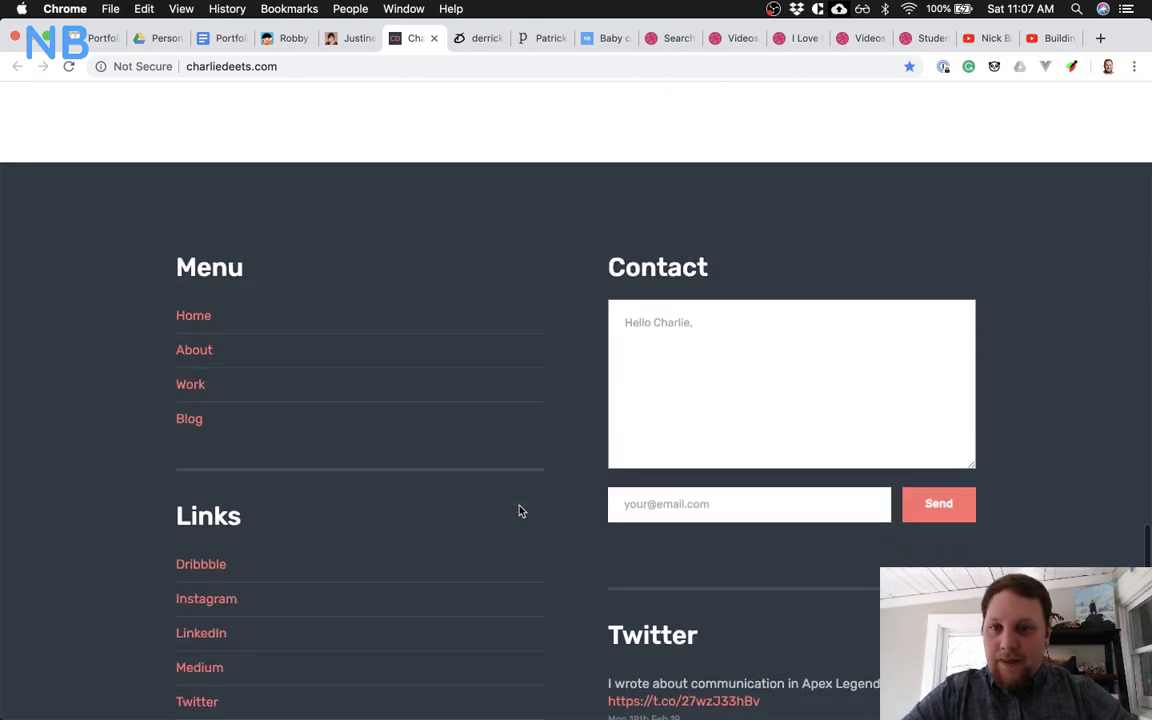
scroll(519, 440, down, 4)
scroll(519, 440, up, 2)
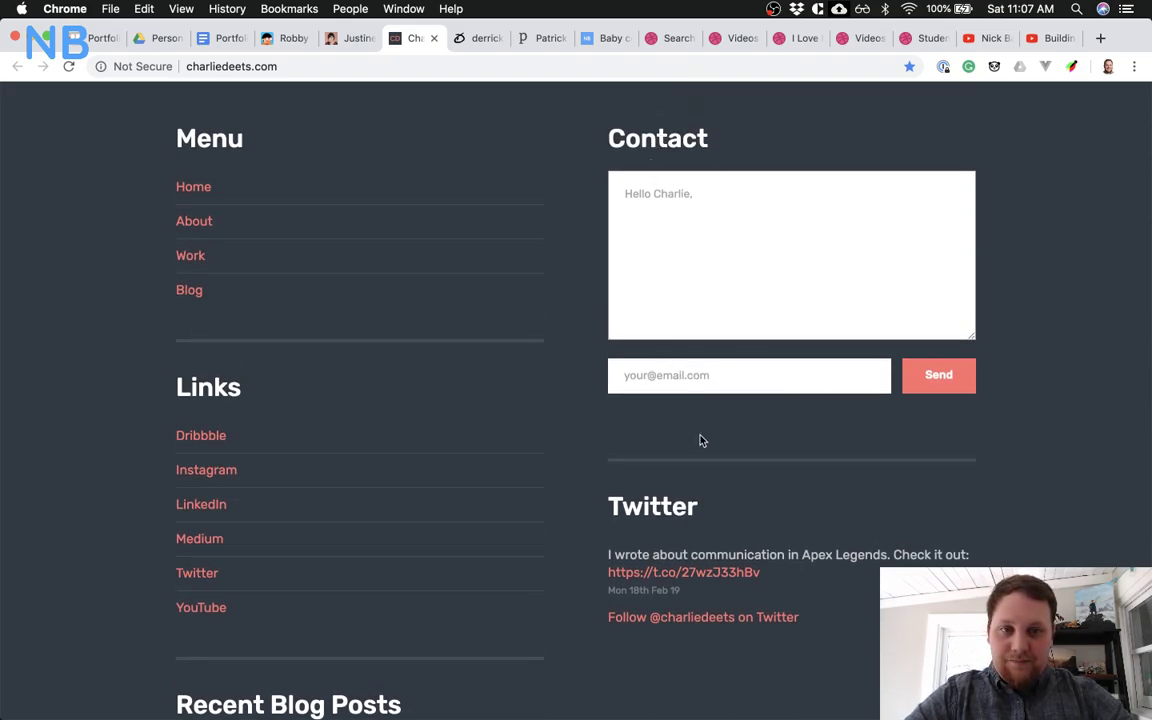
scroll(700, 441, down, 1)
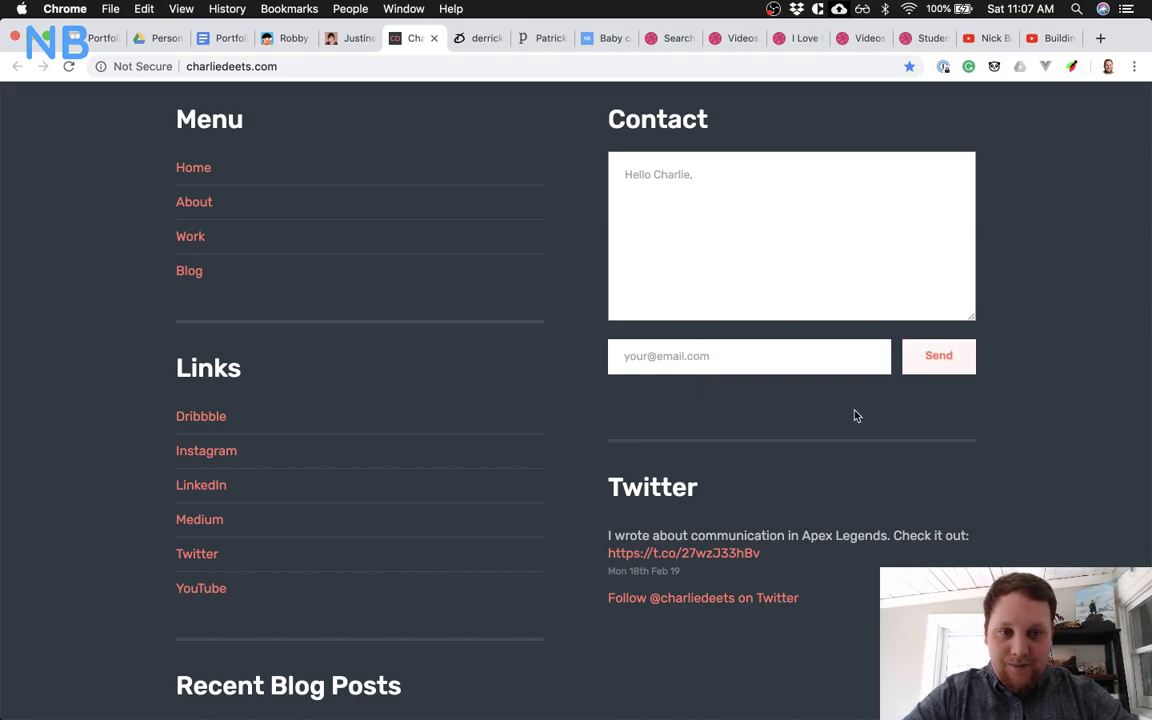
scroll(825, 429, up, 1)
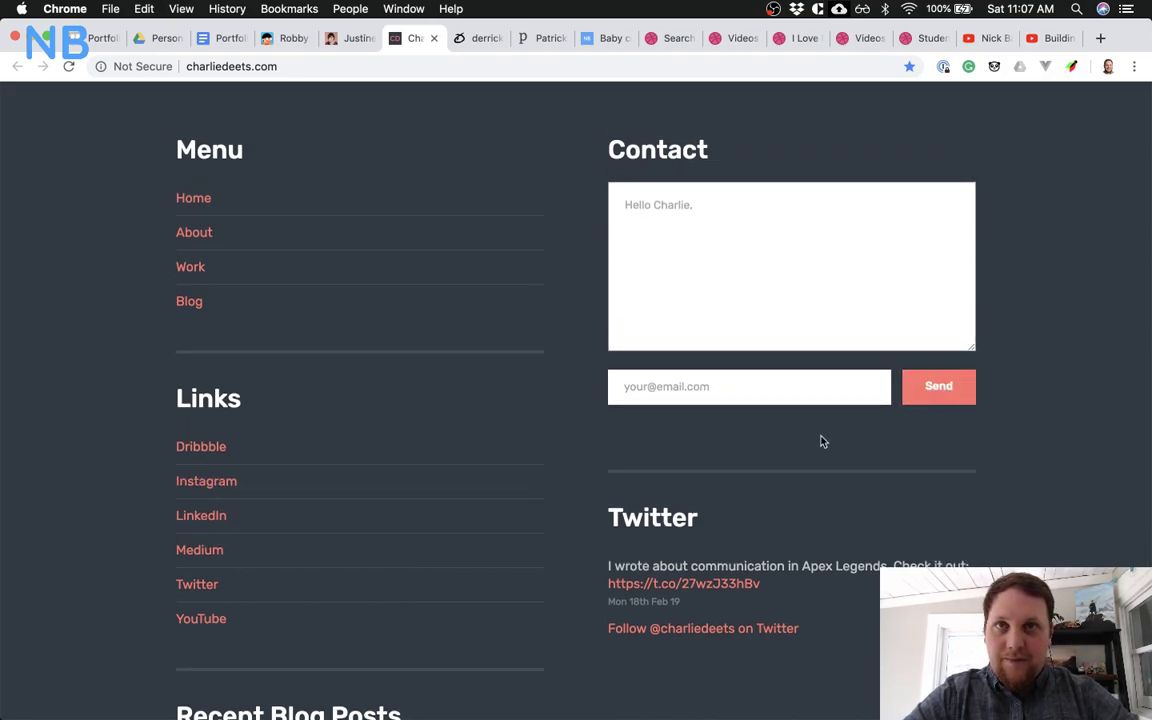
scroll(822, 441, down, 1)
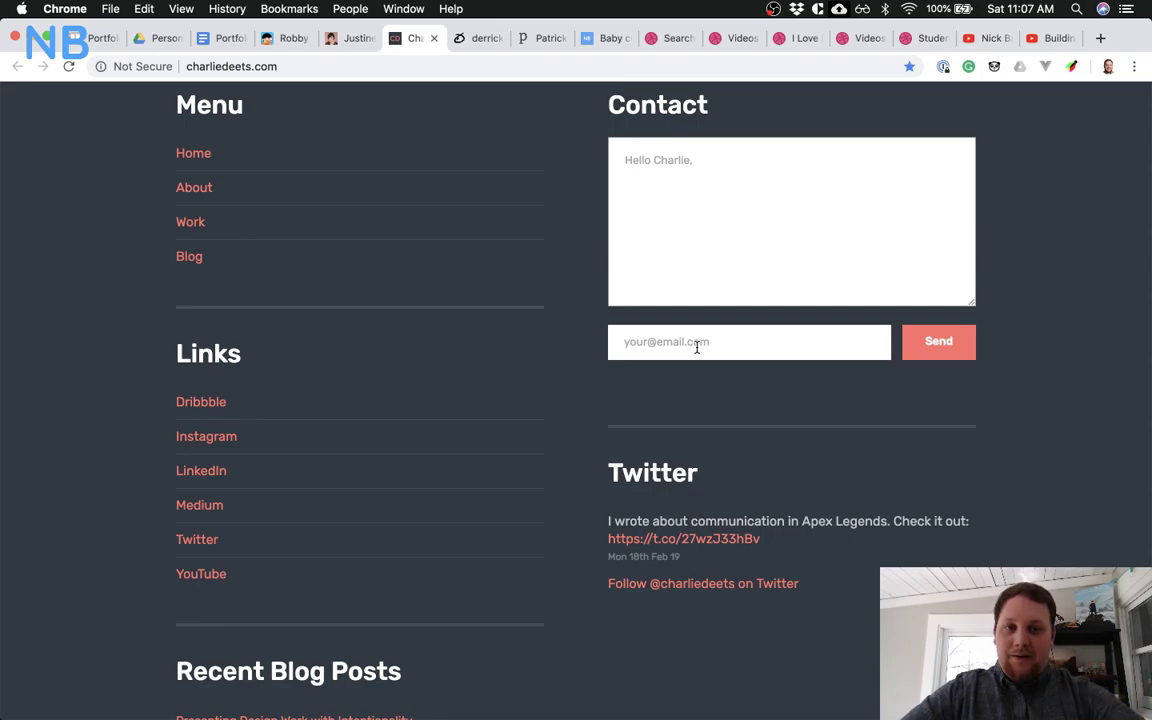
scroll(762, 462, down, 1)
scroll(762, 462, up, 2)
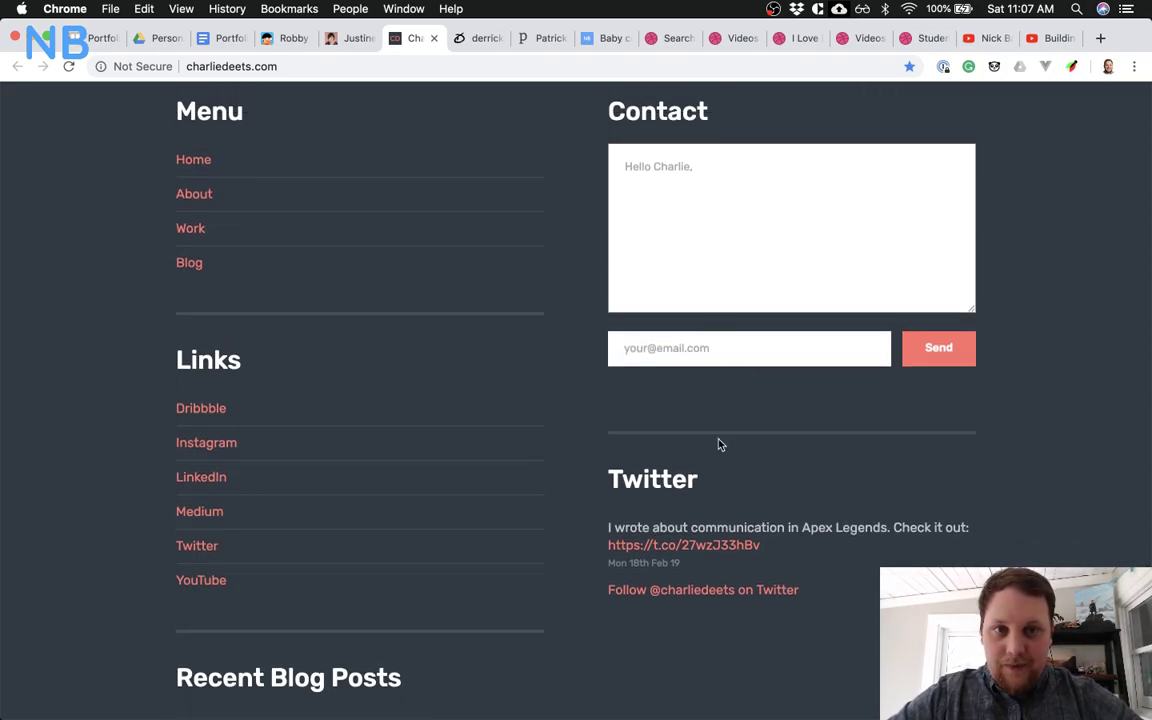
Shorten the contact form's message box in the reference footer and examine how the Twitter block sits beneath it
drag(968, 311, 974, 265)
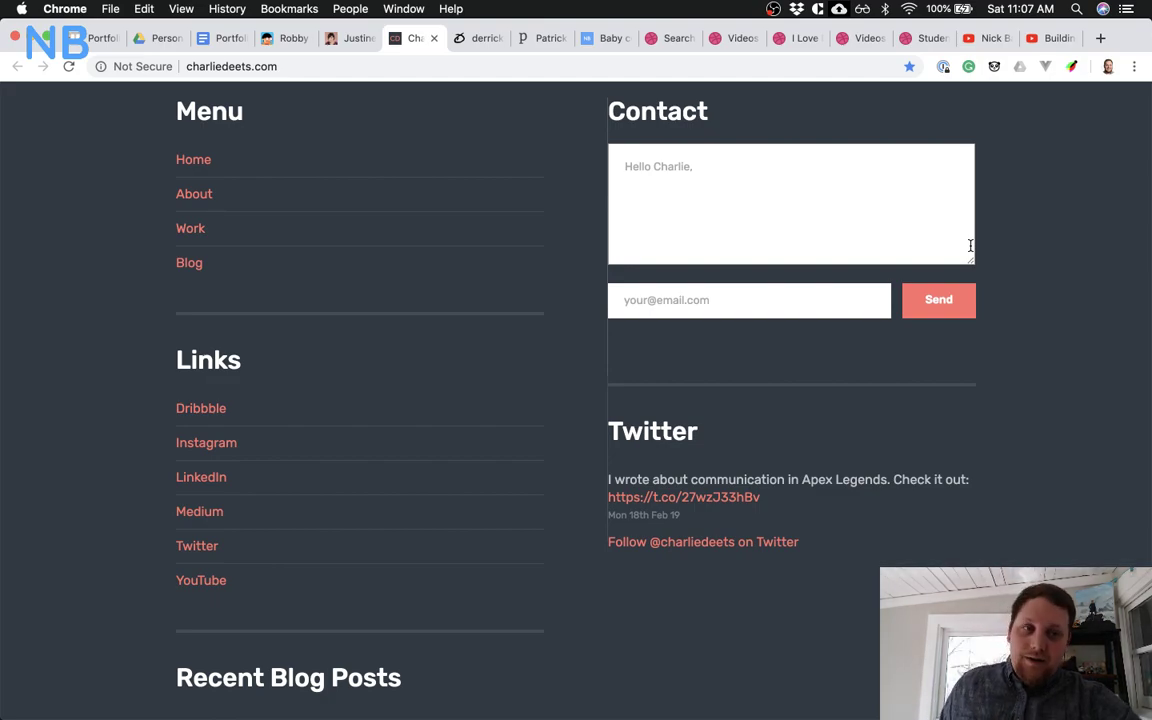
mouse_move(972, 263)
mouse_down()
mouse_move(1027, 289)
mouse_move(976, 261)
mouse_up()
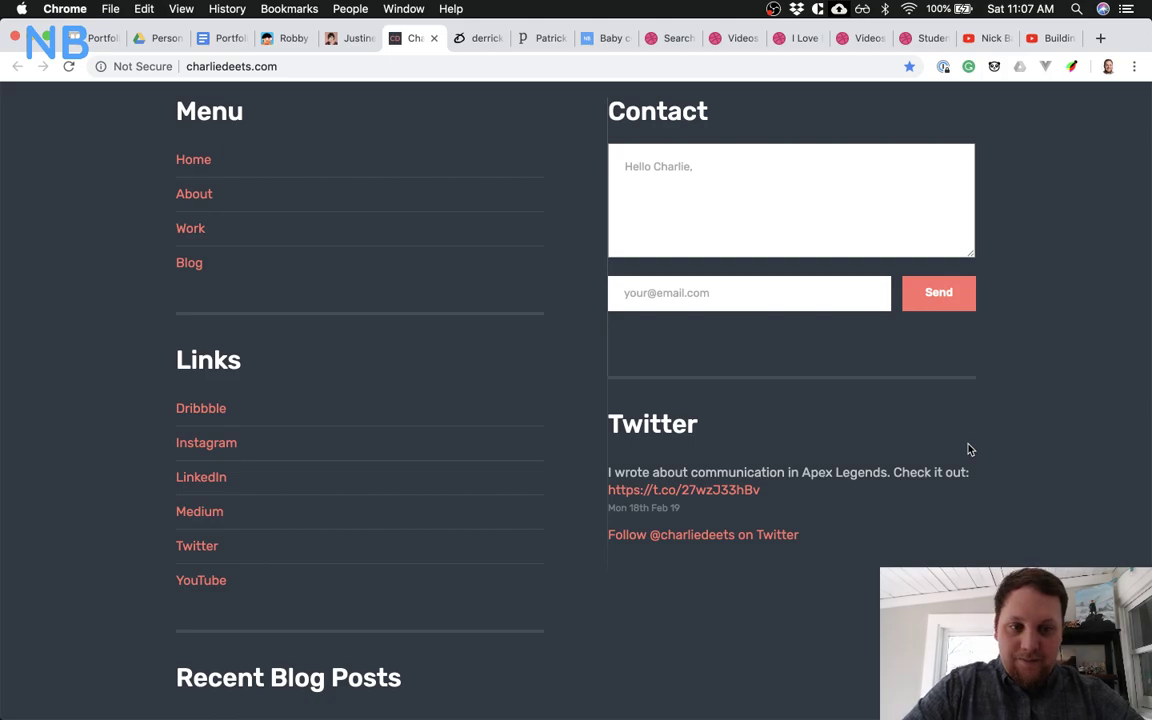
scroll(818, 550, down, 2)
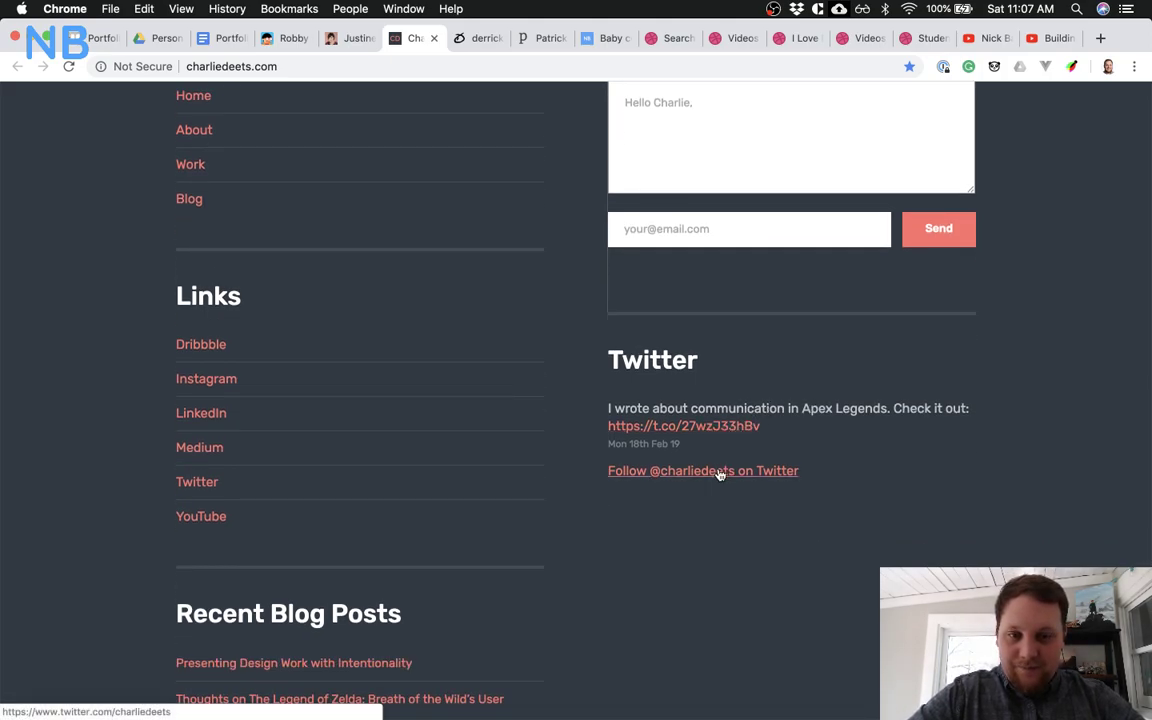
scroll(748, 478, up, 5)
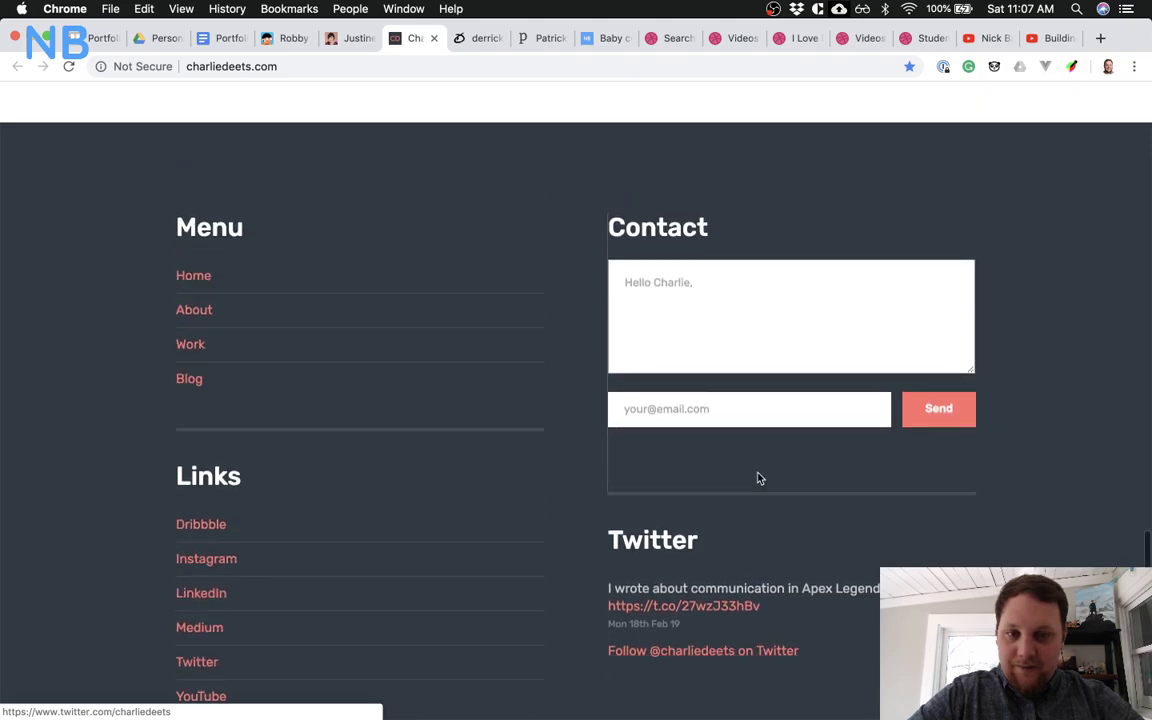
scroll(758, 478, down, 5)
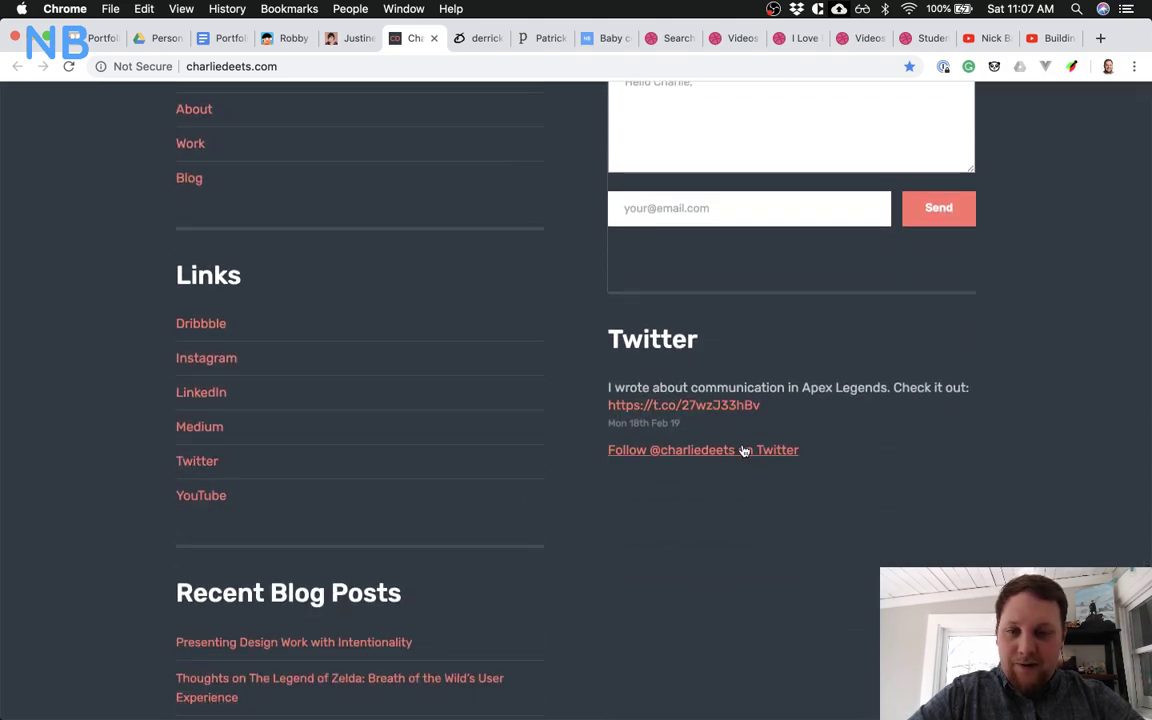
Stretch the footer's contact message box, shrink it back to the column width, and examine how the Twitter block below shifts
scroll(754, 432, down, 1)
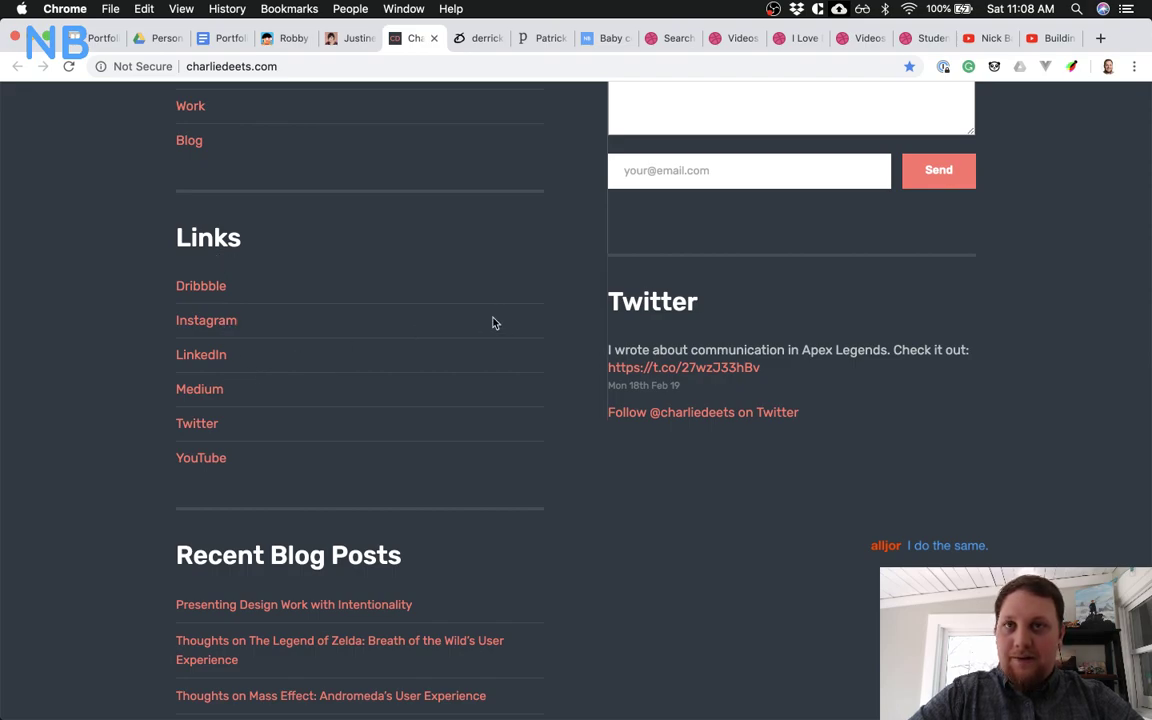
scroll(493, 322, up, 3)
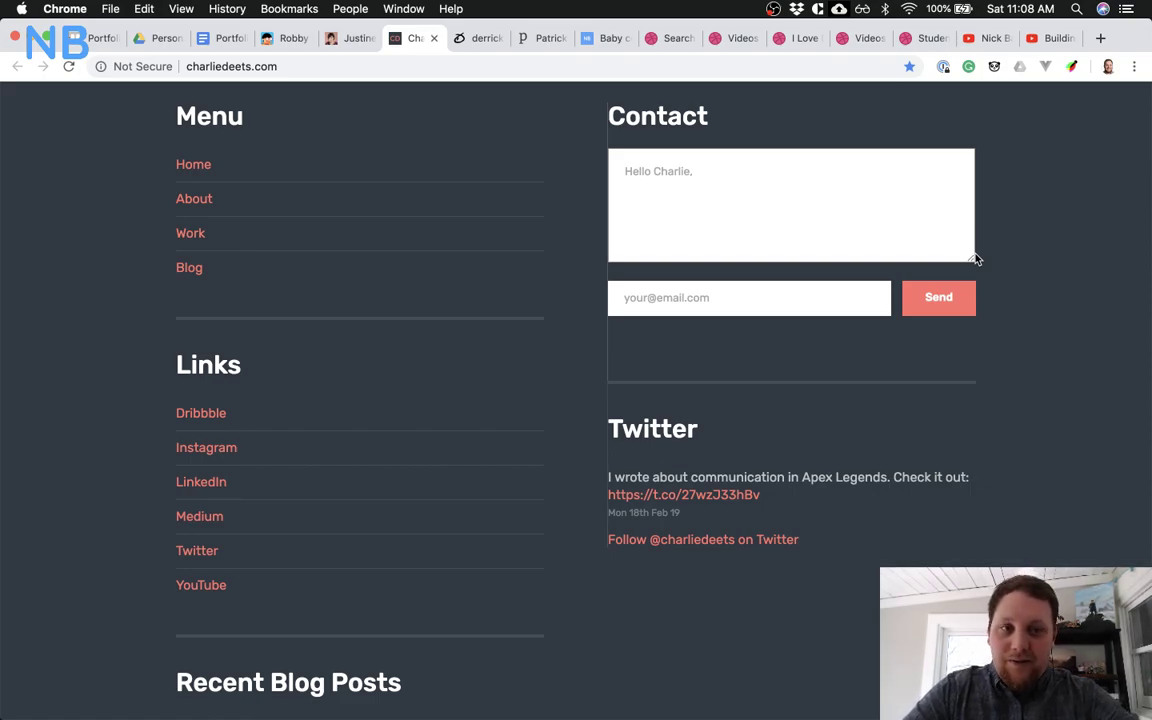
drag(973, 261, 1092, 429)
click(1008, 347)
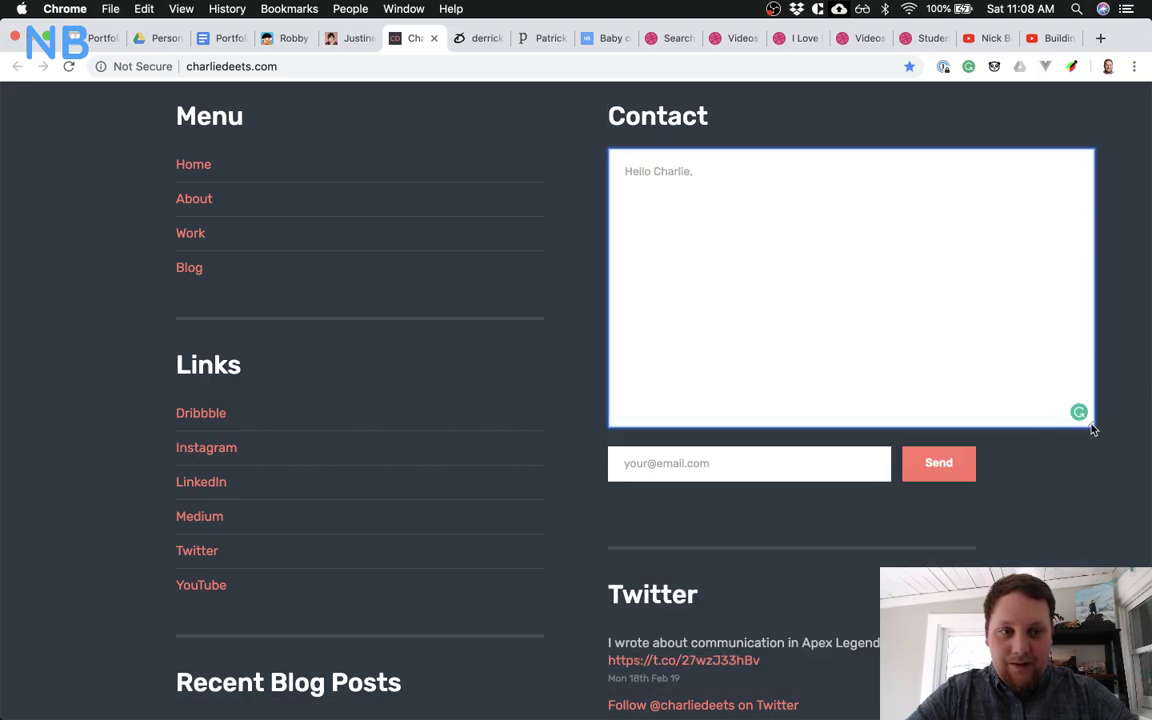
drag(1092, 429, 972, 291)
click(982, 286)
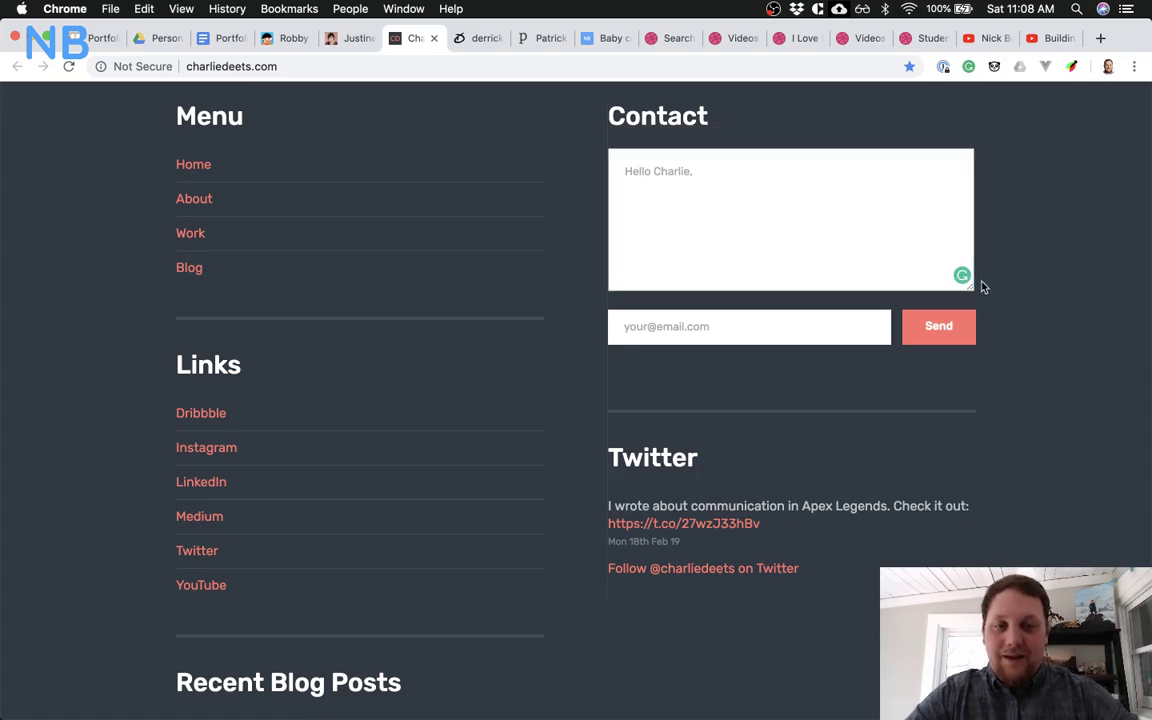
scroll(714, 393, down, 3)
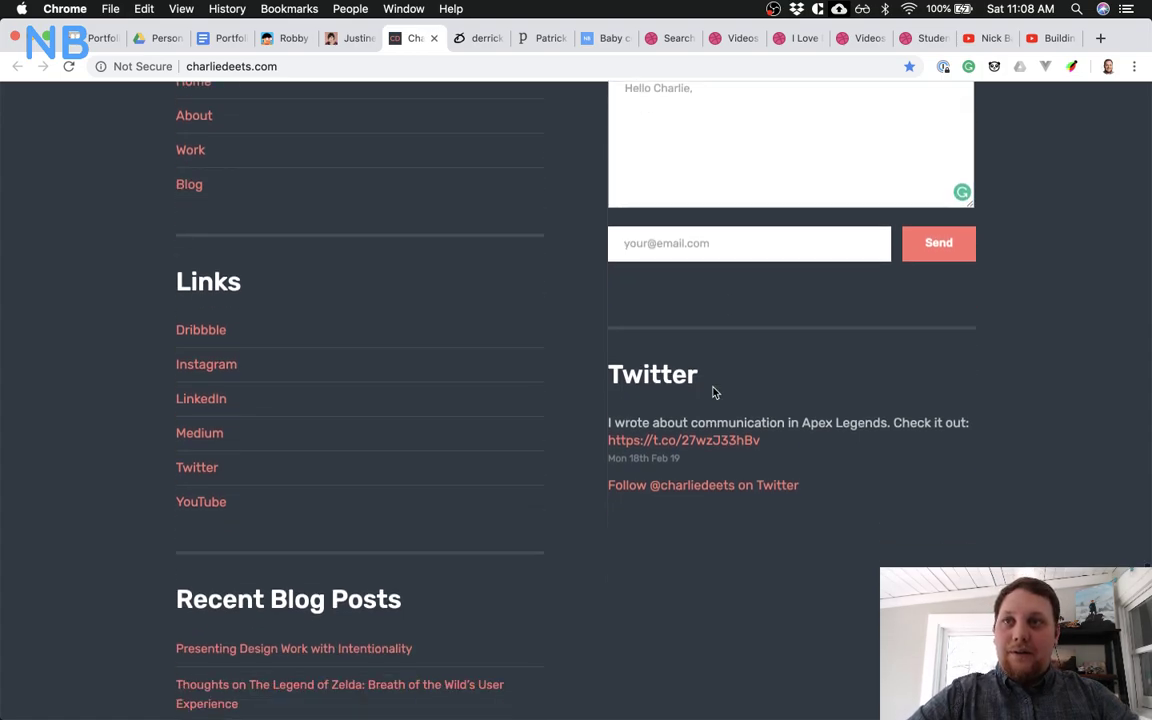
scroll(714, 393, up, 3)
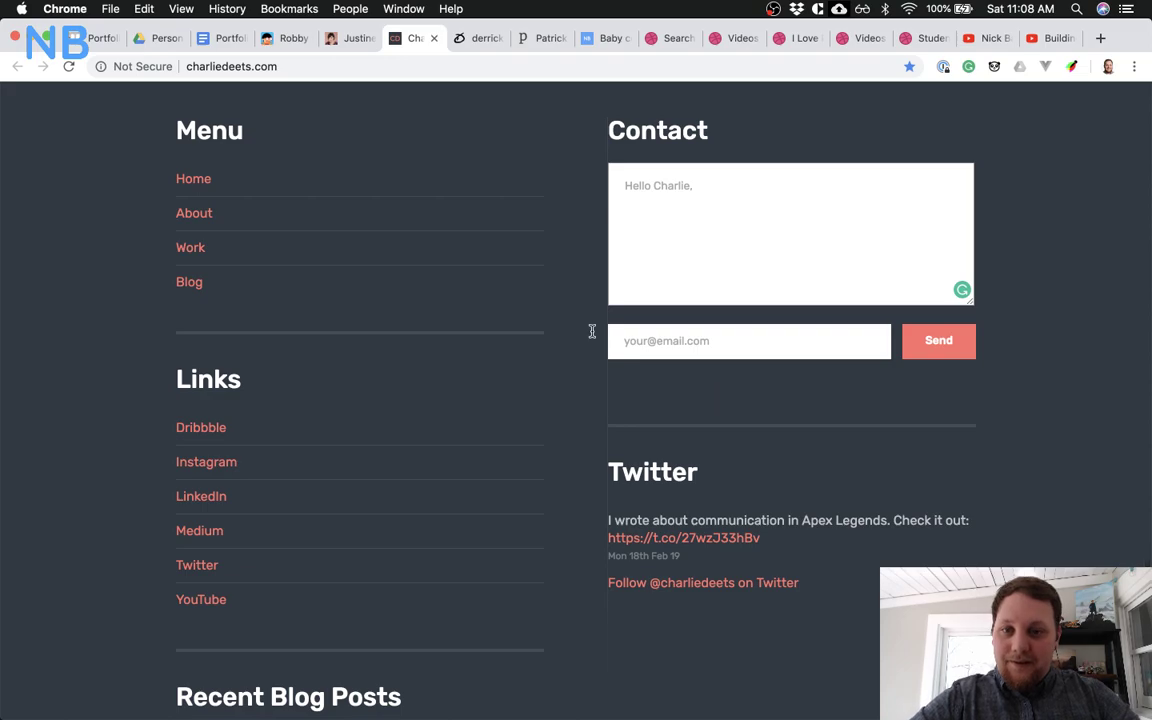
scroll(519, 309, up, 3)
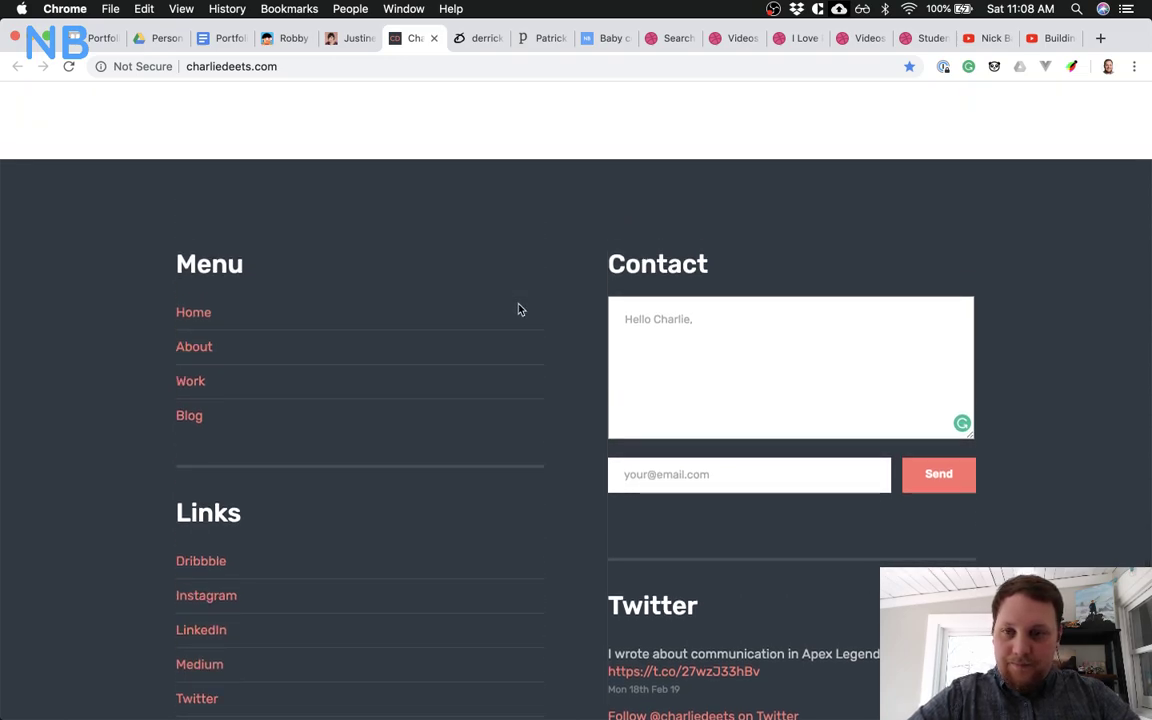
scroll(519, 309, up, 1)
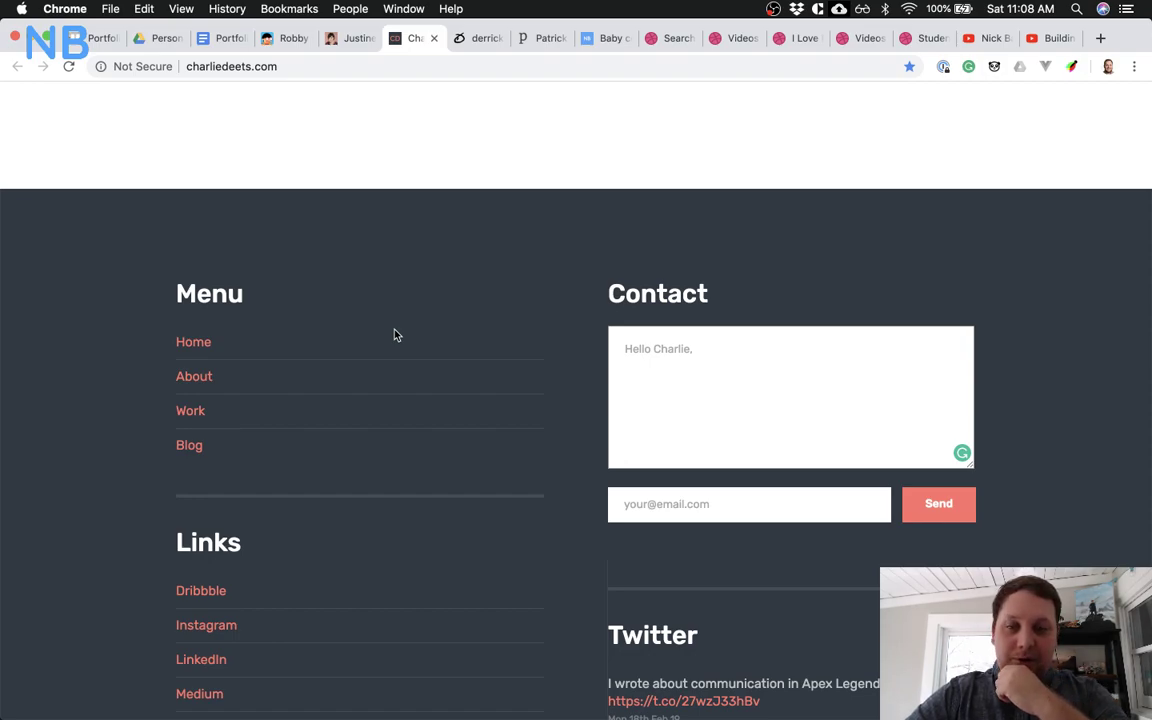
Open the reference portfolio's Work page in a new tab and examine how its project entries are laid out
super+click(192, 411)
click(445, 40)
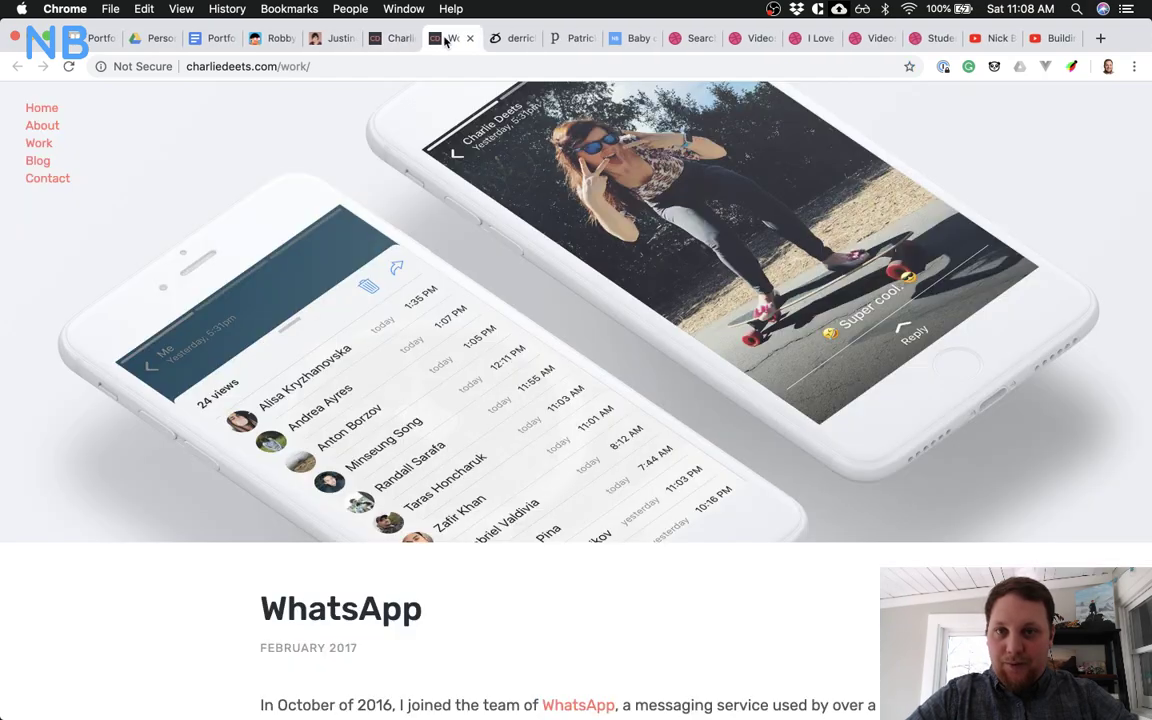
scroll(351, 342, down, 6)
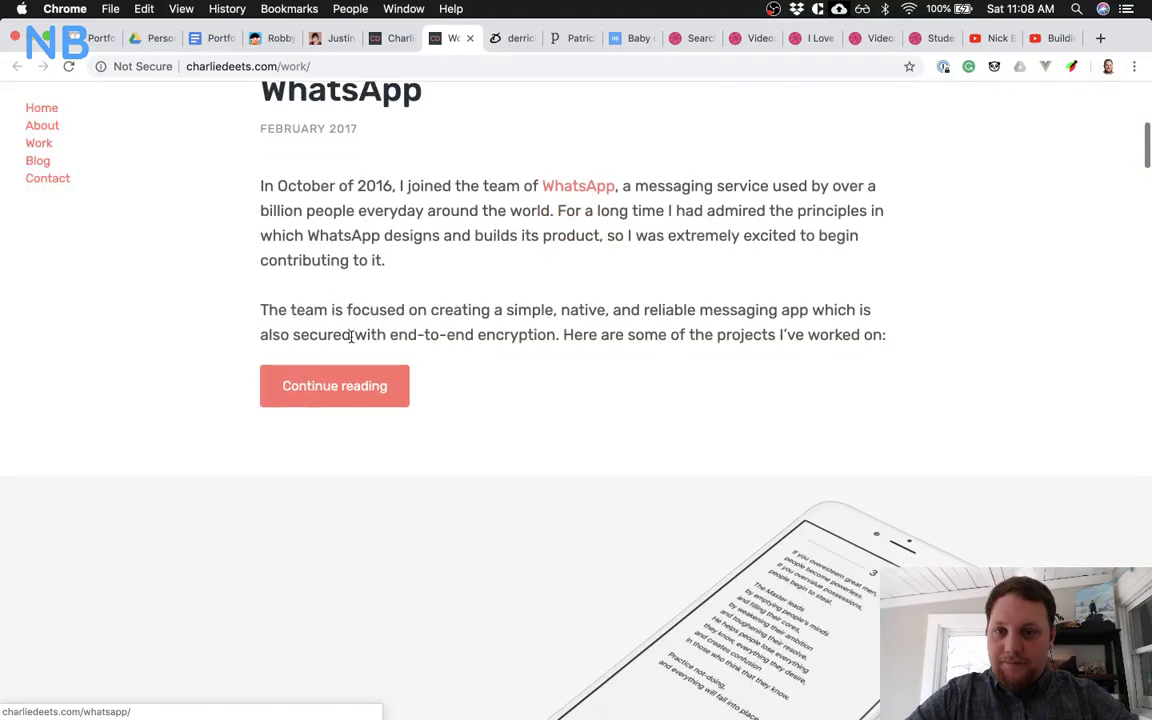
scroll(351, 342, down, 20)
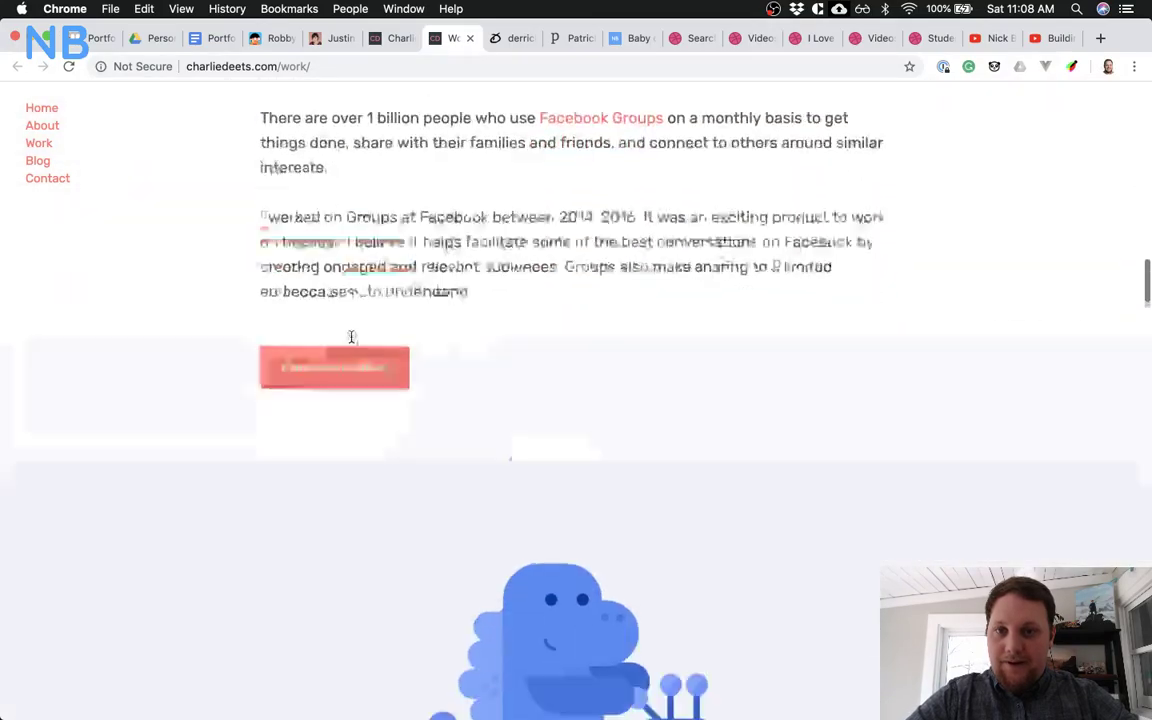
scroll(351, 337, up, 20)
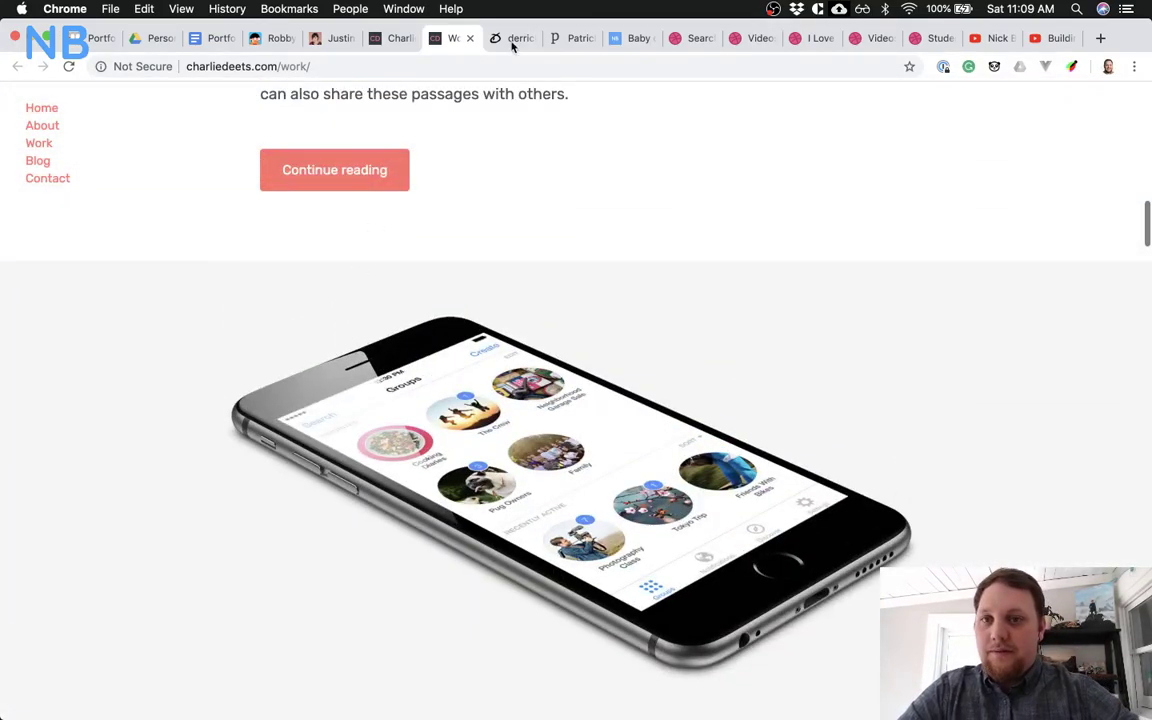
Open the reference portfolio's About page from the footer menu and examine how the page leads into its footer
click(398, 38)
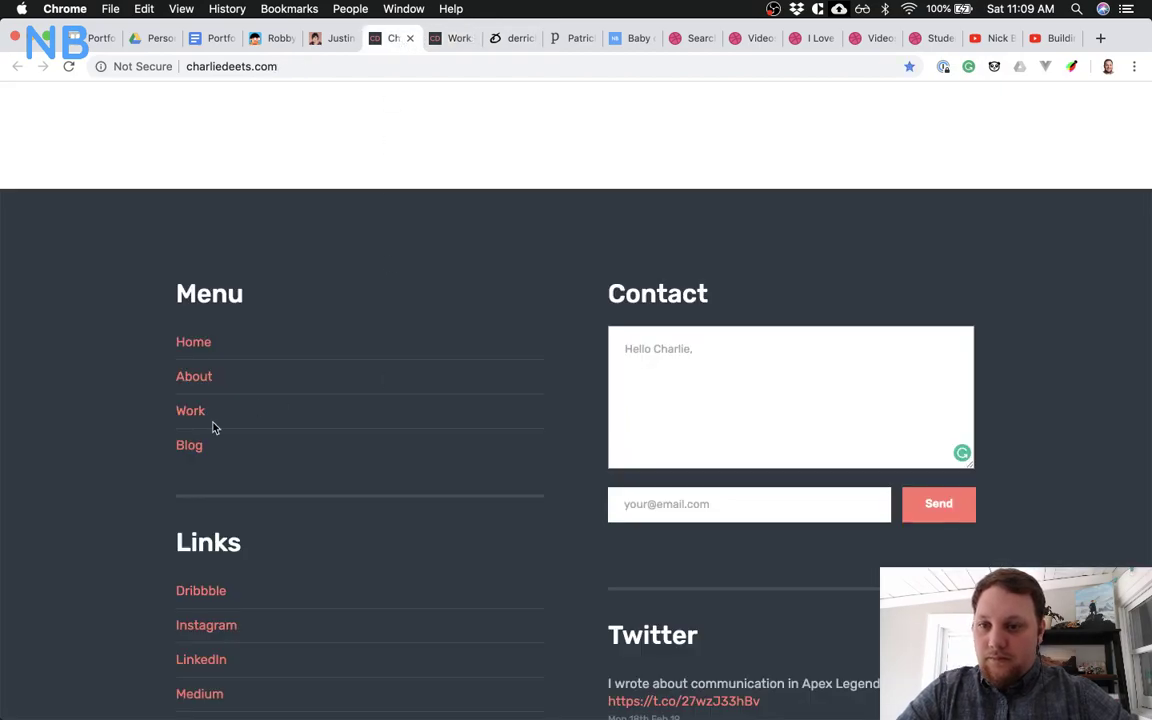
click(204, 379)
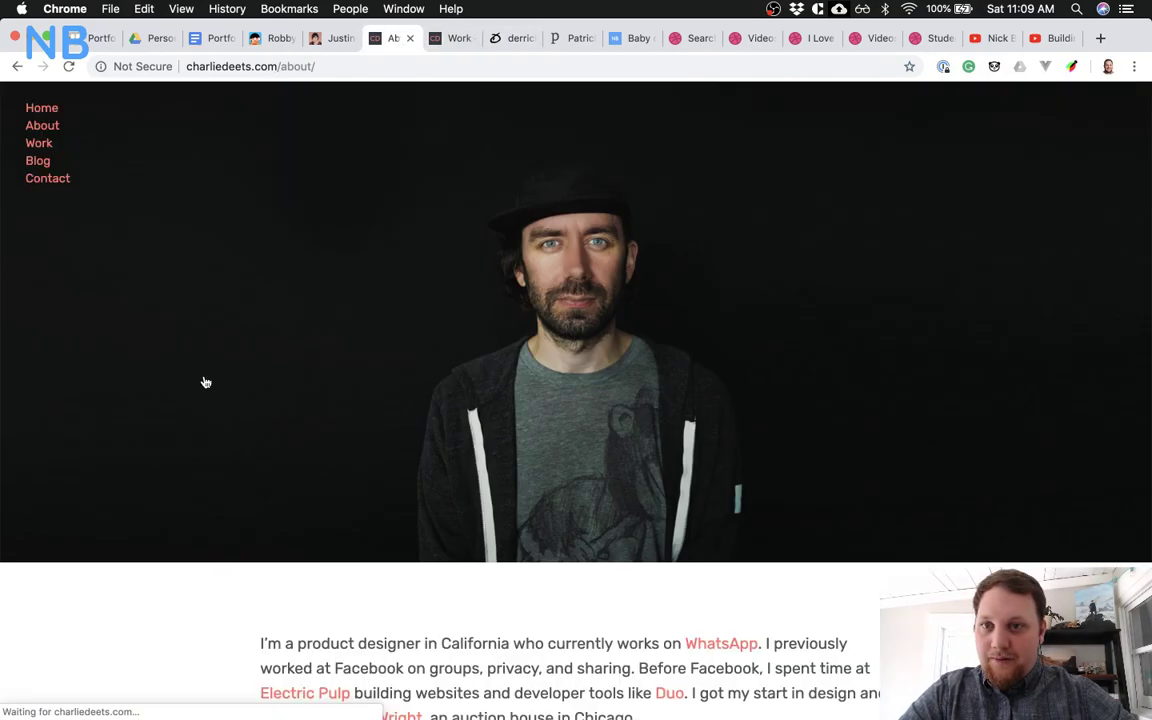
scroll(205, 382, down, 10)
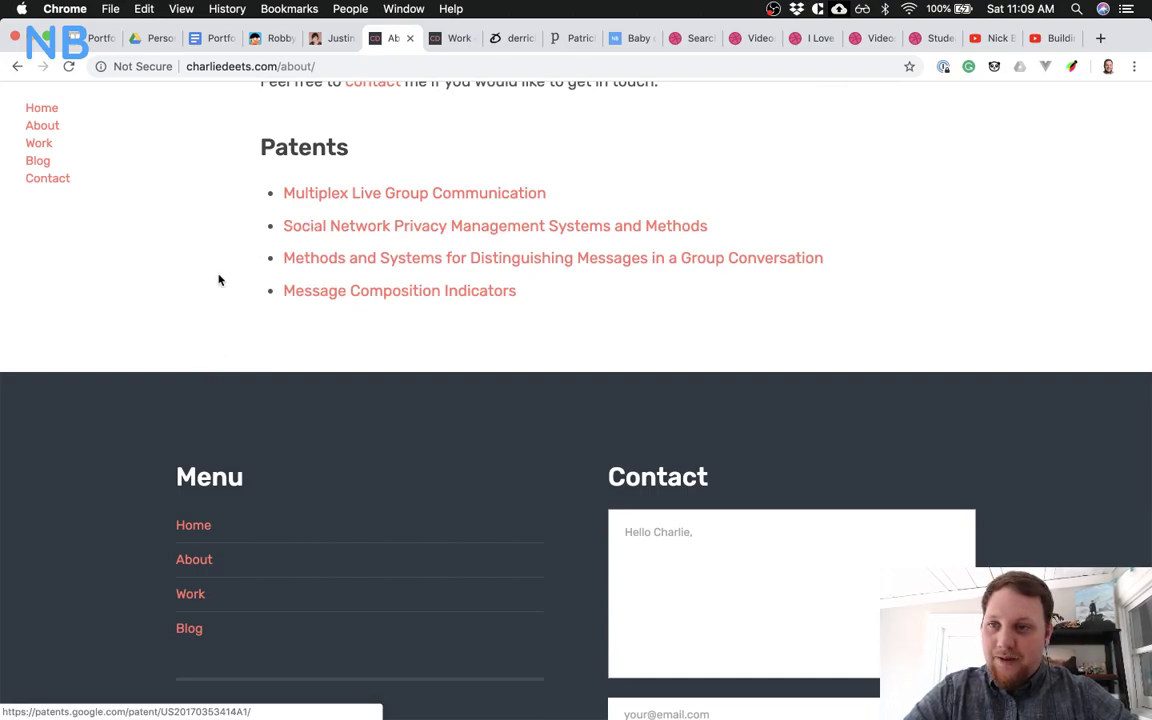
scroll(220, 280, down, 5)
scroll(210, 300, up, 2)
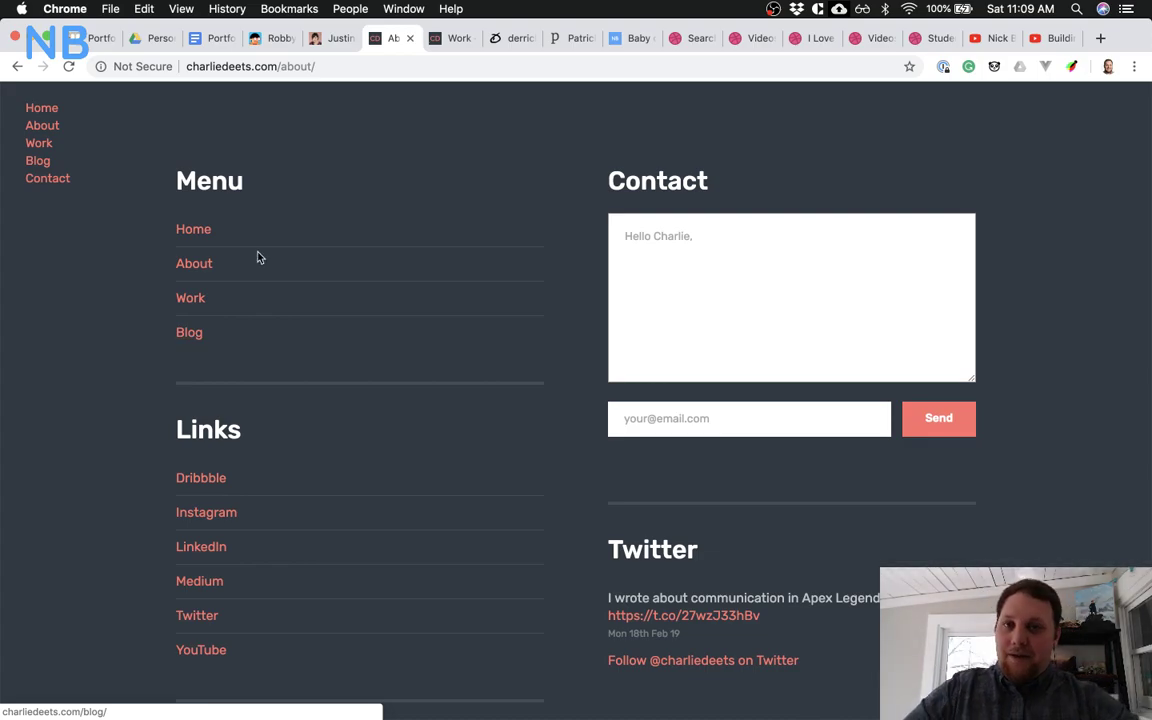
click(331, 40)
click(390, 39)
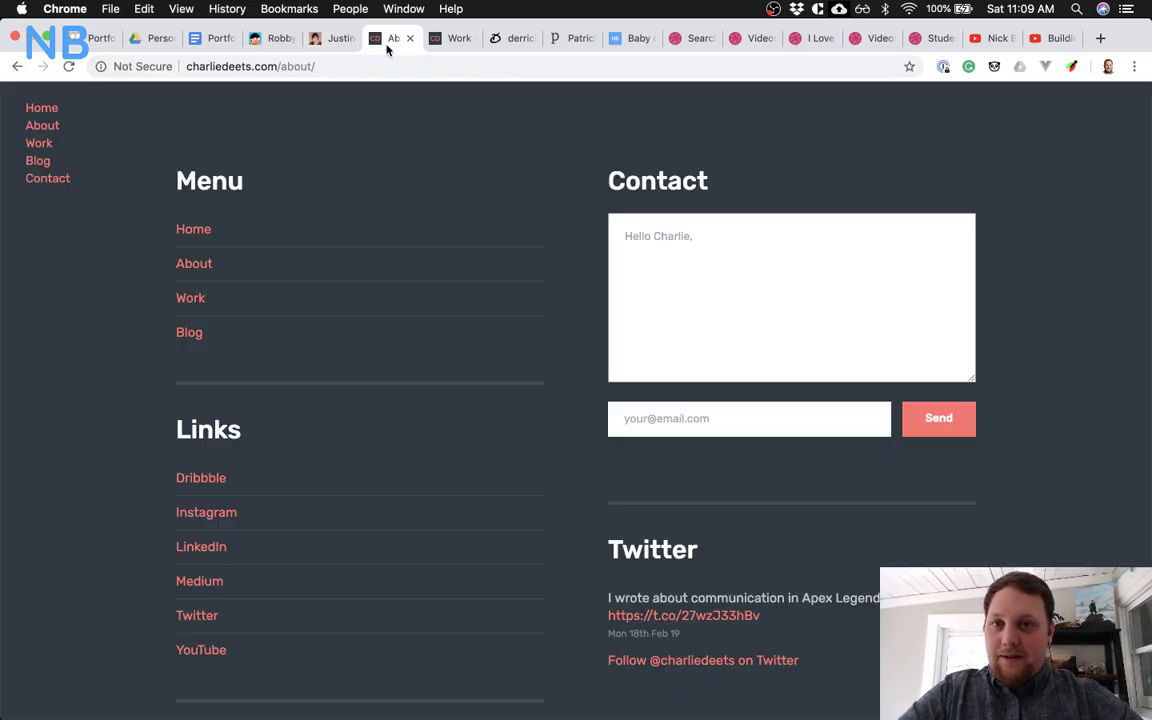
Open the reference portfolio's Blog page and examine how each post combines a banner image, title, date, excerpt and Continue reading link
click(190, 333)
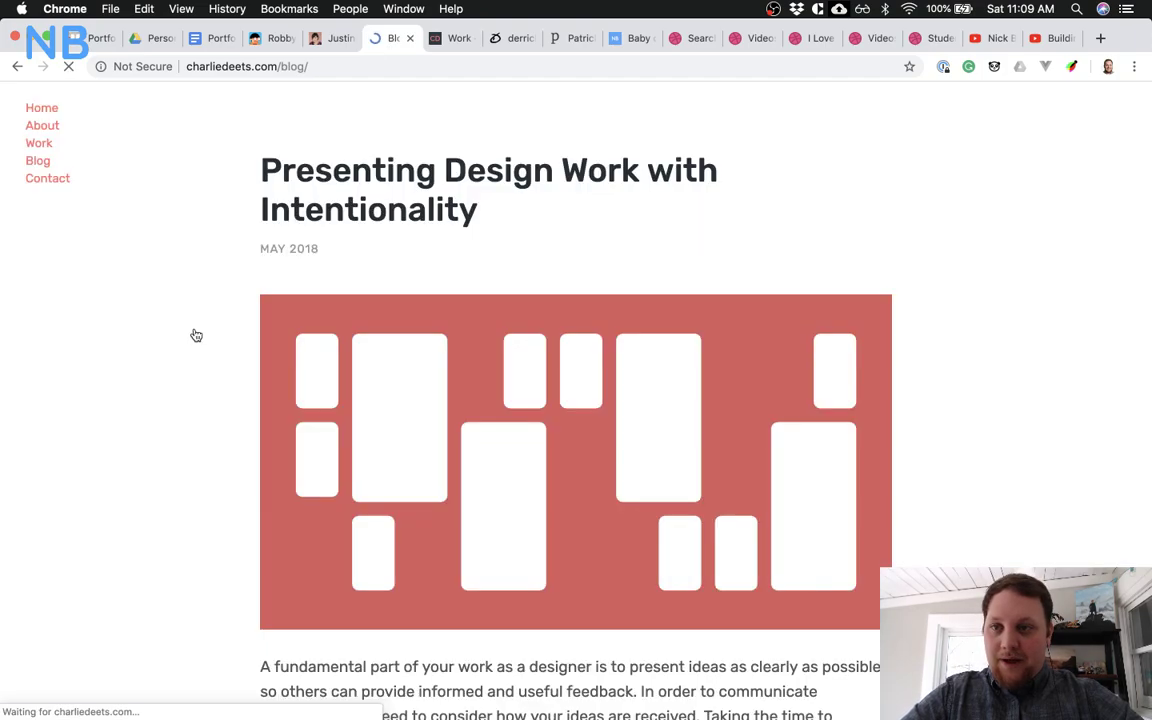
scroll(182, 470, down, 5)
scroll(182, 485, down, 6)
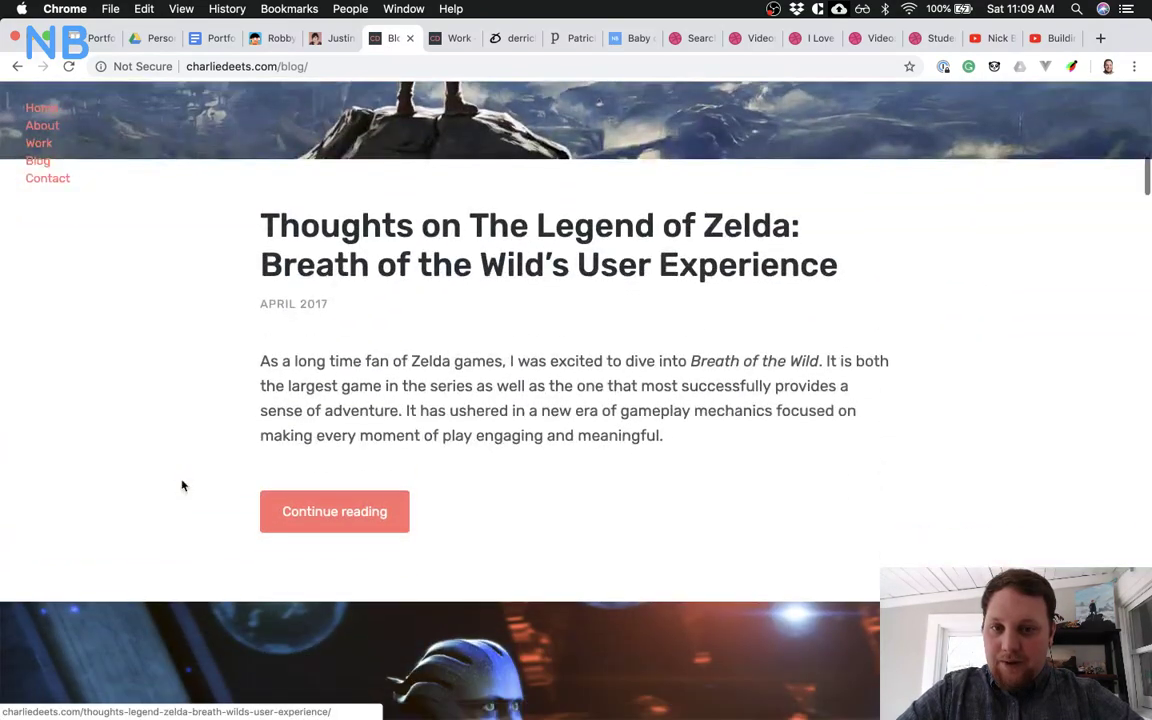
scroll(180, 483, up, 4)
scroll(270, 525, down, 10)
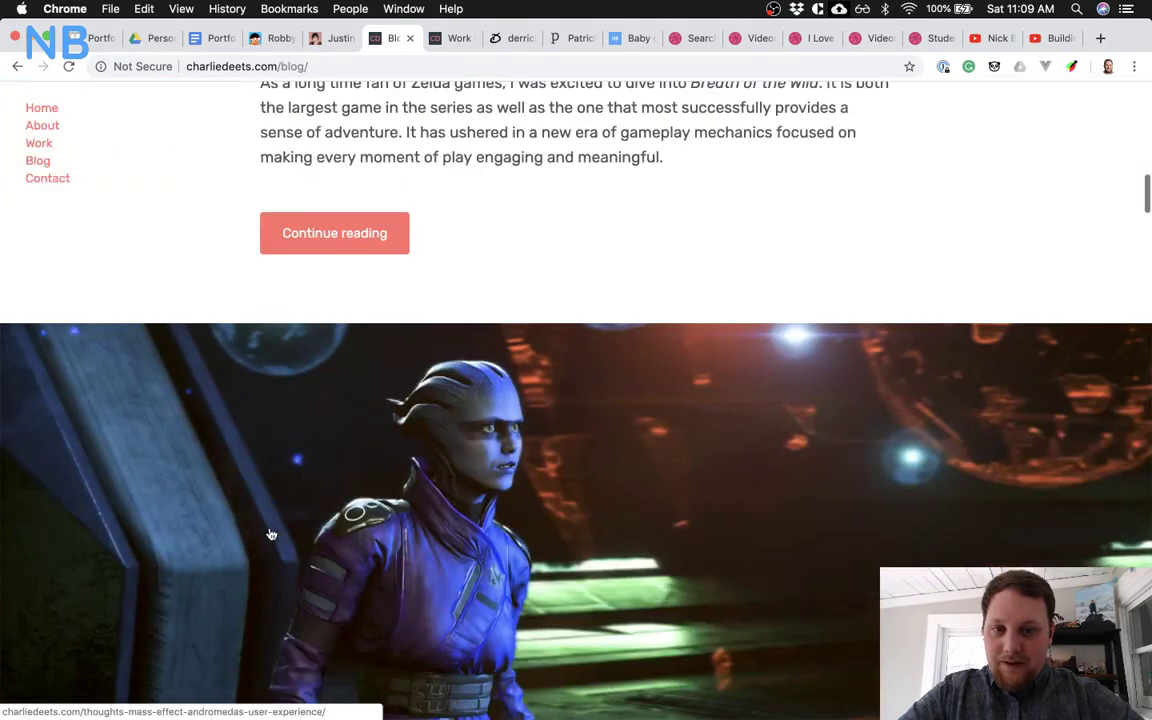
scroll(270, 530, down, 5)
scroll(270, 532, up, 2)
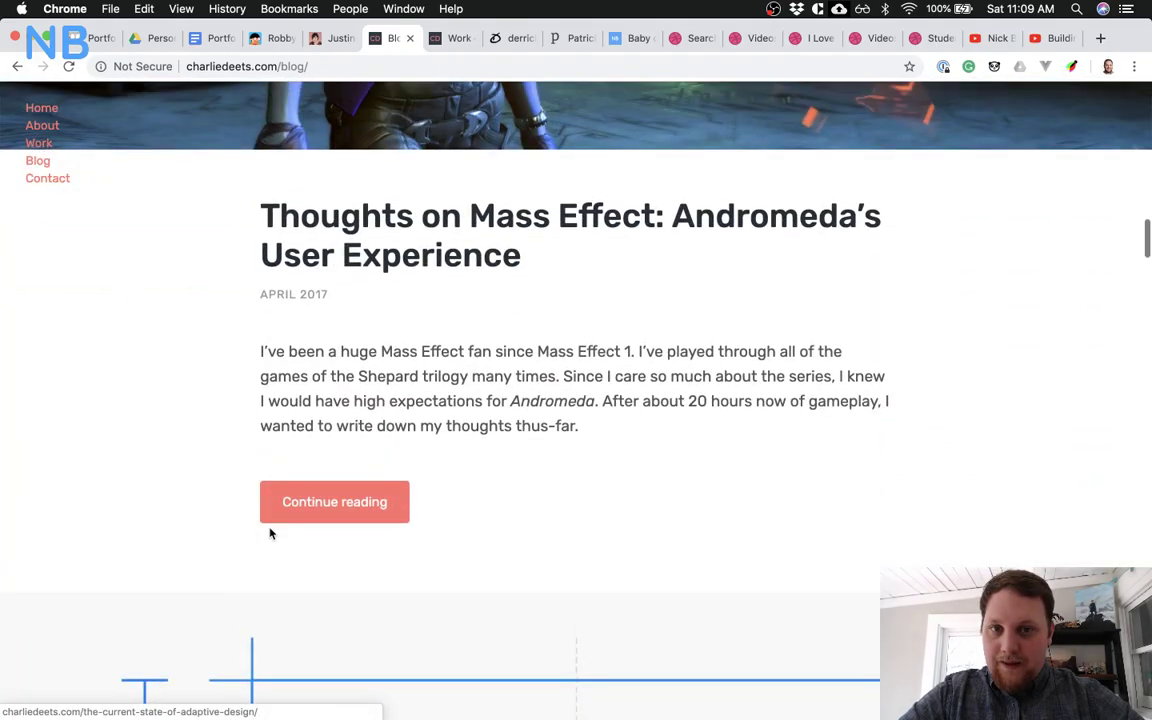
scroll(697, 390, down, 3)
scroll(694, 388, down, 3)
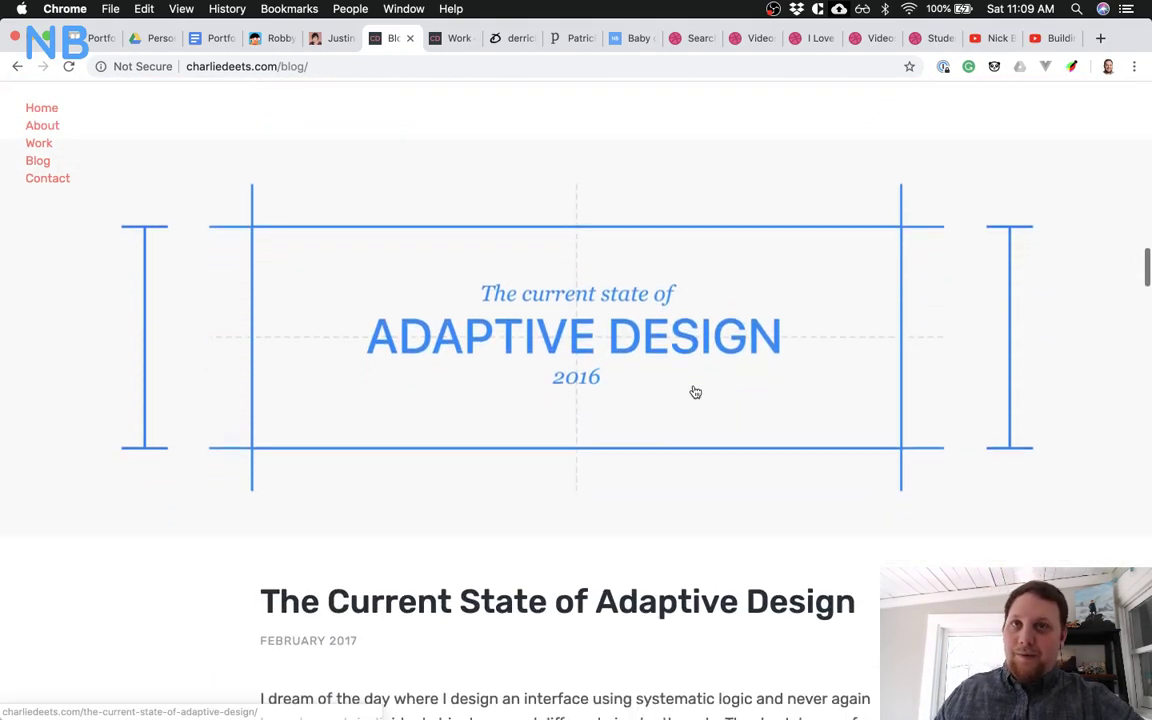
scroll(695, 392, down, 8)
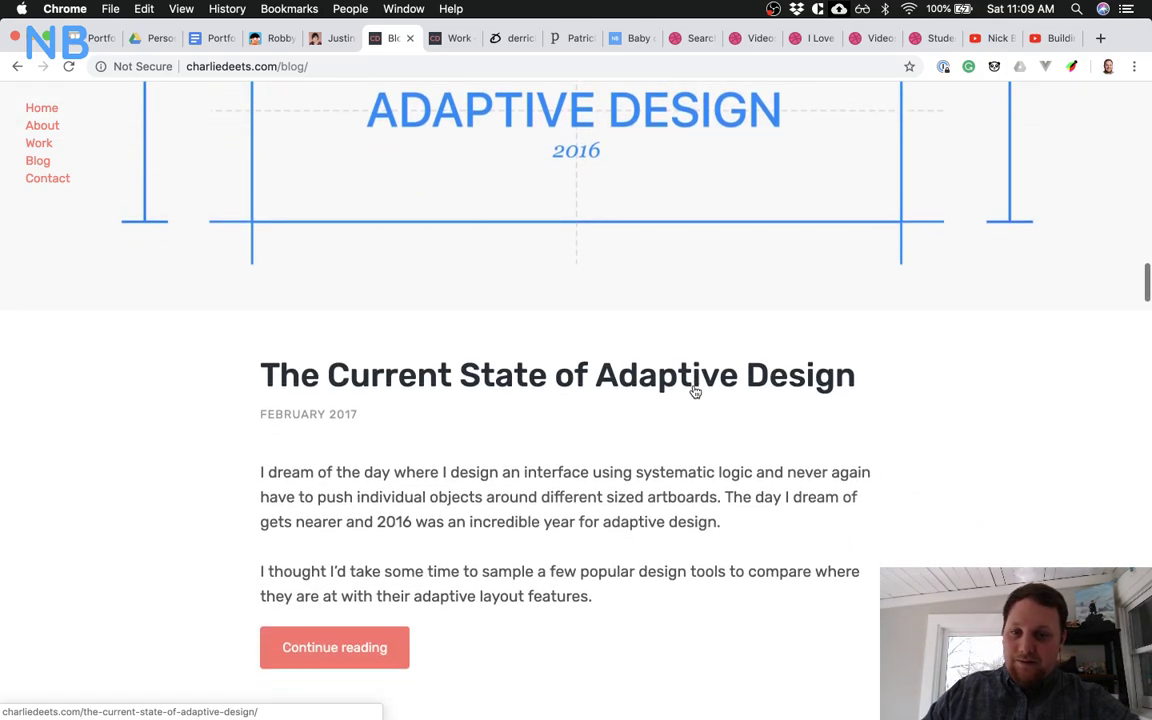
scroll(695, 392, down, 3)
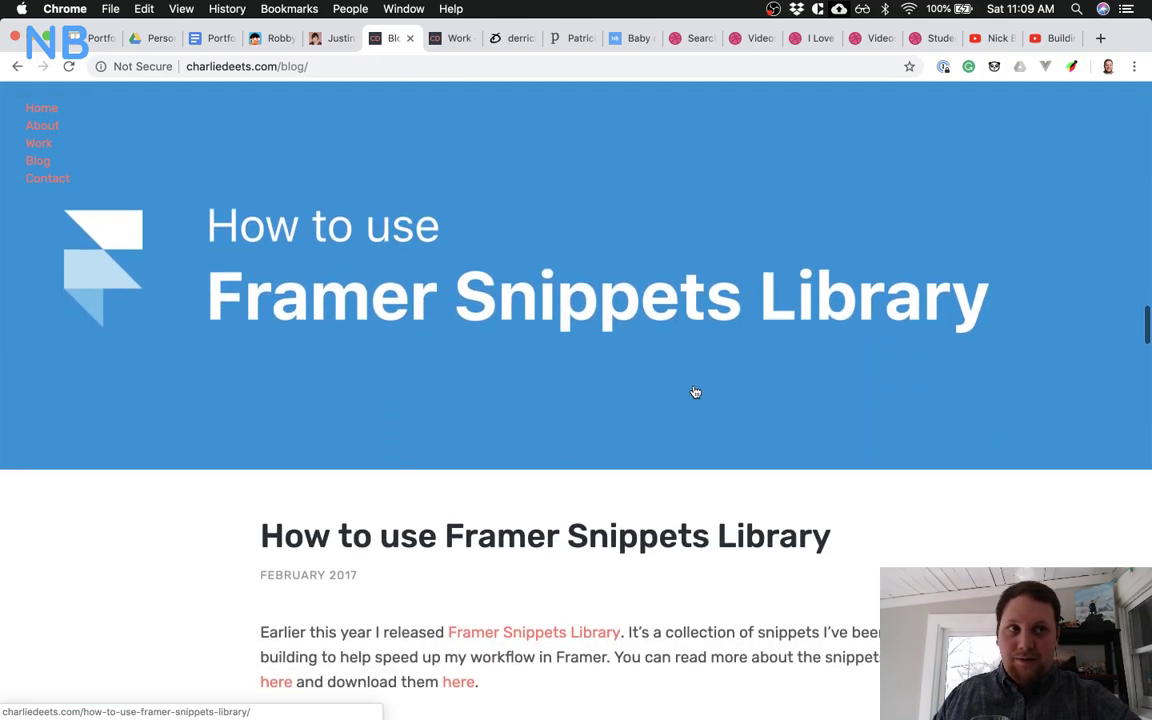
scroll(695, 392, down, 2)
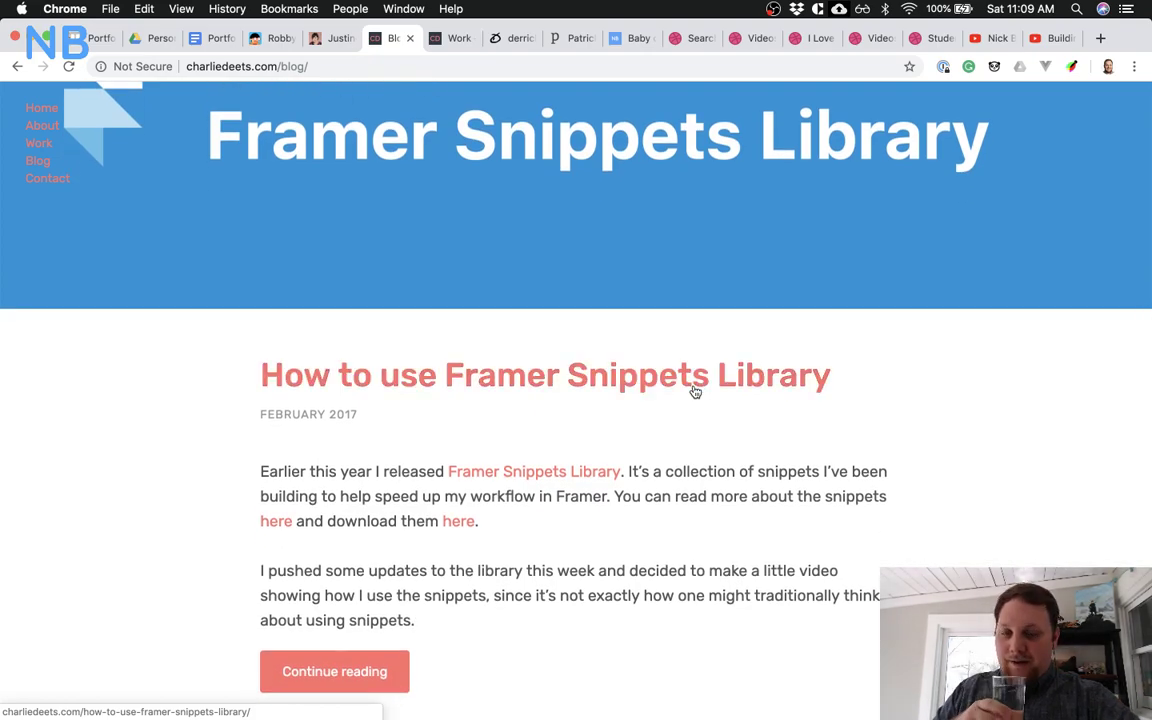
scroll(437, 278, down, 15)
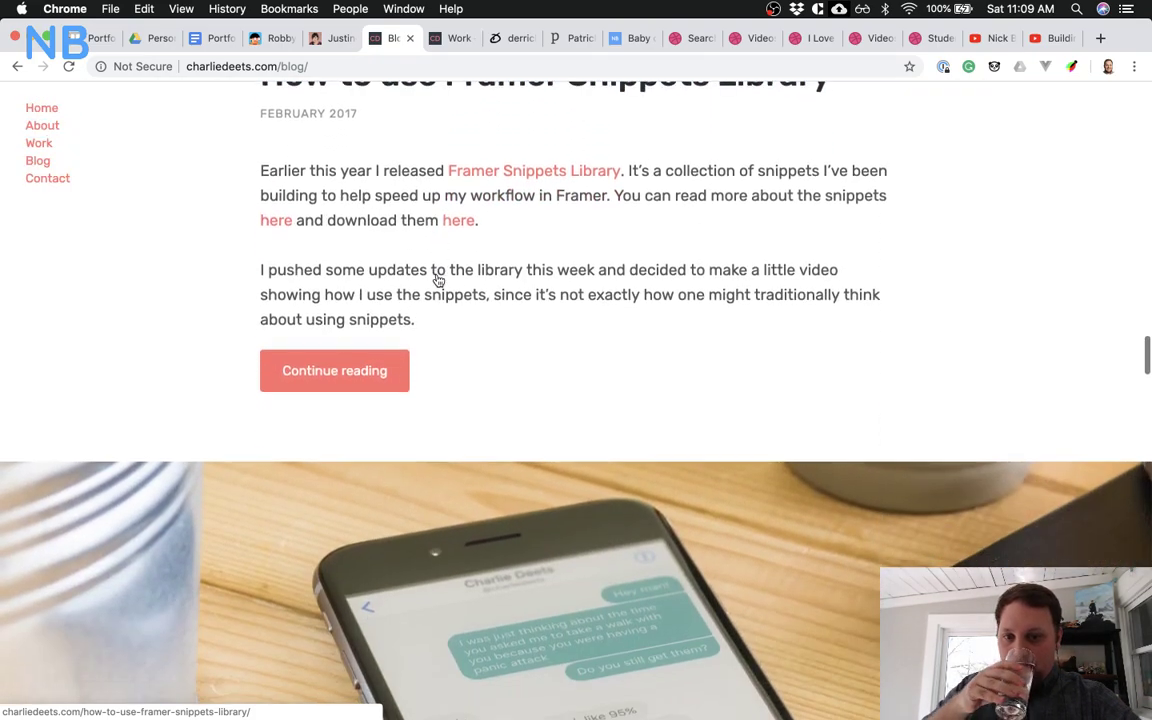
scroll(437, 276, down, 10)
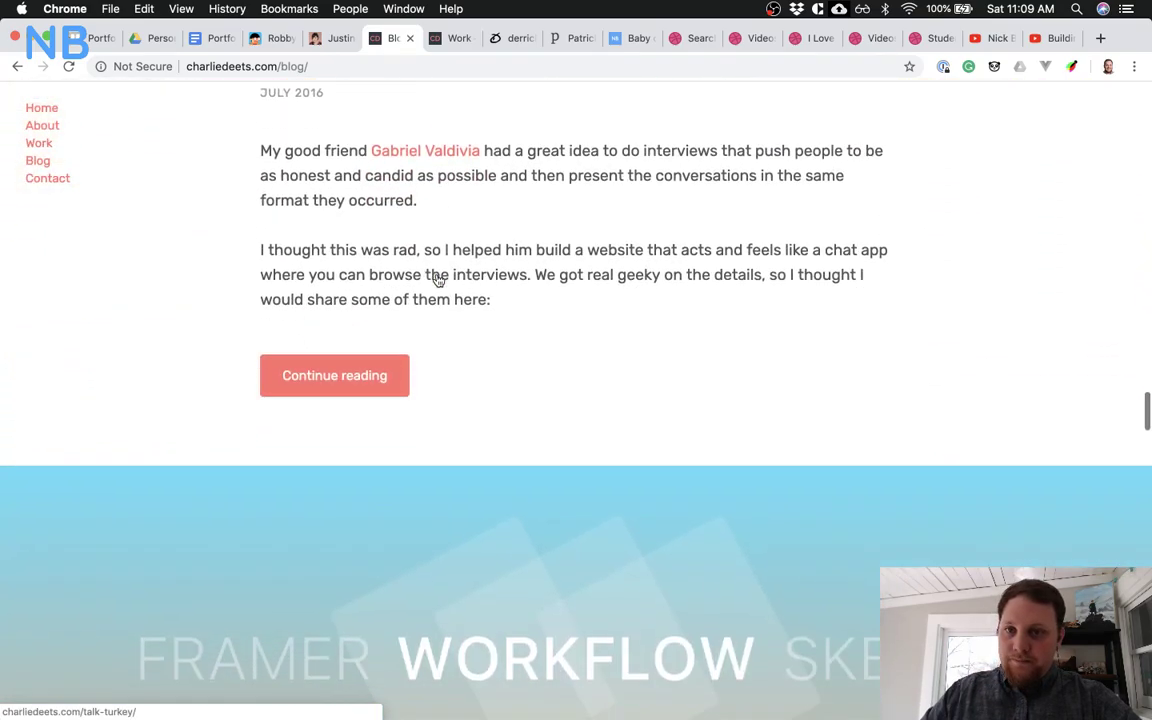
scroll(437, 278, down, 5)
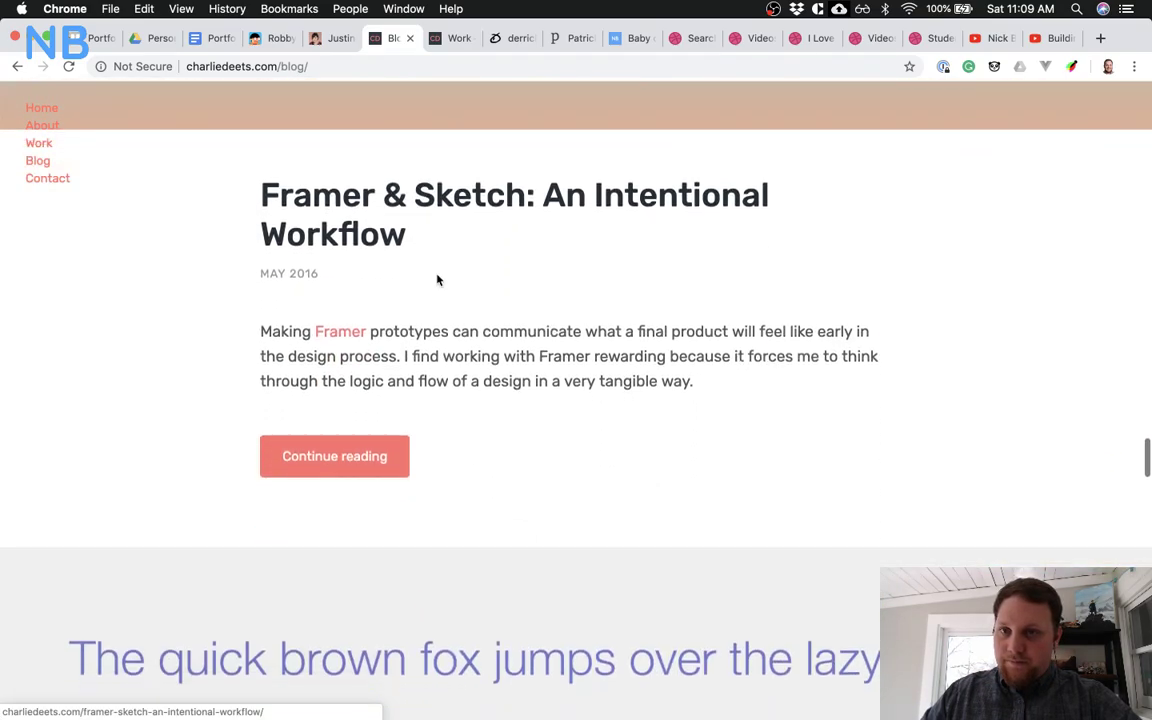
scroll(295, 282, down, 10)
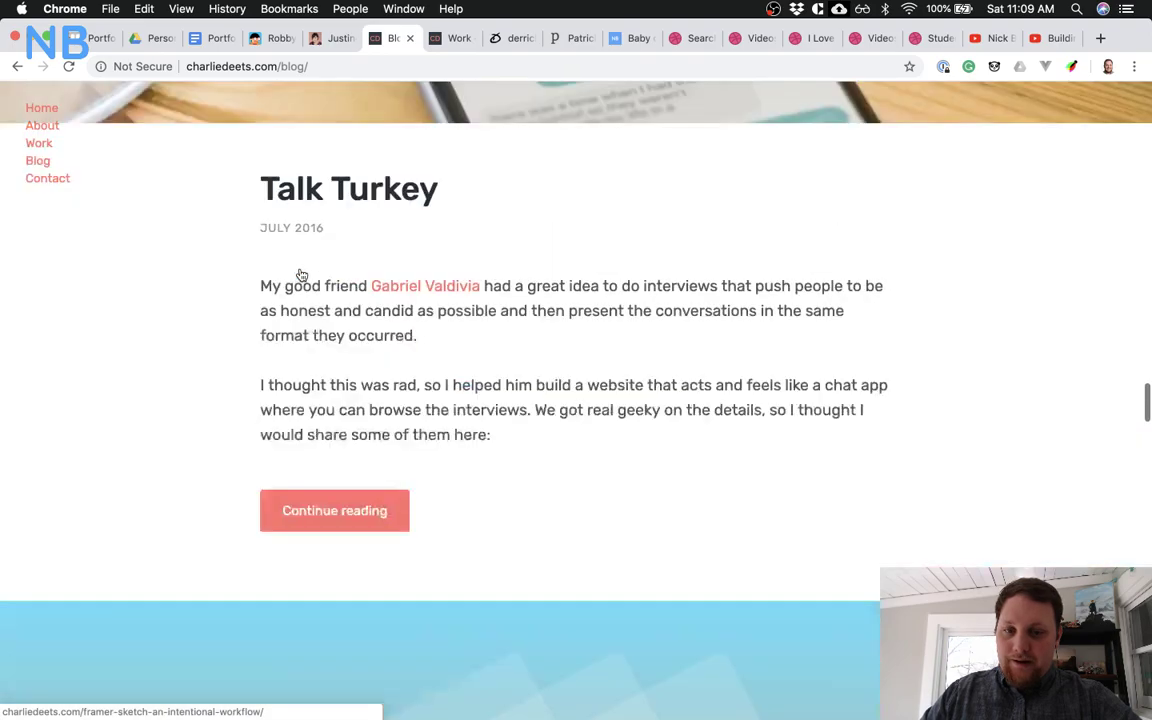
scroll(301, 275, down, 10)
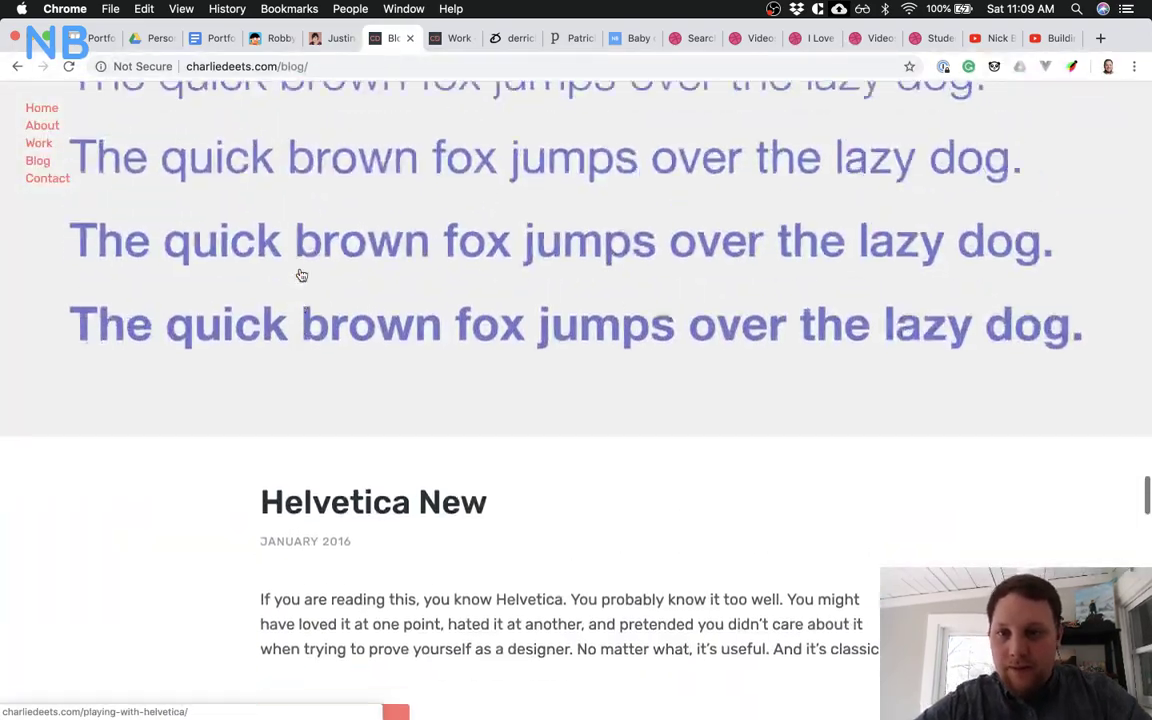
scroll(273, 355, down, 15)
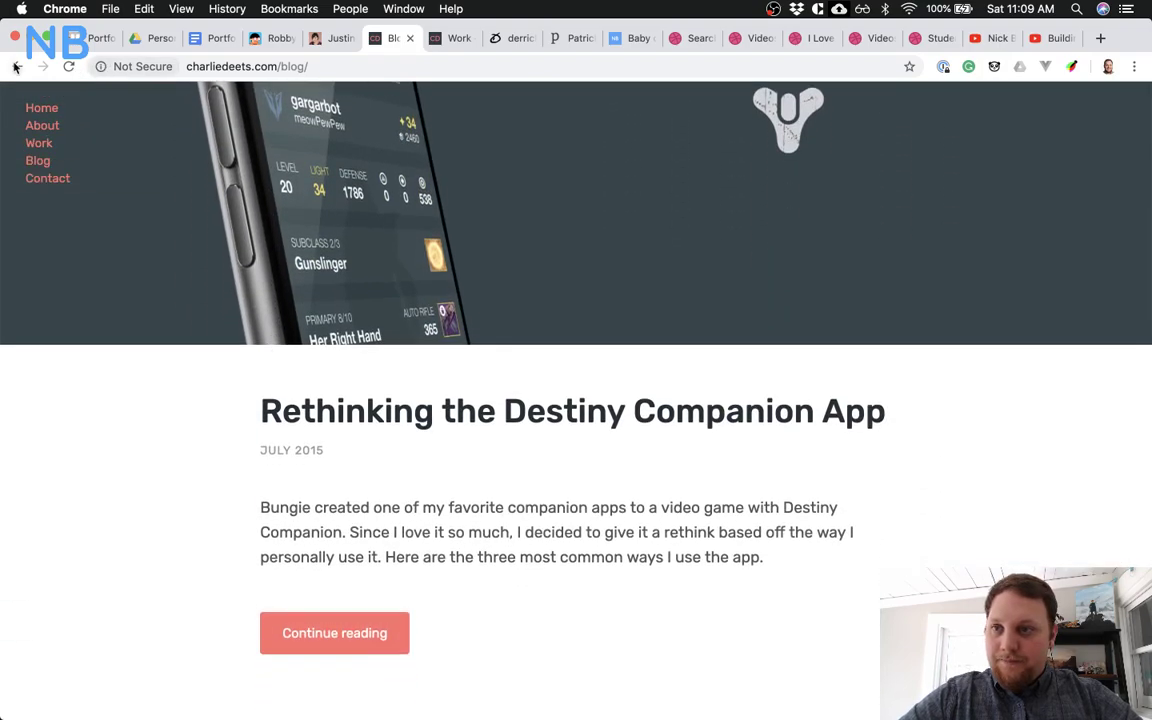
Return to the About page and examine the footer's Links, Twitter and Recent Blog Posts blocks down to the copyright line
click(17, 66)
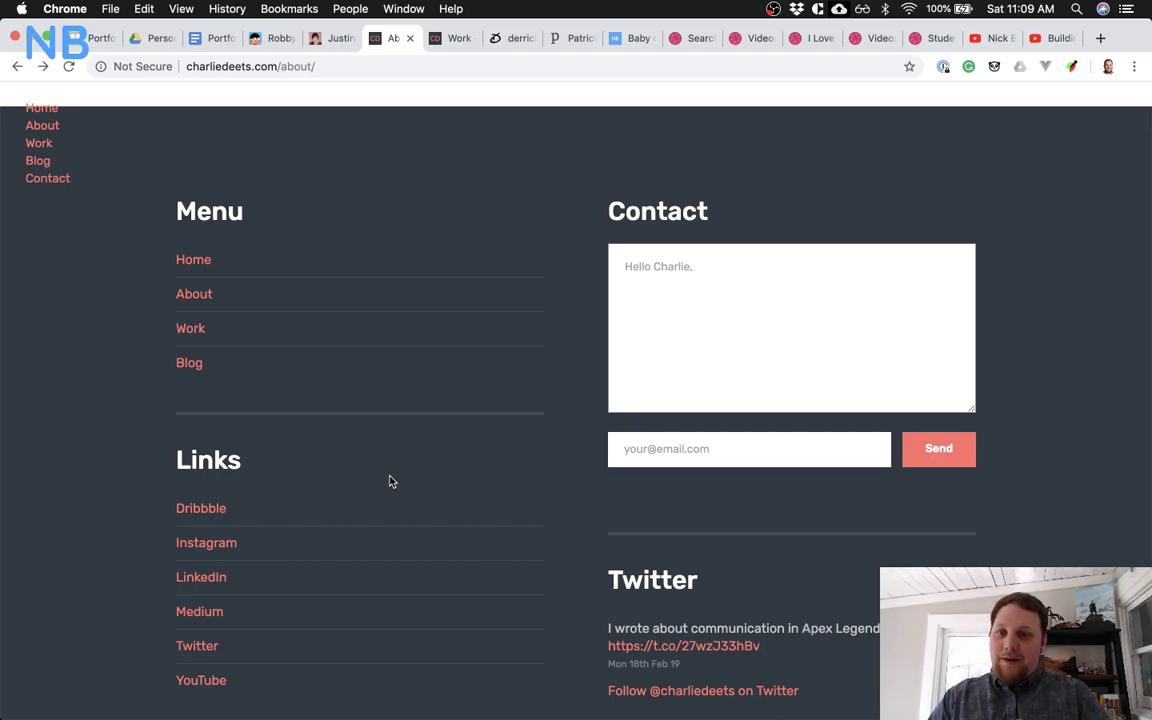
scroll(390, 481, down, 5)
scroll(390, 481, down, 3)
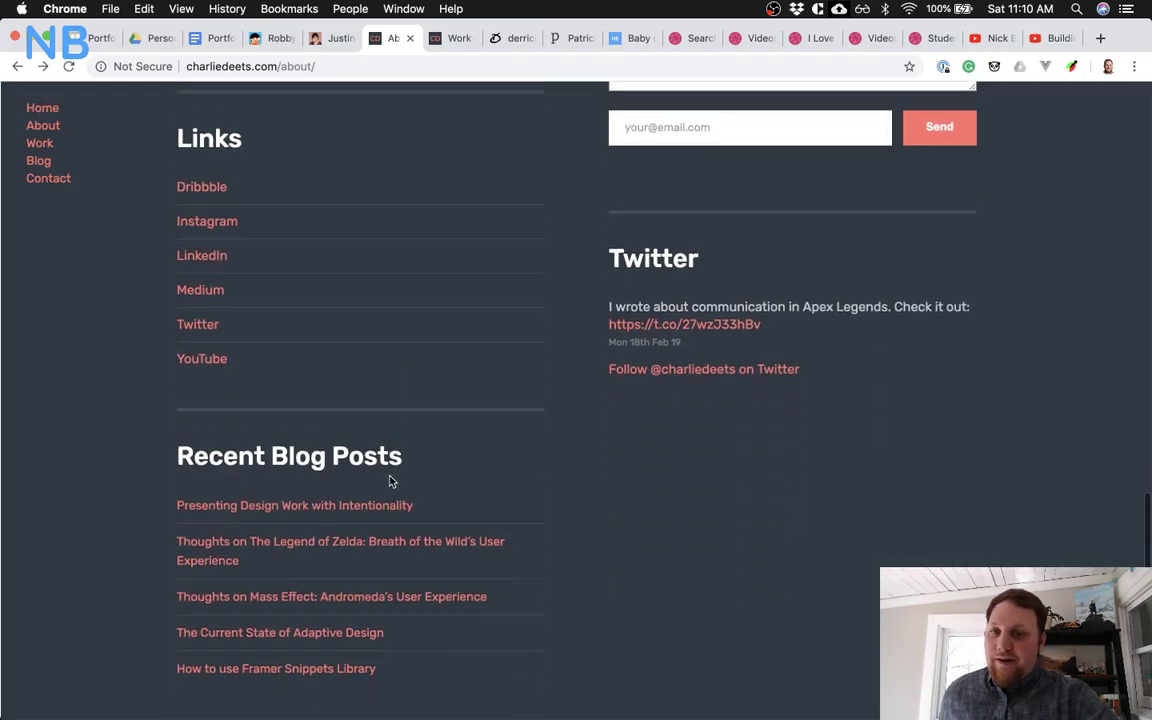
scroll(513, 426, down, 2)
scroll(513, 426, down, 2)
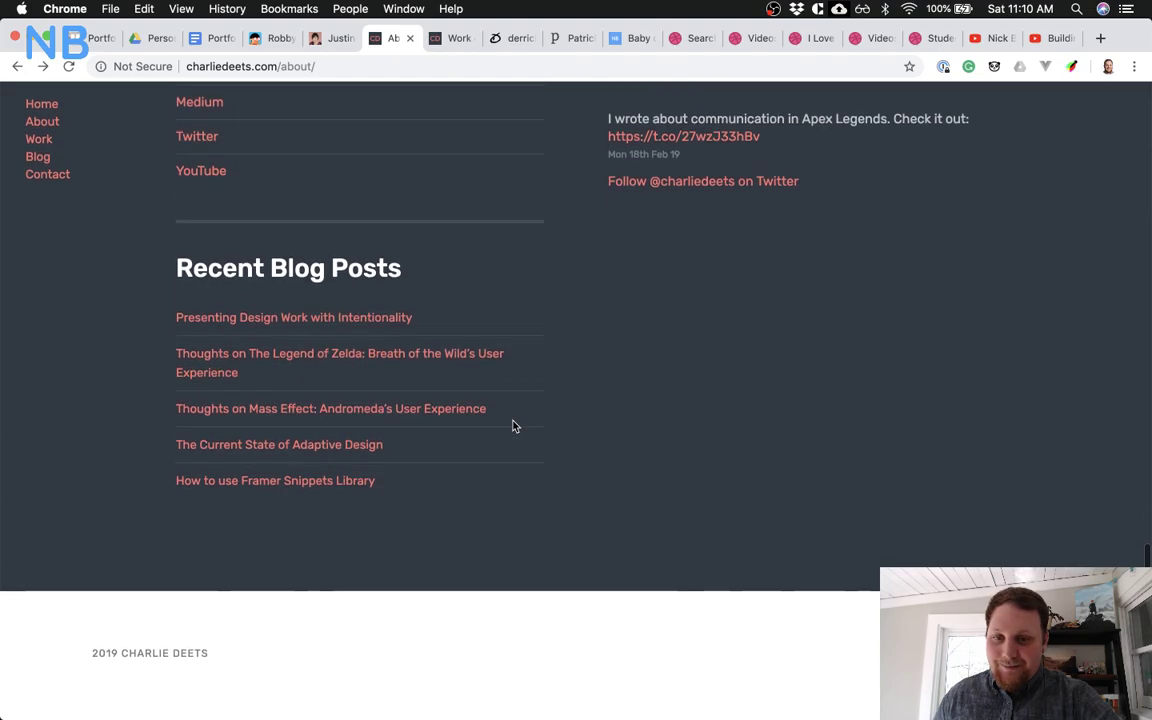
scroll(513, 426, up, 7)
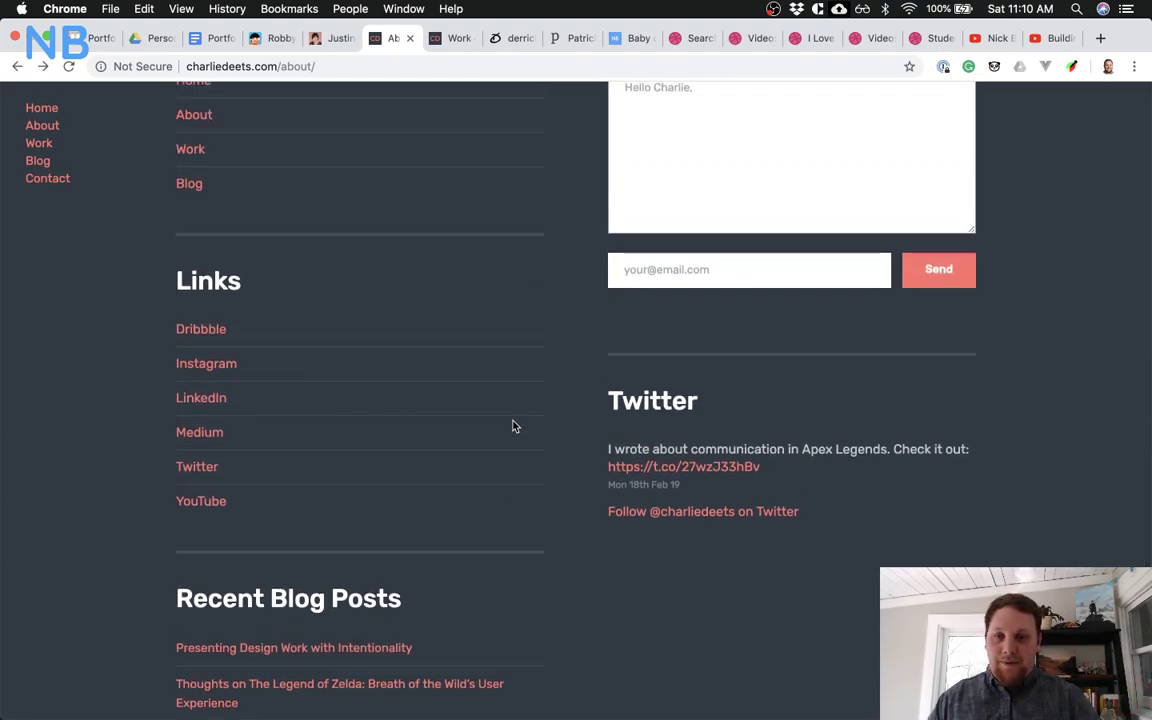
Close the reference portfolio's Work page and examine how another portfolio leads from its photo row into the Let's connect footer
scroll(513, 426, up, 8)
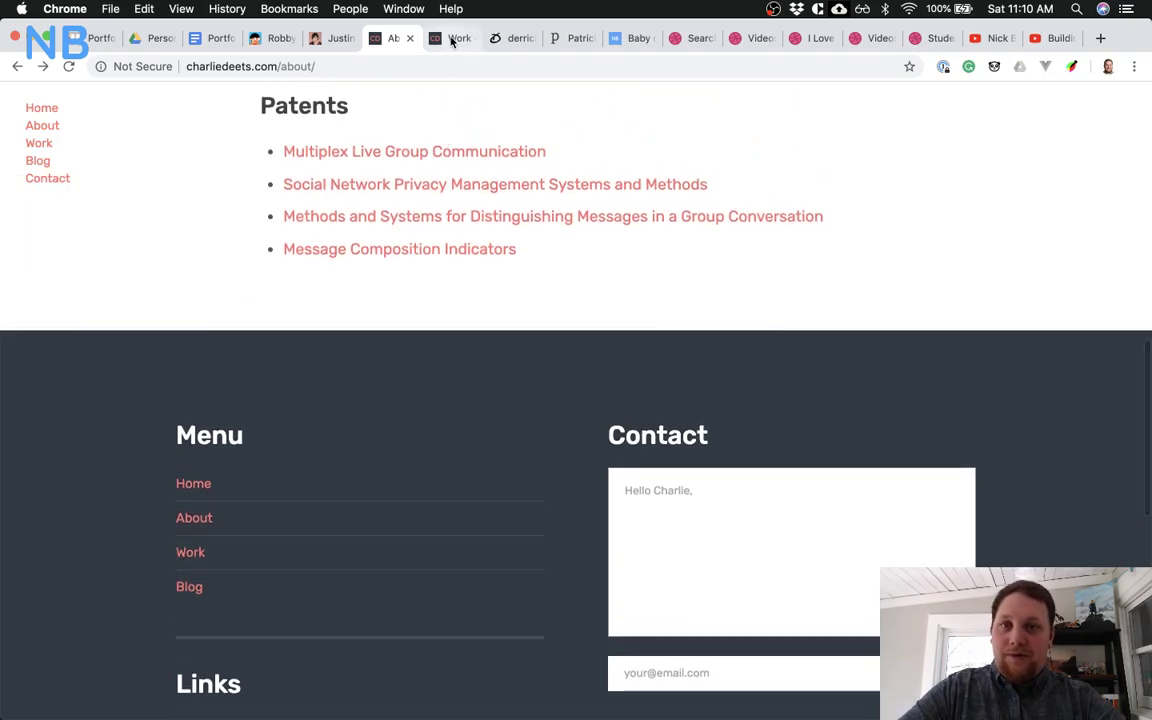
click(452, 39)
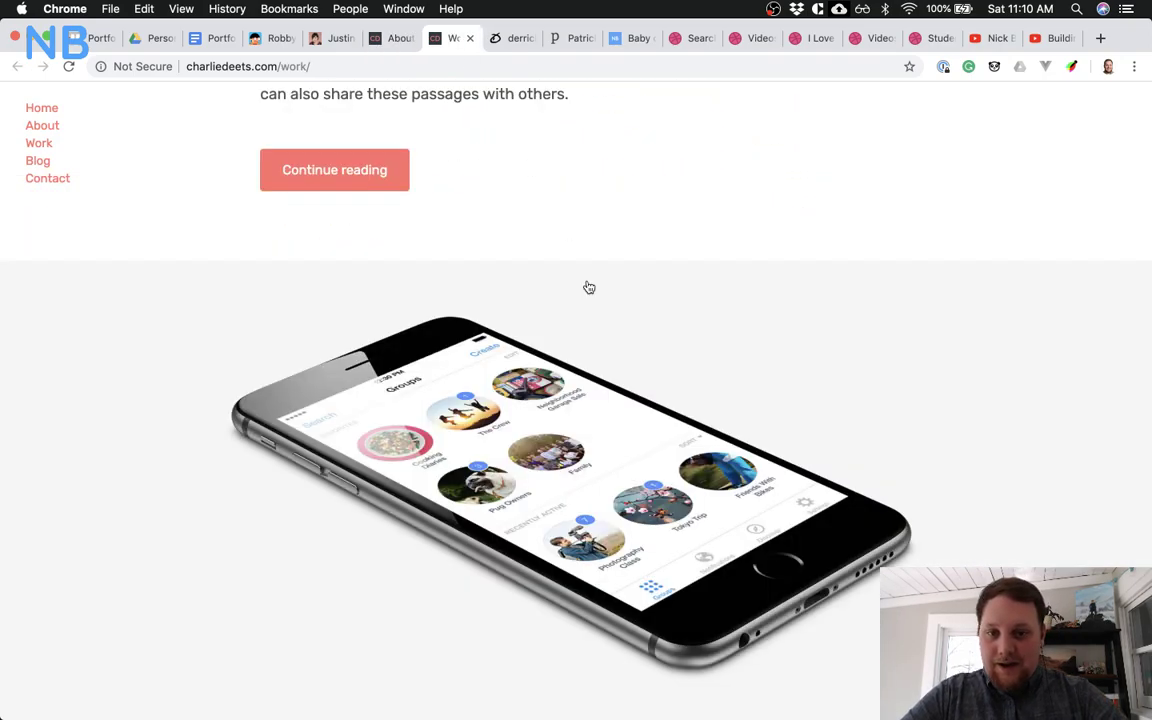
click(469, 38)
scroll(387, 391, down, 10)
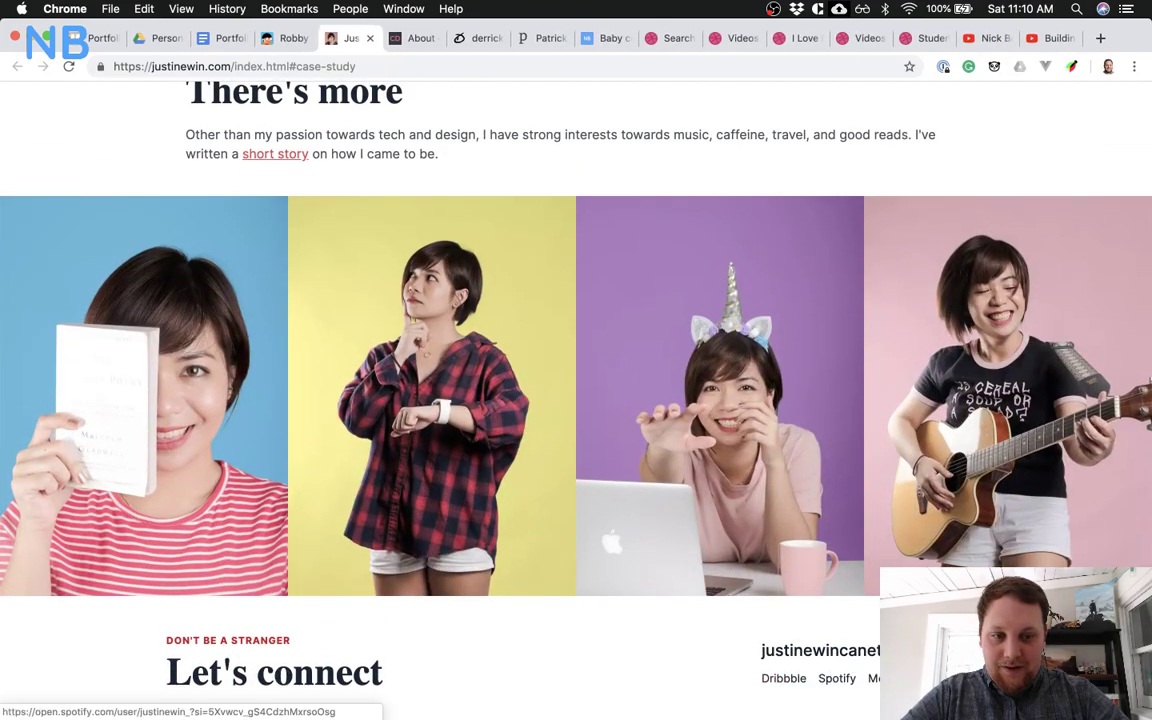
Examine the layout of the tech-founder blog's home page, and its About page down to the contact line and follow link
click(476, 38)
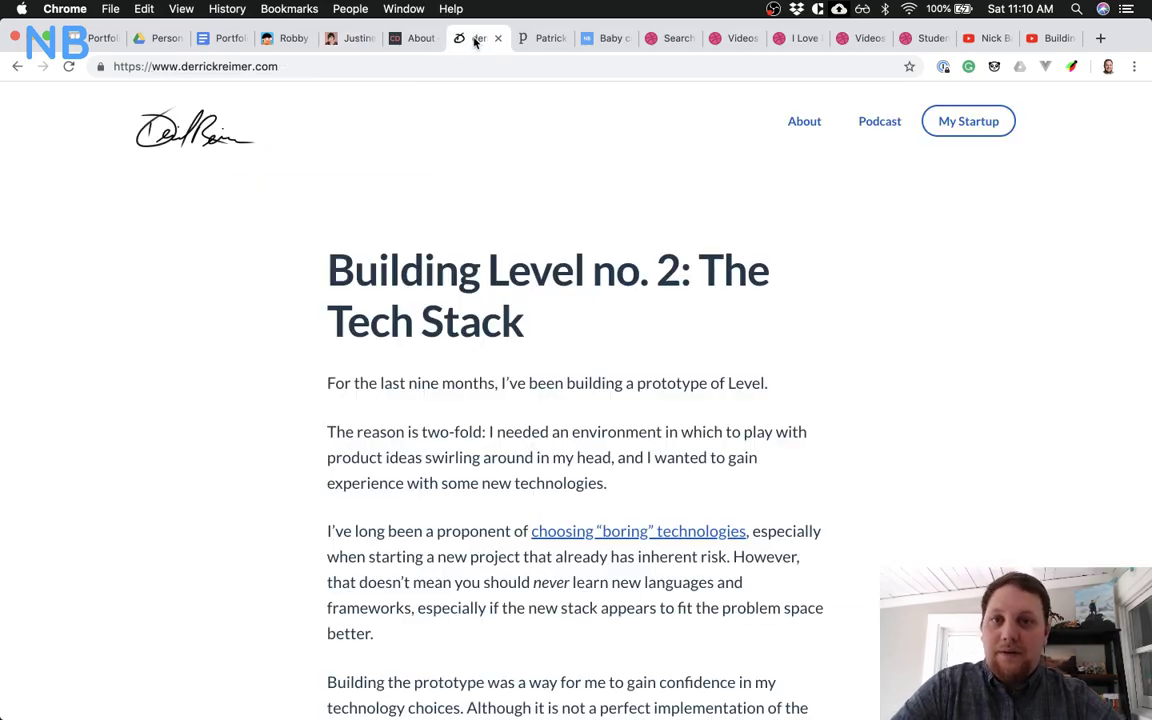
scroll(471, 180, down, 10)
scroll(468, 283, up, 10)
scroll(468, 283, down, 2)
scroll(468, 283, up, 8)
scroll(468, 280, down, 10)
scroll(467, 277, up, 10)
click(808, 122)
scroll(841, 455, down, 5)
scroll(841, 455, up, 1)
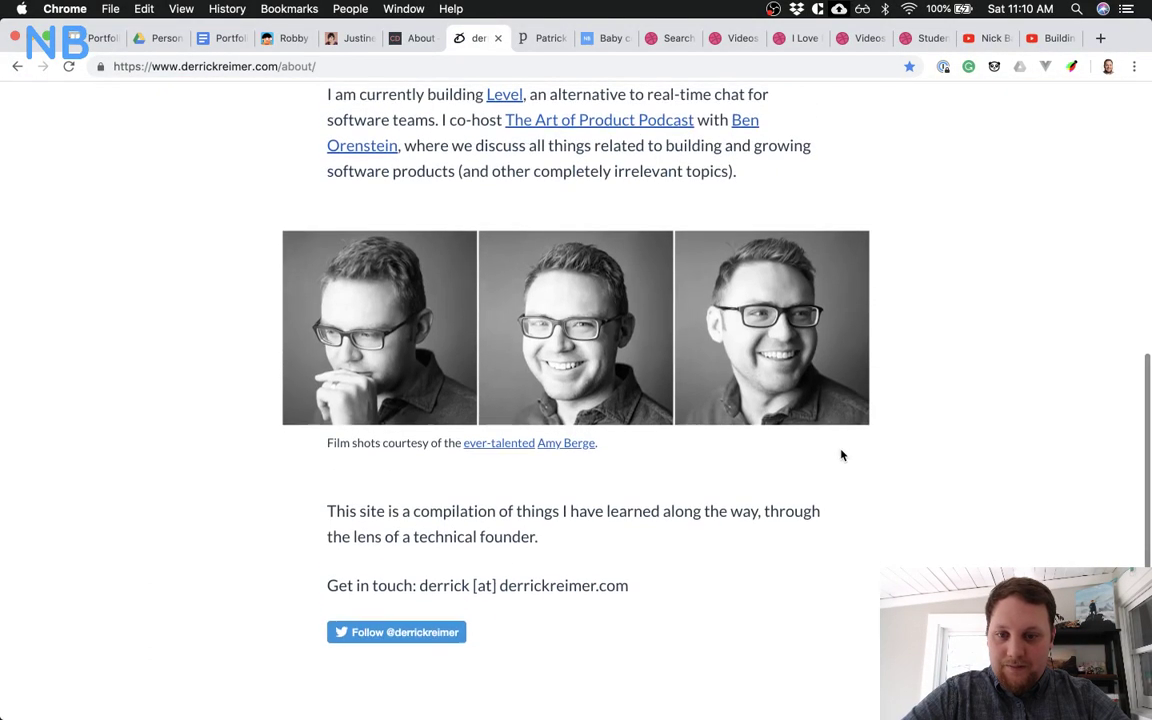
Compare the page endings of the minimal one-page portfolio, the illustrated design portfolio and the NB site
click(550, 40)
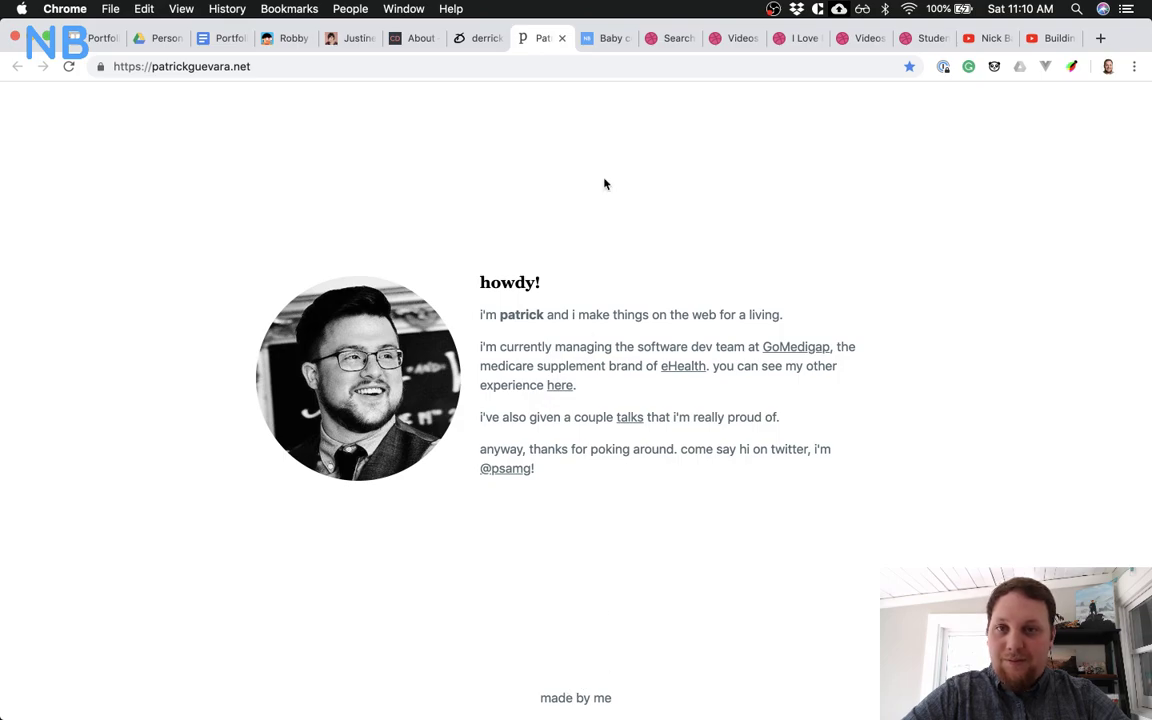
click(293, 38)
scroll(328, 348, down, 8)
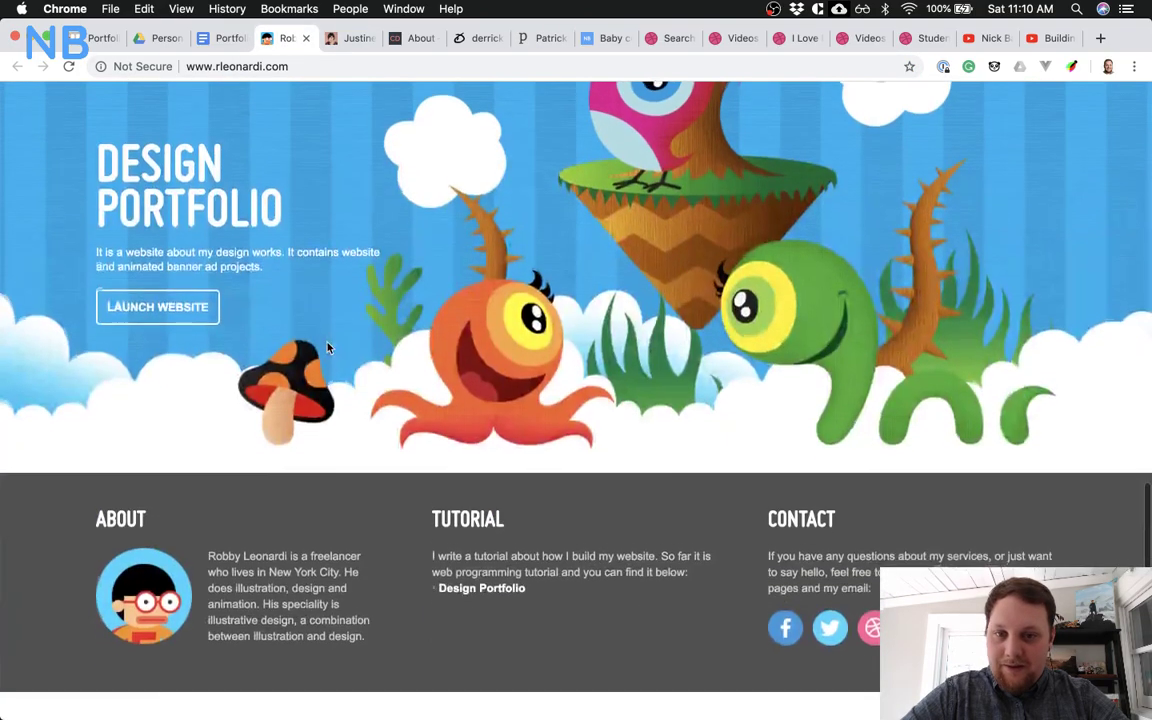
scroll(328, 348, up, 1)
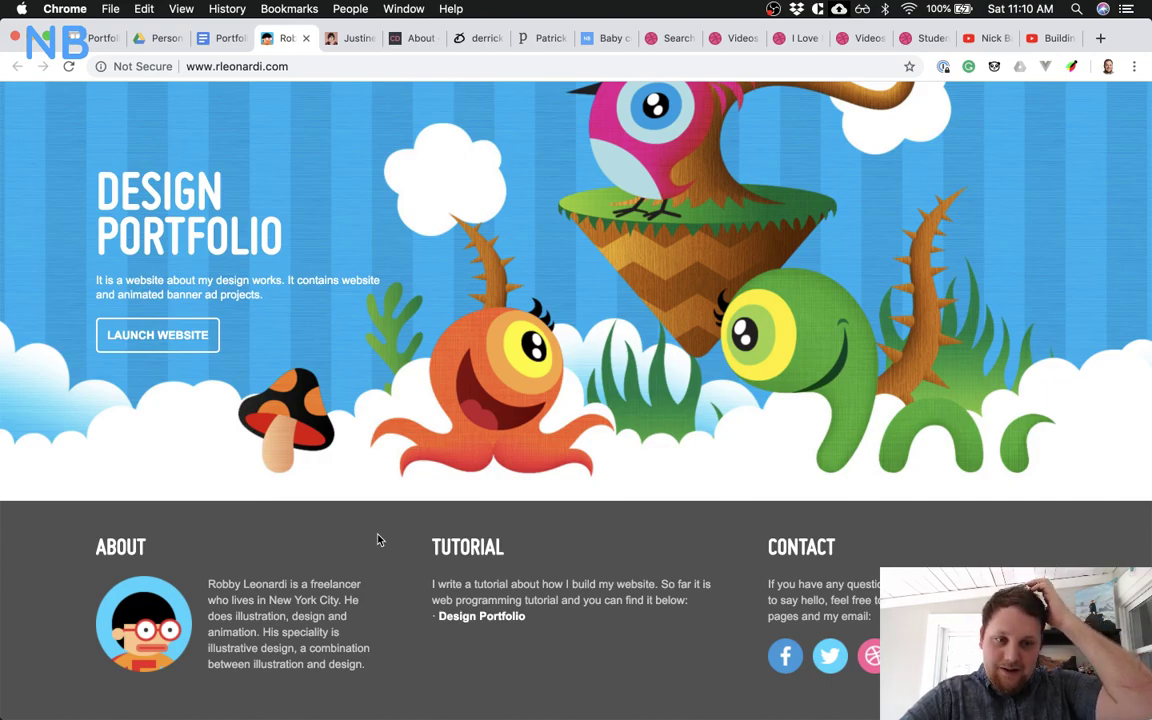
click(600, 38)
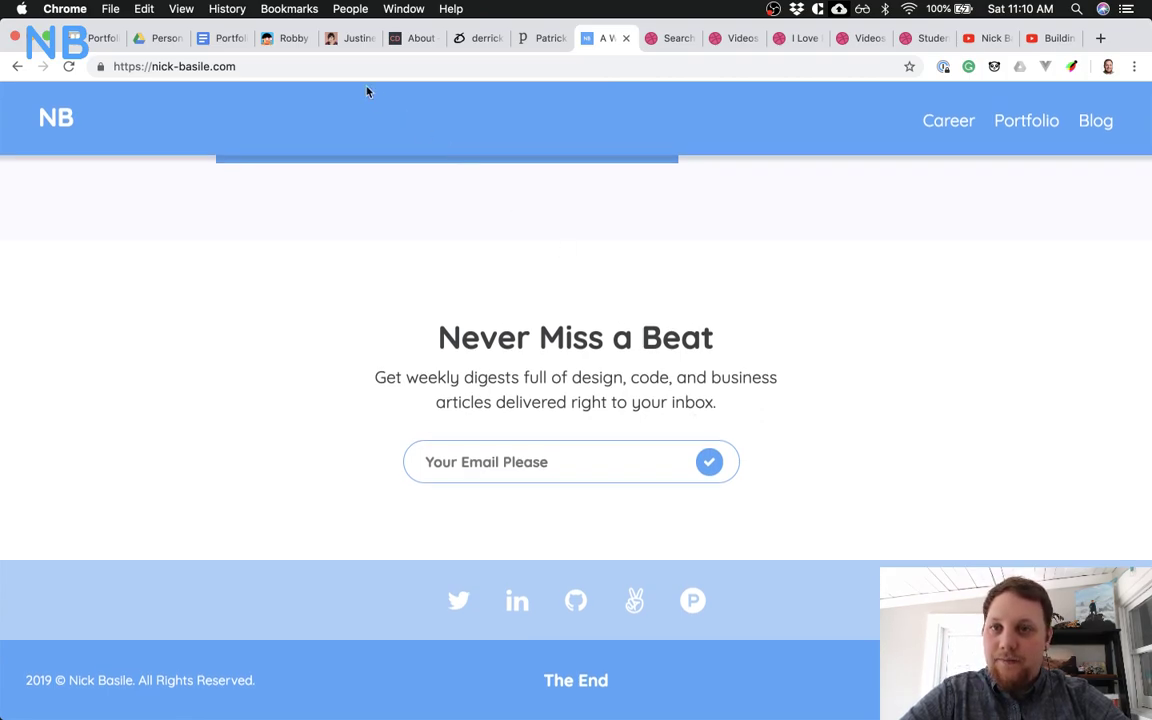
Return to the dark-footer portfolio's About page and examine its footer from the Menu block down to the copyright line
click(410, 38)
scroll(357, 278, down, 3)
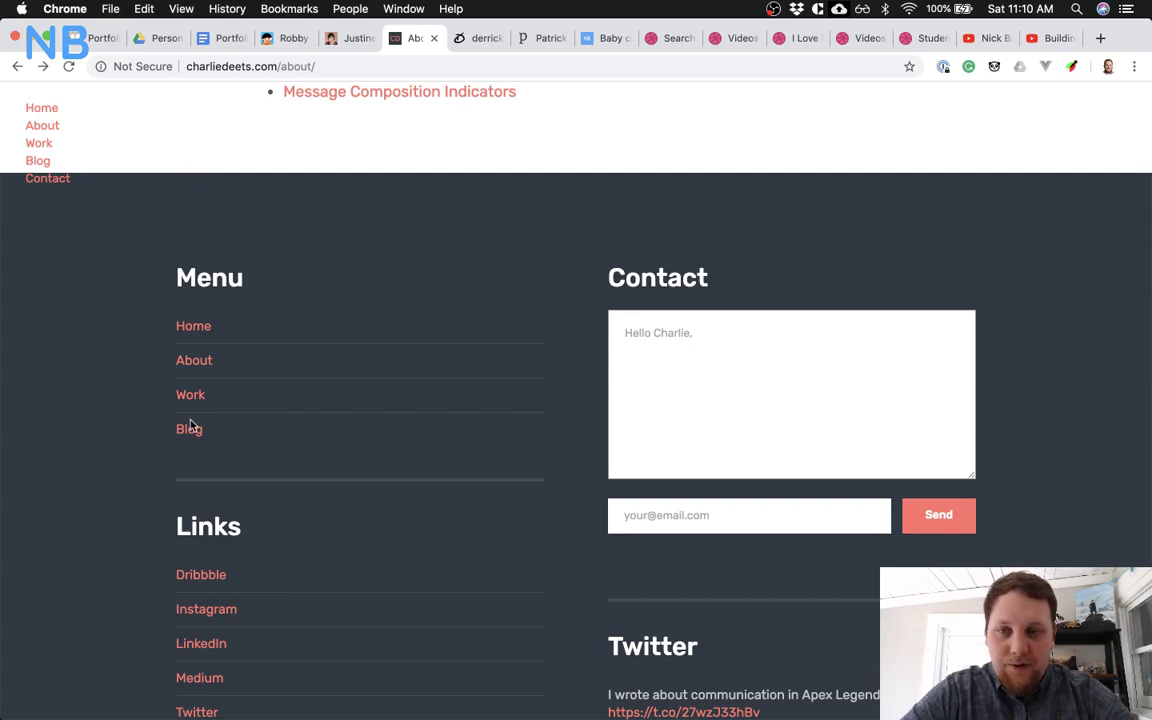
scroll(258, 435, down, 8)
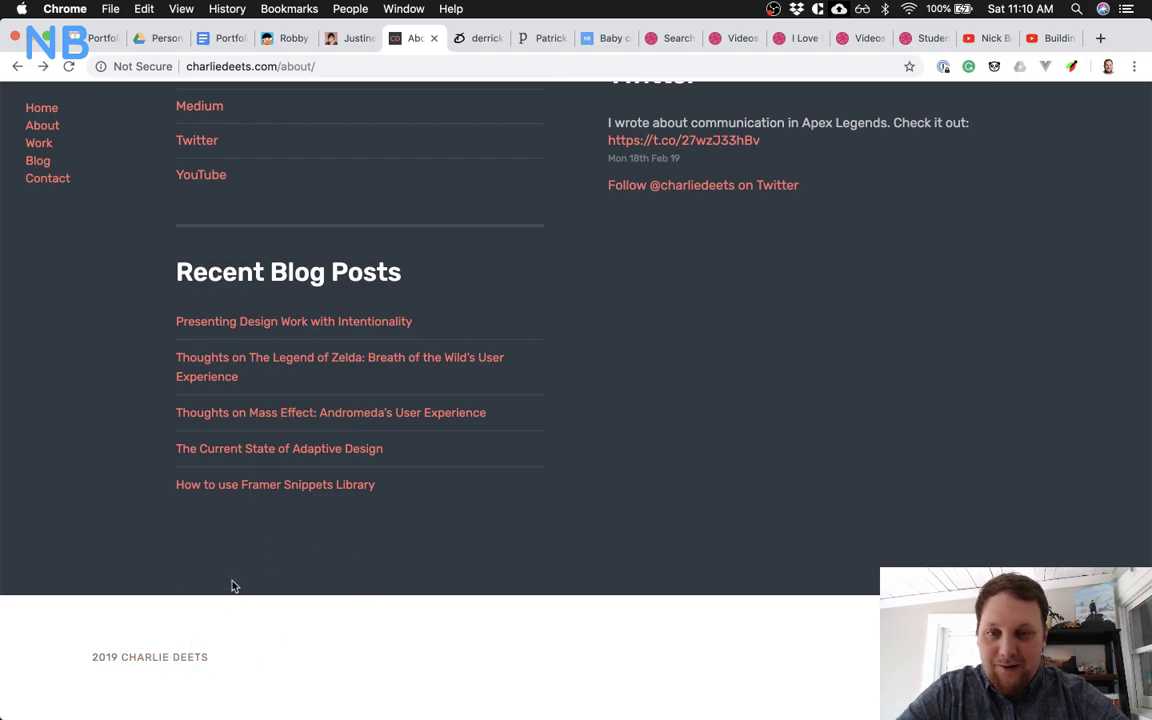
scroll(232, 586, up, 1)
scroll(231, 586, down, 1)
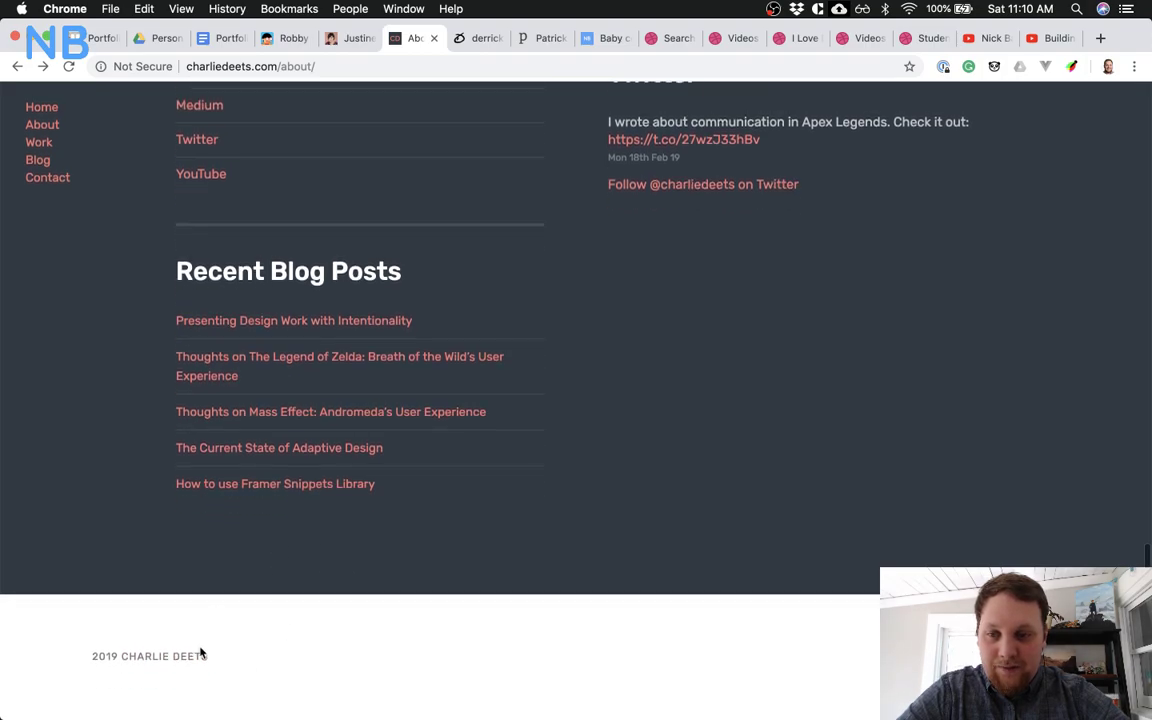
scroll(231, 571, up, 5)
scroll(231, 571, down, 5)
scroll(208, 509, up, 1)
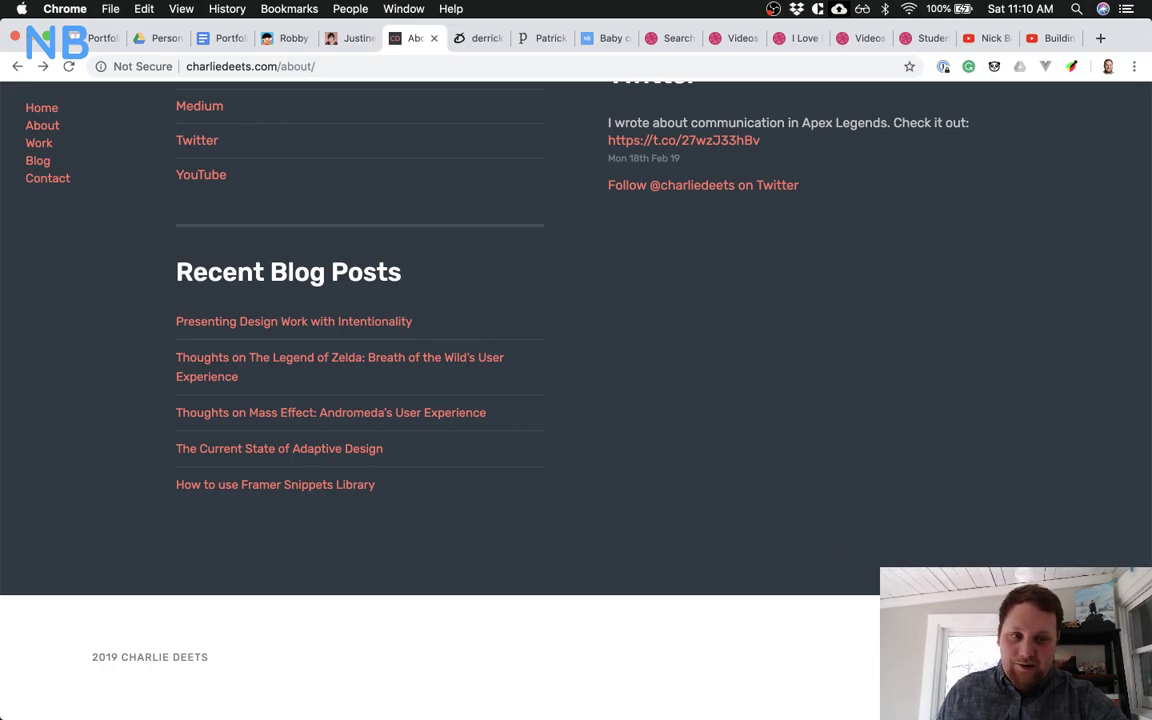
Examine how the footer pairs its Contact form and Twitter block with the Menu, Links and Recent Blog Posts columns
scroll(858, 419, up, 10)
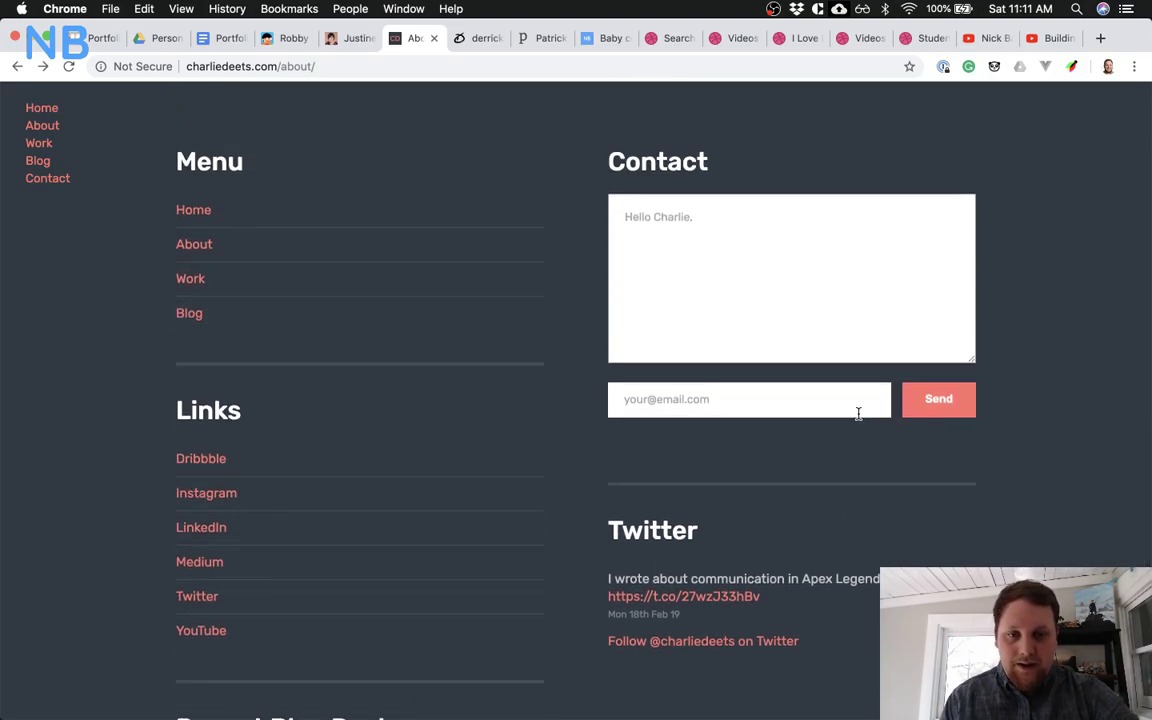
scroll(858, 415, down, 2)
scroll(858, 419, down, 1)
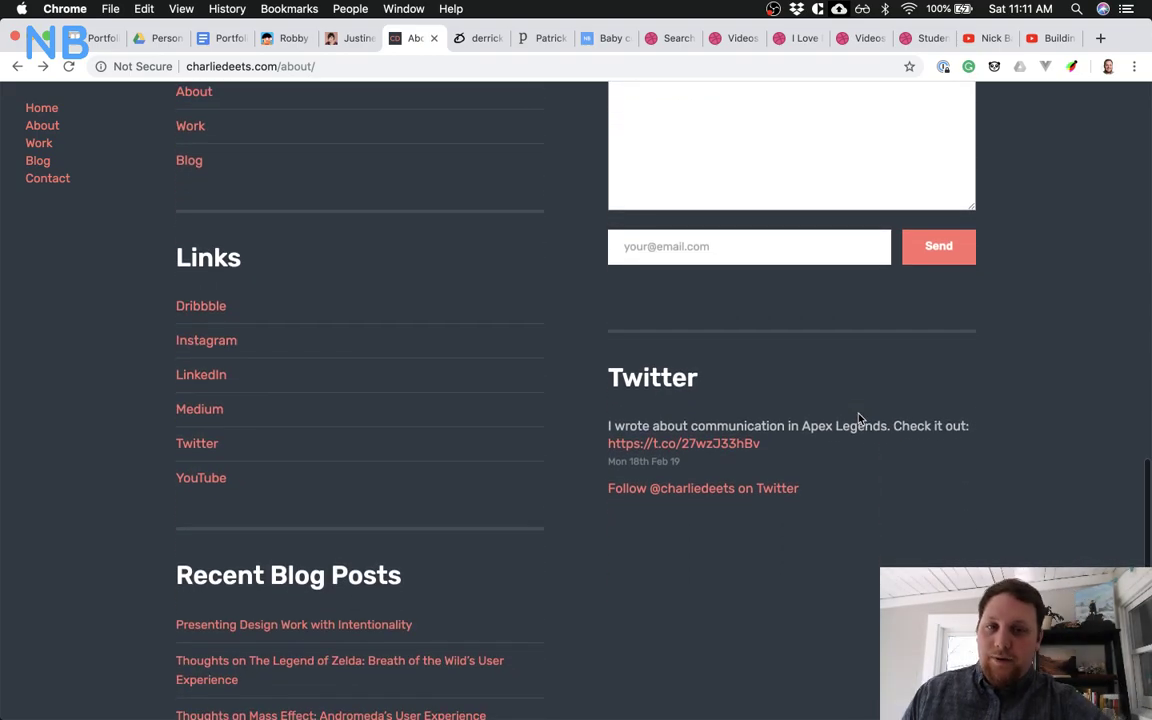
scroll(699, 355, up, 4)
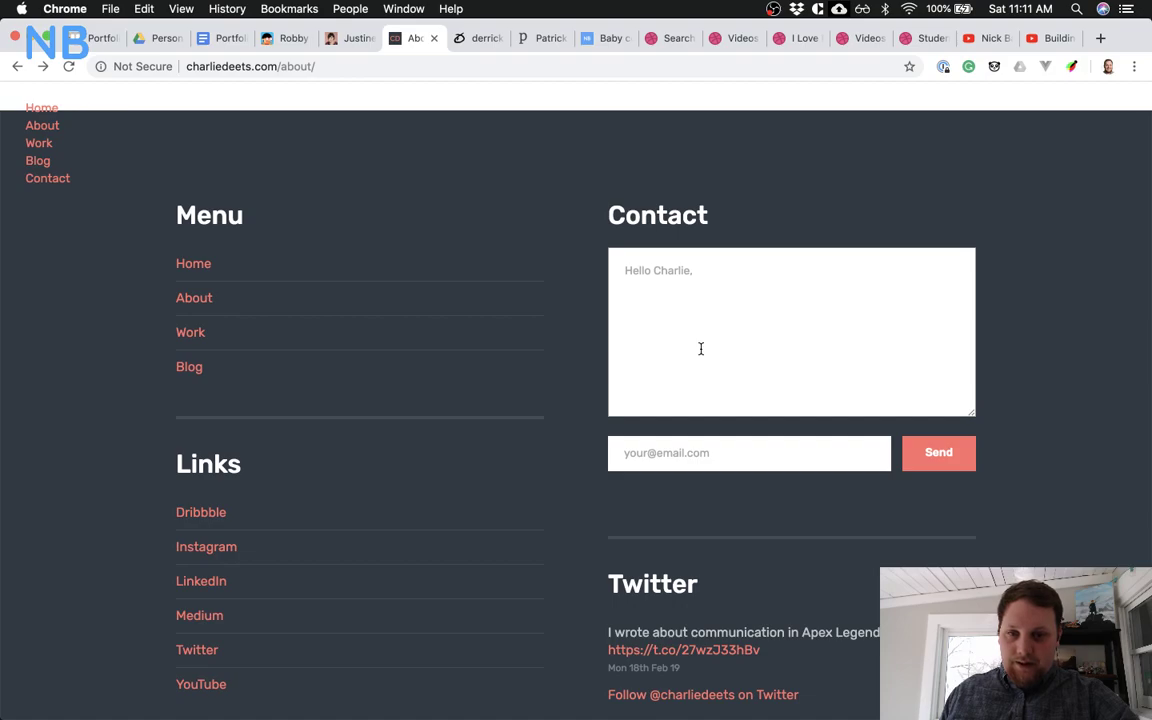
scroll(701, 348, down, 7)
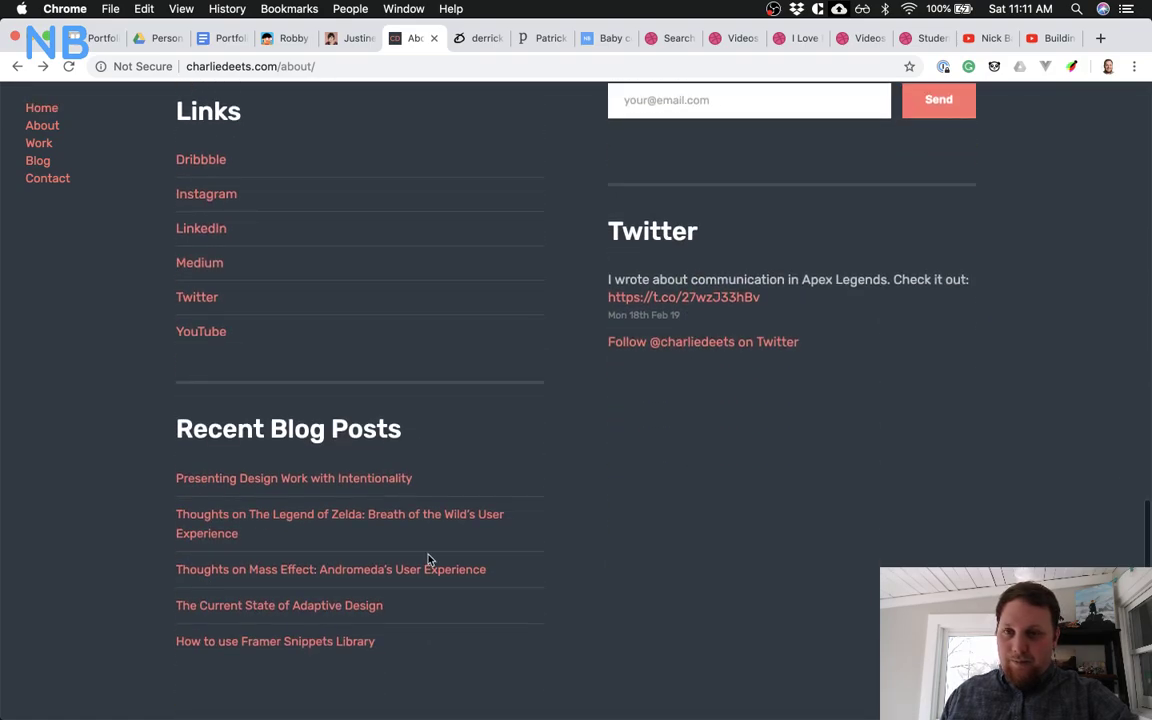
scroll(536, 421, up, 3)
scroll(353, 546, down, 3)
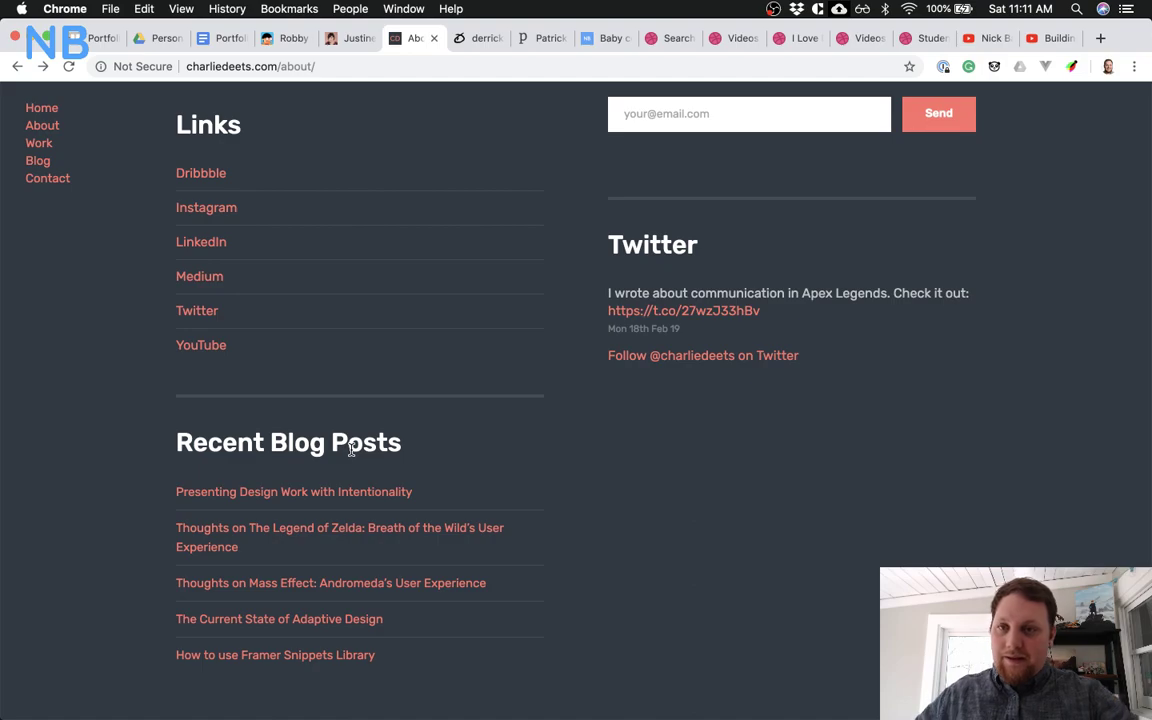
scroll(351, 451, up, 3)
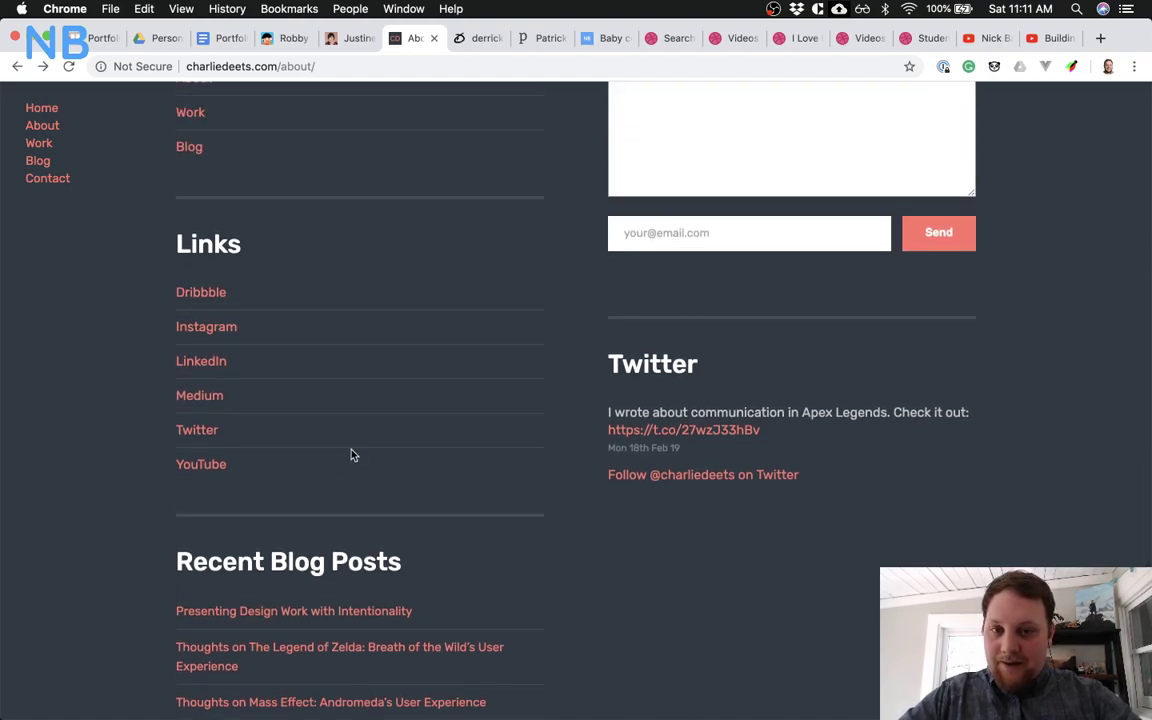
scroll(351, 455, up, 1)
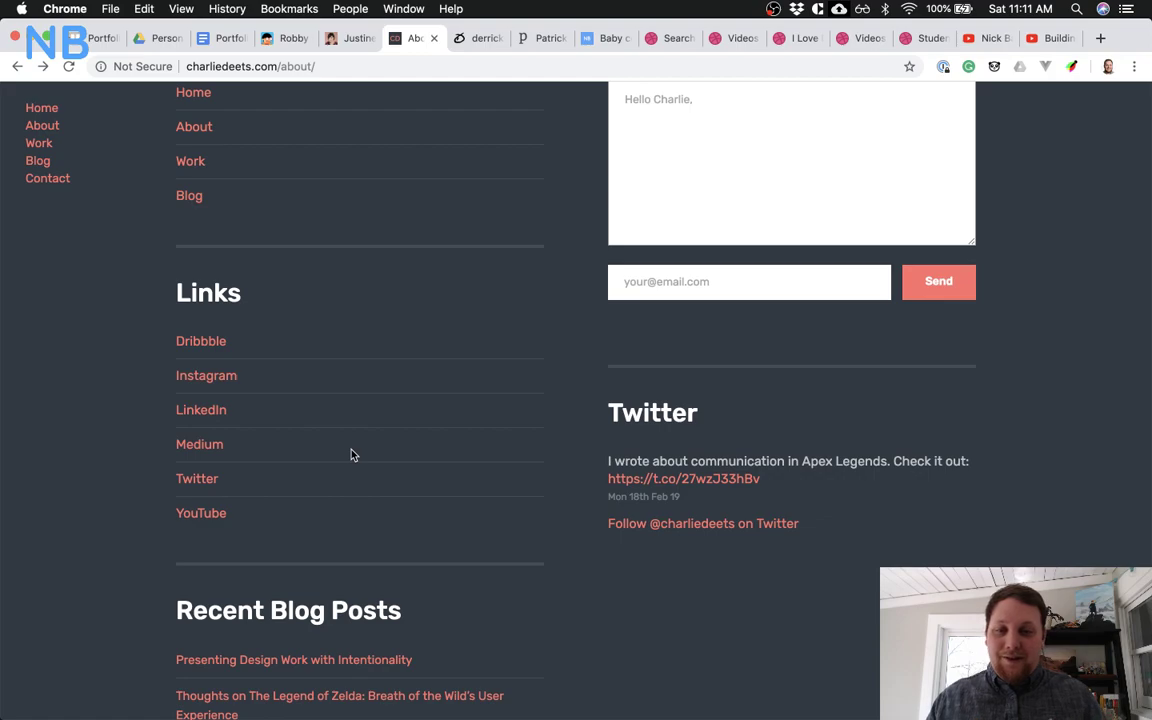
scroll(351, 455, down, 4)
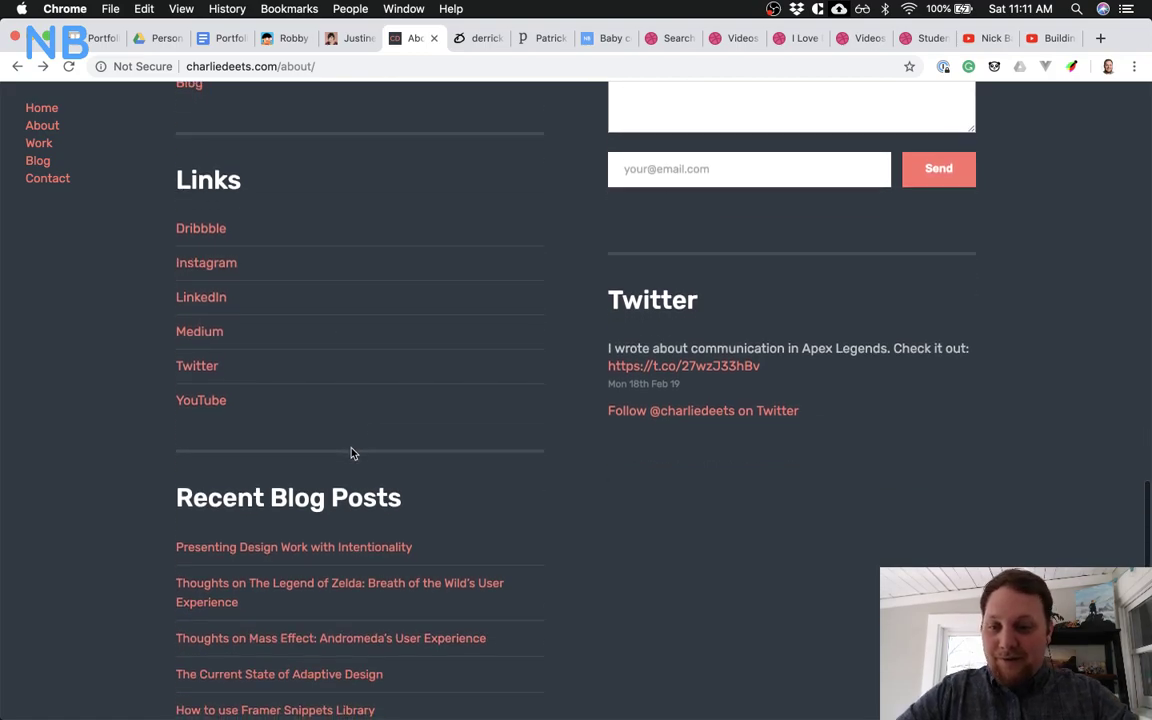
scroll(352, 452, up, 3)
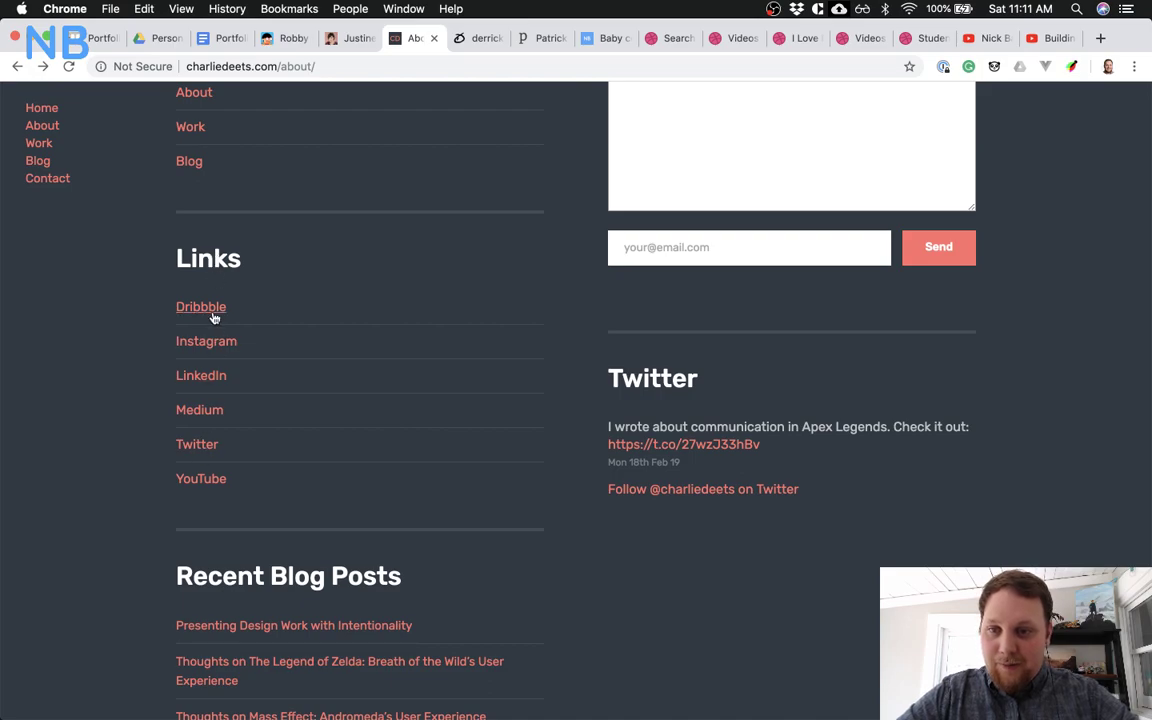
Review the complete two-column footer once more and compare it with the NB site's newsletter signup, social icons and copyright bar
scroll(350, 328, up, 3)
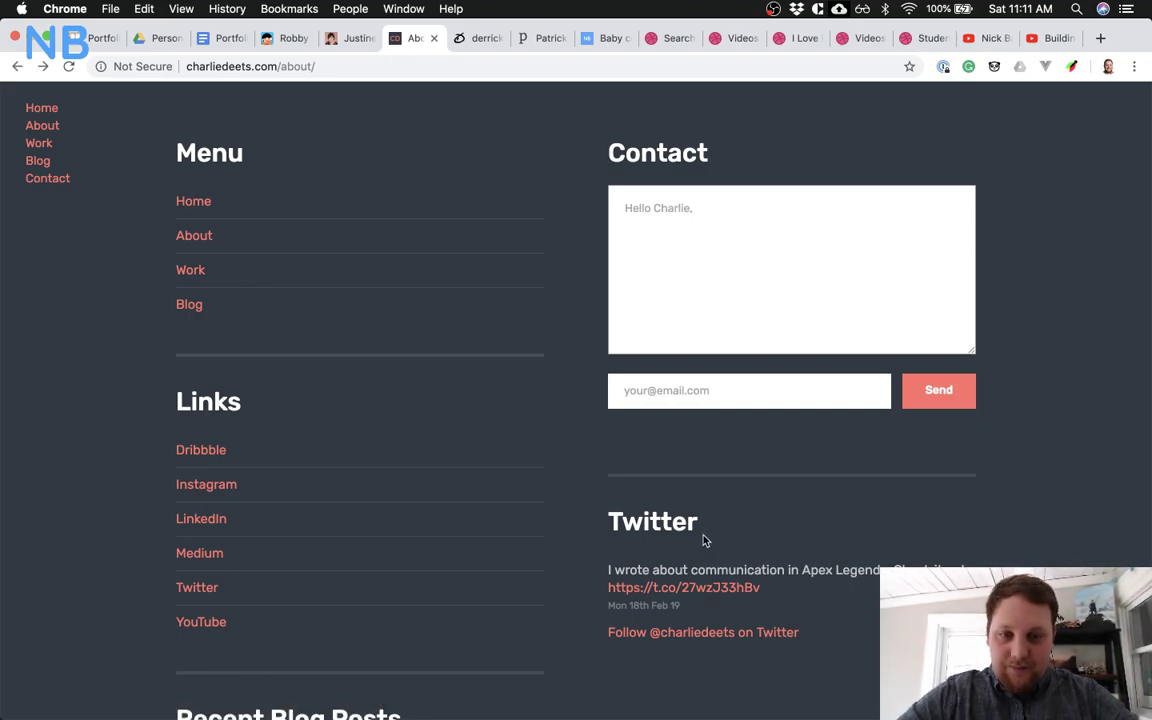
scroll(545, 420, up, 1)
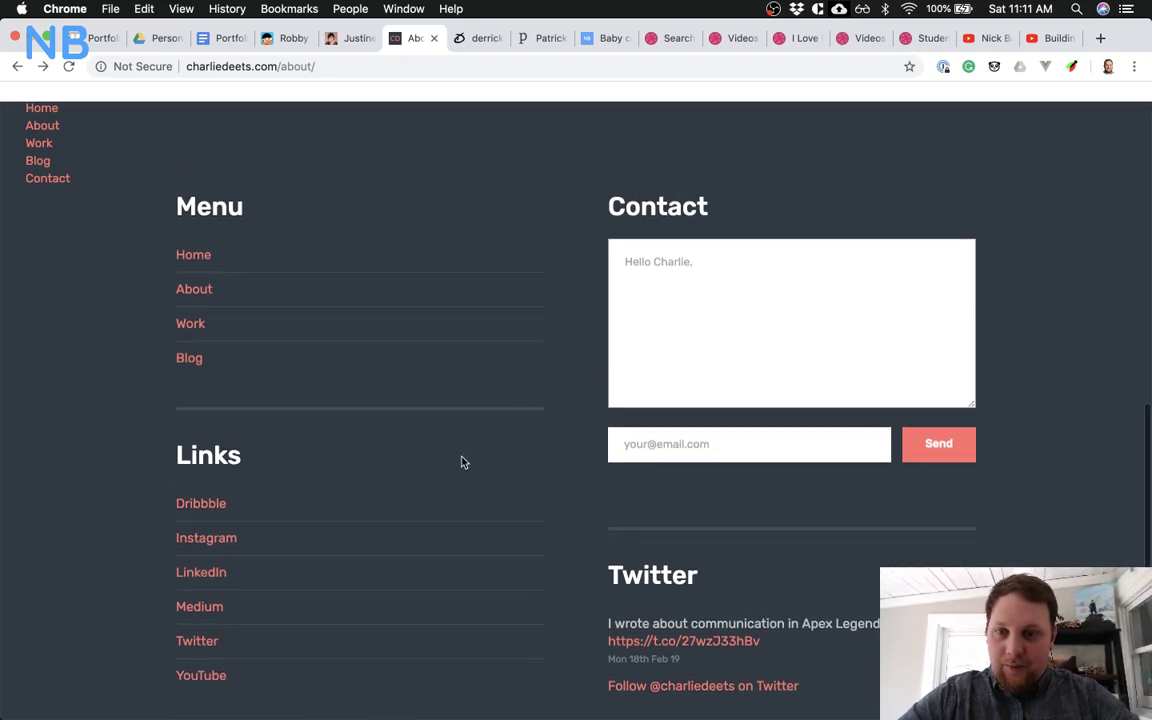
scroll(688, 560, down, 2)
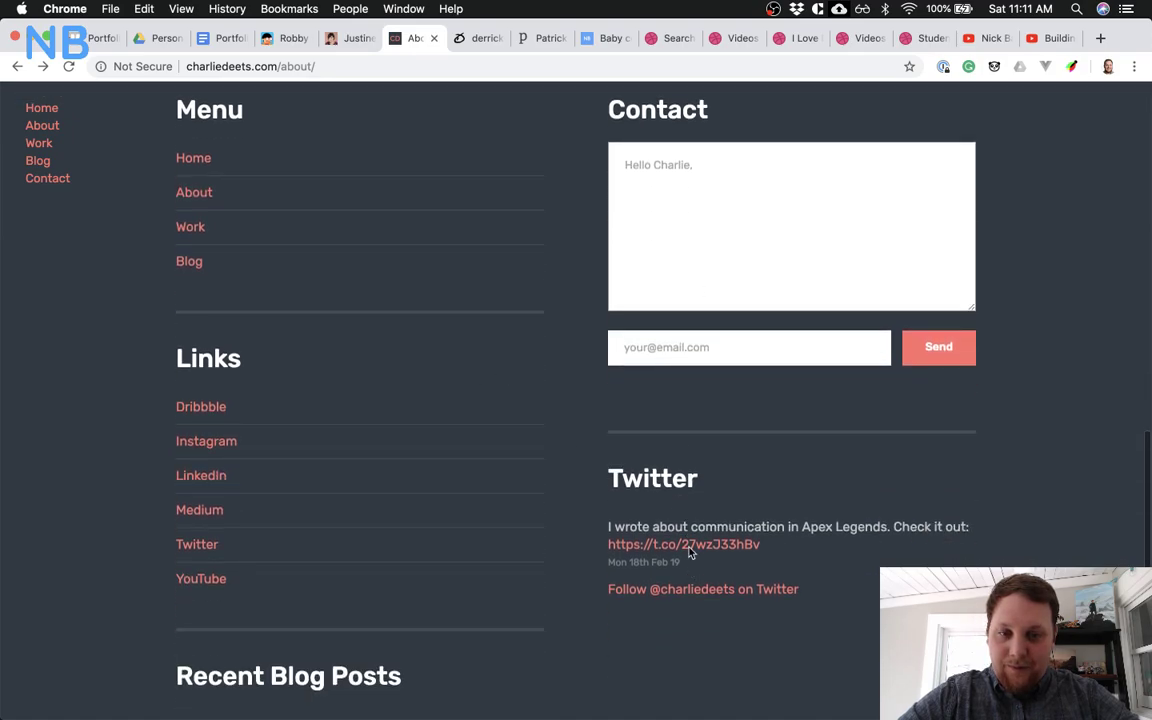
scroll(662, 609, down, 8)
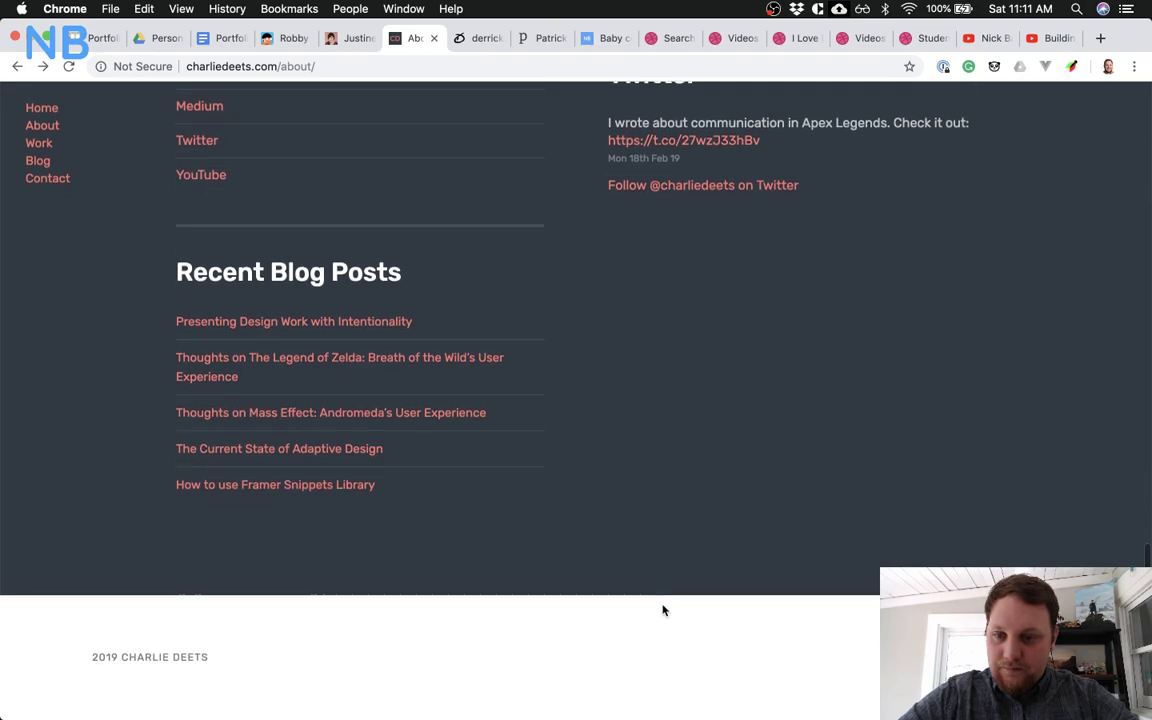
scroll(300, 555, up, 6)
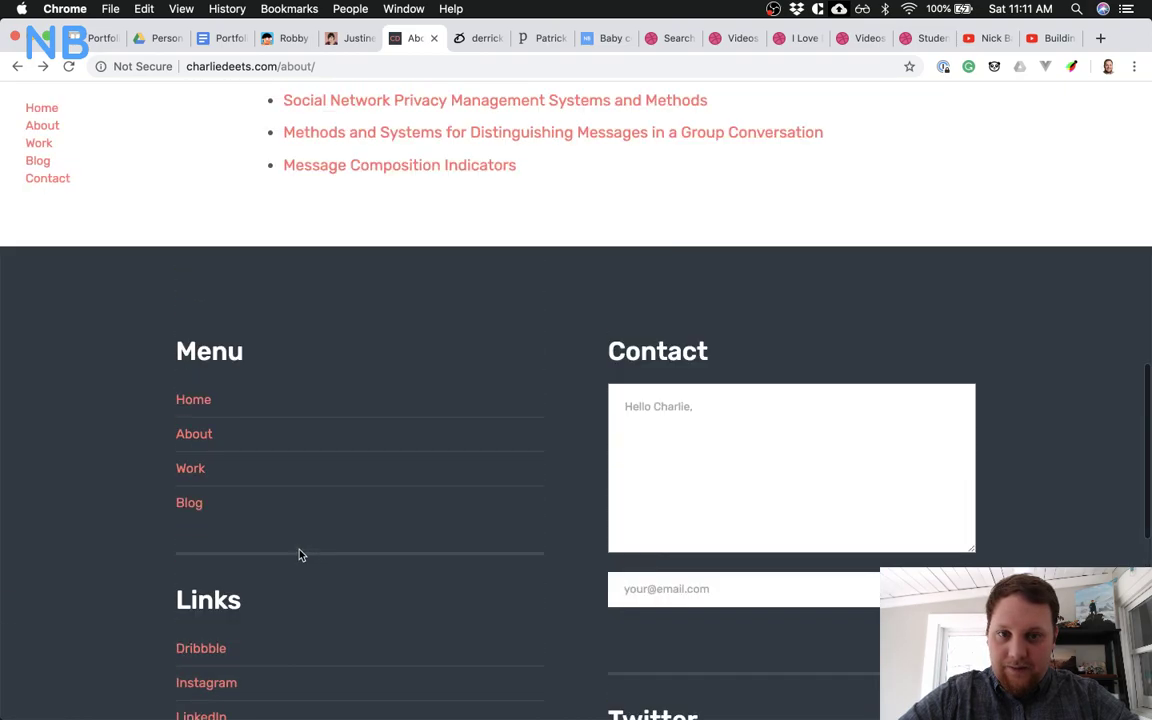
scroll(300, 555, down, 2)
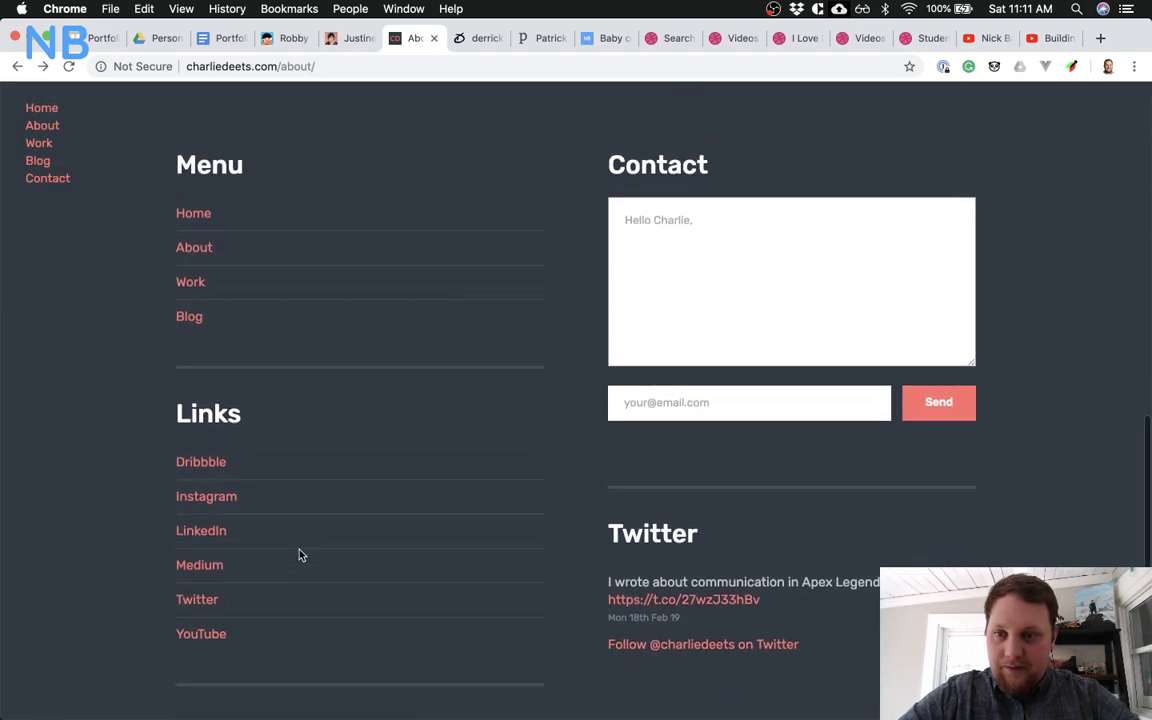
scroll(300, 555, down, 1)
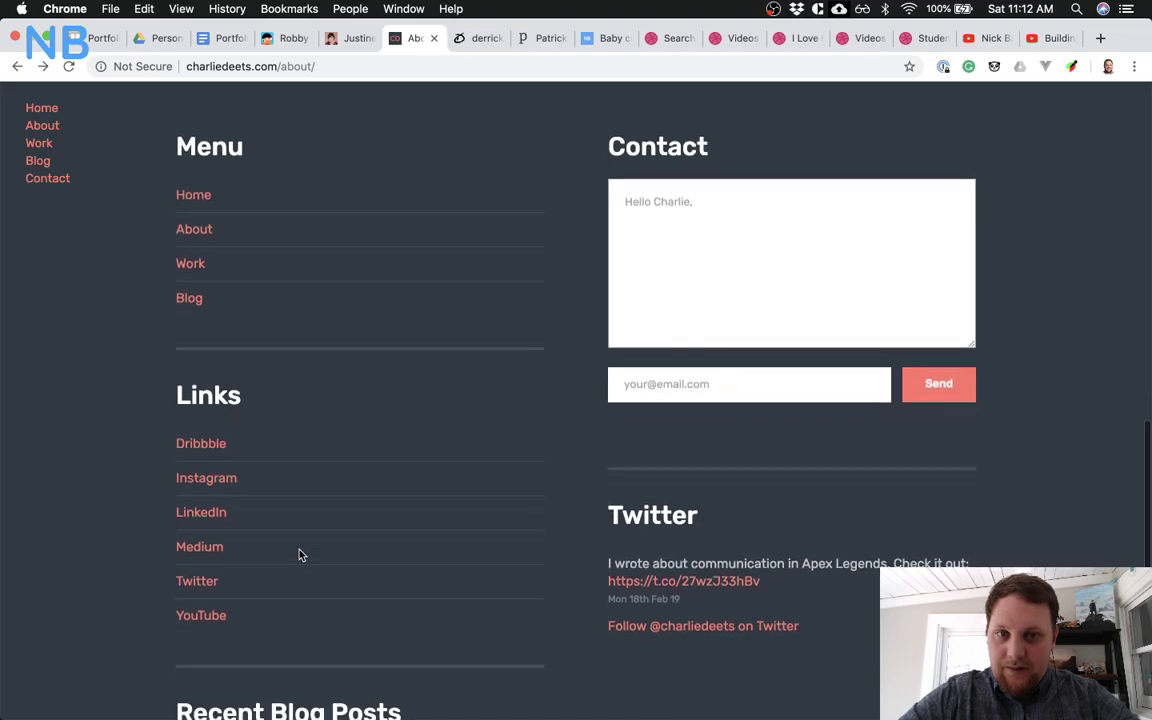
scroll(300, 555, up, 1)
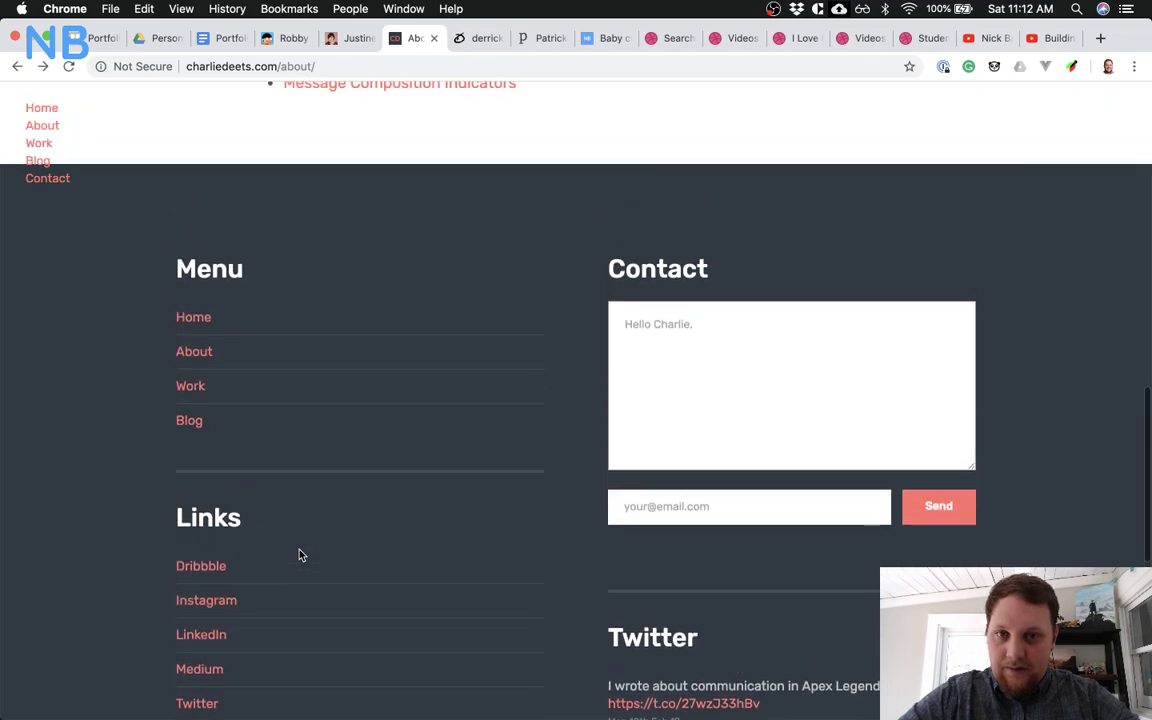
click(605, 40)
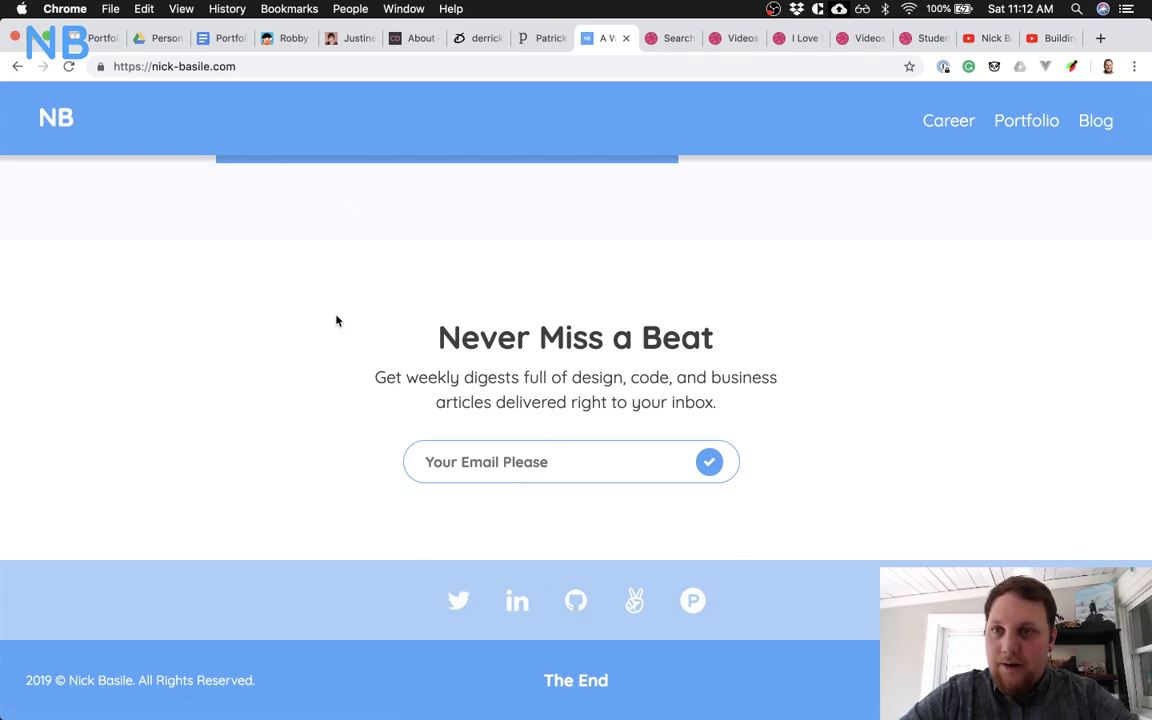
Switch to the Sketch wireframe and delete the Footer placeholder text below the Get In Touch card on Landing page - 4
key(ctrl+Up)
click(692, 447)
scroll(561, 566, down, 10)
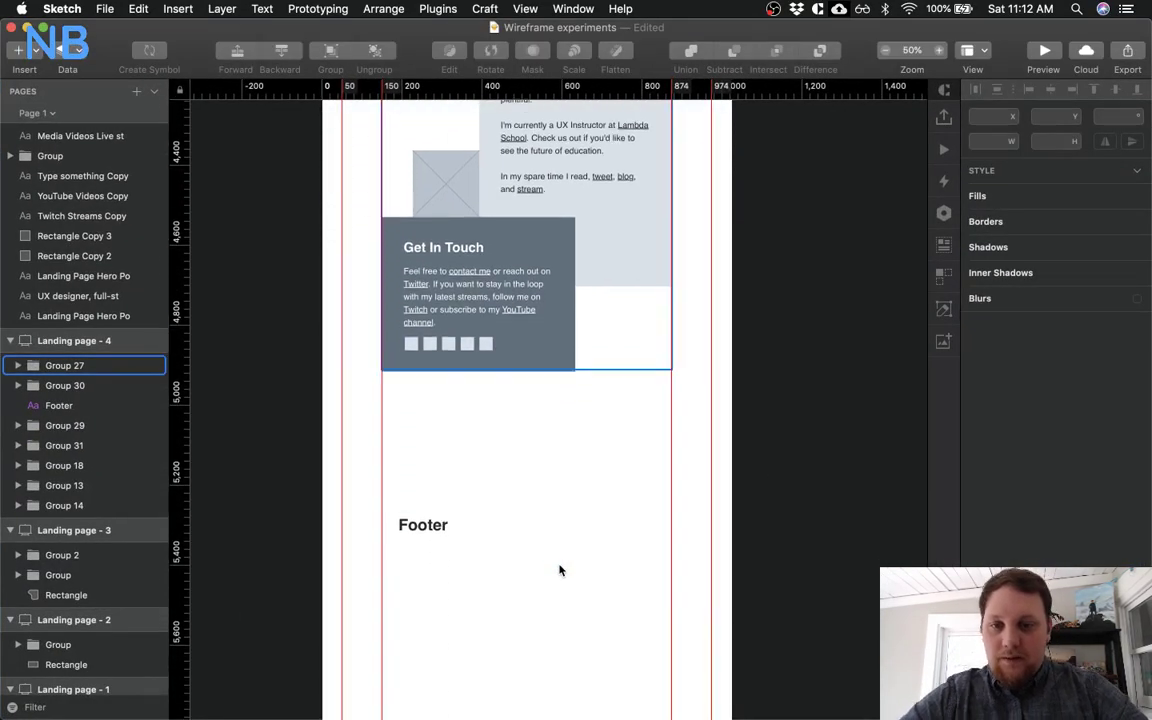
click(409, 468)
key(Delete)
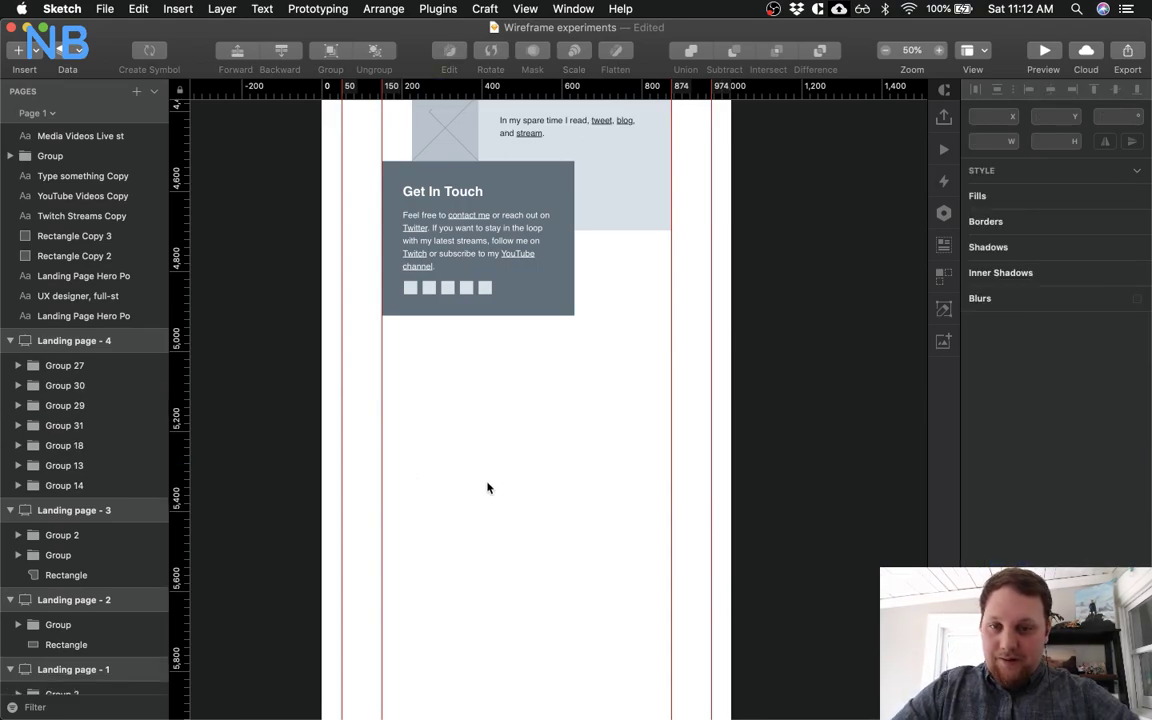
Draw a 1024 by 500 footer rectangle across the artboard below the Get In Touch card, borderless with a #DAE1E7 fill
key(r)
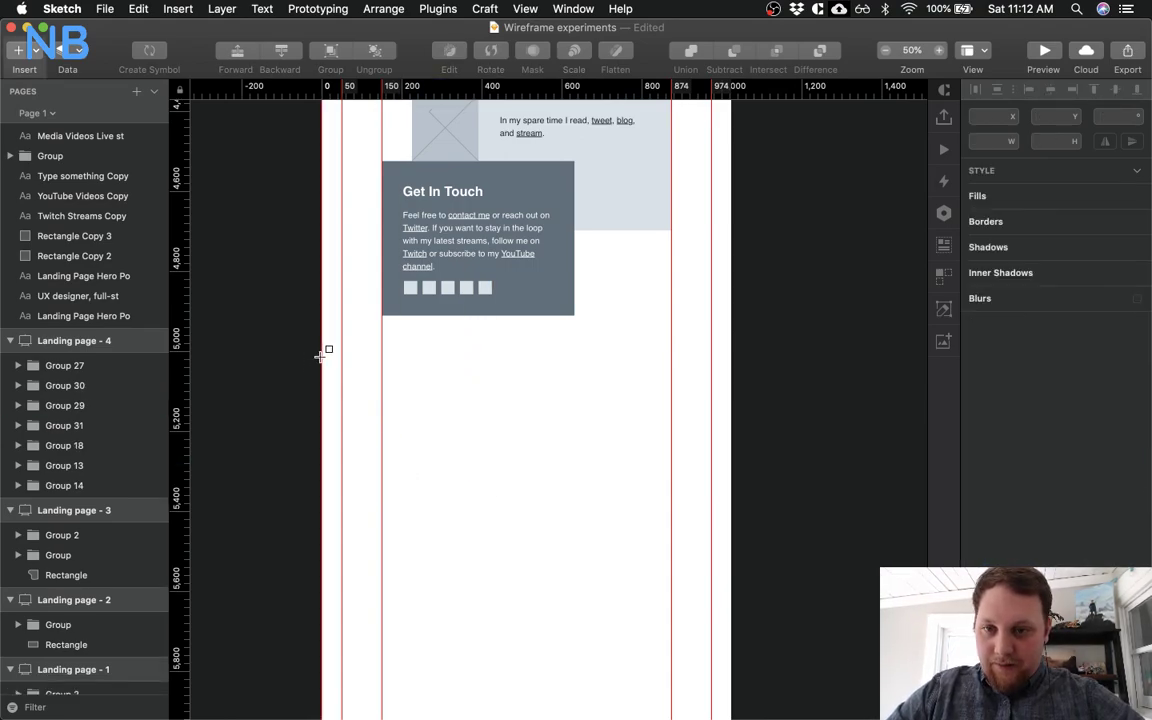
mouse_move(321, 356)
mouse_down()
mouse_move(570, 456)
mouse_move(727, 495)
mouse_move(729, 557)
mouse_up()
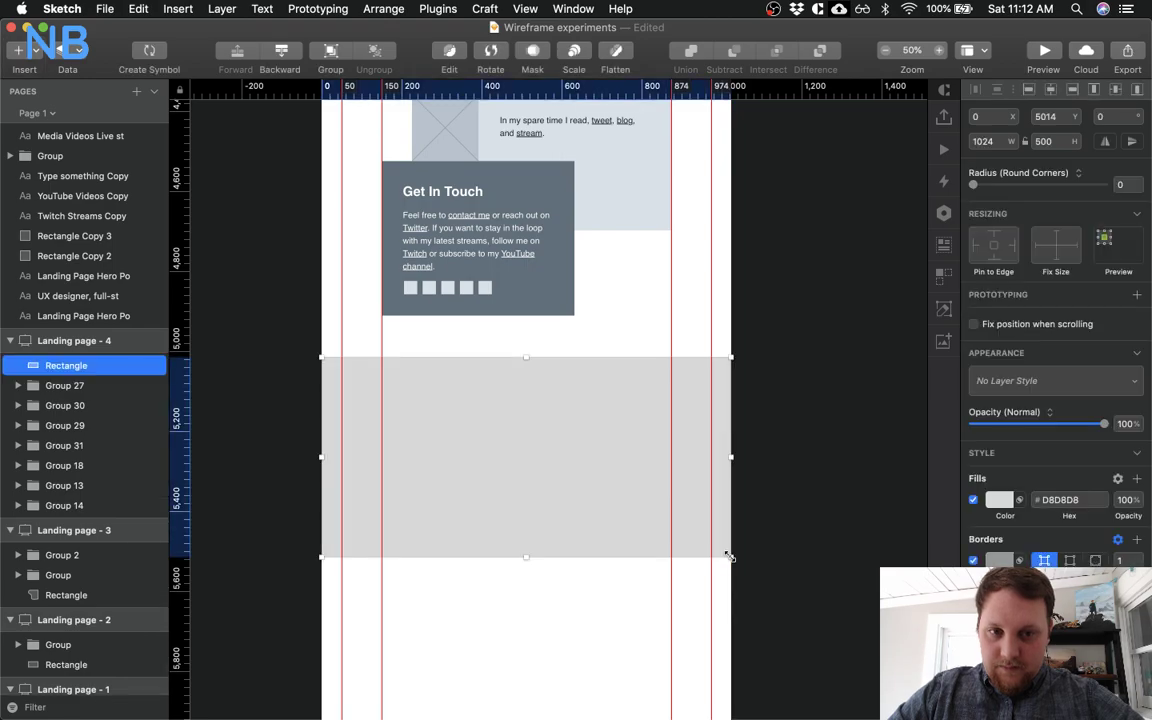
click(974, 560)
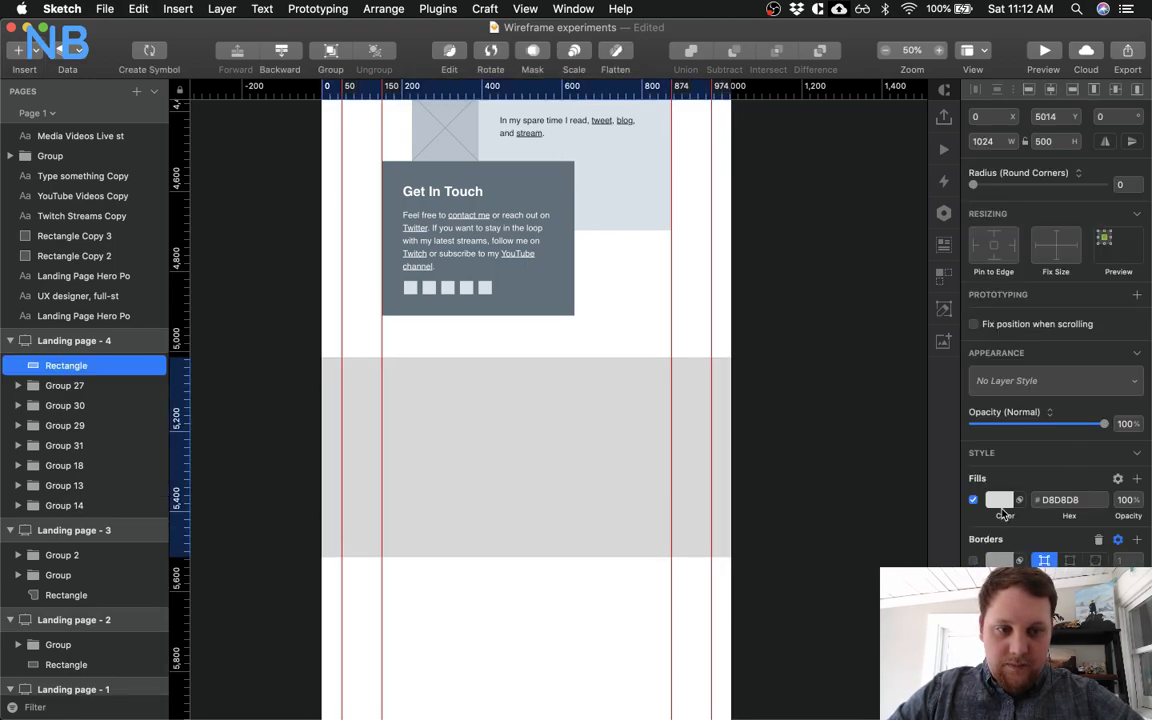
click(1000, 500)
click(1000, 694)
click(824, 484)
Adjust the gap between the footer rectangle and the Get In Touch card by moving the rectangle to Y 5031
key(alt)
key(Up)
key(Up)
key(Up)
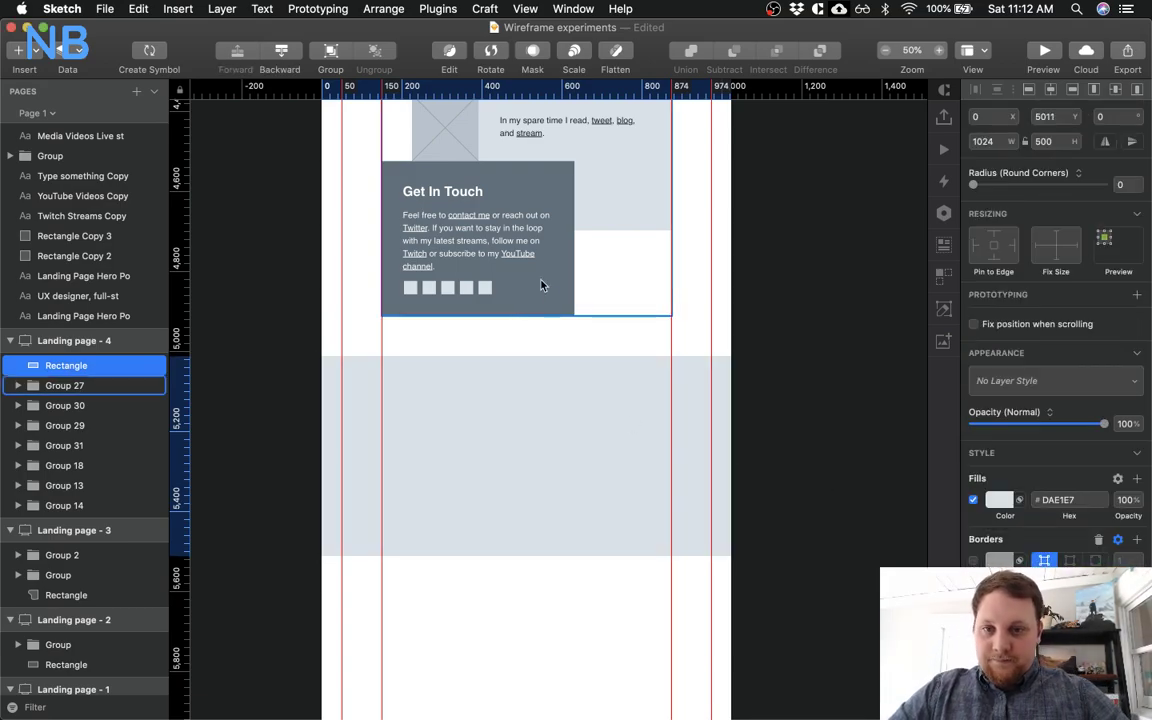
key(shift+Down)
key(shift+Down)
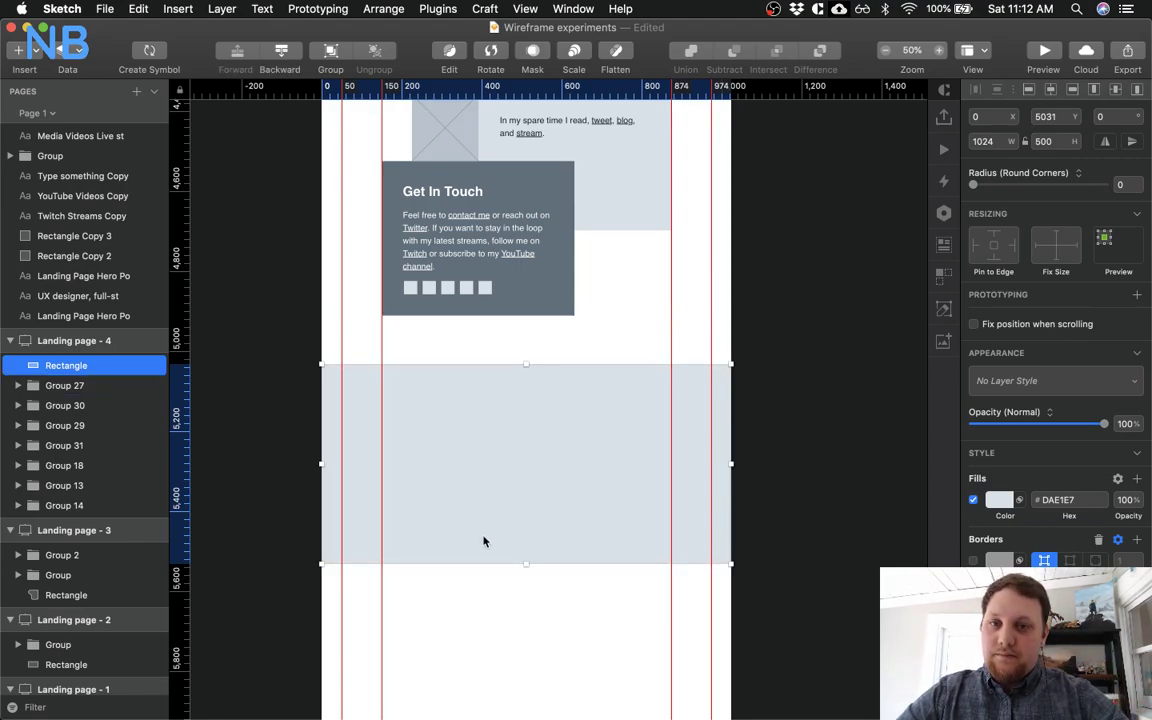
Copy the group of five icon squares from the Get In Touch card and paste it above the wide footer rectangle in the layer order
super+click(483, 288)
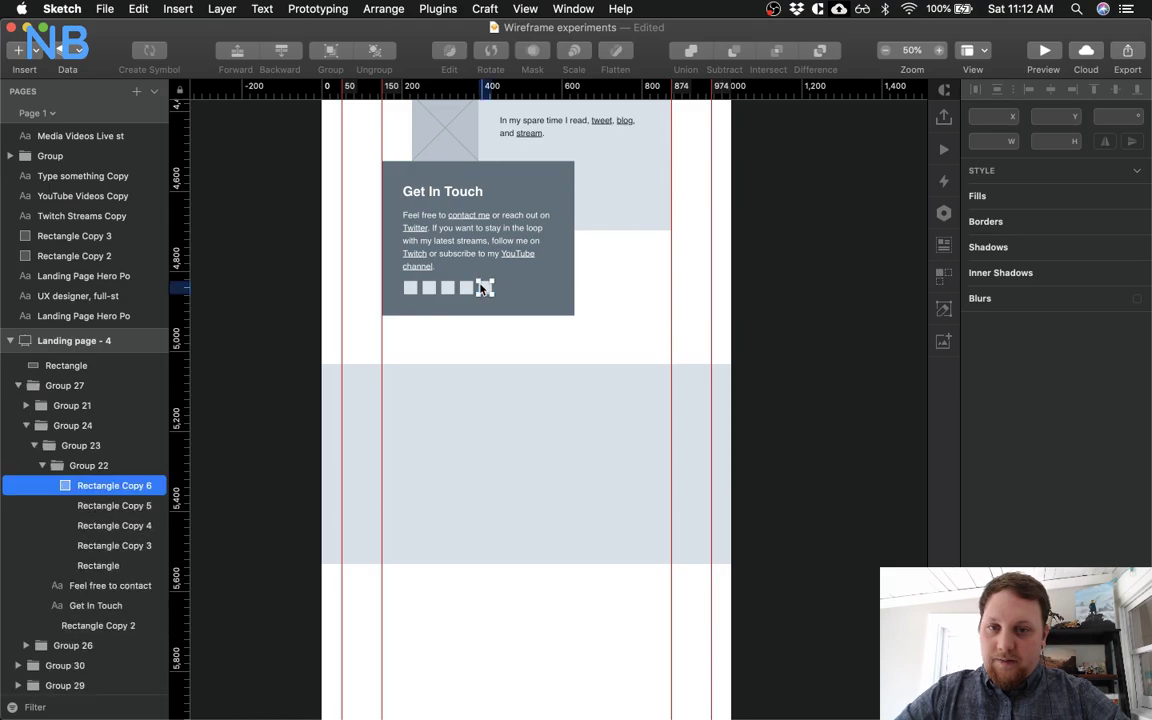
shift+super+click(468, 288)
shift+super+click(447, 288)
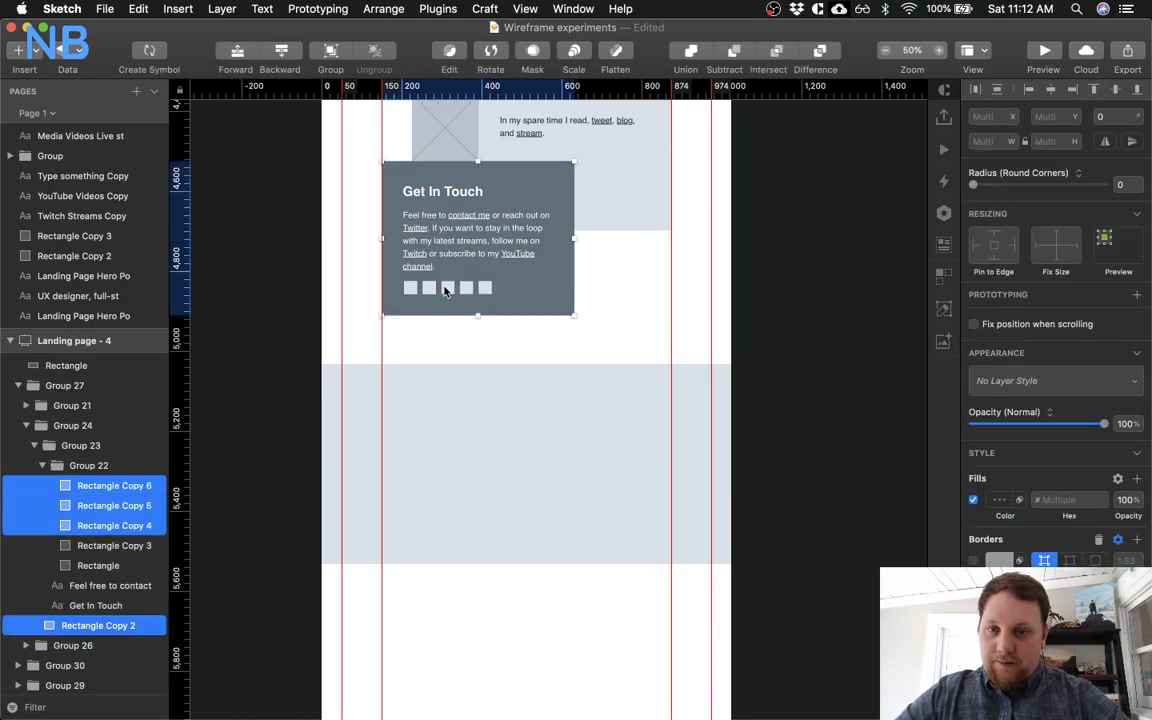
shift+super+click(435, 288)
shift+super+click(411, 288)
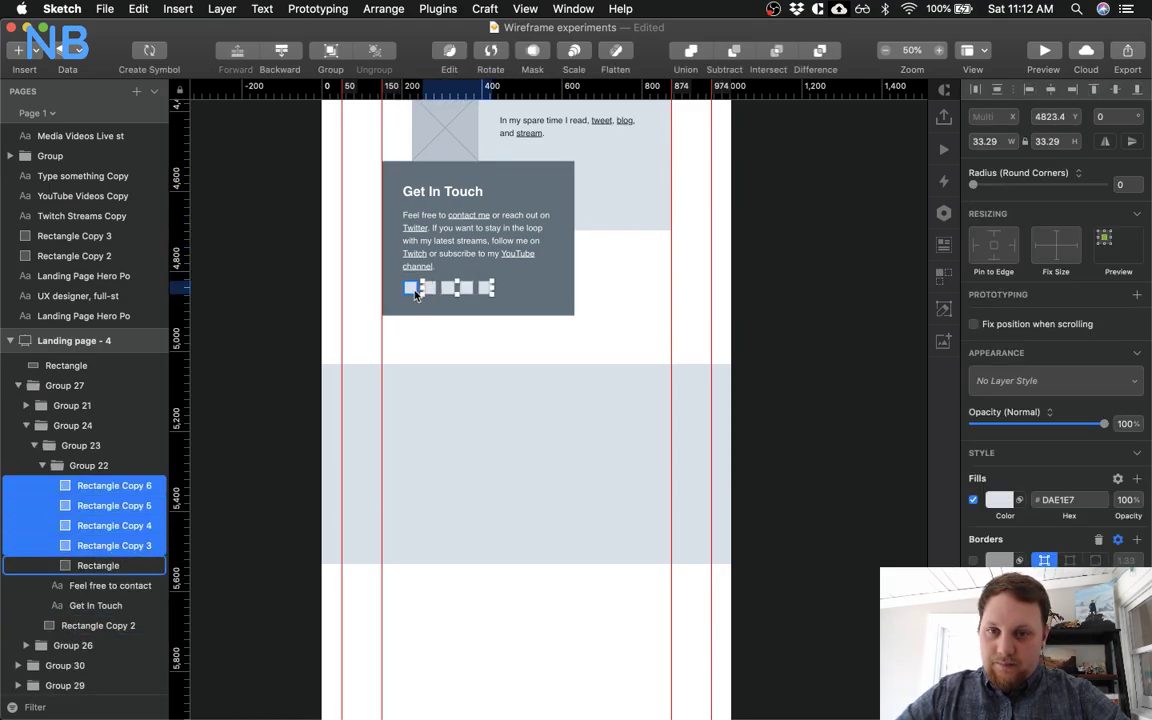
click(100, 467)
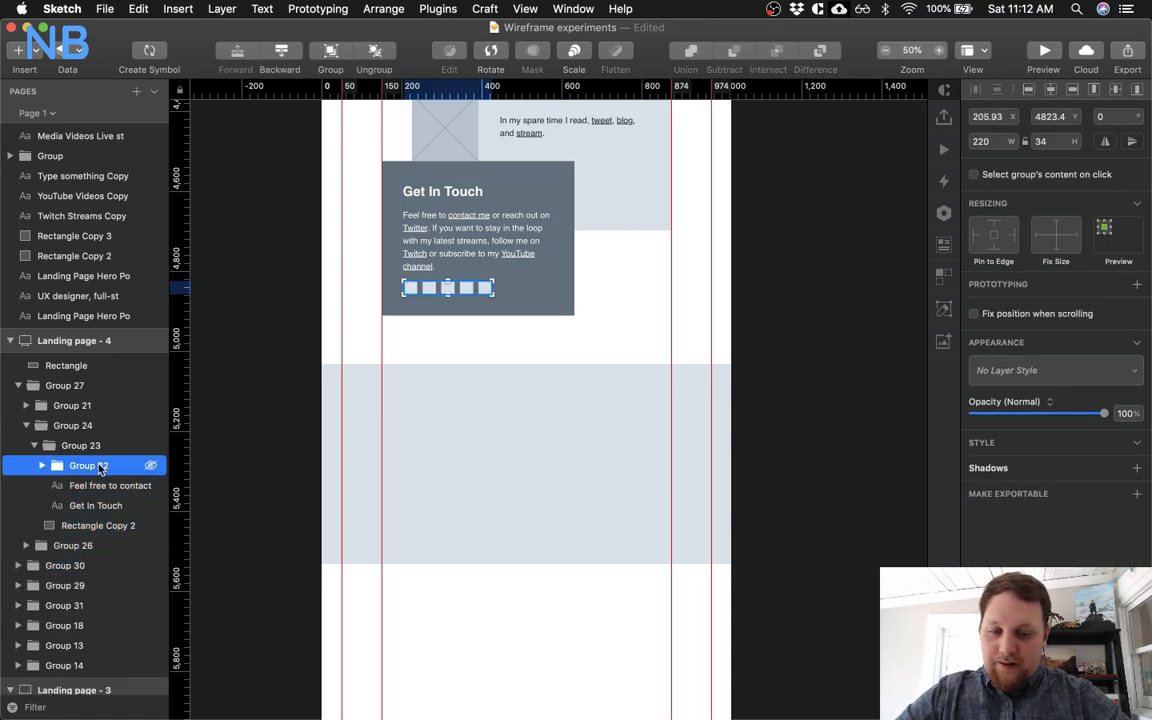
click(538, 550)
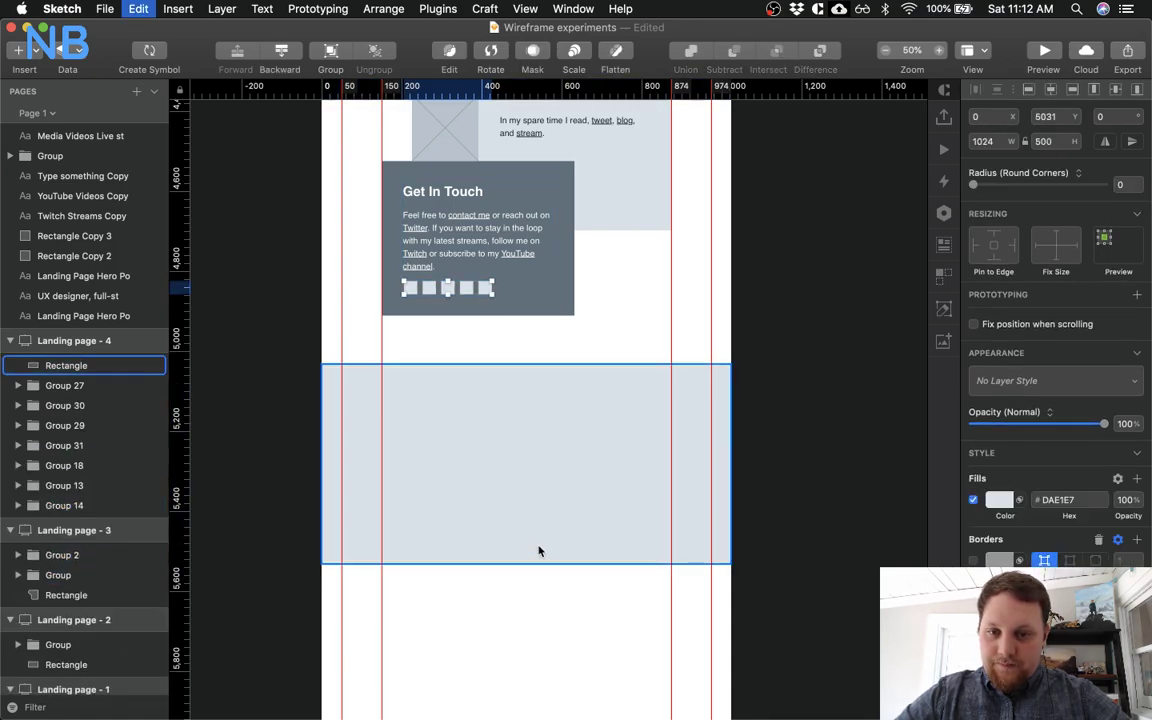
key(super+v)
Move the pasted group of icon squares straight down into the footer rectangle, to a Y position of about 5113
key(shift+Down)
key(shift+Down)
key(shift+Down)
key(shift+Down)
key(shift+Down)
key(shift+Down)
key(shift+Down)
key(shift+Down)
key(shift+Down)
key(shift+Down)
key(shift+Down)
key(shift+Down)
key(shift+Down)
key(shift+Down)
key(shift+Down)
key(shift+Down)
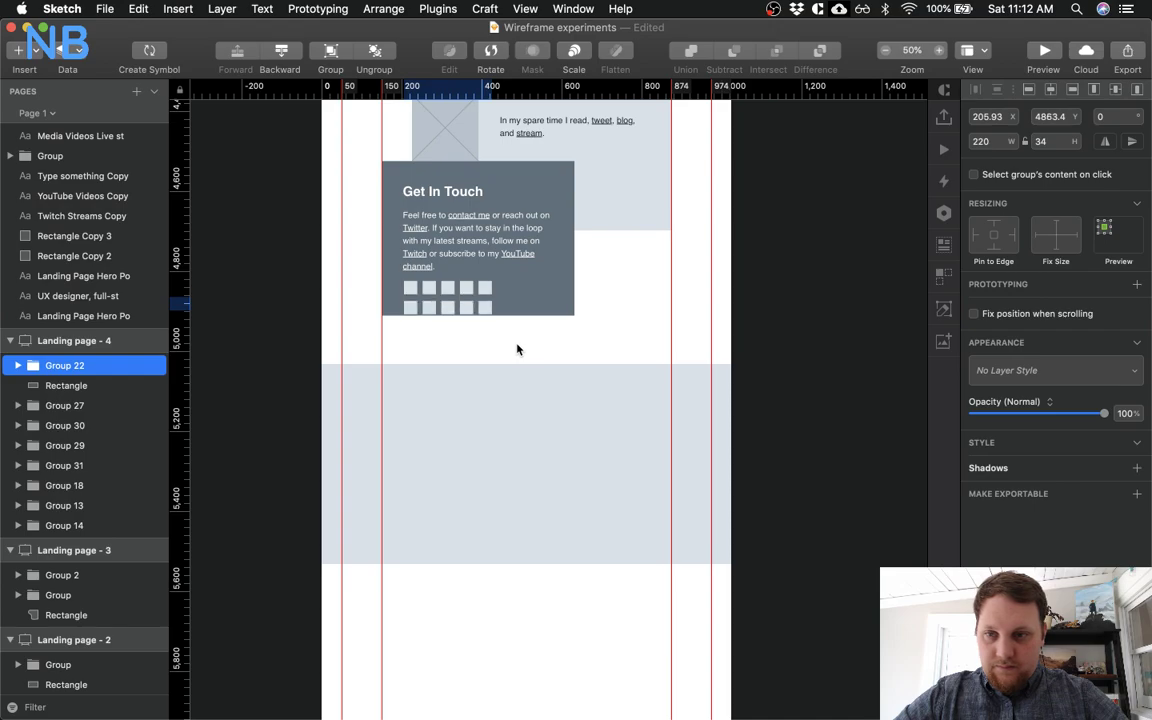
key(shift+Down)
key(shift+Down)
key(shift+Down)
key(shift+Down)
key(shift+Down)
key(shift+Down)
key(shift+Down)
key(shift+Down)
key(shift+Down)
key(shift+Down)
key(shift+Down)
key(shift+Down)
key(shift+Down)
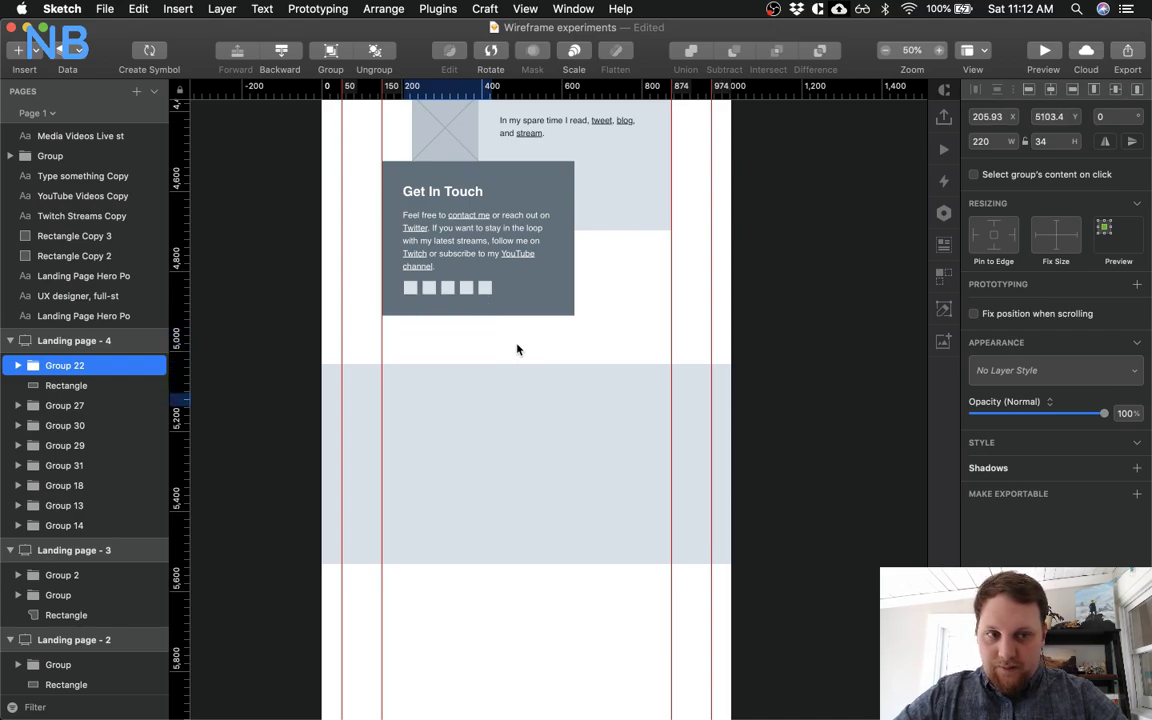
Change the fill of all five copied squares in the footer to a darker gray-blue
click(18, 368)
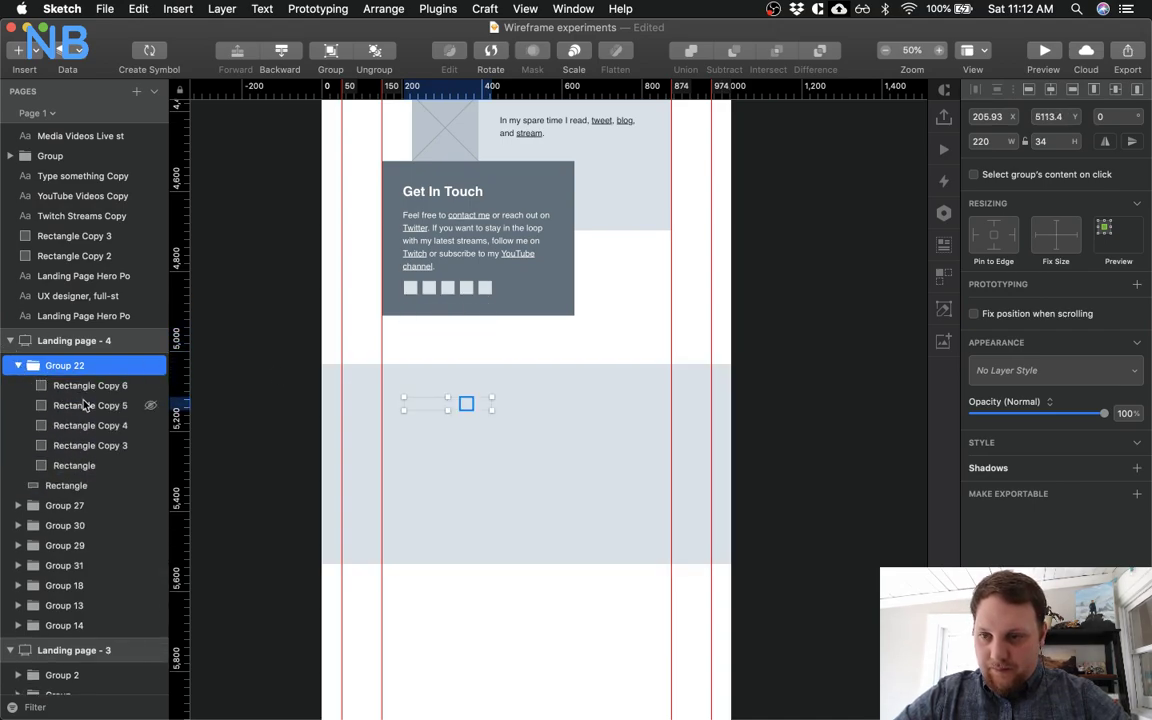
click(80, 386)
shift+click(84, 466)
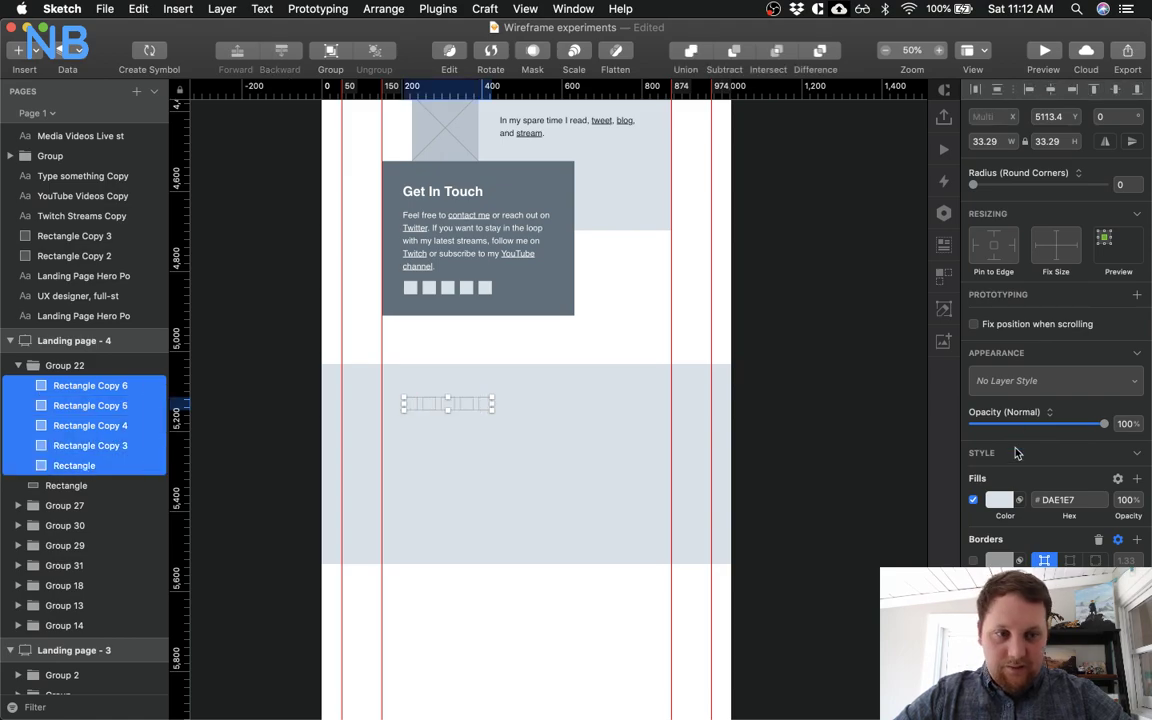
scroll(1004, 470, down, 2)
click(1000, 421)
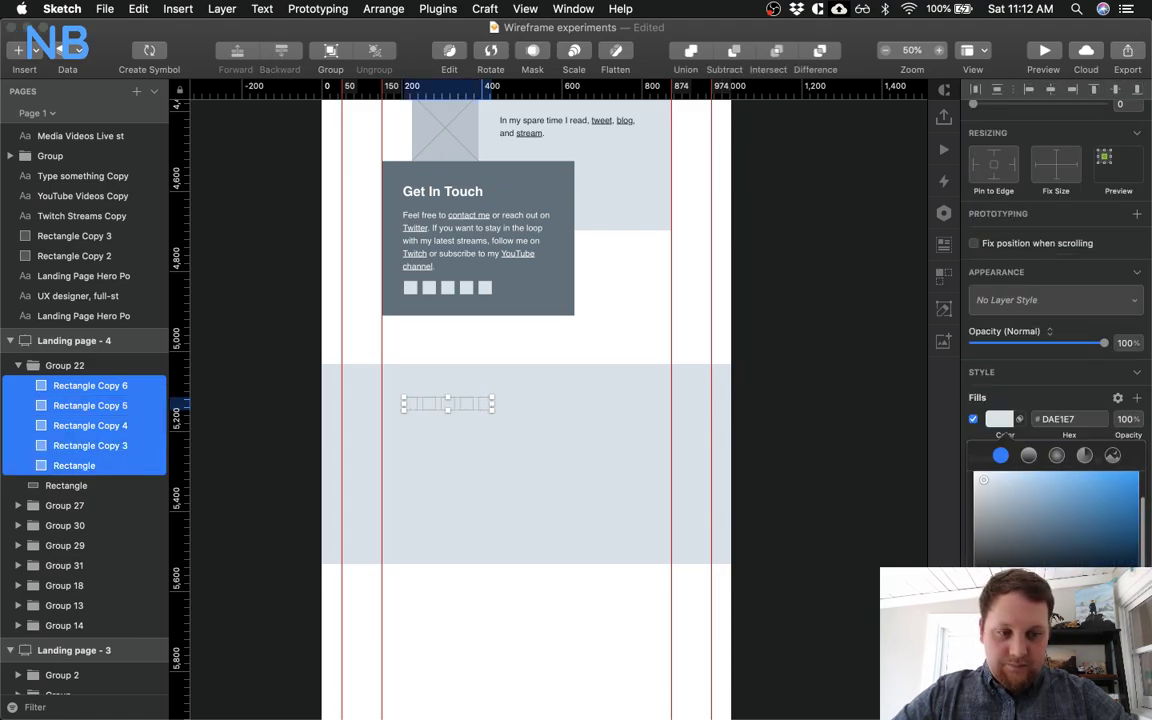
click(566, 586)
Move the footer's icon square group to X 150 and Y 5160, aligned with the 150 guide
click(522, 630)
click(470, 403)
drag(456, 404, 434, 423)
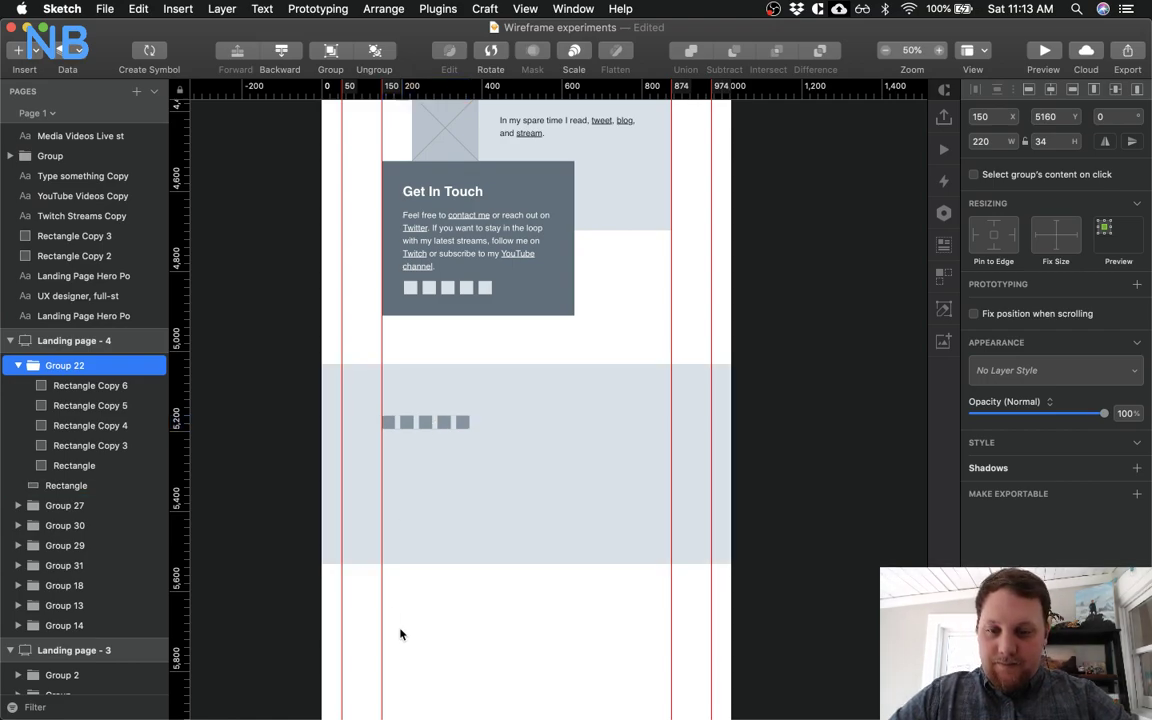
Add a text layer with the default placeholder text above the icon squares in the footer, at about X 197, Y 5074
key(t)
click(400, 391)
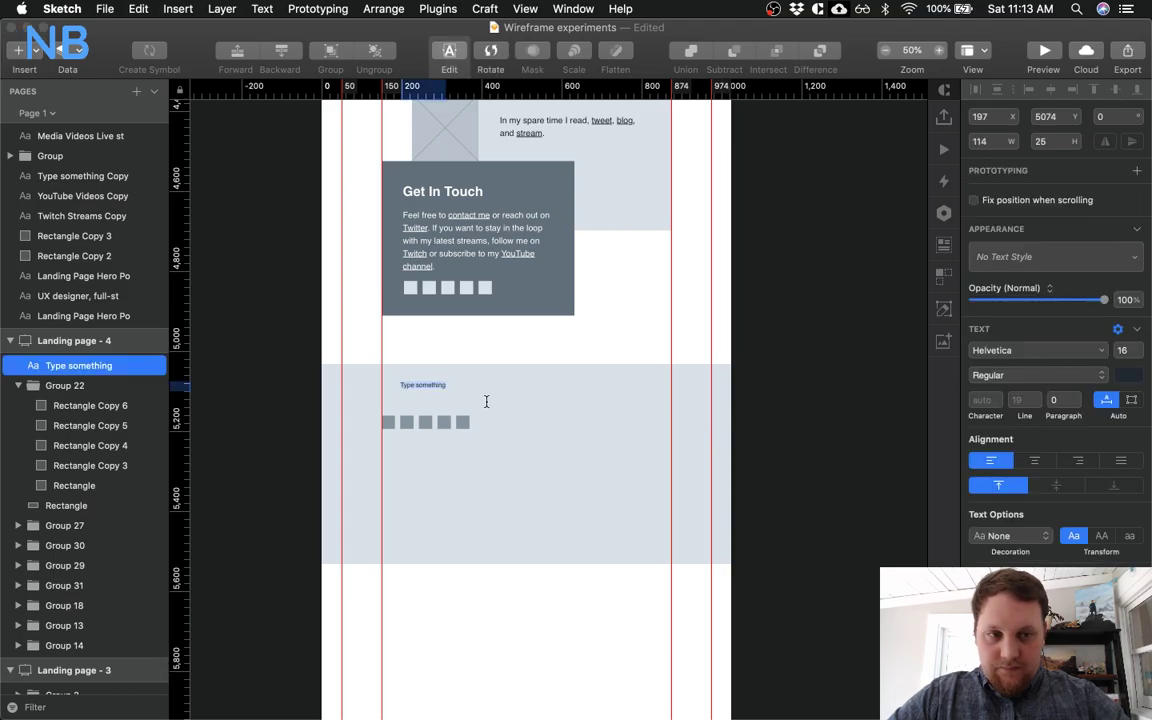
scroll(518, 287, up, 2)
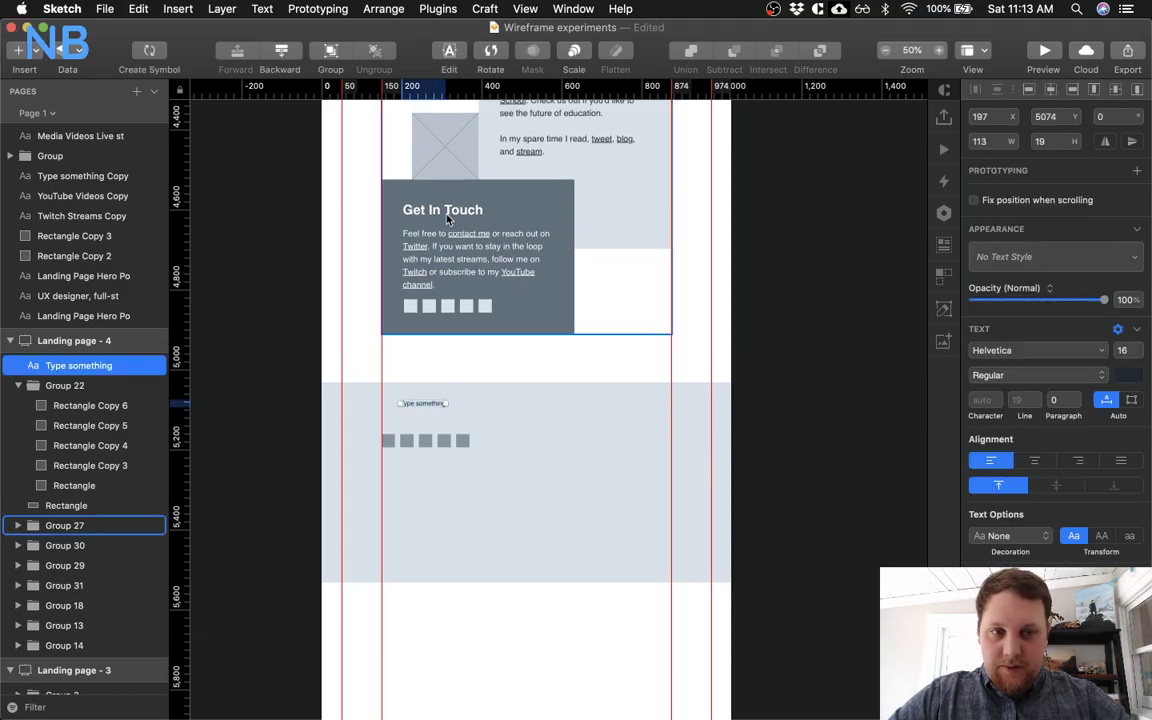
Set the font size of the About Me and Get In Touch headings to 40, matching the Join Me On Twitch heading
double_click(446, 217)
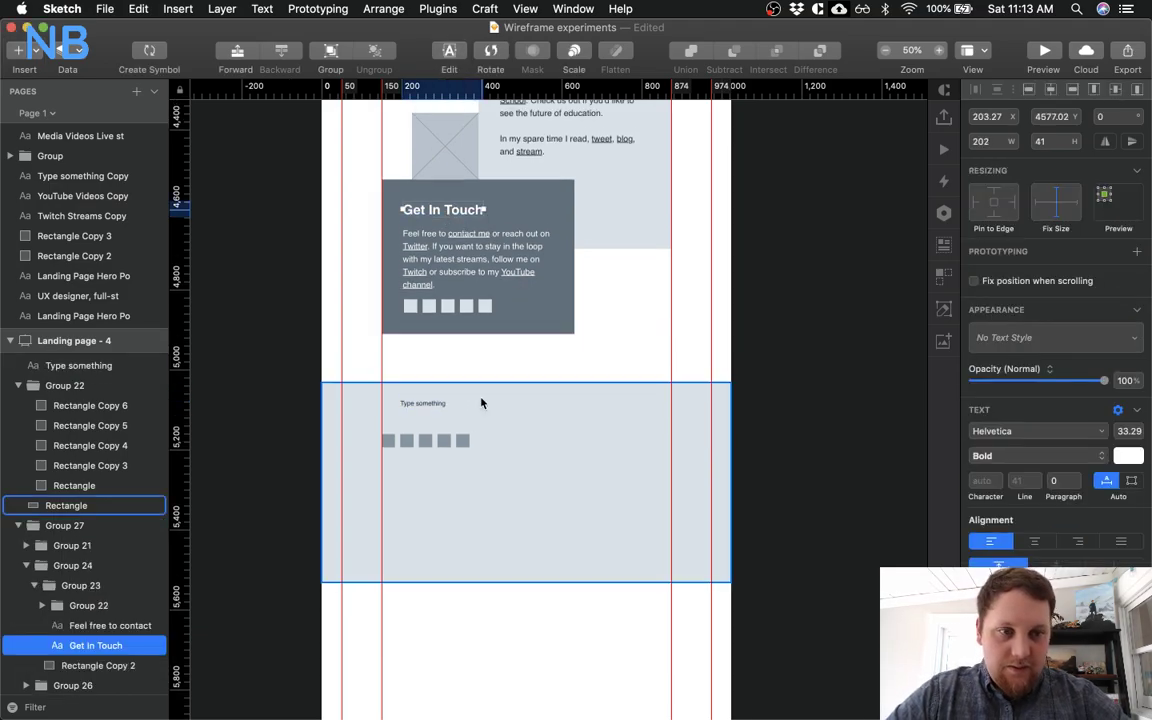
scroll(508, 289, up, 10)
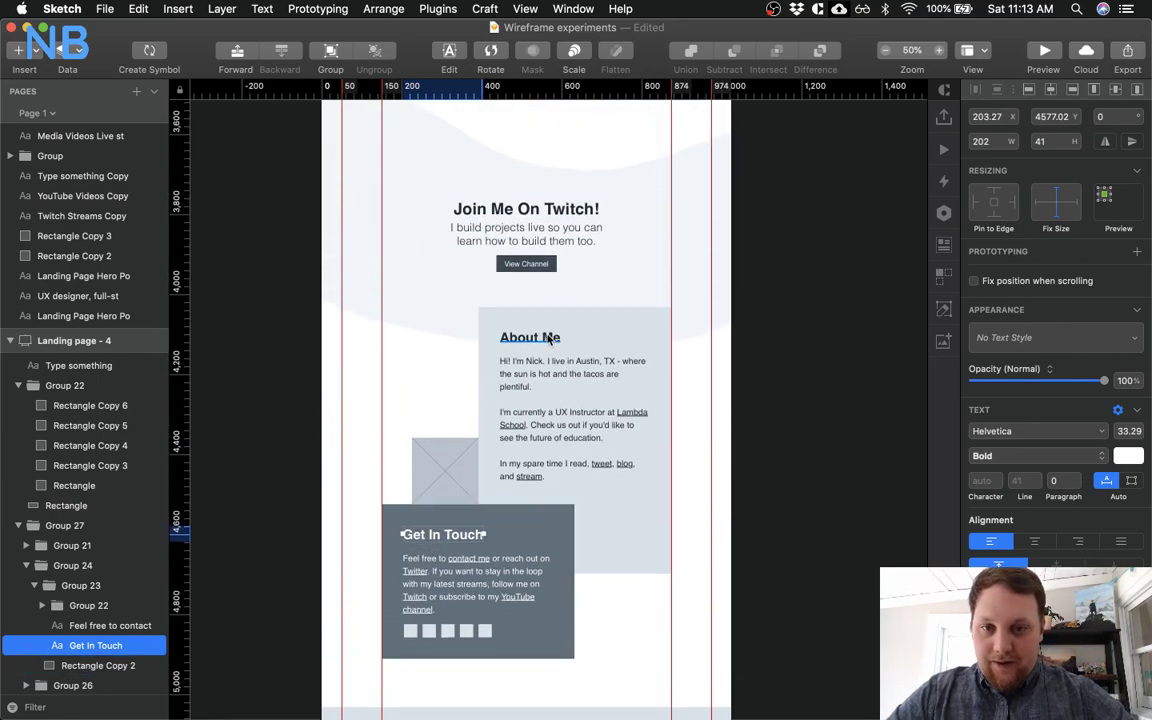
click(530, 337)
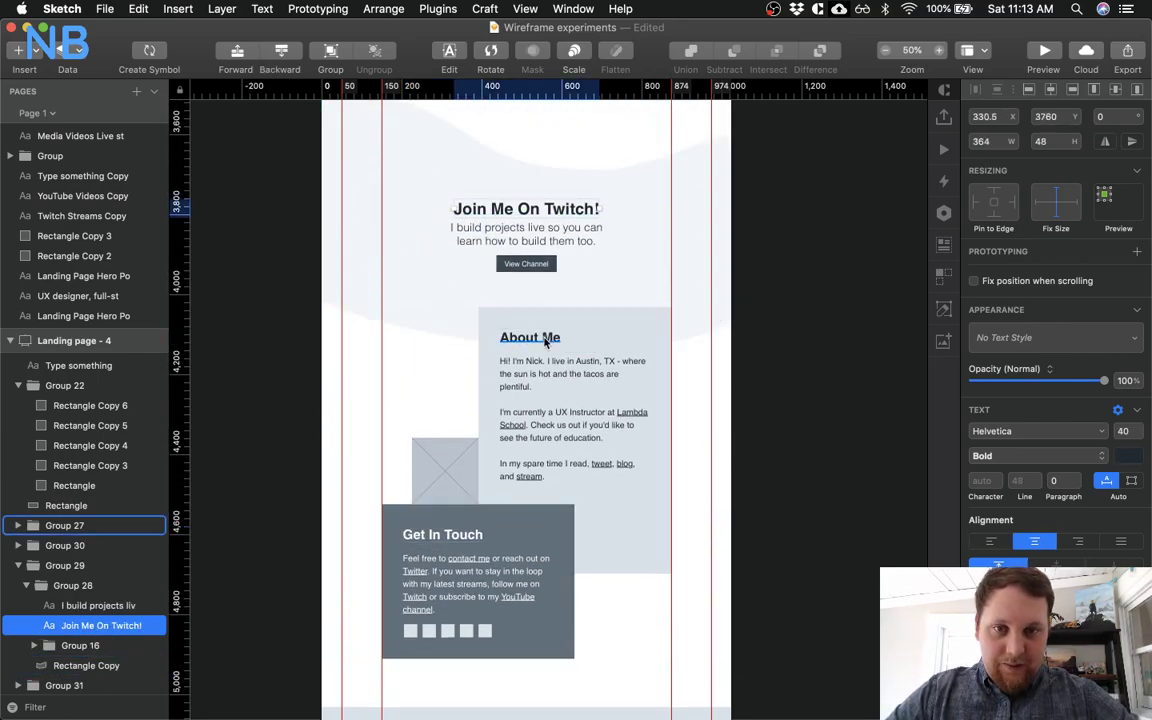
shift+click(445, 535)
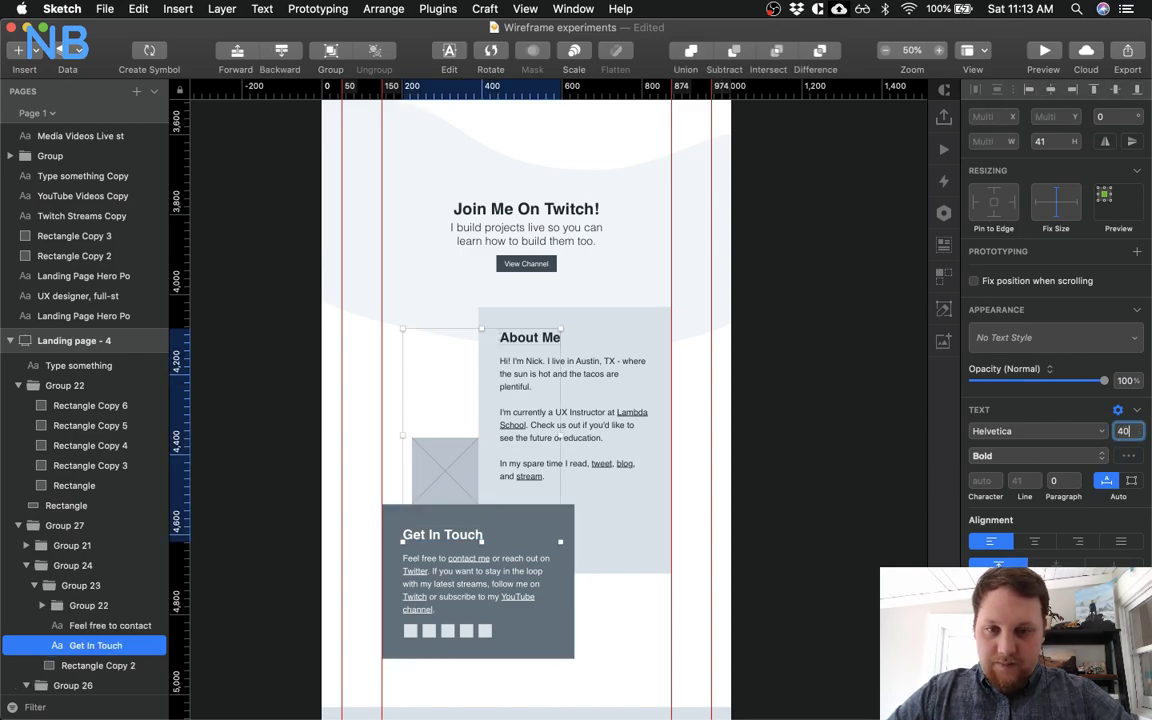
text(40)
key(Return)
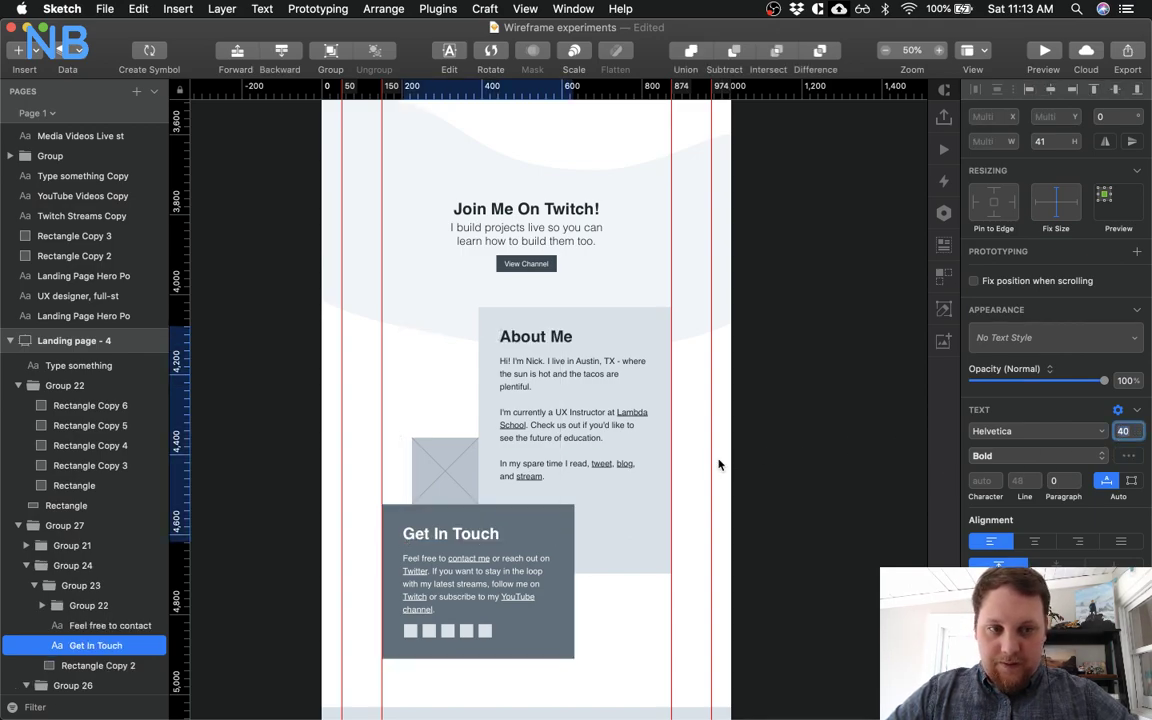
Try the stream card titles' font size of 25 on the About Me and Get In Touch headings, and restore 40
scroll(727, 463, up, 6)
click(423, 316)
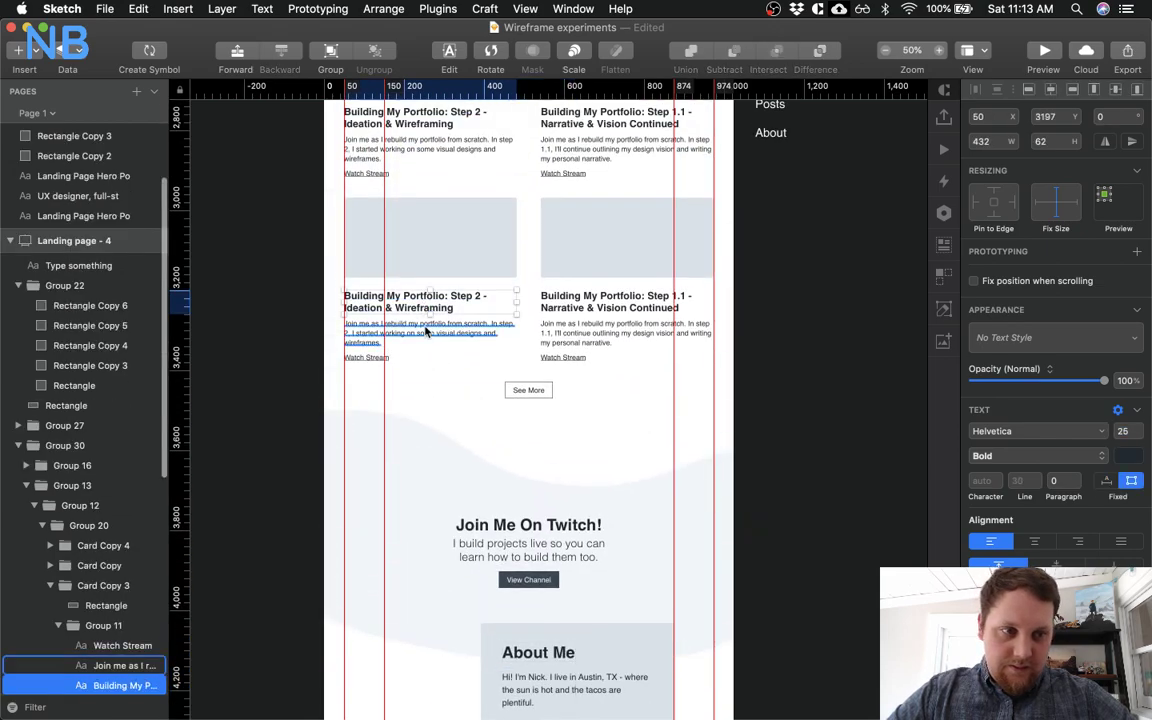
scroll(423, 318, down, 6)
click(510, 331)
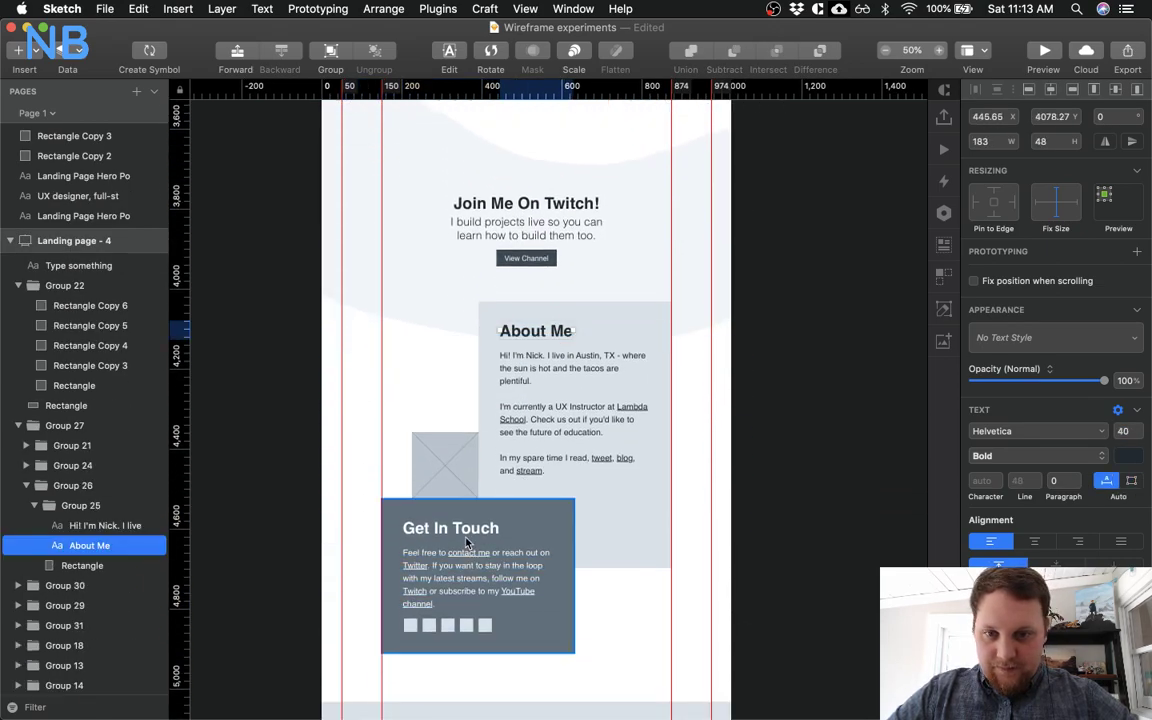
shift+click(471, 566)
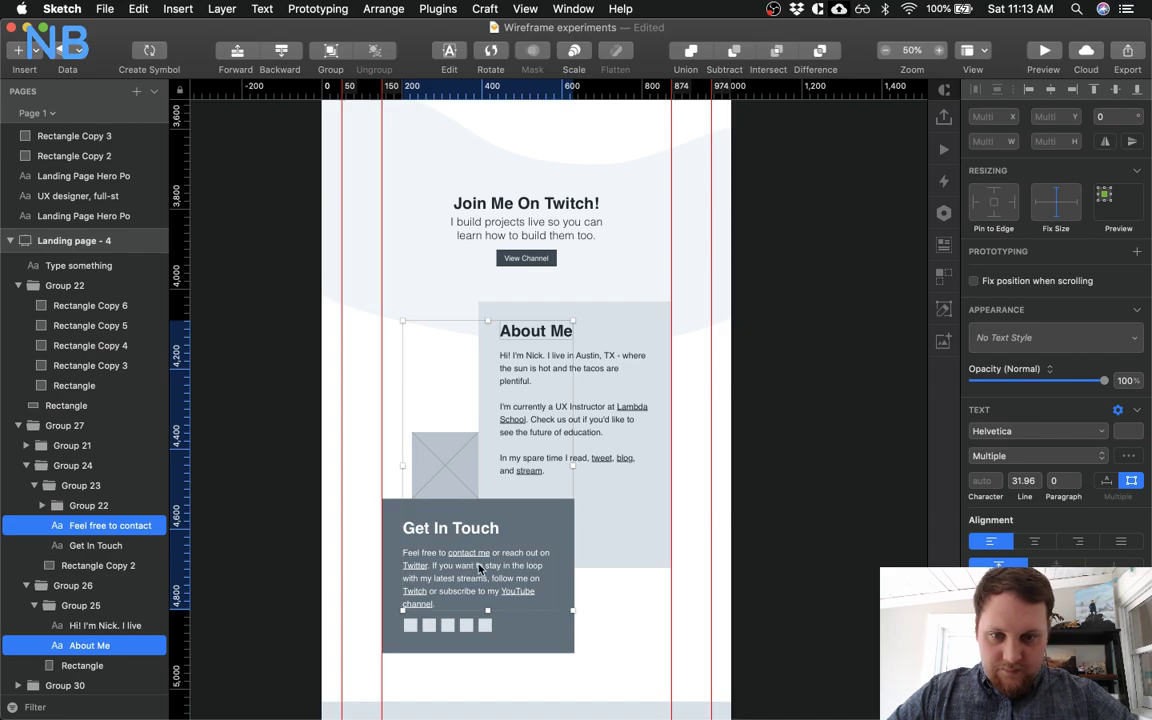
click(644, 607)
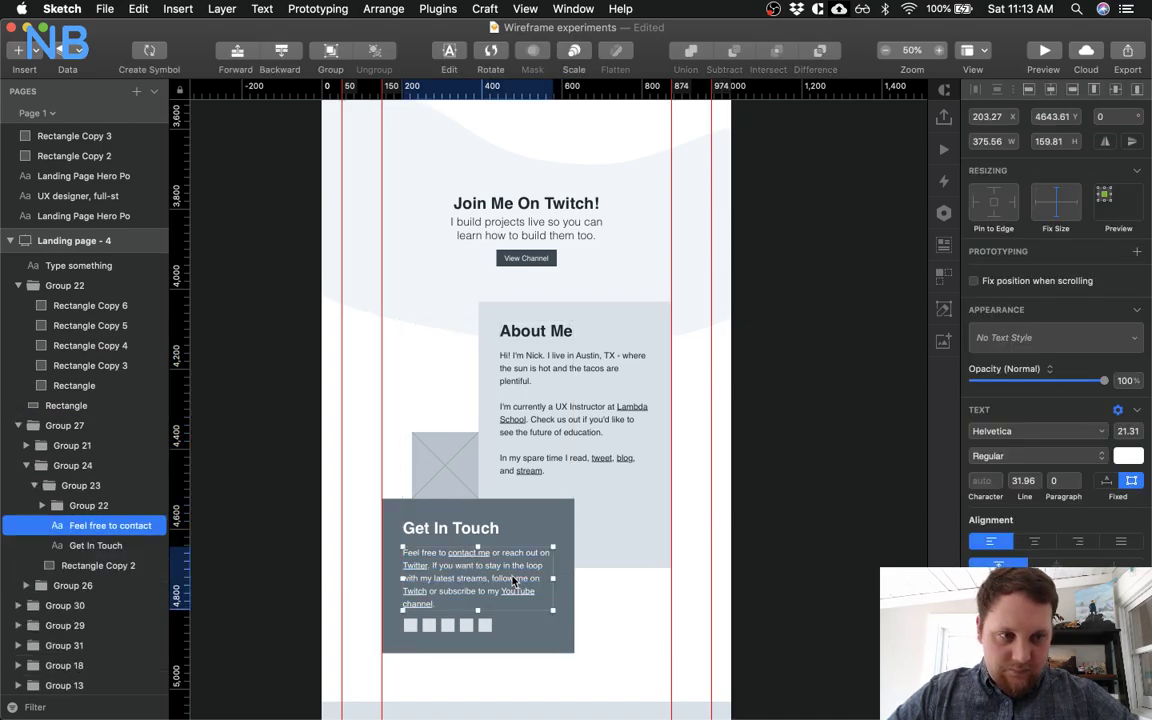
click(450, 528)
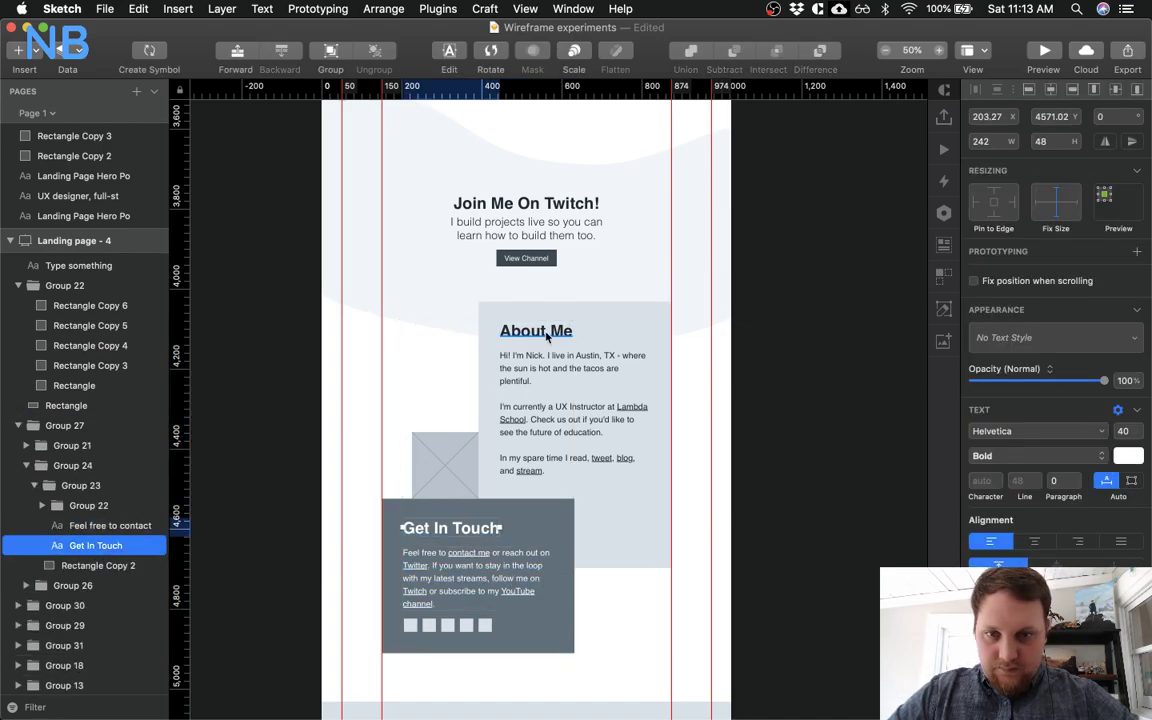
shift+click(535, 330)
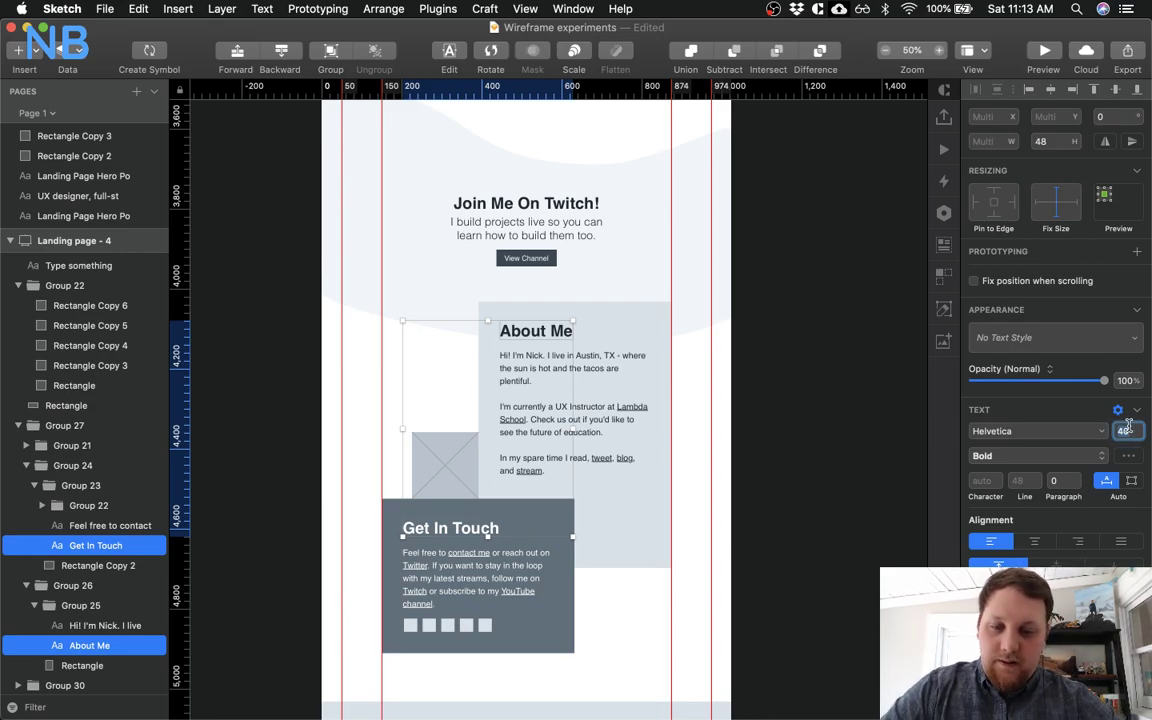
text(25)
key(Return)
scroll(893, 534, down, 2)
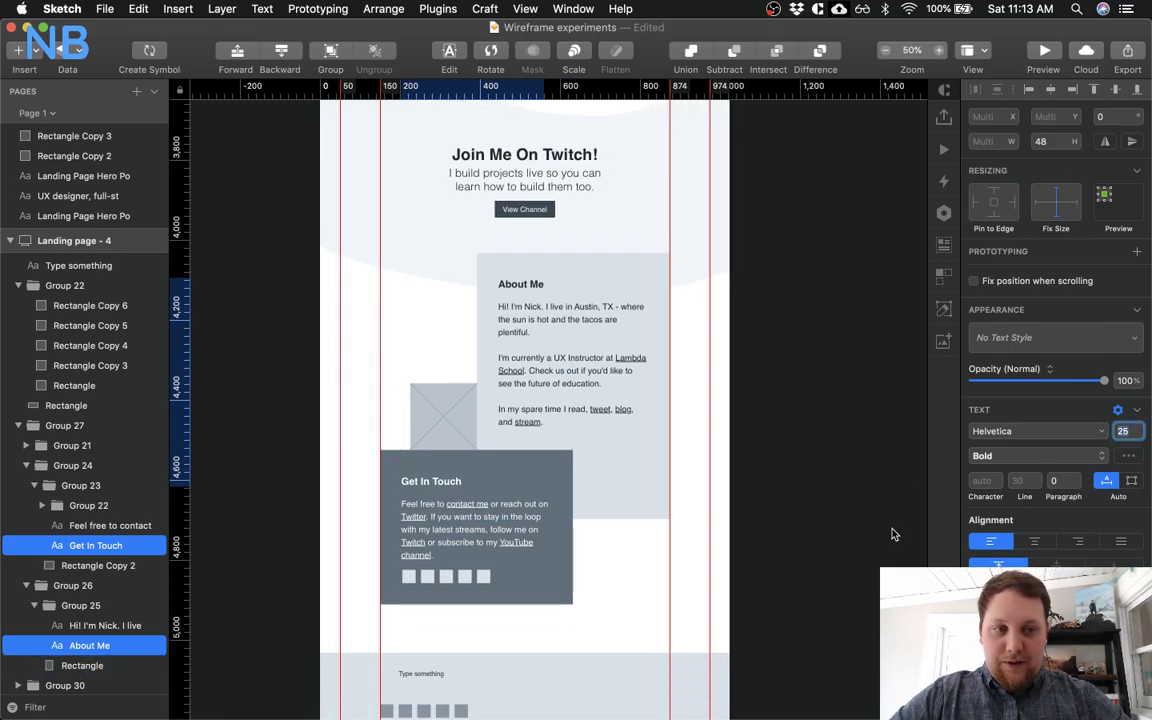
key(Return)
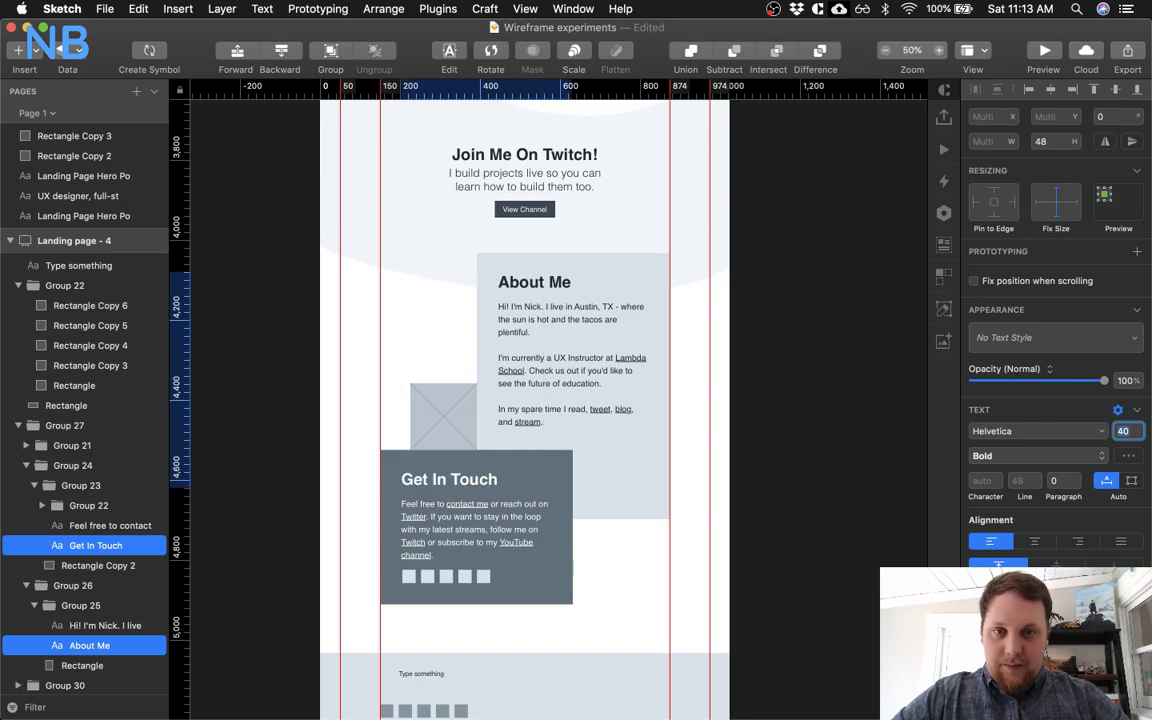
Try font size 18 and settle on 21 for the body text of the About Me and Get In Touch cards
click(502, 531)
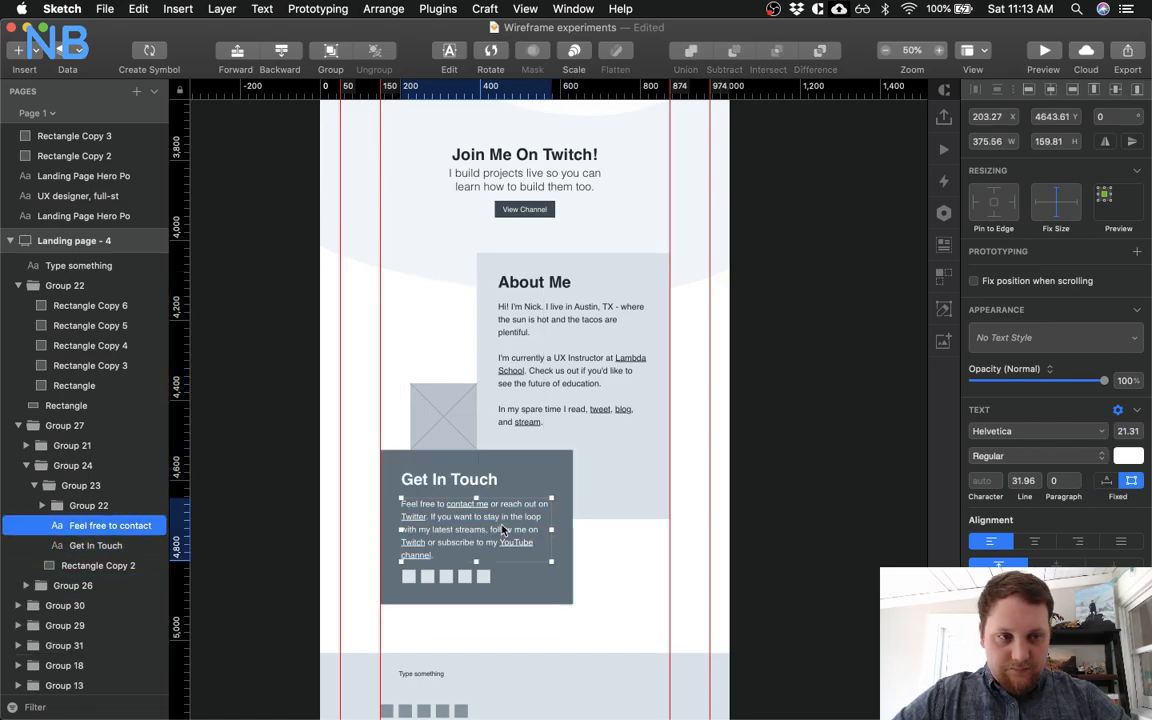
shift+click(583, 326)
click(1127, 431)
text(18)
key(Return)
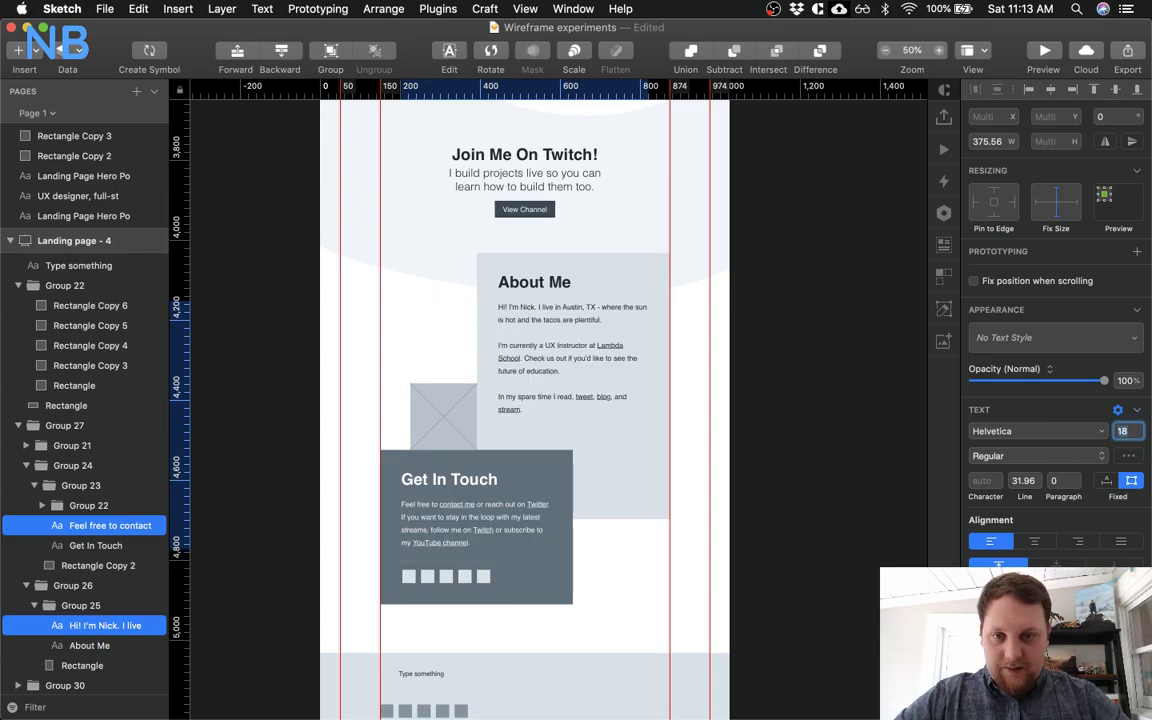
text(21)
key(Return)
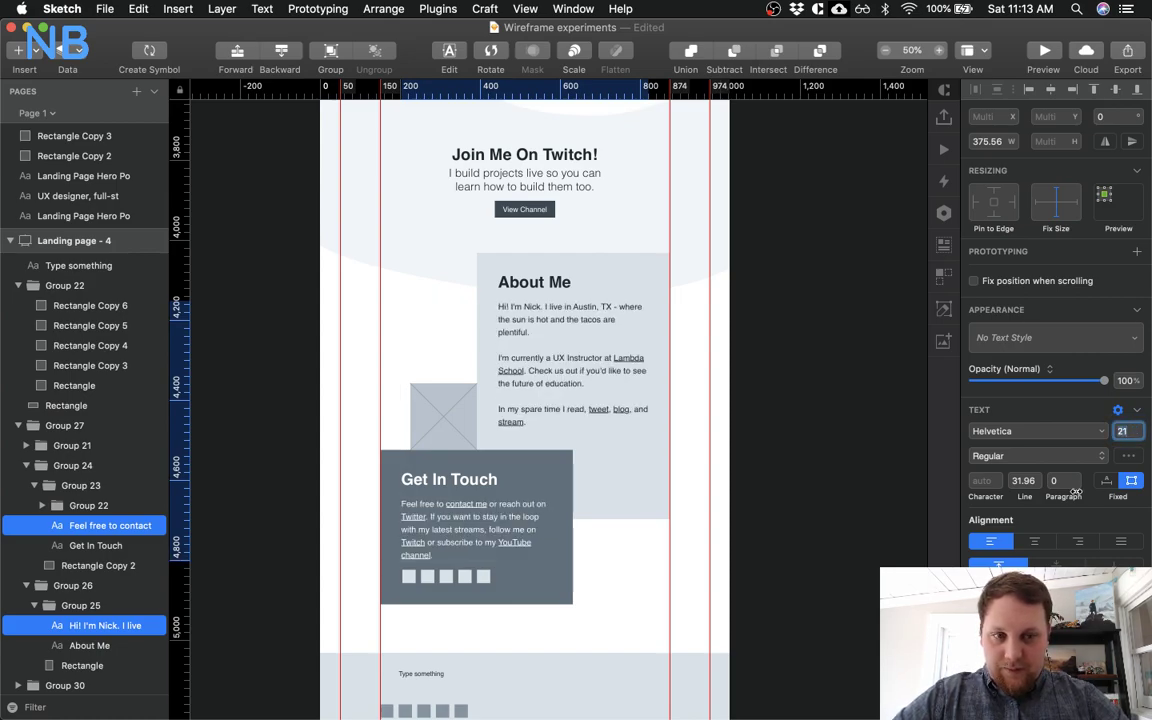
Set the line height of the About Me and Get In Touch body text to 30
click(1023, 482)
key(BackSpace)
key(Return)
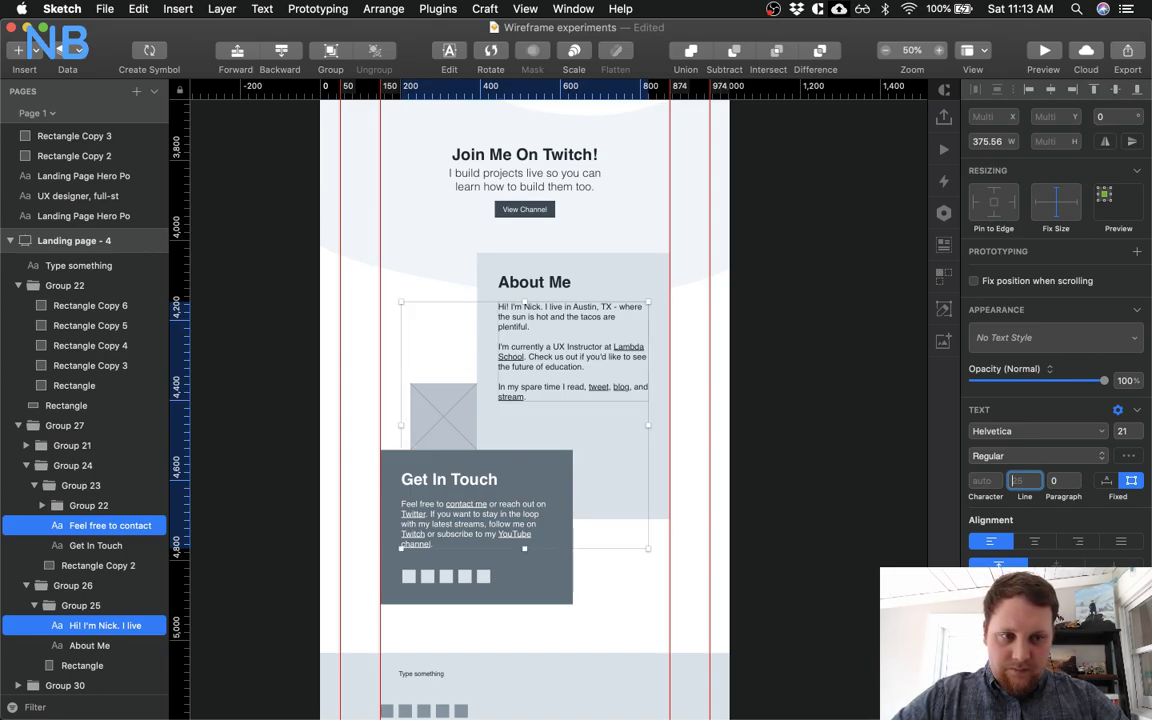
text(28)
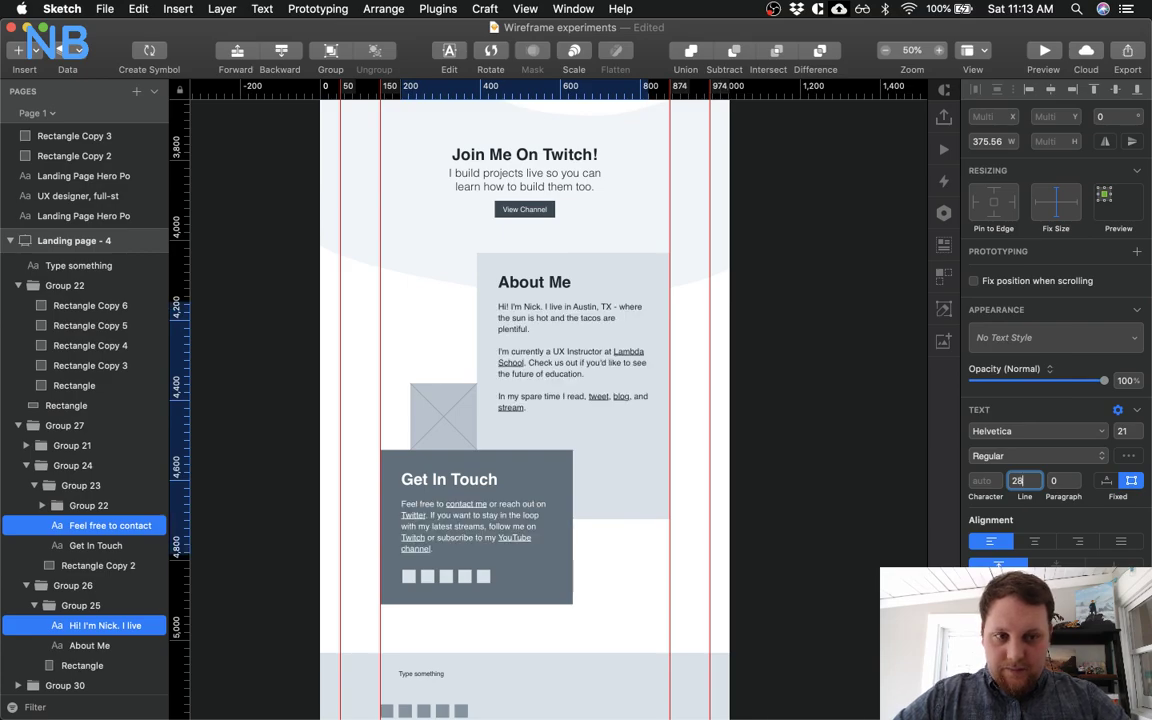
key(Up)
key(Up)
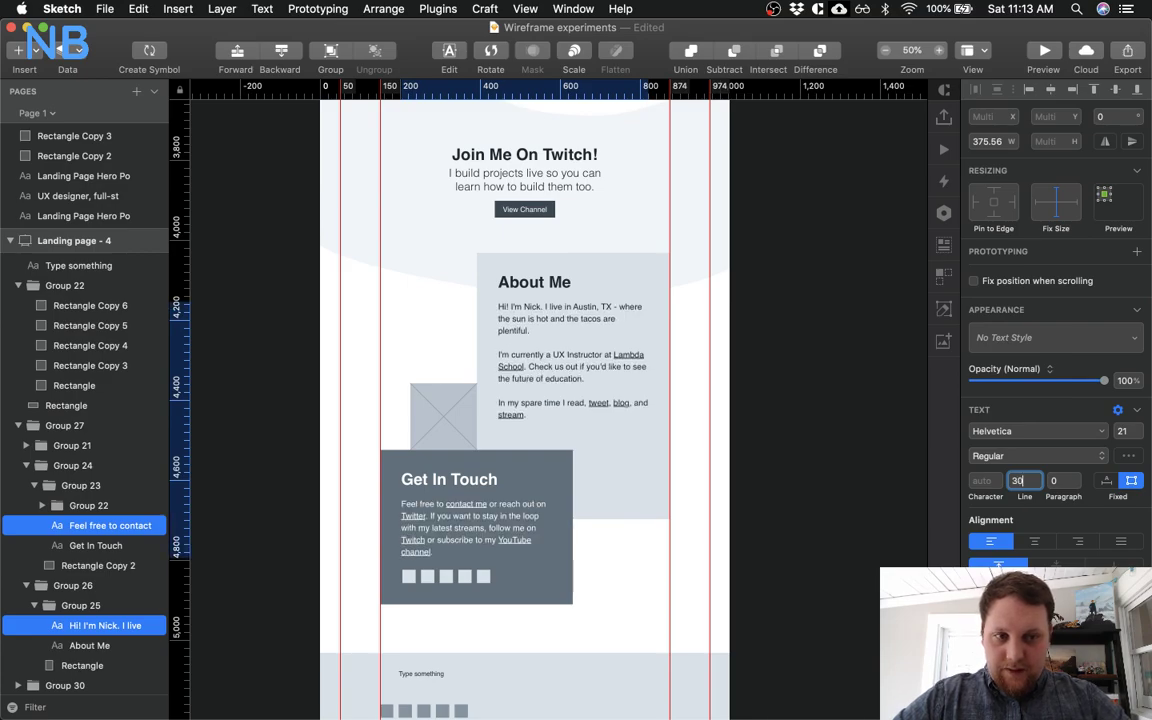
click(672, 546)
Remove the decimals from the X position of the About Me card group
click(480, 413)
click(535, 454)
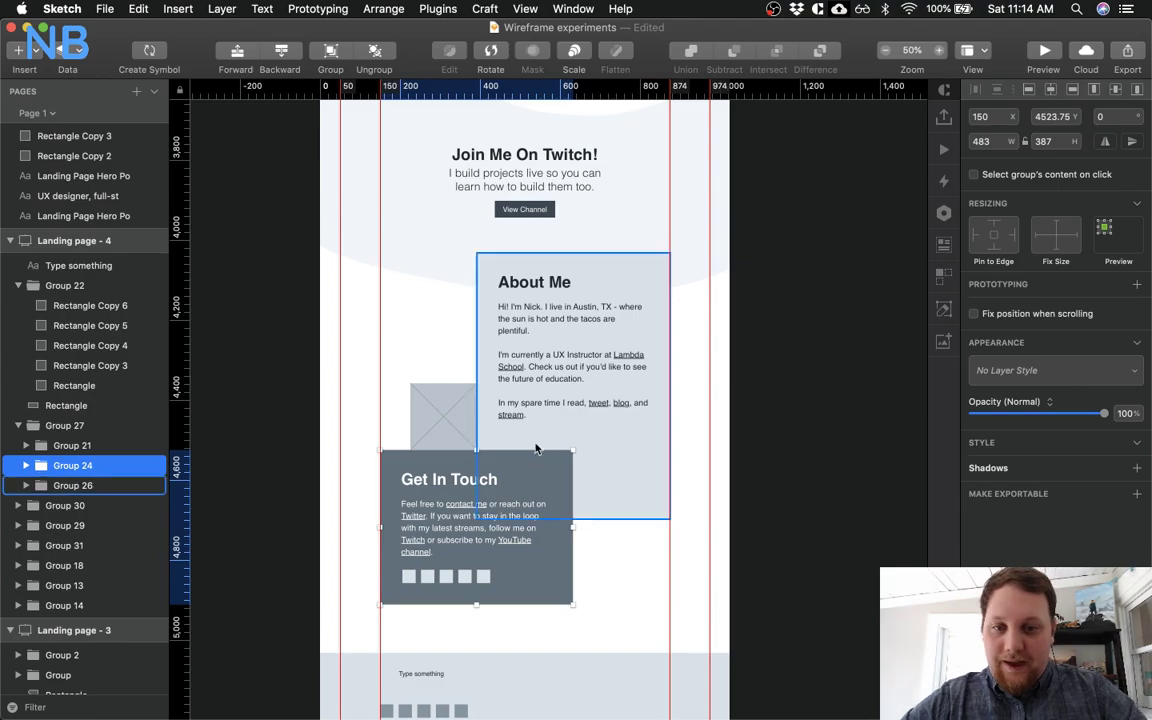
click(575, 432)
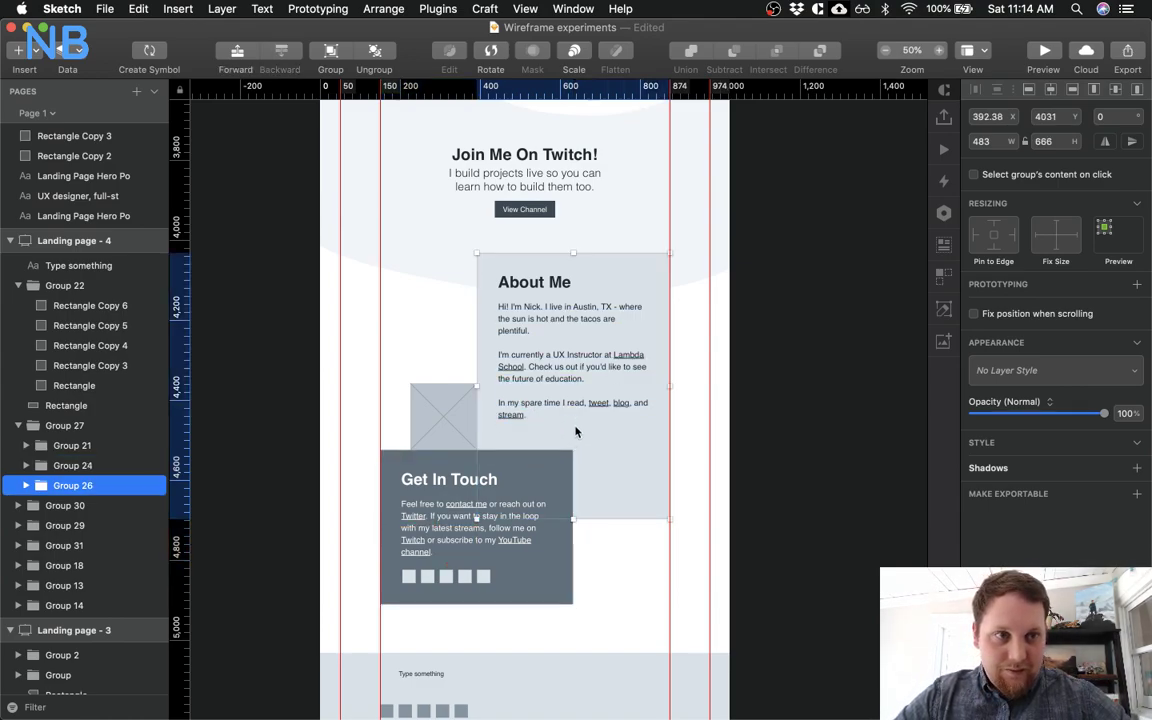
click(988, 116)
key(BackSpace)
key(BackSpace)
key(BackSpace)
key(Return)
Round the Get In Touch card's background rectangle to 482 wide, 386 high and Y position 4523
double_click(500, 462)
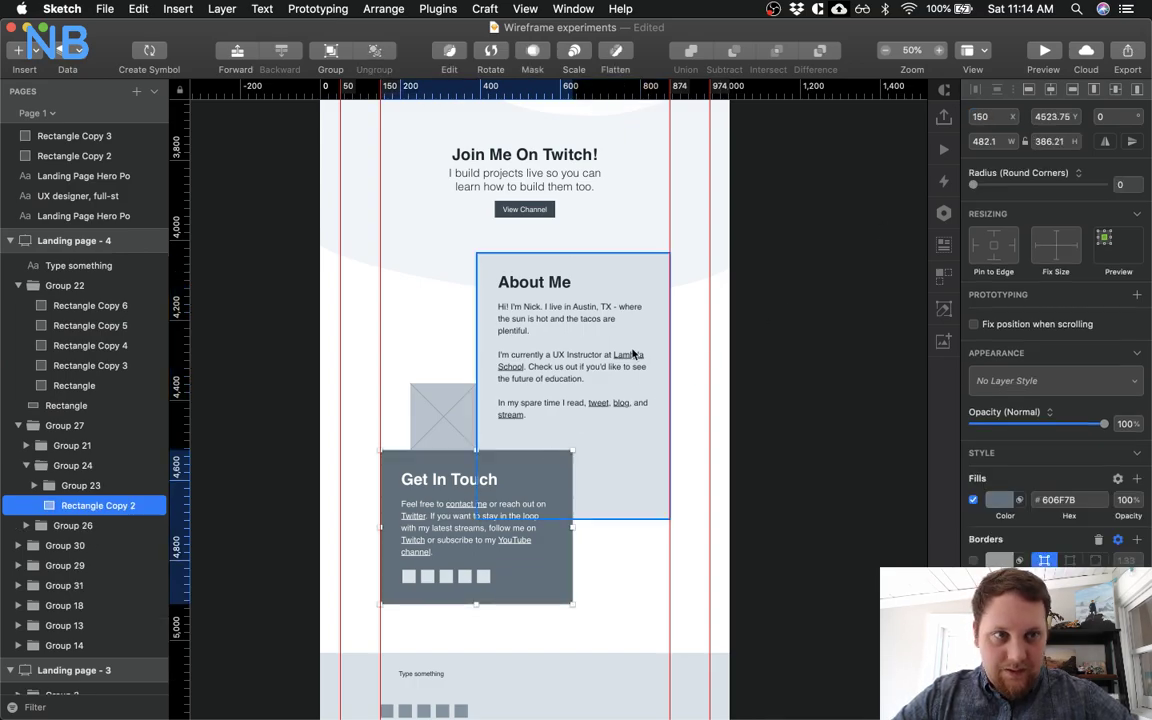
click(995, 144)
key(BackSpace)
key(Tab)
key(Tab)
click(1060, 116)
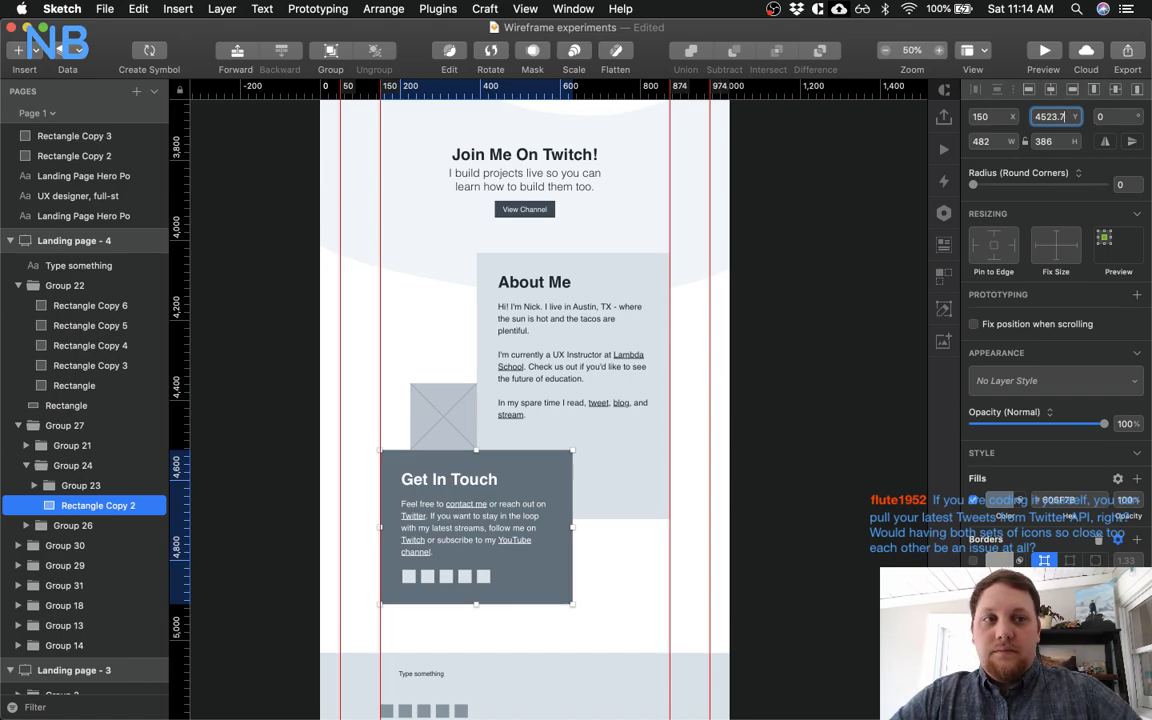
key(Return)
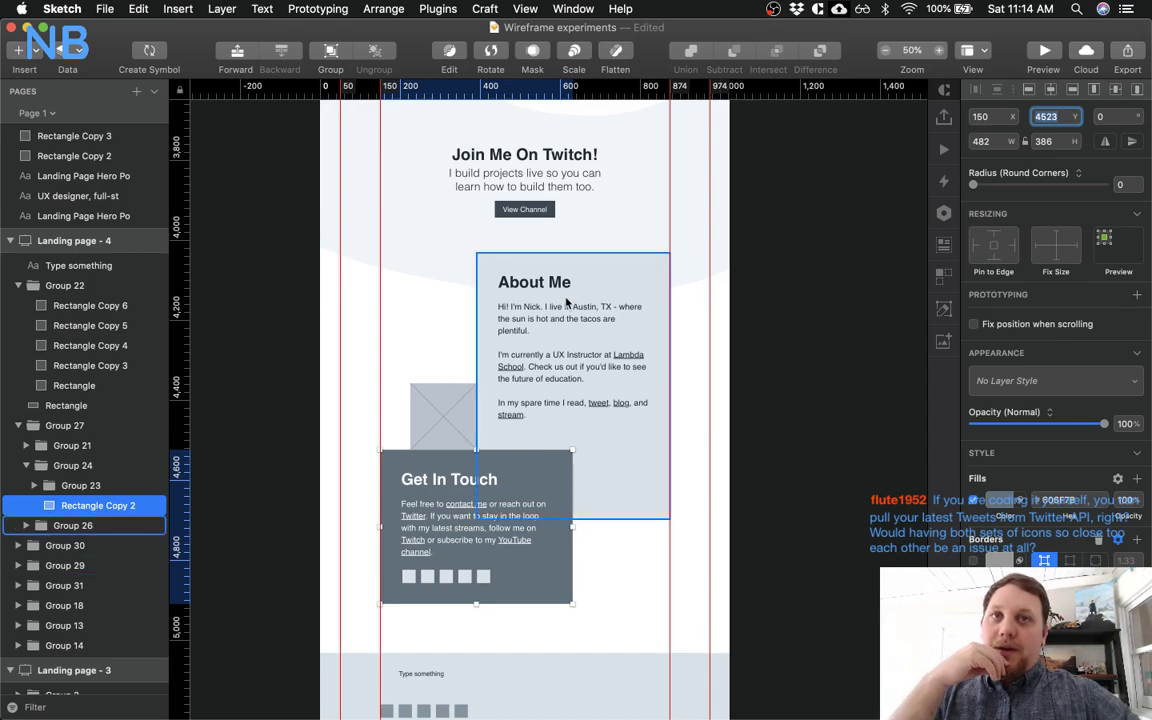
Review the About Me and Get In Touch body text and the spacing of both cards above the footer
scroll(566, 302, down, 5)
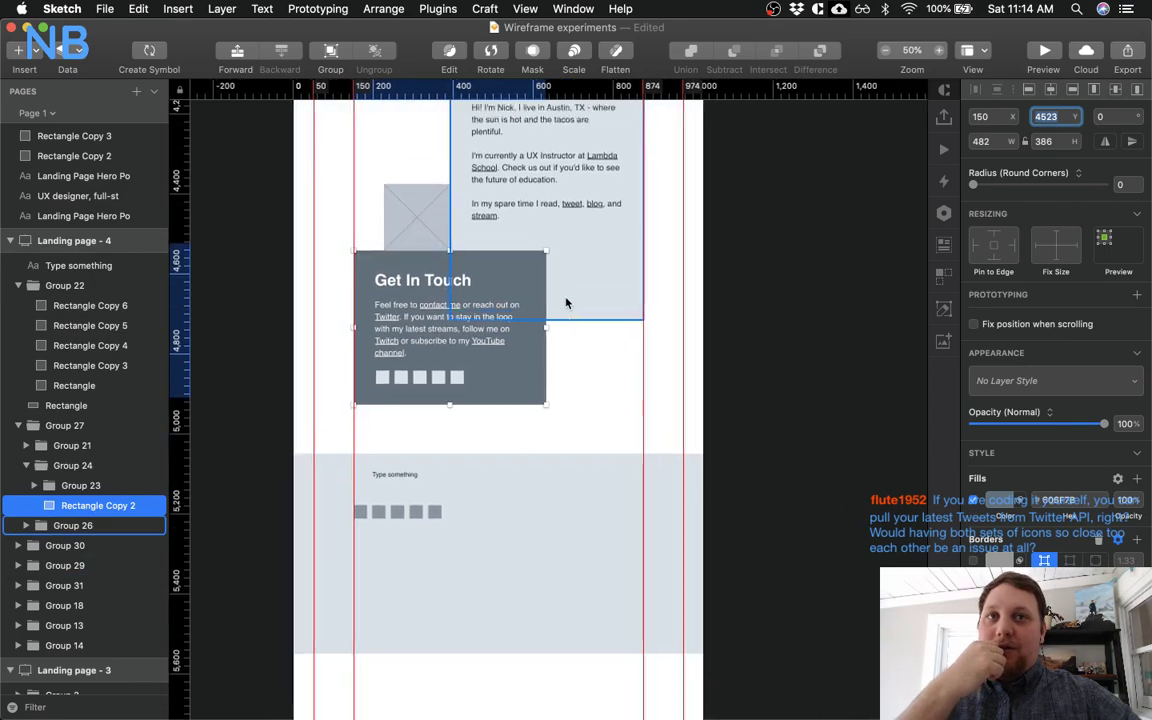
scroll(566, 302, down, 1)
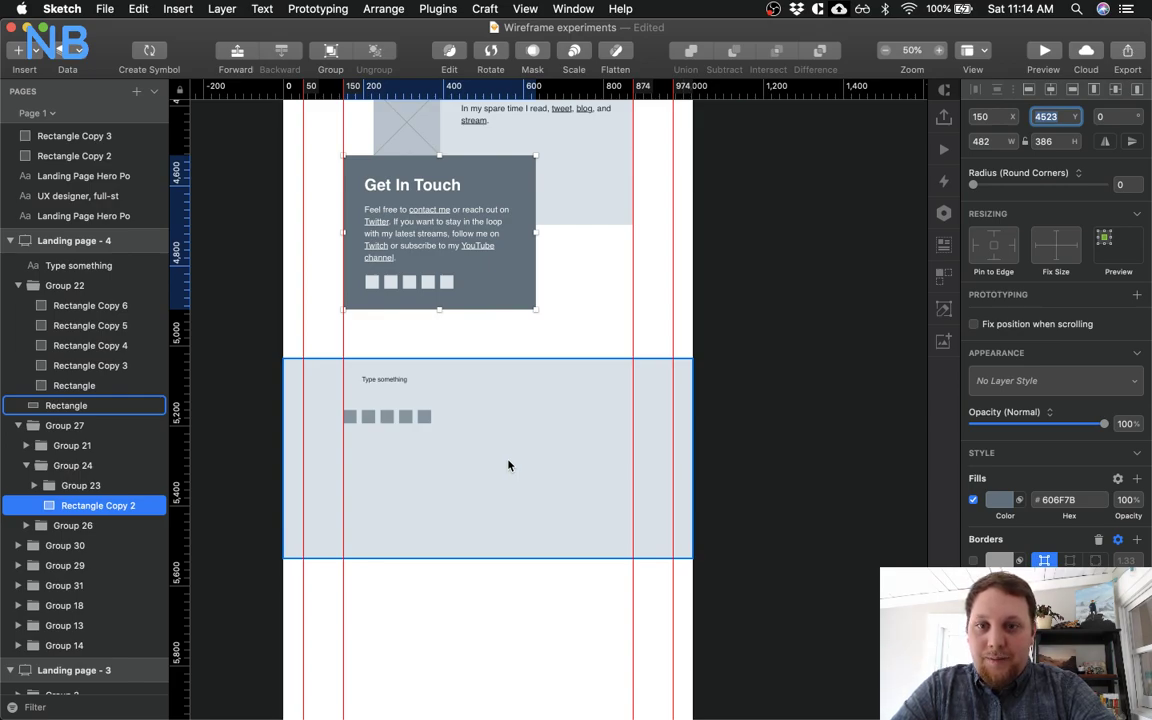
scroll(520, 344, up, 3)
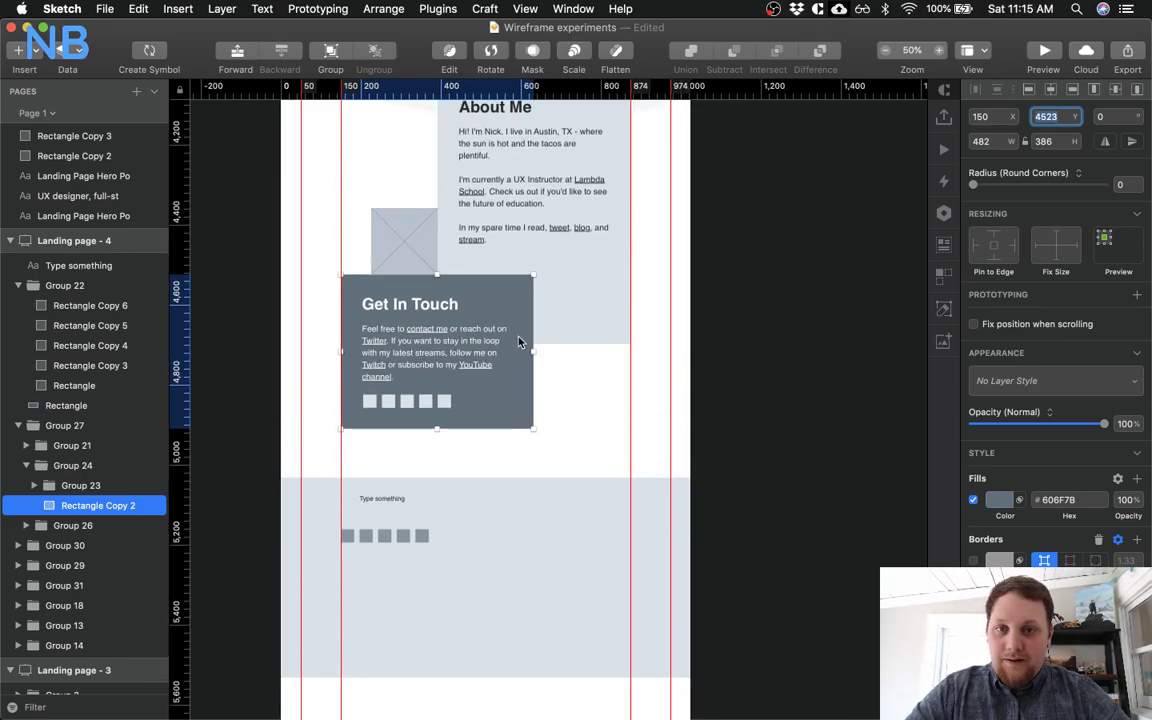
click(420, 335)
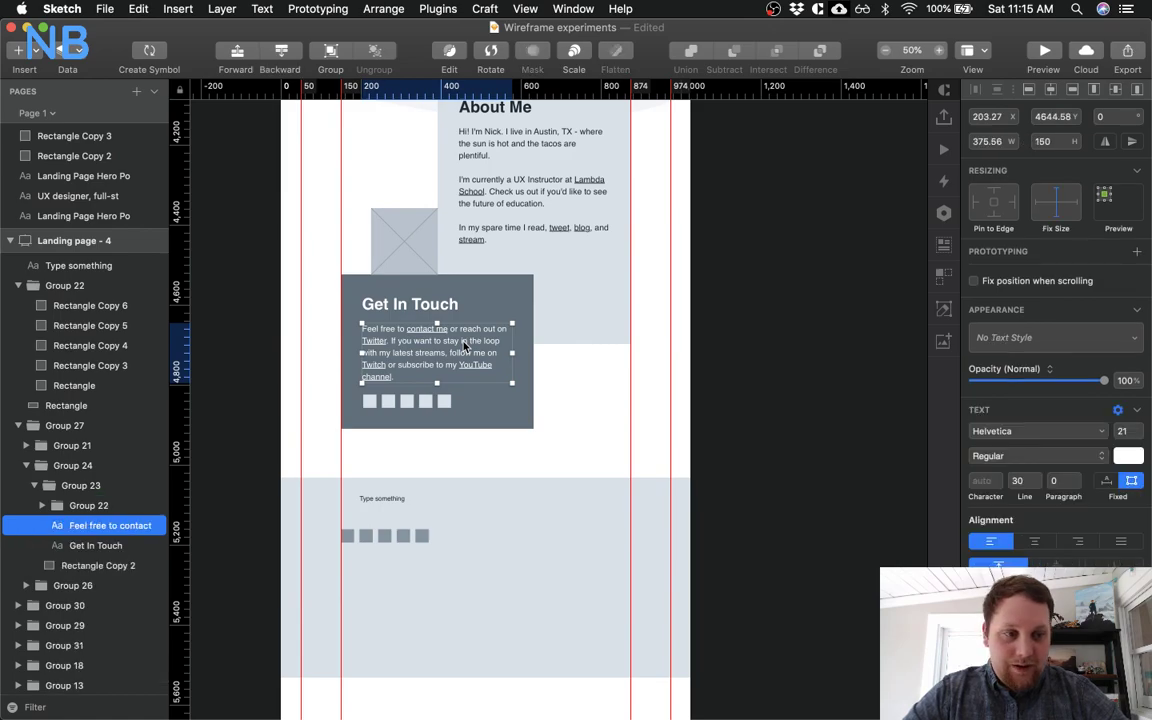
click(487, 234)
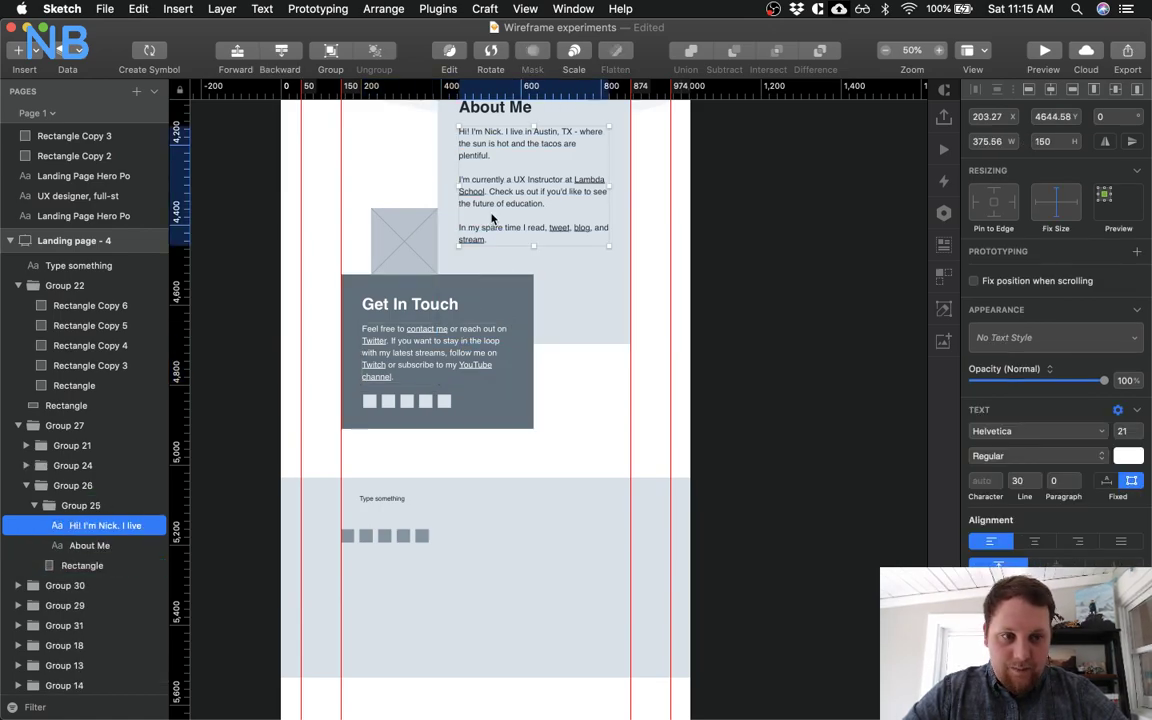
click(474, 401)
click(567, 389)
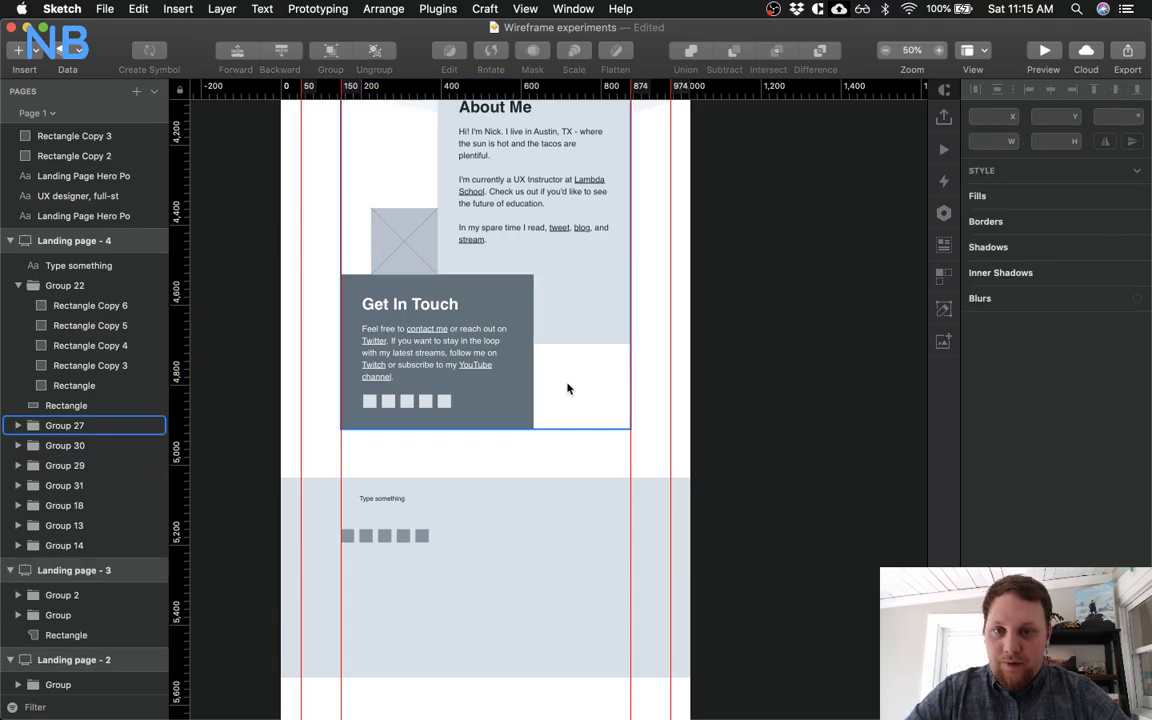
scroll(464, 355, up, 3)
scroll(464, 360, down, 7)
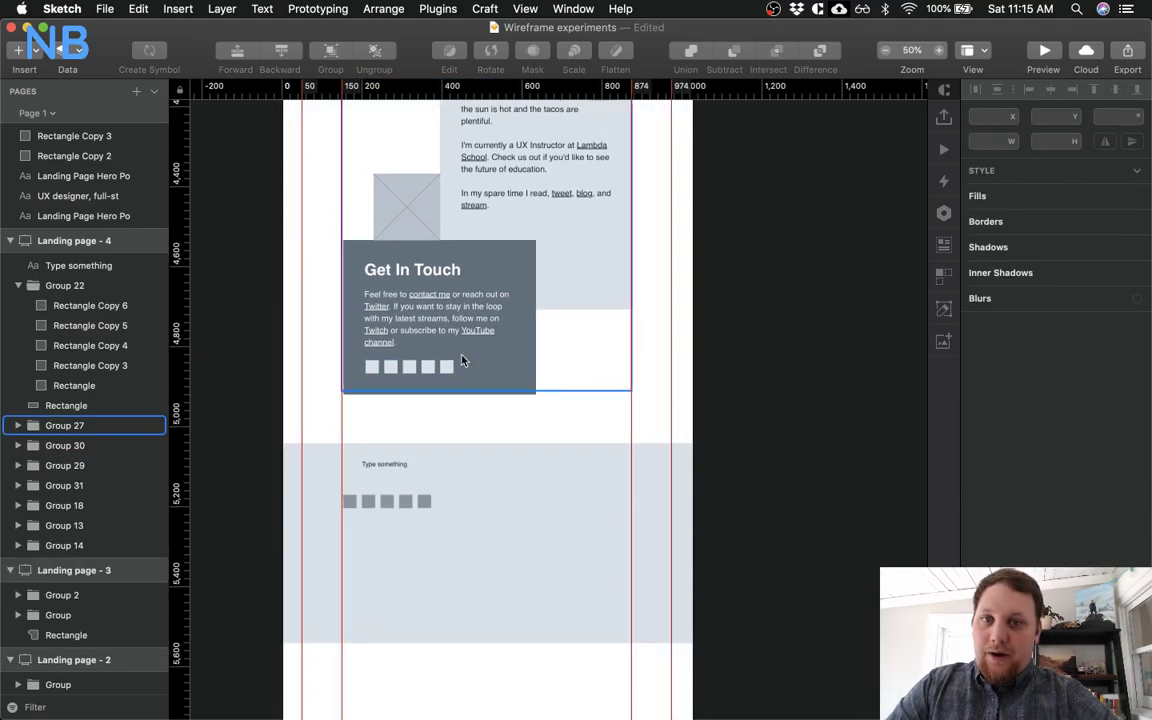
scroll(462, 360, left, 2)
Move the footer's icon squares to its lower centre and place a copy of the placeholder text beneath them, about X 456, Y 5451
click(379, 329)
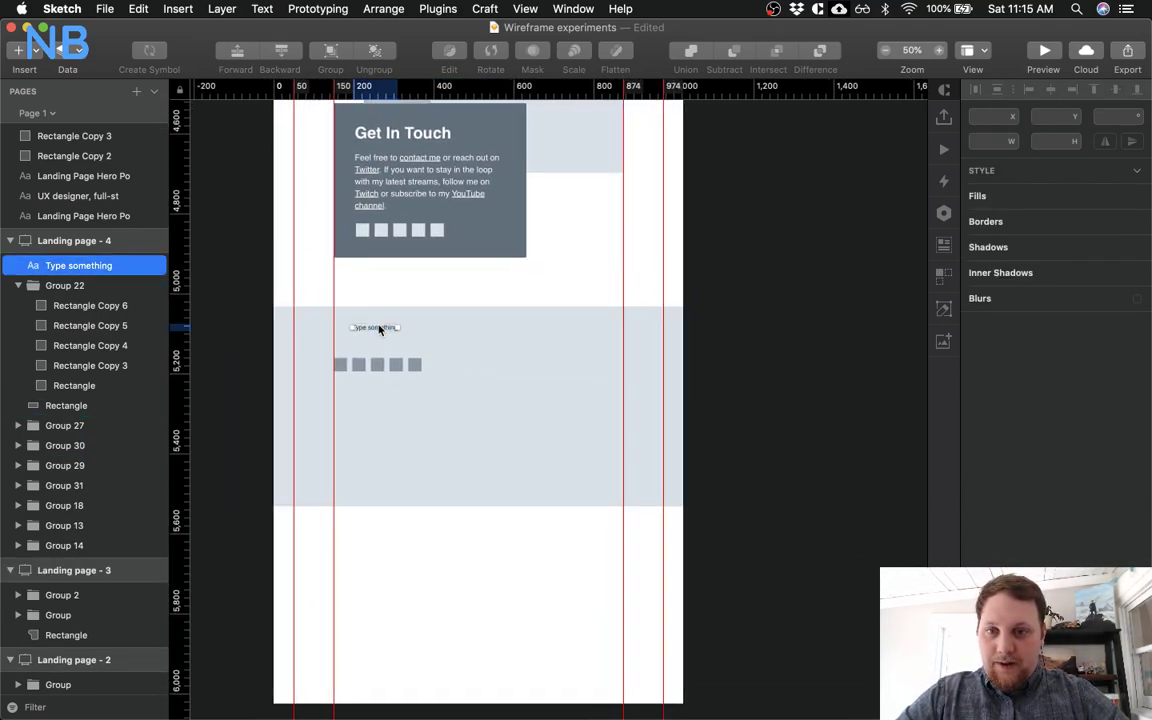
drag(368, 365, 477, 472)
click(360, 327)
drag(360, 327, 489, 480)
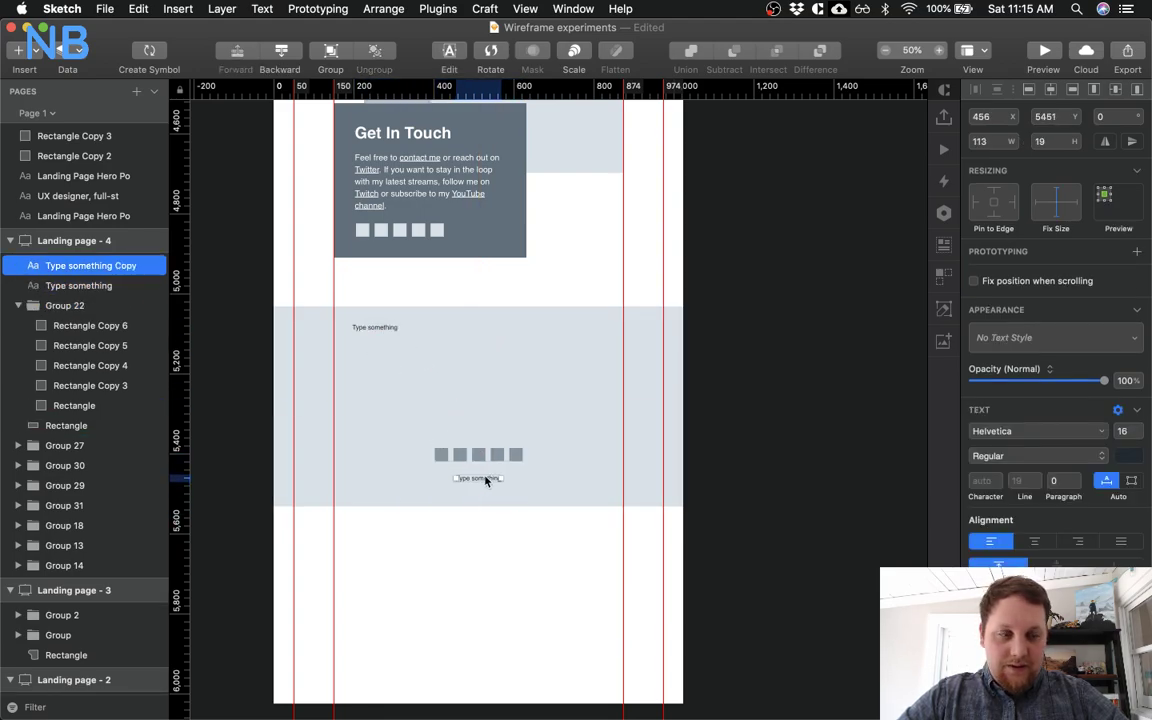
Switch to Chrome, open amp-what.com in a new tab and search for "copy" to reach the copyright sign
key(ctrl+Up)
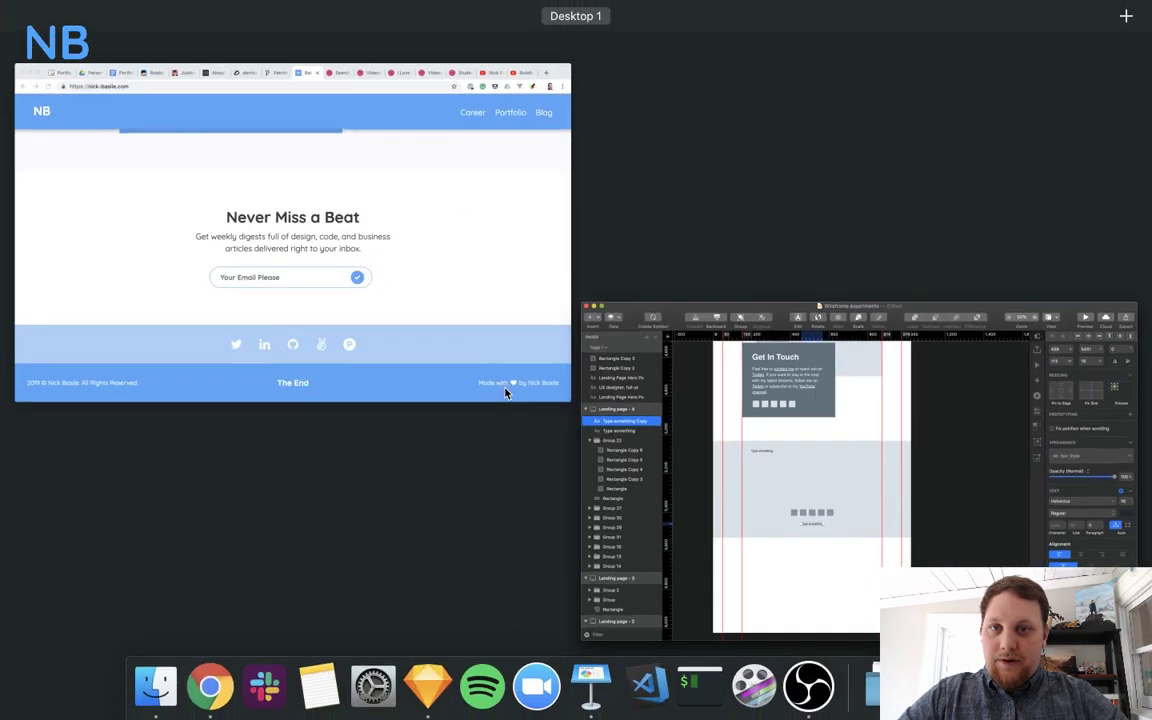
click(454, 347)
key(super+t)
text(amp)
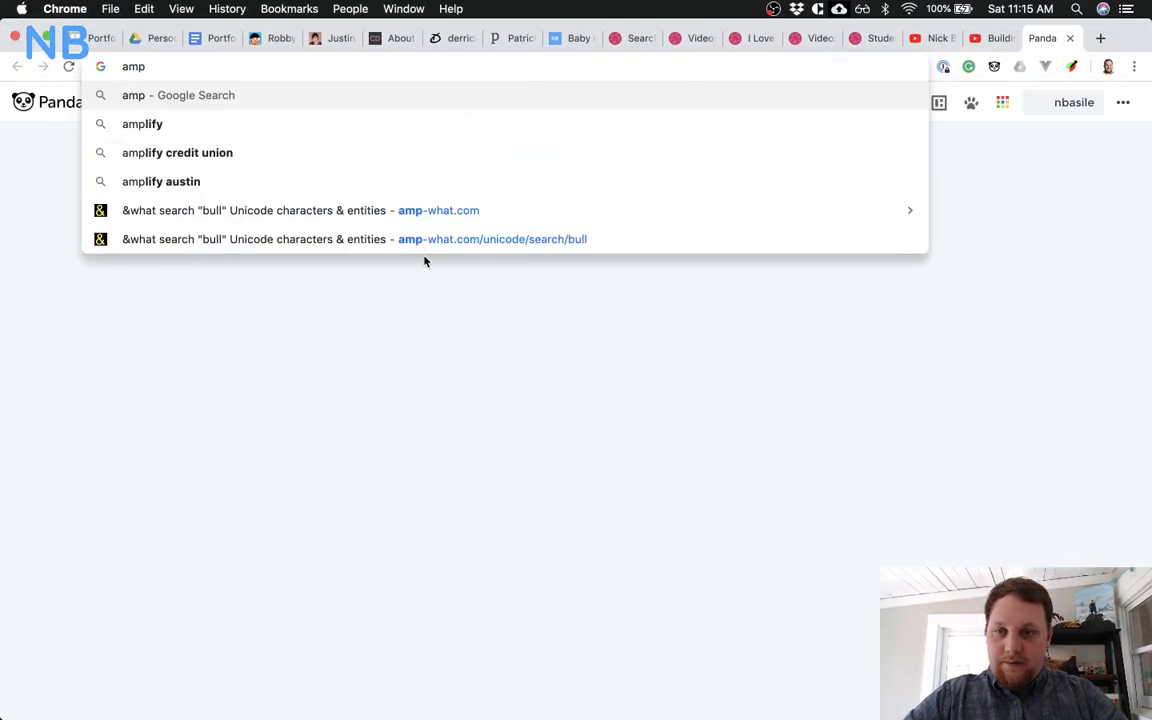
key(Down)
key(Down)
key(Down)
key(Down)
key(Return)
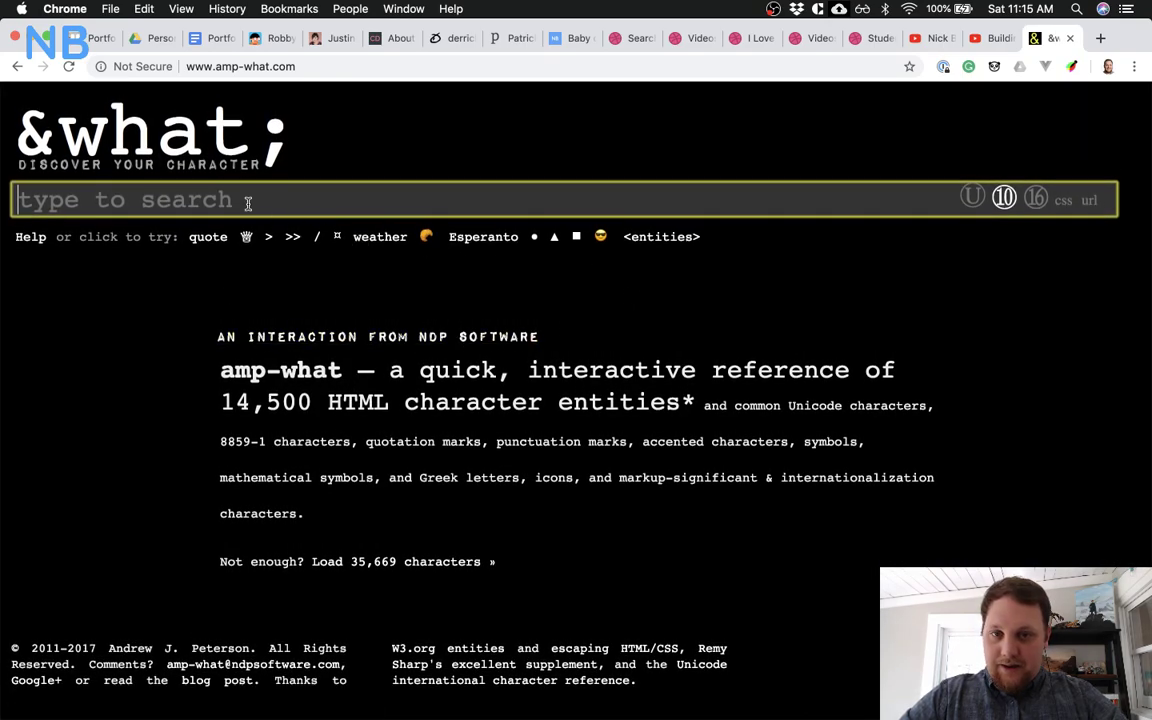
text(copy)
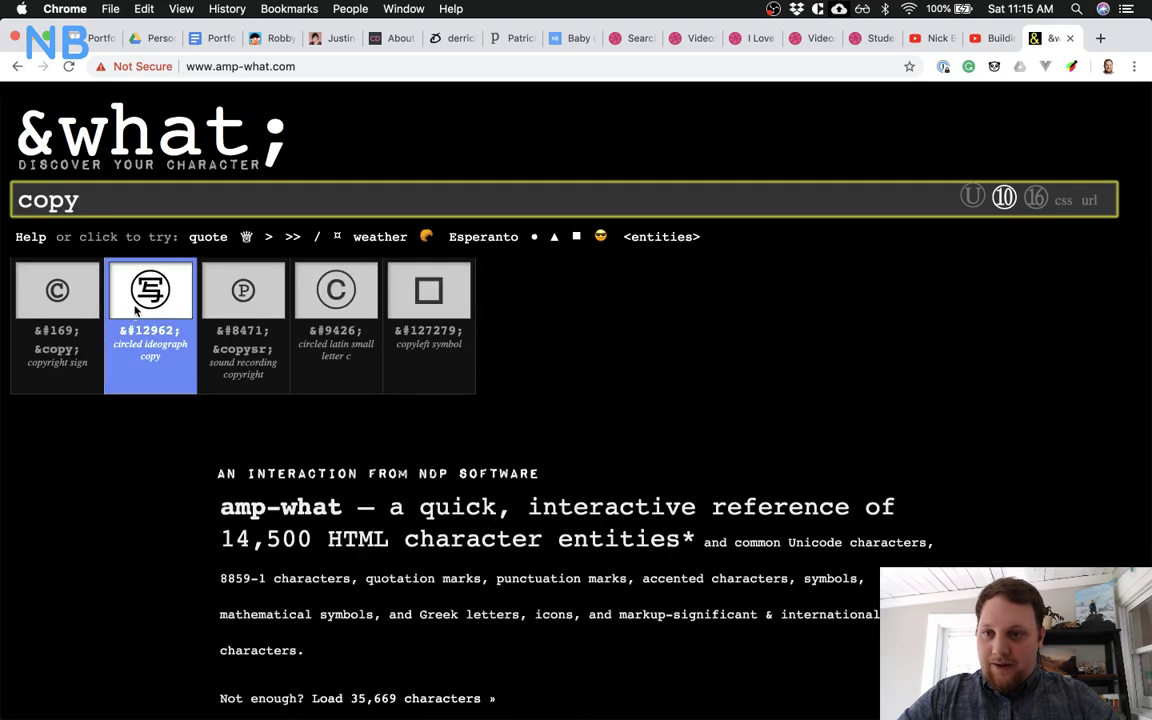
key(Return)
Copy the copyright sign's entity code and replace the duplicated footer text in Sketch with "&copy;"
click(584, 412)
key(ctrl+Up)
click(752, 395)
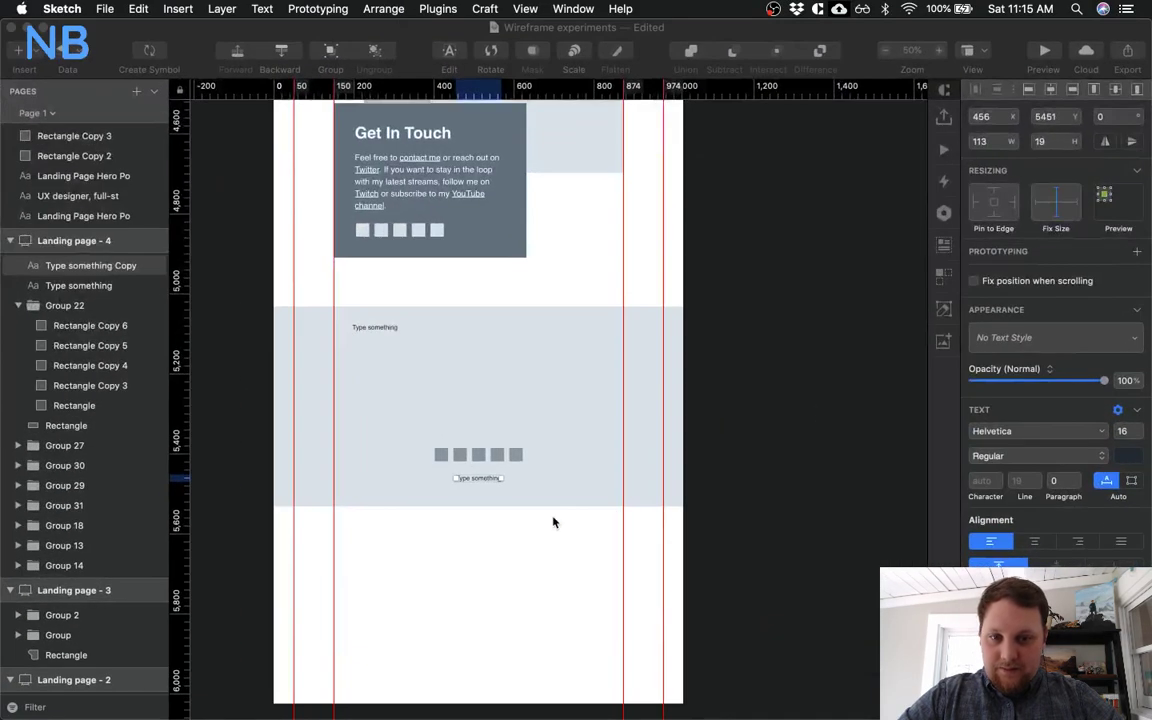
double_click(475, 477)
text(&copy;)
Copy the © character itself from amp-what.com and paste it over the duplicated footer text in Sketch
key(ctrl+Up)
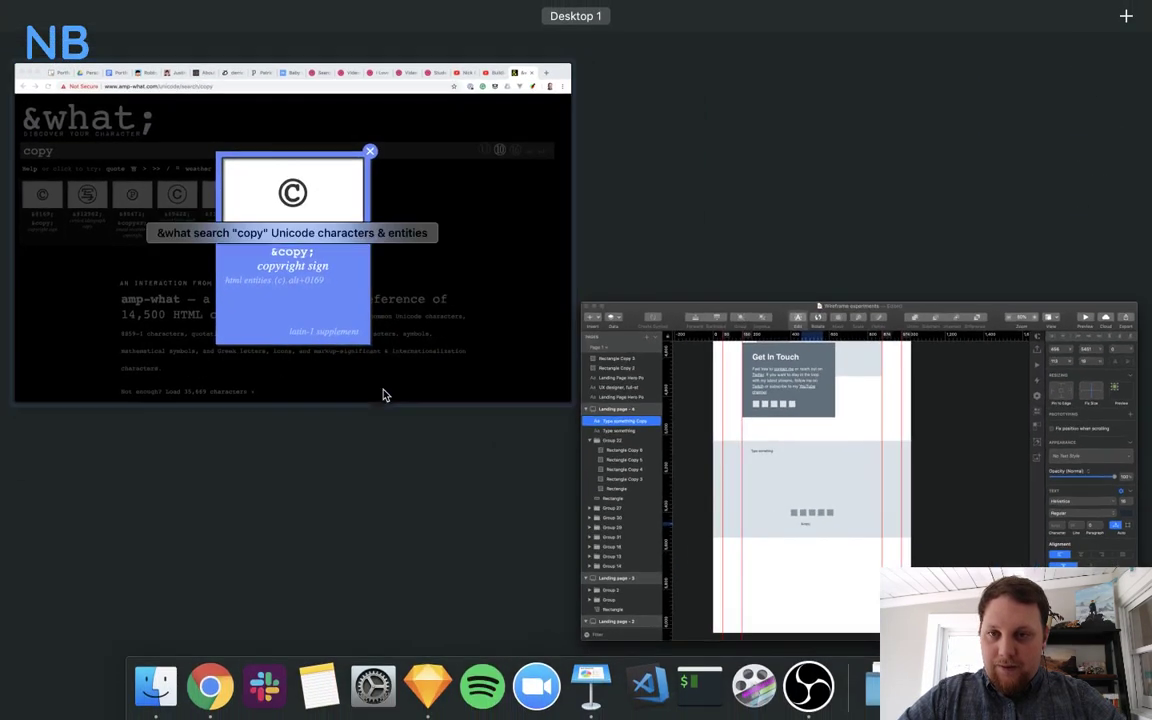
click(345, 354)
click(575, 291)
key(ctrl+Up)
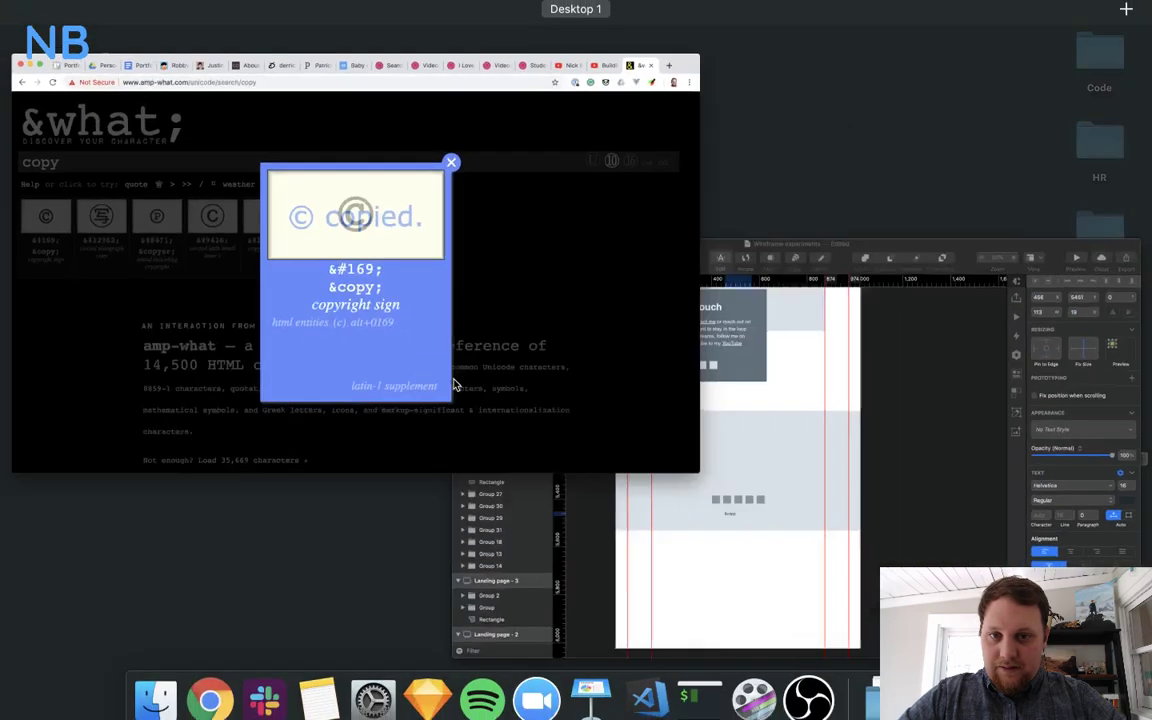
click(833, 494)
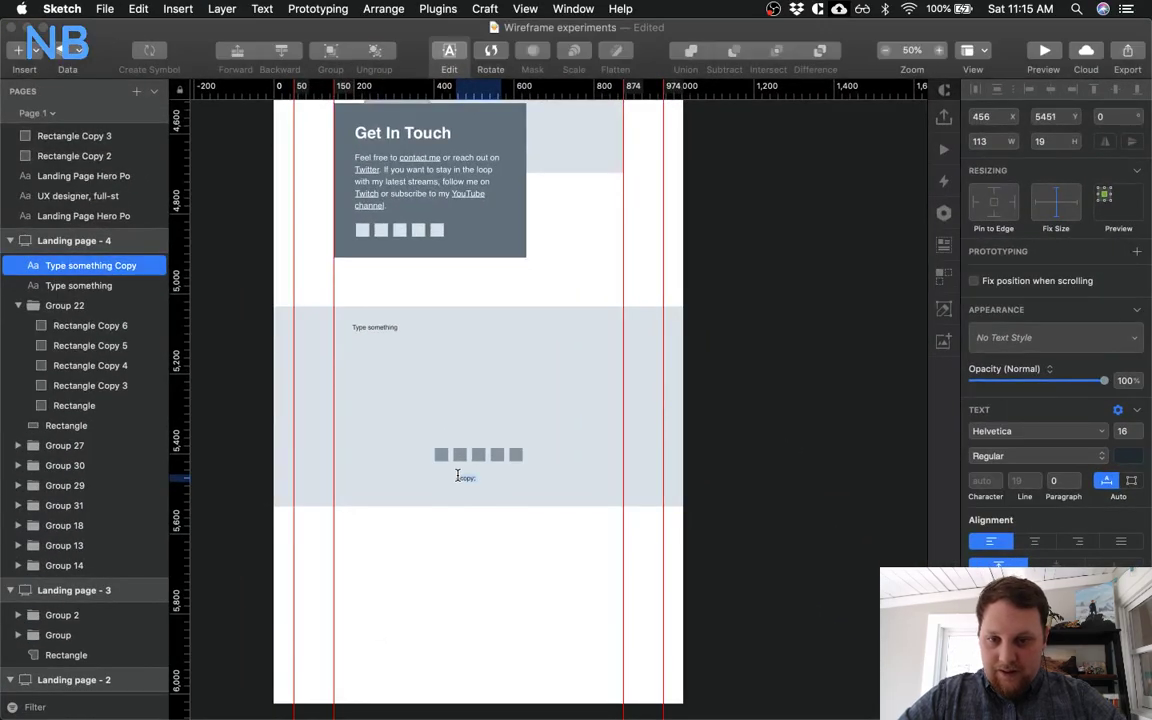
key(Escape)
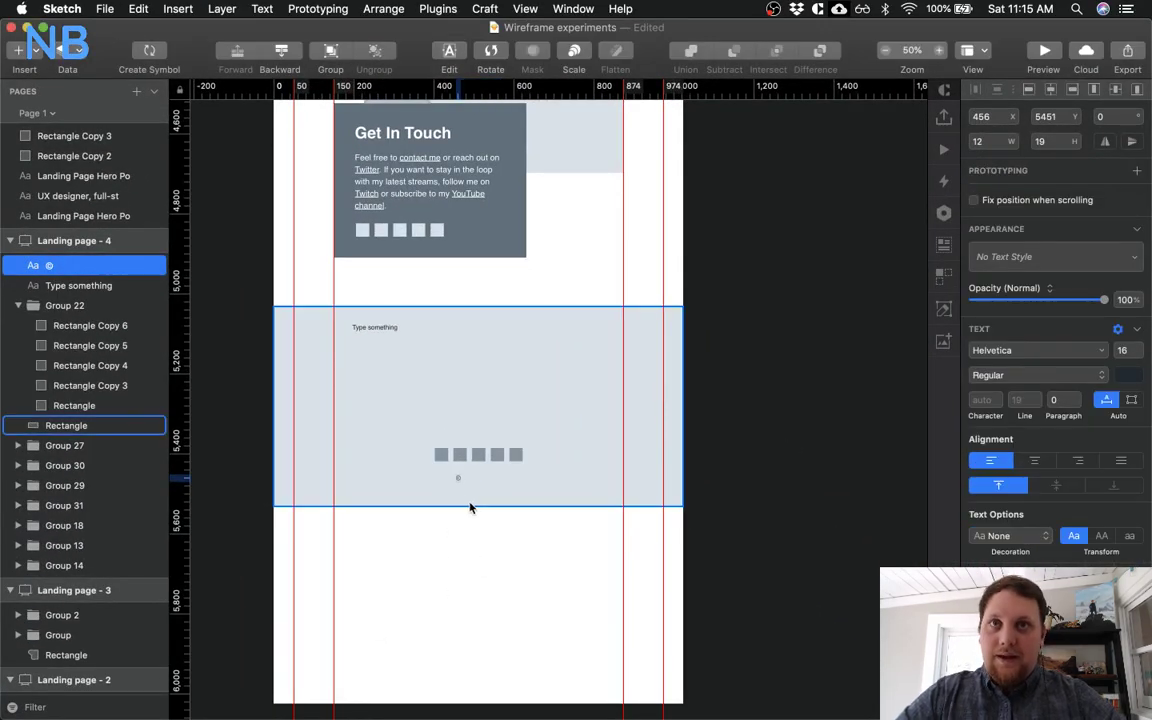
Return to Chrome, dismiss the copyright sign's detail card and look over the character search page
key(ctrl+Up)
click(290, 231)
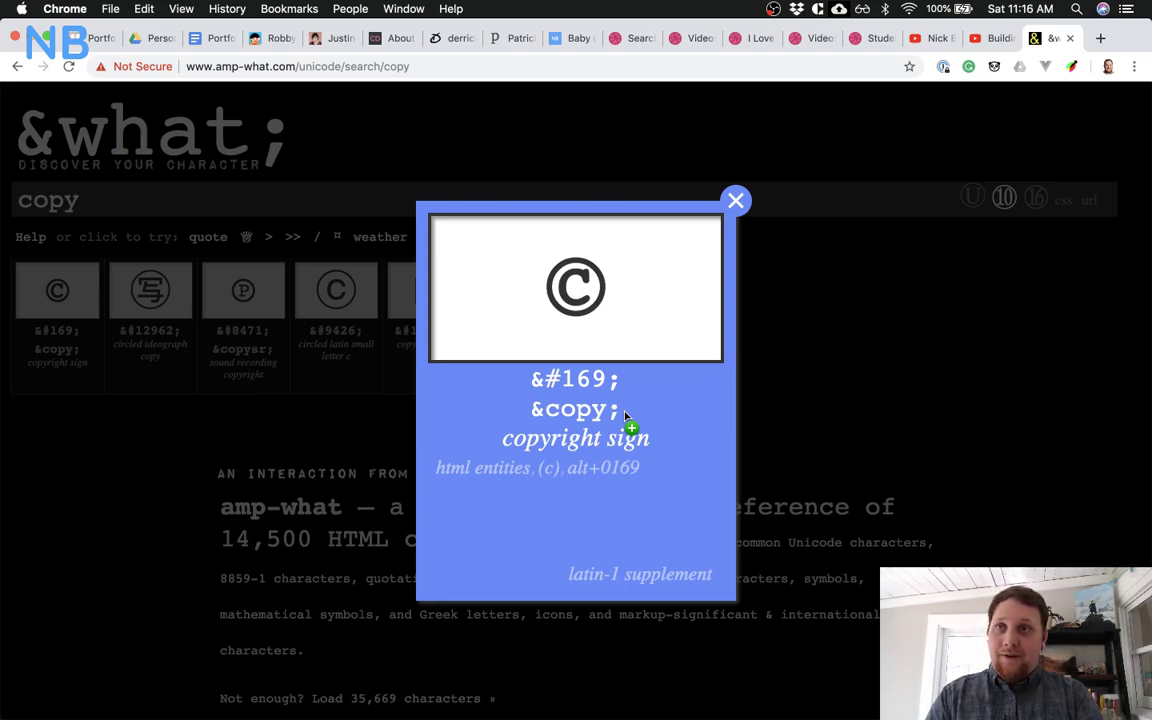
click(734, 202)
scroll(531, 381, down, 2)
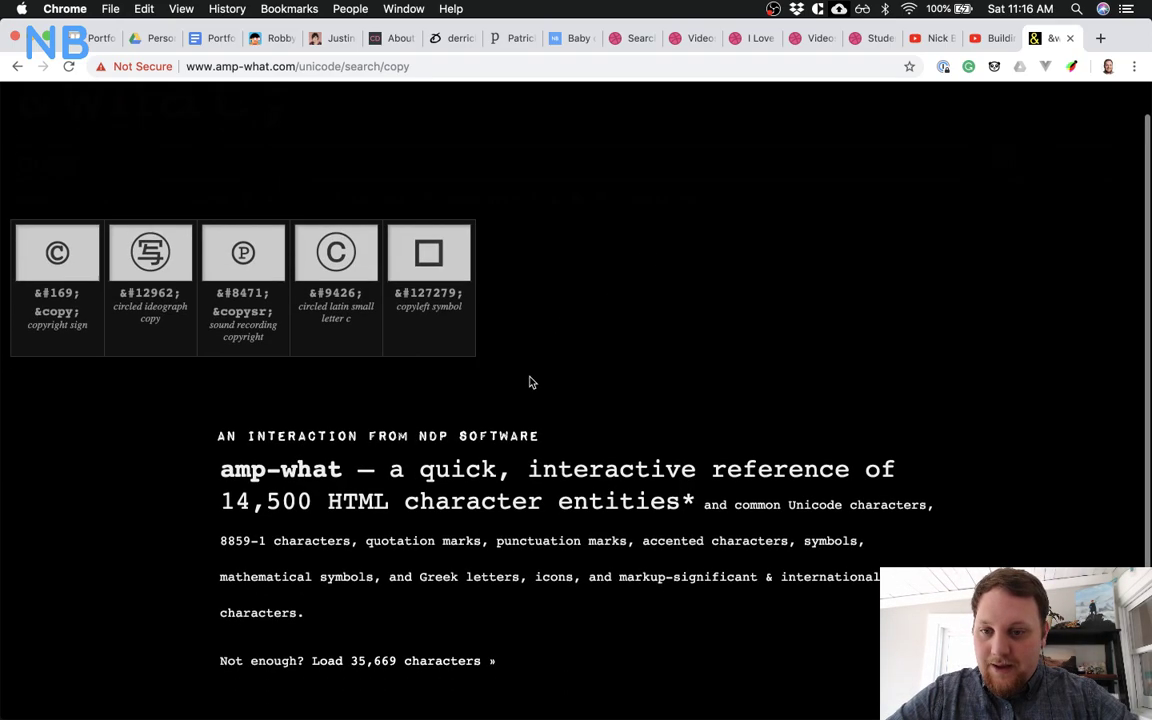
scroll(520, 370, up, 2)
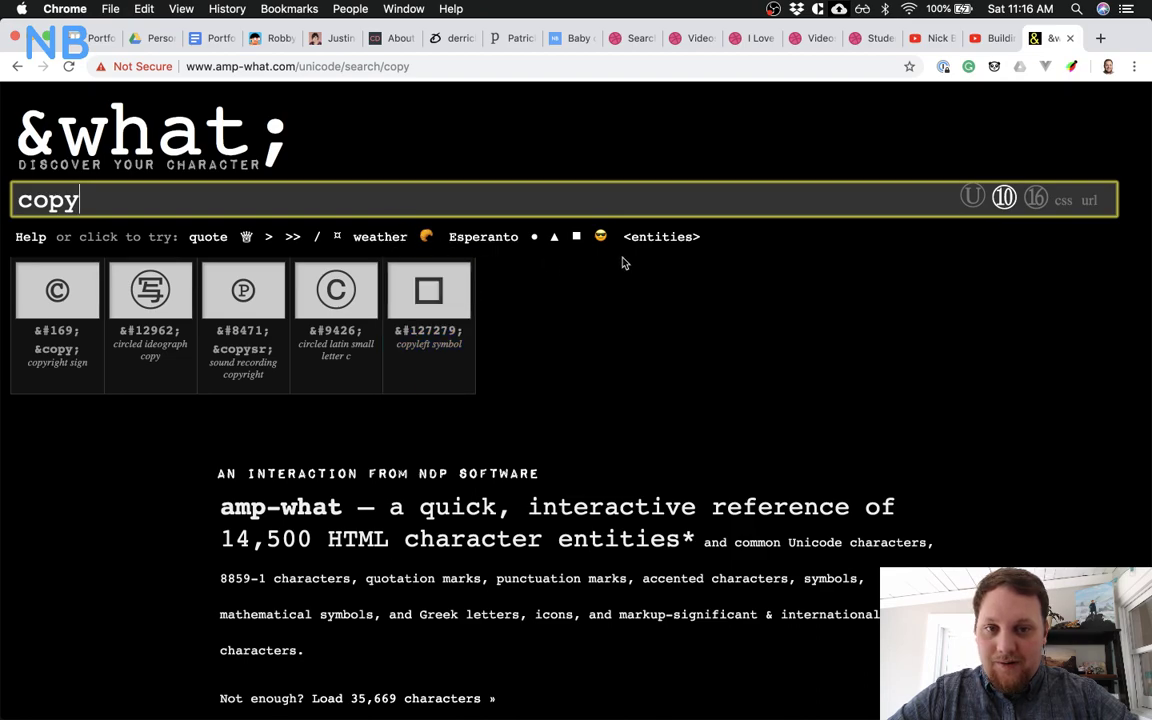
Close the amp-what, YouTube and Dribbble tabs, ending on the existing portfolio website
click(1070, 38)
click(1050, 38)
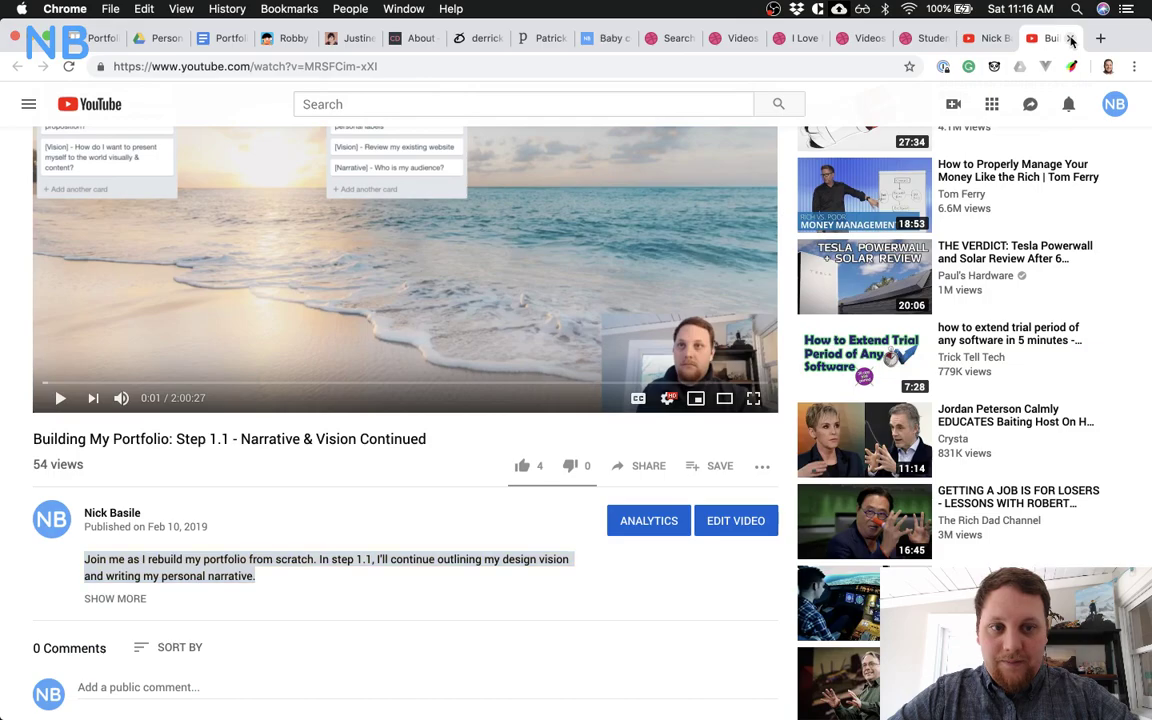
click(1070, 38)
click(1070, 38)
click(1070, 38)
click(1070, 38)
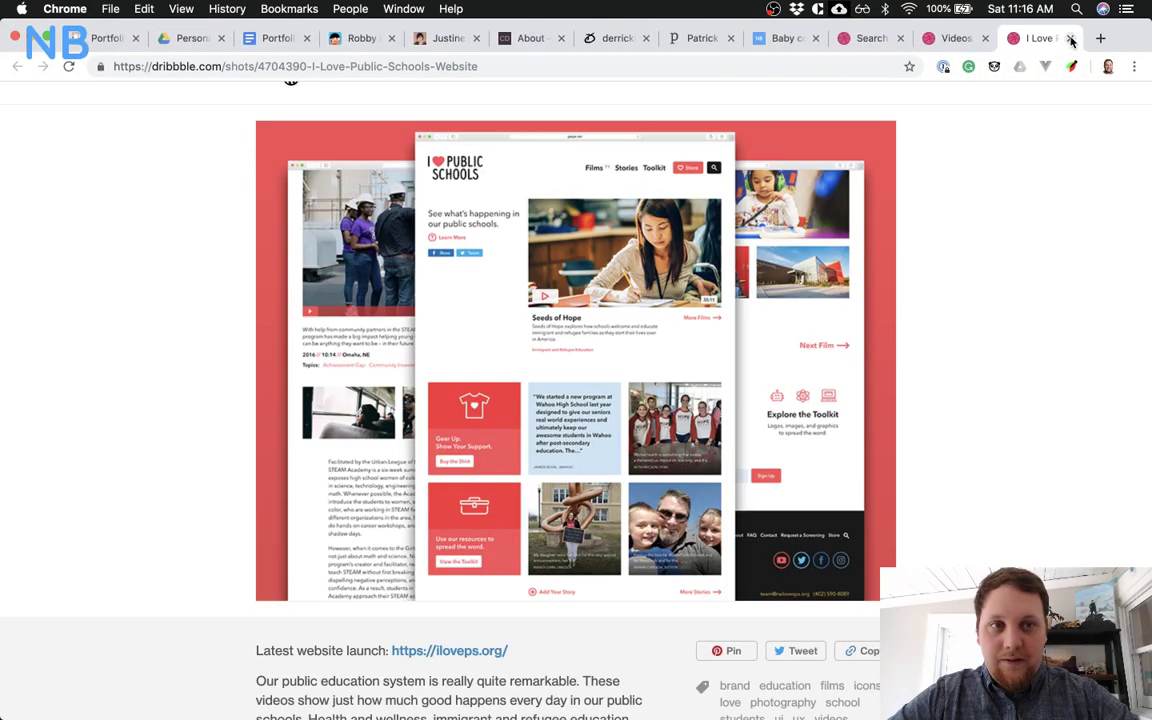
click(1070, 38)
click(1070, 38)
click(1070, 38)
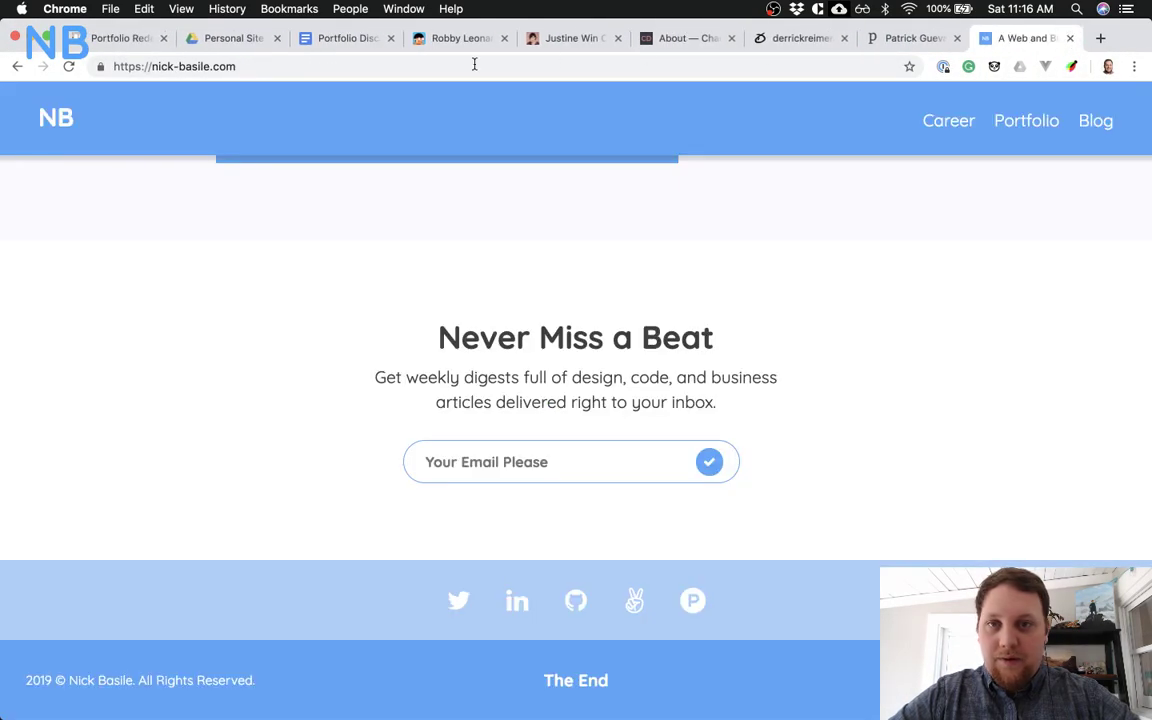
Switch back to Sketch and set the footer © text's font size to 21
key(super+Tab)
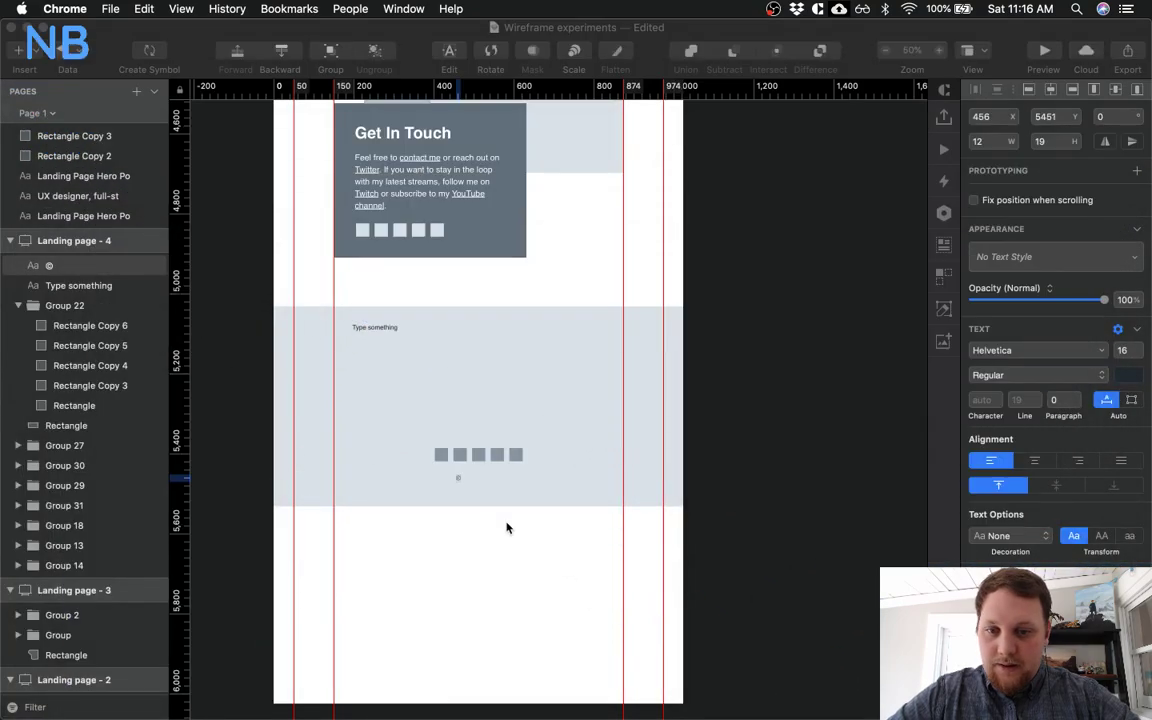
click(465, 532)
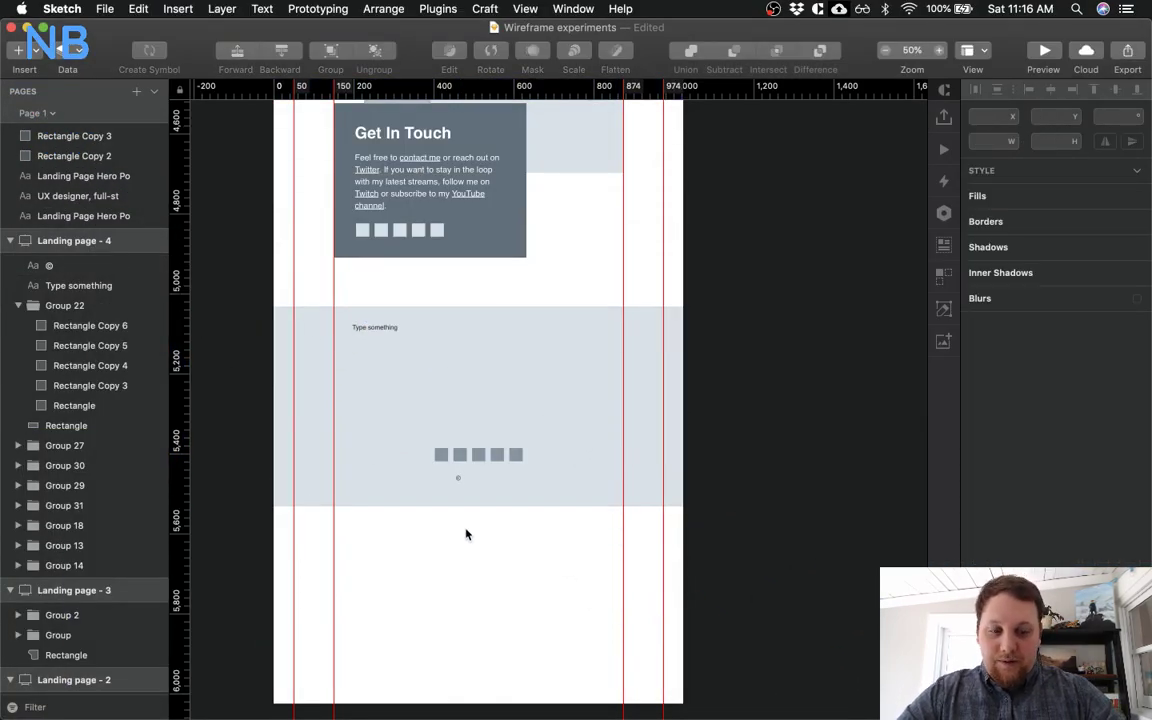
key(super+plus)
scroll(465, 534, down, 2)
click(402, 492)
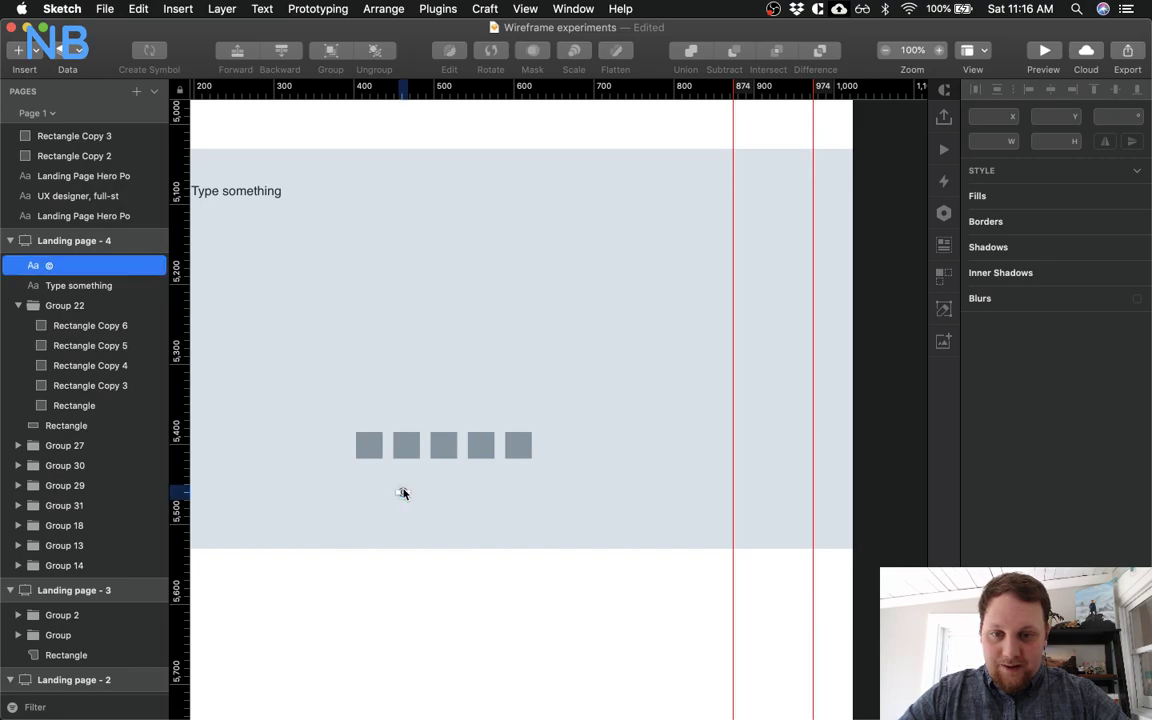
click(1121, 431)
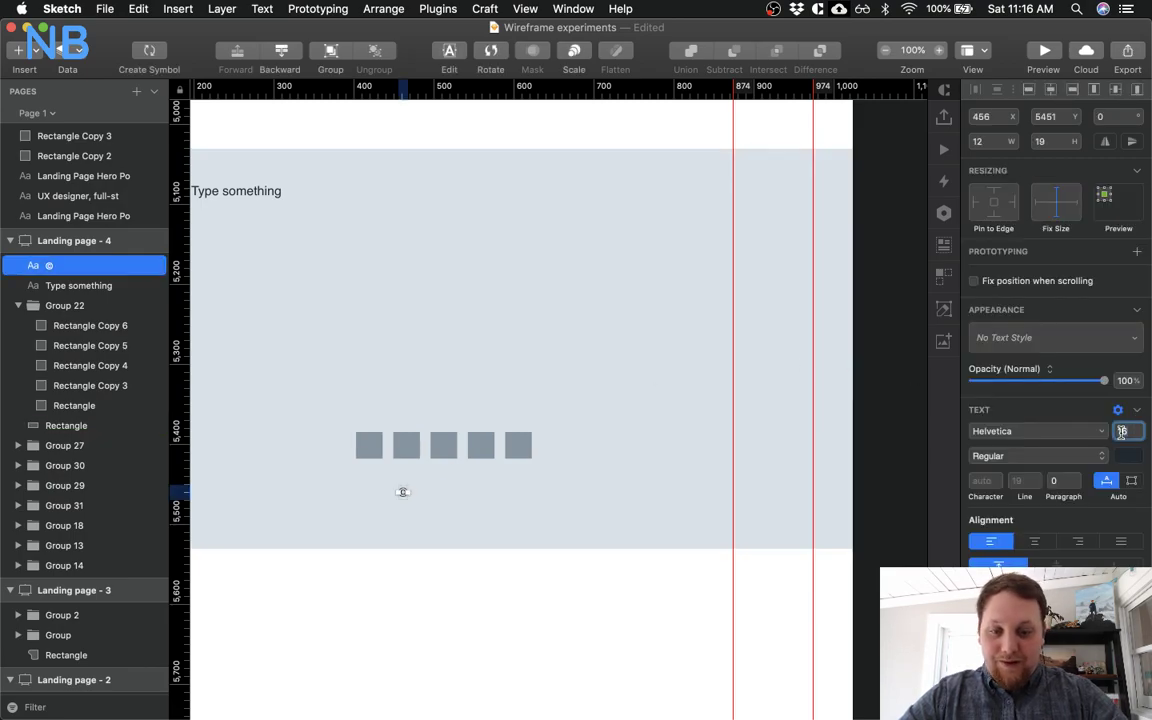
text(21)
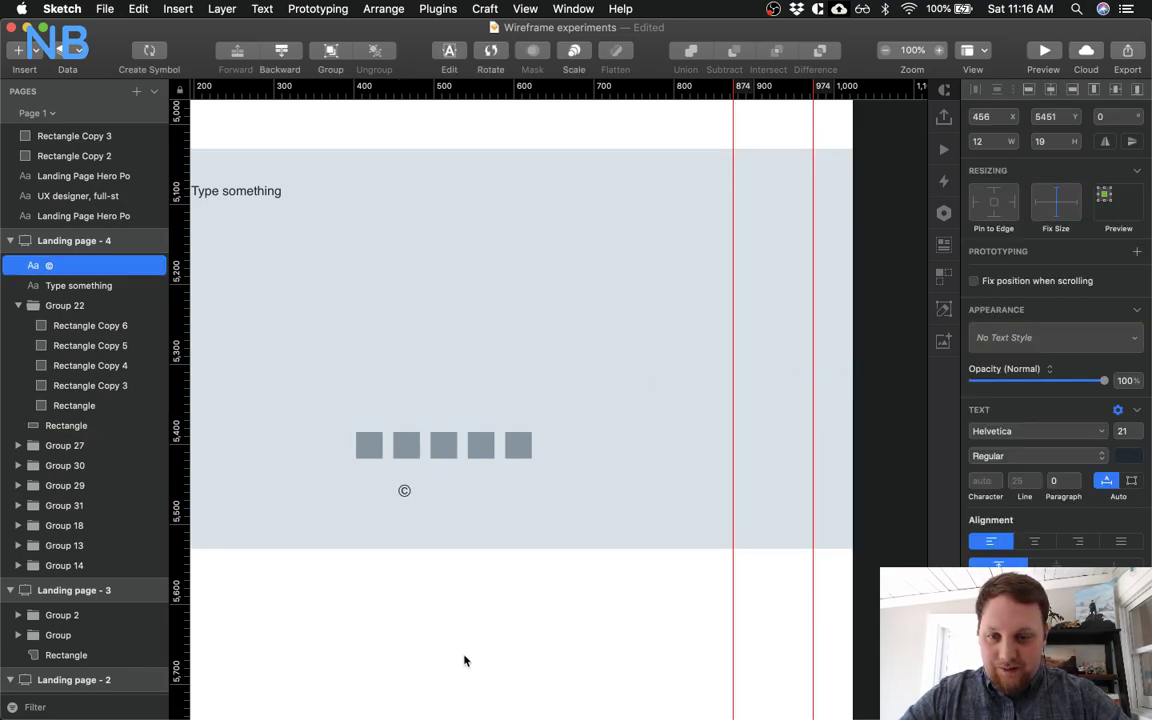
click(465, 655)
Complete the footer copyright line by adding 2019 and the site owner's full name after the ©
click(403, 490)
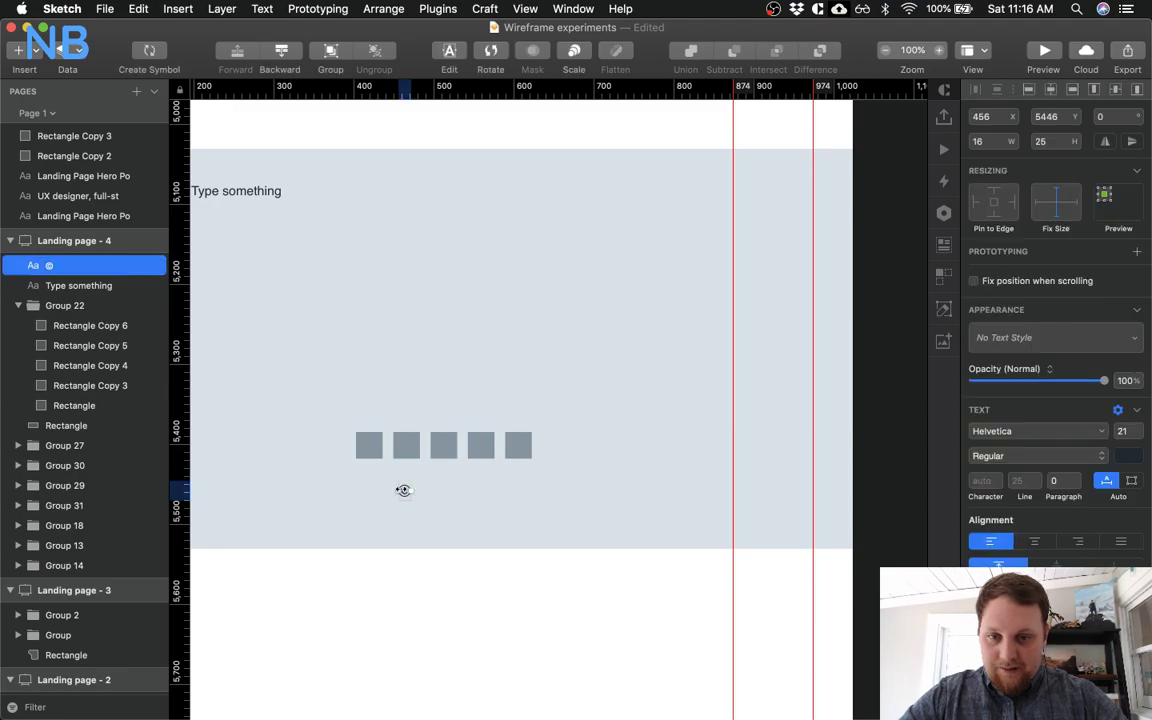
double_click(405, 492)
text(2019 Nick Basile)
key(Escape)
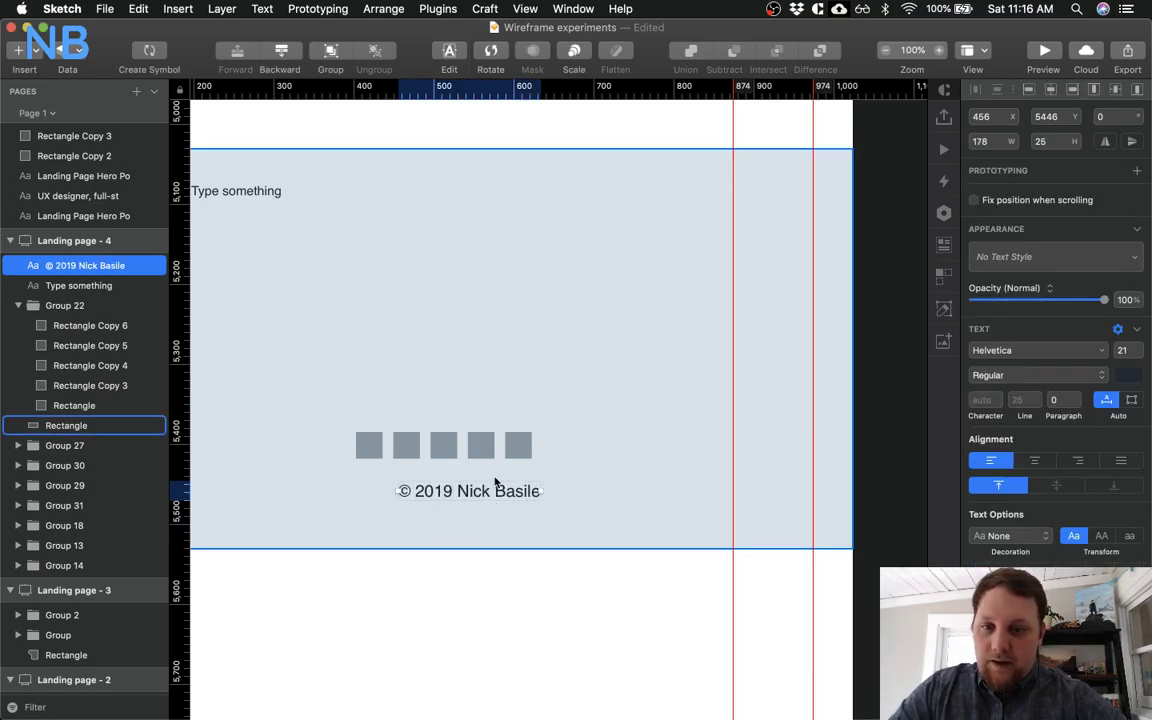
Restyle the footer copyright line in Light weight at font size 18
click(1075, 377)
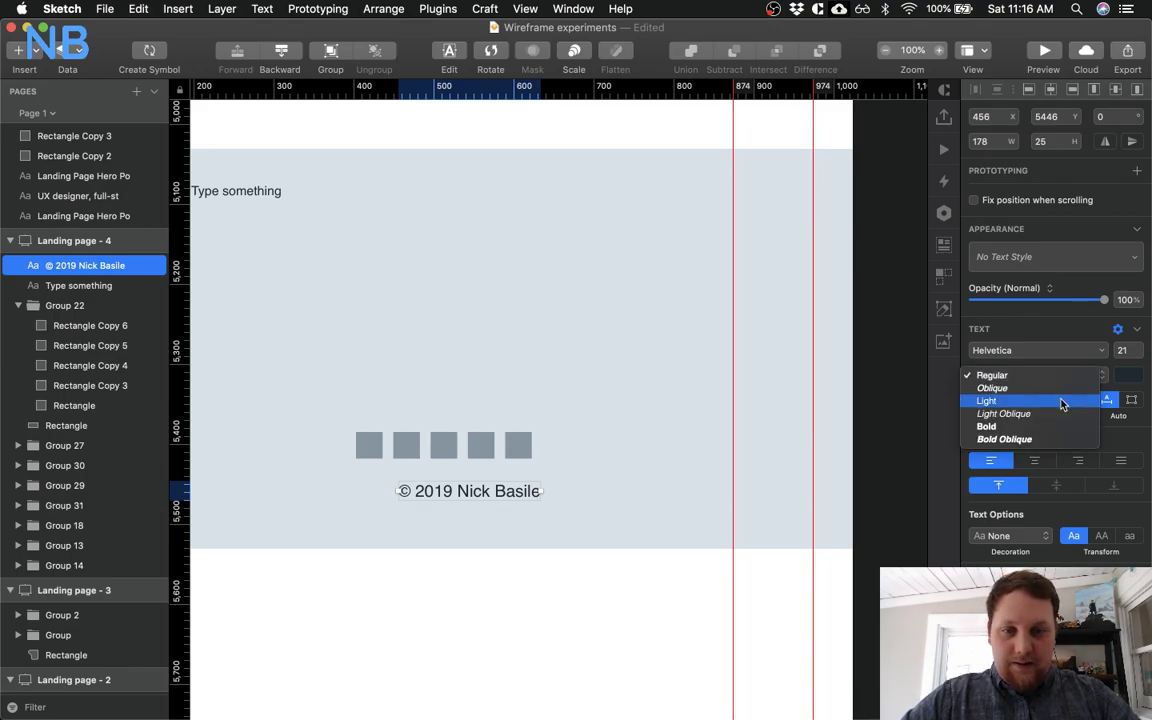
click(1062, 401)
click(535, 620)
click(524, 493)
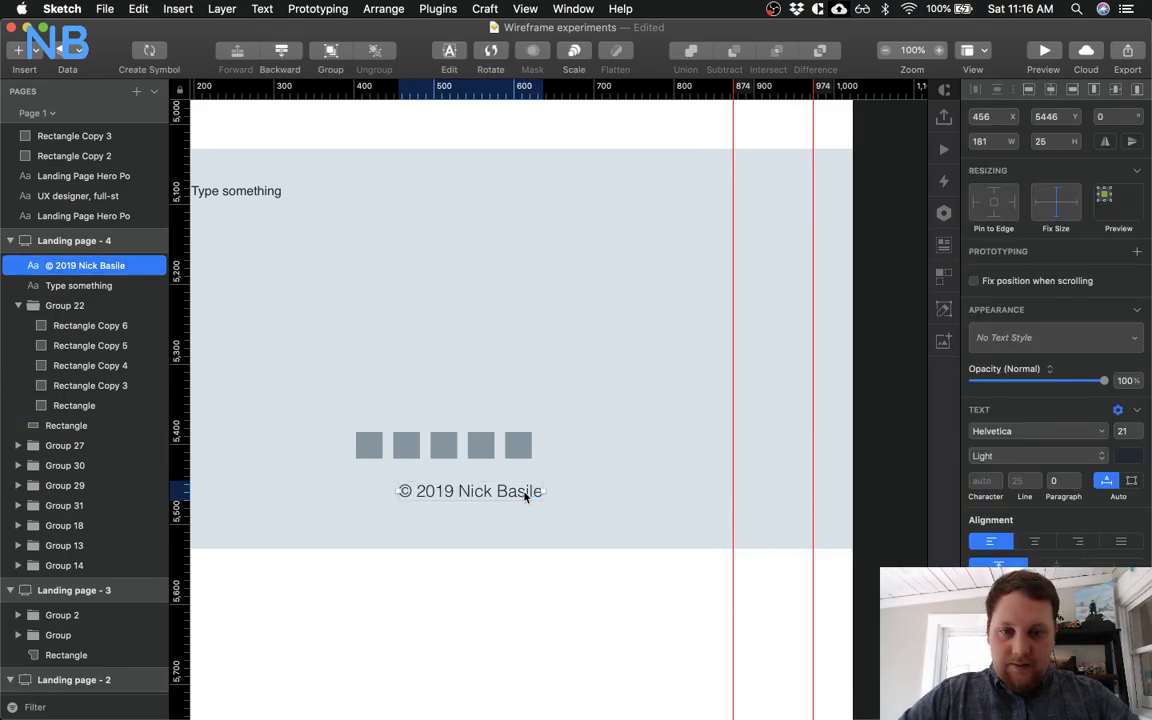
scroll(524, 493, left, 5)
click(1123, 430)
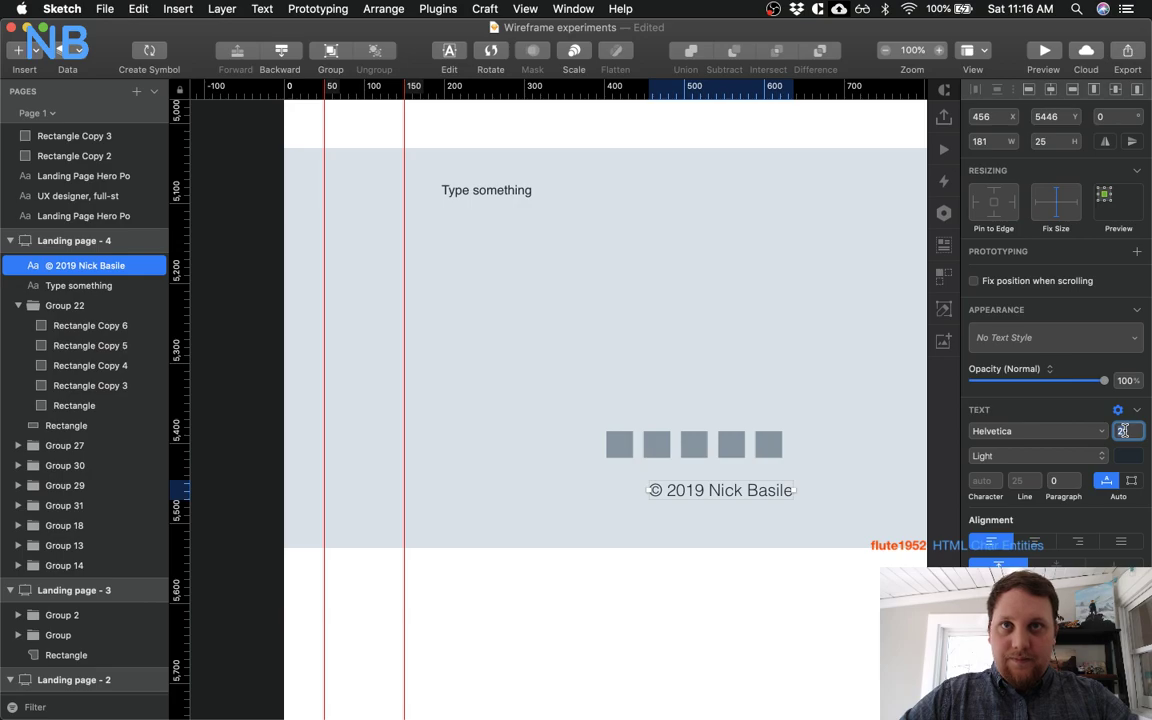
text(18)
key(Return)
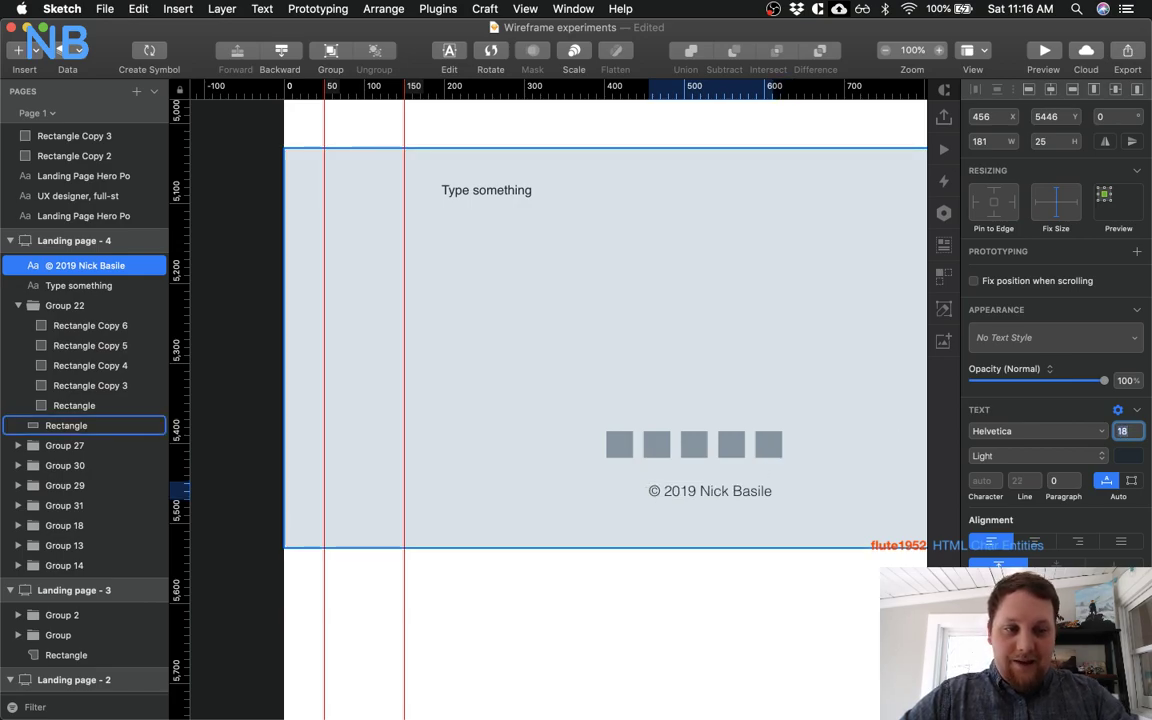
Set the footer copyright line's font size to 14 and its weight to Regular
scroll(609, 612, right, 2)
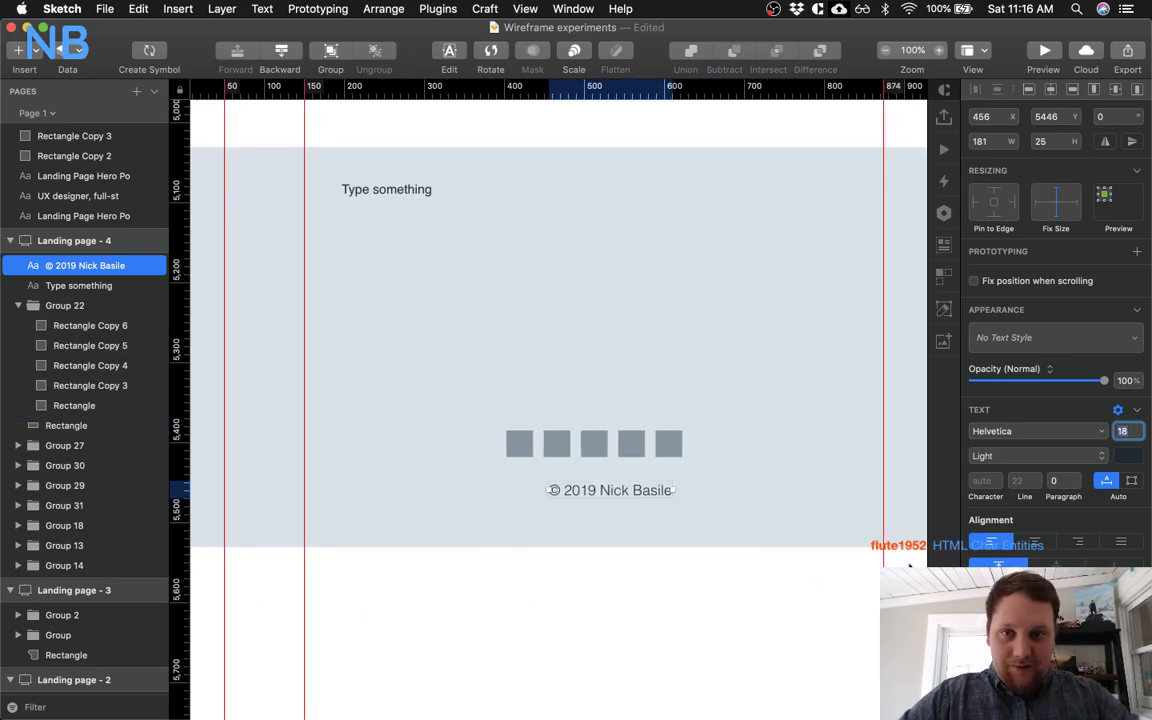
text(14)
key(Return)
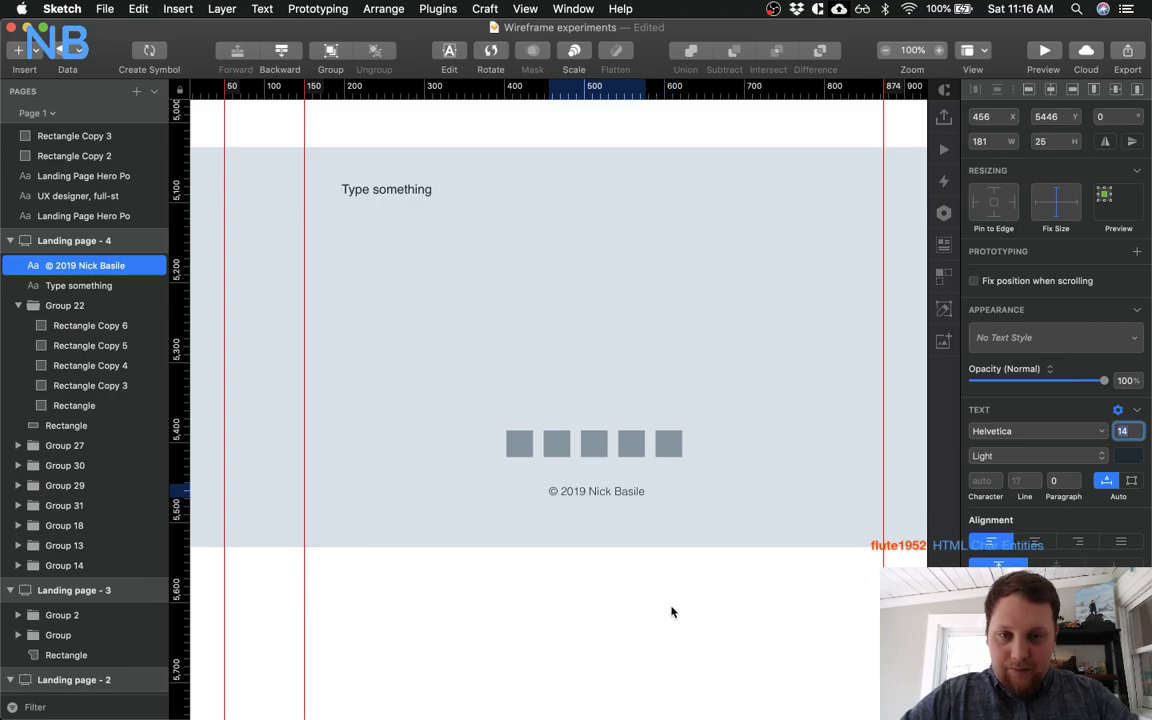
click(640, 509)
click(622, 491)
click(1025, 456)
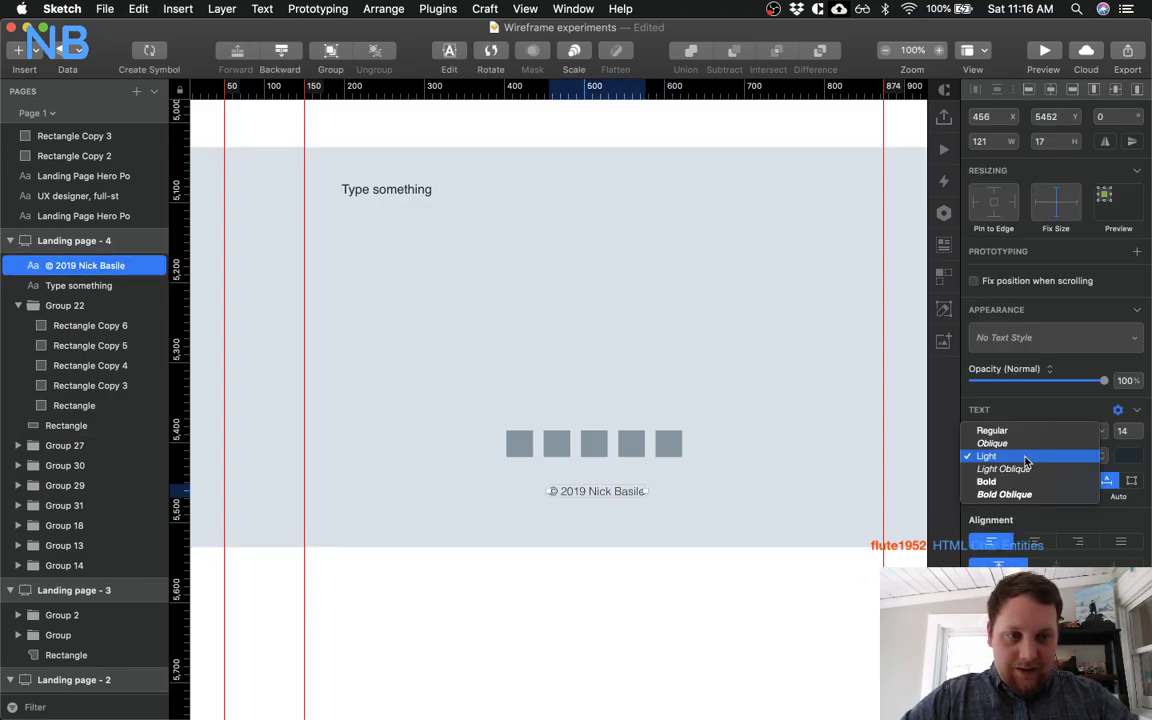
click(839, 536)
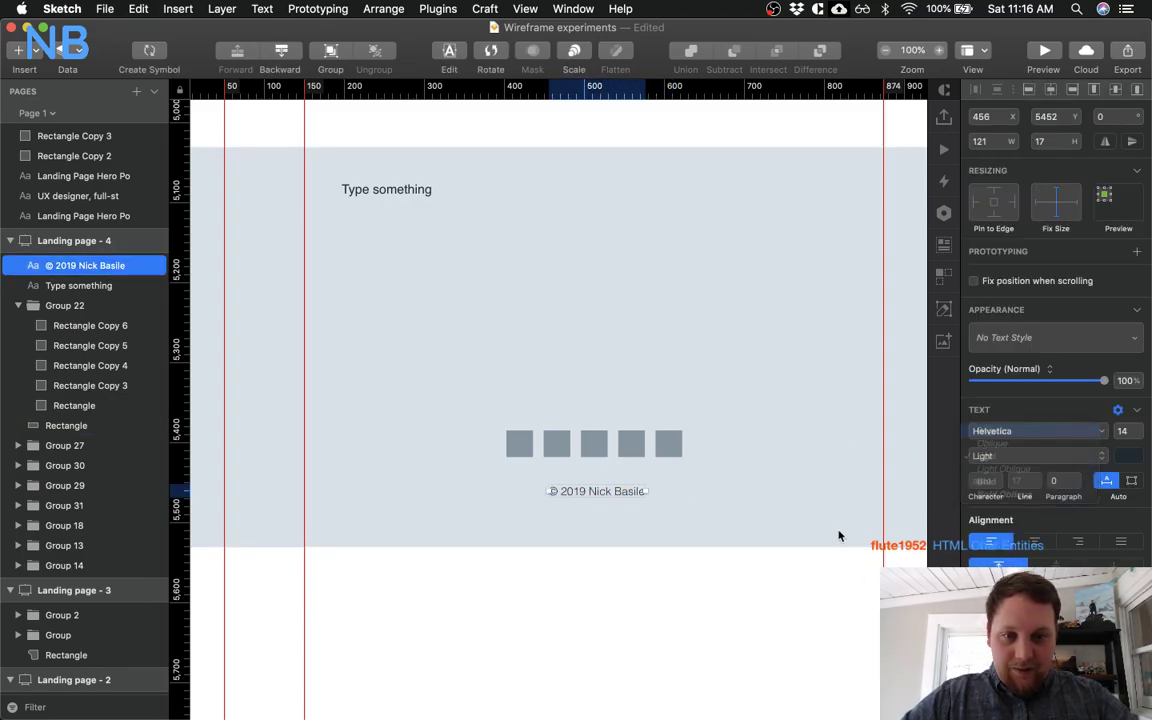
Center the copyright line and the social icon row horizontally in the footer
click(598, 489)
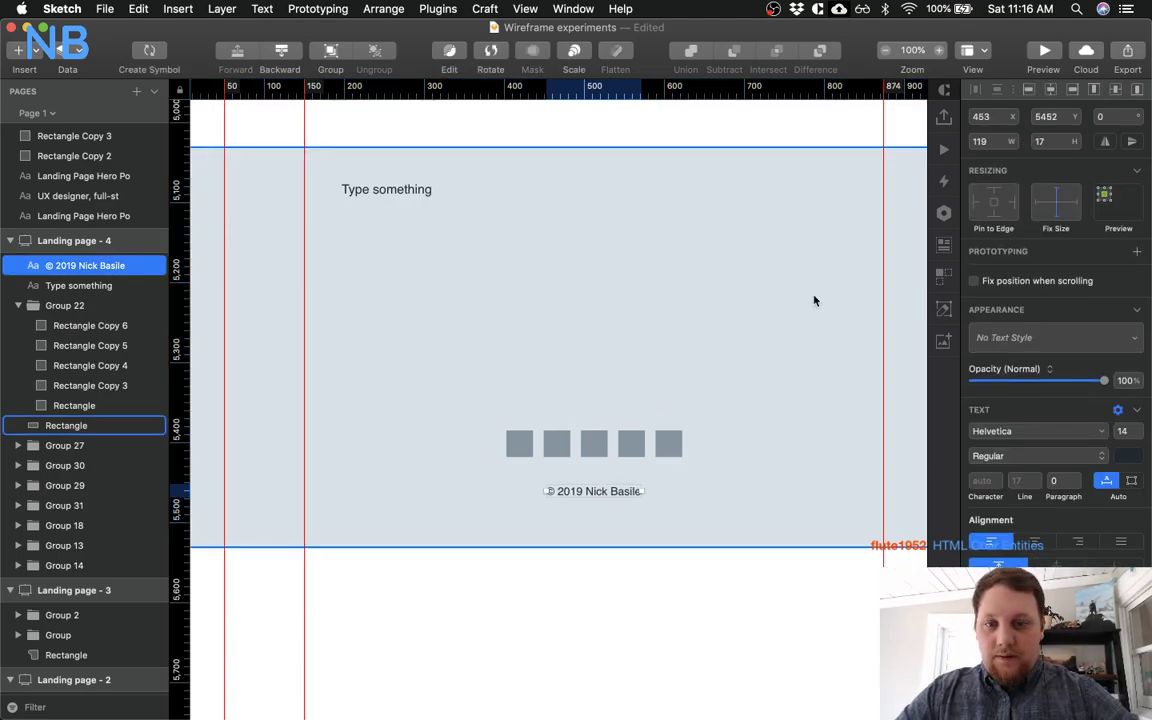
click(617, 443)
click(1050, 92)
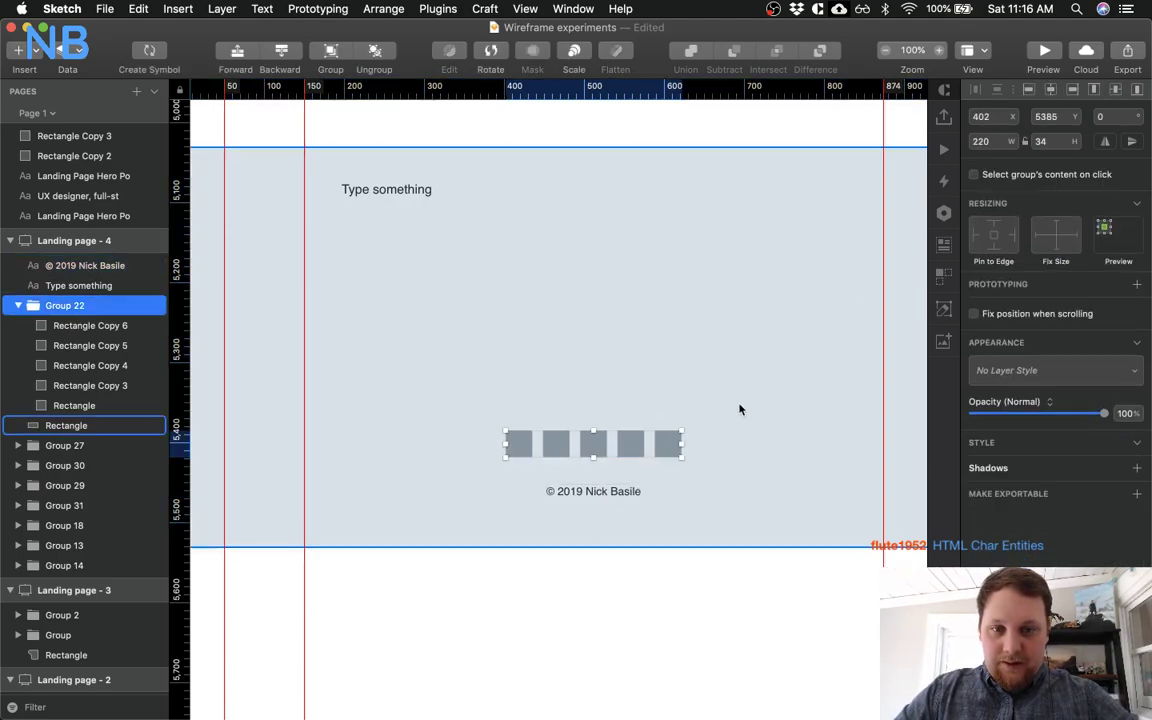
Nudge the social icon row down to Y 5403, closer to the copyright line
key(Down)
key(Down)
key(Down)
key(Down)
key(Down)
key(Down)
key(Down)
key(Down)
key(Down)
key(Down)
key(Down)
key(Down)
key(Down)
key(Down)
key(Down)
key(Down)
key(Down)
key(Down)
key(Down)
key(Down)
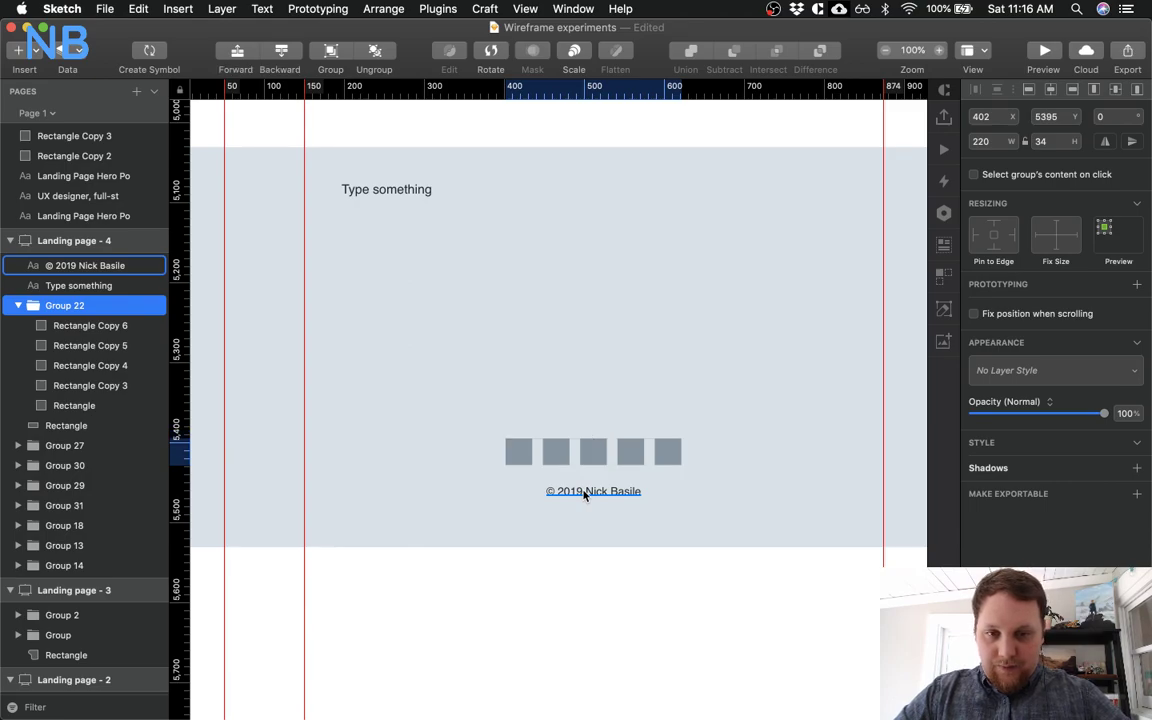
key(Down)
key(Down)
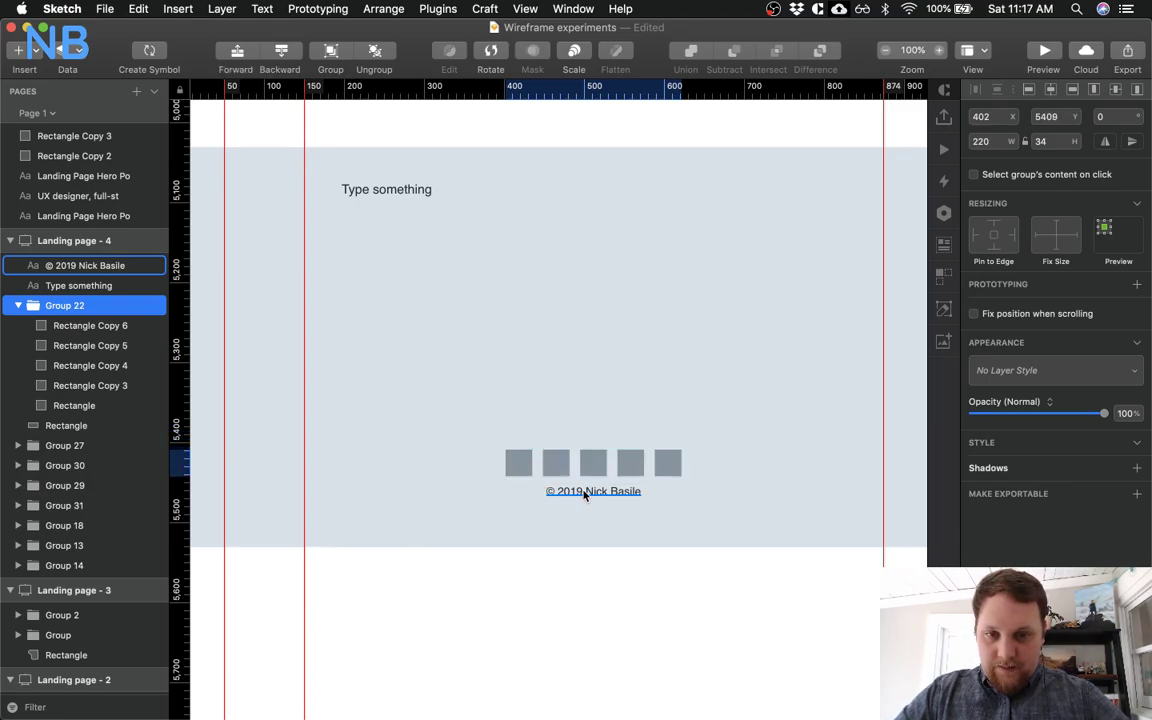
key(alt)
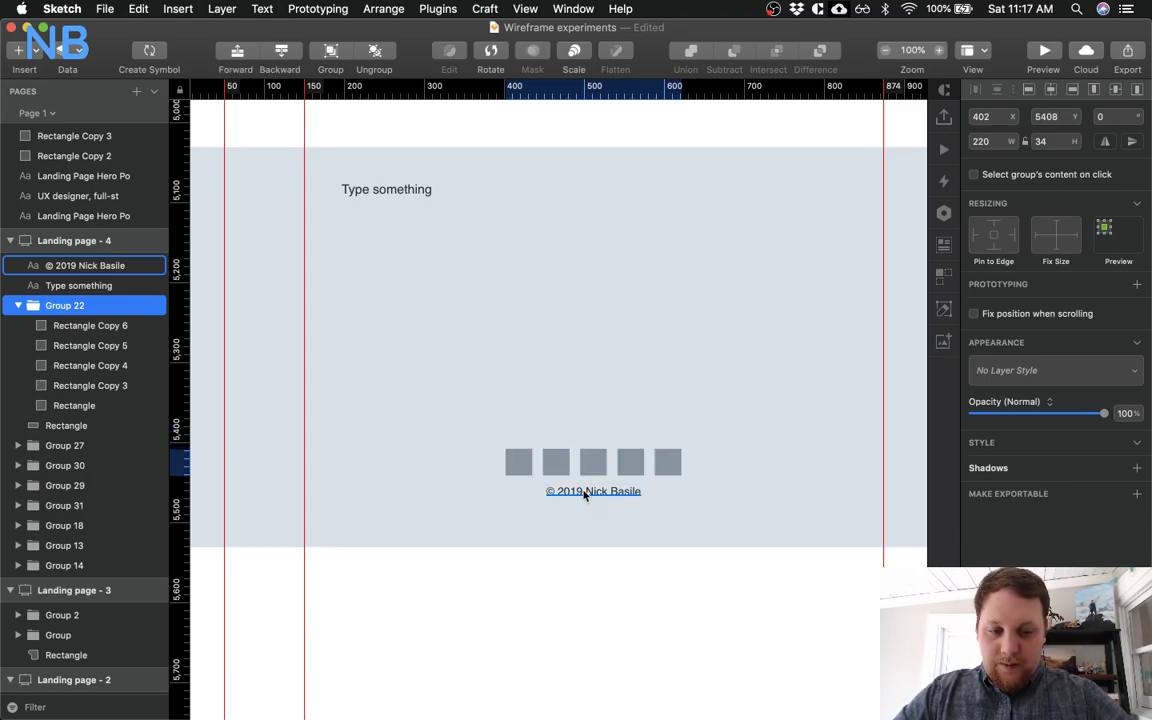
key(alt)
Group the social icon row with the copyright line
shift+click(585, 494)
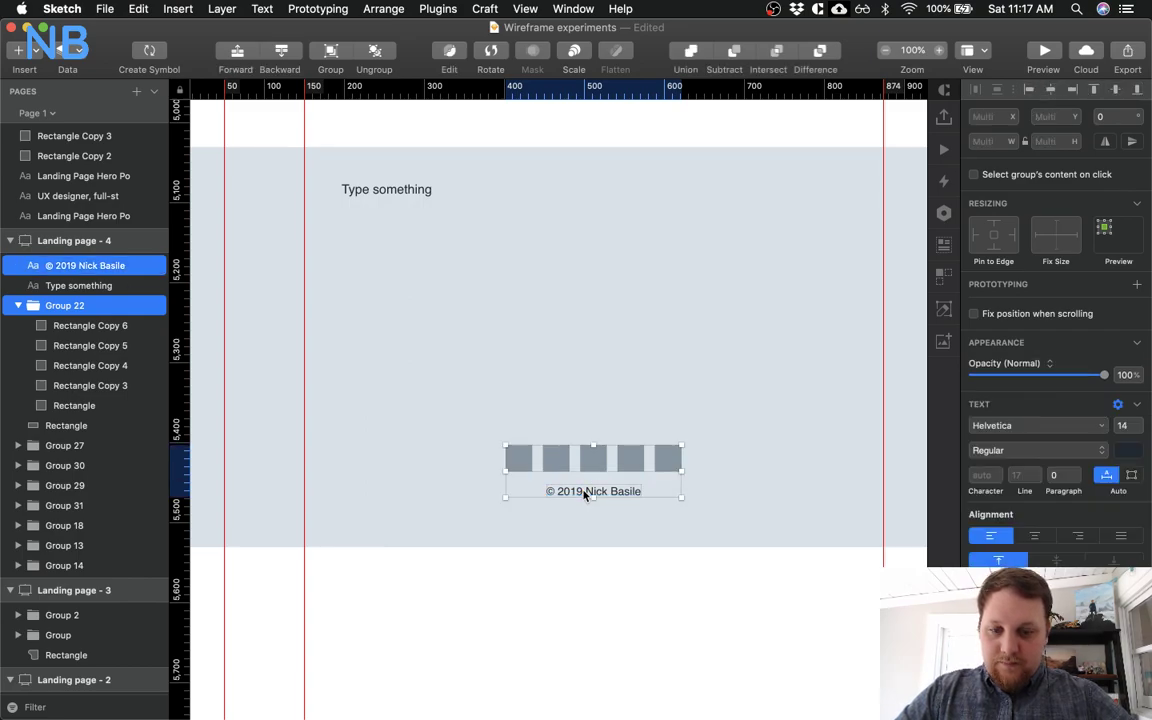
key(super+g)
click(702, 329)
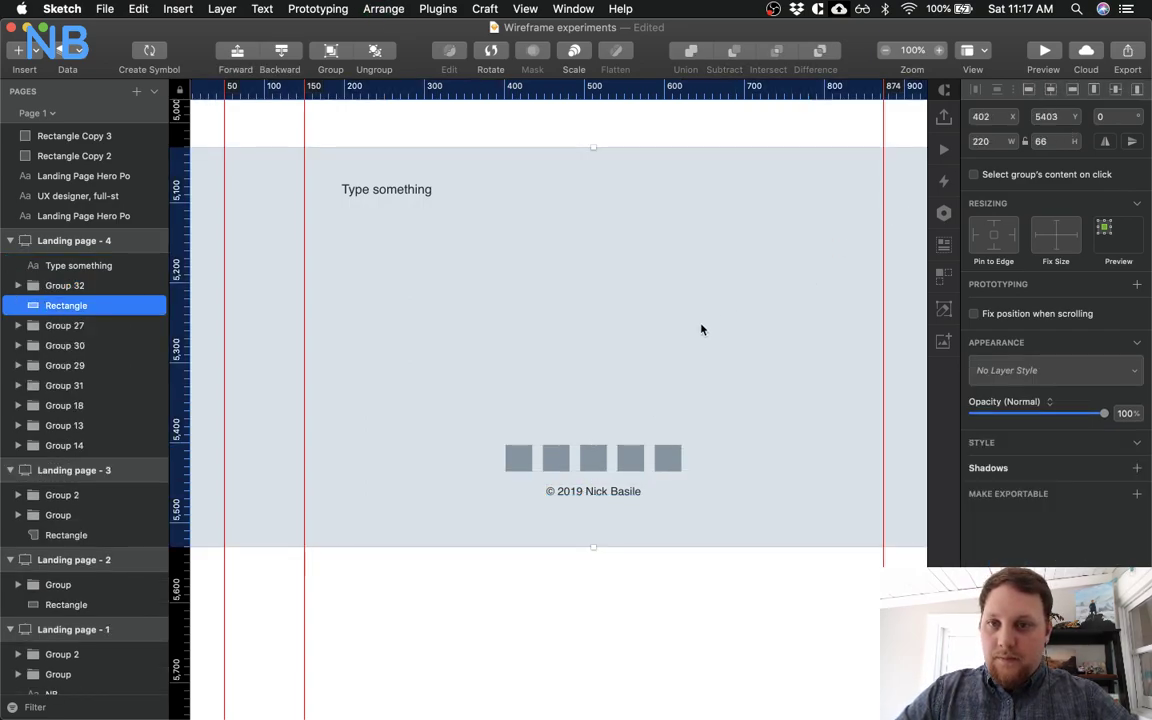
Check the font size and weight of the Get In Touch heading as a reference for the footer heading
scroll(478, 239, right, 2)
scroll(486, 293, up, 3)
scroll(488, 314, up, 3)
scroll(488, 314, left, 1)
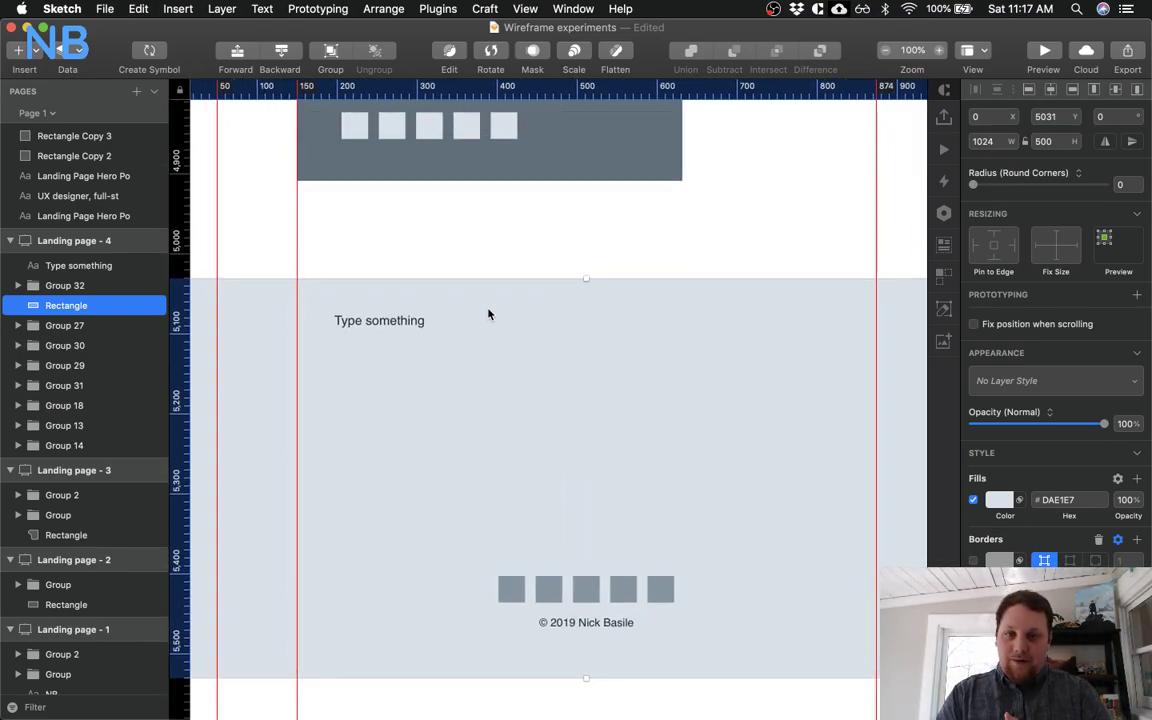
click(396, 321)
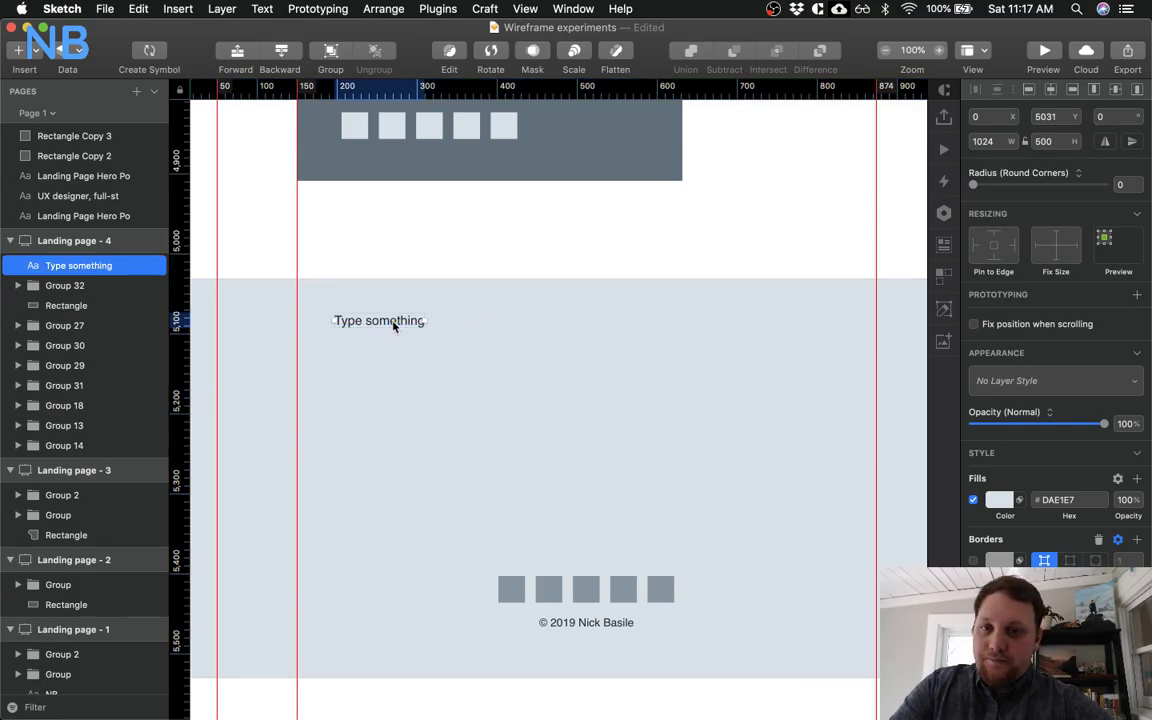
scroll(388, 319, up, 10)
scroll(388, 319, left, 2)
scroll(389, 316, up, 3)
scroll(389, 316, left, 1)
super+click(452, 288)
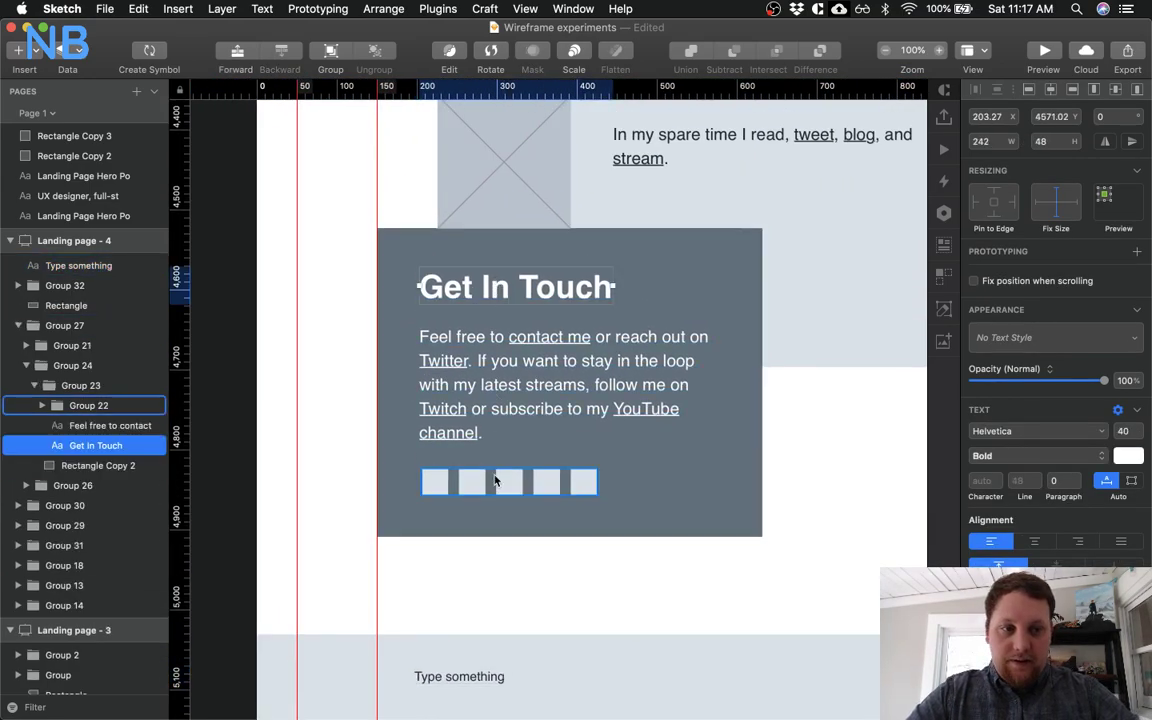
Style the footer's "Type something" placeholder text as Bold at font size 40
scroll(495, 500, down, 5)
click(494, 510)
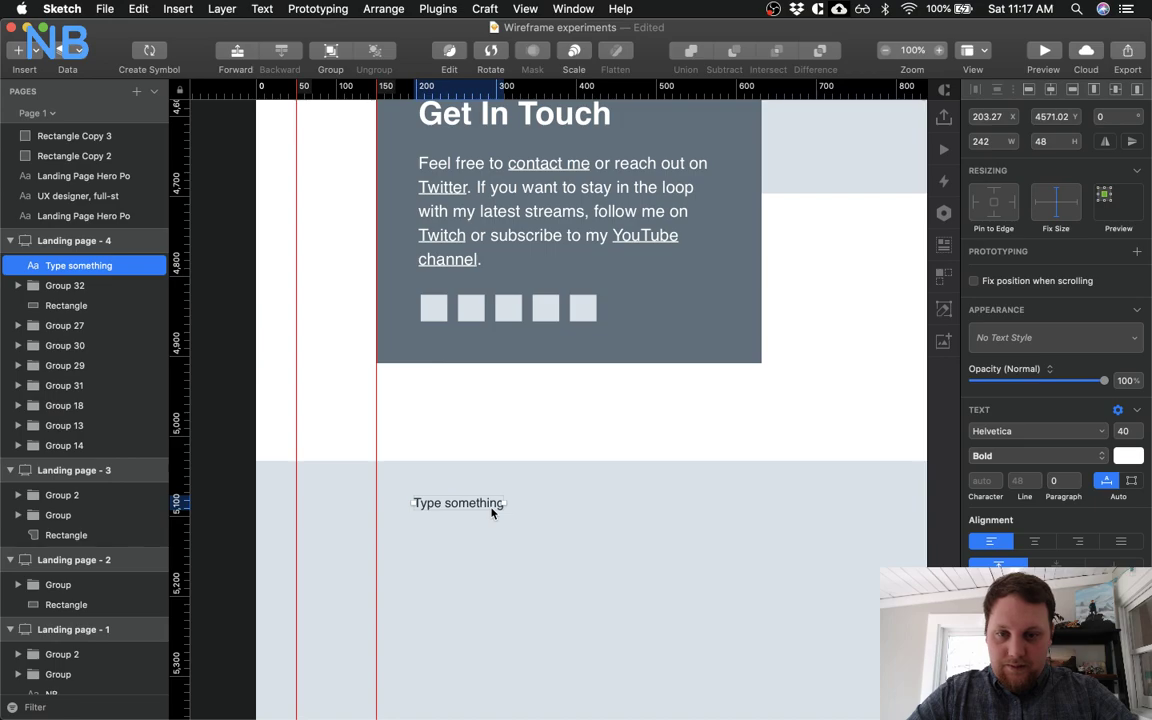
click(1121, 430)
text(40)
key(Return)
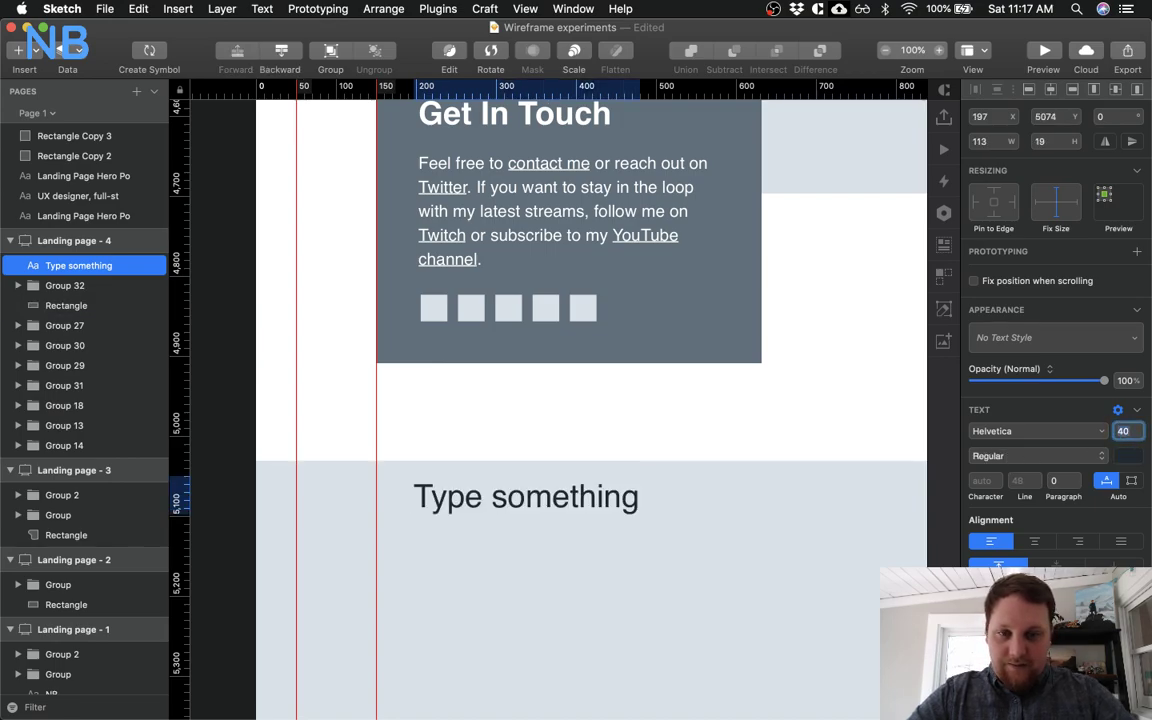
click(569, 506)
click(982, 456)
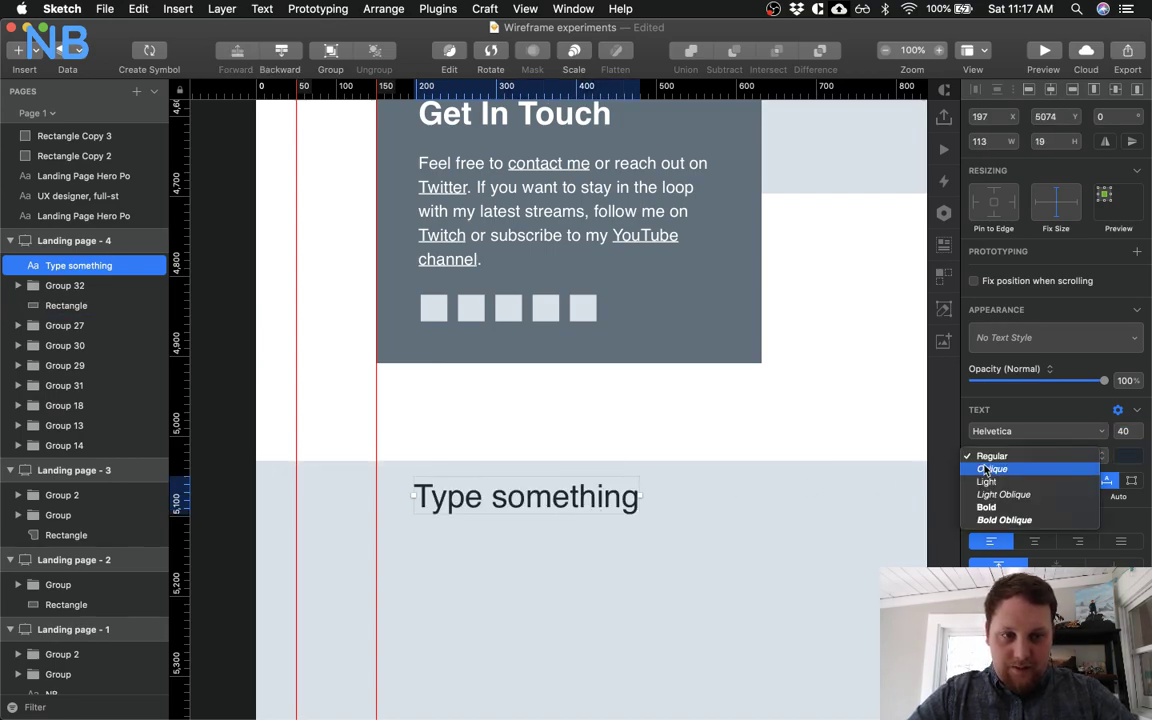
click(988, 506)
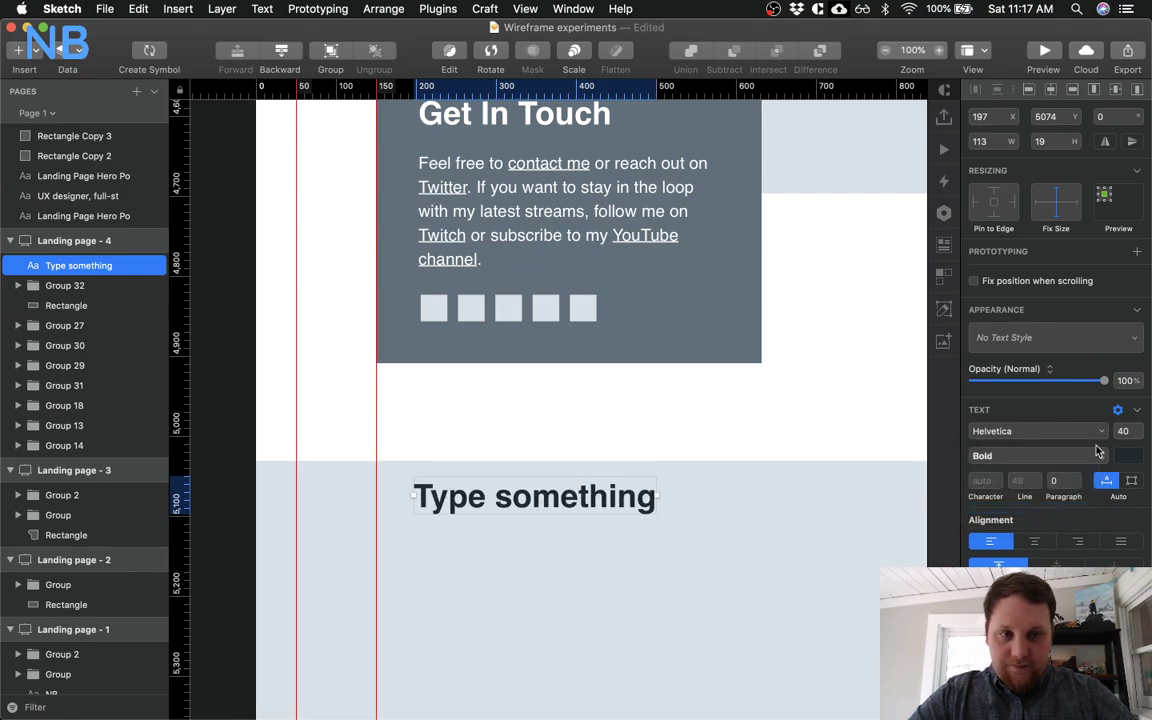
Set the footer placeholder text's font size to 28 and move it to X 150, Y 5070, aligned with the 150 guide
click(1122, 432)
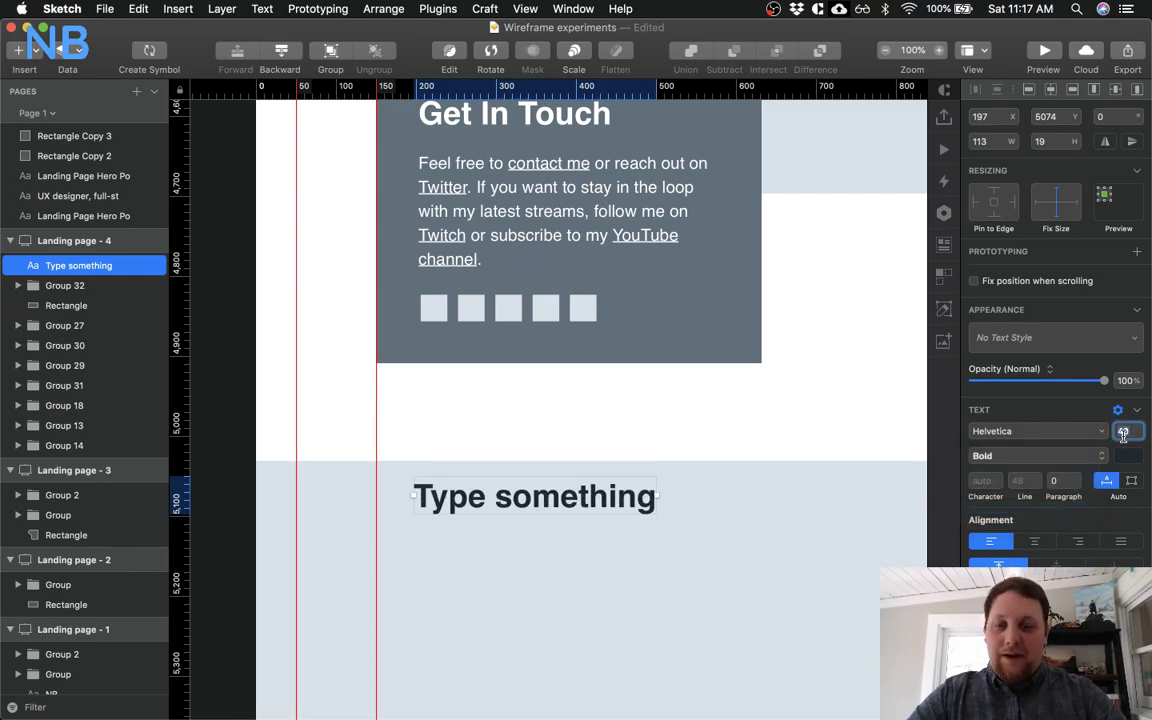
text(3)
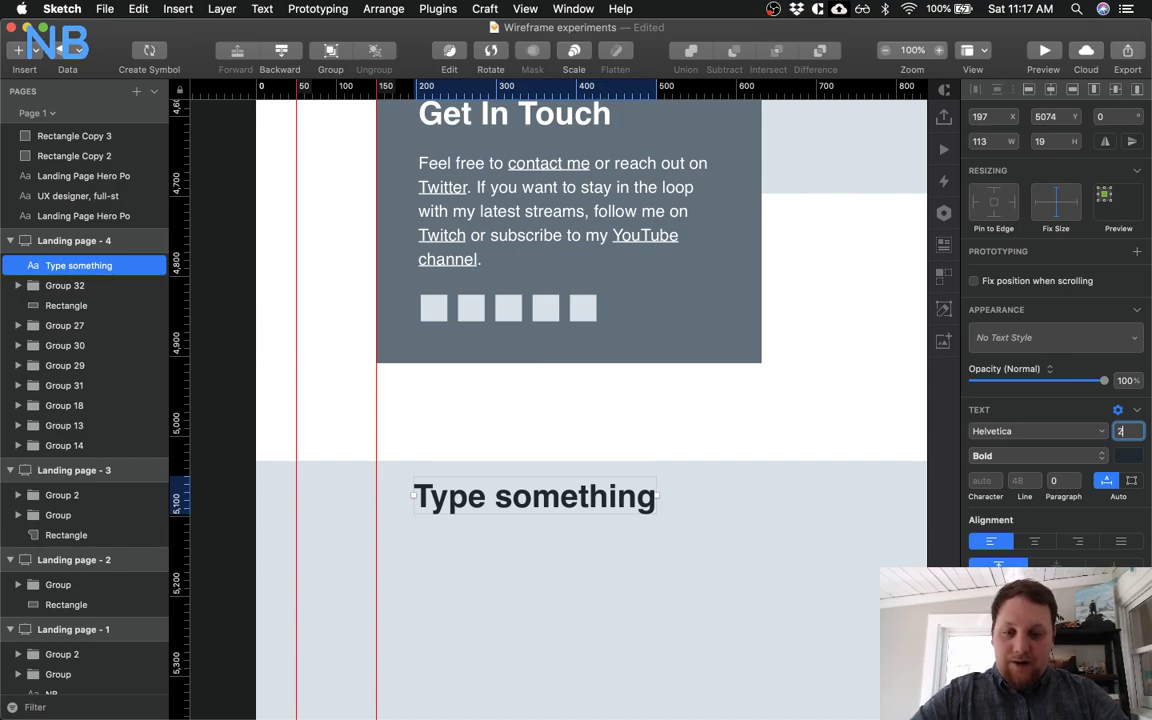
text(8)
key(Return)
scroll(840, 405, down, 5)
click(638, 352)
click(494, 338)
drag(460, 342, 453, 350)
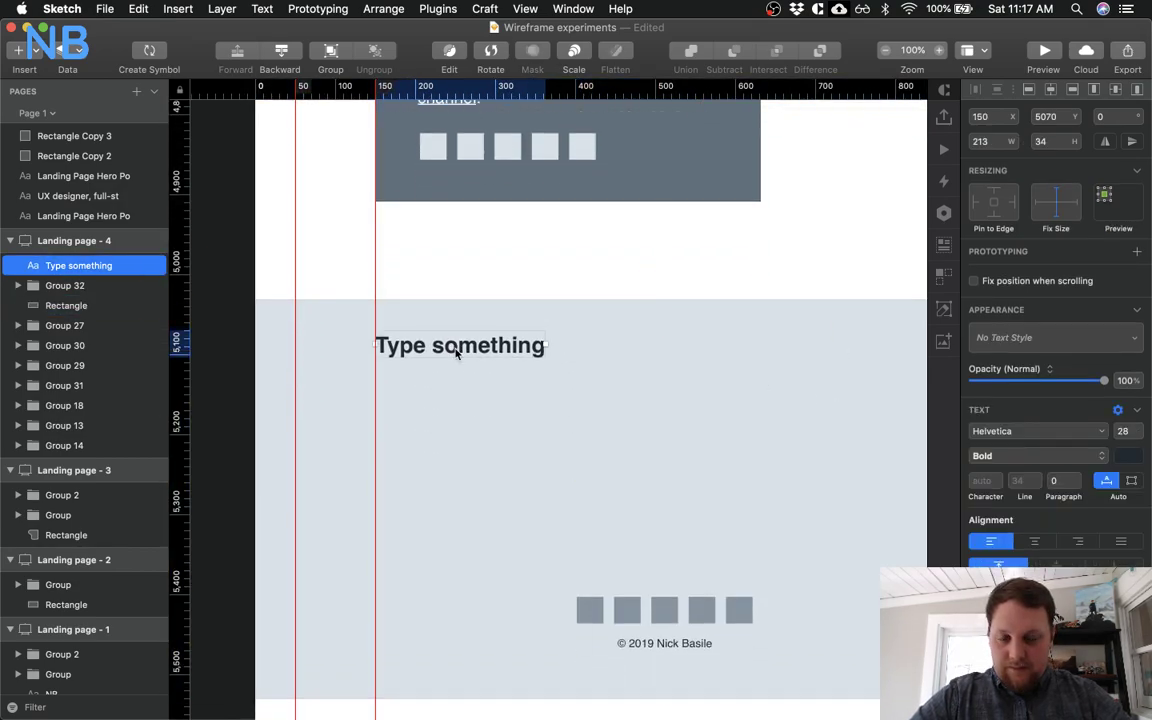
Replace the footer placeholder text with the heading "Contact Me"
double_click(453, 350)
text(Contact)
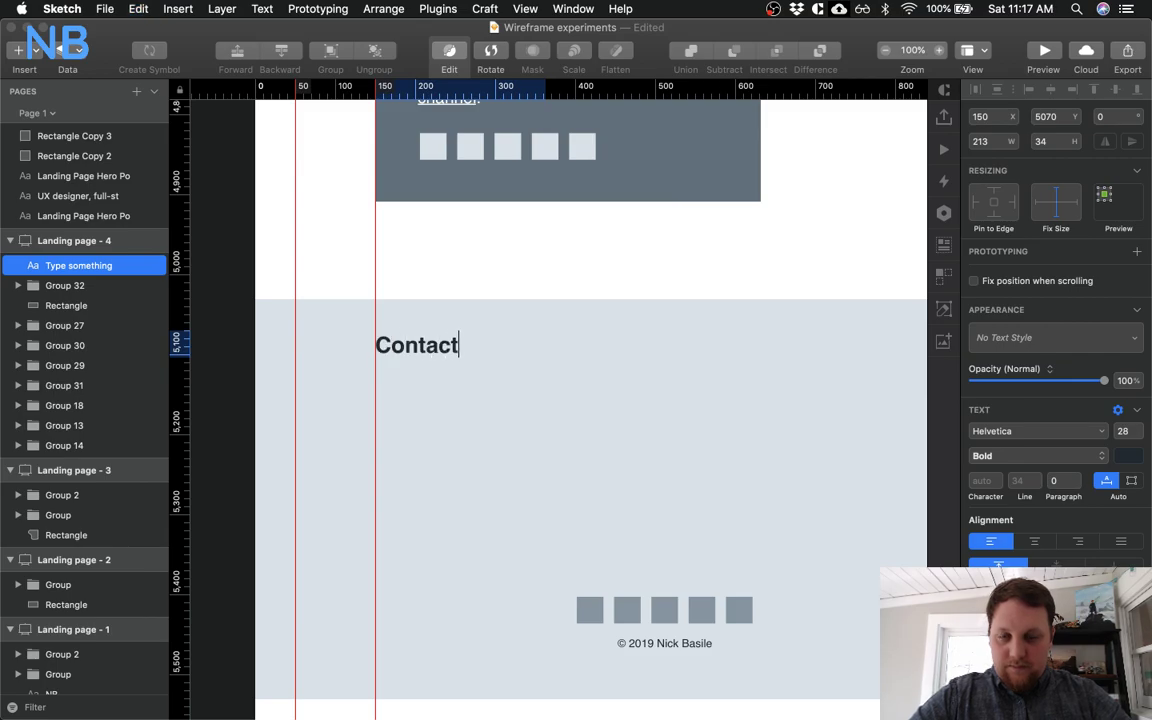
text( Me)
key(ctrl+Up)
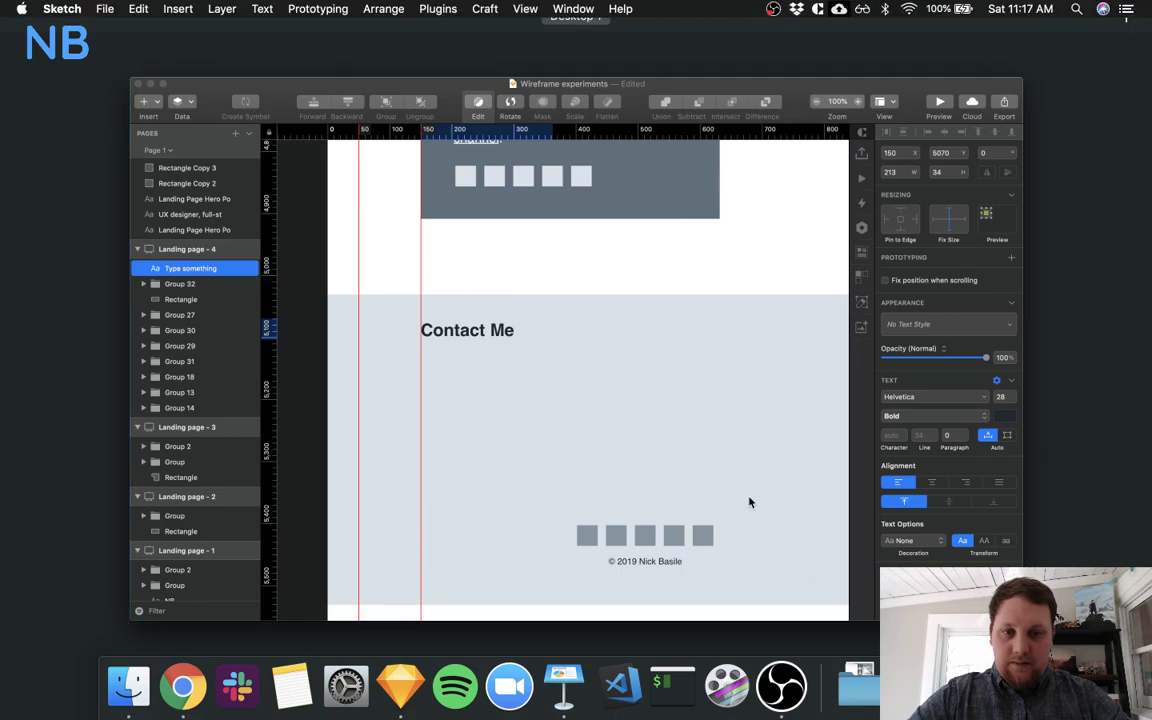
key(ctrl+Up)
scroll(645, 375, up, 5)
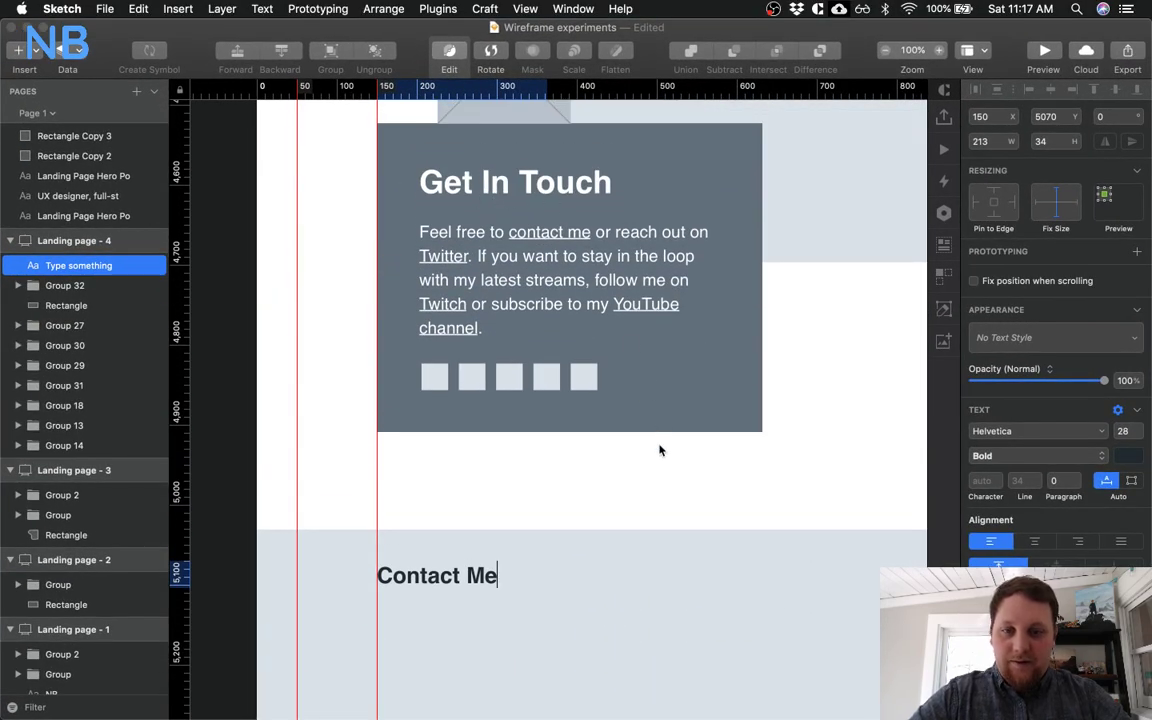
scroll(662, 452, down, 3)
key(Escape)
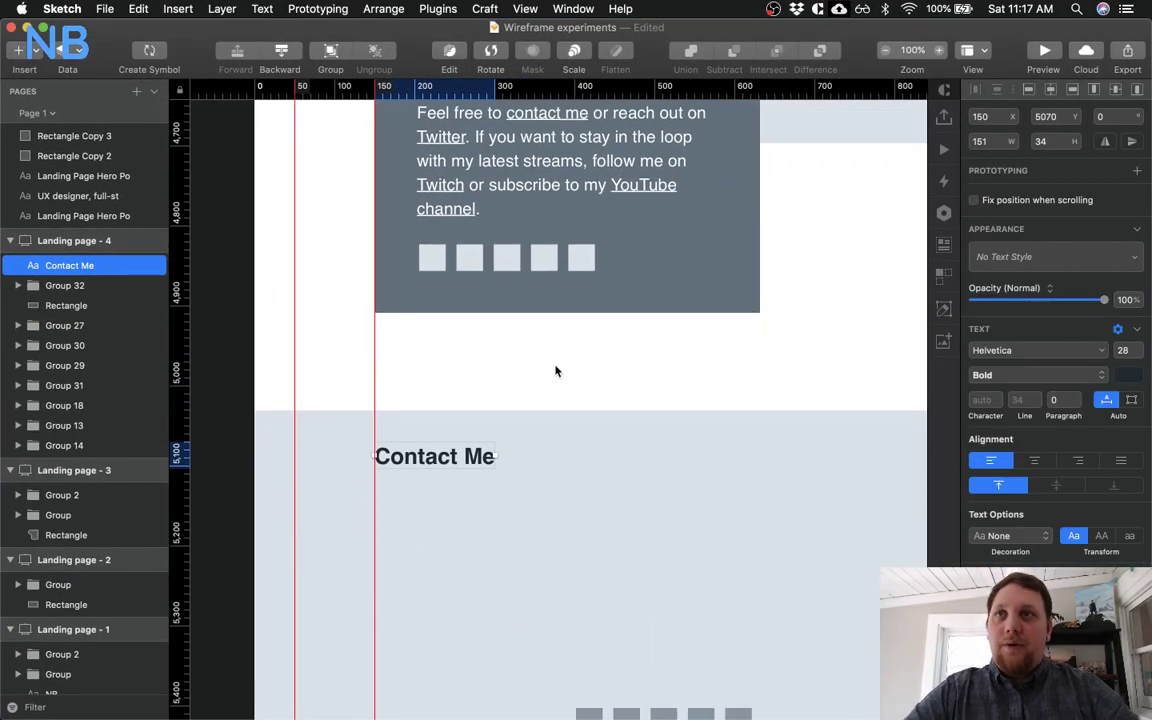
Draw a 363 by 150 rectangle under the Contact Me heading, starting at the 150 guide, and fill it with F1F5F8
scroll(556, 371, down, 3)
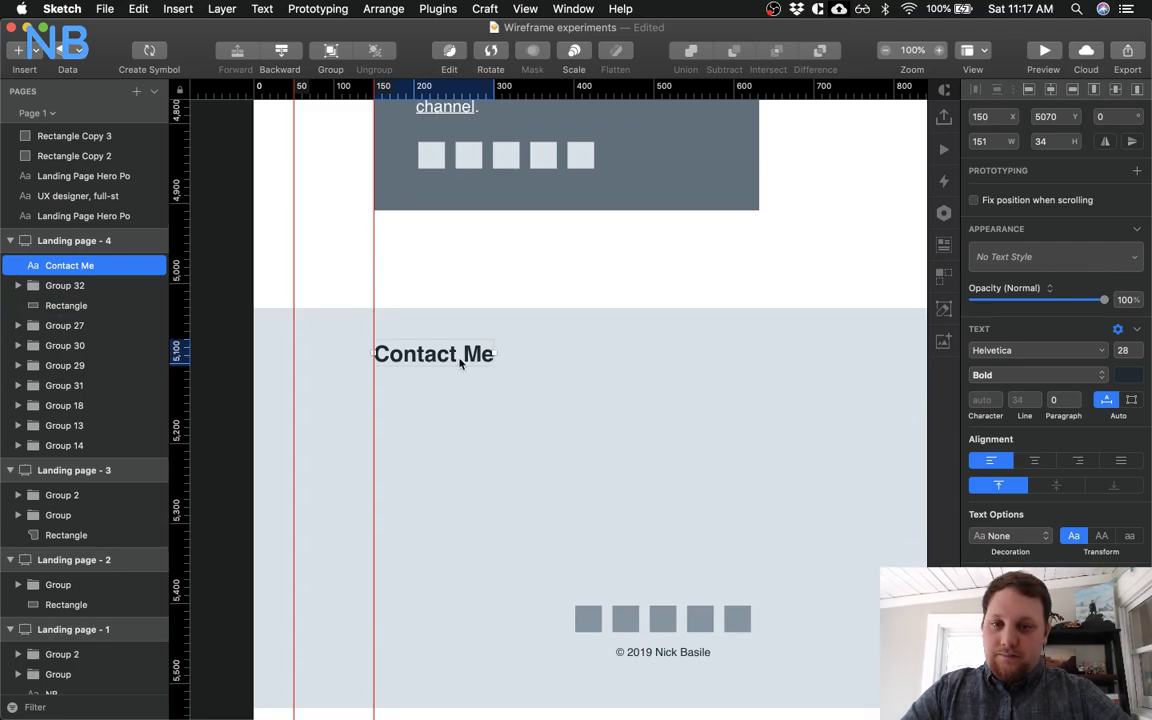
click(419, 414)
key(r)
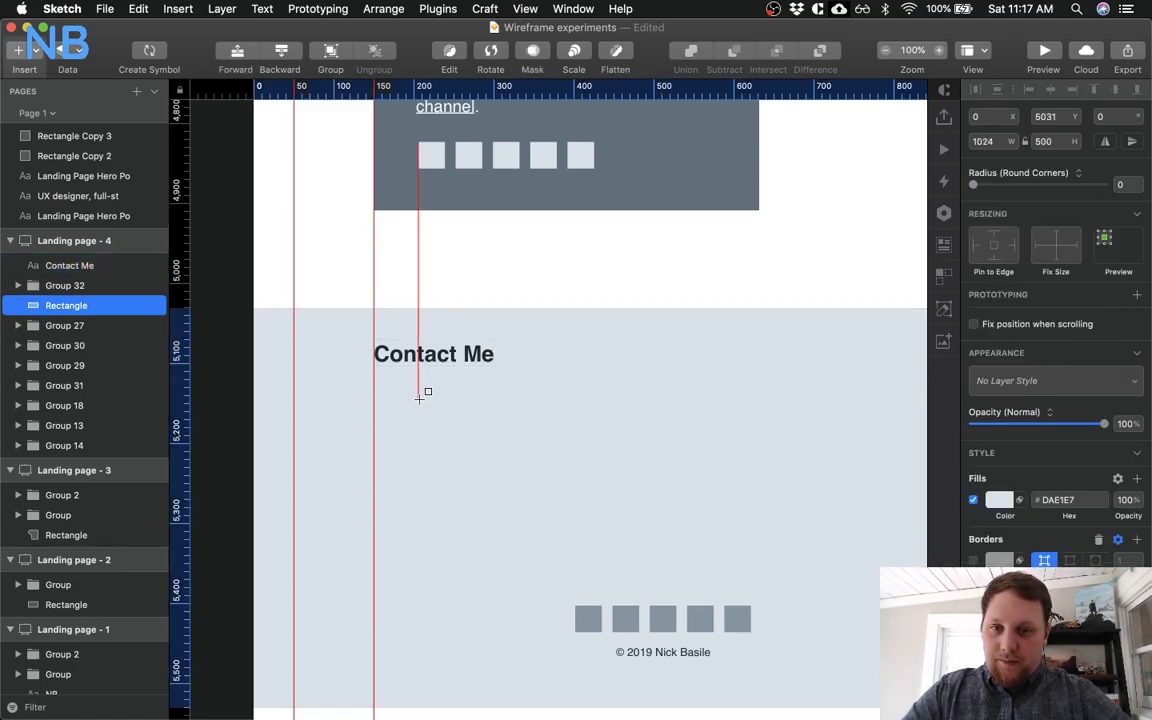
drag(375, 390, 664, 507)
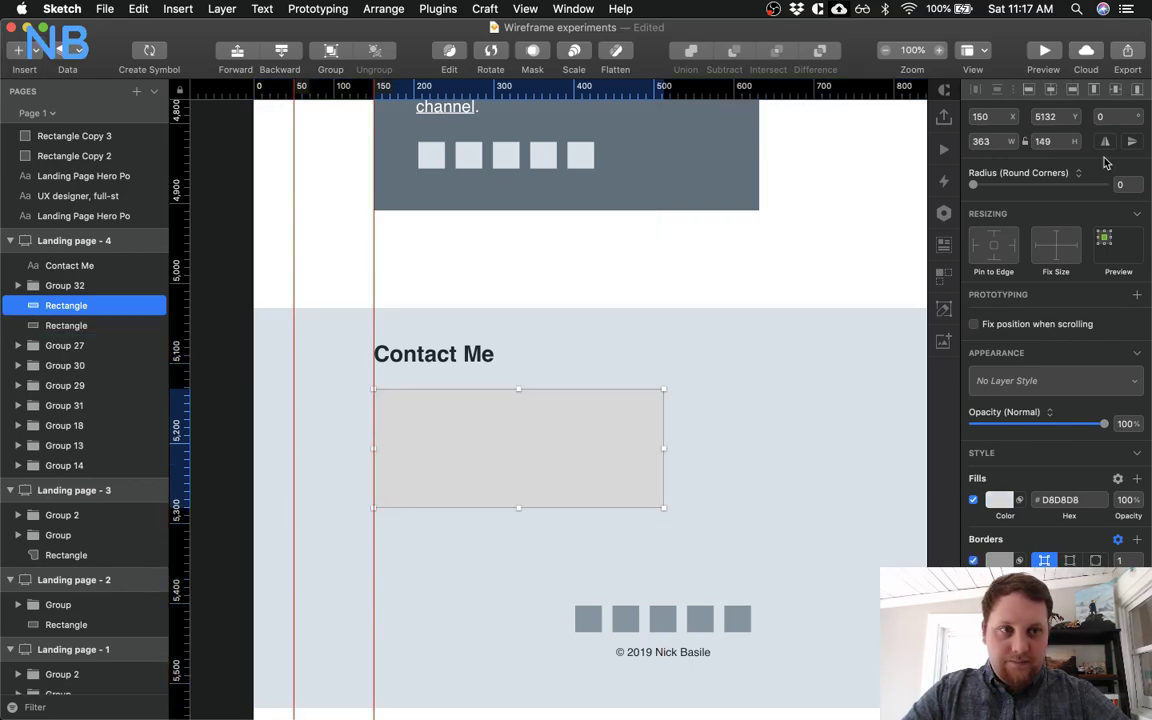
click(1075, 139)
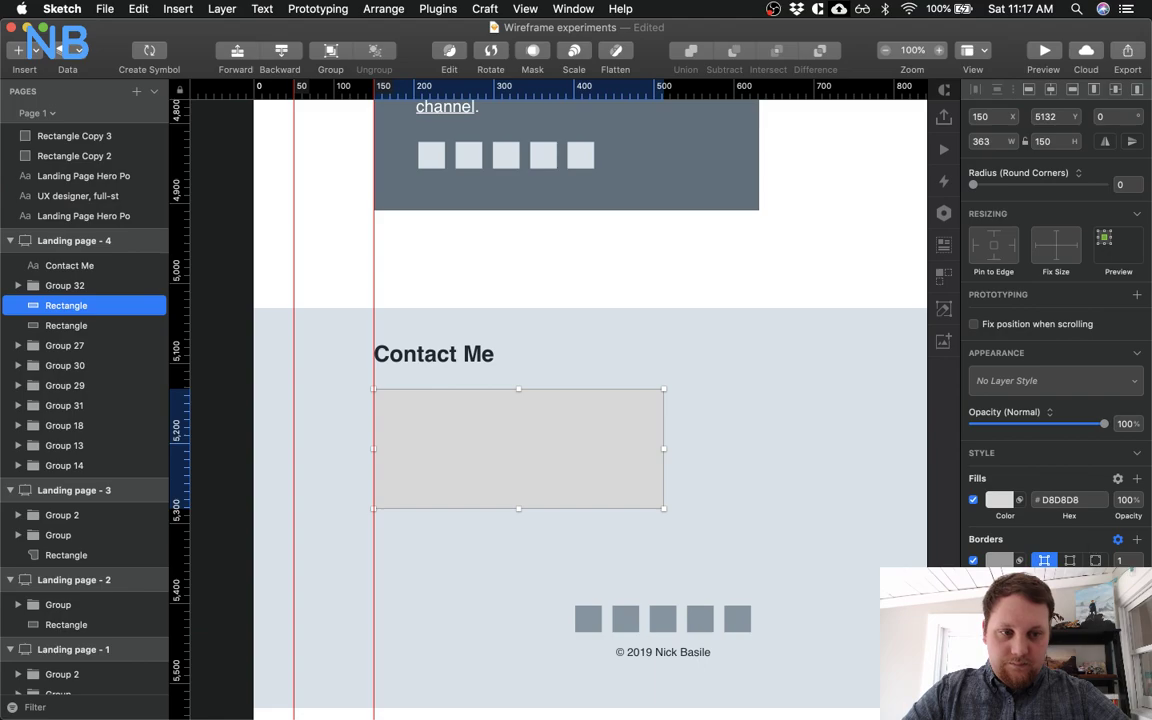
click(999, 500)
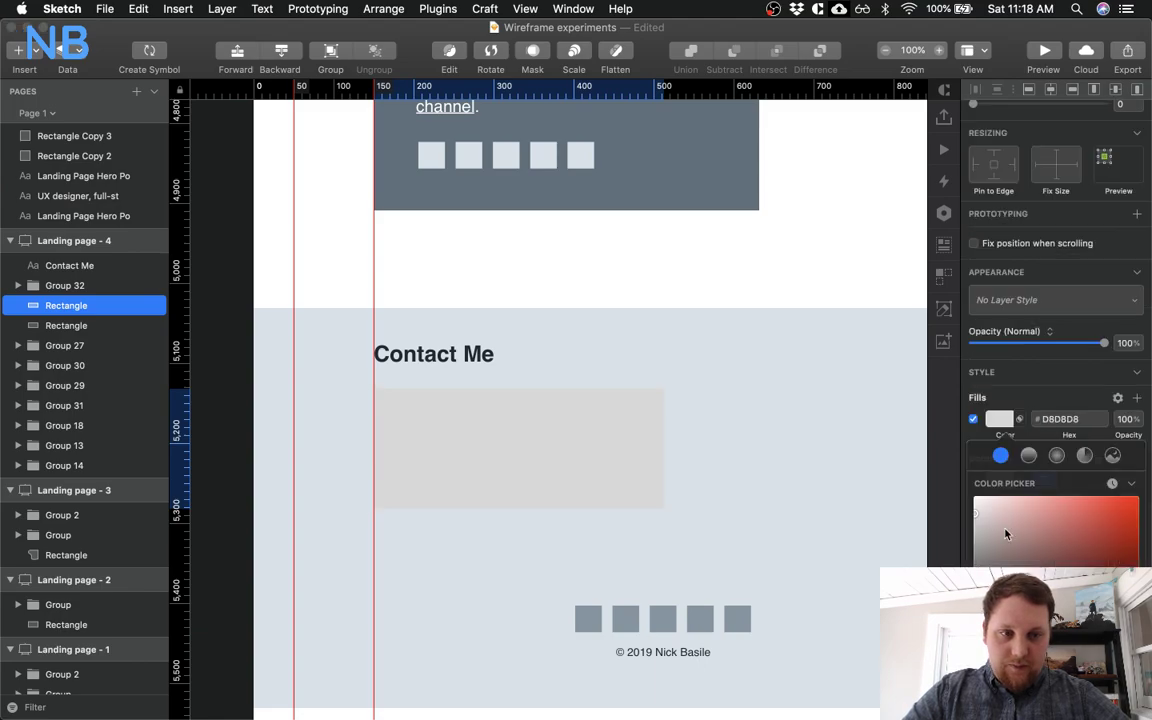
scroll(713, 434, down, 3)
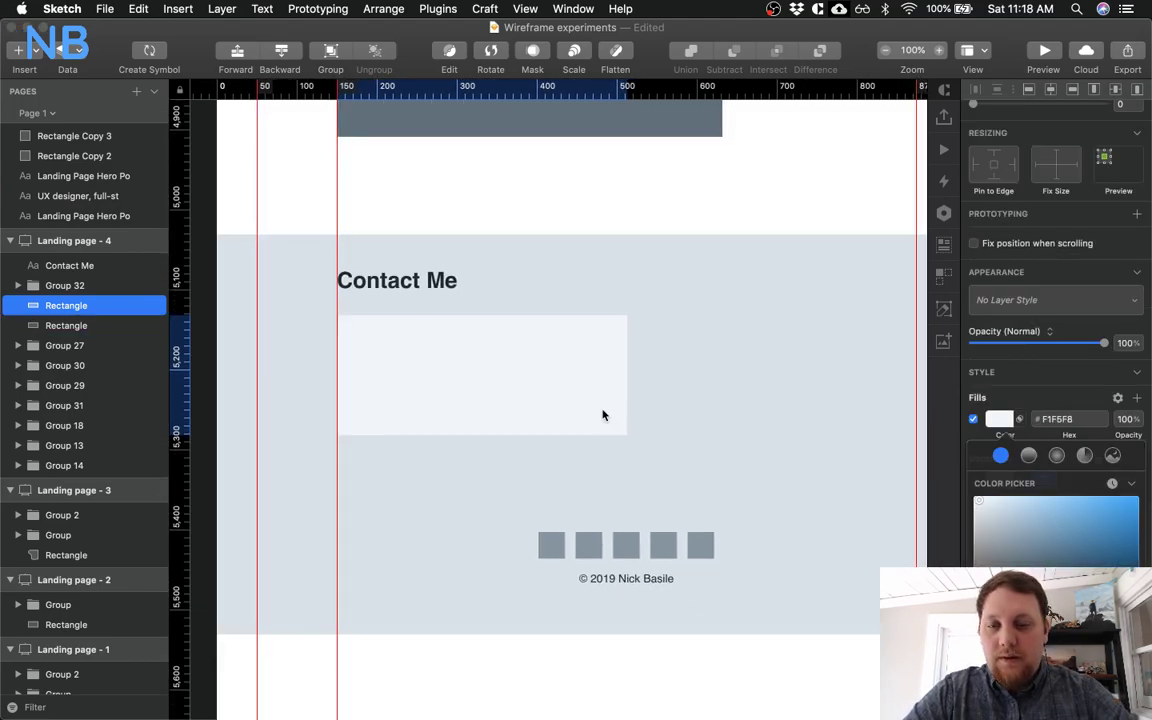
Compare the Get In Touch section's text and social links with the footer's Contact Me area
key(alt)
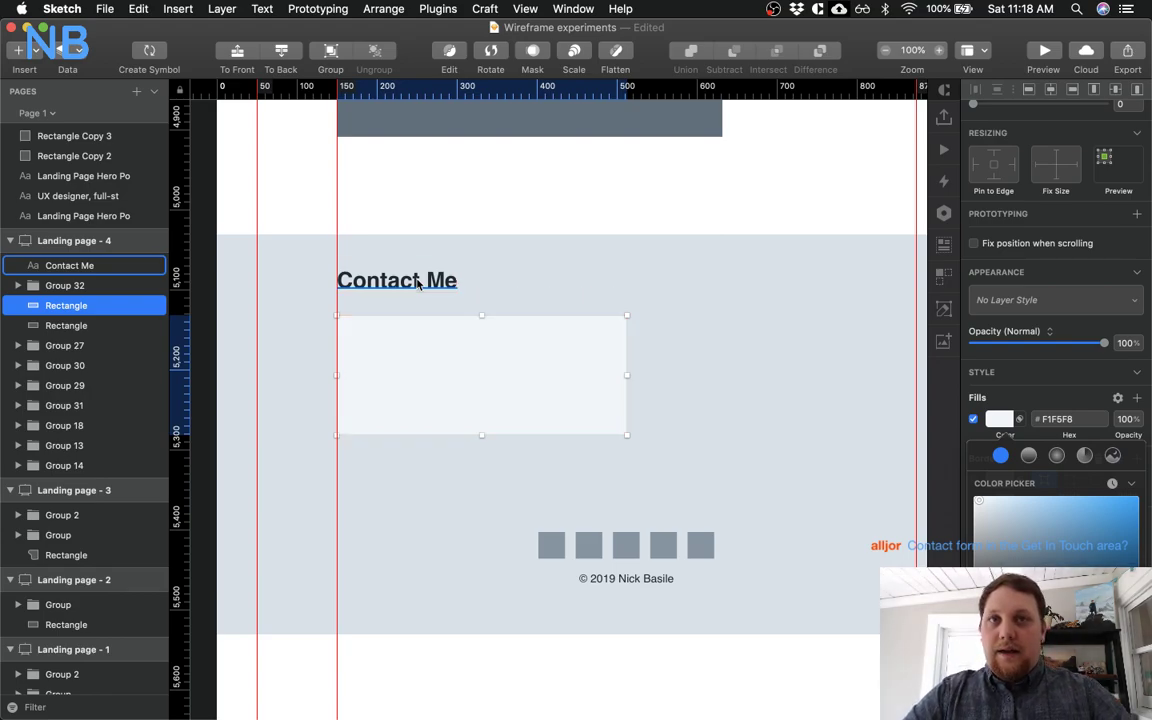
scroll(607, 218, up, 10)
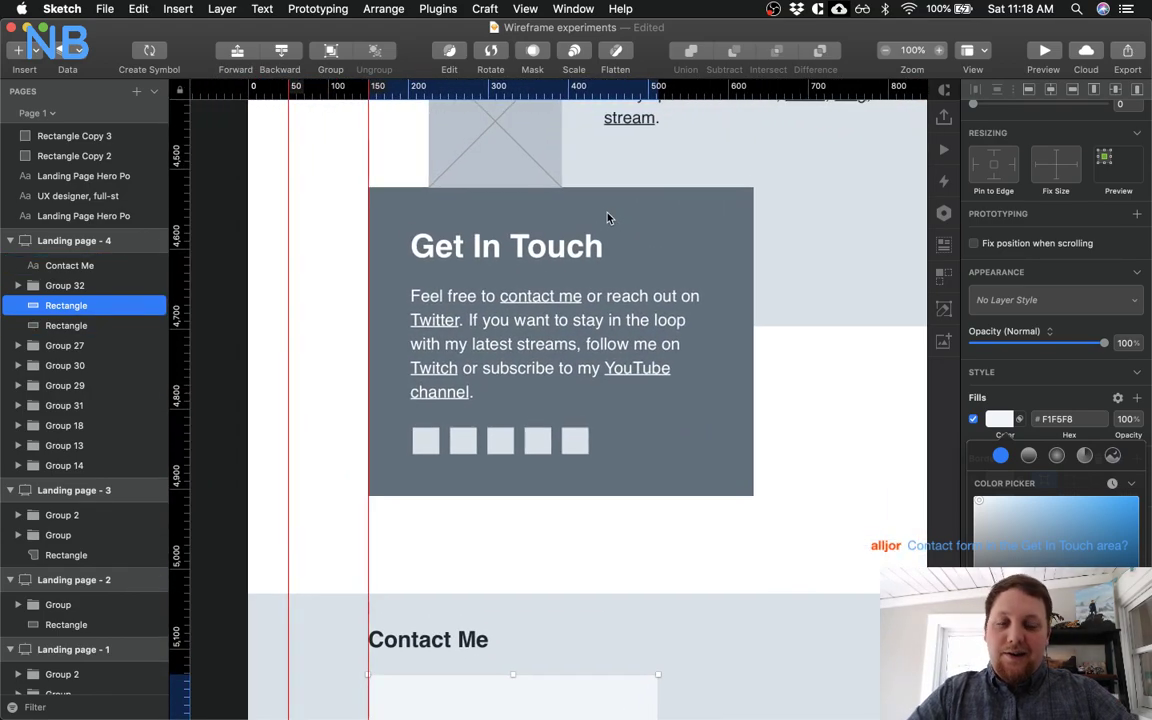
scroll(607, 218, down, 5)
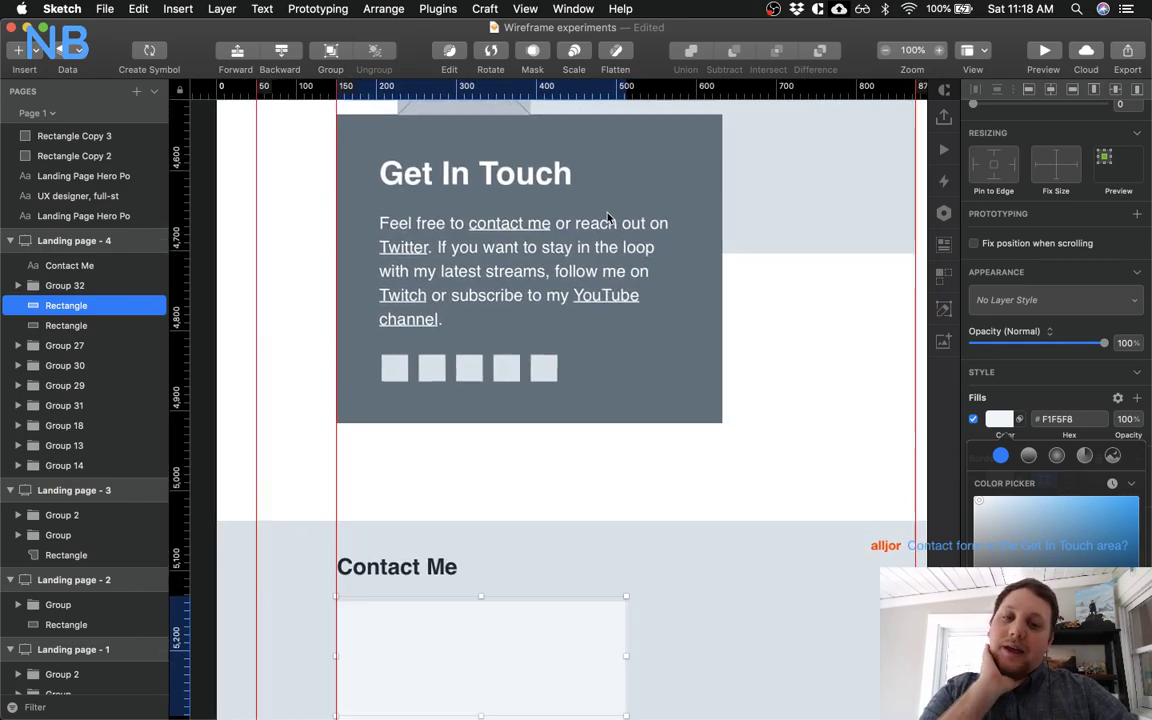
scroll(607, 218, down, 1)
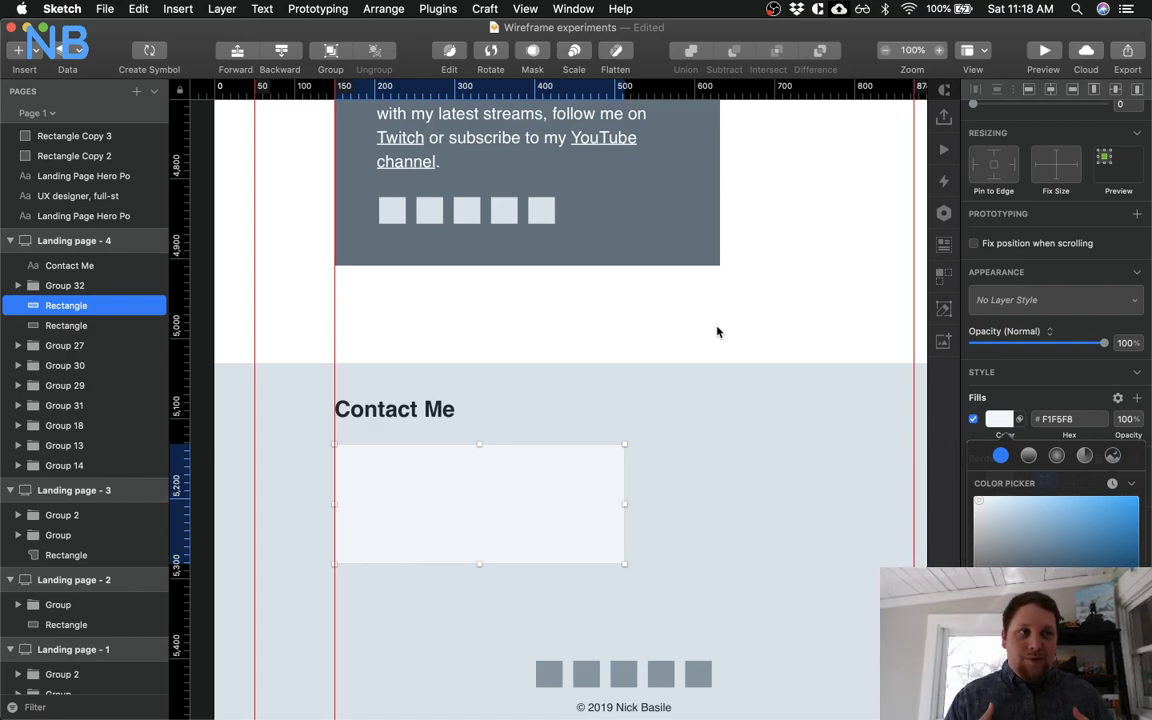
scroll(716, 331, up, 5)
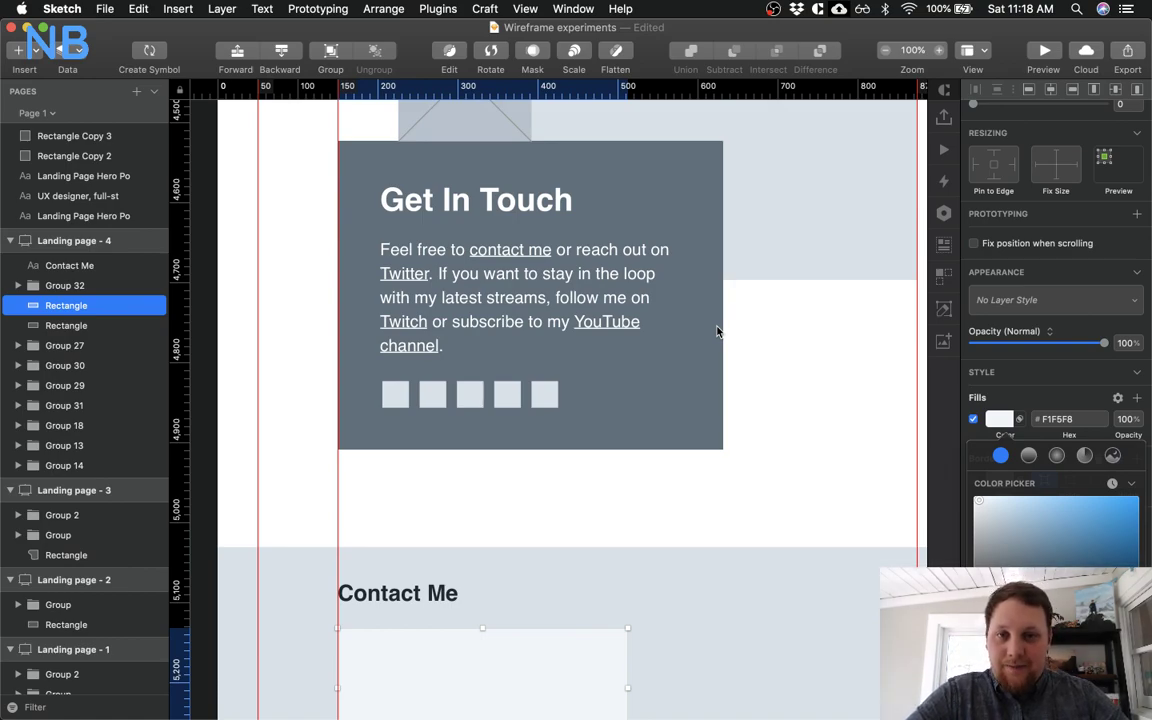
scroll(643, 318, up, 3)
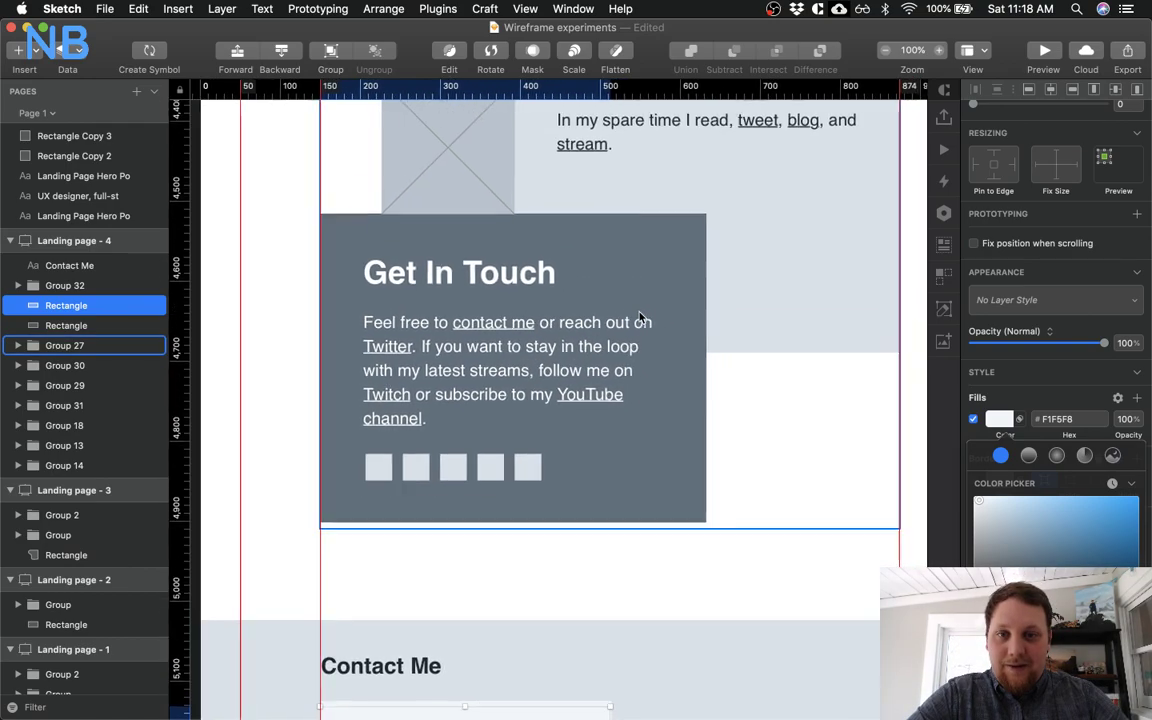
scroll(643, 318, right, 3)
scroll(643, 318, down, 4)
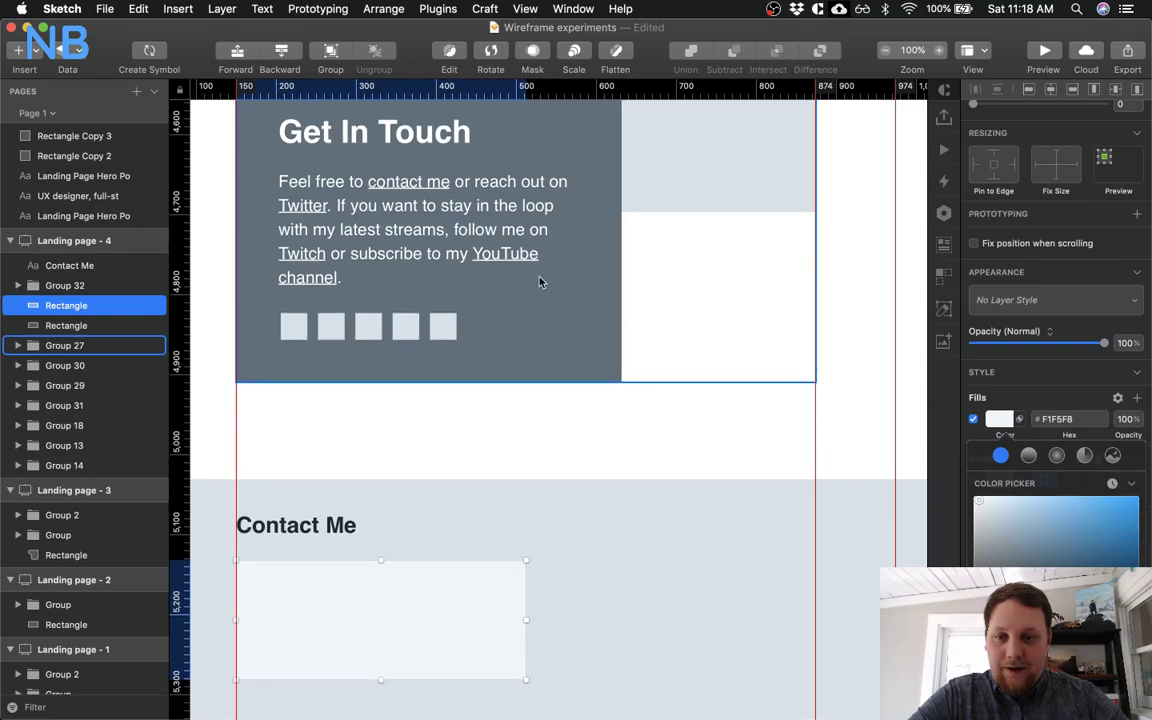
scroll(540, 278, down, 5)
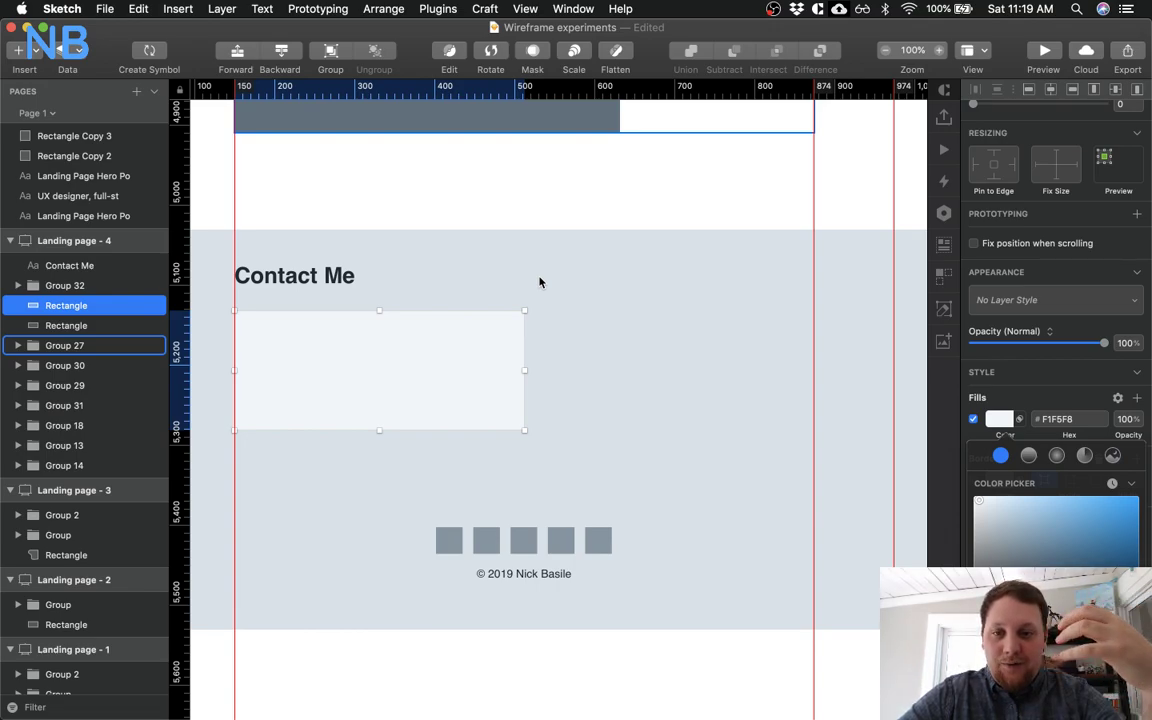
Narrow the rectangle under Contact Me and add a vertical guide at 465 through the centre of the second footer social icon
drag(521, 368, 508, 368)
click(513, 541)
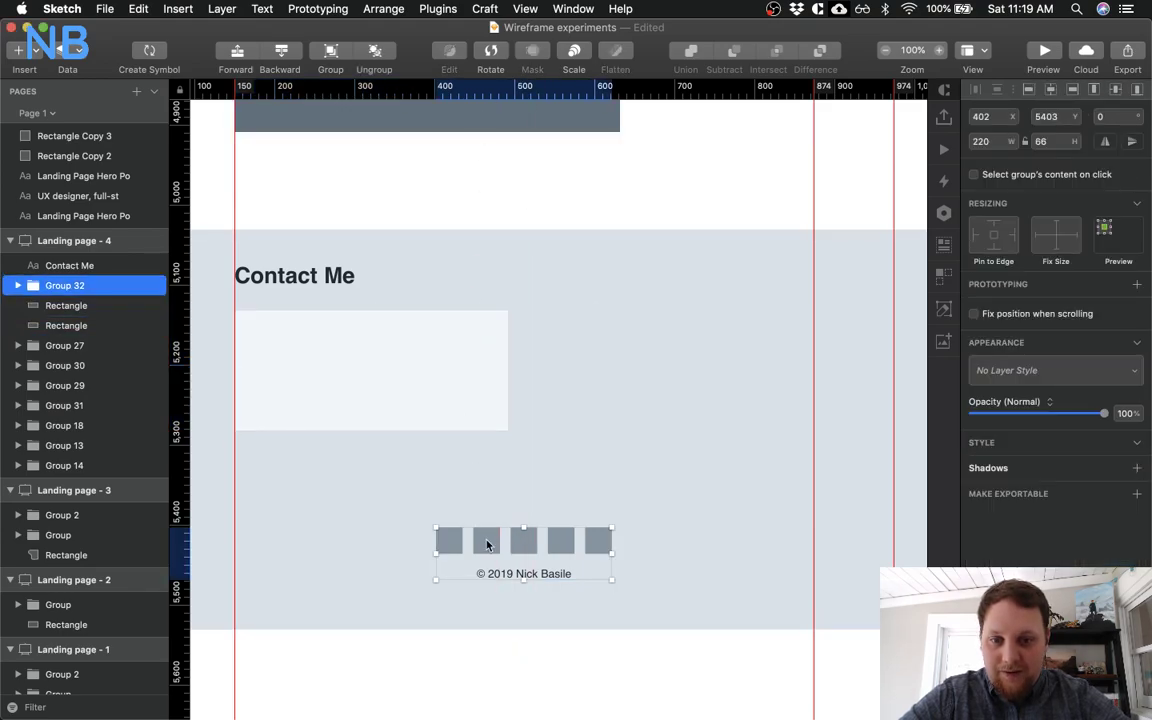
double_click(487, 546)
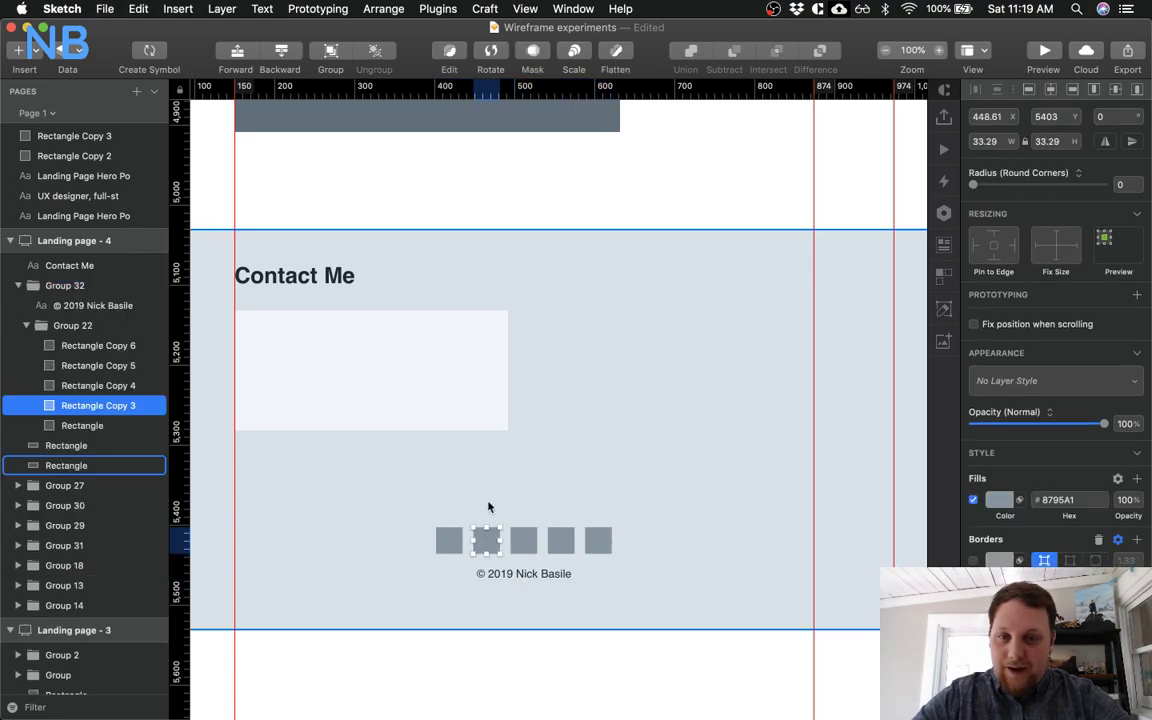
click(485, 90)
Resize the Contact Me rectangle to 315 wide so its edge meets the 465 guide
click(445, 352)
drag(508, 369, 486, 379)
click(584, 224)
click(434, 374)
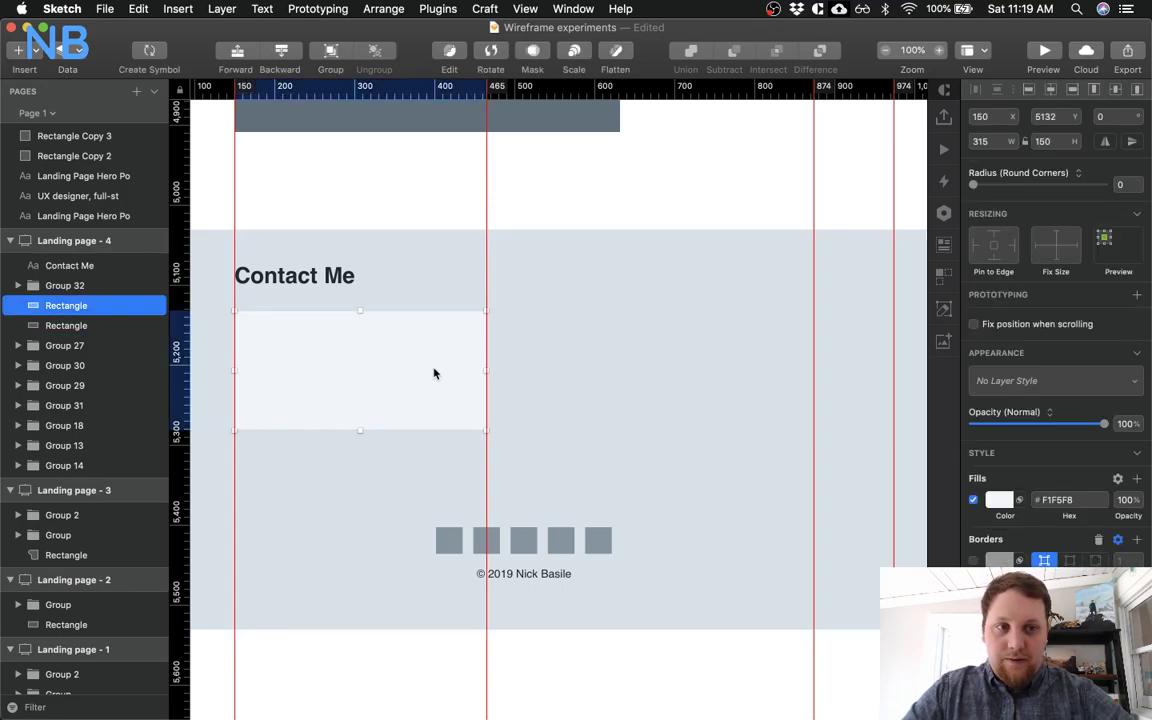
Add a vertical guide at 559 through the centre of the fourth footer social icon
super+click(563, 538)
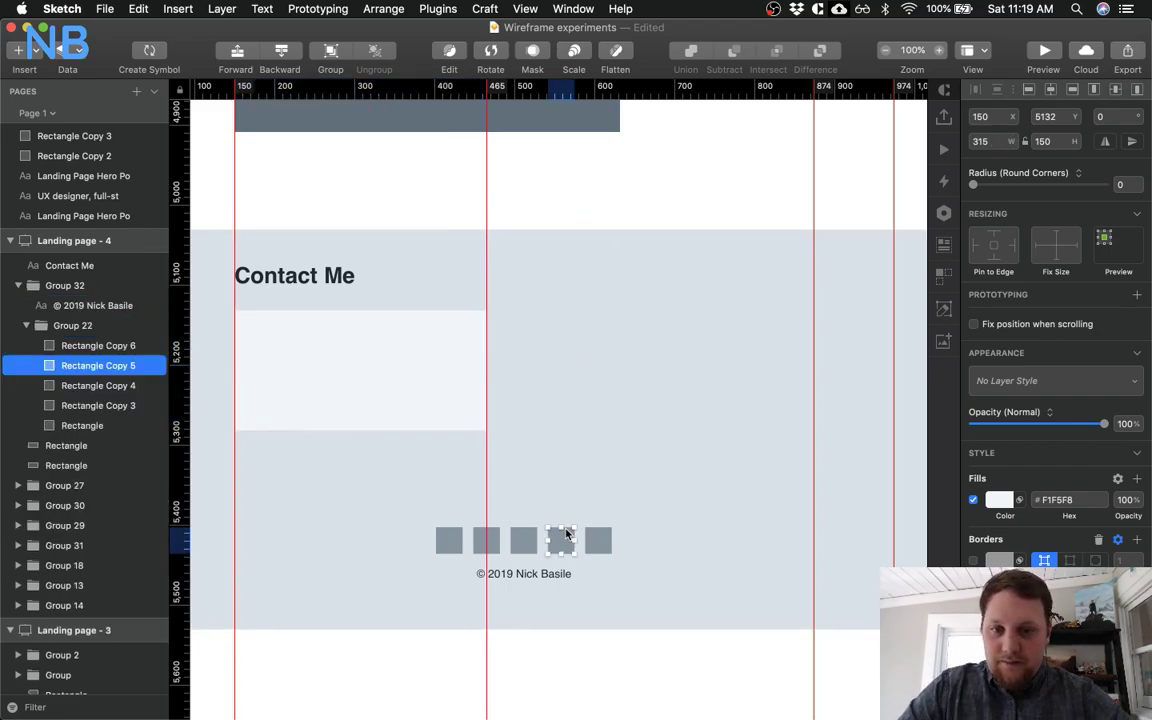
click(562, 90)
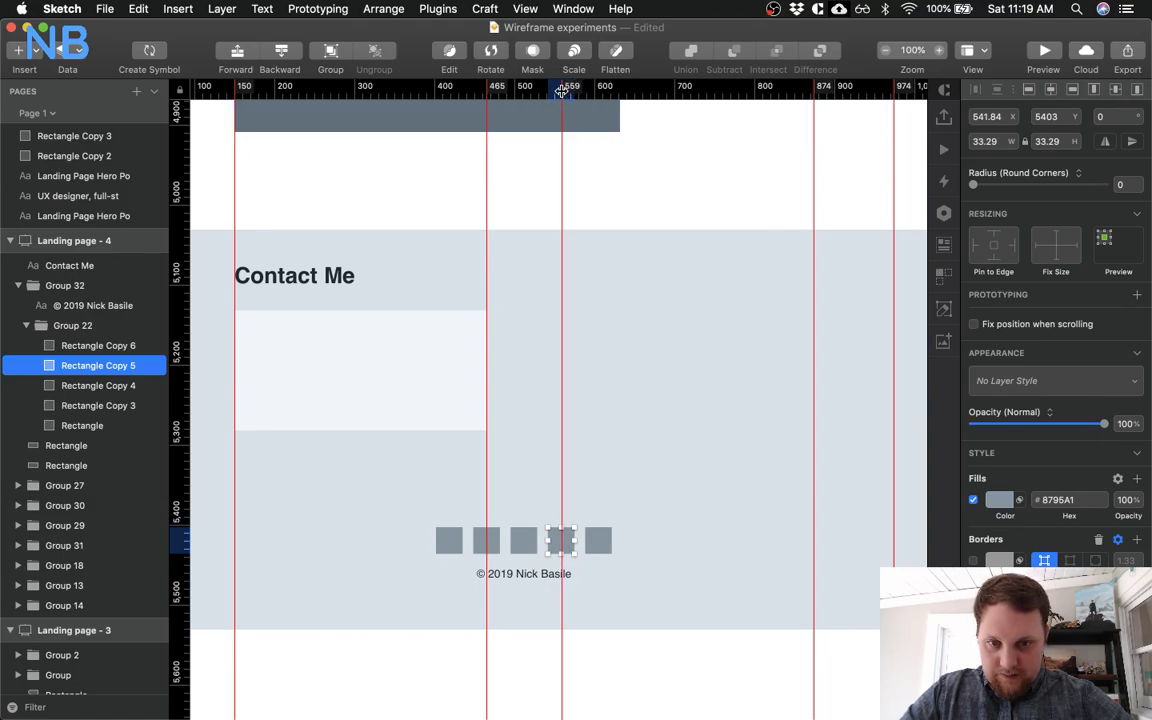
click(422, 229)
Nudge the Contact Me rectangle up to Y 5124, closer to the heading
scroll(430, 300, left, 5)
click(446, 354)
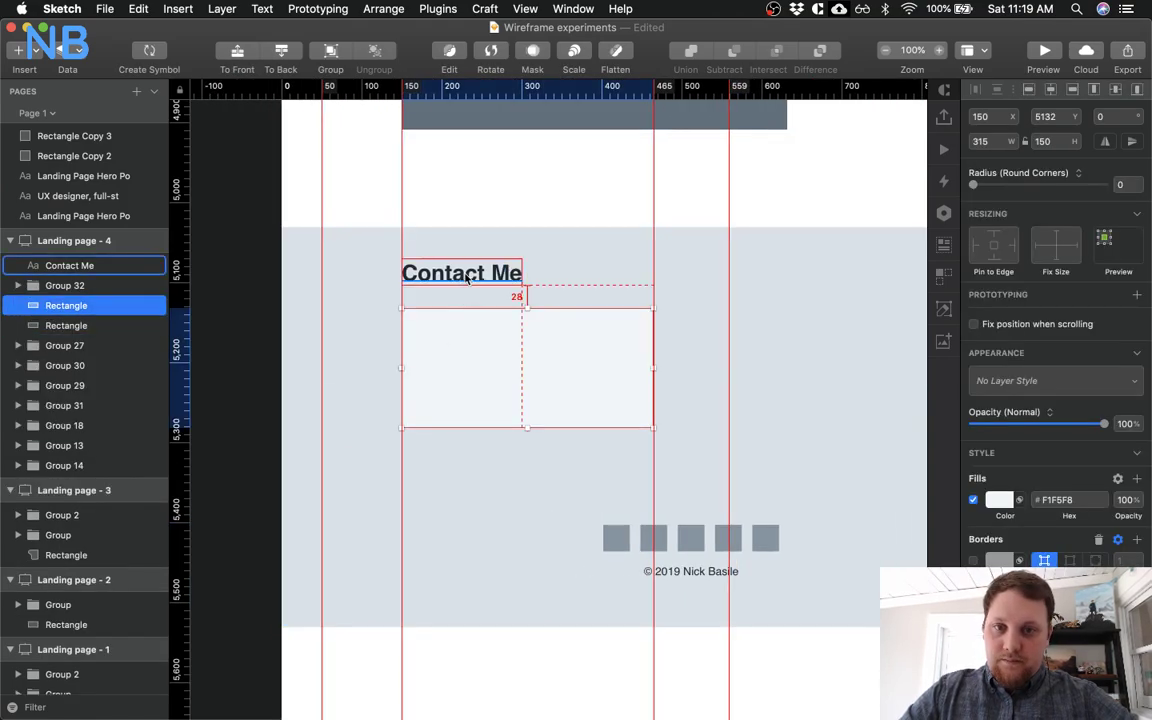
key(Up)
key(Up)
key(Up)
key(Up)
key(Up)
key(Up)
key(Up)
key(Up)
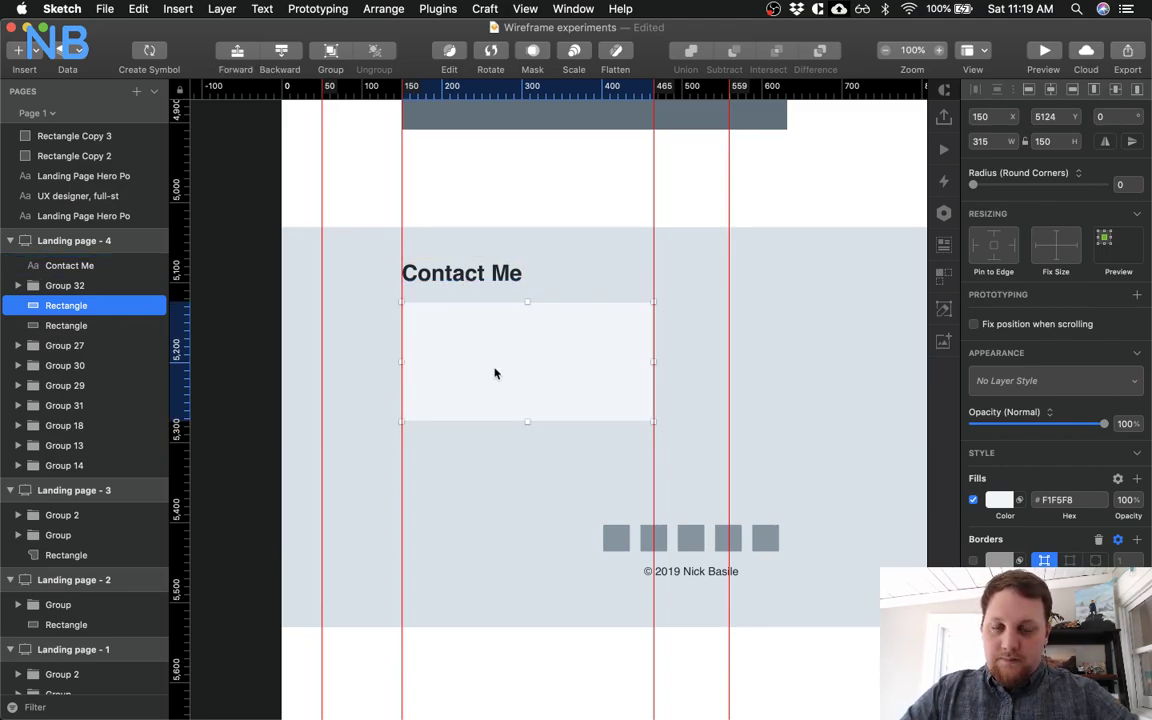
Add a text layer inside the Contact Me rectangle and style it as Helvetica Regular at size 14
scroll(494, 373, up, 5)
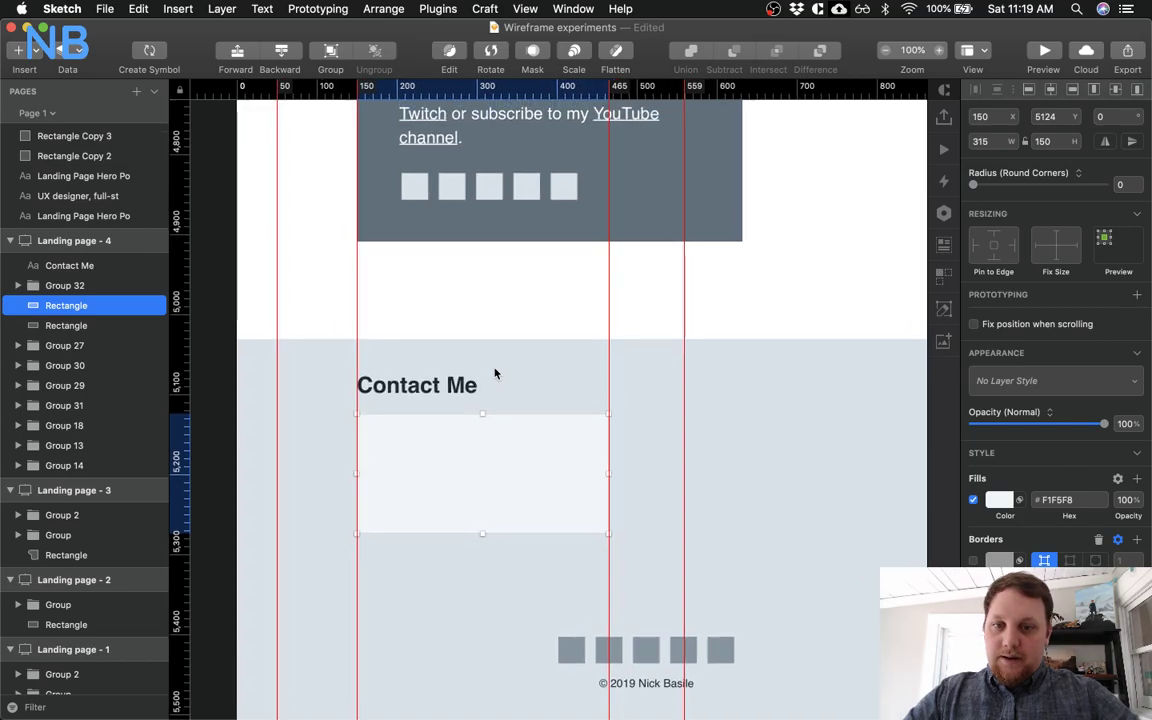
key(t)
click(373, 434)
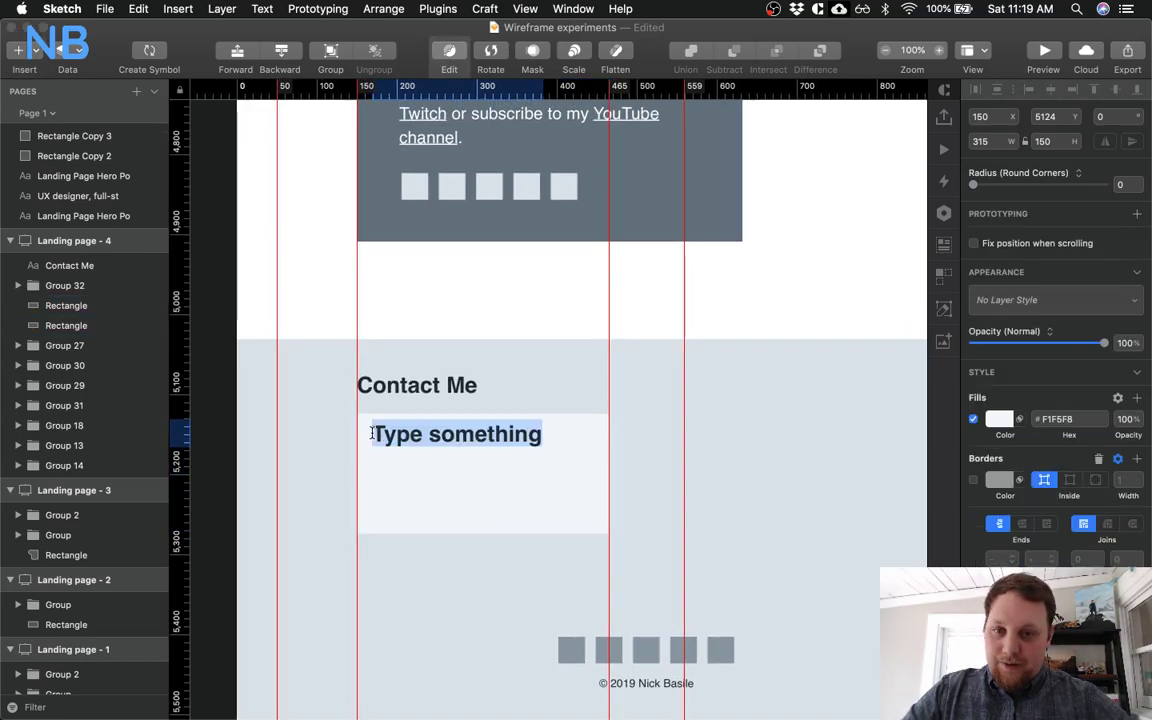
click(1010, 375)
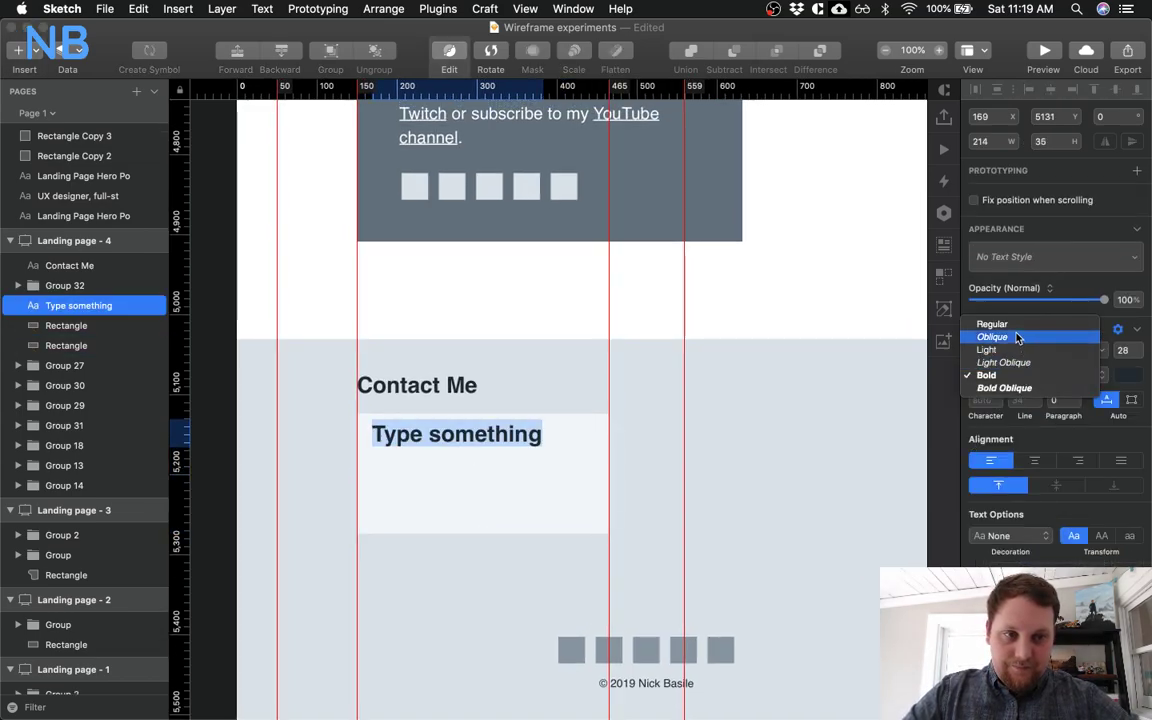
click(1012, 322)
click(1123, 351)
text(12)
key(BackSpace)
text(4)
key(Return)
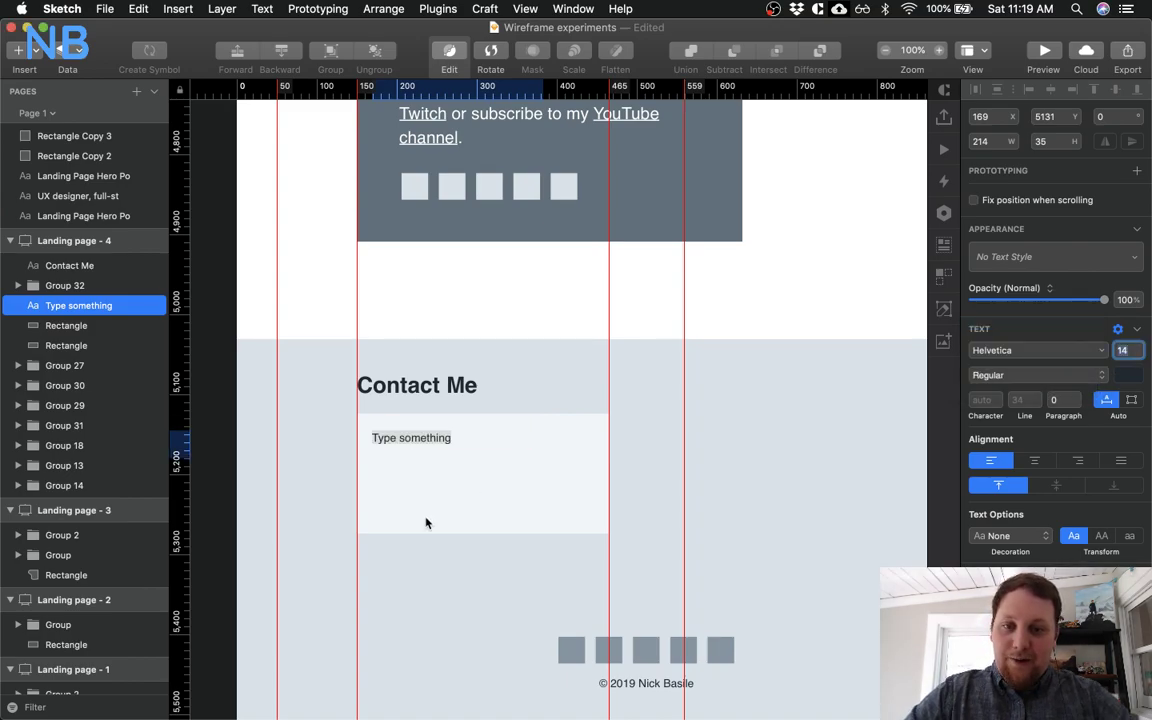
click(417, 542)
Replace the placeholder text inside the rectangle with a "Hello" greeting addressed to the site owner by first name
click(406, 442)
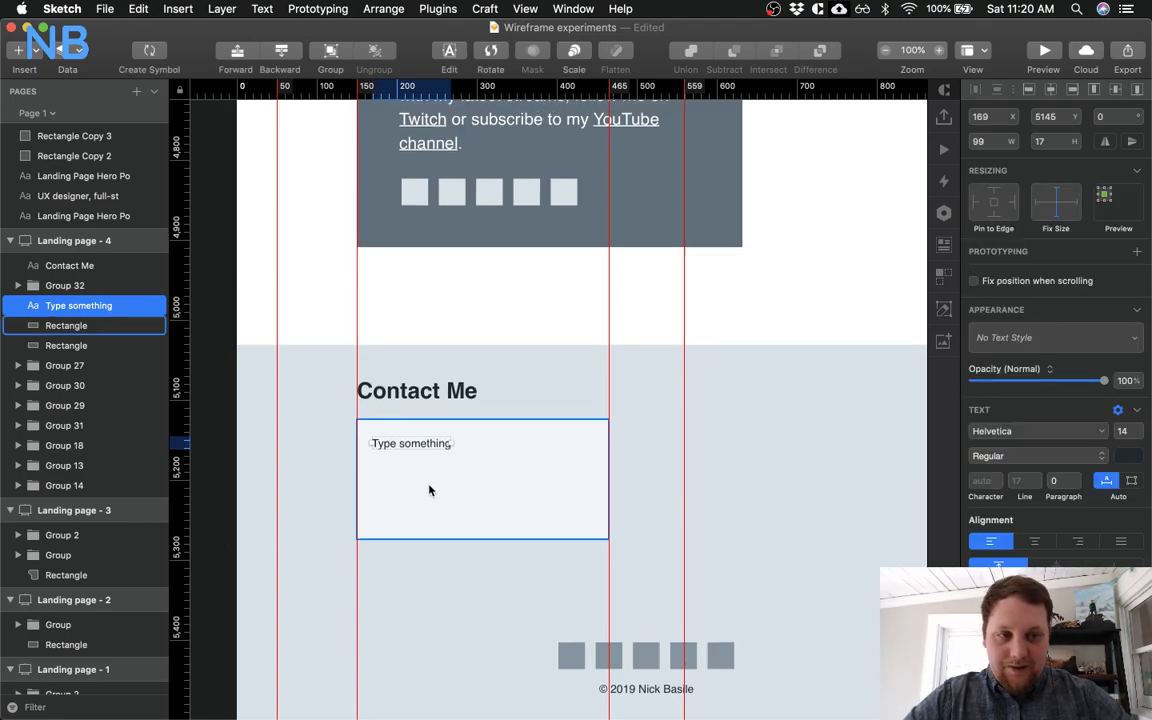
scroll(429, 489, down, 3)
click(433, 467)
click(391, 368)
double_click(394, 366)
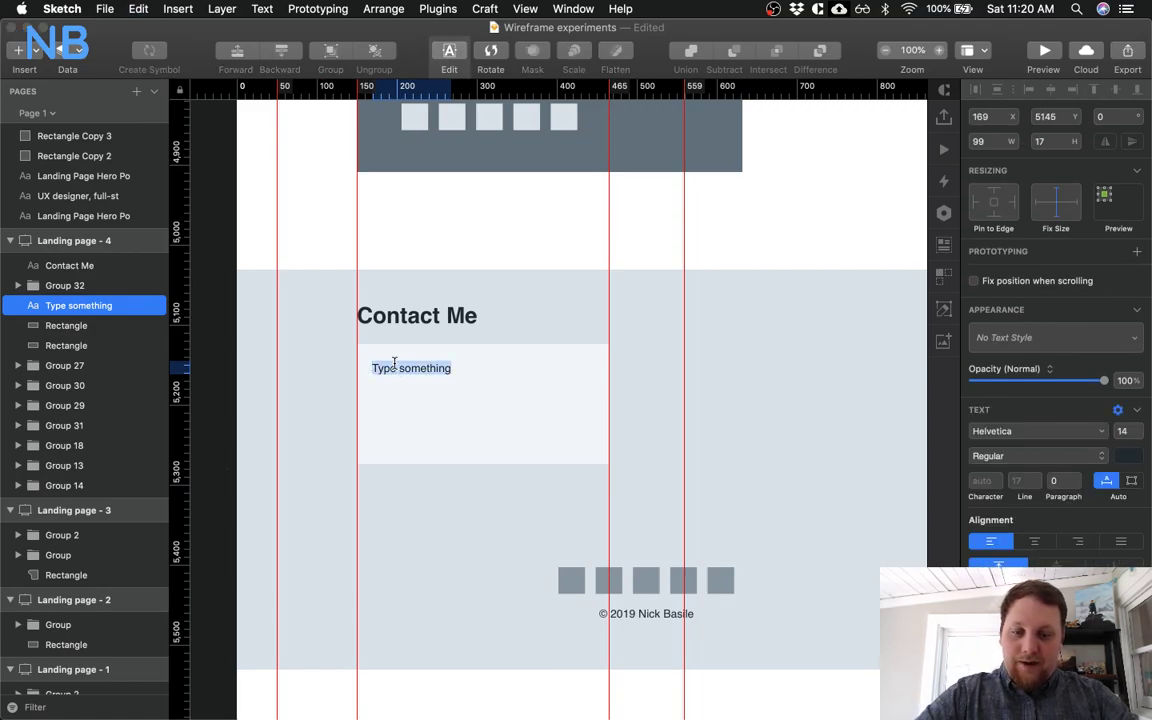
text(Hea)
key(BackSpace)
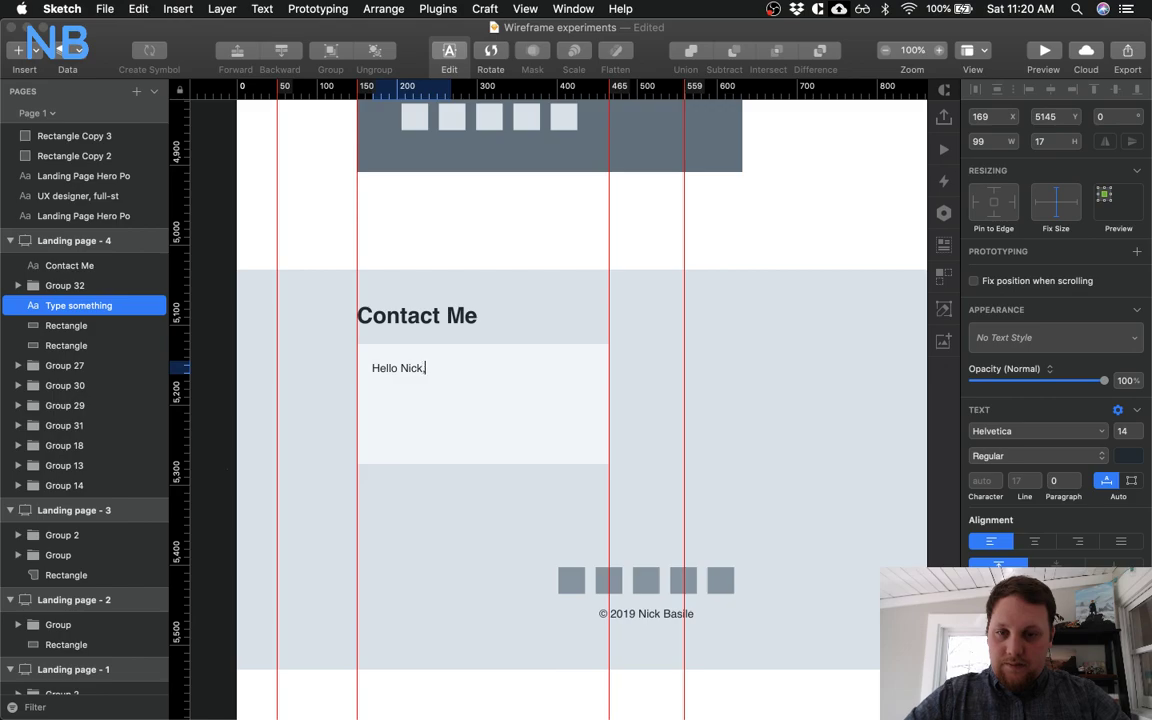
key(Escape)
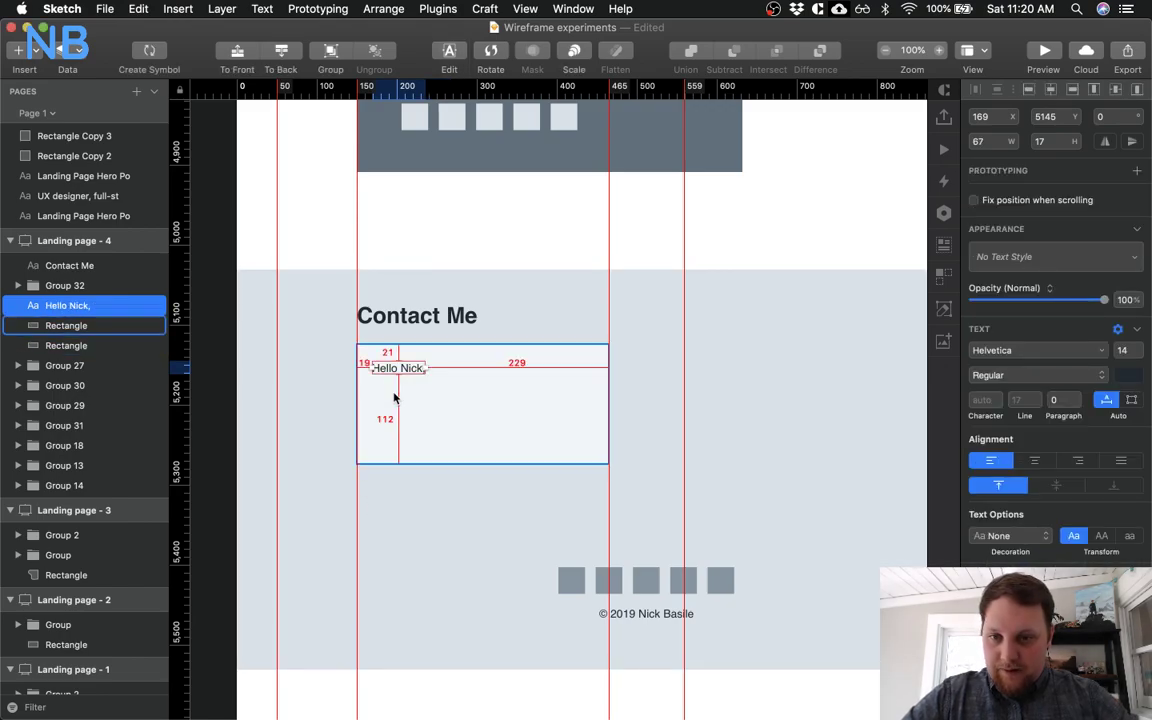
Nudge the greeting text to X 162, Y 5136, near the rectangle's upper-left corner
key(Left)
key(Left)
key(Left)
key(Left)
key(Left)
key(Left)
key(Right)
key(Right)
key(Up)
key(Up)
key(Up)
key(Up)
key(Up)
key(Up)
key(Up)
key(Up)
key(Up)
key(Up)
key(Up)
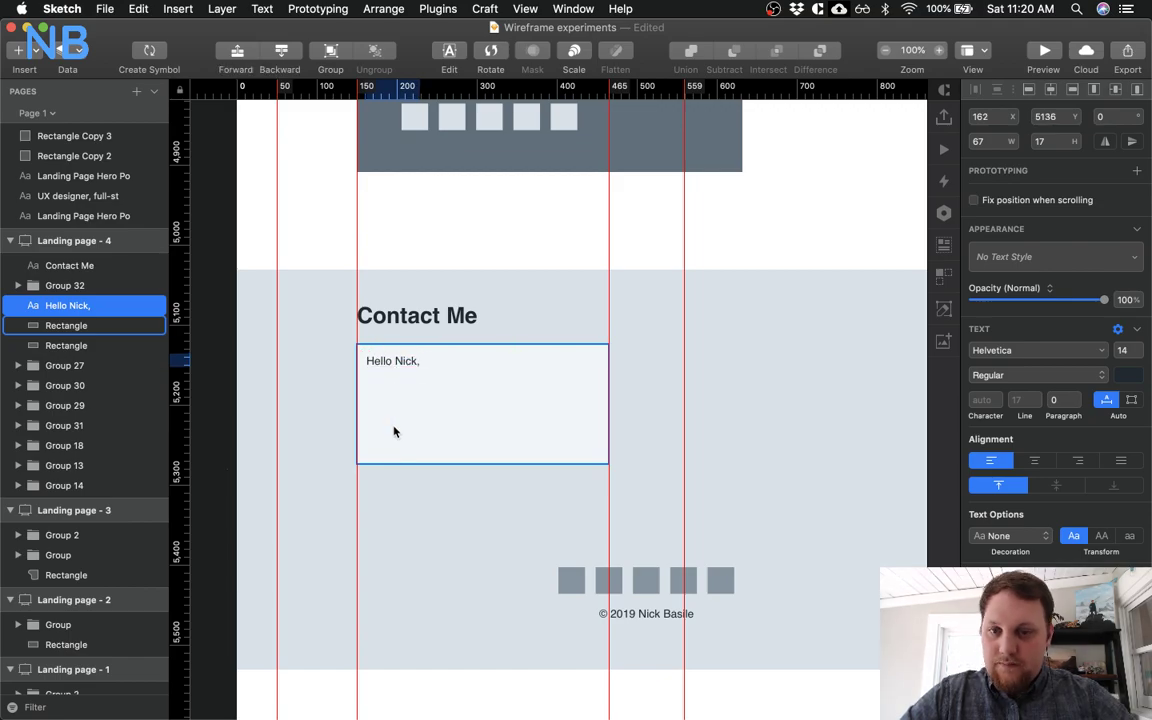
Move the rectangle and its greeting text down together by about 35 to make room for a label
shift+click(406, 373)
drag(483, 375, 483, 403)
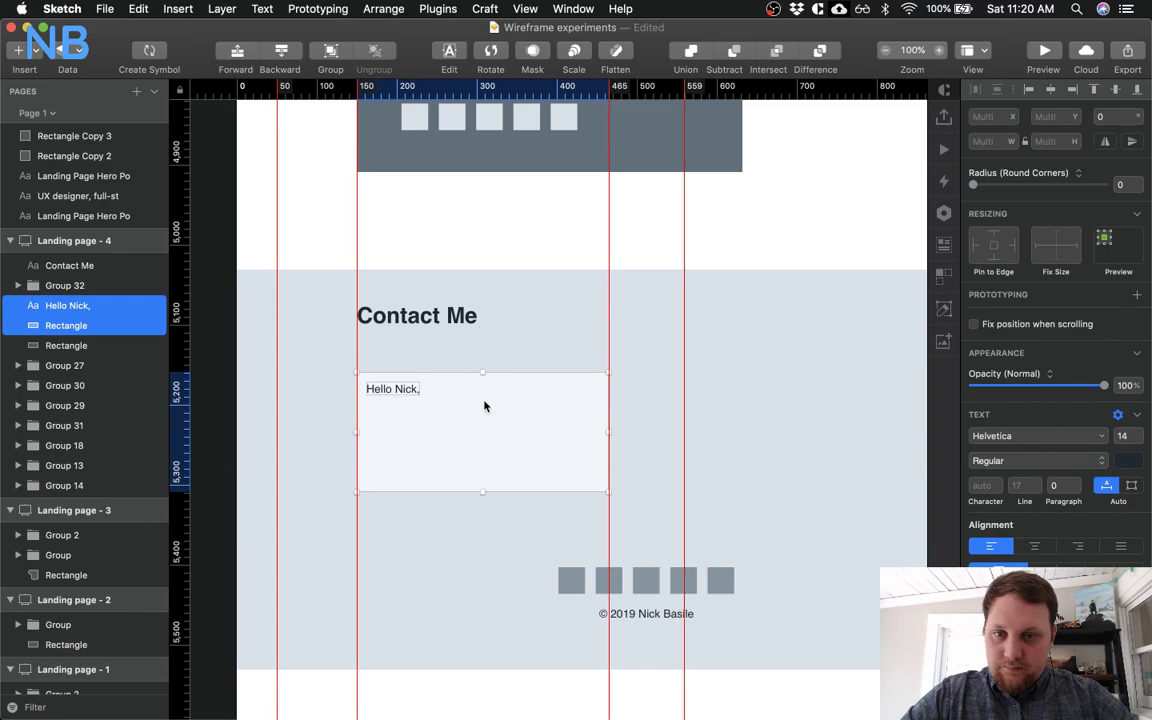
click(476, 365)
Duplicate the greeting text above the rectangle at X 150, Y 5132, aligned with the 150 guide
click(400, 388)
mouse_move(394, 376)
mouse_down()
mouse_move(392, 360)
mouse_move(395, 391)
mouse_move(384, 357)
mouse_up()
key(super+z)
click(394, 391)
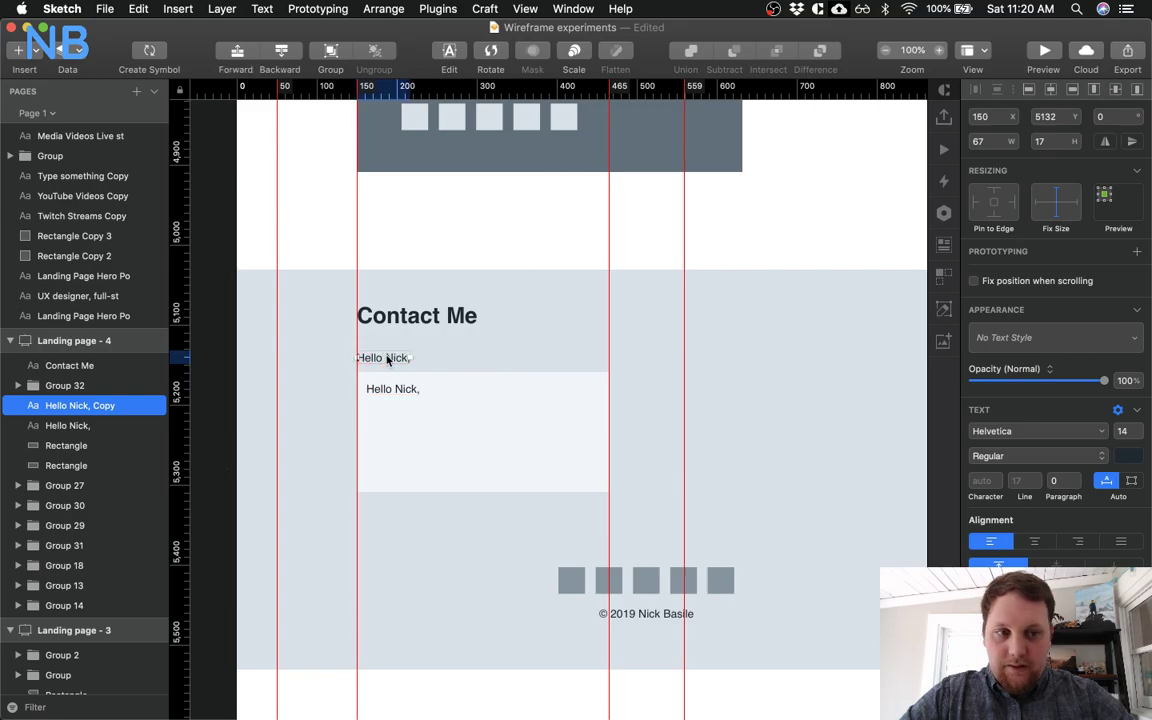
Set the duplicated text's weight to Bold
click(1081, 459)
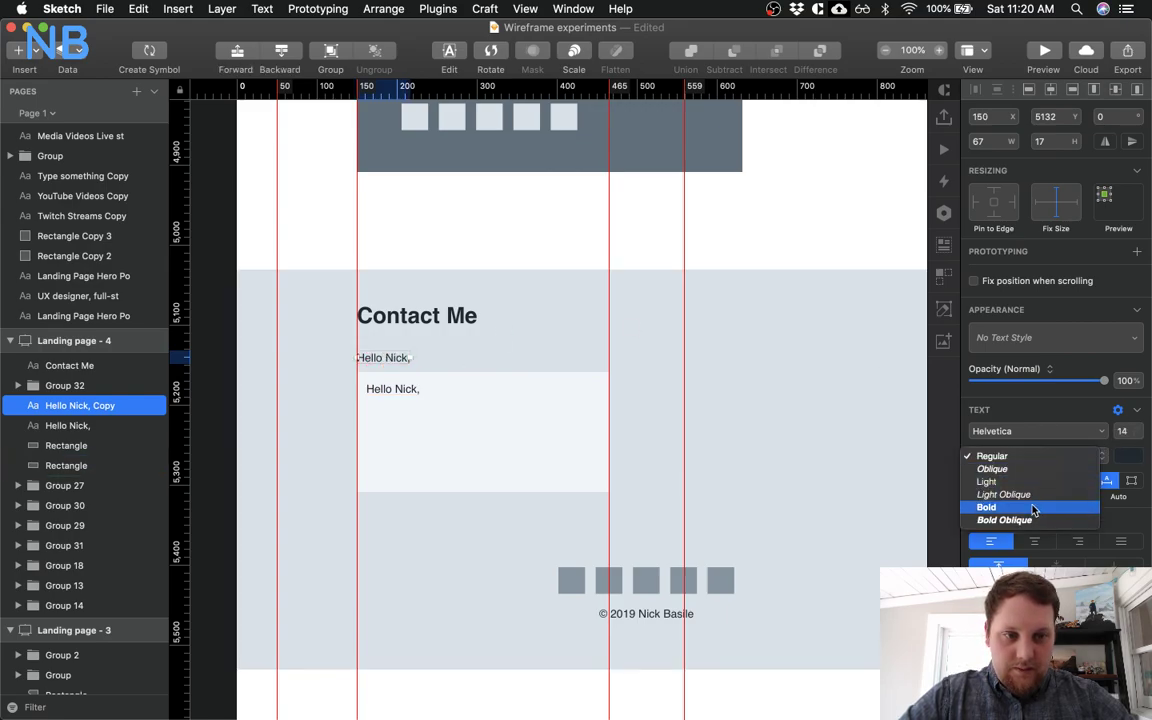
click(1073, 456)
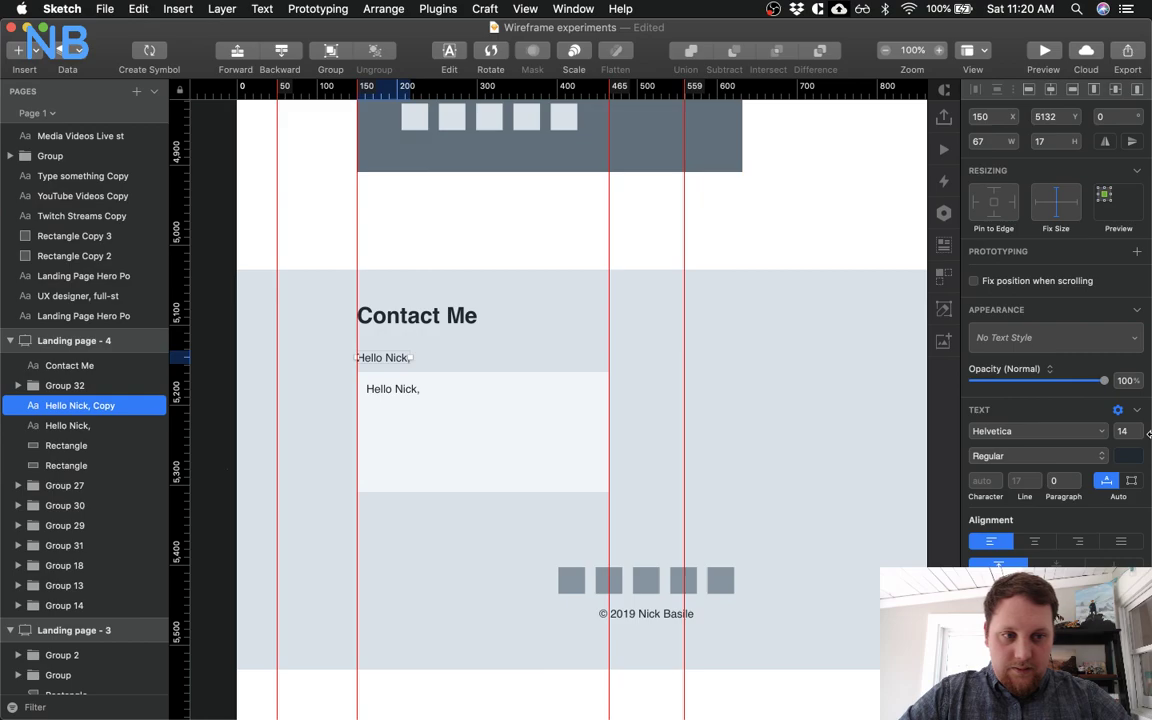
click(1073, 455)
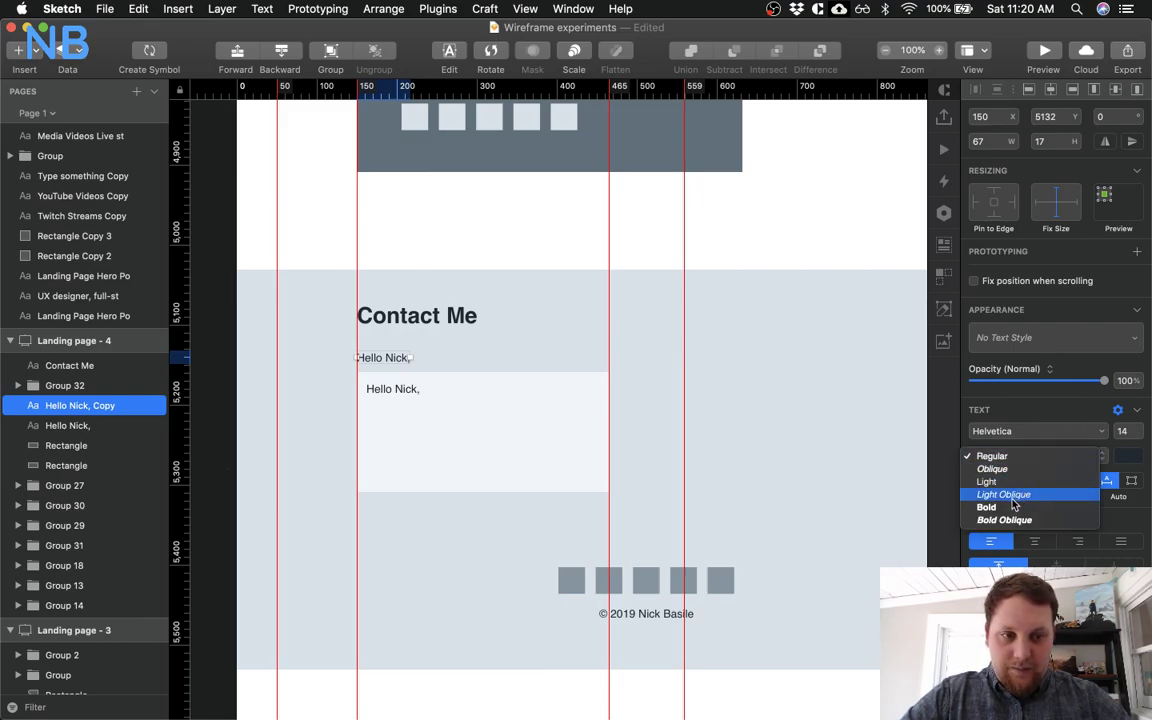
click(1070, 506)
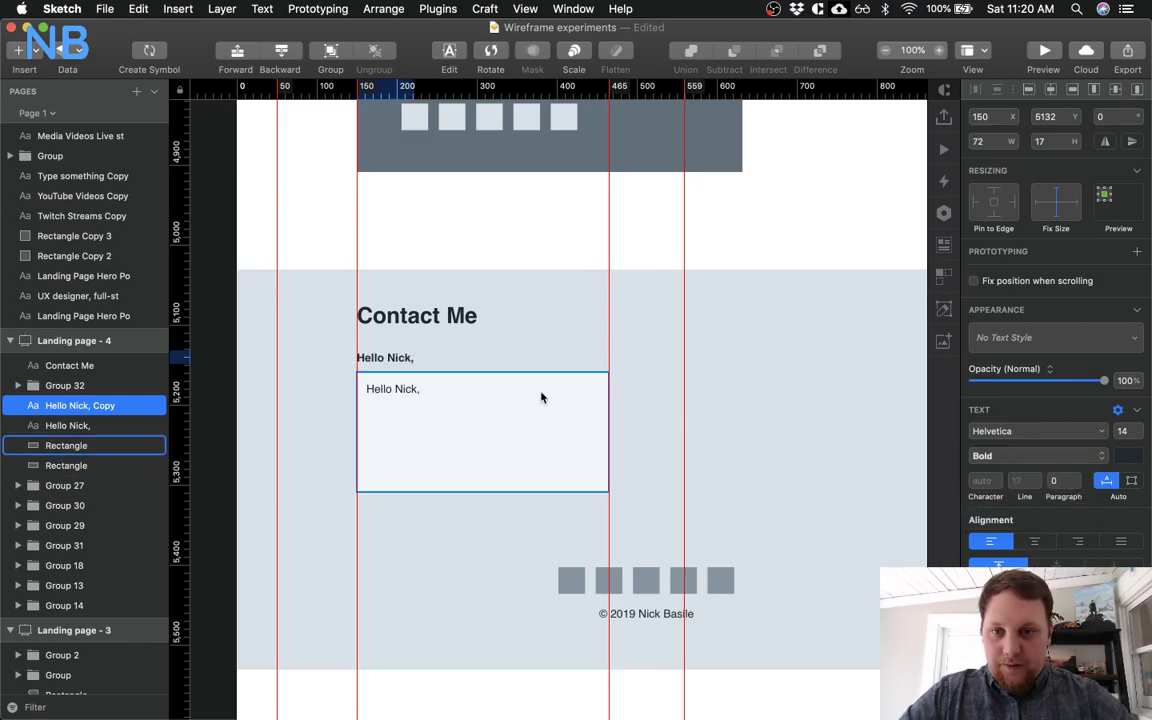
Change the bold text above the rectangle to "Message" and set its font size to 18
double_click(364, 358)
text(Message)
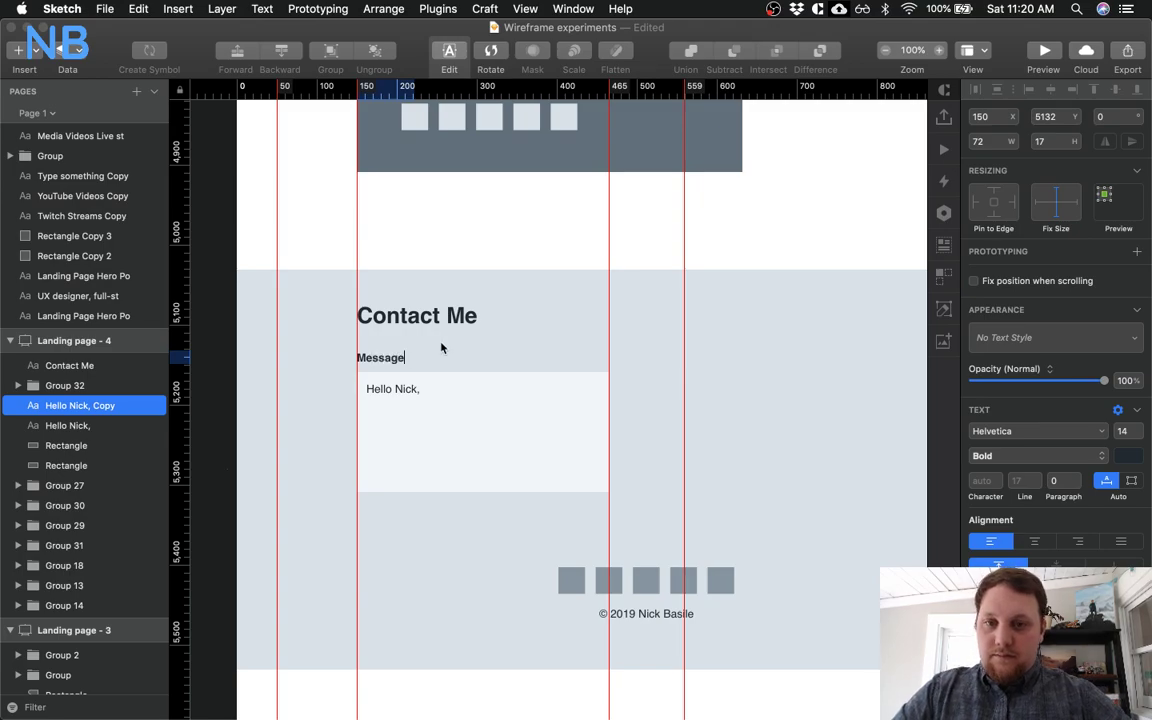
key(Escape)
click(1122, 350)
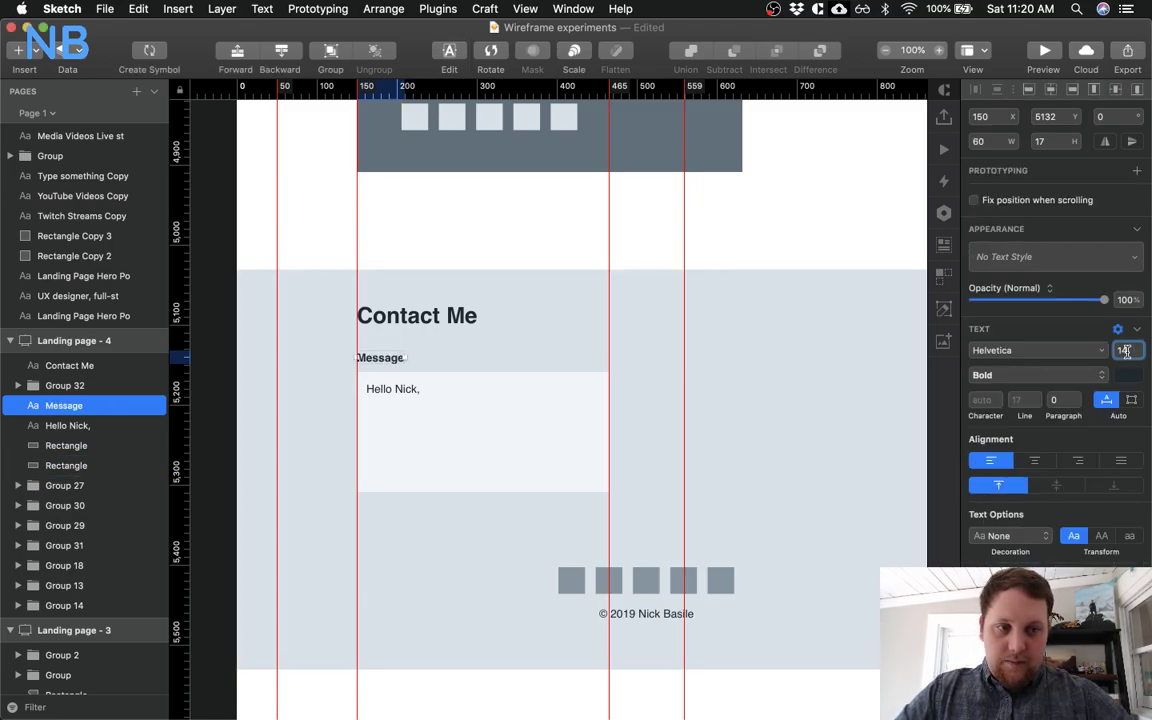
text(18)
key(Return)
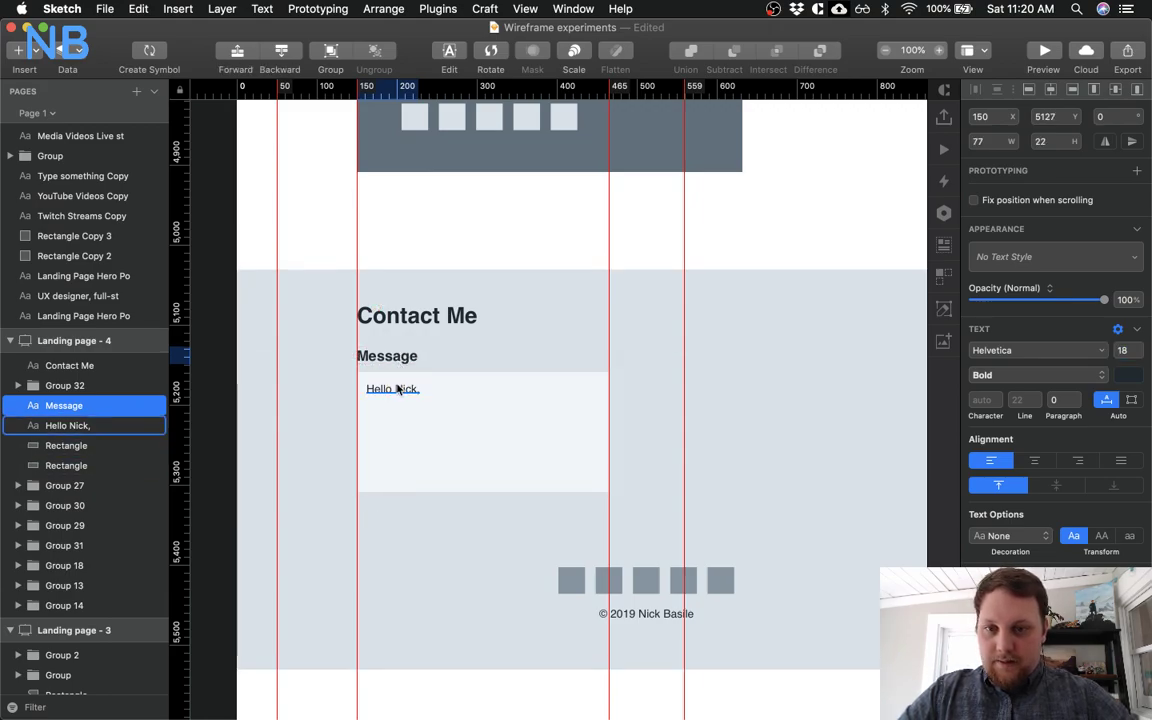
Lighten the text colour of the greeting inside the message box slightly
click(397, 390)
click(1124, 456)
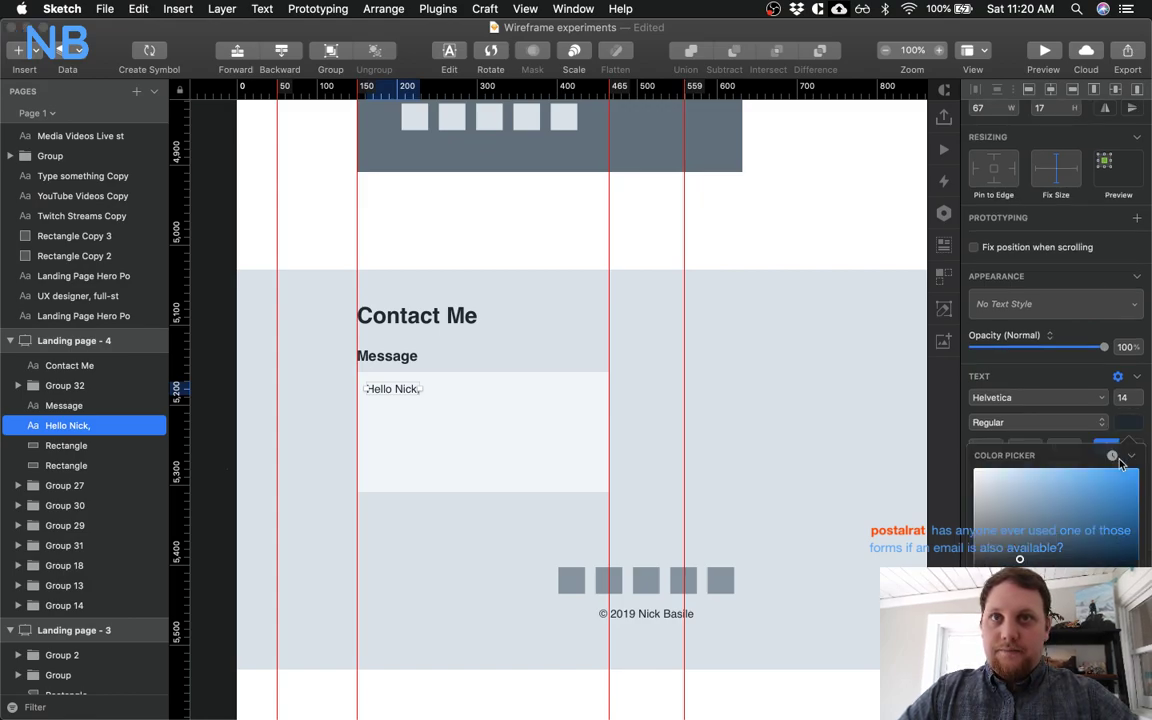
mouse_move(1019, 559)
mouse_down()
mouse_move(1010, 516)
mouse_move(1016, 543)
mouse_up()
click(537, 226)
scroll(537, 226, up, 2)
scroll(537, 226, up, 4)
scroll(537, 226, right, 2)
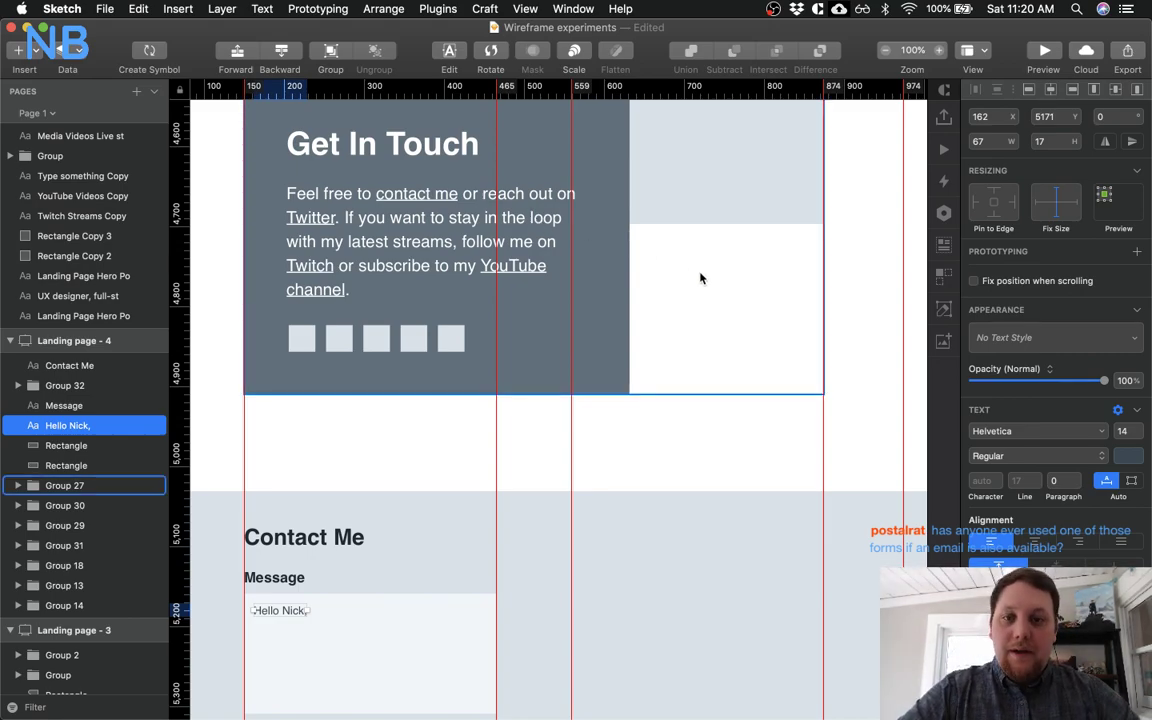
Resize the message box in the Contact Me form to 315 wide and 125 high
scroll(700, 278, down, 1)
scroll(700, 278, down, 2)
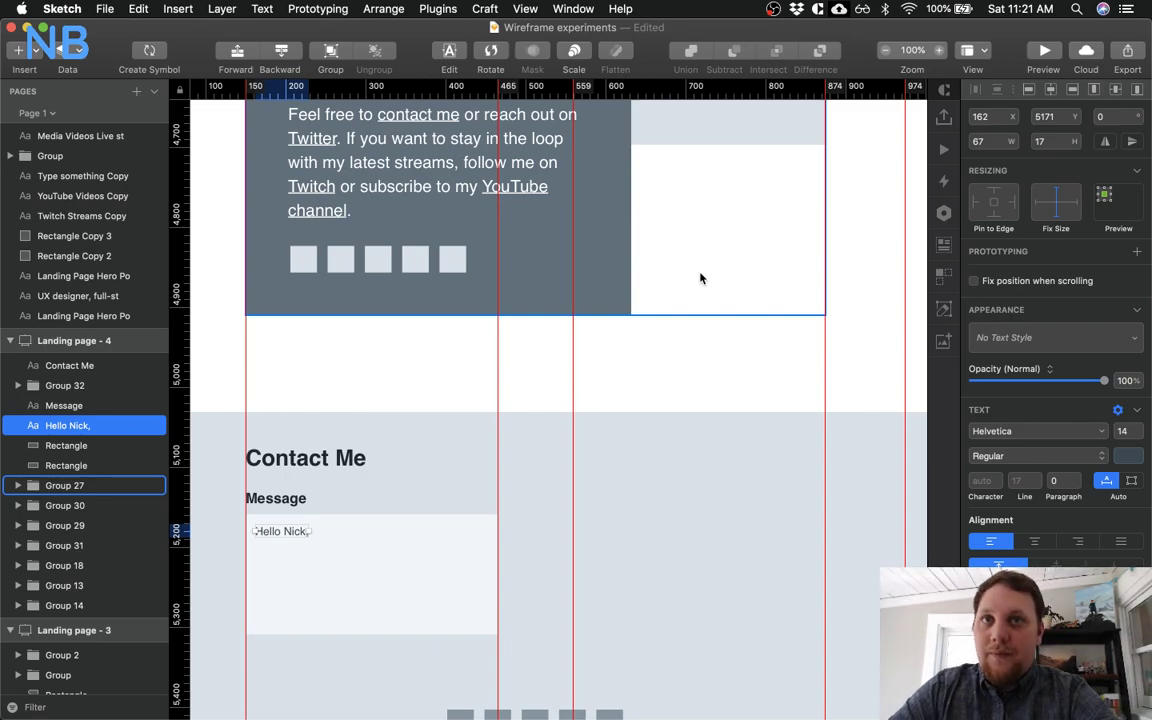
scroll(368, 545, down, 3)
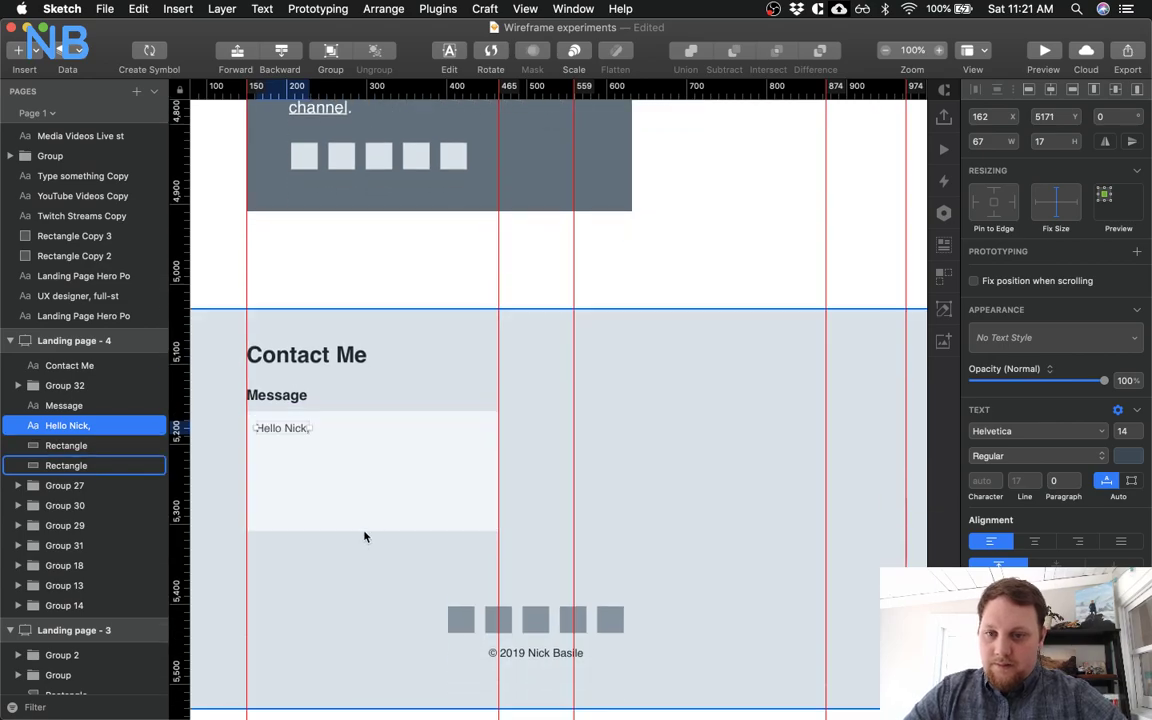
click(362, 519)
click(990, 141)
text(300)
key(Return)
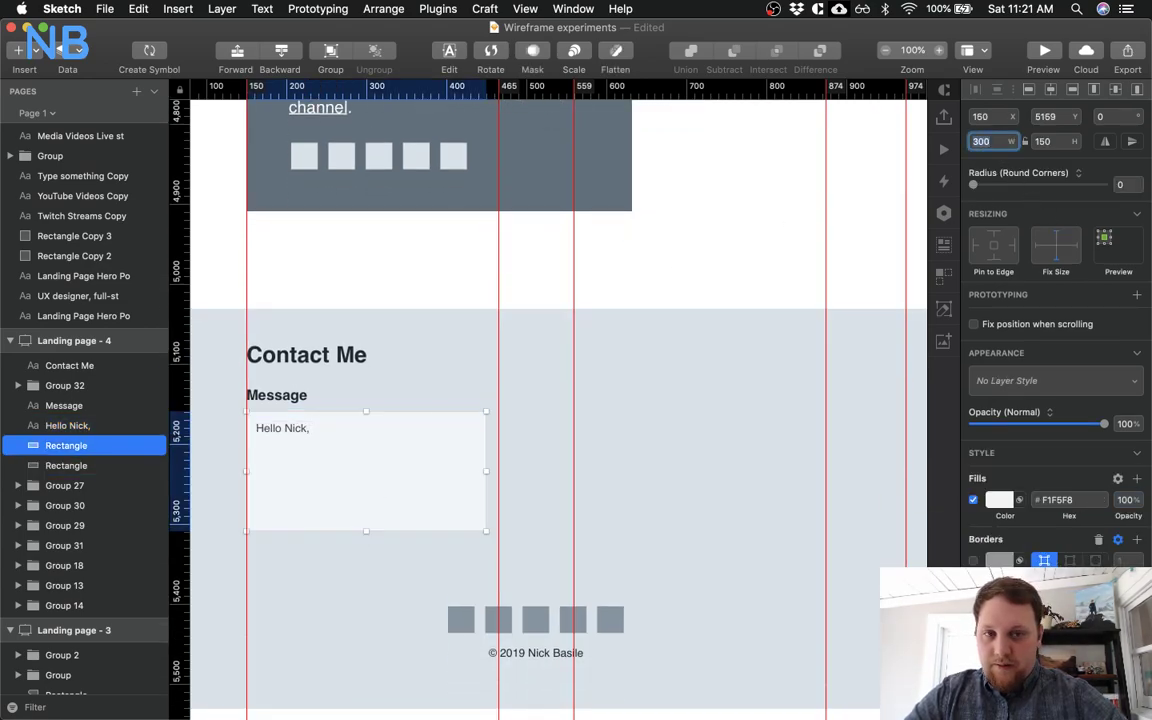
text(315)
key(Tab)
text(15)
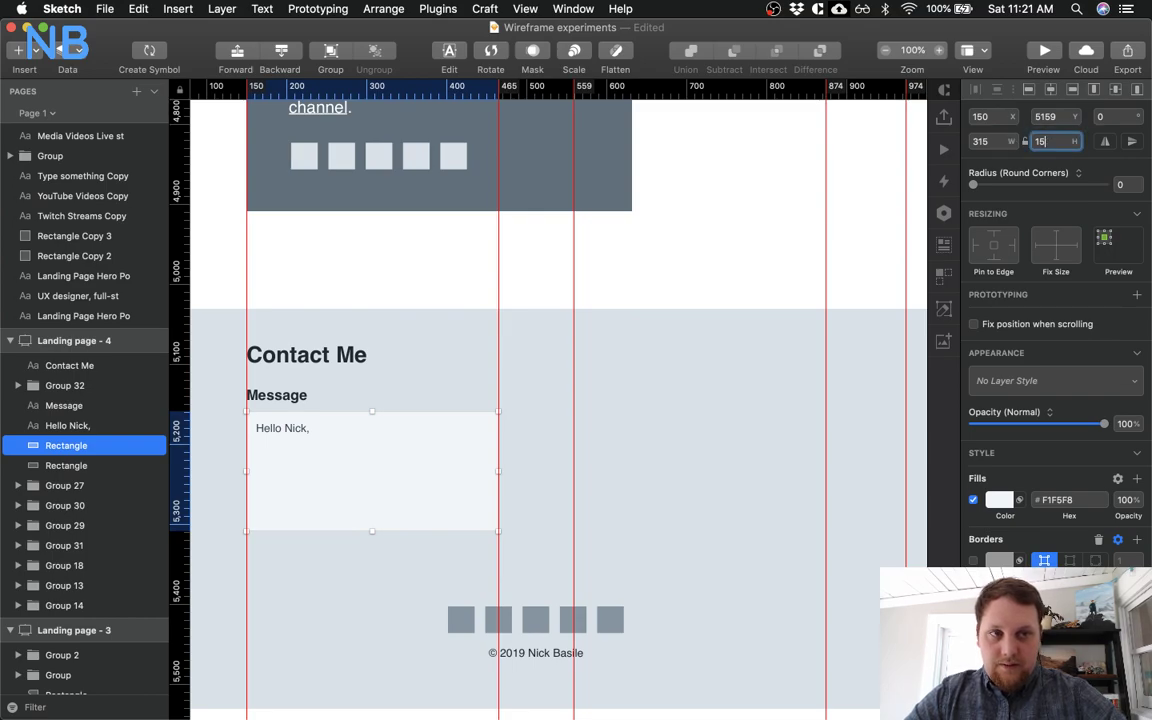
key(Return)
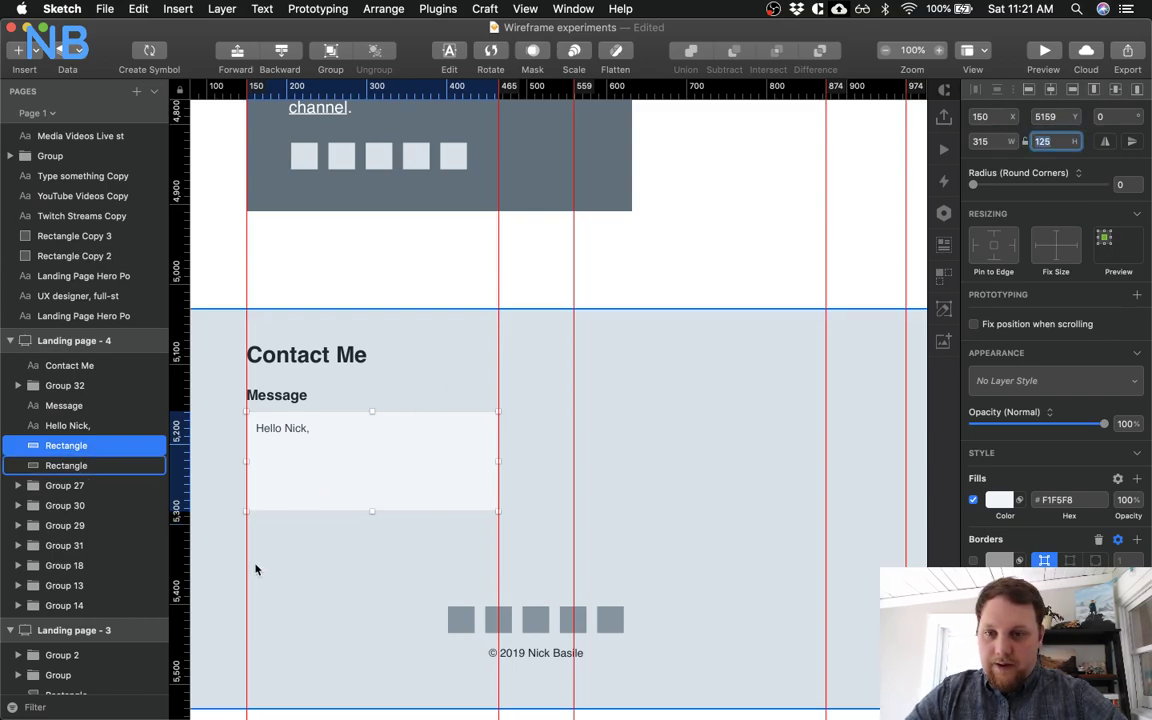
click(281, 486)
scroll(330, 495, left, 5)
shift+click(378, 394)
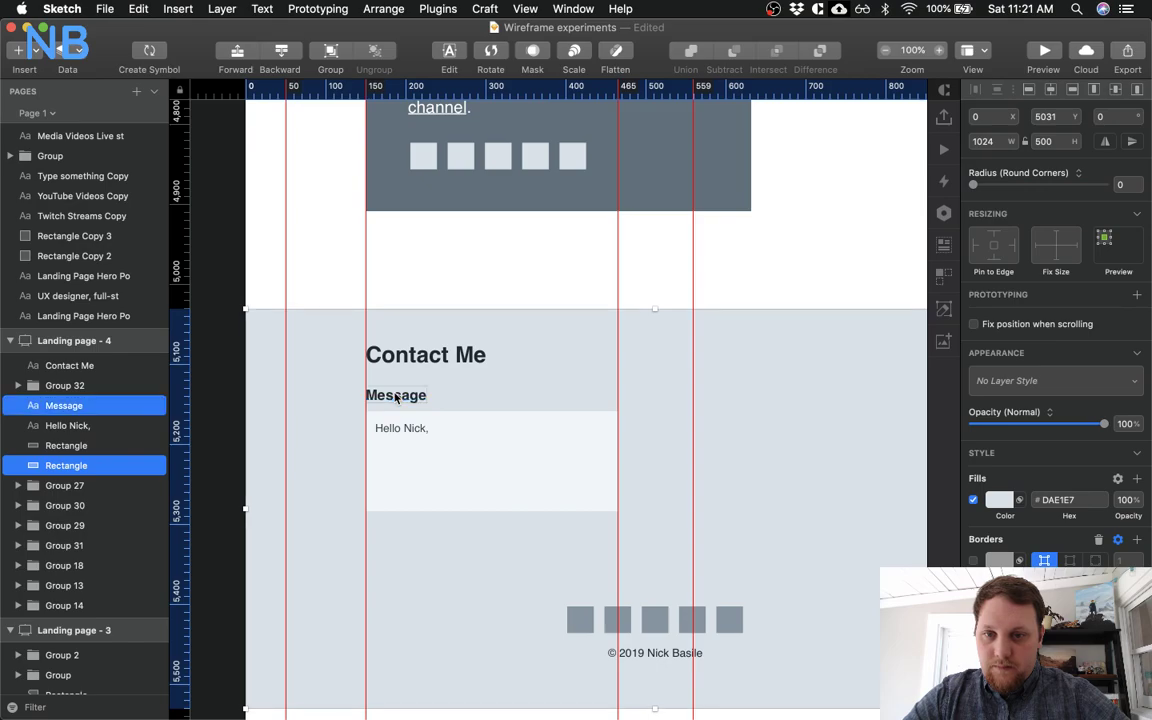
shift+click(391, 429)
shift+click(459, 426)
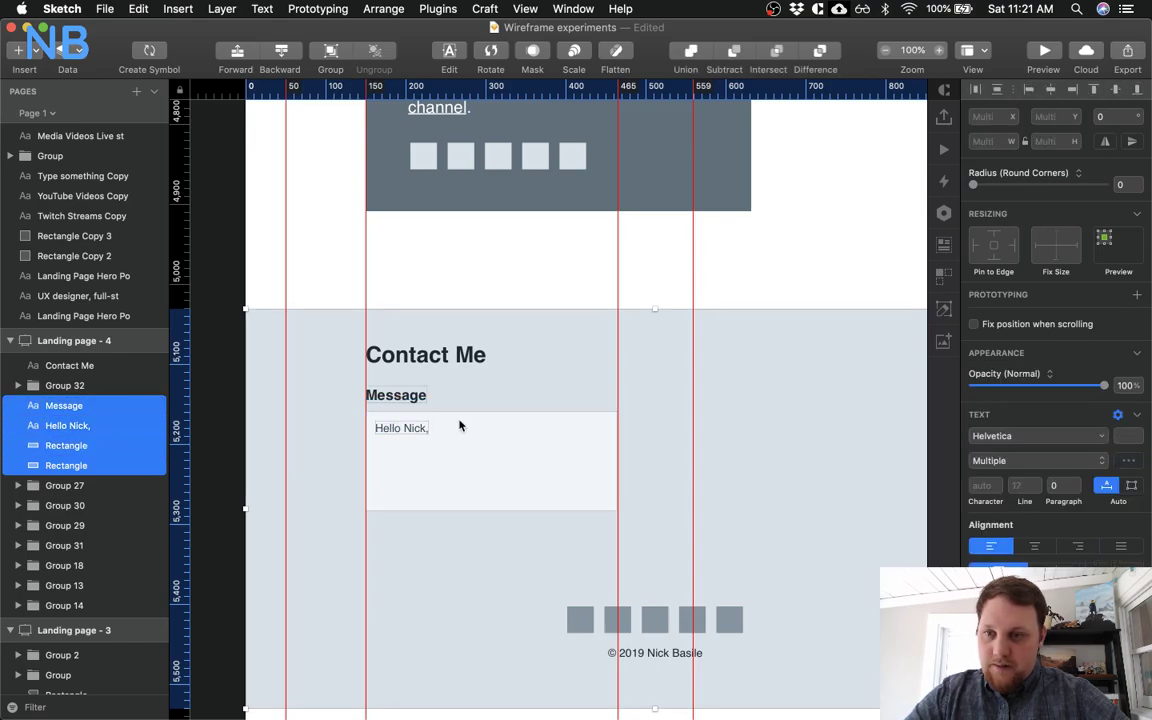
drag(459, 426, 457, 506)
key(super+z)
Duplicate the message box with its greeting and Message label directly below the original, placing the copied box at Y 5330
click(440, 432)
shift+click(411, 429)
shift+click(398, 394)
drag(478, 452, 486, 589)
Shorten the copied box to a single-line input field 41 high
click(543, 578)
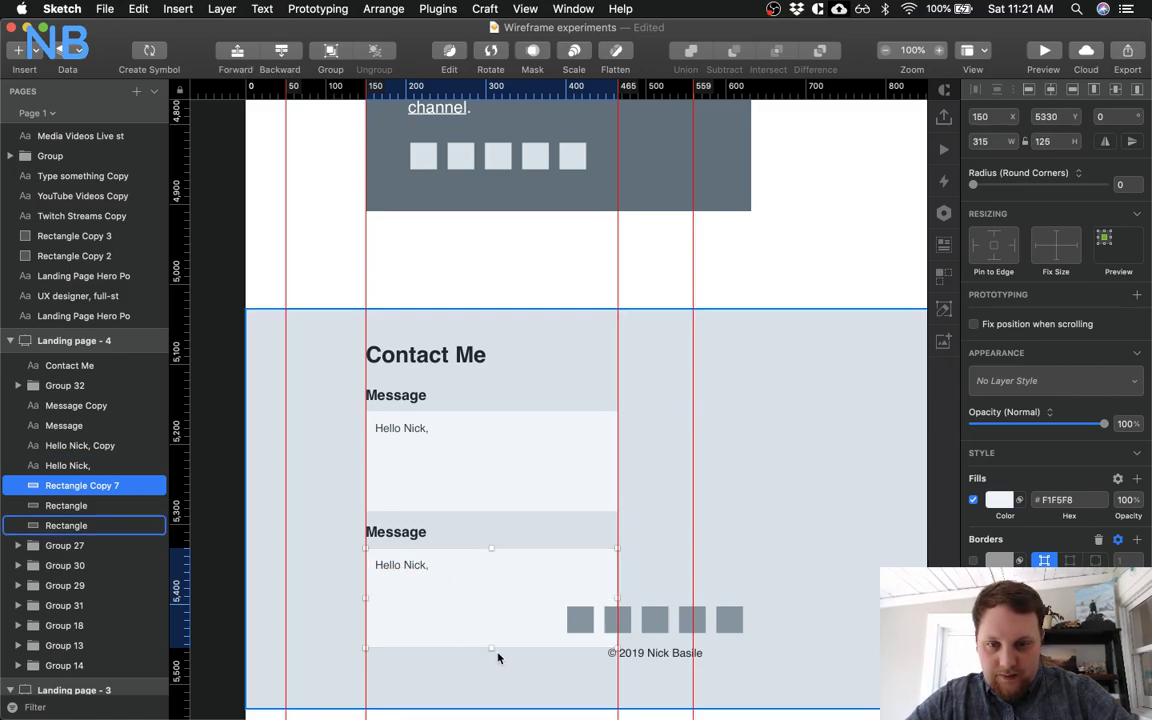
drag(491, 646, 489, 580)
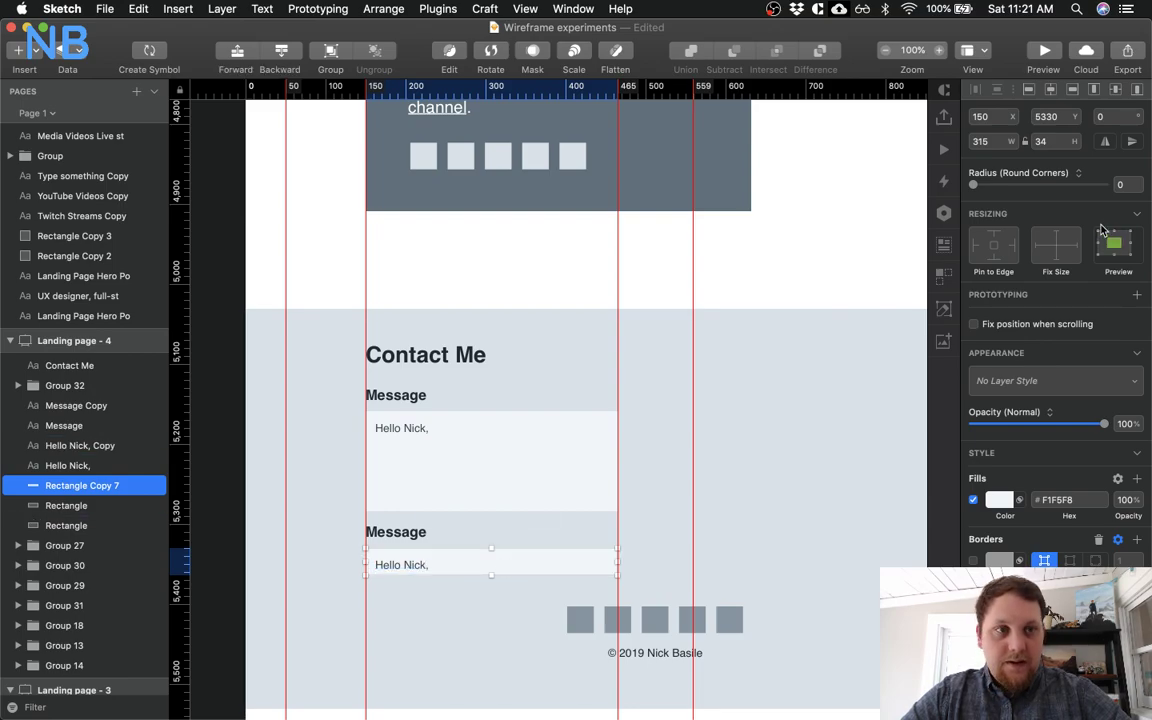
click(1068, 141)
text(+6)
key(Return)
click(362, 591)
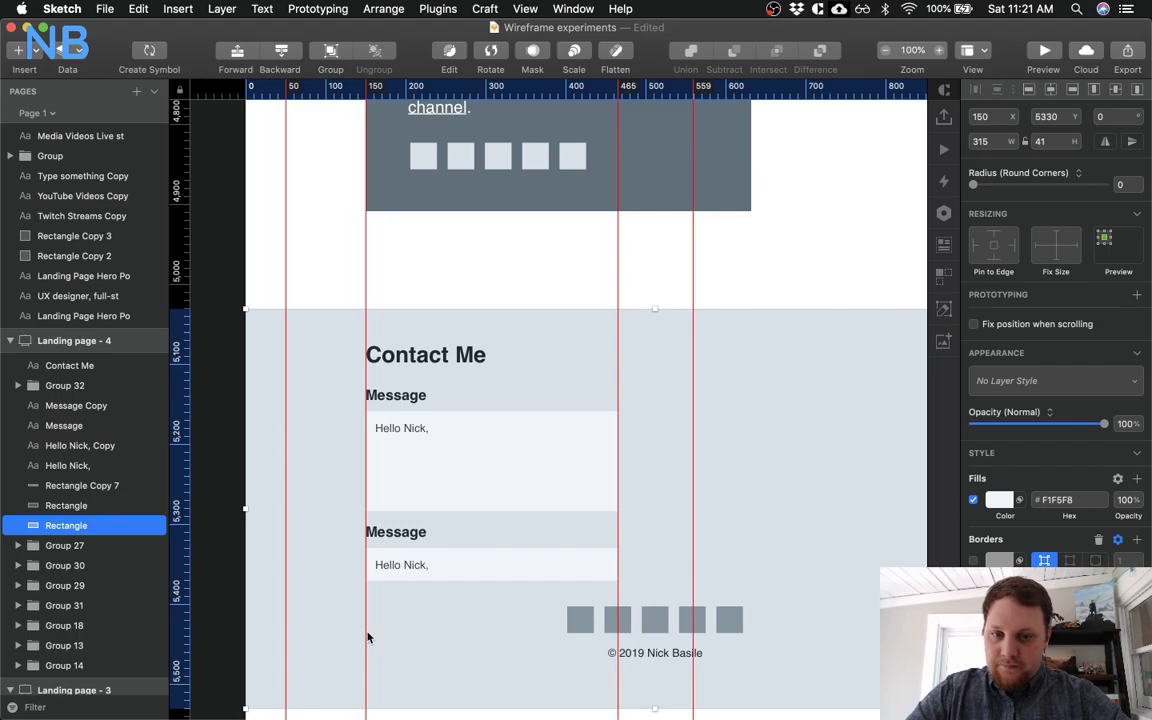
Change the duplicated Message label above the short field to "Email"
shift+click(413, 566)
click(413, 566)
double_click(404, 563)
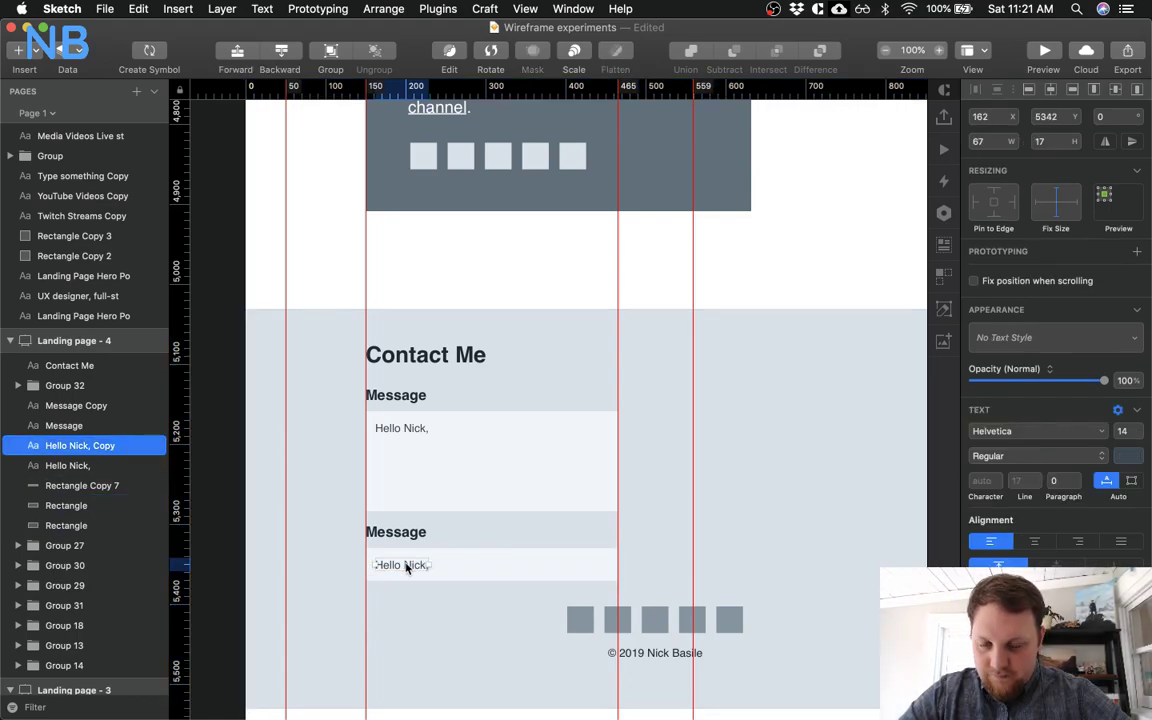
double_click(405, 564)
key(Escape)
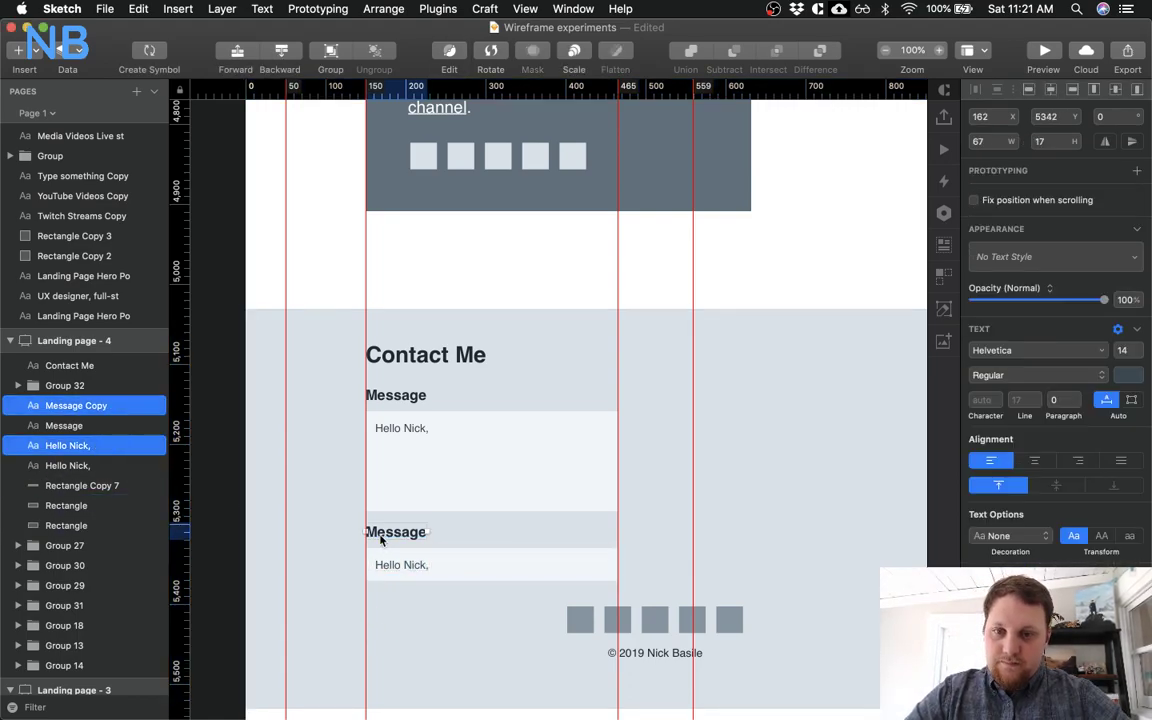
click(380, 535)
double_click(380, 535)
text(Email)
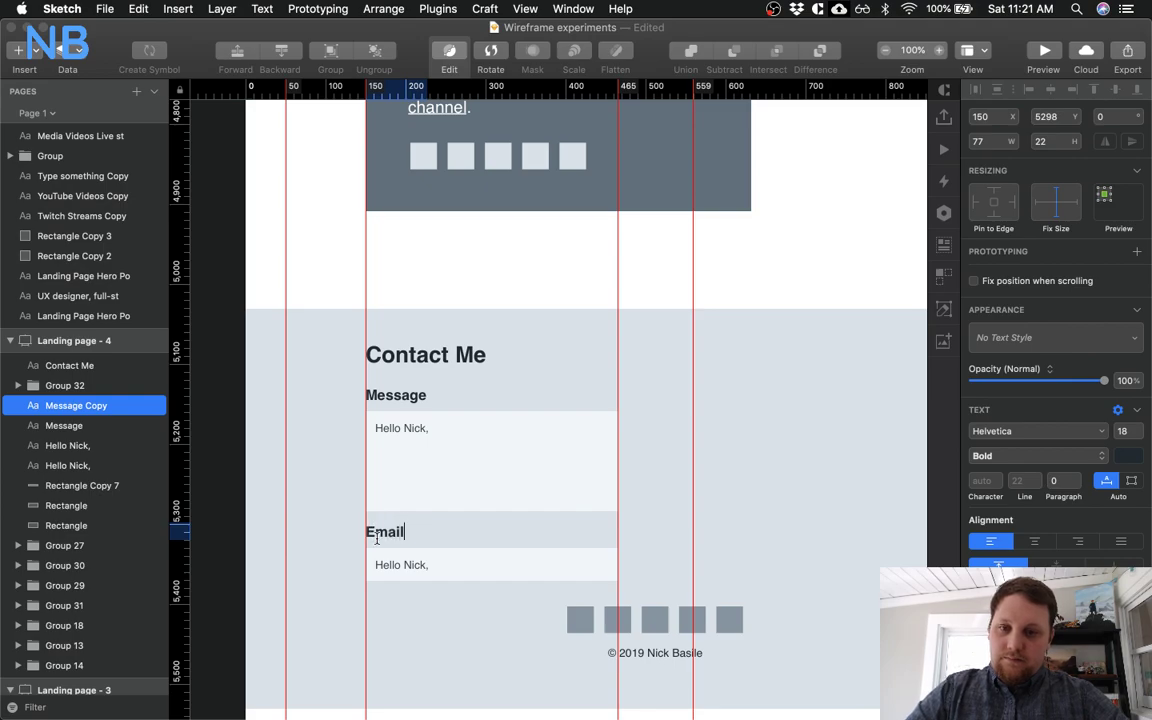
key(Escape)
key(Escape)
Set the weight of the Message and Email labels to Regular
click(384, 531)
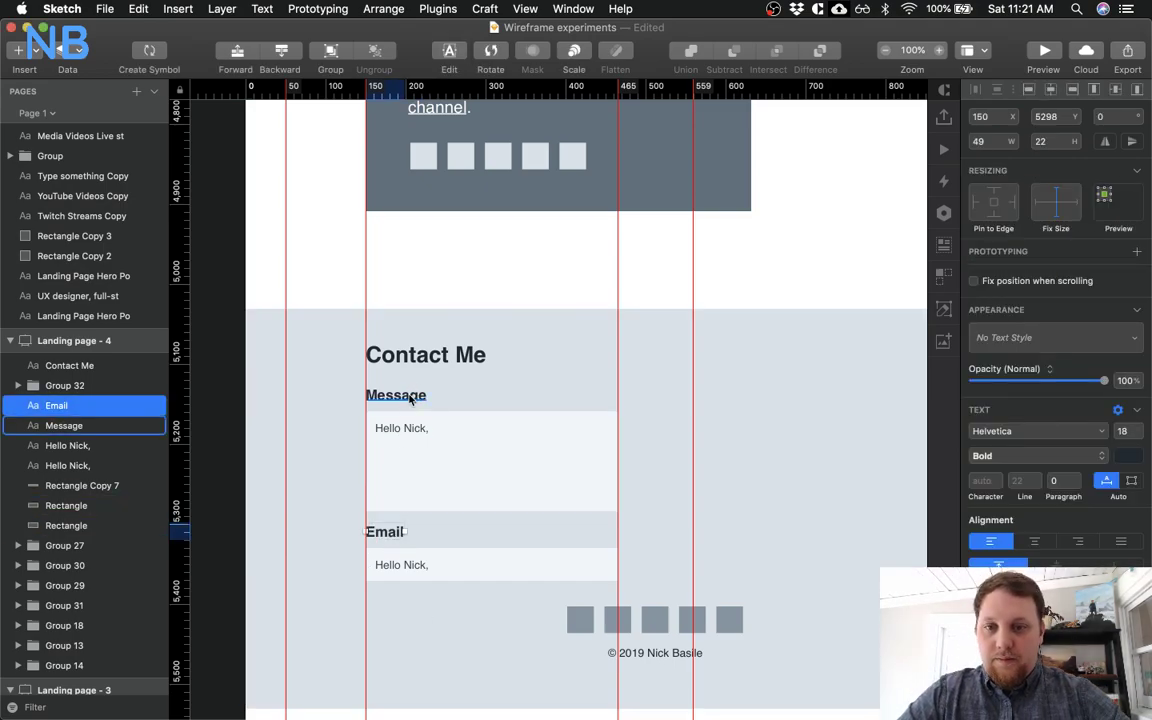
shift+click(409, 398)
click(1081, 450)
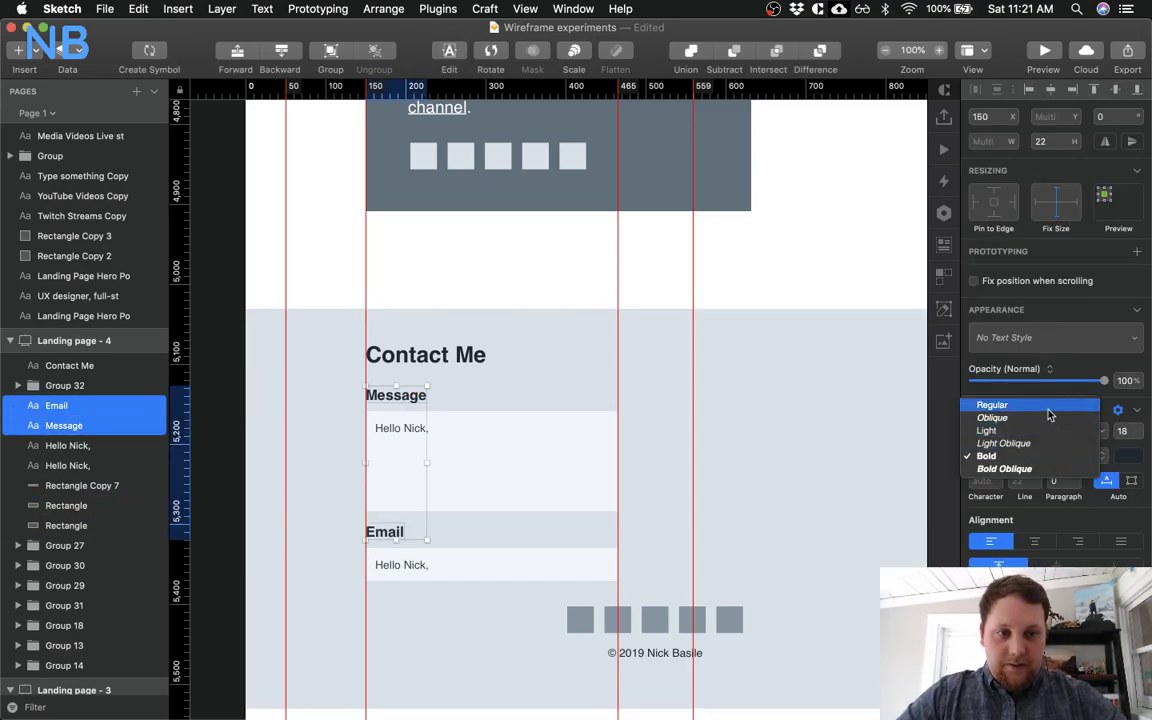
click(985, 398)
click(472, 624)
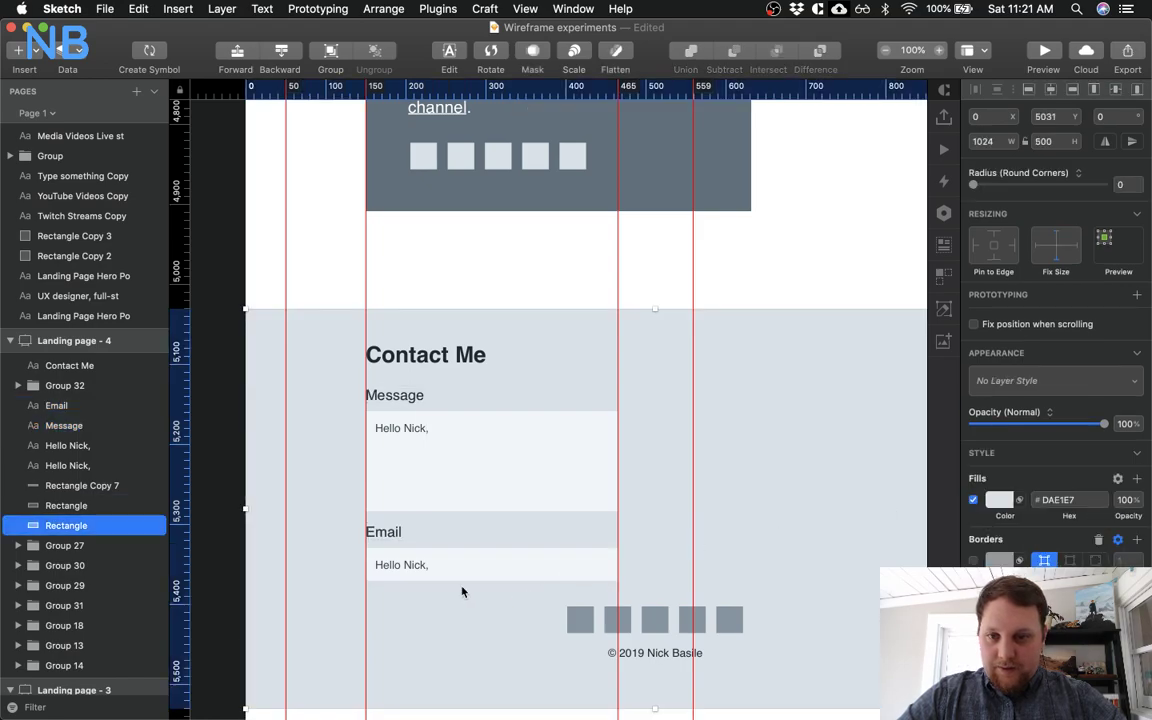
Set the font size of the Message and Email labels to 16
click(398, 533)
click(416, 429)
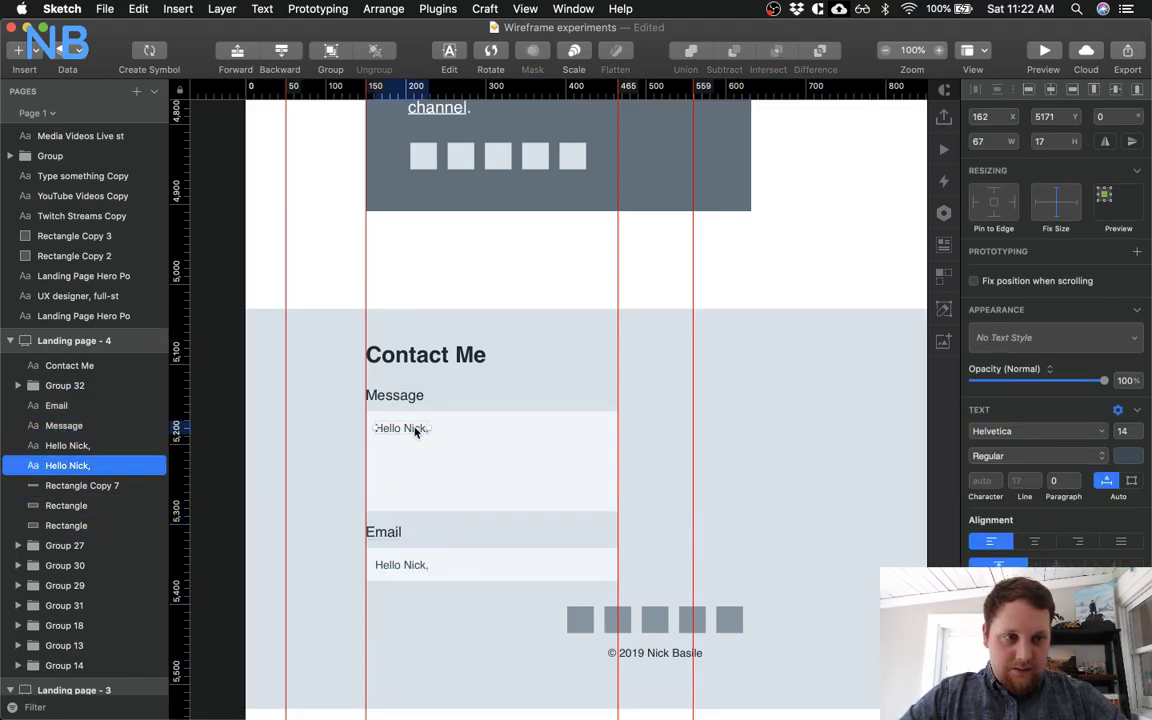
click(416, 398)
shift+click(383, 533)
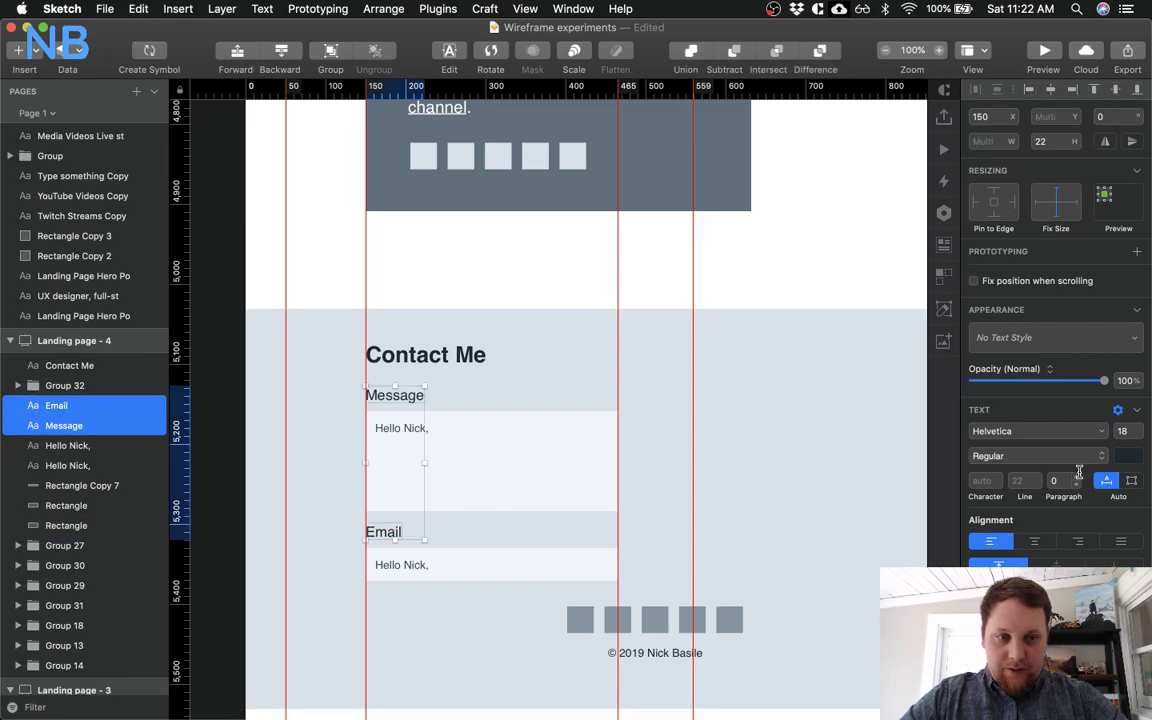
click(1126, 431)
text(16)
key(Return)
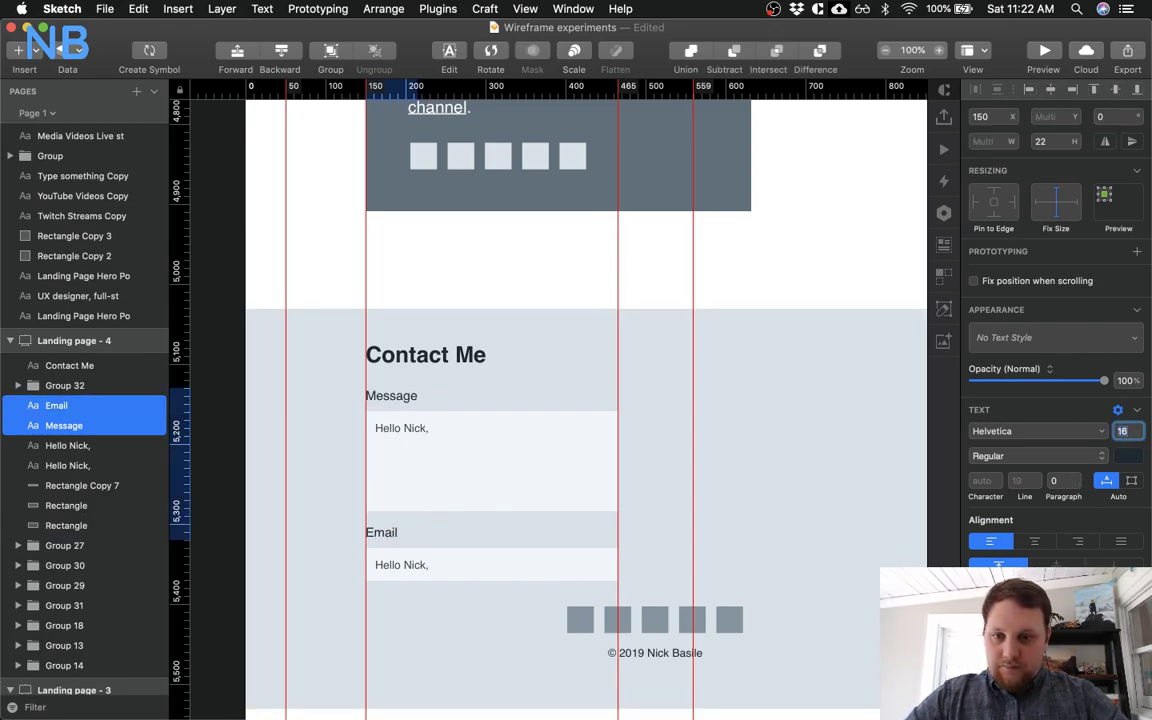
click(489, 506)
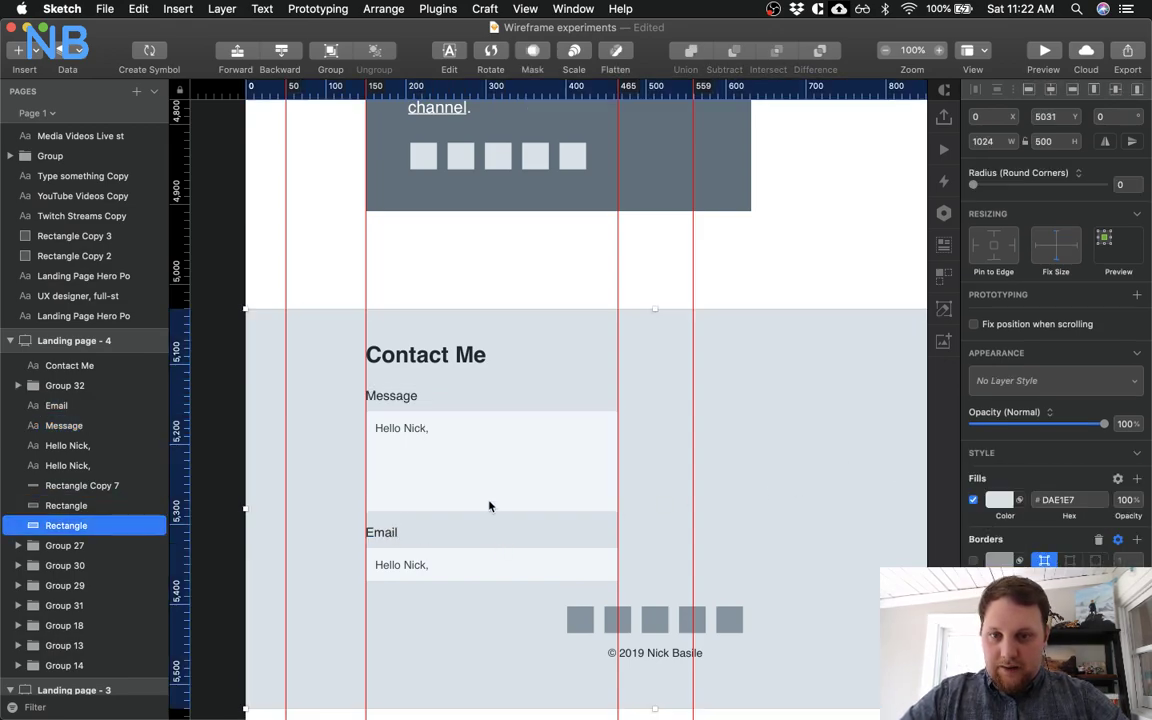
click(398, 429)
click(1124, 429)
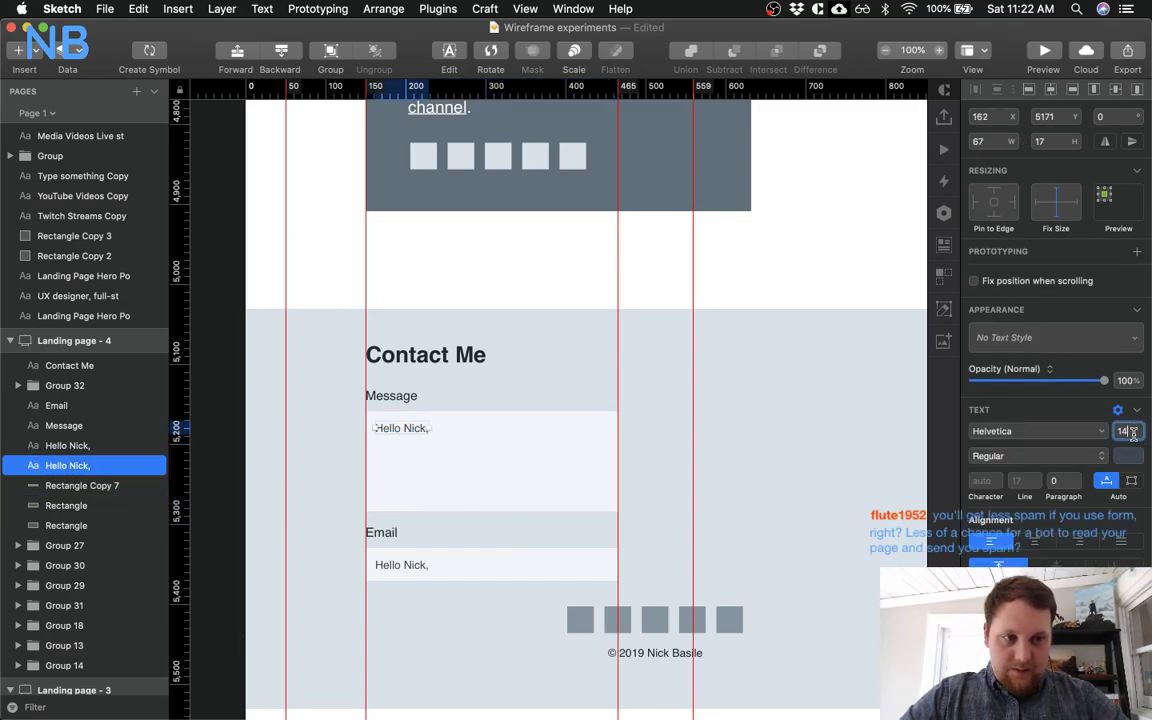
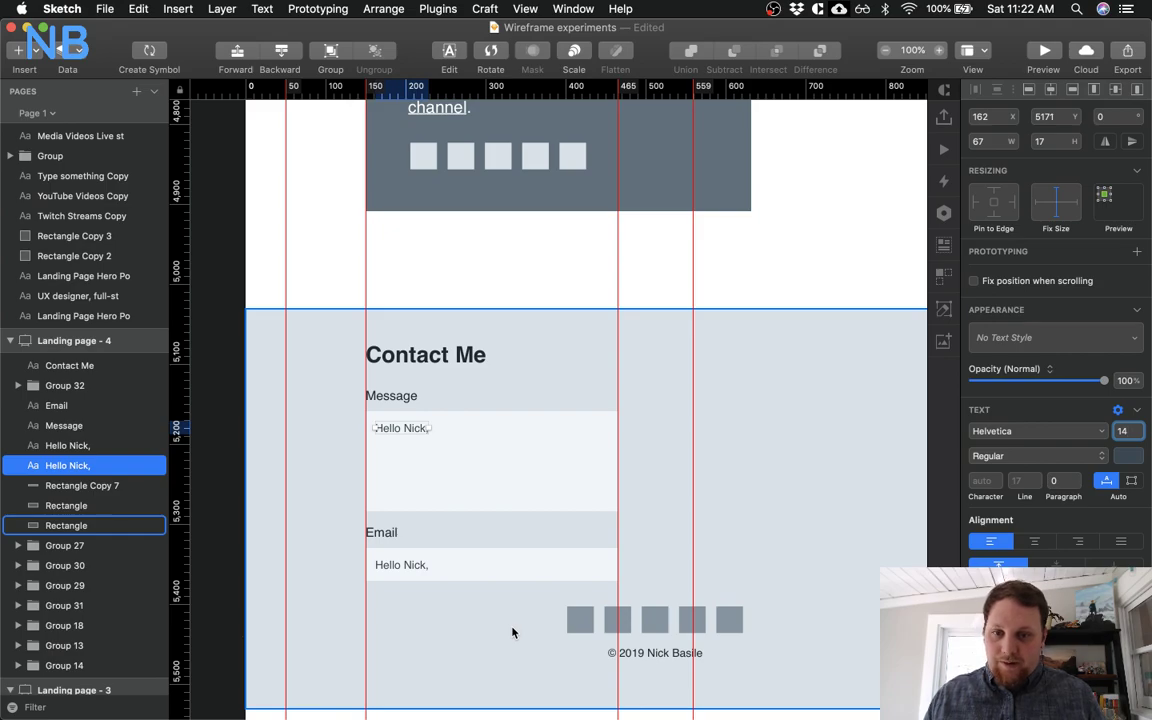
Nudge the Email label down to Y 5303 and the Message label down to Y 5132, closer to their boxes
click(388, 533)
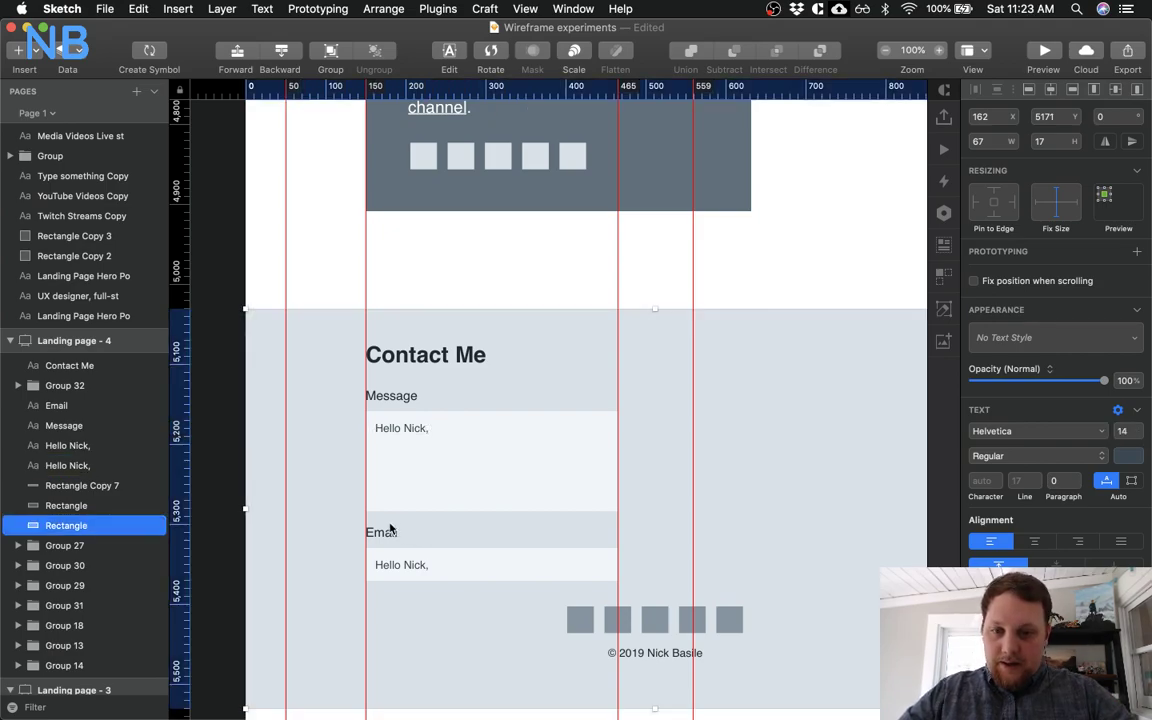
key(alt)
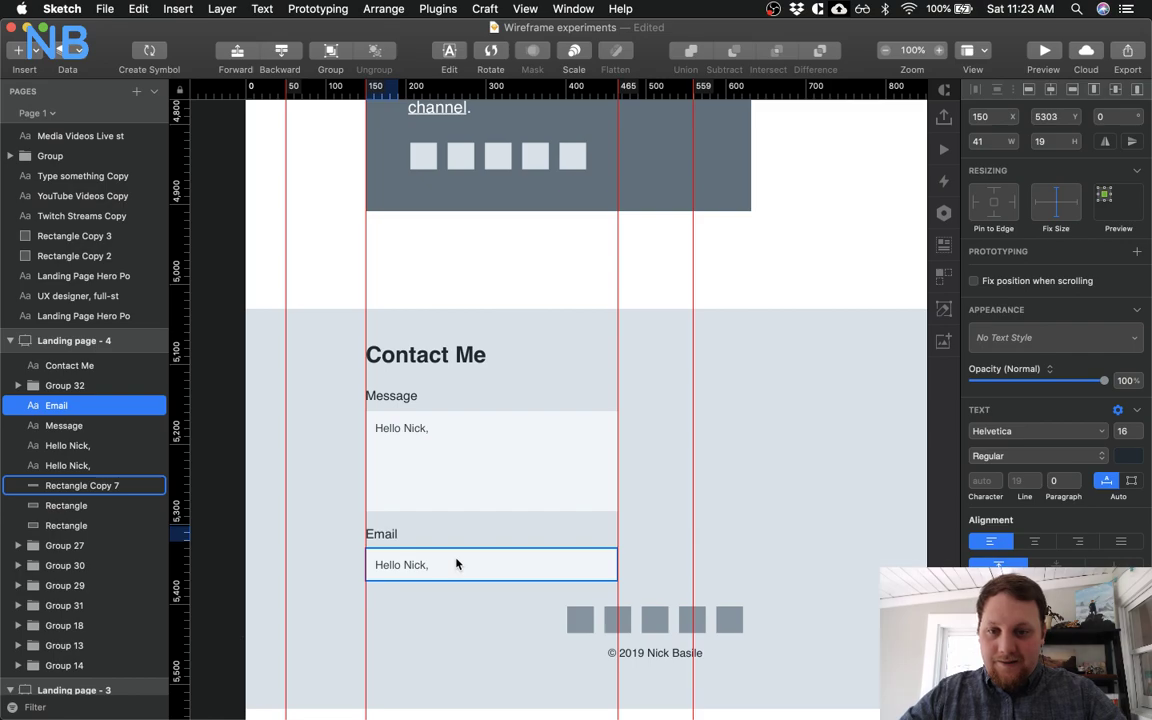
shift+click(396, 397)
click(396, 397)
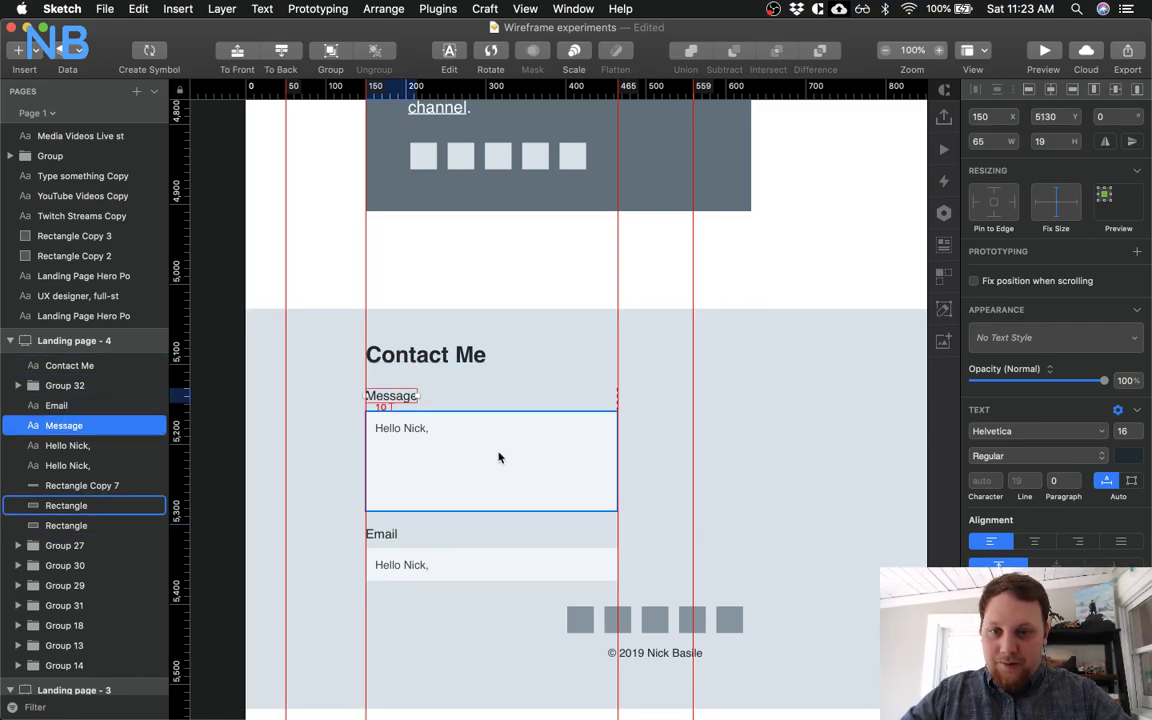
key(alt)
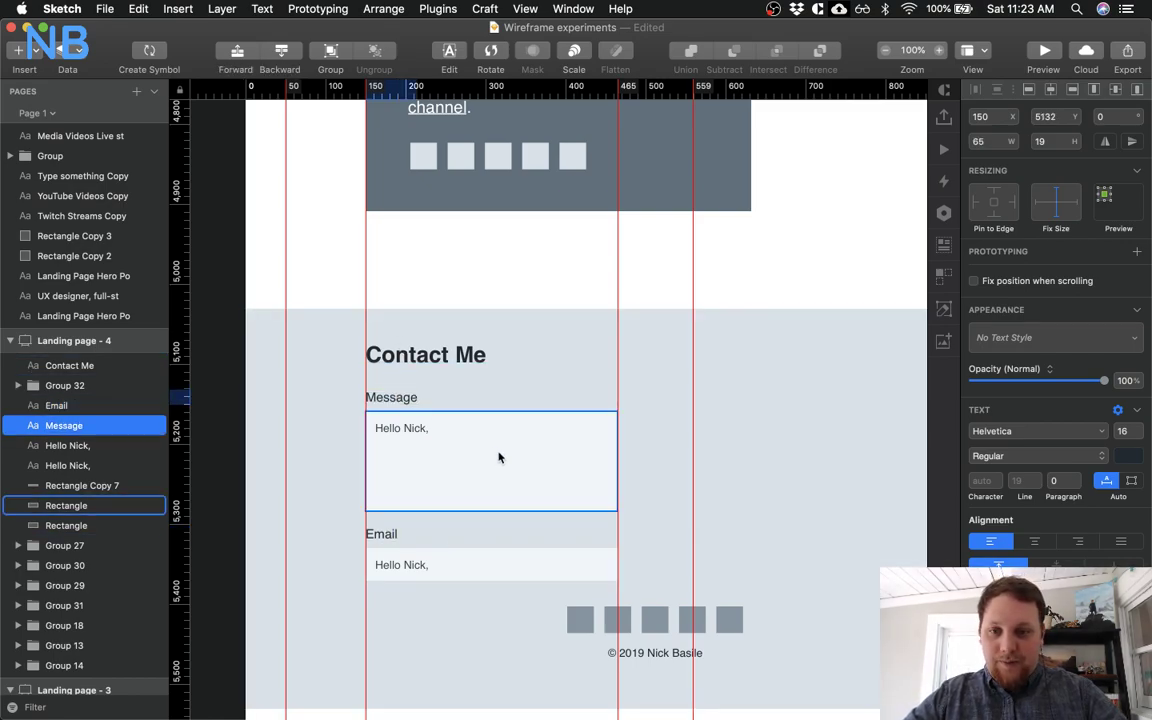
Replace the greeting inside the Email field with a placeholder email address
click(468, 582)
click(421, 569)
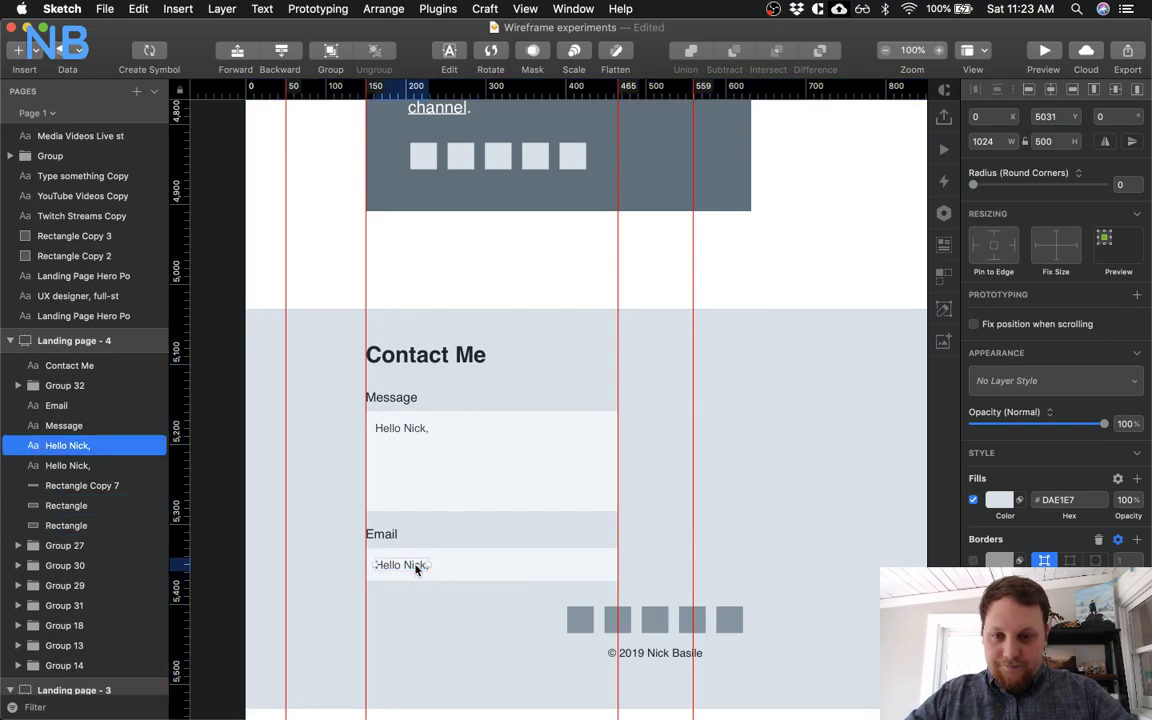
double_click(401, 565)
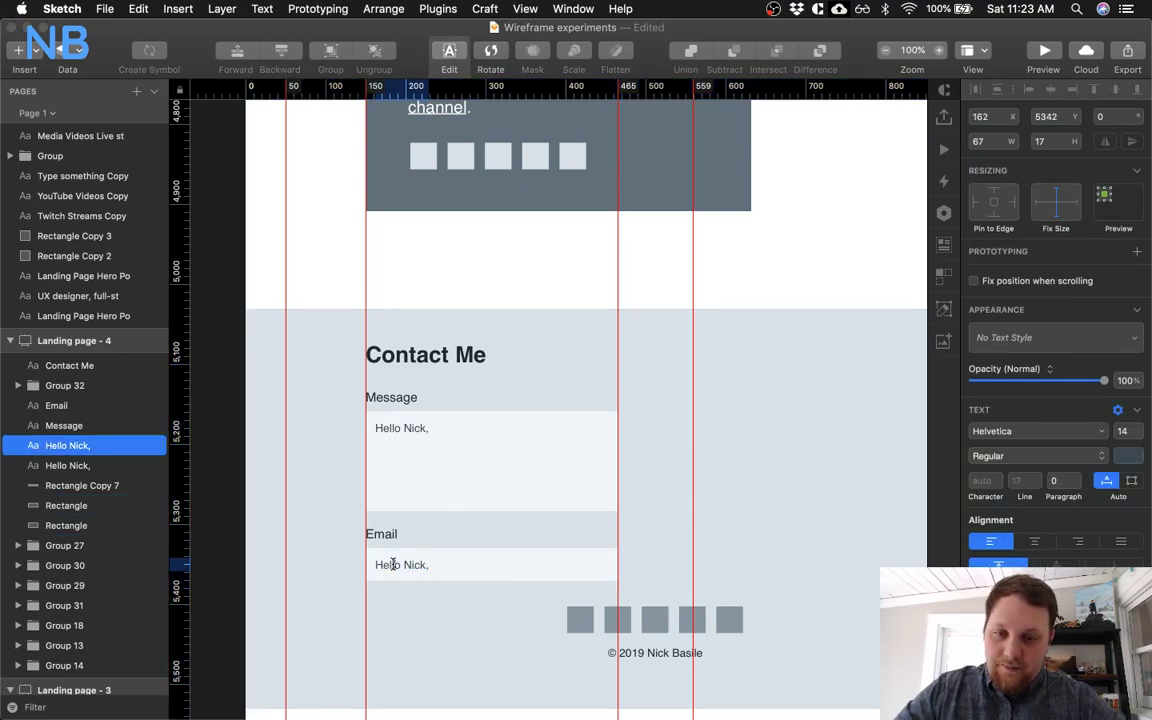
key(super+a)
text(name@example)
key(Escape)
key(Escape)
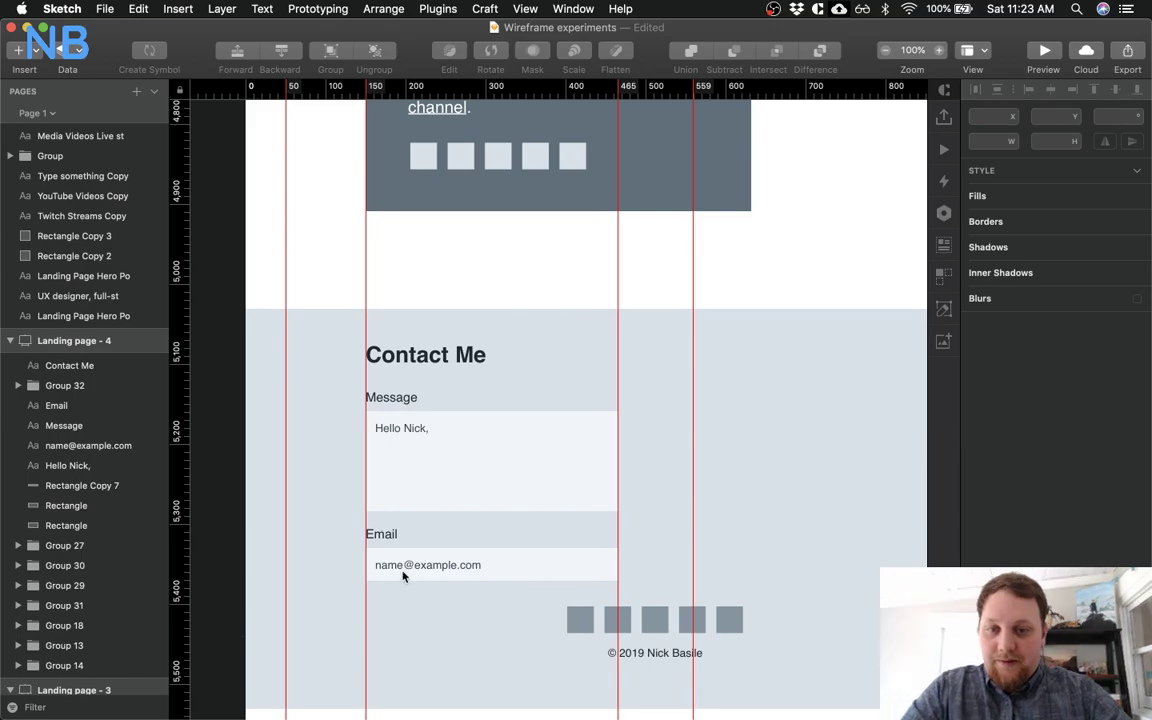
Extend the footer background rectangle downward to a height of about 739
scroll(499, 599, down, 3)
click(489, 625)
key(Escape)
click(494, 617)
scroll(625, 548, down, 6)
drag(650, 480, 645, 663)
Move the group of social icons and copyright line down towards the lower edge of the enlarged footer
click(670, 388)
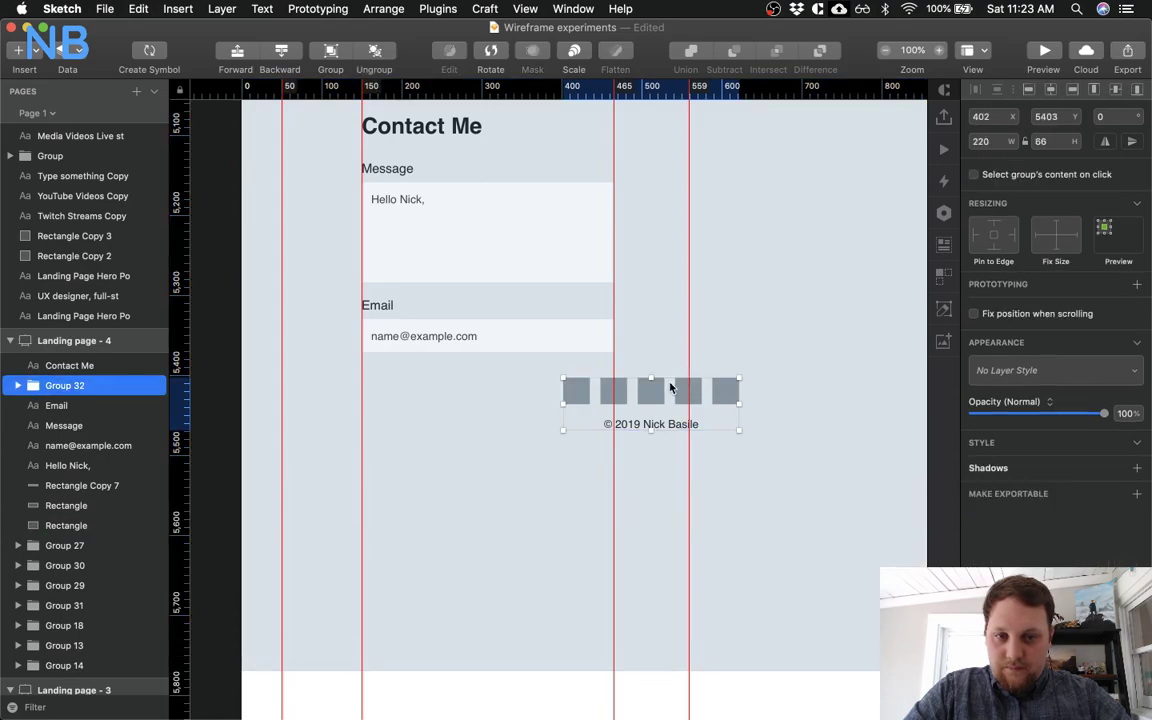
drag(670, 388, 663, 617)
click(509, 429)
Copy the View Channel button from the Twitch section into the footer, placing it below the Email field, flush with its right edge
scroll(498, 432, up, 5)
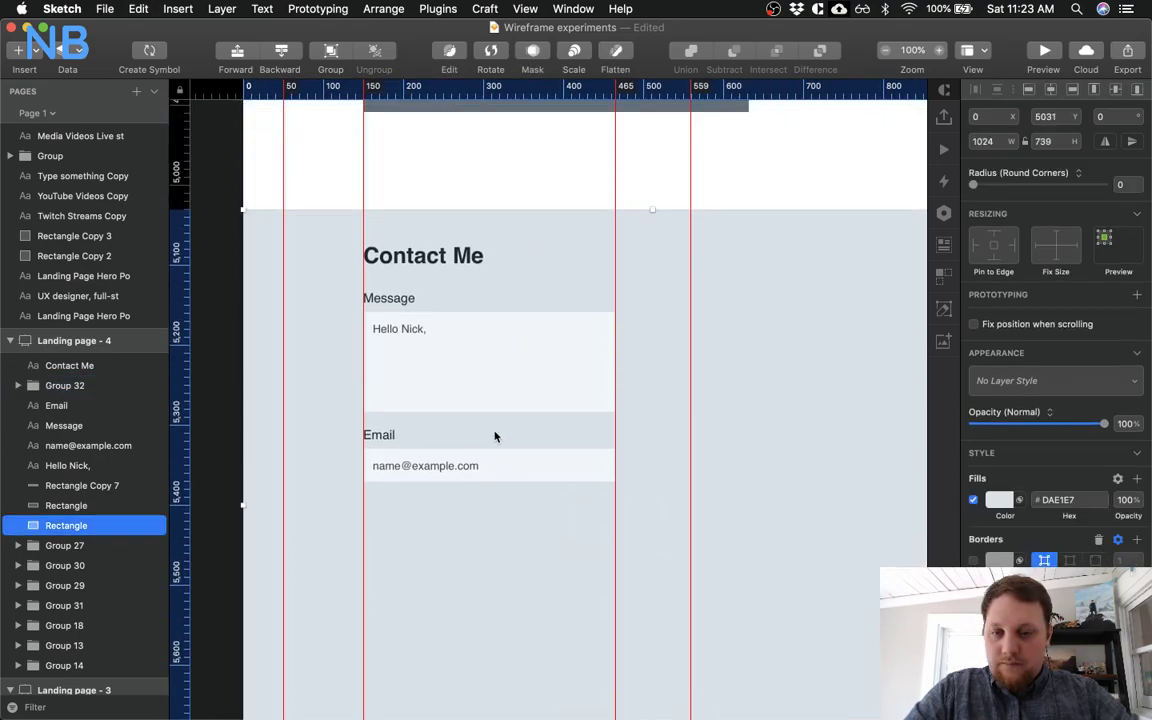
click(489, 465)
scroll(540, 476, up, 6)
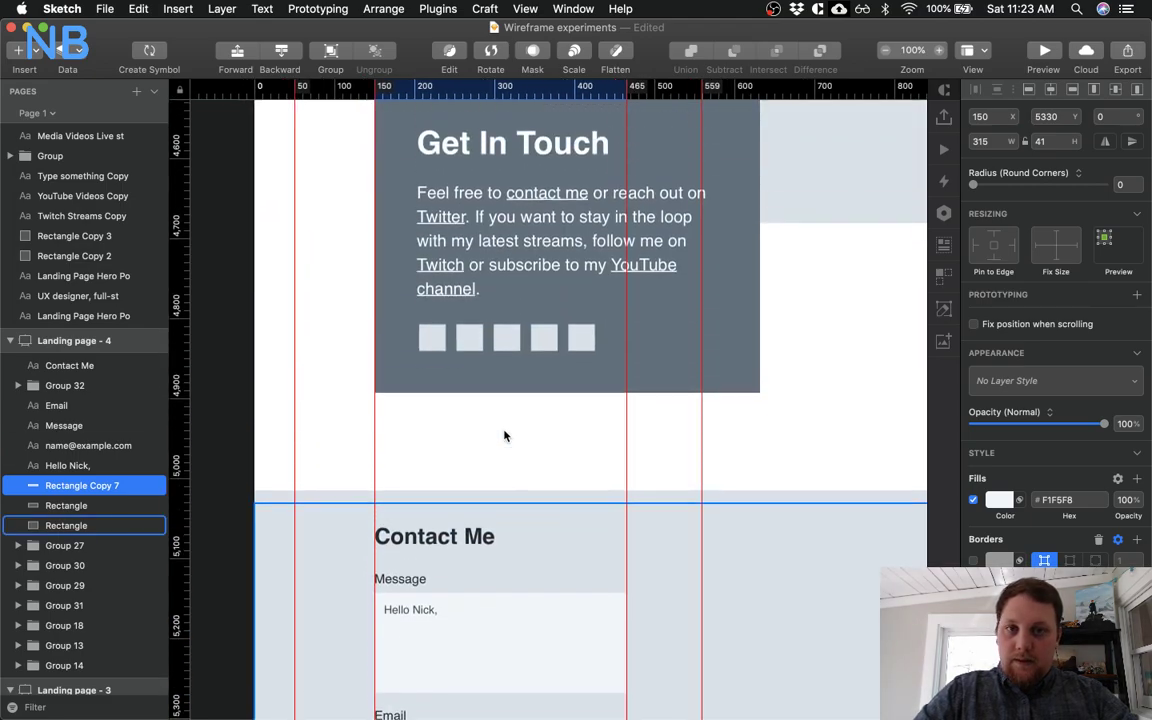
scroll(480, 410, up, 15)
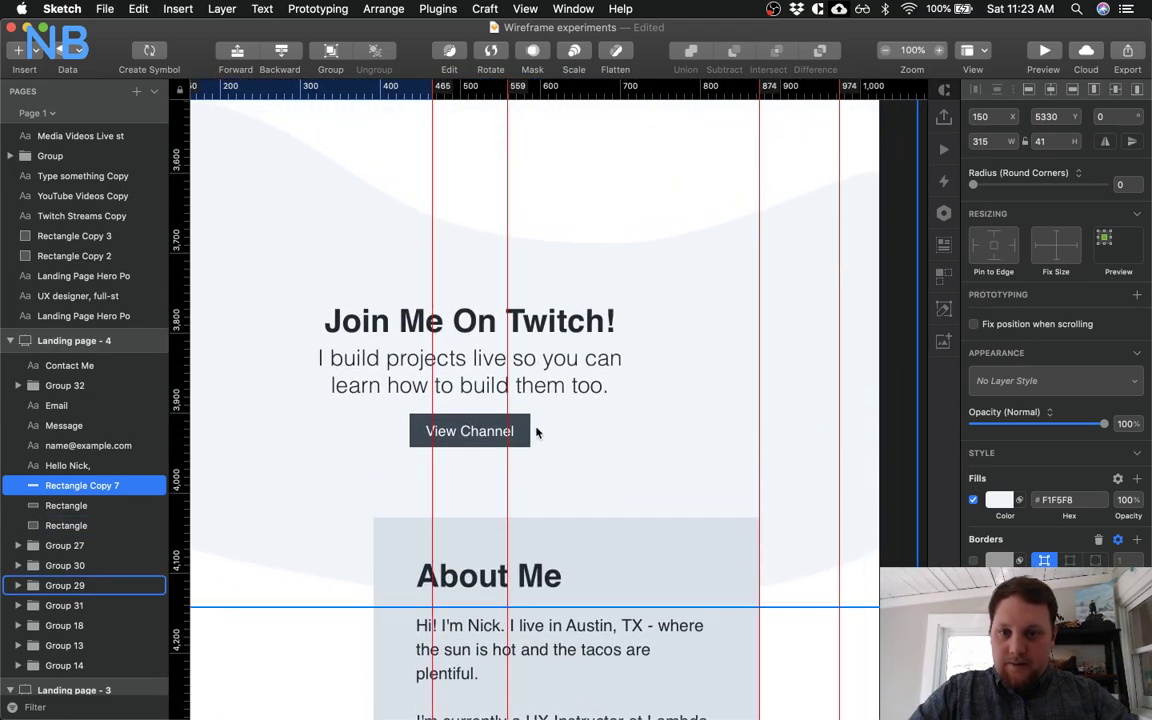
click(482, 432)
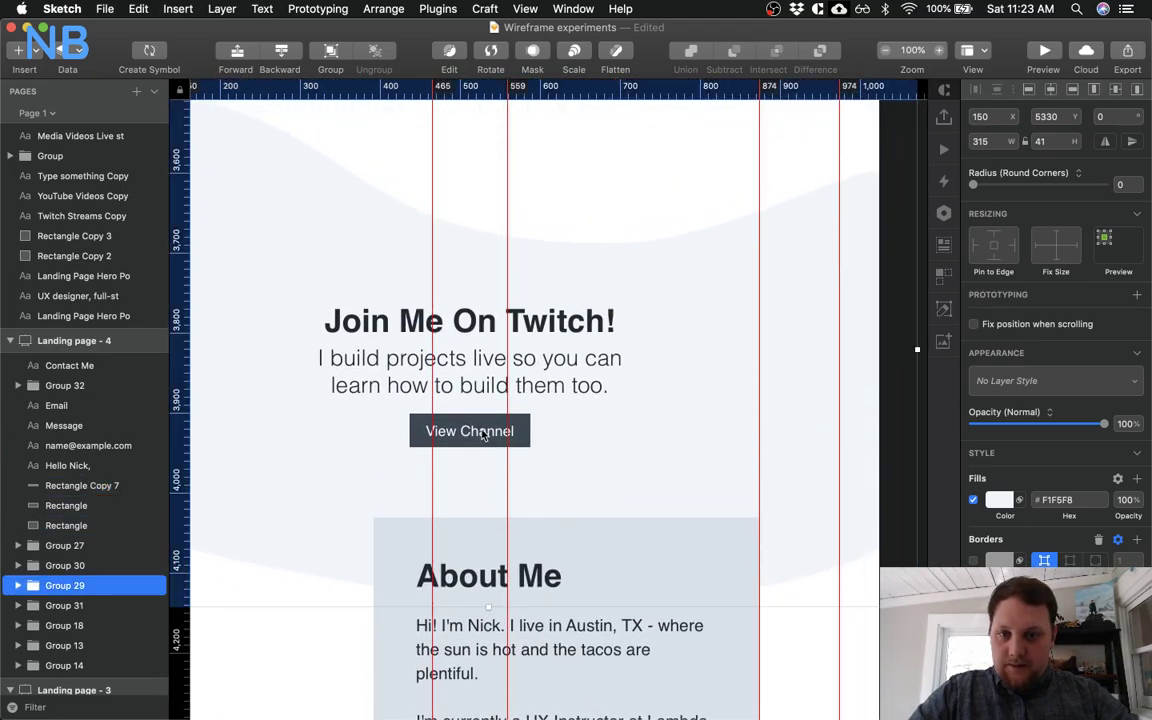
double_click(482, 432)
double_click(482, 432)
scroll(483, 434, down, 15)
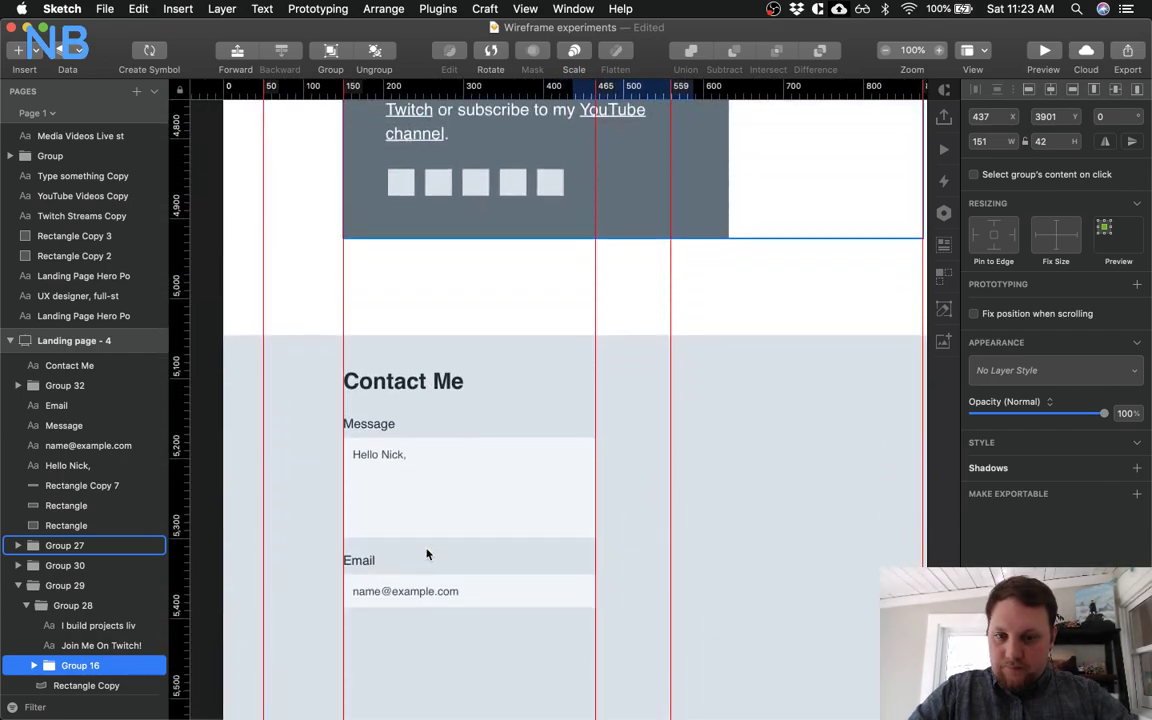
click(467, 586)
key(super+v)
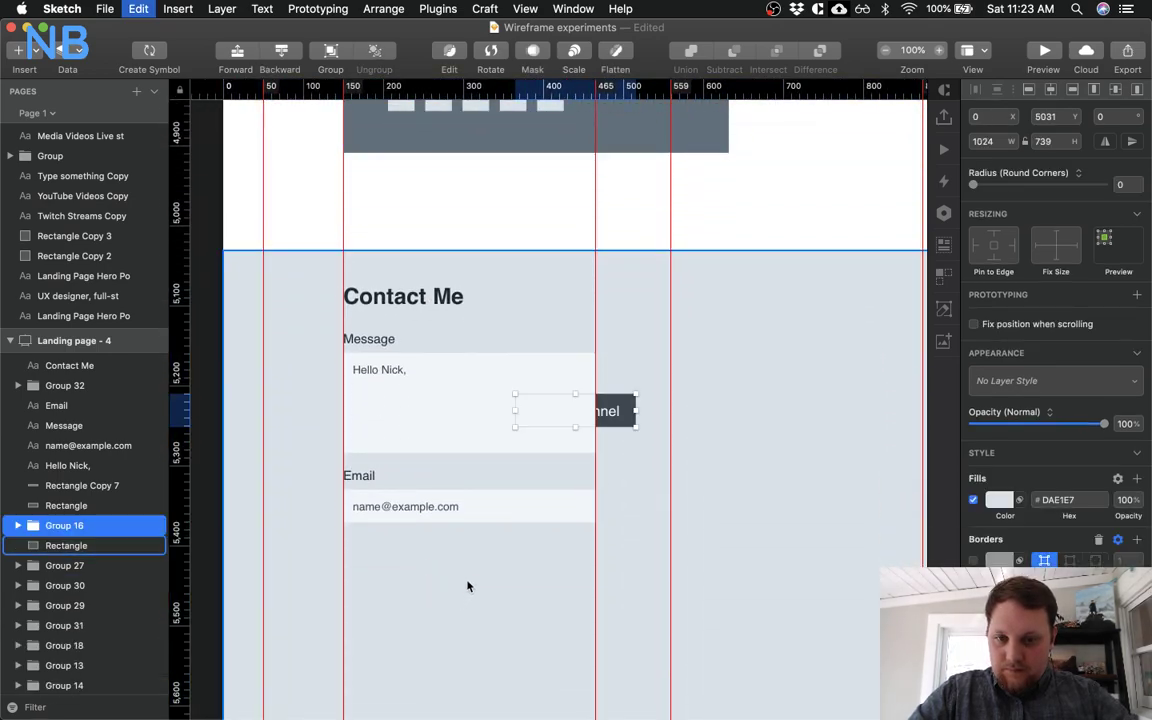
drag(605, 410, 571, 555)
Group the Email label, its placeholder text and the email field box
click(434, 522)
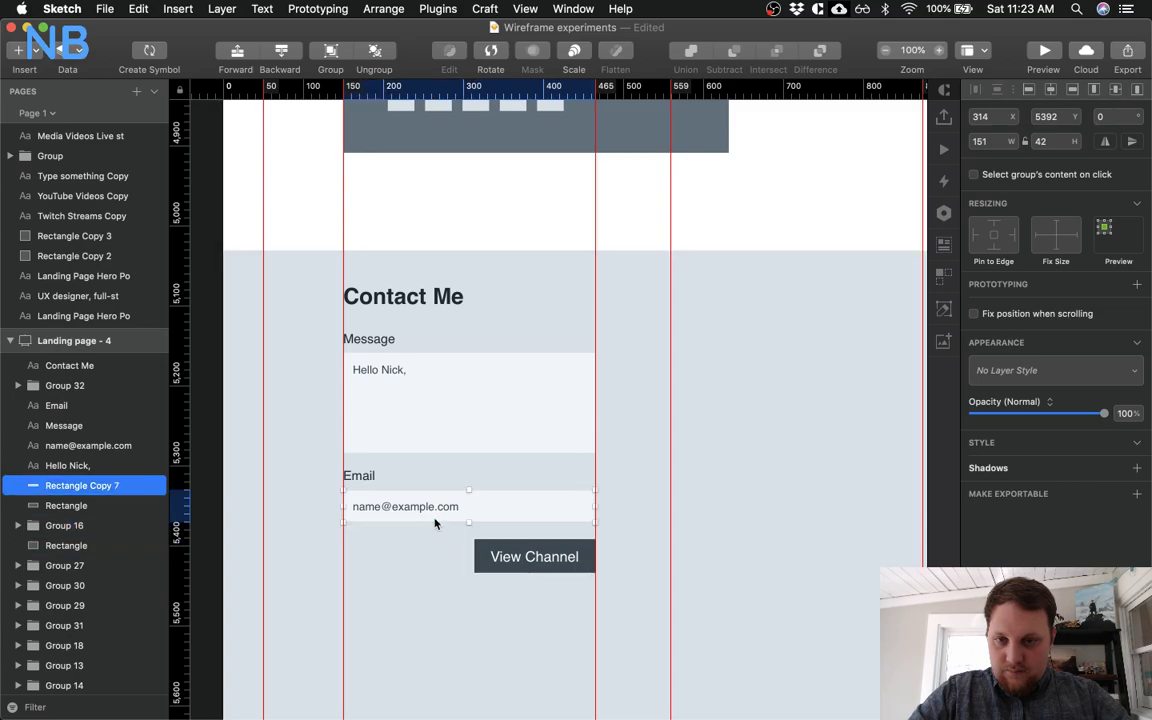
shift+click(346, 473)
shift+click(378, 507)
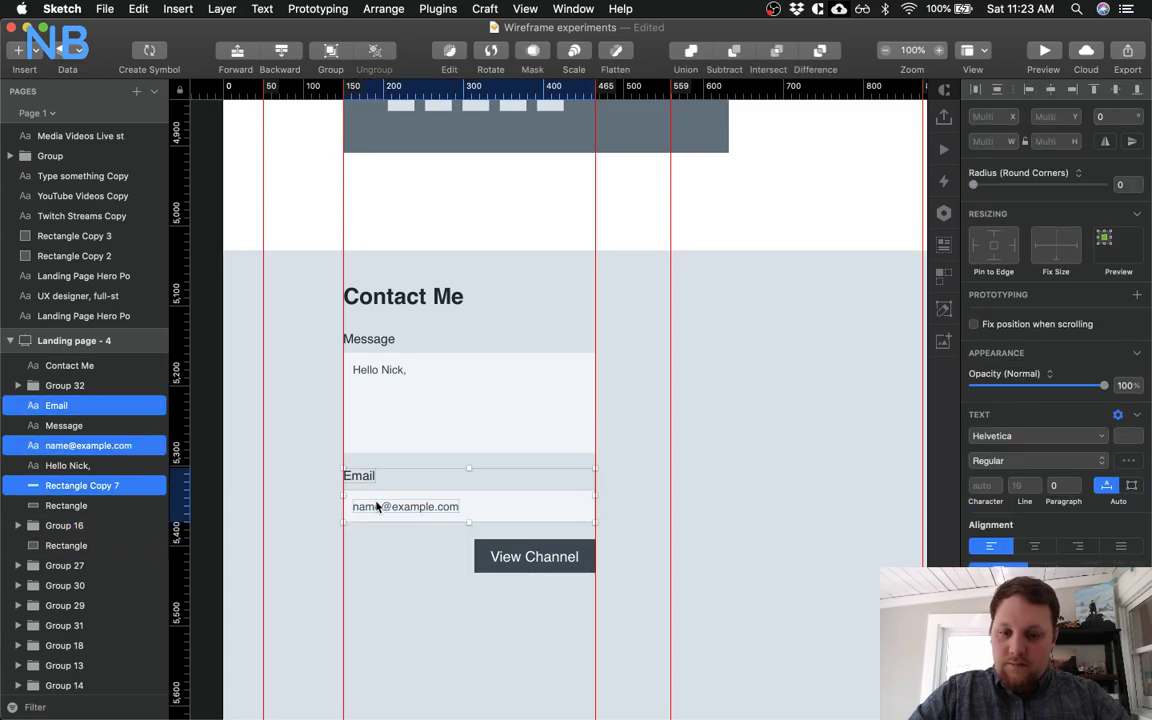
key(super+g)
Group the Message label, the greeting text and the message box
click(398, 370)
shift+click(428, 375)
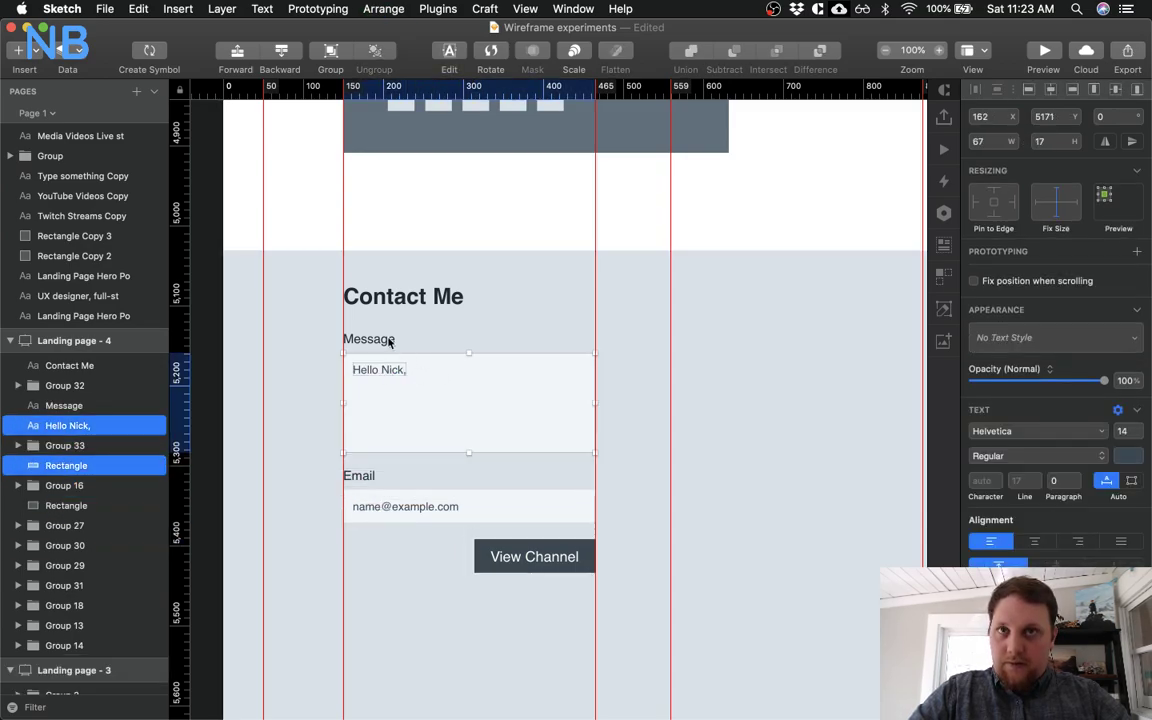
shift+click(385, 339)
key(super+g)
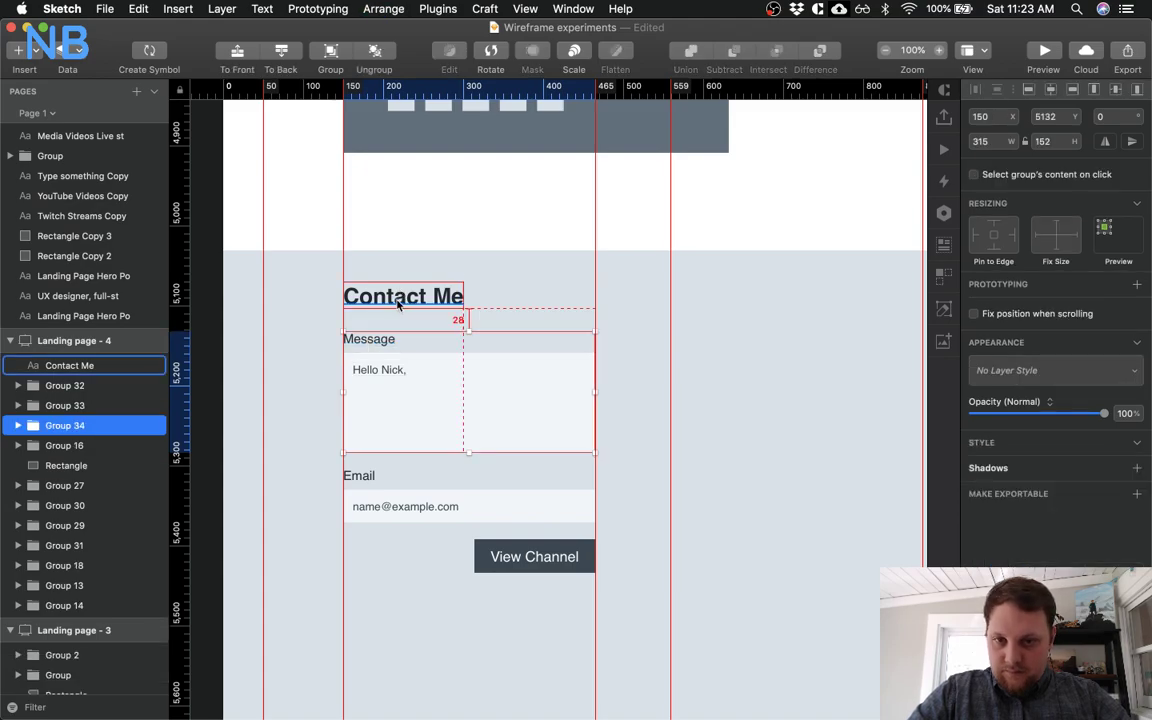
Nudge the message group up to Y 5124, closer to the Contact Me heading
key(Up)
key(Up)
key(Up)
key(Up)
key(Up)
key(Up)
key(Up)
key(Up)
Move the email group up to Y 5296, closer to the message box
click(386, 496)
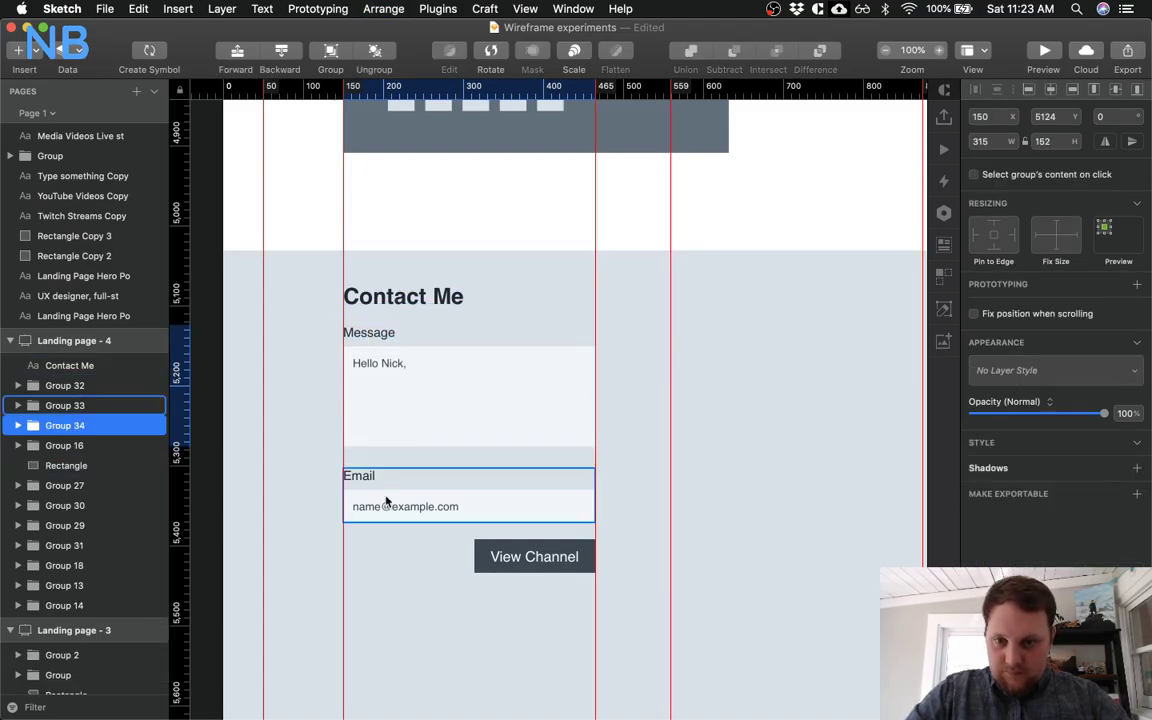
key(Up)
key(Up)
key(Up)
key(Up)
key(Up)
key(Up)
key(Up)
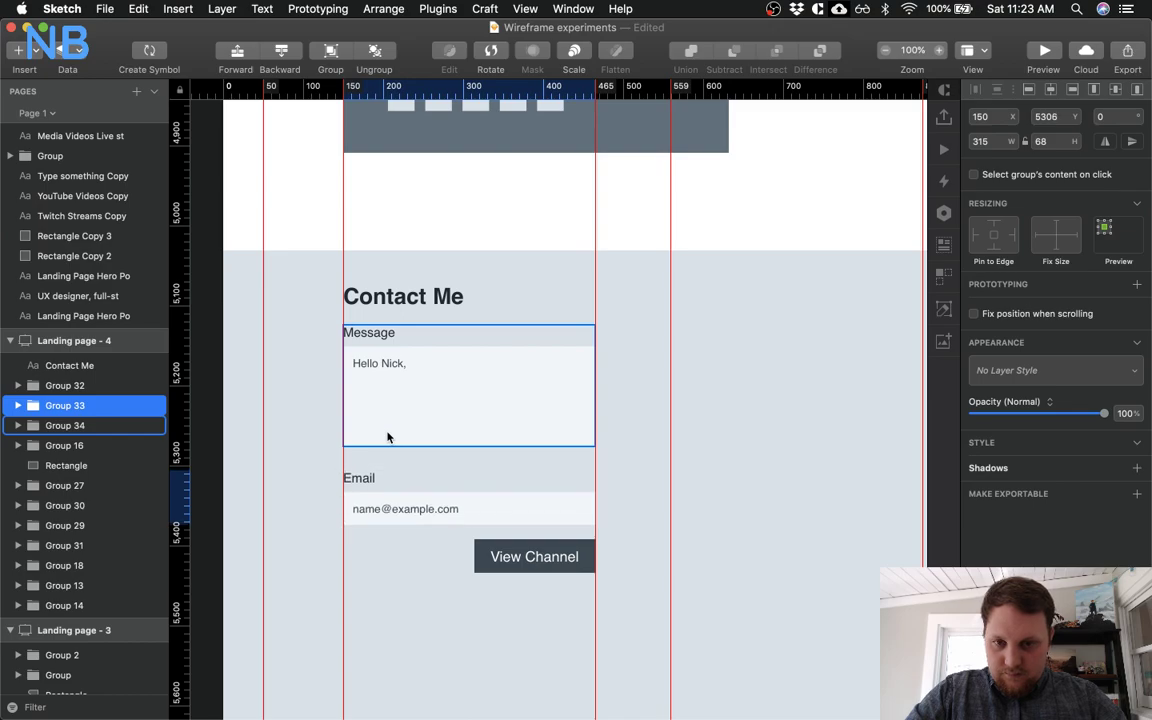
click(399, 541)
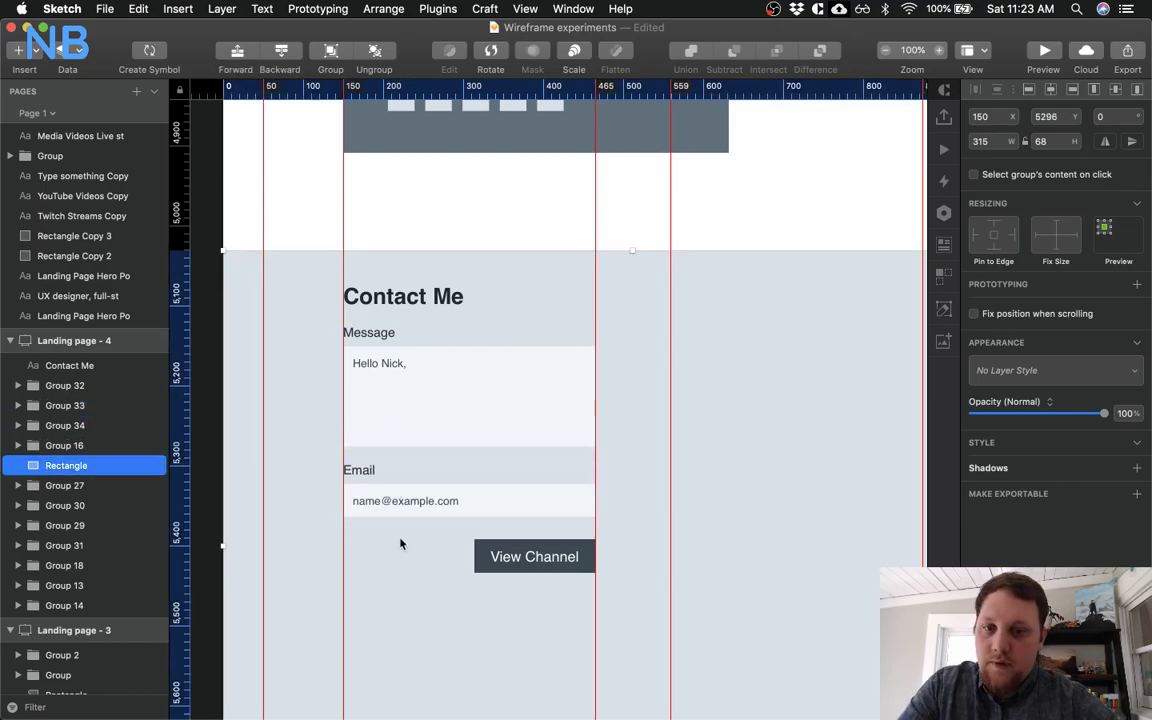
Move the View Channel button up to Y 5384, just below the email field
click(507, 553)
key(Down)
key(Down)
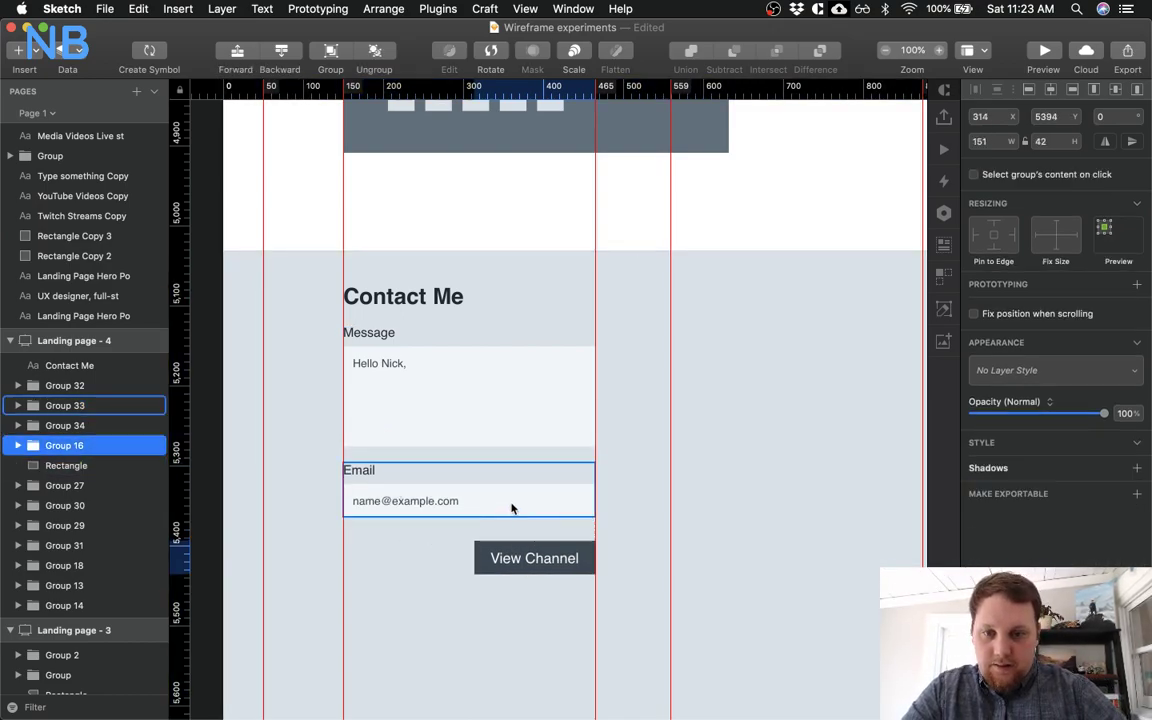
key(shift+Up)
click(447, 640)
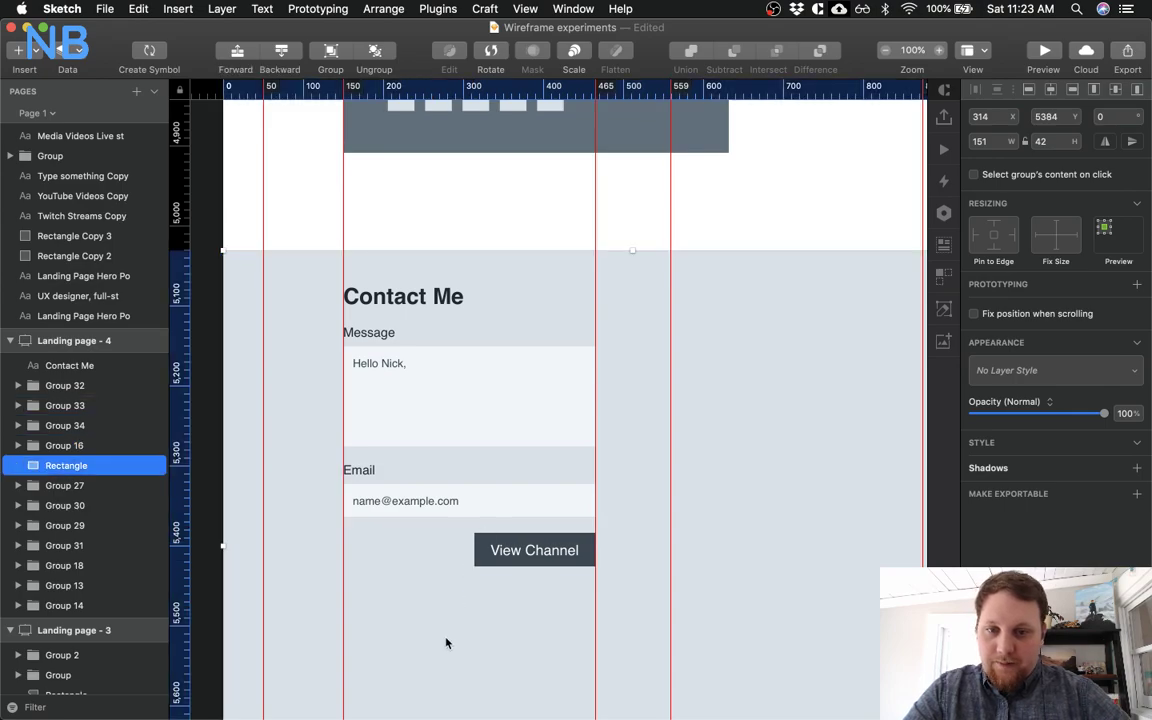
key(ctrl+Up)
click(712, 545)
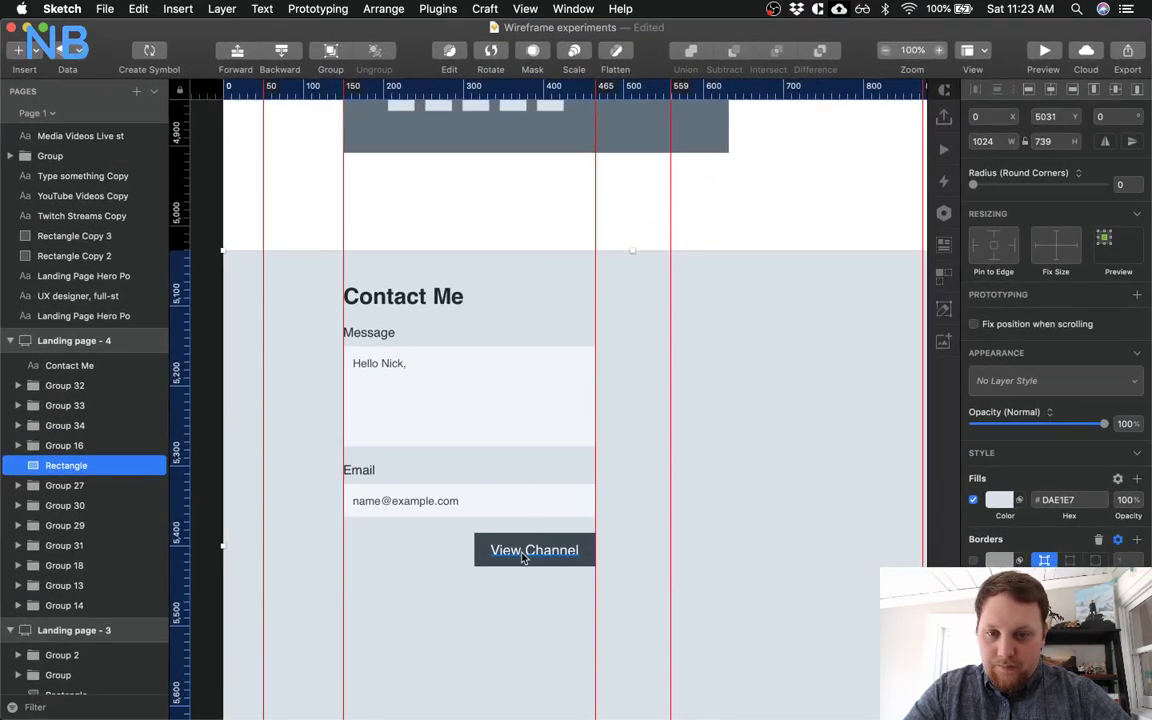
Set the font size of the footer button's View Channel label to 16
double_click(520, 553)
click(360, 471)
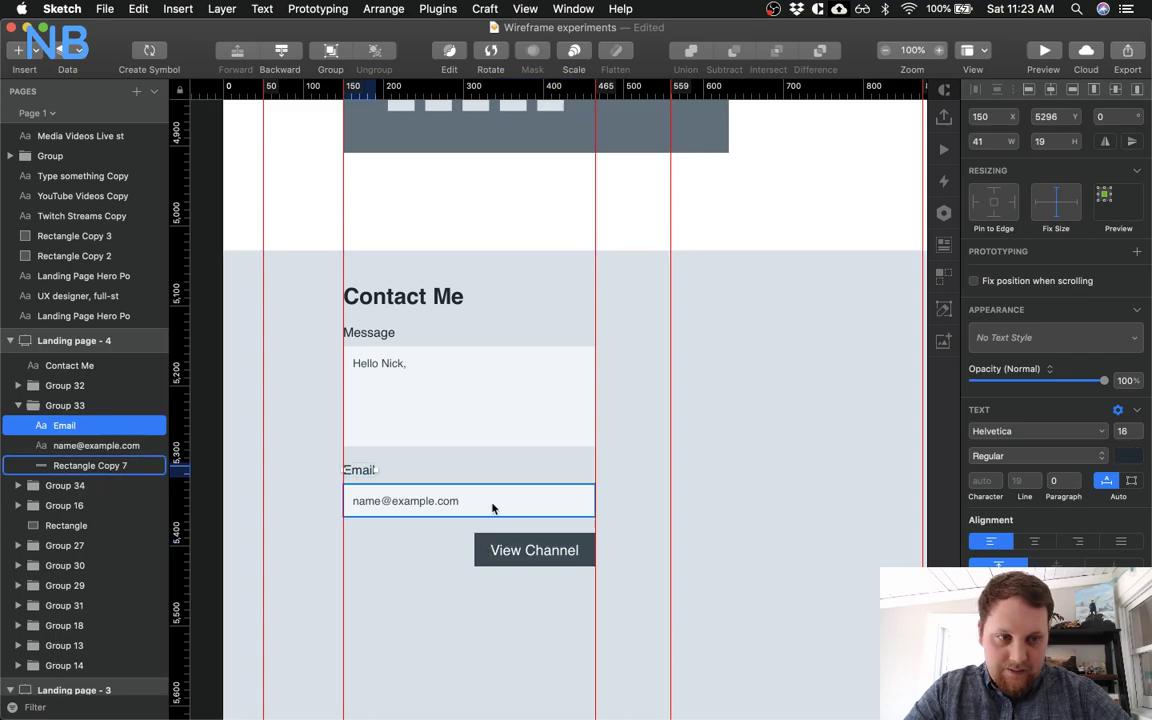
click(562, 553)
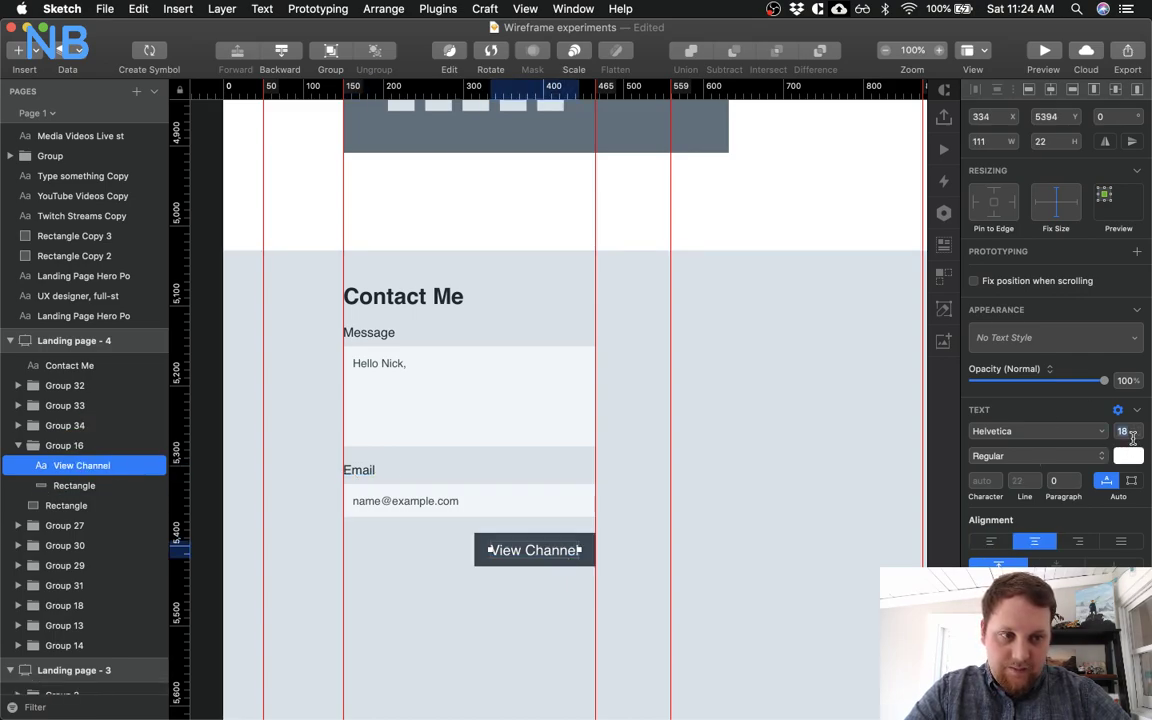
click(1133, 434)
key(Return)
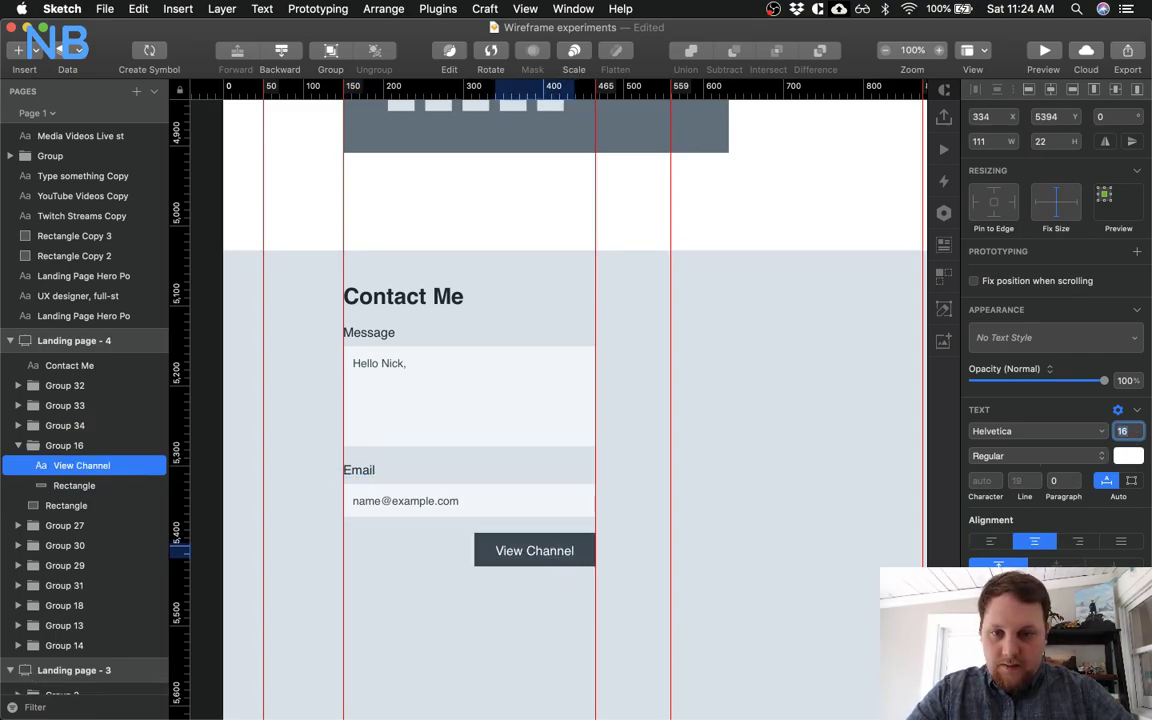
click(464, 566)
Nudge the footer button's label up to Y 5394 and set its background rectangle's height to 40
click(529, 556)
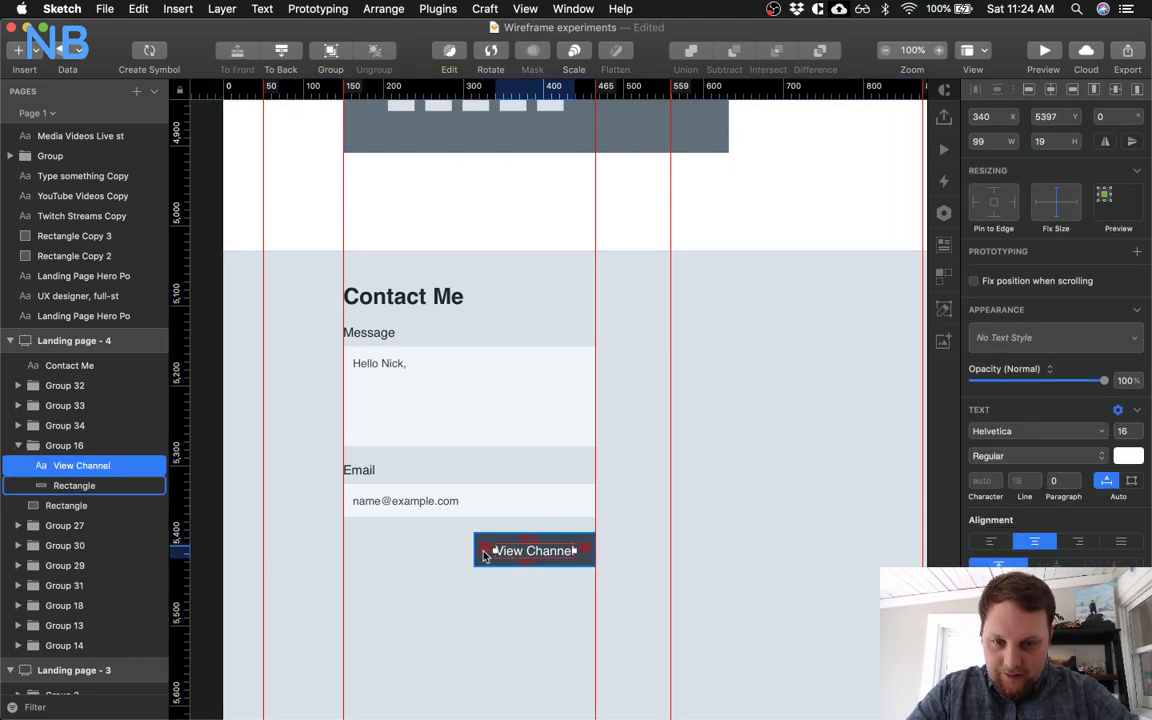
key(Up)
key(Up)
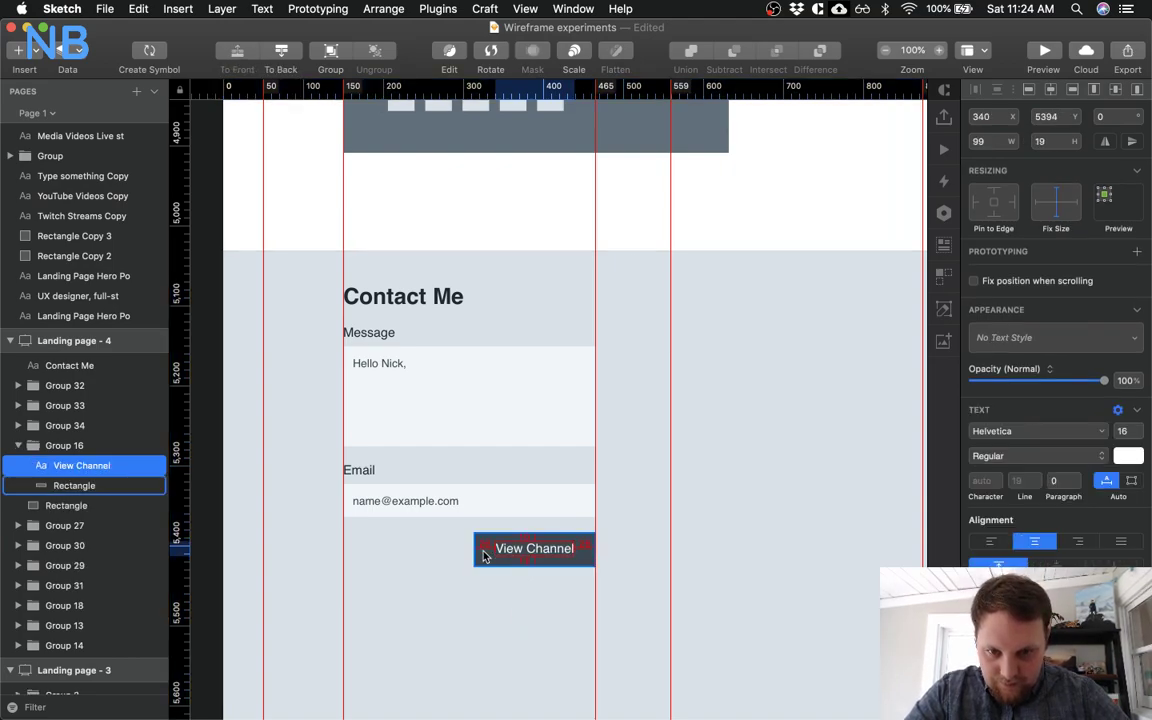
click(484, 556)
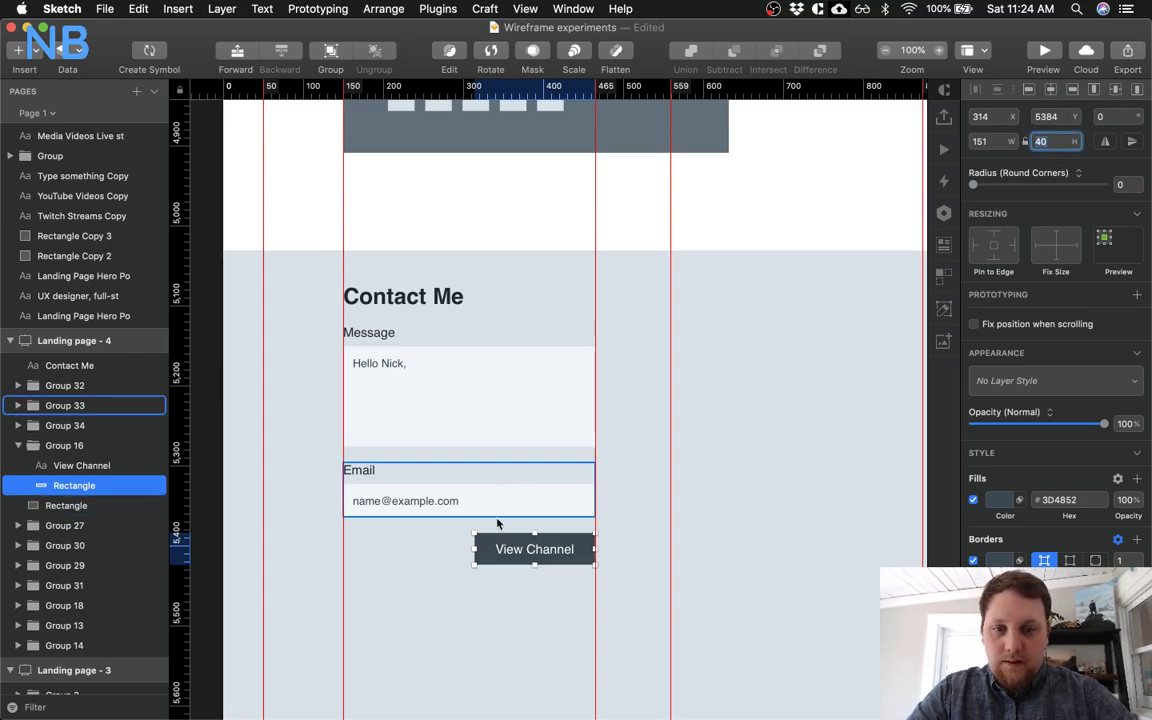
Reposition the View Channel label within the footer button at X 334, Y 5396
click(497, 550)
key(Down)
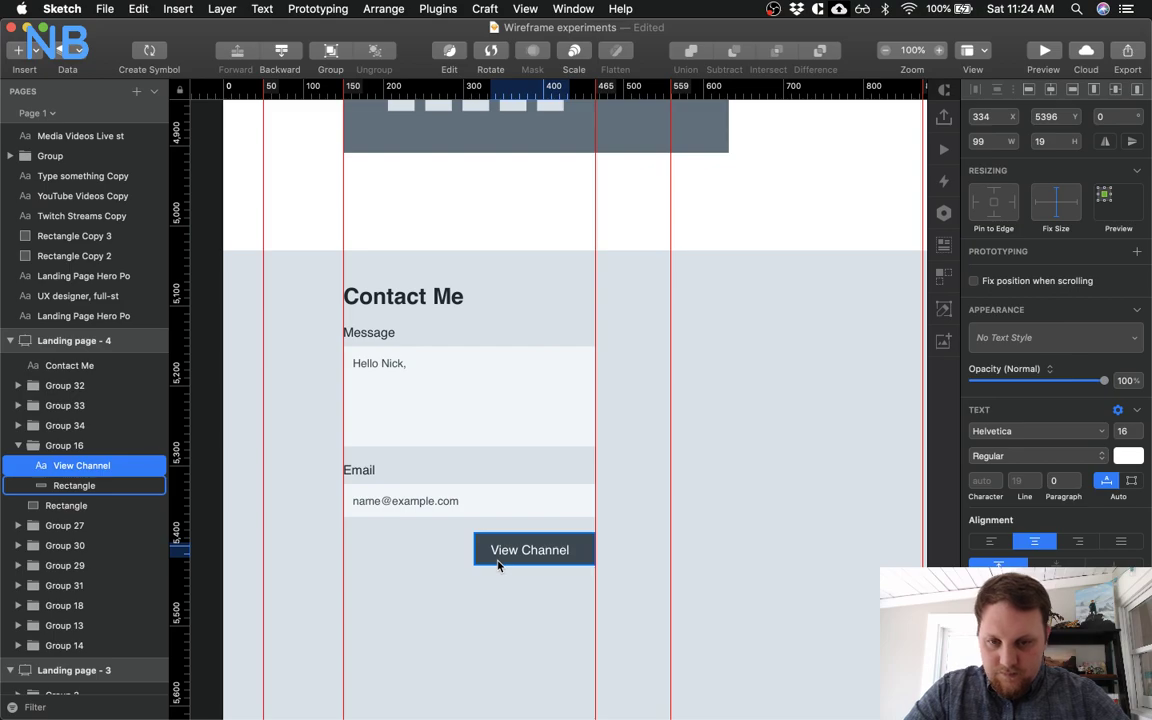
click(497, 563)
click(505, 595)
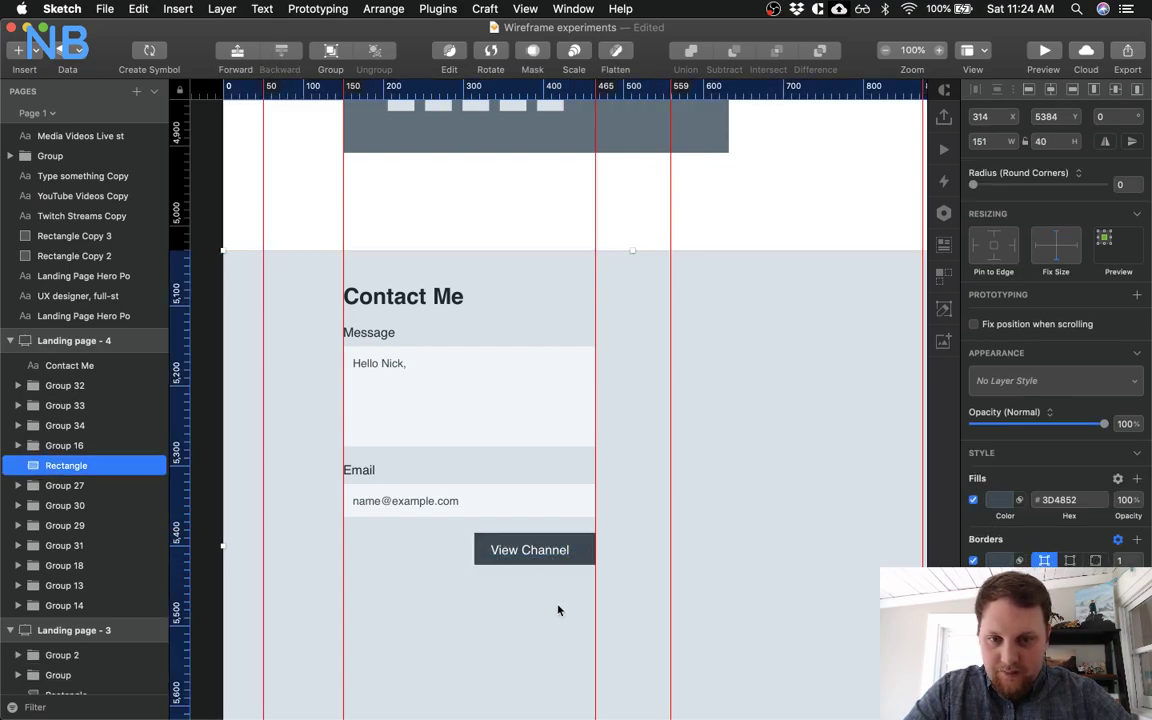
Change the footer button's label text to "Send Message"
double_click(511, 558)
text(Send)
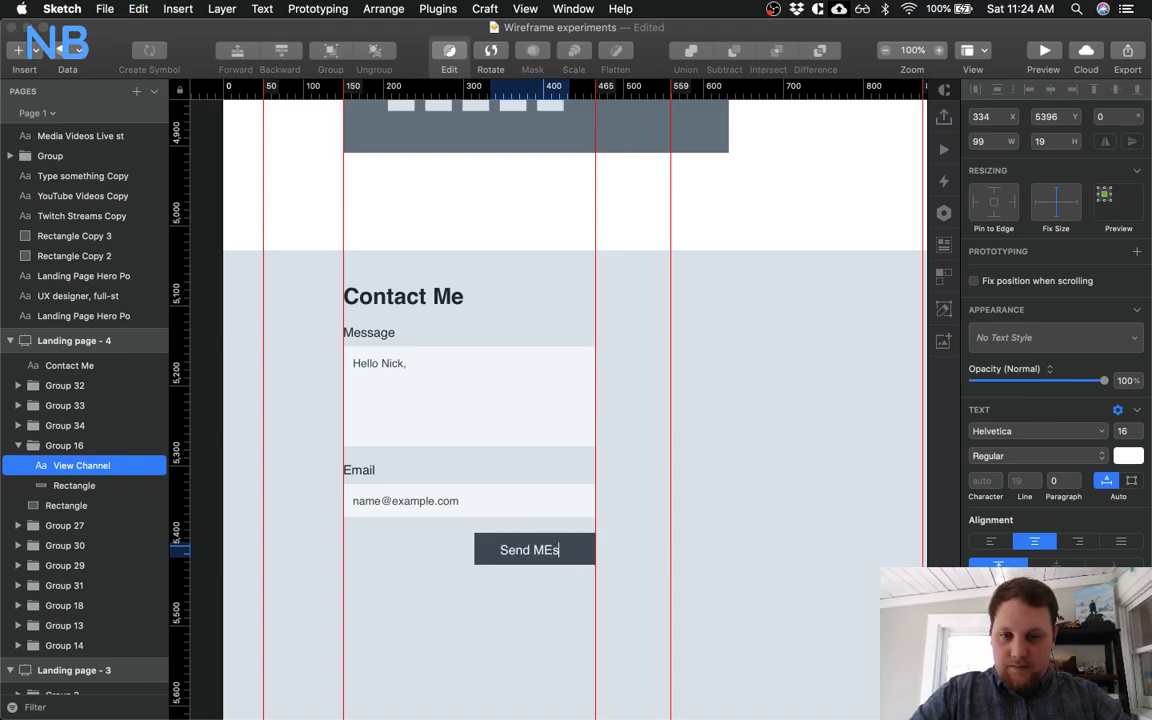
text( Message)
key(Escape)
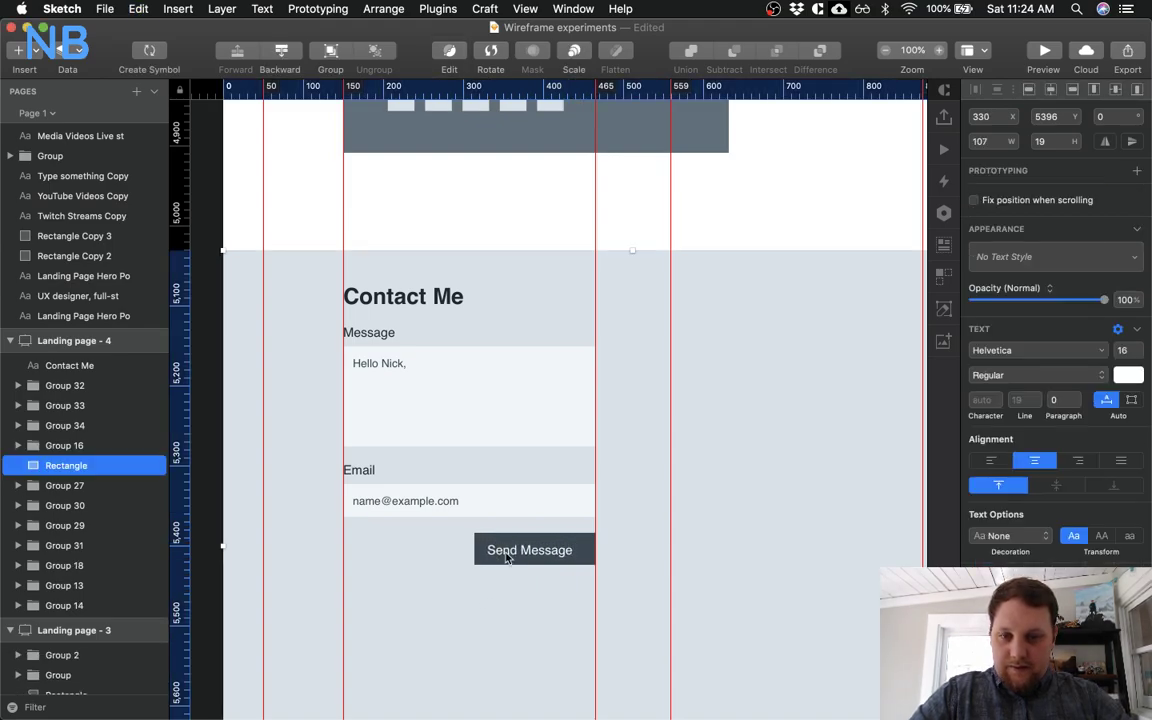
Nudge the Send Message label to X 334, Y 5395 within the button
key(Right)
key(Right)
key(Right)
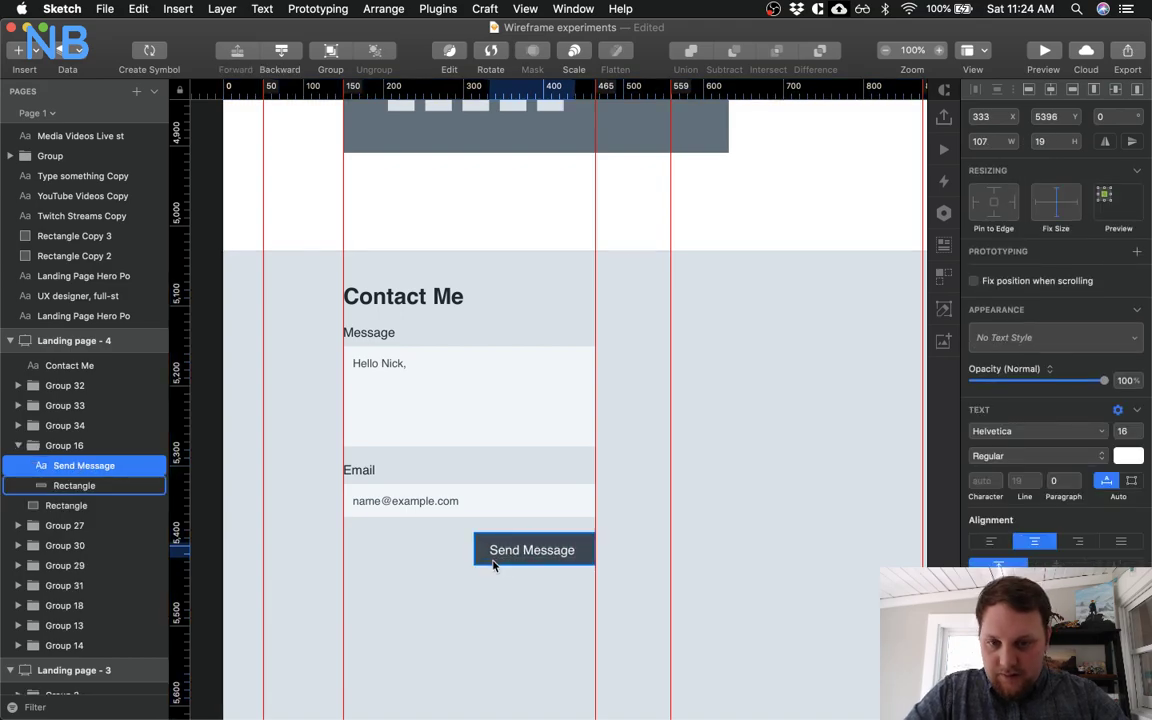
key(Right)
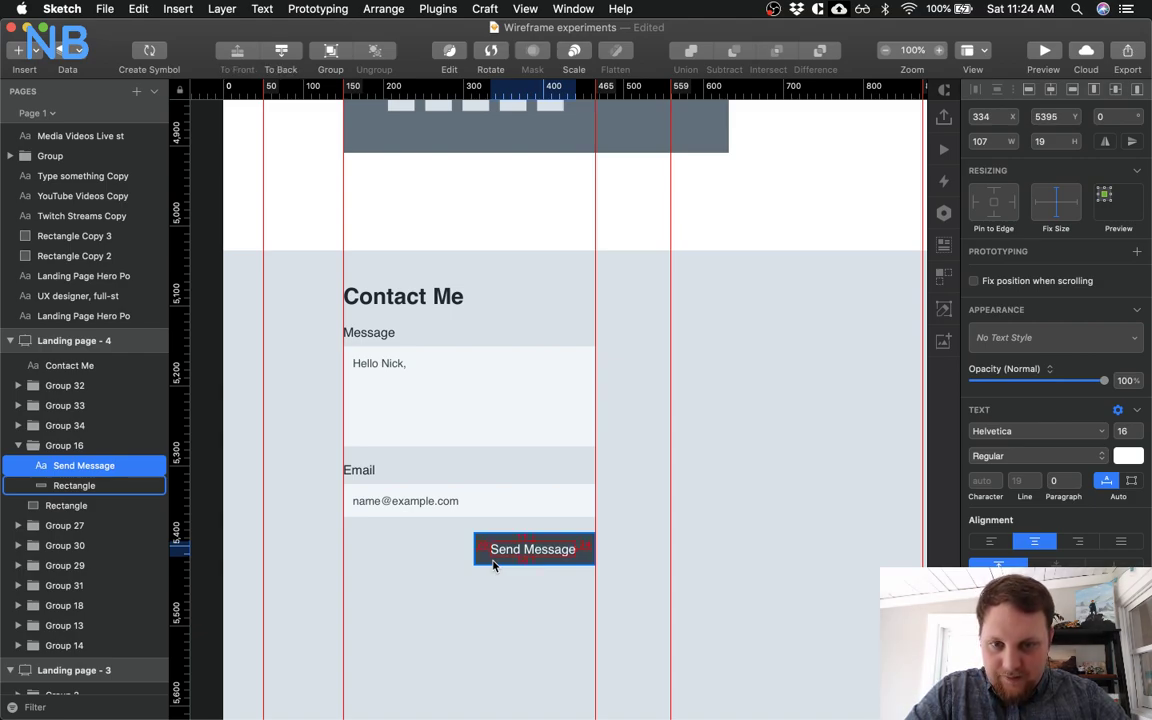
Set the width of the Send Message button's background rectangle to 147
click(493, 565)
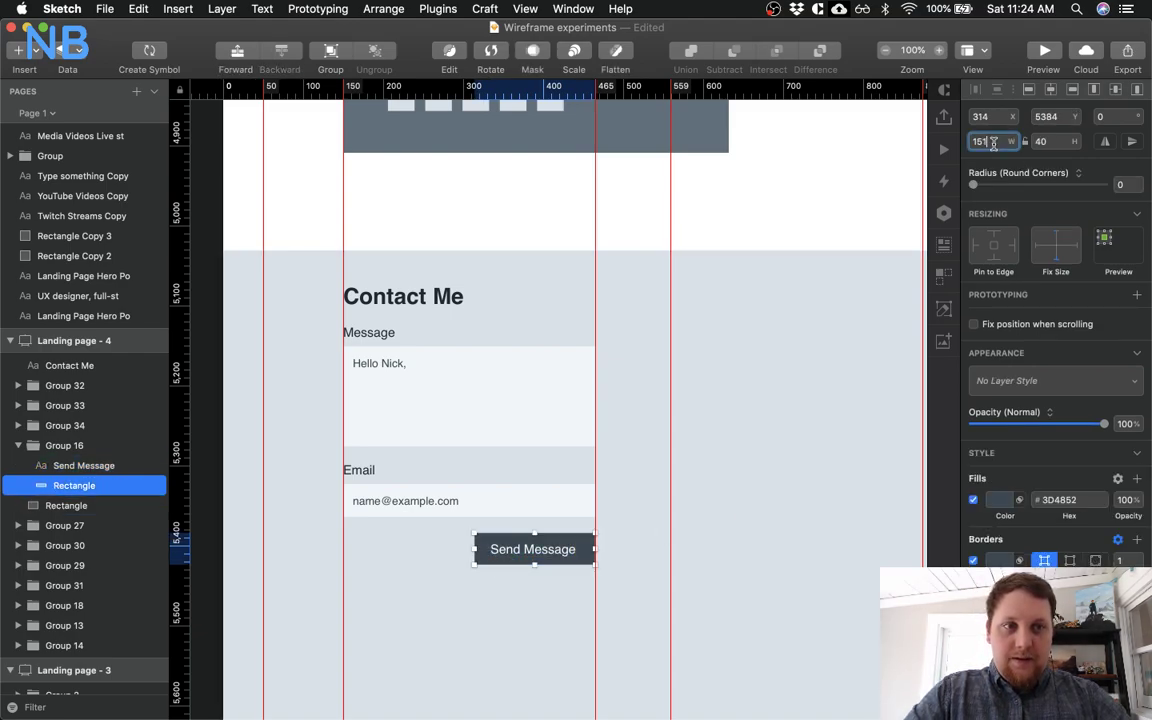
click(520, 553)
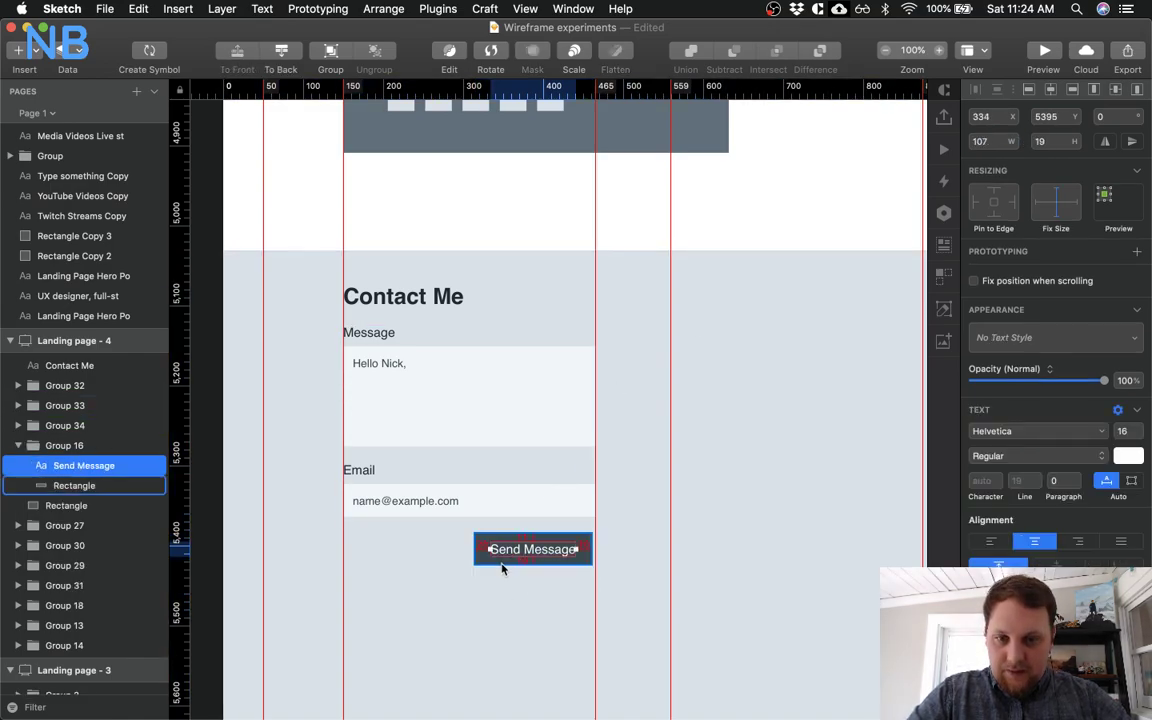
click(504, 567)
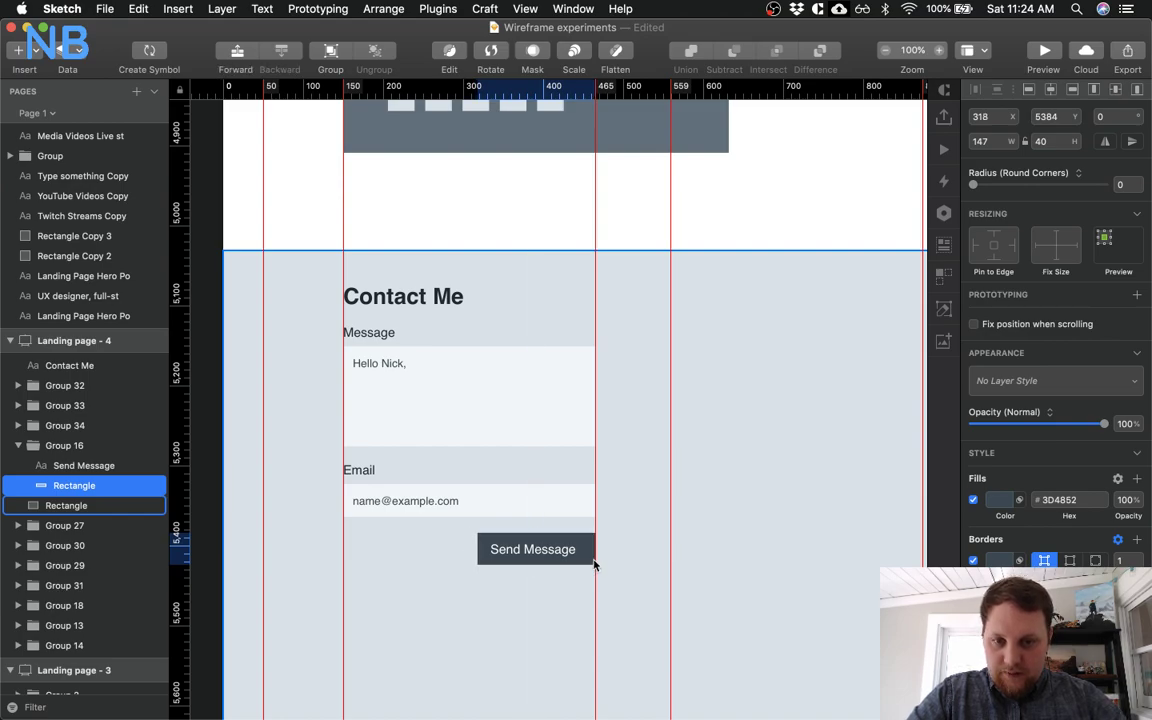
click(550, 583)
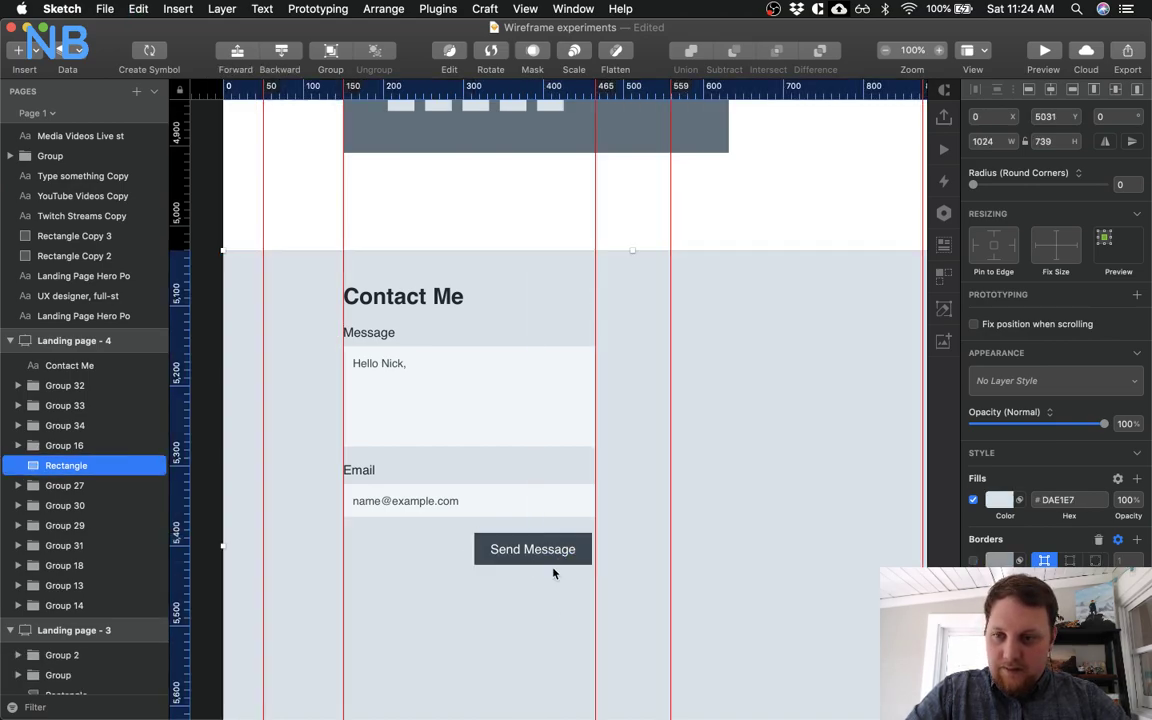
Shift the whole Send Message button right to X 318, aligning it with the form fields' right edge
click(568, 550)
key(Right)
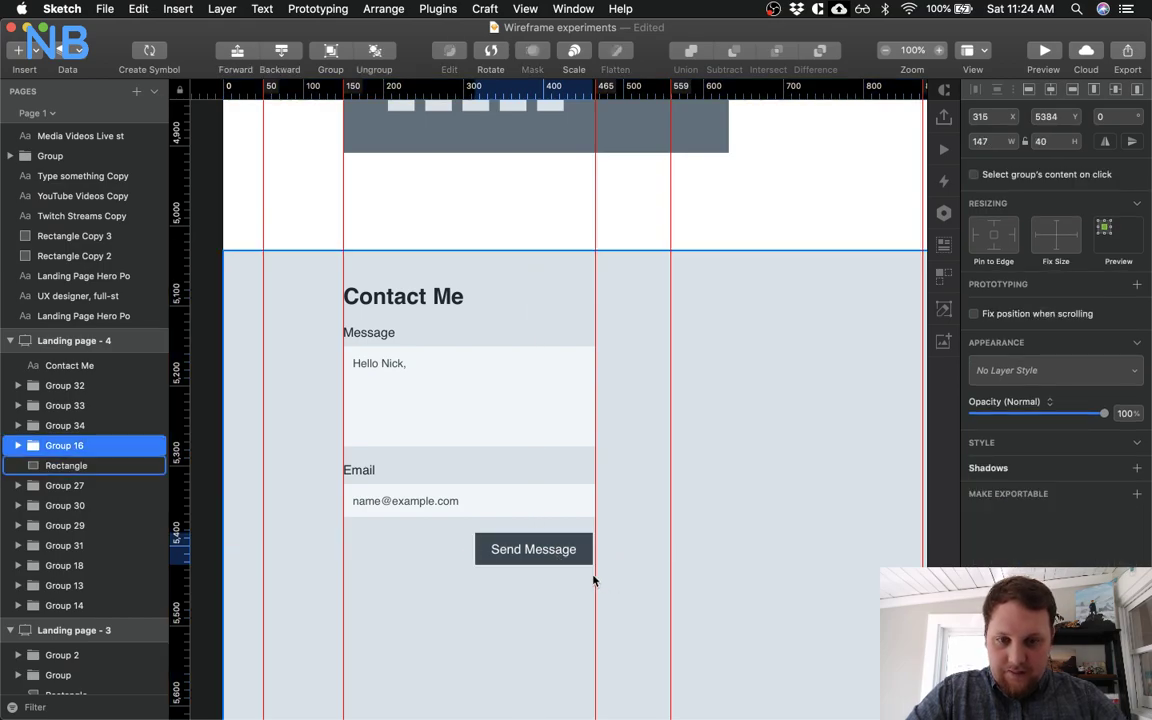
key(Right)
key(Right)
key(Right)
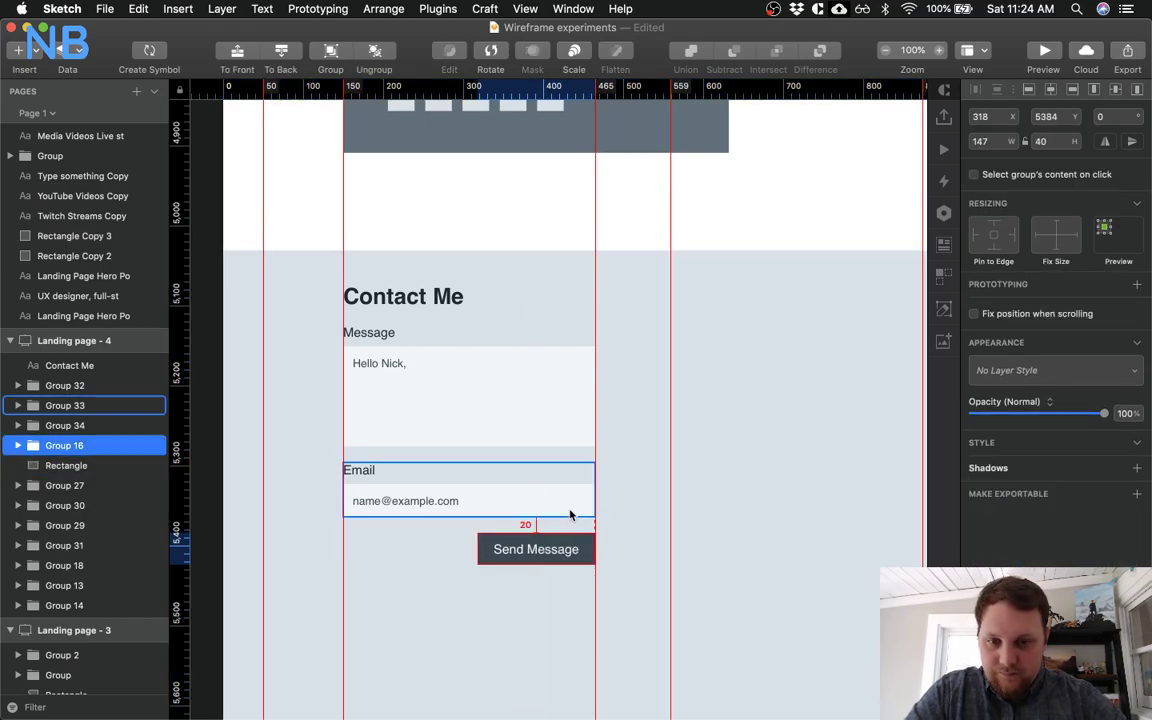
click(443, 592)
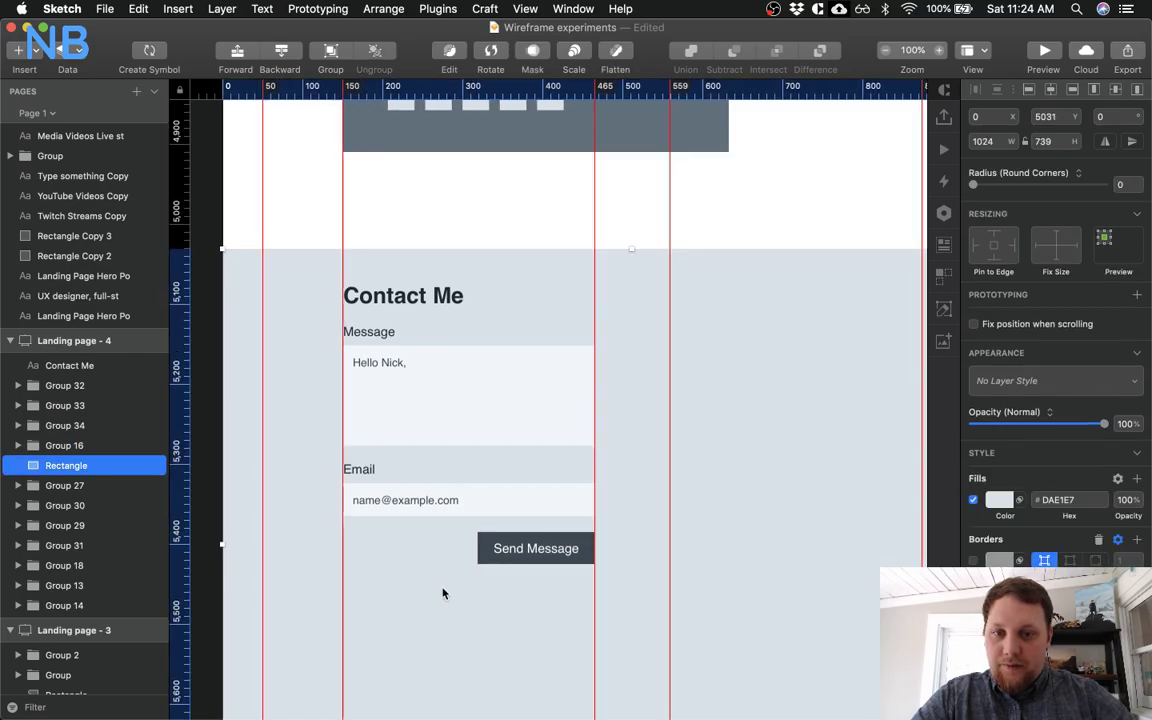
Duplicate the Contact Me heading into the footer's second column at X 559, Y 5070
scroll(443, 593, down, 3)
scroll(443, 593, up, 1)
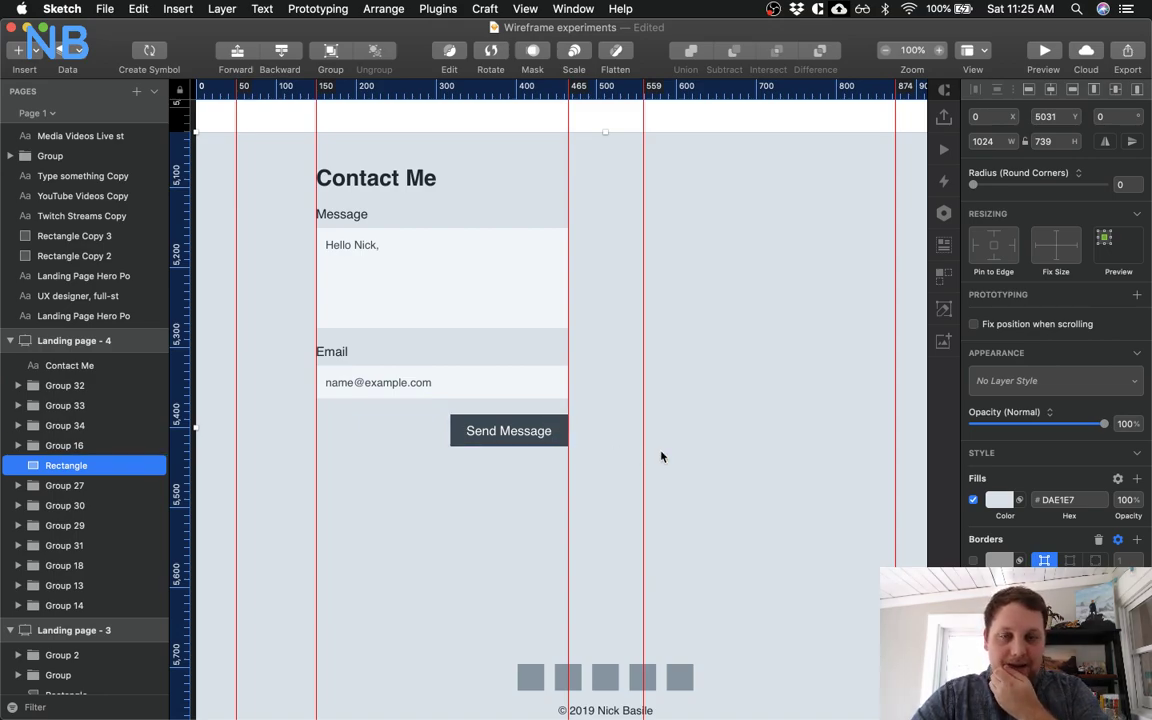
scroll(660, 456, up, 3)
scroll(660, 456, right, 5)
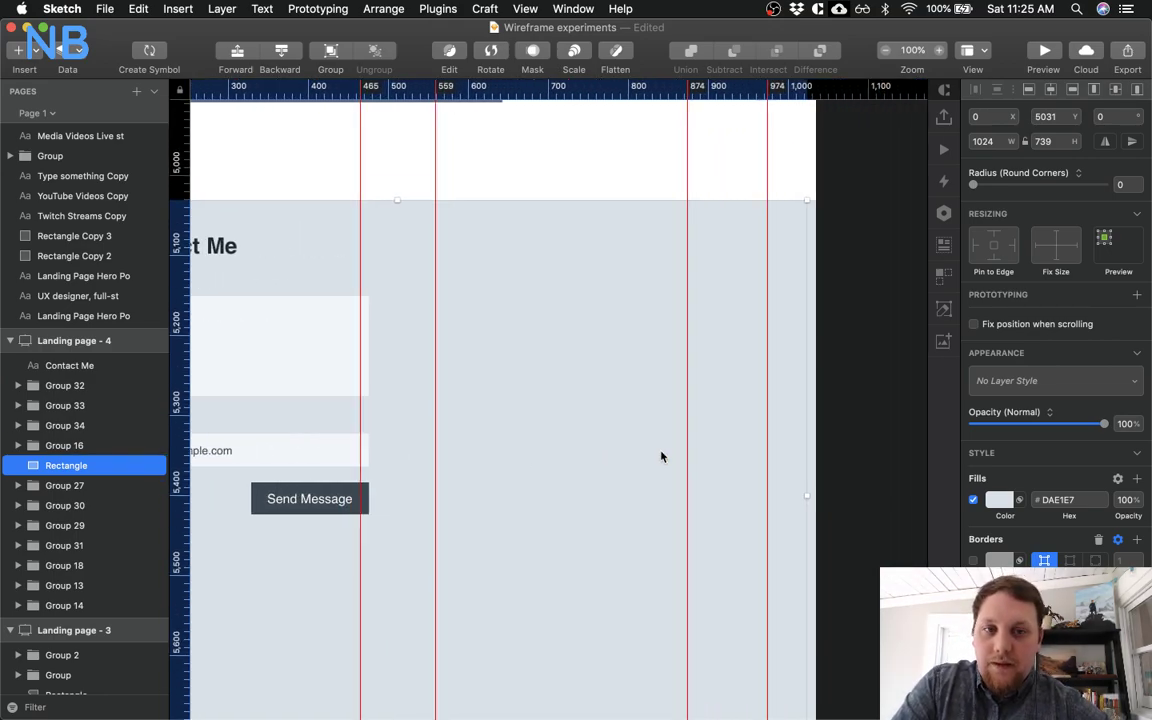
scroll(660, 456, left, 5)
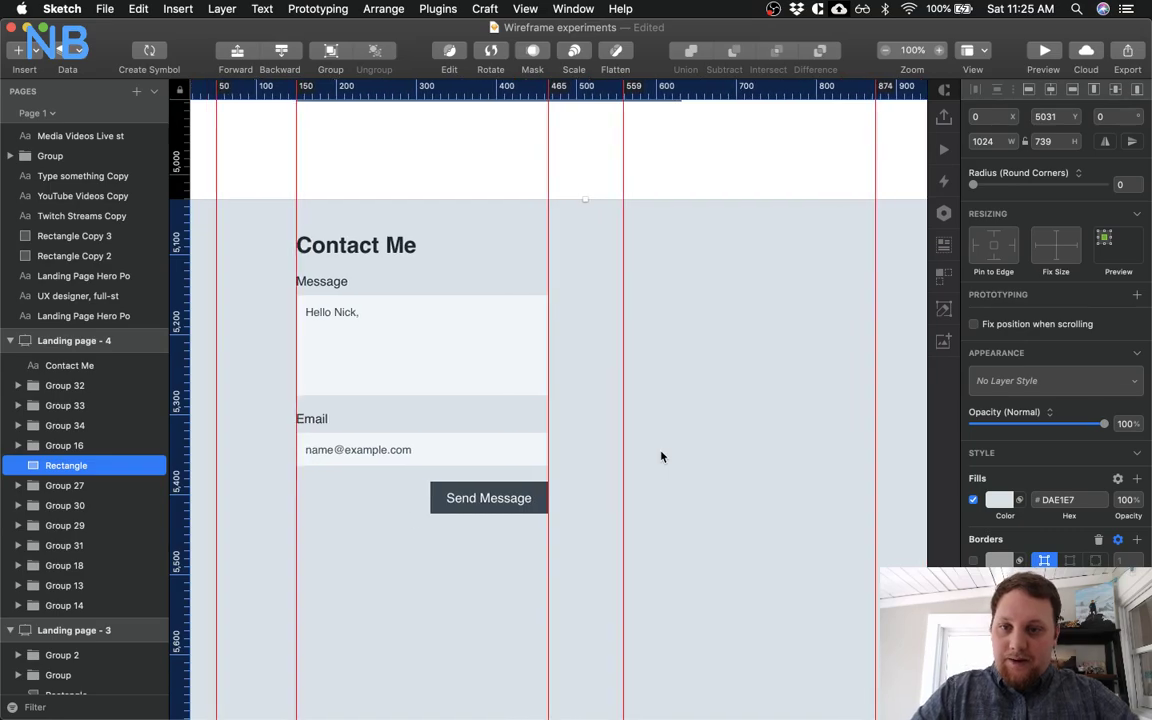
scroll(660, 456, left, 1)
scroll(660, 456, down, 5)
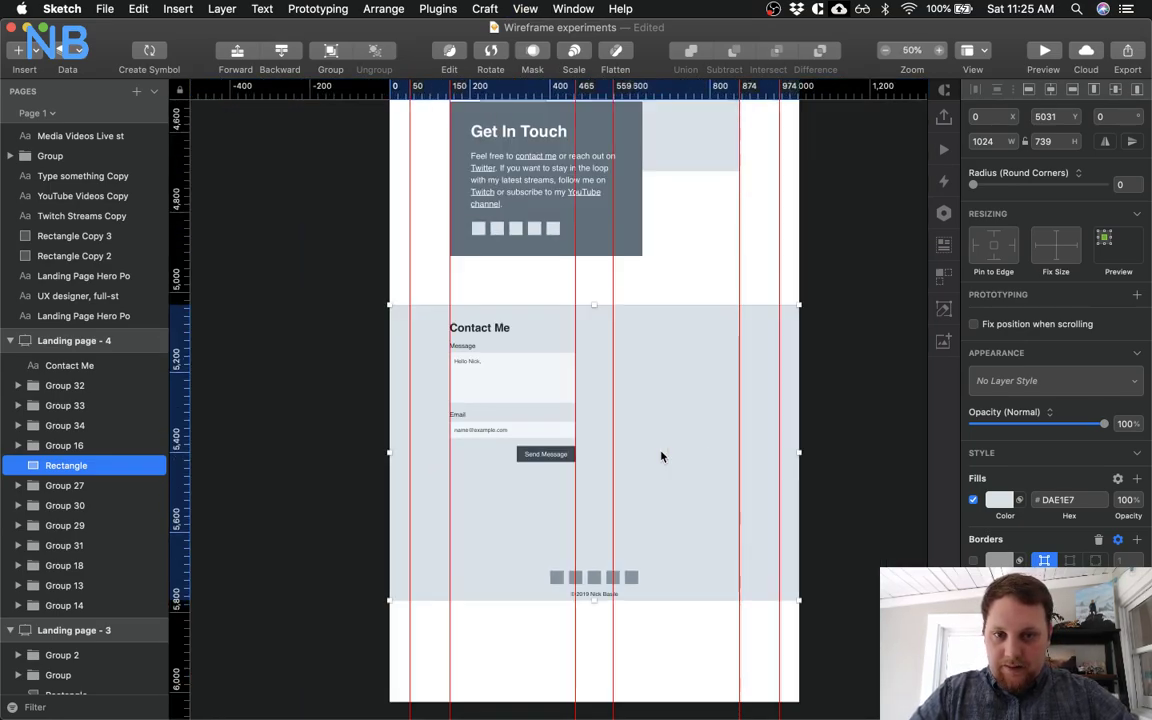
scroll(660, 456, up, 5)
key(ctrl+l)
click(400, 247)
drag(400, 247, 727, 256)
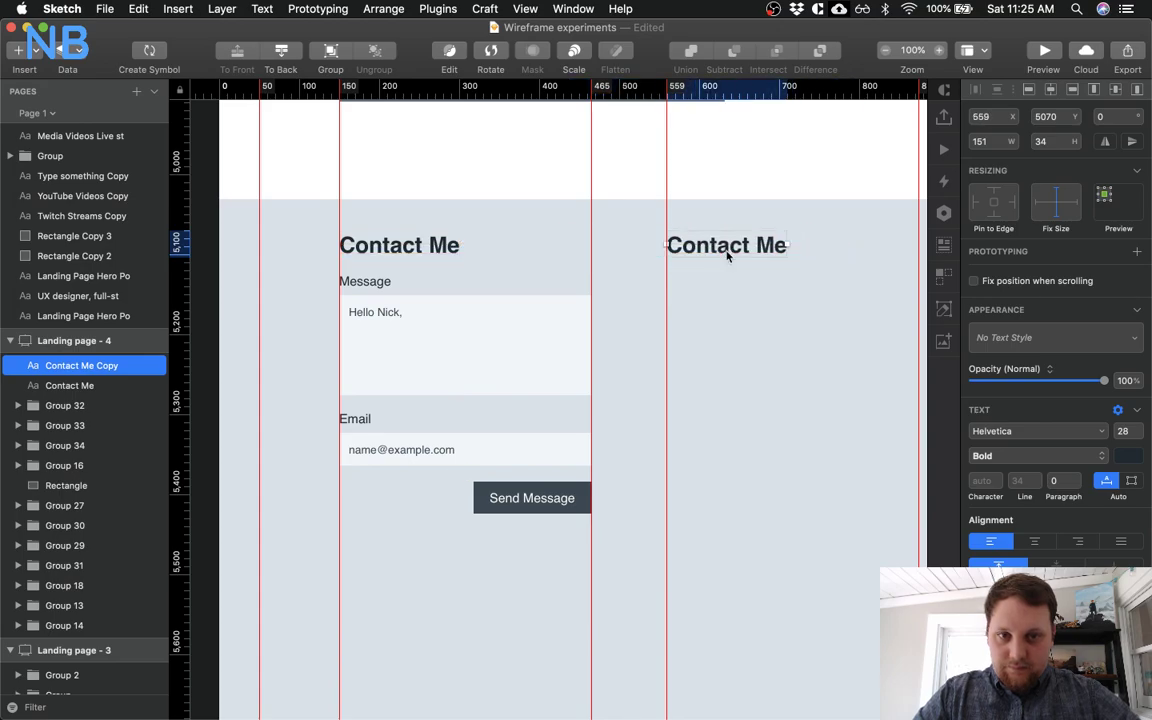
Change the duplicated heading's text to "Latest Tweets"
double_click(727, 256)
text(Las)
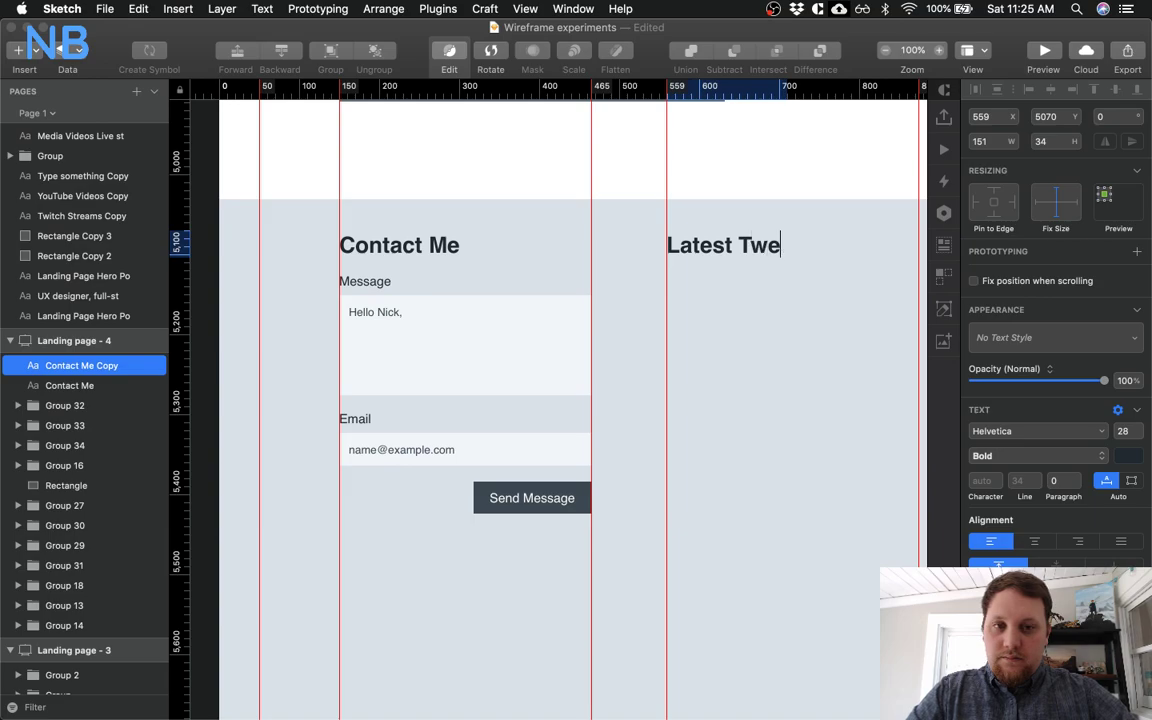
key(Escape)
Switch to Chrome and copy the text of the "We're live!" tweet linked in the portfolio site's Latest Thoughts section
scroll(733, 390, right, 5)
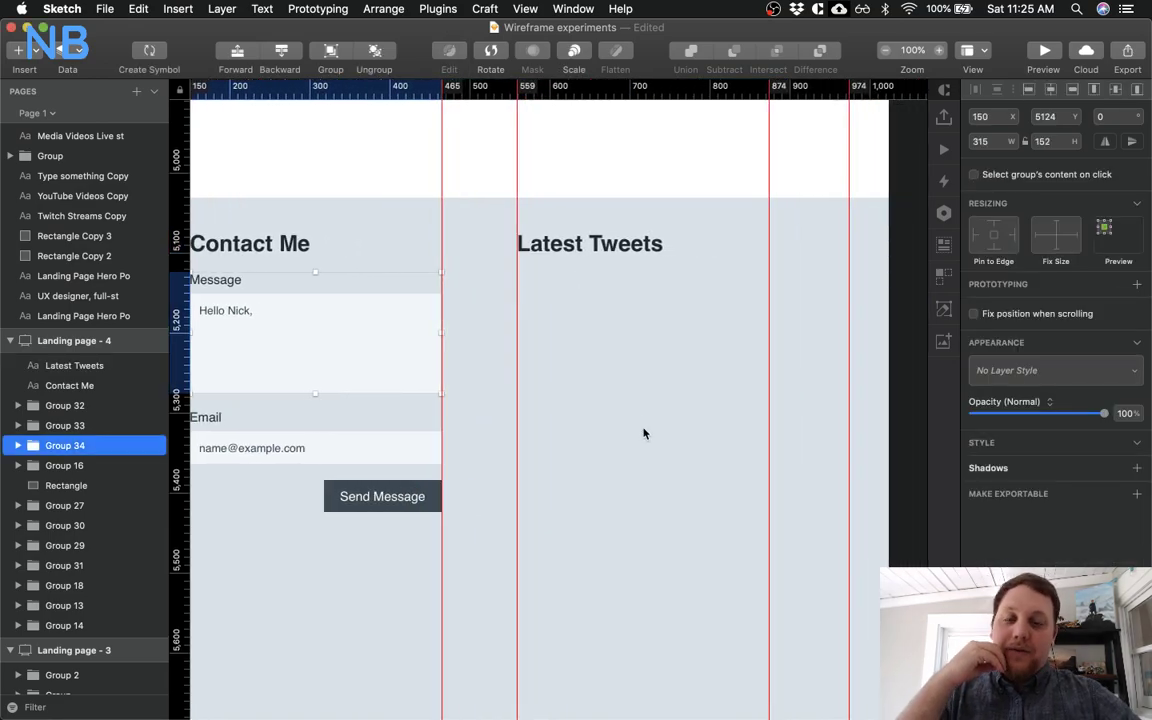
scroll(644, 433, up, 3)
key(ctrl+Up)
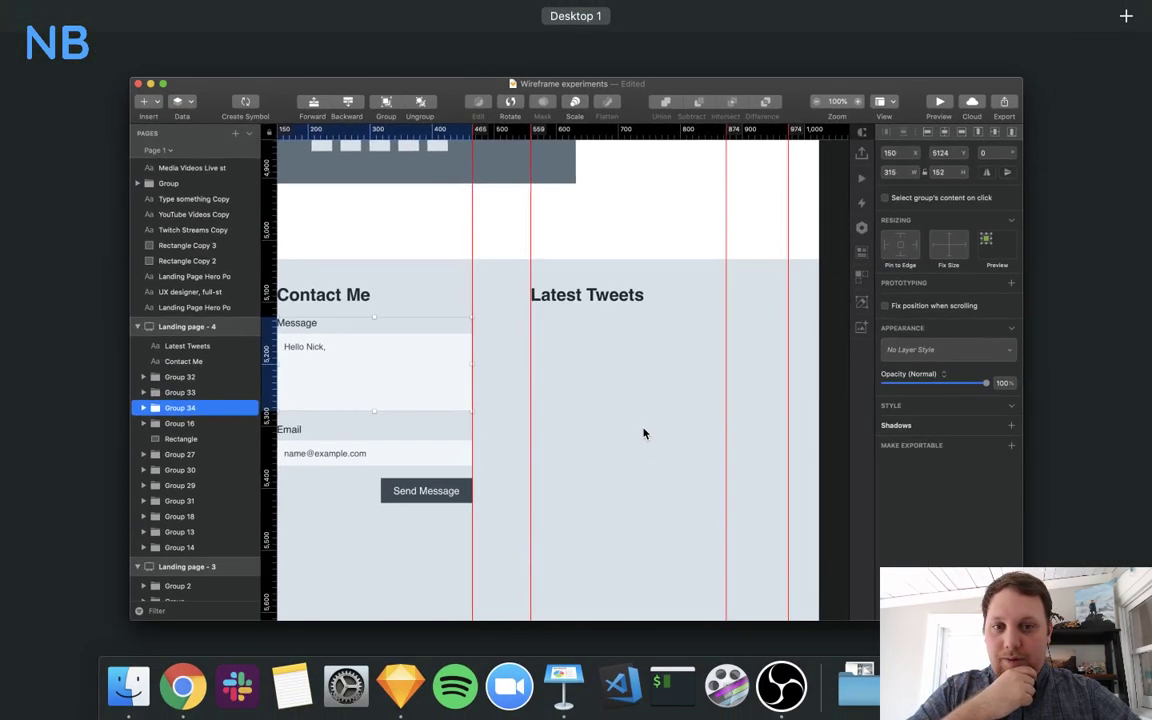
key(ctrl+Up)
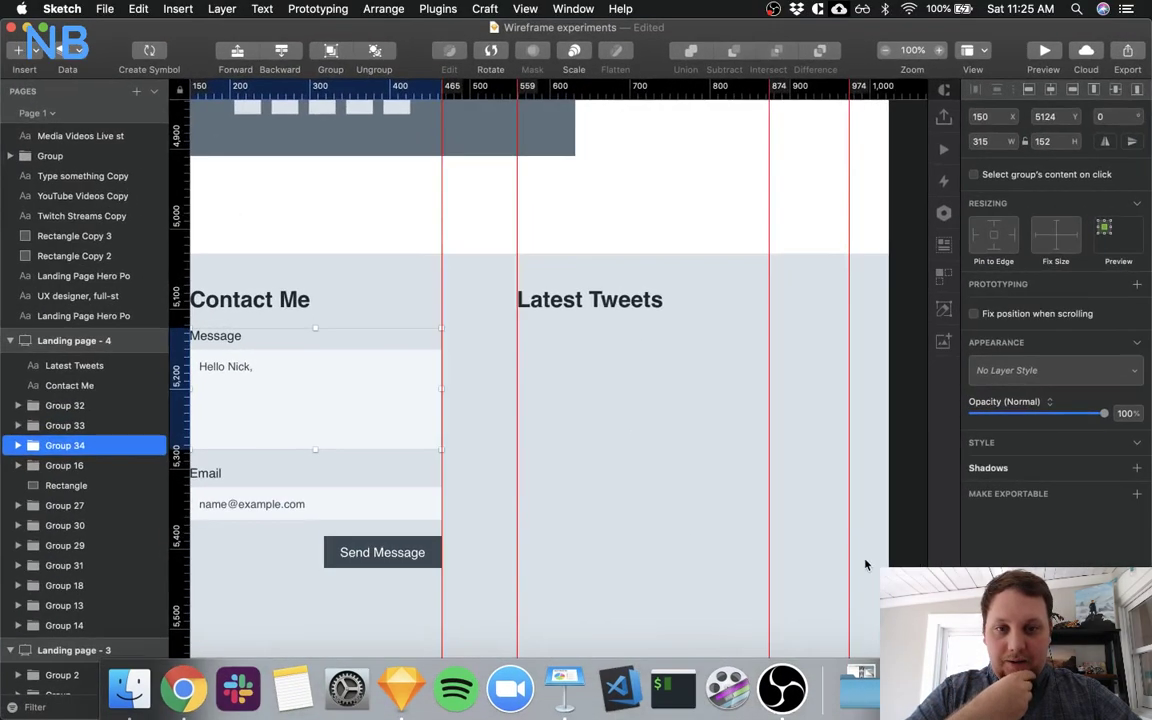
key(ctrl+Right)
scroll(667, 320, up, 3)
scroll(667, 320, up, 10)
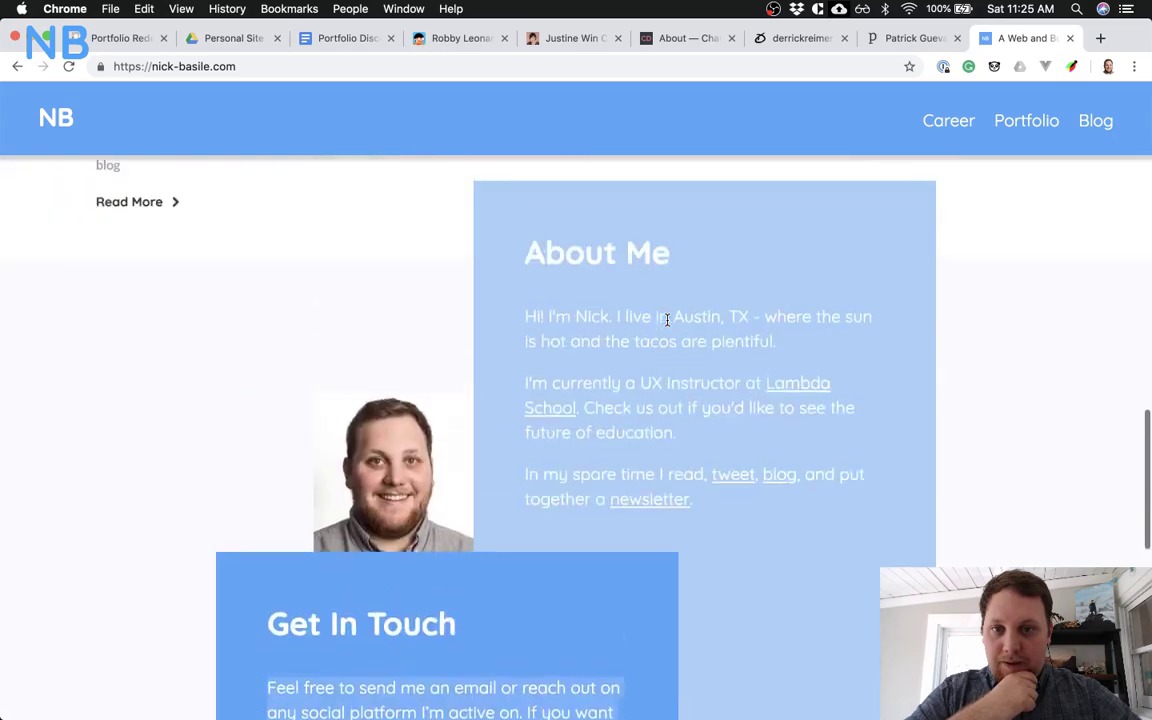
scroll(666, 322, down, 2)
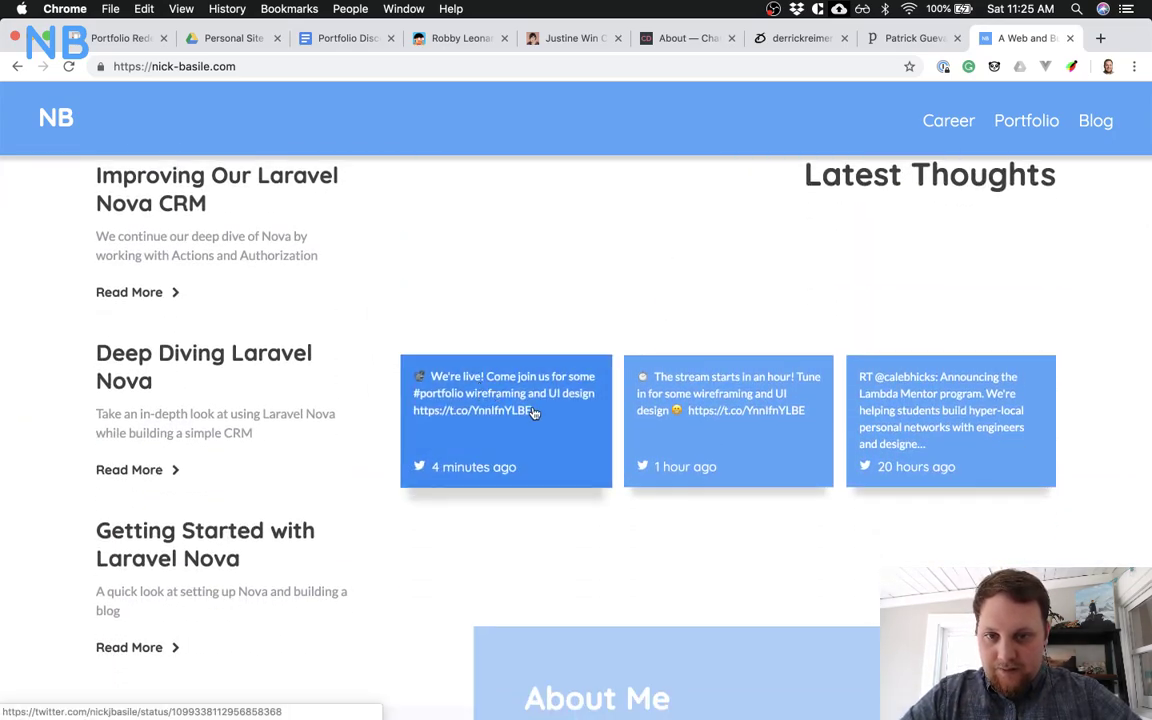
click(448, 373)
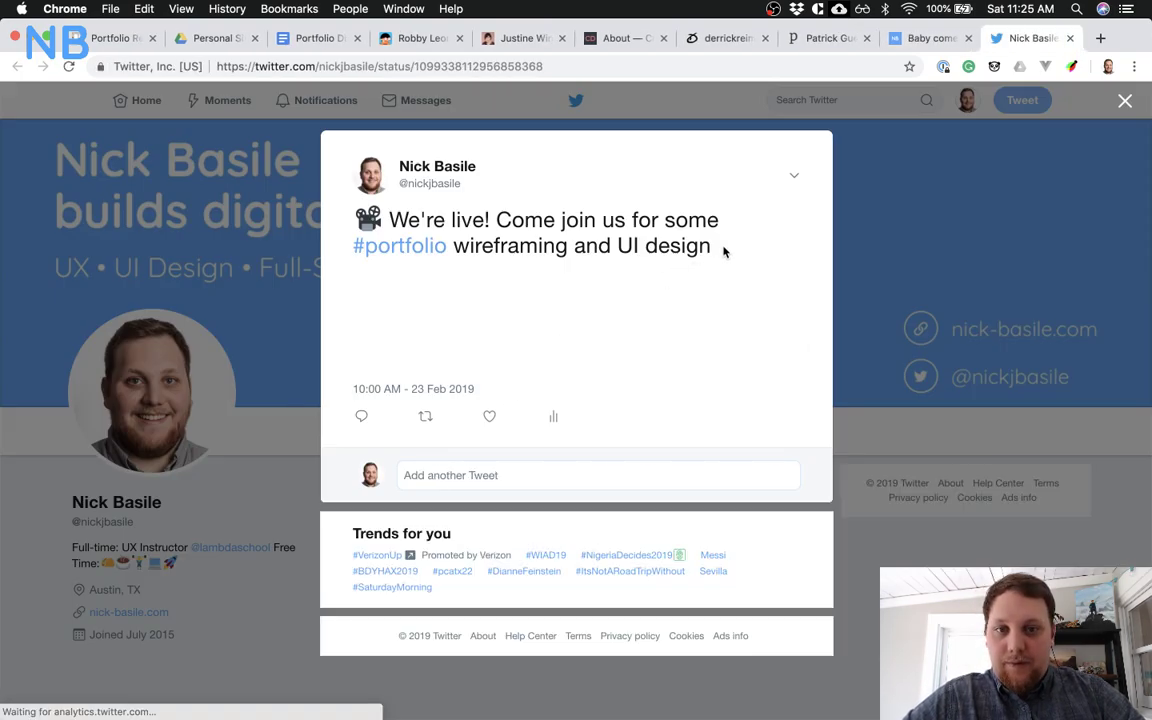
drag(725, 249, 375, 219)
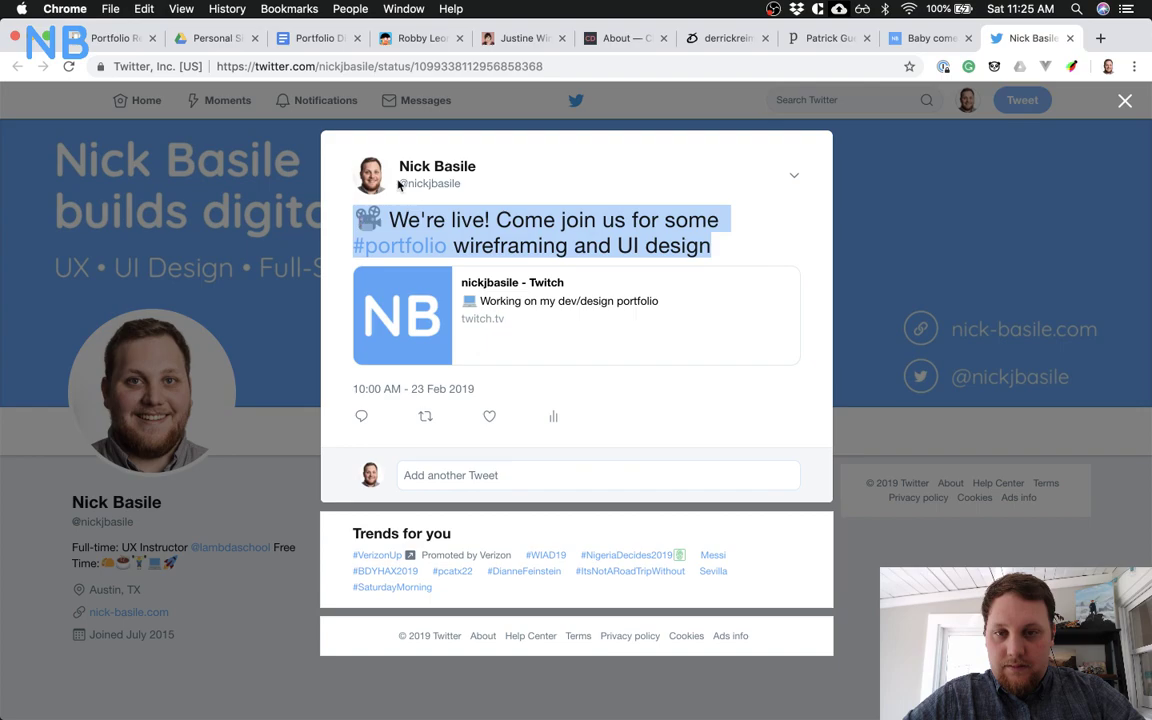
click(1069, 38)
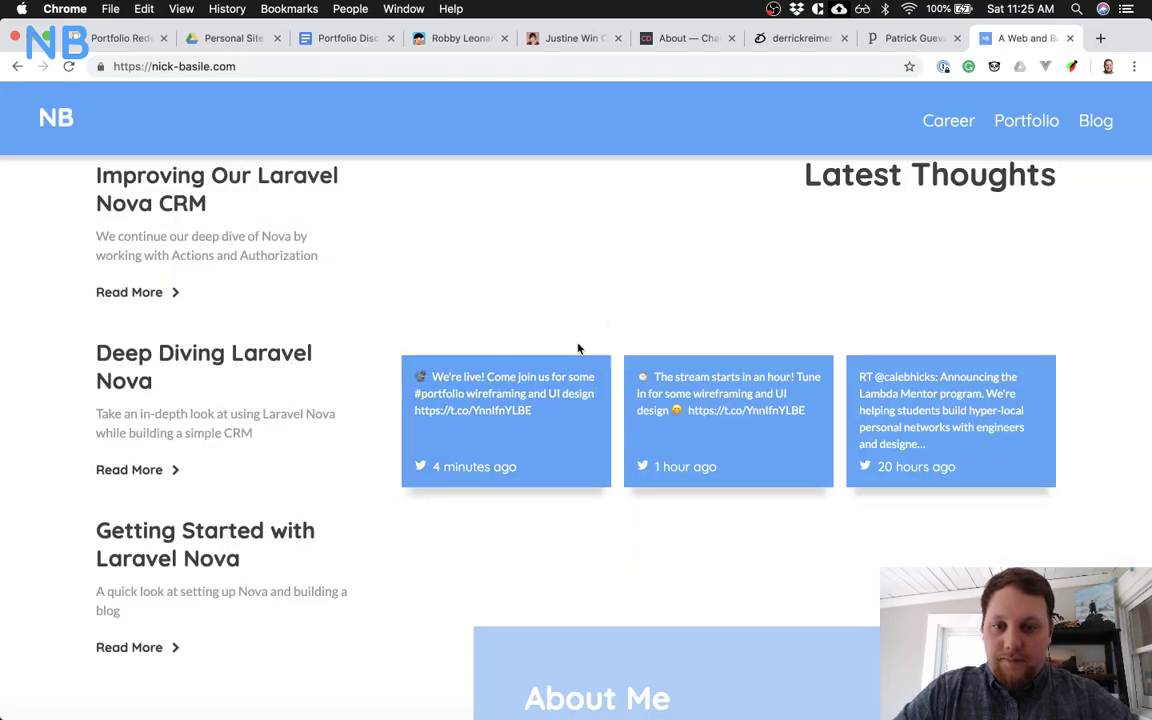
Switch back to Sketch and add a text layer with the copied tweet below the Latest Tweets heading, at X 577, Y 5139
key(ctrl+Up)
click(773, 540)
click(607, 370)
click(531, 353)
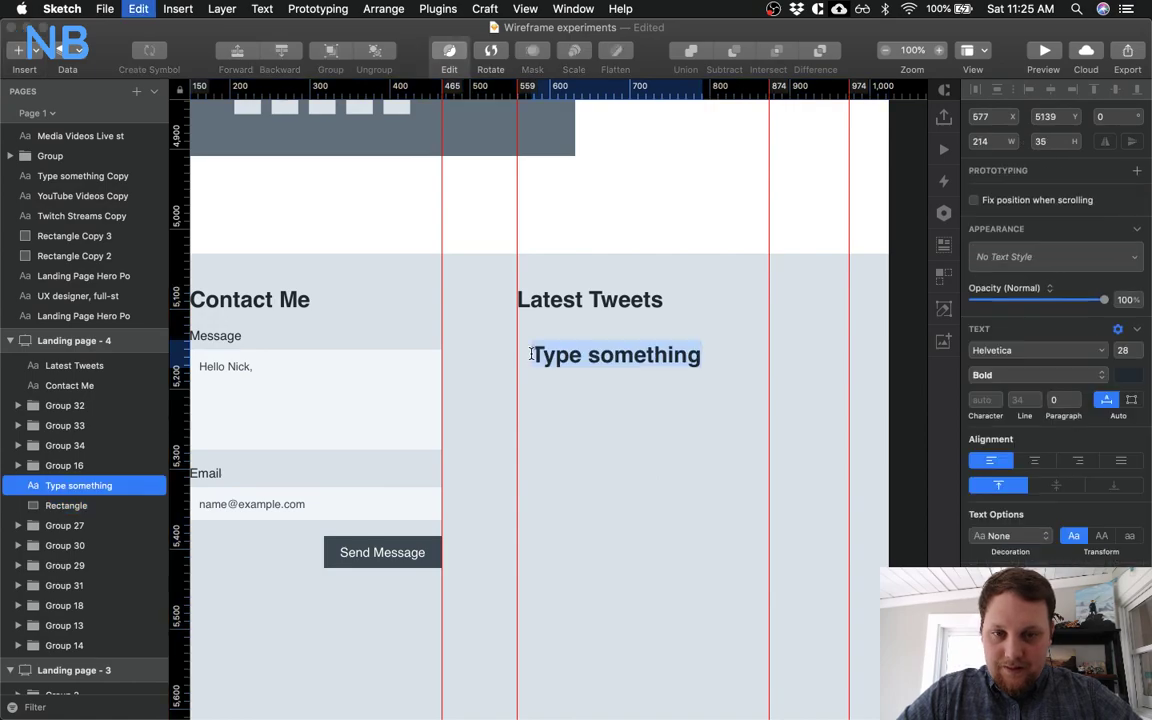
key(super+v)
key(Escape)
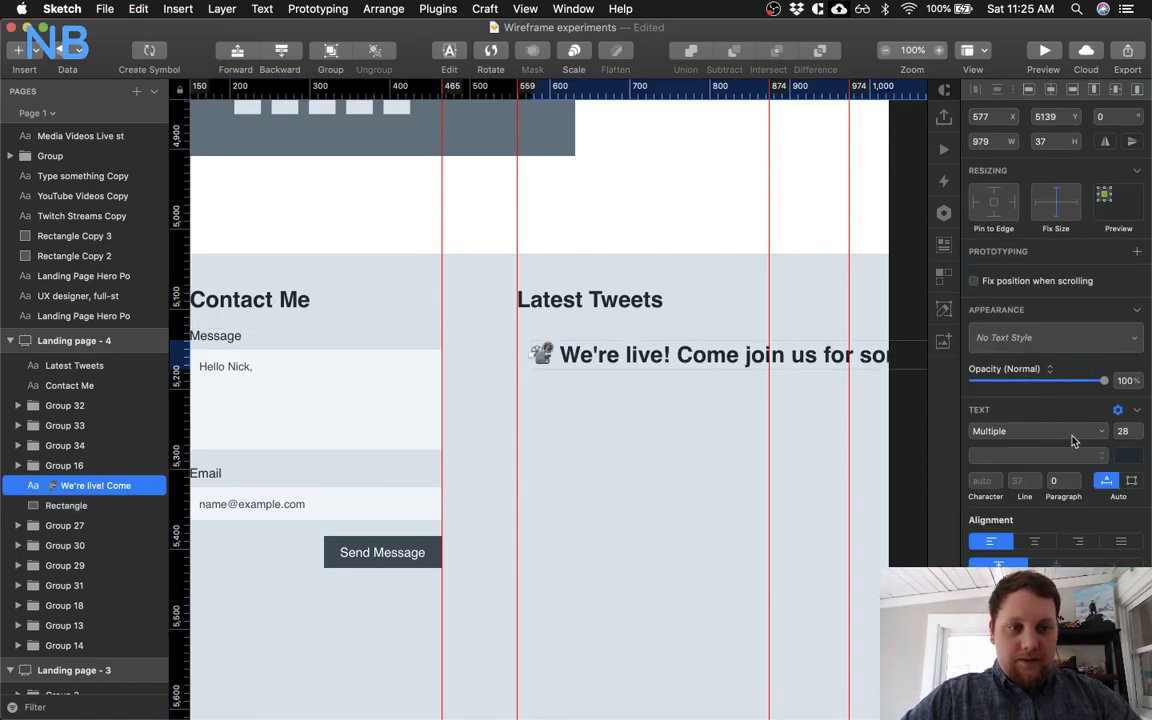
Set the tweet text's font size to 18
click(1072, 431)
click(1130, 410)
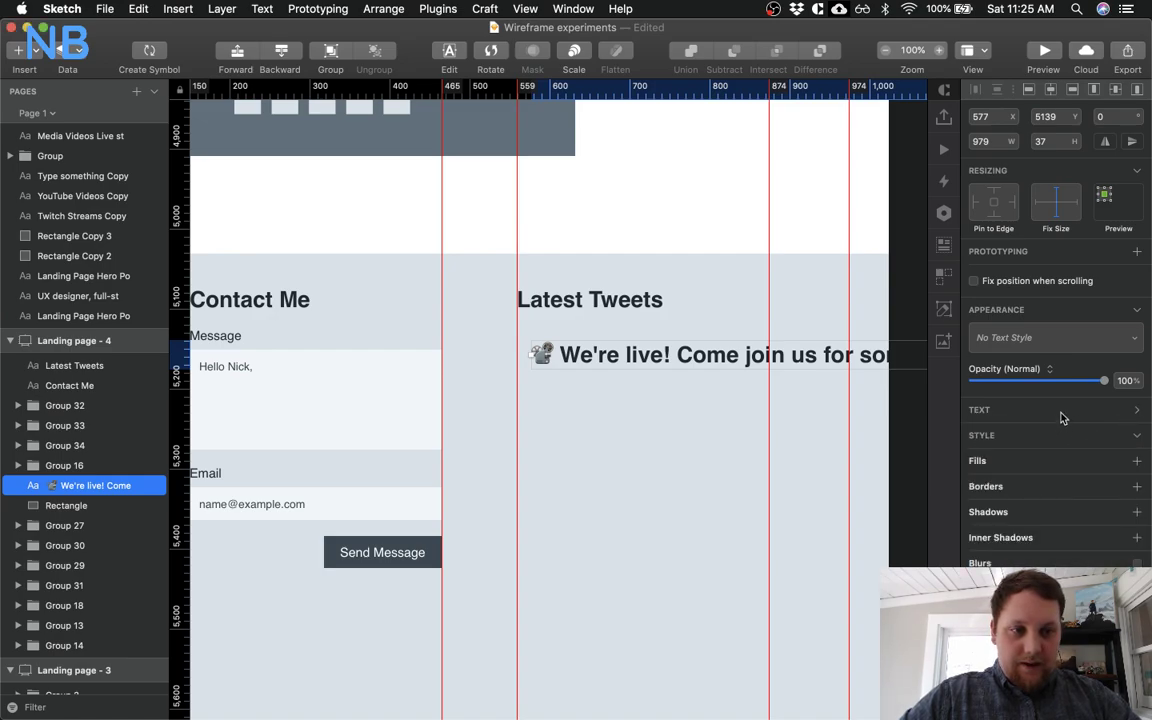
click(1062, 416)
key(Return)
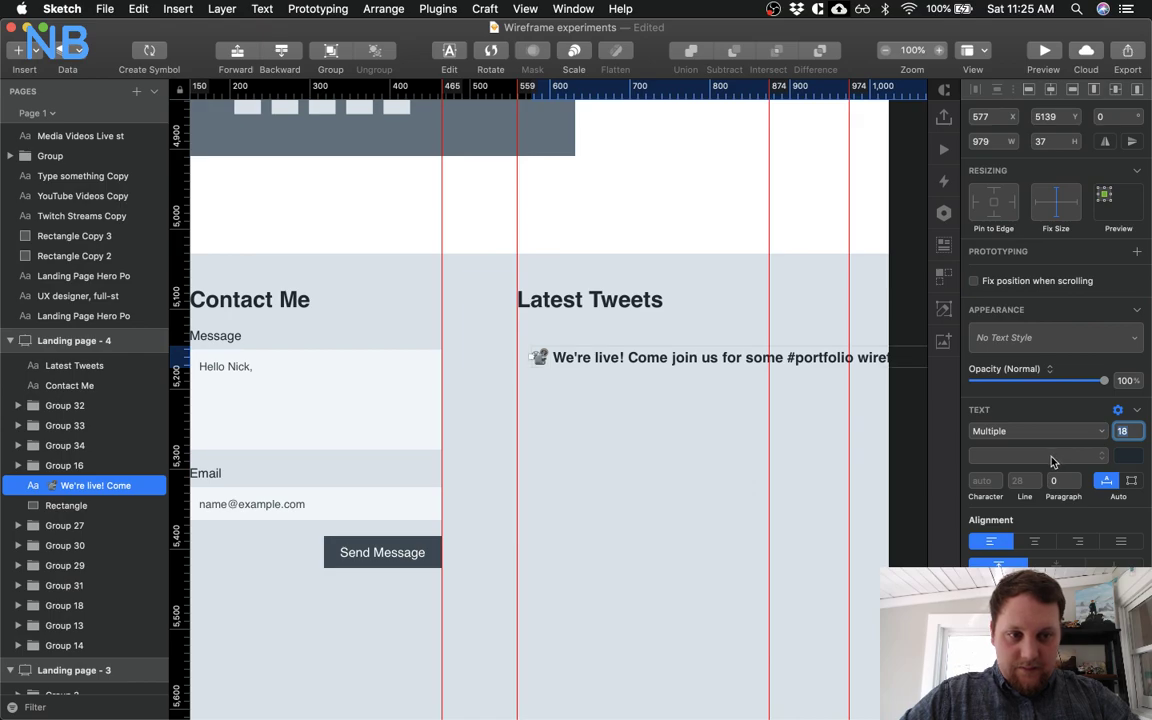
click(689, 455)
click(684, 362)
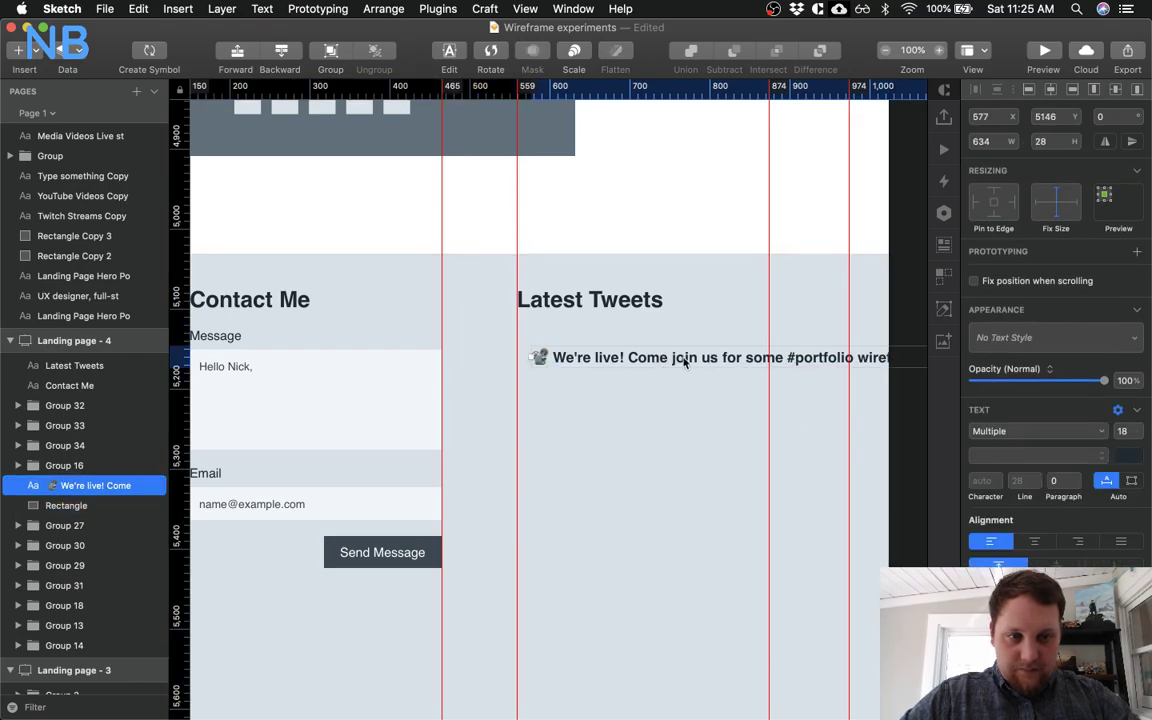
Set the weight of the tweet's wording after the emoji to Helvetica Regular
click(1033, 430)
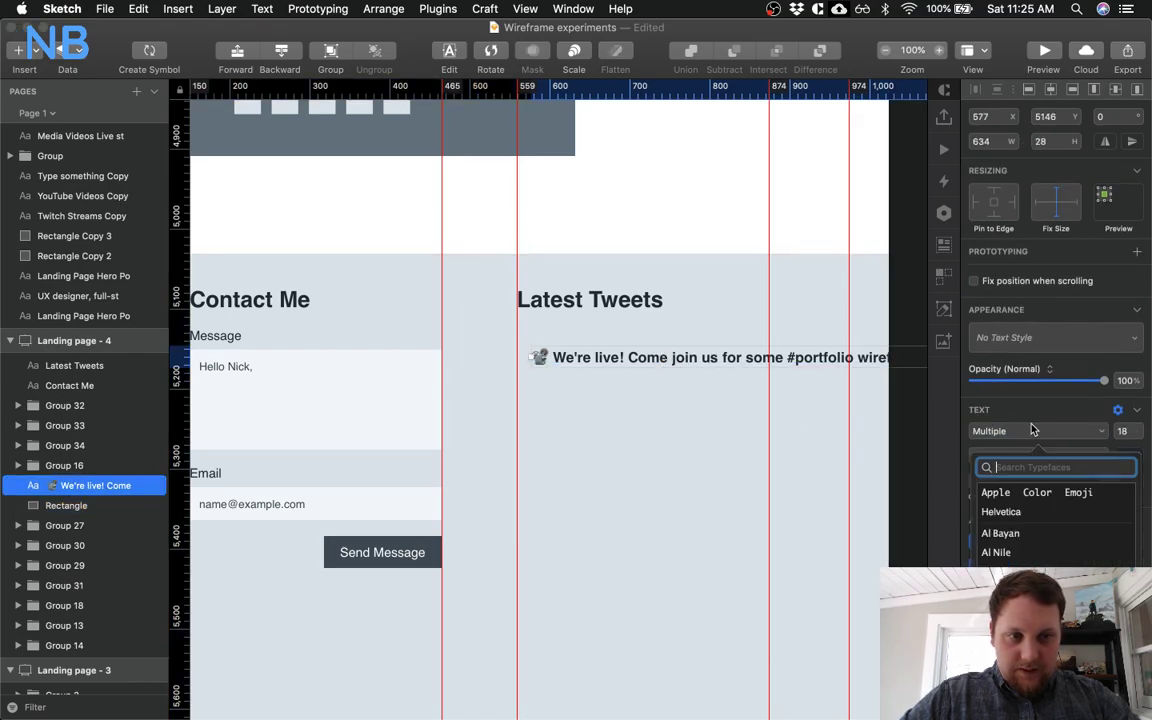
double_click(645, 357)
triple_click(532, 357)
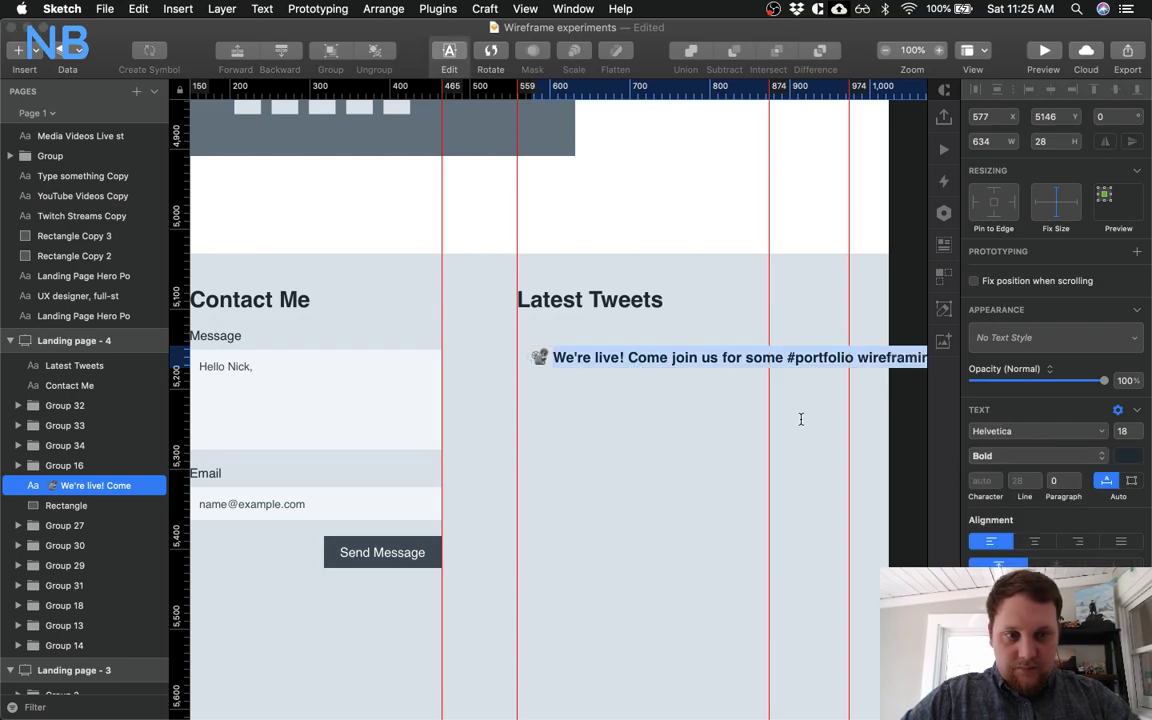
click(994, 456)
click(985, 403)
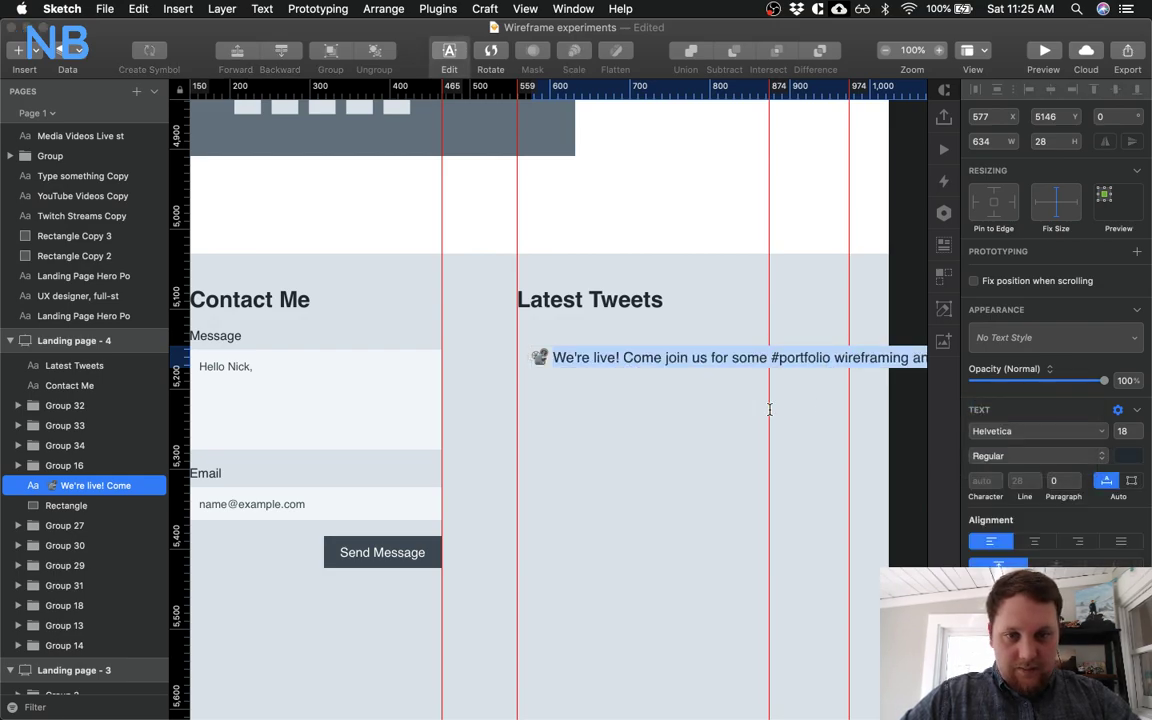
click(680, 420)
Move the tweet text to X 559, Y 5124 and narrow its box to 316 wide, ending at the 874 guide
drag(661, 357, 645, 338)
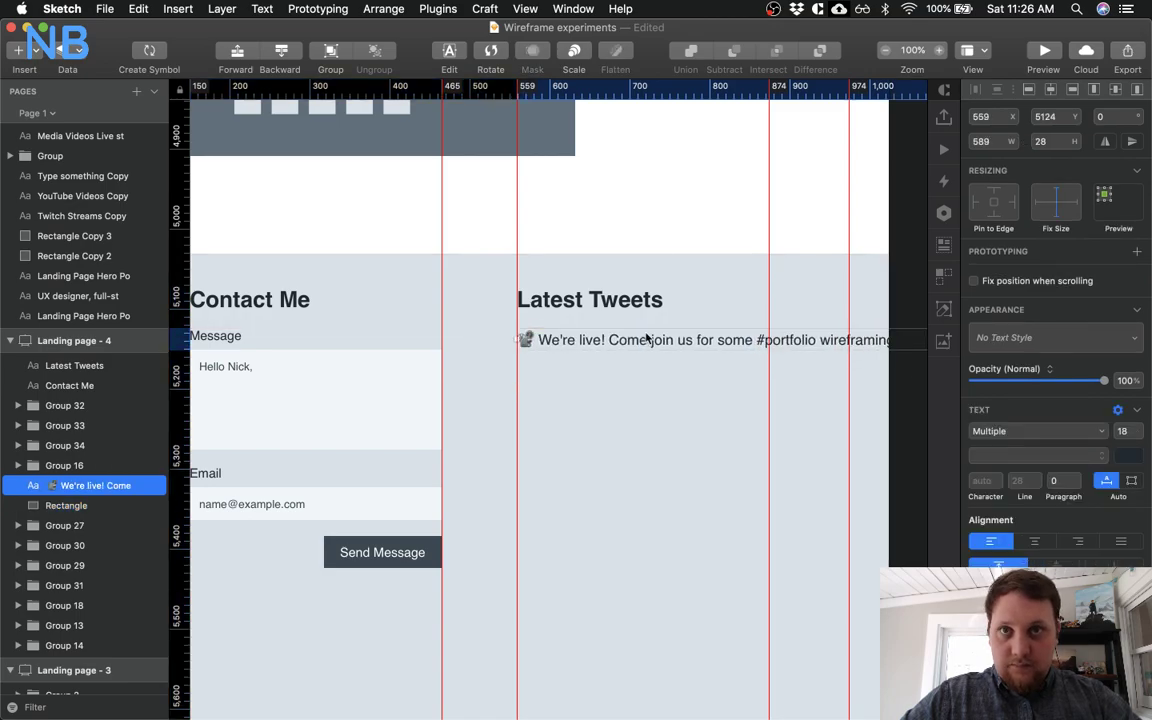
scroll(600, 302, right, 5)
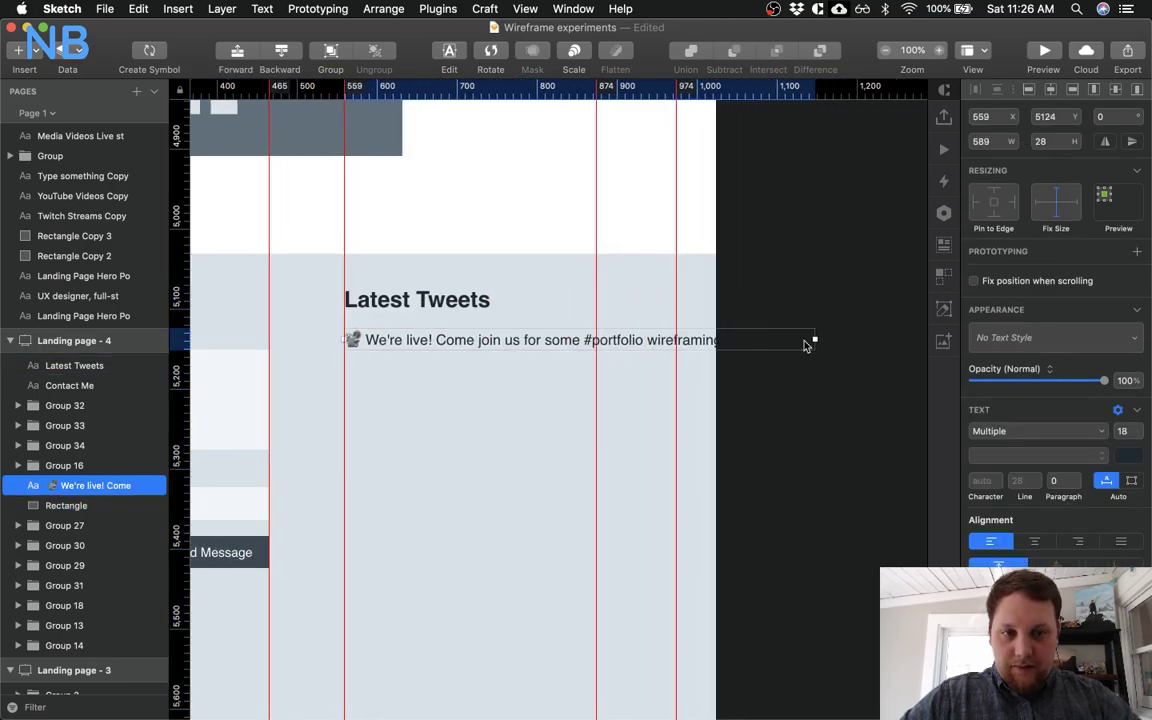
drag(812, 339, 597, 347)
click(470, 405)
scroll(468, 408, down, 2)
scroll(468, 408, left, 2)
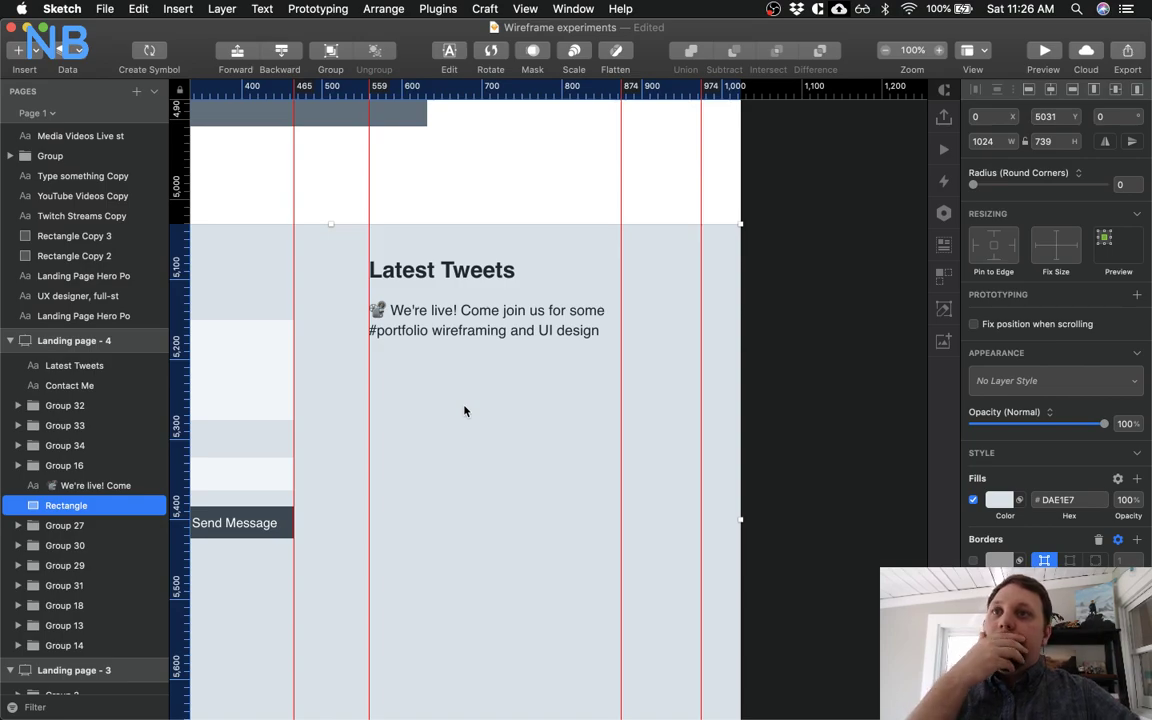
Duplicate the tweet text directly below itself at Y 5179 and change the copy's wording to "4 minutes ago"
scroll(472, 358, left, 3)
click(479, 339)
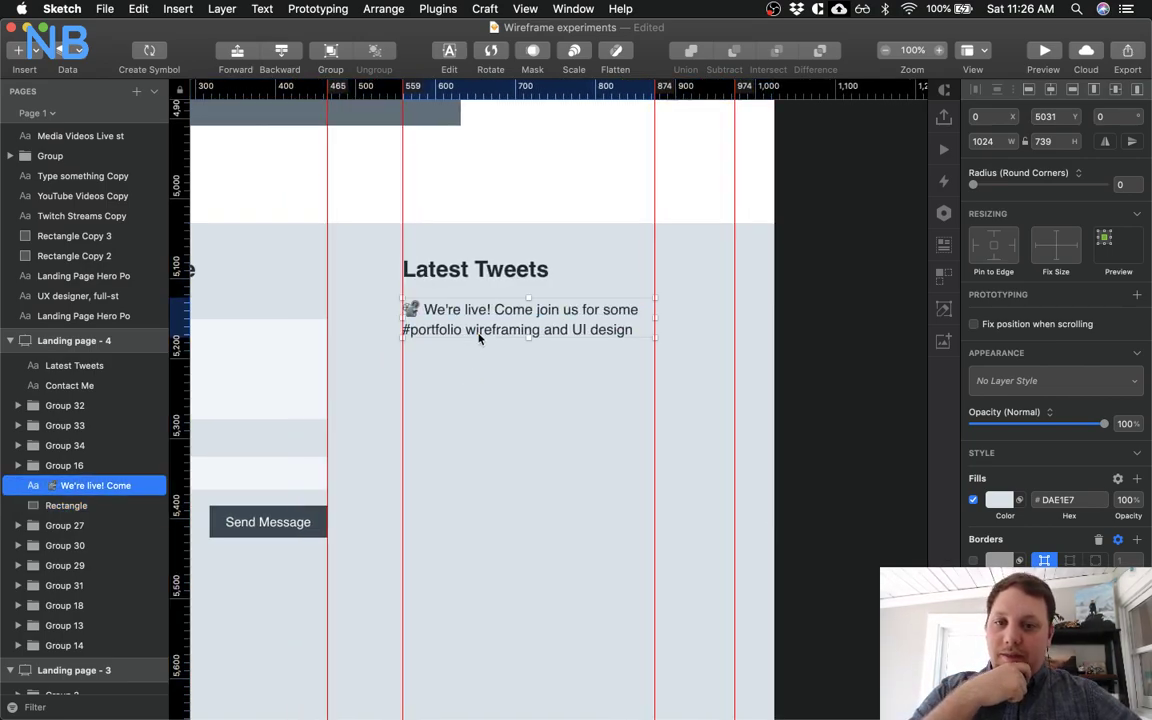
drag(479, 329, 475, 370)
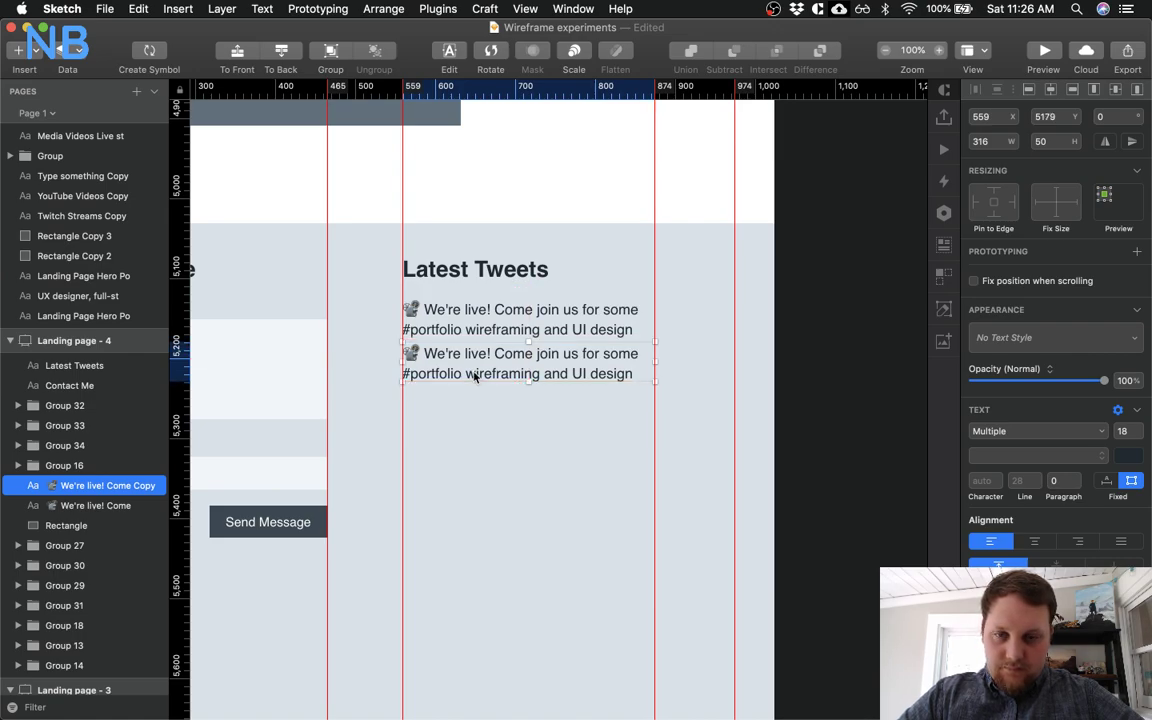
double_click(497, 356)
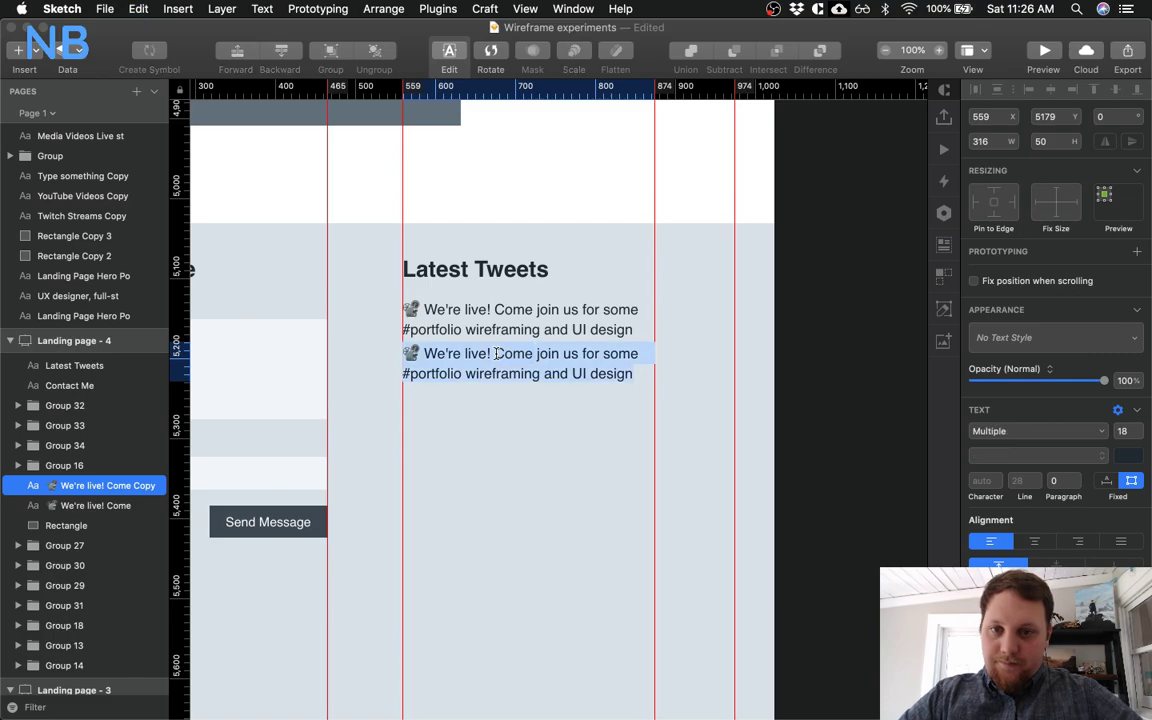
text(4 minutes ago)
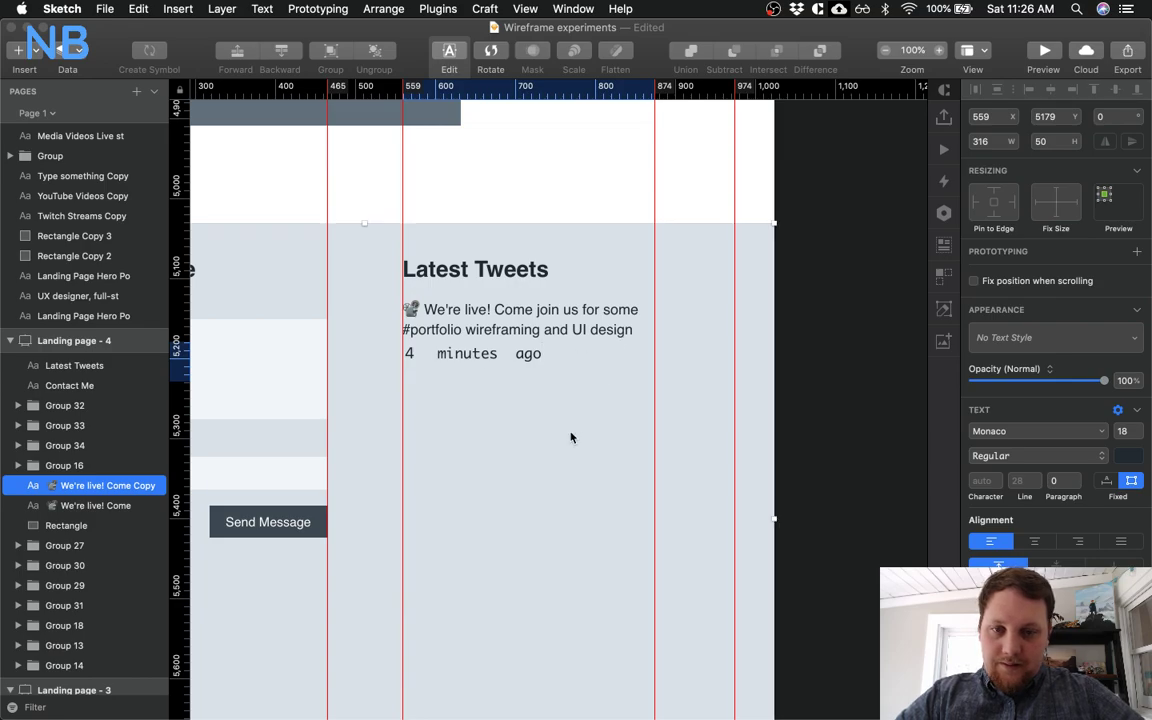
click(571, 437)
Set the typeface of the "4 minutes ago" timestamp to Helvetica
click(474, 364)
click(1075, 434)
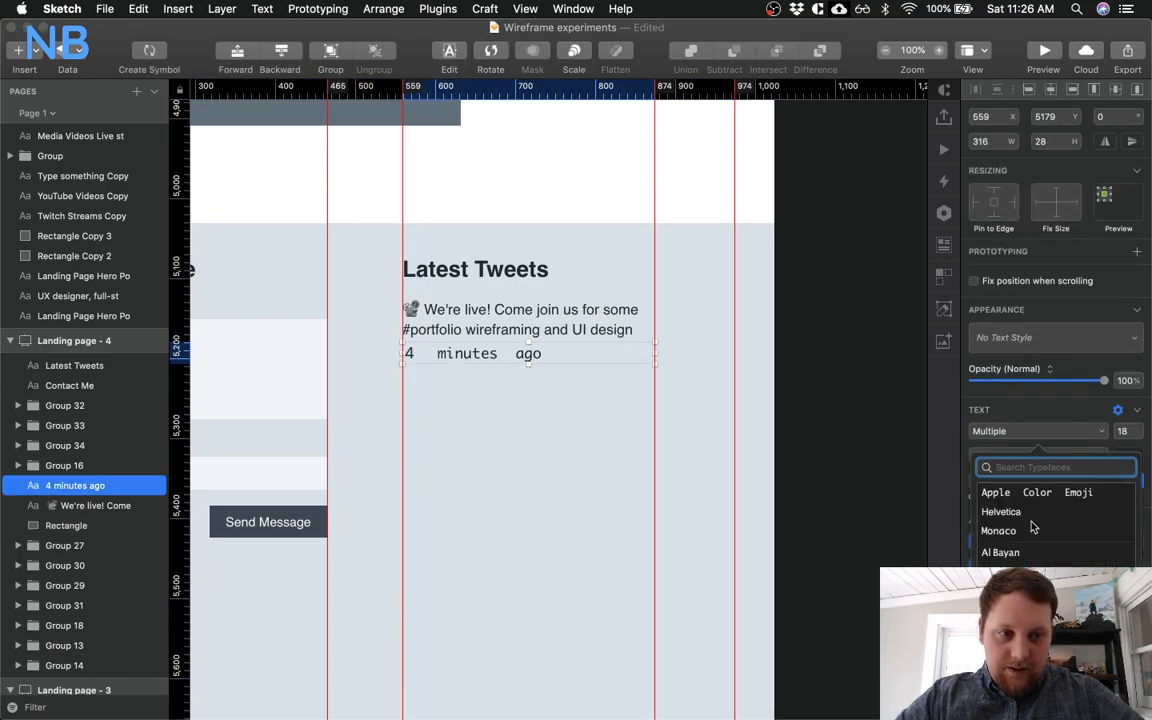
click(545, 399)
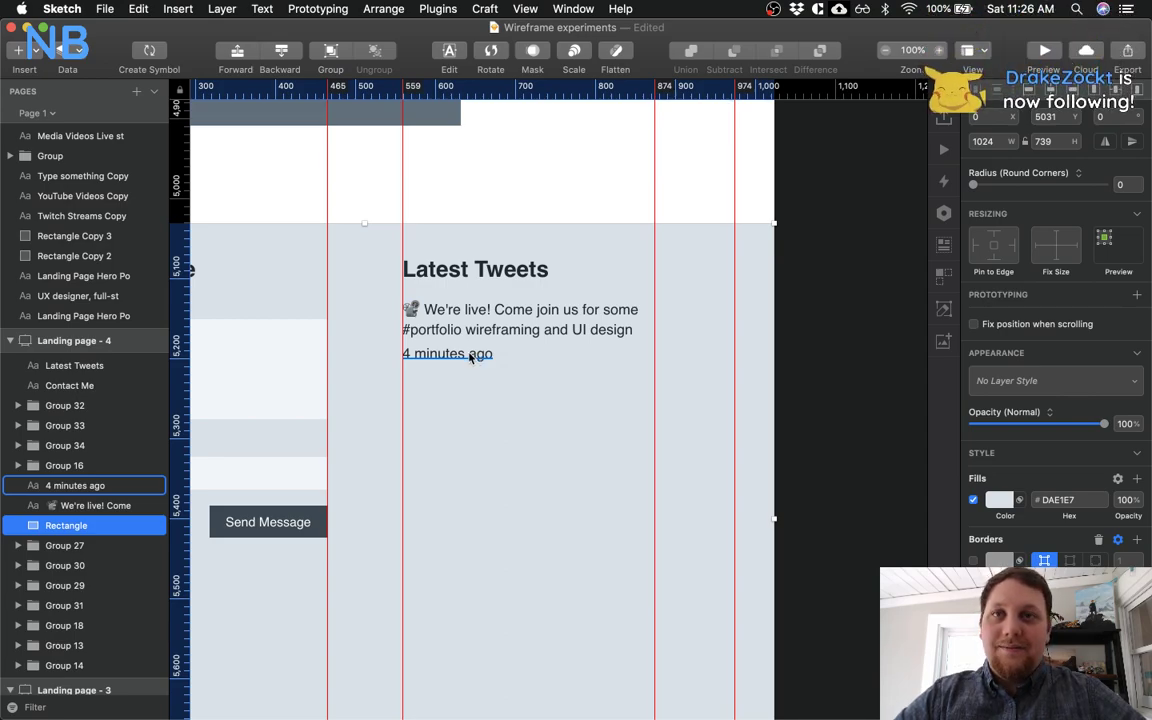
Try font sizes 14 and 16 on the "4 minutes ago" timestamp and settle on 14
click(470, 358)
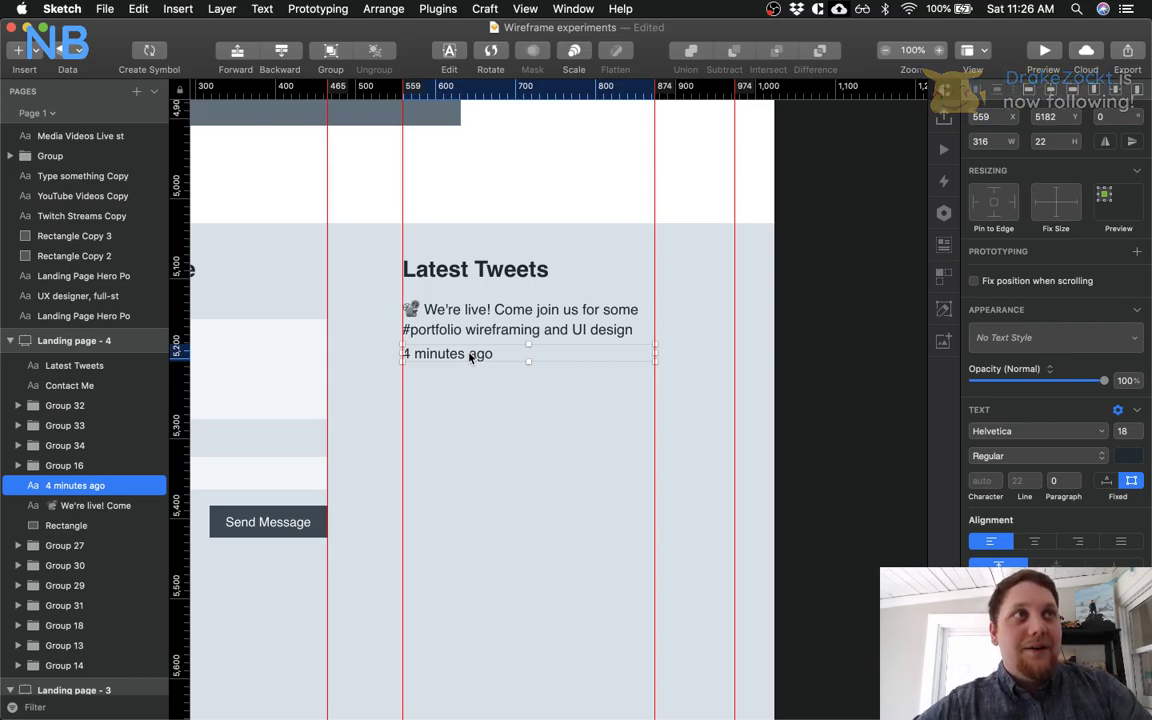
click(1124, 431)
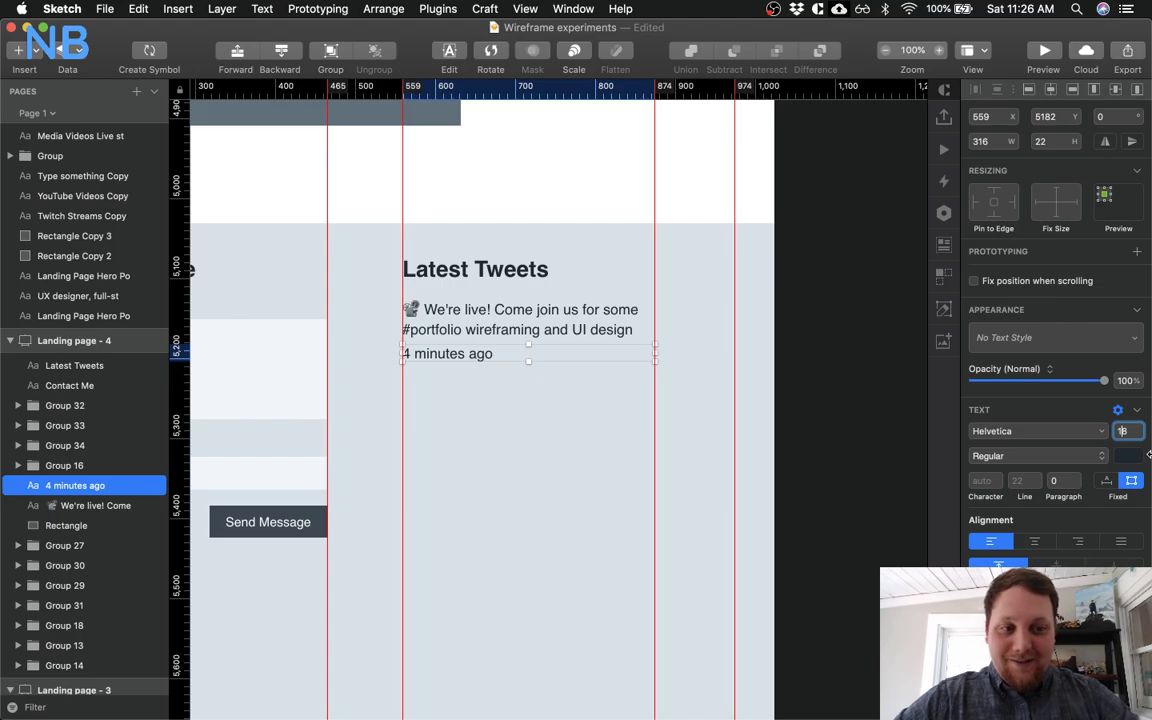
text(14)
key(Return)
text(16)
key(Return)
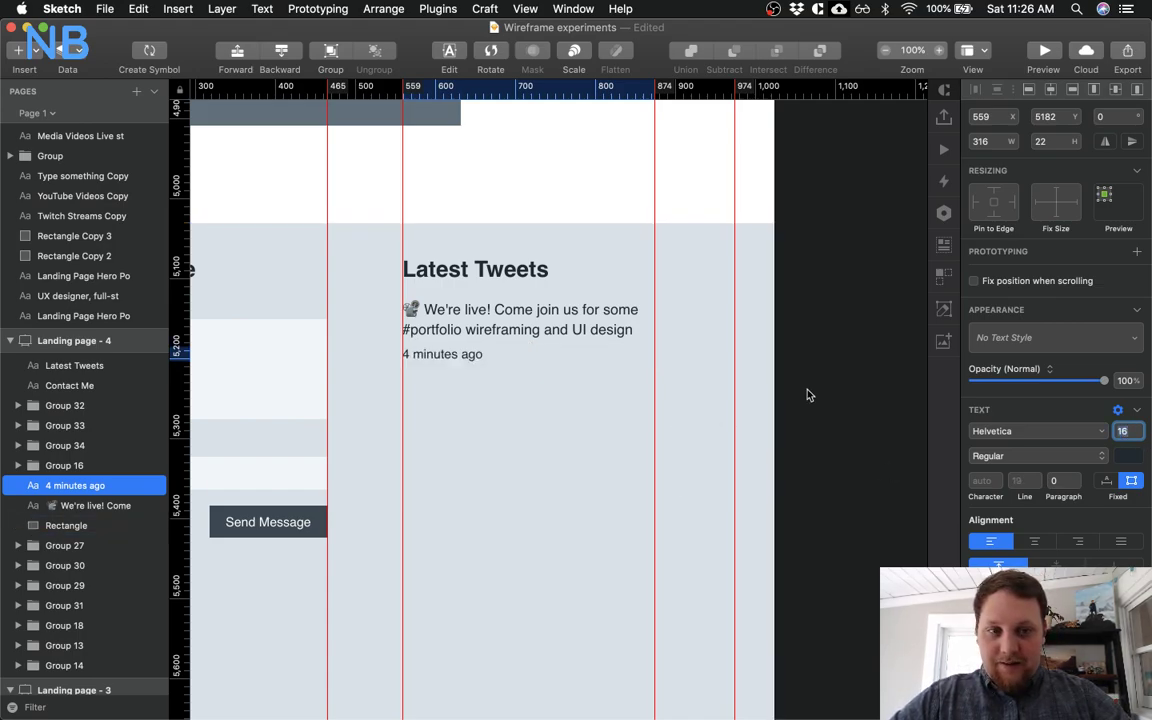
text(14)
key(Return)
click(476, 424)
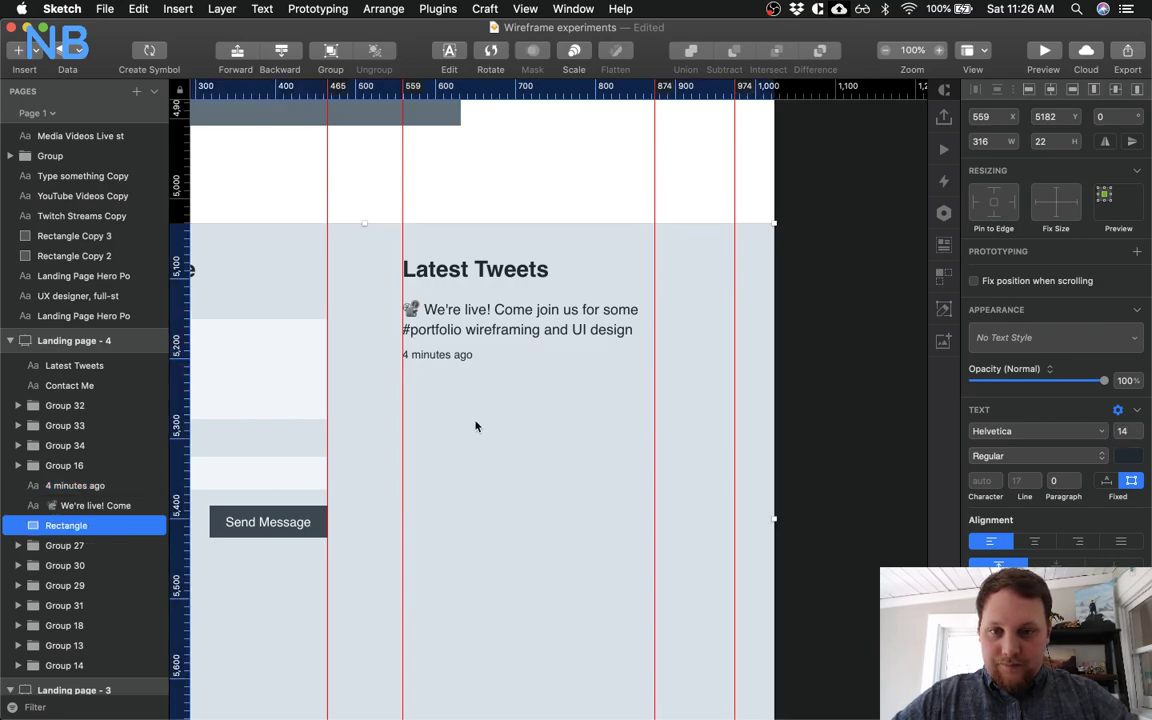
Narrow the "4 minutes ago" timestamp's text box to 92 wide, keeping it at the 559 guide
click(450, 358)
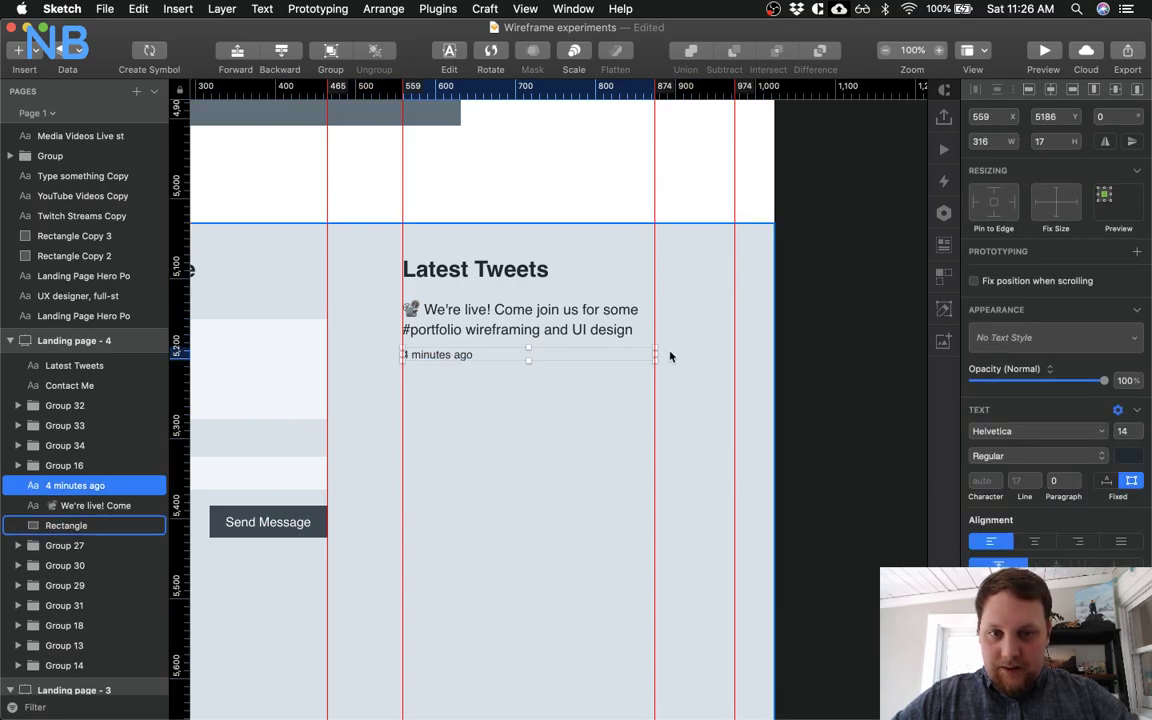
drag(654, 354, 578, 355)
Duplicate the timestamp on the same row at X 782 and change the copy's wording to "View Tweet"
drag(627, 358, 632, 358)
double_click(629, 358)
double_click(628, 357)
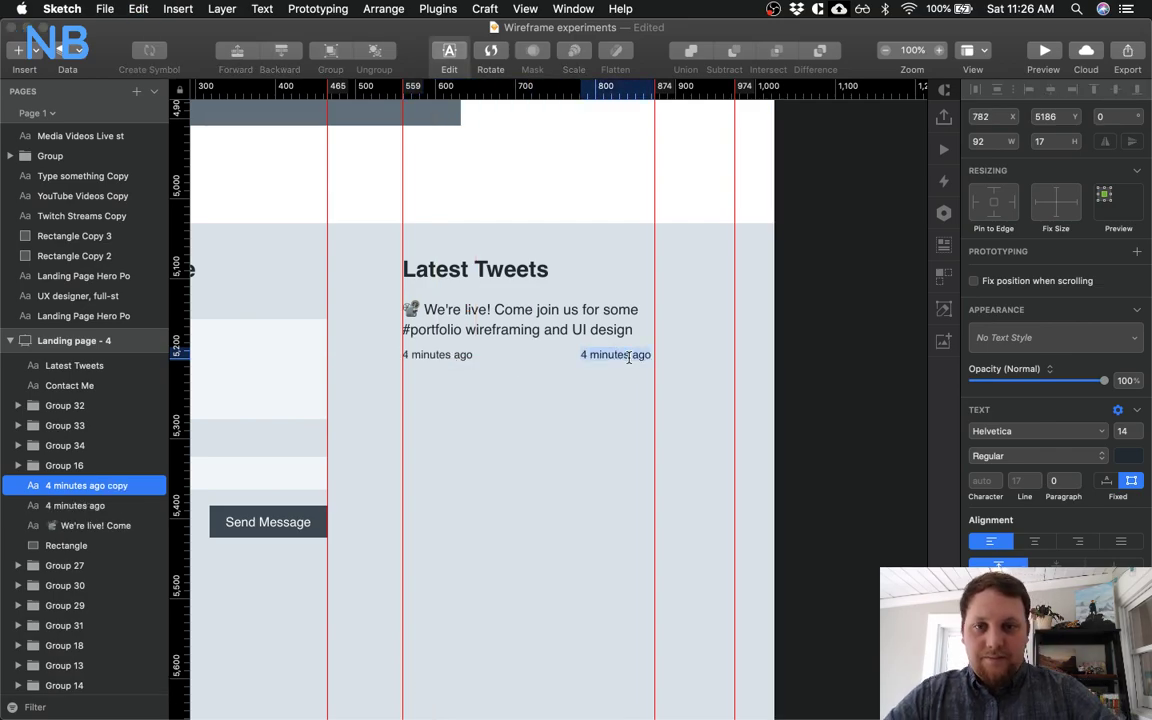
text(Vie)
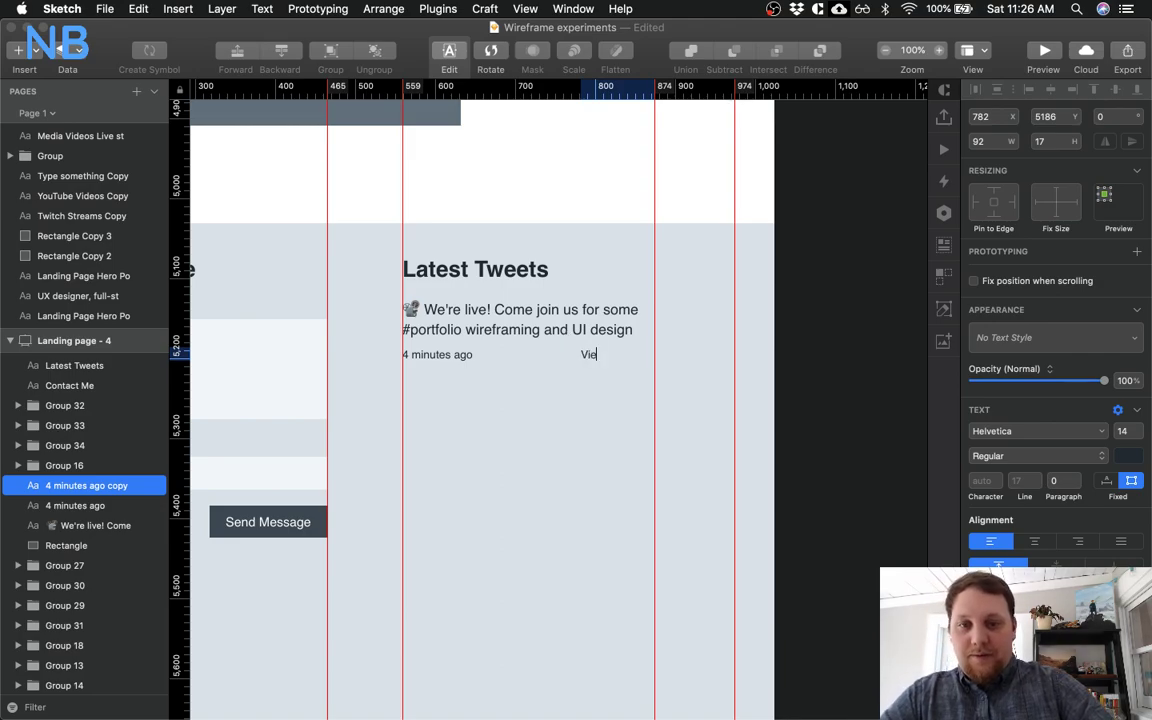
text(w Tweet)
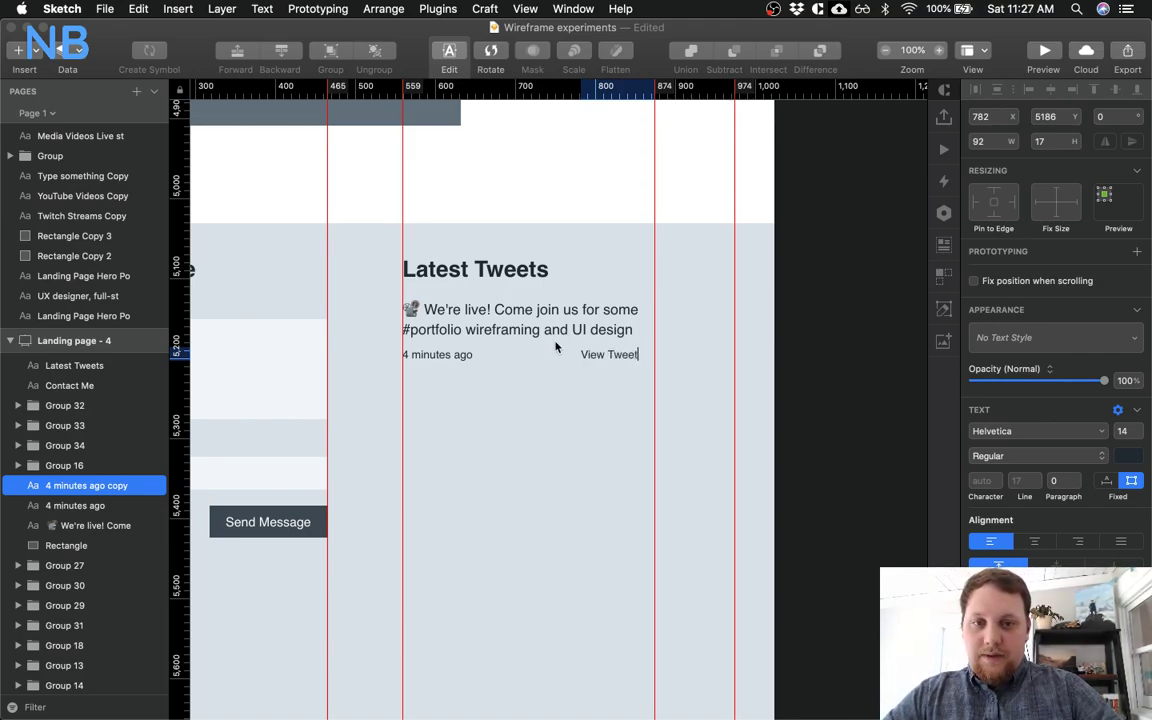
key(Escape)
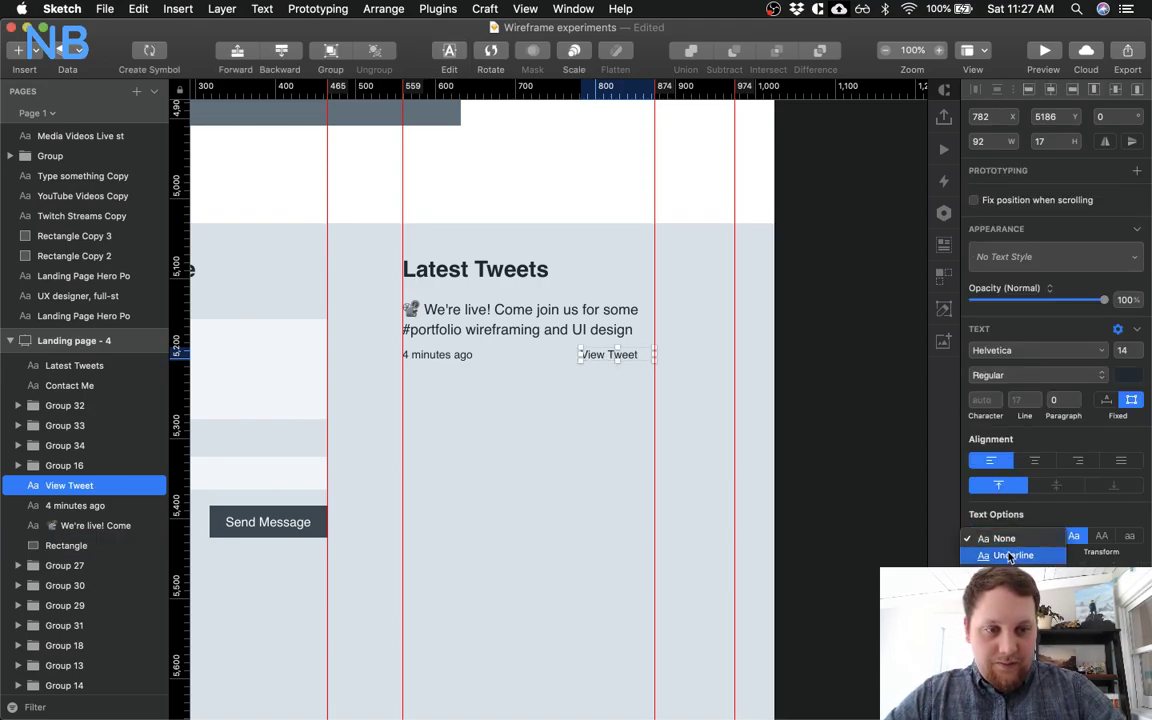
Underline the "View Tweet" text and set it to auto width, ending at the 874 guide at X 802
click(1010, 557)
click(514, 396)
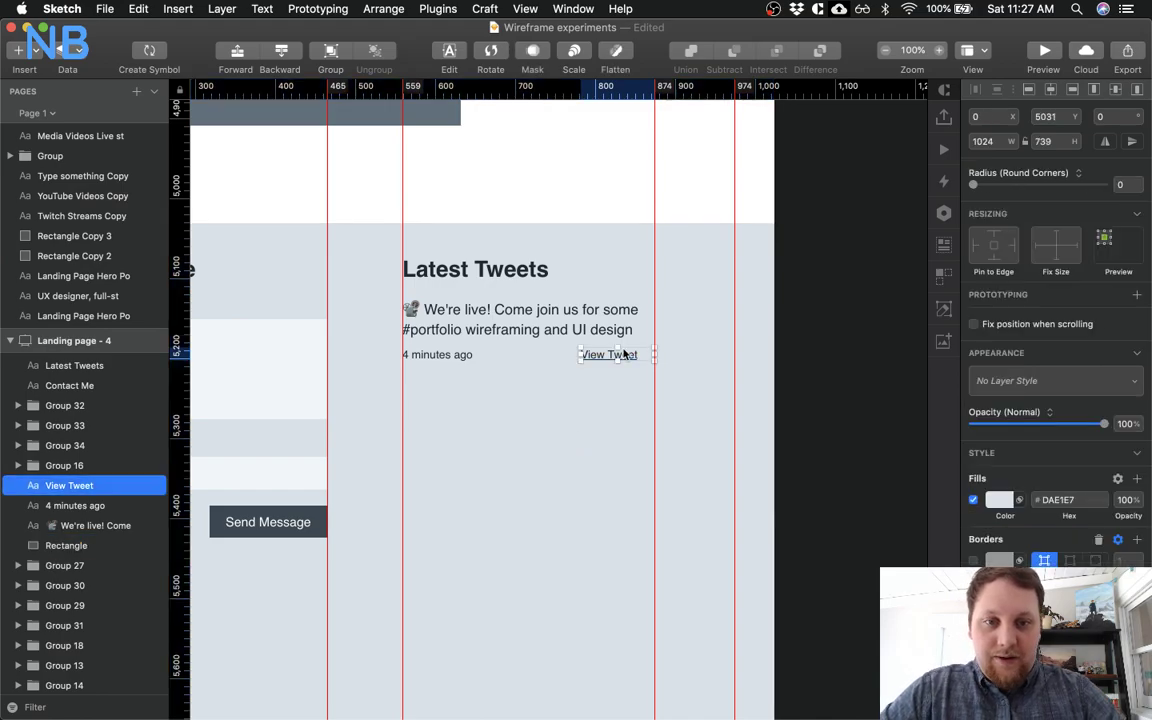
click(622, 355)
click(1106, 482)
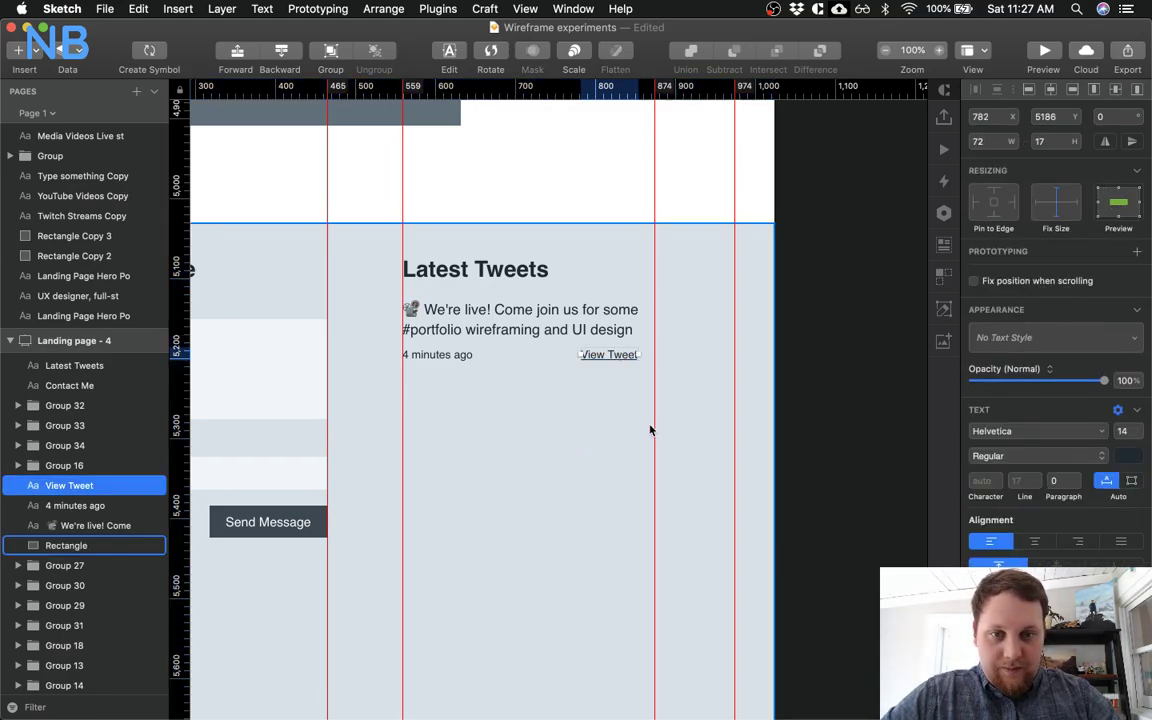
drag(628, 355, 636, 355)
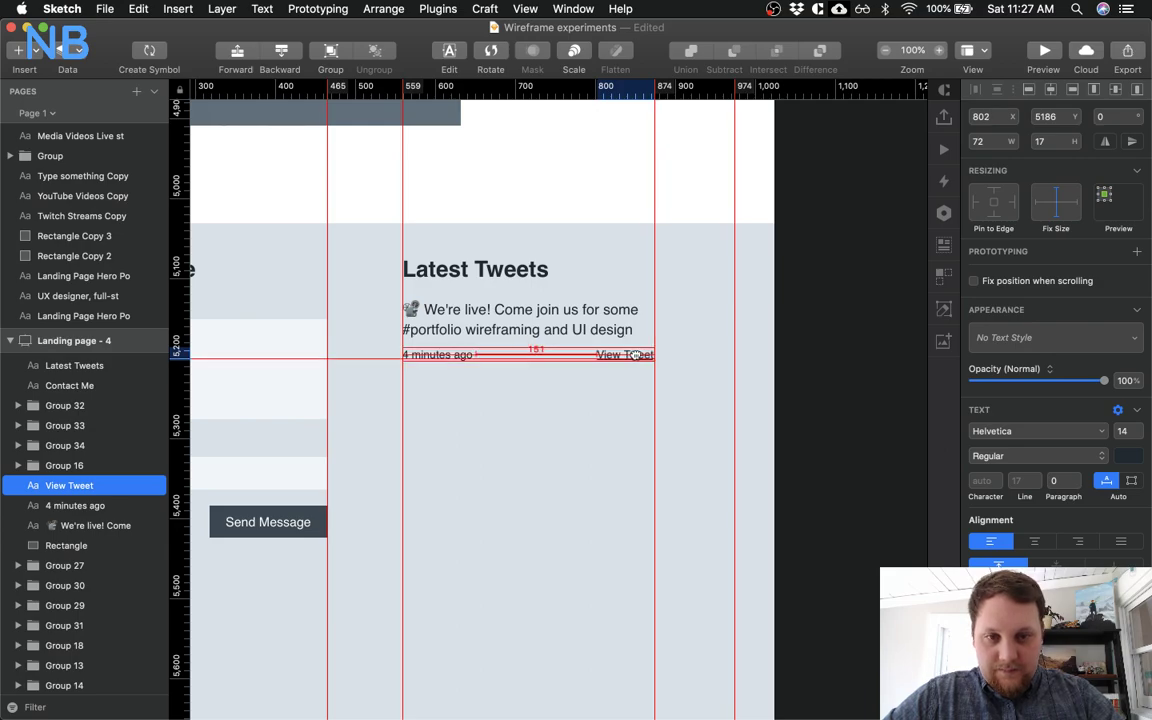
click(551, 356)
Switch to Chrome and examine how the Twitter section on the reference portfolio's About page lays out its tweet and date
key(ctrl+Up)
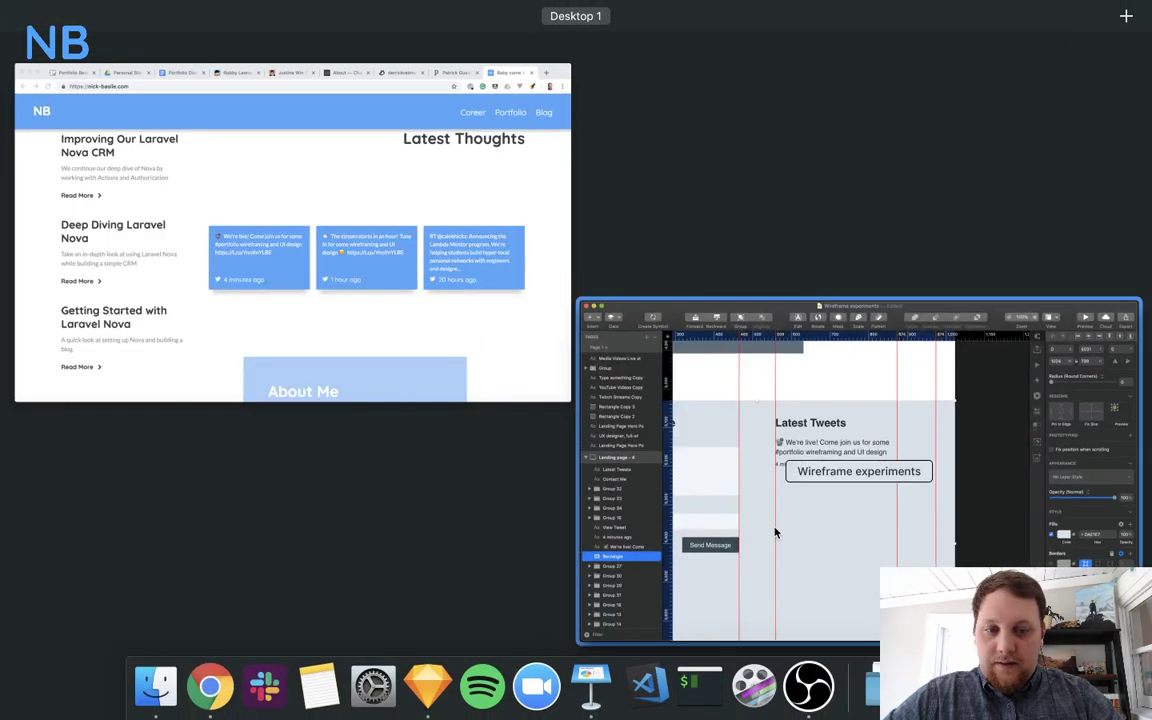
click(350, 242)
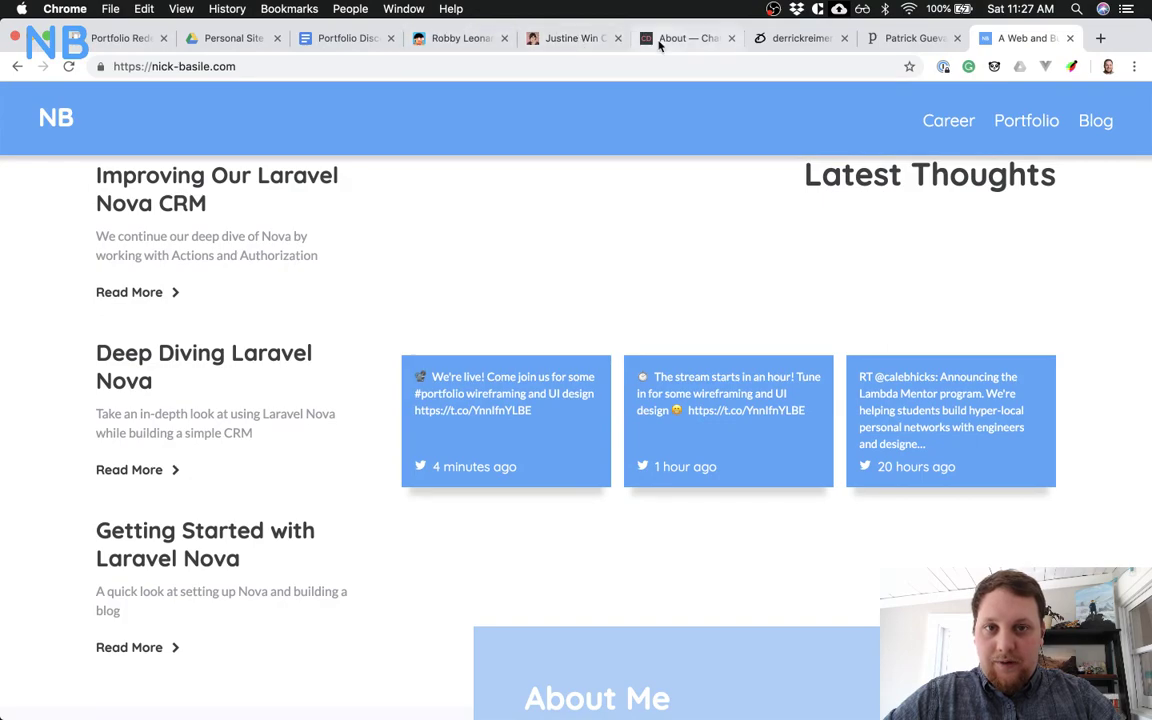
click(658, 45)
scroll(650, 250, down, 5)
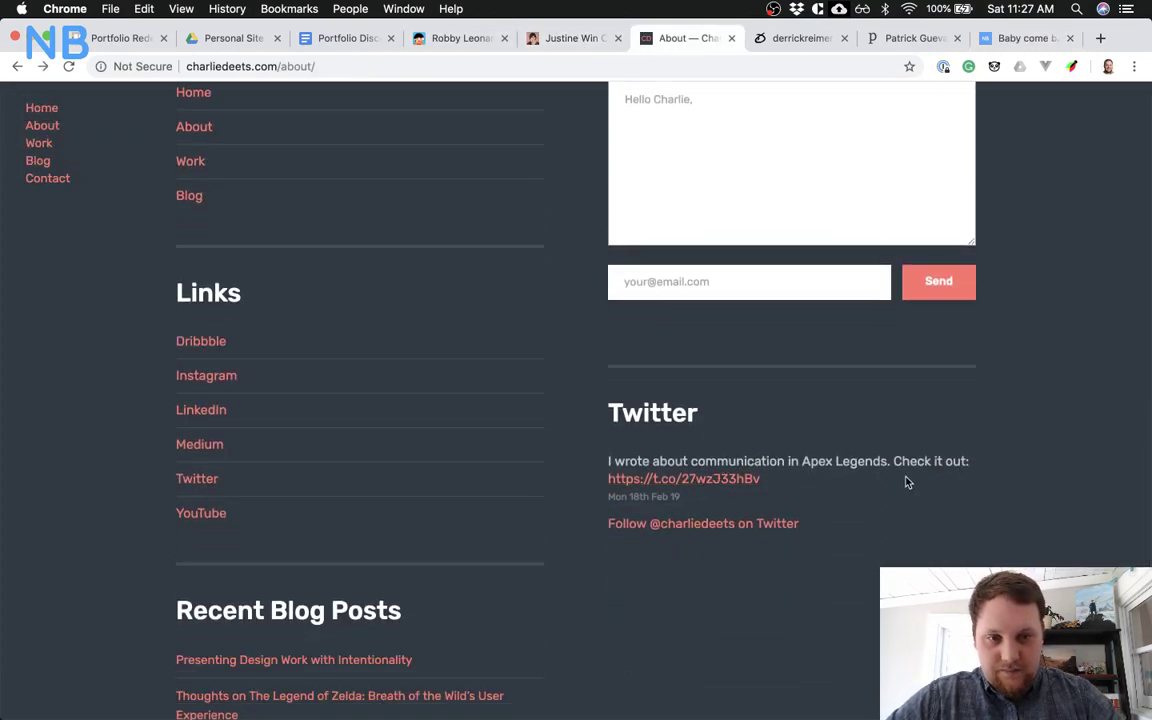
double_click(713, 461)
click(647, 498)
scroll(845, 502, down, 2)
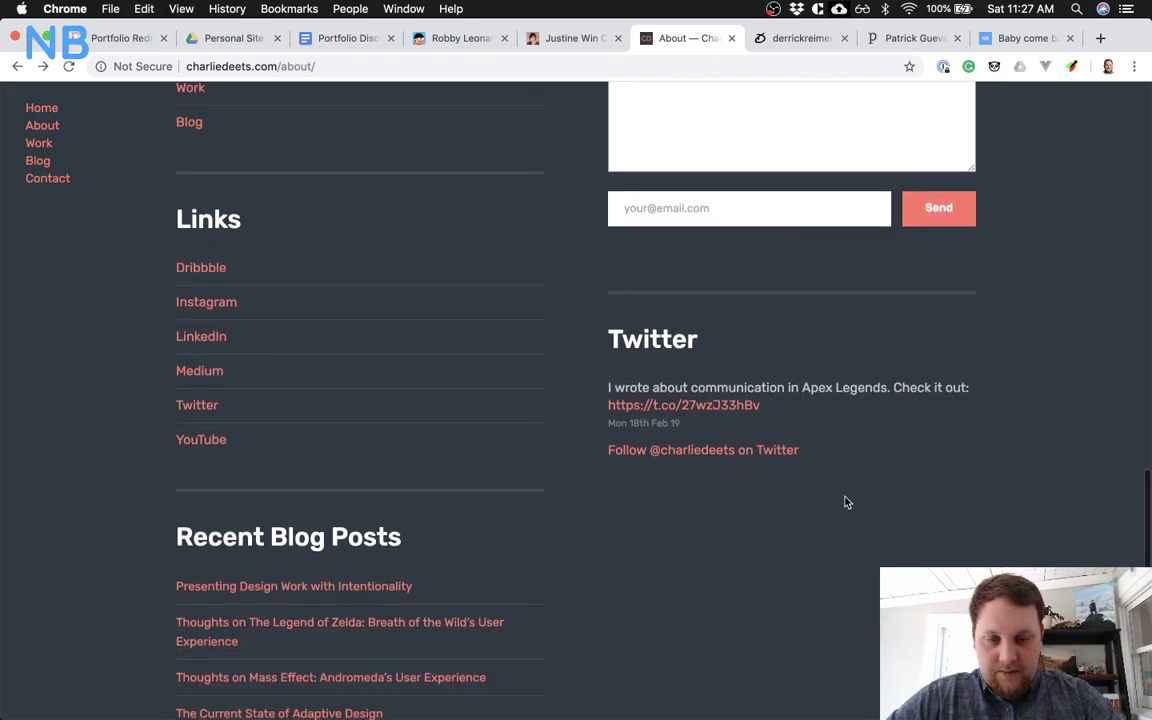
Check where the reference tweet's link leads, close that article, and review the Twitter section and its follow link again
click(755, 405)
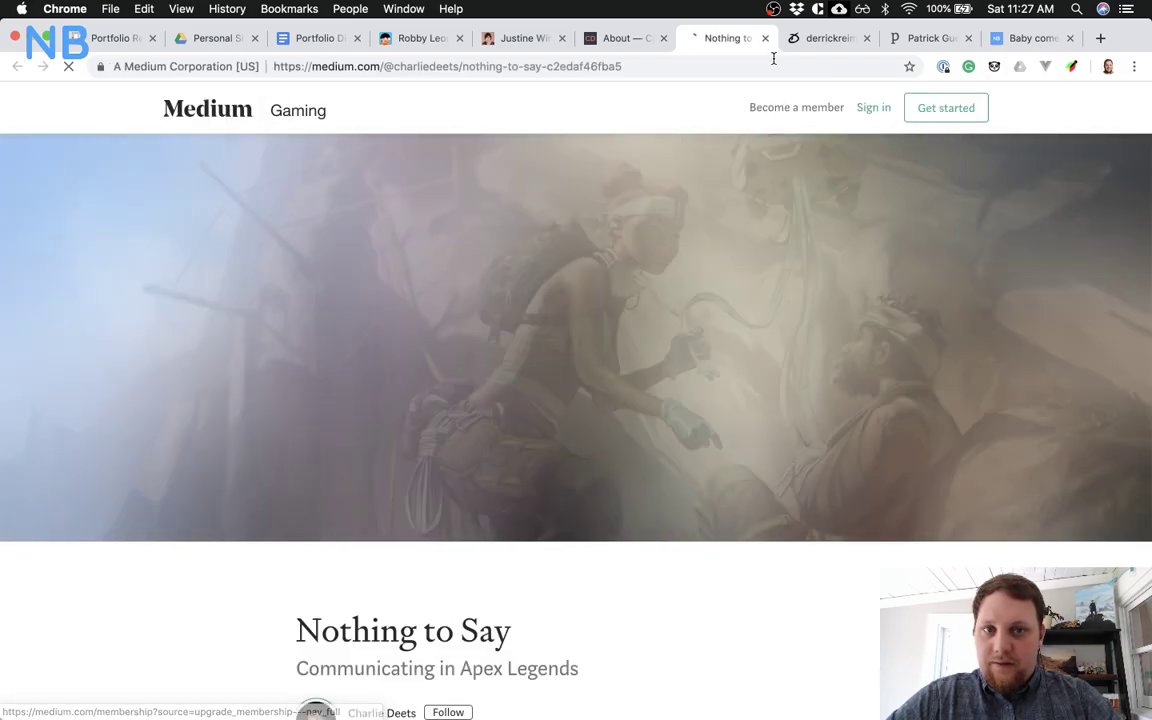
click(765, 38)
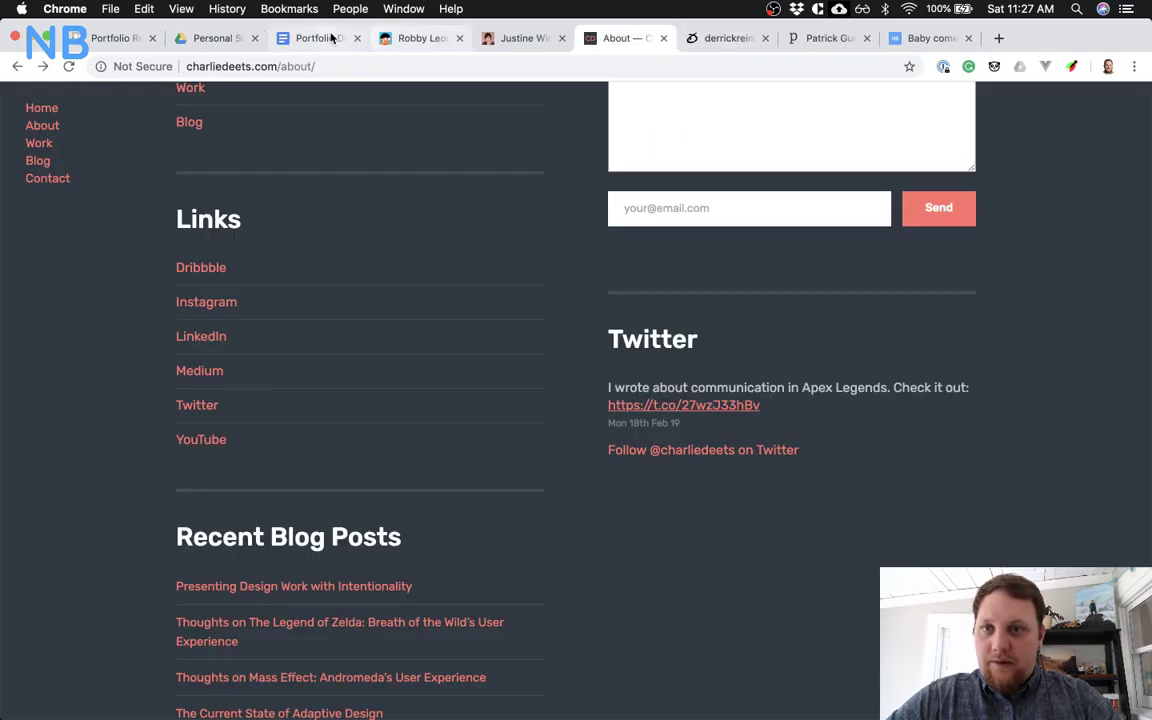
click(320, 38)
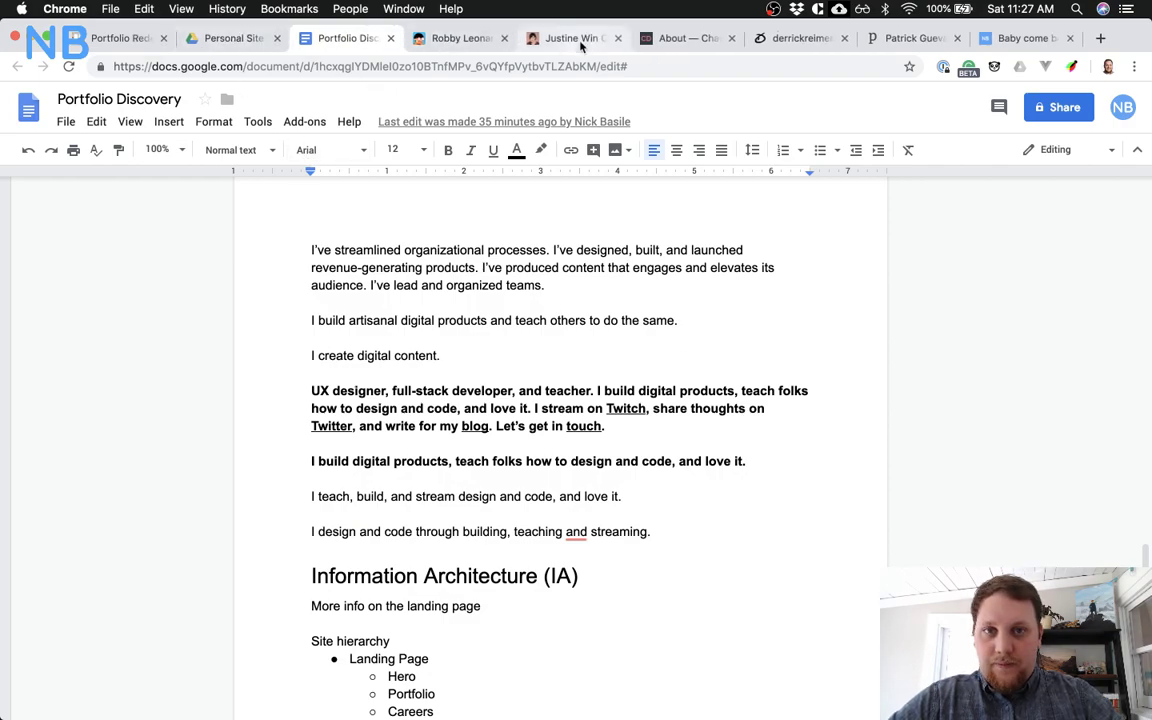
click(684, 38)
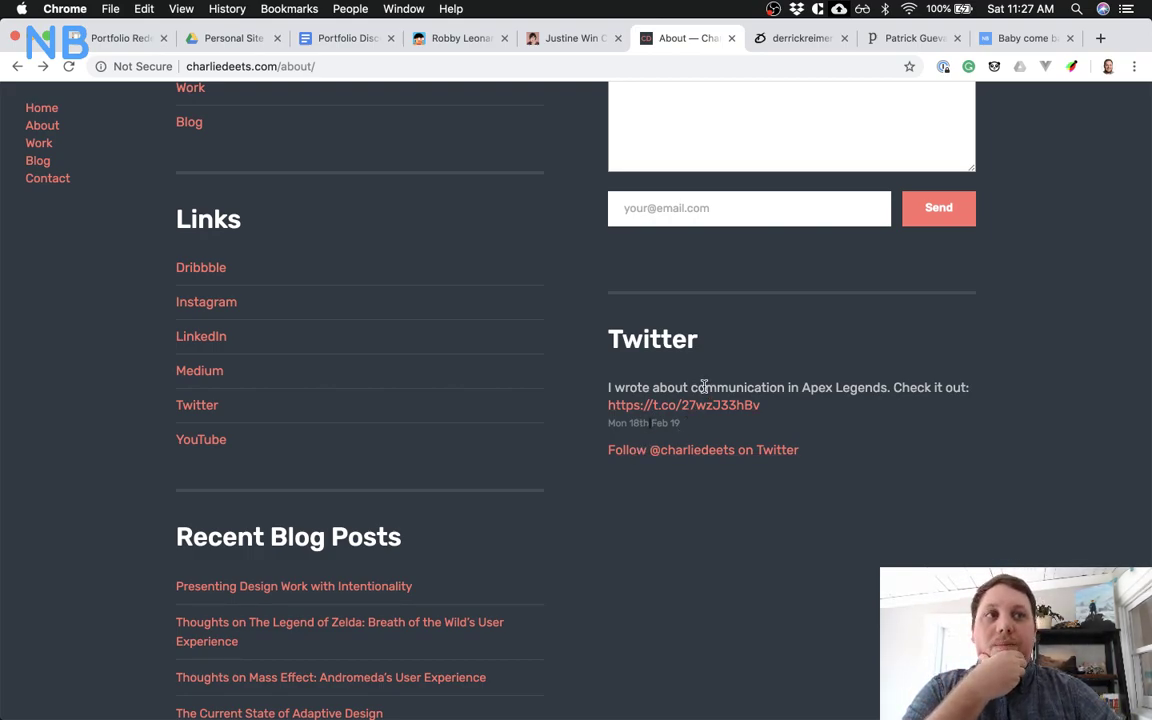
scroll(770, 427, down, 2)
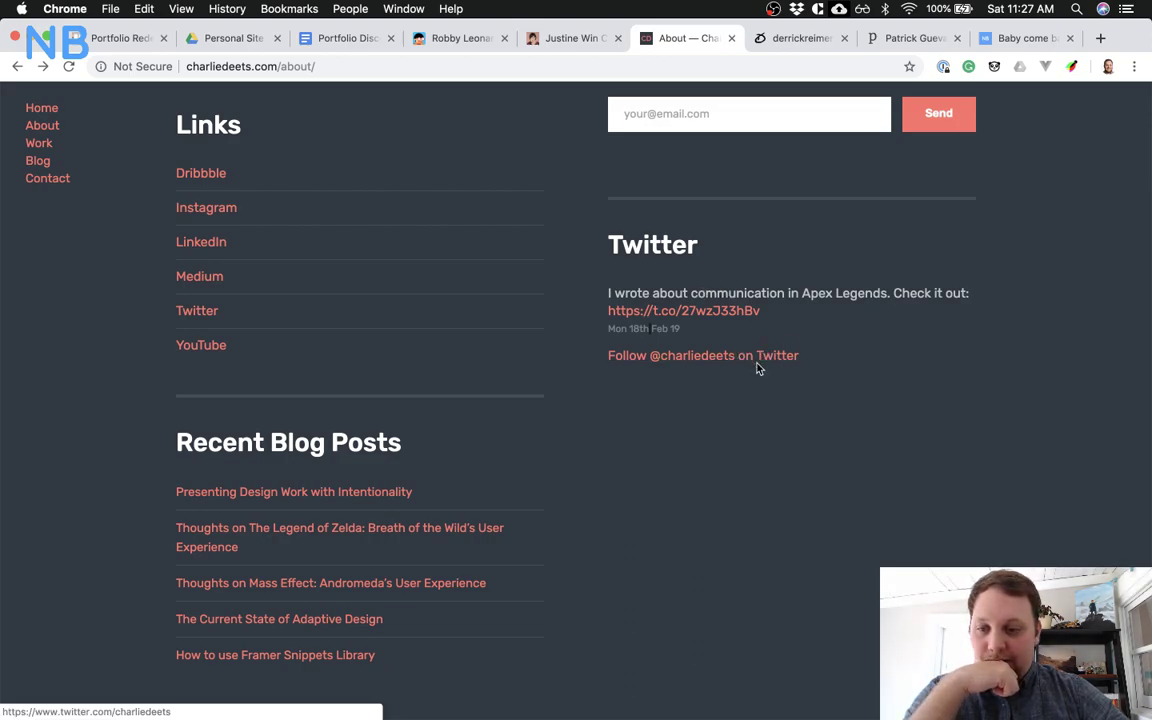
Switch back to Sketch and delete the "View Tweet" text from the Latest Tweets column
key(ctrl+Up)
click(862, 449)
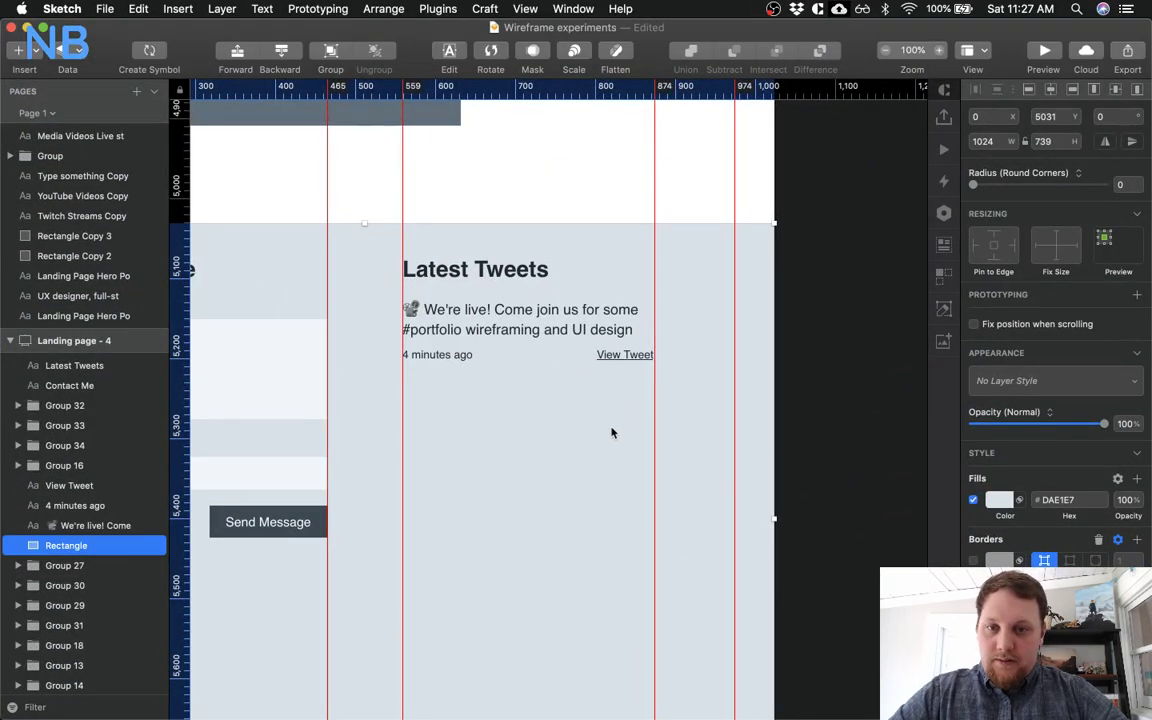
click(459, 357)
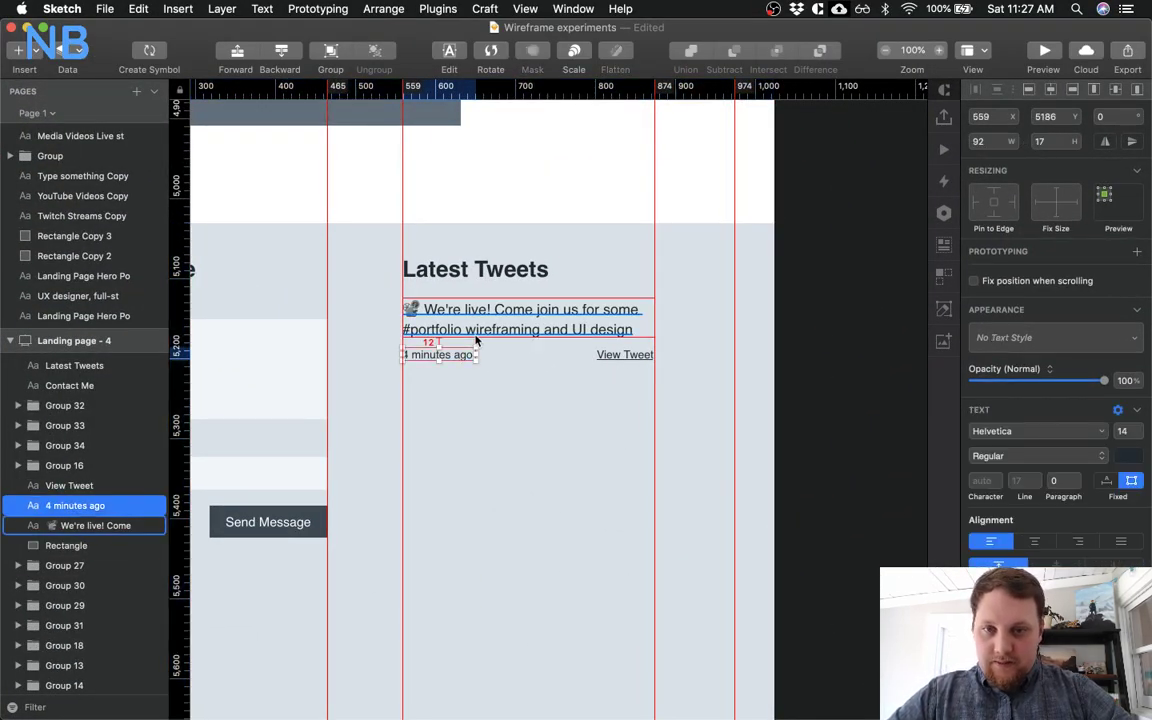
click(637, 362)
key(Delete)
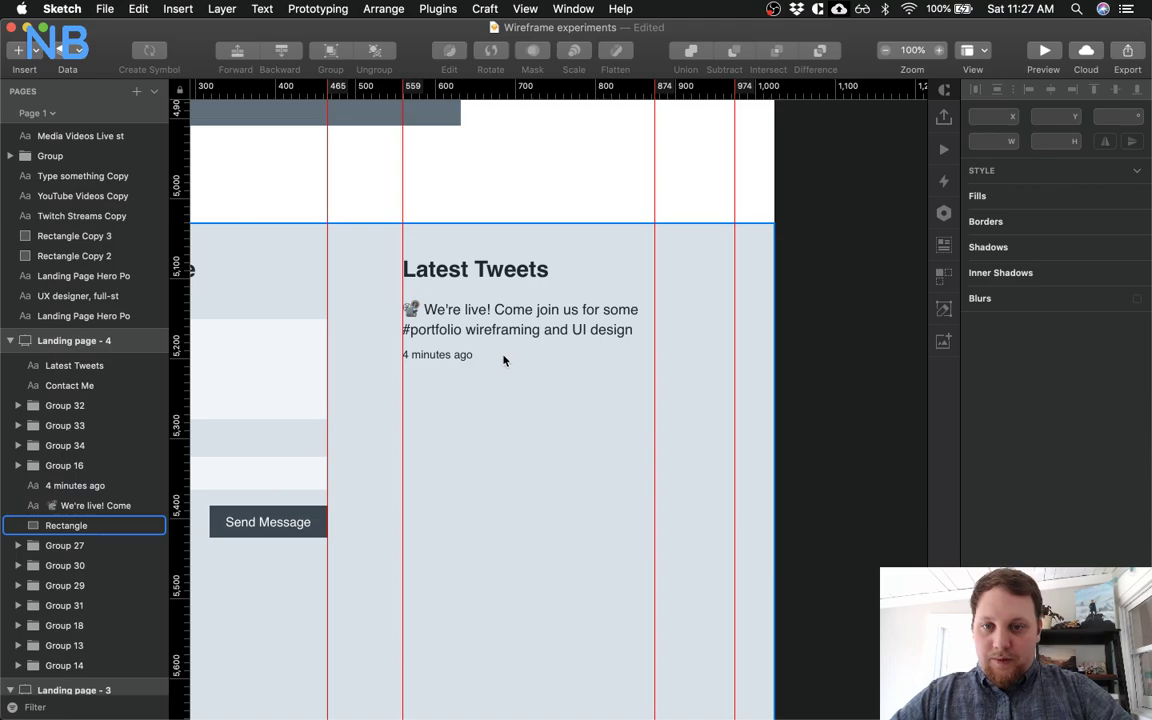
Nudge the "4 minutes ago" timestamp up to Y 5184 and set the tweet wording after the emoji to Bold
click(470, 355)
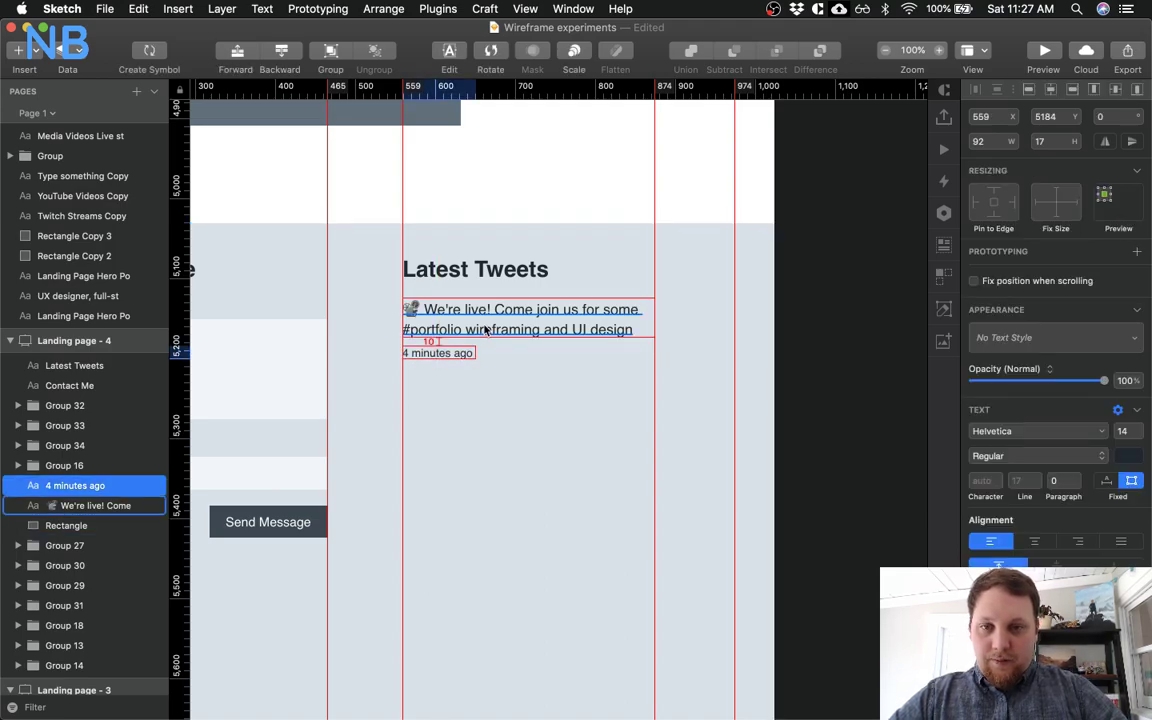
click(485, 328)
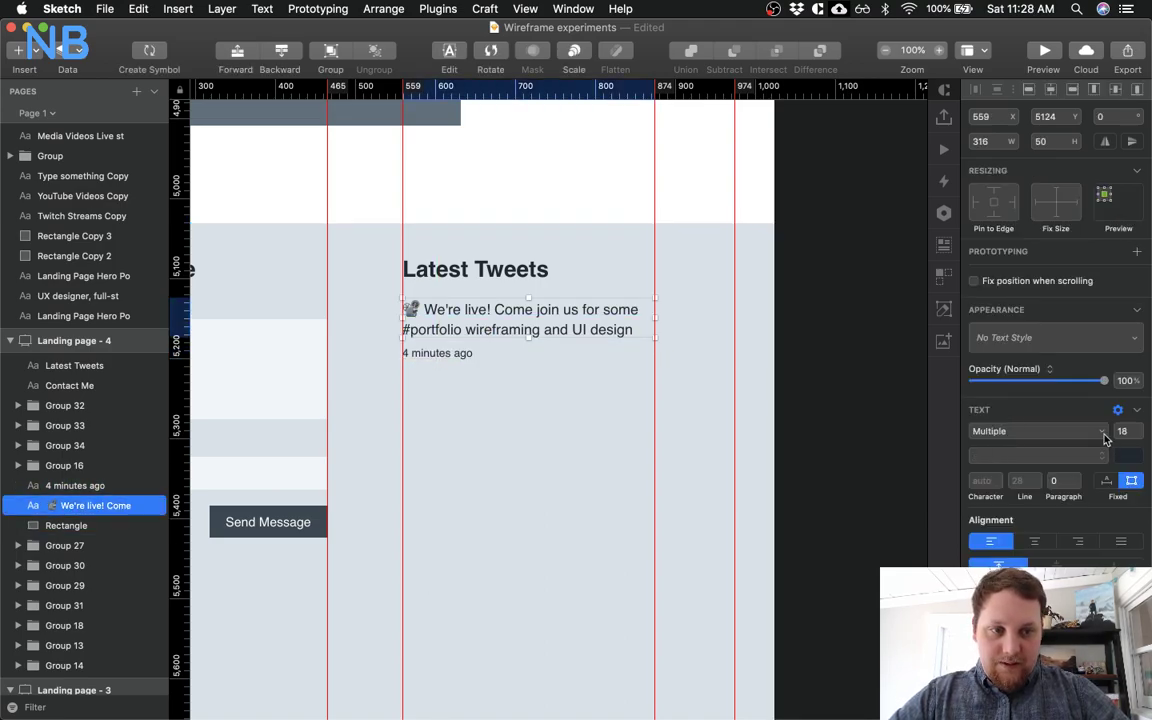
double_click(472, 311)
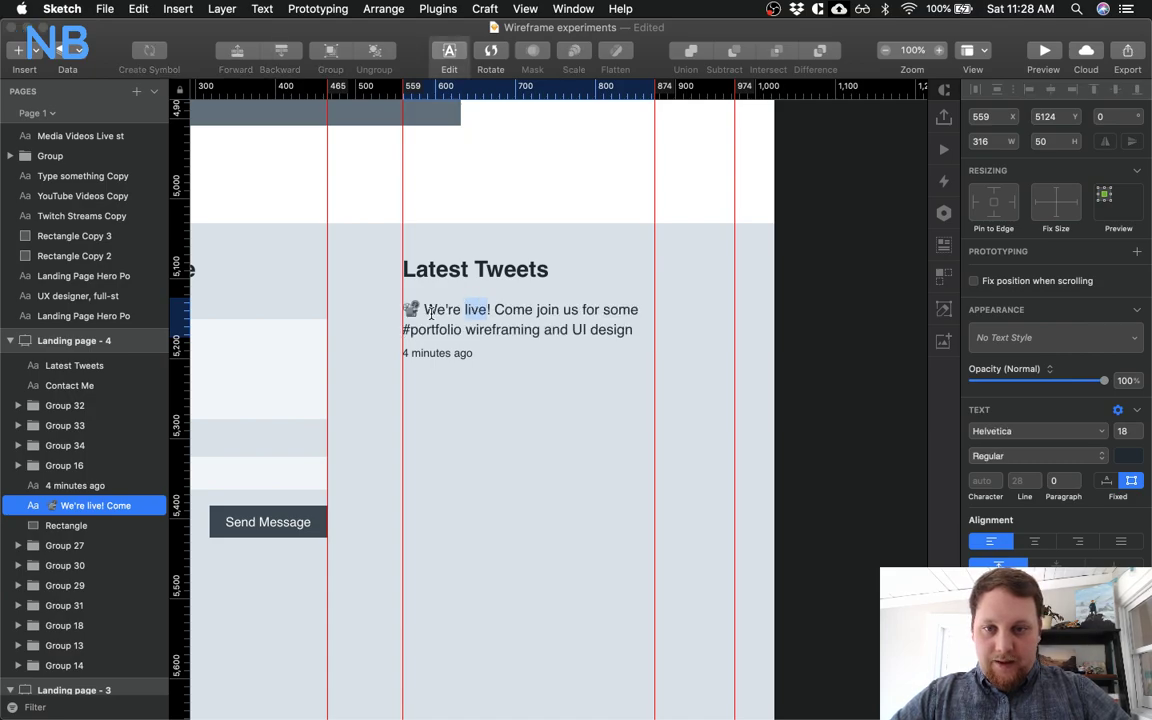
drag(424, 311, 620, 328)
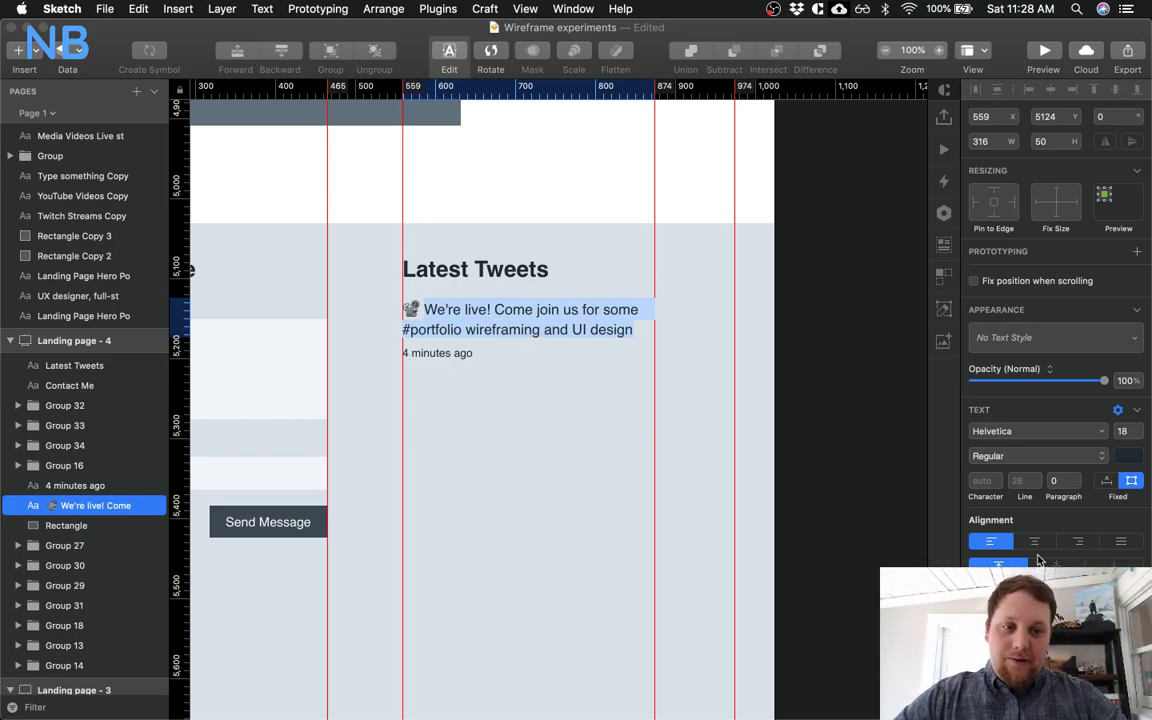
click(1045, 456)
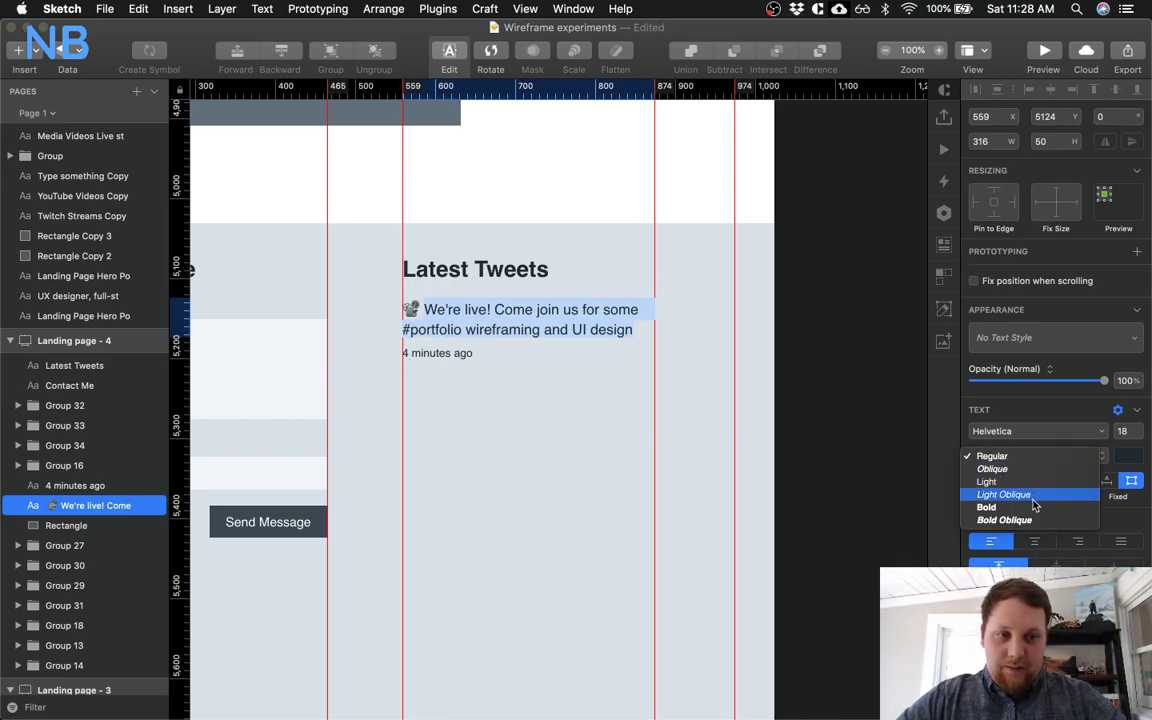
click(1030, 507)
Try font size 16 on only the tweet wording after the emoji, and undo the size change
click(1124, 431)
text(16)
key(Return)
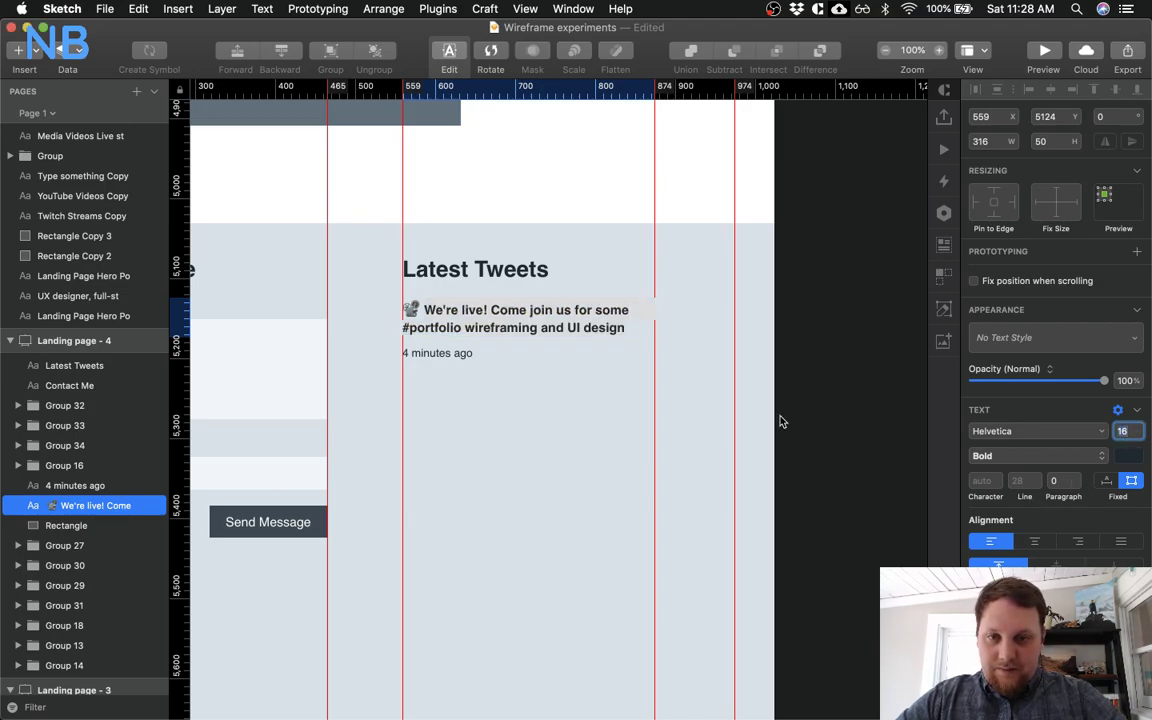
key(super+z)
Set the font size of the whole tweet text layer, emoji included, to 16
click(512, 364)
click(527, 311)
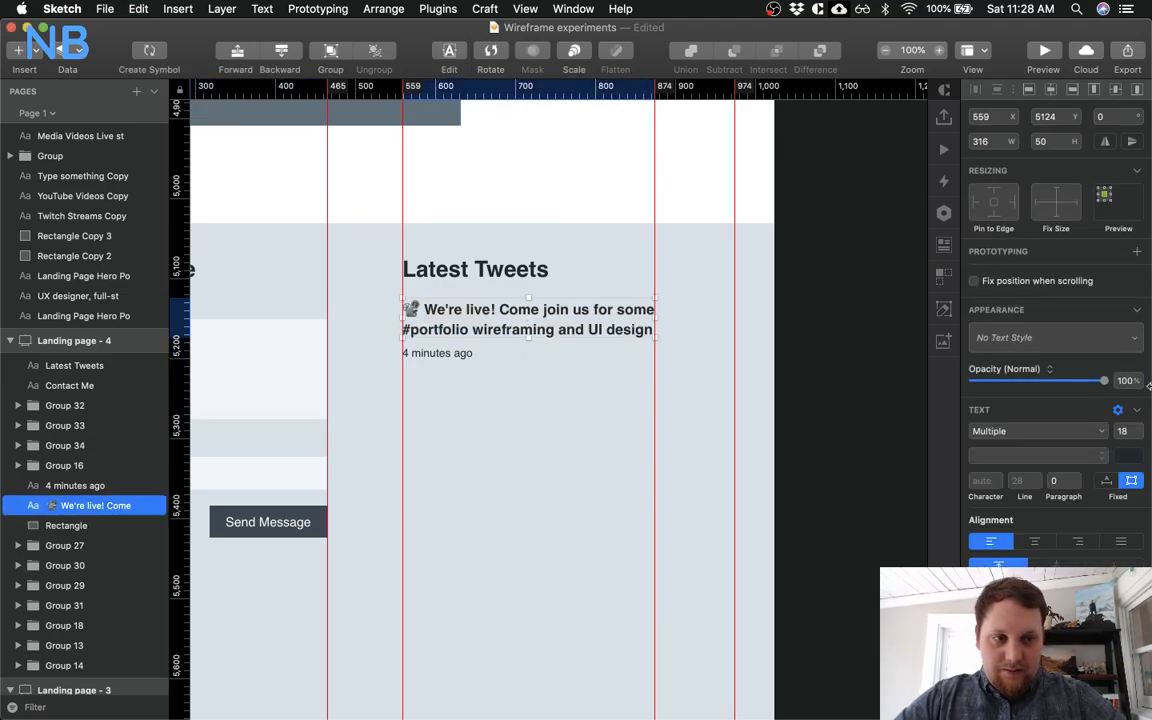
text(16)
key(Return)
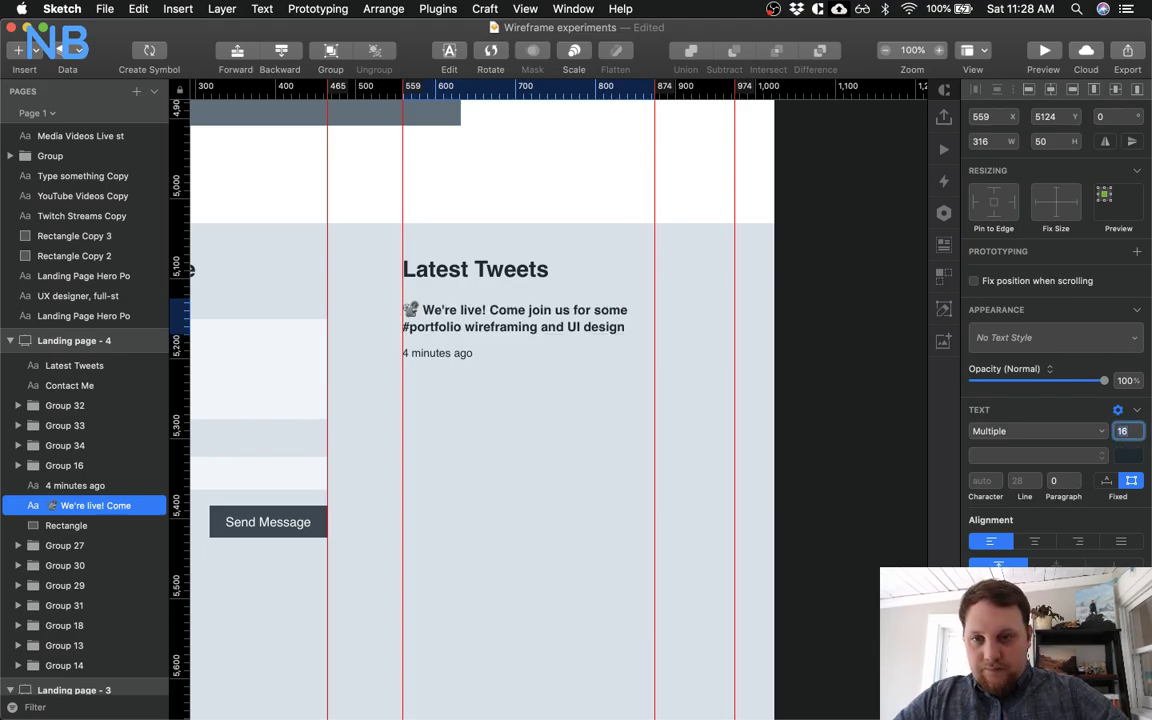
Nudge the "4 minutes ago" timestamp up to Y 5177, closer beneath the tweet text
click(419, 352)
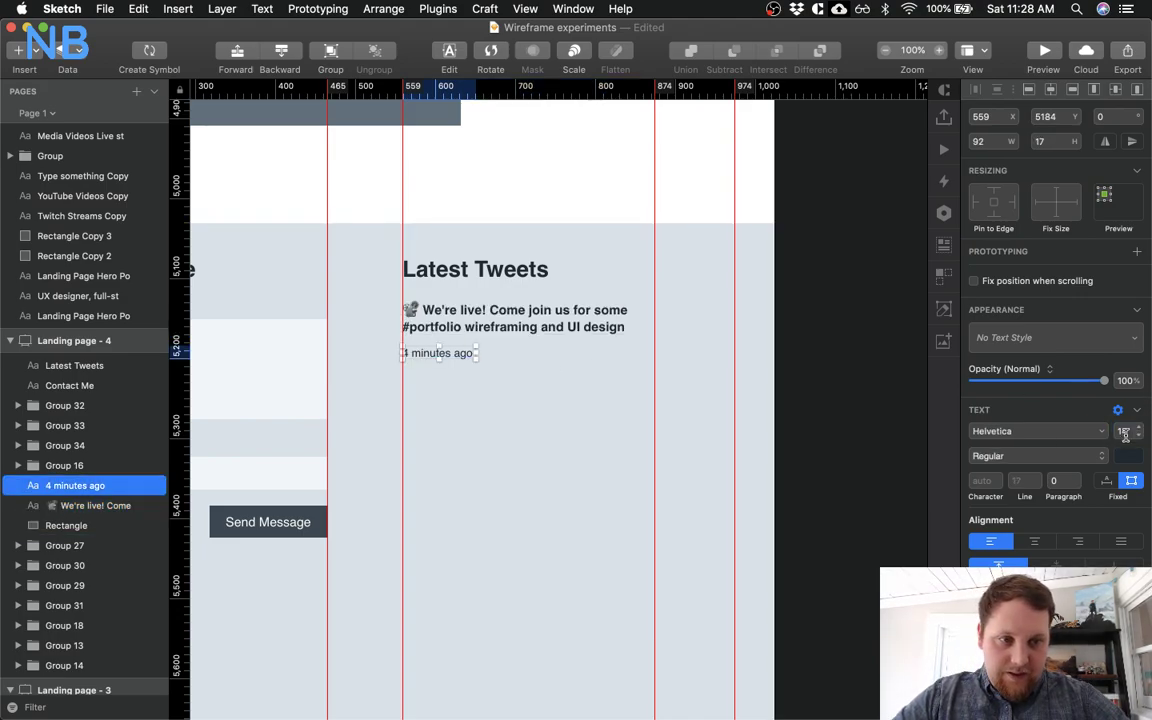
key(Up)
key(Up)
key(Up)
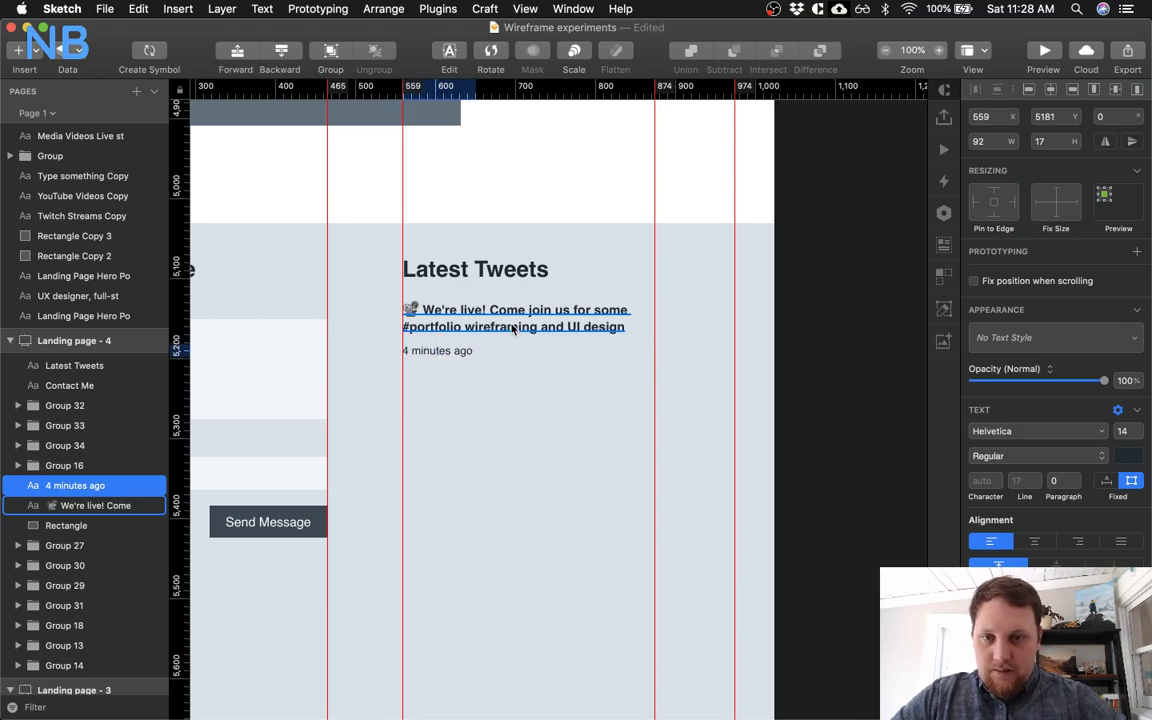
click(514, 339)
Set the "4 minutes ago" timestamp's font size to 12 and nudge it up to Y 5176
click(466, 349)
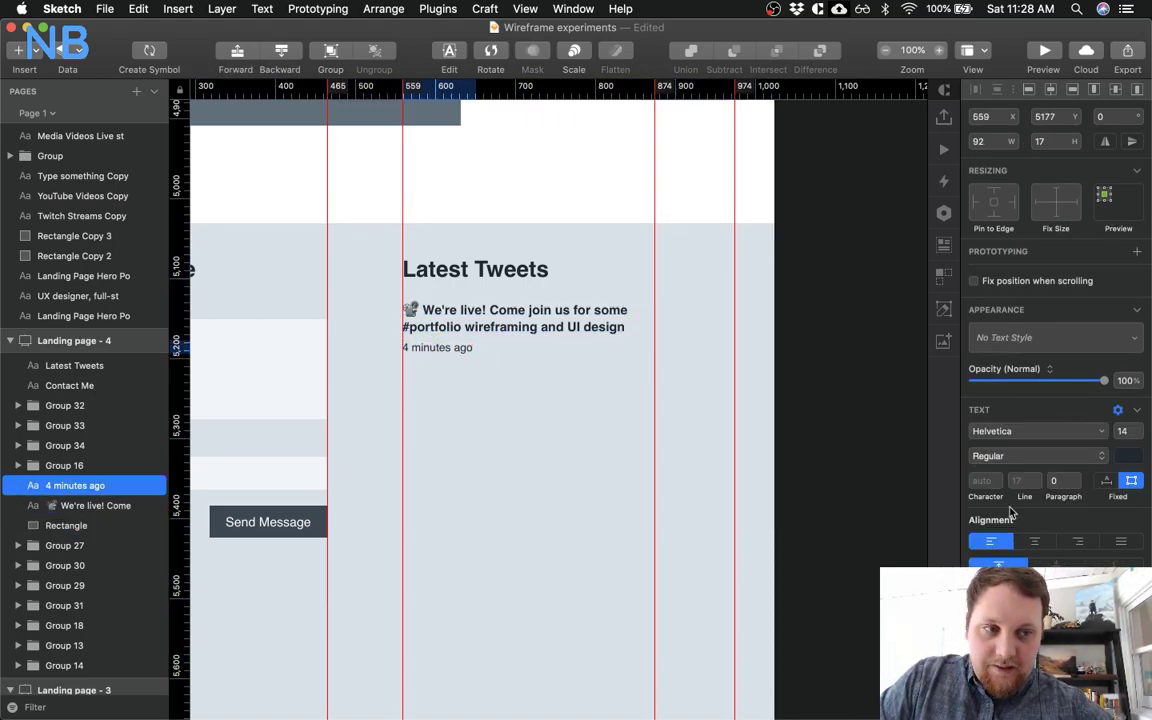
text(12)
key(Return)
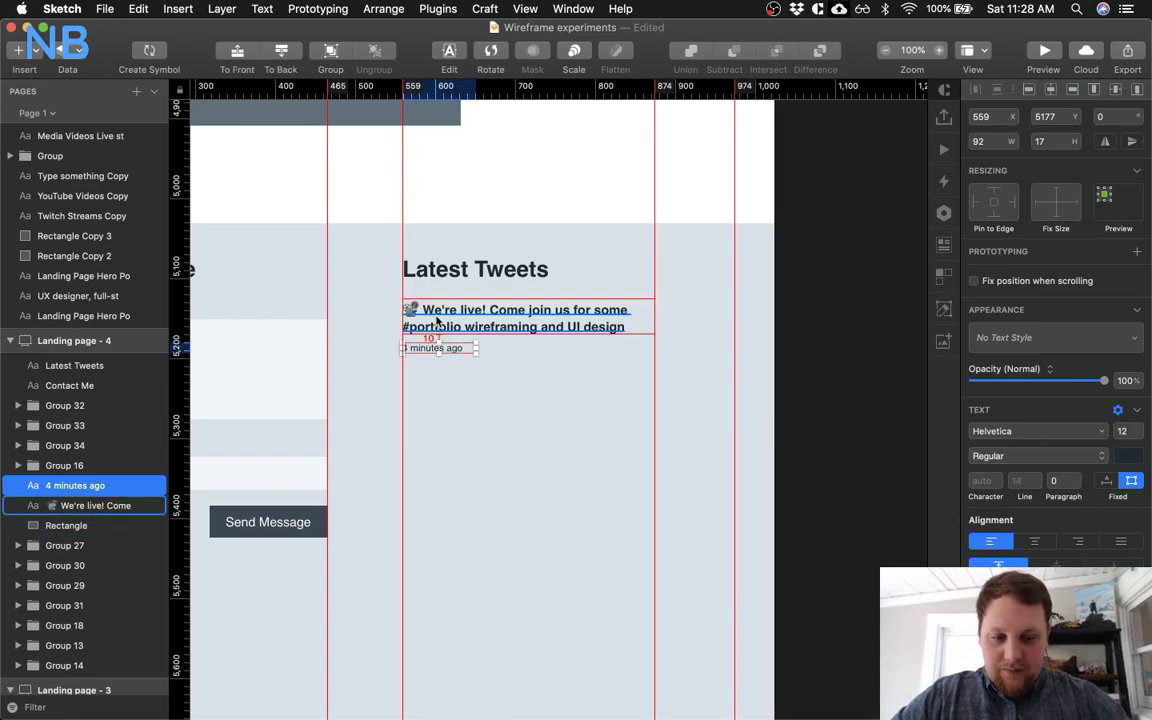
key(Up)
key(Up)
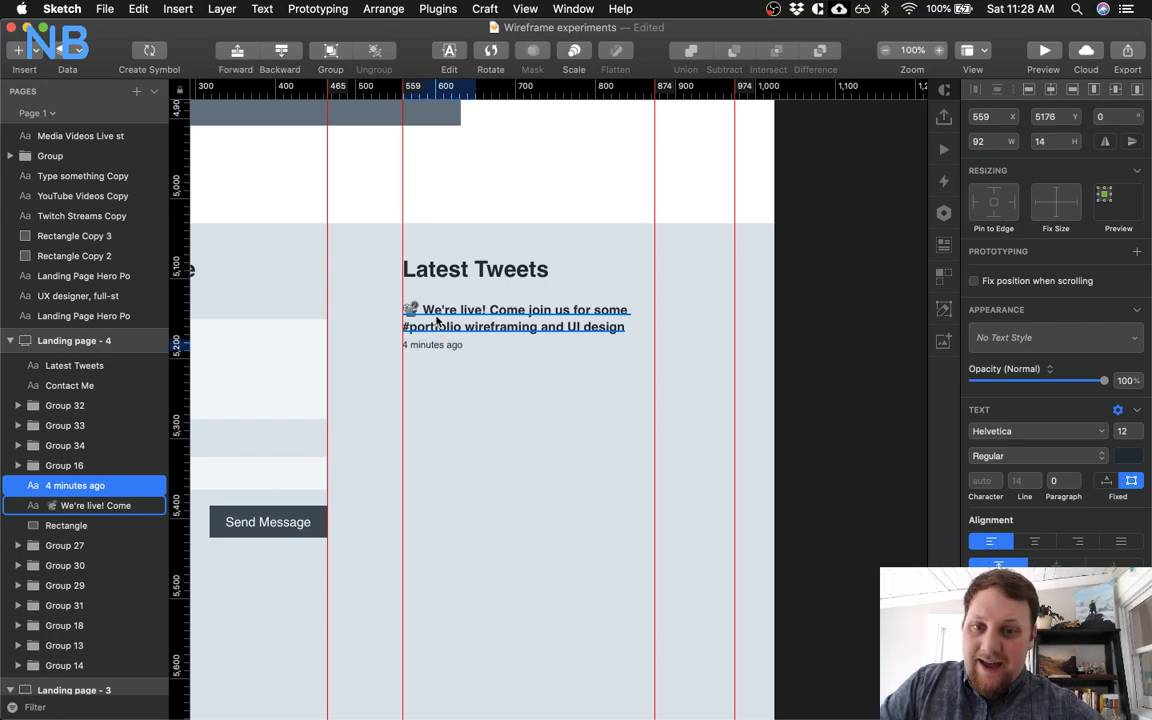
click(468, 398)
Group the tweet text with its "4 minutes ago" timestamp in the Latest Tweets column
scroll(468, 398, left, 5)
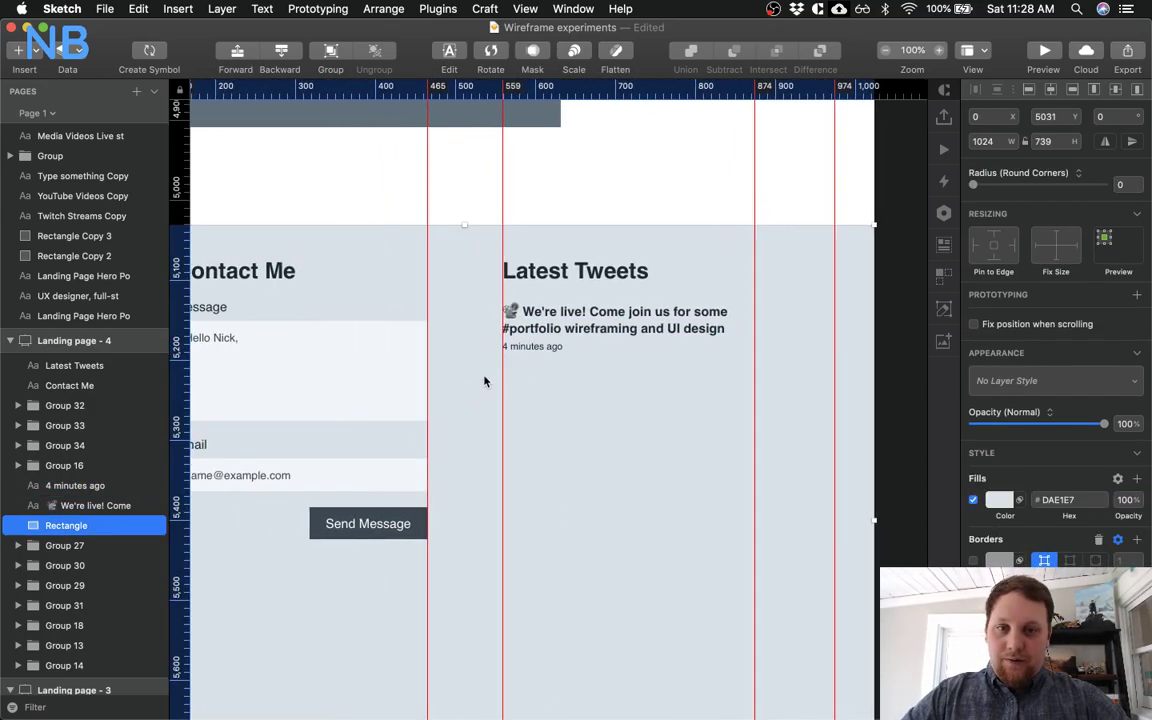
click(538, 348)
shift+click(546, 330)
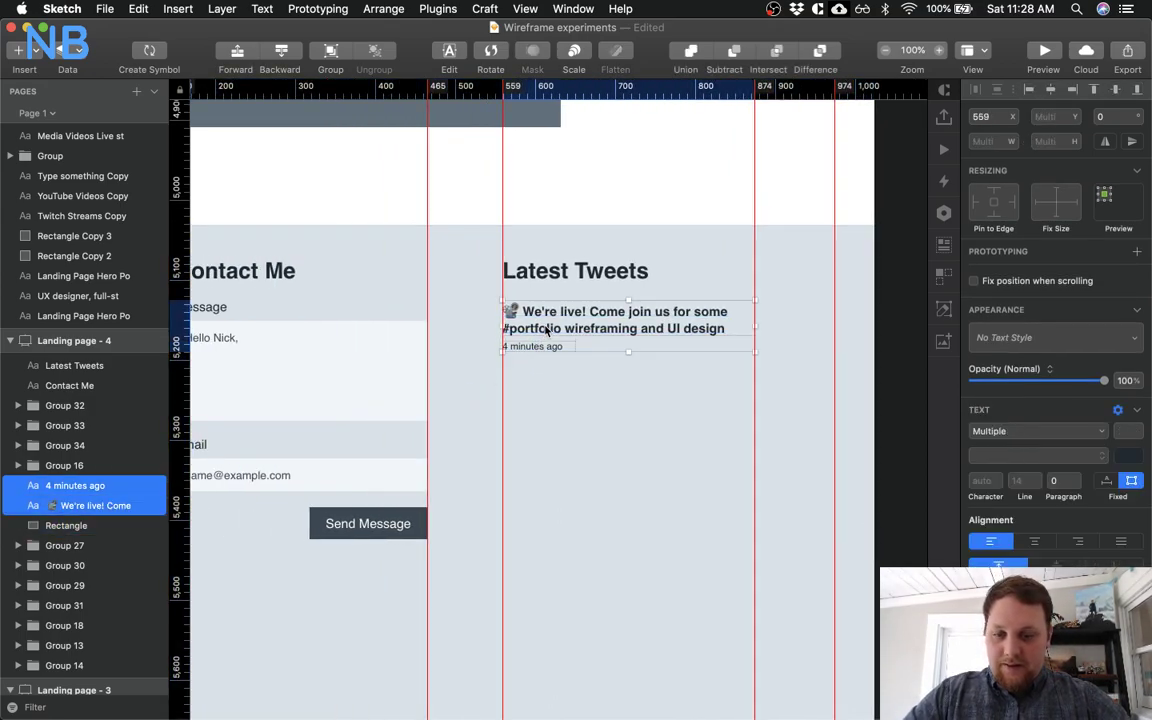
key(super+g)
Duplicate the tweet group twice, stacking the copies beneath the original with 10 px gaps
drag(546, 330, 542, 388)
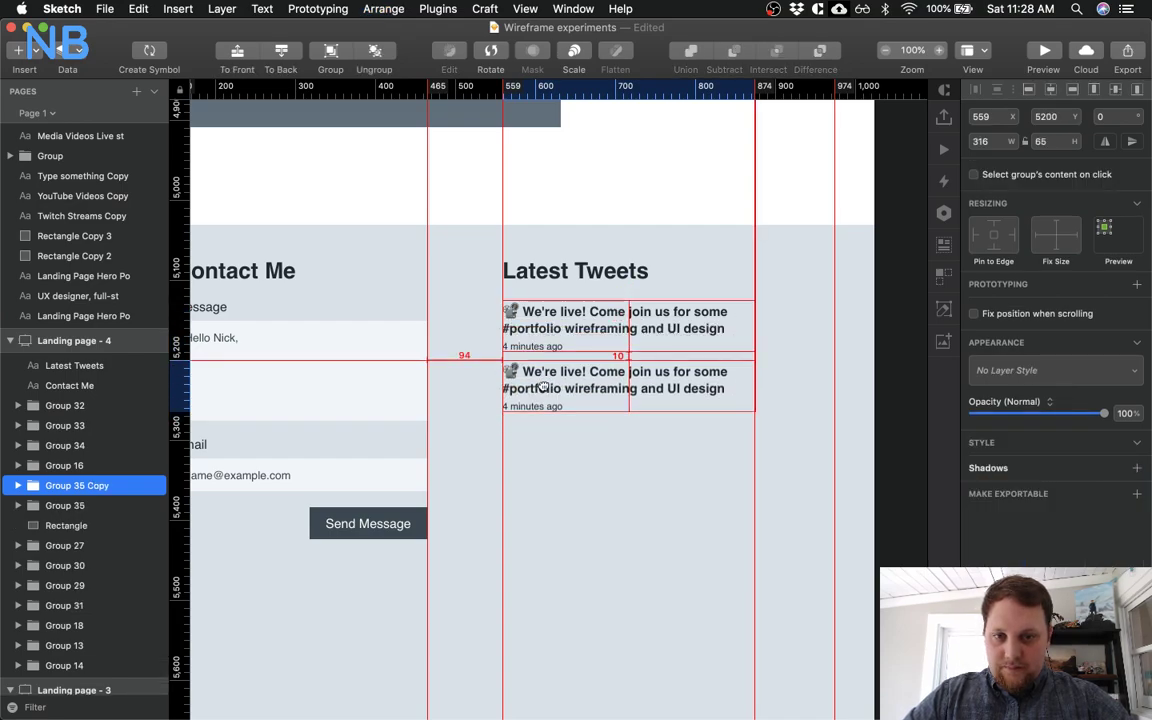
key(super+d)
click(578, 505)
scroll(575, 520, down, 1)
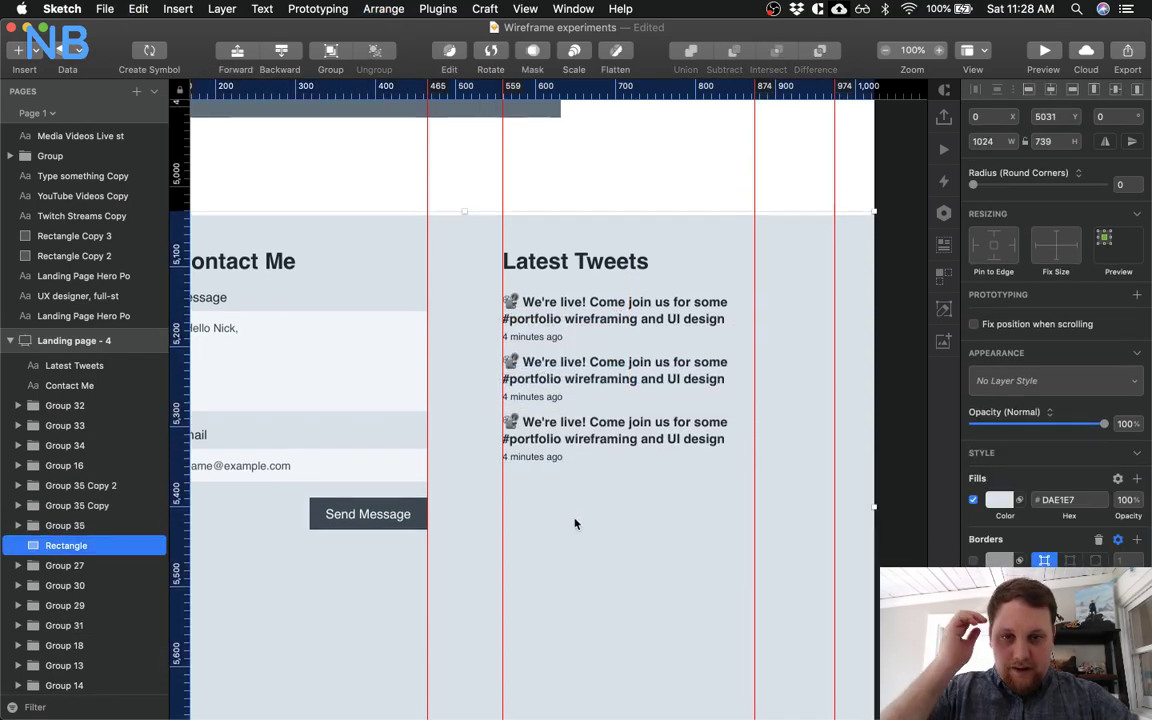
scroll(575, 523, down, 3)
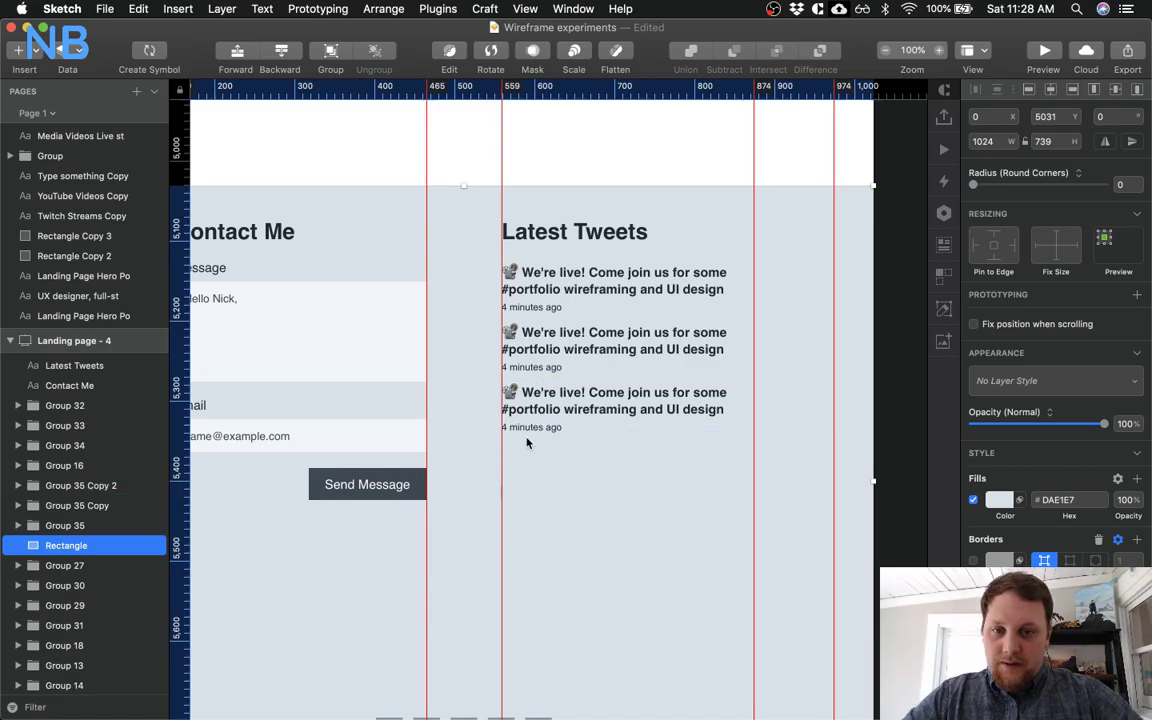
Add a size 16 text line beneath the third tweet inviting visitors to follow the site owner's handle on Twitter
key(t)
click(514, 466)
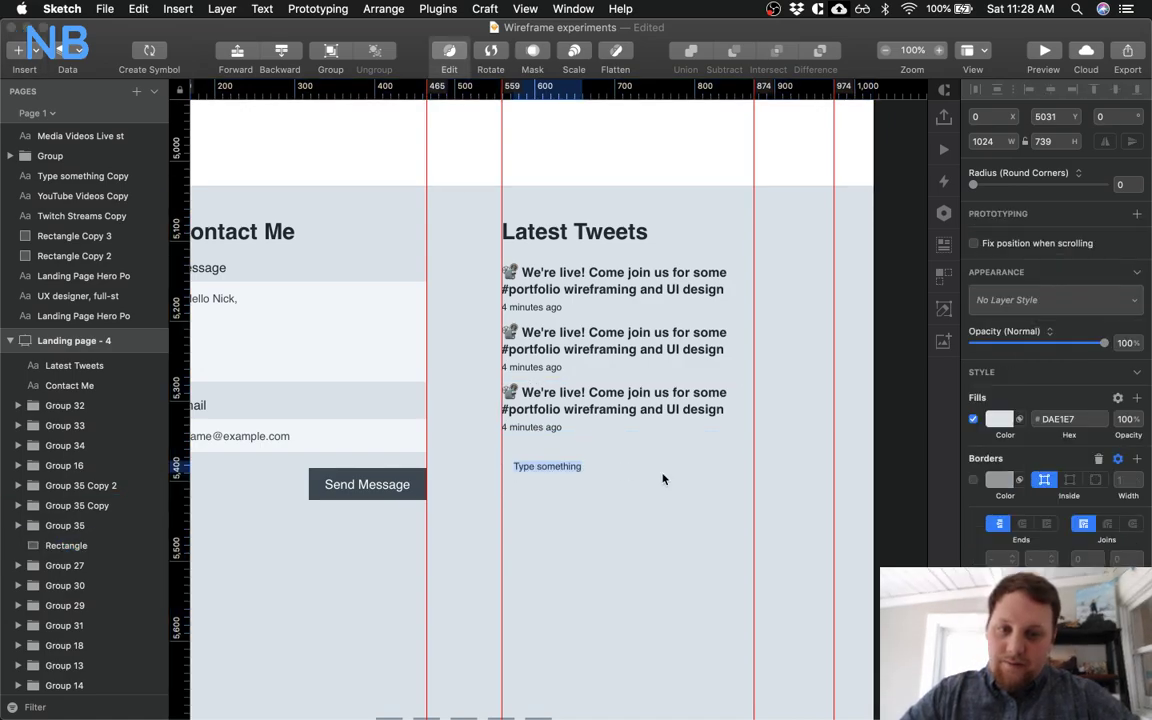
click(1125, 350)
text(16)
key(Return)
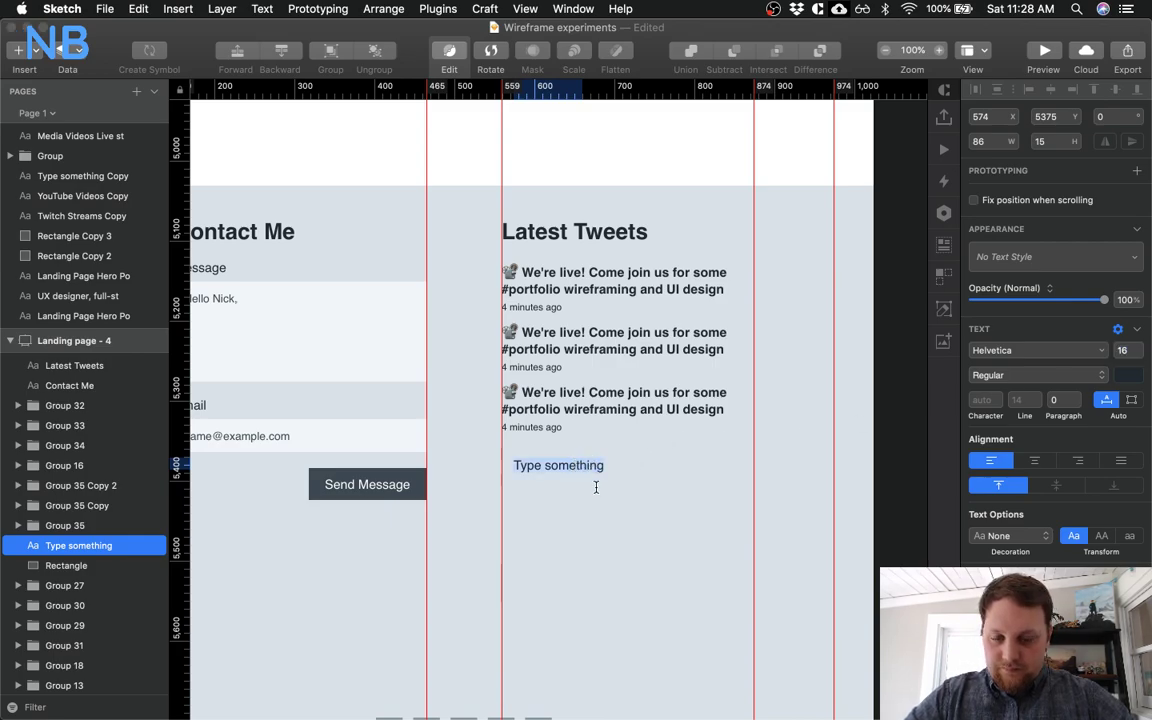
text(Follow @nickjbasile on Twitter)
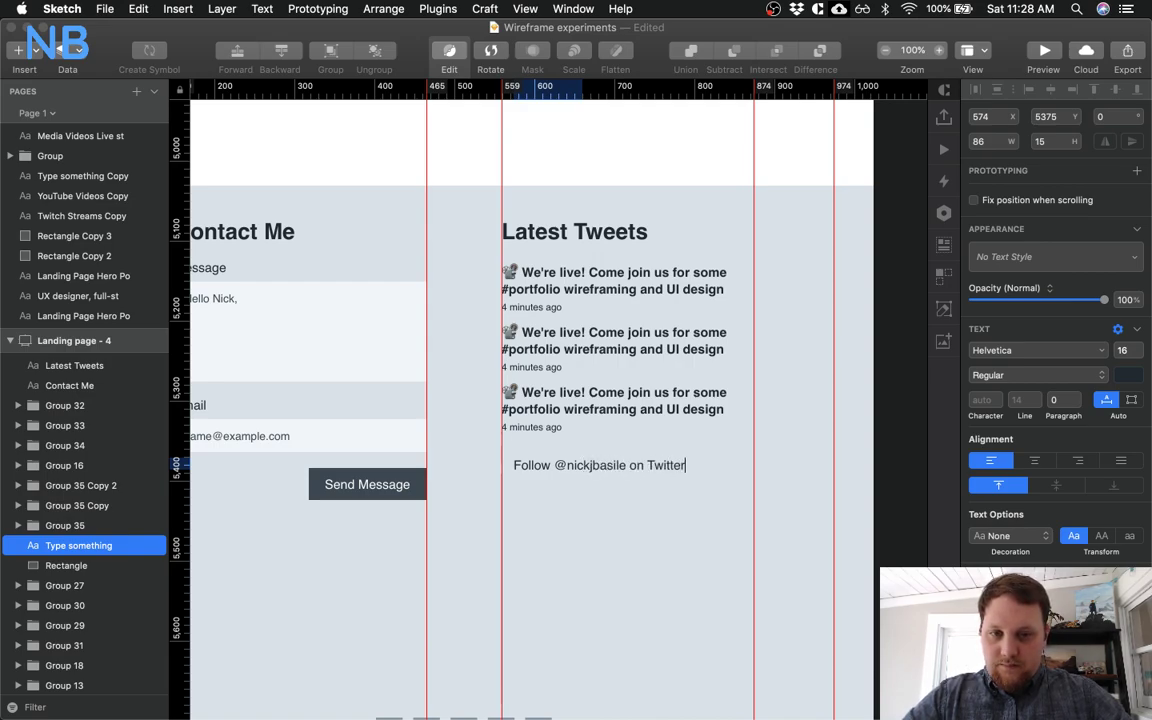
Align the Twitter follow line with the tweets' left edge at X 559, 20 px below the last tweet, and underline it
click(586, 533)
click(612, 465)
drag(612, 465, 601, 457)
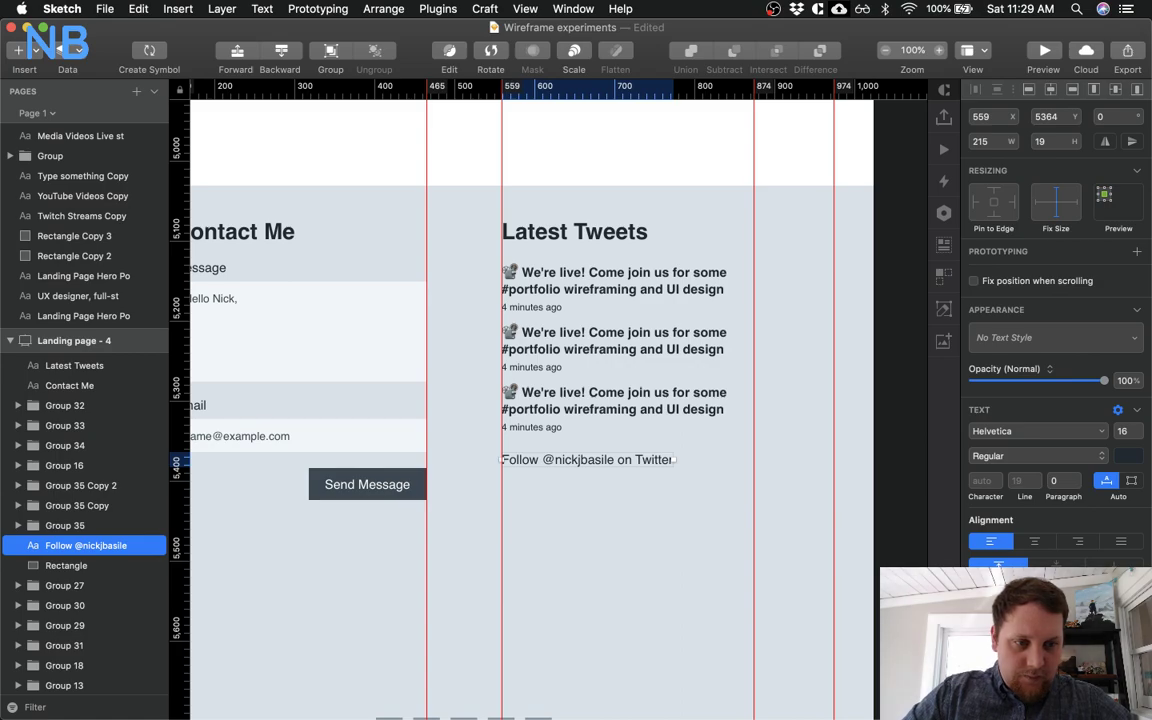
key(alt)
key(Up)
key(Up)
key(Up)
key(Up)
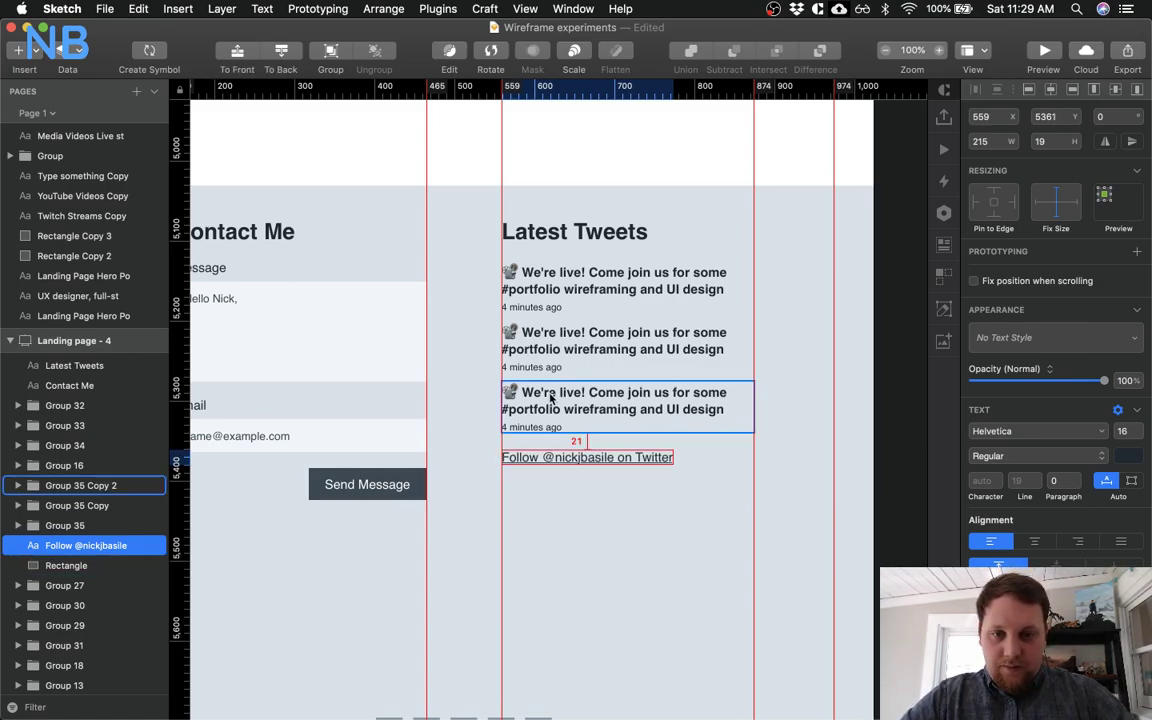
click(545, 550)
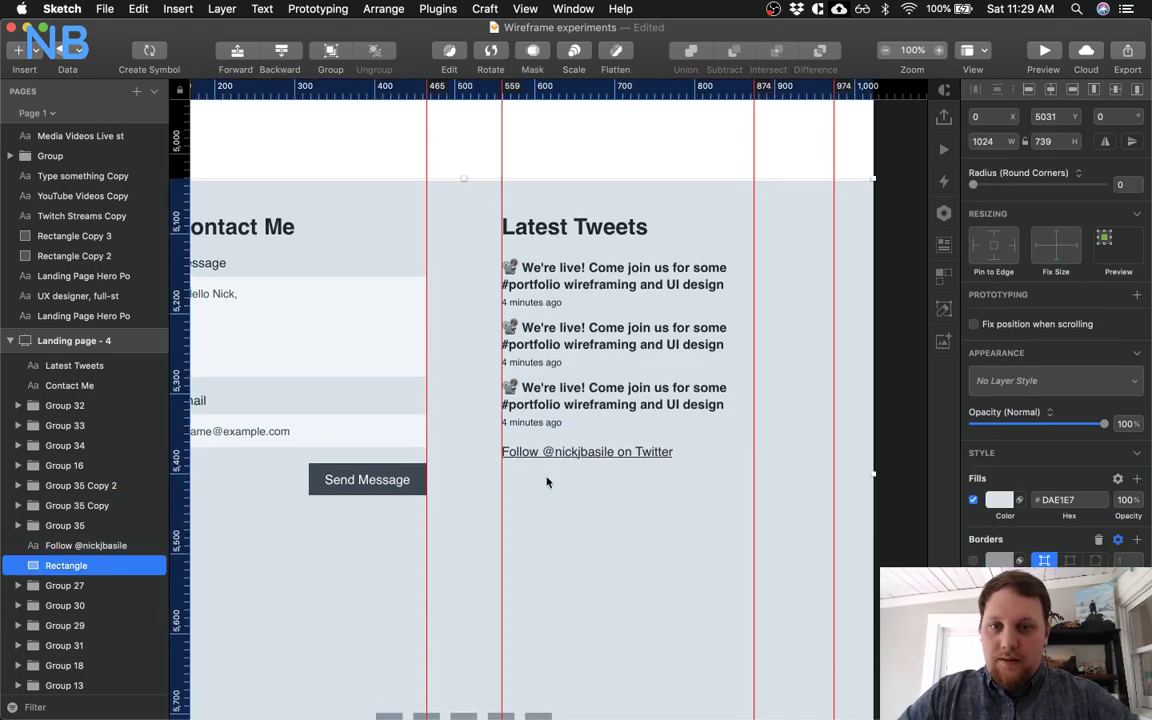
Group the three tweets together, then group them with the follow link and the Latest Tweets heading
scroll(519, 392, down, 1)
click(580, 432)
click(580, 375)
shift+click(578, 315)
shift+click(576, 266)
key(super+g)
shift+click(587, 429)
shift+click(603, 212)
key(super+g)
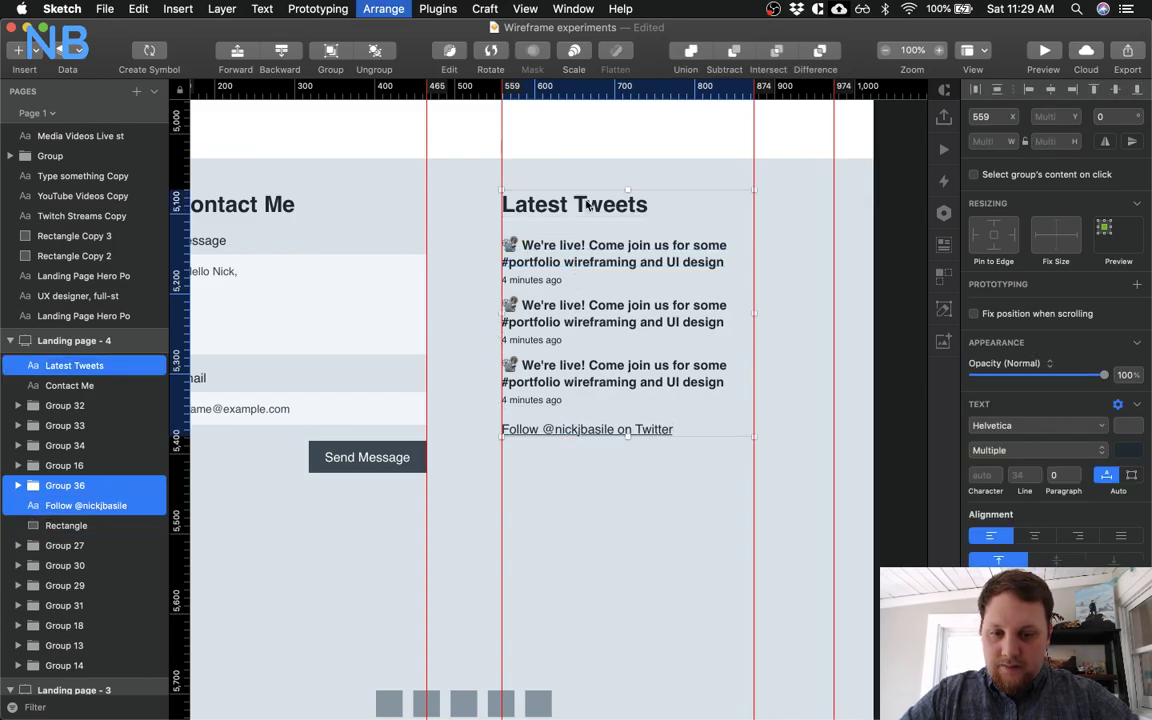
Place a horizontal guide at Y 5424 along the bottom edge of the Send Message button
scroll(566, 385, down, 5)
scroll(566, 385, left, 2)
scroll(566, 385, left, 2)
scroll(566, 385, up, 5)
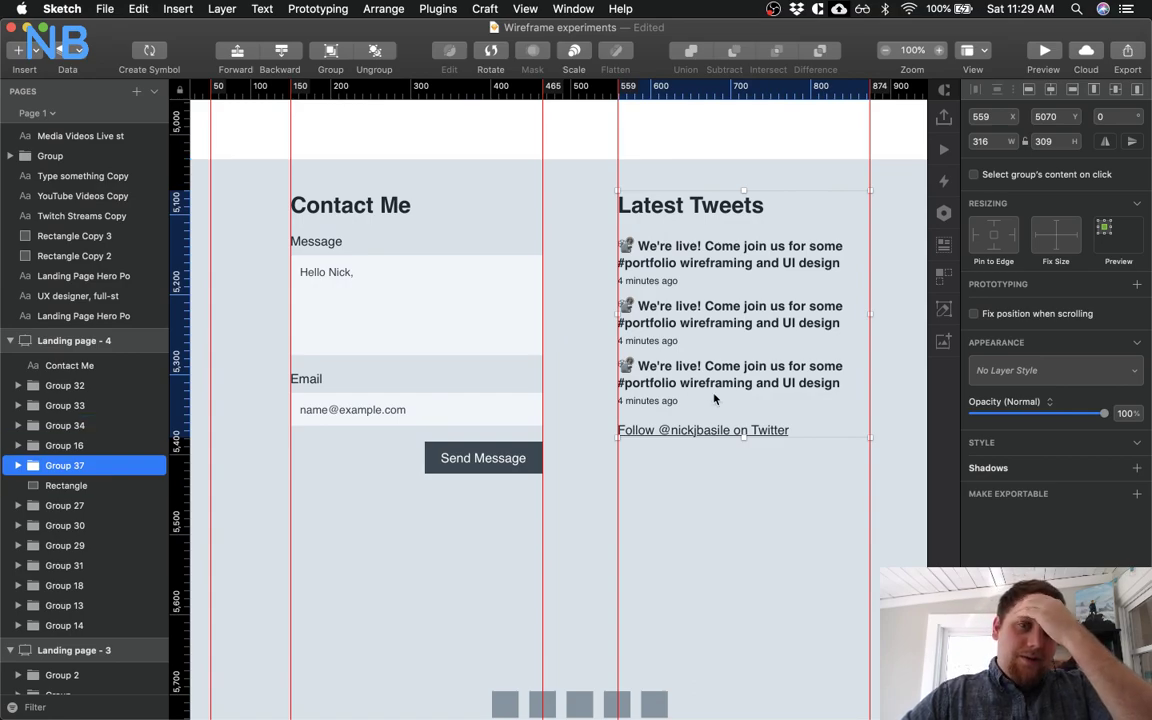
click(460, 462)
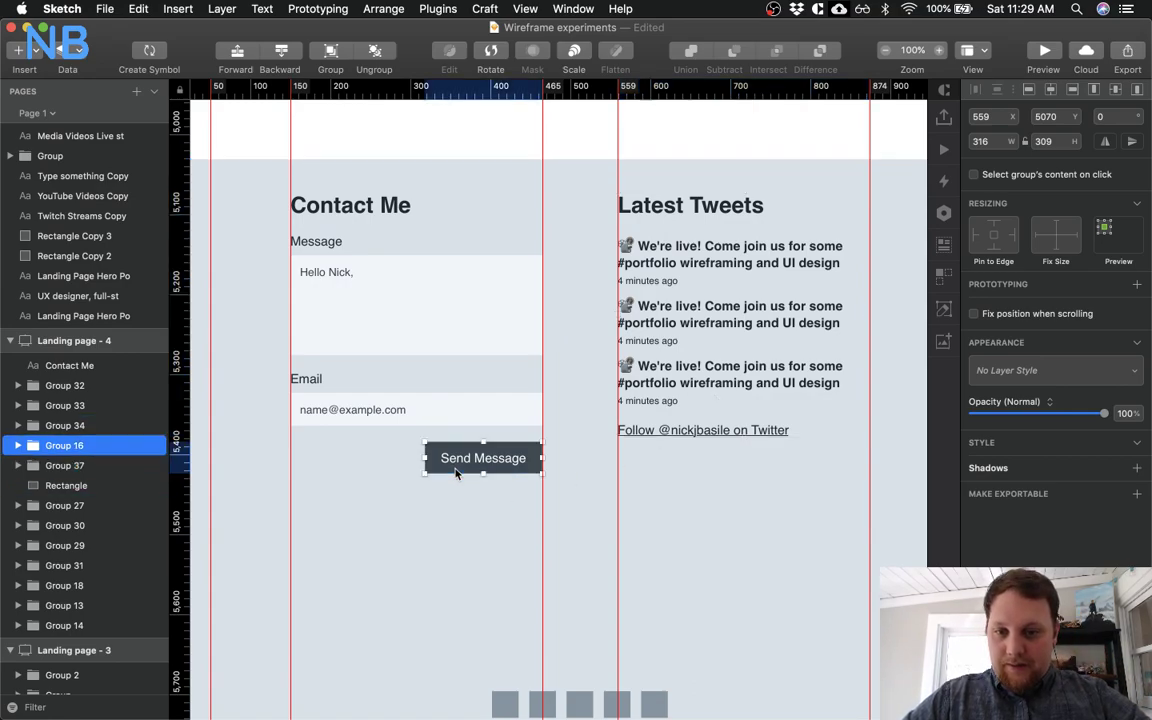
click(176, 473)
scroll(617, 470, right, 2)
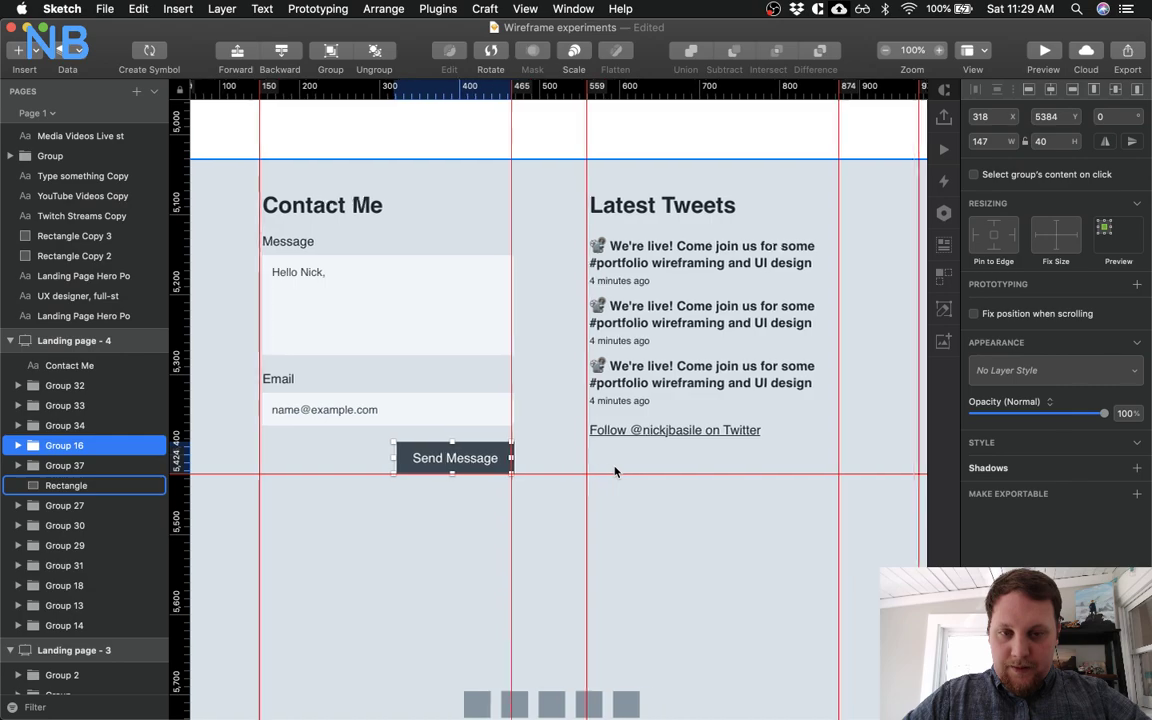
Nudge the tweets group to Y 5124, level with the Message label, and mark that height with a horizontal guide
click(622, 380)
click(622, 380)
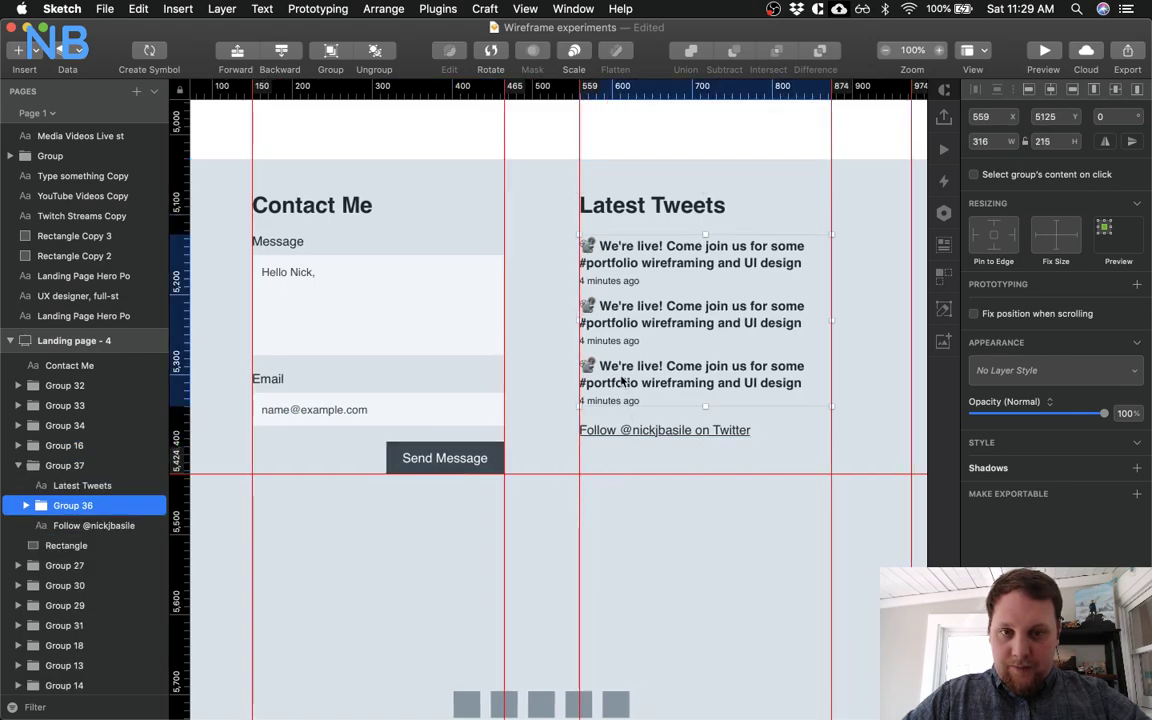
double_click(632, 254)
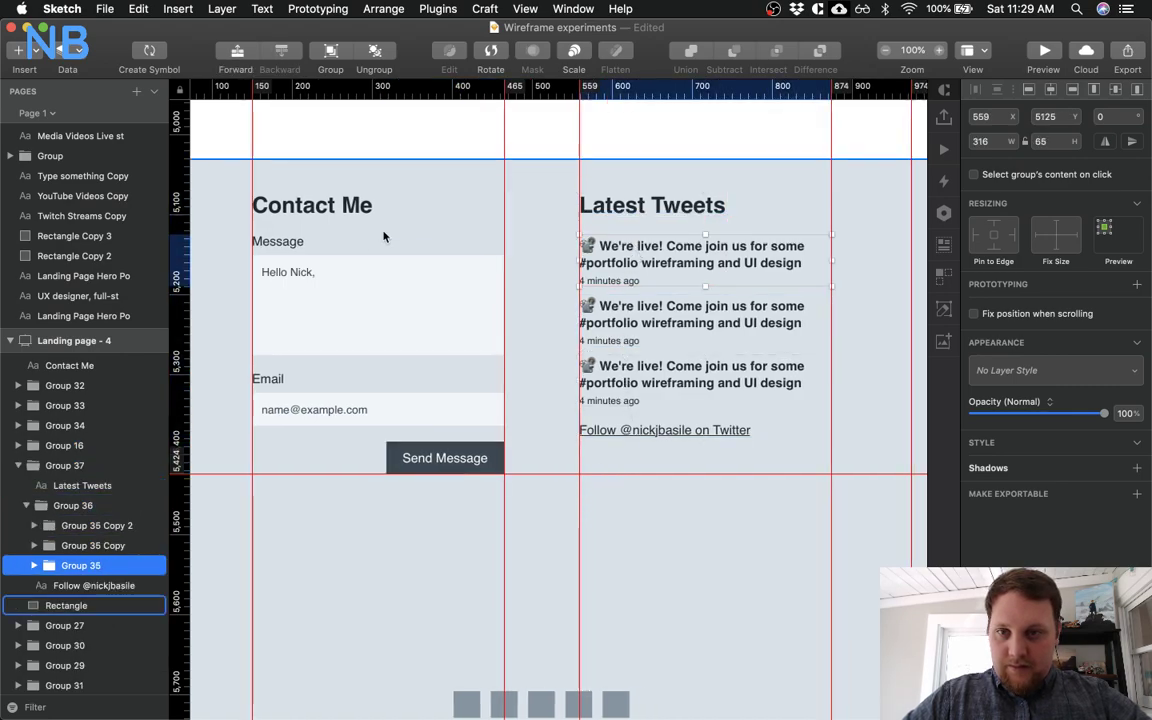
click(295, 242)
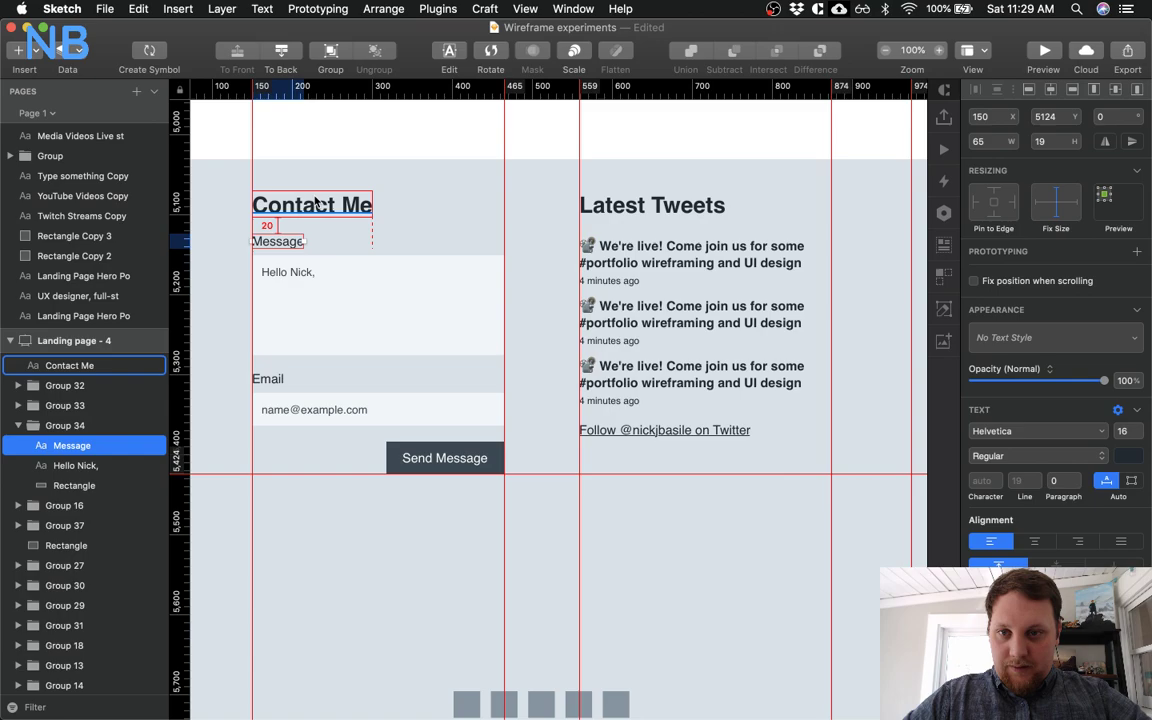
double_click(638, 238)
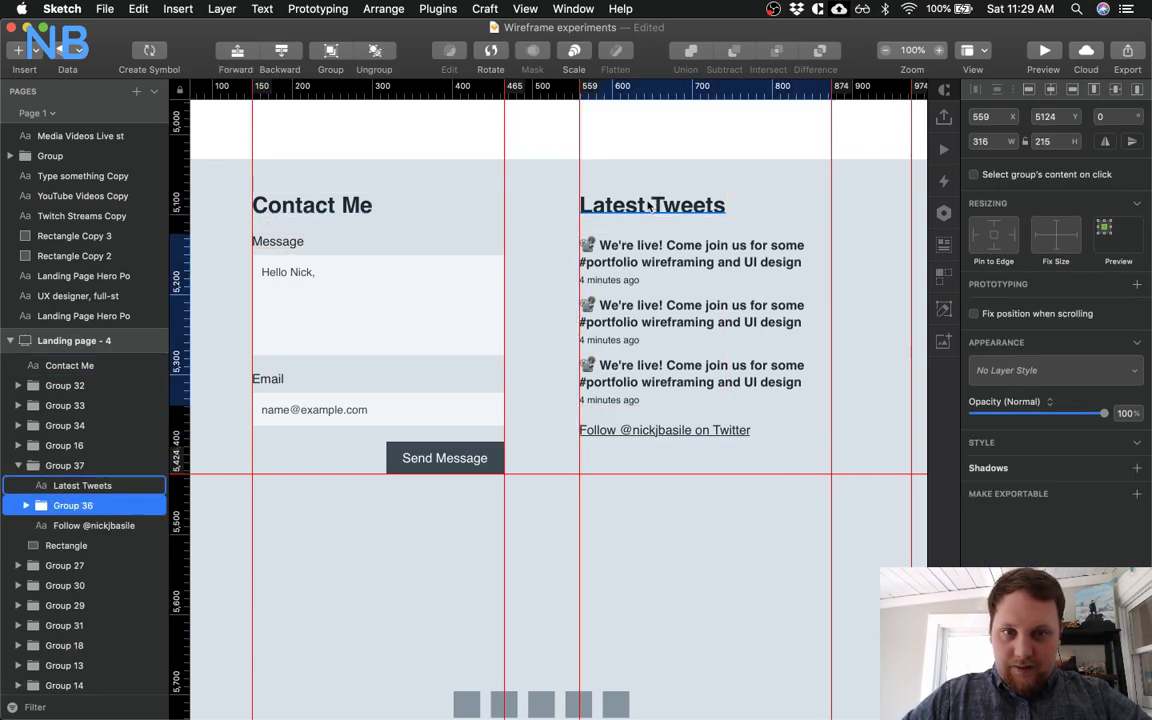
key(Down)
key(Up)
key(Up)
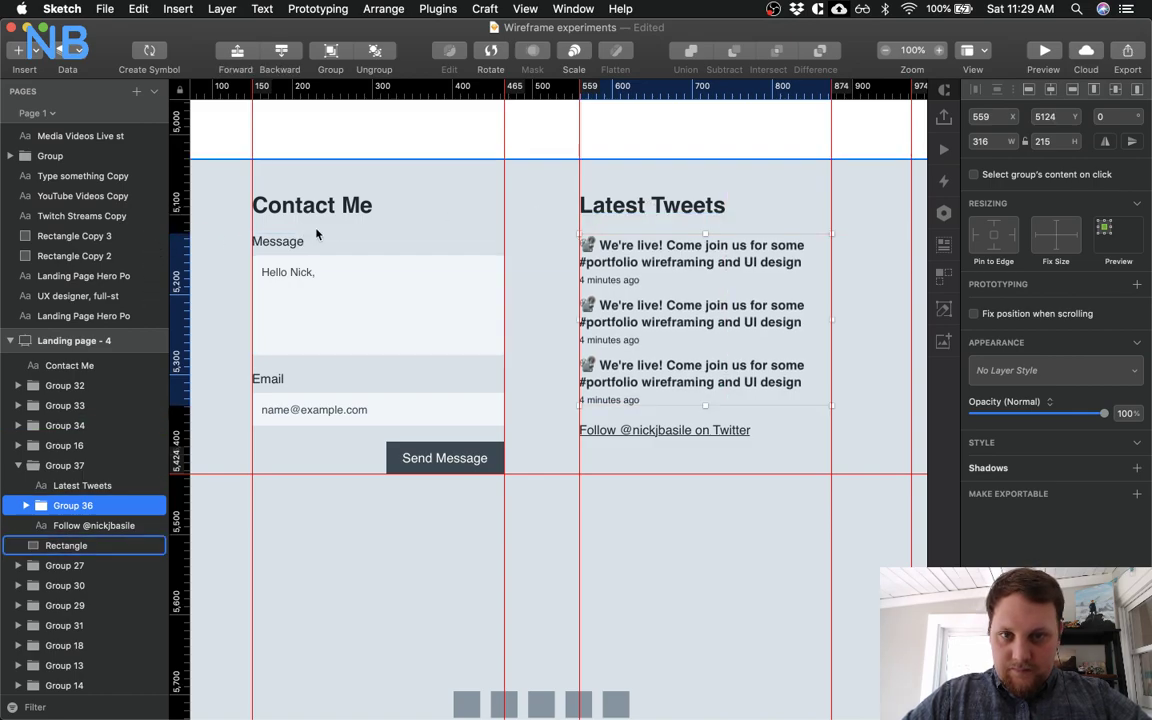
click(182, 234)
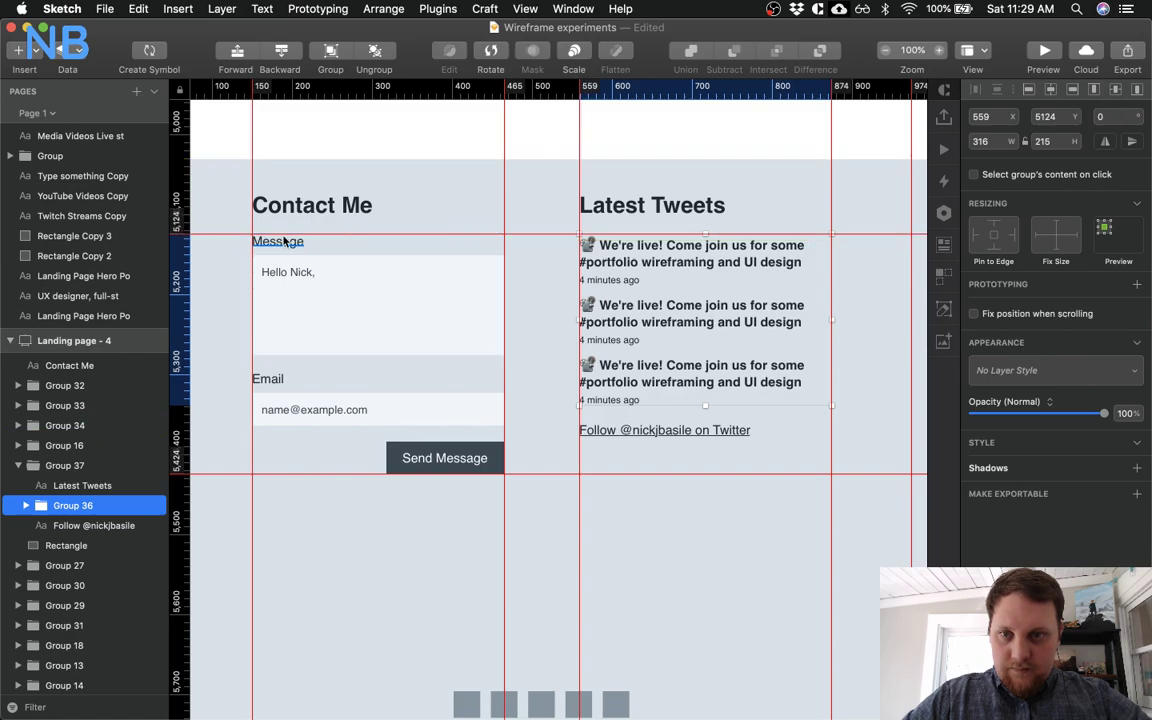
super+click(285, 242)
Move the second and third tweets down together to leave a 15 px gap below the first tweet
super+click(632, 313)
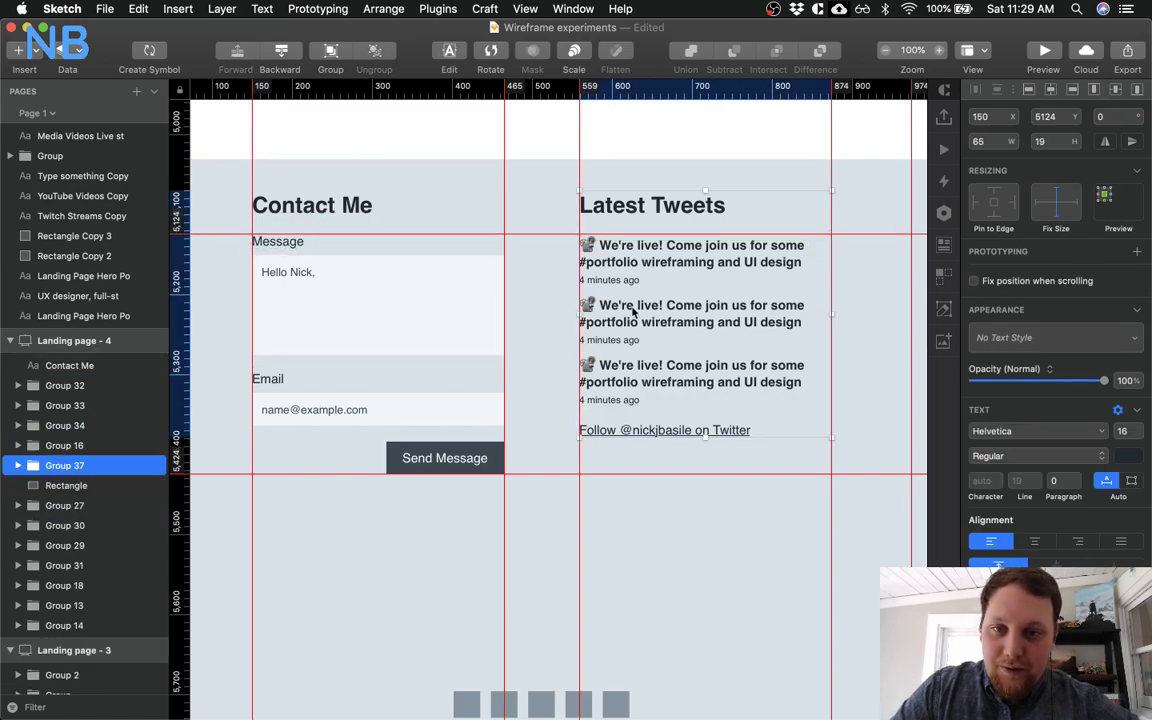
double_click(632, 313)
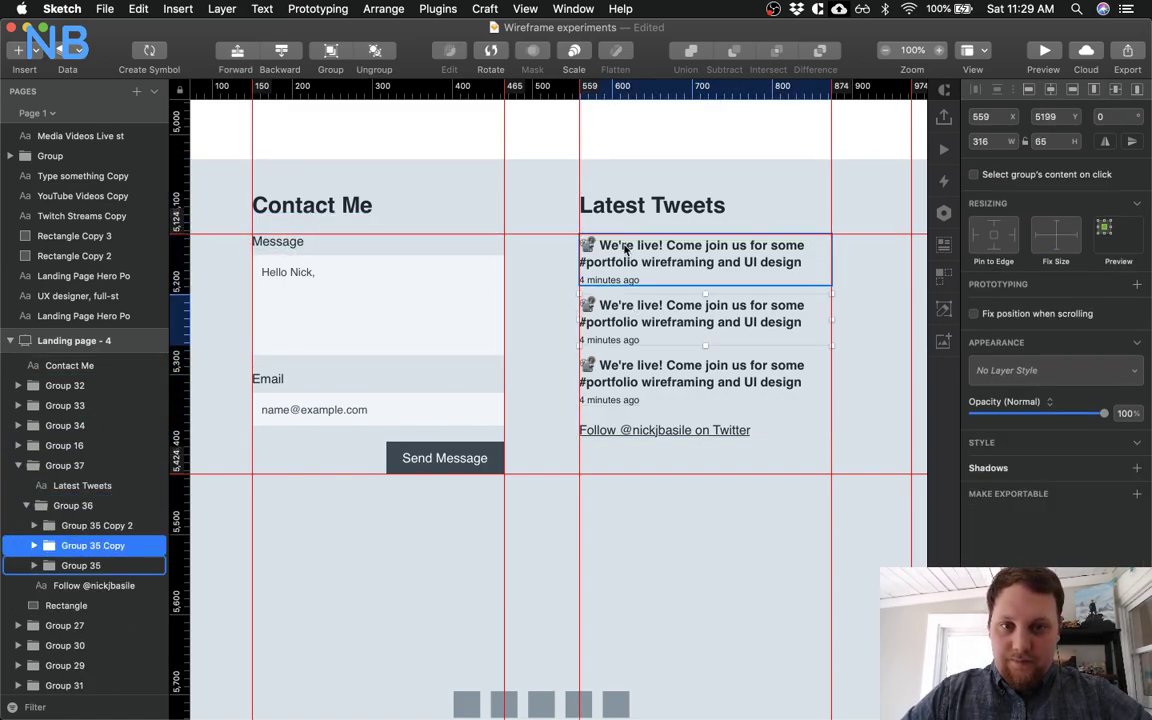
shift+click(636, 385)
key(Down)
key(Down)
key(Down)
key(Down)
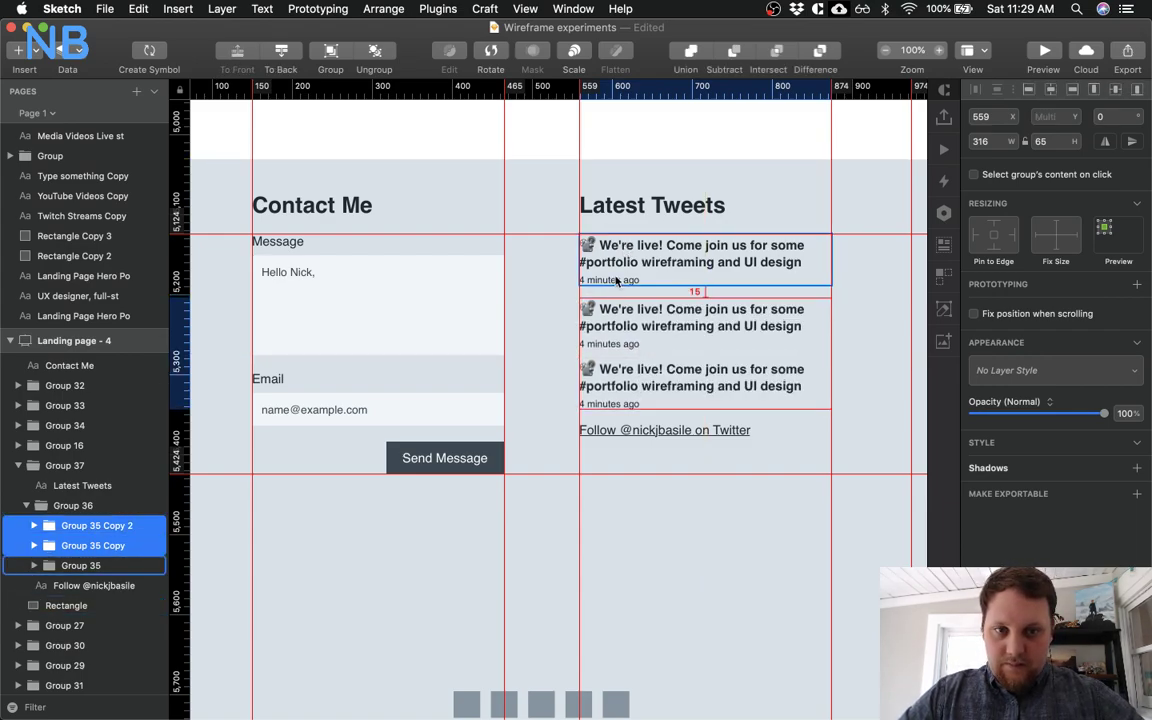
click(650, 411)
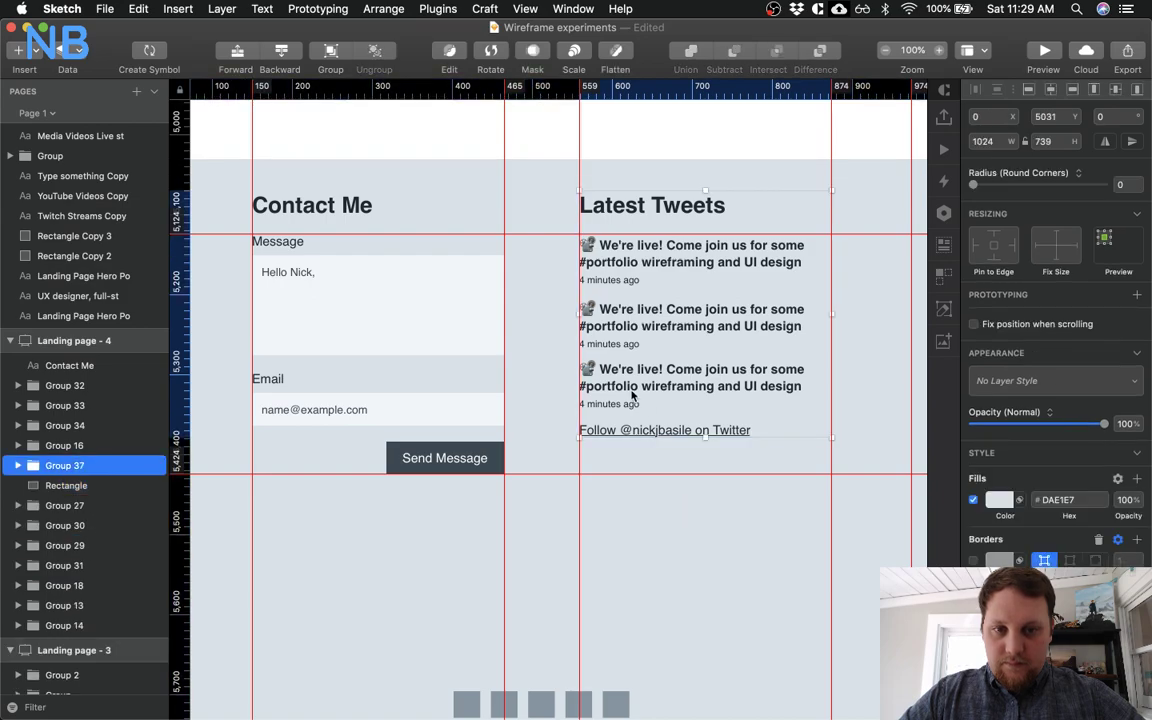
Lower the third tweet 5 px to match the gap between the first two tweets
double_click(632, 396)
click(632, 396)
key(Down)
key(Down)
key(Down)
key(Down)
key(Down)
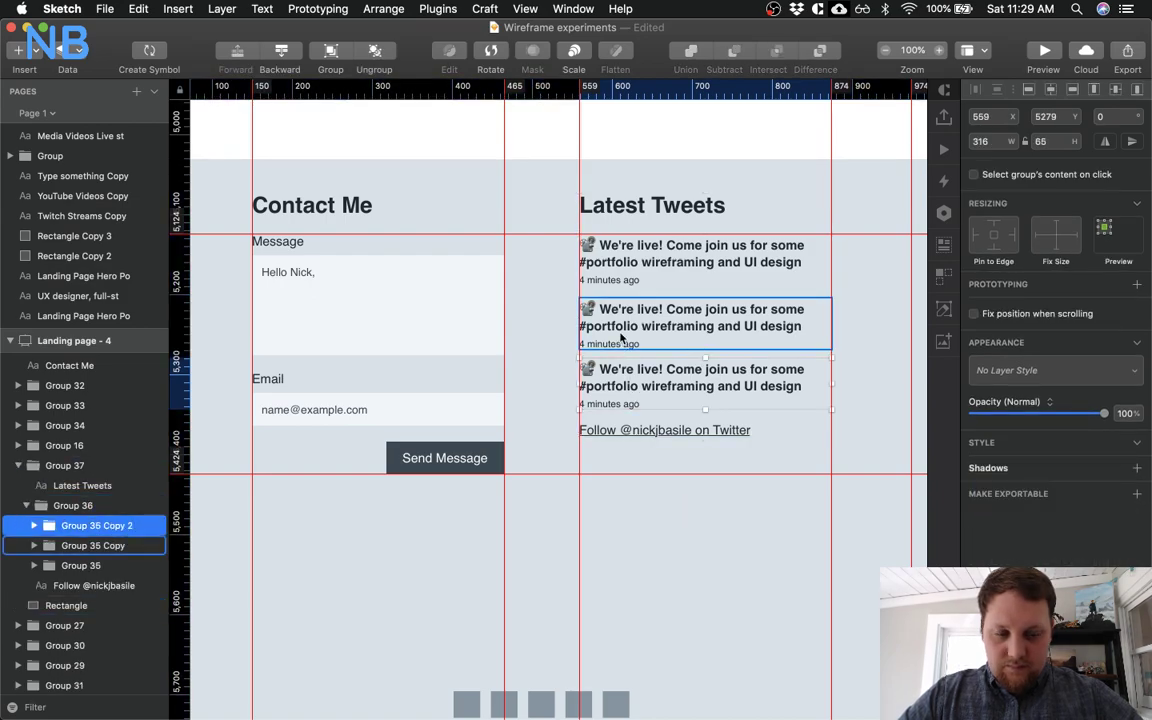
Move the Twitter follow link down about 14 px to open more space under the third tweet
click(645, 430)
key(Down)
key(Down)
key(Down)
key(Down)
key(Down)
key(Down)
key(Down)
key(Down)
key(Down)
key(Down)
key(Down)
key(Down)
key(Down)
key(Down)
key(alt)
Remove the horizontal guide at the top of the Message label and the tweets
click(685, 545)
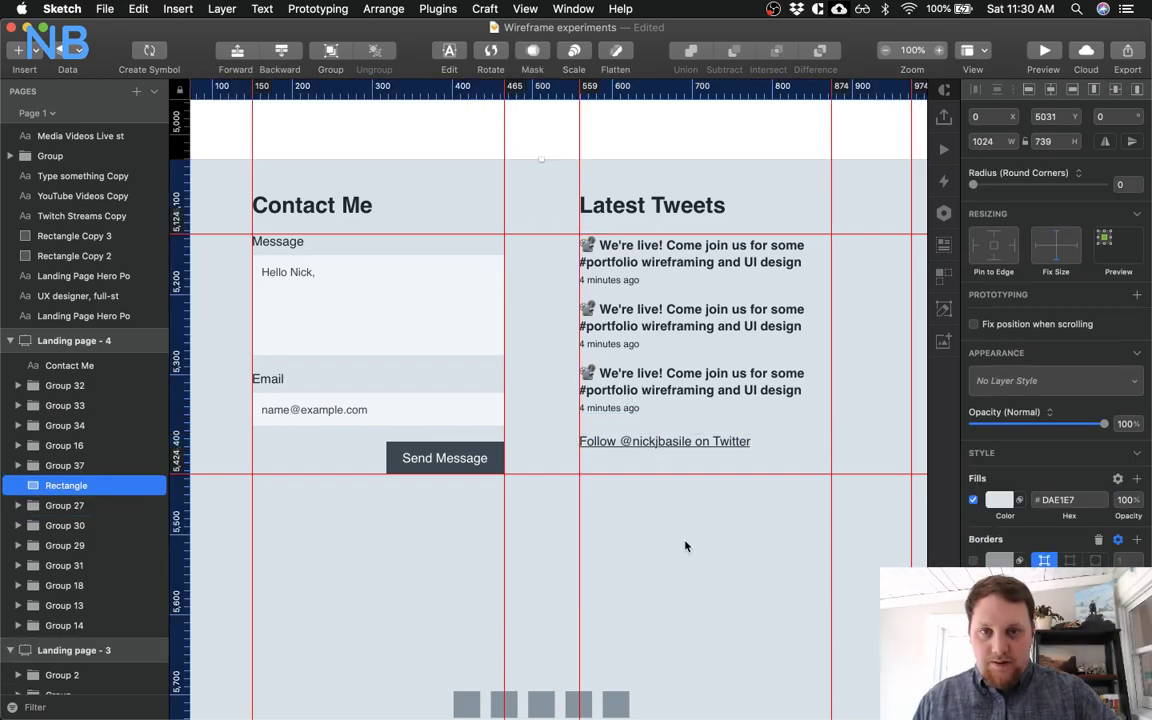
drag(183, 233, 183, 97)
drag(180, 420, 181, 106)
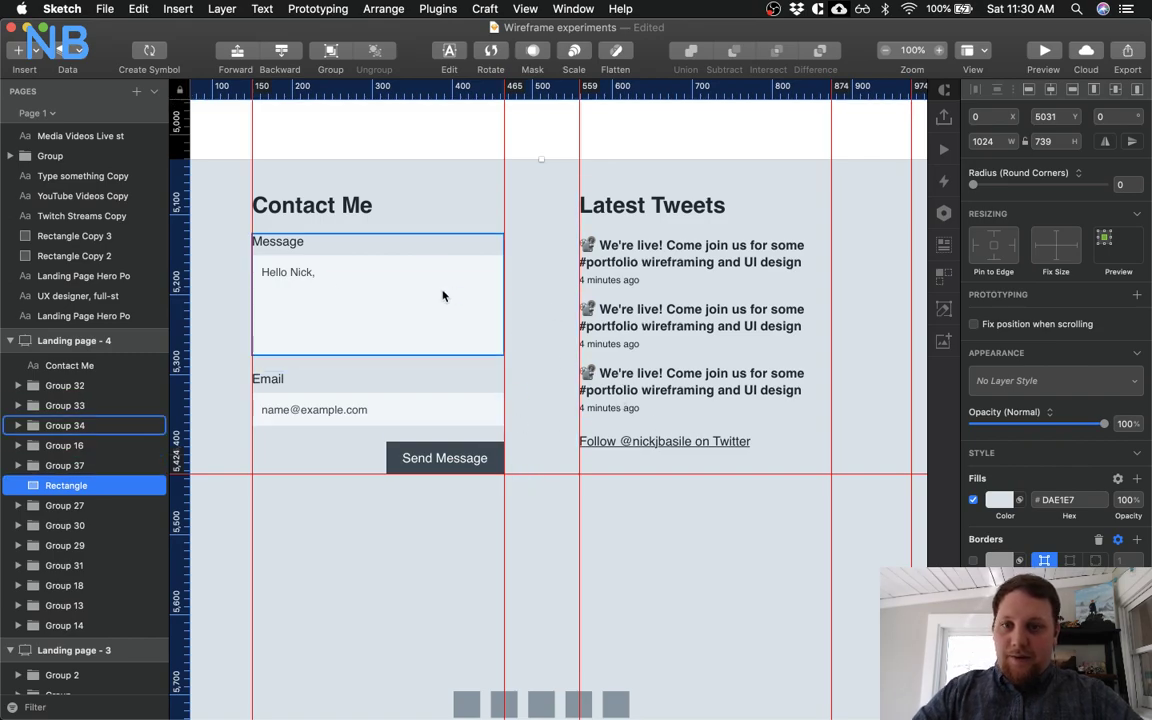
Group the Contact Me heading with the Message field, Email field and Send Message button
click(391, 278)
shift+click(412, 458)
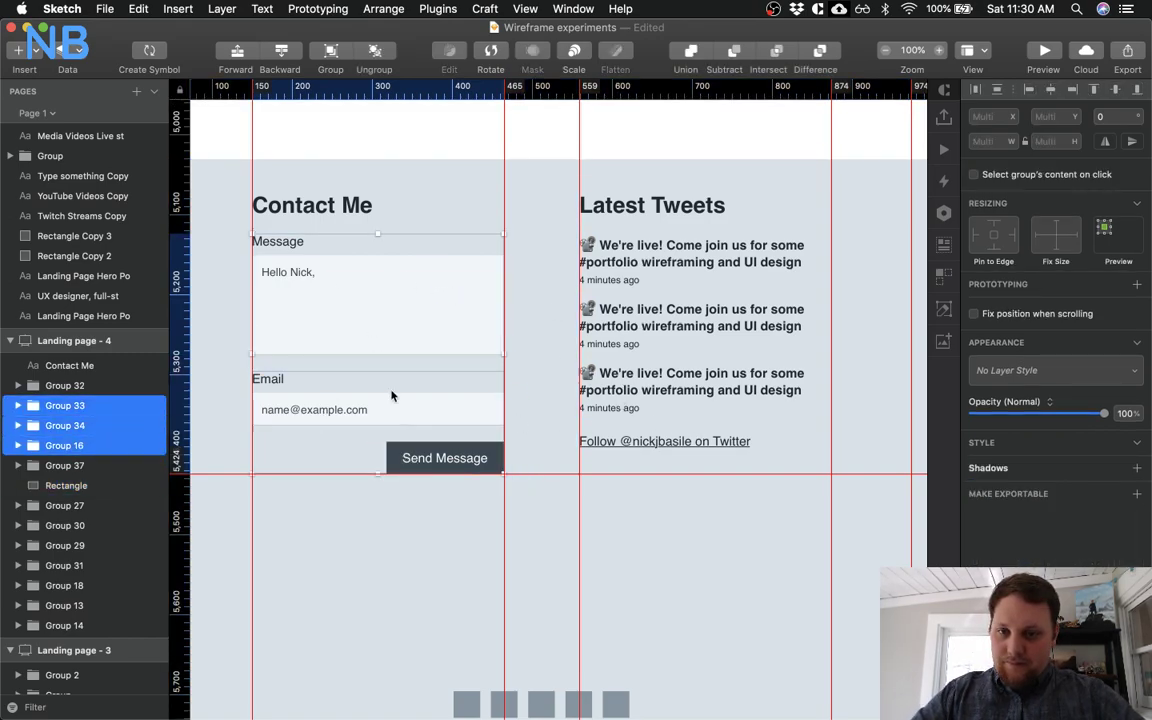
shift+click(316, 207)
key(super+g)
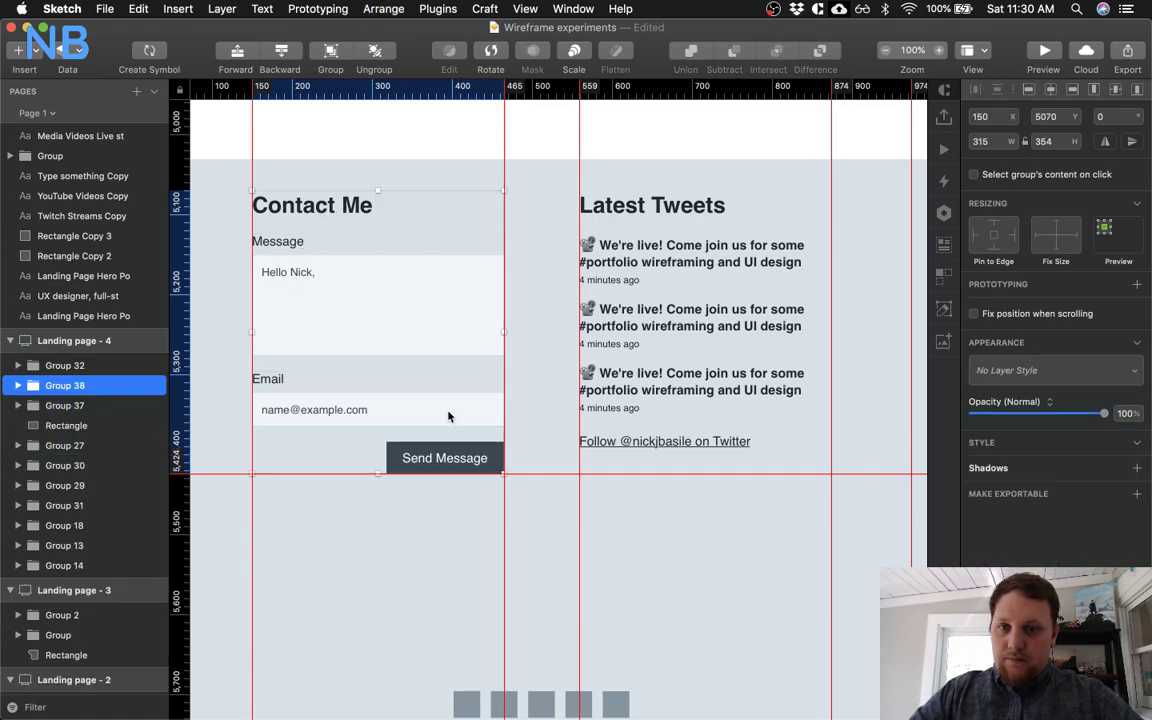
click(435, 543)
Move the Send Message button to the left edge of the form, keeping its height at Y 5384
click(455, 452)
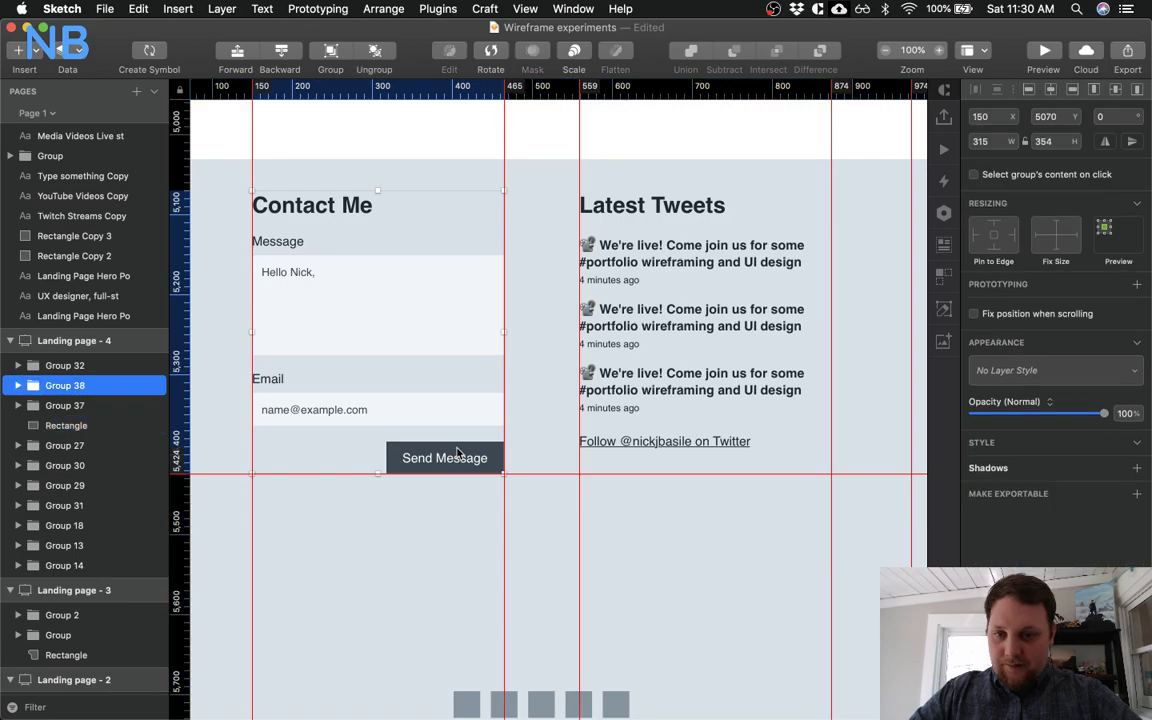
click(478, 458)
drag(478, 458, 338, 443)
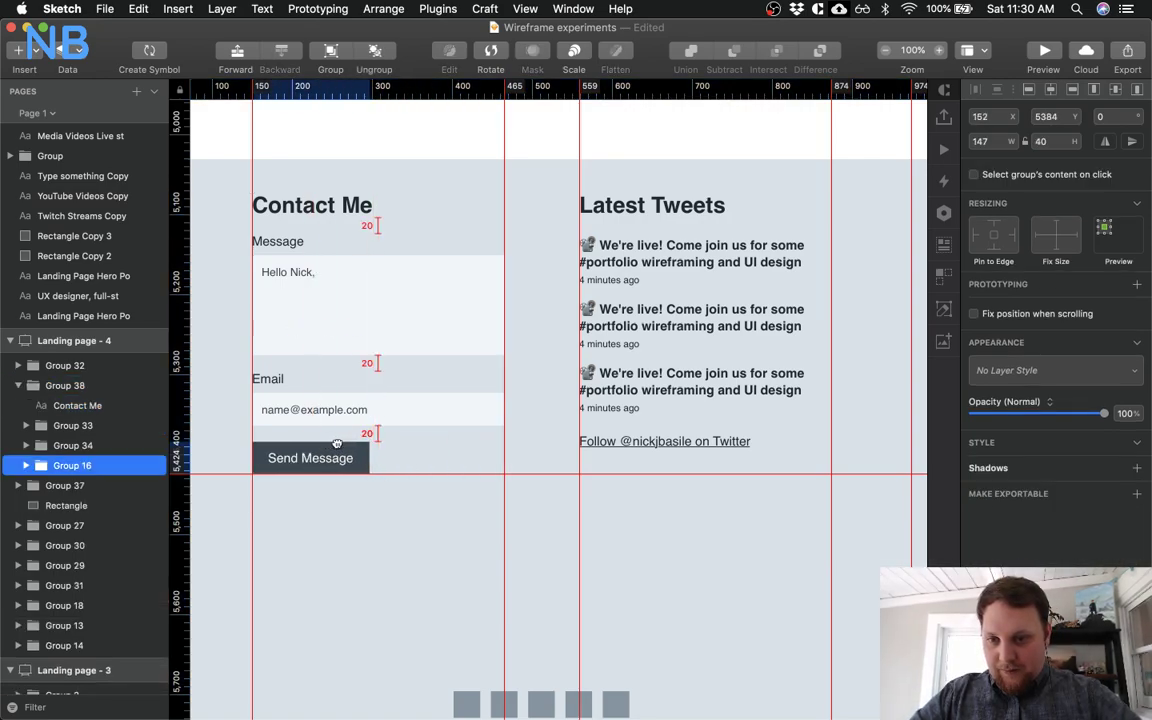
click(375, 532)
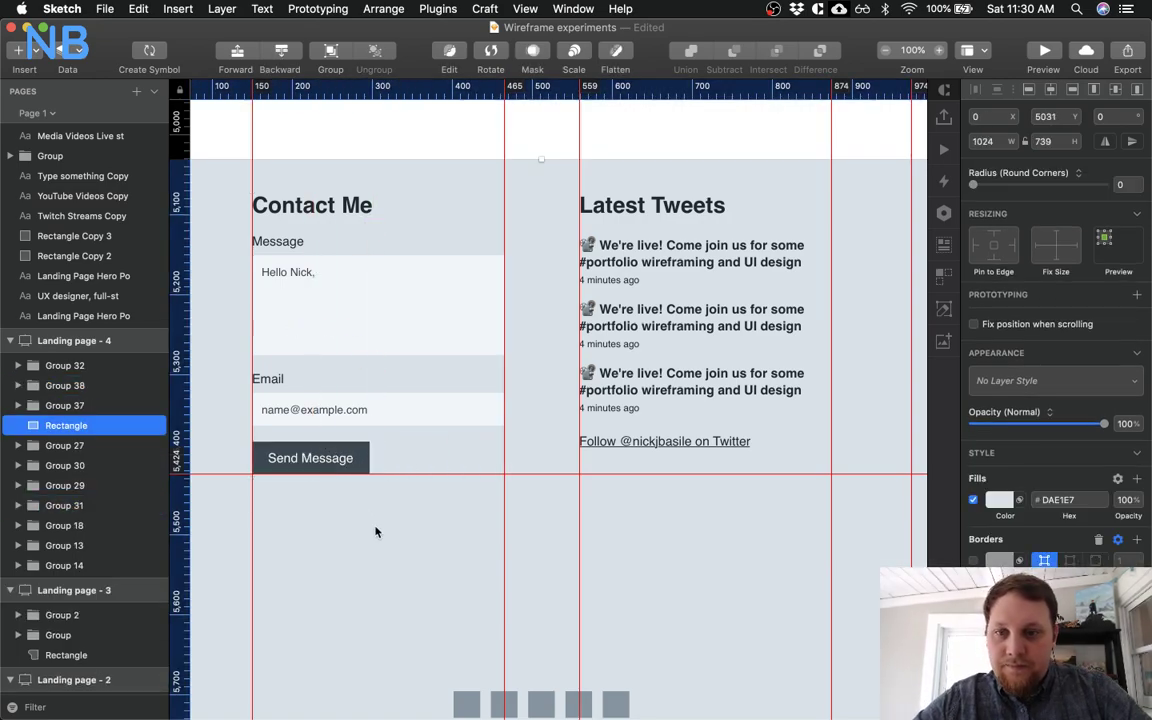
Nudge the Email label and field up to Y 5291, leaving a 15 px gap below the Message field
click(423, 395)
key(alt)
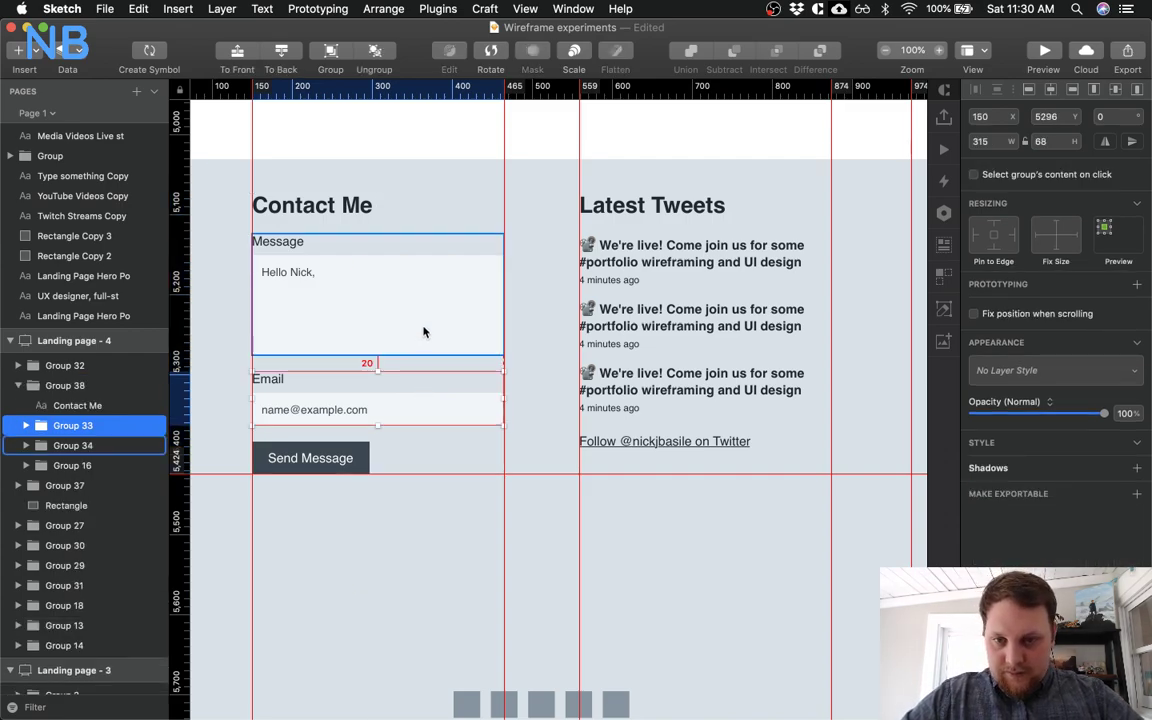
key(Up)
key(Up)
key(Up)
key(Up)
key(alt)
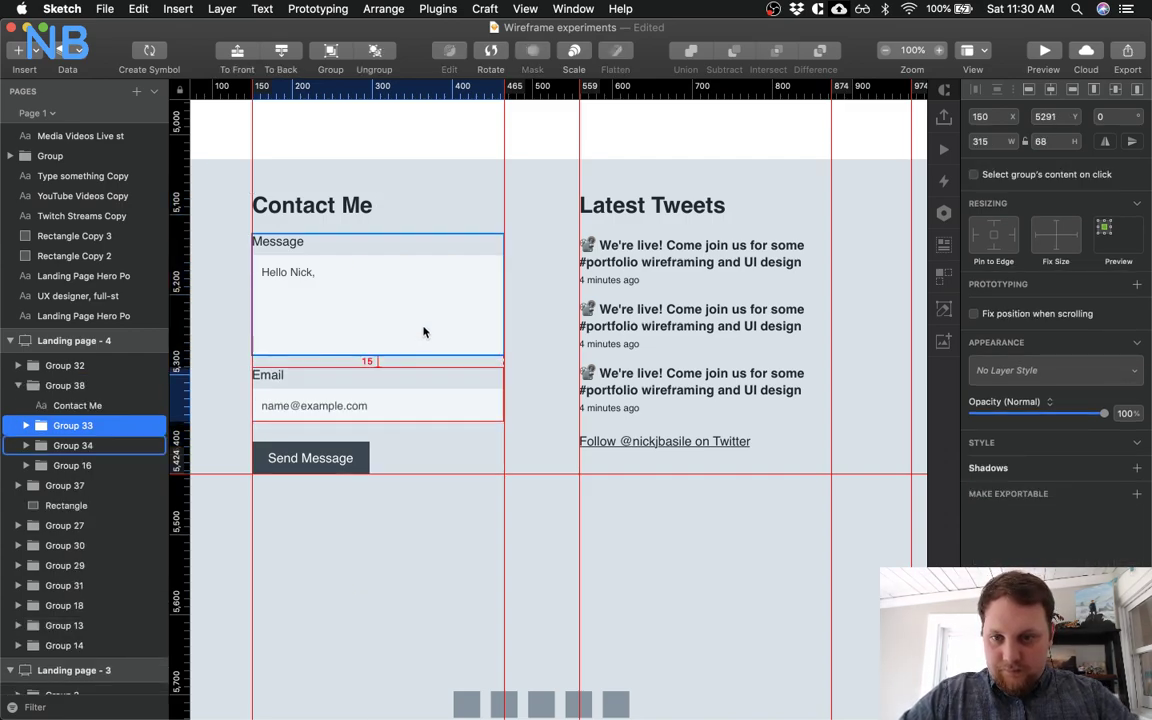
Check the spacing between the elements of the Contact Me form and the Latest Tweets column
click(640, 443)
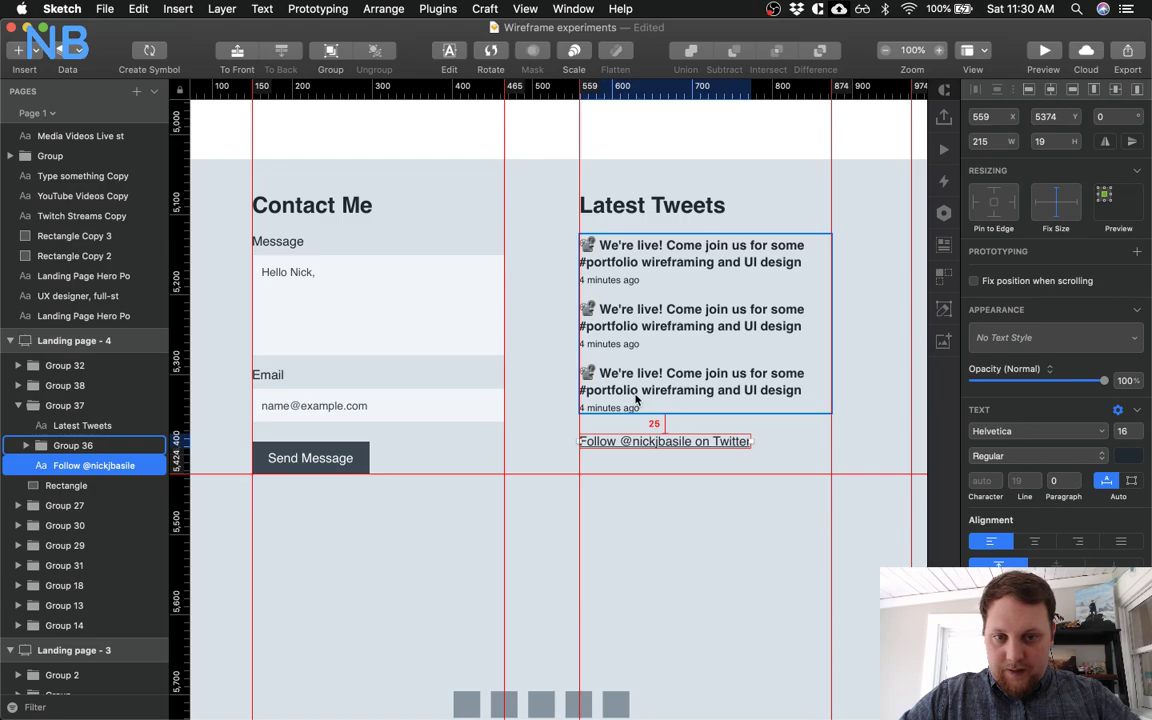
click(345, 457)
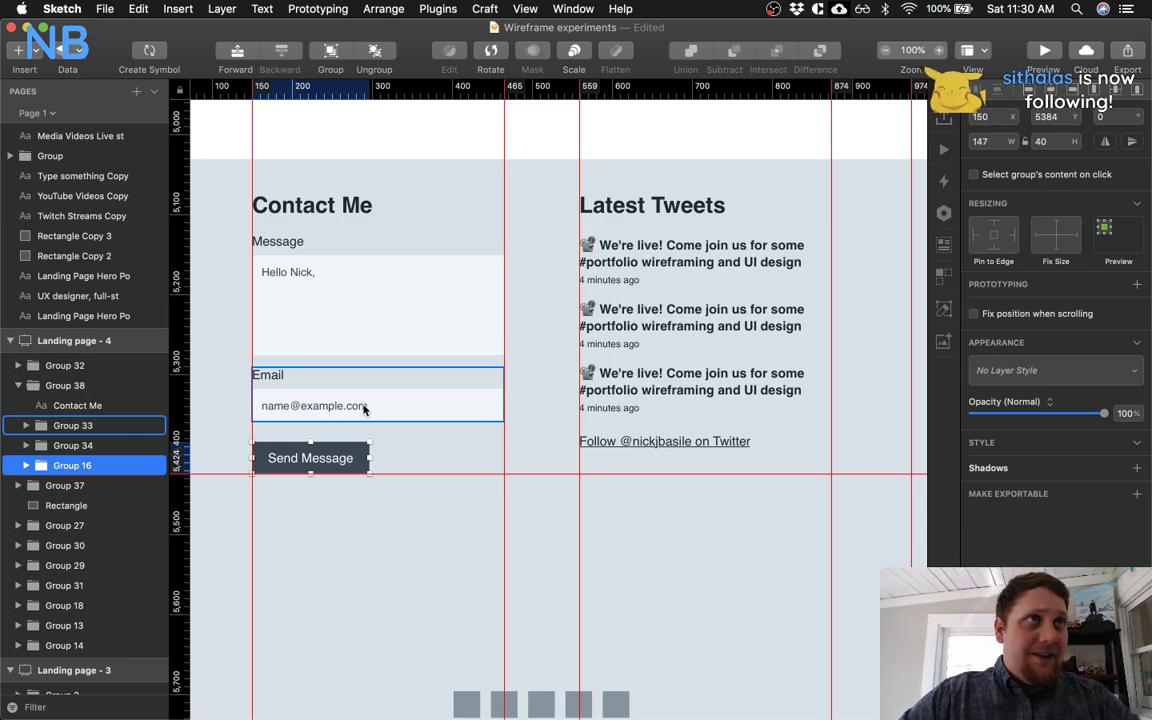
click(400, 460)
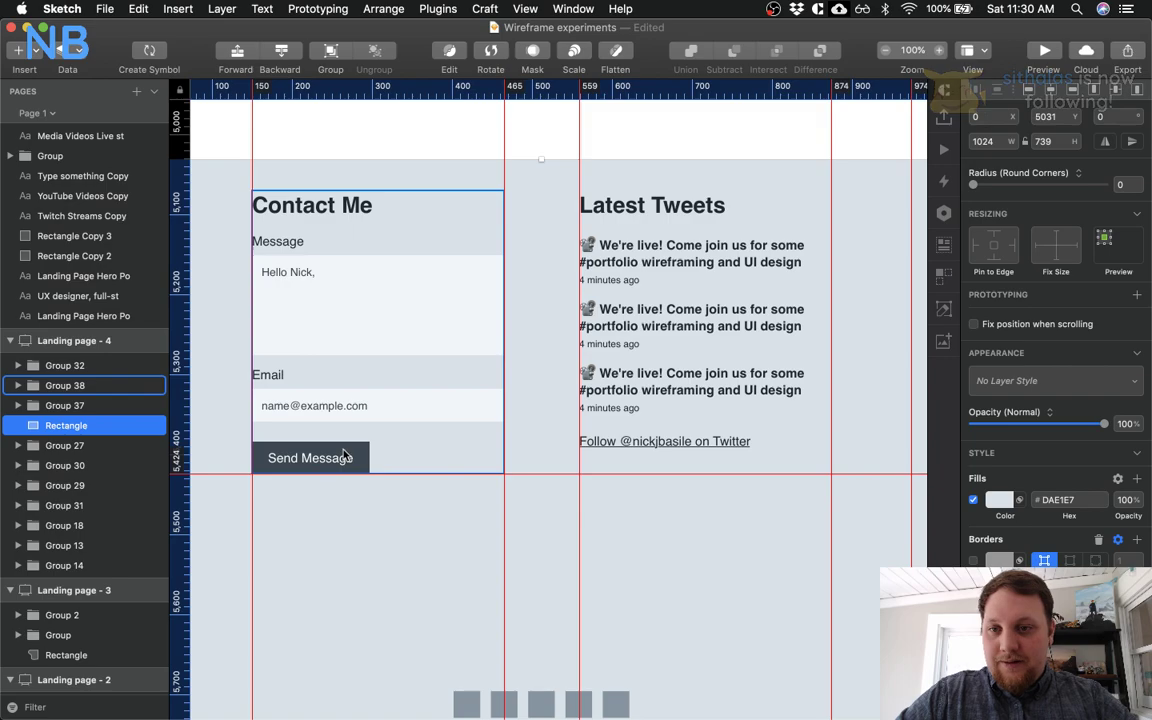
click(277, 240)
click(285, 208)
click(450, 265)
click(476, 206)
Move the social icons and copyright group up to Y 5474, centred 50 px below the two footer columns
scroll(431, 269, down, 5)
scroll(431, 269, left, 3)
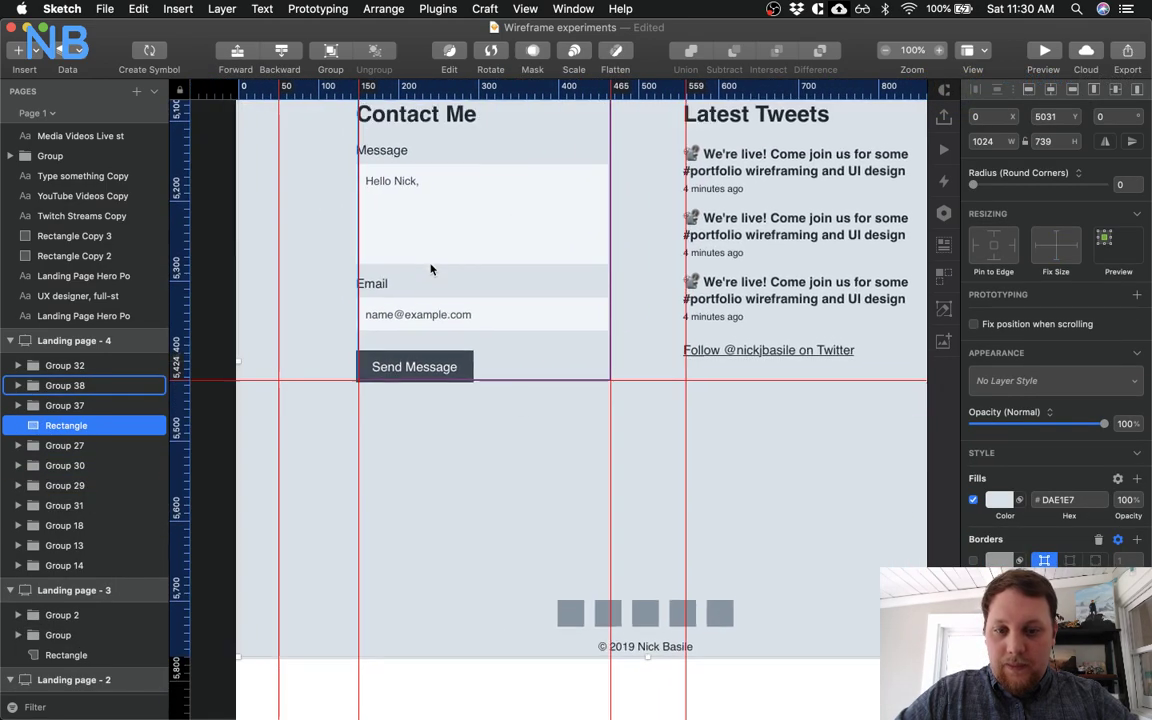
scroll(596, 504, right, 1)
click(606, 614)
drag(606, 614, 620, 440)
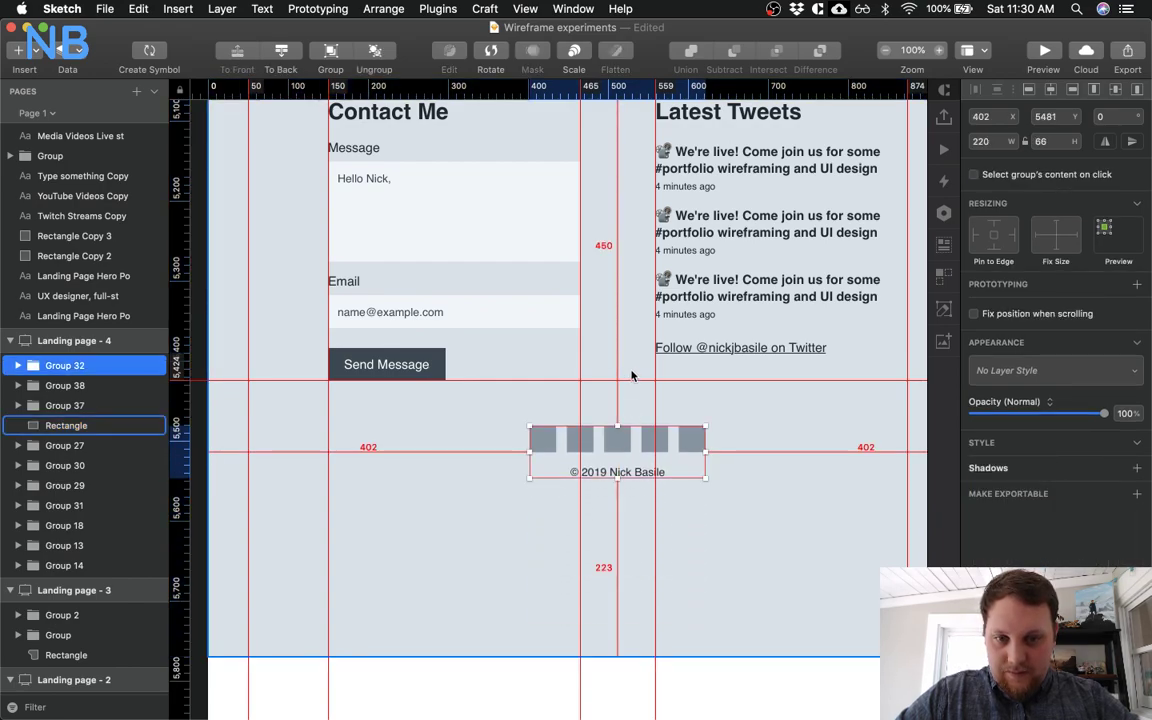
key(Up)
key(Up)
key(Up)
key(Up)
key(Up)
key(Up)
key(Up)
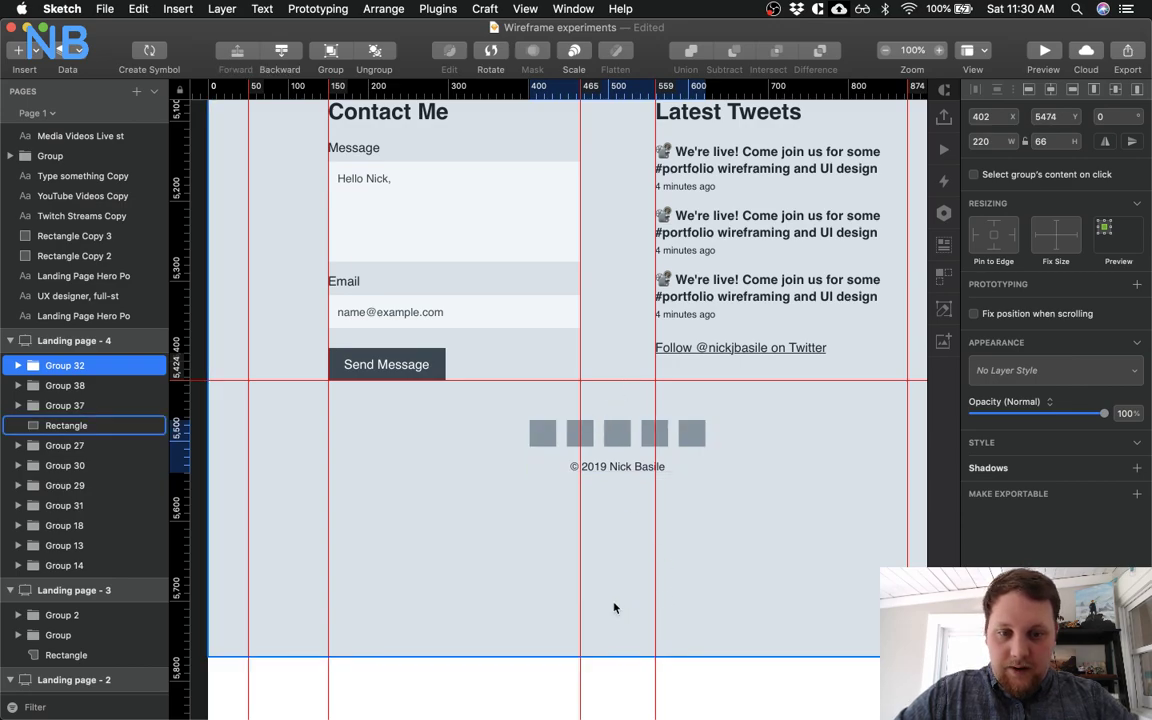
Shorten the footer background rectangle so the space below the copyright line matches the 40 px gap above the column headings
key(super+minus)
click(600, 515)
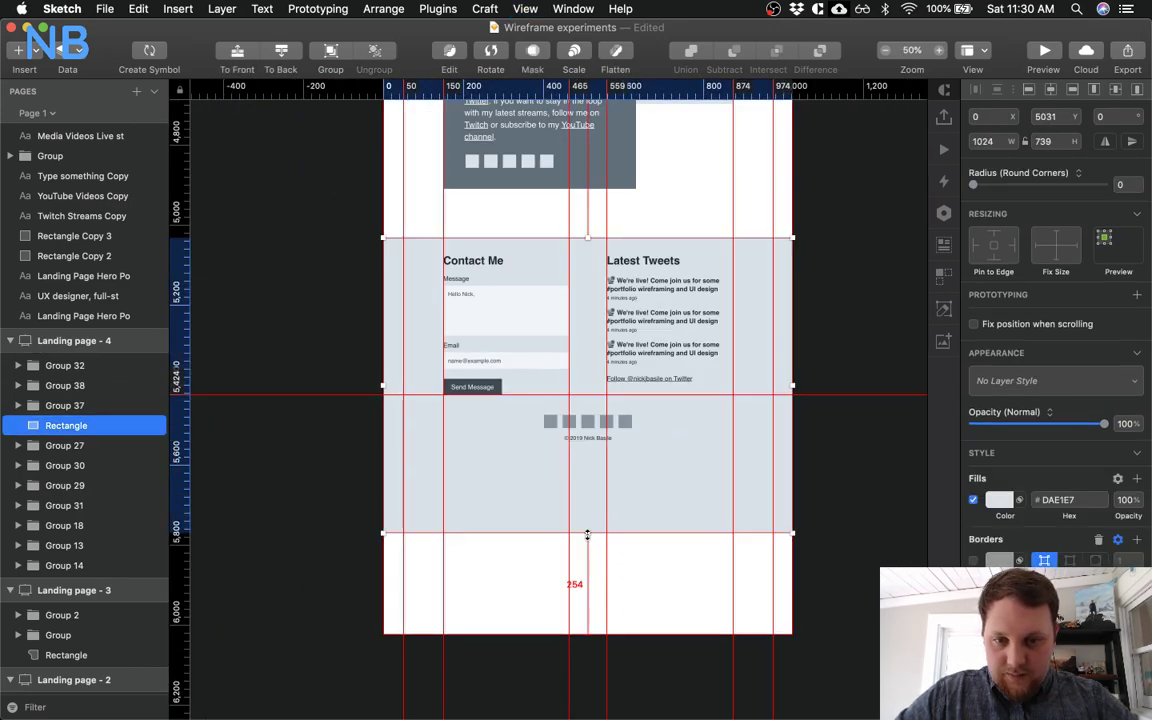
click(532, 309)
shift+click(665, 317)
shift+click(668, 443)
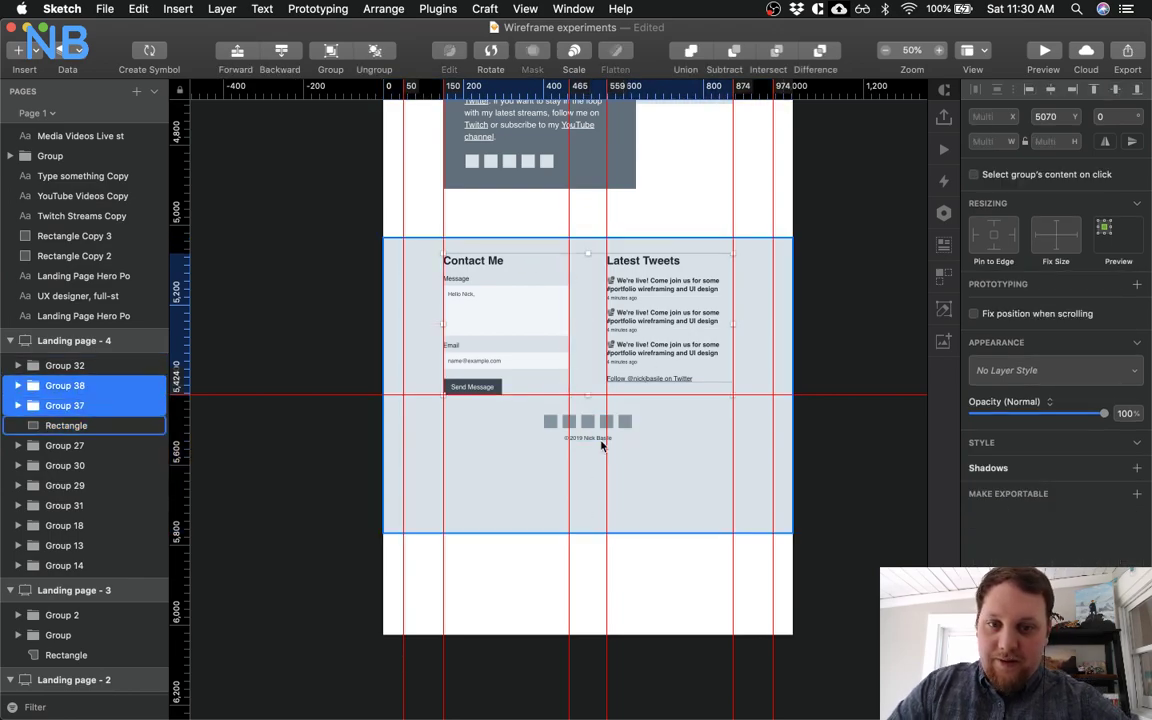
key(alt)
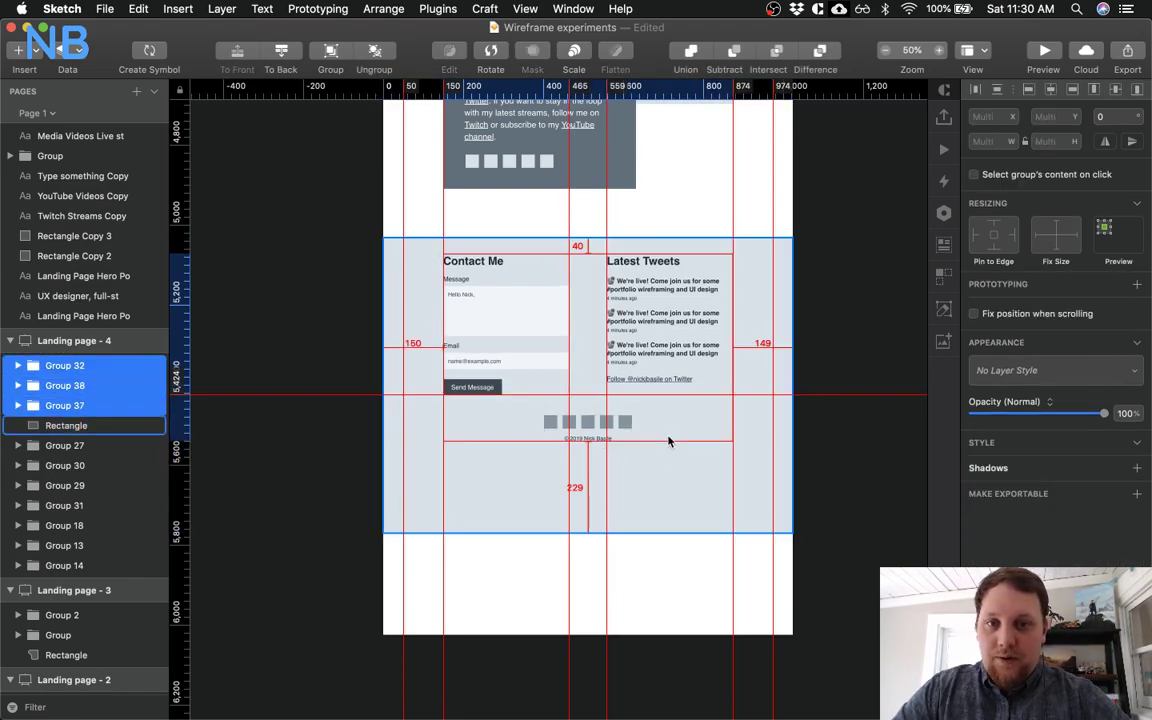
click(671, 472)
drag(590, 532, 587, 464)
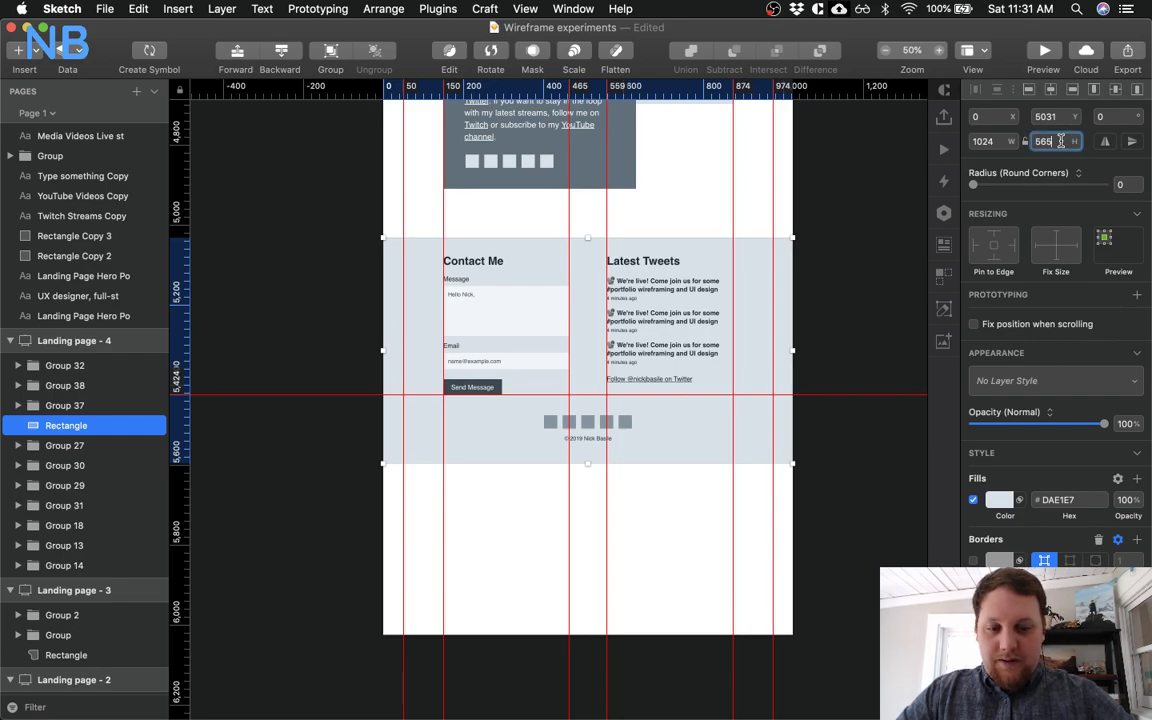
key(Return)
click(324, 427)
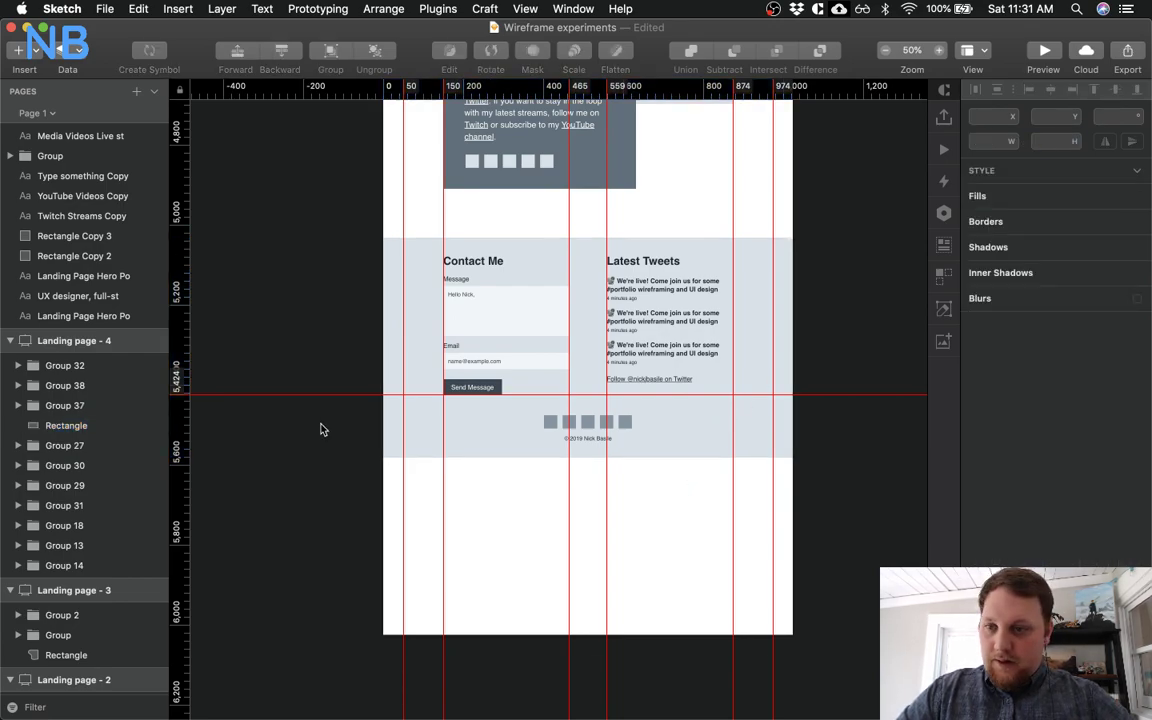
Shorten the Landing page - 4 artboard to a height of 5581, ending at the footer background's lower edge
click(88, 341)
drag(590, 636, 588, 459)
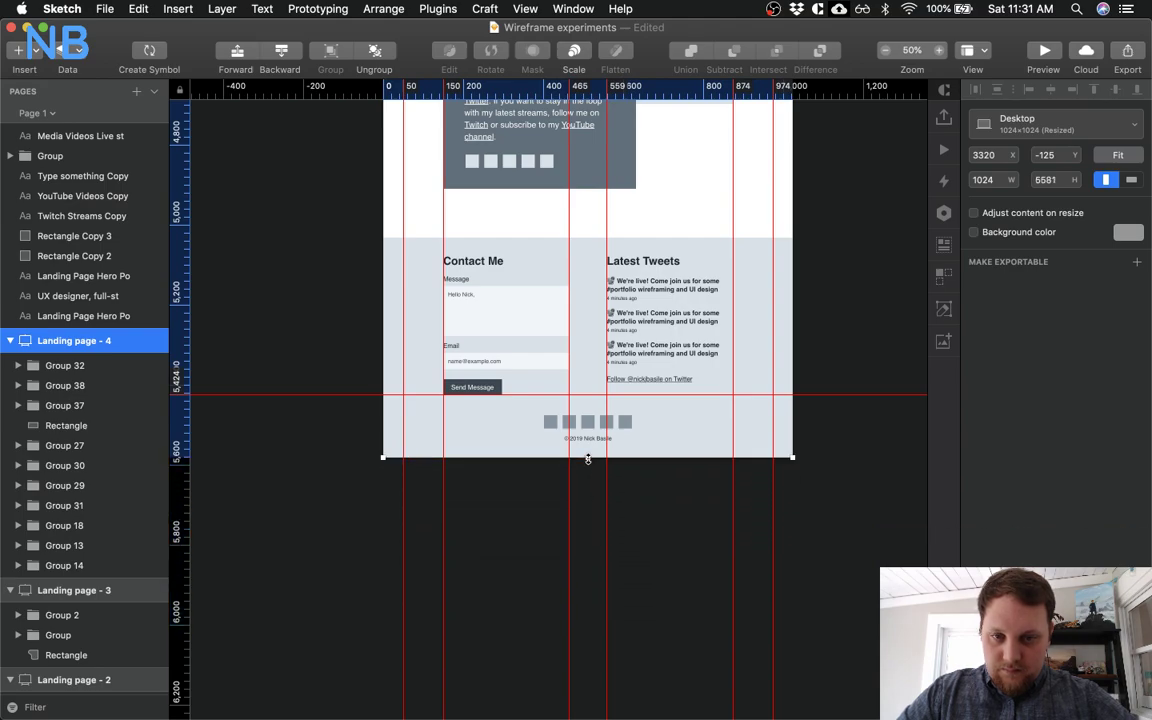
click(676, 494)
Remove the horizontal guide at 5424 and the vertical guides between 50 and 974, keeping those two
key(super+minus)
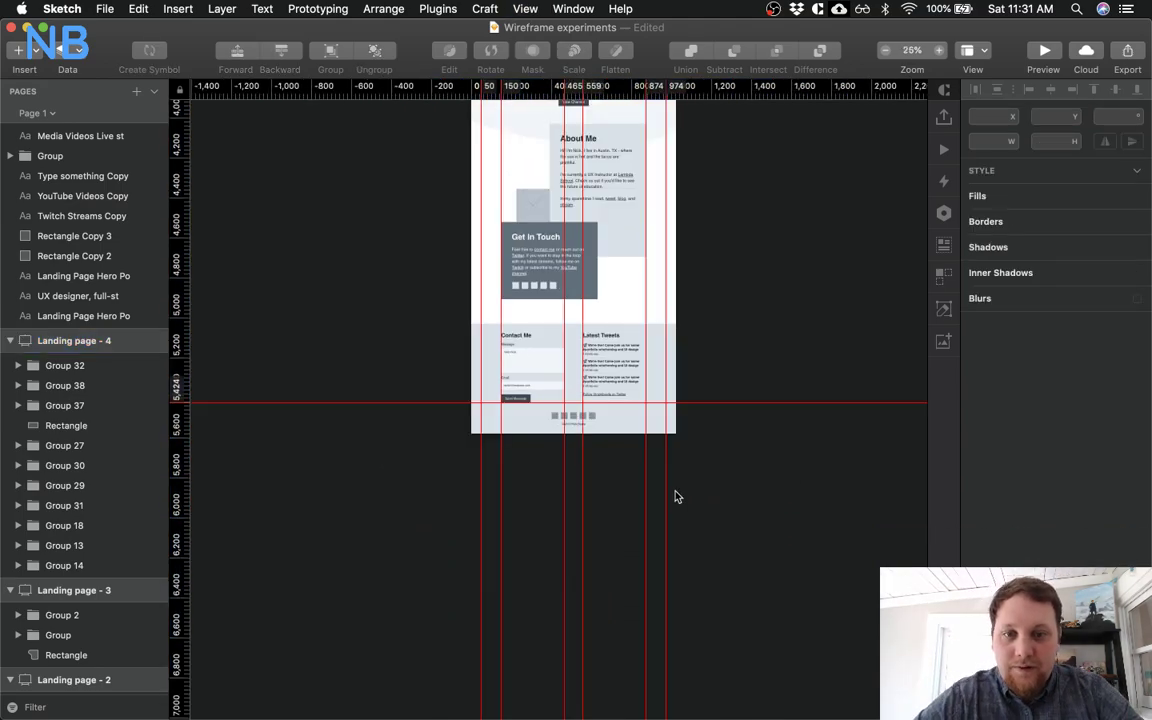
drag(183, 403, 176, 78)
scroll(380, 327, up, 5)
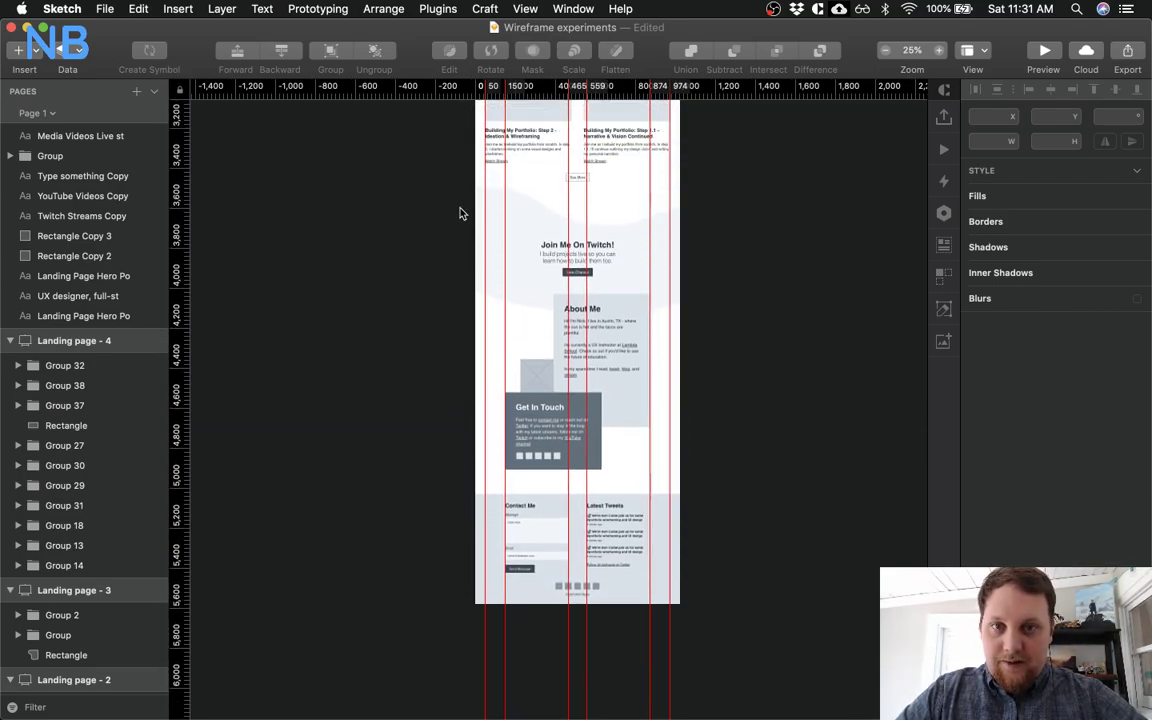
click(450, 87)
drag(450, 87, 186, 93)
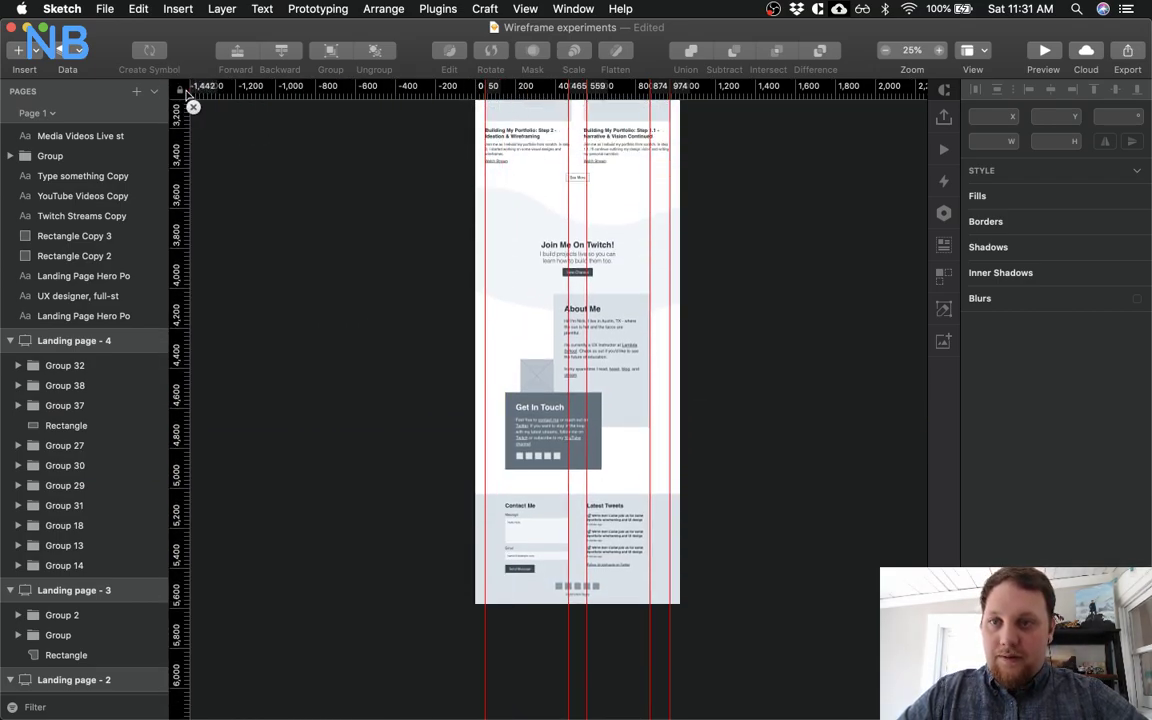
drag(568, 90, 180, 103)
drag(586, 93, 175, 90)
drag(668, 97, 175, 100)
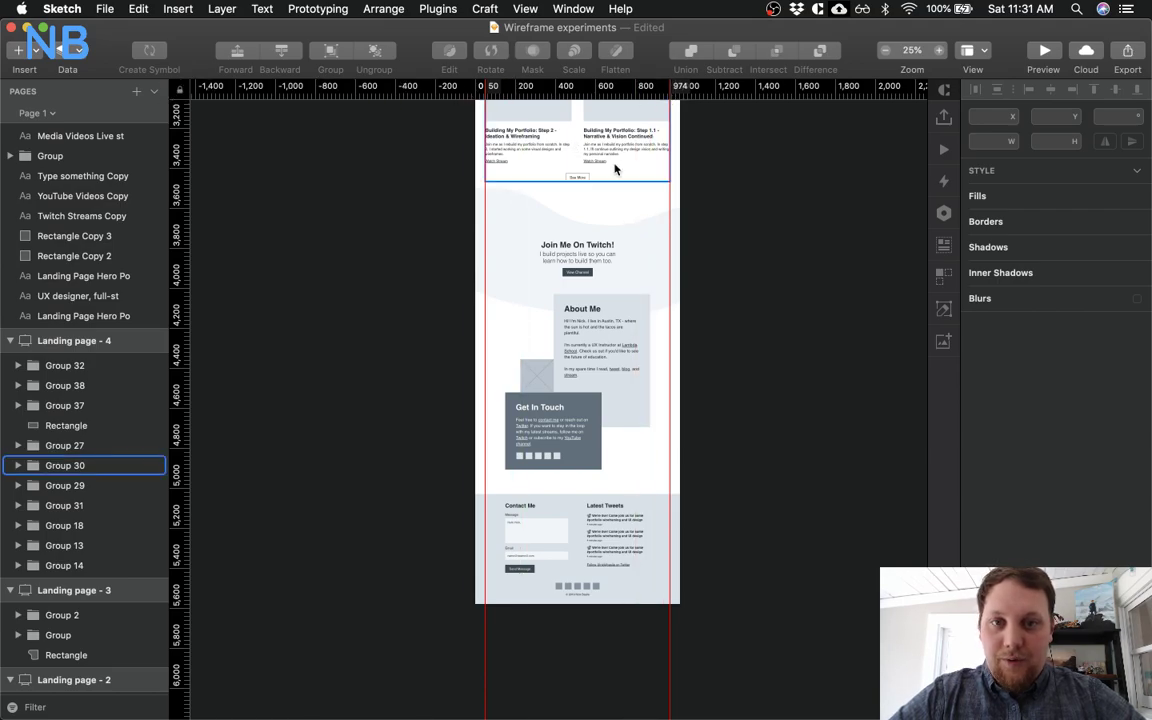
Review the upper half of the landing page, from the hero through Projects and work history to Writing and Media
scroll(614, 169, up, 10)
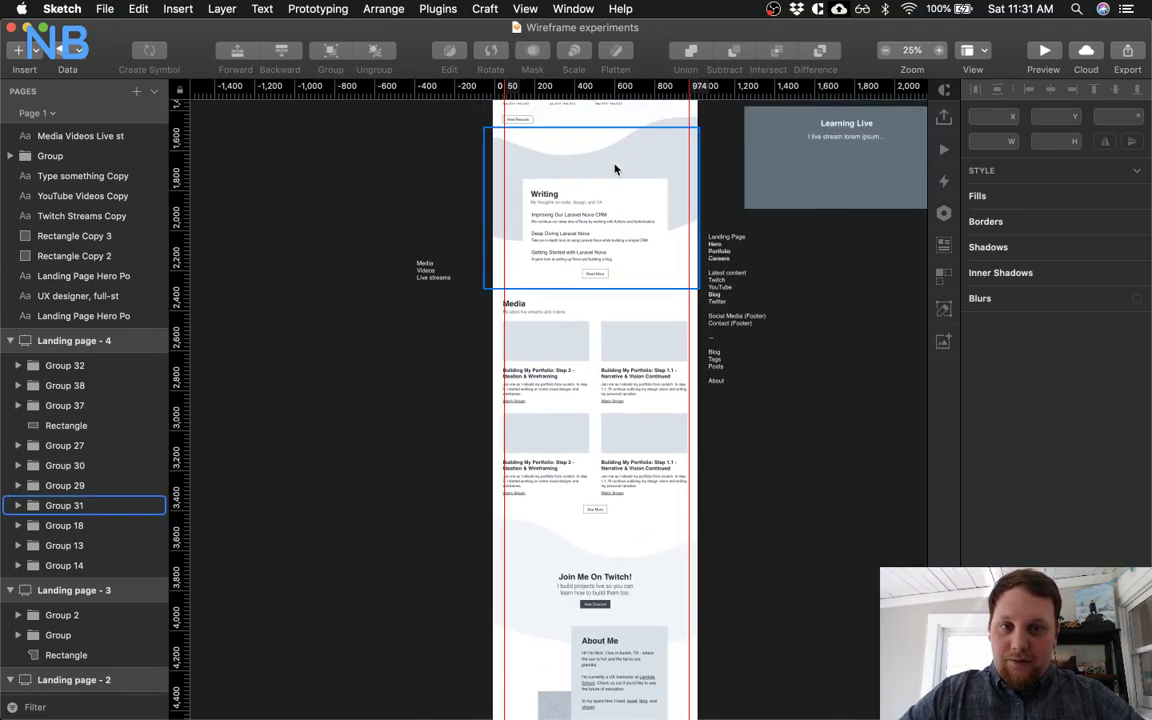
scroll(614, 169, up, 10)
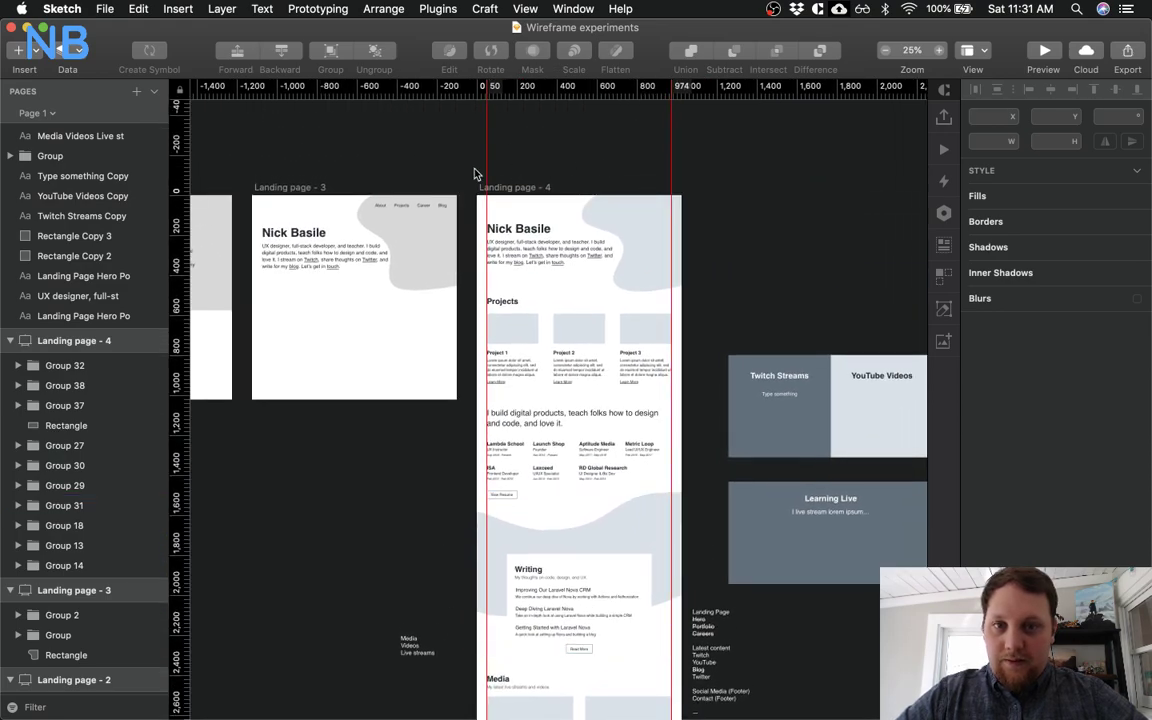
key(super+plus)
scroll(474, 169, down, 2)
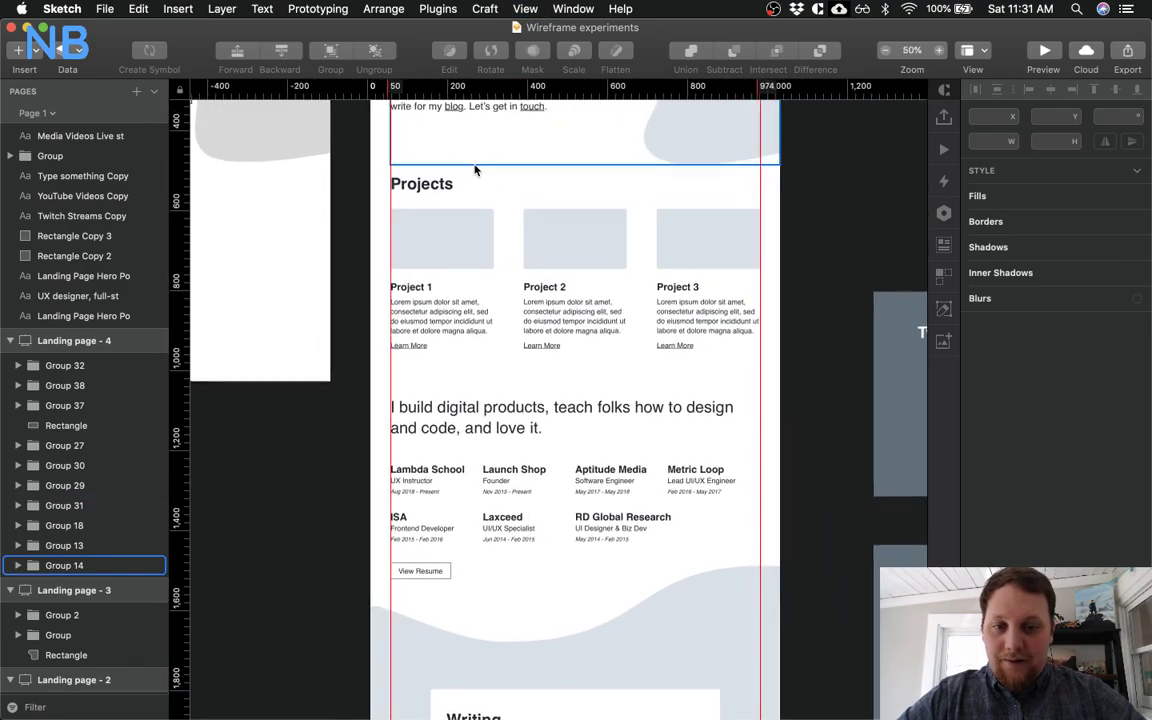
scroll(474, 169, down, 3)
scroll(474, 169, up, 5)
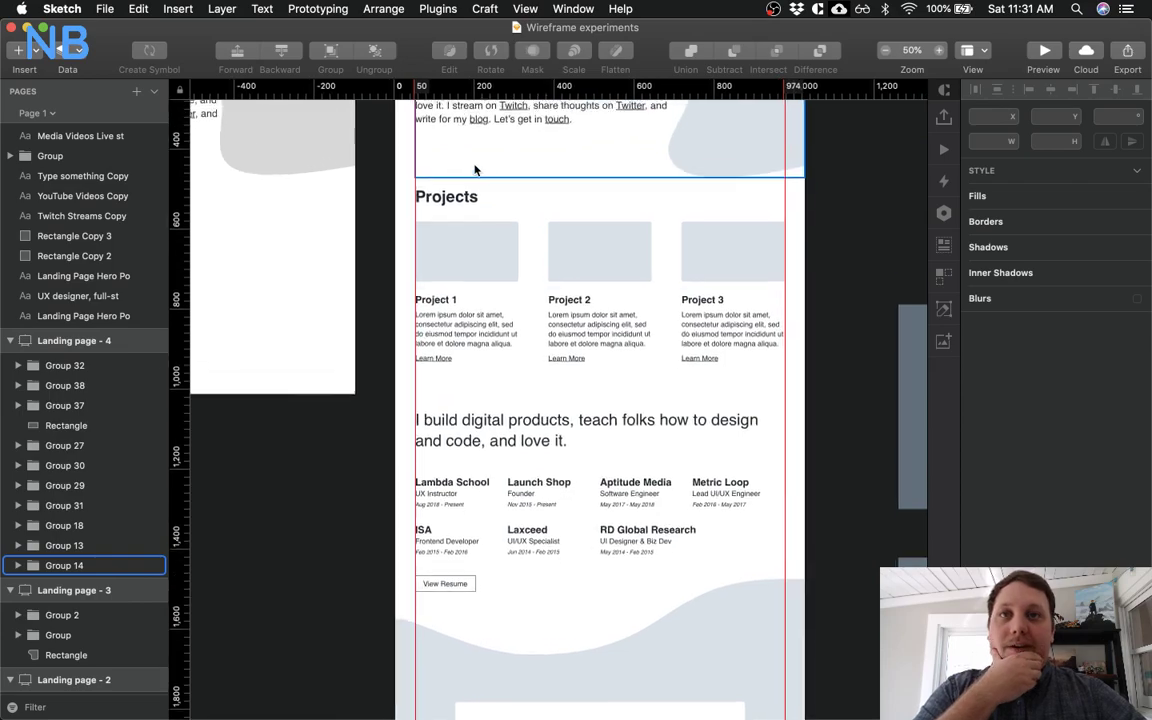
scroll(474, 169, up, 3)
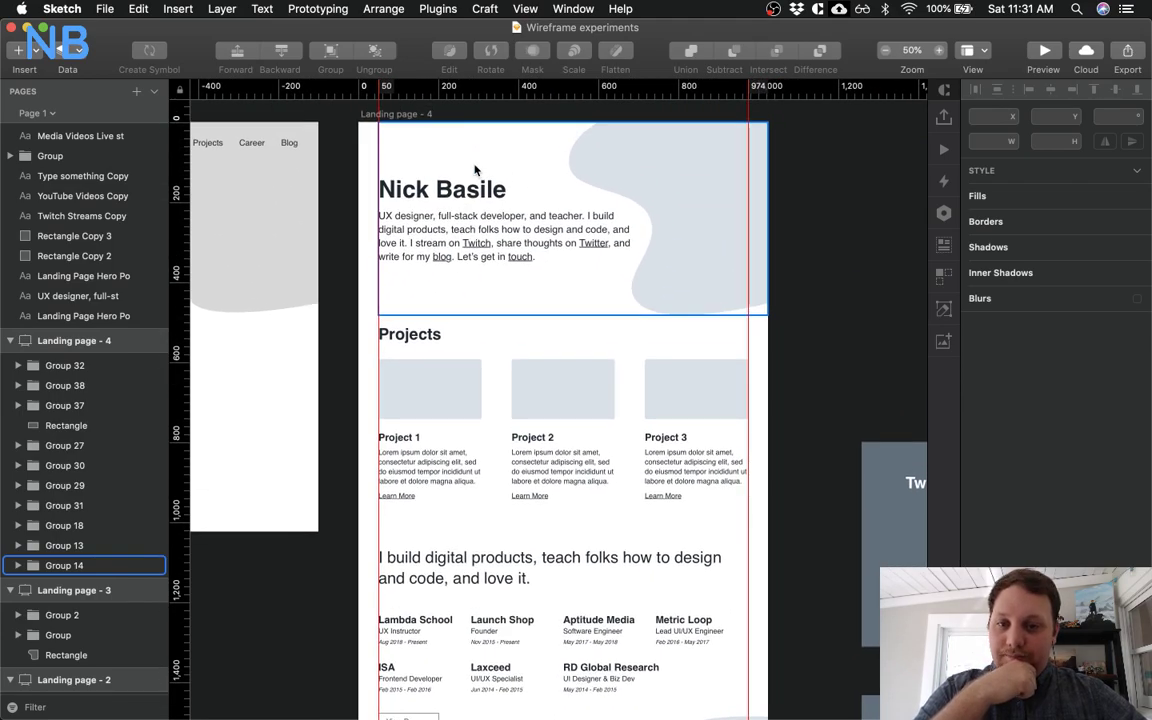
scroll(476, 169, down, 1)
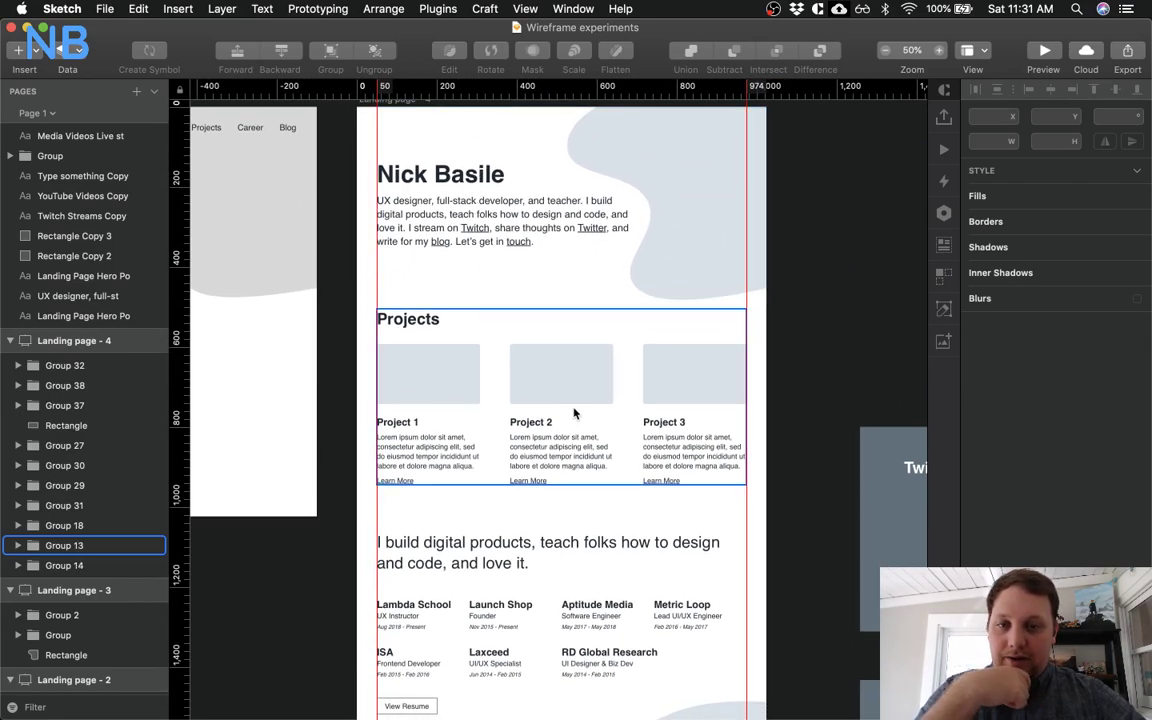
scroll(574, 413, down, 10)
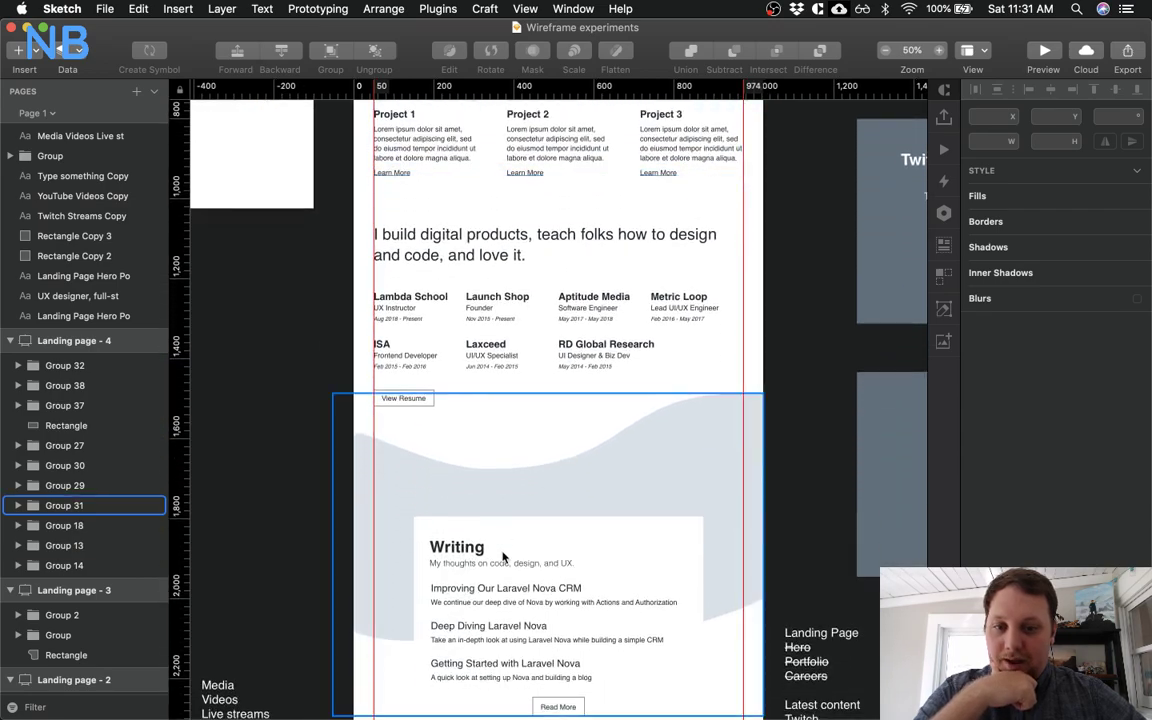
scroll(488, 388, up, 4)
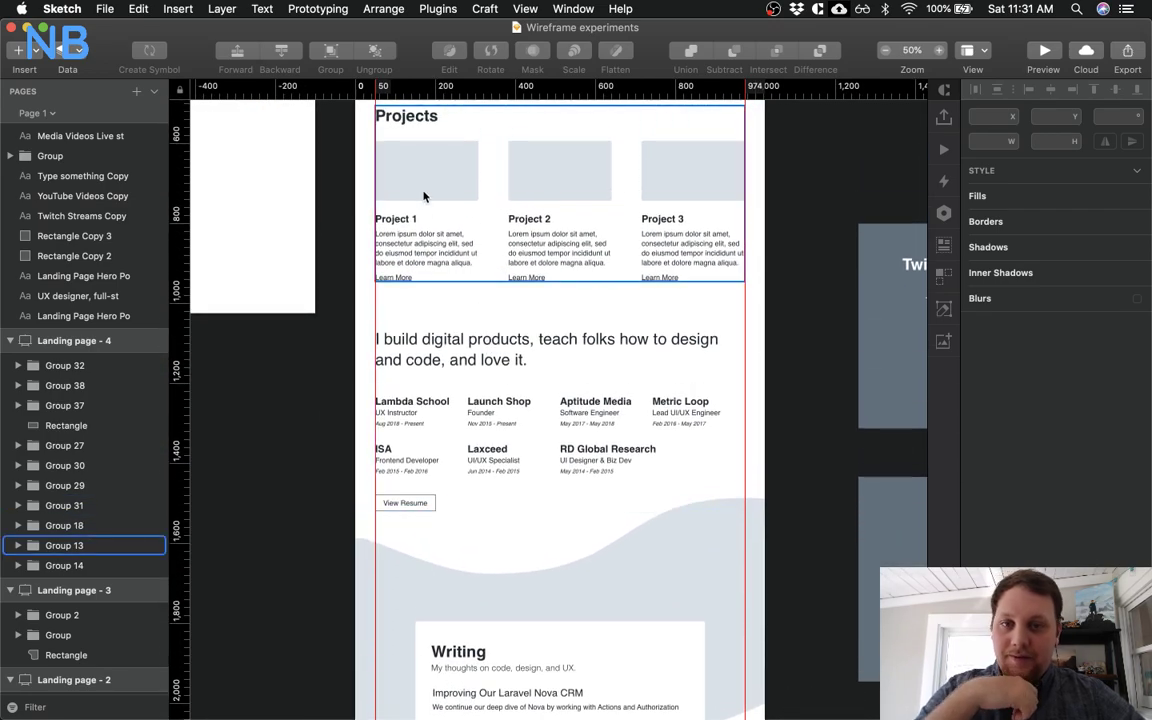
scroll(423, 196, down, 10)
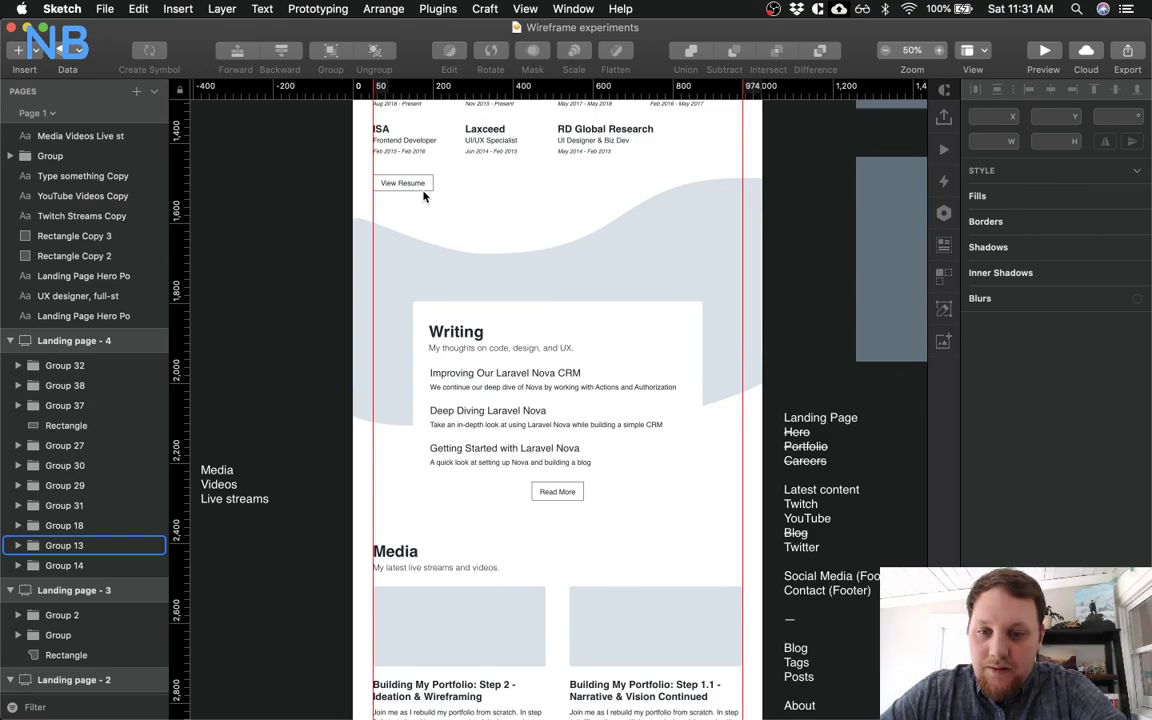
scroll(423, 196, up, 11)
scroll(423, 196, up, 7)
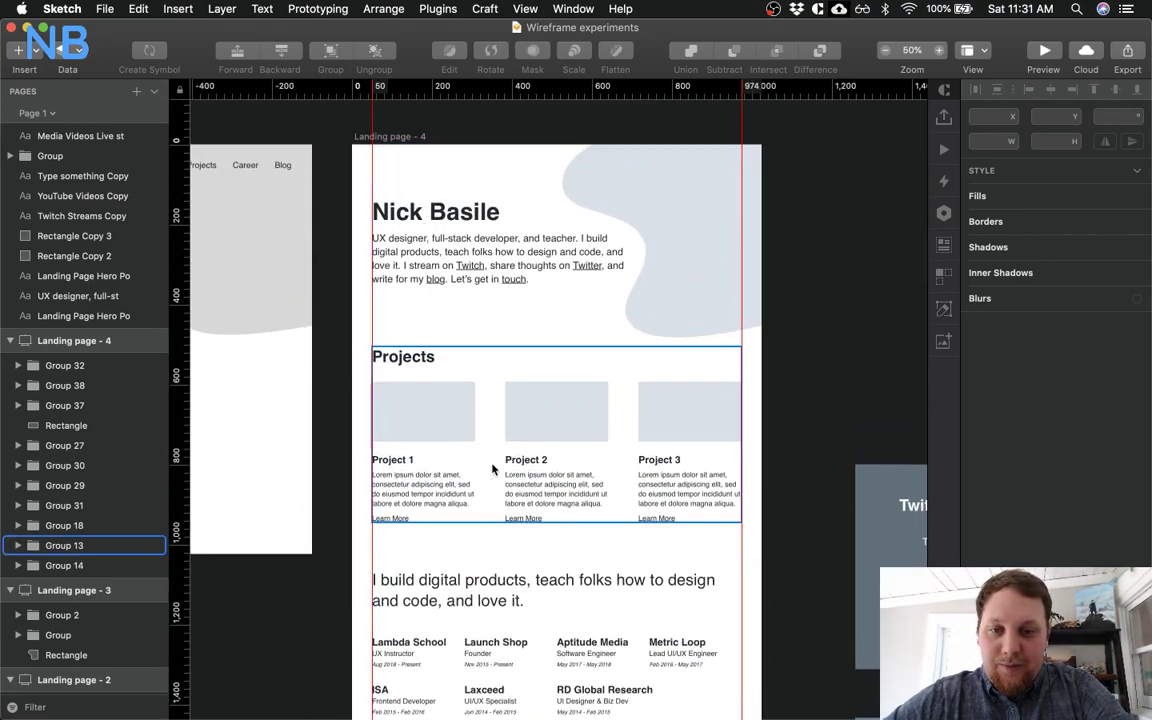
Examine the Projects and work history sections, including the text style of the Laxceed dates
scroll(492, 468, down, 2)
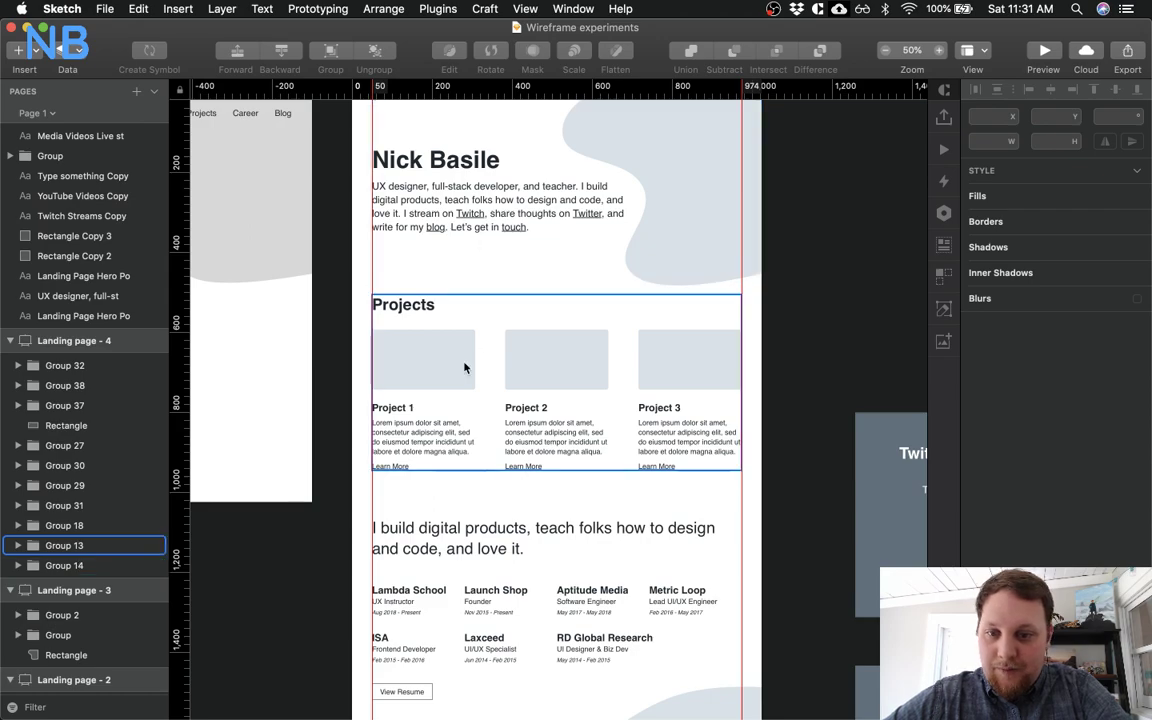
scroll(464, 368, down, 1)
scroll(464, 368, down, 4)
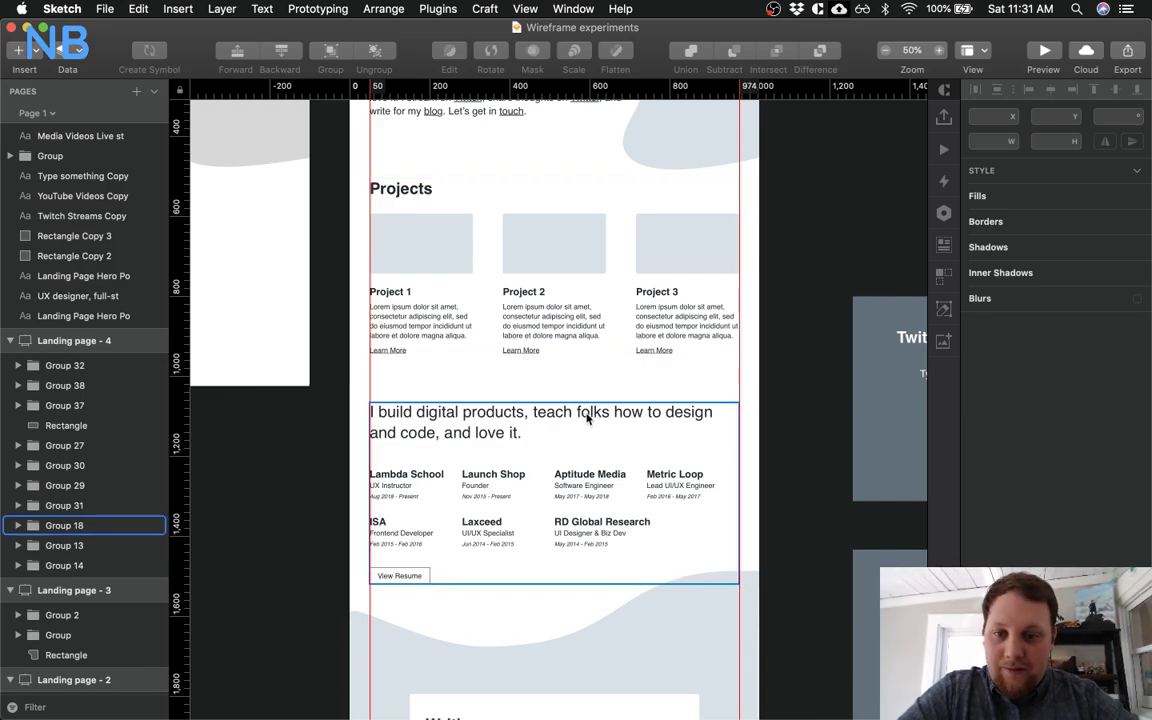
scroll(588, 418, down, 3)
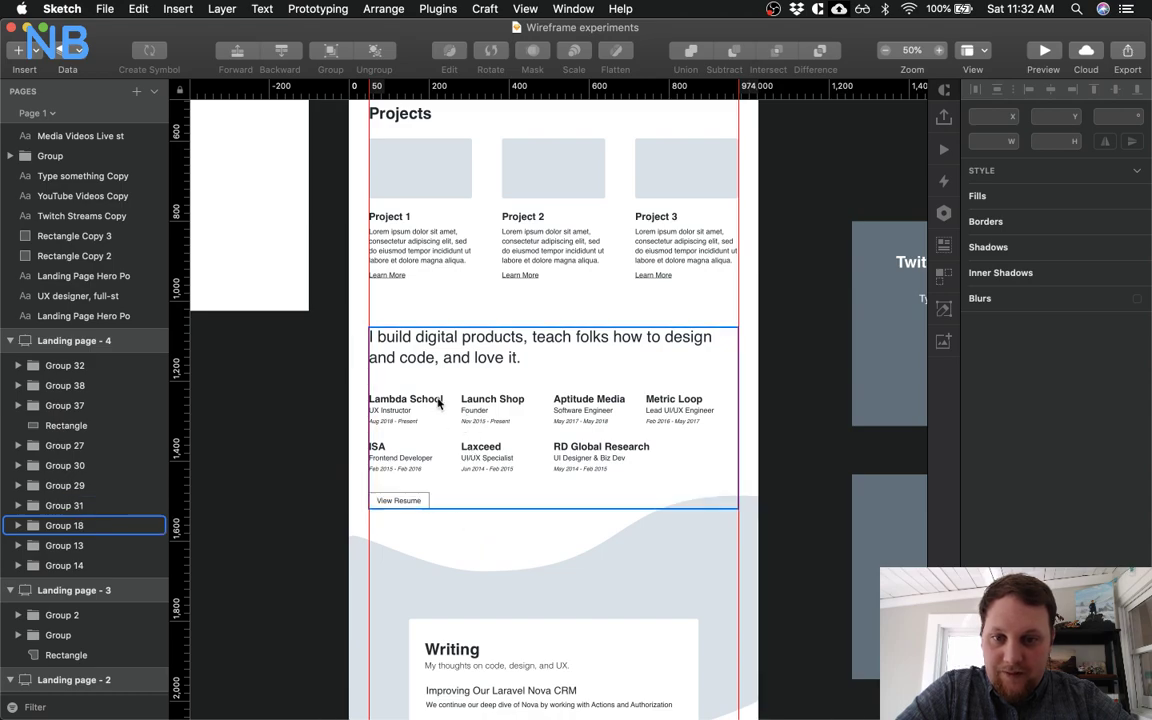
scroll(490, 540, down, 1)
scroll(490, 544, down, 4)
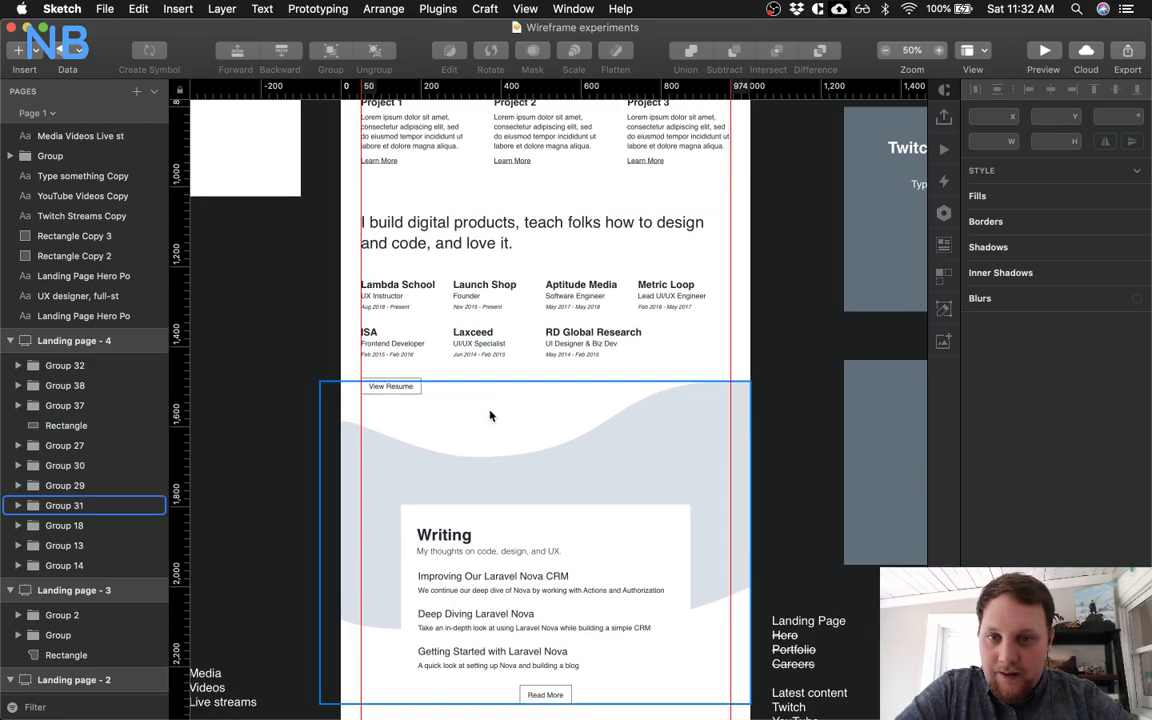
super+click(483, 355)
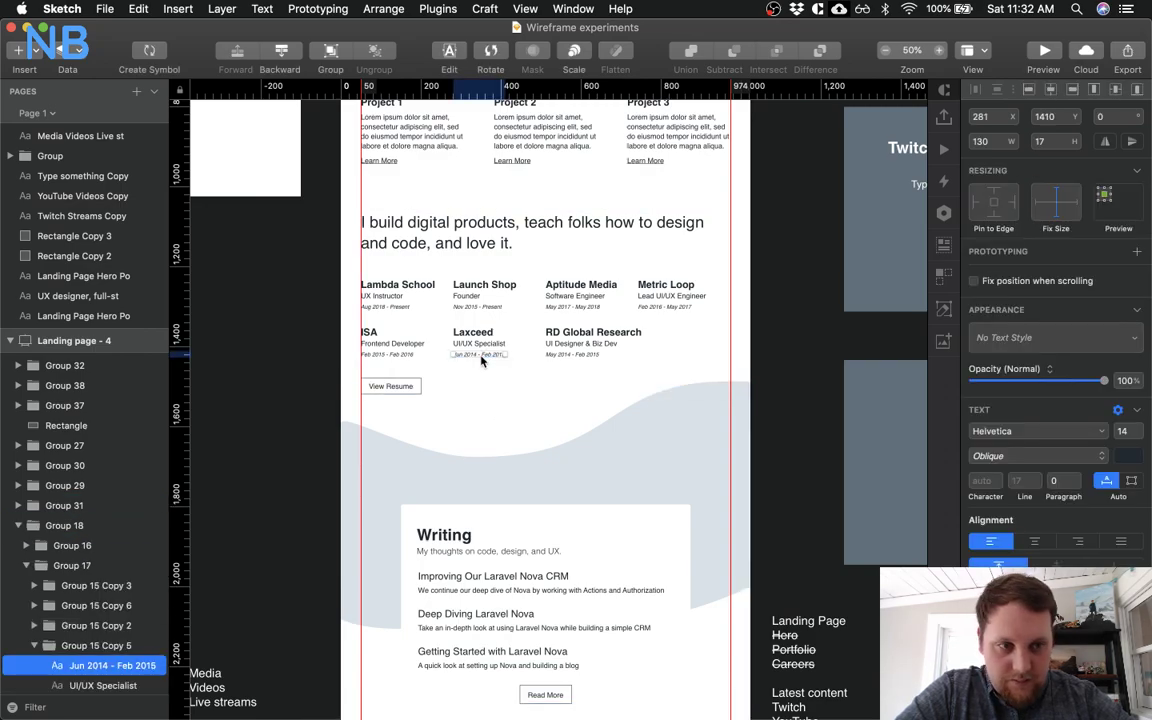
click(472, 441)
Review the lower half of the landing page, from Writing and Media through the Twitch and About Me sections to the footer
scroll(472, 441, down, 10)
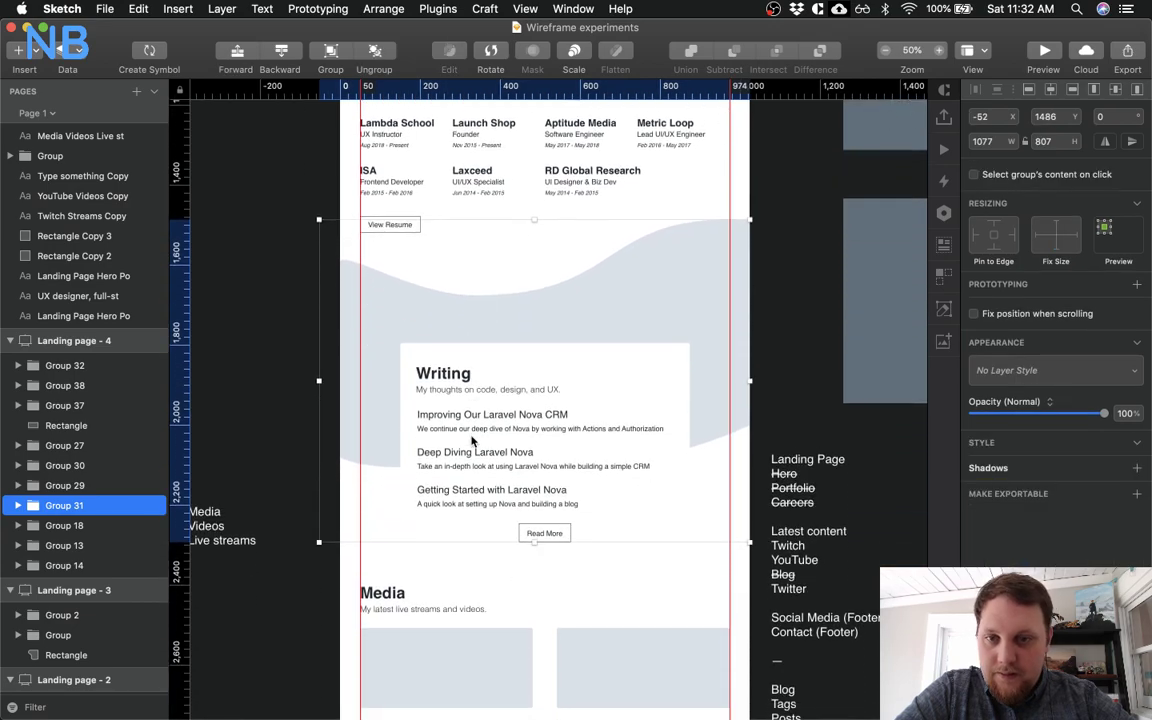
scroll(472, 441, down, 10)
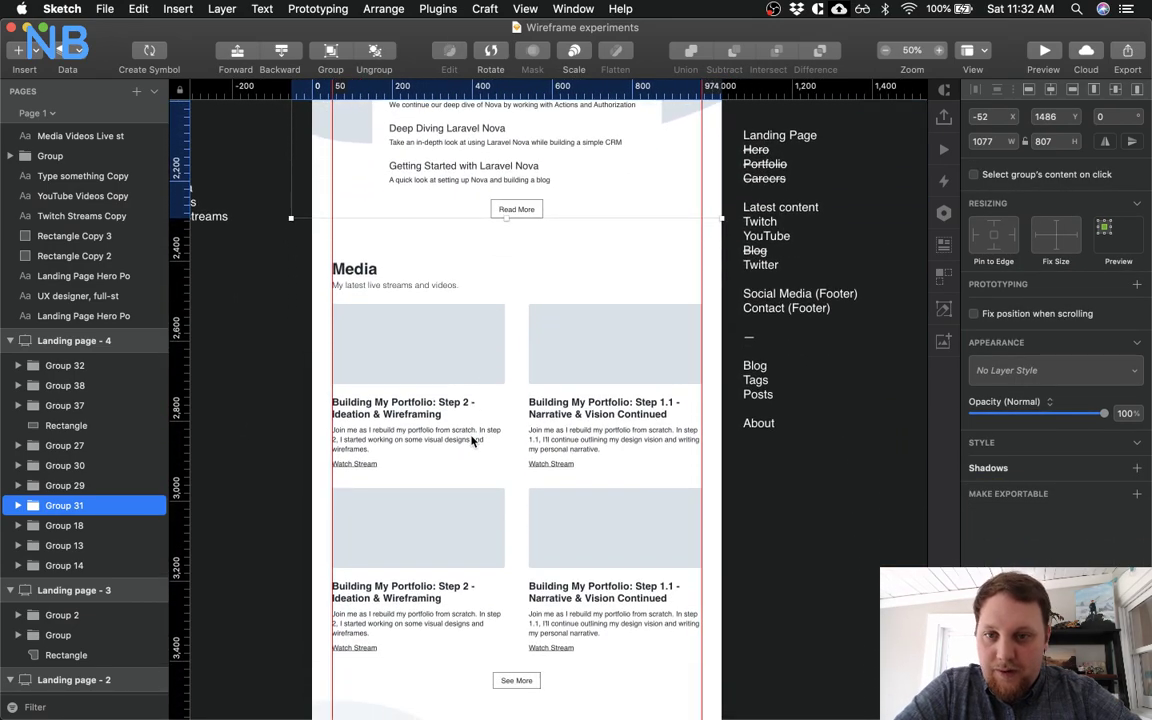
scroll(472, 441, down, 3)
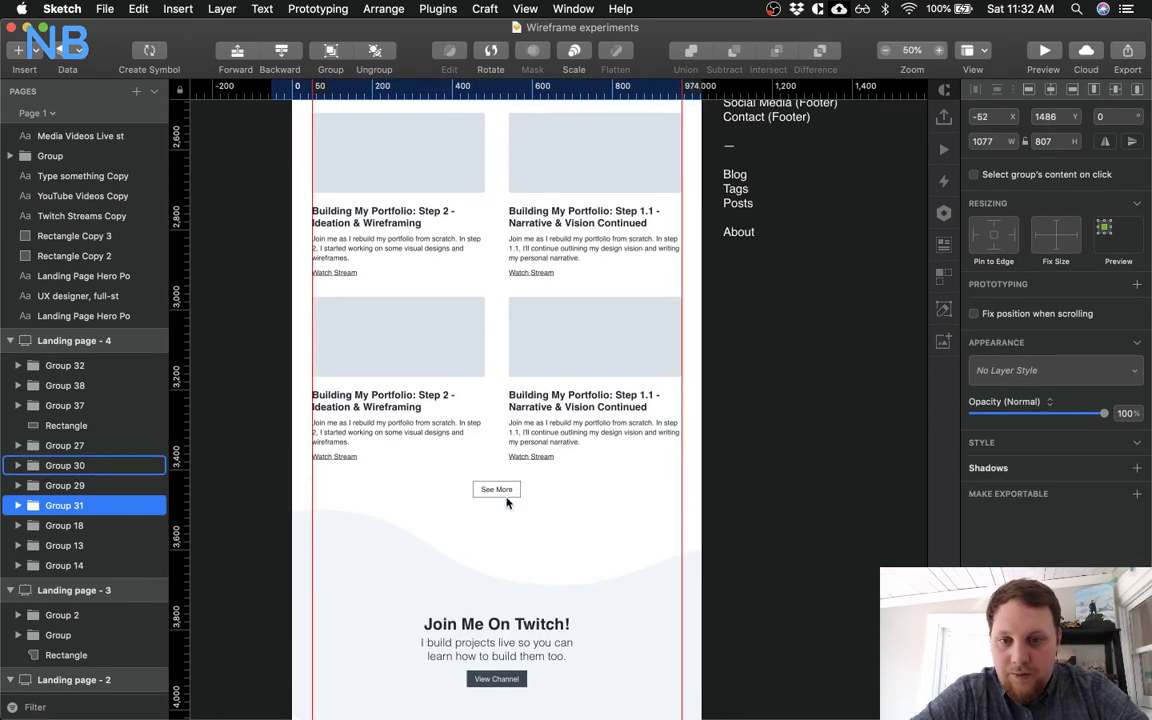
scroll(507, 521, down, 5)
scroll(507, 521, down, 10)
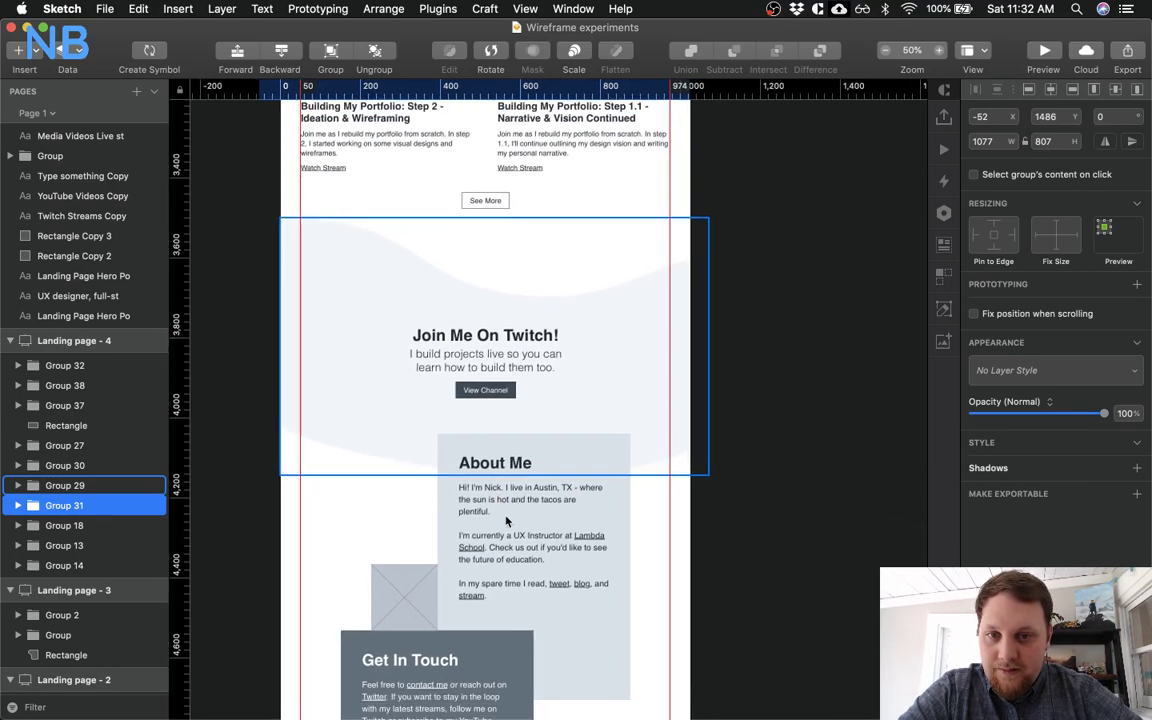
scroll(445, 552, down, 11)
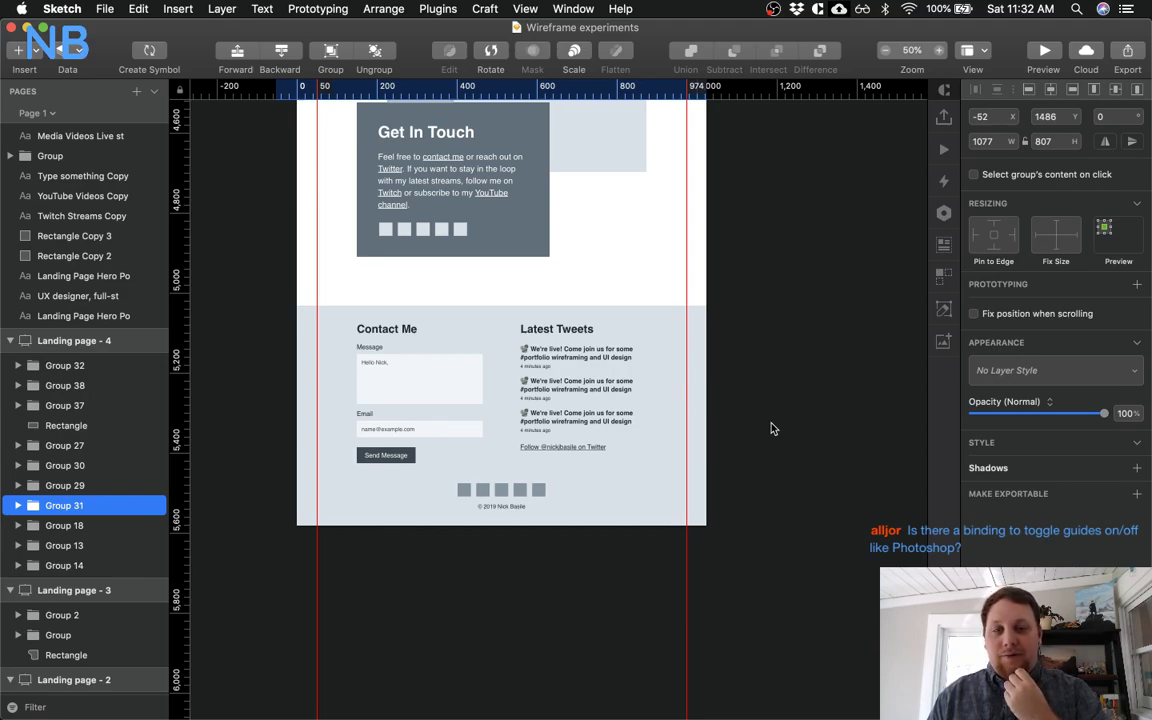
Try hiding the guides by turning the rulers off, and turn the rulers back on
click(972, 50)
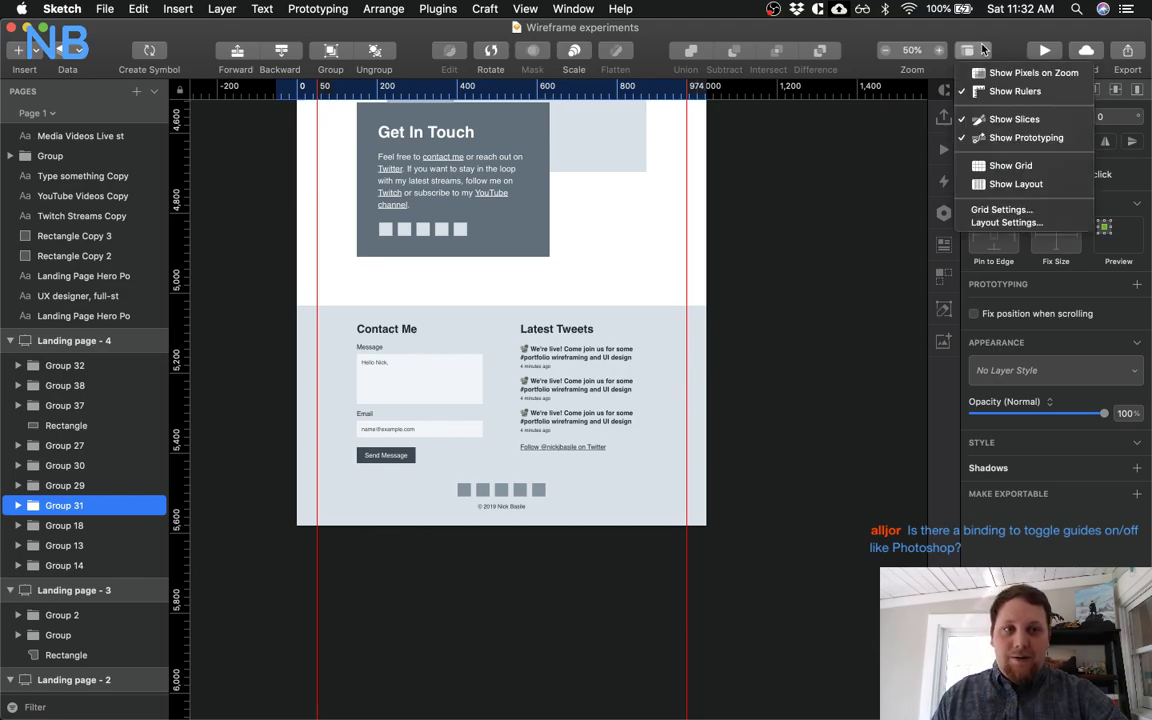
click(1003, 91)
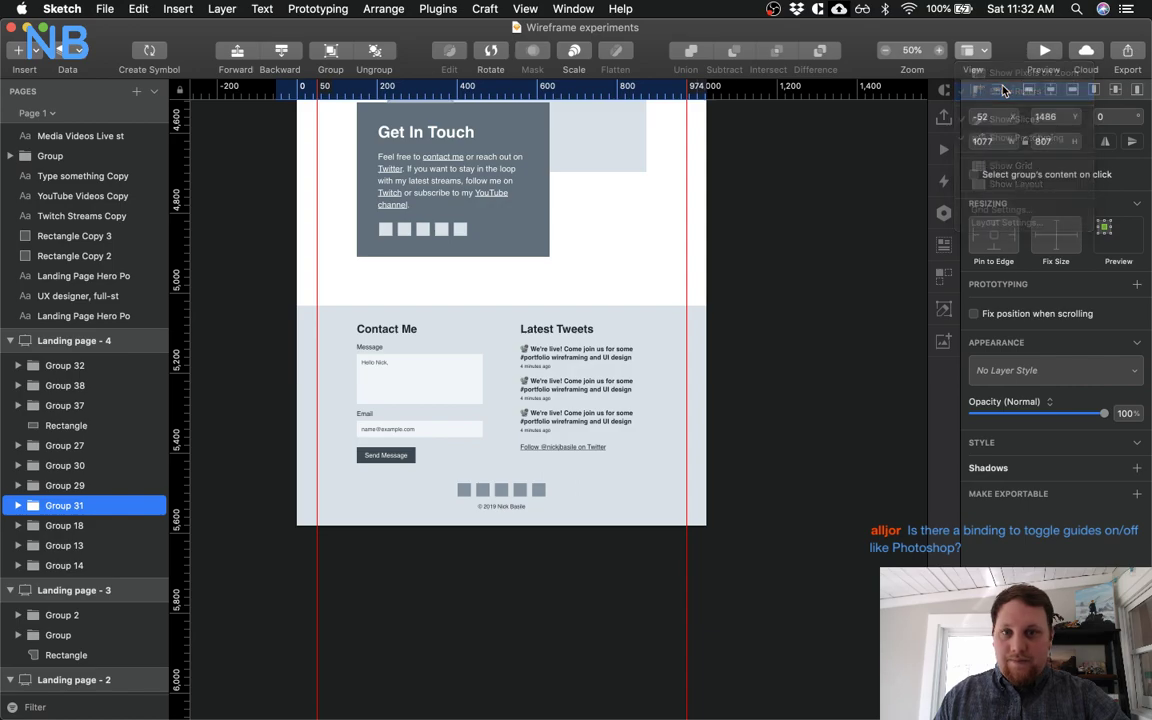
click(975, 50)
click(1000, 90)
scroll(812, 246, up, 3)
Show the layout columns over the artboard, hide them again, and clear the selection
click(972, 50)
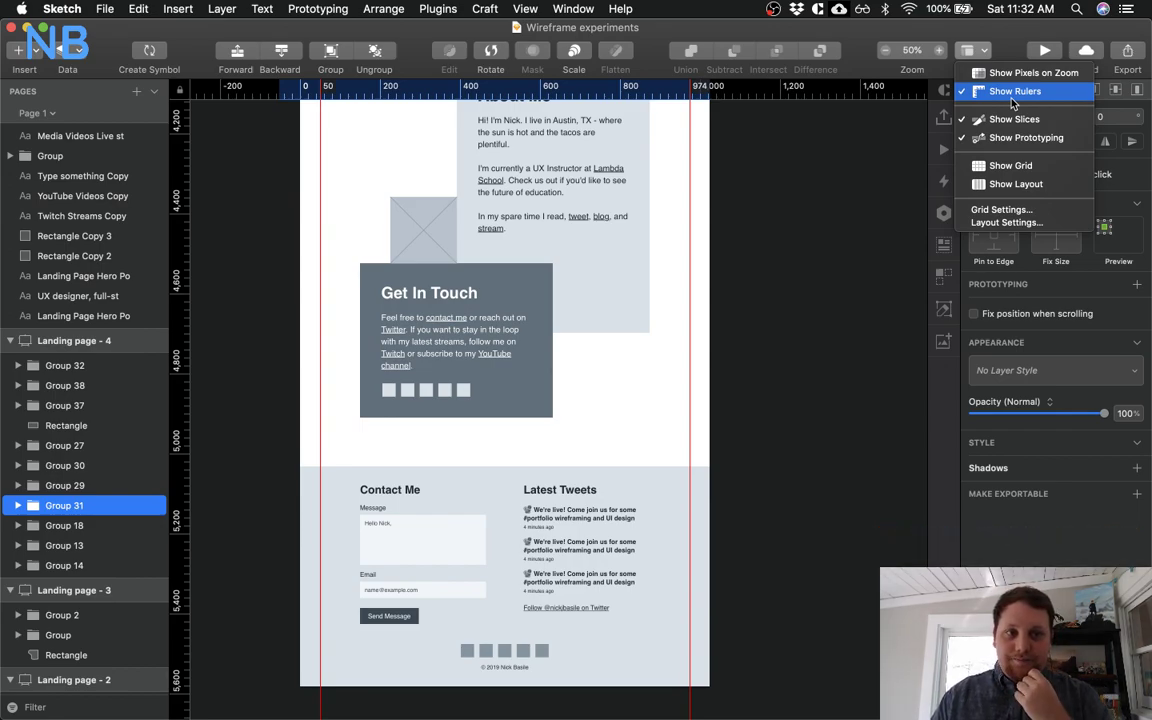
click(1015, 183)
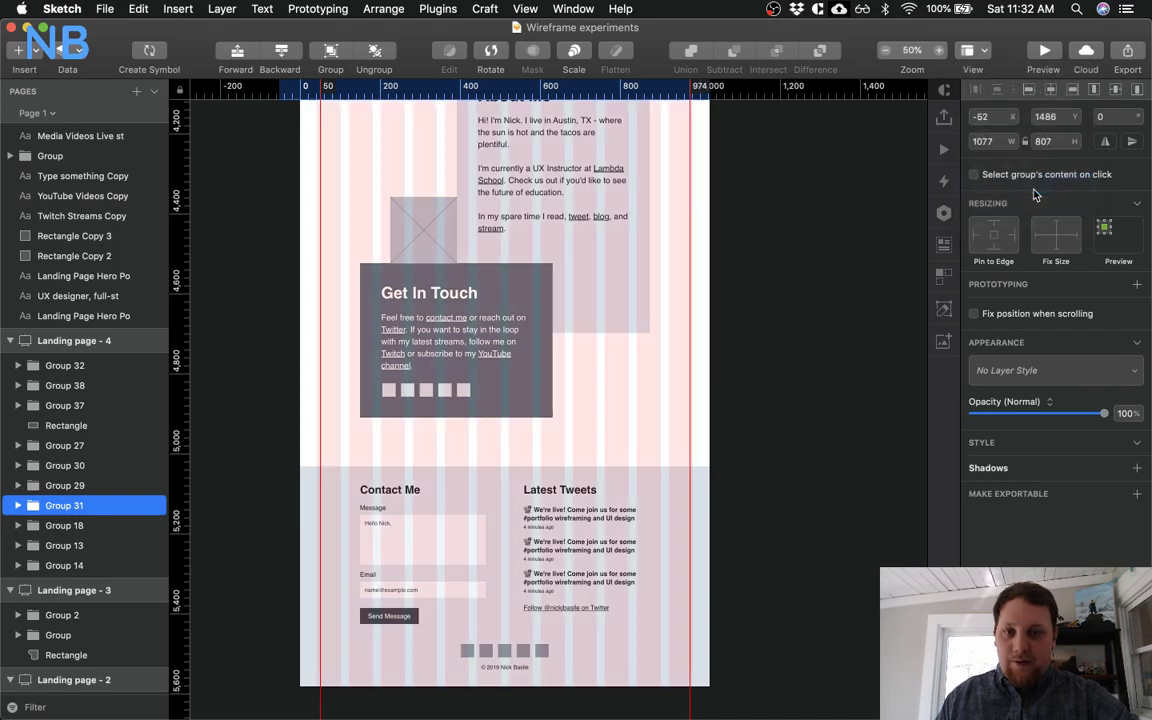
click(970, 50)
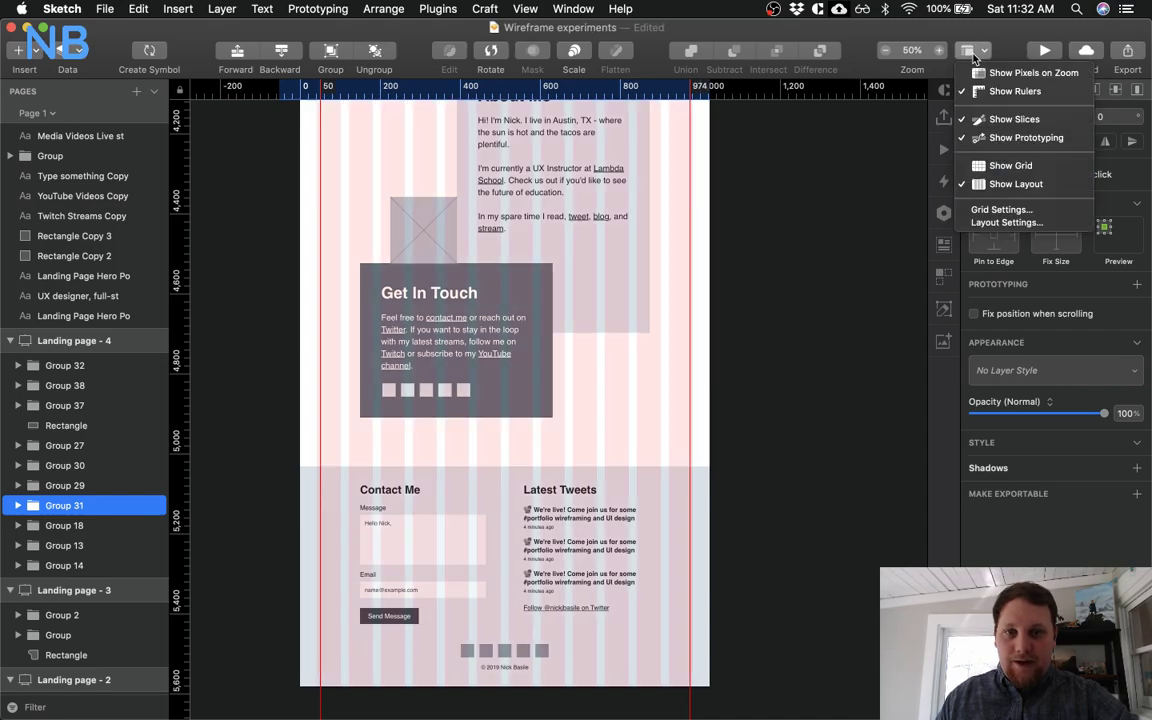
click(1015, 183)
click(785, 215)
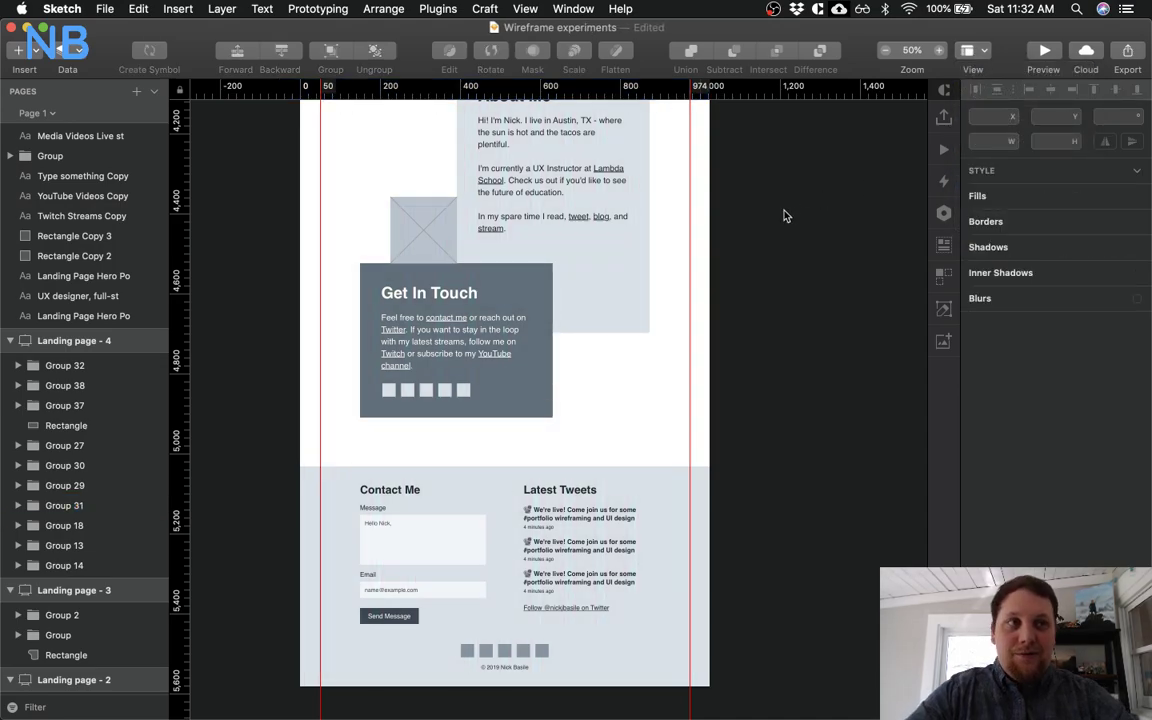
Review the landing page from the Contact Me footer back up through Media and Writing to the hero
click(548, 303)
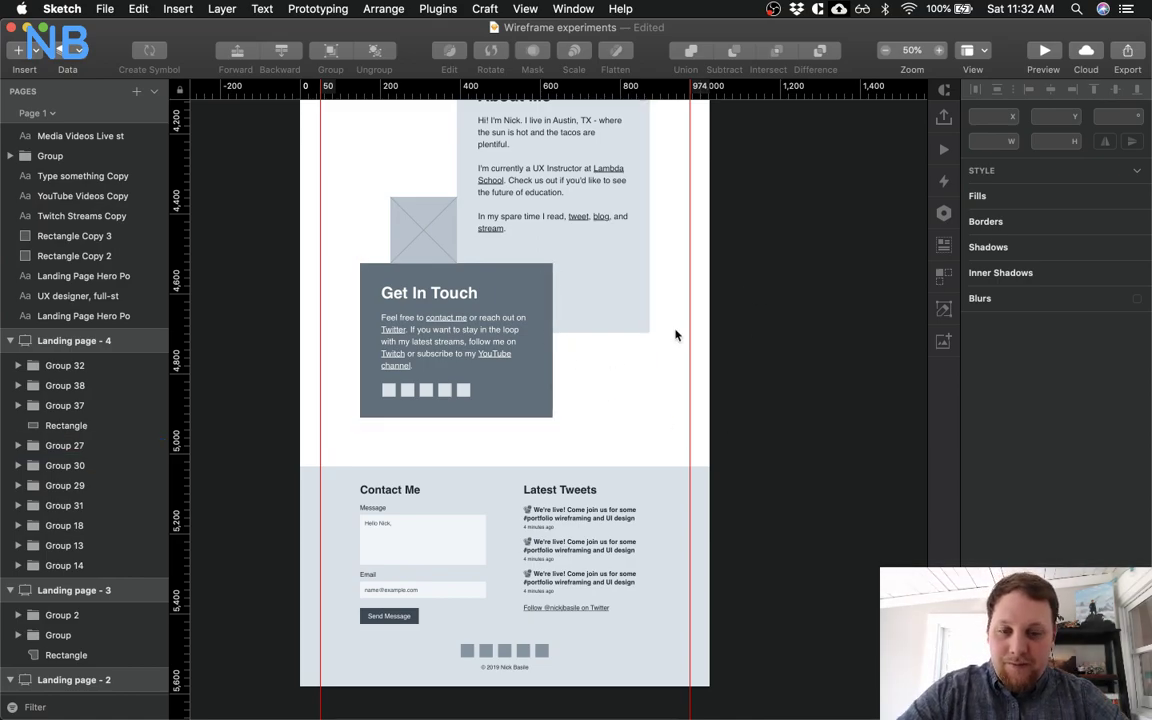
click(758, 298)
scroll(758, 298, down, 4)
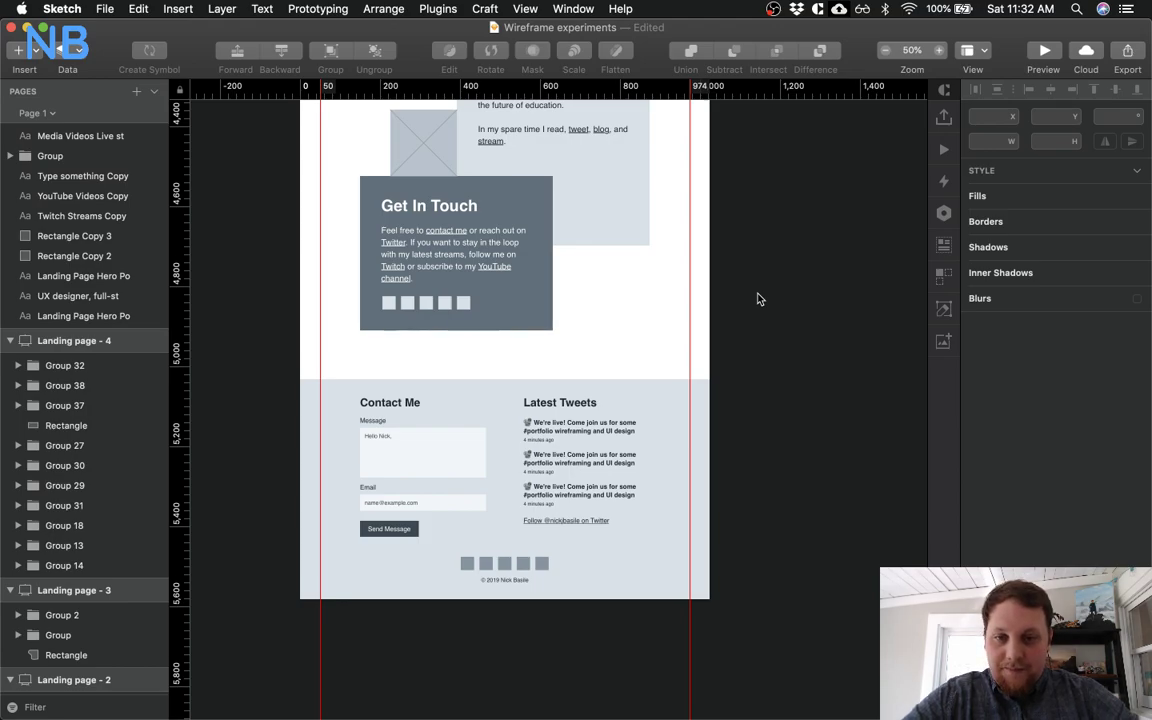
scroll(758, 298, up, 10)
scroll(758, 298, down, 6)
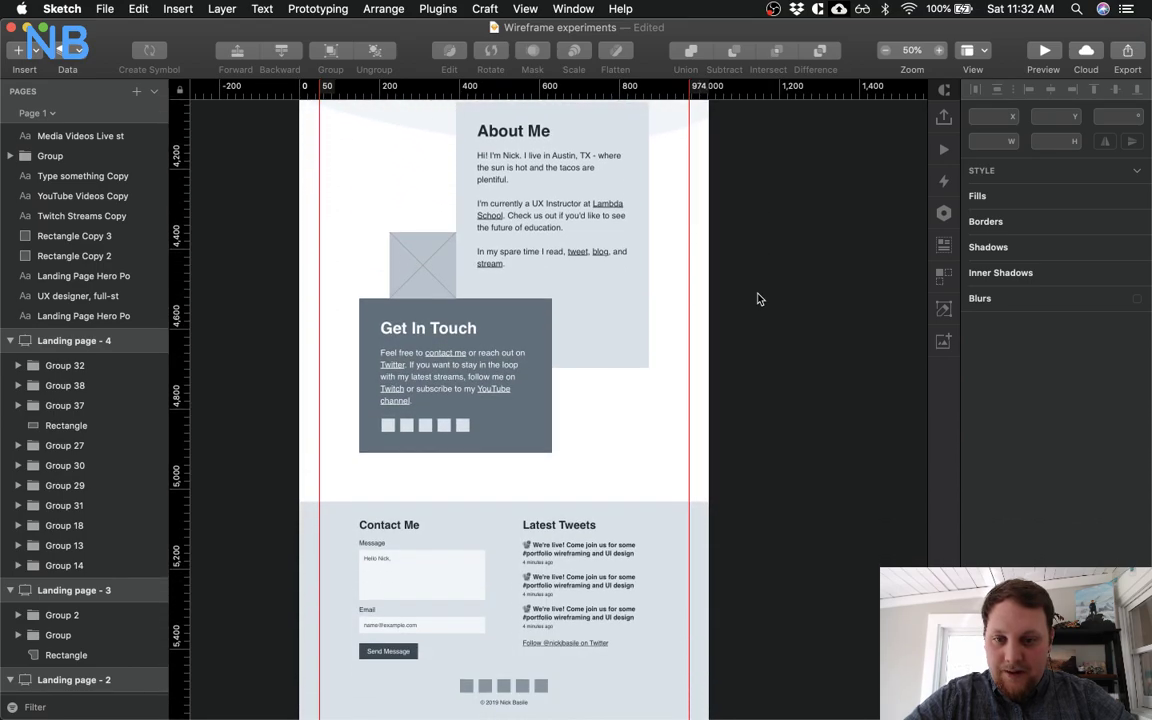
click(577, 555)
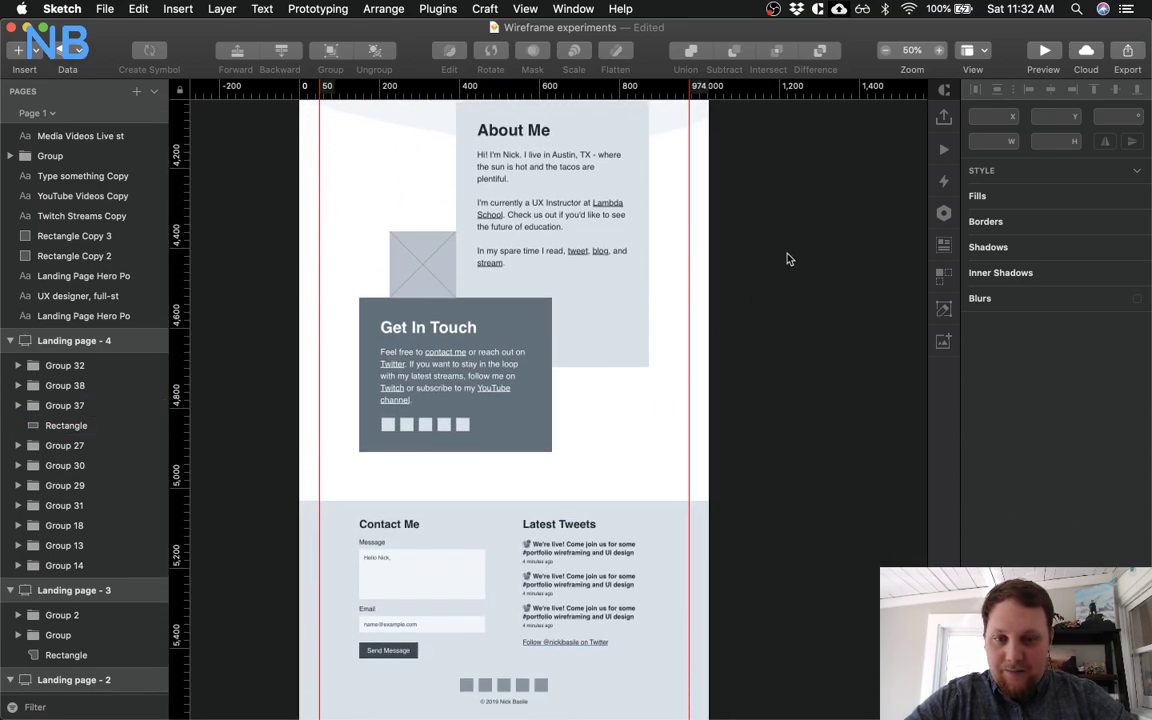
scroll(797, 429, up, 4)
scroll(797, 429, up, 8)
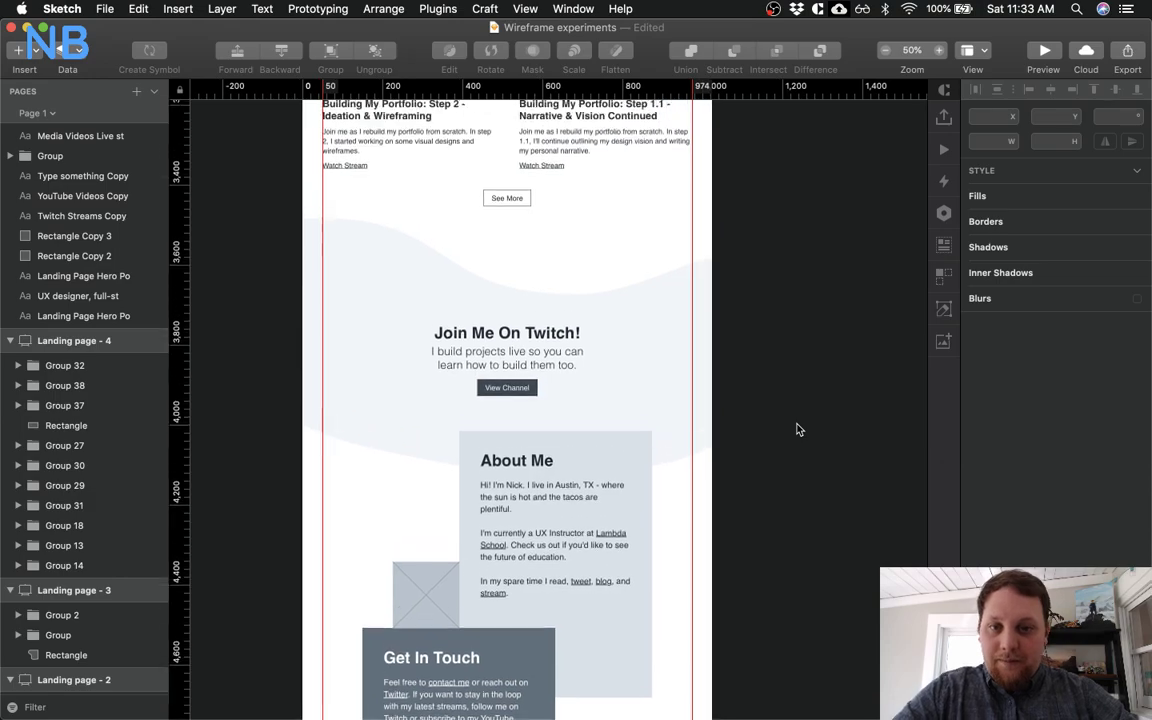
scroll(797, 429, up, 12)
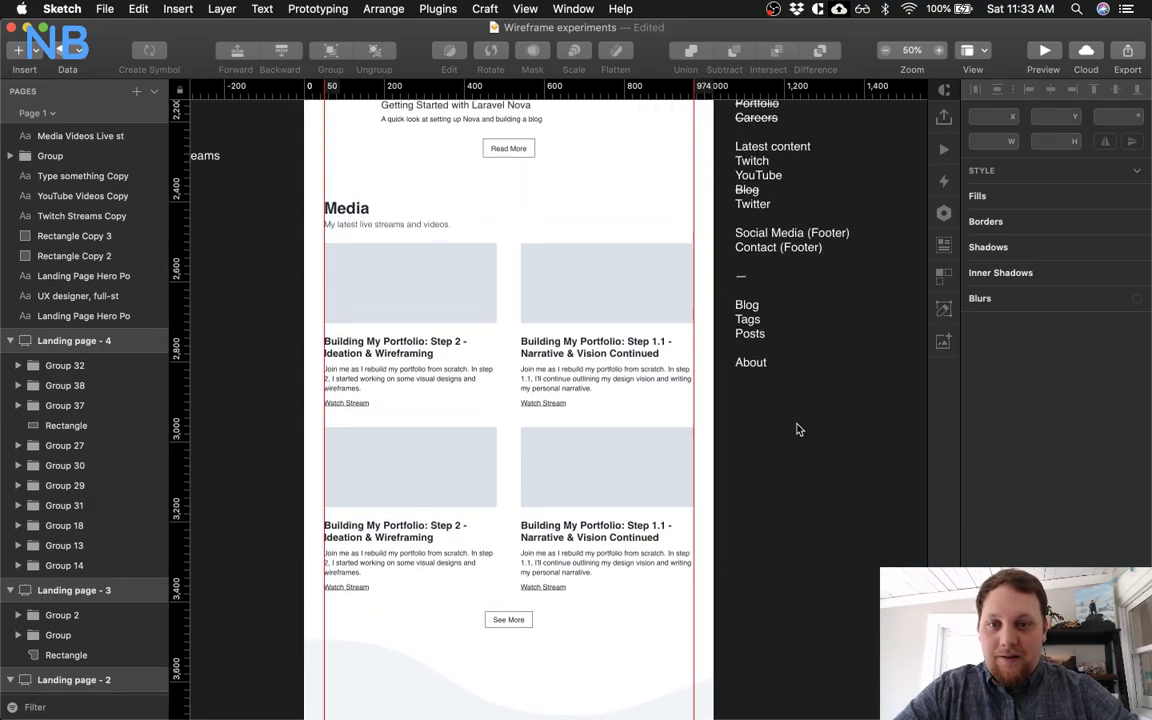
scroll(618, 326, up, 7)
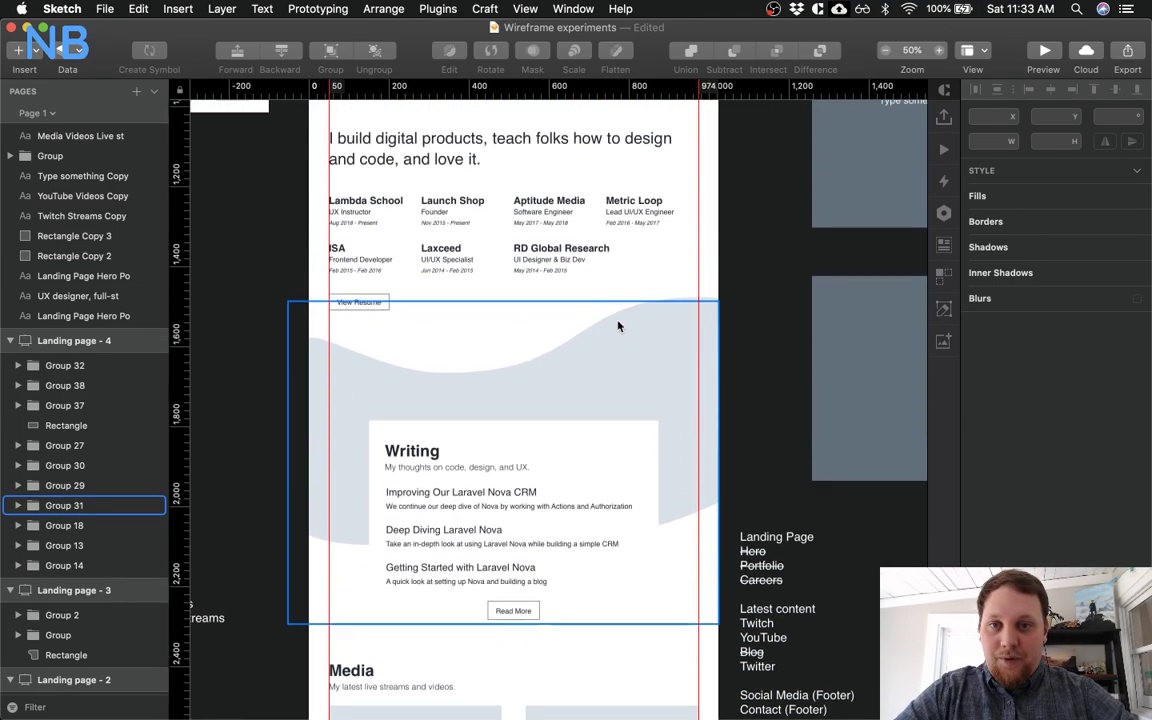
scroll(752, 265, up, 4)
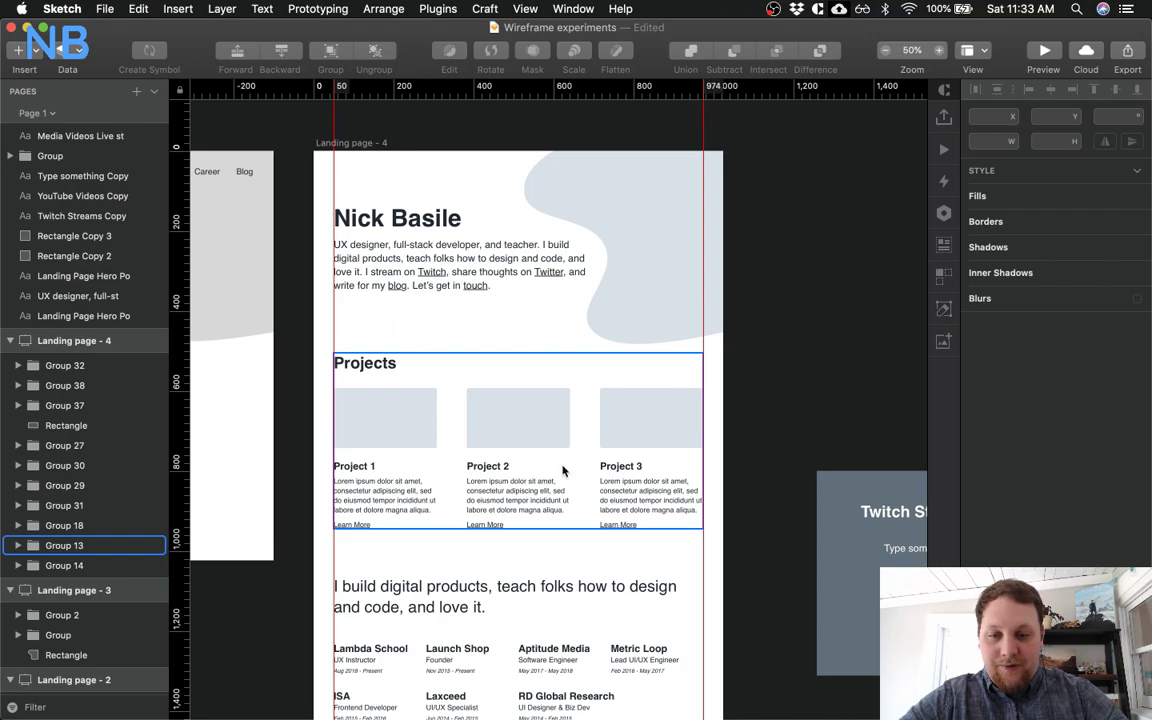
Examine each landing page section in order, from Projects and work history down to Get In Touch and the footer
scroll(563, 471, down, 10)
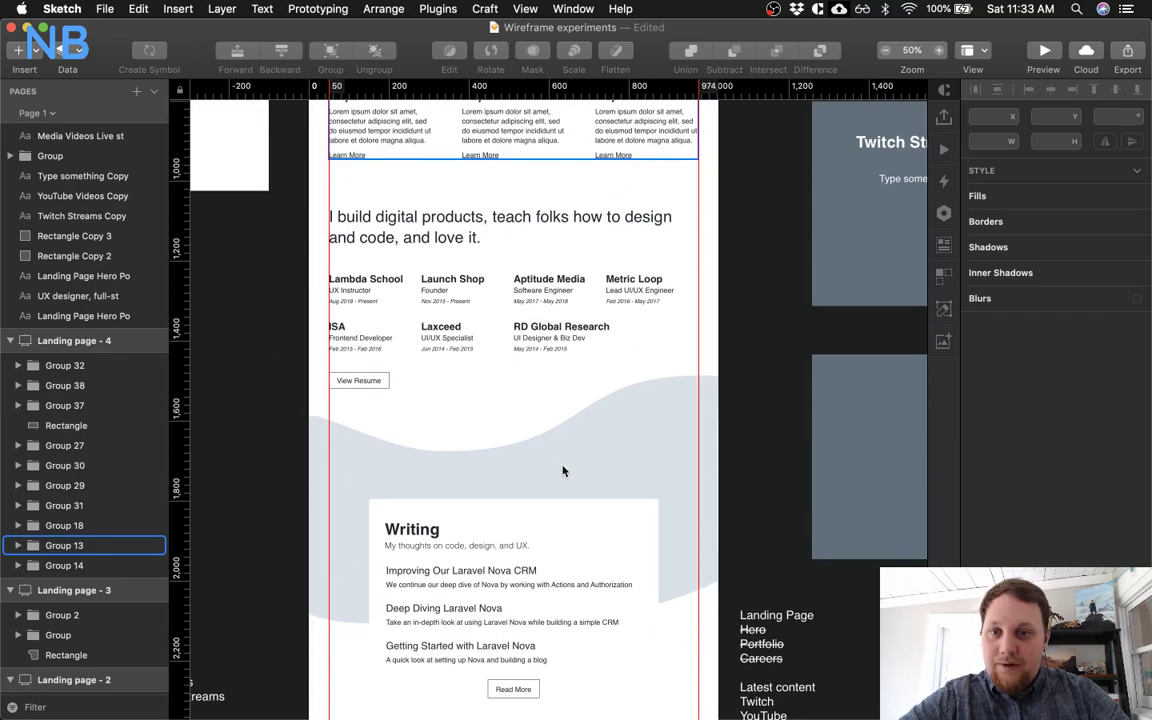
scroll(563, 471, down, 1)
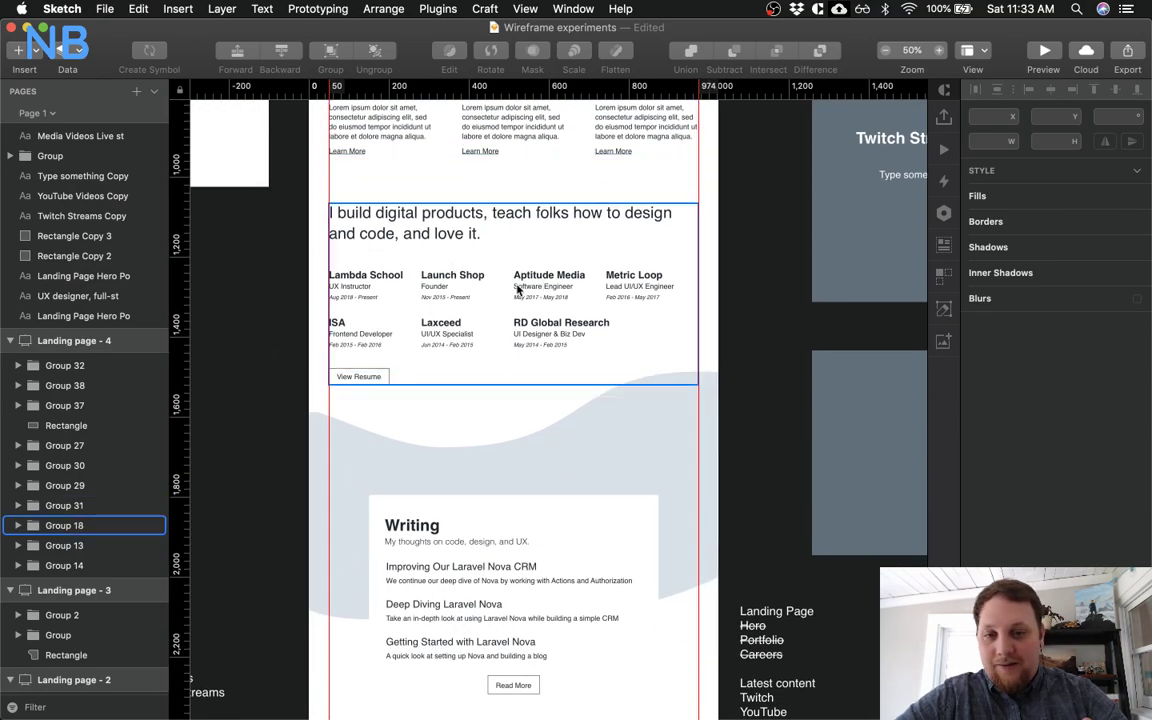
scroll(517, 290, up, 3)
scroll(517, 290, down, 10)
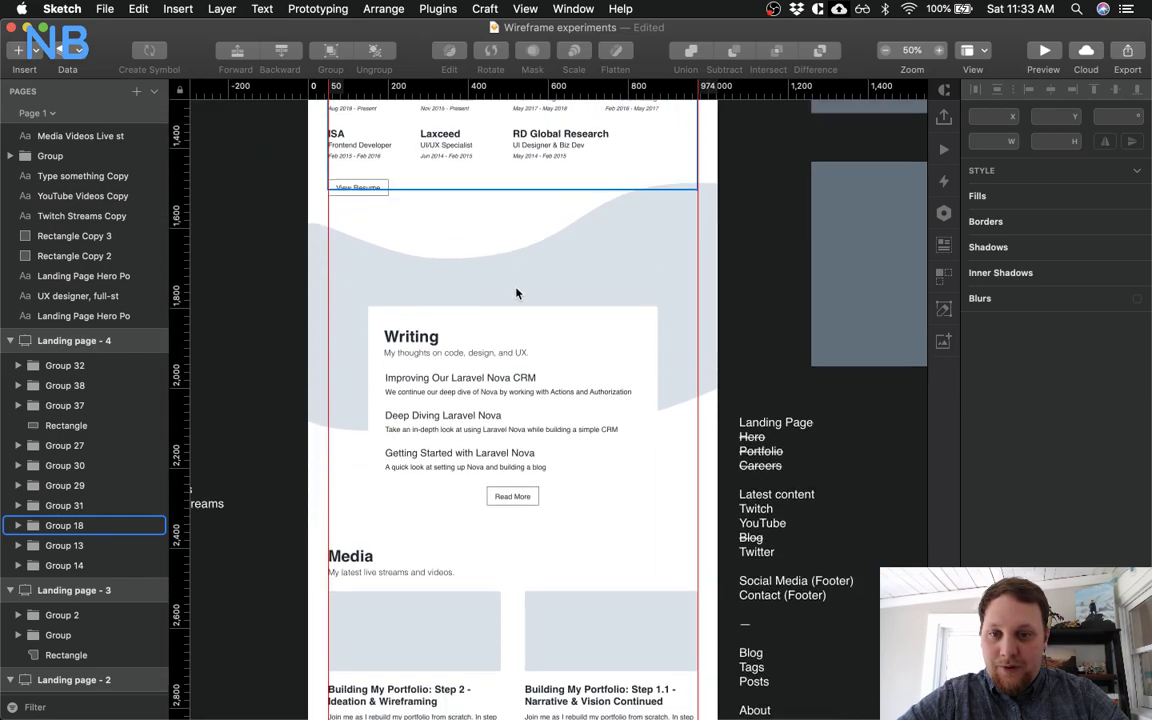
scroll(517, 292, down, 1)
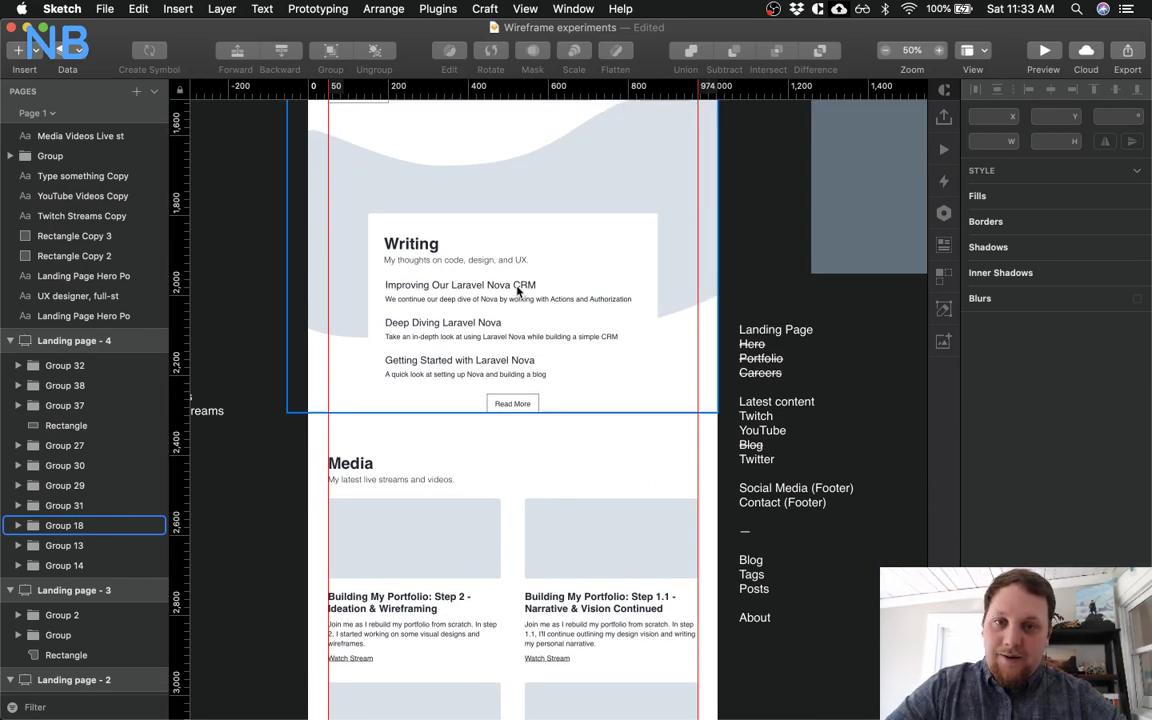
scroll(603, 463, down, 5)
scroll(603, 463, down, 2)
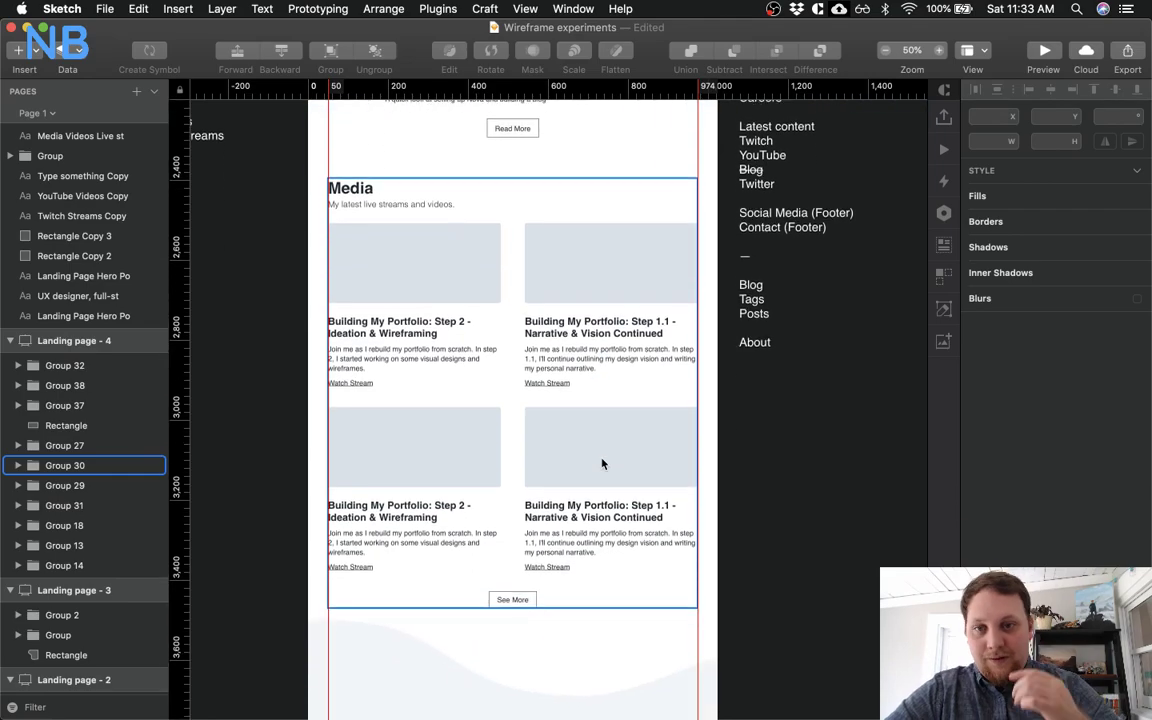
scroll(603, 463, down, 8)
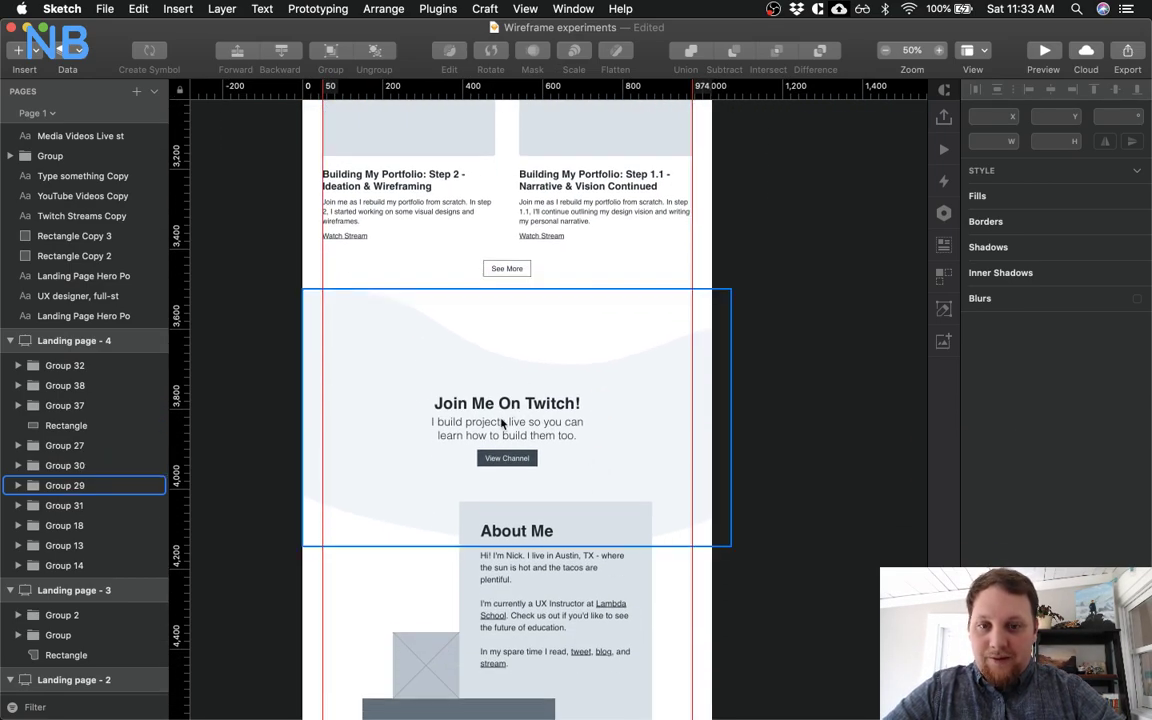
scroll(480, 377, down, 3)
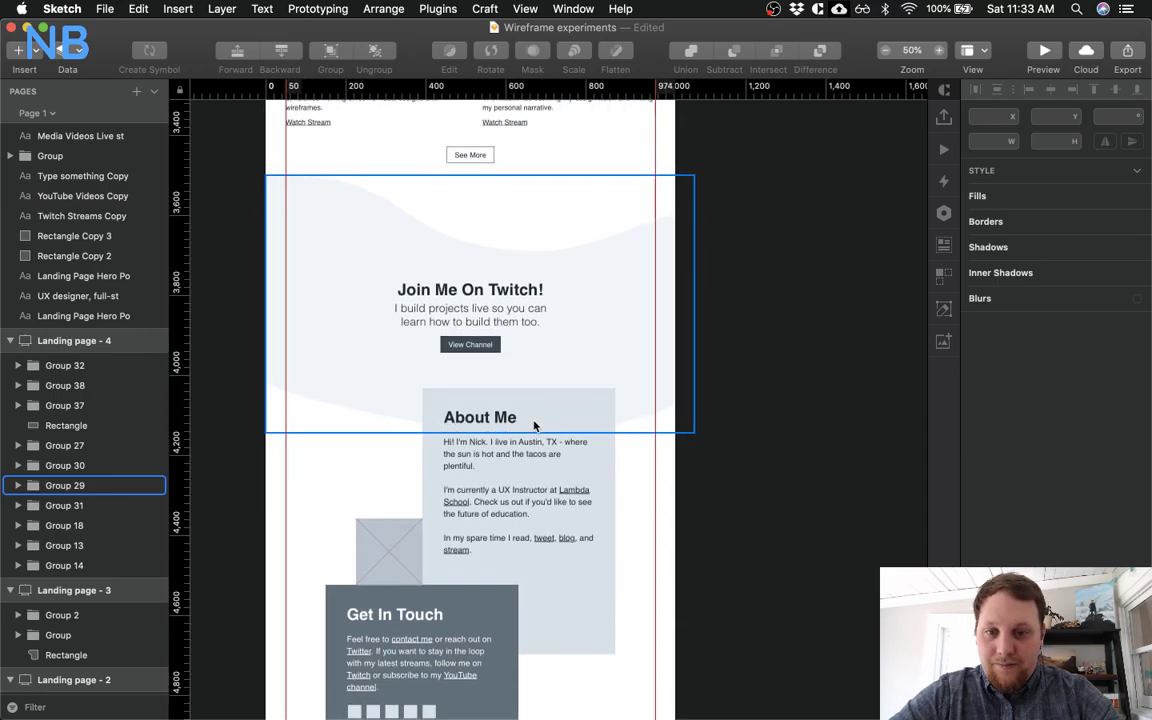
scroll(506, 475, down, 8)
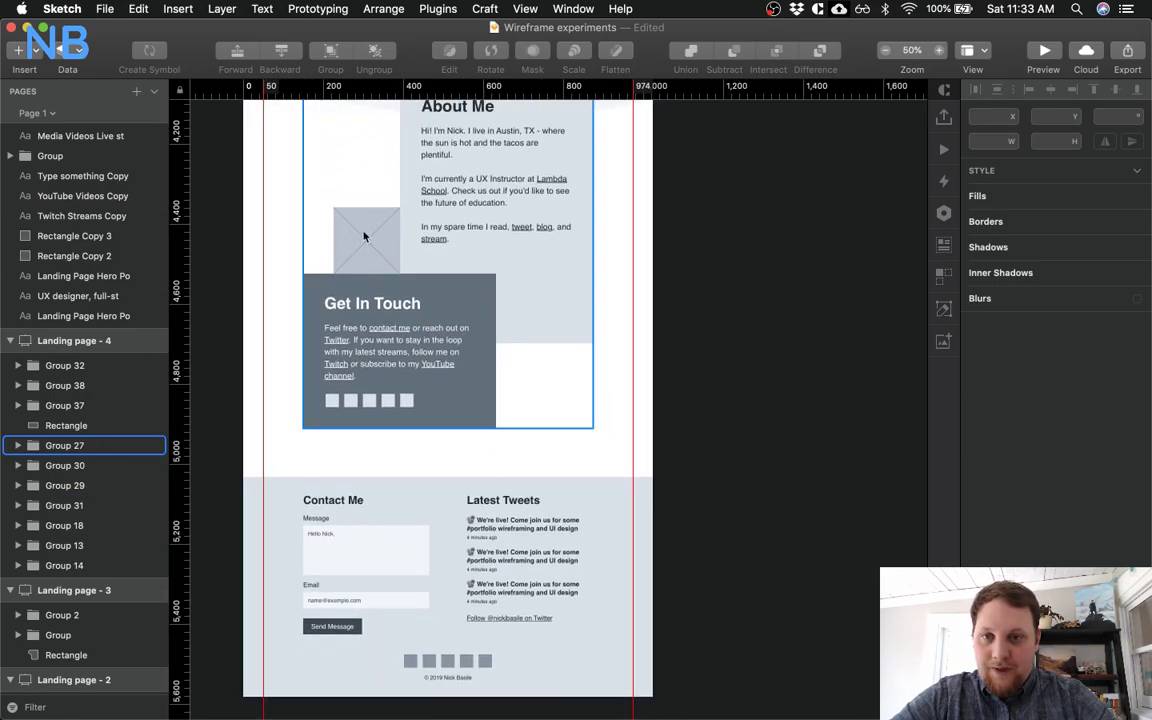
scroll(535, 371, down, 3)
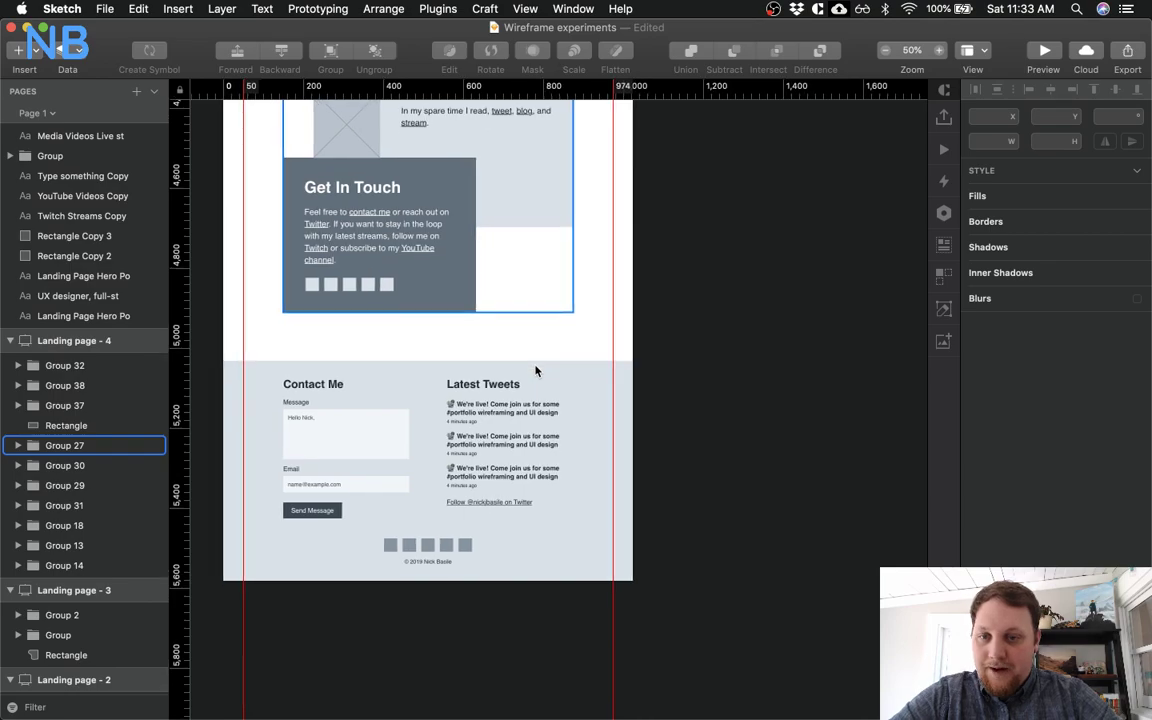
Delete the leftover Twitch Streams, YouTube Videos and Learning Live blocks beside the Landing page - 4 artboard
scroll(535, 371, up, 15)
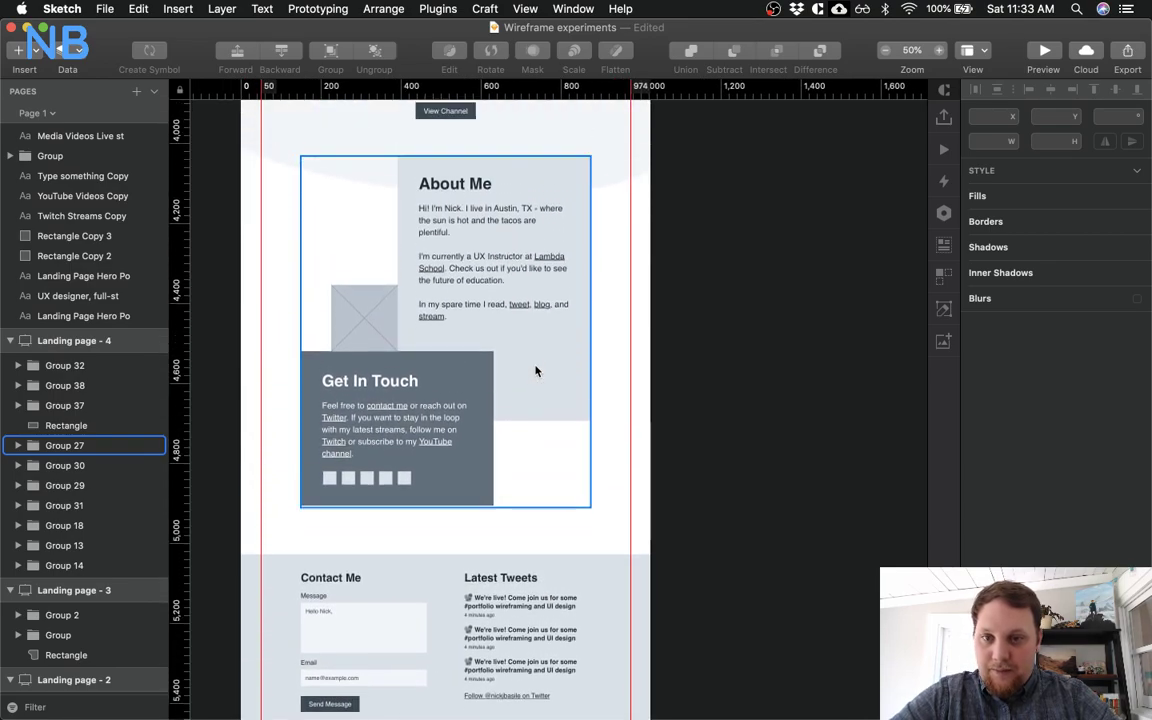
scroll(535, 371, up, 20)
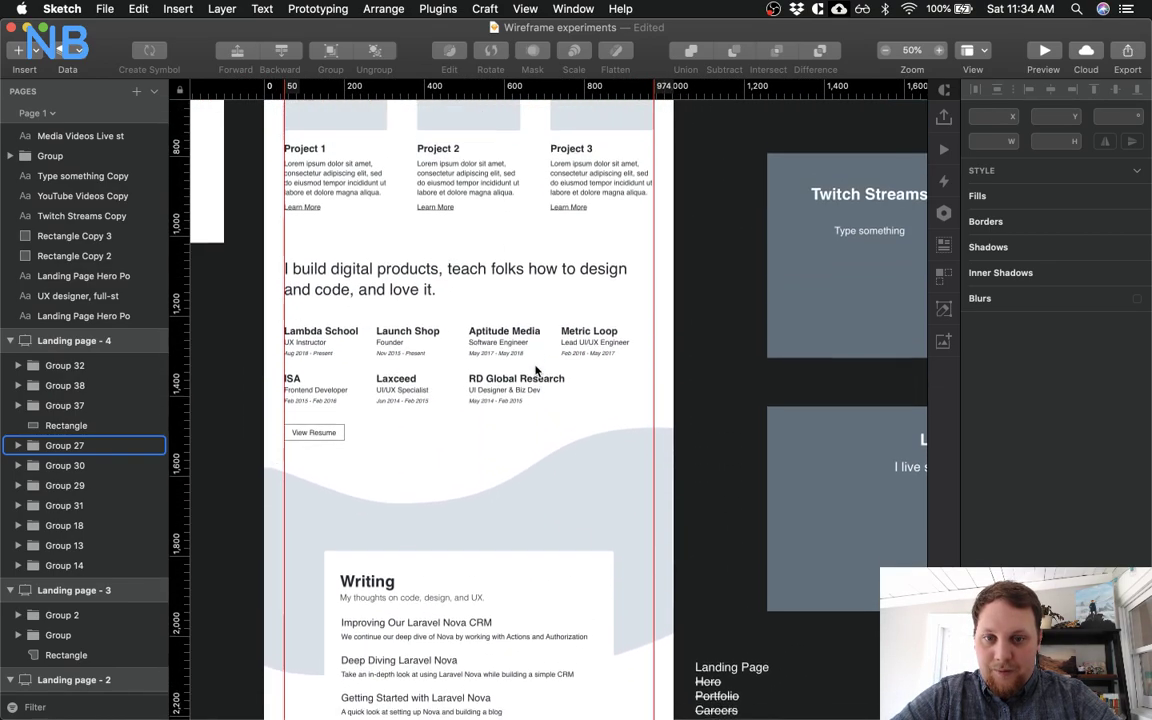
scroll(535, 371, up, 3)
scroll(766, 434, right, 3)
scroll(766, 434, down, 2)
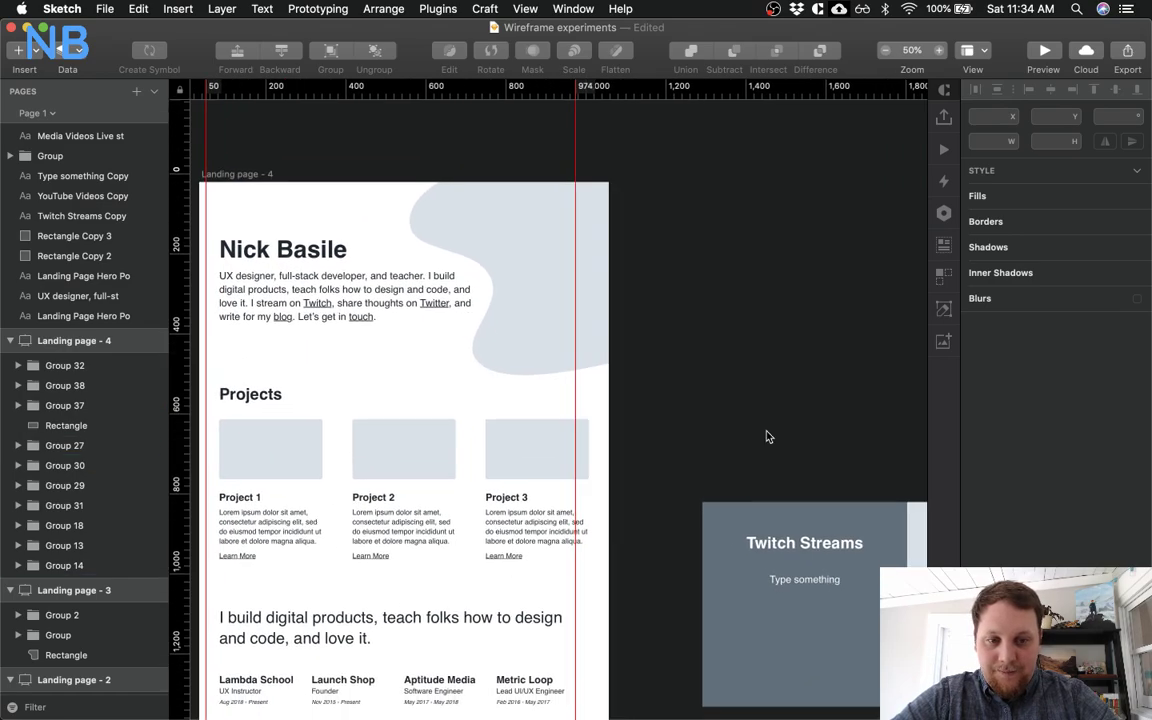
scroll(766, 434, left, 4)
scroll(779, 350, right, 6)
scroll(684, 229, down, 3)
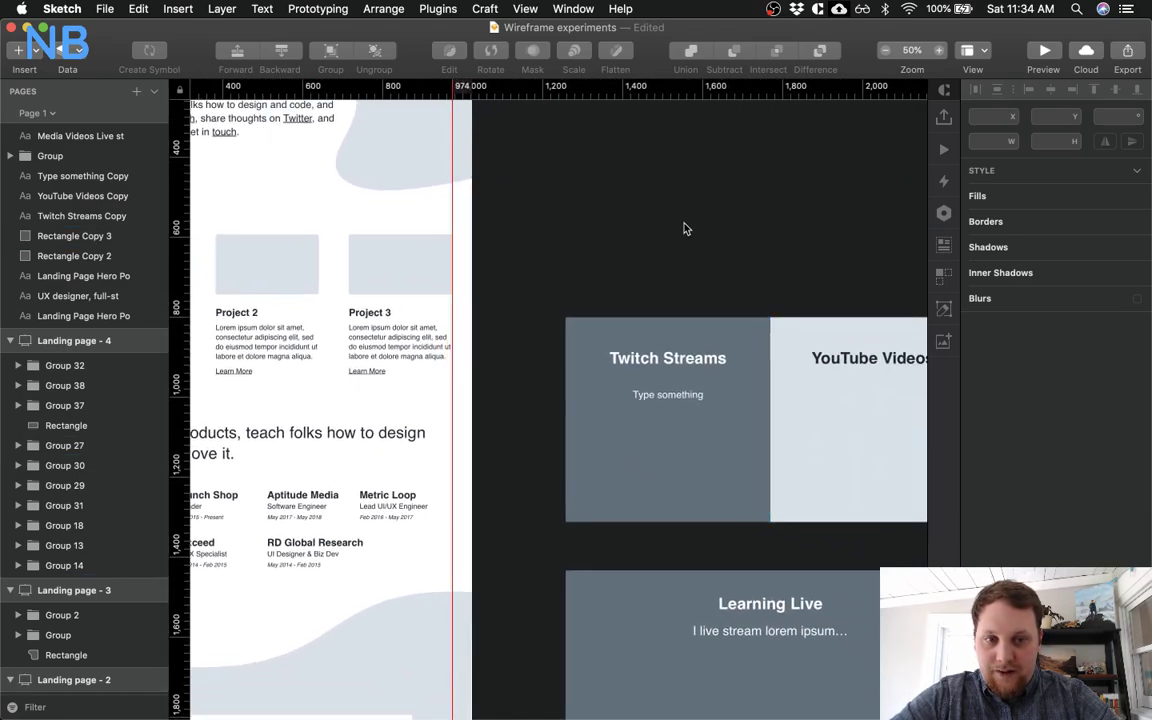
scroll(684, 229, down, 2)
drag(604, 145, 815, 689)
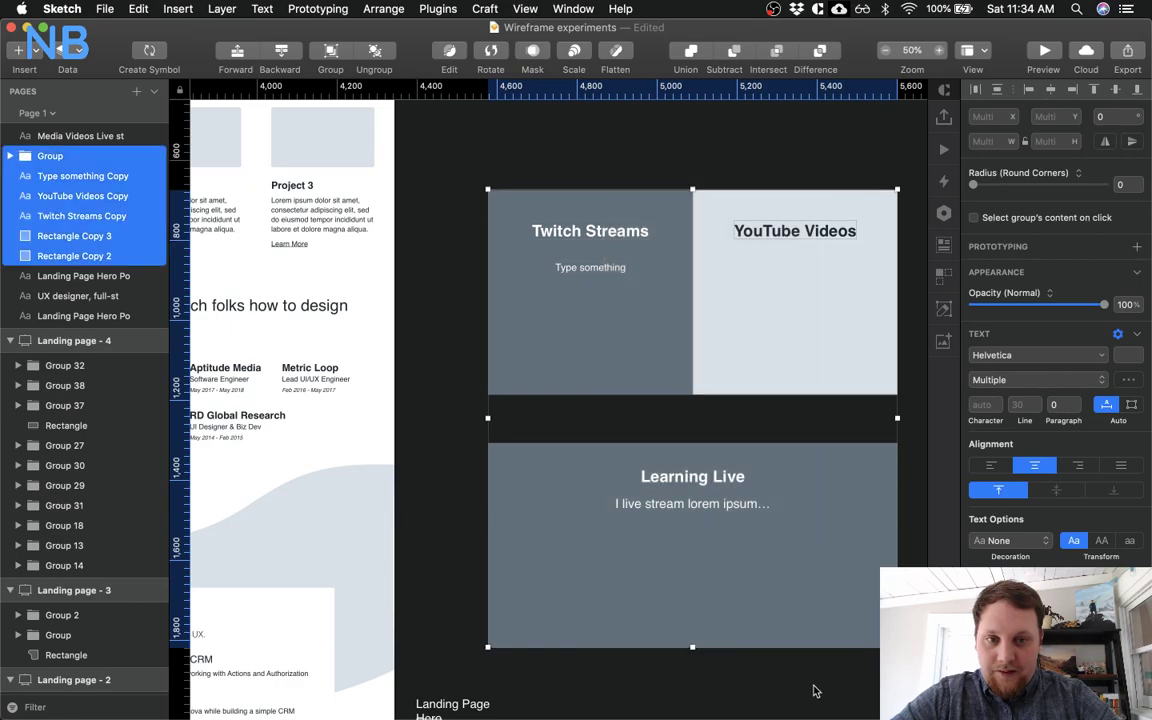
scroll(815, 689, down, 5)
key(Delete)
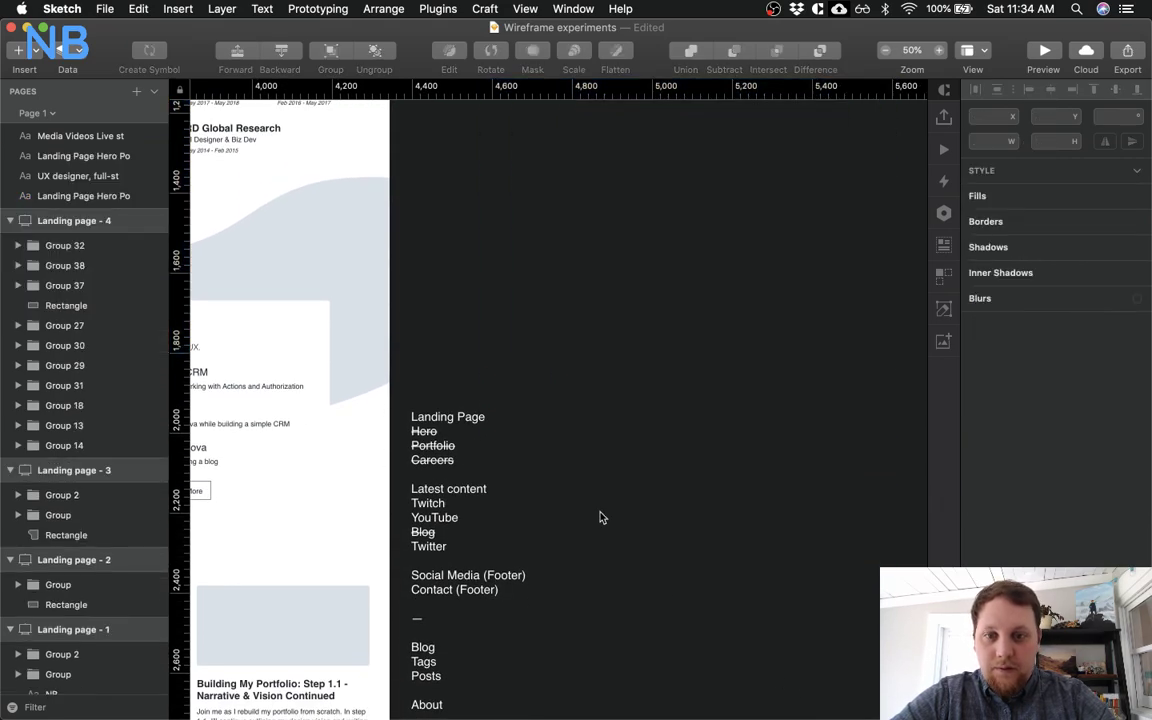
Strike through the planning note's lines from Landing Page to Contact (Footer), leaving the Blog, Tags, Posts and About list below unmarked
scroll(600, 520, down, 3)
scroll(588, 509, down, 3)
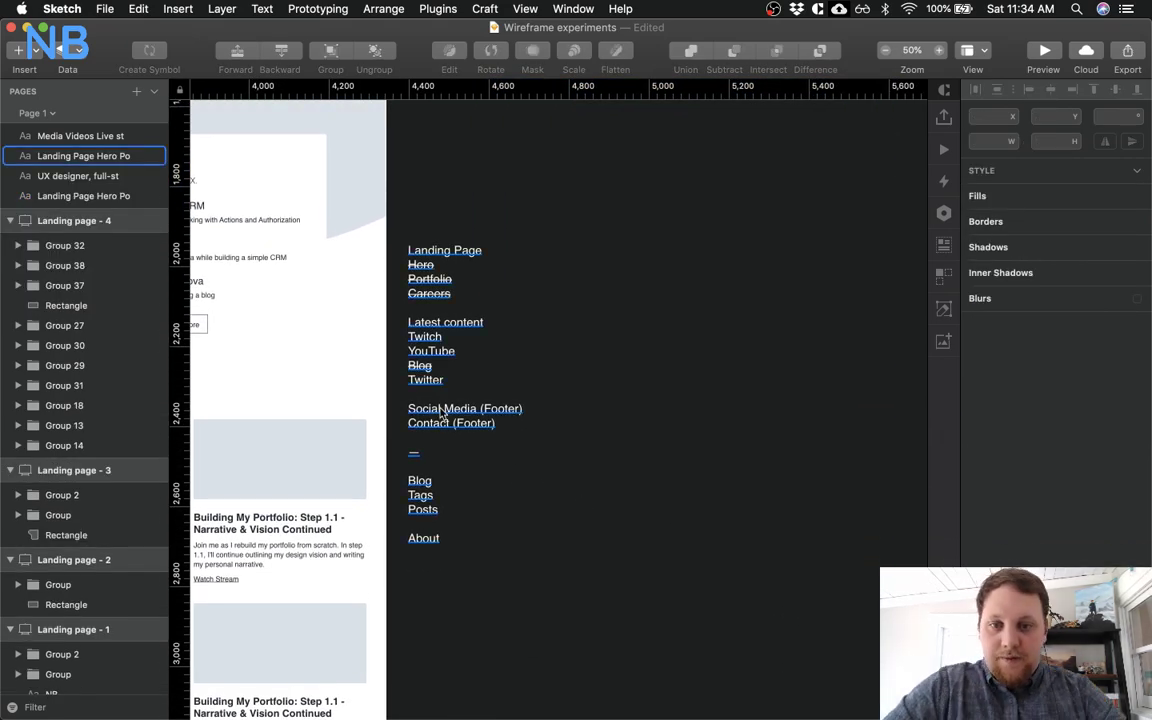
scroll(481, 466, left, 3)
scroll(481, 466, down, 2)
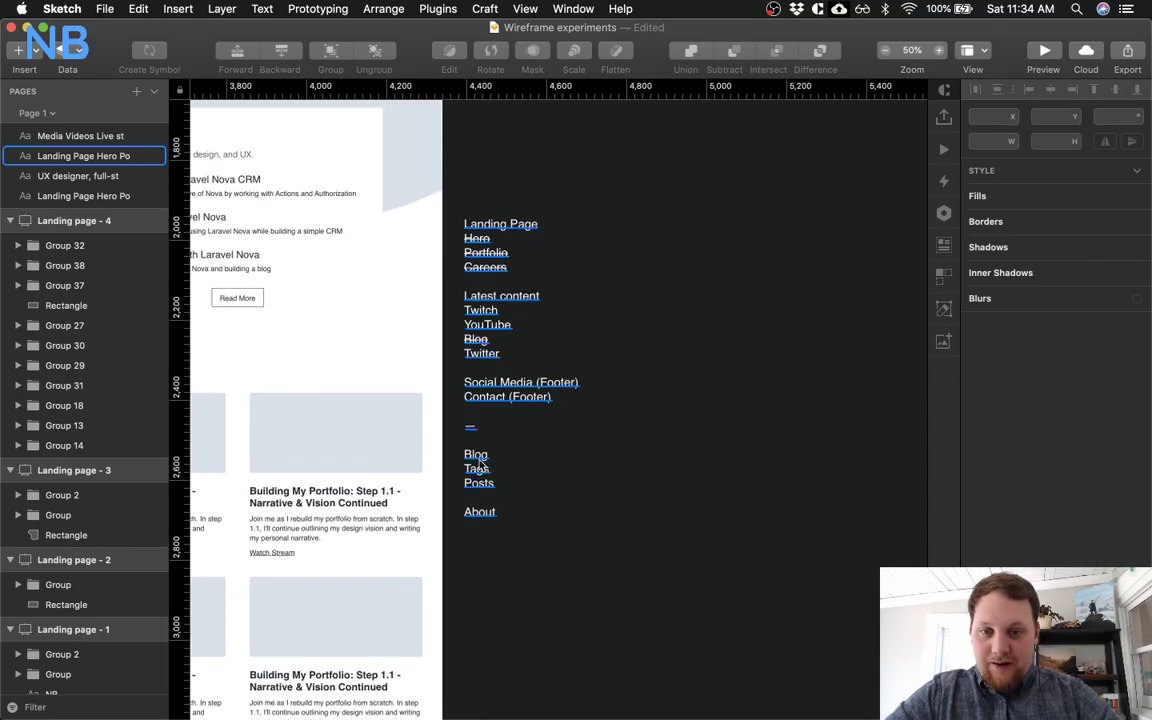
click(516, 359)
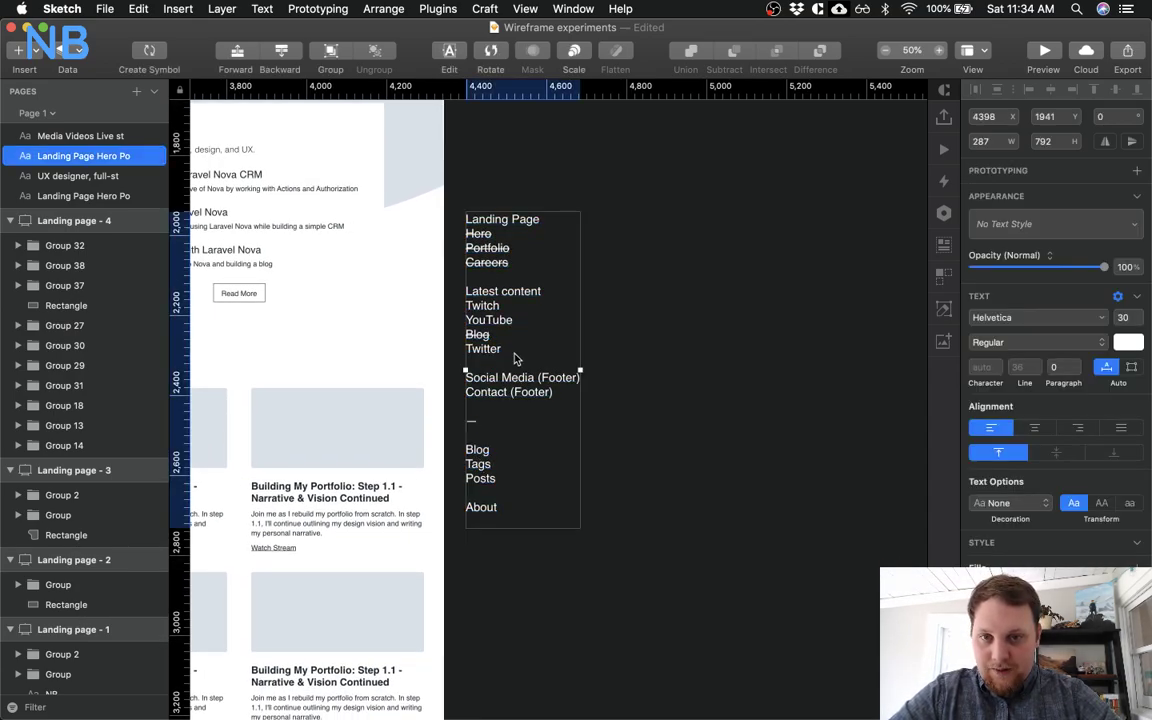
double_click(514, 359)
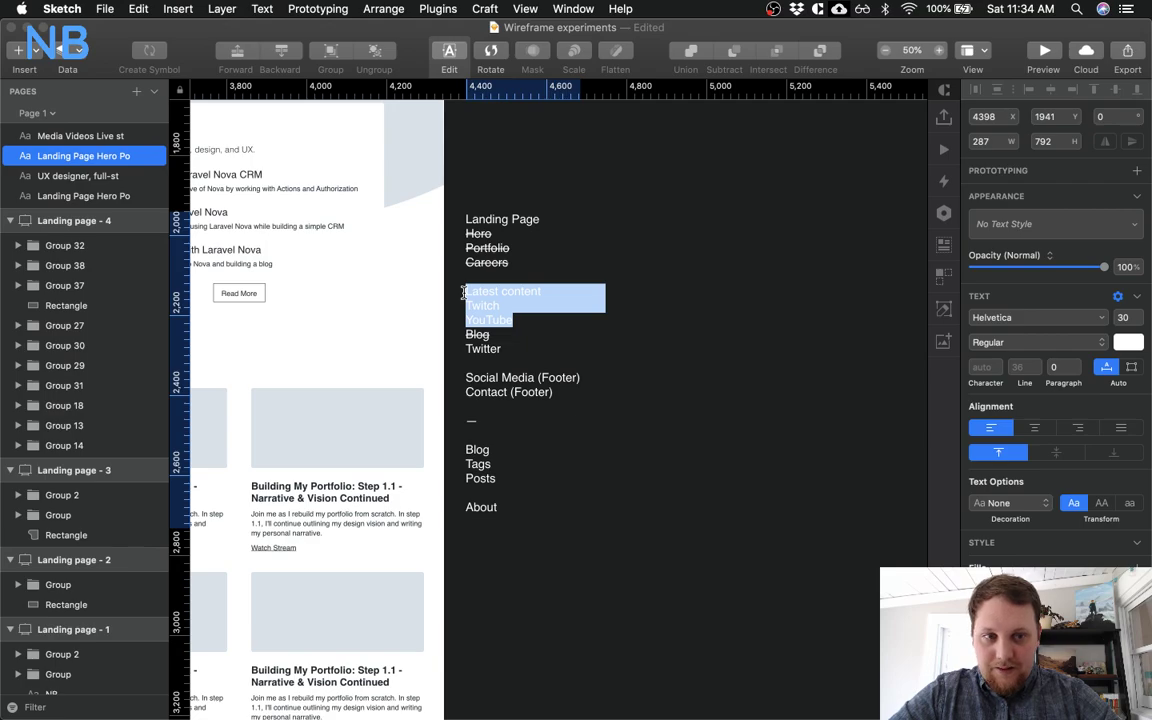
click(530, 487)
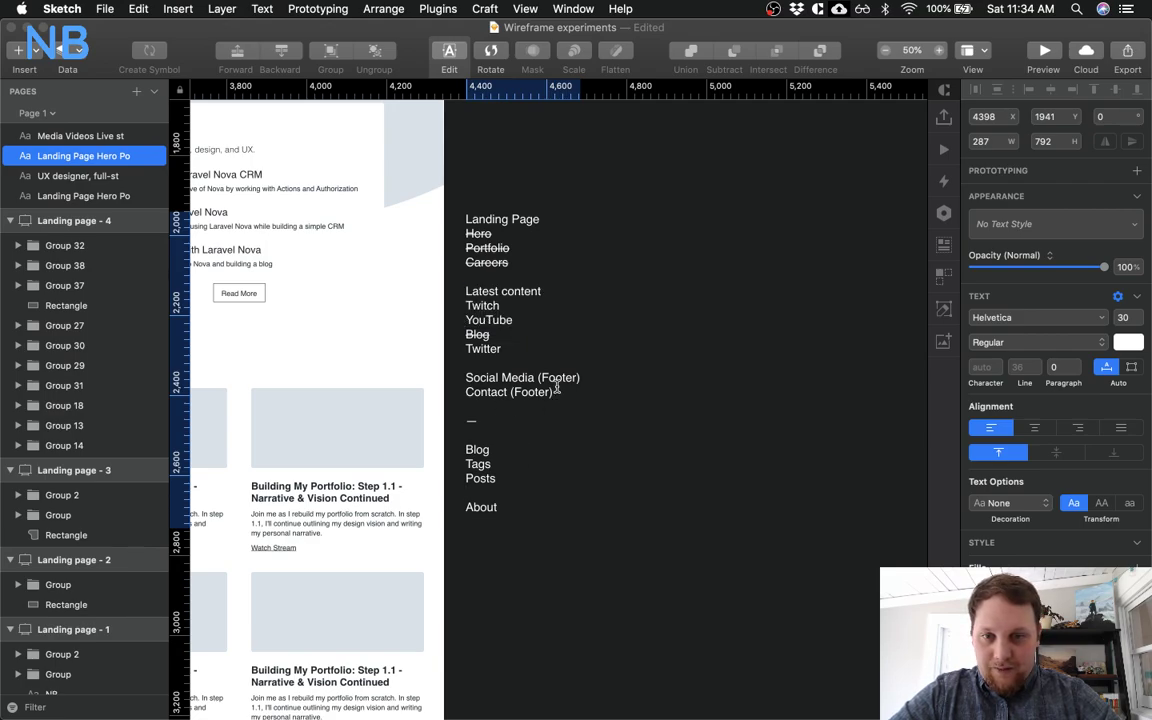
drag(566, 396, 457, 204)
click(1026, 511)
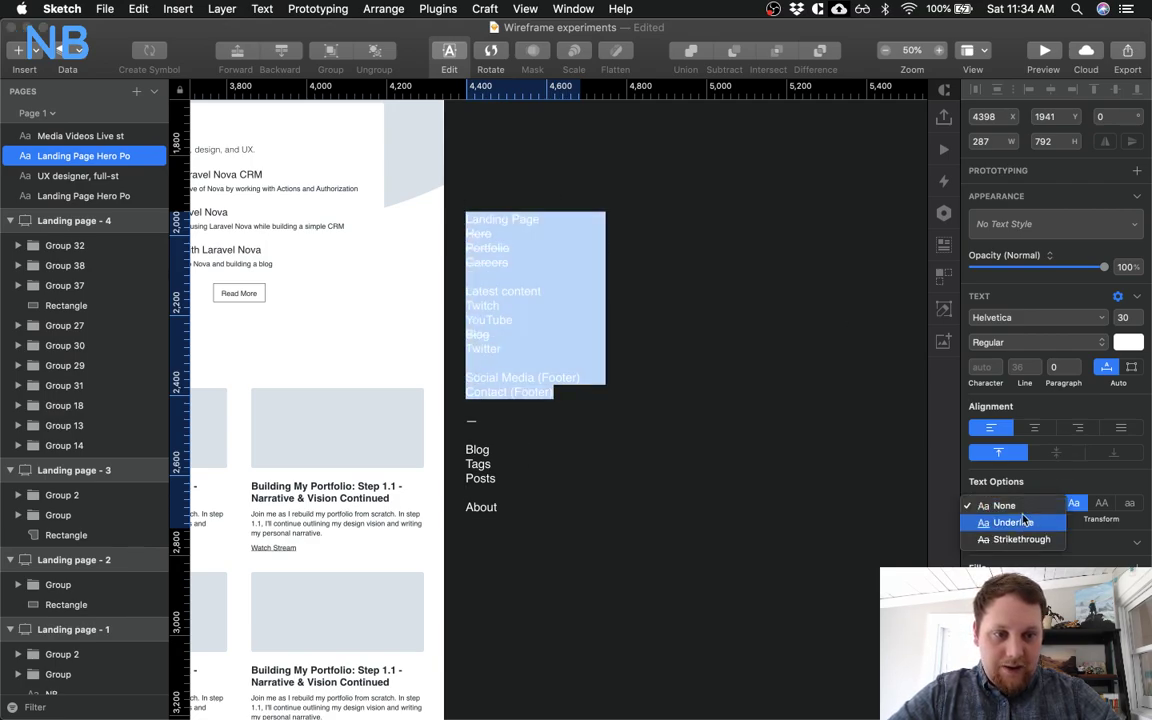
click(1020, 541)
click(597, 288)
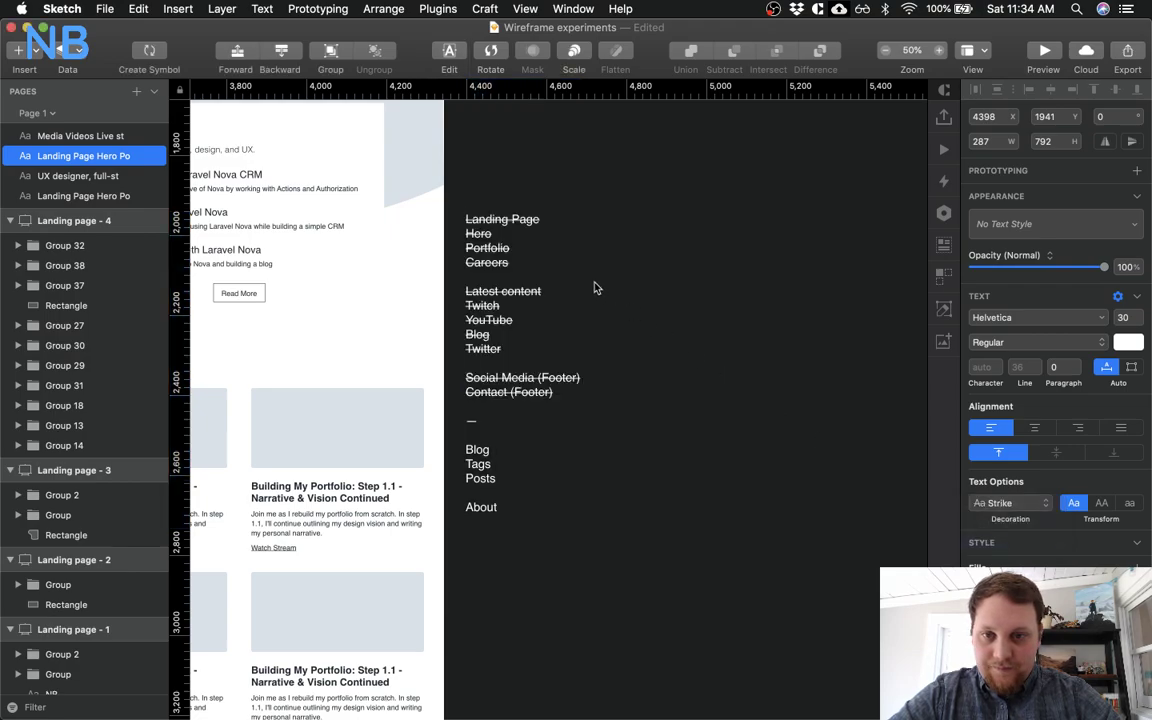
Select the whole planning note with the Landing Page checklist beside the Landing page - 4 artboard
scroll(594, 288, down, 2)
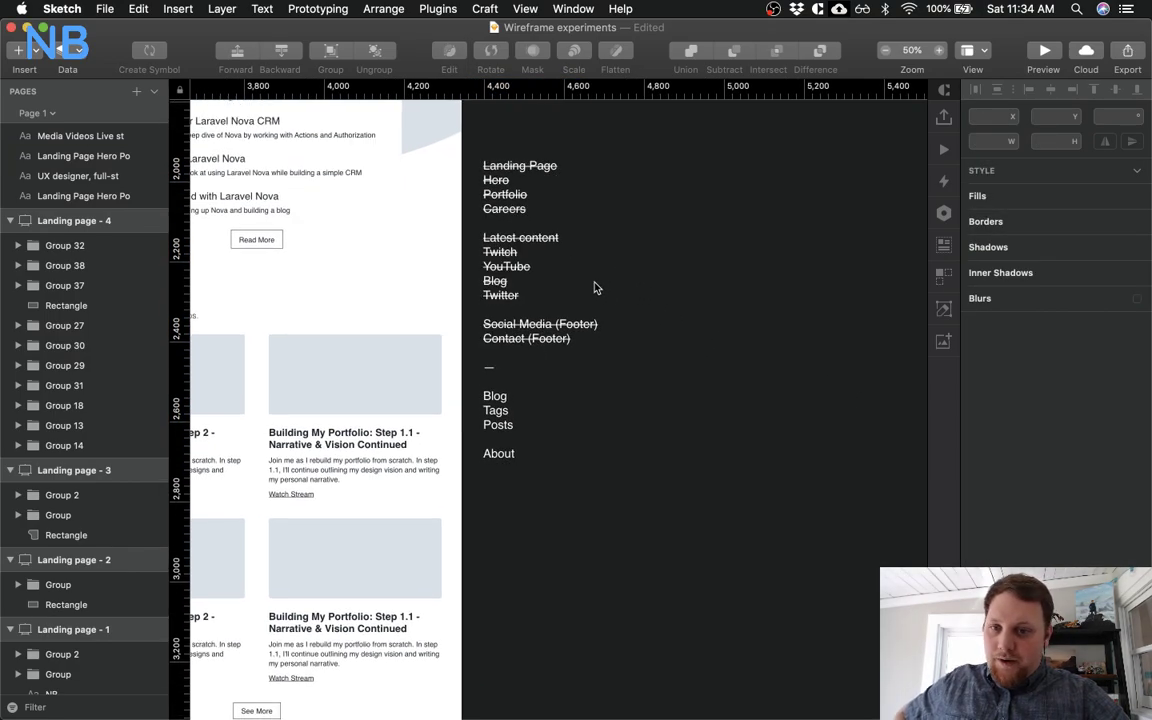
scroll(594, 288, left, 5)
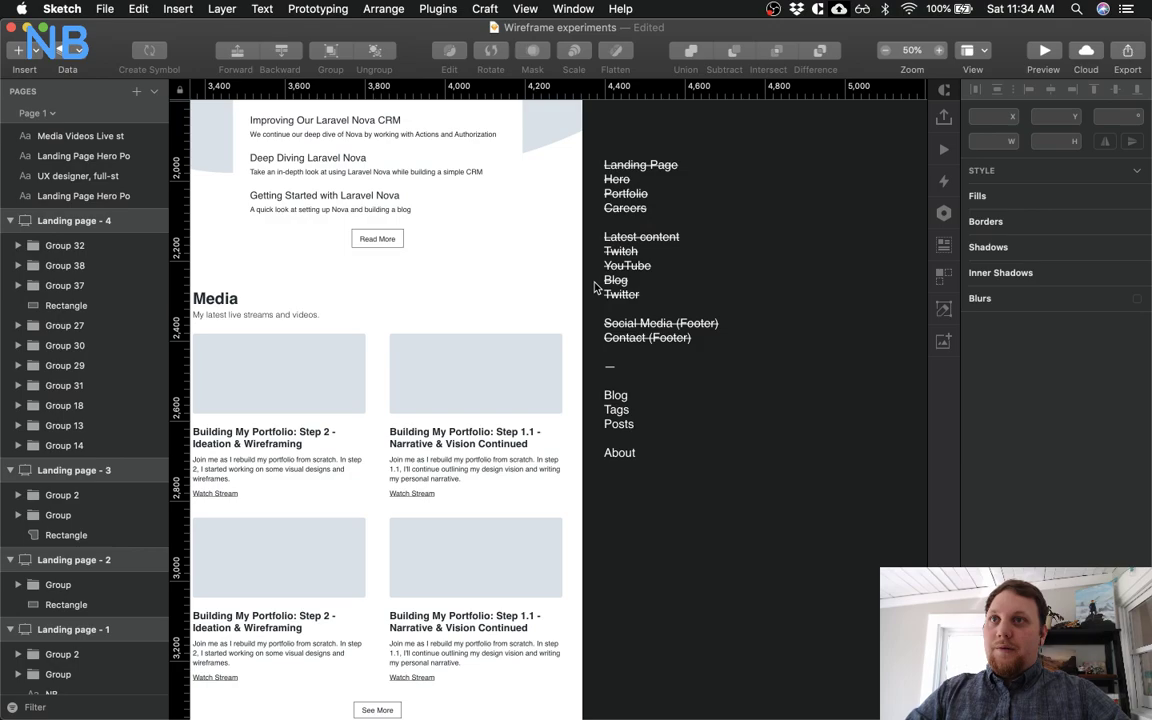
scroll(594, 288, up, 10)
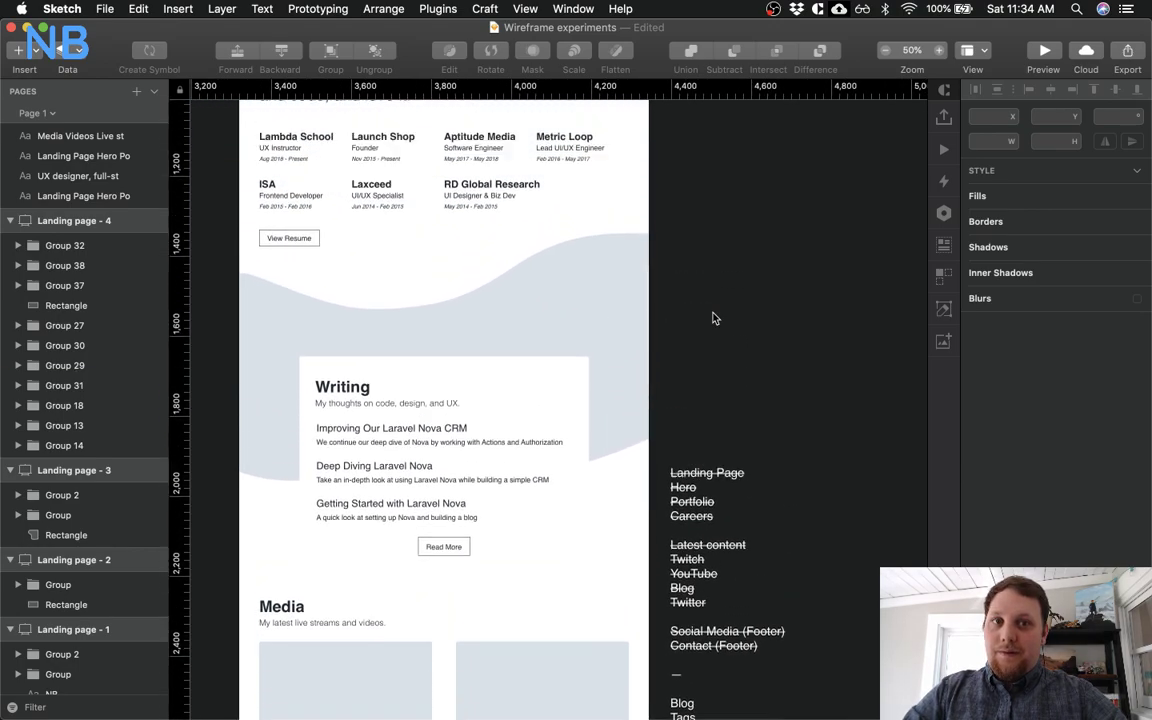
scroll(713, 318, up, 3)
key(super+minus)
click(664, 558)
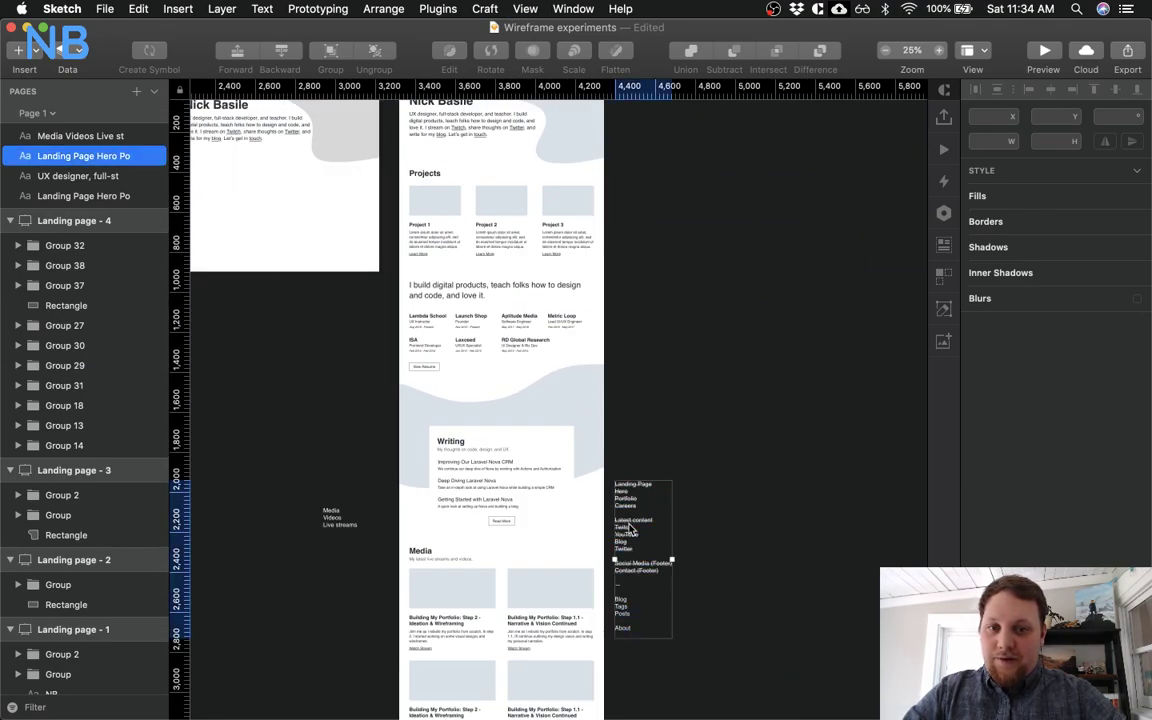
Move the site-outline text list beside the Landing page - 4 artboard to above that artboard, at about X 3872, Y -1018
scroll(533, 347, up, 5)
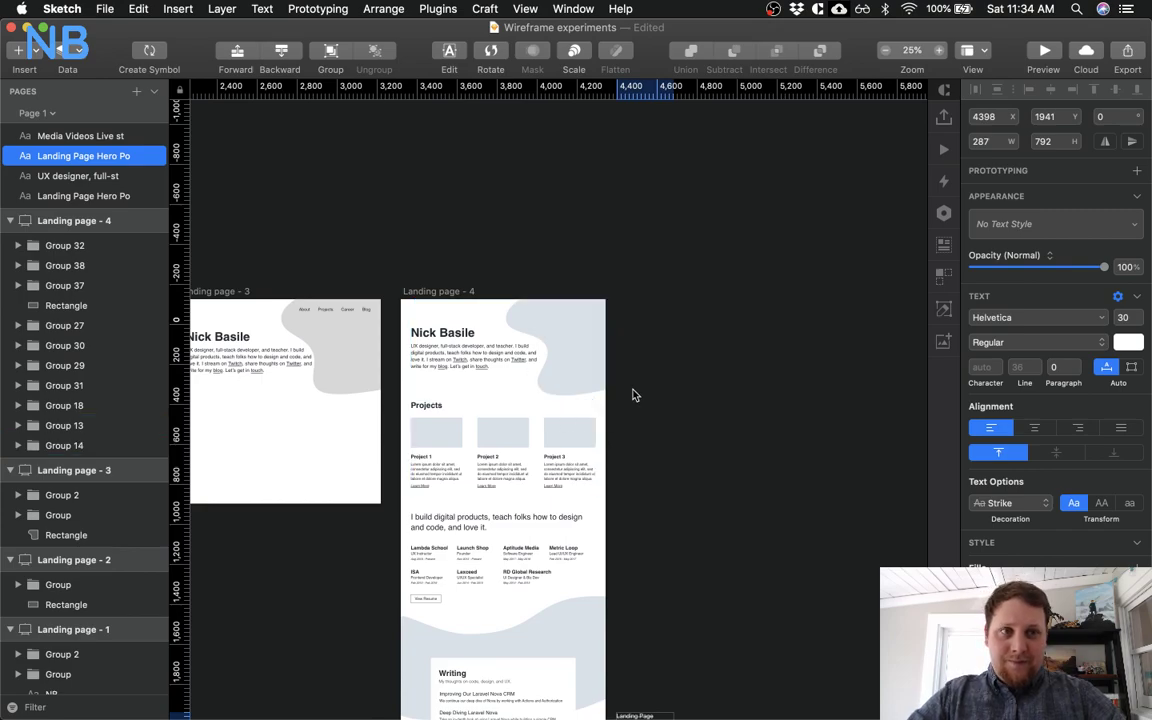
scroll(632, 394, down, 10)
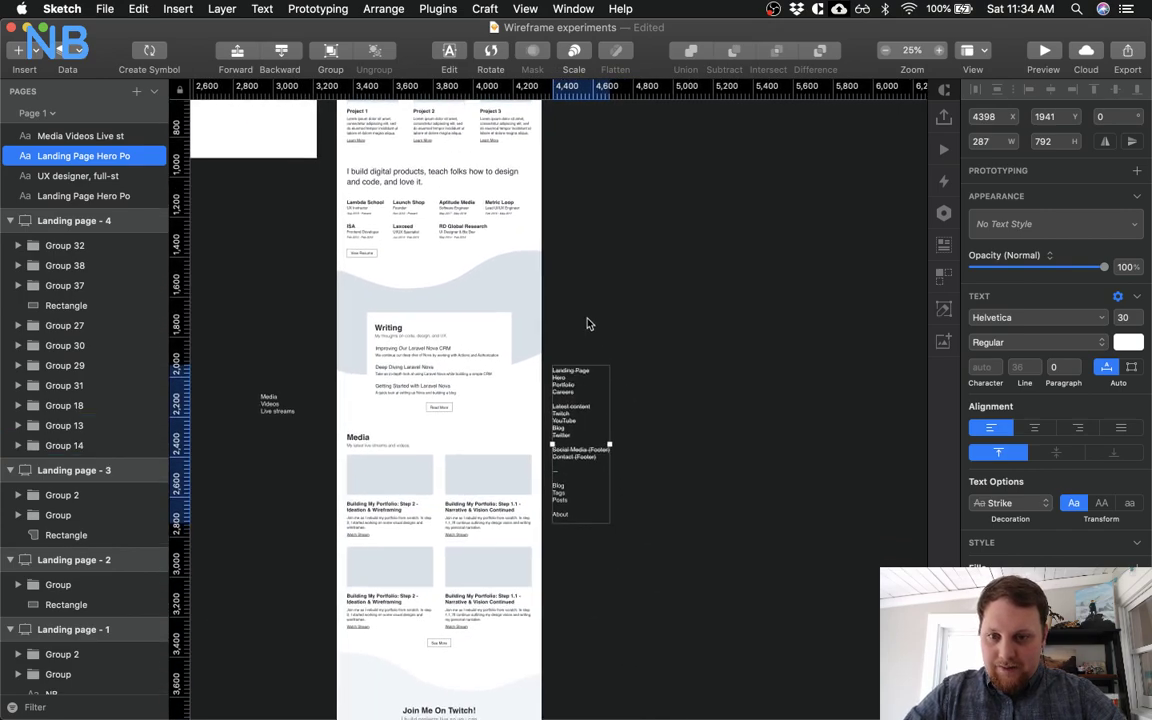
scroll(588, 323, down, 6)
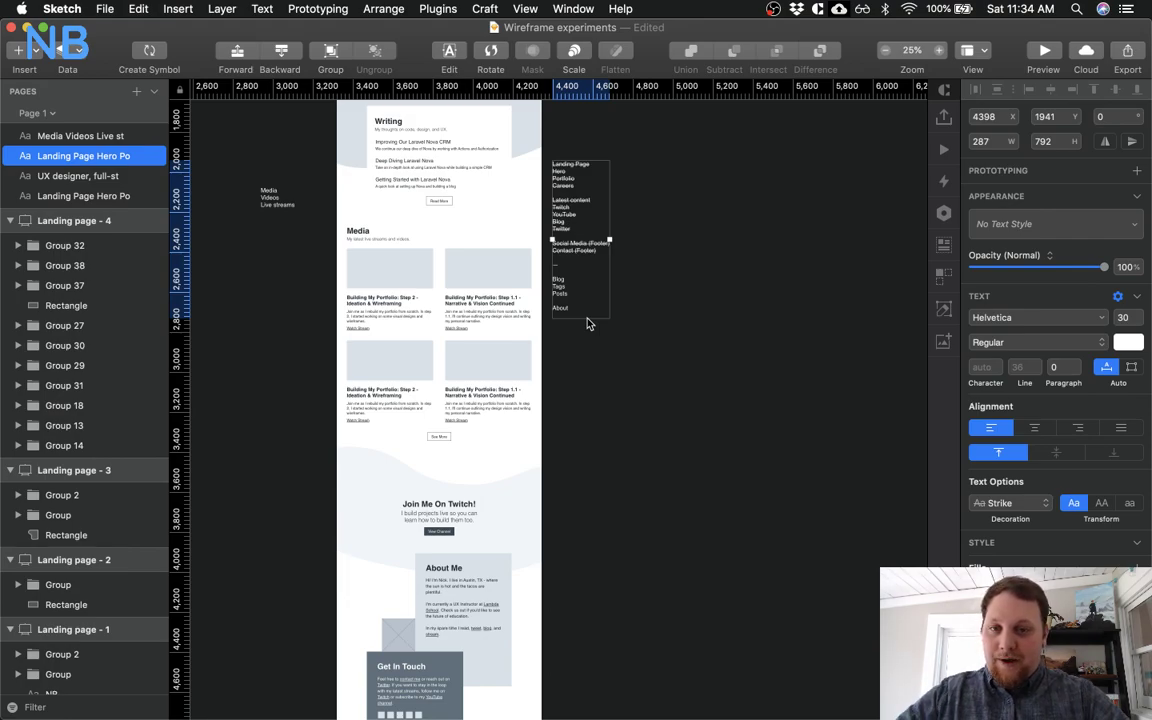
scroll(588, 323, down, 6)
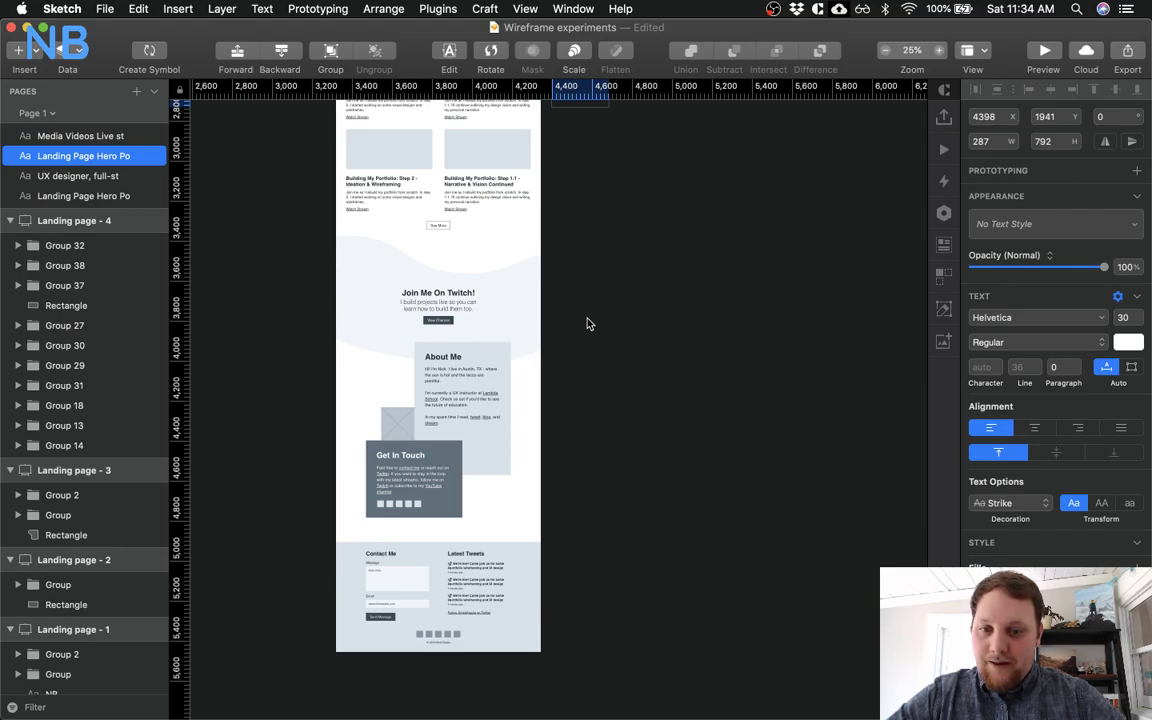
scroll(588, 323, up, 13)
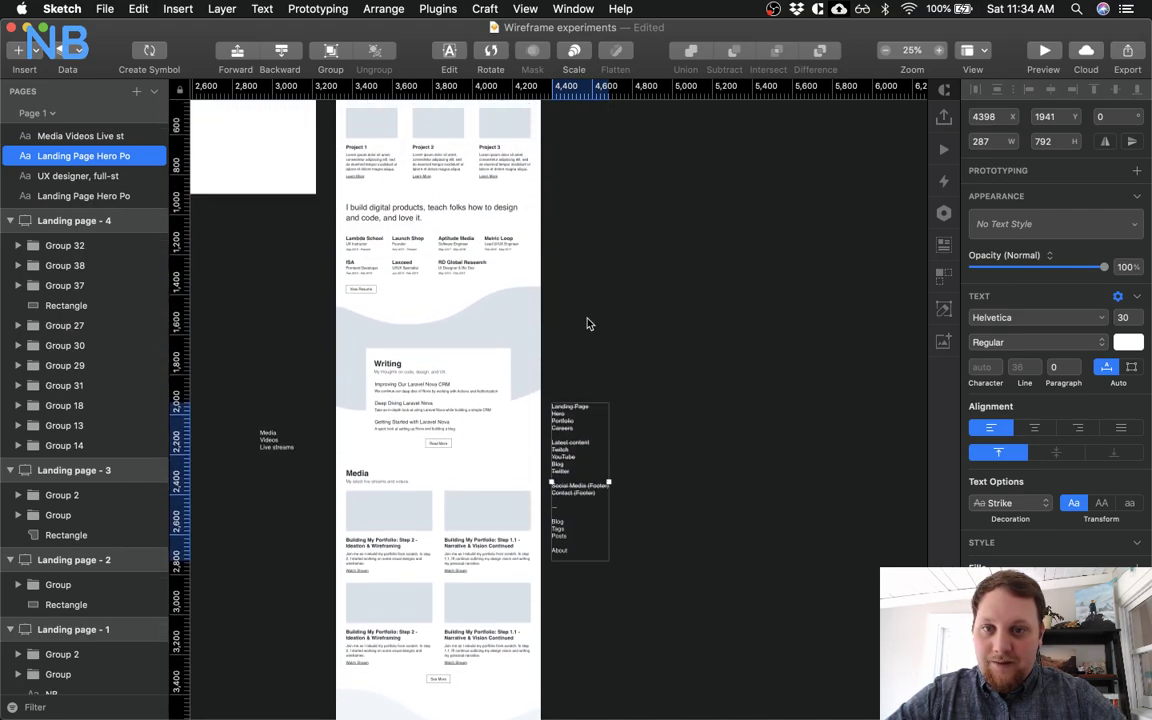
scroll(588, 323, up, 3)
drag(577, 521, 467, 96)
scroll(604, 190, up, 2)
scroll(604, 190, up, 2)
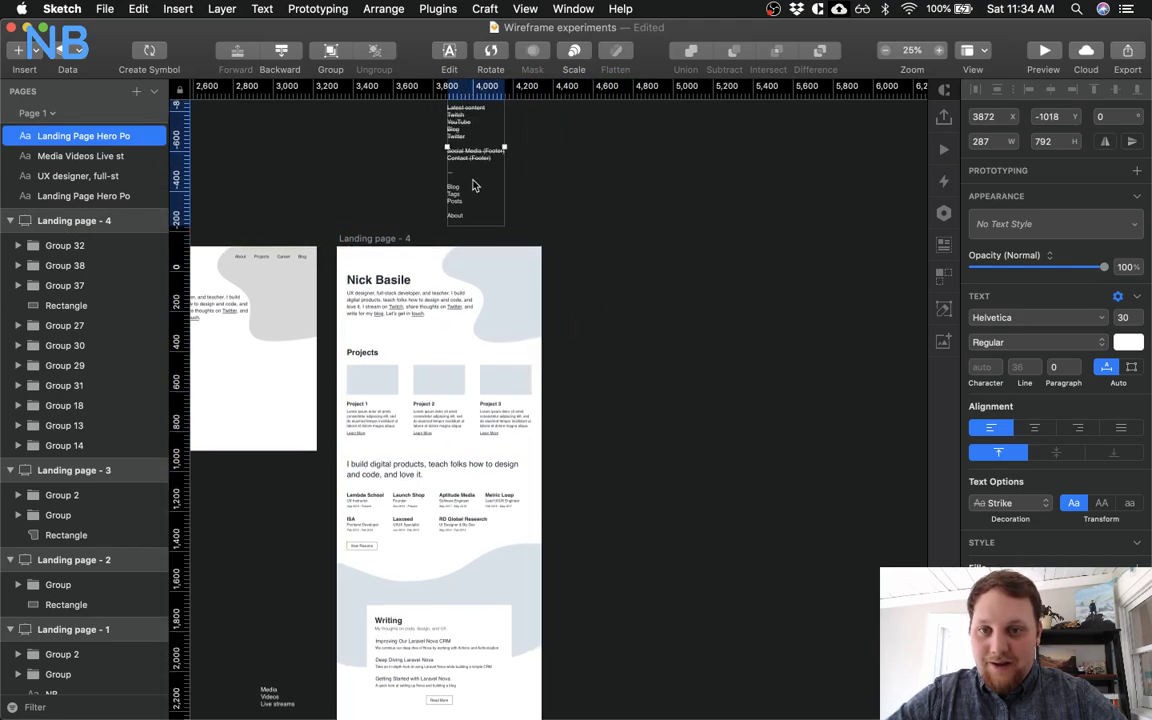
scroll(630, 206, down, 3)
scroll(630, 206, left, 1)
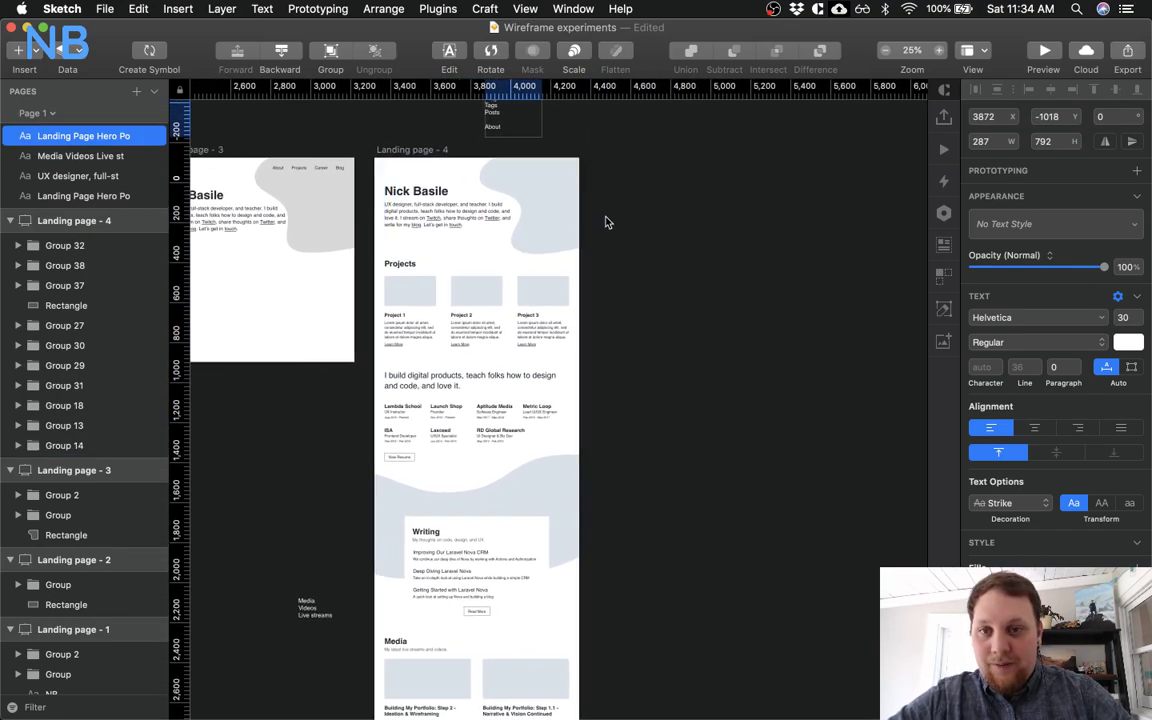
scroll(605, 222, up, 4)
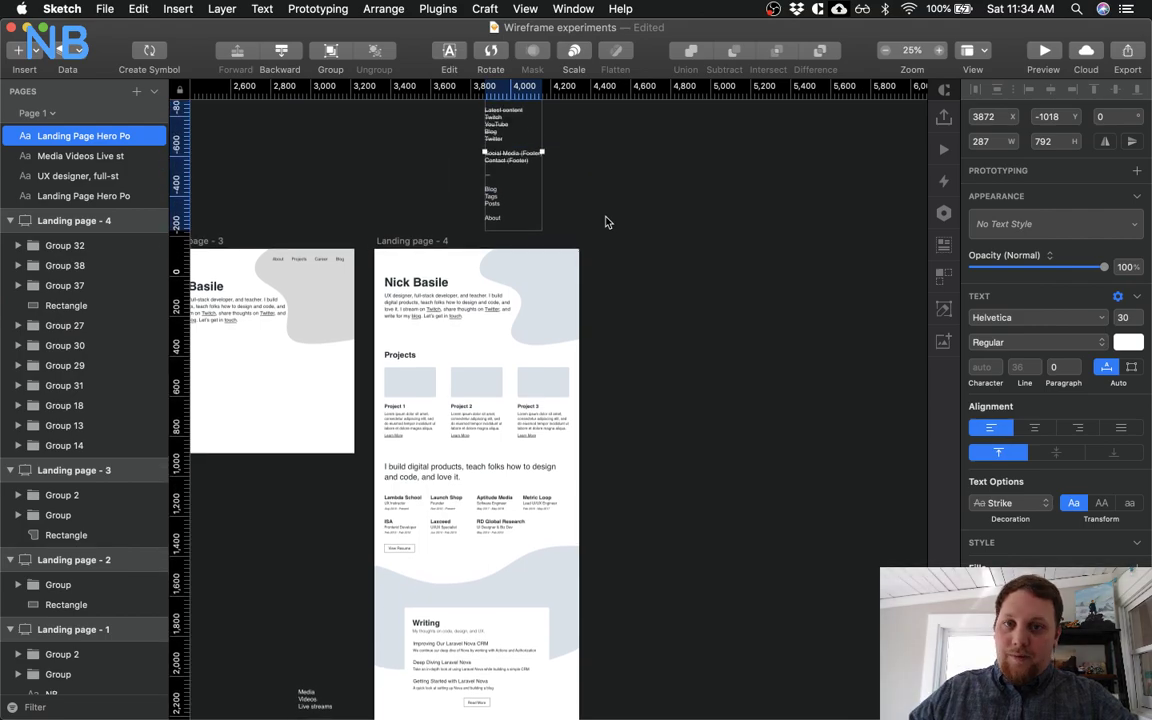
scroll(515, 207, up, 5)
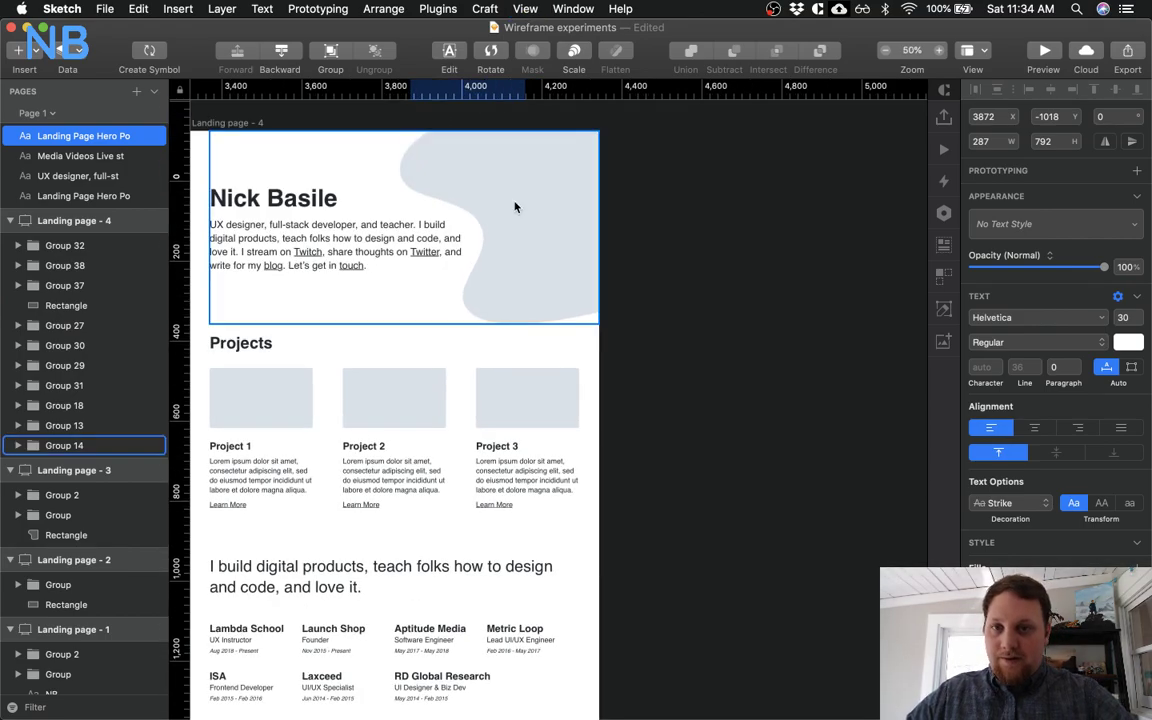
scroll(515, 207, down, 3)
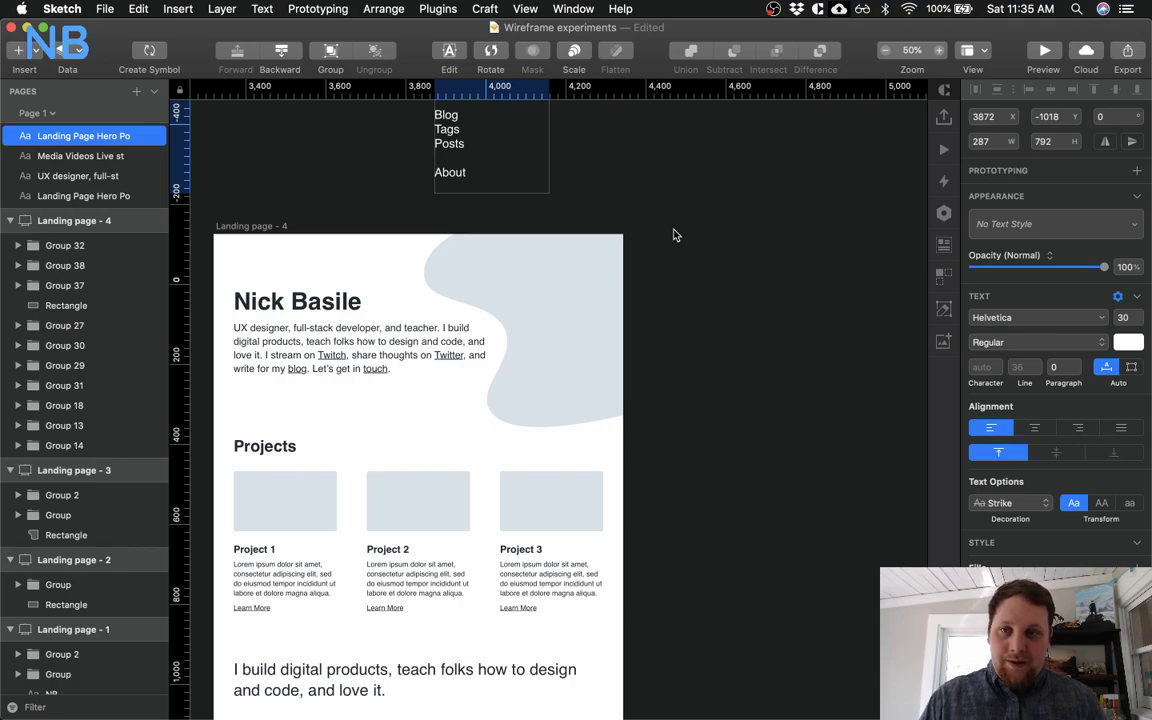
Switch to Chrome and open the existing personal site's Blog page to look over its post listing
key(ctrl+Up)
click(445, 213)
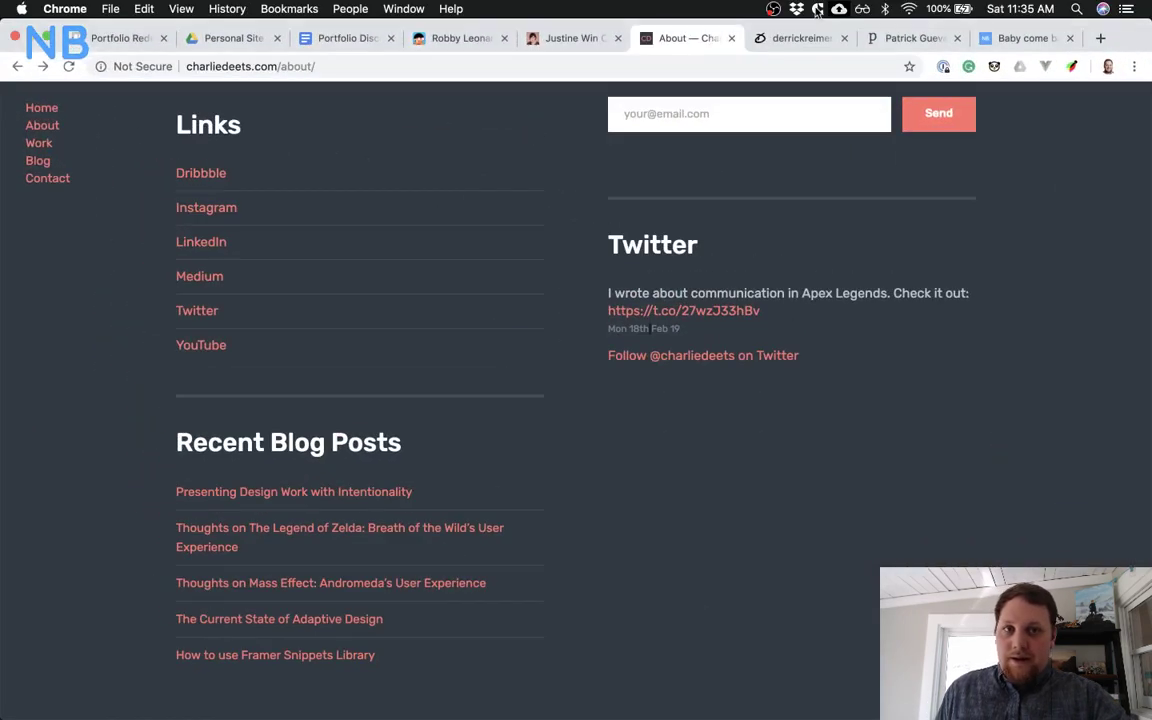
click(1025, 38)
click(1095, 121)
scroll(891, 297, down, 3)
scroll(891, 297, down, 3)
scroll(535, 375, up, 5)
scroll(530, 492, down, 2)
scroll(530, 492, down, 4)
Open the "Deep Diving Laravel Nova" post and examine its header image, title, tags and article layout
click(309, 393)
scroll(512, 490, down, 15)
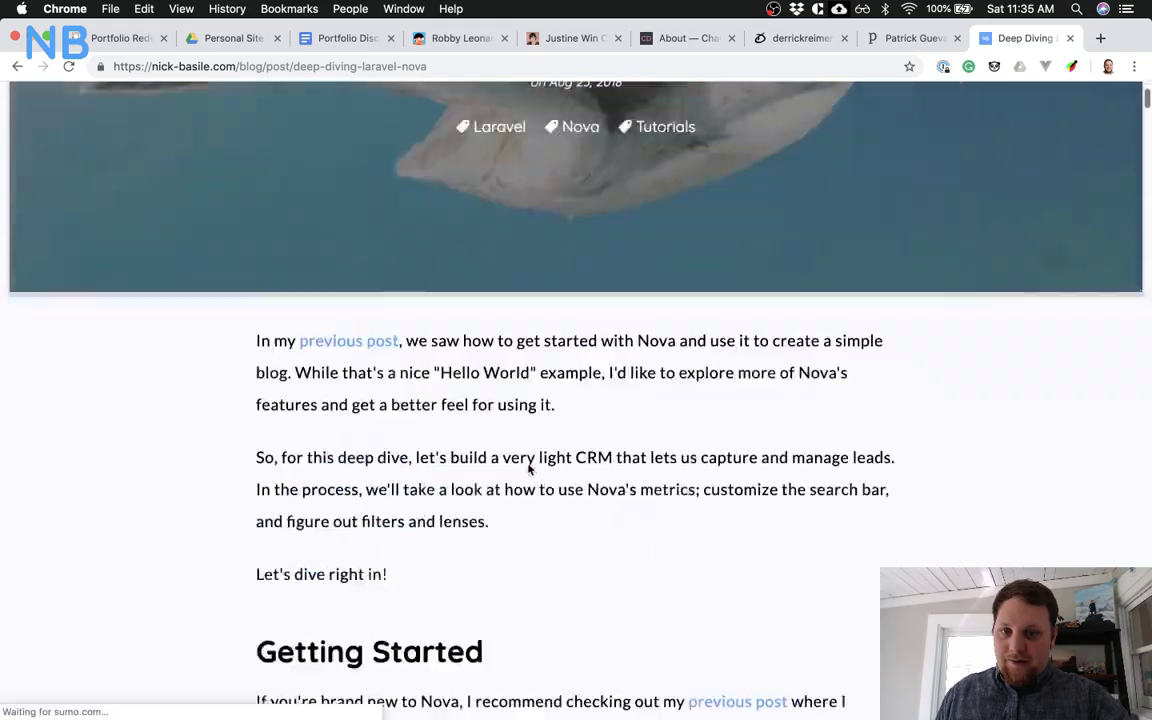
scroll(529, 470, up, 20)
scroll(529, 469, down, 3)
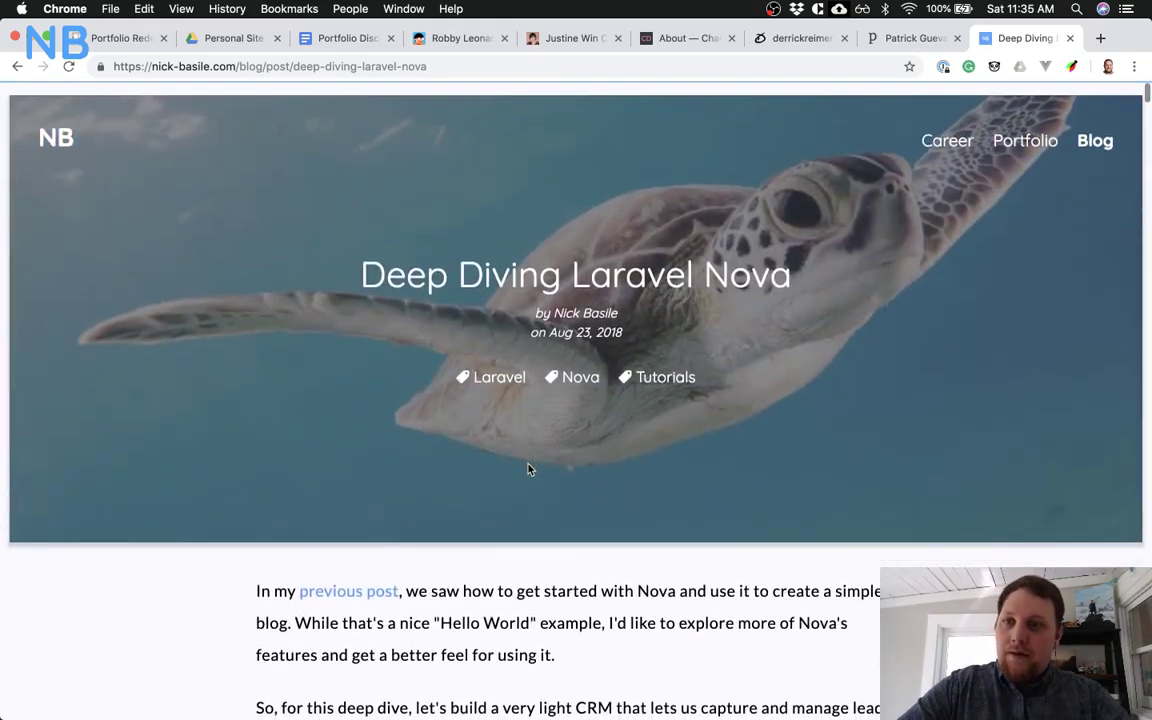
scroll(529, 469, down, 20)
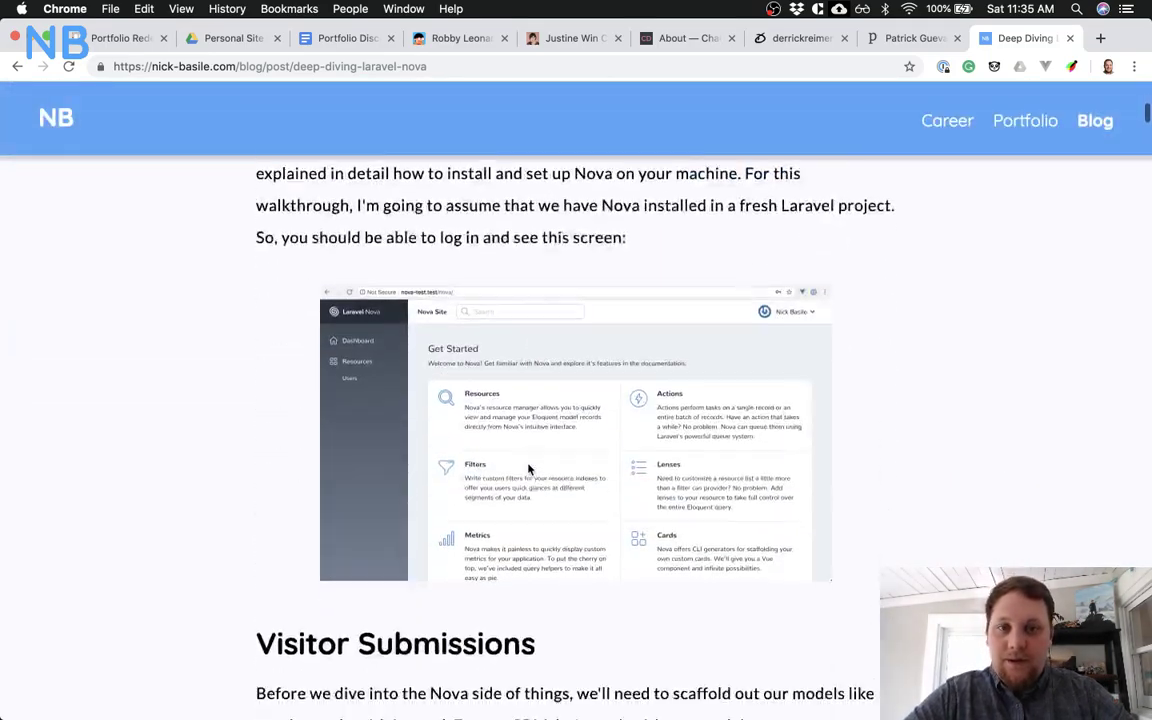
scroll(529, 470, up, 20)
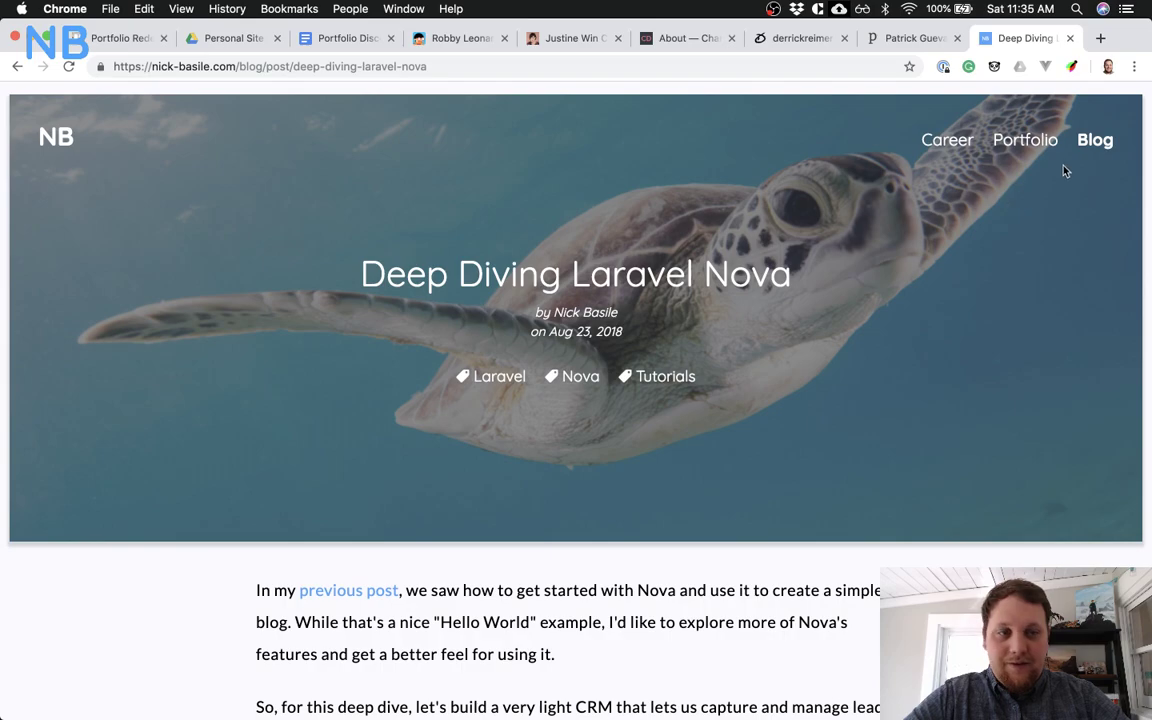
Return to the Blog page and examine its featured post, full grid of post cards and coaching banner
click(1098, 145)
scroll(855, 400, down, 6)
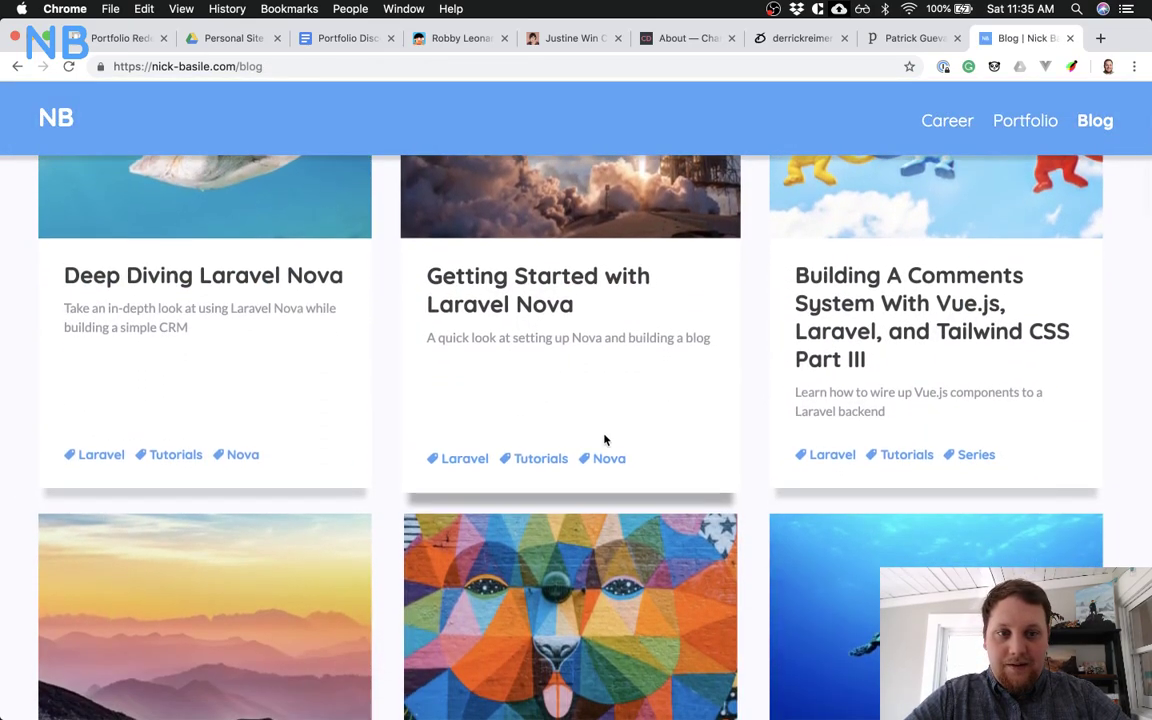
scroll(607, 440, down, 3)
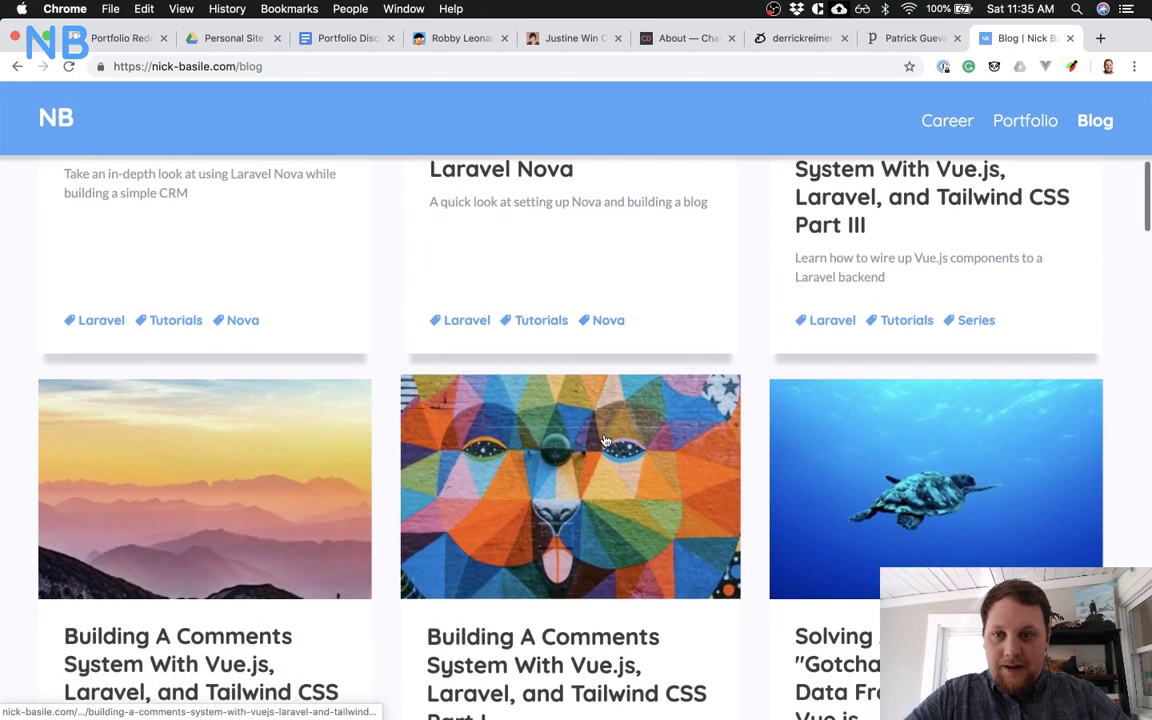
scroll(605, 440, up, 5)
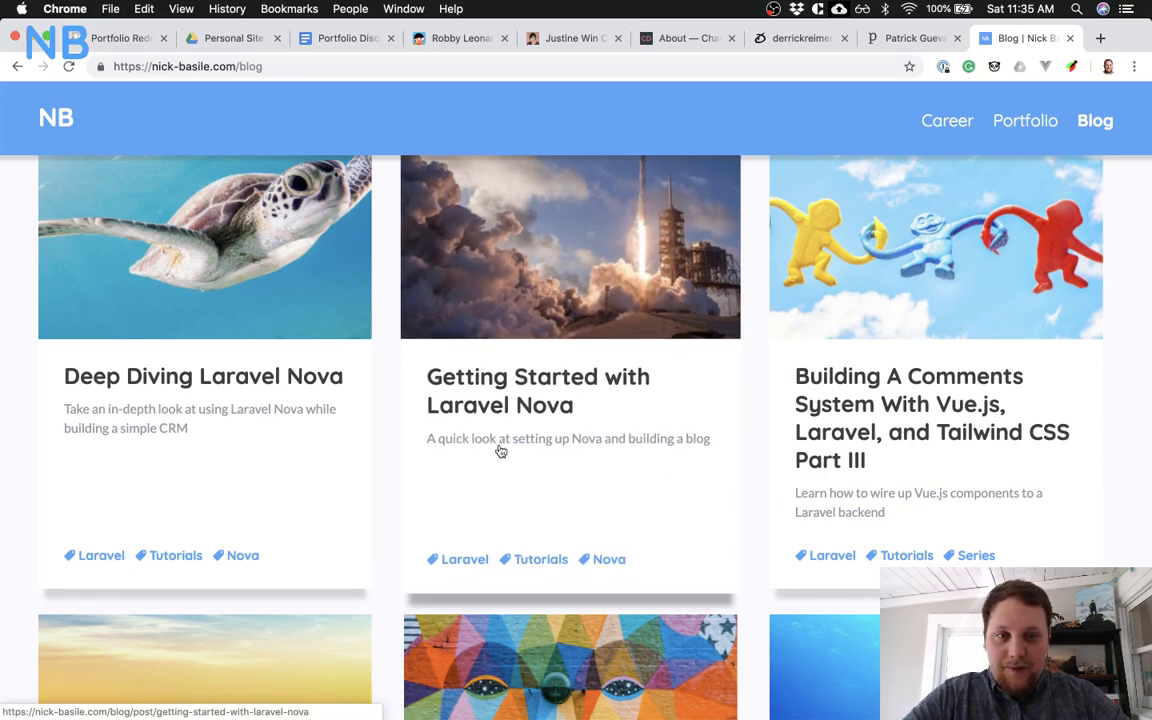
scroll(423, 462, down, 3)
scroll(423, 462, down, 15)
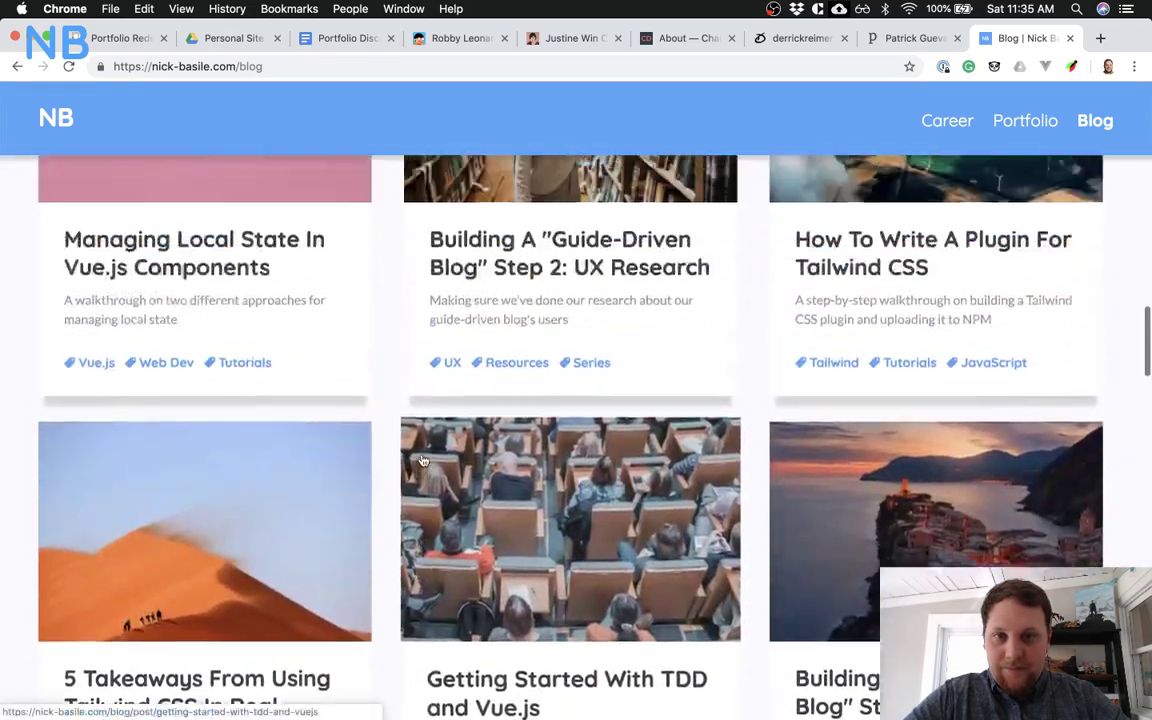
scroll(743, 401, up, 1)
scroll(743, 401, down, 5)
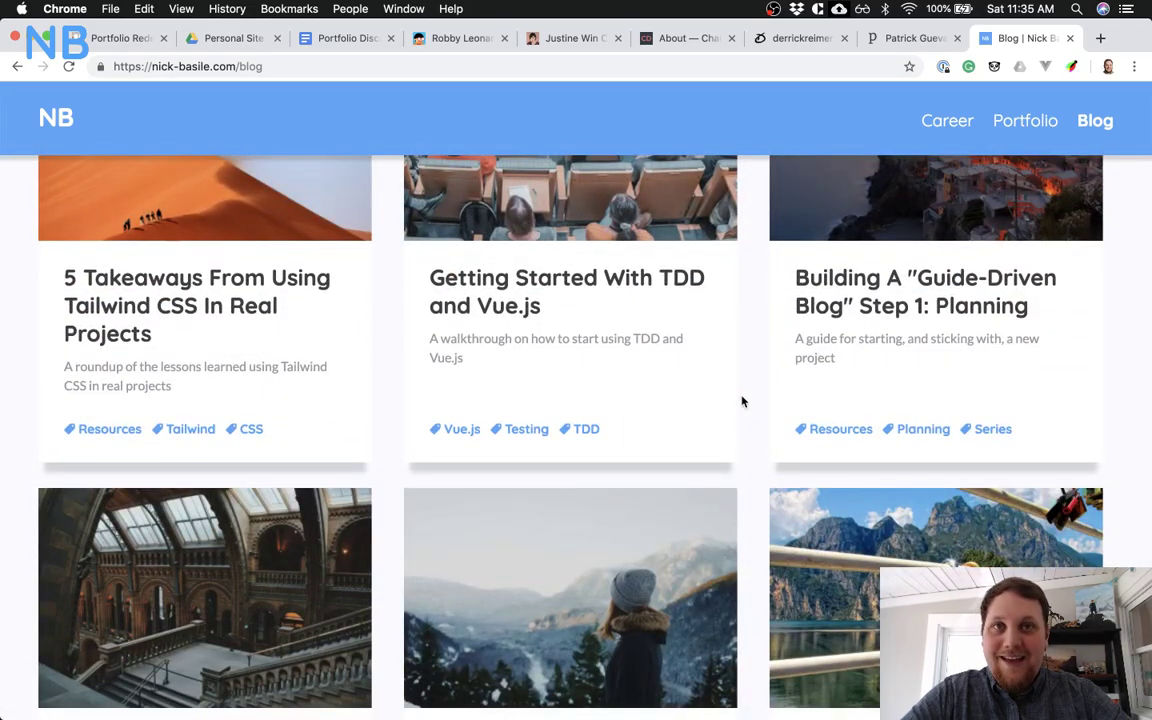
scroll(743, 401, down, 5)
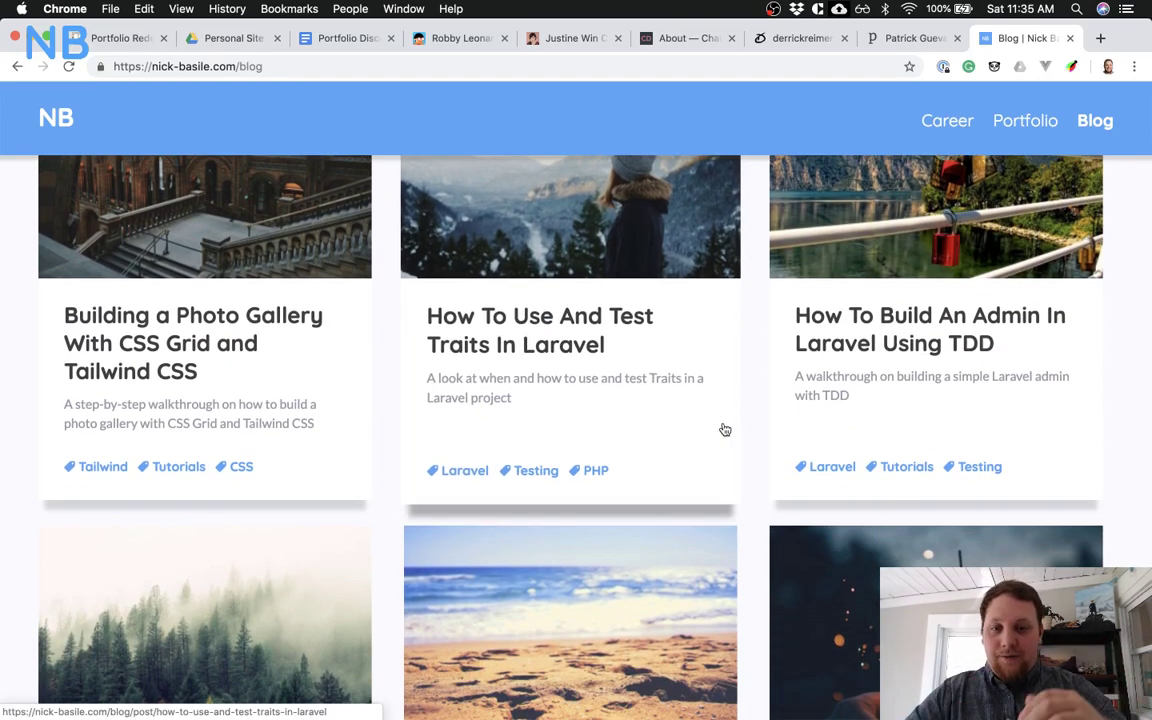
scroll(725, 430, down, 8)
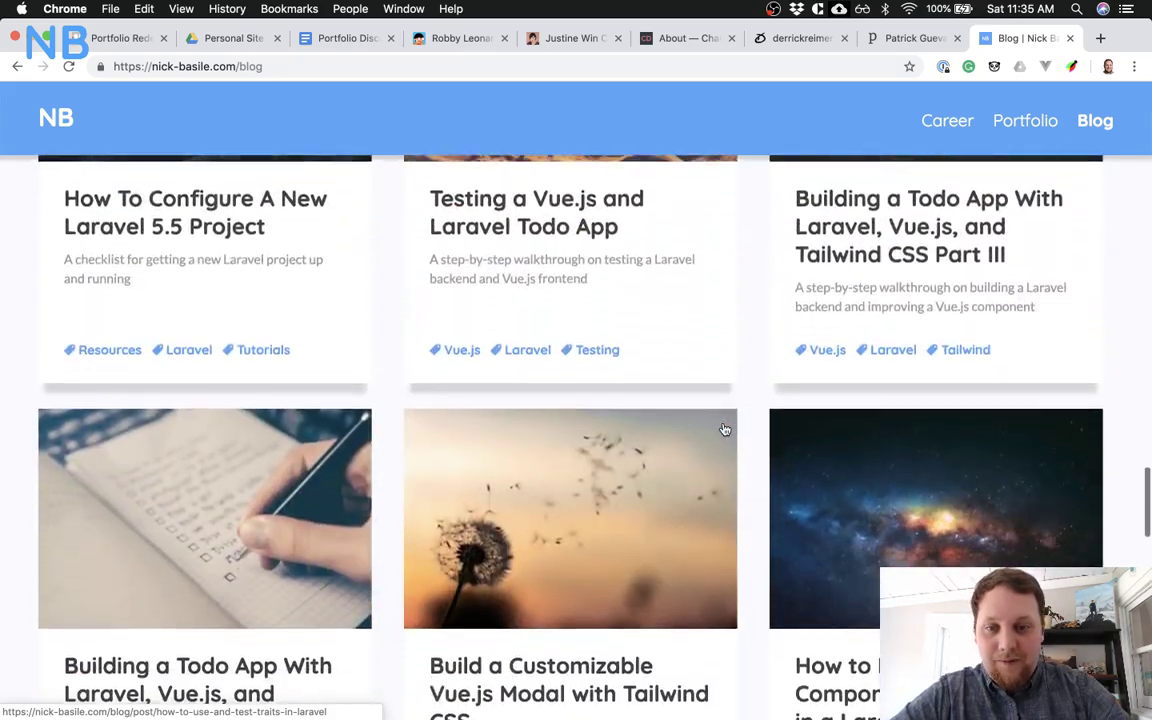
scroll(725, 430, down, 10)
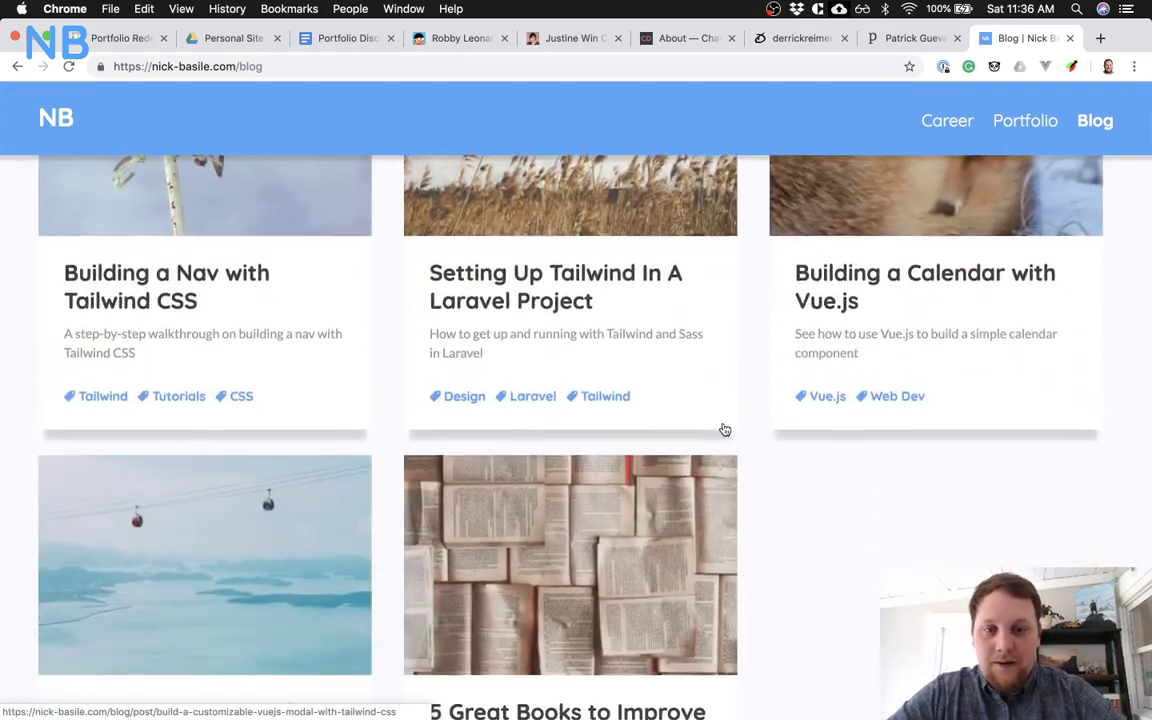
scroll(730, 420, down, 2)
scroll(739, 403, down, 6)
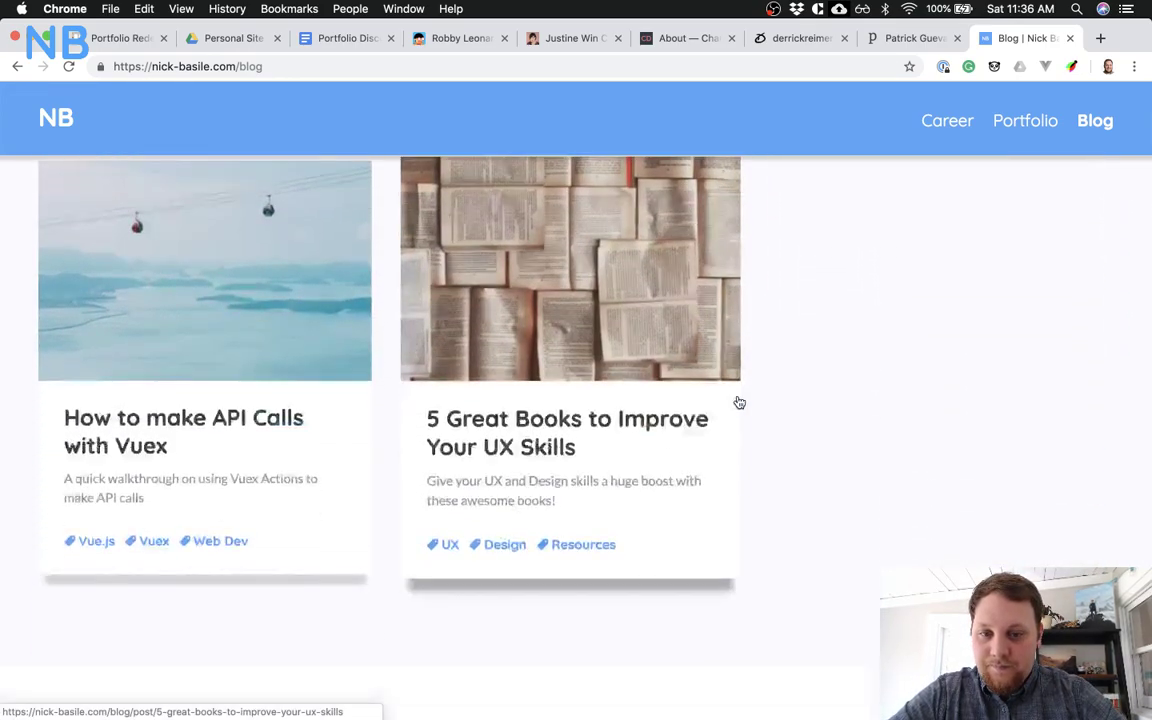
scroll(739, 402, up, 15)
scroll(738, 401, up, 15)
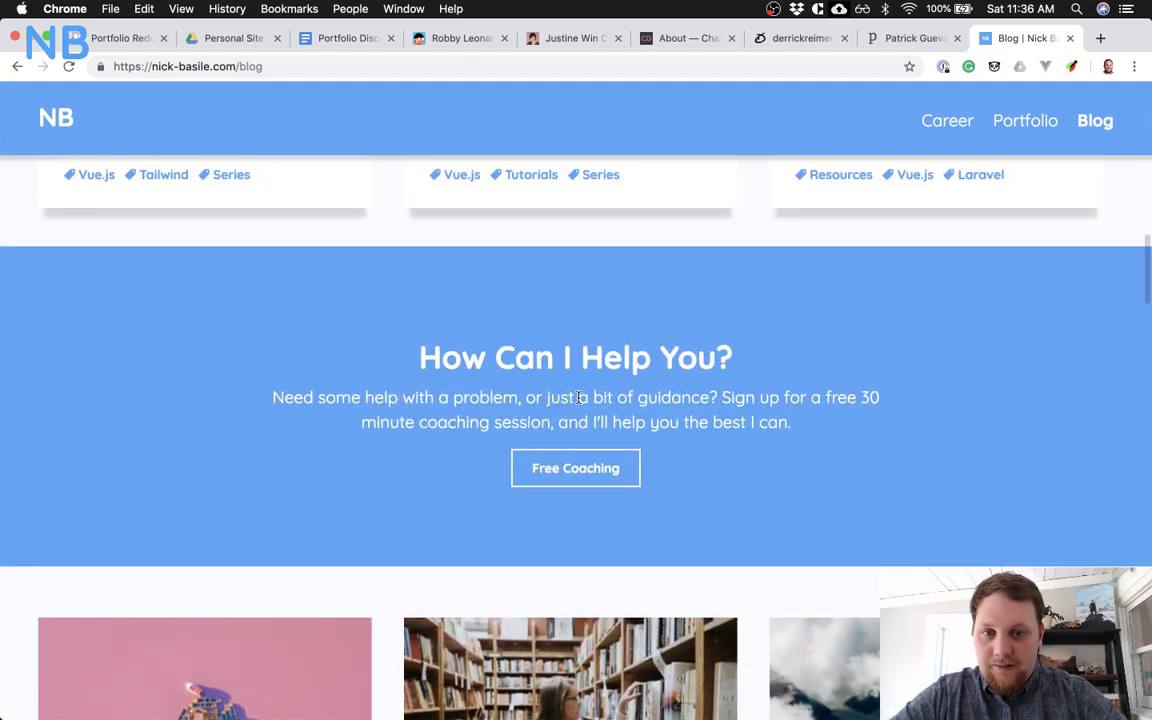
scroll(667, 372, up, 15)
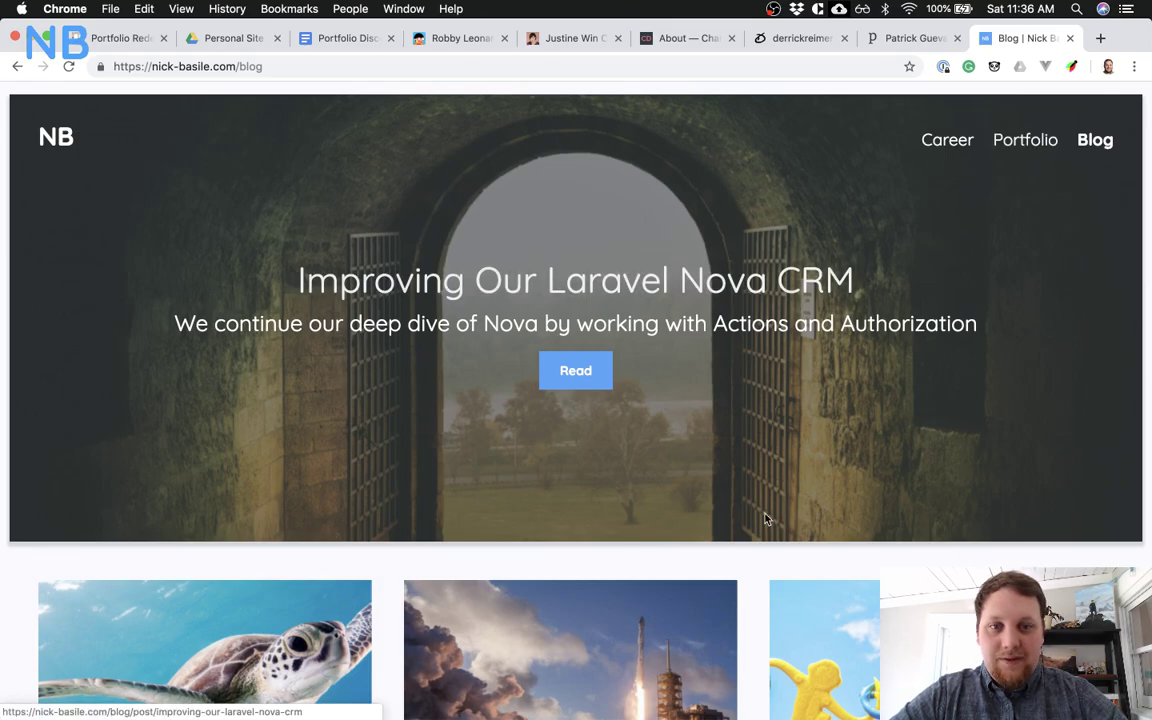
Switch back to Sketch and review the hero section of the Landing page - 4 artboard
key(ctrl+Up)
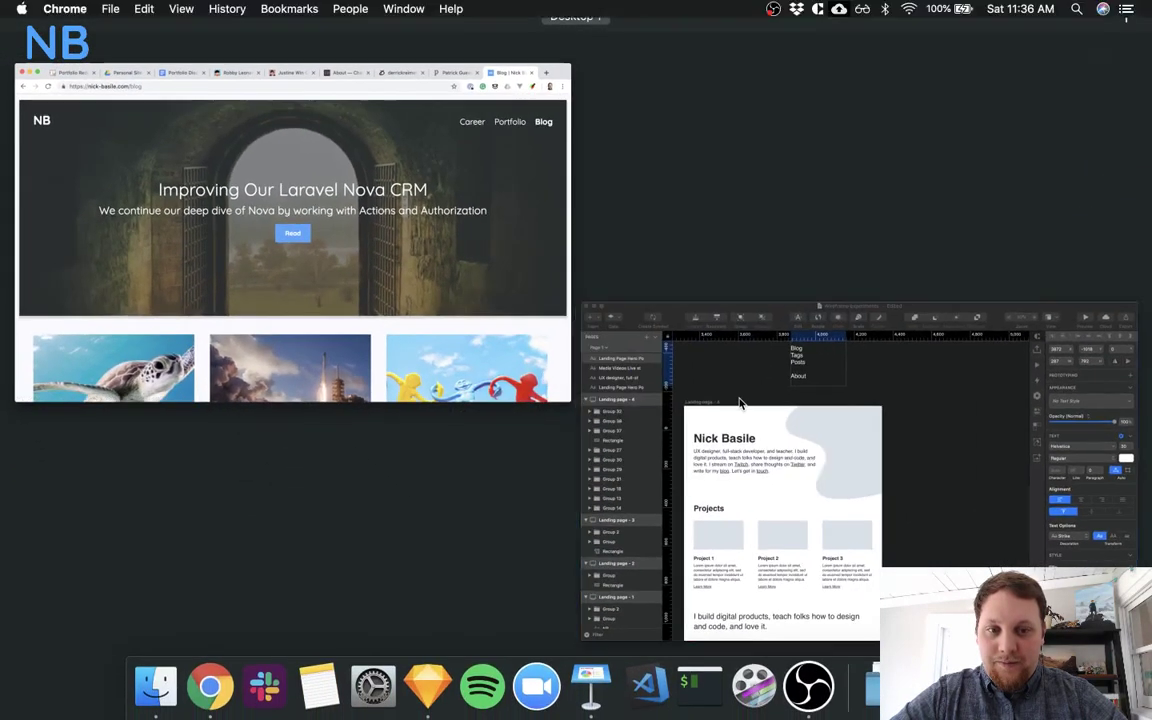
click(740, 404)
scroll(644, 376, down, 2)
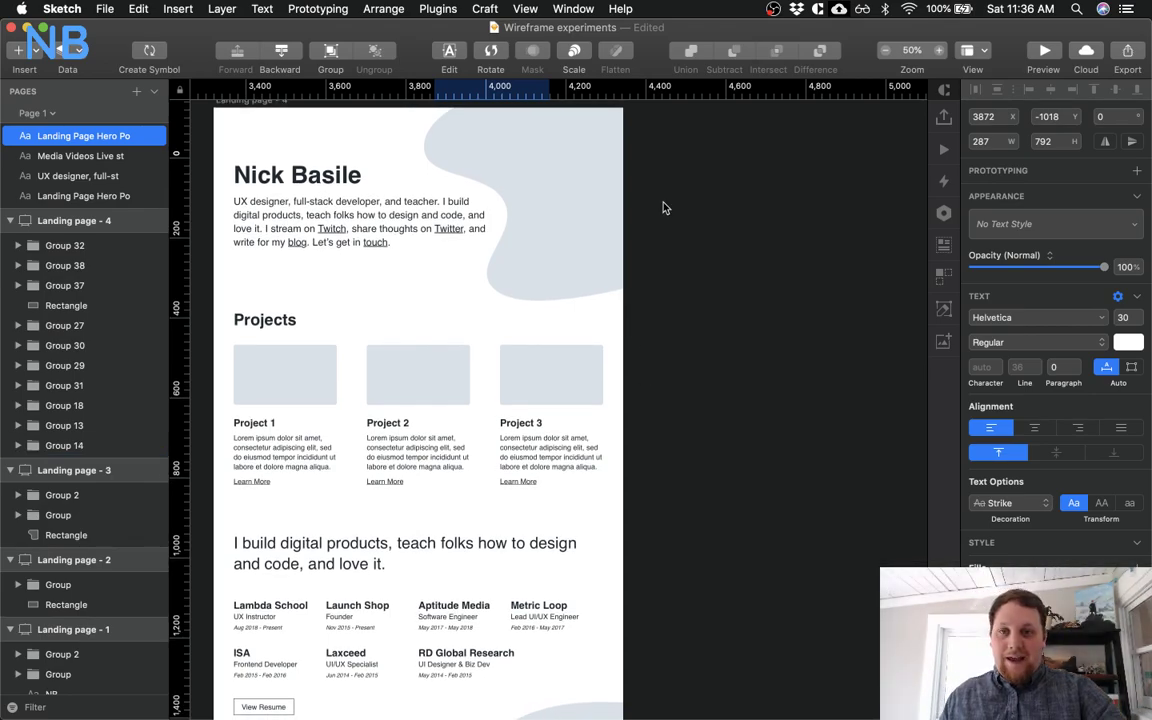
scroll(409, 152, left, 5)
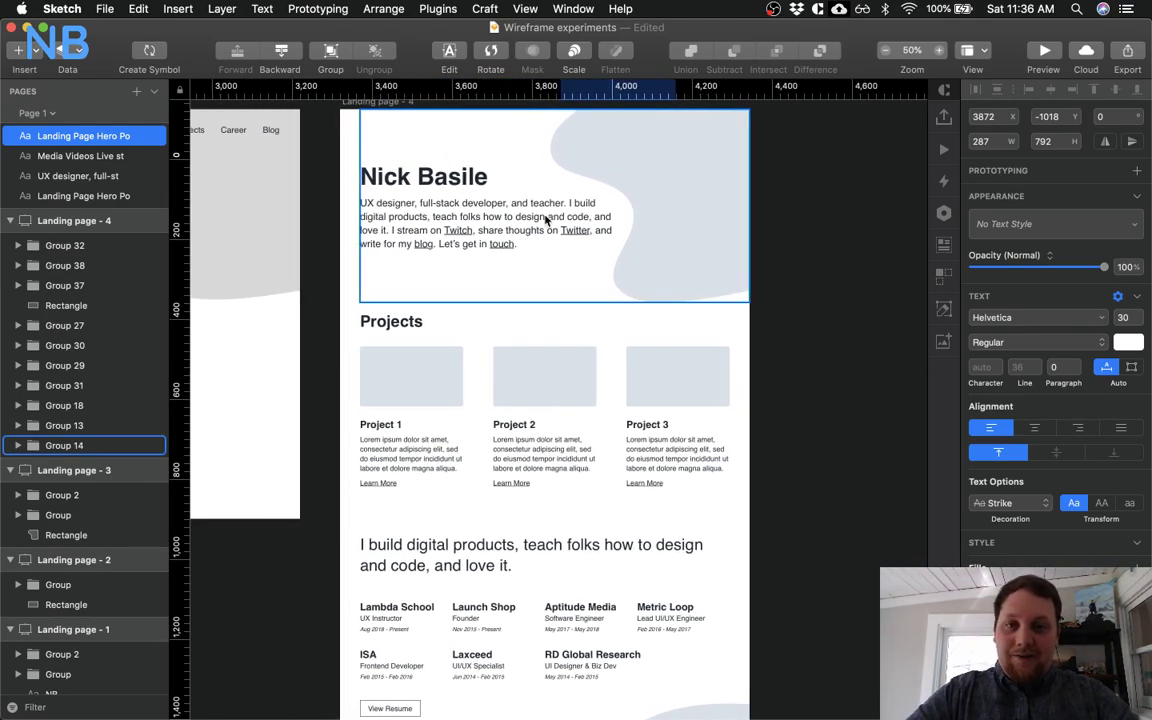
scroll(545, 220, up, 1)
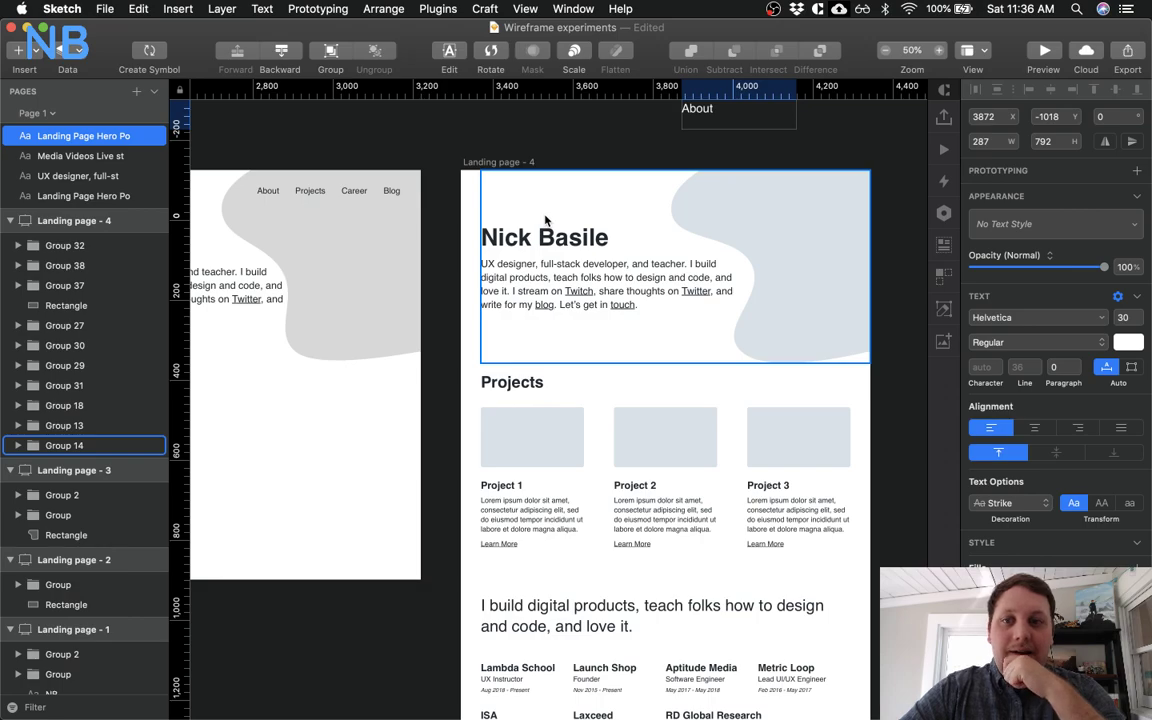
Copy the About, Projects, Career and Blog navigation group from Landing page - 3 into the Landing page - 4 artboard, at X 615, Y 39
scroll(545, 220, left, 3)
click(468, 190)
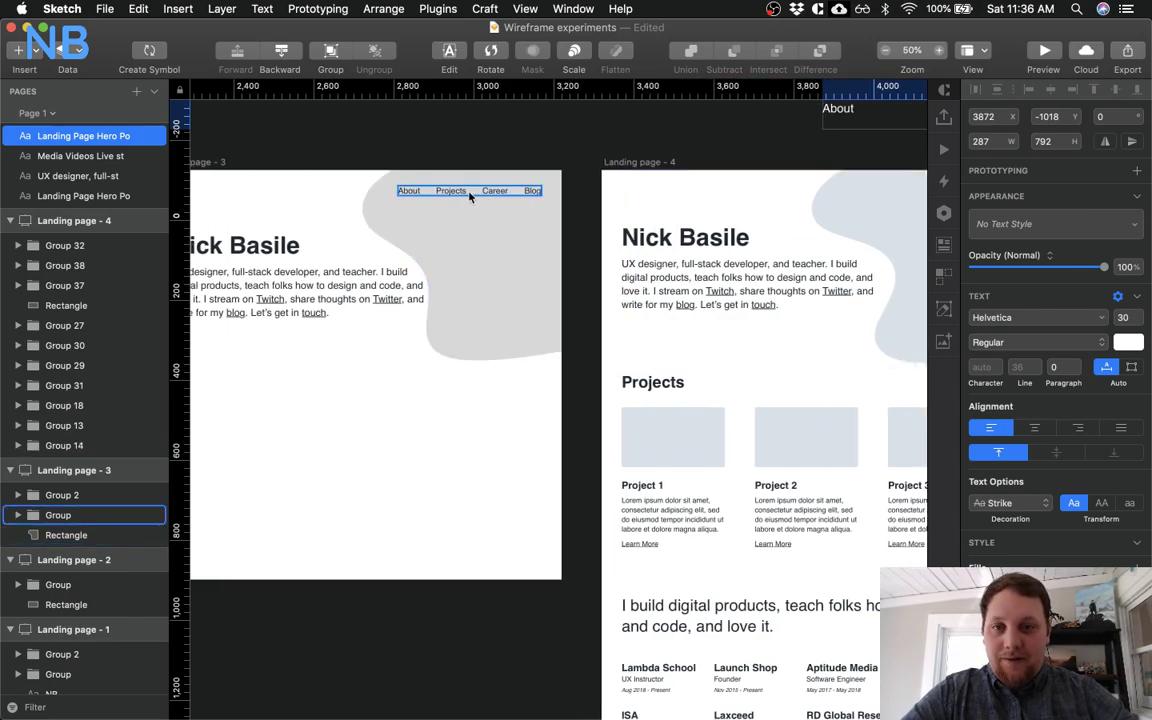
scroll(479, 258, right, 2)
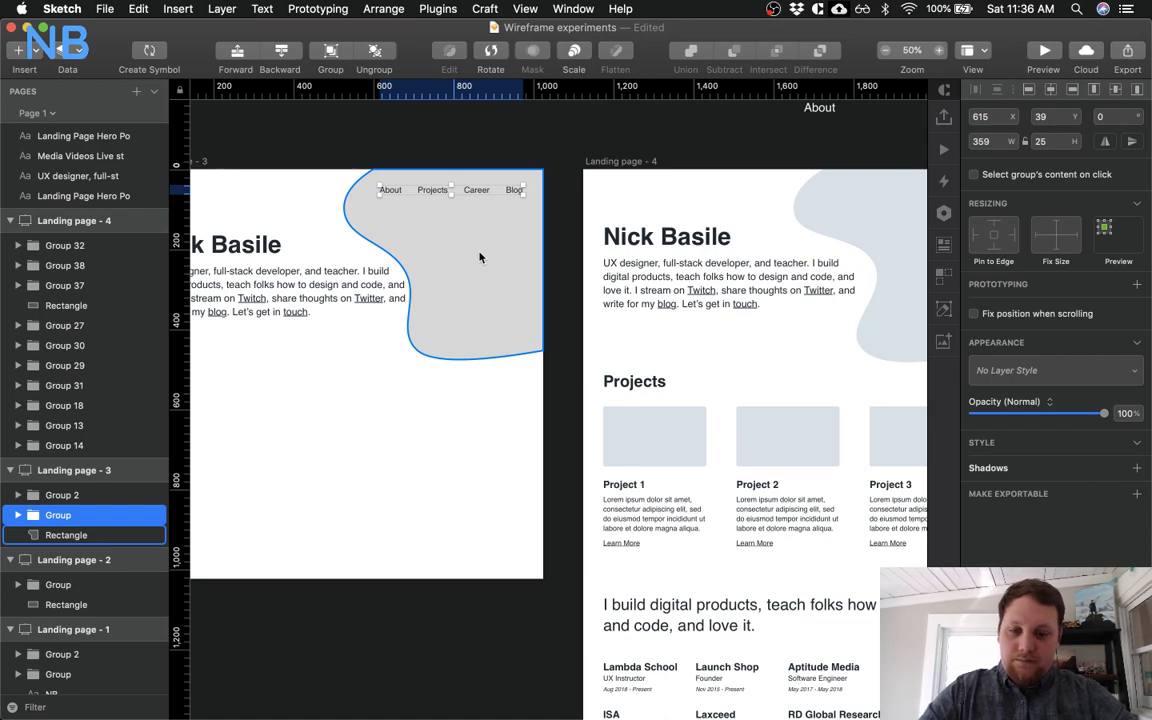
scroll(533, 290, right, 5)
click(720, 278)
scroll(690, 260, right, 5)
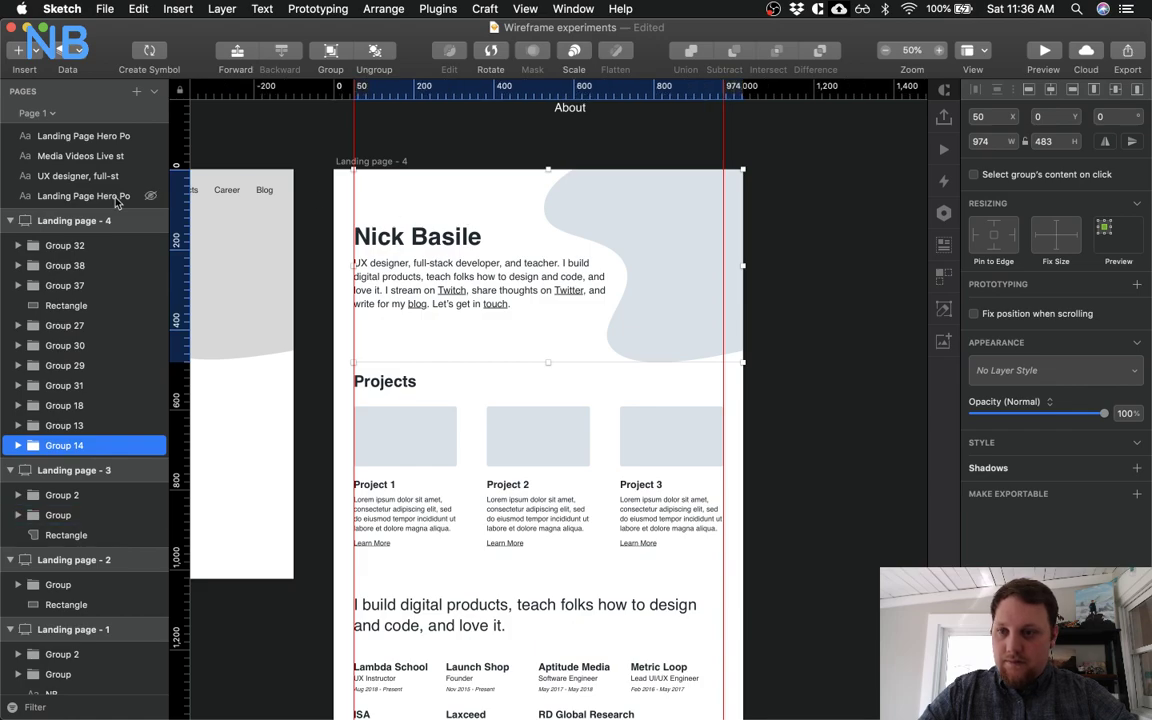
key(super+v)
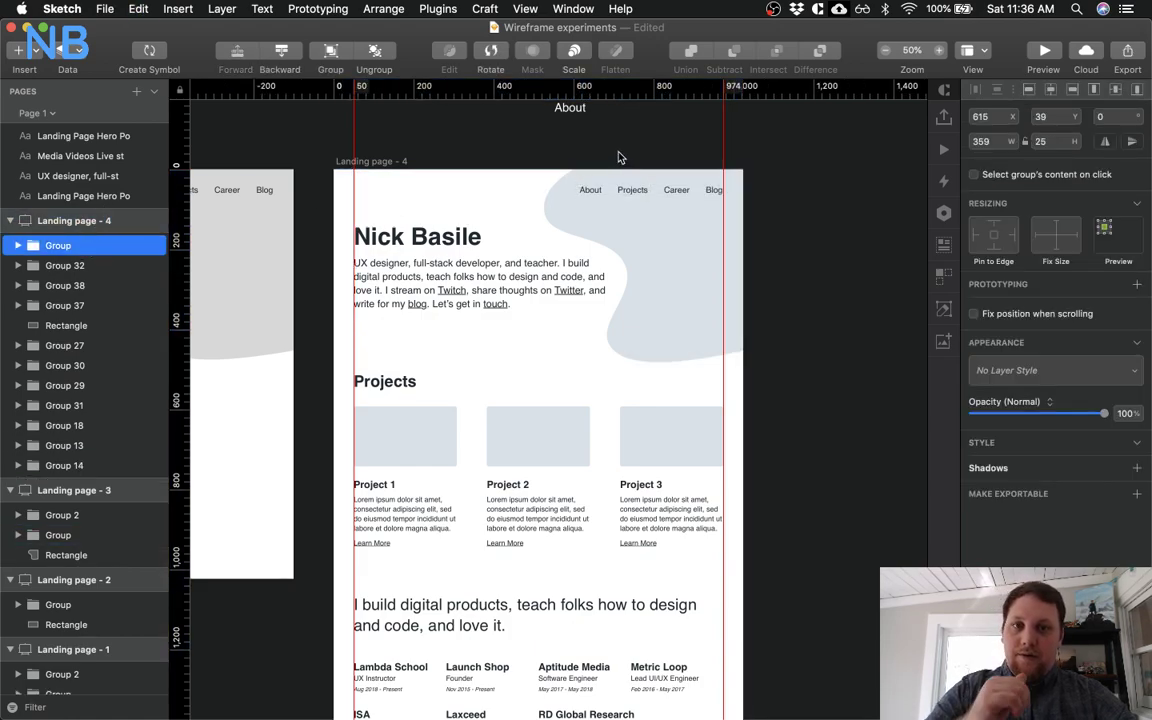
click(618, 157)
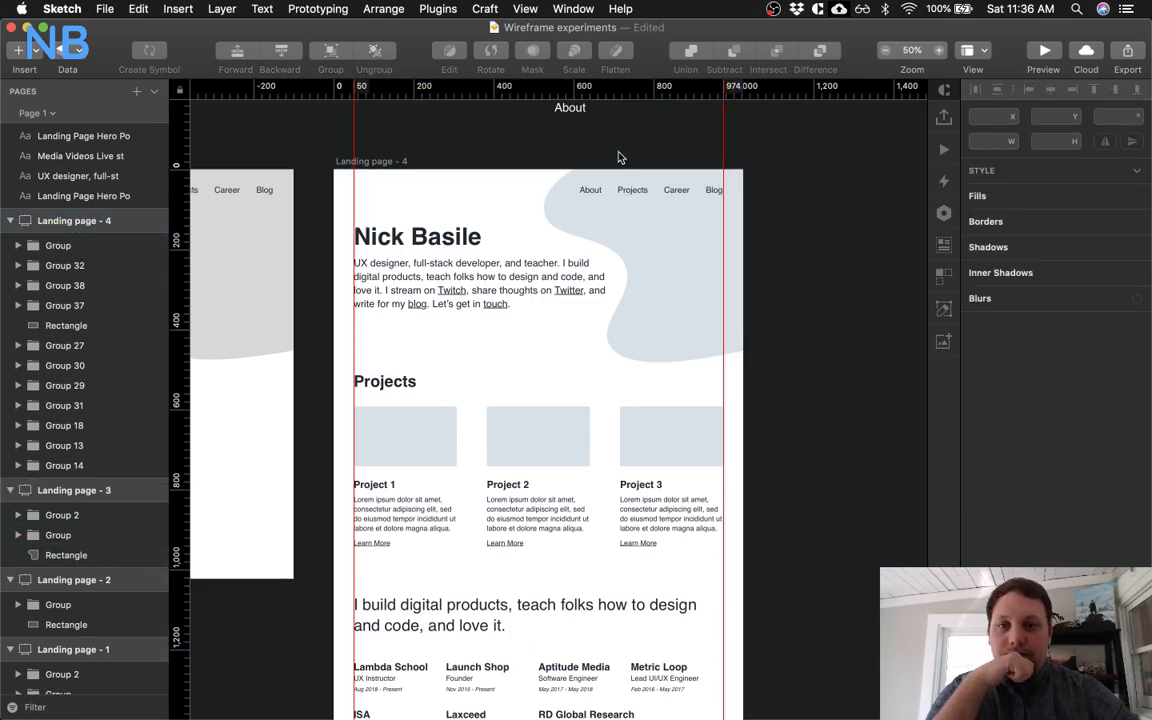
Move the navigation group on the Landing page - 4 artboard to the left margin guide at X 50, Y 39
scroll(618, 157, left, 5)
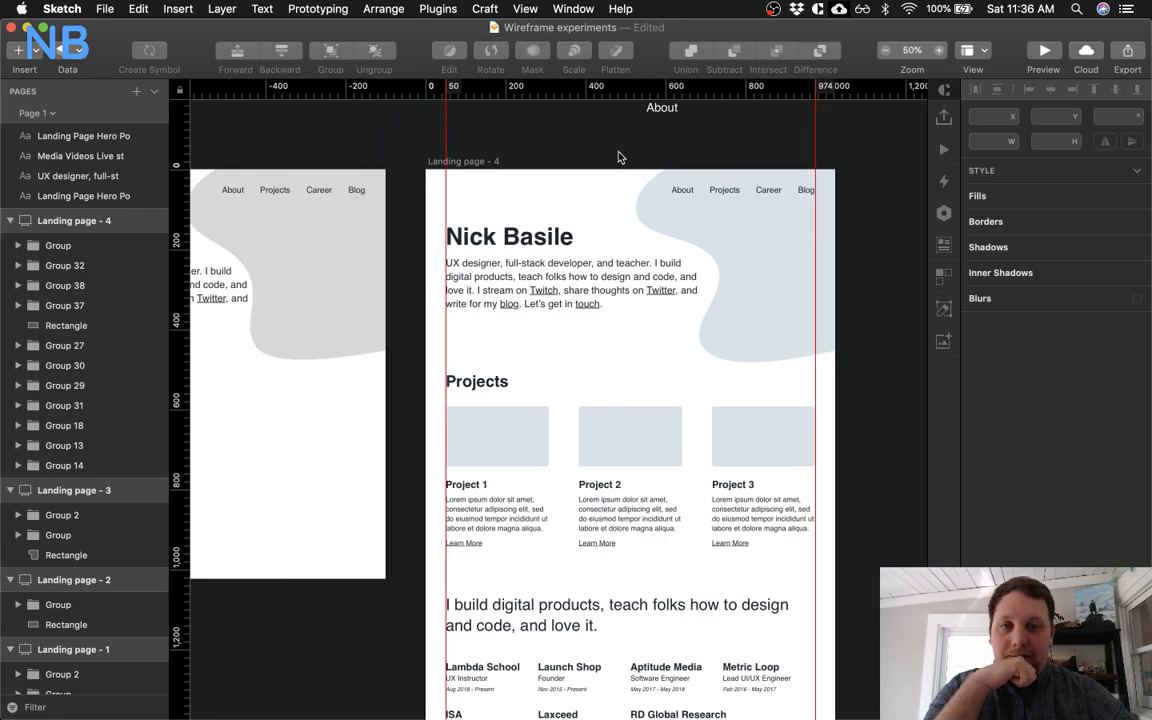
click(722, 197)
drag(722, 197, 632, 178)
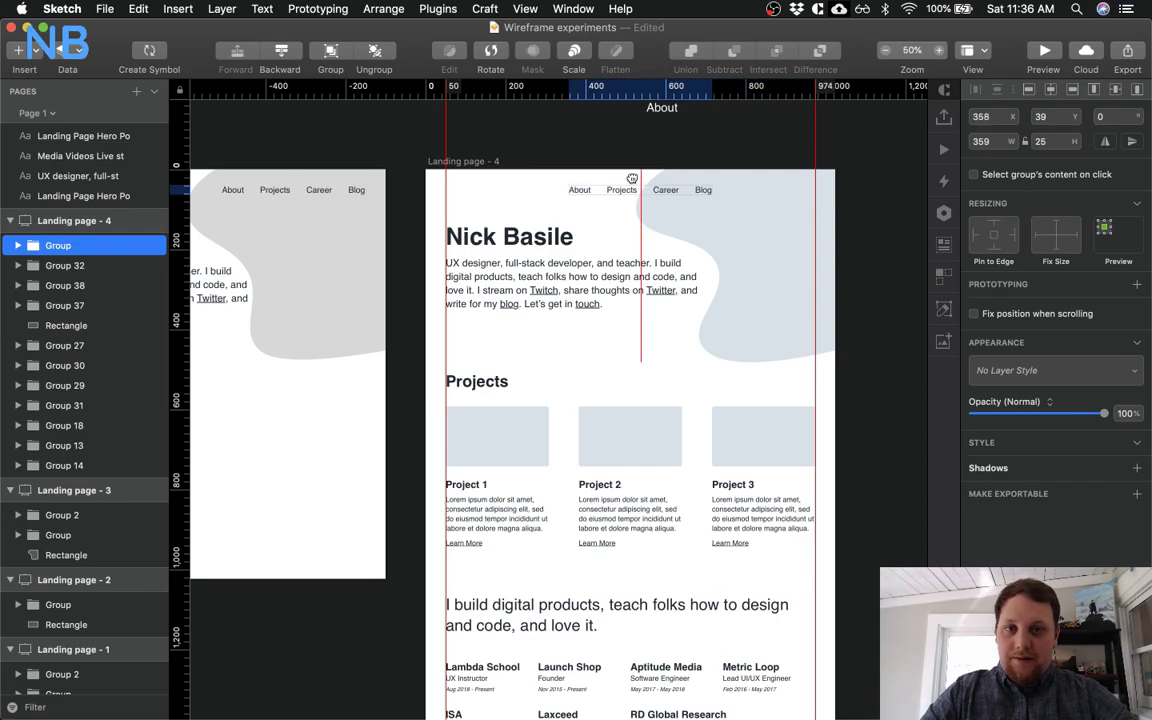
click(557, 183)
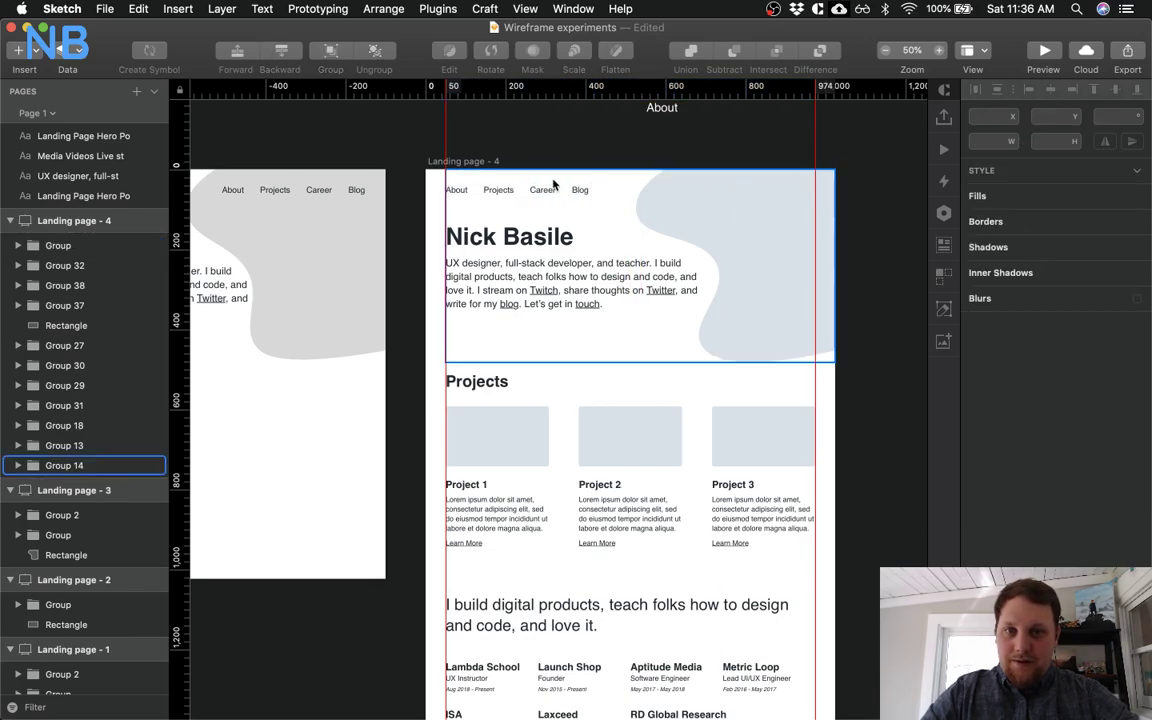
key(super+0)
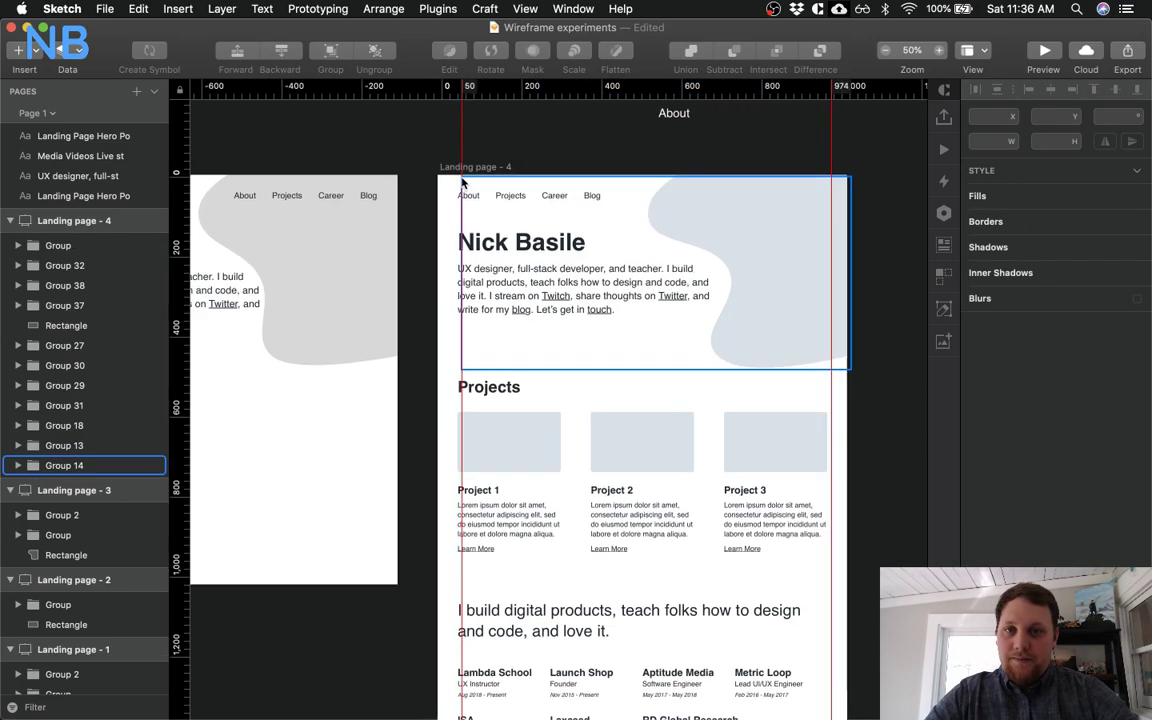
scroll(462, 182, up, 10)
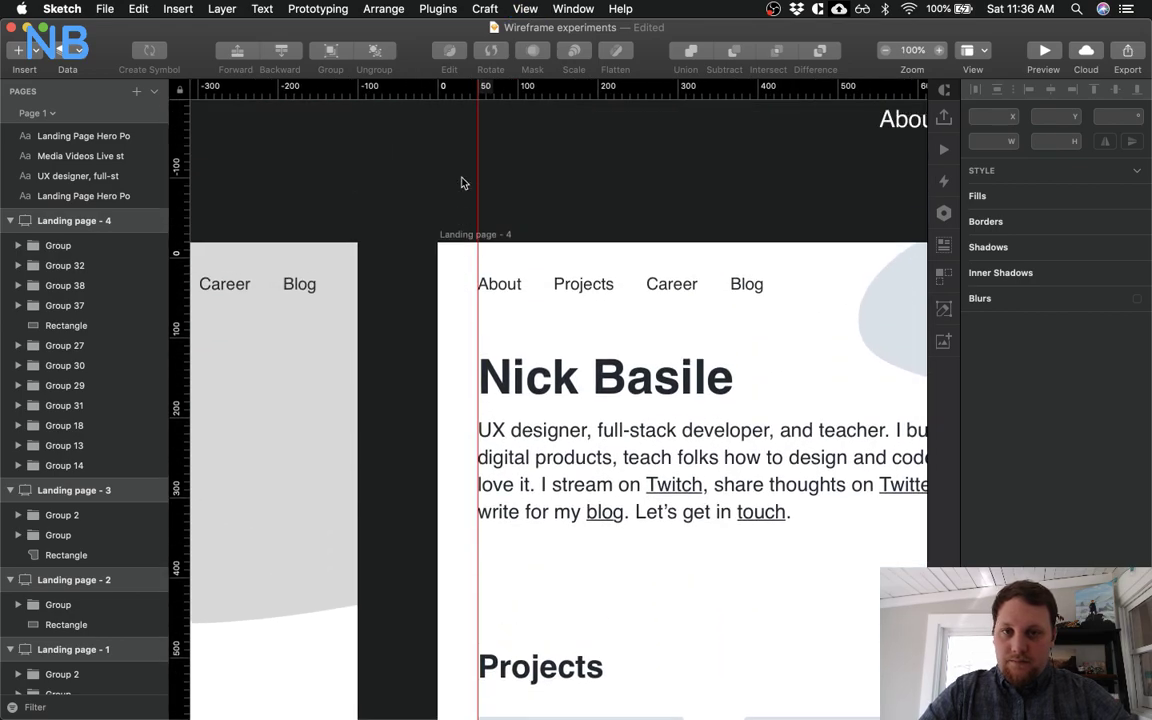
scroll(575, 435, down, 1)
scroll(575, 435, down, 10)
scroll(575, 435, right, 3)
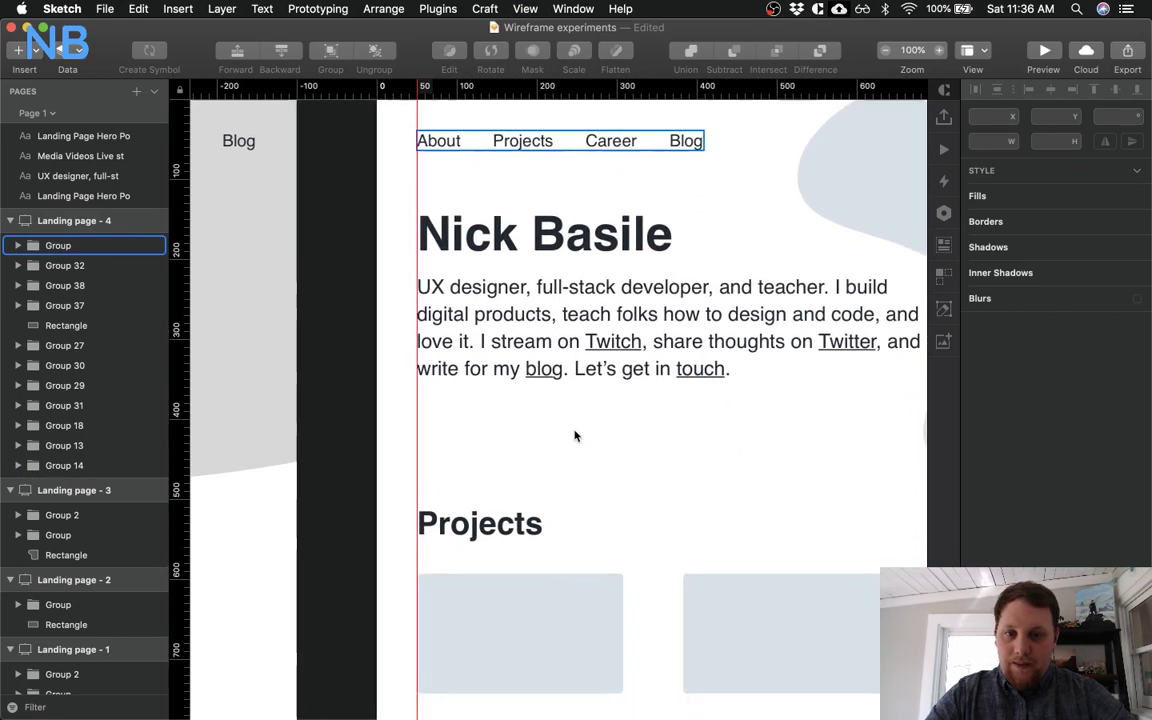
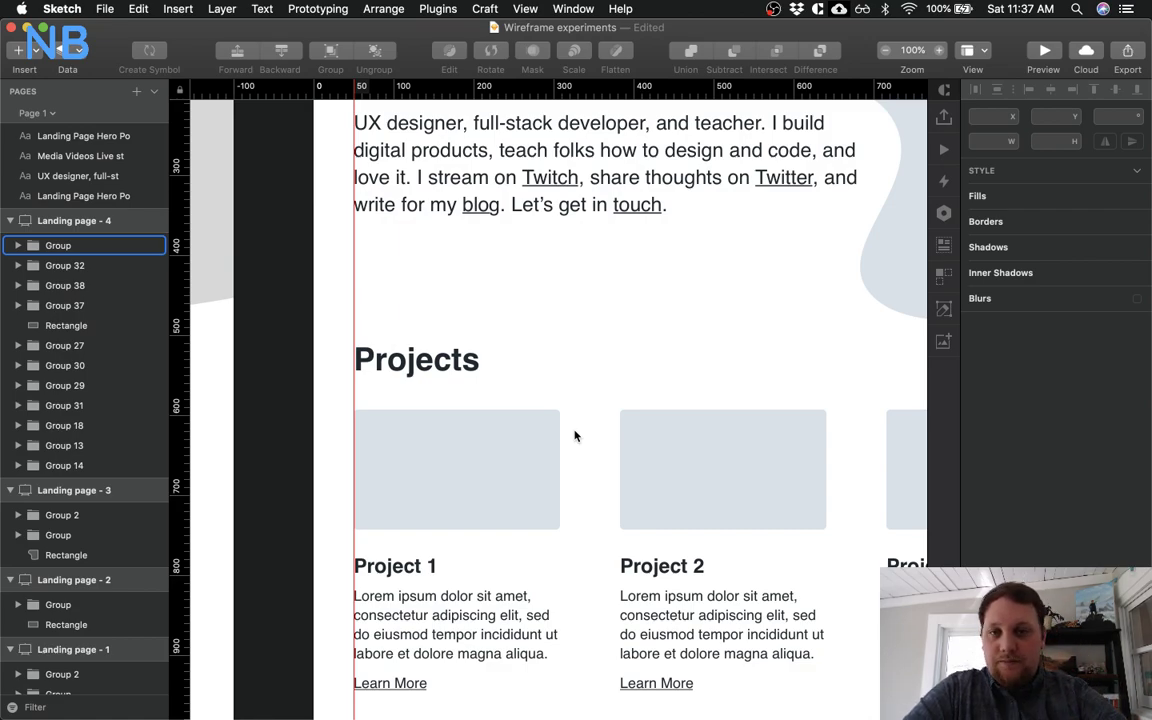
scroll(575, 435, up, 10)
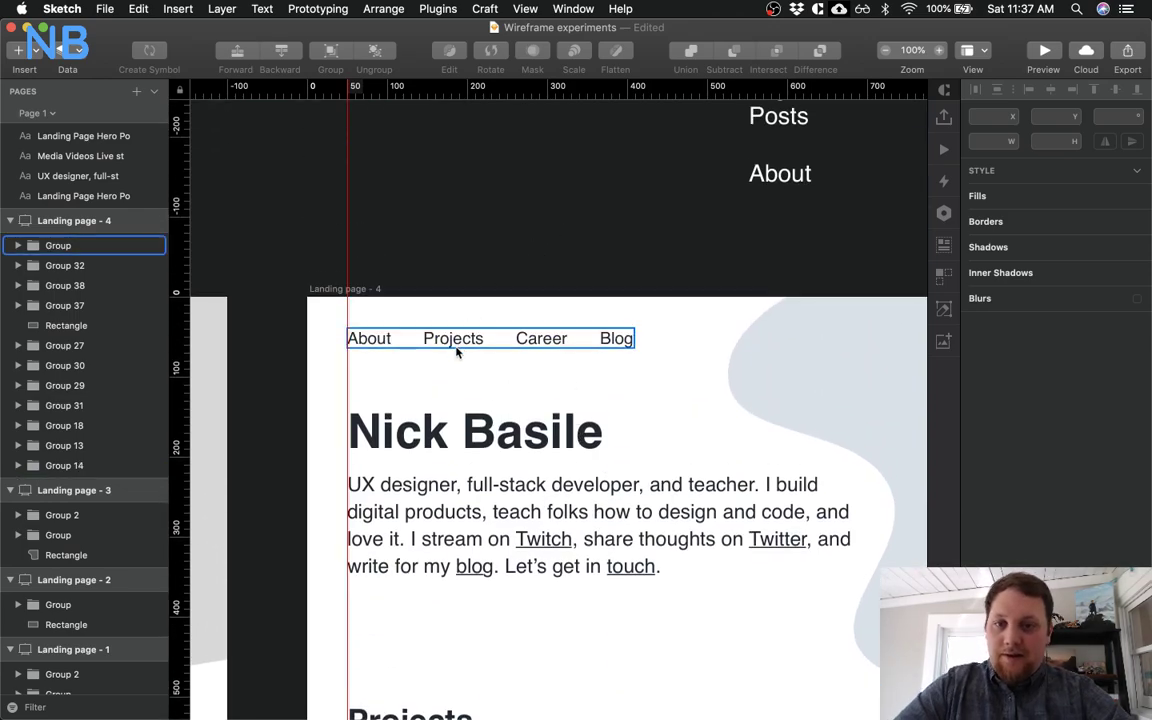
double_click(455, 341)
double_click(454, 341)
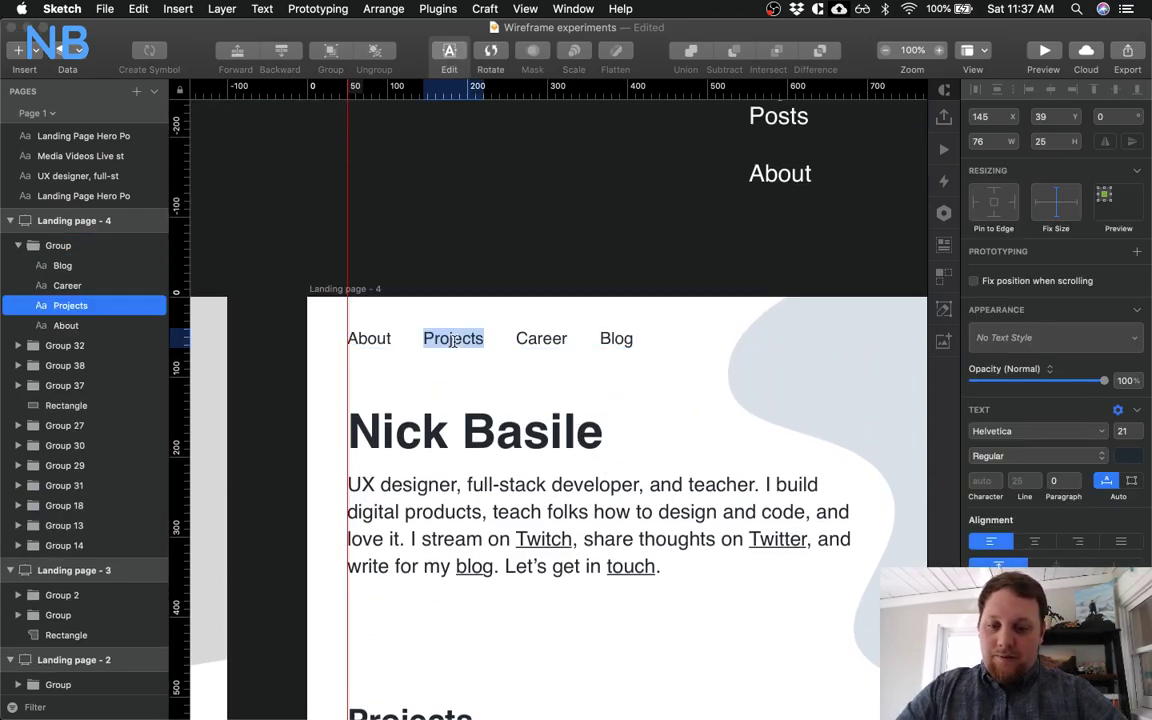
scroll(455, 341, down, 5)
scroll(430, 410, up, 2)
scroll(440, 393, up, 3)
key(Escape)
click(433, 340)
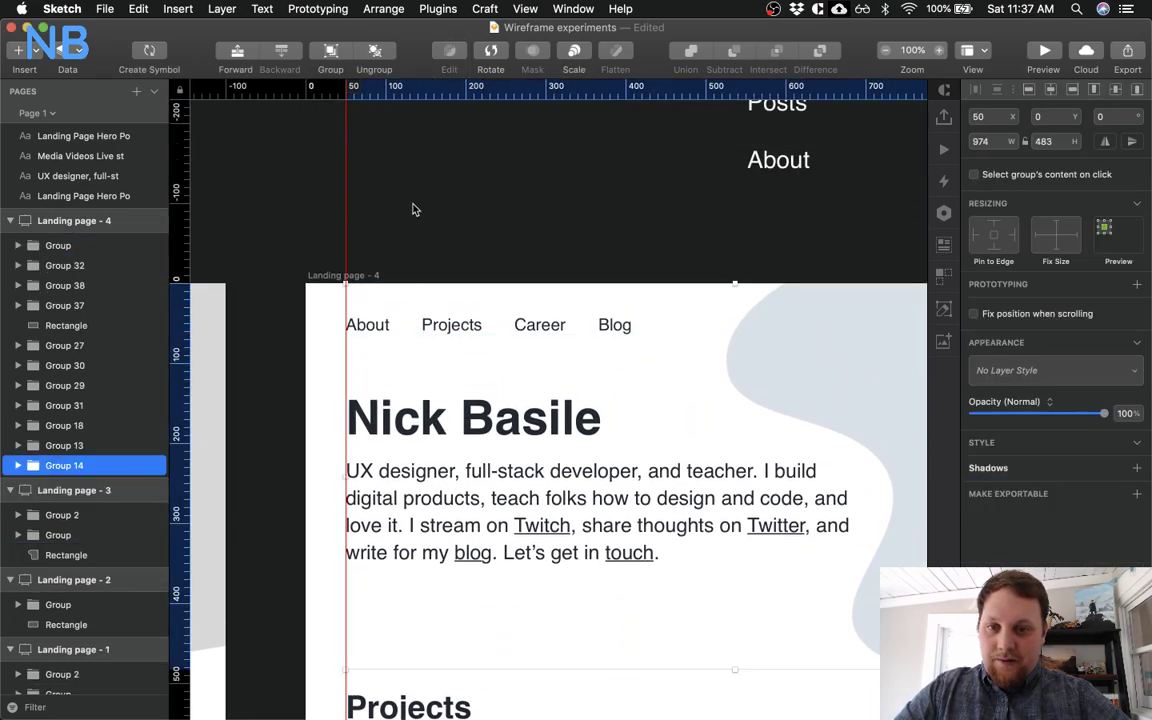
Shift the navigation group to X 128 and duplicate its About link onto the left margin guide at X 50
click(379, 332)
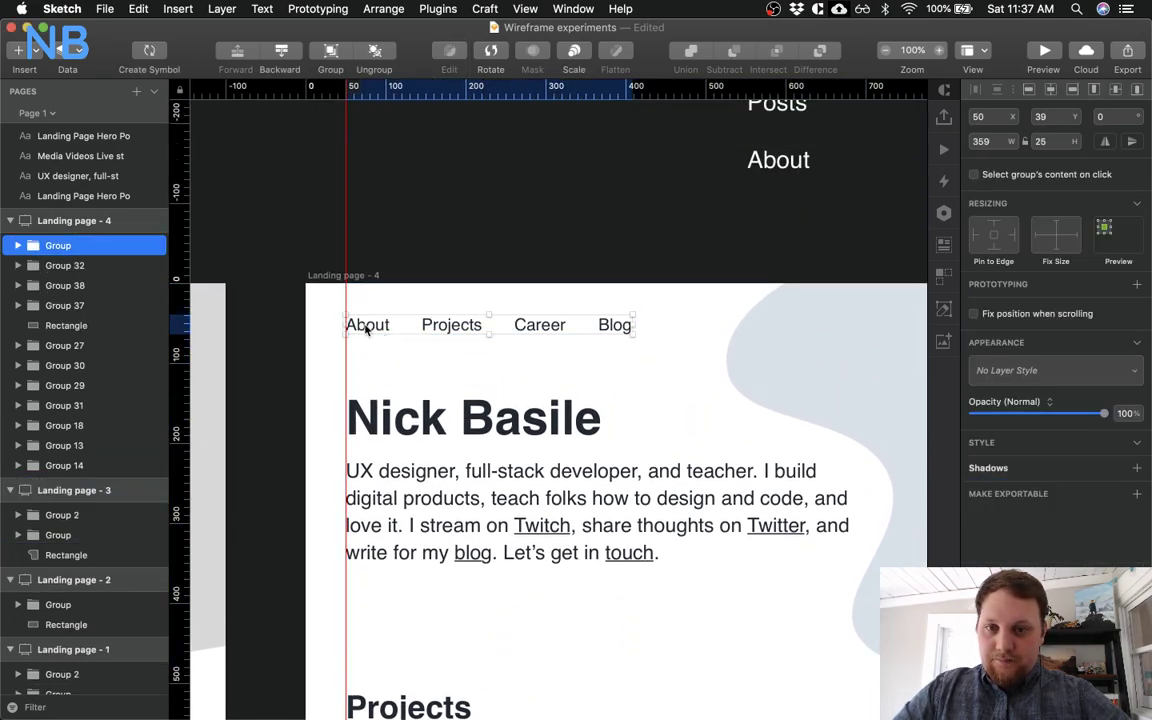
drag(367, 330, 428, 330)
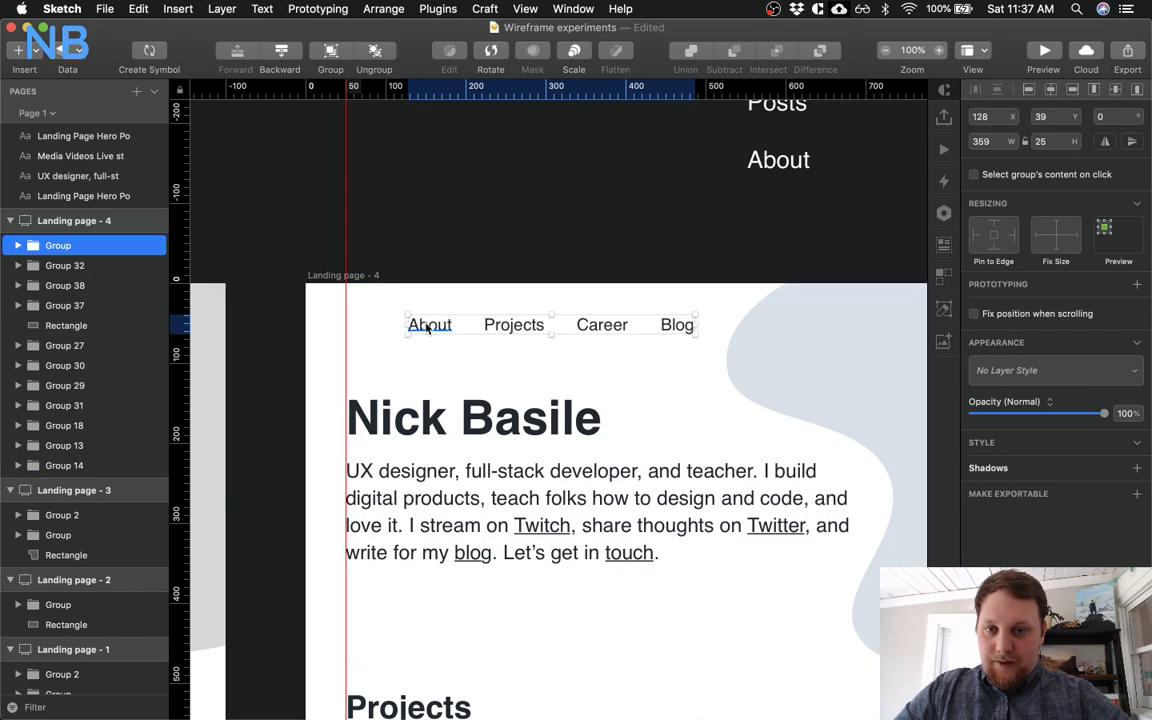
double_click(426, 332)
drag(437, 331, 375, 331)
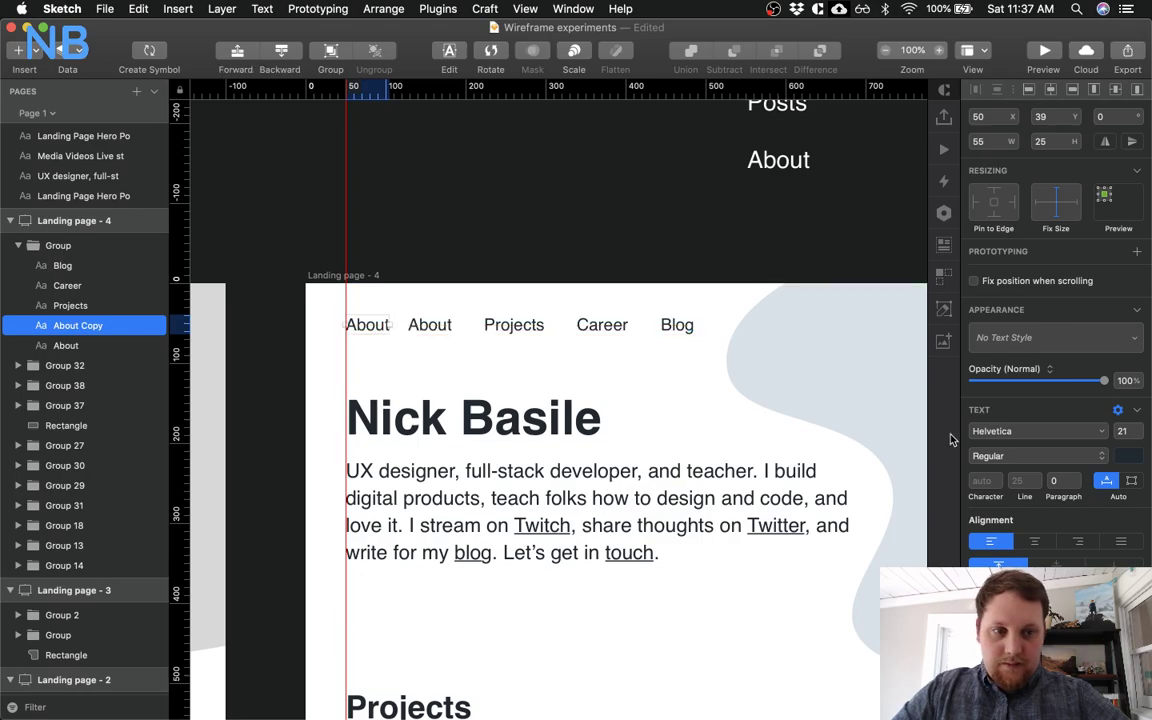
Change the duplicated About link's text to "NB" and set its weight to Bold
double_click(357, 325)
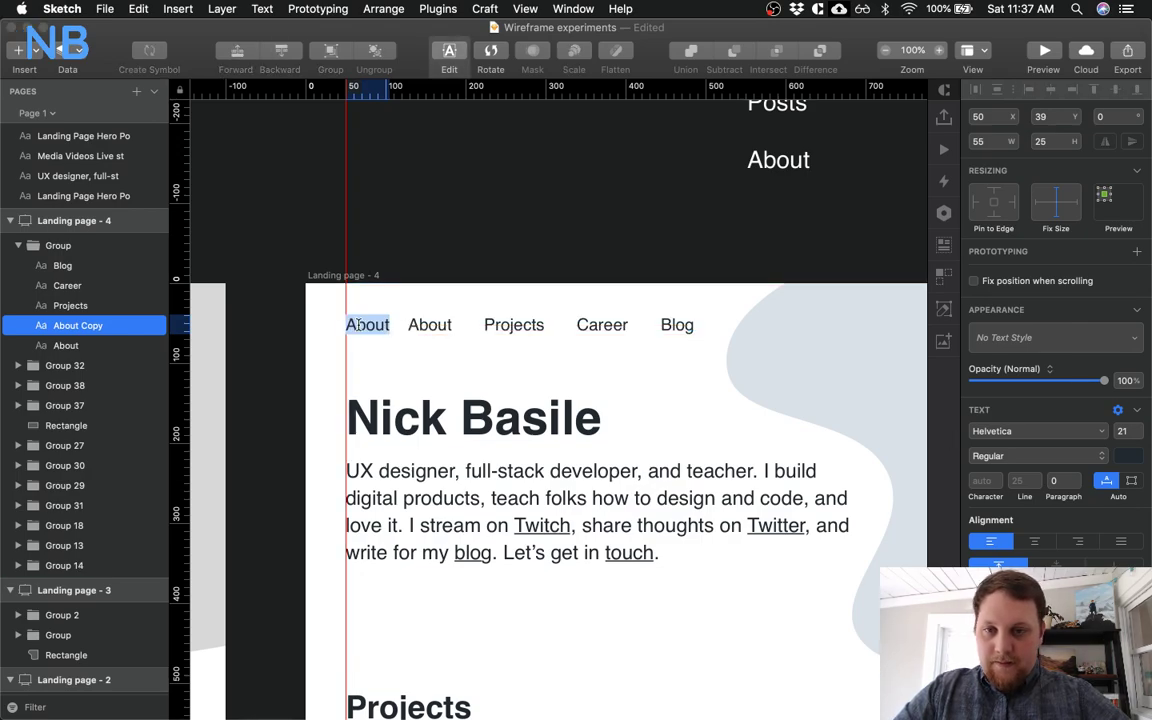
text(NB)
key(Escape)
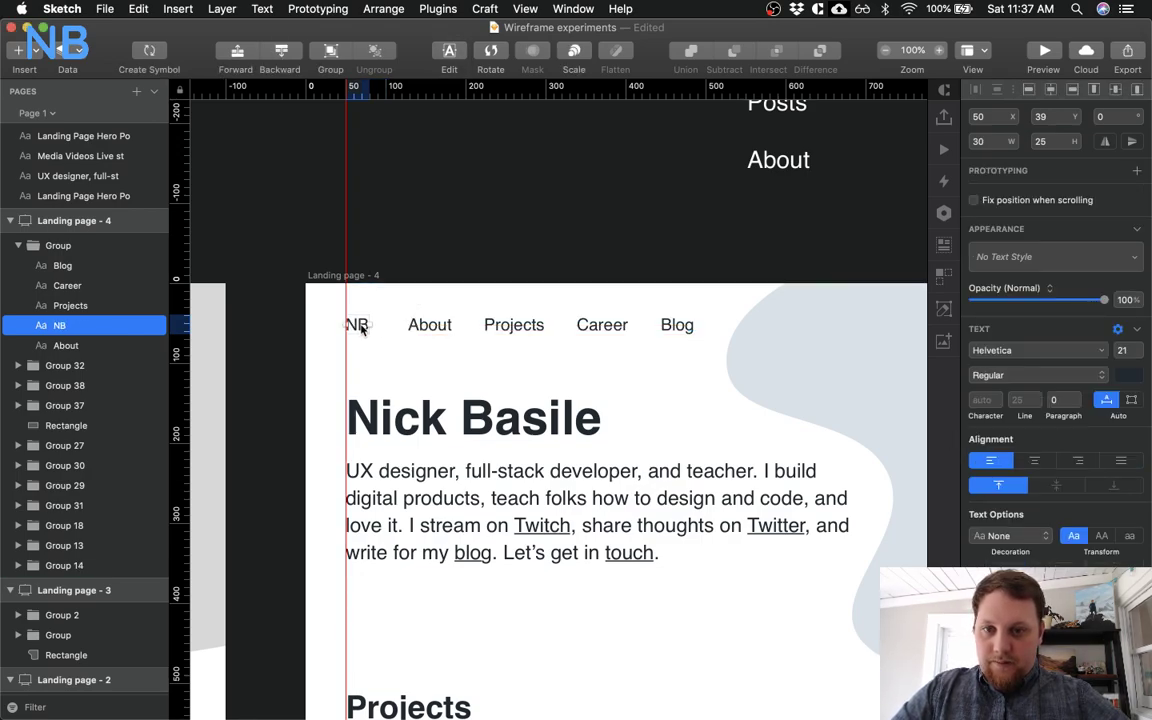
click(1100, 375)
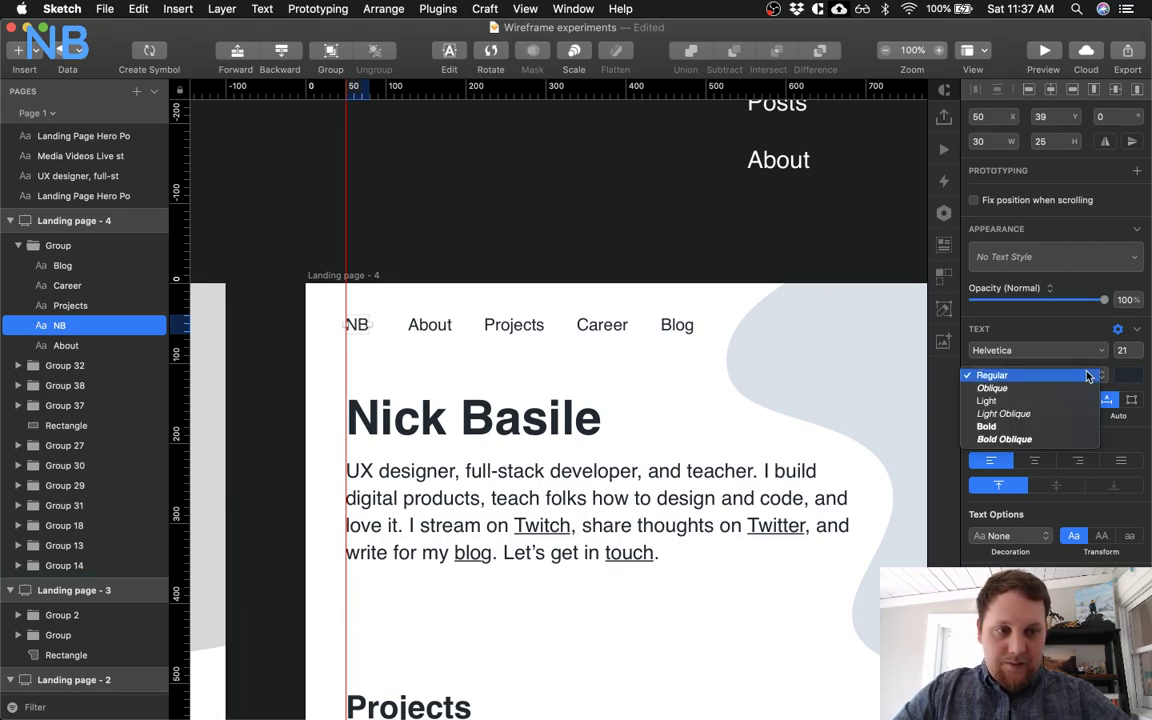
click(1040, 428)
click(555, 268)
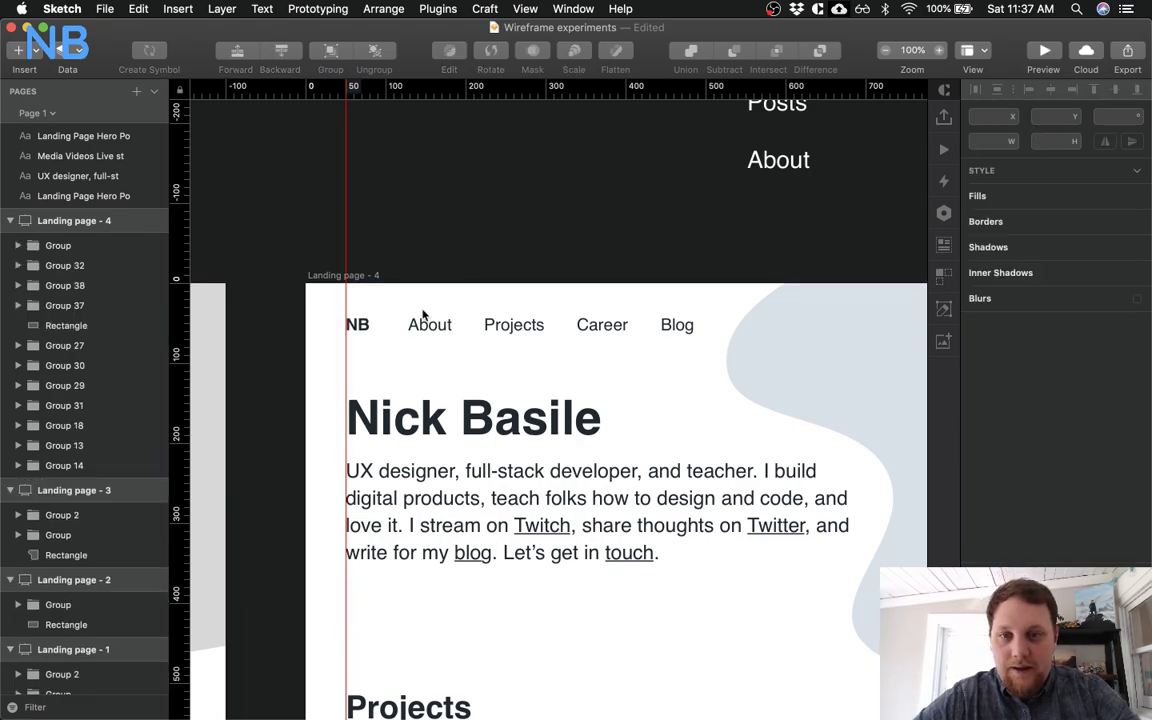
Shift the About, Projects, Career and Blog links closer to the NB text, with About at X 121
click(366, 328)
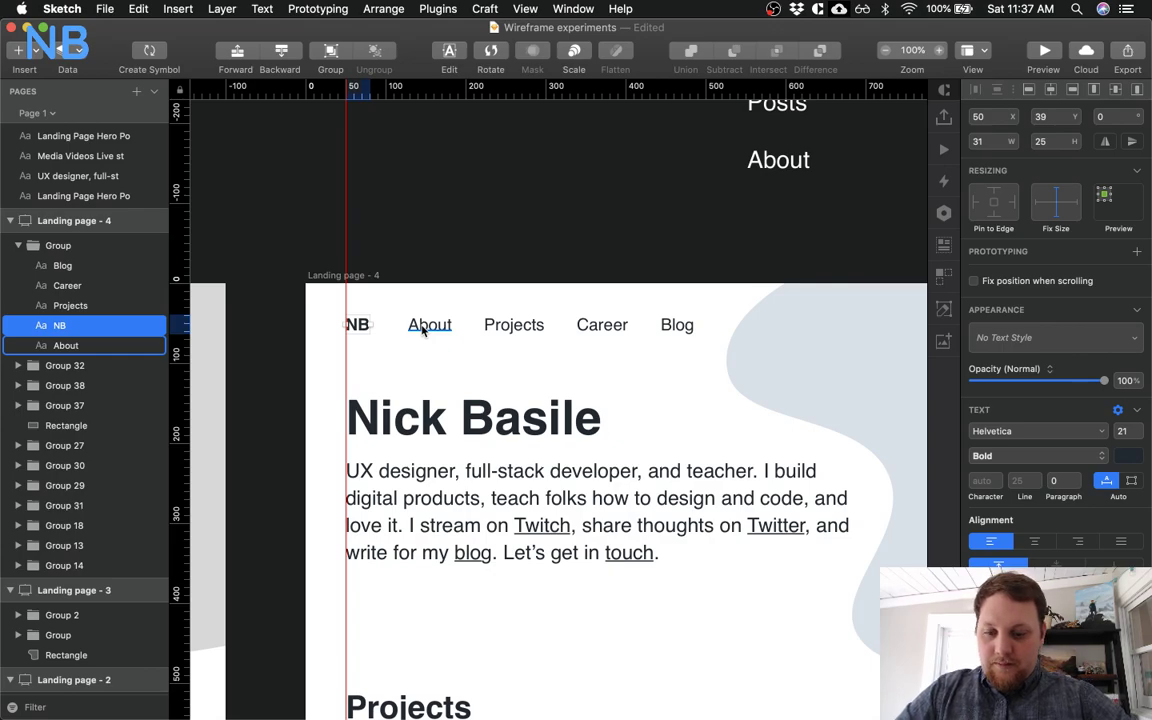
click(442, 325)
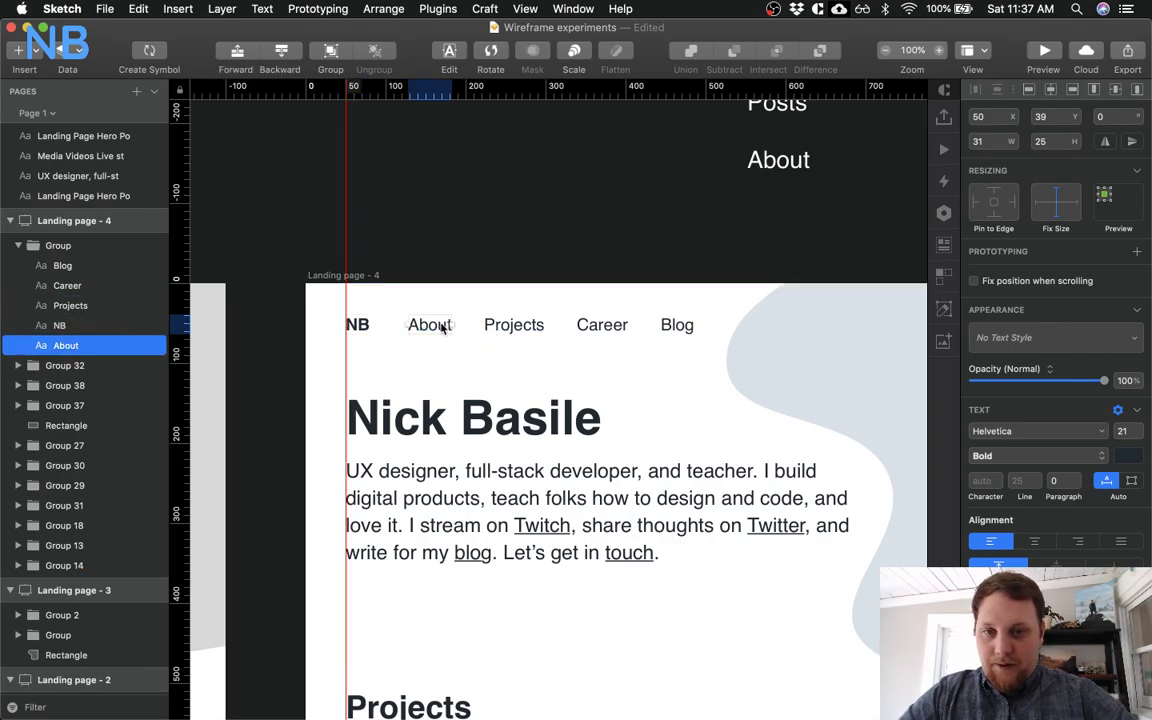
shift+click(514, 325)
shift+click(602, 325)
shift+click(675, 326)
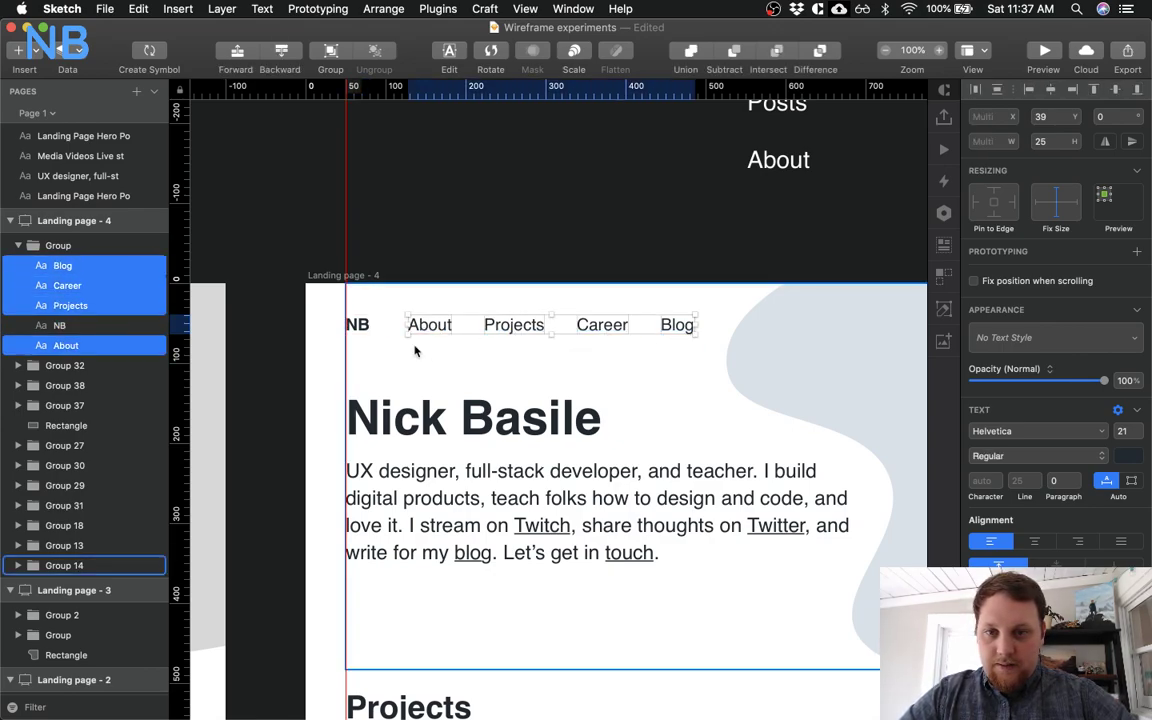
key(Left)
key(Left)
key(Left)
key(Left)
key(Left)
key(Left)
key(Left)
key(Left)
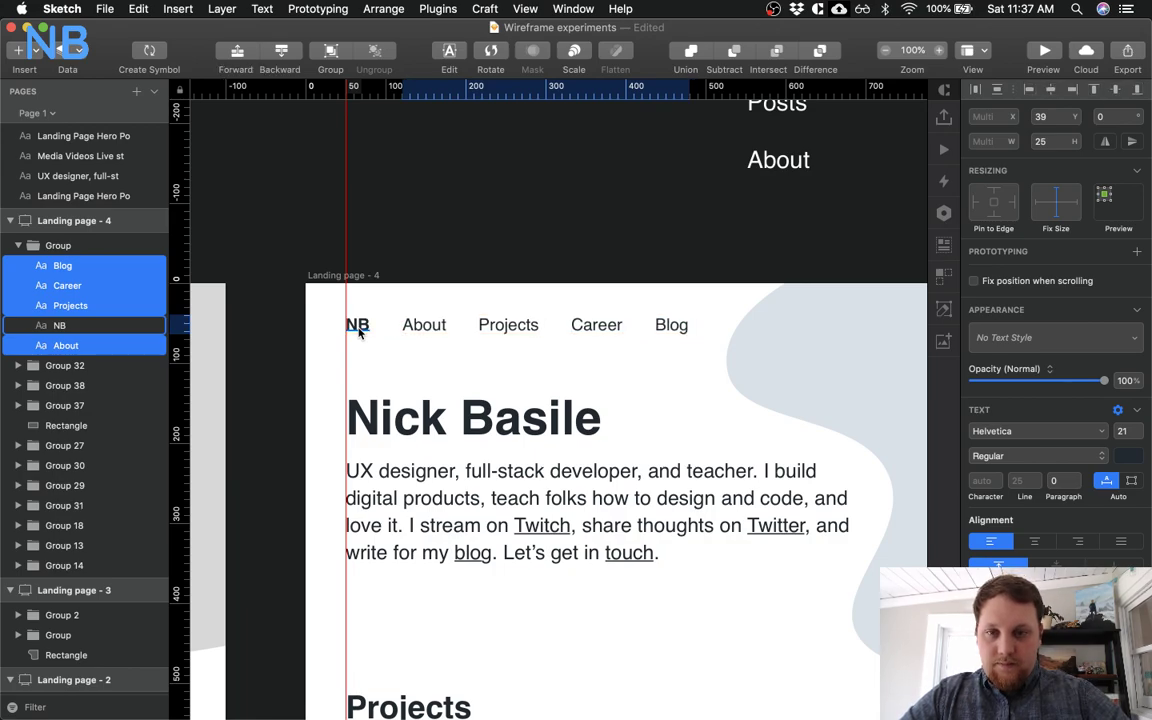
Set the font size of the bold NB text to 25
scroll(522, 190, down, 5)
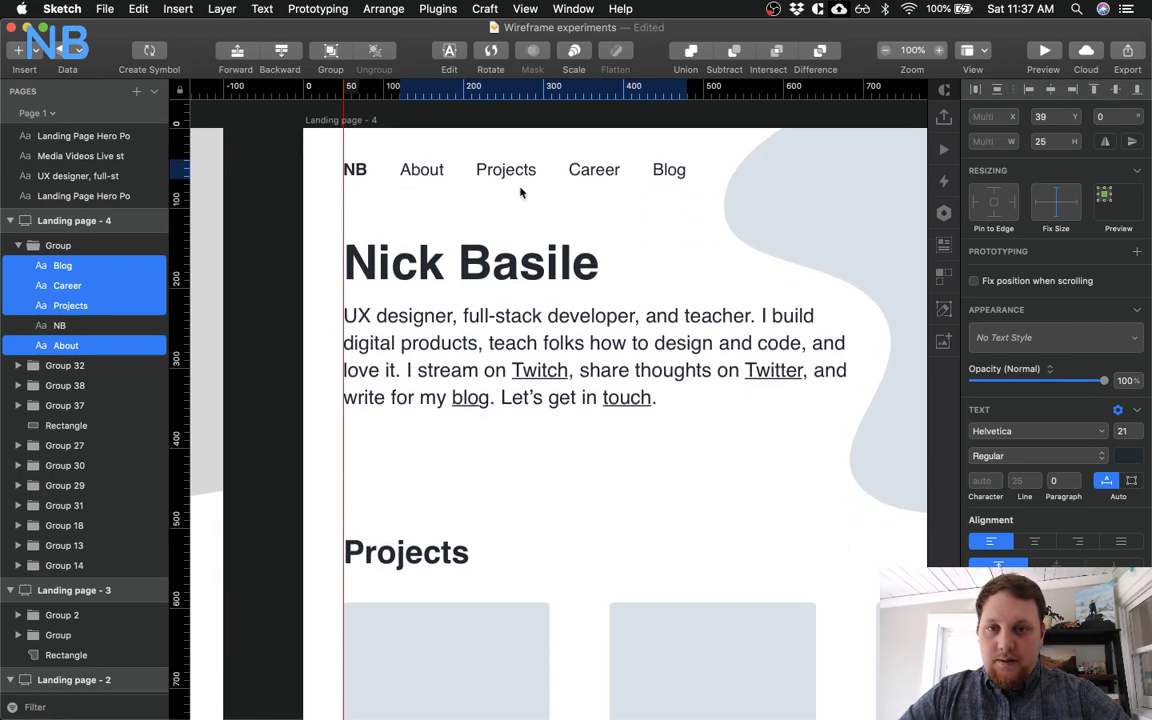
click(362, 171)
key(super+b)
click(1137, 435)
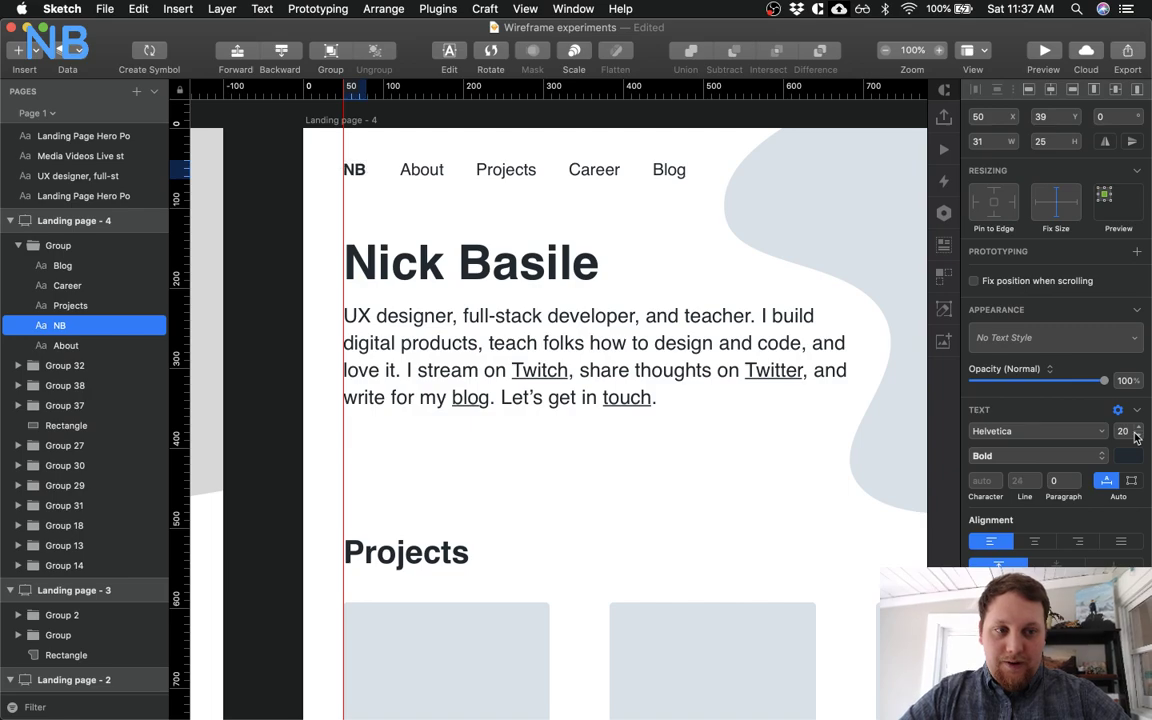
click(1130, 431)
text(25)
key(Return)
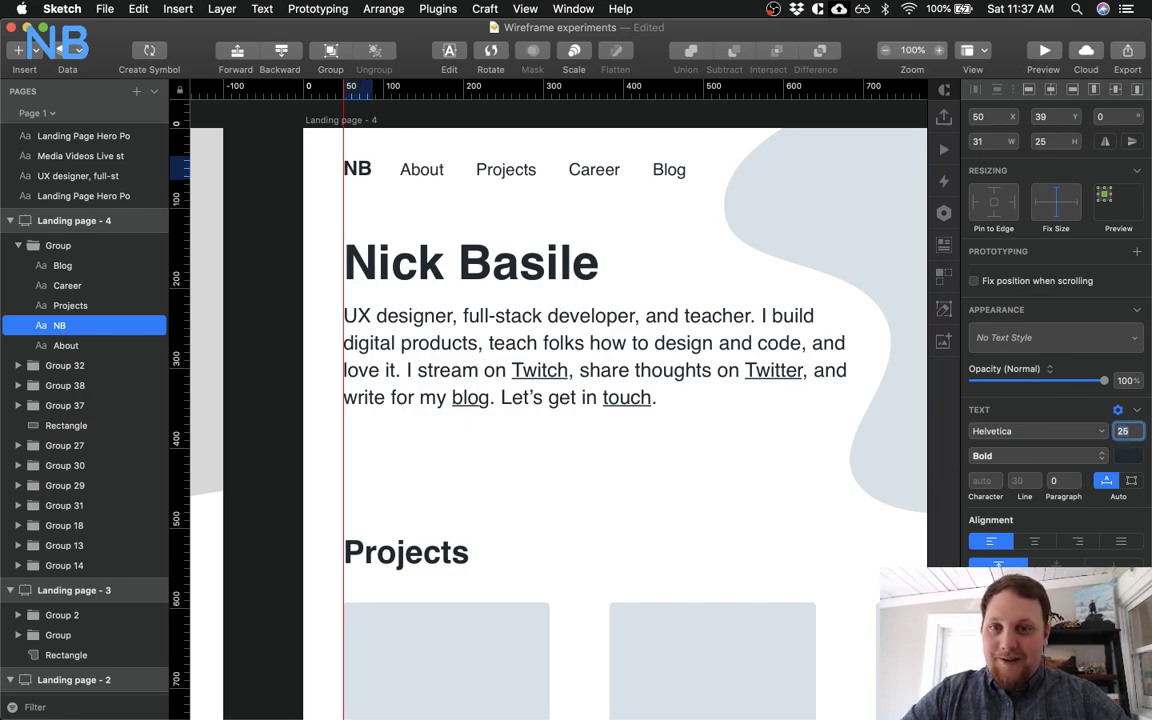
scroll(455, 175, up, 3)
click(452, 168)
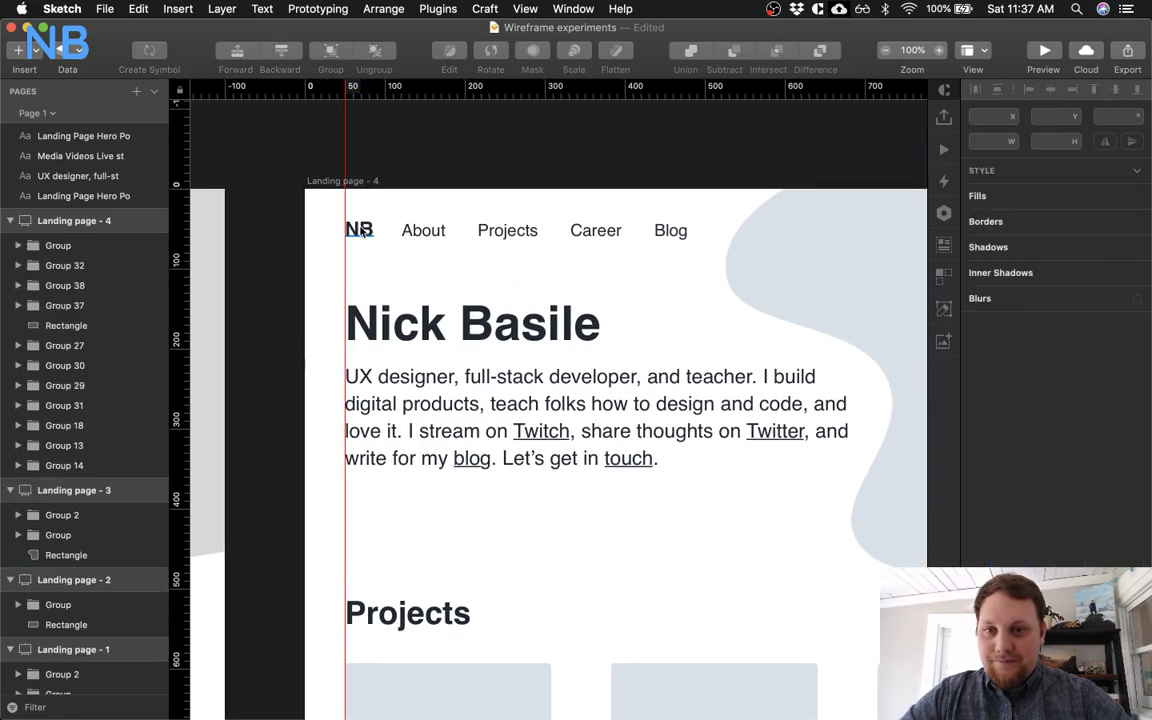
Set the font size of the Projects, Career, Blog and About navigation links to 18
click(410, 230)
click(510, 232)
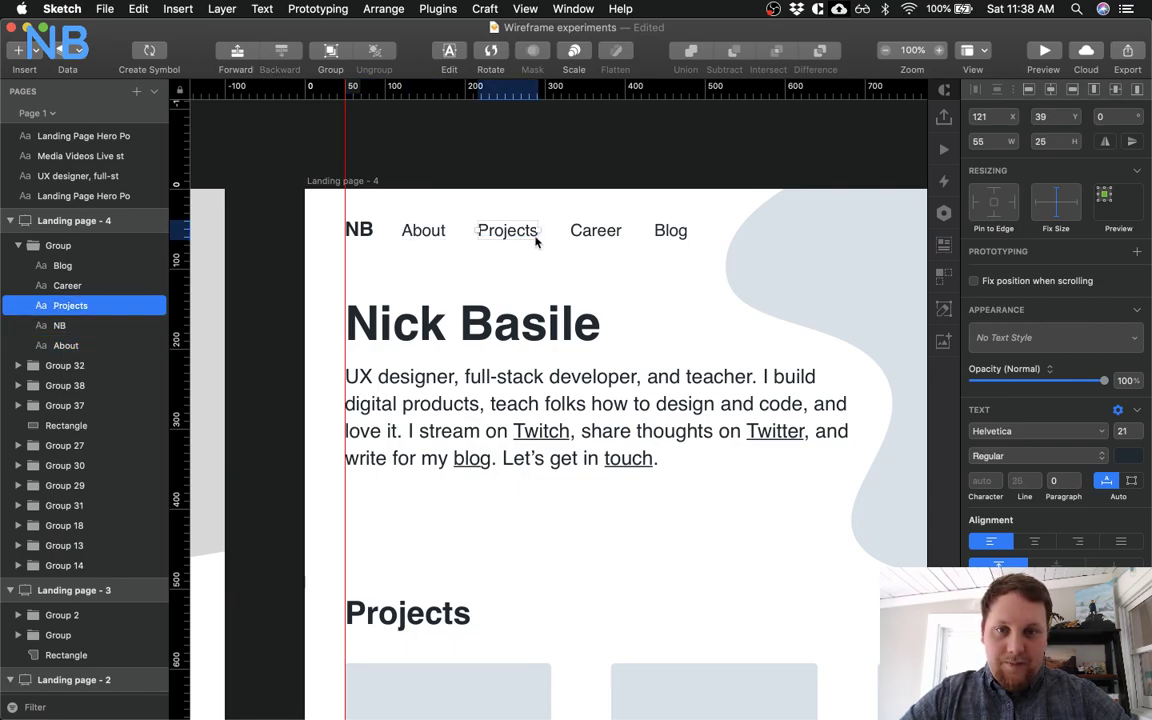
shift+click(590, 231)
shift+click(674, 231)
click(1120, 430)
text(18)
key(Return)
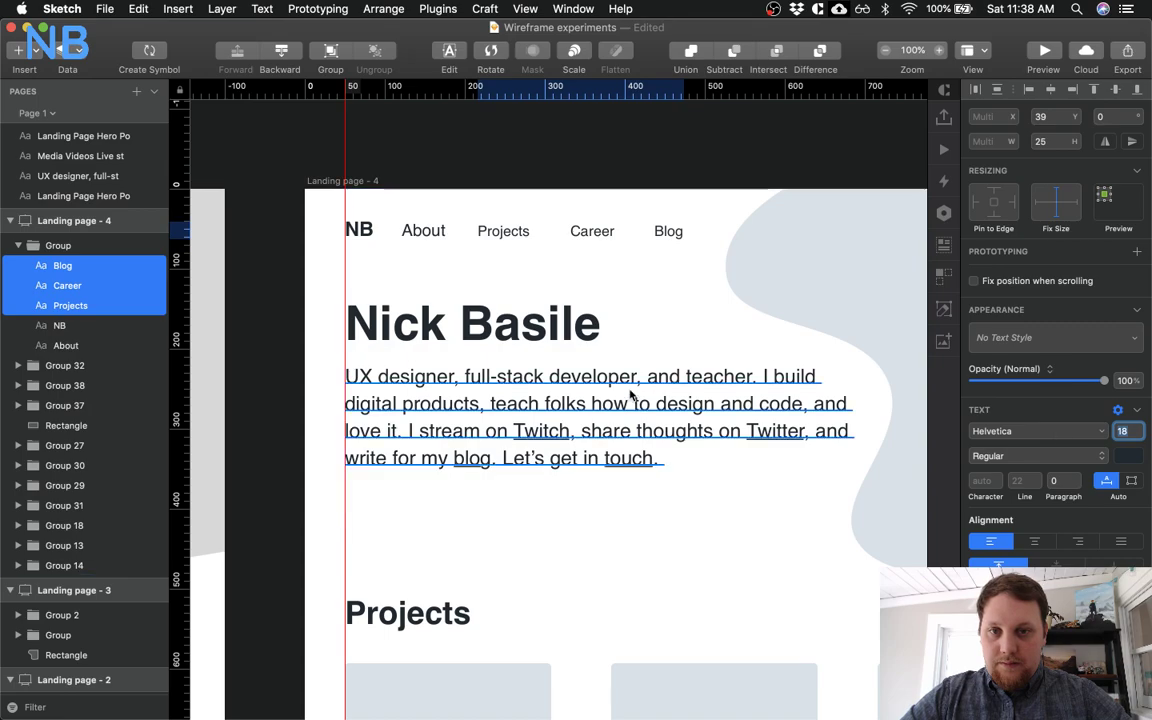
click(423, 231)
click(1124, 431)
text(18)
key(Return)
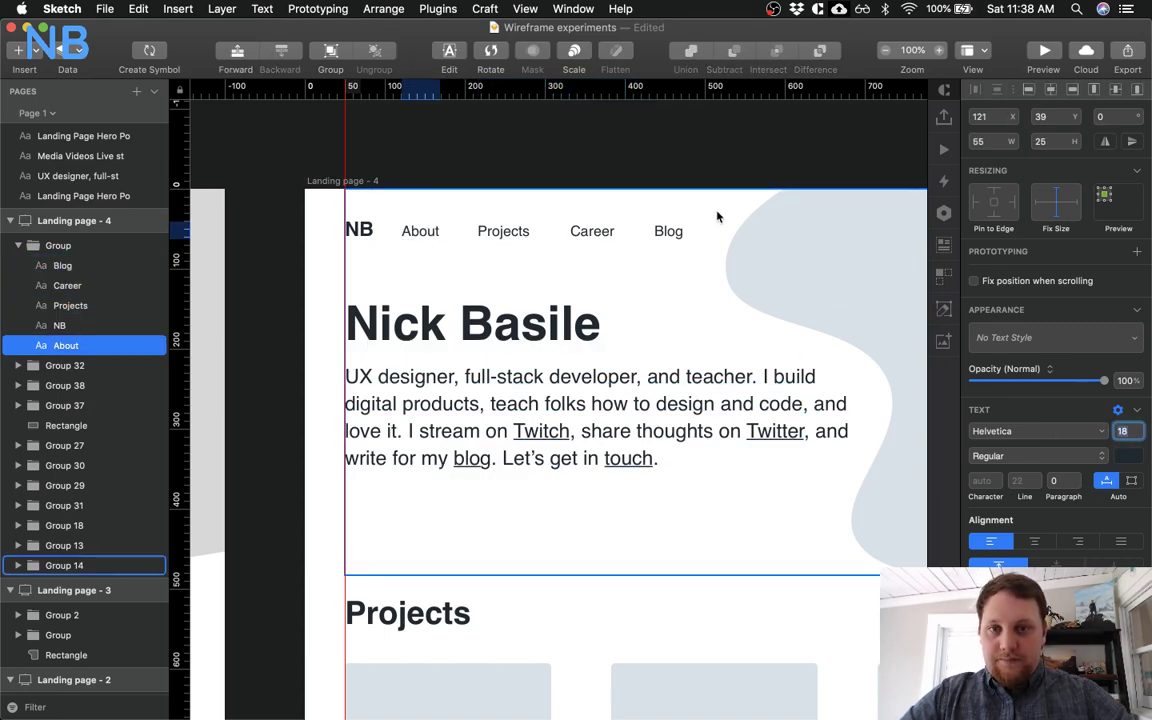
click(625, 160)
Move the whole navigation group up to Y 20, keeping it at X 50
scroll(625, 160, right, 3)
scroll(625, 160, down, 1)
scroll(625, 160, right, 3)
scroll(560, 163, left, 5)
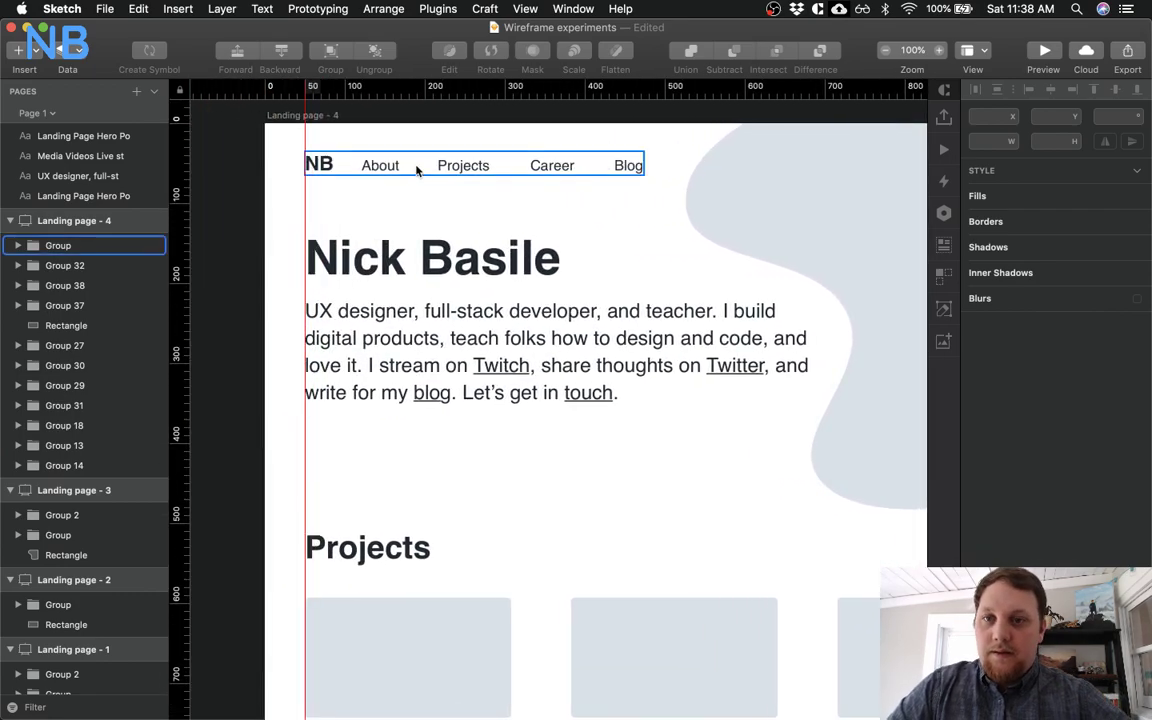
click(418, 166)
key(shift+Up)
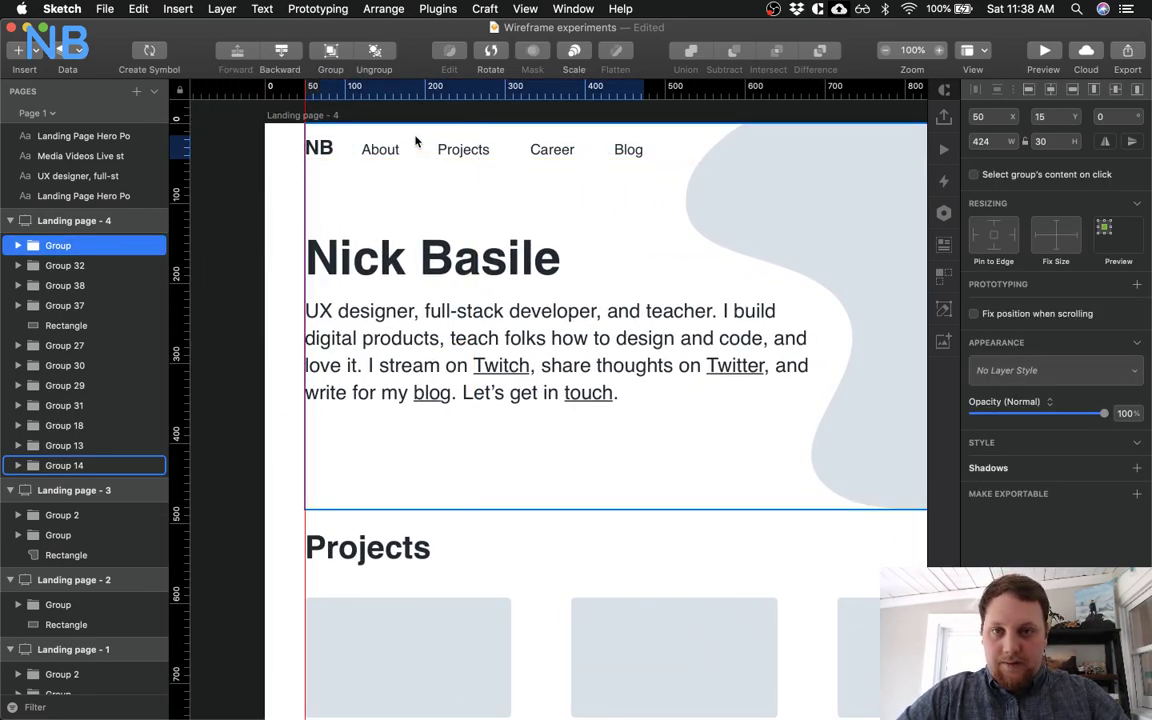
key(Up)
key(Up)
key(Up)
key(Up)
key(Up)
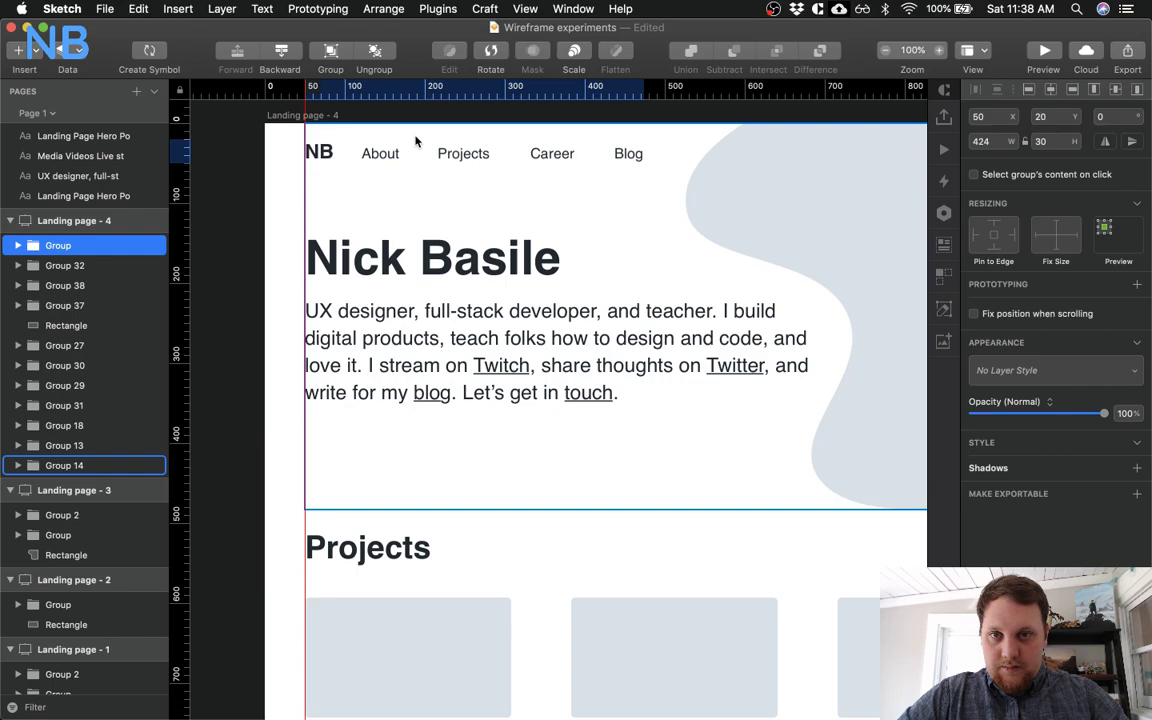
Move the About link closer to the NB text, to X 117
scroll(368, 150, right, 5)
scroll(330, 160, up, 3)
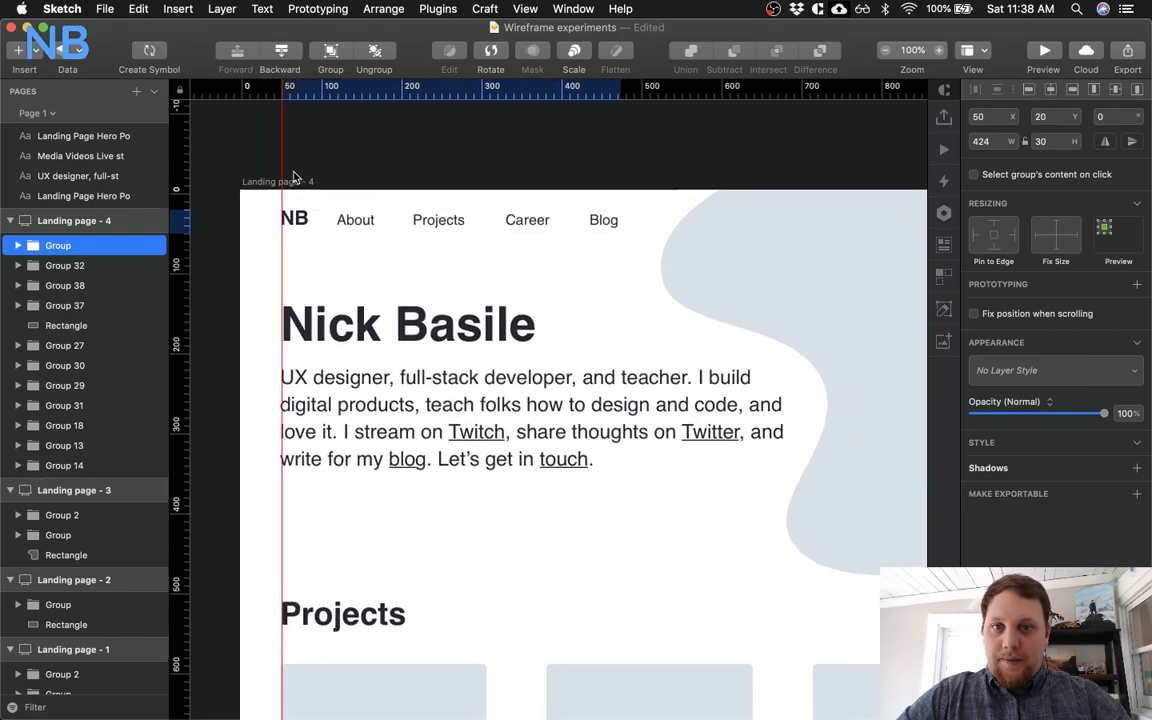
mouse_move(293, 177)
mouse_down()
mouse_move(290, 321)
mouse_move(296, 168)
mouse_up()
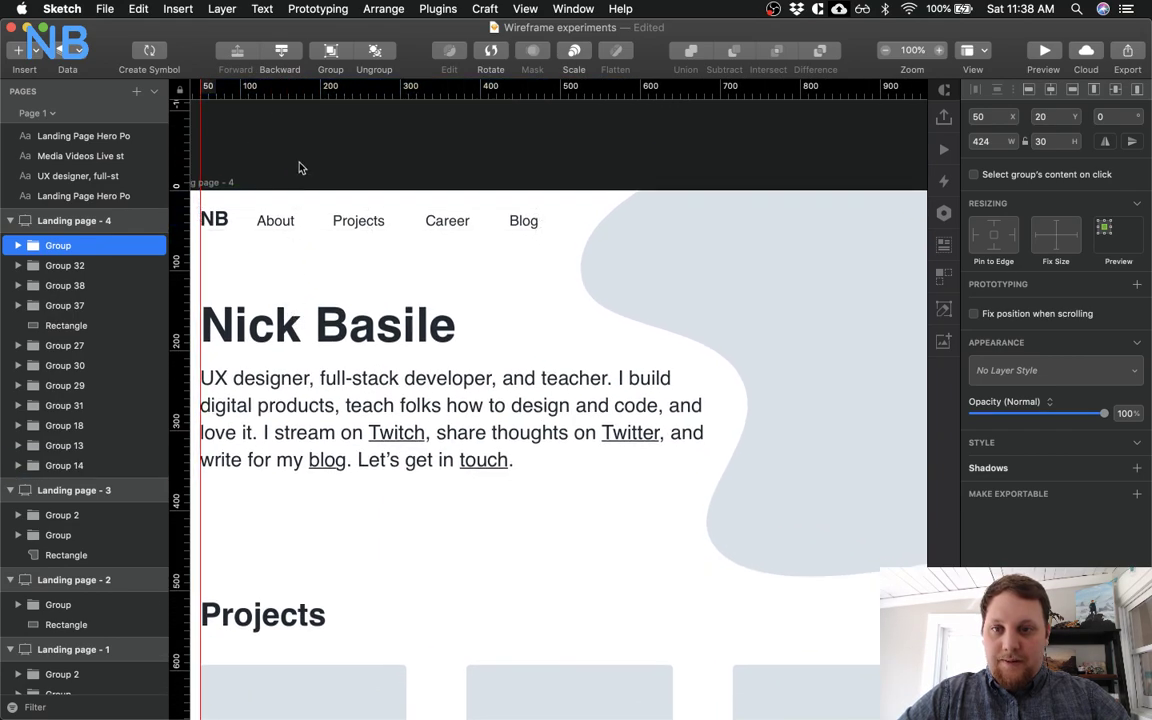
double_click(285, 222)
key(Left)
key(Left)
key(Left)
key(Left)
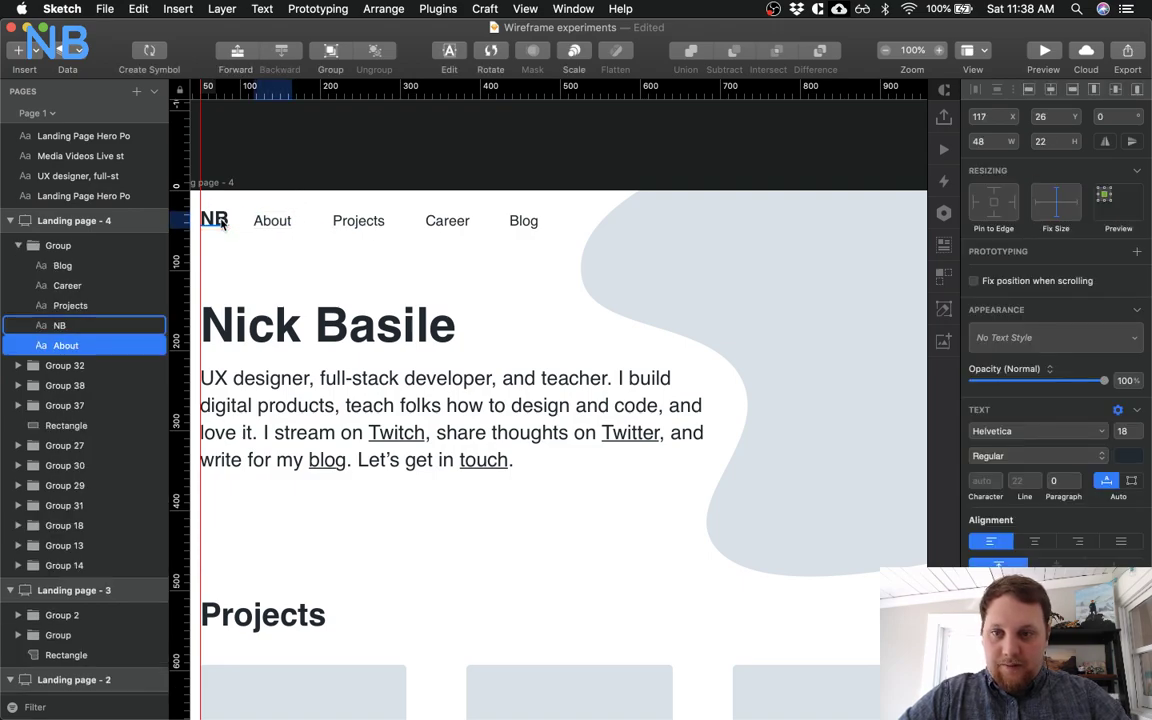
scroll(222, 224, left, 4)
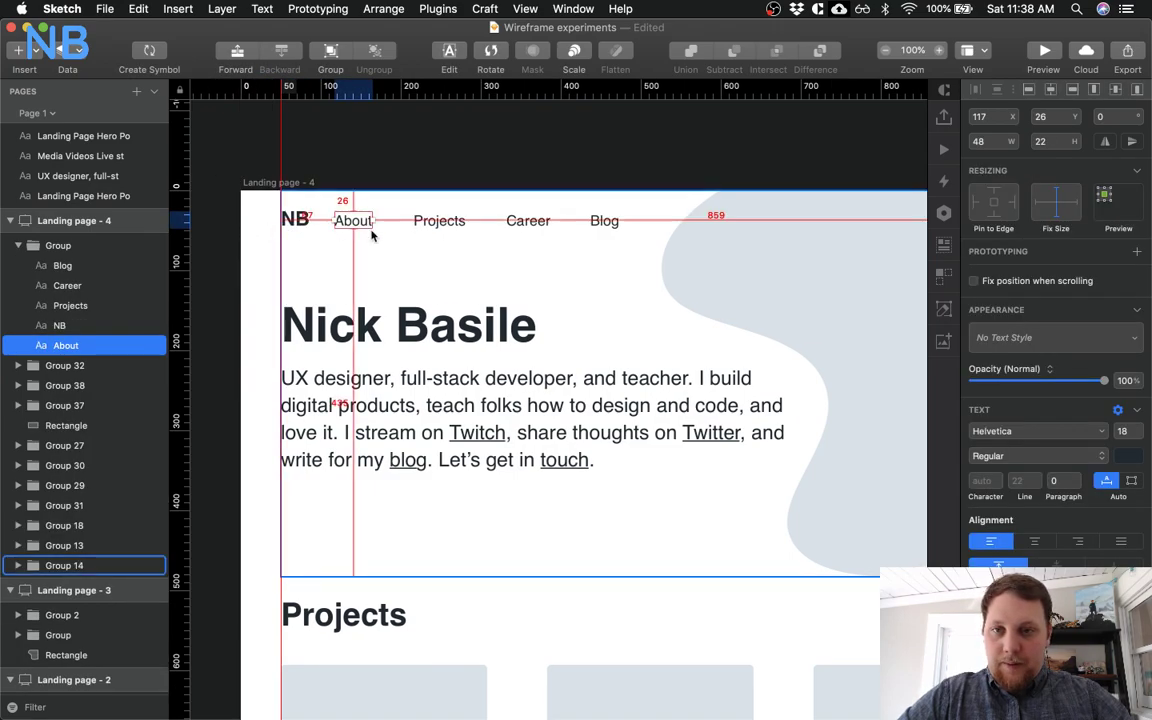
Space the first navigation links by moving About to X 127, Projects to X 205 and Career to X 311
key(shift+Right)
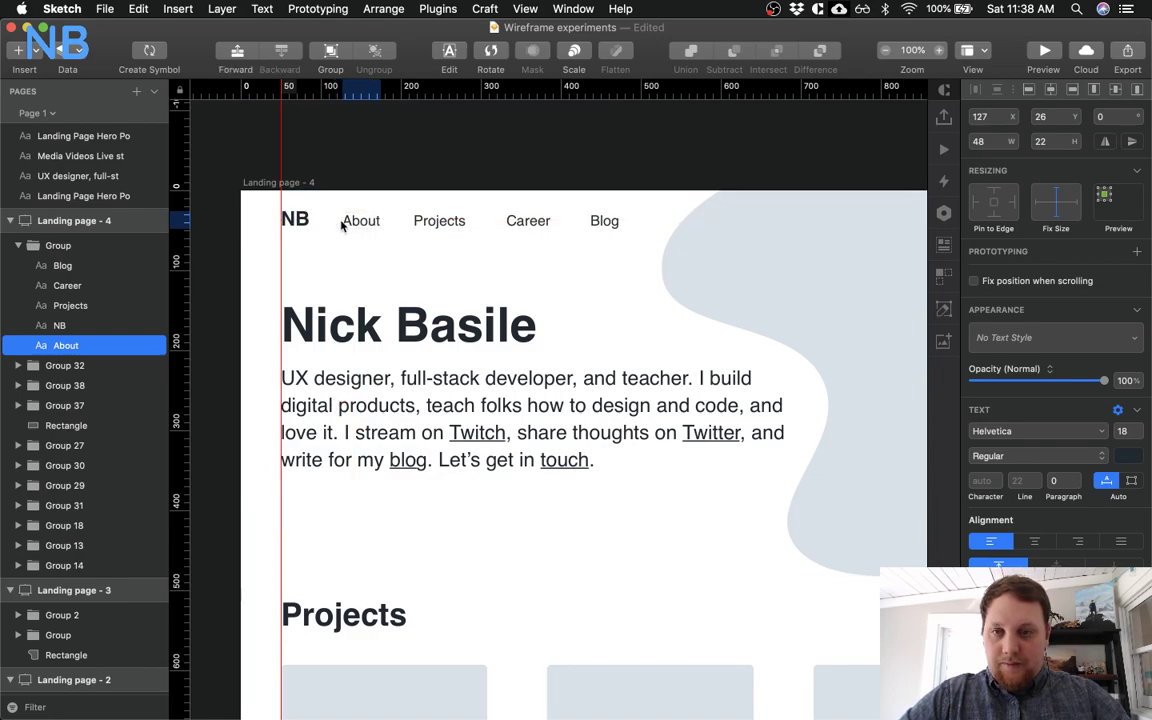
click(438, 222)
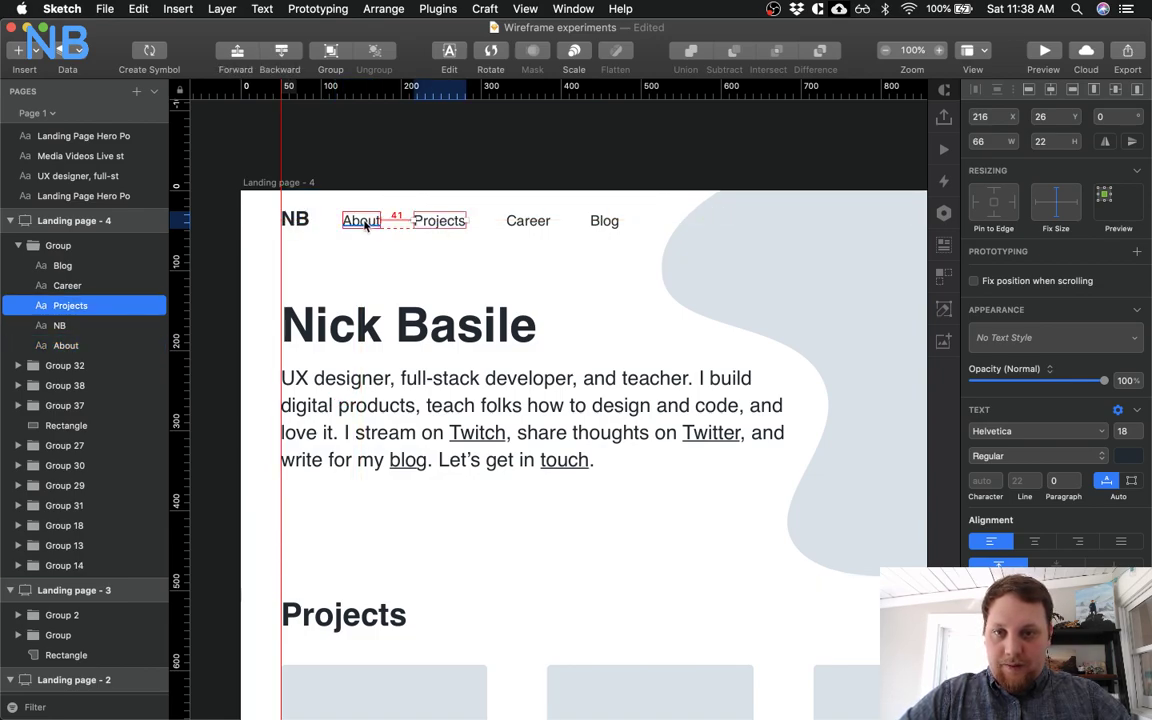
click(527, 222)
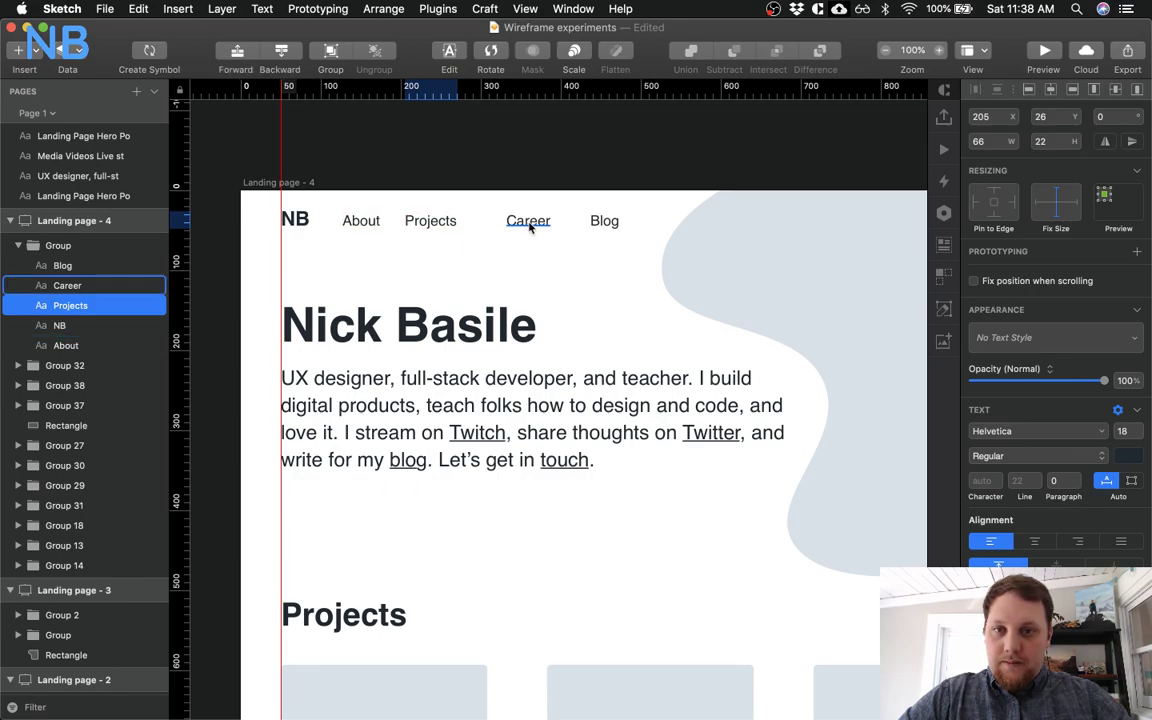
key(shift+Left)
key(shift+Left)
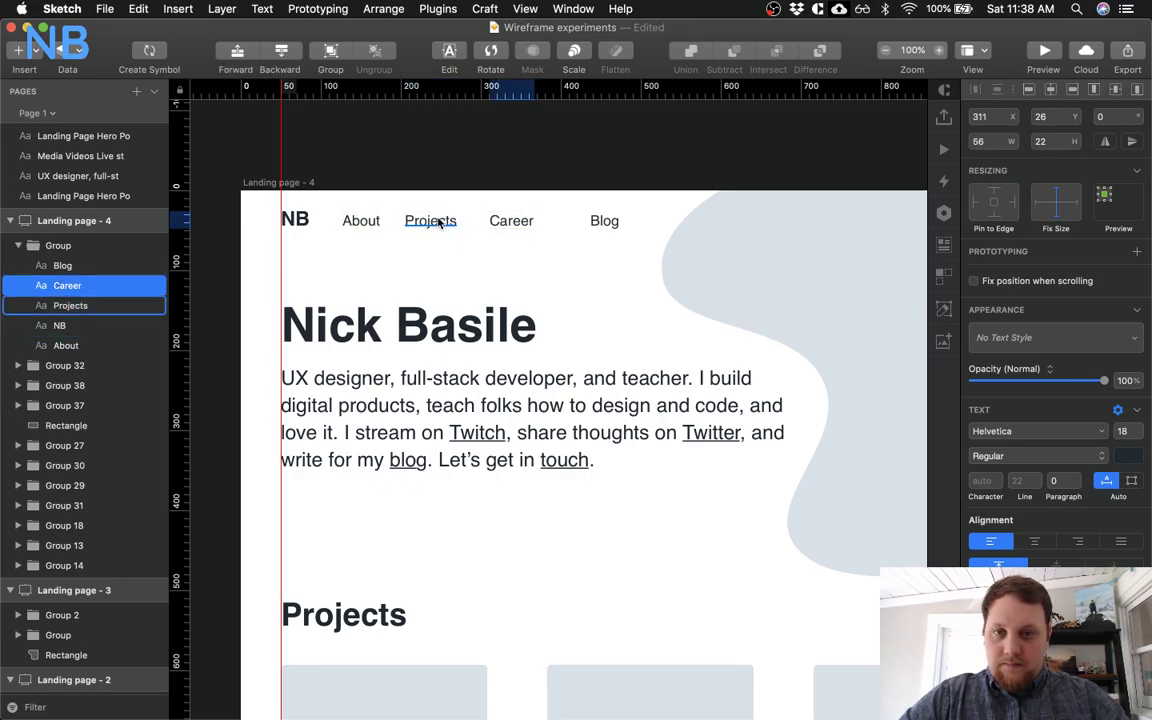
Move the Blog link closer to Career, to X 397, leaving a 30 px gap
click(598, 222)
key(shift+Left)
key(shift+Left)
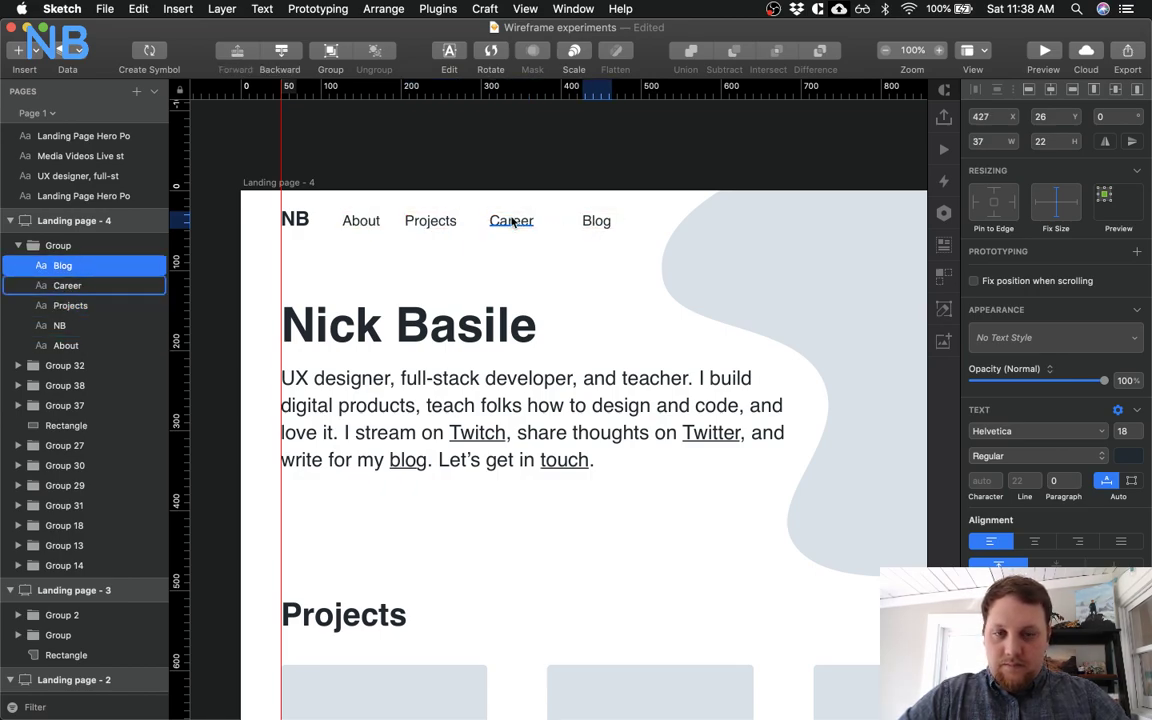
key(shift+Left)
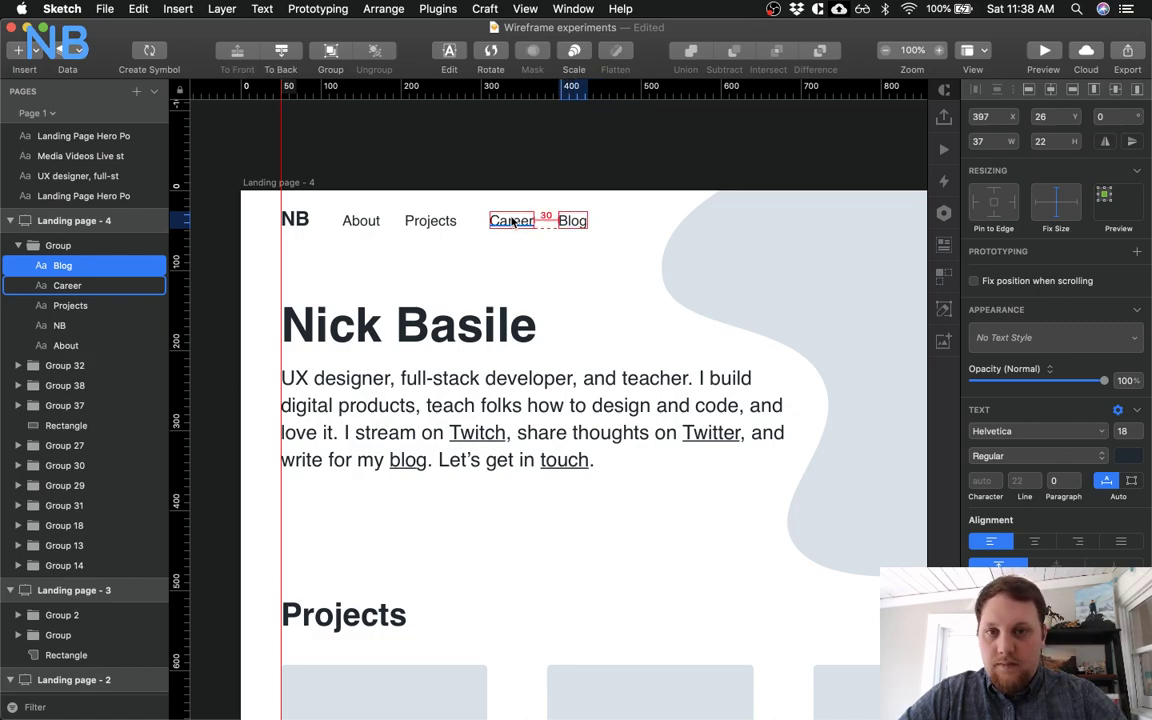
Shift the Career and Blog links together 10 px toward Projects so all link gaps match
click(495, 222)
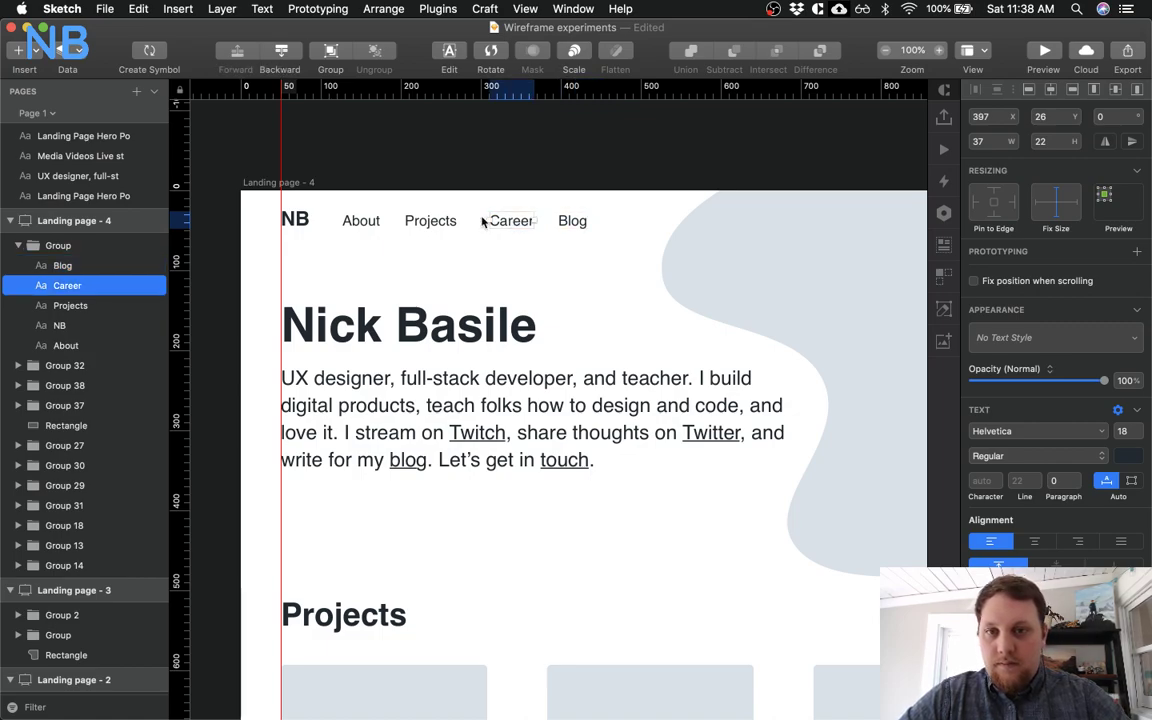
click(412, 222)
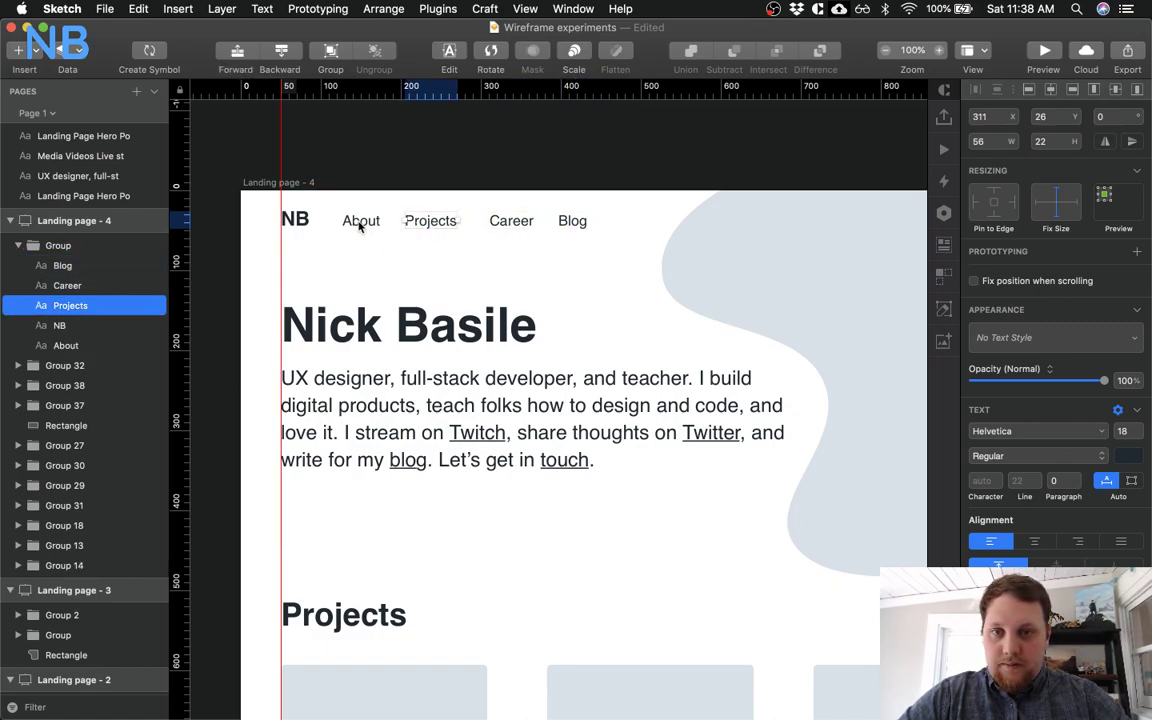
click(524, 185)
click(515, 221)
shift+click(560, 220)
key(shift+Left)
click(521, 175)
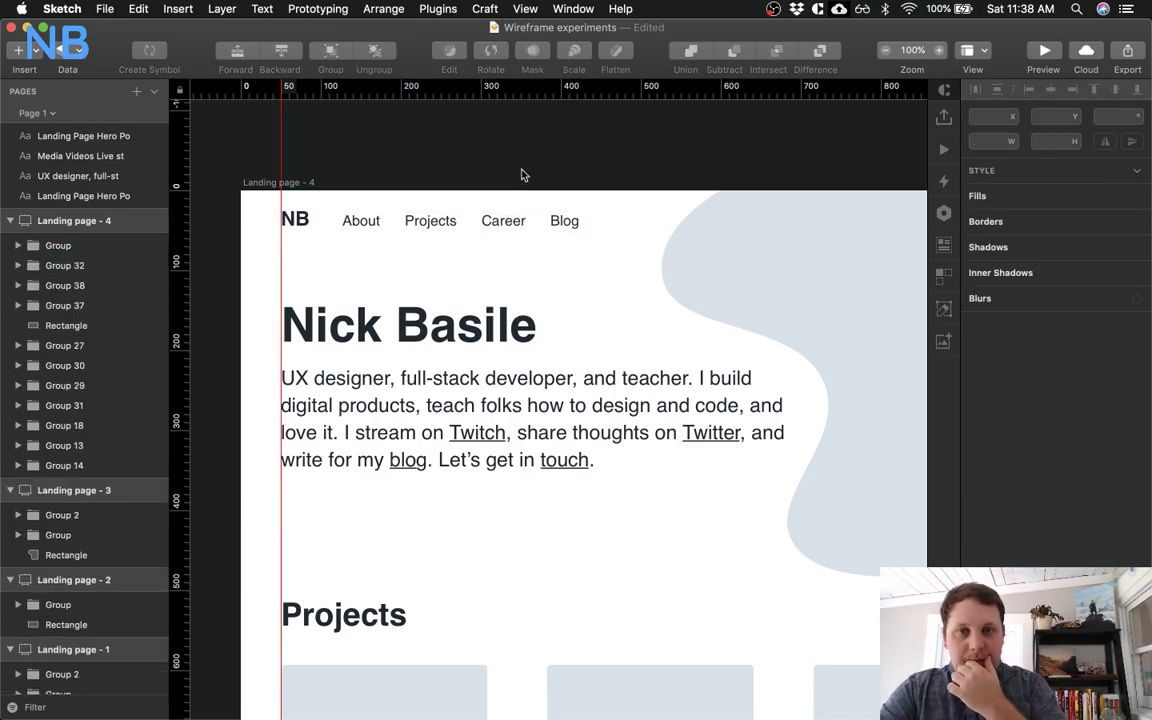
Move the About, Projects, Career and Blog links together closer to the NB text so that About starts at X 117
key(super+minus)
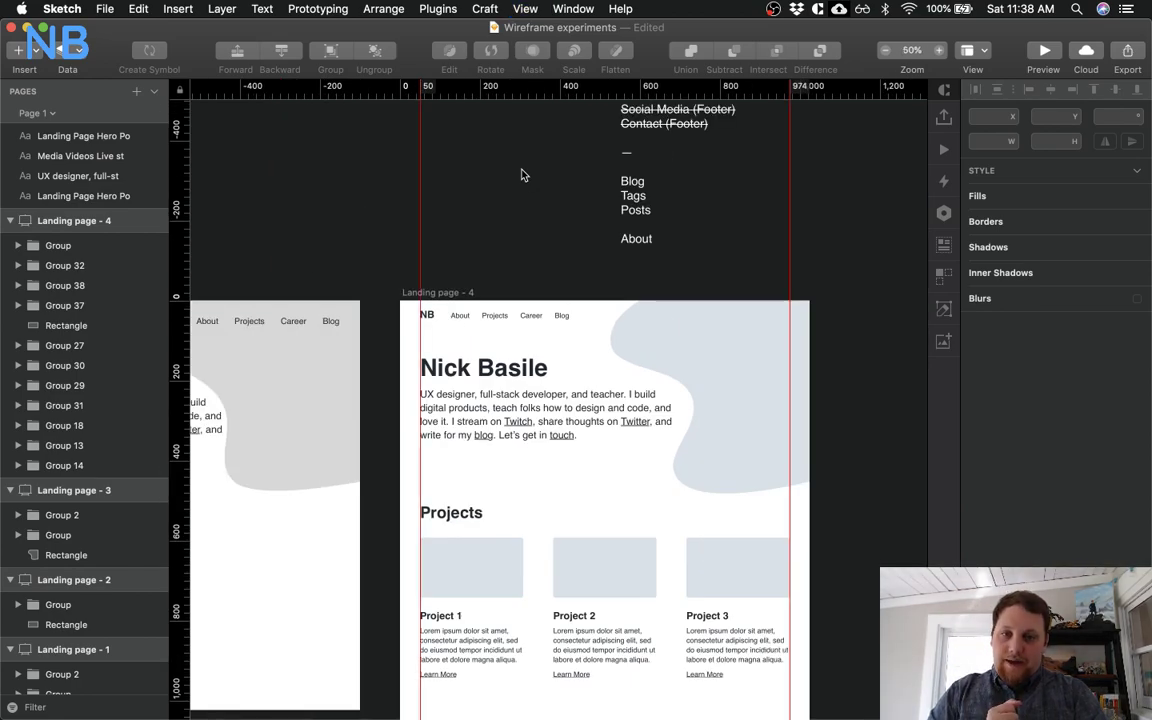
key(super+plus)
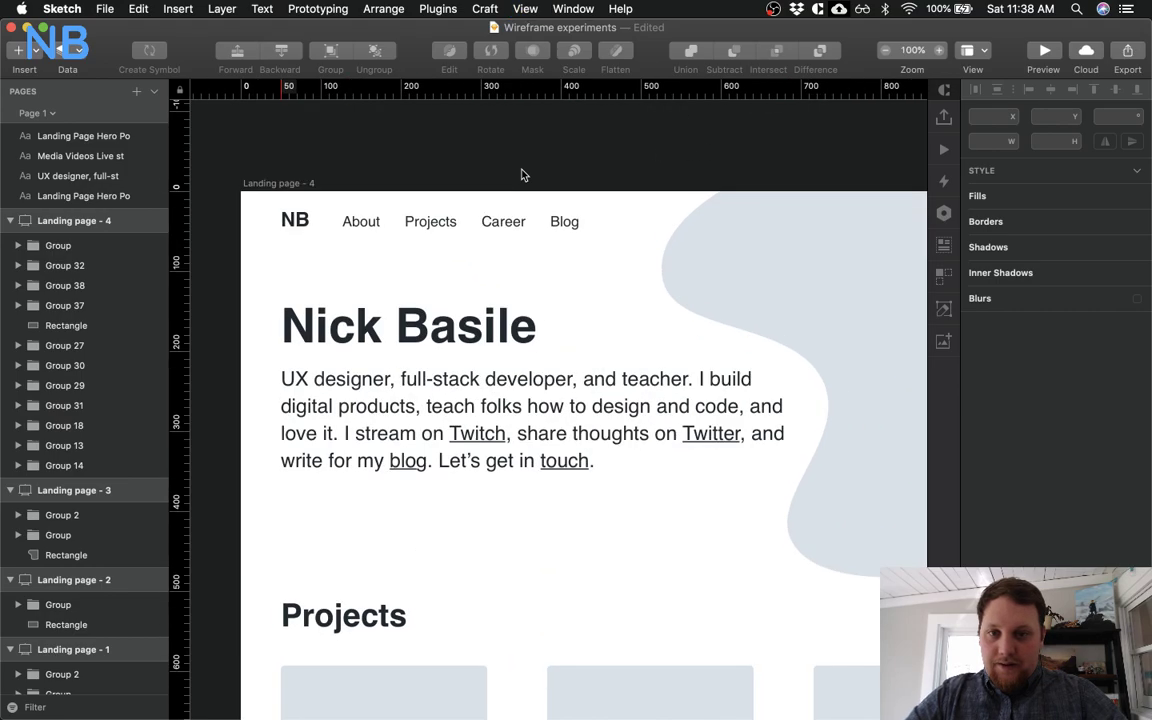
double_click(368, 221)
shift+click(423, 224)
shift+click(506, 222)
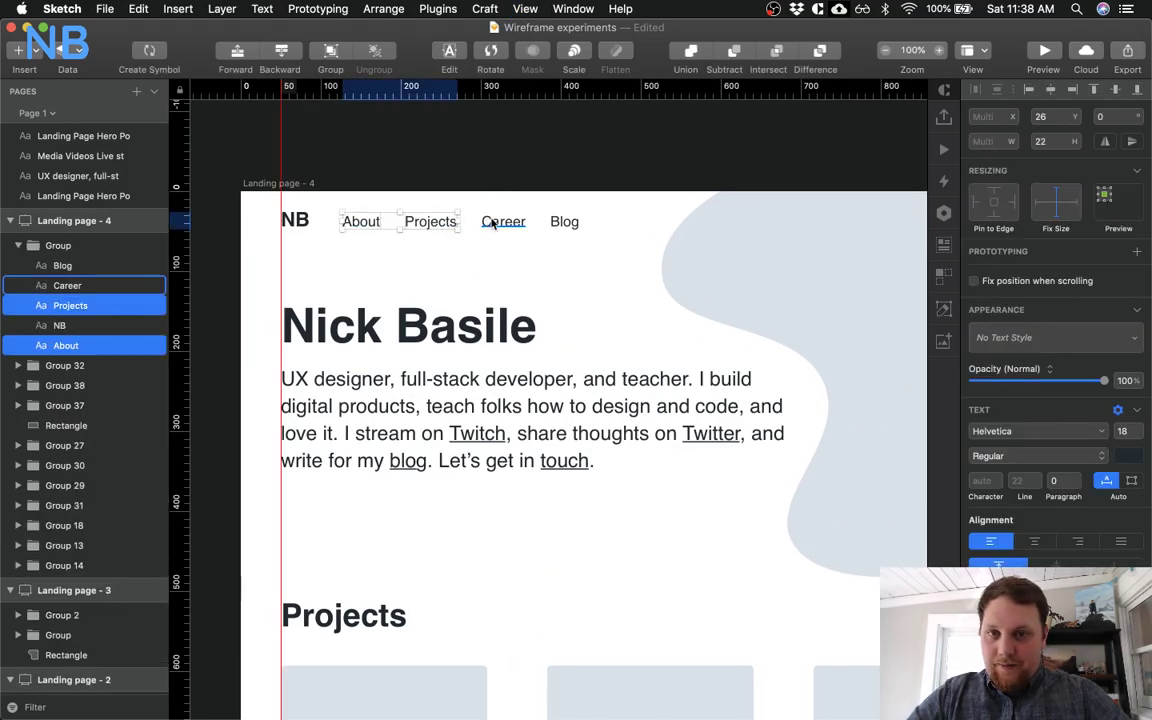
shift+click(558, 222)
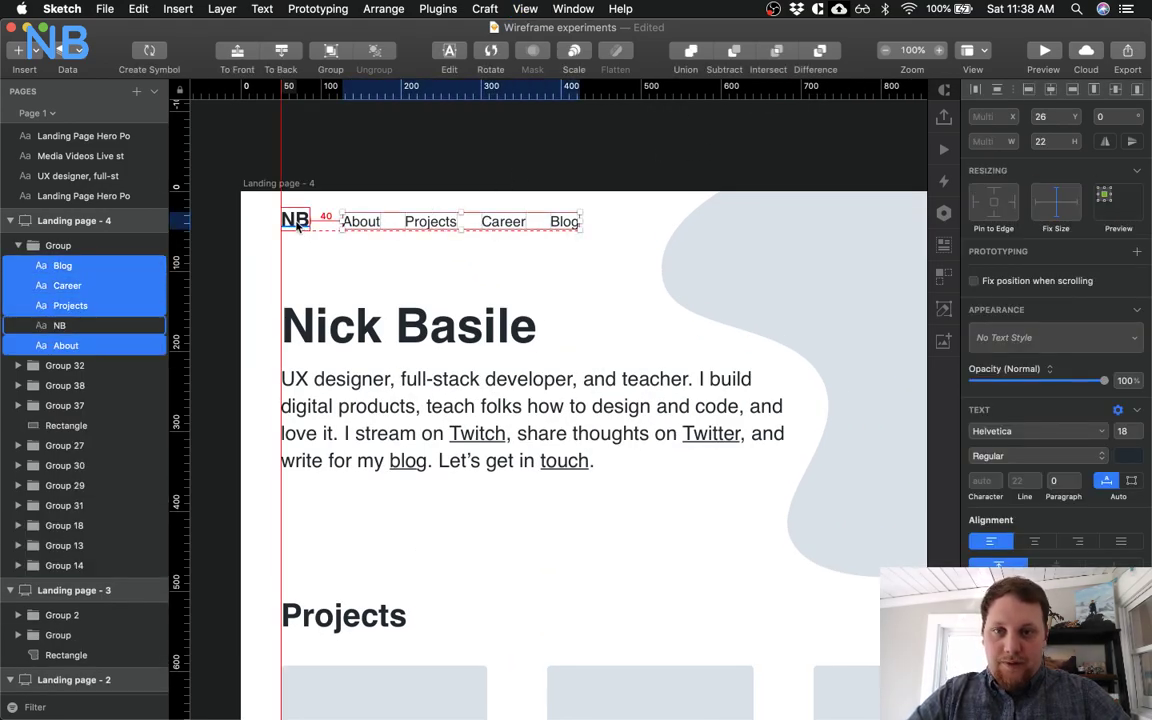
key(Left)
key(Left)
key(Left)
key(Left)
key(Left)
key(Left)
key(Left)
key(Left)
click(391, 183)
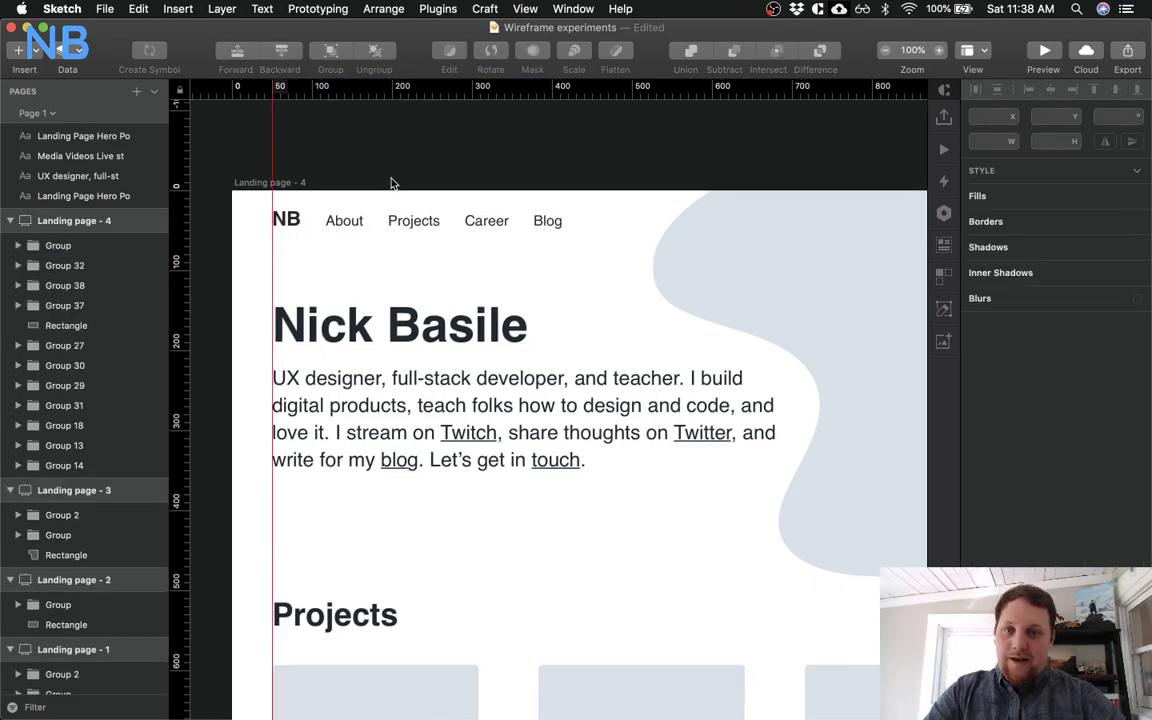
Group the About, Projects, Career and Blog links inside the navigation group of Landing page - 4
scroll(391, 183, right, 5)
scroll(391, 183, down, 2)
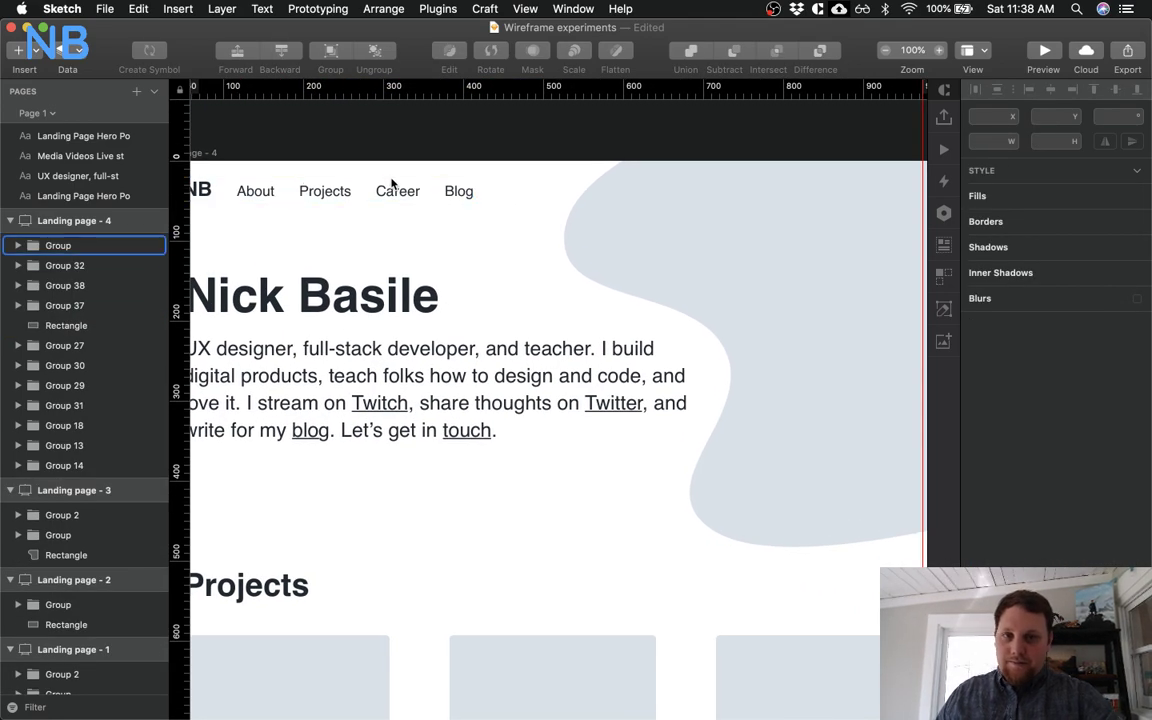
key(super+minus)
scroll(434, 229, down, 5)
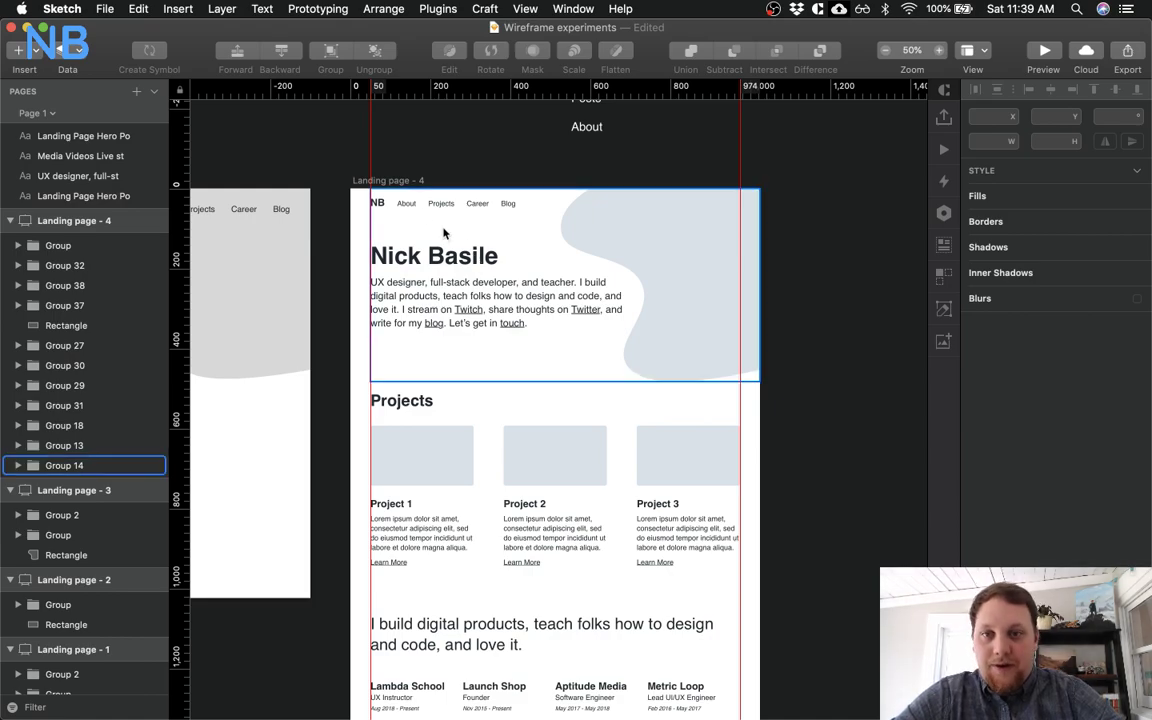
click(418, 205)
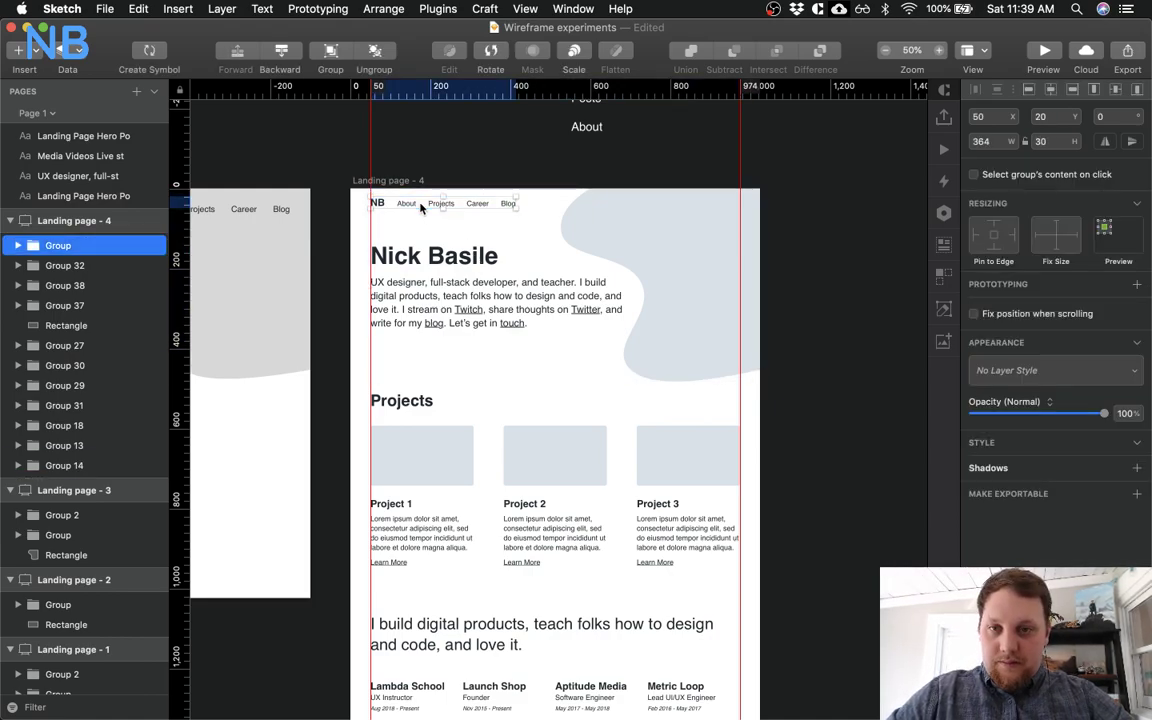
double_click(410, 204)
shift+click(446, 207)
shift+click(477, 204)
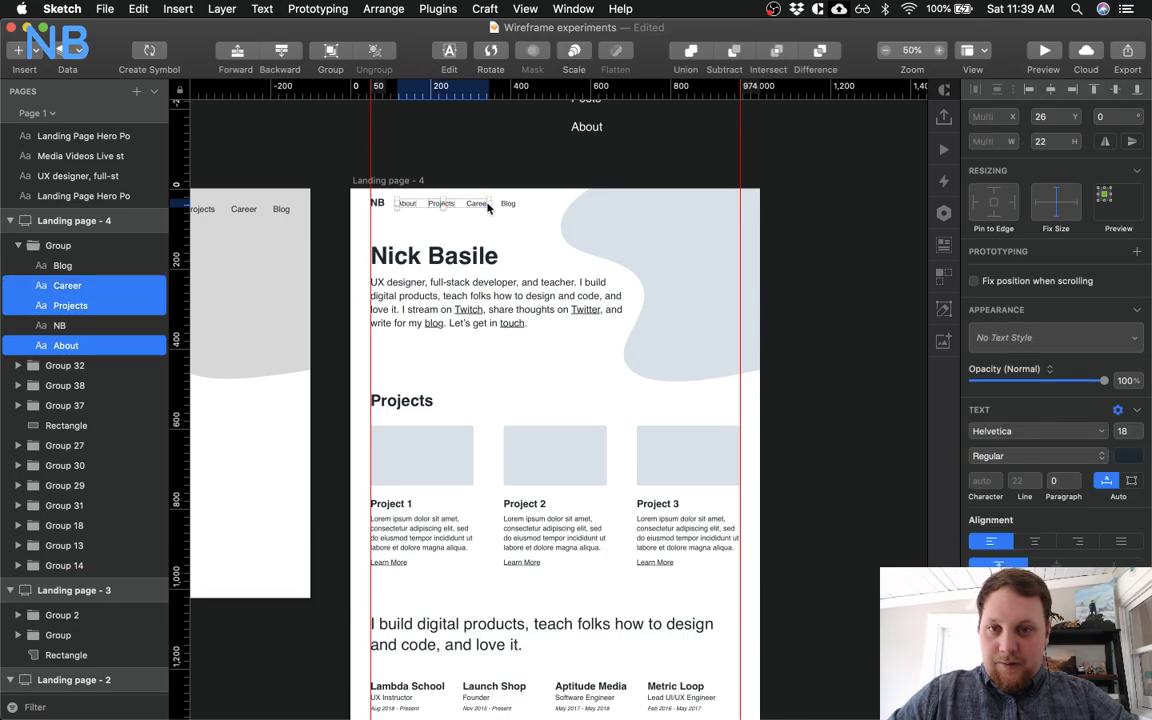
shift+click(508, 205)
key(super+g)
Try placing the links group against the right margin guide, at X 677, and undo the move
drag(484, 205, 707, 205)
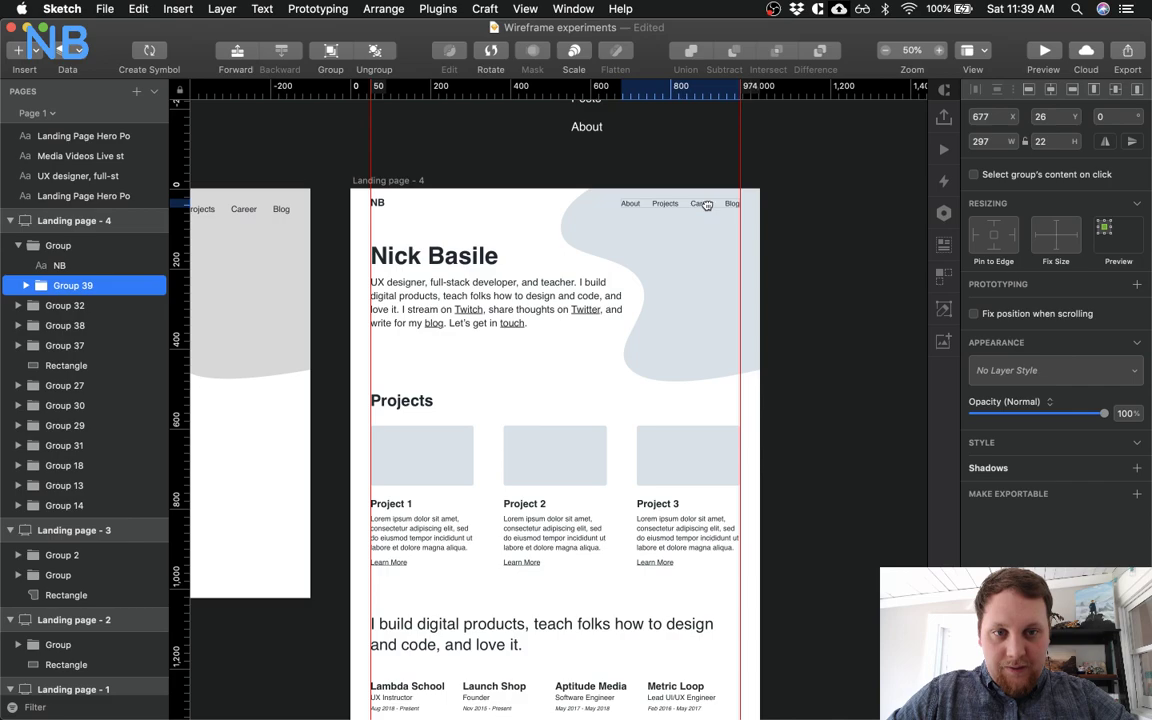
click(693, 174)
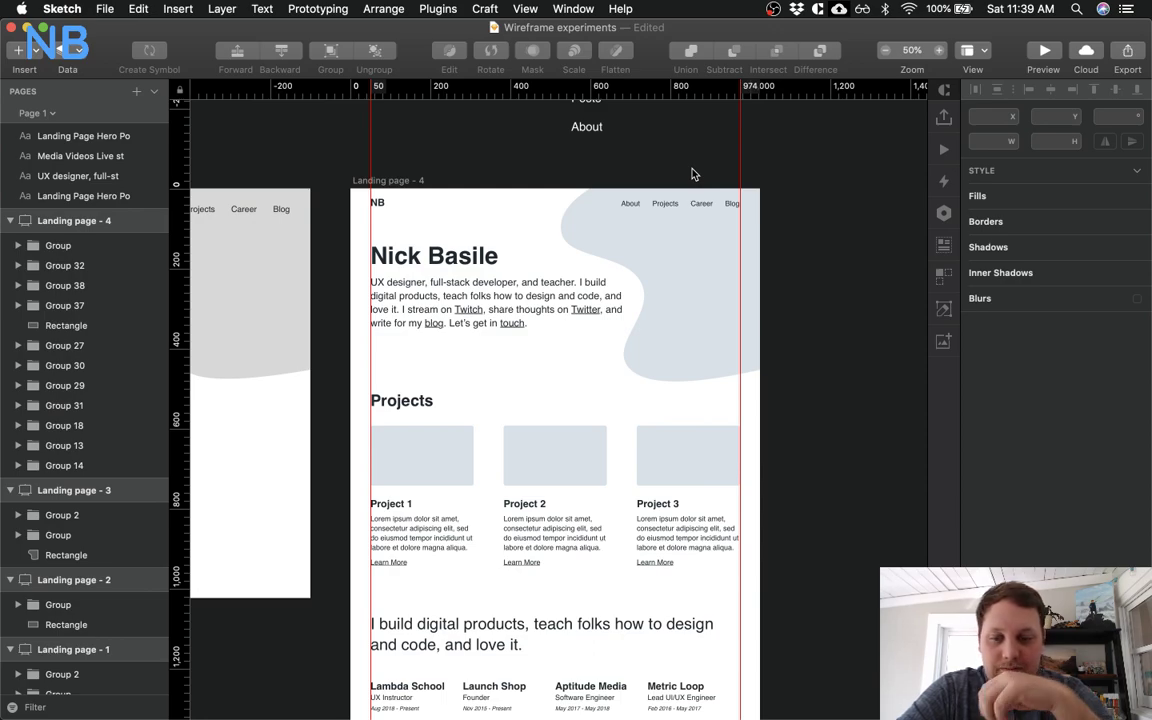
key(ctrl+z)
click(693, 174)
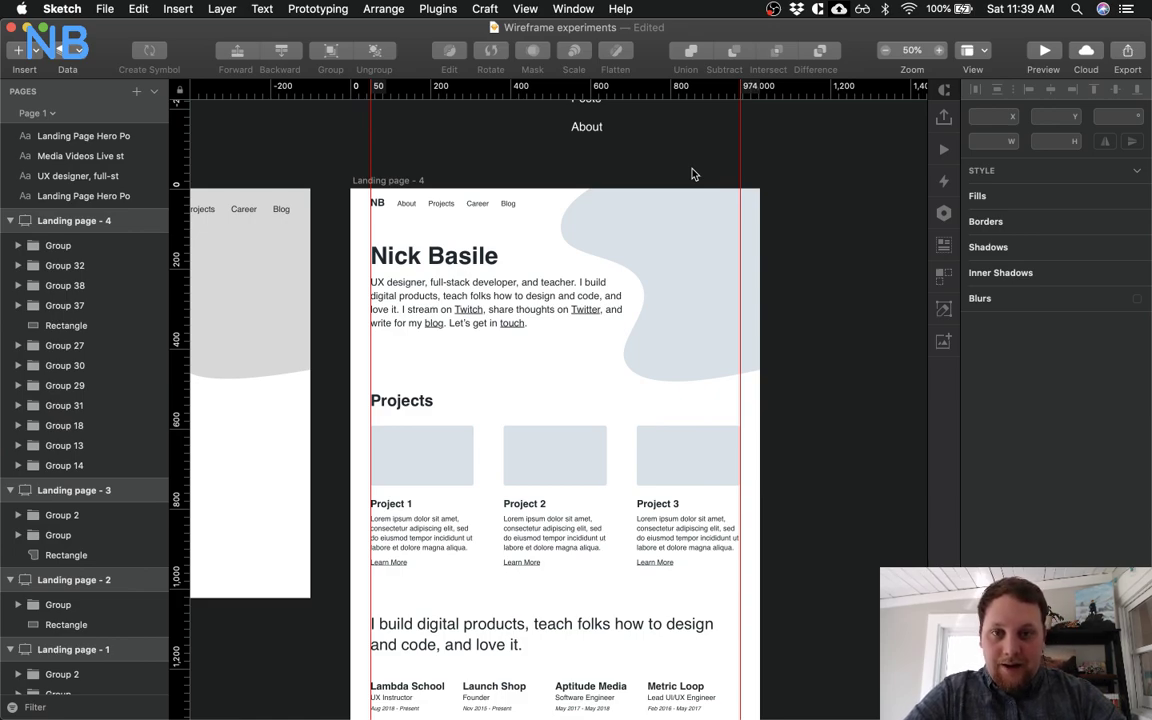
Compare the navigation placement on the earlier landing page artboards with Landing page - 4
scroll(507, 219, down, 2)
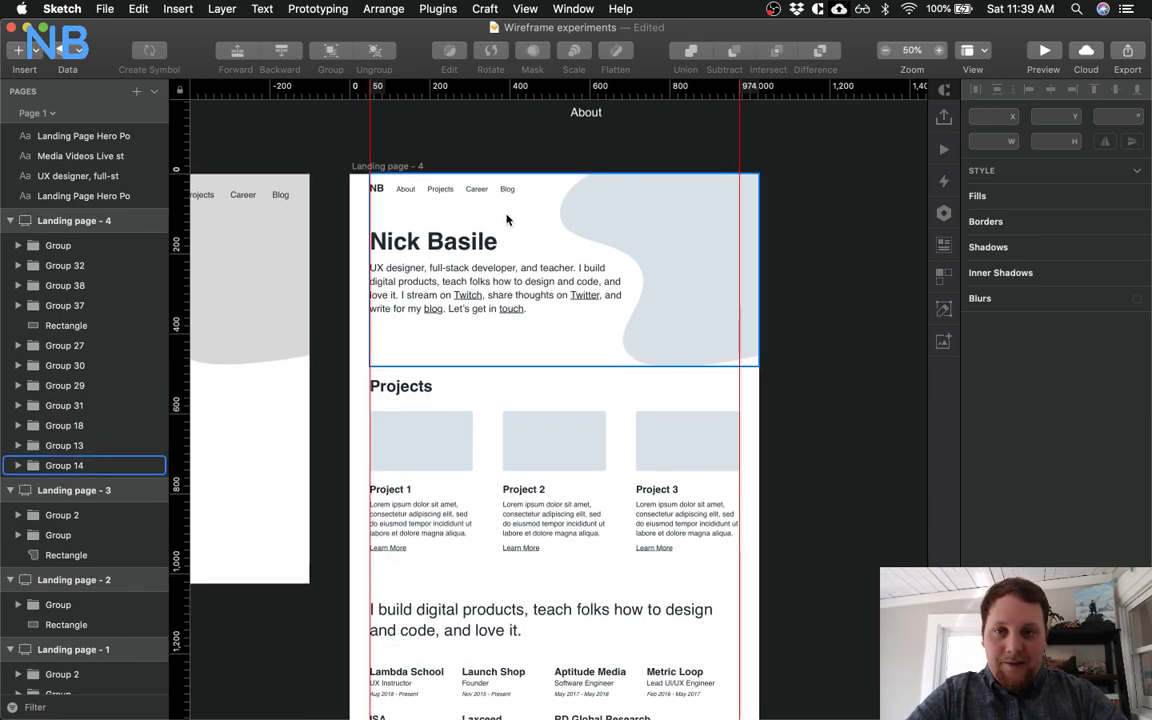
scroll(507, 219, left, 15)
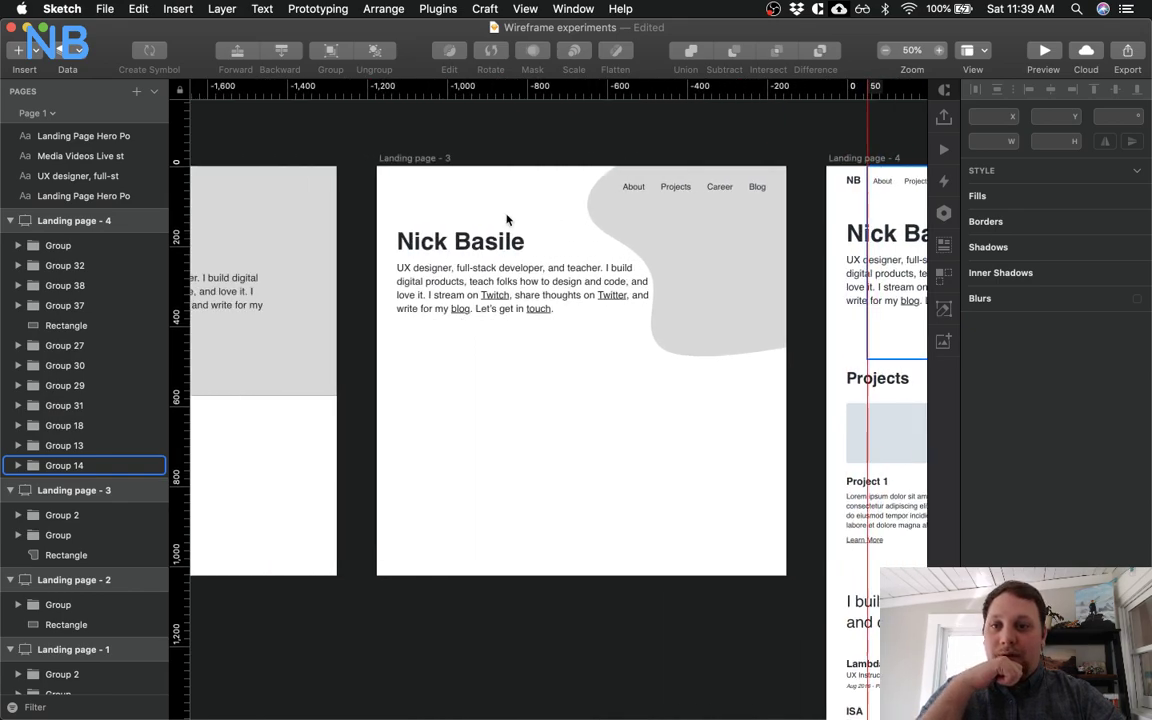
scroll(507, 219, left, 3)
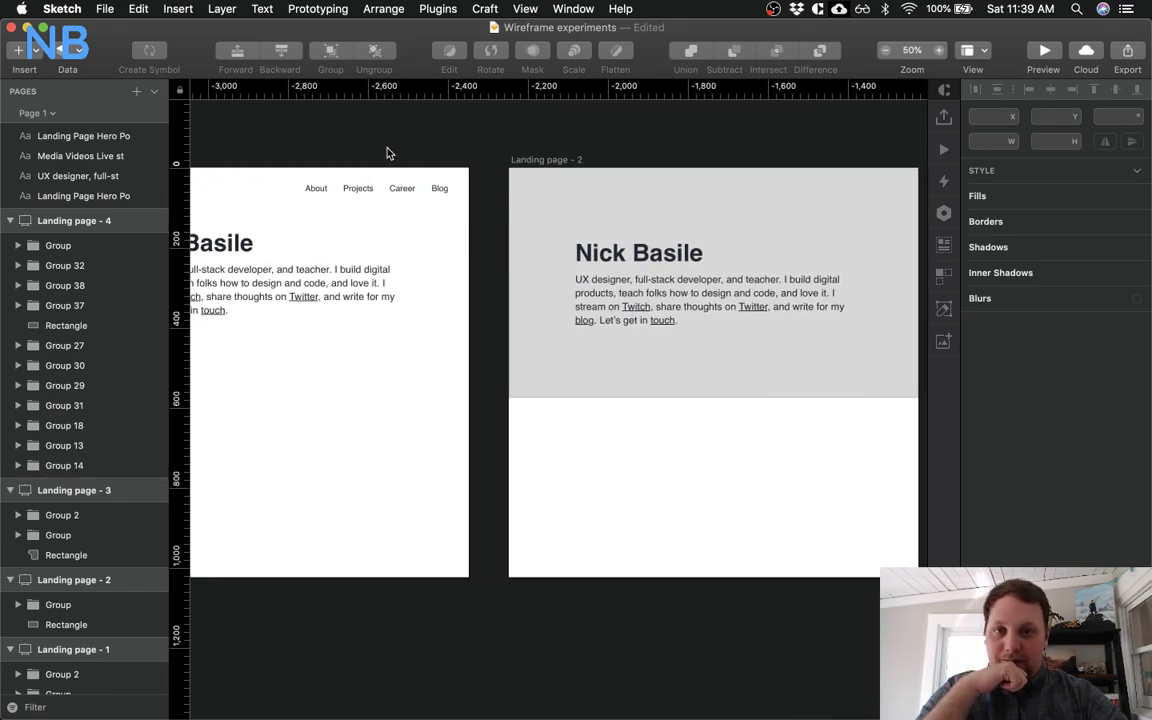
scroll(475, 308, right, 12)
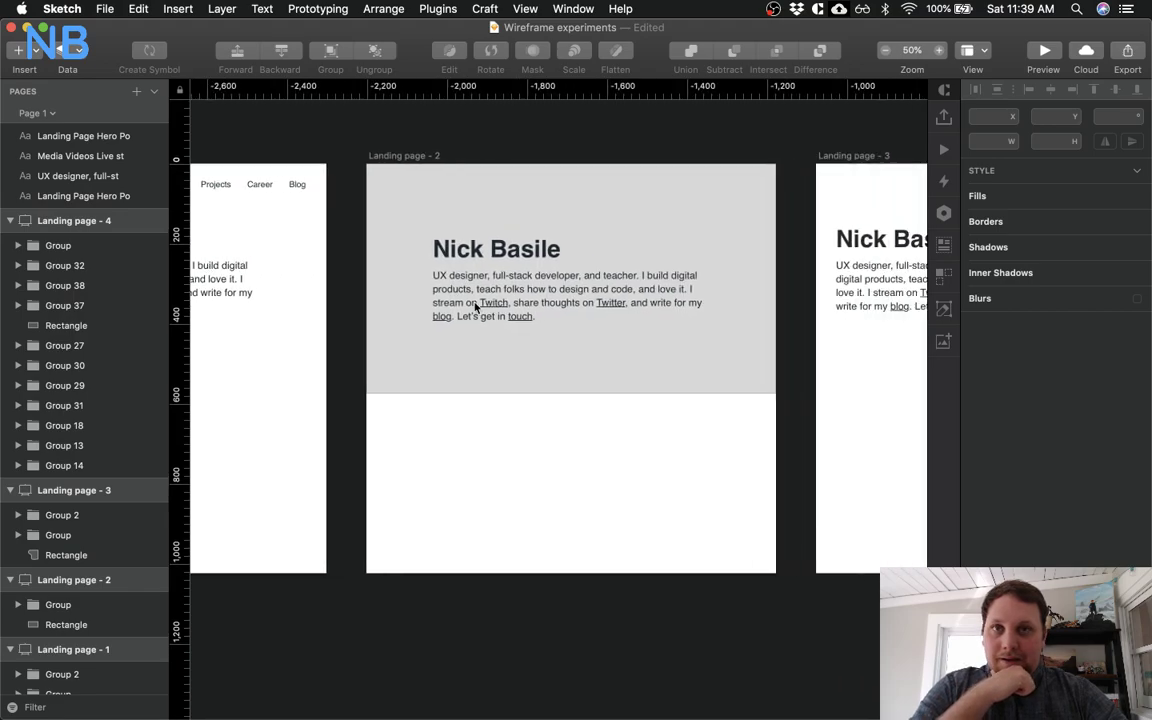
scroll(475, 308, right, 2)
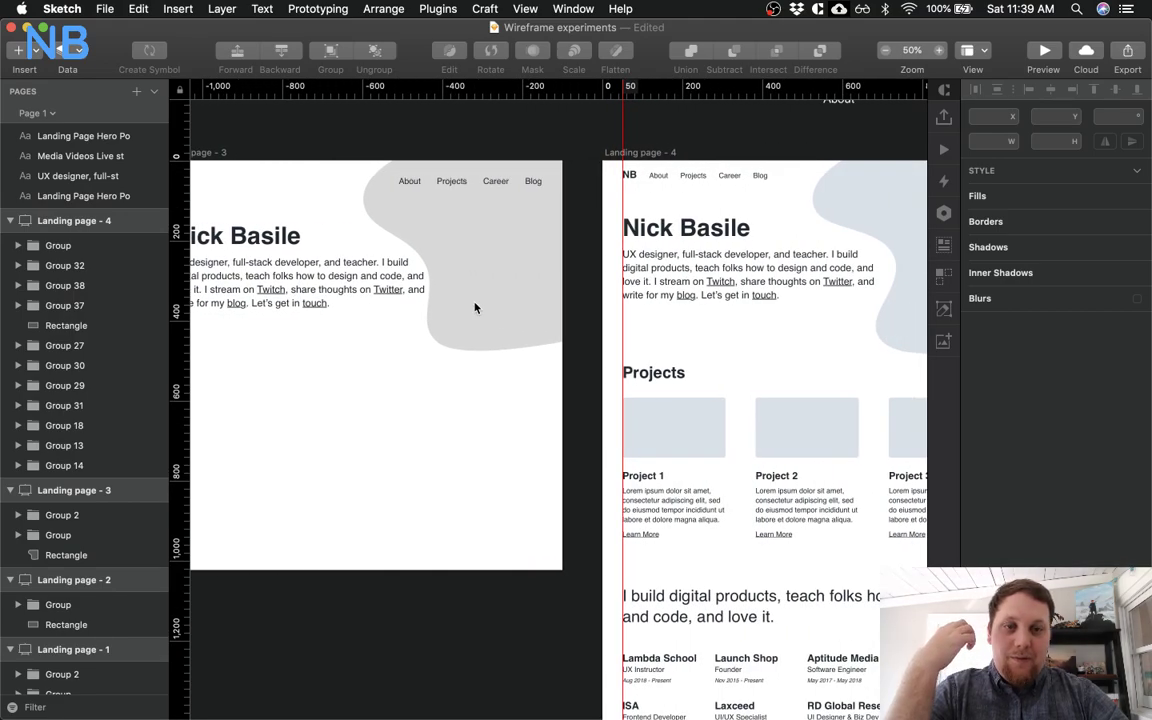
scroll(475, 308, right, 3)
scroll(475, 308, down, 2)
scroll(475, 308, right, 10)
scroll(475, 308, up, 2)
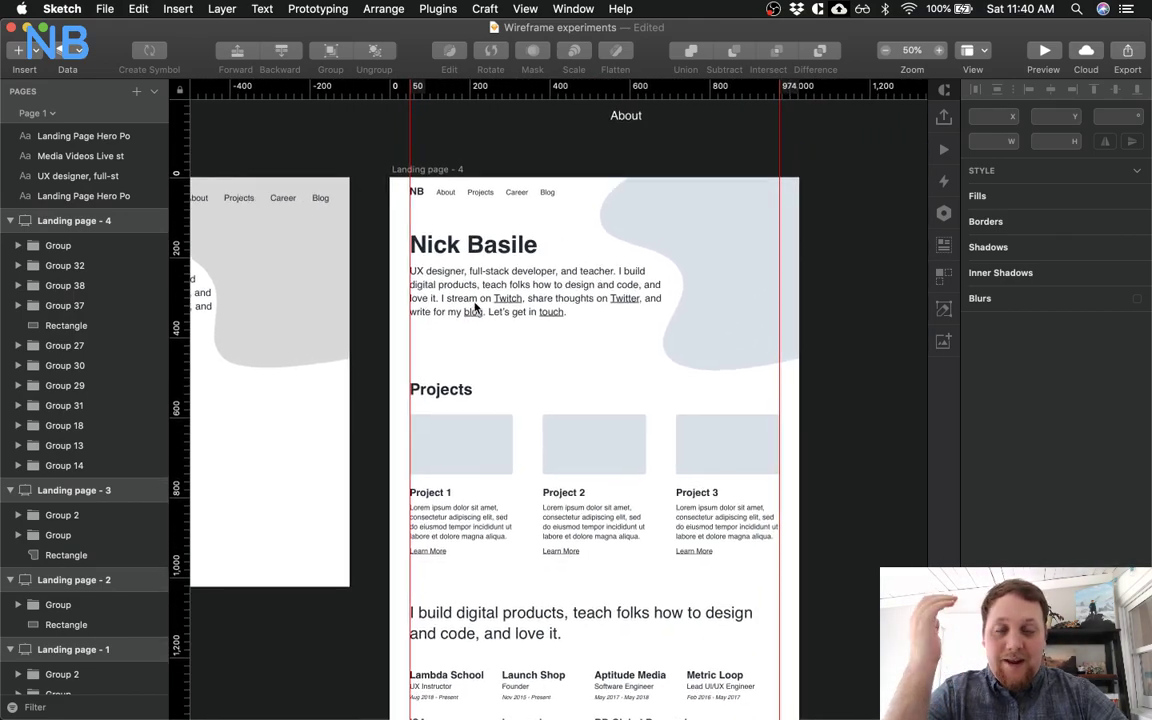
scroll(547, 336, right, 3)
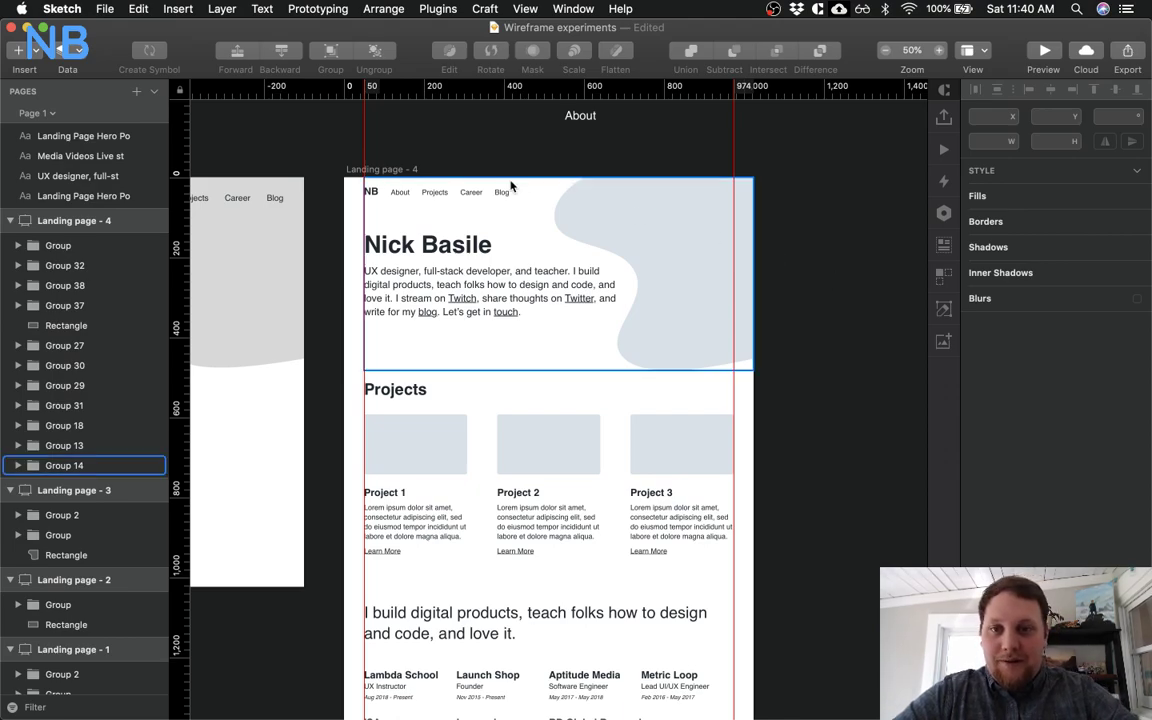
Move the group of four navigation links to the right margin guide, ending at X 974, level with the NB text
double_click(469, 200)
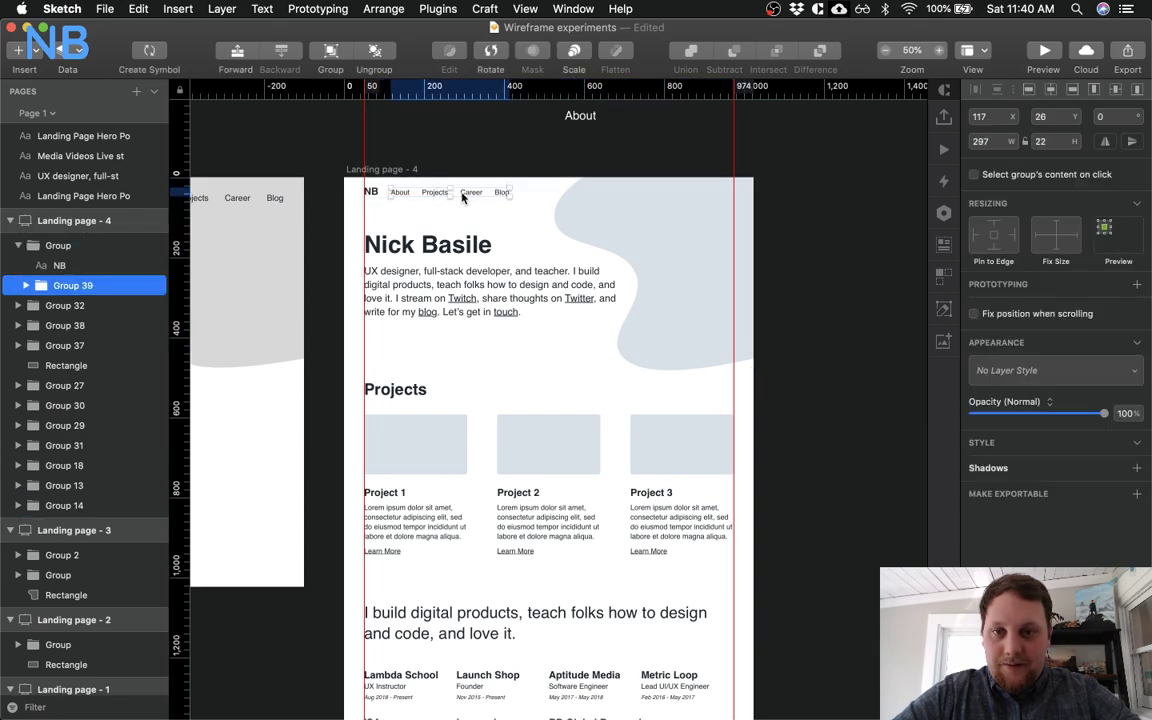
drag(428, 197, 652, 203)
click(665, 153)
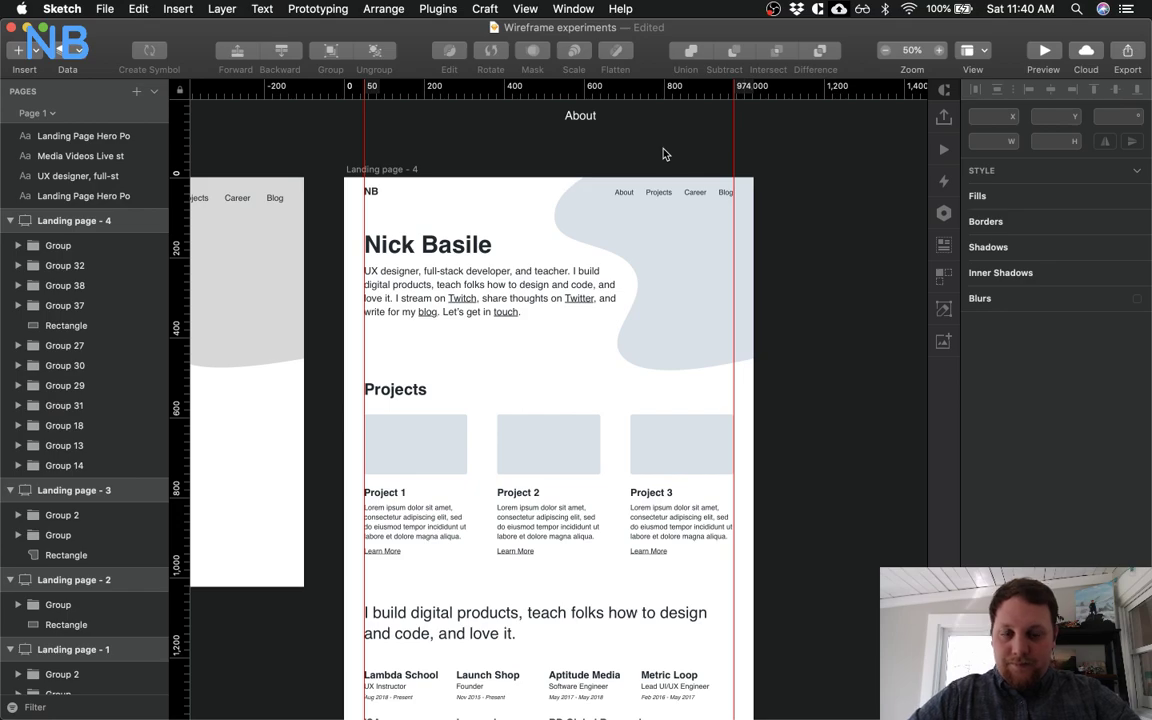
Move the whole navigation group, including the NB text, down to Y 30
click(620, 198)
key(Down)
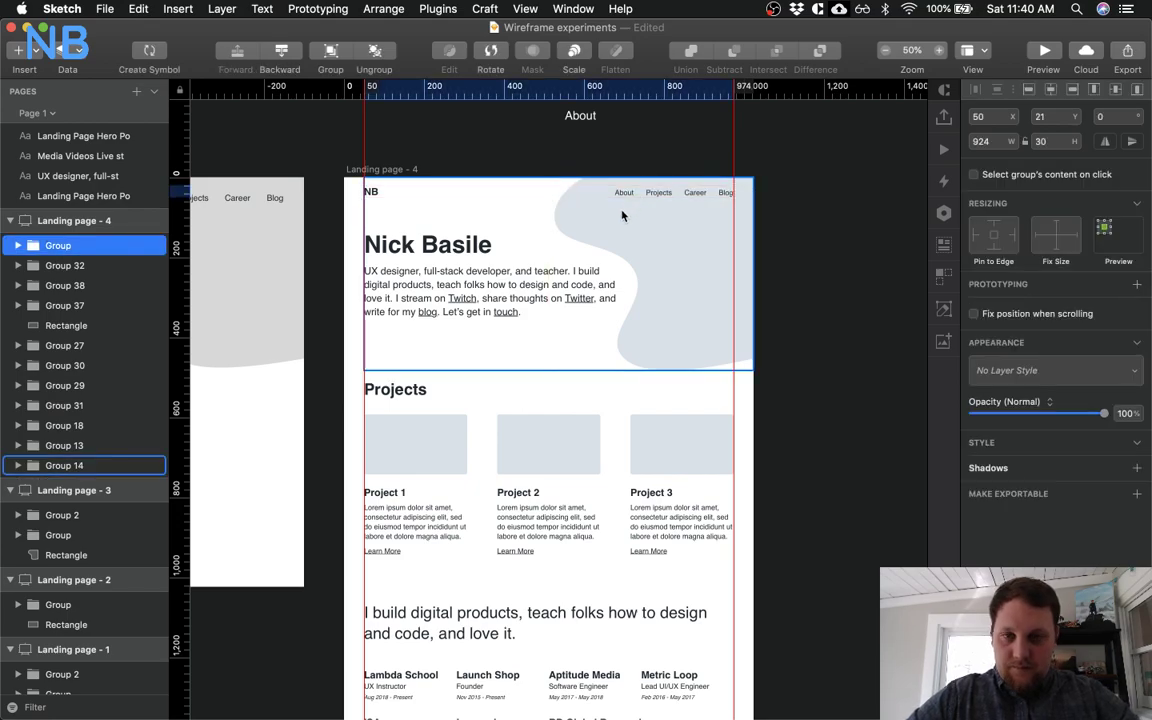
key(Down)
key(Down)
key(Down)
key(Down)
key(Down)
key(Down)
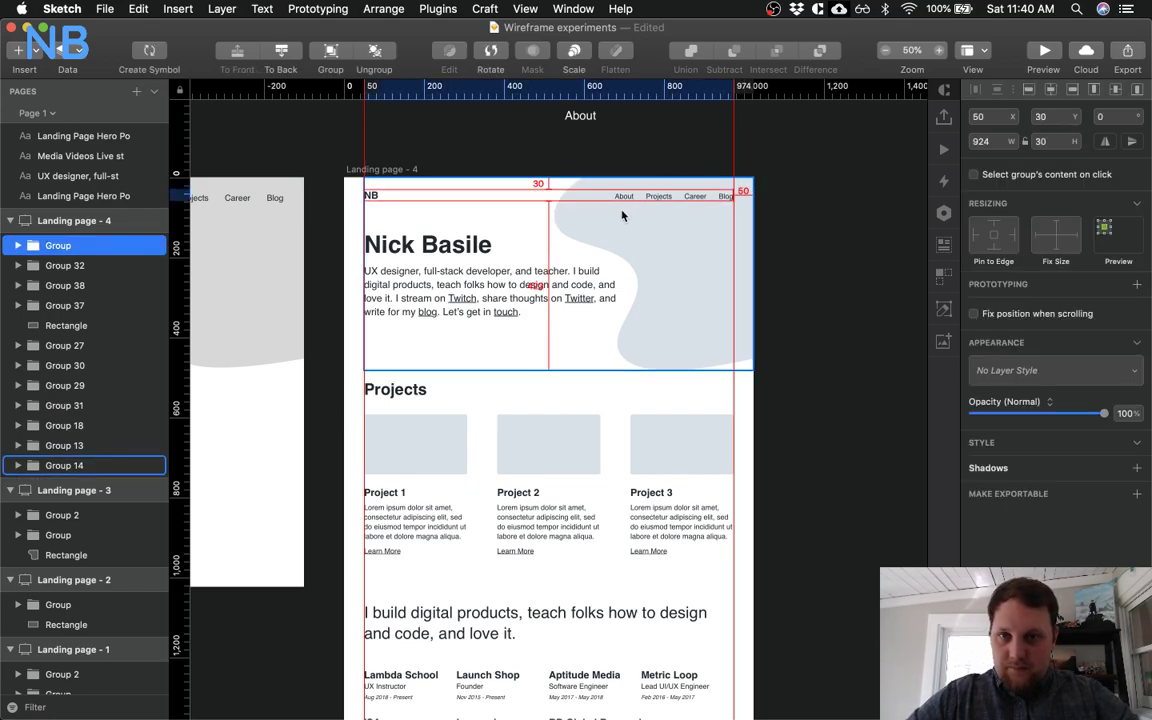
click(599, 140)
scroll(599, 141, down, 3)
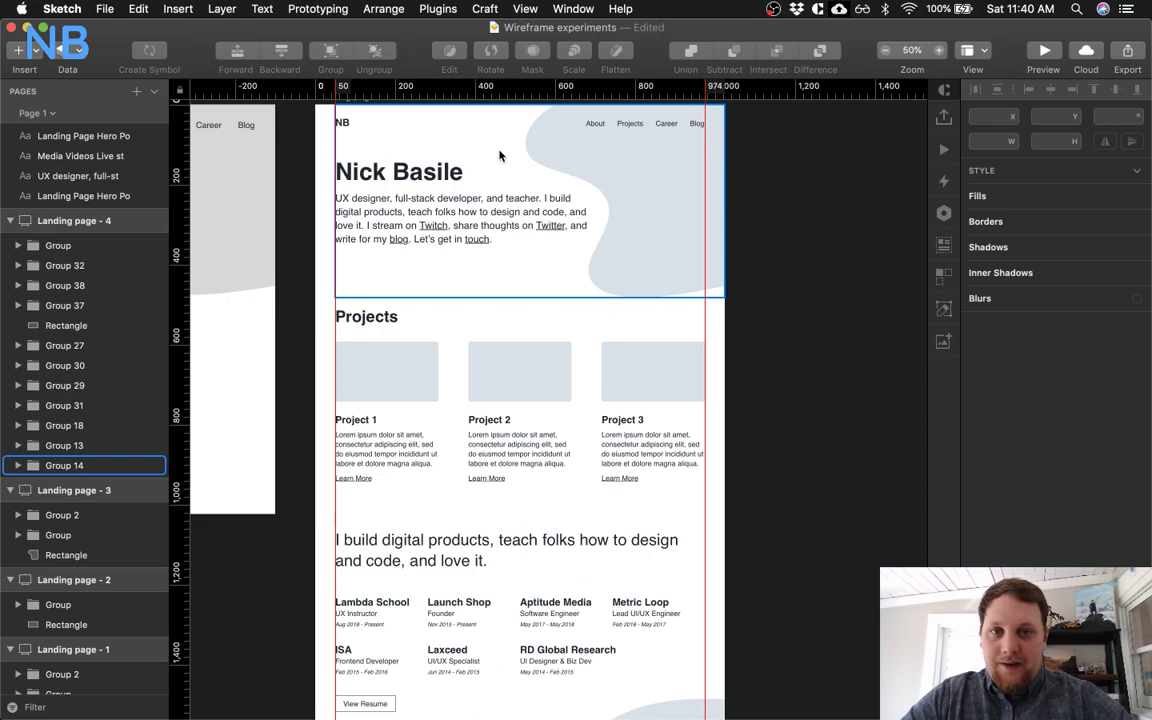
scroll(500, 155, up, 1)
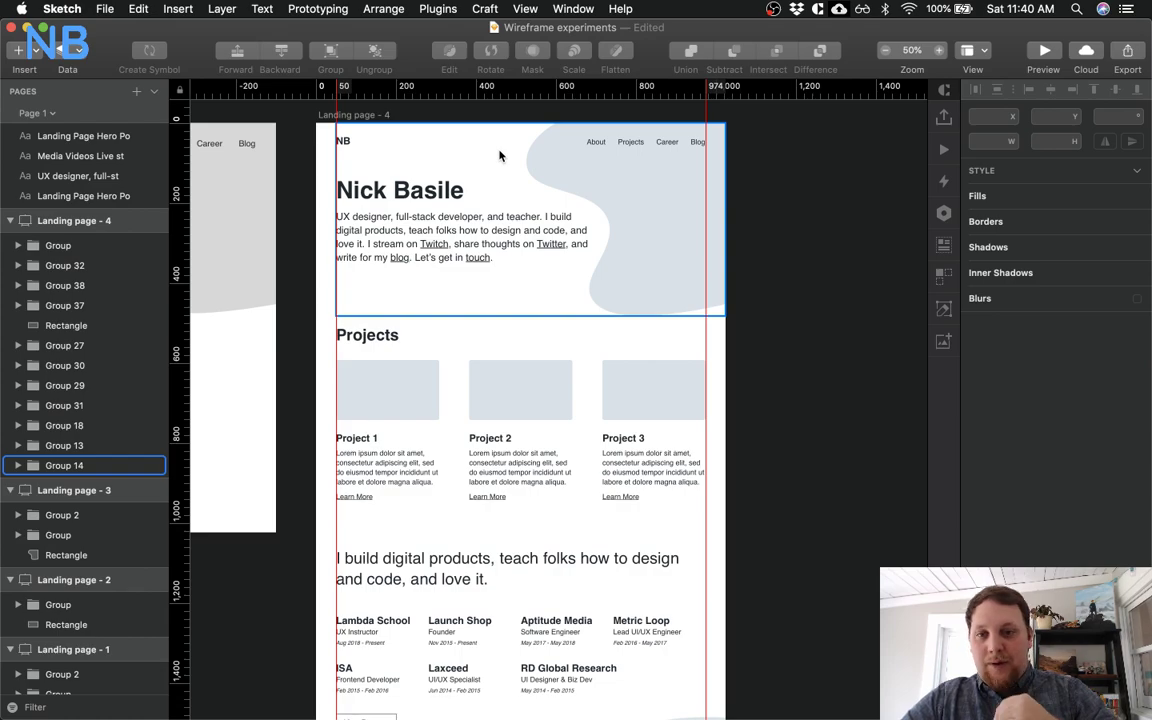
scroll(787, 262, right, 5)
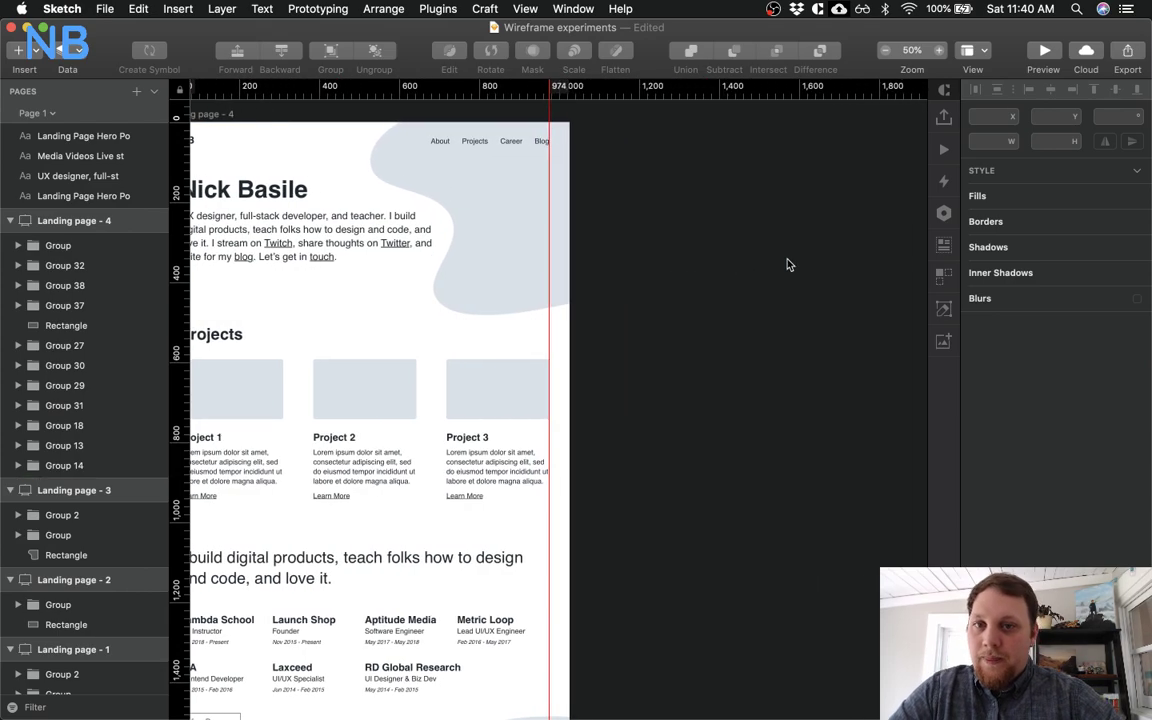
Try duplicating the Landing page - 4 artboard on the same page, and undo the duplication
scroll(290, 185, left, 6)
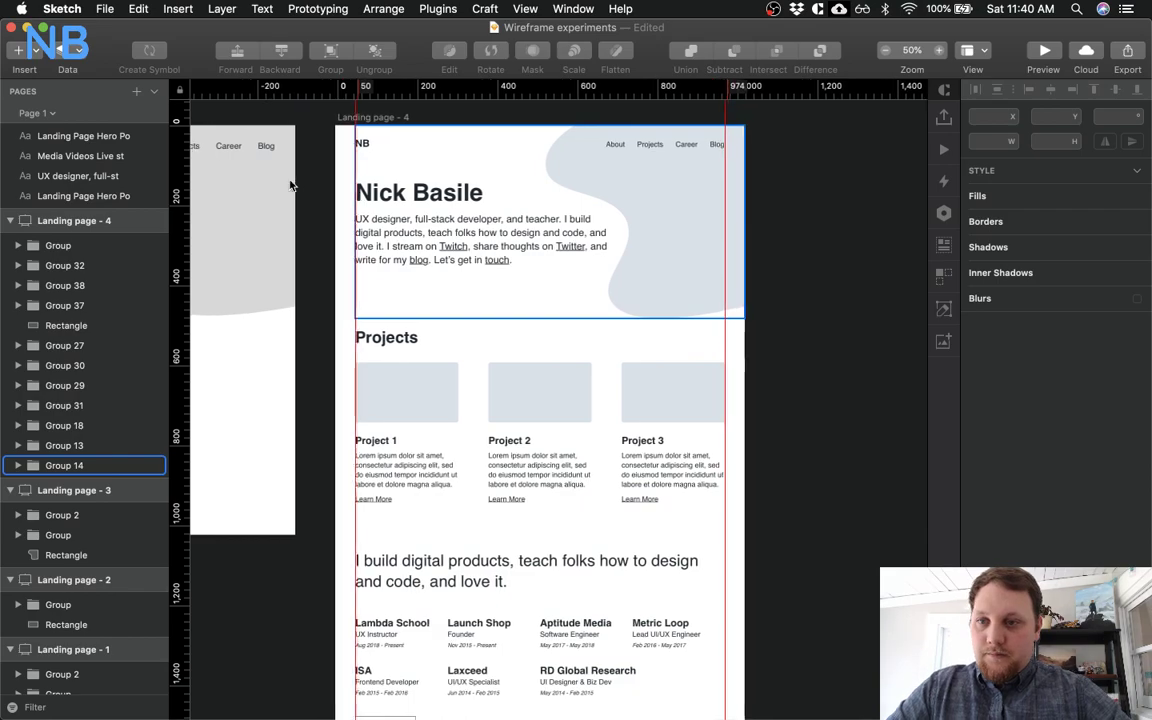
click(90, 245)
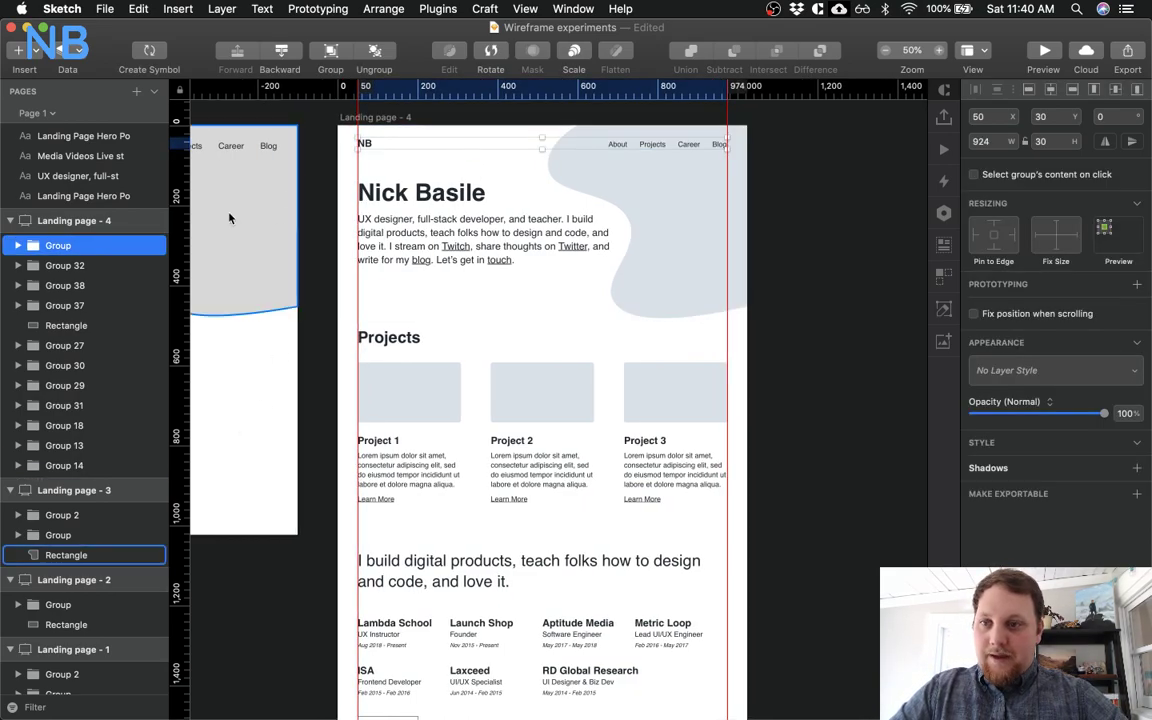
click(90, 220)
scroll(359, 323, down, 10)
key(super+d)
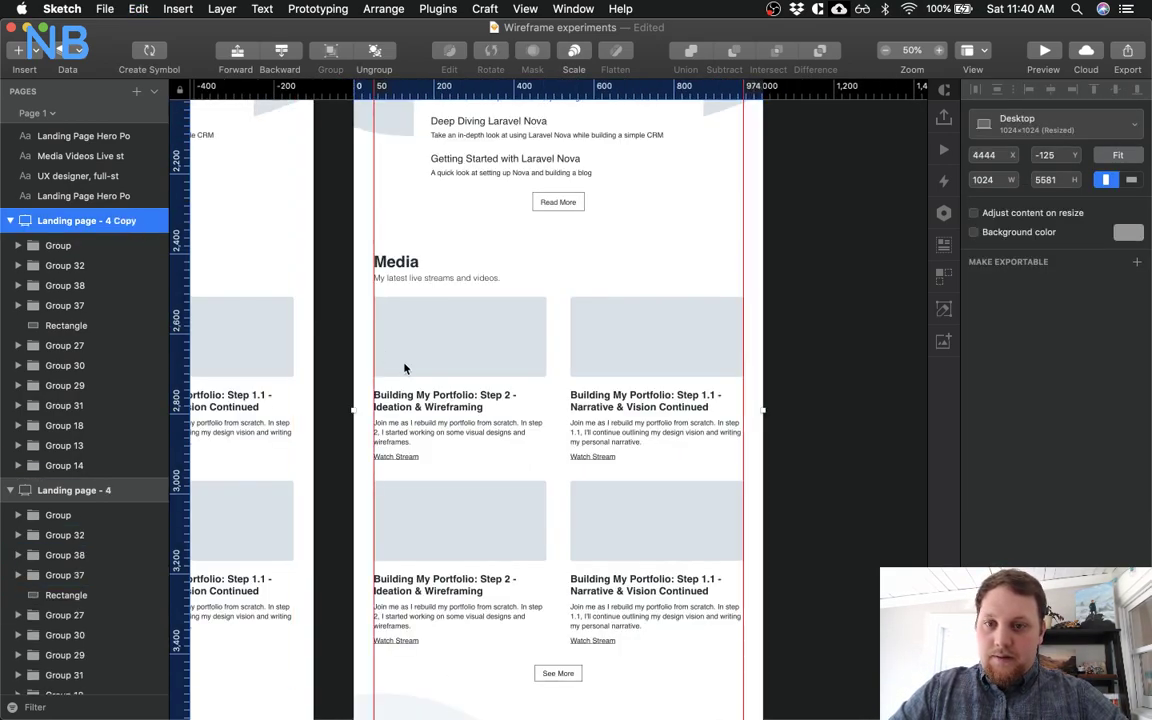
scroll(363, 325, up, 2)
scroll(405, 368, up, 10)
scroll(405, 368, left, 5)
scroll(405, 368, down, 16)
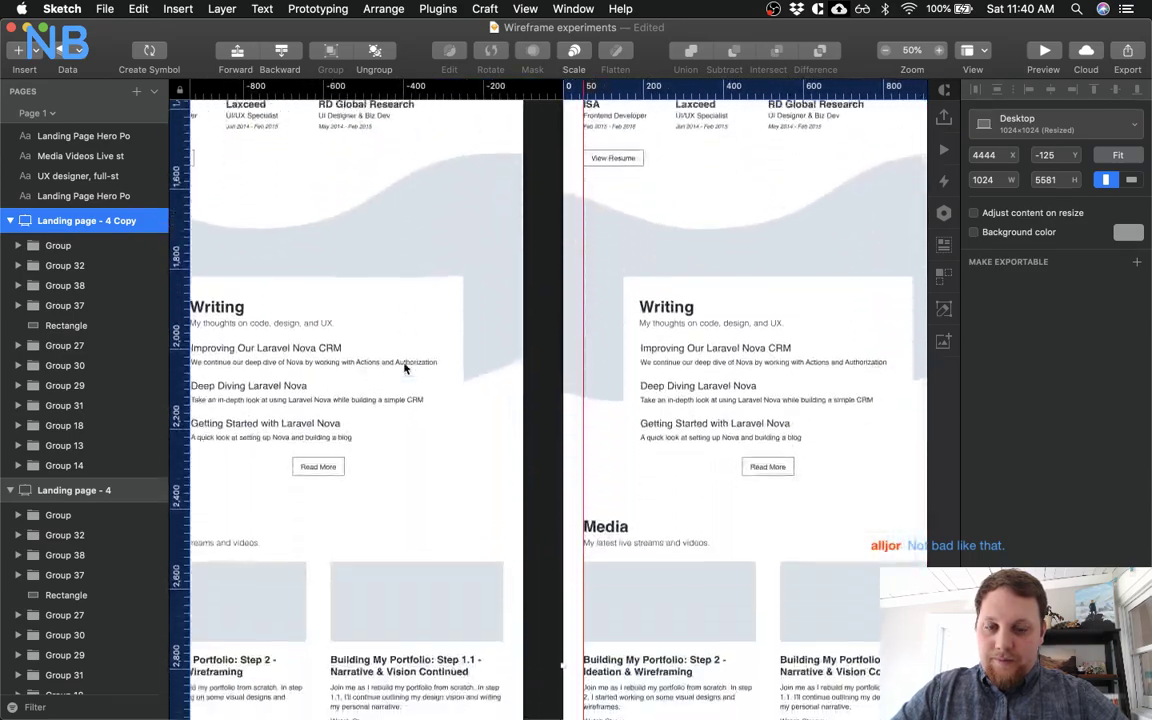
scroll(405, 368, down, 2)
scroll(405, 368, right, 4)
scroll(405, 368, up, 16)
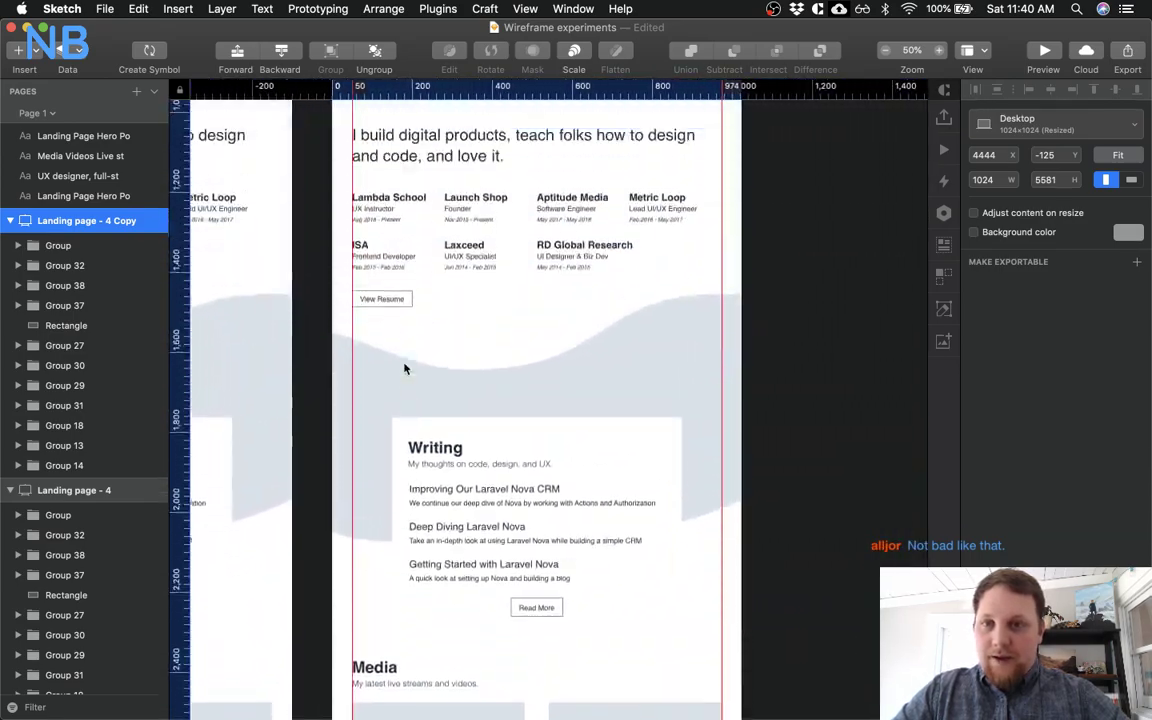
scroll(405, 368, up, 3)
scroll(405, 368, left, 1)
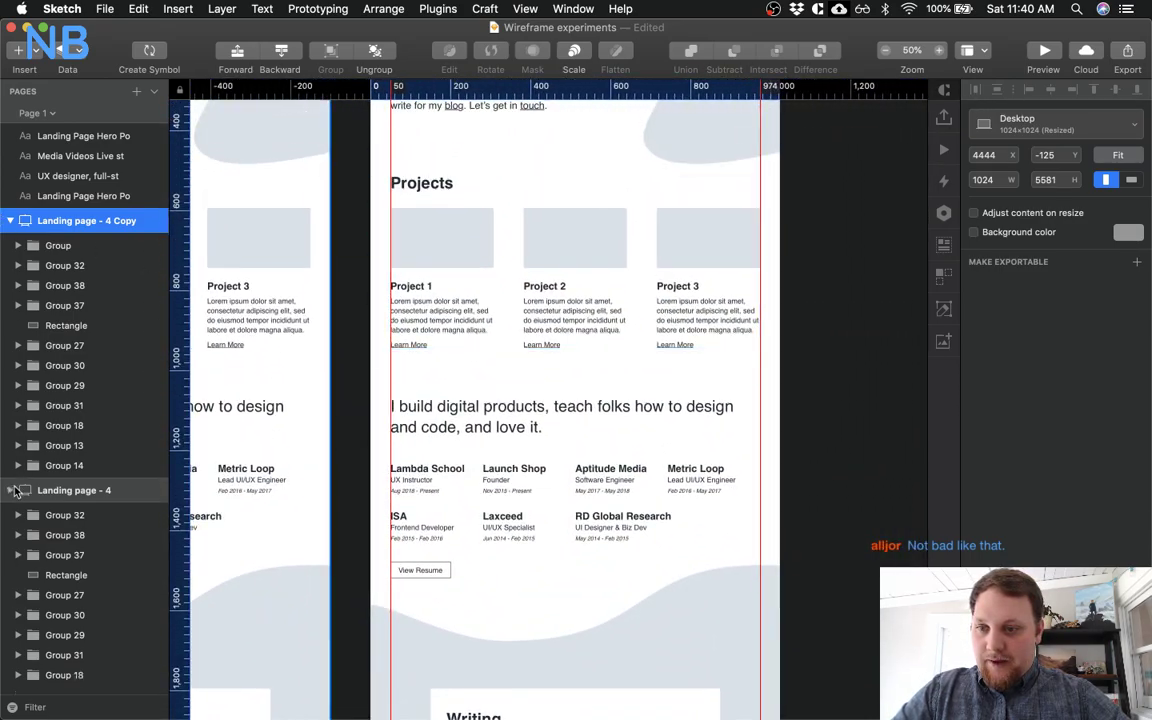
click(13, 490)
key(super+z)
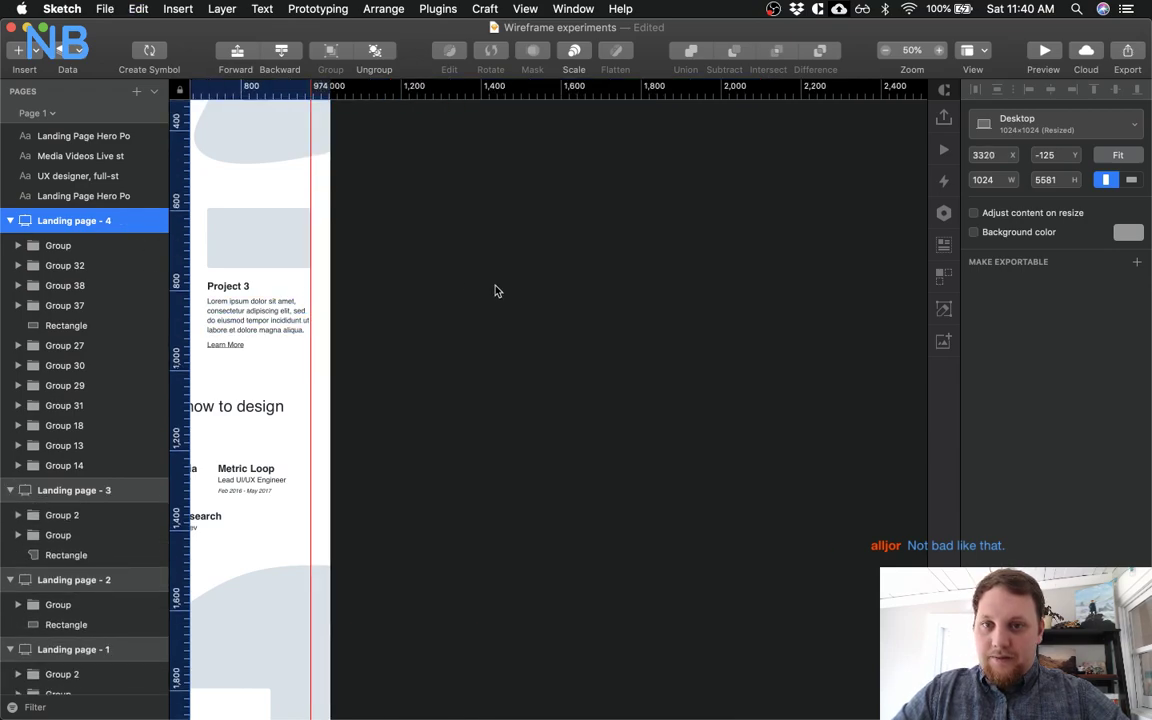
Rename the document page holding the landing page artboards as "Landing pages"
scroll(485, 288, up, 3)
scroll(485, 288, left, 4)
scroll(495, 291, up, 3)
scroll(480, 288, left, 4)
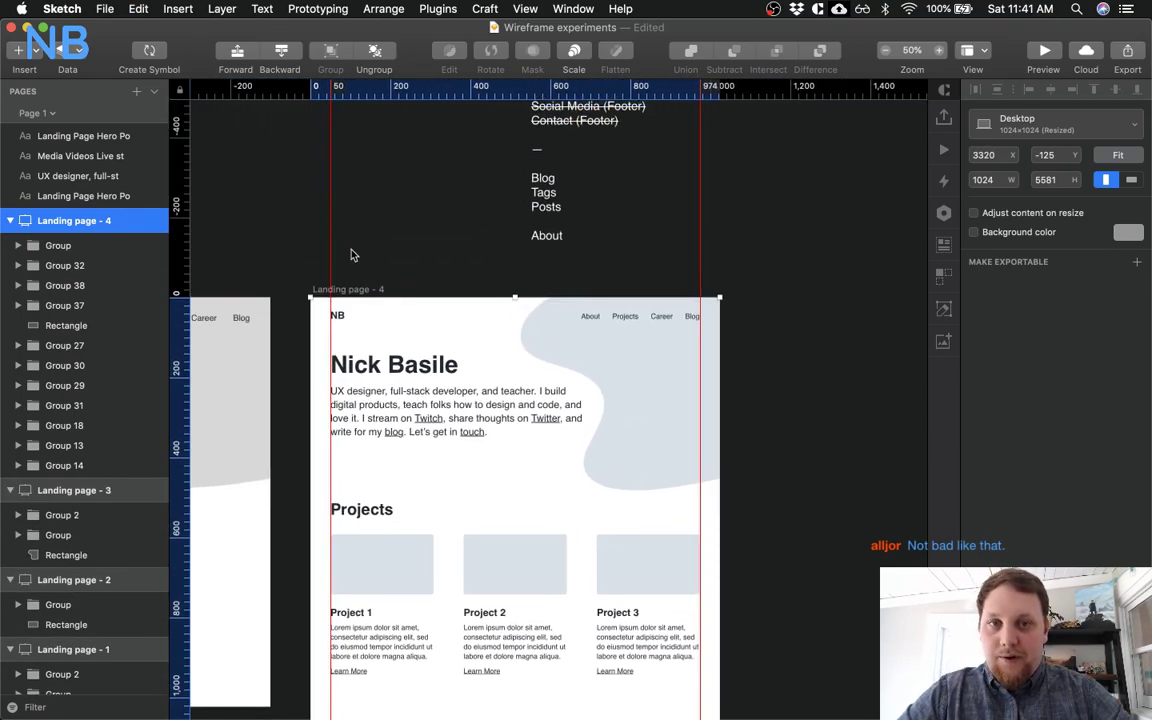
click(155, 93)
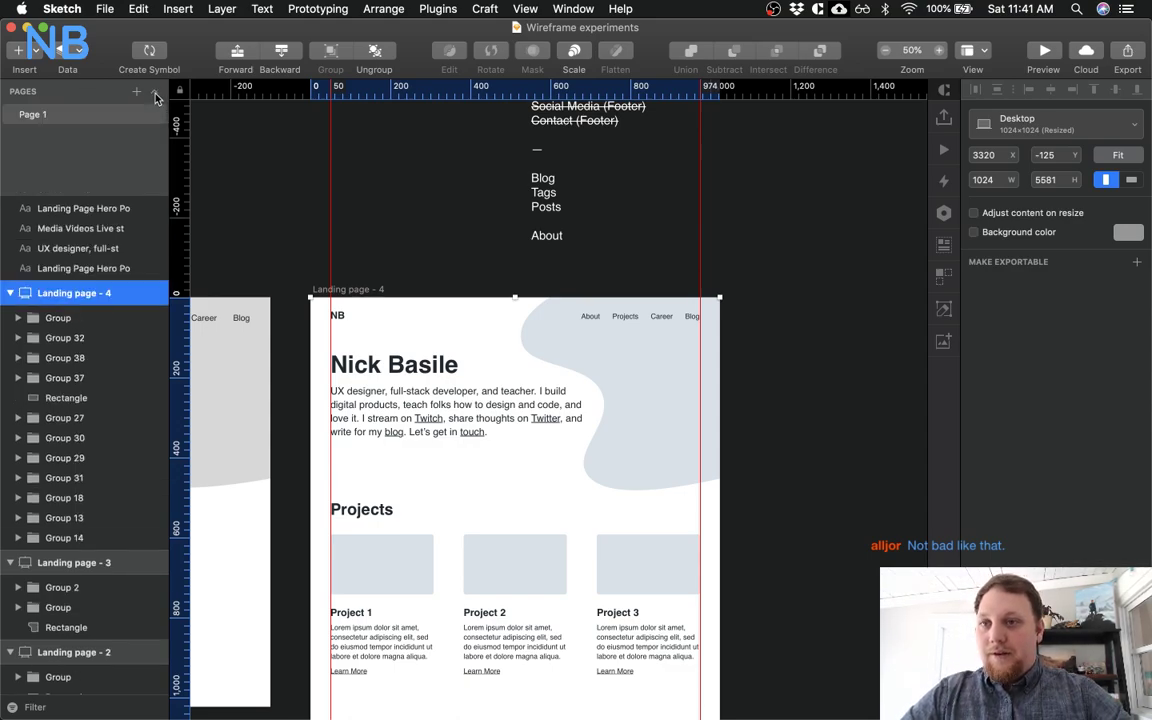
double_click(50, 115)
text(Landing p)
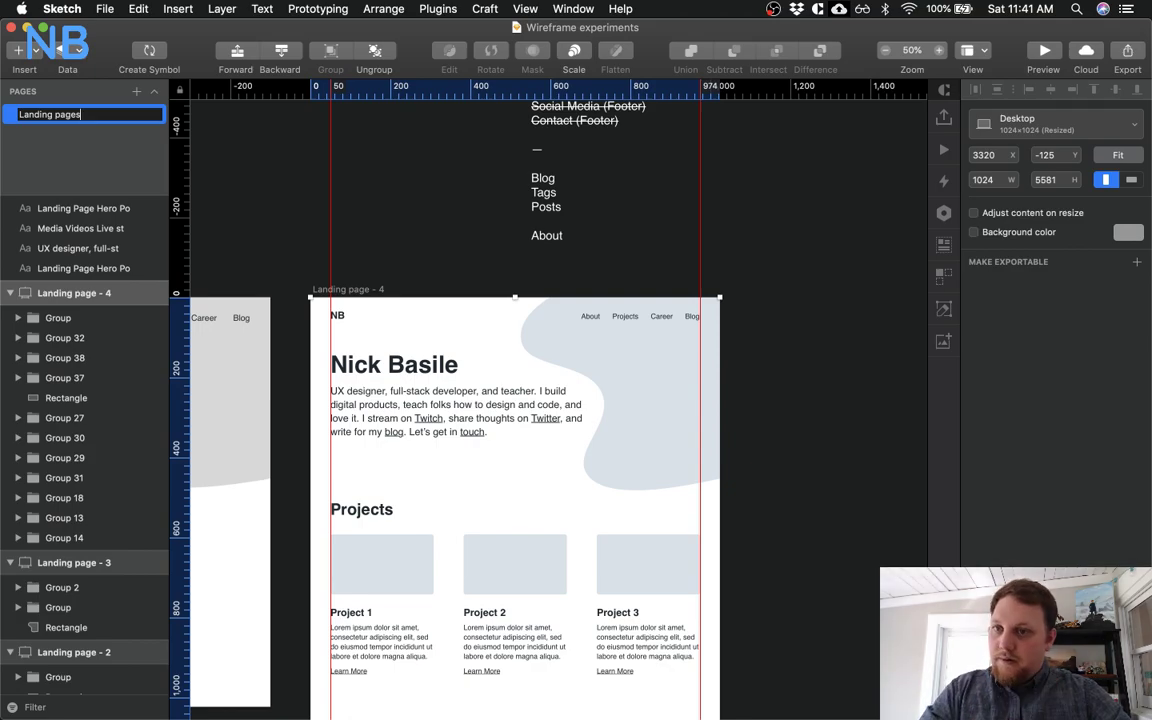
key(Return)
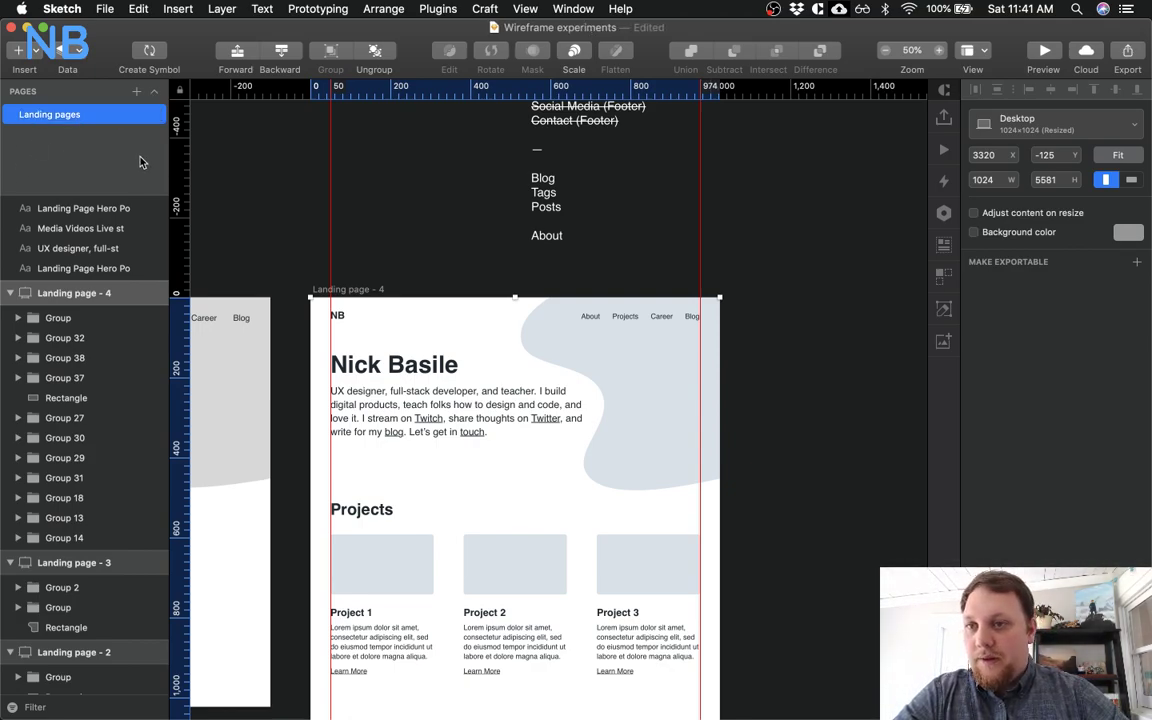
Try adding a new blank page to the document, and remove it
click(137, 92)
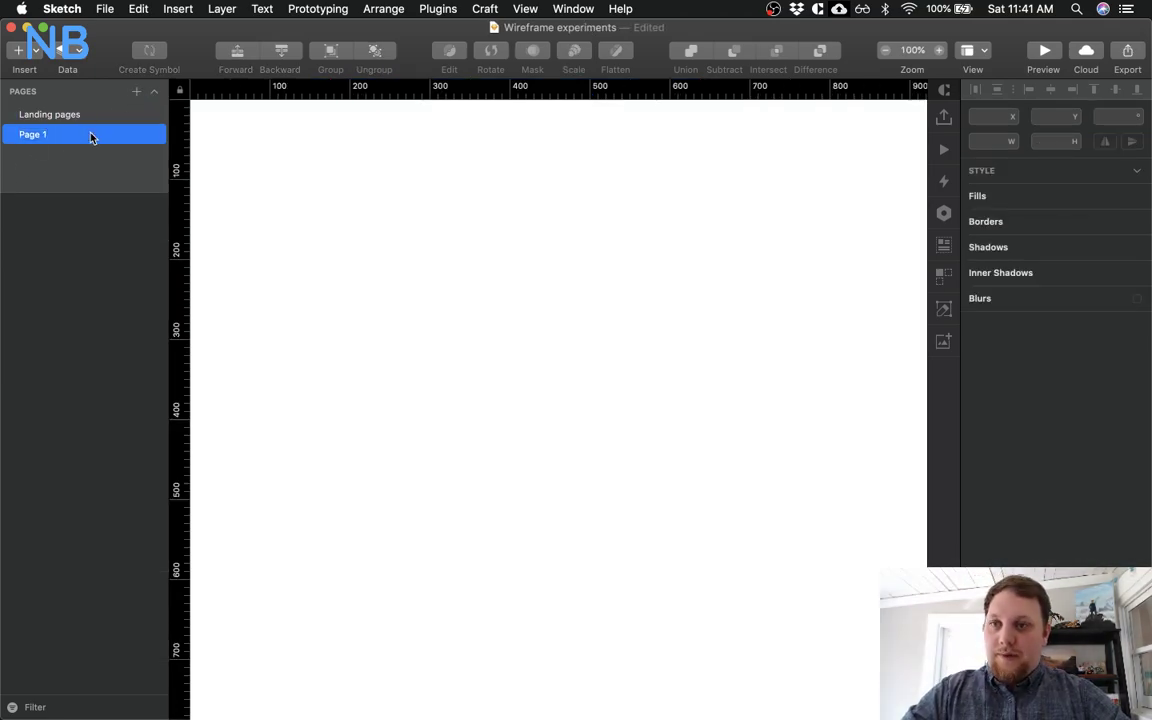
double_click(91, 137)
click(96, 116)
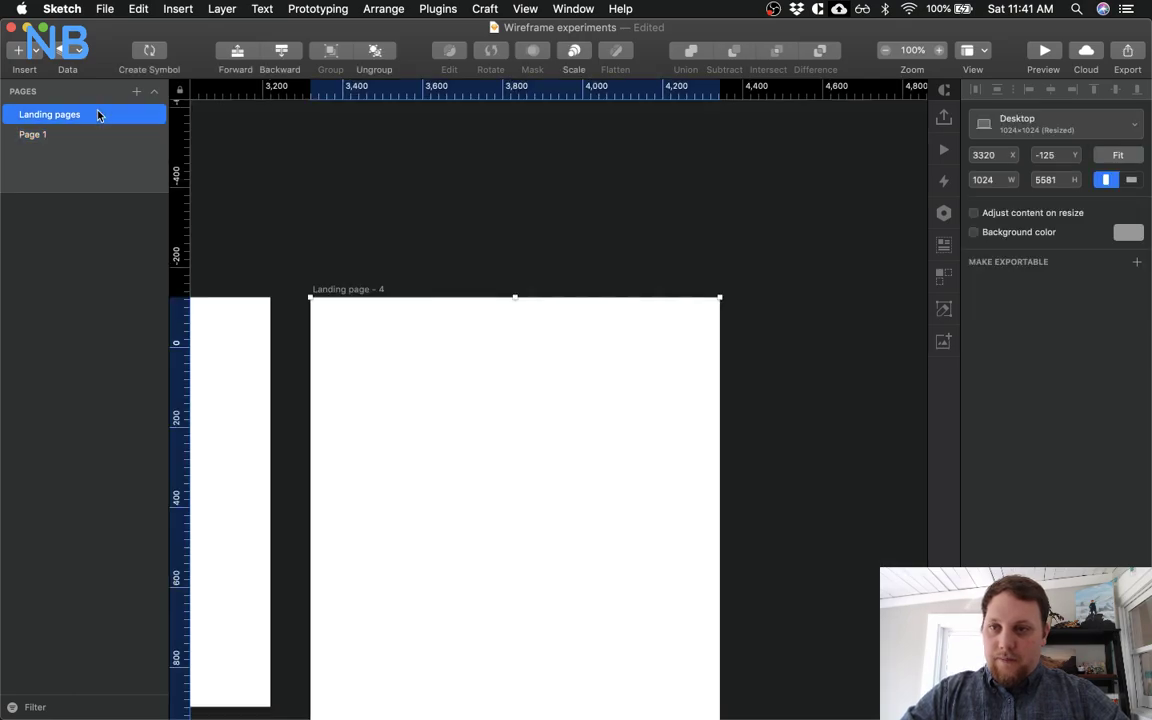
double_click(96, 116)
key(BackSpace)
key(Escape)
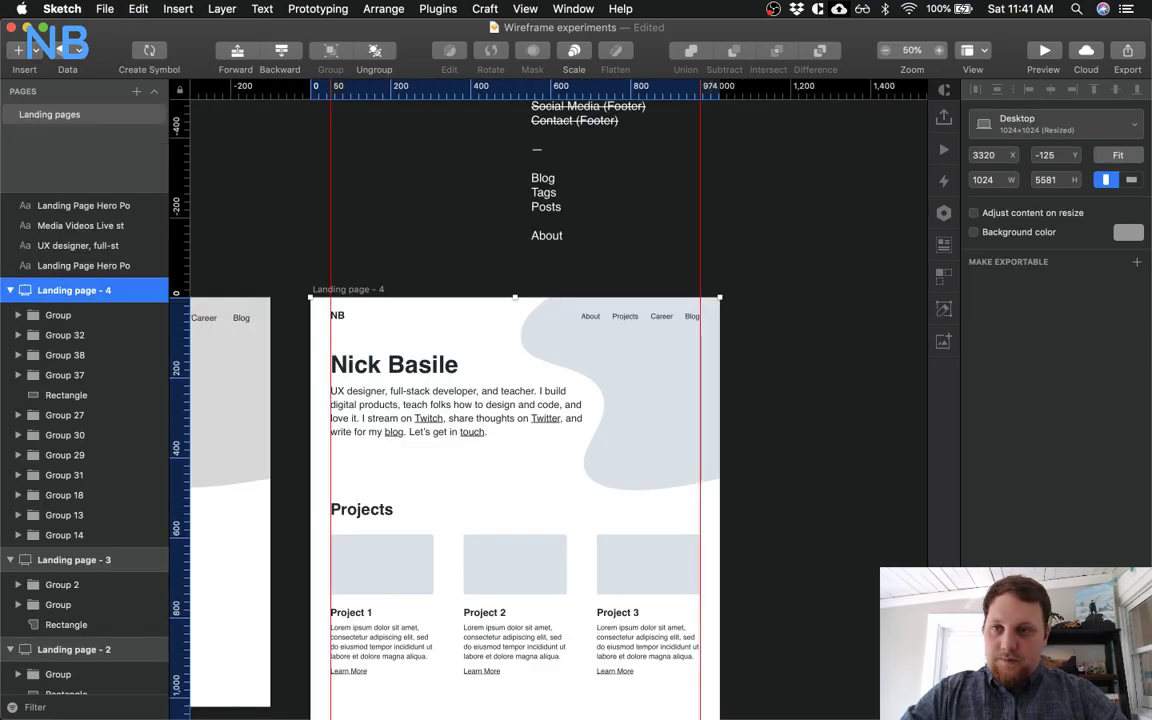
Rename the Landing pages page as "Landing page experiments"
double_click(96, 114)
click(100, 114)
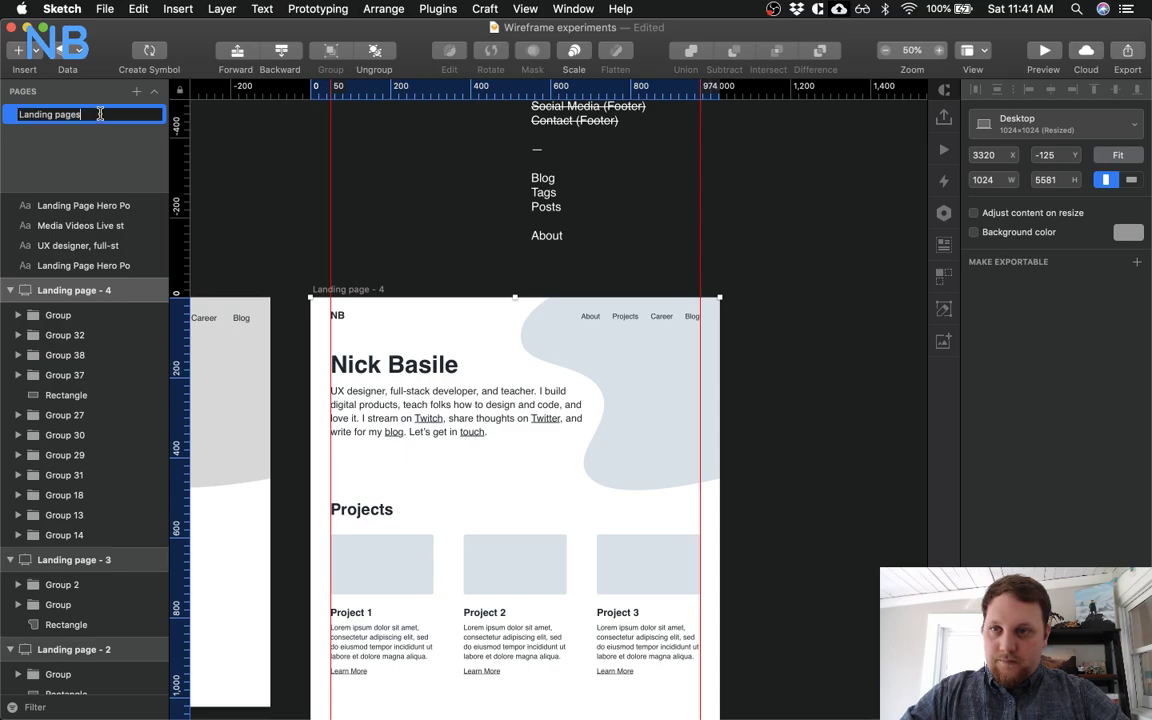
text(experiments)
key(Return)
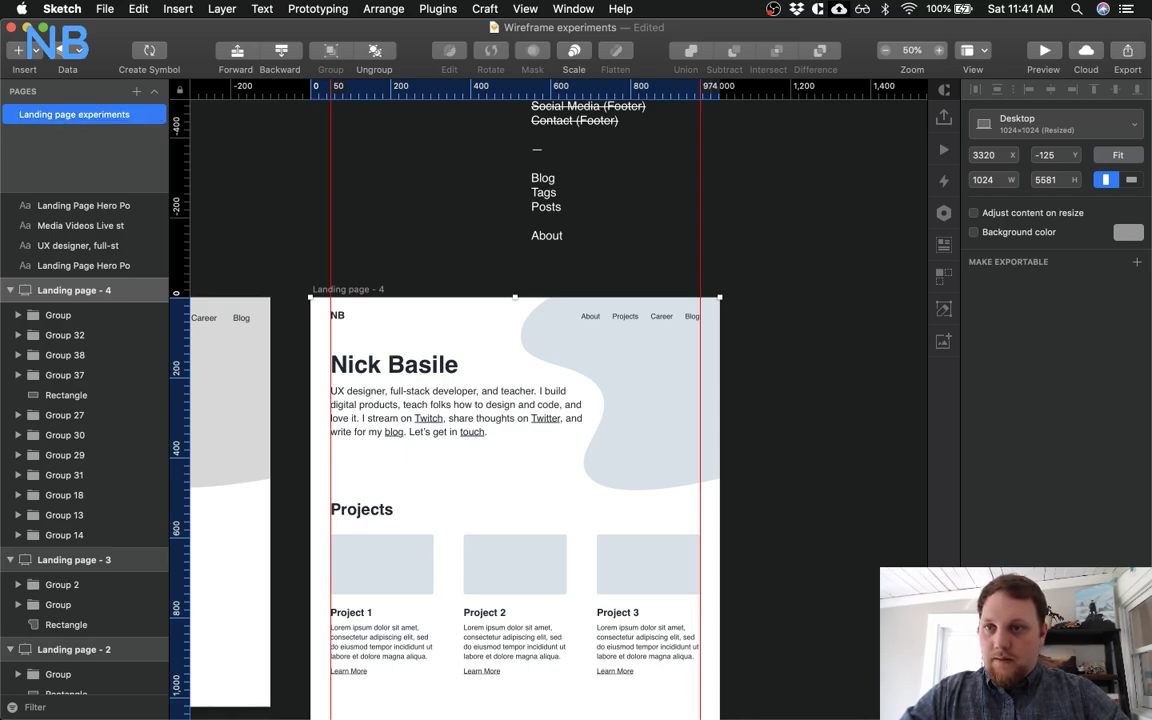
Add a second page to the document and name it "Wirefame experiments"
click(137, 91)
double_click(80, 134)
text(Blog)
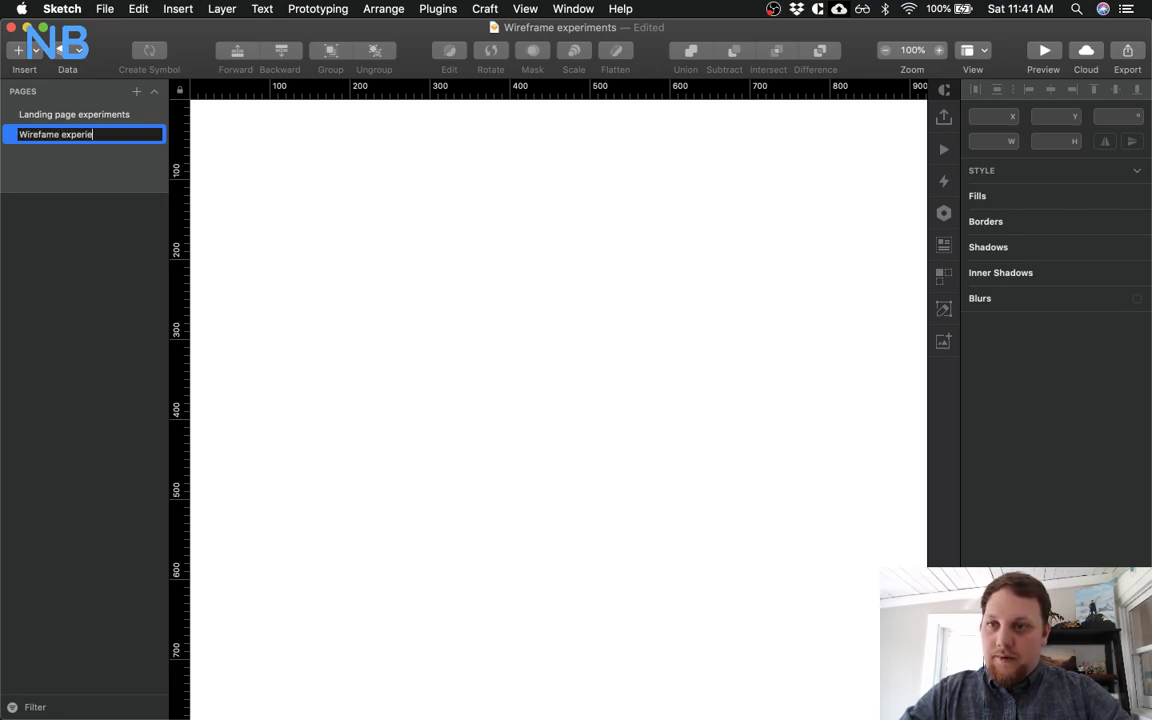
text(s)
key(Return)
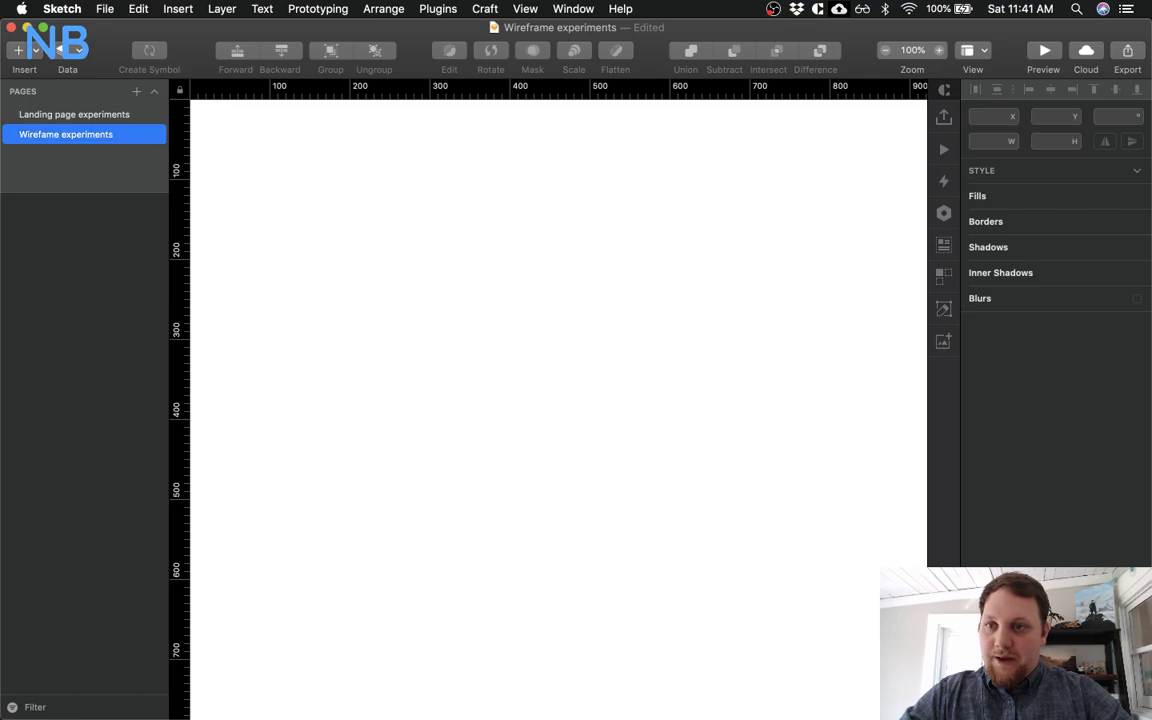
Copy the Landing page - 4 artboard from Landing page experiments into the empty Wirefame experiments page
click(44, 114)
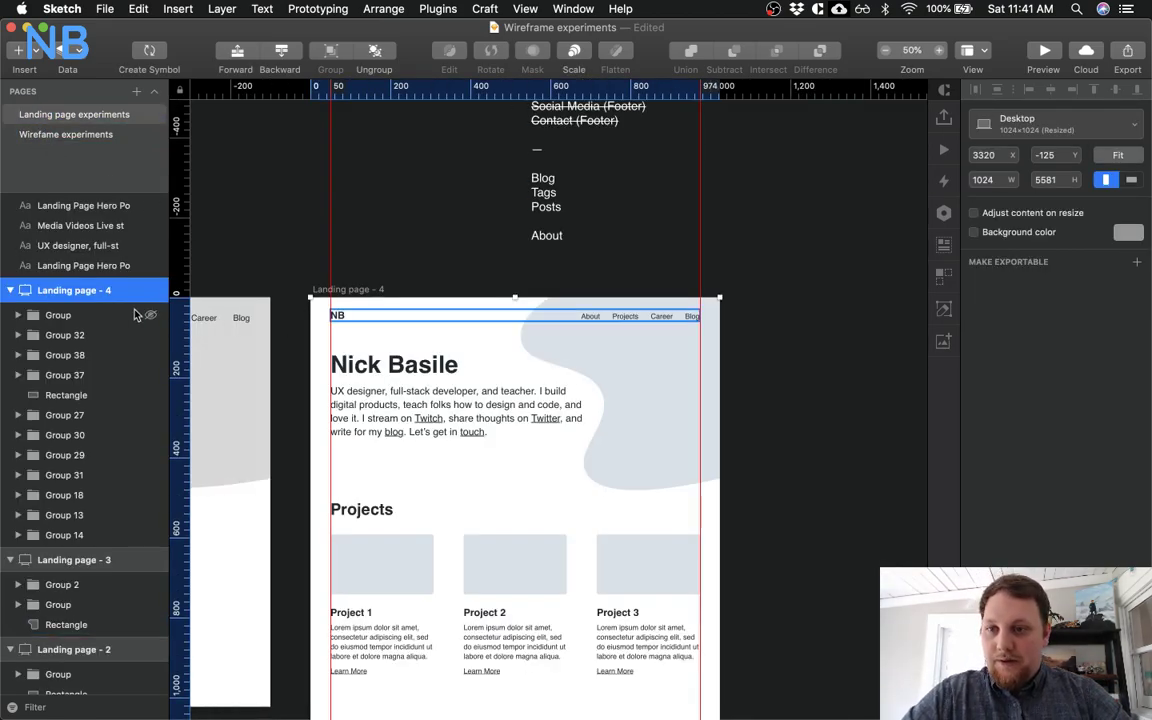
click(101, 136)
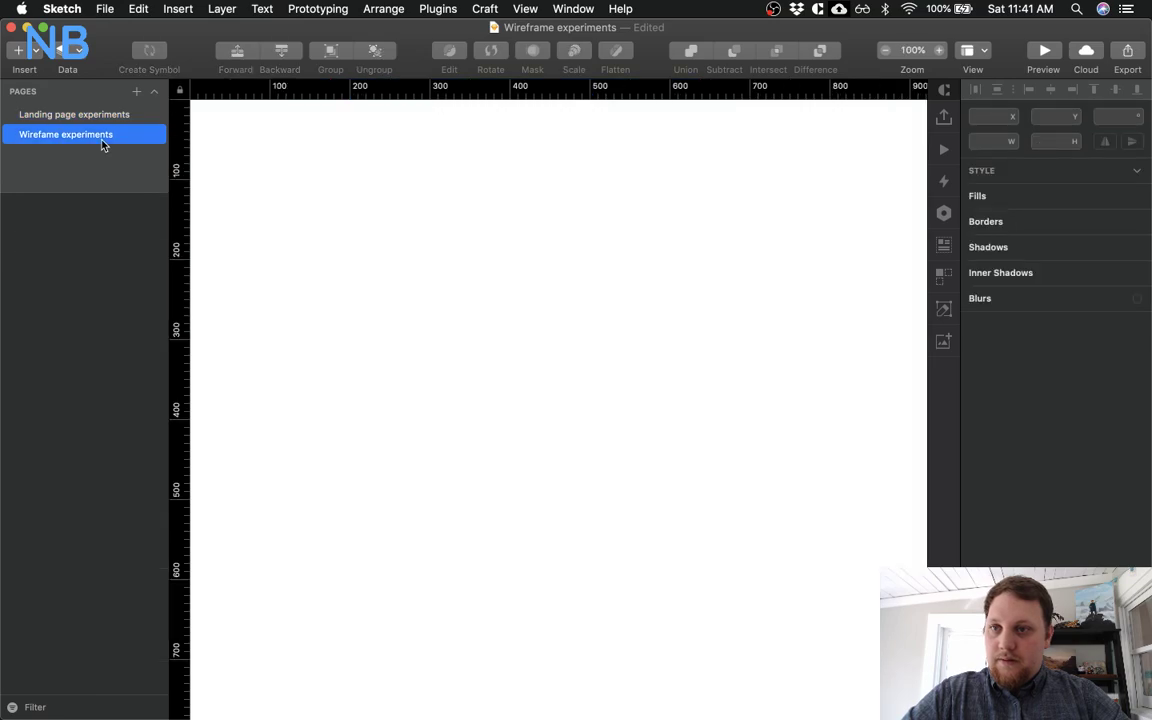
key(super+minus)
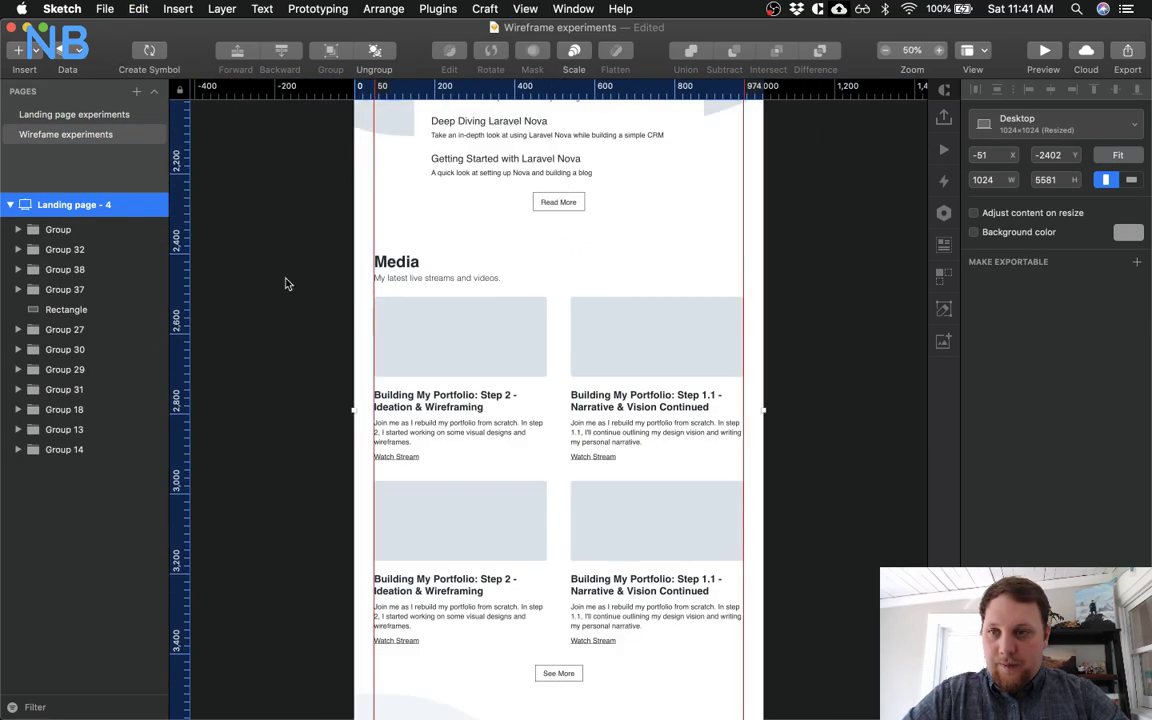
Rename the copied artboard as "Landing page" and save the document
double_click(121, 212)
click(124, 207)
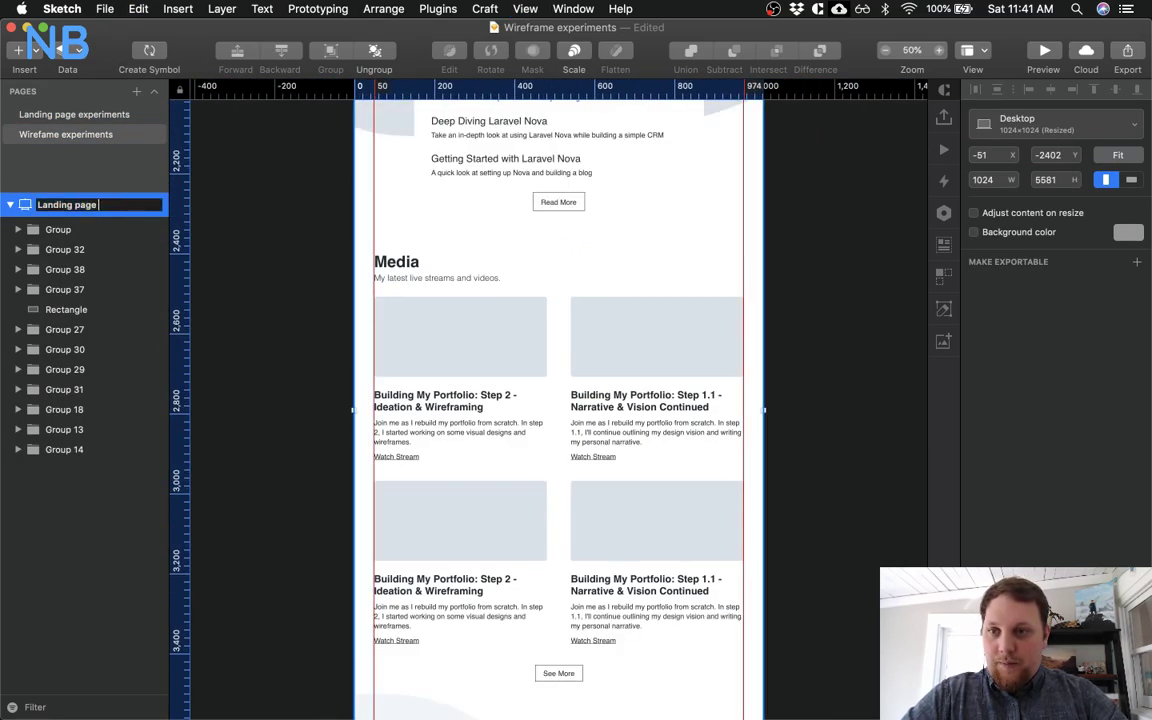
key(Return)
key(super+s)
Duplicate the Landing page artboard and collapse the original artboard's layers
scroll(247, 236, up, 5)
scroll(247, 236, right, 3)
scroll(275, 268, down, 10)
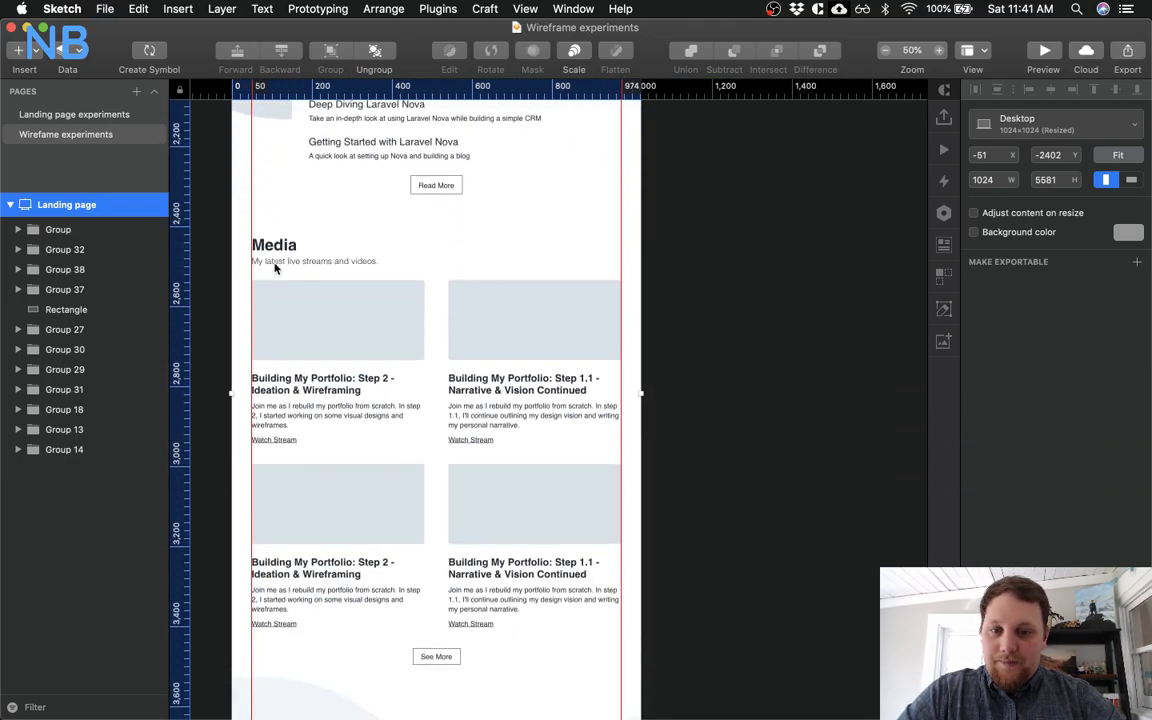
scroll(275, 268, down, 8)
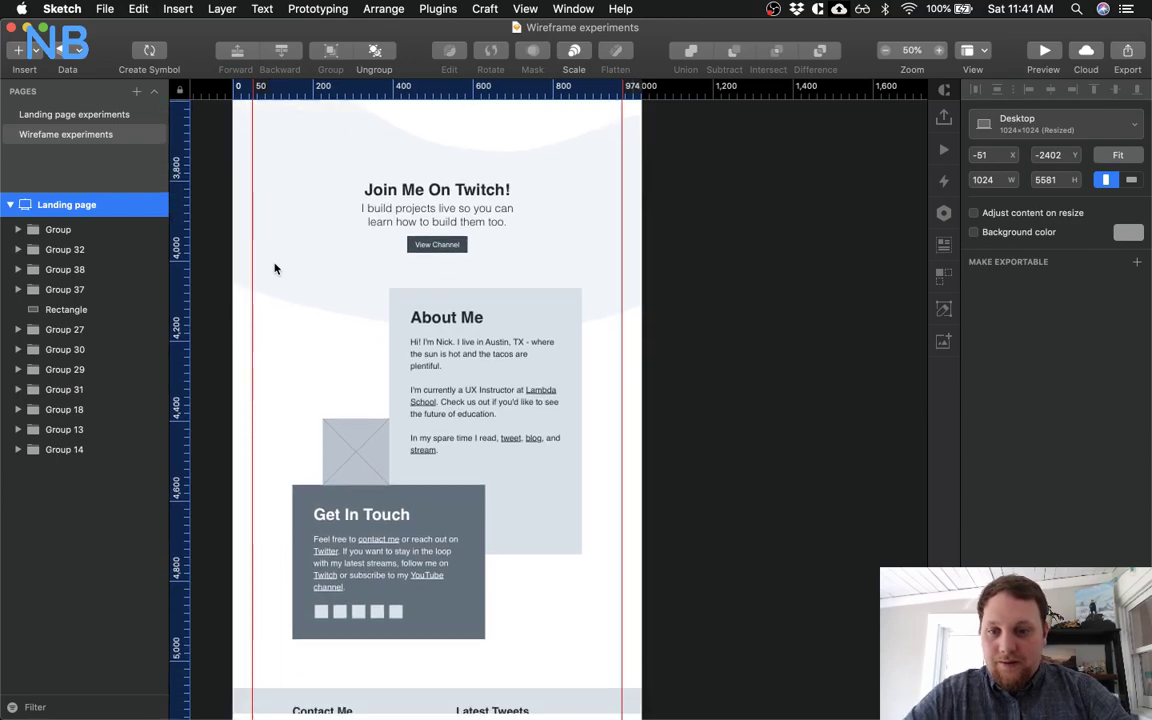
scroll(275, 268, left, 3)
scroll(275, 268, up, 20)
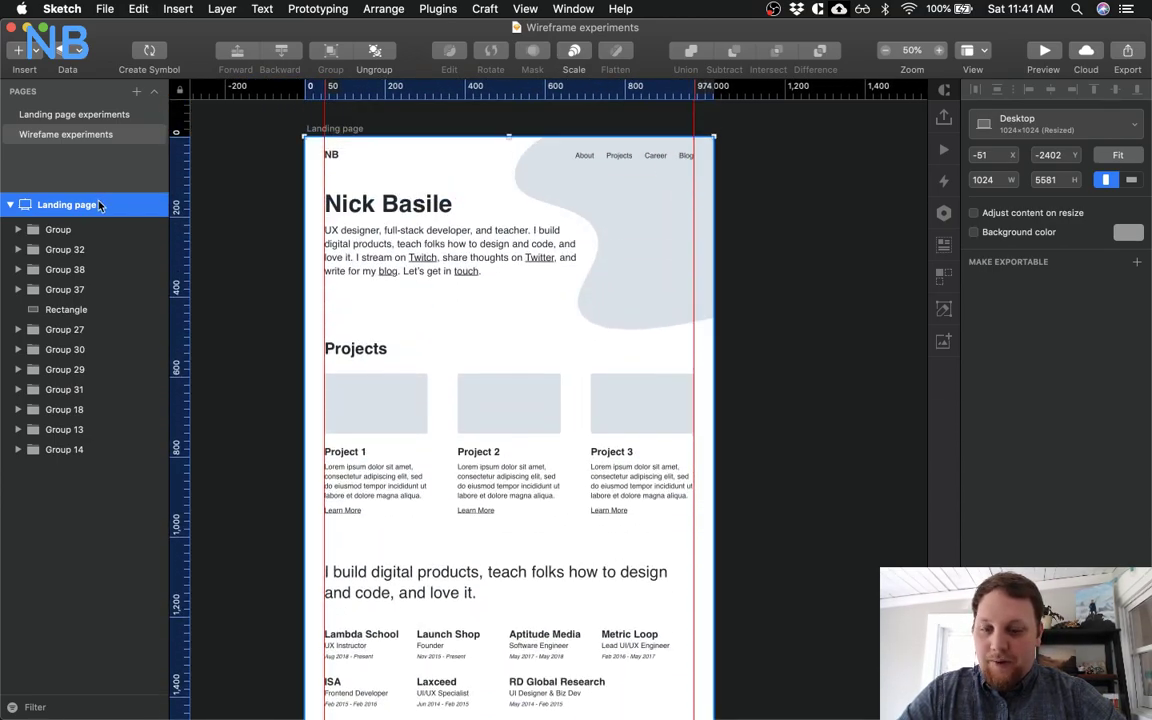
key(super+d)
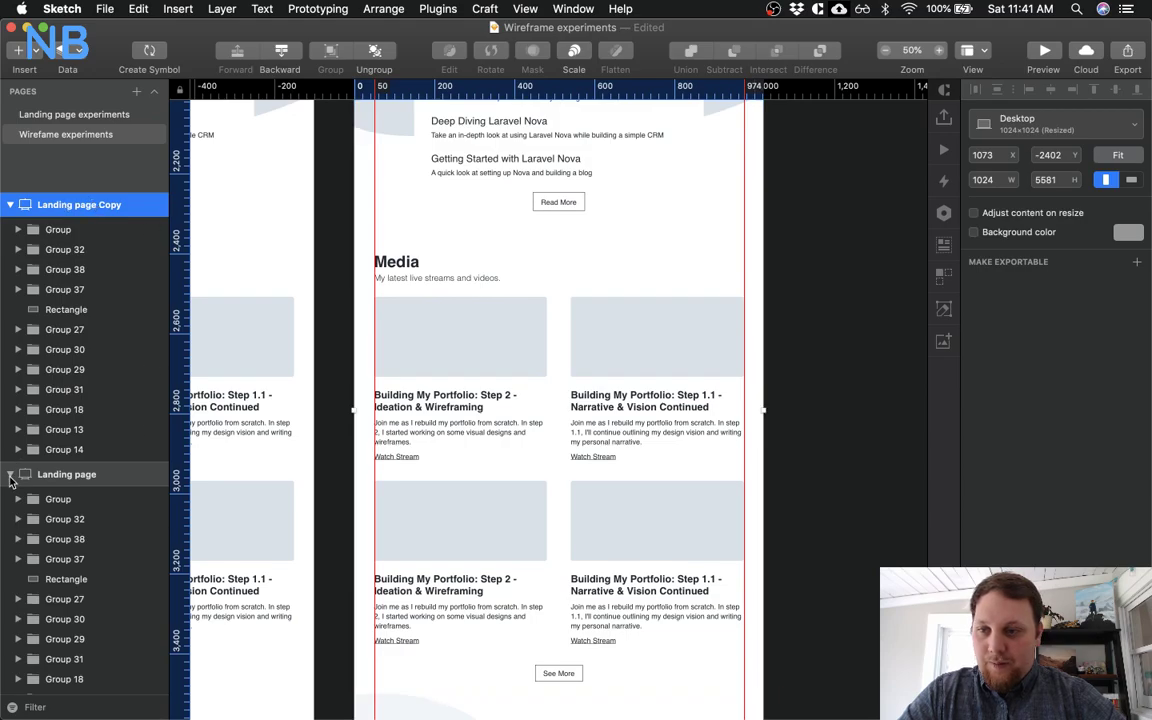
click(9, 474)
Delete the Career link from the navigation bar of the original Landing page artboard
scroll(313, 350, up, 8)
scroll(313, 350, left, 3)
scroll(313, 350, up, 10)
scroll(313, 350, left, 2)
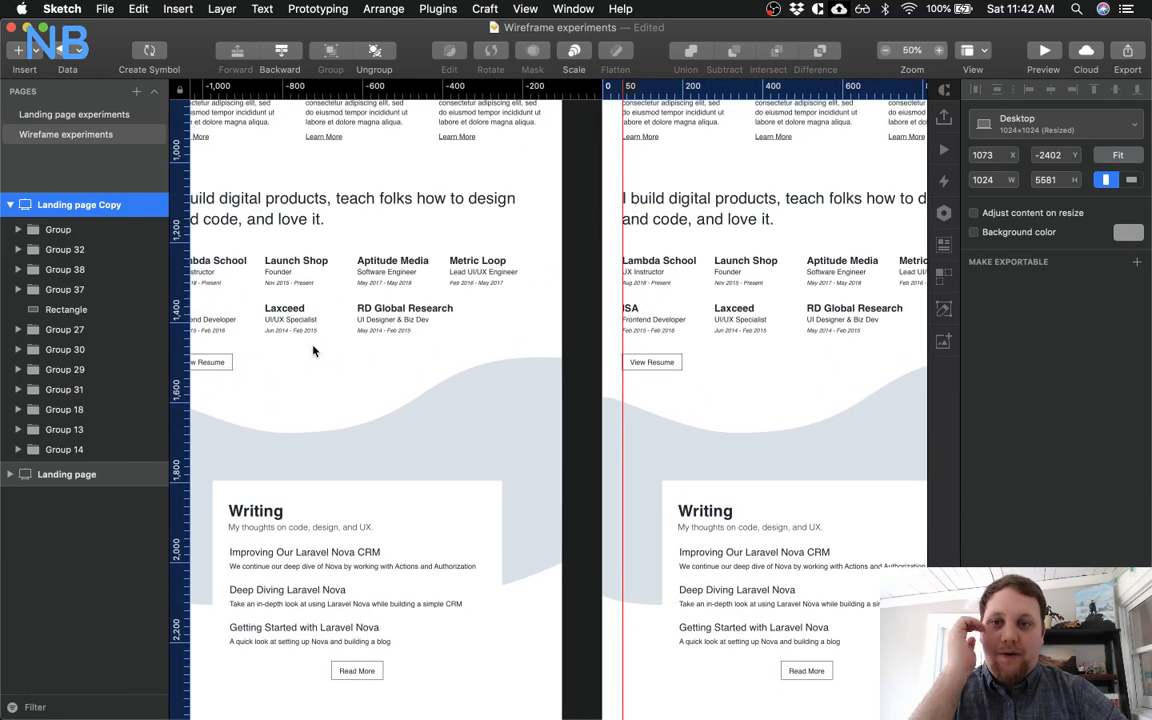
scroll(313, 350, right, 10)
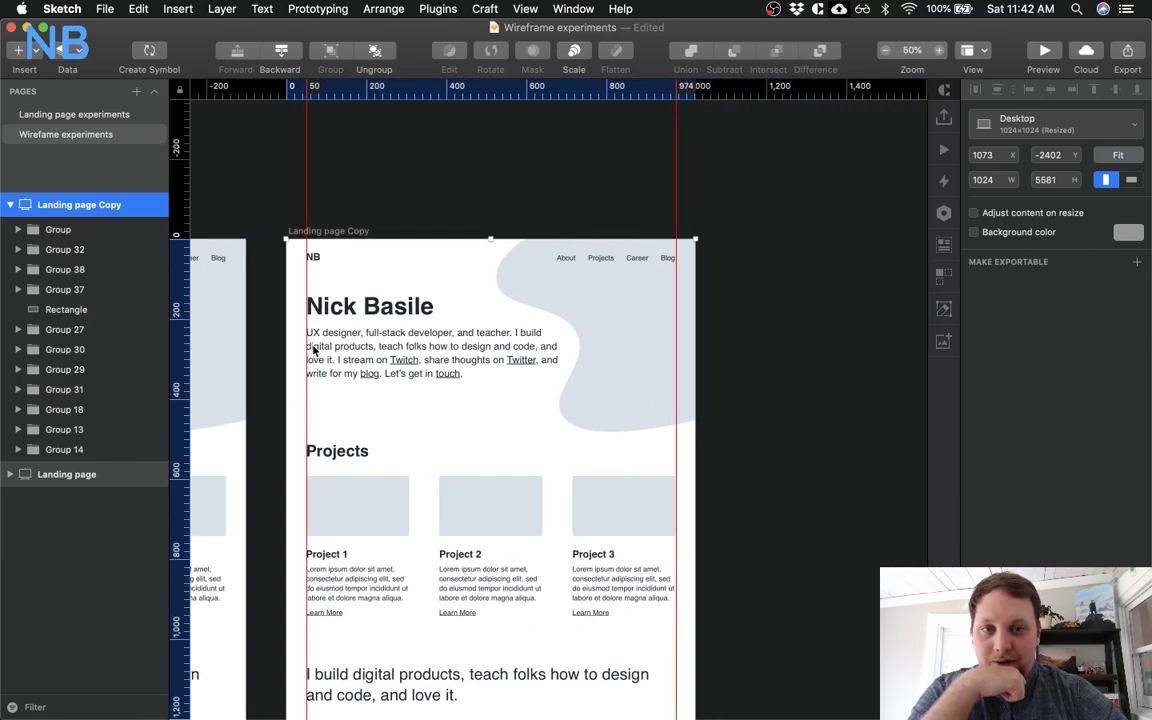
scroll(313, 350, down, 2)
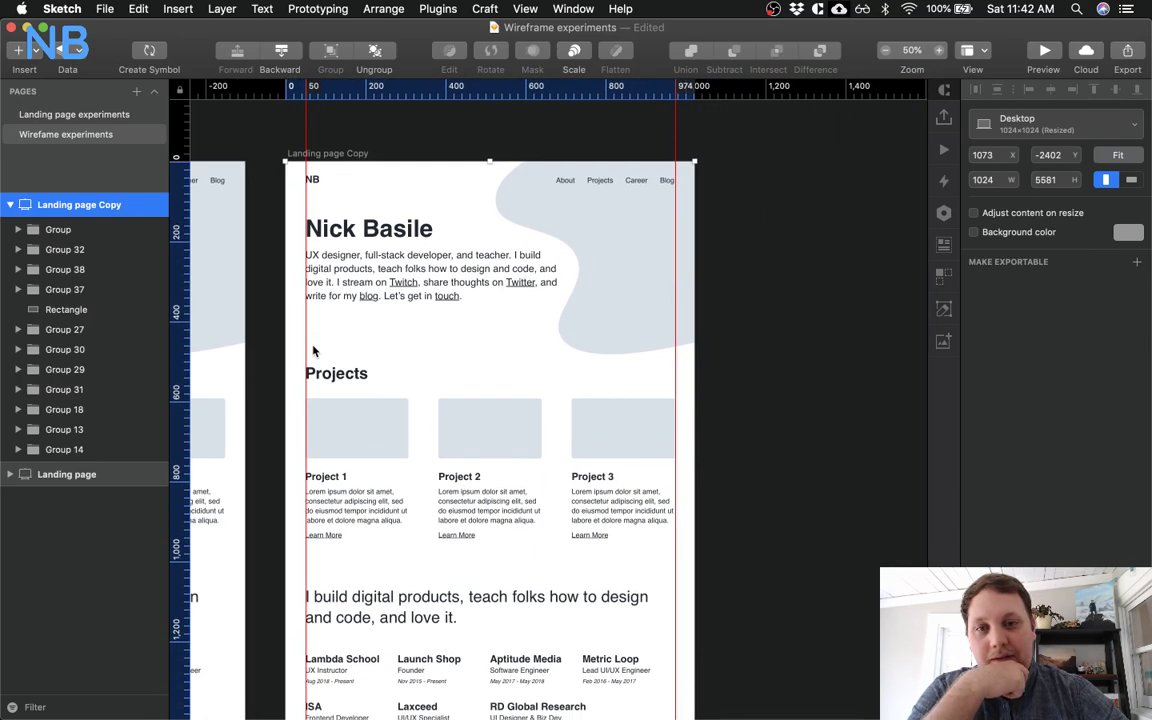
scroll(313, 350, left, 10)
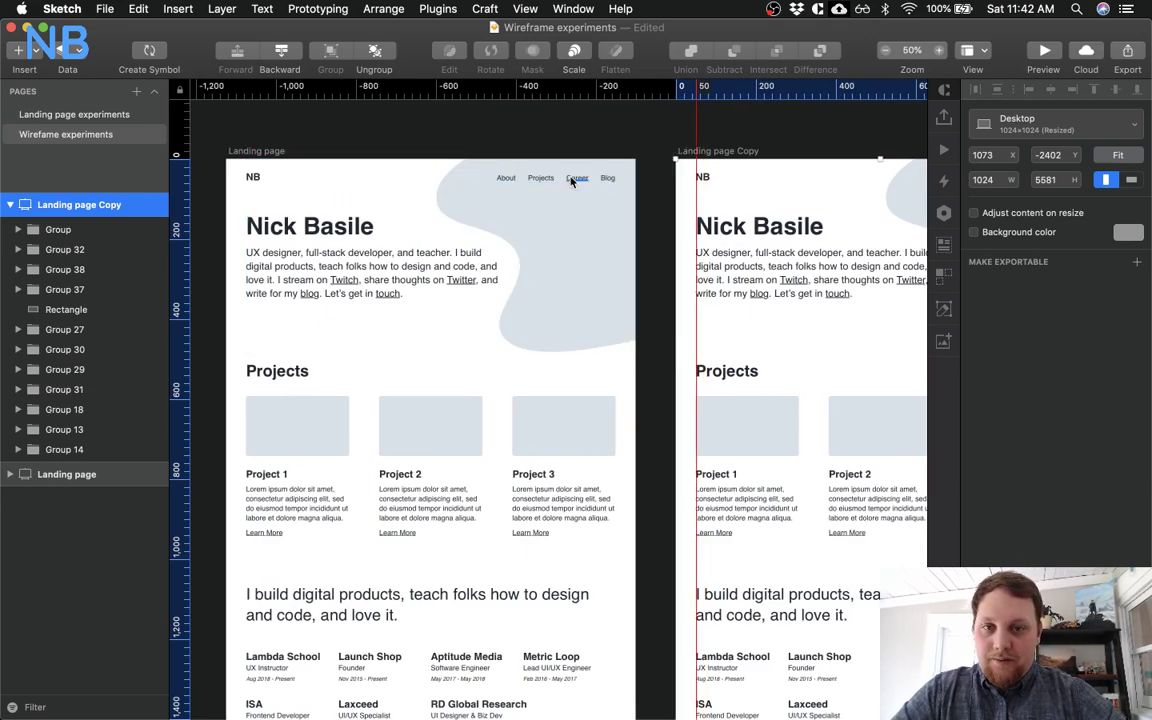
super+click(573, 179)
Move the About and Projects links together toward Blog to close the gap left in the Landing page navigation
super+click(540, 178)
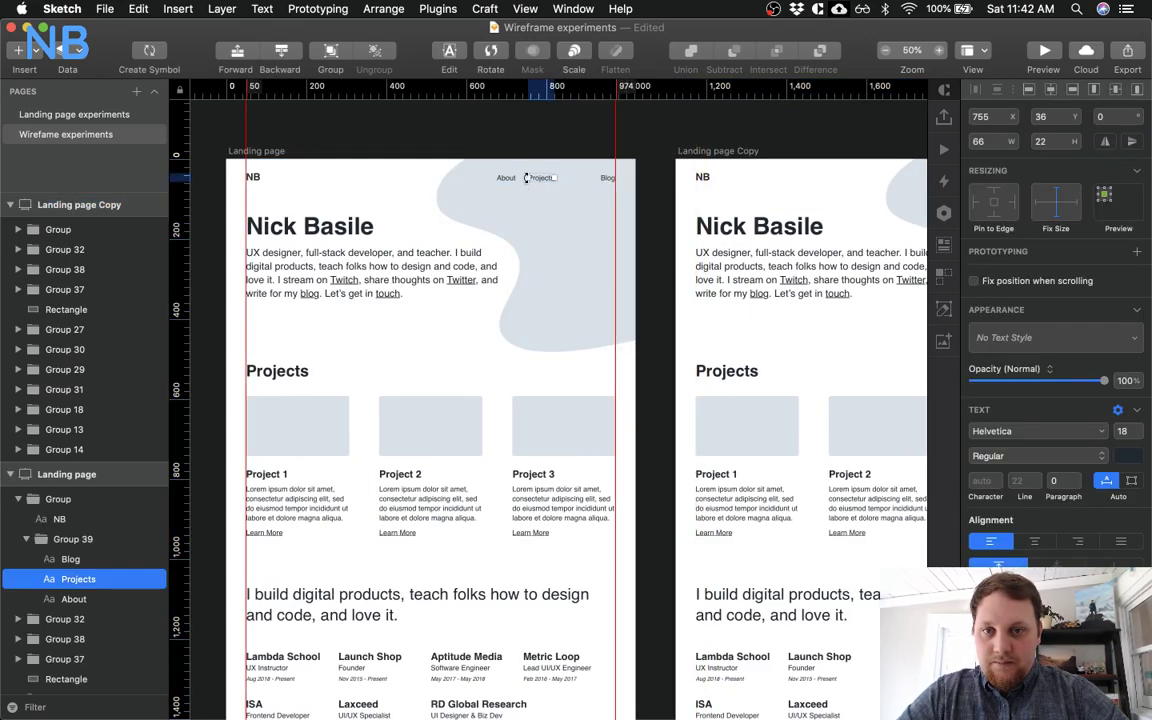
shift+click(513, 182)
shift+click(612, 179)
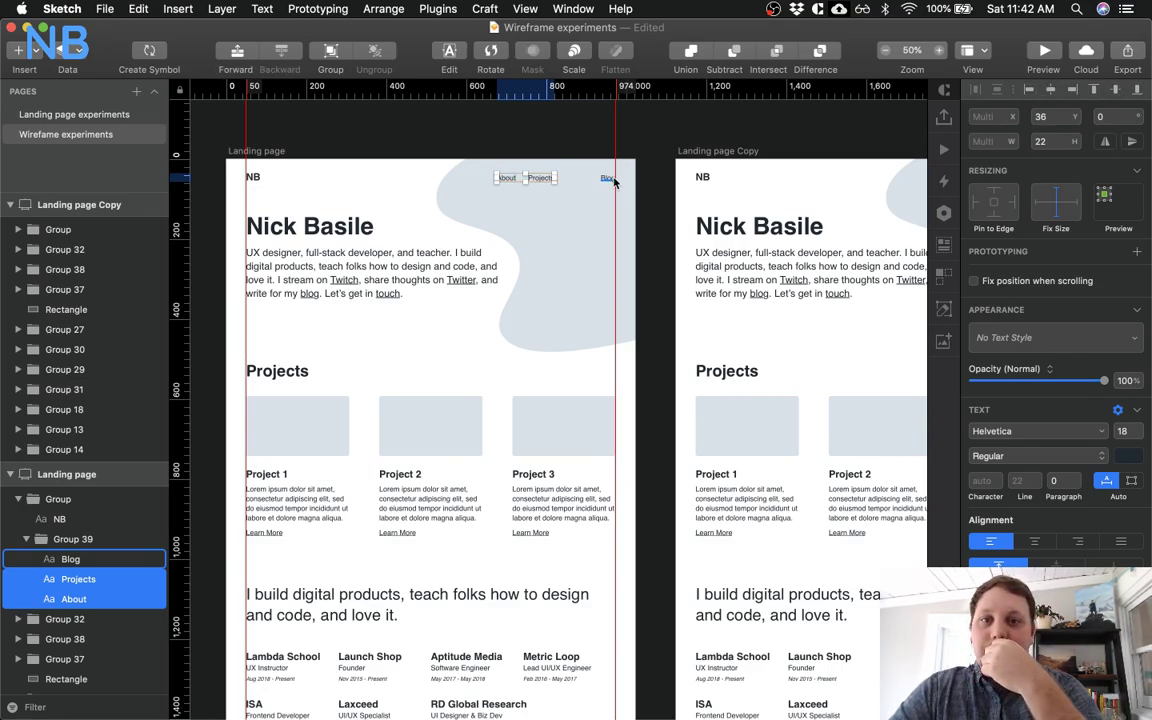
key(alt)
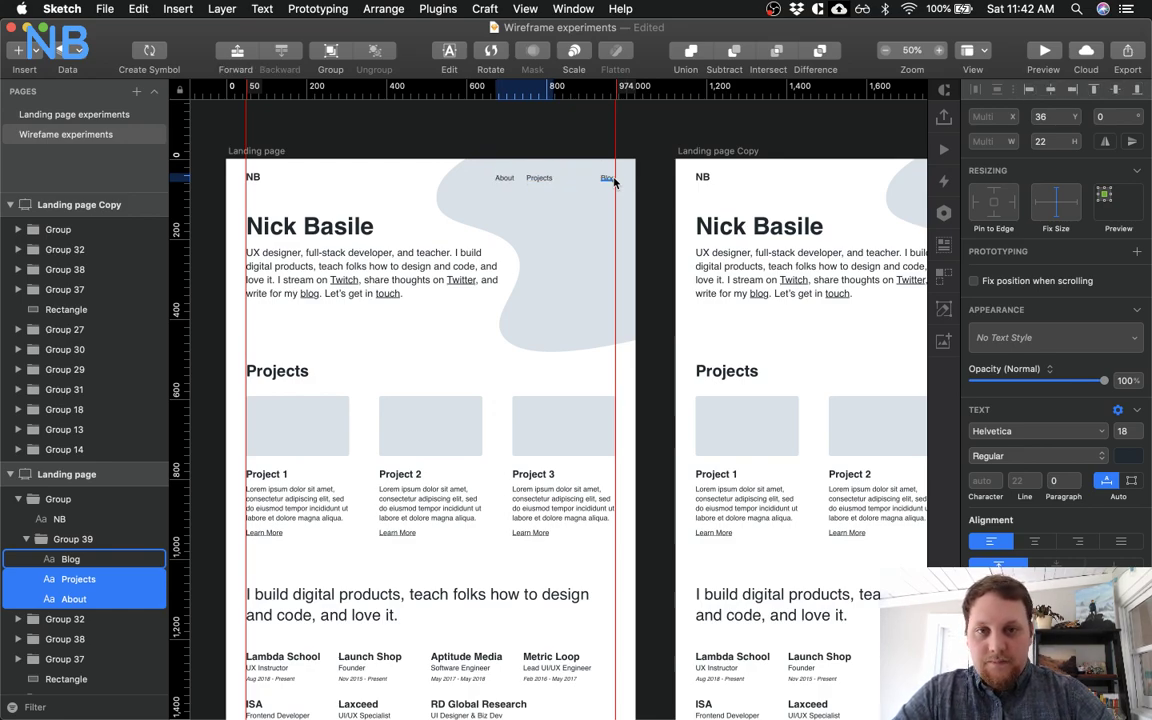
key(shift+Right)
key(shift+Right)
key(shift+Right)
key(shift+Right)
key(shift+Right)
shift+click(610, 180)
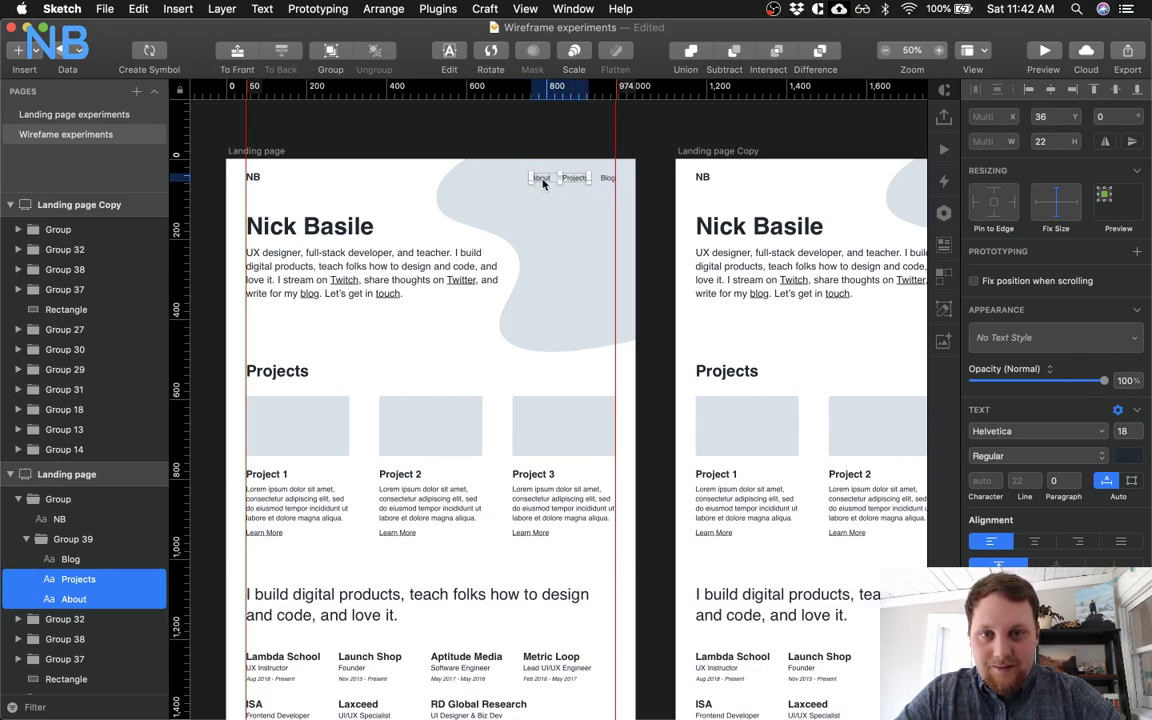
click(580, 176)
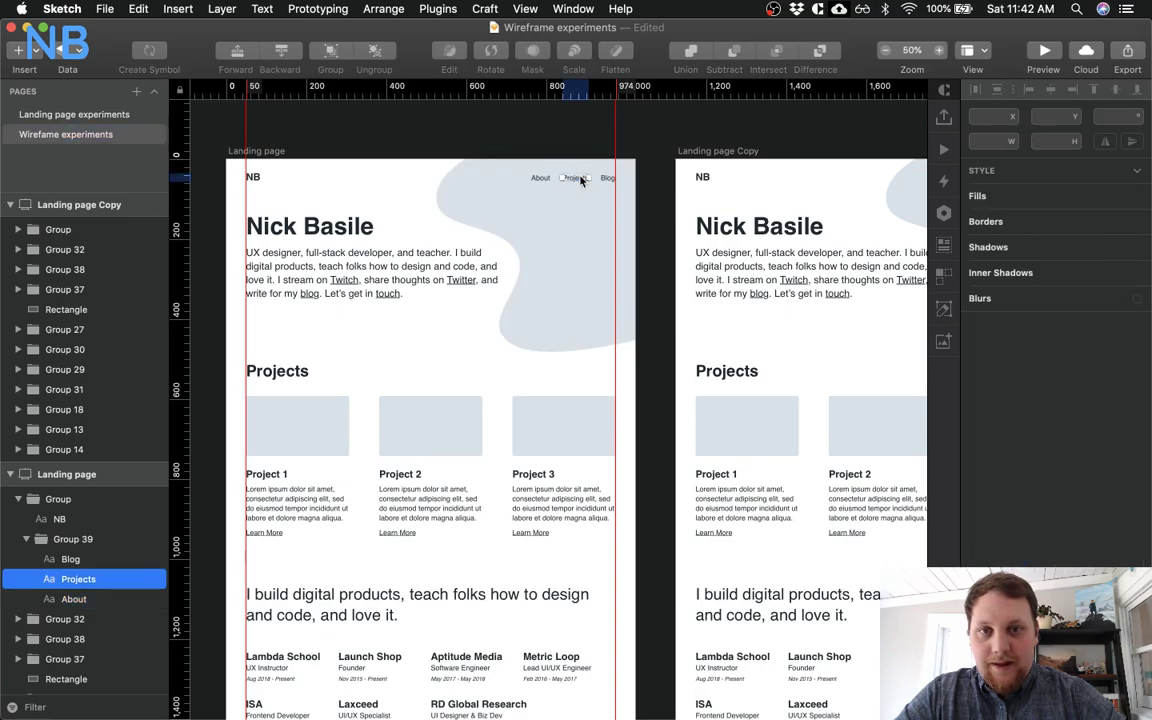
Remove the Career link from the Landing page Copy navigation and move About and Projects toward Blog to close the gap
key(alt)
scroll(610, 183, right, 8)
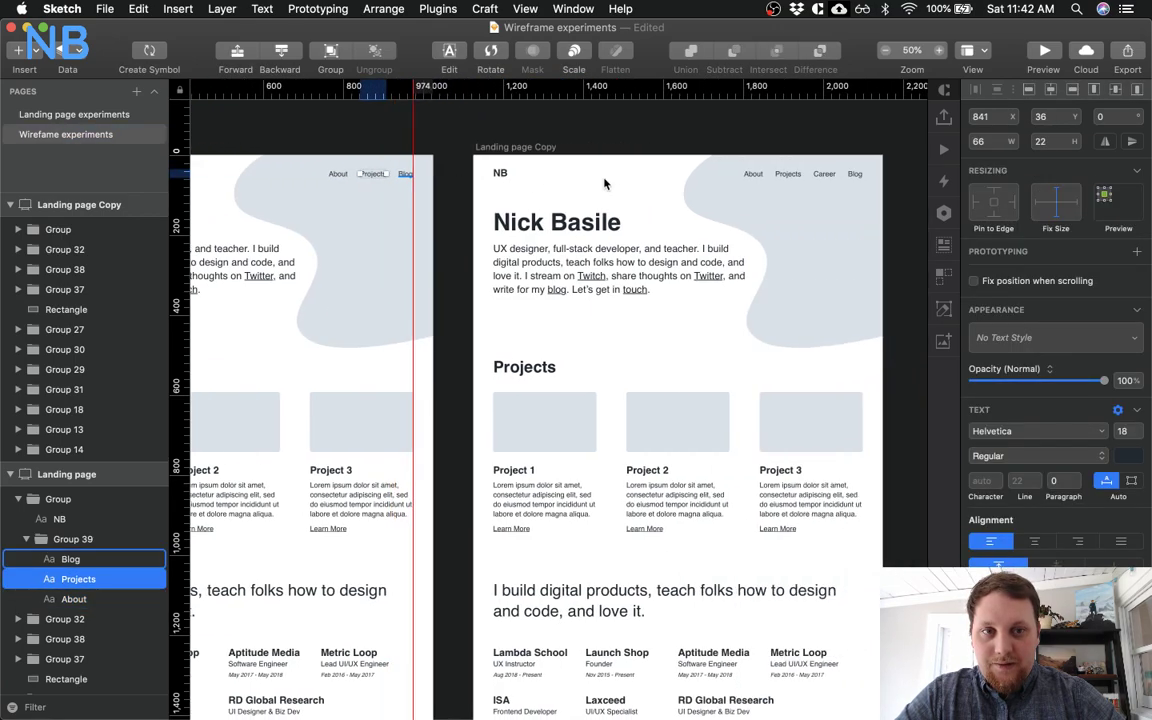
key(super+z)
shift+click(565, 175)
shift+click(663, 177)
key(shift+Right)
key(shift+Right)
key(shift+Right)
key(shift+Right)
key(shift+Right)
key(shift+Right)
shift+click(663, 174)
Save the document and compare the navigation bars of the Landing page and Landing page Copy artboards
click(725, 187)
scroll(725, 190, left, 5)
key(super+s)
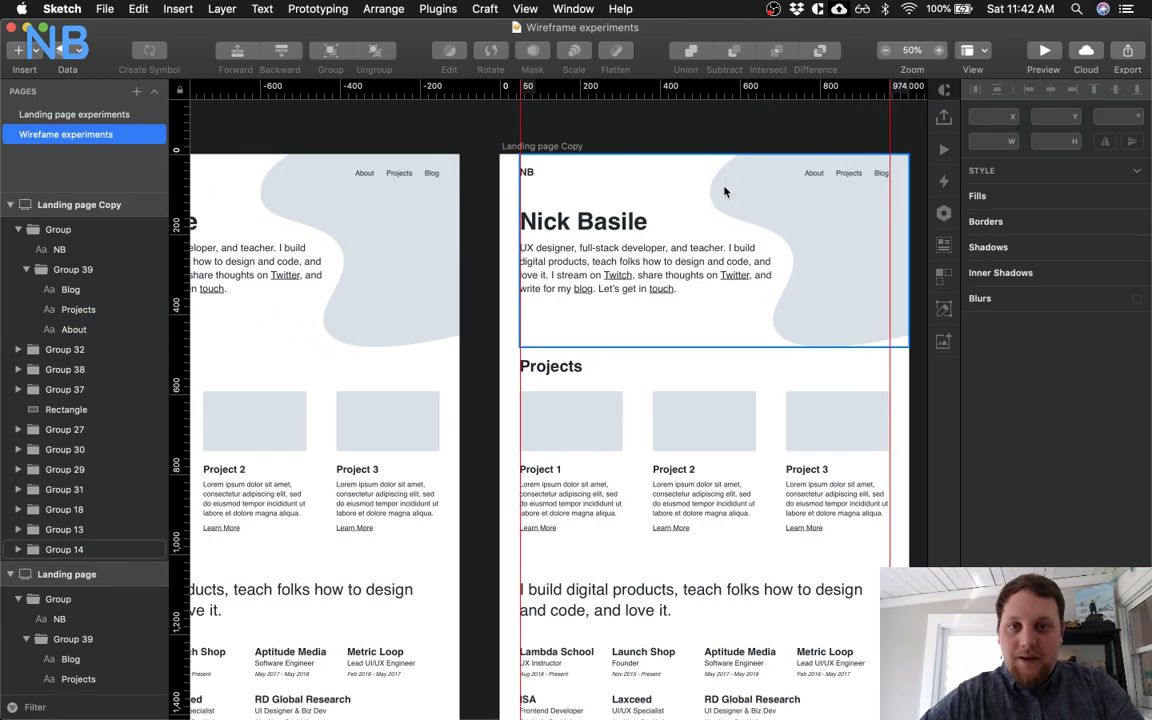
scroll(430, 248, left, 4)
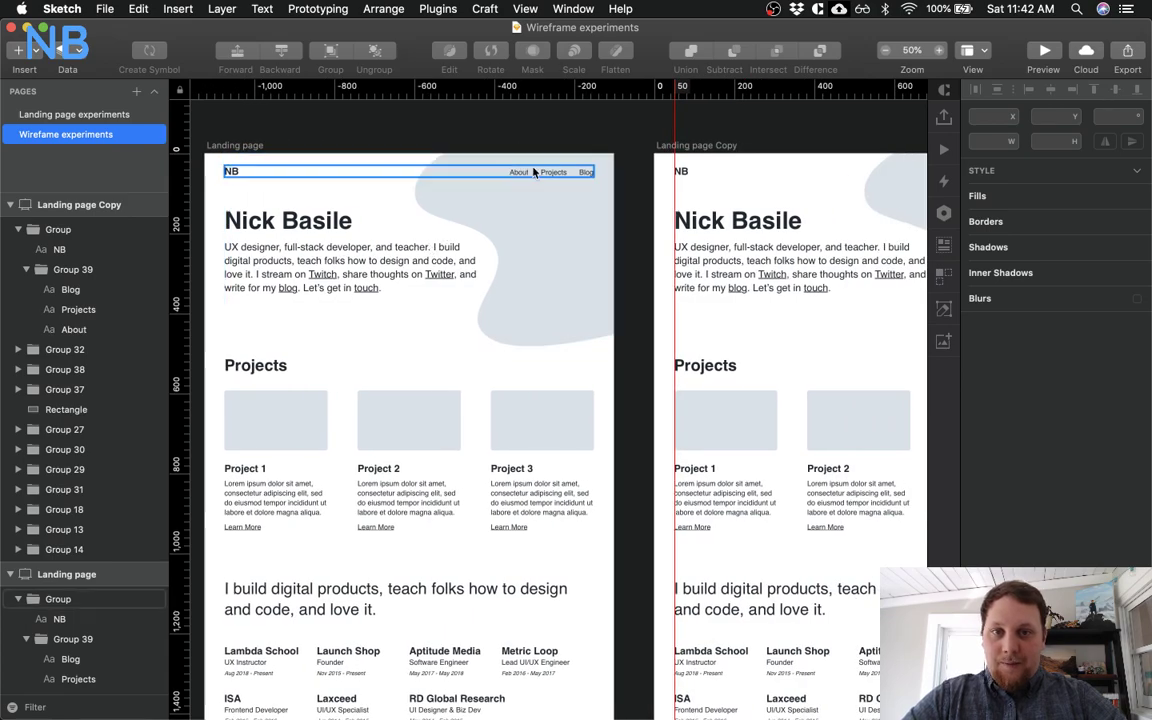
scroll(558, 230, right, 6)
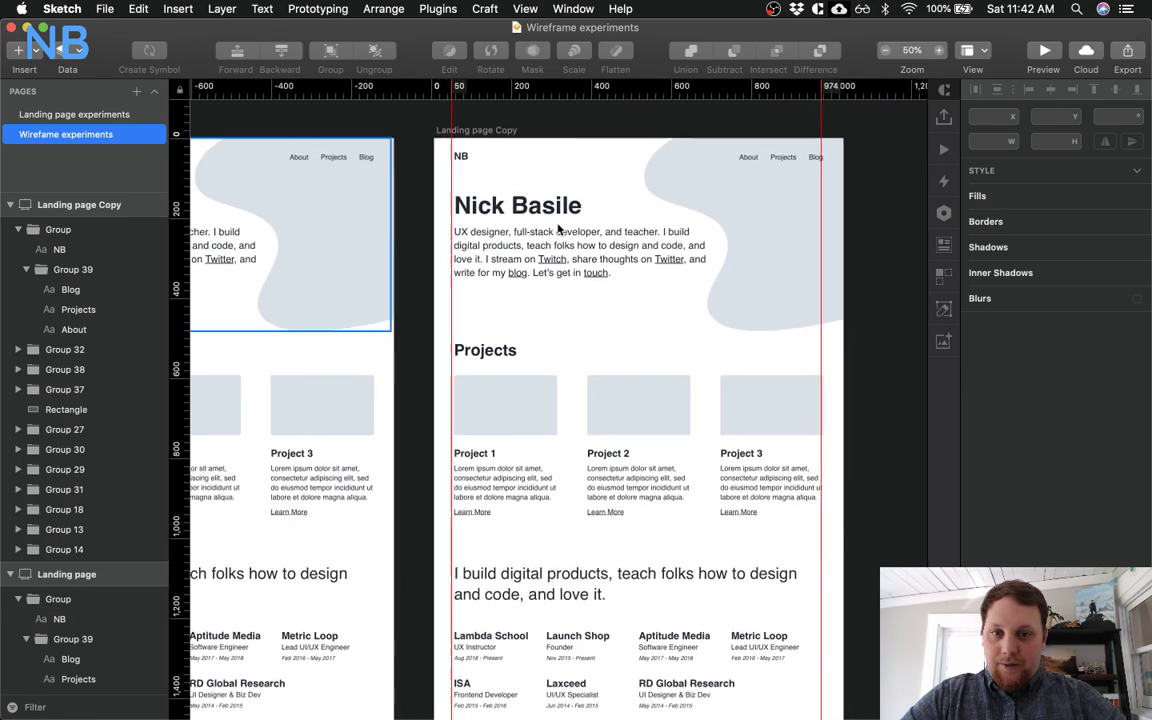
Set the About link in the Landing page Copy navigation to the Bold font weight
scroll(558, 230, right, 2)
scroll(558, 230, up, 1)
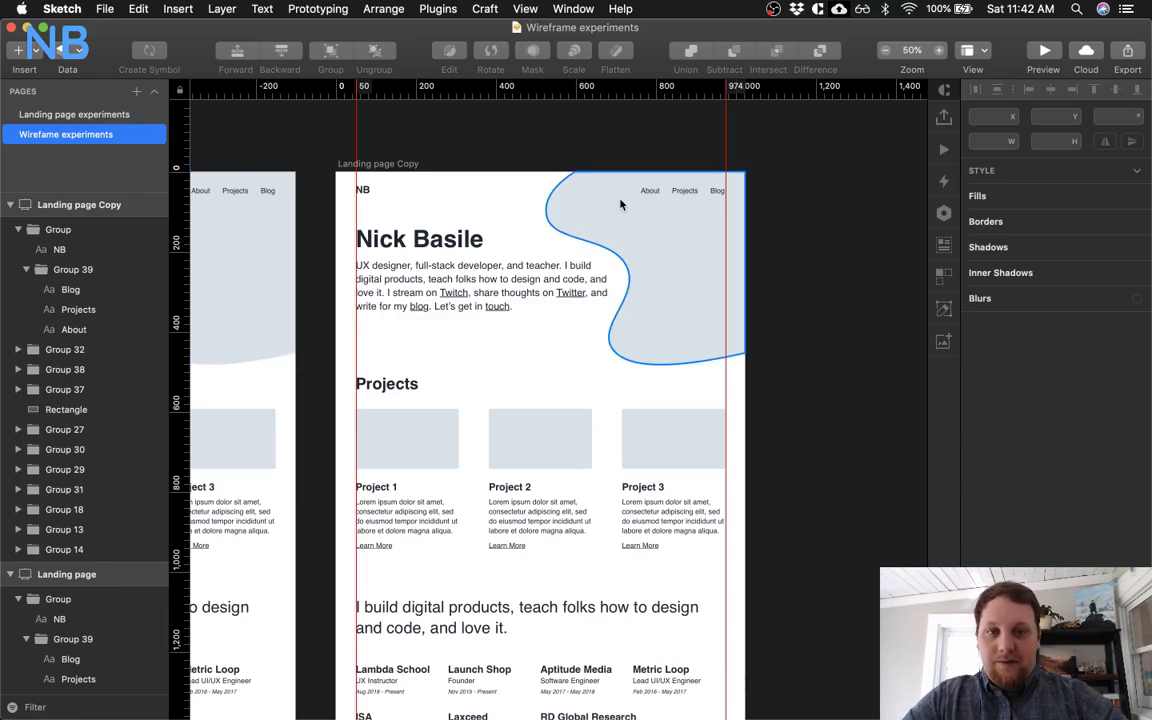
super+click(650, 190)
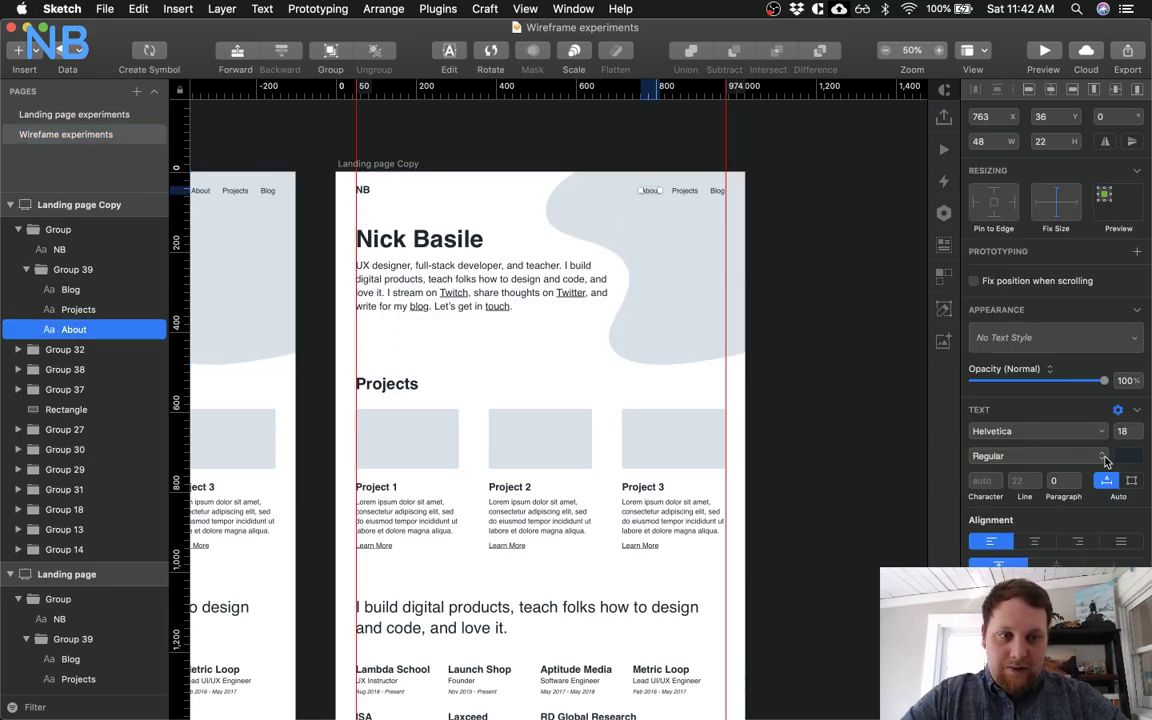
click(1104, 459)
click(1000, 506)
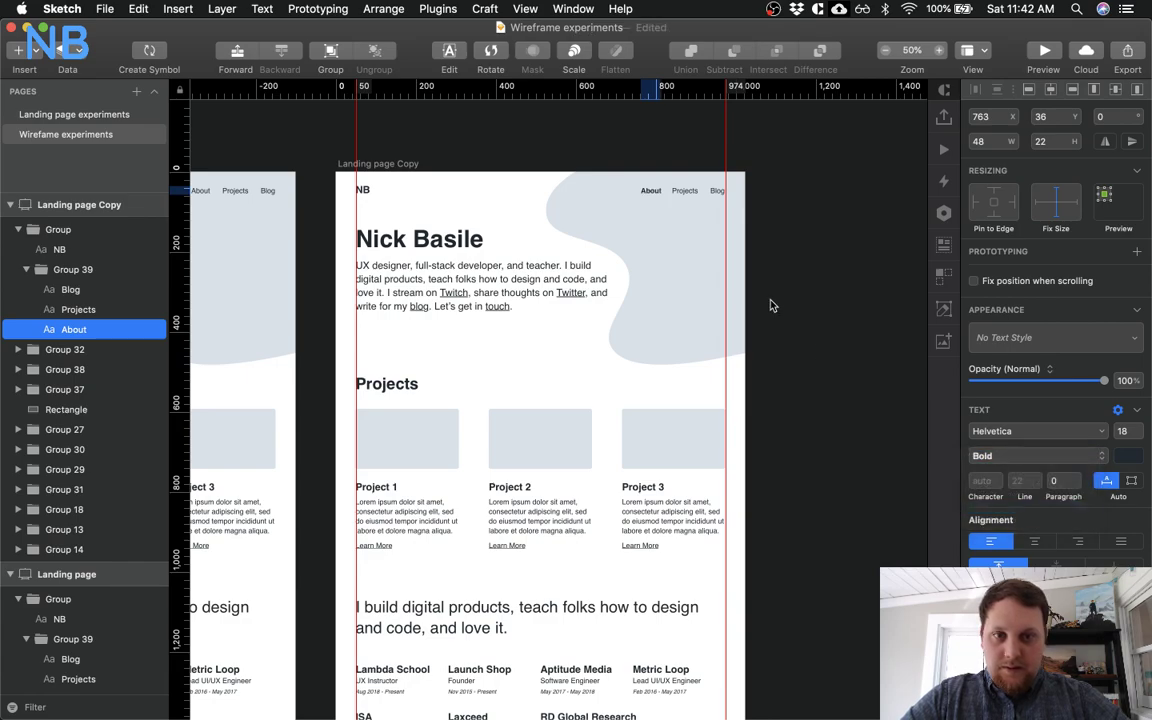
click(789, 285)
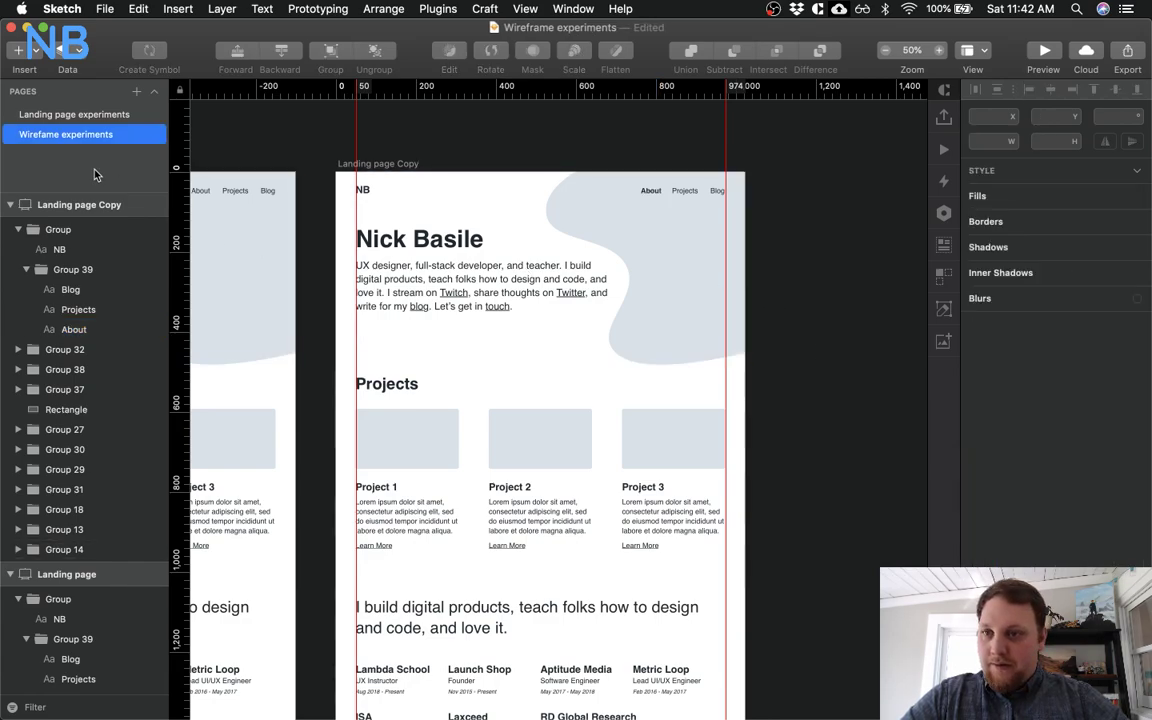
Collapse the layers of both artboards and rename the Landing page Copy artboard as "About"
click(17, 205)
click(10, 205)
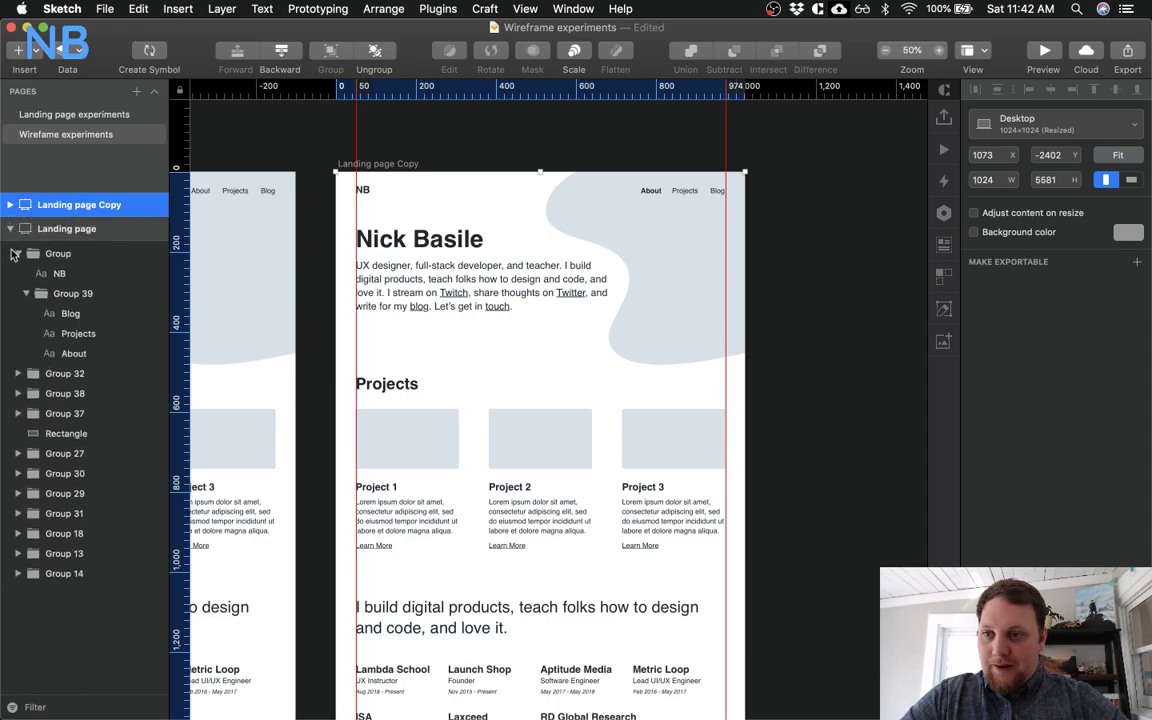
click(10, 229)
double_click(78, 205)
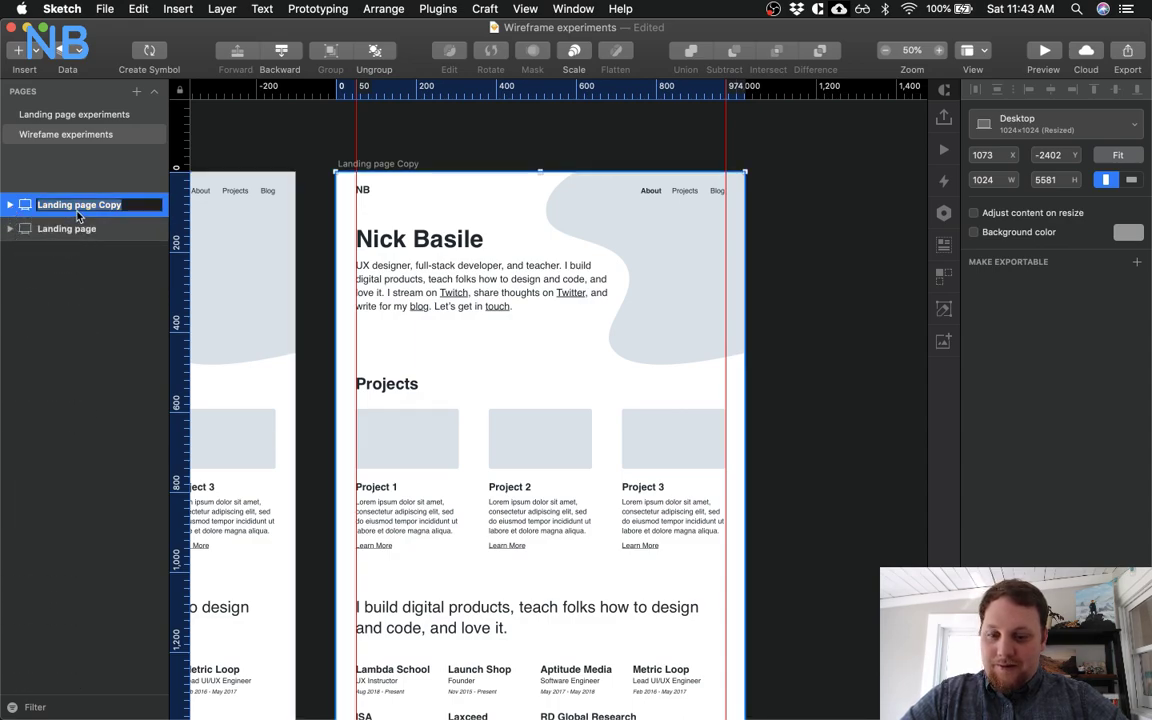
text(About)
key(Return)
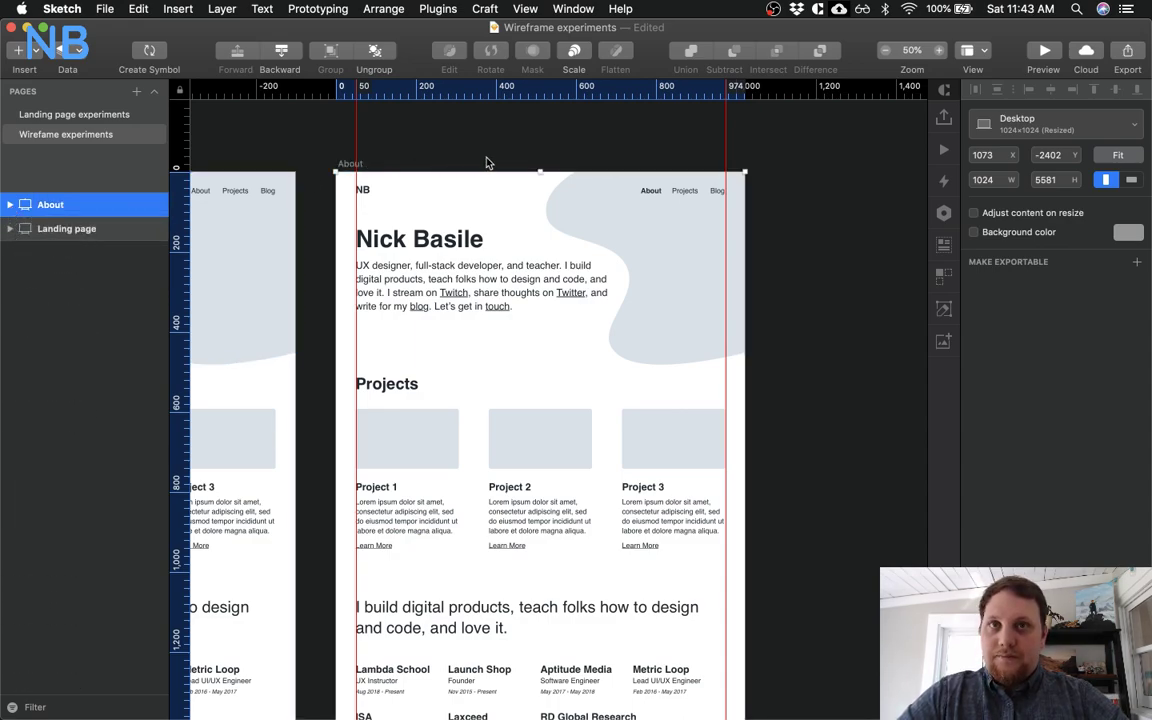
Switch to the Chrome window showing the portfolio blog, minimize it and return to the About artboard in Sketch
key(ctrl+Up)
click(514, 198)
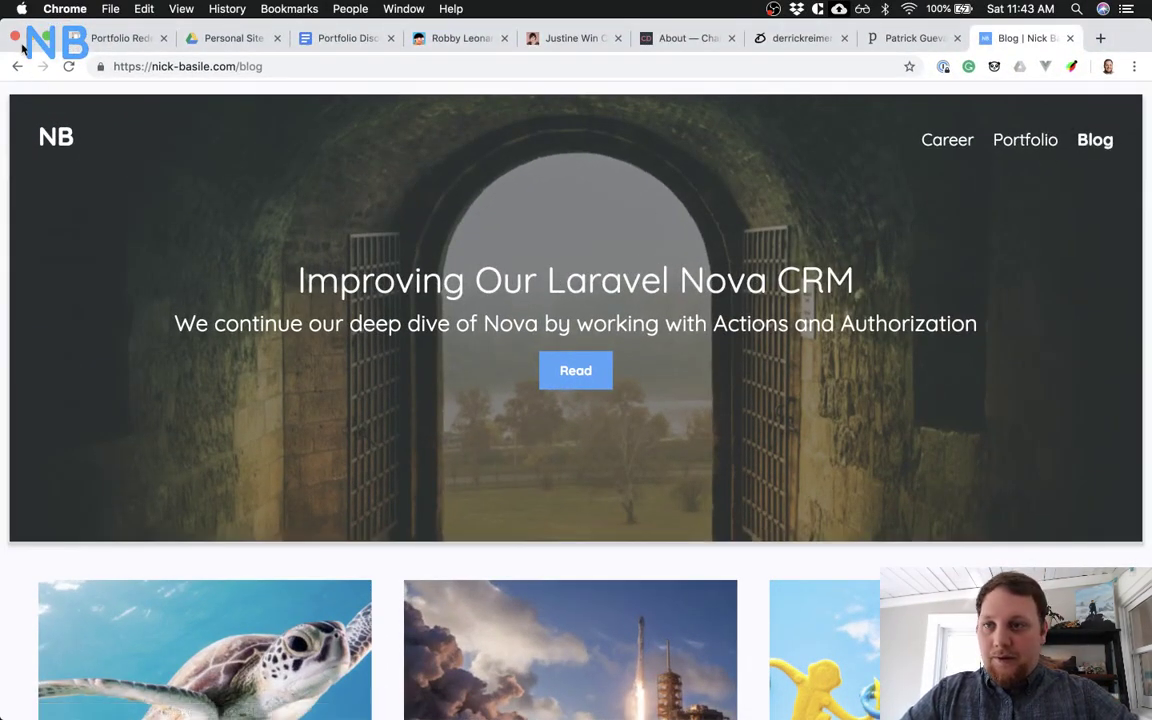
click(30, 38)
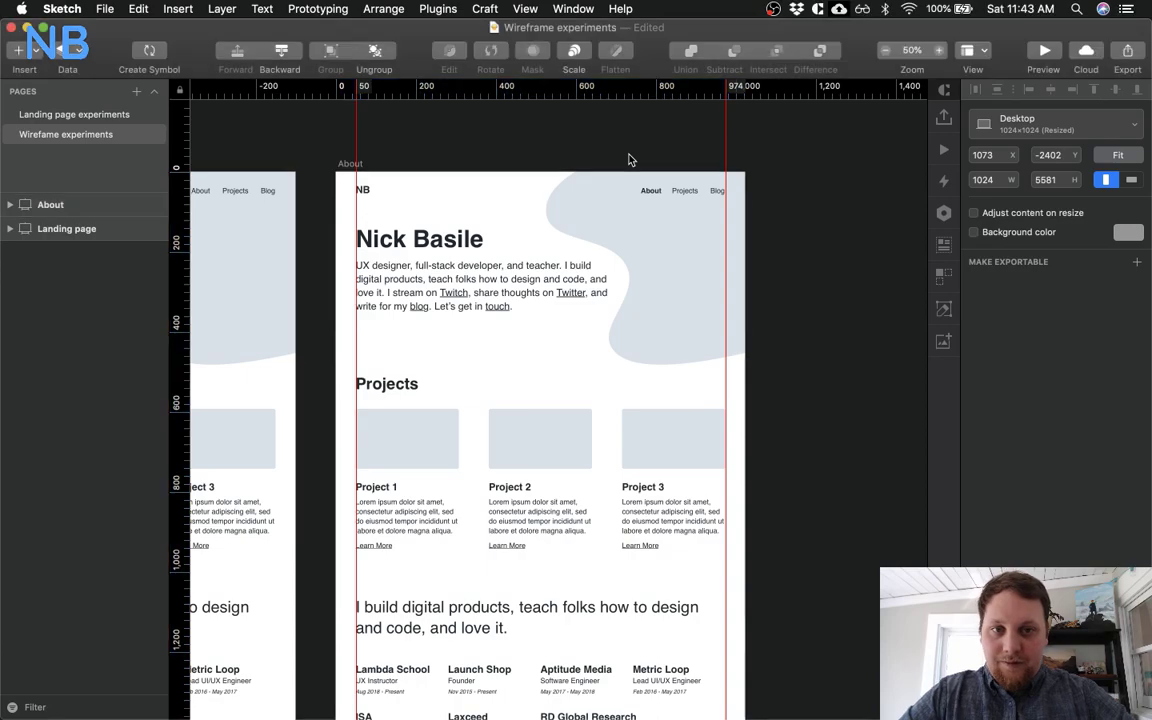
click(630, 160)
scroll(630, 160, left, 3)
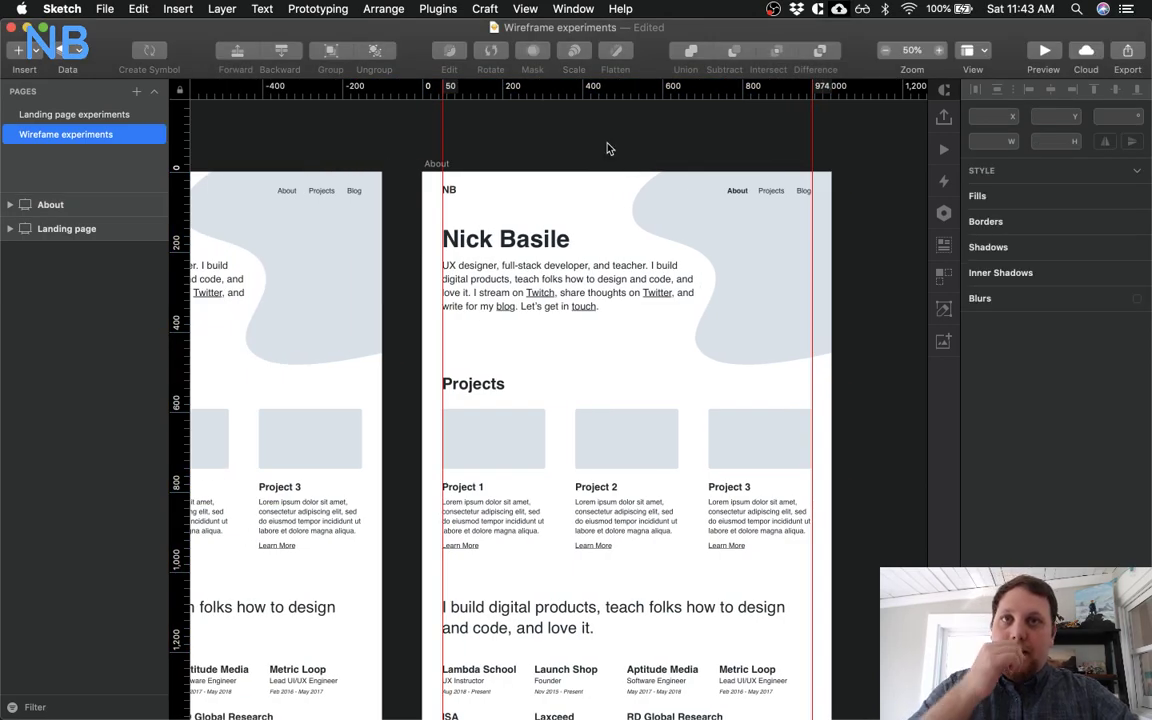
Switch to Chrome, follow the "short story" link on the product designer's portfolio, and examine the whole about page's layout
key(ctrl+Up)
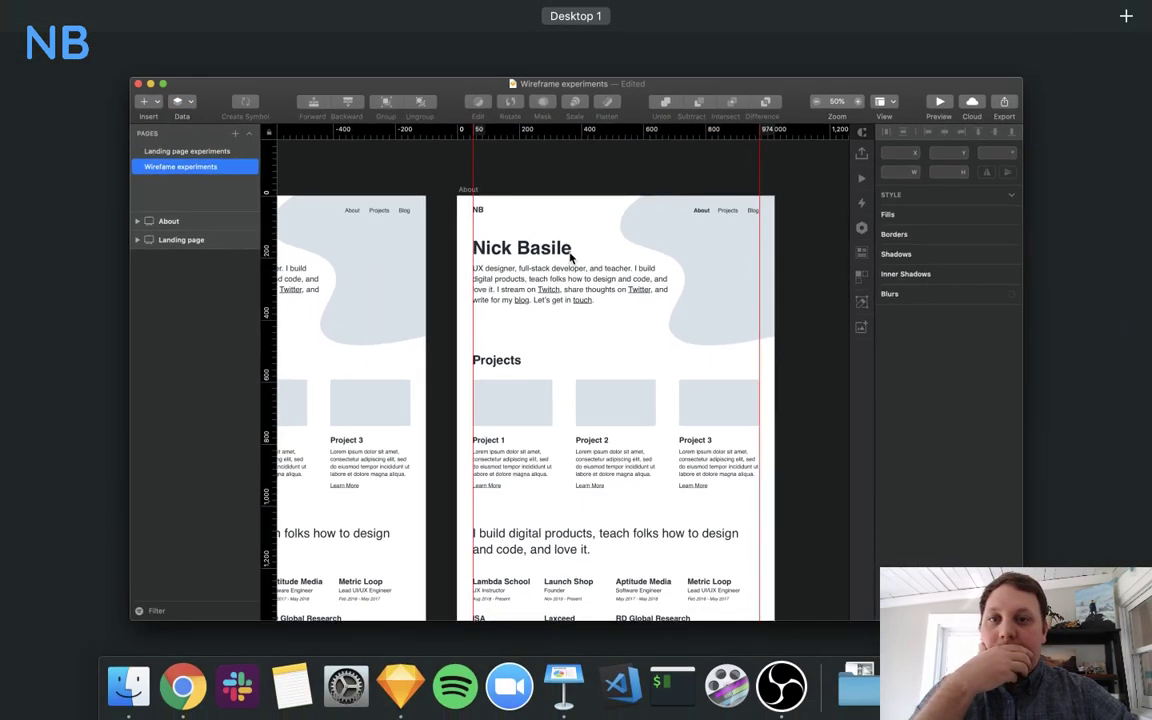
click(843, 363)
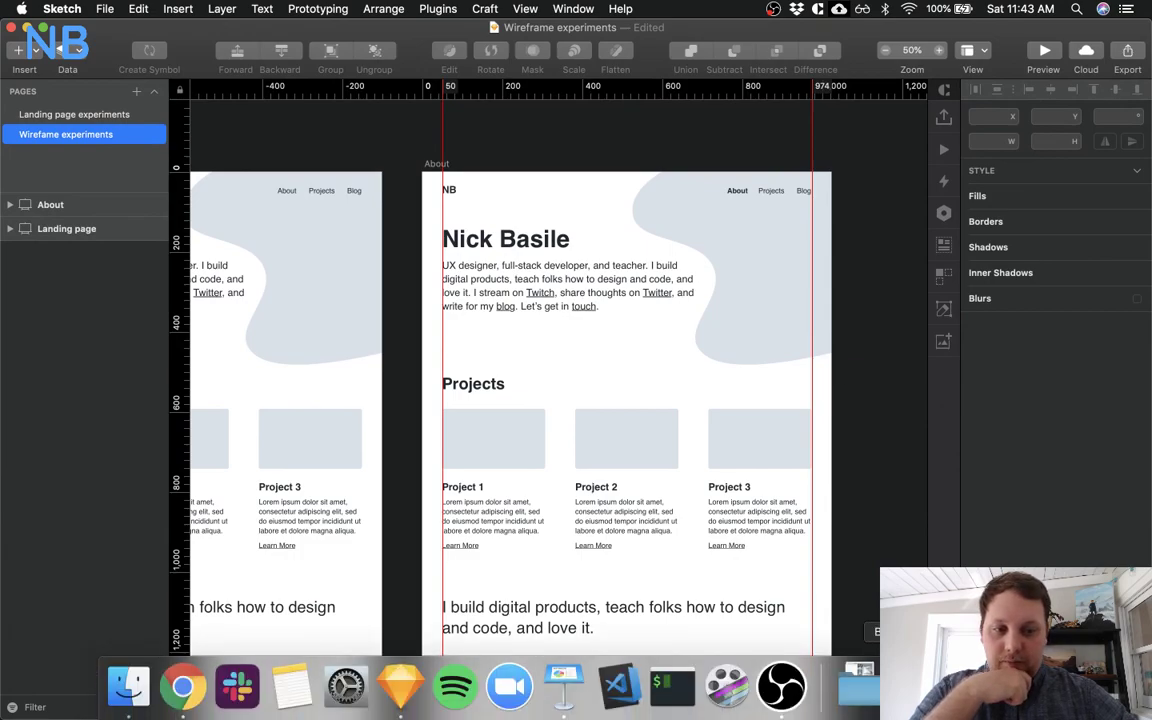
click(932, 686)
click(551, 41)
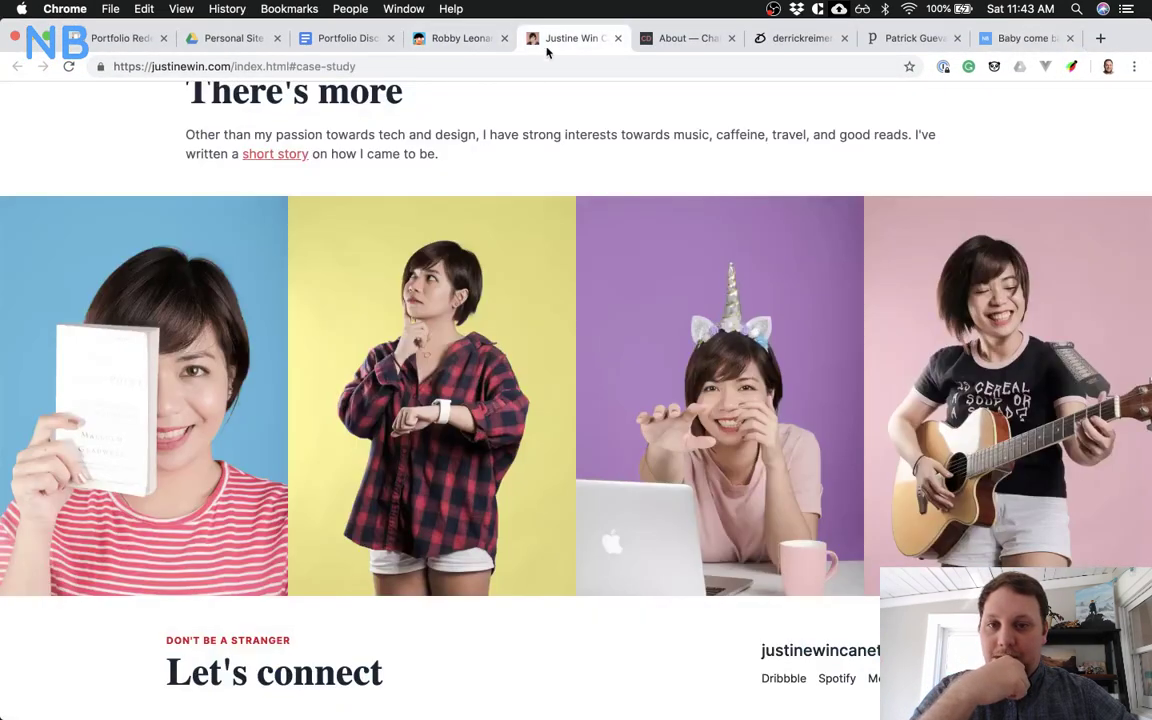
click(261, 155)
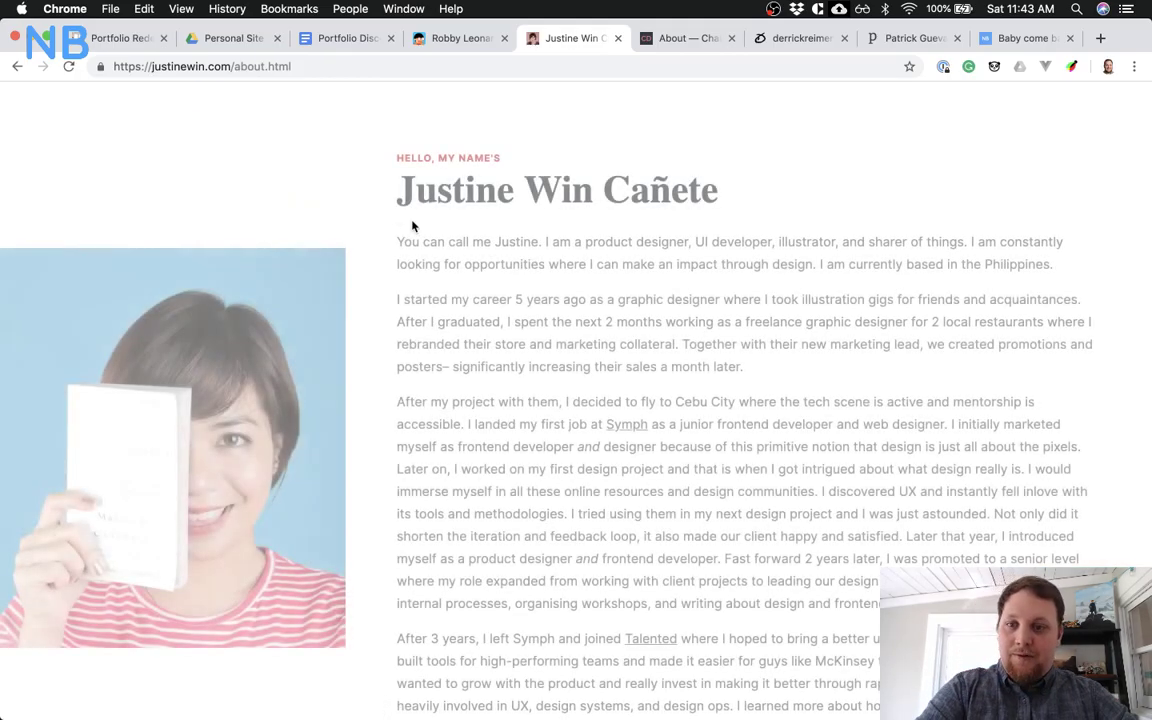
scroll(285, 404, down, 15)
scroll(285, 404, up, 15)
scroll(285, 405, down, 15)
scroll(583, 628, up, 2)
scroll(583, 628, up, 10)
Compare the charcoal full-width portrait header of the WhatsApp designer's About page with the long photo-and-story about page
click(676, 40)
scroll(663, 237, up, 5)
scroll(663, 237, up, 5)
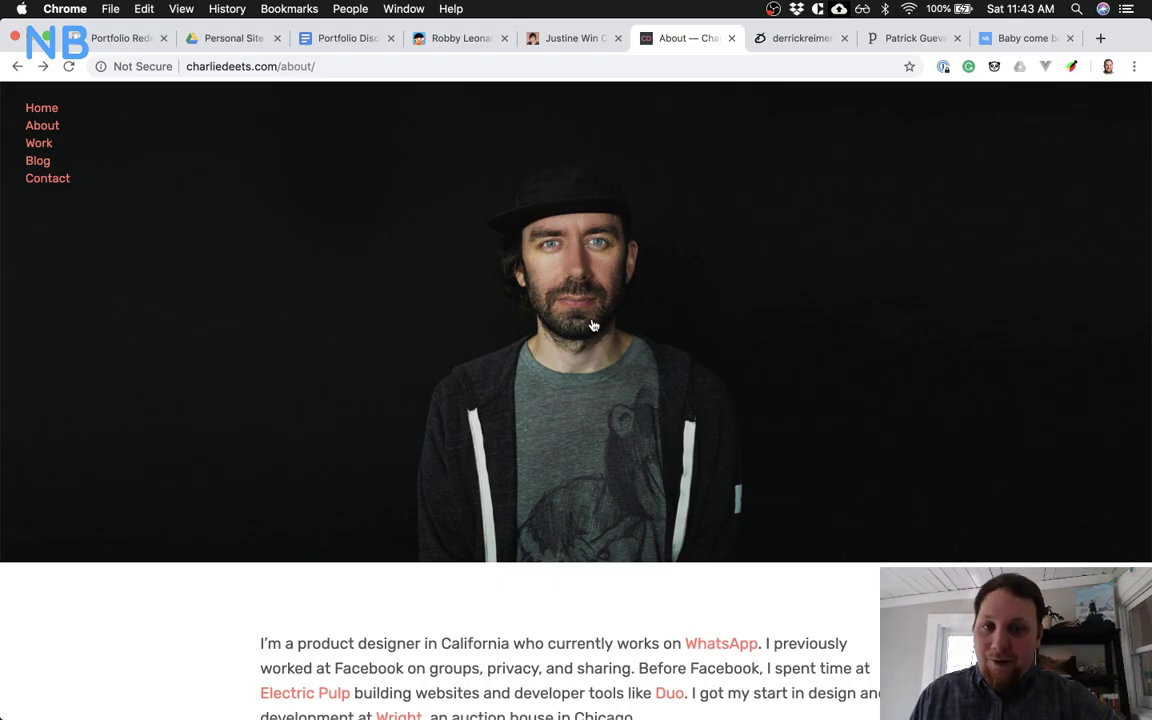
click(553, 37)
scroll(557, 365, down, 5)
scroll(557, 372, down, 3)
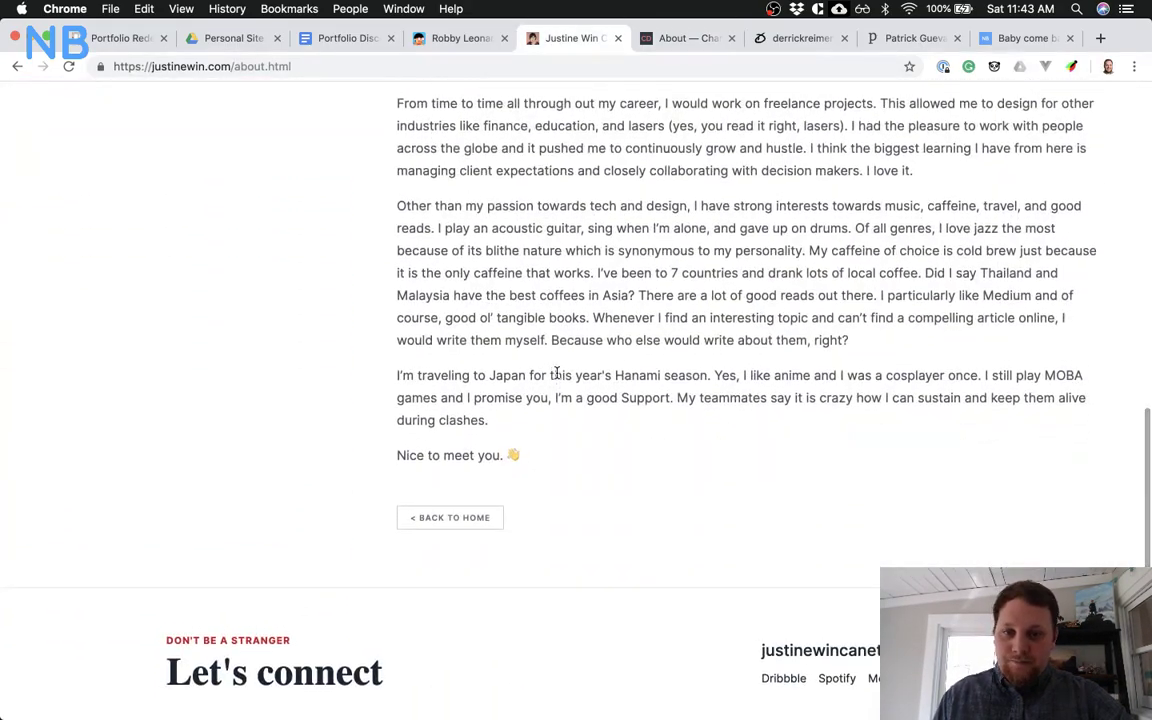
scroll(557, 372, up, 8)
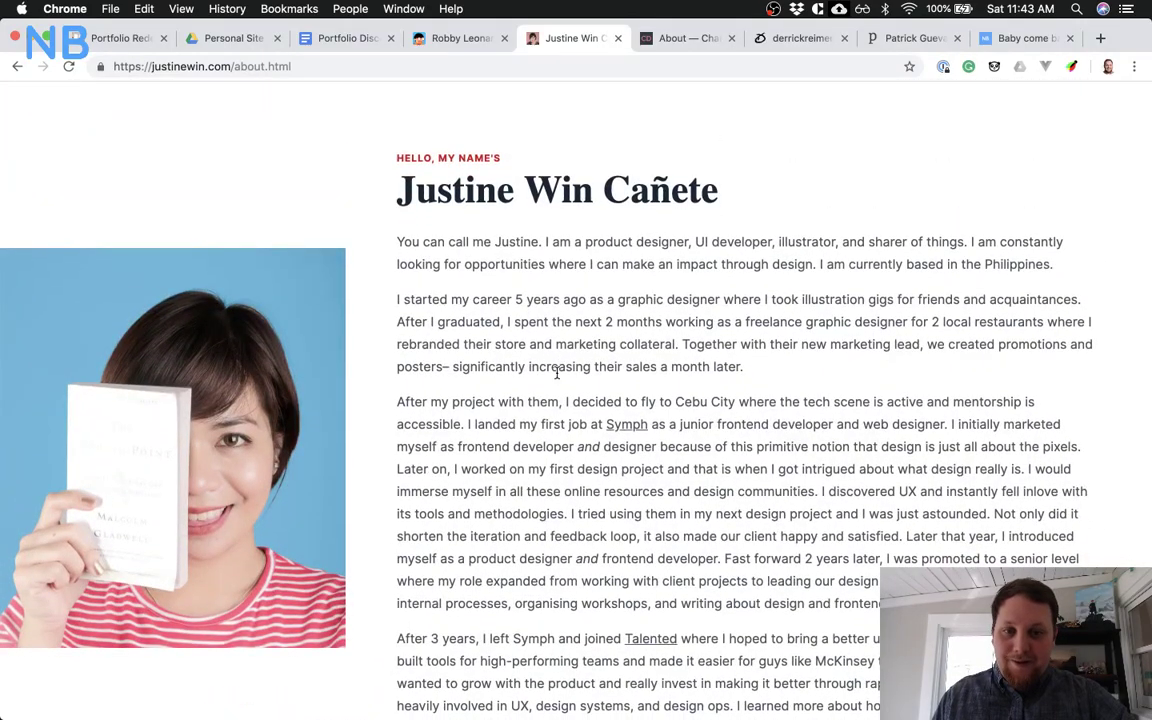
click(671, 37)
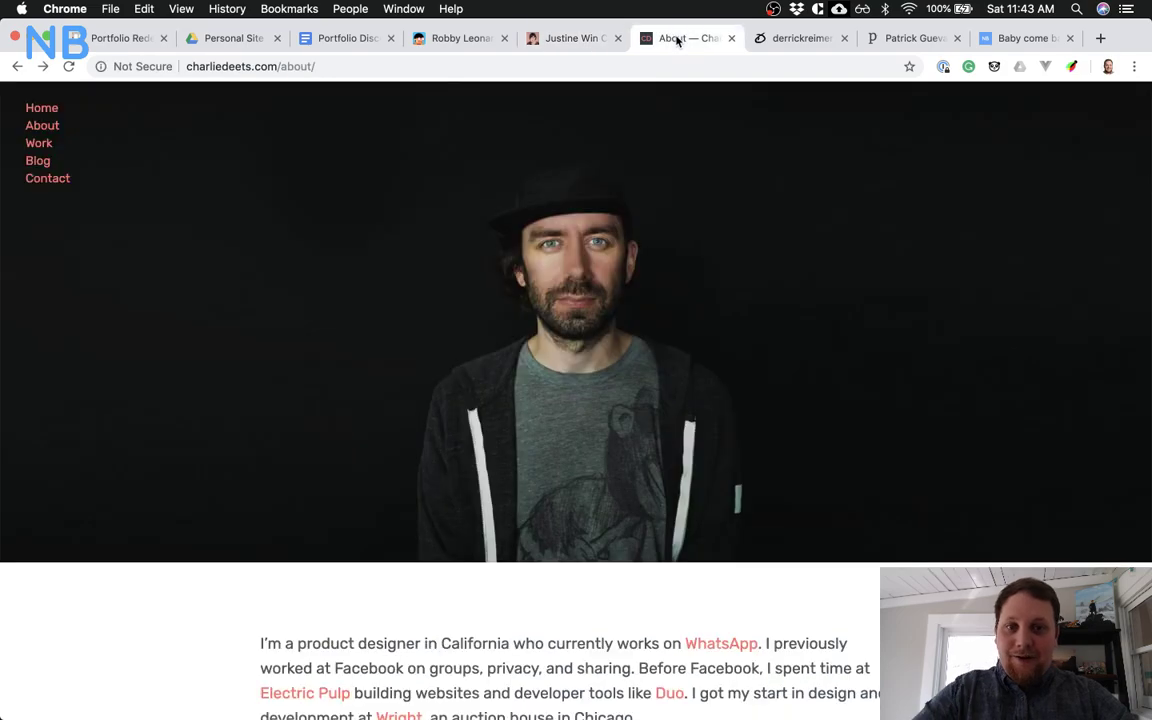
Review the full-stack developer's "Hey there!" About page with its photo row, and open the minimal "howdy!" page for comparison
click(797, 39)
scroll(836, 231, up, 5)
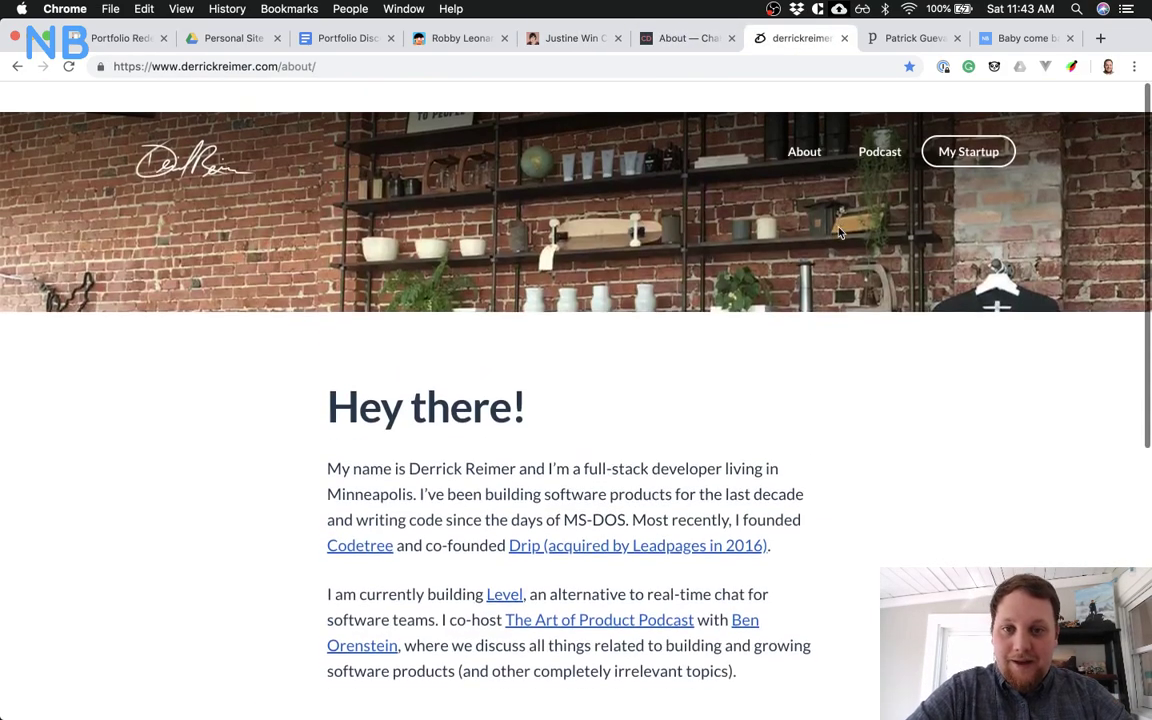
scroll(839, 233, down, 4)
scroll(839, 233, down, 2)
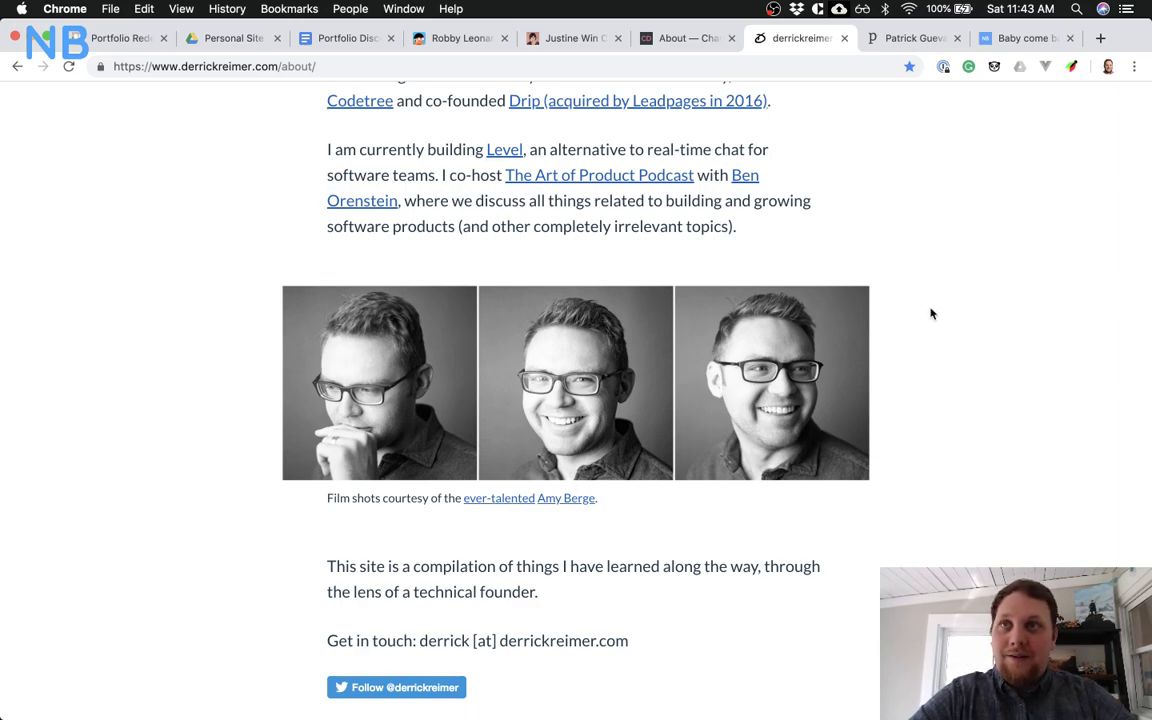
scroll(931, 311, up, 5)
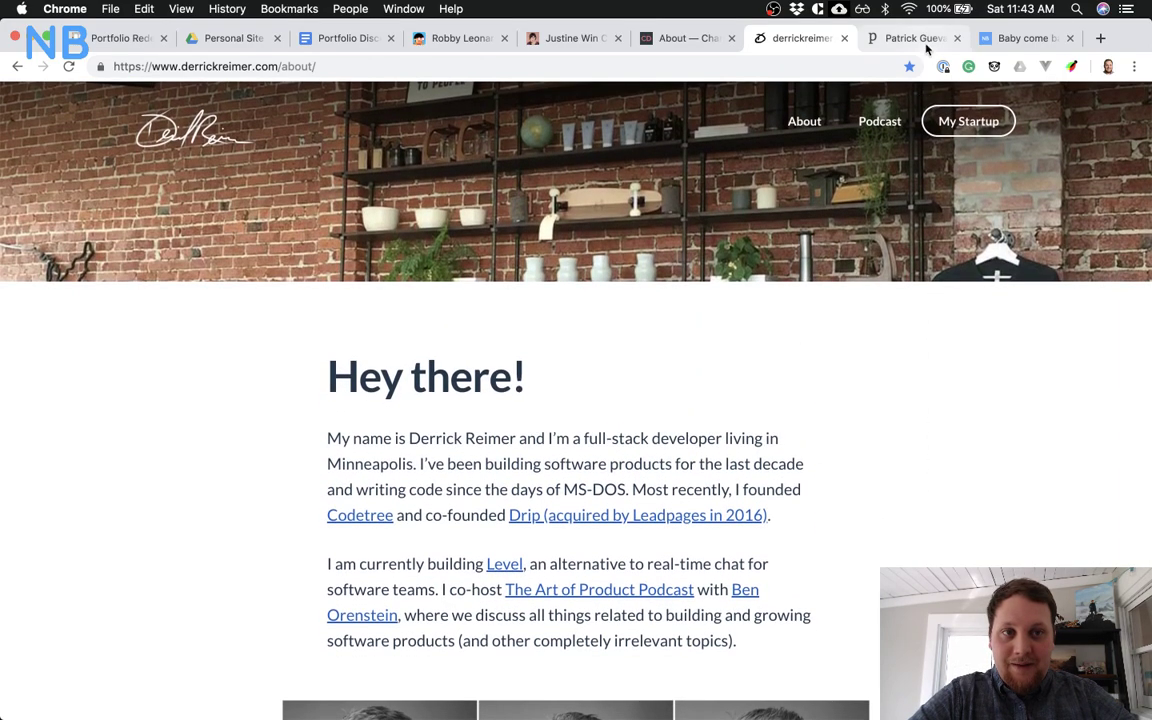
click(920, 38)
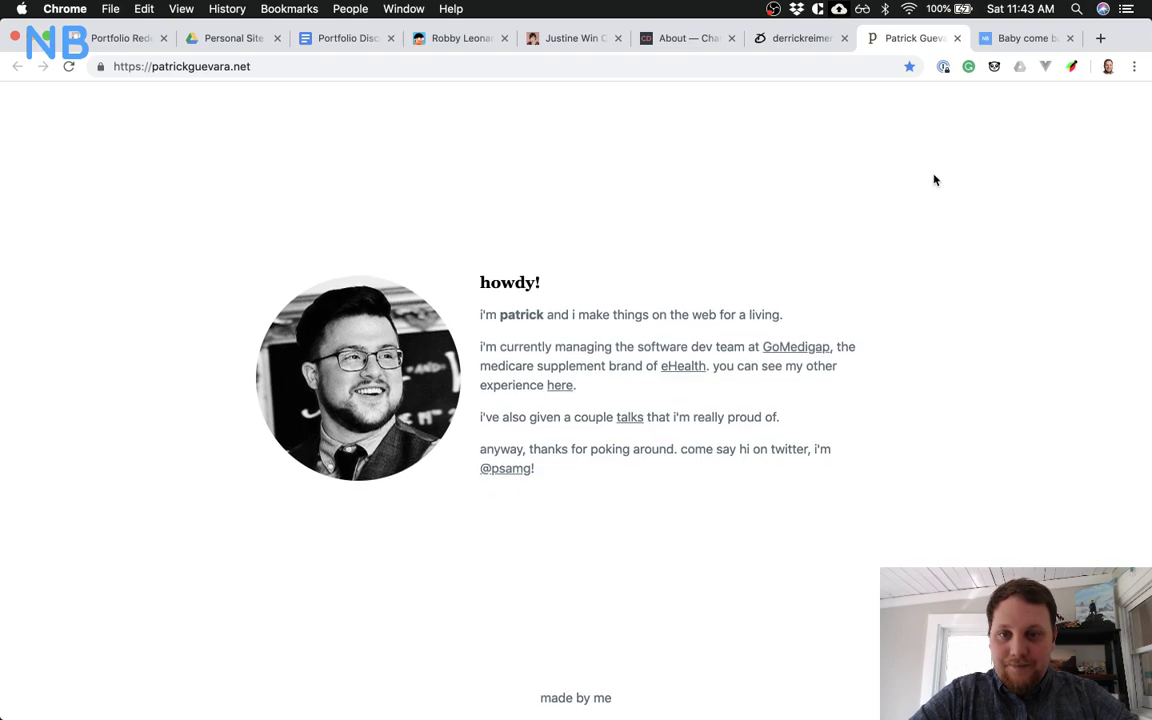
Examine the biography paragraphs and Patents section beneath the portrait on the WhatsApp designer's About page
click(668, 40)
scroll(802, 321, down, 10)
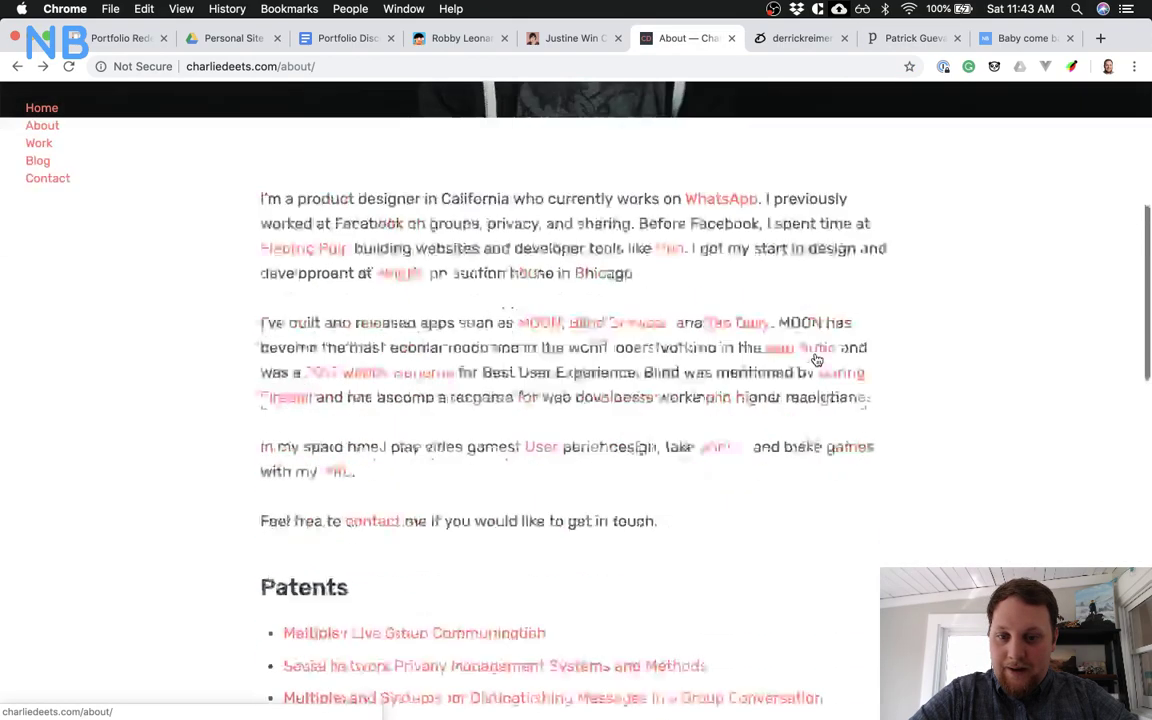
scroll(815, 359, up, 3)
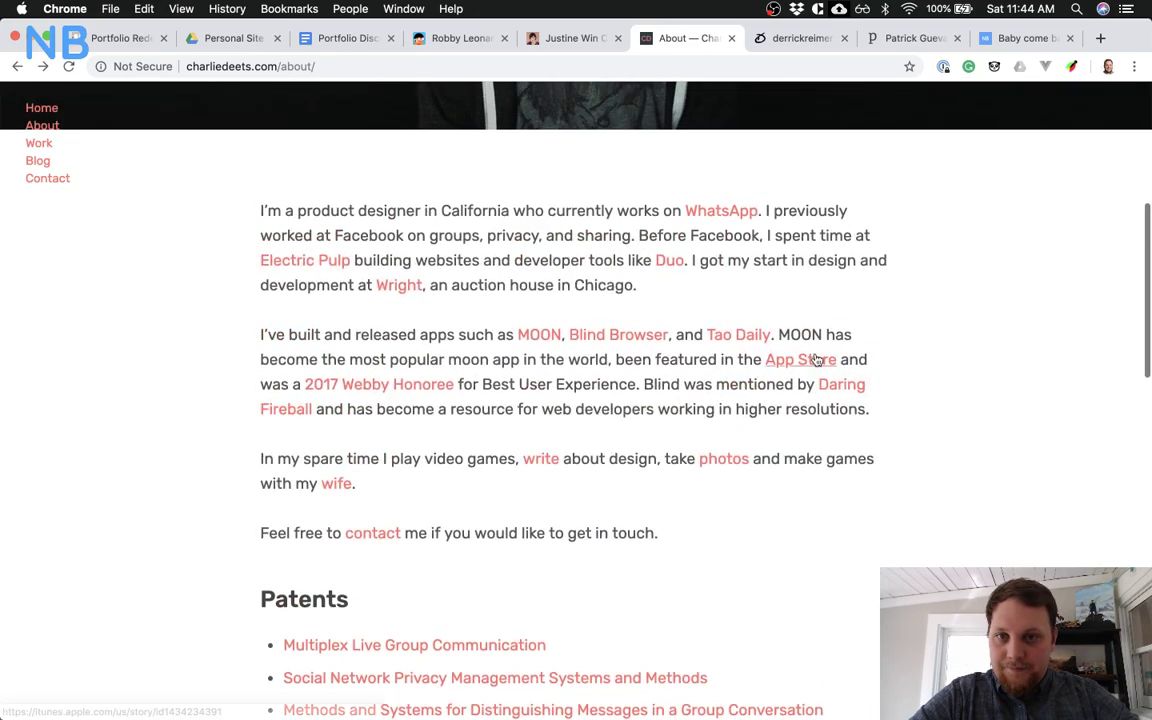
scroll(815, 359, up, 4)
scroll(815, 359, up, 5)
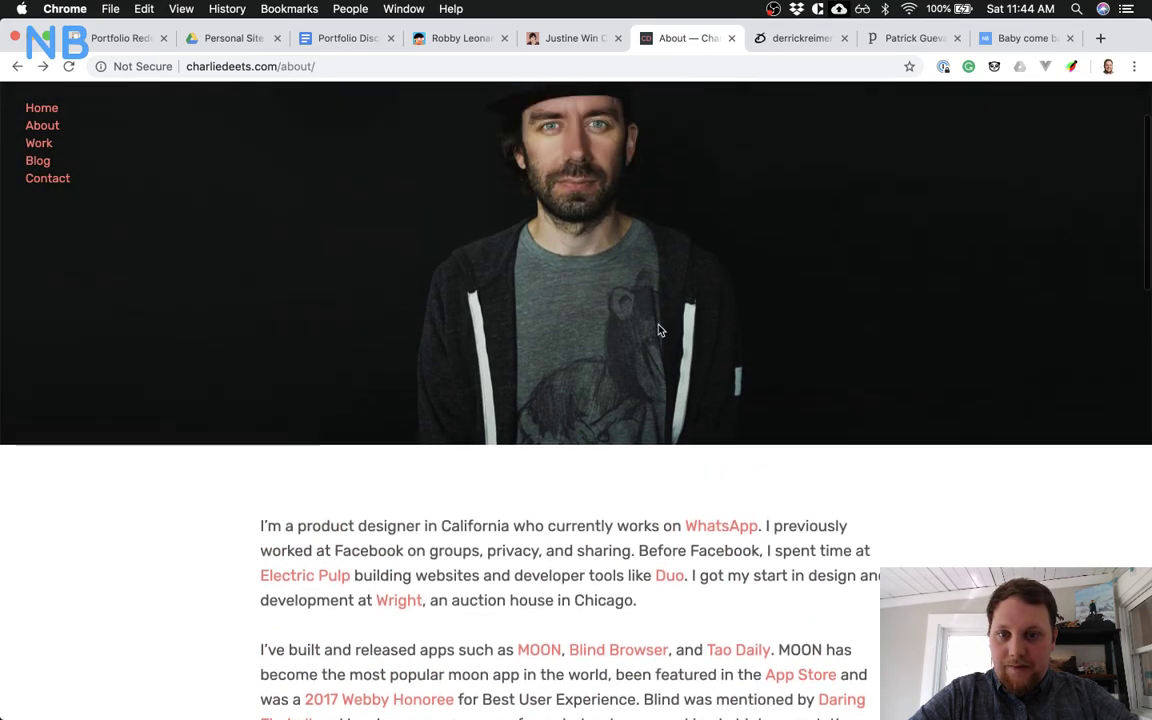
scroll(501, 381, down, 6)
scroll(447, 380, up, 5)
scroll(447, 380, down, 1)
Reread the product designer's long about story down to its footer and check it against that site's home page introduction
click(573, 45)
scroll(555, 222, down, 12)
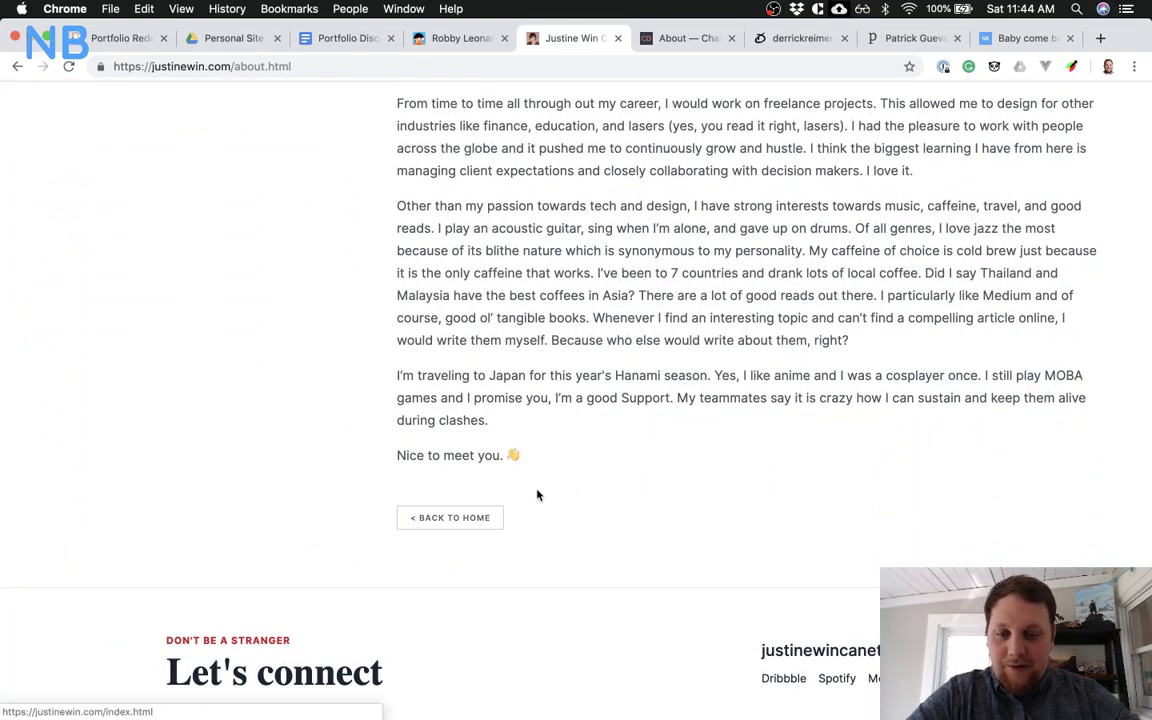
scroll(535, 501, up, 15)
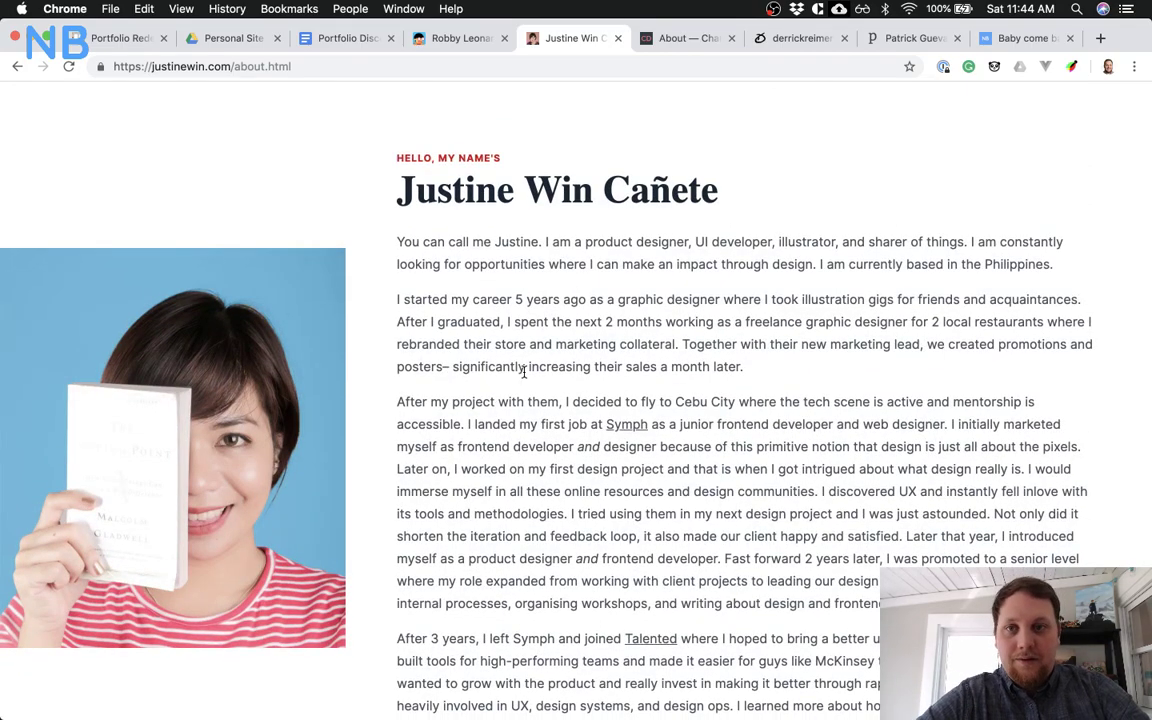
click(16, 66)
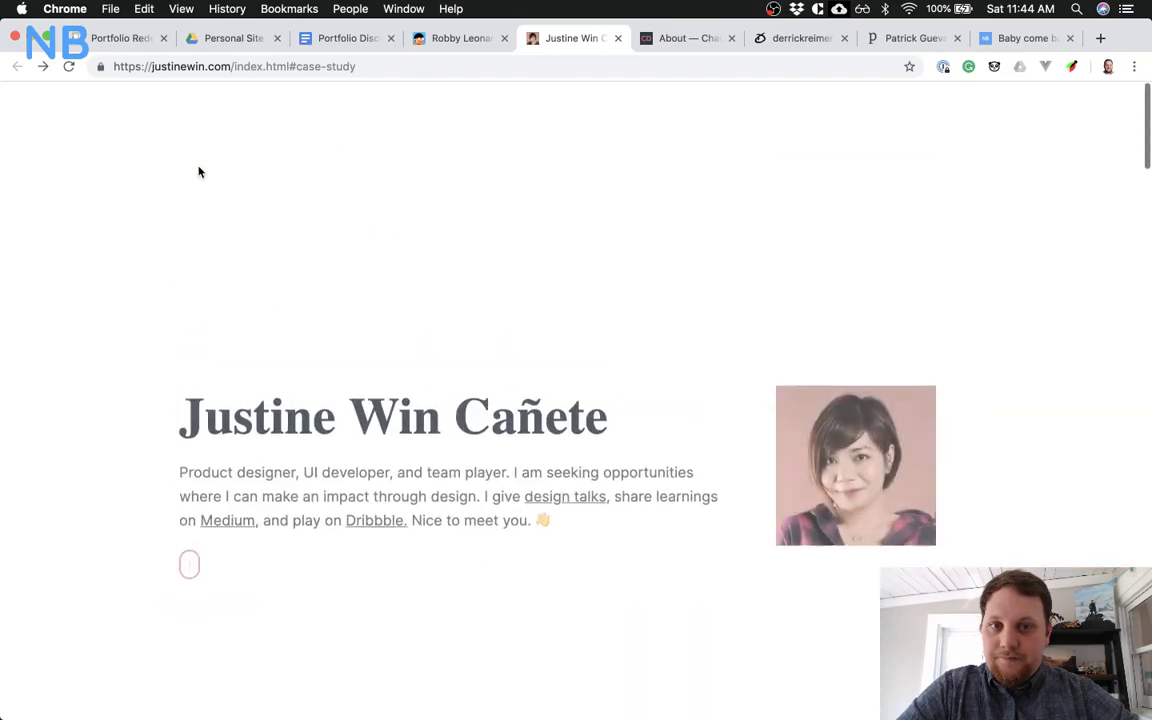
click(43, 66)
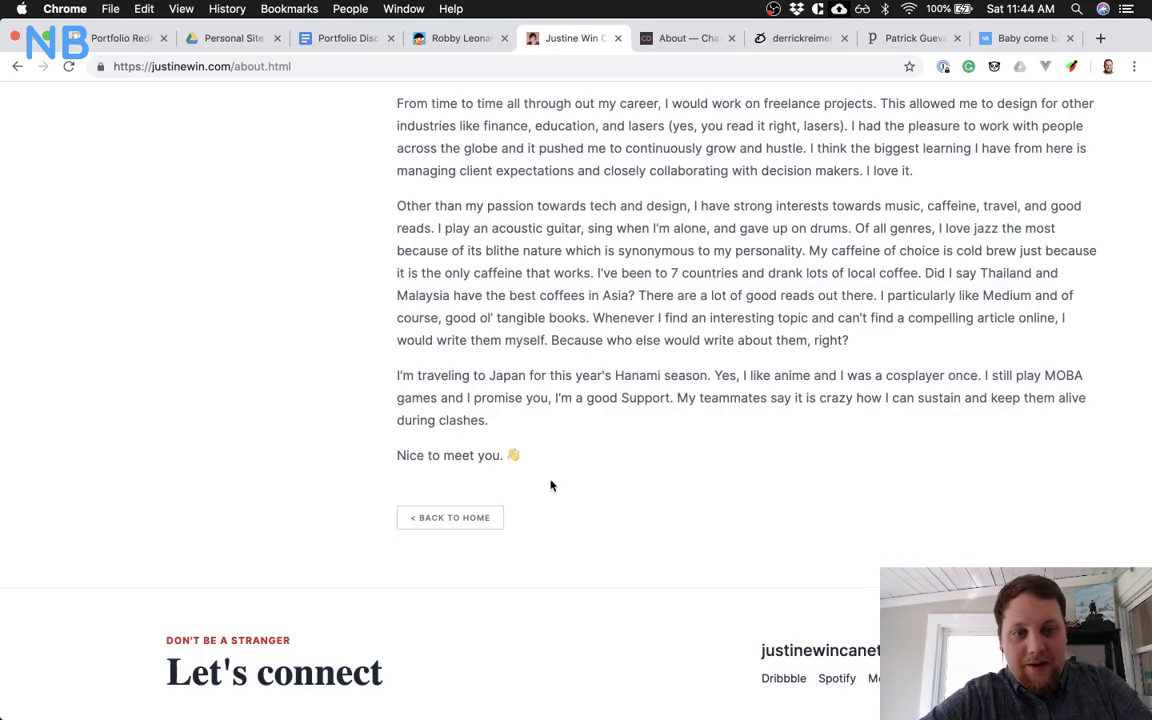
scroll(550, 486, up, 15)
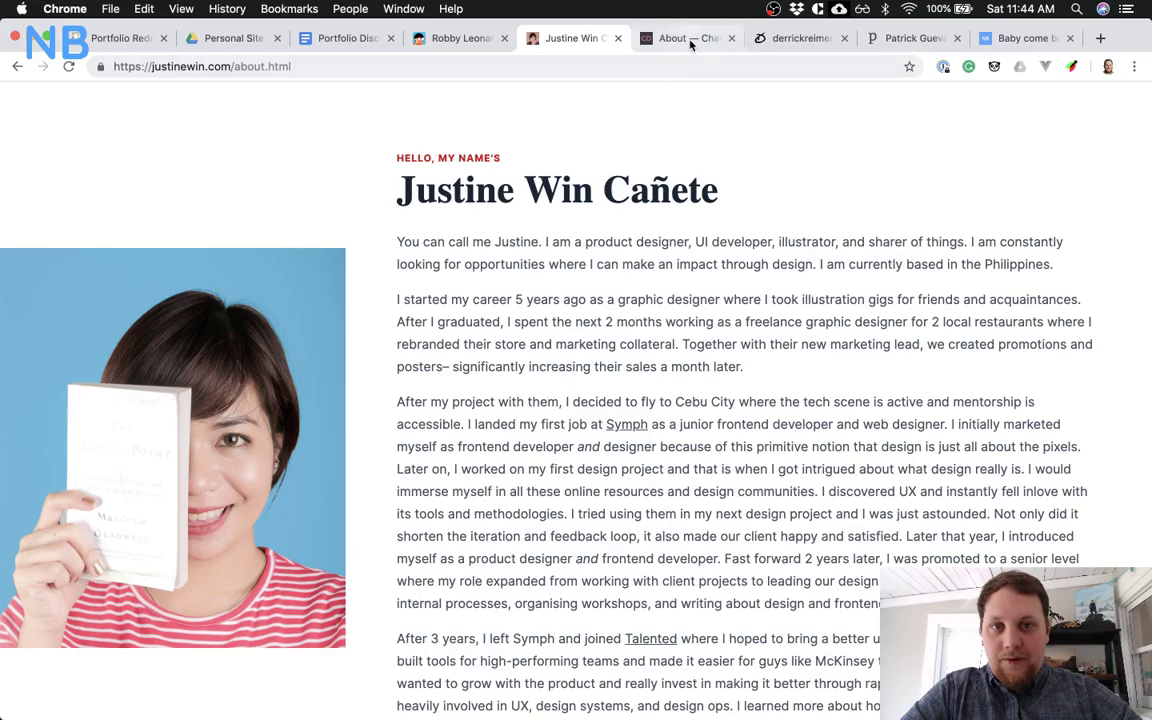
Return to the WhatsApp designer's About page and study how the portrait header leads into the biography text
click(640, 38)
scroll(635, 293, down, 5)
scroll(634, 289, down, 4)
scroll(632, 290, up, 10)
scroll(72, 240, down, 8)
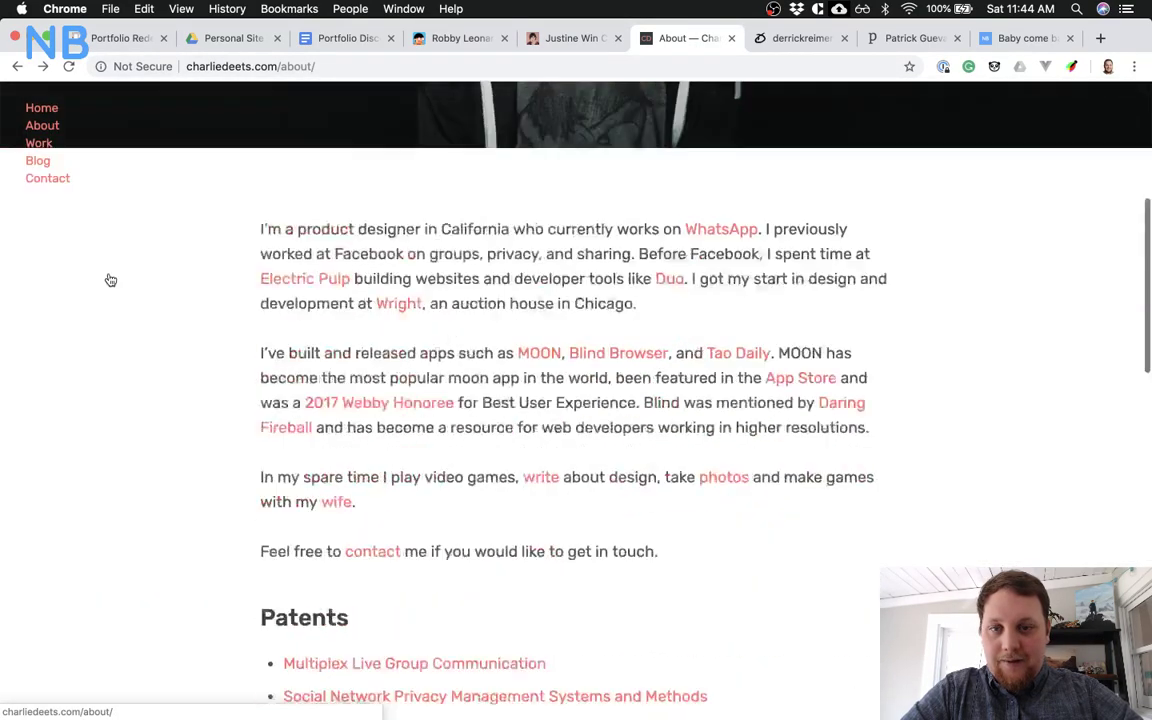
Check the WhatsApp designer's About page down to its footer and review the full-stack developer's "Hey there!" page with its photo row
scroll(212, 298, down, 4)
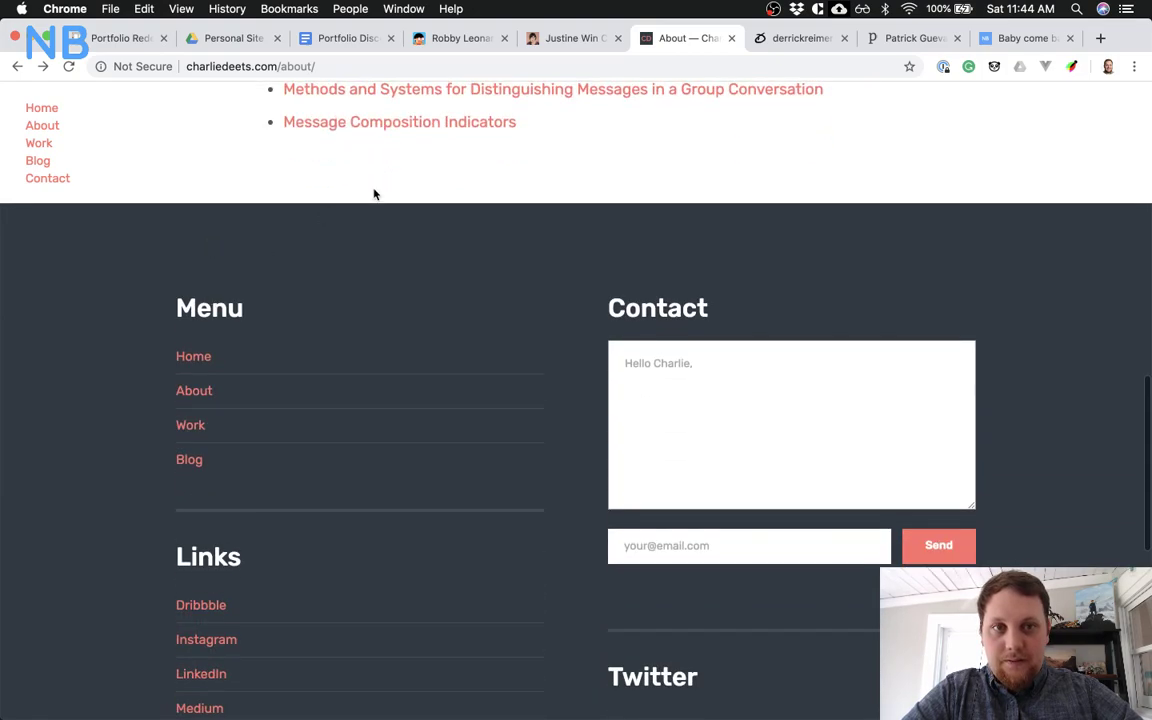
scroll(390, 185, up, 10)
click(790, 38)
scroll(761, 190, down, 6)
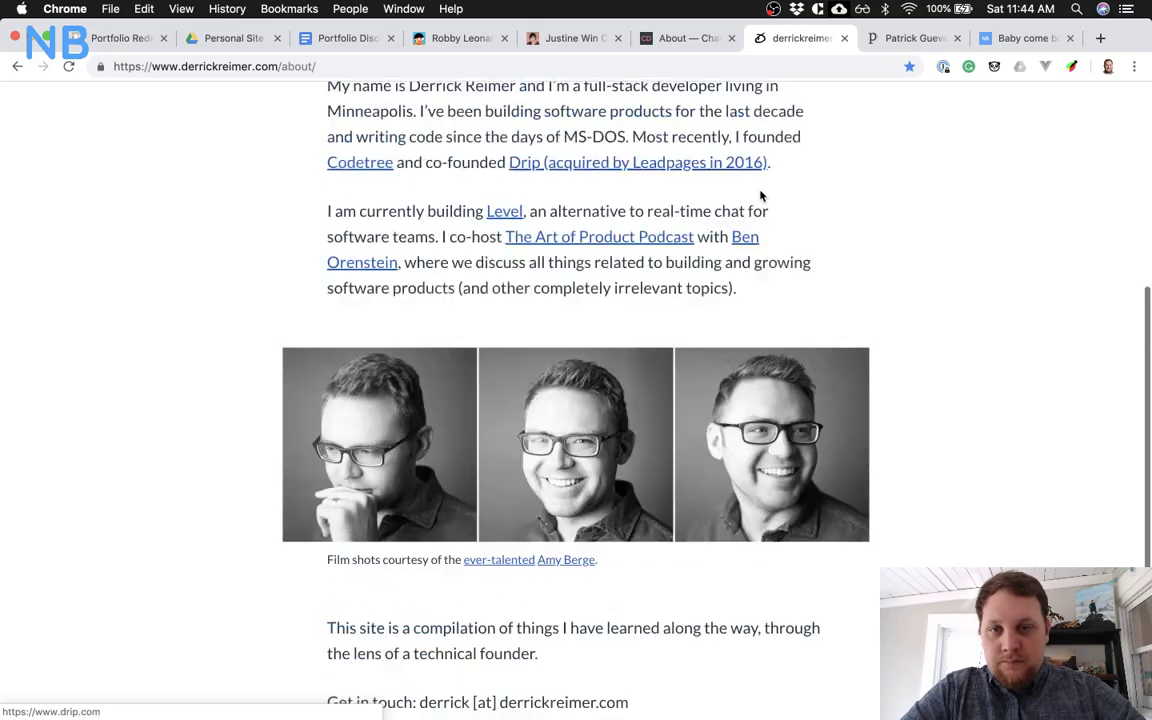
scroll(503, 396, up, 5)
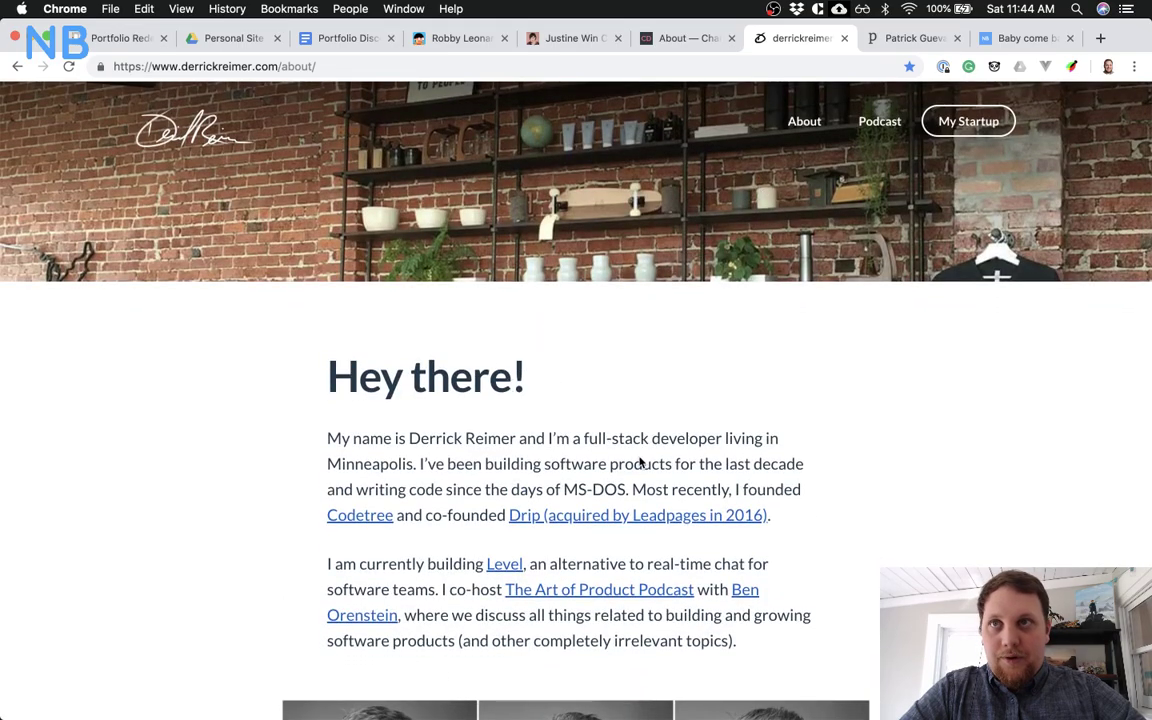
Switch to the Wireframe experiments document in Sketch and compare the header and projects areas of the Landing page and About artboards
key(ctrl+Up)
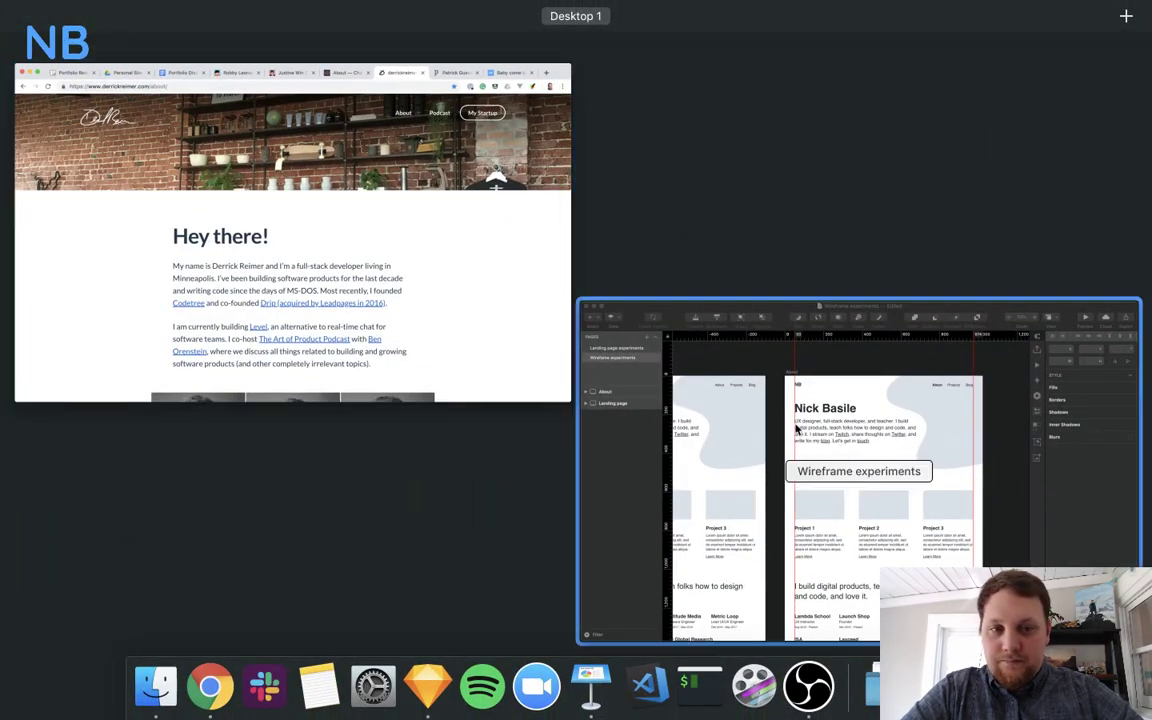
click(797, 428)
scroll(589, 344, left, 5)
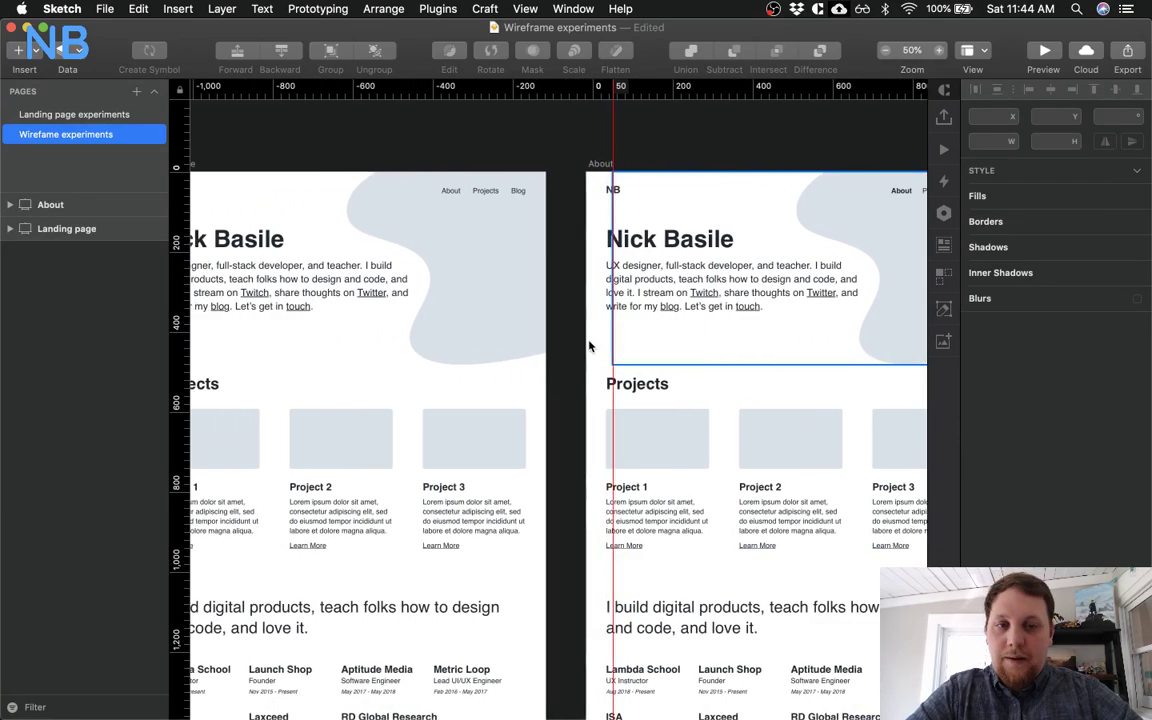
scroll(589, 346, right, 5)
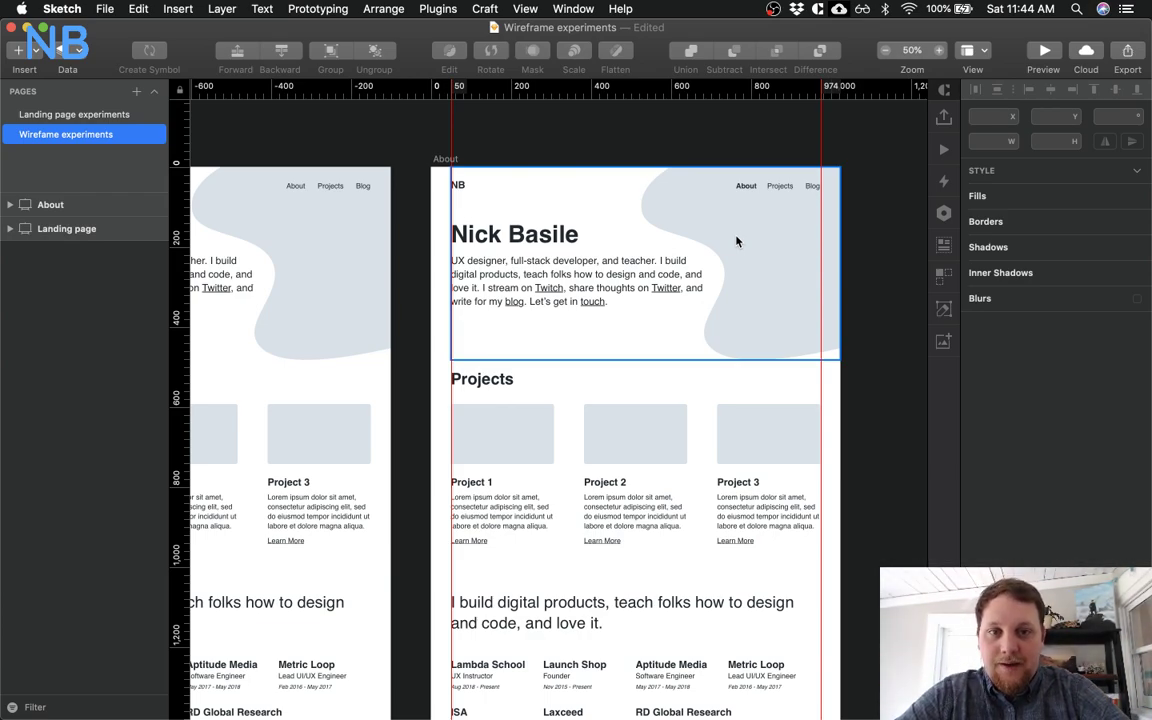
scroll(640, 236, left, 2)
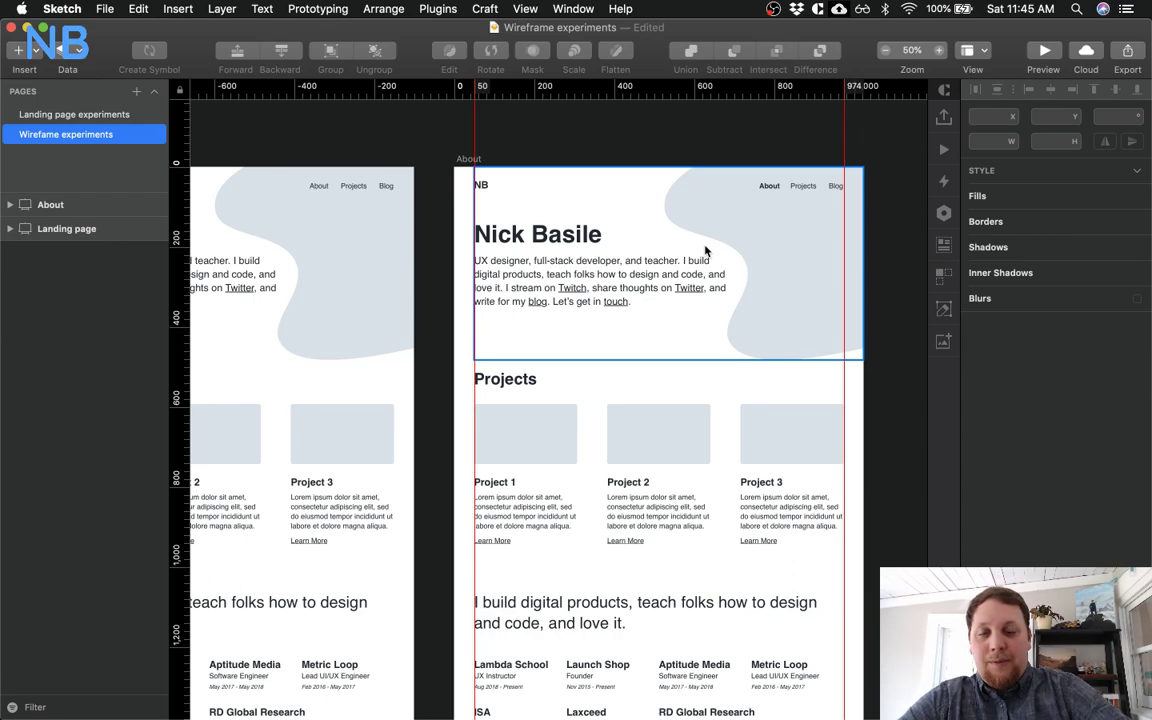
scroll(706, 250, left, 10)
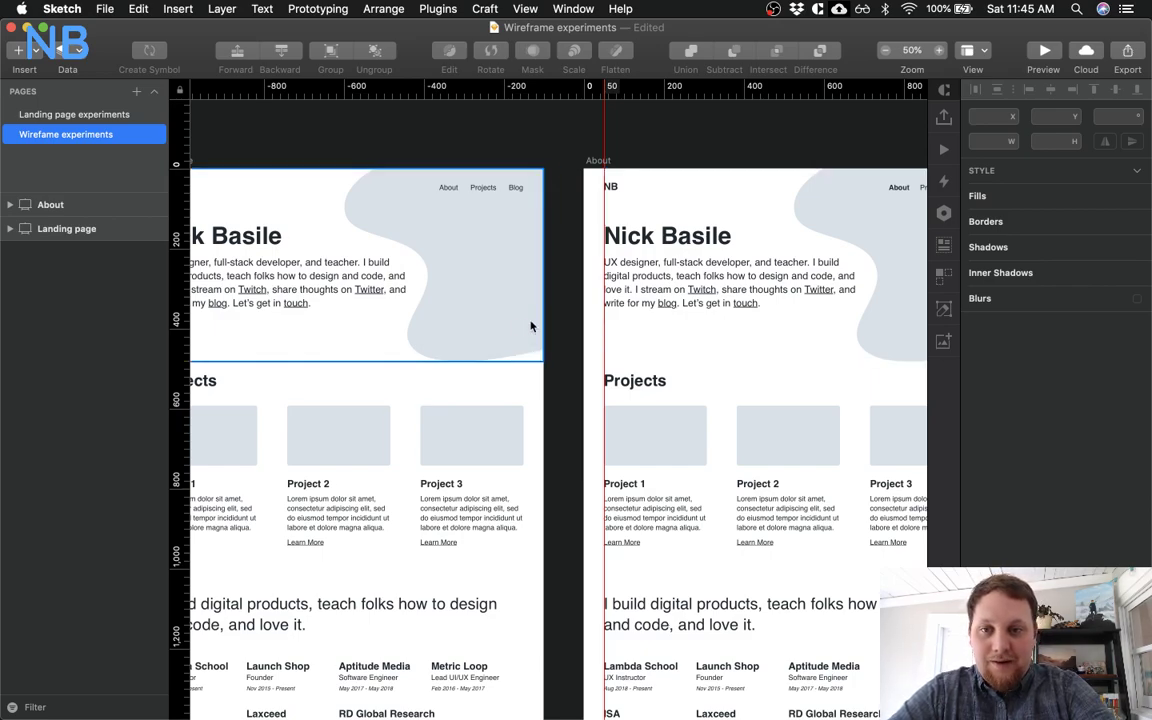
scroll(531, 326, left, 5)
scroll(531, 326, right, 6)
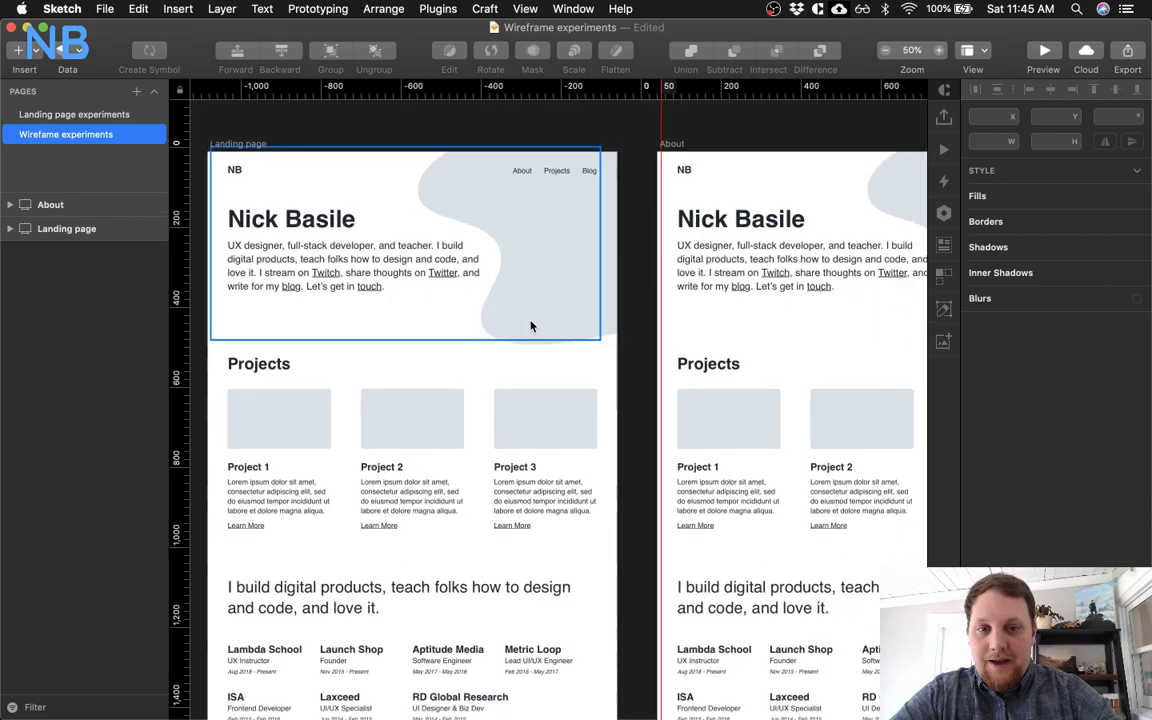
scroll(531, 326, up, 3)
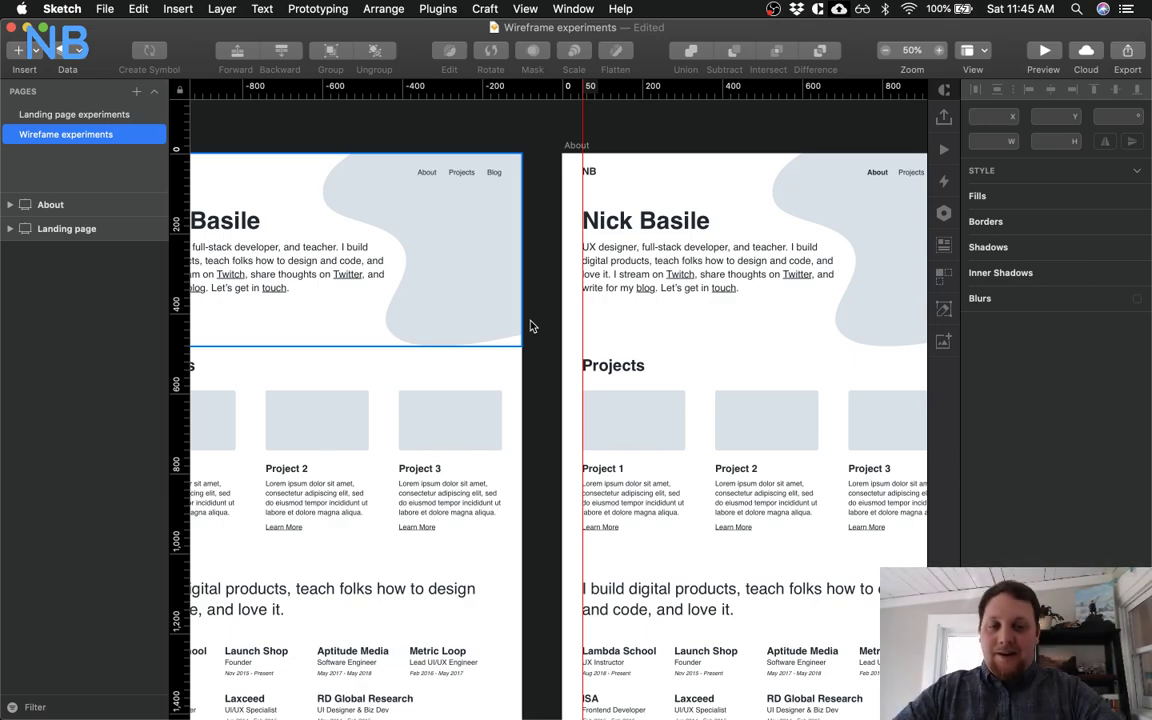
scroll(531, 326, right, 10)
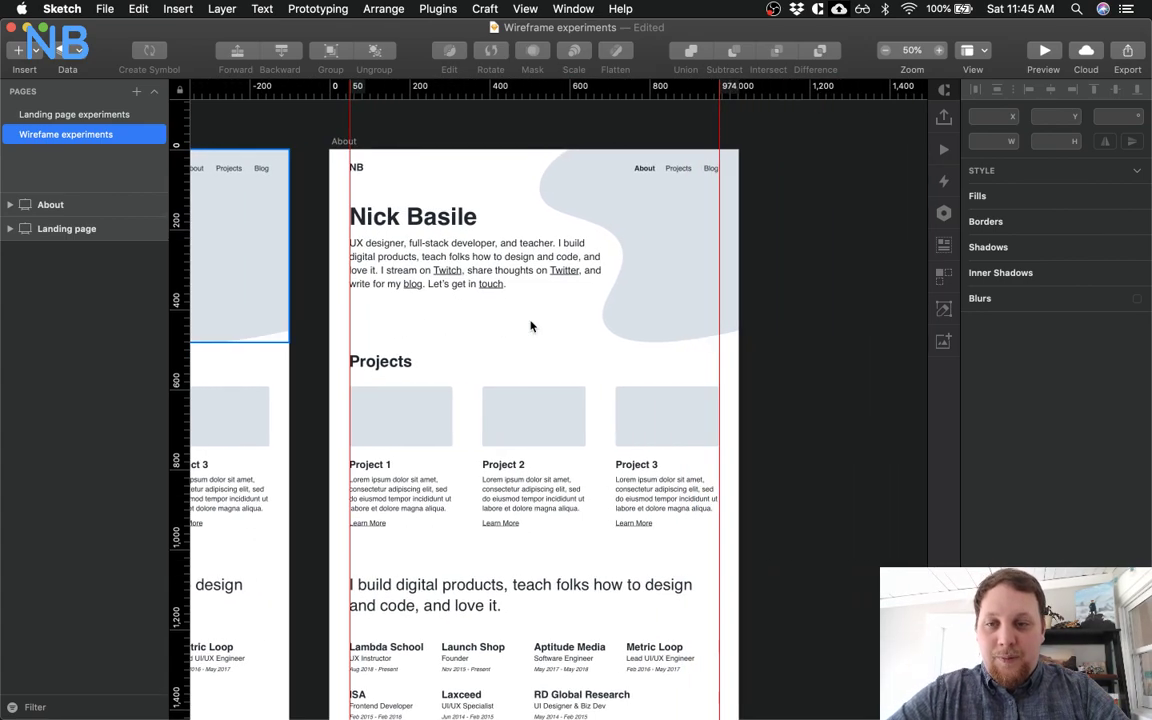
Place a horizontal guide at 483 under the About artboard's header and delete the header's blob shape
scroll(531, 326, left, 2)
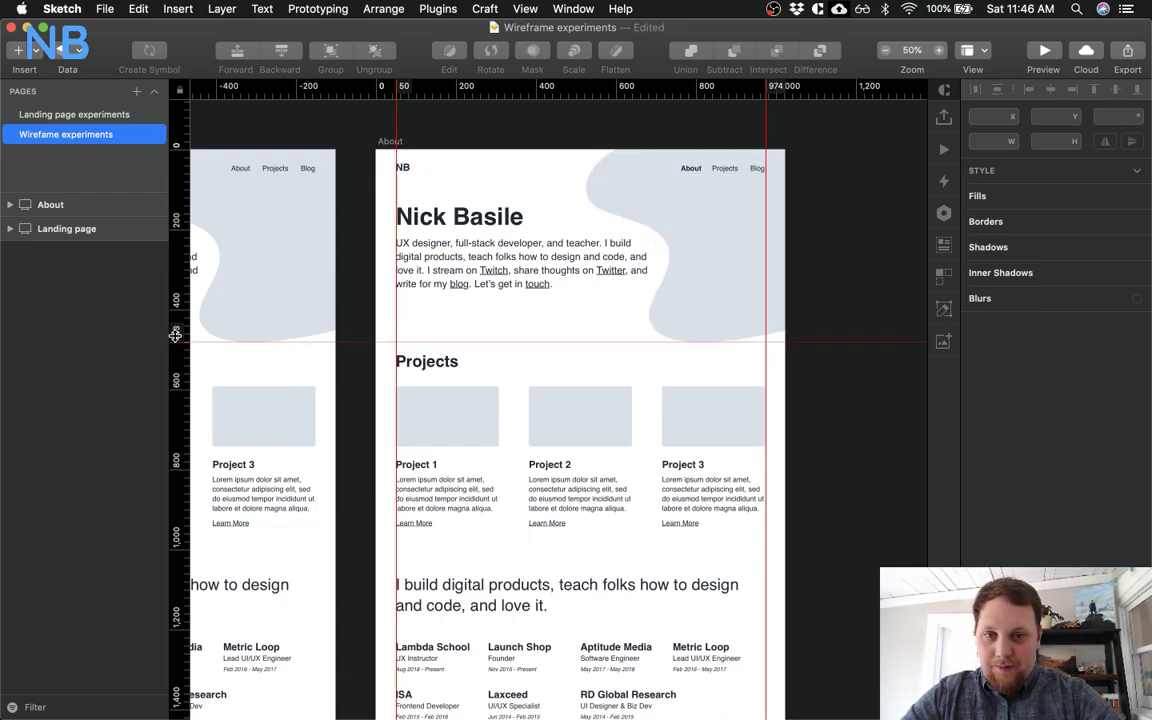
click(695, 306)
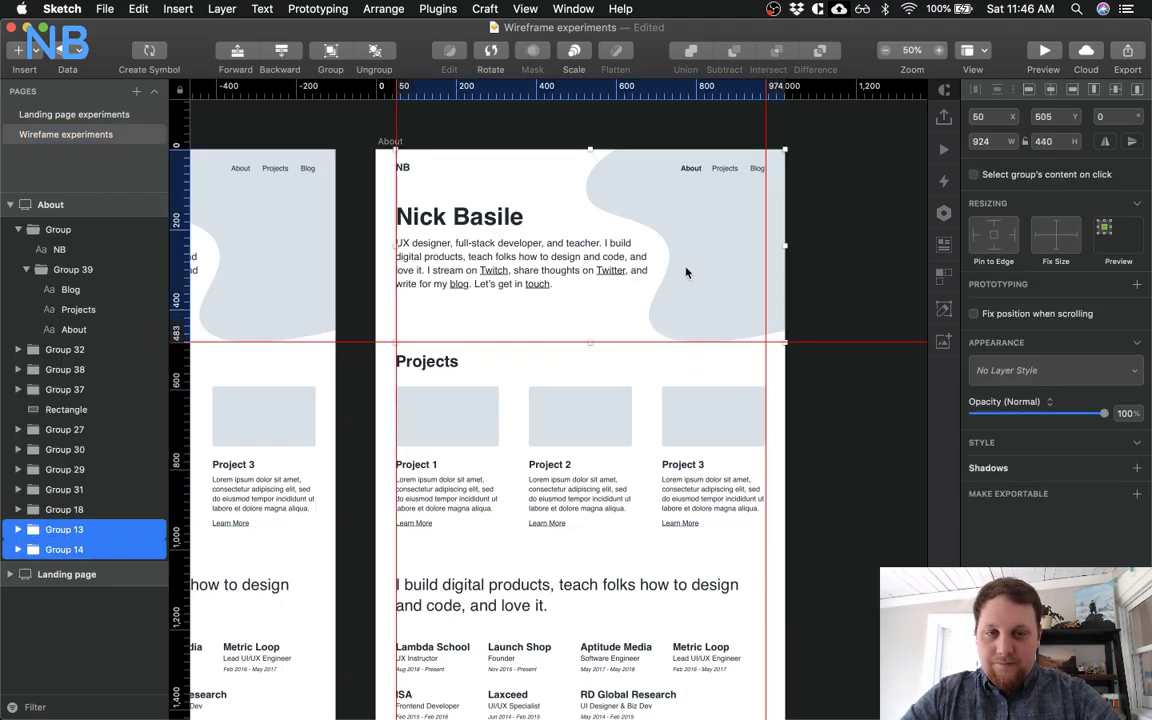
double_click(674, 240)
key(BackSpace)
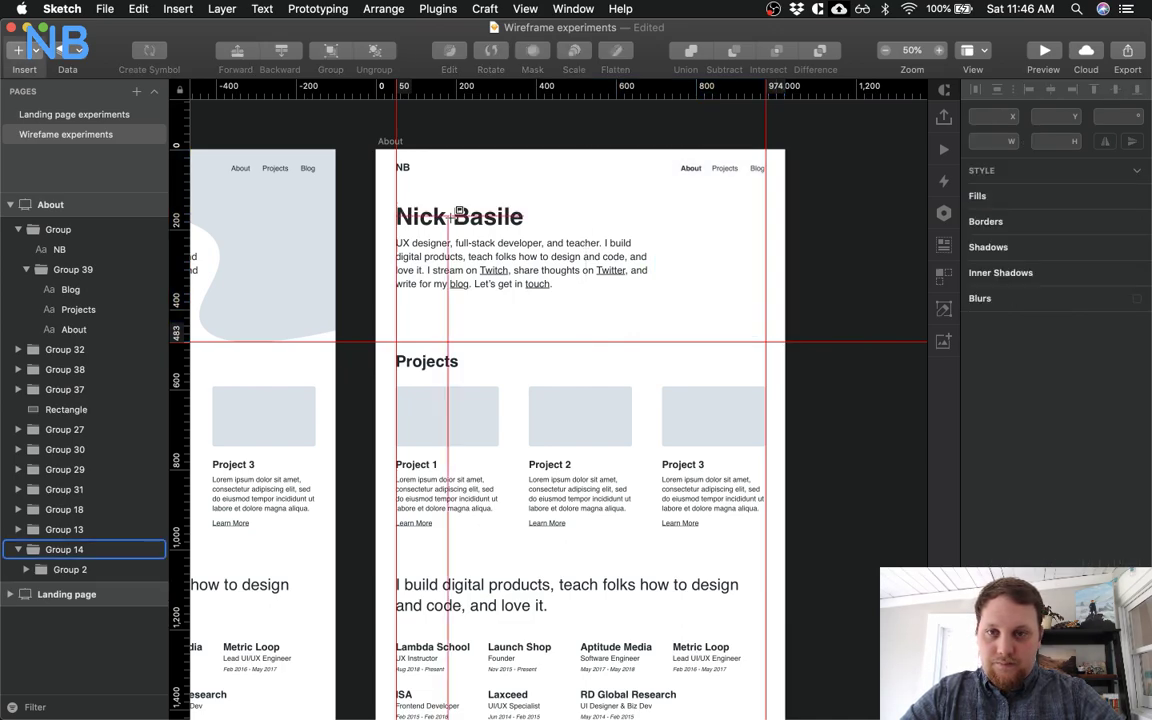
Draw a borderless 1024 × 483 rectangle behind the About header's content, filled with the wireframe's light blue-grey, DAE1E7
drag(376, 148, 785, 343)
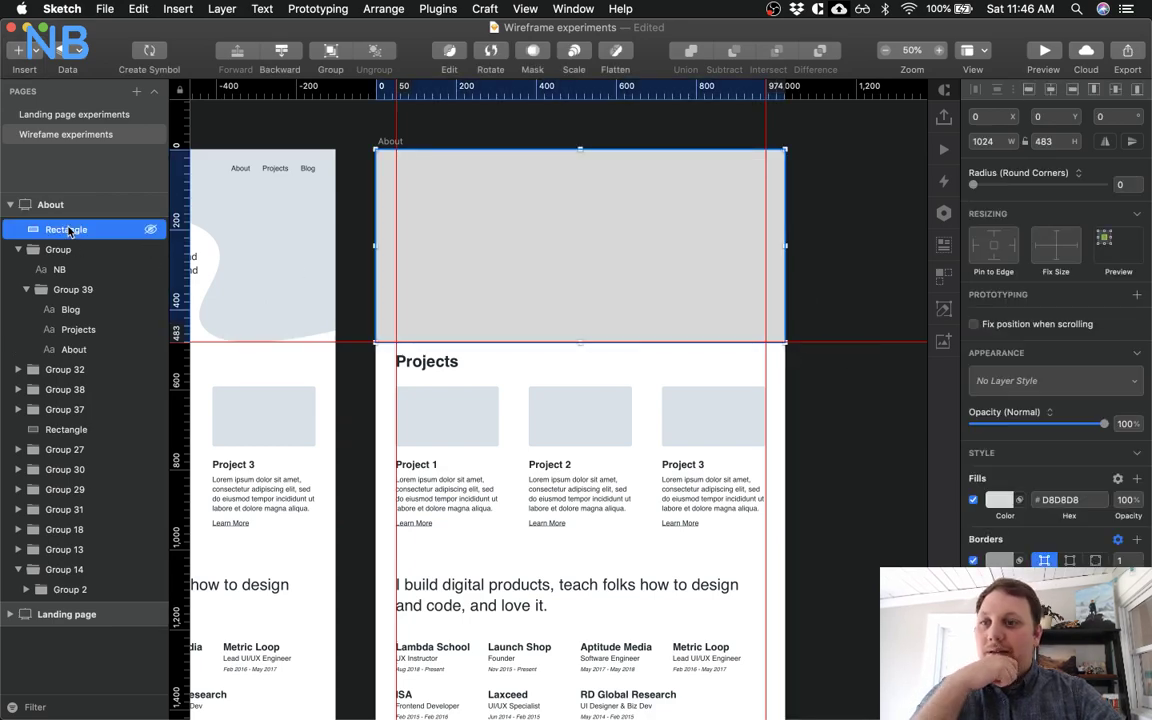
drag(136, 230, 26, 598)
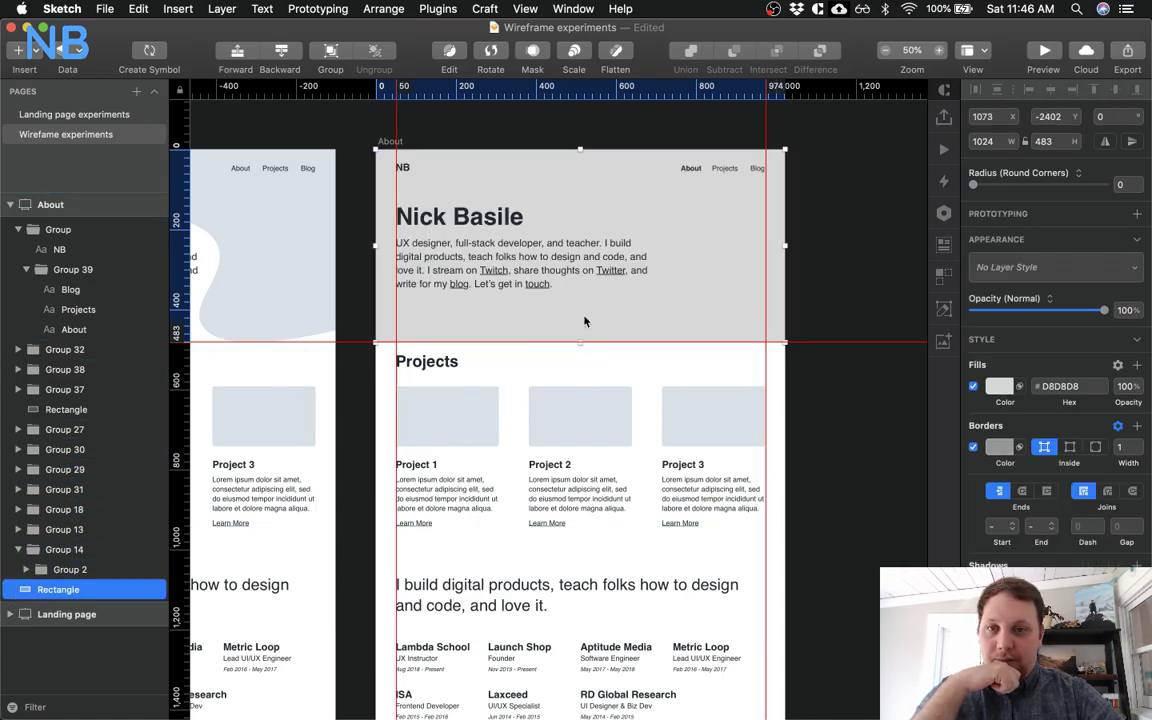
click(974, 448)
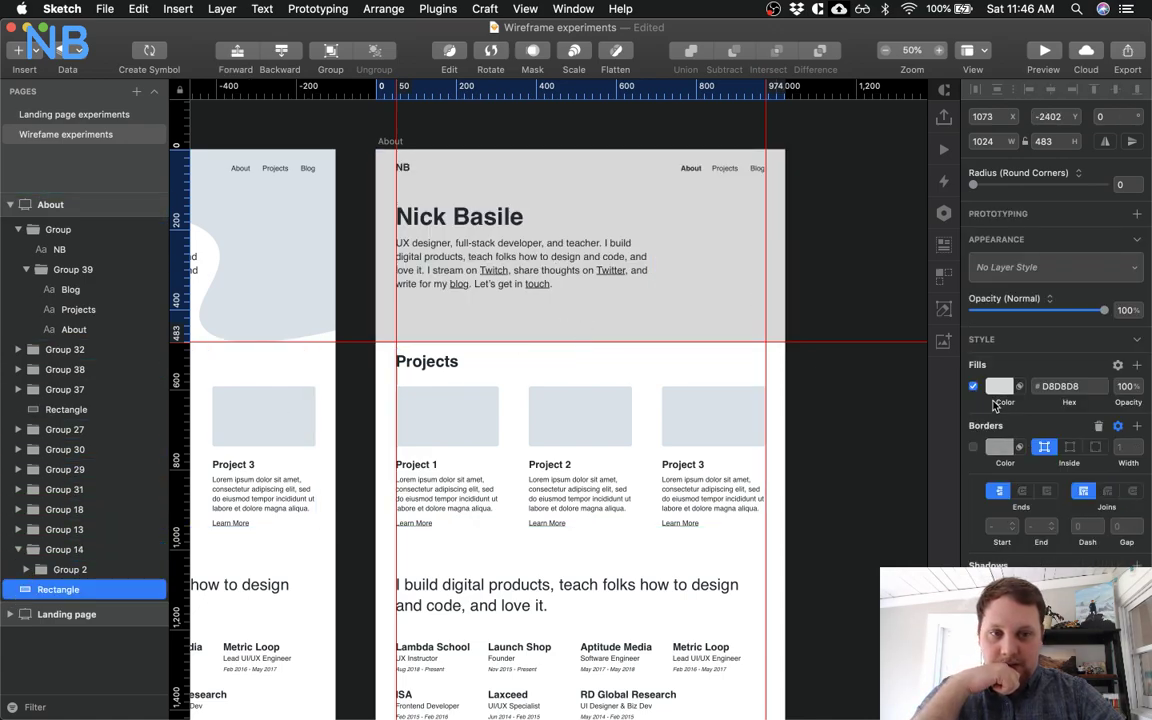
click(1000, 386)
key(ctrl+c)
click(268, 258)
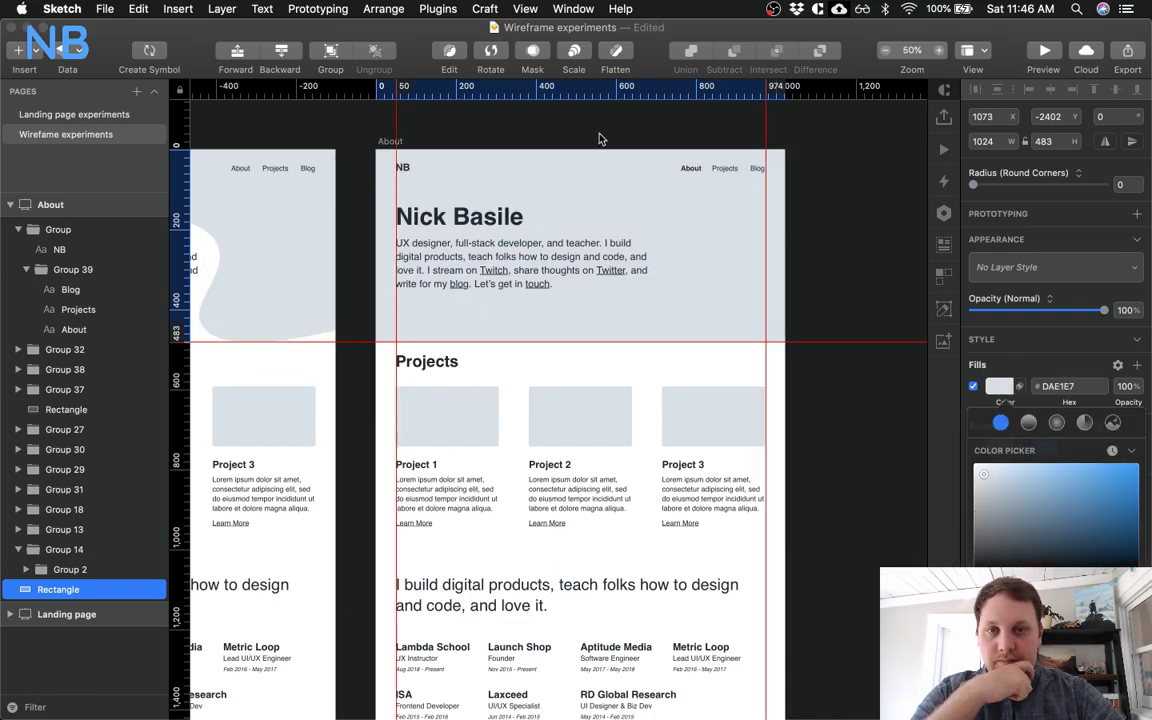
key(Escape)
Replace the name heading in the About header with "Hey there!"
key(super+equal)
scroll(600, 139, up, 5)
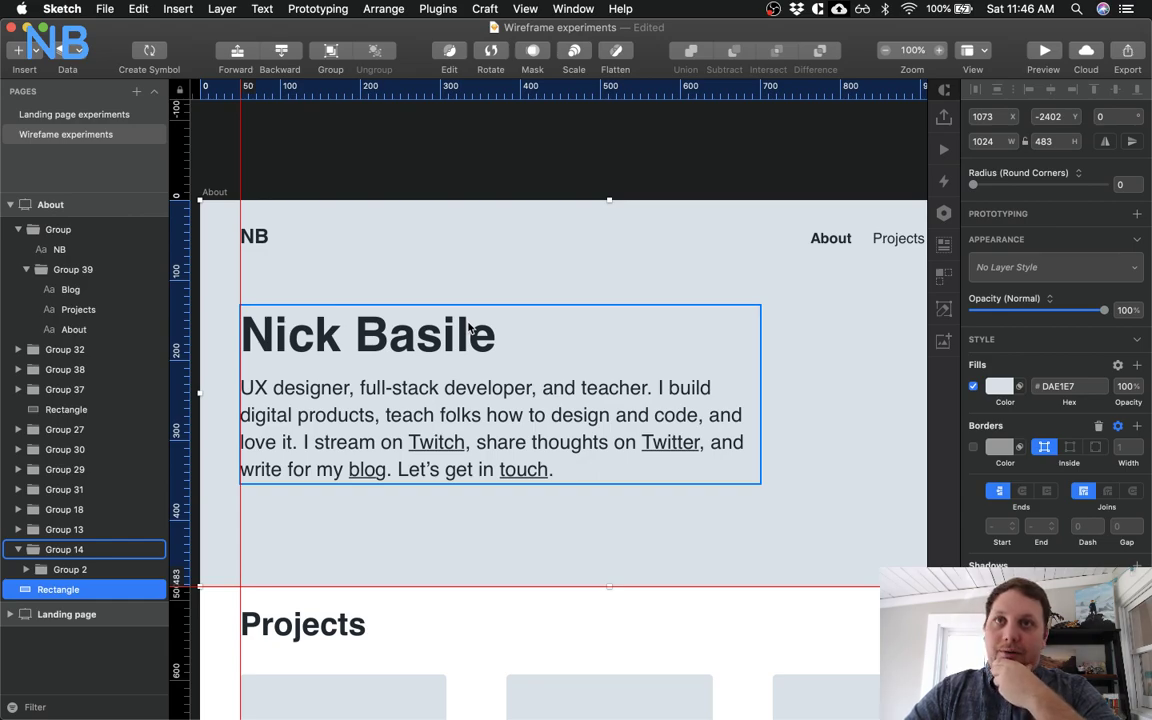
key(super+minus)
click(463, 380)
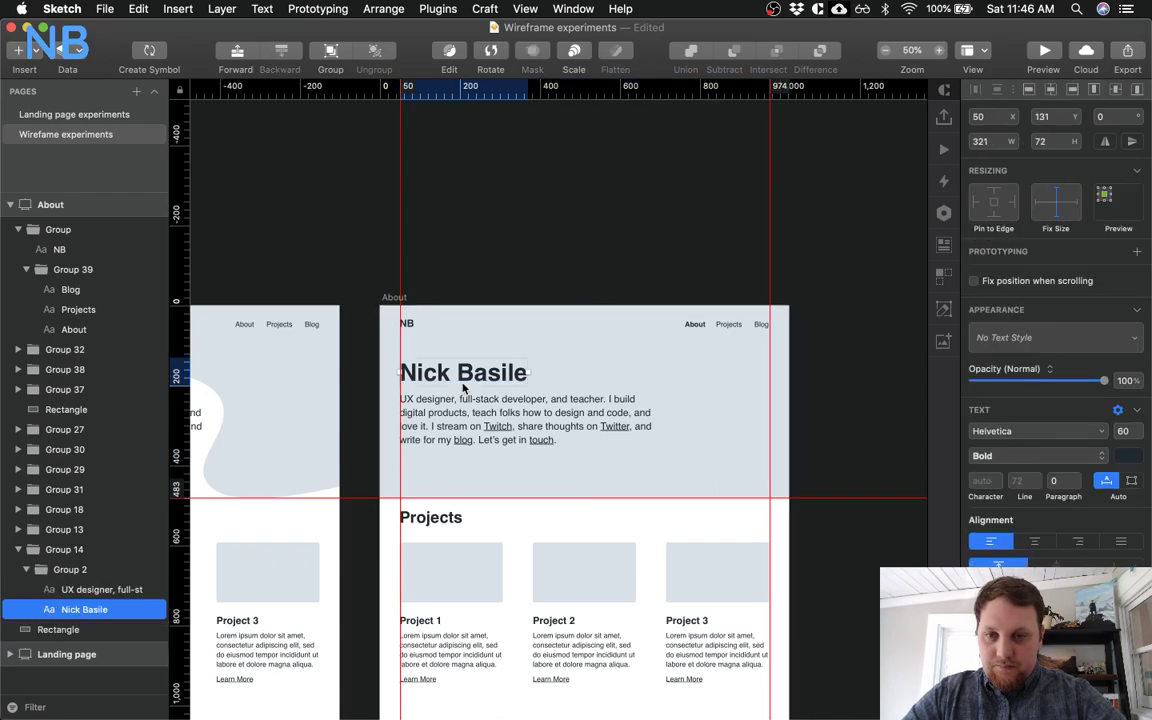
double_click(460, 380)
key(super+a)
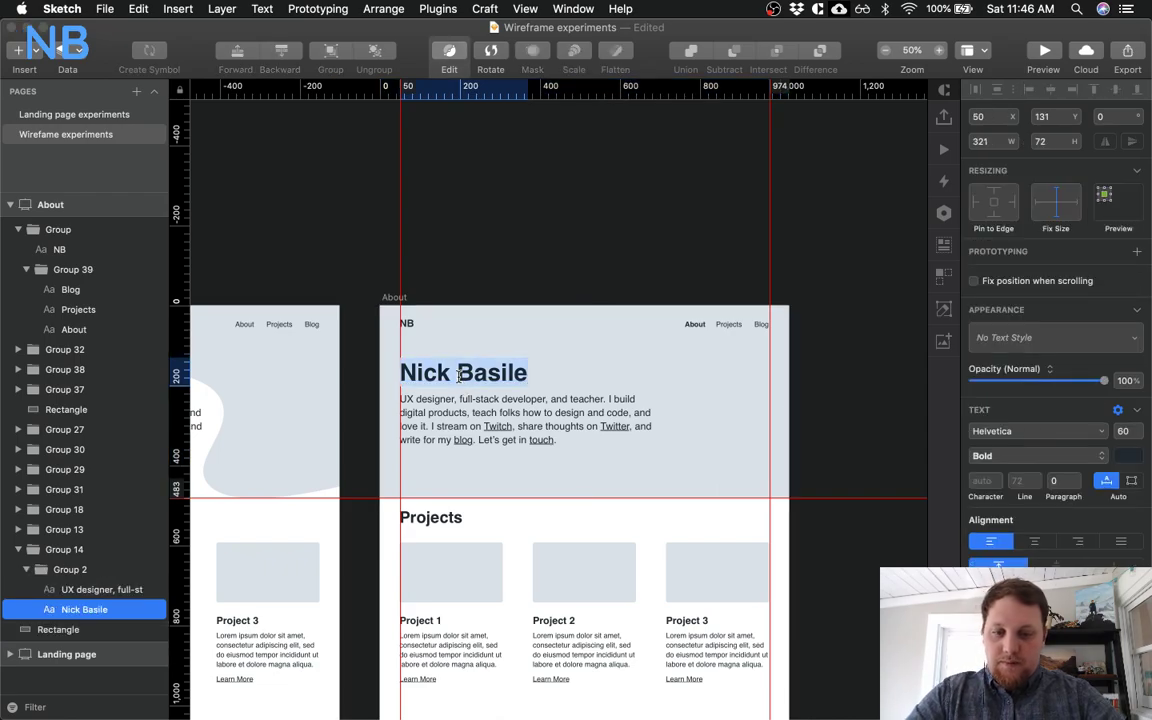
text(Hey theres)
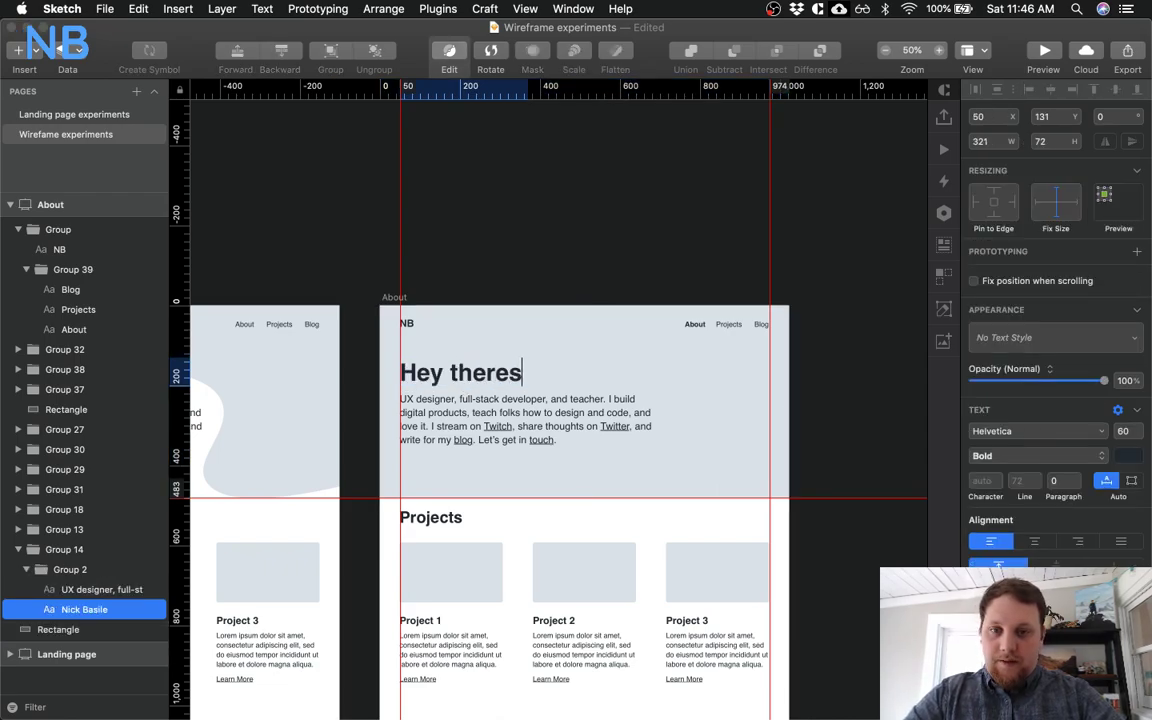
key(BackSpace)
text(!)
Copy the opening paragraph about living in Austin from the About Me card further down the About artboard
scroll(490, 442, down, 3)
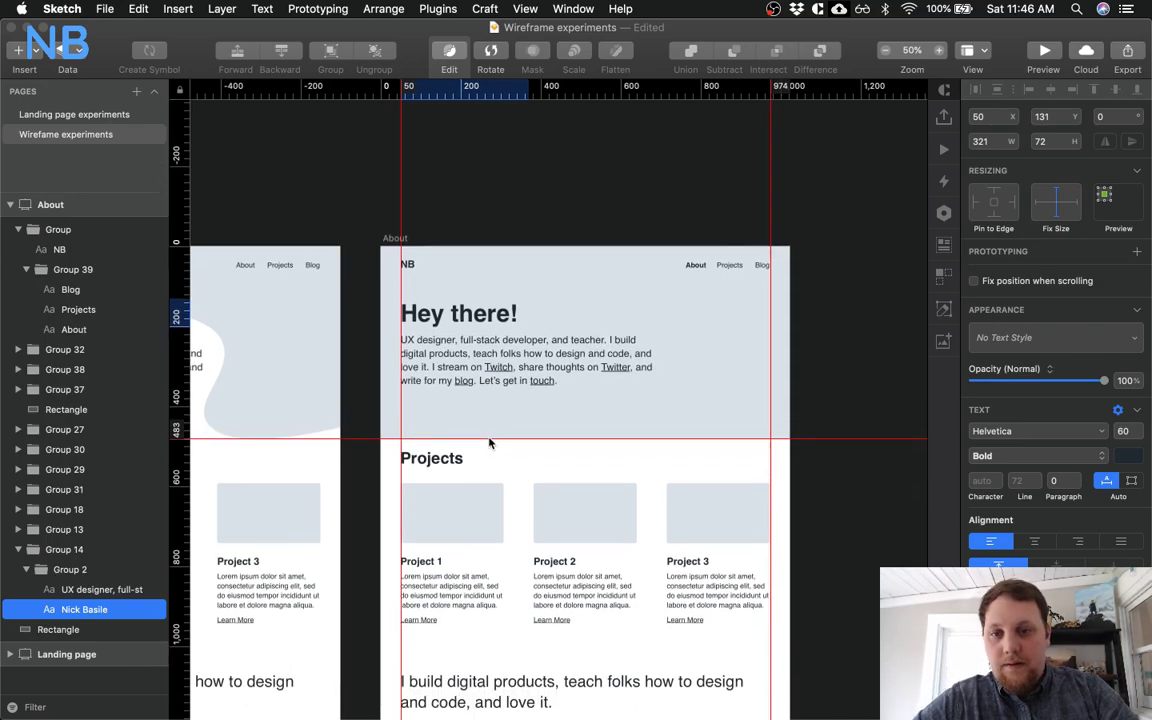
click(312, 366)
double_click(462, 365)
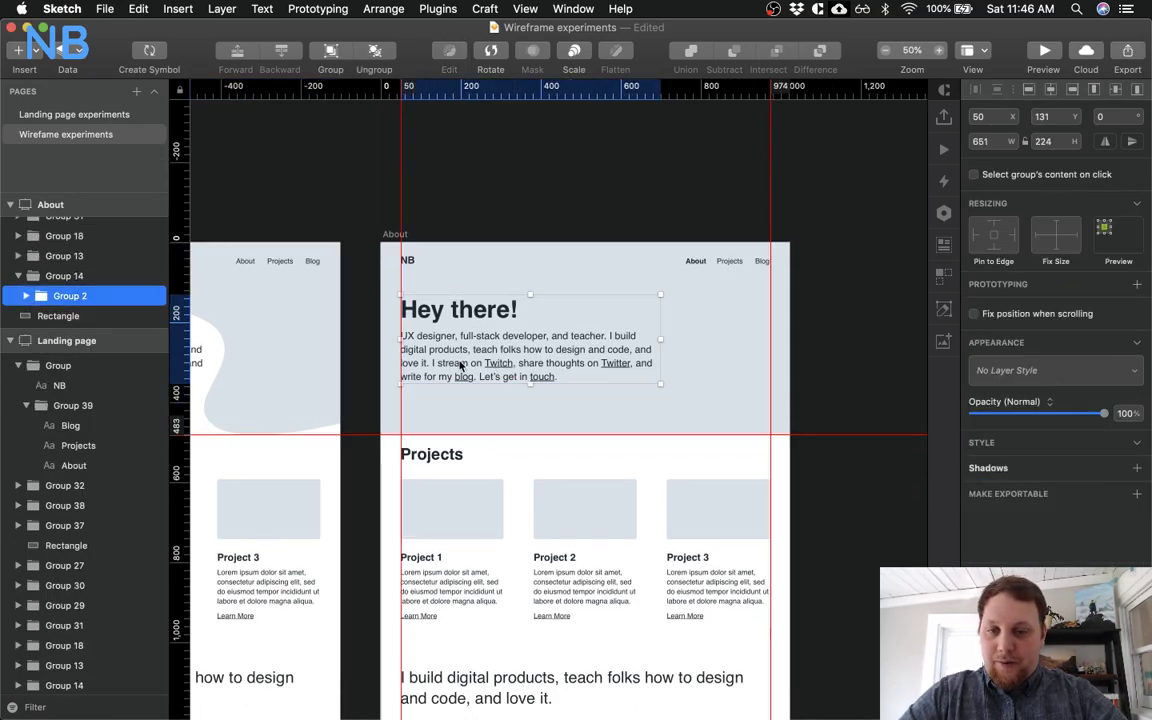
double_click(460, 364)
double_click(440, 352)
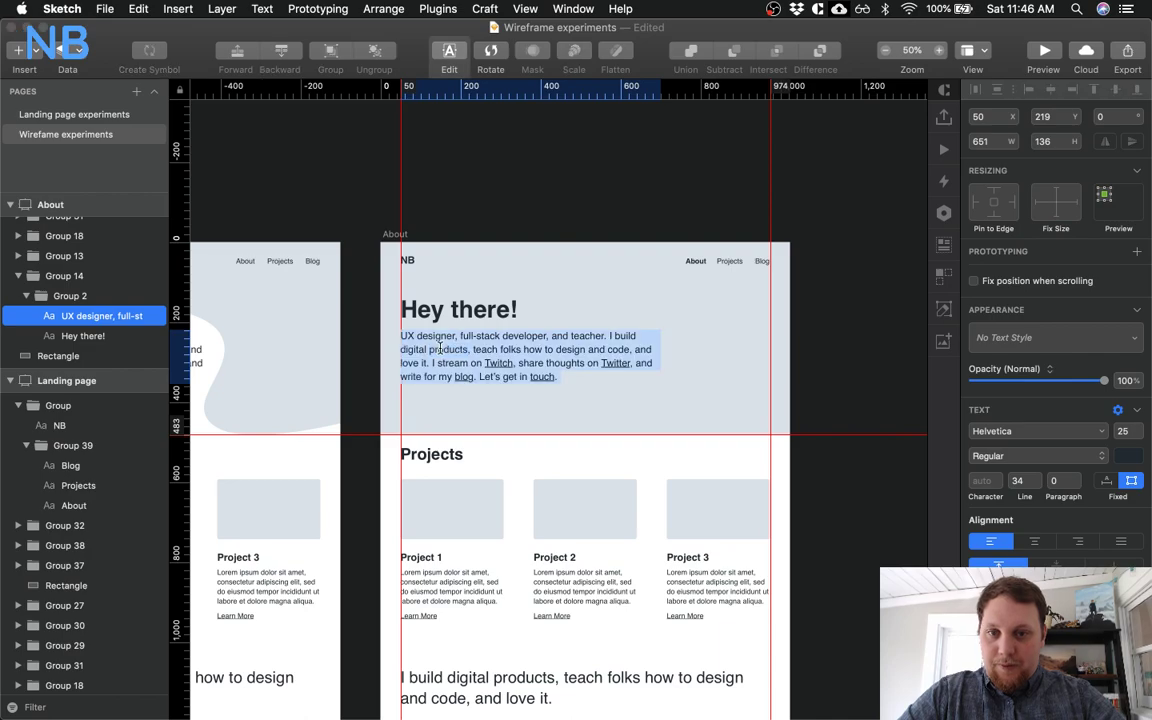
scroll(375, 500, down, 15)
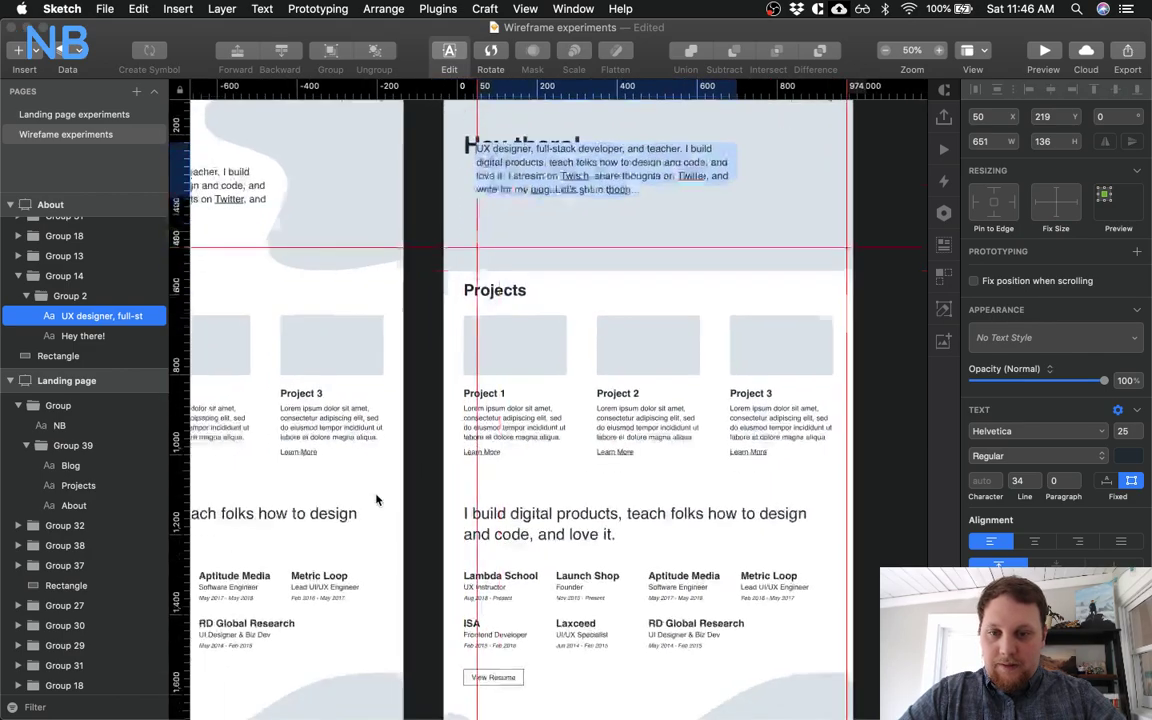
scroll(378, 498, down, 8)
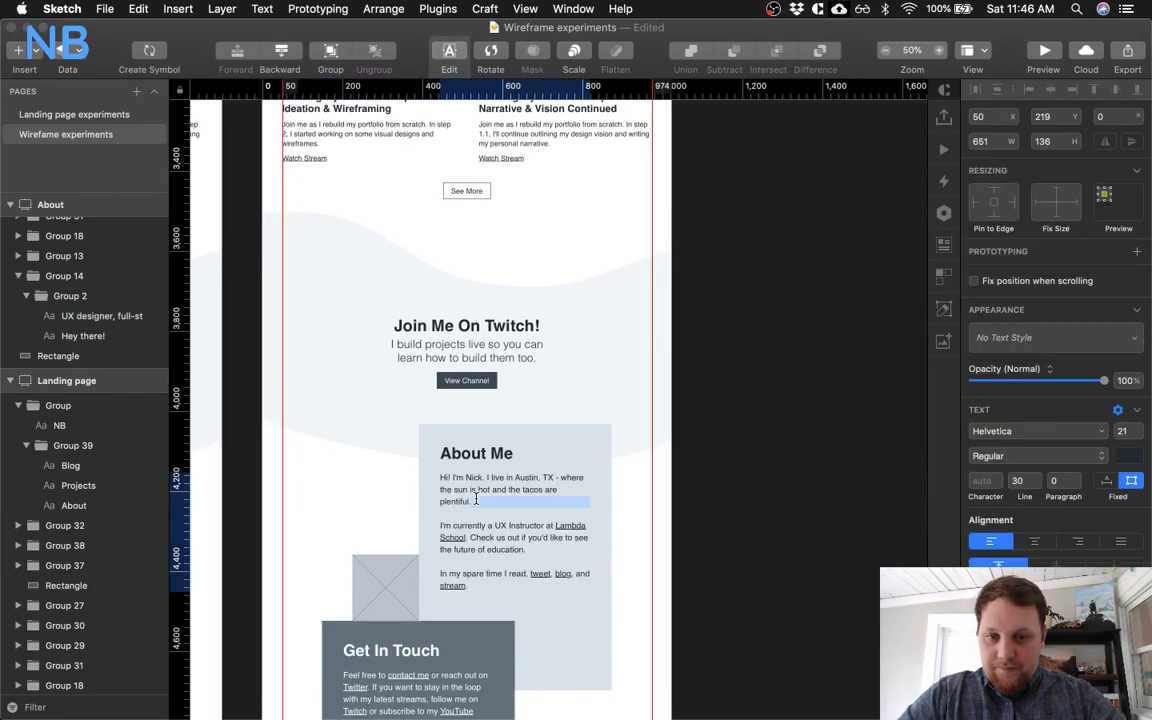
double_click(474, 503)
drag(486, 502, 441, 468)
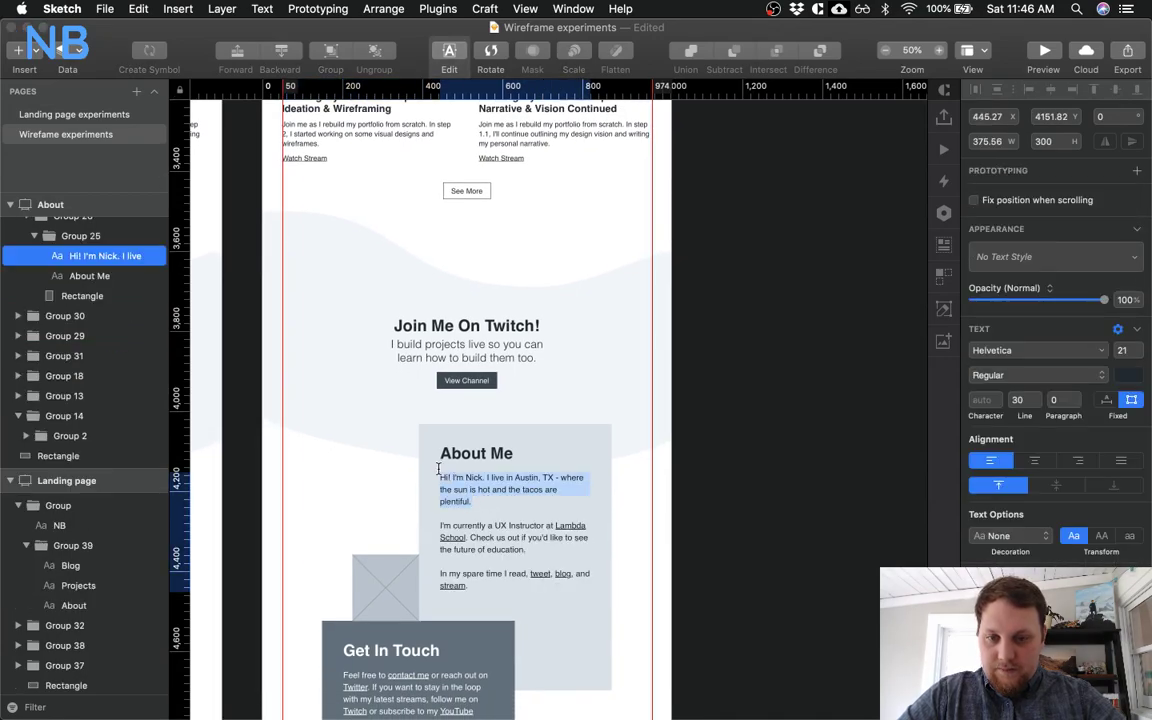
Replace the intro text under "Hey there!" with the copied About Me paragraph
scroll(426, 303, up, 20)
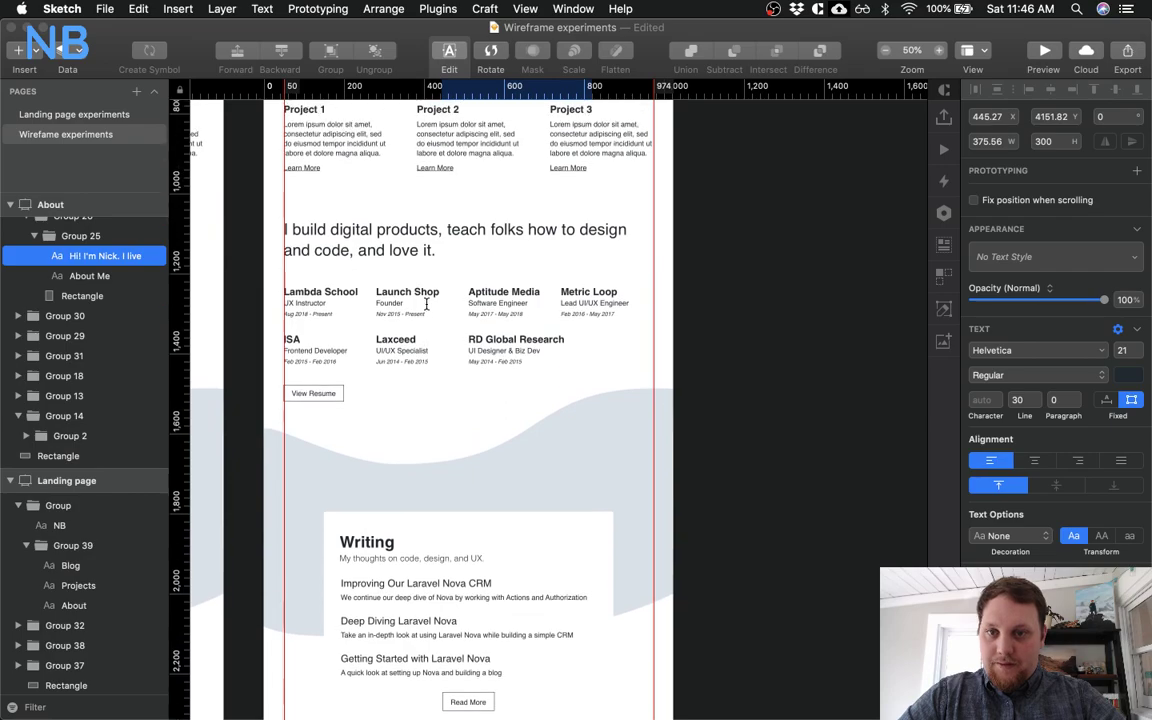
scroll(426, 303, up, 5)
key(Escape)
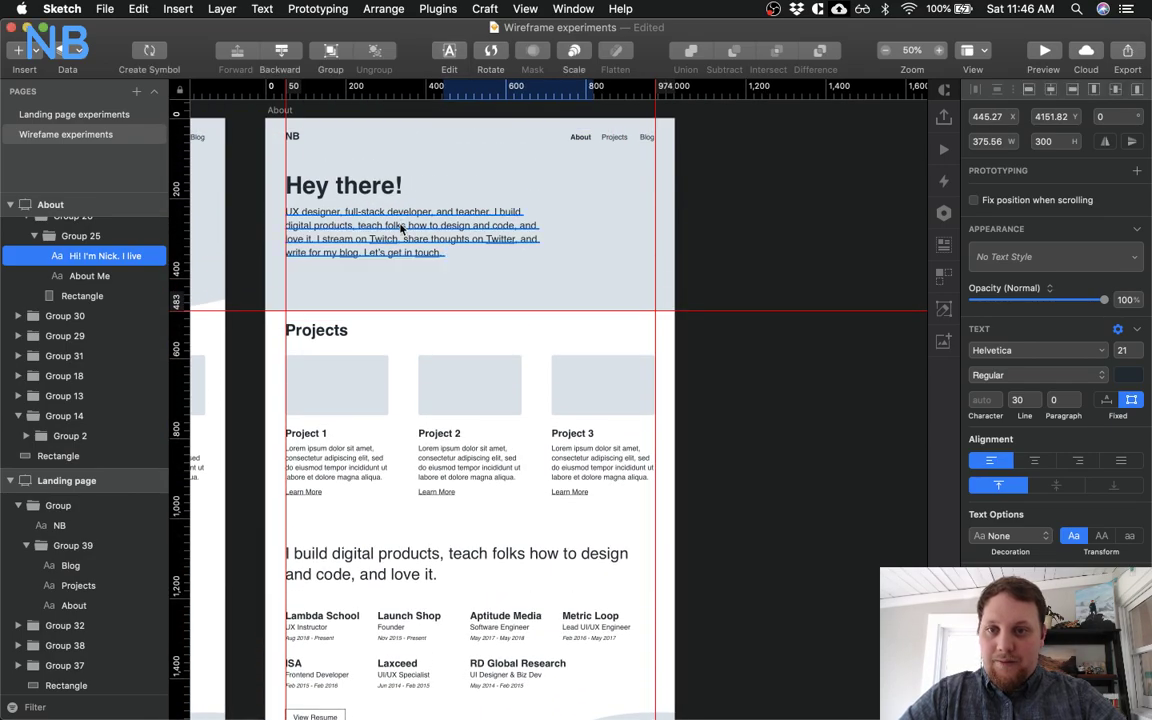
click(401, 229)
double_click(407, 229)
key(super+v)
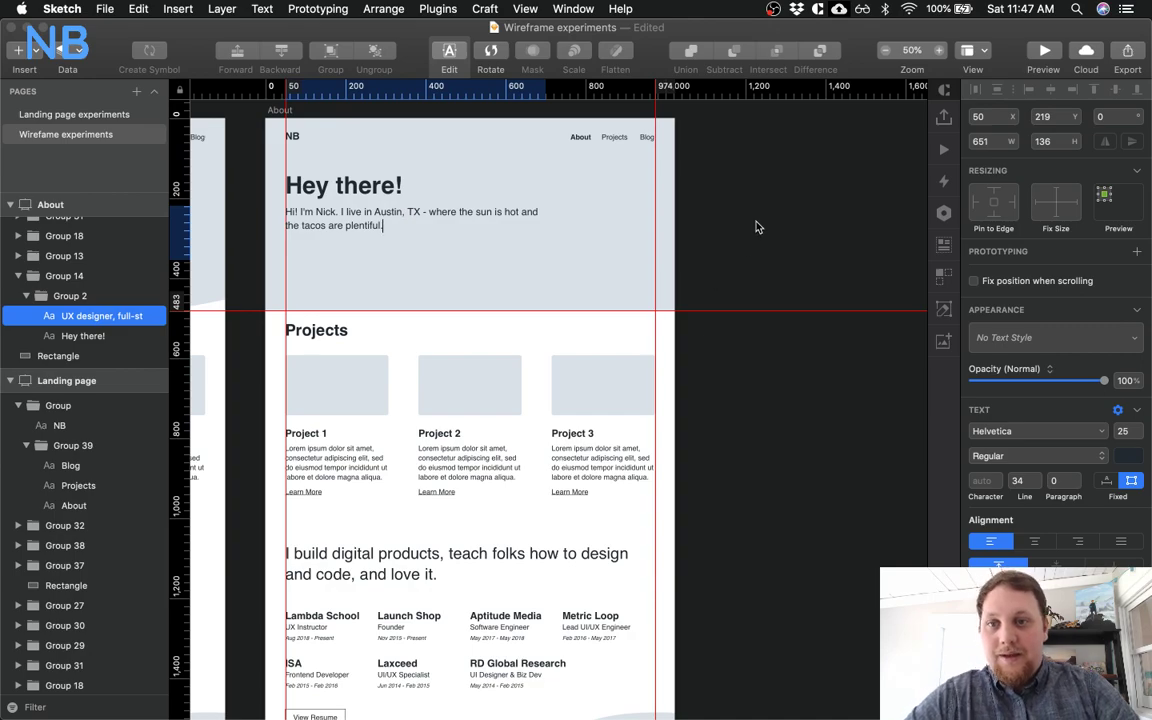
Shrink the intro text box to fit its two lines and move it lower in the header together with the "Hey there!" heading
key(Escape)
scroll(548, 306, left, 2)
scroll(548, 306, left, 4)
shift+click(420, 190)
drag(420, 190, 420, 215)
shift+click(437, 165)
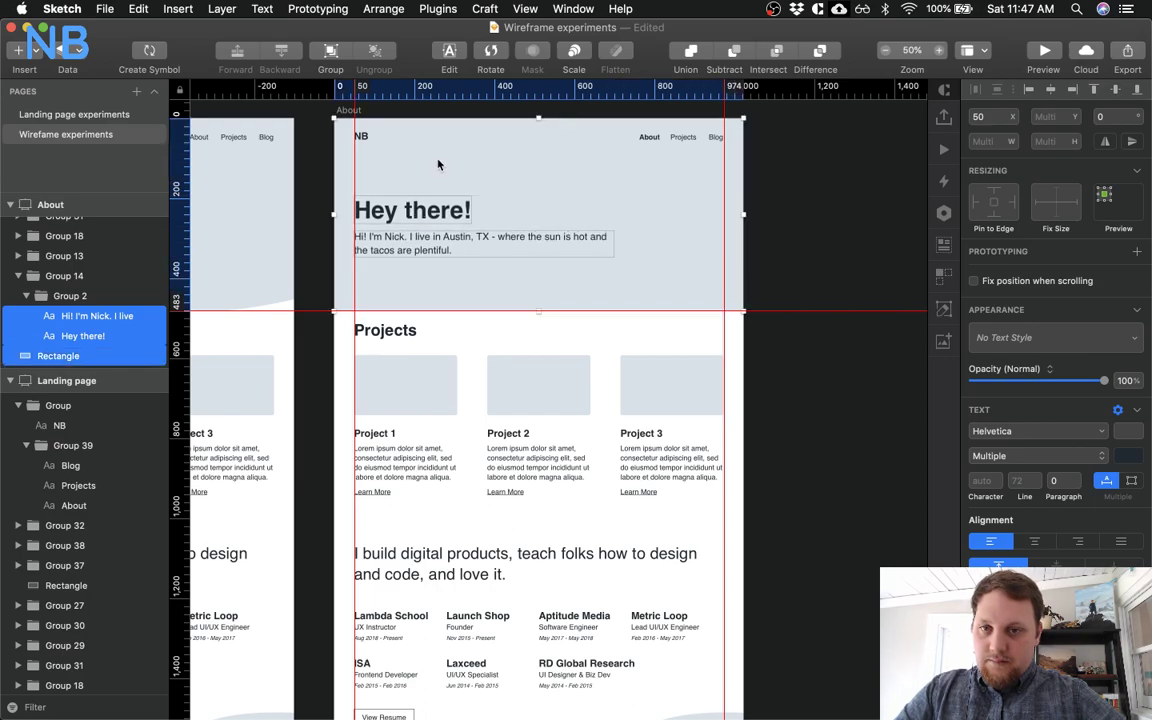
click(843, 220)
Centre the group holding the heading and intro vertically within the header's background rectangle
click(497, 226)
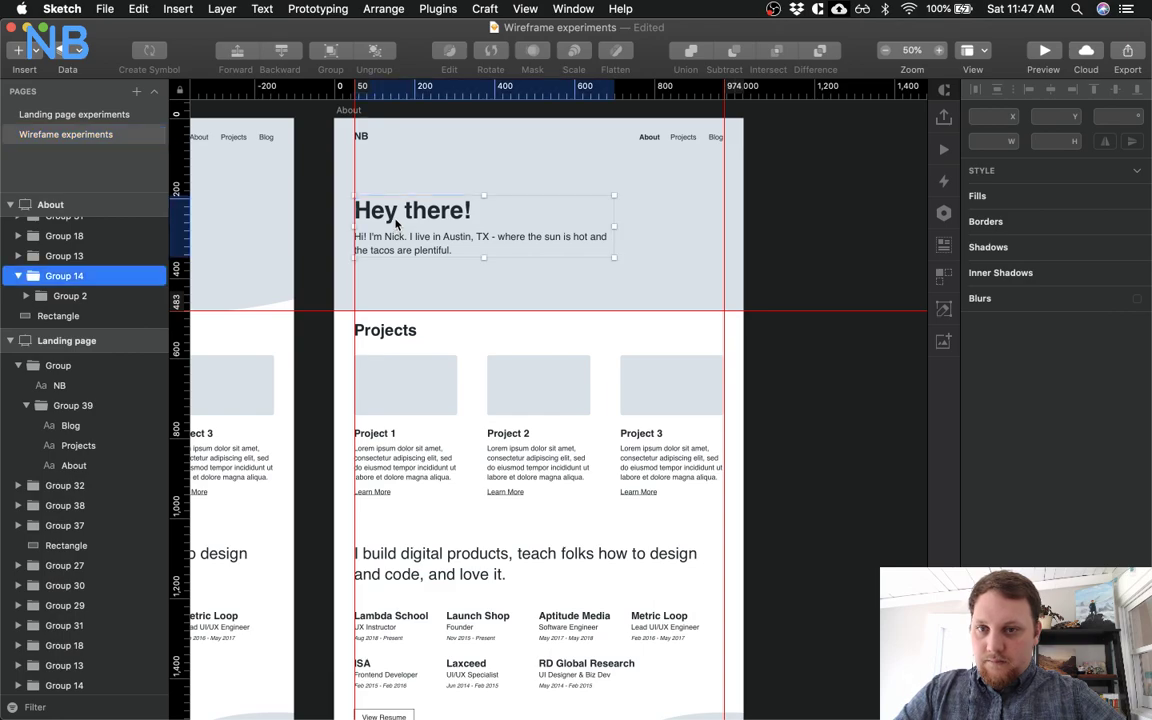
shift+click(433, 180)
click(1116, 90)
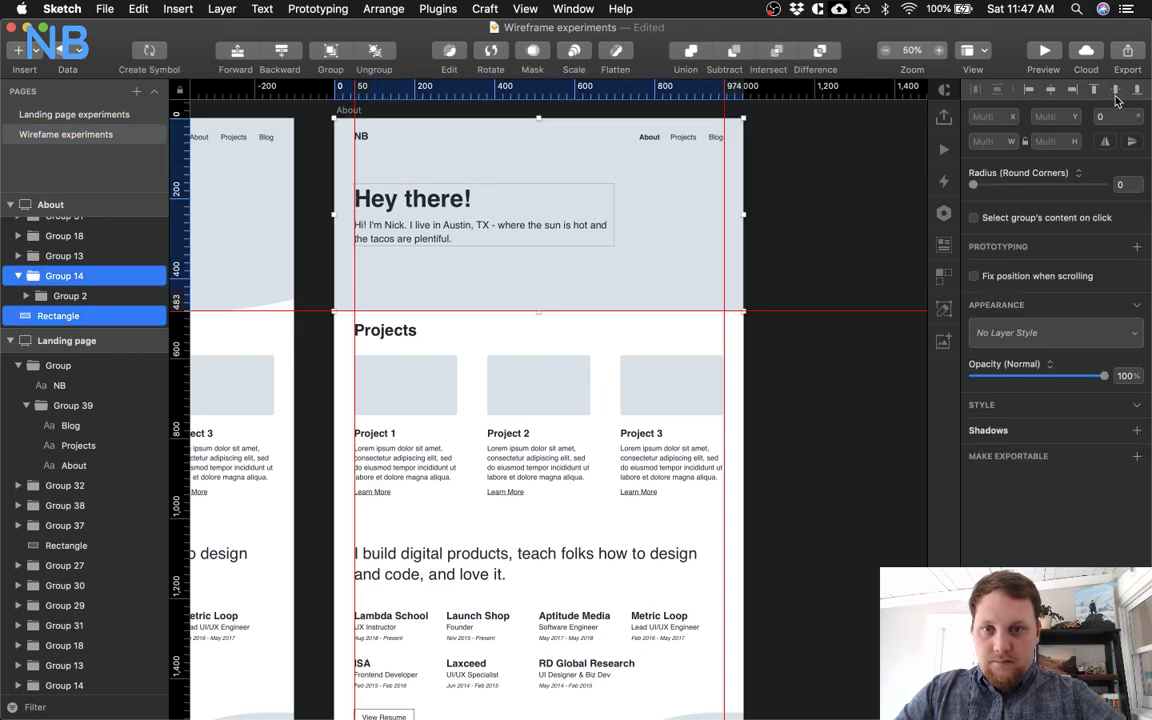
click(823, 229)
scroll(822, 230, left, 10)
scroll(822, 229, right, 10)
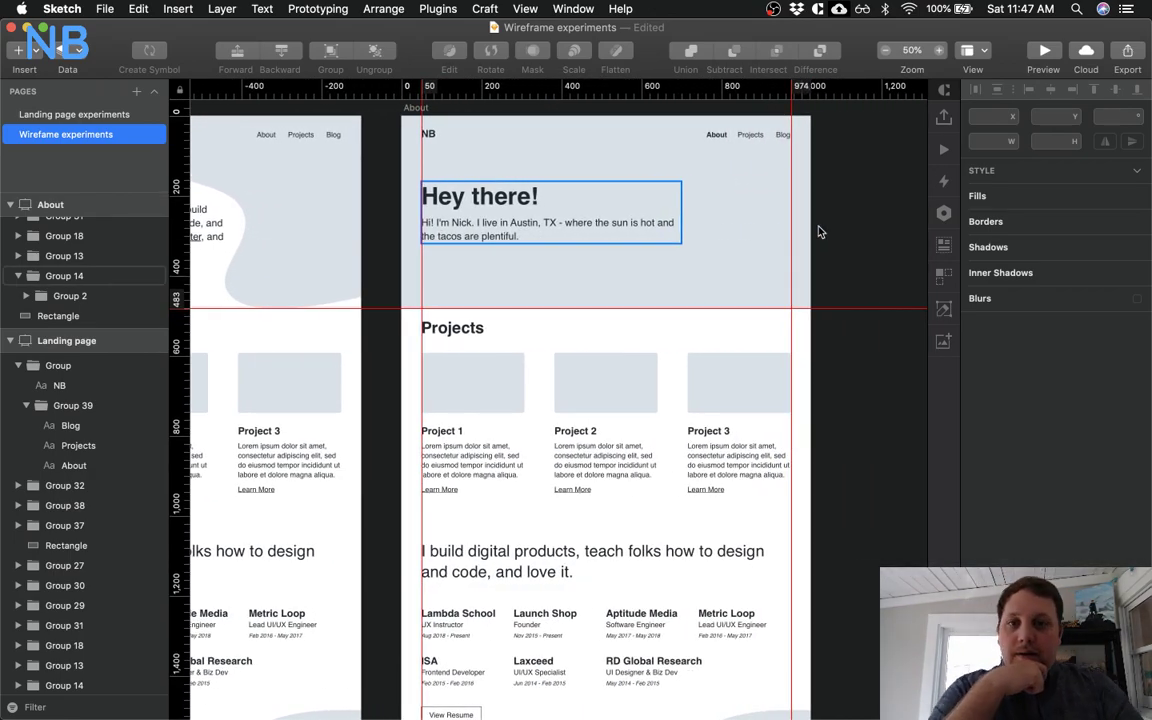
Replace the "Hey there!" heading in the About header with "Hi! I'm" followed by the portfolio owner's first name
scroll(818, 231, right, 3)
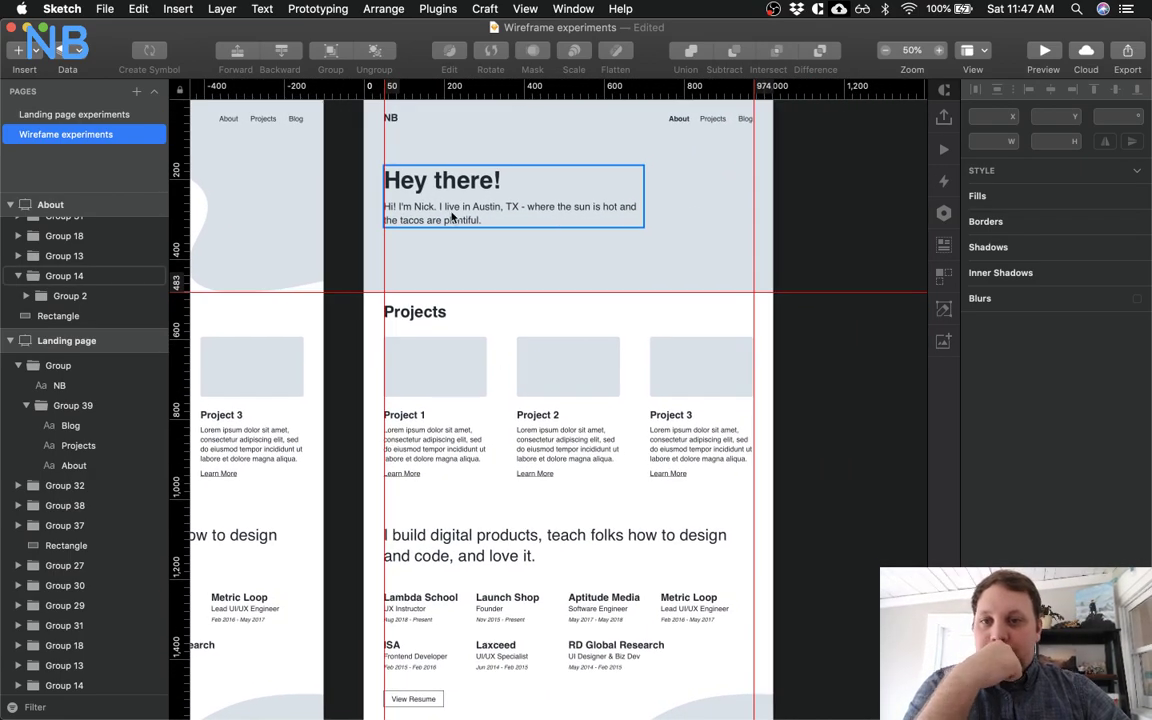
click(437, 183)
click(440, 184)
double_click(447, 186)
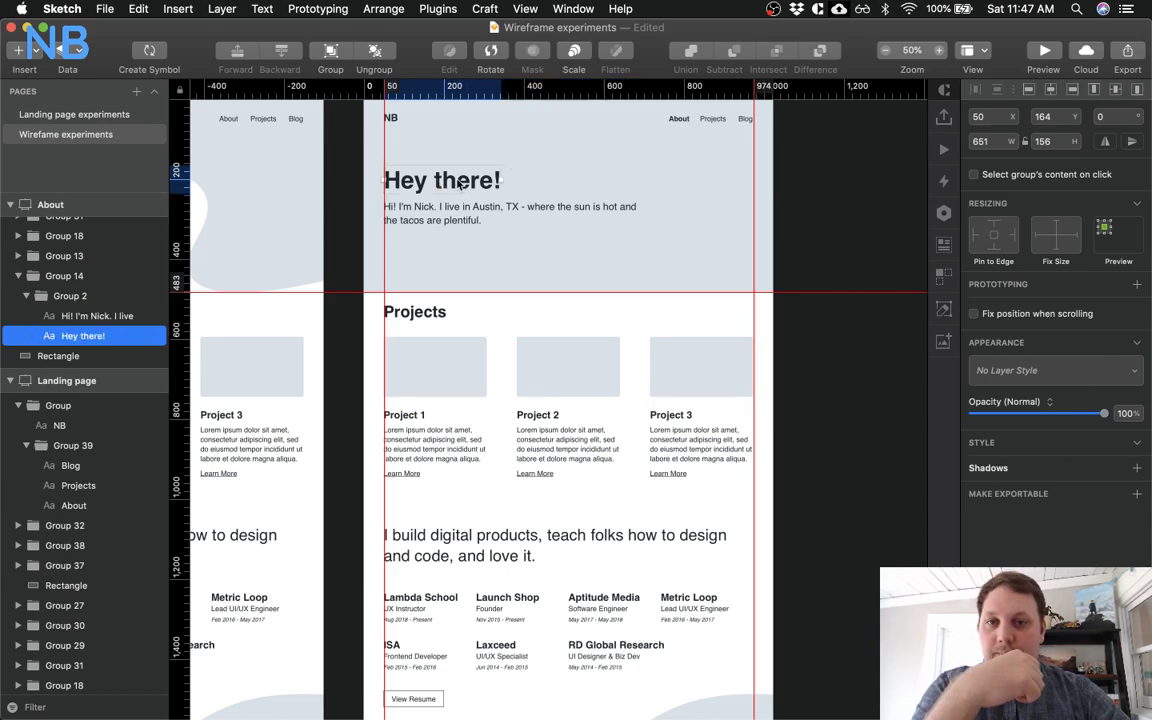
double_click(443, 183)
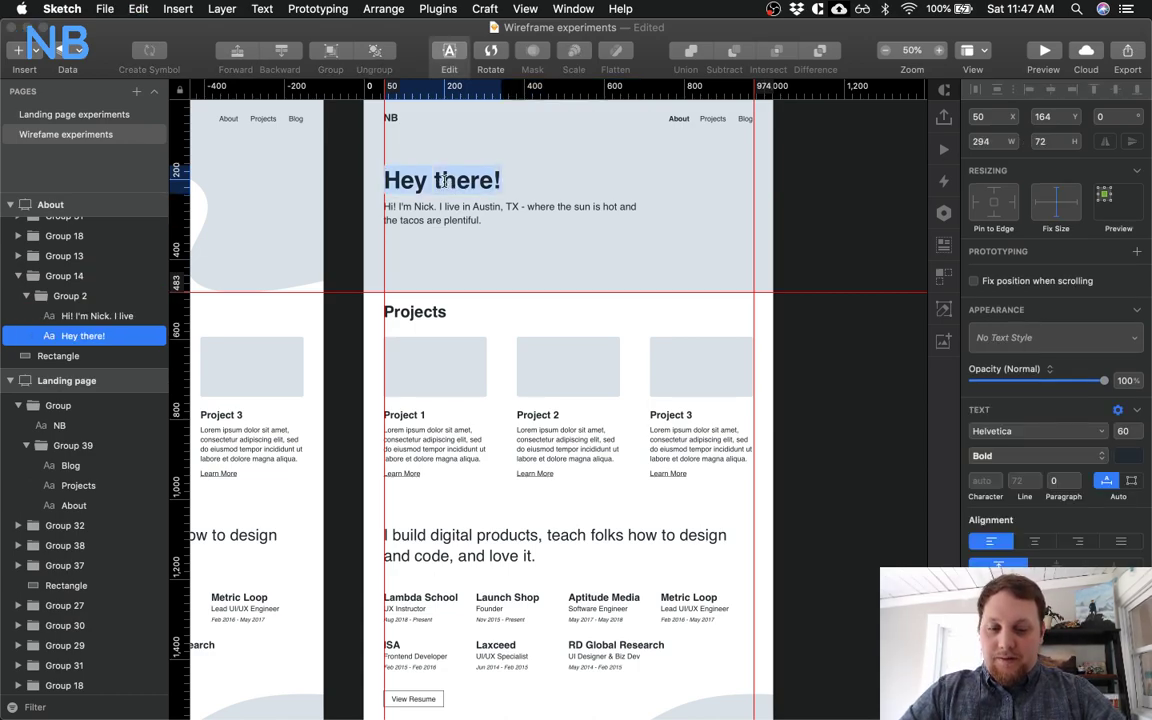
text(Hi! I’m Nick)
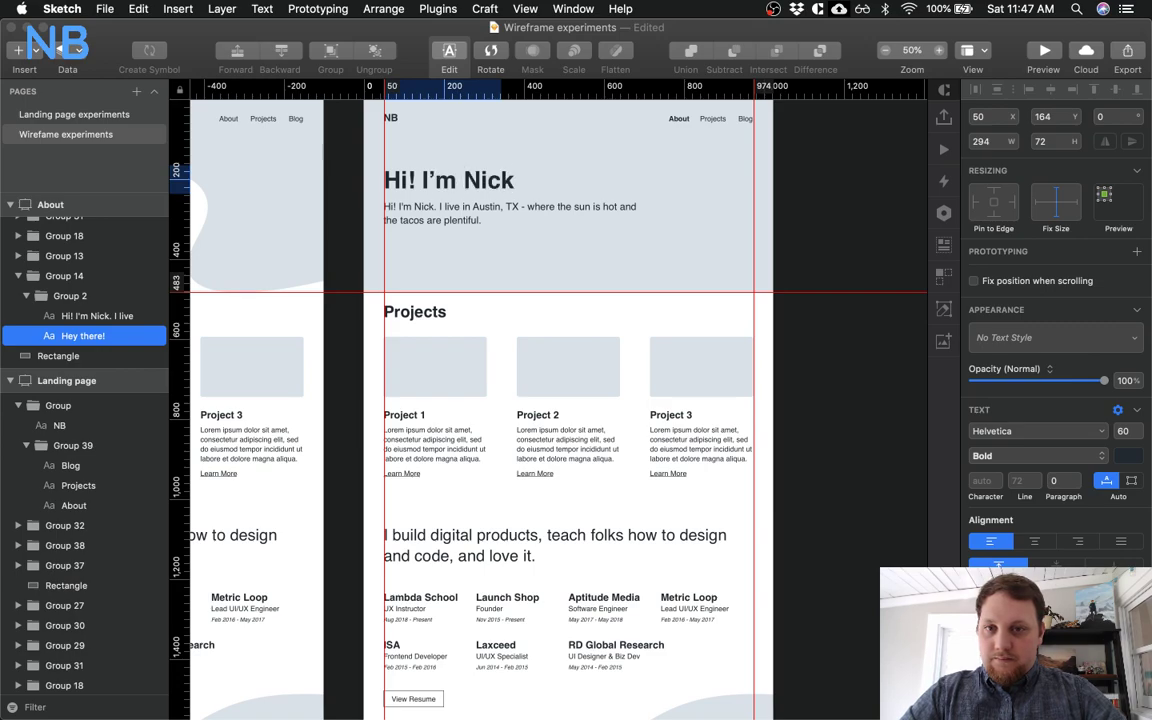
key(Escape)
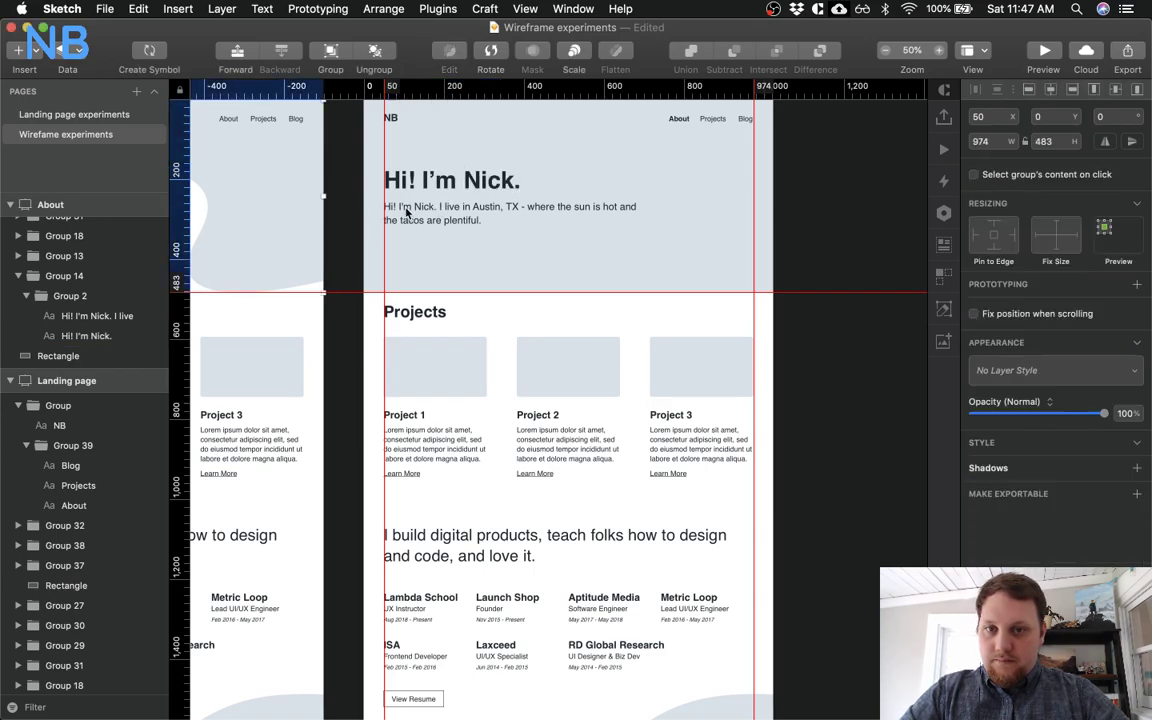
click(406, 210)
key(ctrl+z)
click(421, 211)
key(ctrl+shift+z)
key(ctrl+shift+z)
key(ctrl+shift+z)
key(ctrl+shift+z)
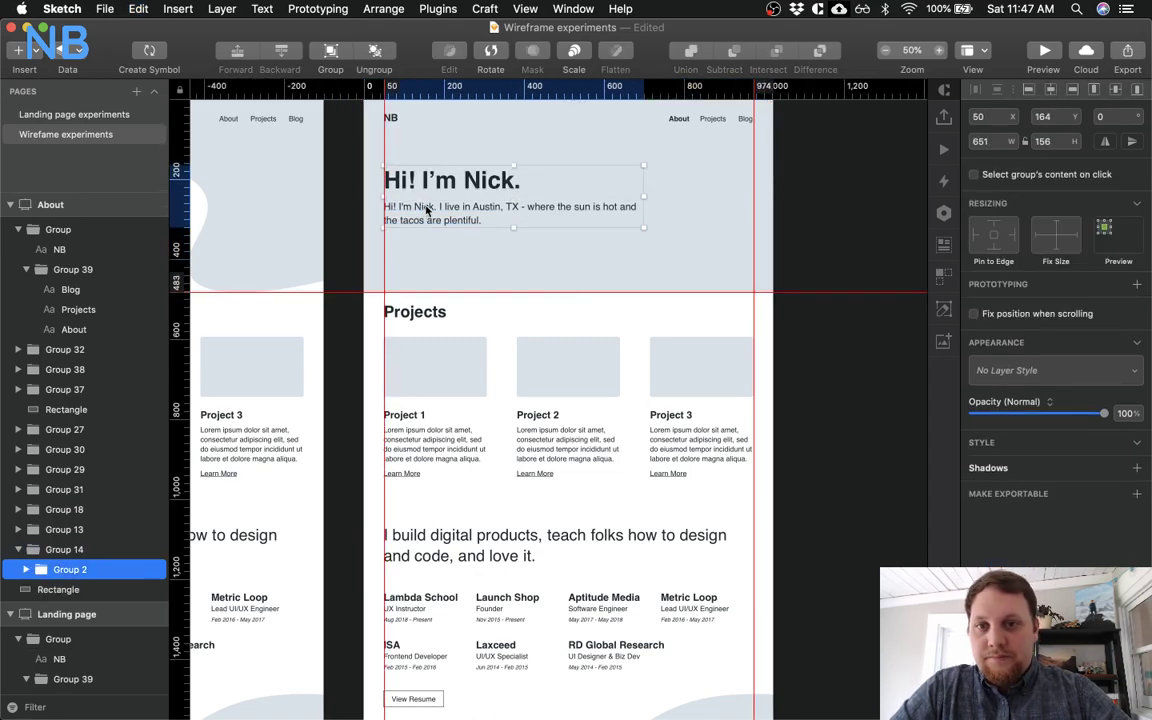
Remove the opening greeting and name from the intro paragraph so it starts with "I live in Austin, TX"
double_click(427, 209)
double_click(434, 207)
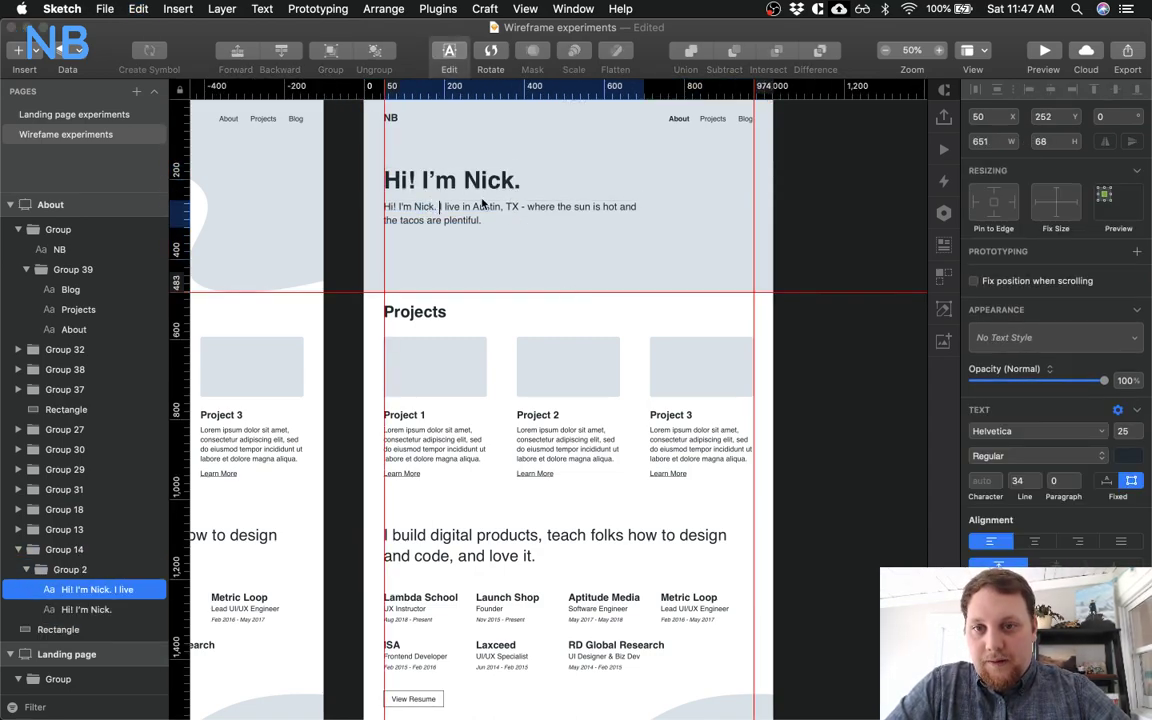
key(BackSpace)
key(Escape)
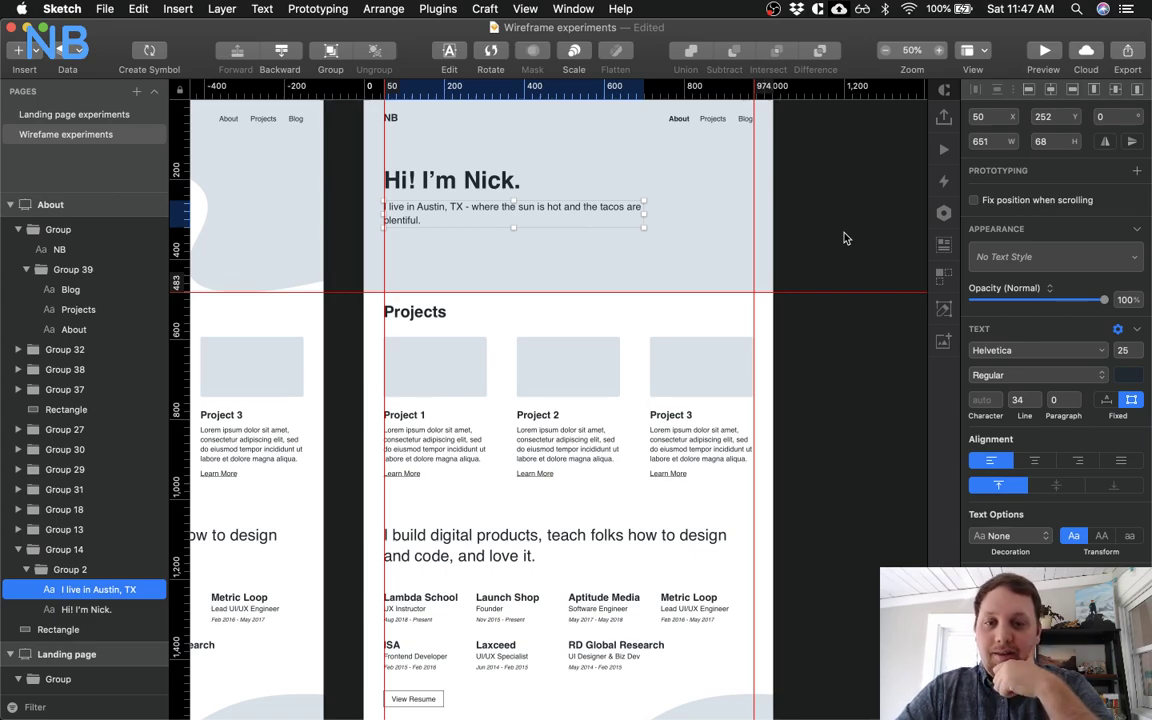
key(super+minus)
key(super+equal)
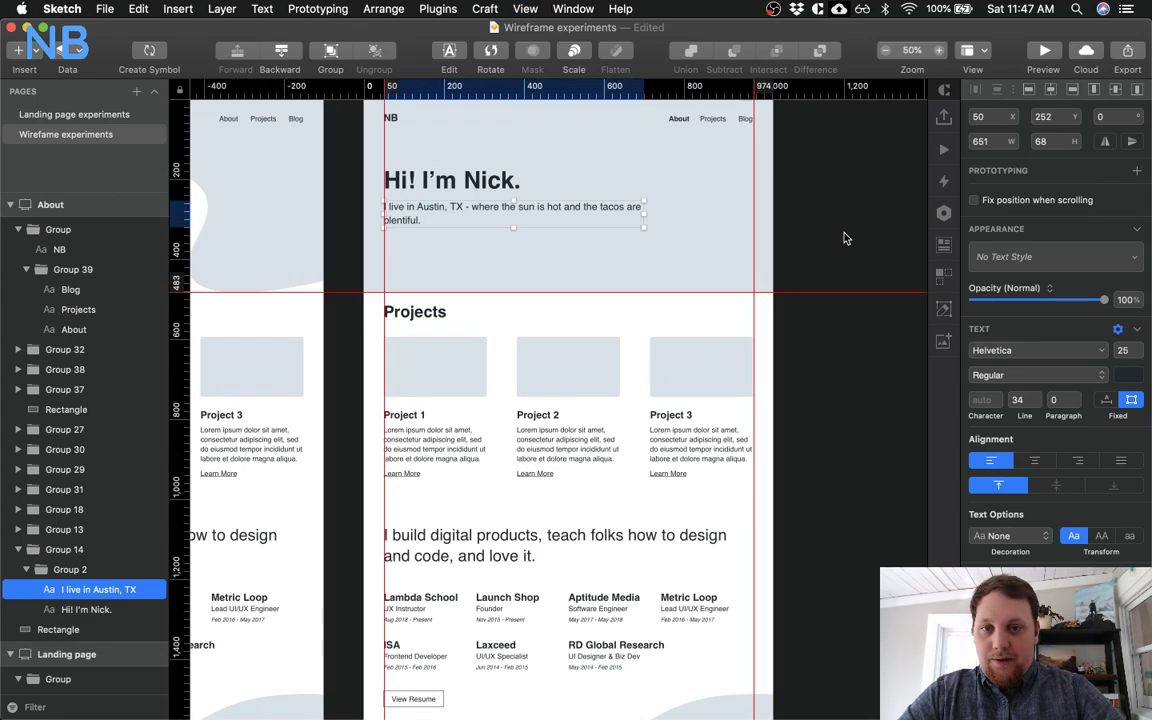
Delete all content sections between the header and the Contact Me footer on the About artboard, including Projects, work history, Writing and Media
scroll(643, 237, up, 4)
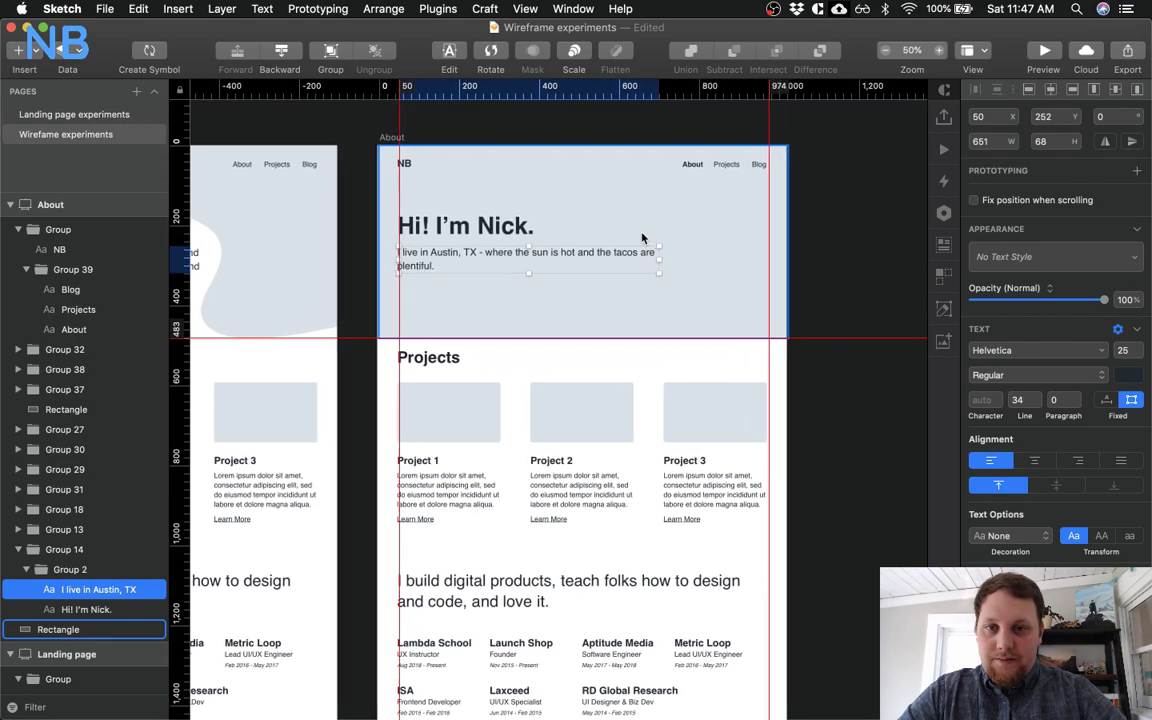
click(509, 406)
shift+click(460, 429)
scroll(490, 300, down, 8)
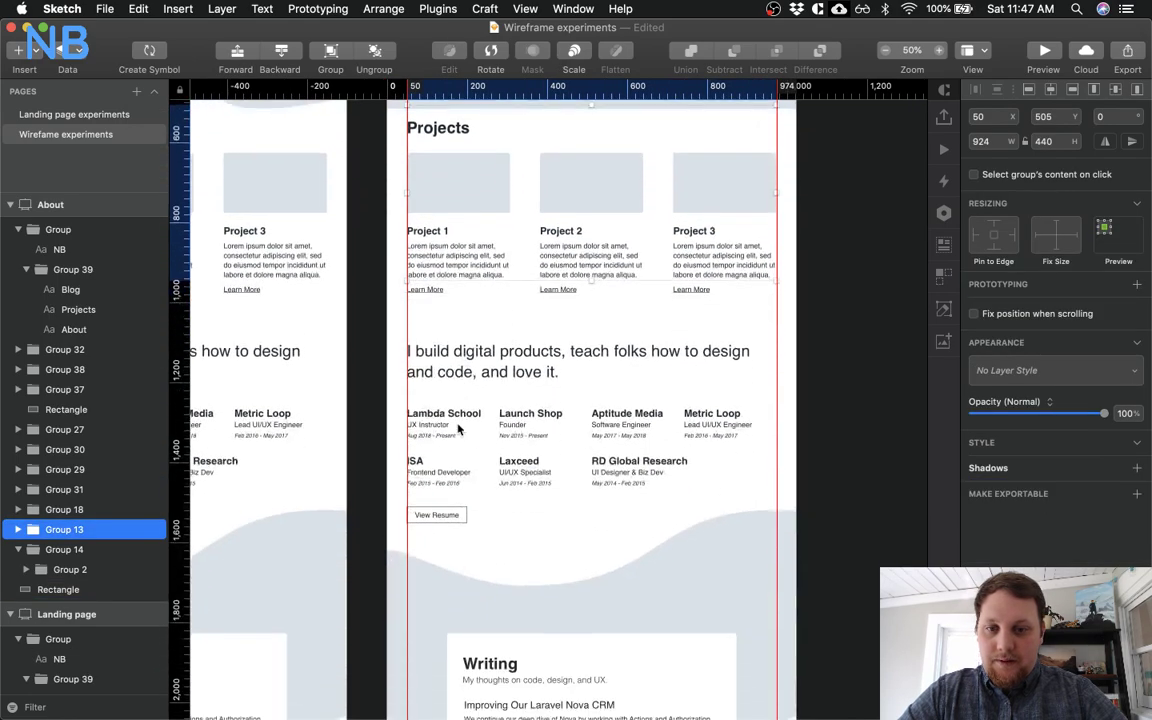
shift+click(468, 438)
scroll(469, 450, down, 10)
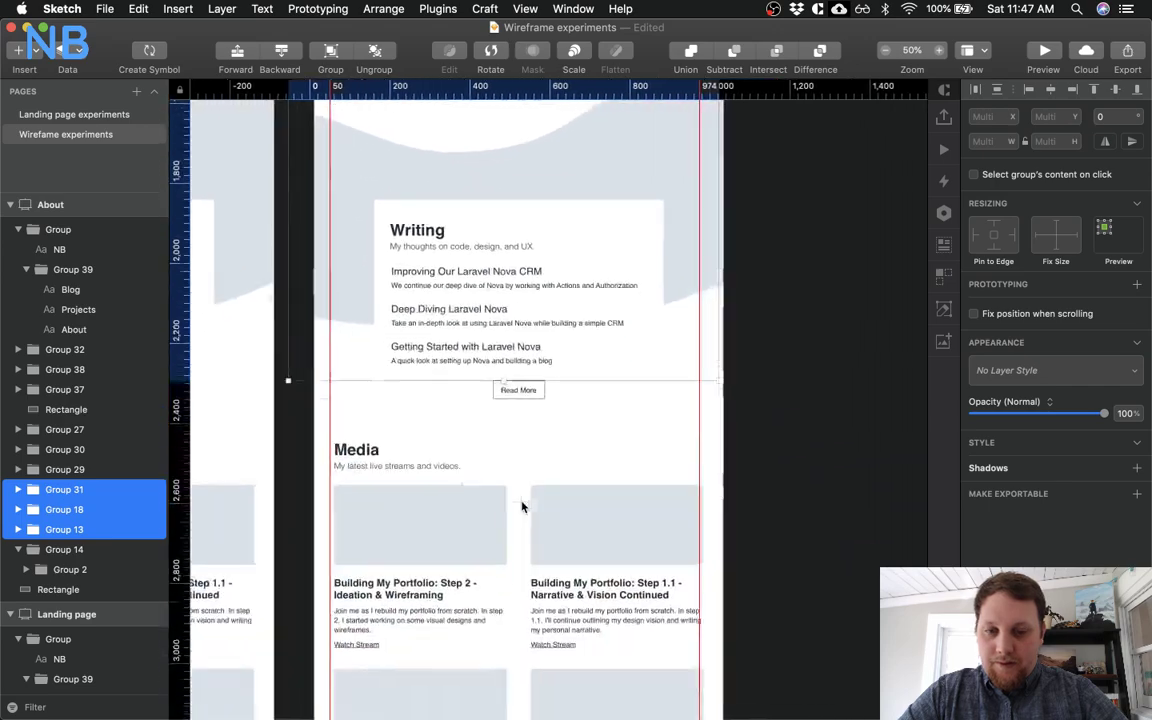
shift+click(409, 376)
scroll(409, 376, down, 8)
shift+click(450, 420)
shift+click(452, 530)
scroll(453, 527, down, 9)
key(BackSpace)
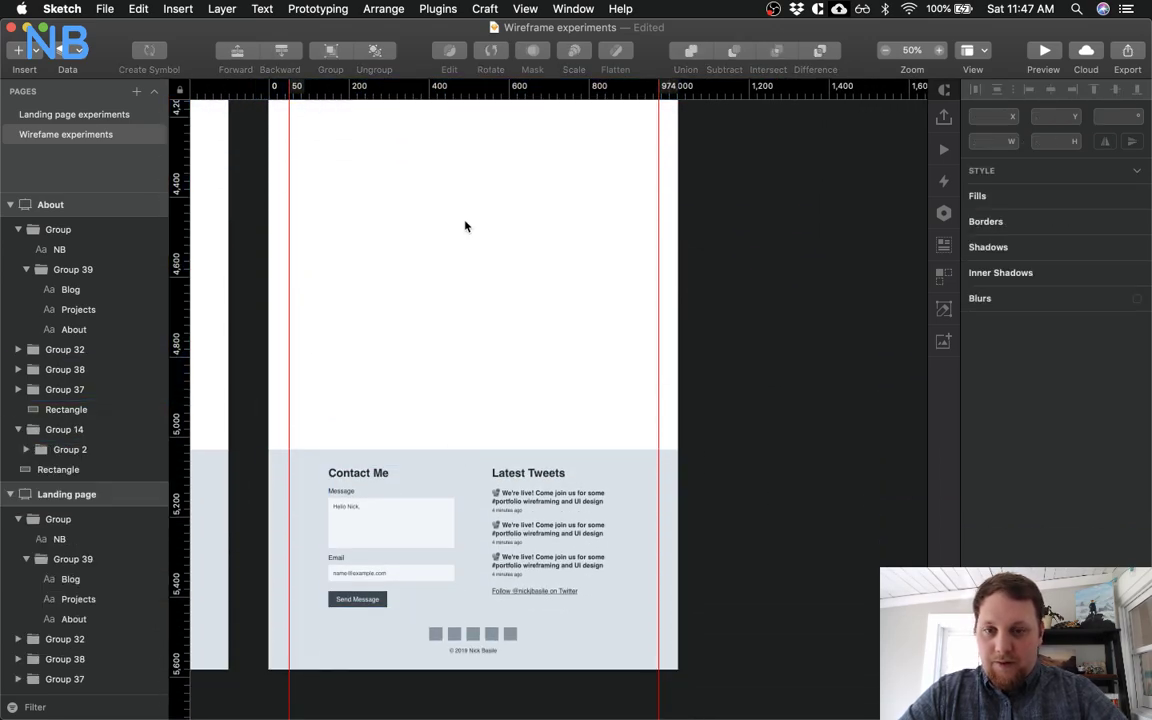
Duplicate the About artboard and name the copy "About 2"
scroll(458, 255, up, 12)
scroll(465, 226, up, 15)
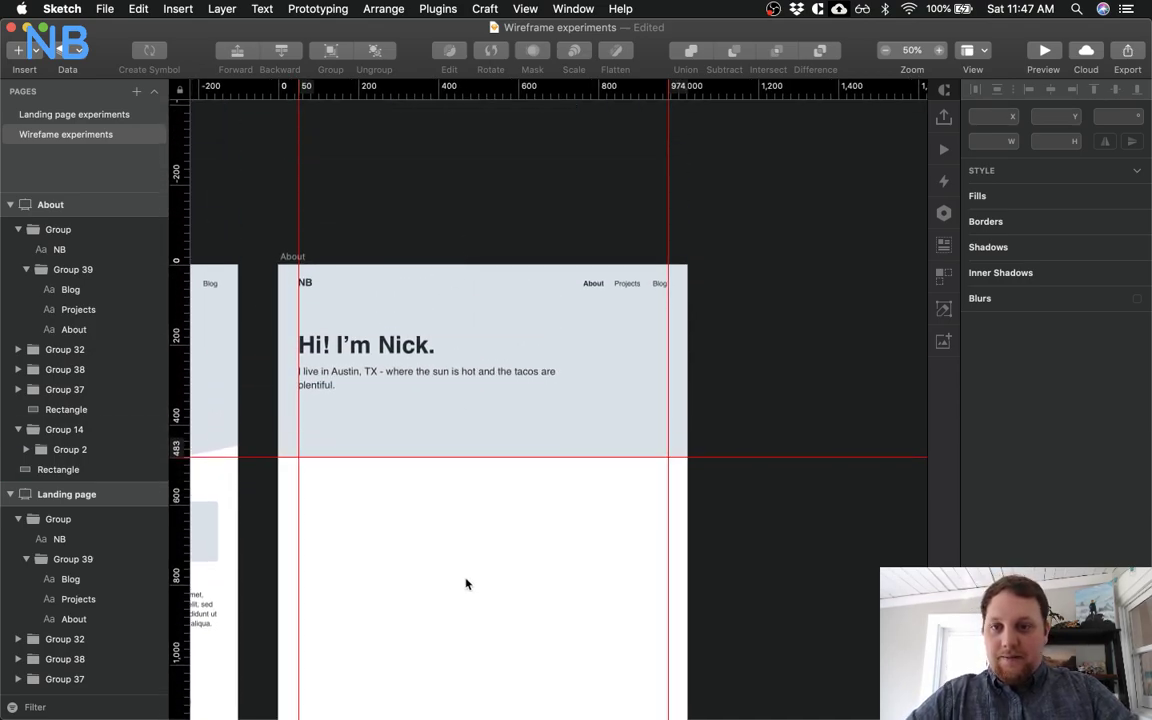
click(70, 495)
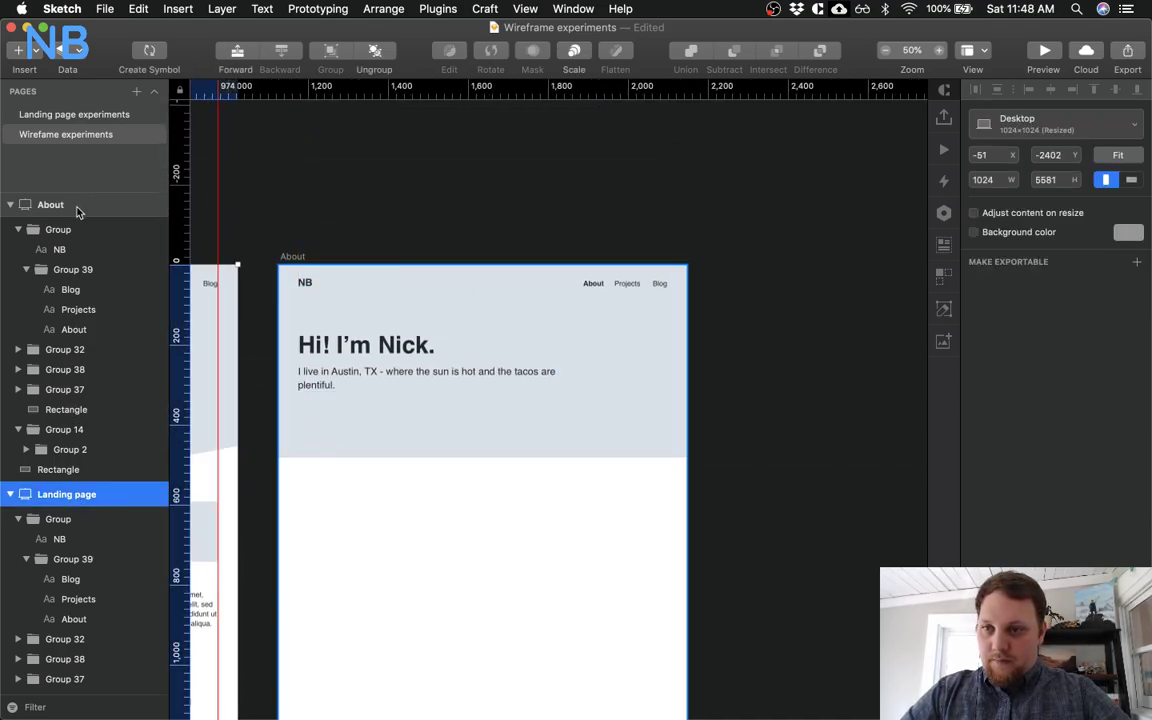
click(77, 206)
key(super+d)
double_click(80, 204)
text(About 2)
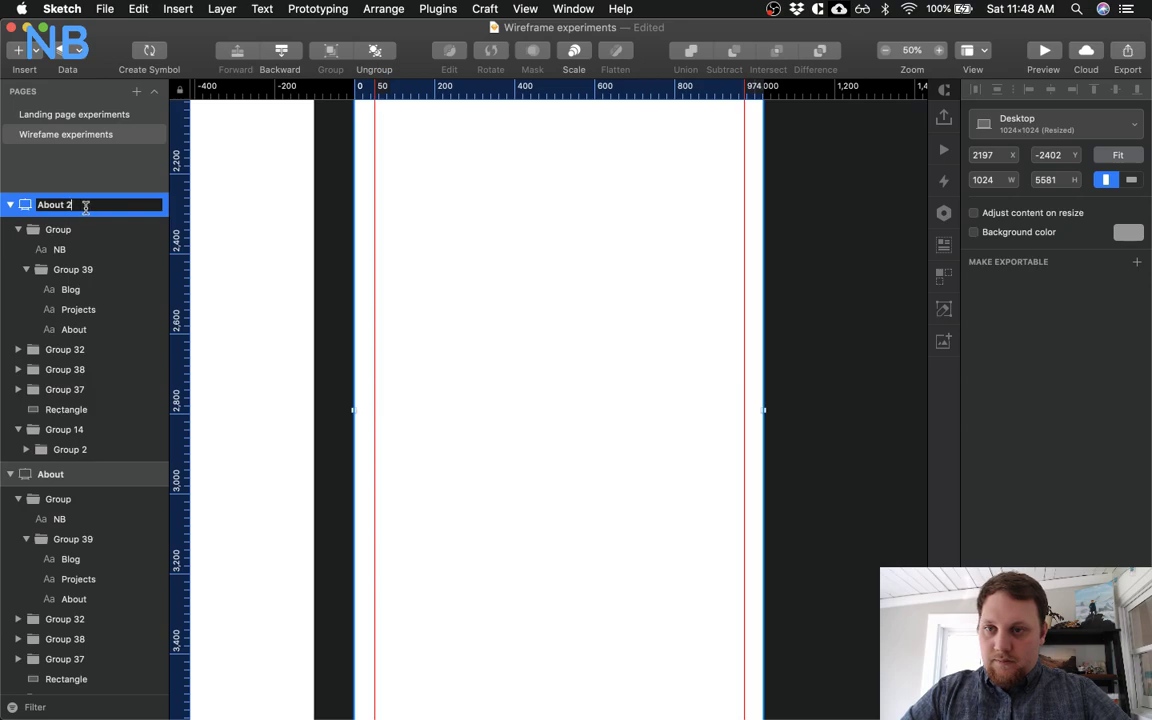
key(Return)
Copy the header's background rectangle from the About artboard
click(337, 285)
scroll(337, 285, up, 5)
scroll(337, 287, up, 15)
scroll(337, 287, left, 3)
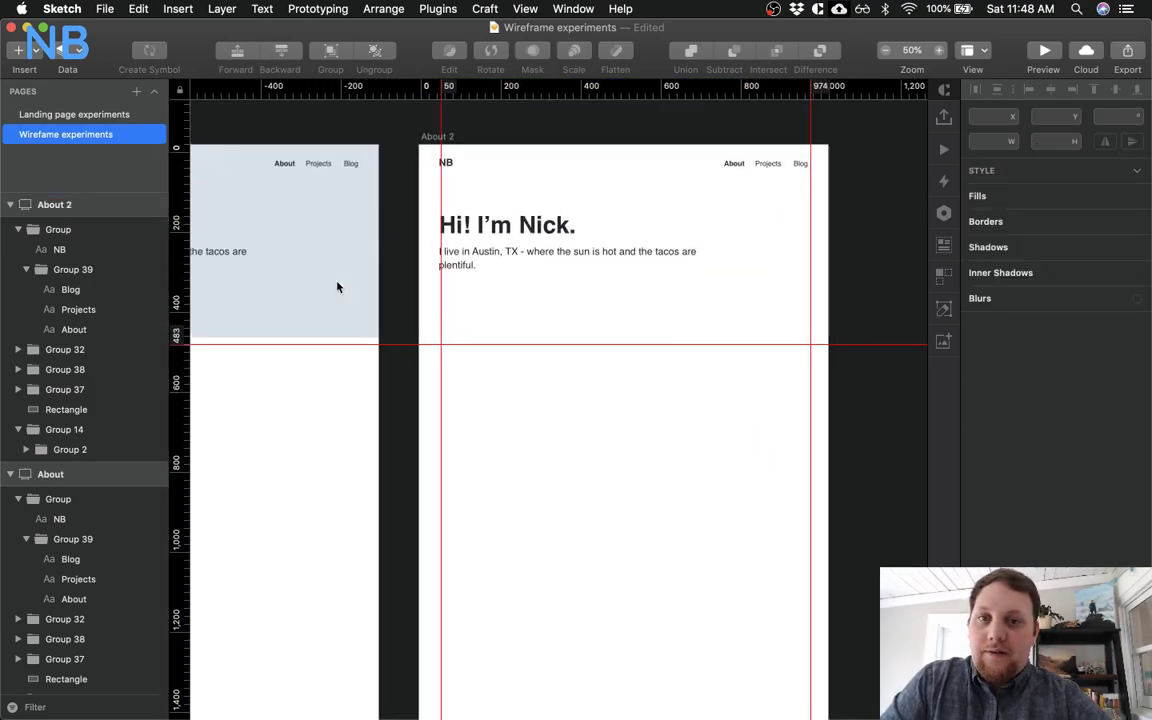
scroll(337, 287, left, 2)
click(414, 275)
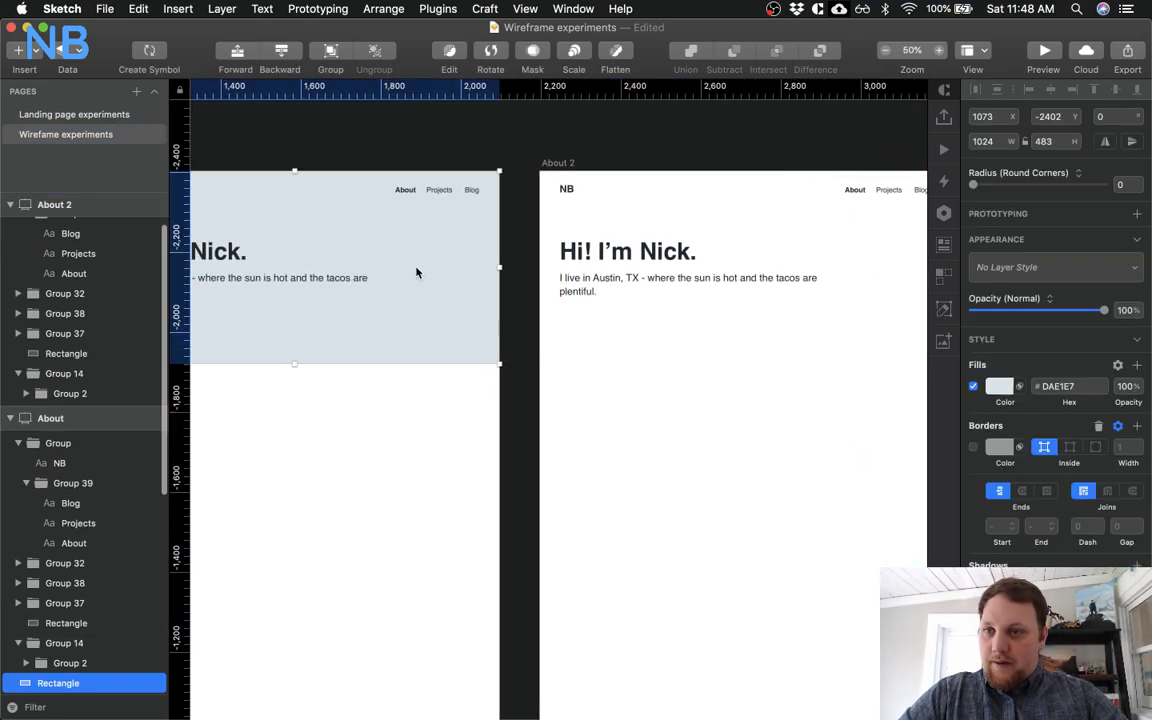
scroll(125, 467, down, 5)
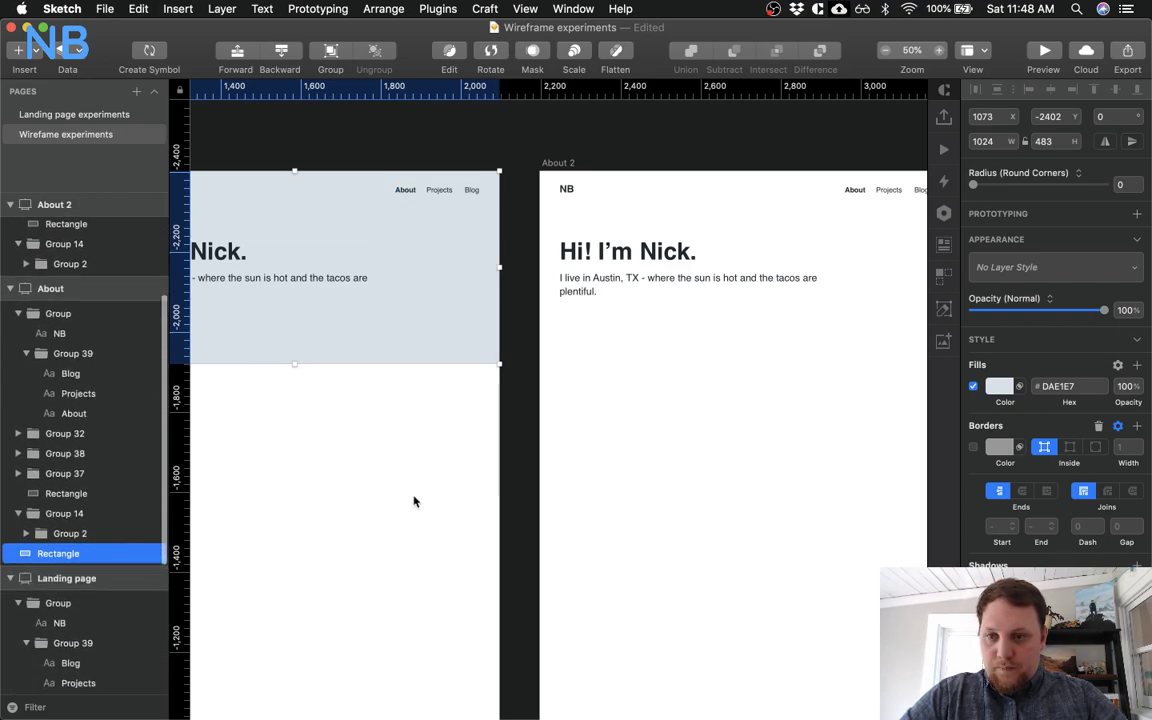
scroll(414, 501, left, 2)
scroll(414, 501, left, 3)
scroll(414, 501, right, 5)
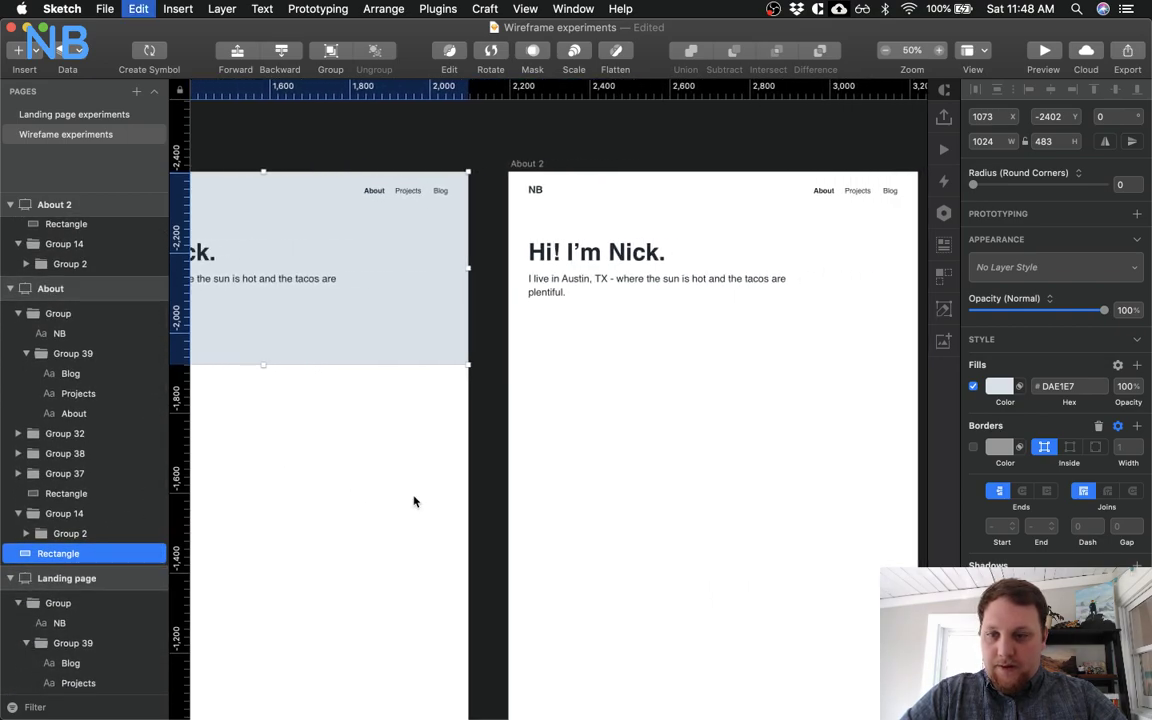
click(68, 228)
scroll(68, 228, up, 5)
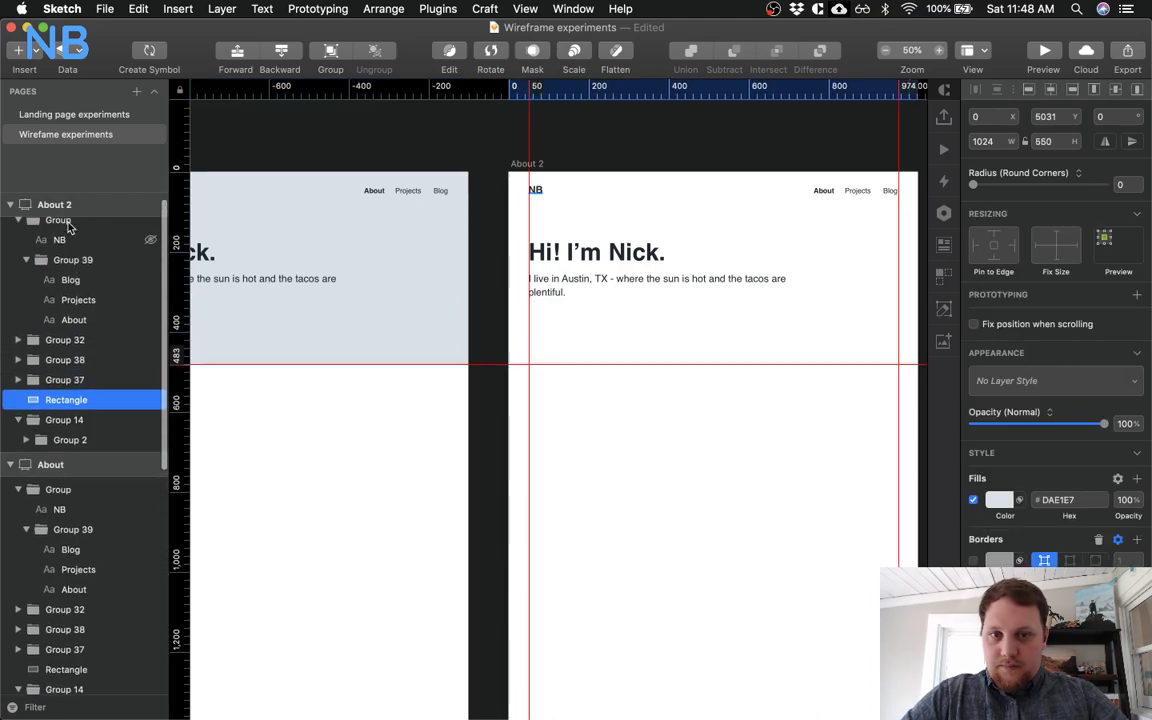
scroll(591, 409, right, 5)
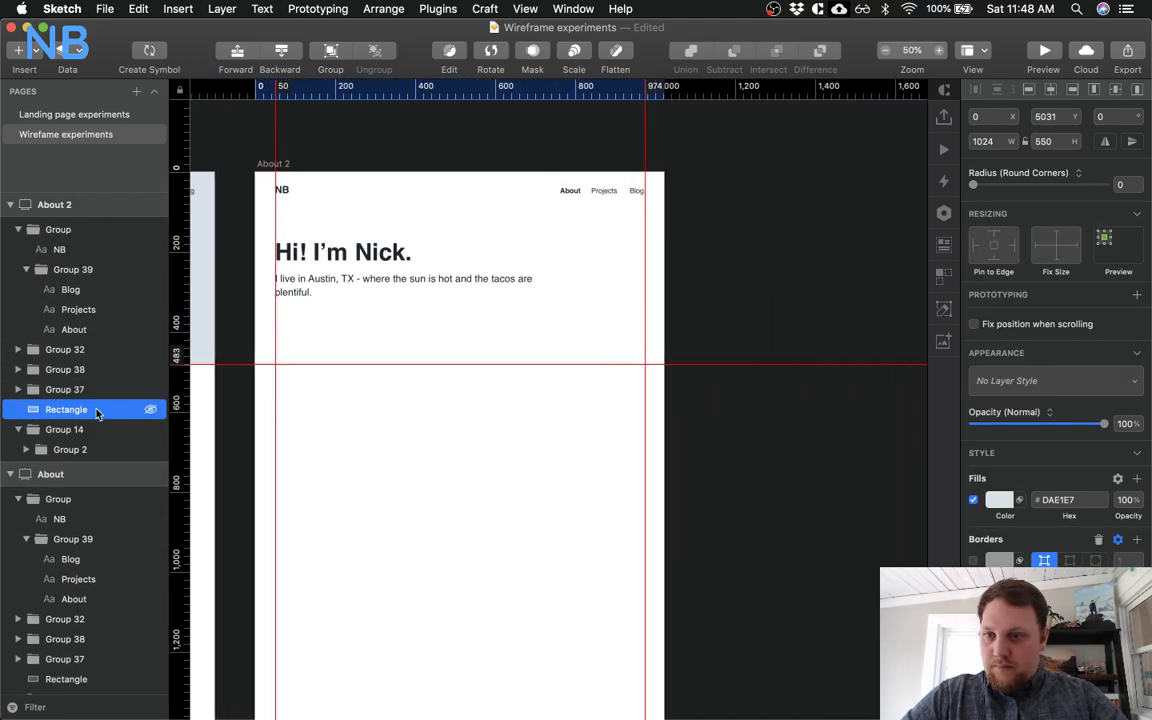
double_click(84, 416)
key(BackSpace)
key(Return)
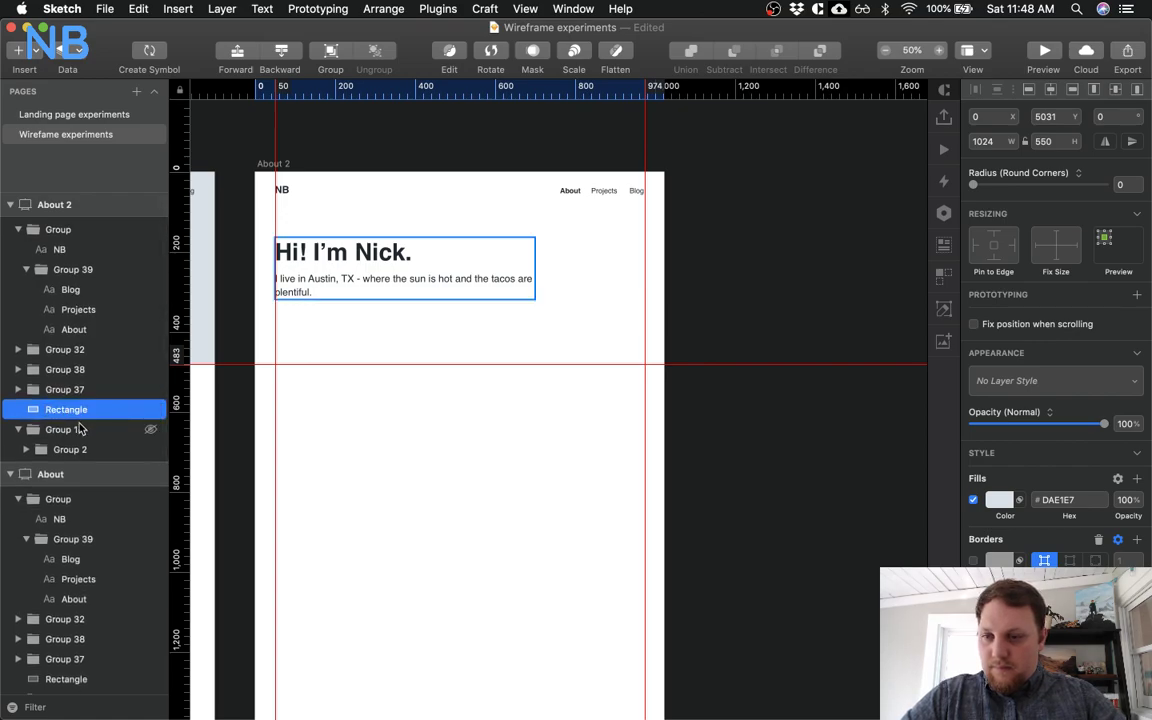
click(70, 429)
shift+click(80, 410)
shift+click(57, 450)
double_click(72, 412)
click(140, 556)
click(88, 410)
shift+click(92, 429)
shift+click(53, 452)
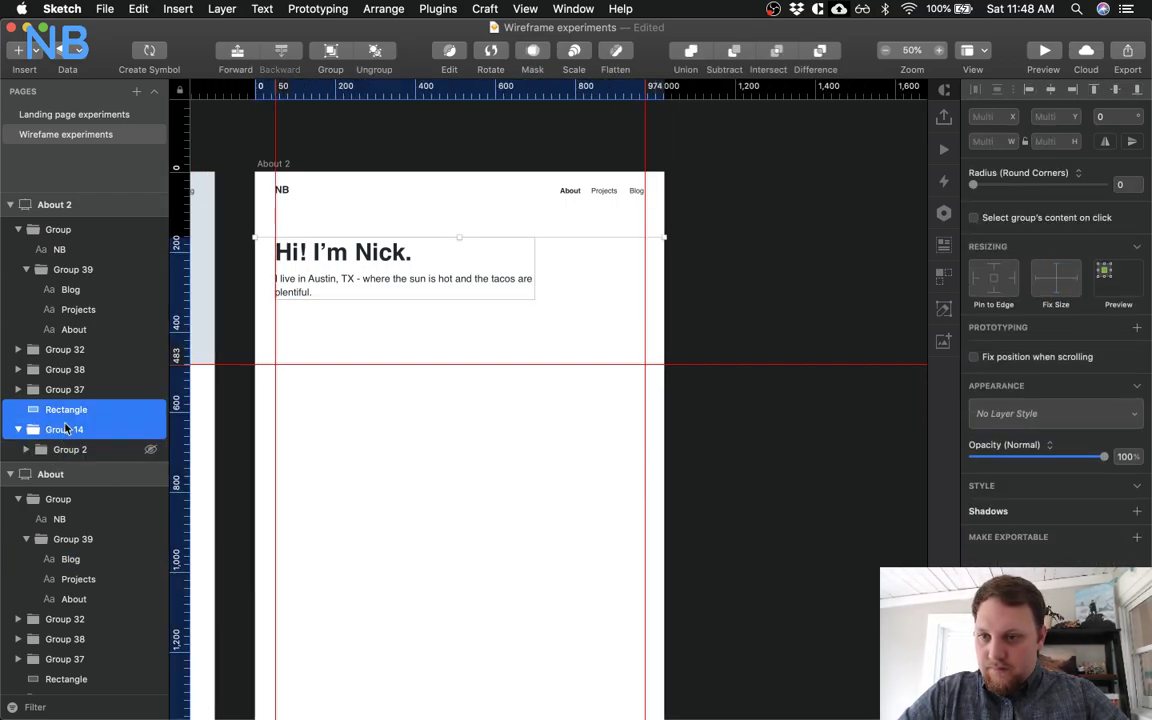
double_click(60, 410)
Paste the header background into About 2, align it with the artboard's top edge and place it behind all other layers
click(66, 206)
key(super+v)
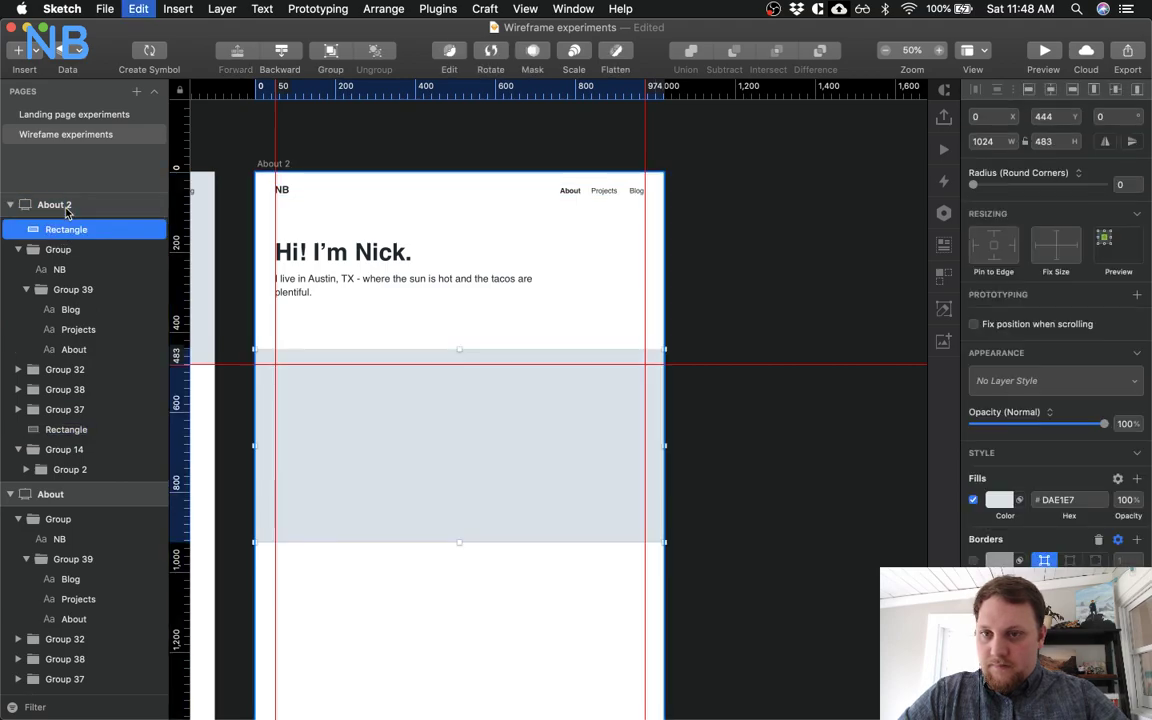
drag(313, 437, 319, 257)
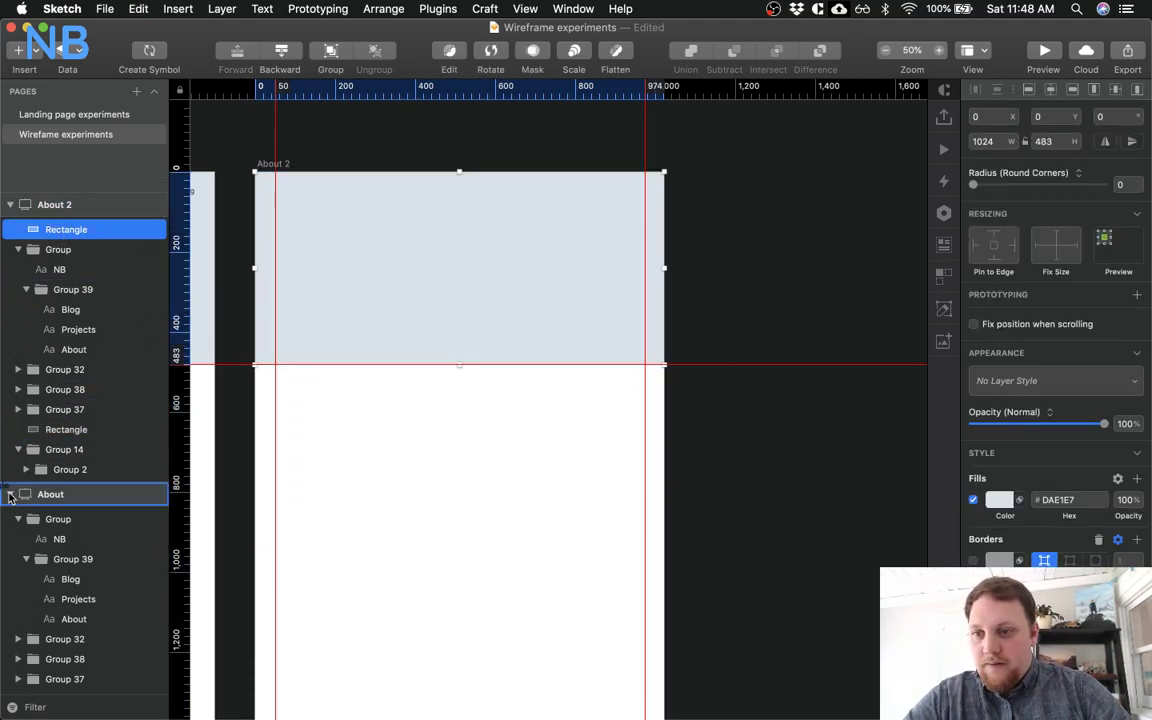
drag(8, 484, 10, 482)
Delete the 1024 × 550 footer background rectangle from the About 2 artboard
click(55, 409)
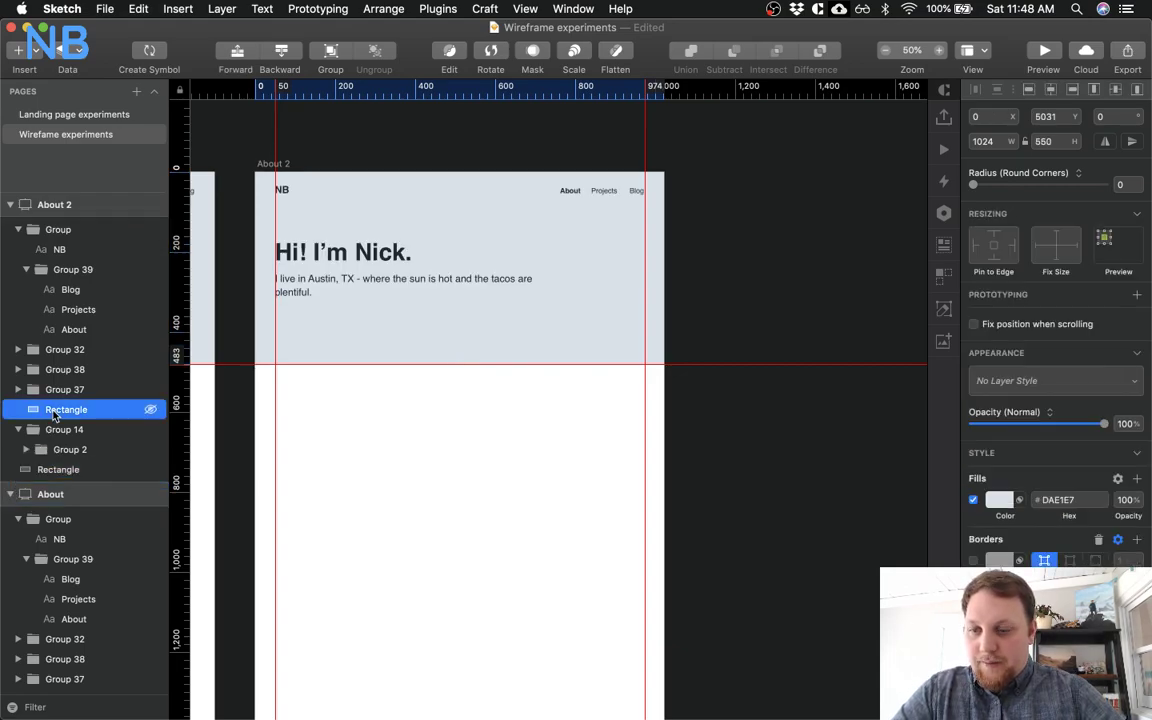
key(Delete)
scroll(378, 467, left, 8)
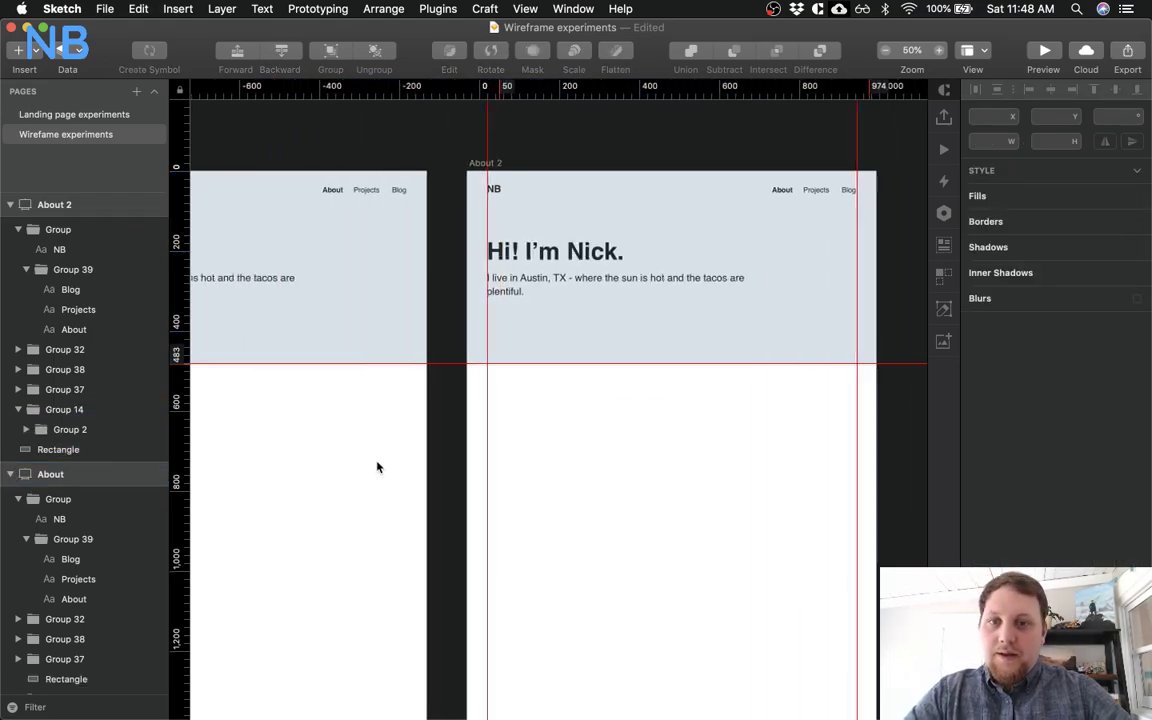
scroll(377, 467, down, 3)
scroll(377, 467, right, 6)
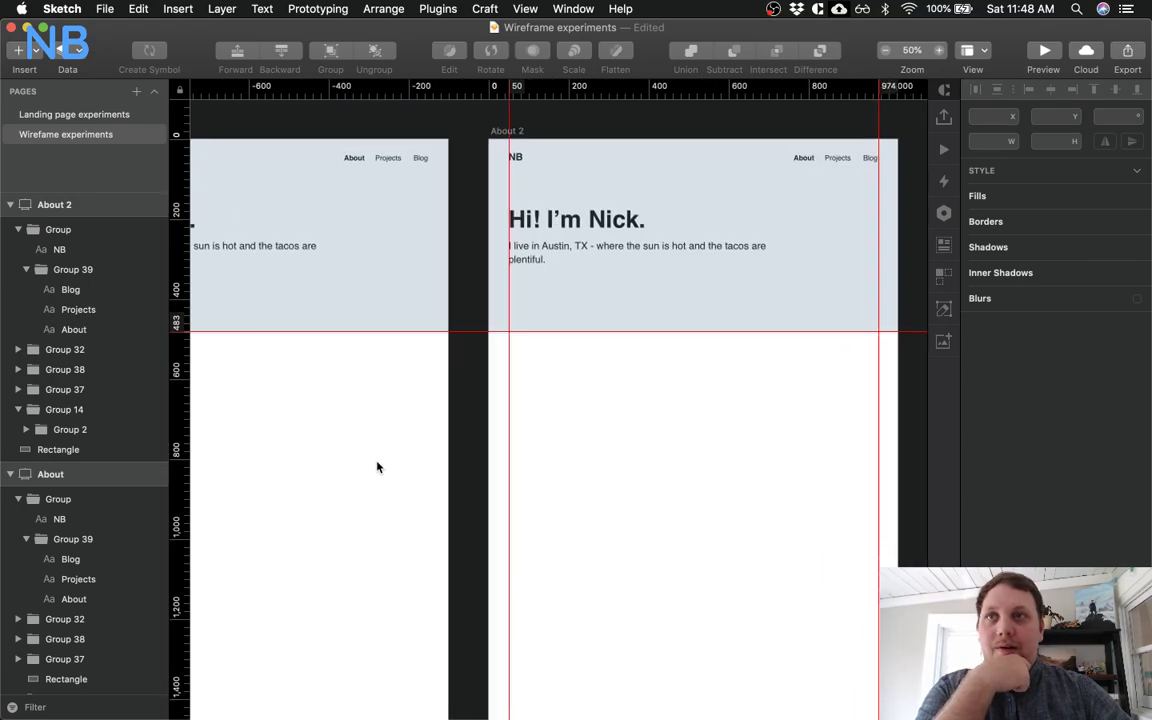
Delete the header background rectangle from the About 2 artboard
scroll(377, 467, up, 3)
click(381, 245)
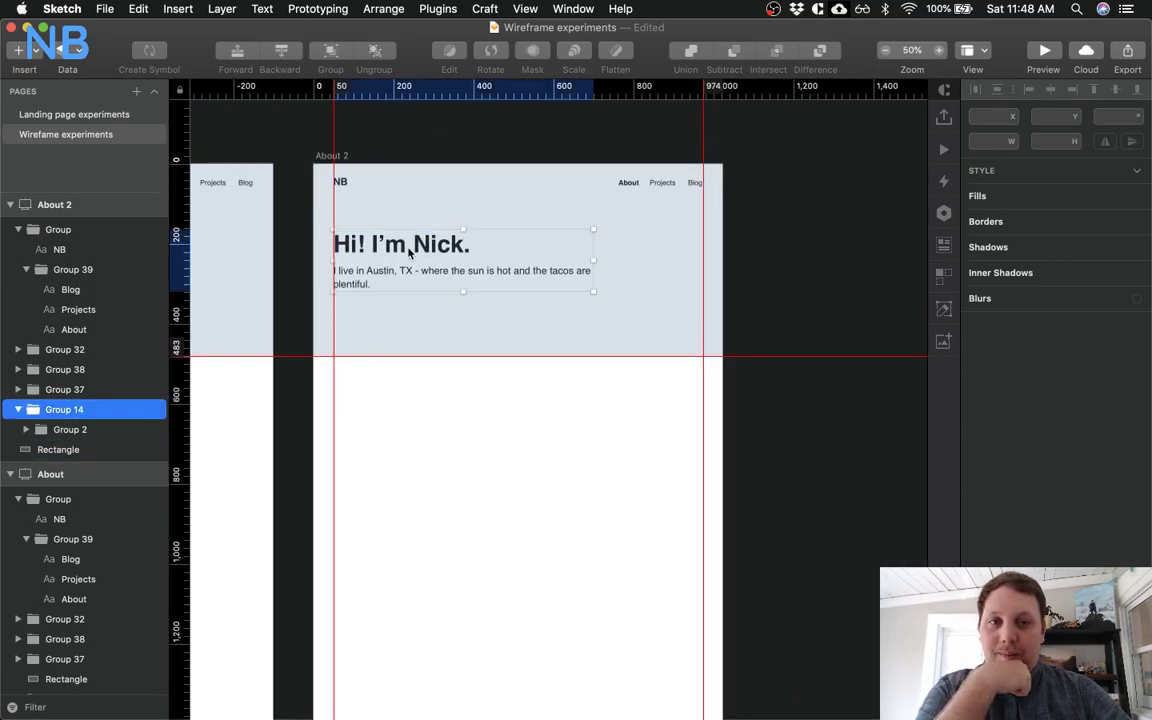
click(506, 320)
key(Delete)
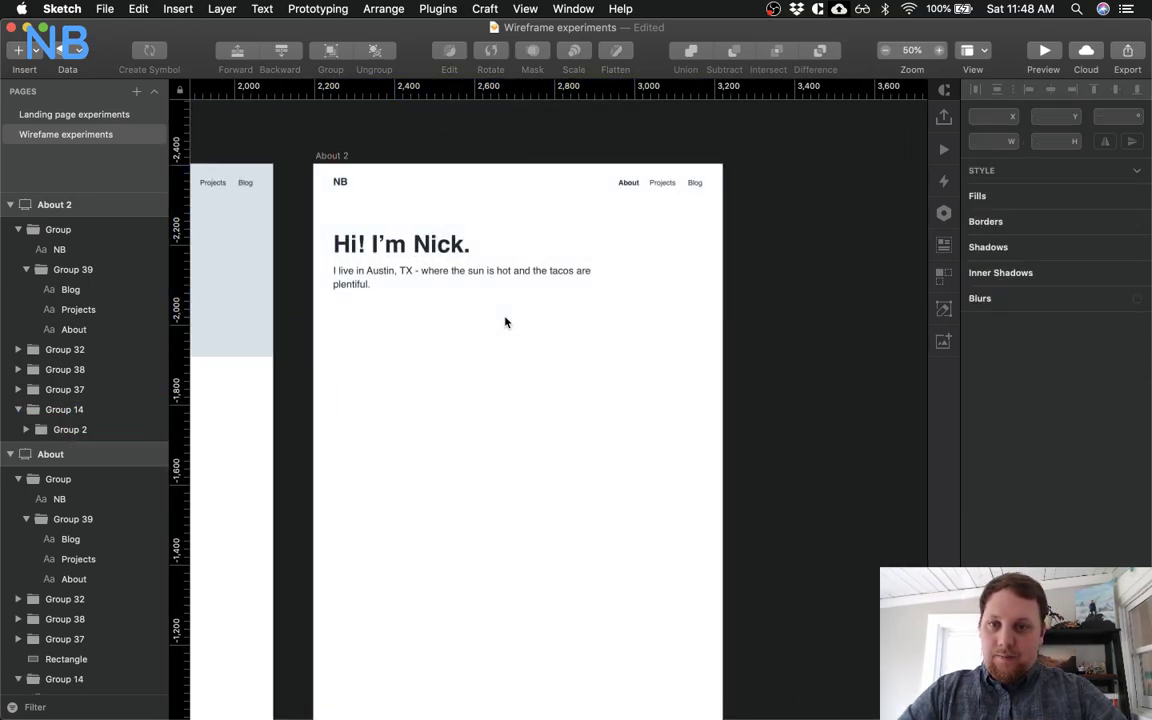
Move the heading and intro group horizontally to X 323 so its right edge meets the right margin guide
drag(408, 240, 507, 246)
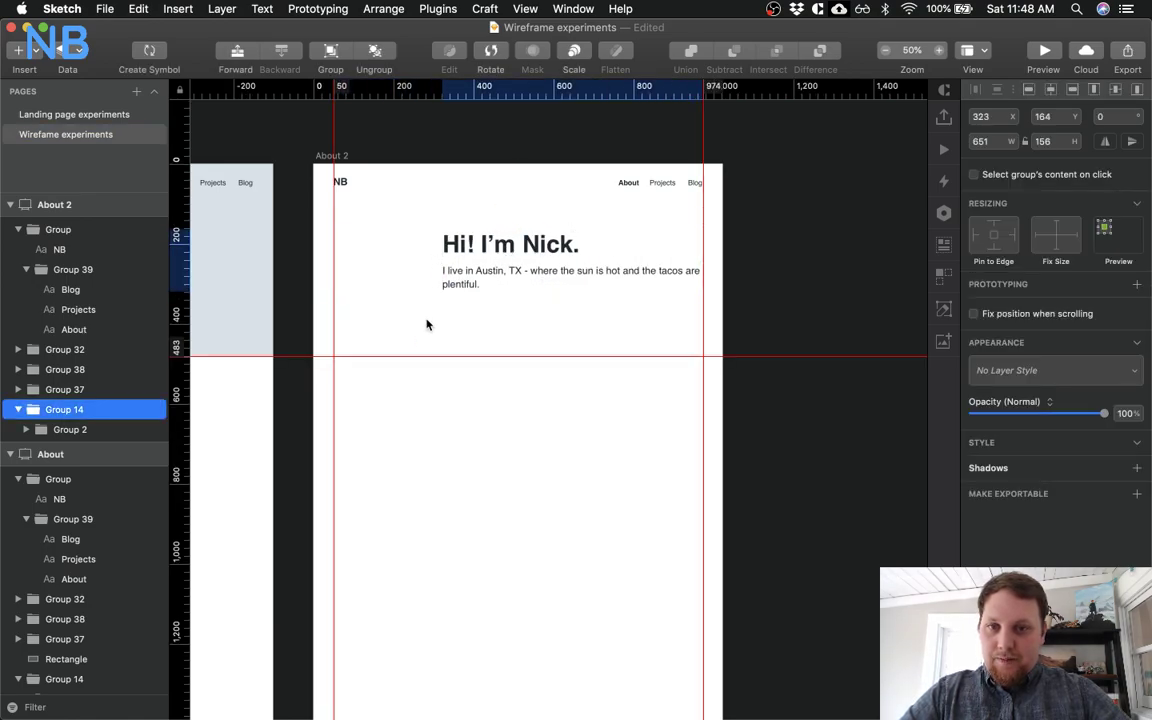
key(Escape)
Draw a placeholder rectangle about 226 × 217 from the left margin guide beside the intro, and check its gap to the intro group
key(r)
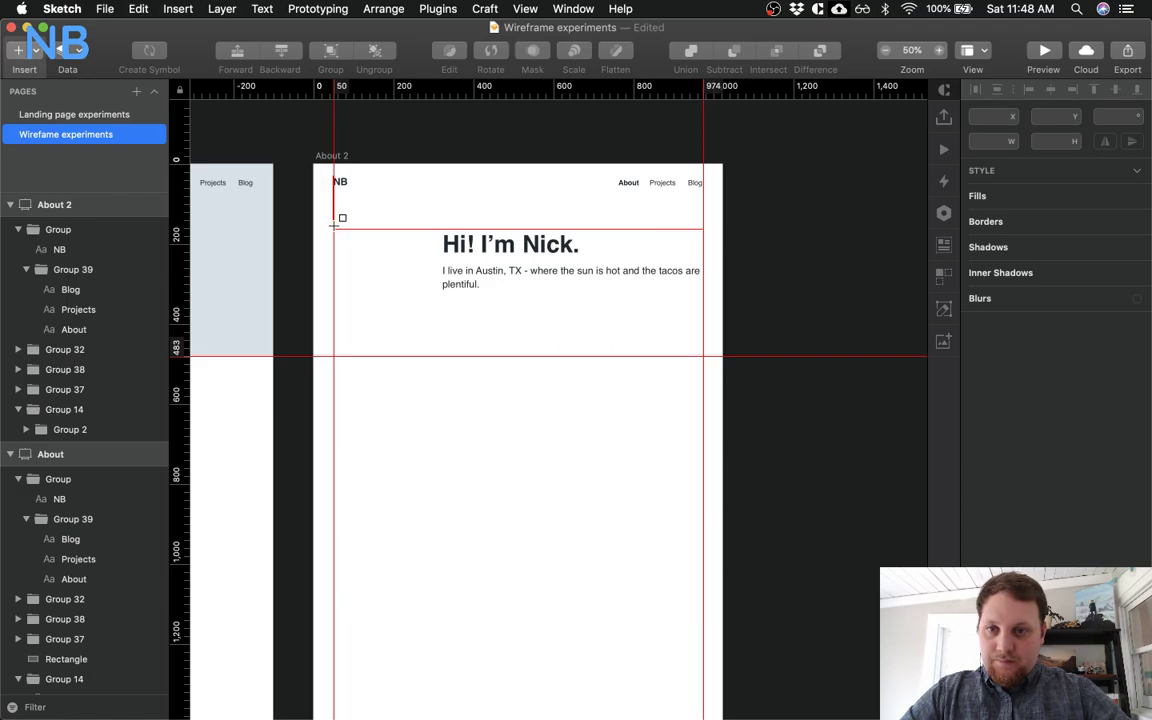
drag(334, 226, 432, 303)
drag(378, 267, 378, 270)
key(alt)
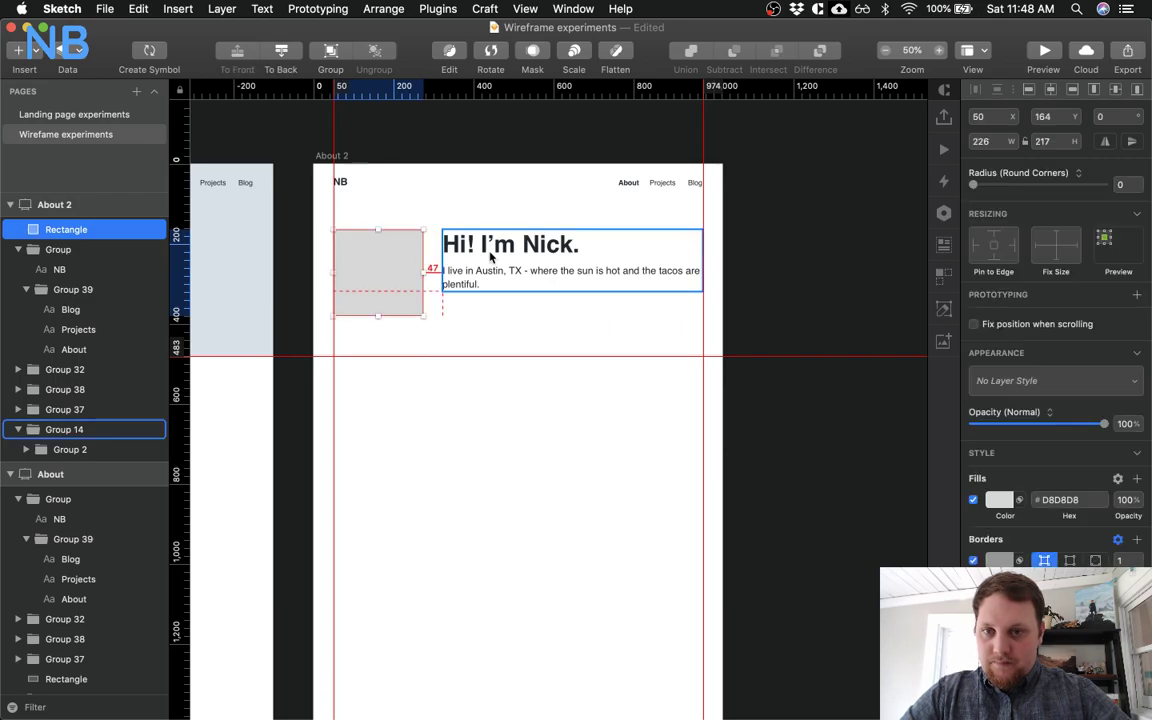
click(490, 258)
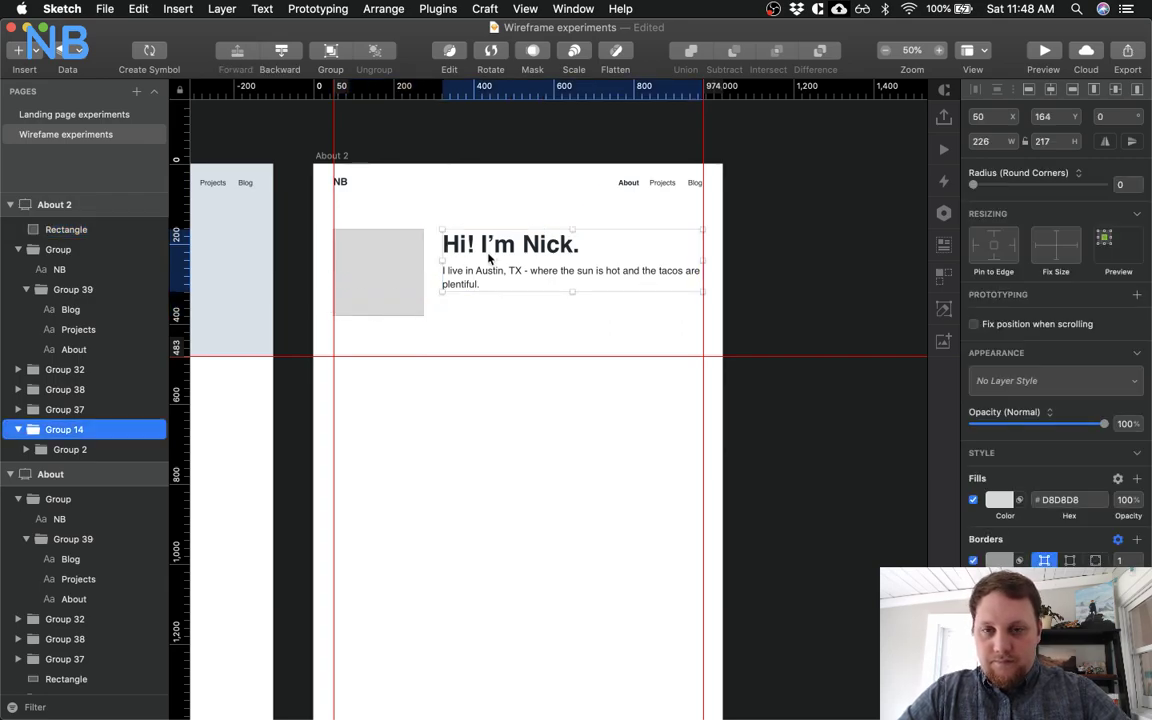
Narrow the intro paragraph beside the placeholder so the group is about 598 wide, and nudge the heading and intro group to X 326
click(514, 327)
super+click(515, 277)
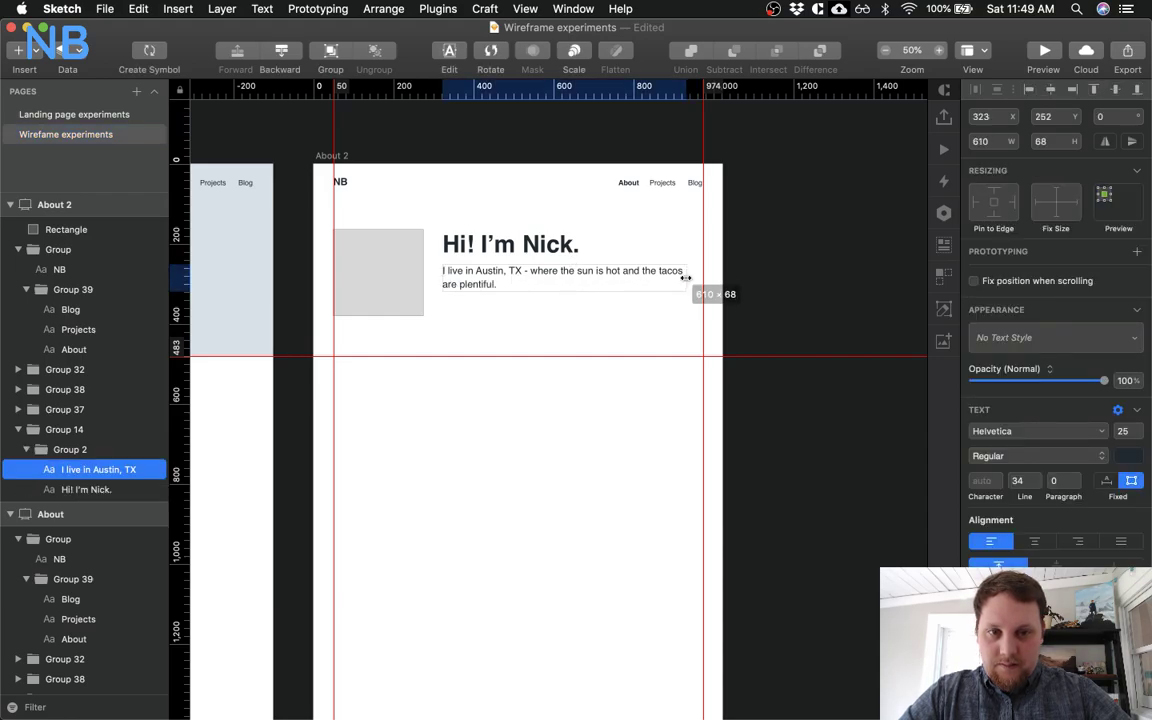
click(466, 336)
click(471, 257)
key(alt)
key(Right)
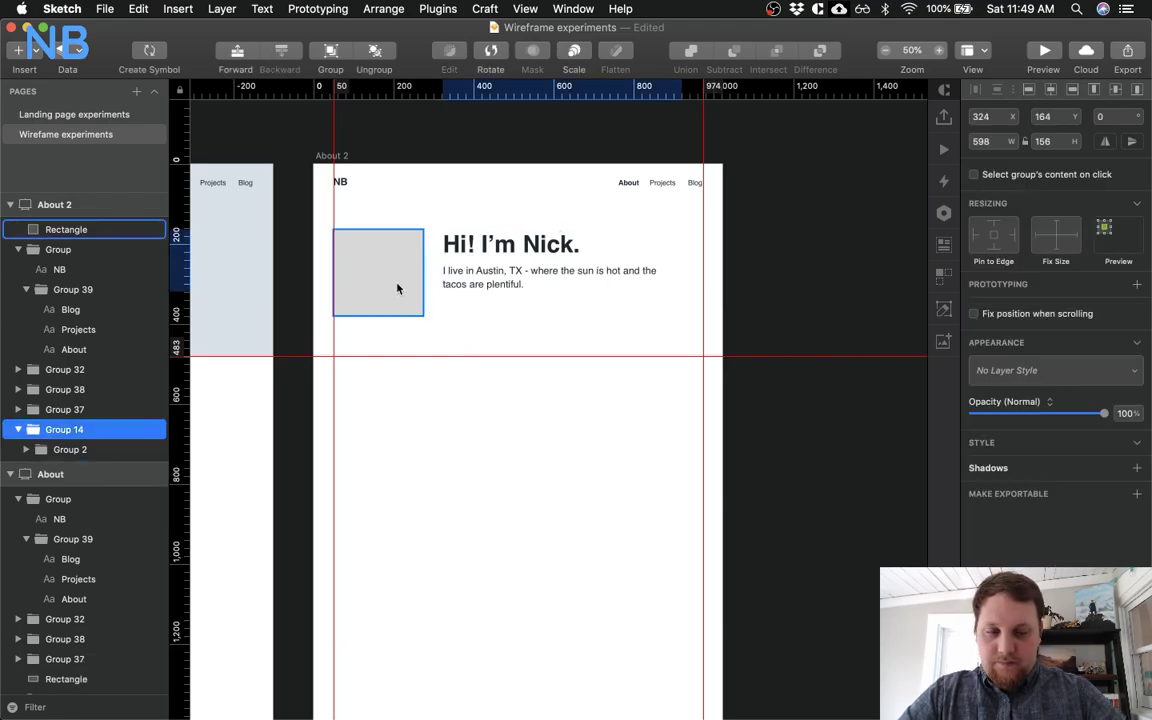
click(530, 334)
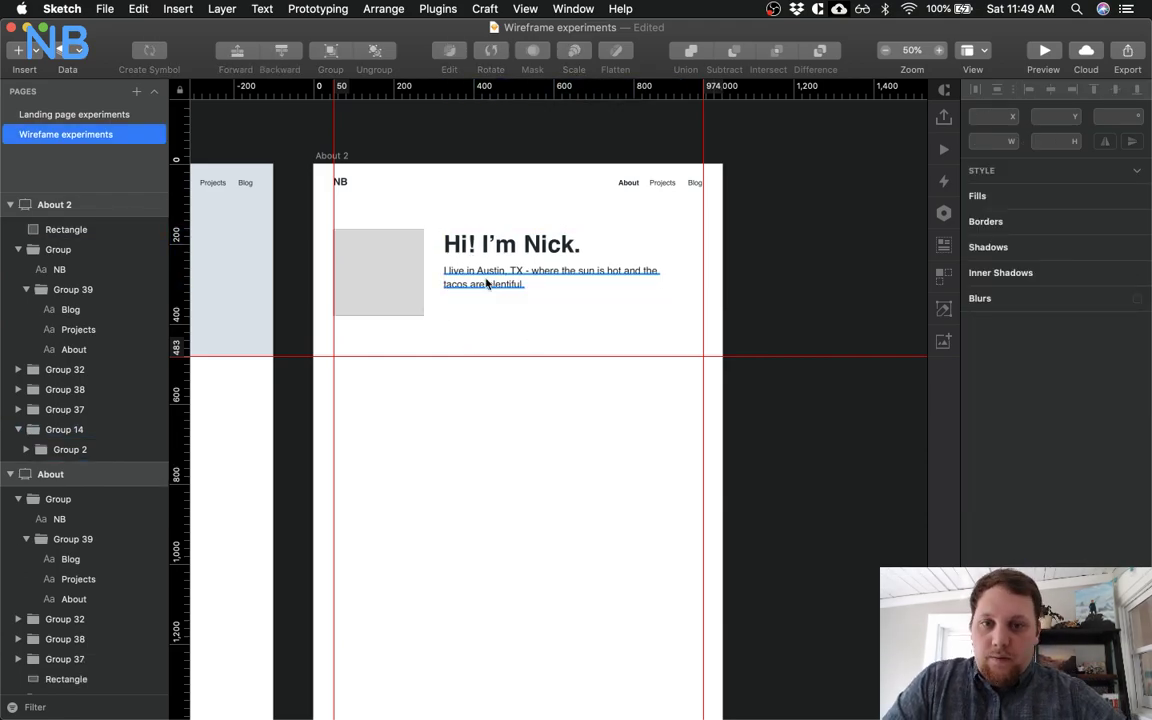
Try the intro paragraph at about 648 wide, reaching the margin guide, and narrow it to about 540
click(487, 283)
drag(684, 278, 697, 277)
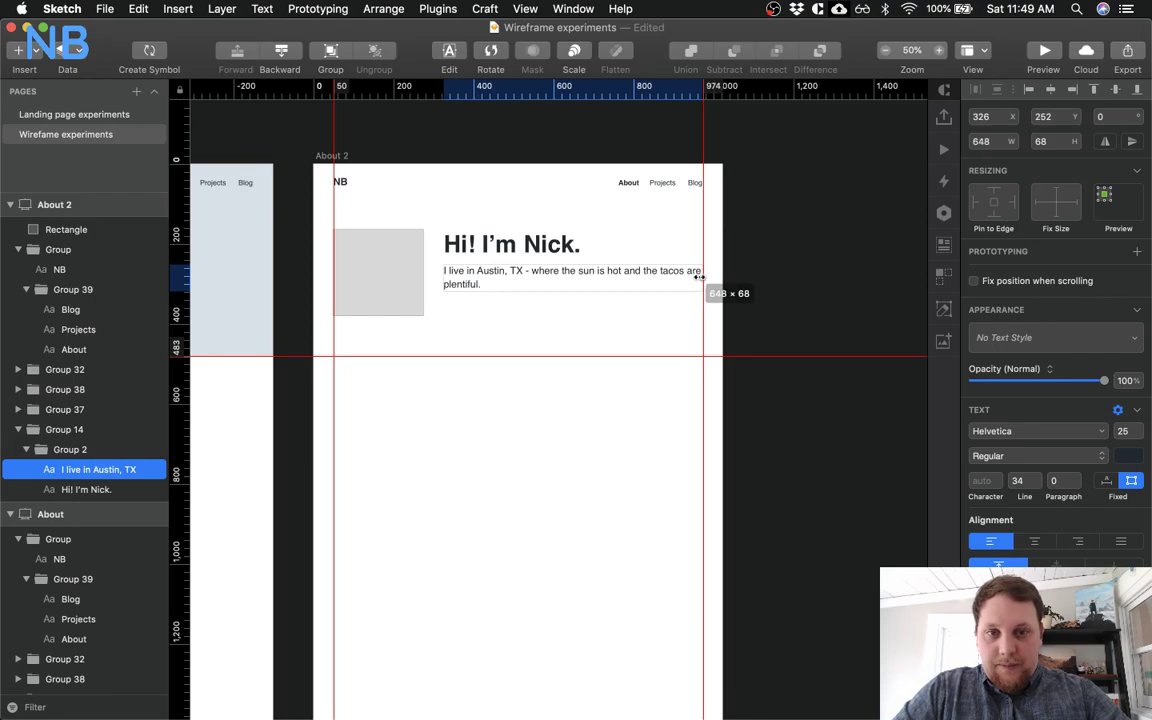
click(648, 342)
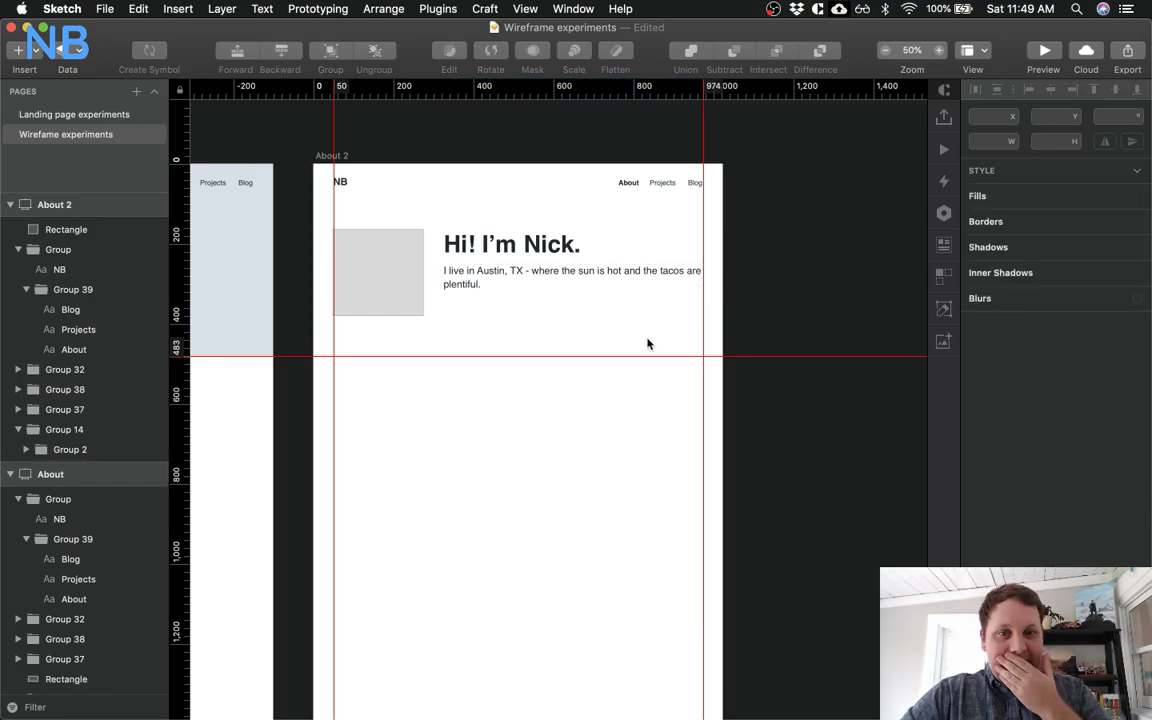
click(597, 283)
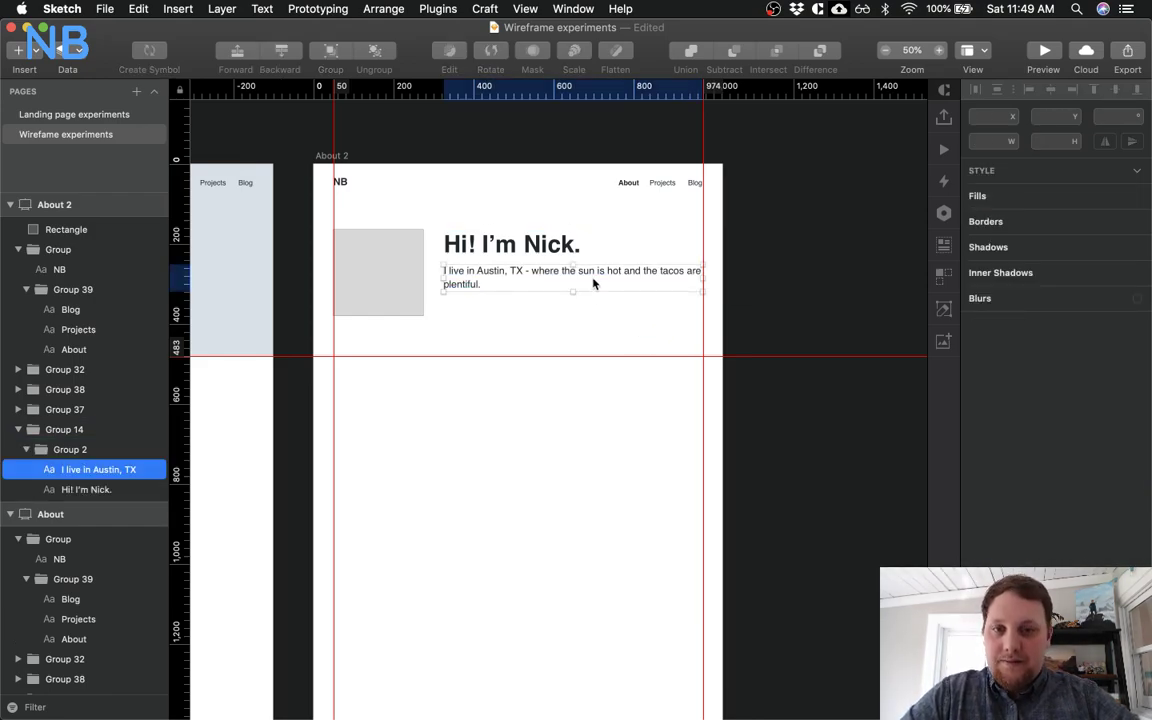
drag(699, 278, 665, 278)
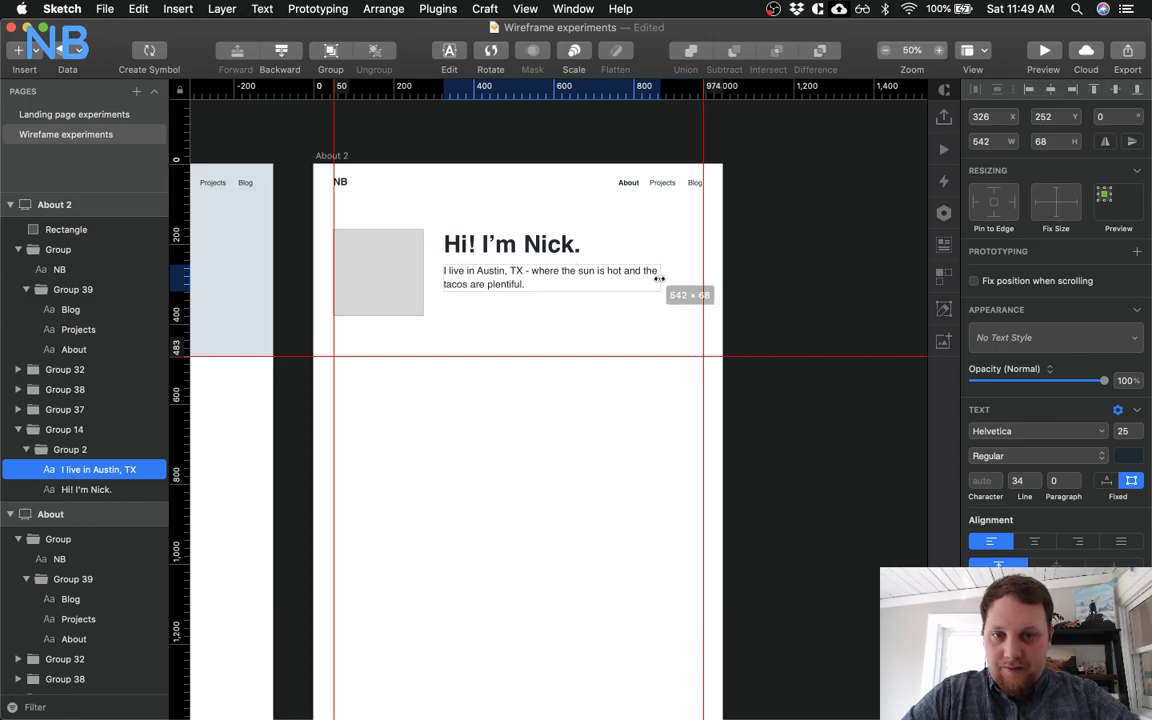
click(617, 332)
Check the gap between the placeholder rectangle and the intro group, and turn off the rectangle's border
click(522, 278)
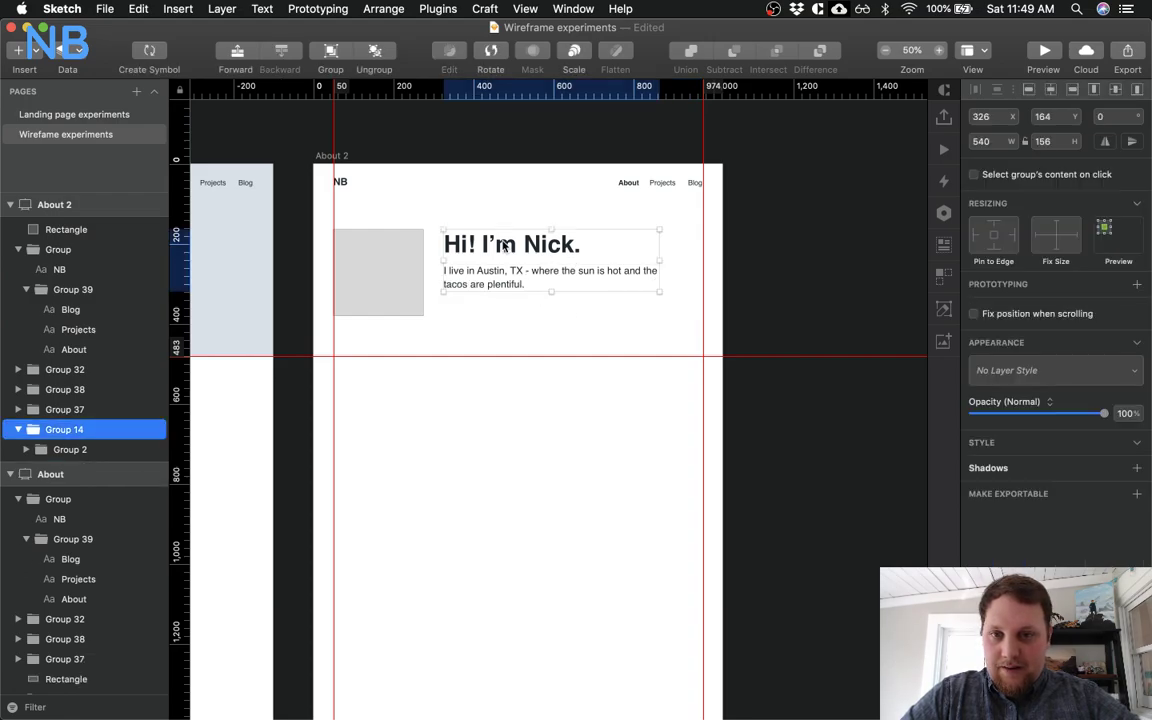
click(405, 258)
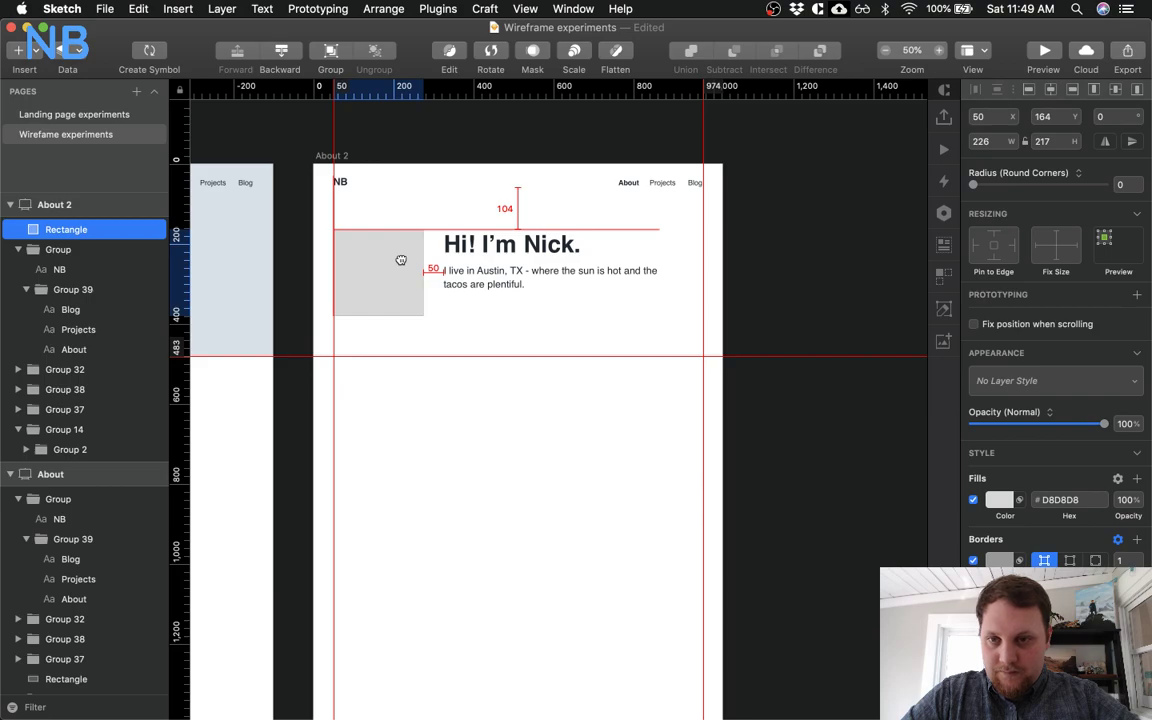
click(484, 259)
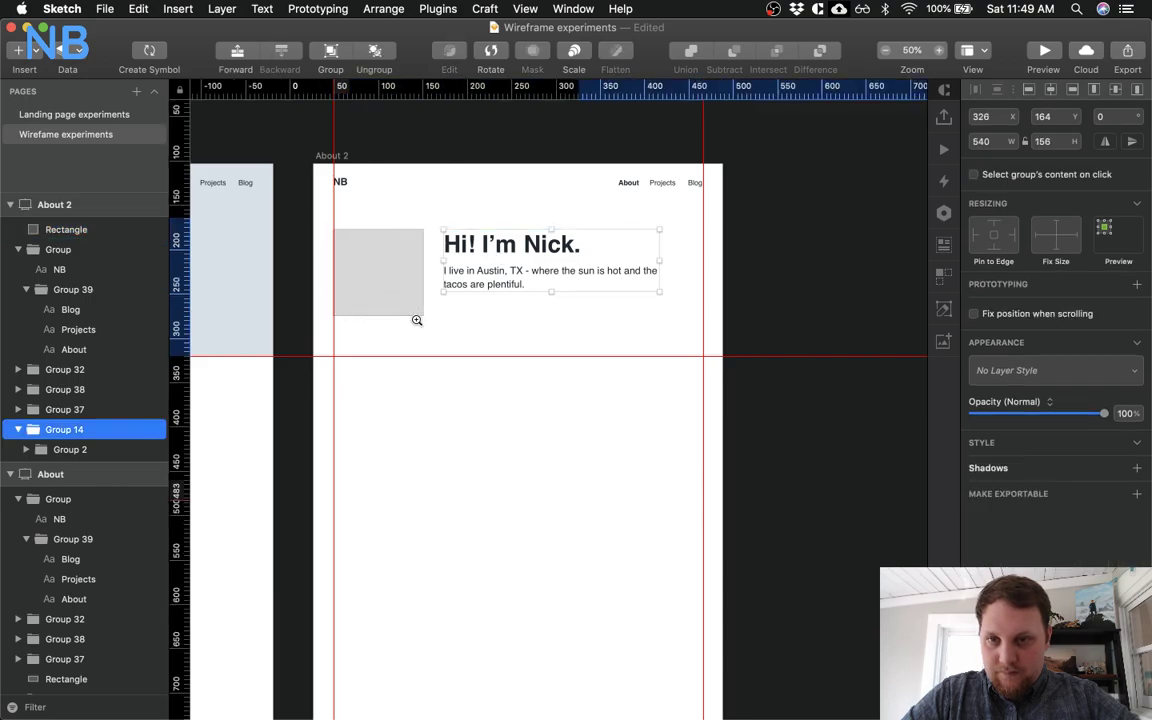
drag(417, 320, 429, 306)
click(827, 421)
click(973, 560)
key(super+minus)
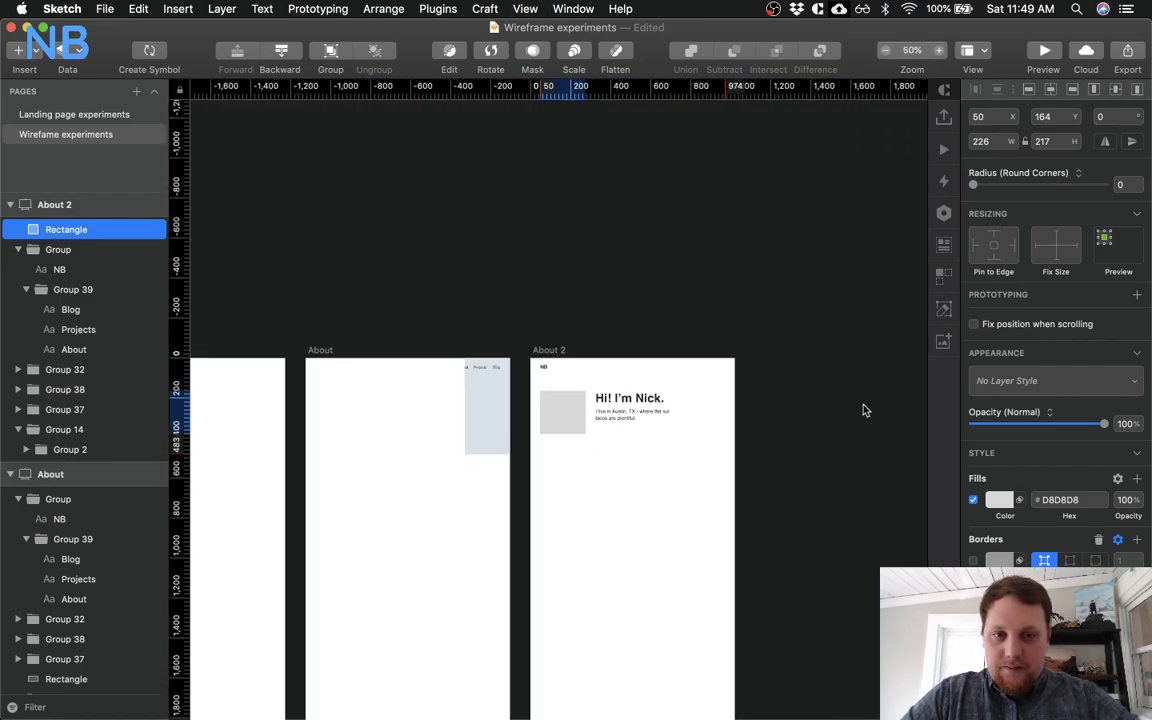
Shift the heading and intro group 20 px away from the placeholder, to X 346
click(668, 377)
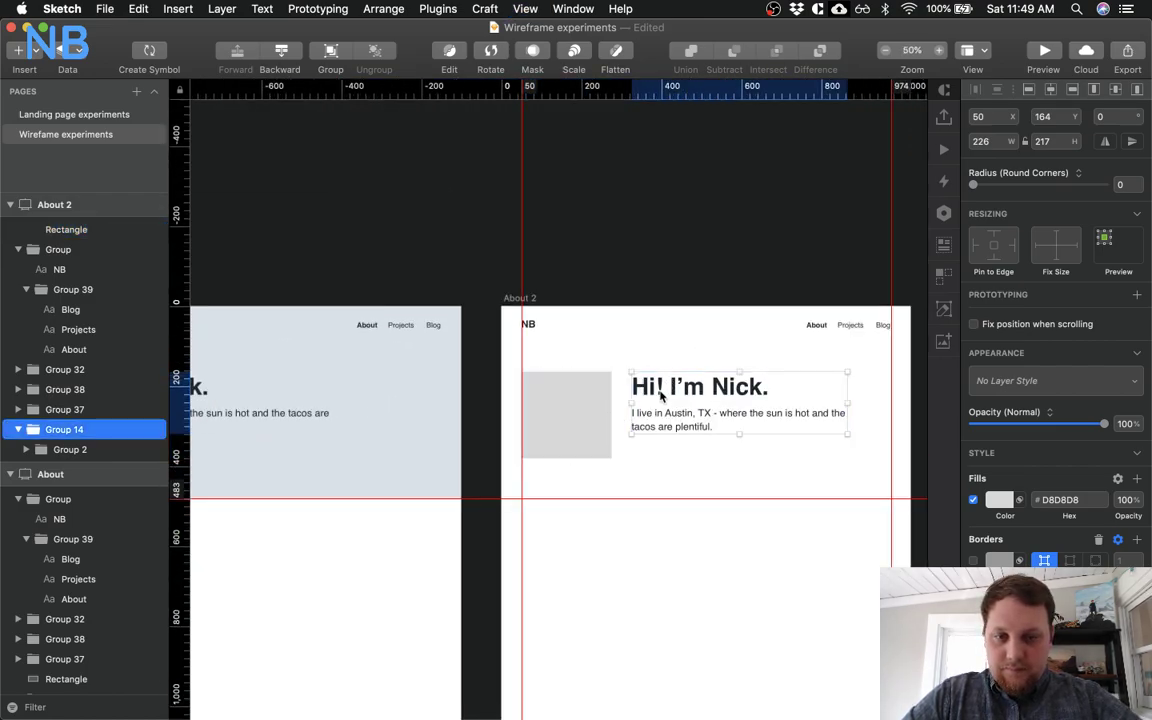
key(shift+Right)
key(shift+Right)
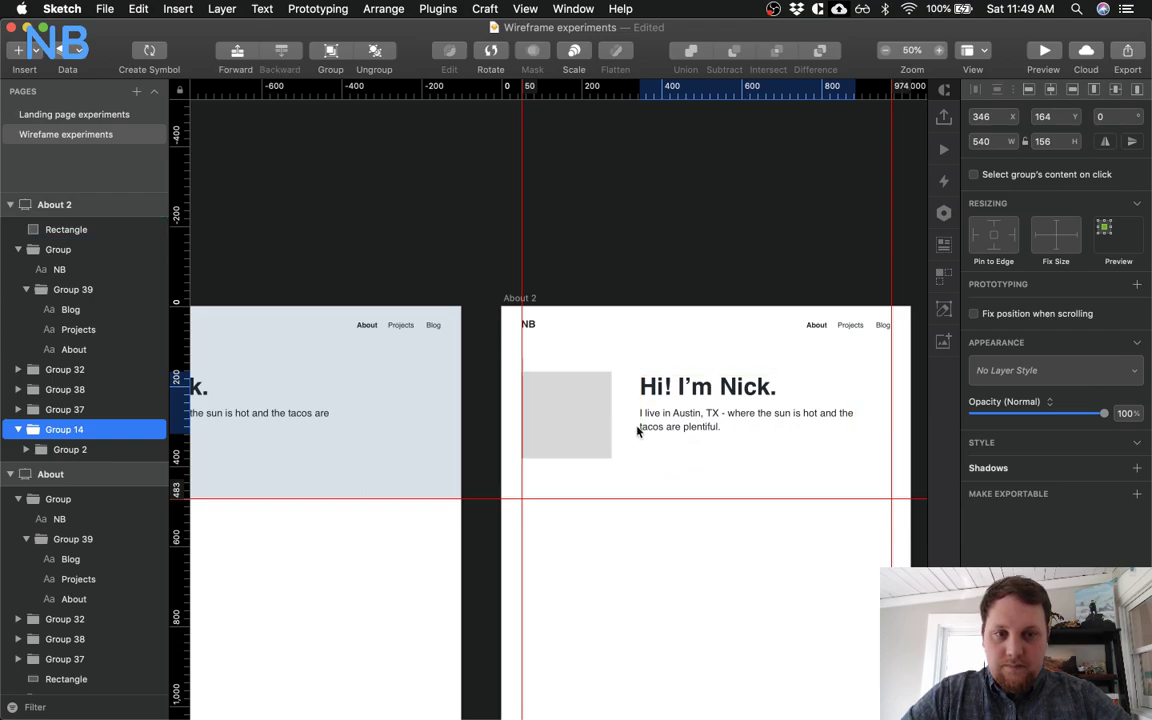
click(689, 468)
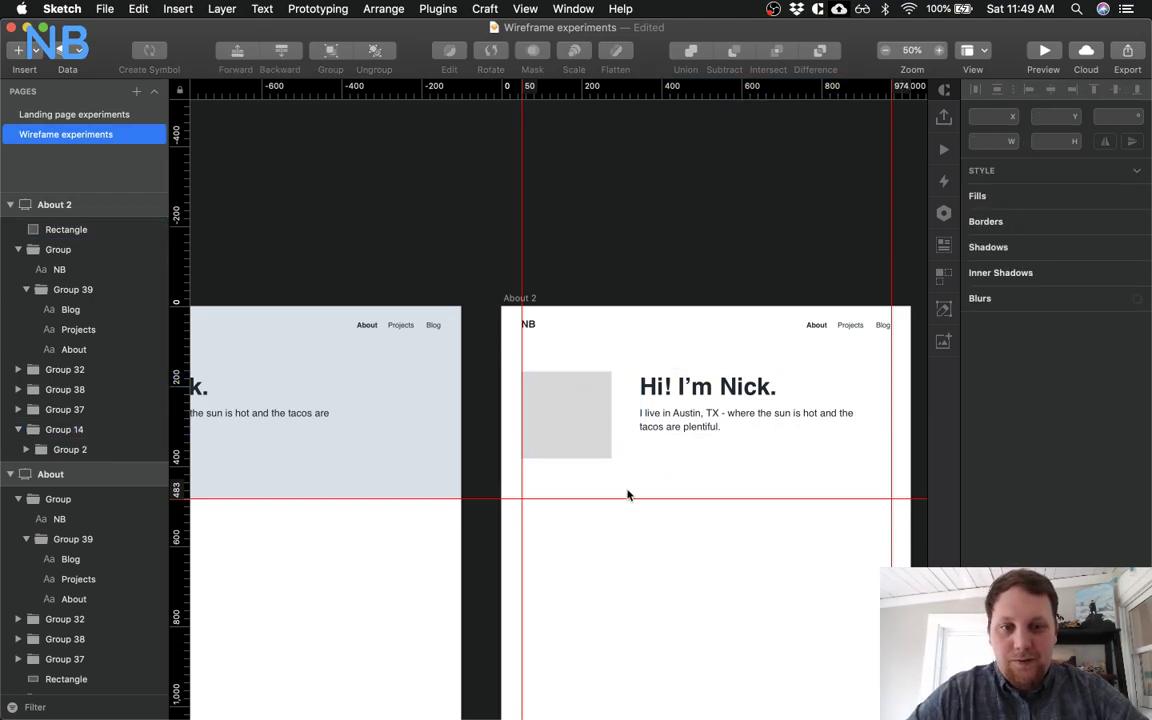
Switch to Chrome to view the justinewin.com About page as a layout reference, and return to the Sketch wireframe
scroll(627, 494, down, 5)
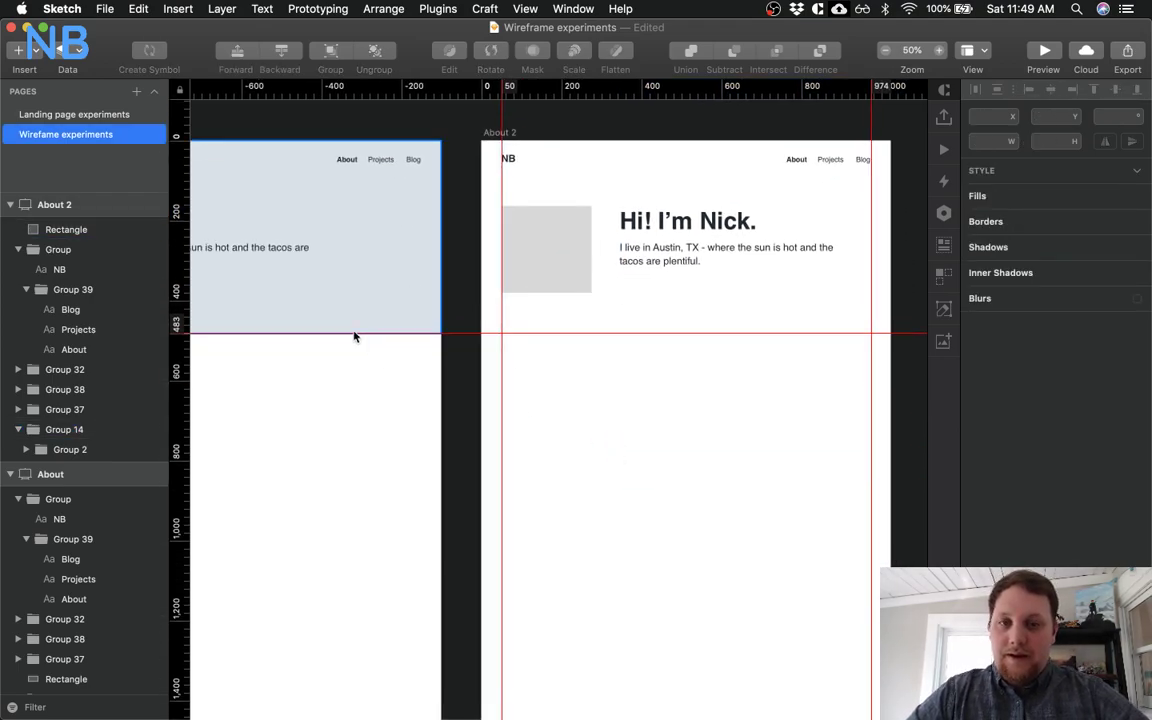
click(575, 258)
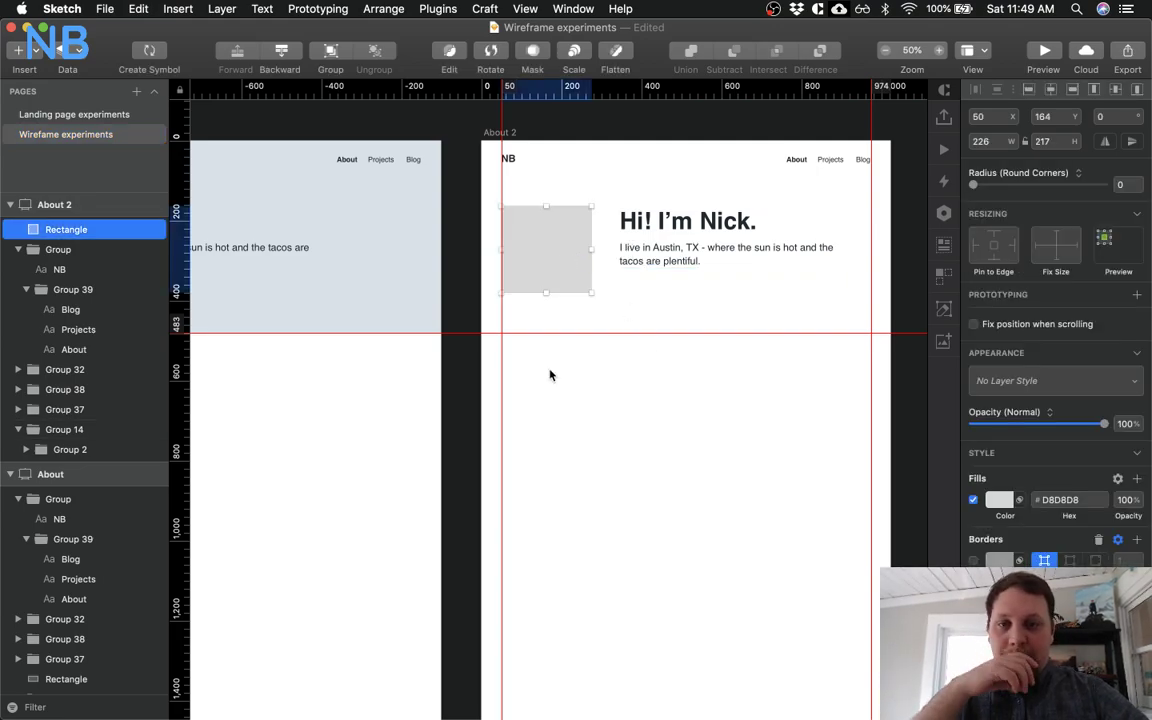
key(ctrl+Up)
click(445, 296)
click(548, 40)
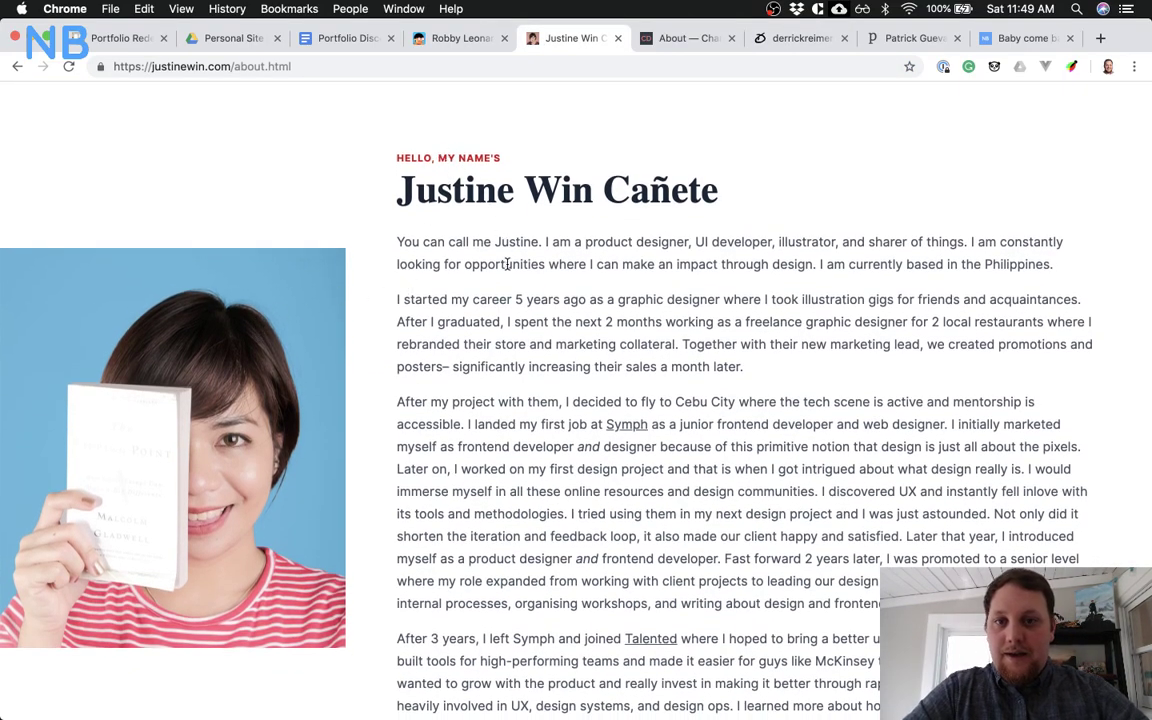
key(ctrl+Up)
click(819, 392)
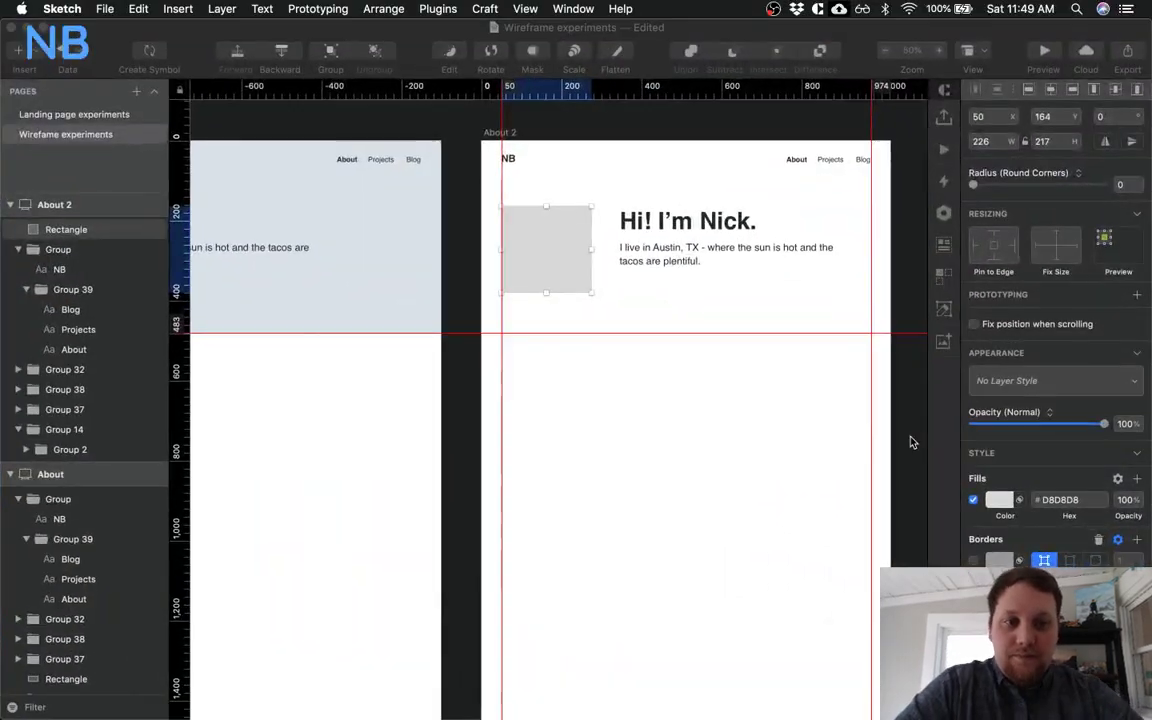
Duplicate the intro paragraph below the original at Y 336 and extend the copy's text box to about 596 high
click(706, 283)
click(661, 259)
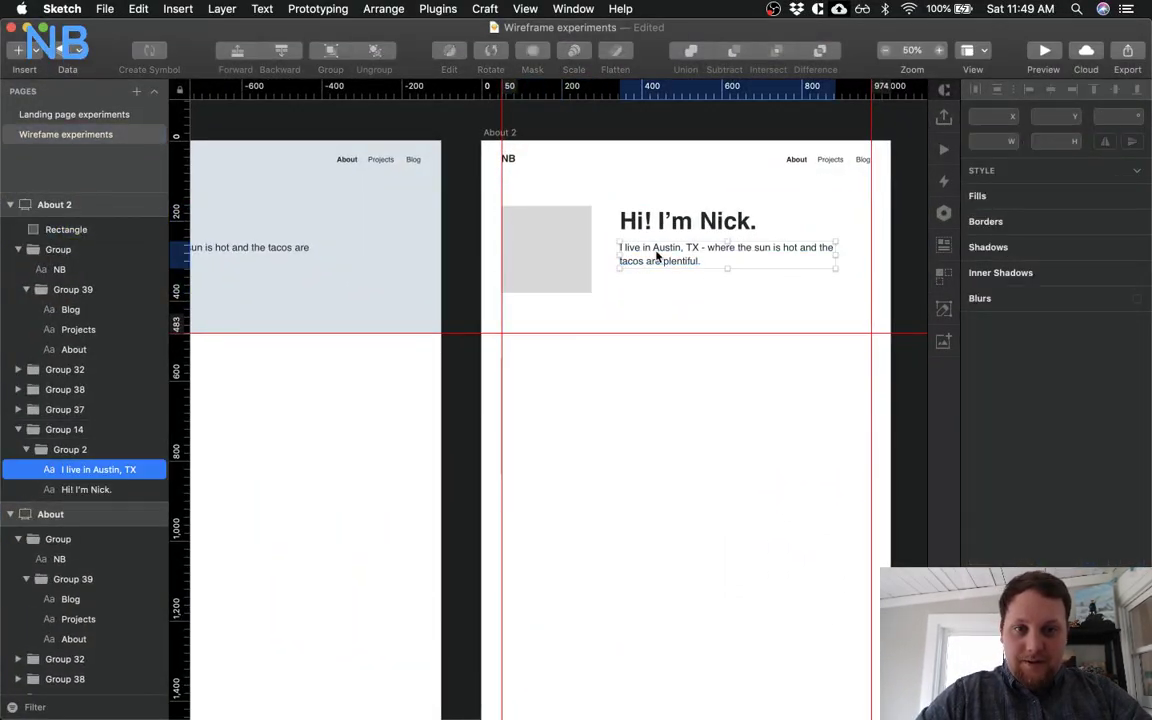
drag(657, 257, 653, 288)
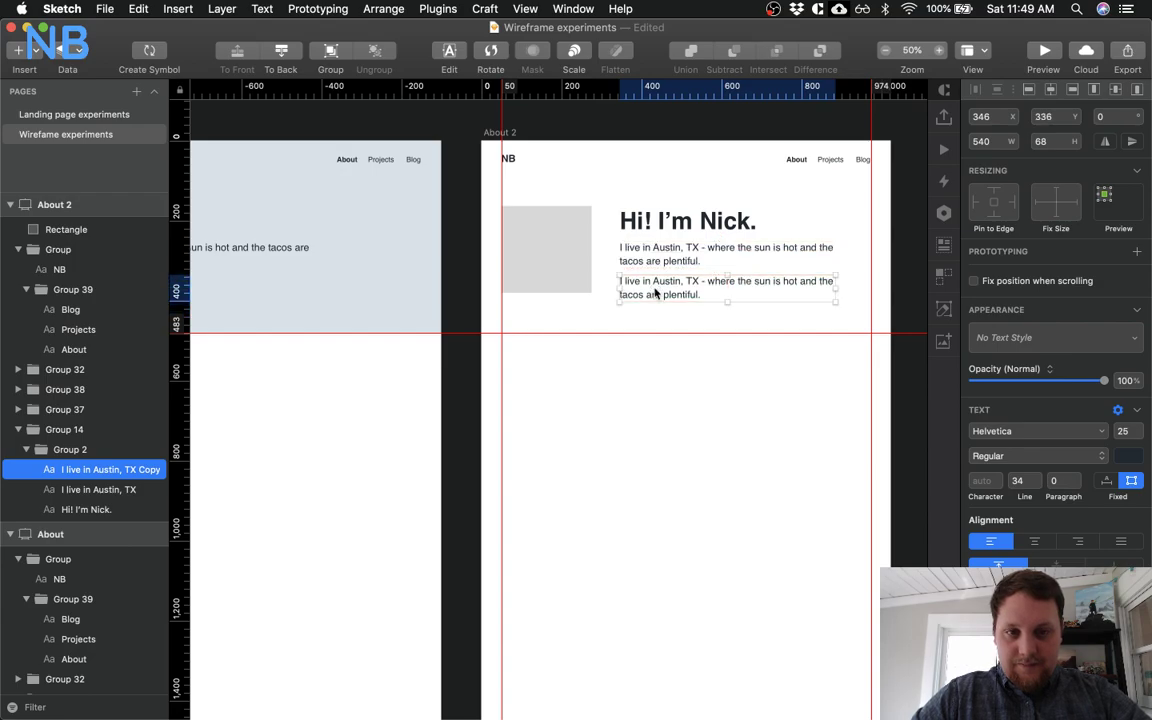
click(684, 257)
click(694, 292)
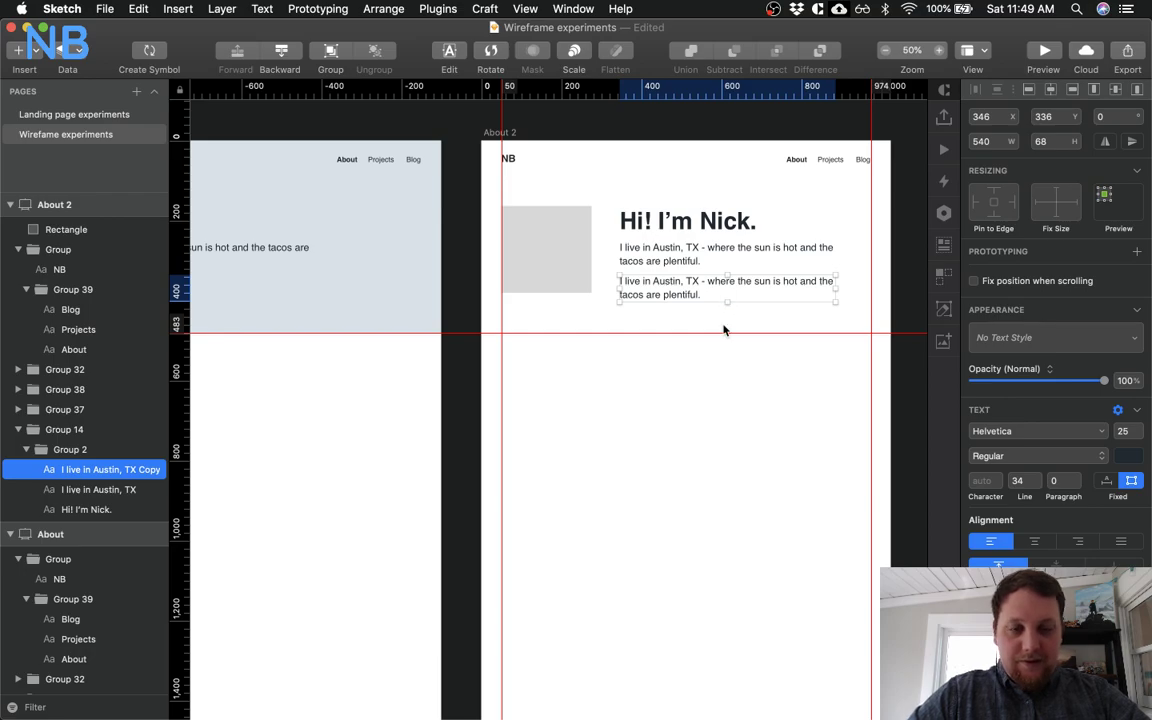
drag(726, 298, 727, 513)
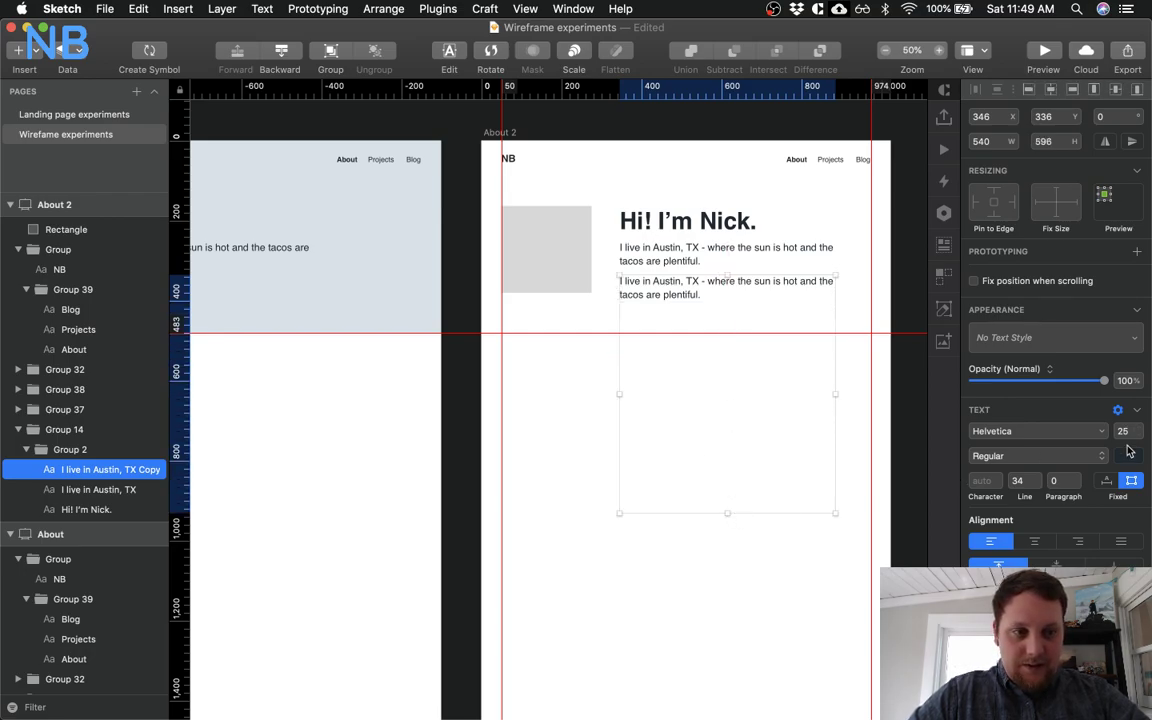
Set the duplicated paragraph's font size to 21 and its line height to 28
text(21)
key(Return)
click(641, 299)
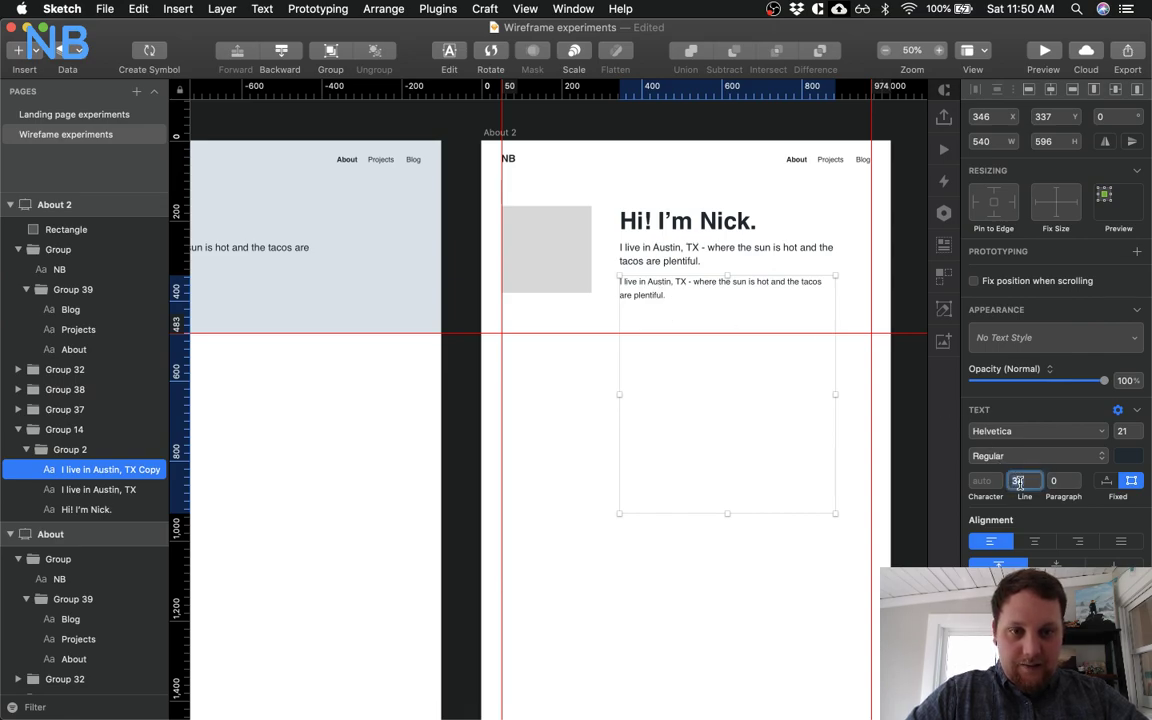
key(BackSpace)
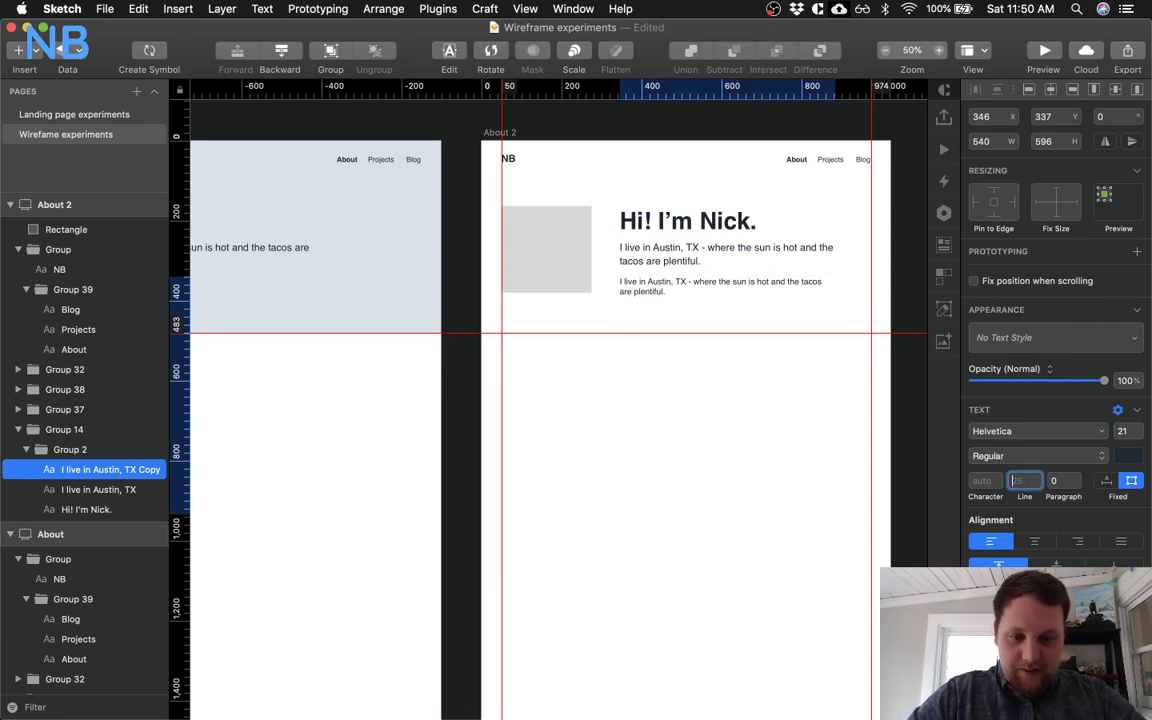
click(512, 424)
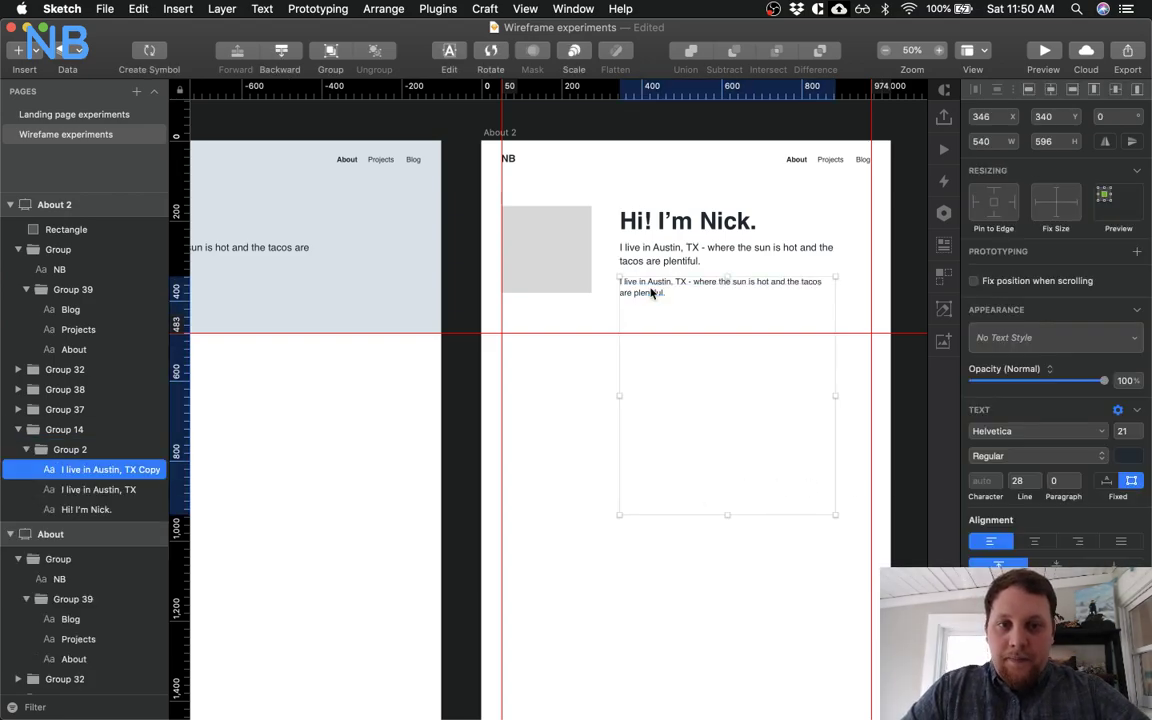
Copy the "UX designer, full-stack developer, and teacher" text from the Landing page artboard and replace the duplicated paragraph's content with it
scroll(544, 393, left, 10)
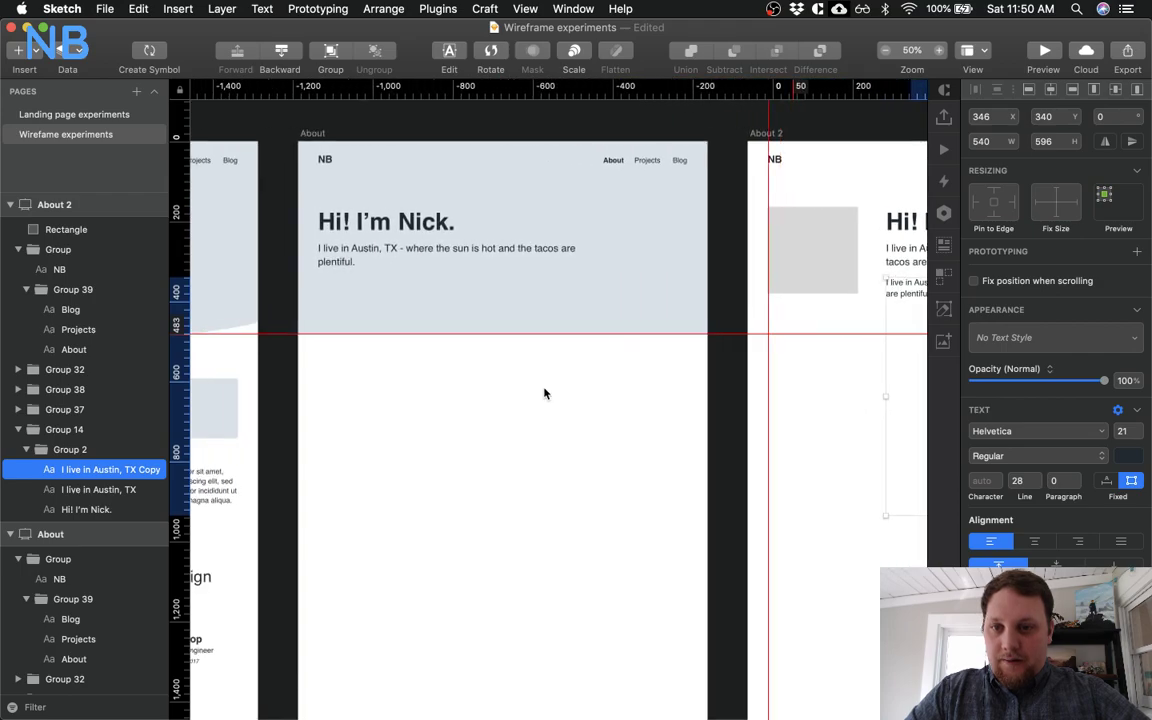
double_click(378, 255)
key(super+a)
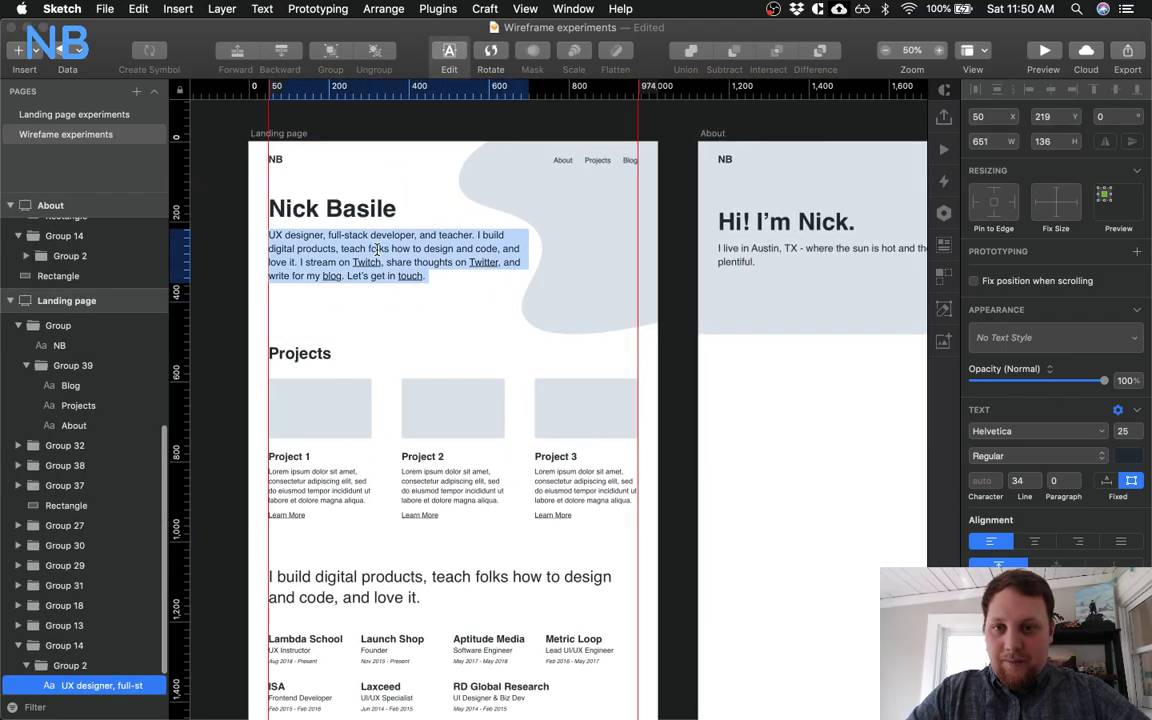
scroll(571, 360, right, 3)
scroll(571, 360, right, 10)
click(750, 288)
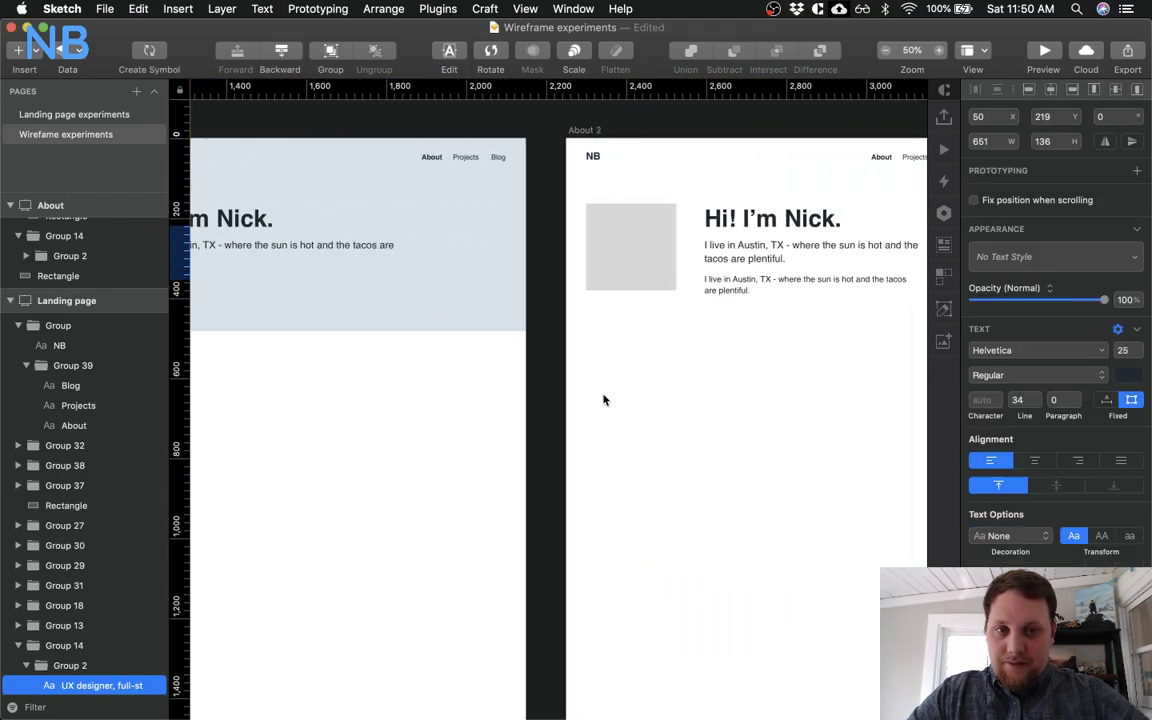
double_click(750, 288)
key(super+v)
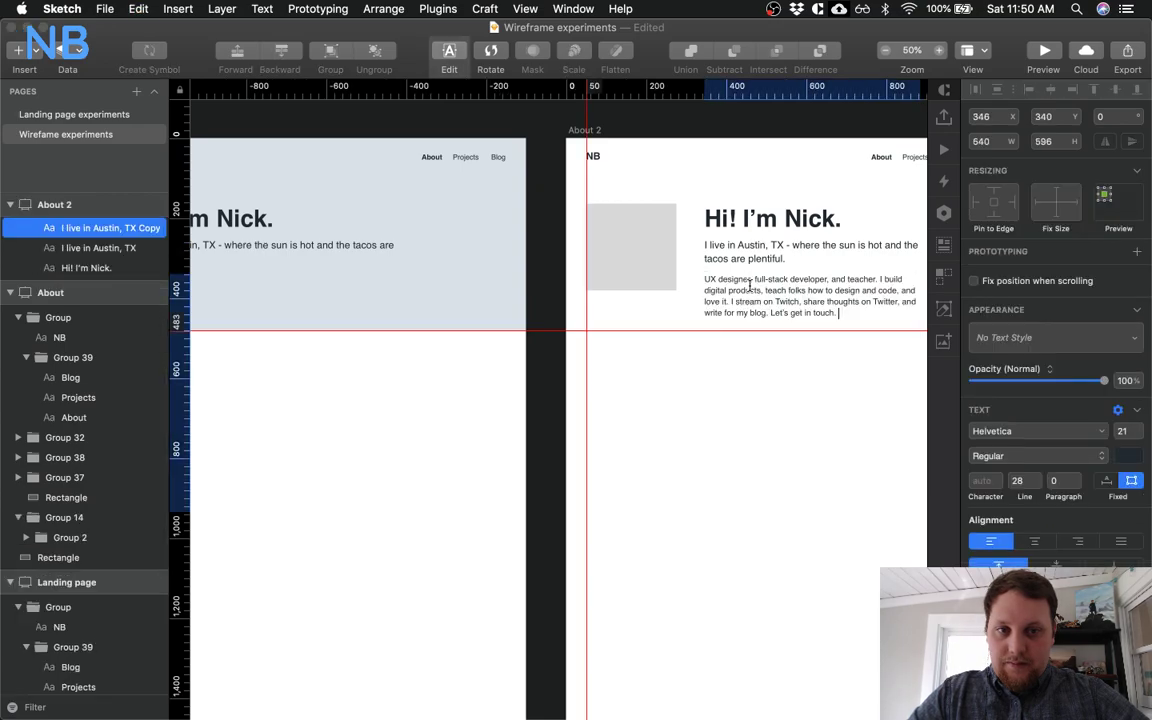
key(Escape)
Paste the bio paragraph three more times into the About 2 body text, and shorten the text box to fit
scroll(824, 343, right, 2)
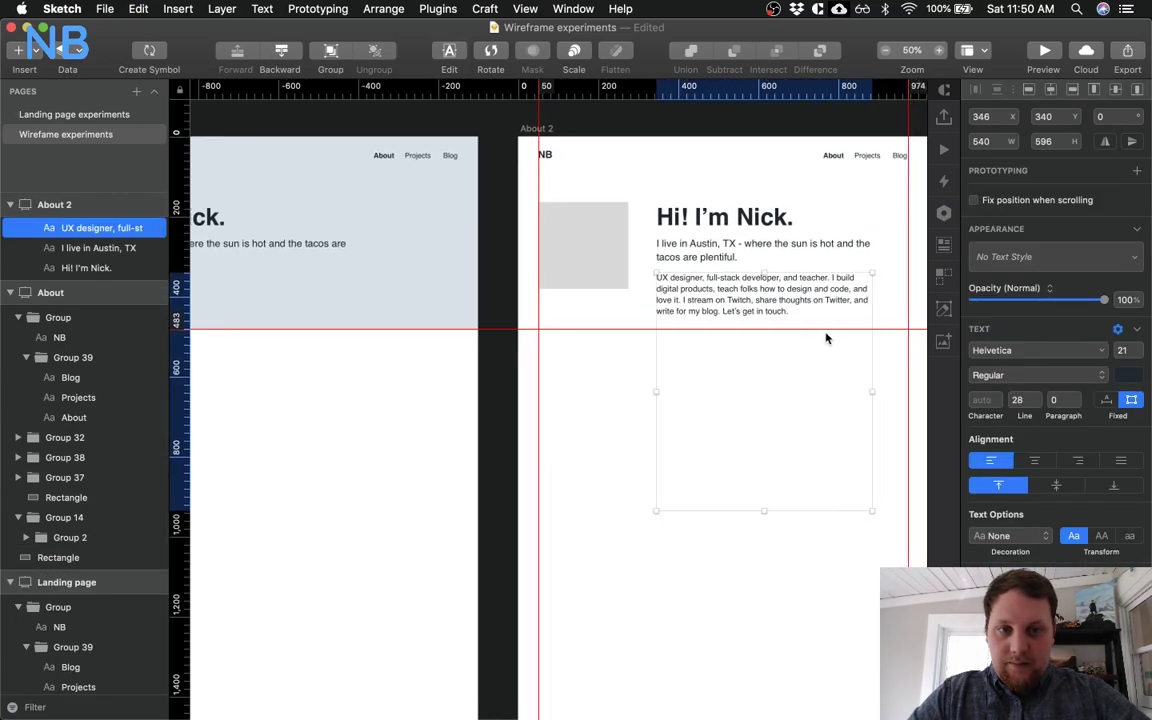
double_click(818, 317)
key(super+v)
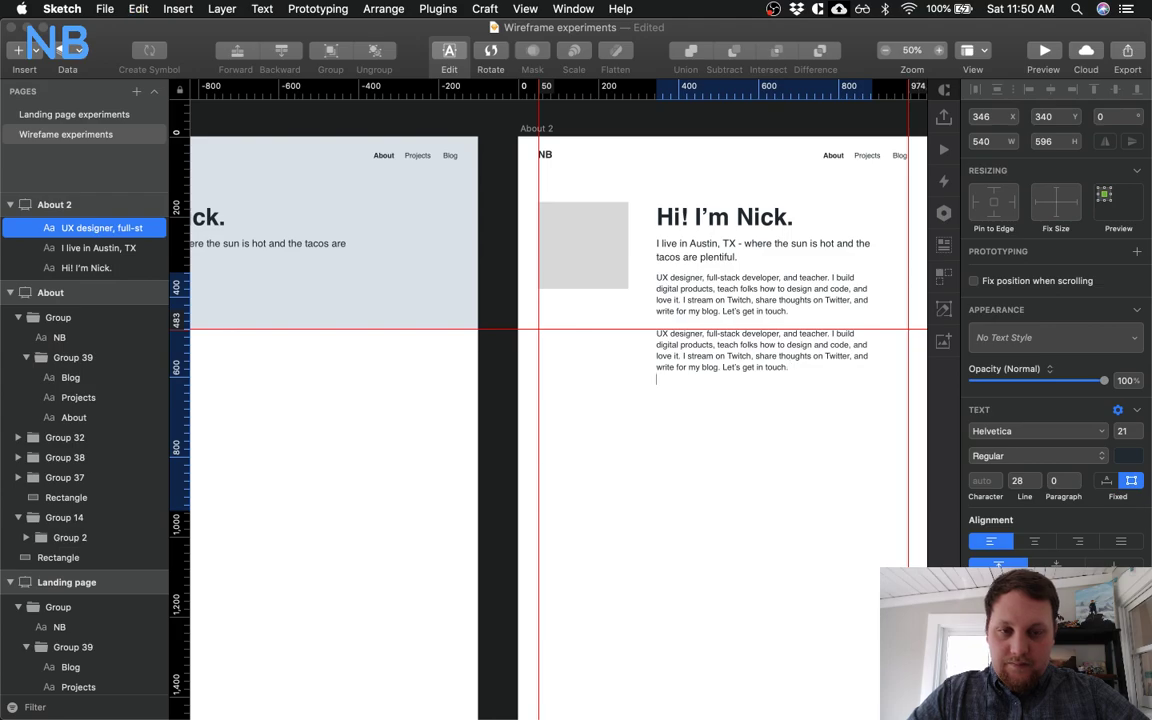
key(super+v)
key(super+v)
key(Escape)
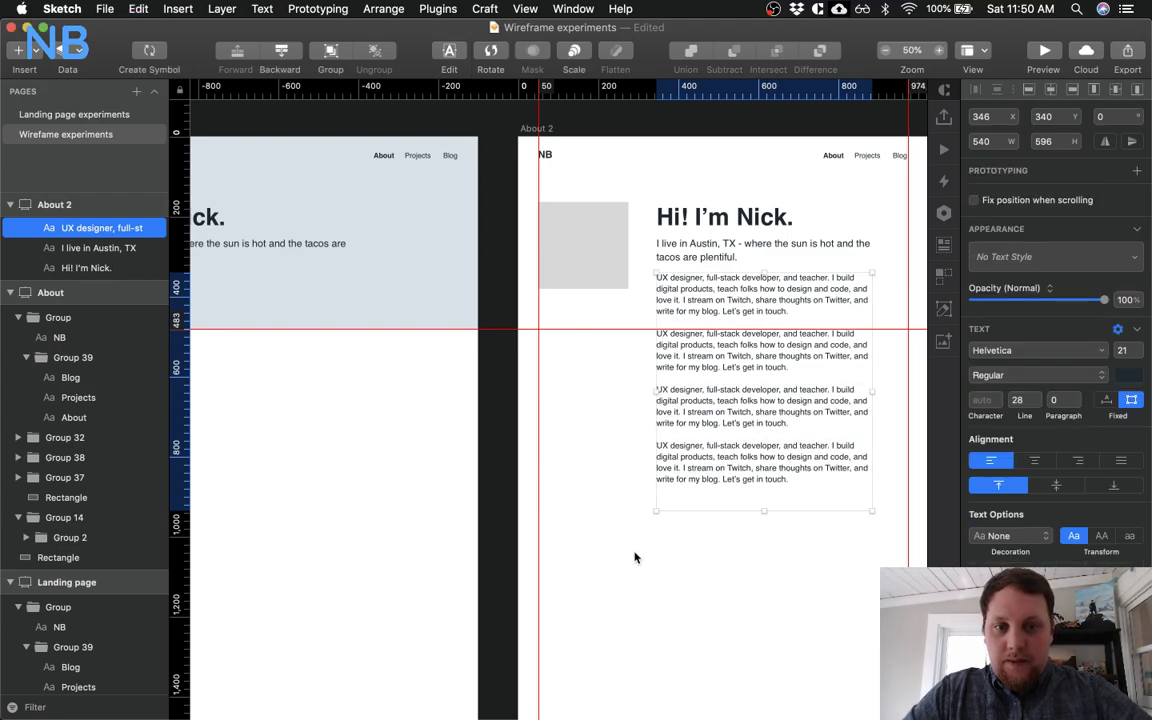
scroll(635, 560, down, 2)
scroll(635, 560, right, 2)
drag(732, 487, 733, 463)
click(710, 491)
Examine the footer sections at the bottom of the About and About 2 artboards
scroll(578, 465, down, 10)
scroll(578, 465, right, 2)
scroll(580, 467, right, 3)
scroll(580, 467, down, 10)
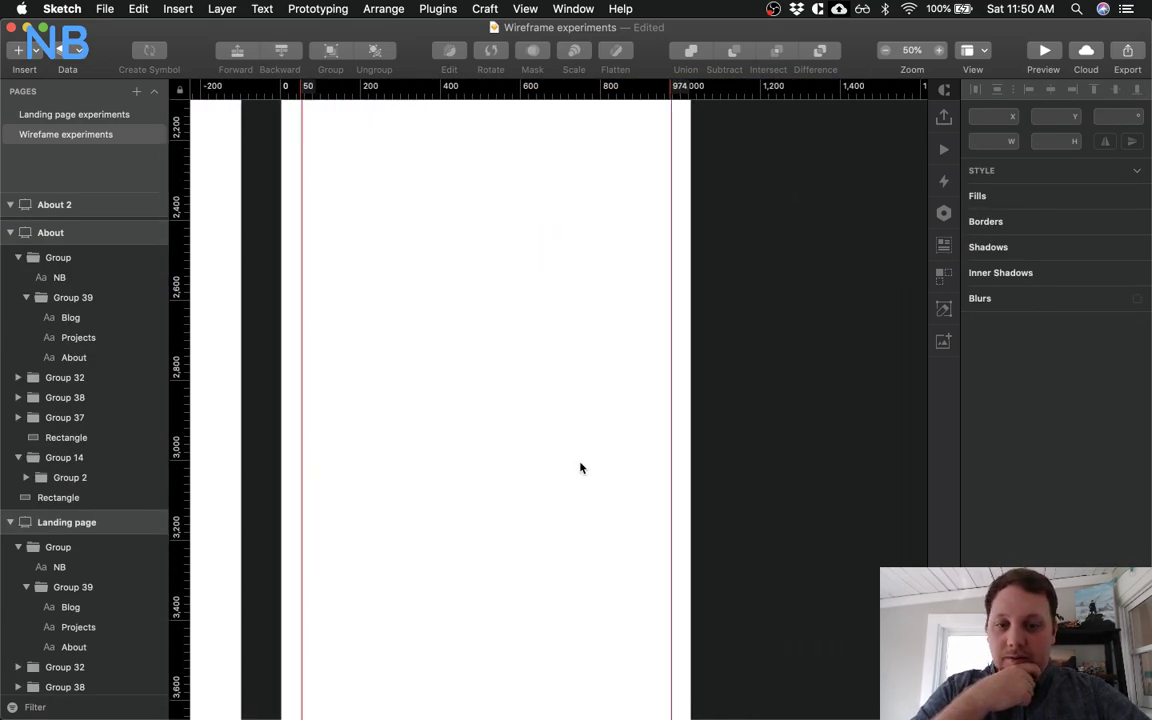
scroll(580, 467, down, 3)
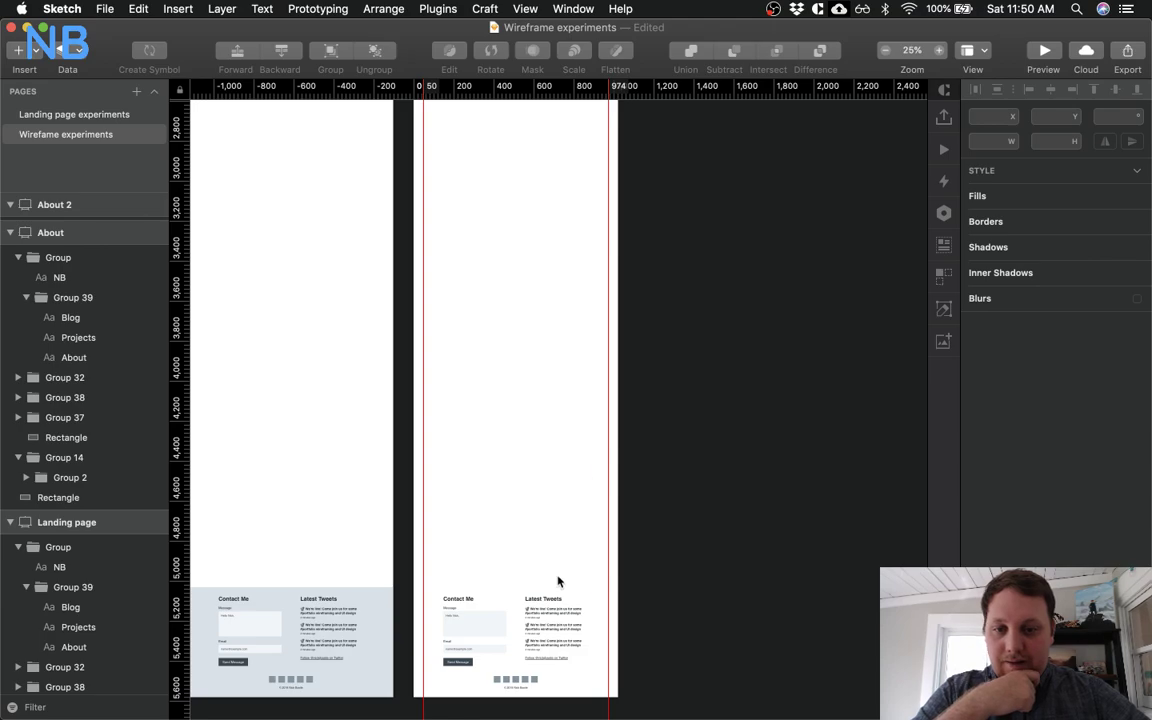
scroll(502, 566, left, 2)
scroll(502, 566, down, 1)
scroll(502, 566, left, 2)
scroll(502, 566, down, 2)
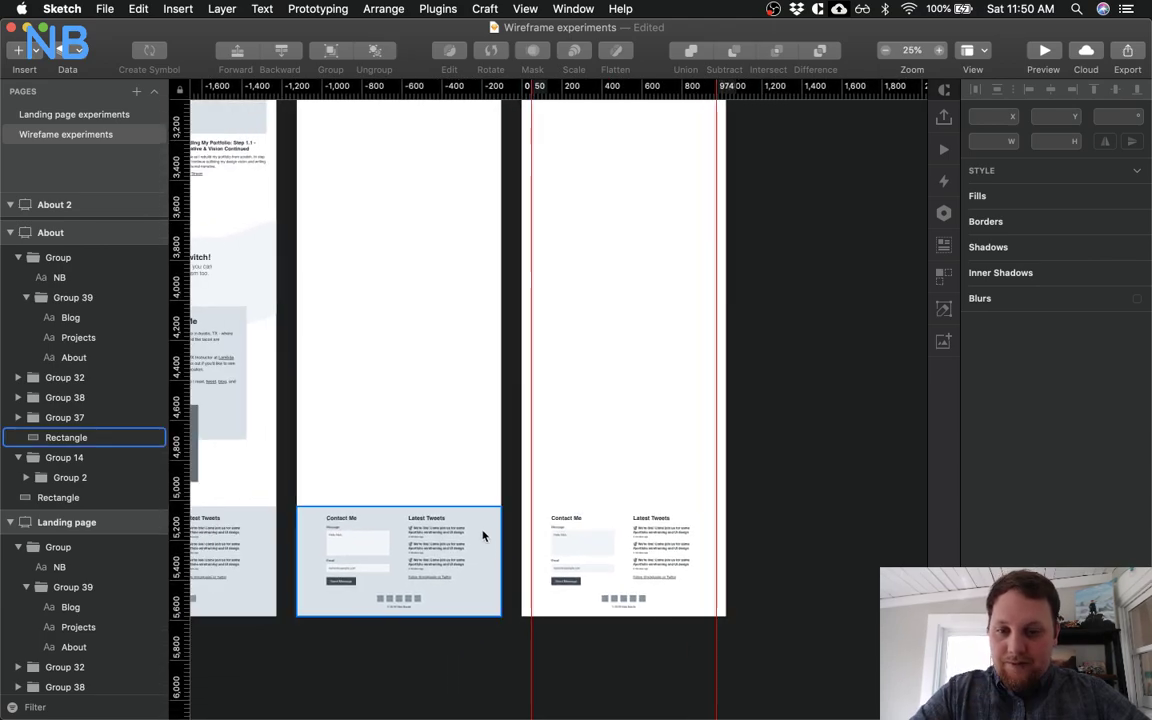
Delete the remaining footer elements at the bottom of the About 2 artboard
click(479, 532)
click(618, 602)
shift+click(662, 541)
key(Delete)
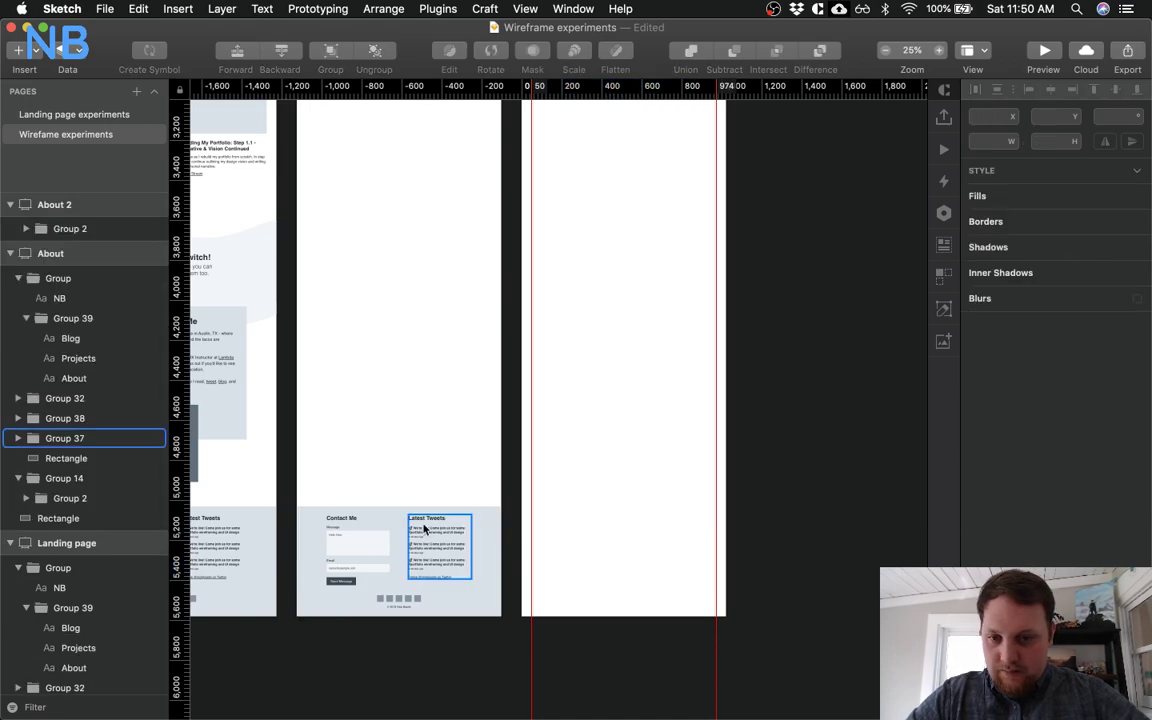
Group the About artboard's footer background, contact form, latest tweets, and social icons with copyright line
click(401, 524)
shift+click(385, 528)
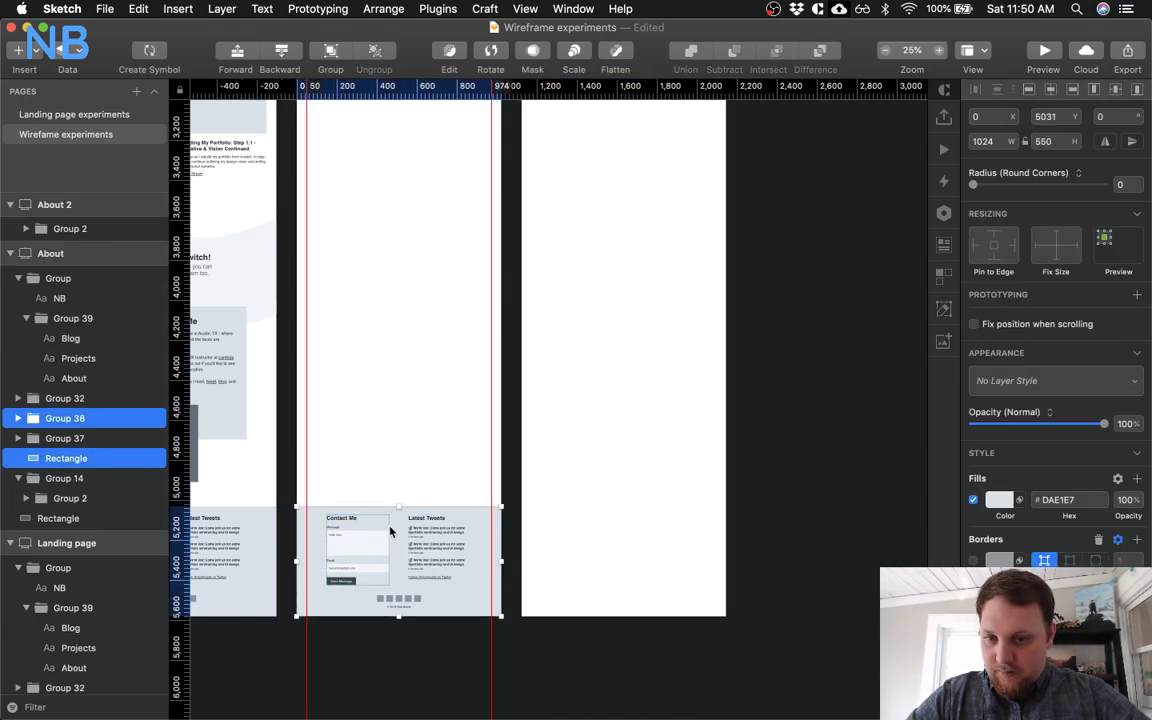
shift+click(440, 540)
shift+click(410, 602)
shift+click(418, 607)
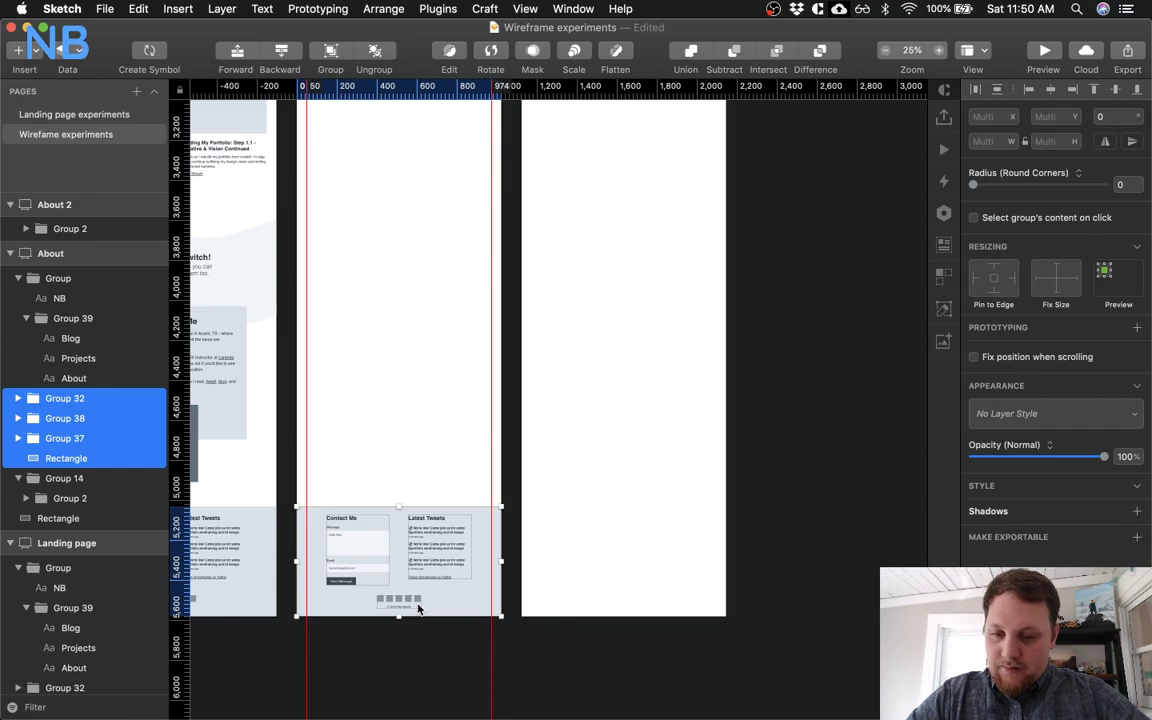
key(super+g)
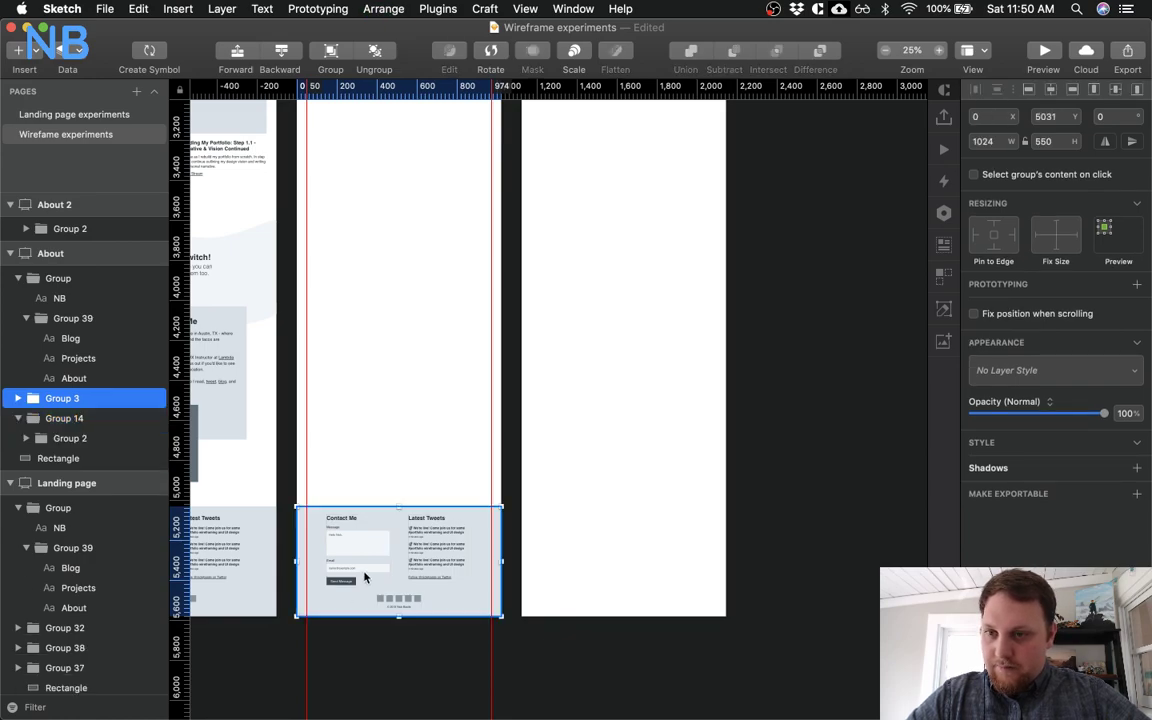
Copy the About artboard's grouped footer into the About 2 artboard
key(super+d)
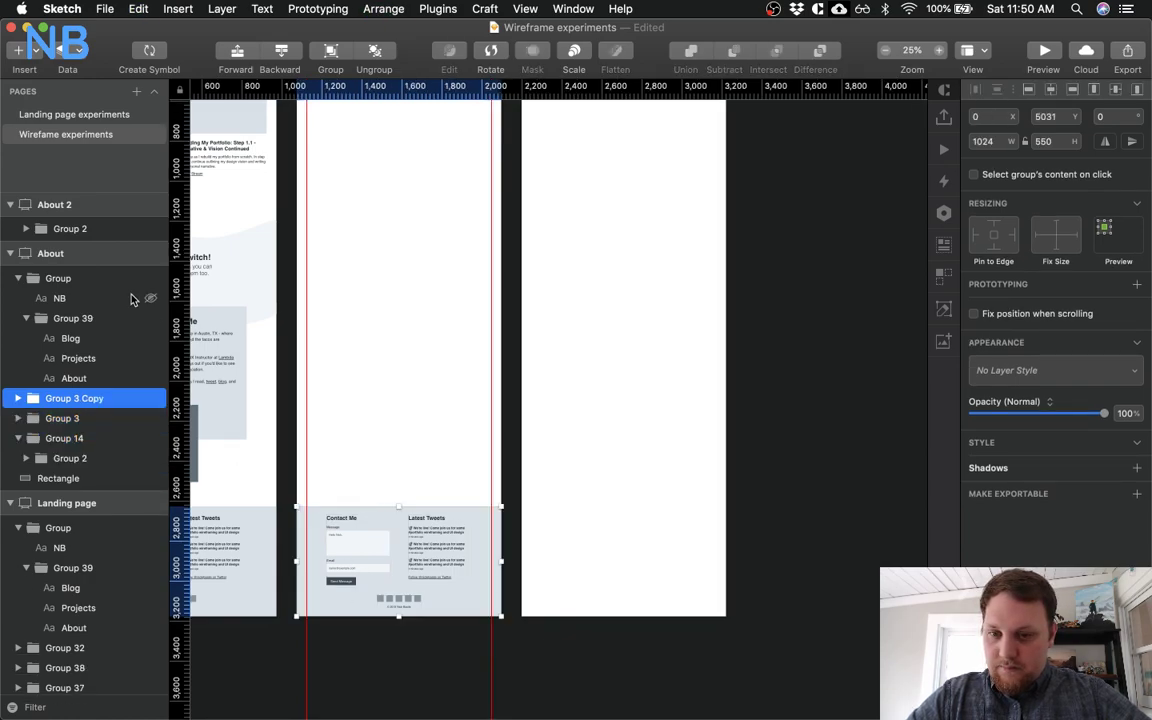
key(super+z)
scroll(100, 210, up, 2)
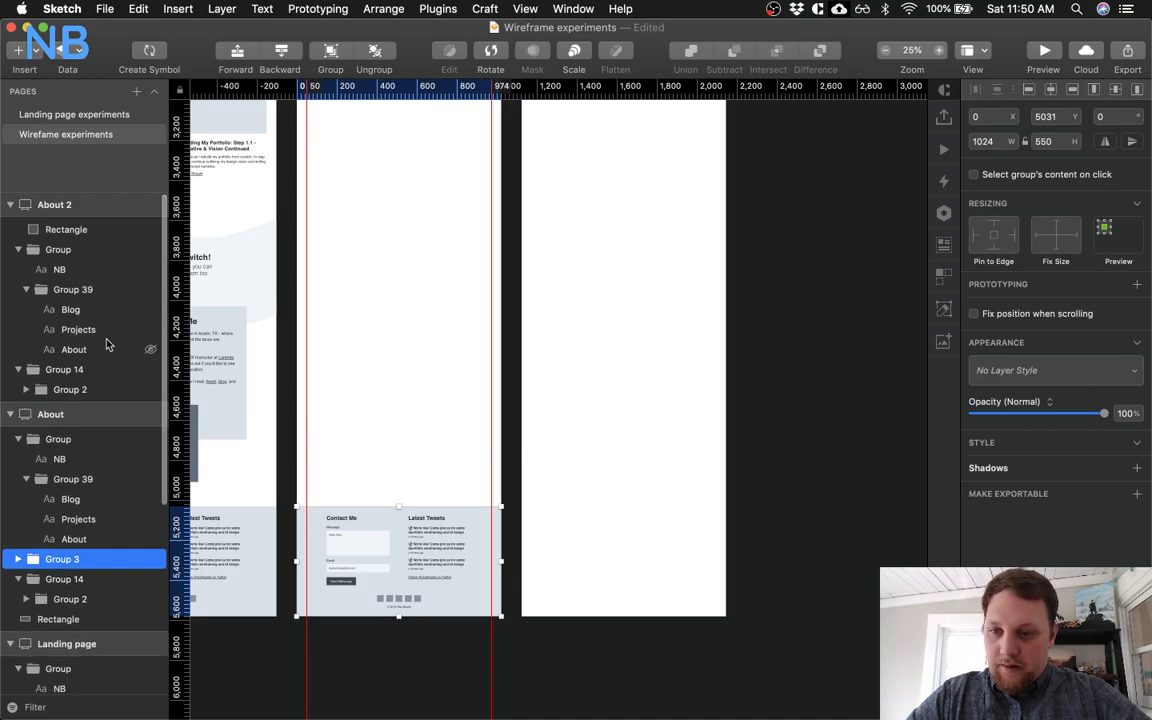
click(98, 214)
key(super+v)
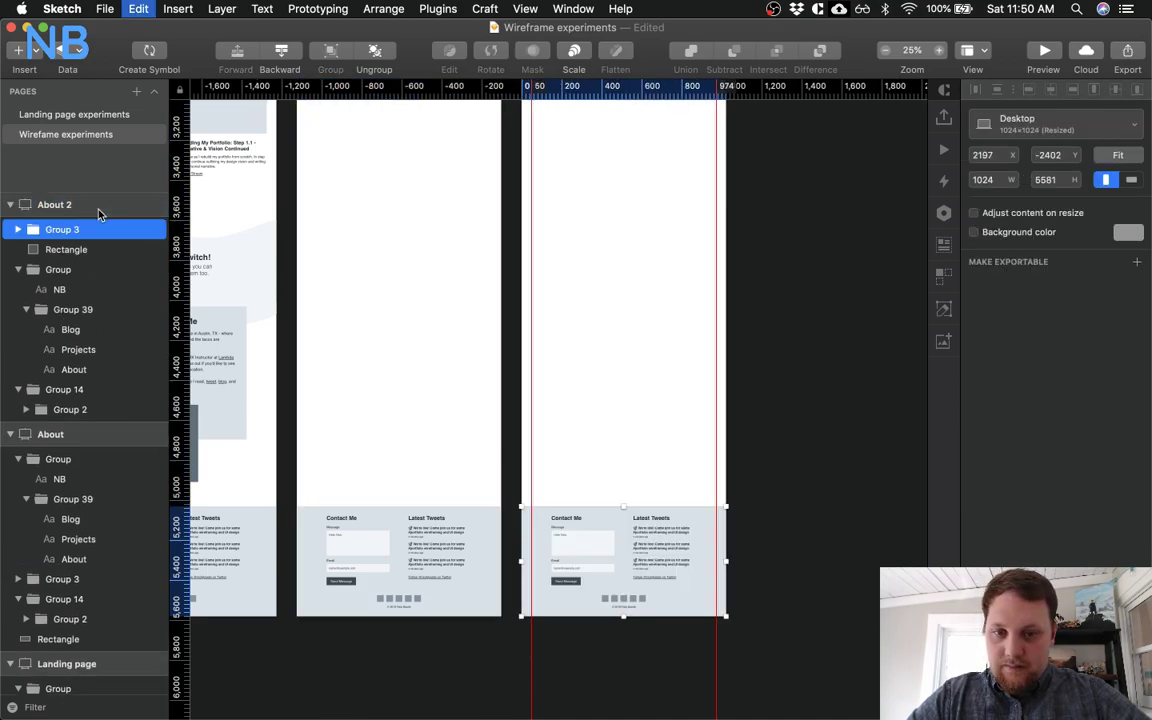
Move the About 2 footer group up to about Y 1012, just below the body text
click(566, 360)
drag(661, 515, 658, 159)
scroll(660, 160, up, 5)
scroll(659, 160, up, 2)
drag(728, 643, 698, 208)
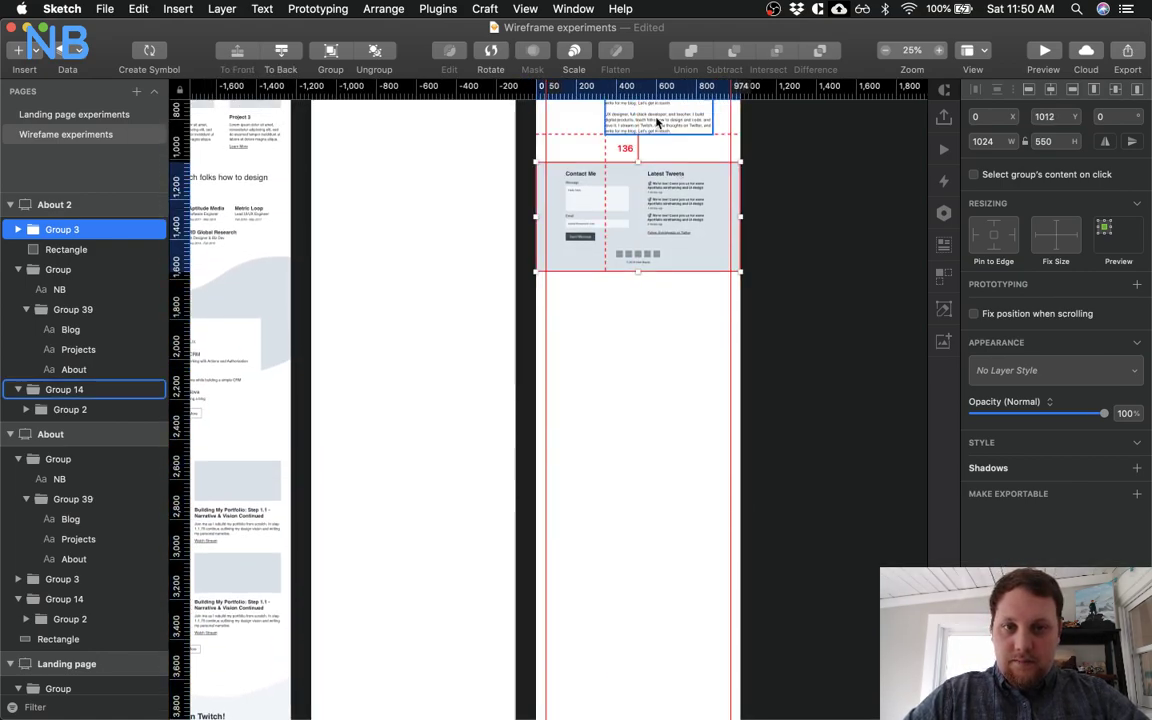
Measure the gap between the Get In Touch block and the footer on the Landing page artboard
scroll(375, 617, down, 5)
scroll(375, 617, left, 7)
click(610, 633)
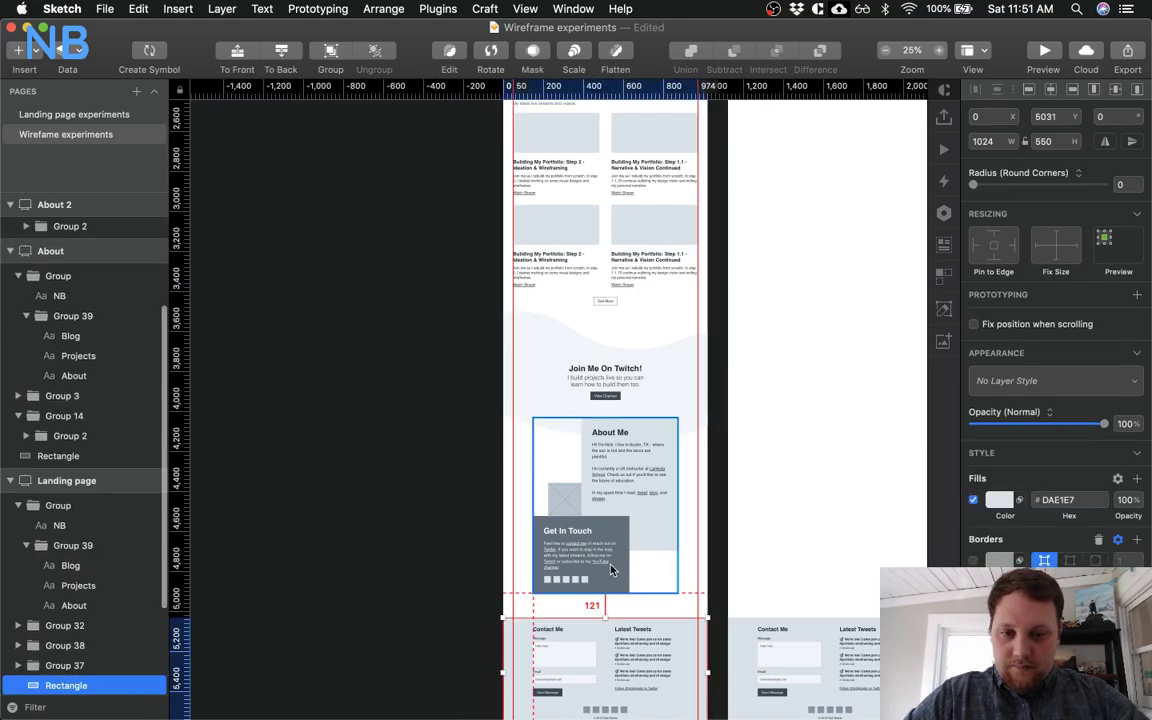
scroll(615, 532, down, 2)
scroll(623, 463, up, 10)
scroll(660, 465, right, 8)
Nudge the About 2 footer group up until its gap below the body text matches the Landing page's 121 px footer gap
click(705, 320)
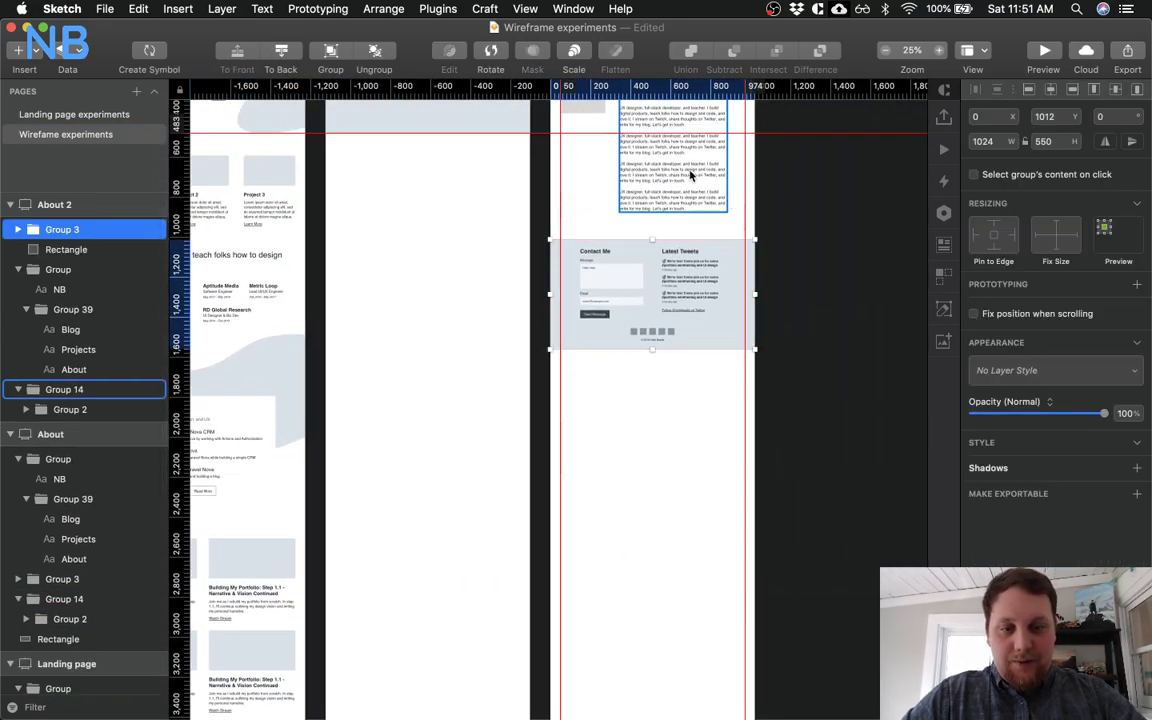
key(Return)
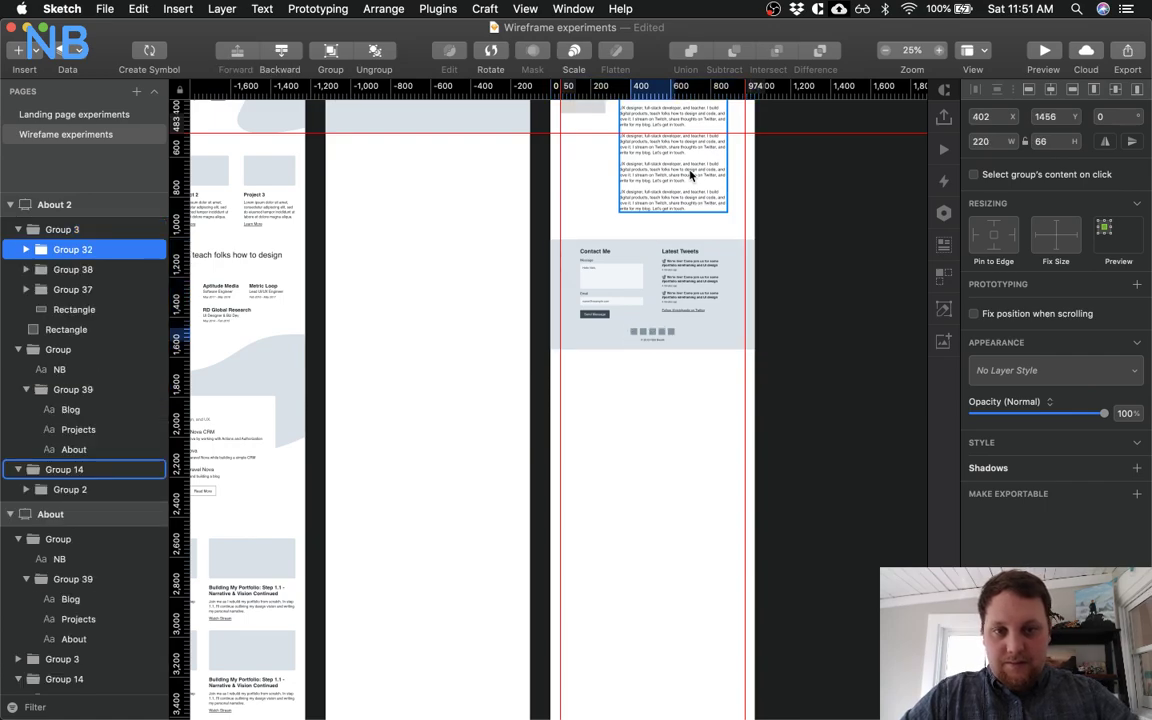
click(699, 360)
click(673, 267)
key(alt)
key(shift+Up)
key(alt)
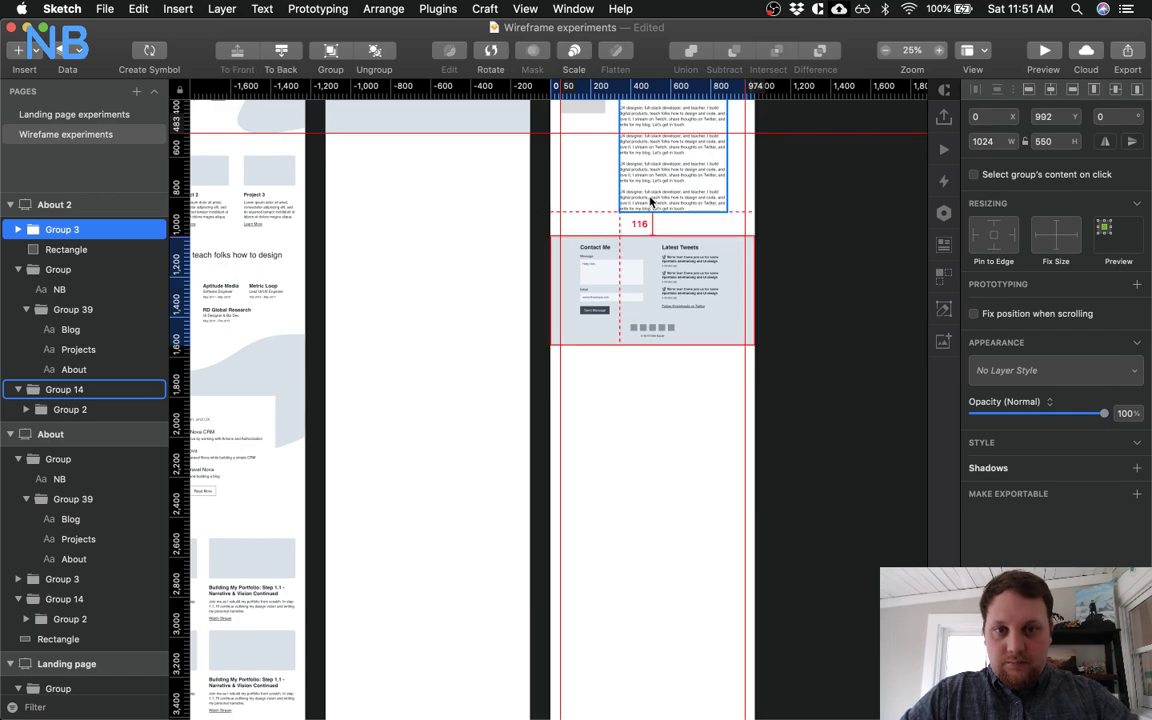
key(alt)
key(alt)
click(676, 476)
Set the About 2 artboard's height to 1581
scroll(676, 481, up, 10)
scroll(676, 481, right, 5)
scroll(560, 420, down, 5)
click(140, 206)
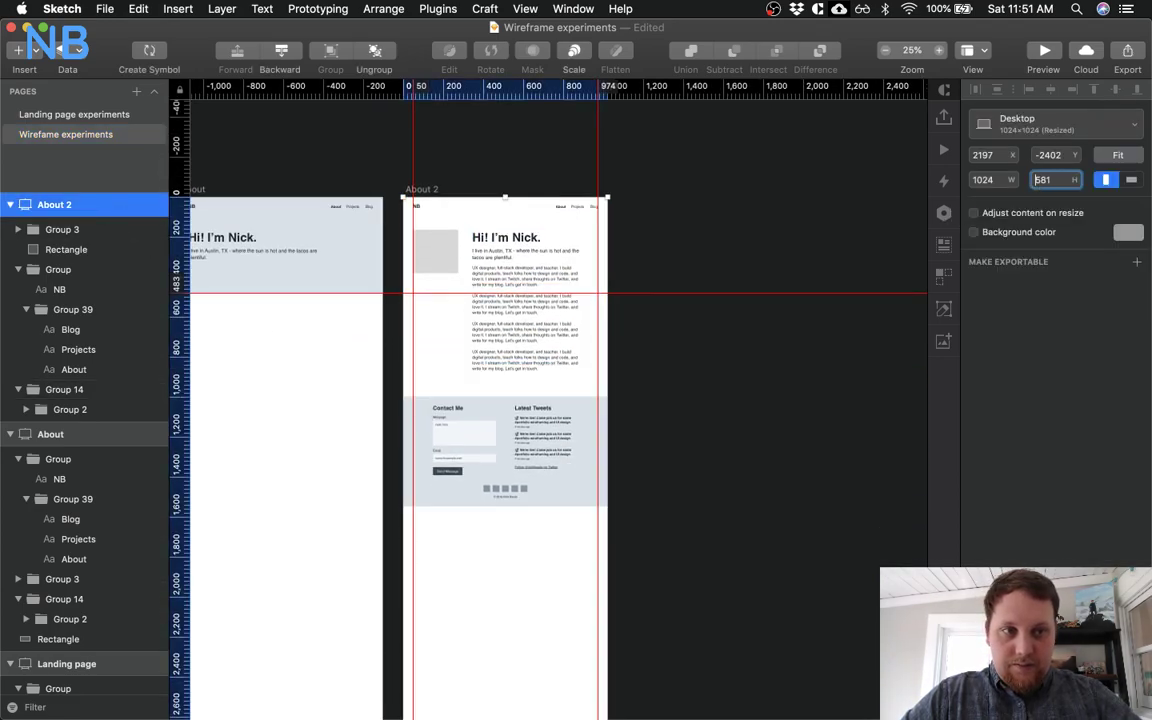
text(1)
key(Return)
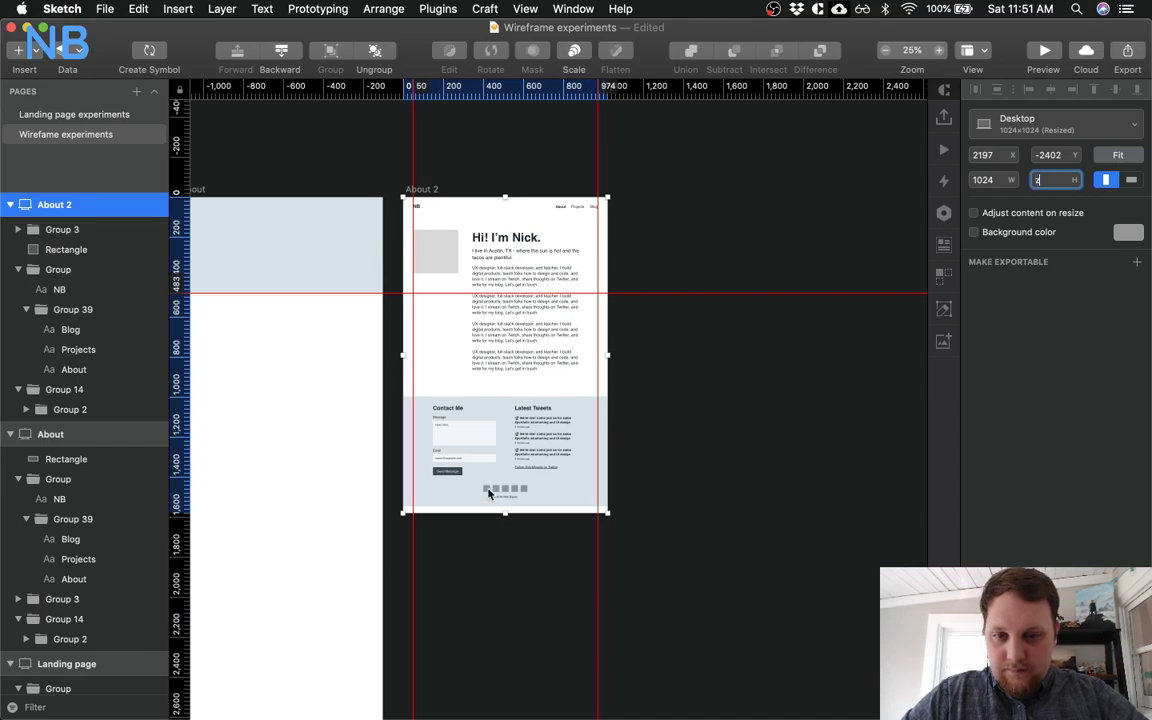
Shorten the About 2 artboard to a height of 1547 so it ends at the footer's lower edge
click(507, 545)
drag(537, 538, 564, 566)
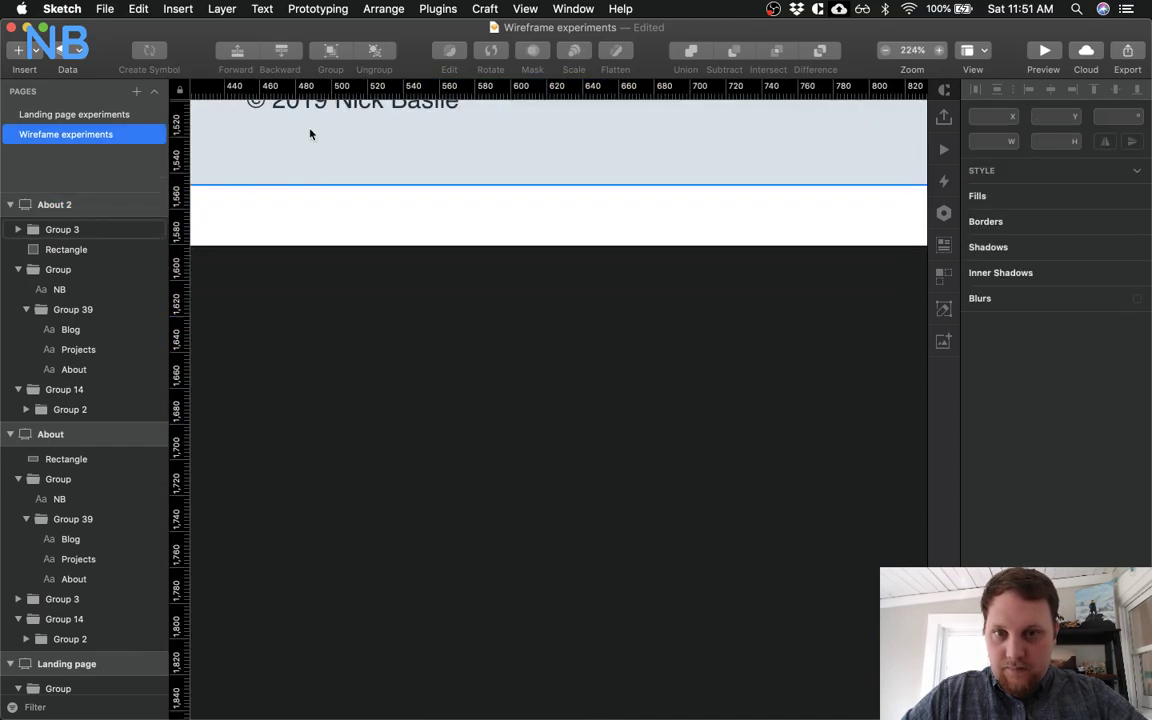
click(70, 204)
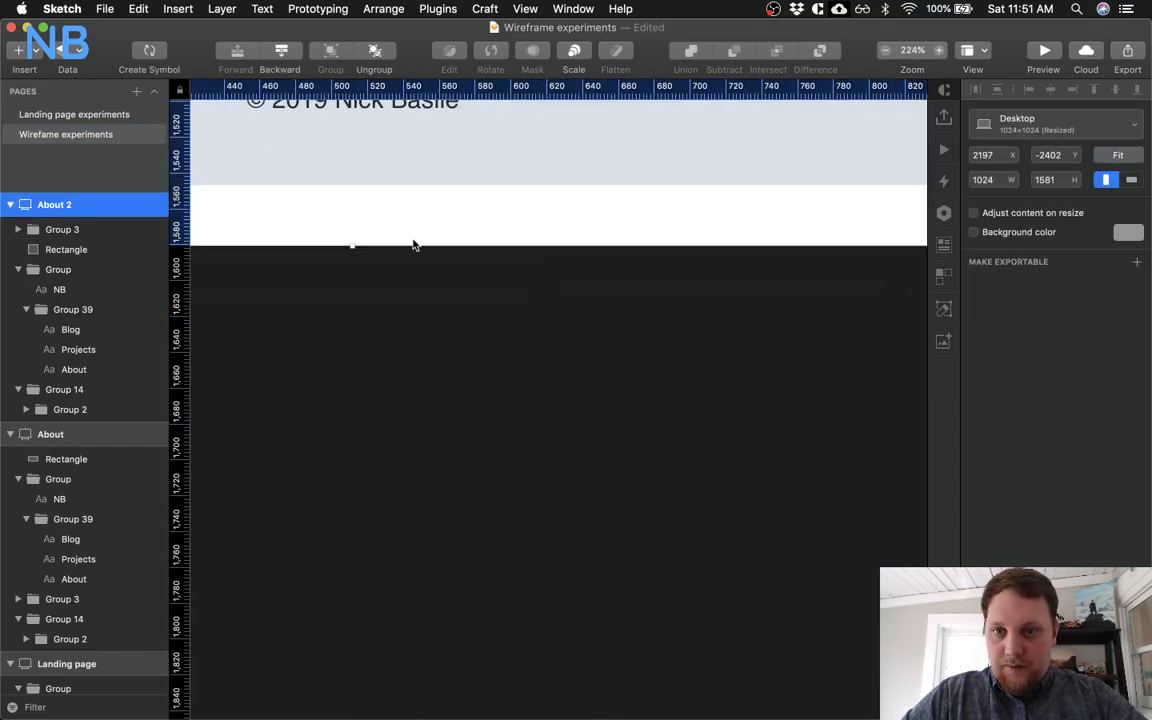
drag(350, 247, 352, 187)
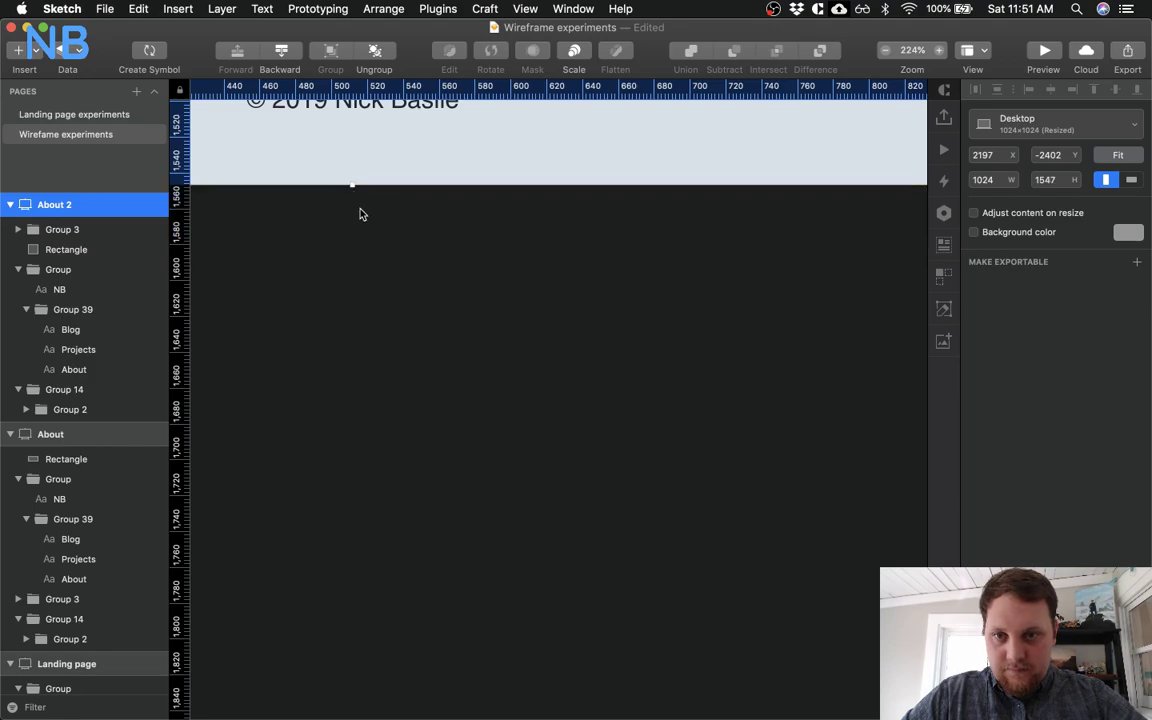
click(375, 259)
Examine the About 2 layout from its footer up to the header and introduction
key(super+minus)
key(super+minus)
key(super+minus)
key(super+minus)
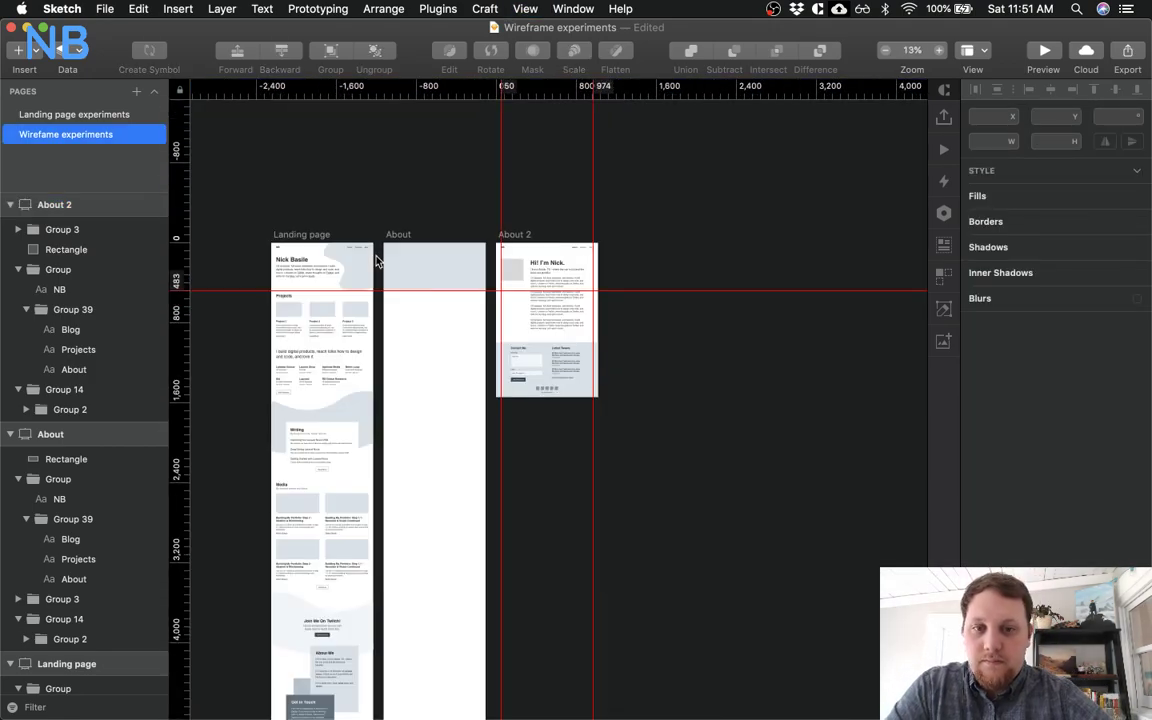
key(super+plus)
key(super+plus)
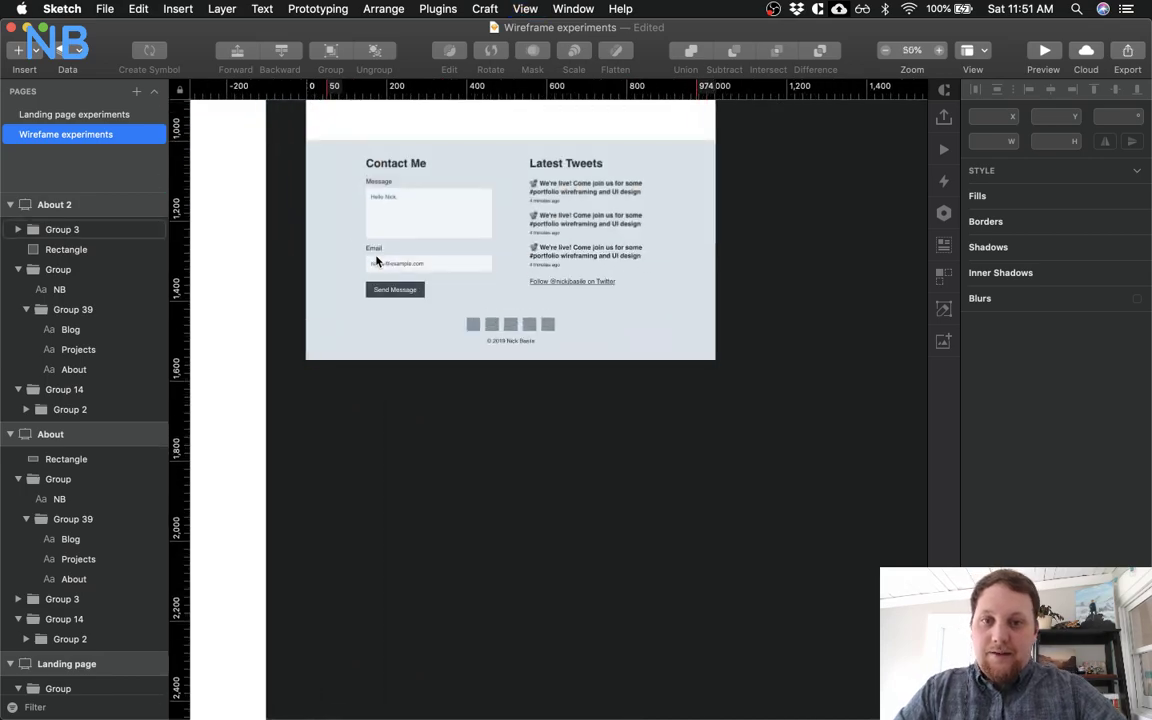
scroll(535, 398, up, 5)
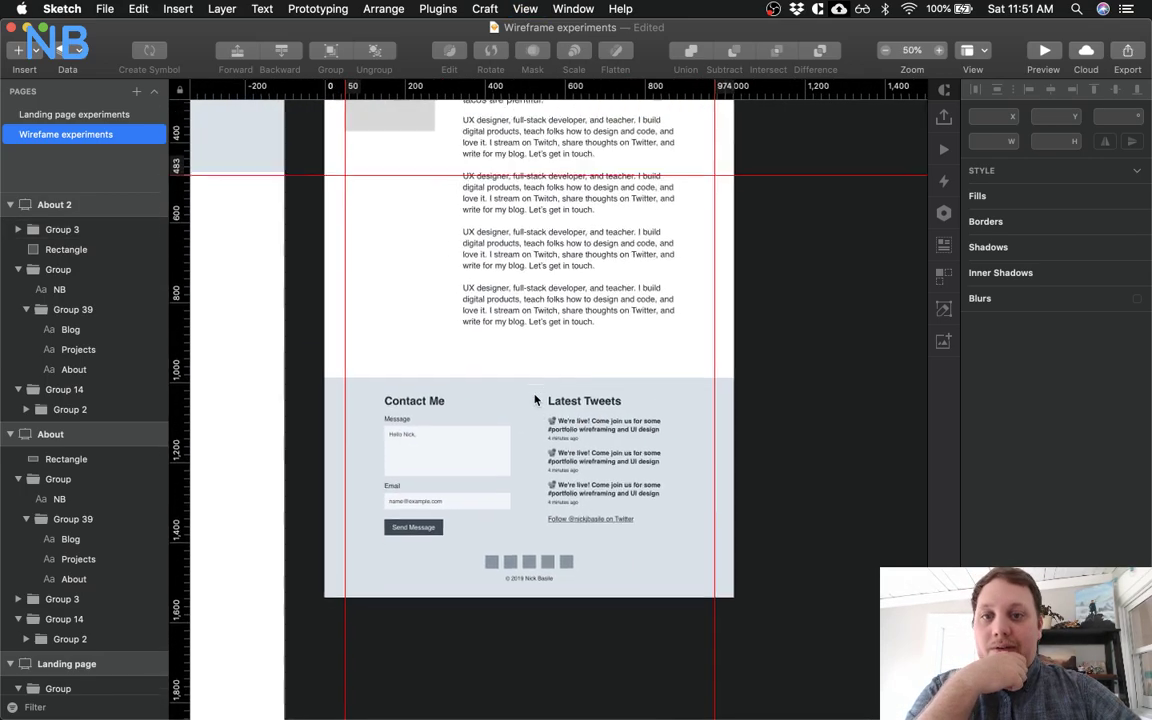
scroll(535, 398, up, 4)
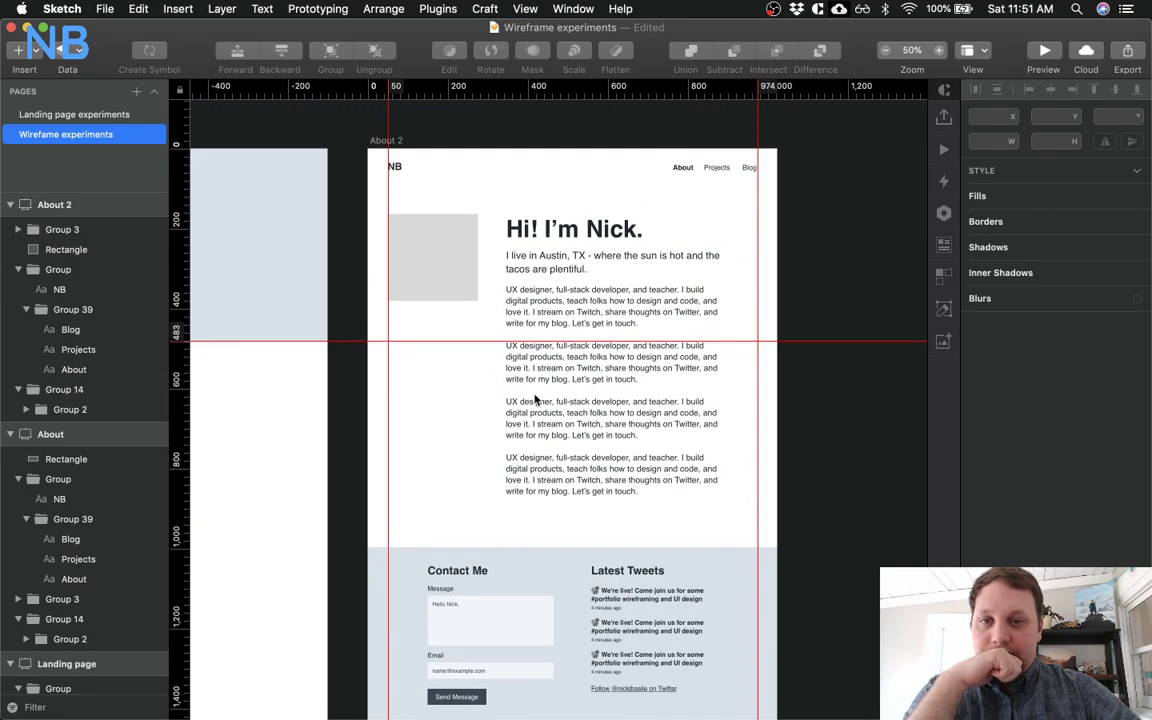
Compare the About 2 image placeholder and page layout with the Landing page and the first About artboard
click(440, 291)
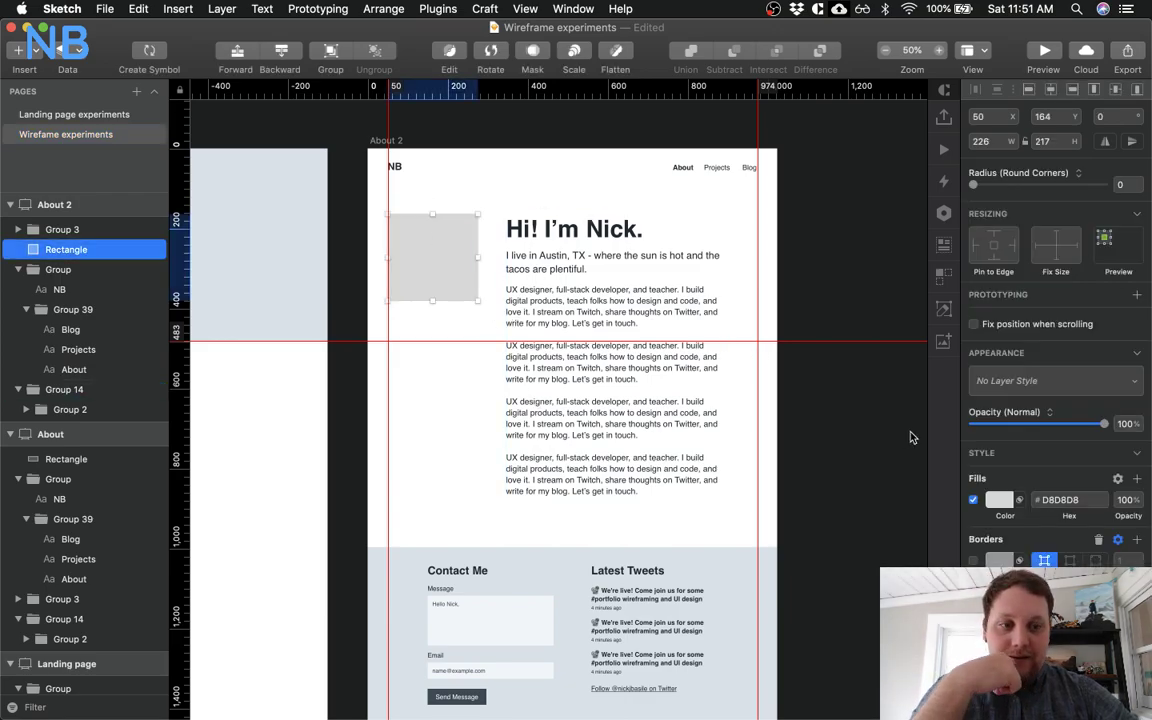
scroll(658, 406, left, 3)
scroll(658, 406, left, 10)
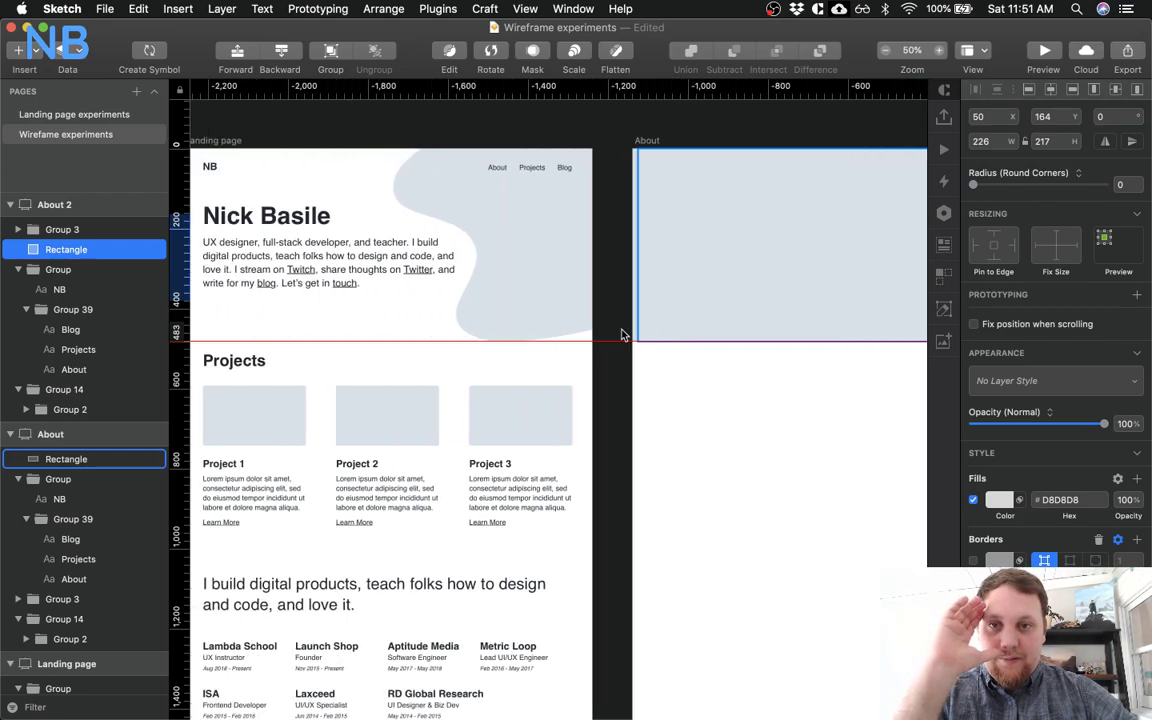
scroll(621, 335, down, 3)
scroll(621, 335, right, 4)
scroll(621, 335, down, 10)
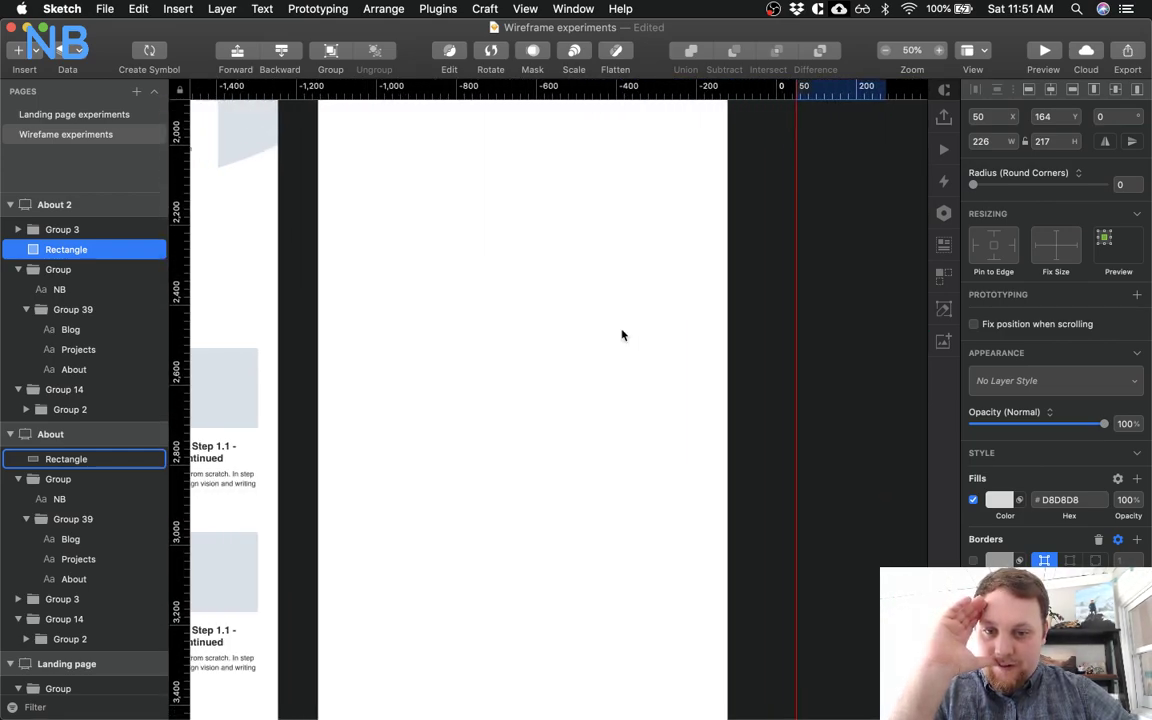
key(super+minus)
key(super+space)
click(785, 437)
scroll(785, 437, down, 5)
scroll(785, 437, right, 3)
scroll(785, 437, up, 6)
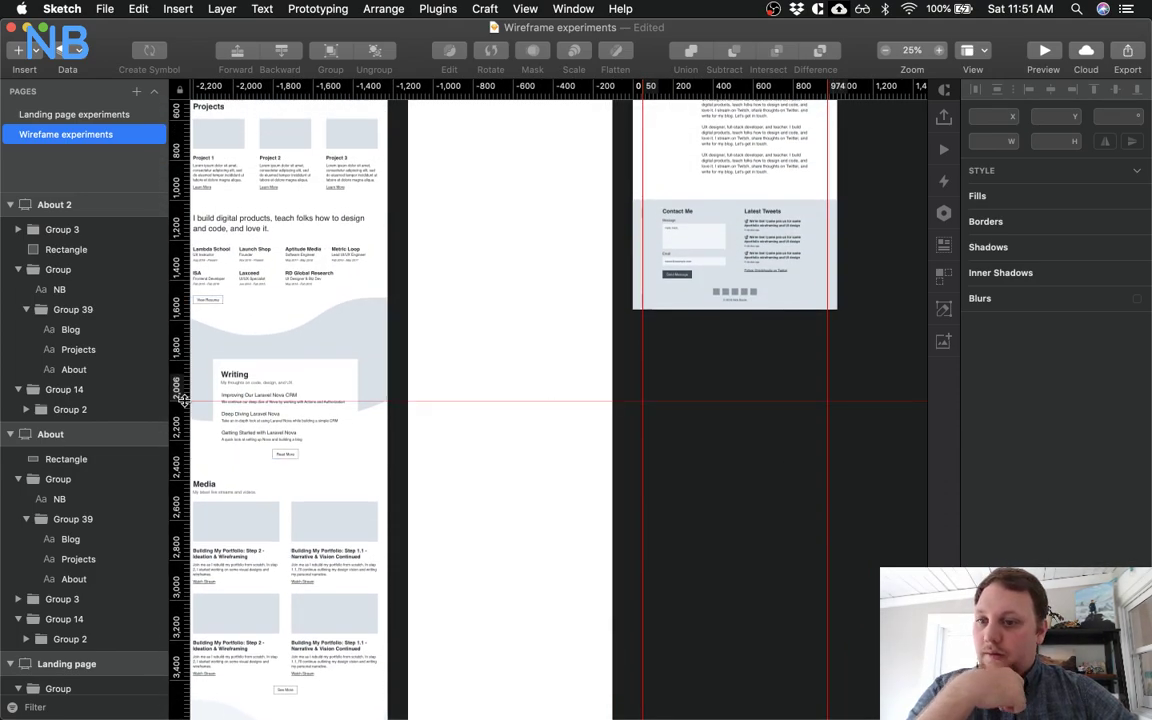
Delete the original full-width header About artboard
click(72, 434)
scroll(345, 431, up, 5)
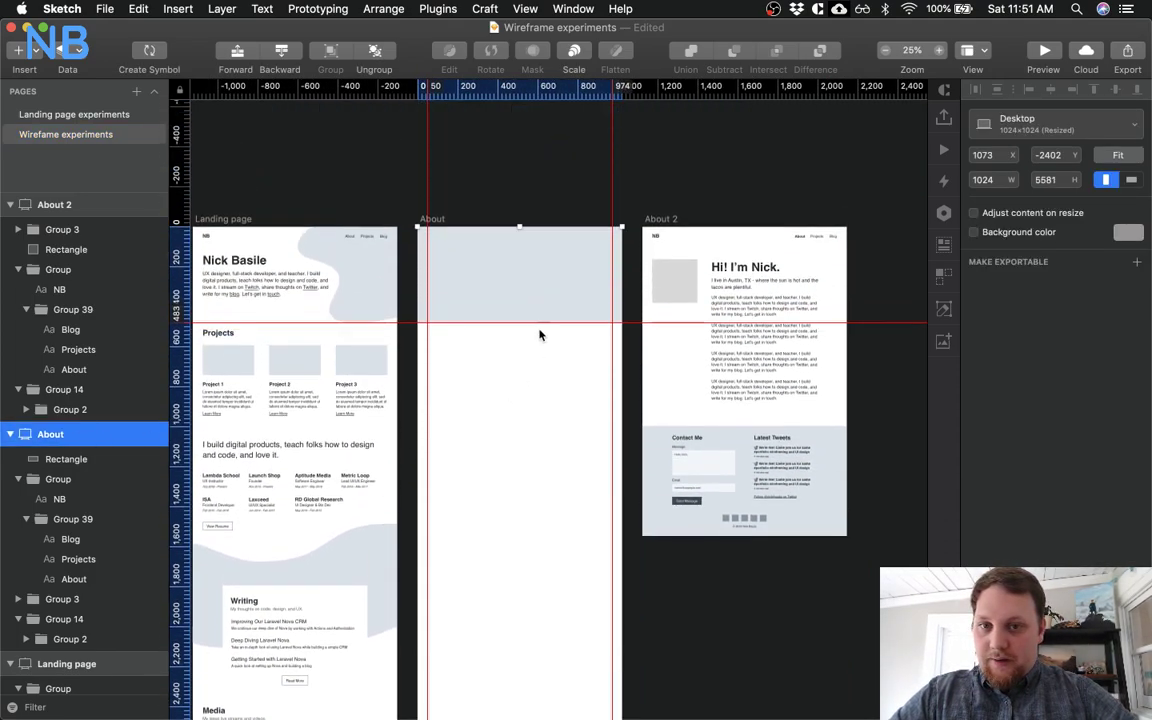
key(Delete)
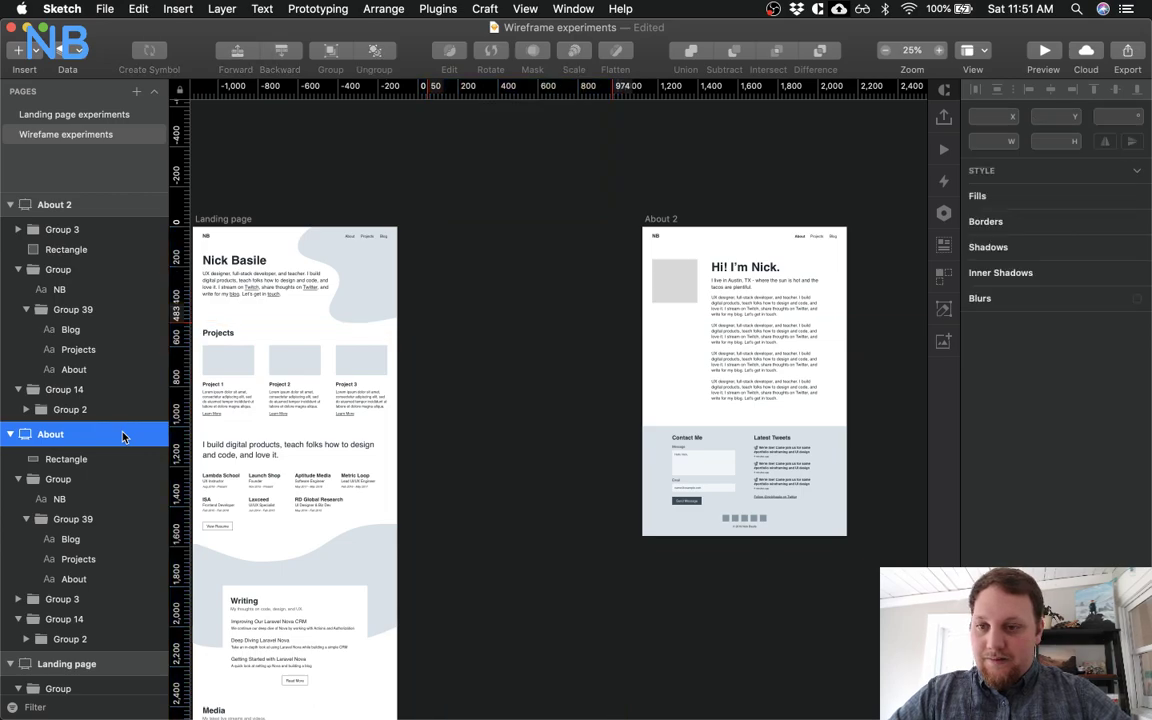
Rename the About 2 artboard to About and move it beside the Landing page artboard, at about X 1076
double_click(70, 206)
key(BackSpace)
key(BackSpace)
key(Return)
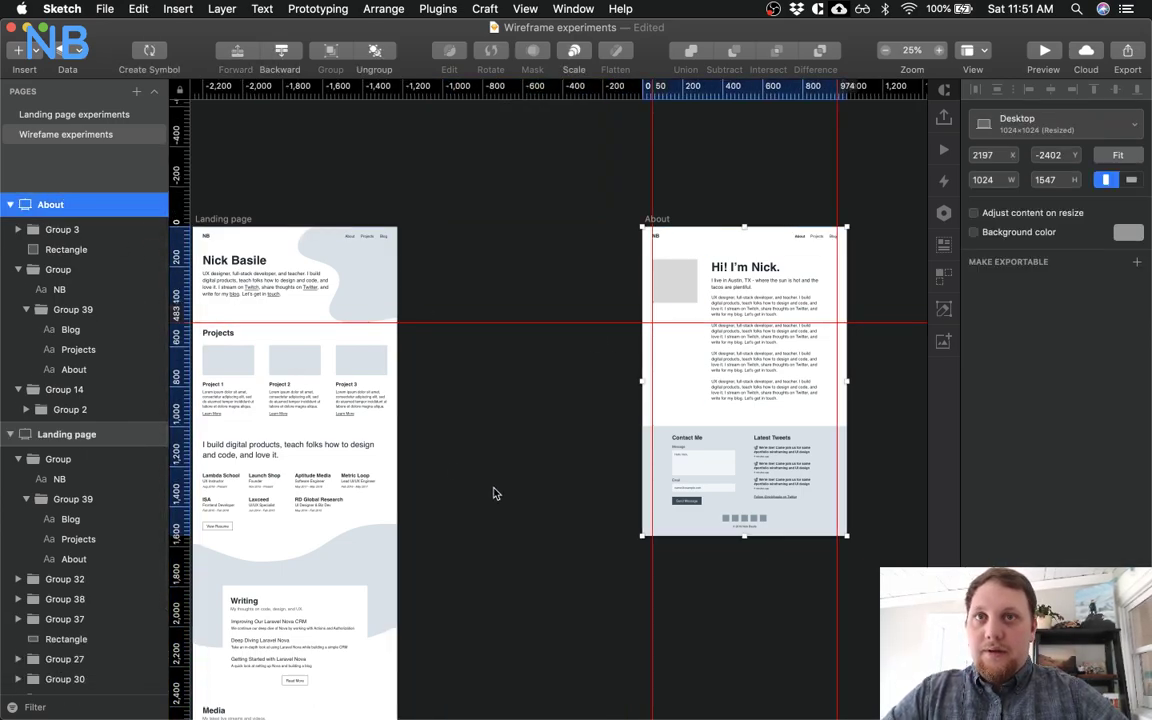
drag(726, 364, 504, 364)
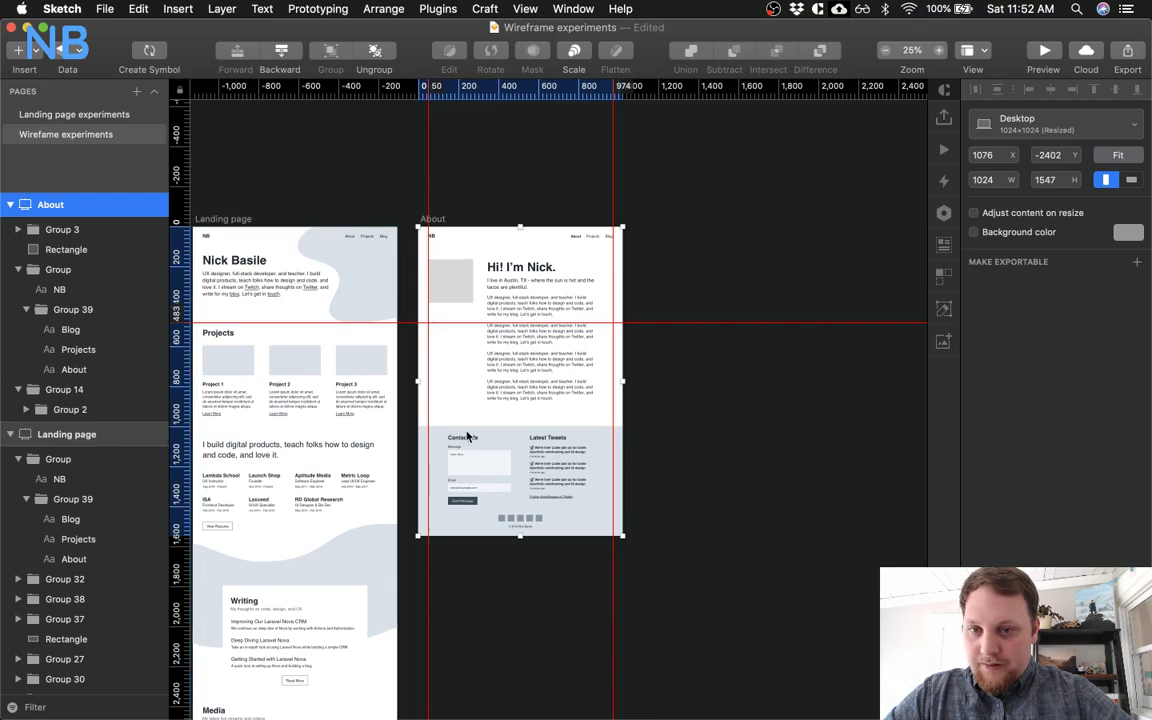
click(498, 620)
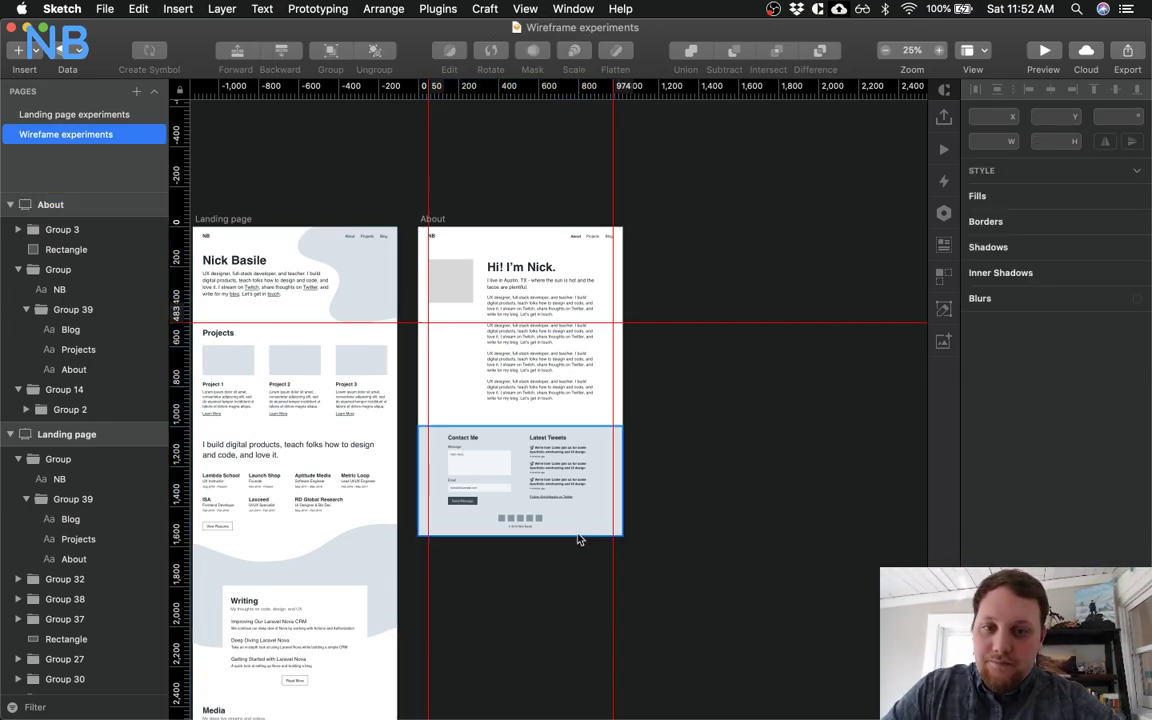
Change the image placeholder's fill to the footer's background color, DAE1E7
click(450, 280)
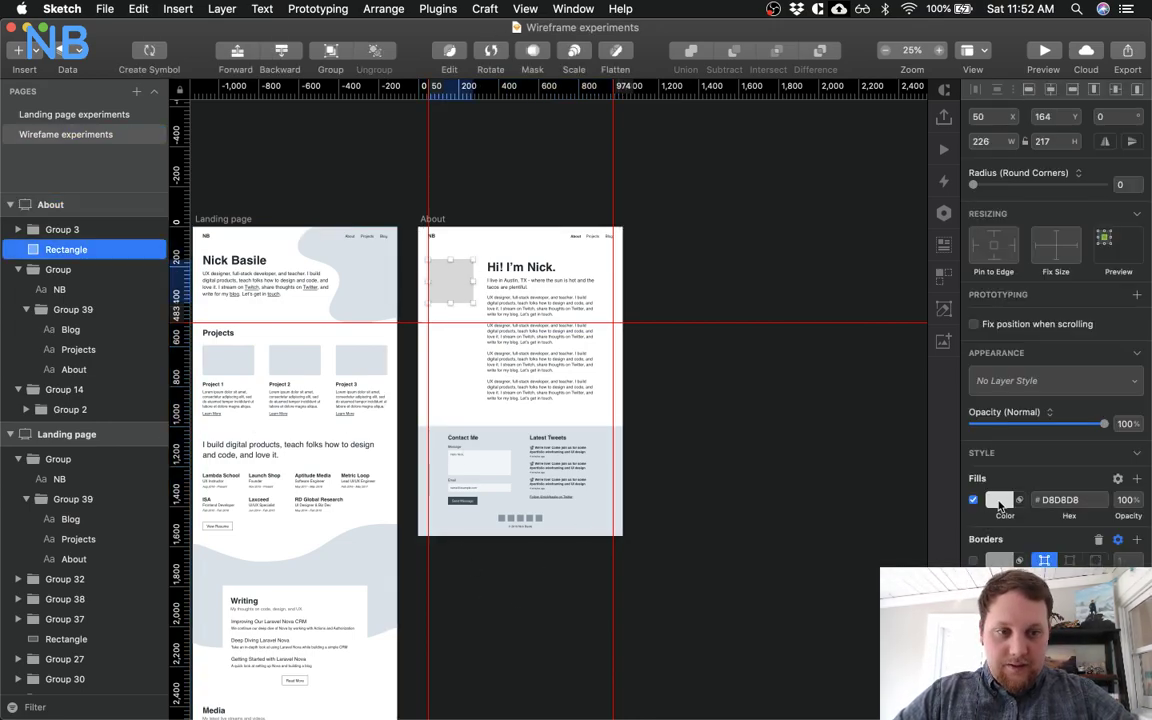
click(998, 503)
key(ctrl+c)
click(622, 460)
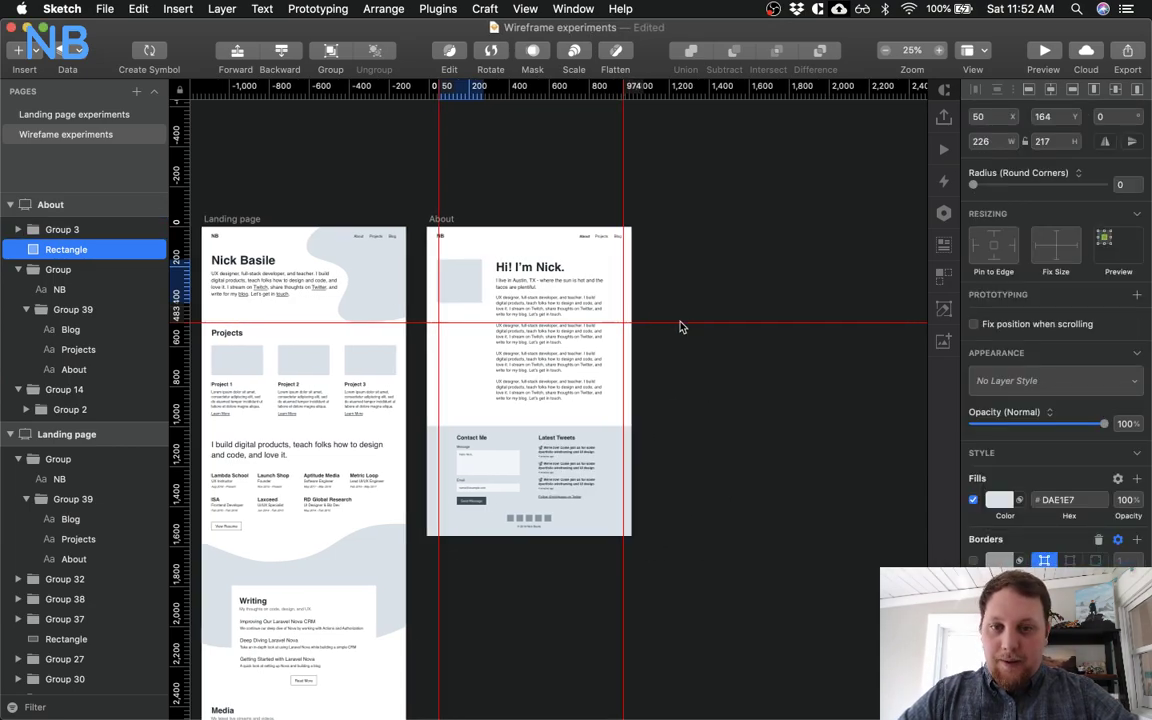
scroll(681, 326, left, 2)
key(super+plus)
key(super+minus)
key(super+plus)
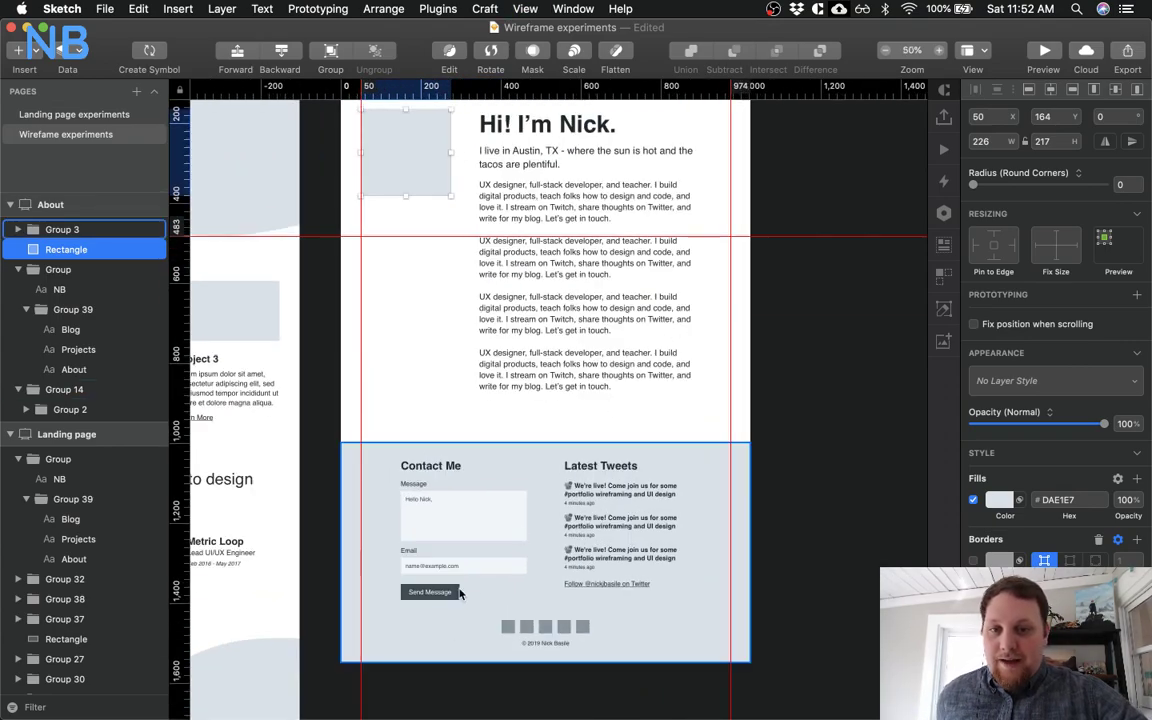
scroll(528, 494, up, 5)
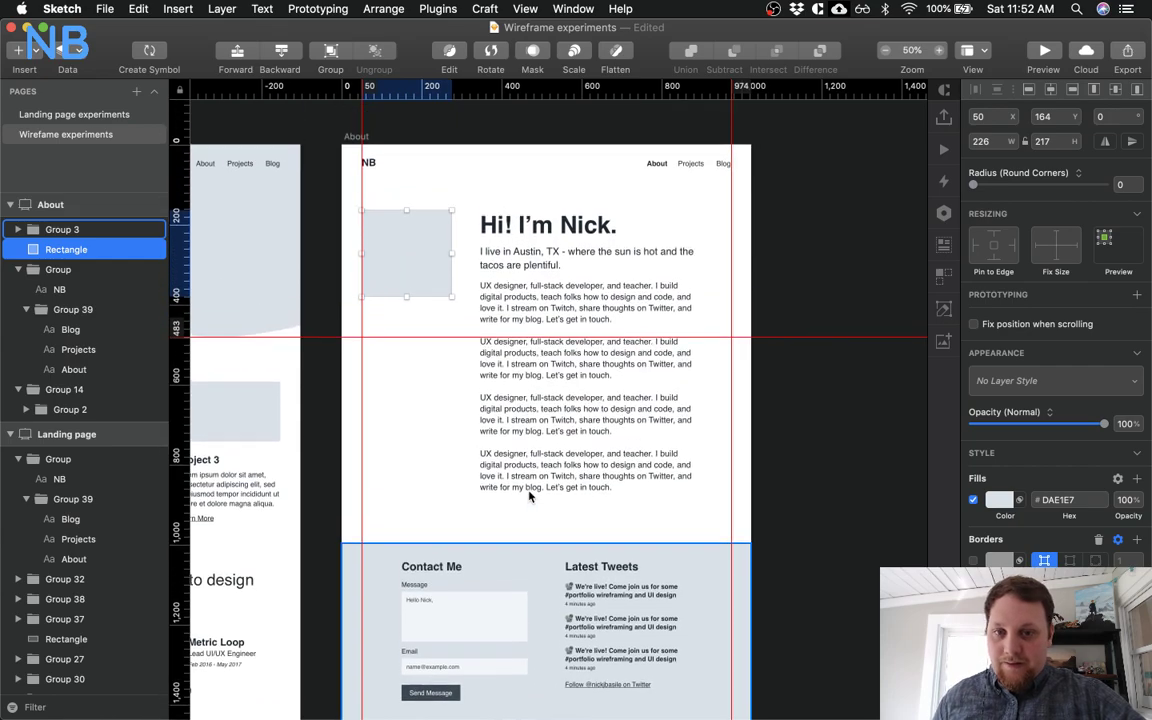
scroll(435, 473, left, 10)
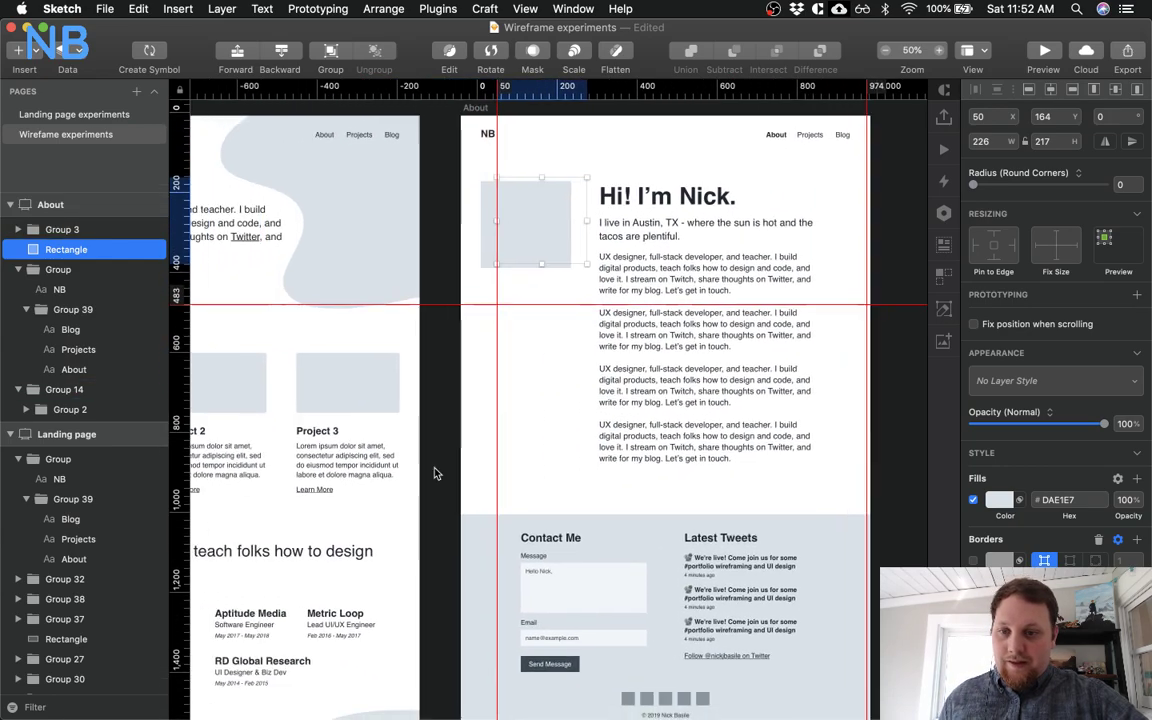
Copy the Read More button from the Landing page's Writing section to below the About page's body text, aligned with the text's left edge
scroll(435, 473, down, 10)
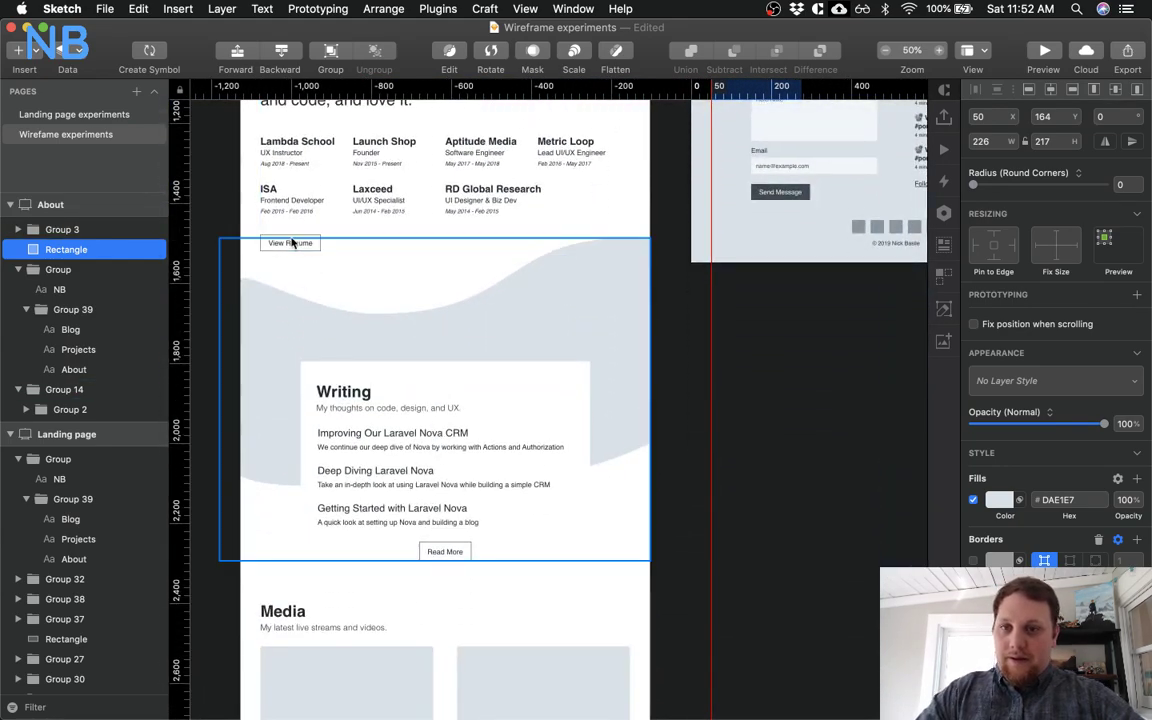
click(291, 243)
key(Escape)
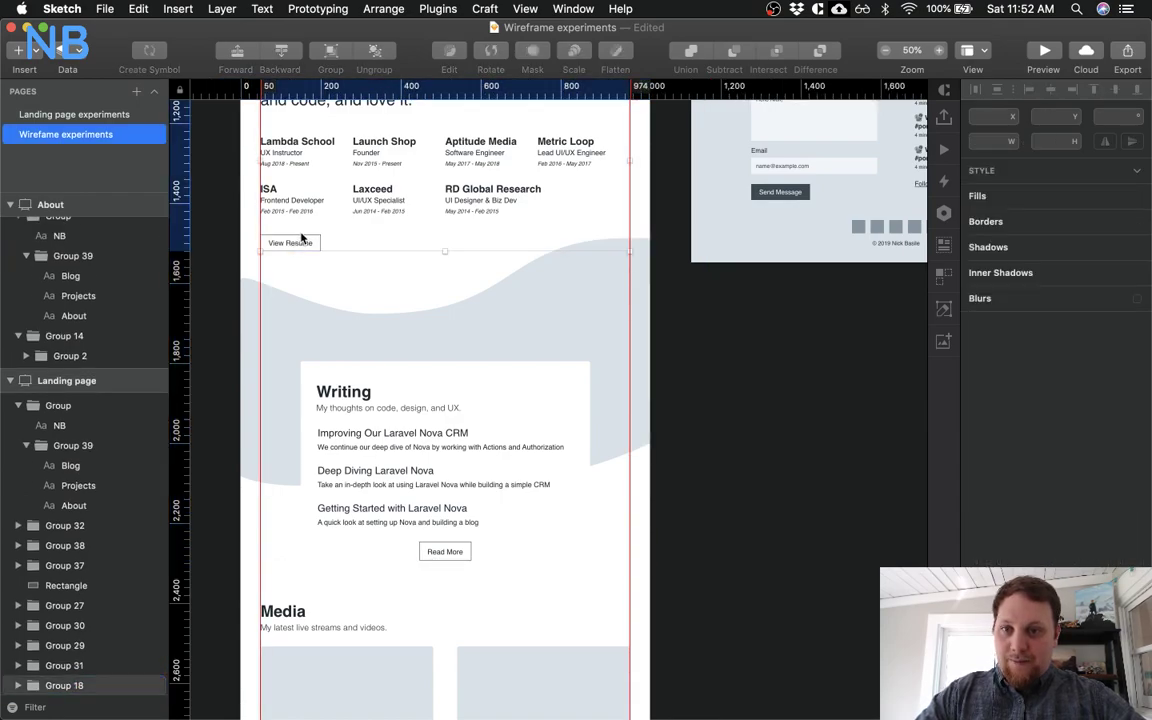
scroll(314, 263, down, 5)
click(437, 456)
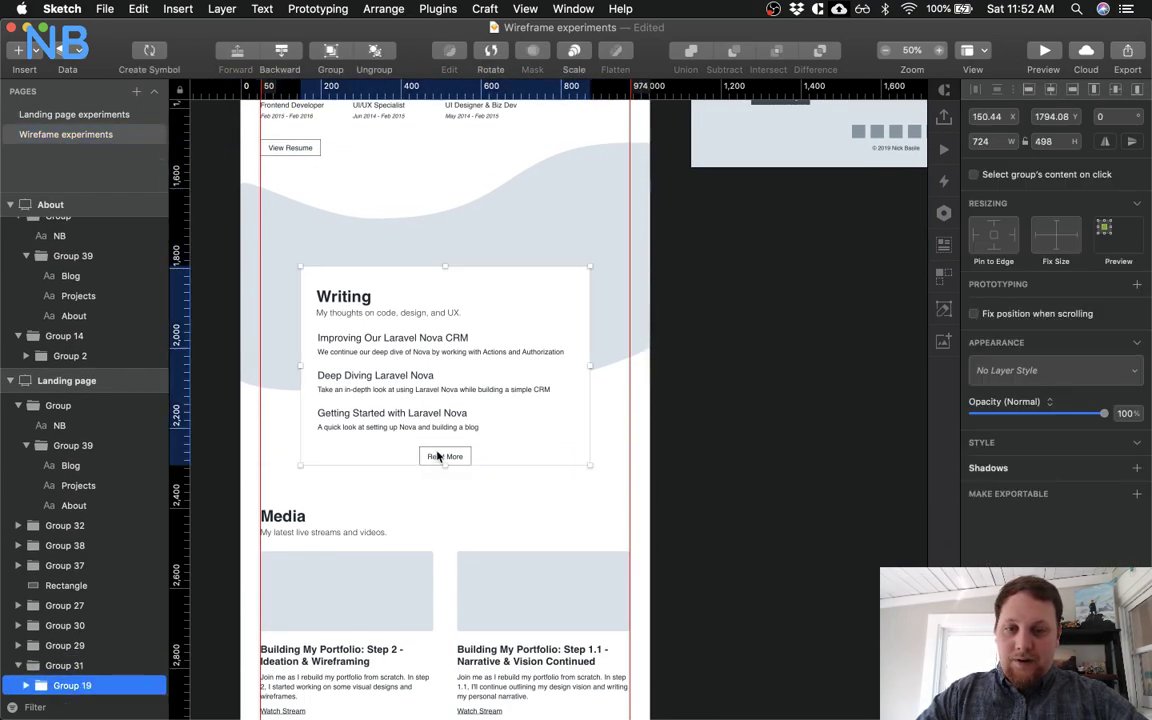
double_click(437, 456)
double_click(437, 456)
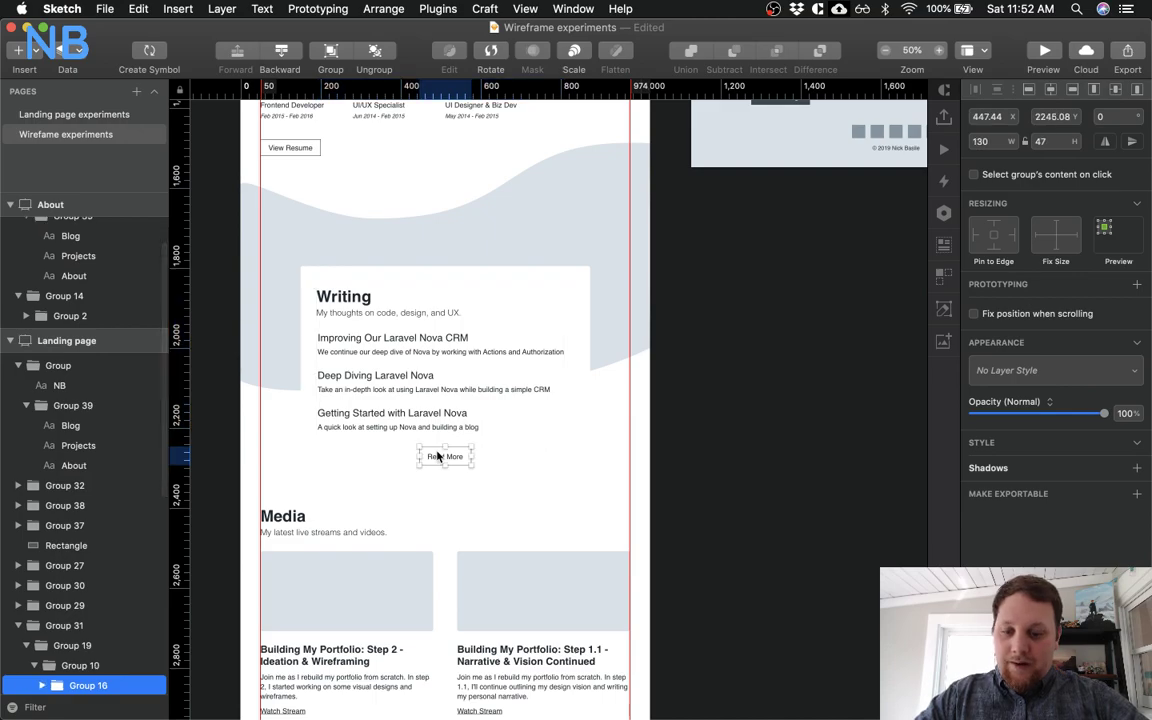
scroll(770, 308, right, 3)
scroll(770, 308, up, 2)
scroll(770, 308, up, 10)
scroll(770, 308, right, 6)
key(super+v)
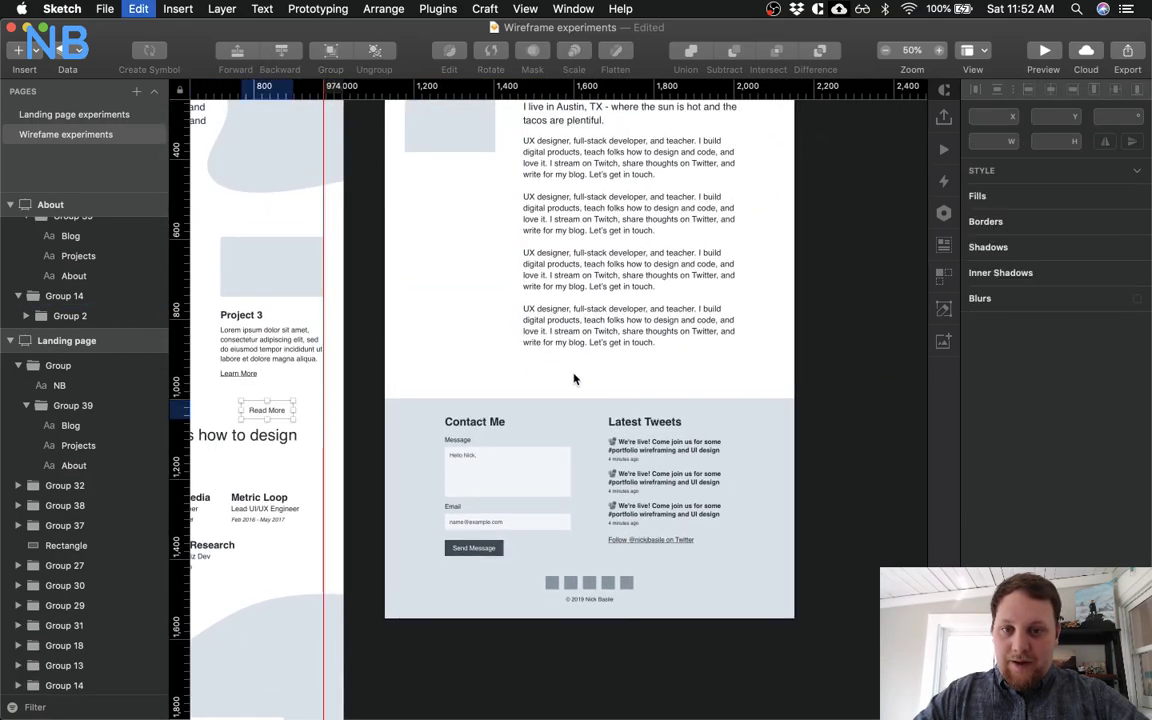
drag(280, 410, 550, 369)
key(Escape)
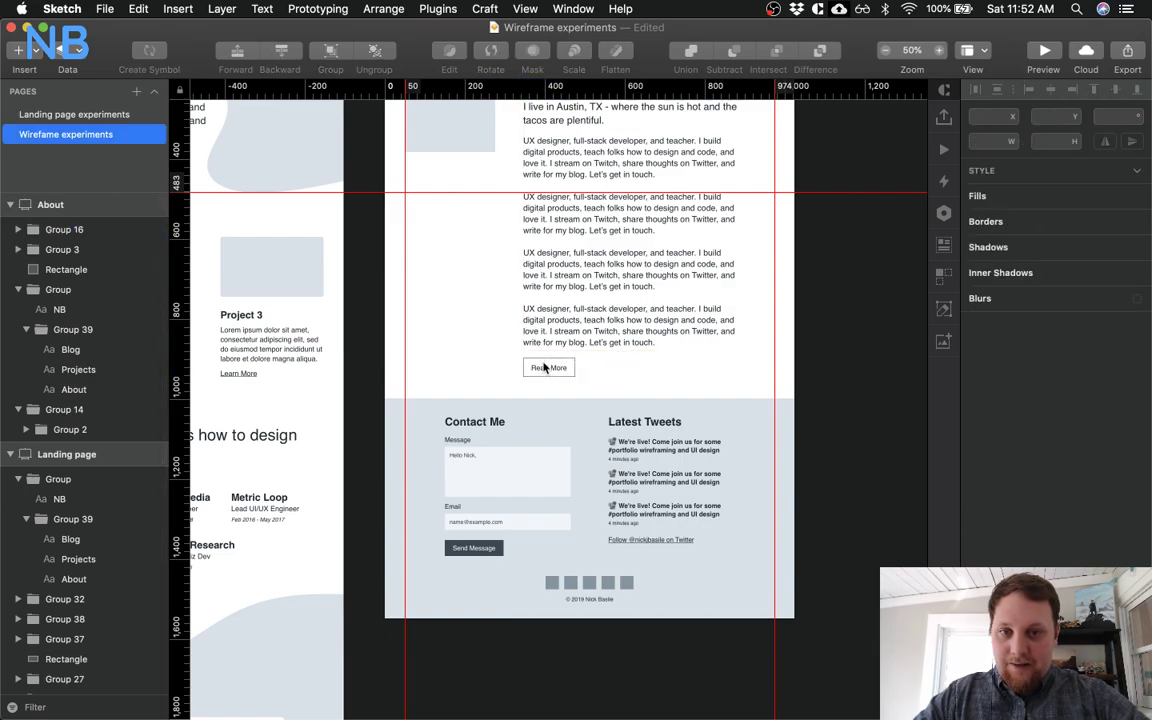
Change the copied button's label to "Back to home" and make its text box auto width
double_click(540, 371)
double_click(537, 369)
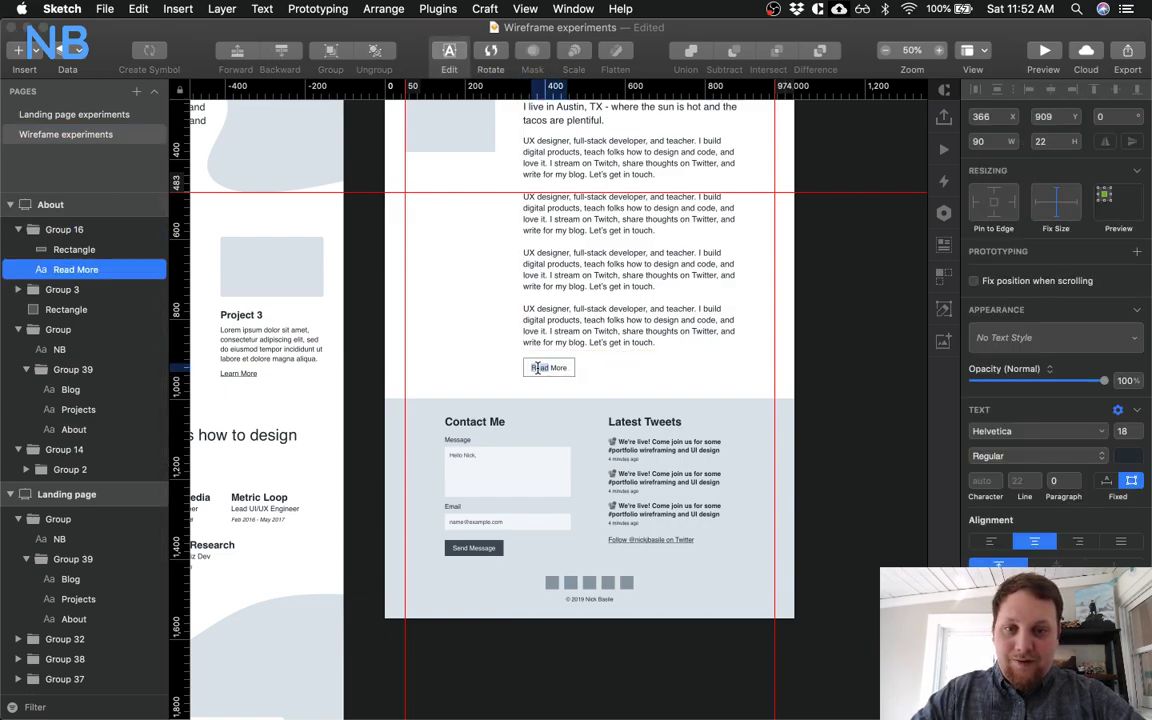
text(Back to home)
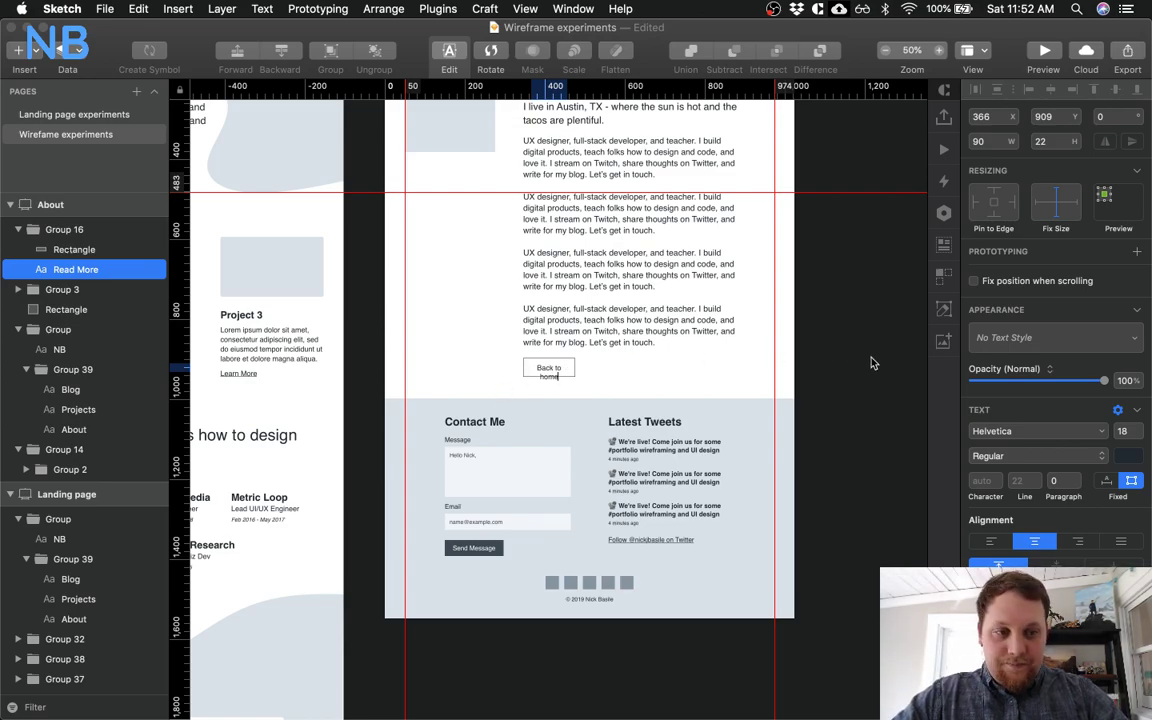
click(1108, 483)
key(Escape)
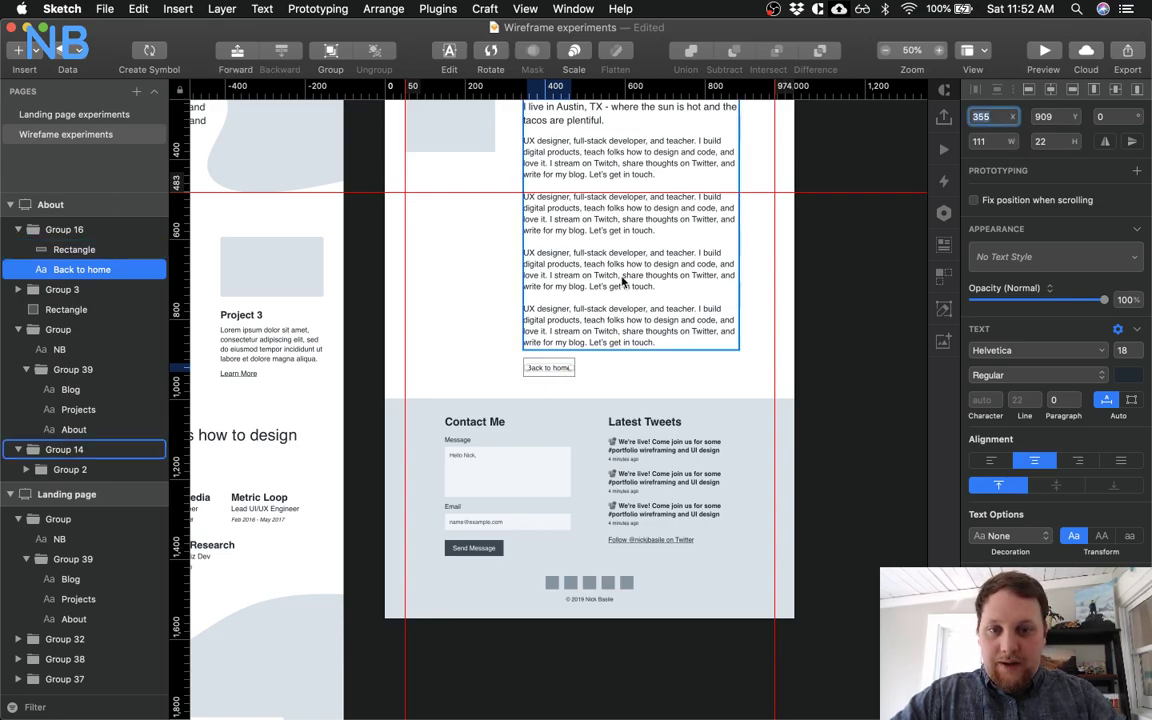
Position the Back to home label at X 366 and resize the button's outline to 151 px wide around it
key(alt)
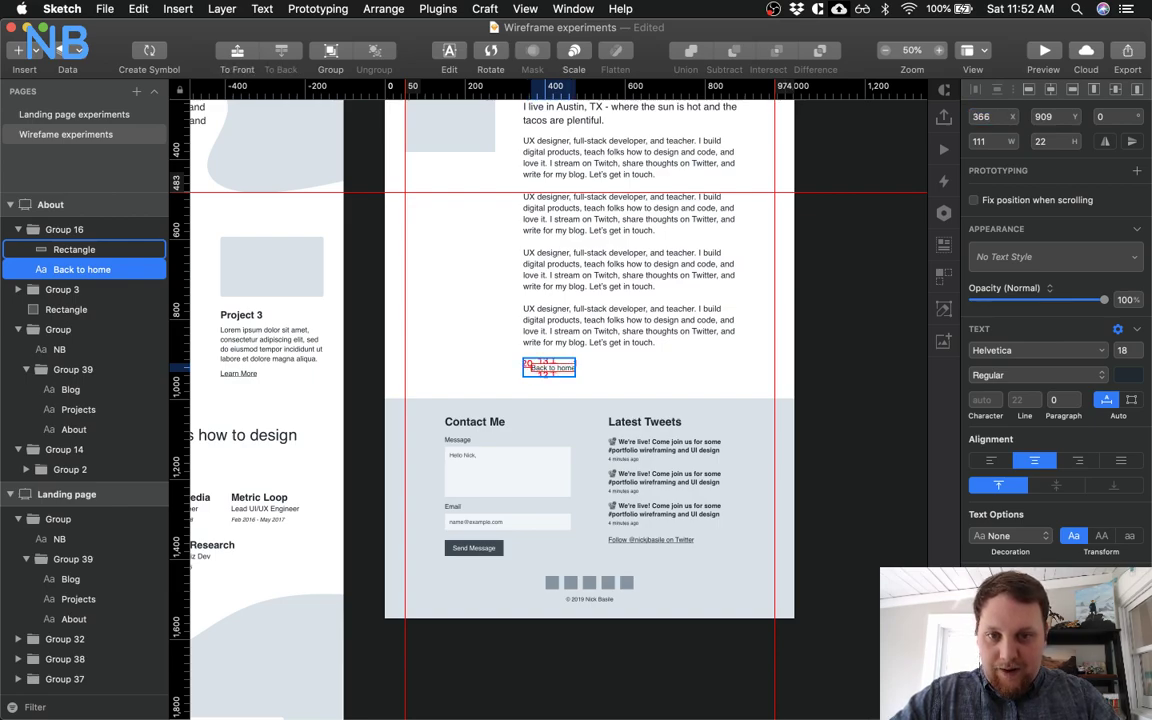
click(575, 372)
drag(575, 366, 592, 367)
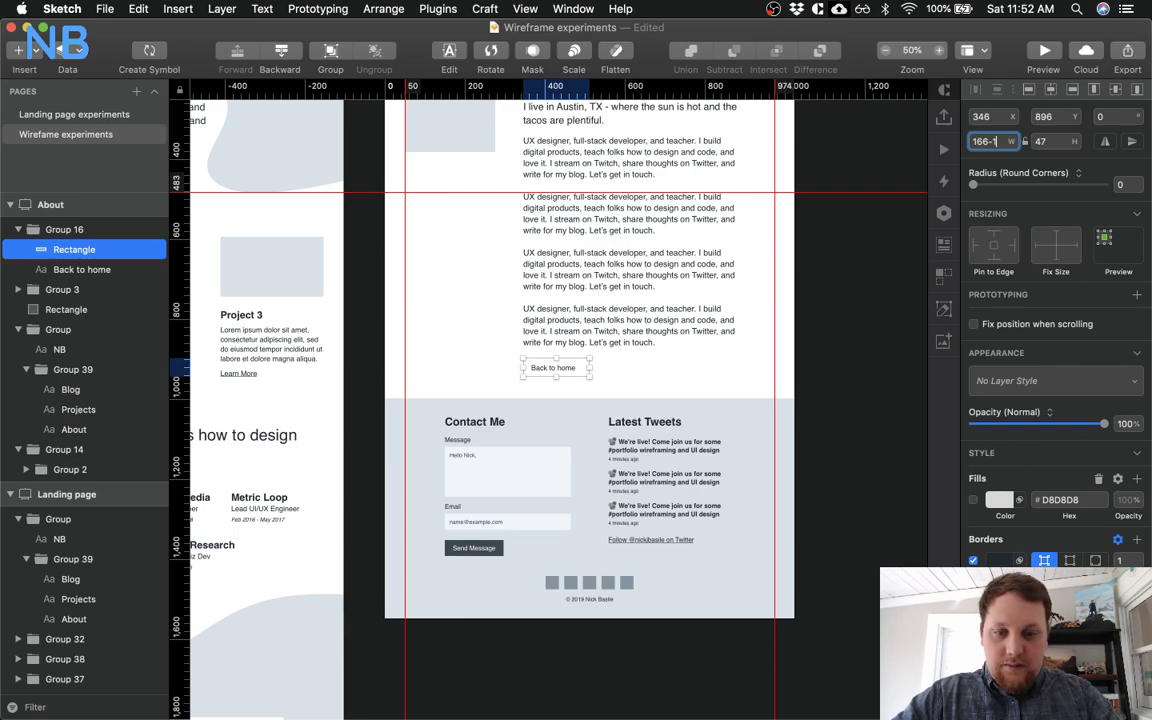
click(569, 370)
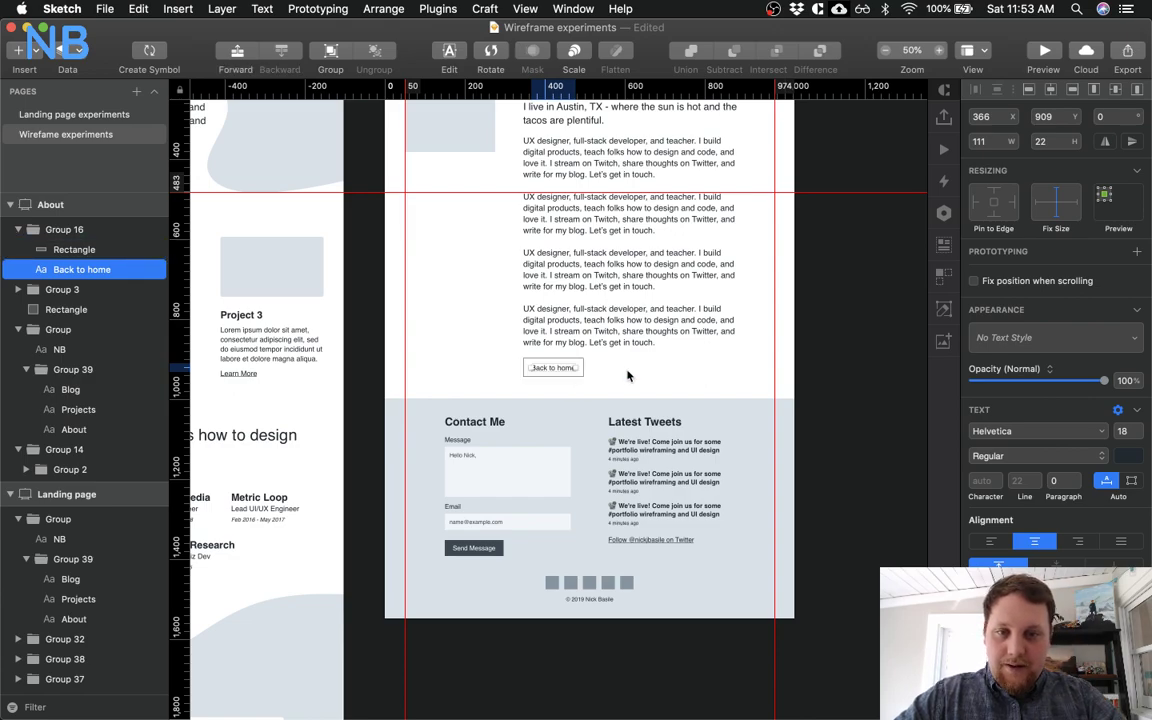
click(597, 419)
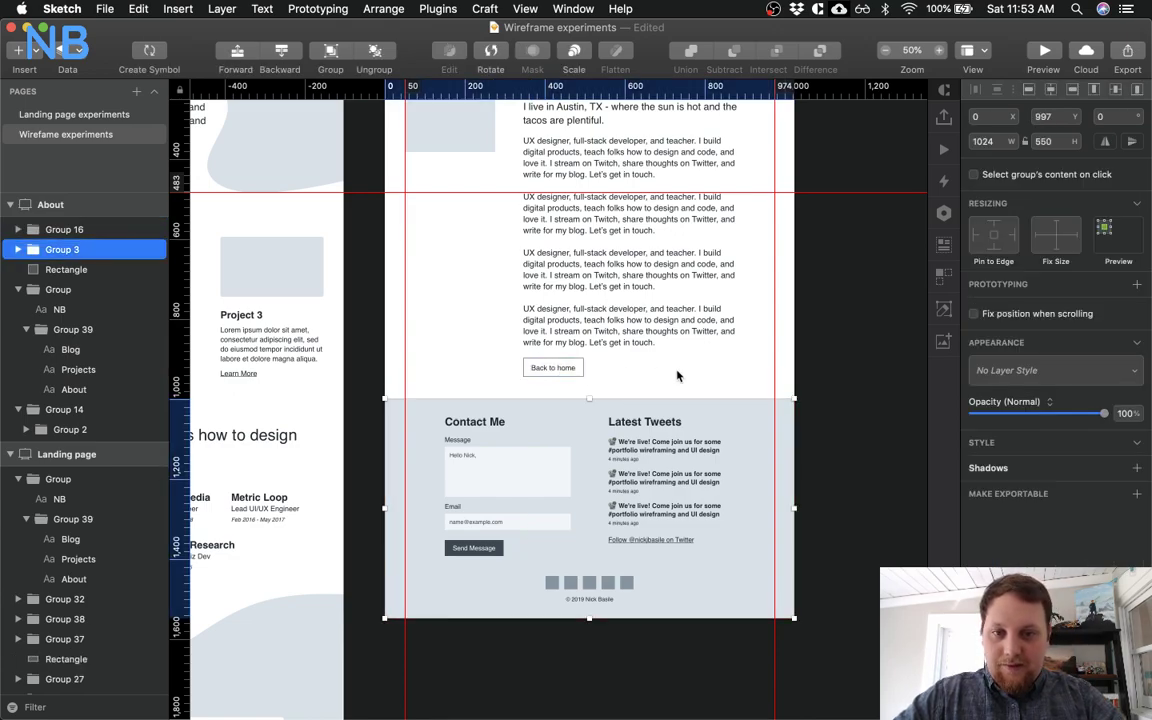
click(826, 348)
Save the document and review the About page from its navigation to the button above the footer
scroll(826, 348, up, 5)
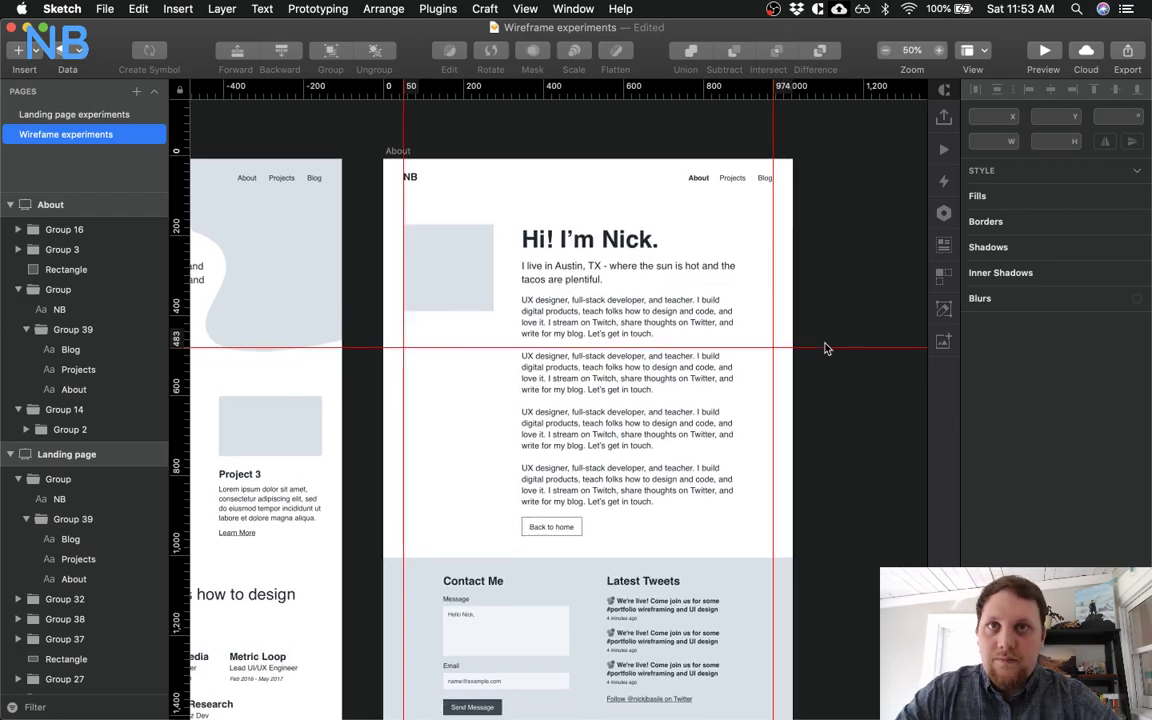
scroll(826, 348, down, 3)
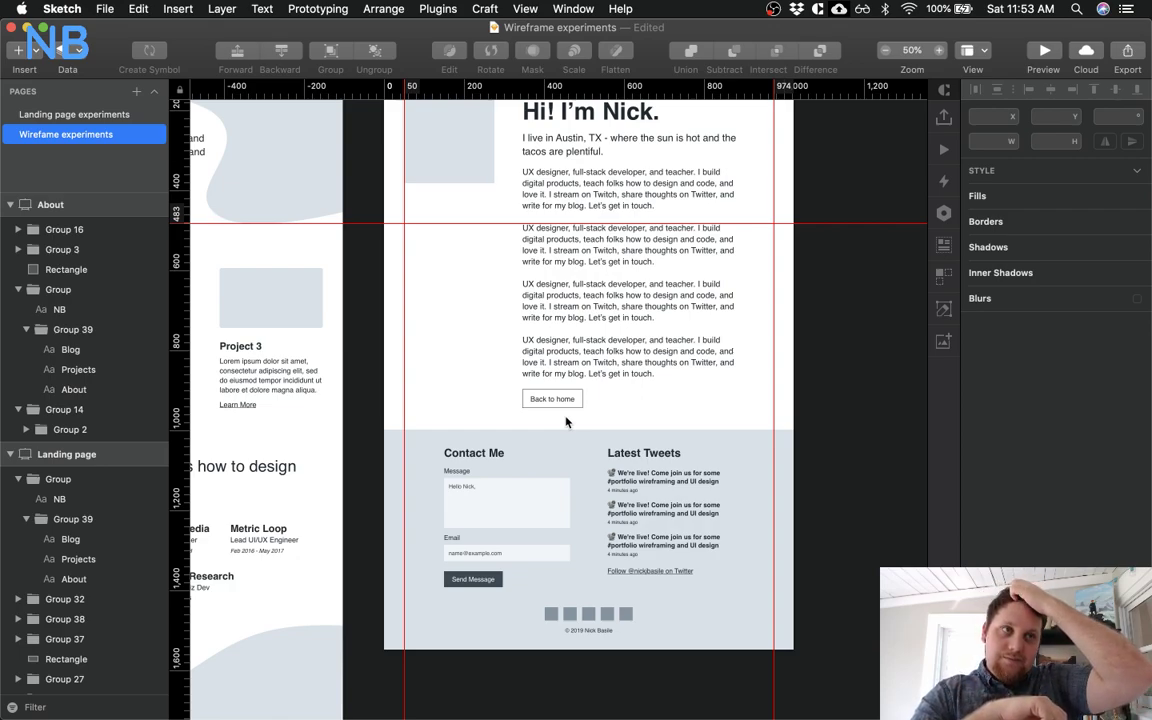
key(super+s)
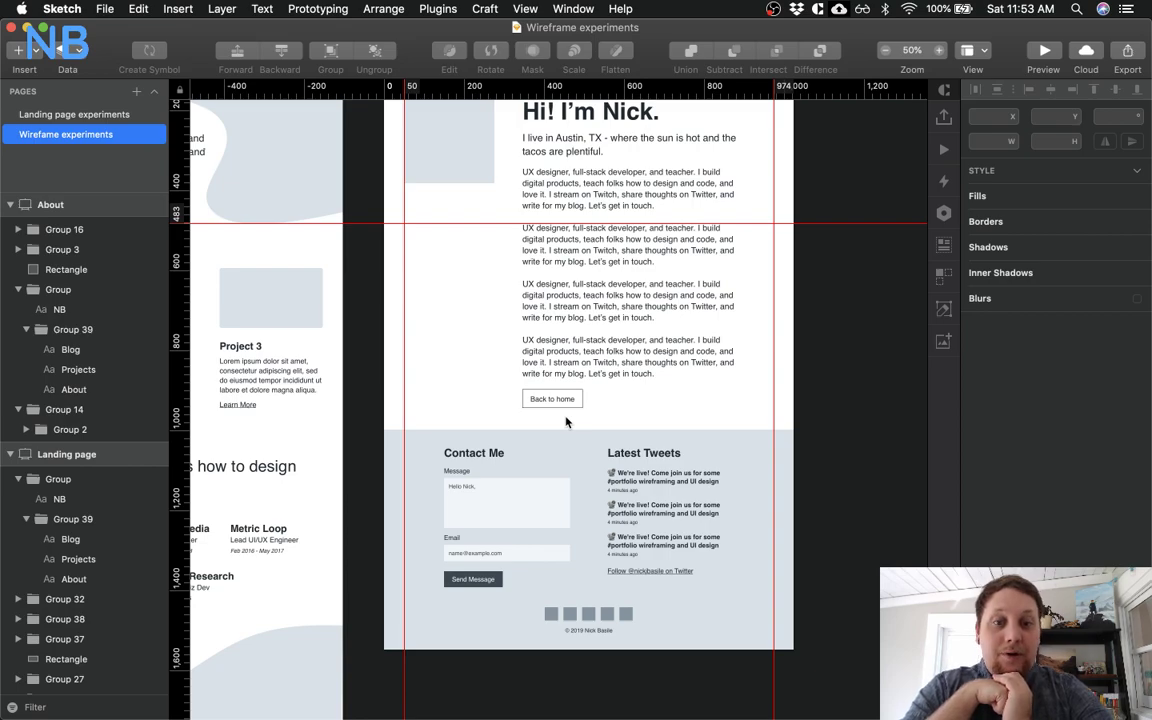
click(570, 368)
scroll(578, 400, up, 3)
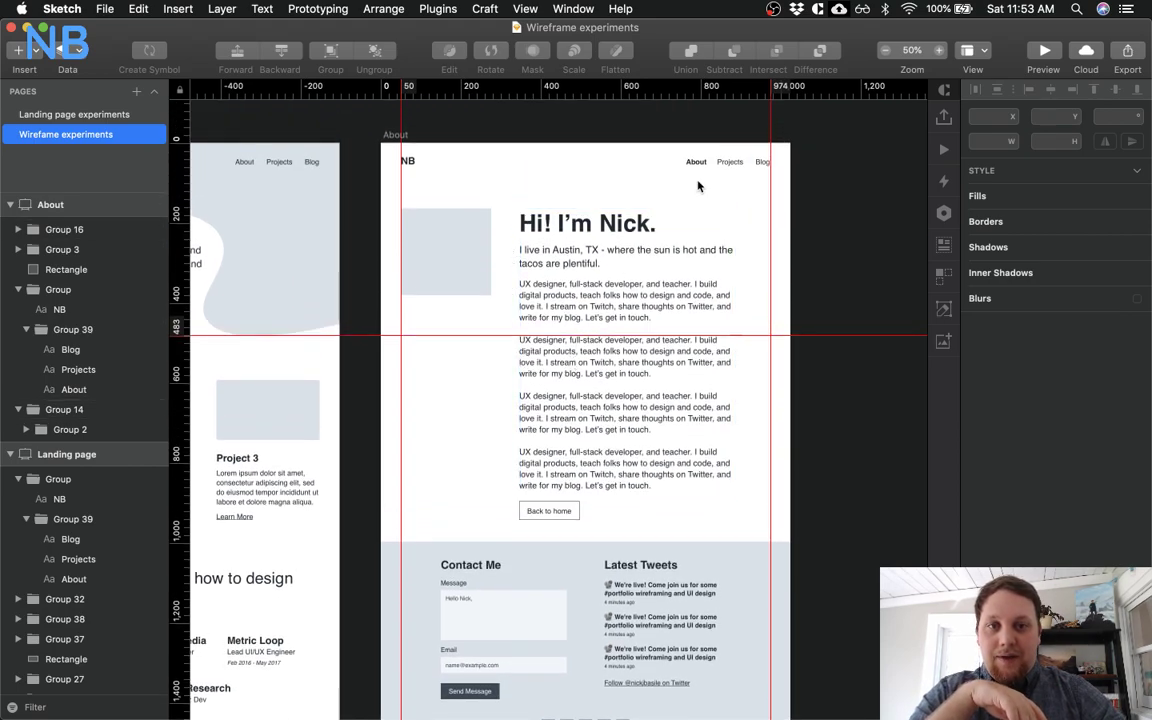
scroll(579, 471, down, 3)
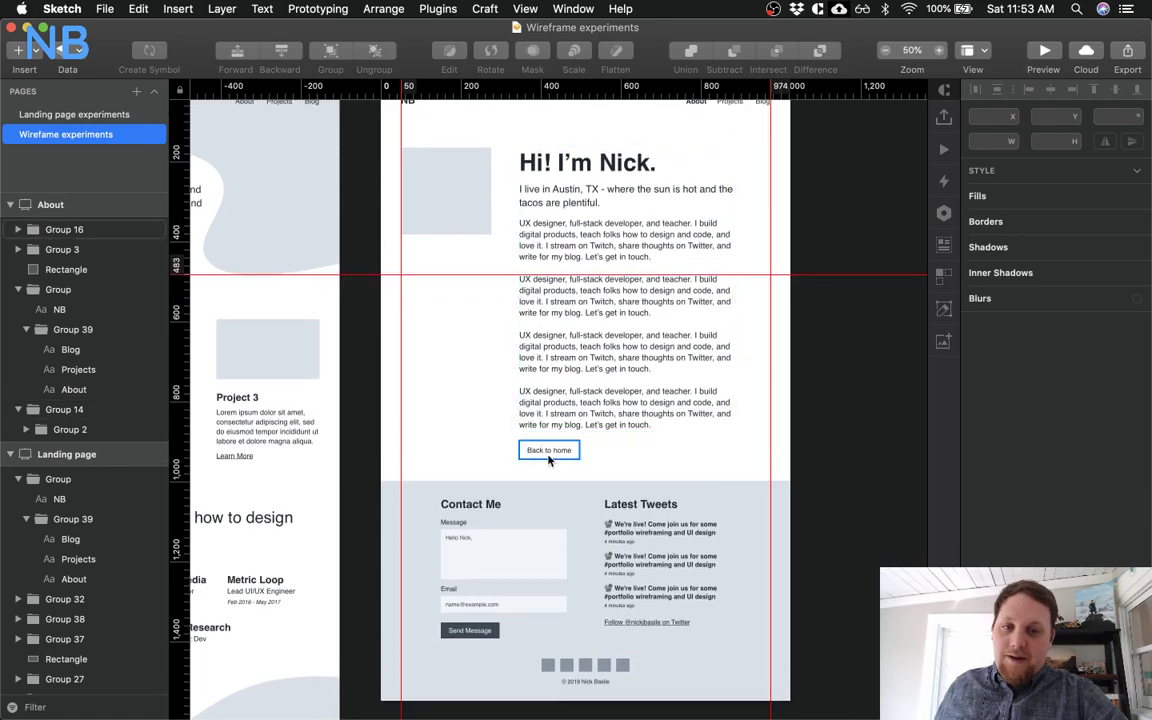
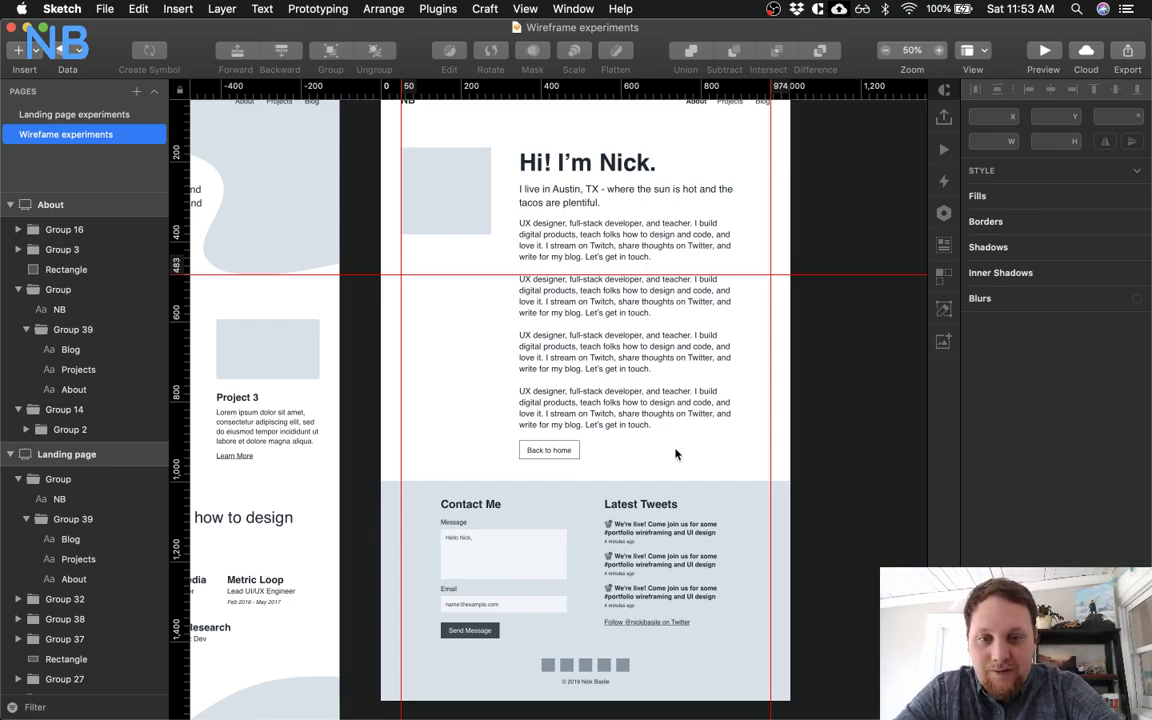
Shorten the label of the button below the body text to "Home"
click(551, 452)
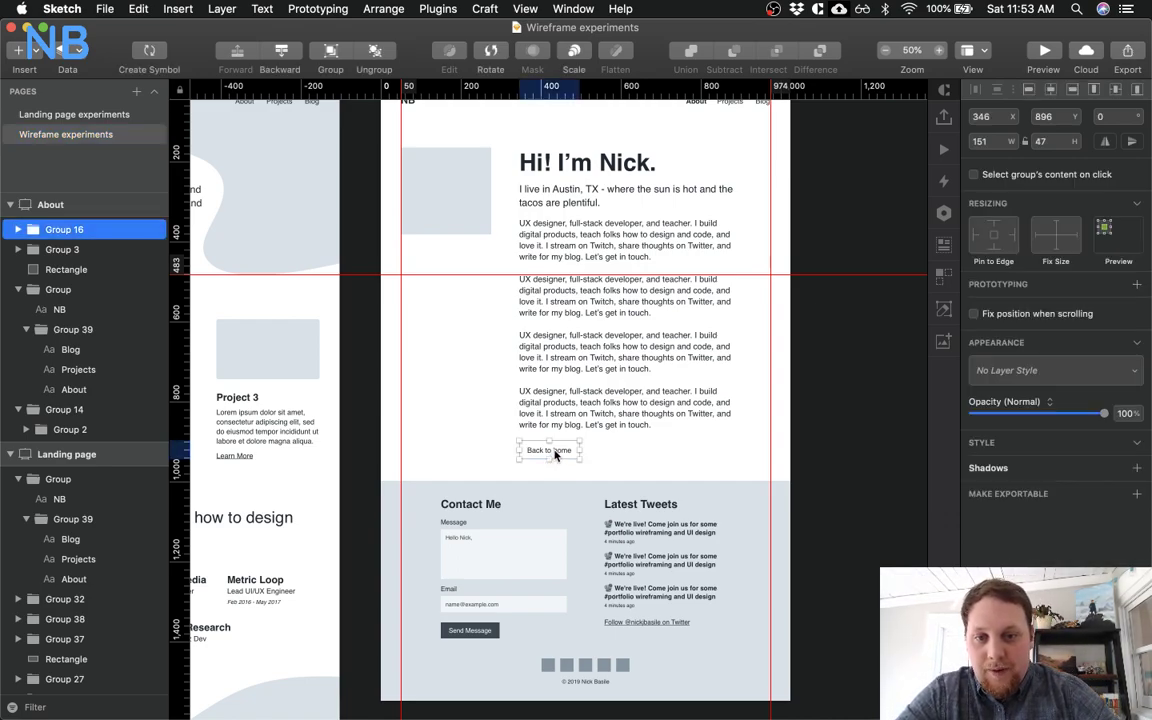
double_click(555, 452)
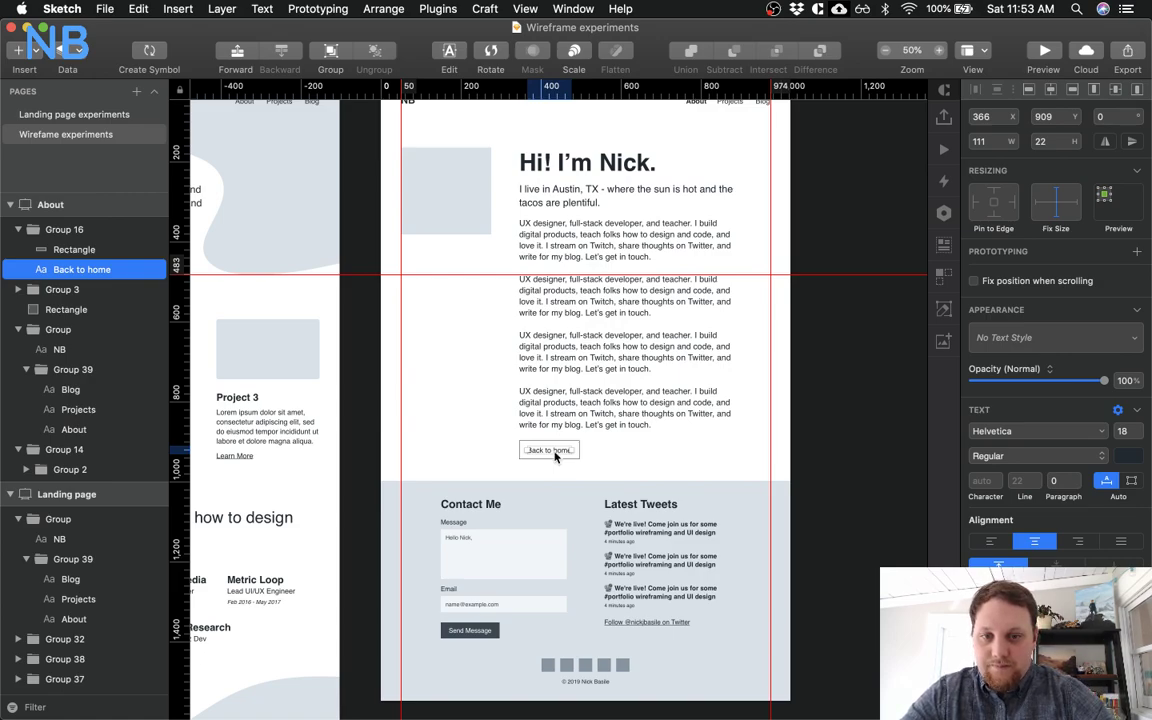
double_click(557, 452)
double_click(559, 451)
key(super+a)
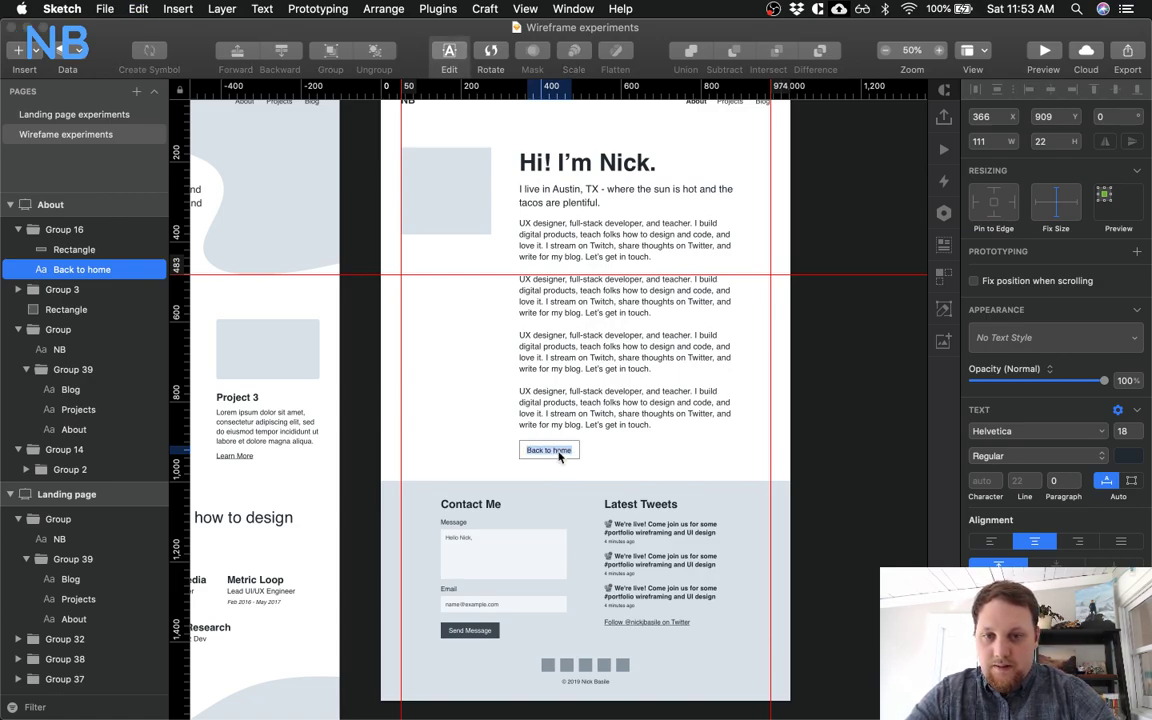
text(HOME)
key(BackSpace)
key(BackSpace)
key(BackSpace)
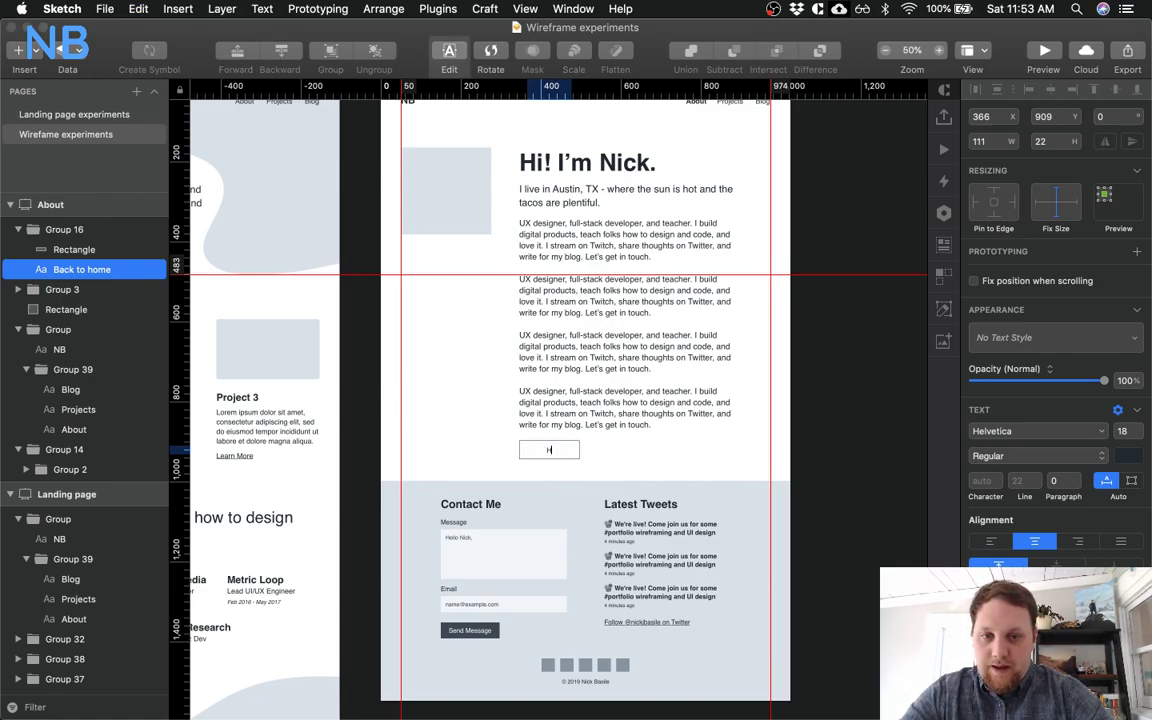
text(ome)
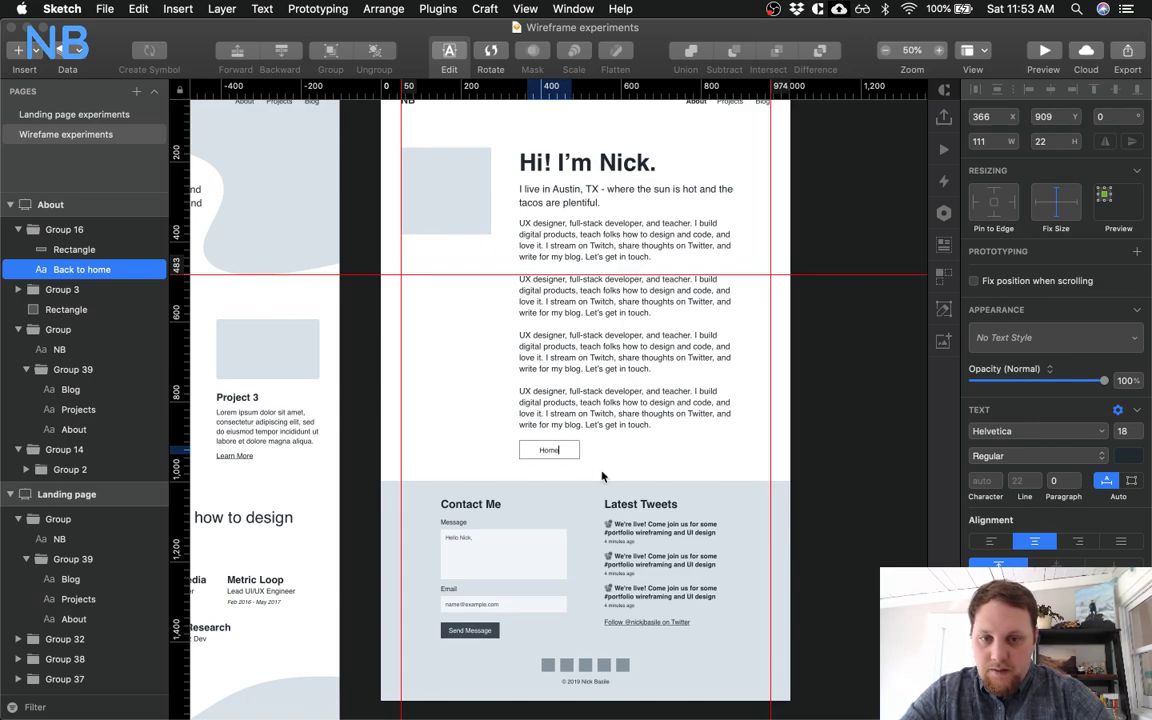
key(Escape)
Narrow the Home button's outline to 89 px to fit the shorter label with equal side padding
drag(521, 456, 519, 457)
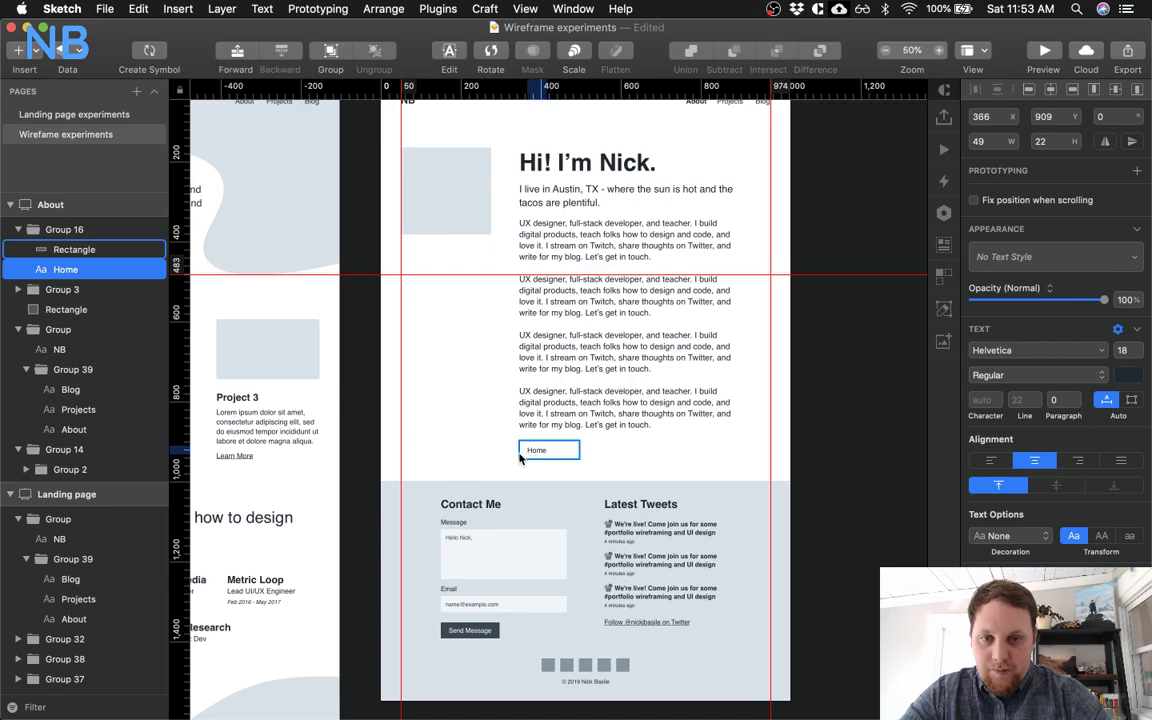
key(shift+Left)
click(545, 457)
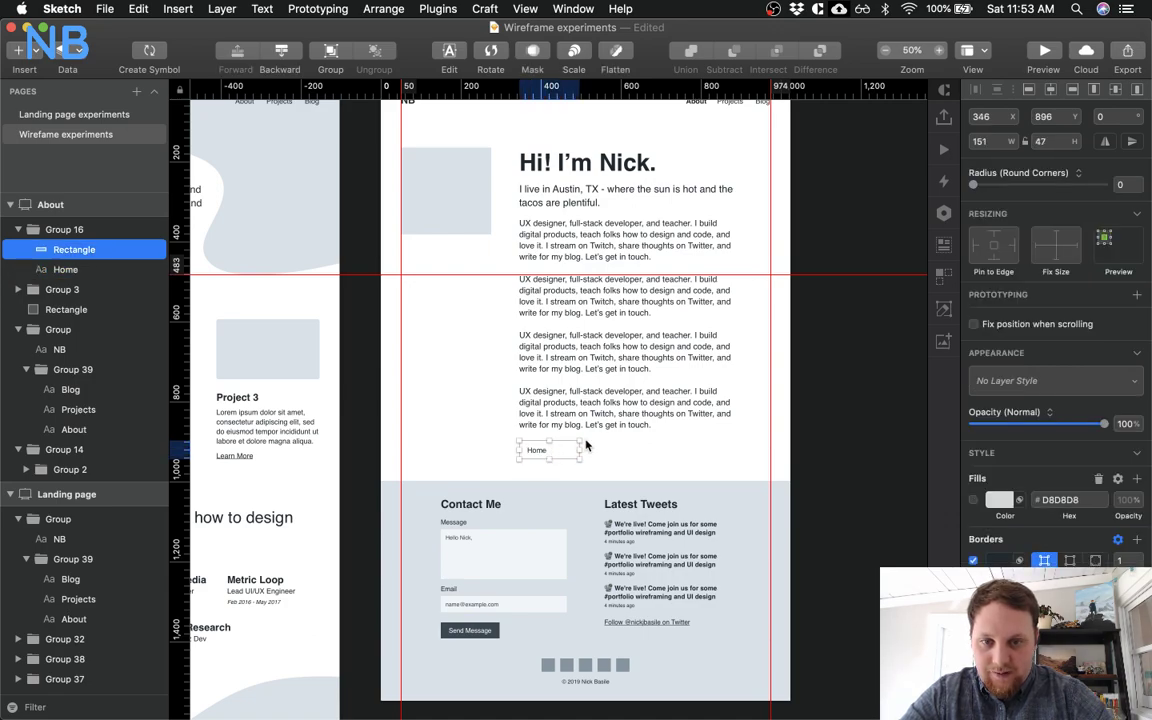
drag(561, 449, 554, 449)
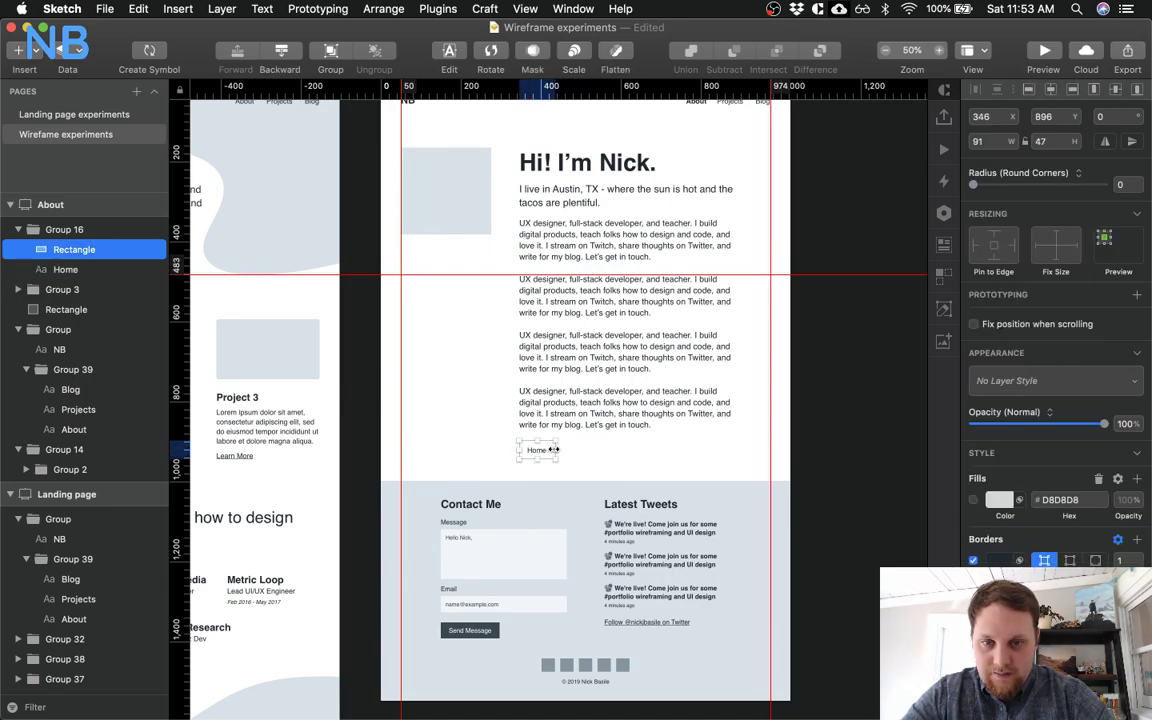
click(1014, 146)
click(1014, 146)
Duplicate the Home button twice to its right in an evenly spaced row, placing the last copy at X 564
click(537, 451)
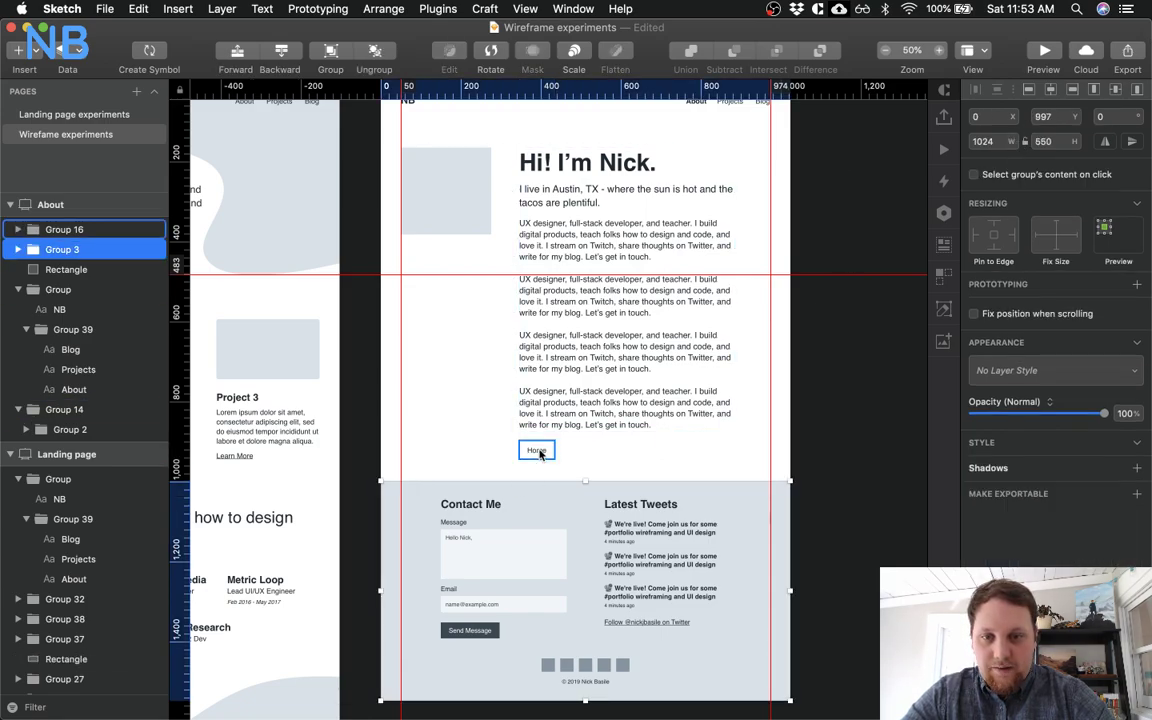
drag(537, 451, 581, 451)
key(super+d)
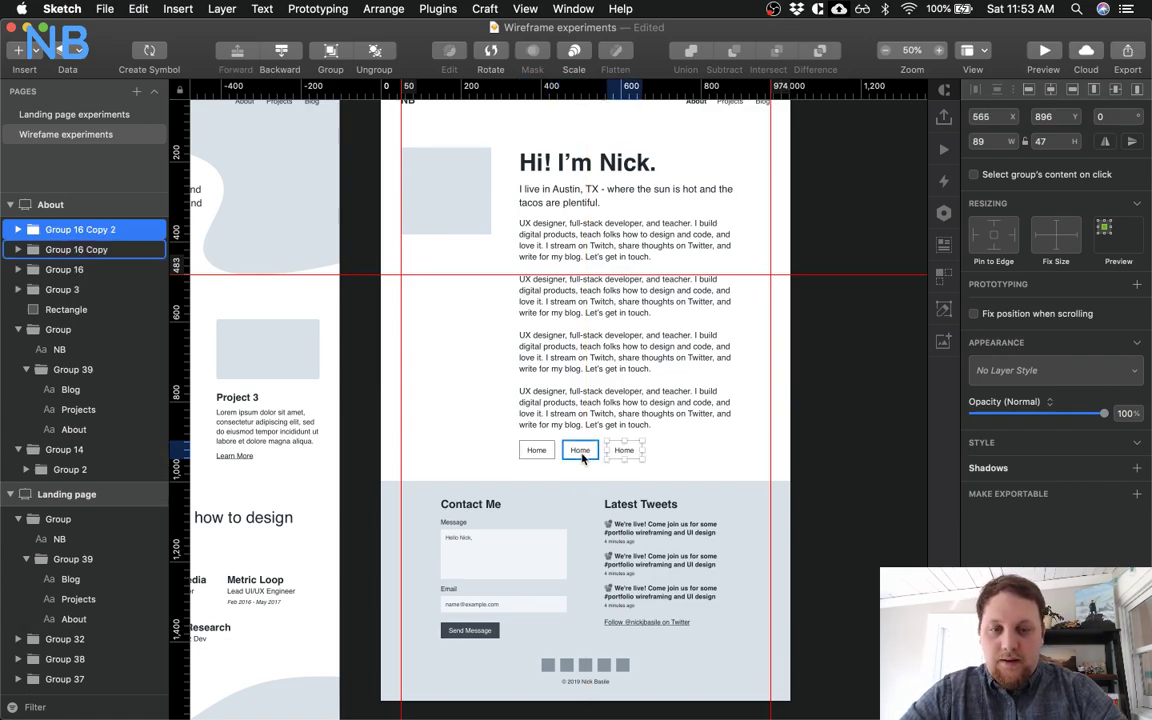
key(alt)
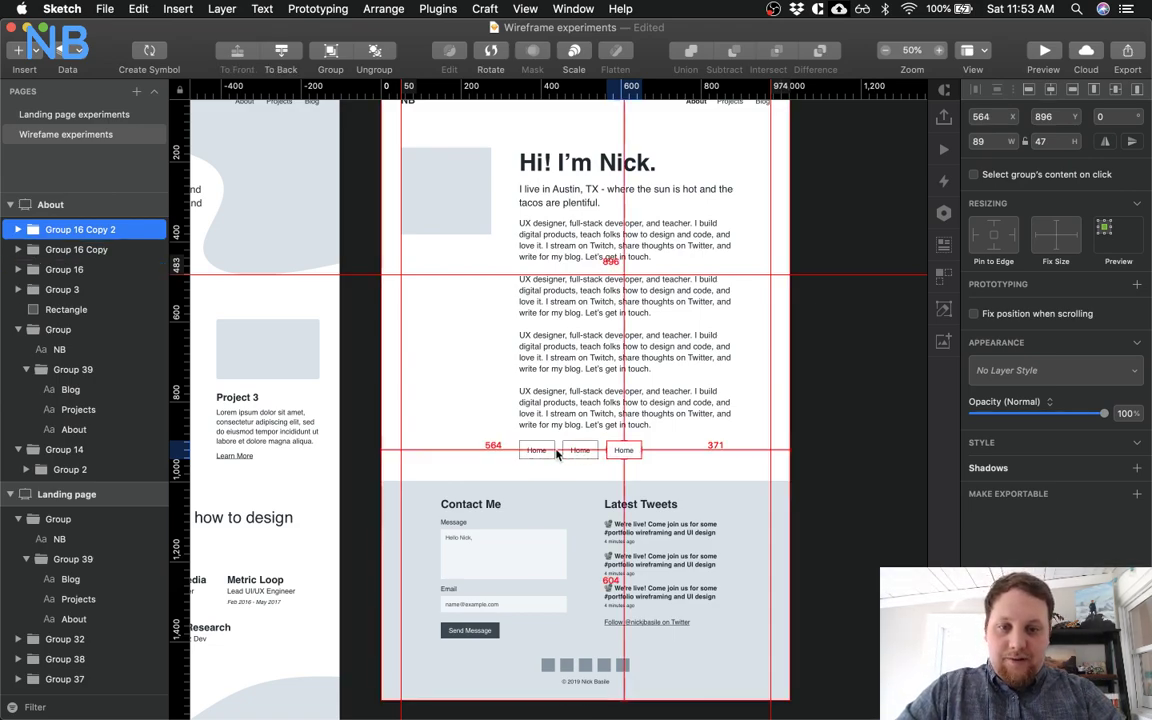
click(557, 471)
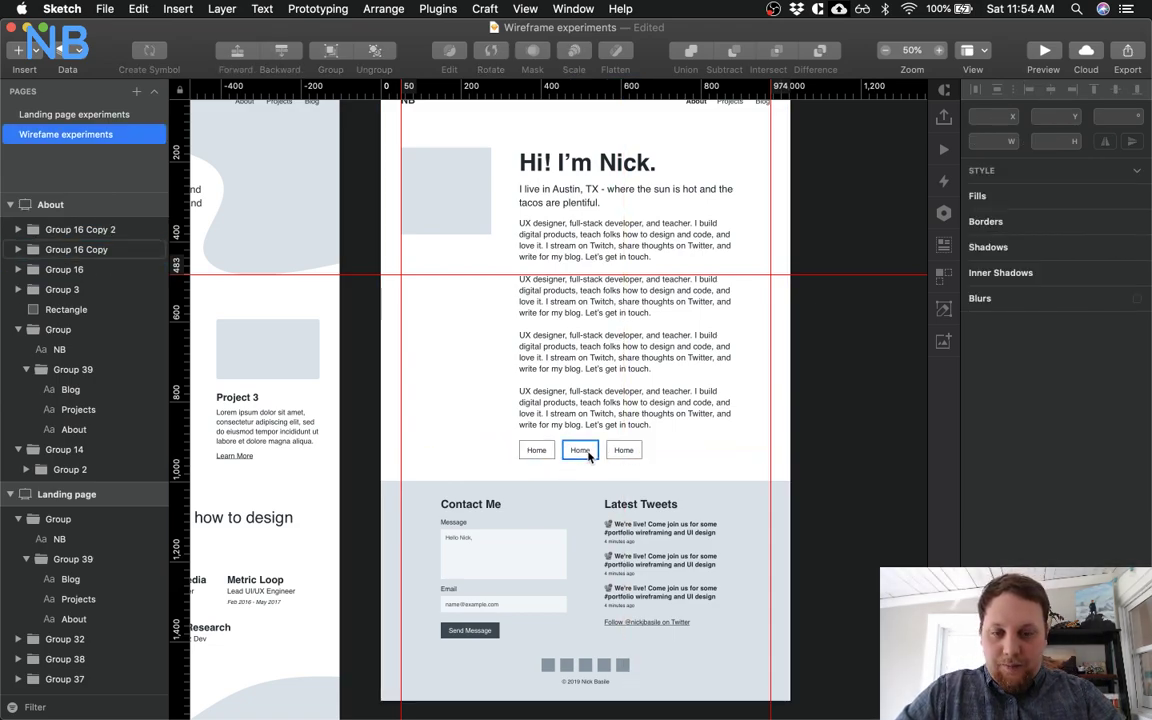
Relabel the second button "Projects" and the third button "Blog"
double_click(581, 450)
text(Projects)
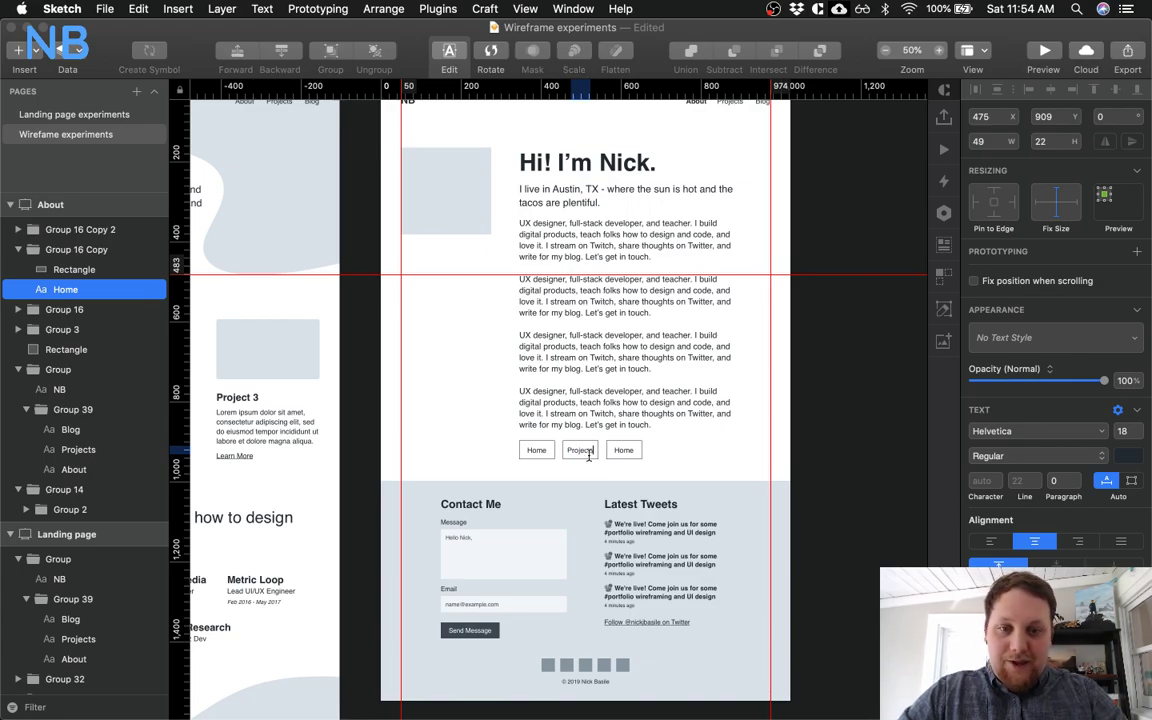
key(Escape)
click(626, 450)
double_click(624, 450)
key(Return)
text(Blog)
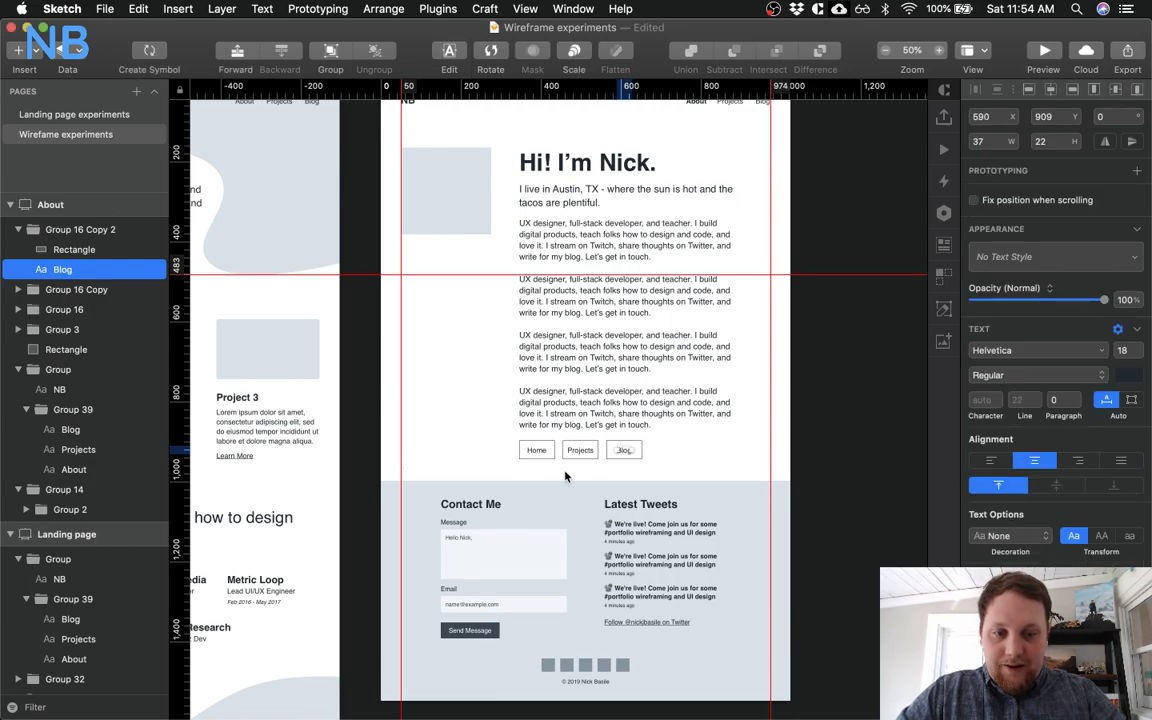
scroll(565, 477, up, 5)
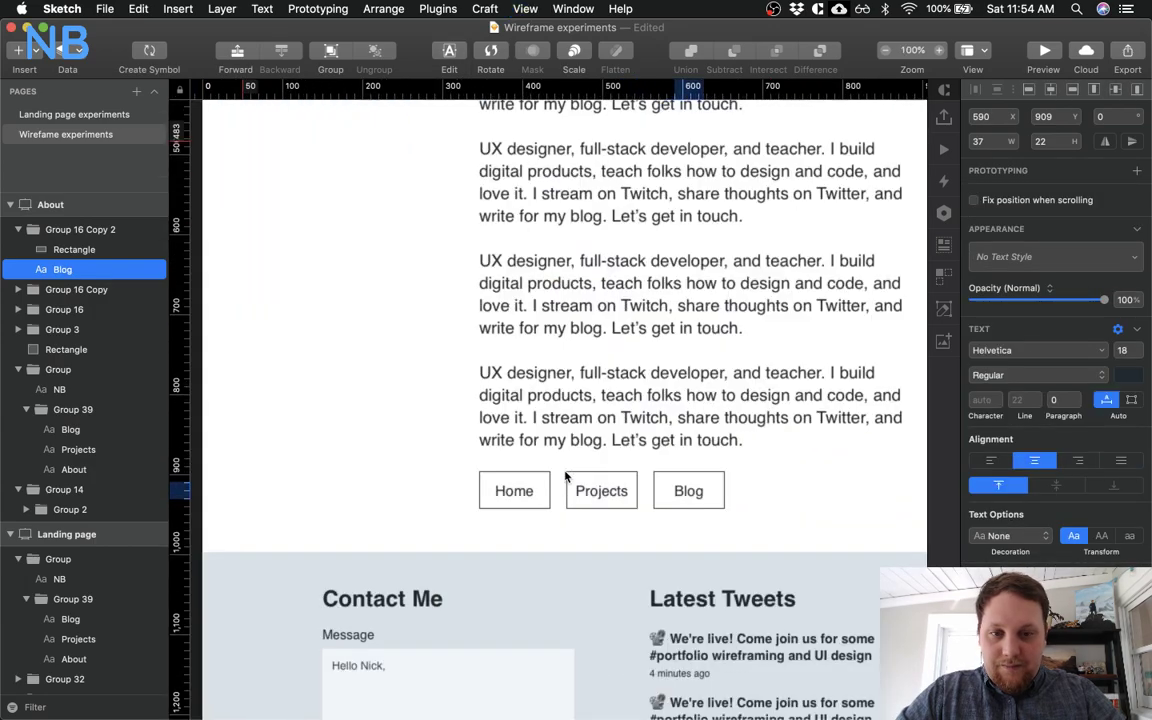
scroll(565, 477, down, 2)
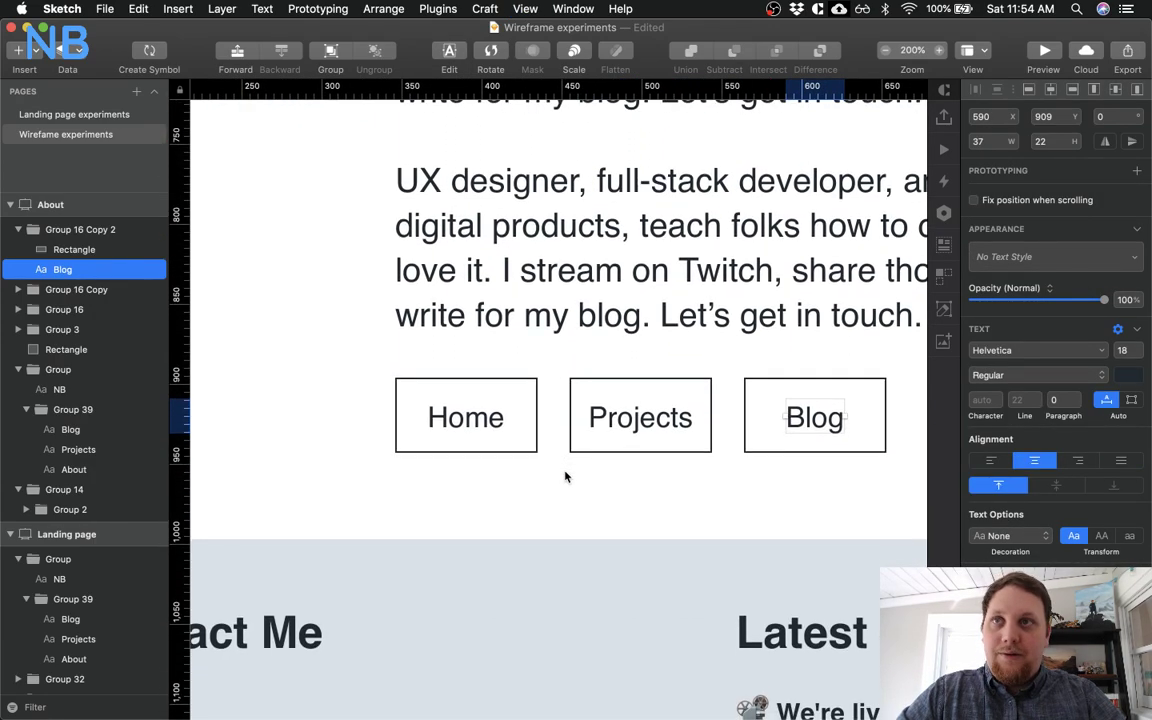
Shift the Projects button's label to X 475 for 20 px of padding before the text
double_click(606, 425)
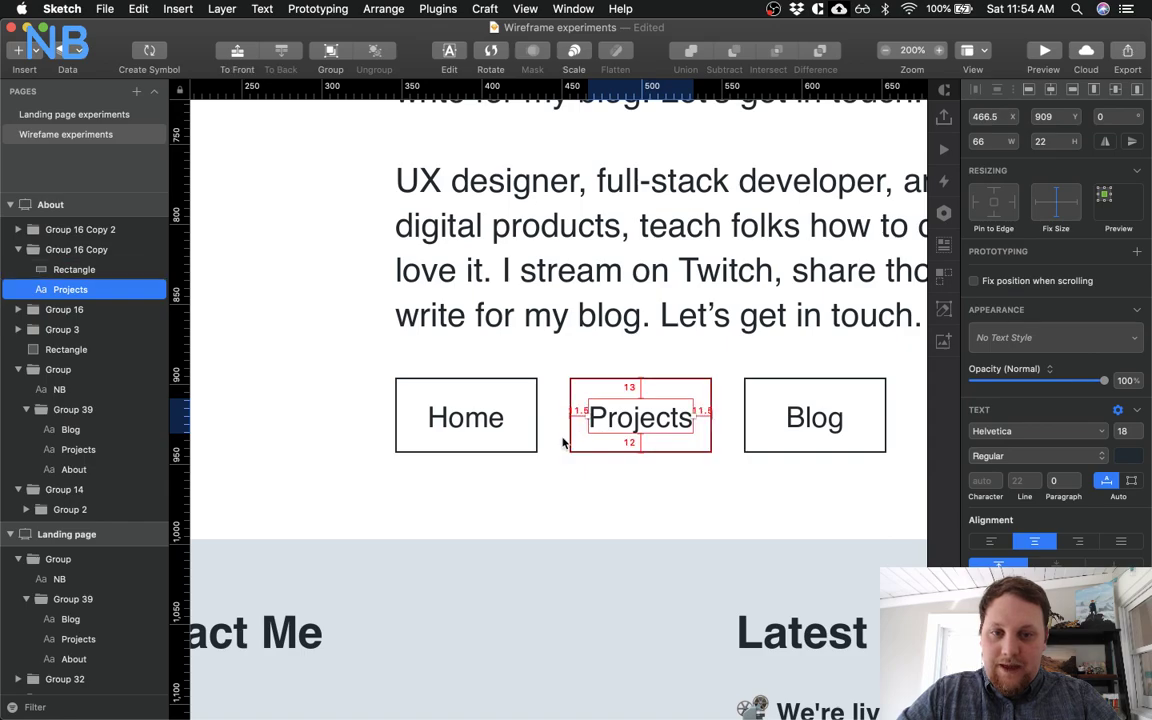
click(988, 117)
text(.5)
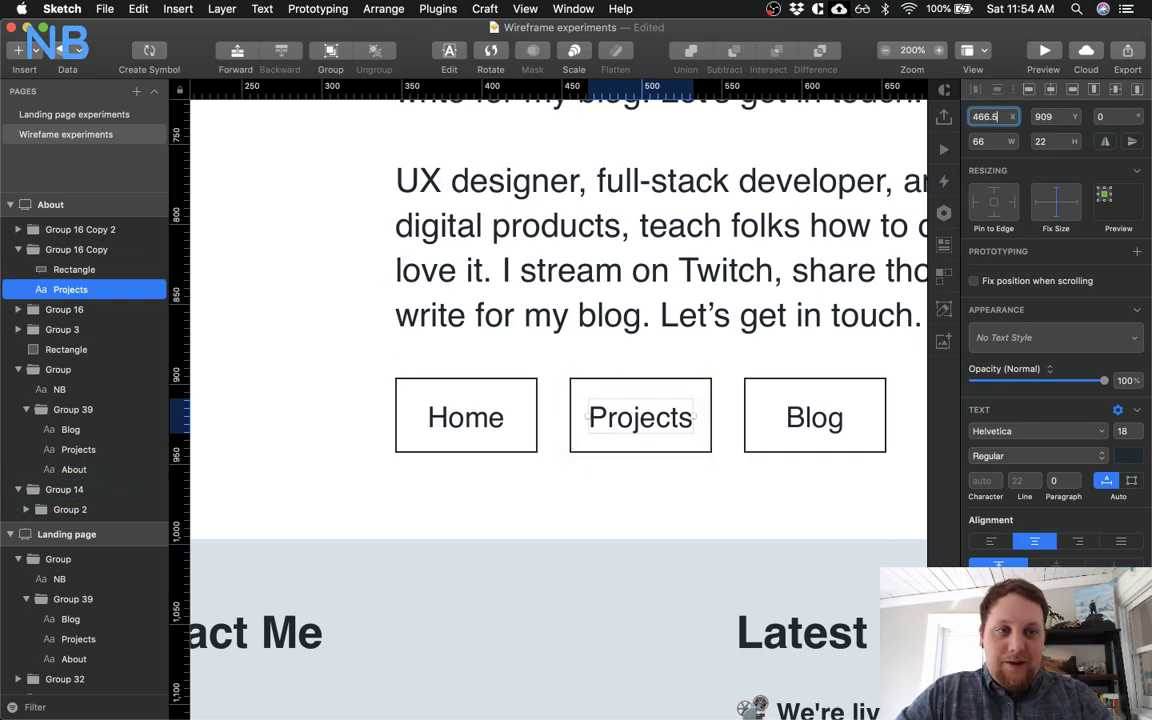
key(Return)
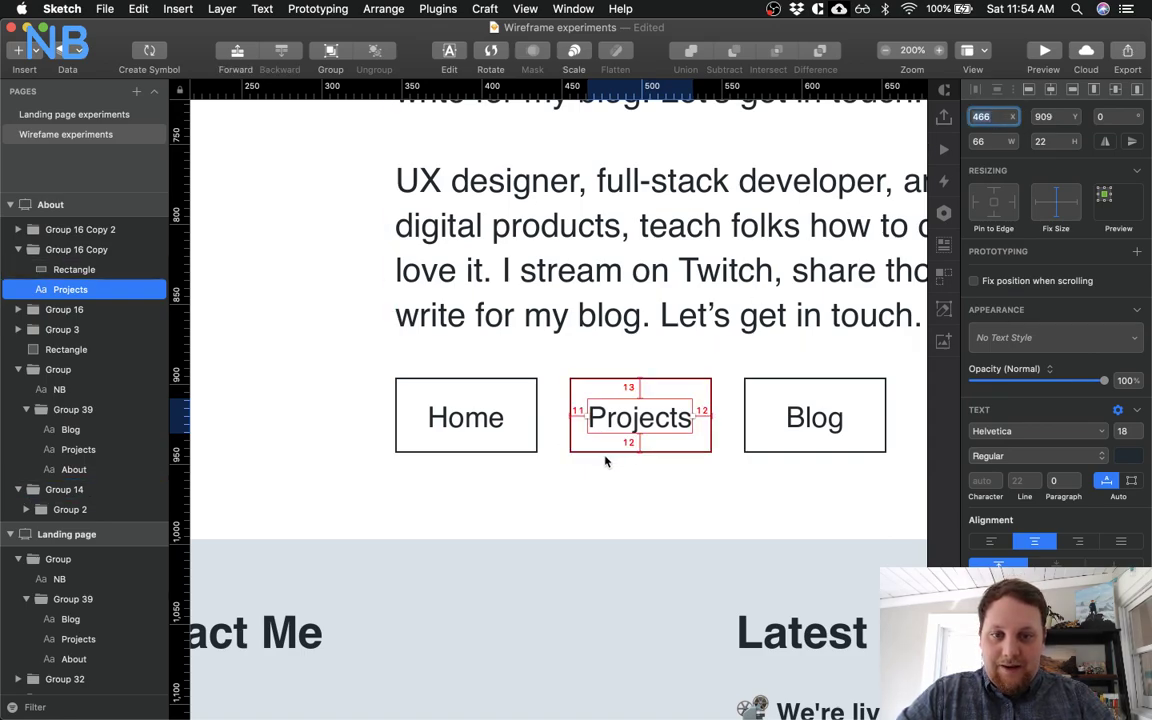
text(475)
key(Return)
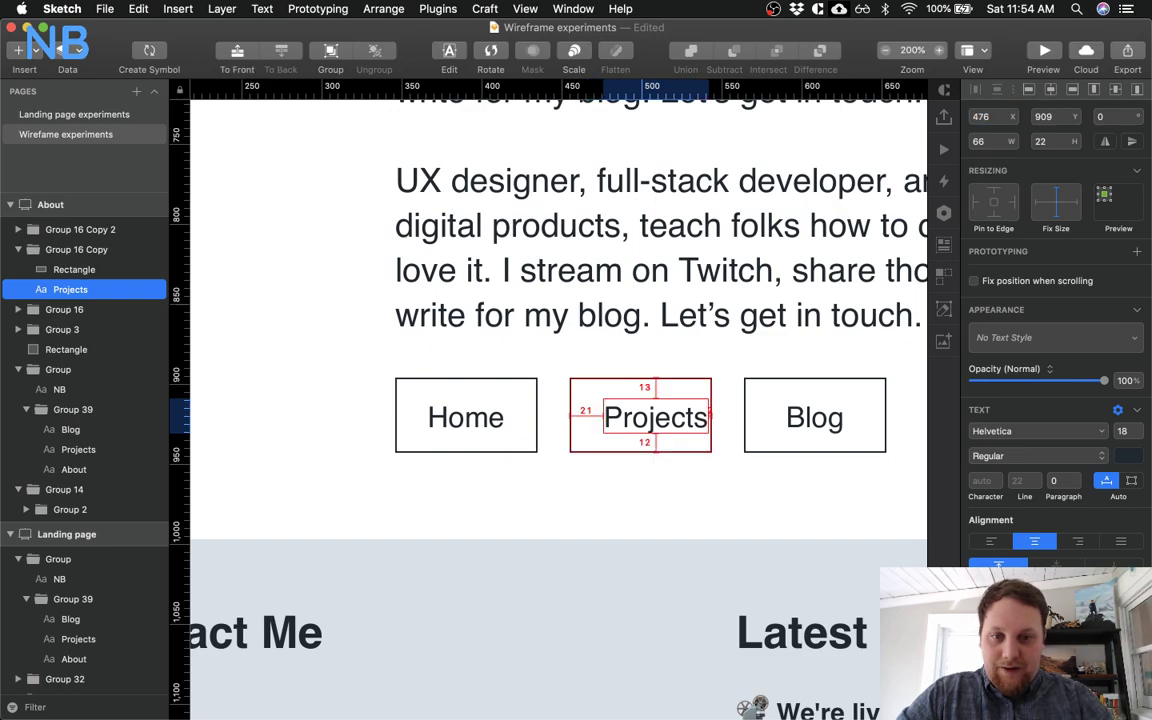
Widen the Projects button's outline to 106 px to even out the padding around its label
scroll(585, 405, right, 5)
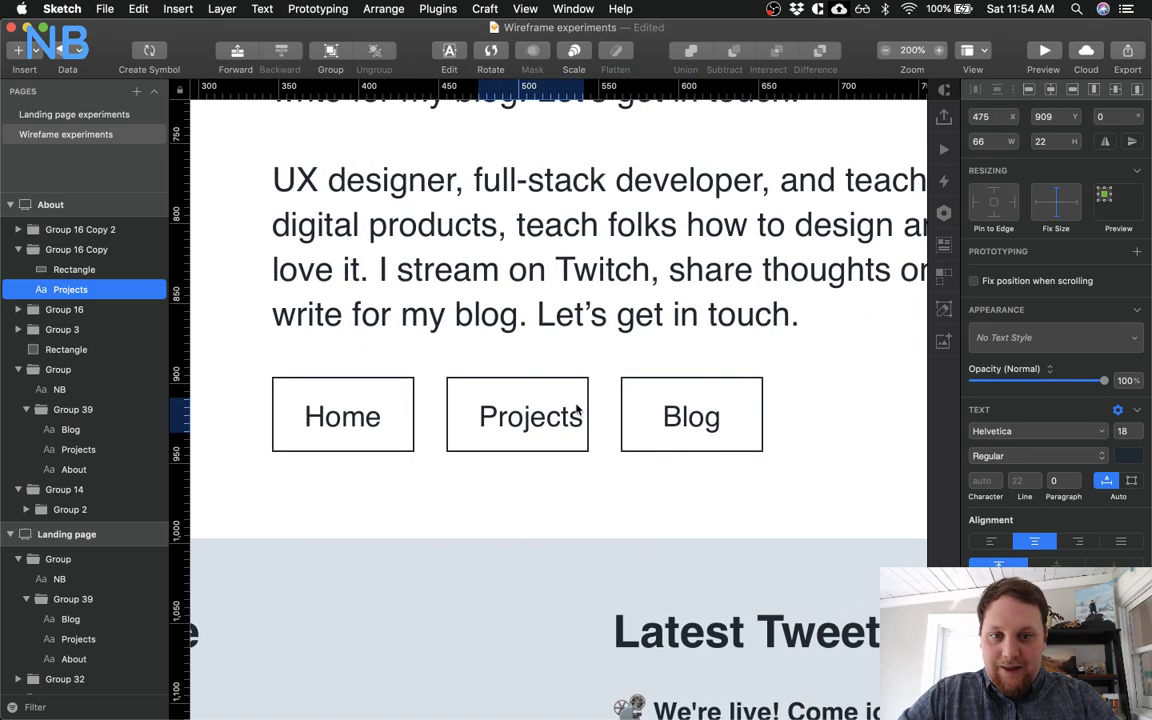
click(588, 400)
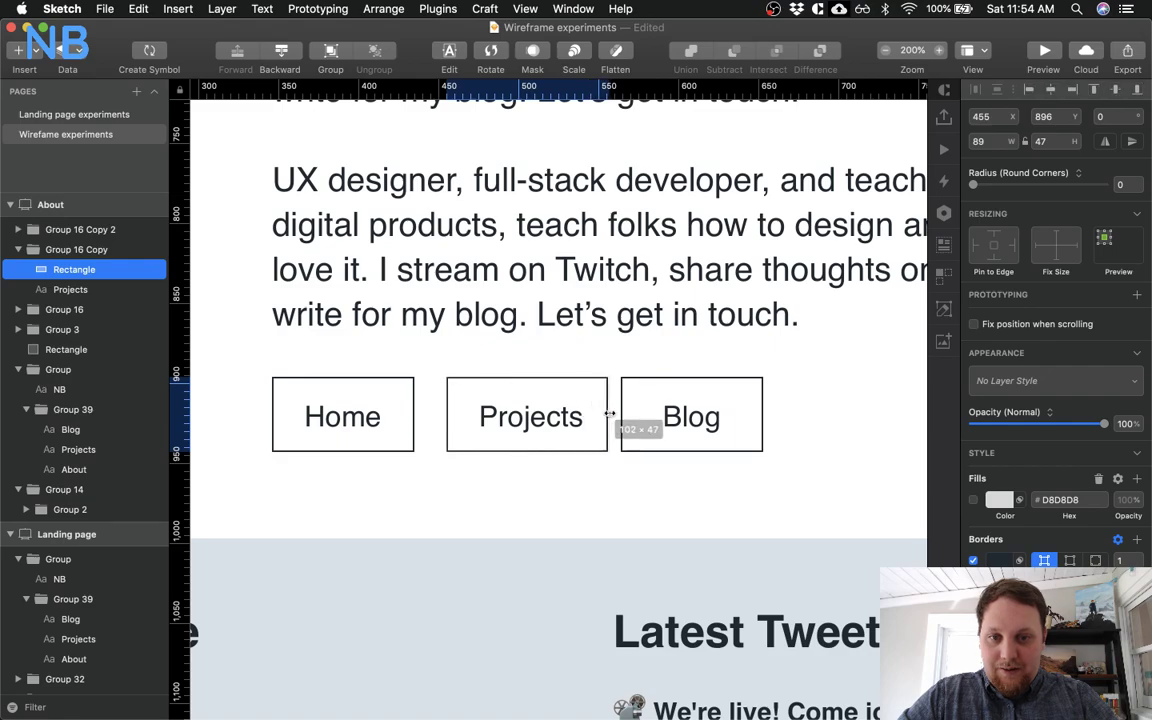
drag(1010, 141, 1014, 141)
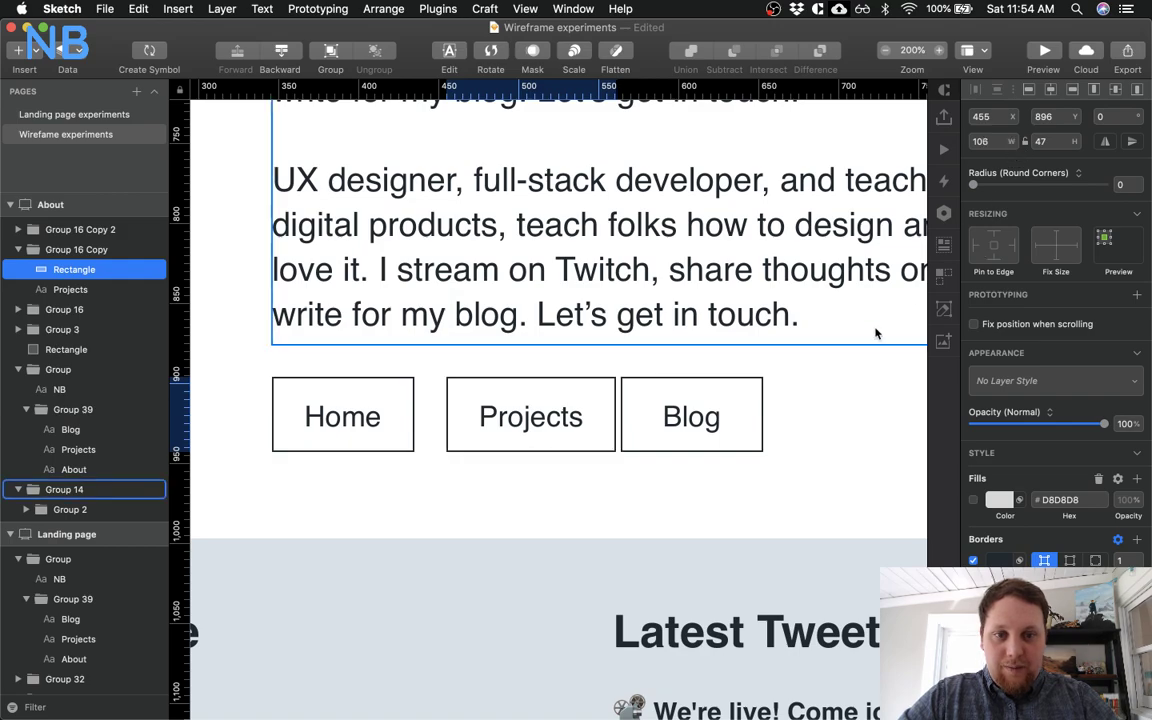
click(727, 511)
Move the Blog button right to X 581, restoring the 20 px gap after the Projects button
click(694, 421)
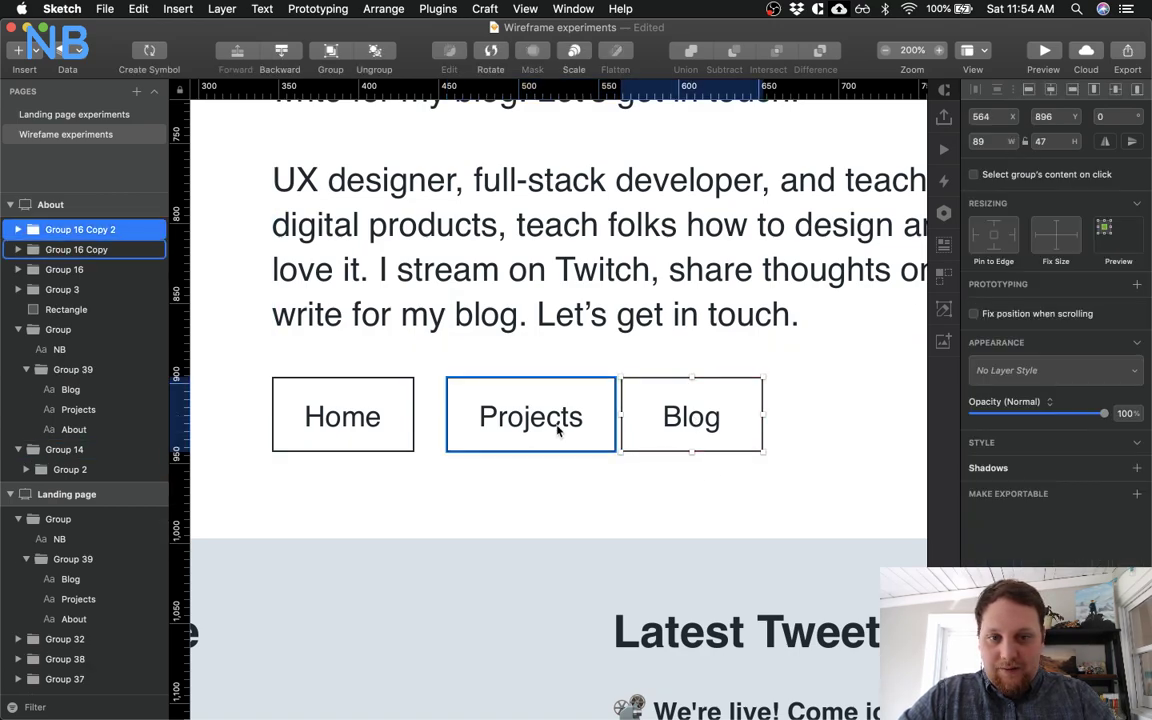
key(Right)
key(Right)
key(Right)
key(Right)
key(Right)
key(Right)
key(Right)
key(Right)
key(Right)
key(Right)
key(Right)
key(Right)
key(Right)
key(Right)
key(Right)
key(Right)
key(Left)
key(Left)
key(Left)
key(Left)
key(Left)
key(Left)
key(Left)
key(Left)
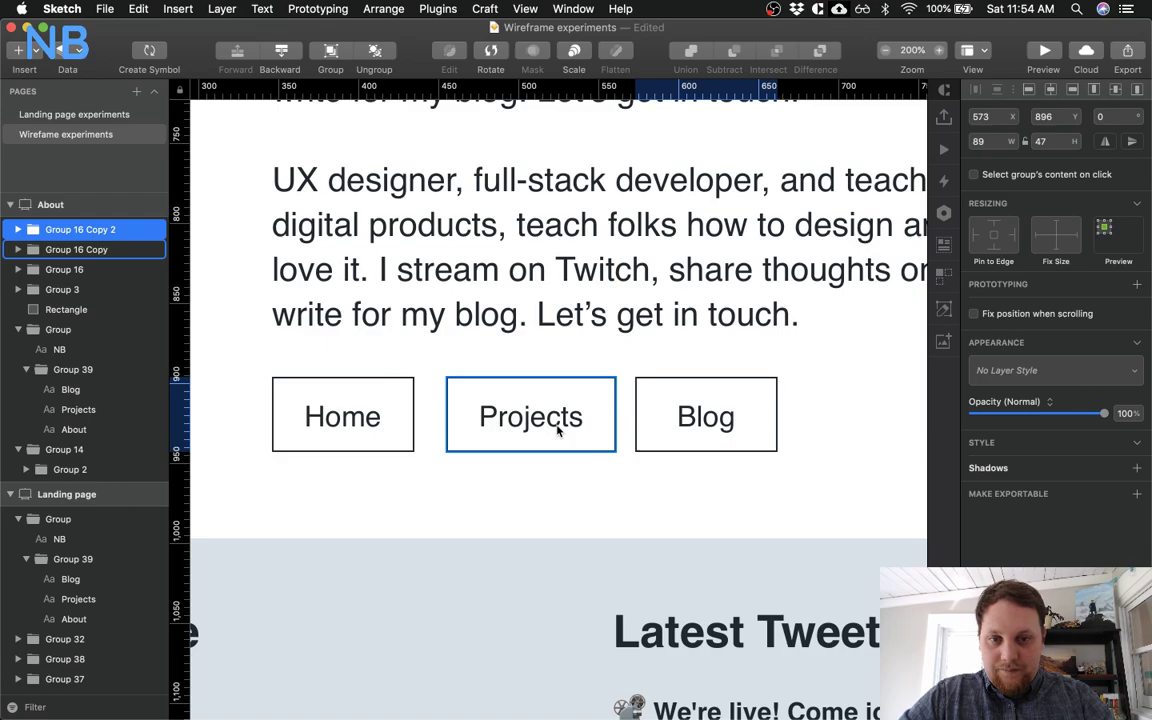
key(Right)
key(Right)
key(Right)
key(Right)
key(Right)
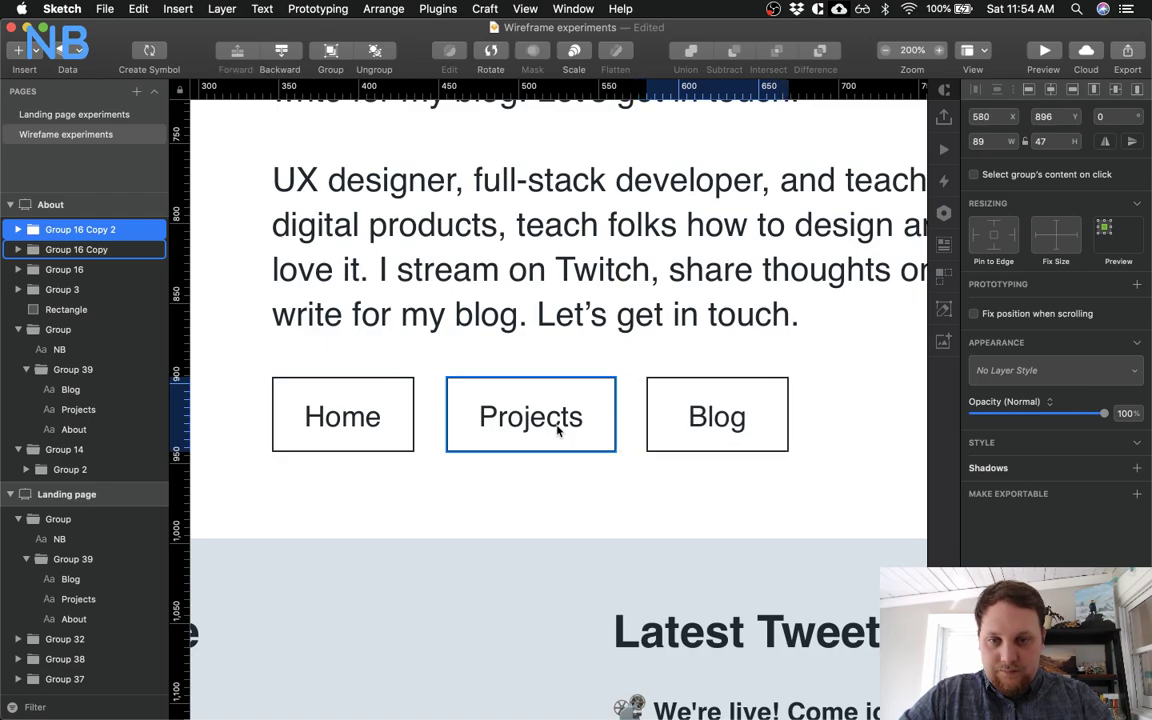
click(658, 480)
Nudge the Blog label within its button to X 601, leaving 20 px of padding before the text
double_click(695, 419)
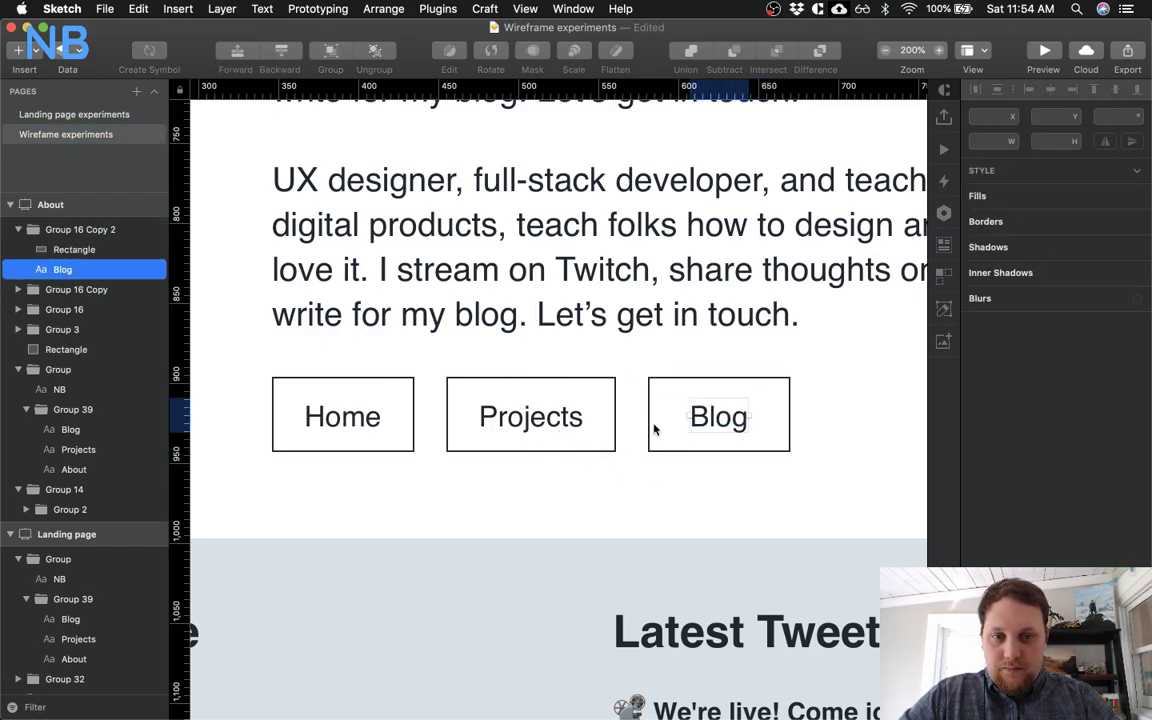
key(Left)
key(Left)
key(Left)
key(Left)
key(Left)
key(Left)
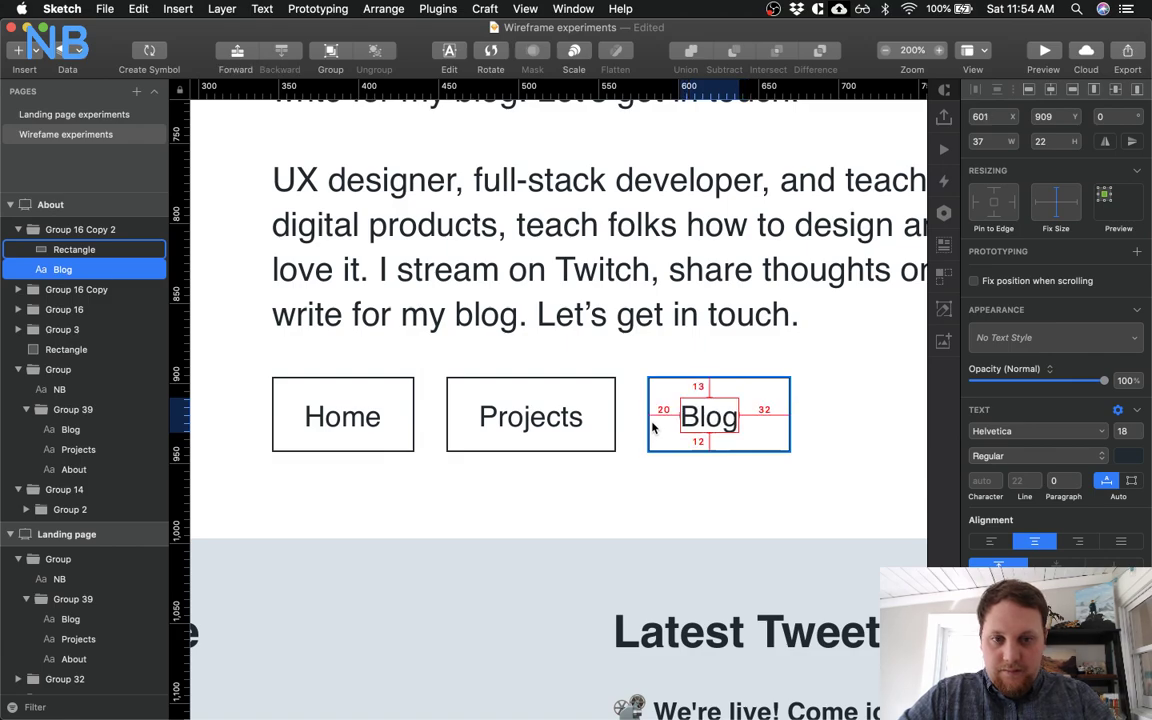
Narrow the Blog button's outline to 77 px for equal side padding
click(760, 388)
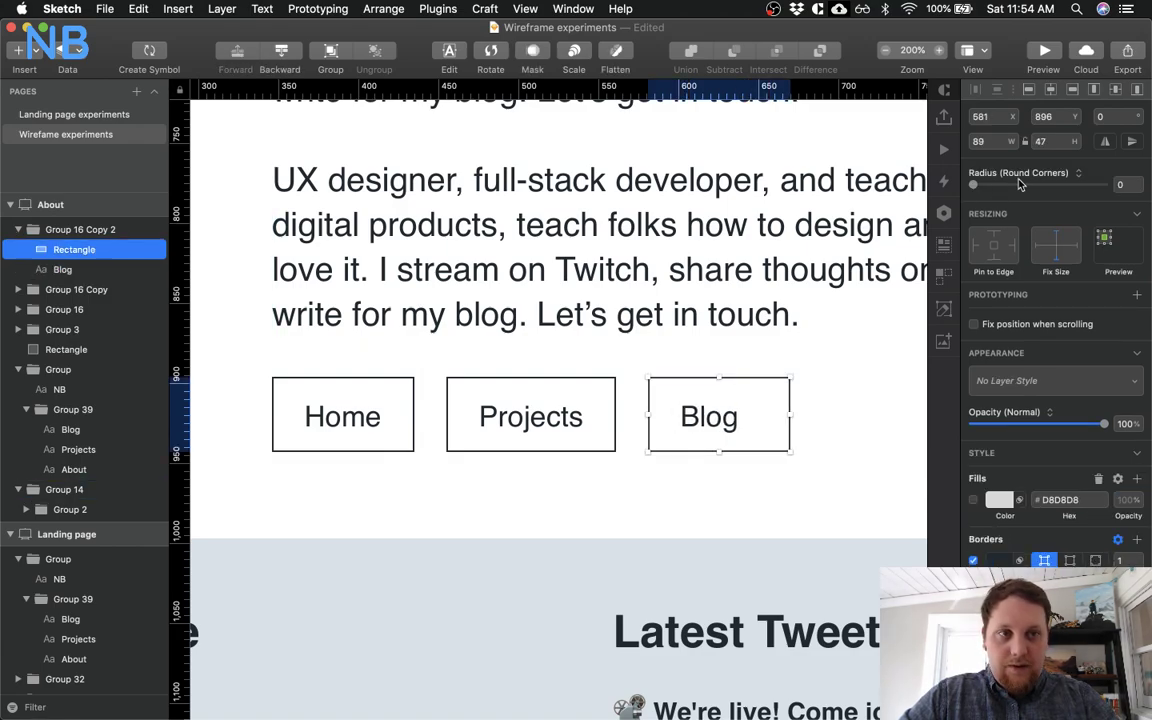
click(992, 140)
text(77)
key(Return)
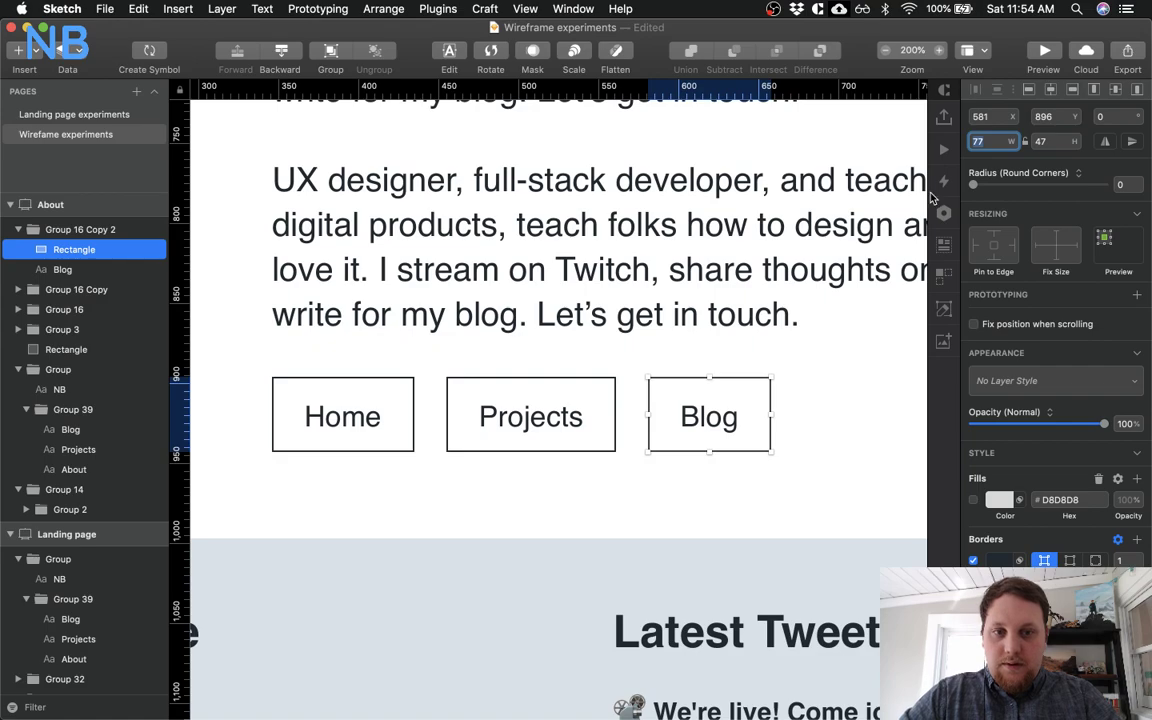
click(700, 545)
key(Escape)
Save the Wireframe experiments document
key(super+minus)
key(super+minus)
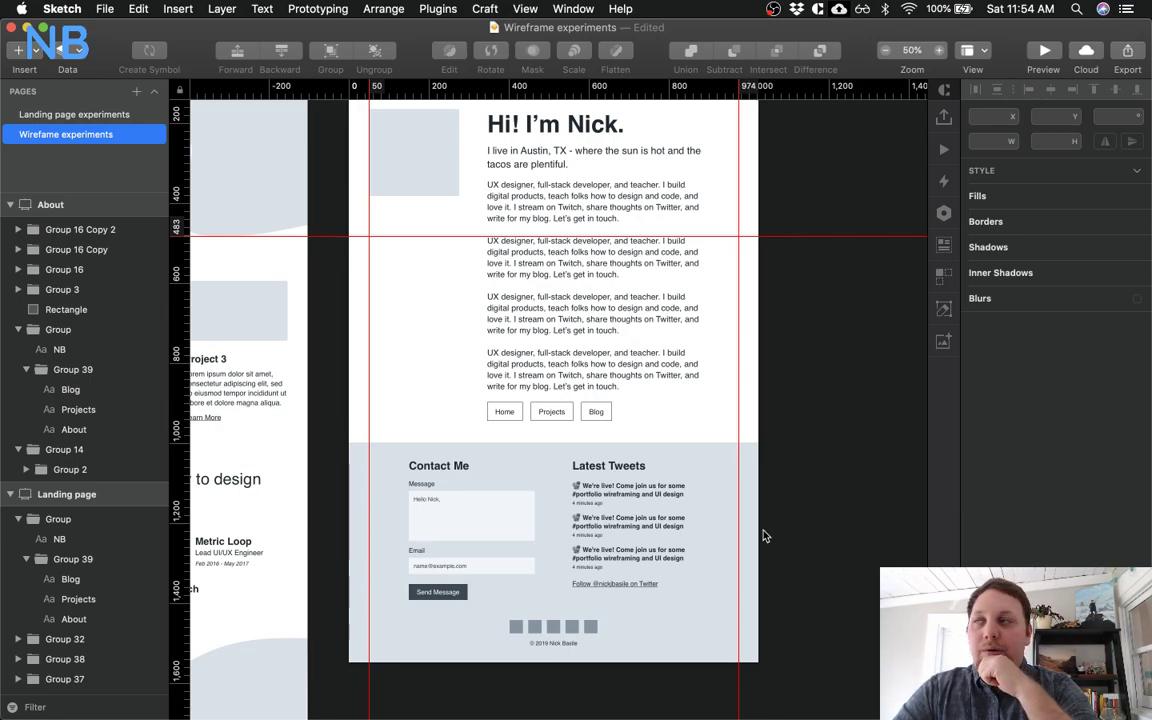
key(super+s)
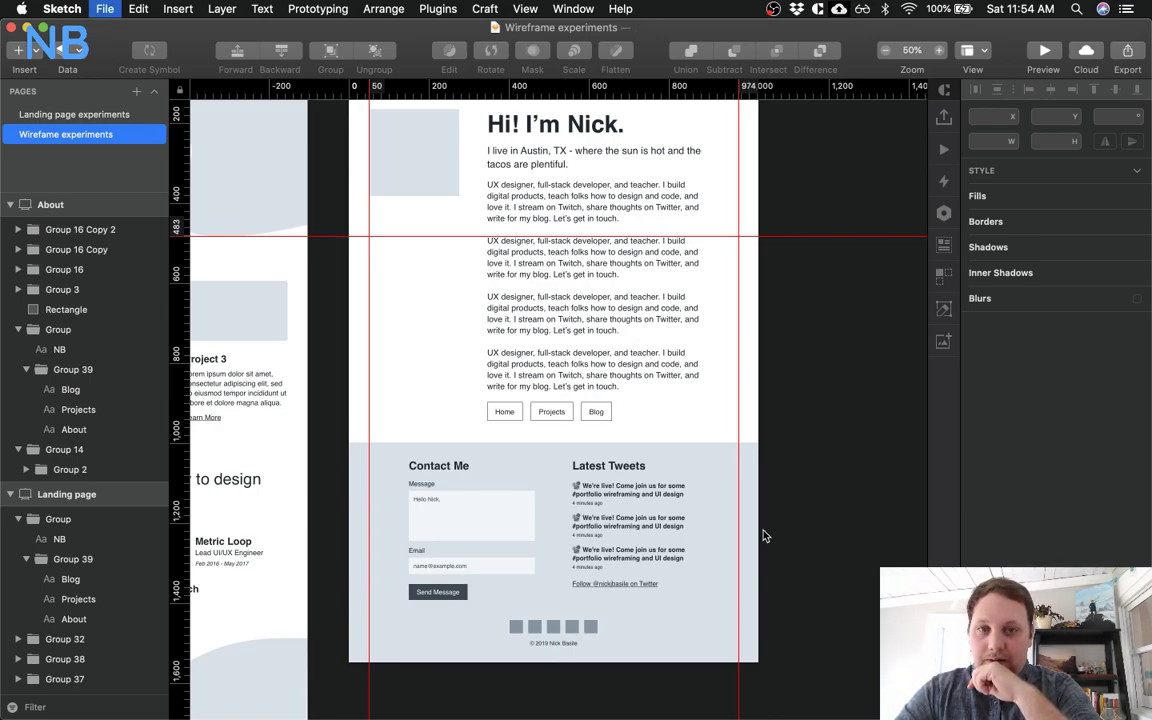
Review the About page wireframe from its header through the body text and buttons to the footer
scroll(763, 536, up, 3)
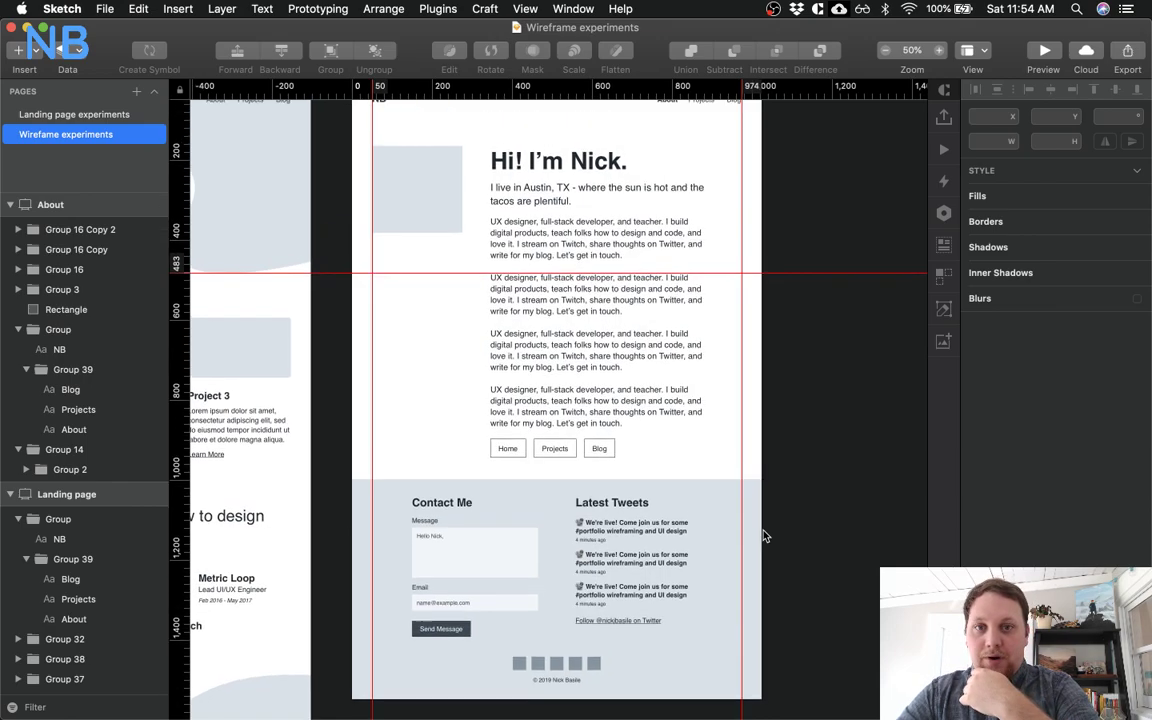
scroll(763, 536, left, 2)
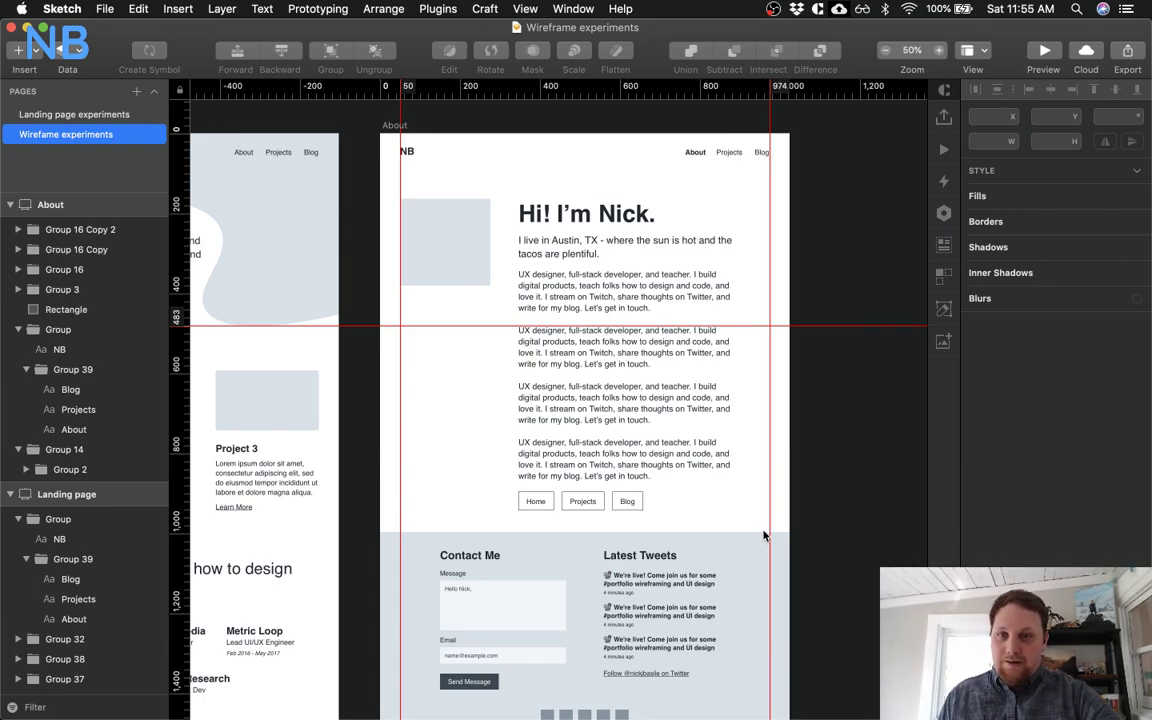
scroll(763, 536, left, 5)
scroll(763, 536, right, 4)
scroll(763, 536, left, 2)
scroll(763, 536, up, 2)
scroll(763, 536, right, 4)
scroll(763, 536, down, 2)
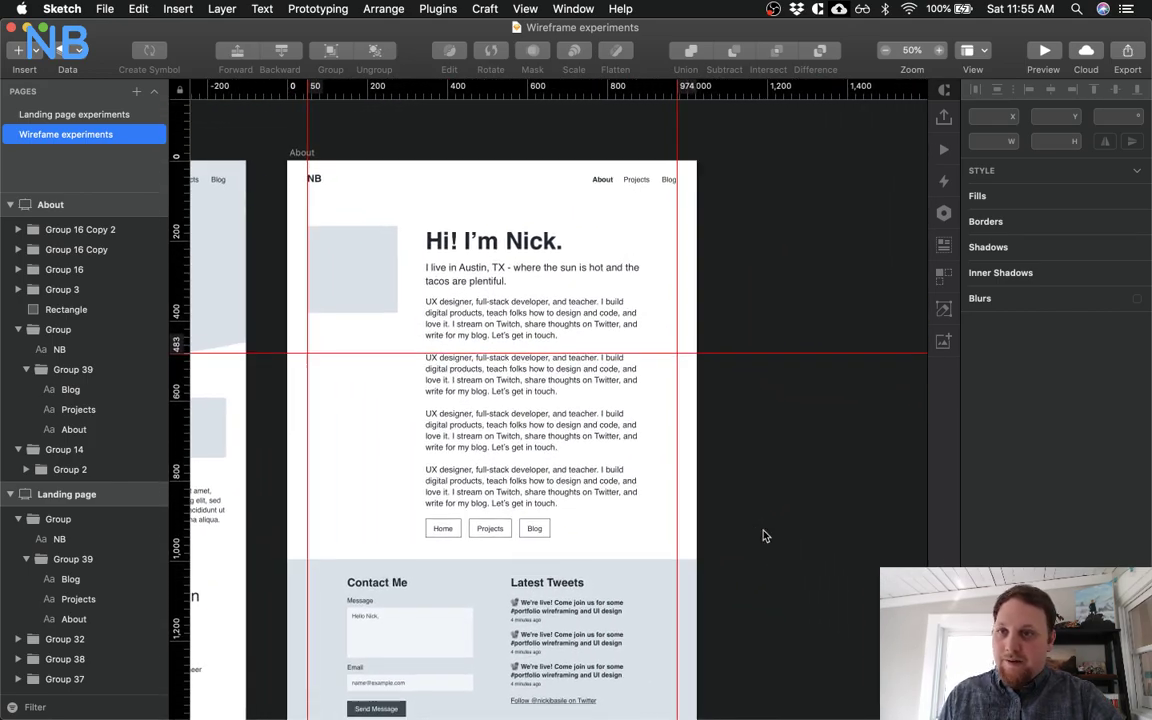
scroll(763, 536, down, 3)
scroll(763, 536, left, 3)
scroll(763, 536, up, 1)
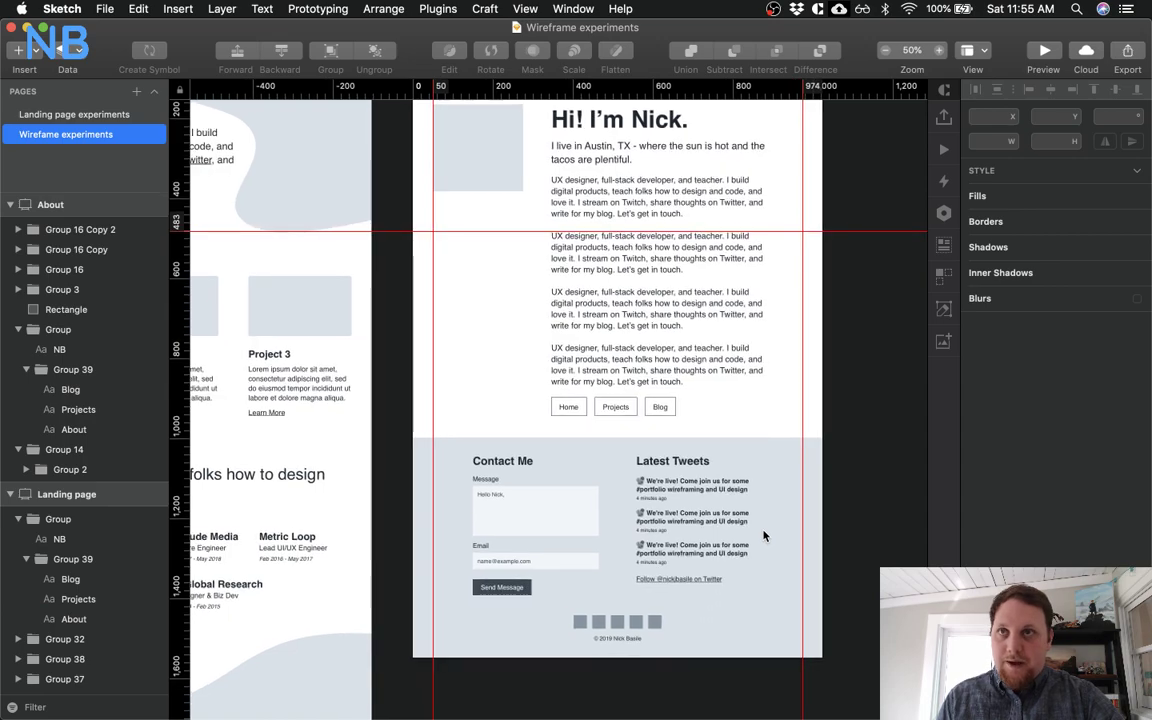
scroll(763, 536, up, 2)
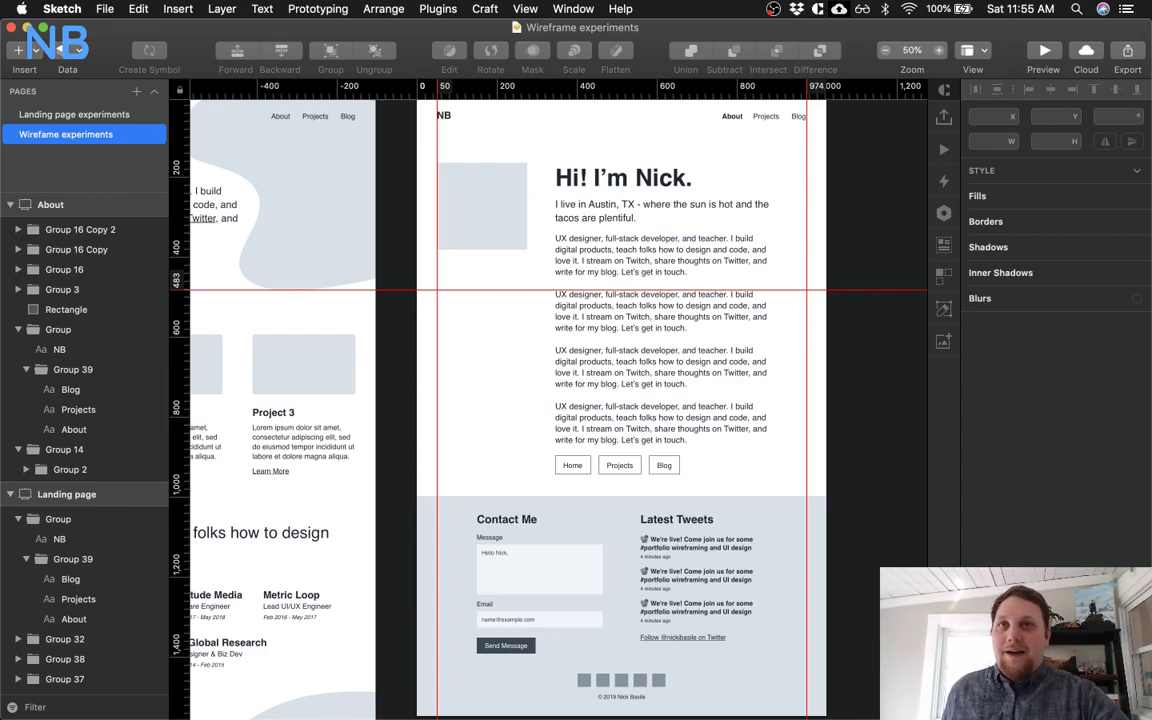
Examine the full Landing page wireframe from header to footer and compare it with the About page
click(585, 316)
scroll(579, 356, left, 5)
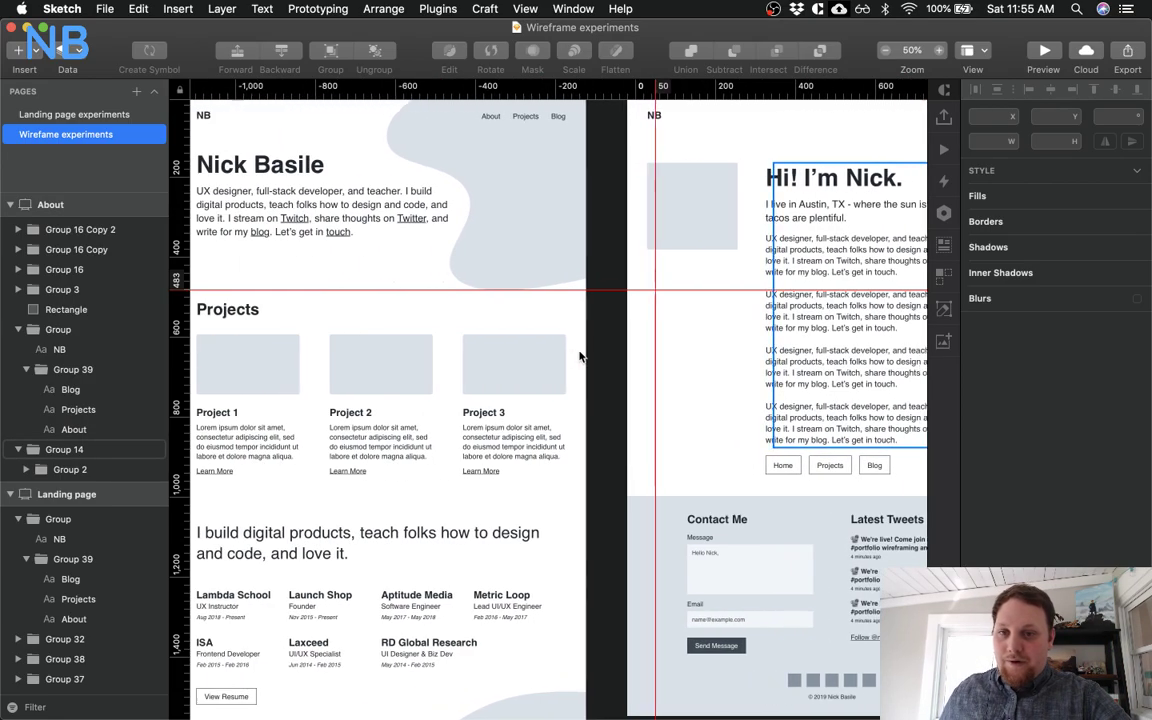
key(super+1)
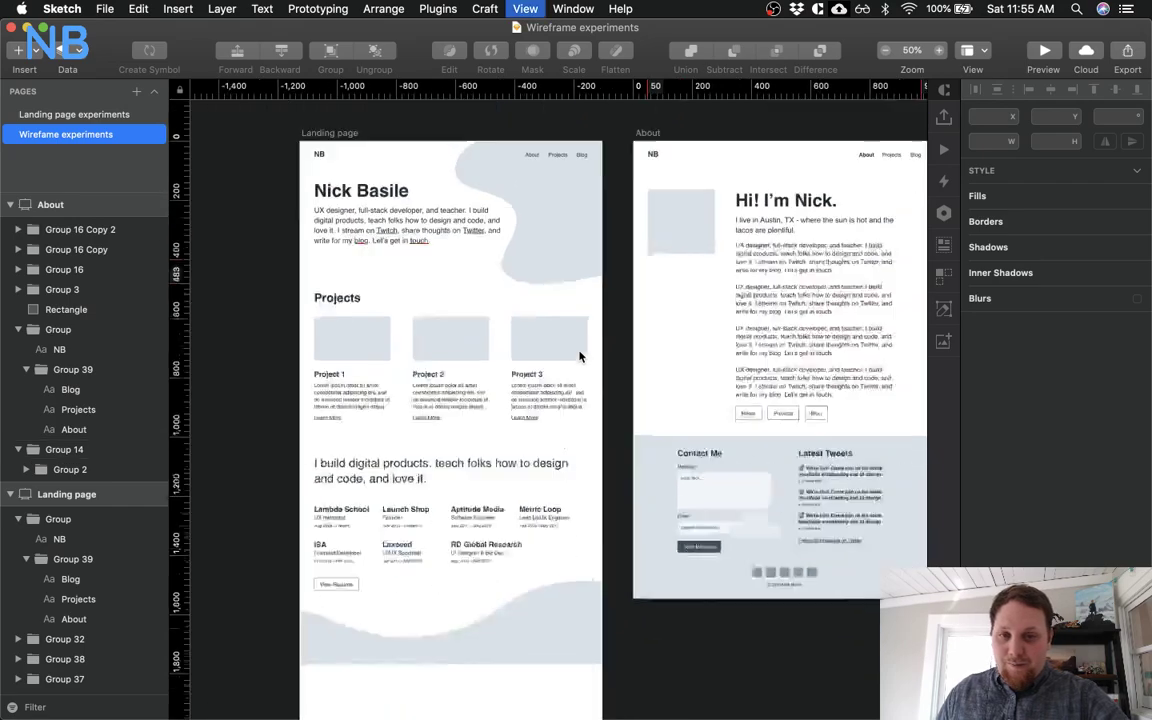
scroll(579, 356, down, 10)
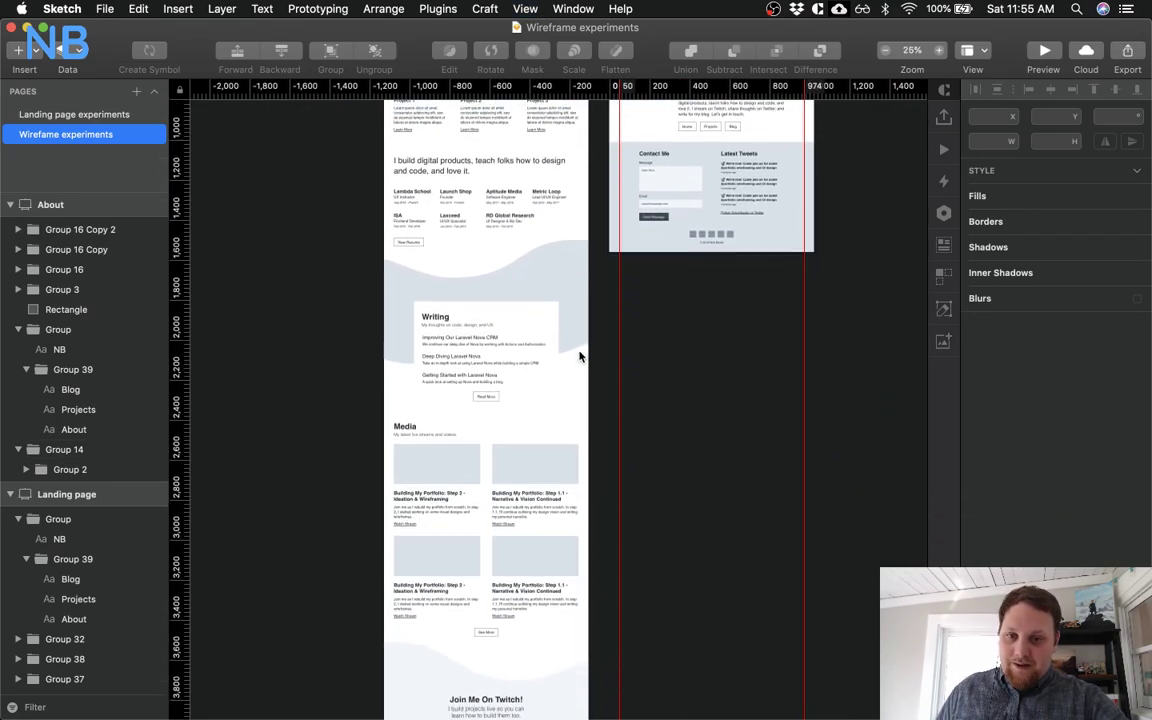
scroll(579, 356, down, 8)
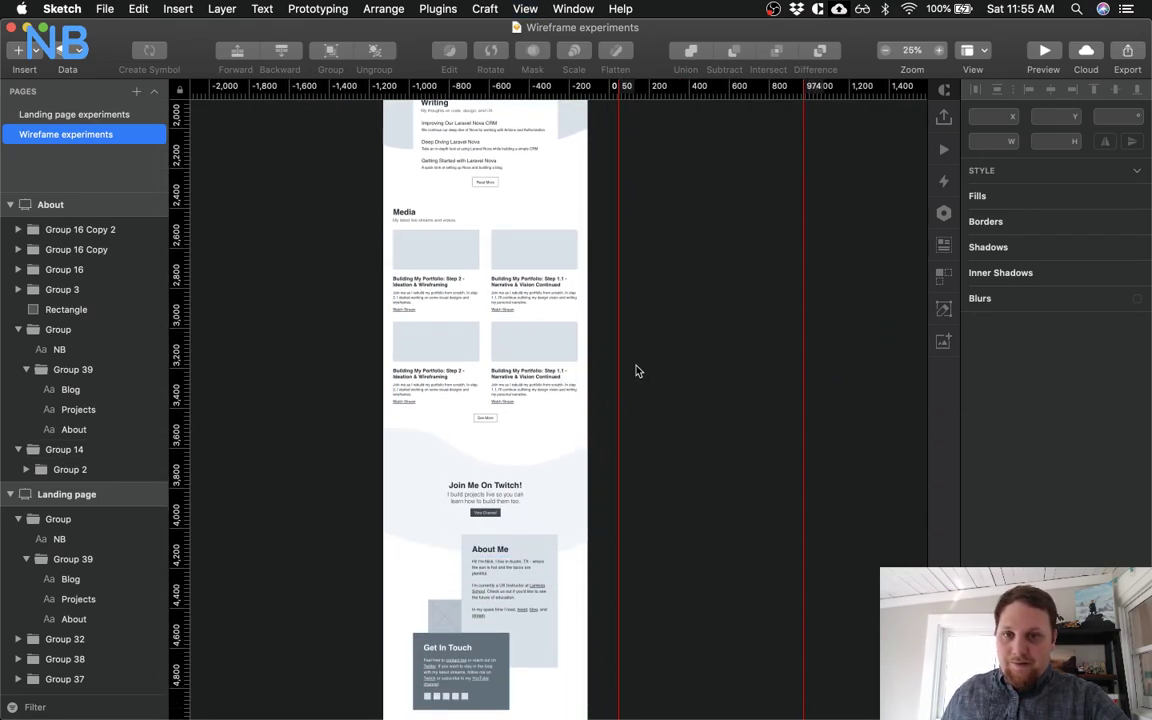
scroll(636, 374, up, 12)
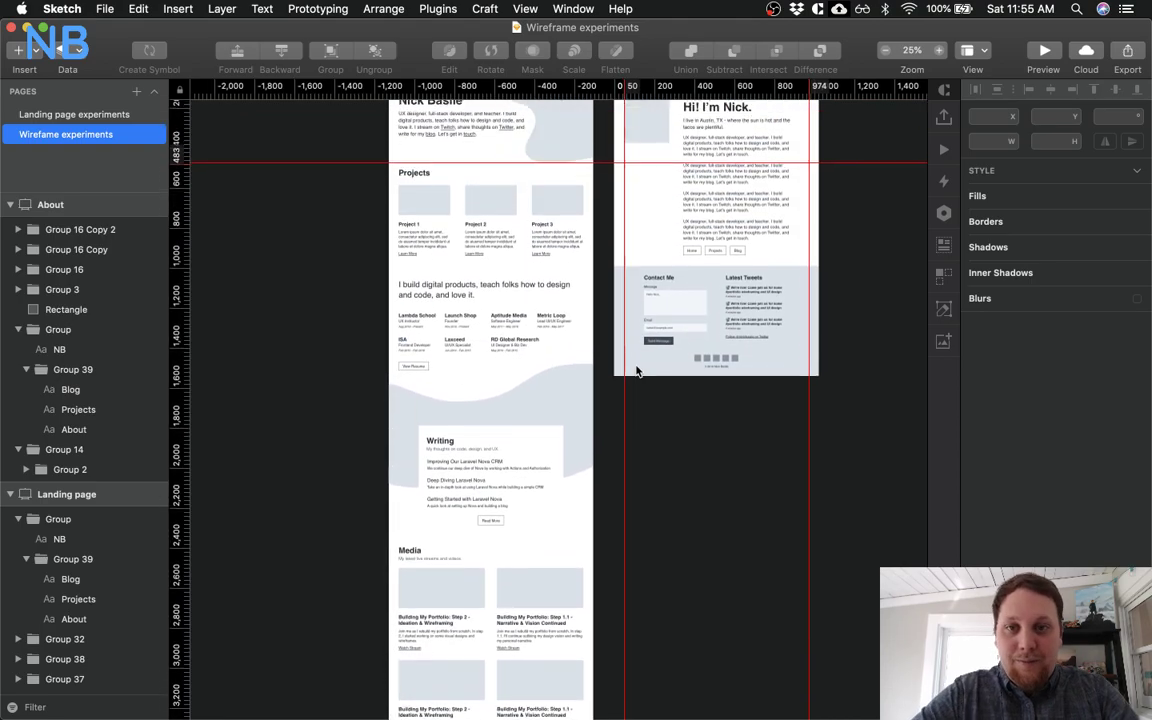
scroll(636, 374, up, 6)
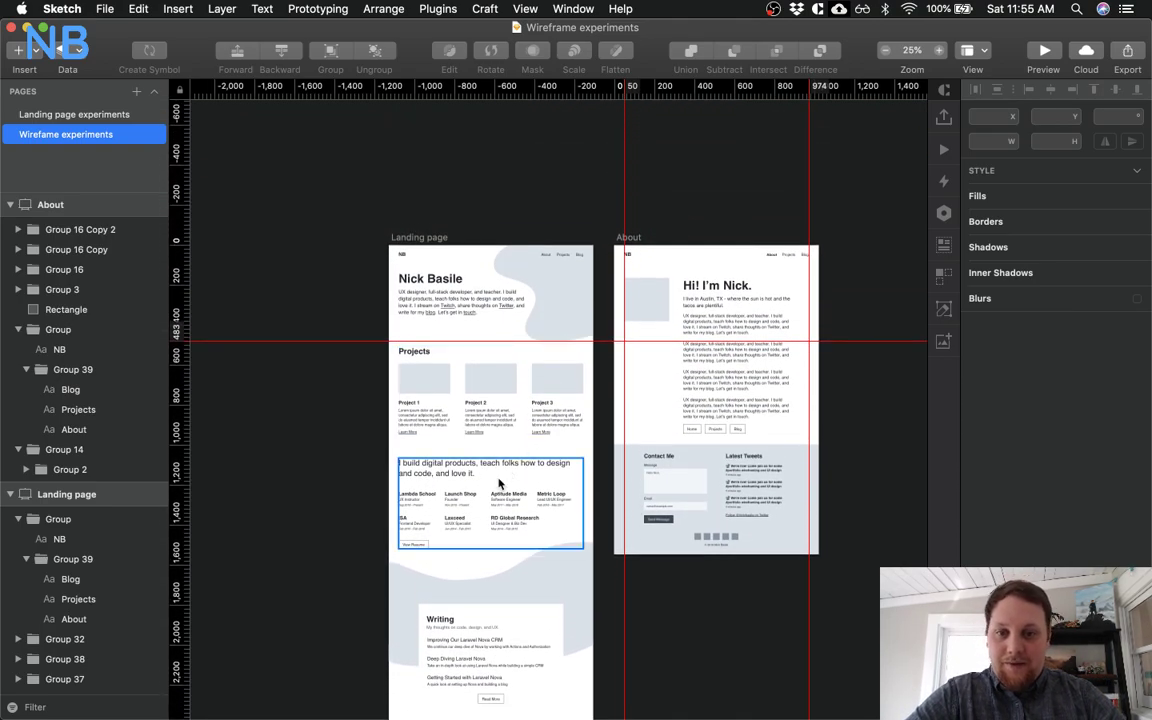
scroll(500, 484, down, 15)
scroll(499, 484, down, 9)
scroll(499, 481, up, 16)
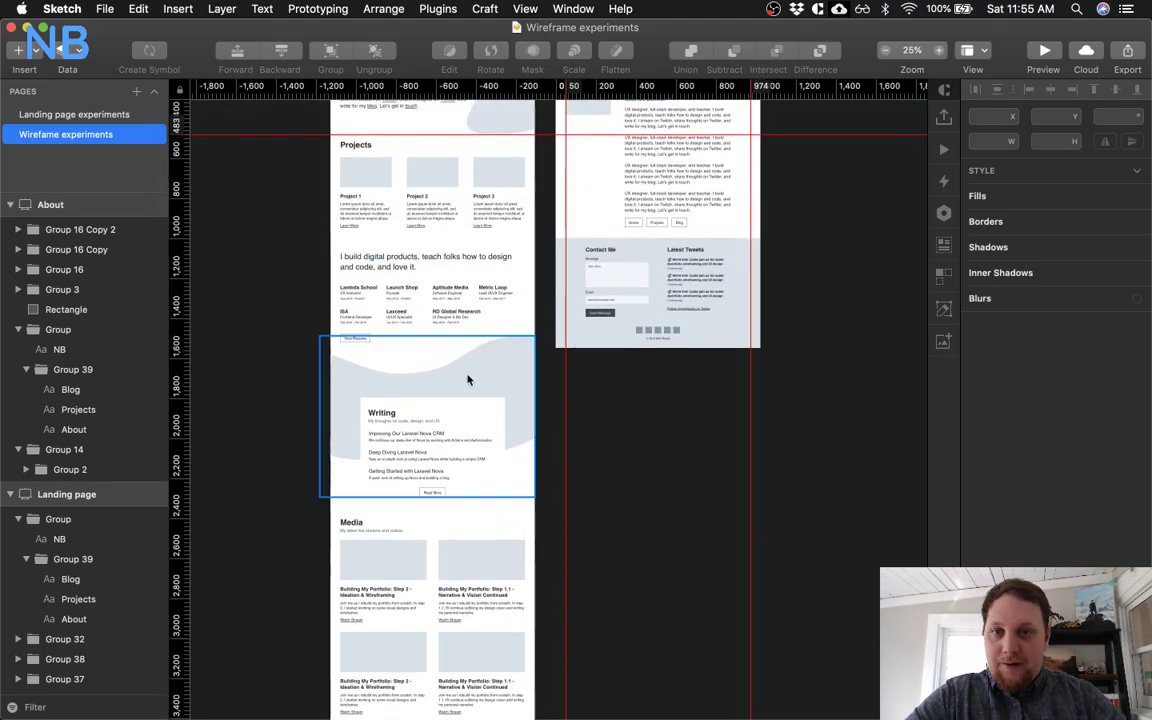
scroll(445, 348, down, 1)
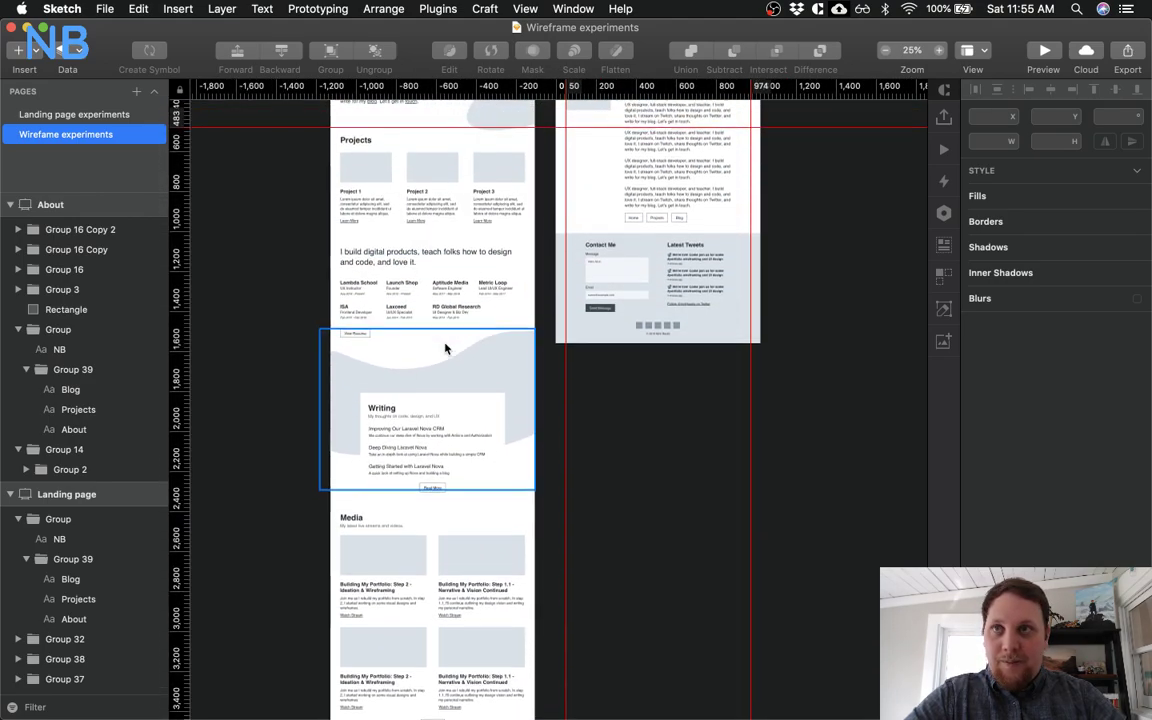
scroll(445, 348, down, 9)
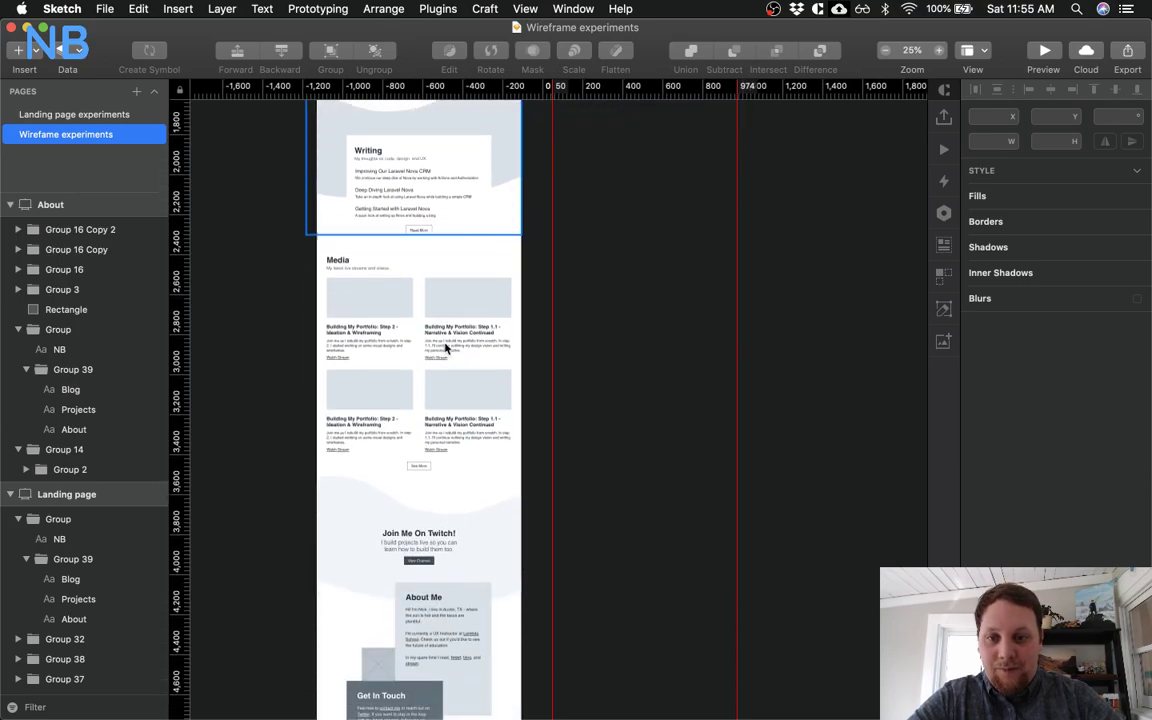
scroll(445, 348, down, 7)
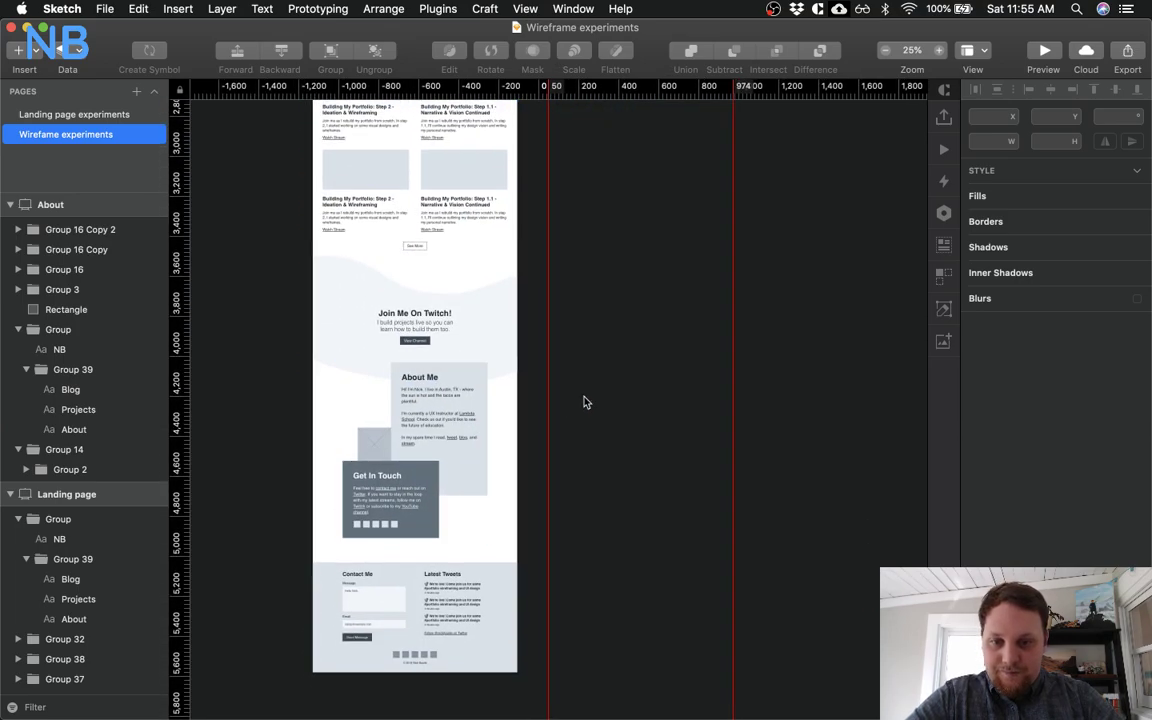
scroll(586, 402, up, 20)
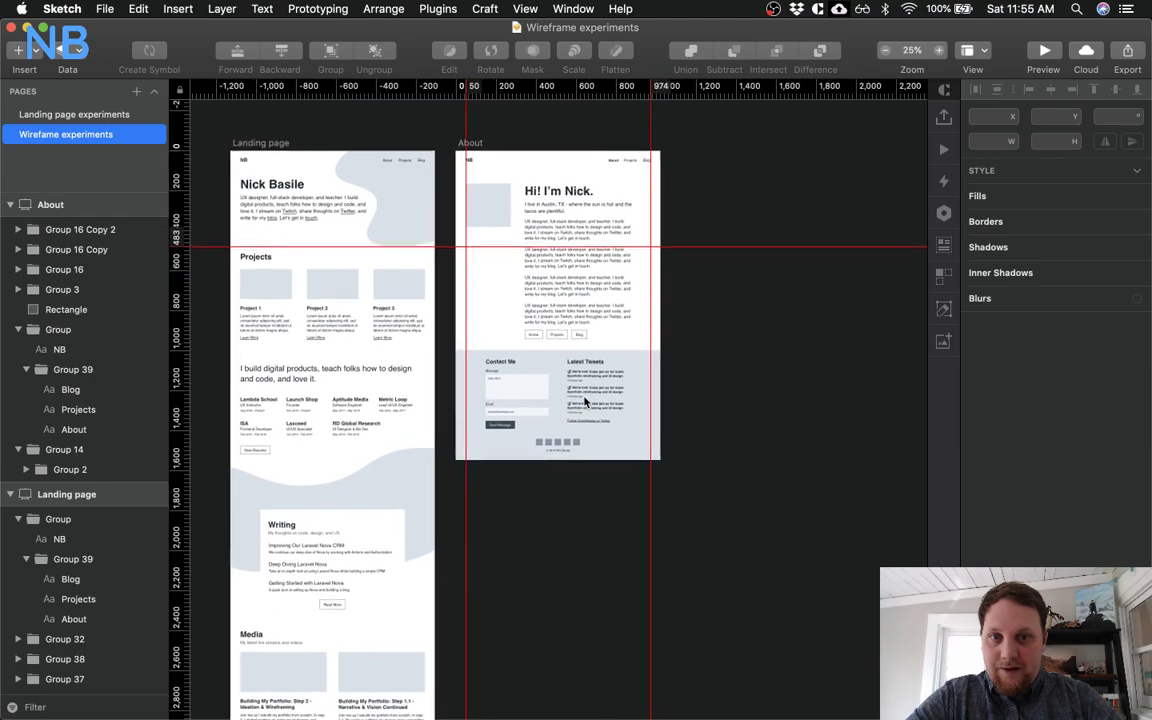